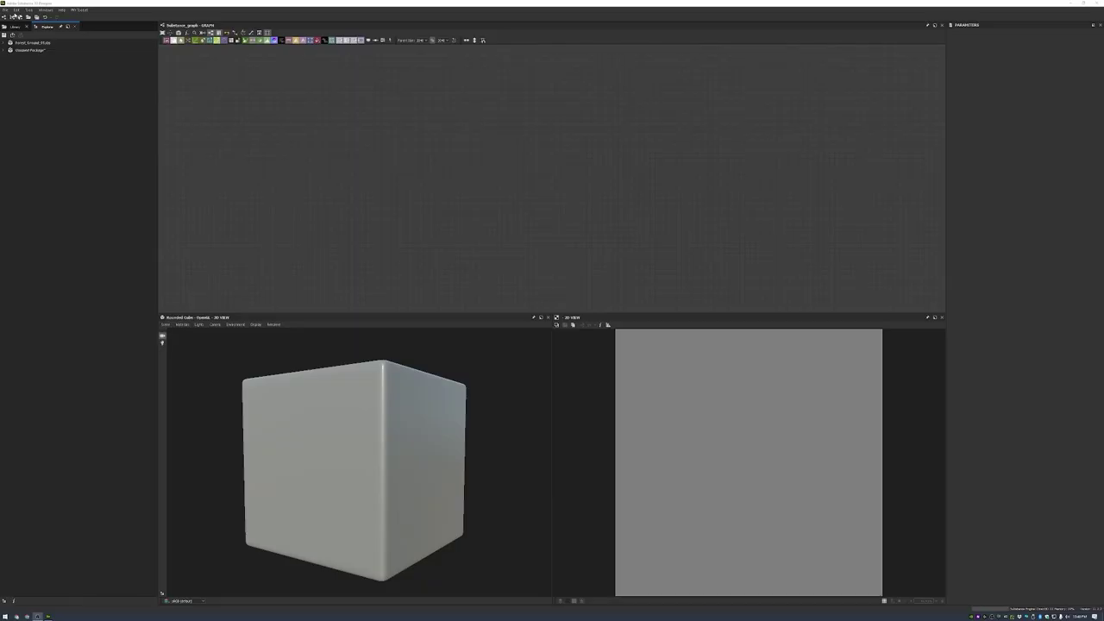
- Create a new Substance graph named Forest_Ground_Demo from the Metallic Roughness template
click(5, 10)
click(108, 16)
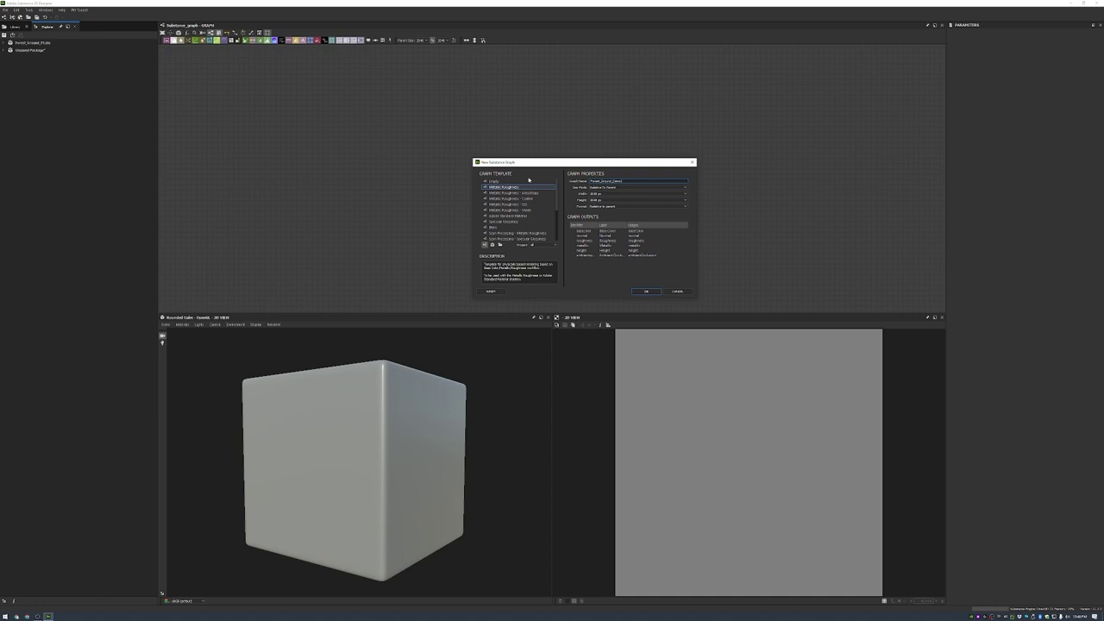
key(Return)
- Save the new package to the Desktop as Forest_Ground_Demo
click(30, 57)
key(ctrl+s)
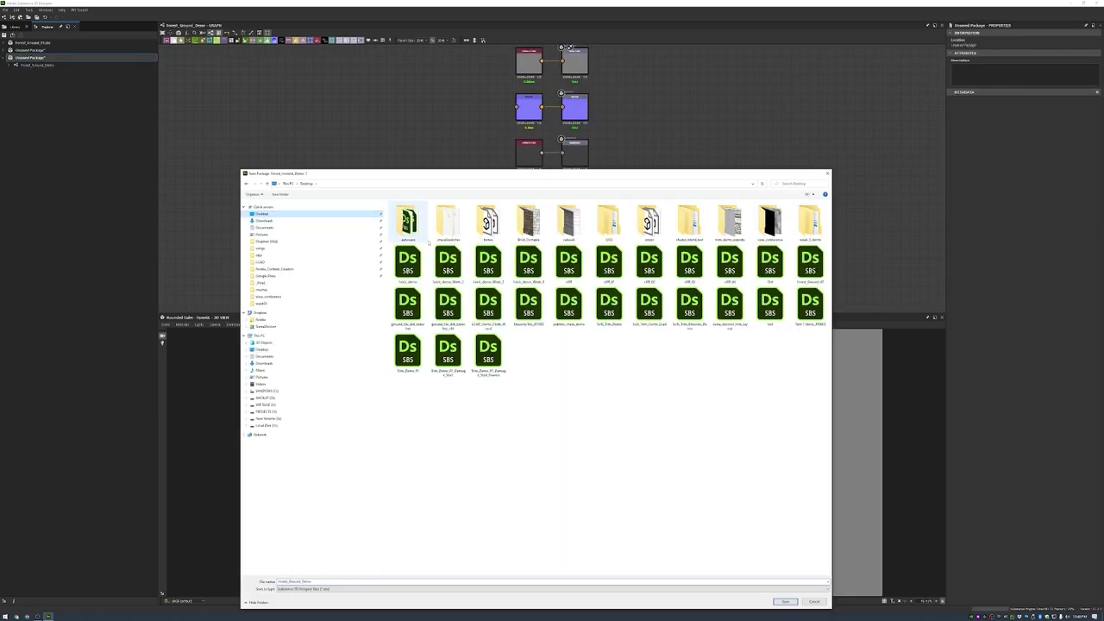
key(Return)
- Add a Clouds 2 noise node in the empty area beside the output nodes
middle_drag(339, 138, 630, 162)
scroll(495, 193, up, 2)
key(space)
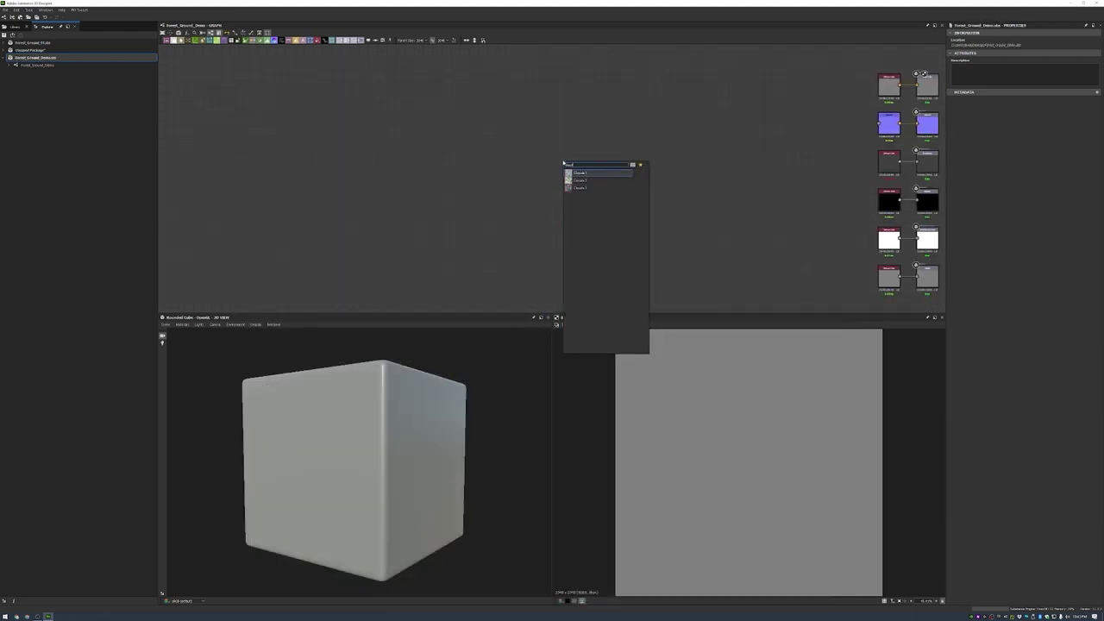
text(clouds 2)
key(Return)
key(f)
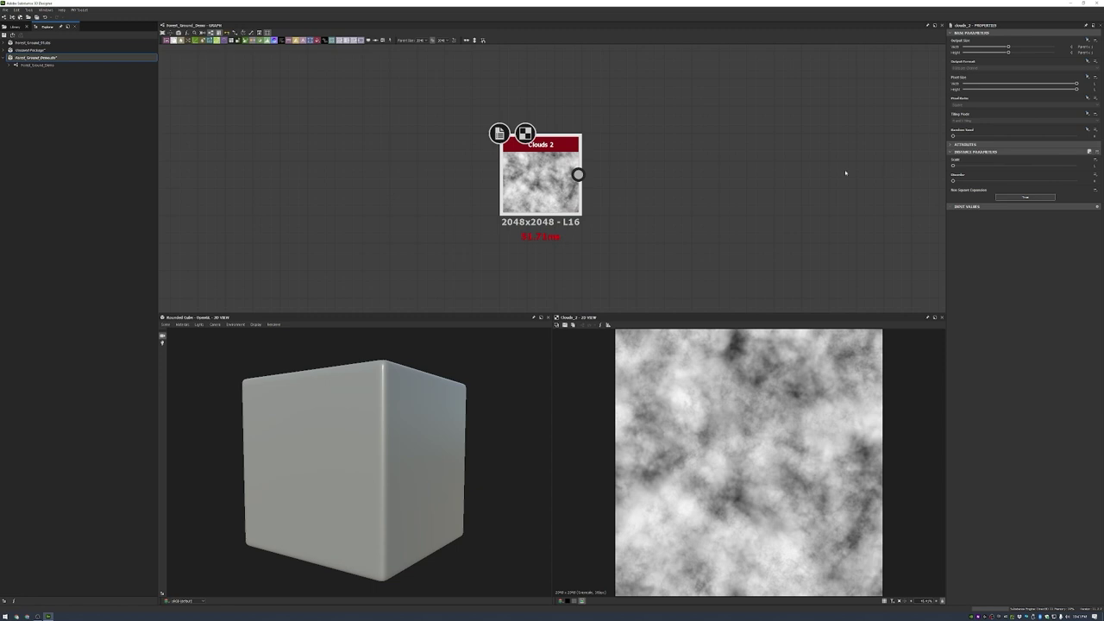
- Route Clouds 2 through an offset Transformation 2D node into the Normal node
drag(578, 174, 616, 148)
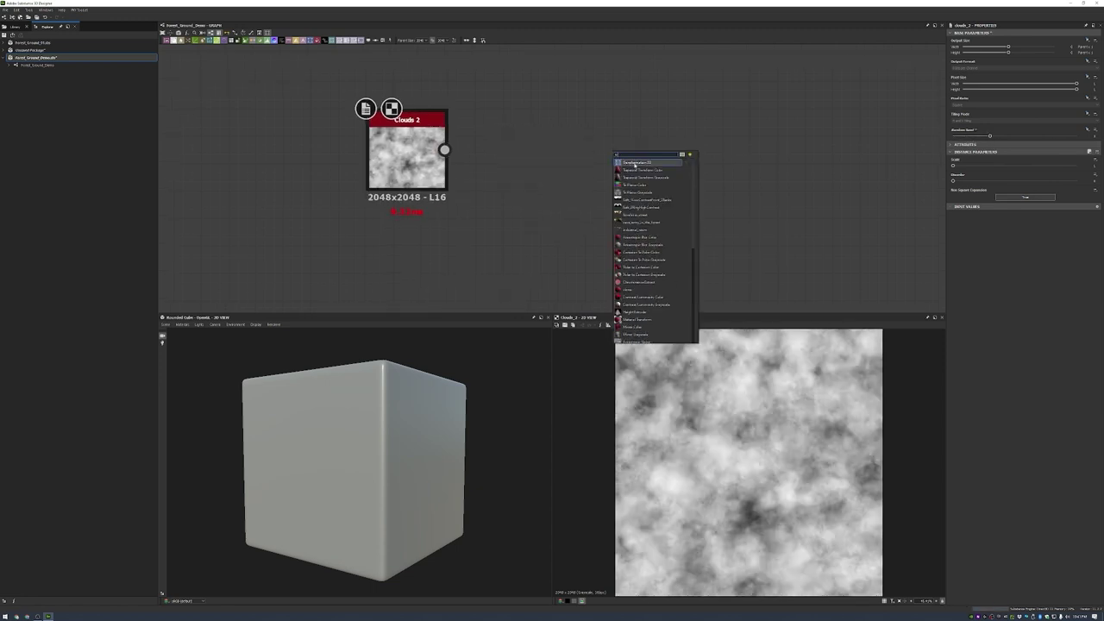
click(630, 164)
scroll(740, 199, down, 3)
scroll(826, 389, down, 3)
drag(802, 416, 776, 430)
scroll(483, 190, down, 2)
drag(574, 178, 796, 143)
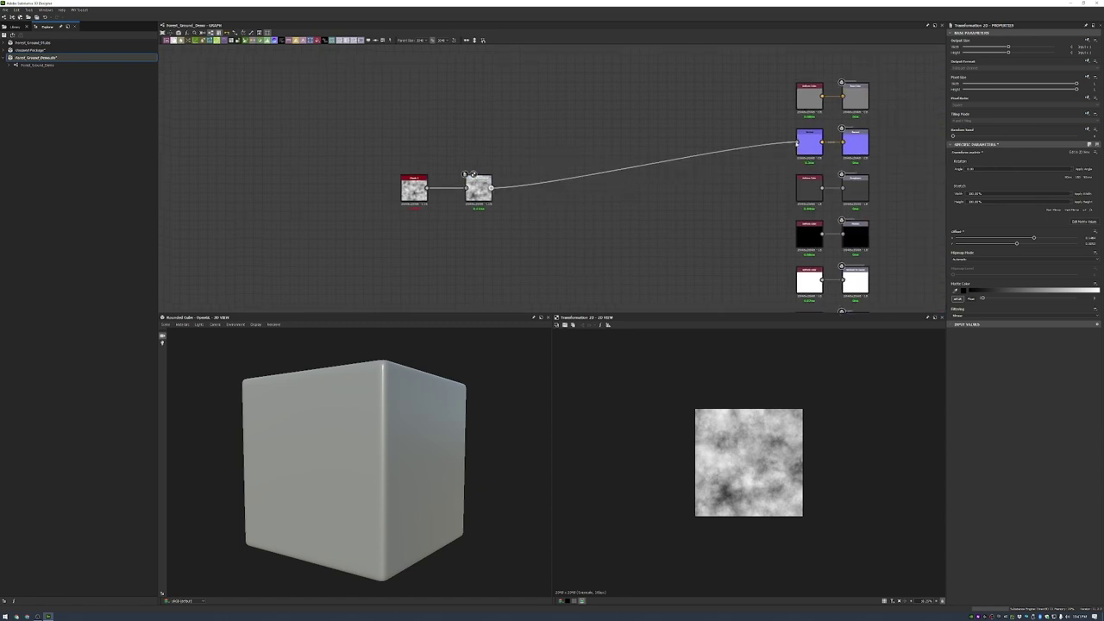
double_click(809, 147)
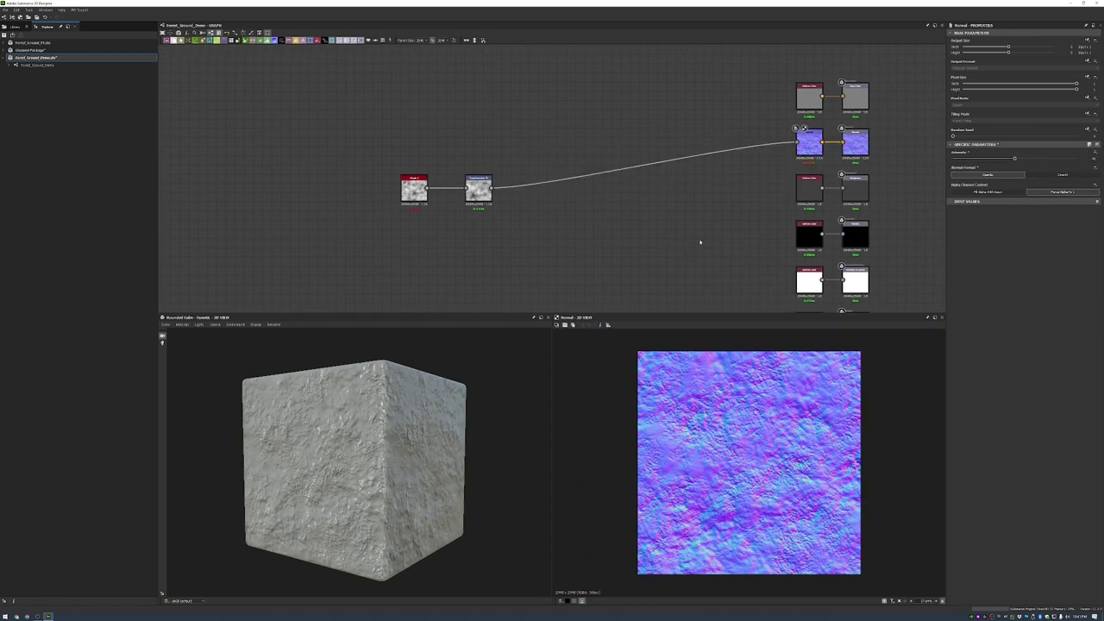
- Route the Transformation 2D output through Dot nodes to the Height output and Ambient Occlusion node, removing the height's Uniform Color node
scroll(702, 239, up, 1)
middle_drag(702, 239, 643, 214)
key(space)
key(Return)
drag(637, 212, 798, 246)
click(758, 246)
key(Delete)
drag(670, 246, 758, 245)
drag(462, 147, 425, 229)
scroll(459, 172, down, 2)
scroll(630, 228, up, 3)
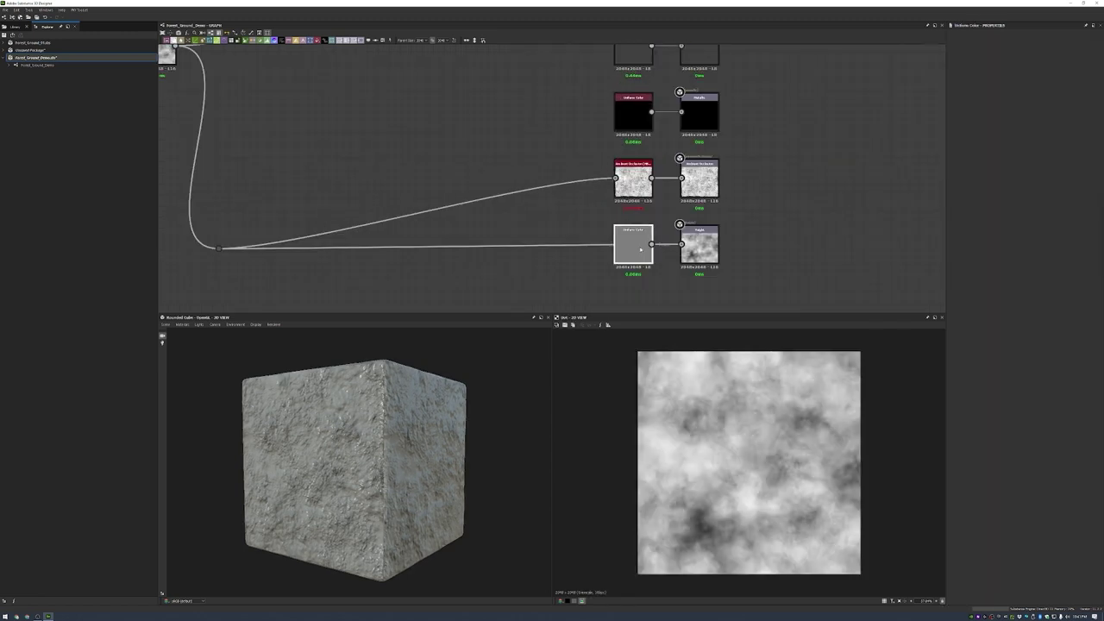
drag(577, 245, 615, 178)
- Disable DirectX Normal in the 3D material, lower its height level and raise the tessellation factor to its maximum
scroll(508, 175, down, 2)
middle_drag(508, 175, 595, 186)
double_click(783, 123)
click(549, 359)
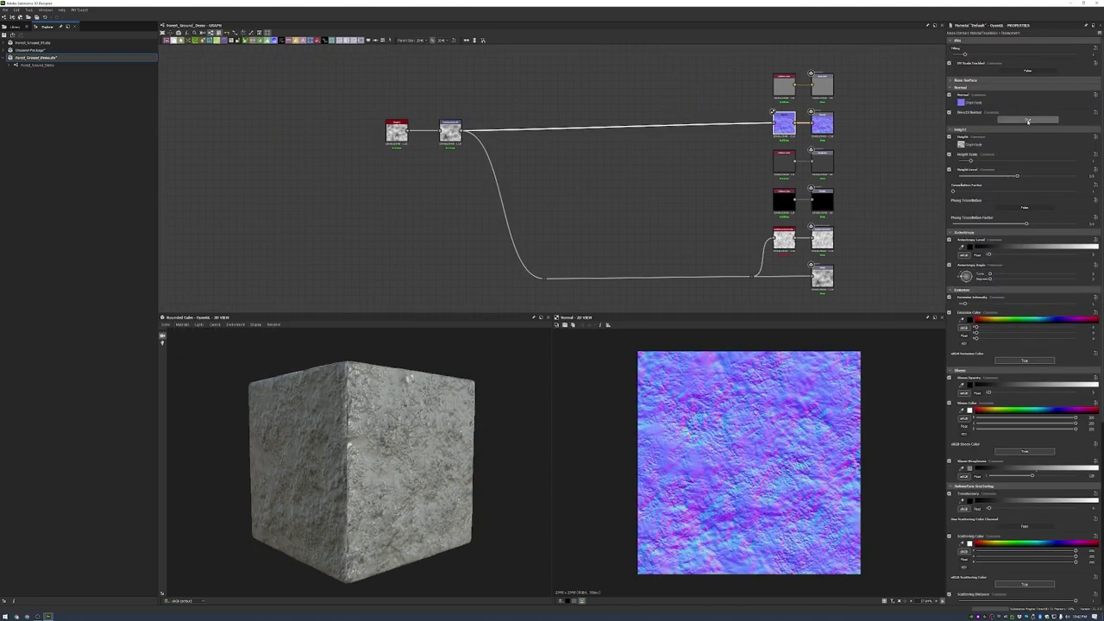
click(1026, 120)
scroll(943, 184, up, 2)
drag(1018, 177, 959, 176)
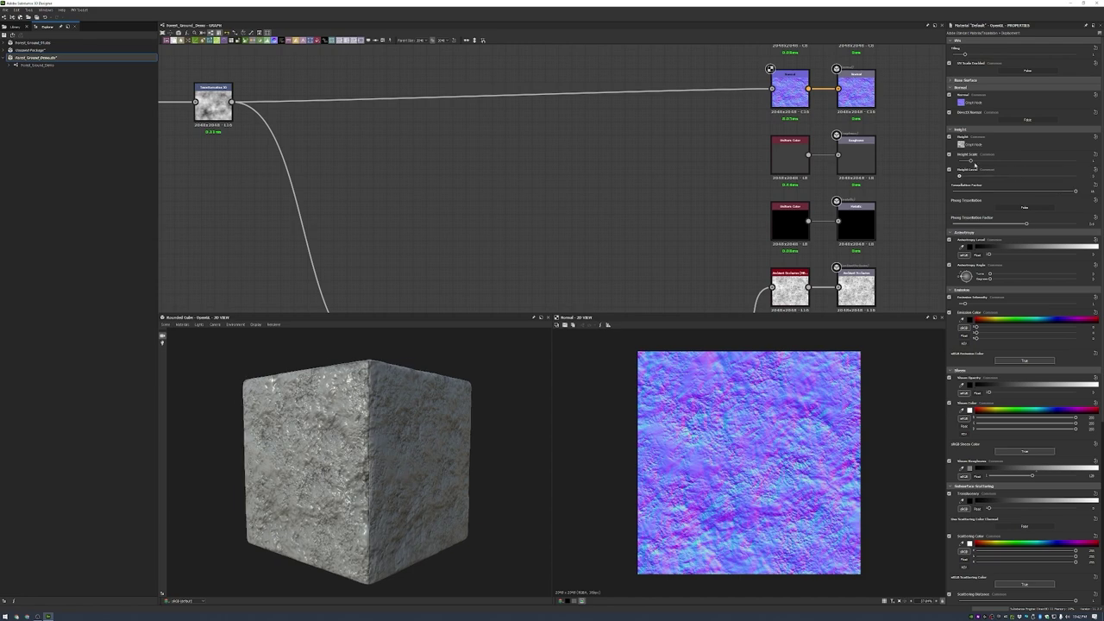
- Brighten the Uniform Color node feeding the Roughness output to a very light value
middle_drag(389, 60, 562, 87)
scroll(220, 105, down, 3)
double_click(631, 161)
drag(1007, 183, 1078, 183)
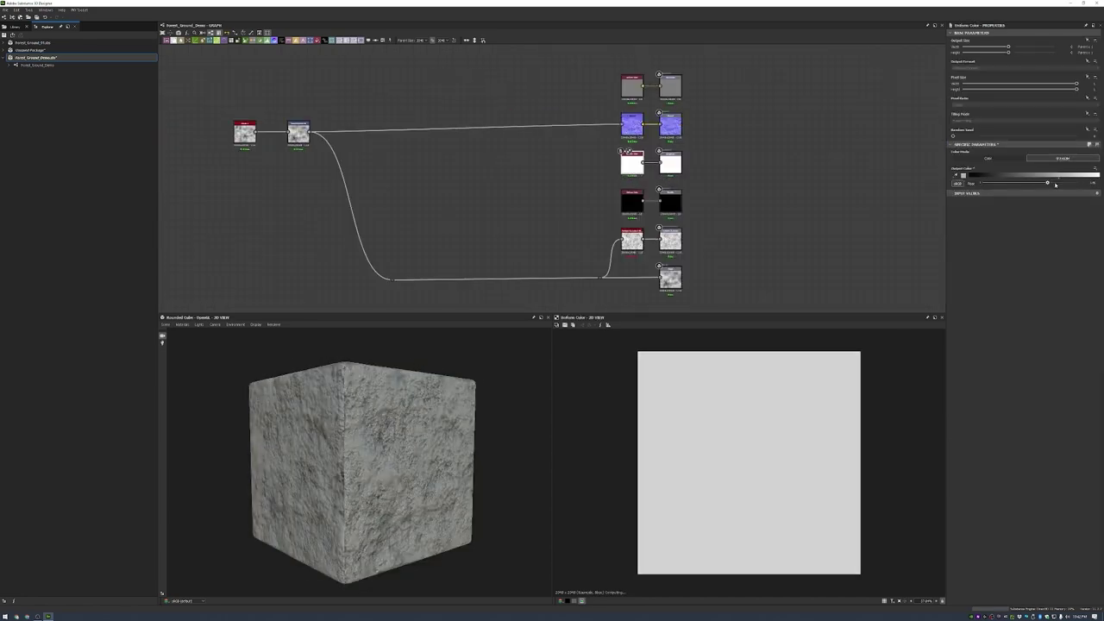
- Insert a Make It Tile Photo Grayscale node after the Transformation 2D node
middle_drag(367, 196, 458, 216)
scroll(385, 190, up, 5)
middle_drag(384, 190, 431, 226)
drag(371, 449, 411, 457)
double_click(450, 149)
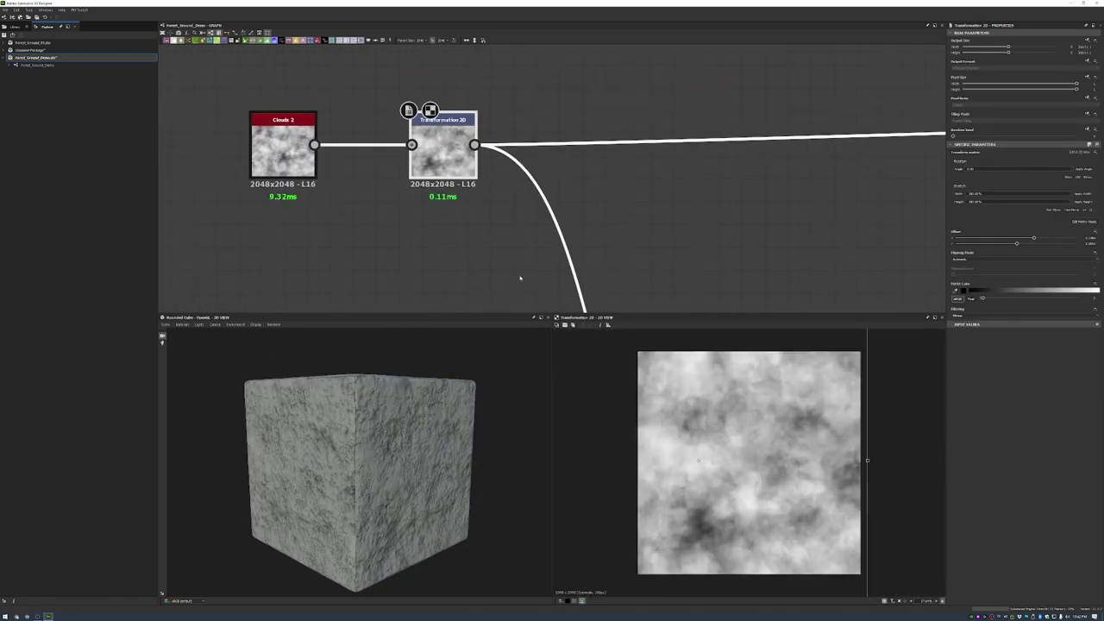
right_click(453, 140)
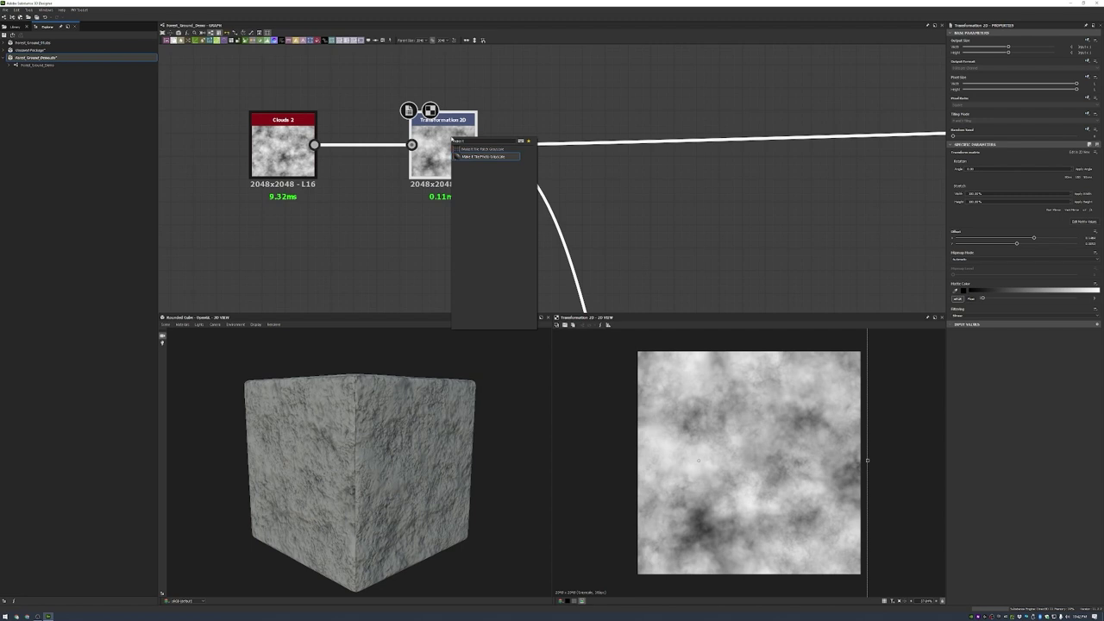
click(483, 149)
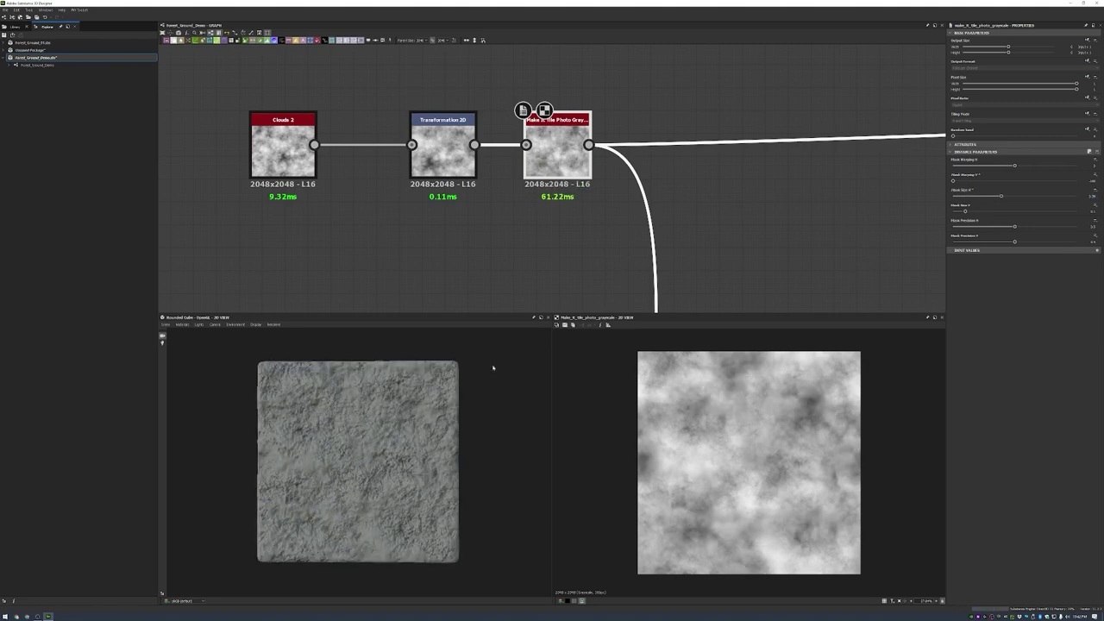
- Insert a Warp node between the Make It Tile Photo Grayscale node and the Normal node
scroll(749, 463, down, 3)
scroll(600, 217, down, 2)
key(space)
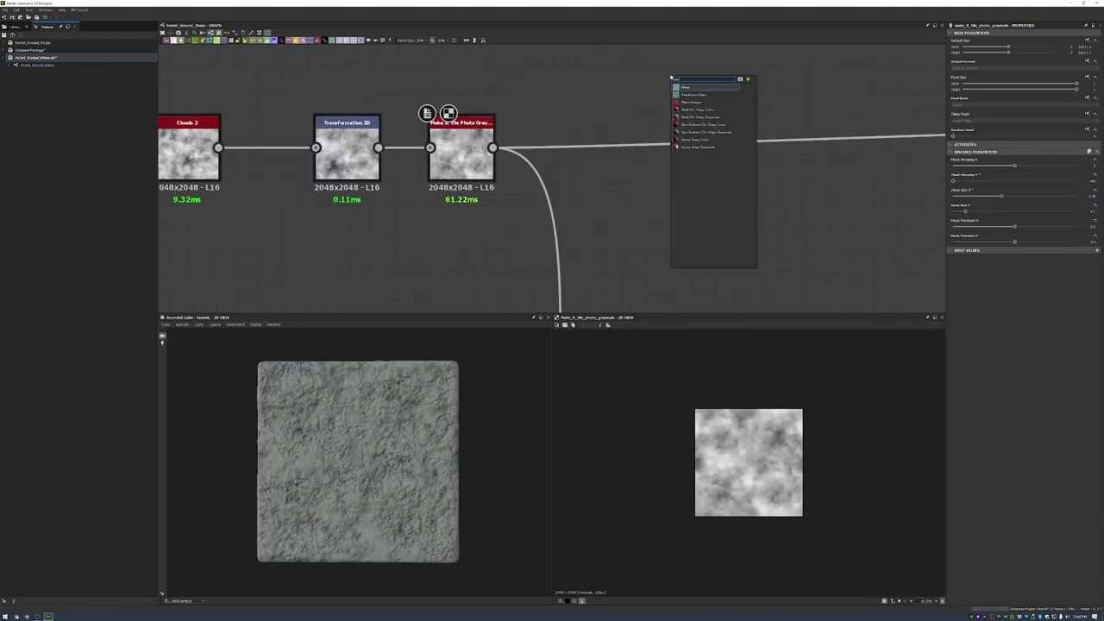
text(warp)
key(Return)
drag(681, 57, 725, 129)
scroll(636, 217, up, 2)
- Add a Blur HQ Grayscale node linking the Make It Tile Photo output to the Warp node's gradient input
key(space)
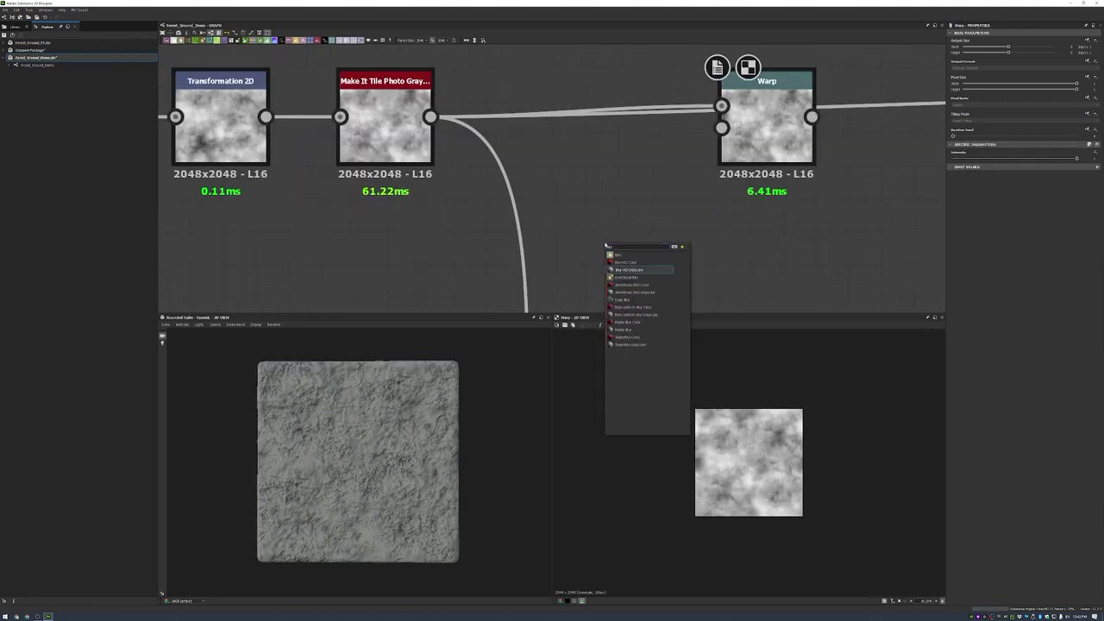
text(blur)
key(Up)
key(Up)
key(Up)
key(Return)
drag(431, 116, 557, 248)
drag(647, 248, 721, 128)
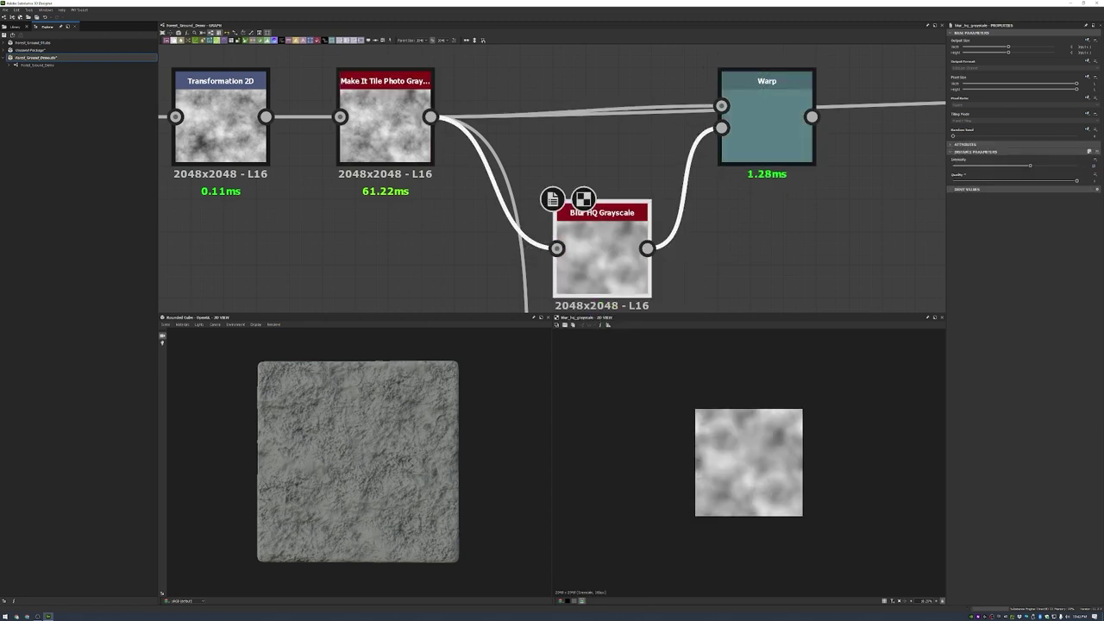
- Move the remaining Make It Tile Photo output link to the Warp node so it also drives height and ambient occlusion
drag(619, 228, 607, 228)
click(779, 130)
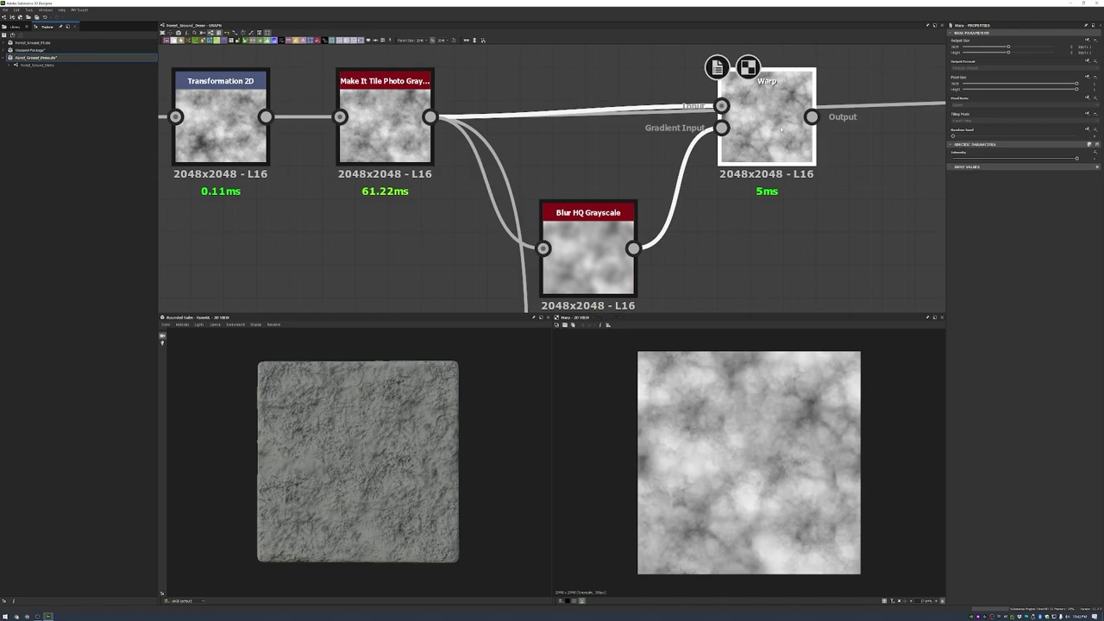
shift+drag(430, 116, 721, 105)
scroll(657, 241, down, 5)
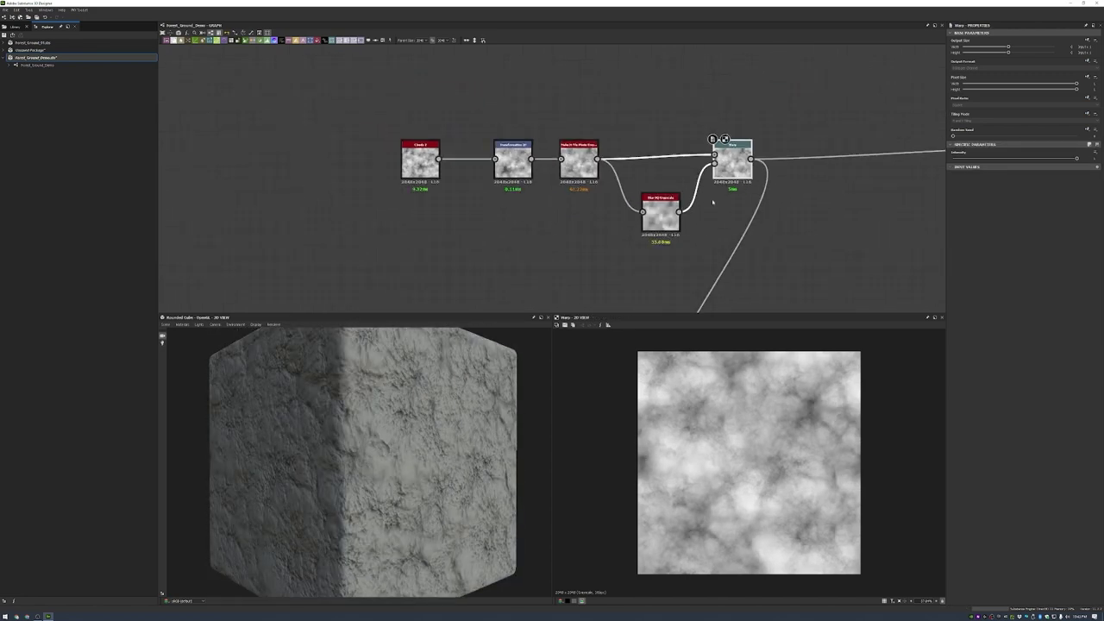
middle_drag(605, 143, 358, 39)
scroll(678, 143, down, 2)
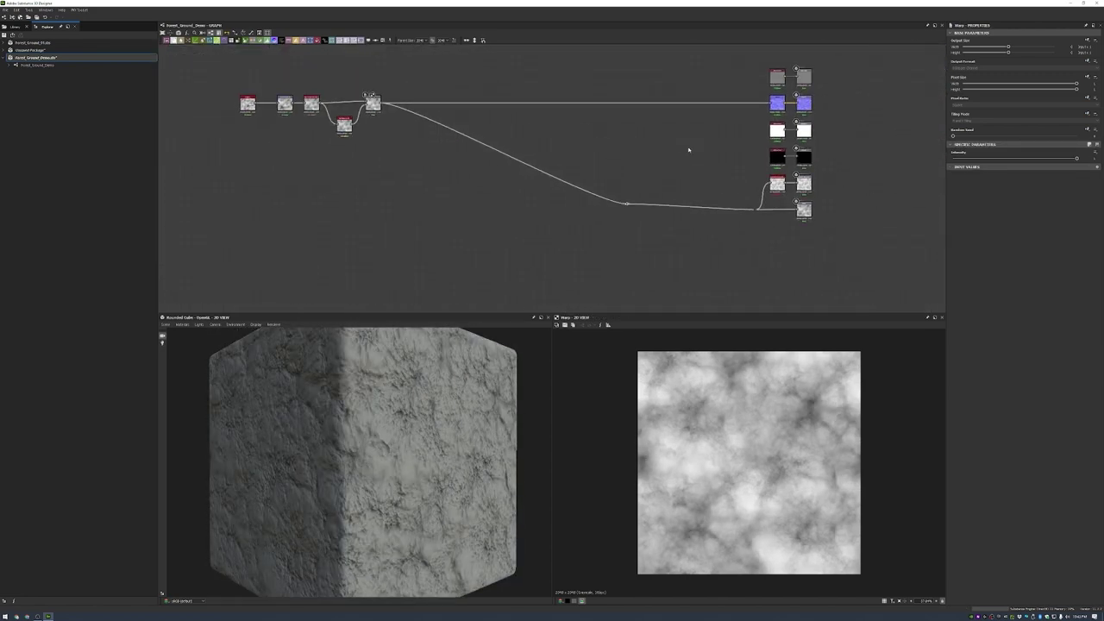
scroll(636, 223, up, 3)
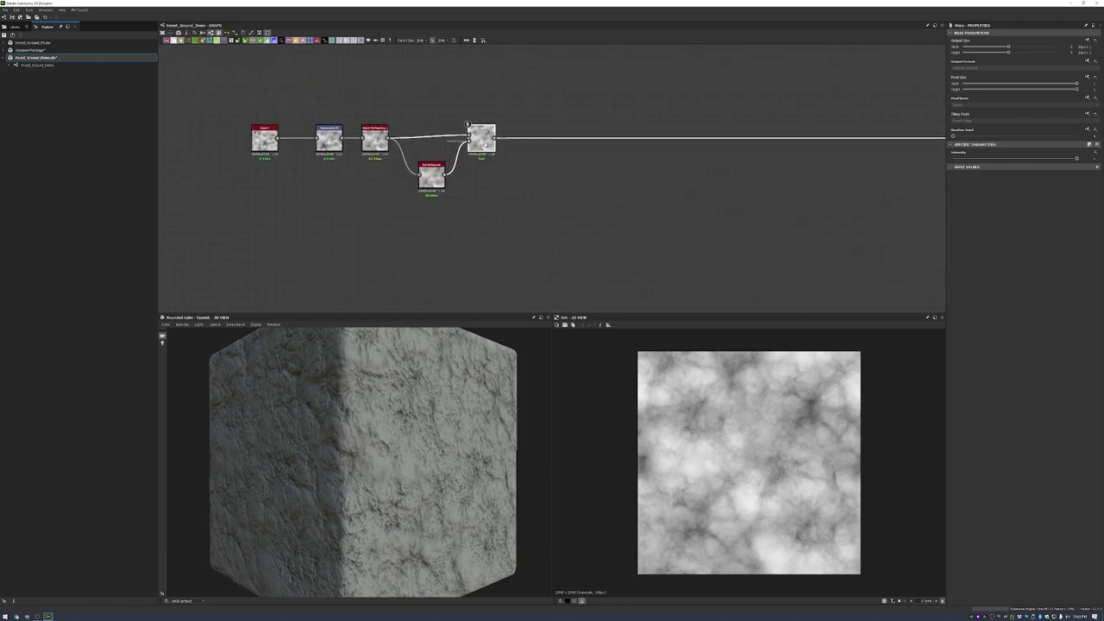
- Add a Multi Directional Warp Grayscale node, feed it from the Warp node and place it farther along the chain
middle_drag(555, 108, 684, 202)
key(space)
text(multi)
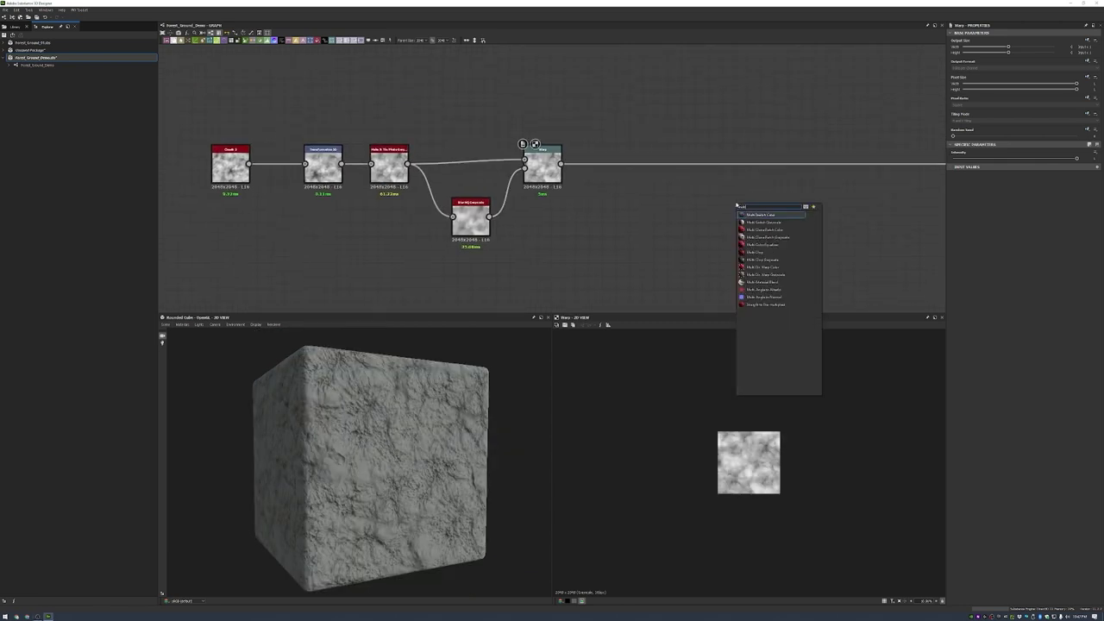
click(764, 274)
scroll(610, 283, down, 2)
drag(570, 183, 707, 216)
drag(722, 211, 817, 203)
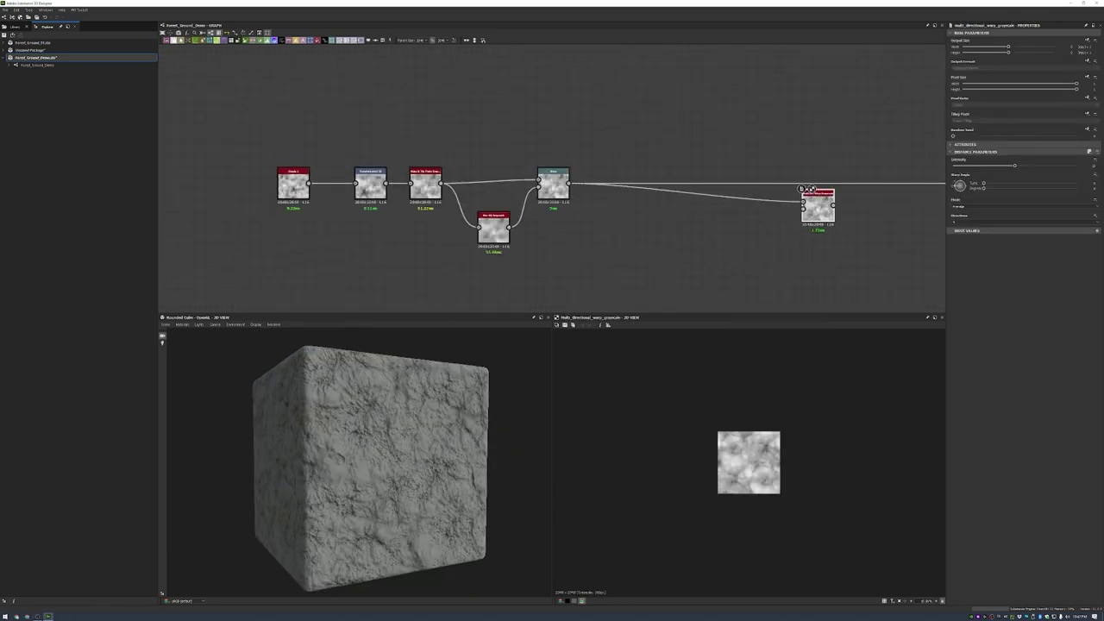
- Add a second Clouds 2 node below the main chain and change its random seed
key(space)
key(Return)
click(990, 135)
- Add a Transformation 2D node after the second Clouds 2, enlarging the clouds about five times and shifting their offset
drag(602, 271, 595, 285)
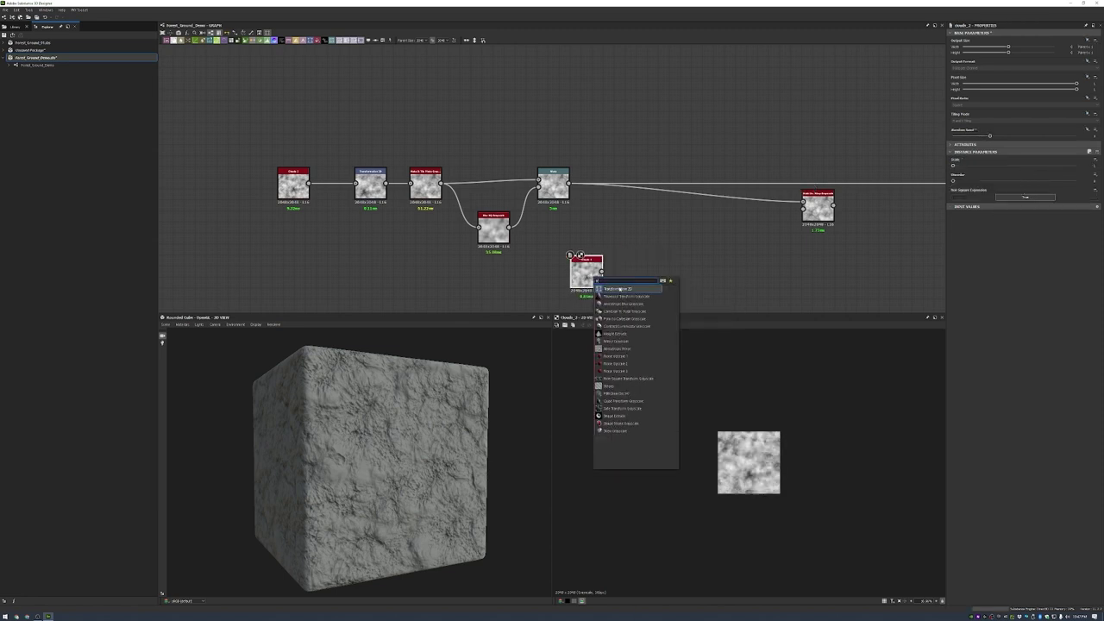
click(639, 298)
click(1084, 222)
text(5)
key(Tab)
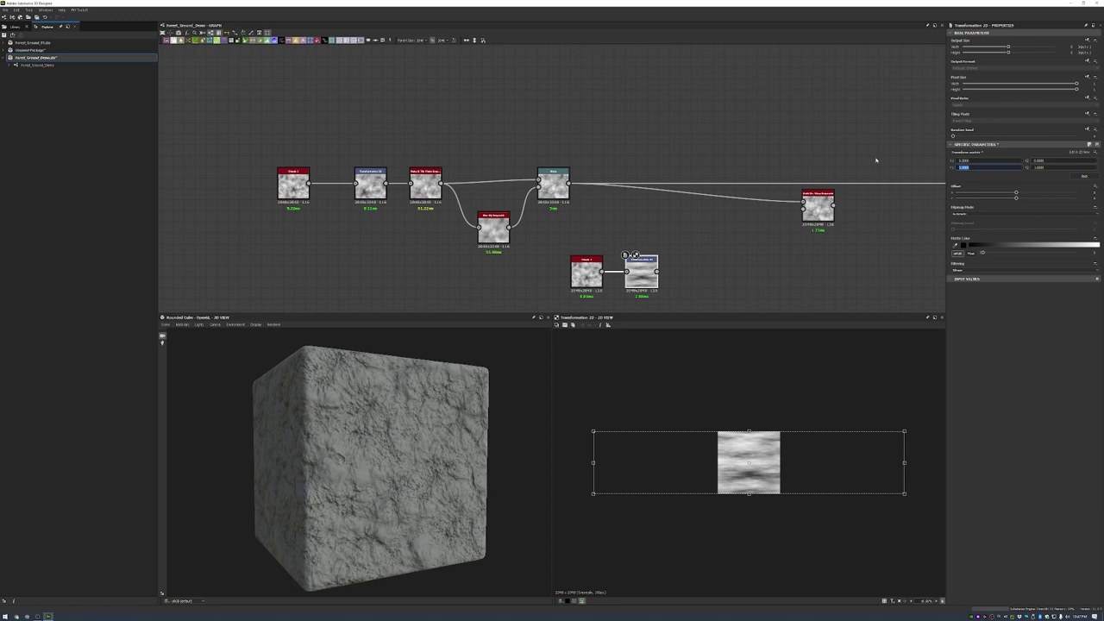
key(Return)
drag(1016, 193, 1020, 192)
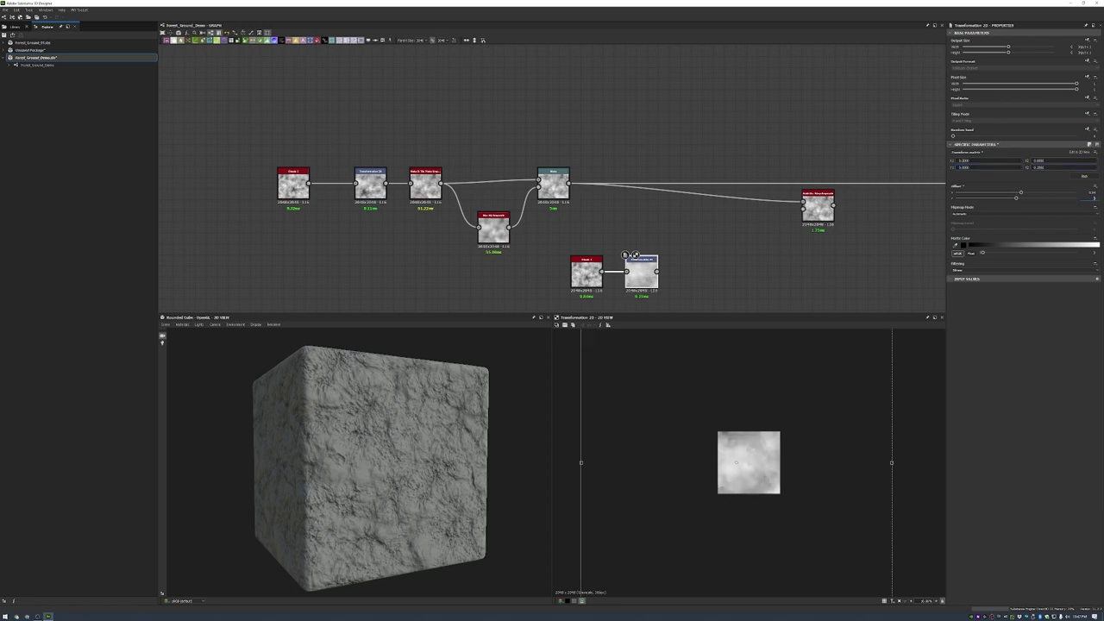
- Append a Make It Tile Photo Grayscale node to the second clouds' Transformation 2D node
scroll(749, 462, down, 2)
scroll(767, 306, up, 2)
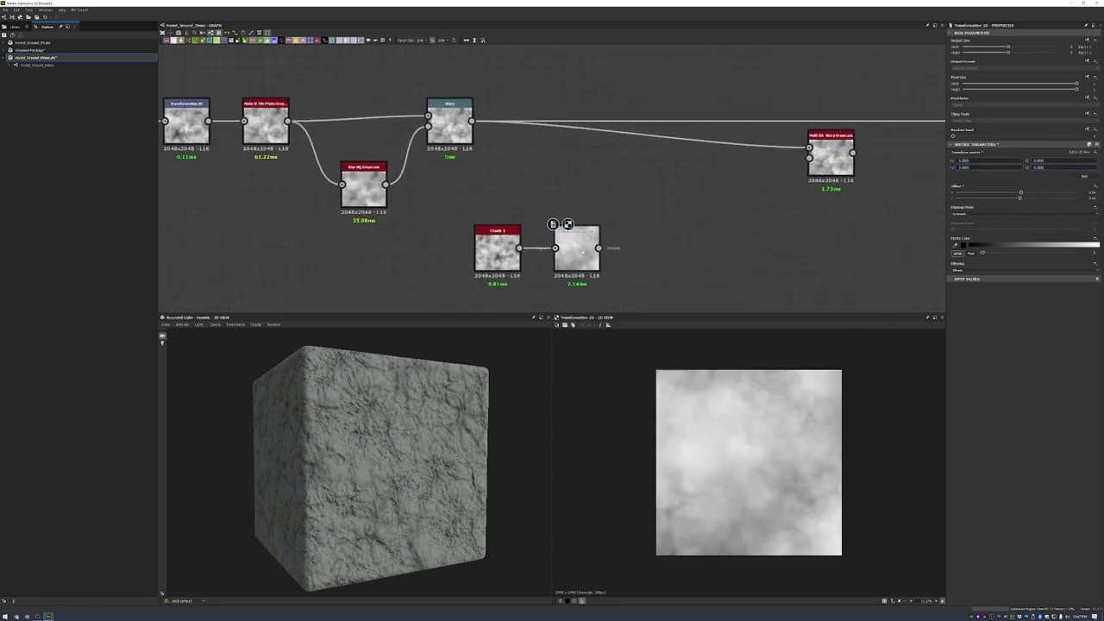
key(space)
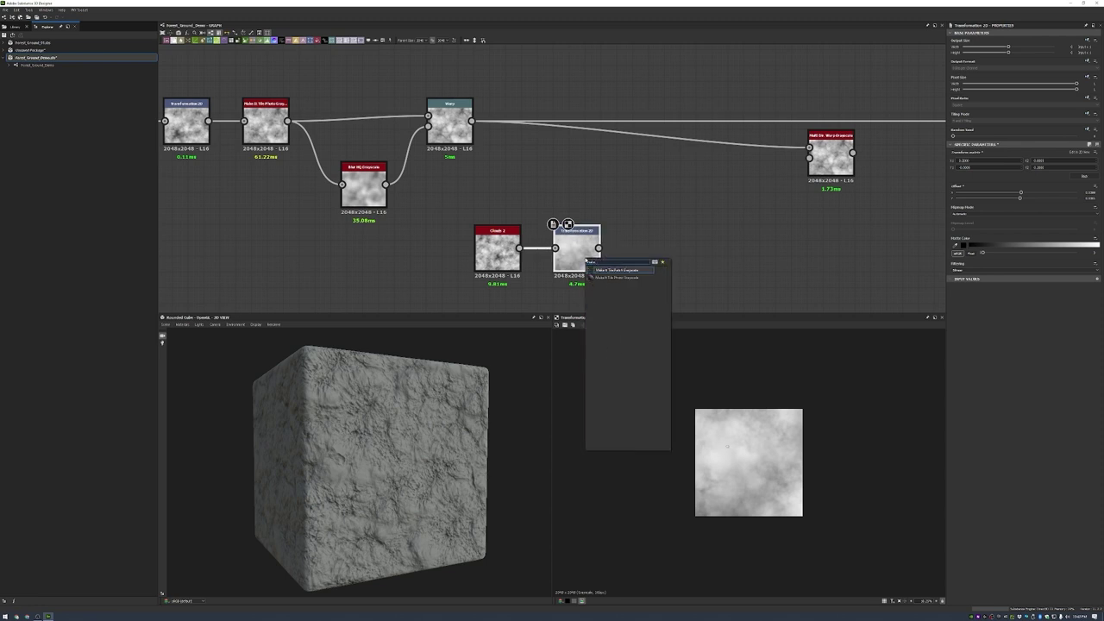
key(Return)
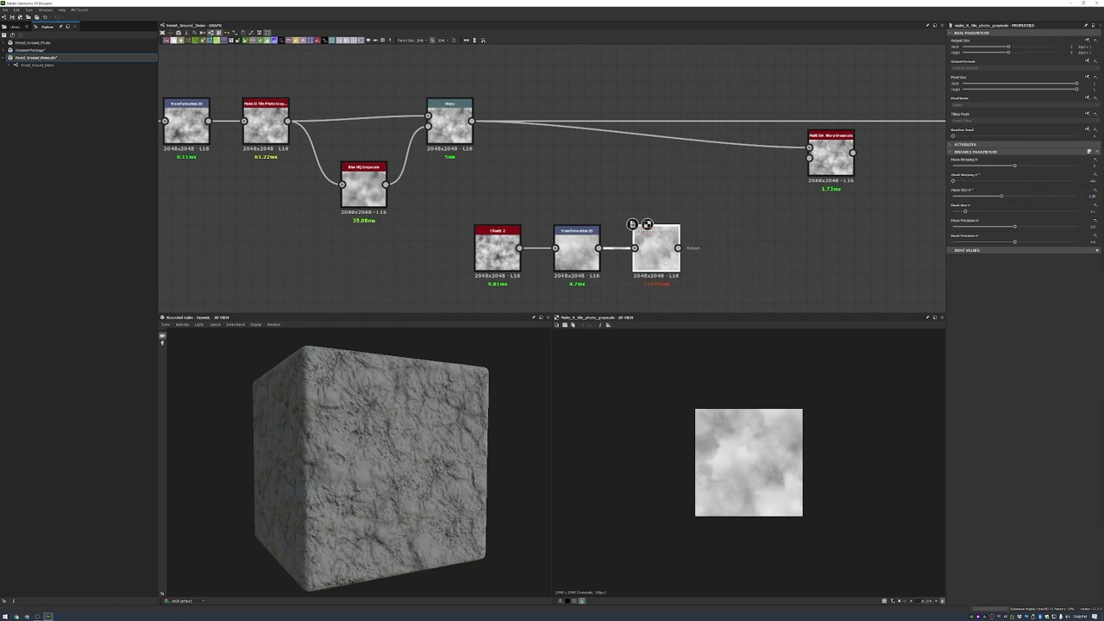
- Append a Blur HQ Grayscale node to the second clouds chain and connect it to the Multi Directional Warp node
key(space)
text(blur)
key(Return)
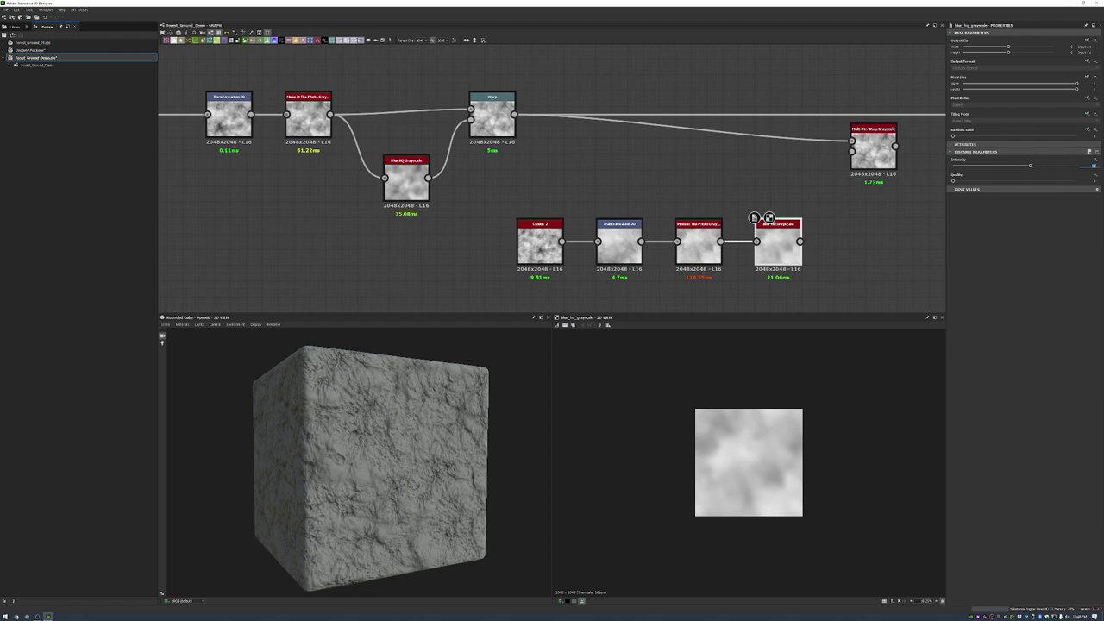
drag(801, 242, 853, 140)
- Place the Multi Directional Warp node in the main link after Warp and change its mode
middle_drag(852, 140, 742, 151)
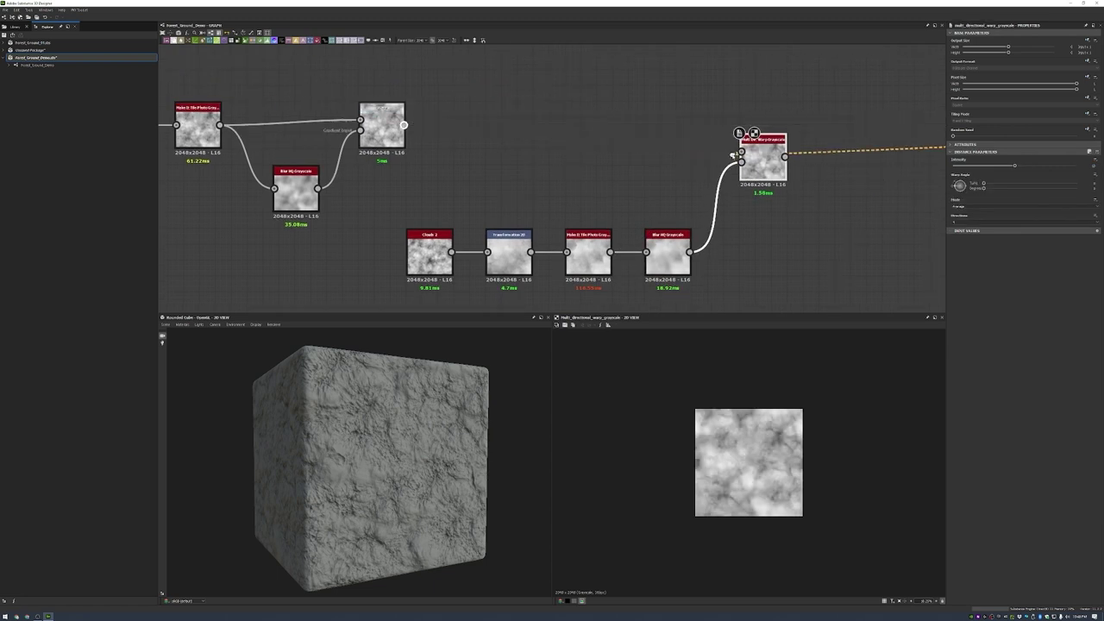
drag(763, 163, 763, 147)
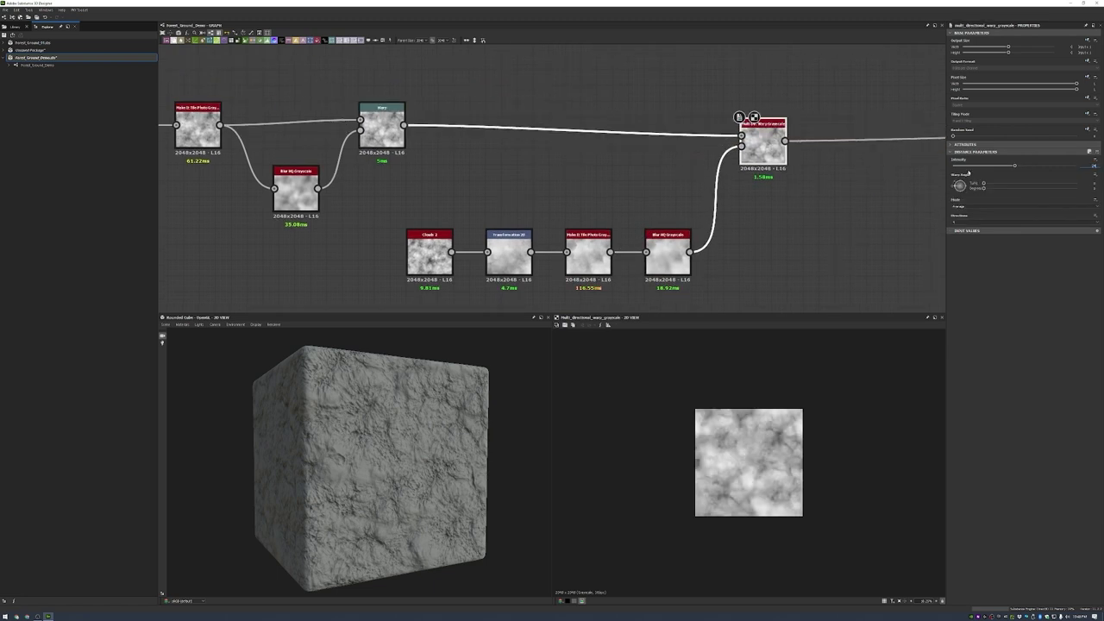
click(963, 222)
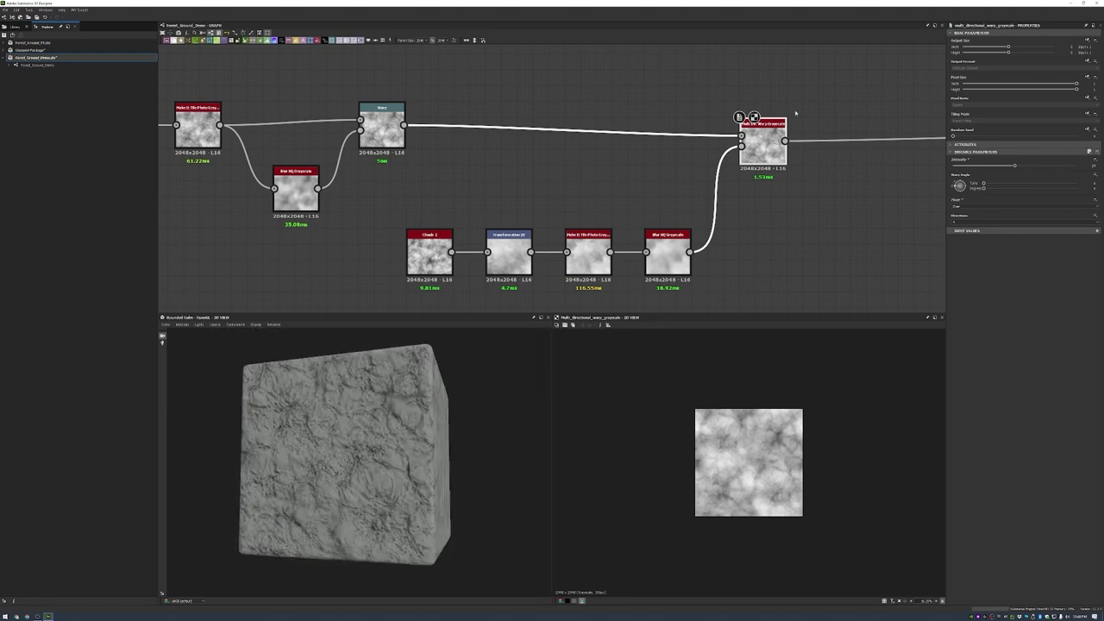
- Insert a Sharpen node after the Multi Directional Warp Grayscale node
scroll(742, 130, down, 3)
key(space)
key(Return)
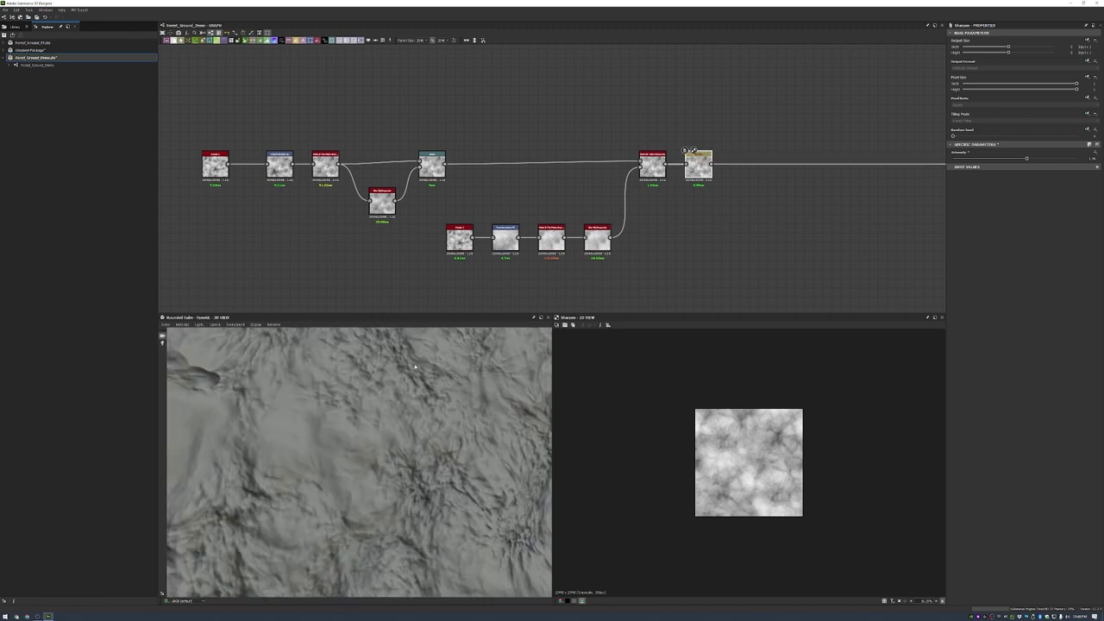
- Group the base cloud nodes in a frame titled "Initial Mud" and move the frame farther from the output nodes
scroll(307, 197, down, 2)
scroll(621, 170, down, 2)
key(ctrl+f)
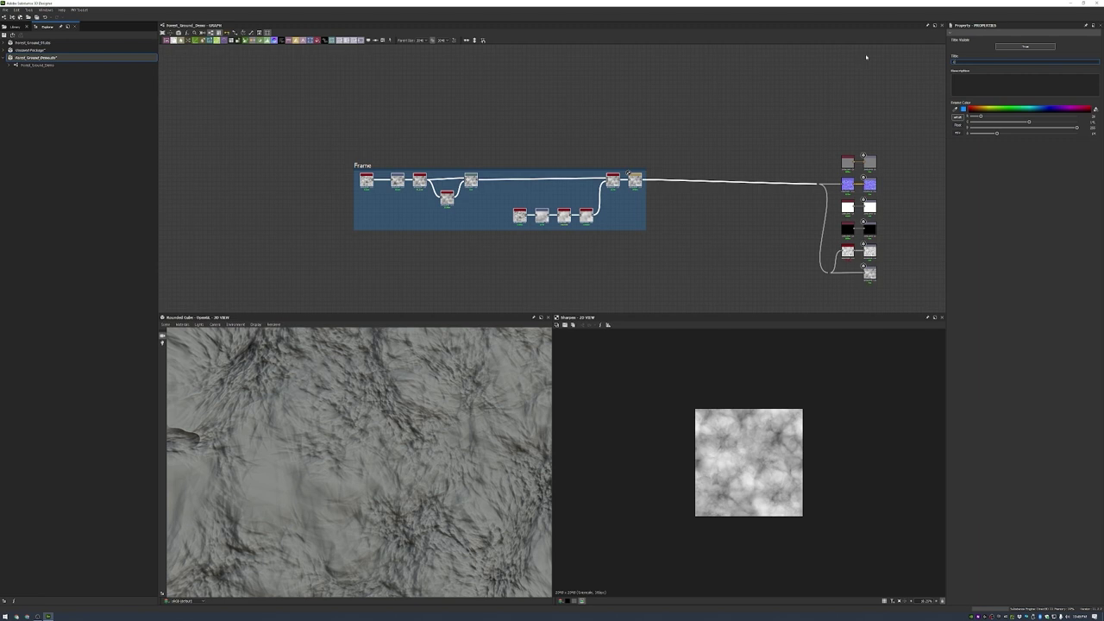
drag(363, 161, 199, 165)
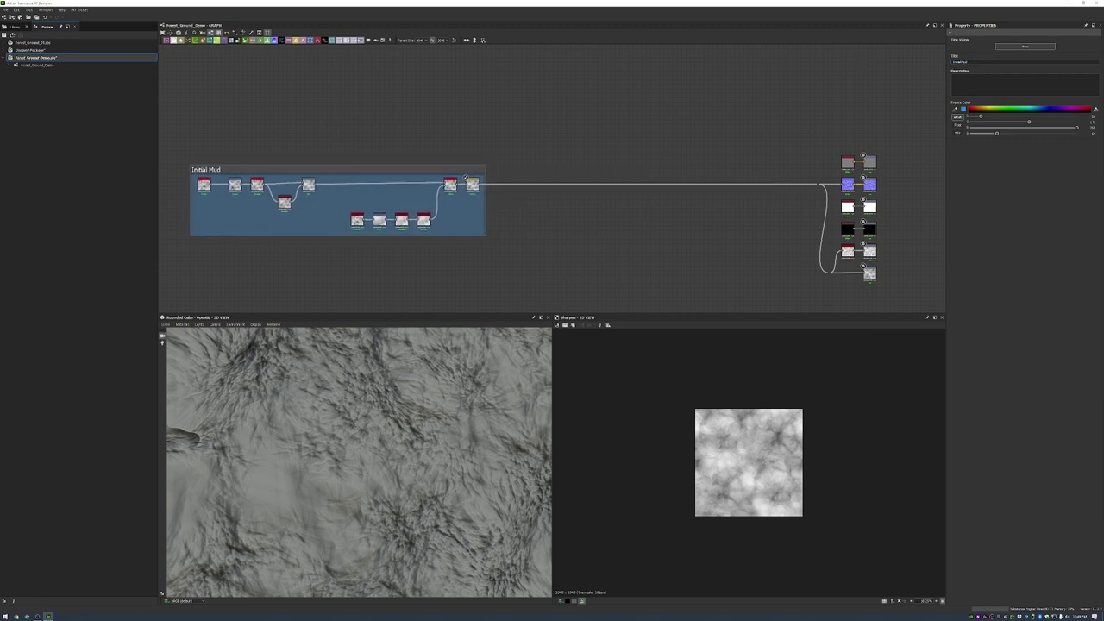
- Add a Perlin Noise node just past the Initial Mud frame and lower its scale for larger shapes
scroll(520, 176, up, 1)
key(space)
key(Escape)
key(space)
text(perlin)
key(Return)
scroll(525, 144, up, 1)
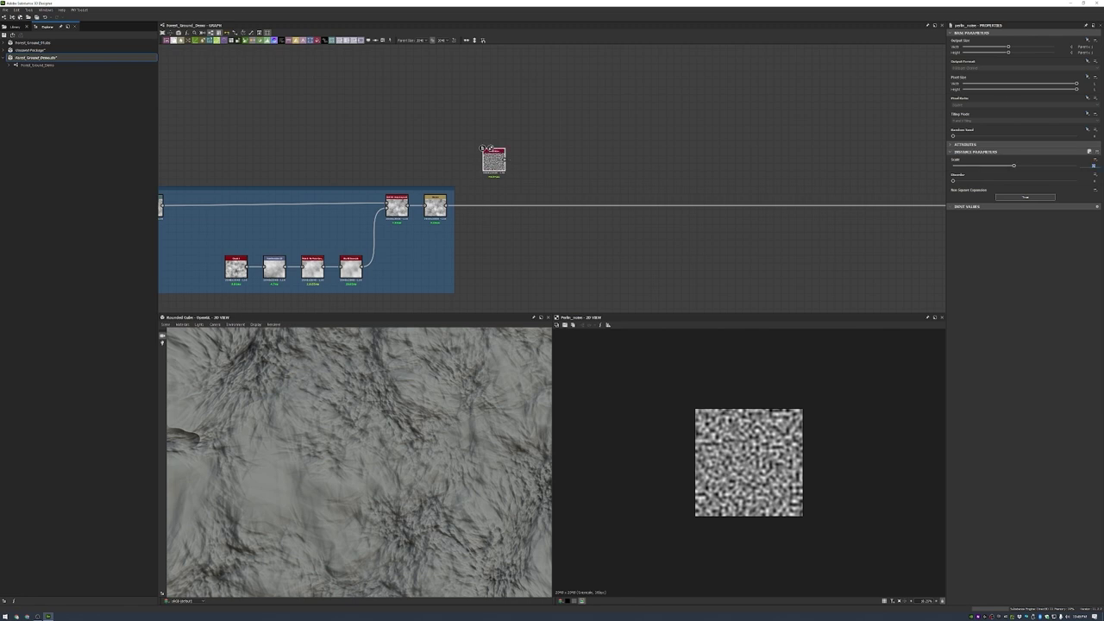
scroll(518, 162, up, 1)
- Append a Levels node to the Perlin Noise, raising Level In Low and lowering Level In High
key(l)
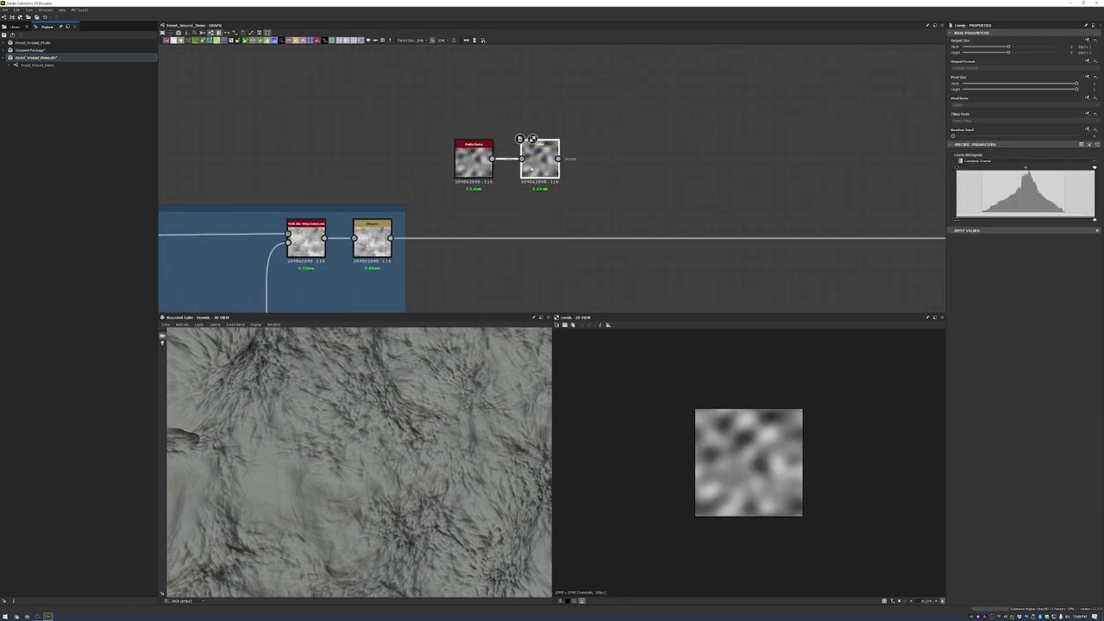
click(1097, 145)
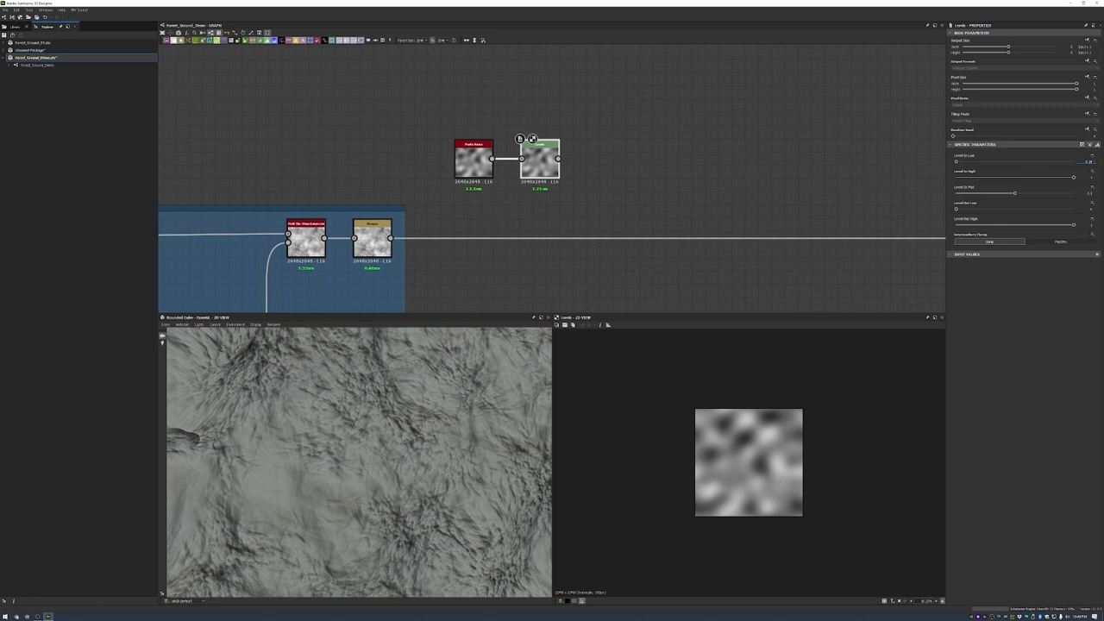
drag(956, 162, 978, 161)
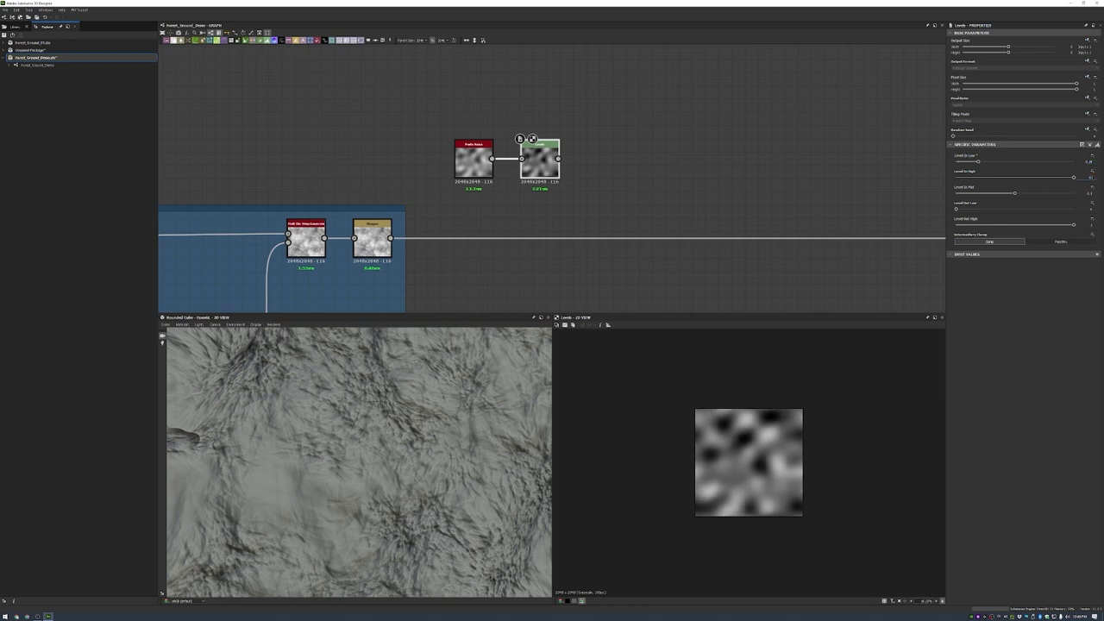
drag(1074, 176, 1063, 176)
- Append a Multi Directional Warp Grayscale node to the Levels node, using the Levels output for both inputs
click(546, 169)
key(space)
text(mul)
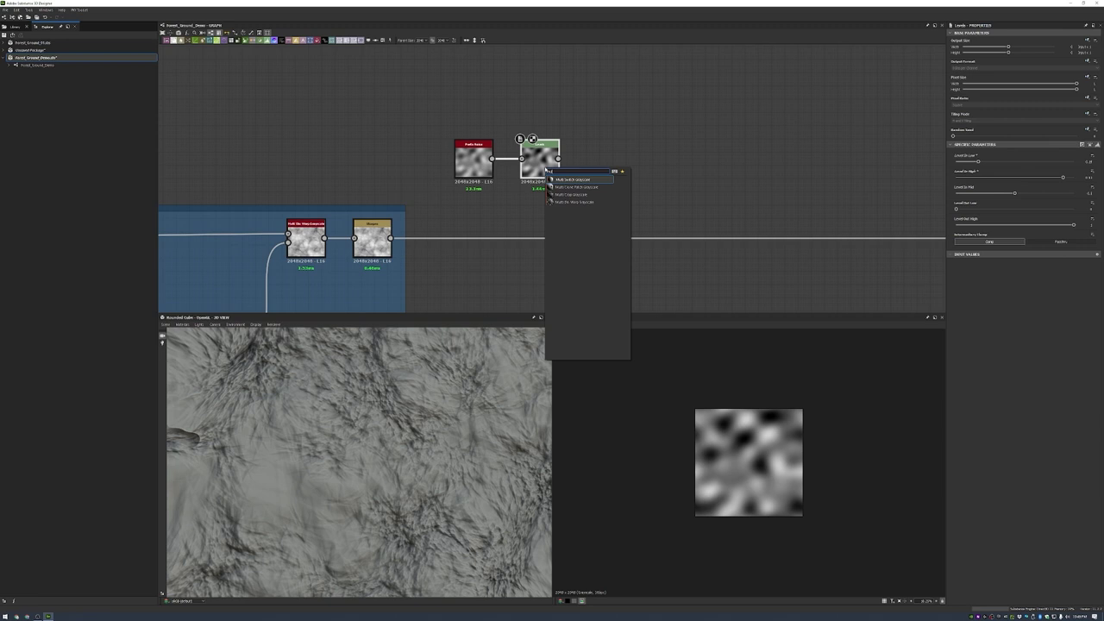
key(Return)
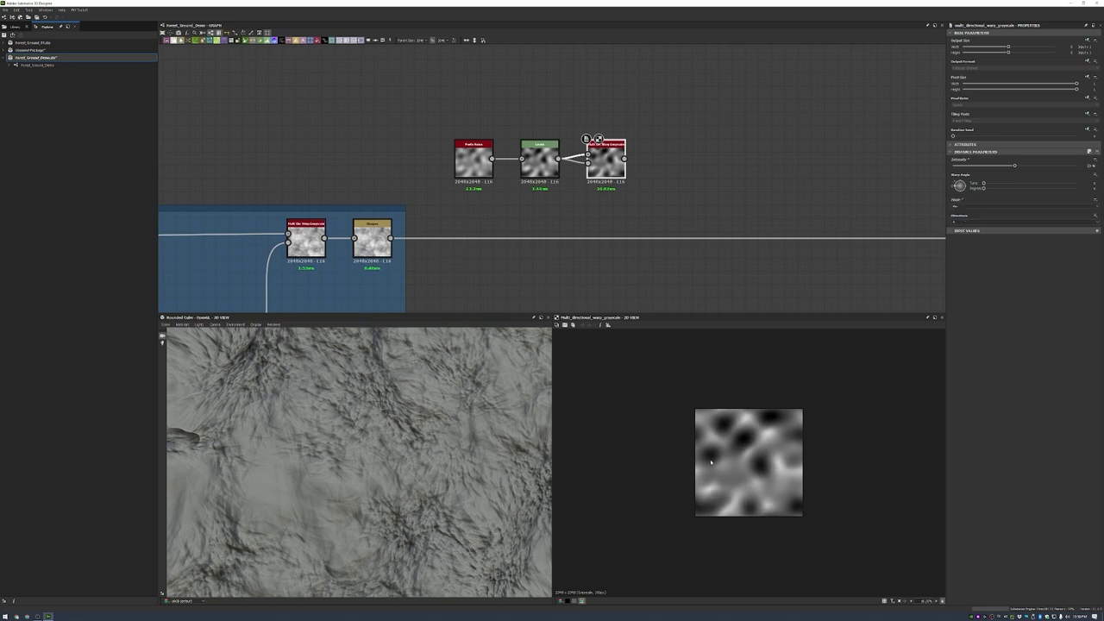
- Append a Slope Blur Grayscale node fed twice by the Multi Directional Warp, with maximum samples and a reduced intensity
key(space)
text(slope)
key(Return)
drag(624, 159, 747, 161)
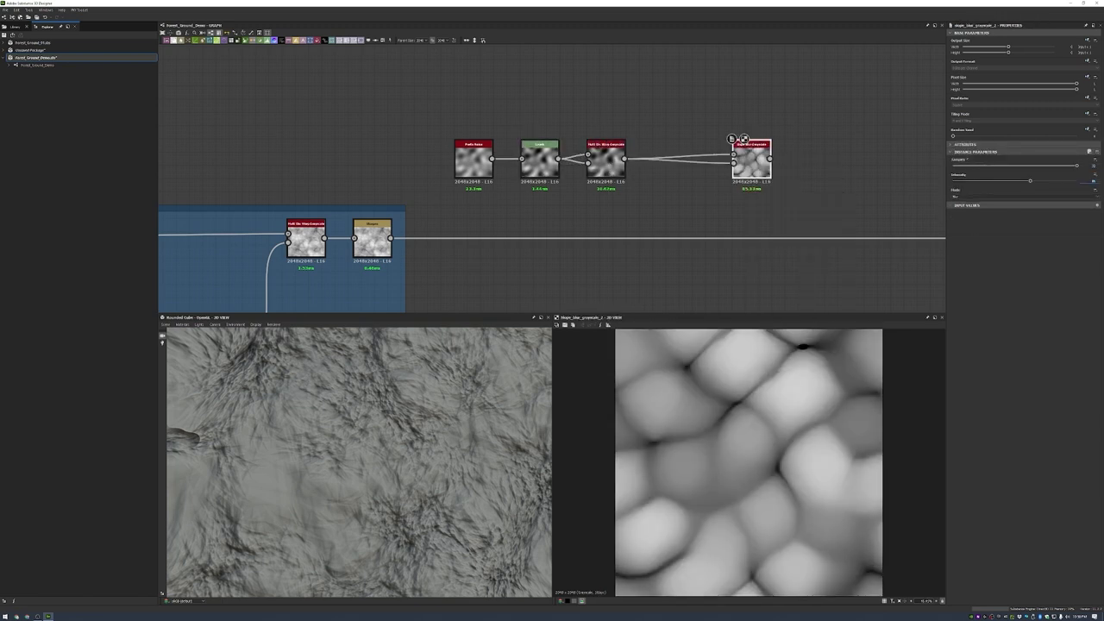
drag(1030, 180, 1015, 180)
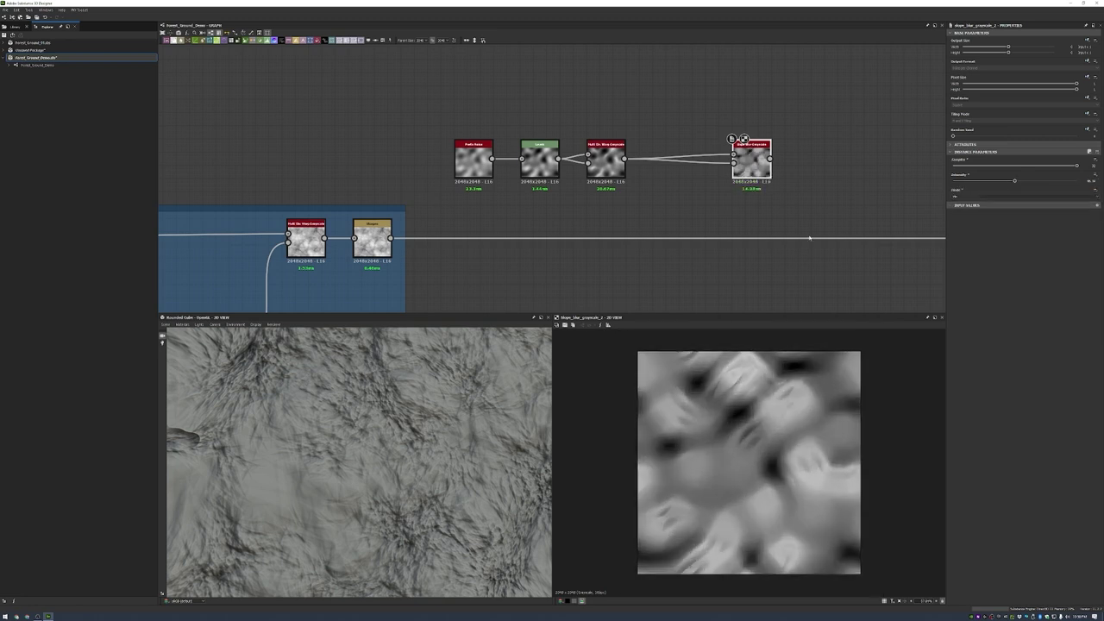
- Move the Slope Blur Grayscale node closer to the warp and append a Blur HQ Grayscale node to it
drag(751, 159, 711, 160)
key(space)
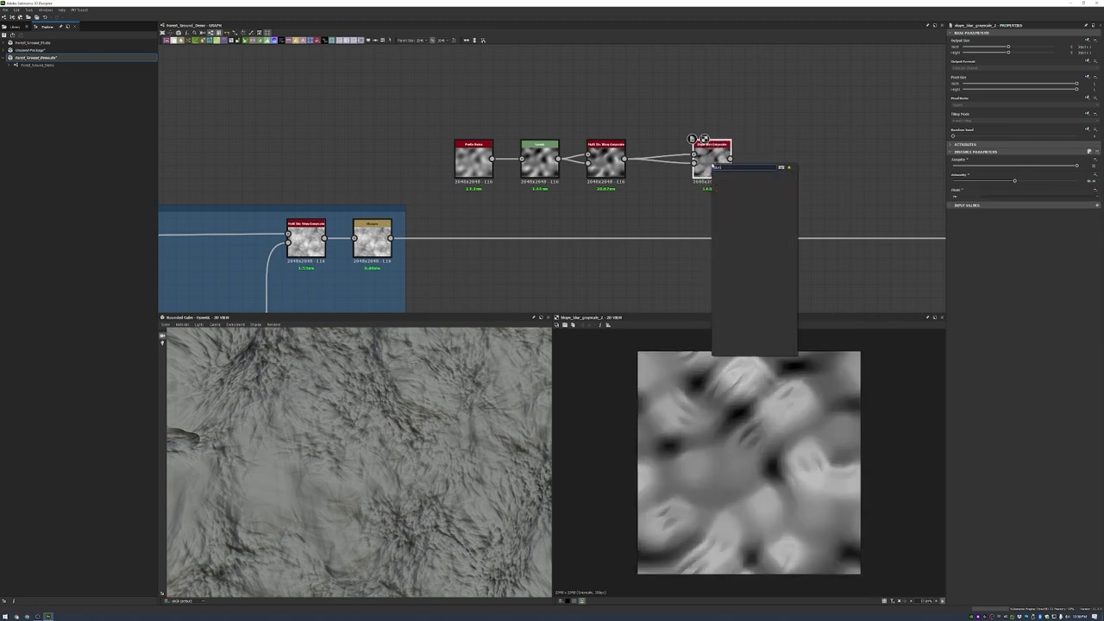
text(blur)
key(Return)
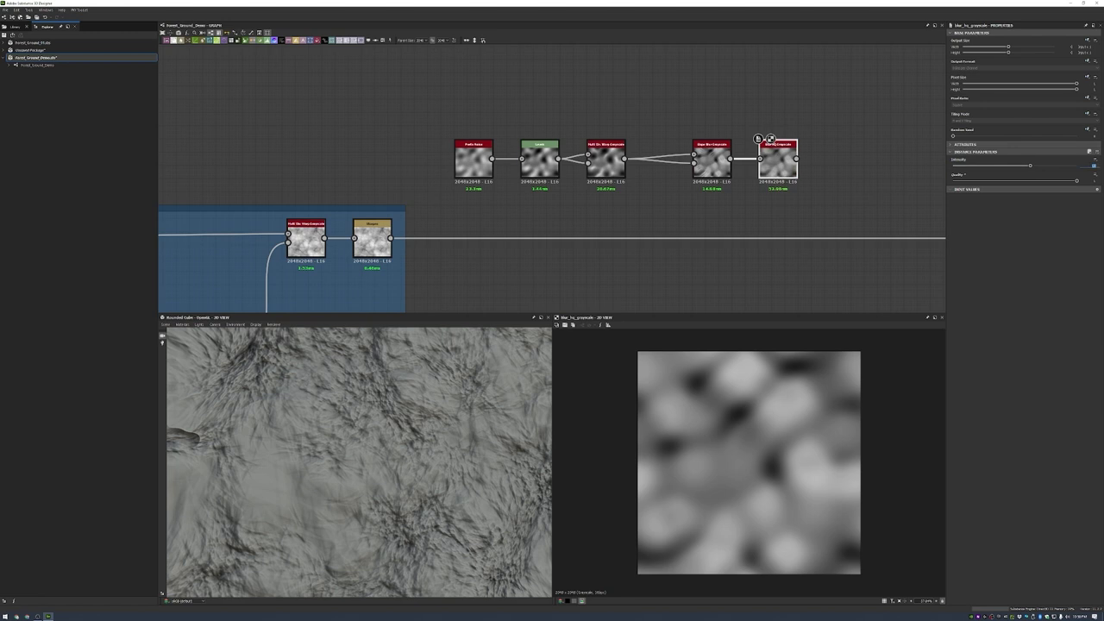
- Add a Blend node with the Blur HQ Grayscale as foreground and the Initial Mud Sharpen output as background
key(space)
text(blend)
key(Return)
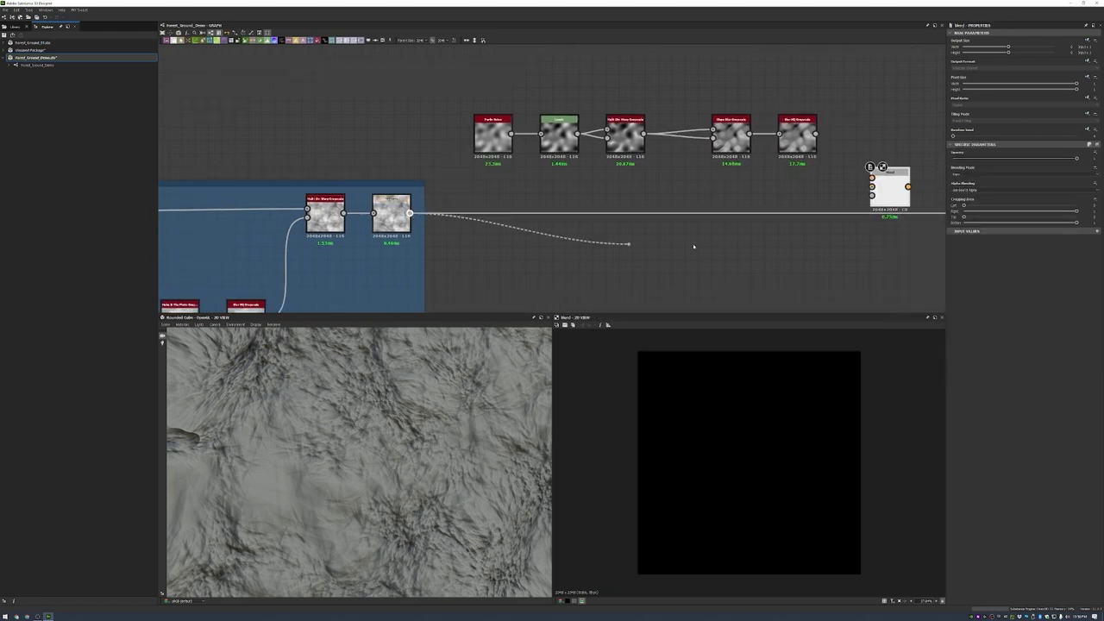
middle_drag(889, 202, 755, 163)
scroll(756, 162, up, 2)
drag(738, 163, 684, 119)
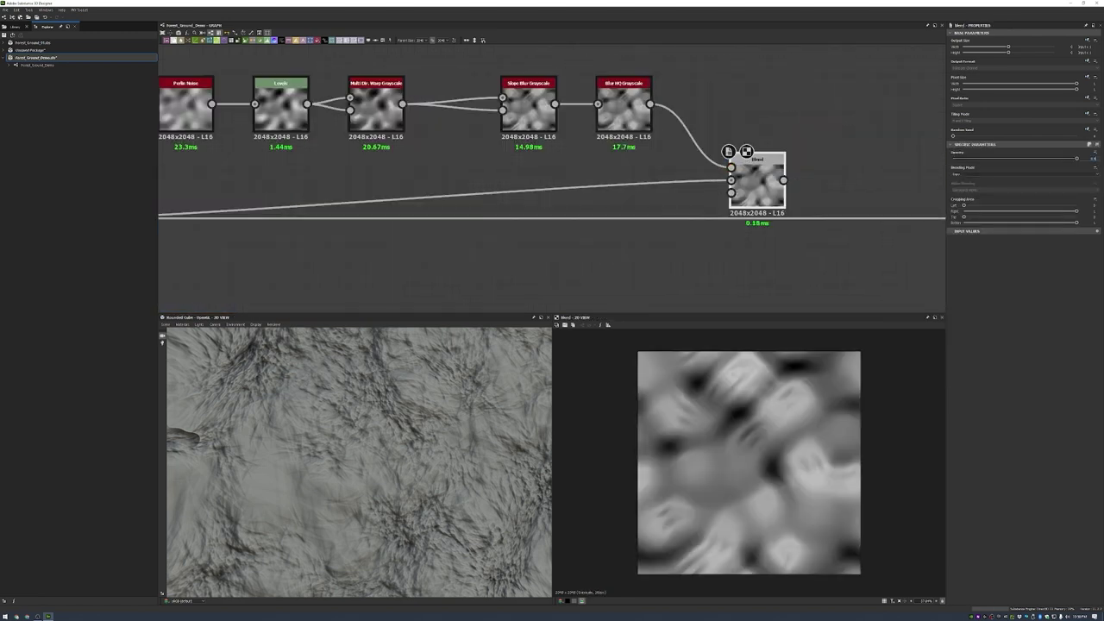
- Lower the Blend's opacity, change its blending mode, and route the main link through it
drag(1077, 158, 989, 158)
click(1023, 174)
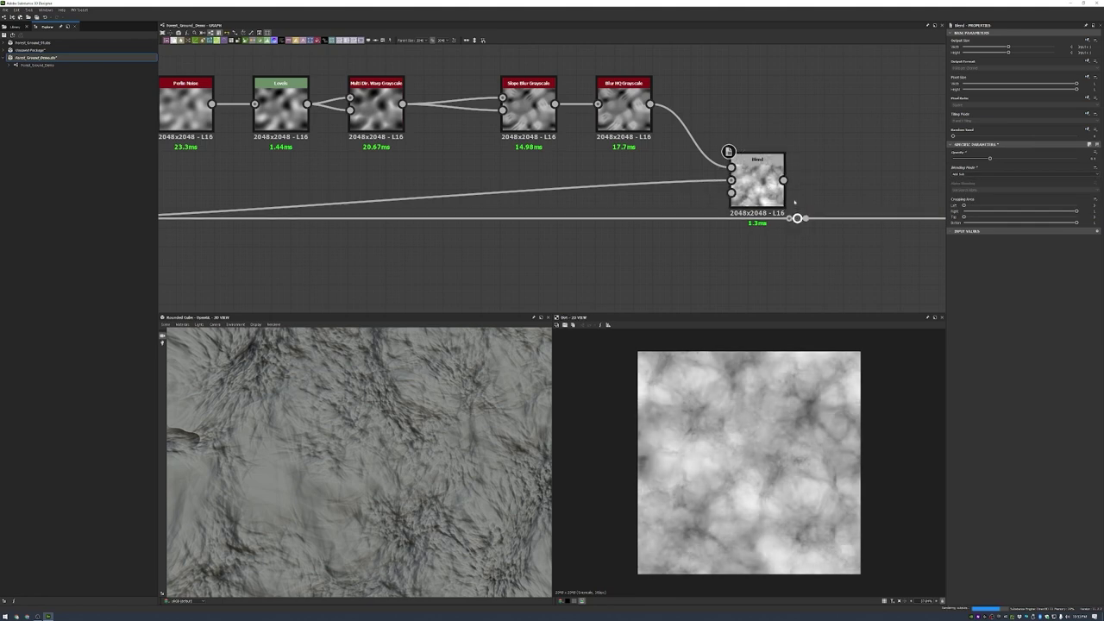
drag(757, 186, 720, 186)
scroll(358, 461, down, 5)
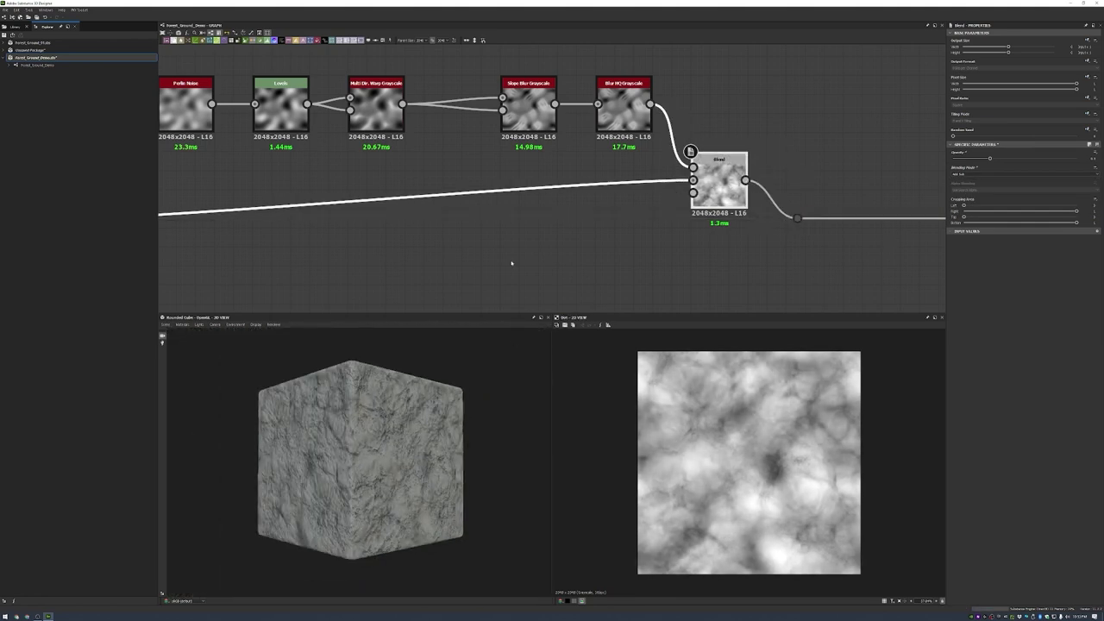
scroll(513, 264, down, 2)
drag(476, 439, 437, 477)
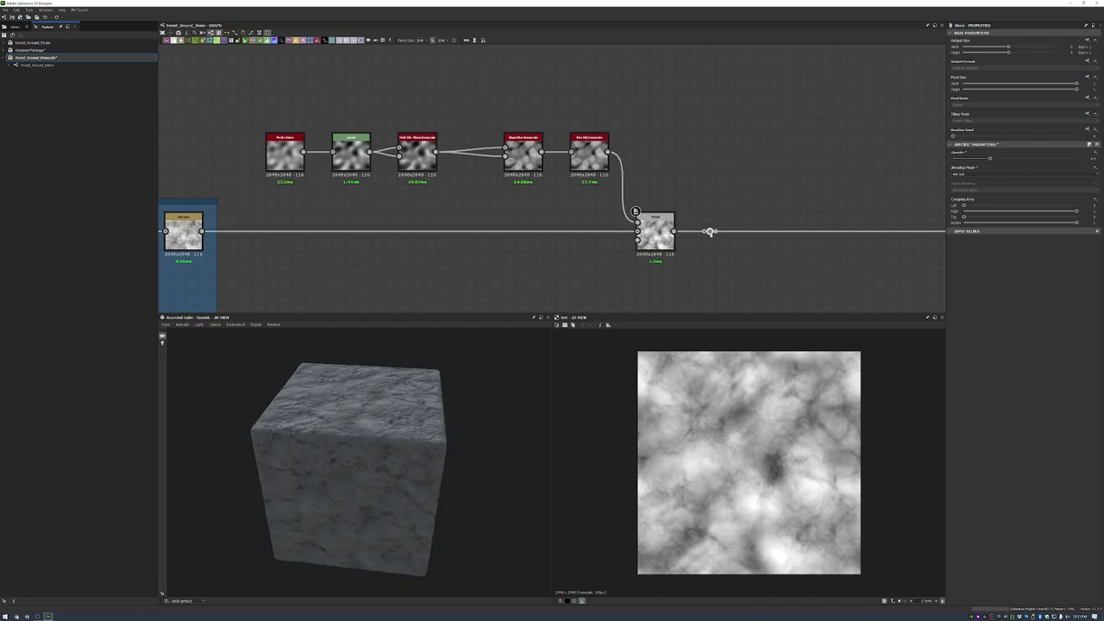
- Frame the Perlin Noise to Blend nodes as "Directional Mud" and place the frame beside the Initial Mud frame
drag(258, 121, 690, 268)
right_click(719, 149)
click(751, 284)
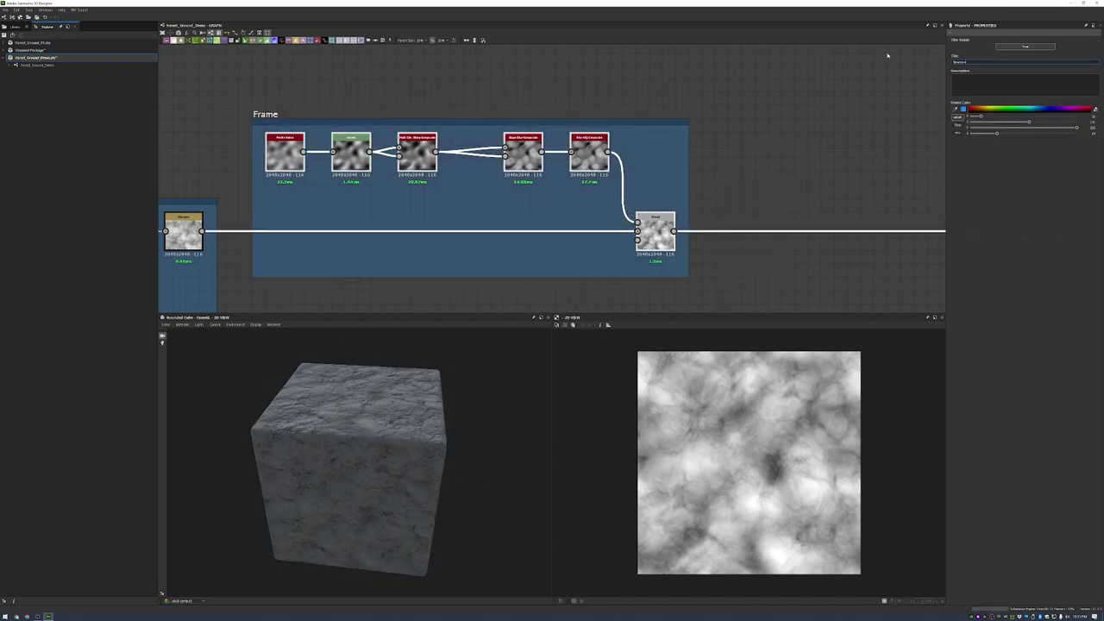
scroll(561, 112, down, 3)
drag(552, 112, 367, 110)
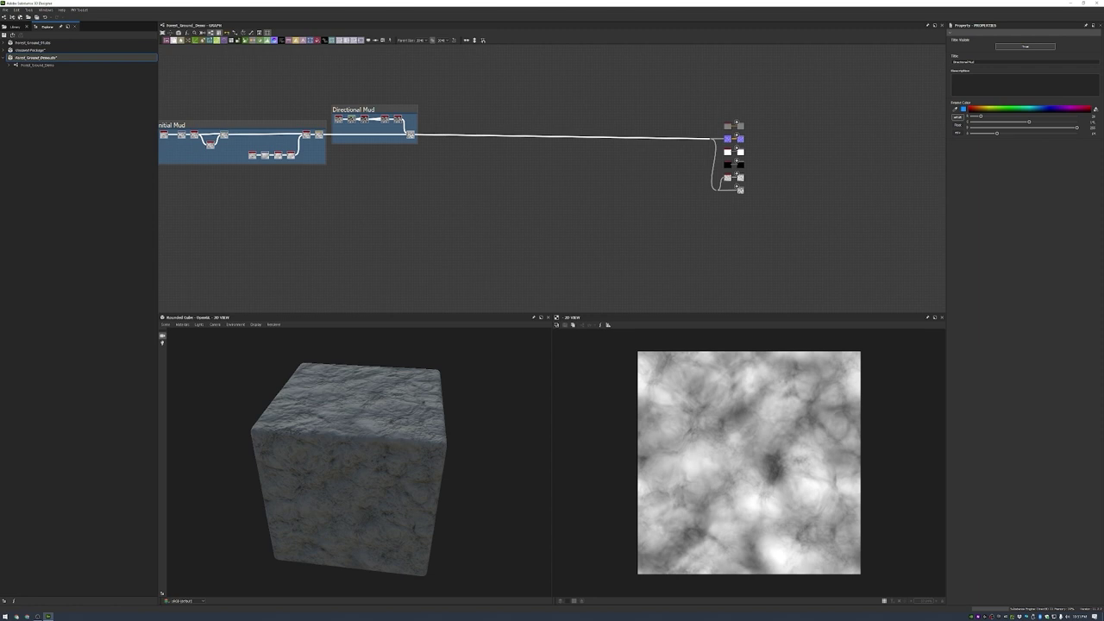
- Add a large-scale Perlin Noise node past the Directional Mud frame and append a Multi Directional Warp Grayscale node to it
scroll(486, 173, up, 3)
key(space)
click(595, 172)
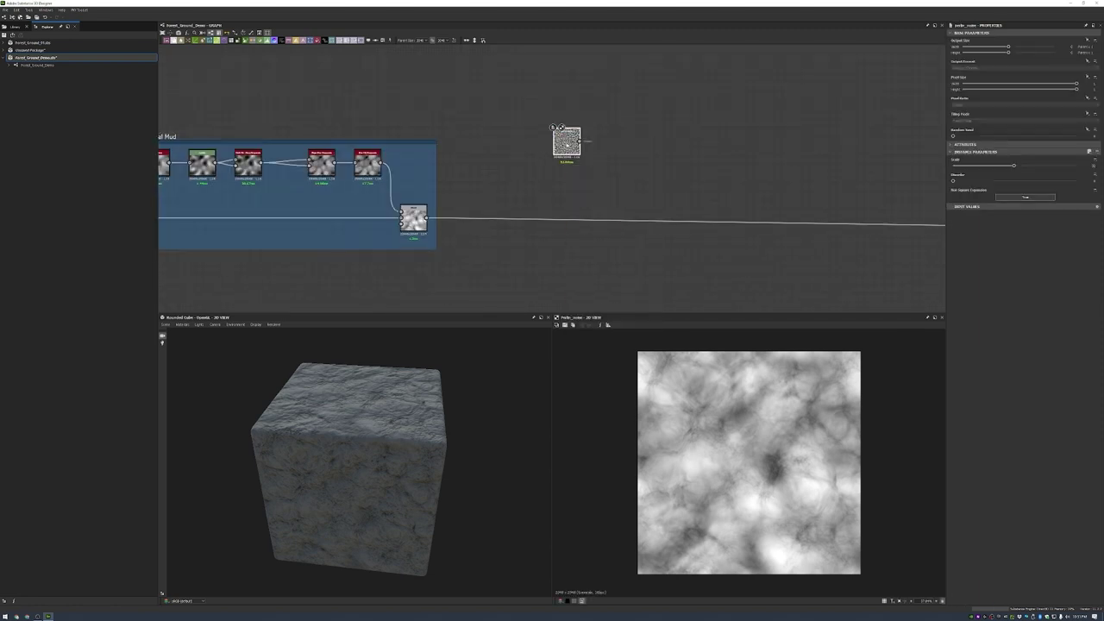
drag(567, 138, 520, 151)
scroll(492, 148, up, 3)
key(space)
drag(564, 154, 600, 159)
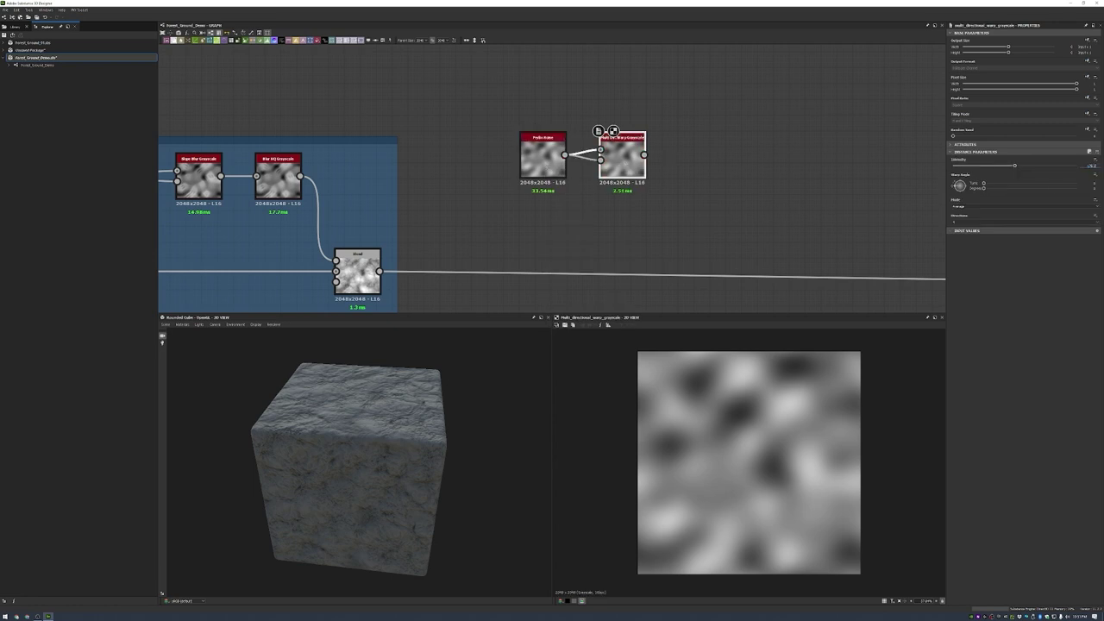
- Blend the new Multi Directional Warp over the Directional Mud output with a new Blend node and change its blending mode
key(space)
click(749, 325)
drag(380, 270, 719, 236)
drag(645, 156, 695, 222)
click(1018, 173)
click(1018, 198)
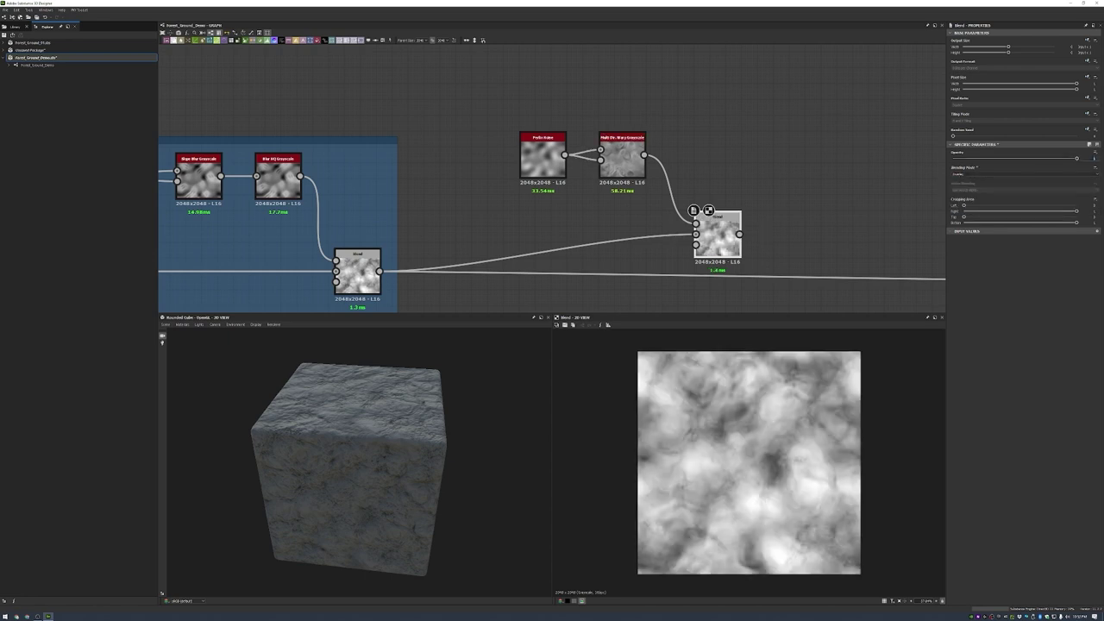
- Route the main link through the new Blend node and line the node up with that link
drag(317, 493, 442, 468)
drag(383, 271, 739, 234)
drag(419, 580, 434, 547)
drag(716, 238, 624, 274)
middle_drag(609, 259, 564, 178)
scroll(774, 153, up, 2)
- Append a Slope Blur Grayscale node to the new Blend, maximizing its samples and strongly reducing its intensity
key(space)
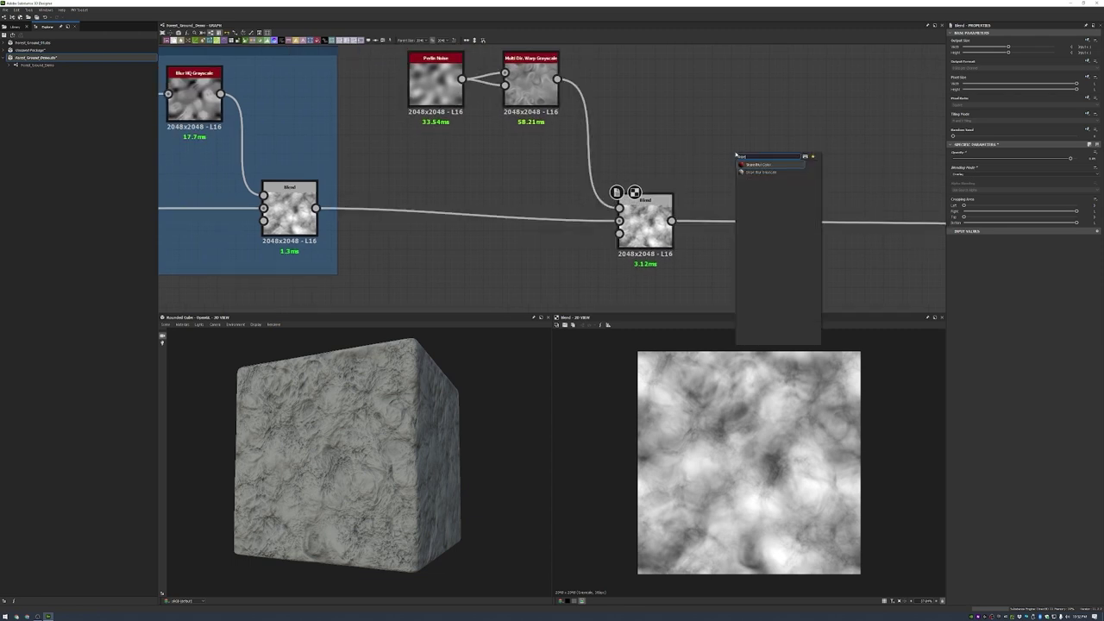
click(759, 172)
drag(742, 145, 798, 169)
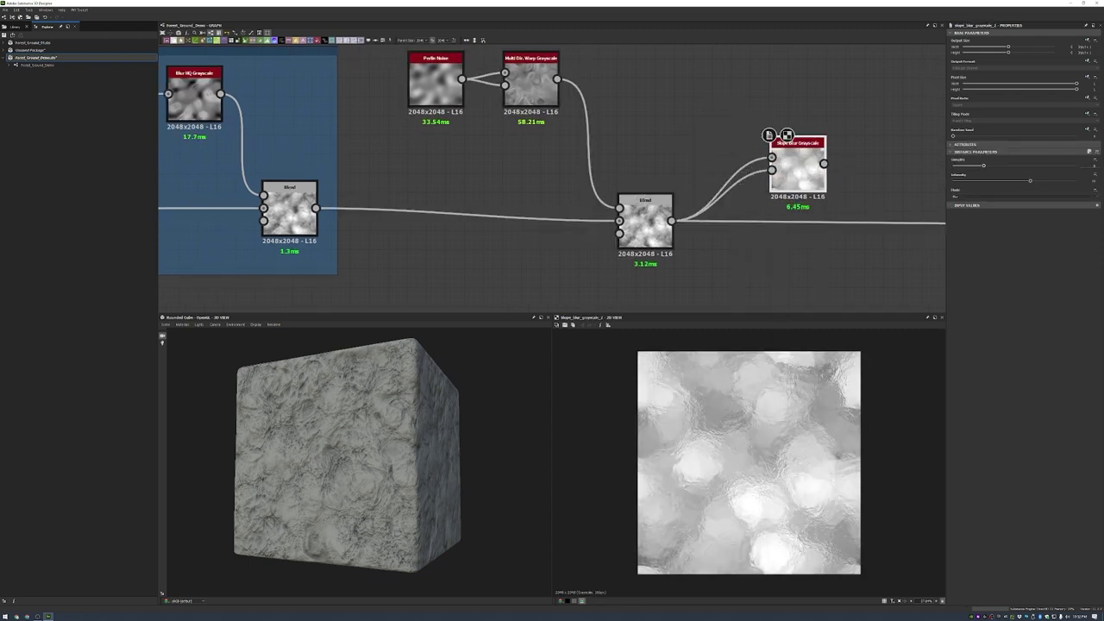
drag(983, 164, 1101, 181)
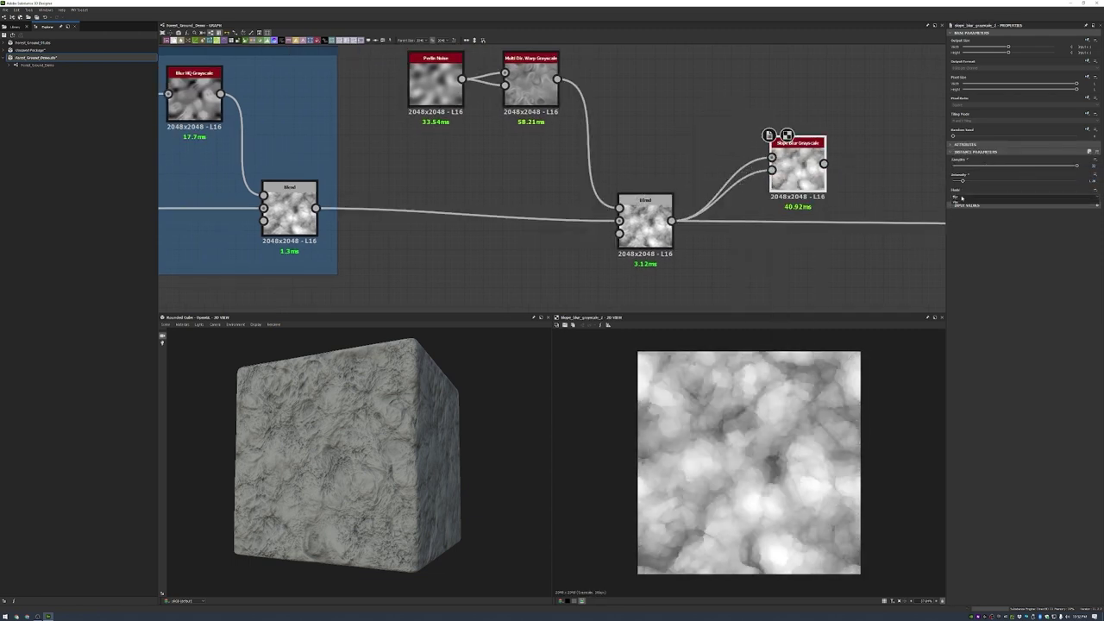
- Route the main link through the Slope Blur Grayscale node and align the node with the preceding Blend
middle_drag(655, 226, 655, 219)
click(643, 212)
scroll(449, 399, up, 5)
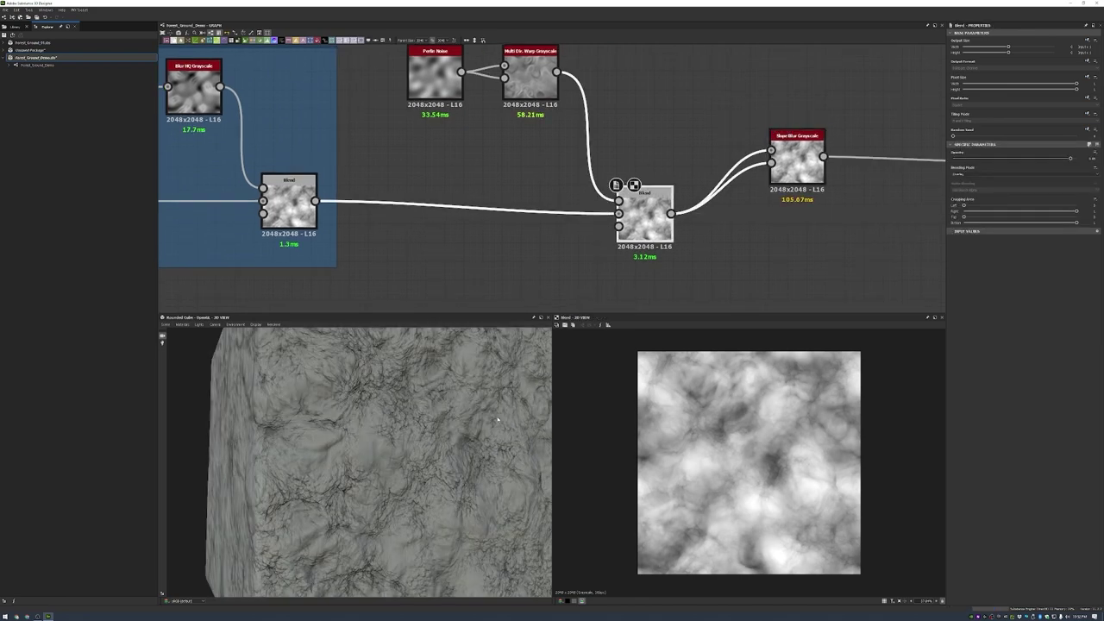
drag(797, 149, 797, 216)
- Add another Blend node after the Slope Blur Grayscale and connect the blurred result as its background
middle_drag(777, 259, 672, 258)
scroll(690, 215, down, 3)
key(space)
click(811, 215)
drag(770, 164, 715, 197)
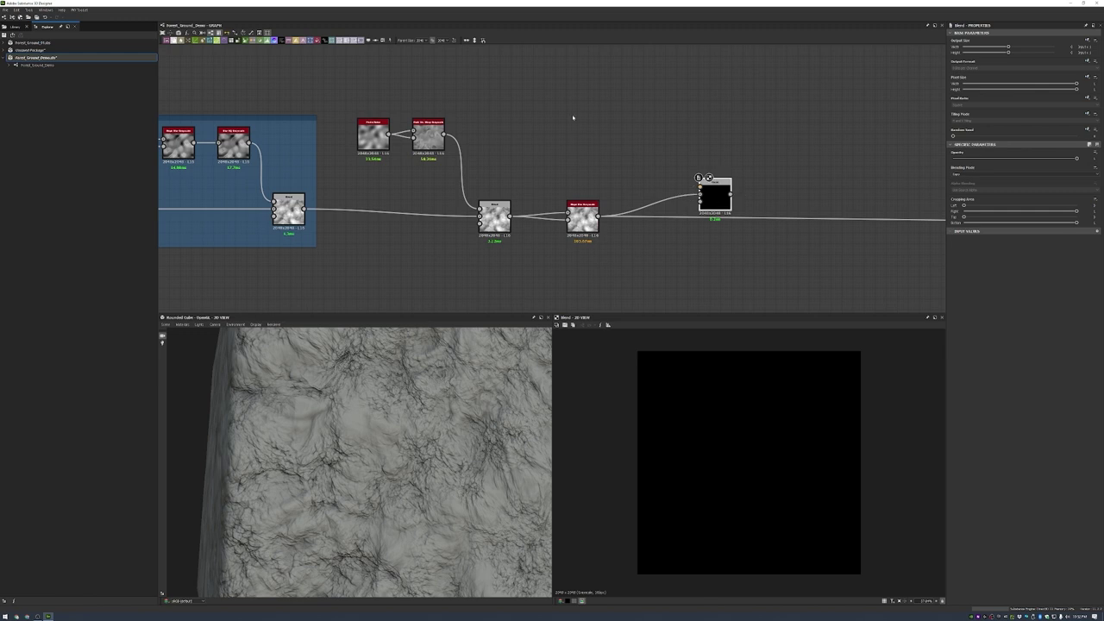
- Add a histogram node above the main link, feed it from the Blend before the Slope Blur, and make room for it
key(space)
text(hist)
key(Return)
double_click(494, 216)
drag(510, 216, 578, 142)
drag(594, 138, 681, 138)
drag(715, 189, 780, 190)
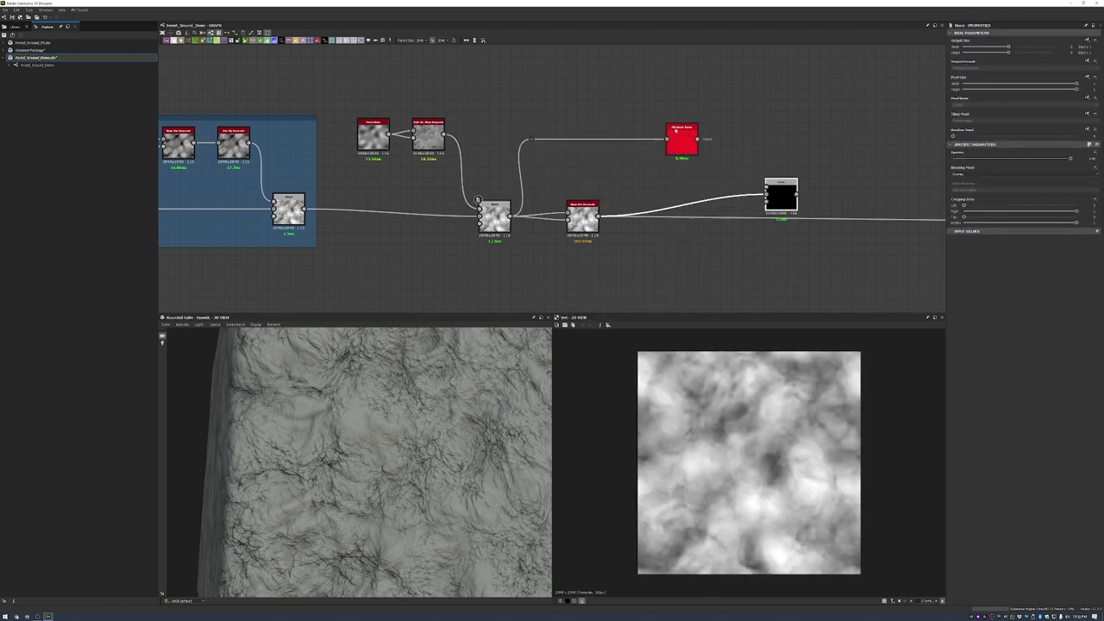
- Use the histogram node as the last Blend's foreground, lower the Blend's opacity, and route the main link through it
double_click(681, 140)
double_click(782, 184)
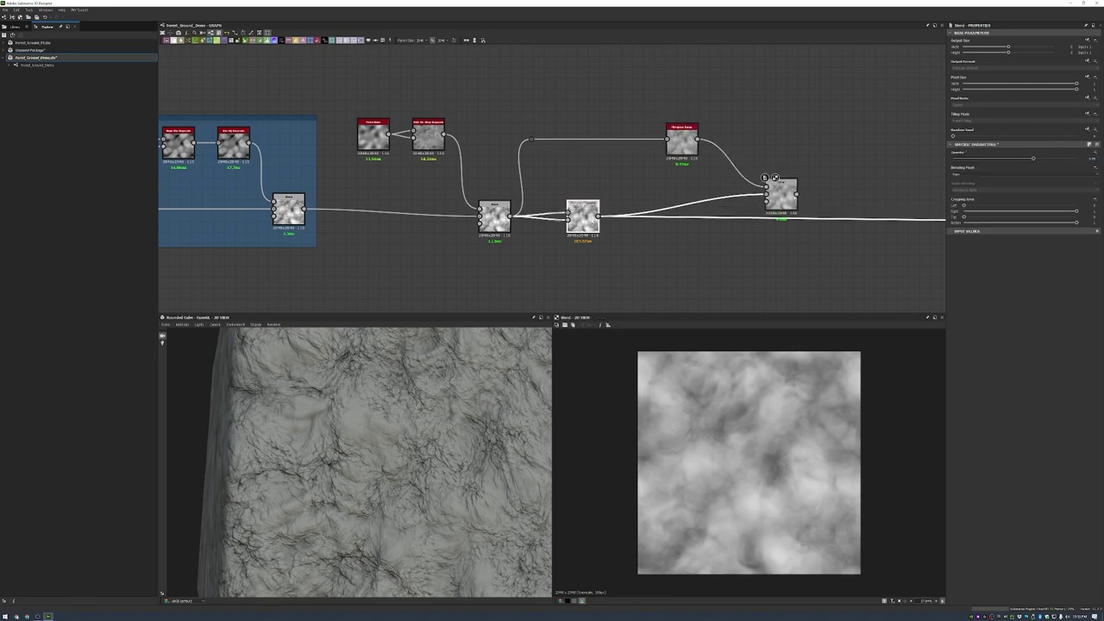
drag(597, 216, 795, 194)
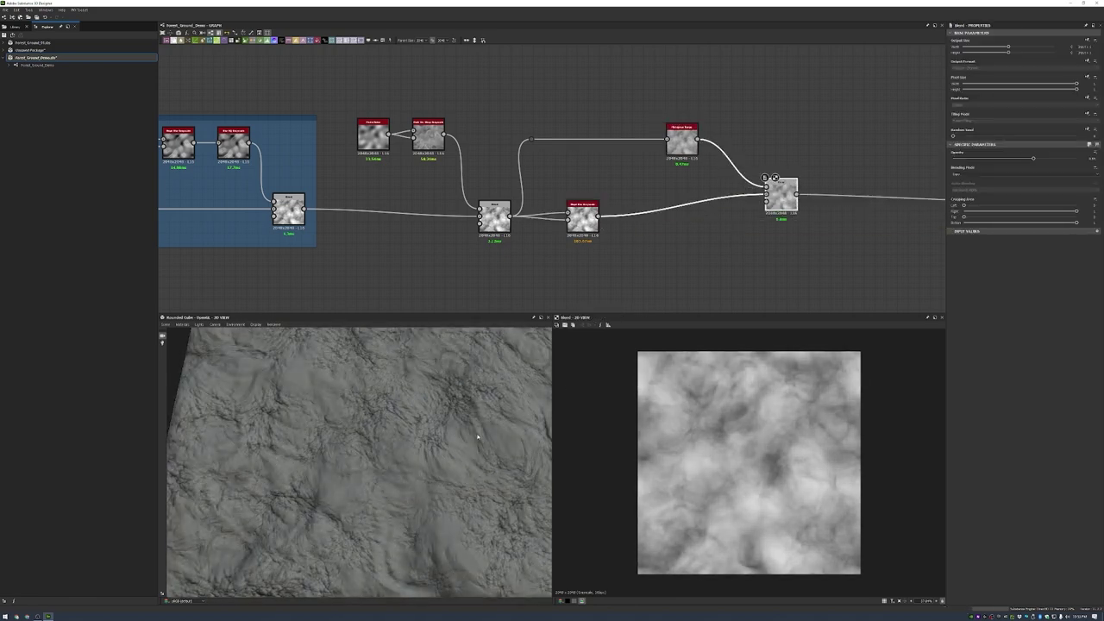
- Group the second set of mud nodes in a frame titled "Directional Mud 02"
scroll(553, 205, down, 3)
right_click(700, 143)
click(714, 158)
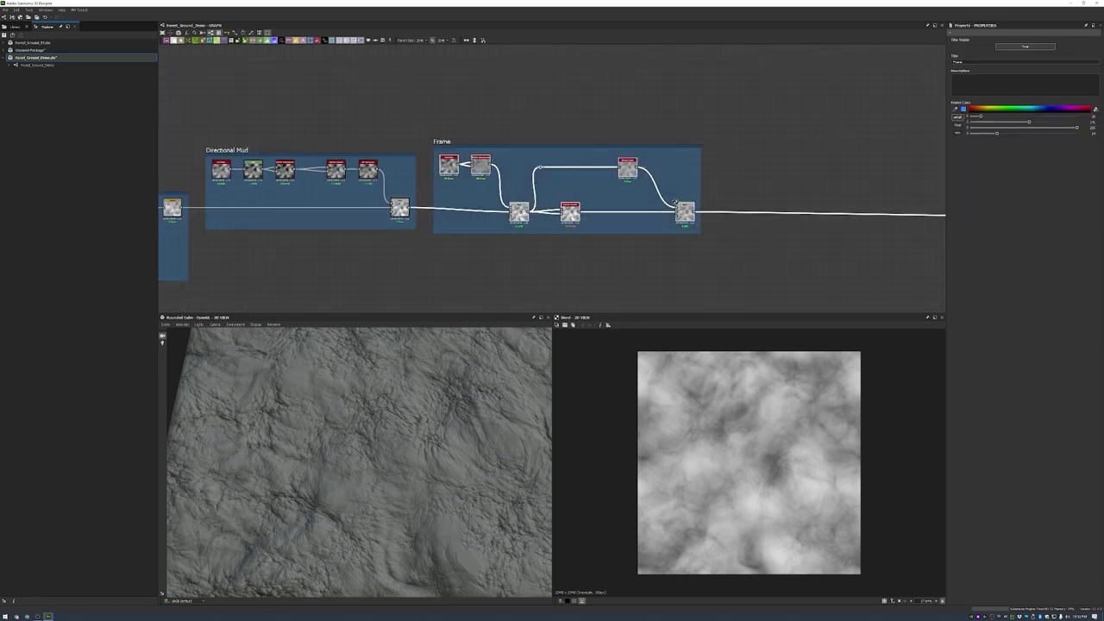
scroll(386, 136, down, 3)
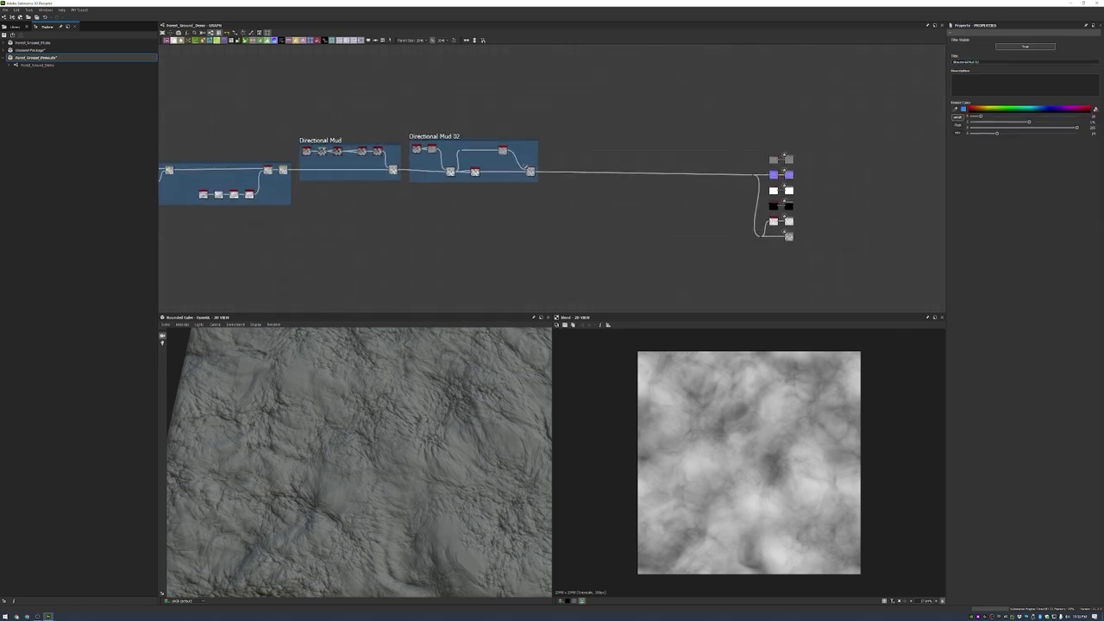
- Add a Perlin Noise node past the Directional Mud 02 frame, lower its scale, and raise its disorder to maximum
scroll(801, 181, up, 6)
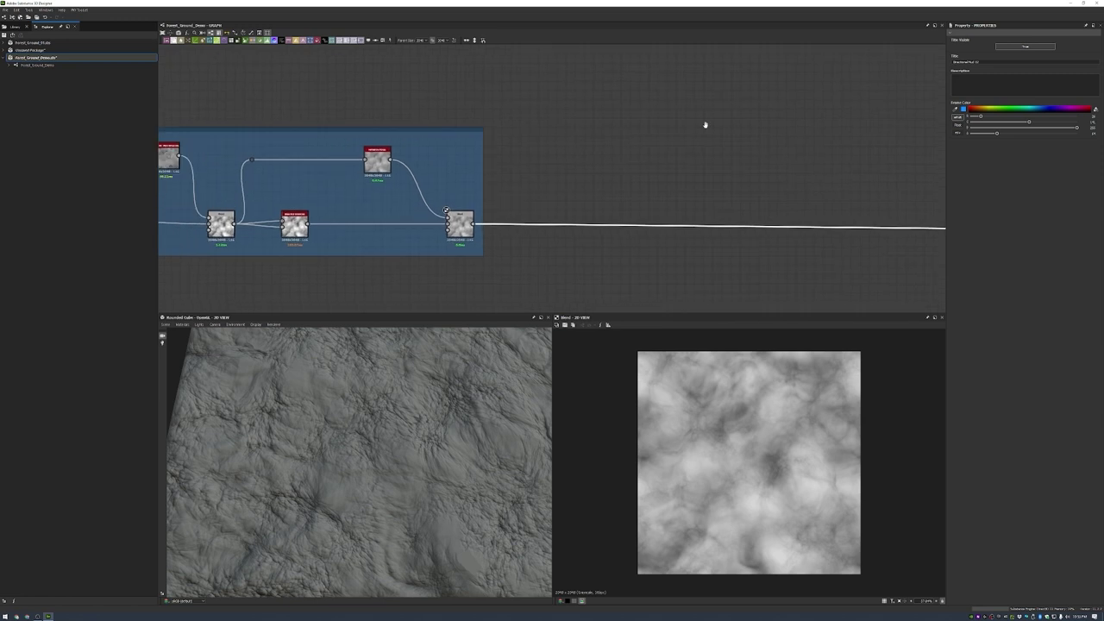
key(space)
text(perlin)
key(Return)
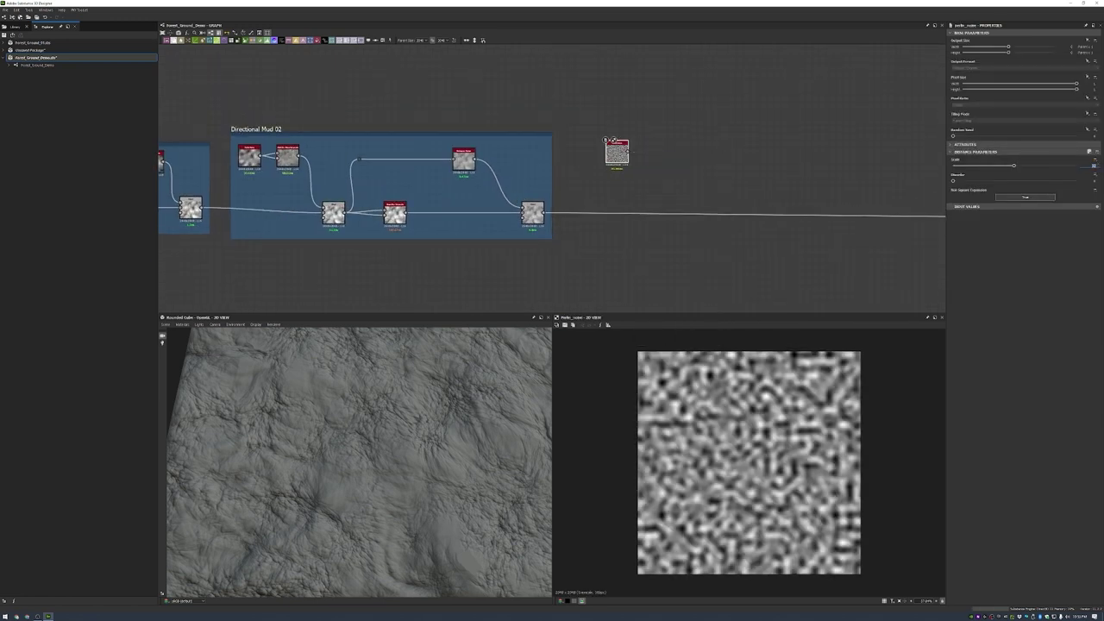
drag(1014, 165, 958, 165)
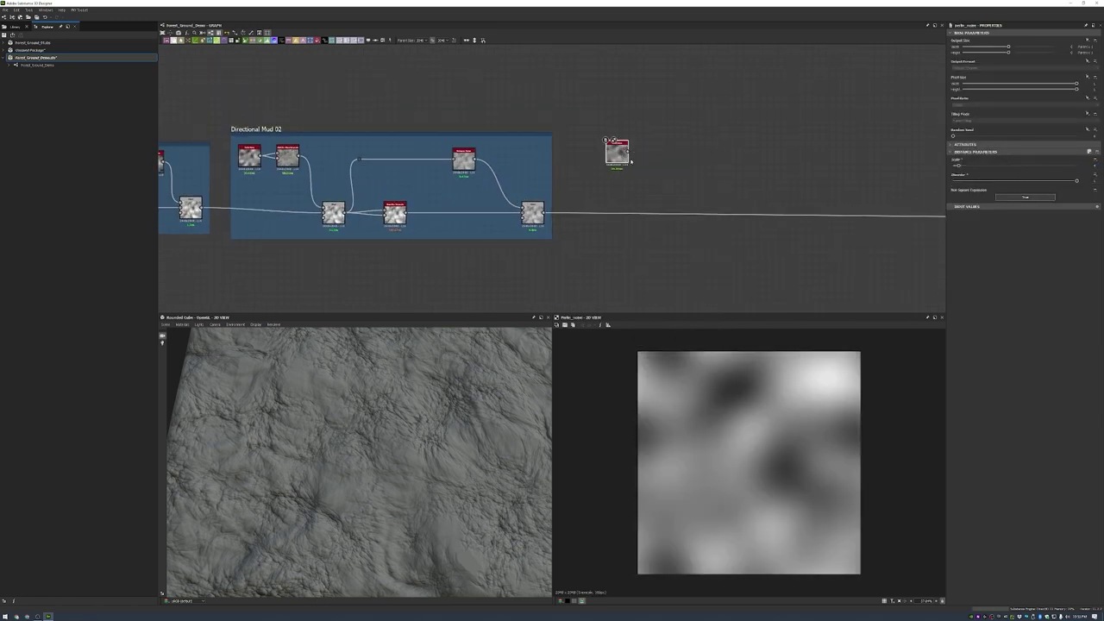
- Warp the Perlin Noise with a Multi Directional Warp Grayscale node
key(space)
text(mult)
key(Return)
scroll(614, 155, up, 2)
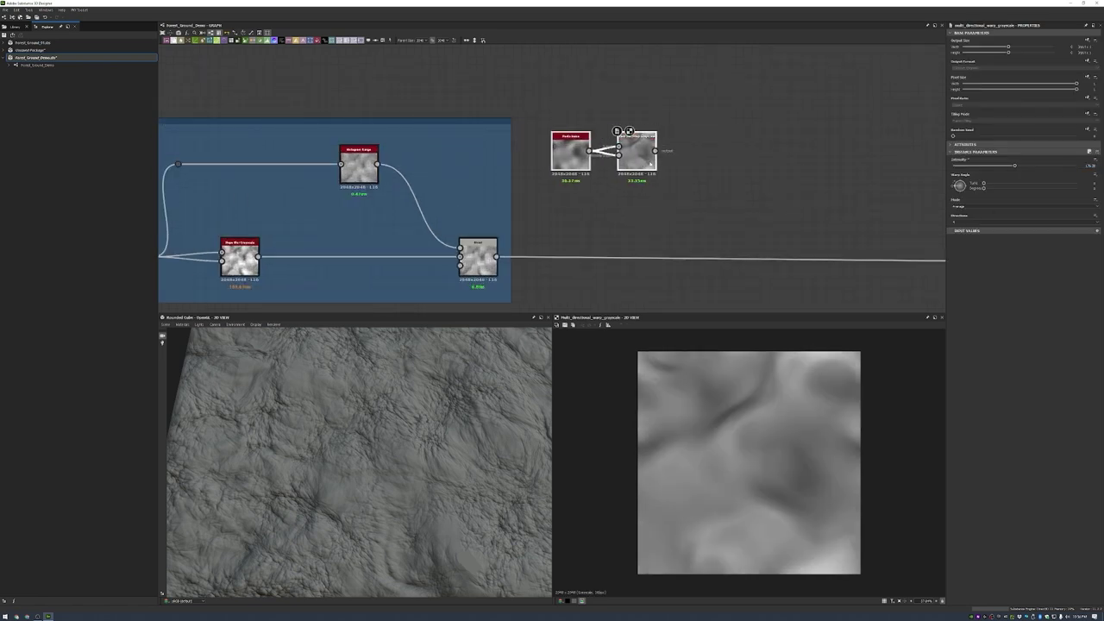
- Blend the warped noise over the Directional Mud 02 output in Add Sub mode at reduced opacity, and route the main link through it
key(space)
text(blend)
key(Return)
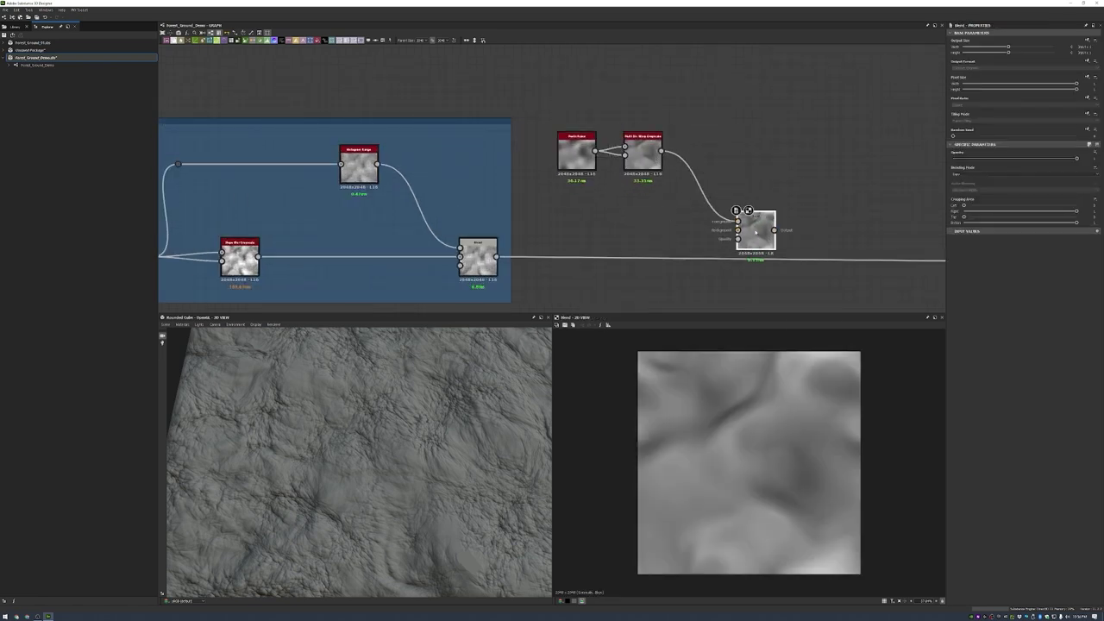
drag(496, 257, 738, 229)
click(966, 174)
click(975, 186)
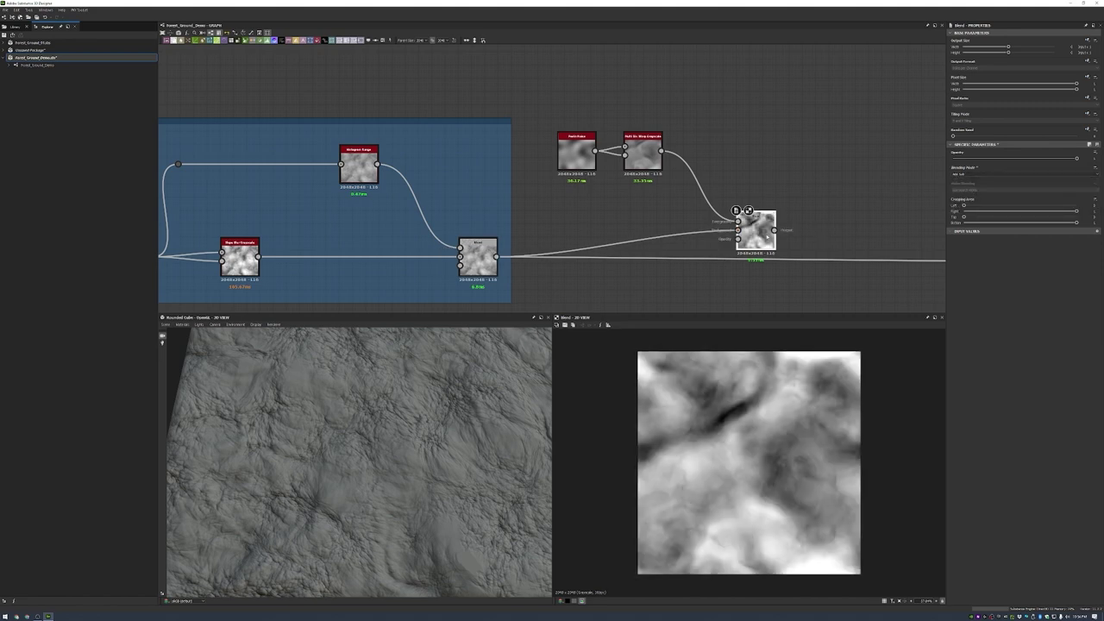
shift+drag(496, 256, 774, 231)
mouse_move(424, 455)
mouse_down()
mouse_move(498, 512)
mouse_move(436, 470)
mouse_up()
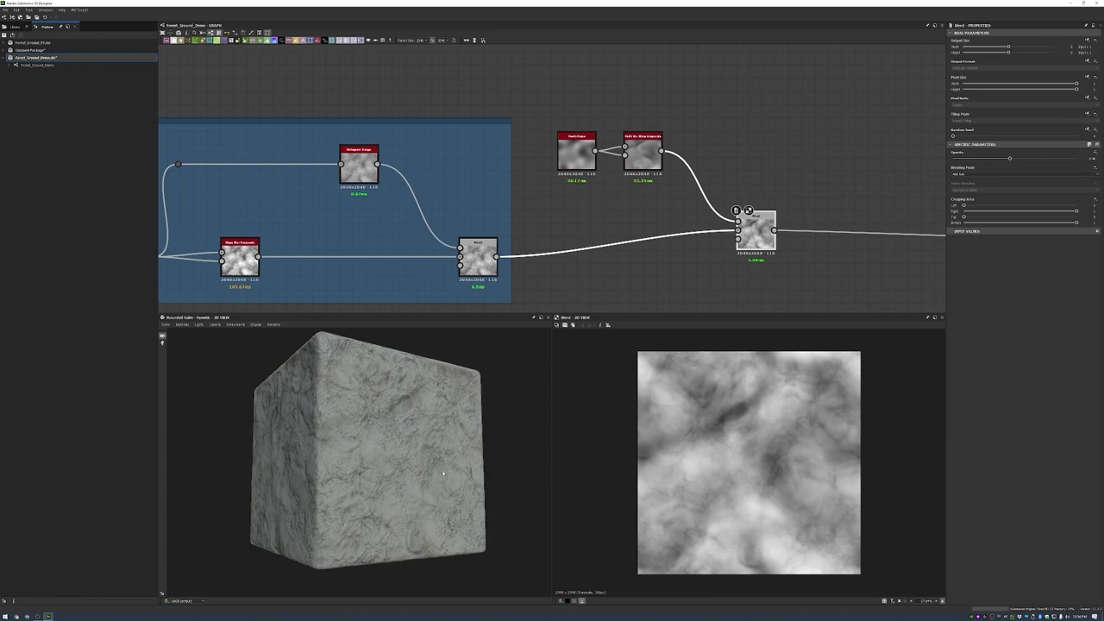
- Align the new Blend with the main link and group the warped noise nodes in a frame titled "Large Sweeps"
mouse_move(756, 229)
mouse_down()
mouse_move(755, 244)
mouse_move(744, 236)
mouse_up()
key(ctrl+f)
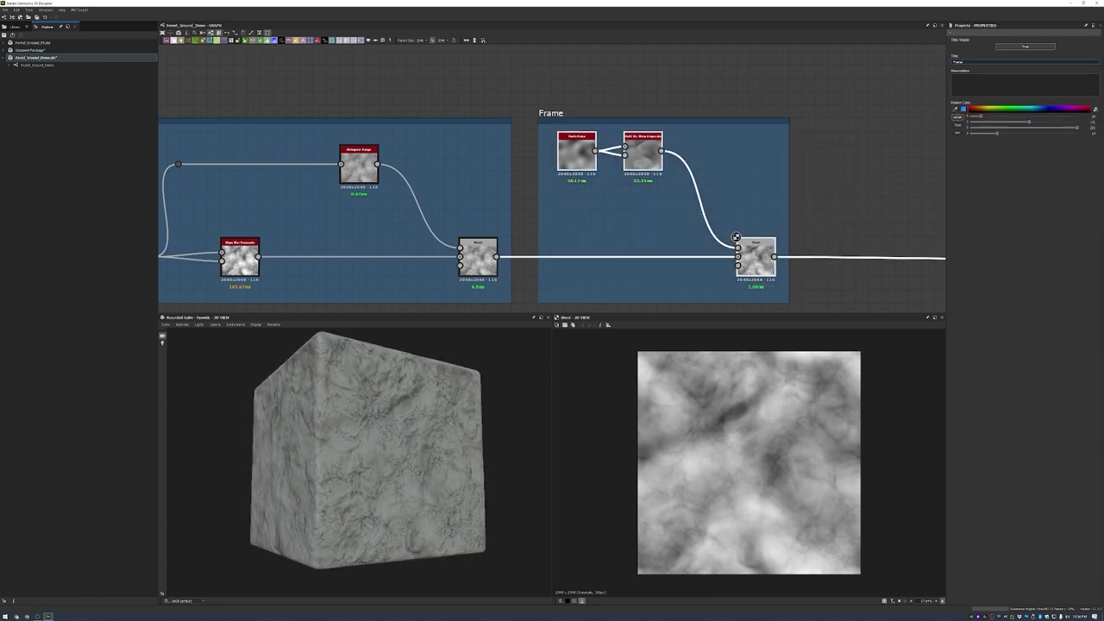
key(f)
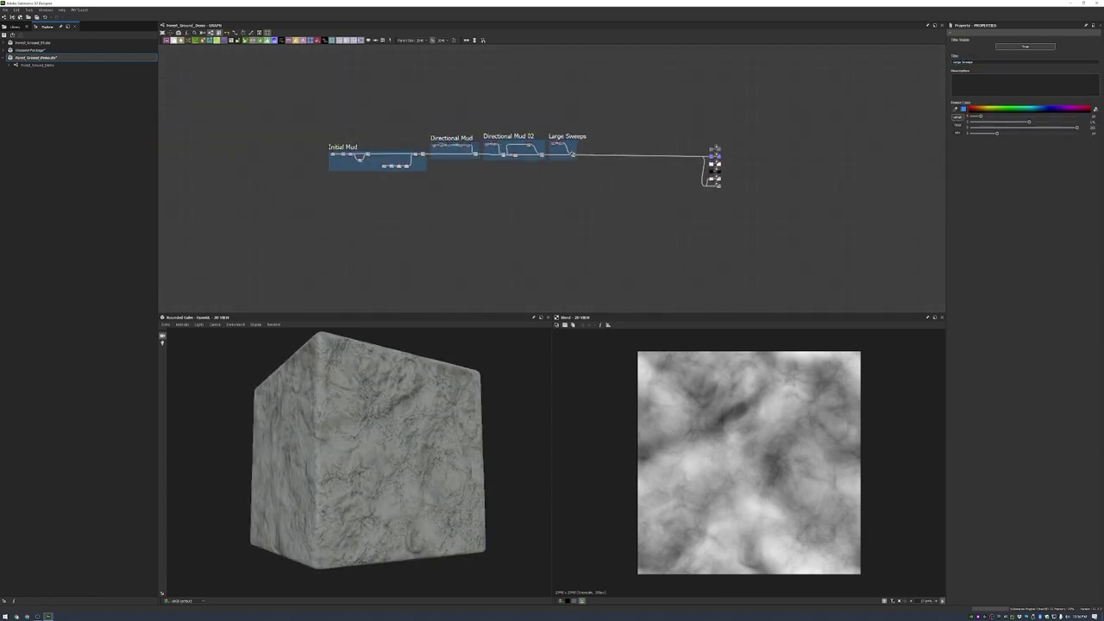
- Add a Moisture Noise node past the Large Sweeps frame, raise its scale, and feed it into a new Blend's foreground
scroll(599, 181, up, 6)
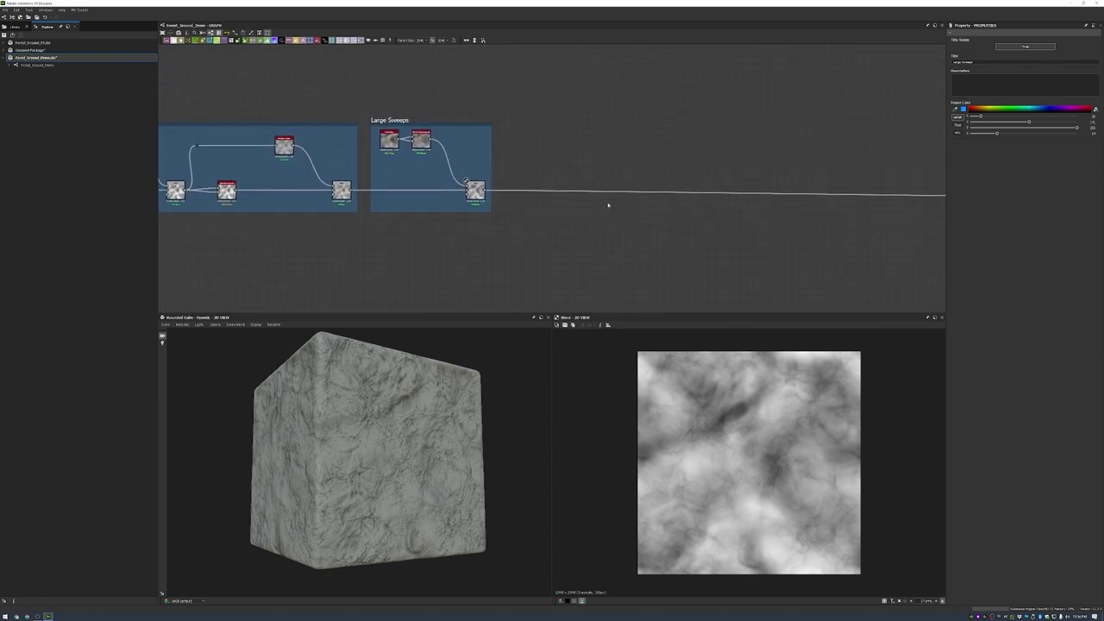
key(space)
key(Return)
key(space)
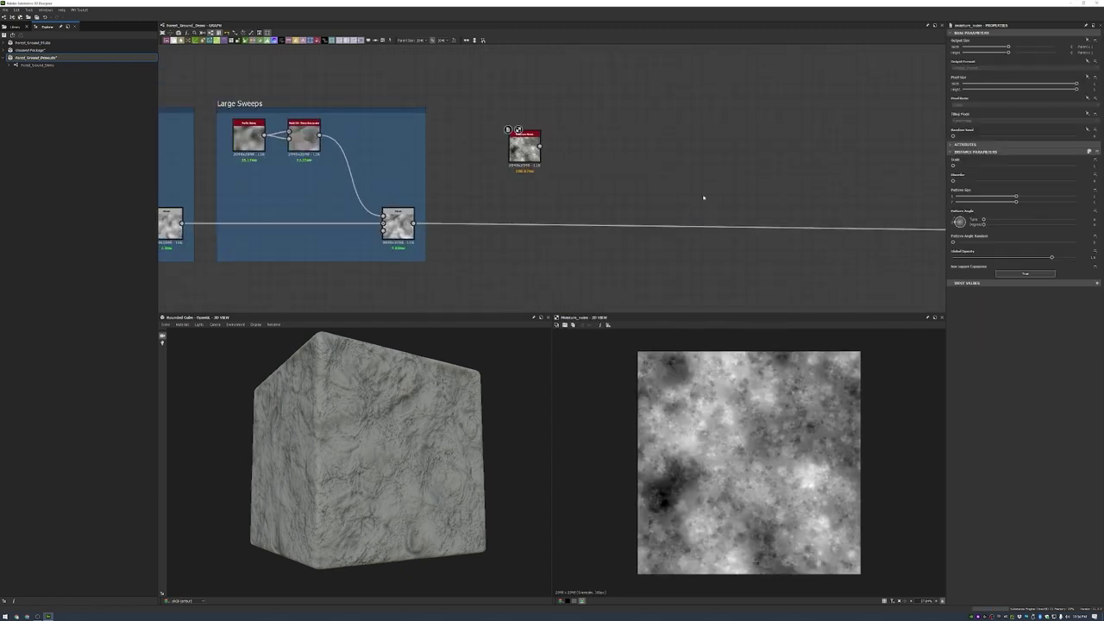
key(Return)
double_click(509, 130)
drag(955, 167, 971, 165)
drag(540, 147, 665, 113)
drag(794, 224, 794, 190)
middle_drag(583, 280, 724, 242)
- Add a Histogram Select node below the main link, feed it from the Large Sweeps Blend, and set its range to 0.4
key(space)
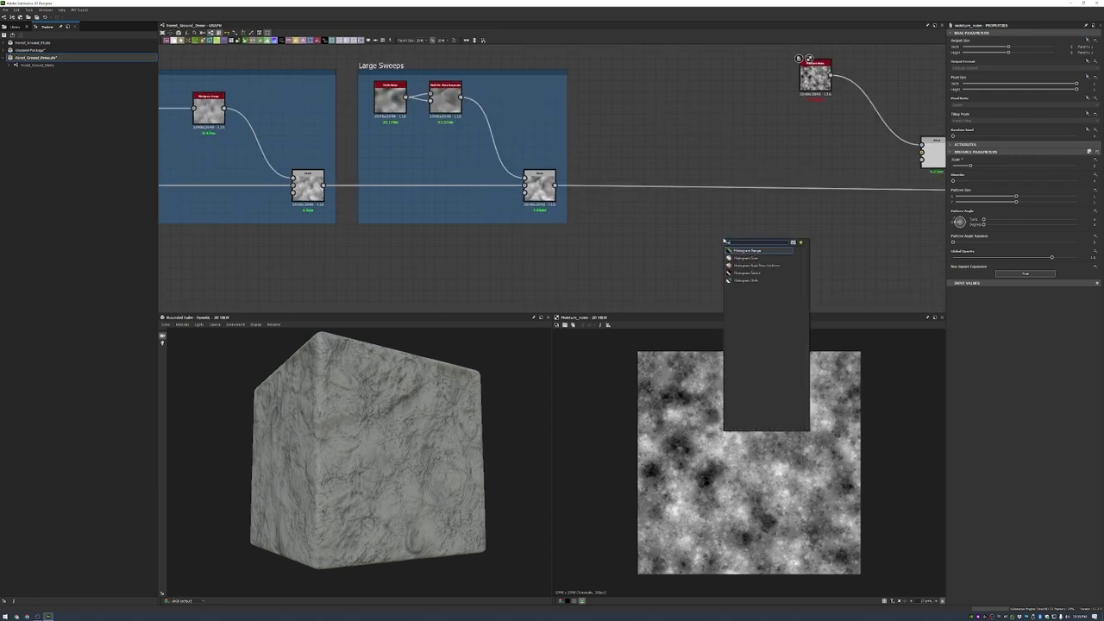
click(745, 273)
drag(555, 186, 712, 240)
scroll(711, 259, up, 2)
middle_drag(580, 225, 649, 213)
key(space)
click(789, 241)
scroll(750, 207, up, 1)
middle_drag(750, 207, 584, 216)
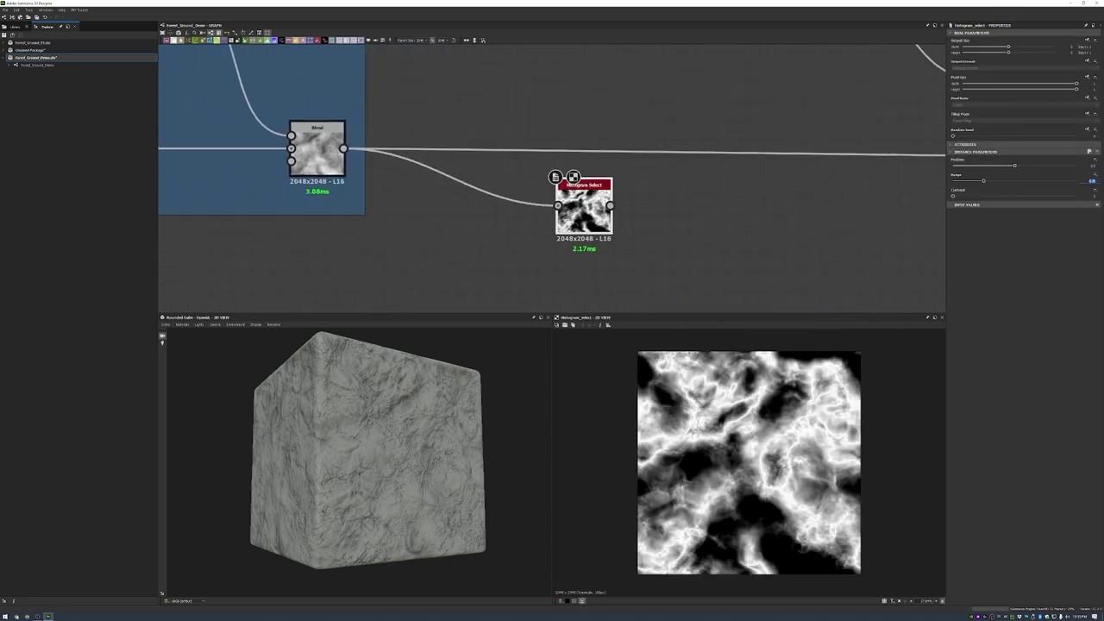
text(0.4)
key(Return)
- Add a Blend fed by the Histogram Select and a Clouds 1 node below it with disorder at maximum
key(ctrl+b)
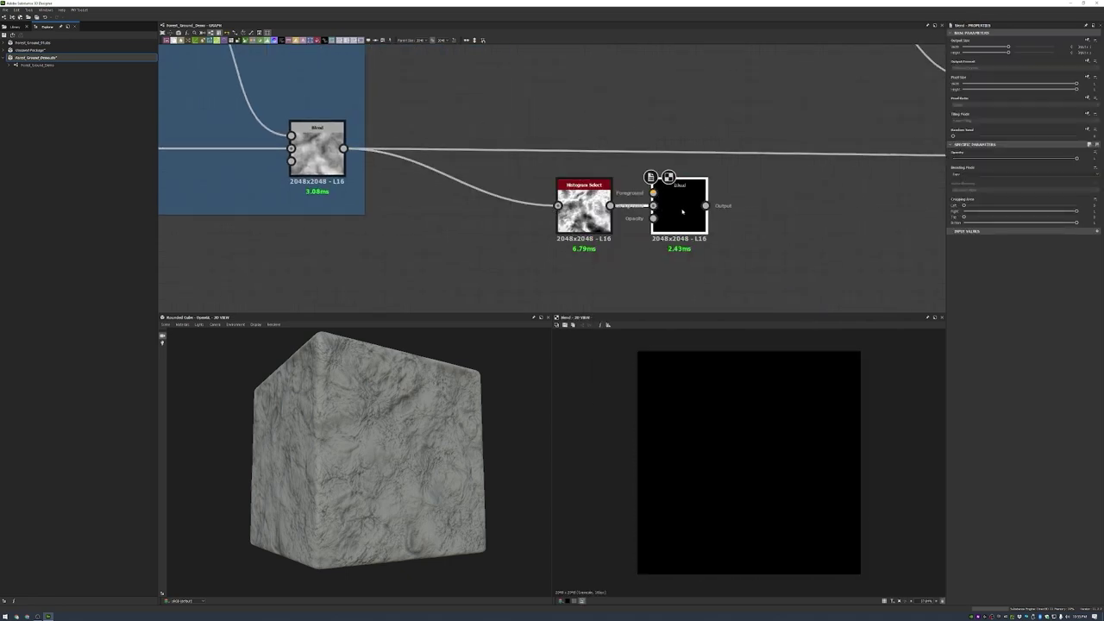
scroll(681, 214, up, 1)
key(space)
text(clouds)
key(Return)
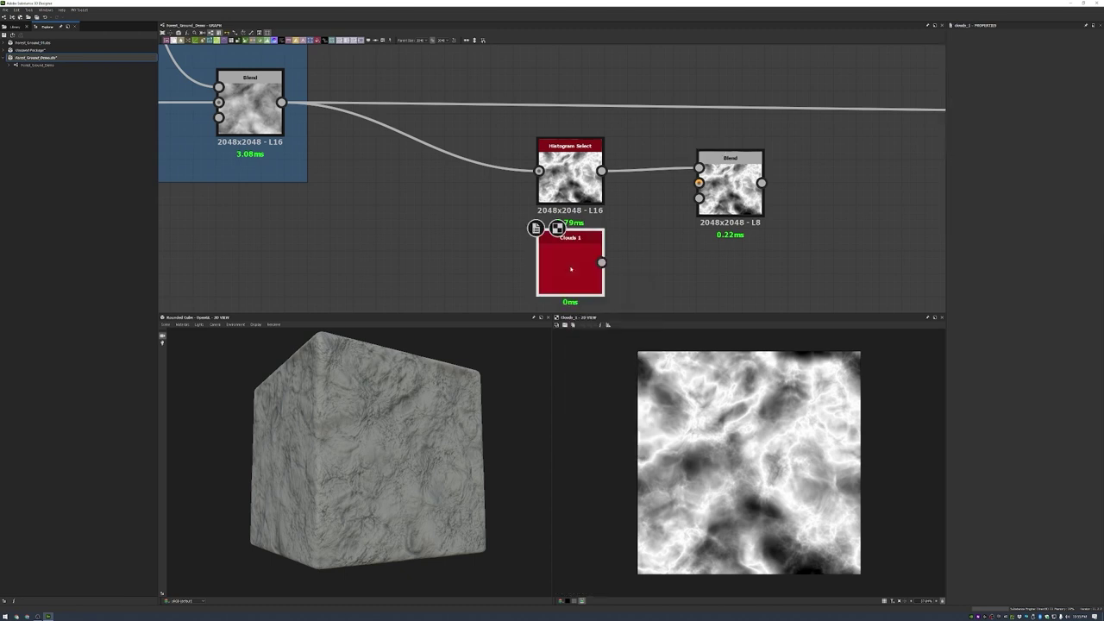
drag(999, 182, 1079, 182)
middle_drag(615, 292, 613, 257)
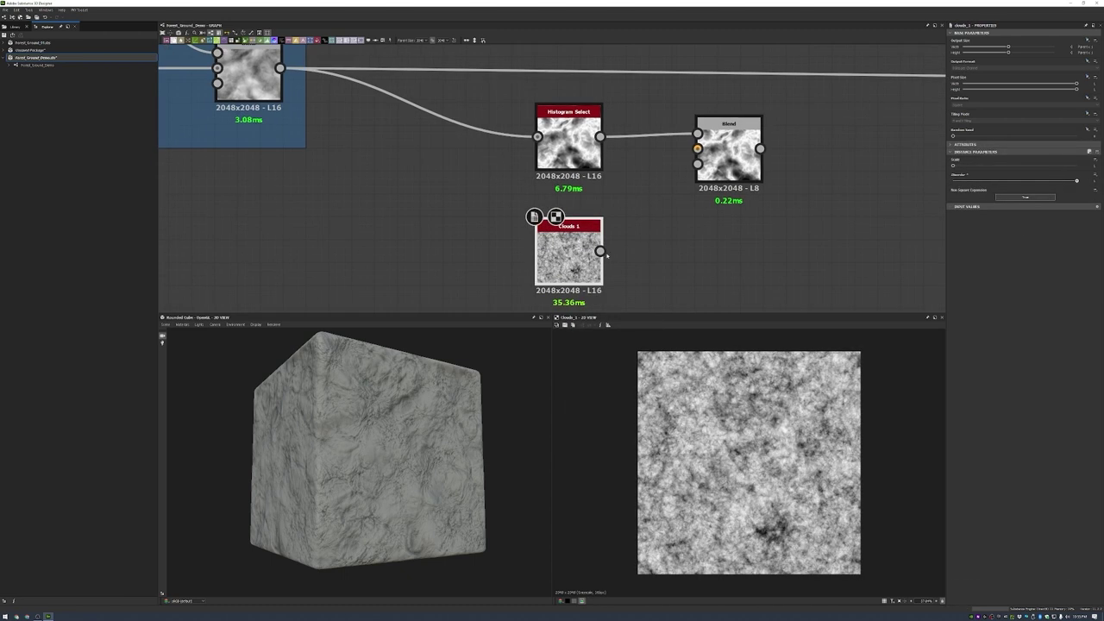
- Use Clouds 1 as the background of the Histogram Select's Blend and set the blending mode to Multiply
click(716, 155)
click(962, 174)
click(978, 196)
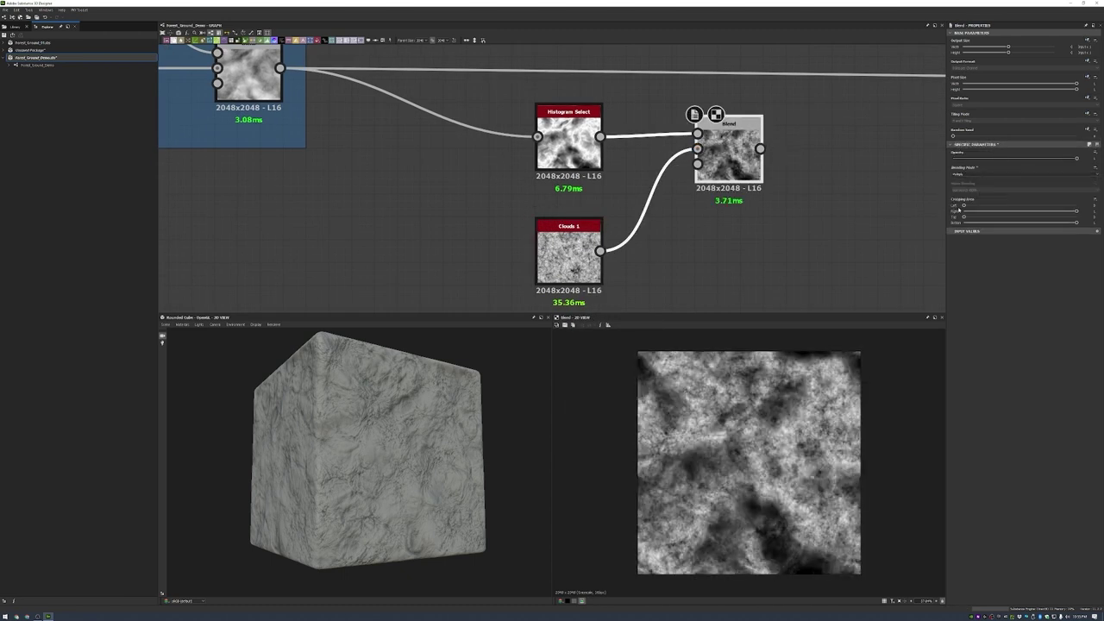
- Slope-blur the multiplied noise by itself with maximum samples, lower intensity and a different mode, and feed it to the moisture Blend's opacity
drag(729, 164, 707, 151)
key(space)
text(slope)
key(Return)
middle_drag(829, 146, 622, 168)
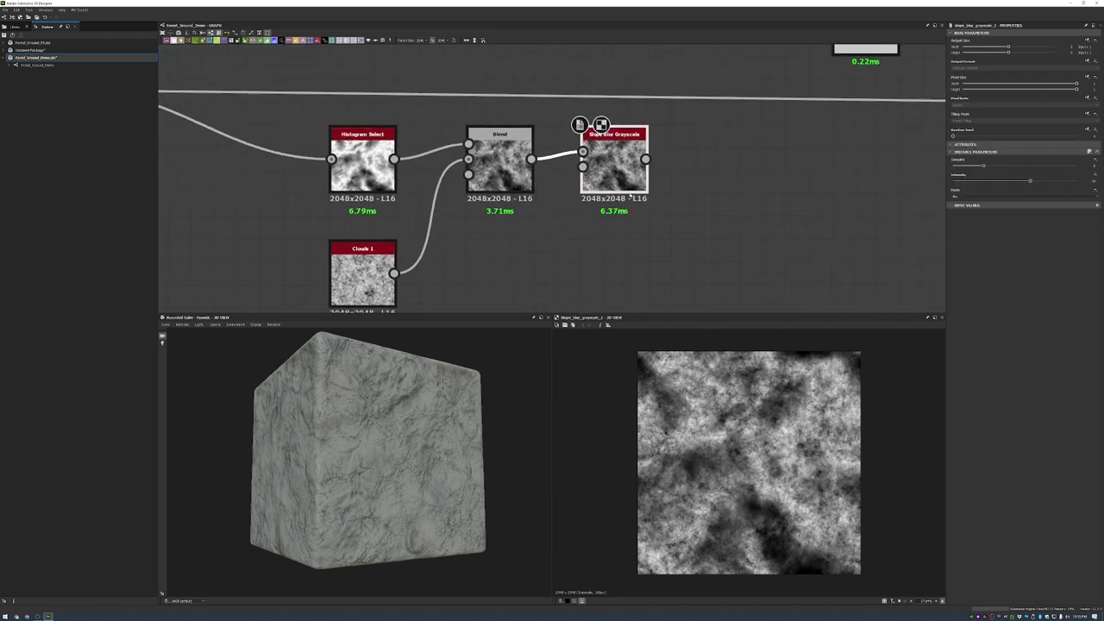
drag(984, 165, 964, 180)
click(965, 196)
click(965, 205)
key(f)
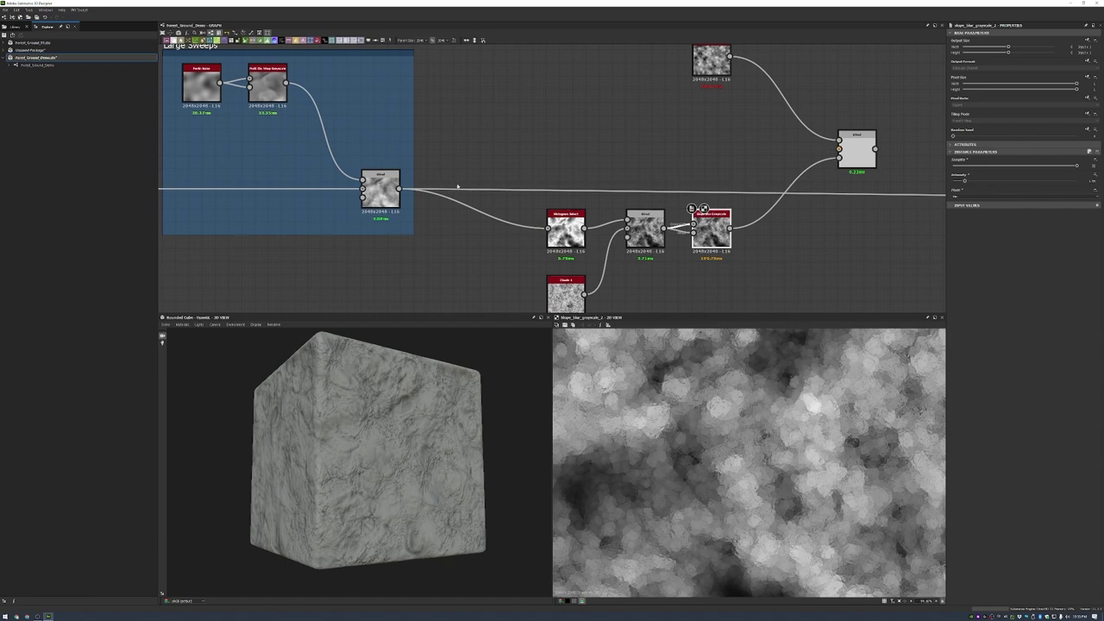
- Route the main link through the moisture Blend, lower its opacity, and set its blending mode to Add Sub
double_click(850, 147)
drag(845, 214, 819, 157)
middle_drag(819, 157, 764, 153)
drag(764, 153, 763, 161)
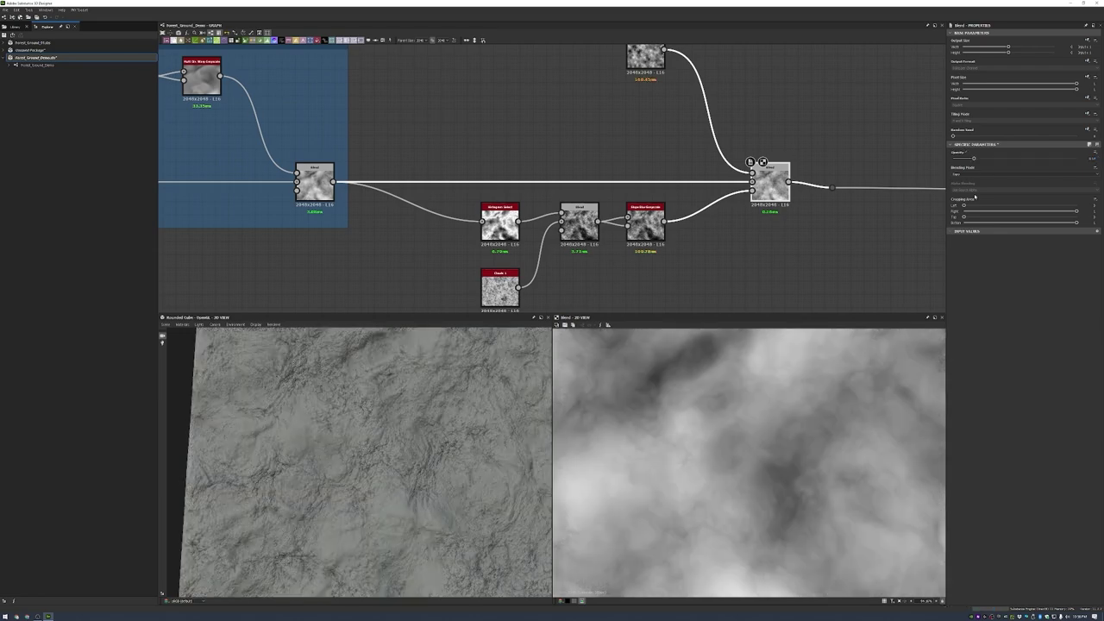
scroll(500, 399, up, 5)
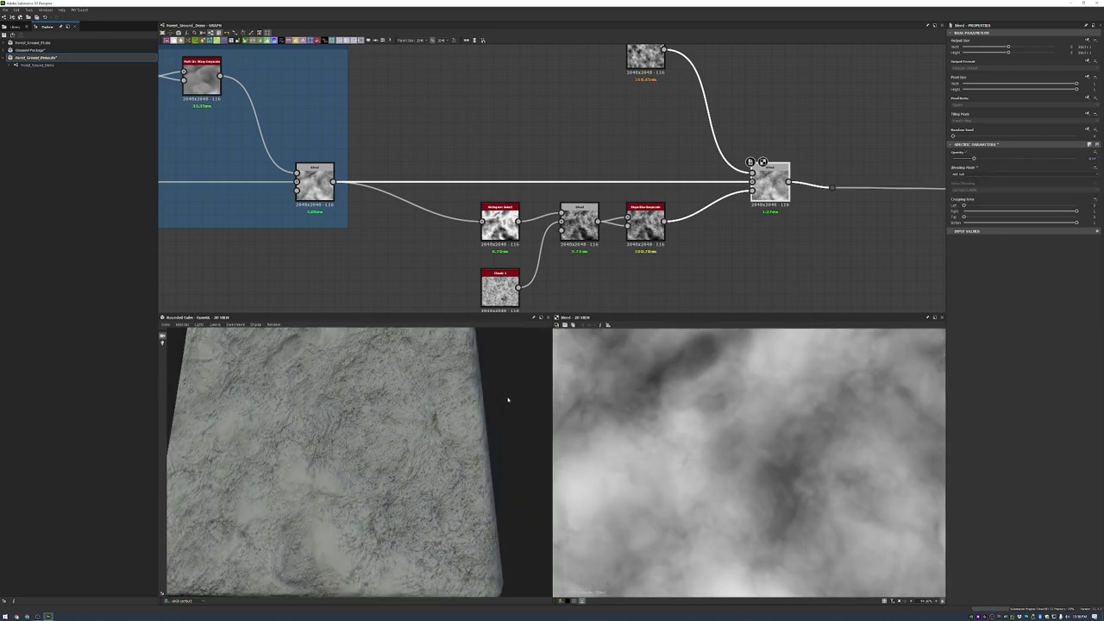
drag(455, 410, 431, 443)
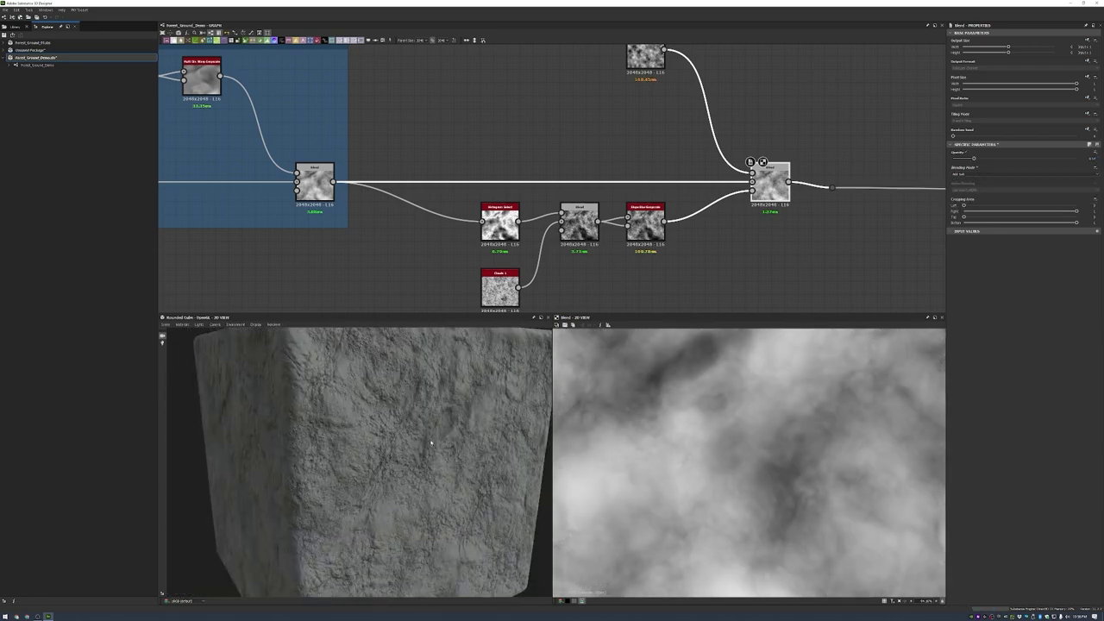
- Open the 3D preview's default material settings and raise its height scale
scroll(432, 442, down, 5)
click(182, 324)
click(220, 338)
drag(963, 161, 990, 160)
drag(483, 449, 470, 404)
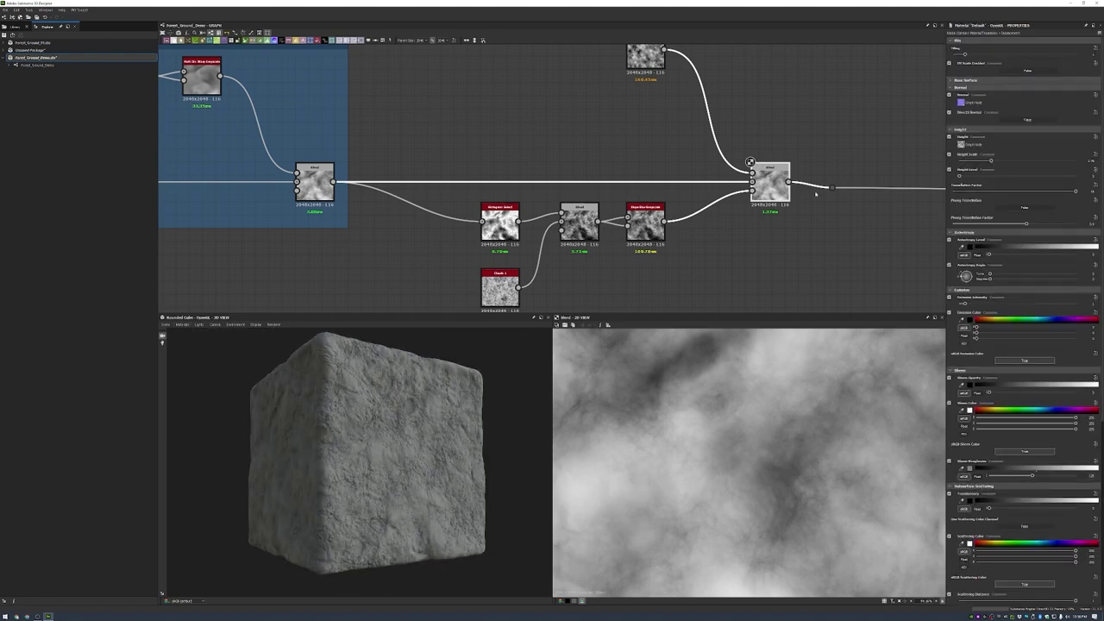
- Group the moisture, histogram, clouds and slope blur nodes with their Blends in a frame titled "Surface Noise 01"
scroll(729, 106, down, 3)
key(ctrl+f)
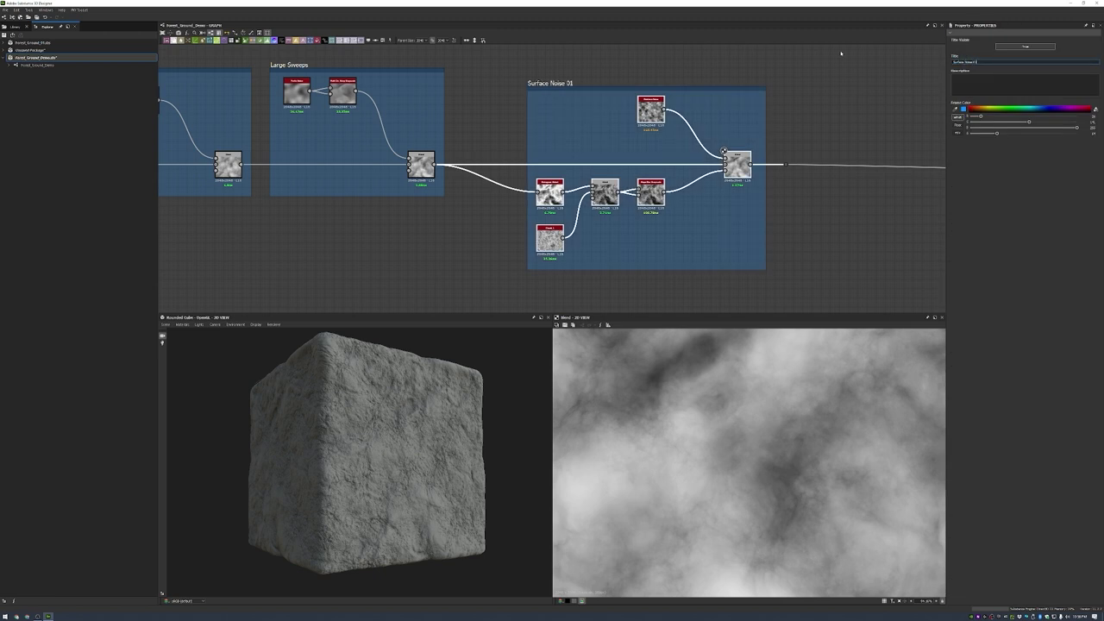
key(f)
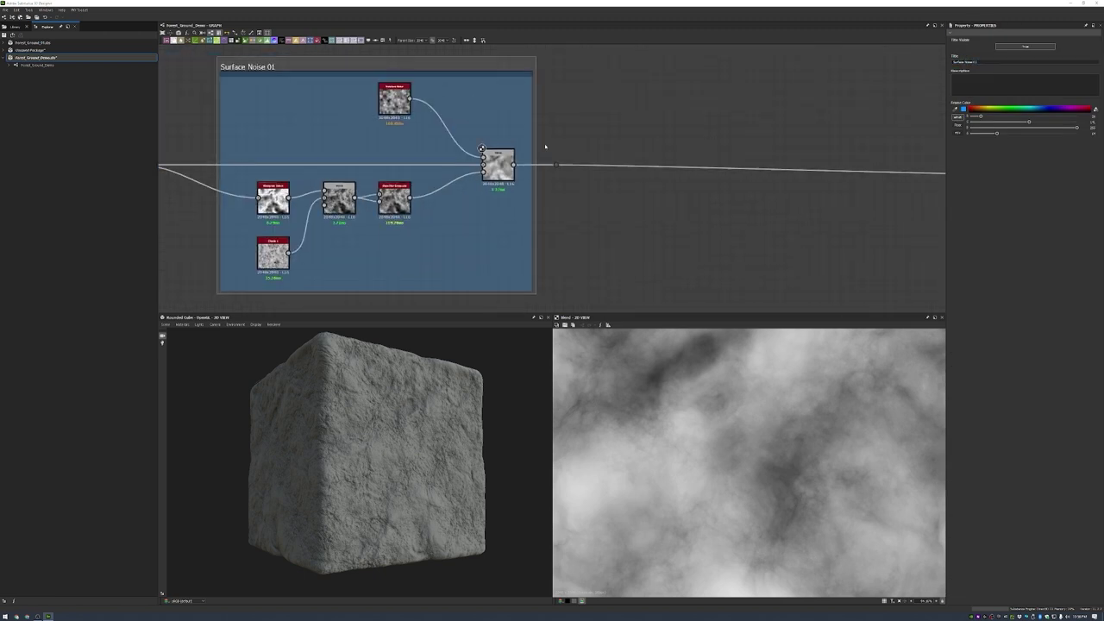
- Add another Moisture Noise node past the Surface Noise 01 frame, raise its scale, and reduce one pattern size axis
click(619, 141)
key(space)
text(moisture)
key(Return)
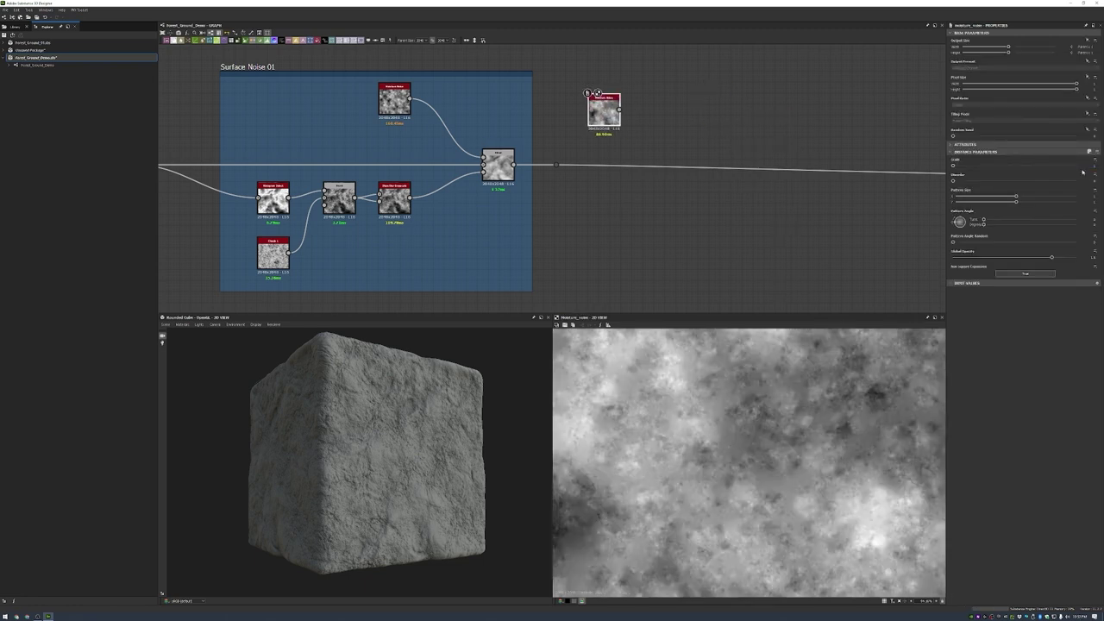
click(1084, 173)
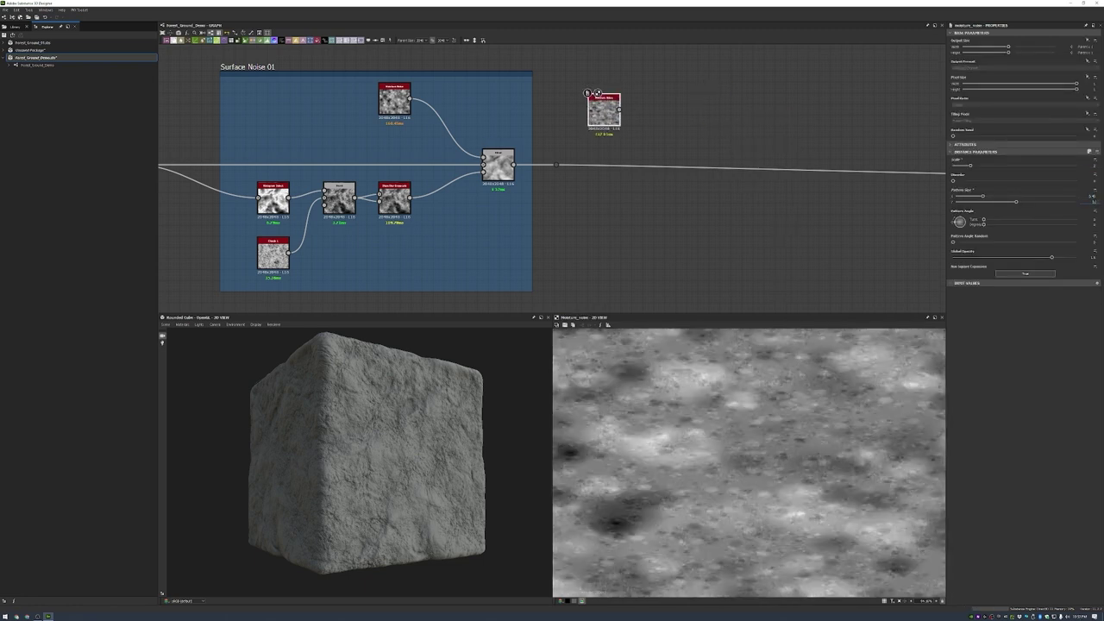
- Filter the moisture noise with a small-radius Highpass Grayscale and add a Blend combining it with the Surface Noise 01 output
key(space)
text(high)
key(Down)
key(Return)
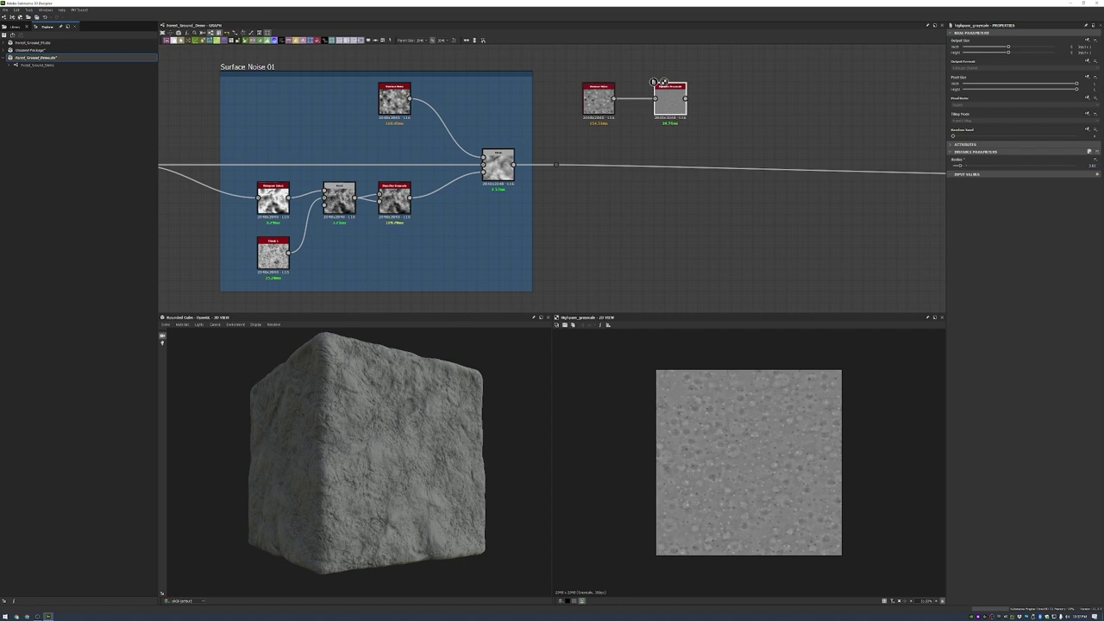
right_click(757, 133)
click(776, 142)
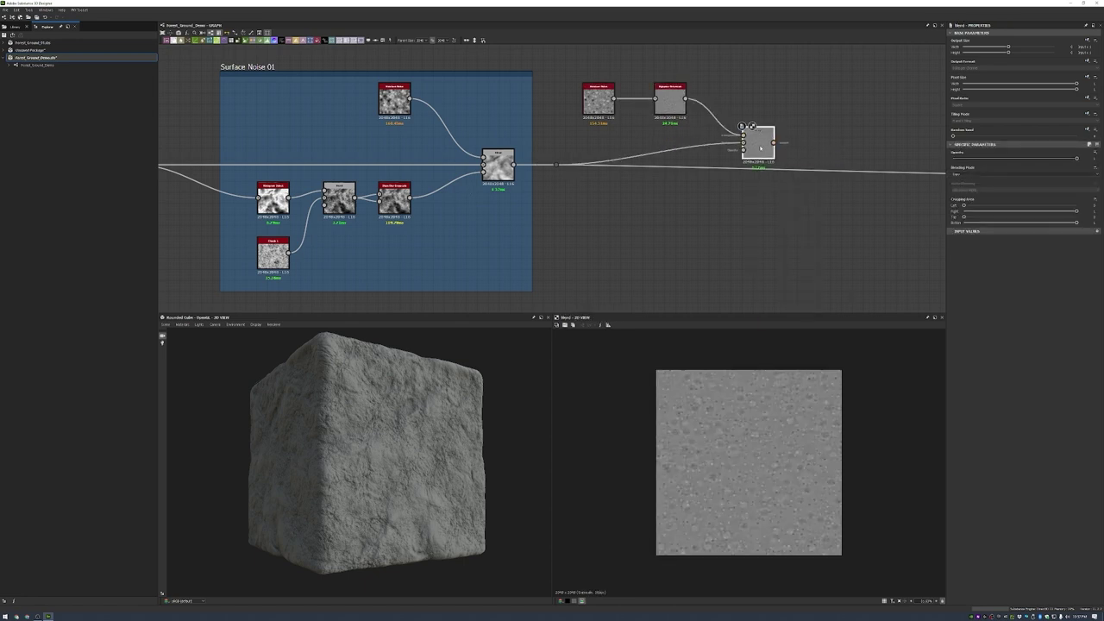
- Run a branch from the Large Sweeps output beneath the Surface Noise 01 frame and add an Invert Grayscale node at its end
scroll(736, 304, down, 2)
scroll(736, 304, up, 1)
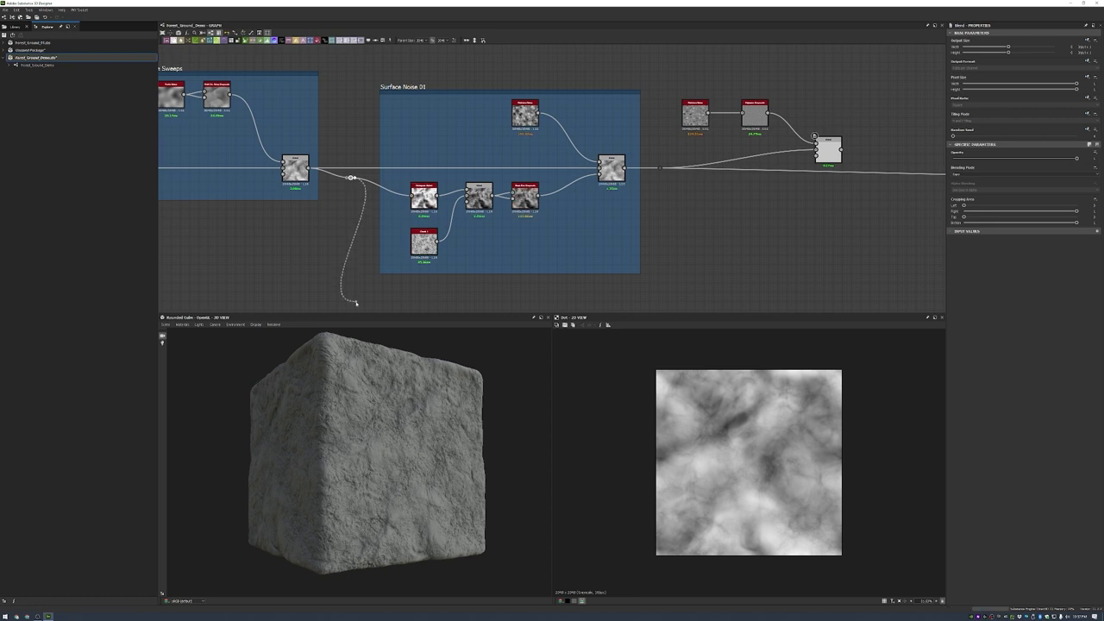
drag(737, 305, 685, 210)
click(725, 209)
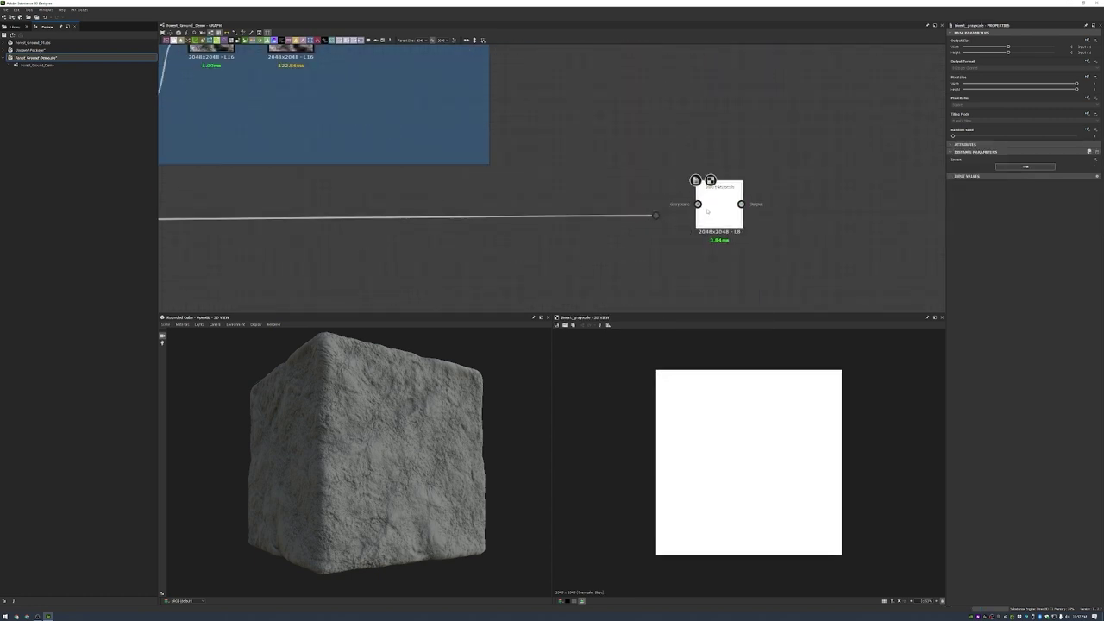
- Add a Histogram Select after the Invert Grayscale and lower its position and range to isolate small patches
key(space)
text(hist)
key(Return)
scroll(728, 209, up, 2)
drag(1015, 165, 975, 180)
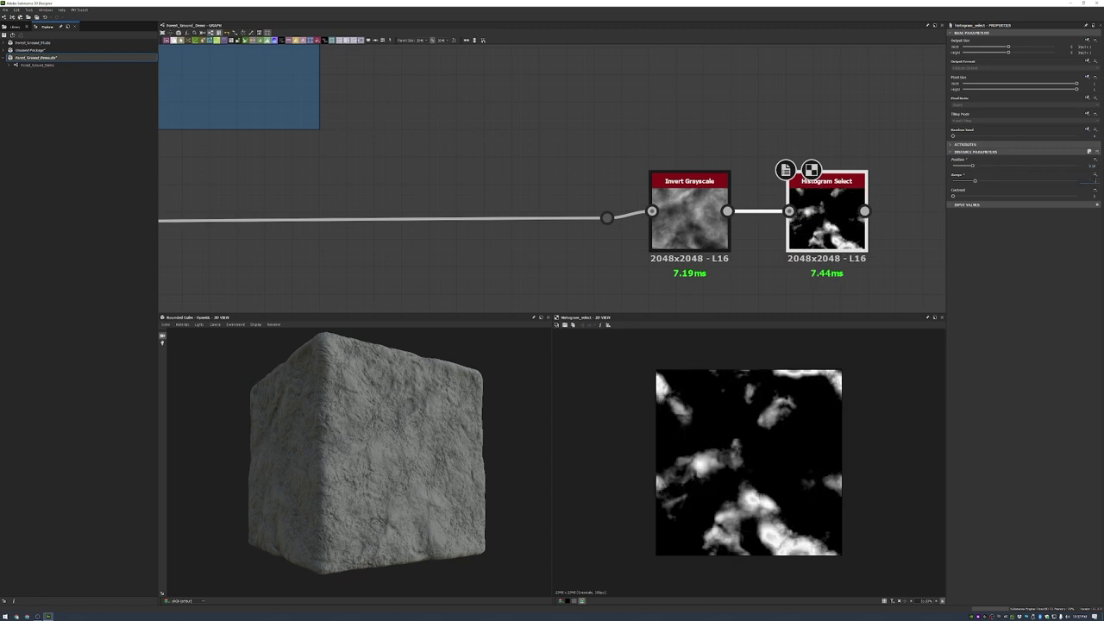
scroll(842, 193, down, 1)
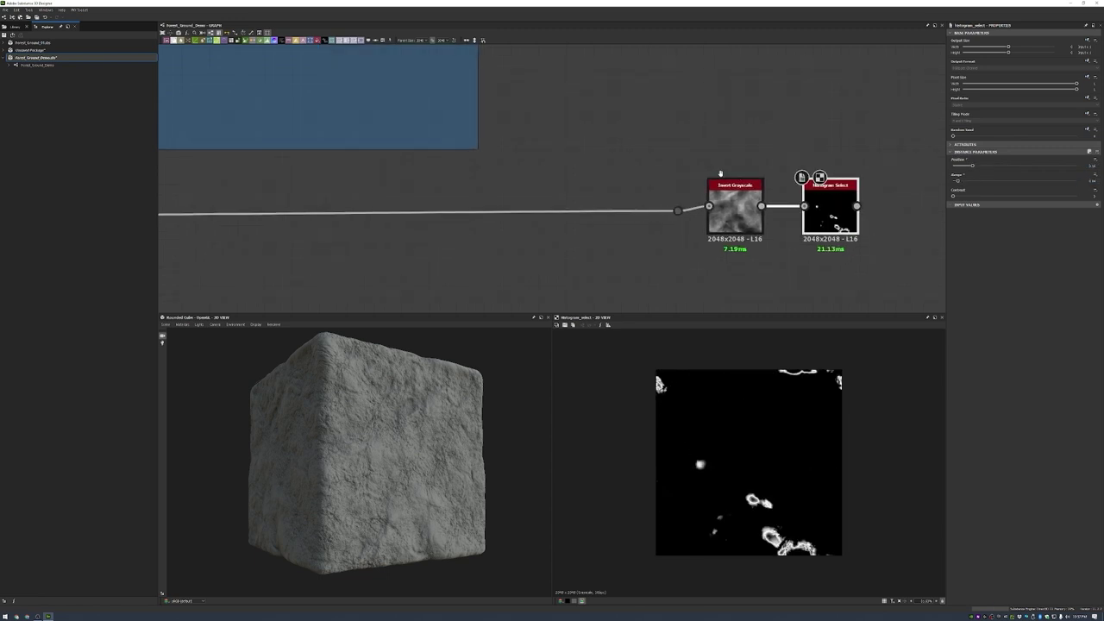
middle_drag(739, 176, 562, 189)
key(Return)
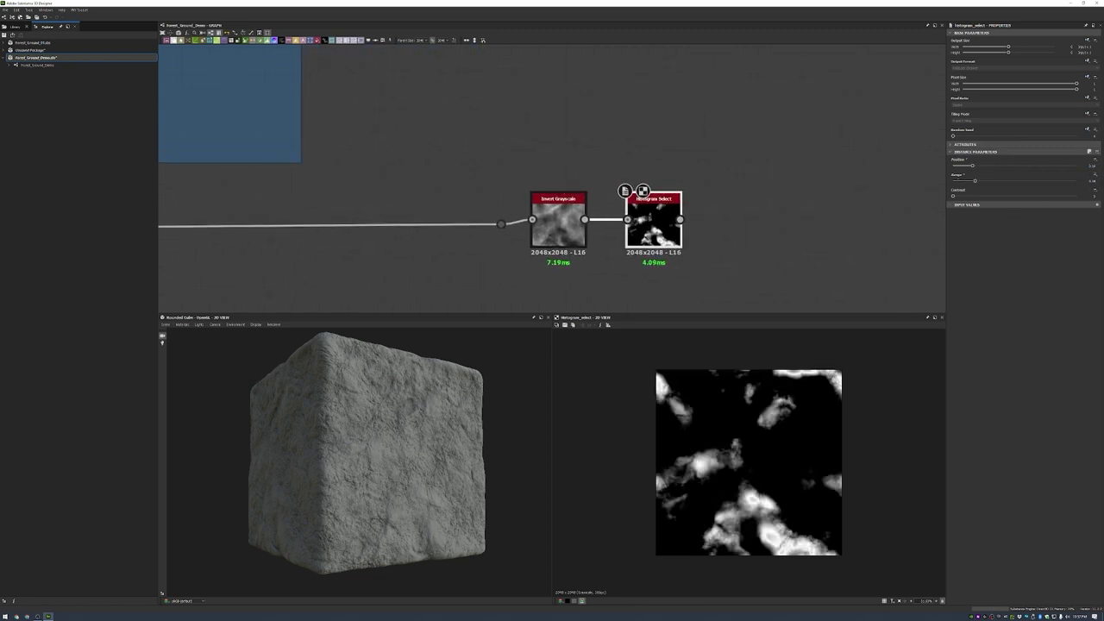
- Use the Histogram Select mask as the highpass Blend's opacity input, and place the Blend in line with the main link
middle_drag(625, 160, 653, 264)
click(636, 147)
scroll(802, 510, up, 3)
scroll(376, 464, up, 5)
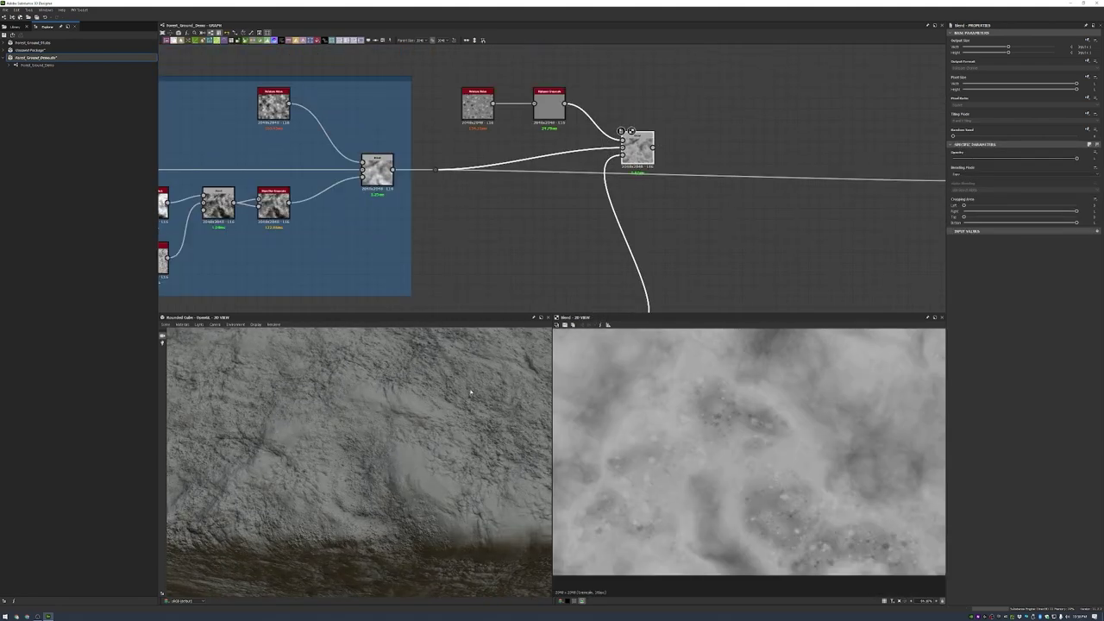
drag(631, 131, 642, 153)
- Set the highpass Blend to Add Sub mode and lower its opacity
click(992, 175)
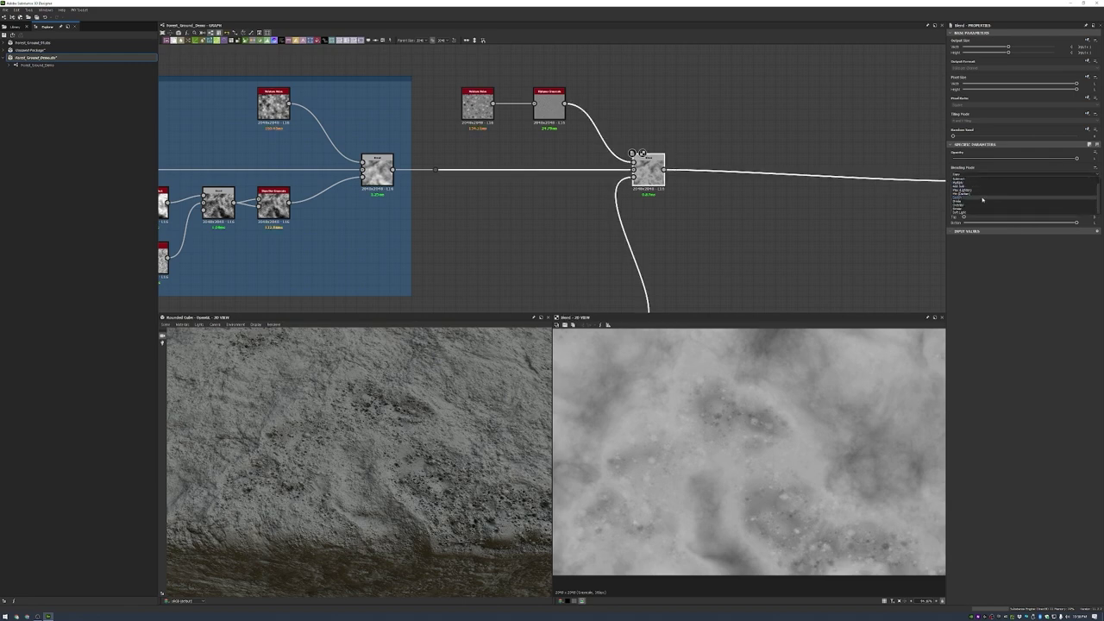
click(975, 197)
drag(1077, 158, 959, 158)
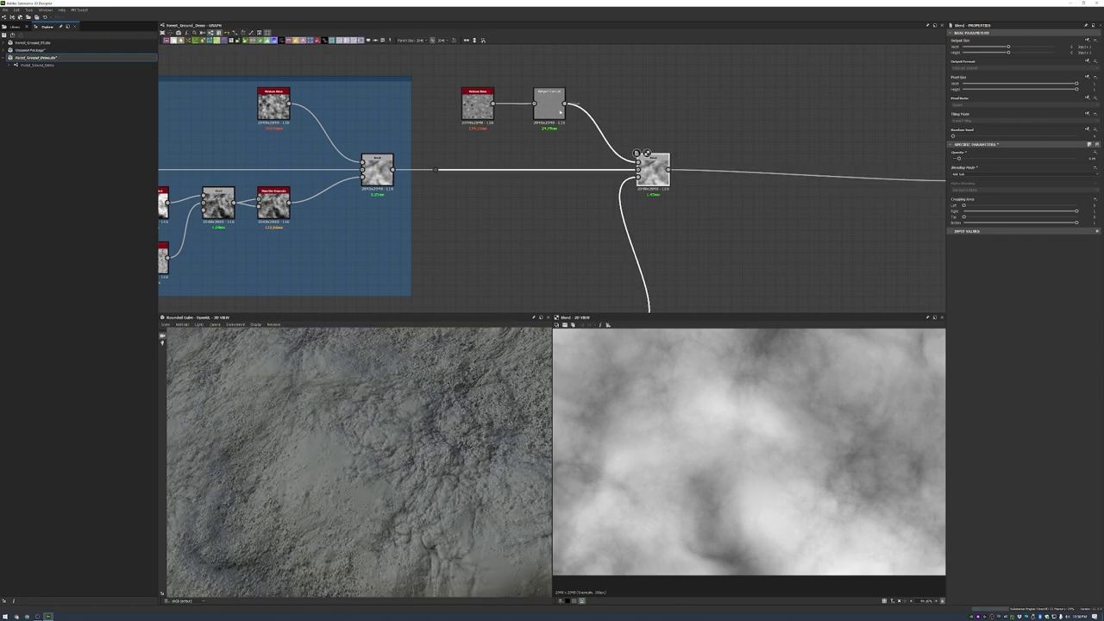
- Frame the highpass noise, mask and Blend nodes and title the frame Surface Noise Variation
scroll(685, 192, down, 4)
key(ctrl+f)
drag(603, 141, 613, 139)
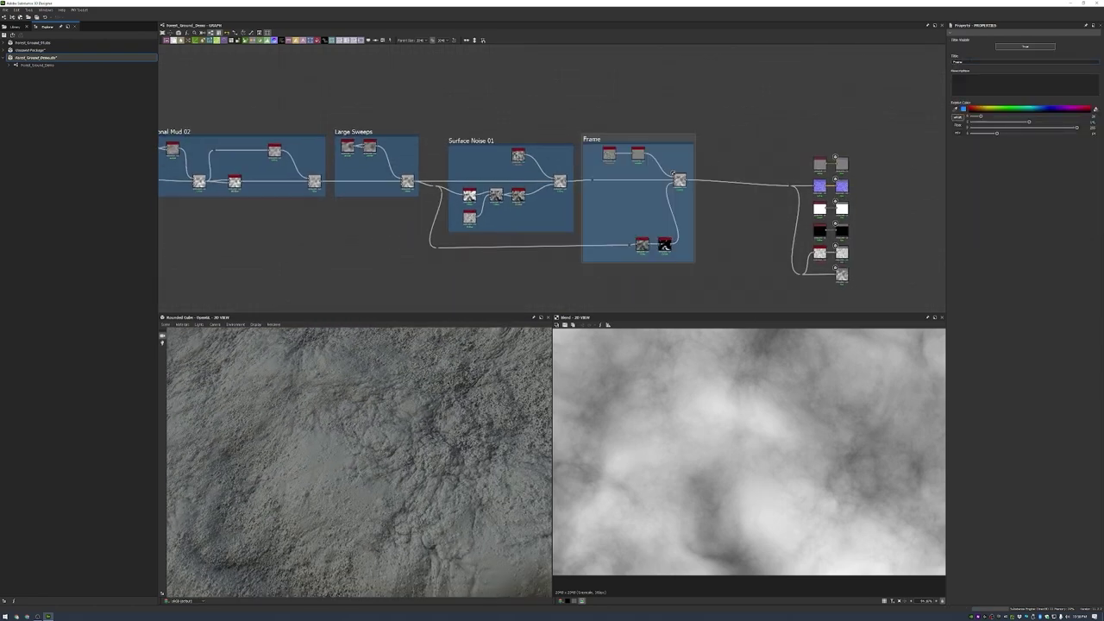
scroll(478, 109, down, 3)
key(ctrl+a)
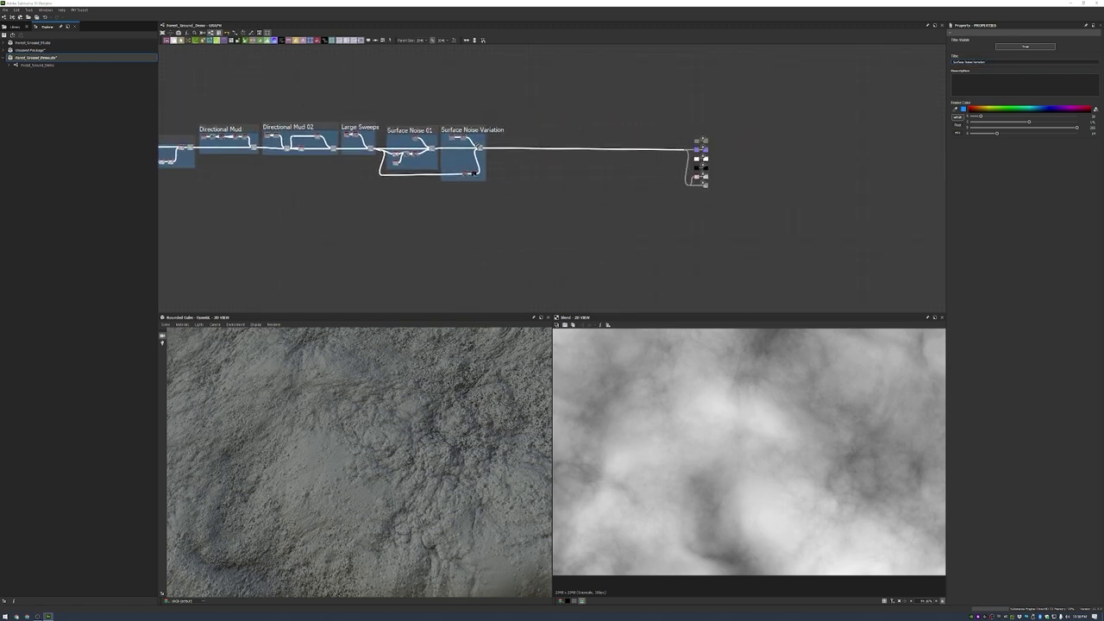
- Add a Cube 3D node above the main link, past the Surface Noise Variation frame, and increase its scale
scroll(523, 118, up, 4)
key(space)
text(cube)
key(Return)
scroll(488, 185, up, 2)
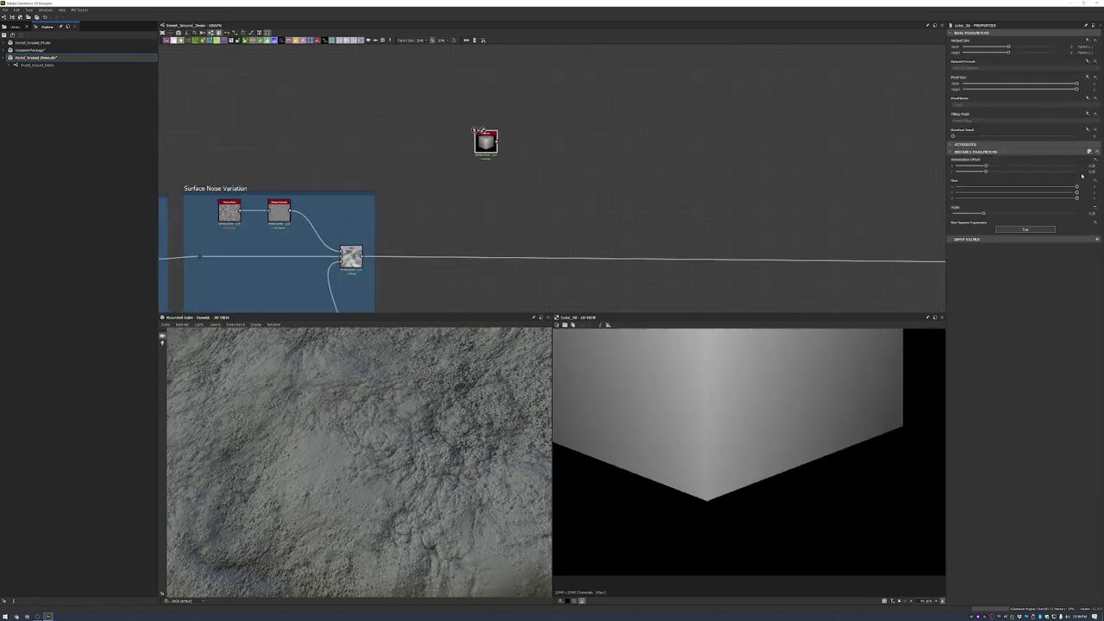
- Place a copy of the Cube 3D beneath it, rotate it to a different view and reduce its Y size and scale
middle_drag(540, 175, 516, 134)
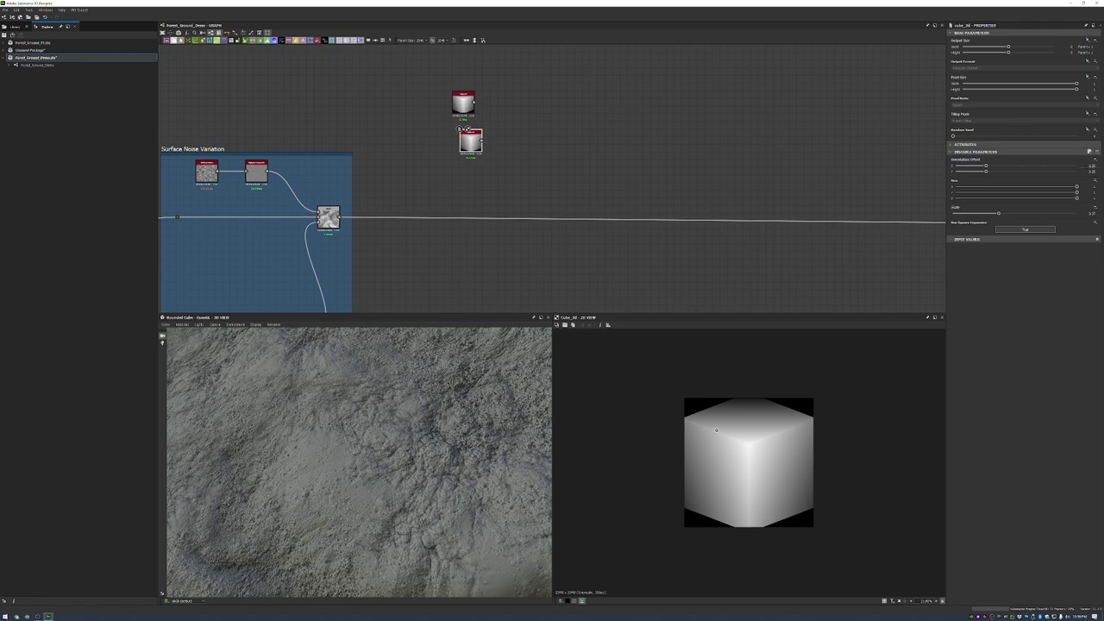
drag(716, 430, 777, 366)
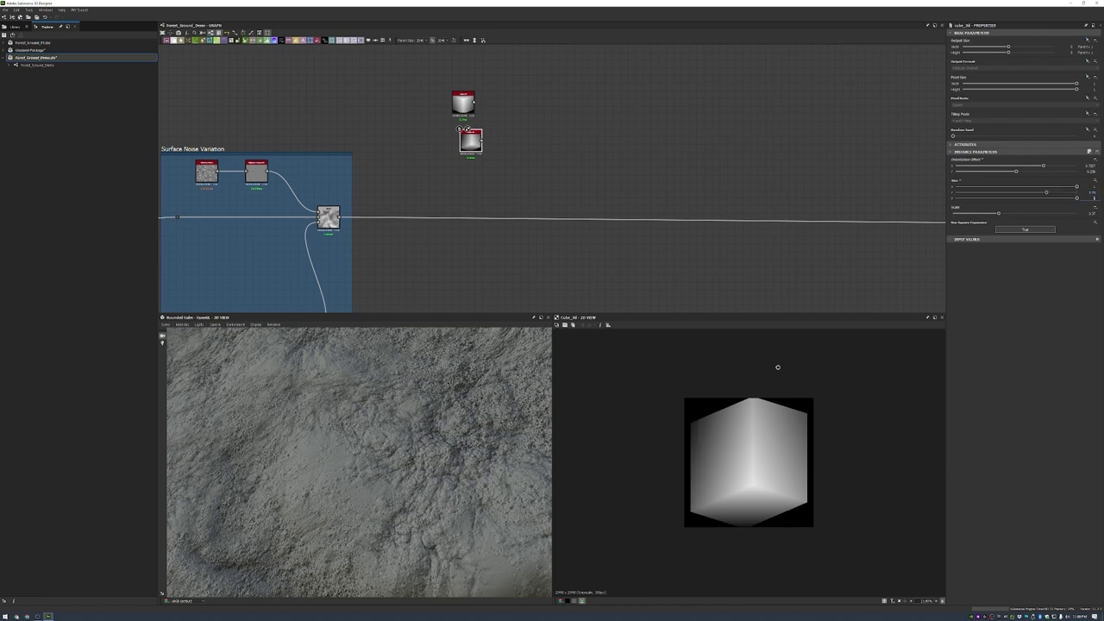
key(Return)
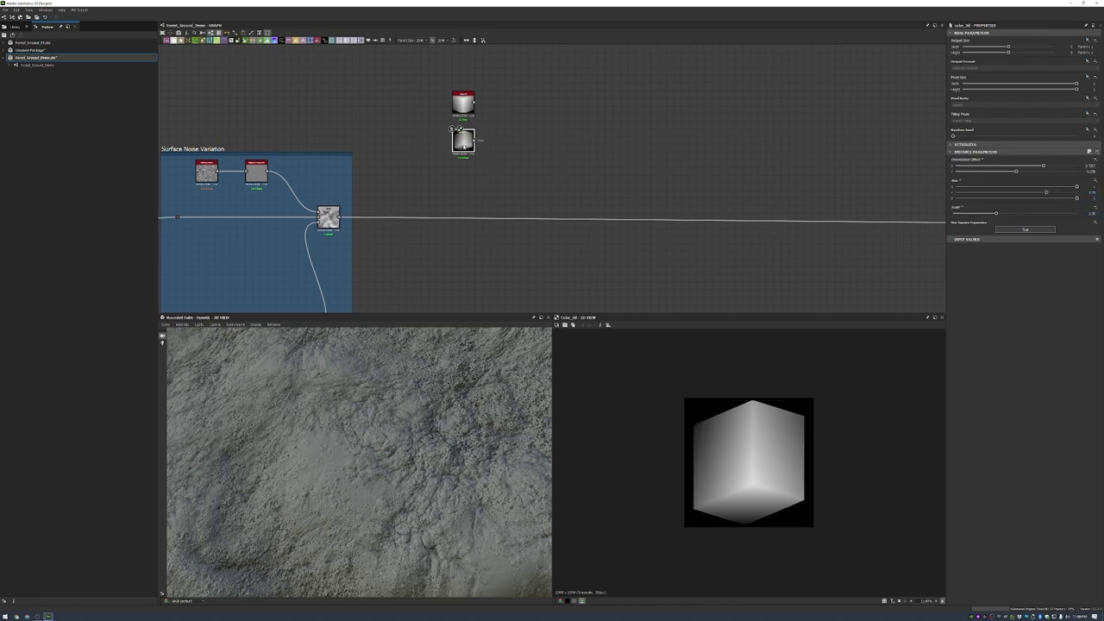
- Add a third Cube 3D below the other two and vary its orientation, X, Y and Z sizes and scale for a distinct rock shape
middle_drag(501, 182, 523, 159)
drag(552, 179, 479, 156)
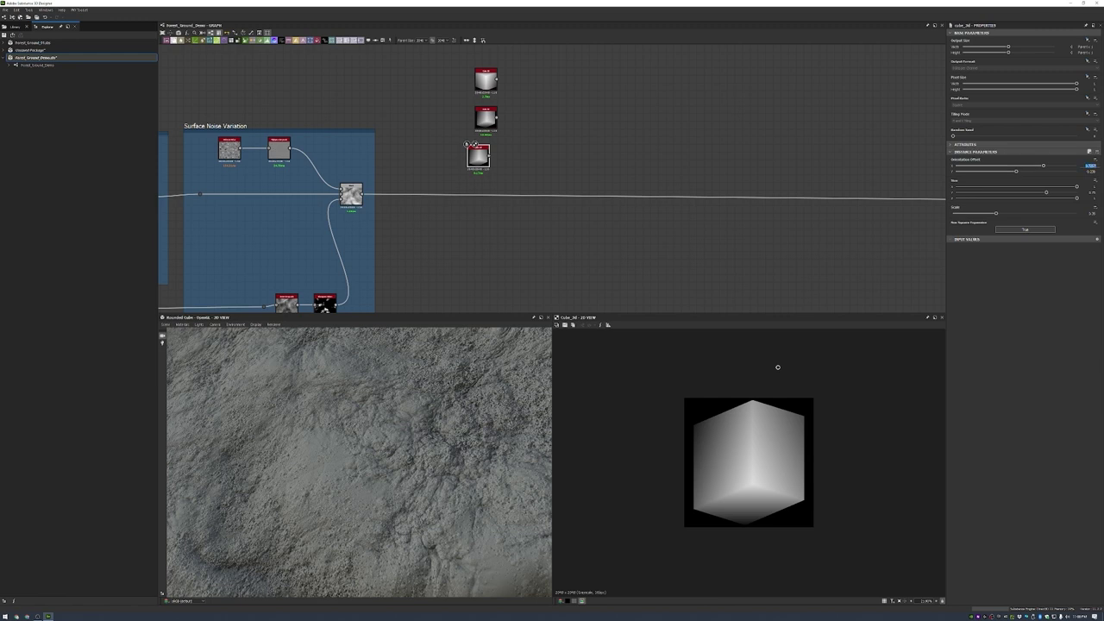
key(Return)
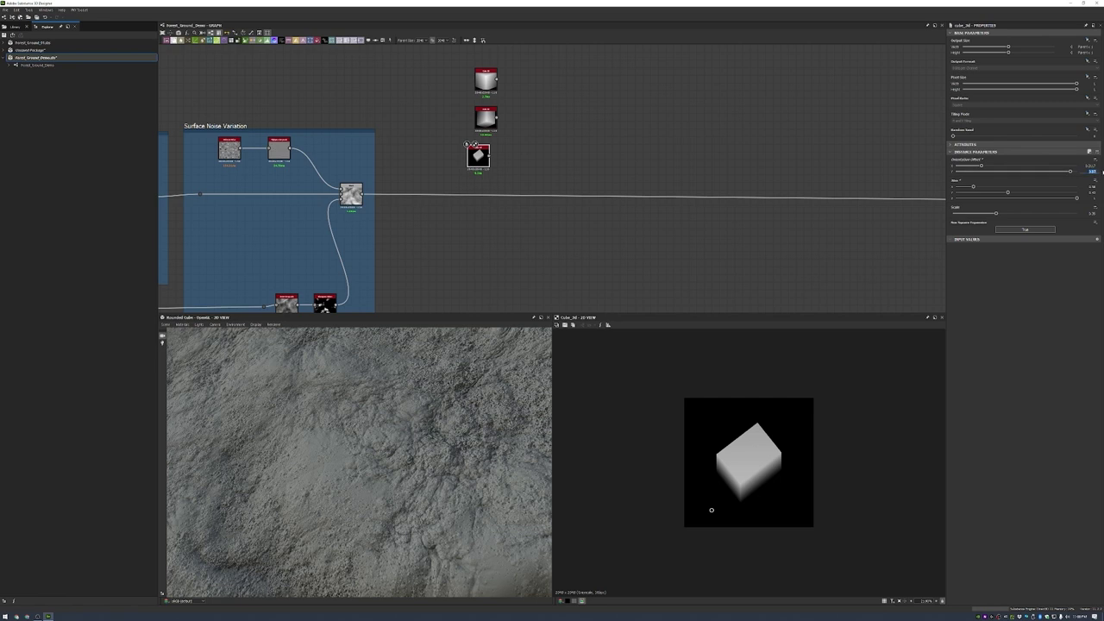
key(Tab)
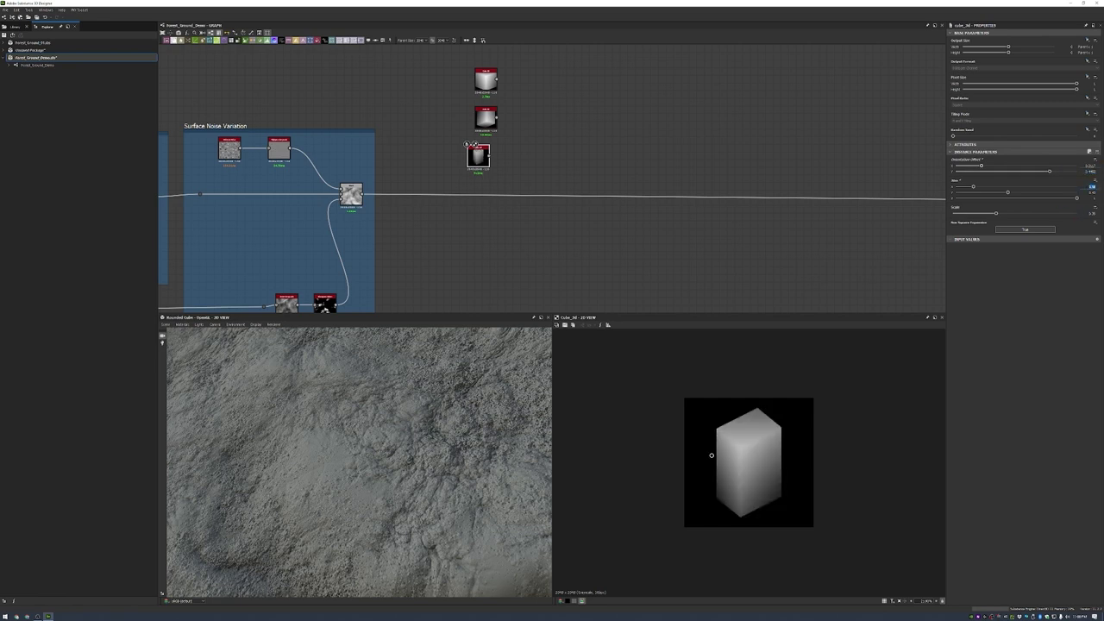
key(Return)
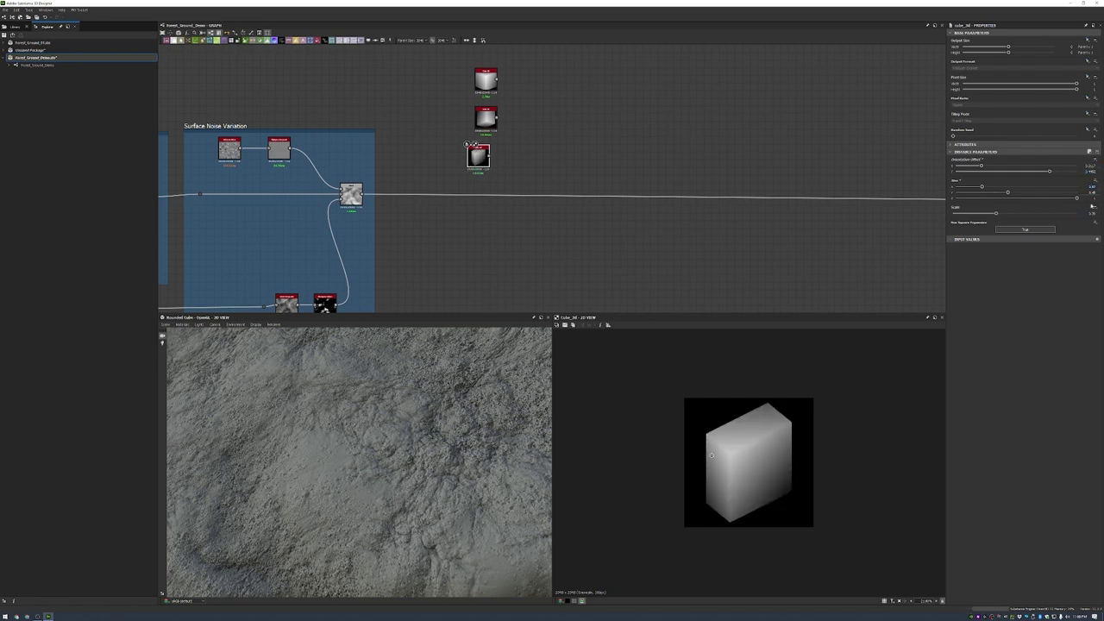
key(Tab)
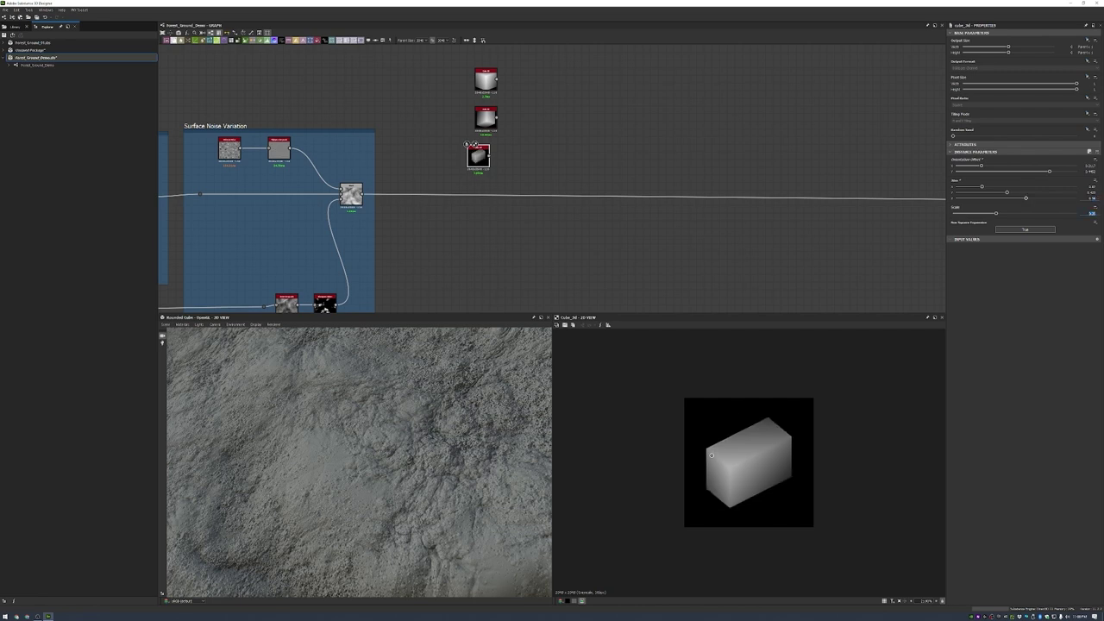
key(Return)
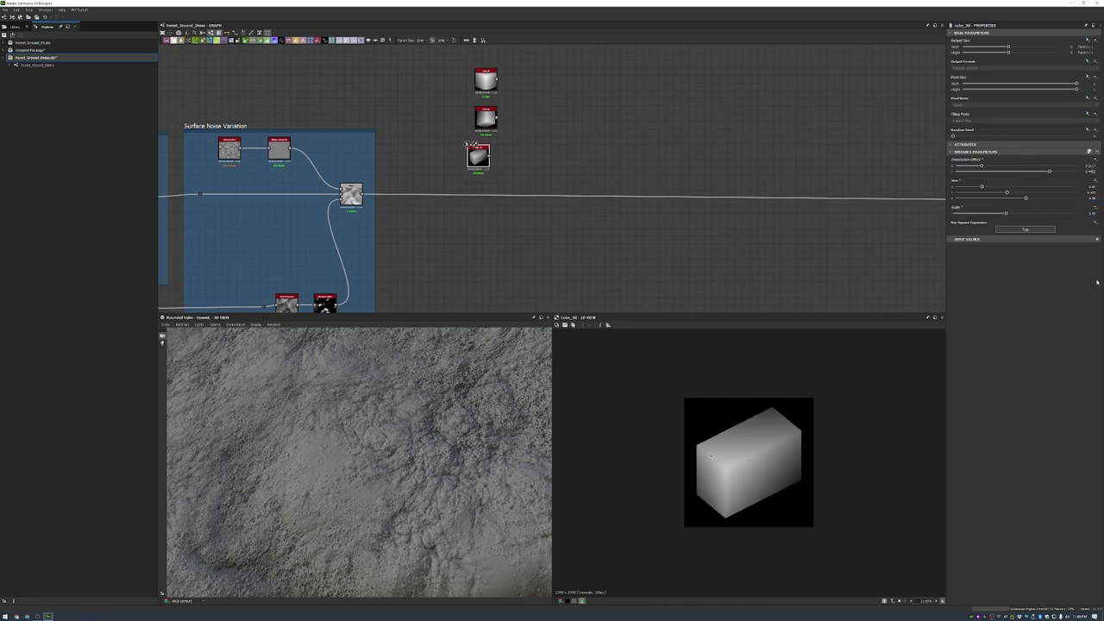
drag(1093, 194, 1098, 194)
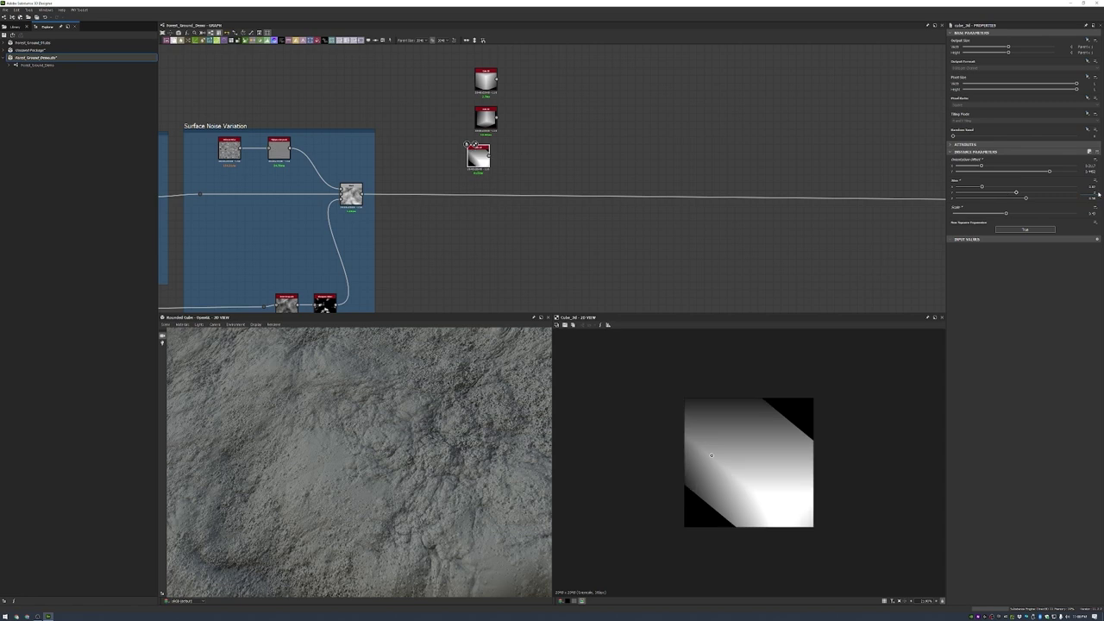
- Add a Tile Sampler beside the three cubes and set its X and Y amounts to 2
key(space)
text(tile sampler)
key(Return)
scroll(555, 119, up, 1)
drag(602, 129, 490, 138)
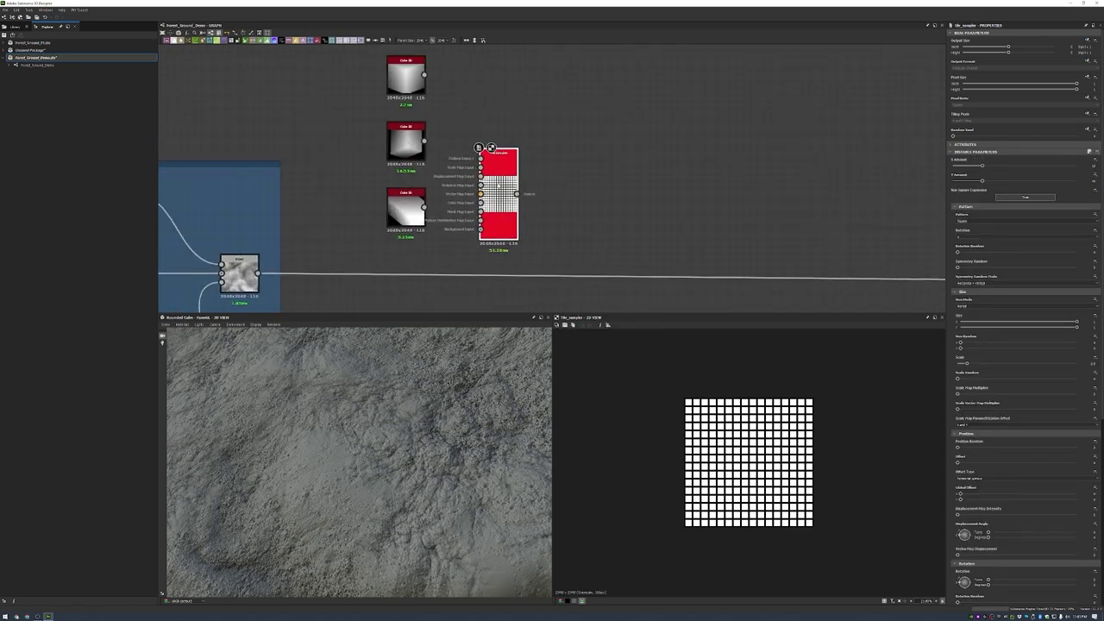
drag(1094, 164, 1072, 185)
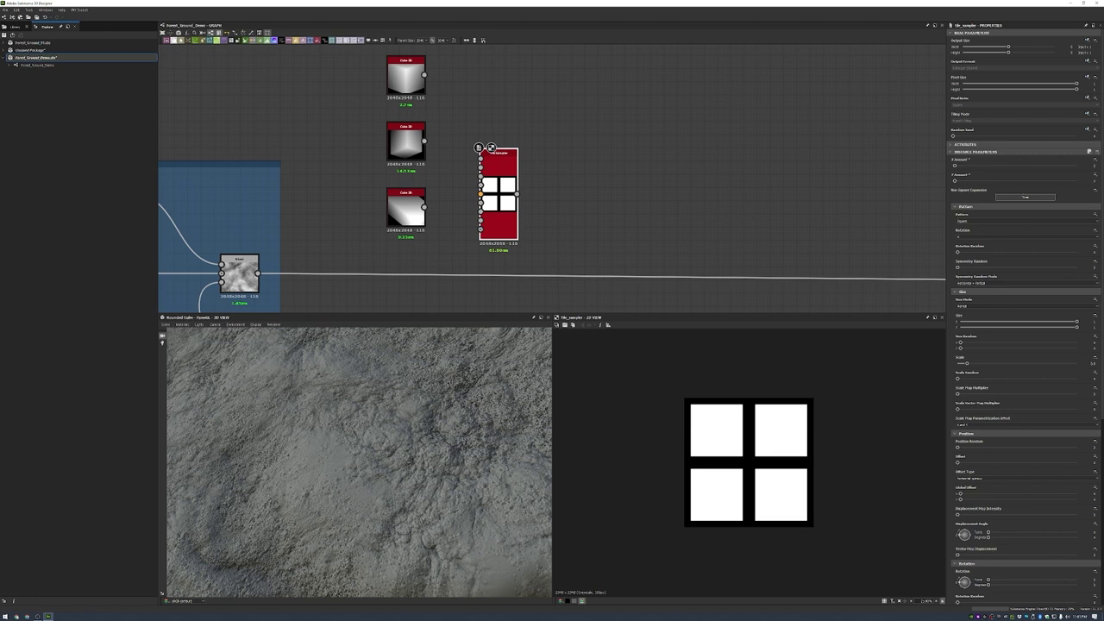
- Switch the Tile Sampler pattern to Pattern Input with three inputs and feed it the three Cube 3D nodes
click(959, 222)
click(956, 250)
drag(423, 75, 480, 158)
drag(424, 205, 481, 167)
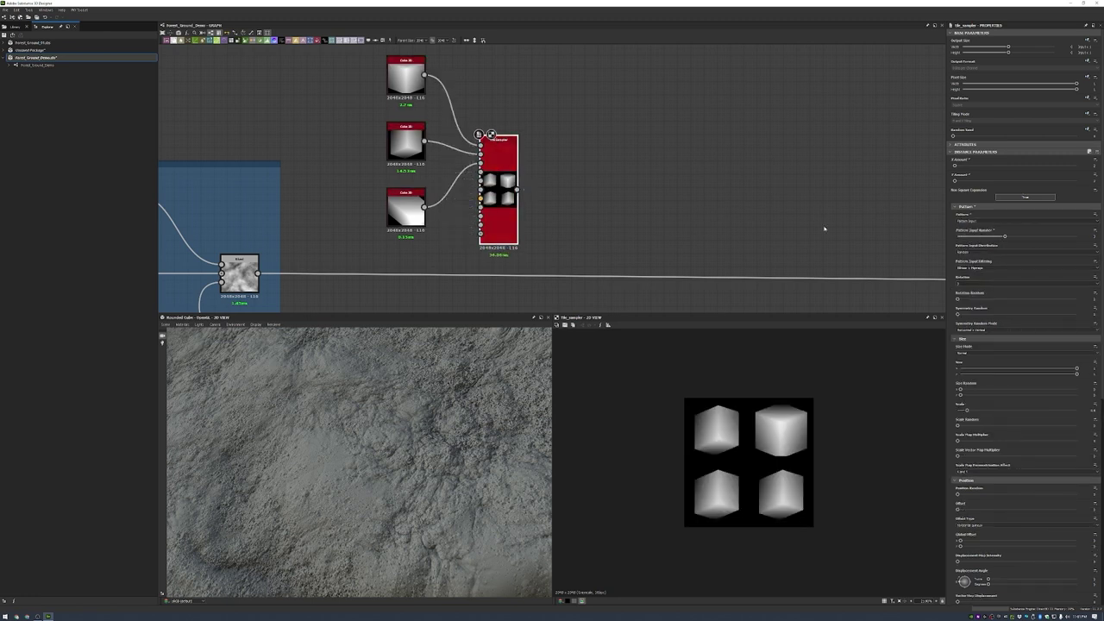
- Increase the Tile Sampler's scale slightly and set its scale random to 0.1
text(0.44)
key(Return)
scroll(1007, 462, down, 1)
drag(958, 407, 1076, 407)
key(Return)
scroll(1079, 406, down, 2)
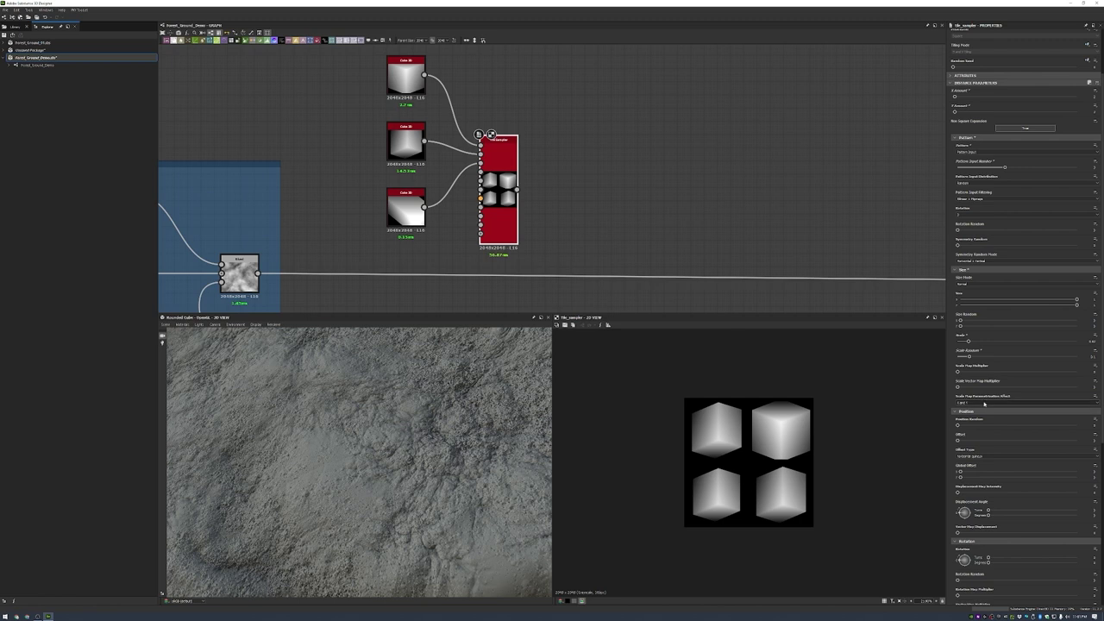
- Add some random rotation to the Tile Sampler and set its pattern input distribution to Pattern Number
scroll(990, 373, down, 1)
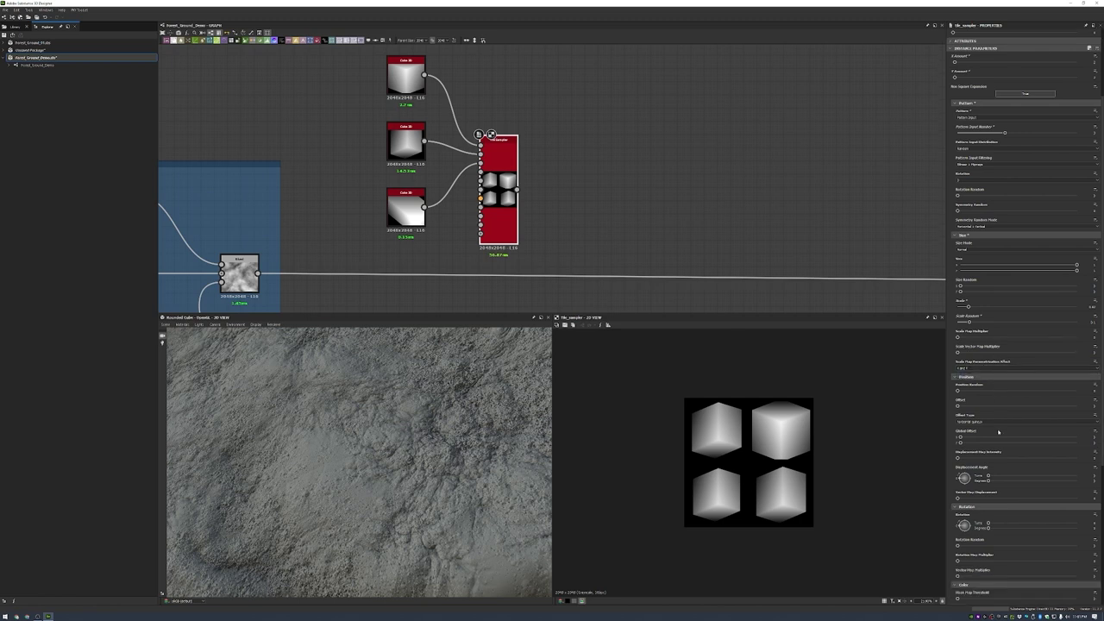
drag(958, 545, 974, 544)
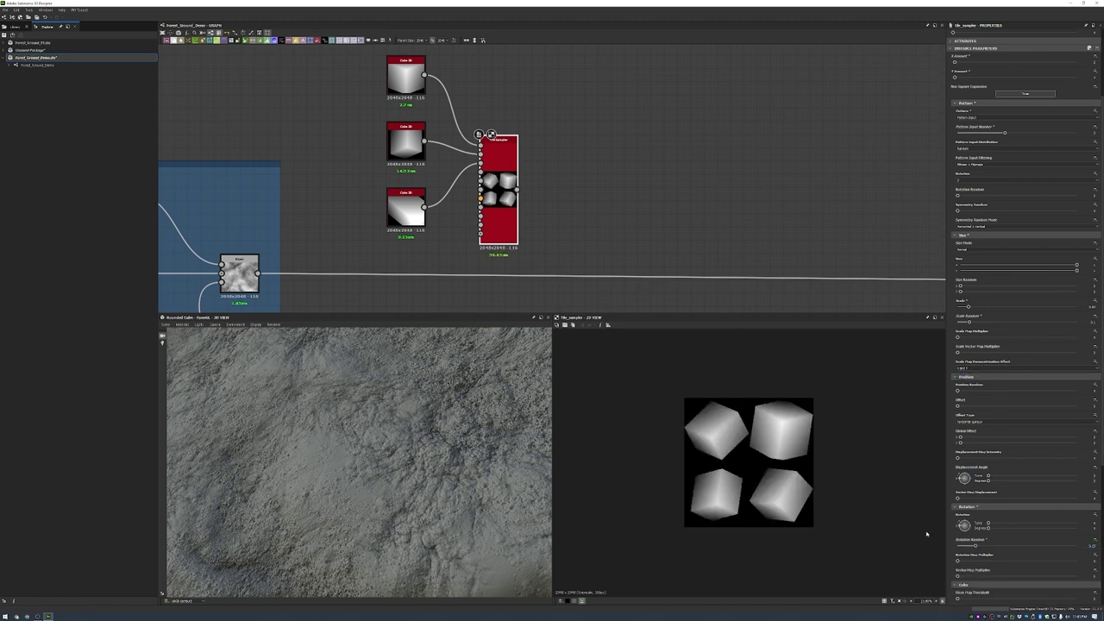
scroll(985, 213, up, 1)
scroll(976, 183, down, 2)
scroll(649, 166, down, 1)
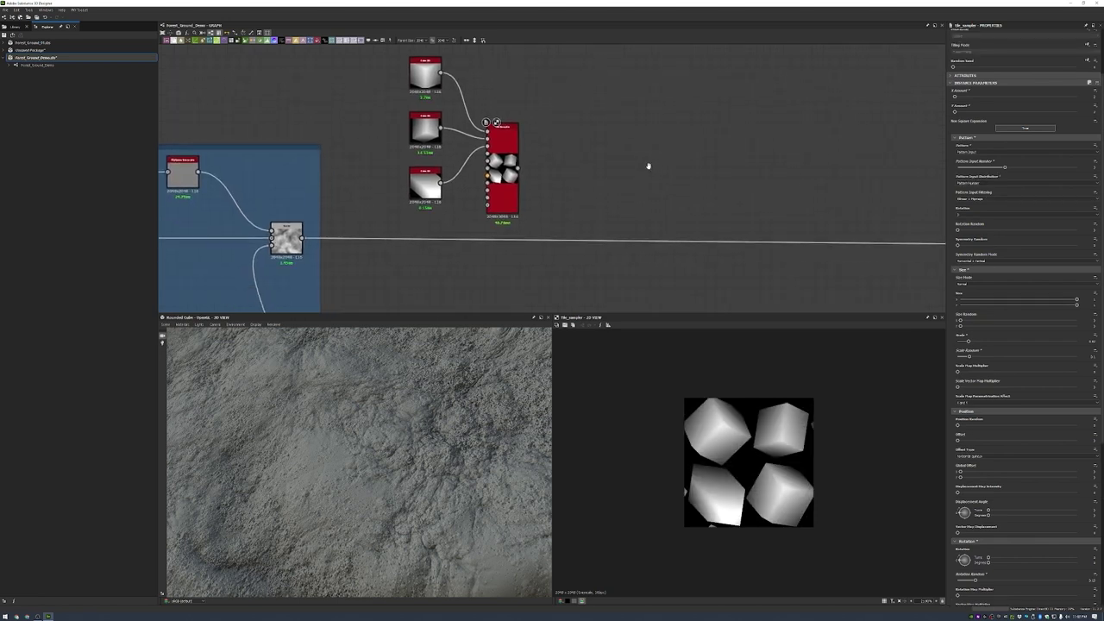
- Feed the Tile Sampler into a new Blend, and add a Shape node with the Bell pattern, tiling 2 and an adjusted scale
key(space)
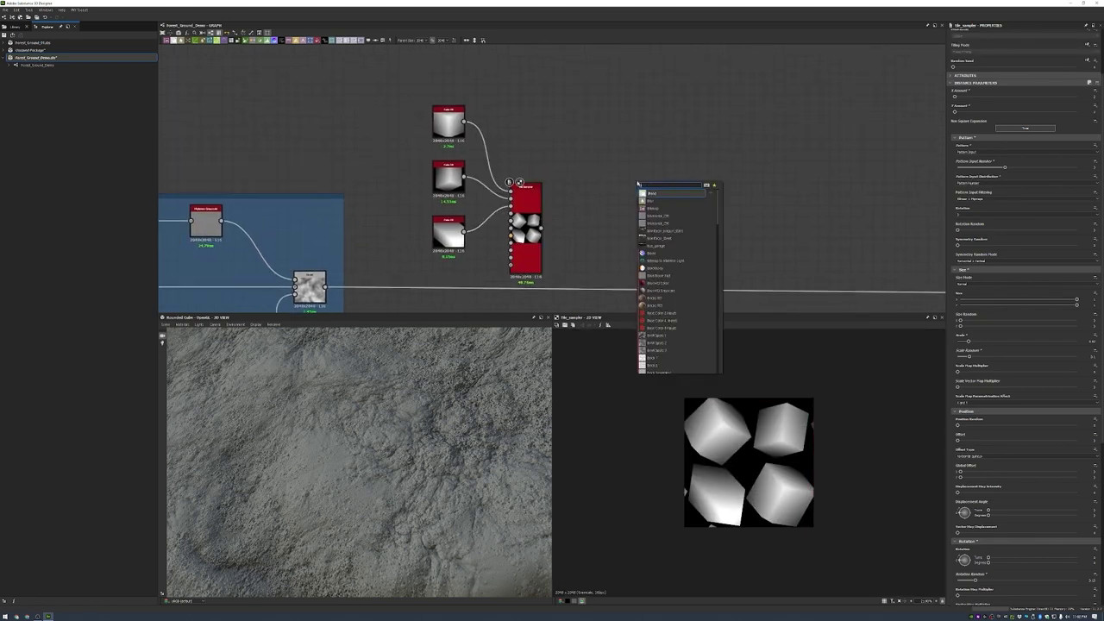
click(656, 194)
drag(636, 178, 641, 230)
key(space)
click(604, 160)
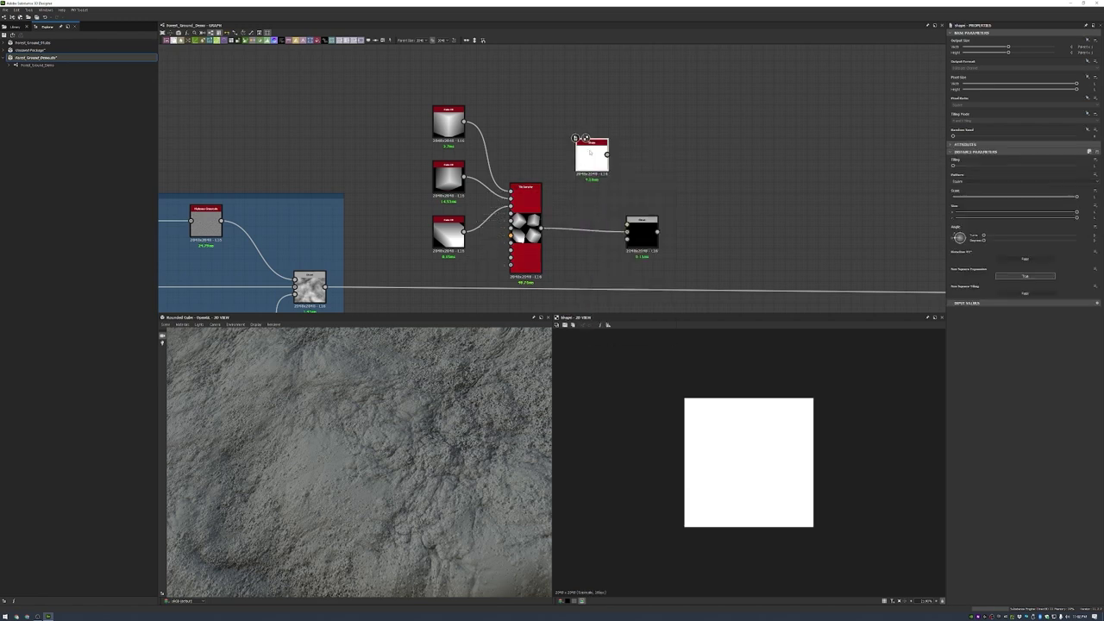
click(1088, 177)
click(1035, 200)
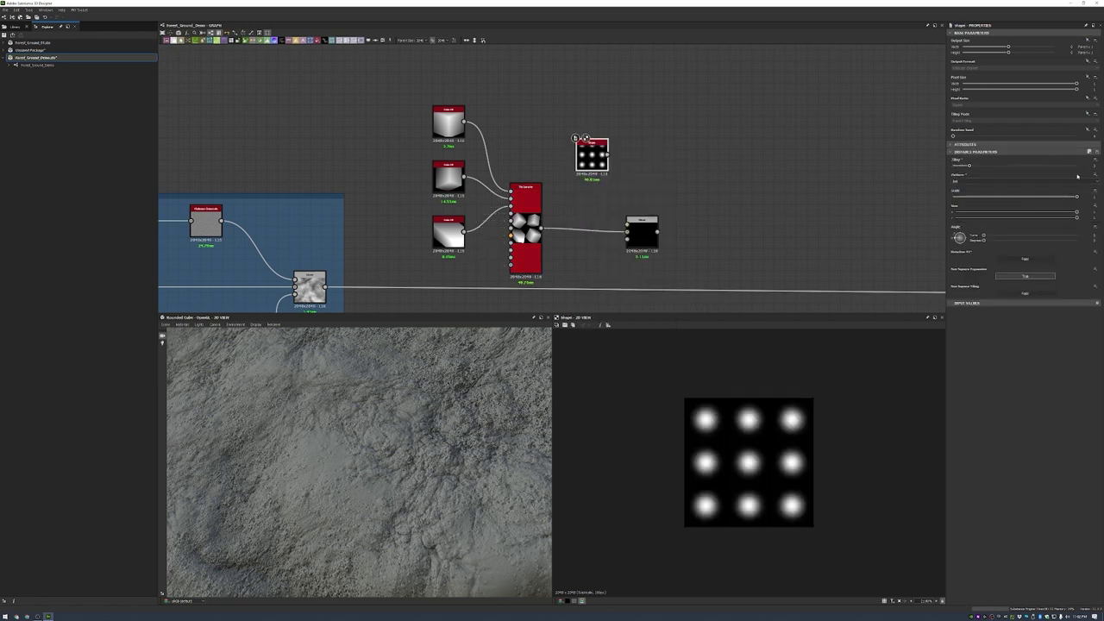
drag(969, 164, 962, 167)
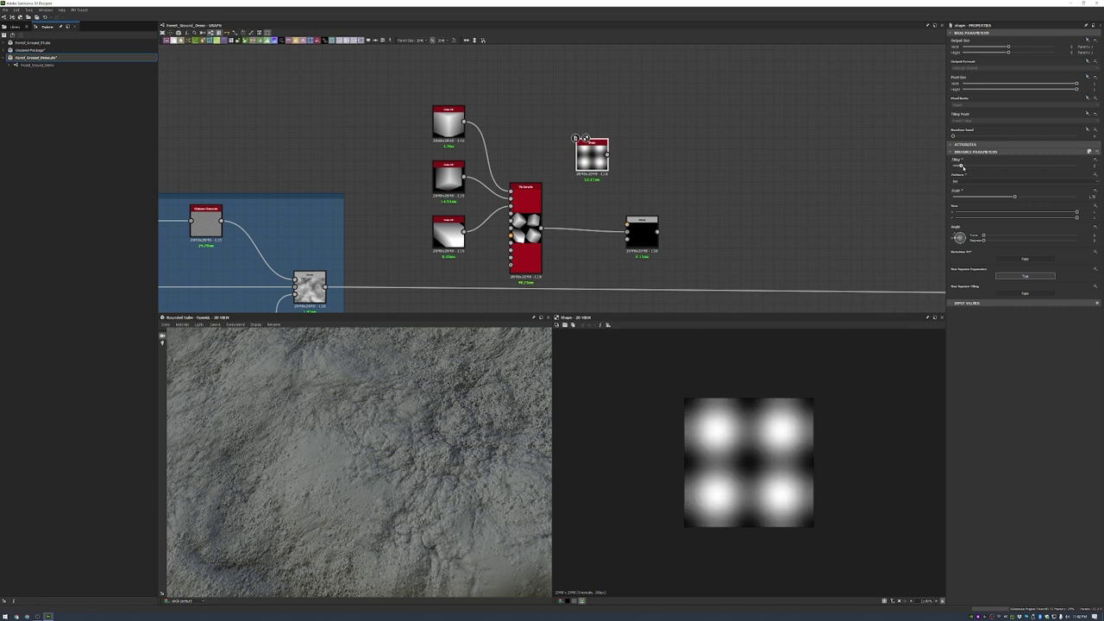
- Connect the Shape to the Blend's foreground, set the blending mode to Min (Darken) and tidy the node positions
drag(607, 155, 628, 222)
click(642, 231)
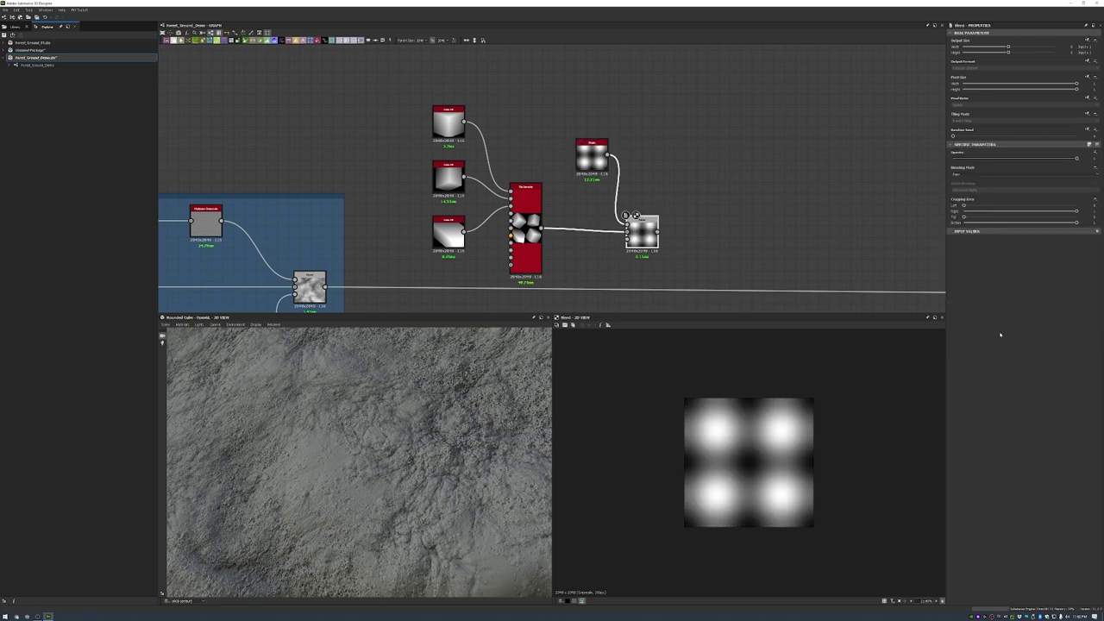
click(1017, 173)
click(992, 198)
drag(592, 154, 582, 145)
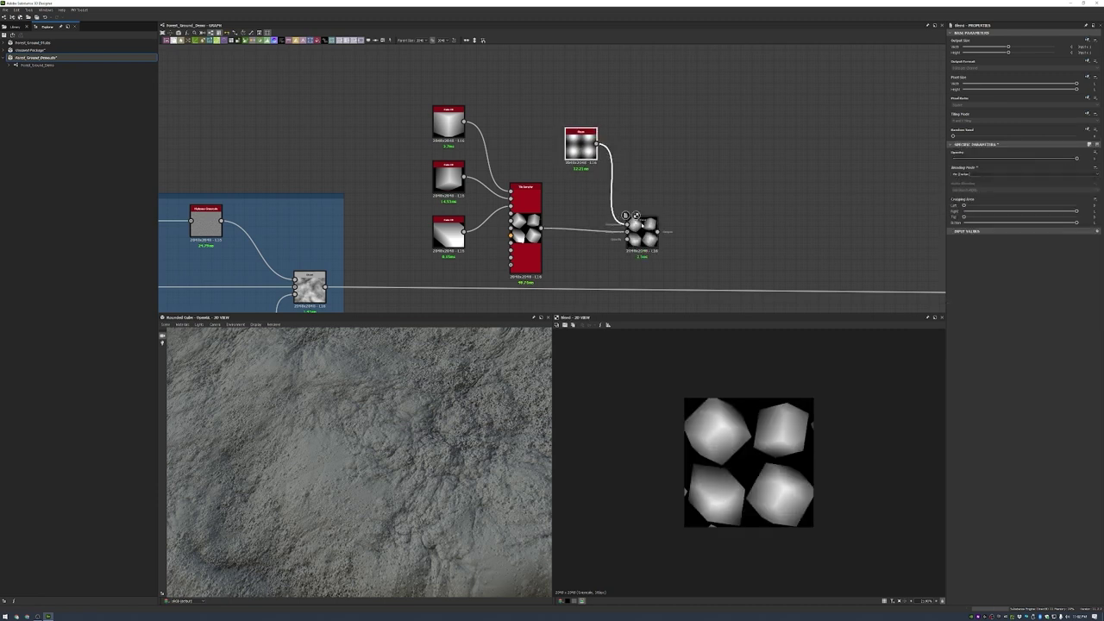
drag(642, 231, 636, 222)
scroll(659, 210, up, 1)
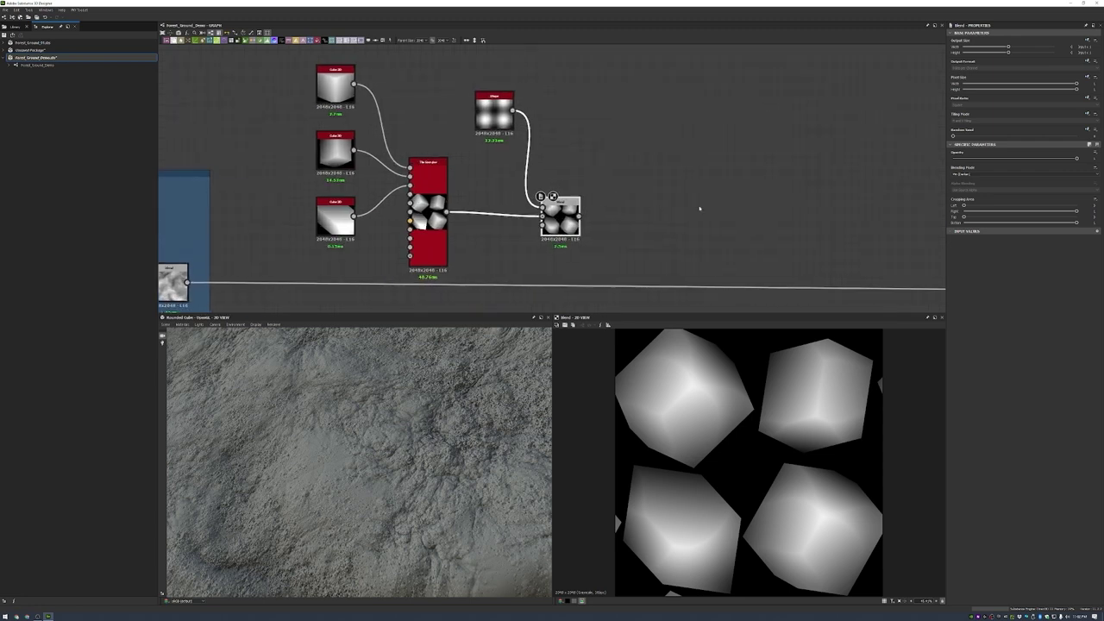
- Add a Clamp Grayscale after the Min (Darken) Blend and raise its minimum to cut off the lower parts of the rocks
key(space)
text(cla)
key(Return)
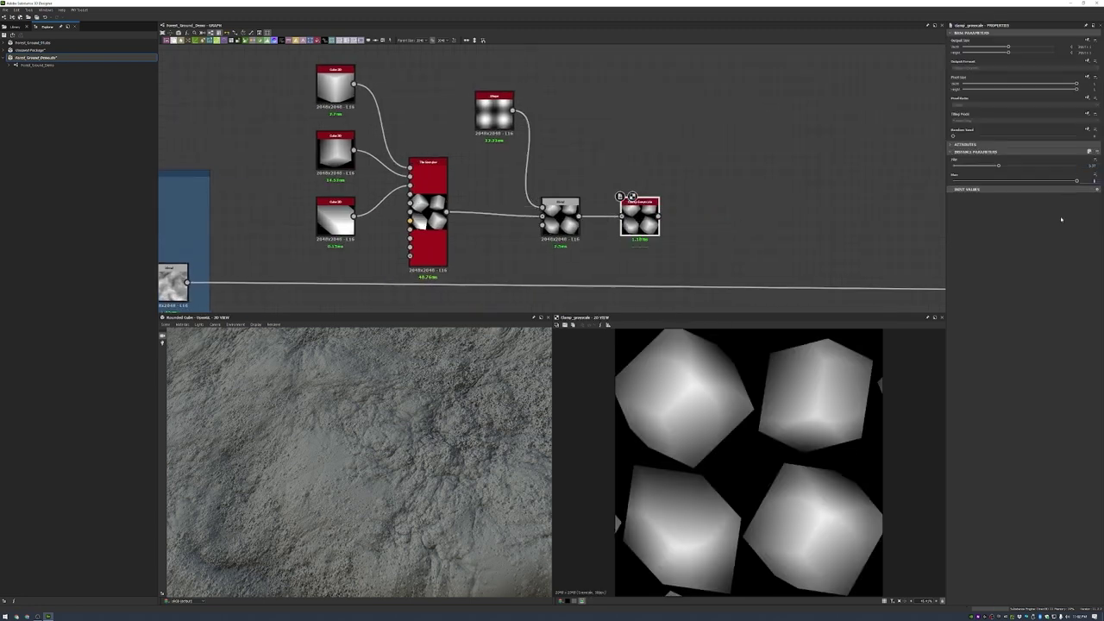
scroll(769, 510, down, 3)
drag(640, 220, 627, 220)
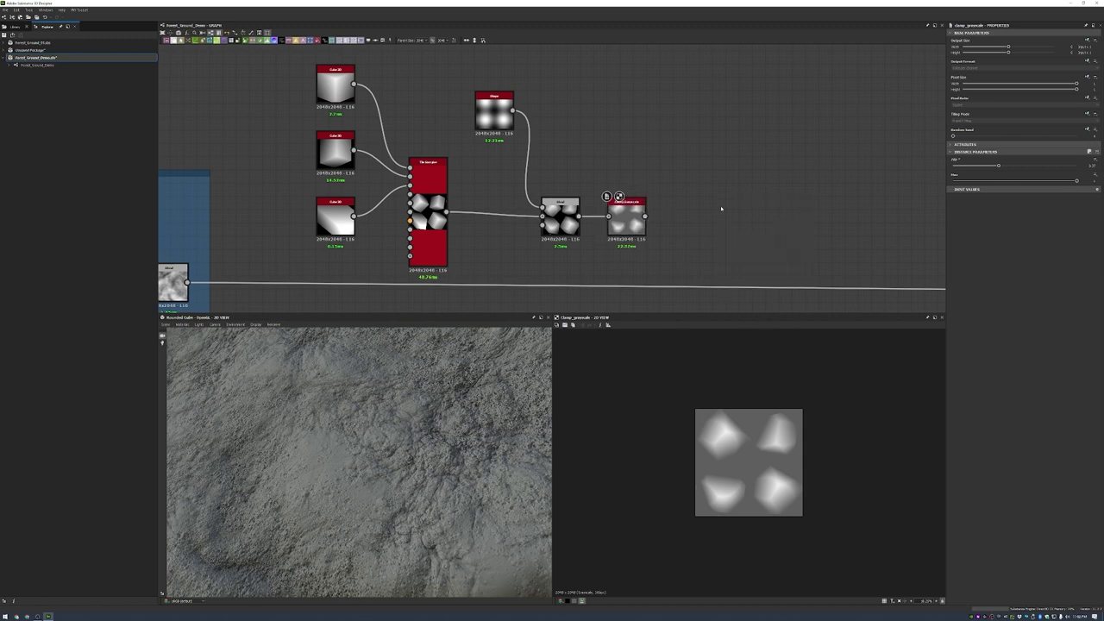
- Add an Auto Levels after the Clamp Grayscale and connect it to a new Blend node
key(space)
text(auto lev)
key(Return)
middle_drag(703, 136, 600, 158)
key(space)
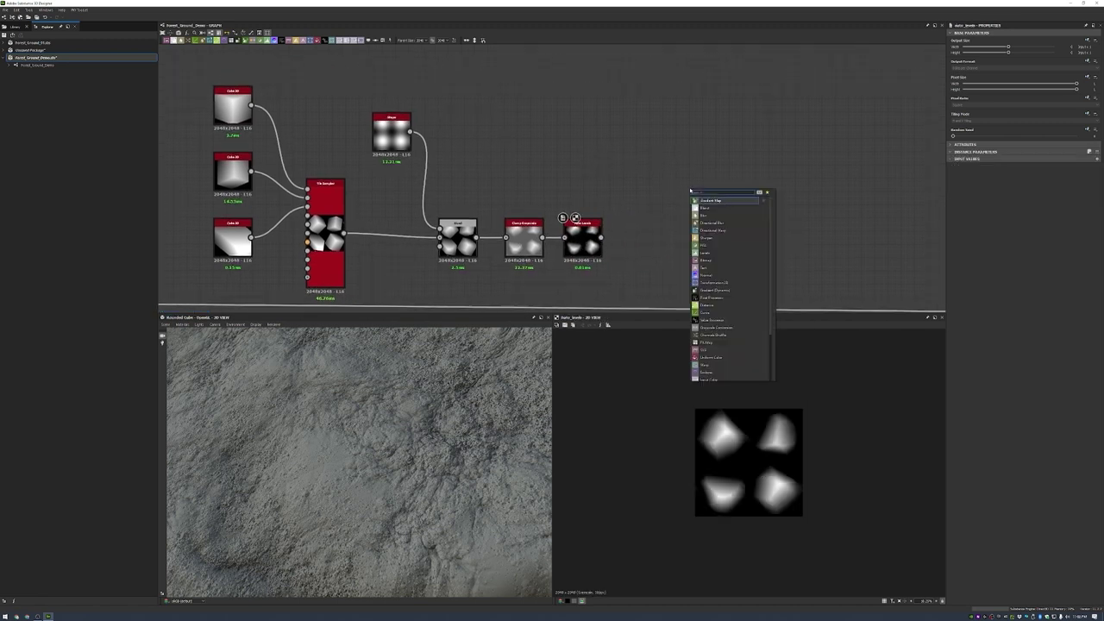
text(blend)
key(Return)
drag(603, 237, 678, 237)
- Add a Gradient Linear 1 followed by a Transformation 2D, and rotate, stretch and offset the gradient diagonally
key(space)
text(gradient linear)
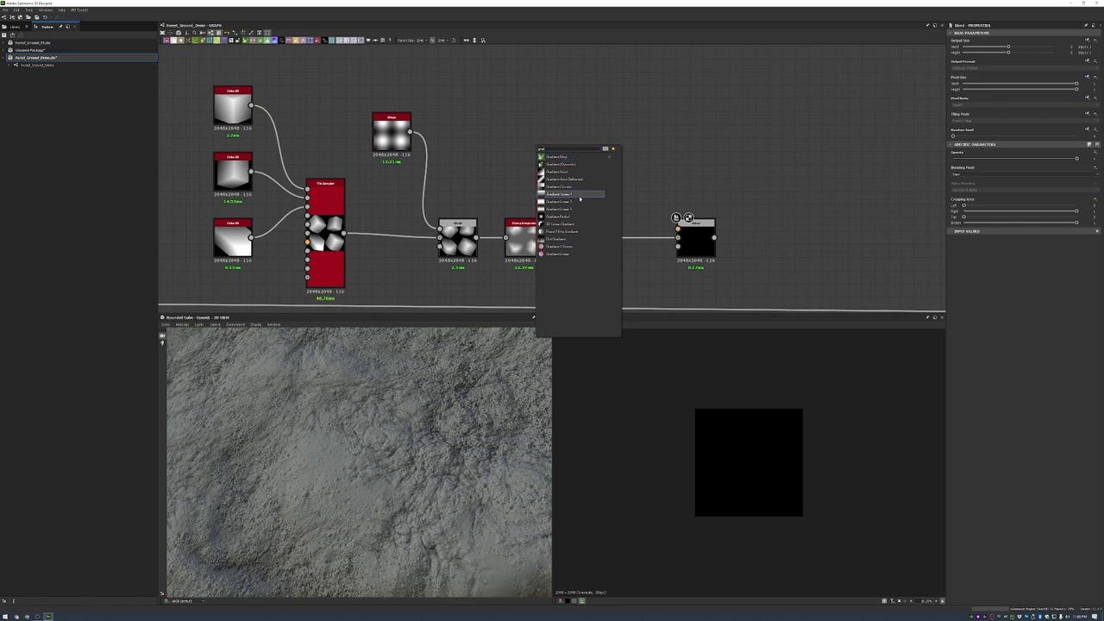
key(Return)
key(space)
text(transf)
key(Return)
drag(829, 436, 571, 352)
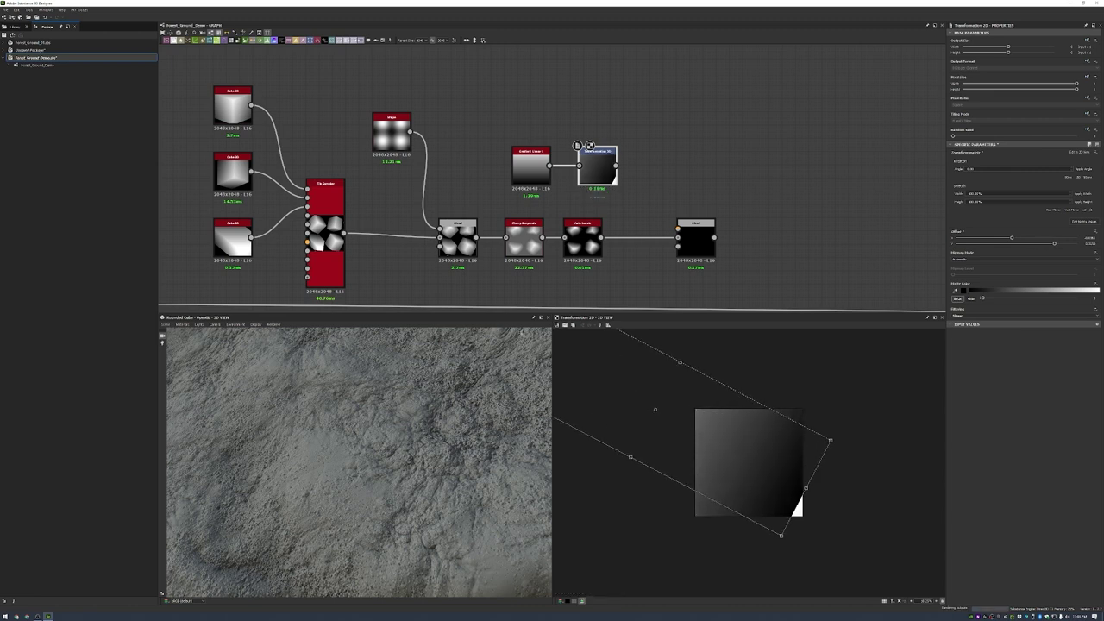
- Add a Levels node after the Transformation 2D and adjust its input levels to invert the gradient and increase its contrast
key(space)
text(levels)
key(Return)
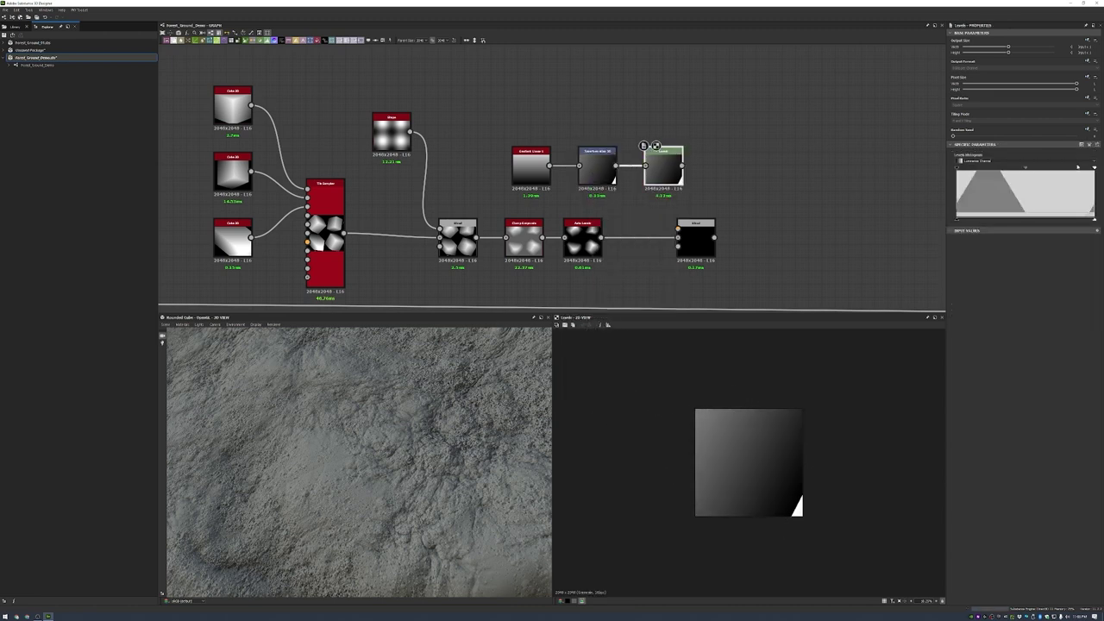
drag(1065, 167, 986, 168)
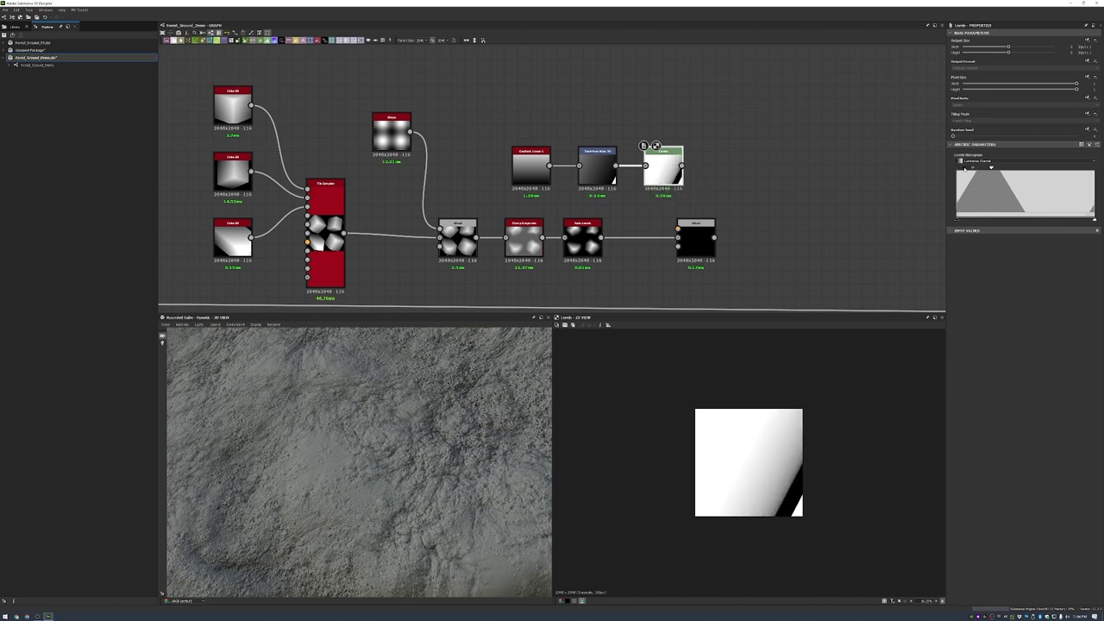
drag(1025, 169, 996, 169)
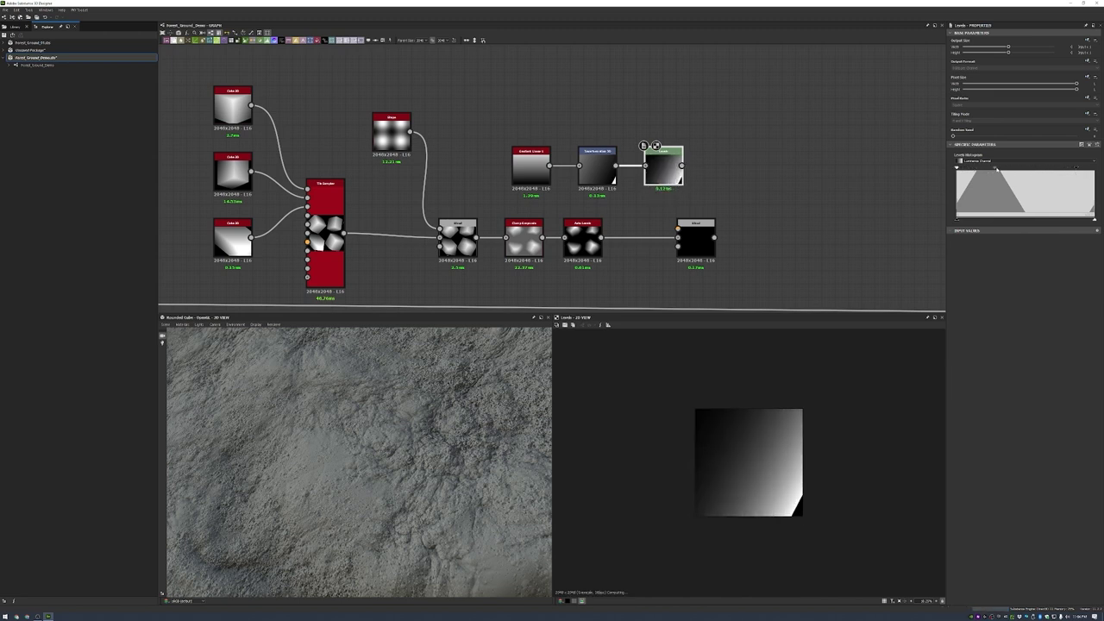
- Connect the Levels gradient to the Blend's foreground and change the Blend's opacity and blending mode
drag(682, 166, 678, 229)
drag(696, 224, 746, 224)
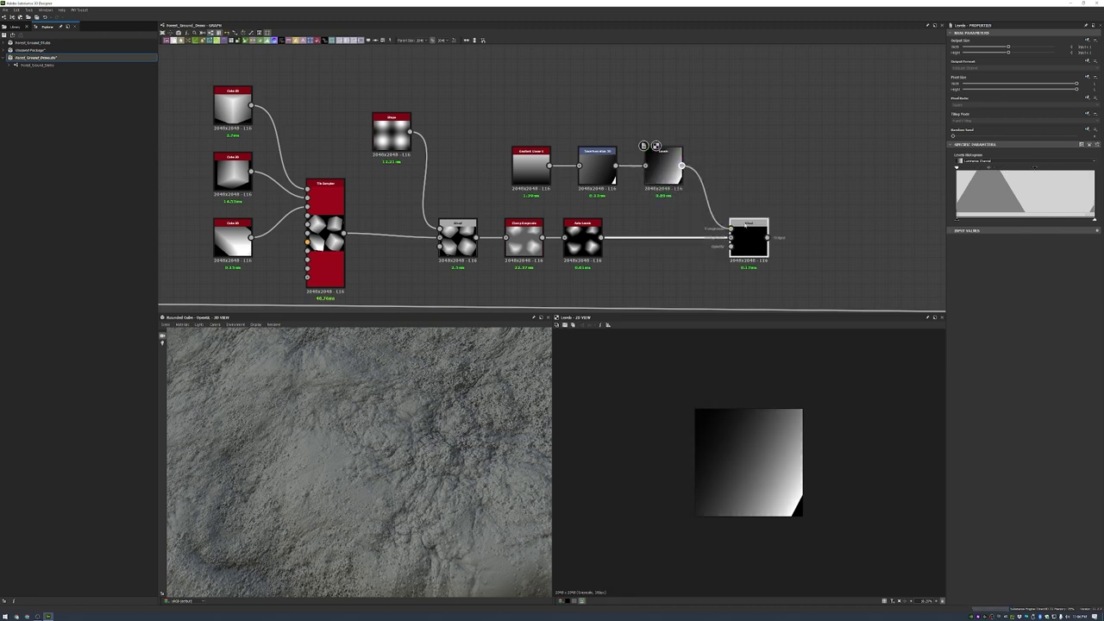
double_click(746, 225)
click(964, 174)
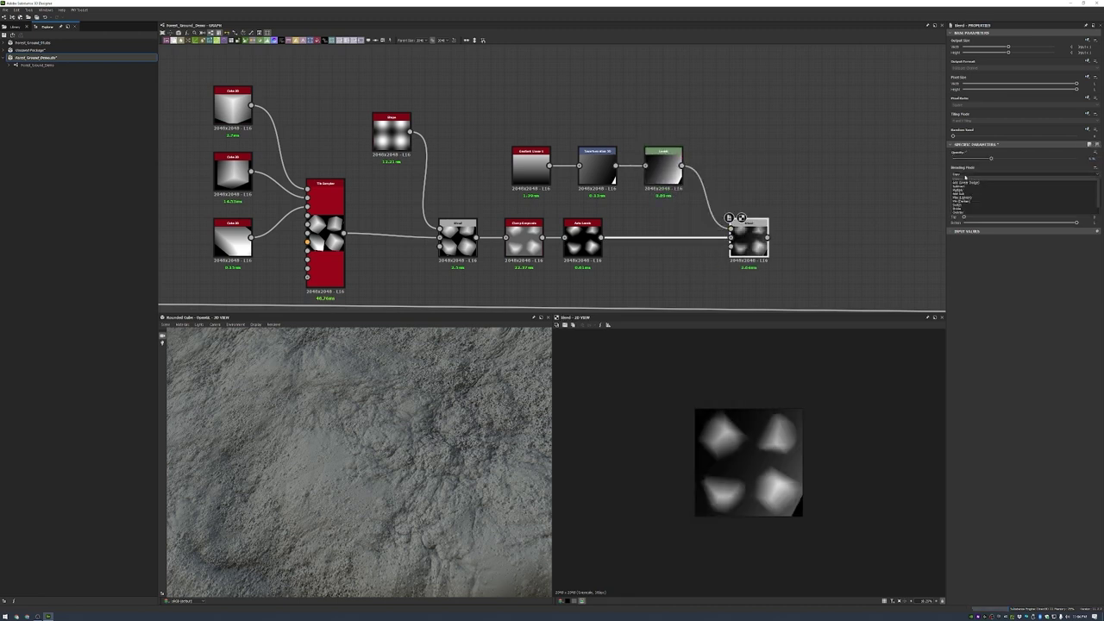
click(970, 205)
scroll(358, 108, down, 2)
- Add a Histogram Scan after the Blend and raise its position to turn the rocks into a solid white mask
key(space)
click(750, 258)
drag(634, 198, 699, 152)
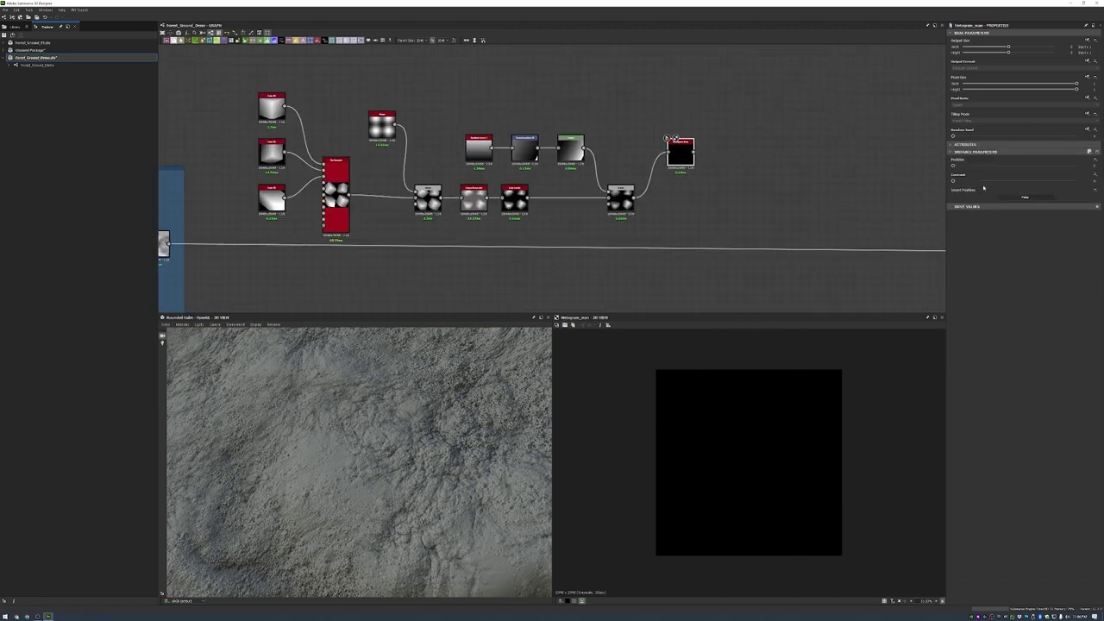
drag(981, 163, 1078, 165)
- Add a Bevel node after the Histogram Scan and give it a small distance
right_click(690, 161)
key(Escape)
click(712, 138)
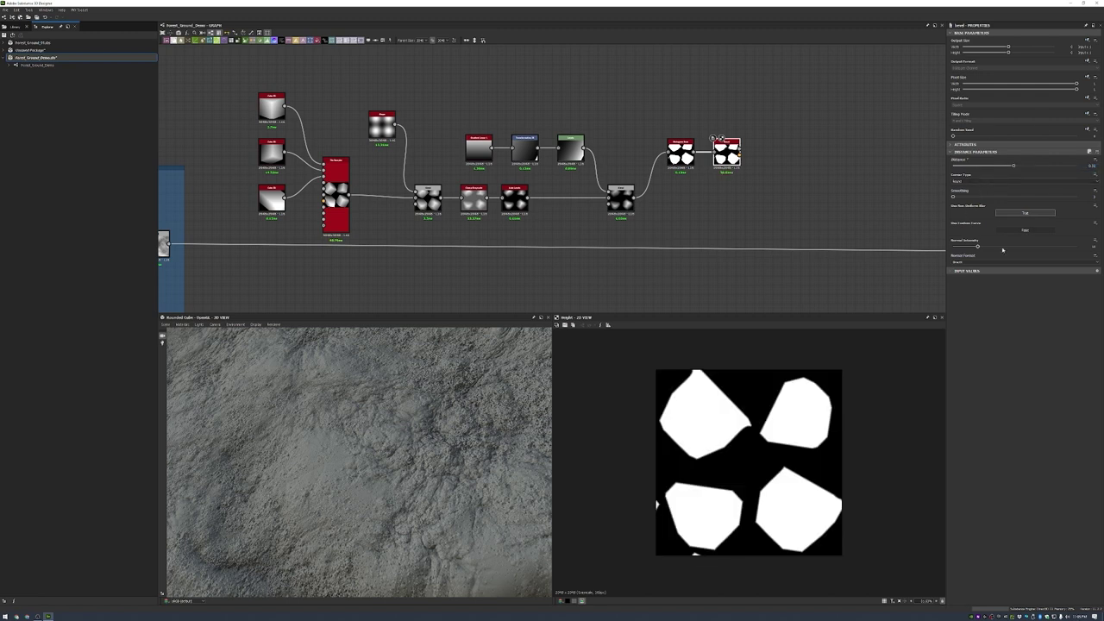
- Add an Auto Levels node after the Blend of rocks and gradient, in line beneath the Bevel
right_click(700, 198)
click(733, 250)
scroll(690, 199, up, 3)
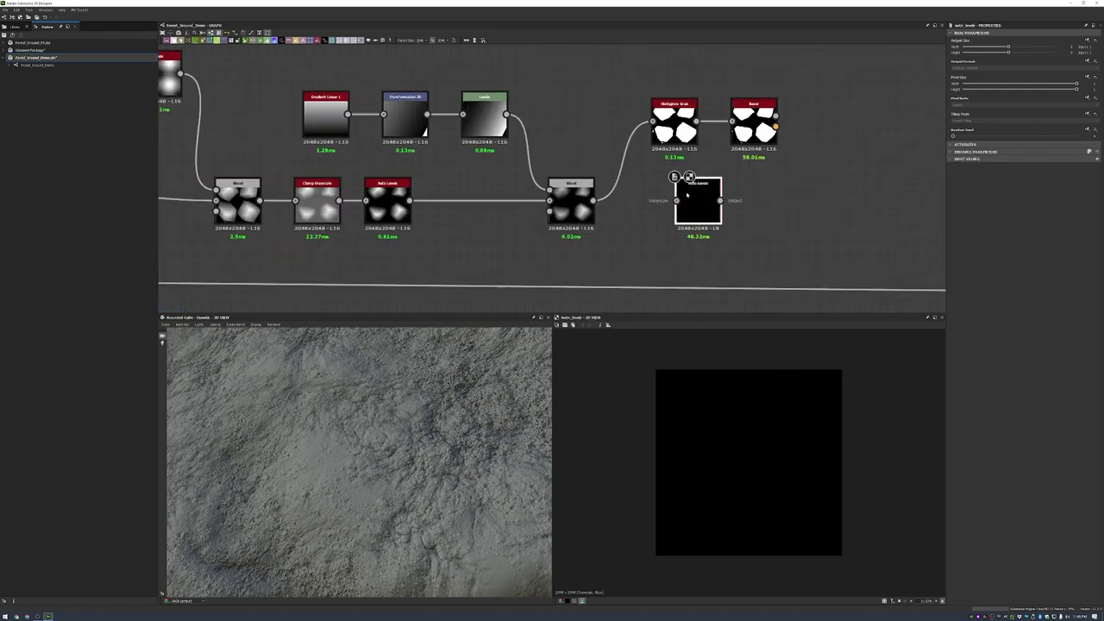
drag(705, 204, 738, 204)
- Add a Blend after the Auto Levels with the Bevel height as foreground, and set its mode to Multiply
right_click(863, 195)
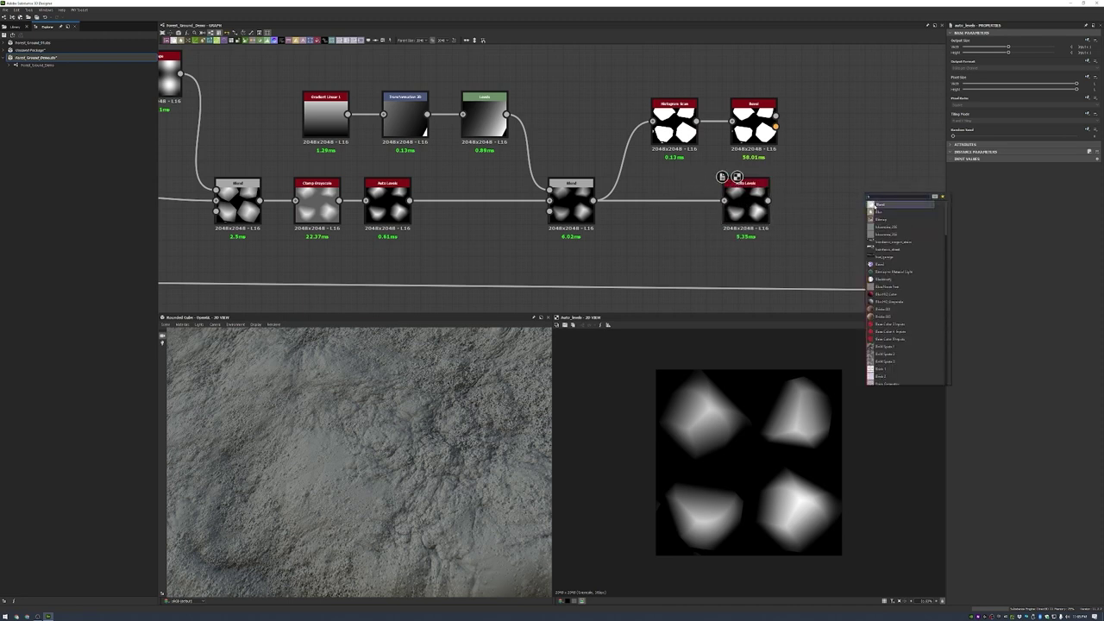
click(880, 207)
drag(776, 115, 851, 189)
click(1018, 173)
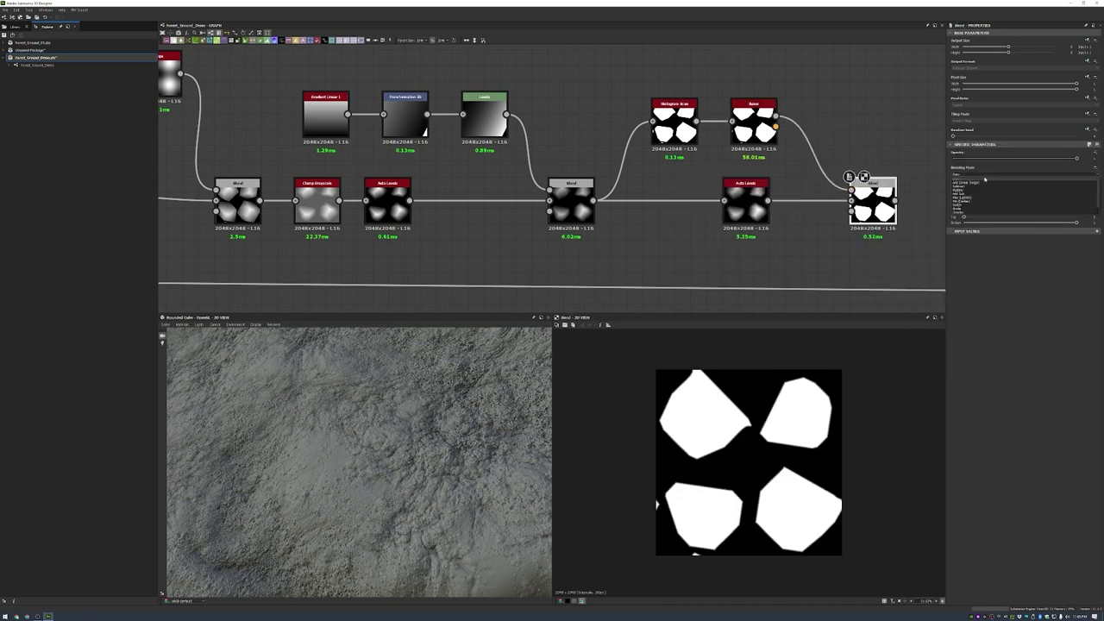
click(1018, 207)
scroll(781, 423, up, 2)
scroll(781, 423, up, 3)
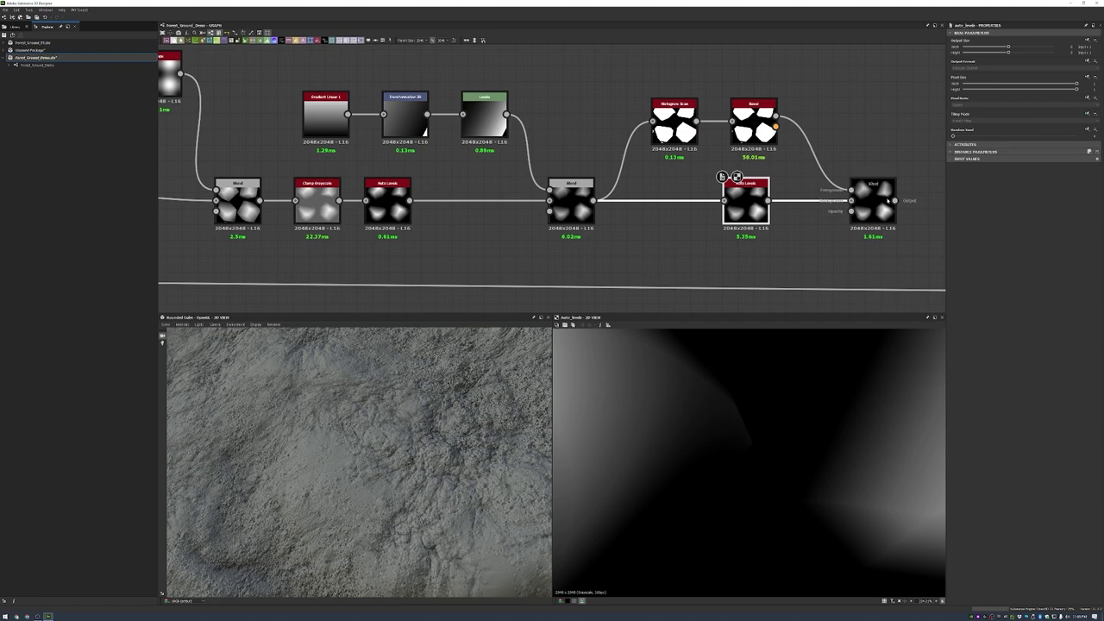
key(f)
scroll(721, 474, down, 4)
middle_drag(810, 173, 678, 165)
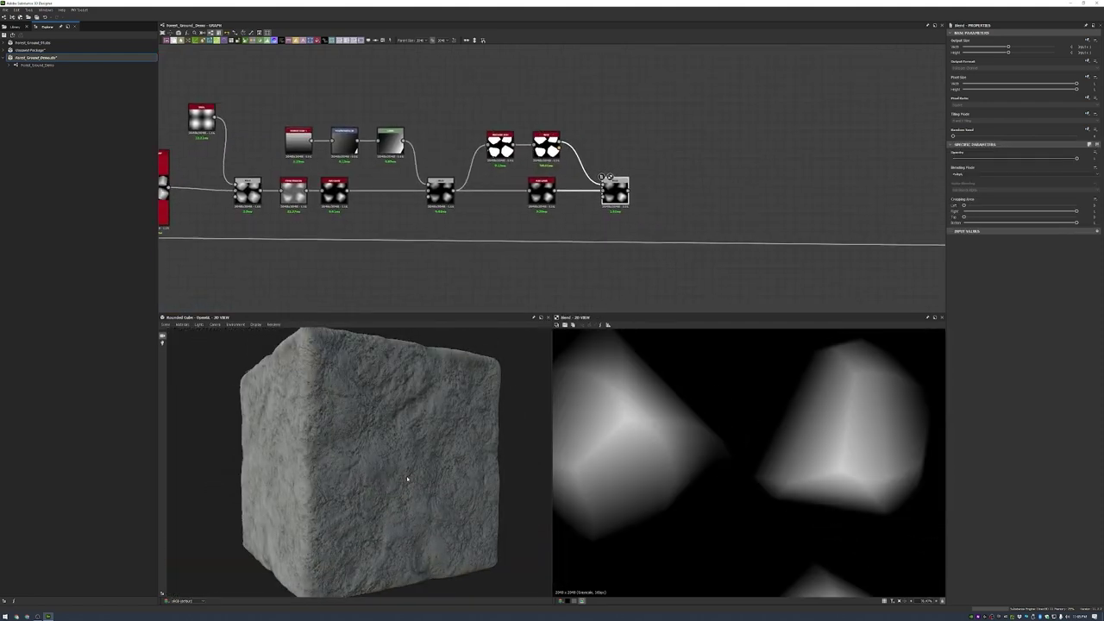
- Add a Flood Fill fed by the Bevel output, followed by a Flood Fill to Gradient node
middle_drag(777, 142, 688, 128)
key(space)
click(712, 140)
drag(694, 120, 569, 120)
key(space)
text(flood)
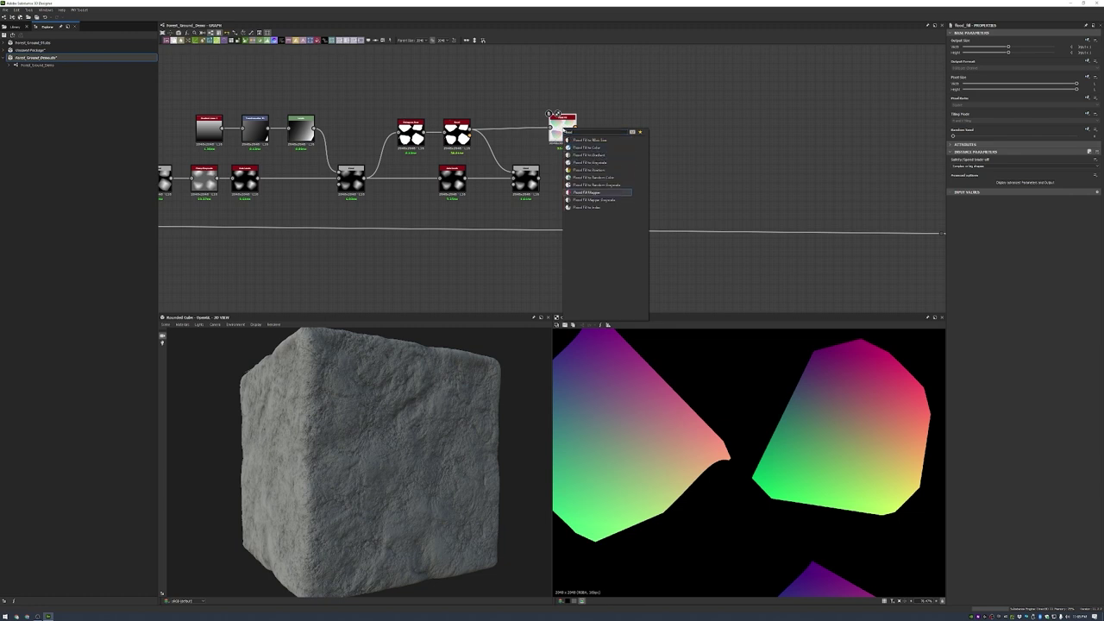
click(603, 154)
scroll(604, 138, up, 3)
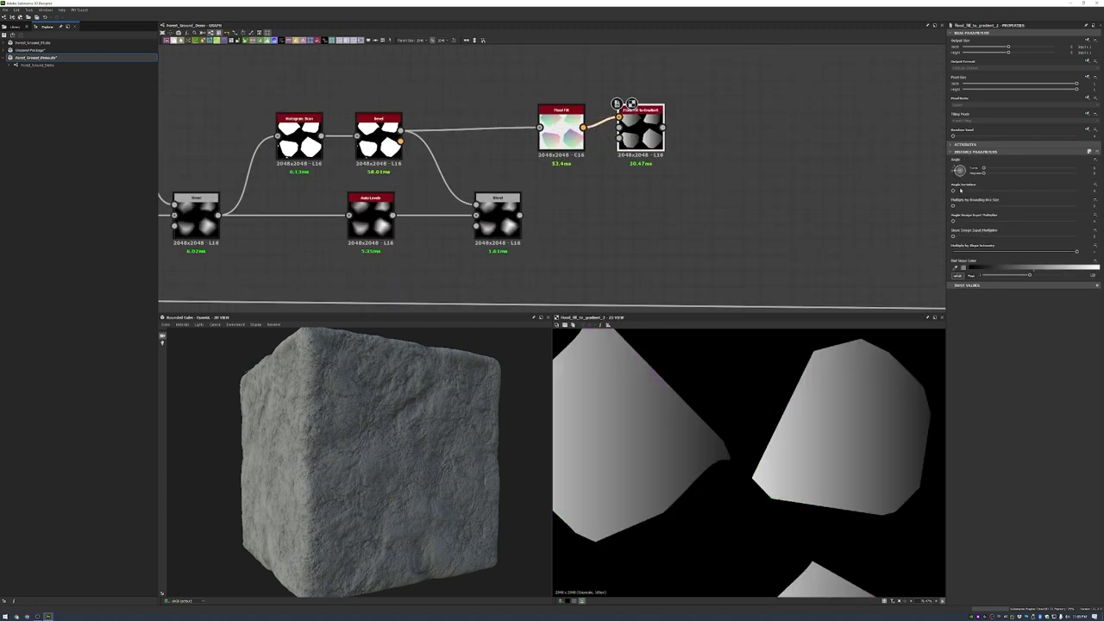
- Add a Blend after the multiplied rocks with the Flood Fill to Gradient as foreground, and change its blending mode
key(space)
text(b)
click(734, 201)
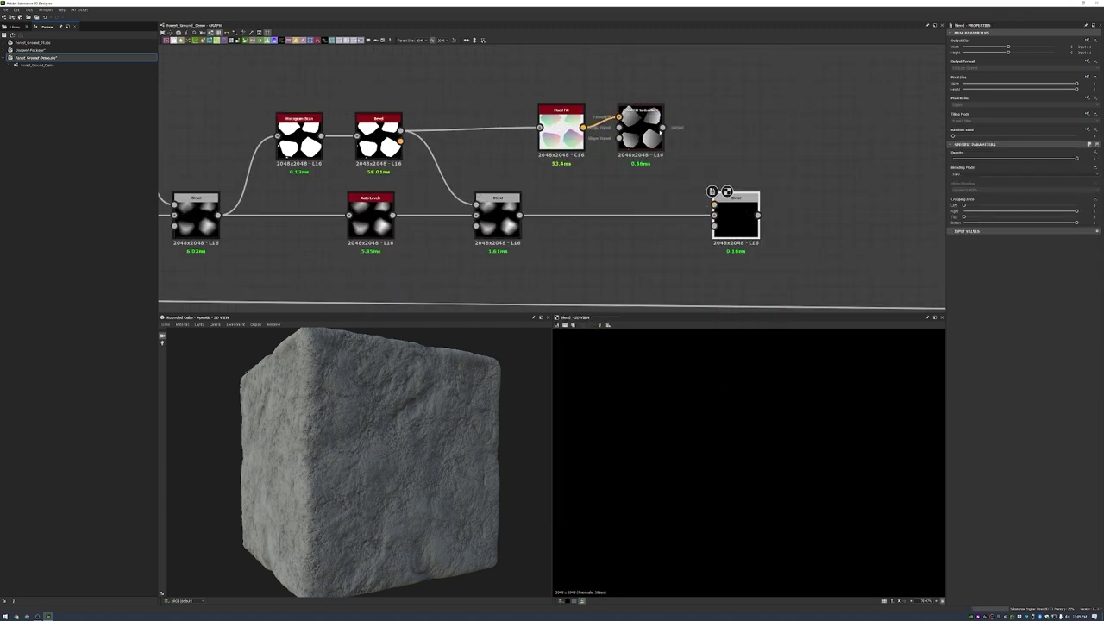
click(1022, 174)
click(992, 192)
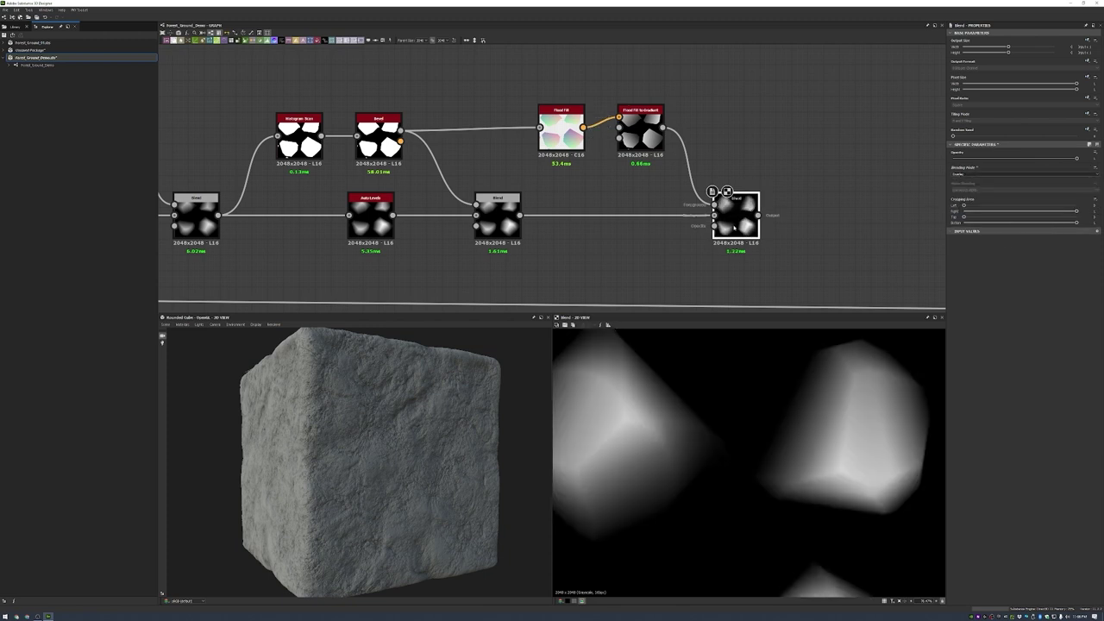
scroll(642, 173, down, 6)
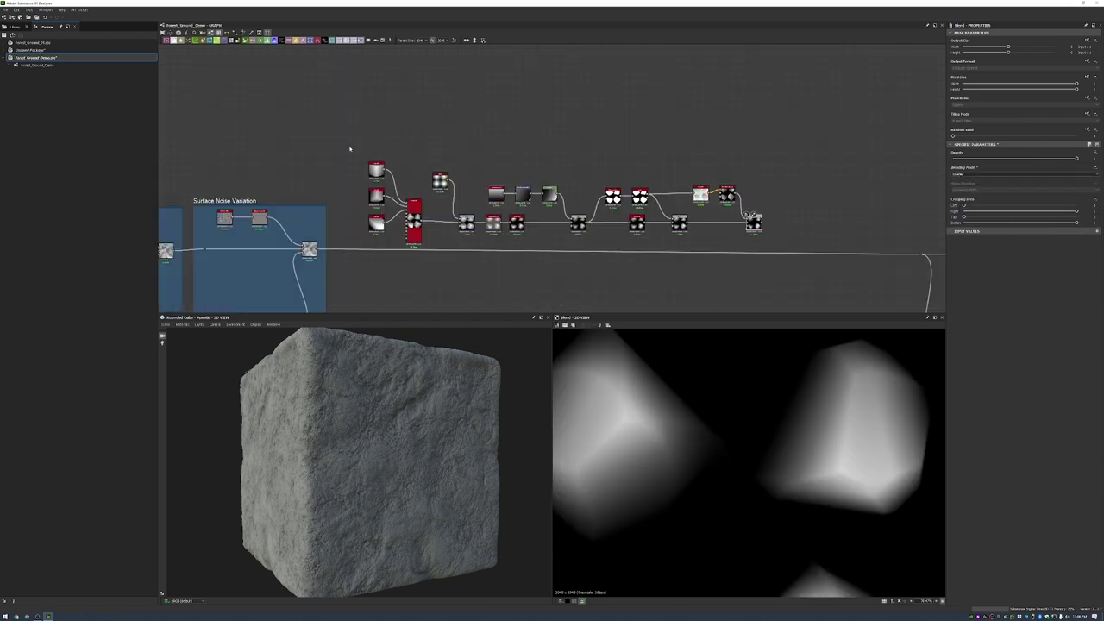
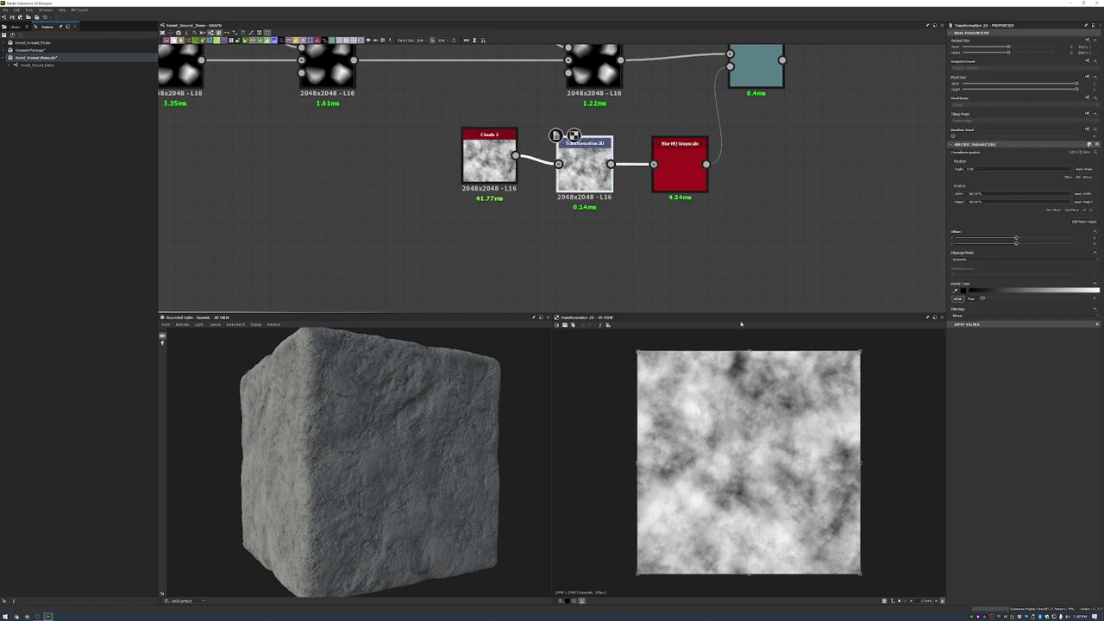
- Adjust the scale of the Transformation 2D between Clouds 2 and Blur HQ Grayscale, checking its effect on the warped rocks
scroll(686, 298, up, 2)
scroll(757, 441, up, 2)
scroll(756, 441, up, 1)
scroll(528, 86, down, 1)
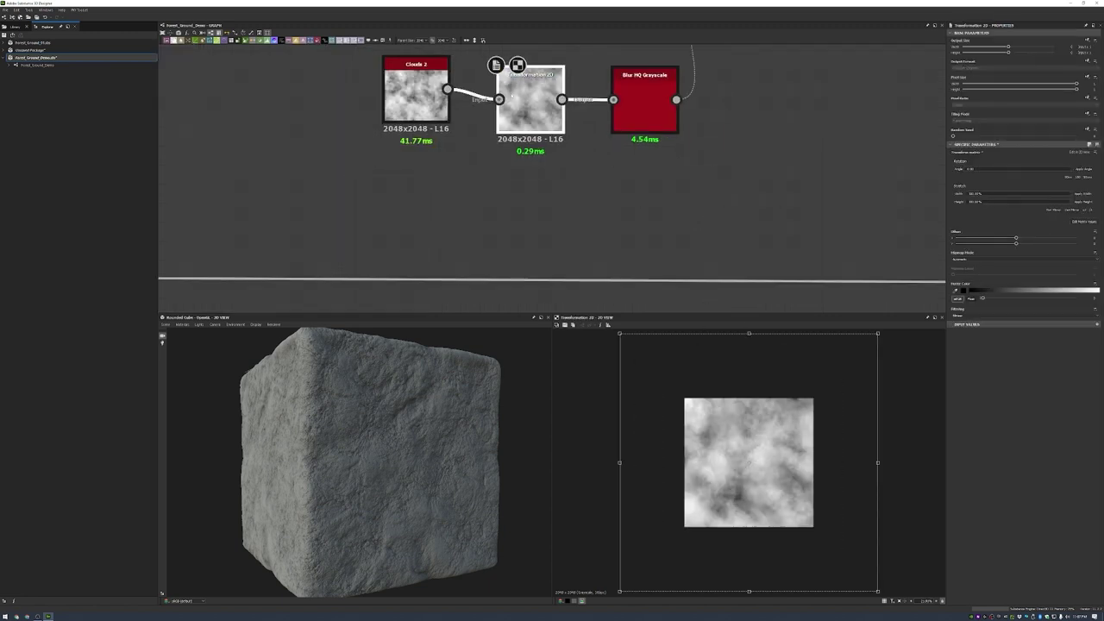
middle_drag(529, 86, 528, 159)
double_click(646, 172)
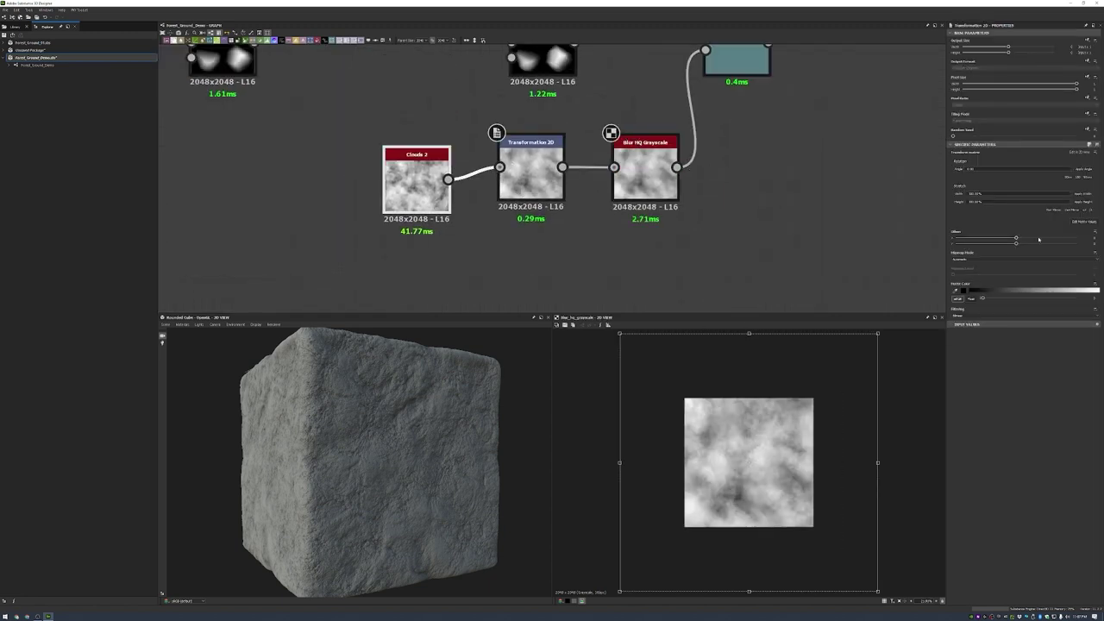
click(1090, 210)
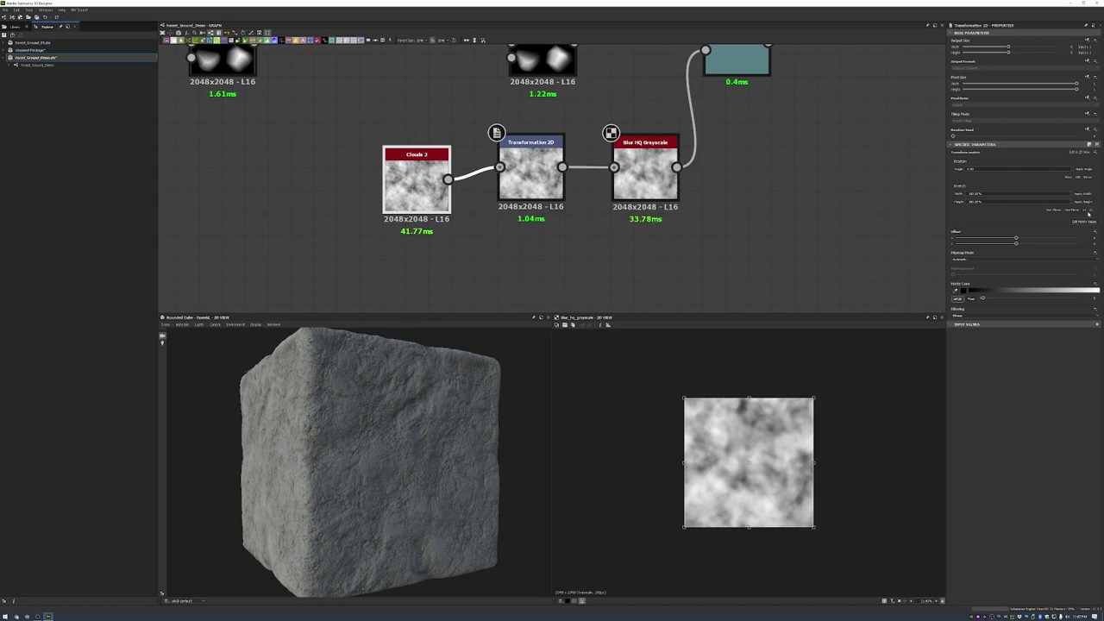
drag(738, 466, 738, 405)
scroll(767, 262, down, 2)
double_click(675, 175)
scroll(684, 381, up, 1)
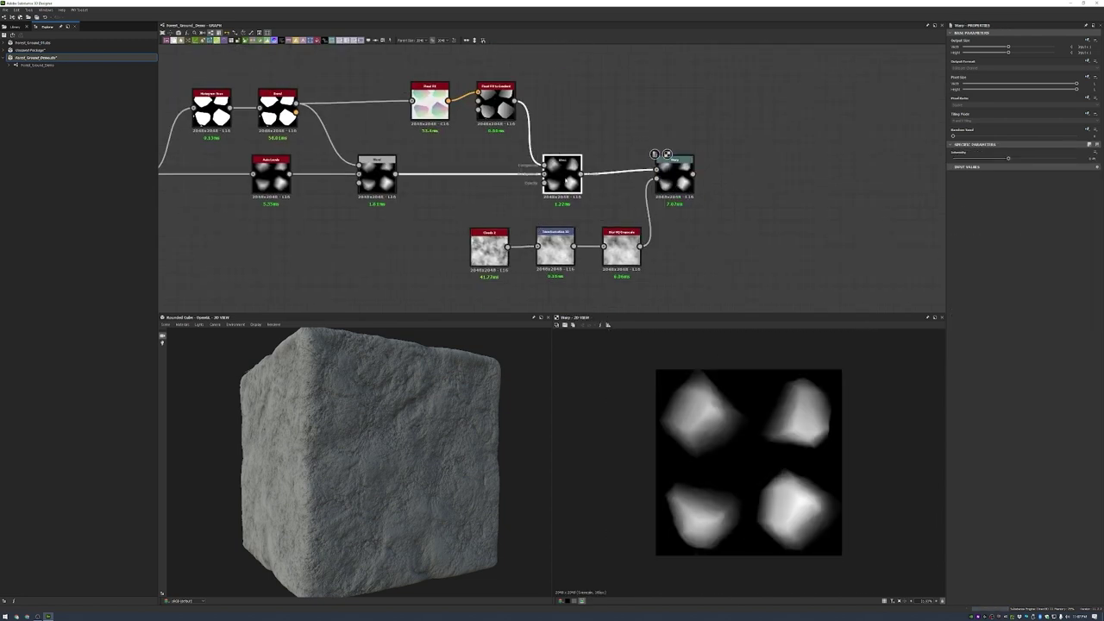
scroll(684, 381, up, 1)
scroll(864, 218, down, 2)
scroll(664, 175, up, 2)
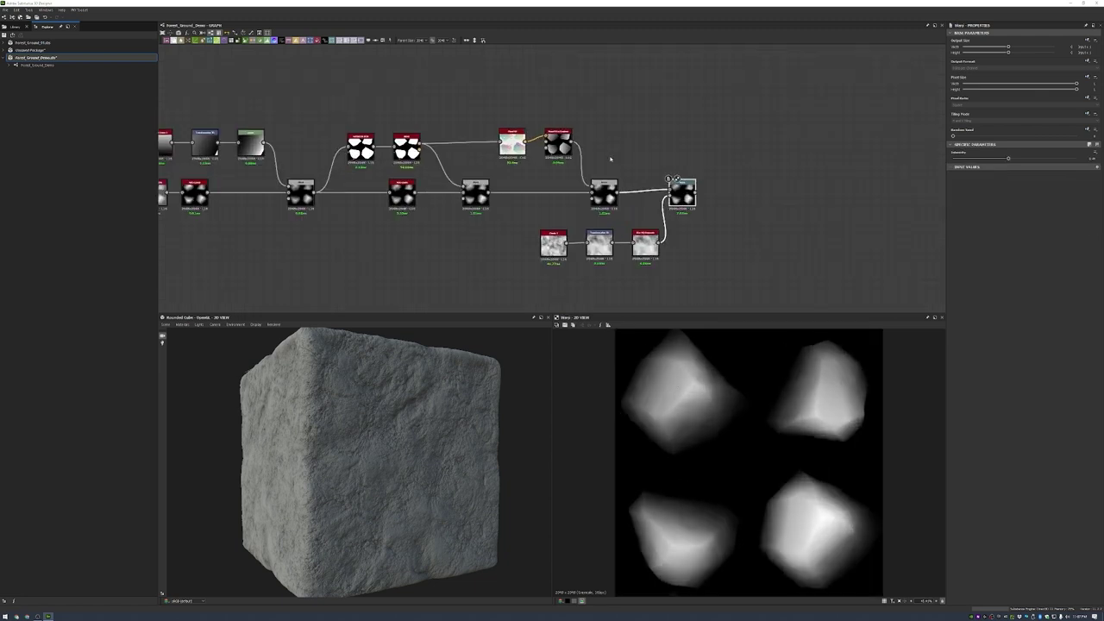
- Add a Cells 1 noise above the rock chain, lower its scale and raise its disorder
key(space)
text(cells)
key(Return)
drag(764, 166, 642, 121)
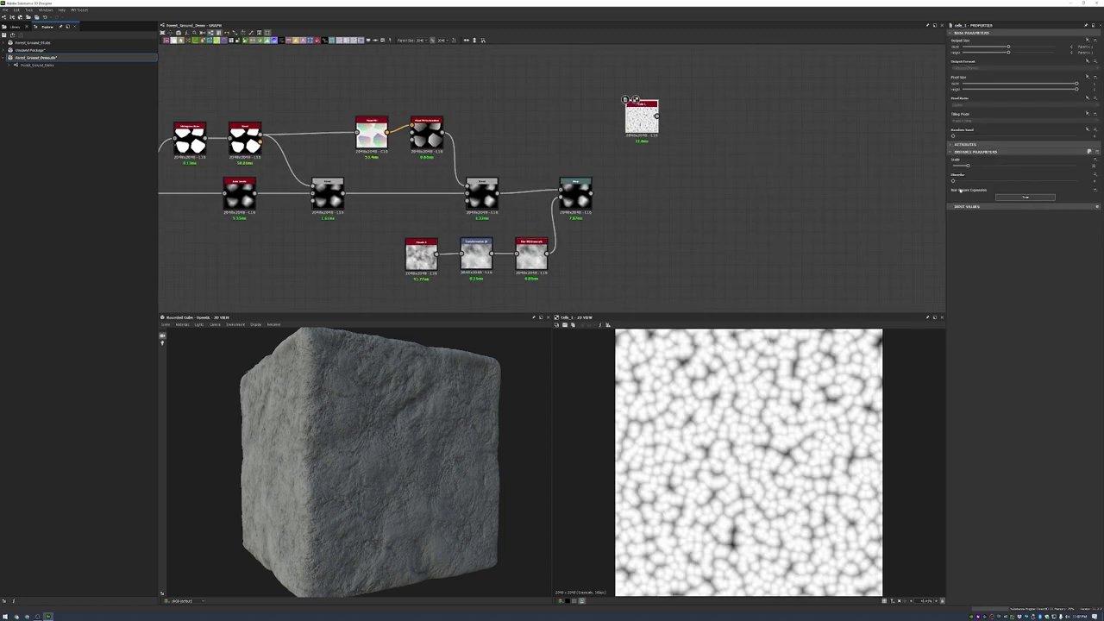
scroll(739, 148, up, 2)
- Add a Slope Blur Grayscale node and connect Cells 1 to its grayscale input
key(space)
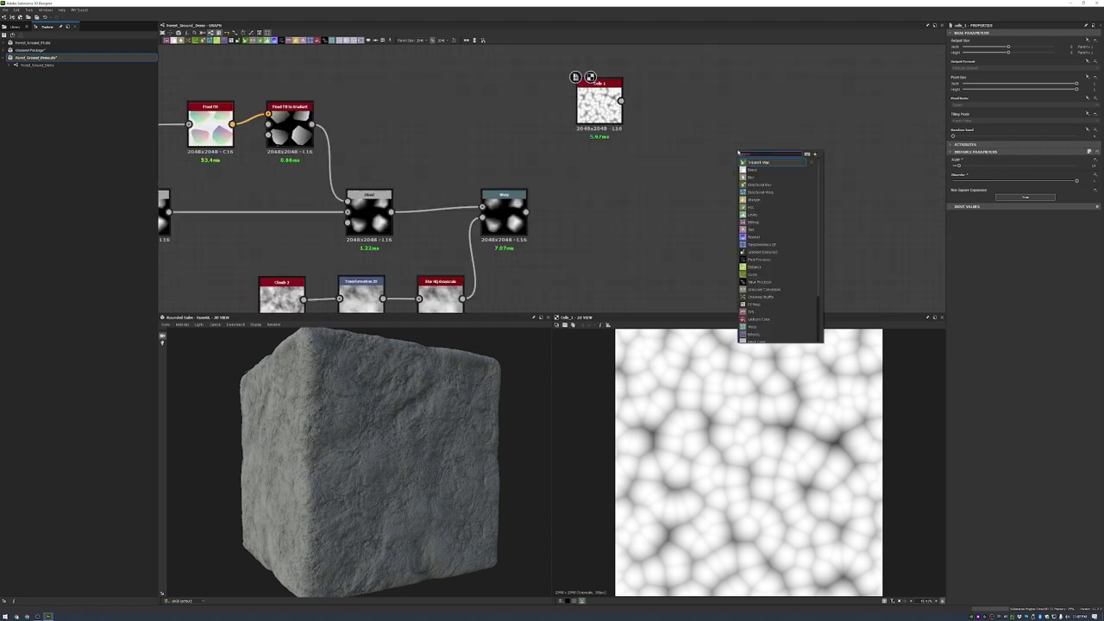
text(slope blur)
key(Return)
drag(642, 115, 725, 144)
- Add a Clouds 2 noise at 256x256 with raised disorder and connect it to the Slope Blur Grayscale's slope input
key(space)
text(clouds 2)
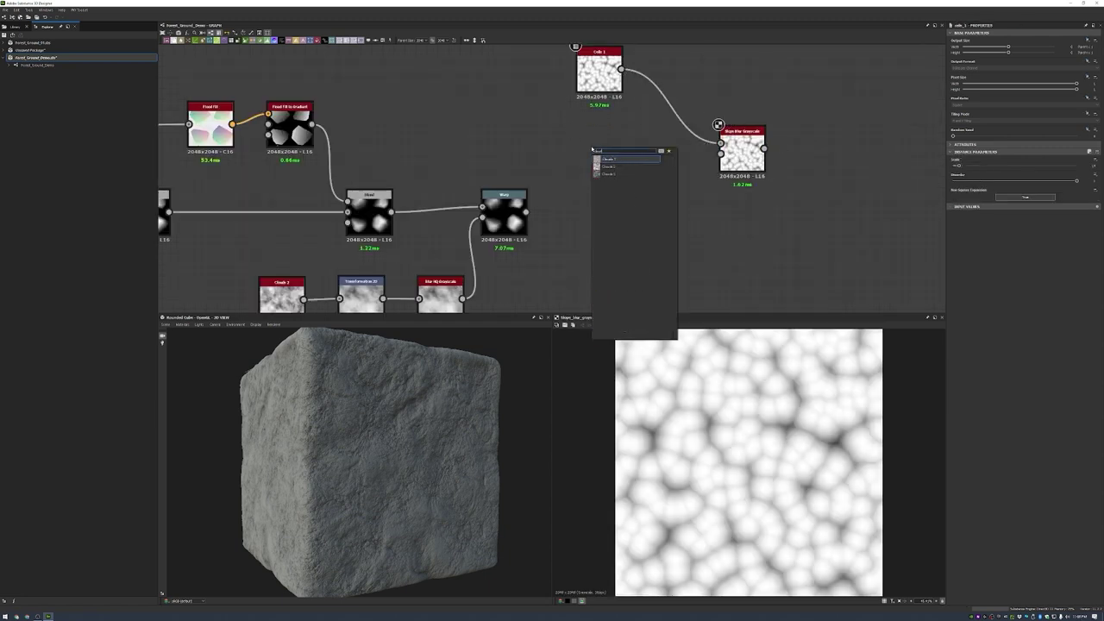
key(Return)
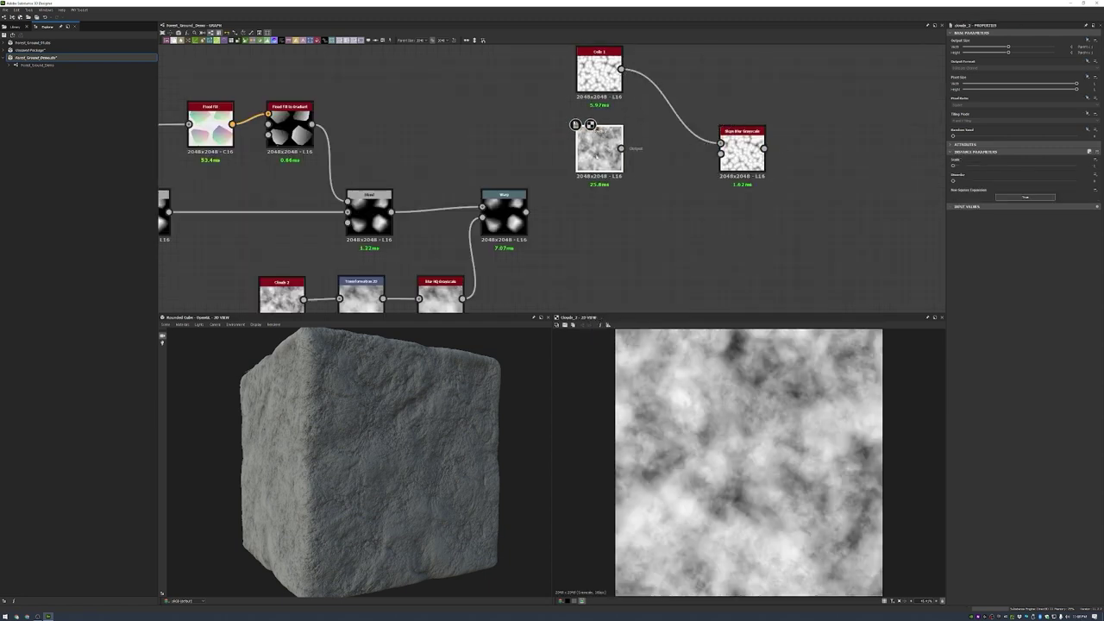
drag(1001, 48, 991, 48)
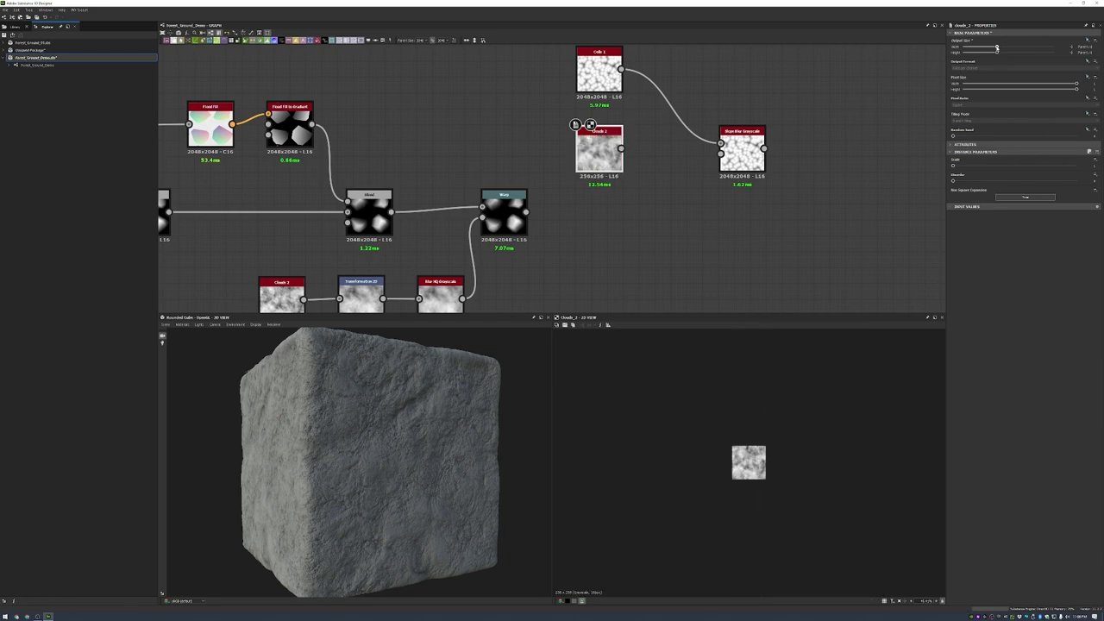
scroll(627, 157, up, 4)
drag(611, 136, 841, 149)
double_click(854, 182)
scroll(777, 155, down, 2)
click(629, 143)
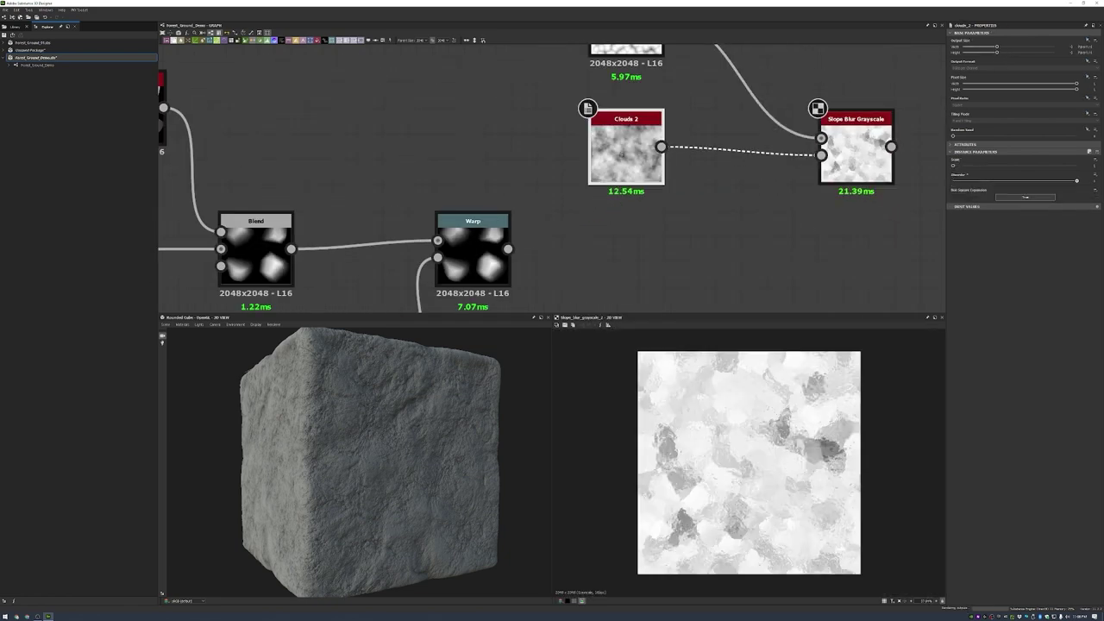
- Set the Slope Blur Grayscale's samples to 32 and intensity to 2, and change its mode
scroll(570, 259, down, 3)
double_click(604, 104)
double_click(737, 207)
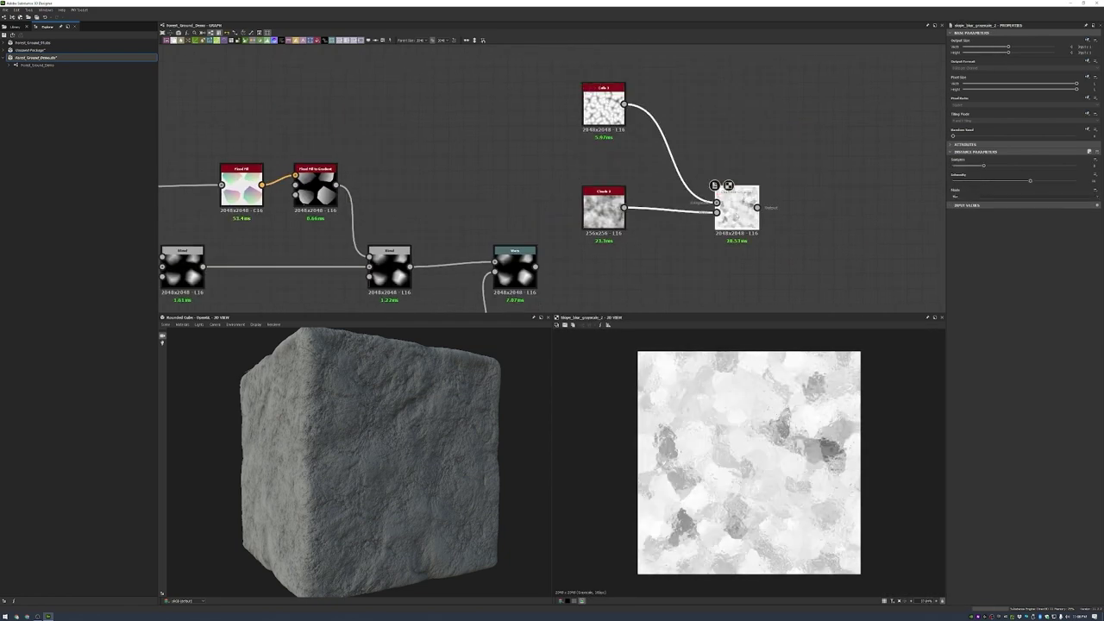
text(32)
key(Tab)
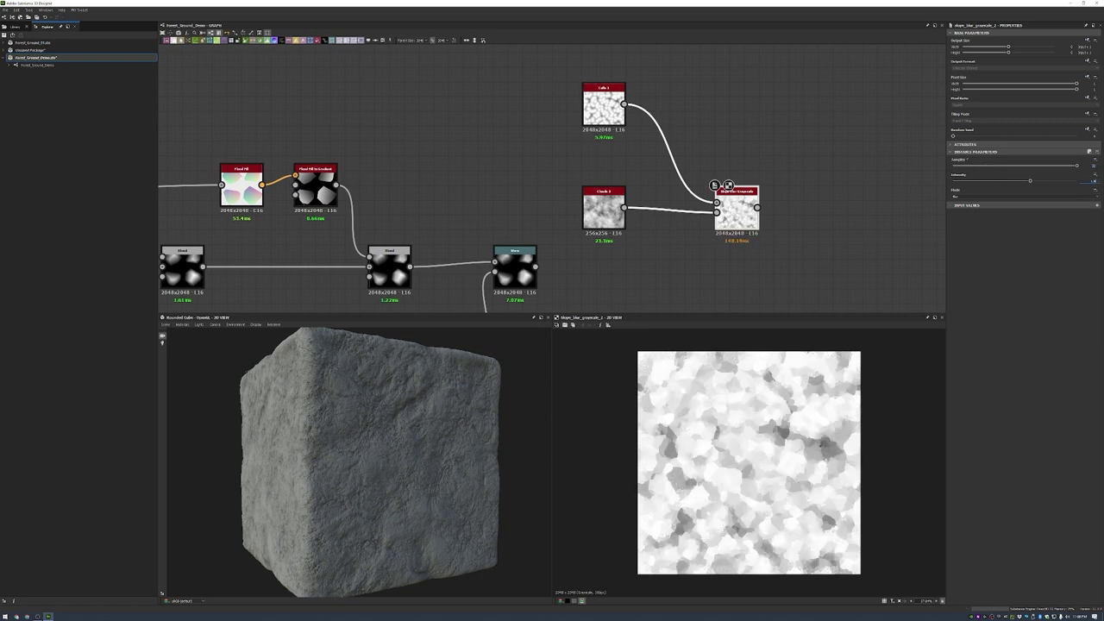
text(2)
key(Tab)
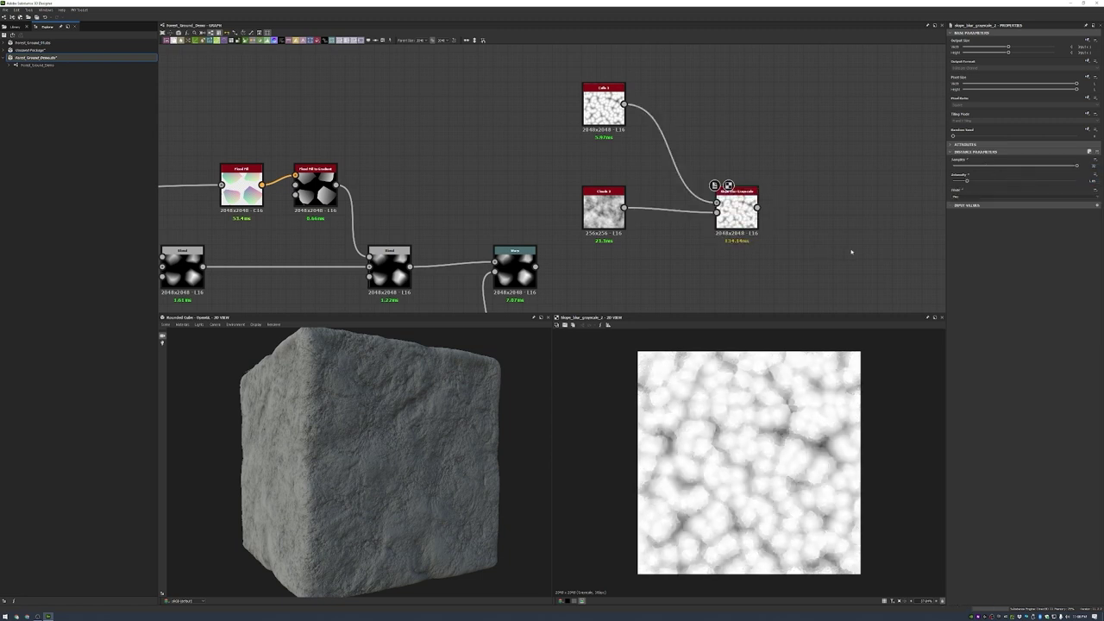
- Add a Directional Warp on the slope-blurred cells, driven by the warped rocks, and adjust its intensity and warp angle
key(space)
text(directional)
key(Return)
drag(805, 242, 814, 194)
click(1094, 158)
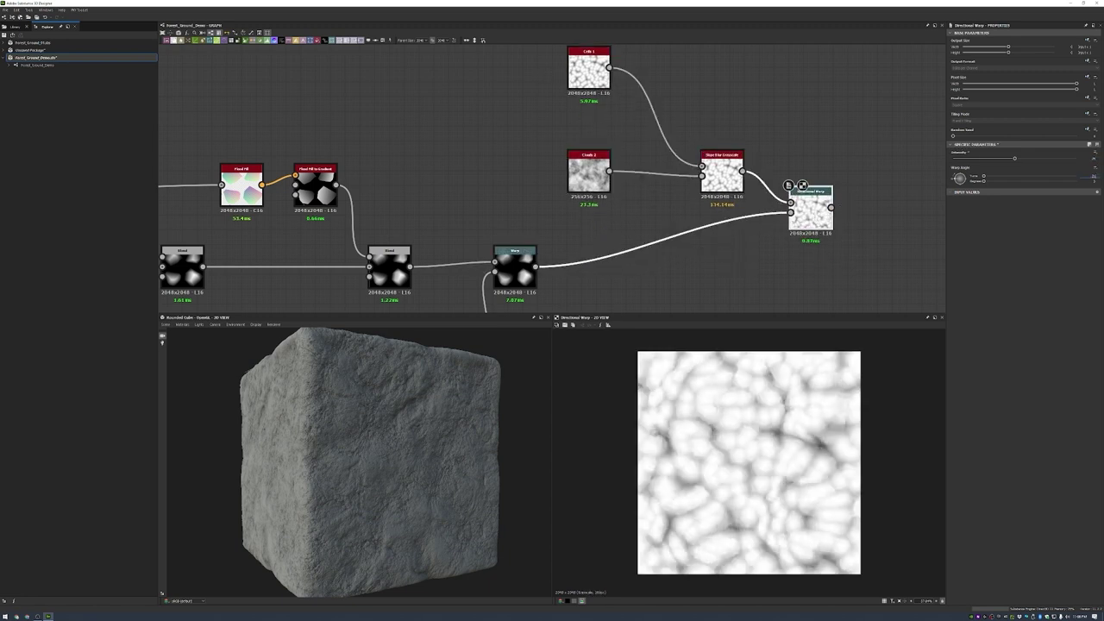
drag(983, 176, 1030, 176)
middle_drag(784, 213, 793, 205)
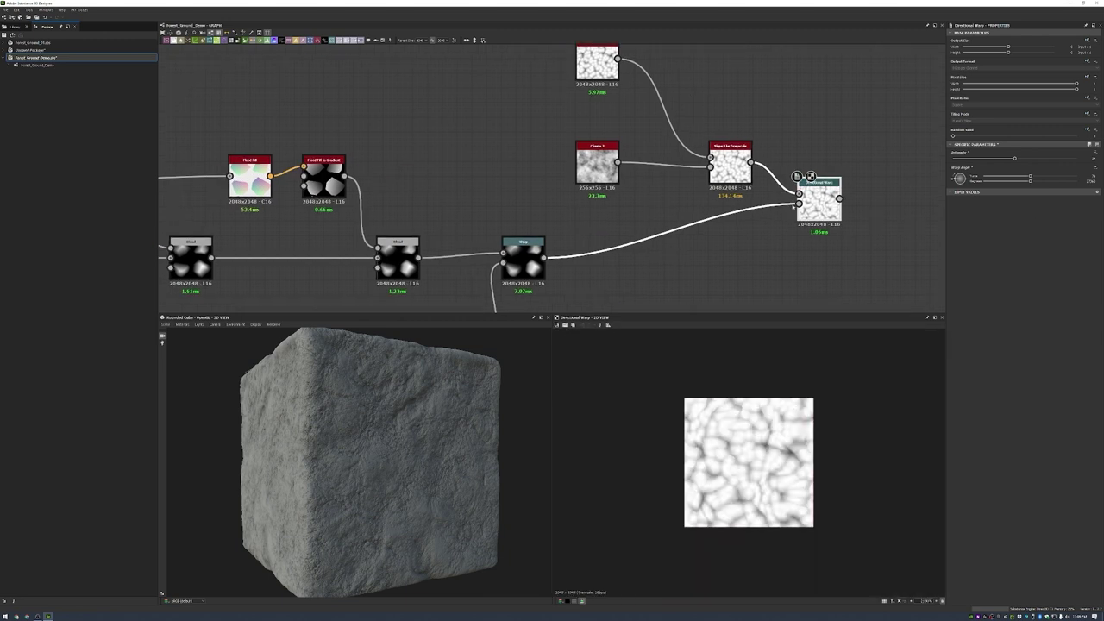
- Add an Invert Grayscale after the Directional Warp and blend it as foreground over the warped rocks with a new Blend
key(space)
click(854, 259)
middle_drag(973, 251, 810, 221)
key(space)
click(845, 259)
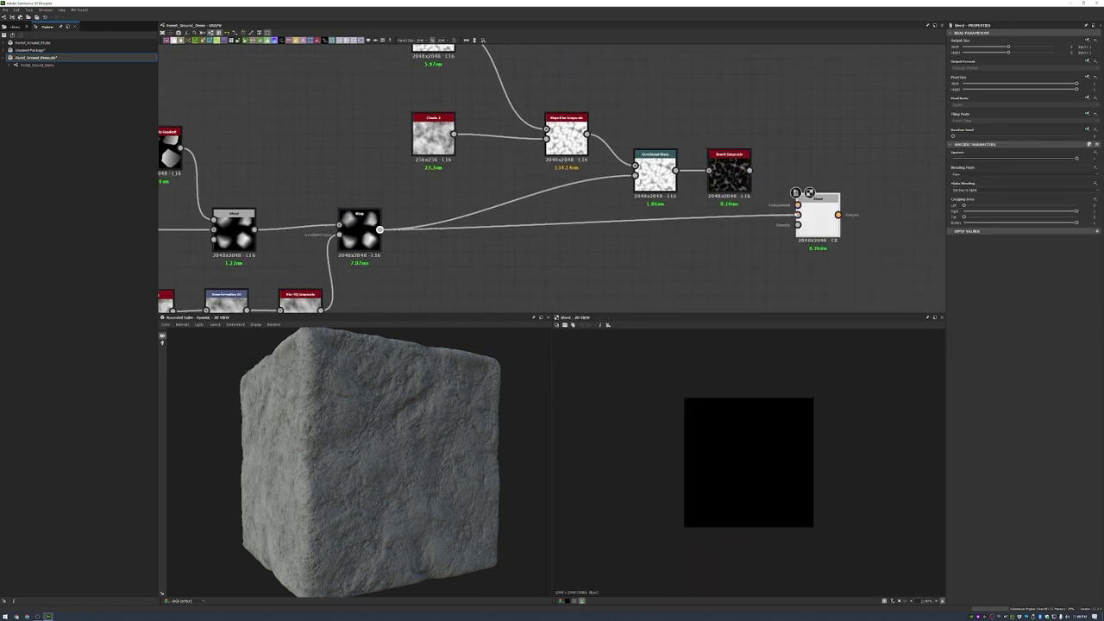
drag(826, 216, 841, 229)
drag(750, 170, 811, 219)
- Set the new Blend to Add (Linear Dodge) at reduced opacity and mask it with the Bevel output
click(1018, 174)
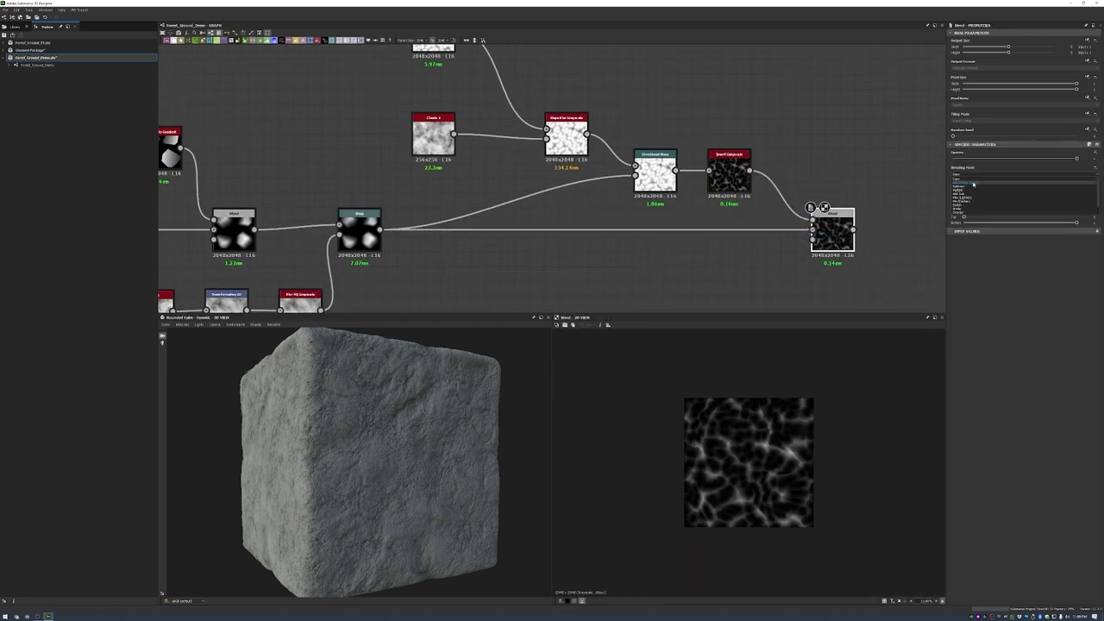
click(1017, 180)
scroll(863, 189, down, 2)
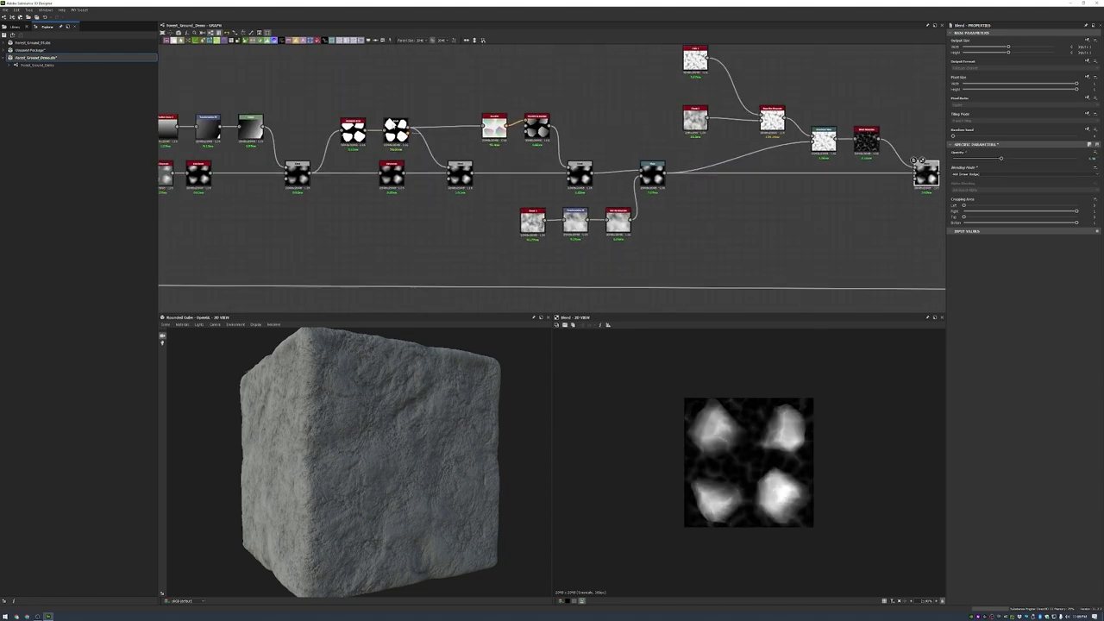
drag(412, 258, 861, 176)
scroll(850, 241, down, 1)
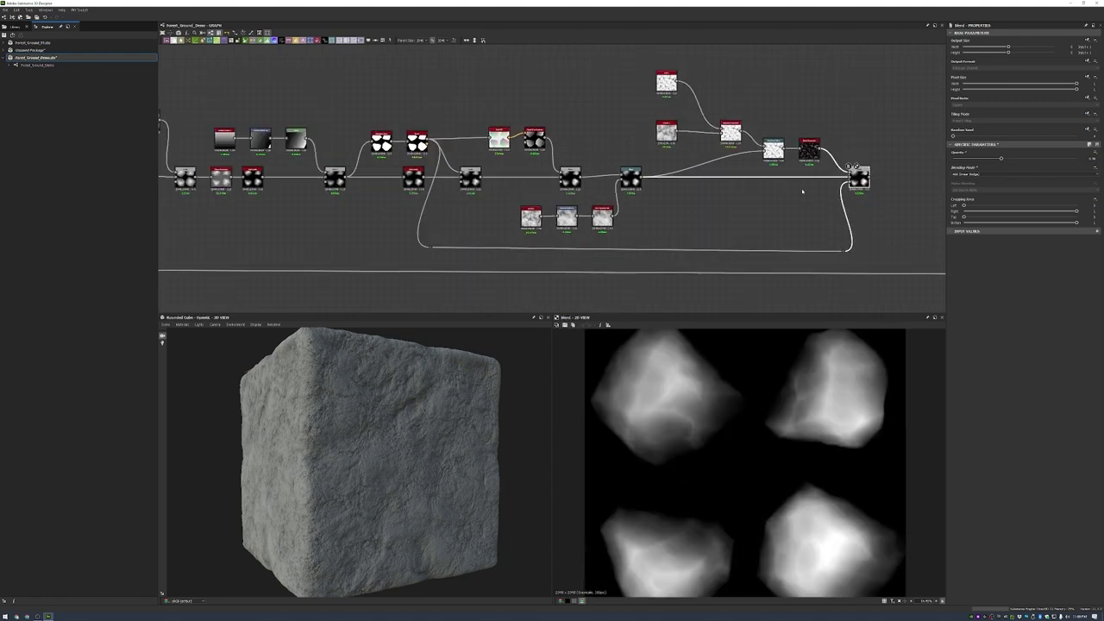
- Add a Crop Grayscale node to the final rock Blend's output to isolate the first rock
middle_drag(914, 184, 565, 176)
scroll(566, 176, down, 2)
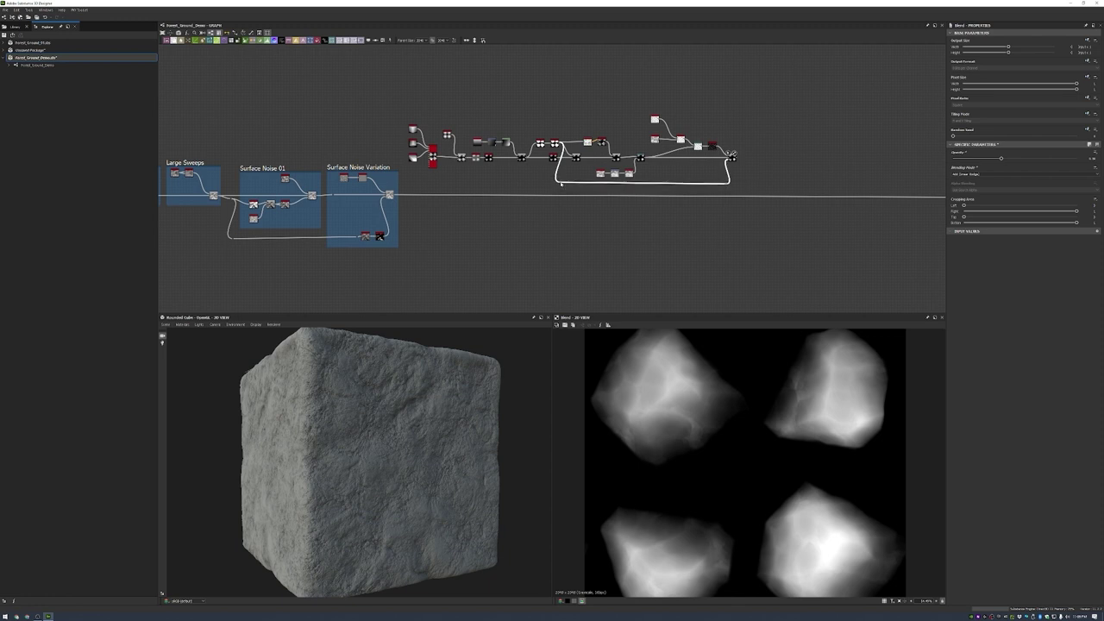
scroll(761, 138, up, 4)
key(space)
text(crop)
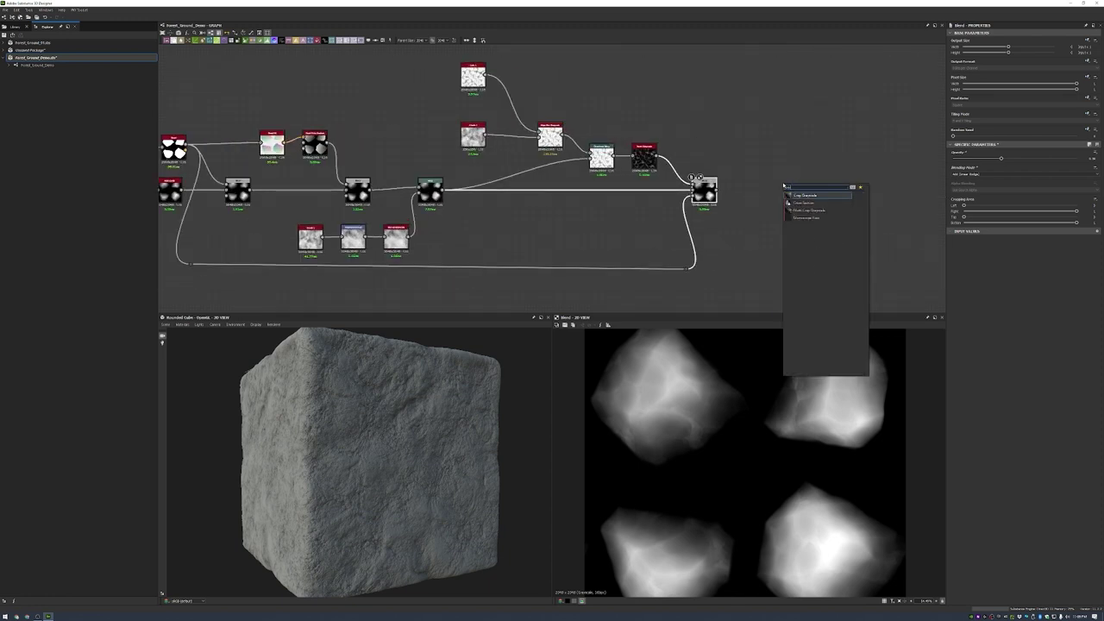
key(Return)
scroll(763, 194, up, 4)
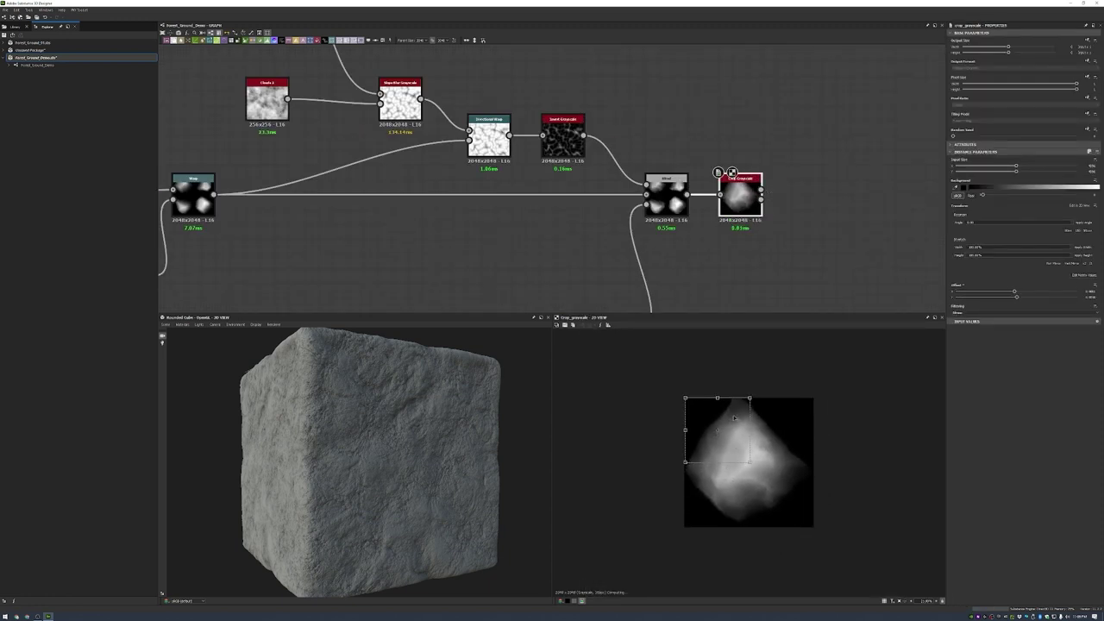
- Duplicate the Crop Grayscale three times and move each copy's crop area onto one of the other three rocks
drag(734, 418, 785, 430)
key(ctrl+d)
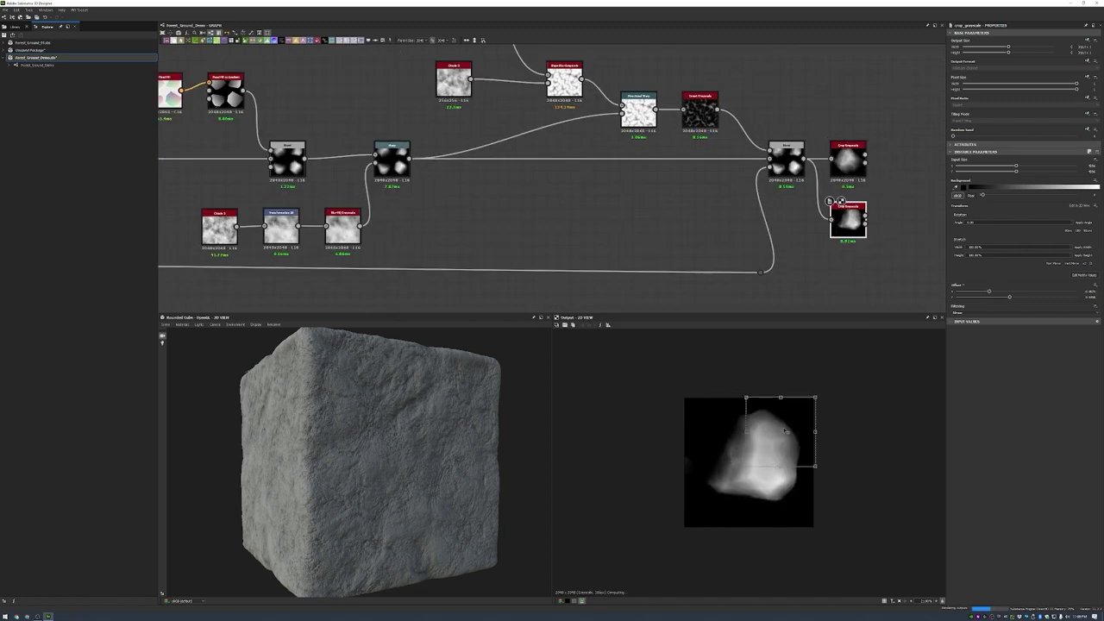
middle_drag(887, 241, 783, 207)
key(ctrl+d)
drag(717, 238, 750, 256)
drag(794, 425, 768, 496)
scroll(775, 224, down, 4)
key(ctrl+d)
drag(549, 178, 760, 272)
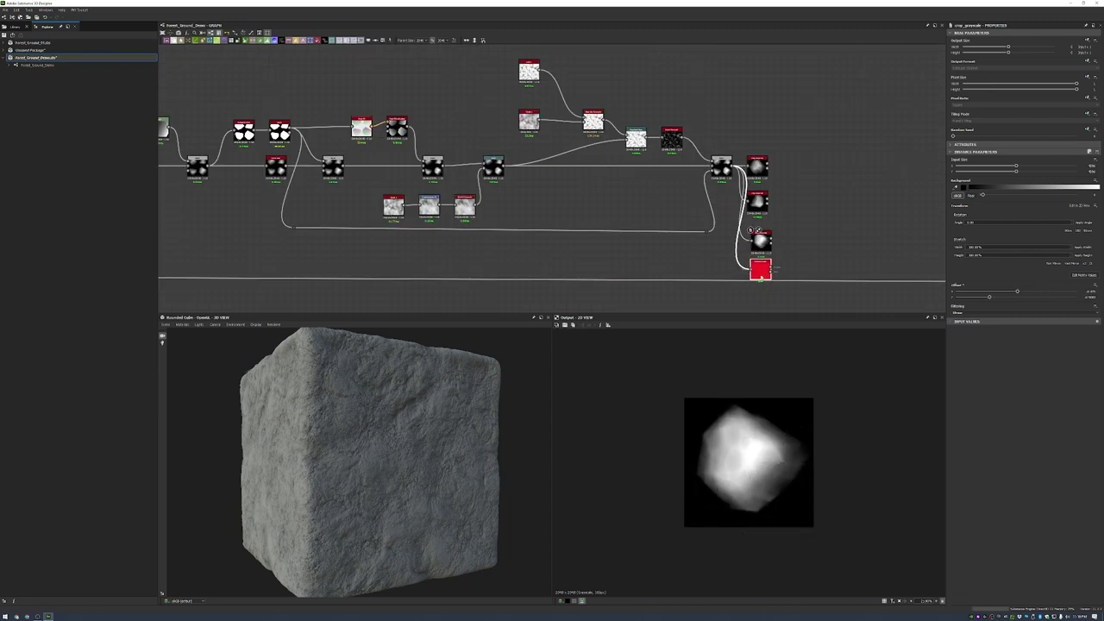
mouse_move(733, 475)
mouse_down()
mouse_move(739, 463)
mouse_move(725, 487)
mouse_move(737, 474)
mouse_up()
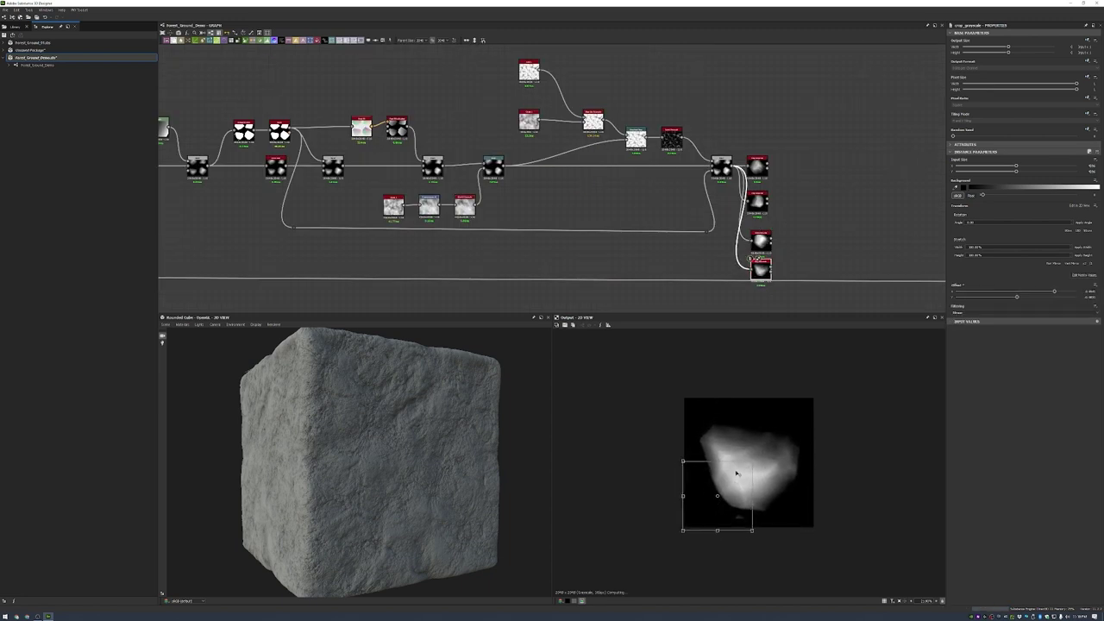
scroll(517, 172, down, 3)
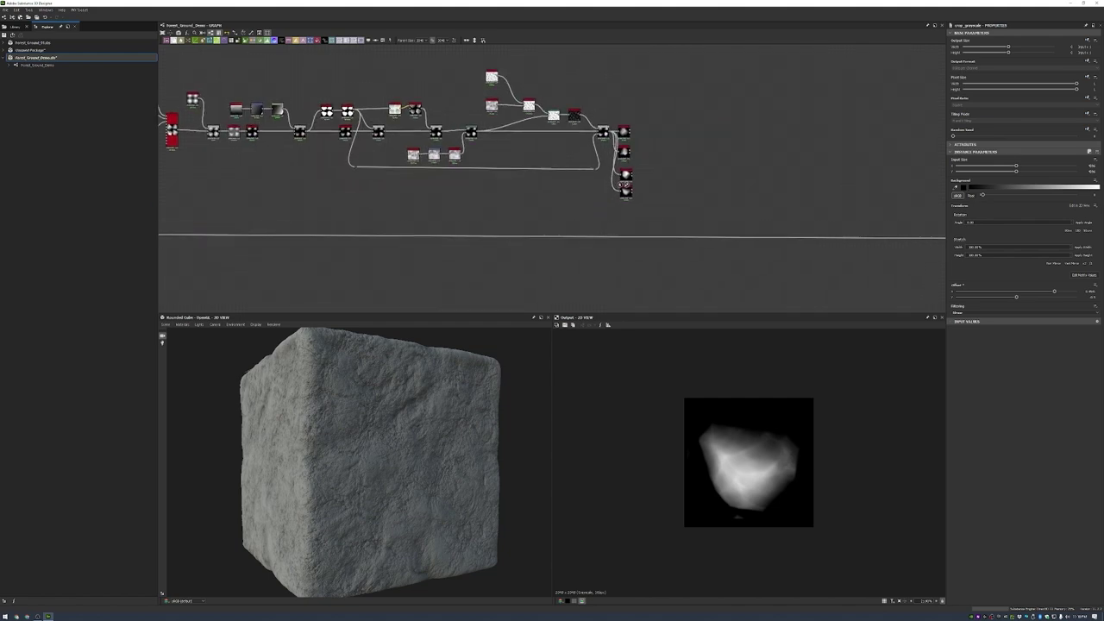
- Add a Transformation 2D after the first crop, set its tiling to No Tiling, and shrink and reshape the rock within the tile
scroll(767, 148, up, 4)
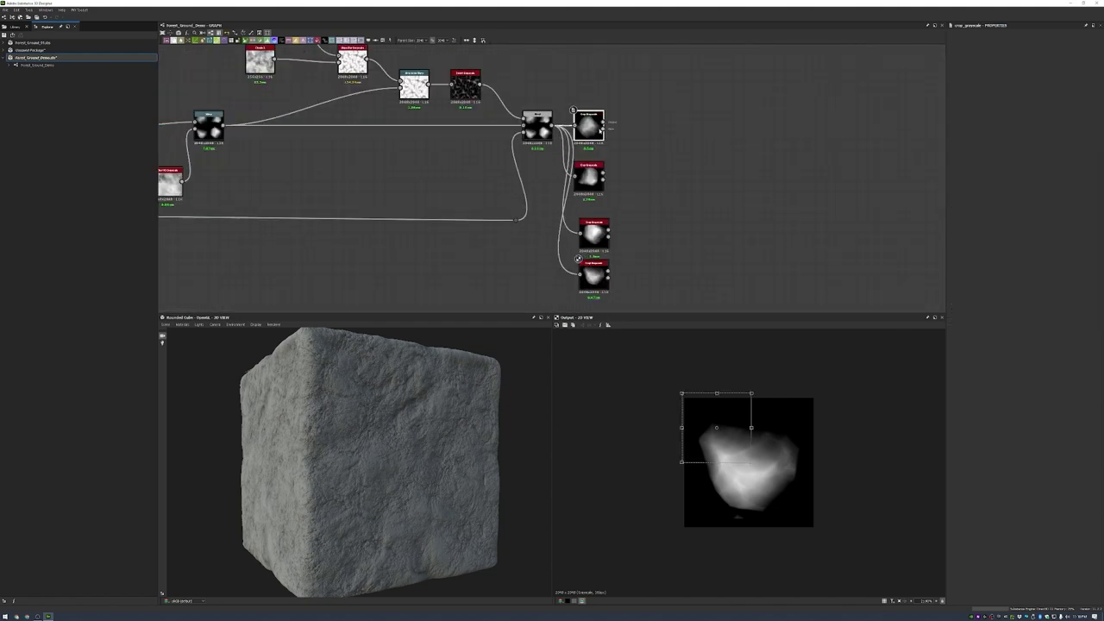
key(ctrl+t)
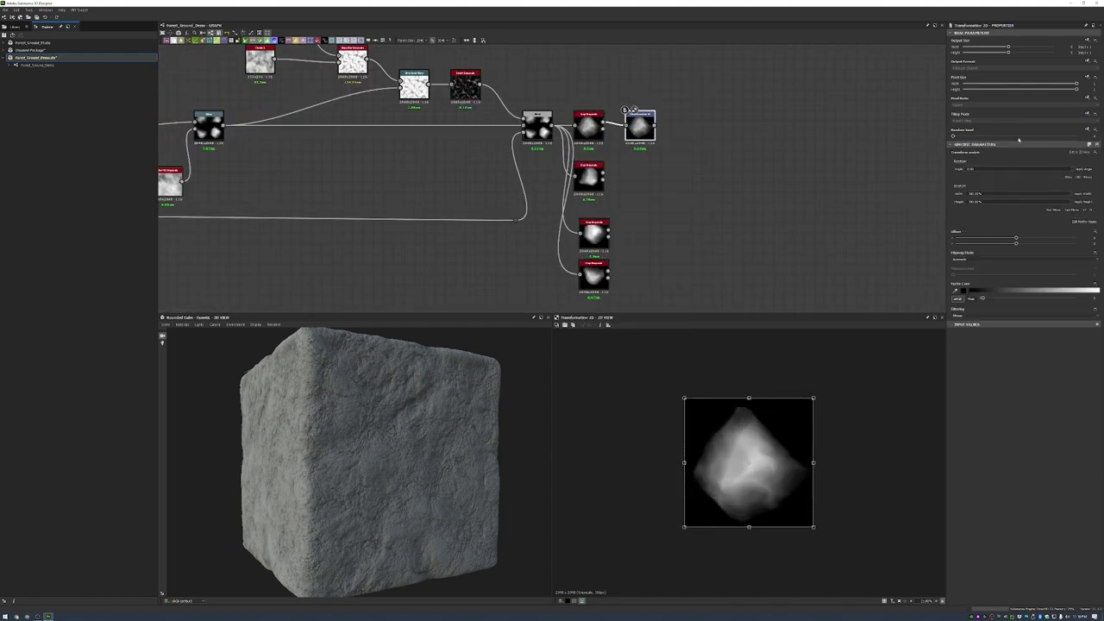
click(1076, 136)
drag(812, 399, 793, 419)
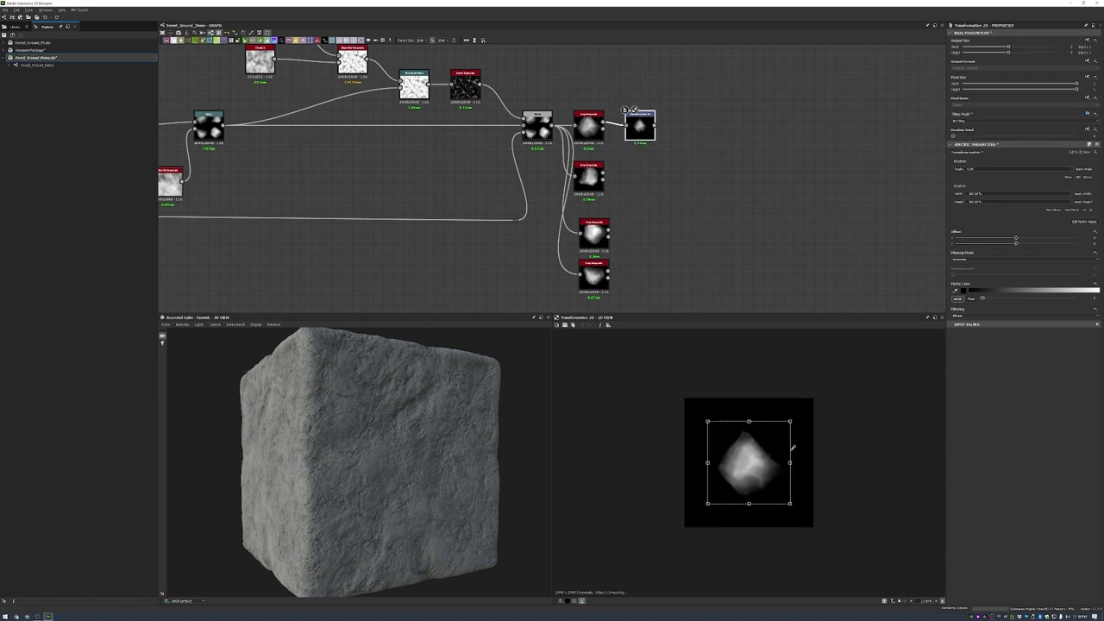
drag(788, 464, 791, 455)
- Duplicate the Transformation 2D twice and connect the copies to the second and third cropped rocks
key(ctrl+d)
drag(538, 172, 623, 177)
scroll(624, 142, down, 2)
scroll(628, 134, up, 5)
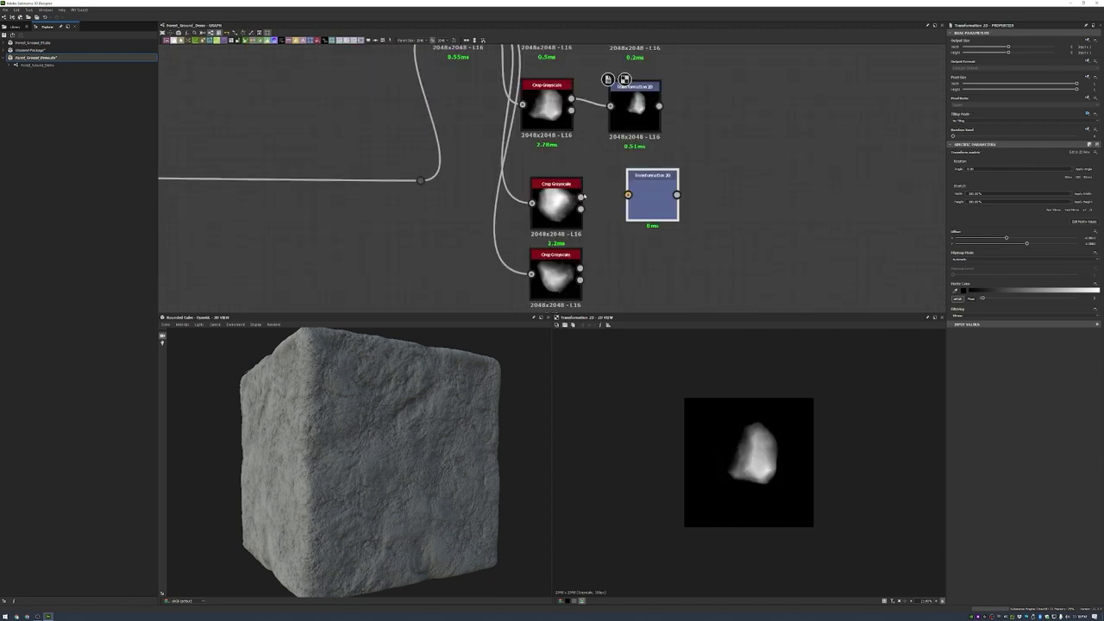
middle_drag(533, 204, 569, 126)
- Chain another Transformation 2D copy below the third rock's transform to make a smaller, narrower rock variation
key(ctrl+d)
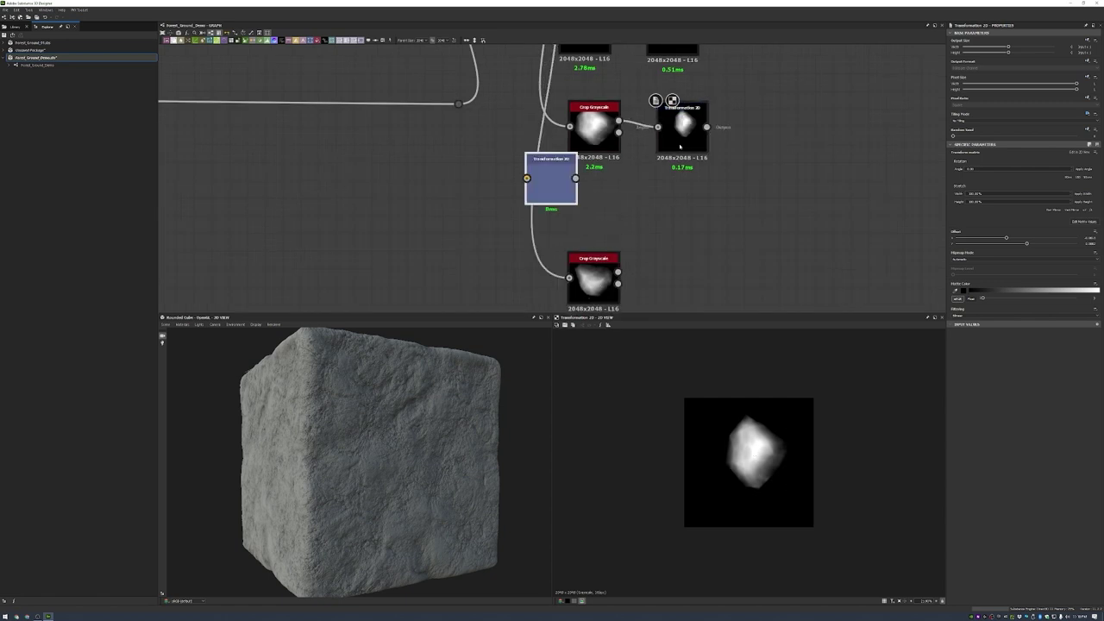
drag(552, 178, 682, 199)
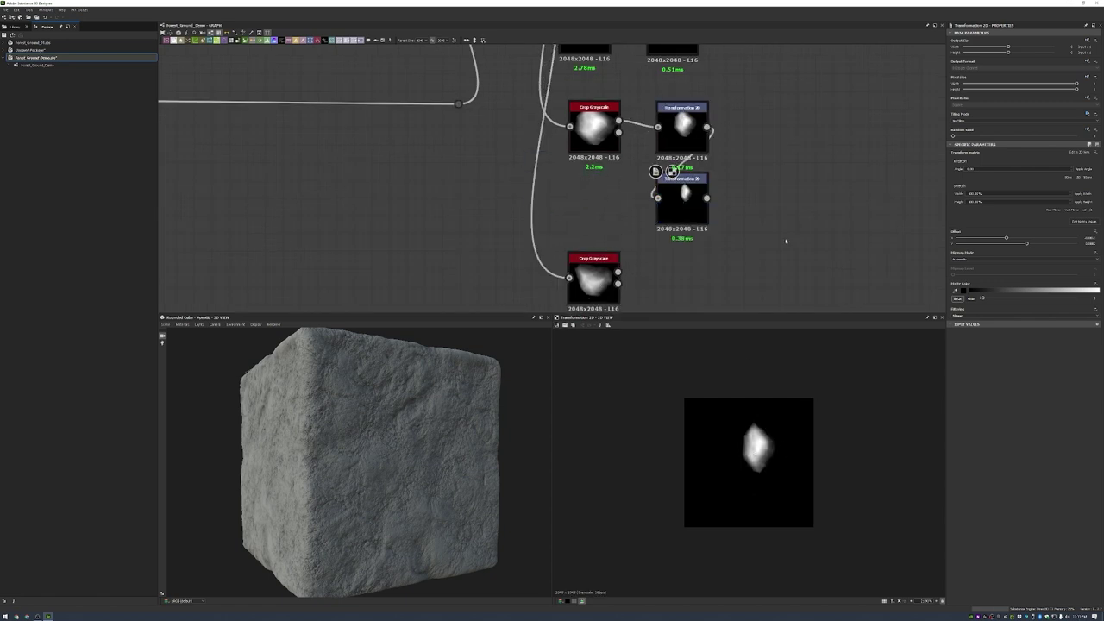
scroll(659, 225, down, 2)
- Connect another Transformation 2D copy to the fourth cropped rock and reduce that rock's height
key(ctrl+d)
drag(549, 178, 640, 207)
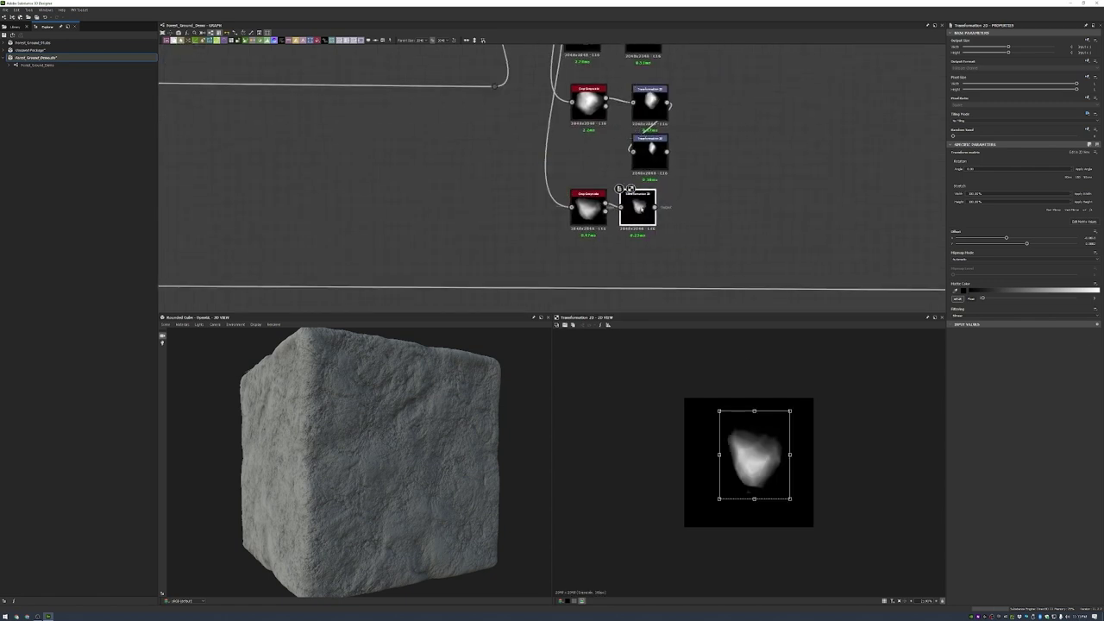
drag(756, 416, 756, 420)
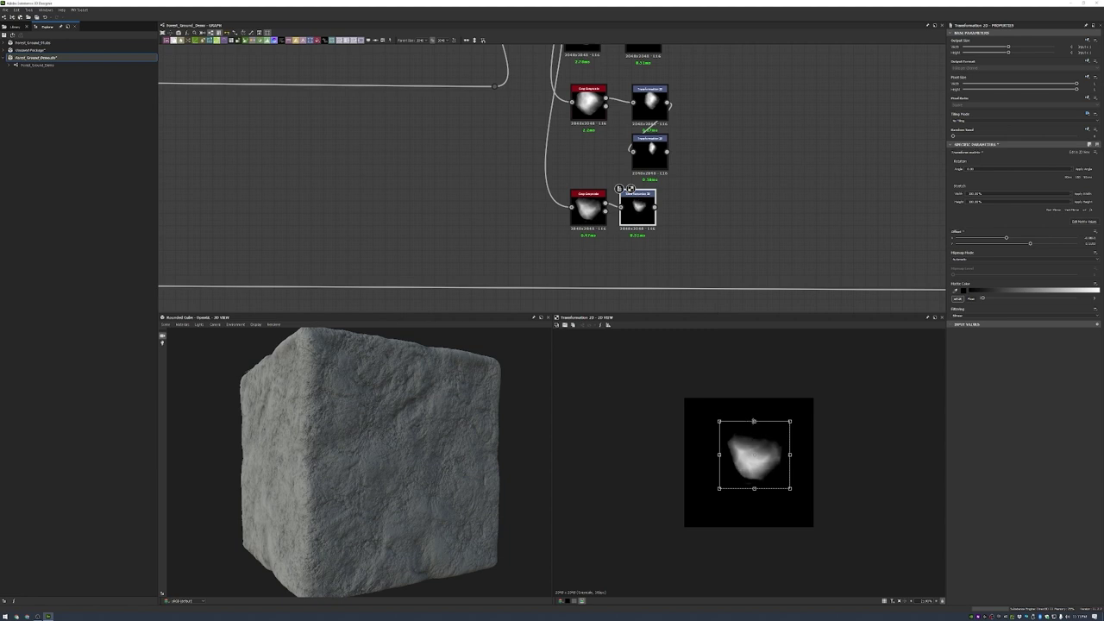
drag(627, 219, 639, 219)
- Add a frame around all rock-building nodes and enter a title for it
scroll(512, 116, down, 8)
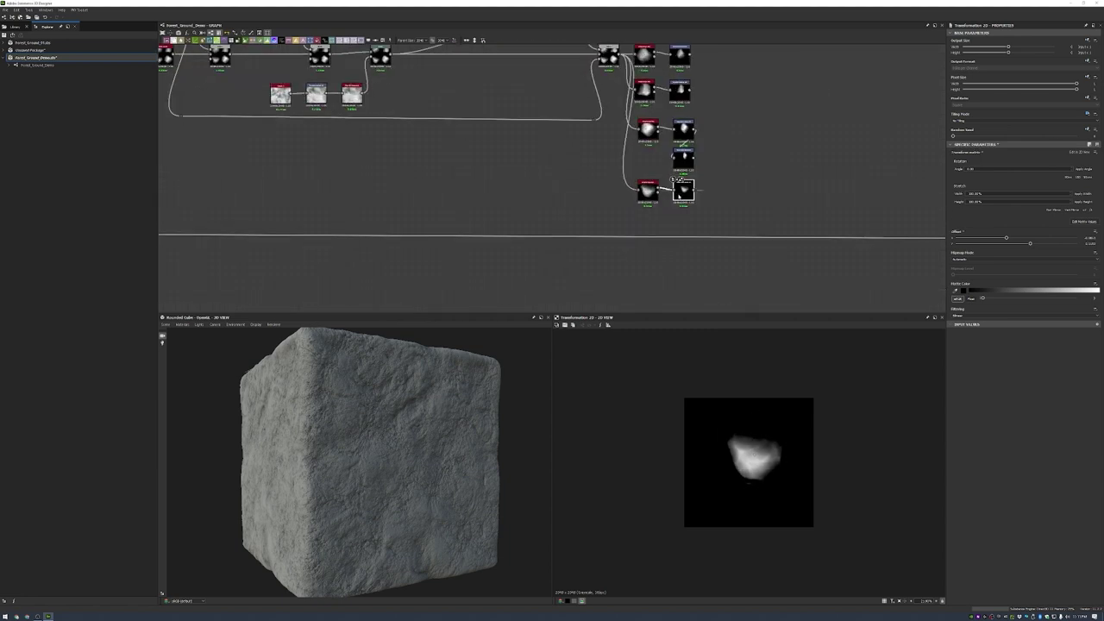
right_click(814, 170)
click(826, 185)
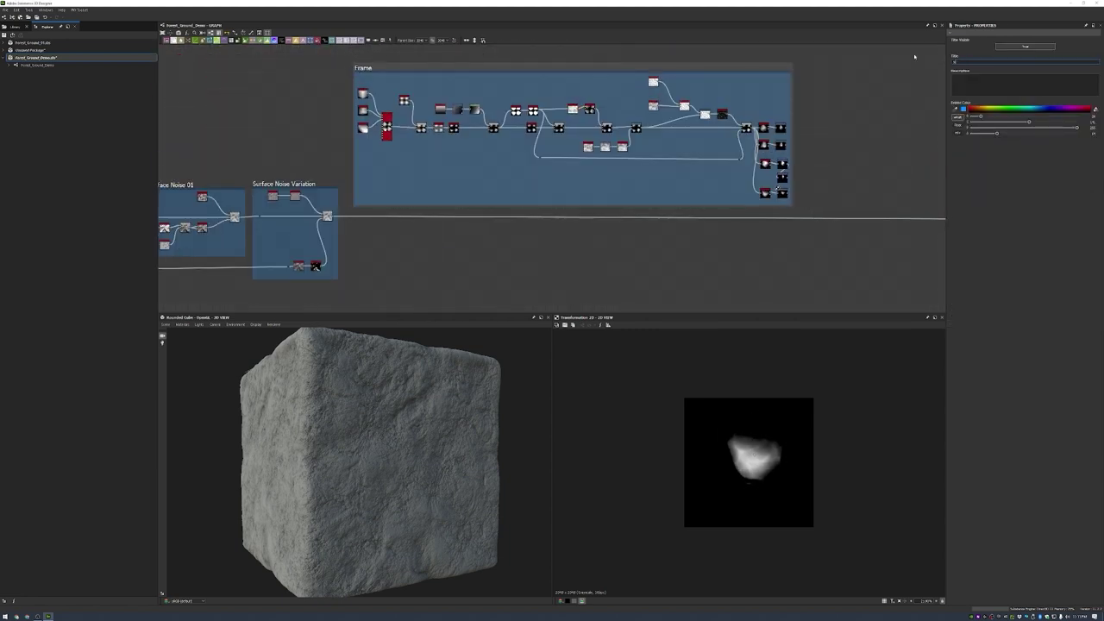
scroll(779, 148, up, 3)
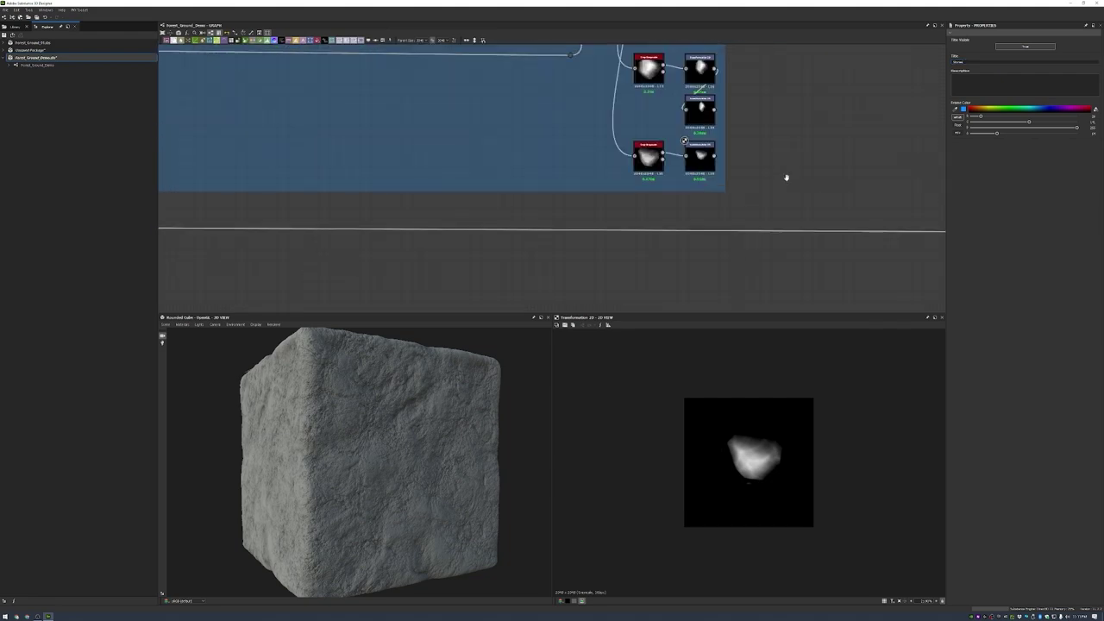
scroll(786, 175, down, 3)
- Add a Shape Splatter beside the framed rocks and feed the main ground height line into its background input
scroll(930, 294, up, 1)
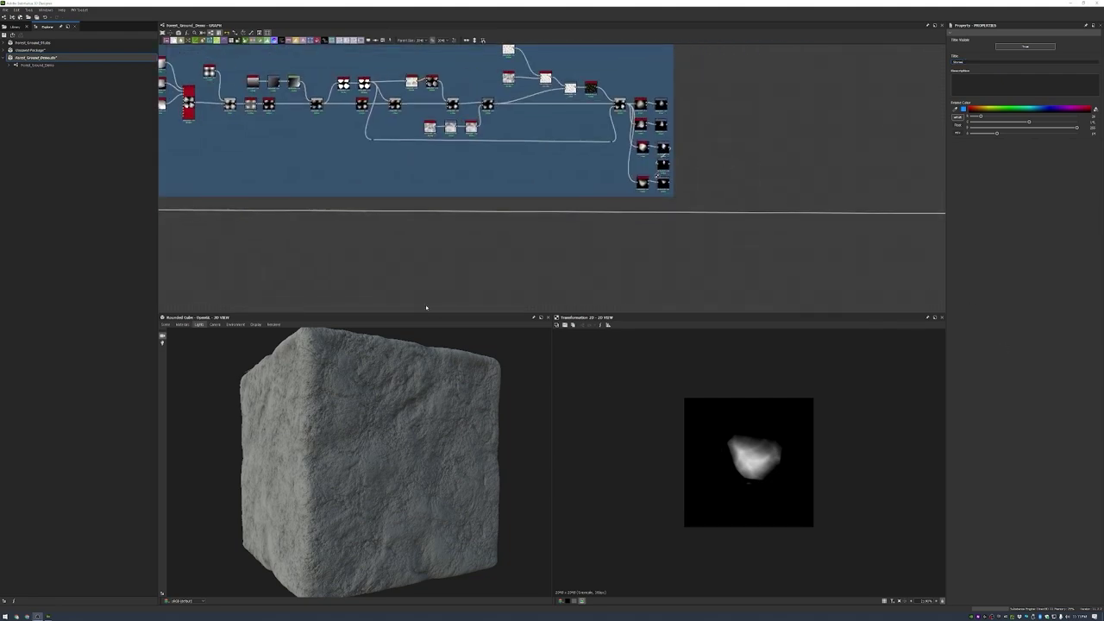
key(space)
text(shape)
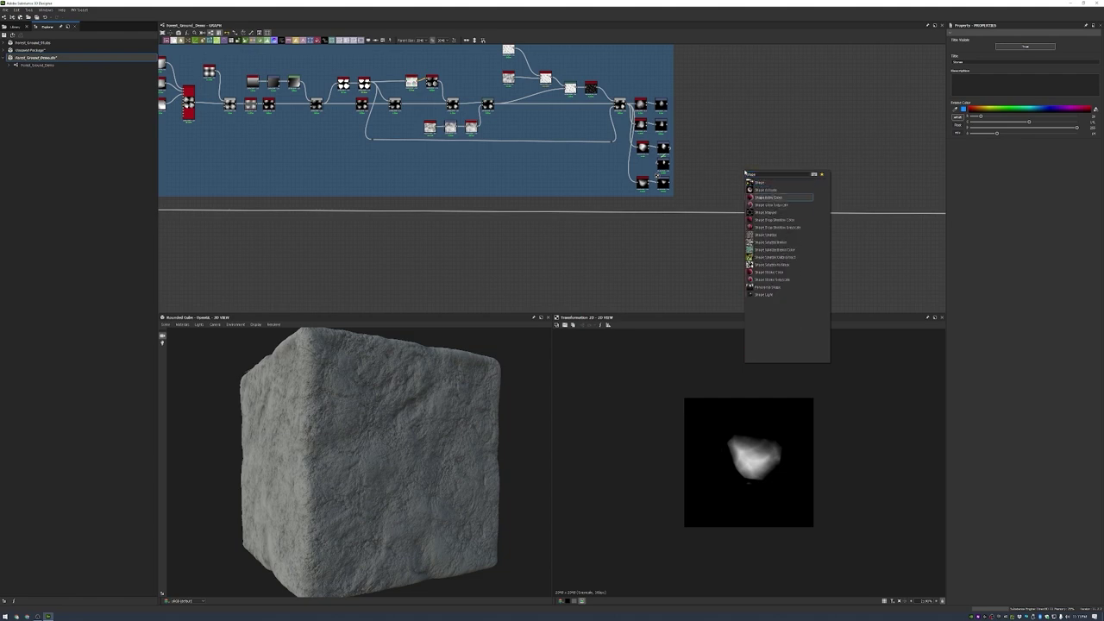
click(766, 235)
scroll(863, 95, up, 5)
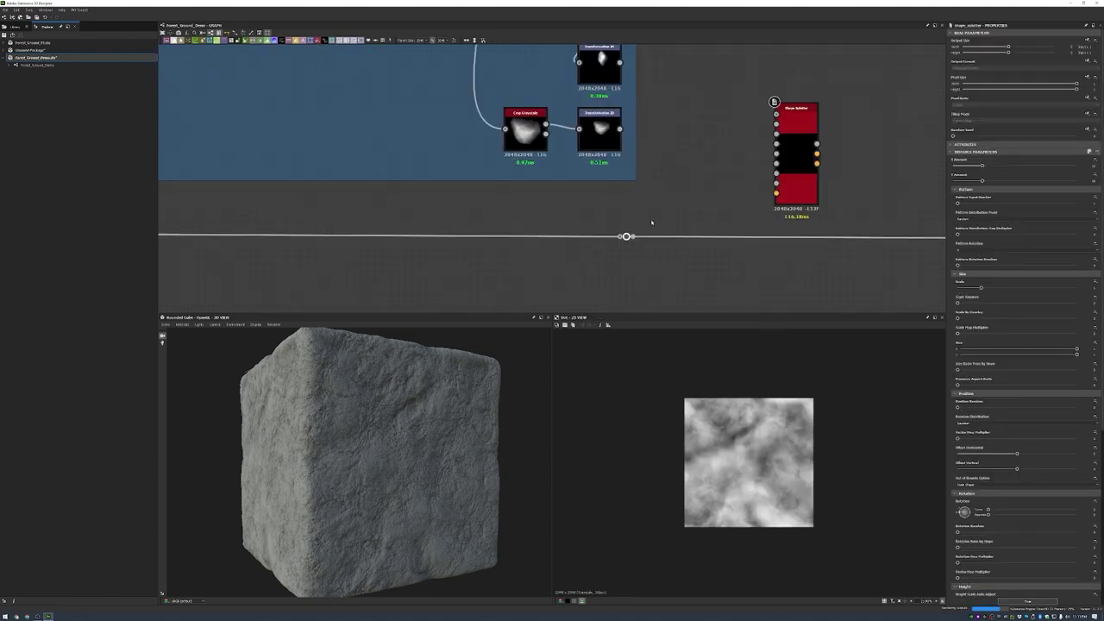
scroll(864, 87, down, 5)
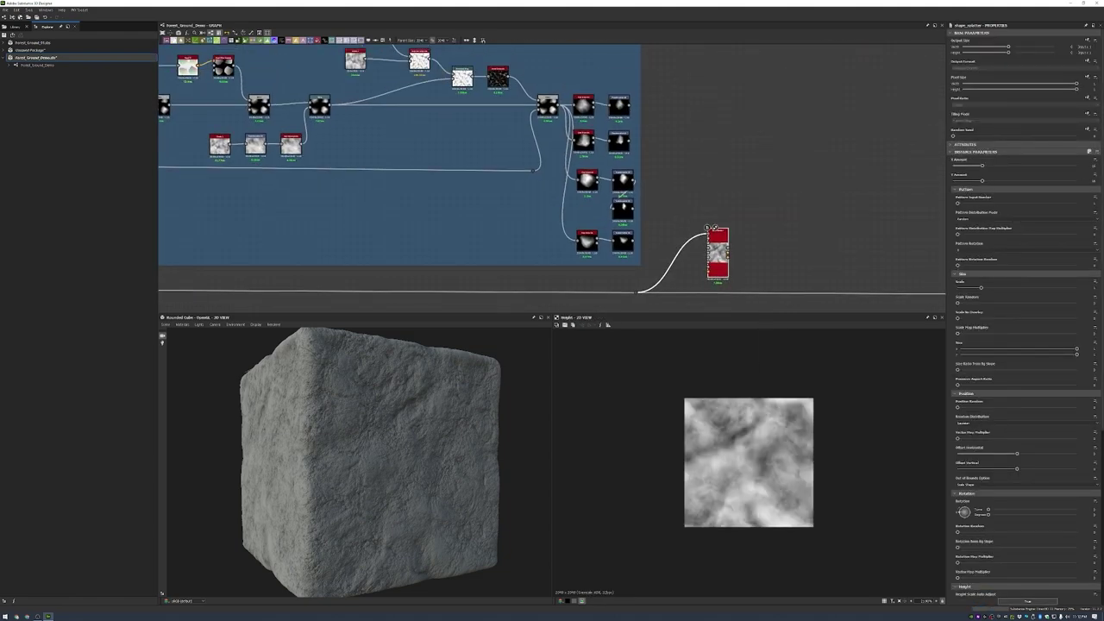
middle_drag(737, 267, 808, 243)
- Set the Shape Splatter's Pattern Input Number to 4 and connect the transformed rocks to its pattern inputs
scroll(683, 151, down, 2)
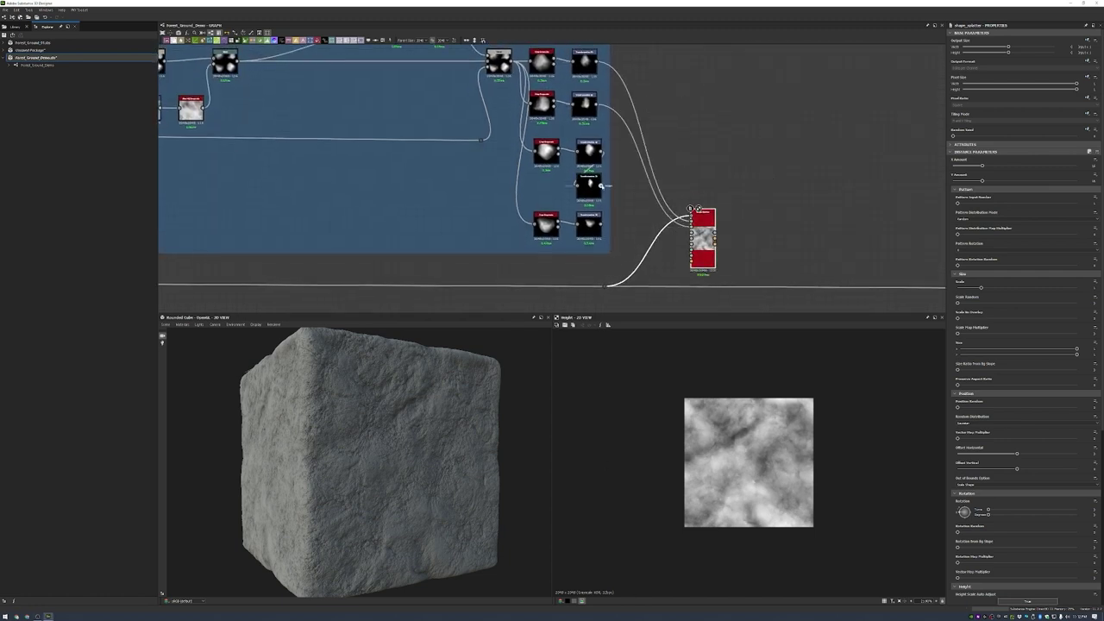
scroll(690, 239, up, 3)
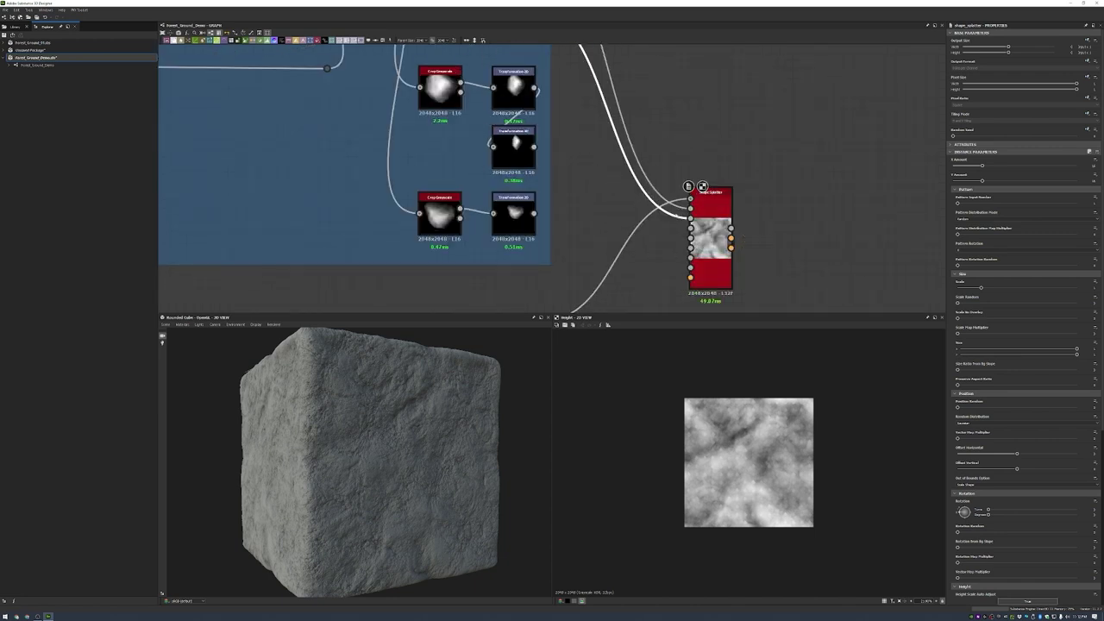
drag(976, 204, 1008, 204)
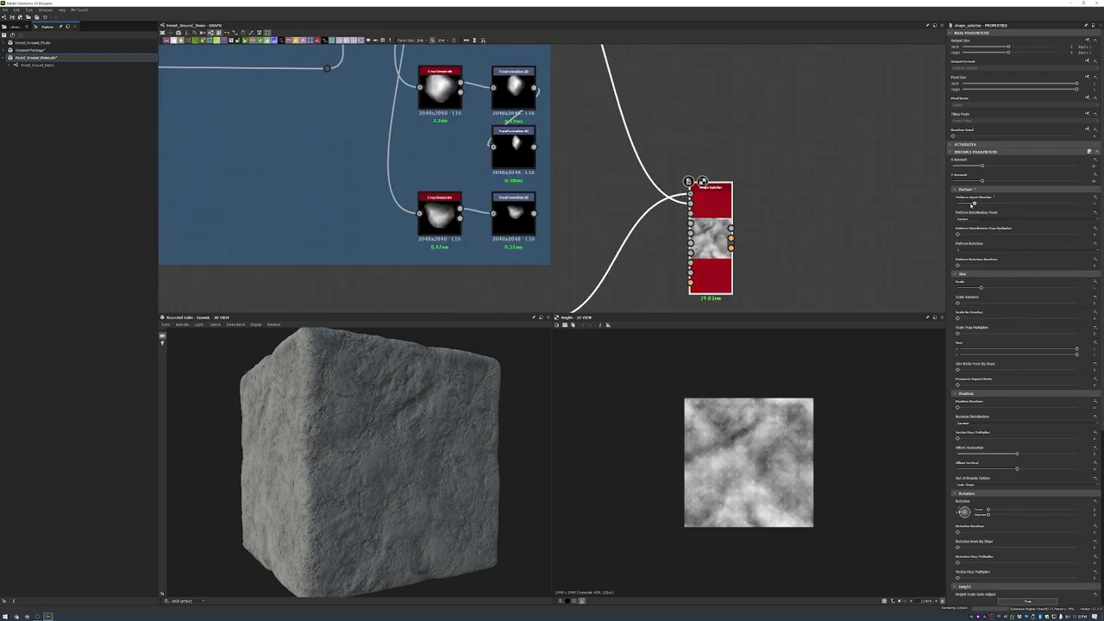
scroll(565, 117, down, 2)
scroll(755, 193, up, 1)
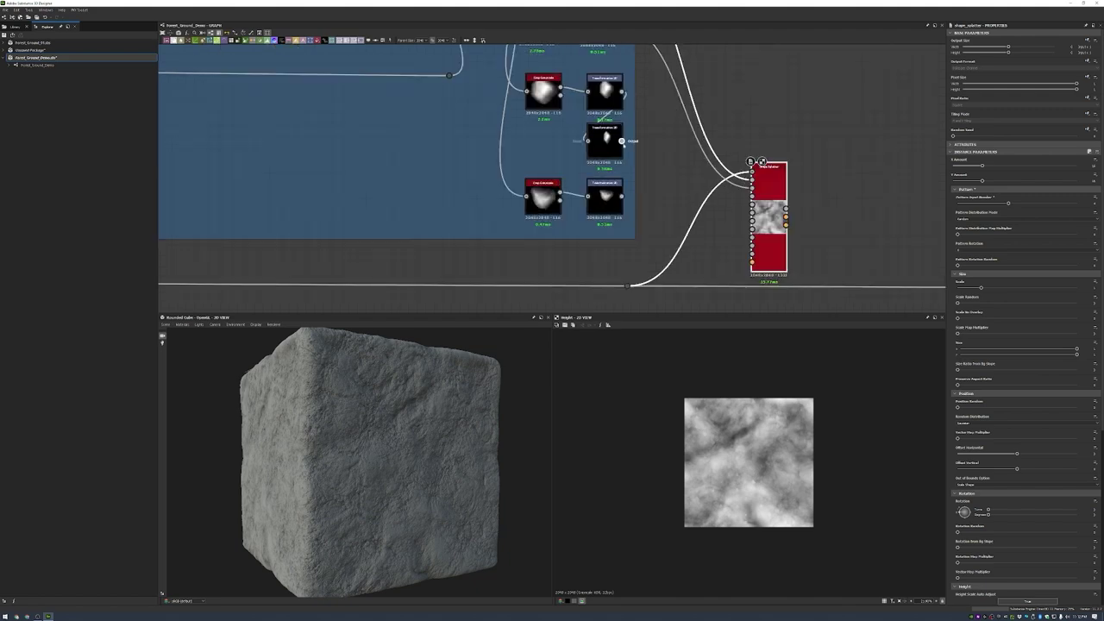
scroll(694, 102, down, 3)
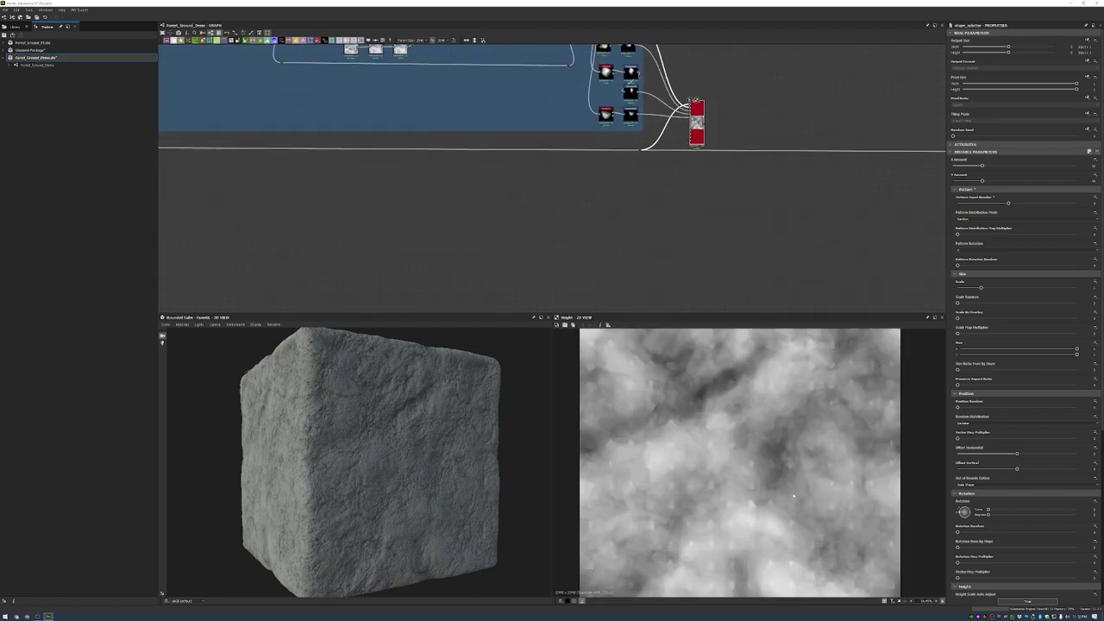
- Route the Shape Splatter's height output into a dot node on the main height line and check the 3D surface
scroll(784, 190, up, 4)
drag(740, 171, 802, 249)
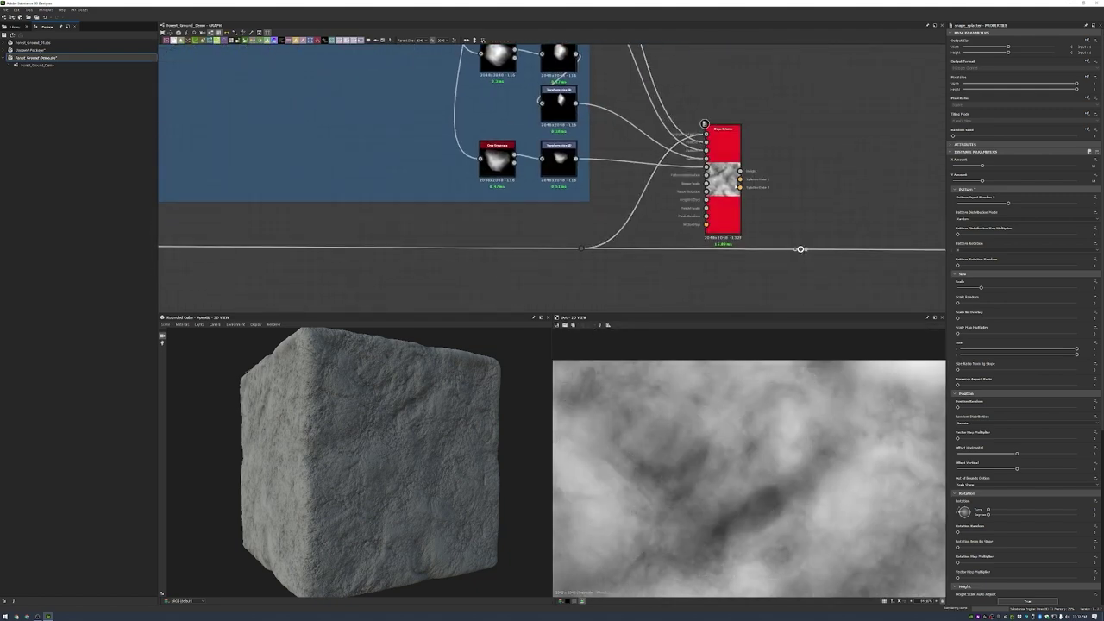
scroll(431, 427, up, 5)
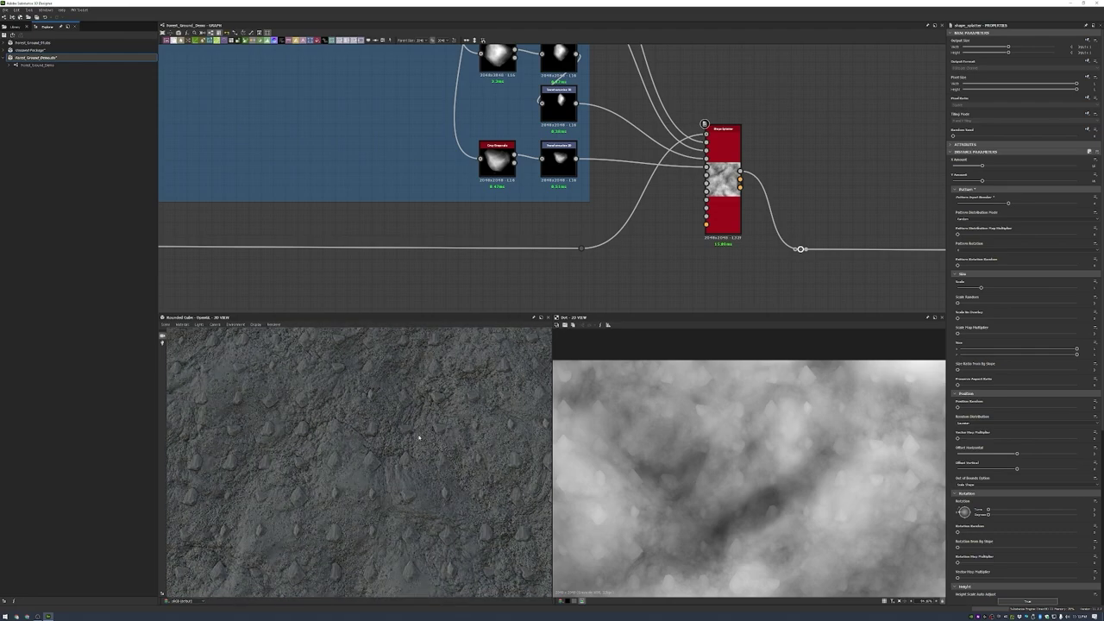
scroll(447, 432, down, 5)
- Increase the splatter's X and Y amounts, scale and vector map multiplier, and raise Scale Random and Position Random to maximum
drag(1094, 164, 1094, 181)
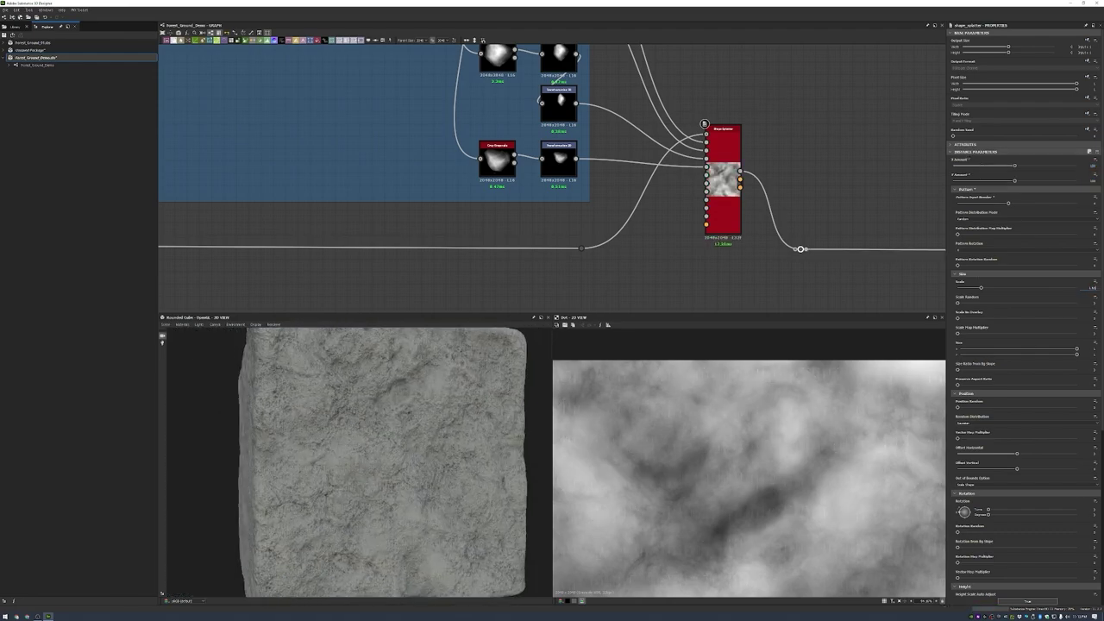
click(1079, 407)
click(1070, 439)
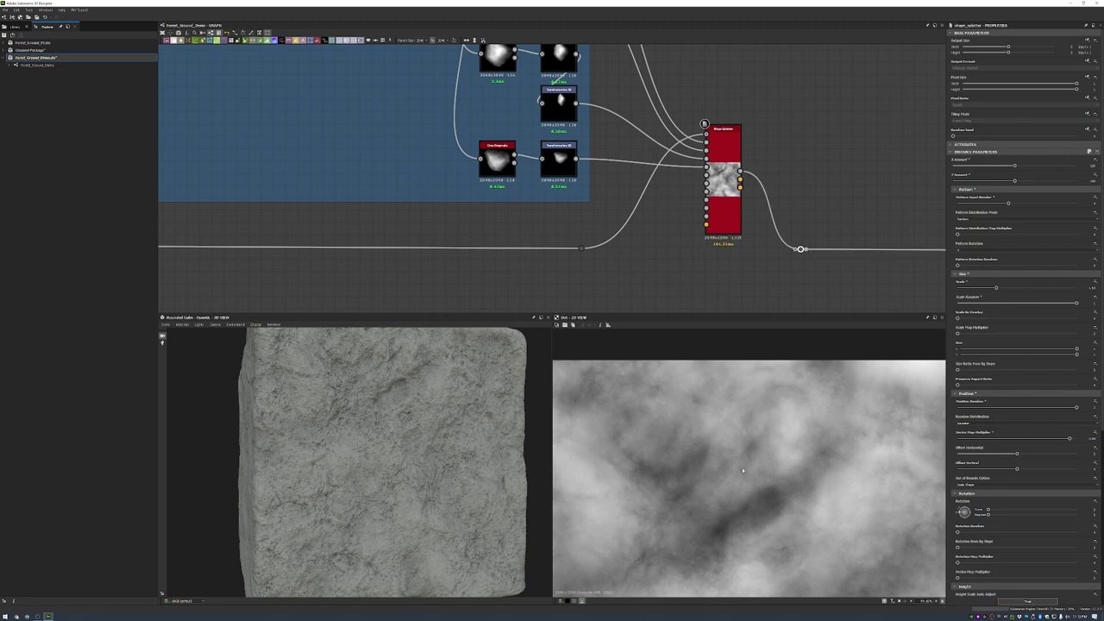
- Set the splatter's Rotation Random to maximum, raise its background-slope rotation, and adjust the height offset, offset randomness and height scale
scroll(971, 515, down, 1)
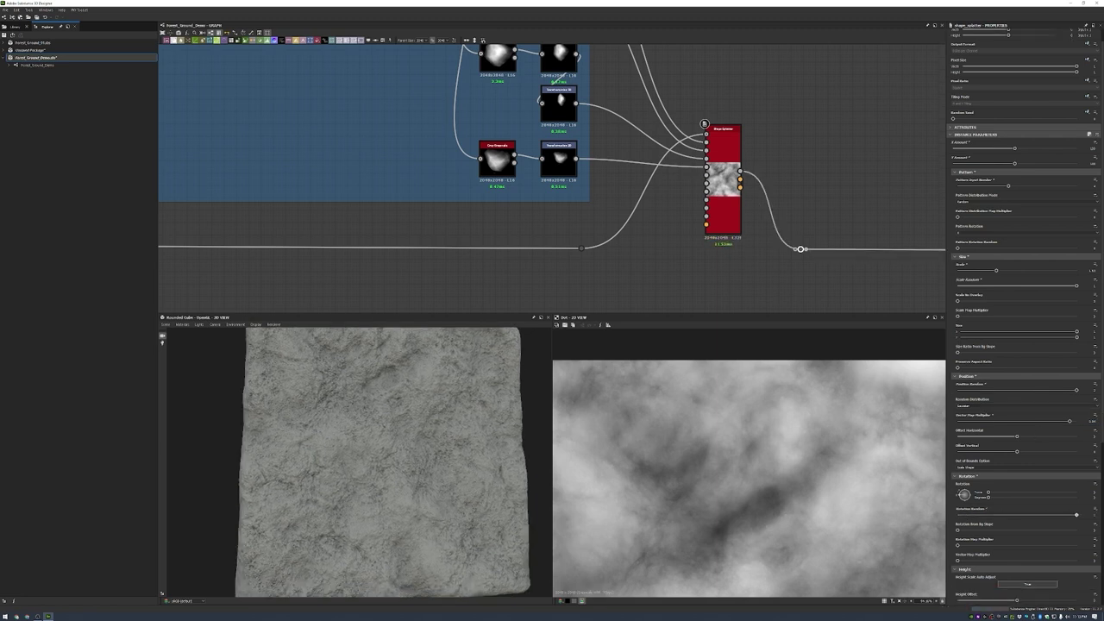
scroll(983, 527, down, 1)
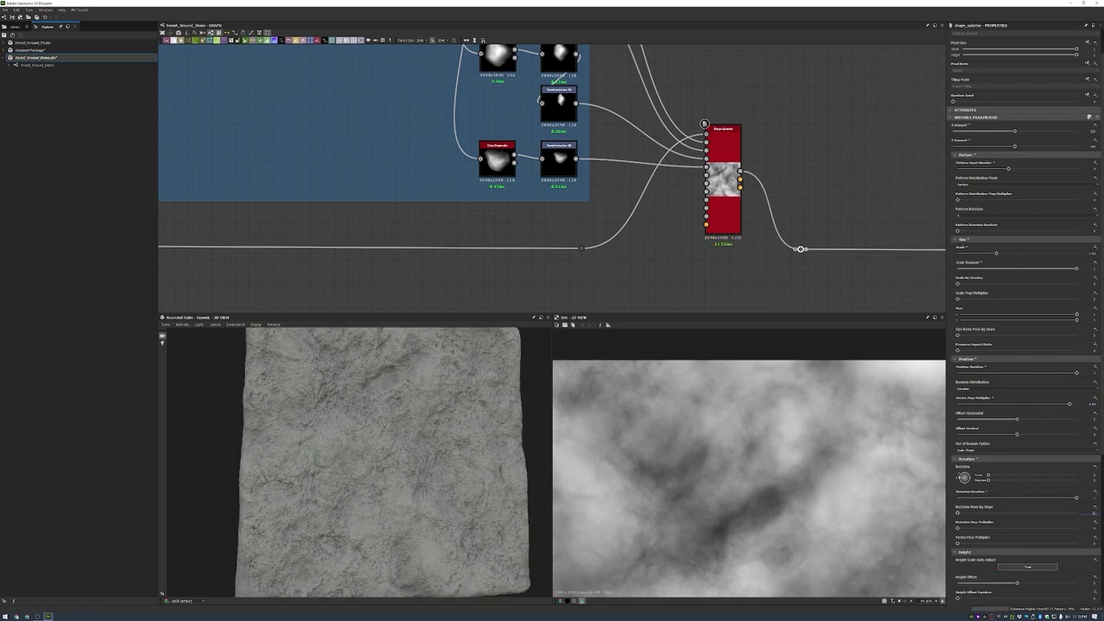
scroll(998, 454, down, 8)
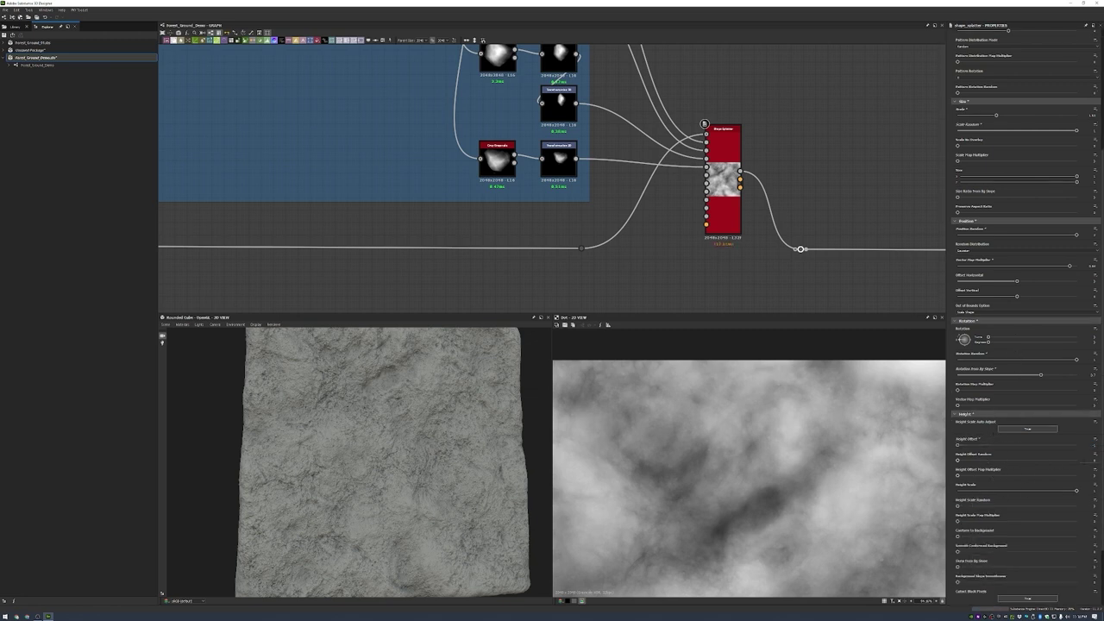
click(1033, 460)
scroll(403, 452, up, 3)
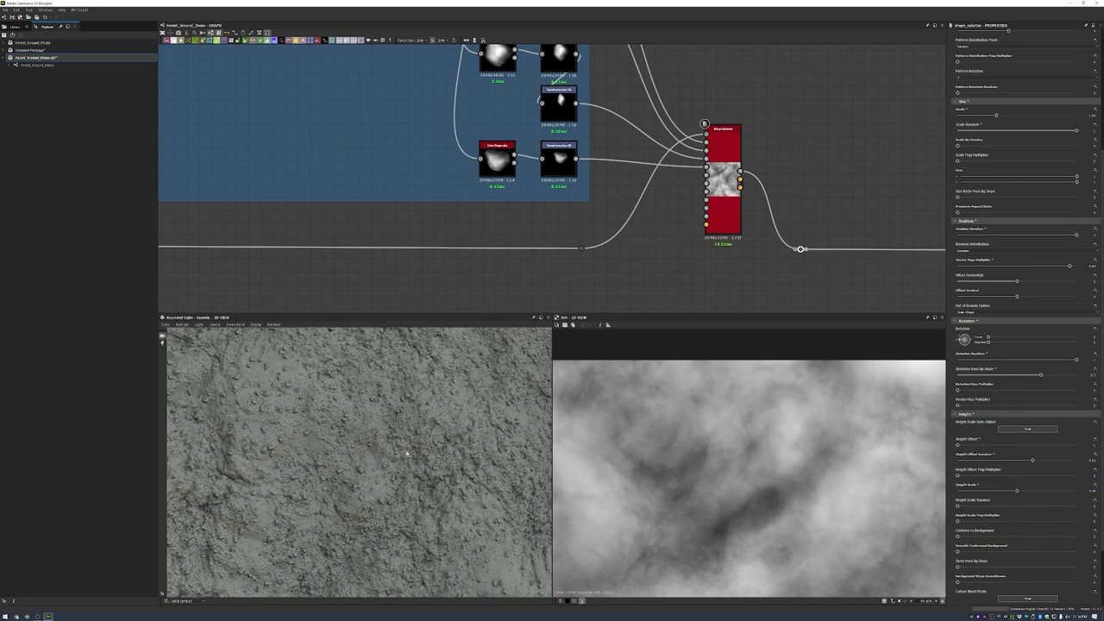
- Raise the Shape Splatter's background-slope height effect and Background Slope Smoothness to maximum and check the surface on the 3D cube
scroll(994, 525, down, 1)
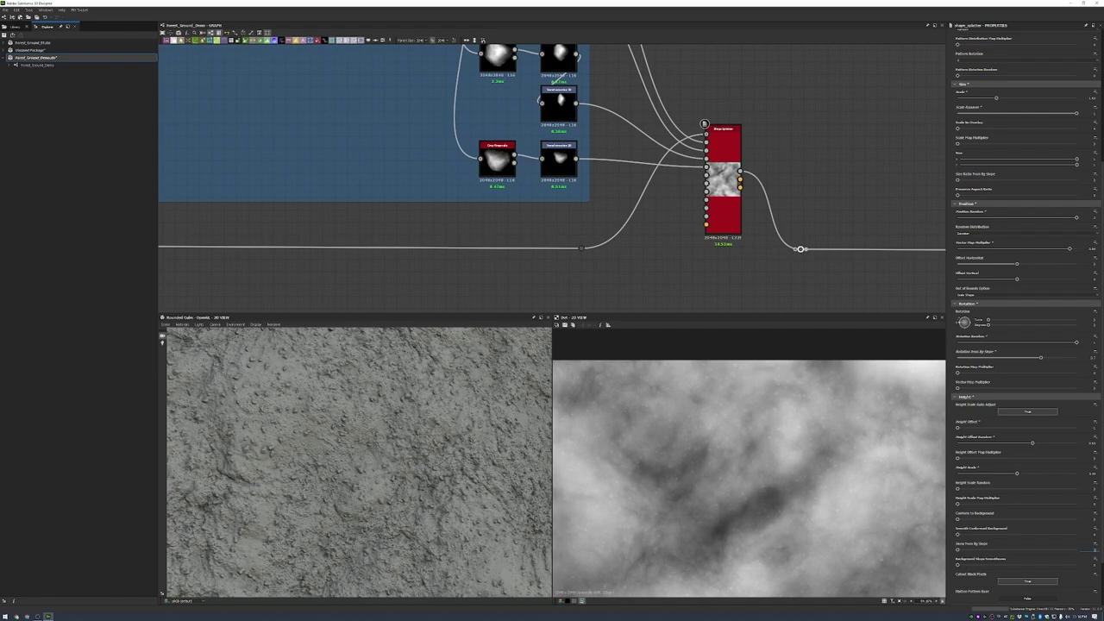
click(1078, 548)
scroll(389, 473, down, 5)
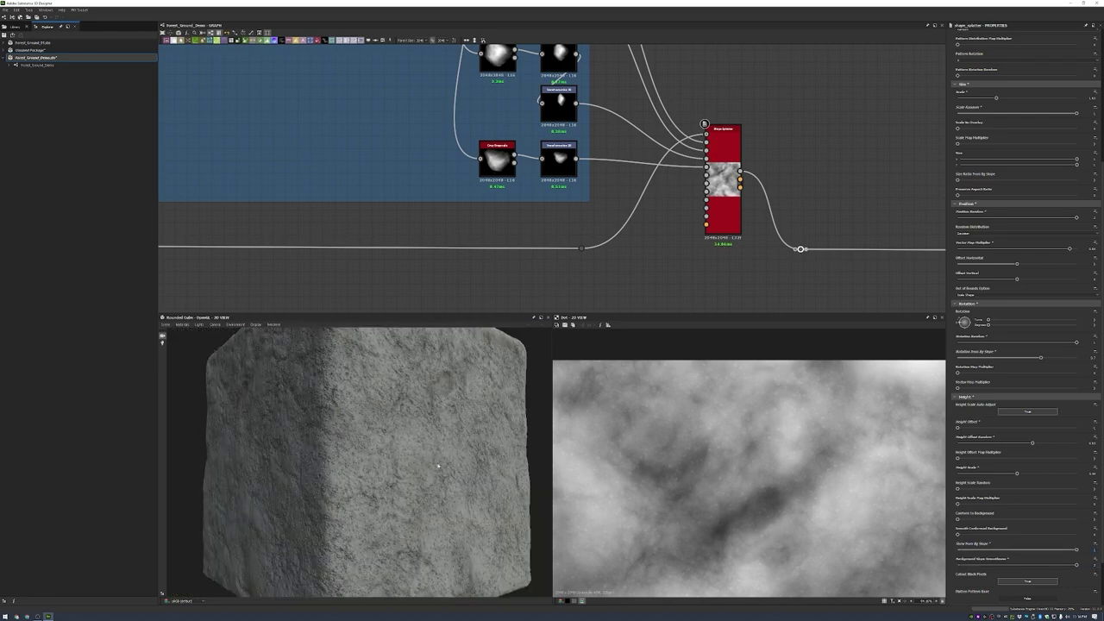
drag(389, 474, 808, 496)
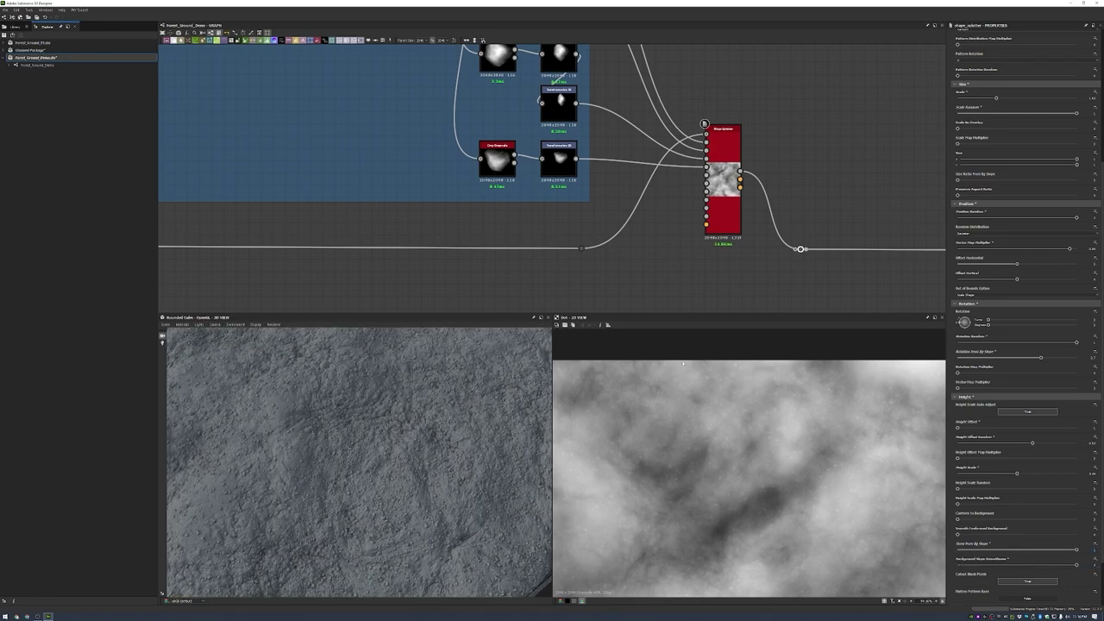
- Raise the Shape Splatter's background-slope masking and check how it thins out the scattered stones on the 3D cube
scroll(1028, 473, down, 3)
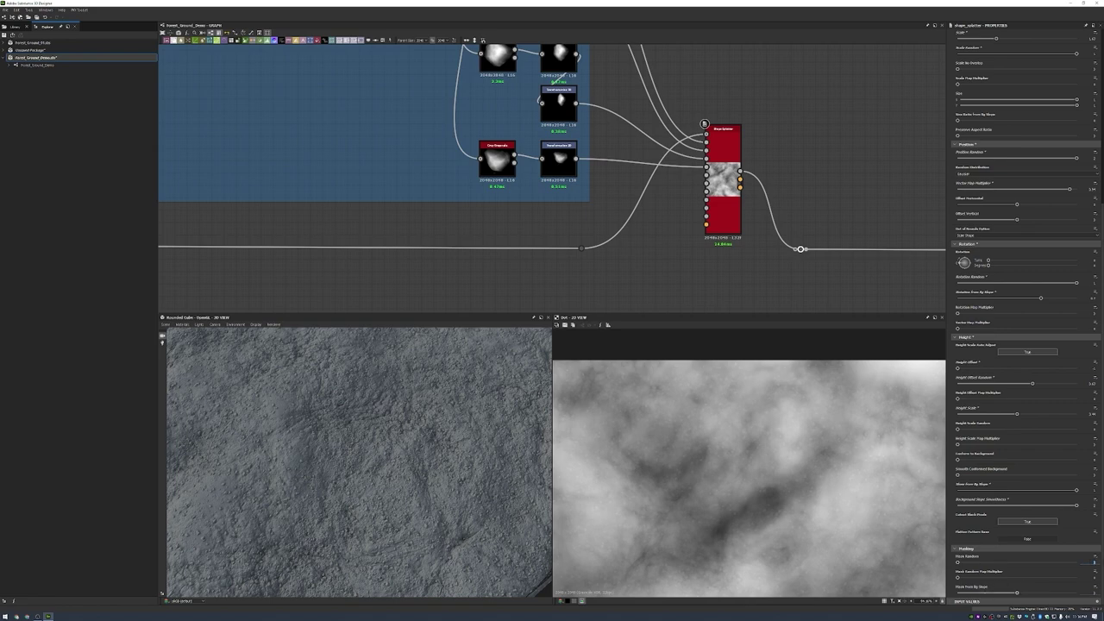
scroll(419, 456, down, 3)
drag(419, 456, 505, 405)
- Align the Shape Splatter with the main height line, frame it as "Adding Small Stones", and display the Normal node's output
drag(723, 173, 725, 250)
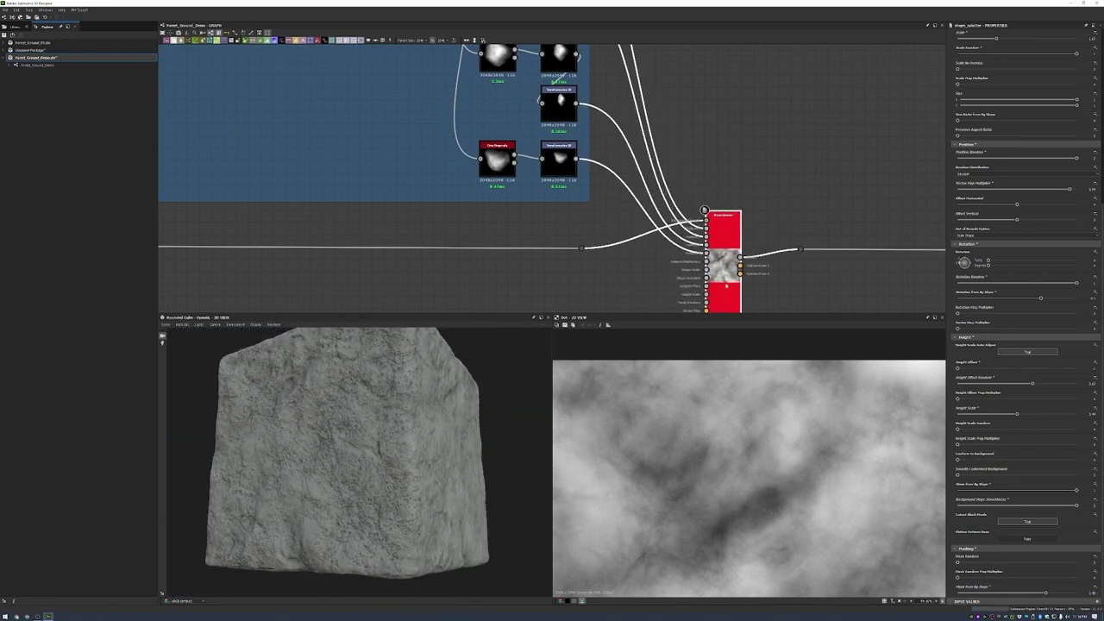
middle_drag(725, 251, 820, 188)
scroll(799, 159, down, 1)
middle_drag(847, 141, 751, 129)
key(ctrl+f)
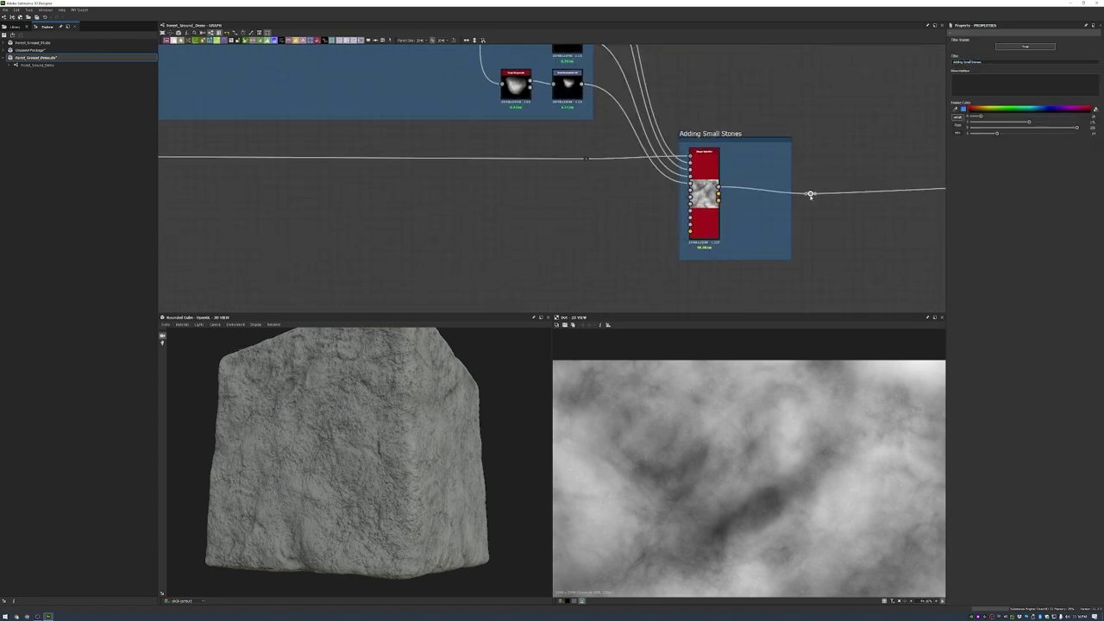
scroll(785, 158, down, 5)
scroll(785, 158, up, 4)
double_click(805, 172)
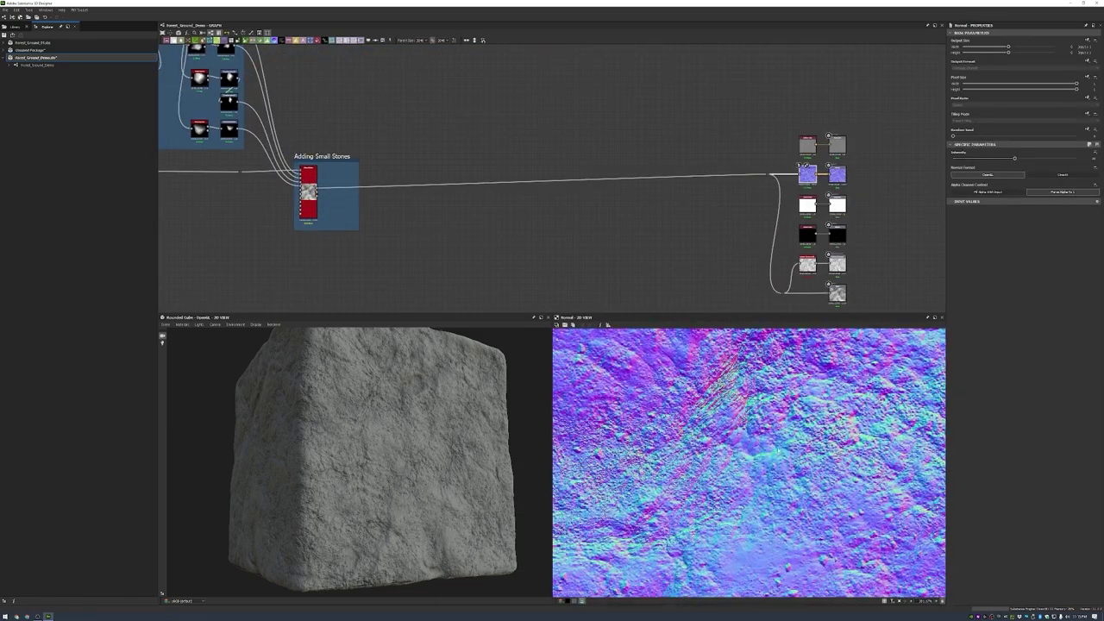
scroll(414, 213, up, 2)
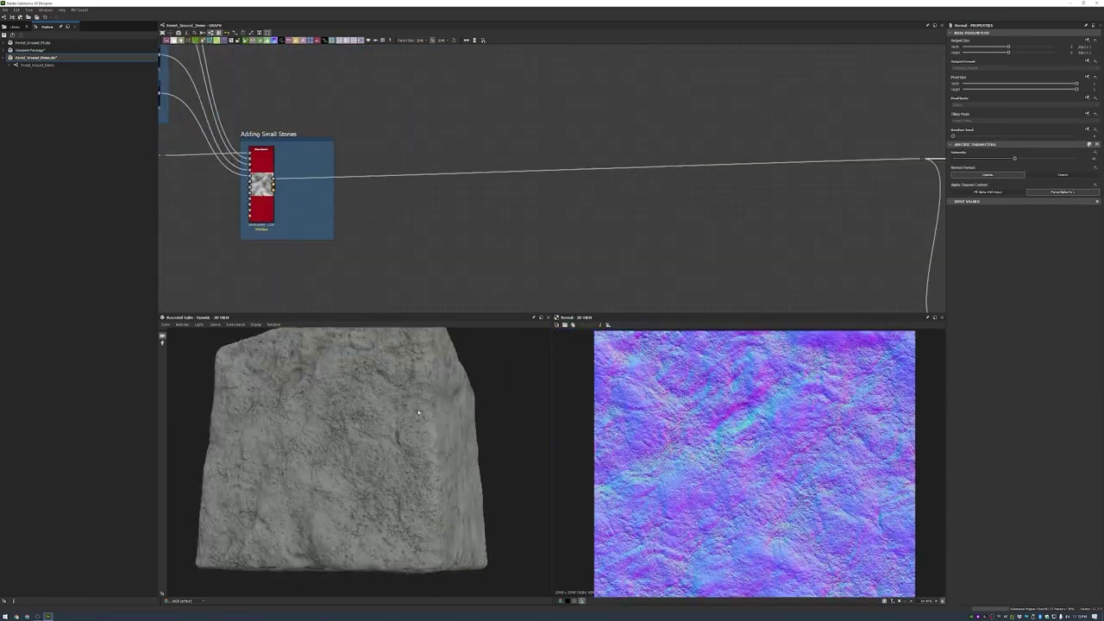
- Duplicate the framed Shape Splatter with its input connections beside the Adding Small Stones frame, raising its Scale and lowering Scale Random
middle_drag(486, 129, 629, 176)
click(497, 202)
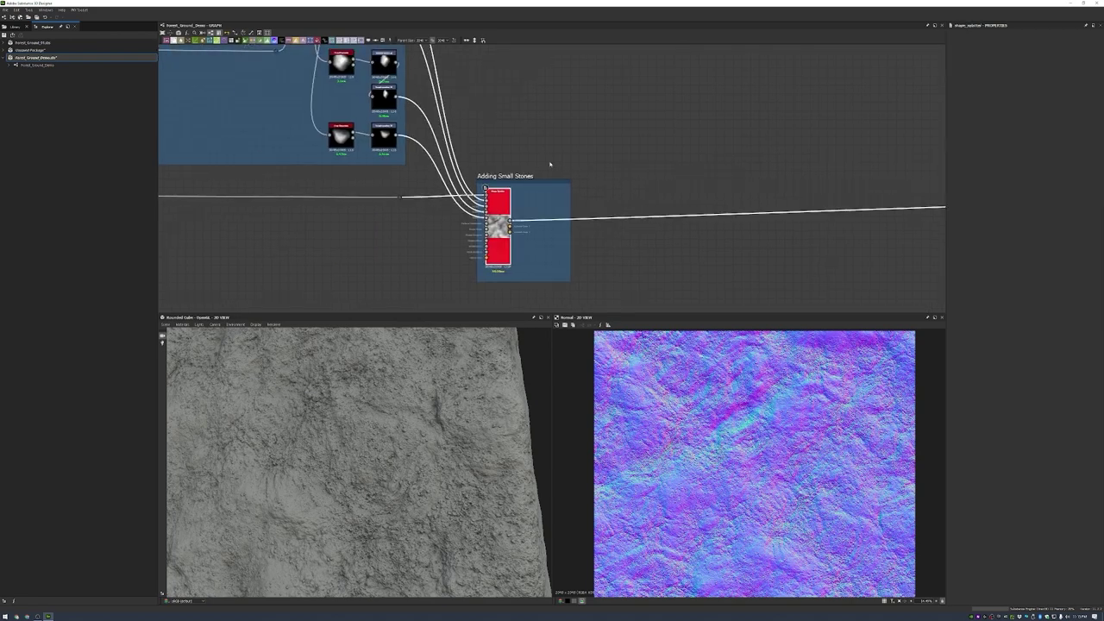
drag(550, 155, 661, 143)
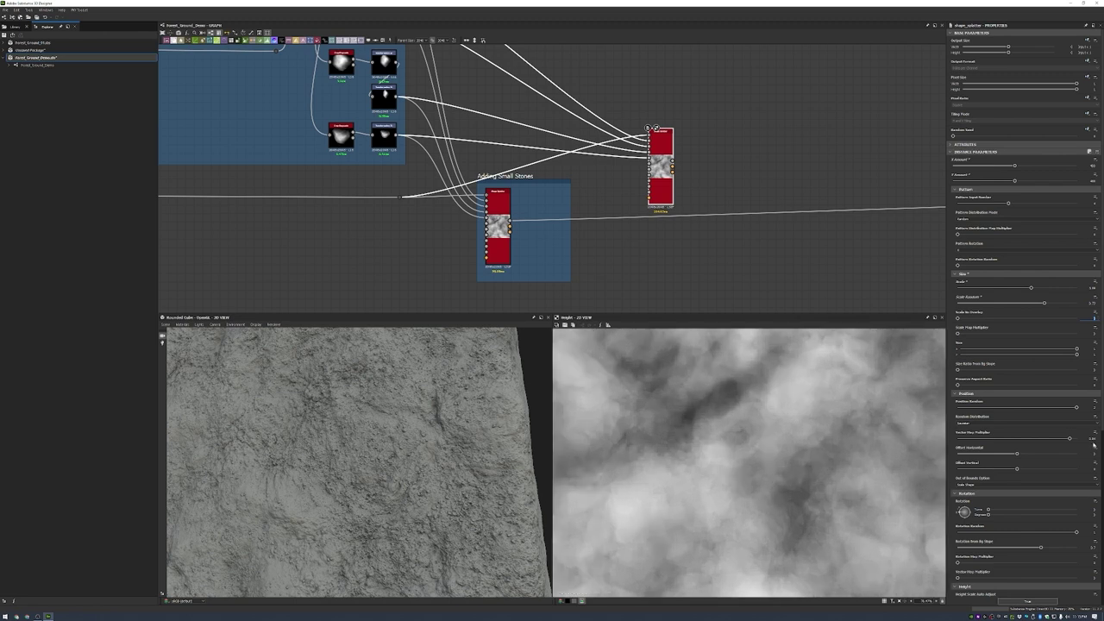
scroll(1064, 544, down, 5)
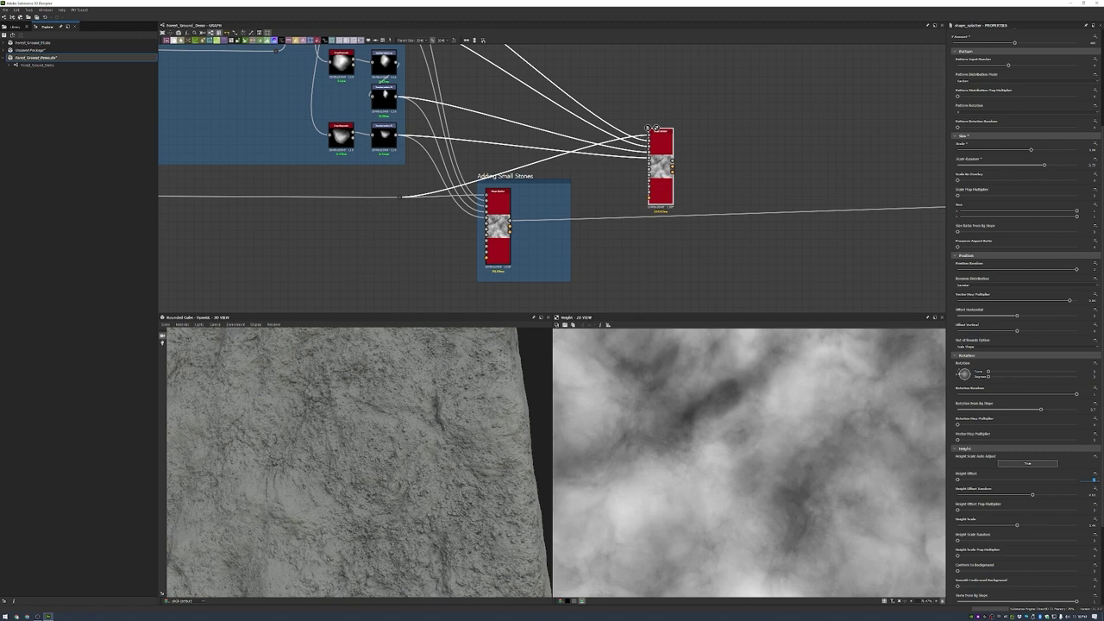
- Reset the duplicate splatter's height offset, offset randomness and background-slope height effect, and lower its Height Scale
click(1096, 476)
scroll(1092, 526, down, 3)
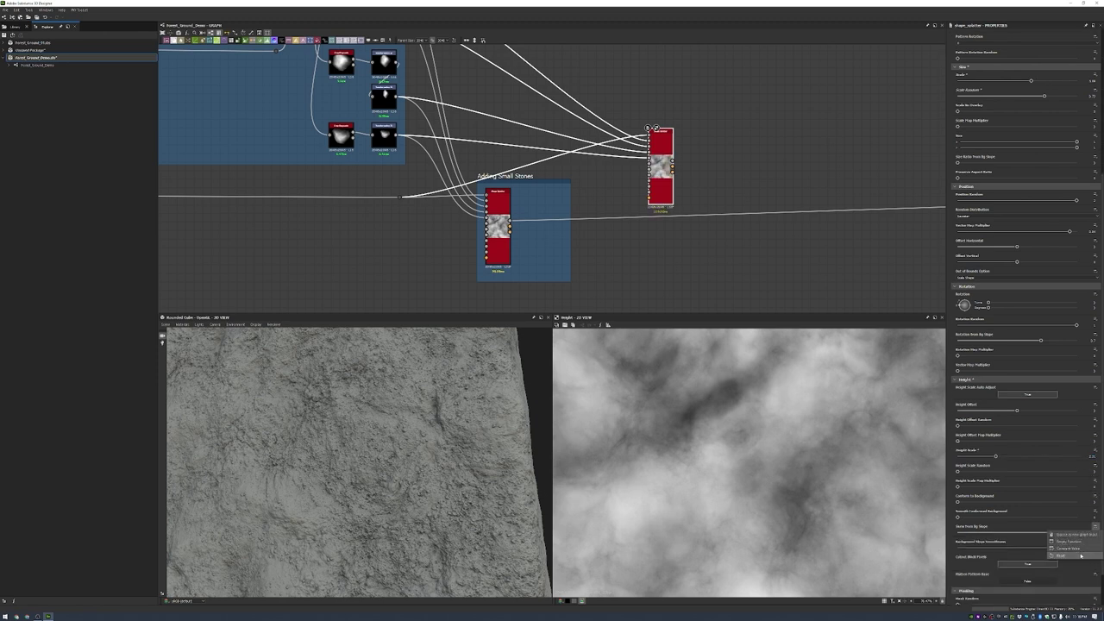
key(f)
scroll(1002, 486, down, 2)
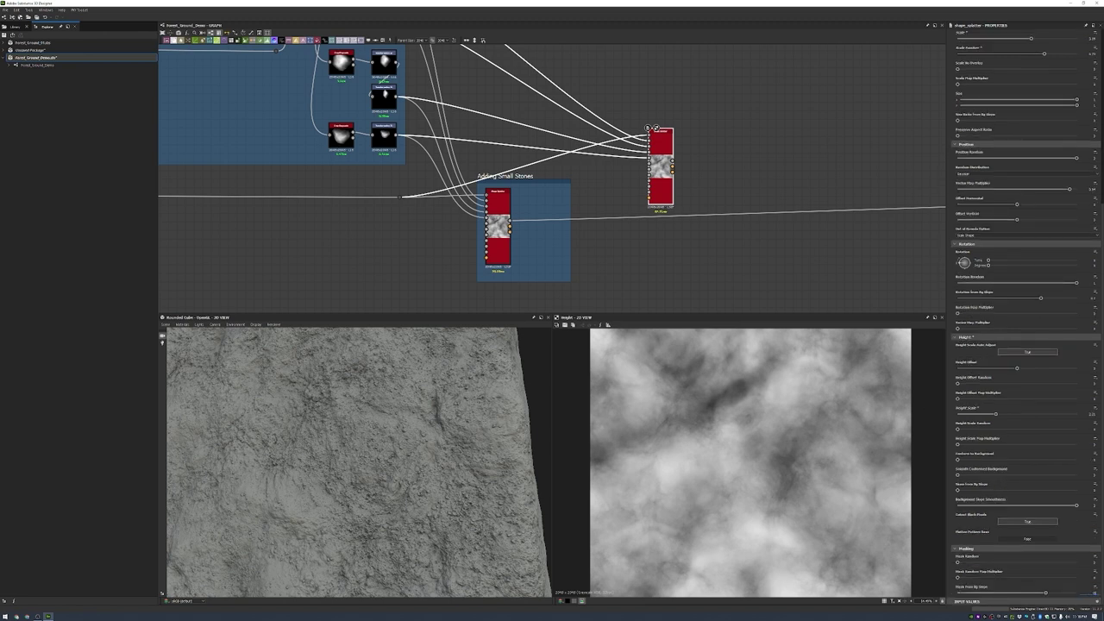
- Wire the first splatter's height into the duplicate and the duplicate into the main line's dot, aligning it and checking the surface
drag(661, 151, 695, 160)
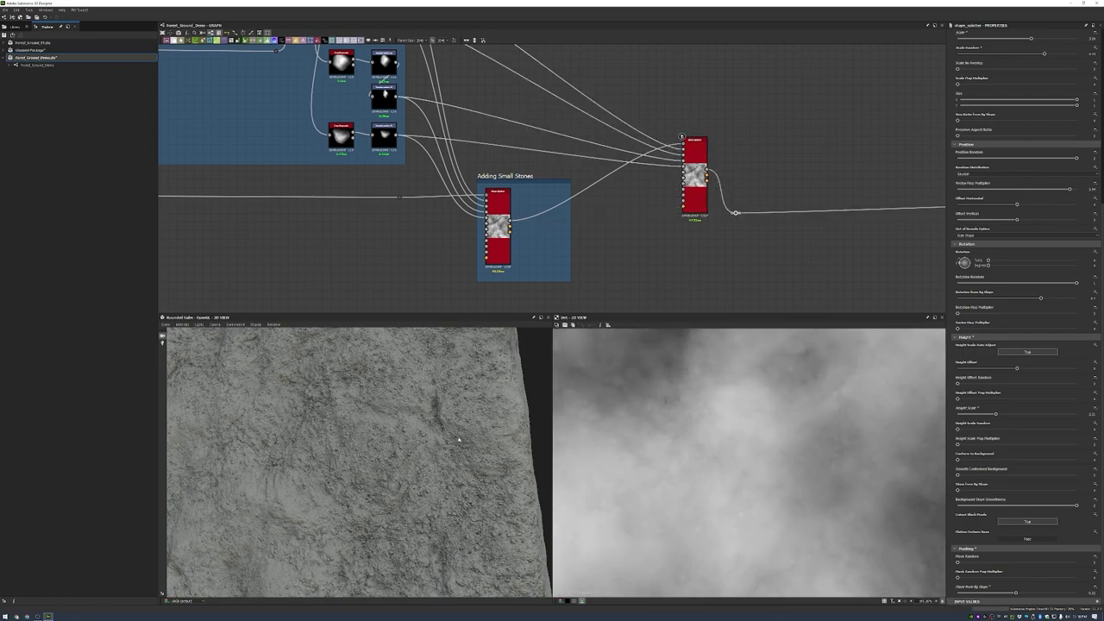
scroll(409, 421, down, 3)
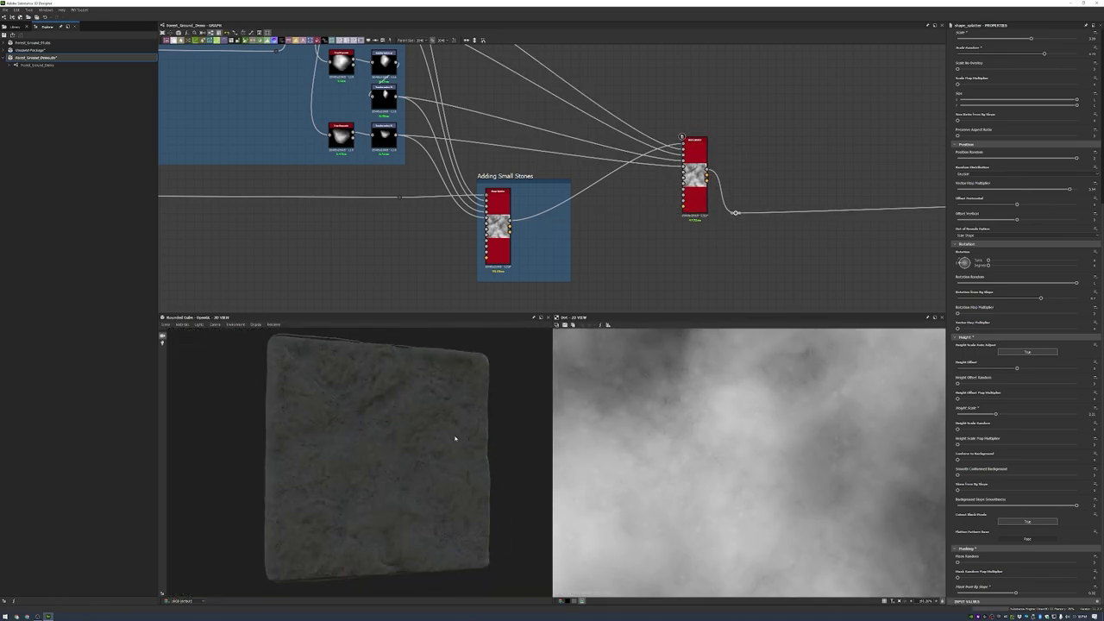
scroll(424, 439, up, 5)
click(651, 197)
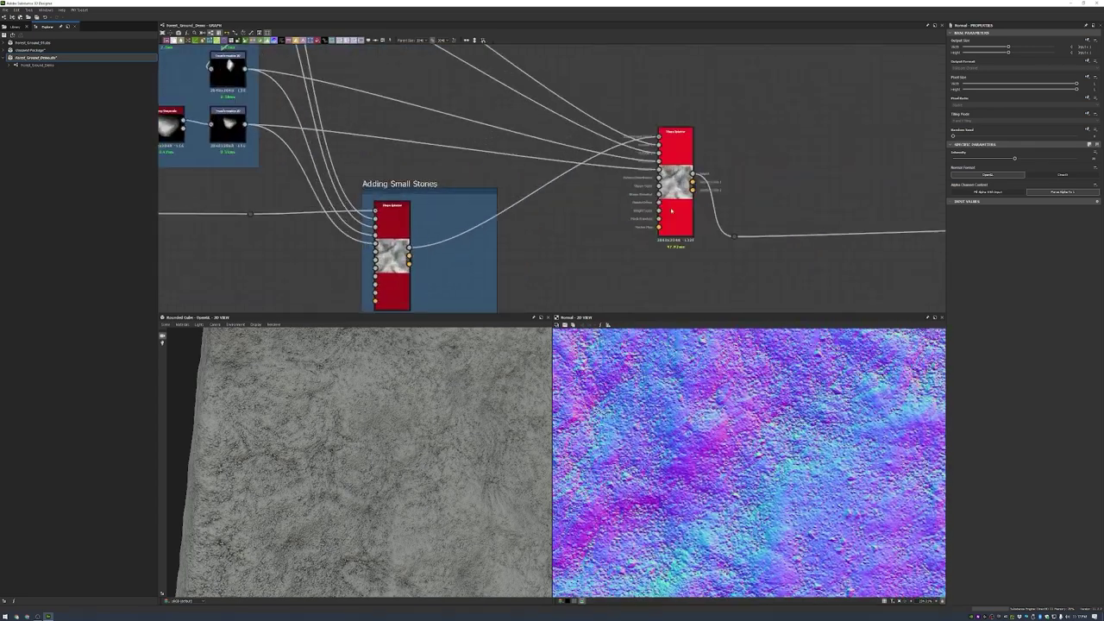
drag(668, 214, 669, 270)
scroll(444, 430, down, 5)
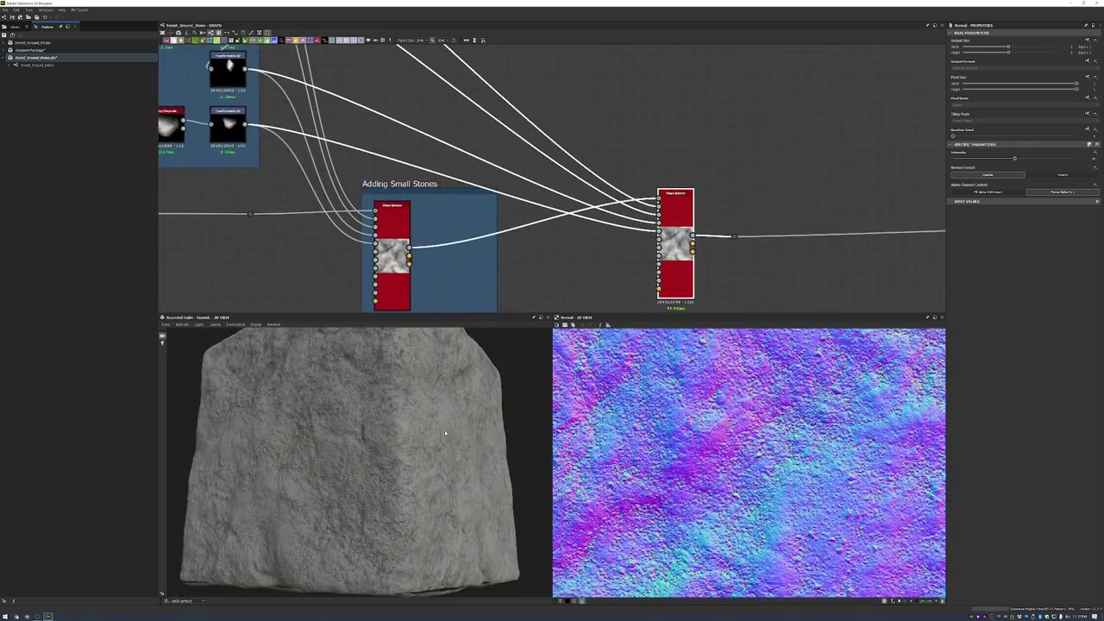
mouse_move(383, 407)
mouse_down()
mouse_move(438, 423)
mouse_move(390, 418)
mouse_up()
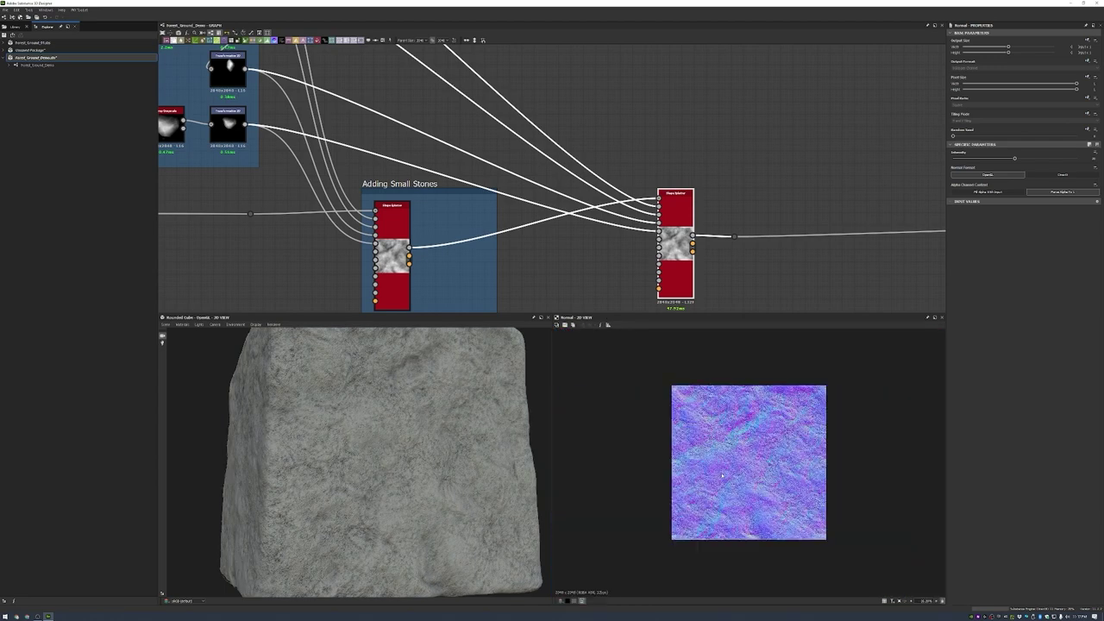
drag(433, 465, 470, 457)
scroll(696, 259, up, 3)
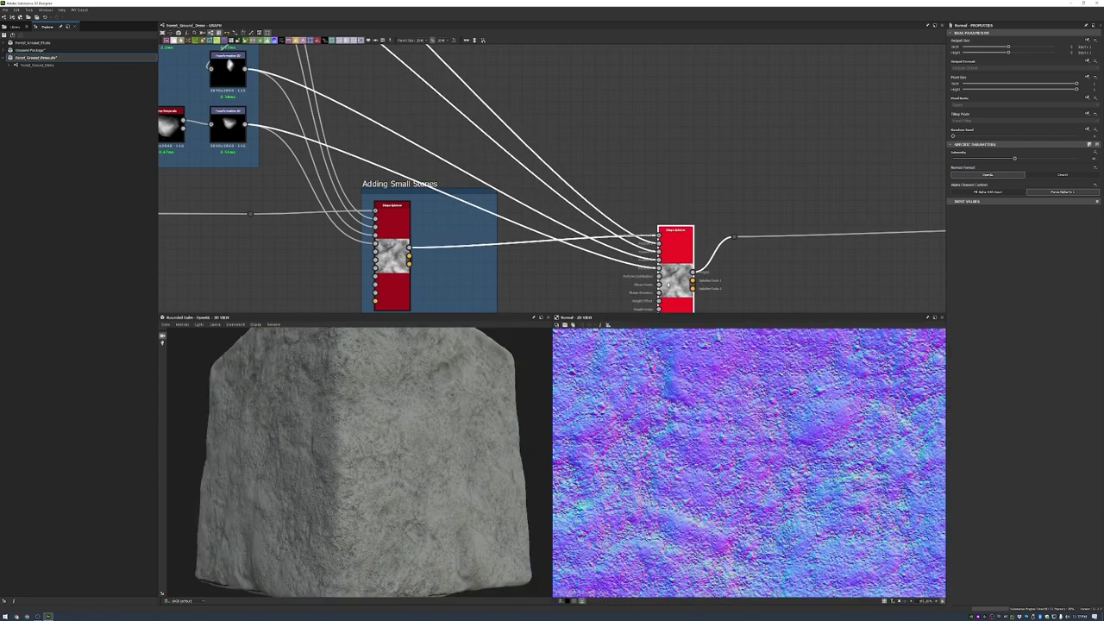
- Frame the duplicate Shape Splatter as "Surface Noise Stones" and place the frame closer to Adding Small Stones
right_click(727, 90)
click(759, 111)
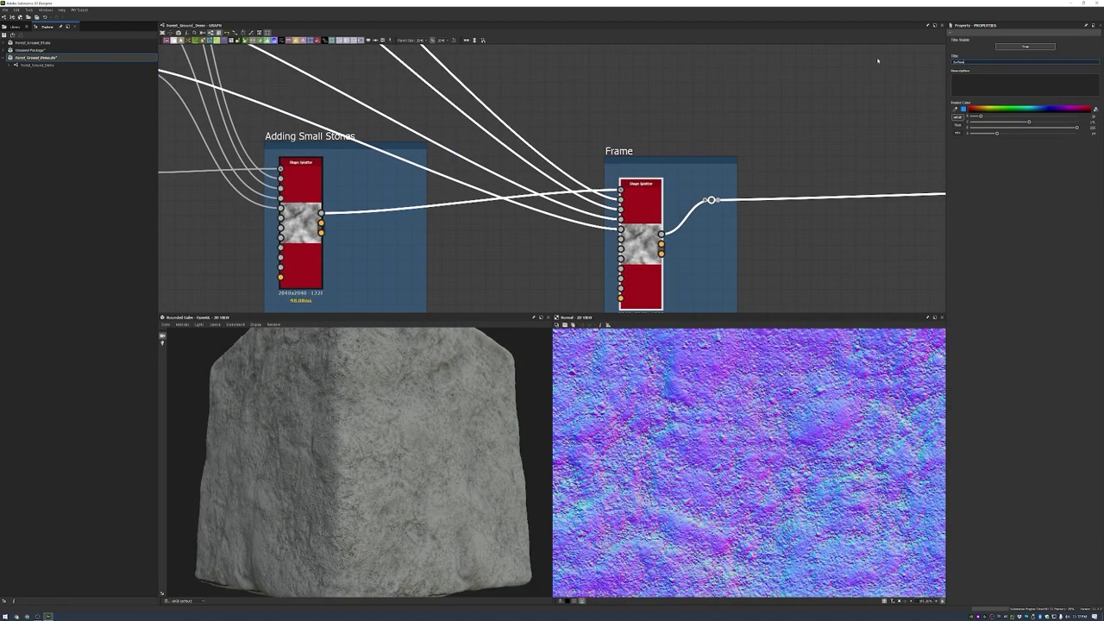
key(Return)
scroll(562, 174, down, 3)
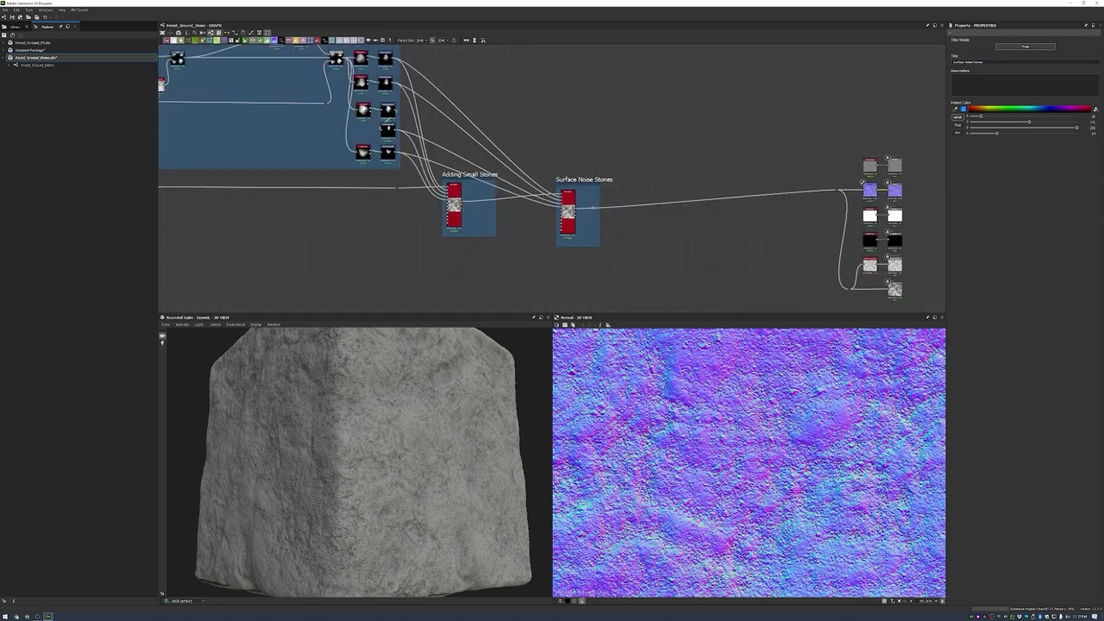
drag(561, 173, 547, 173)
- Move the output nodes and their dots farther along the graph to make room after the Surface Noise Stones frame
click(863, 184)
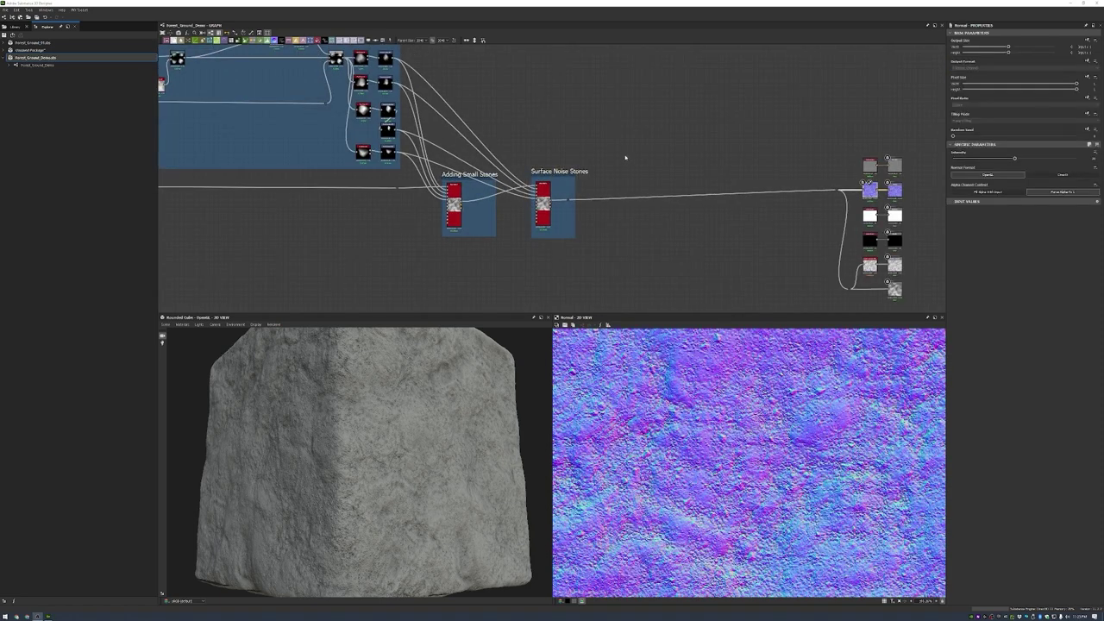
scroll(624, 157, down, 3)
drag(794, 163, 895, 173)
middle_drag(894, 174, 704, 170)
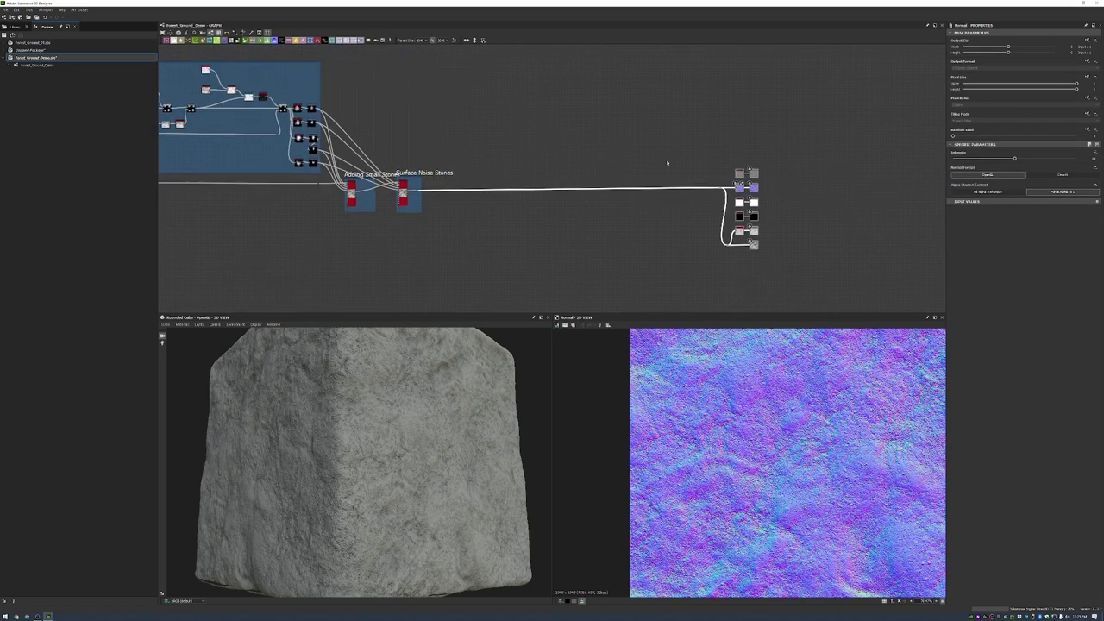
drag(742, 184, 841, 184)
drag(371, 432, 315, 393)
middle_drag(570, 188, 590, 195)
- Add a Polygon 2 node above the main line and shape it into a soft square gradient with curved sides
scroll(567, 163, up, 4)
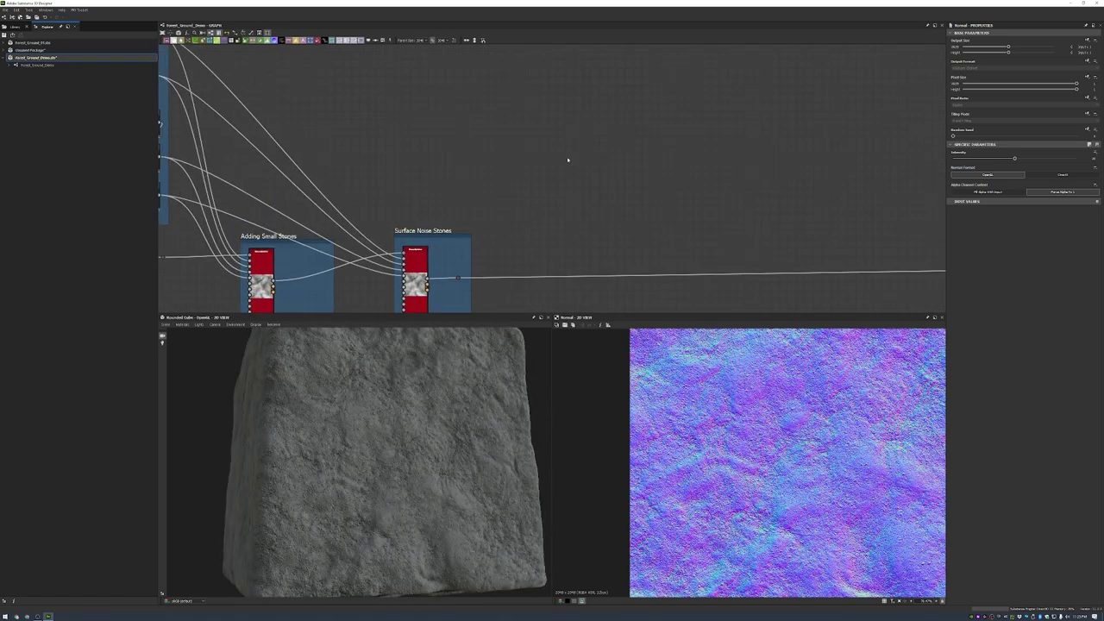
key(space)
text(polygon)
key(Return)
drag(954, 165, 987, 181)
click(1094, 160)
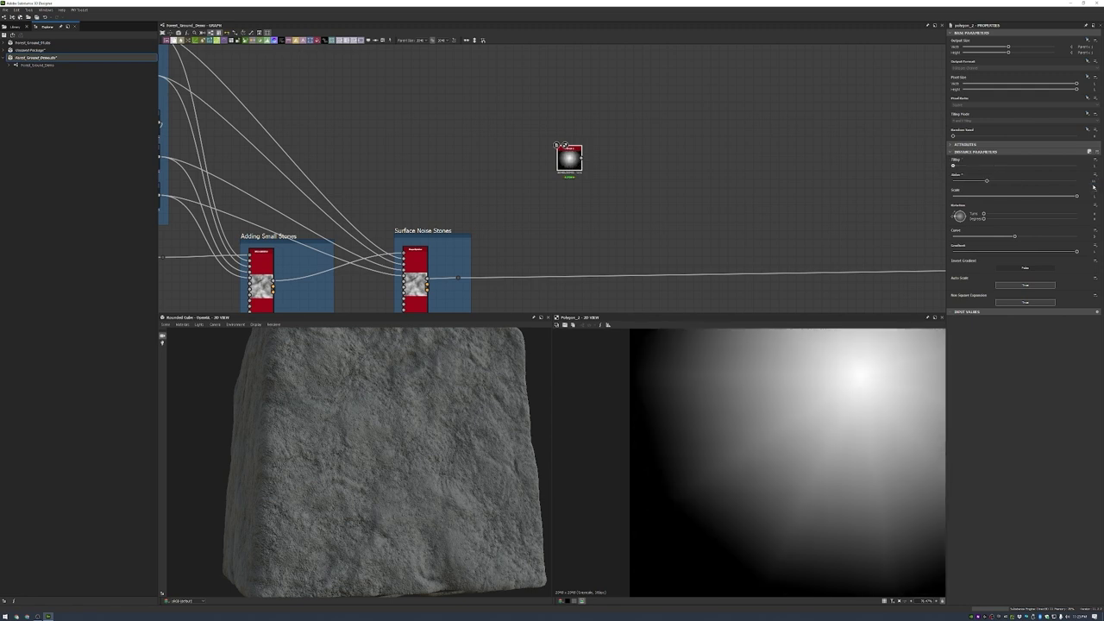
click(1094, 176)
drag(1094, 196, 1070, 257)
scroll(668, 342, down, 3)
- Add a Levels node after the Polygon 2 and lower Level In Mid to brighten the shape into a full, rounded block
key(ctrl+l)
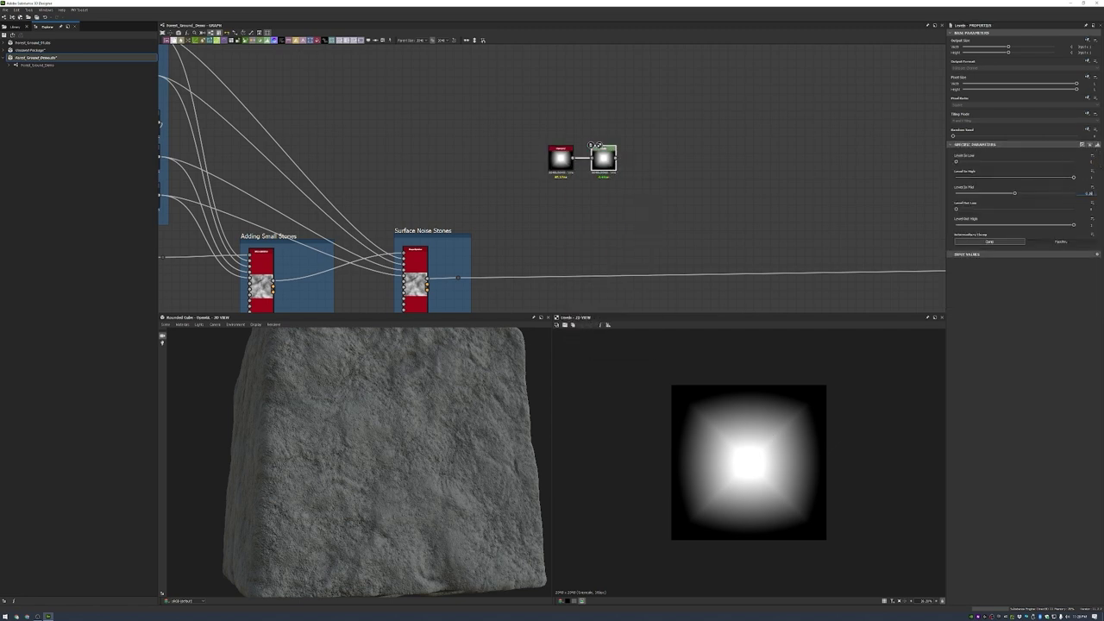
drag(1015, 192, 975, 192)
scroll(549, 159, up, 2)
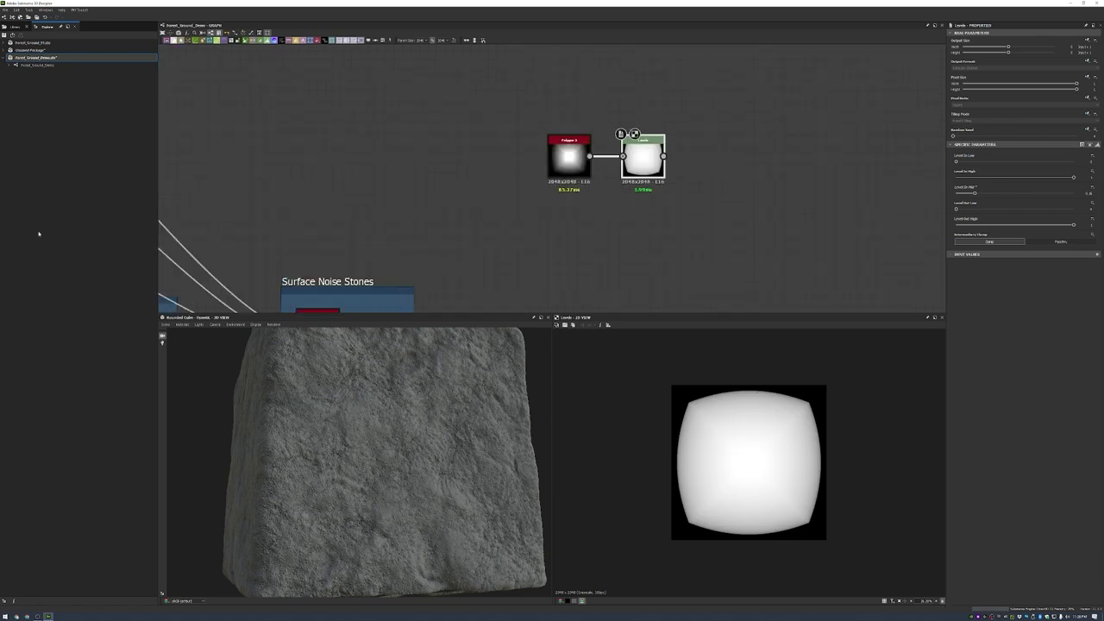
- Add a Warp node after the Levels node and space it out to leave room between the two
key(space)
text(warp)
key(Return)
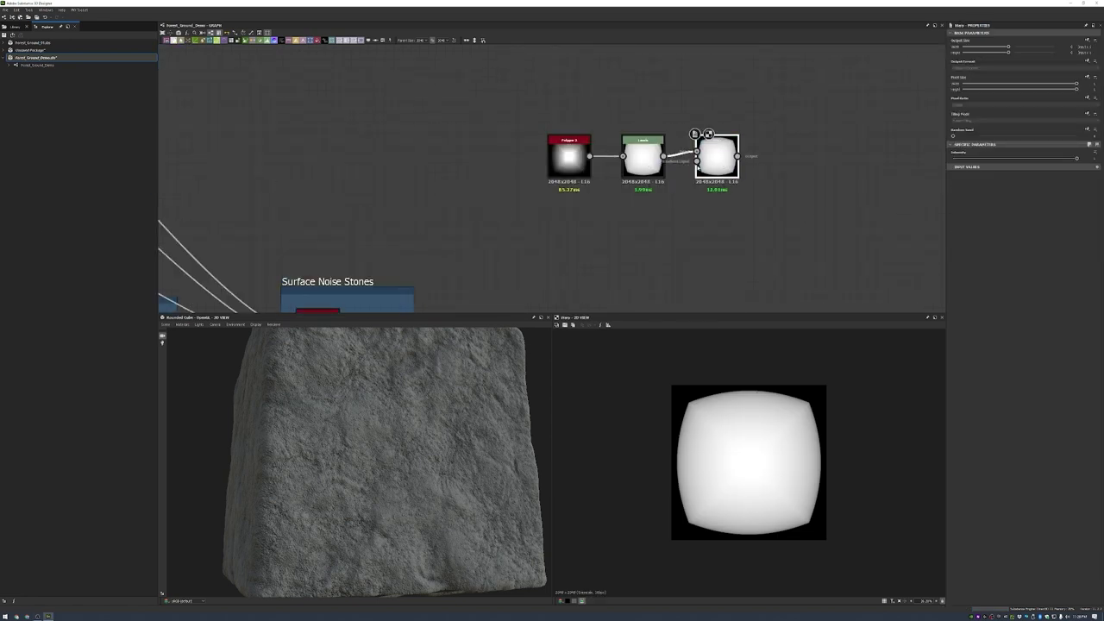
drag(715, 156, 788, 155)
scroll(527, 231, up, 1)
- Add a Crystal 1 noise node below the polygon chain and lower its Scale for larger cells
key(space)
text(cry)
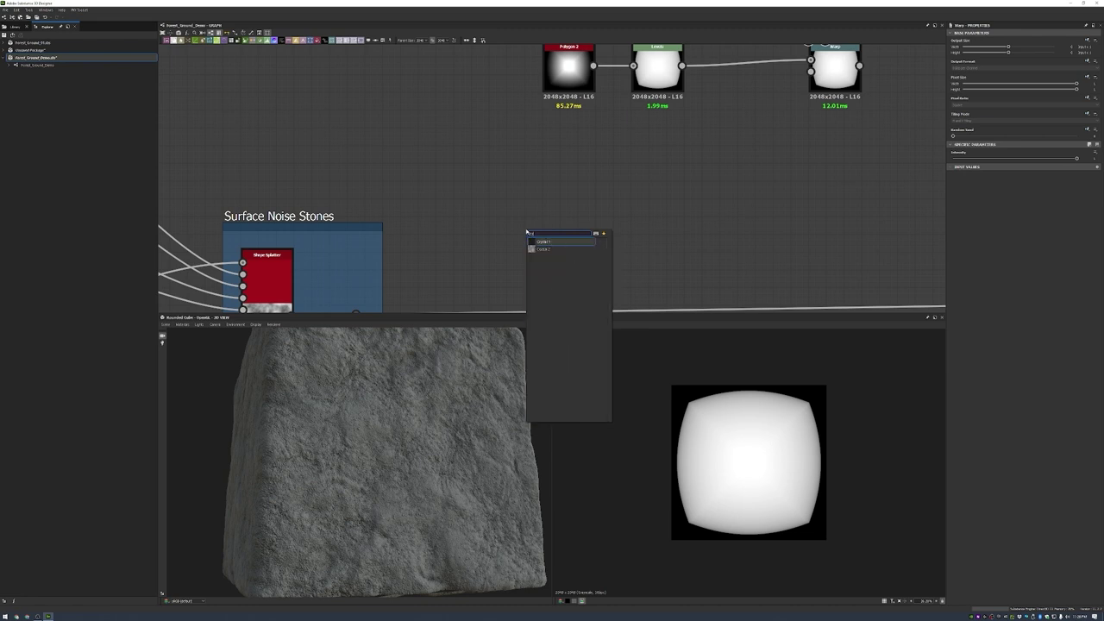
key(Return)
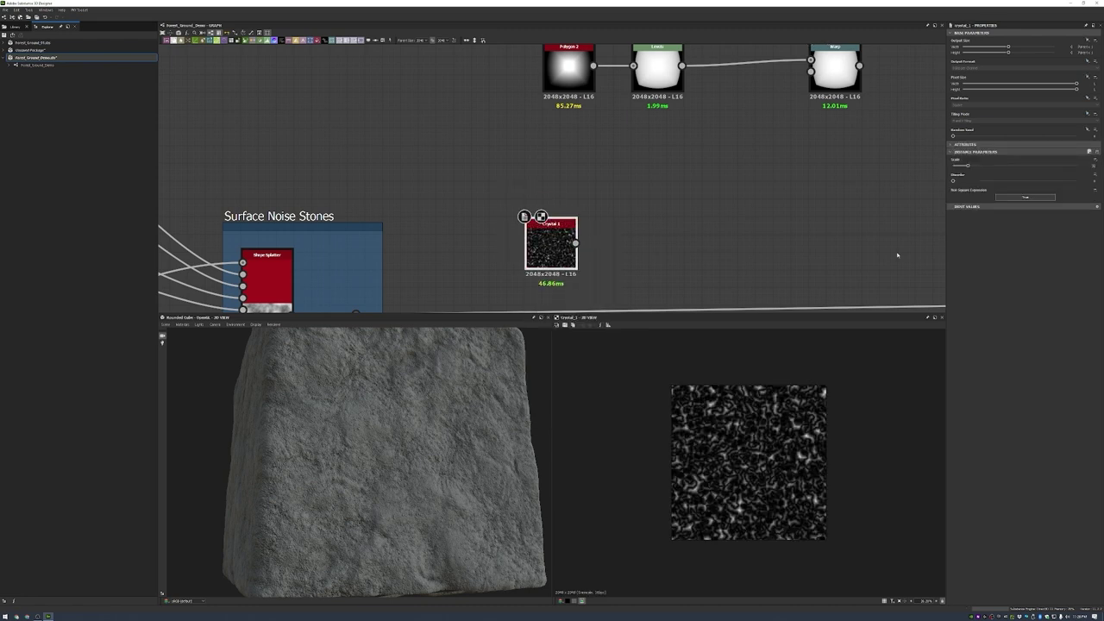
scroll(764, 469, up, 2)
drag(968, 165, 958, 166)
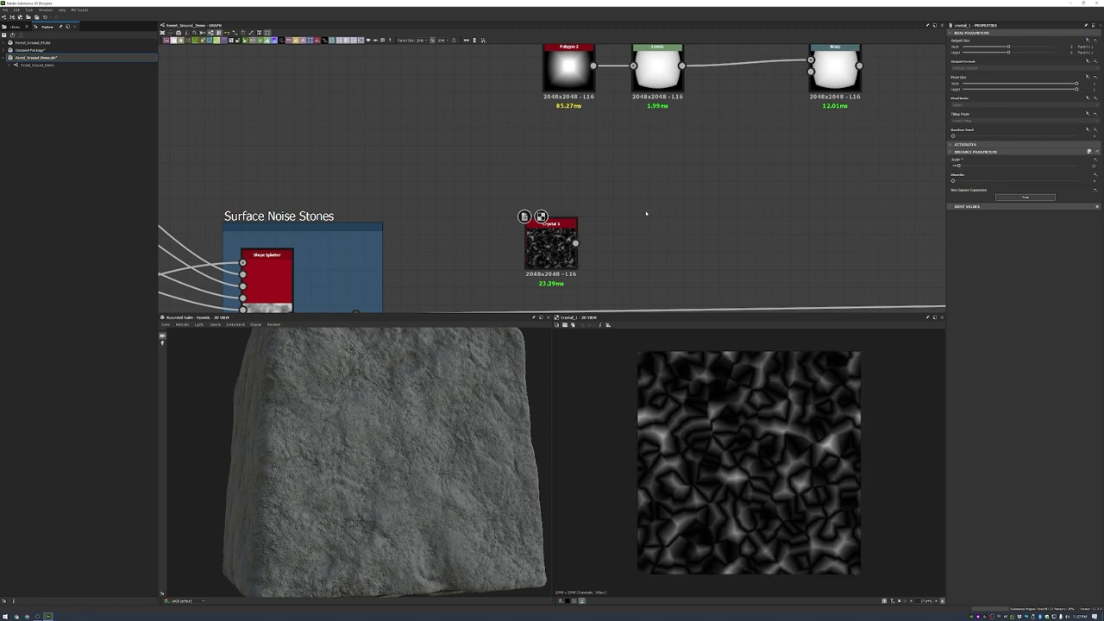
- Add a Transformation 2D after Crystal 1, setting its matrix X values to 0.2 and -0.4 and adjusting the Y values to enlarge the pattern
scroll(646, 214, down, 1)
key(space)
key(Return)
drag(587, 238, 649, 194)
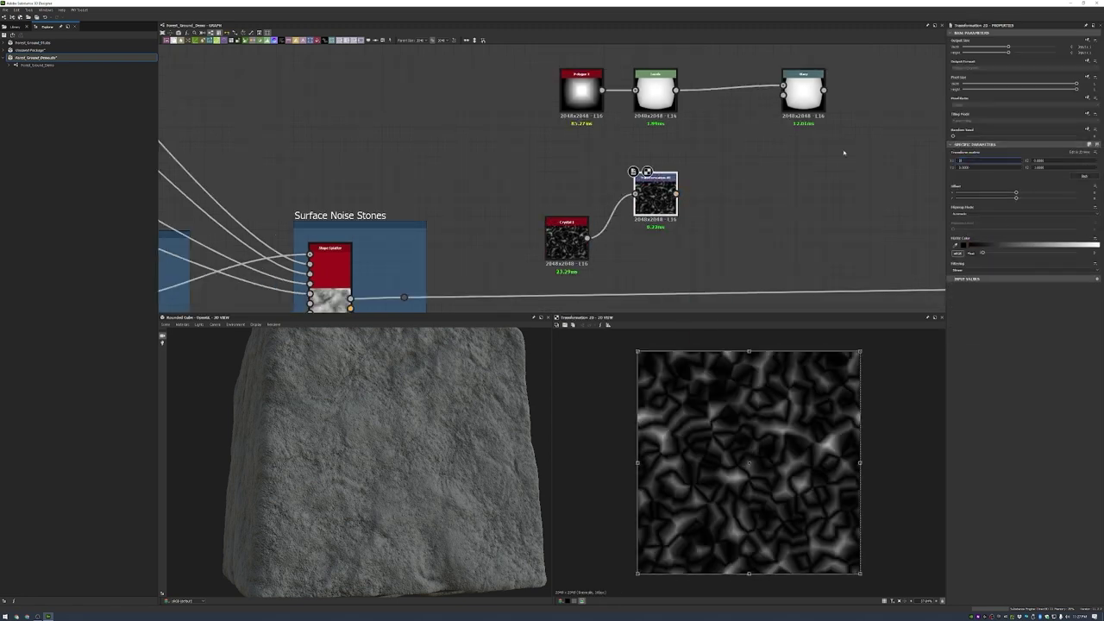
text(.2)
key(Tab)
text(-.4)
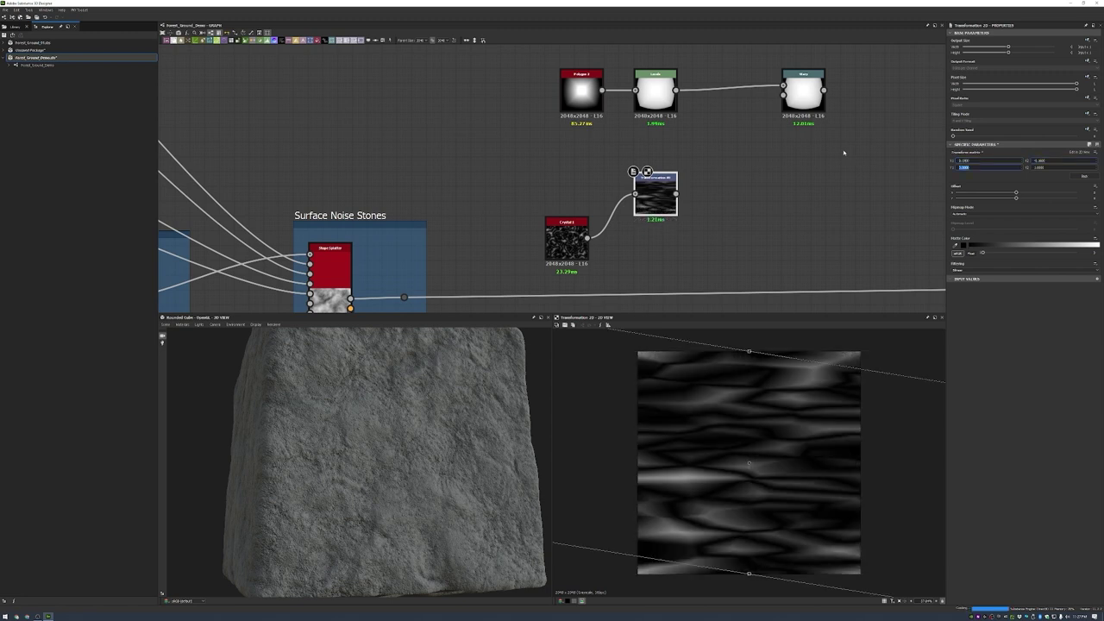
key(Tab)
key(Tab)
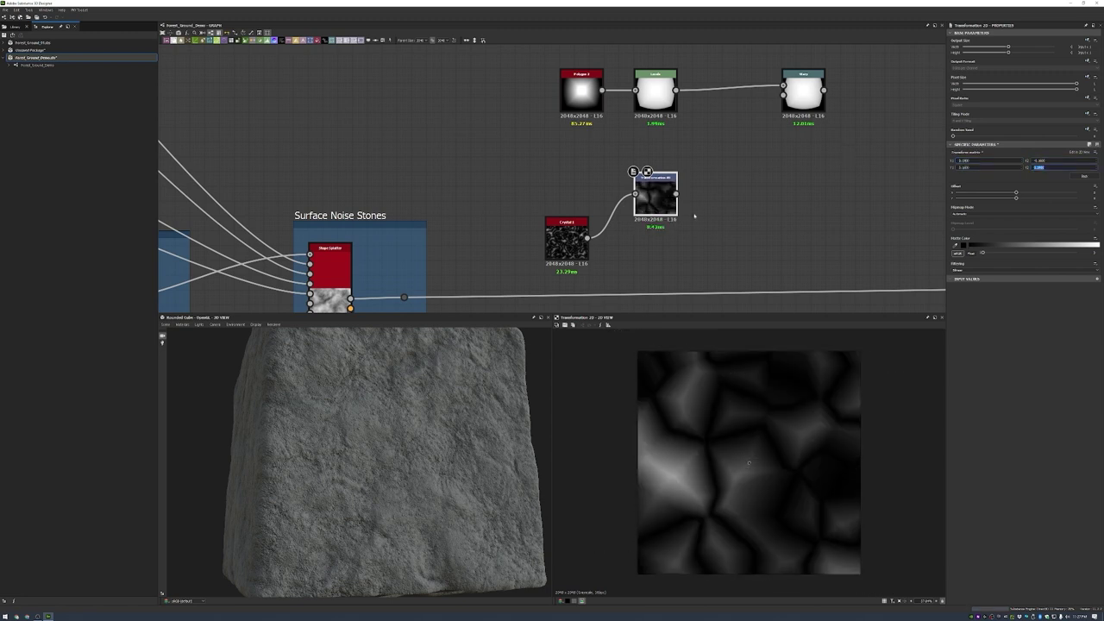
- Reposition the Transformation 2D node and add a Blur HQ Grayscale node after it
drag(656, 203, 627, 188)
key(space)
click(626, 188)
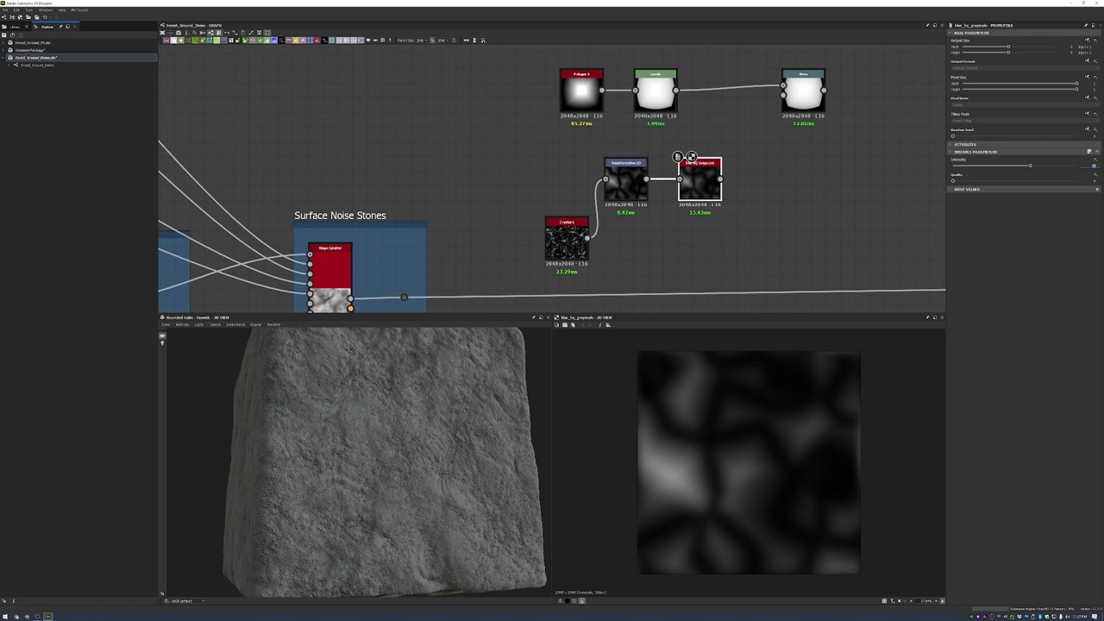
- Lower the Blur HQ Grayscale's intensity, raise its quality to 1 and connect its output to the Warp node's gradient input
drag(1030, 165, 964, 165)
click(627, 189)
middle_drag(655, 198, 633, 216)
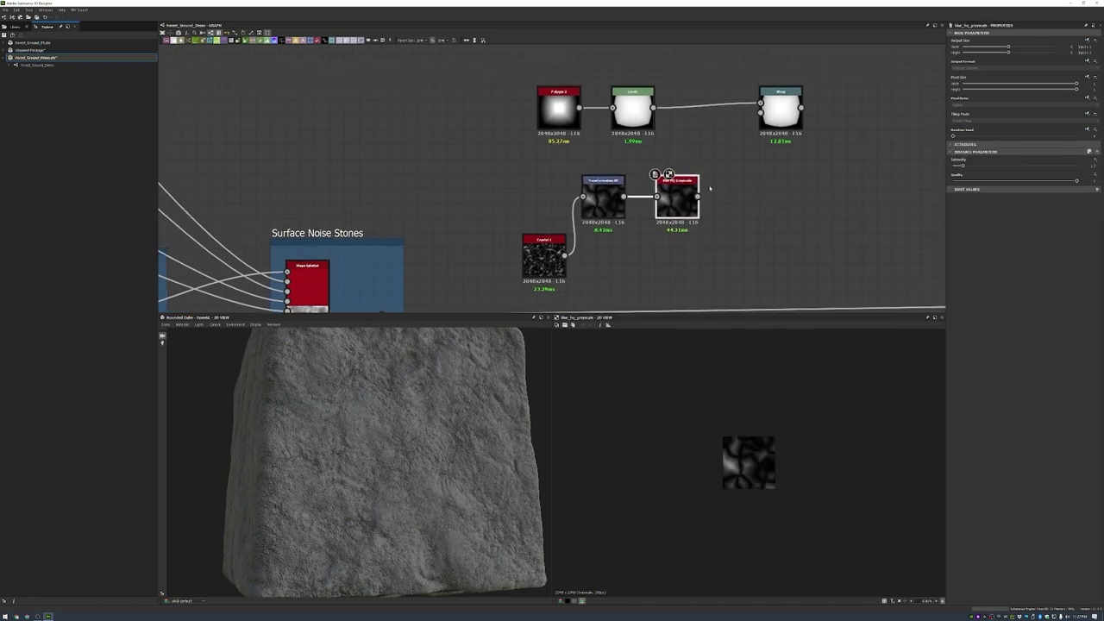
drag(720, 179, 782, 93)
- Add a second Blur HQ Grayscale node fed directly by Crystal 1 and lower its intensity to keep the cells sharper
middle_drag(656, 259, 646, 199)
key(space)
drag(534, 198, 750, 195)
text(blur)
click(802, 212)
drag(774, 204, 701, 204)
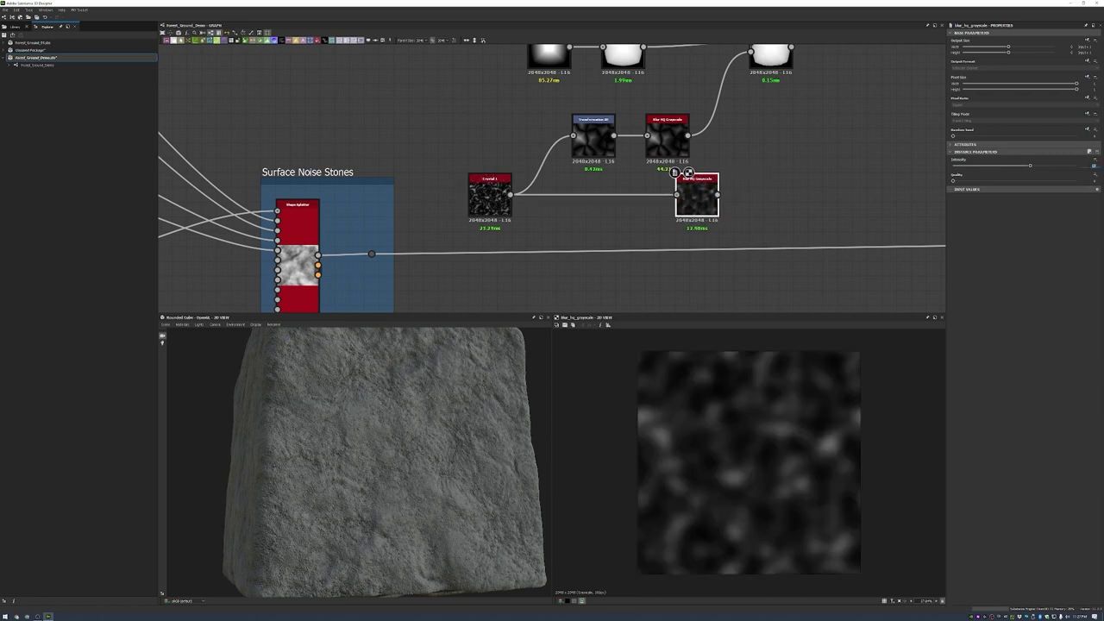
scroll(687, 171, down, 2)
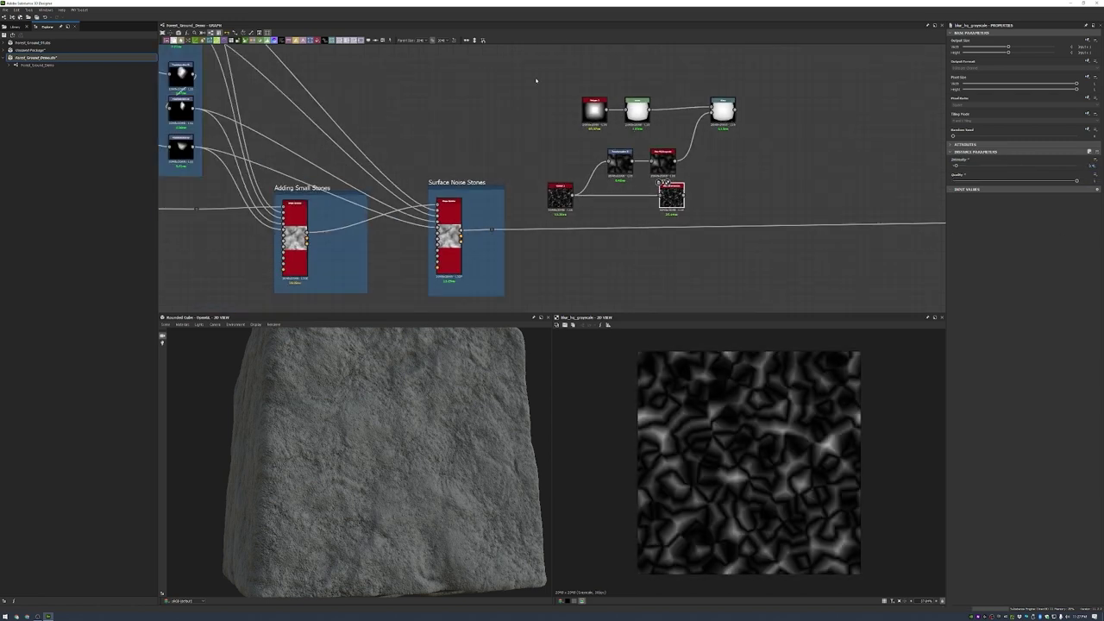
- Add a Slope Blur Grayscale after the Warp, using the second blur as slope, with samples at maximum and a low intensity
drag(722, 108, 722, 83)
scroll(795, 166, up, 2)
middle_drag(731, 158, 772, 165)
key(space)
text(slope)
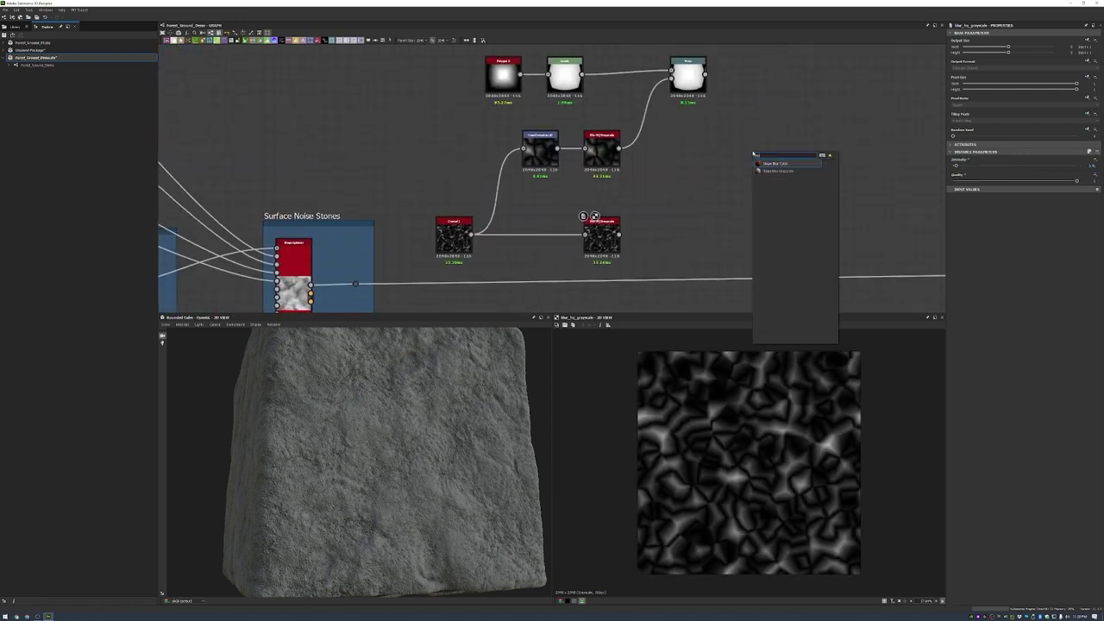
click(776, 156)
drag(739, 144, 774, 76)
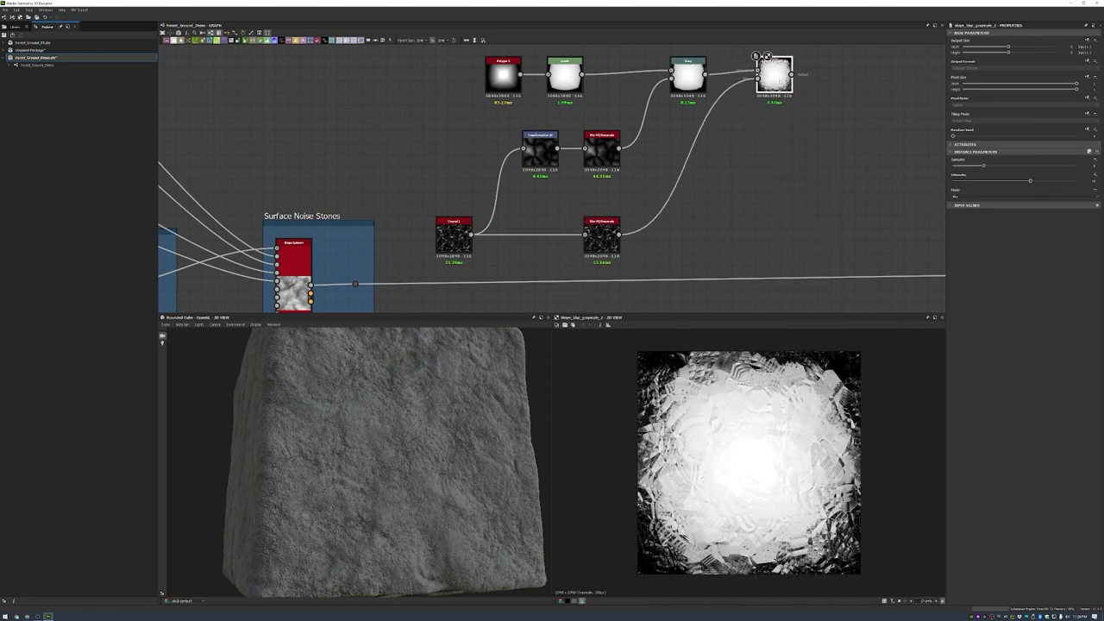
mouse_move(983, 164)
mouse_down()
mouse_move(1077, 164)
mouse_move(977, 180)
mouse_up()
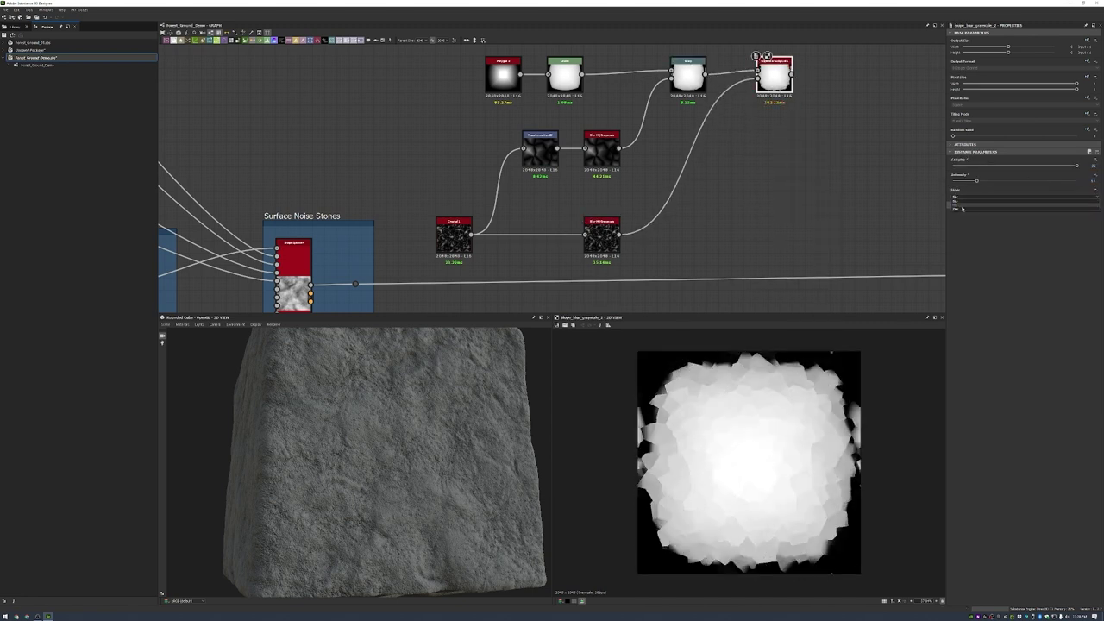
- Add a second Warp node that distorts the first Warp's output with the second blur, and lower its intensity
key(space)
text(warp)
key(Return)
drag(619, 234, 663, 244)
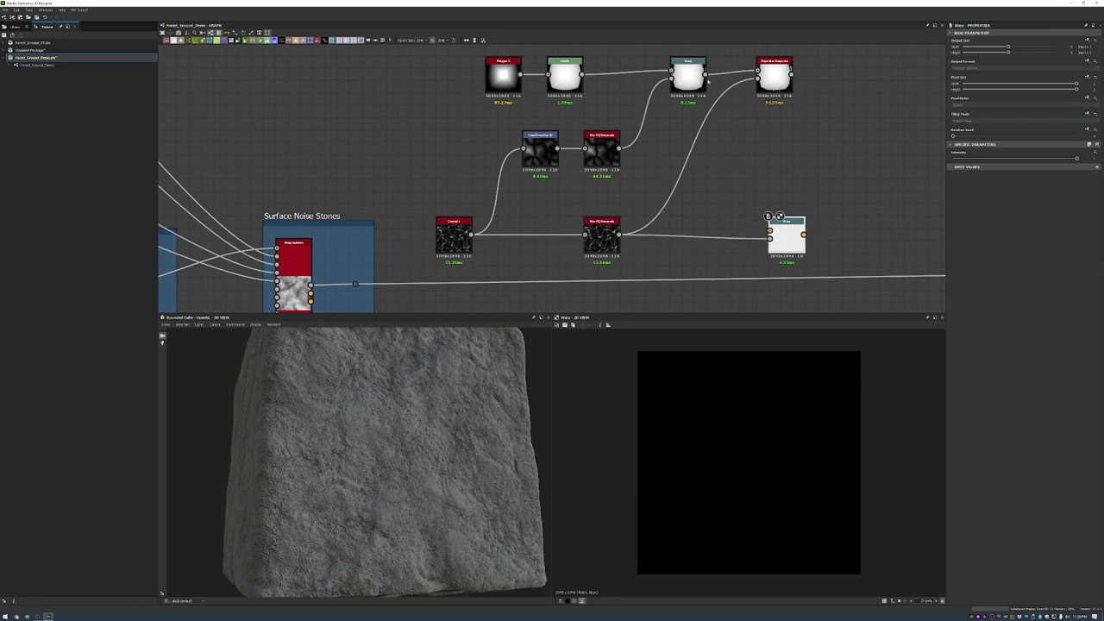
drag(706, 75, 768, 230)
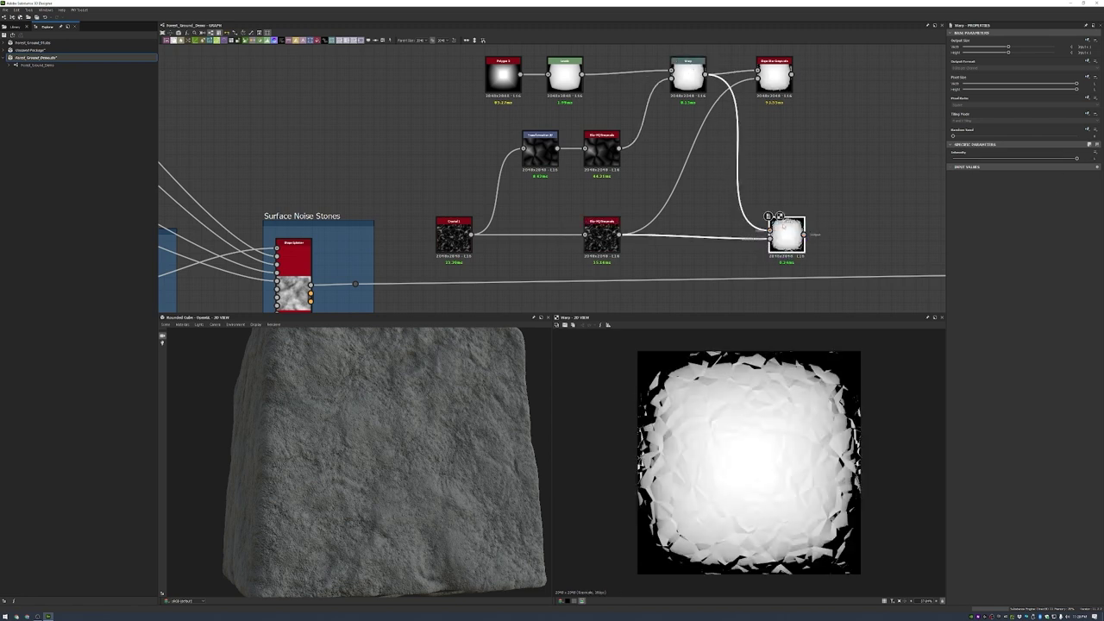
drag(1025, 159, 963, 158)
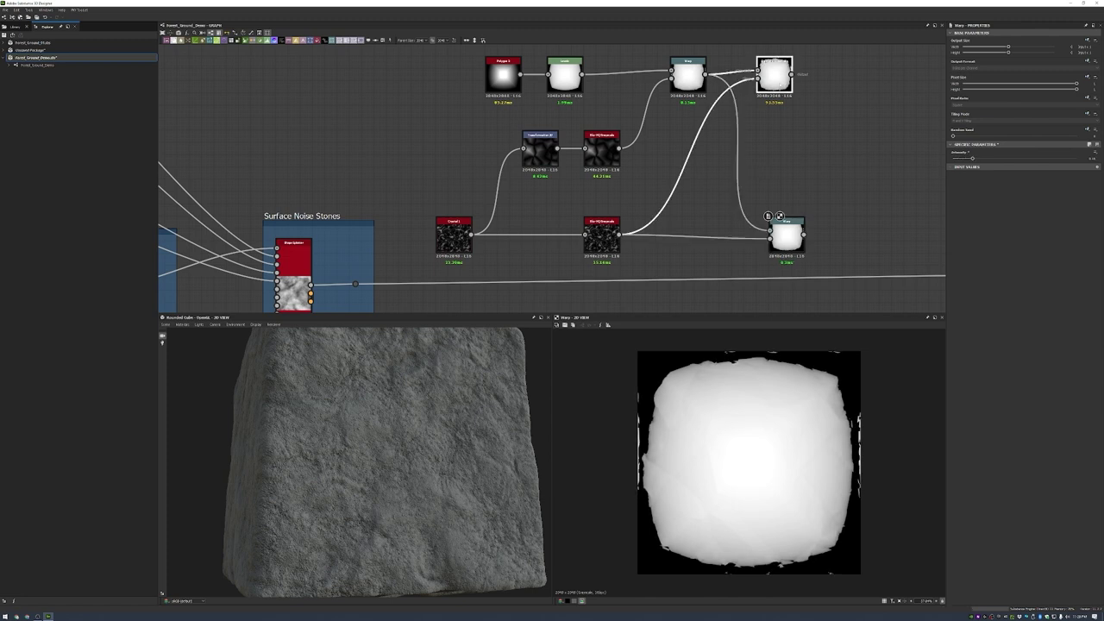
- Blend the Slope Blur output over the second Warp with a new Blend node, at about half opacity and a different blending mode
scroll(733, 233, up, 1)
drag(697, 228, 764, 193)
click(777, 200)
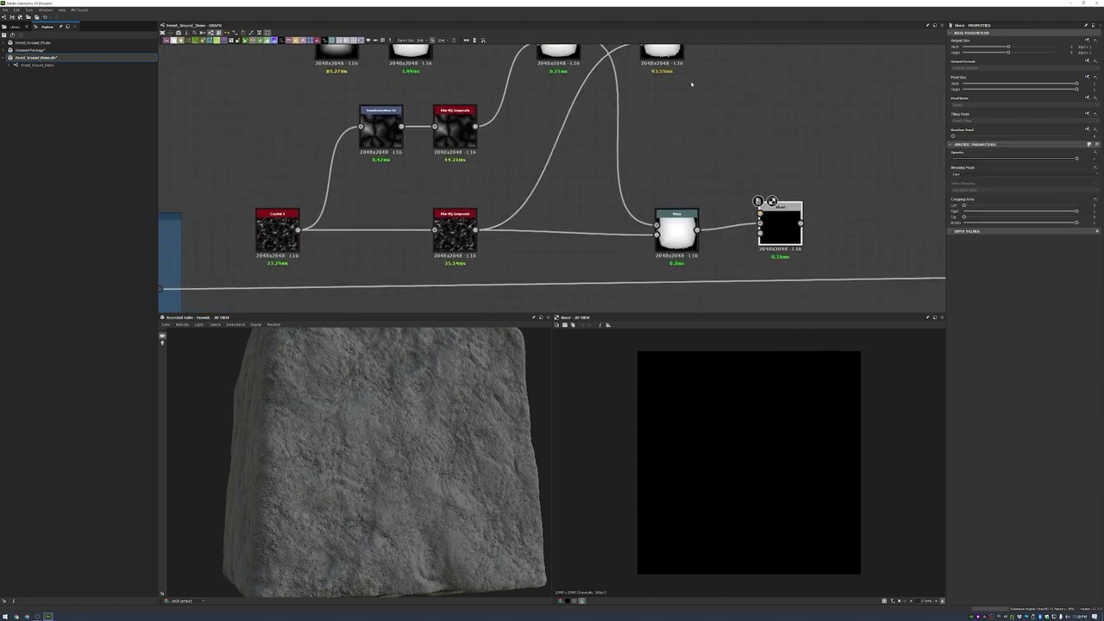
scroll(691, 81, down, 3)
drag(684, 66, 728, 154)
scroll(728, 153, up, 3)
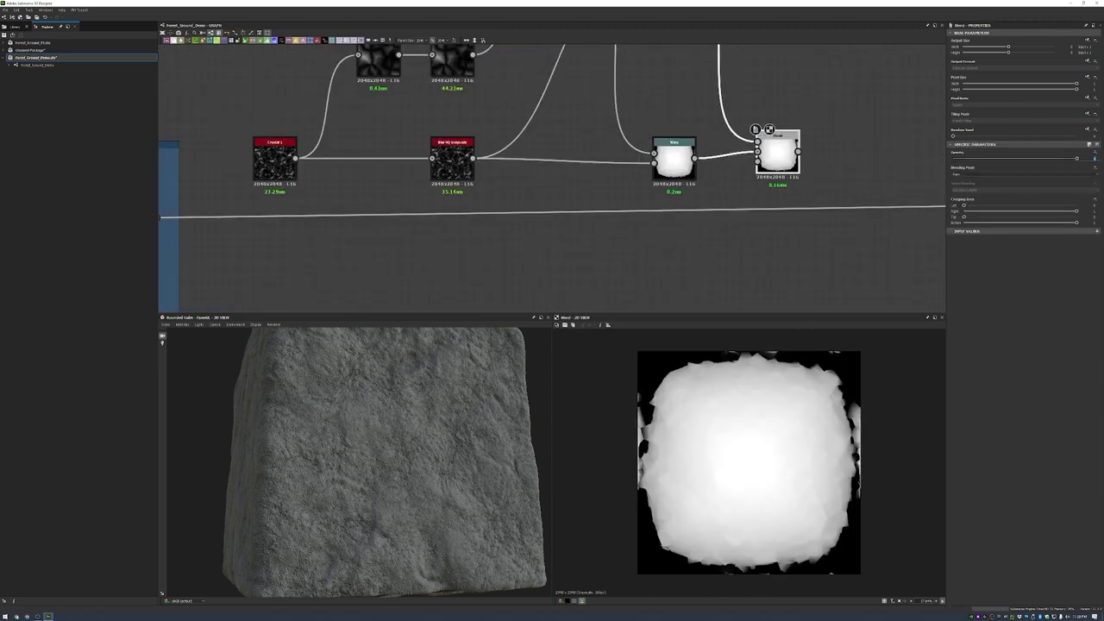
click(968, 173)
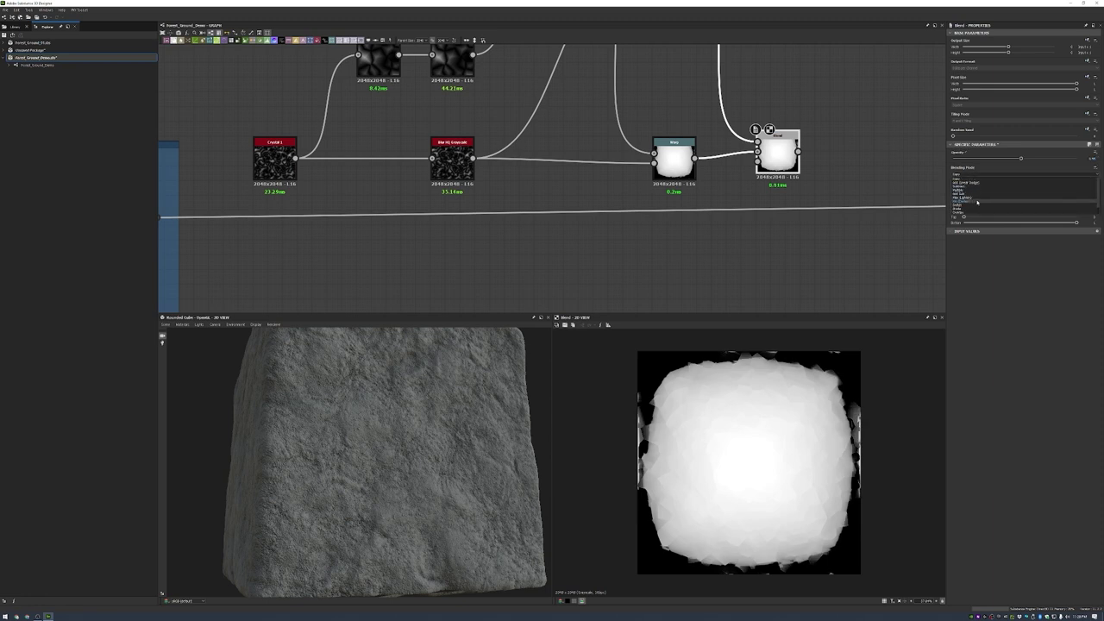
click(976, 184)
scroll(779, 400, up, 2)
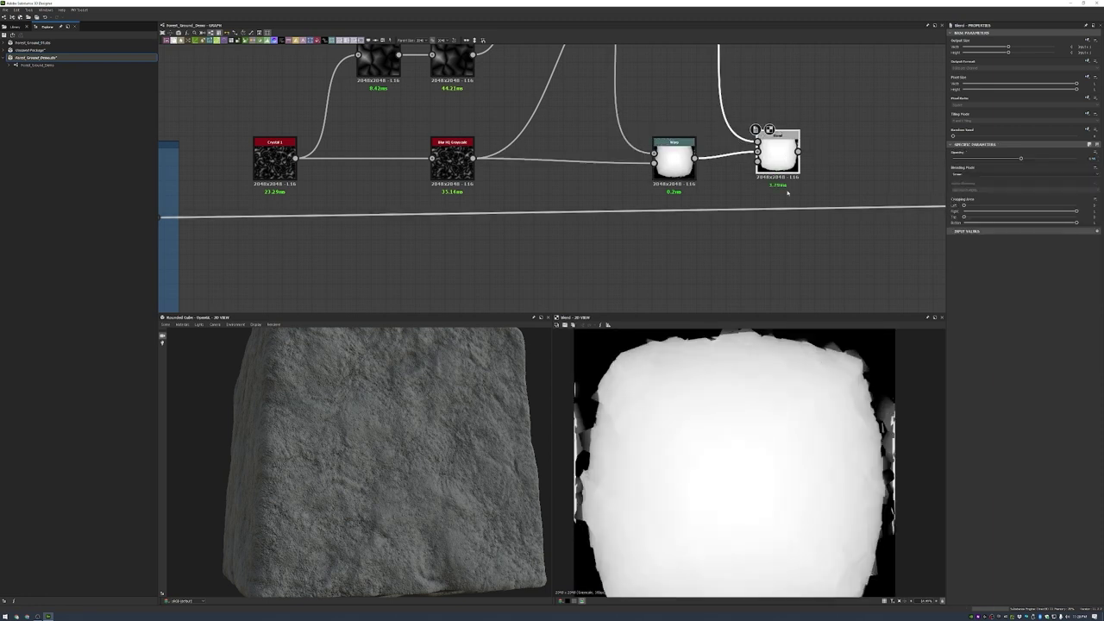
- Add a Directional Warp node after the Blend and feed the blended shape into it
scroll(682, 186, down, 2)
scroll(734, 138, down, 3)
scroll(761, 132, up, 3)
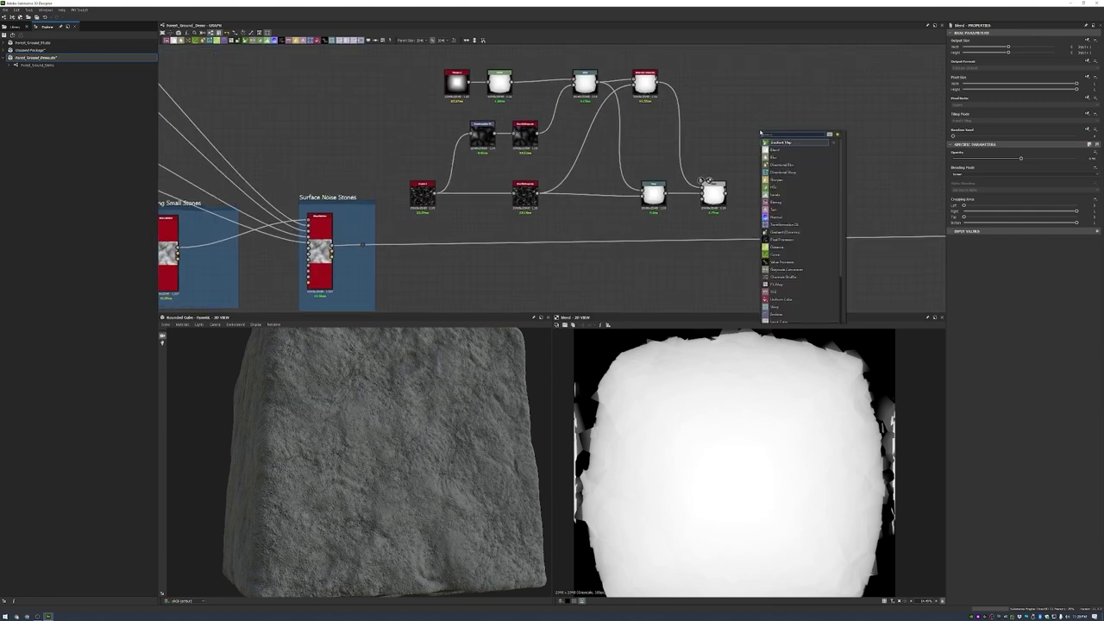
scroll(760, 132, up, 3)
key(ctrl+v)
drag(722, 233, 810, 239)
- Add a Perlin Noise node, lower its scale and connect it to the Directional Warp's intensity input
middle_drag(743, 301, 702, 240)
key(space)
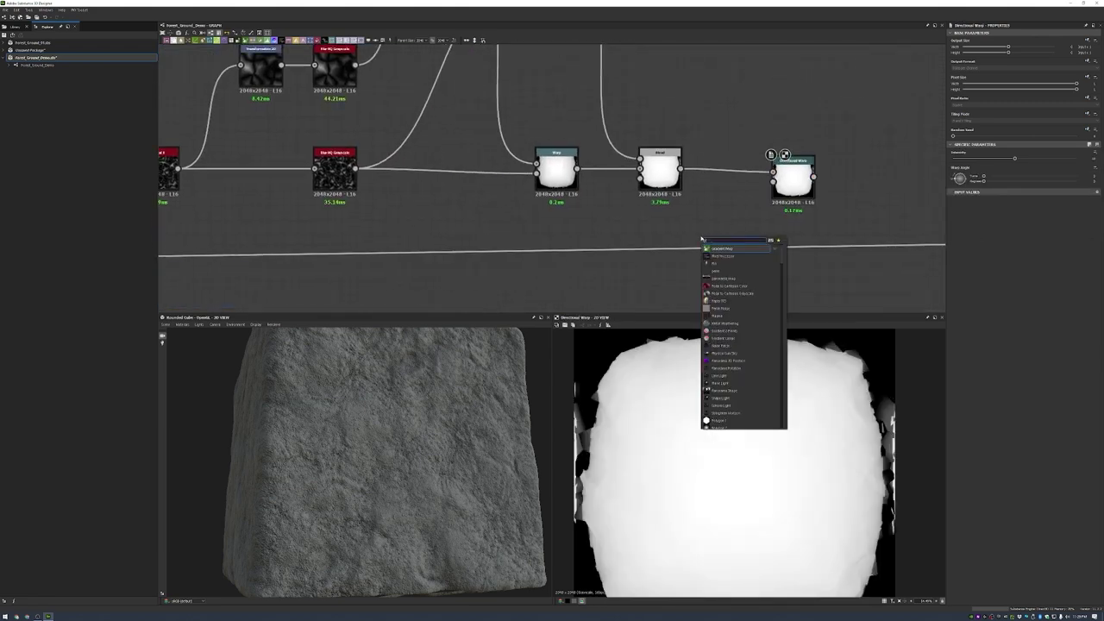
text(perl)
key(Return)
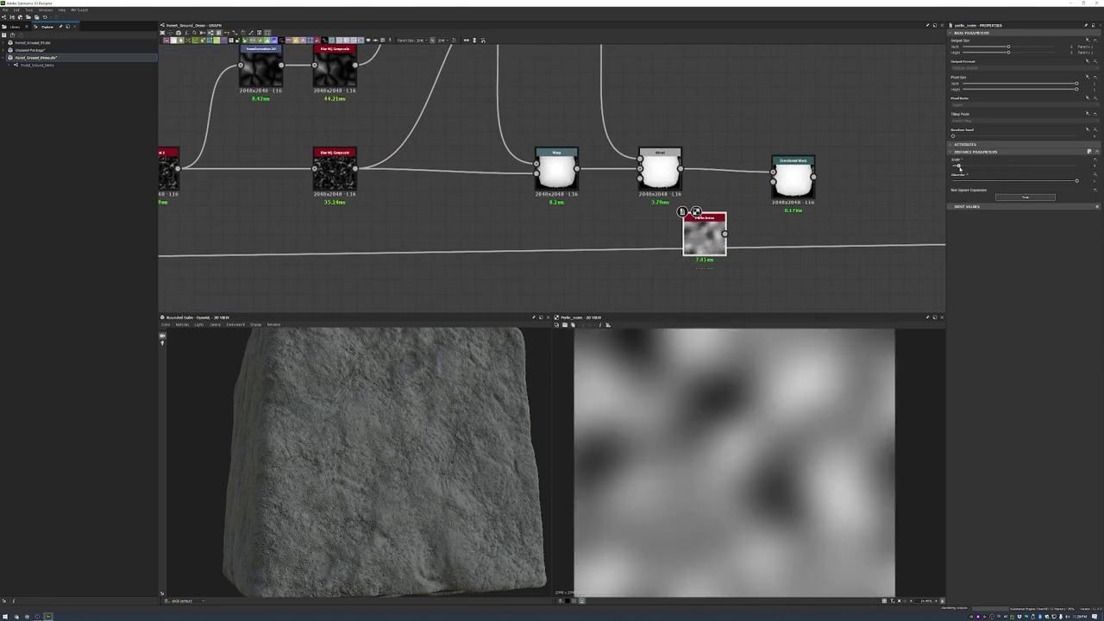
scroll(747, 401, down, 5)
drag(726, 233, 773, 176)
- Adjust the Directional Warp's angle and lower its intensity, and nudge the Perlin Noise node up slightly
click(790, 172)
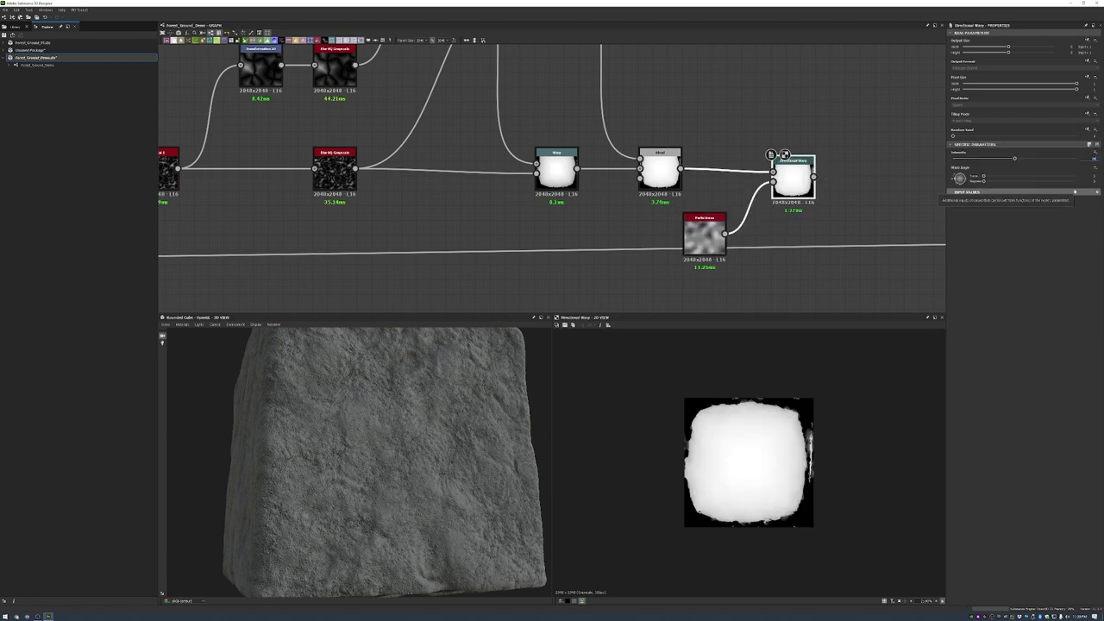
click(1067, 180)
click(1079, 179)
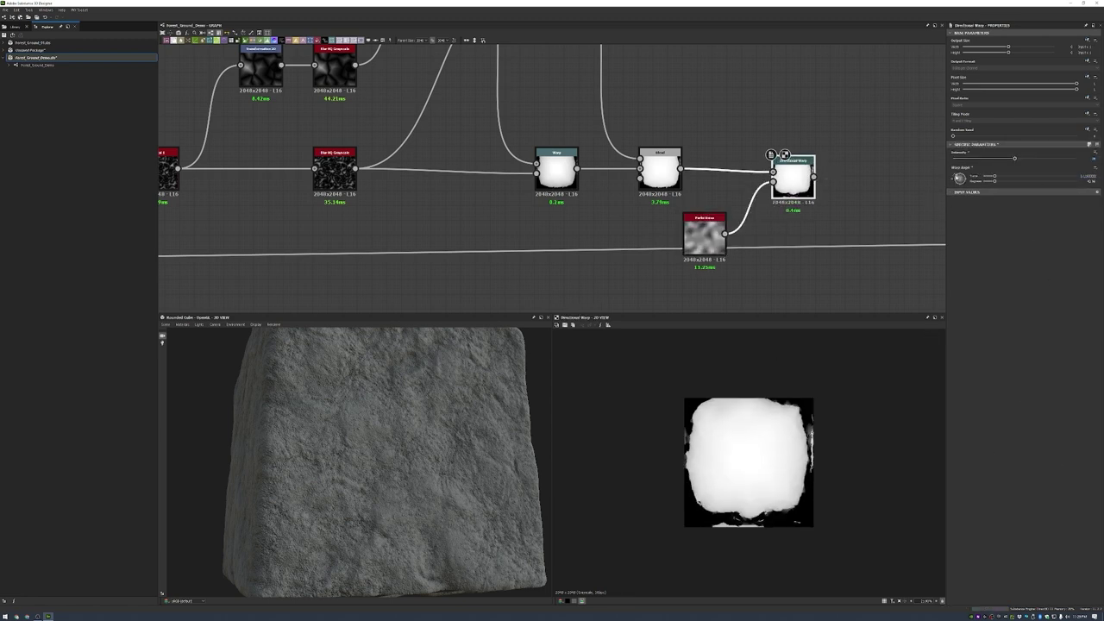
click(1094, 176)
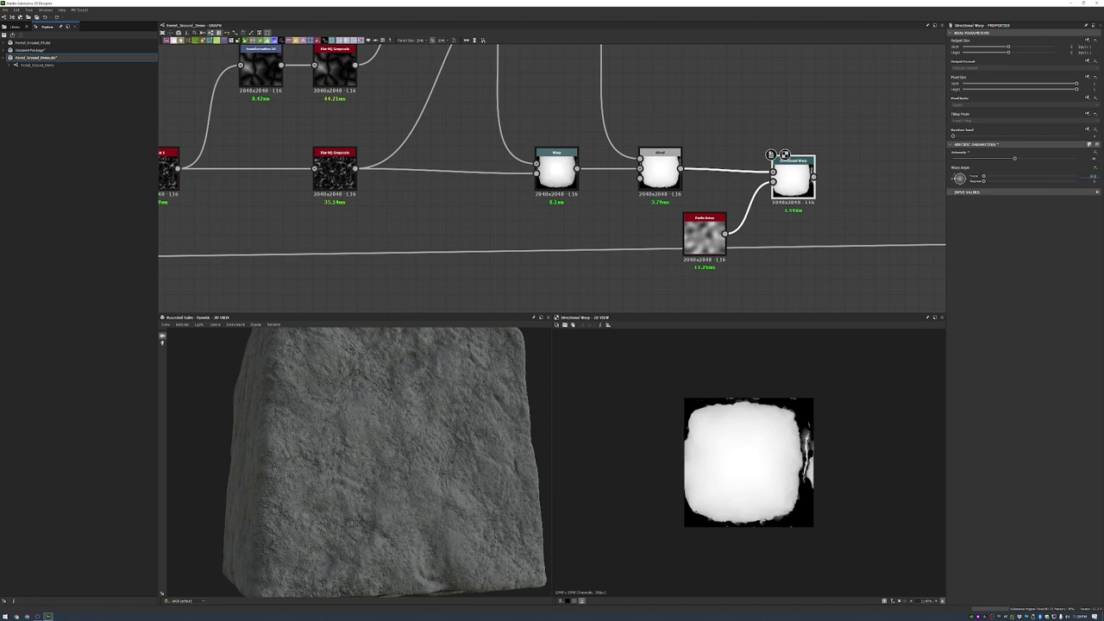
click(1030, 177)
drag(1005, 159, 982, 159)
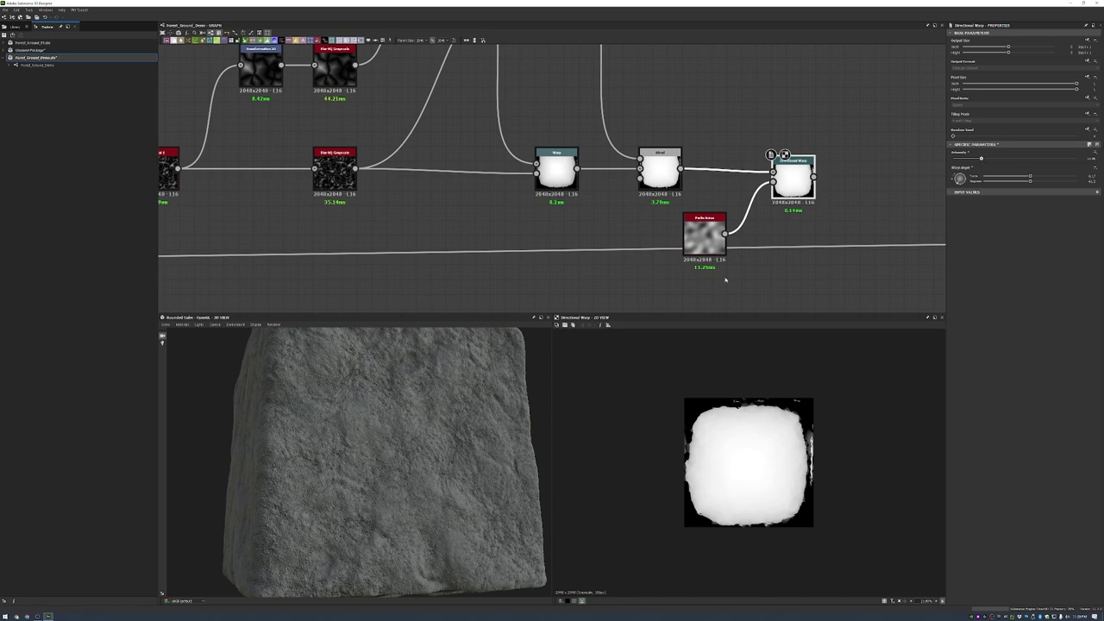
drag(705, 237, 704, 231)
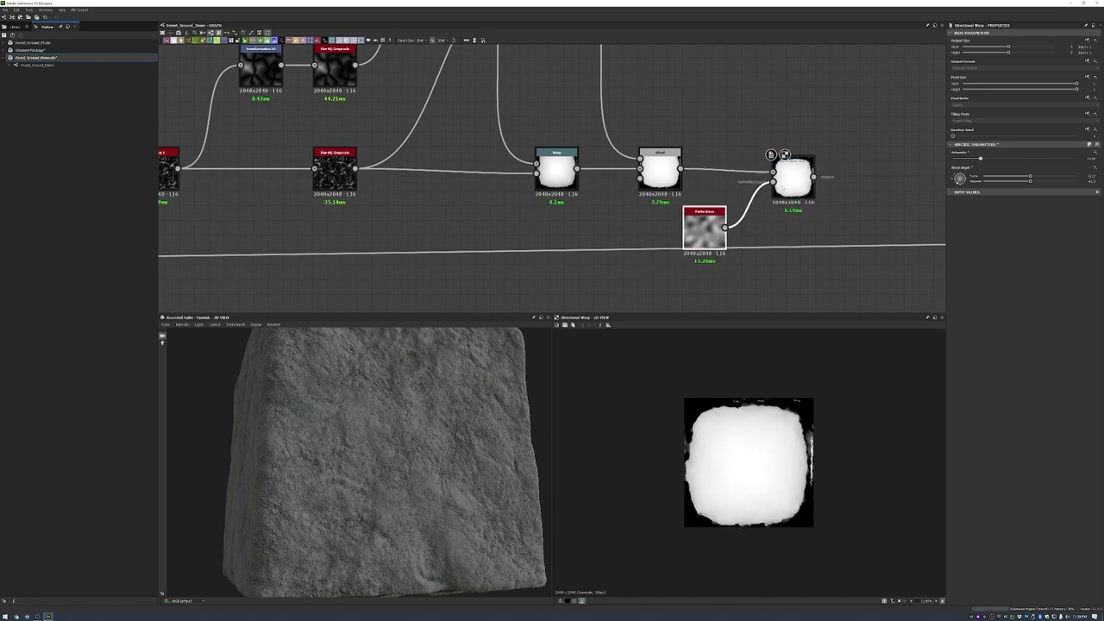
- Add a Crystal 2 noise node in the empty space beyond the Directional Warp
middle_drag(756, 199, 592, 185)
scroll(593, 185, down, 1)
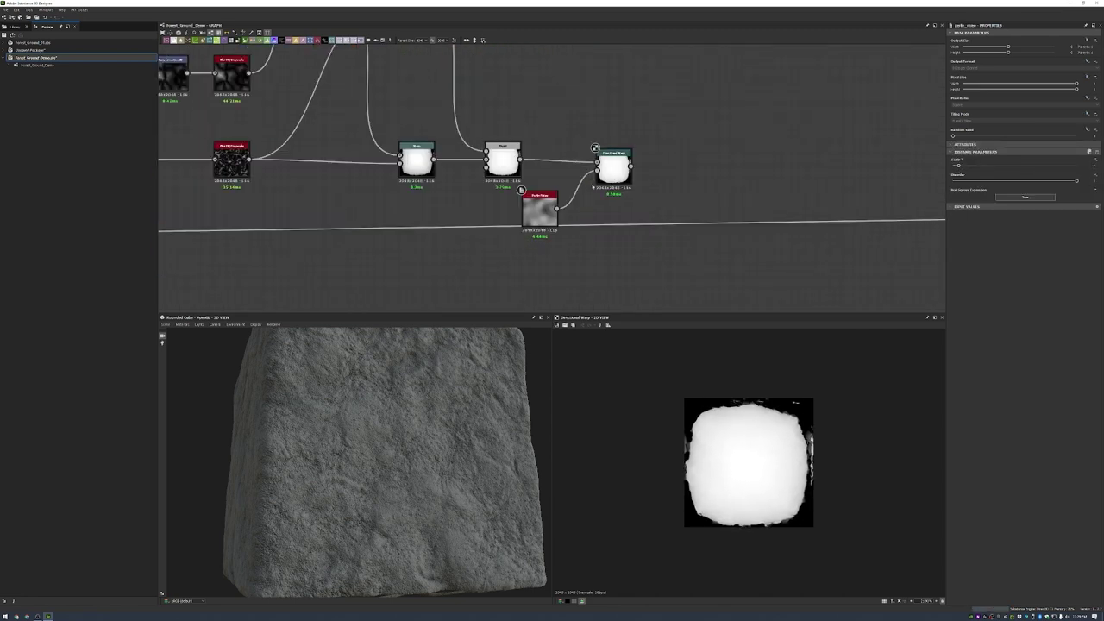
scroll(594, 186, down, 2)
middle_drag(740, 190, 722, 180)
key(space)
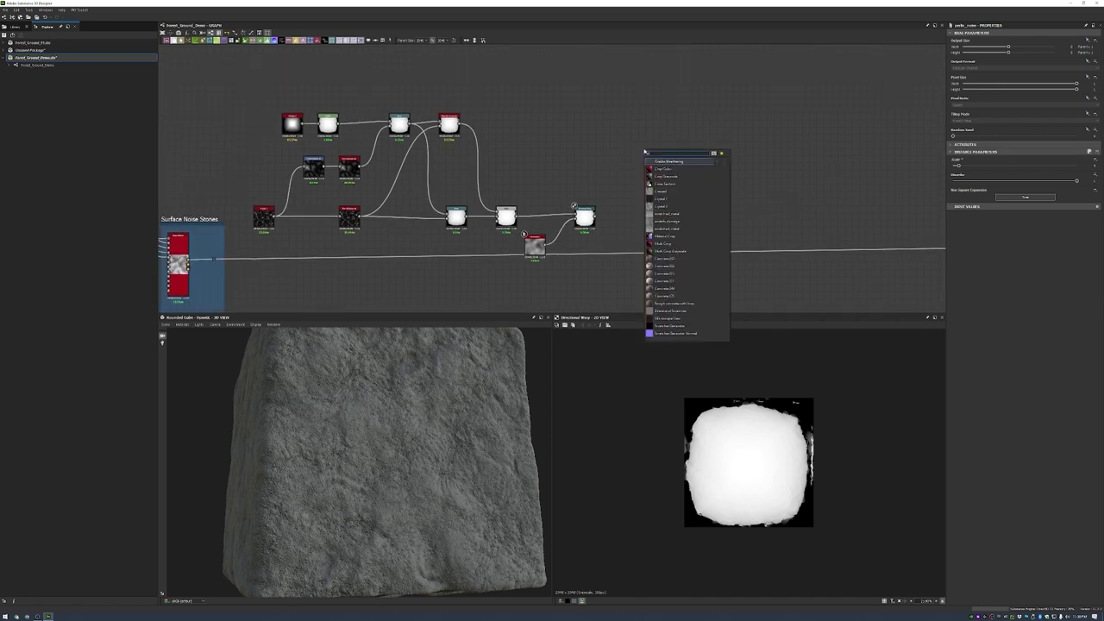
text(crystal 2)
key(Return)
scroll(595, 178, up, 1)
scroll(757, 170, up, 2)
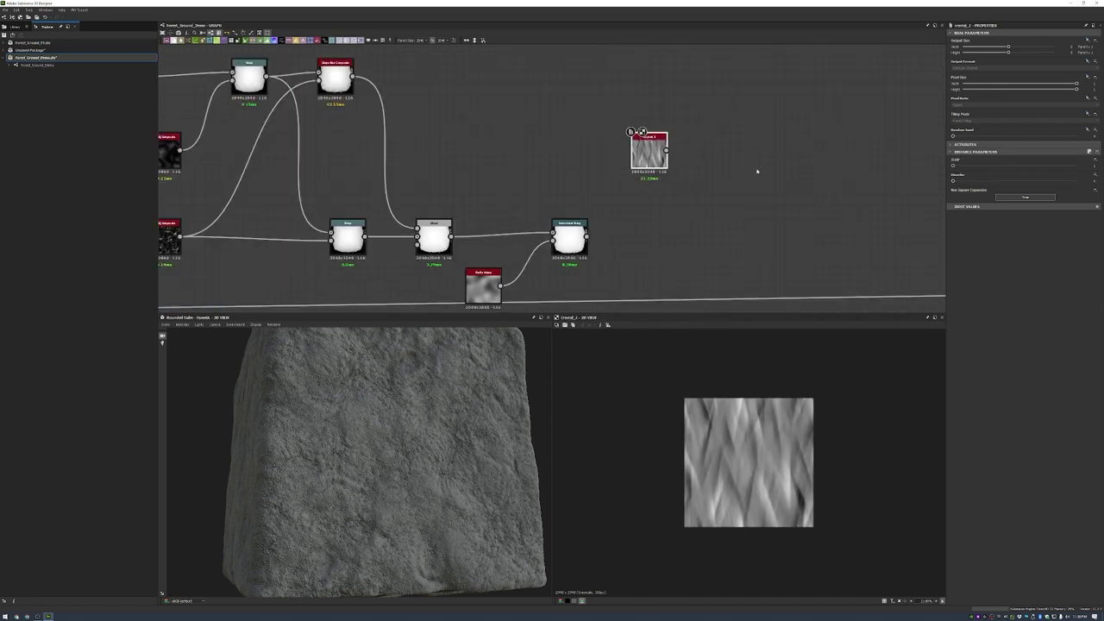
- Add a Directional Blur node after Crystal 2 and adjust its intensity and angle to keep the streaks defined
key(space)
text(directional blur)
key(Return)
drag(665, 150, 701, 150)
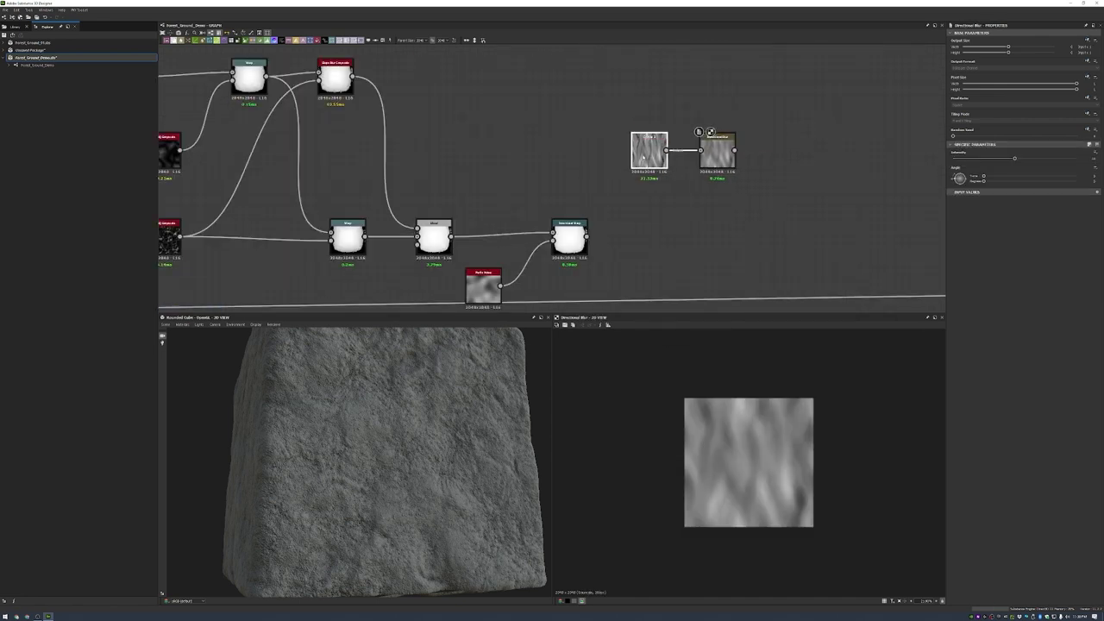
double_click(648, 150)
double_click(711, 135)
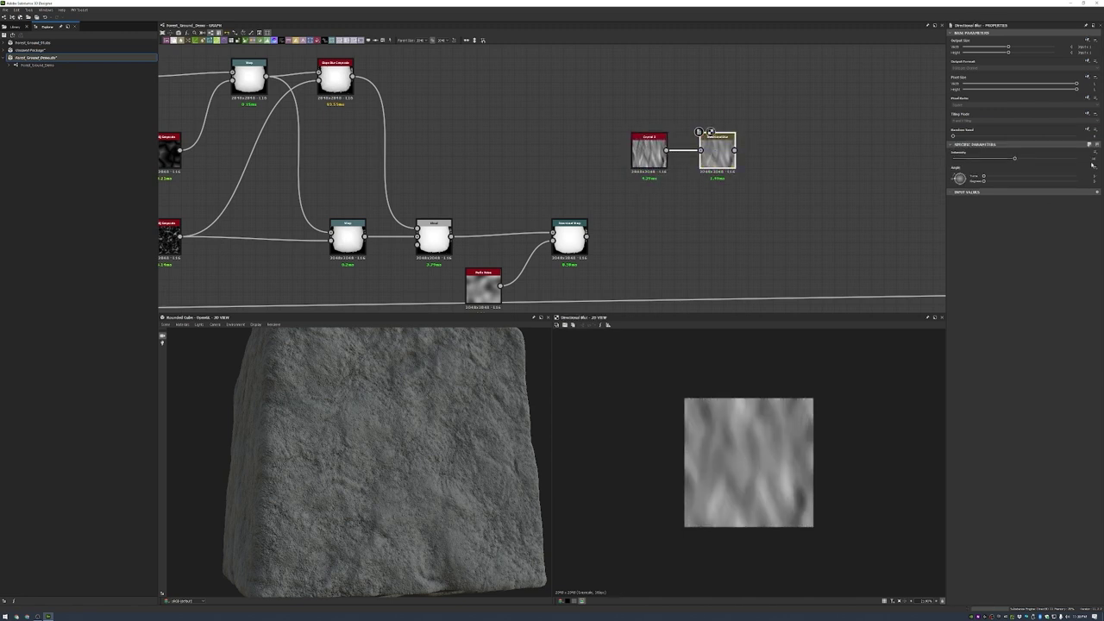
drag(1015, 157, 1096, 183)
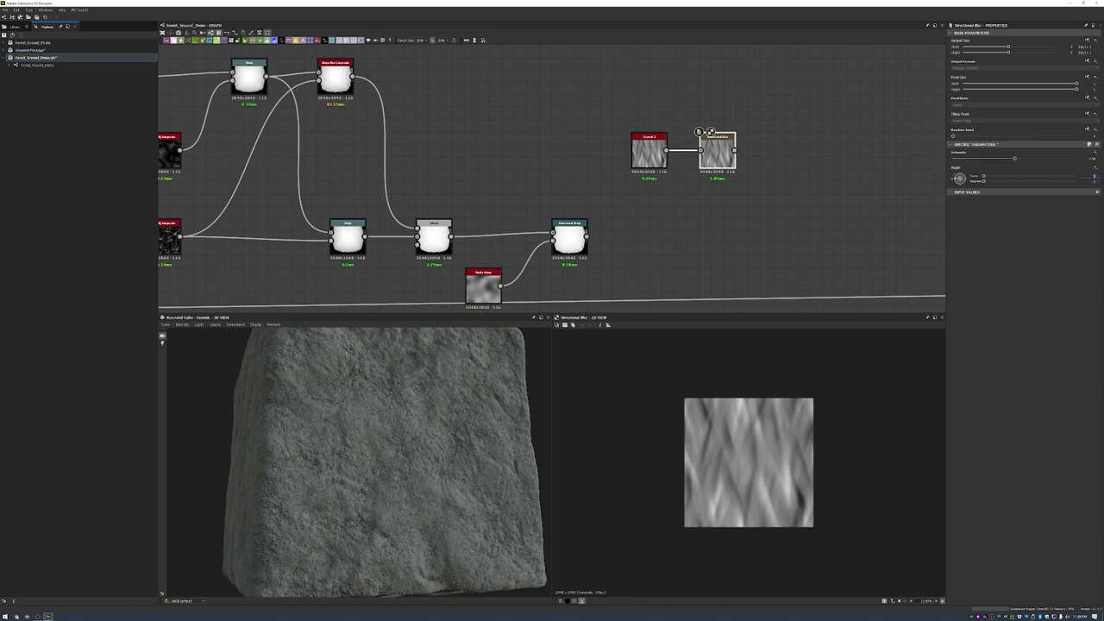
- Add a Transformation 2D after the Directional Blur, rotating the pattern 90 degrees and editing its matrix to compress the streaks vertically
right_click(721, 157)
click(743, 294)
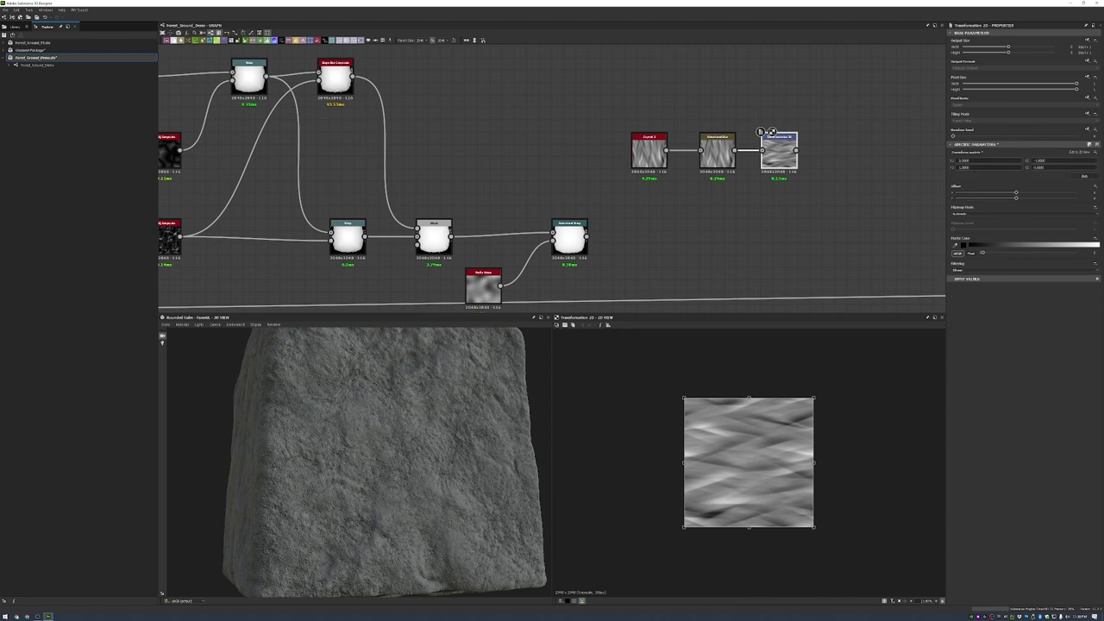
key(Tab)
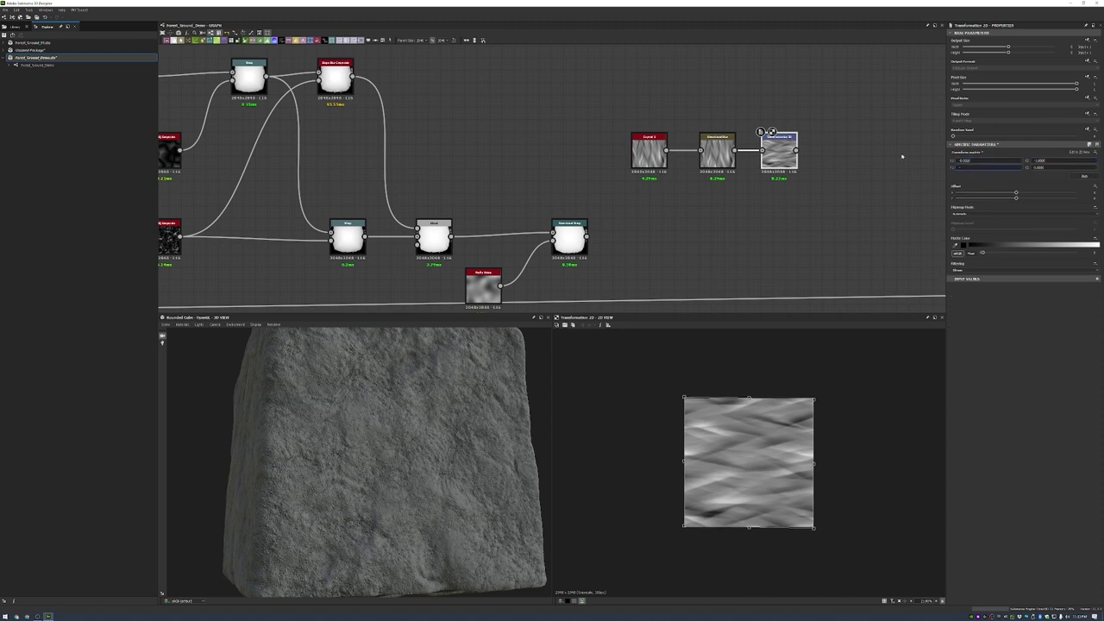
key(Tab)
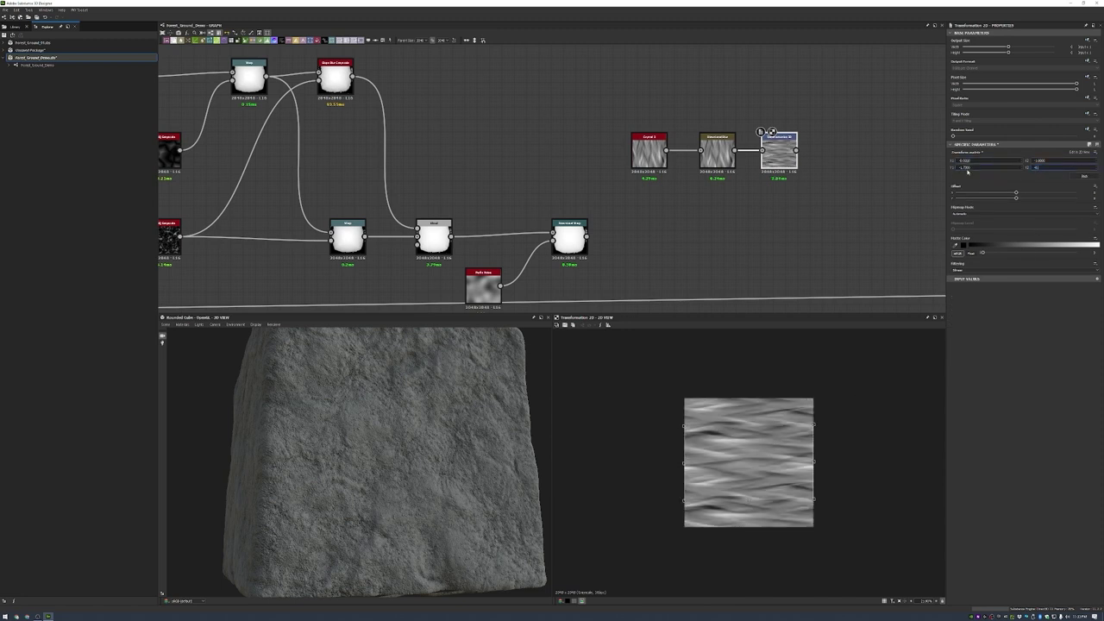
- Add a Blend node with the Transformation 2D as foreground and the Directional Warp as background, at reduced opacity
middle_drag(825, 207, 748, 211)
right_click(794, 210)
click(819, 226)
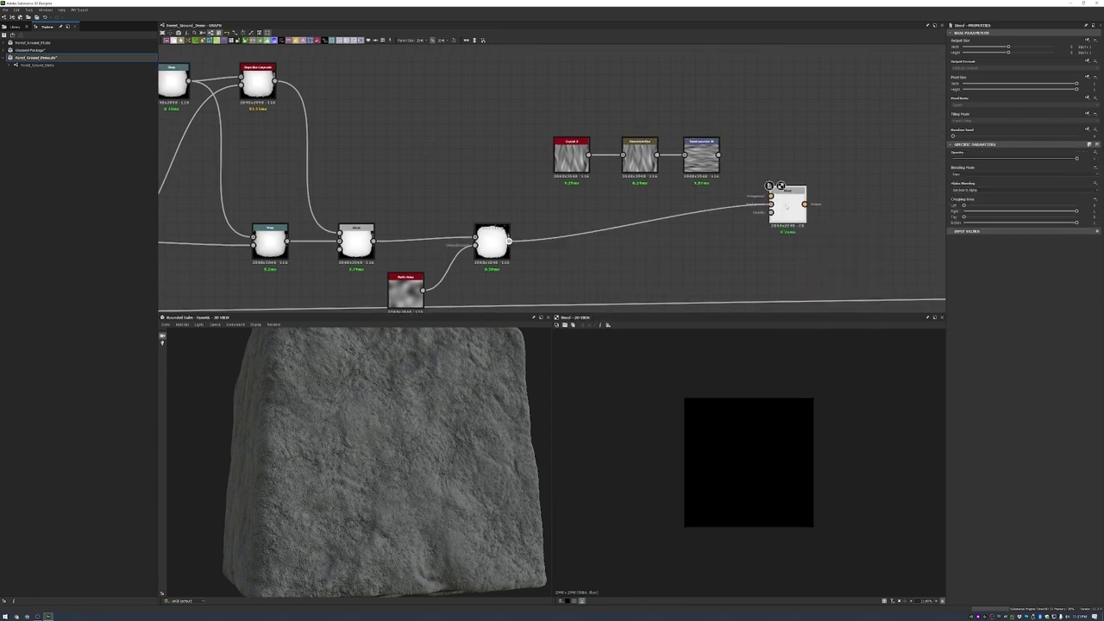
drag(796, 207, 795, 169)
drag(721, 156, 770, 159)
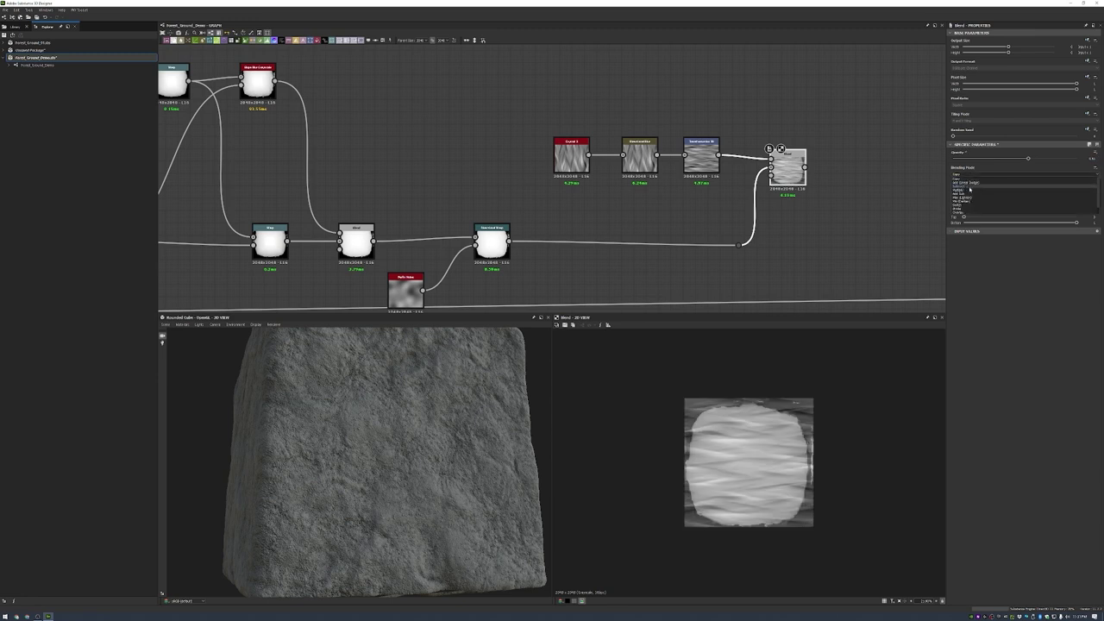
- Add another Blend that applies the streaked shape over the Directional Warp output, using Multiply mode at a low opacity
drag(781, 153, 835, 226)
click(862, 243)
drag(739, 245, 825, 241)
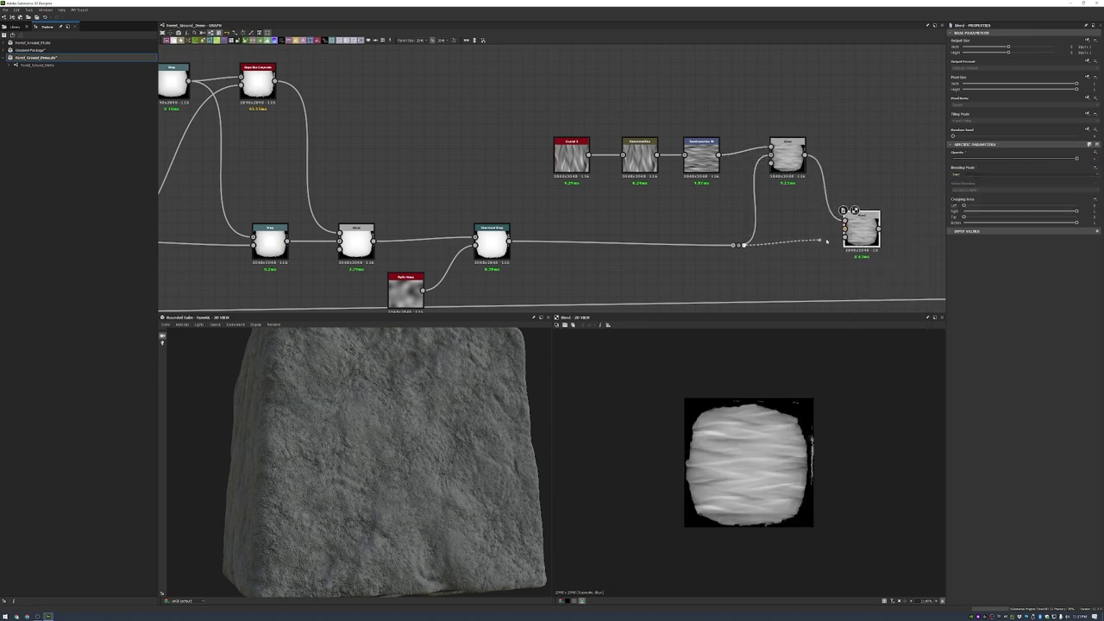
drag(1049, 159, 976, 159)
click(1022, 173)
click(992, 195)
drag(862, 231, 862, 243)
scroll(854, 222, down, 5)
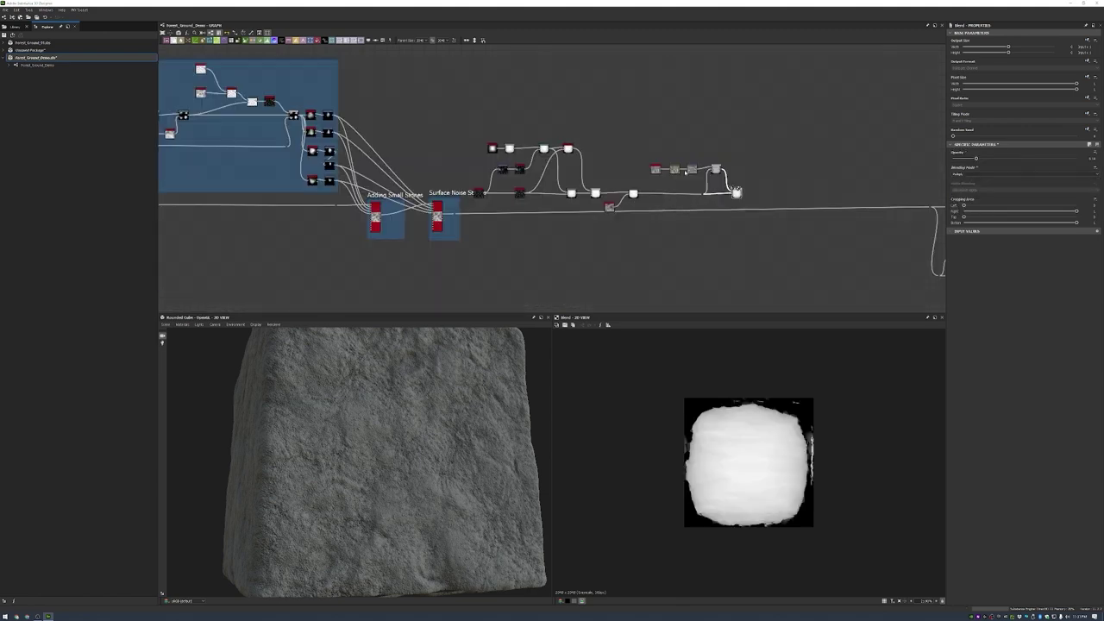
scroll(603, 173, up, 3)
scroll(673, 162, down, 3)
drag(764, 173, 940, 179)
key(f)
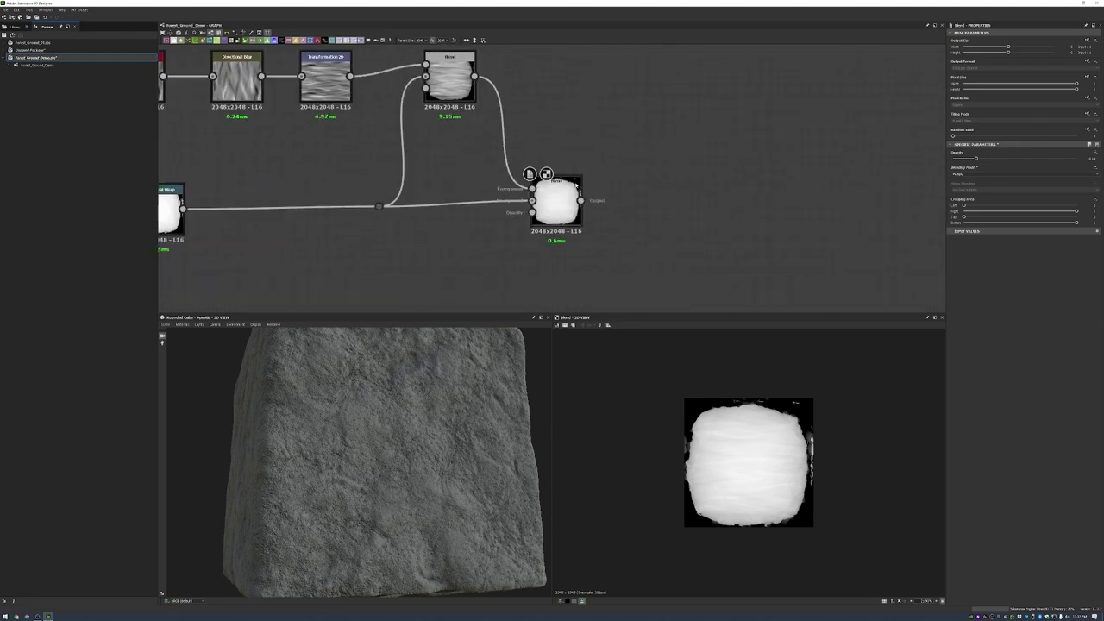
- Add a Slope Blur Grayscale node after the Multiply Blend
key(space)
text(slope blur)
key(Return)
middle_drag(604, 285, 643, 213)
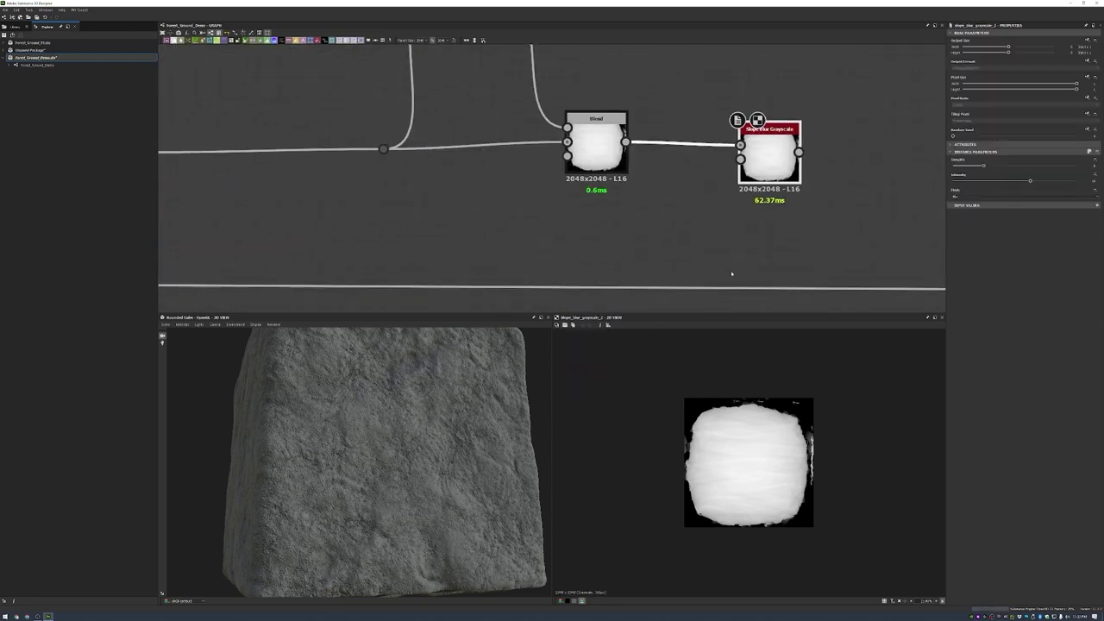
- Add a Directional Noise 4 with an adjusted angle, blur it with Blur HQ Grayscale, and use it as the Slope Blur's slope input with maximum samples
key(space)
text(directional noise)
key(Return)
drag(642, 252, 578, 252)
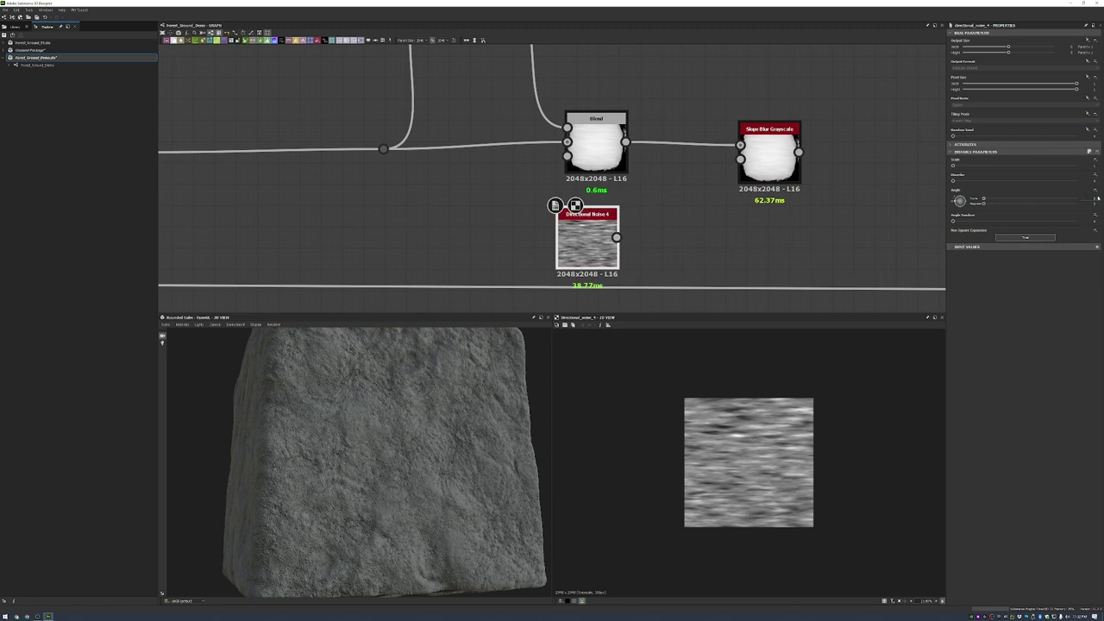
click(578, 252)
key(space)
text(blur hq)
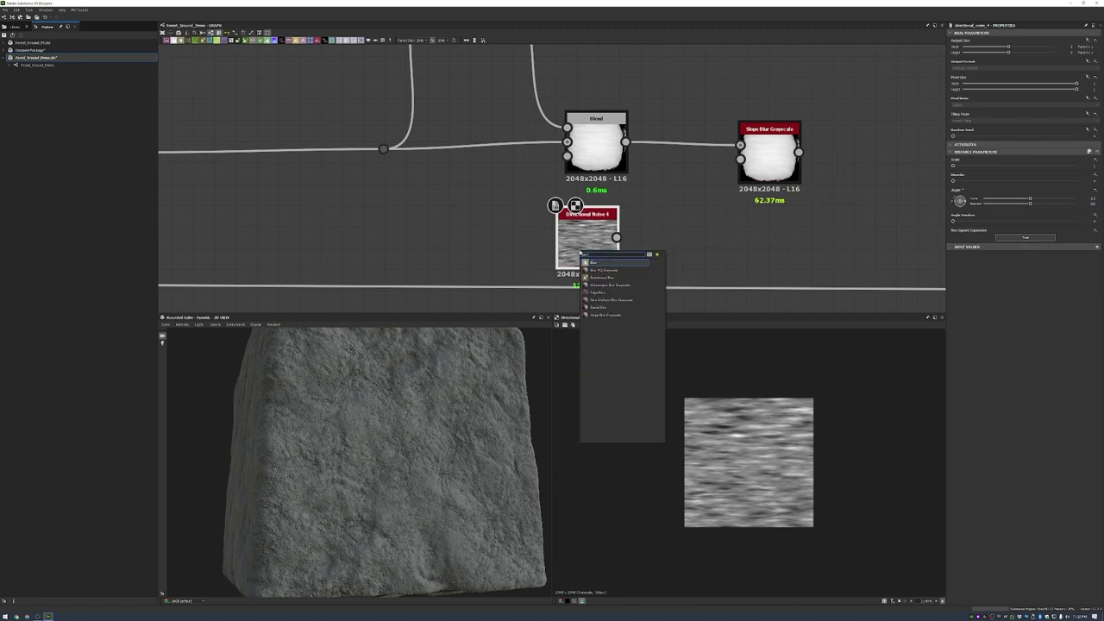
key(Return)
click(748, 161)
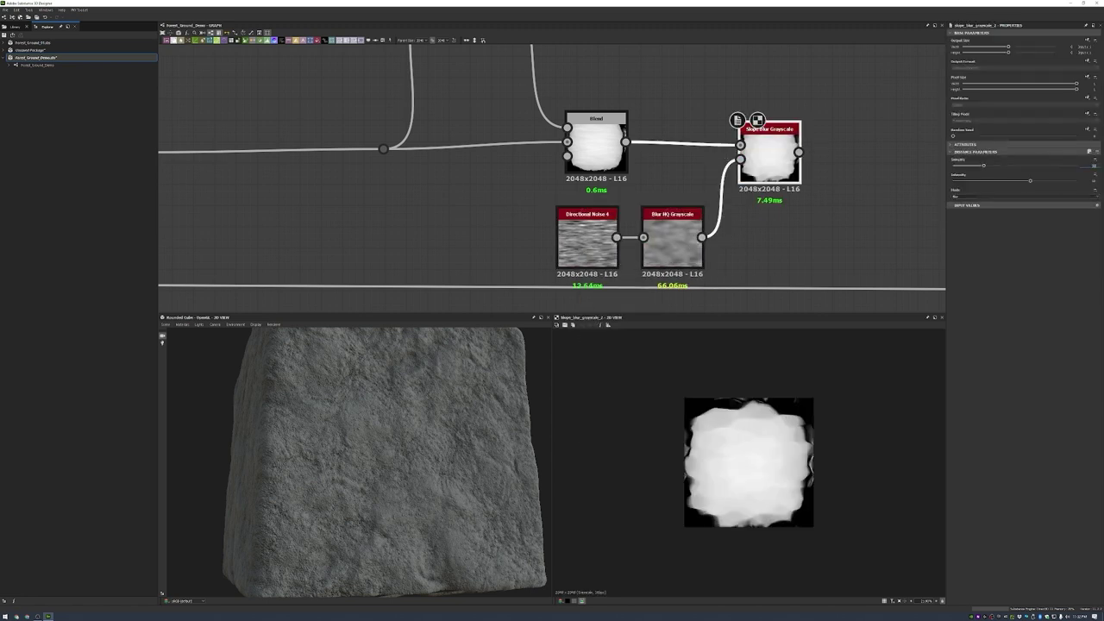
scroll(725, 117, down, 5)
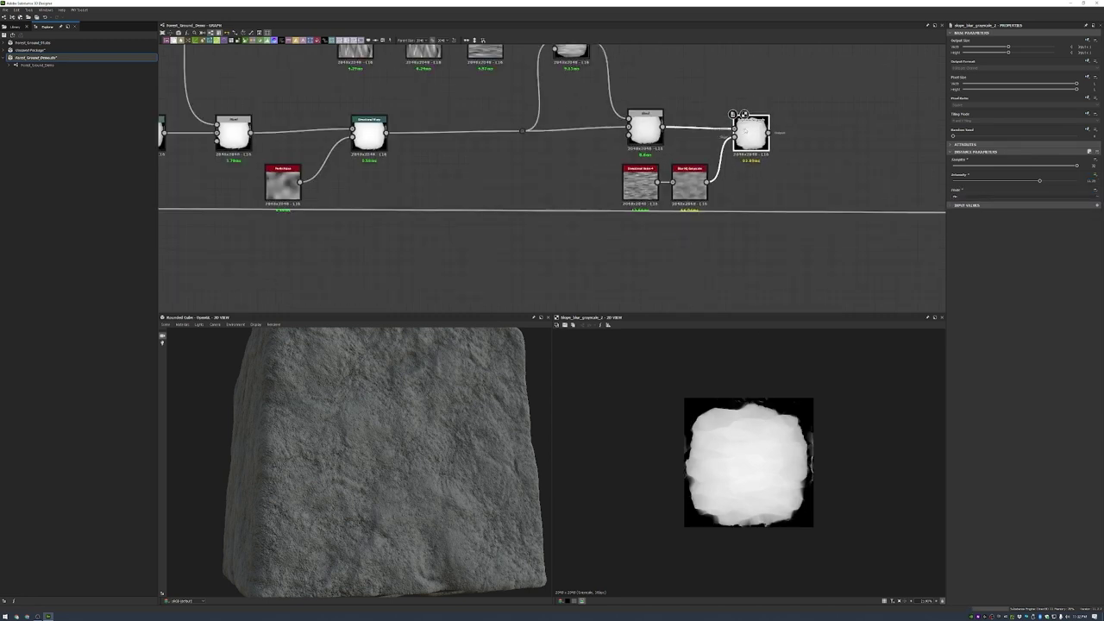
- Add a second Slope Blur Grayscale after the first one, leaving room between them for more nodes
key(space)
text(levels)
key(Return)
drag(612, 129, 779, 130)
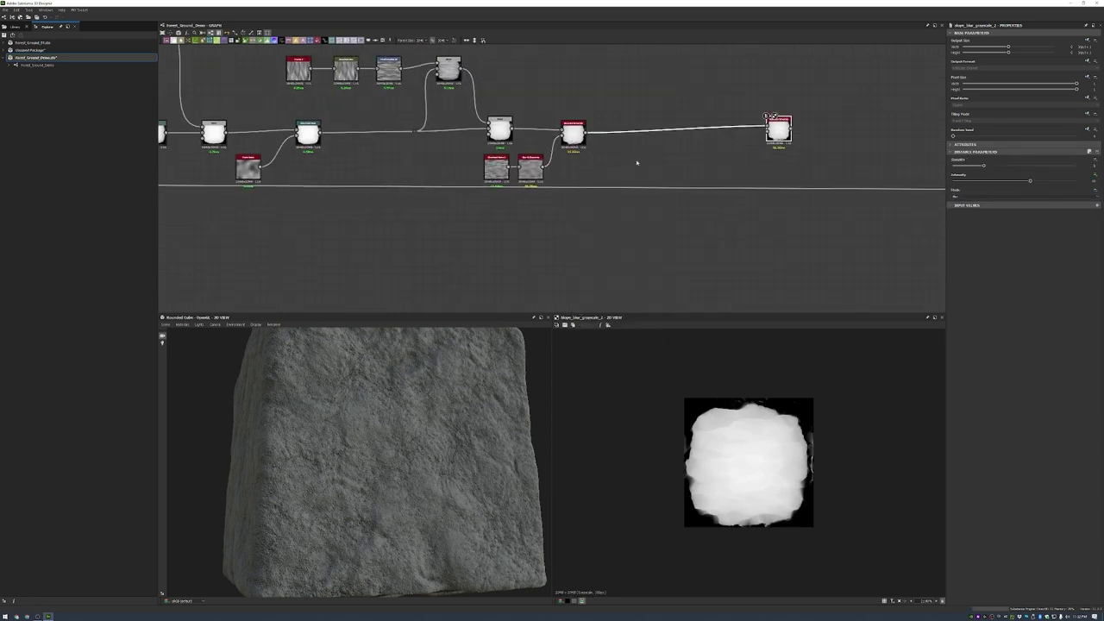
- Add a Clouds 2 node followed by a Transformation 2D whose matrix scales the pattern by 0.25 in both directions
key(space)
text(clouds 2)
key(Return)
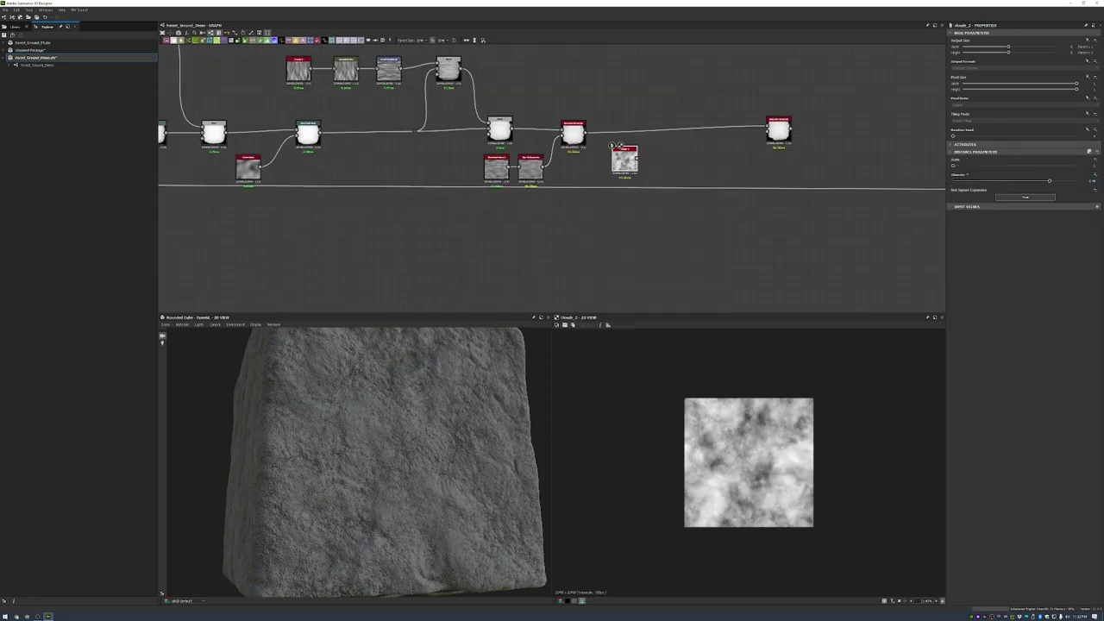
key(space)
text(transform)
key(Return)
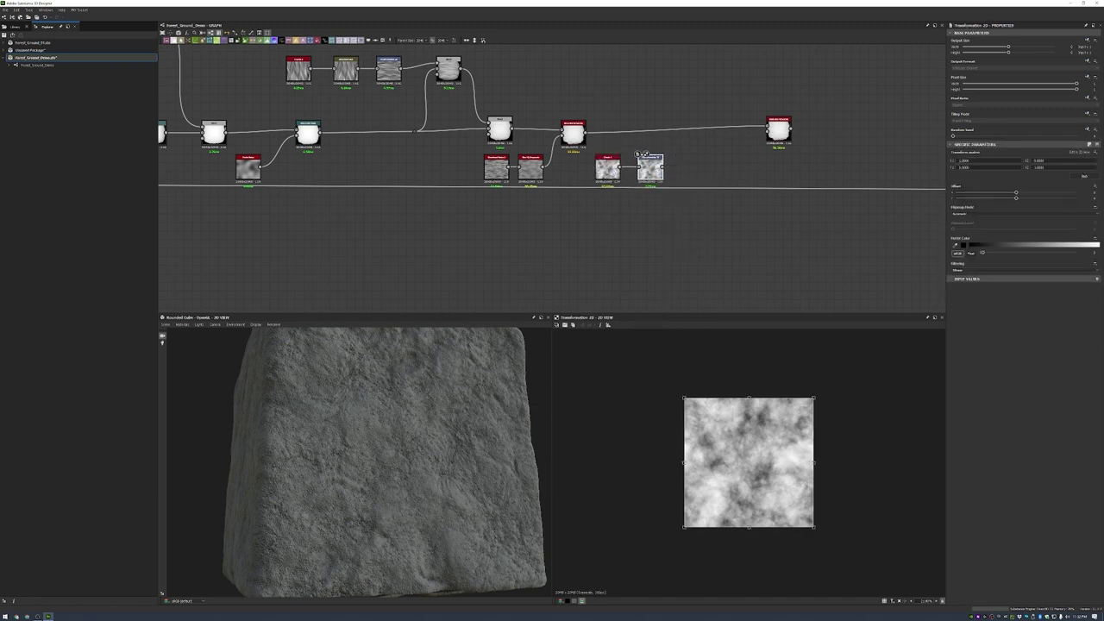
text(0.25)
key(Tab)
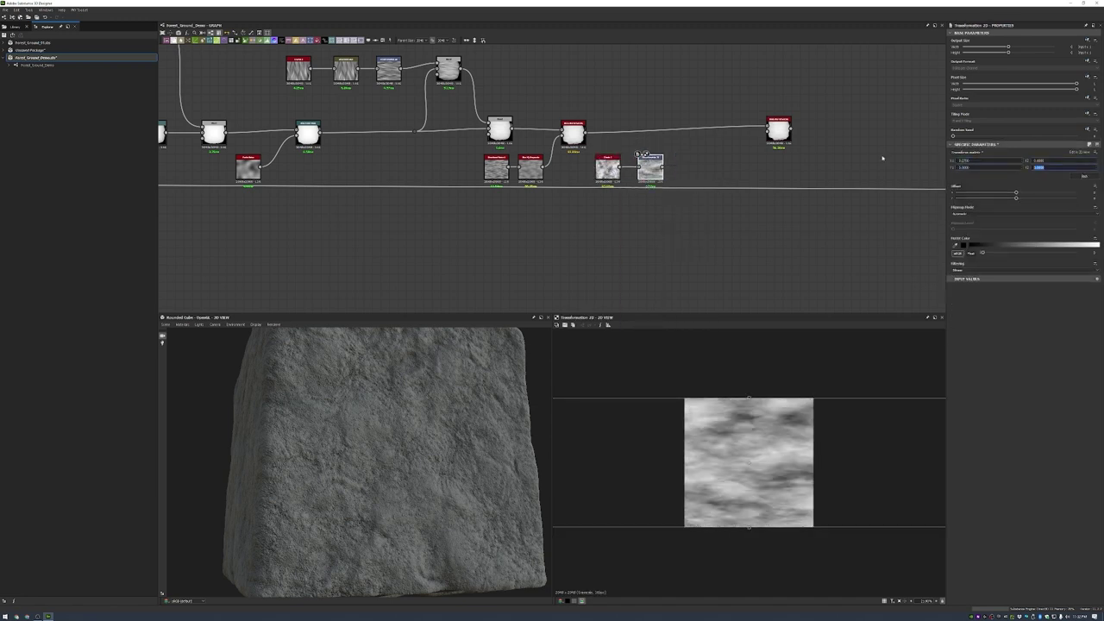
text(0.25)
key(Return)
- Add a Make It Tile Photo Grayscale after the Transformation 2D, increasing its mask sizes and lowering its mask precision
scroll(699, 181, up, 4)
key(space)
text(make)
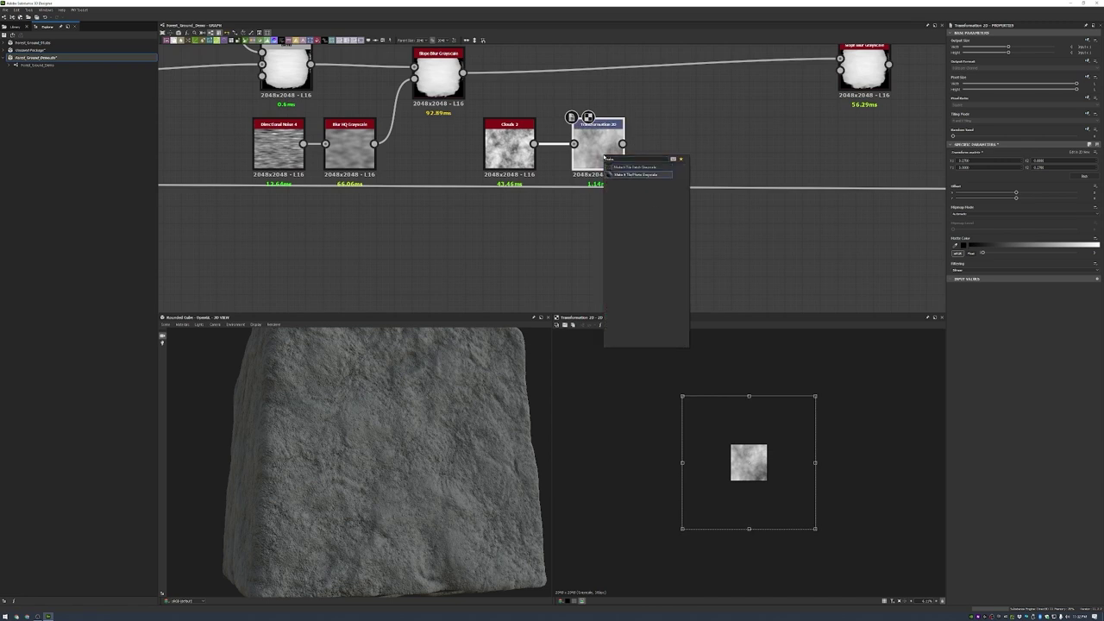
key(Return)
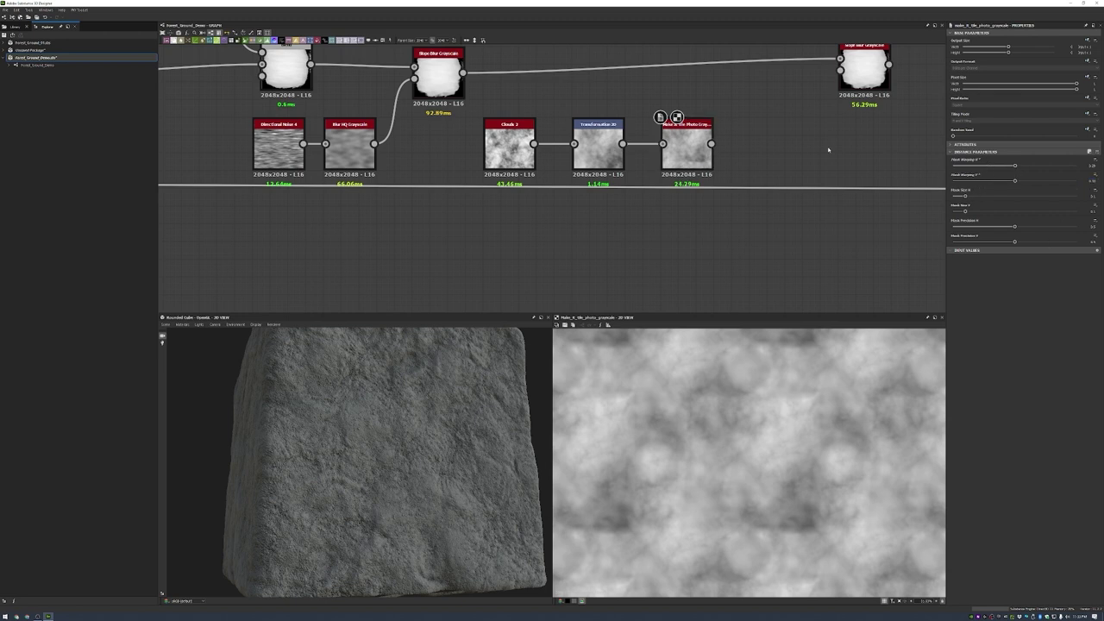
key(Tab)
key(Return)
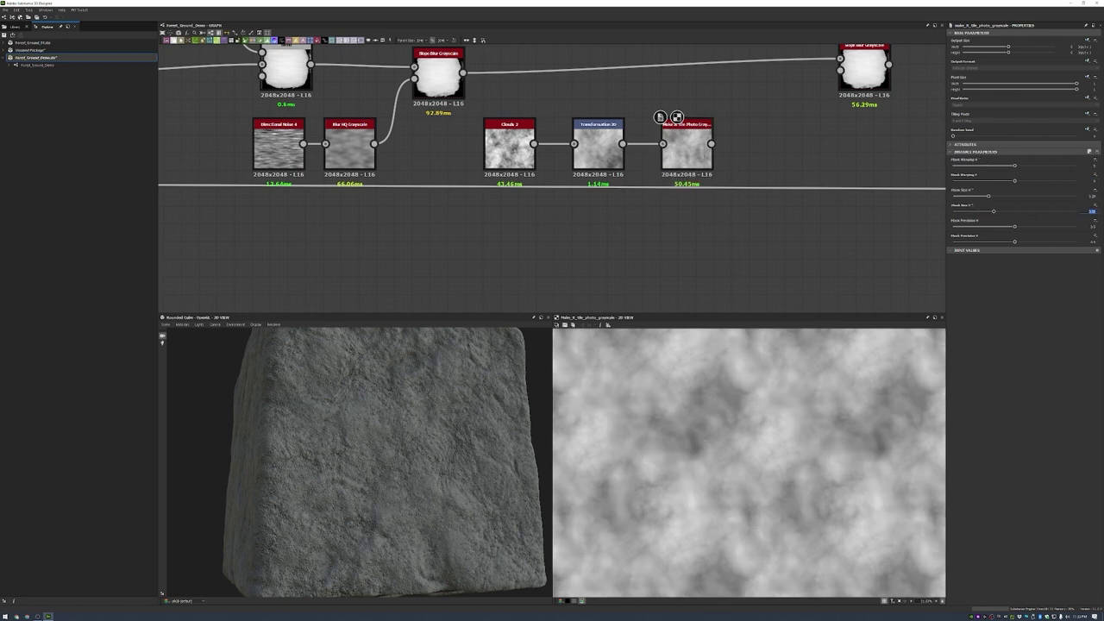
key(Tab)
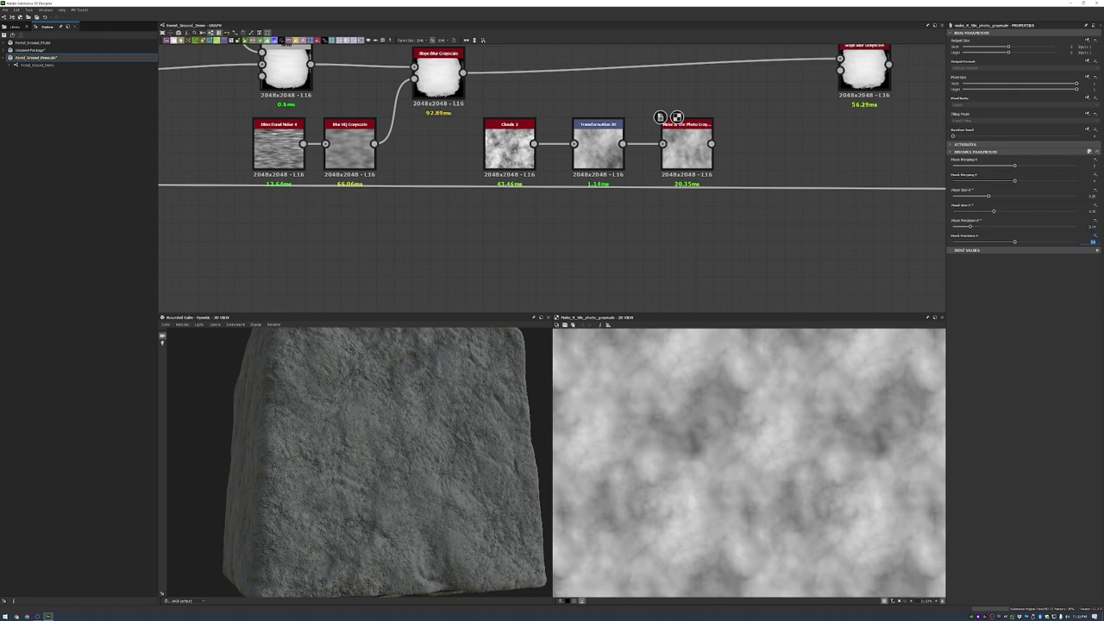
- Soften the tiled clouds with a Blur HQ Grayscale and feed them into the second Slope Blur's slope input, with maximum samples and reduced intensity
middle_drag(688, 155, 635, 171)
key(space)
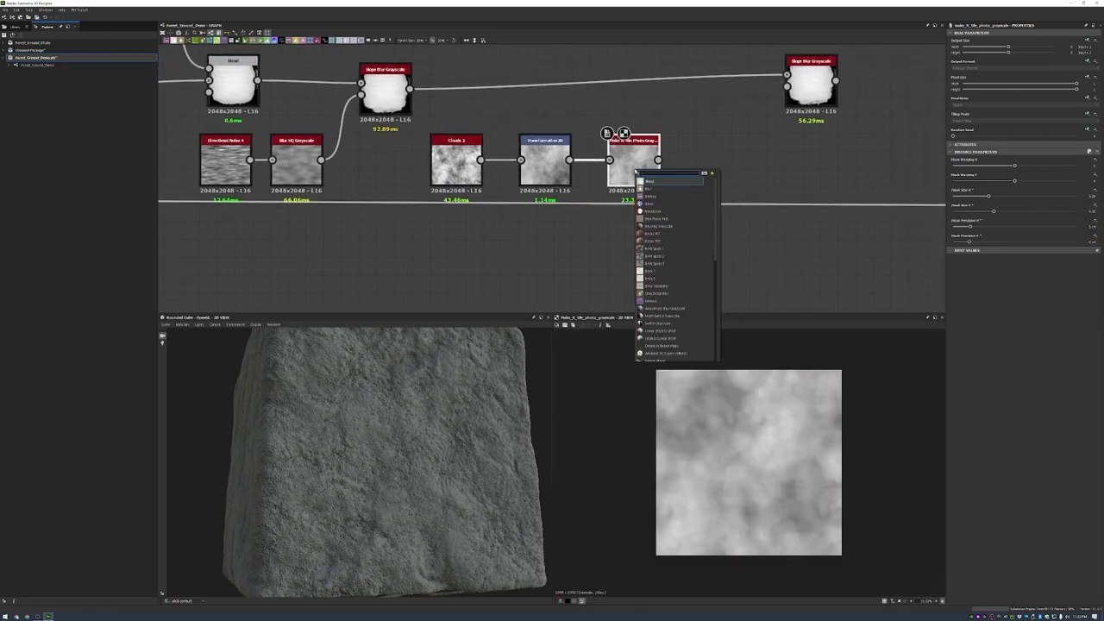
text(blur hq)
key(Return)
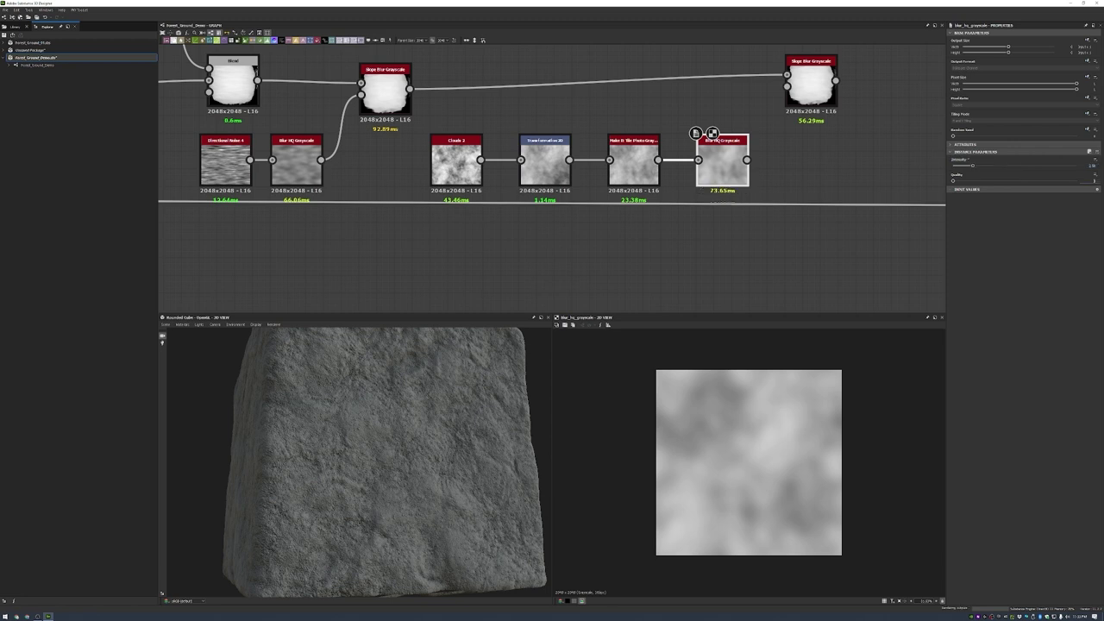
drag(747, 160, 787, 86)
double_click(811, 87)
scroll(811, 87, down, 3)
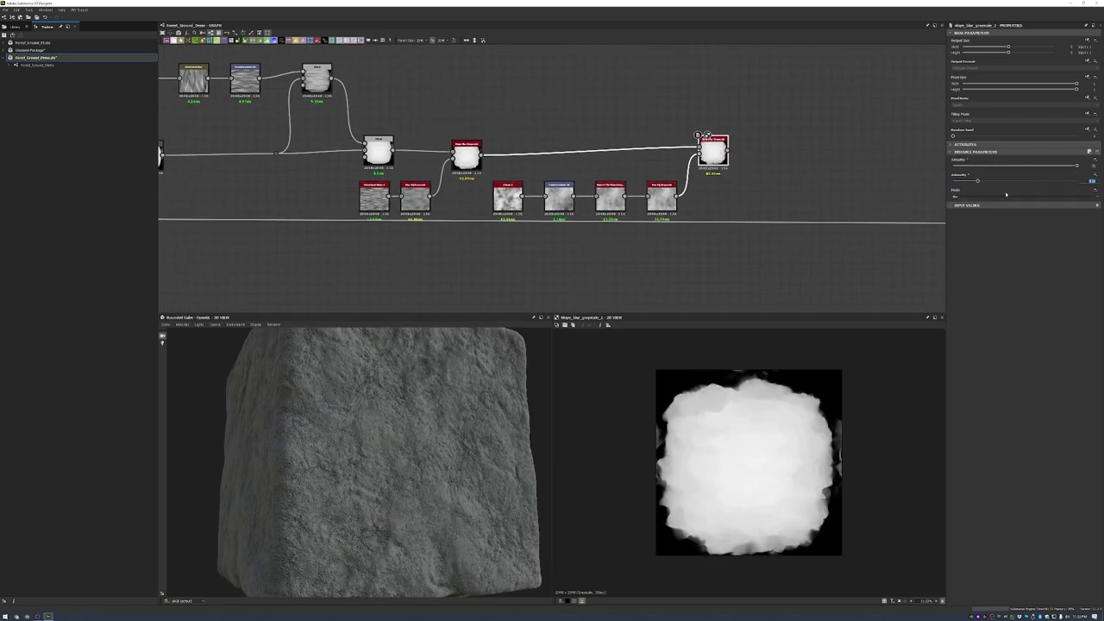
drag(1030, 180, 977, 180)
scroll(780, 212, up, 2)
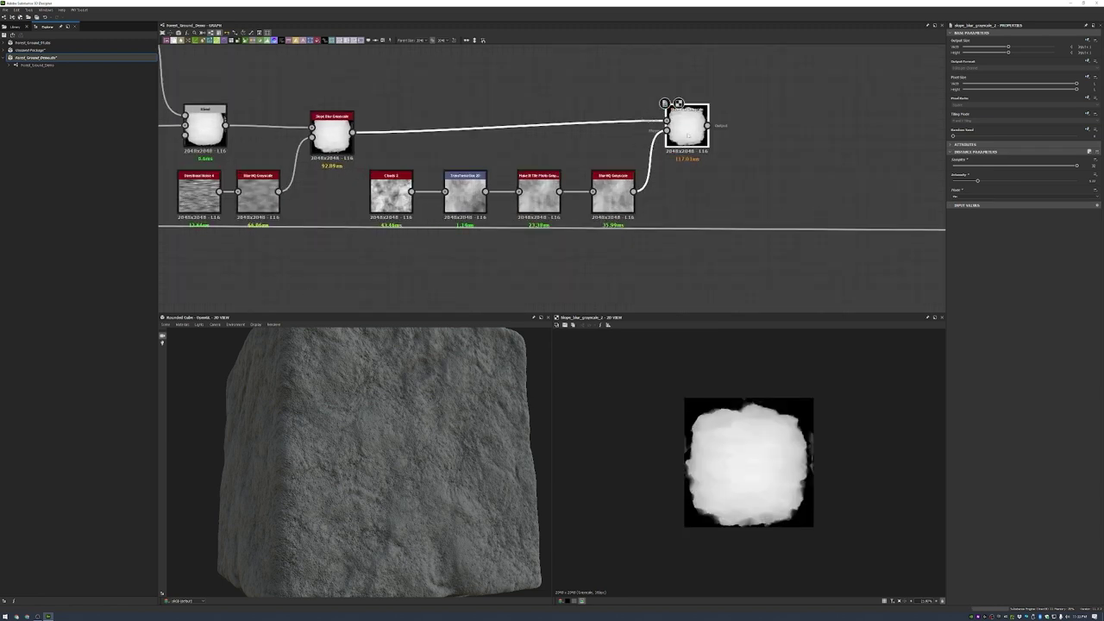
- Add a separate Clouds 2 node above the chain, followed by a Transformation 2D scaling it by 0.53 in both directions
scroll(757, 111, down, 1)
middle_drag(756, 111, 683, 145)
key(space)
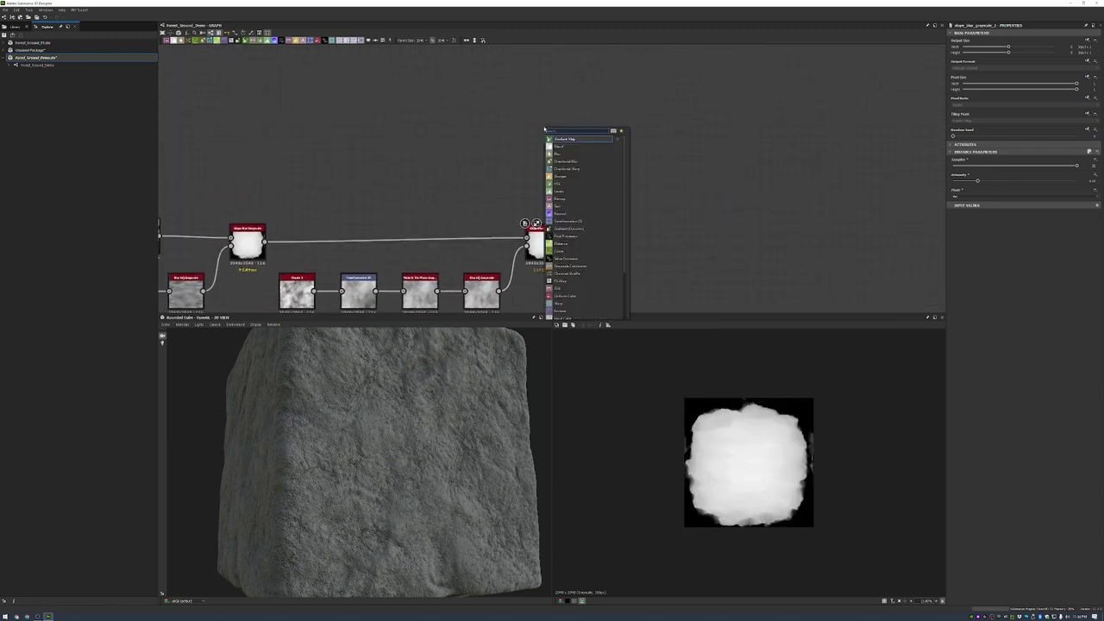
text(clouds)
key(Return)
key(space)
click(607, 145)
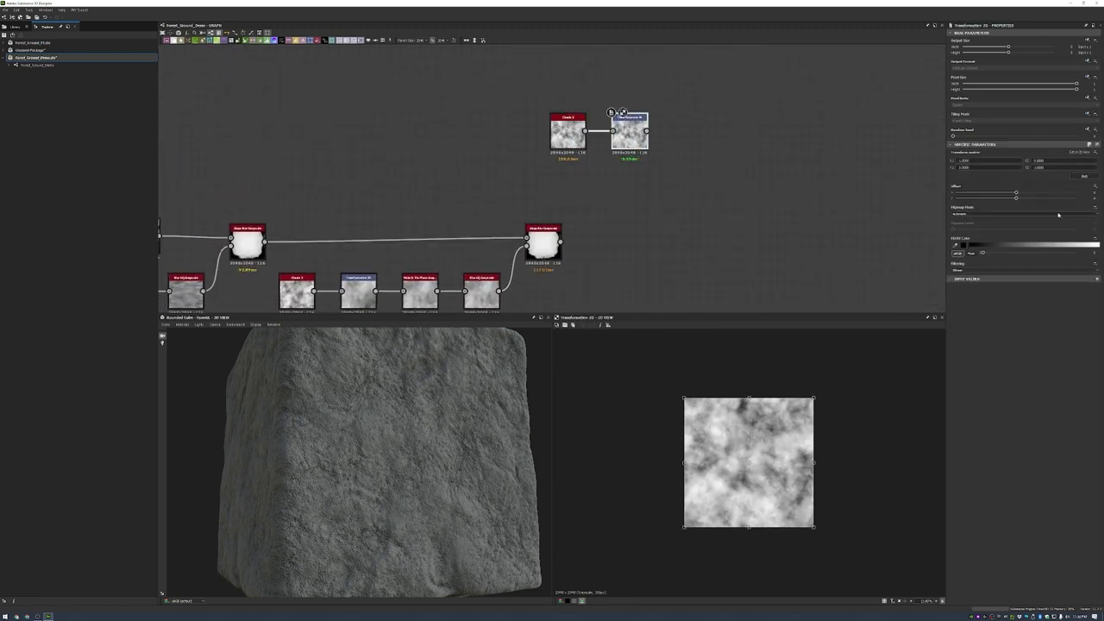
text(0.53)
key(Tab)
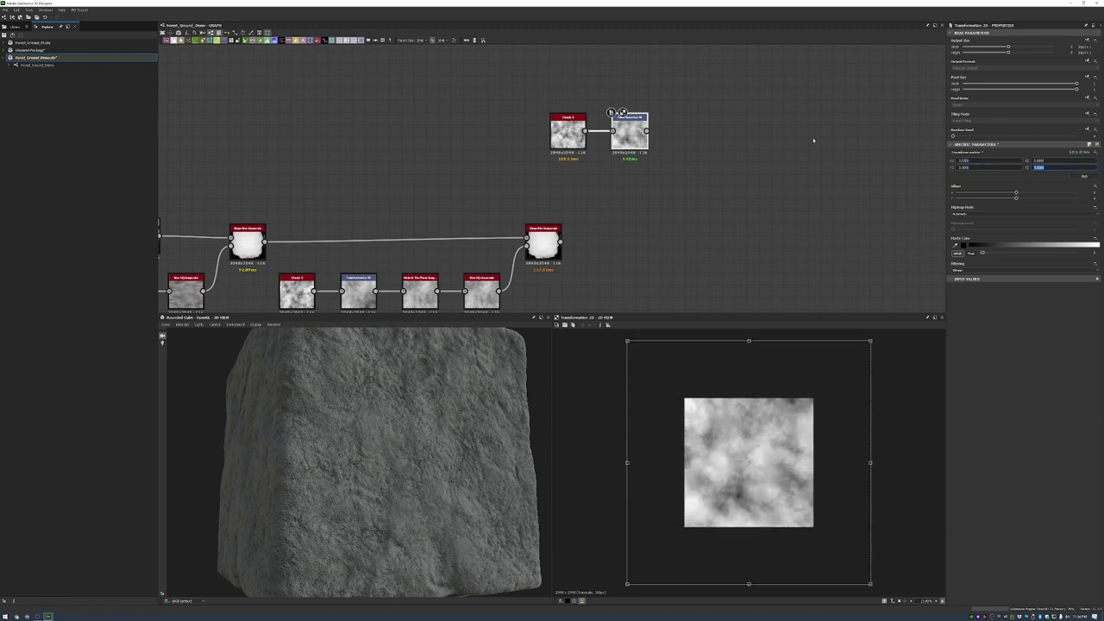
- Add a Make It Tile Photo Grayscale to the new clouds, with larger mask sizes and lower mask precision in X and Y
key(space)
text(make it tile)
key(Return)
scroll(674, 138, up, 3)
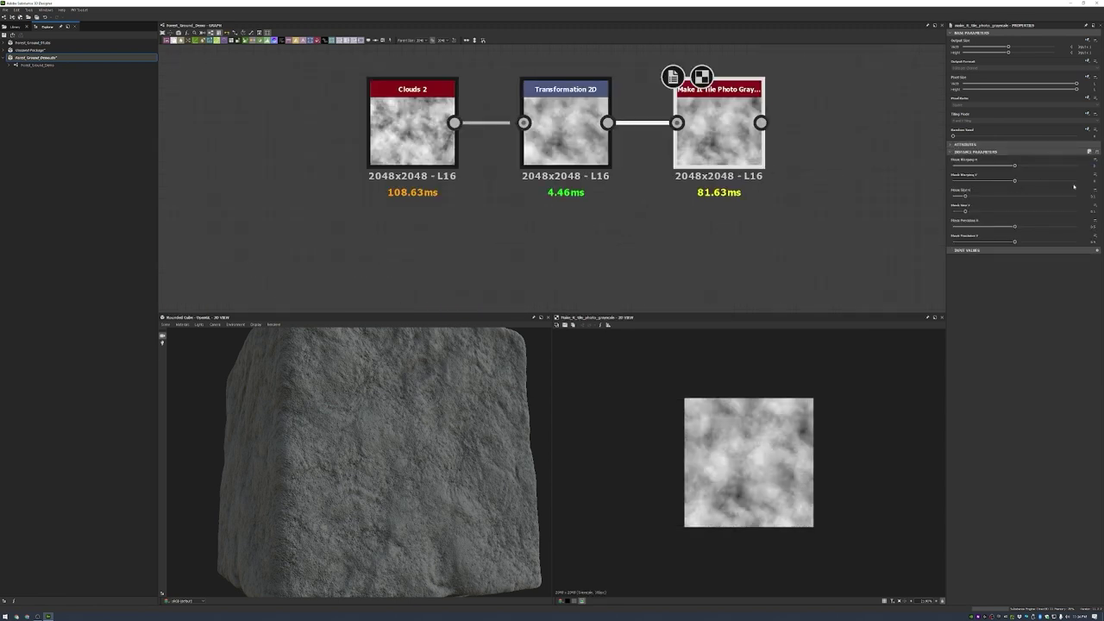
key(Tab)
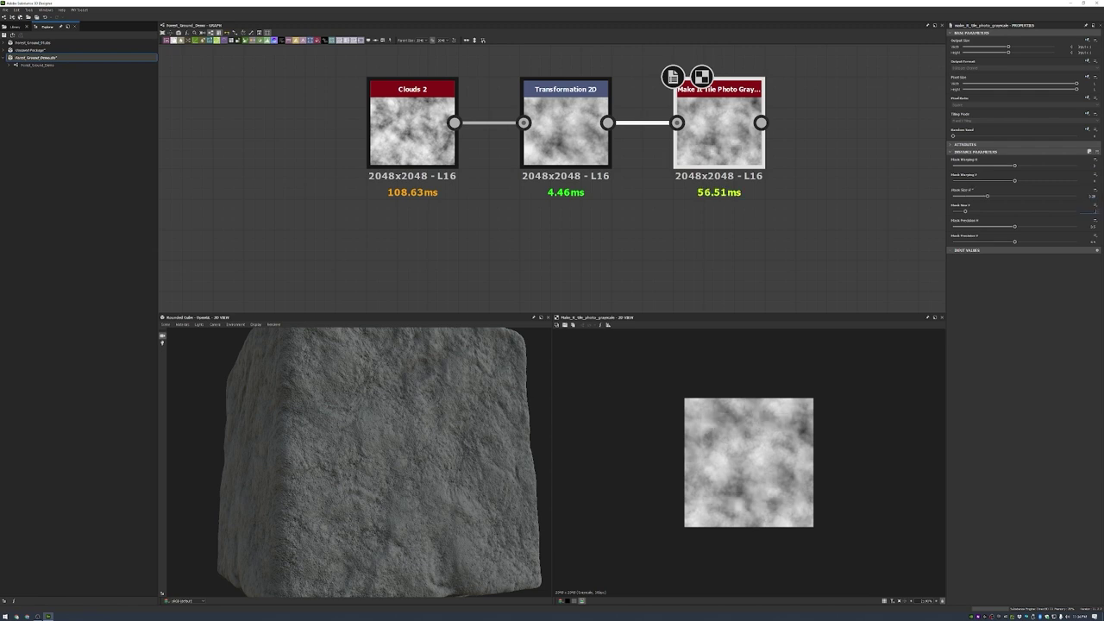
key(Return)
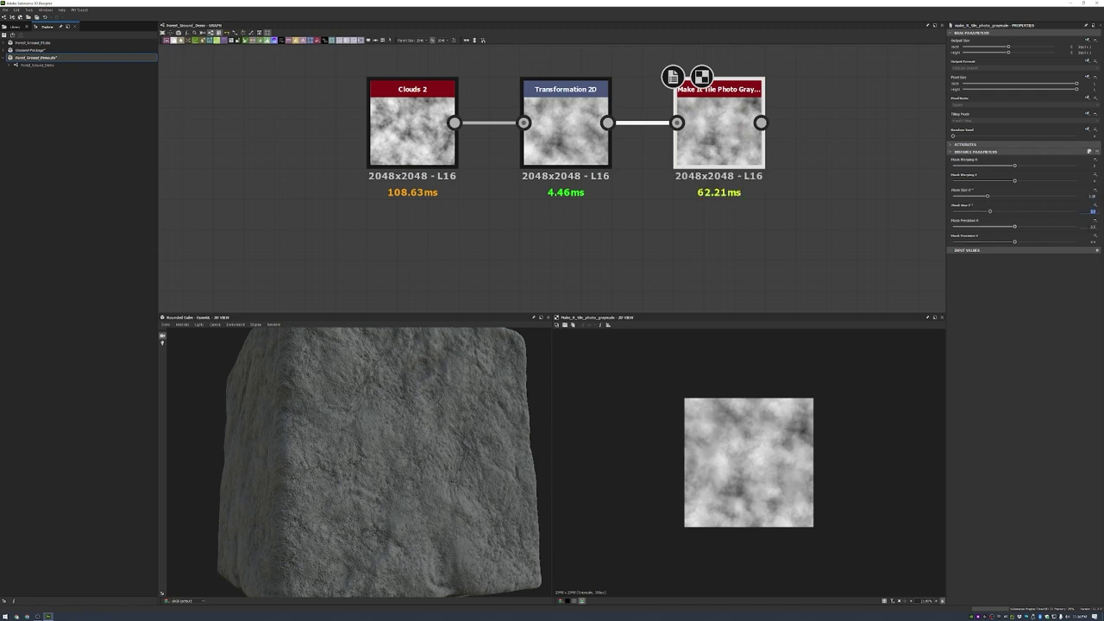
key(Tab)
key(Return)
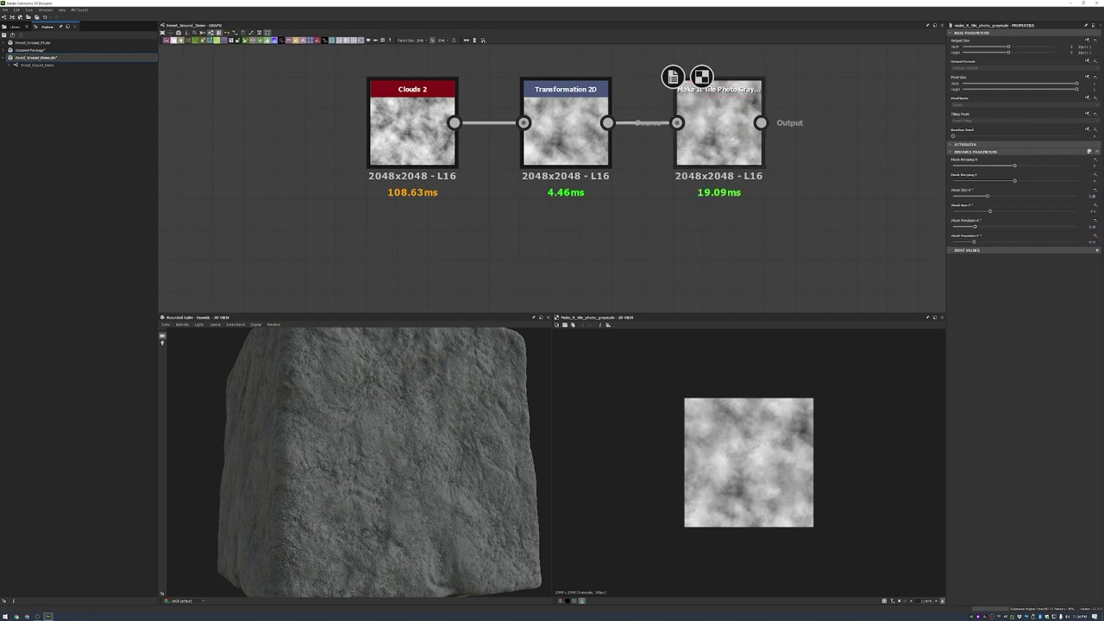
- Add a high-contrast Histogram Scan to isolate cloud patches, and soften them with a Blur HQ Grayscale at maximum quality
key(space)
text(histogram scan)
key(Return)
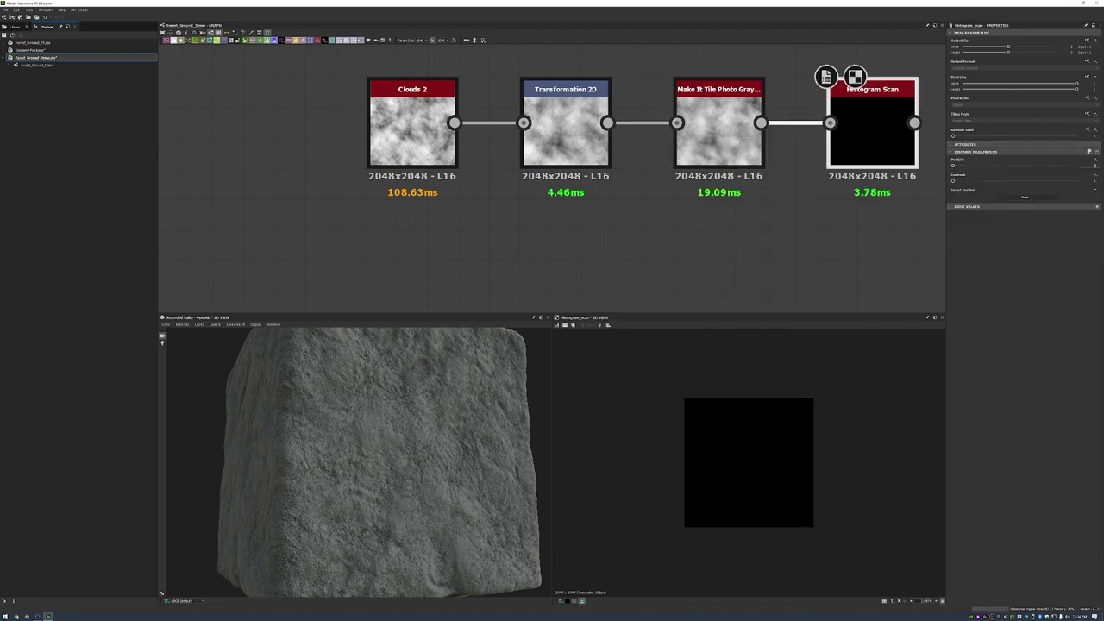
drag(953, 165, 1067, 180)
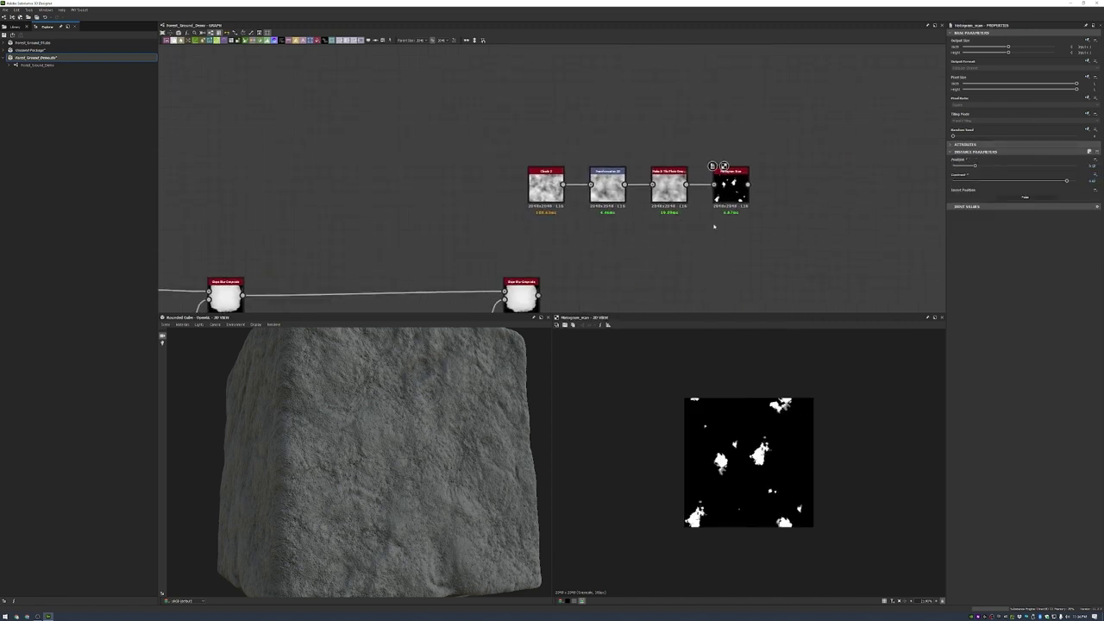
drag(731, 152, 751, 148)
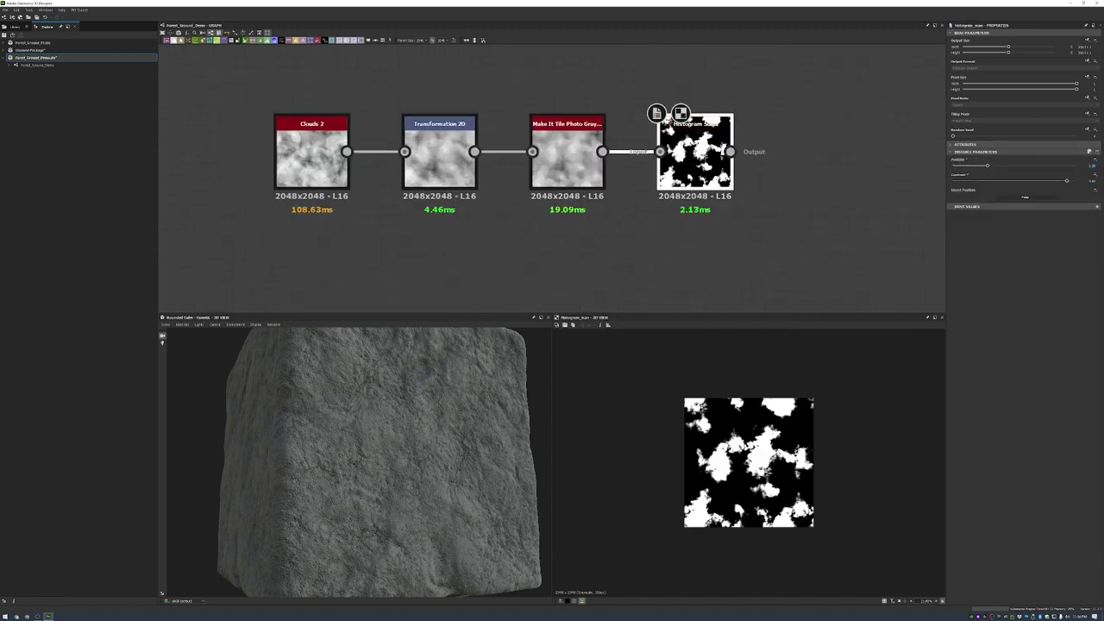
click(724, 168)
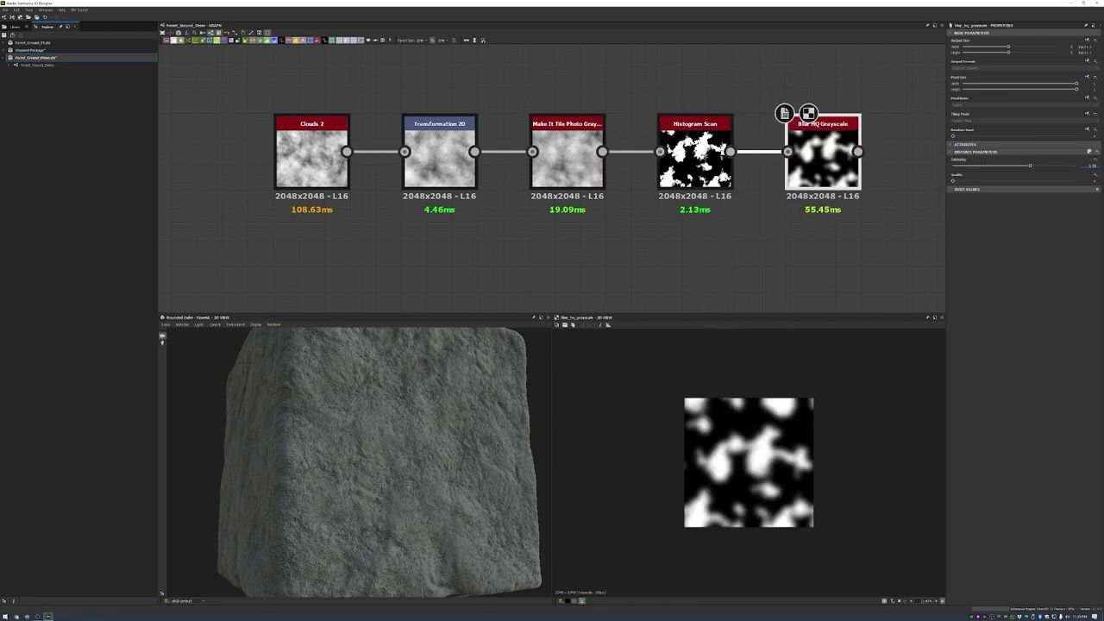
scroll(809, 202, down, 3)
- Add a Clouds 1 node below the mask chain and a Slope Blur Grayscale that takes the blurred patches as its input
middle_drag(595, 278, 619, 190)
key(space)
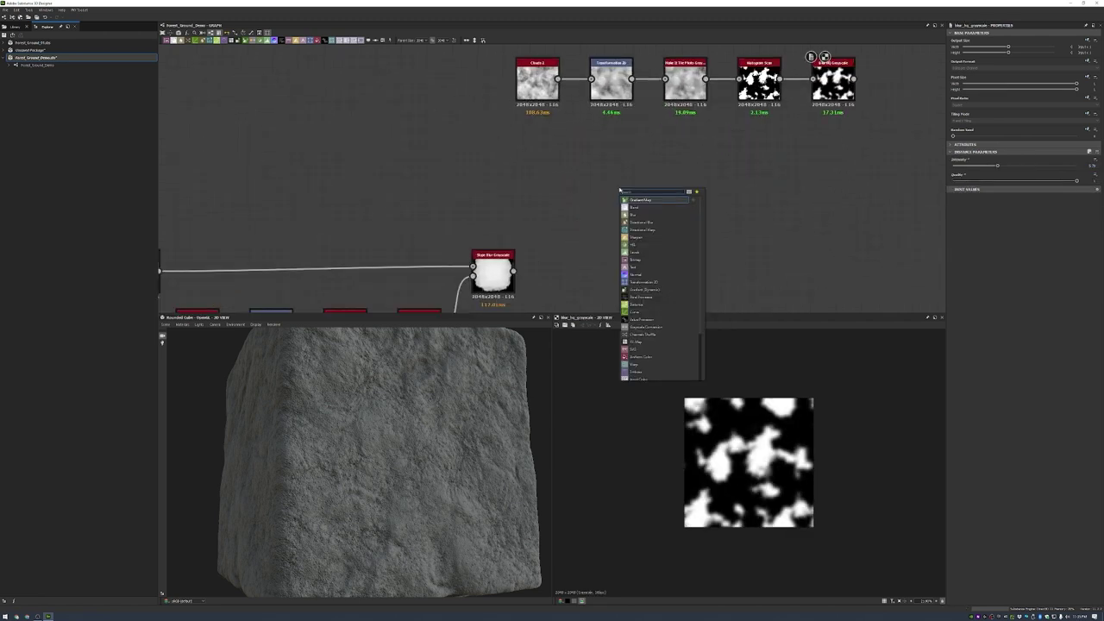
text(cloud)
key(Return)
key(space)
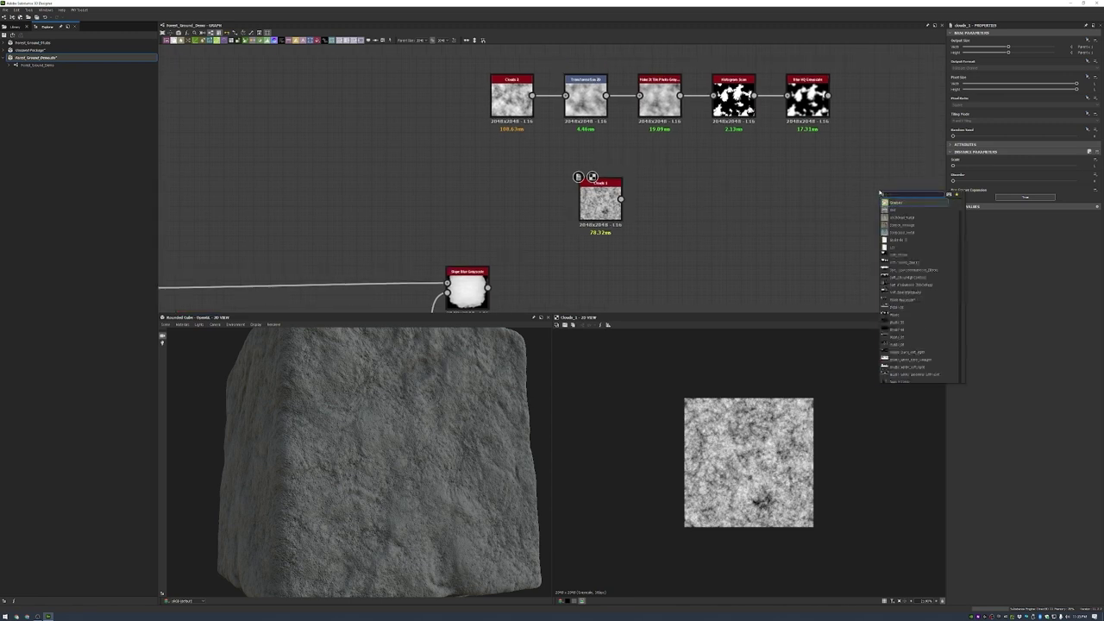
text(slope)
key(Return)
drag(828, 95, 877, 197)
drag(600, 205, 578, 205)
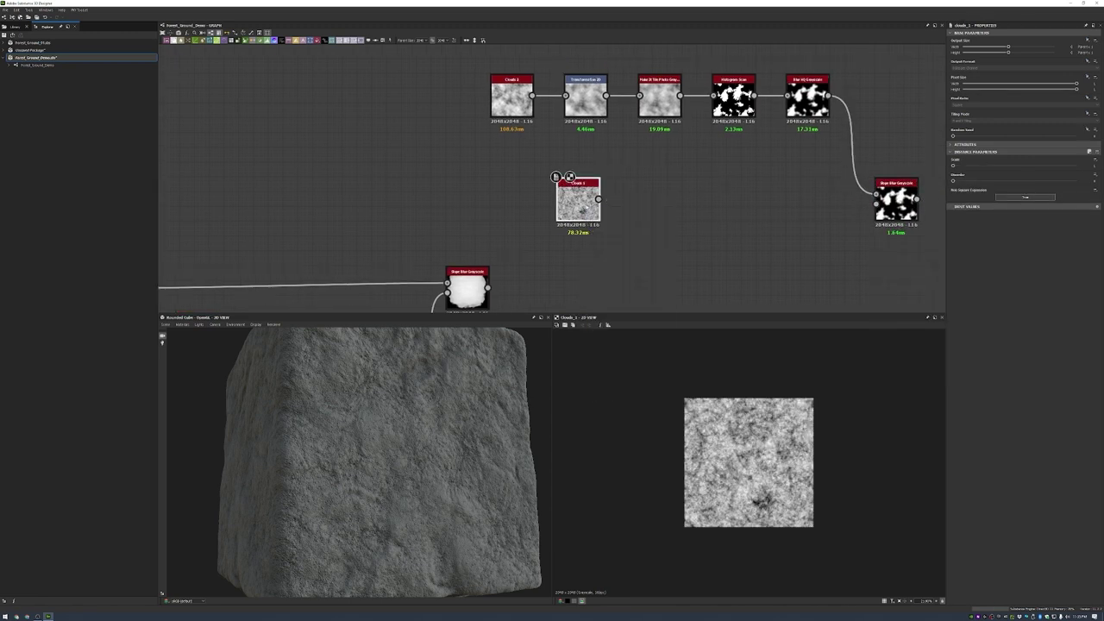
- Scale up the Clouds 1 noise with a Transformation 2D and add Make It Tile Photo Grayscale with larger masks and 0.2 mask precision
key(ctrl+alt+t)
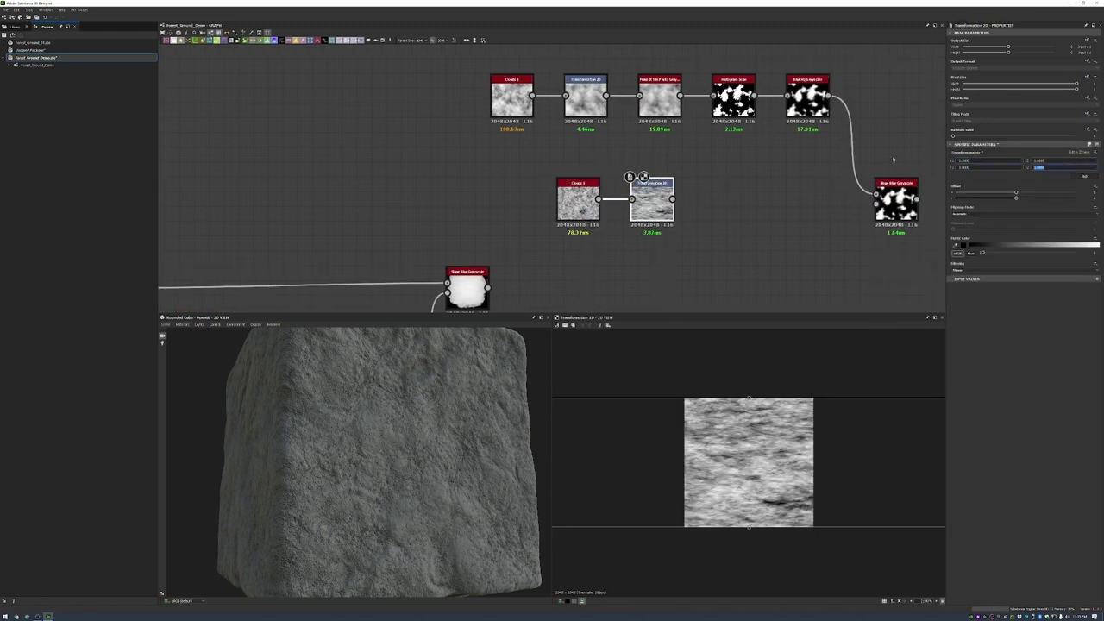
key(space)
text(make)
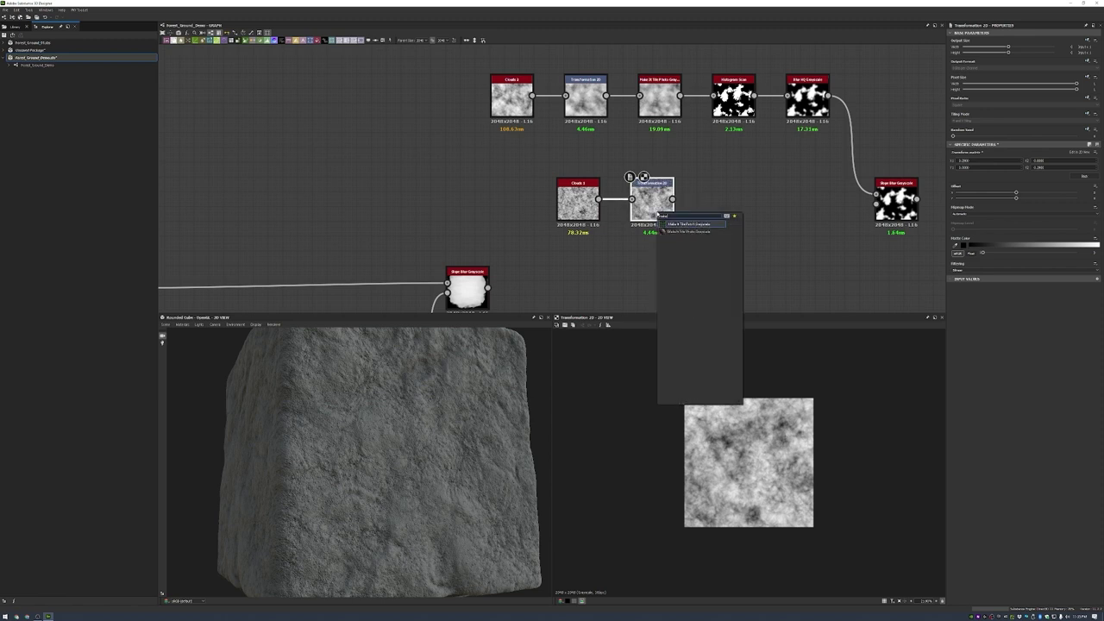
click(688, 231)
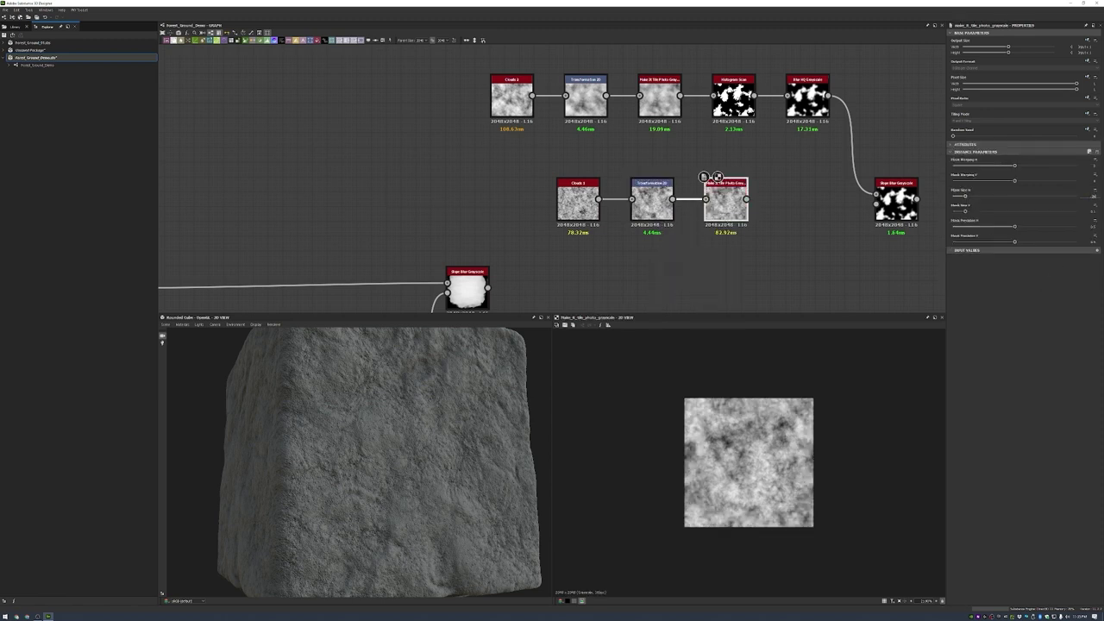
key(Tab)
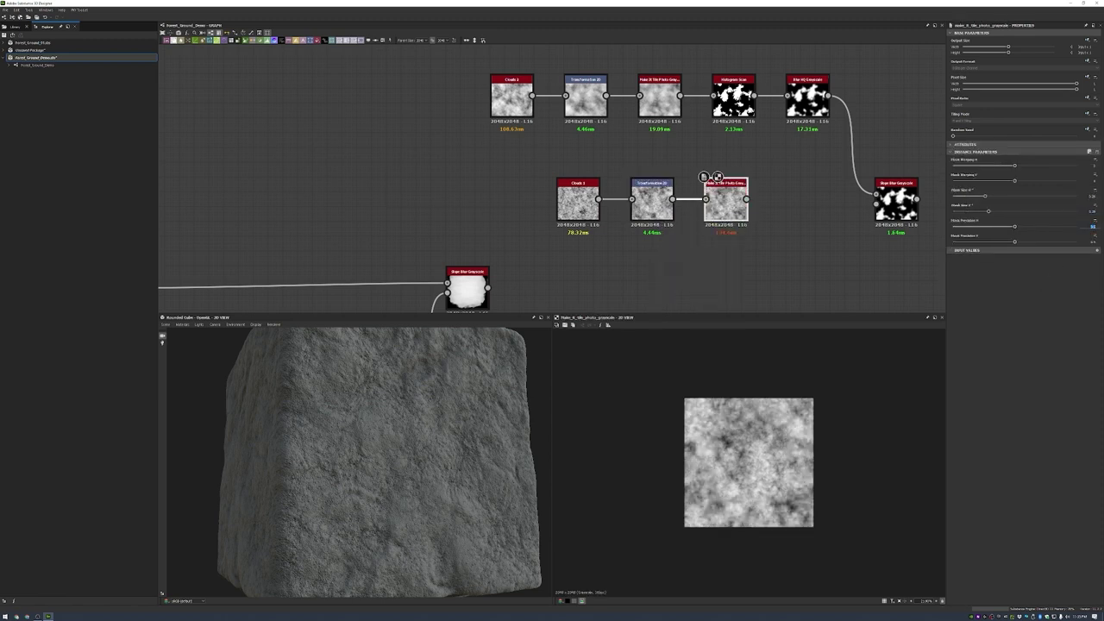
text(0.2)
key(Tab)
- Feed the tiled clouds into the Slope Blur Grayscale as its slope input and set its samples, intensity and blur mode
drag(746, 199, 875, 203)
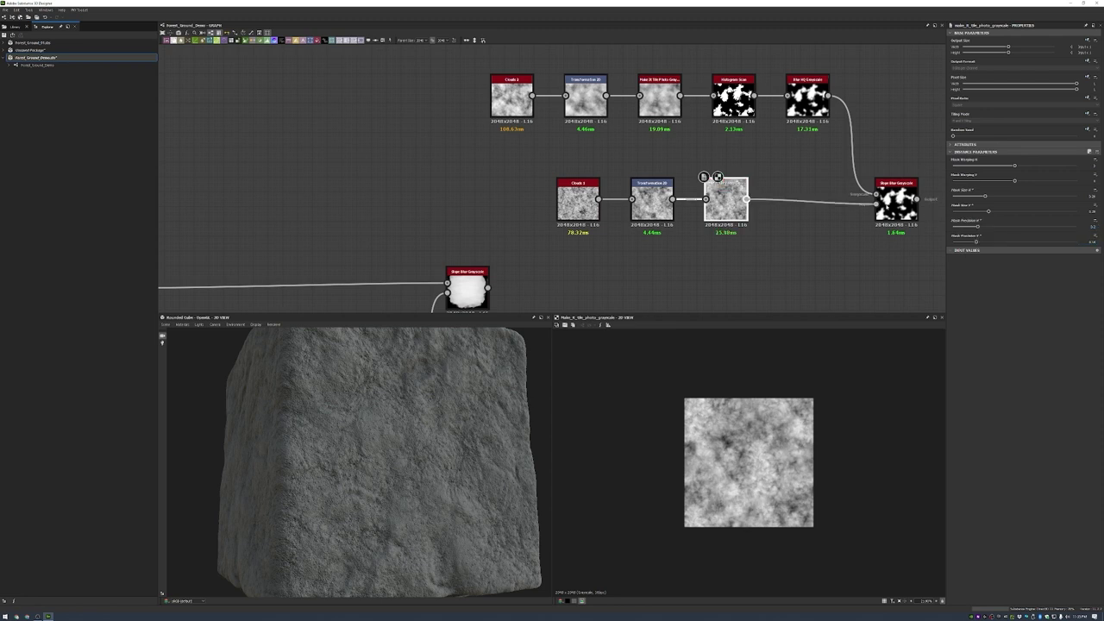
double_click(897, 200)
middle_drag(897, 216, 781, 215)
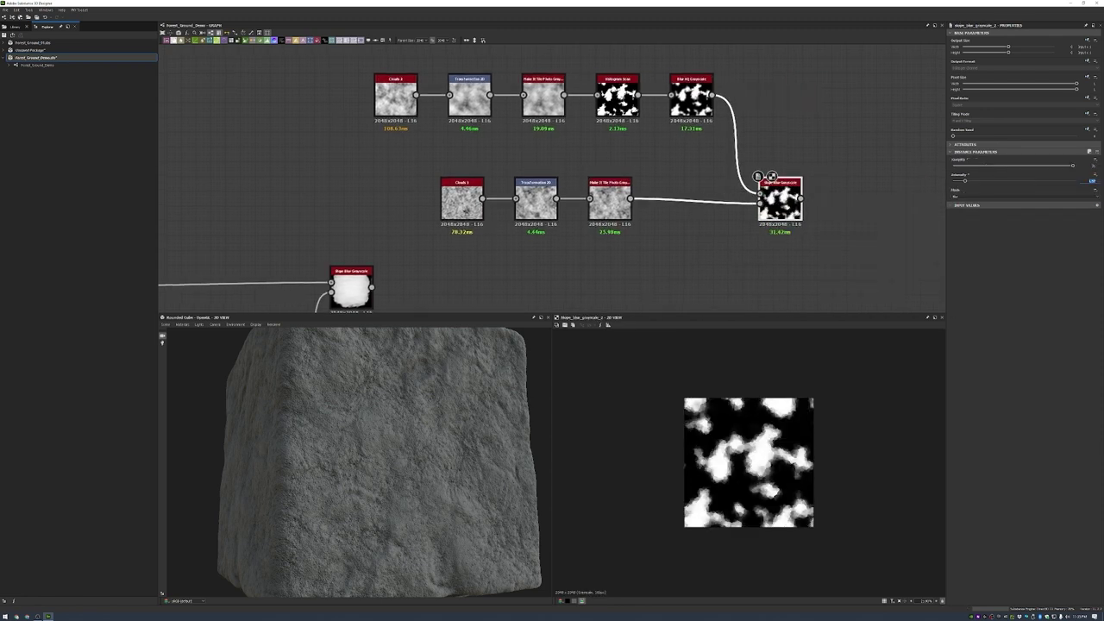
key(f)
middle_drag(772, 176, 694, 171)
- Add a Directional Warp after the slope-blurred patches, driven by the blurred polygon shape as its intensity input
key(space)
text(directional warp)
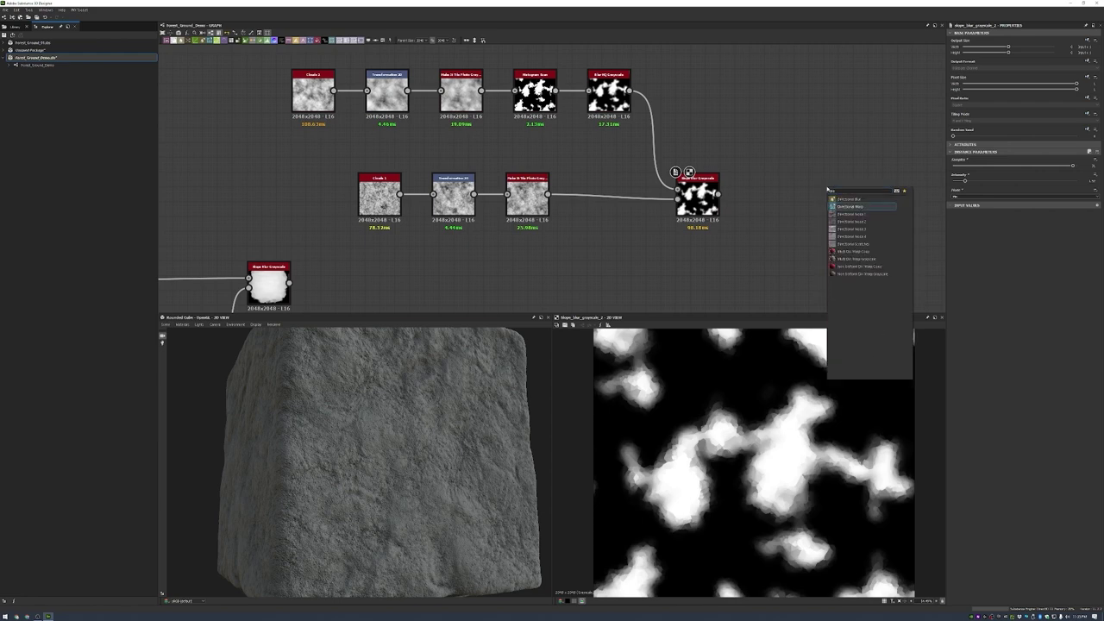
key(Return)
scroll(733, 220, down, 2)
mouse_move(758, 258)
mouse_down()
mouse_move(773, 212)
mouse_move(744, 263)
mouse_up()
scroll(791, 232, up, 3)
- Add a Blend node with the warped patches as foreground and the polygon shape as background
key(space)
text(blend)
key(Return)
drag(682, 163, 725, 243)
- Reduce the Directional Warp's intensity and set the Blend to Add (Linear Dodge) with a low opacity
double_click(662, 169)
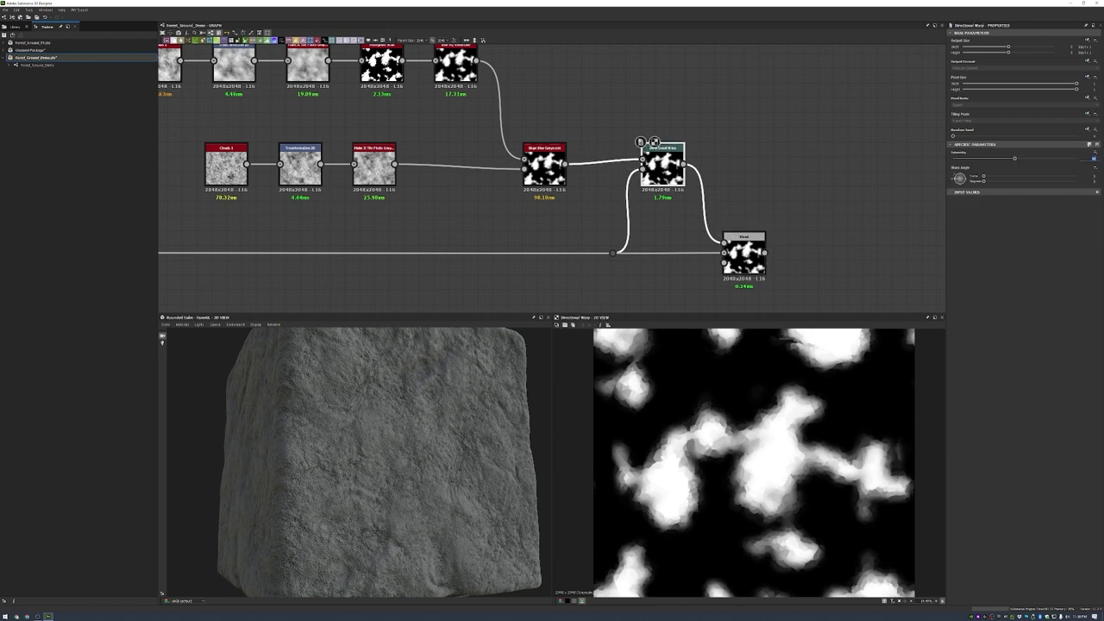
drag(1014, 158, 990, 158)
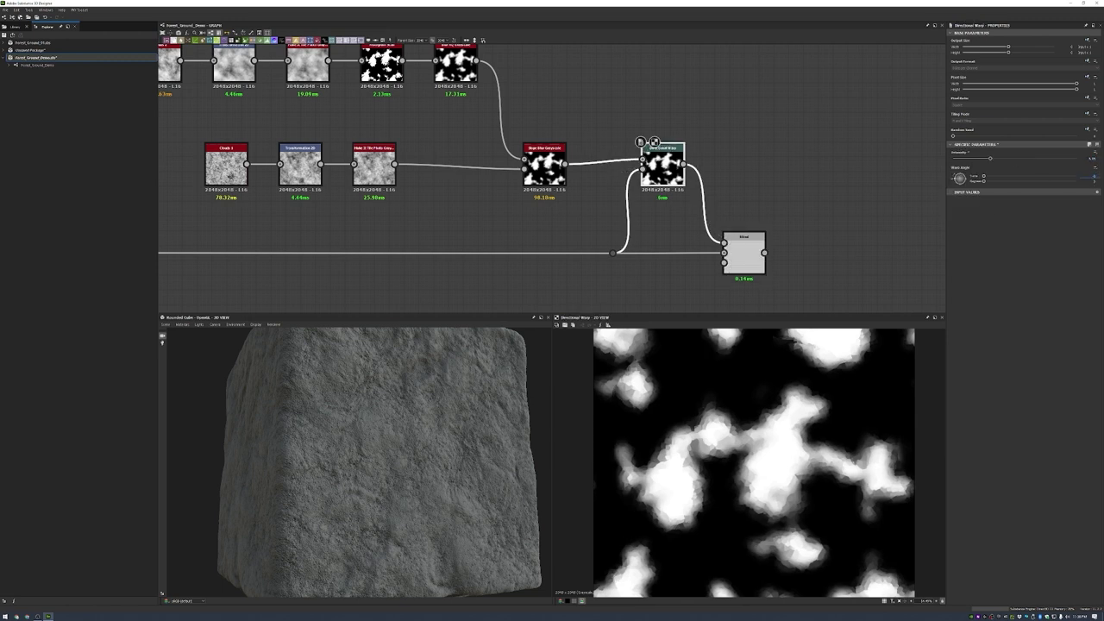
double_click(744, 253)
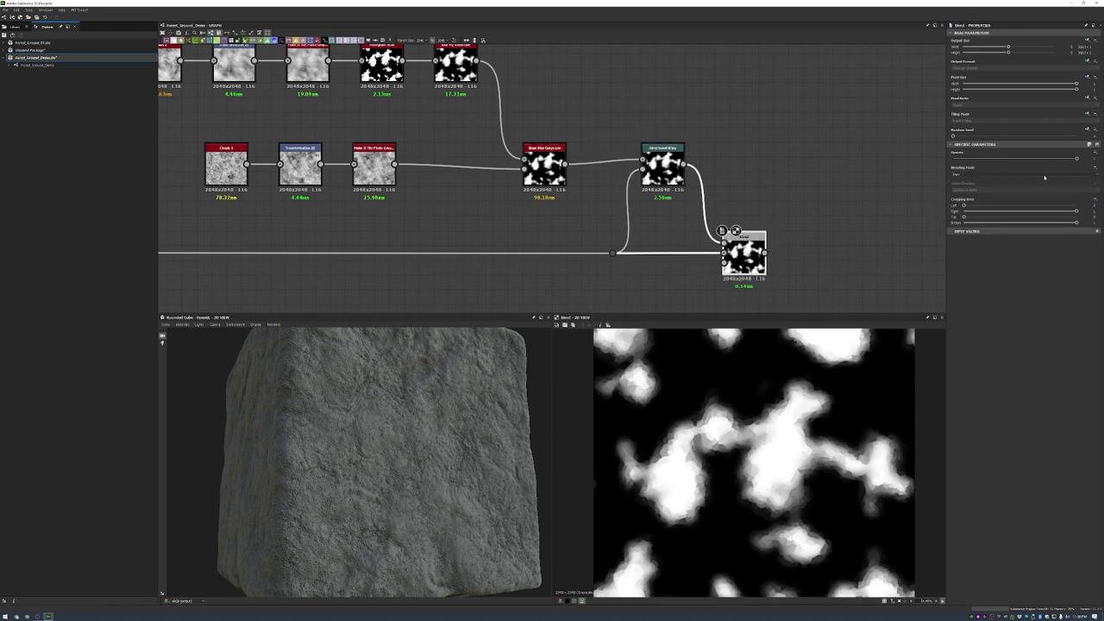
scroll(973, 175, down, 2)
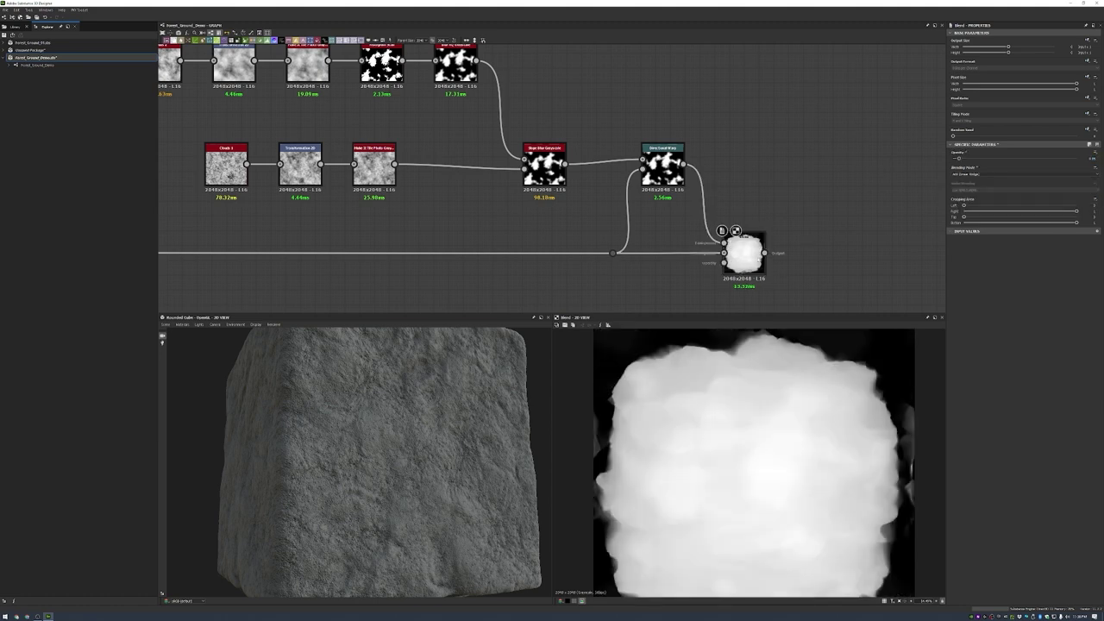
- Add a Tile Sampler fed by the blended shape, using it as the pattern input in a 9 by 9 grid
right_click(829, 240)
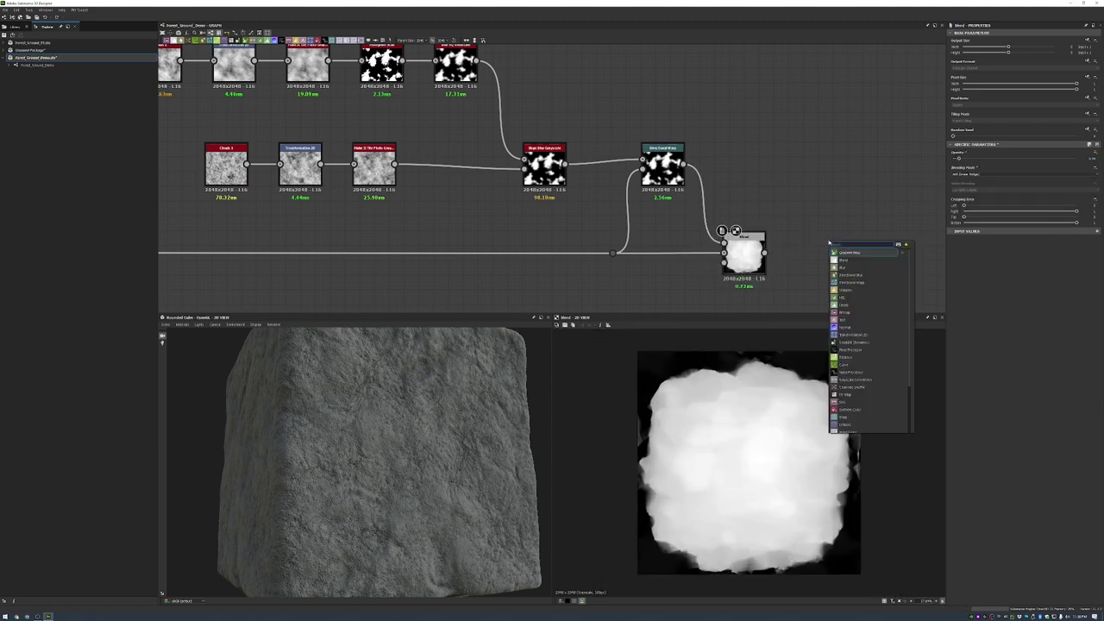
click(868, 316)
middle_drag(831, 204, 759, 158)
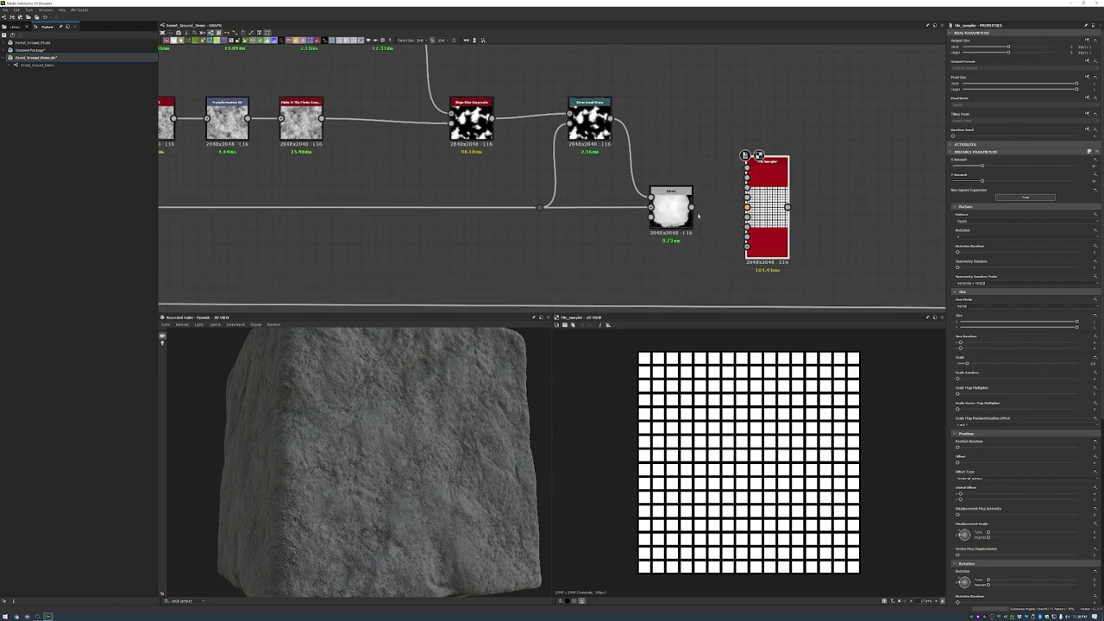
click(975, 221)
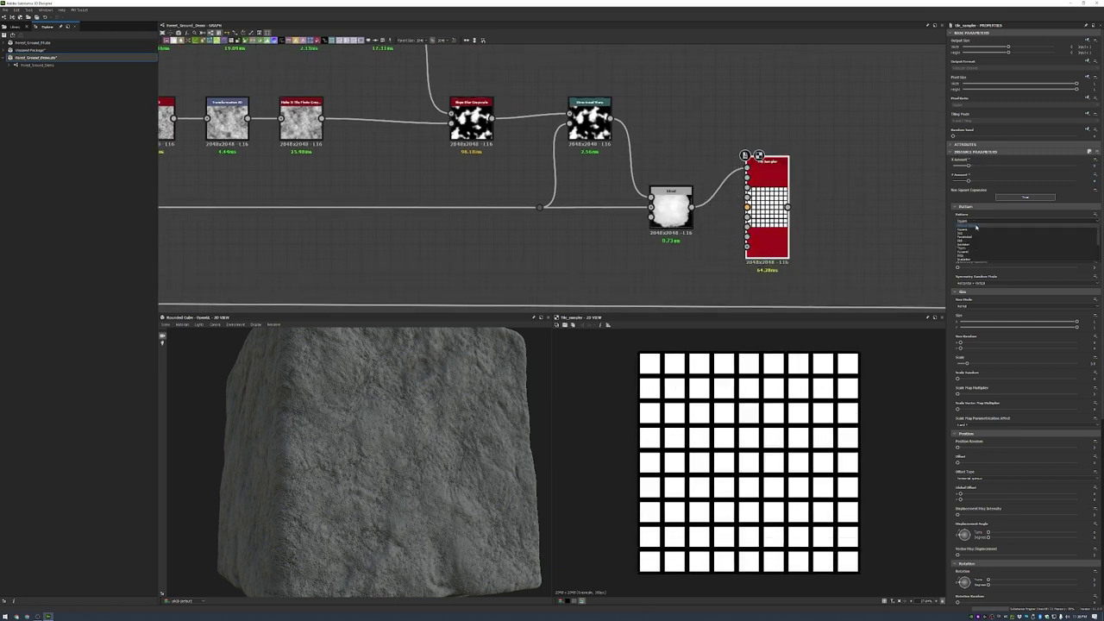
click(972, 245)
- Randomize the Tile Sampler's pattern rotation with horizontal symmetry mode, and enlarge the tiles' size and scale with random scaling
scroll(970, 257, down, 2)
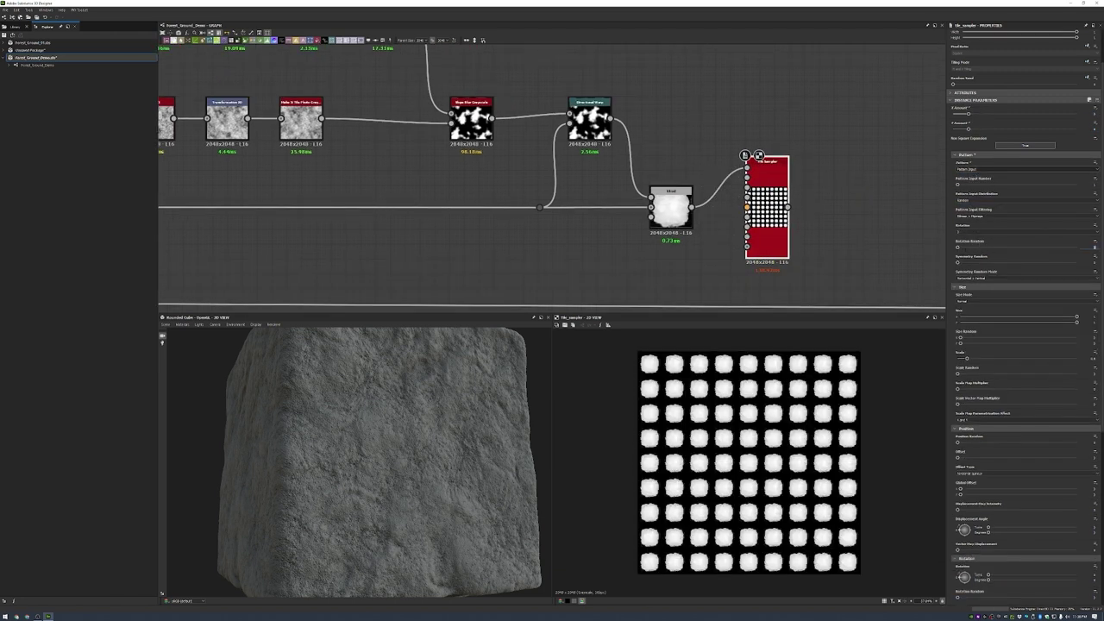
click(979, 247)
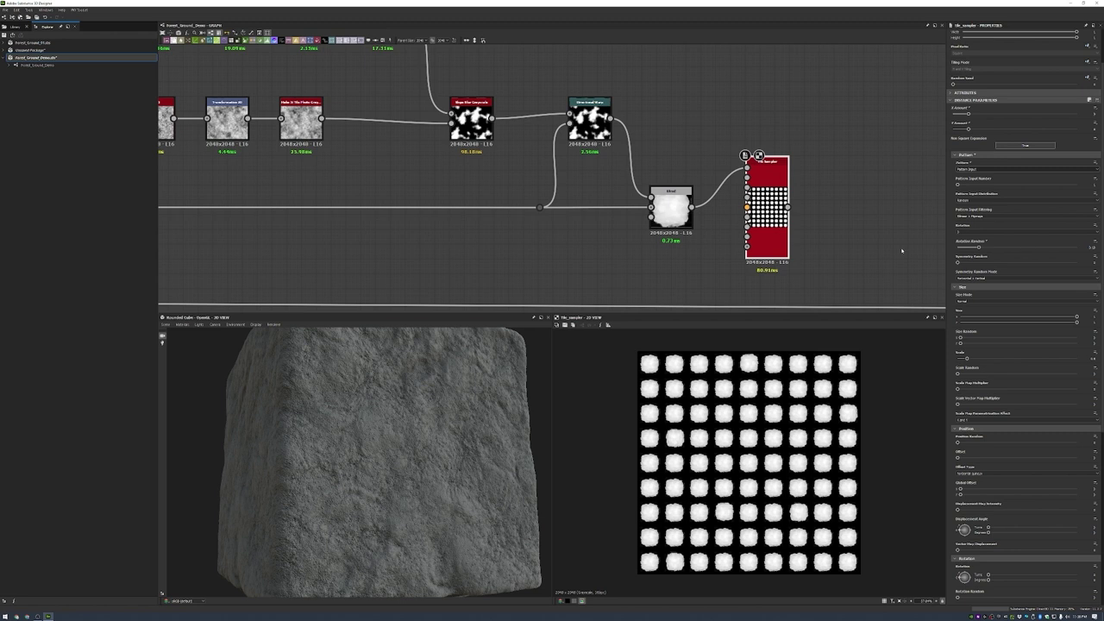
scroll(991, 241, down, 1)
click(987, 260)
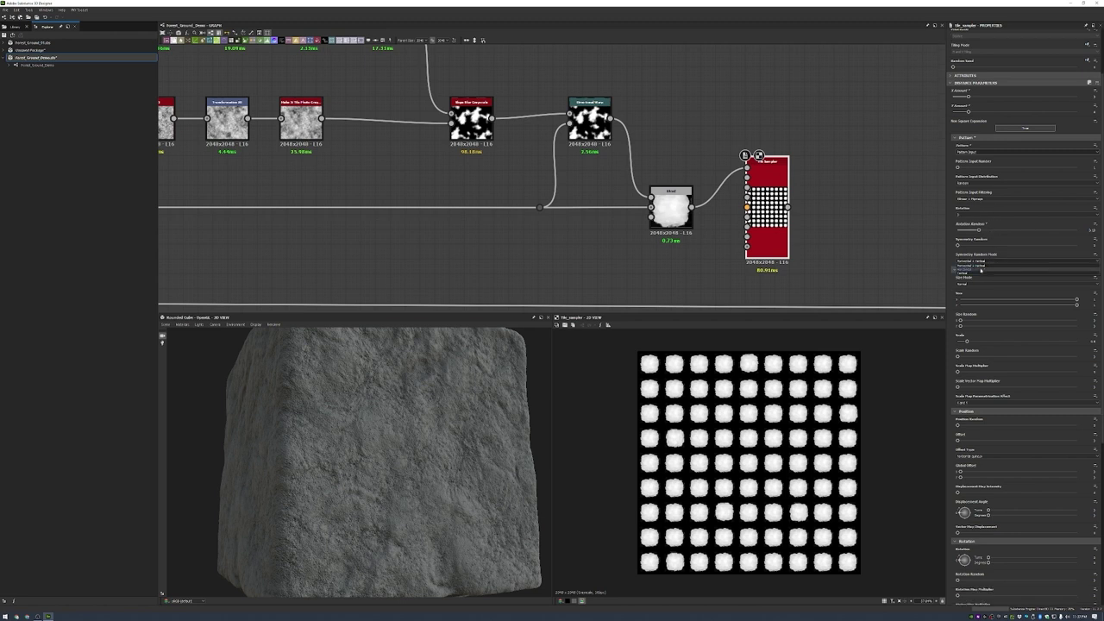
click(992, 276)
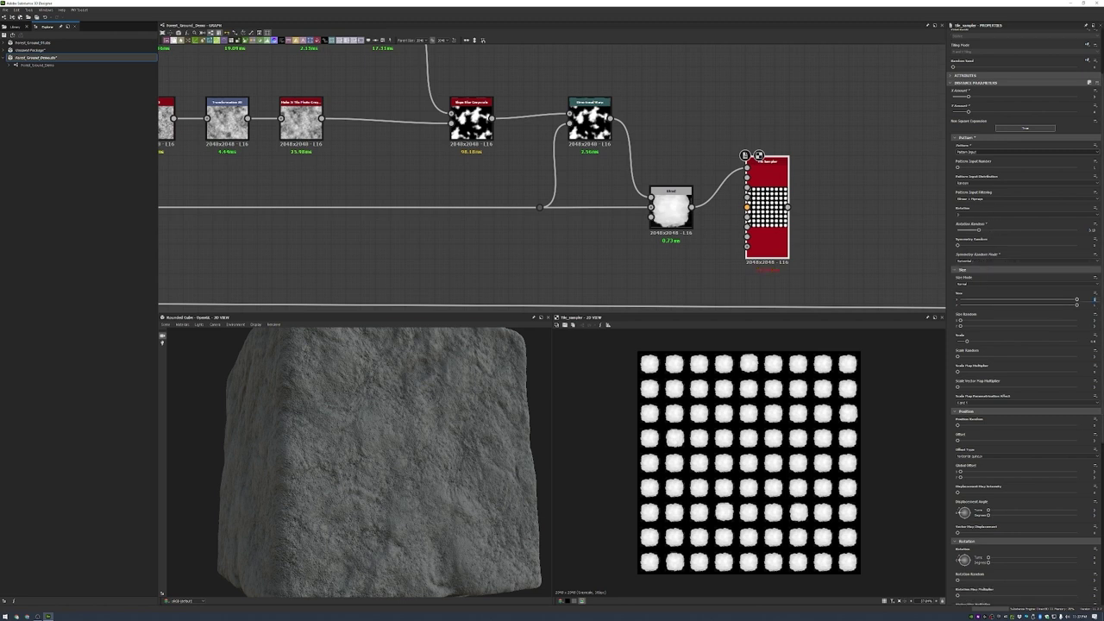
drag(1077, 301, 1018, 304)
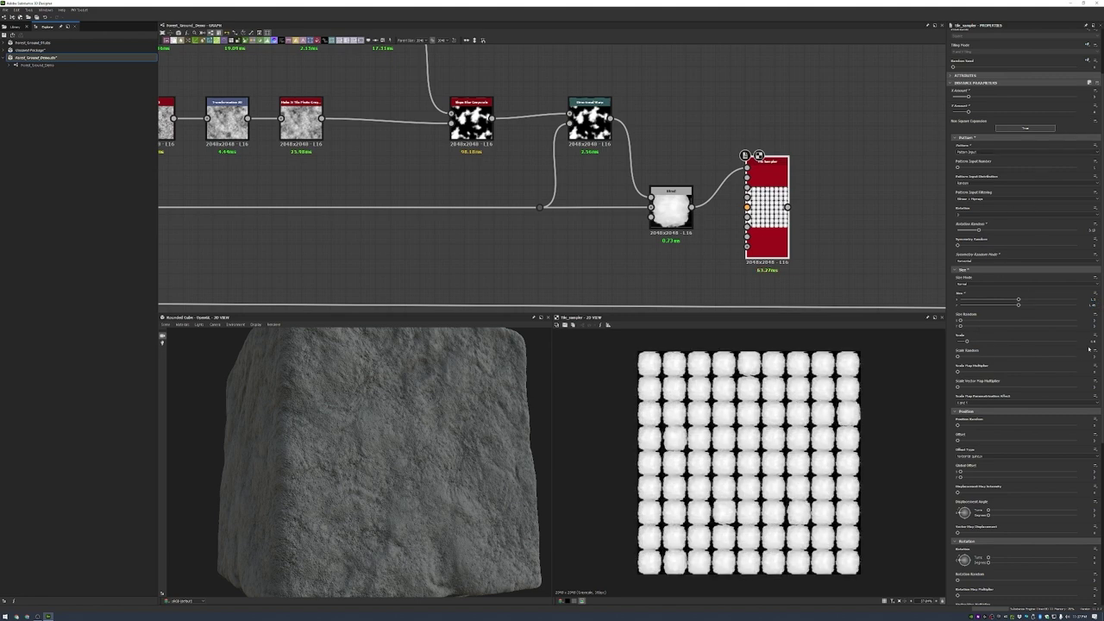
click(1055, 371)
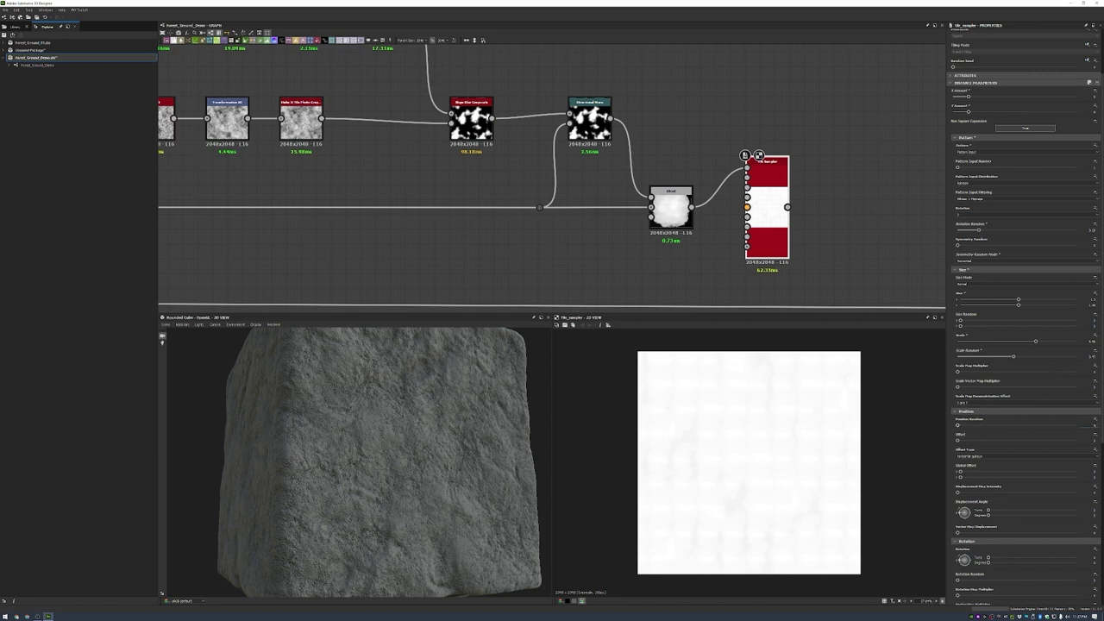
- Add slight random positioning, full row offset and rotation to the sampled tiles, and vary their brightness with Color Random
drag(971, 425, 958, 425)
scroll(982, 460, down, 2)
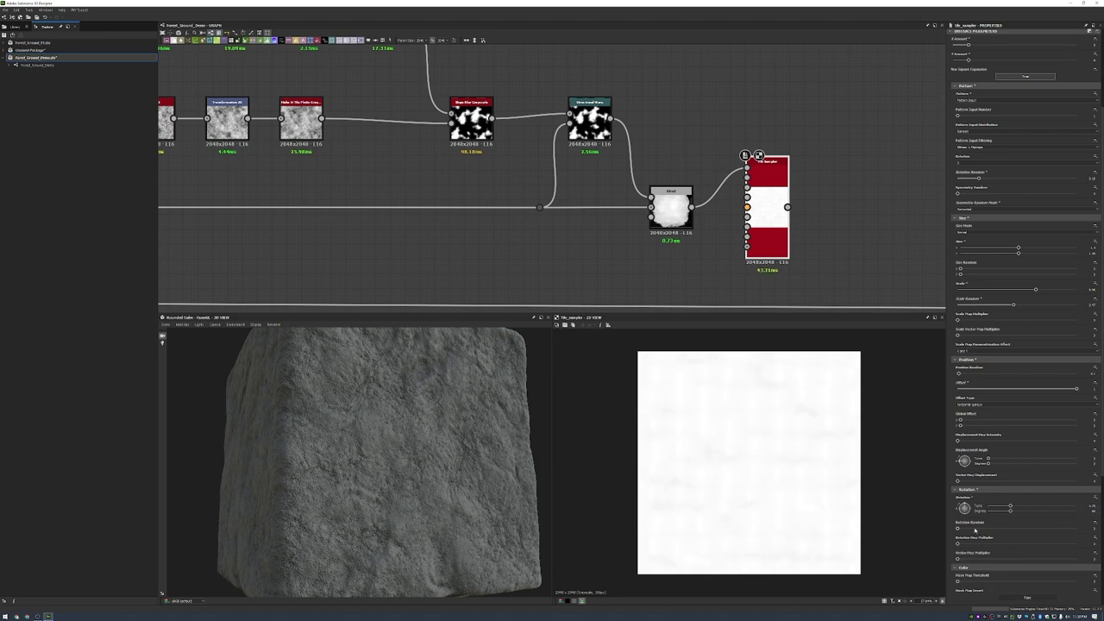
scroll(1002, 500, down, 7)
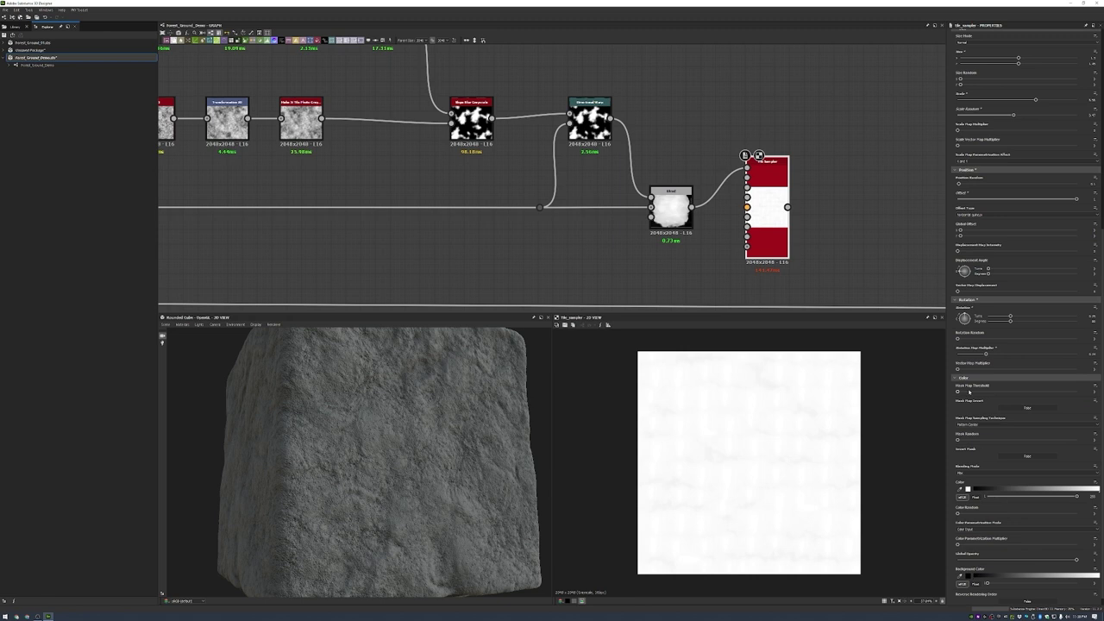
drag(958, 514, 1007, 515)
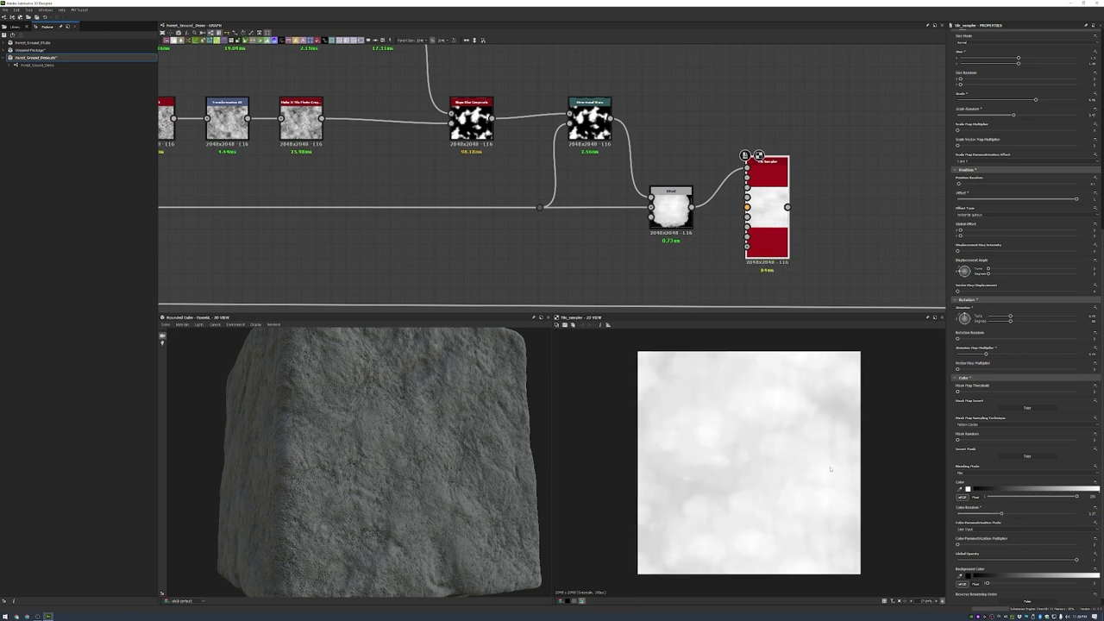
scroll(831, 469, down, 2)
- Add a Blend that subtracts the warped patches from the Tile Sampler result at reduced opacity
middle_drag(776, 216, 739, 254)
key(space)
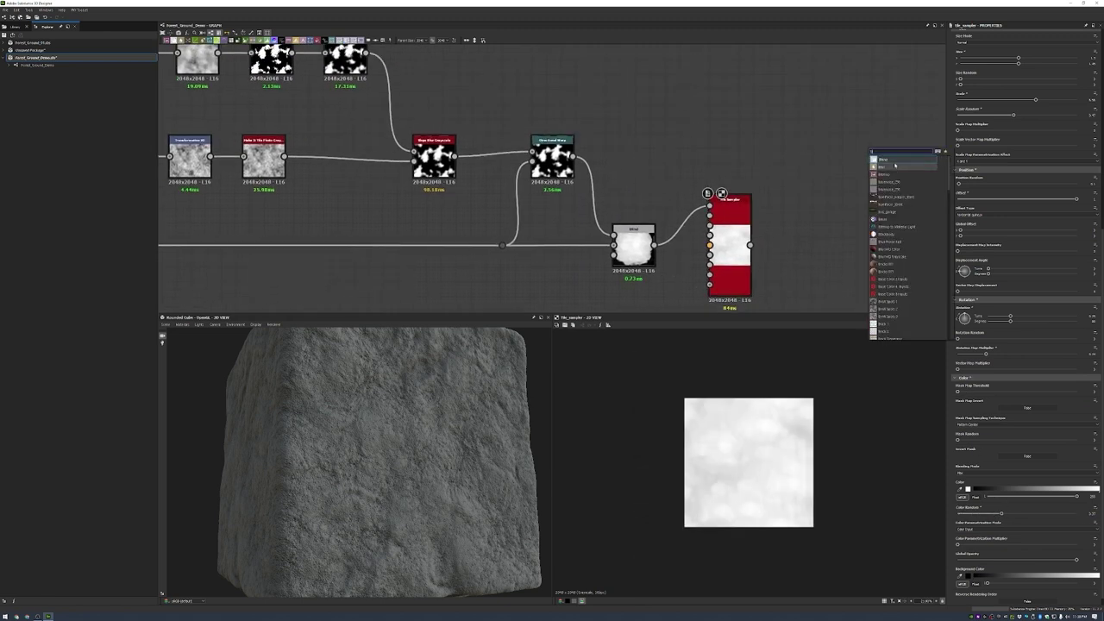
click(895, 164)
drag(750, 245, 842, 173)
drag(574, 157, 843, 161)
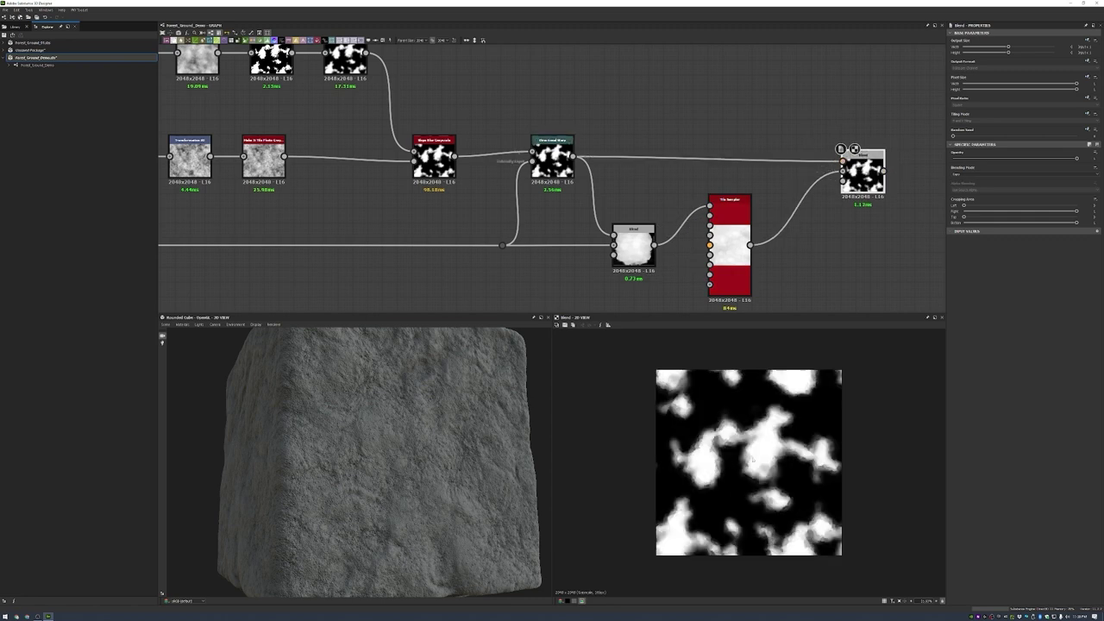
click(1000, 174)
click(975, 188)
drag(1077, 158, 995, 158)
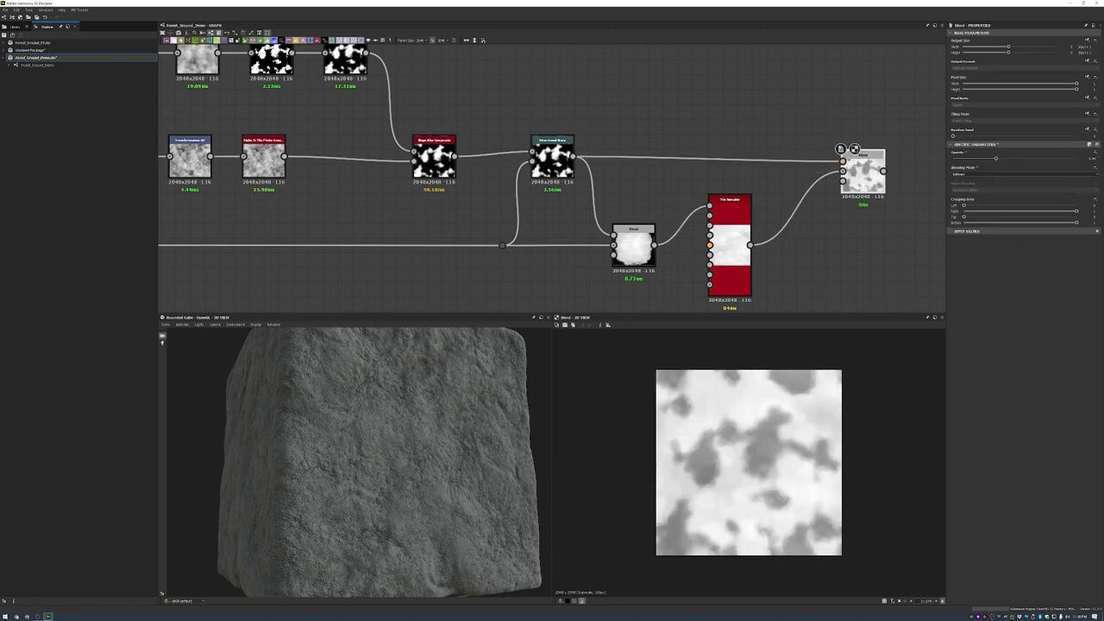
- Add a Shadows node after the subtract Blend with a longer shadow distance and a light angle of 0.89 turns
middle_drag(940, 203, 808, 195)
drag(653, 162, 647, 174)
text(shadows)
key(Return)
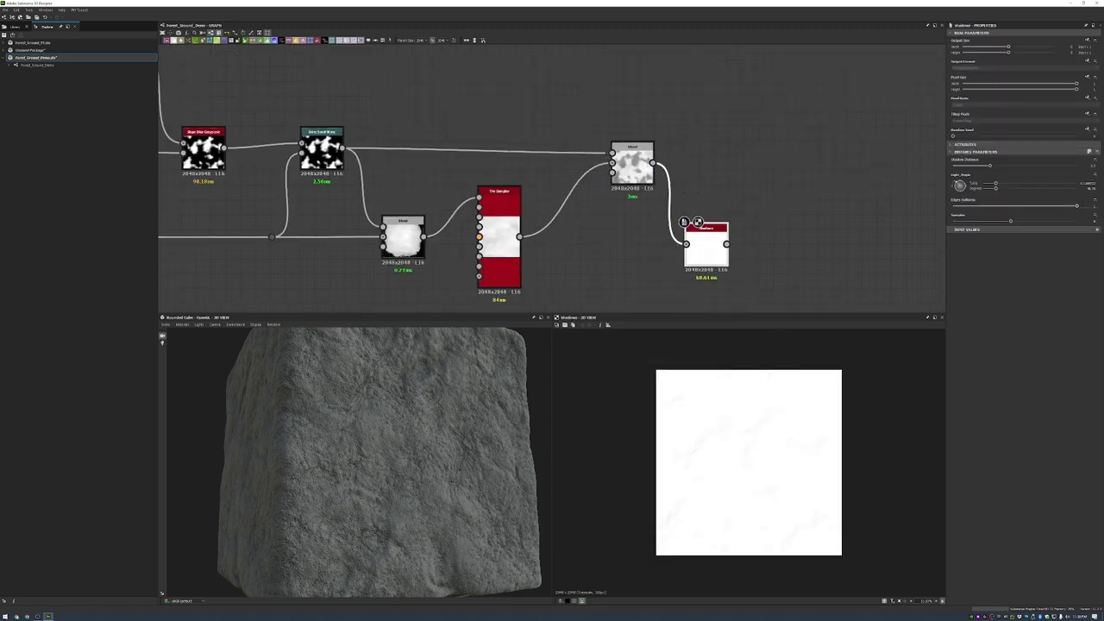
drag(989, 165, 1040, 165)
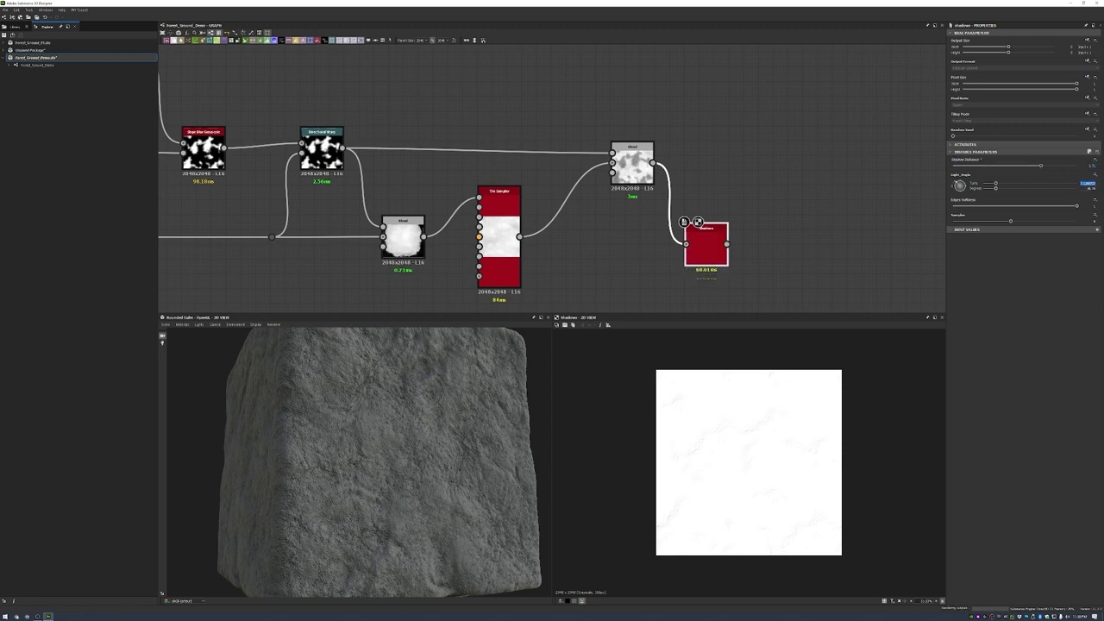
click(1081, 185)
text(0.89)
key(Return)
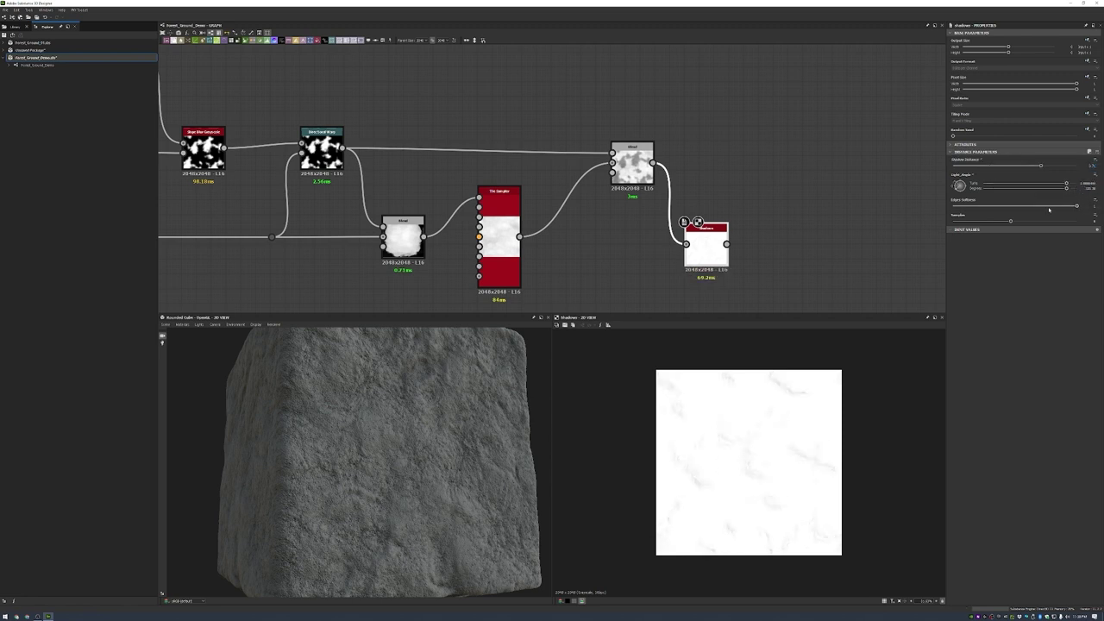
- Invert the shadows with an Invert Grayscale and isolate the bright streaks with a Histogram Scan using a high position and some contrast
key(space)
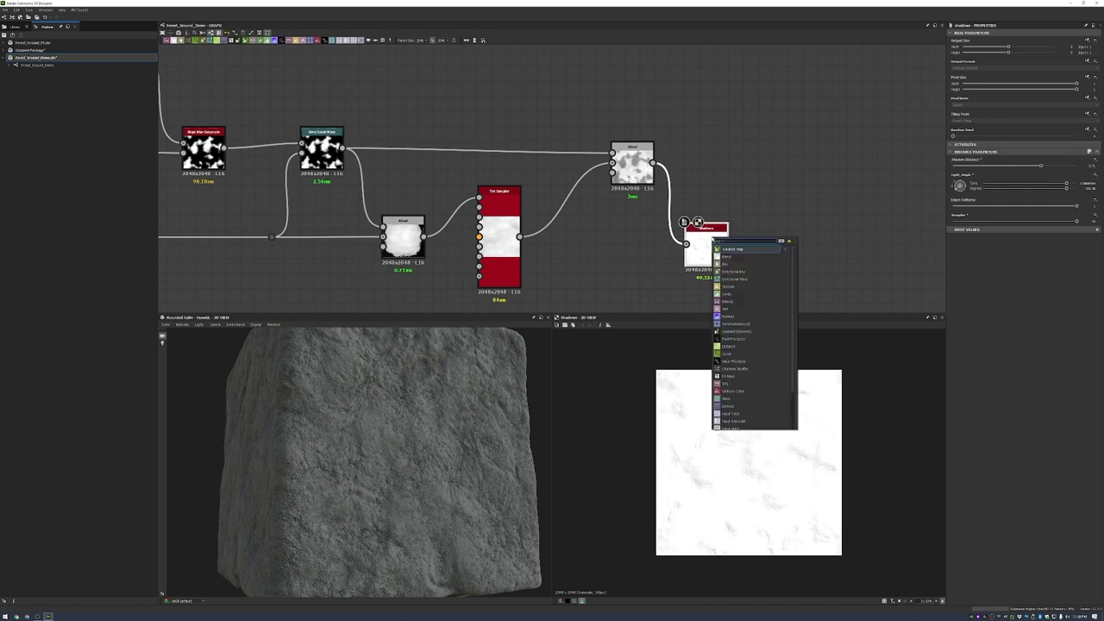
text(inv)
key(Return)
key(space)
text(hist)
key(Return)
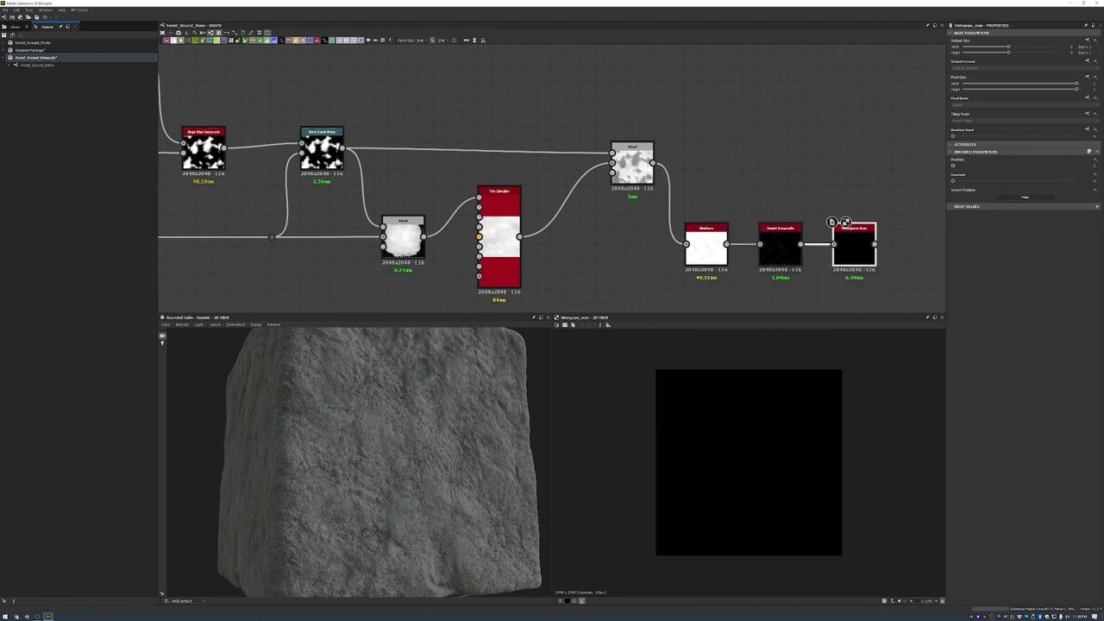
middle_drag(967, 169, 829, 167)
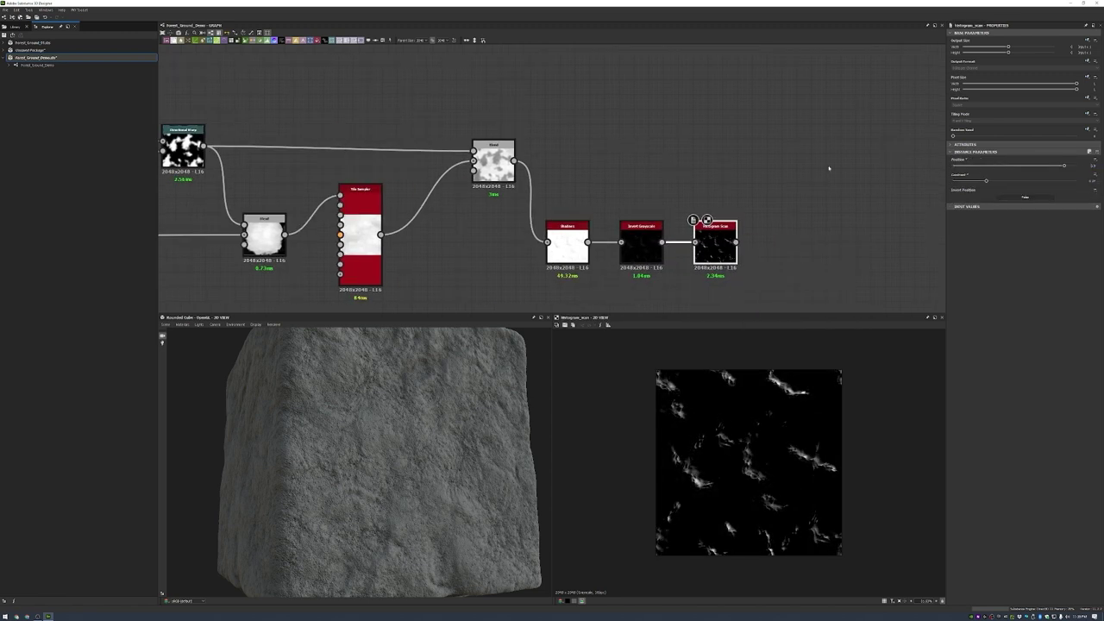
key(space)
text(non)
key(Return)
drag(515, 160, 709, 151)
click(789, 164)
key(Delete)
- Add a Non Uniform Blur Grayscale to the subtract Blend, driven by the Histogram Scan, with increased intensity, asymmetry and a changed angle
key(space)
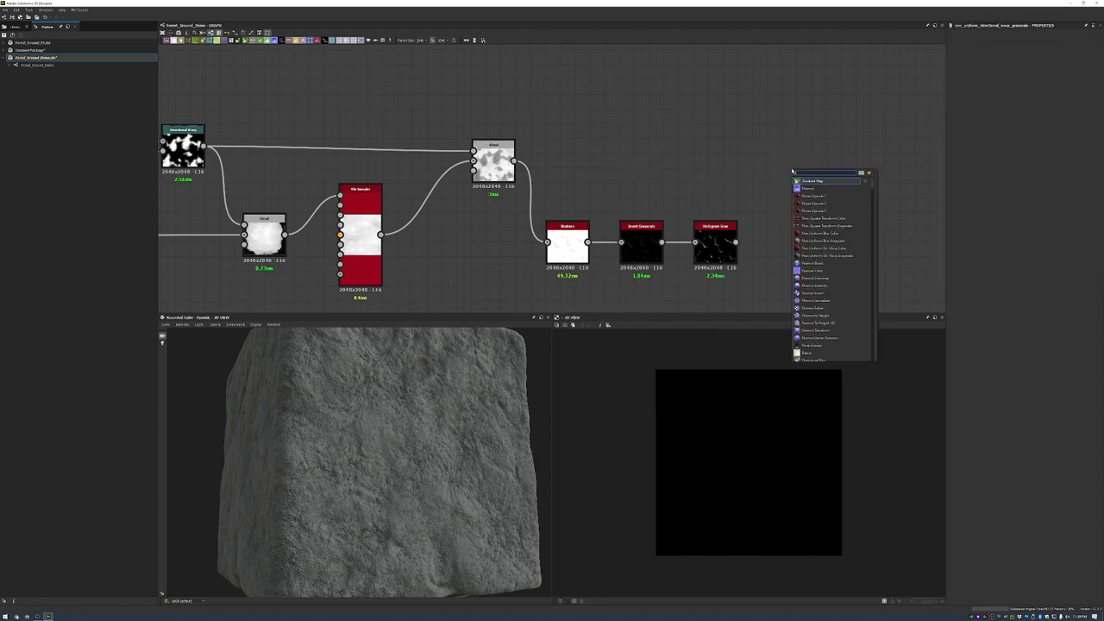
click(824, 239)
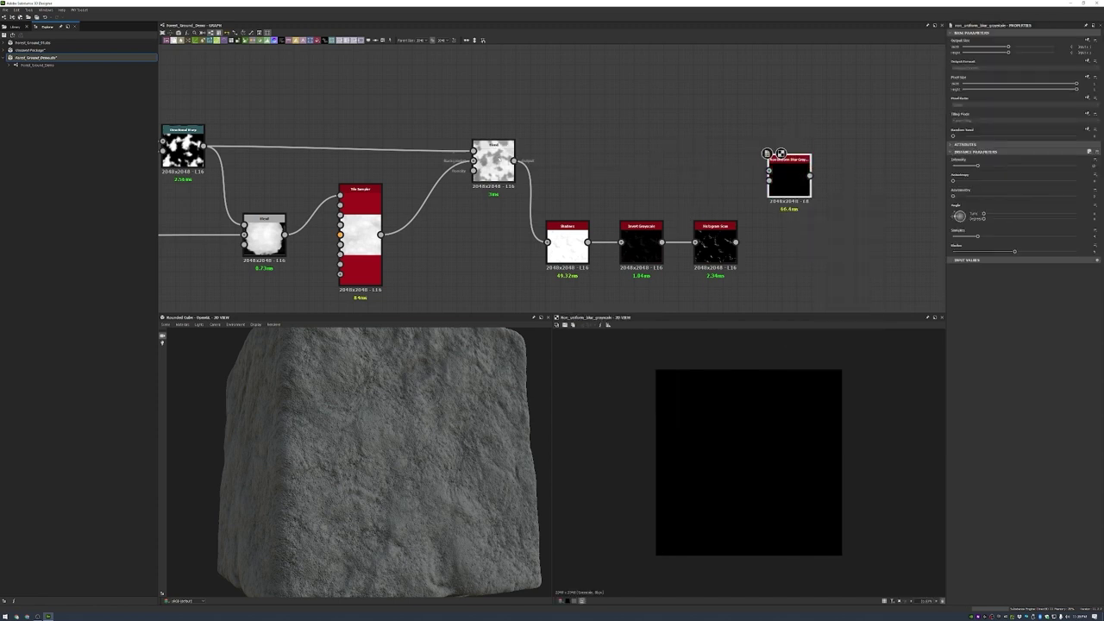
drag(736, 242, 784, 165)
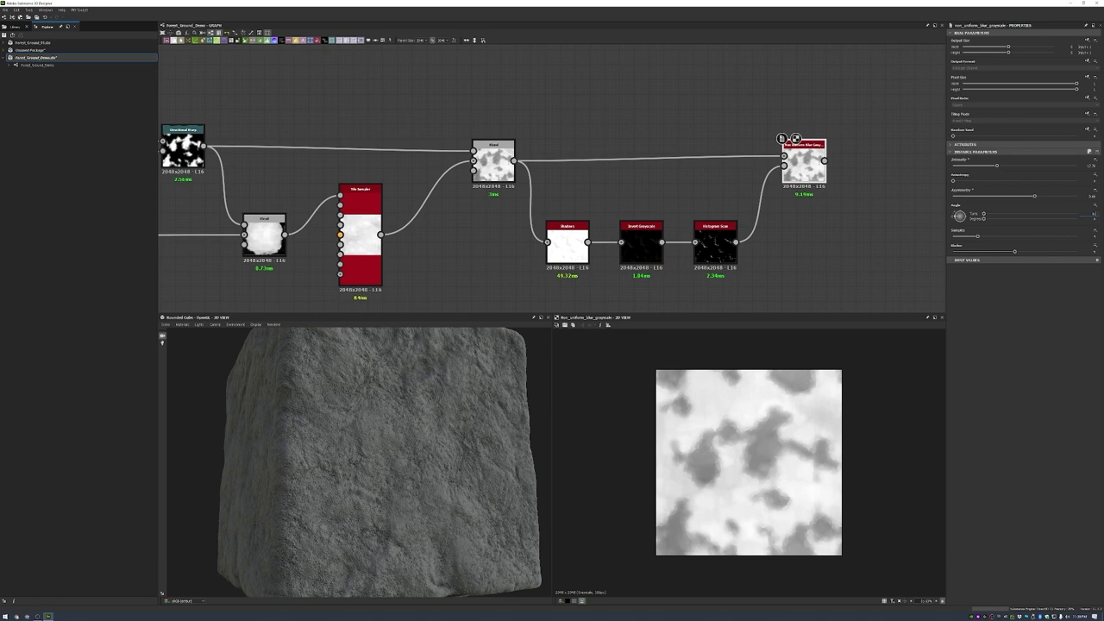
scroll(785, 140, down, 3)
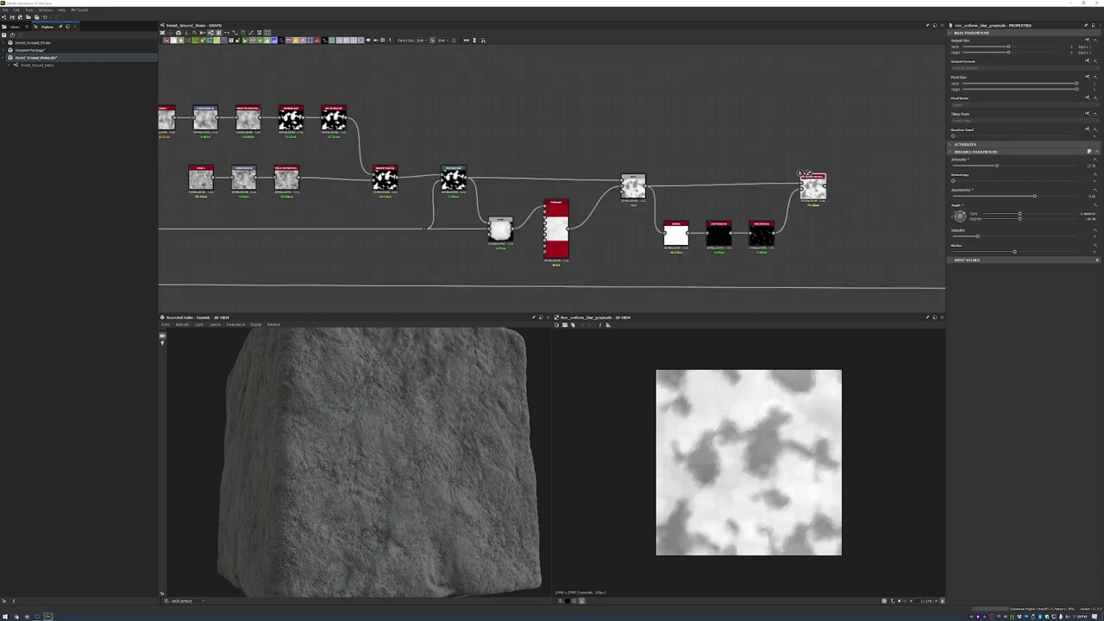
scroll(777, 177, down, 5)
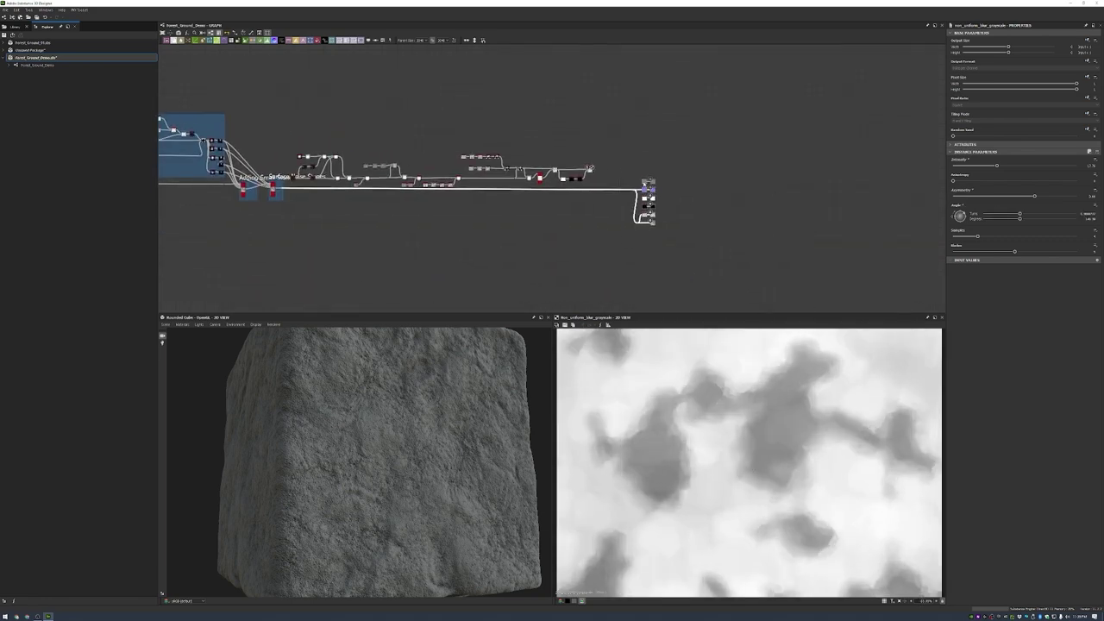
- Add a Clouds 1 noise above the Non Uniform Blur node and feed it into a Histogram Scan with a raised position
scroll(709, 183, up, 5)
key(space)
text(clouds)
key(Return)
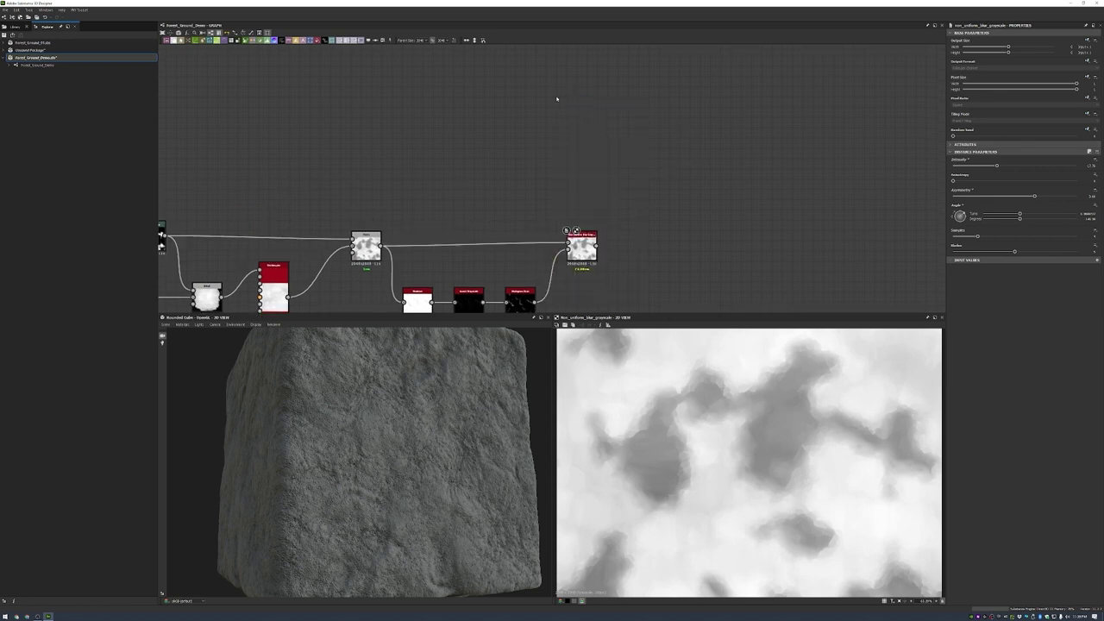
drag(558, 99, 578, 118)
key(space)
text(histogram scan)
key(Return)
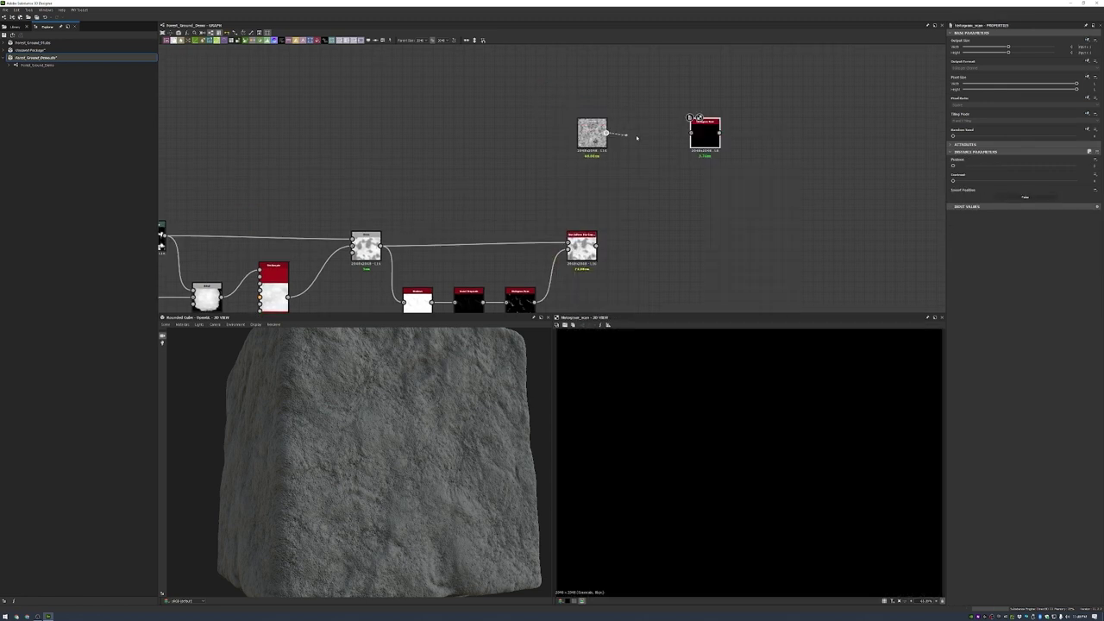
drag(705, 131, 654, 137)
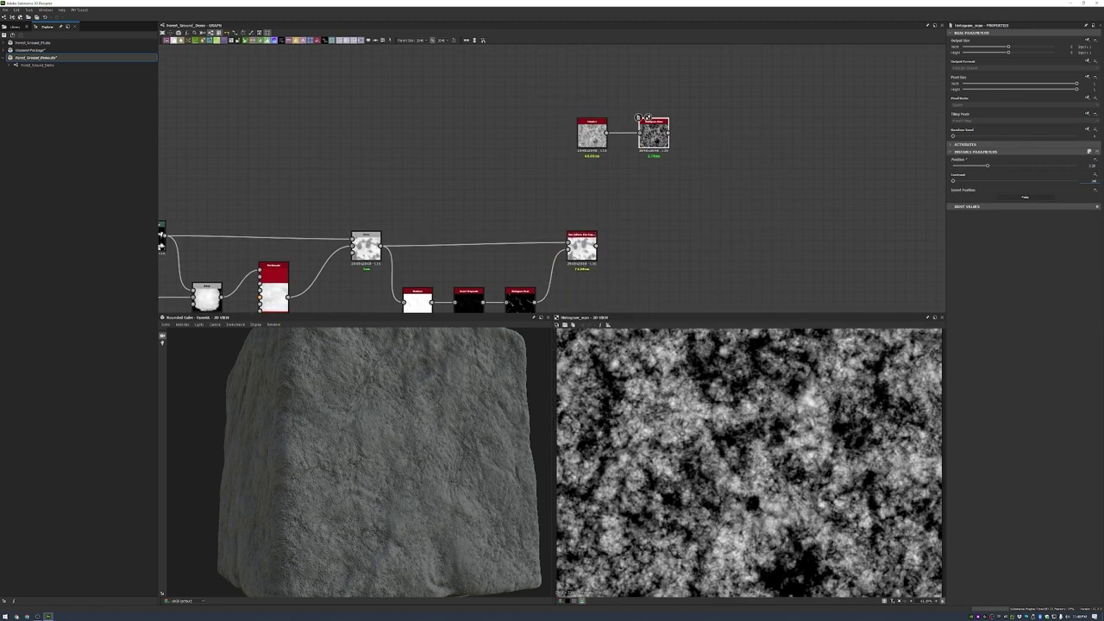
- Add a Blend node with the Clouds 1 Histogram Scan as its foreground
scroll(664, 142, up, 3)
key(space)
text(blend)
key(Return)
drag(700, 164, 736, 198)
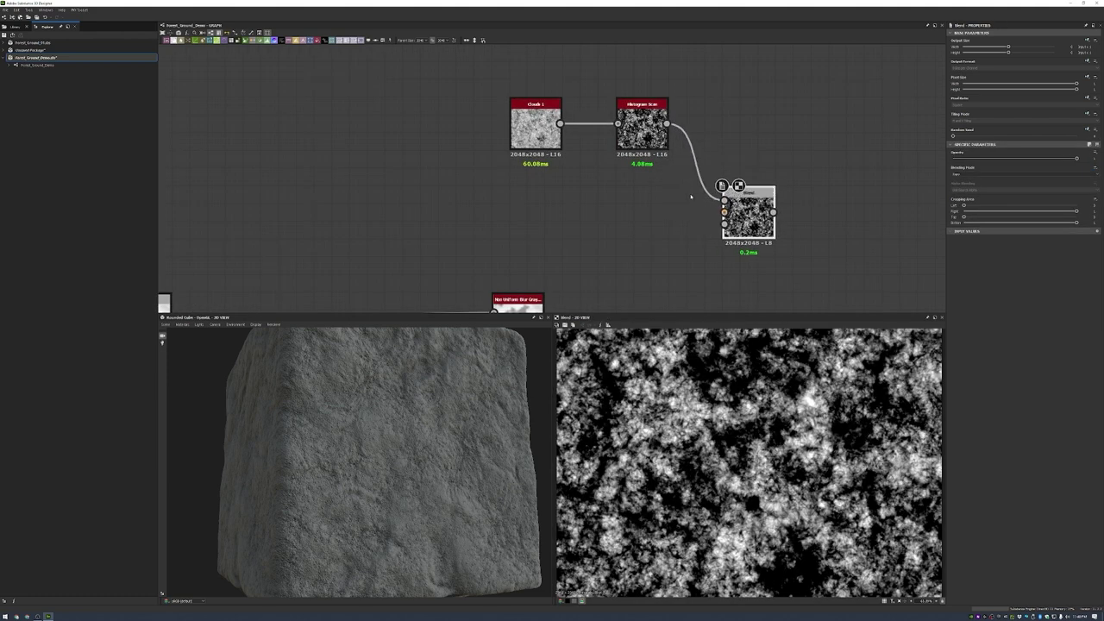
- Add a Fractal Sum Base noise, raise its minimum level, and connect it as the new Blend's background
key(space)
text(fractal sum base)
key(Return)
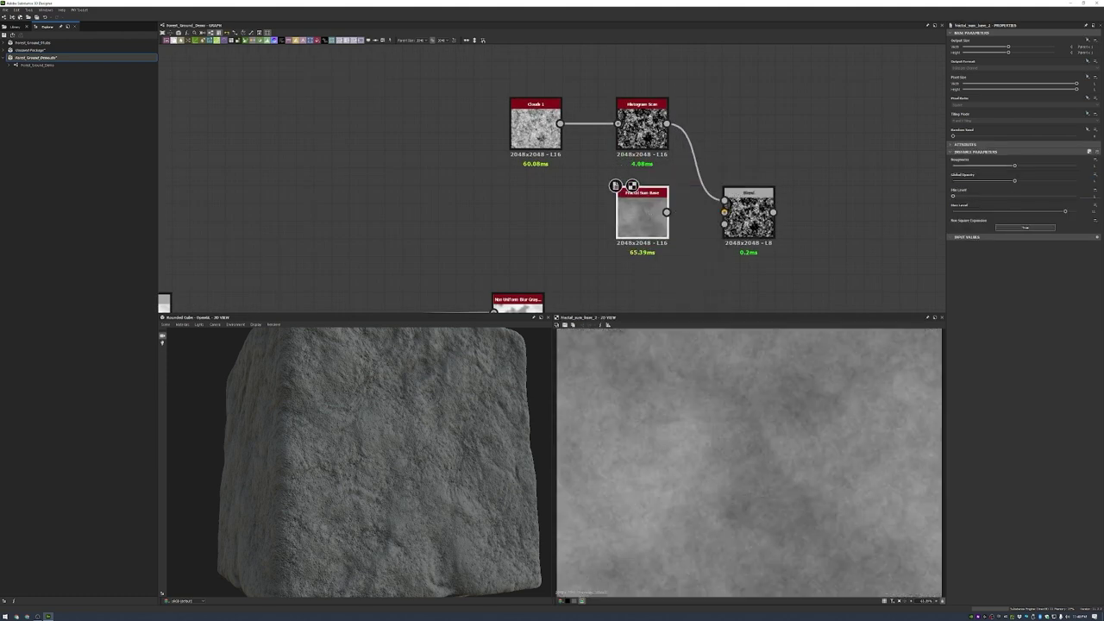
click(1021, 196)
drag(667, 211, 724, 211)
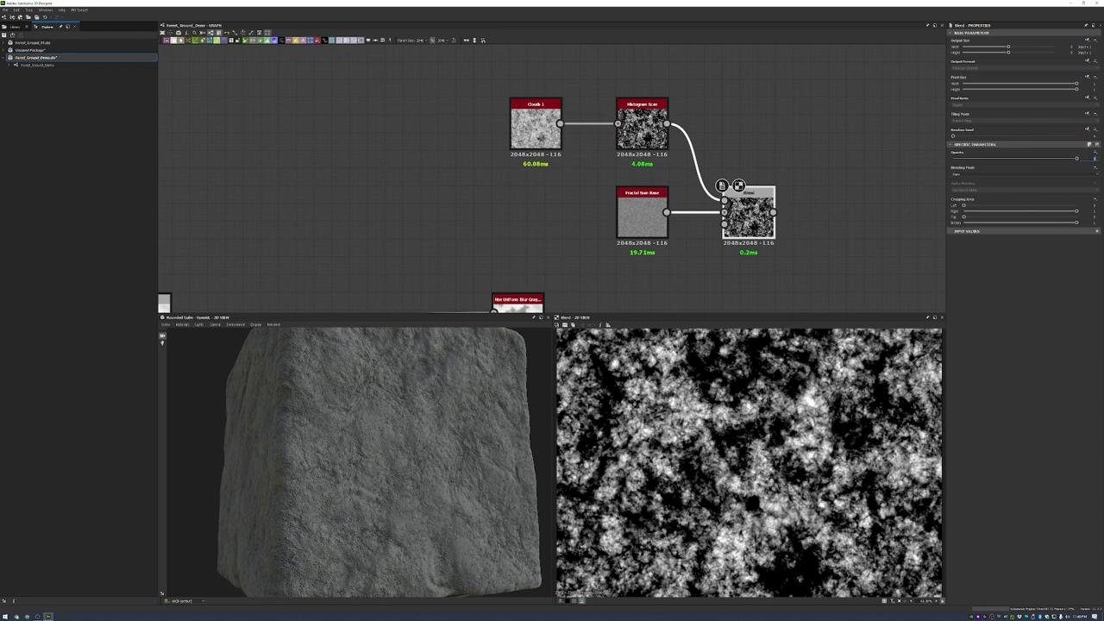
- Set the noise Blend's opacity to 0.7 and its blending mode to Multiply
click(1040, 158)
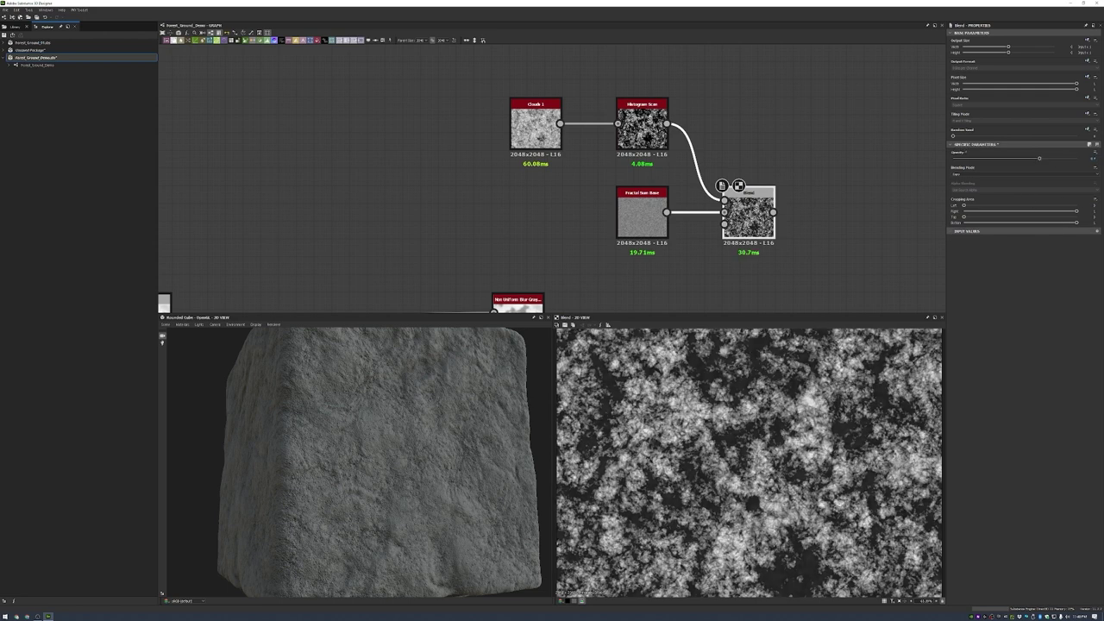
click(969, 176)
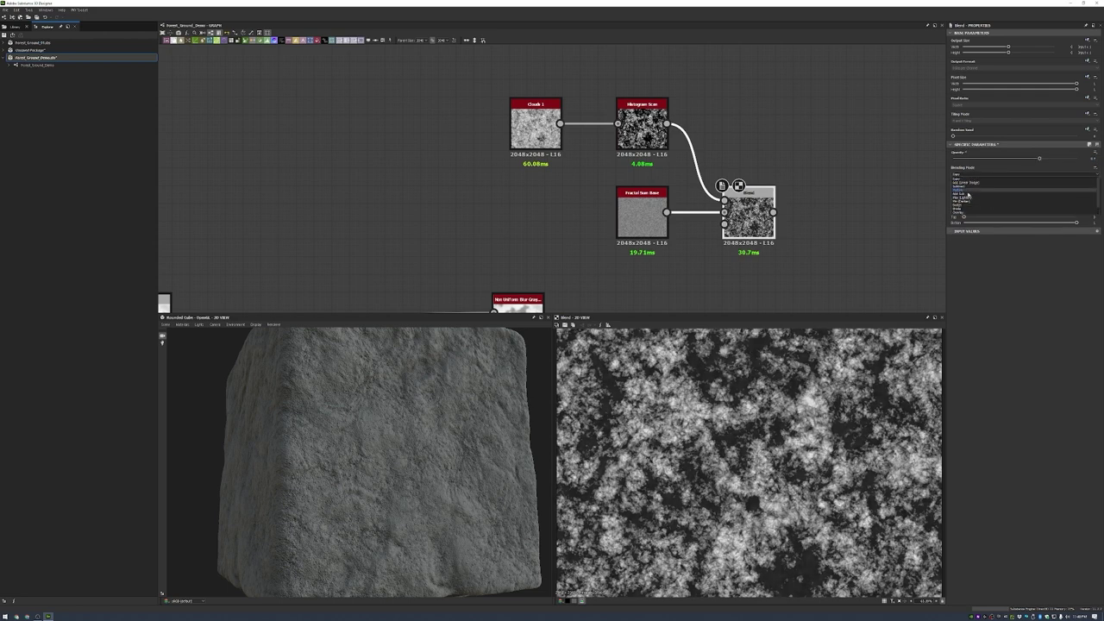
click(968, 195)
- Blend the combined noise over the Non Uniform Blur output at low opacity, using Subtract mode
drag(774, 211, 837, 258)
click(863, 269)
scroll(799, 182, down, 2)
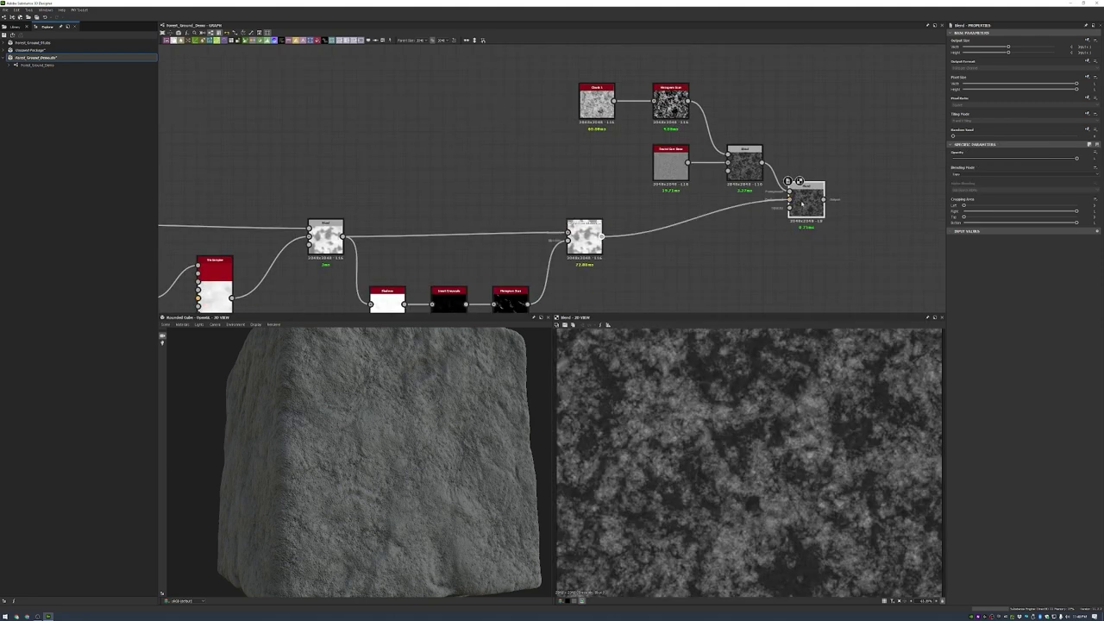
drag(802, 203, 802, 230)
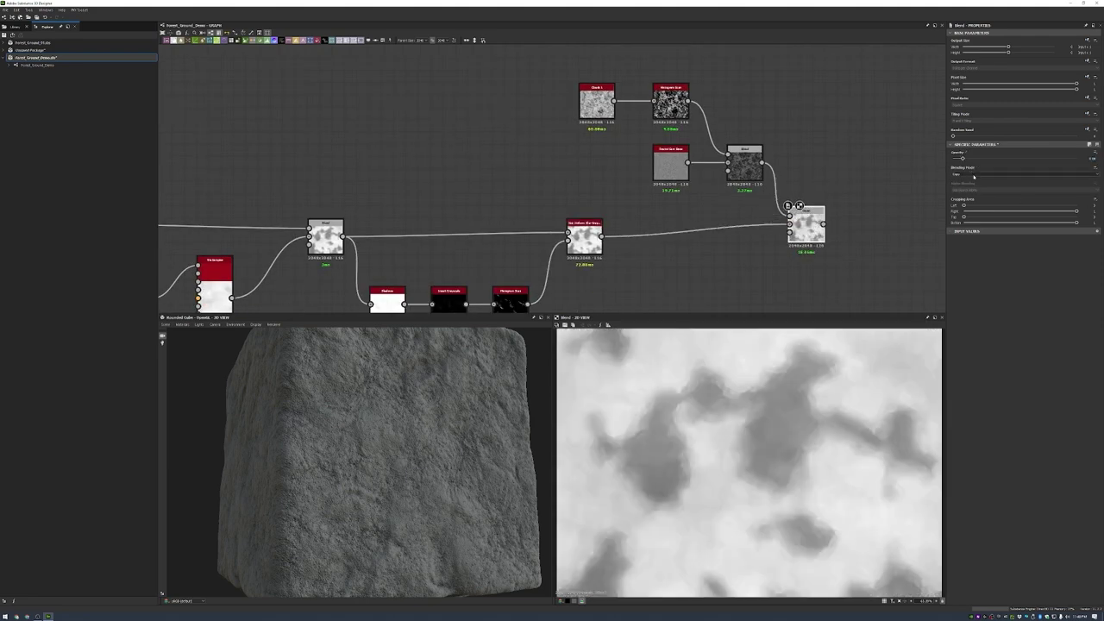
click(1018, 175)
click(1018, 206)
key(f)
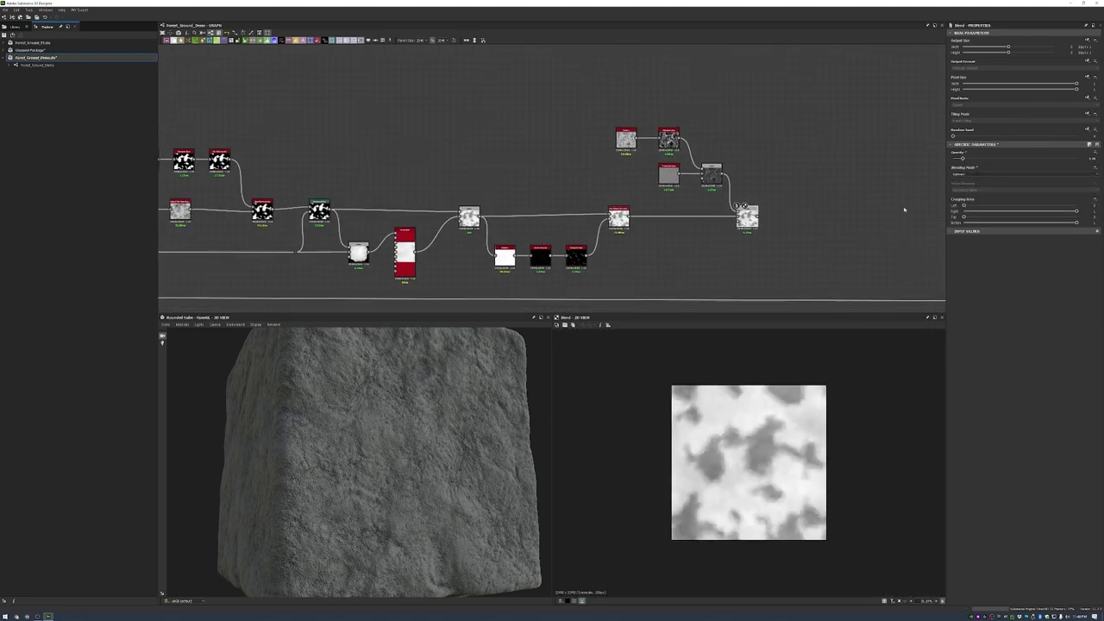
- Add a Clouds 3 noise and feed it into a Histogram Scan with position 0.6 and contrast 1
key(space)
text(clouds)
key(Return)
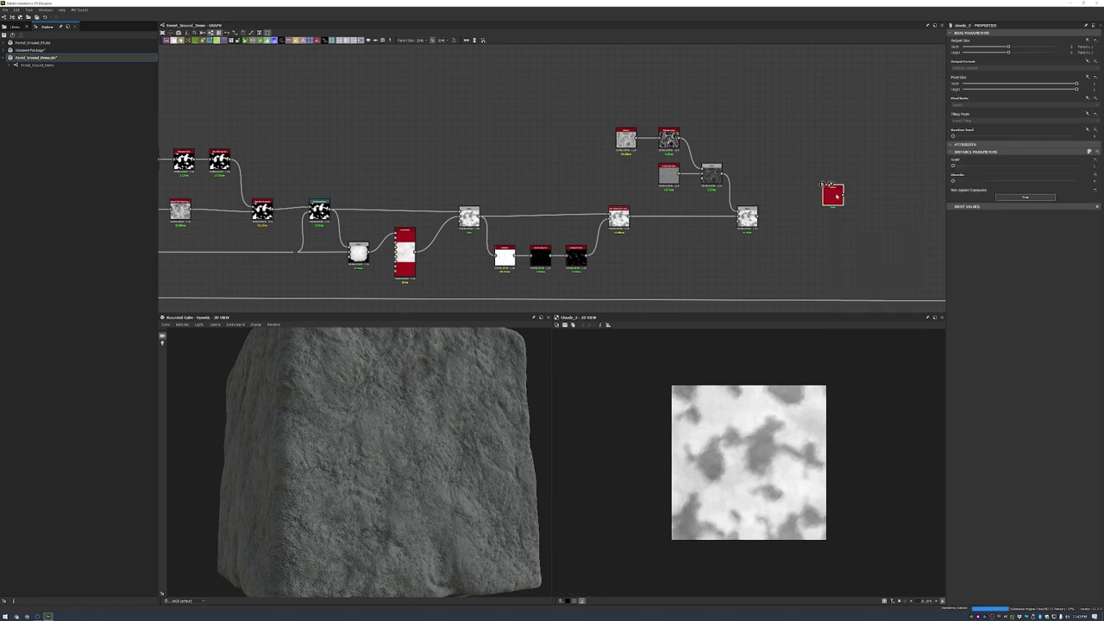
scroll(831, 196, up, 5)
key(space)
text(histogram)
key(Return)
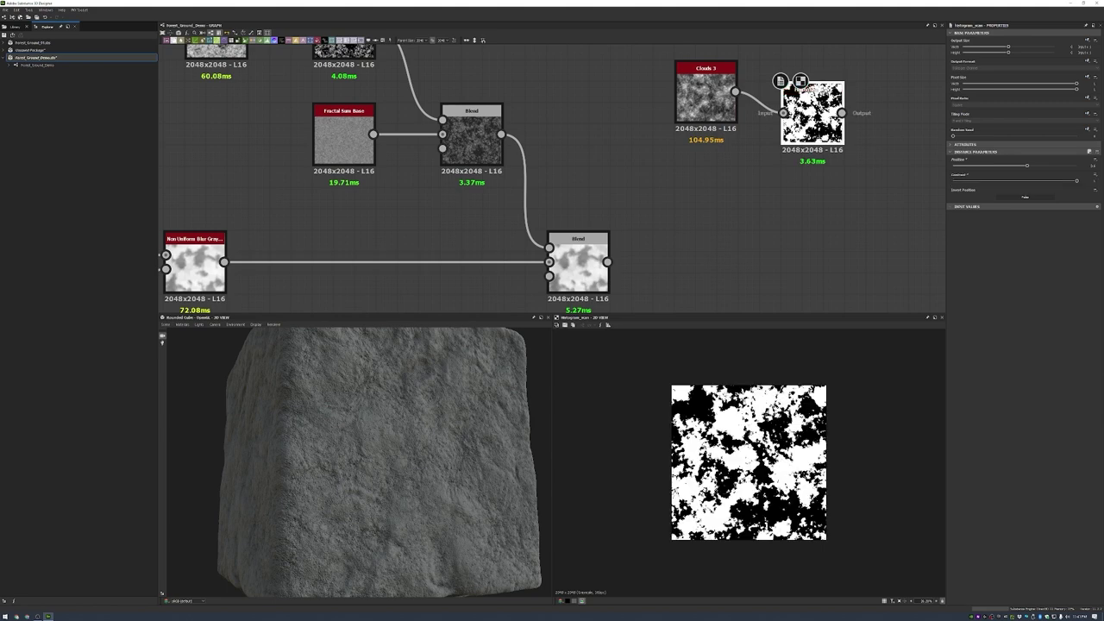
- Add a Blur node after the Clouds 3 Histogram Scan
scroll(747, 104, up, 1)
drag(747, 99, 731, 126)
click(744, 132)
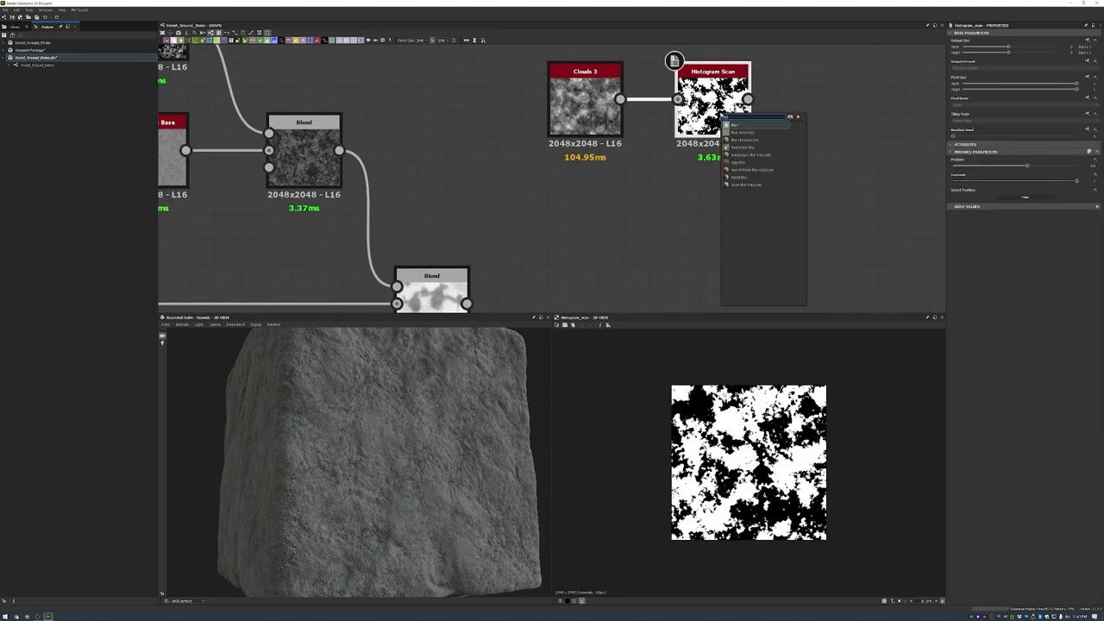
click(744, 132)
- Add a Directional Warp after the Blur, drive its intensity input with the subtracted Blend output, and adjust its intensity and angle
drag(876, 99, 862, 114)
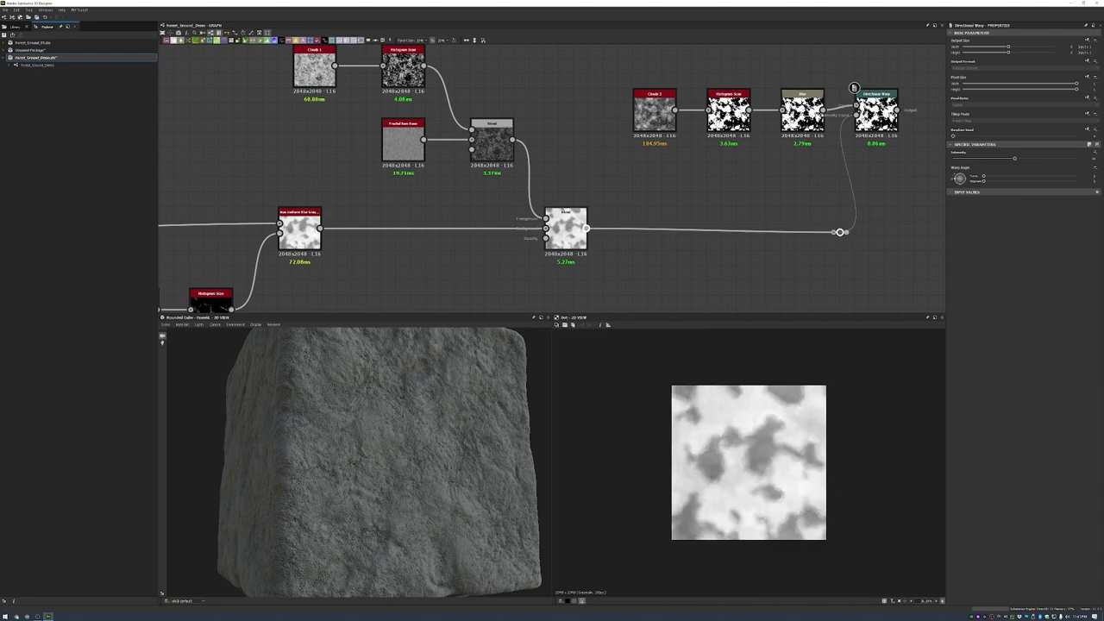
drag(841, 231, 857, 114)
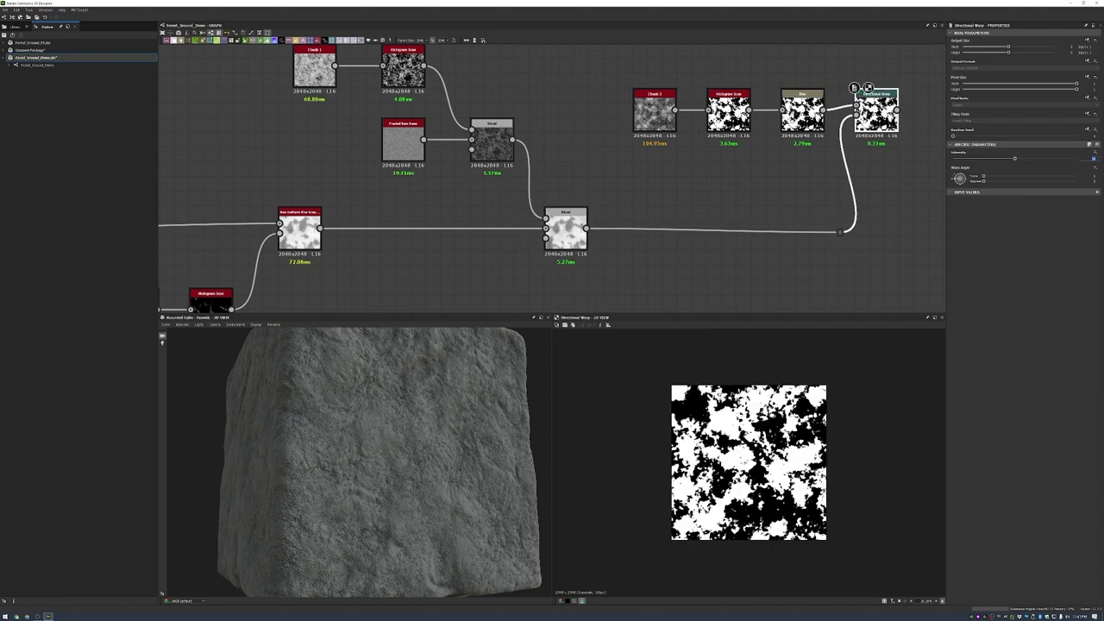
middle_drag(900, 178, 807, 189)
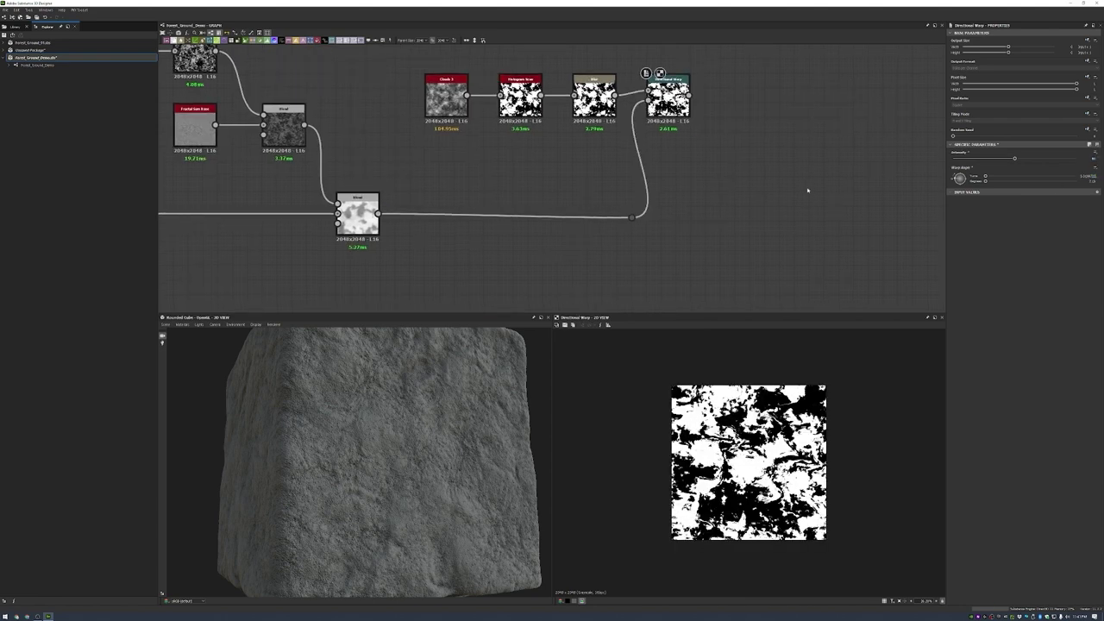
- Blend the Directional Warp result over the subtracted noise output at very low opacity in Subtract mode
key(b)
drag(799, 195, 799, 226)
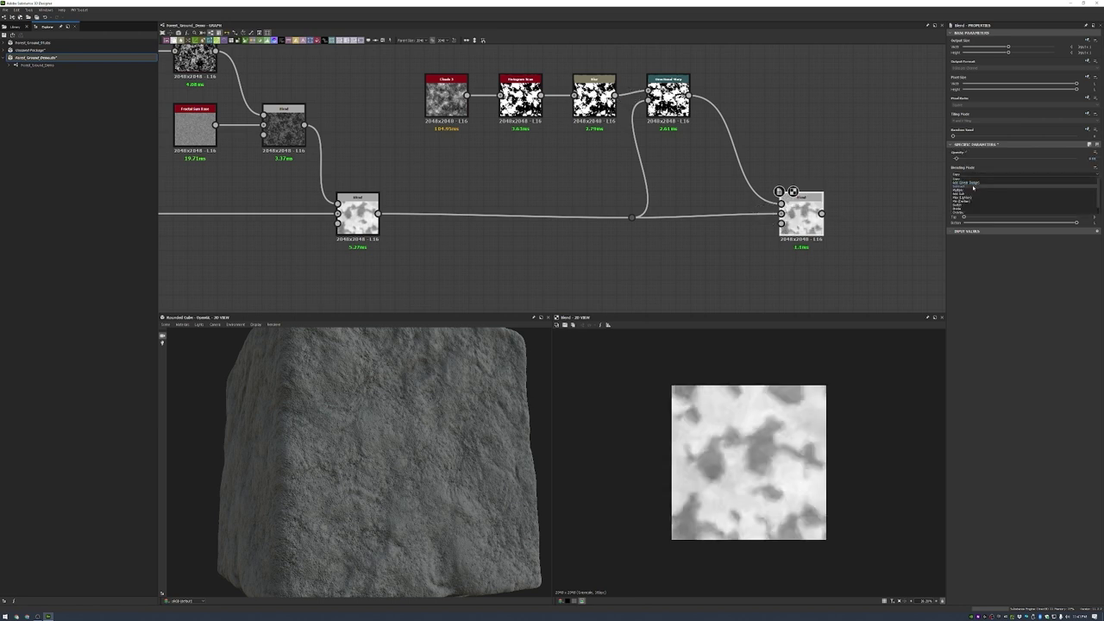
scroll(734, 395, up, 2)
scroll(606, 188, down, 4)
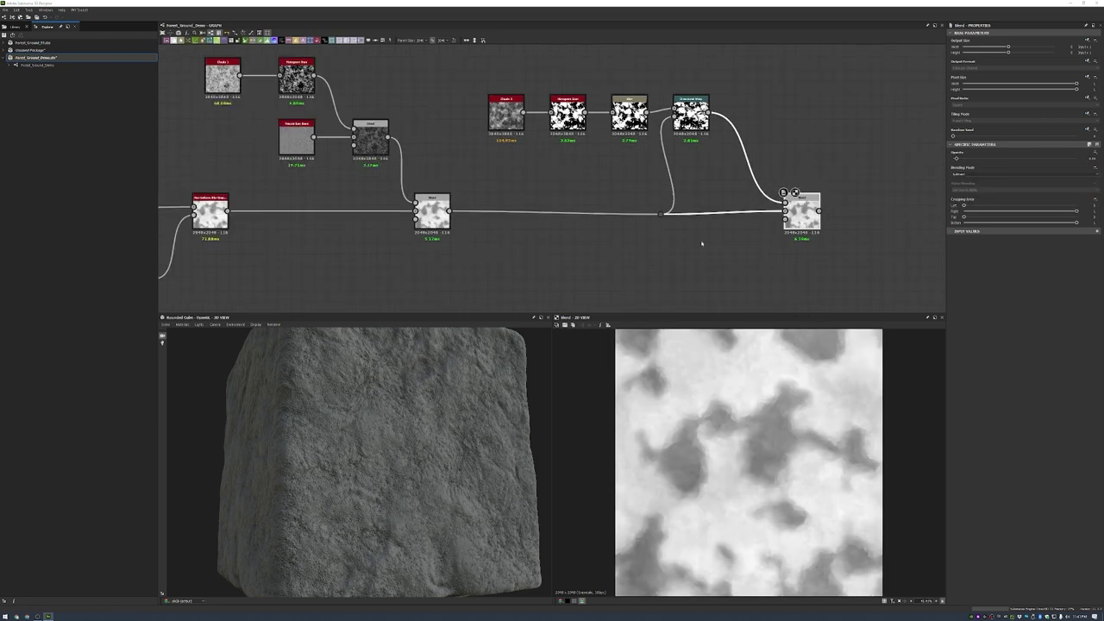
- Add a Blend node with the surface detail chain as foreground and the main height line as background
scroll(605, 189, down, 3)
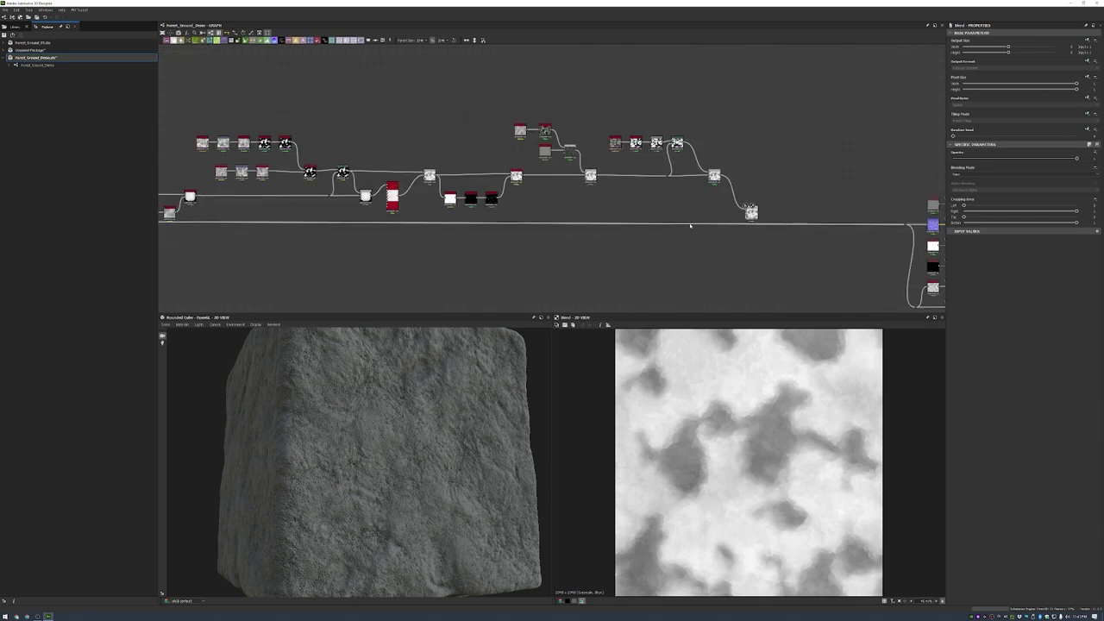
scroll(734, 207, up, 2)
scroll(773, 429, up, 2)
- Branch an Invert Grayscale node off the main height line below the new Blend
key(space)
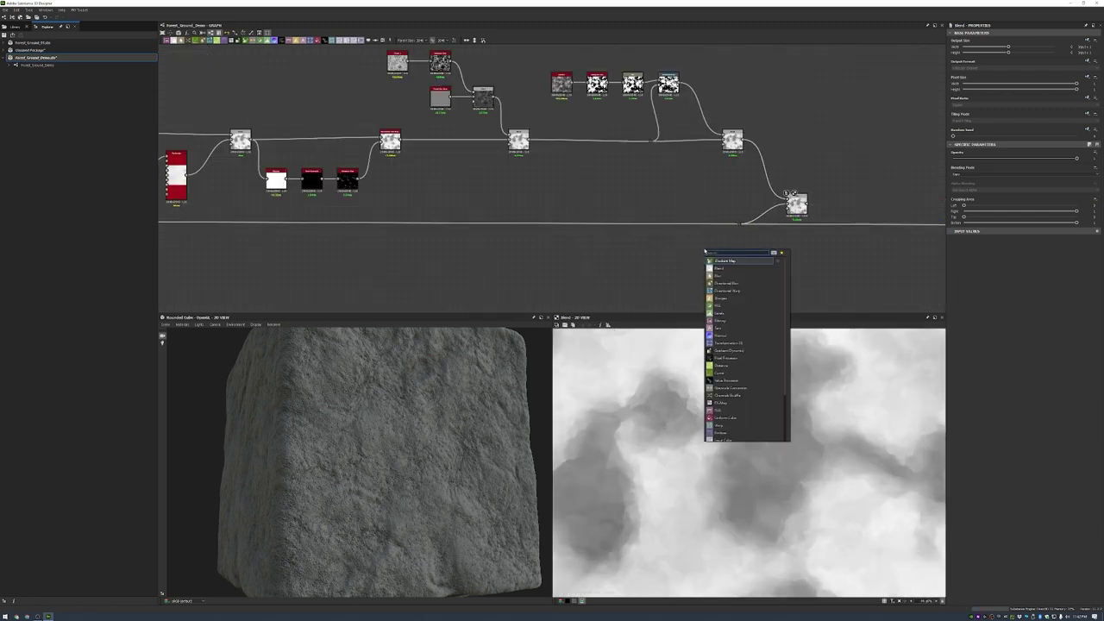
click(707, 251)
drag(700, 238, 764, 235)
scroll(760, 250, up, 5)
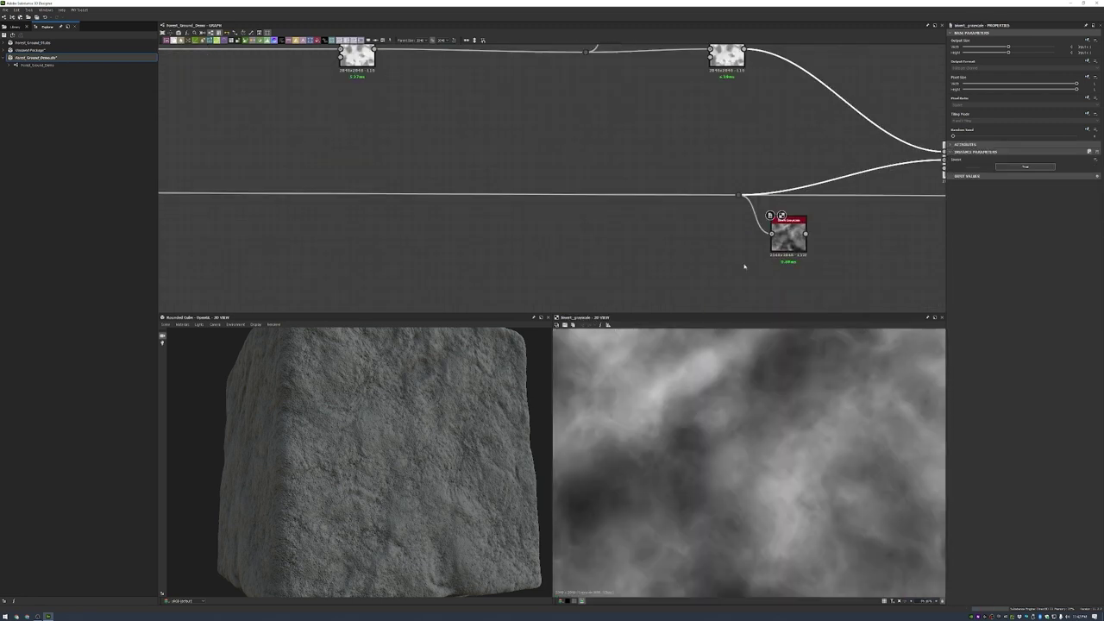
- Add a Histogram Select after the Invert Grayscale node and tune its position
key(space)
text(hist)
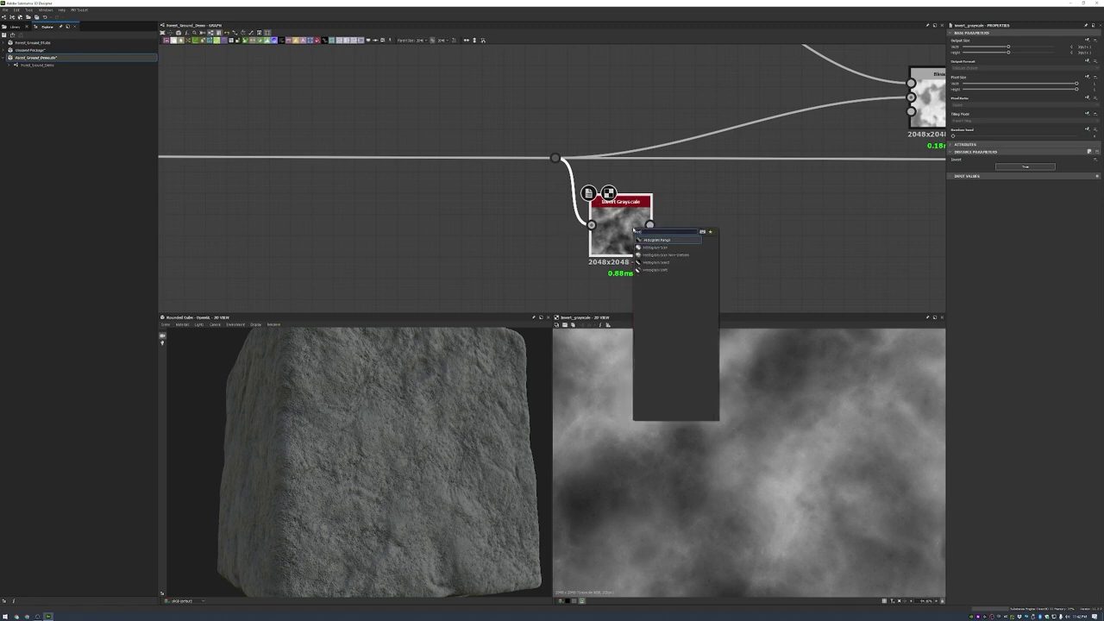
key(Down)
key(Down)
key(Down)
key(Return)
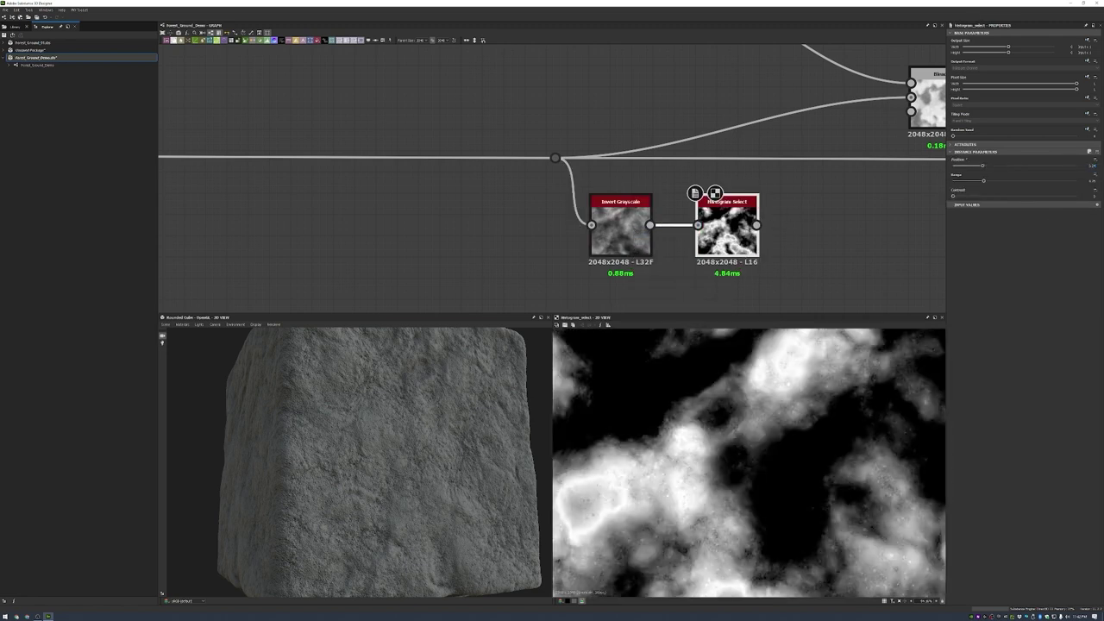
- Connect the Histogram Select output as the opacity mask of the height Blend
middle_drag(728, 229, 697, 270)
click(913, 143)
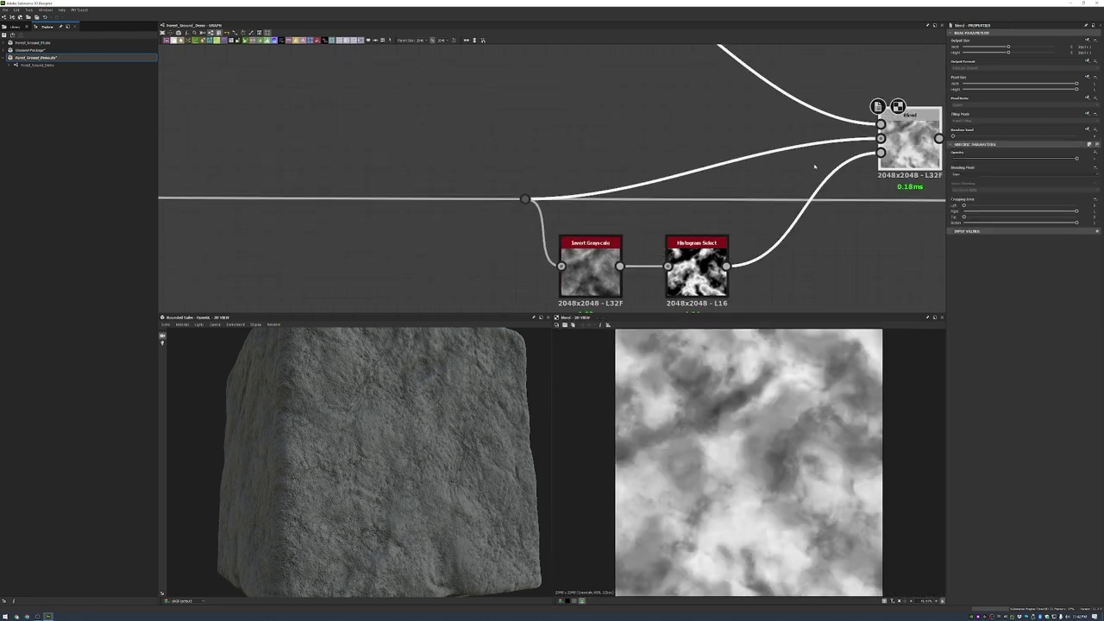
middle_drag(913, 142, 547, 174)
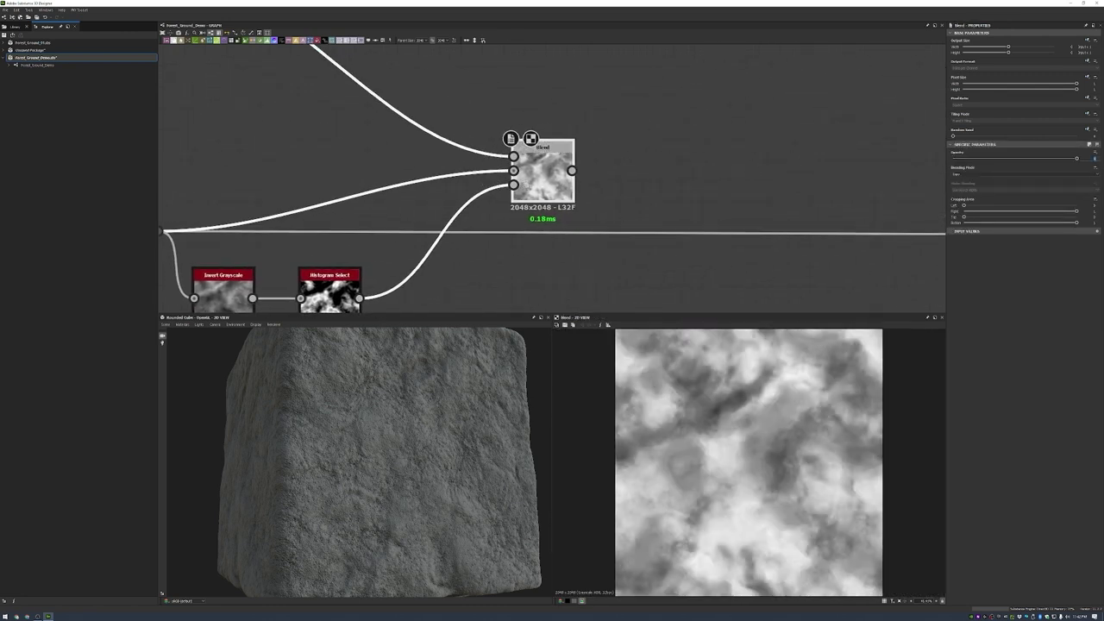
- Lower the height Blend's opacity to just above half and set its blending mode to Min (Darken)
click(1024, 158)
click(1023, 175)
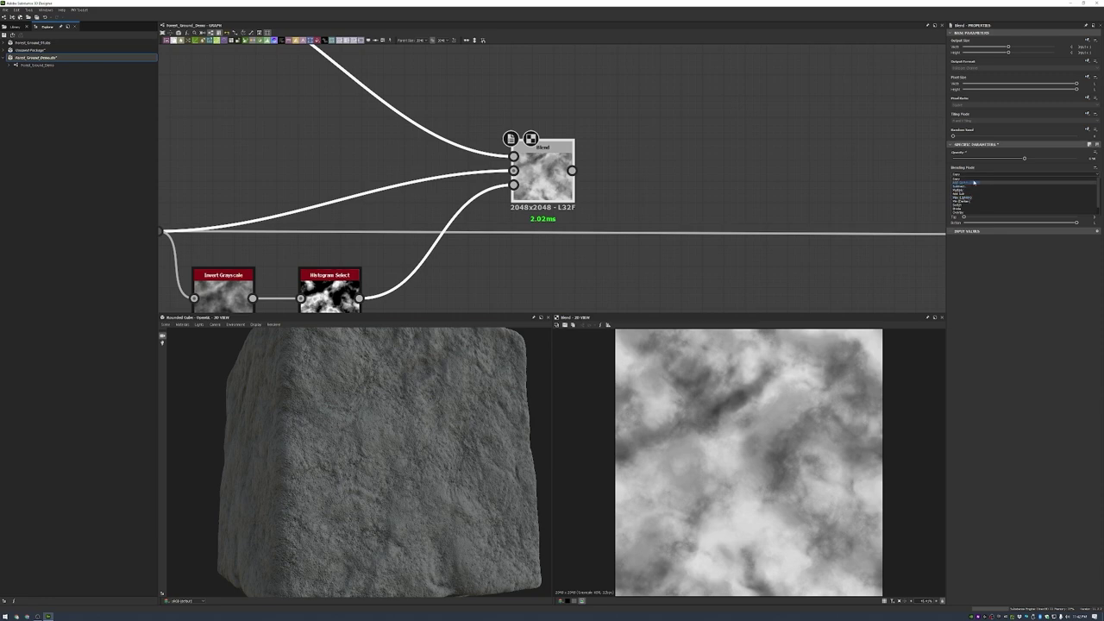
click(975, 199)
scroll(720, 164, down, 1)
- Route the height Blend into the main line toward the outputs, align the node, and check its opacity on the 3D surface
drag(740, 158, 798, 208)
mouse_move(363, 449)
mouse_down()
mouse_move(420, 448)
mouse_move(323, 471)
mouse_move(349, 444)
mouse_up()
drag(716, 147, 715, 190)
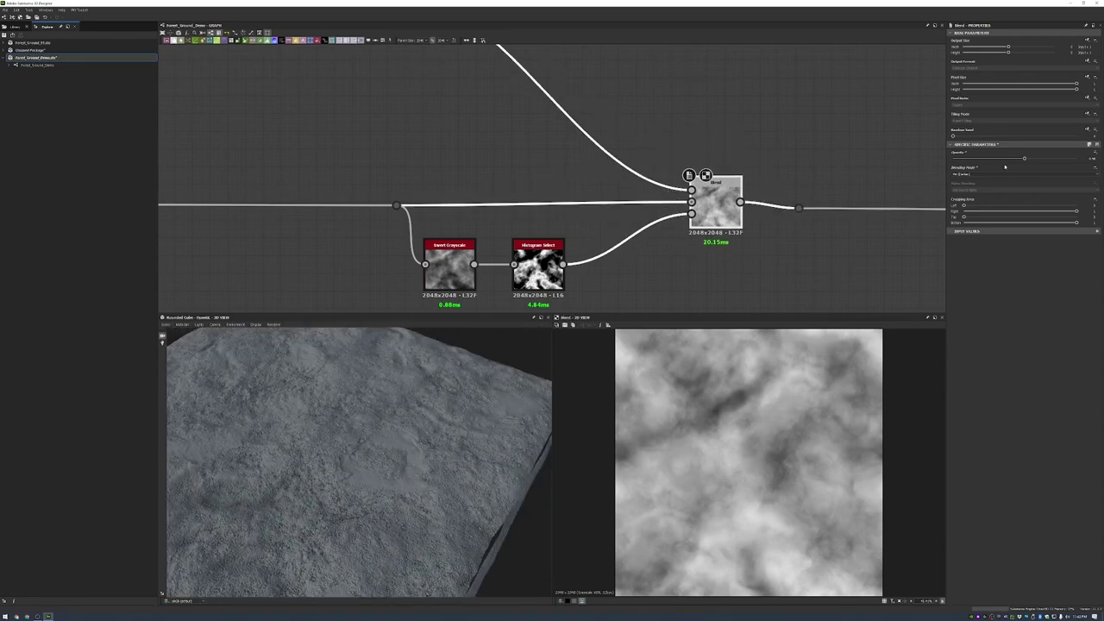
mouse_move(1024, 157)
mouse_down()
mouse_move(987, 160)
mouse_move(1024, 158)
mouse_up()
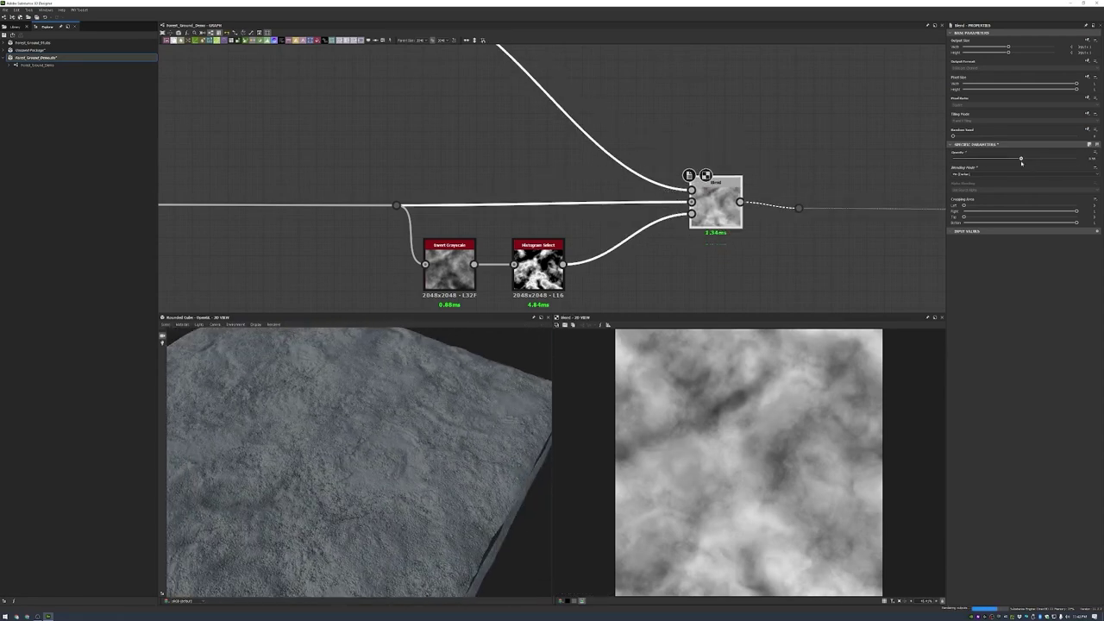
mouse_move(432, 414)
mouse_down()
mouse_move(467, 406)
mouse_move(449, 414)
mouse_up()
scroll(449, 414, up, 5)
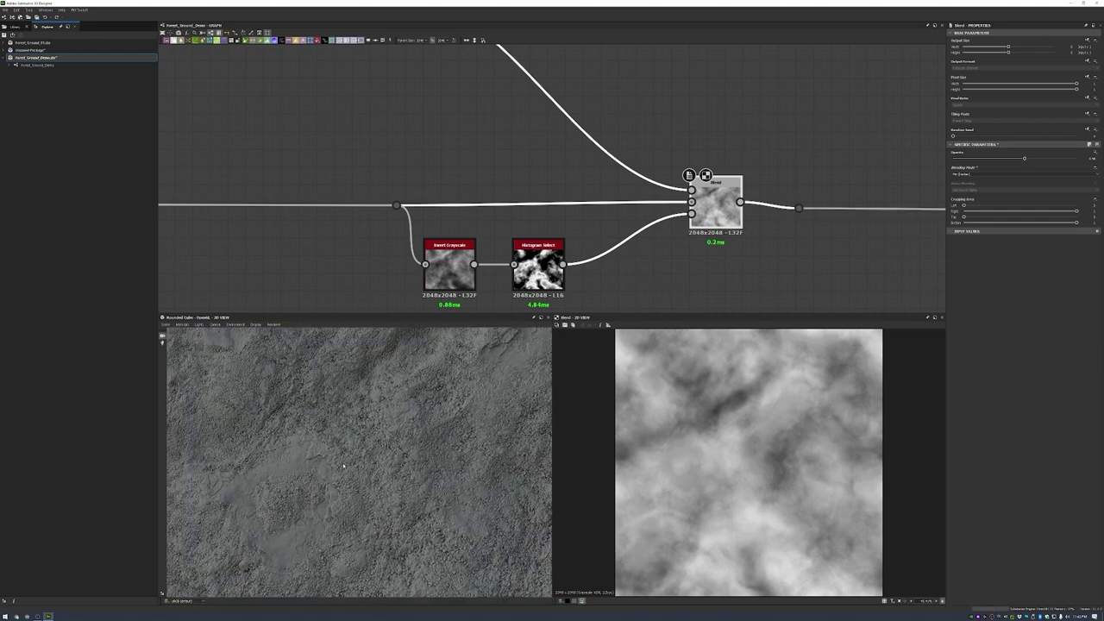
- Move the surface detail node chain up clear of the main line and group it in a frame titled "Surface break up"
scroll(493, 205, down, 5)
scroll(492, 204, down, 3)
scroll(811, 152, up, 2)
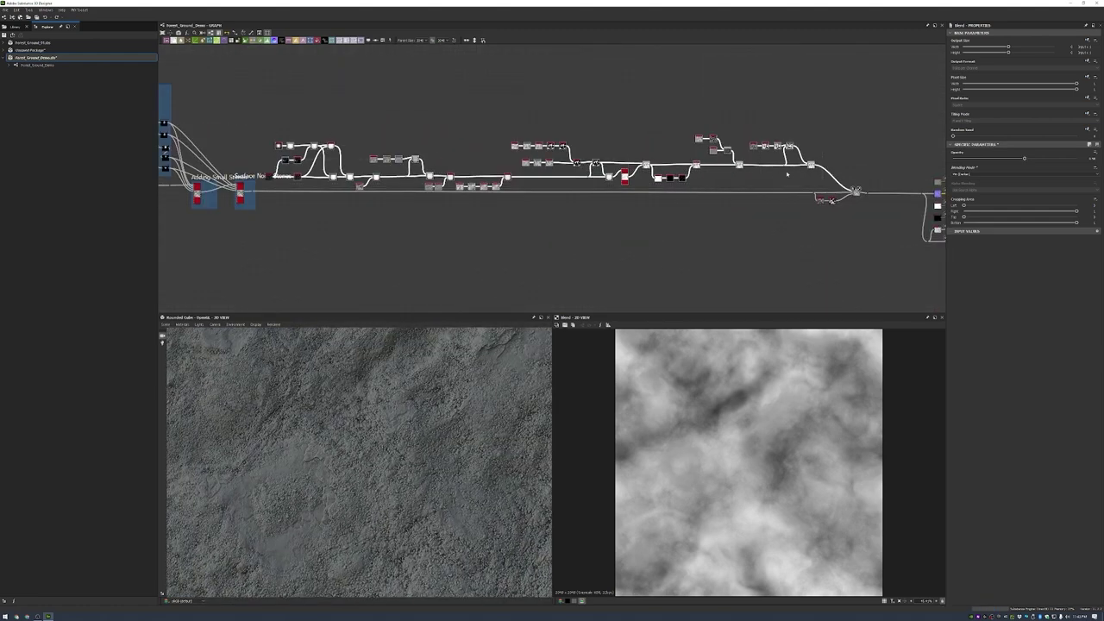
click(270, 166)
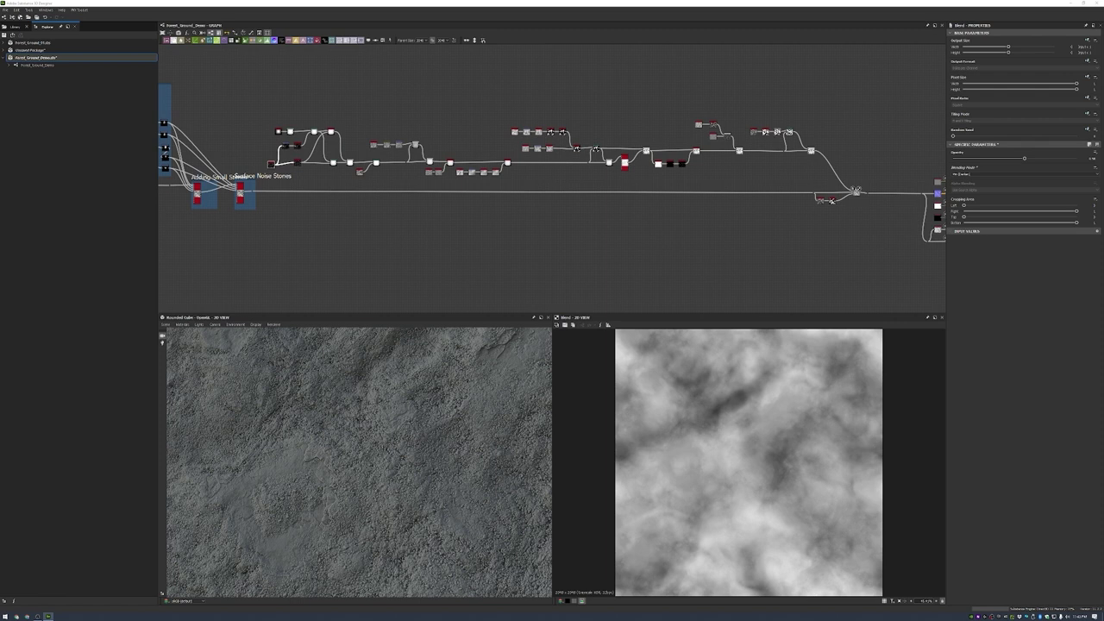
key(ctrl+f)
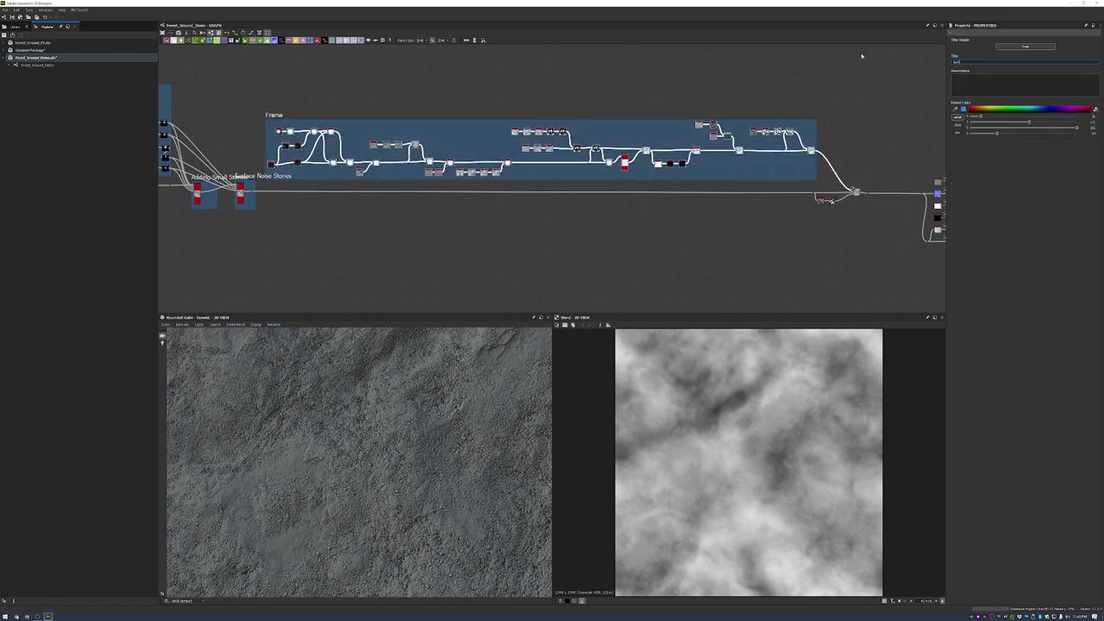
- Group the height Blend and its Histogram Select mask nodes in a frame titled "Adding Surface Breakup"
scroll(715, 204, up, 4)
right_click(782, 216)
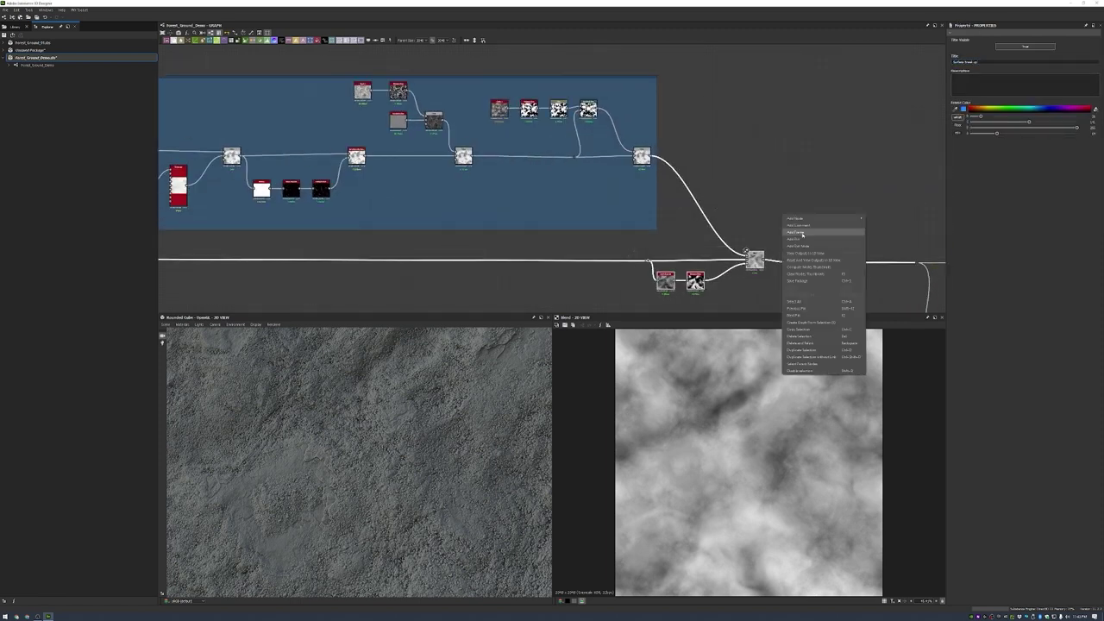
click(815, 259)
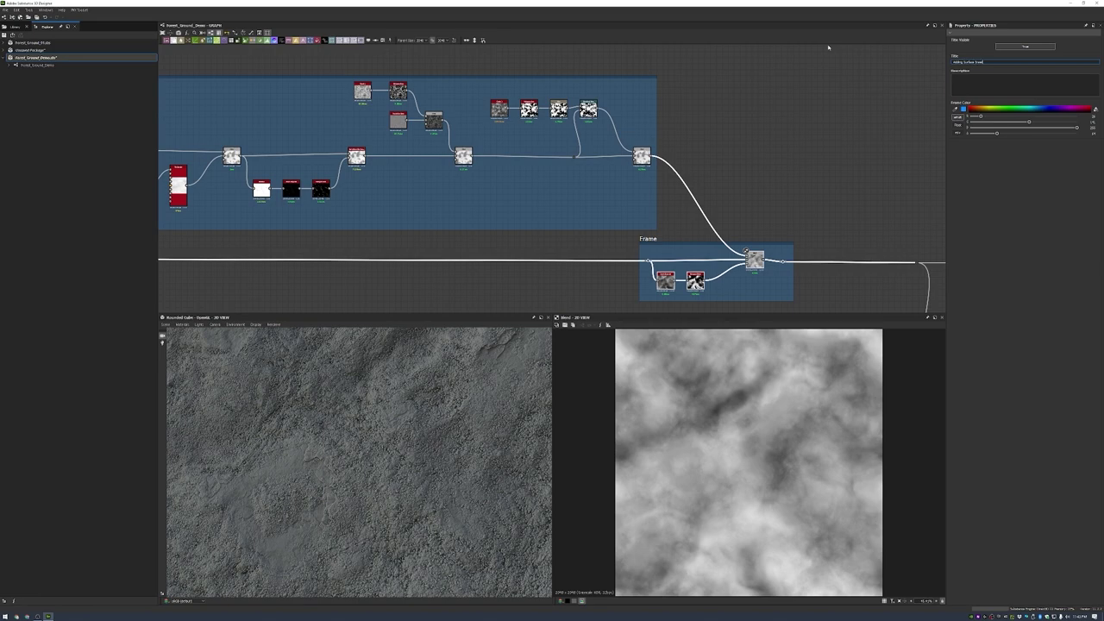
drag(518, 406, 487, 413)
middle_drag(686, 164, 565, 121)
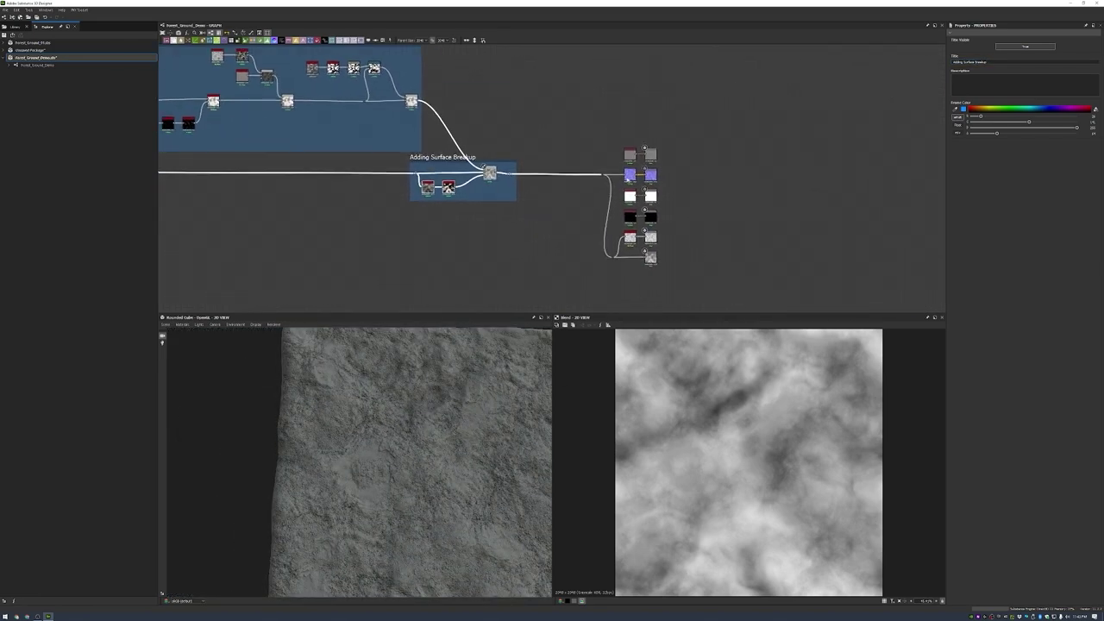
- Inspect the Normal node's output in the 2D view to check the surface break-up detail
double_click(630, 173)
scroll(279, 132, down, 4)
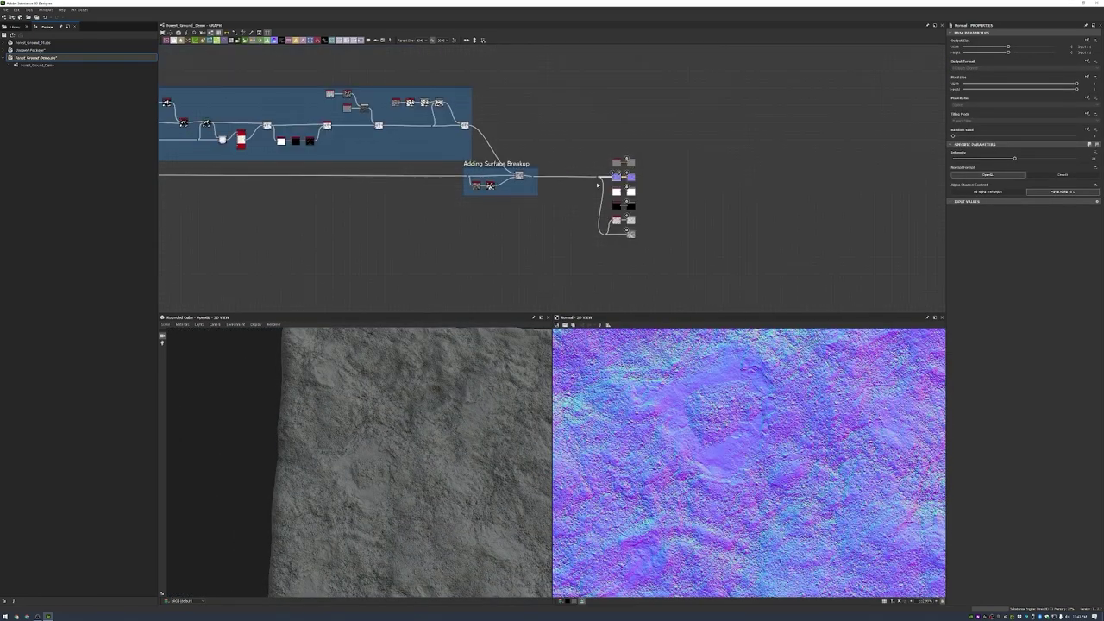
scroll(280, 132, up, 3)
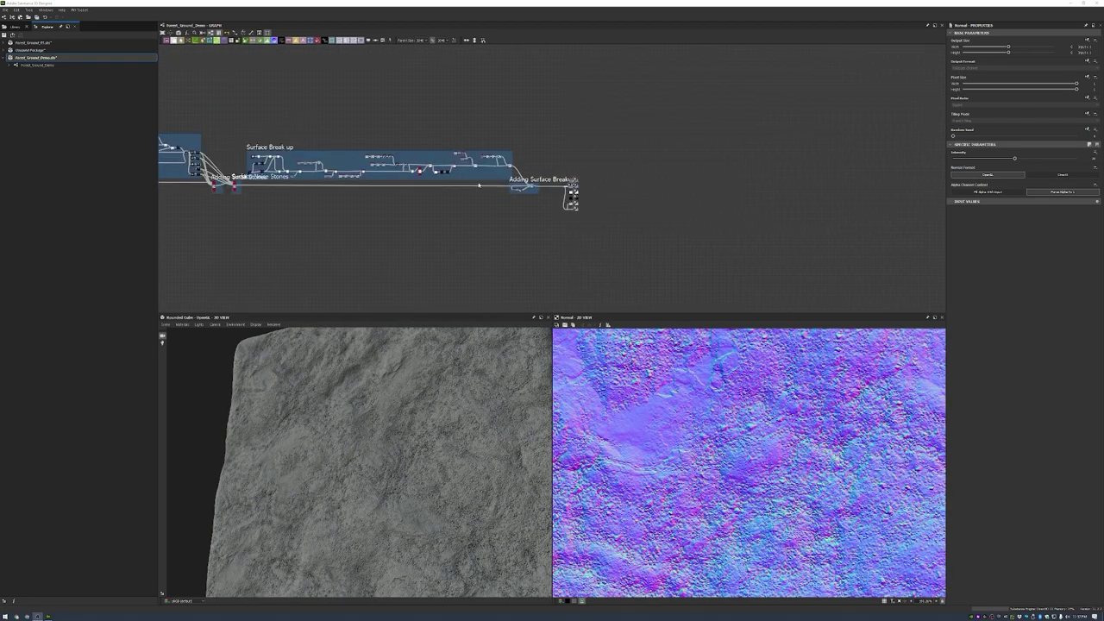
- Branch four stone shape outputs into separate dot nodes and run the lines below the main line past the "Adding Surface Breakup" frame
scroll(905, 172, up, 4)
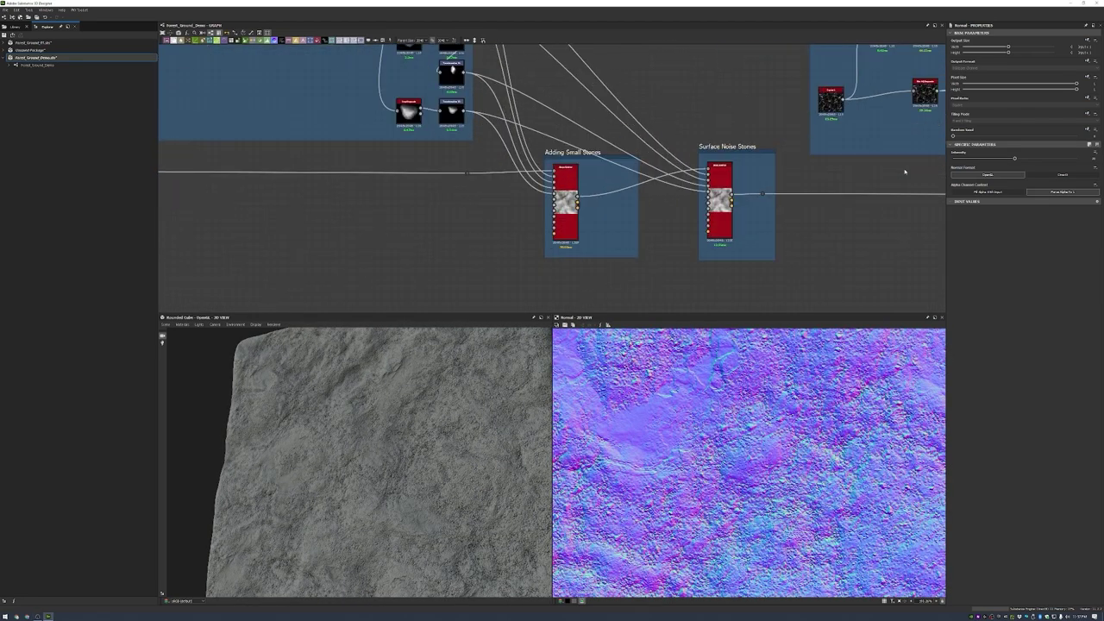
scroll(627, 167, down, 5)
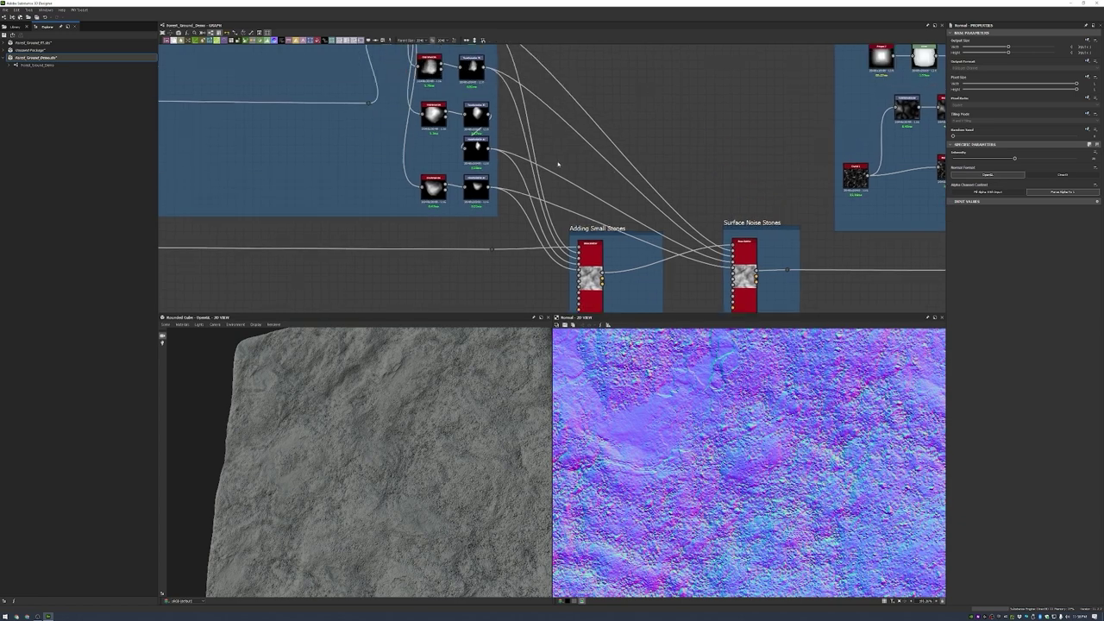
scroll(725, 254, down, 4)
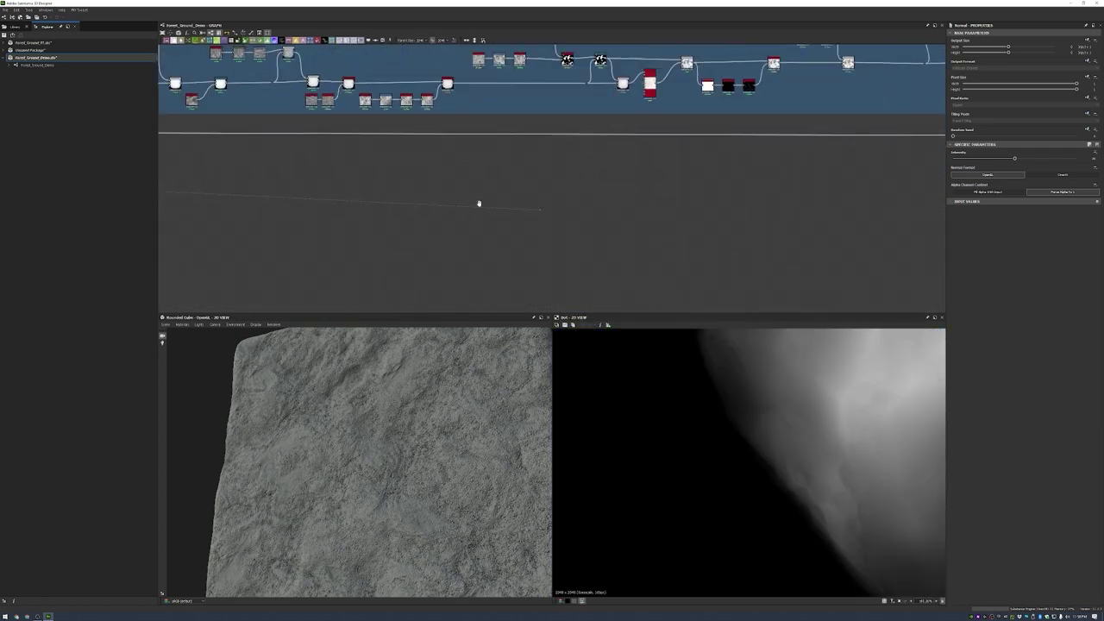
scroll(478, 204, up, 5)
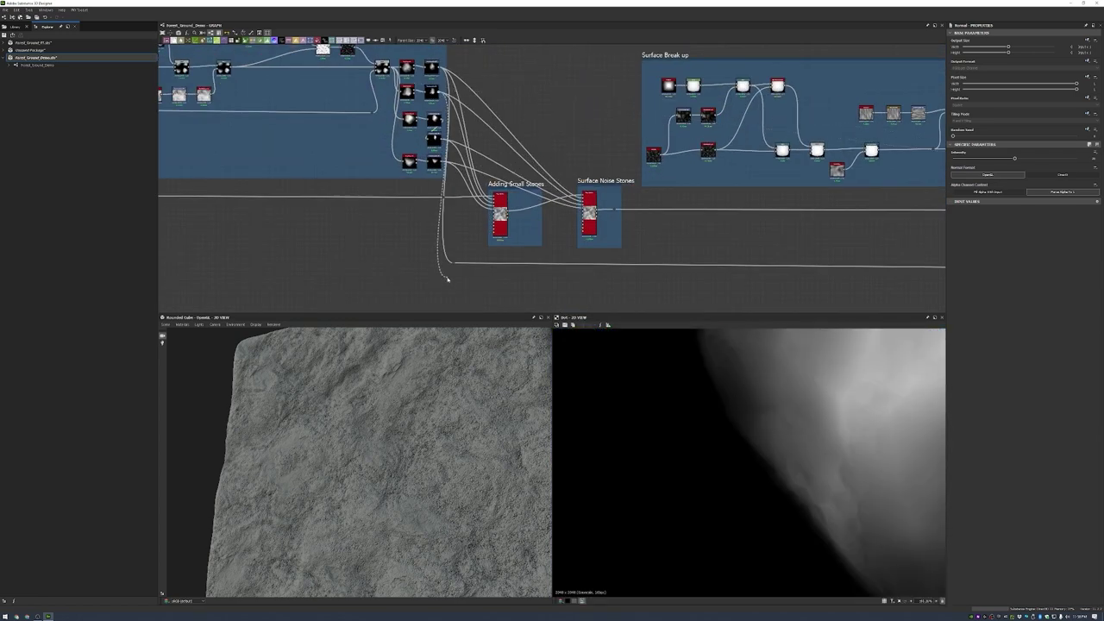
scroll(717, 190, up, 4)
scroll(717, 190, down, 5)
scroll(369, 106, up, 1)
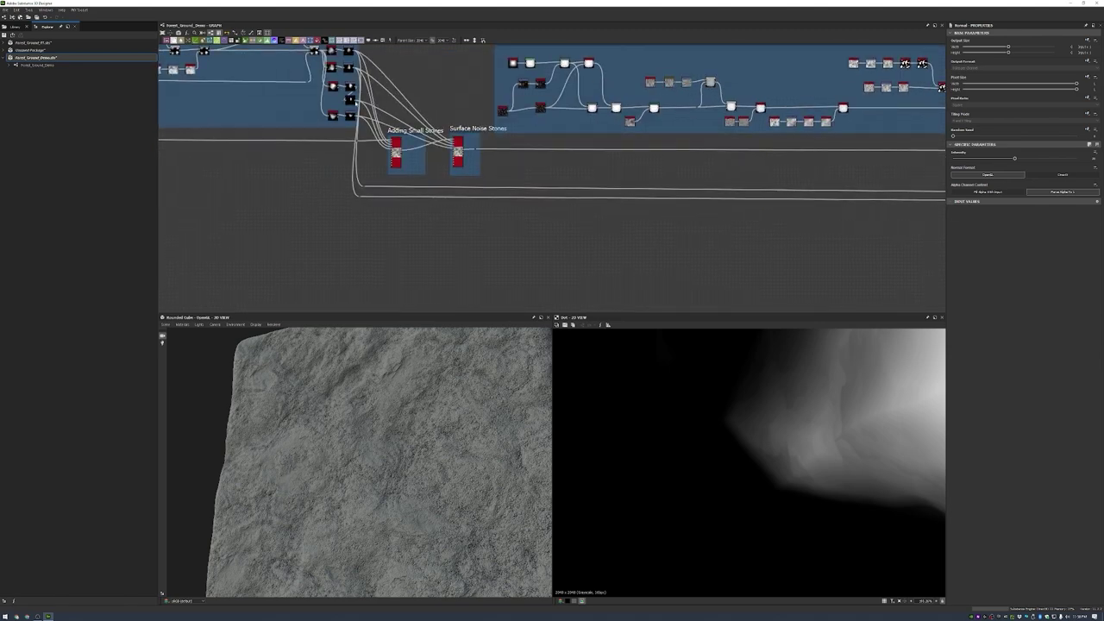
scroll(528, 188, up, 4)
scroll(730, 180, down, 5)
scroll(729, 180, up, 2)
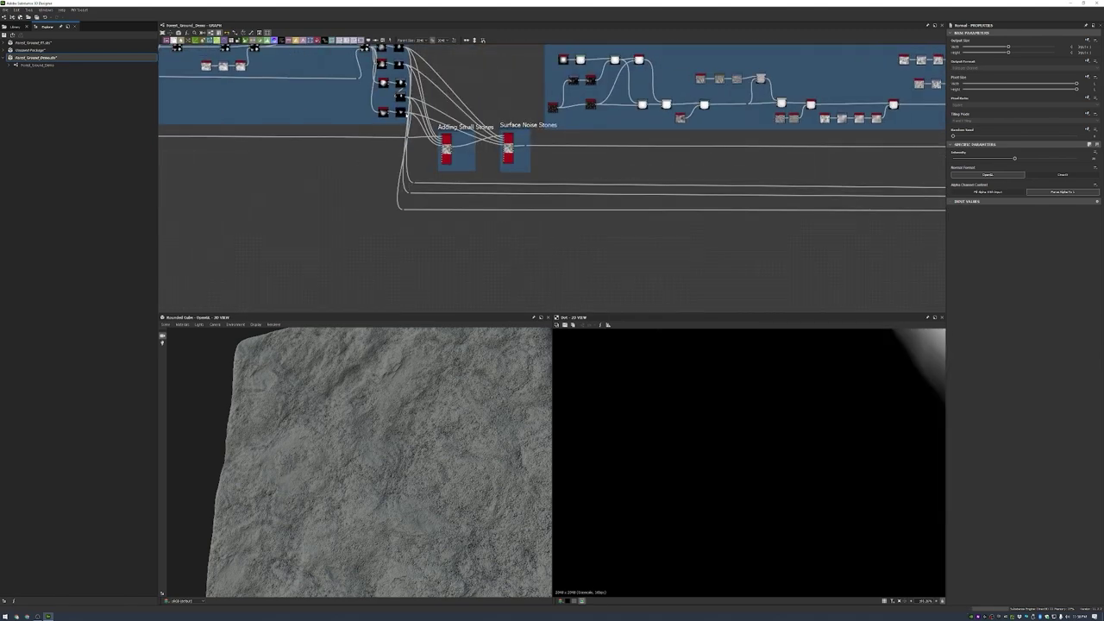
drag(649, 233, 940, 164)
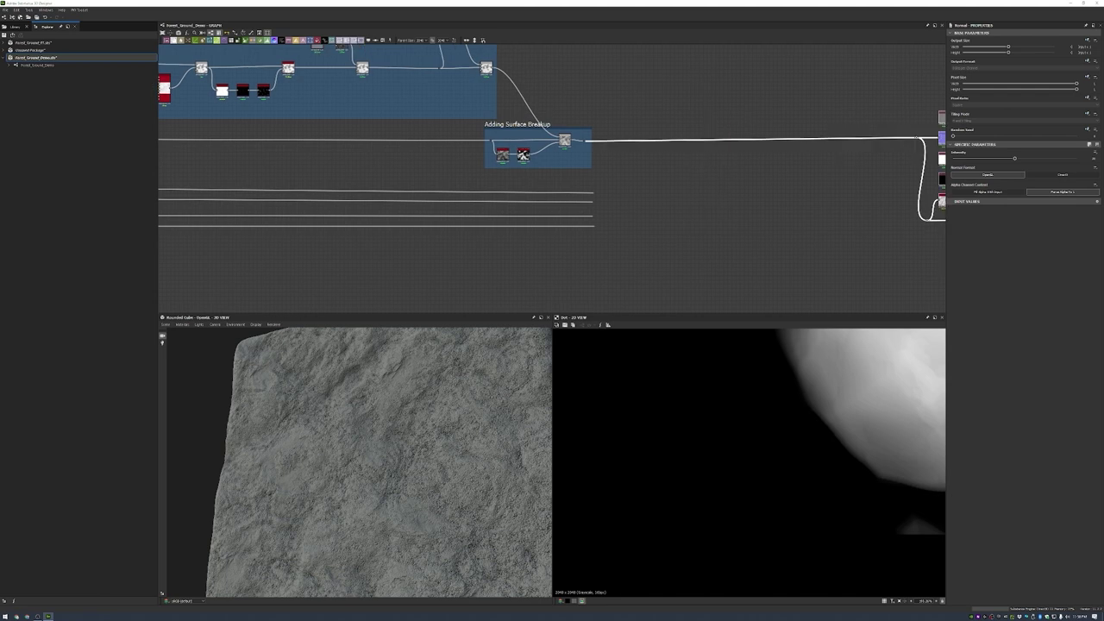
- Add a Non Uniform Blur Grayscale to the first stone line, feed both inputs, raise its intensity, minimize samples and maximize blades
scroll(626, 205, up, 3)
key(space)
text(non)
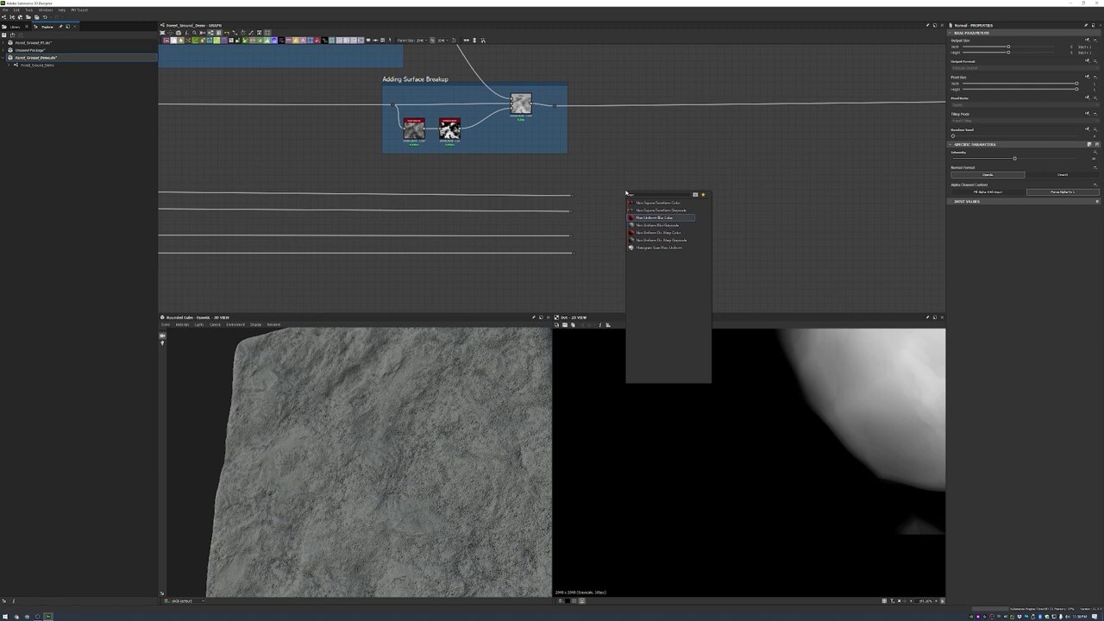
key(Down)
key(Return)
scroll(629, 193, up, 3)
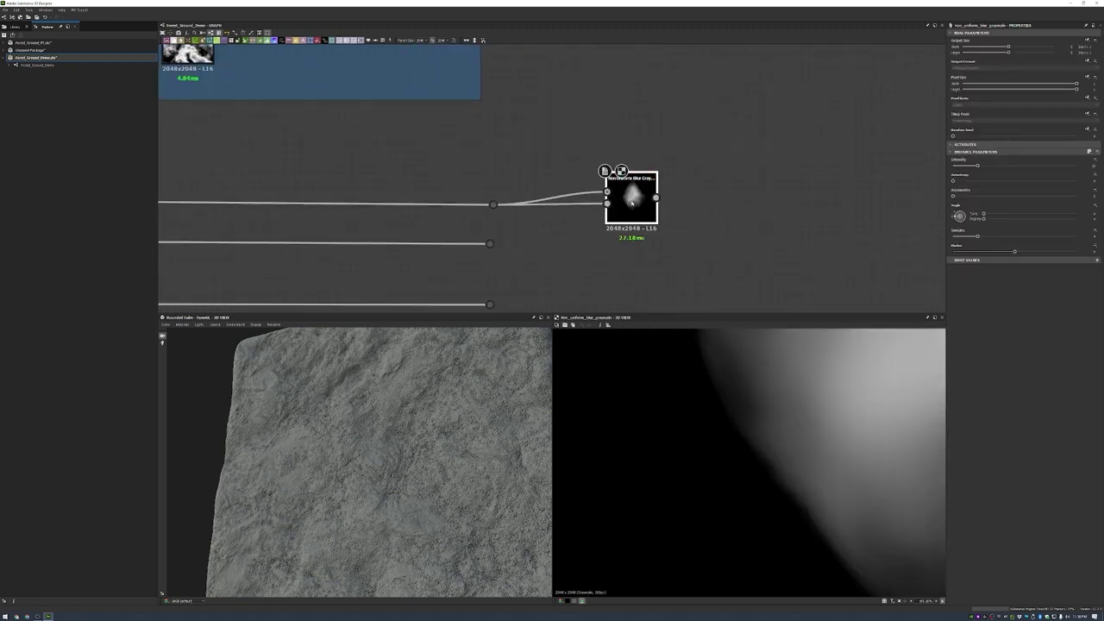
key(Tab)
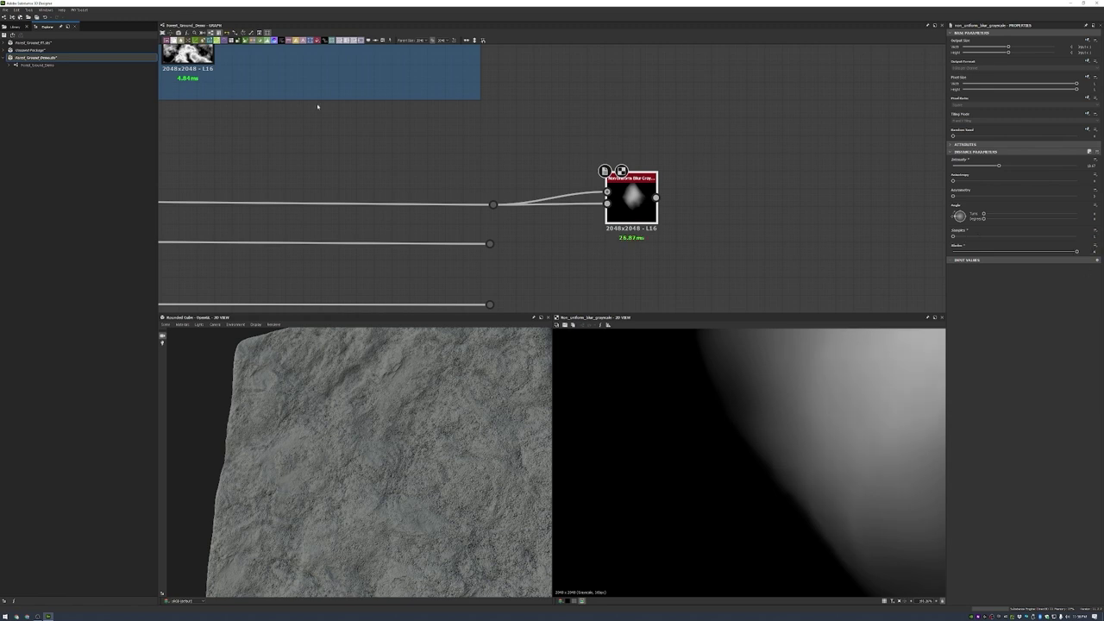
- Duplicate the blur for the second and third stone lines, feeding both inputs of each copy and using a lower intensity
middle_drag(317, 106, 319, 58)
key(ctrl+d)
drag(492, 195, 582, 207)
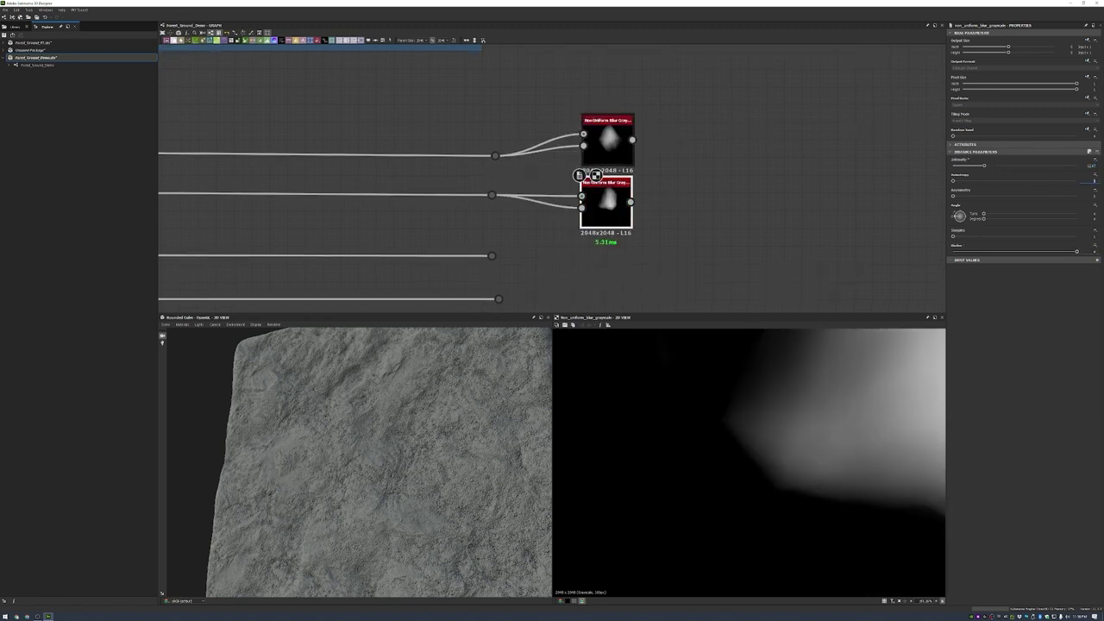
middle_drag(518, 251, 518, 191)
key(ctrl+d)
drag(498, 195, 597, 207)
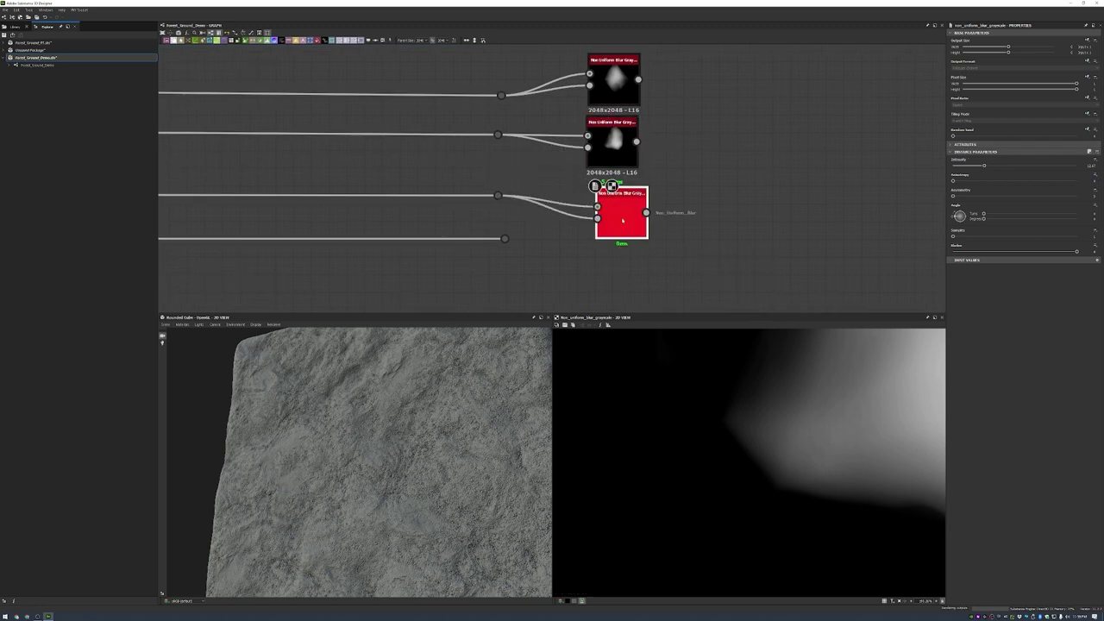
- Duplicate the blur again for the fourth stone line and feed that line into both of its inputs
click(612, 138)
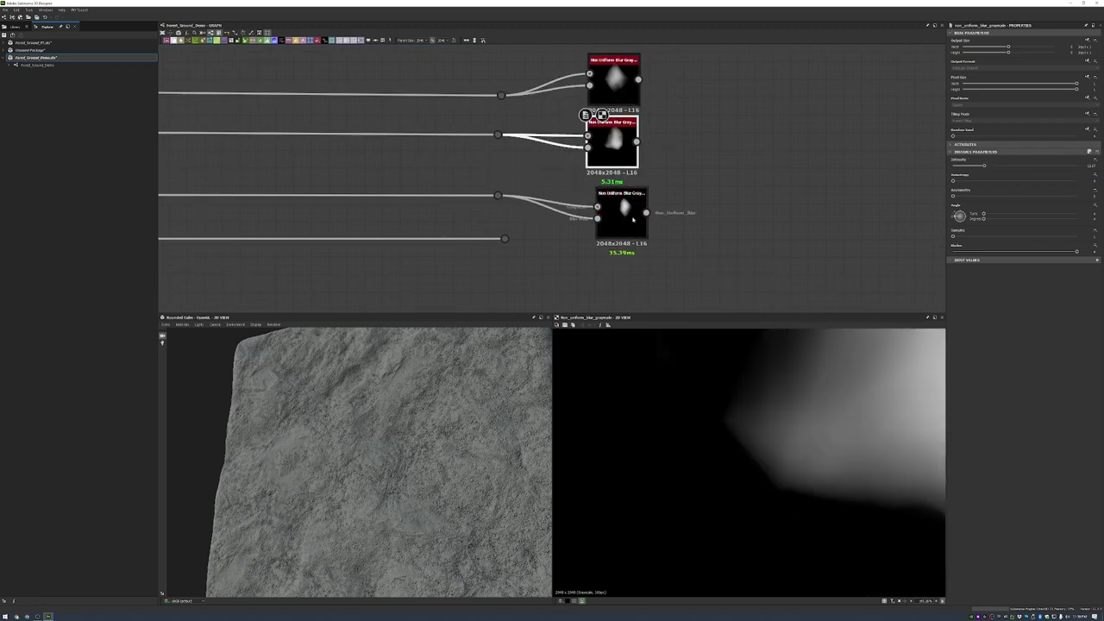
click(634, 220)
key(ctrl+d)
drag(504, 239, 597, 277)
drag(504, 239, 597, 289)
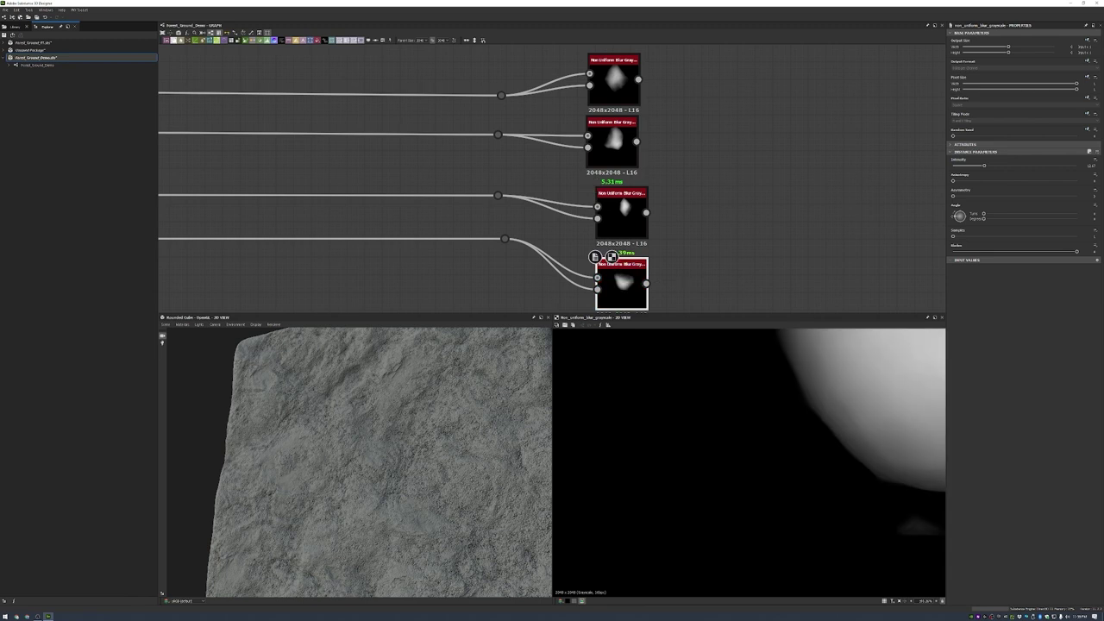
- Group the four stone blur nodes in a frame titled "Soft Blur"
scroll(576, 184, down, 3)
click(526, 155)
scroll(560, 178, down, 2)
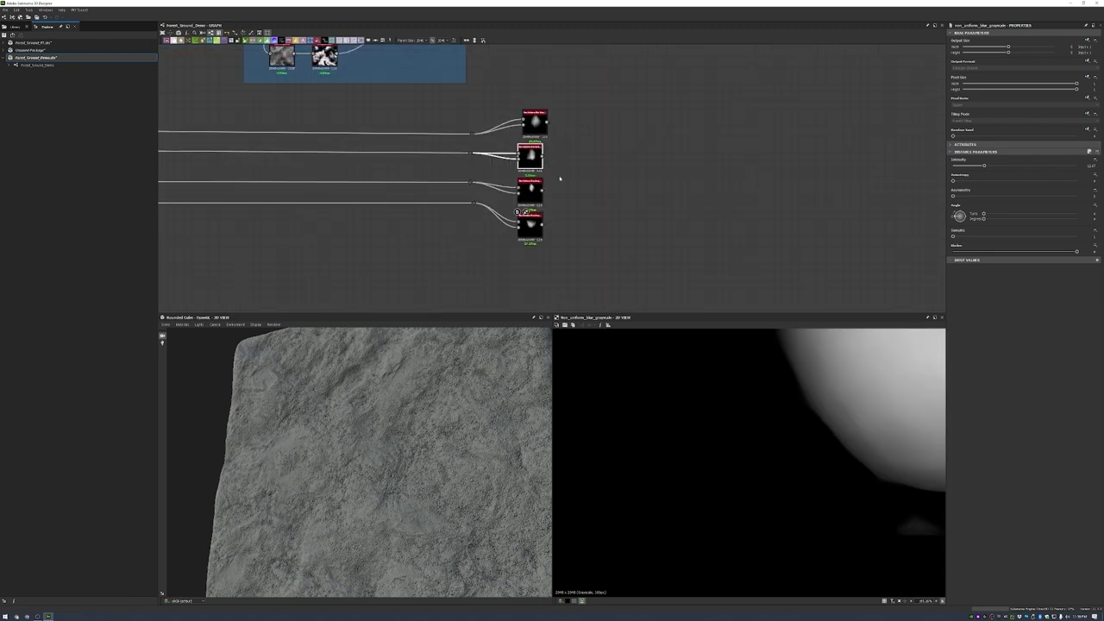
drag(496, 99, 603, 276)
right_click(590, 144)
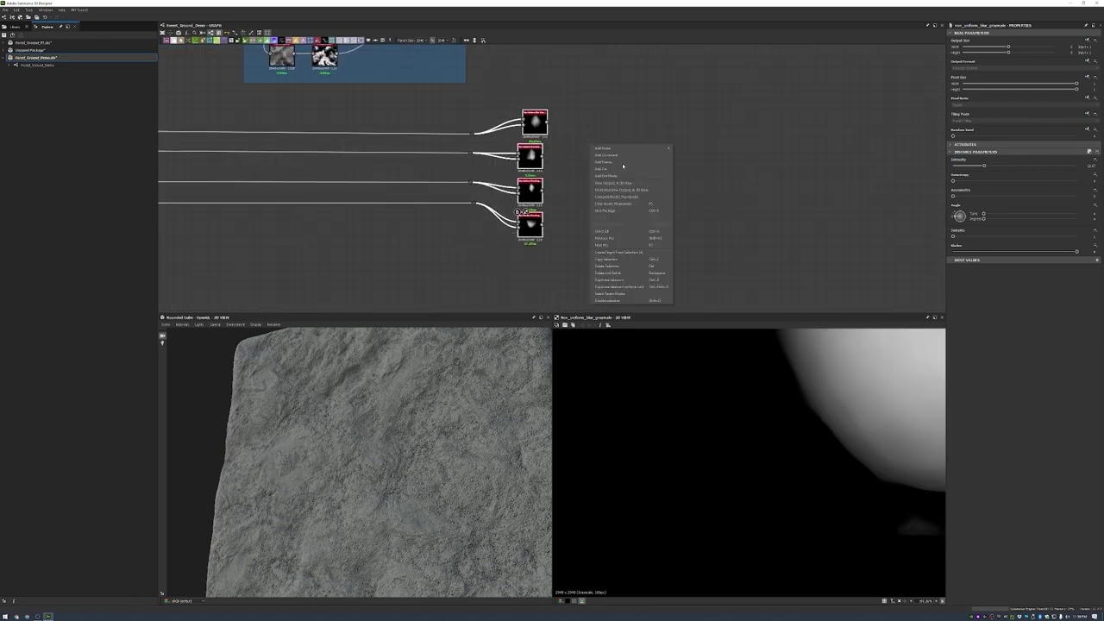
click(621, 163)
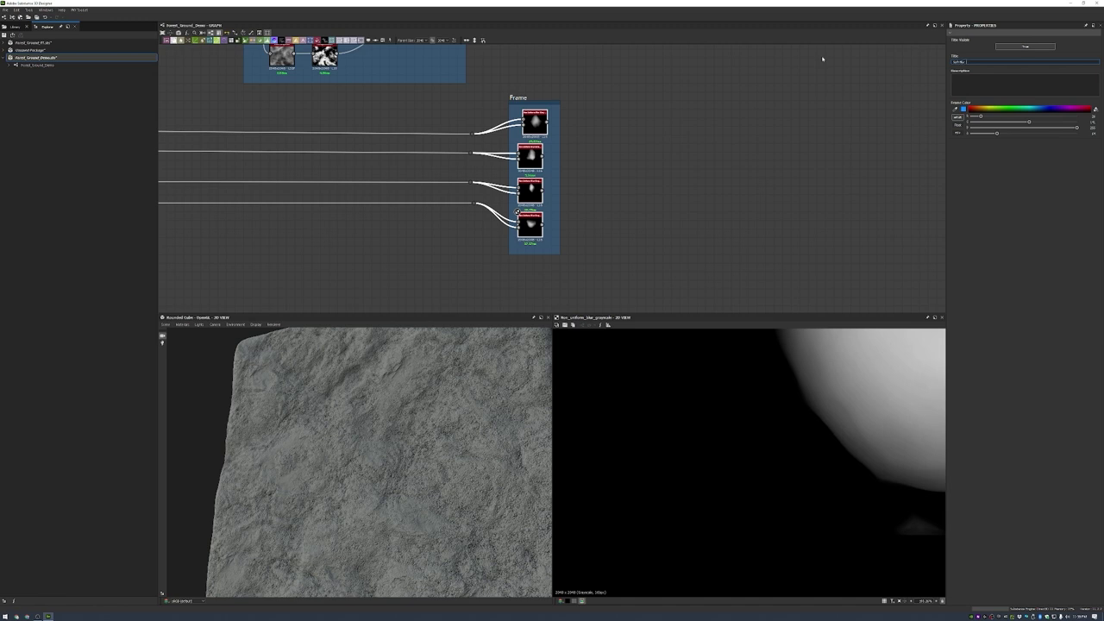
key(Return)
- Feed the first blurred stone into a new Blend, with a Threshold of the same stone as the opacity mask
scroll(642, 173, up, 3)
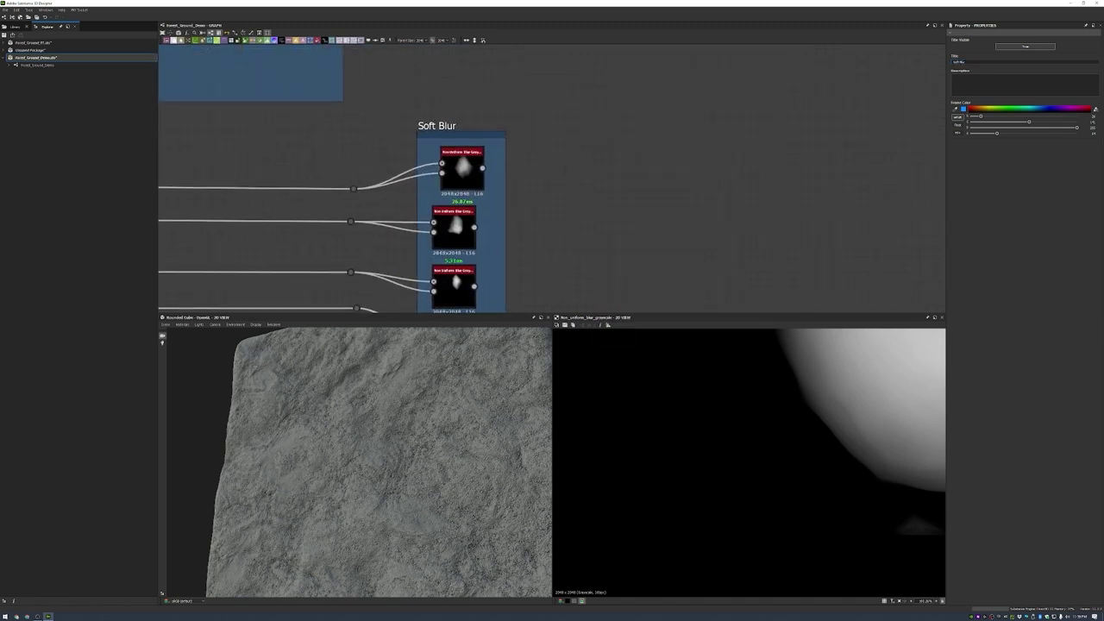
drag(483, 166, 637, 173)
key(space)
text(threshold)
key(Return)
- Add a Moisture Noise node and connect it as the foreground of the first stone's Blend
key(space)
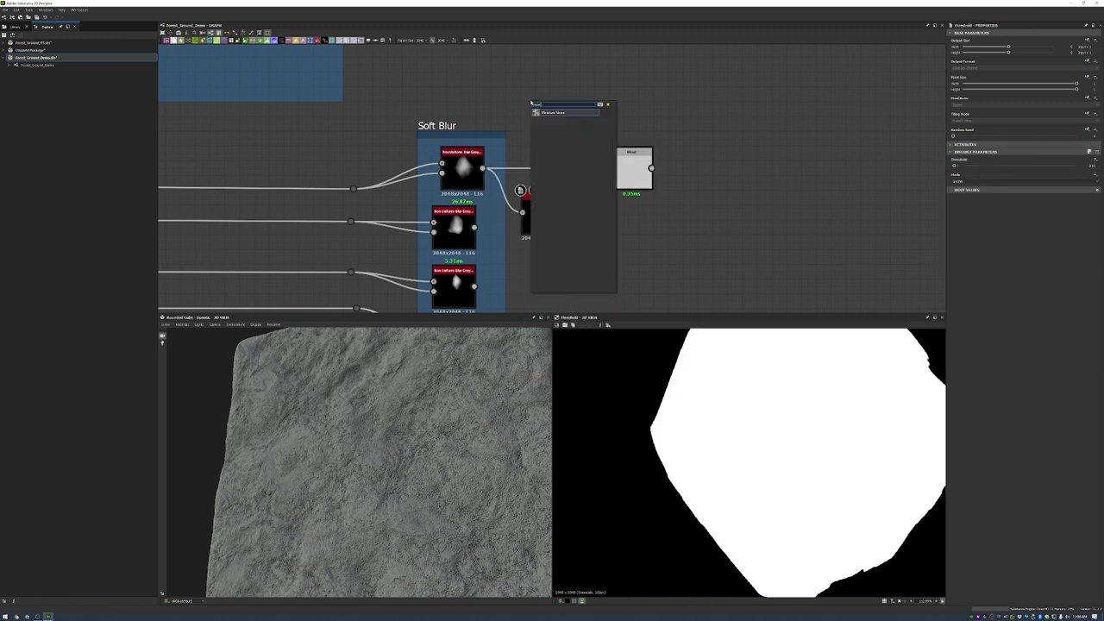
key(Return)
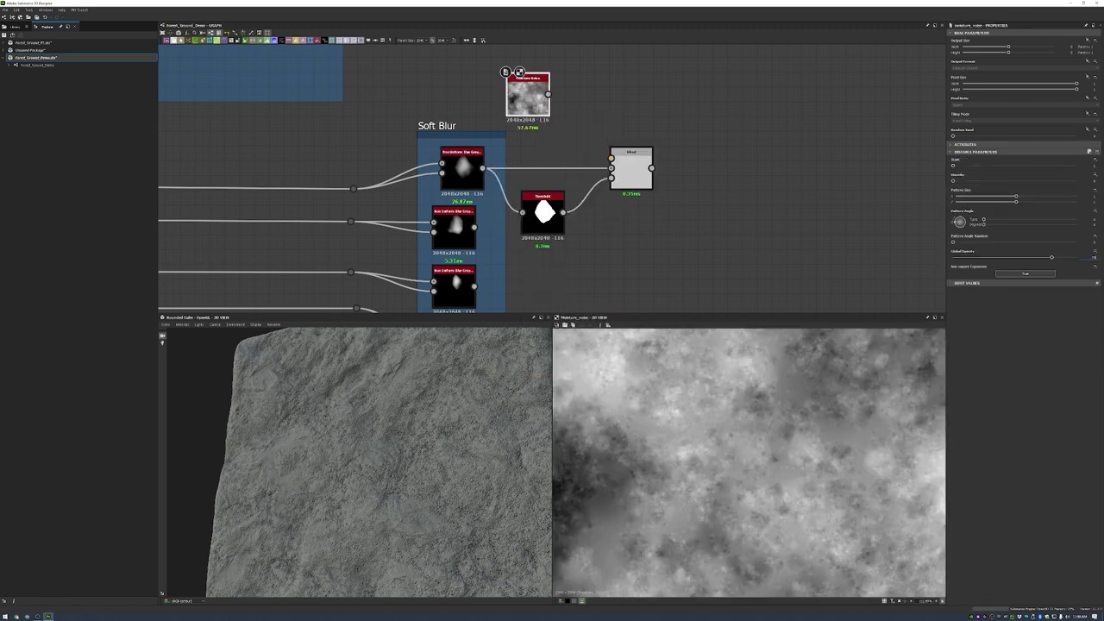
drag(549, 95, 611, 159)
- Set the stone Blend's mode to Add Sub, lower its opacity to just over a third, and move the node away from its inputs
double_click(623, 148)
click(1001, 174)
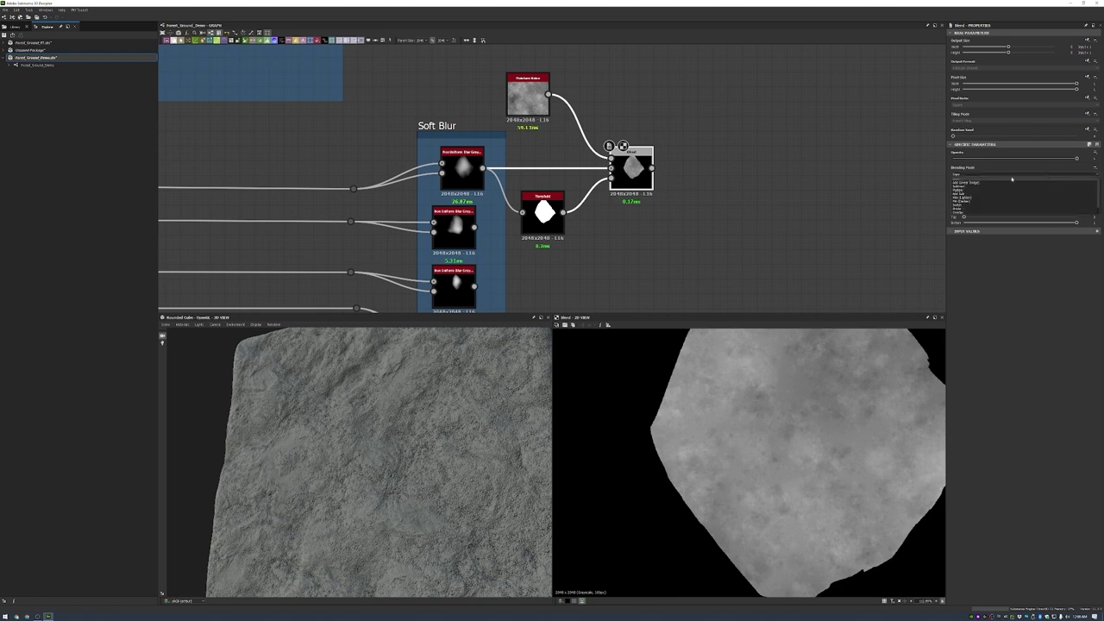
scroll(994, 189, down, 1)
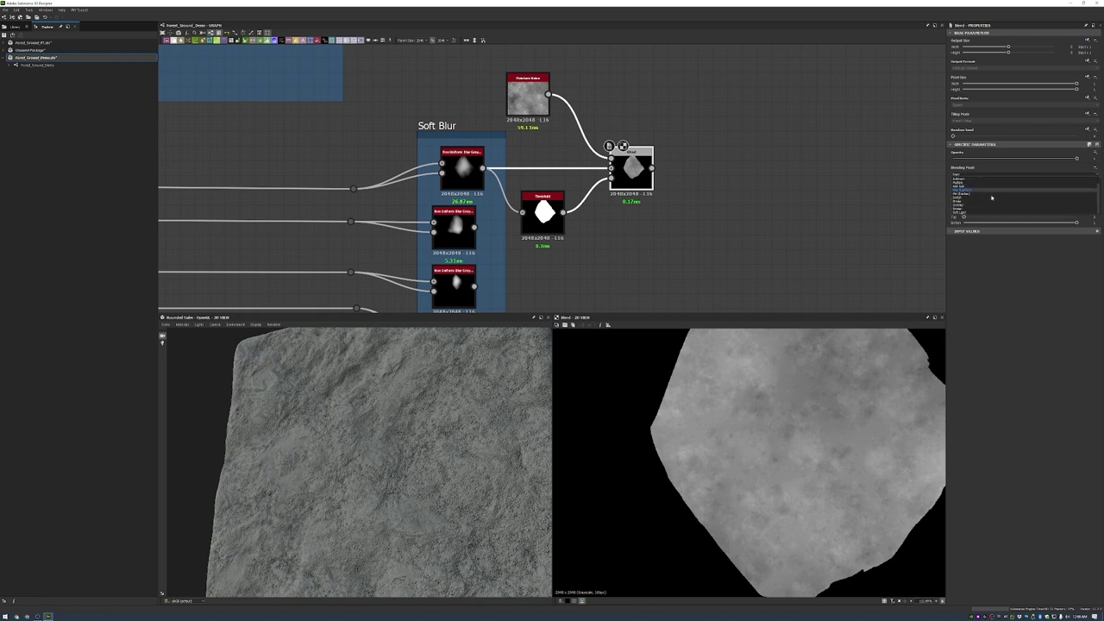
click(992, 186)
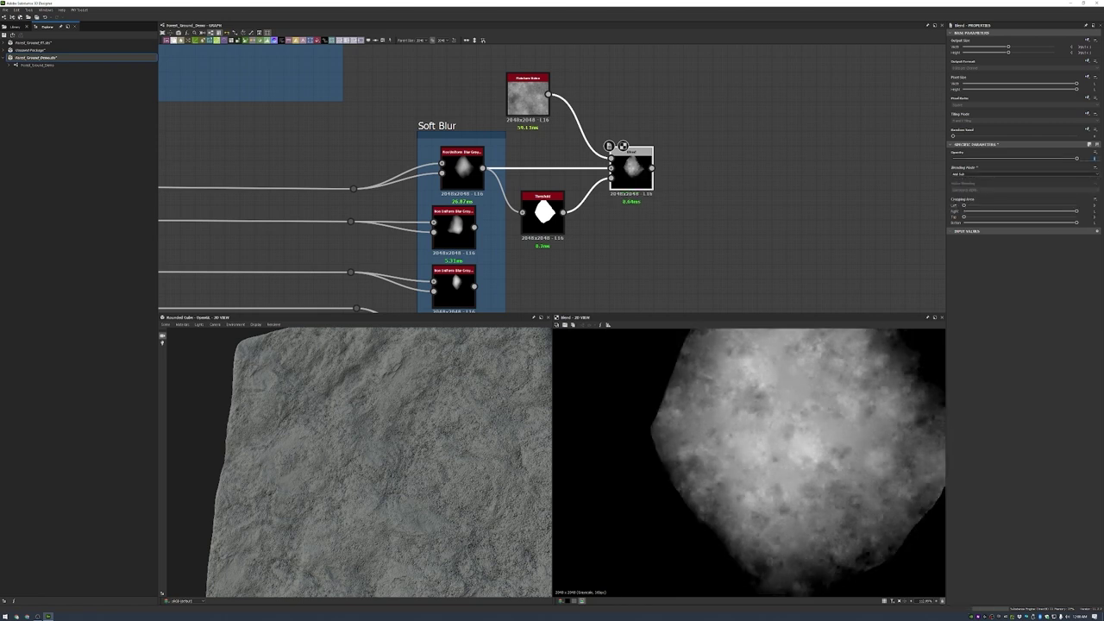
drag(632, 168, 715, 164)
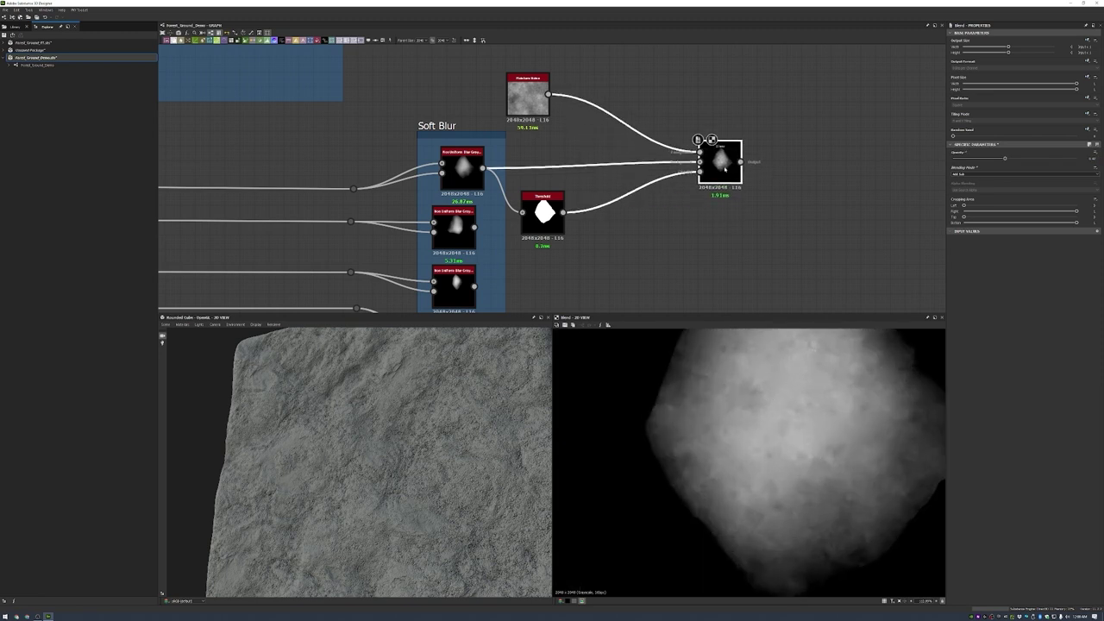
- Duplicate the Threshold and Blend for the second blurred stone, connecting the stone and the shared Moisture Noise
scroll(642, 103, down, 3)
middle_drag(653, 124, 681, 147)
key(ctrl+v)
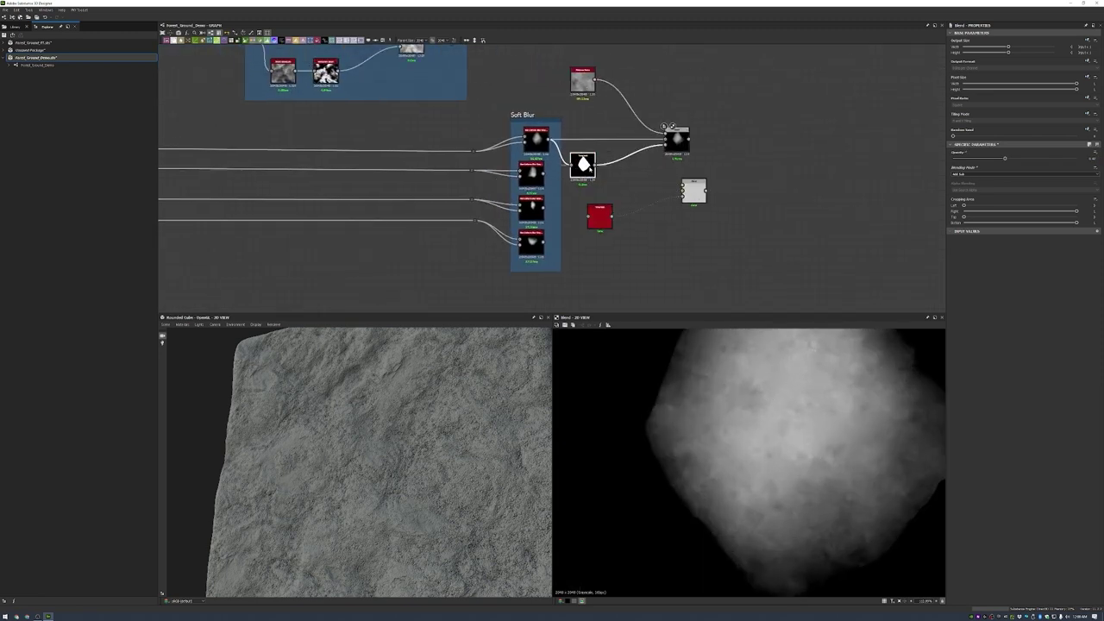
drag(544, 173, 682, 186)
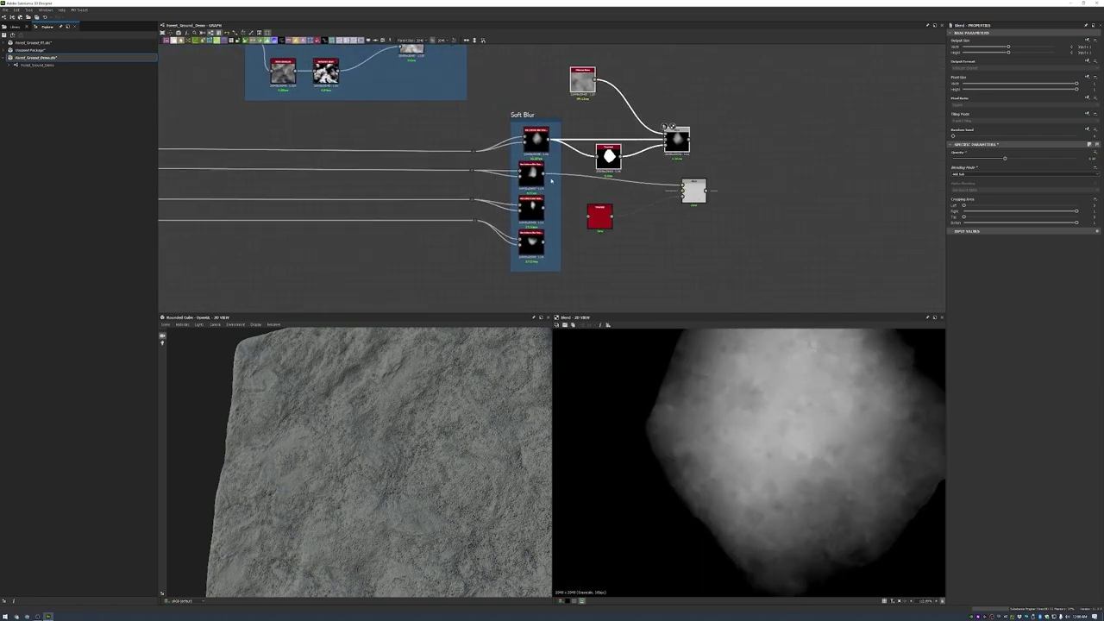
drag(596, 80, 616, 111)
- Extend the "Soft Blur" frame downward, lower the third and fourth blur nodes, and tidy the second stone's Threshold and Blend
drag(548, 272, 549, 308)
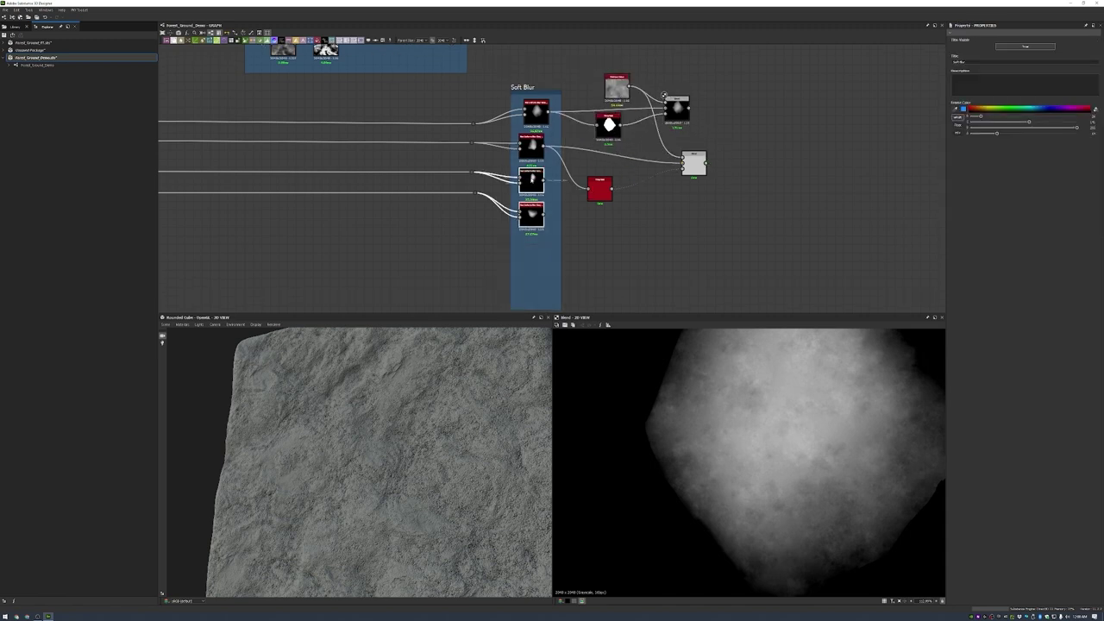
drag(531, 179, 535, 229)
drag(609, 170, 623, 184)
- Duplicate the Threshold and Blend for the third and fourth blurred stones, connecting each stone and the shared Moisture Noise
key(ctrl+v)
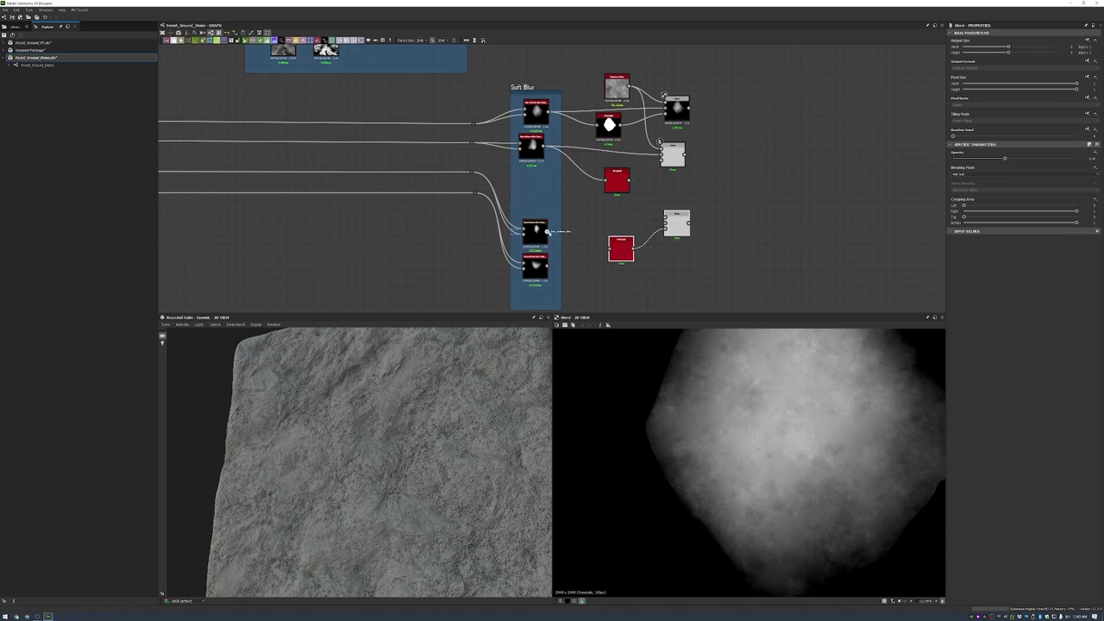
drag(549, 230, 610, 249)
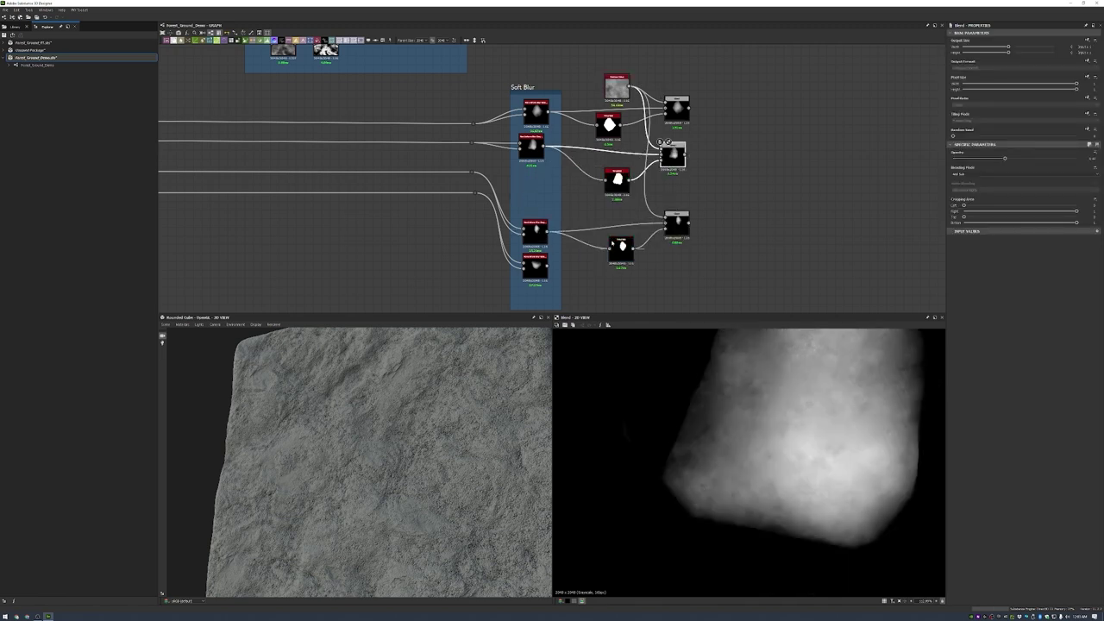
middle_drag(609, 248, 599, 195)
drag(521, 227, 612, 264)
key(ctrl+v)
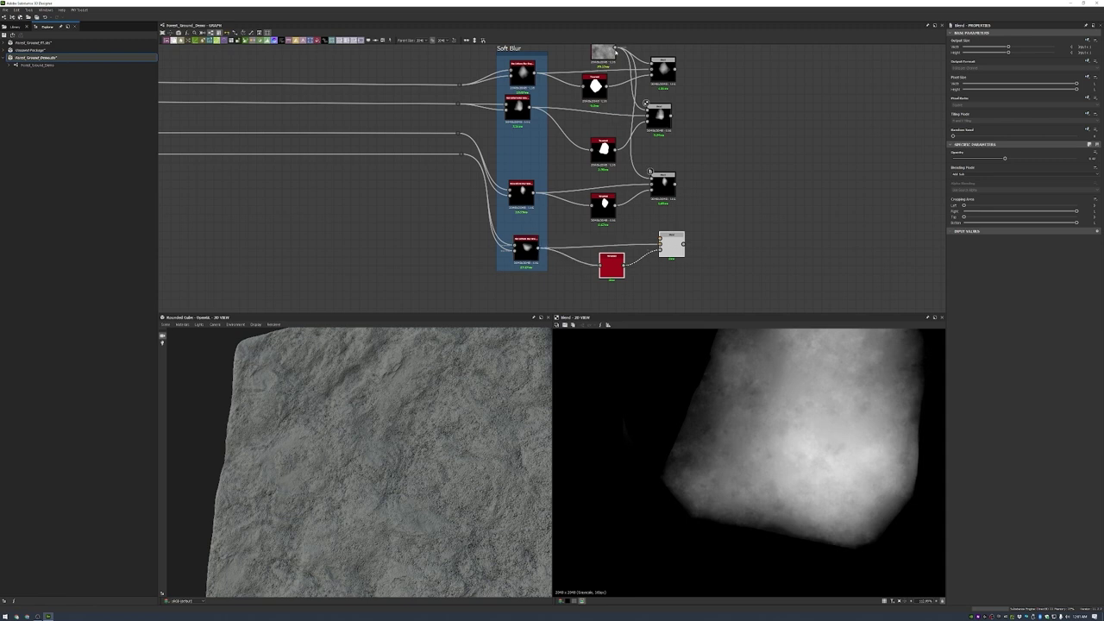
drag(615, 51, 660, 239)
- Preview each stone's Blend in turn and fine-tune the noise opacity, lowering the fourth stone's to about a fifth
double_click(658, 58)
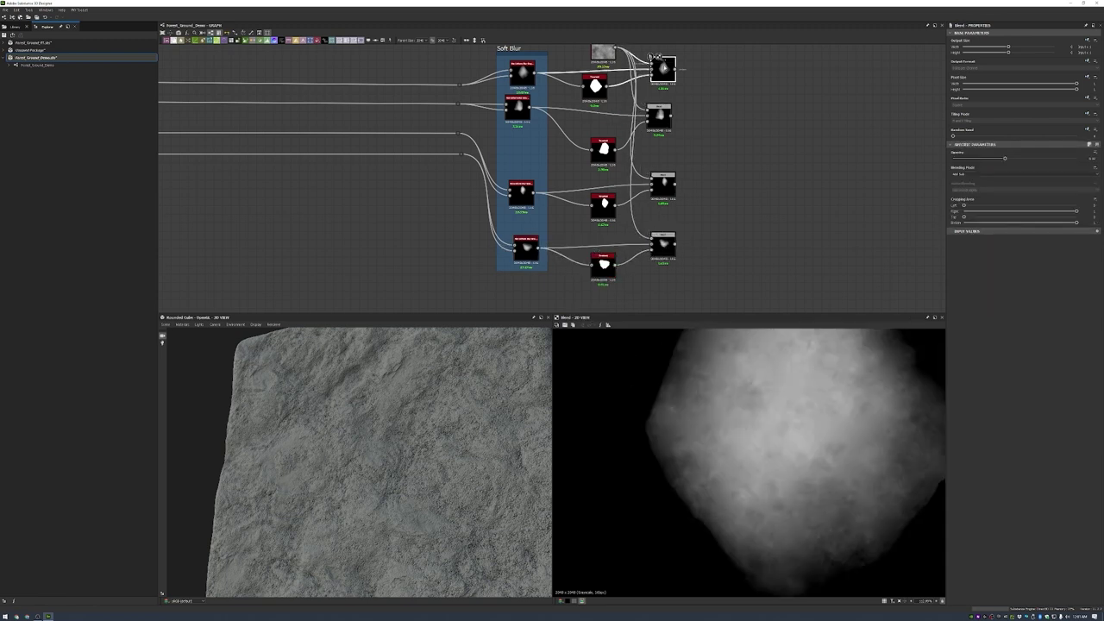
double_click(654, 107)
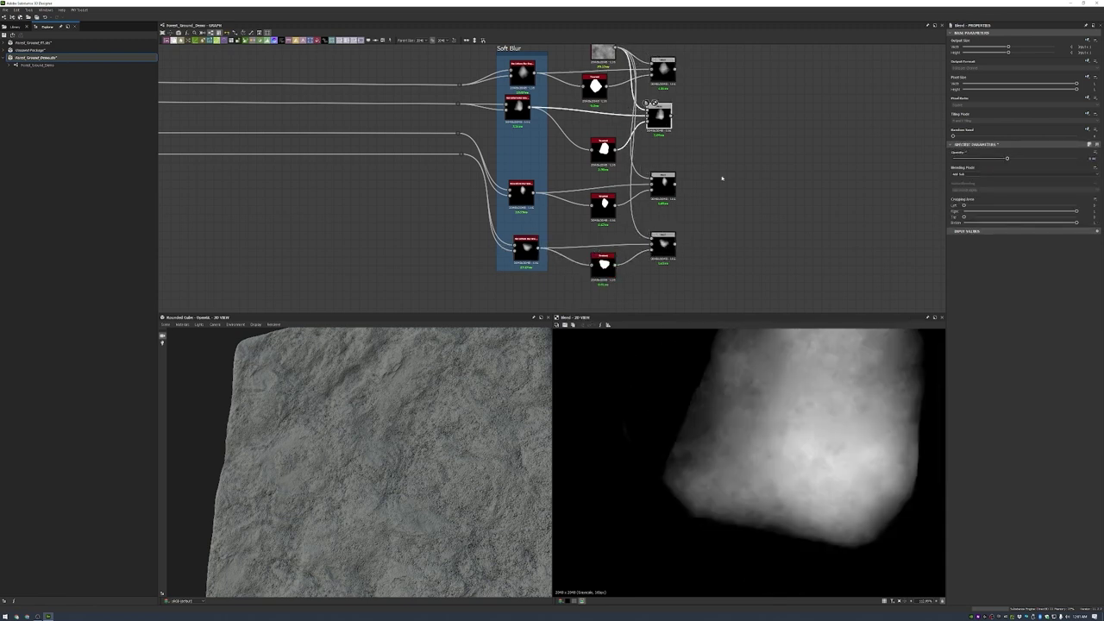
double_click(657, 178)
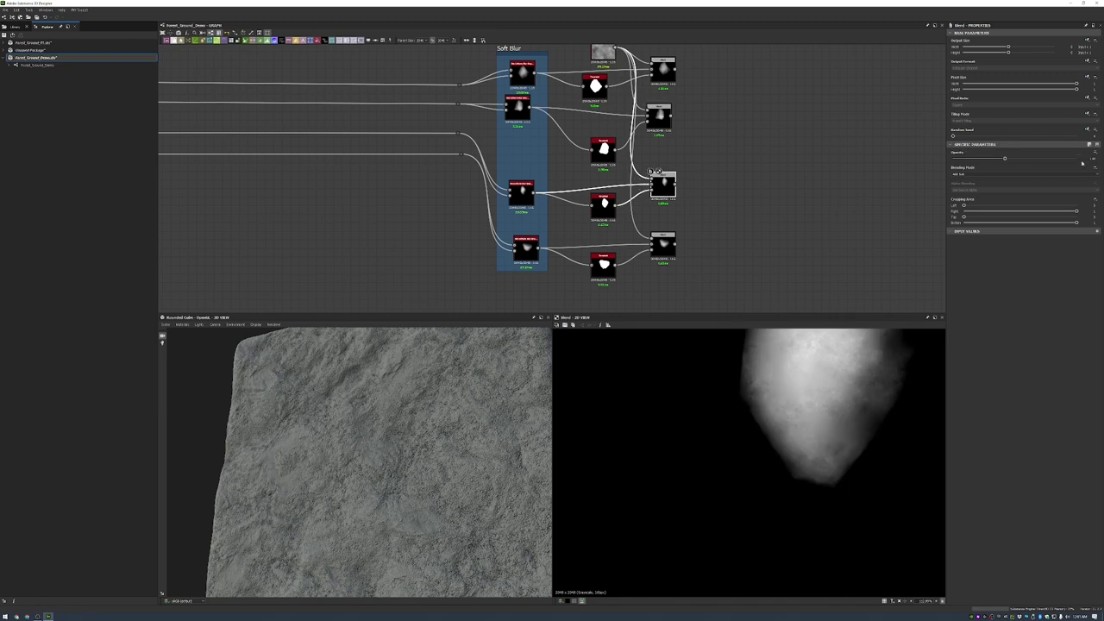
double_click(661, 241)
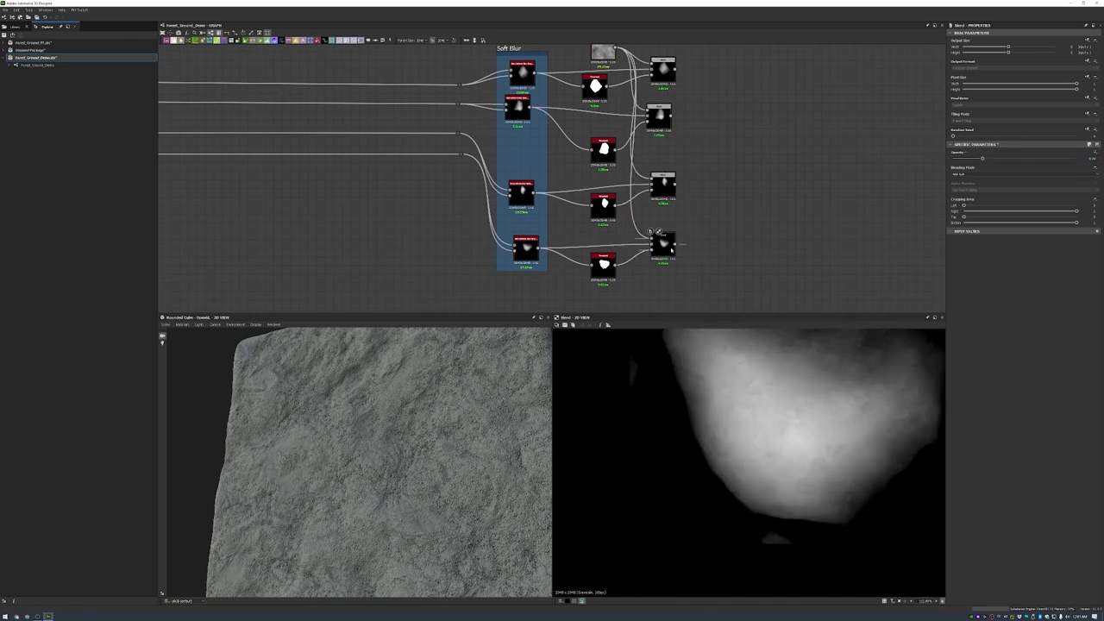
- Frame the Moisture Noise, Threshold and Blend nodes of all four stones with the title "Adding Surface Noise"
middle_drag(658, 233, 626, 184)
scroll(625, 184, down, 2)
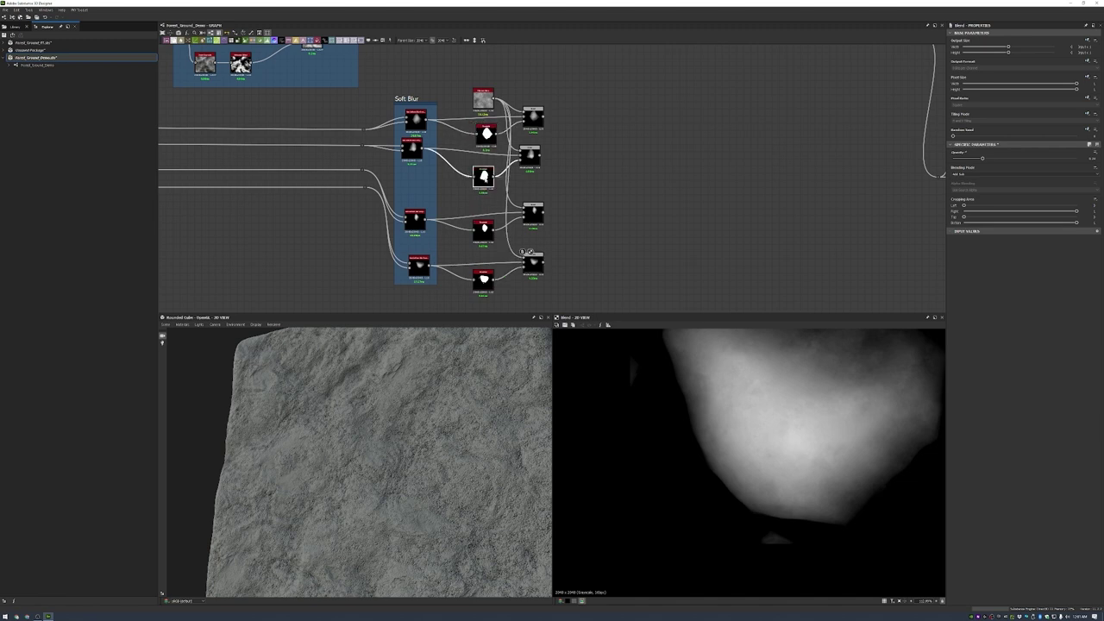
scroll(632, 158, down, 1)
right_click(604, 167)
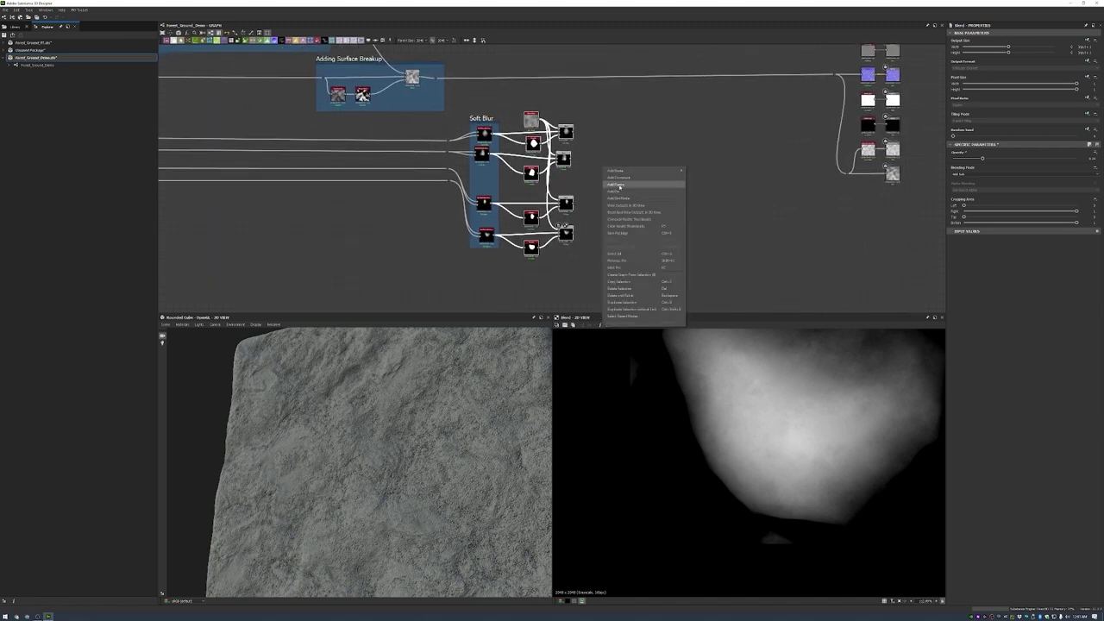
click(634, 183)
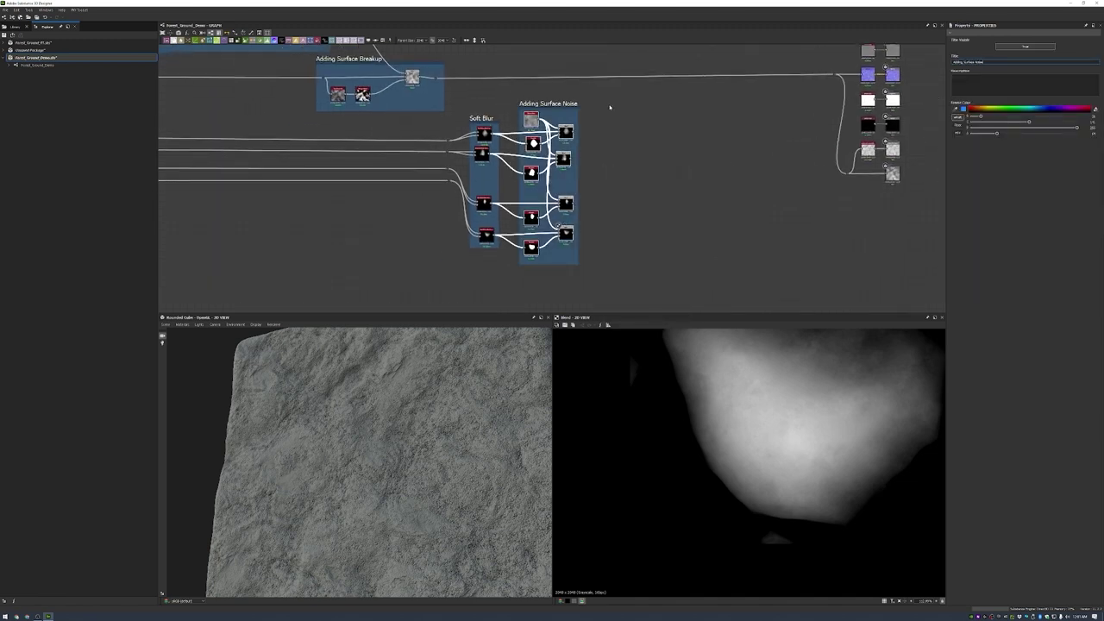
- Add a Shape Splatter node with the surface breakup result as its background and set its Pattern Input Number to 4
scroll(609, 107, up, 1)
key(space)
key(Down)
key(Down)
key(Down)
key(Down)
key(Return)
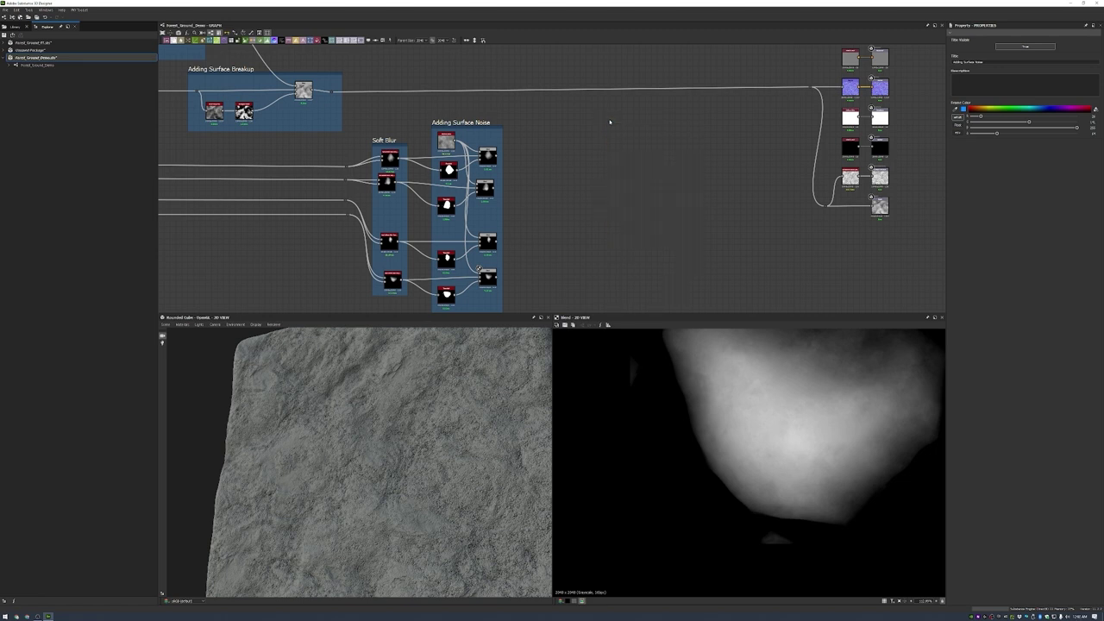
scroll(608, 122, up, 2)
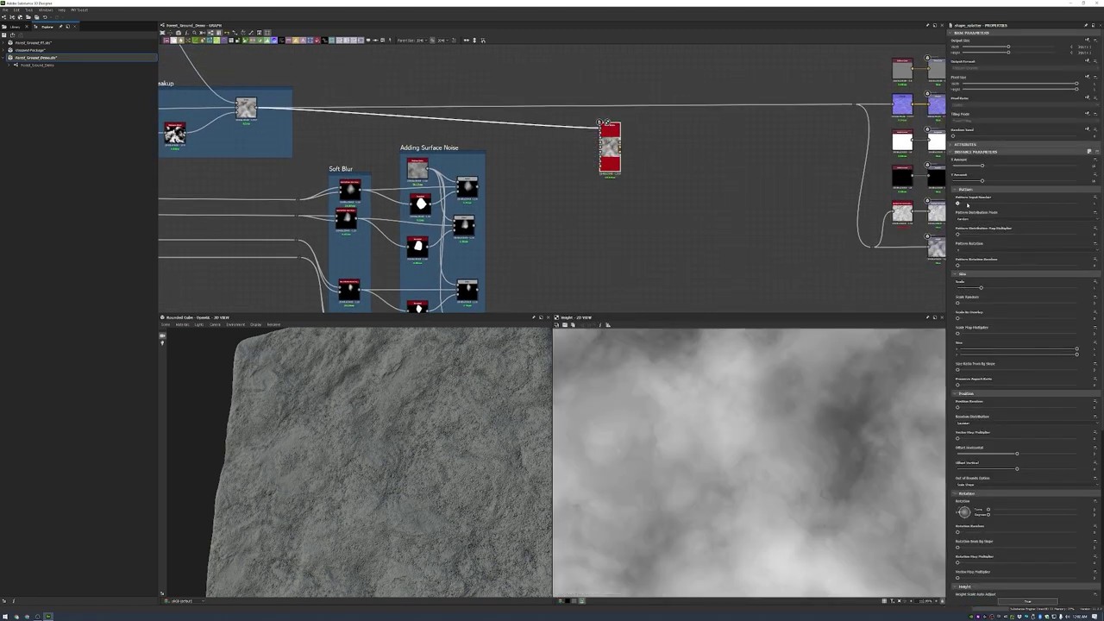
drag(967, 204, 1007, 203)
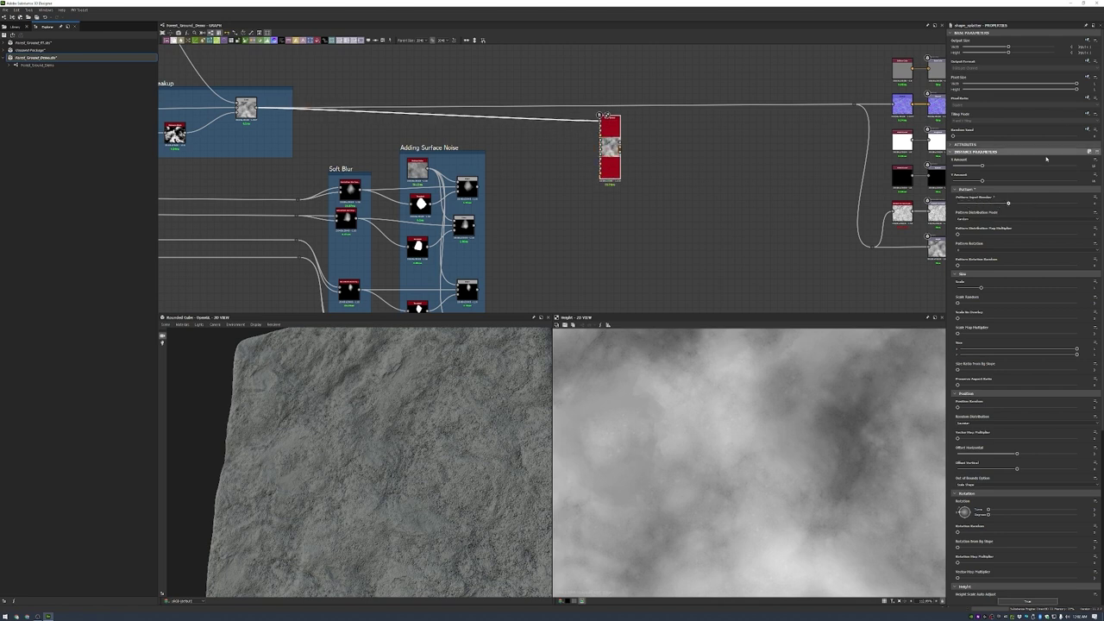
- Connect the four stone Blends to the Shape Splatter's pattern inputs and route its height output to the material outputs
scroll(682, 222, up, 2)
drag(744, 86, 526, 196)
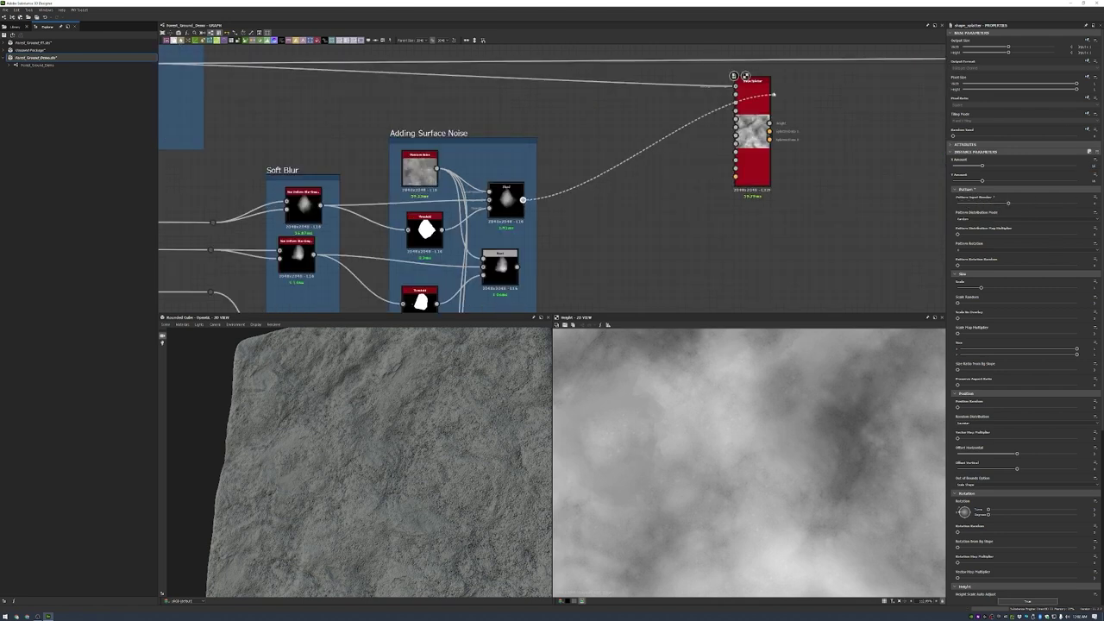
drag(744, 100, 526, 264)
scroll(533, 268, down, 1)
middle_drag(532, 268, 638, 173)
scroll(647, 117, down, 1)
drag(633, 113, 911, 67)
drag(620, 121, 620, 103)
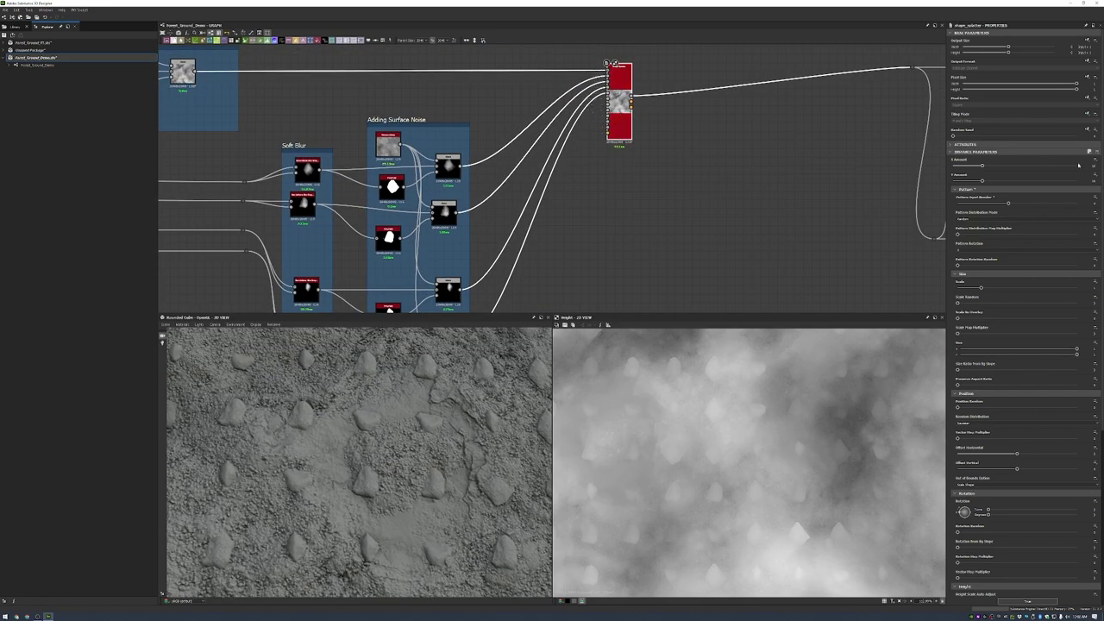
- Increase the splatter's X and Y Amount, raise Scale to about three quarters of its range, and maximize Scale Random
key(Return)
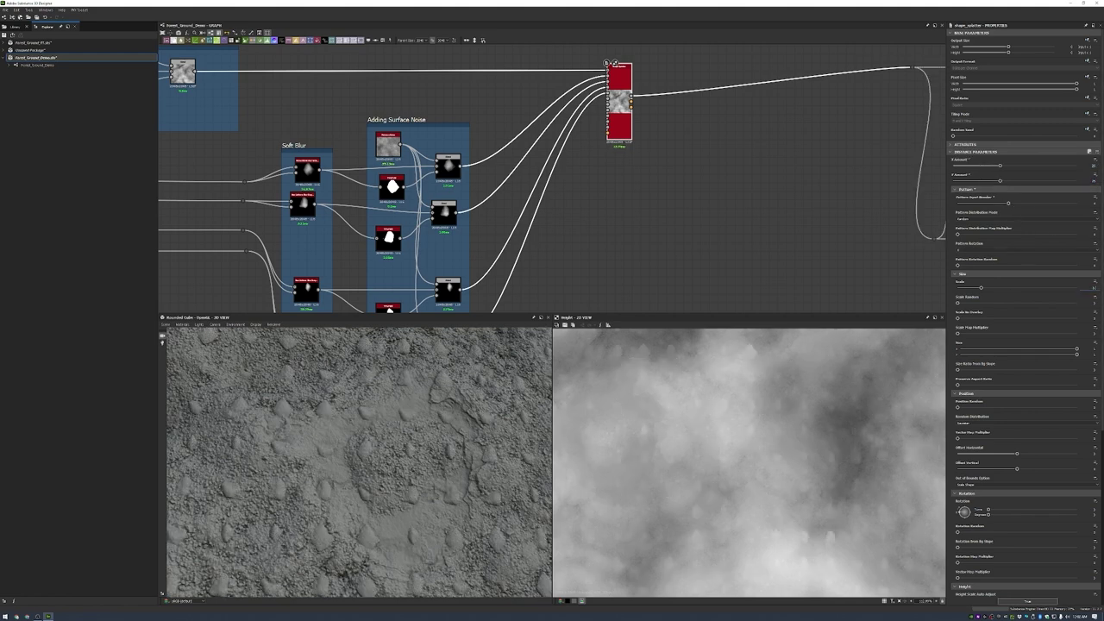
key(Return)
drag(362, 436, 461, 439)
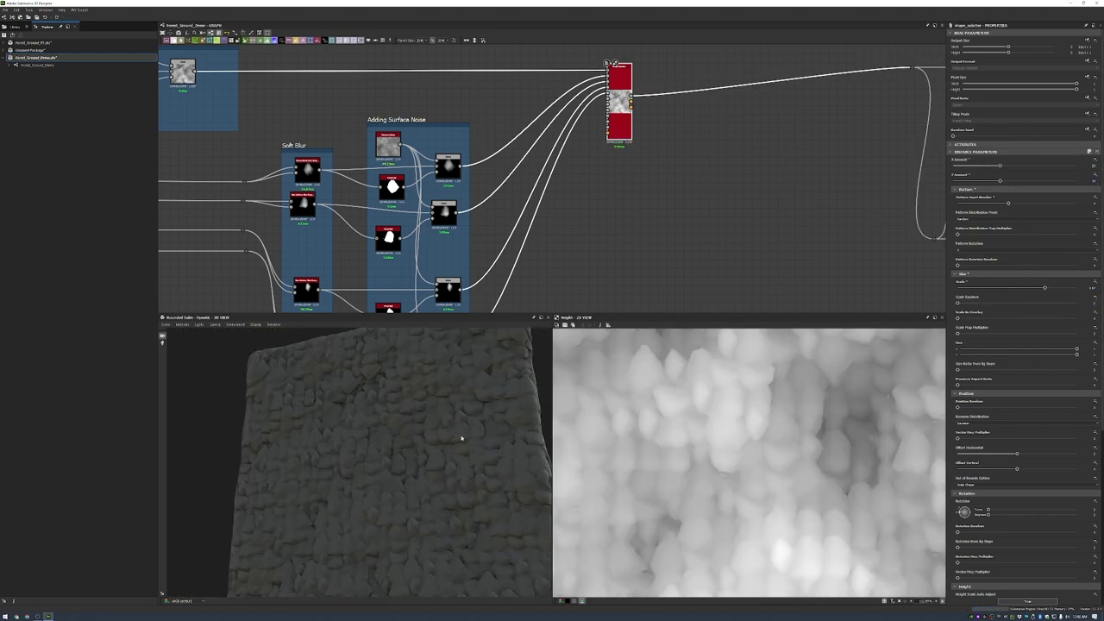
key(ctrl+z)
drag(1094, 303, 1101, 303)
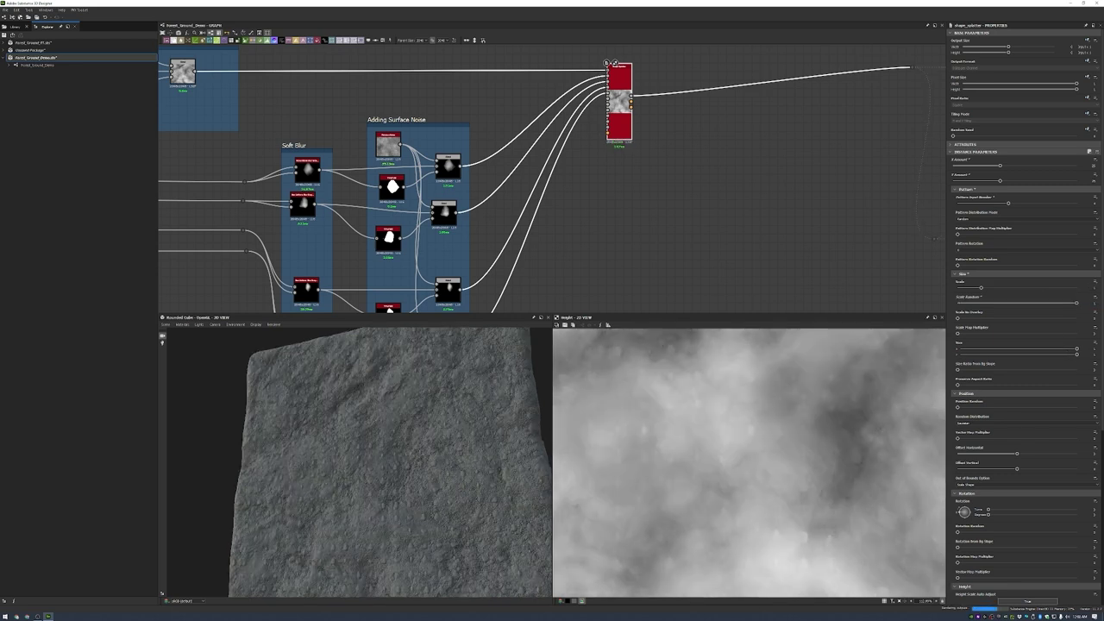
click(1045, 288)
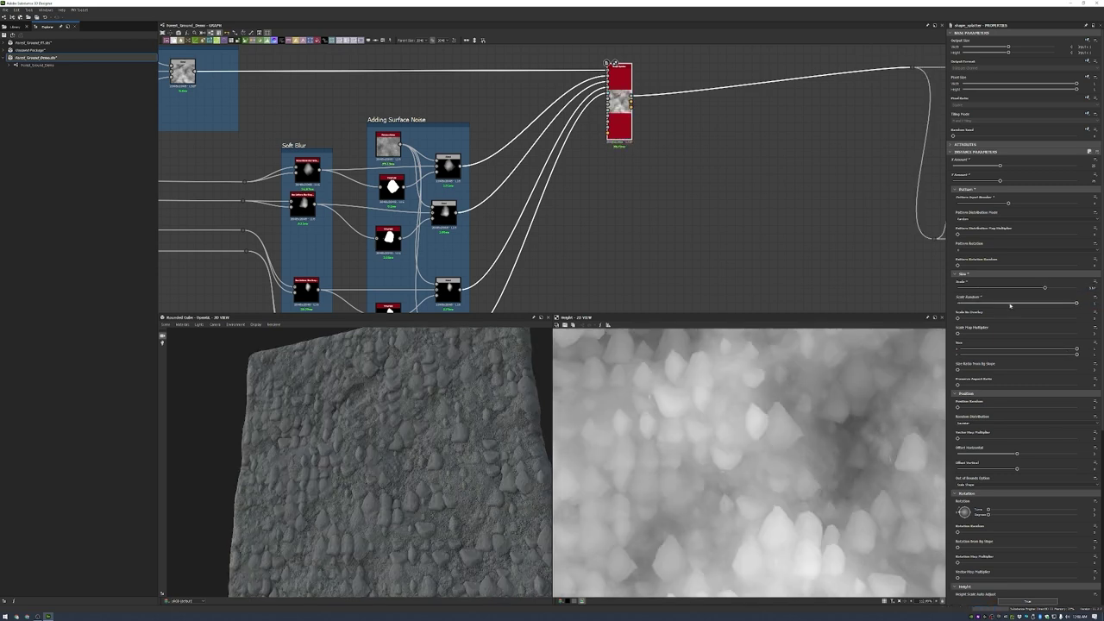
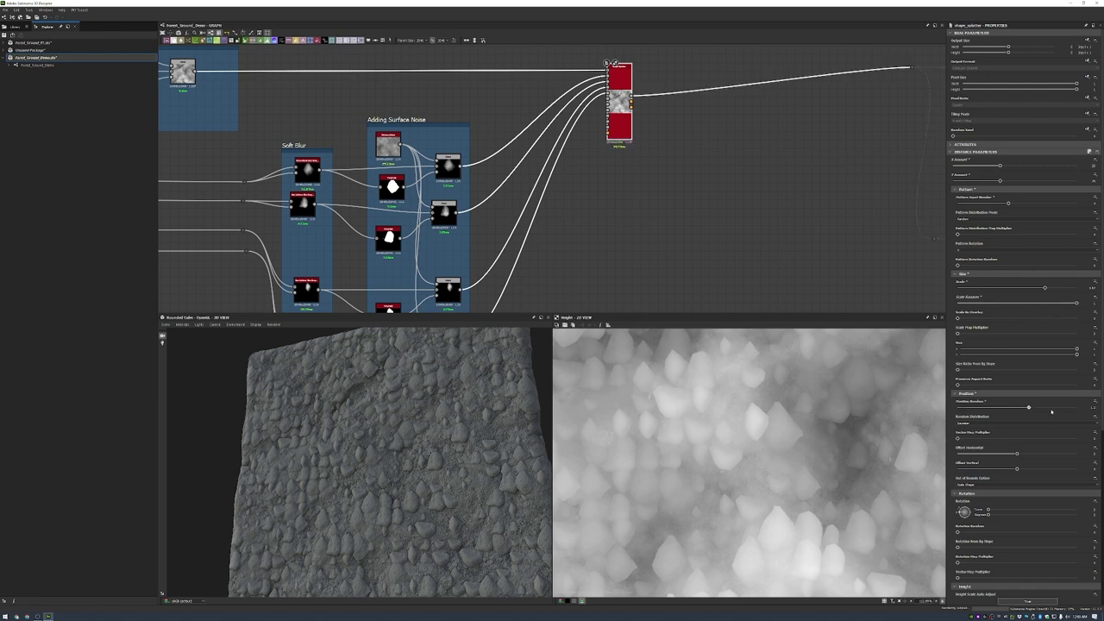
- Set the splatter's Position Random and Rotation Random to maximum and Rotation From Bg Slope to about 0.7
drag(1052, 411, 1059, 414)
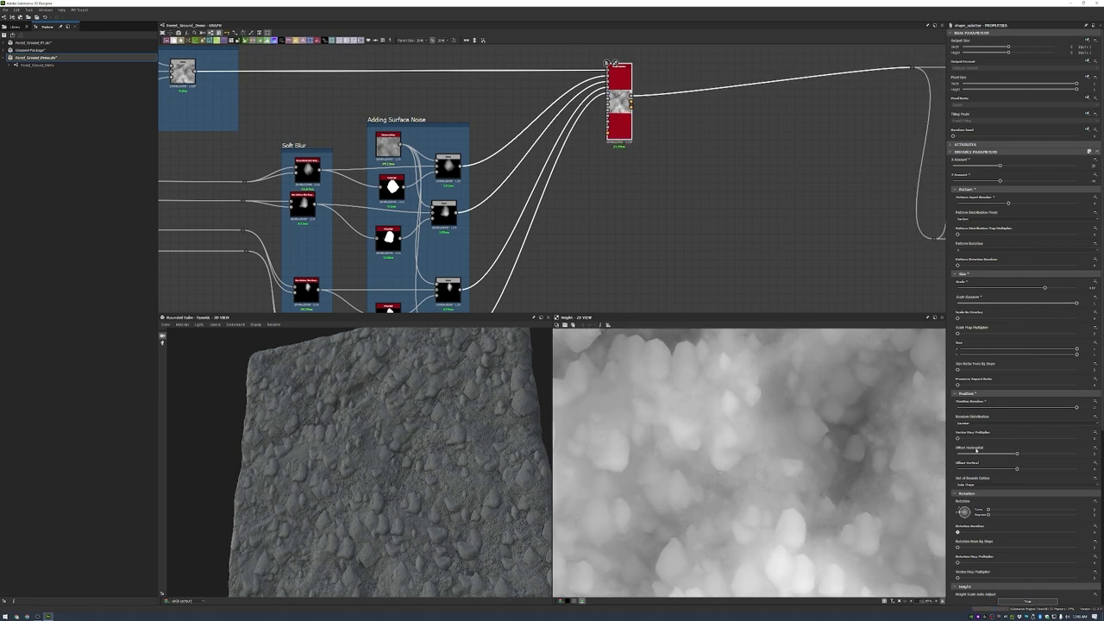
drag(975, 533, 1001, 533)
scroll(986, 515, down, 3)
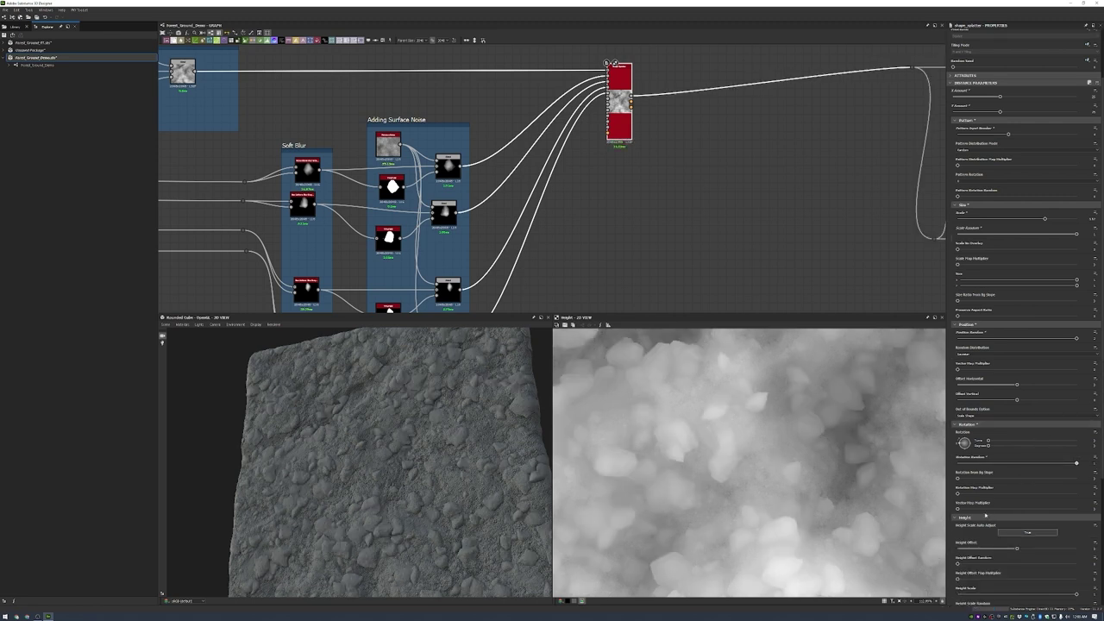
scroll(1018, 388, down, 3)
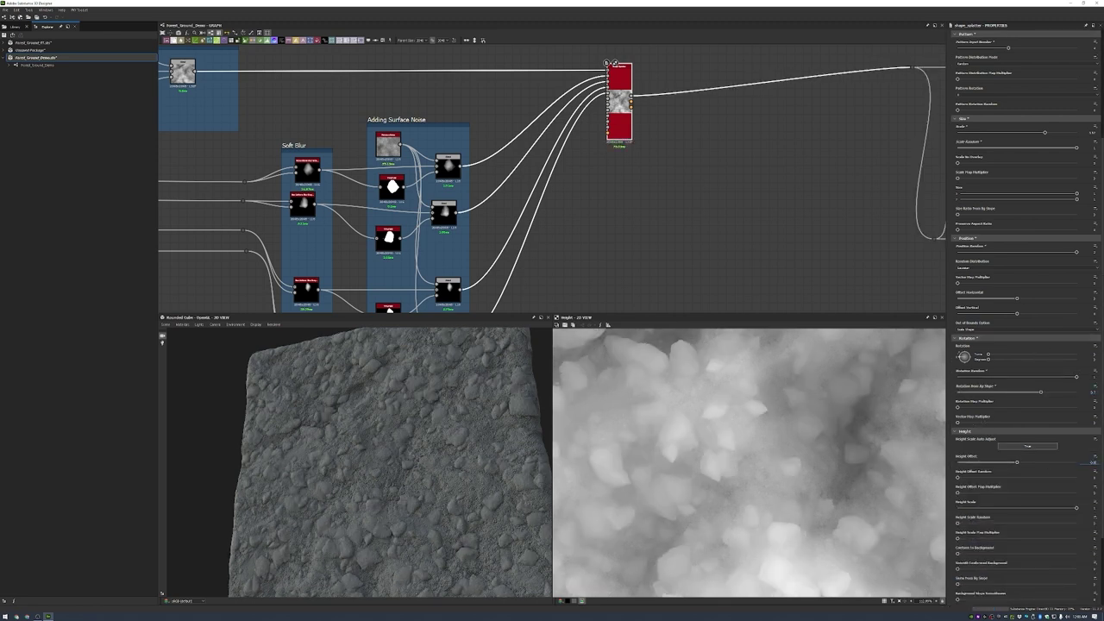
- Lower the splatter's Height Offset to near zero, raise Height Scale, and set Height Scale Random to about 0.84
drag(1017, 463, 962, 462)
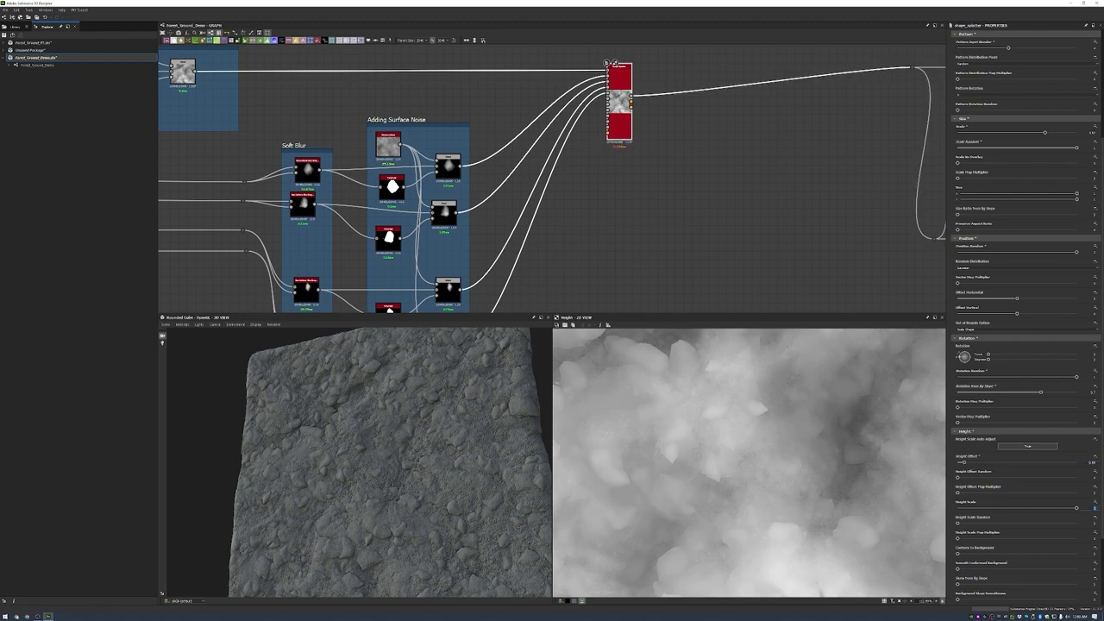
drag(1076, 508, 1017, 508)
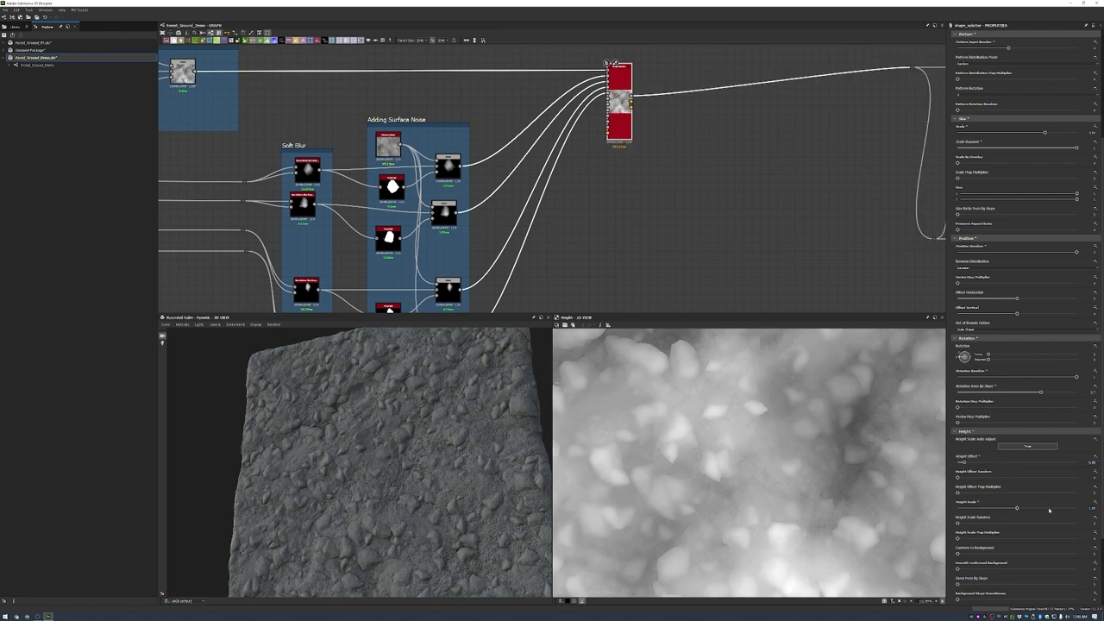
drag(1083, 522, 1057, 523)
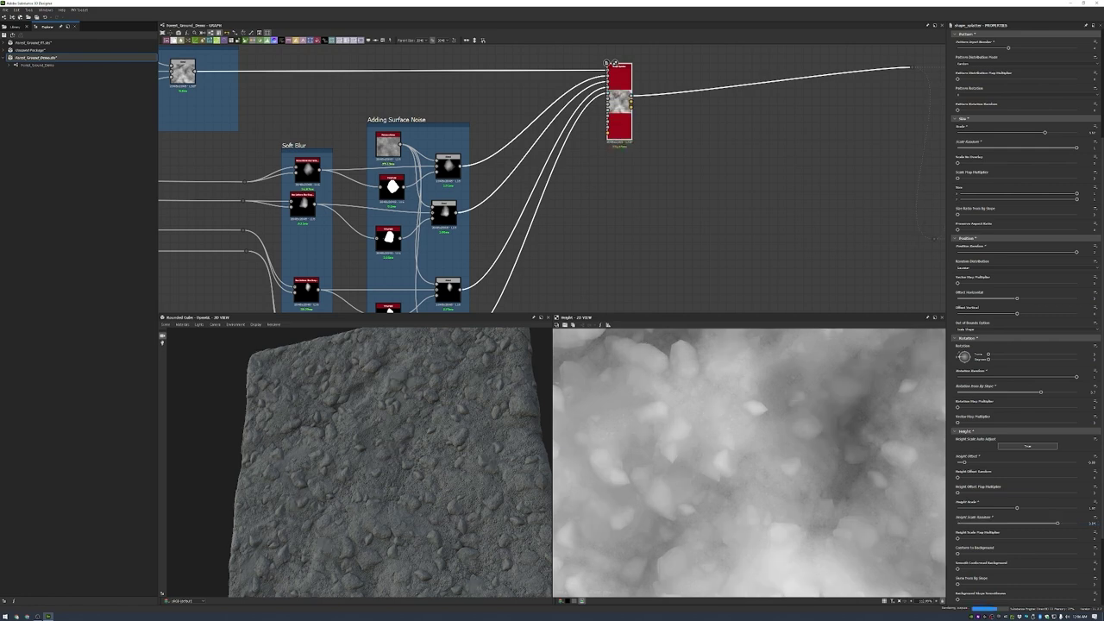
- Maximize the splatter's background-slope height settings, raise the slope-based masking to about 0.8, and check the stones on the cube
scroll(992, 553, down, 1)
click(1075, 549)
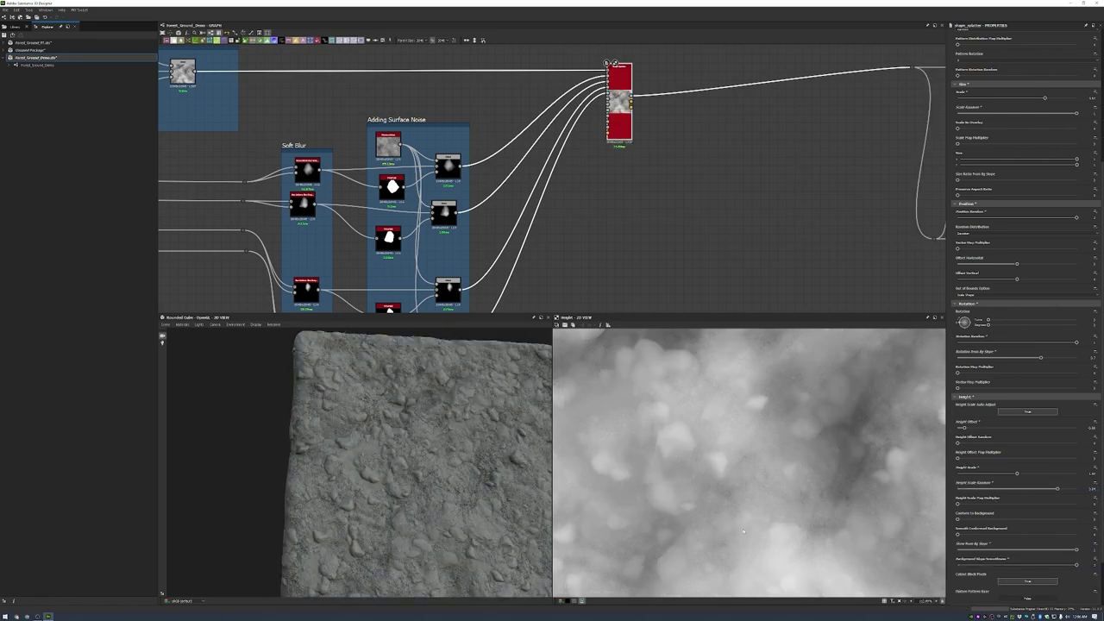
scroll(1074, 569, down, 2)
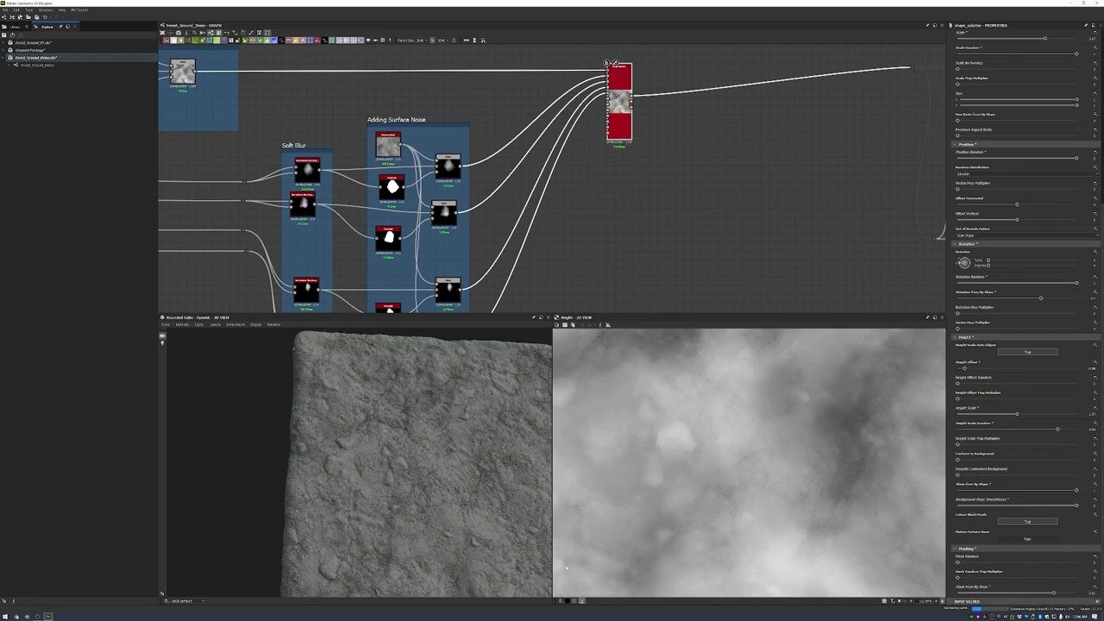
drag(379, 448, 396, 484)
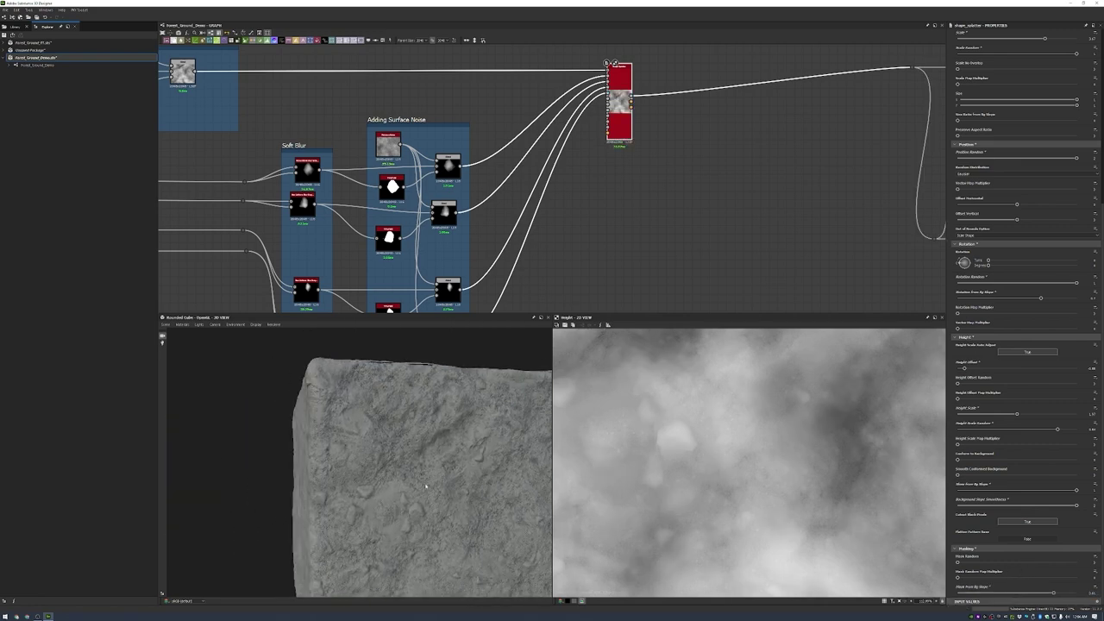
scroll(424, 461, down, 5)
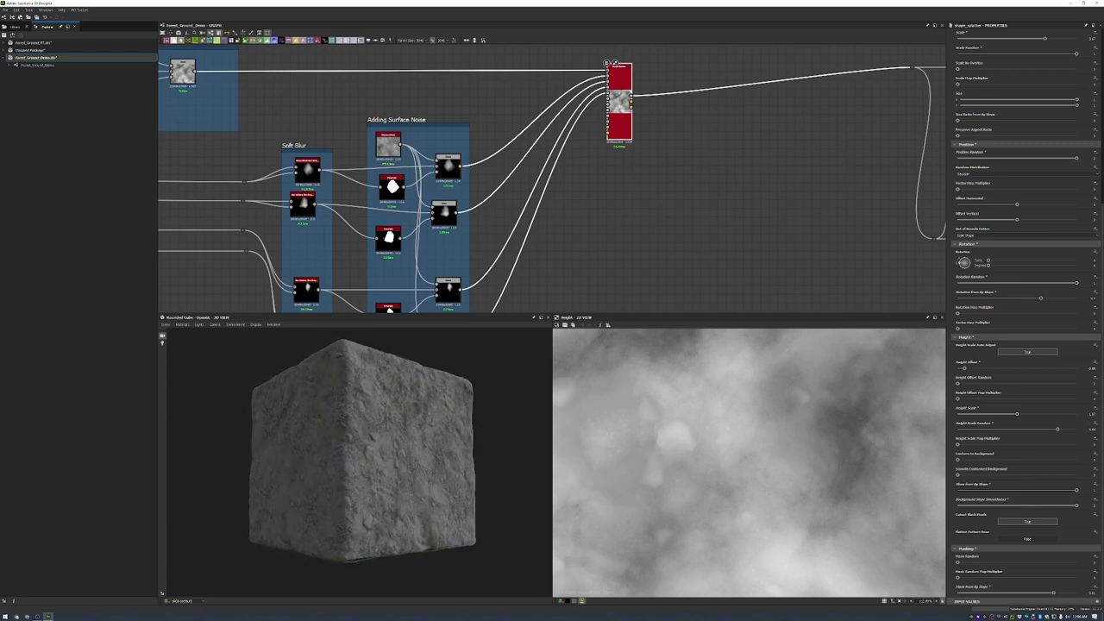
- Frame the Shape Splatter with the title "Adding Medium Stones" and move the output nodes farther away from it
right_click(632, 68)
click(673, 173)
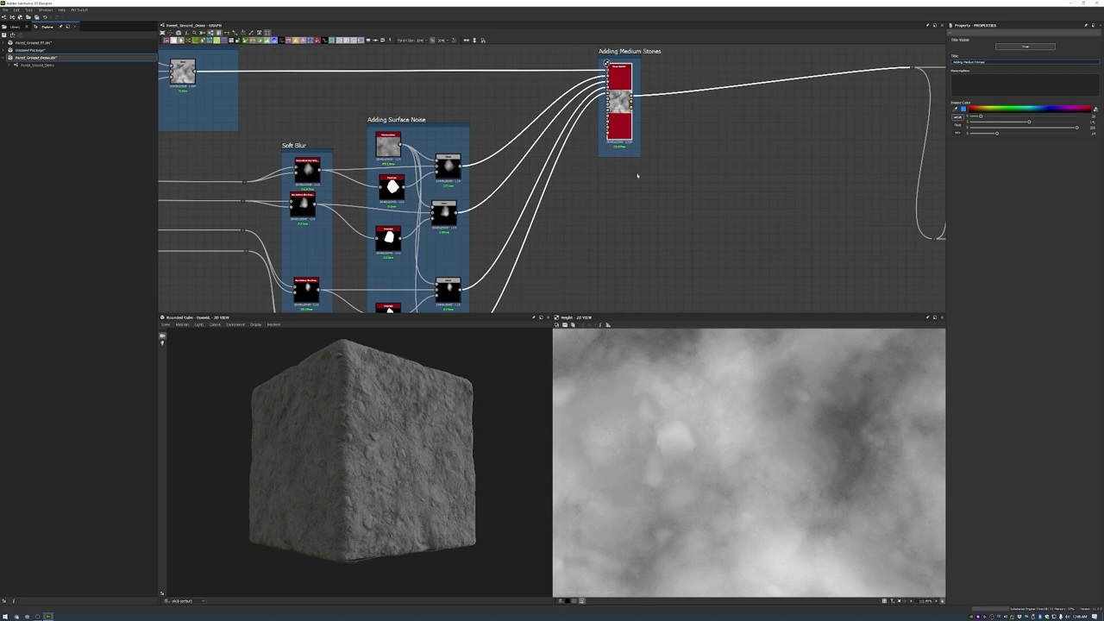
scroll(637, 176, down, 3)
drag(732, 96, 800, 239)
drag(762, 167, 812, 182)
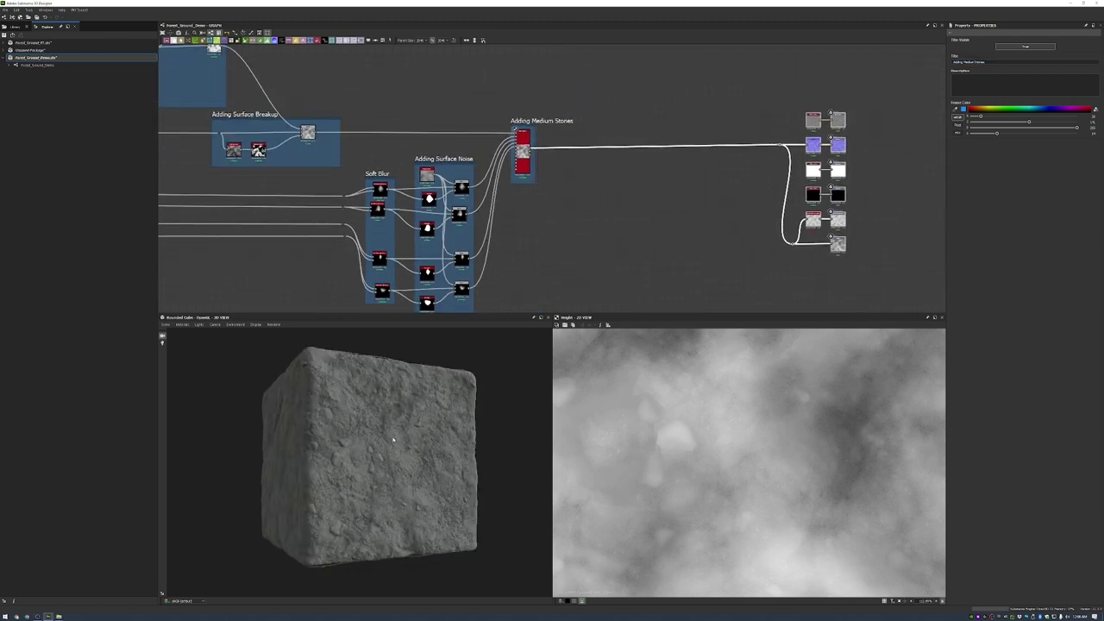
- Switch to File Explorer and bring common_white_grit_03 from the Substance_Source_Scans folder into the graph, above the "Adding Medium Stones" frame
click(59, 615)
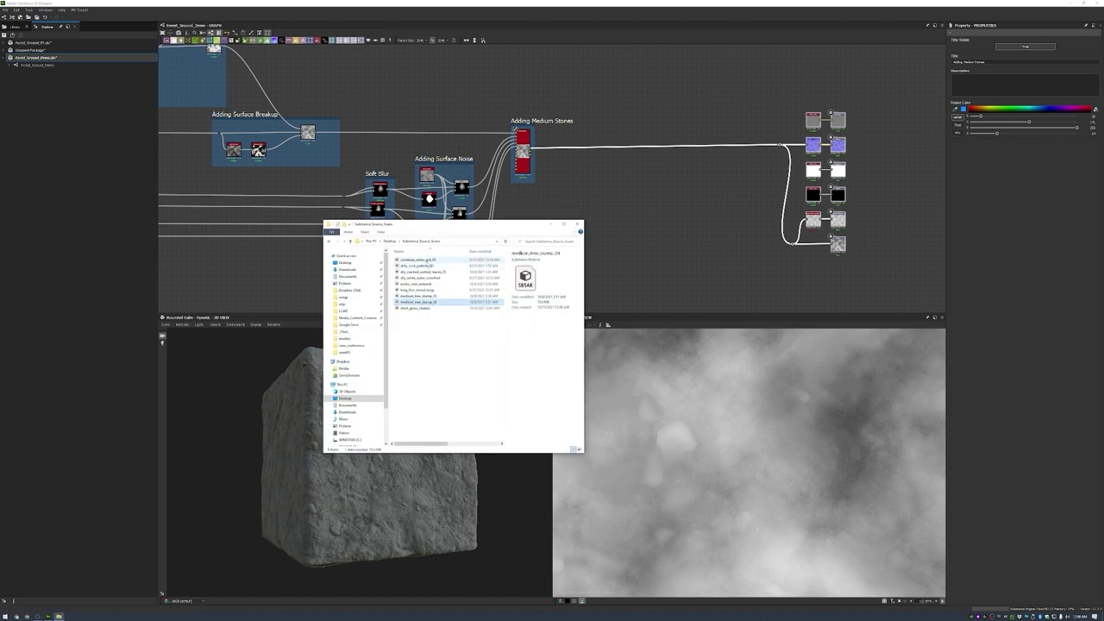
click(418, 260)
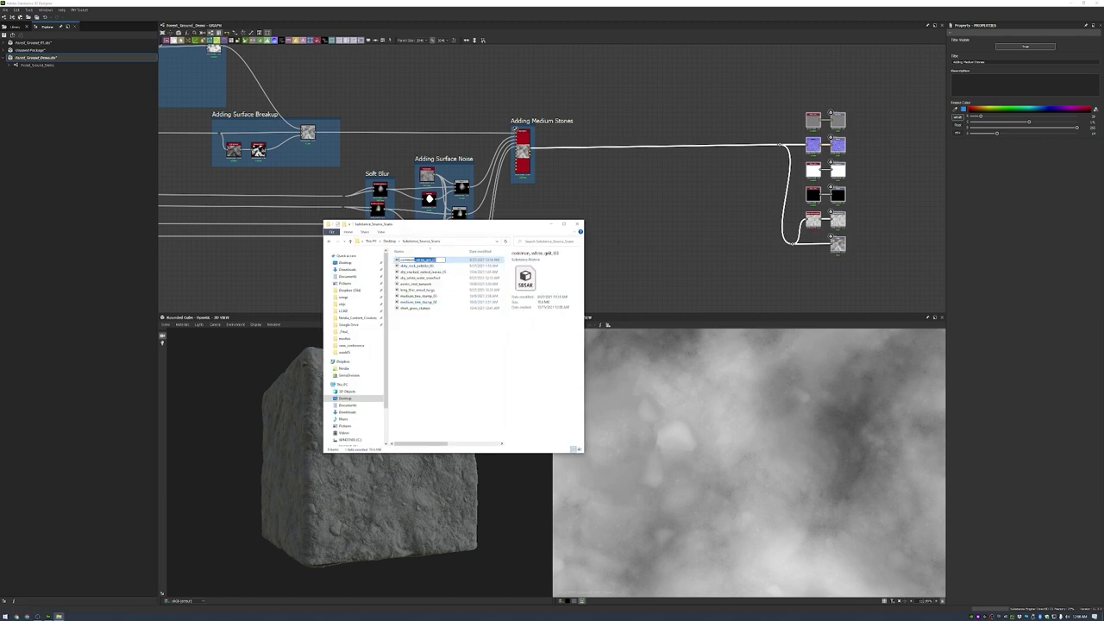
drag(545, 179, 570, 99)
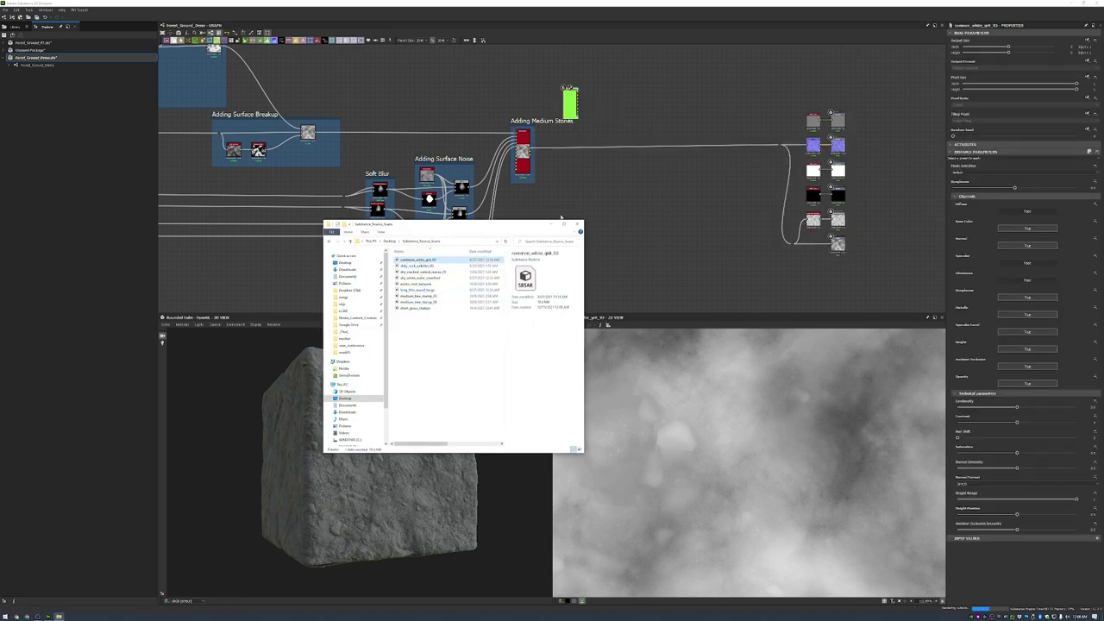
- Preview the white grit scan in the 2D view and add an Atlas Splitter node beside it
double_click(570, 102)
drag(371, 440, 410, 438)
scroll(604, 130, up, 5)
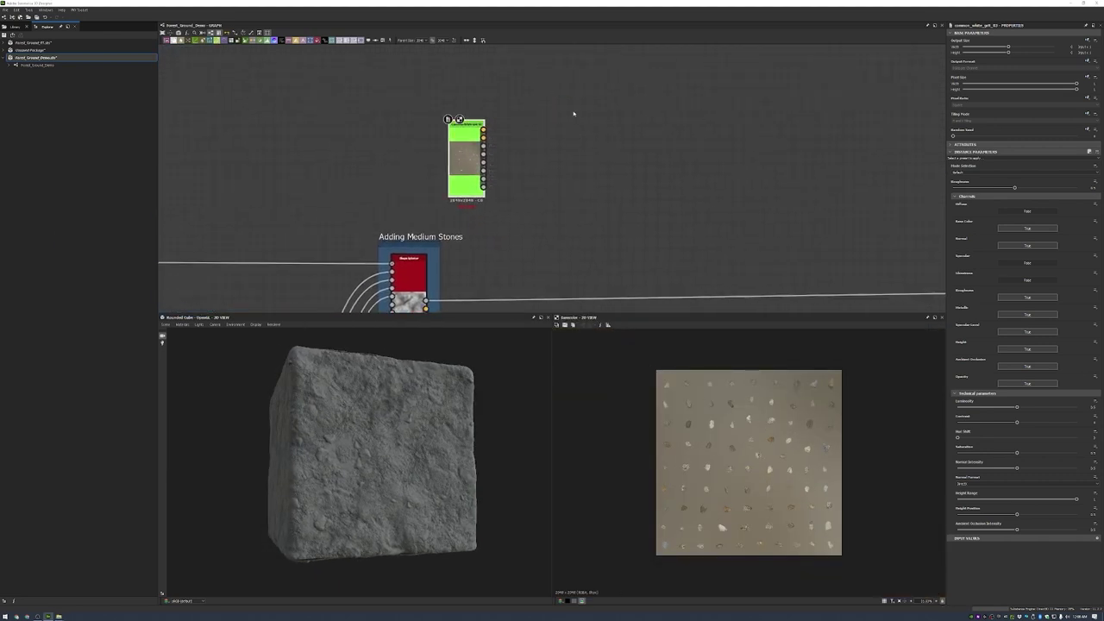
key(space)
key(Return)
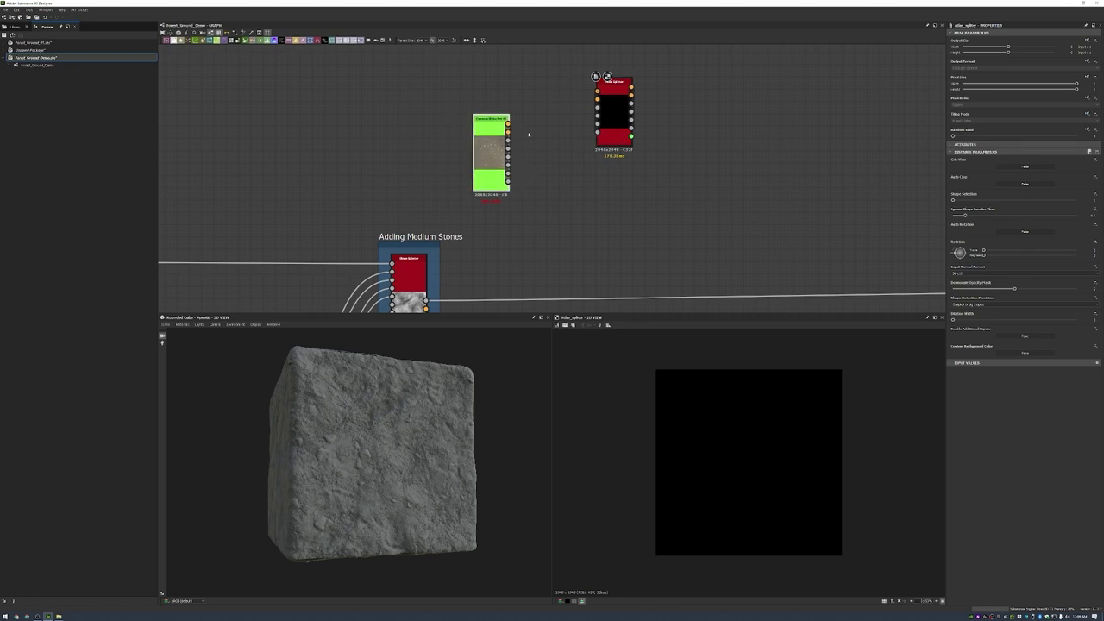
scroll(528, 134, up, 2)
- Connect the scan's base color, normal, roughness, metallic, height and opacity outputs to the matching Atlas Splitter inputs
drag(499, 122, 627, 74)
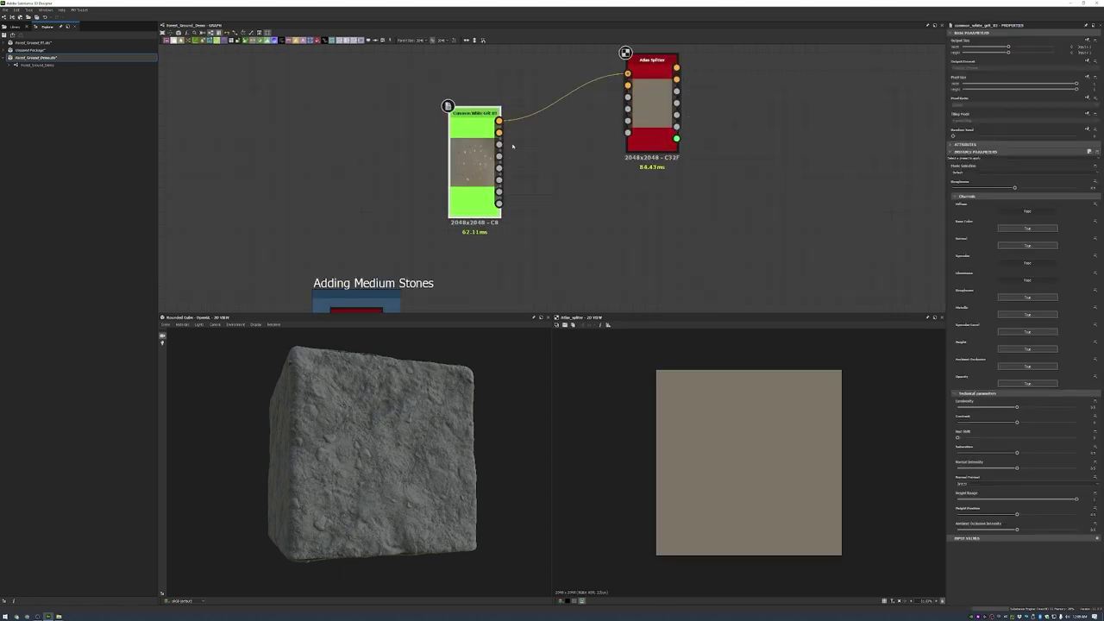
drag(498, 132, 627, 97)
drag(499, 156, 627, 122)
drag(499, 181, 628, 134)
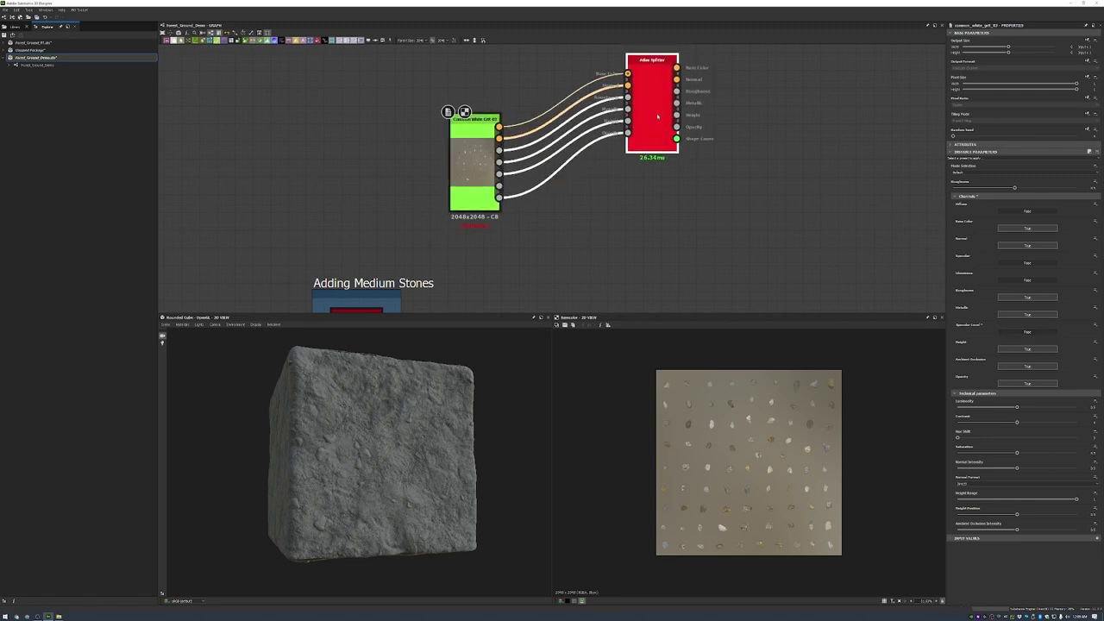
- Enable Auto Crop on the Atlas Splitter, lower Ignore Shapes Smaller Than to zero, and switch its input normal format
double_click(652, 69)
click(1025, 185)
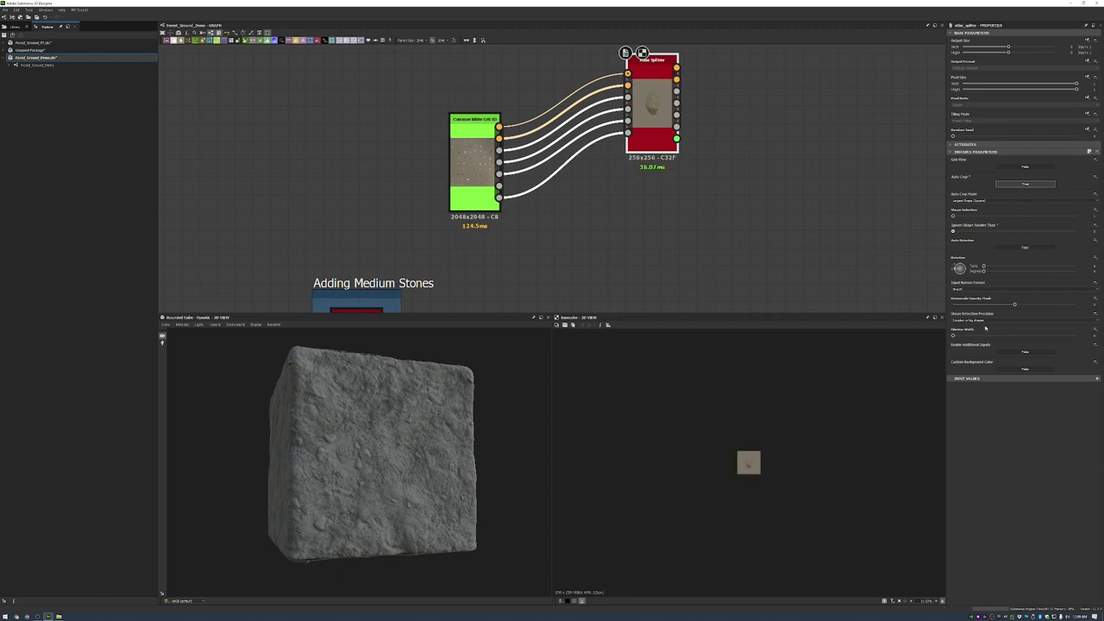
click(1025, 290)
scroll(491, 191, down, 3)
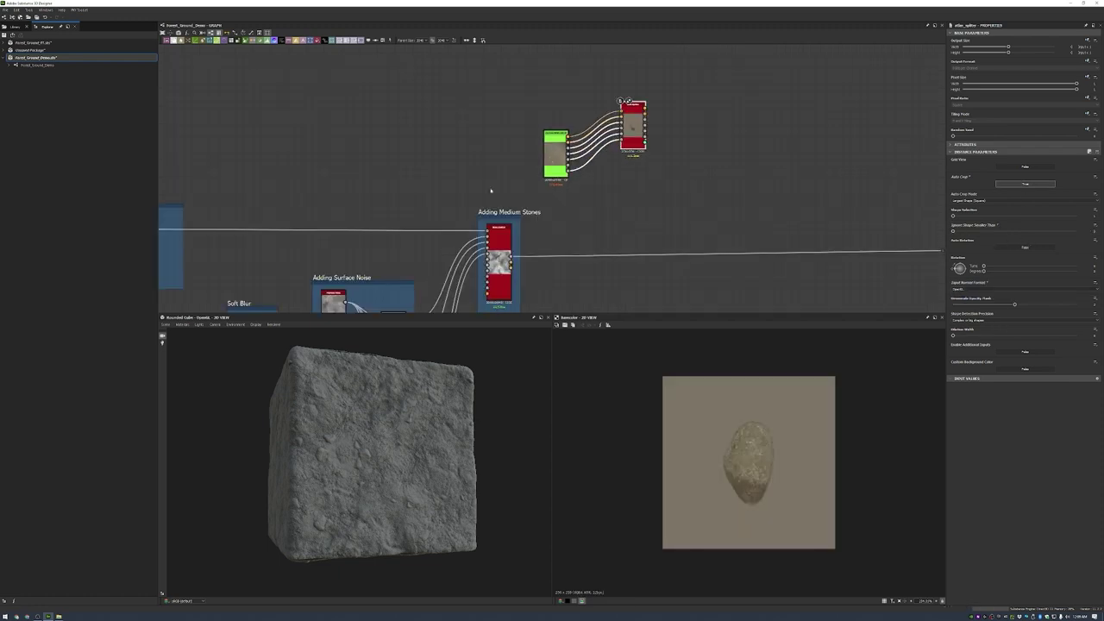
- Space the scan node and splitter apart, then put the scan node in a frame titled "Large Stone Scans"
drag(555, 153, 555, 179)
drag(633, 125, 632, 99)
right_click(607, 187)
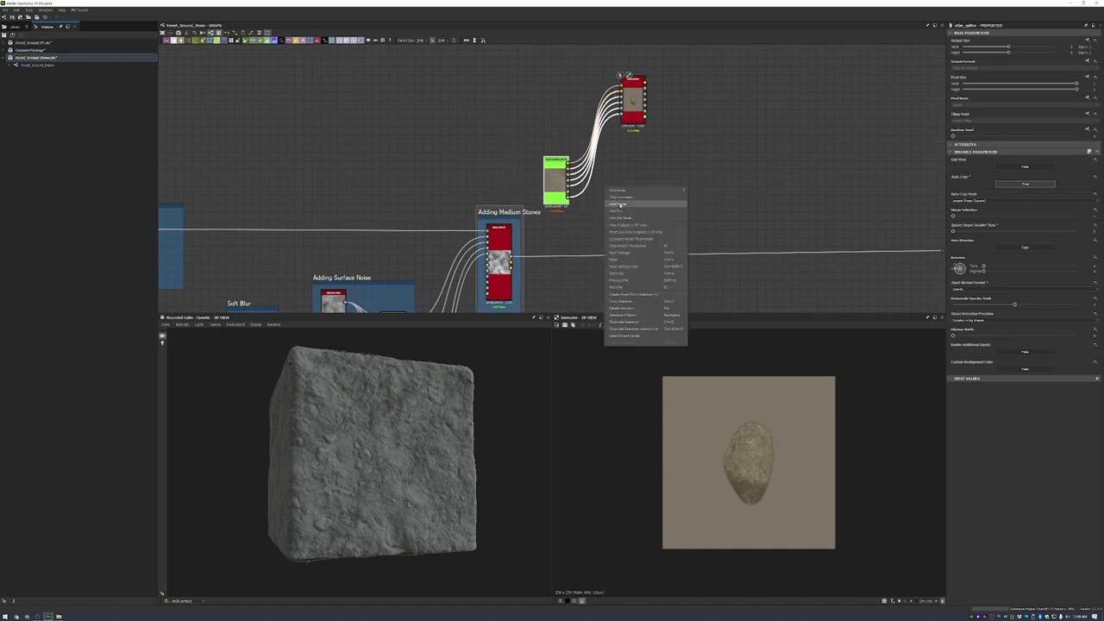
click(617, 203)
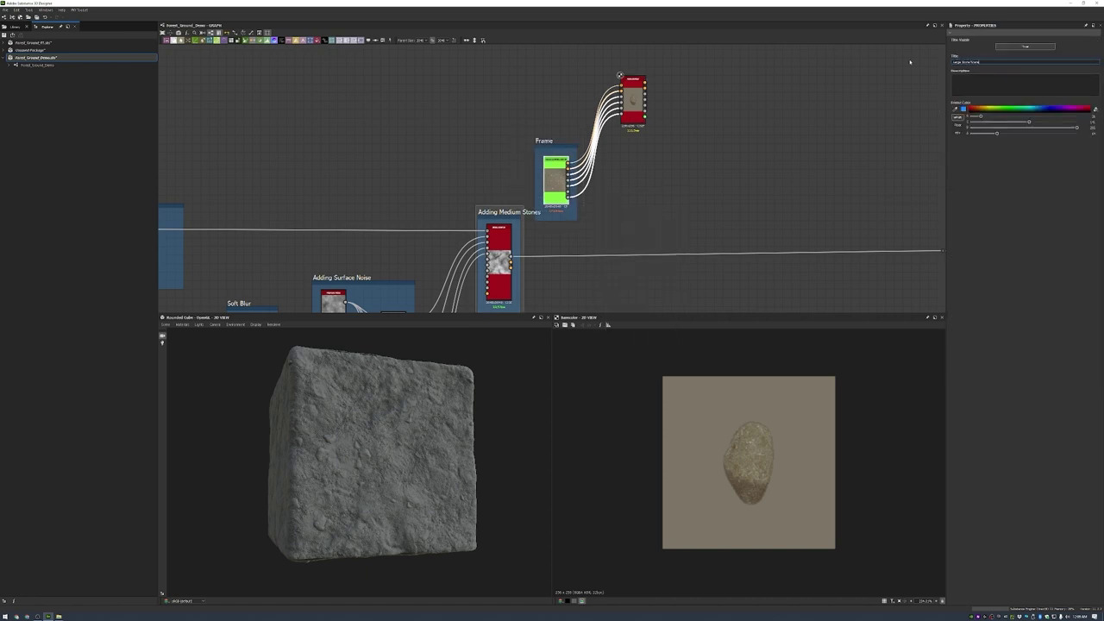
drag(634, 99, 647, 99)
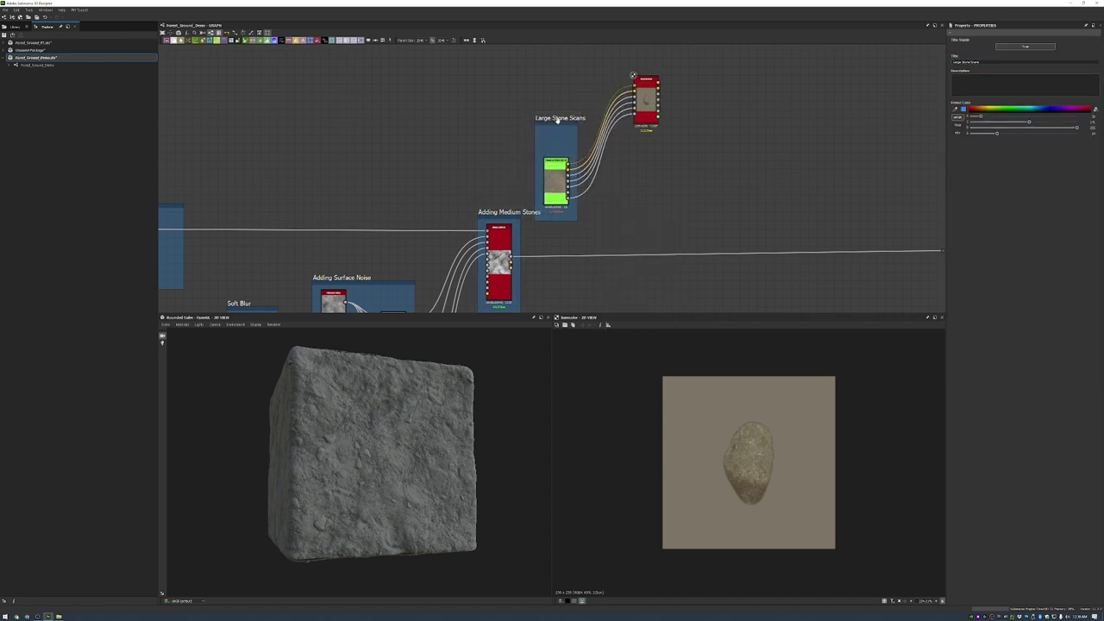
drag(560, 145, 560, 128)
- Add a second Atlas Splitter fed by the same scan, placed below the first, and raise its Shape Selection to isolate another stone
key(ctrl+v)
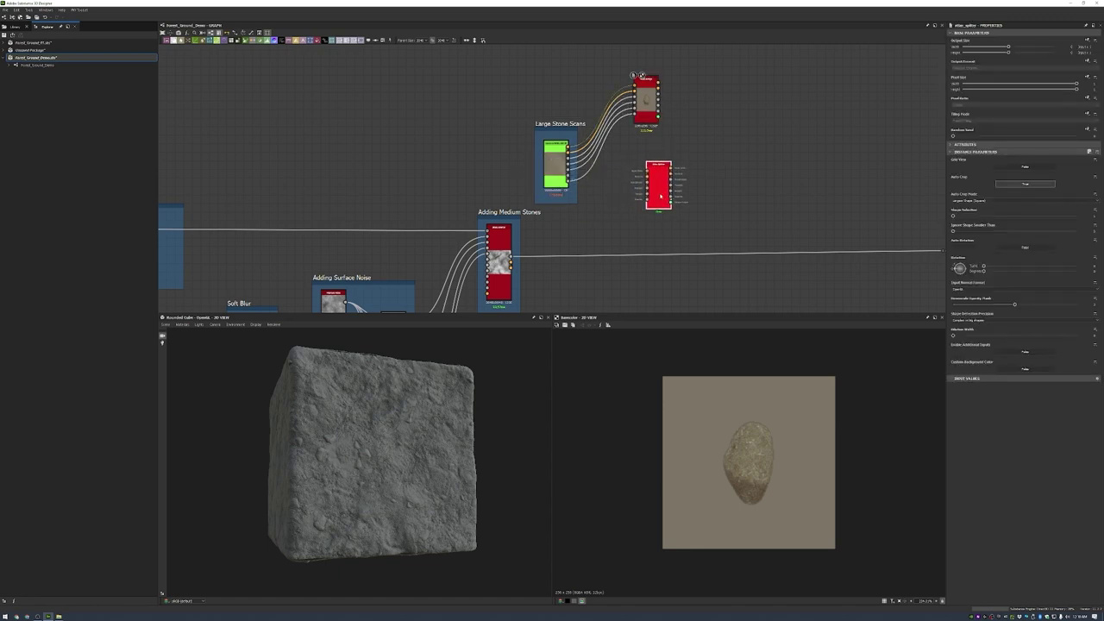
drag(661, 183, 647, 165)
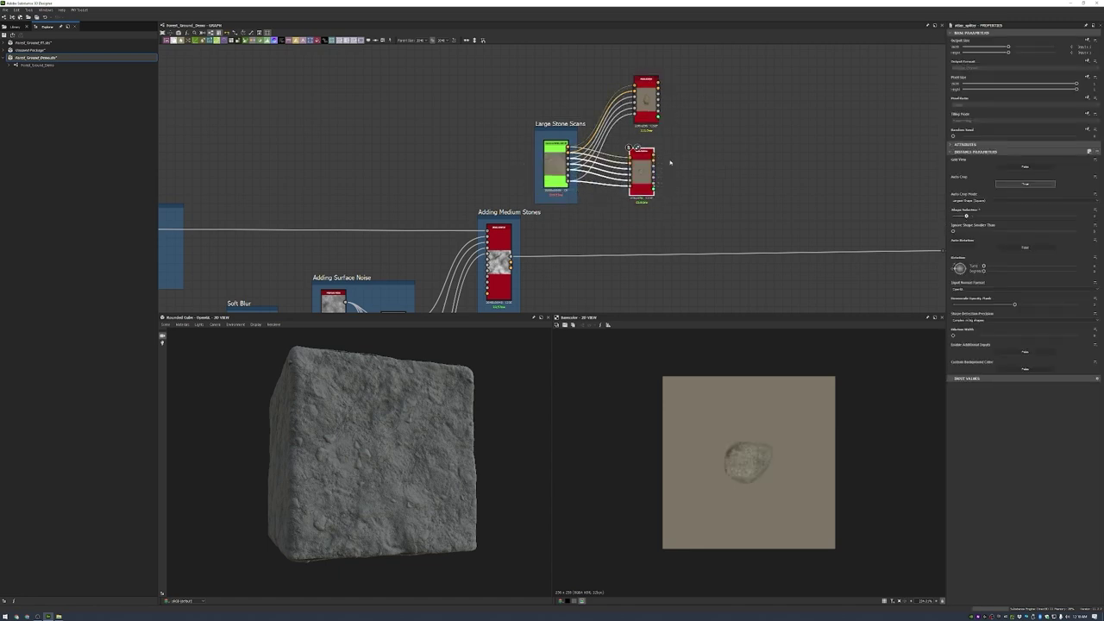
scroll(670, 165, down, 2)
scroll(682, 116, up, 3)
- Duplicate the splitter twice more with its links, stack the copies below, and increase Shape Selection on each for different stones
key(ctrl+d)
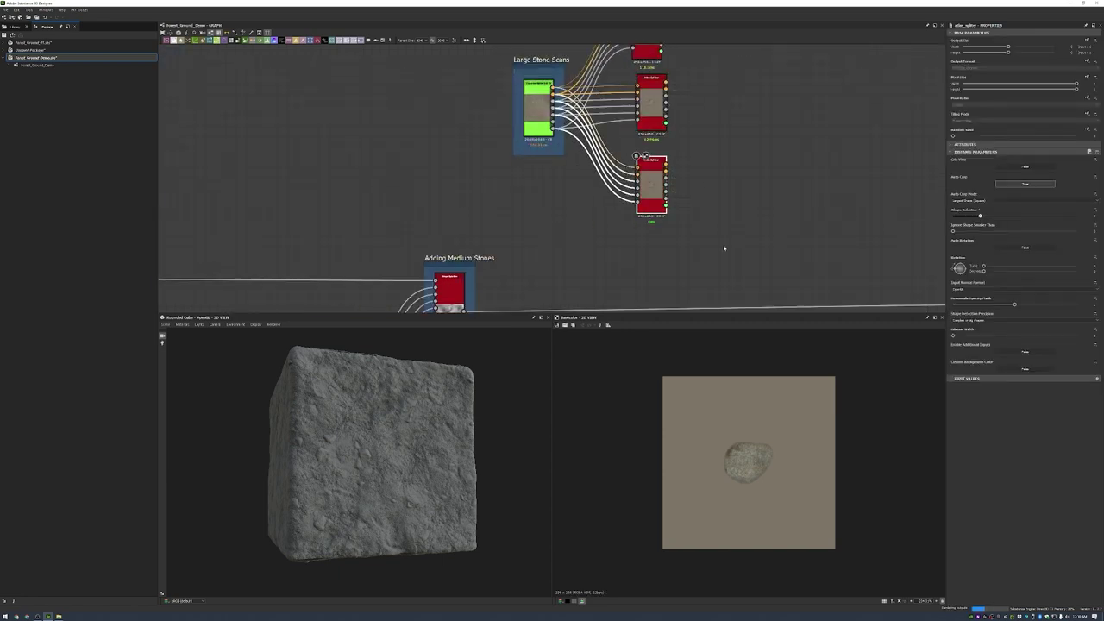
drag(551, 178, 641, 256)
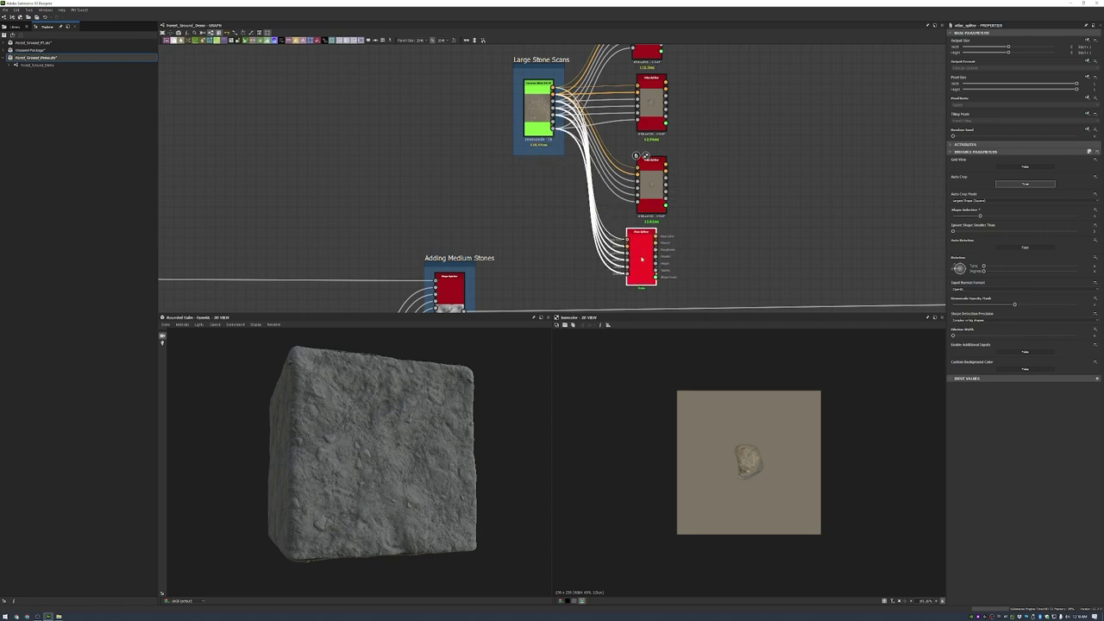
scroll(702, 146, down, 3)
scroll(592, 55, up, 2)
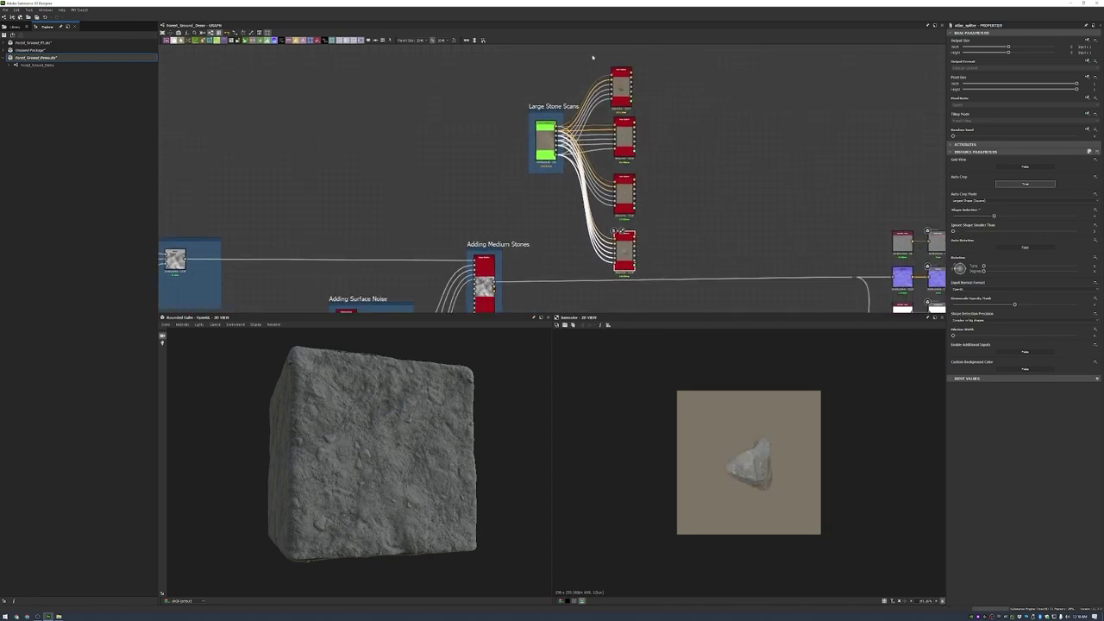
- Enclose the four Atlas Splitters in a frame titled "Splitting Scans"
drag(591, 55, 673, 285)
right_click(676, 171)
click(708, 185)
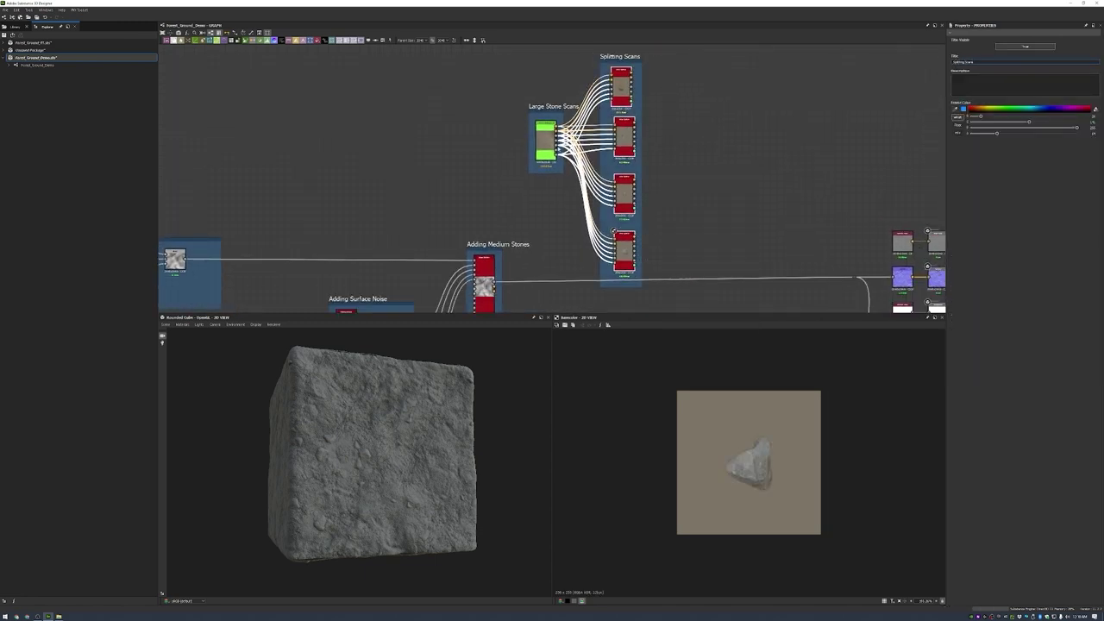
- Add a Blend with the first splitter's height as background, and mask its opacity with a Threshold of that height
scroll(591, 101, up, 4)
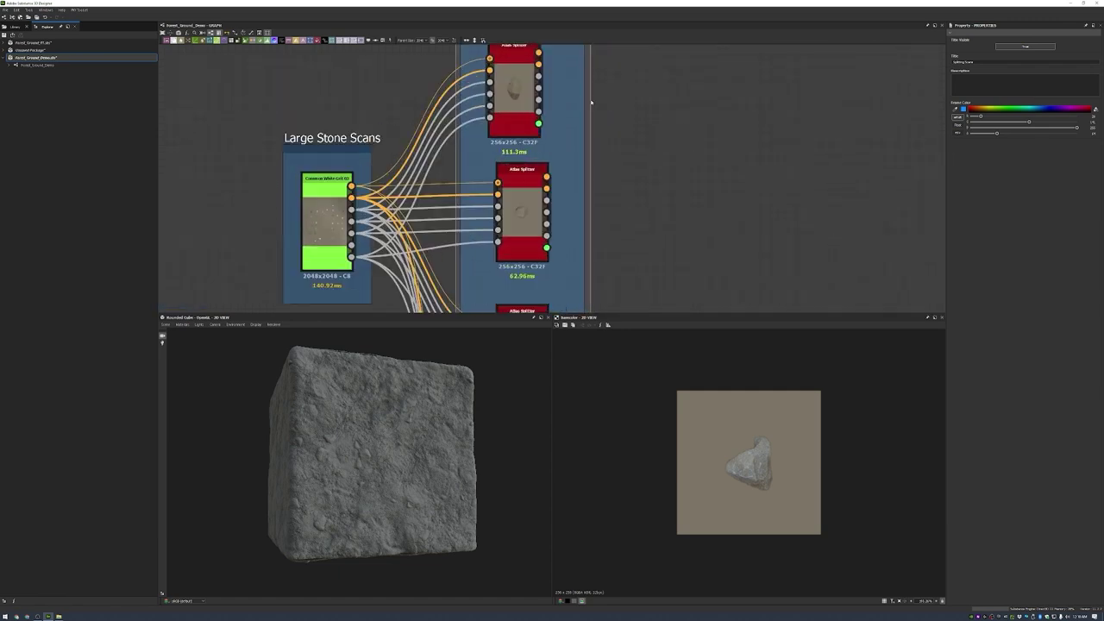
scroll(591, 102, up, 2)
right_click(686, 163)
click(707, 173)
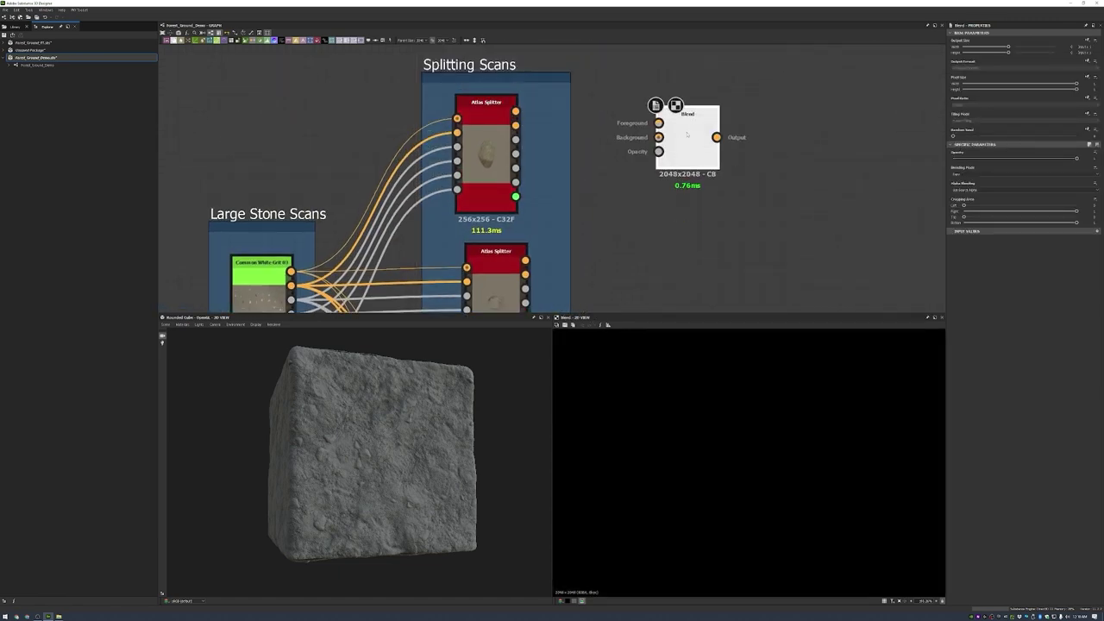
drag(658, 151, 815, 150)
key(ctrl+v)
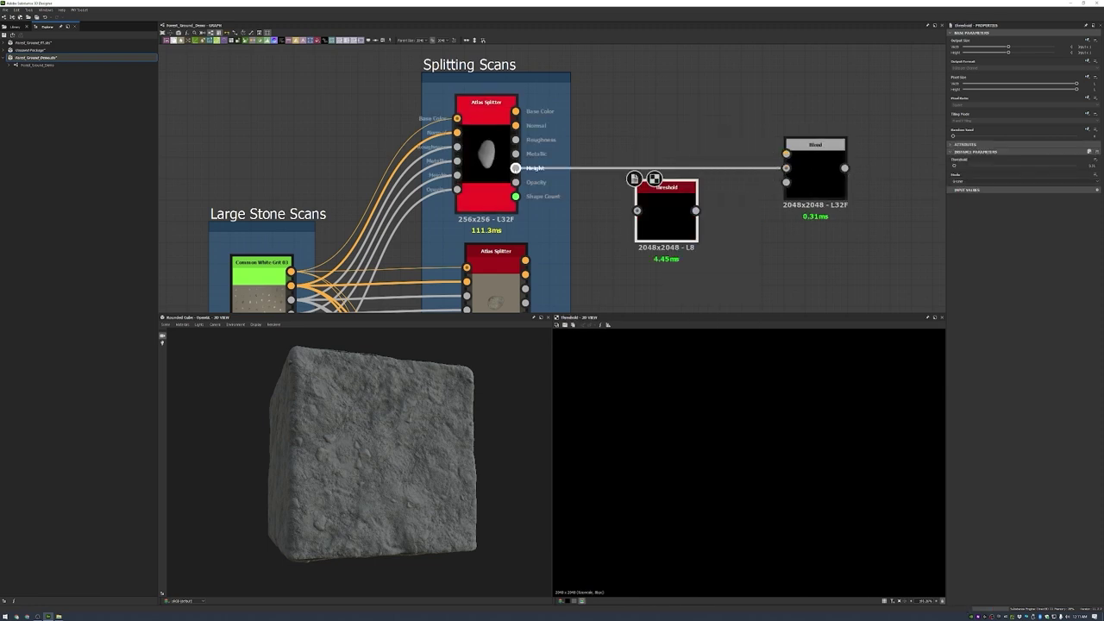
click(667, 211)
- Add a Moisture Noise above the Threshold, raise its Scale, and lower its Global Opacity to about 0.37
right_click(660, 116)
click(703, 215)
middle_drag(664, 105, 615, 138)
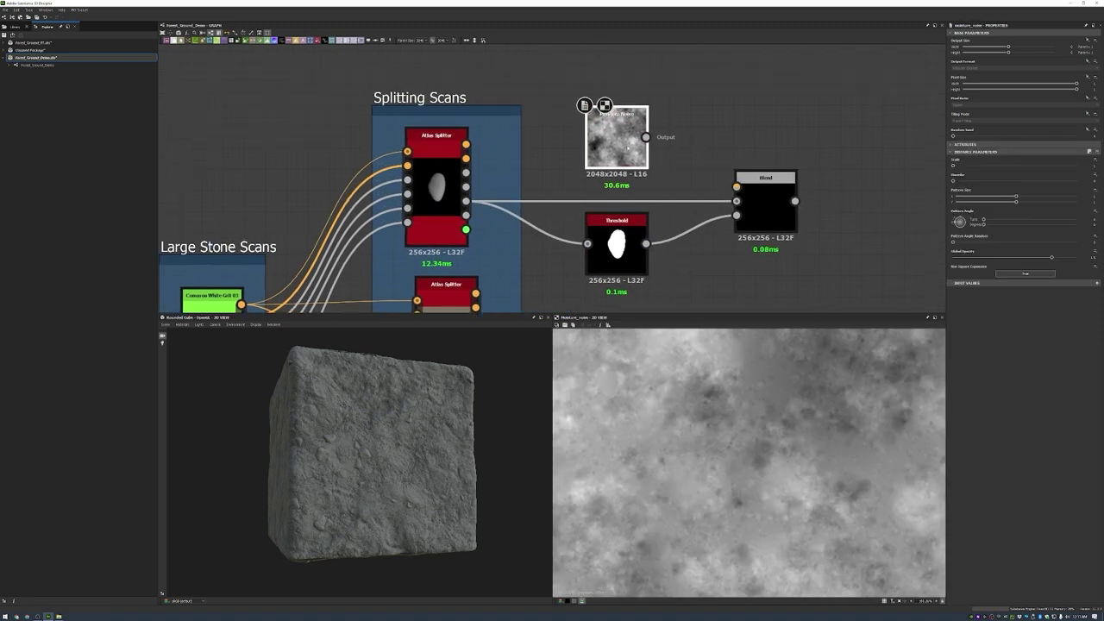
scroll(628, 148, up, 2)
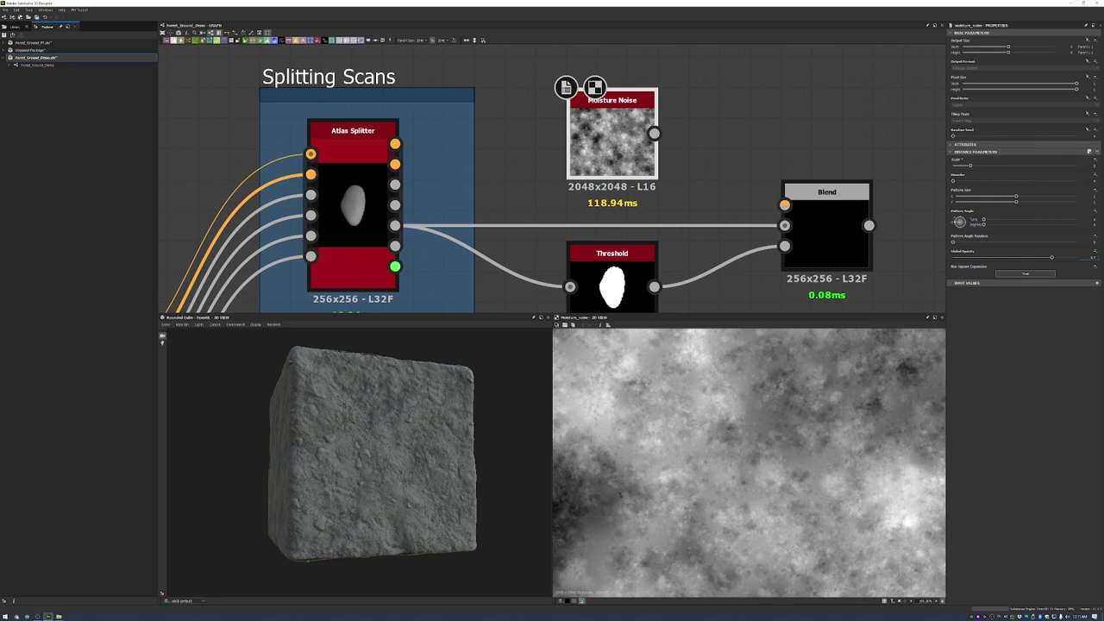
drag(1052, 257, 997, 257)
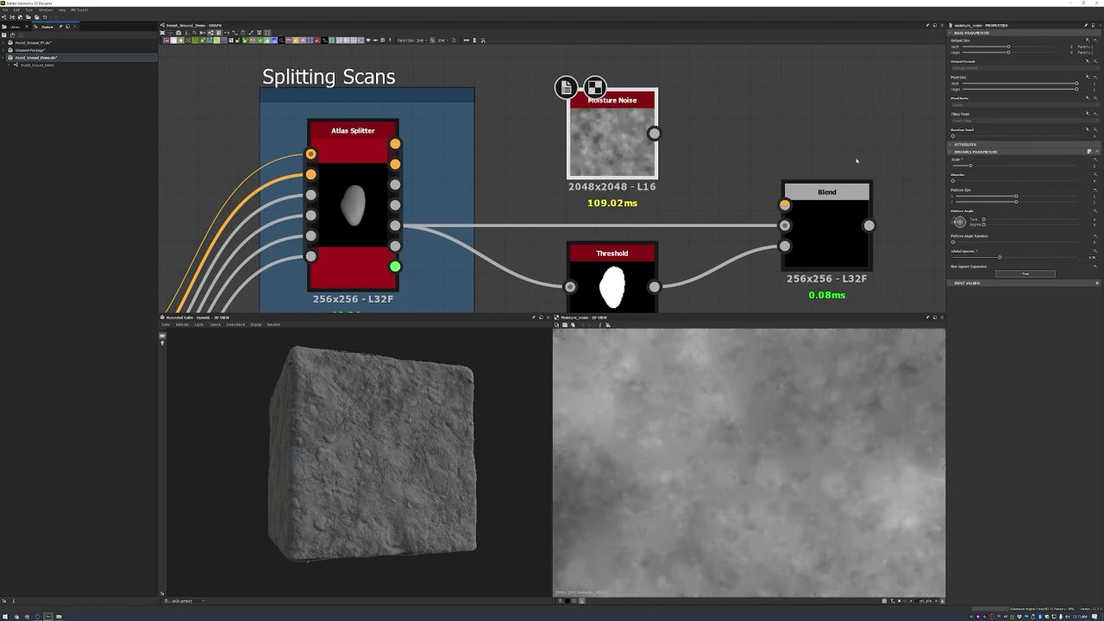
- Feed the Moisture Noise into the Blend's foreground, reduce the Blend's opacity to just under half, and set the mode to Add Sub
drag(654, 133, 784, 205)
scroll(752, 181, down, 2)
double_click(789, 203)
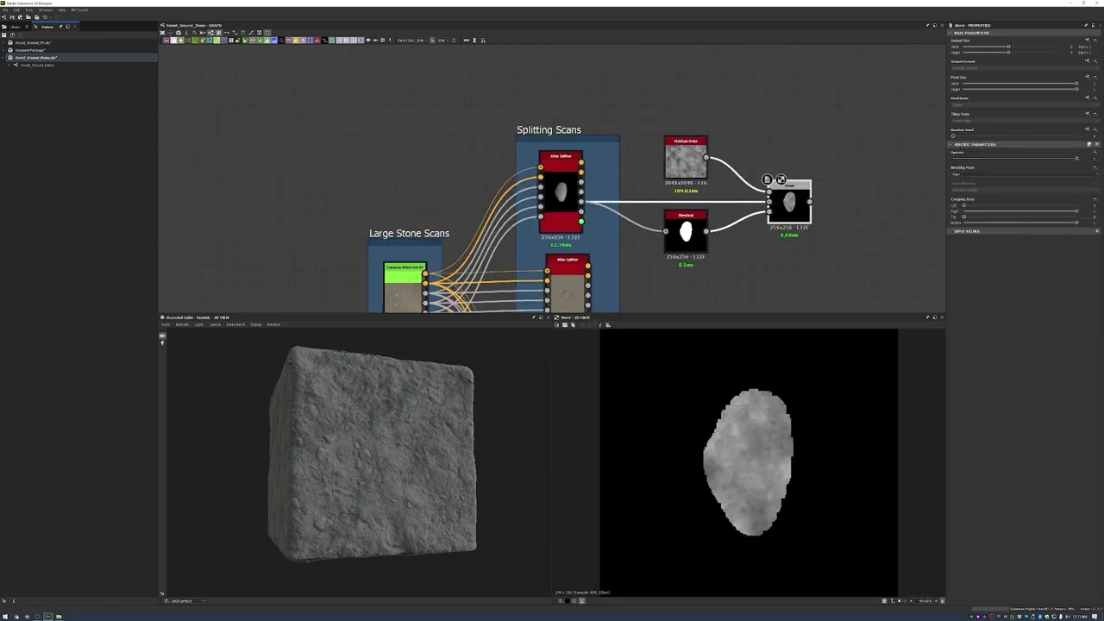
drag(1077, 158, 1005, 158)
click(1001, 174)
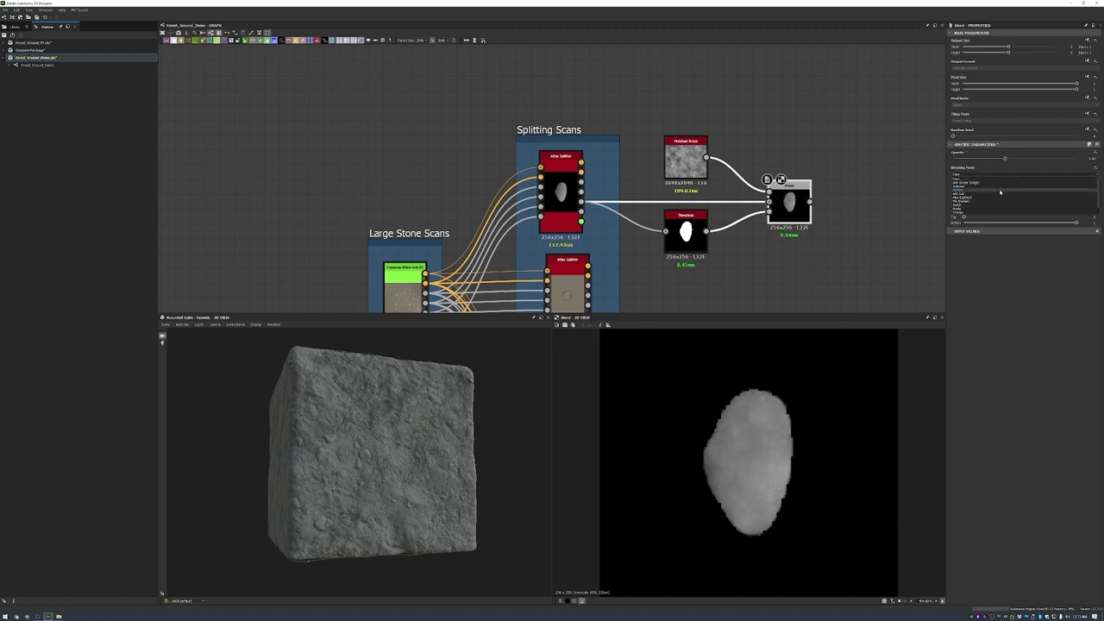
click(1000, 197)
scroll(751, 471, down, 3)
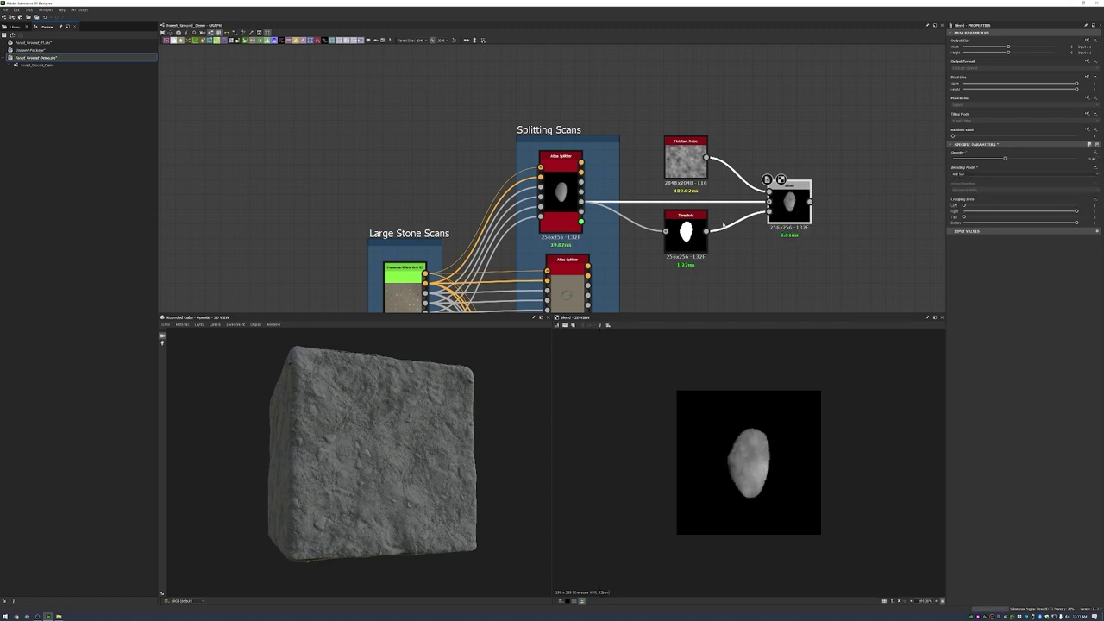
- Move the Moisture Noise, Threshold and Blend nodes closer to the "Splitting Scans" frame
click(686, 160)
shift+click(683, 241)
drag(684, 248, 669, 248)
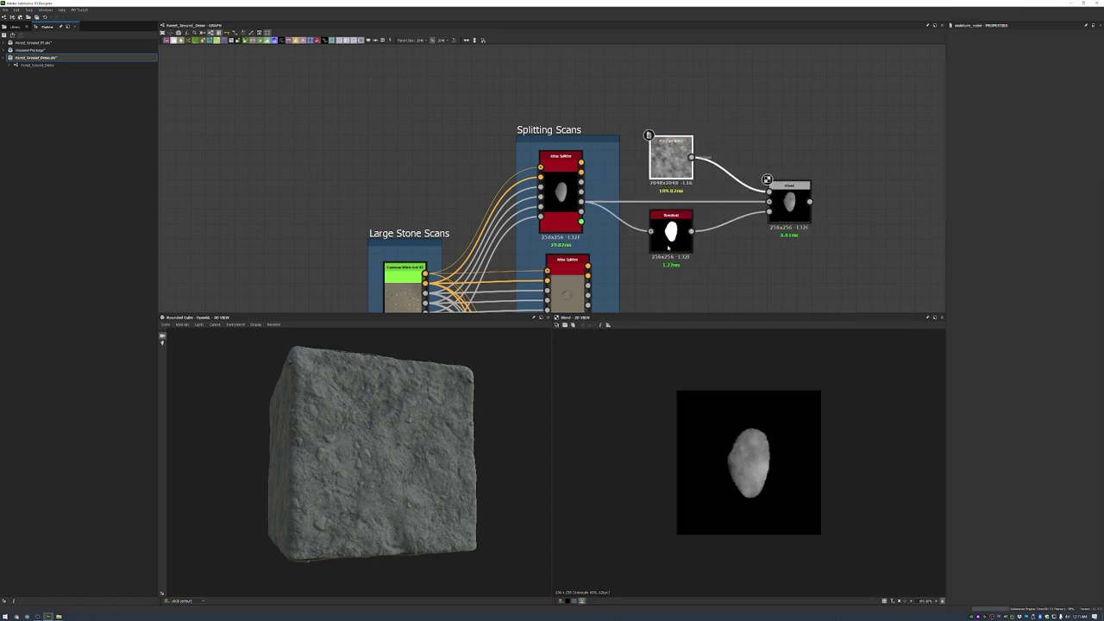
click(669, 247)
drag(788, 194, 747, 194)
scroll(769, 157, down, 3)
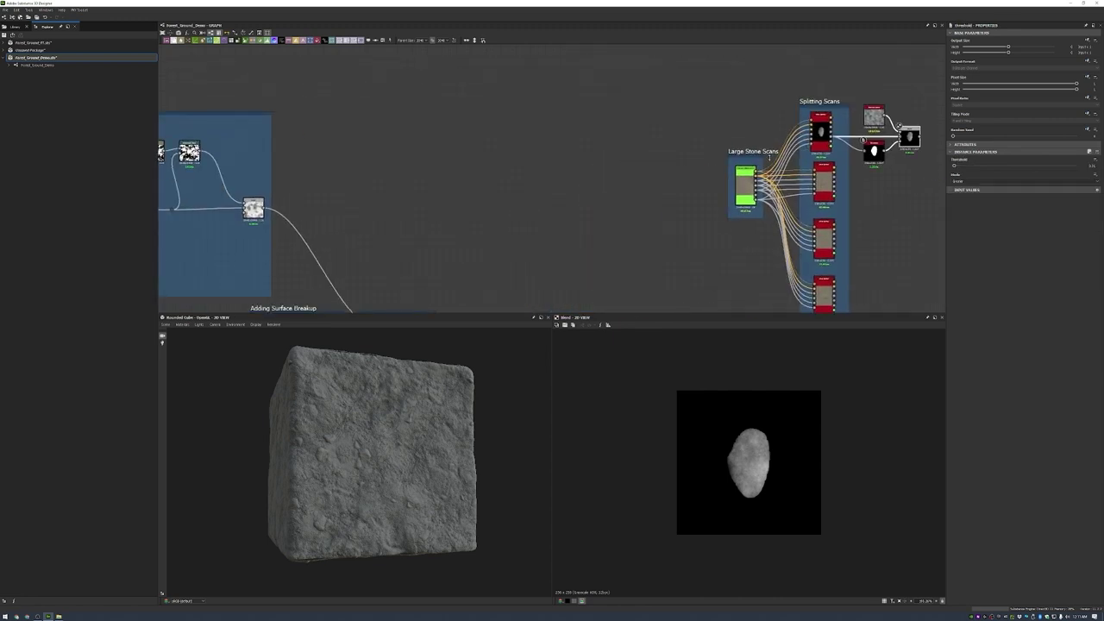
- Duplicate the Threshold and Blend beside the second splitter, sharing the original Moisture Noise and using the second splitter's height
scroll(796, 180, up, 3)
key(ctrl+v)
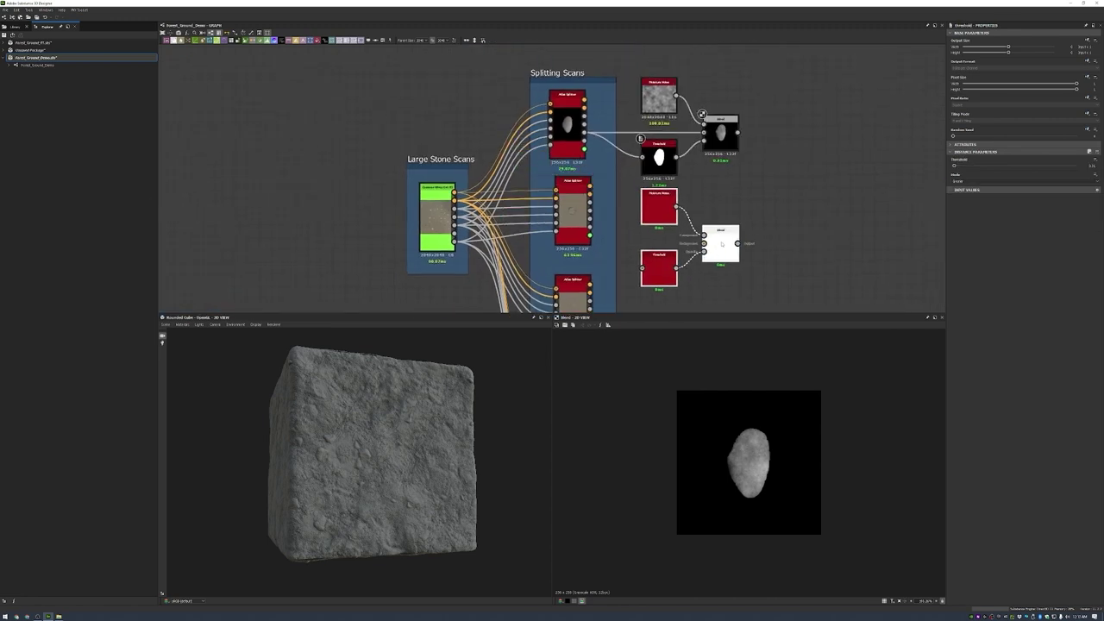
key(ctrl+z)
key(ctrl+shift+v)
scroll(654, 231, up, 3)
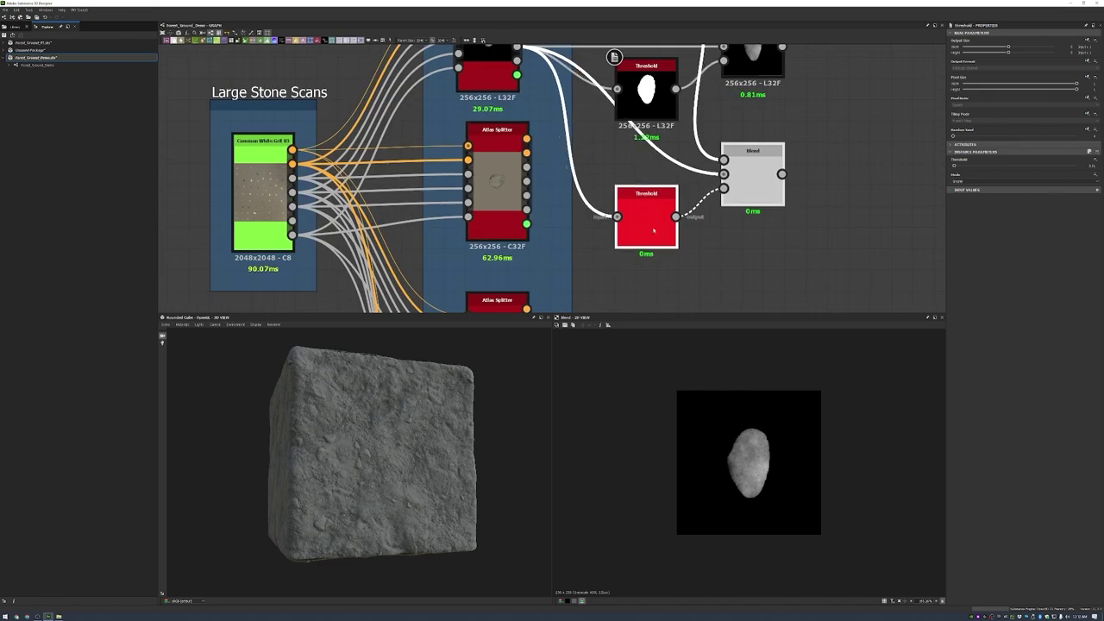
scroll(776, 216, down, 3)
middle_drag(723, 202, 683, 113)
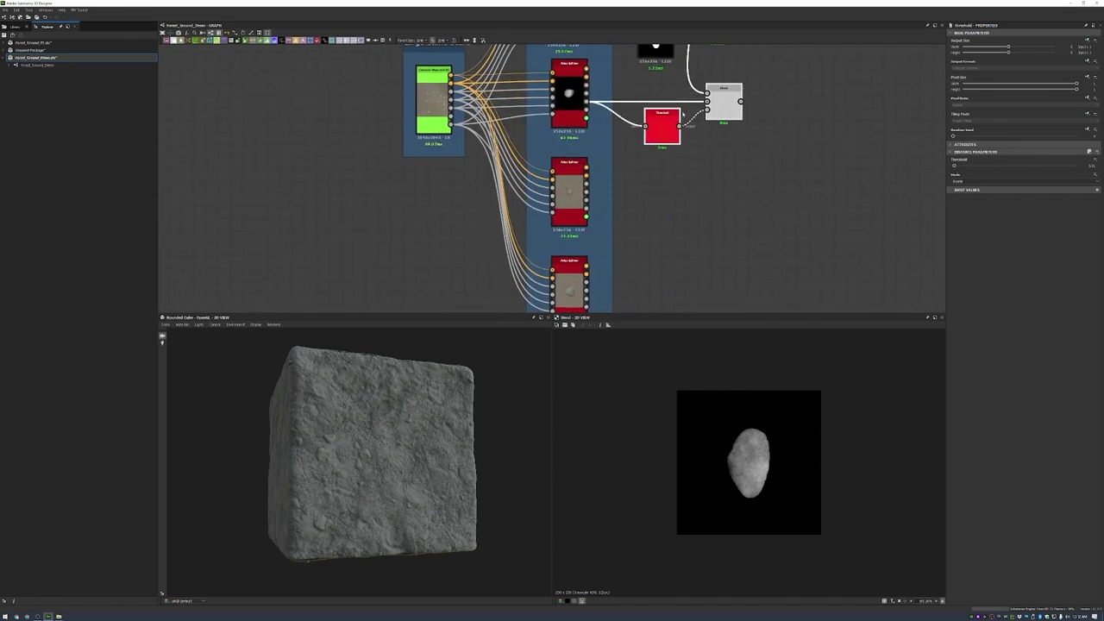
- Duplicate the Threshold and Blend for the third and fourth splitters, and connect each splitter's height to its copies
key(ctrl+shift+v)
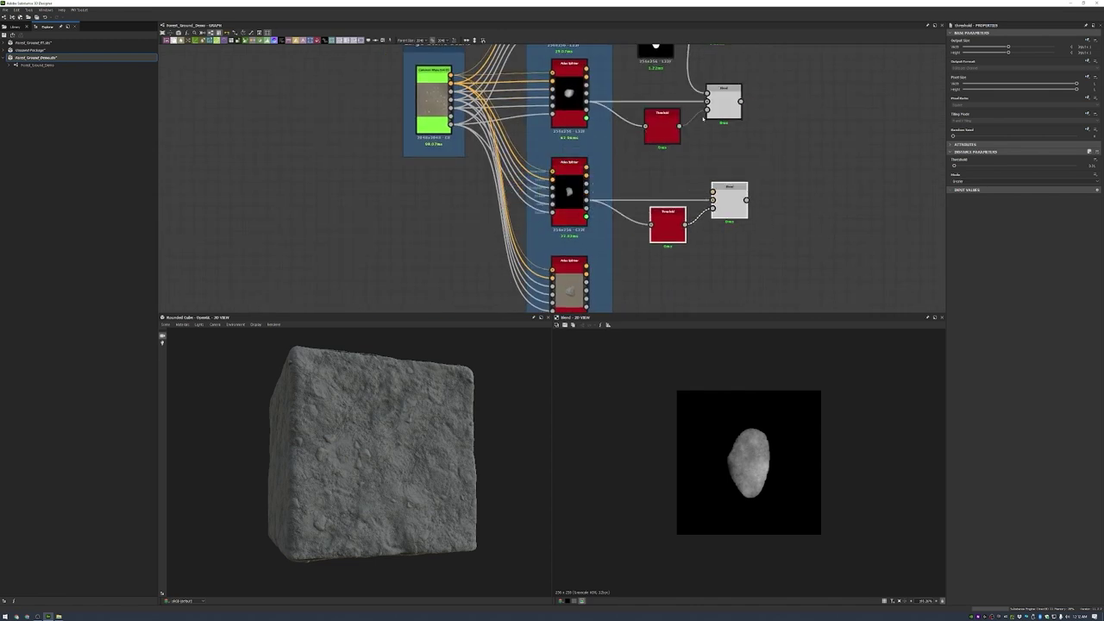
middle_drag(703, 119, 672, 44)
key(ctrl+shift+v)
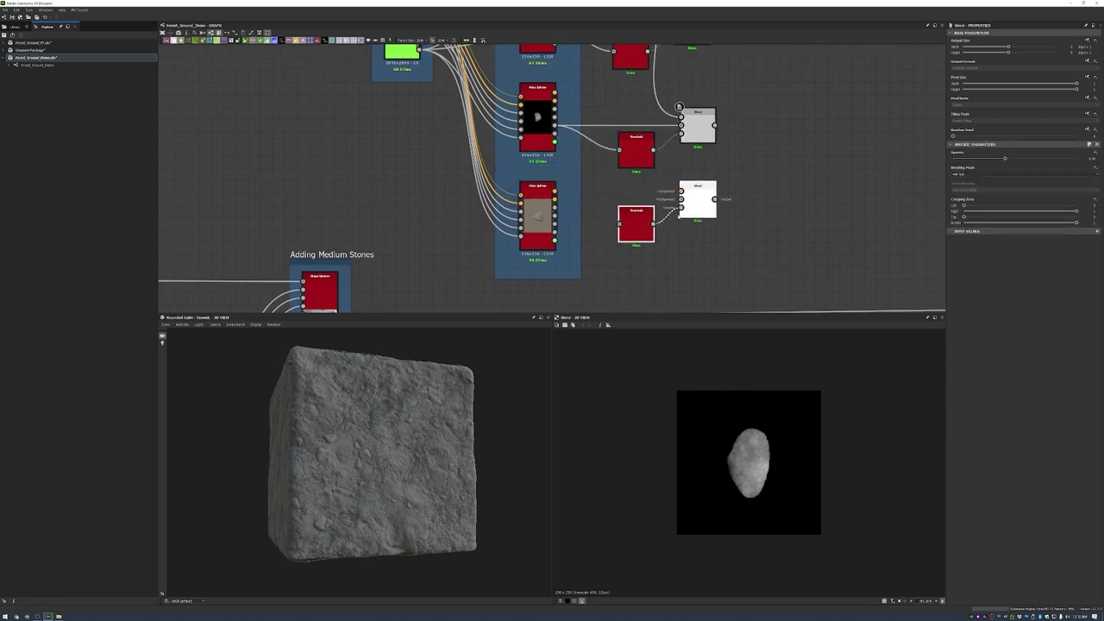
drag(555, 222, 680, 197)
drag(555, 223, 637, 233)
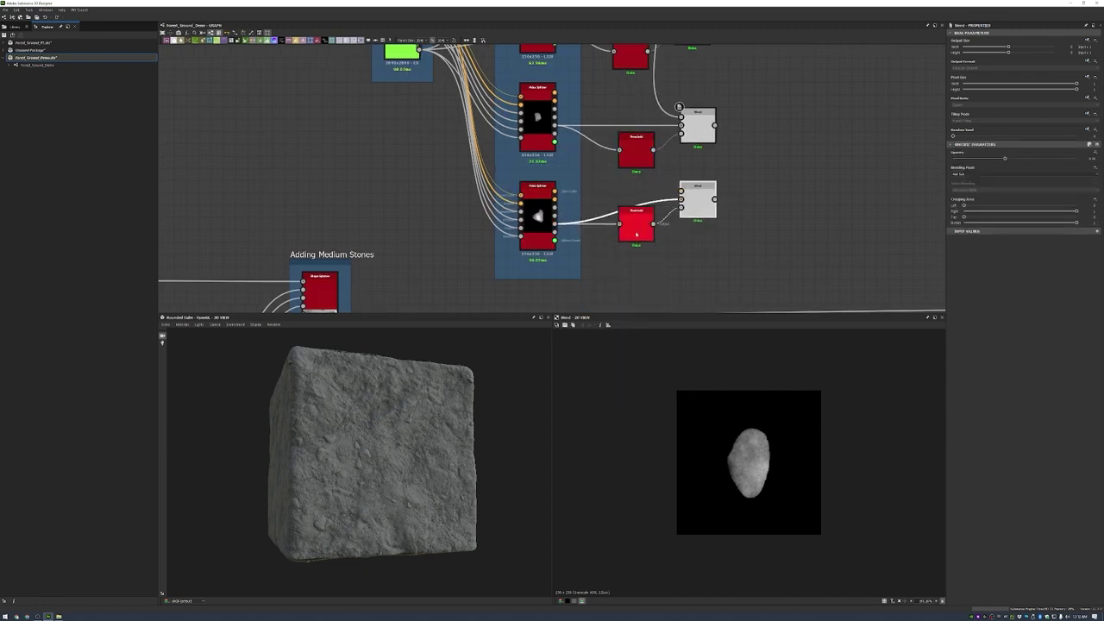
- Frame the new noise, Threshold and Blend nodes as "Adding Surface Noise", and recolour the Large Stone Scans frame purple
scroll(690, 112, down, 1)
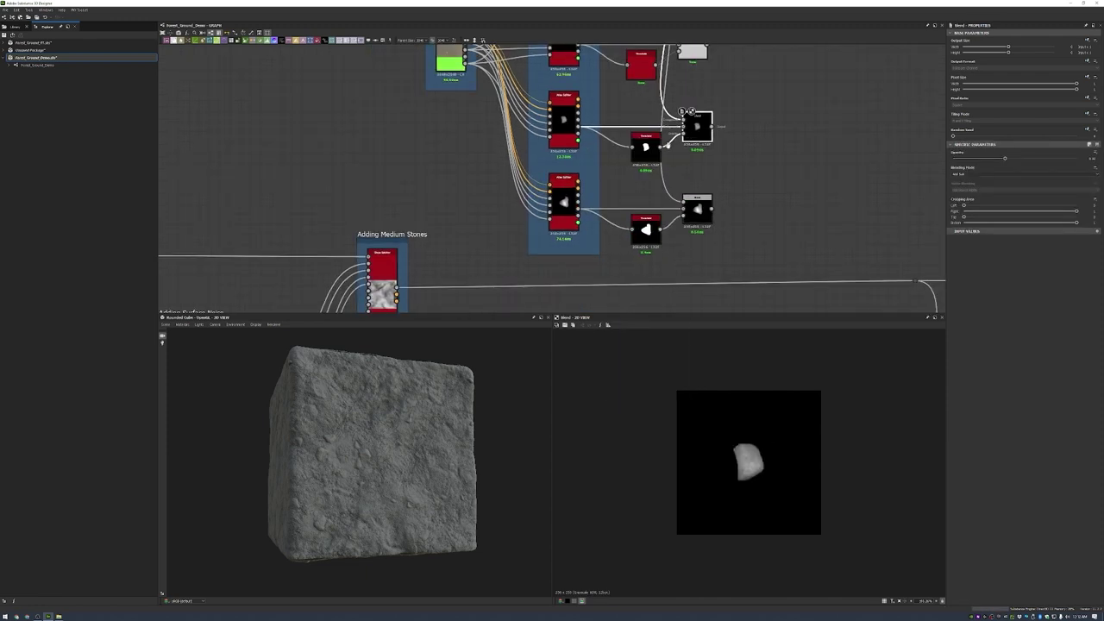
scroll(687, 111, down, 1)
scroll(624, 78, down, 1)
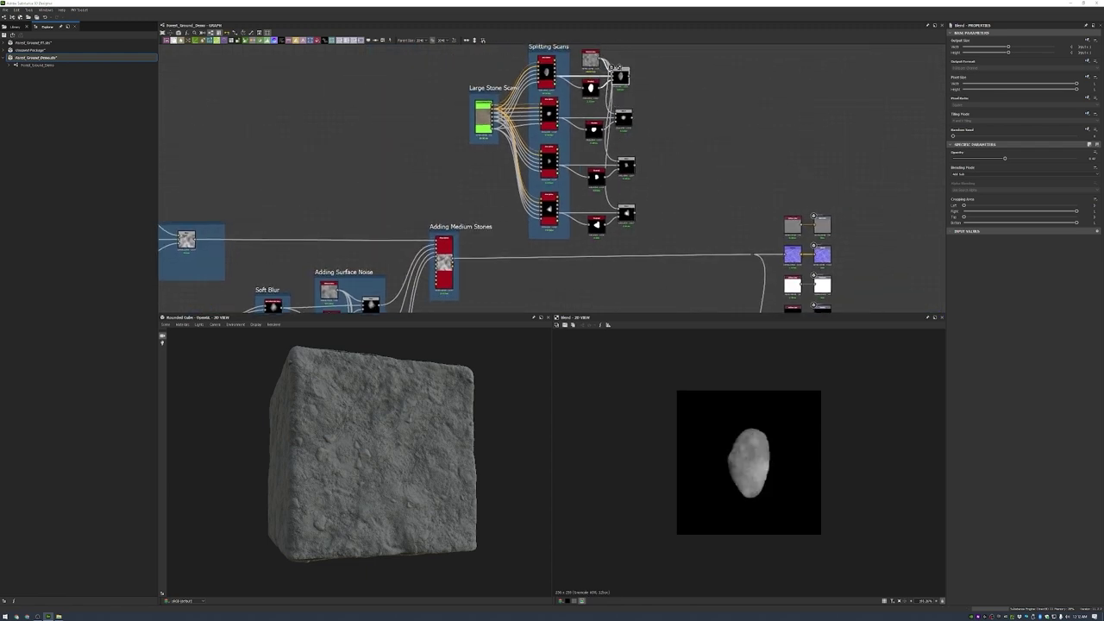
double_click(621, 112)
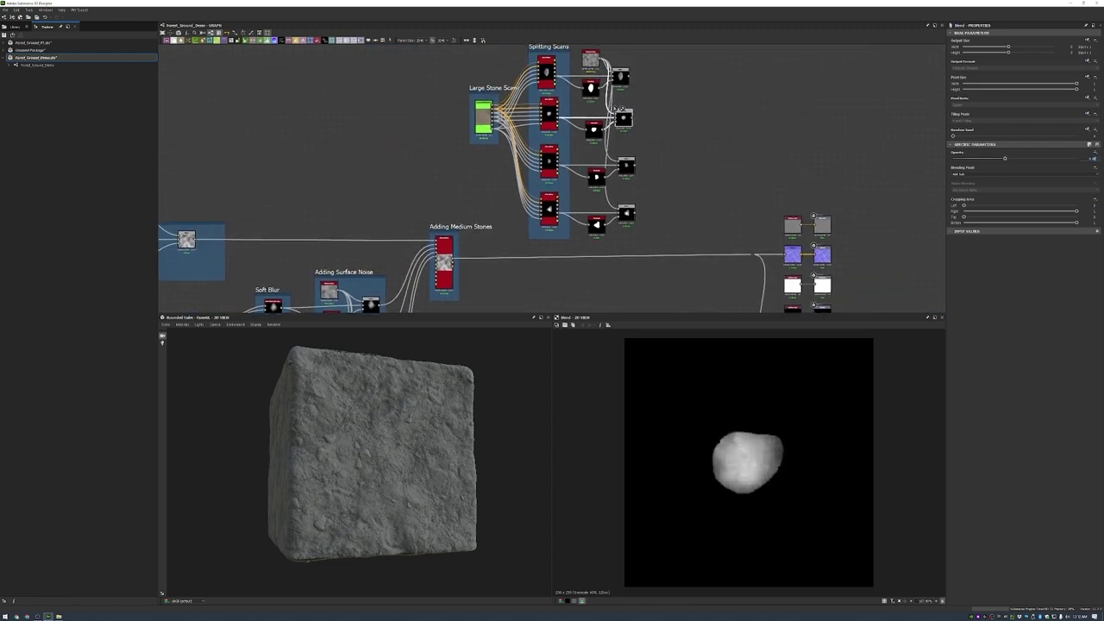
double_click(626, 164)
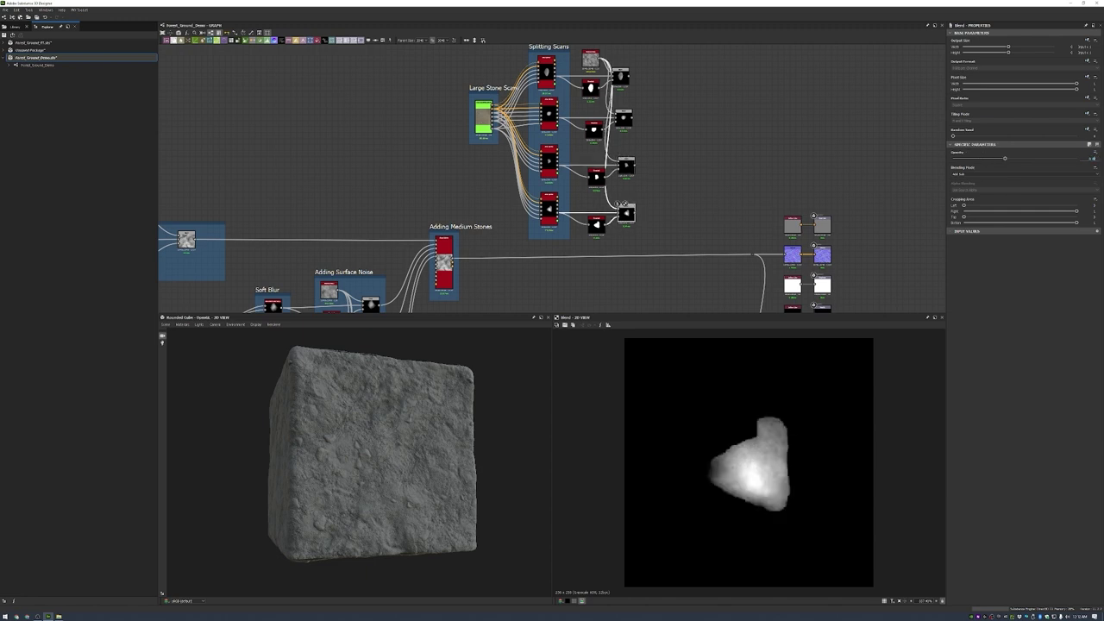
scroll(653, 176, down, 5)
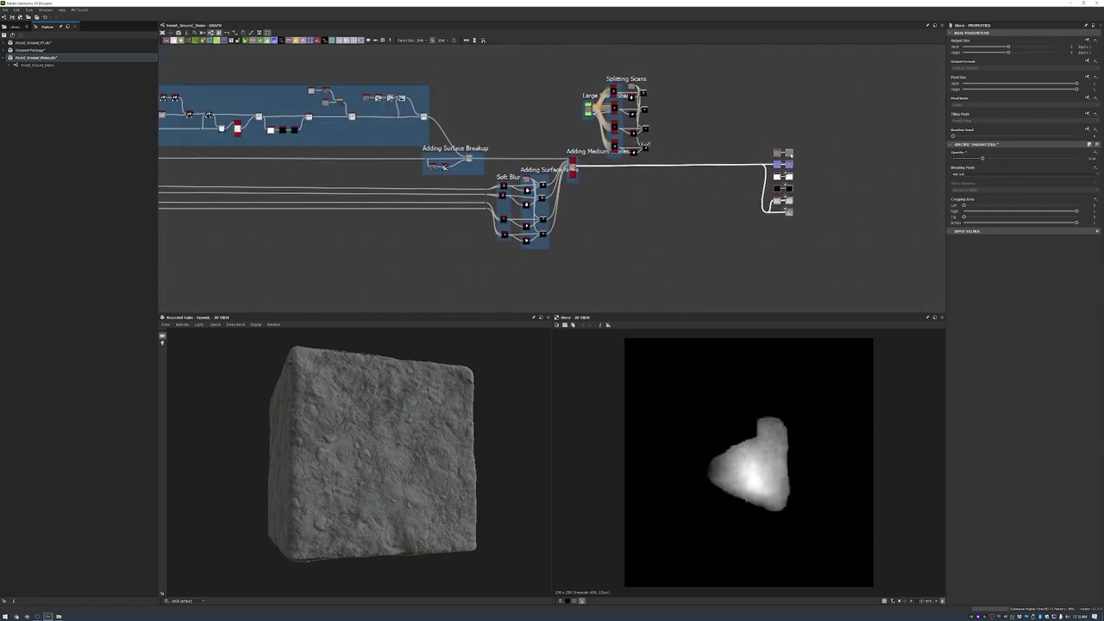
scroll(782, 97, up, 3)
right_click(629, 147)
click(660, 216)
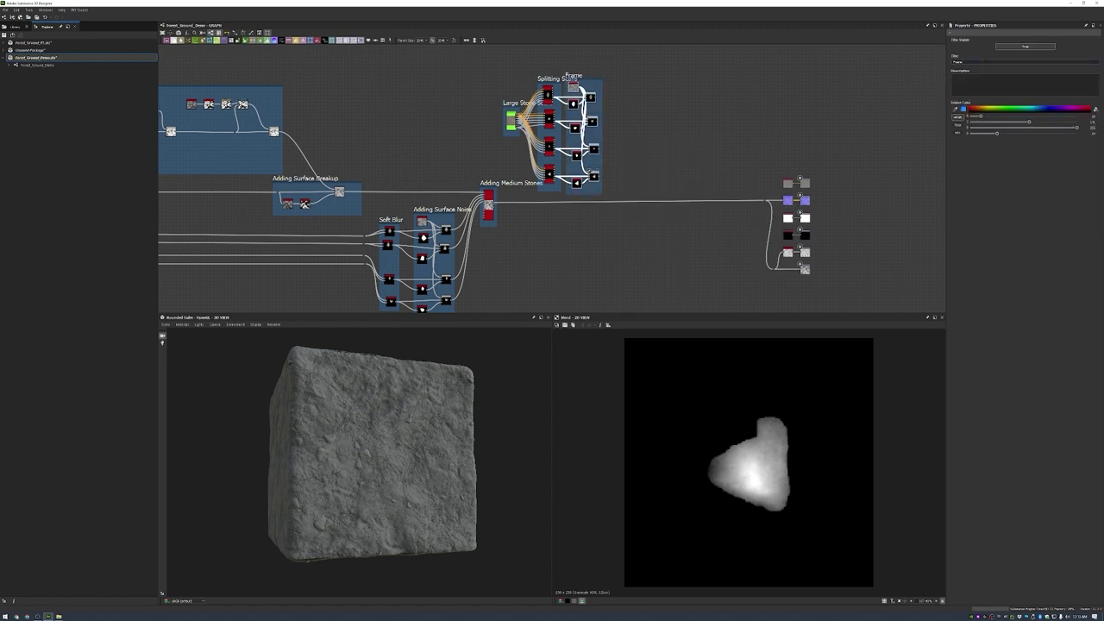
scroll(525, 121, up, 3)
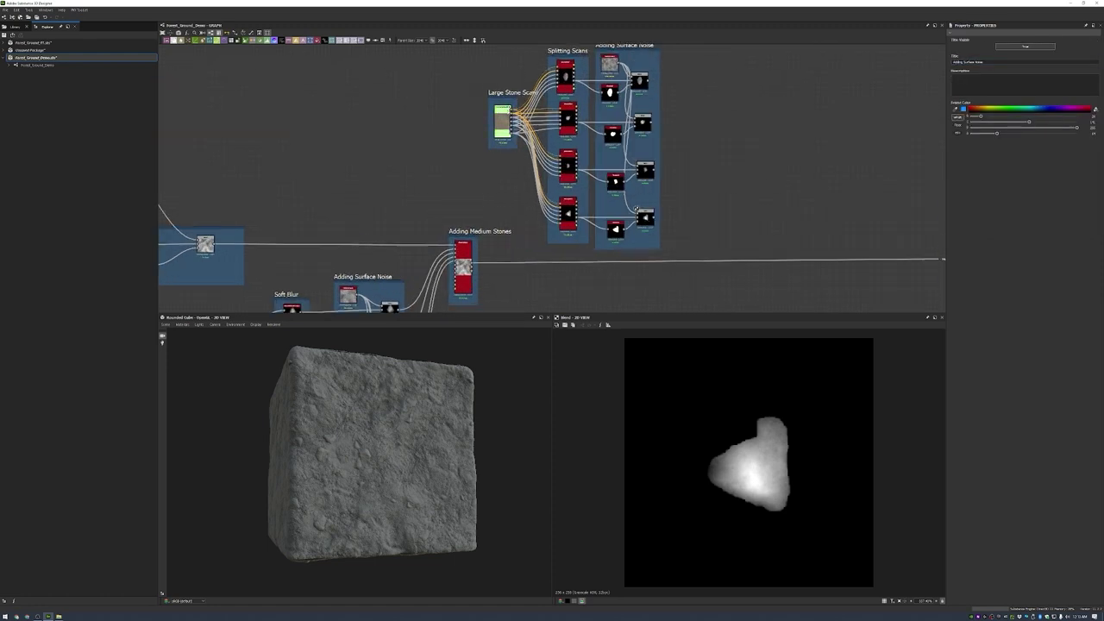
scroll(729, 130, up, 2)
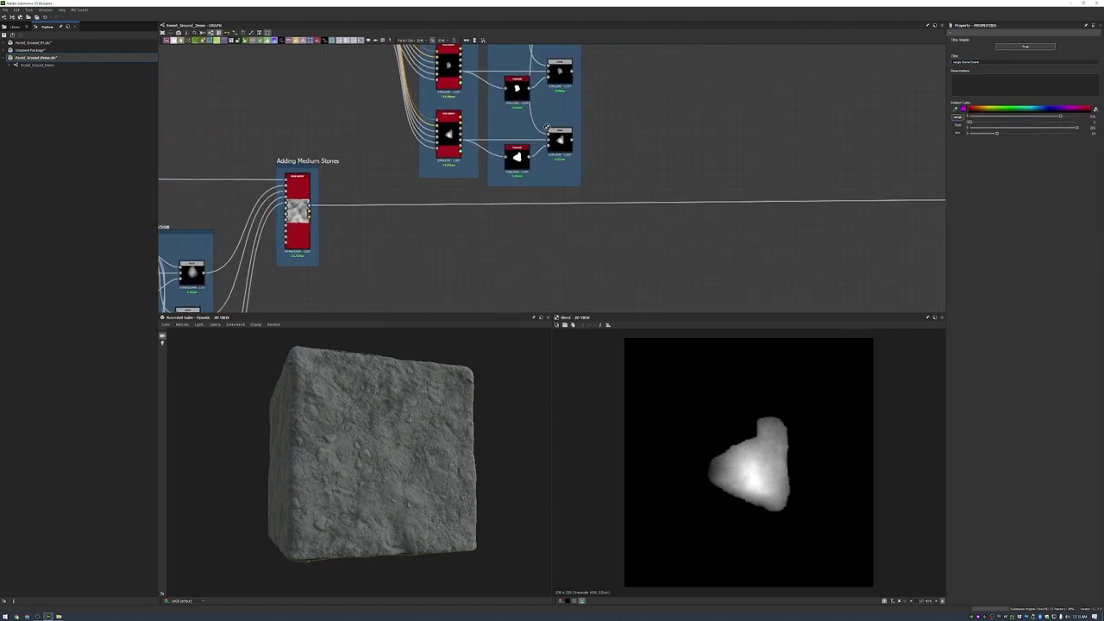
- Add a Shape Splatter, feed it the medium stones' height as background, and set its pattern input number to 4
key(space)
click(666, 216)
drag(639, 169, 671, 224)
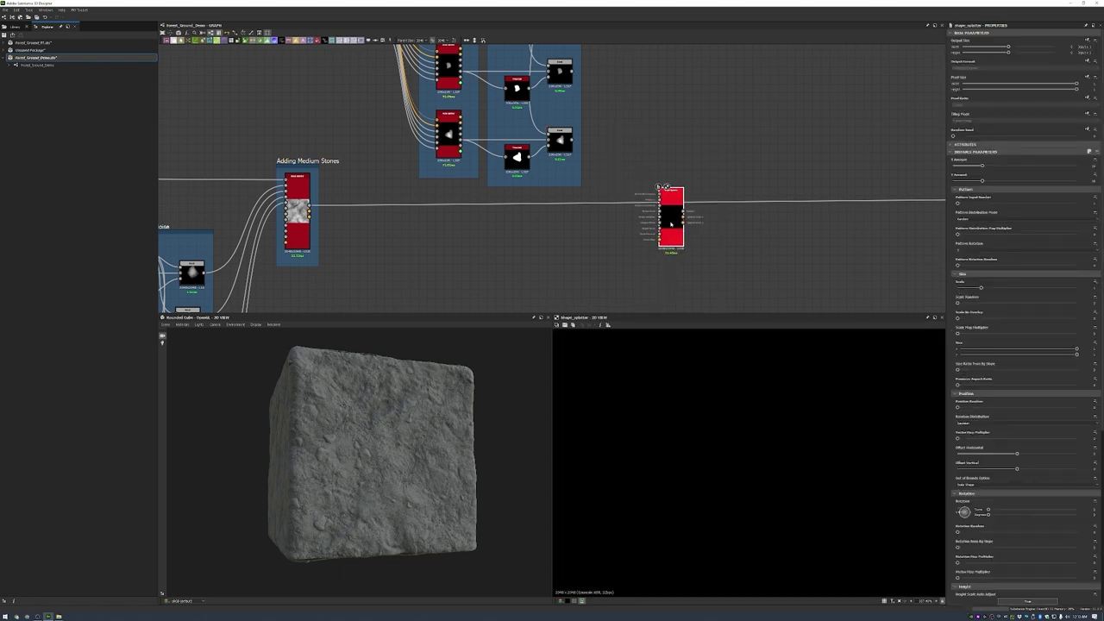
scroll(664, 216, up, 2)
middle_drag(682, 220, 759, 212)
drag(257, 213, 761, 184)
drag(957, 203, 1009, 204)
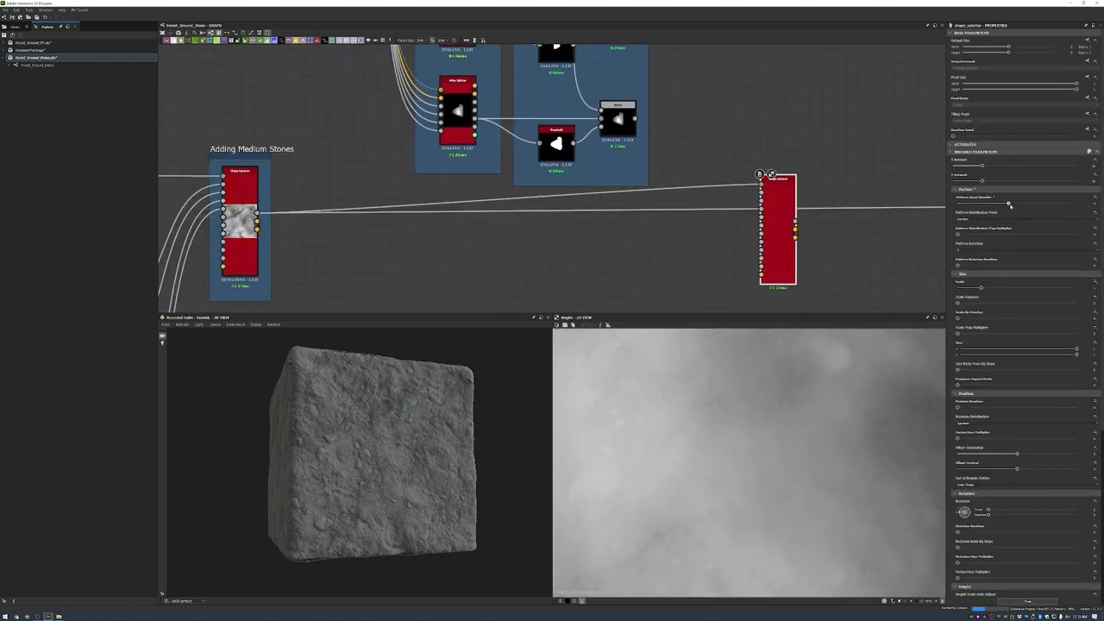
- Connect the four large-stone Blend outputs to the new Shape Splatter's four pattern inputs
scroll(715, 231, down, 2)
middle_drag(690, 178, 690, 138)
scroll(697, 178, up, 2)
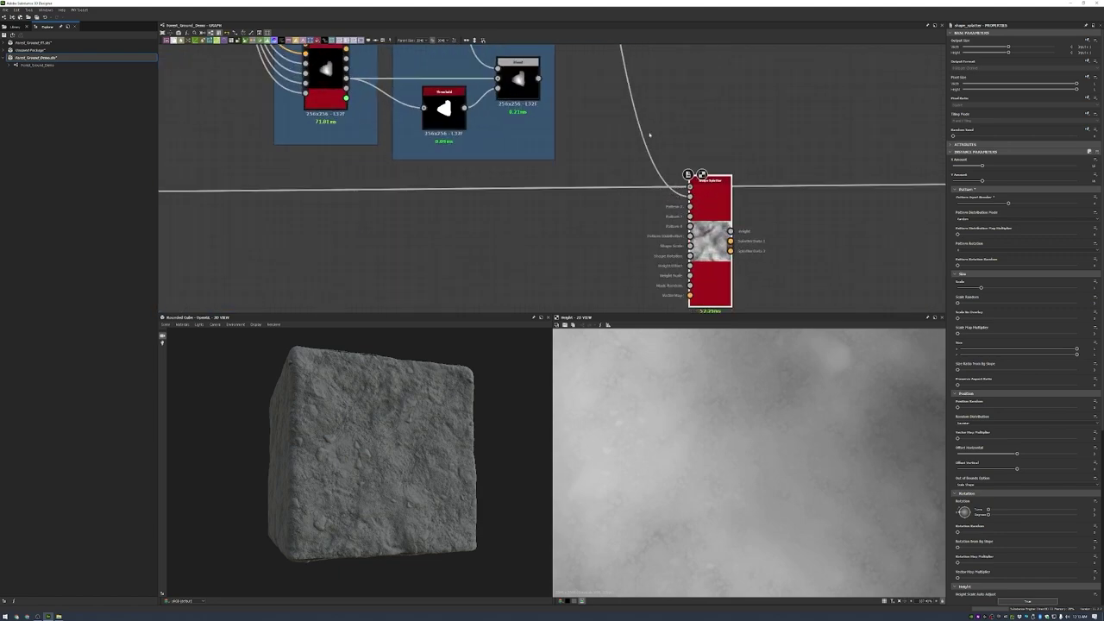
scroll(604, 129, down, 2)
scroll(653, 259, up, 3)
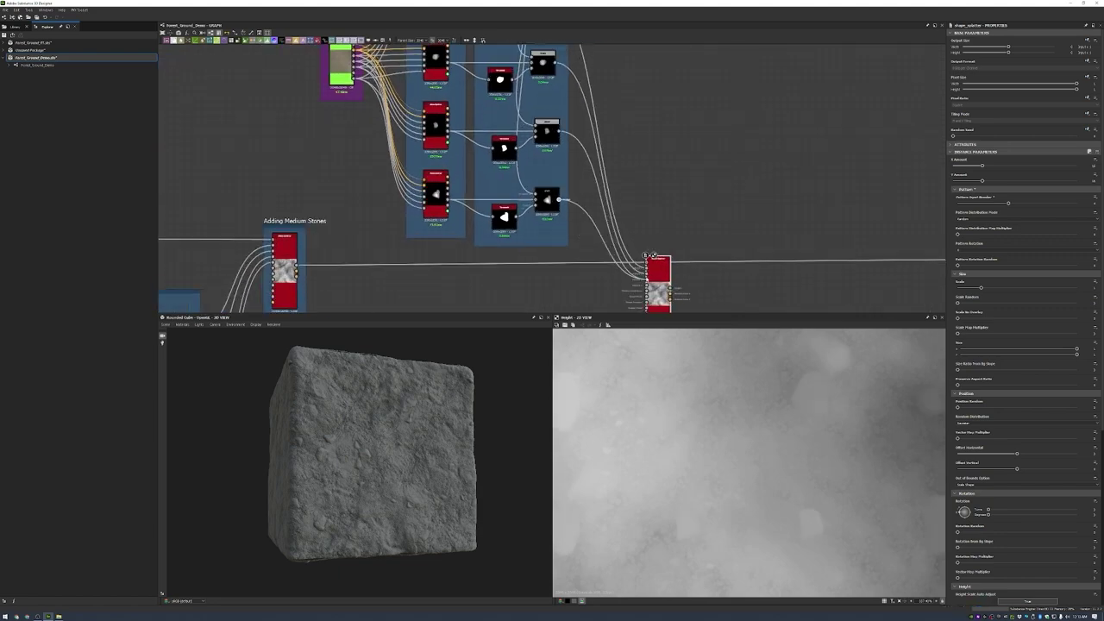
- Raise the Shape Splatter's X and Y amounts and its scale, and set scale random to the maximum
middle_drag(653, 257, 580, 106)
drag(981, 180, 1014, 181)
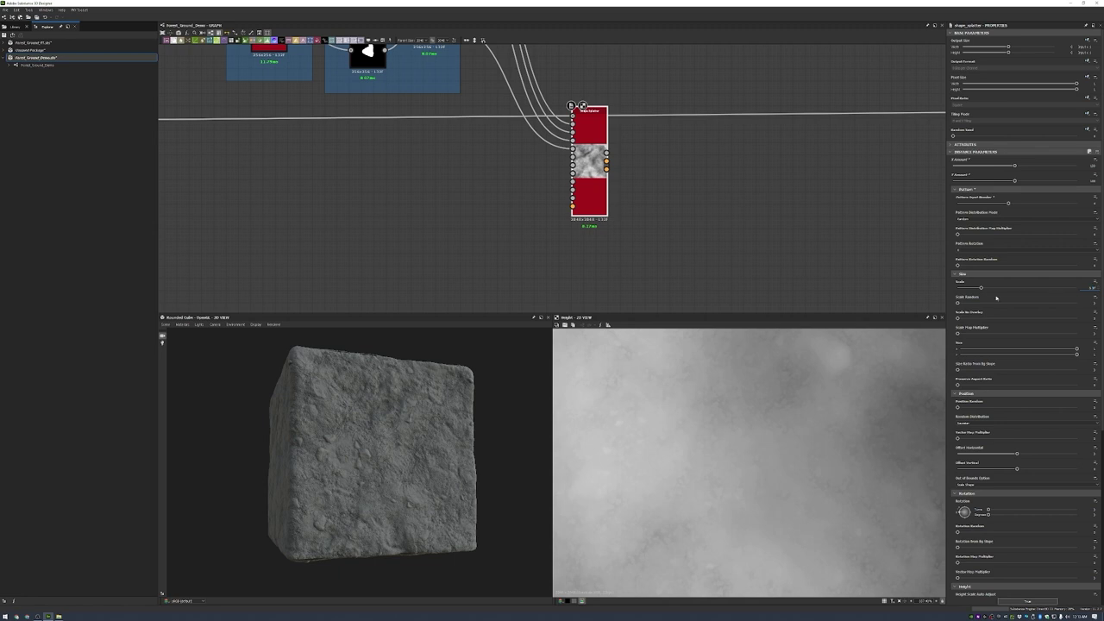
drag(981, 287, 1038, 287)
click(1047, 303)
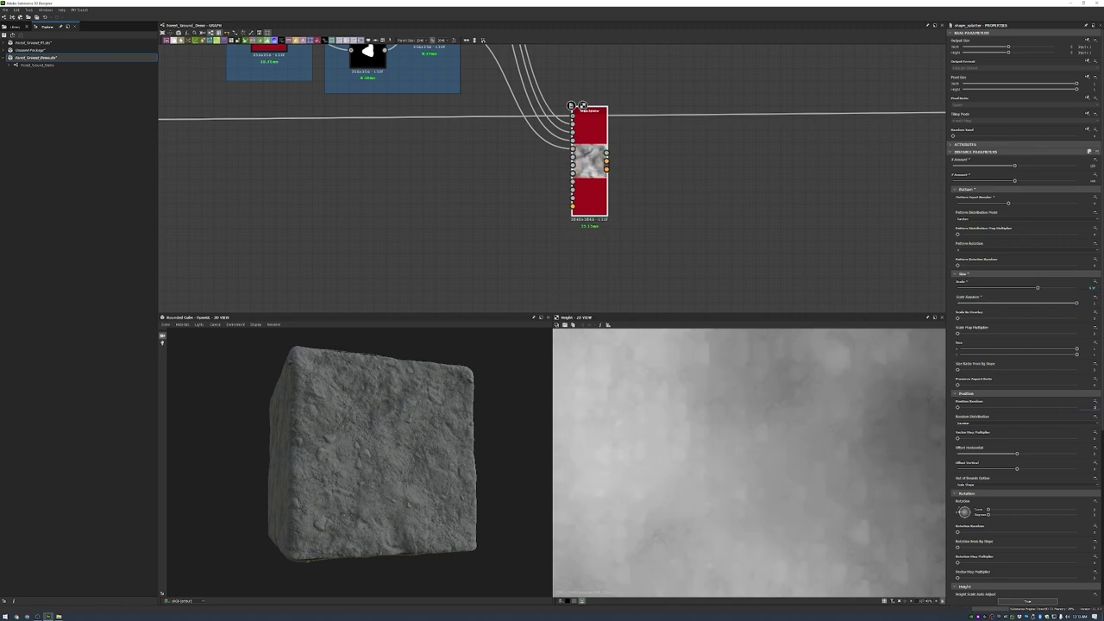
- Maximise the splatter's position random and rotation random, and set its rotation from background slope to about 0.7
click(1076, 407)
scroll(1011, 487, down, 3)
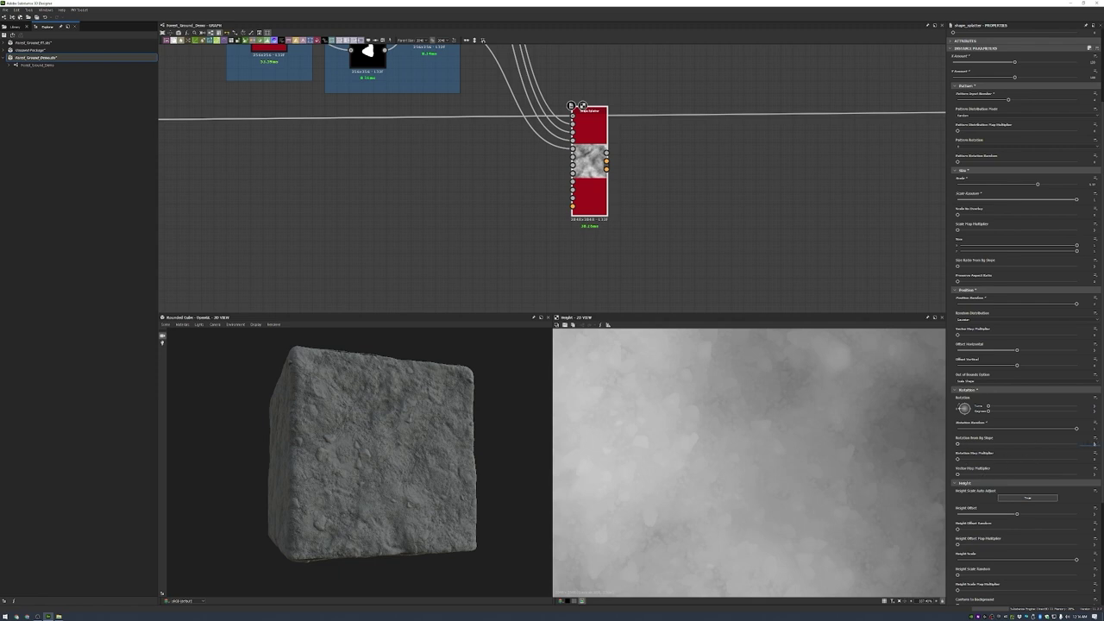
click(1040, 445)
- Lower the splatter's height offset to near zero and its height scale to about half, and route its height to the material outputs
scroll(1040, 444, down, 2)
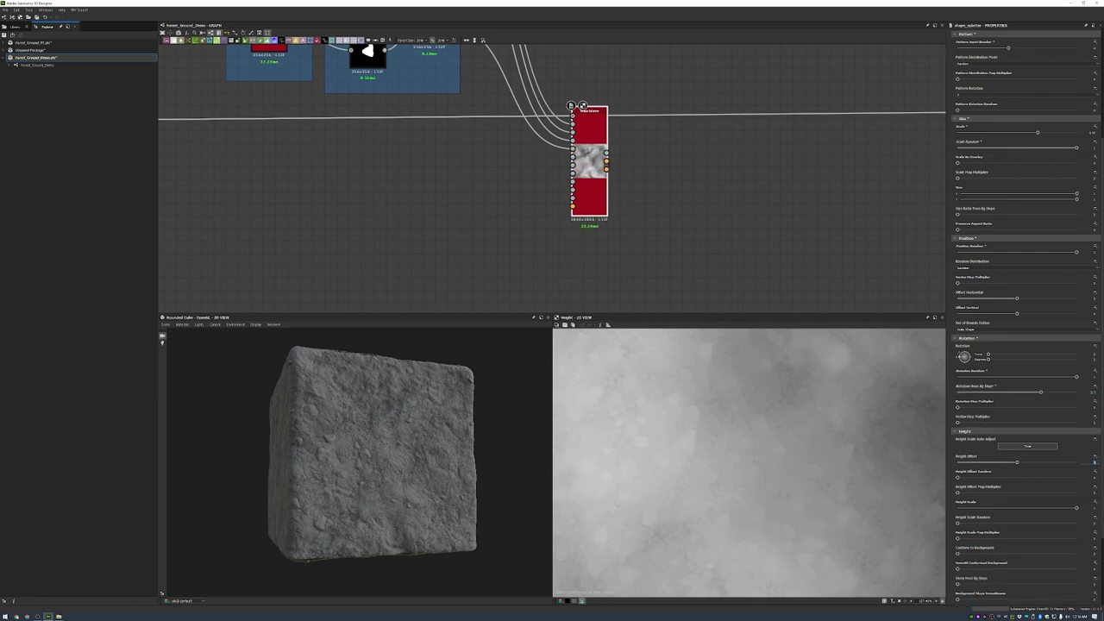
click(964, 462)
drag(1043, 509, 1017, 508)
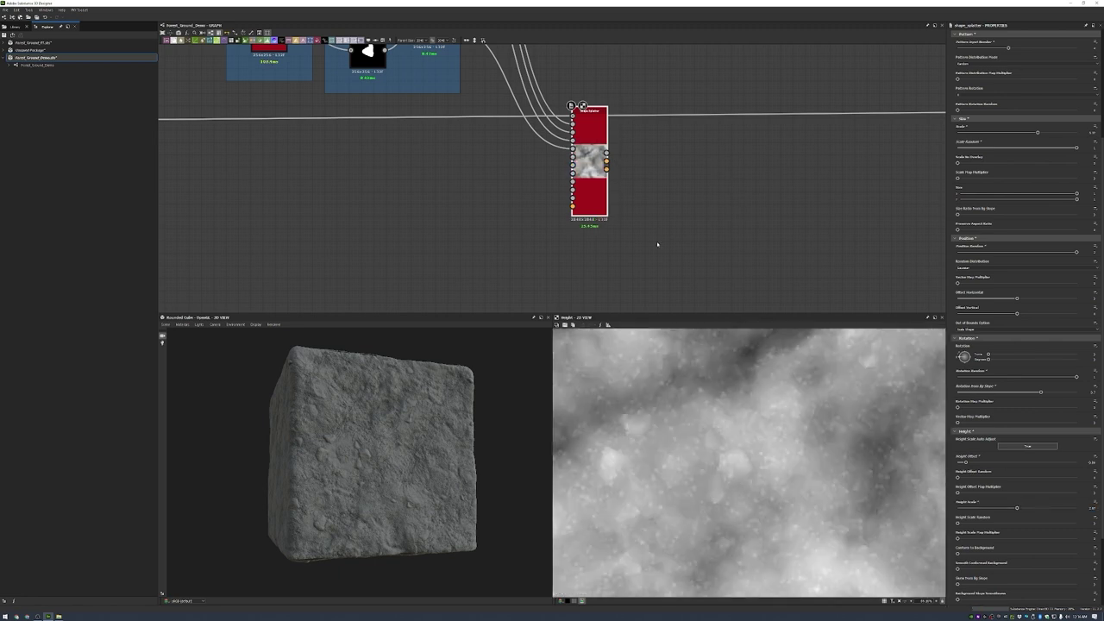
scroll(431, 375, up, 5)
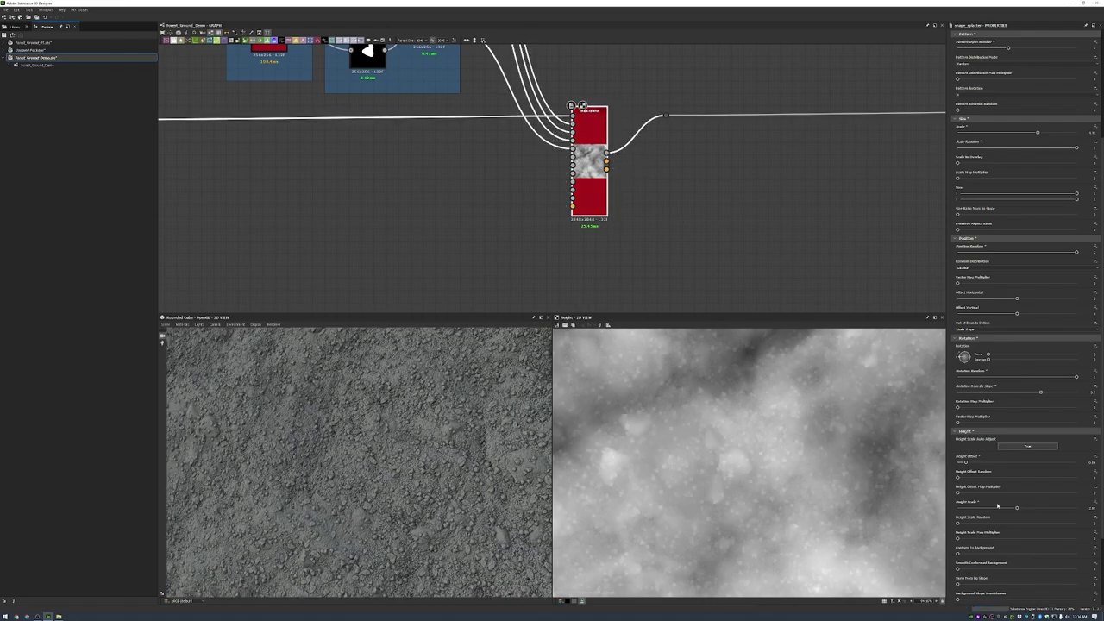
- Raise Conform to Background and Smooth Conformed Background on the splatter, and maximise its two background slope settings in the height group
scroll(1048, 505, down, 1)
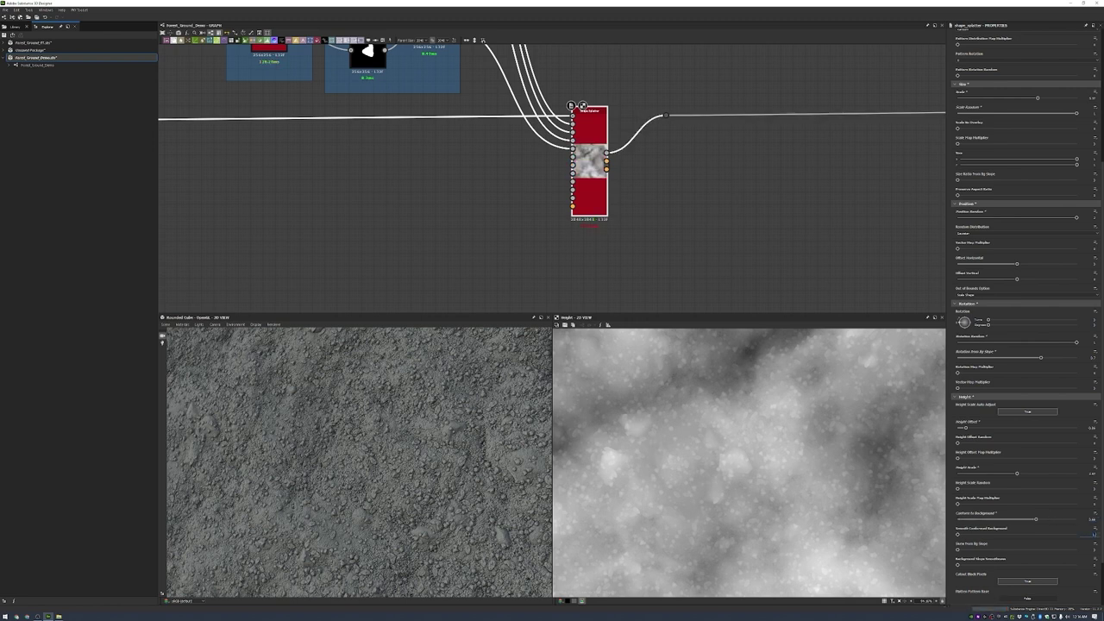
click(1047, 534)
scroll(1030, 535, down, 1)
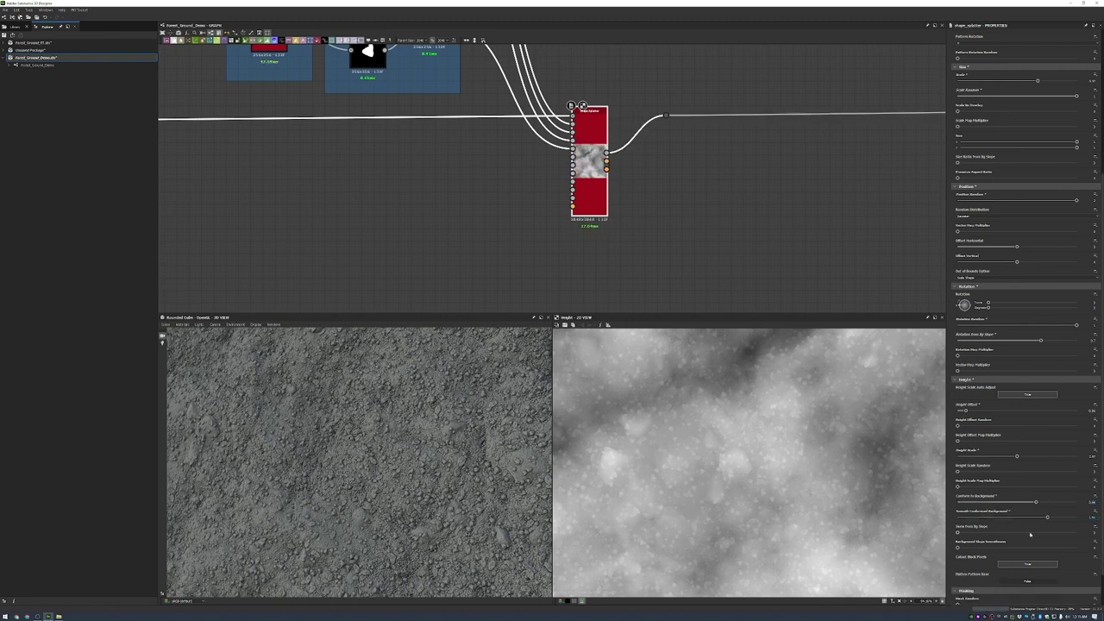
scroll(1084, 559, down, 2)
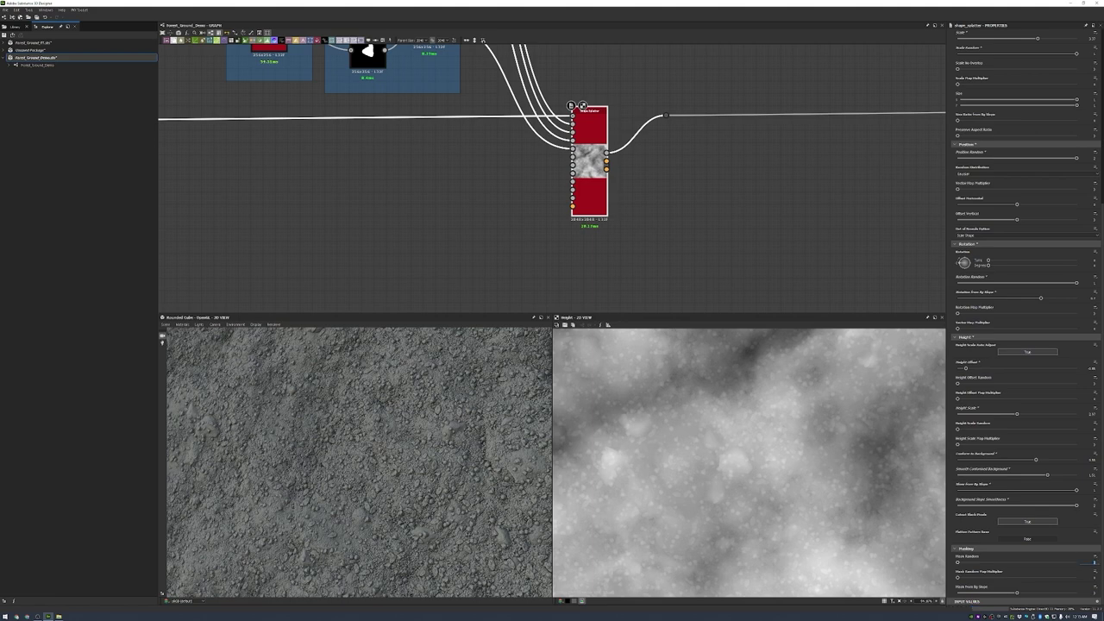
- Set the splatter's Mask Random to about 0.1, leave its mask map multiplier at 0, and lower Mask From Bg Slope
key(Return)
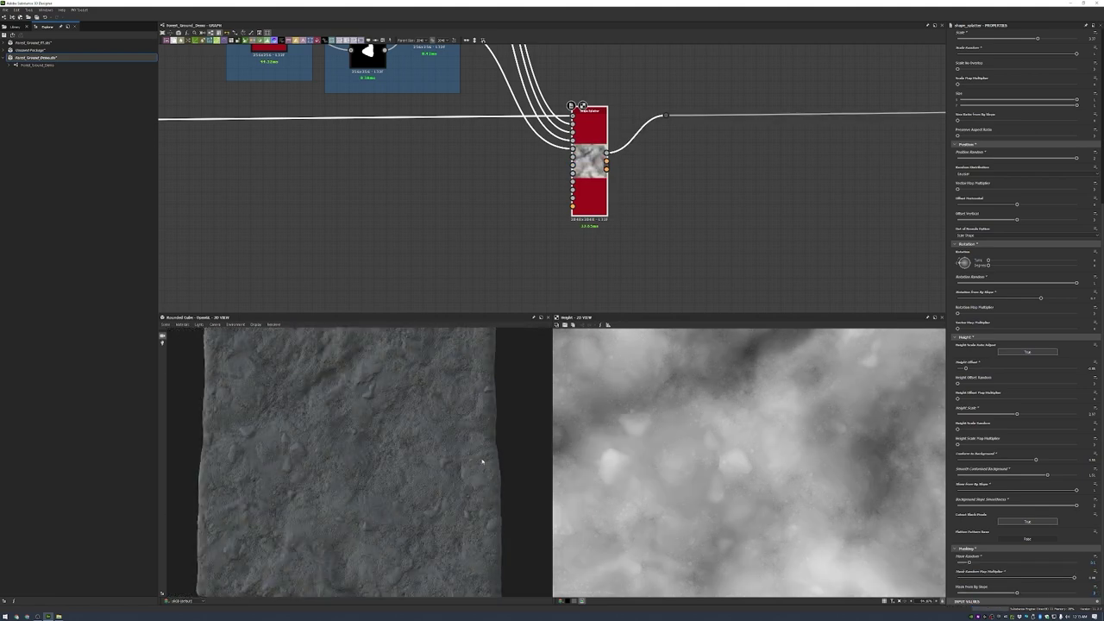
drag(335, 437, 1037, 583)
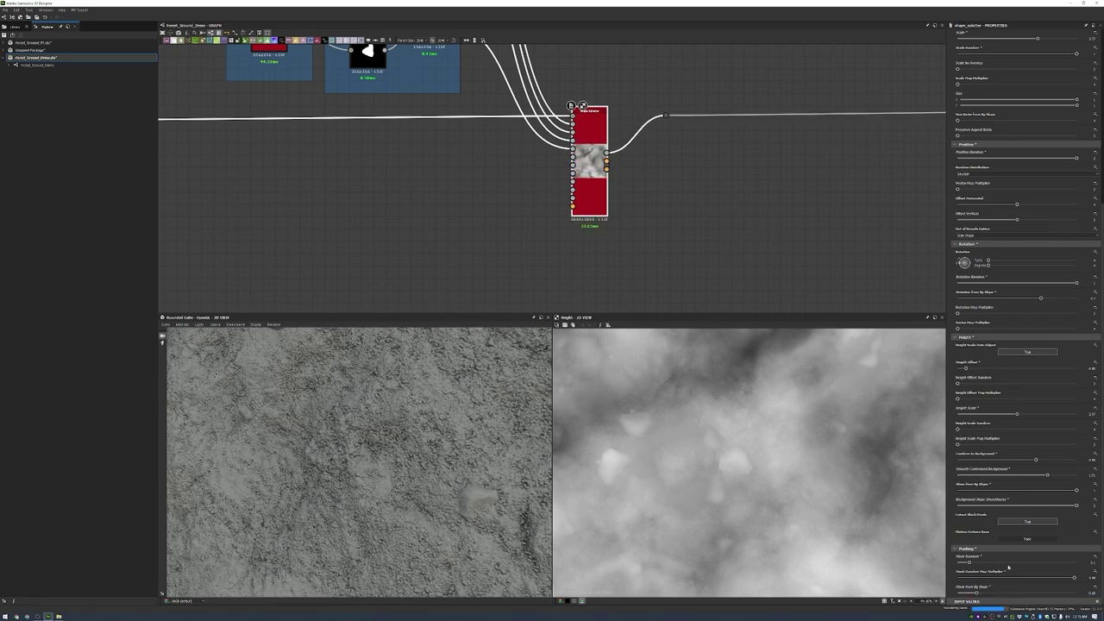
drag(379, 453, 394, 456)
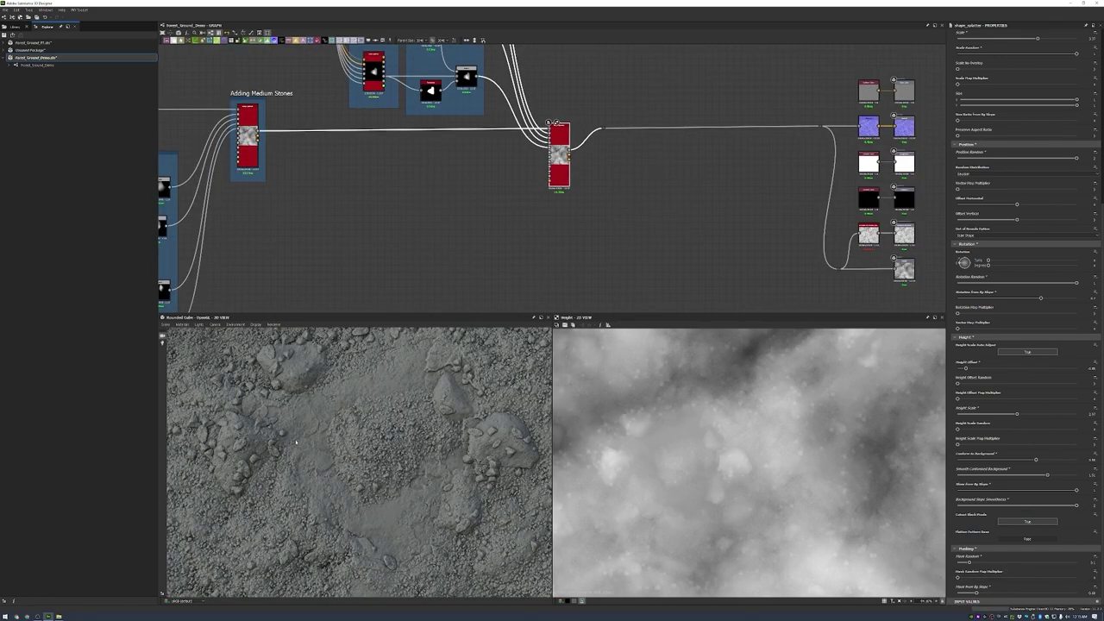
scroll(522, 245, down, 3)
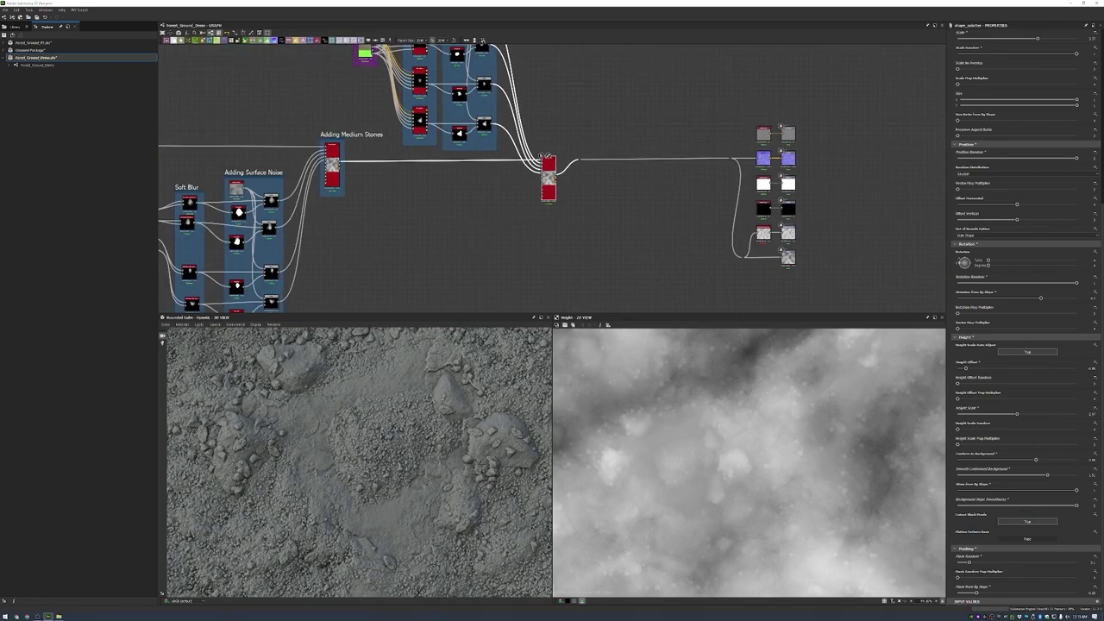
scroll(546, 156, up, 4)
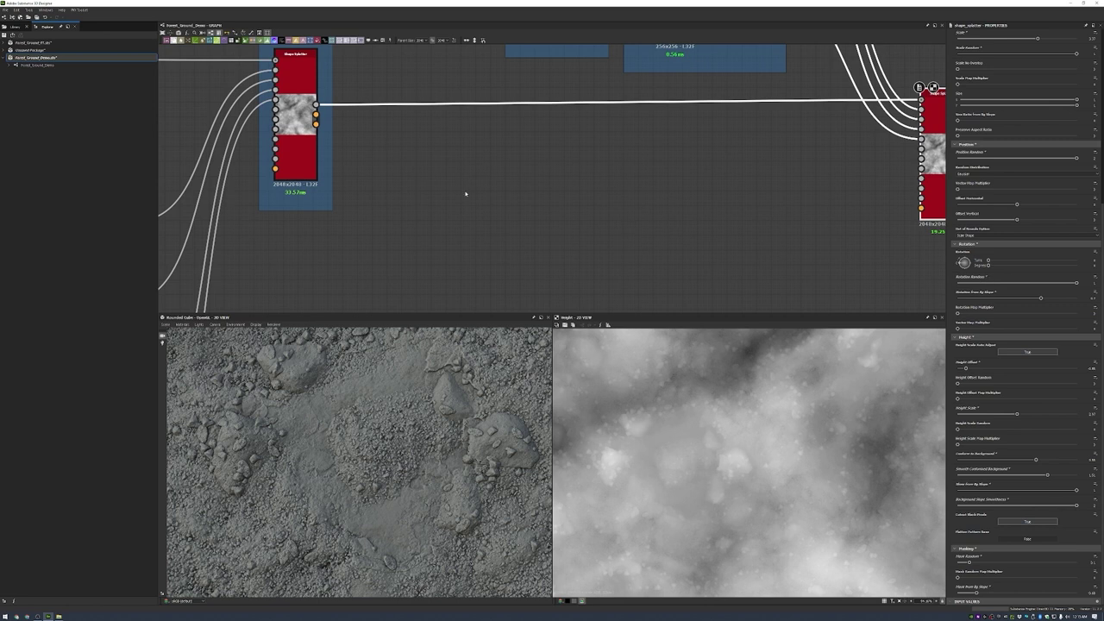
key(space)
text(flood fill)
key(Return)
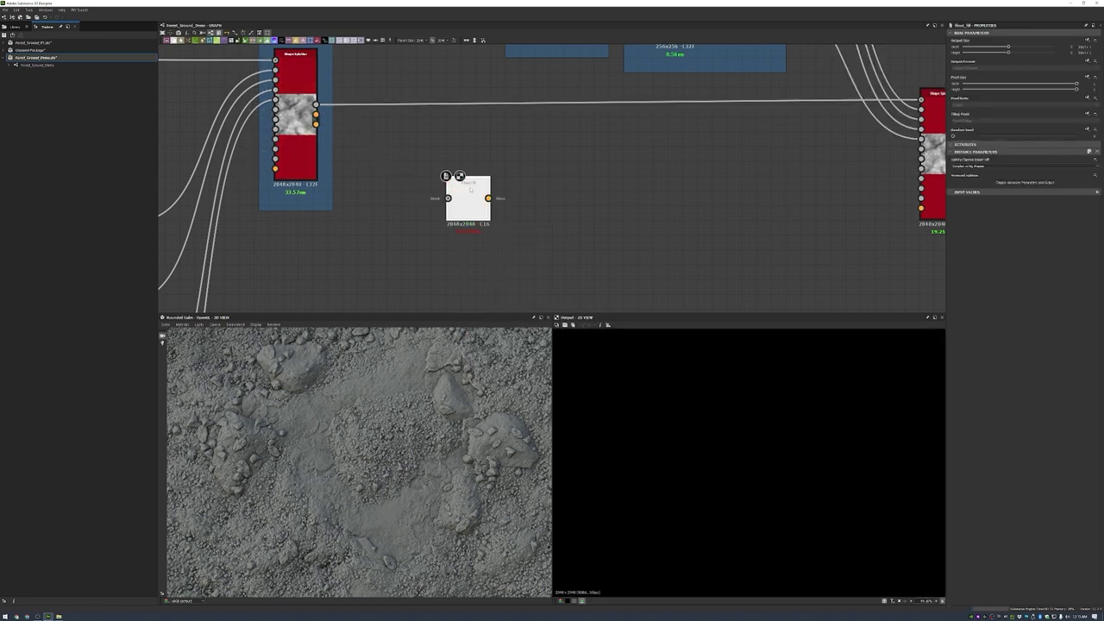
key(ctrl+z)
- Add a Flood Fill to Grayscale fed by the medium stones splatter's first data output, and raise its luminance for a white stone mask
key(space)
text(flood)
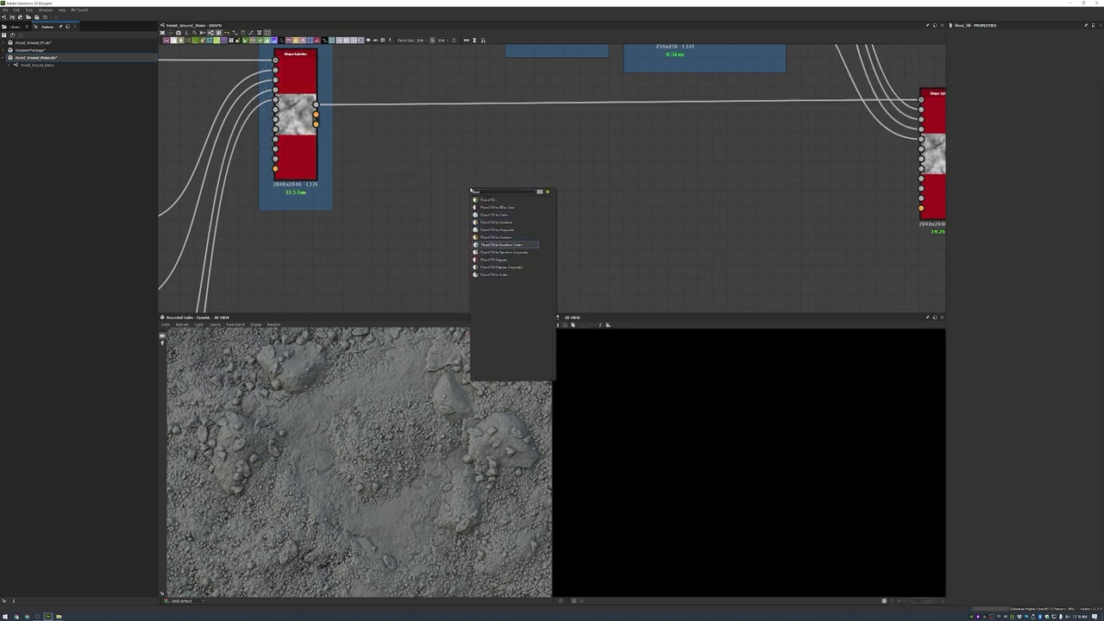
key(Up)
key(Up)
key(Return)
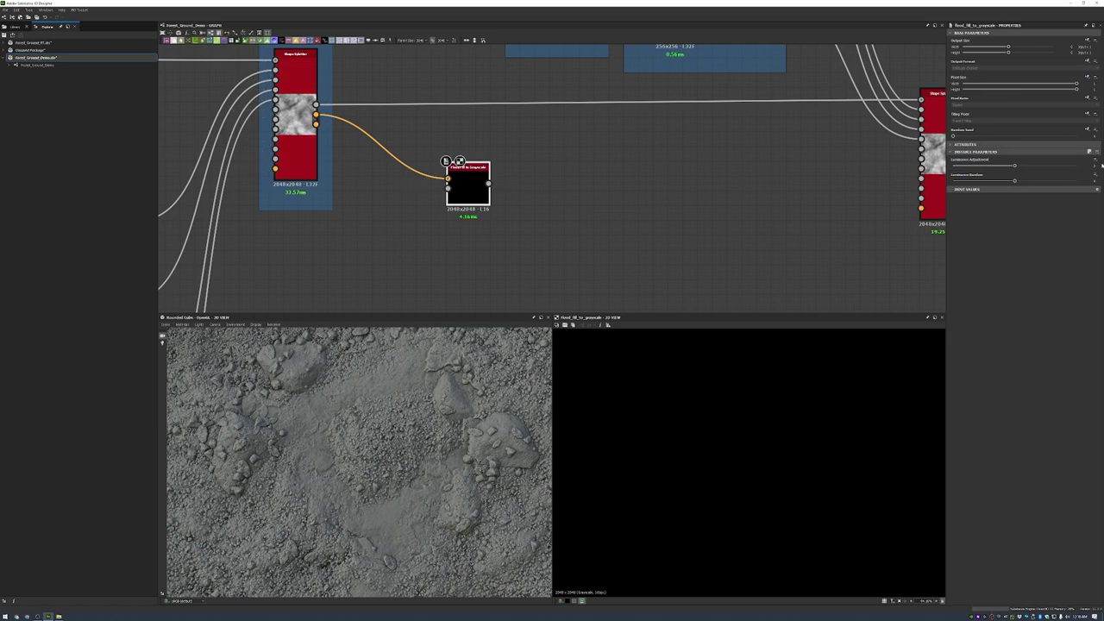
click(1102, 163)
- Add a Blur HQ Grayscale after the Flood Fill to Grayscale, with a very low intensity and the quality at maximum
key(space)
text(blur)
key(Return)
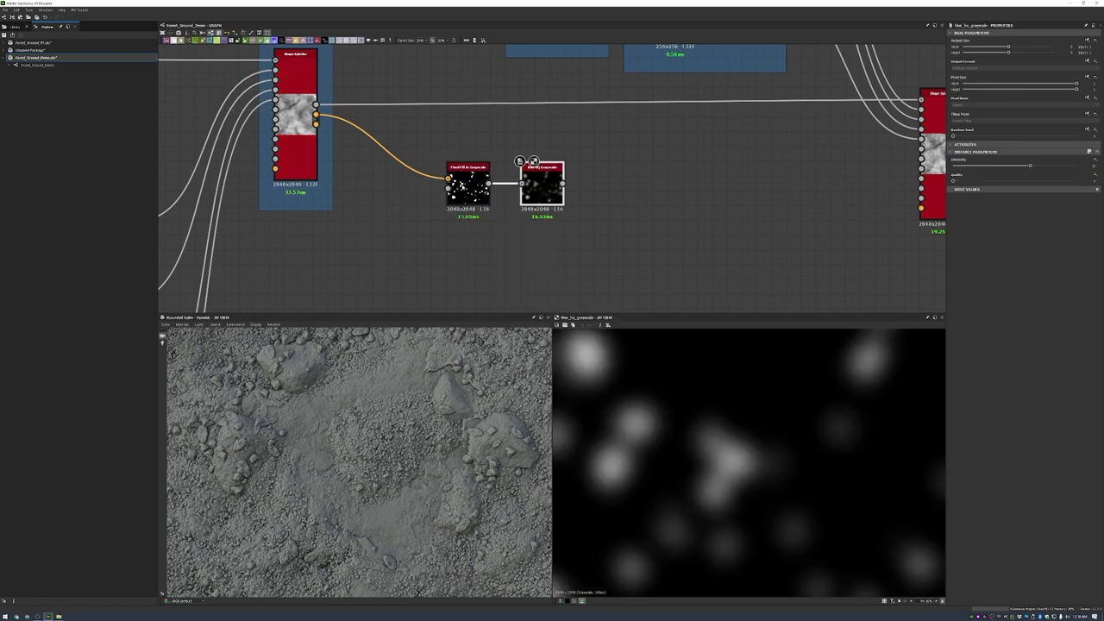
drag(1030, 165, 964, 165)
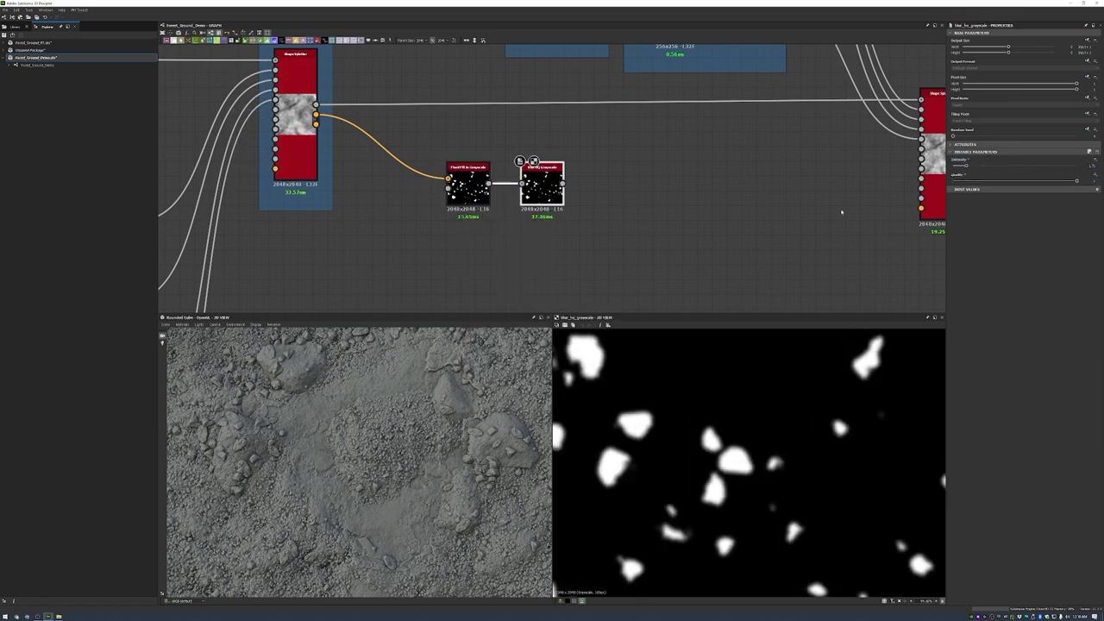
- Add a Blend and a second Blur HQ Grayscale fed by the blurred mask, and slightly lower the second blur's intensity
key(space)
text(blend)
key(Return)
key(space)
text(blur)
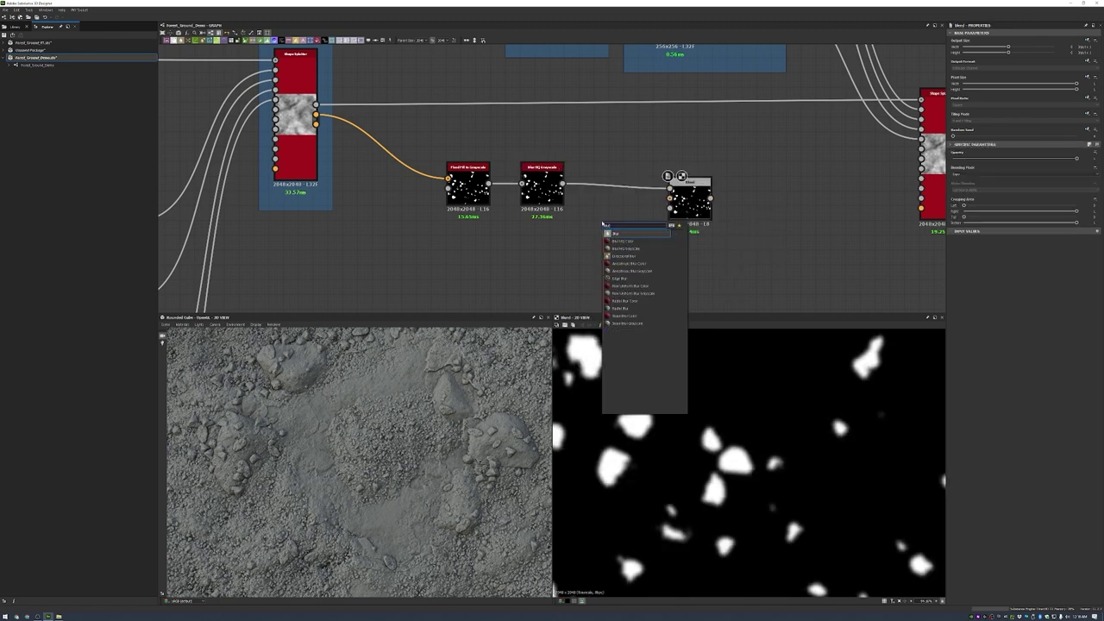
click(625, 249)
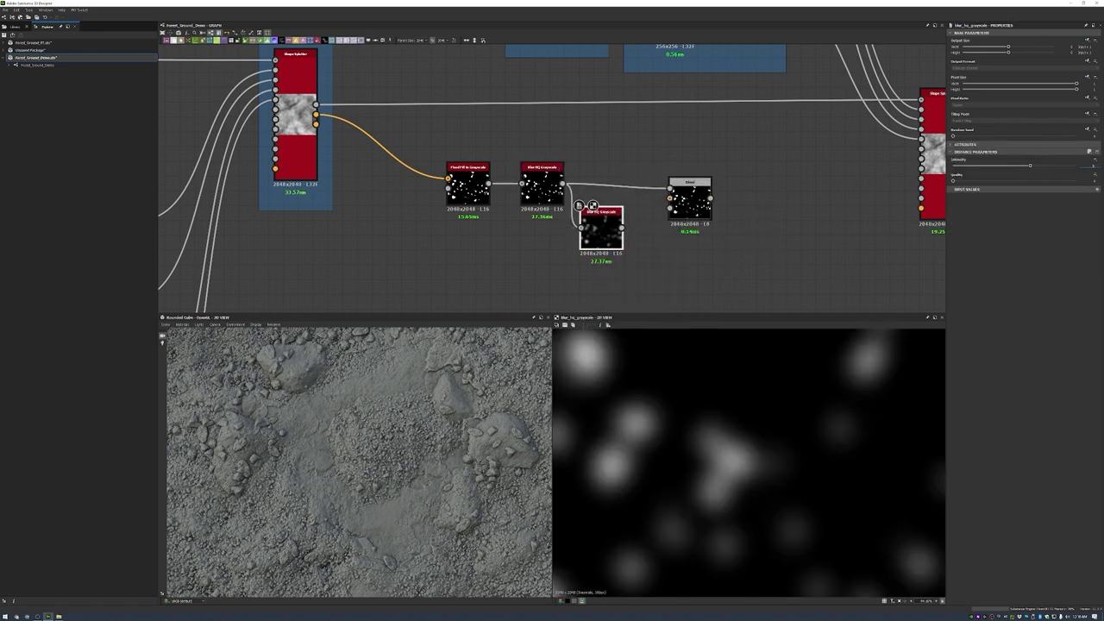
drag(1030, 165, 1017, 164)
- Connect the wider blur to the Blend's background input and set the blending mode to Subtract
double_click(690, 197)
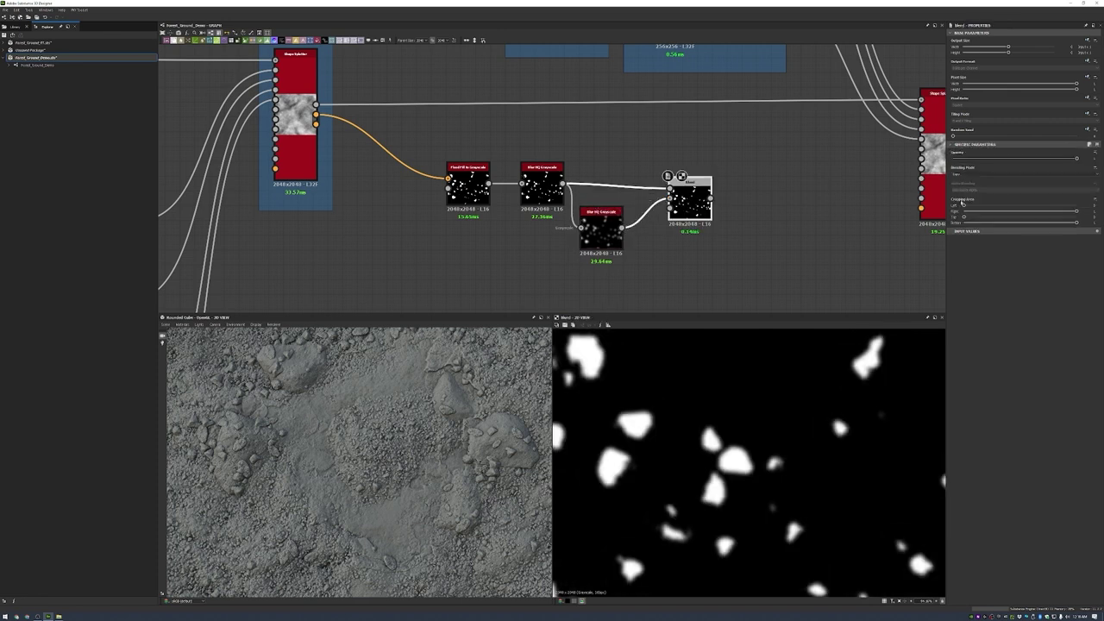
drag(623, 226, 670, 199)
- Add a Histogram Scan after the Blend with maximum position and slightly raised contrast, and connect it to the large stones Shape Splatter's mask input
key(space)
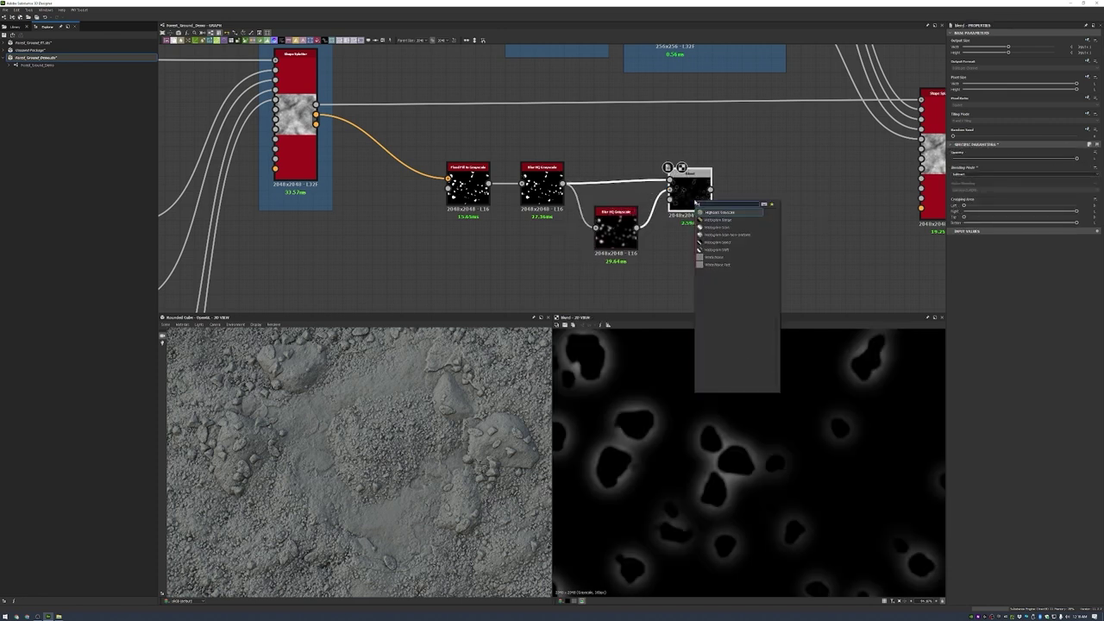
click(705, 201)
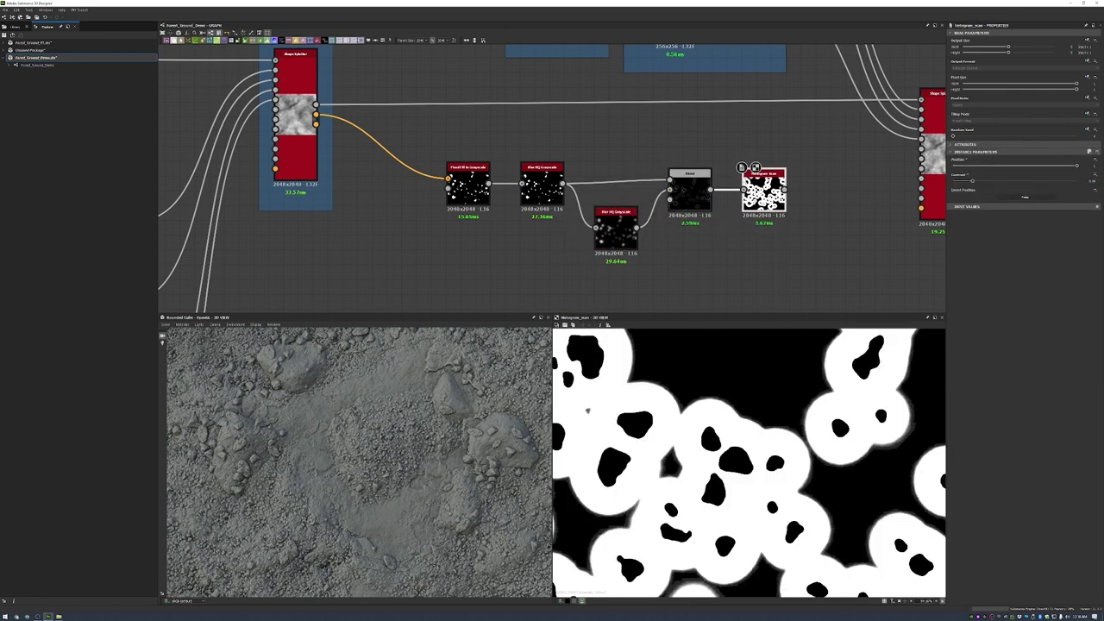
middle_drag(777, 185, 629, 197)
scroll(628, 198, up, 1)
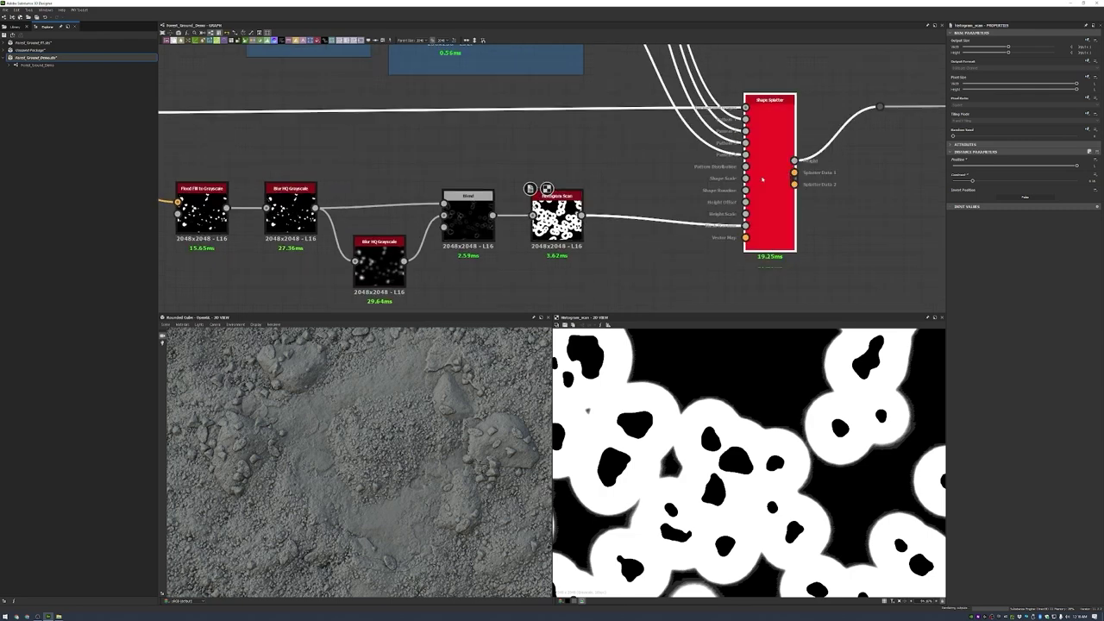
double_click(762, 179)
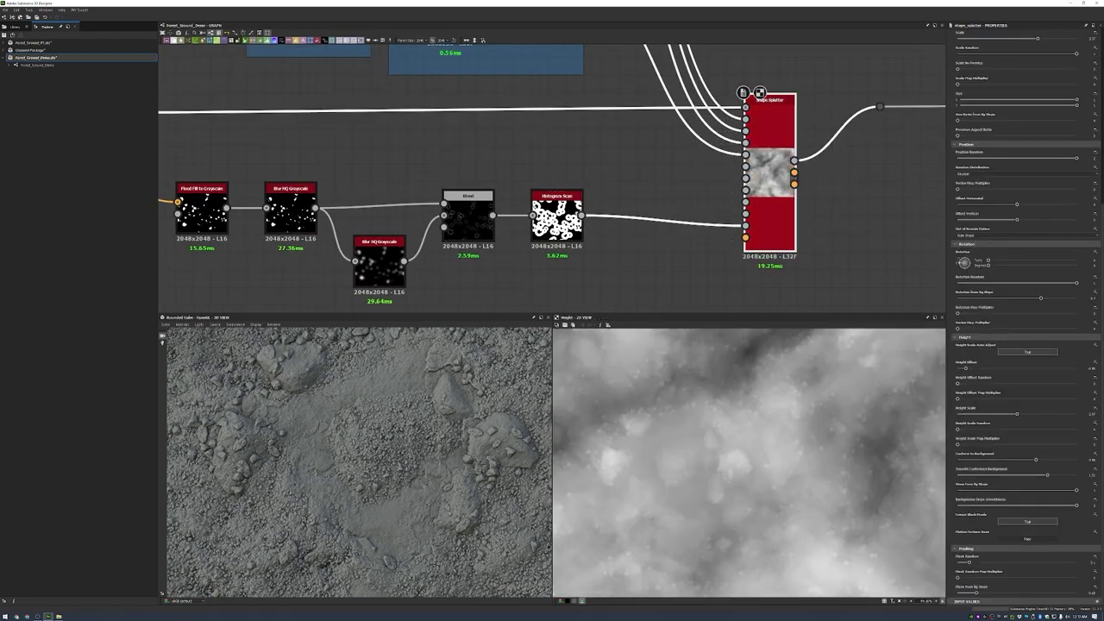
- Raise the large stones splatter's Mask Random Map Multiplier to nearly its maximum, try a different slope masking amount, and check the cube
scroll(780, 462, down, 2)
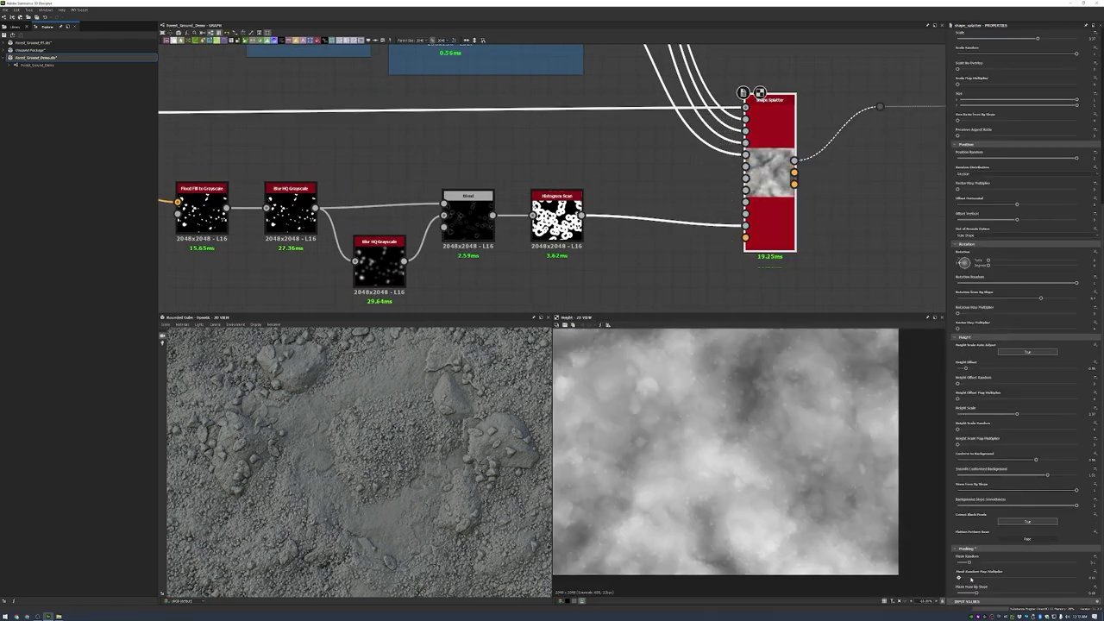
drag(960, 578, 1069, 578)
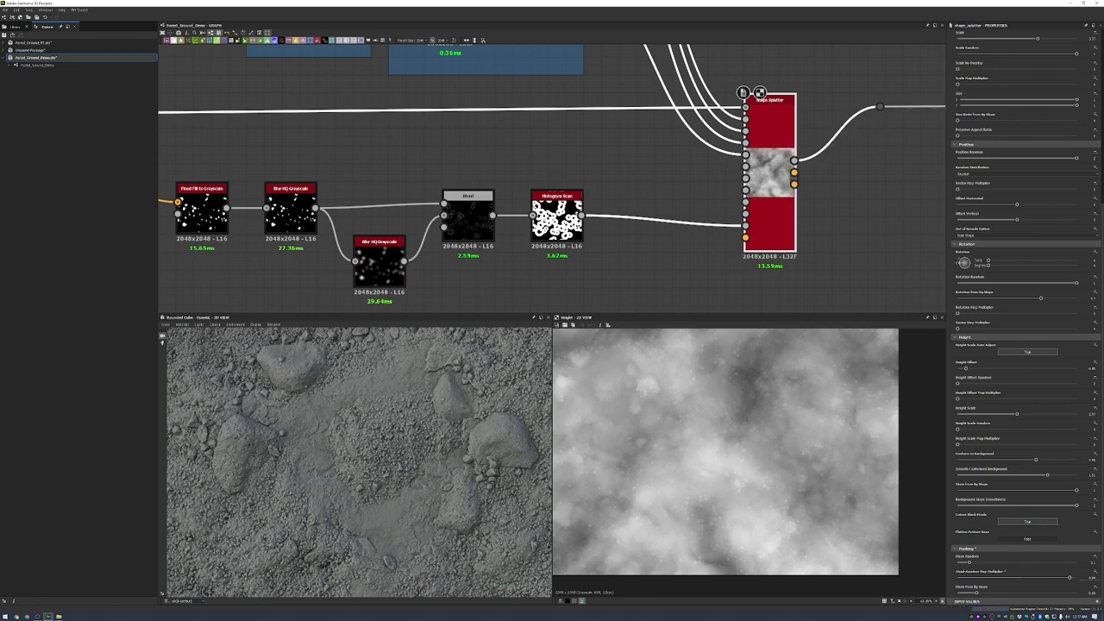
scroll(388, 446, down, 5)
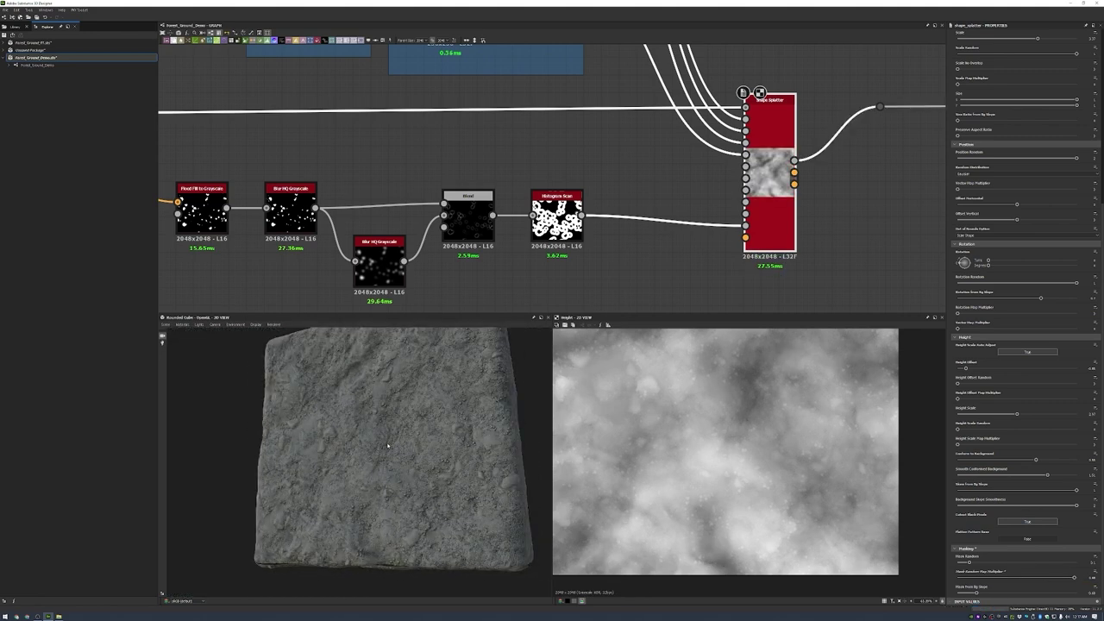
shift+drag(388, 446, 419, 451)
drag(1013, 594, 976, 595)
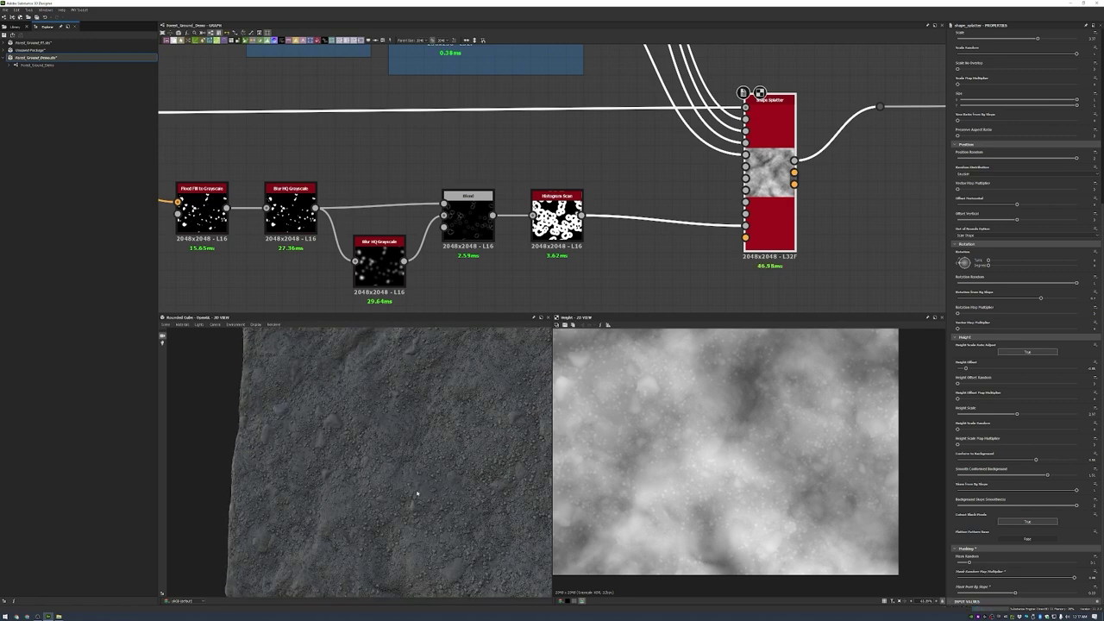
scroll(422, 490, down, 5)
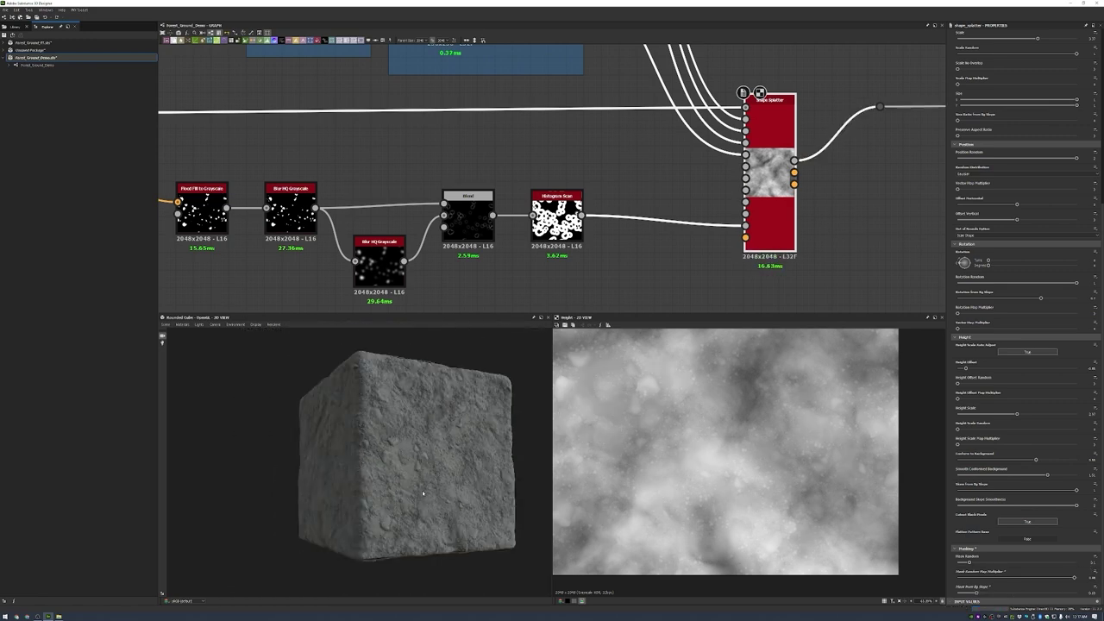
drag(422, 489, 444, 492)
- Frame the large stones Shape Splatter and title the frame Surrounding Stones
scroll(674, 243, down, 4)
right_click(710, 182)
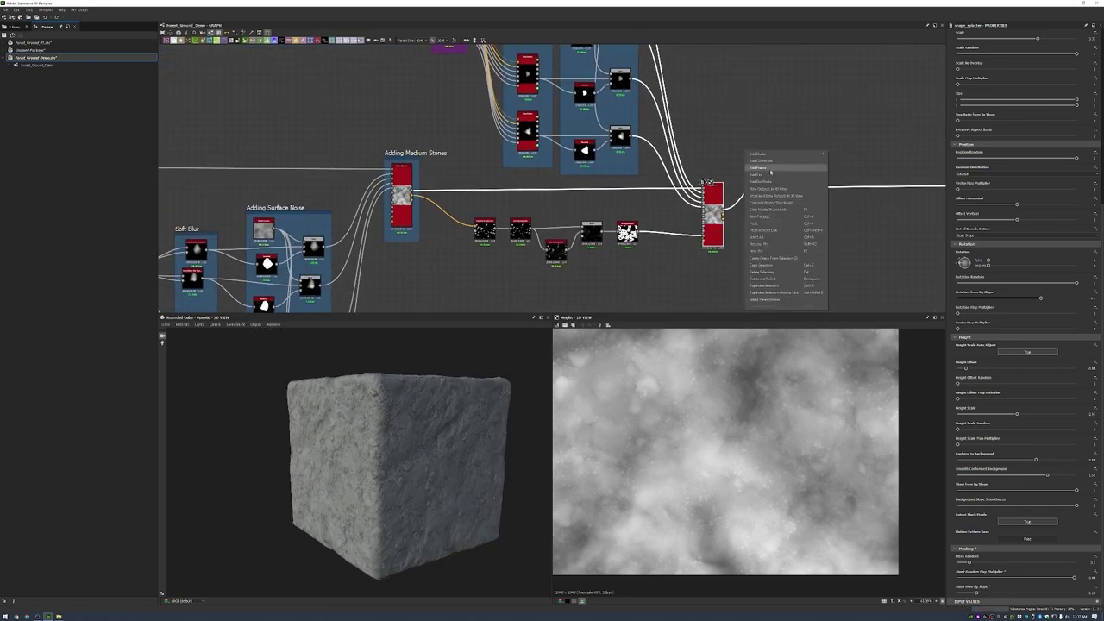
click(730, 173)
scroll(367, 165, down, 3)
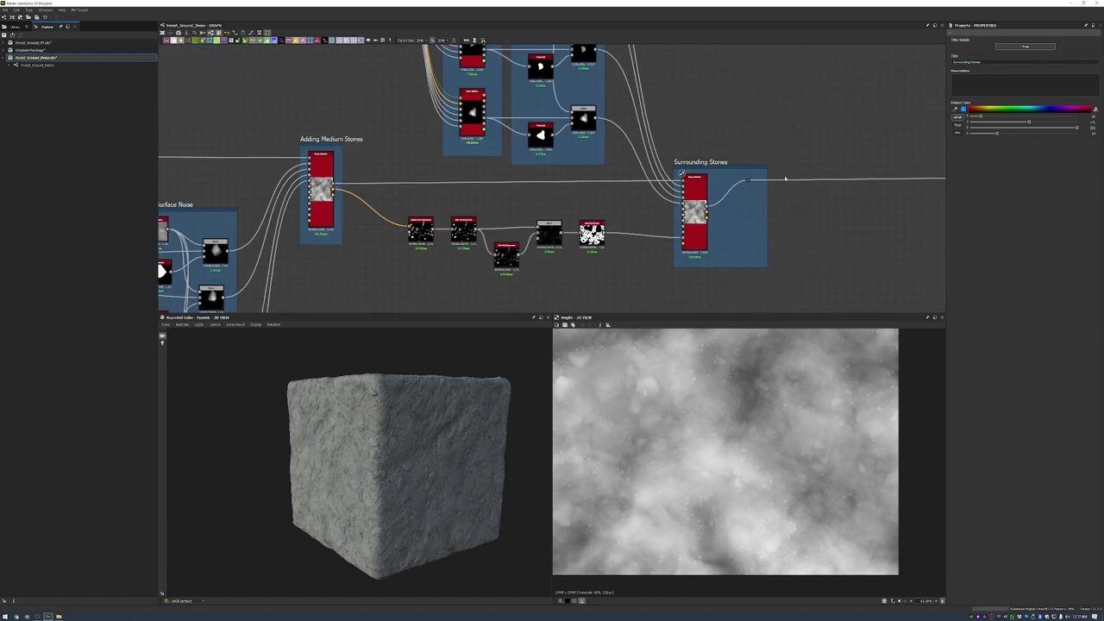
- Frame the flood fill, blur, Blend and Histogram Scan nodes and title the frame Mask for surrounding Stones
key(ctrl+f)
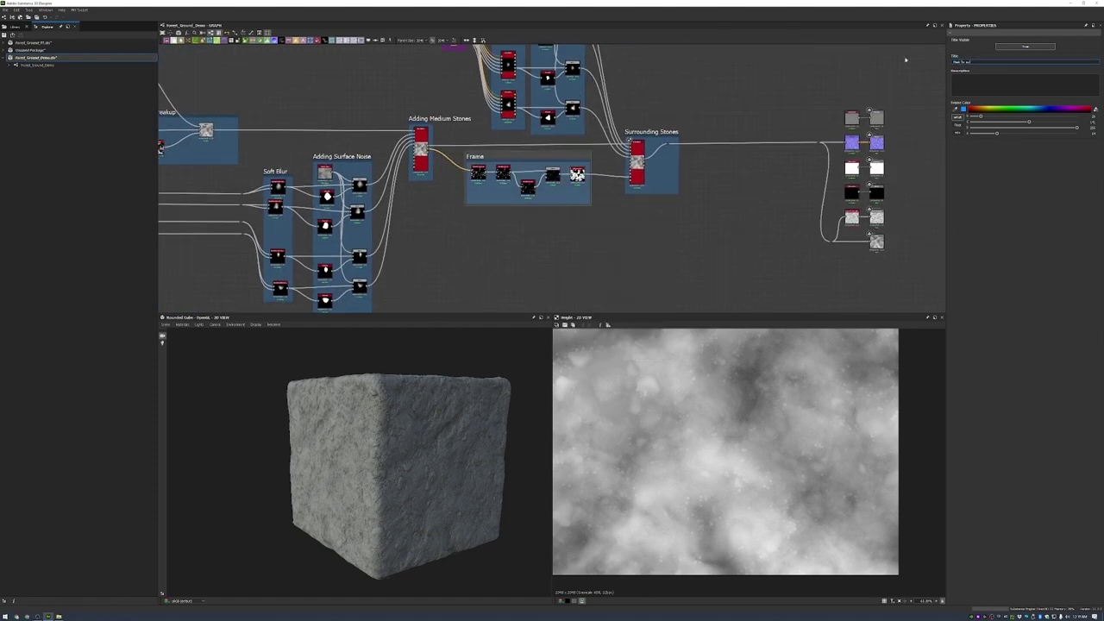
text(Stones)
key(Return)
- Preview the Normal node's map in the 2D view and examine the scattered stones
scroll(773, 273, down, 2)
drag(694, 141, 873, 139)
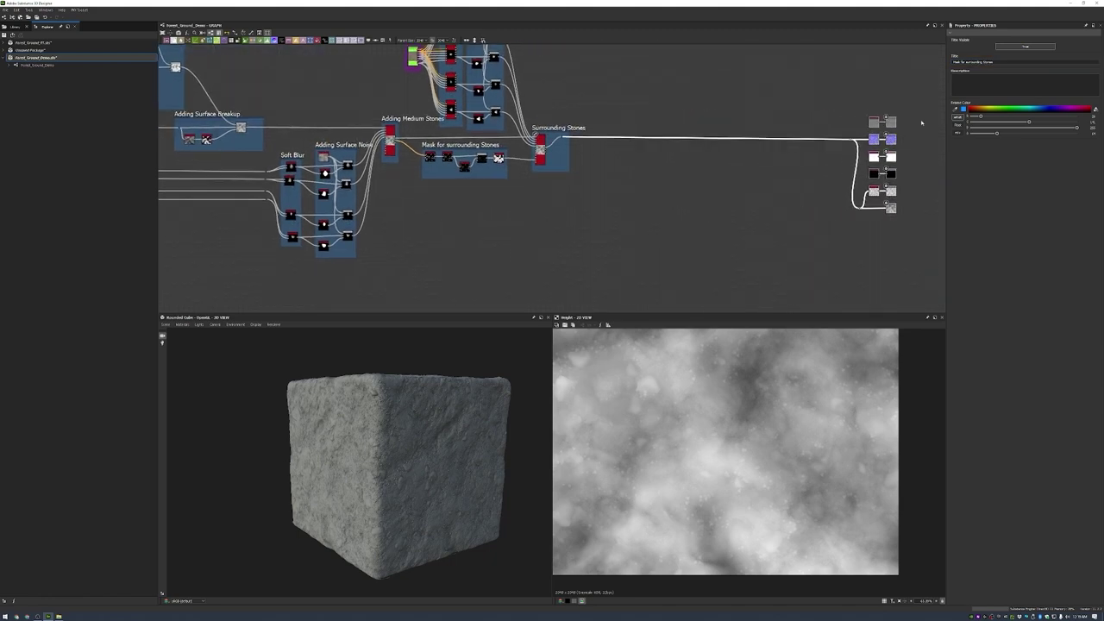
double_click(874, 139)
scroll(737, 441, up, 3)
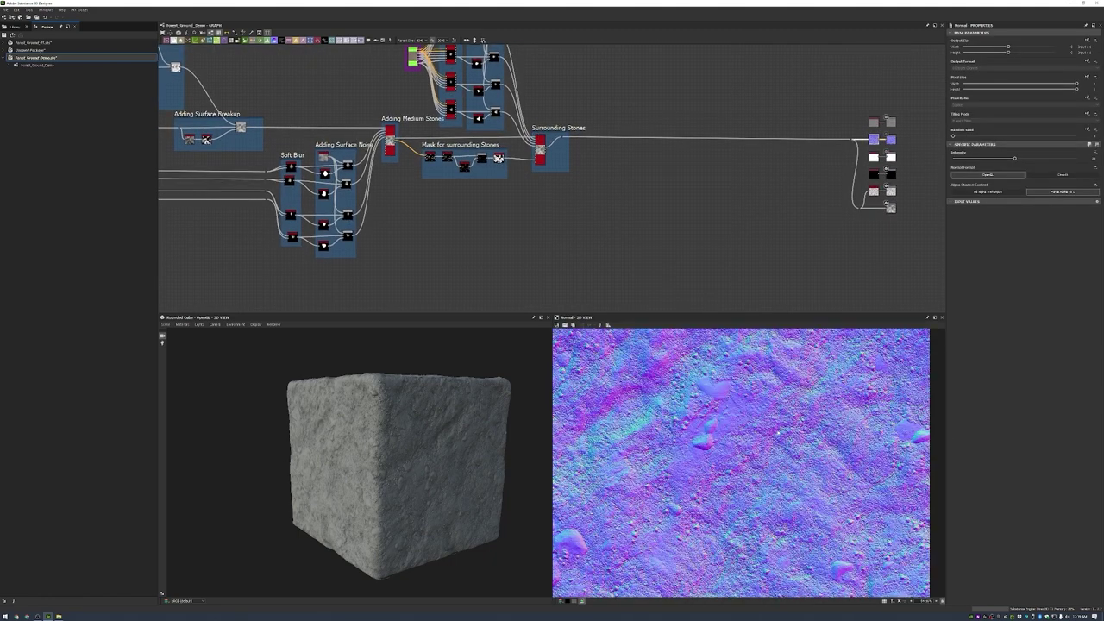
- Switch the 3D preview mesh from the rounded cube to a plane and view the whole ground surface
drag(445, 464, 496, 496)
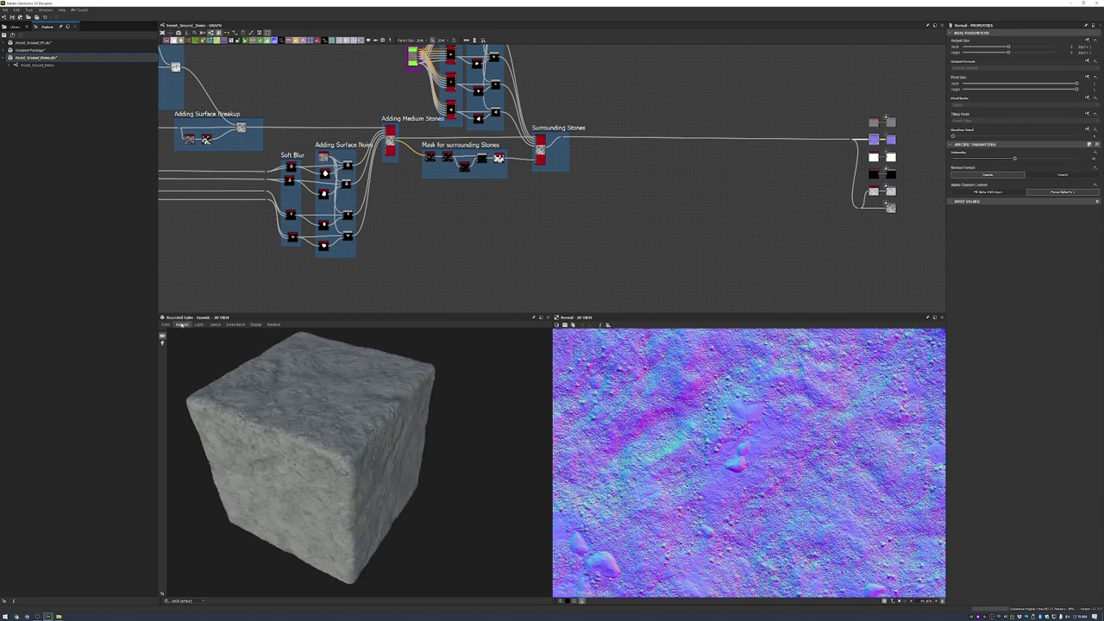
click(182, 324)
mouse_move(201, 332)
click(165, 325)
click(190, 371)
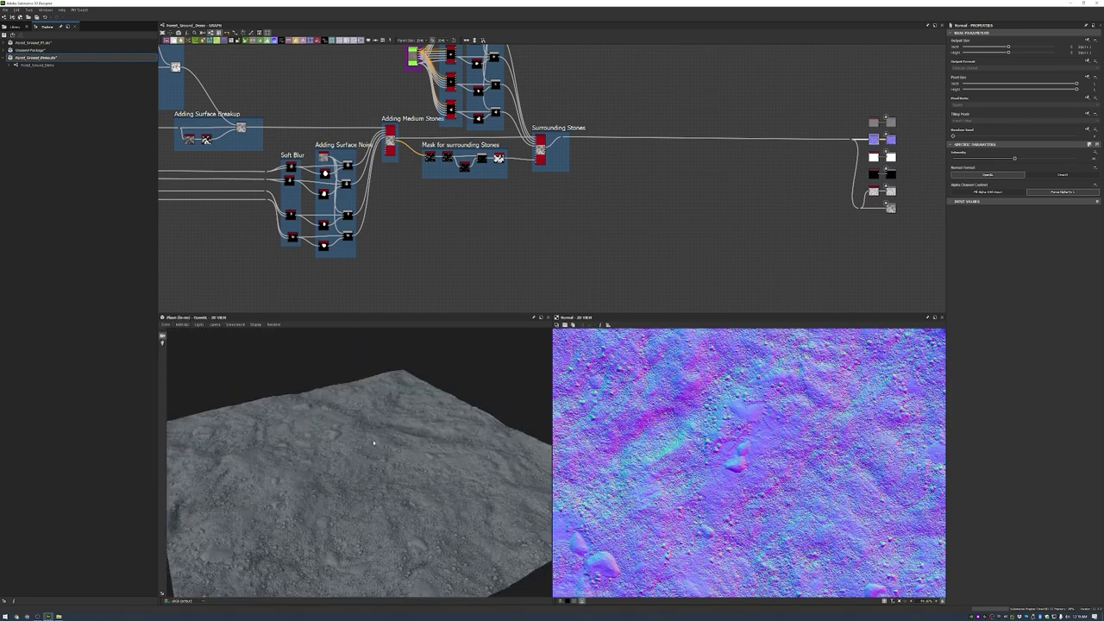
drag(439, 447, 492, 453)
- Place the output link's dot just outside the Surrounding Stones frame, level with the splatter's height output
scroll(457, 196, up, 5)
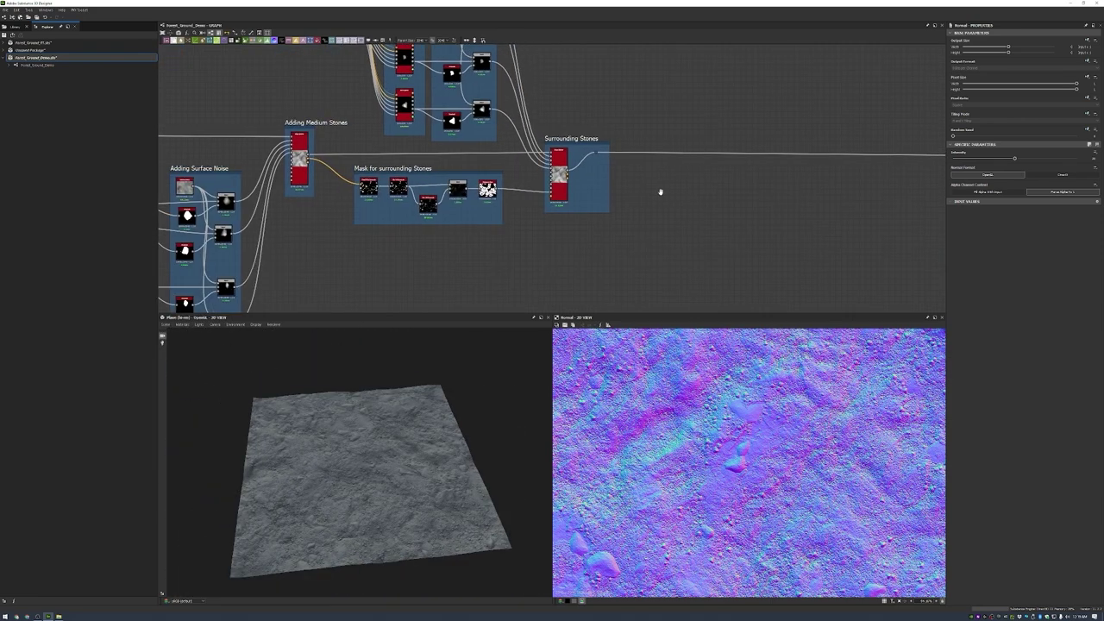
drag(463, 187, 458, 218)
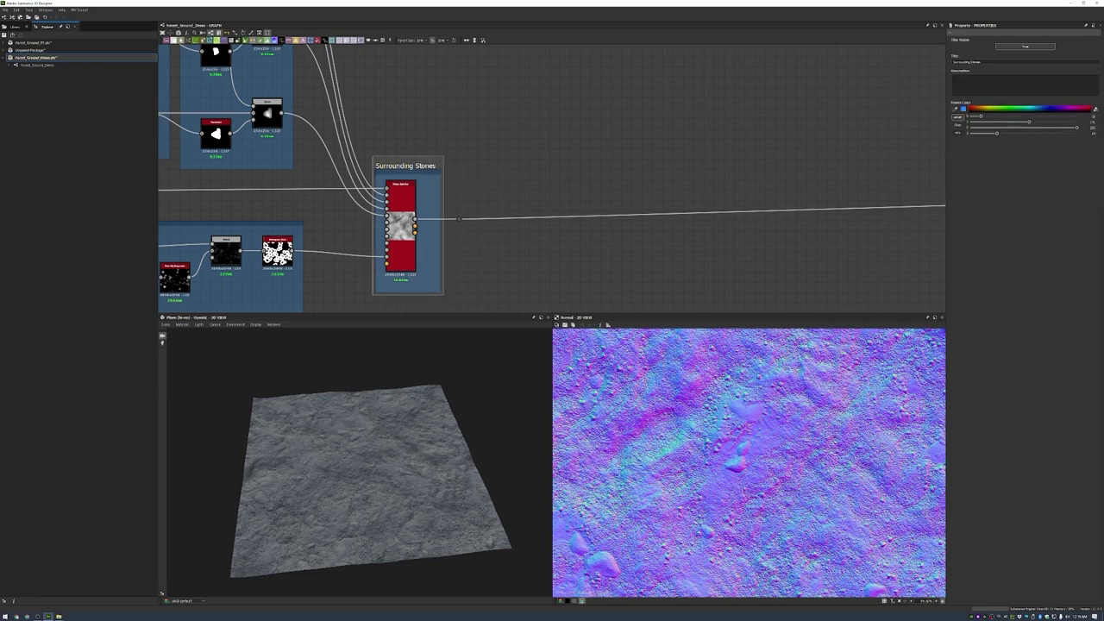
- Switch to the file explorer and bring the dirty_rock_pebbles_03 scan into the graph as a node above the main height link
key(alt+Tab)
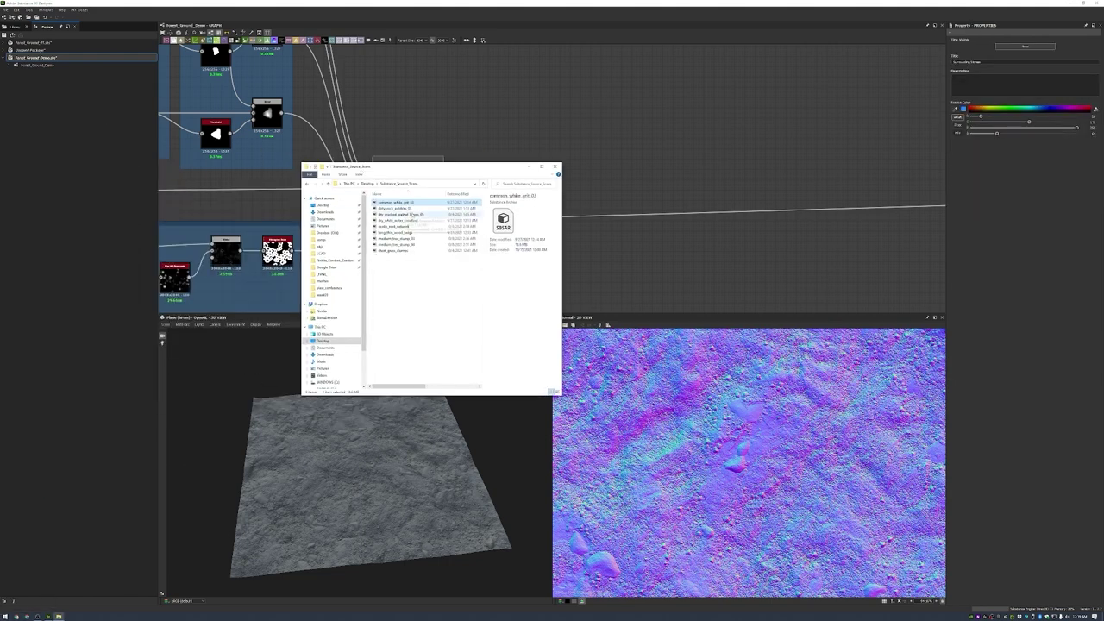
click(397, 208)
drag(615, 115, 545, 110)
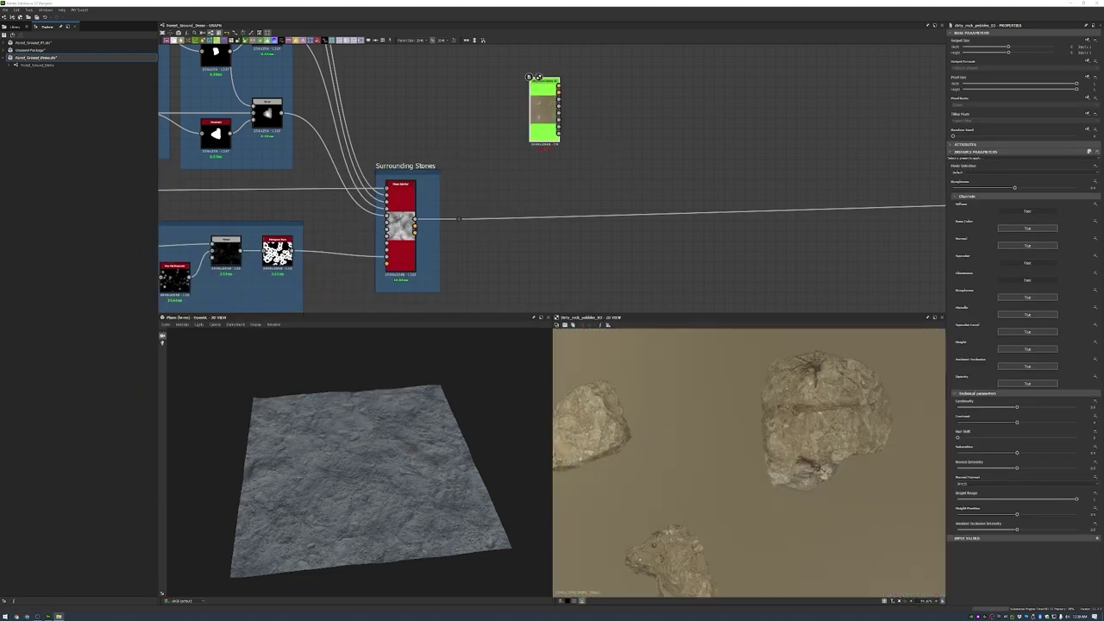
scroll(664, 160, down, 2)
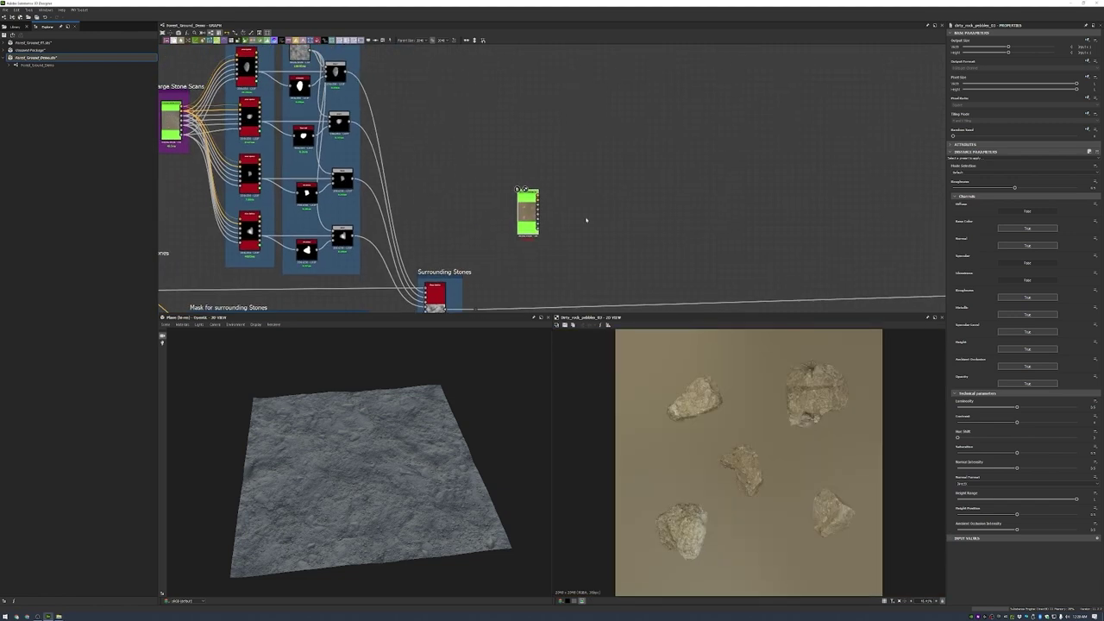
- Frame the Dirty Rock Pebbles 03 node, title the frame Small Stones Scans and colour it purple
scroll(619, 146, up, 3)
right_click(506, 130)
click(544, 151)
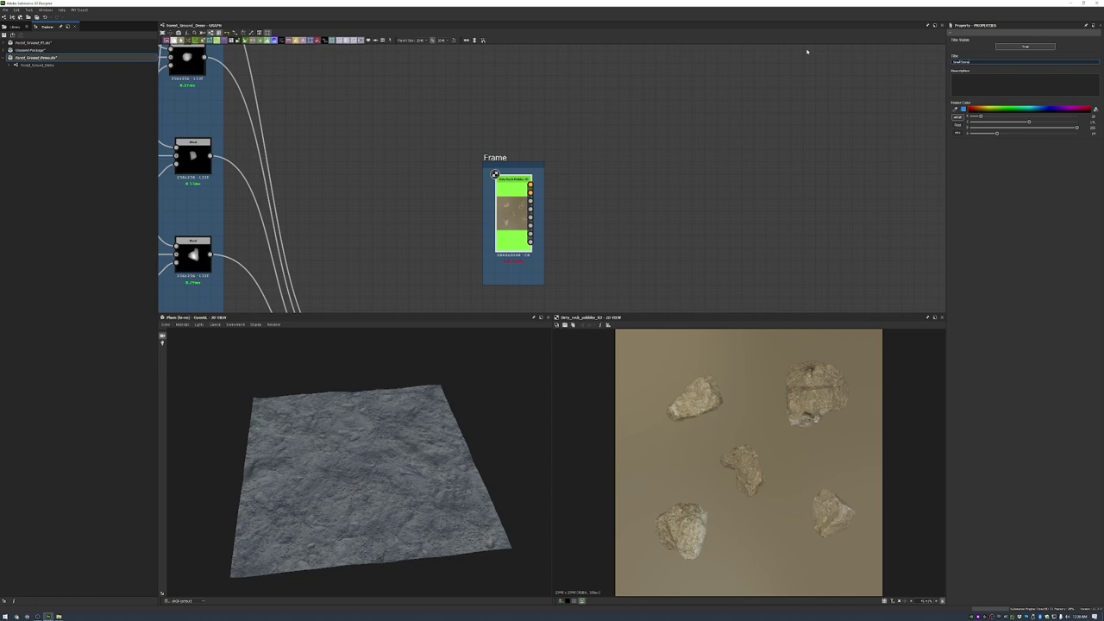
scroll(819, 134, down, 3)
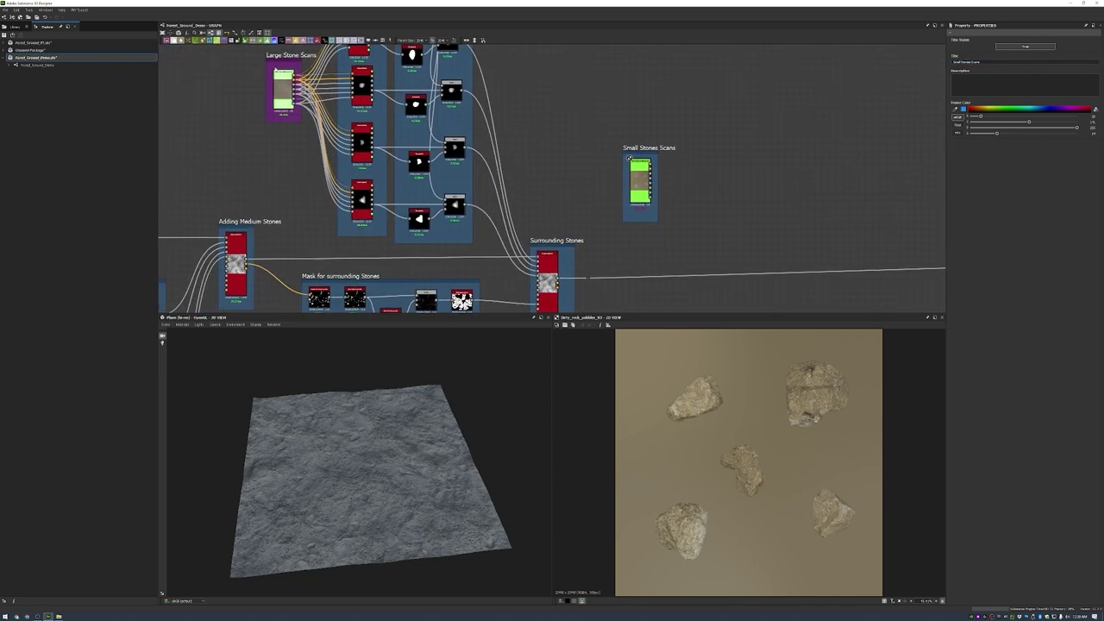
click(630, 160)
scroll(524, 68, up, 2)
- Add an Atlas Splitter beside the small stones scan and connect the Dirty Rock Pebbles 03 outputs to its matching inputs
key(space)
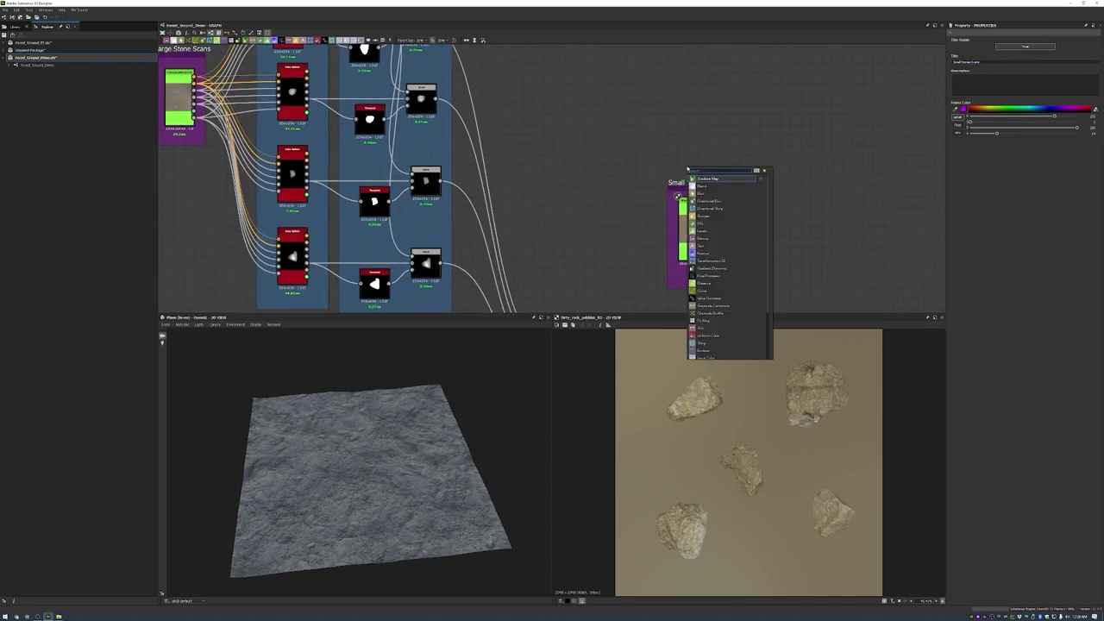
key(Return)
key(ctrl+z)
key(space)
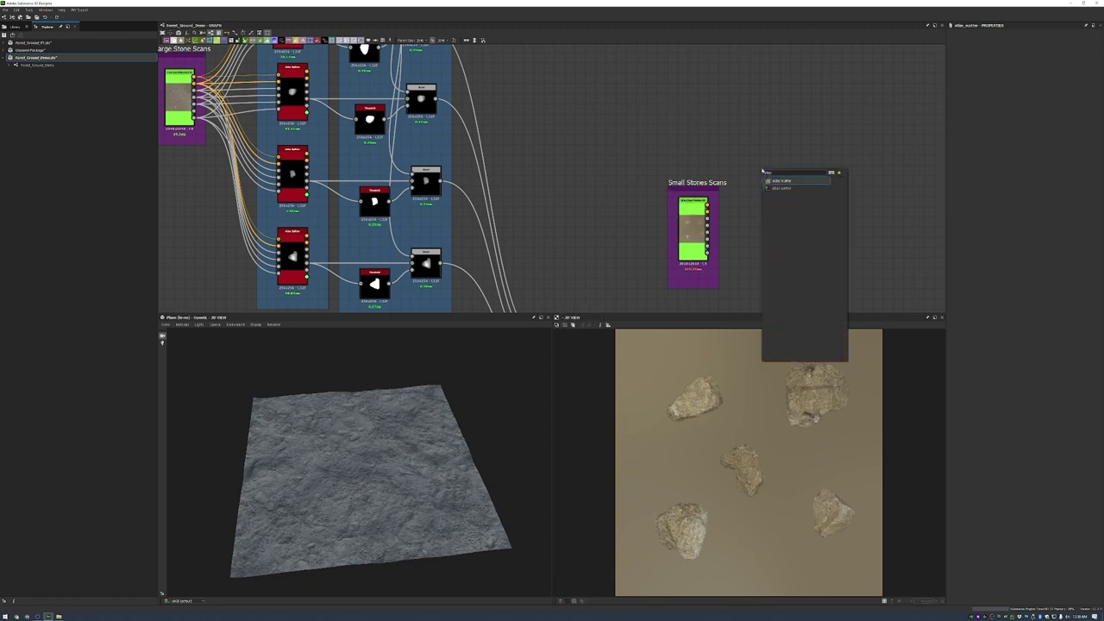
key(Escape)
key(ctrl+y)
drag(706, 207, 752, 149)
scroll(736, 117, up, 3)
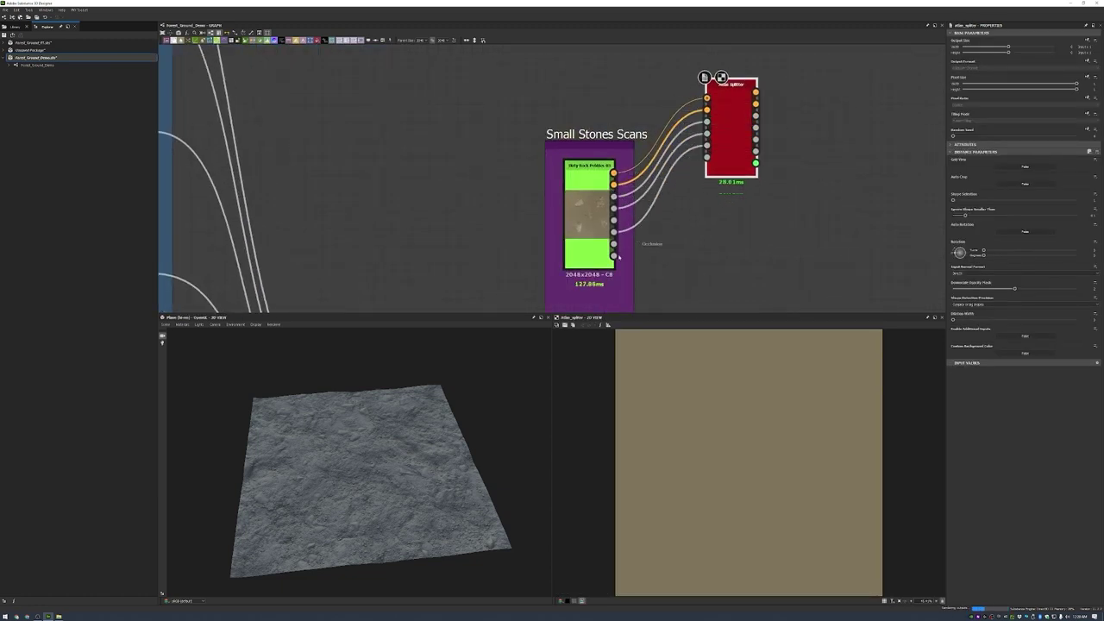
- Enable the Atlas Splitter's Auto Crop with the individual square crop mode, minimize the ignored shape size, and select a different stone shape
scroll(712, 177, up, 2)
click(1025, 184)
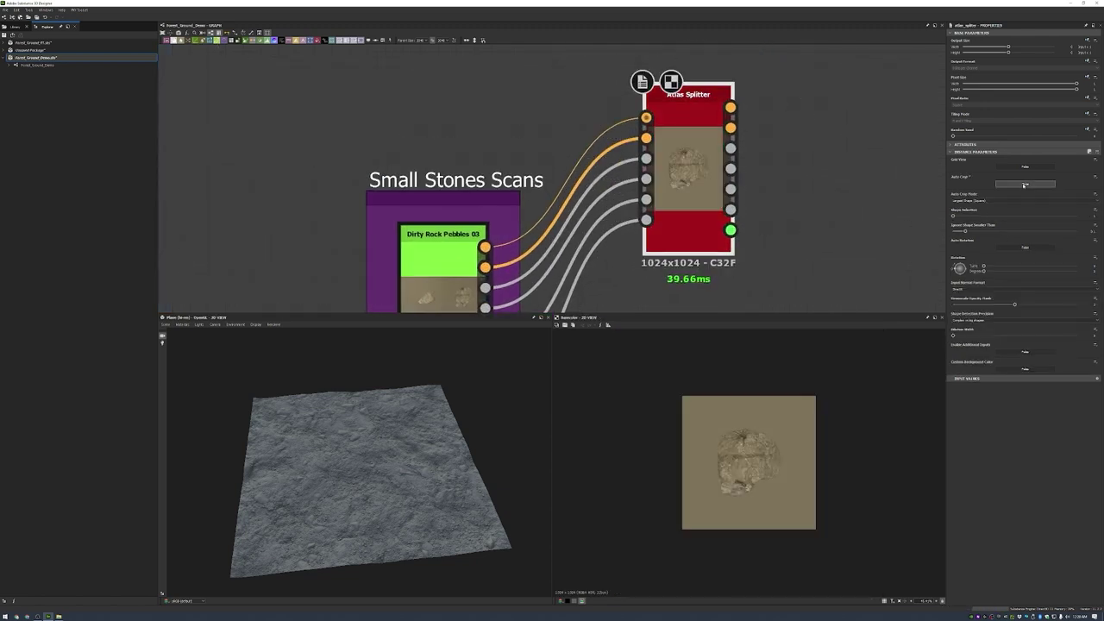
click(993, 212)
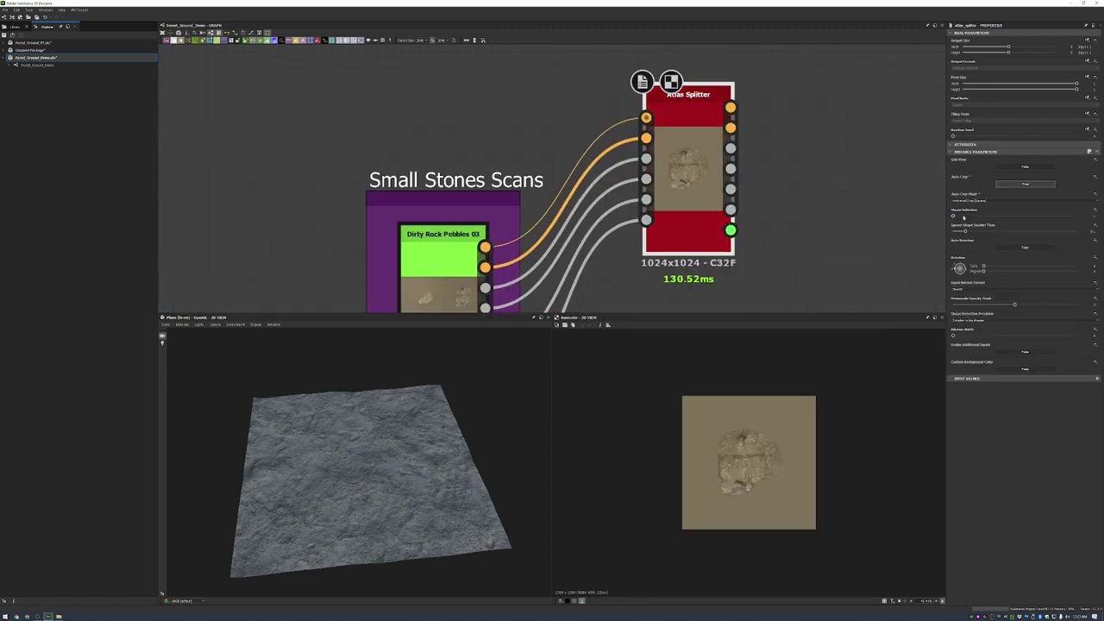
click(994, 216)
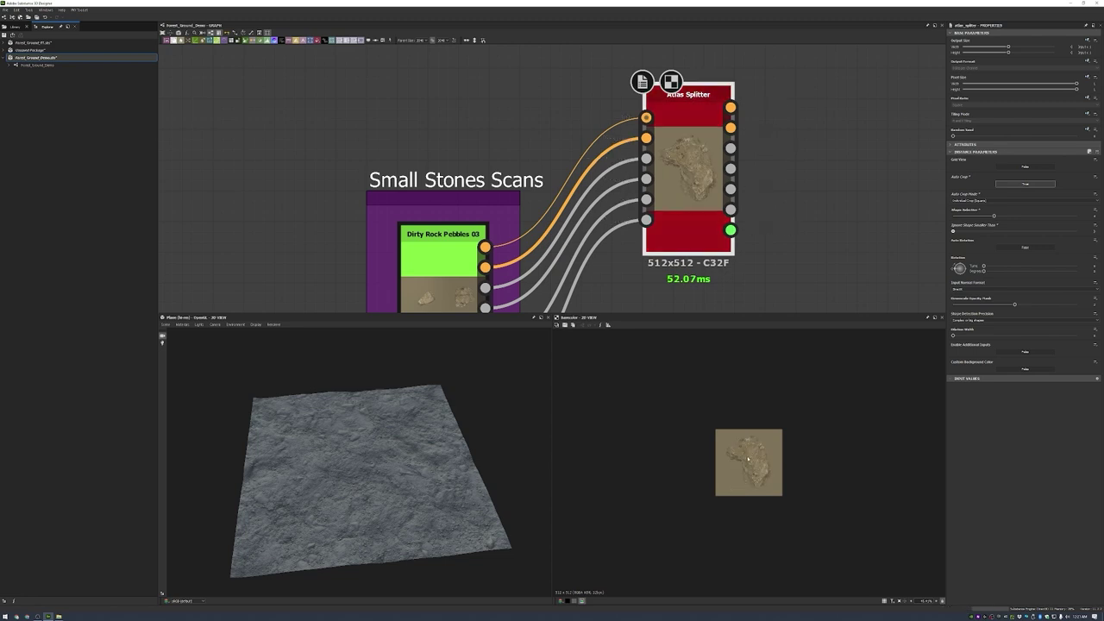
- Duplicate the Atlas Splitter with its scan connections and set the copy's Shape Selection to a different stone
scroll(706, 228, down, 3)
key(ctrl+d)
scroll(705, 228, up, 2)
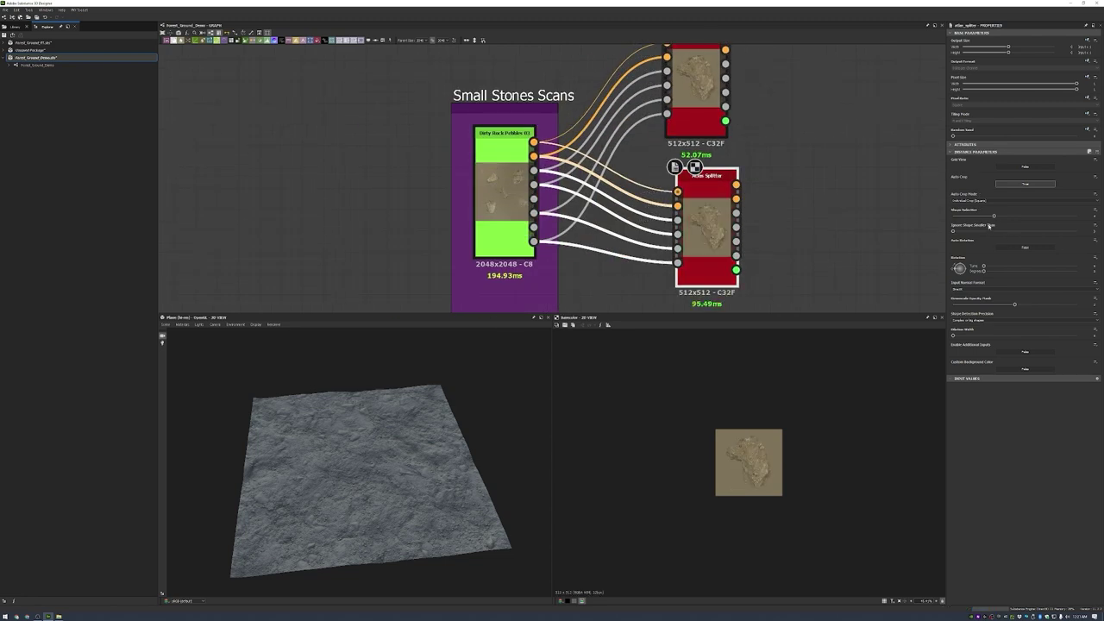
scroll(789, 239, down, 2)
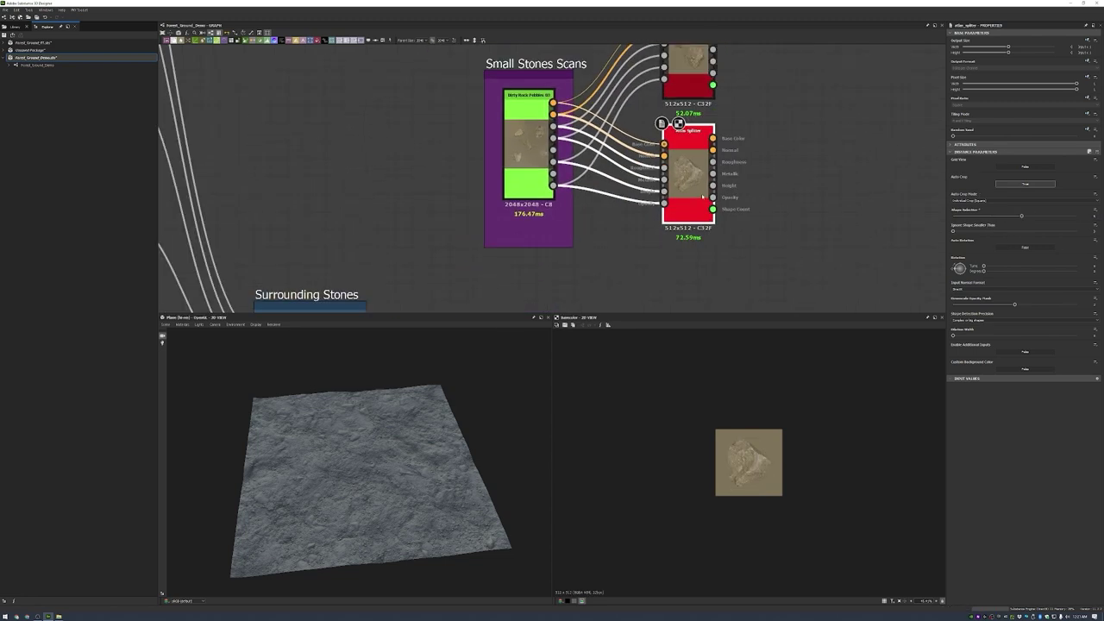
- Duplicate the Atlas Splitter again, align the three splitters in a column, and select another stone on the third copy
key(ctrl+d)
drag(550, 173, 692, 260)
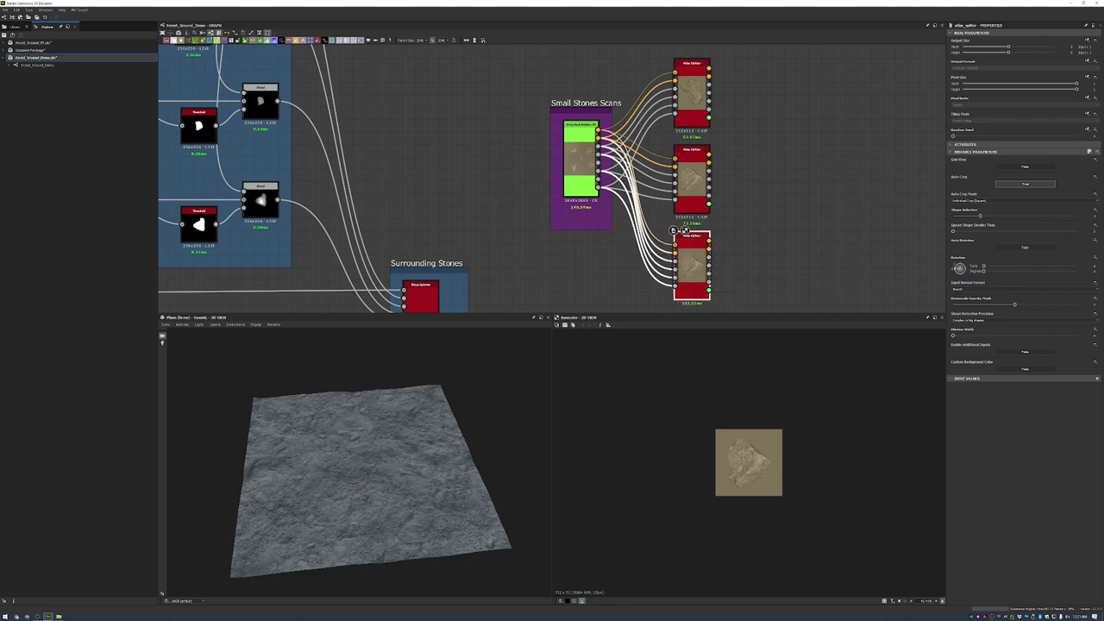
scroll(787, 167, down, 1)
- Frame the three small-stone Atlas Splitters and give the frame a title describing the splitting
middle_drag(787, 166, 674, 158)
key(ctrl+f)
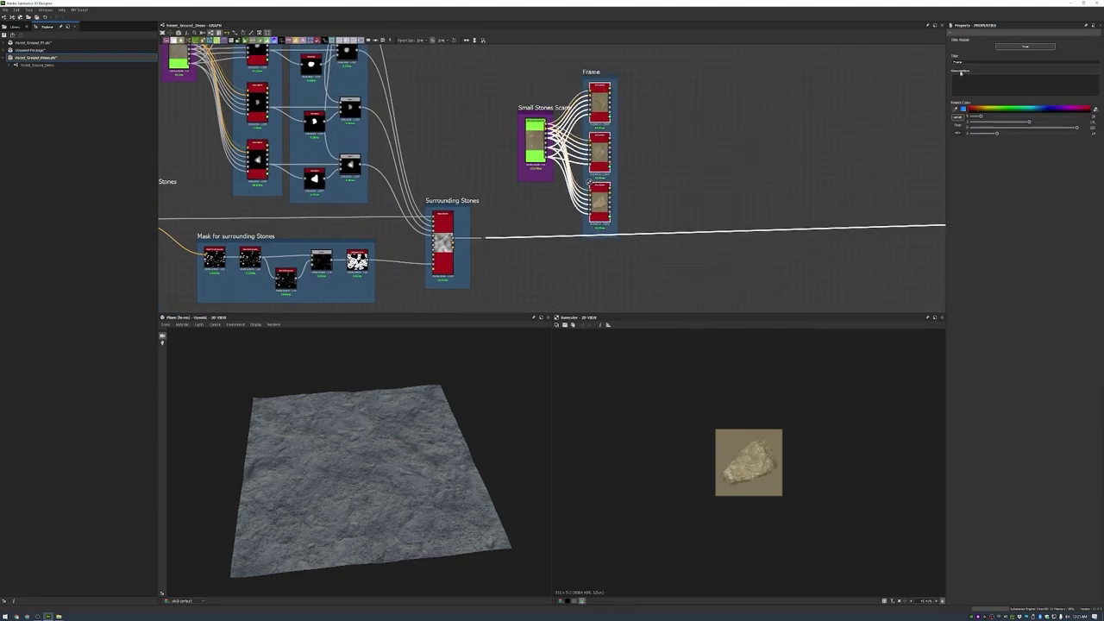
scroll(655, 121, down, 2)
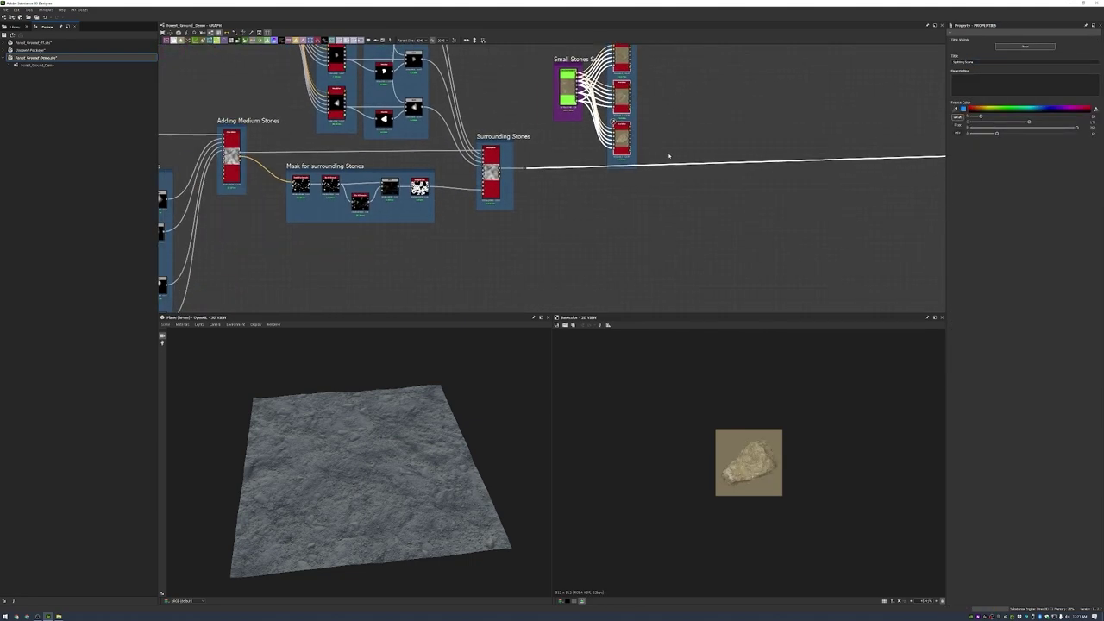
- Add a Shape Splatter node beside the small-stone Atlas Splitters, along the main height link
scroll(656, 120, up, 4)
key(space)
text(shape)
click(709, 210)
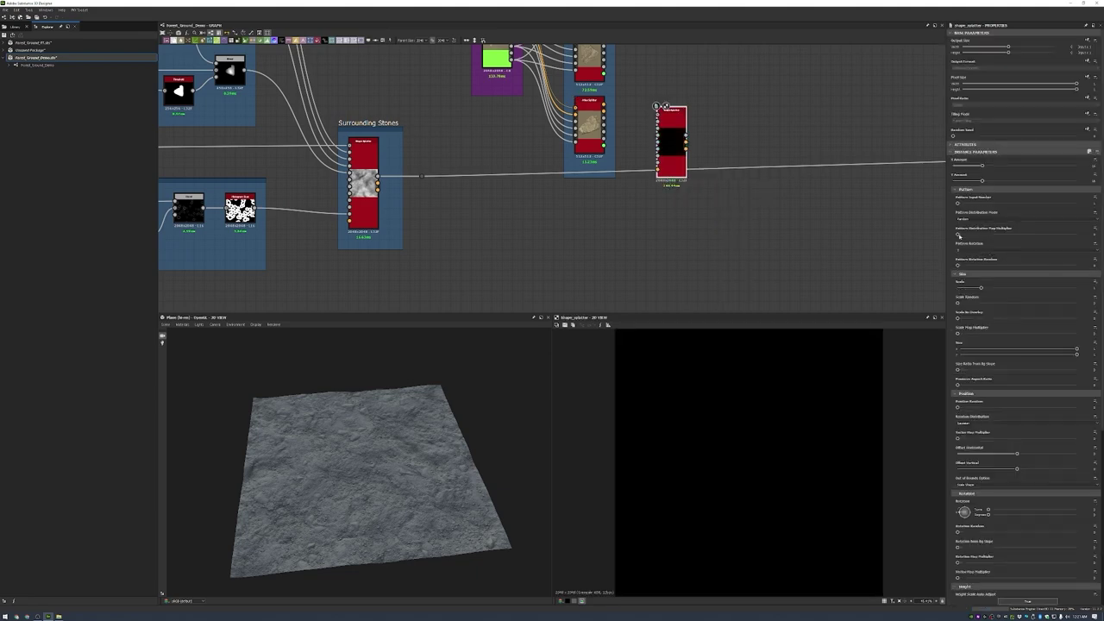
- Preview the Height output of the first small-stone Atlas Splitter in the 2D view
scroll(638, 142, up, 2)
scroll(634, 164, down, 3)
scroll(624, 93, up, 2)
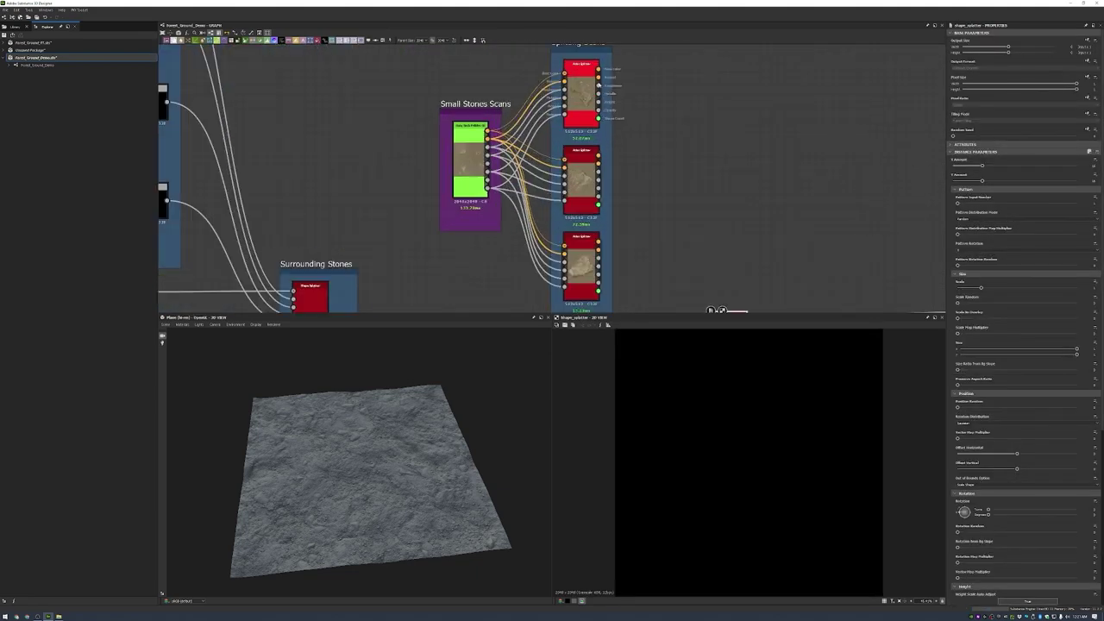
double_click(576, 78)
click(598, 102)
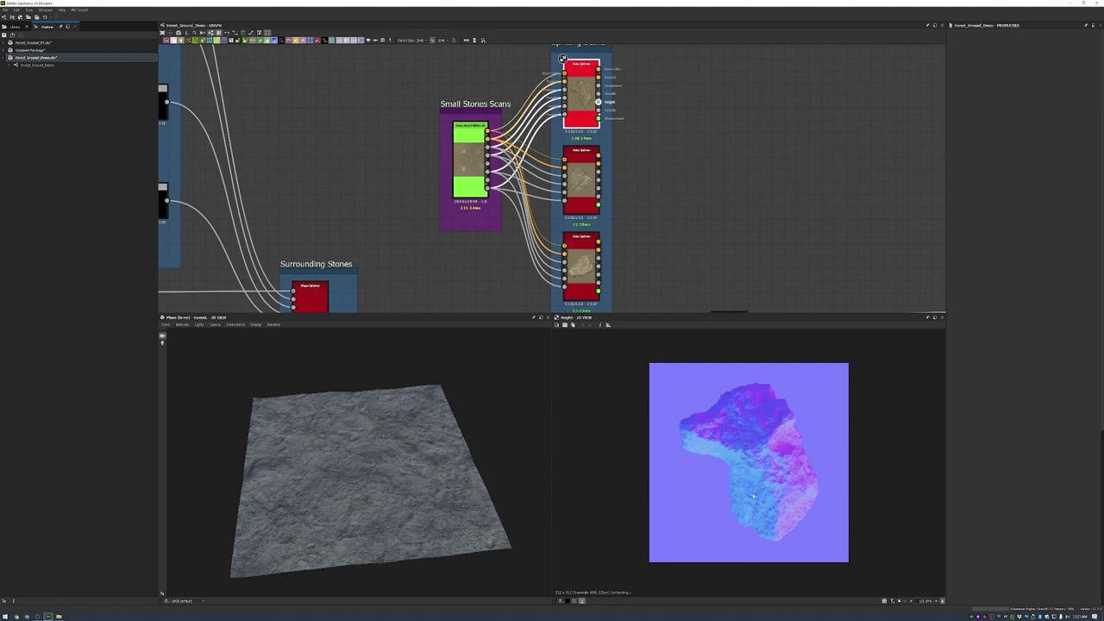
scroll(690, 194, down, 3)
scroll(660, 157, up, 2)
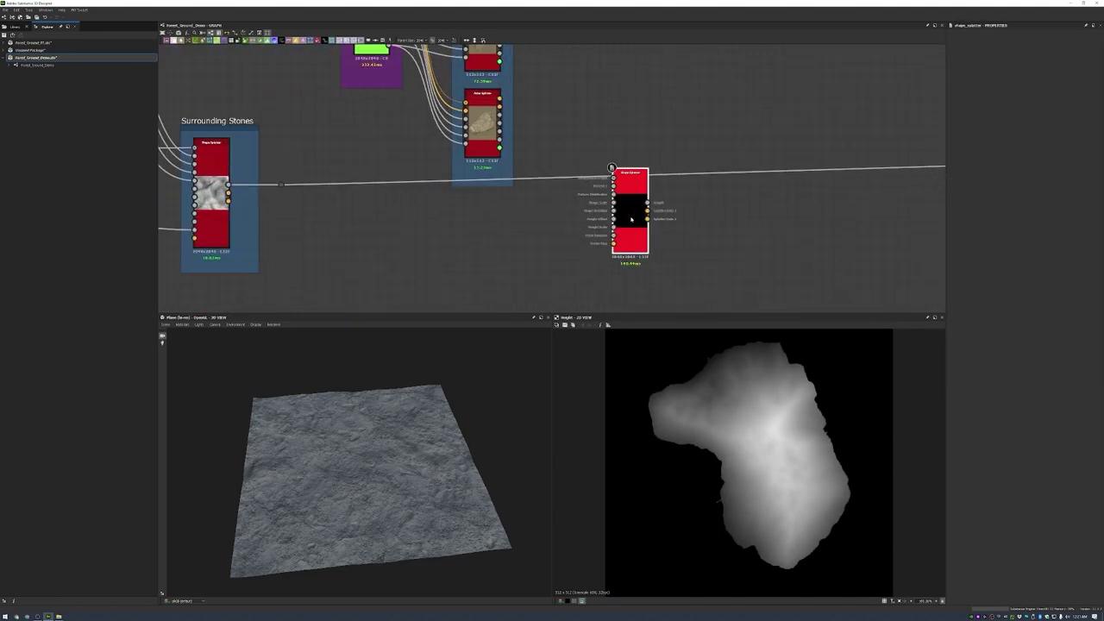
- Connect the Surrounding Stones height output to the new Shape Splatter's background input and preview the Shape Splatter
double_click(630, 216)
drag(305, 226, 701, 216)
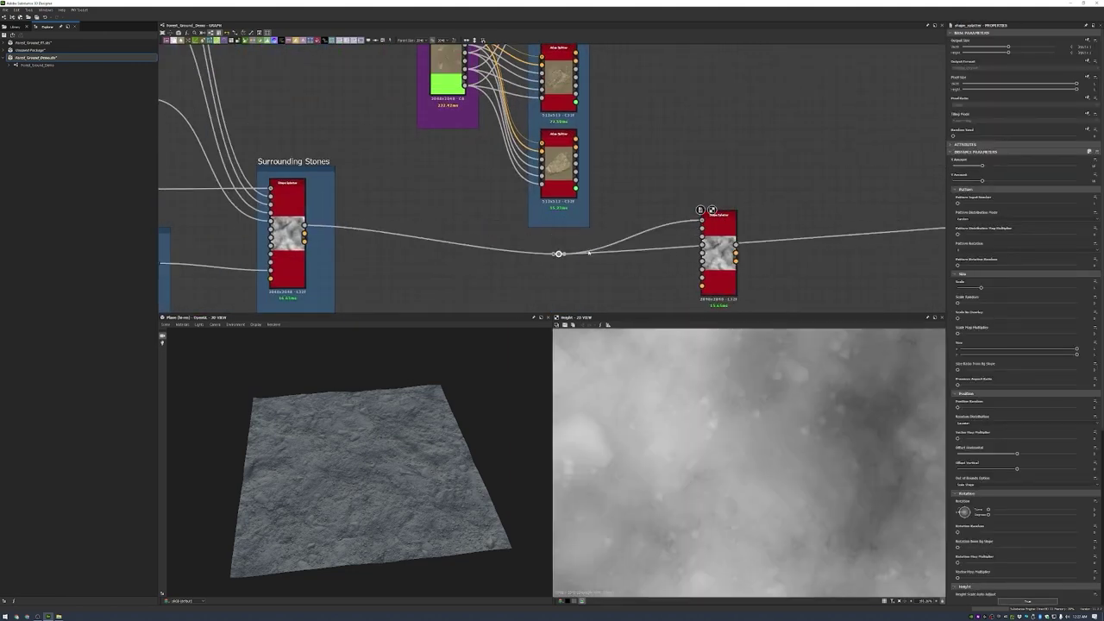
mouse_move(731, 259)
mouse_down()
mouse_move(744, 202)
mouse_move(749, 252)
mouse_up()
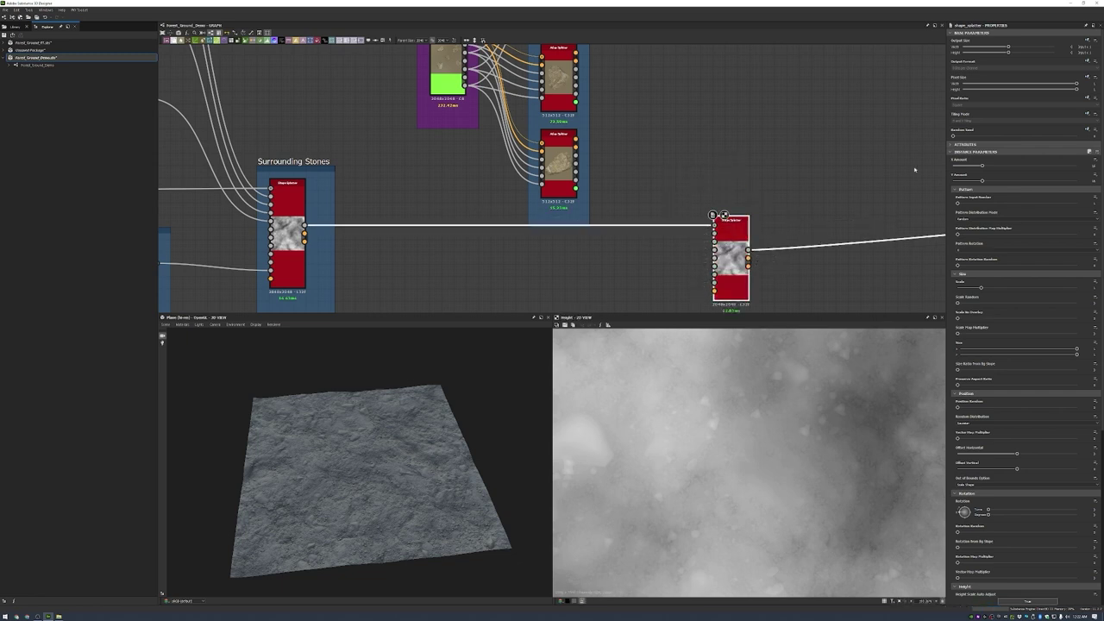
- Set the Shape Splatter's Pattern Input Number to 3 and connect the Height outputs of the three small-stone Atlas Splitters to its pattern inputs
click(991, 202)
click(963, 219)
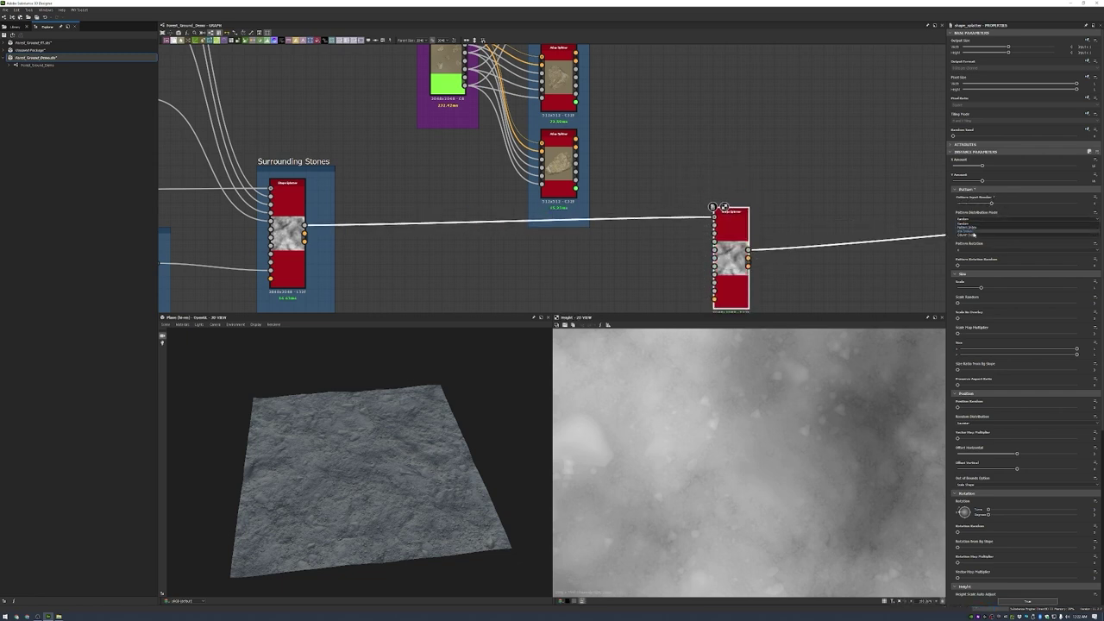
click(974, 234)
scroll(636, 178, down, 3)
middle_drag(636, 177, 656, 224)
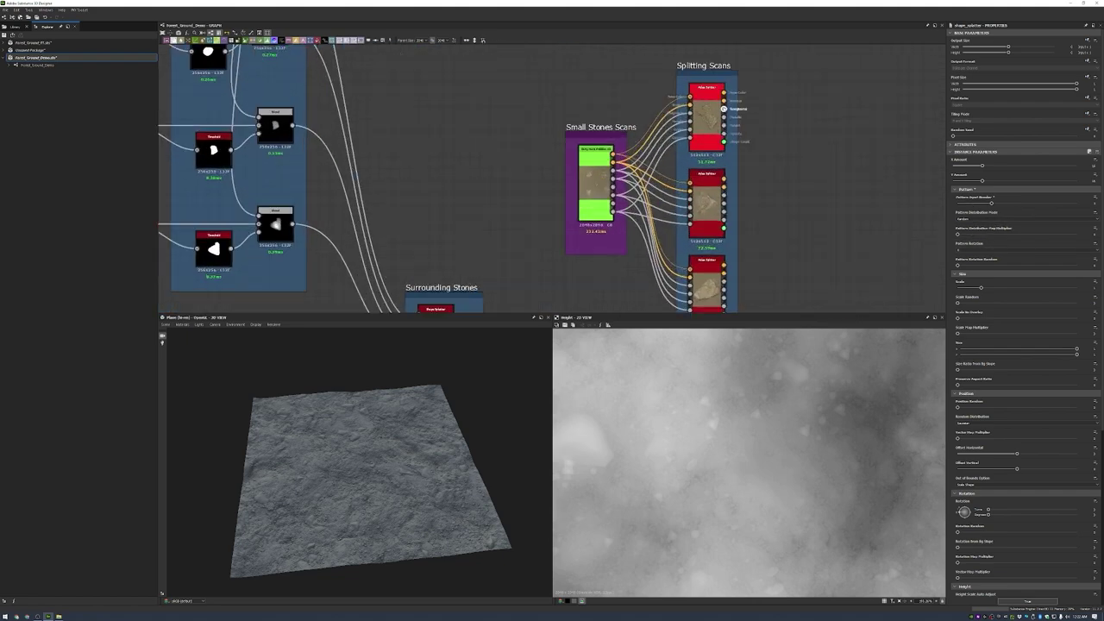
scroll(656, 225, up, 3)
middle_drag(603, 155, 567, 89)
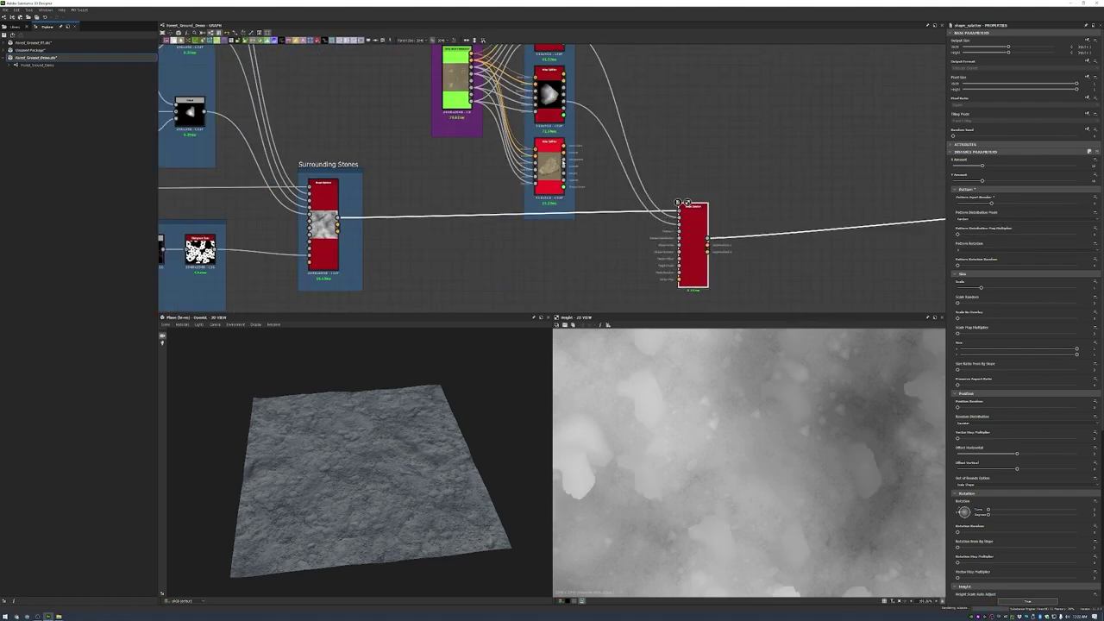
- Lower the Shape Splatter's X and Y Amount, increase its Scale, and set Scale Random, Position Random and Rotation Random to maximum
drag(352, 417, 414, 448)
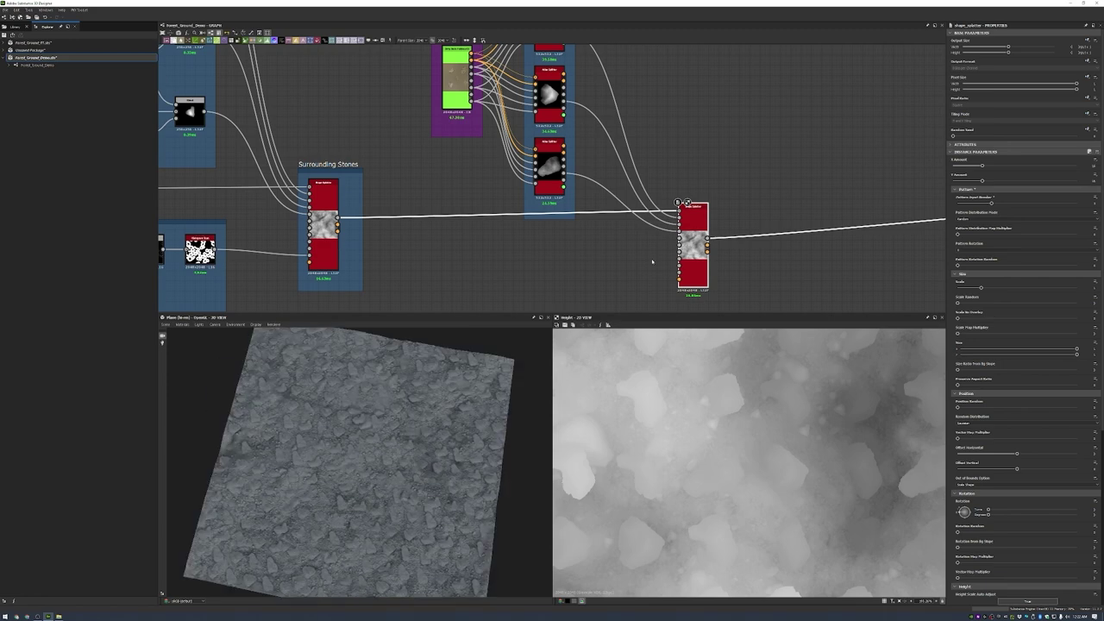
middle_drag(690, 259, 608, 168)
scroll(742, 445, down, 2)
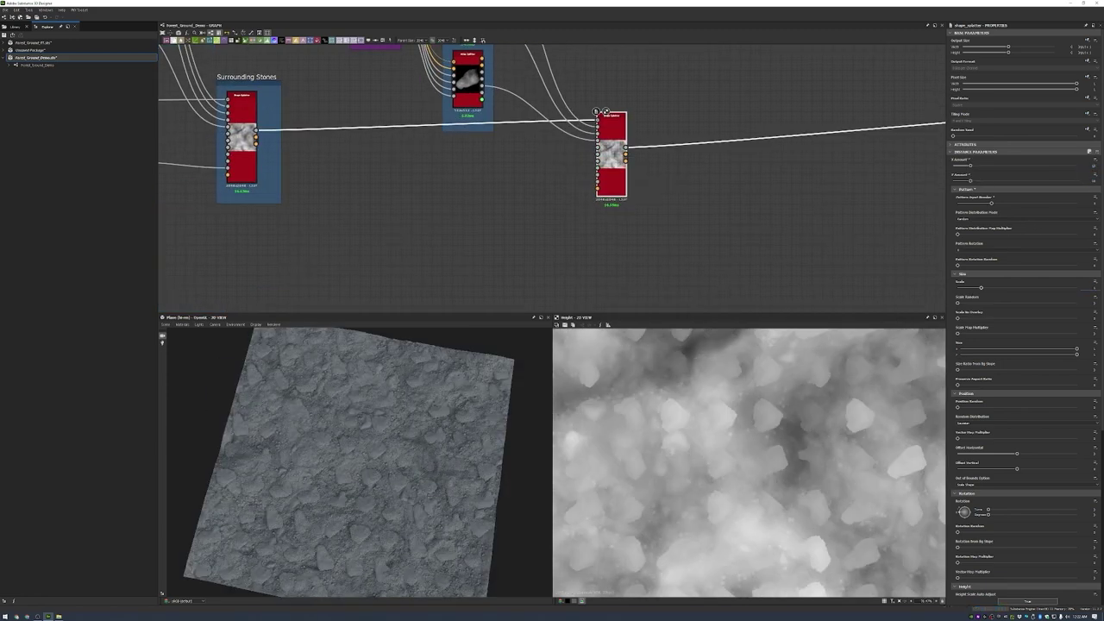
click(1015, 287)
click(1077, 303)
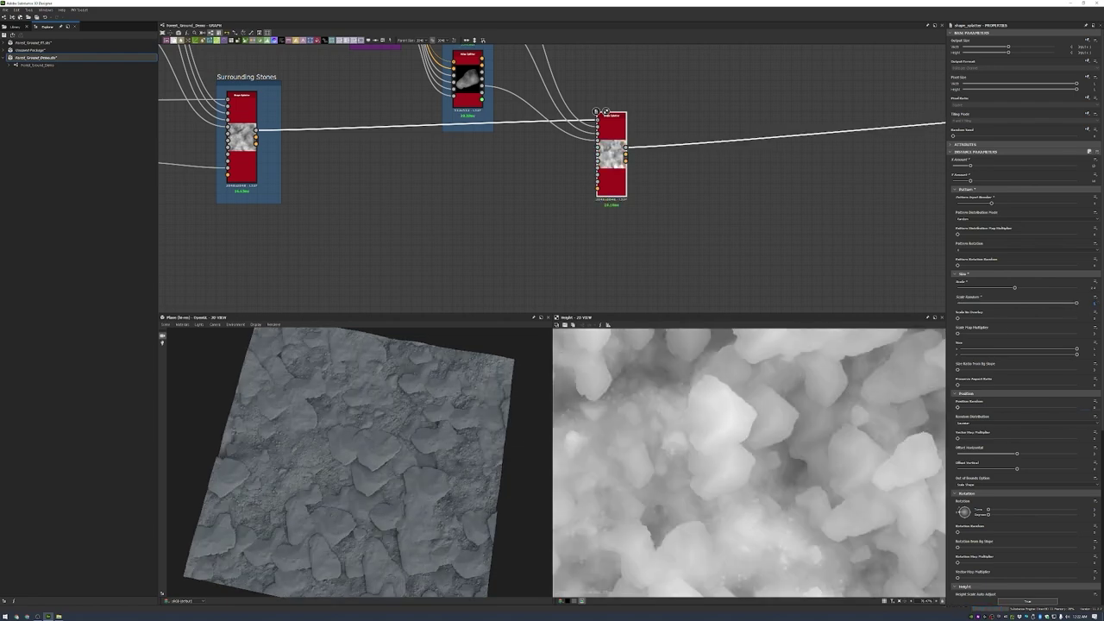
click(1077, 407)
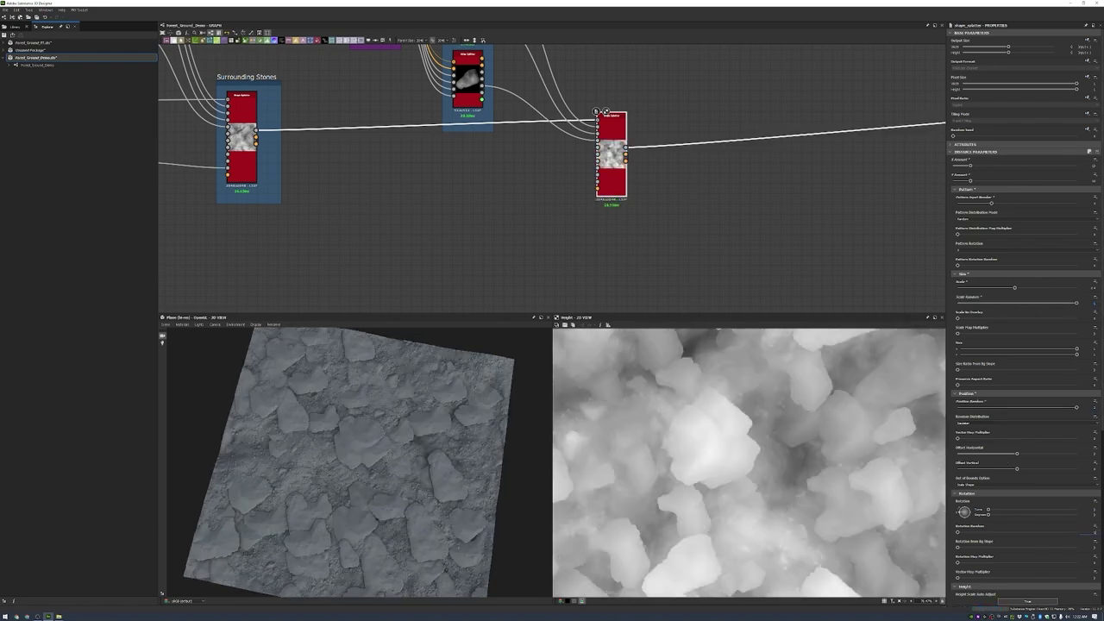
click(1077, 532)
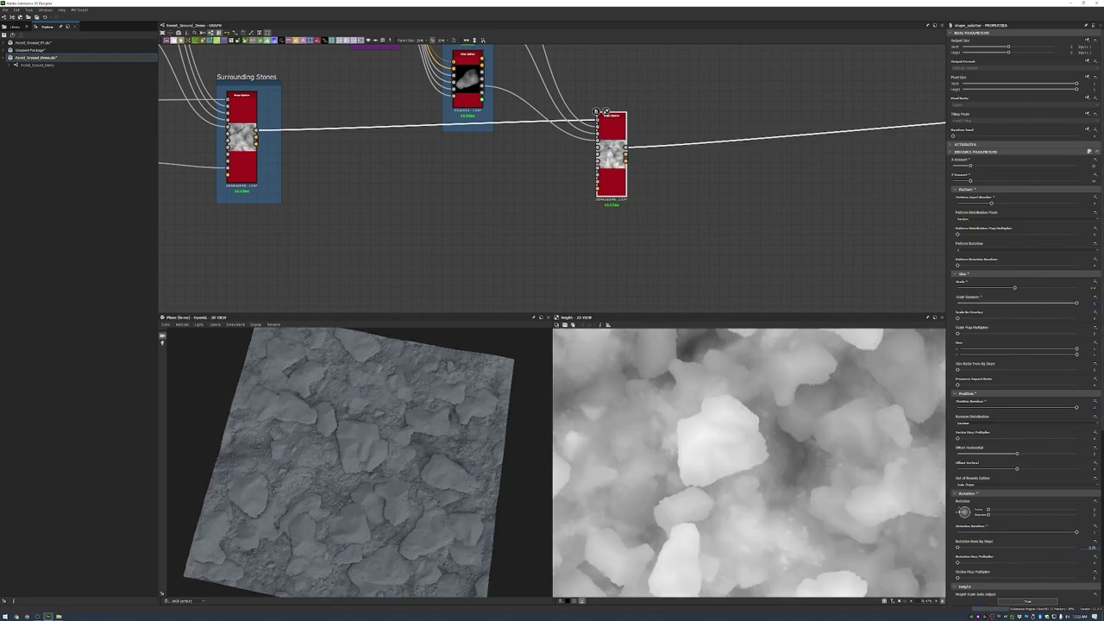
- Lower the stones' Height Offset, reduce Height Scale to about half its range, and add a small Height Scale Random
scroll(1024, 388, down, 4)
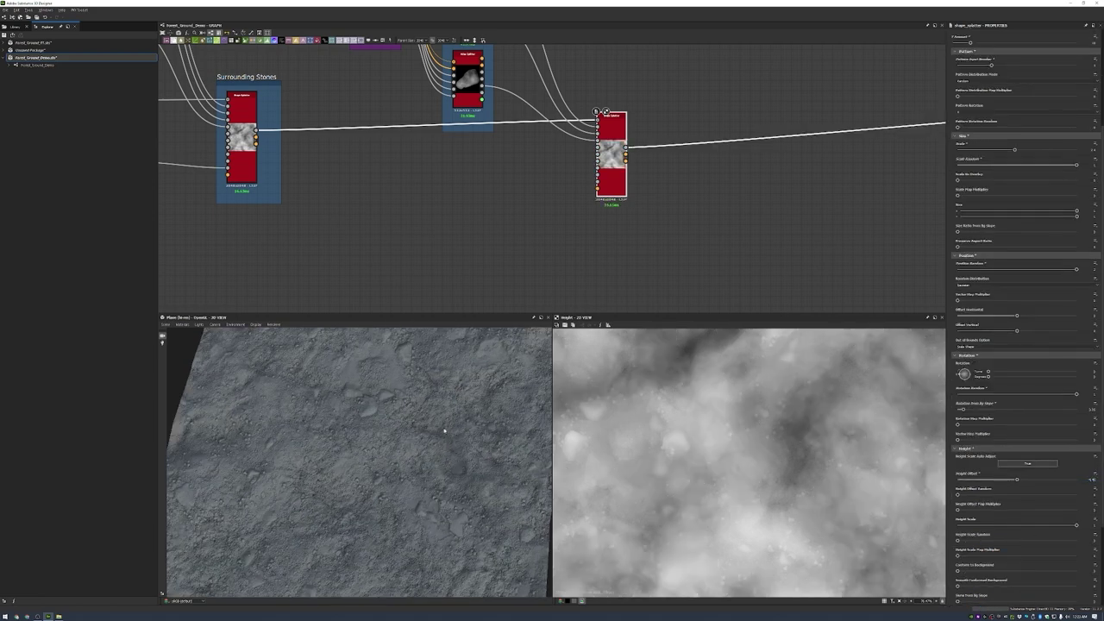
scroll(1058, 518, down, 1)
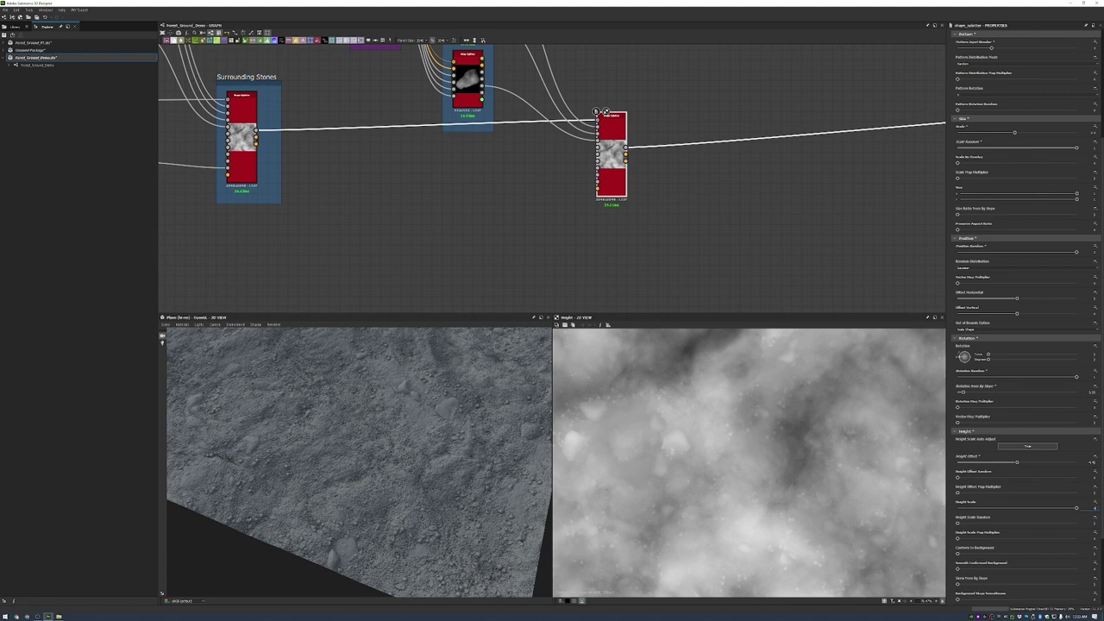
click(1017, 508)
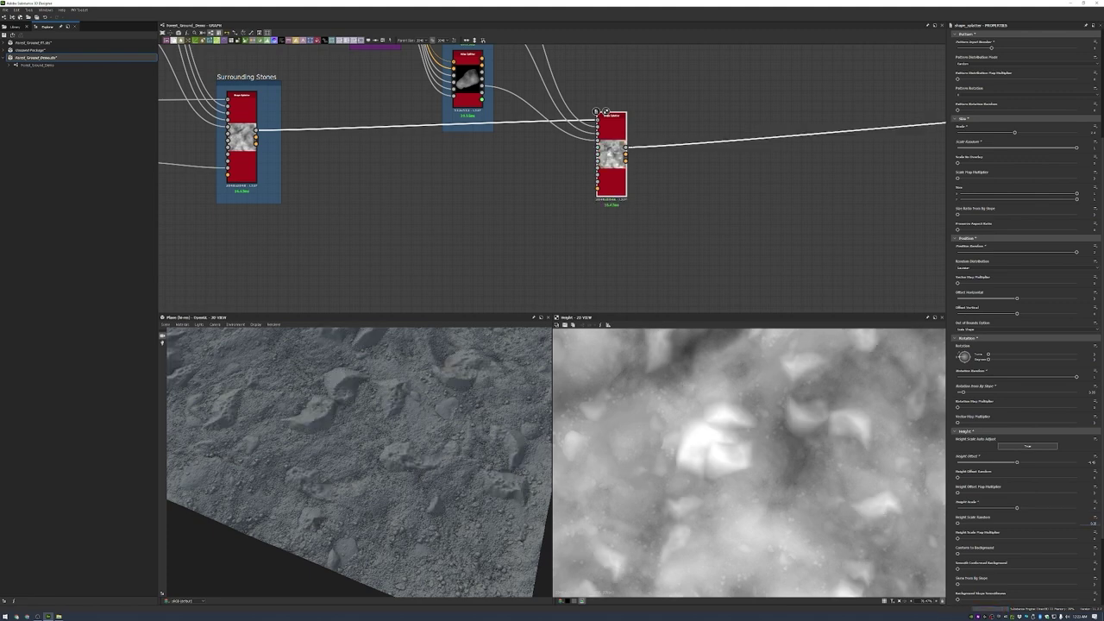
scroll(395, 418, down, 5)
drag(367, 418, 405, 414)
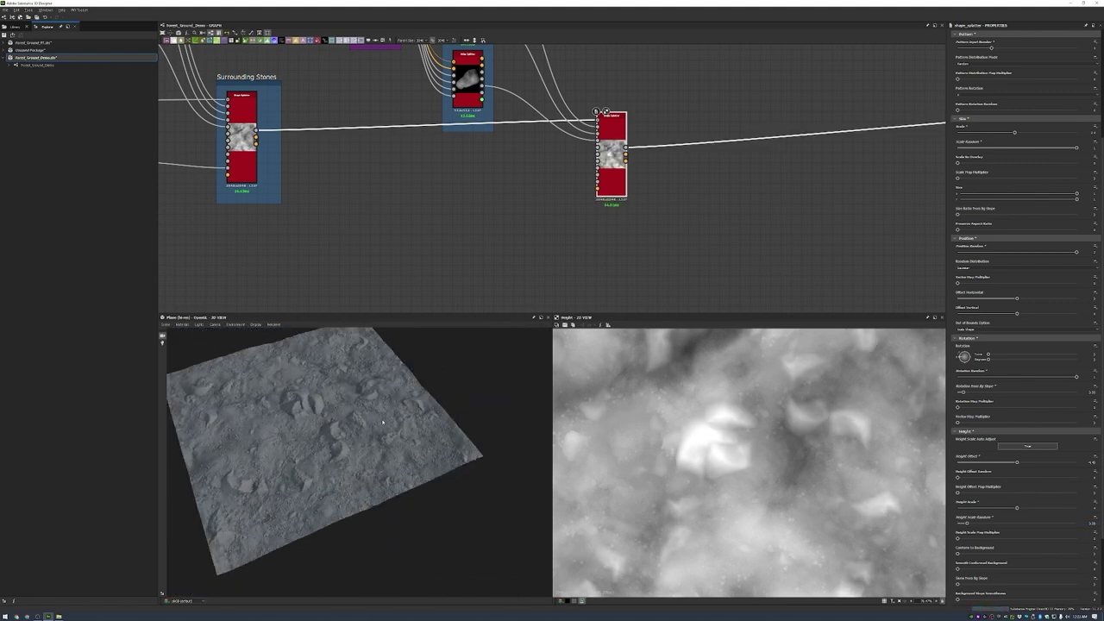
- Raise the Shape Splatter's Skew From Bg Slope and Background Slope Smoothness close to their maximum
scroll(1024, 465, down, 5)
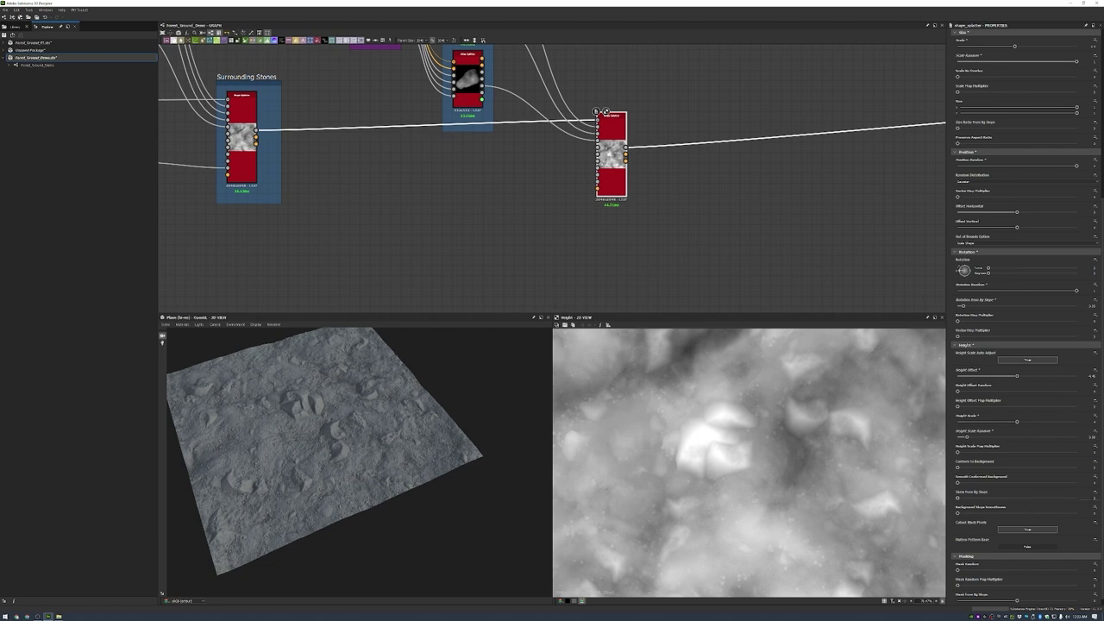
click(1056, 498)
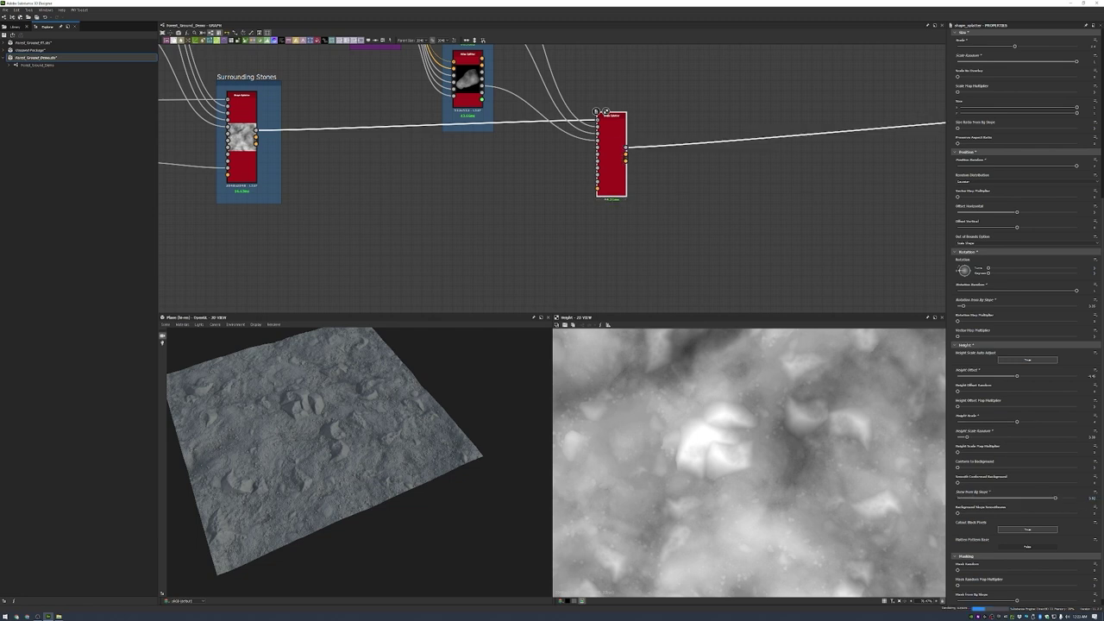
click(1053, 512)
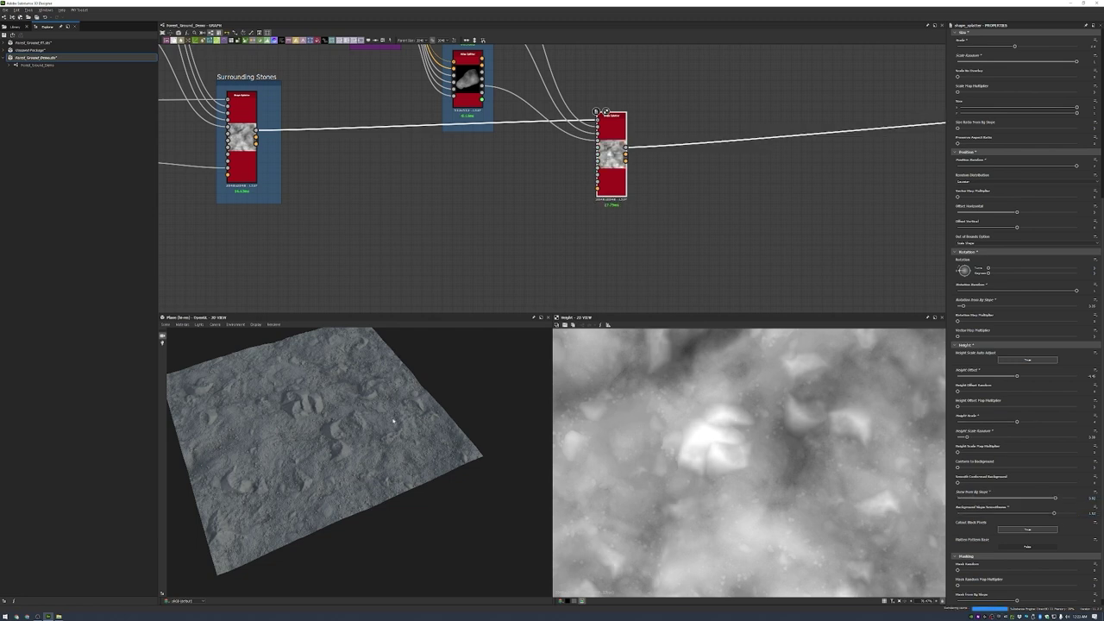
drag(414, 405, 436, 407)
- Raise Mask Random close to its maximum to thin out the scattered stones
scroll(1027, 479, down, 1)
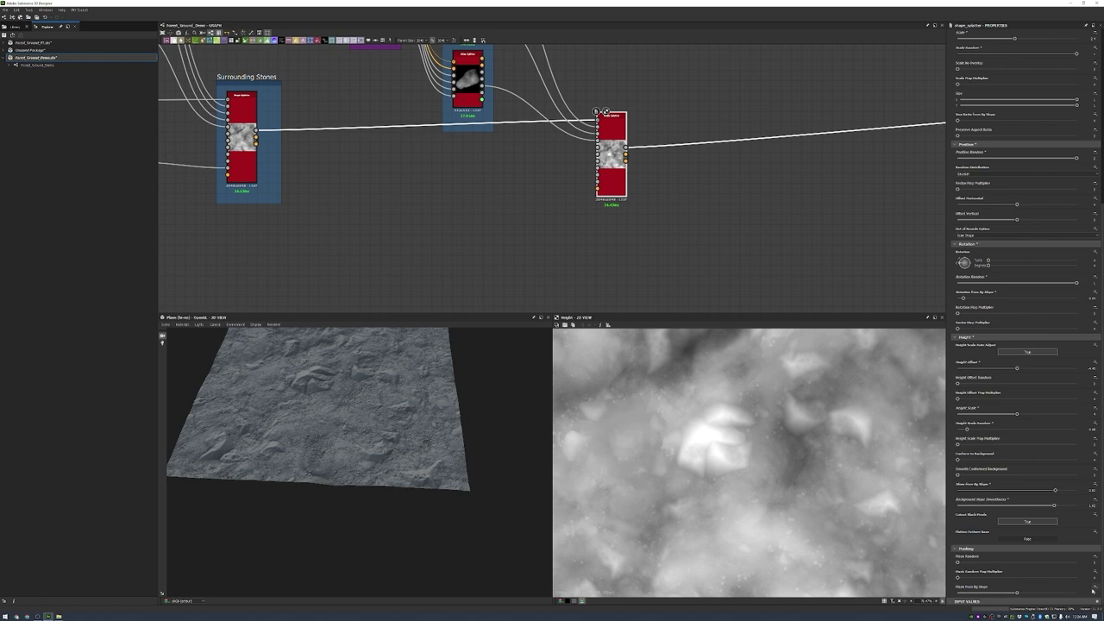
click(1066, 562)
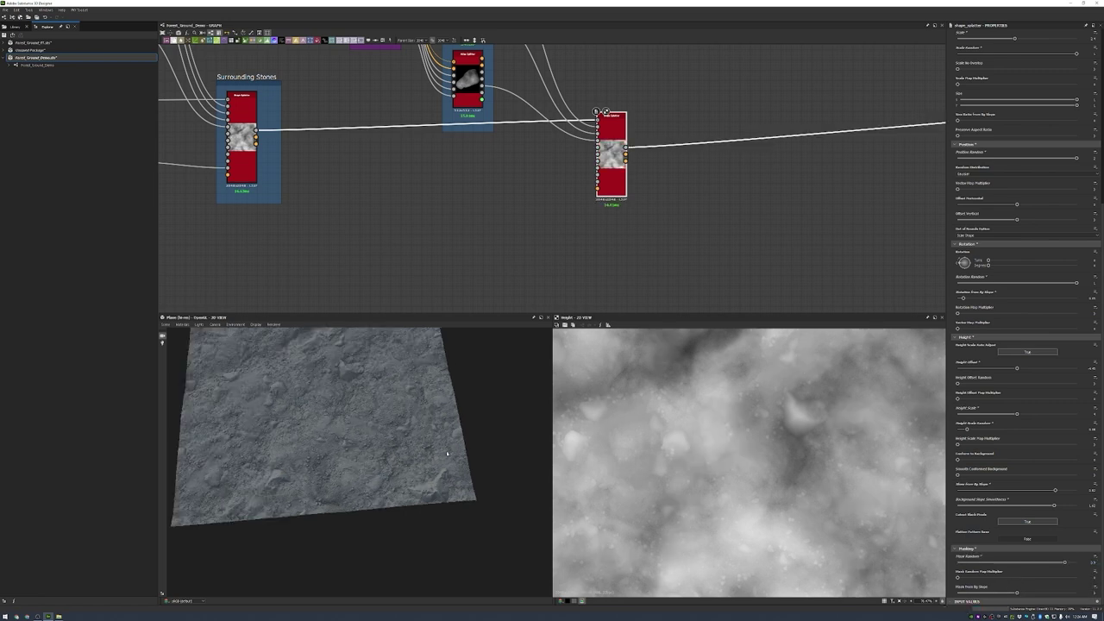
drag(356, 407, 423, 449)
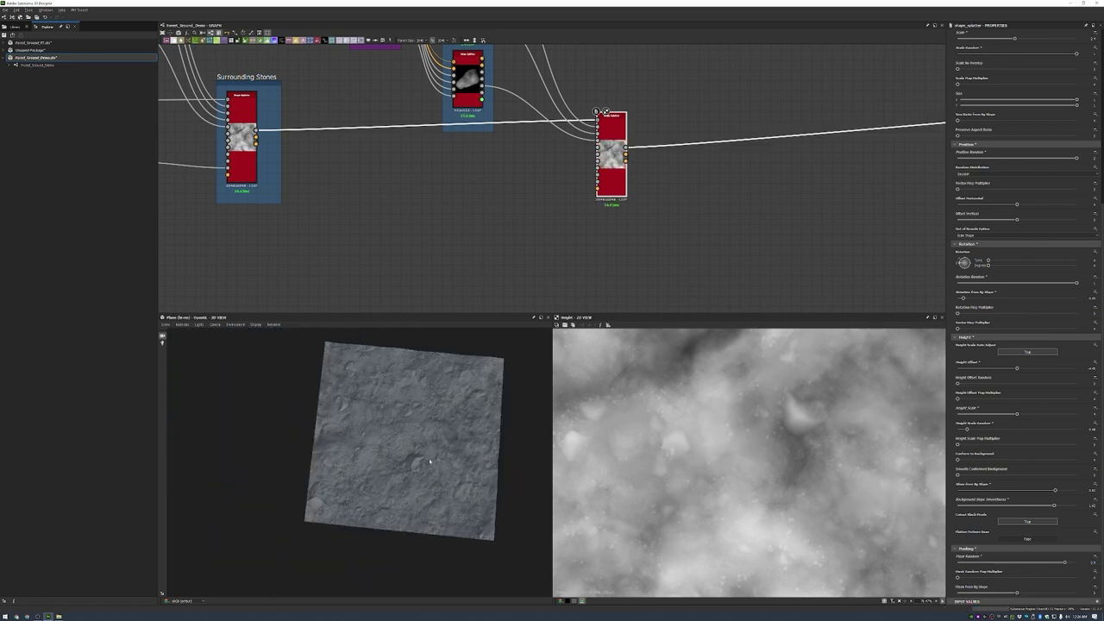
- Frame the new Shape Splatter with the title "Adding Larger Stones" and preview its result
scroll(587, 216, down, 2)
key(ctrl+f)
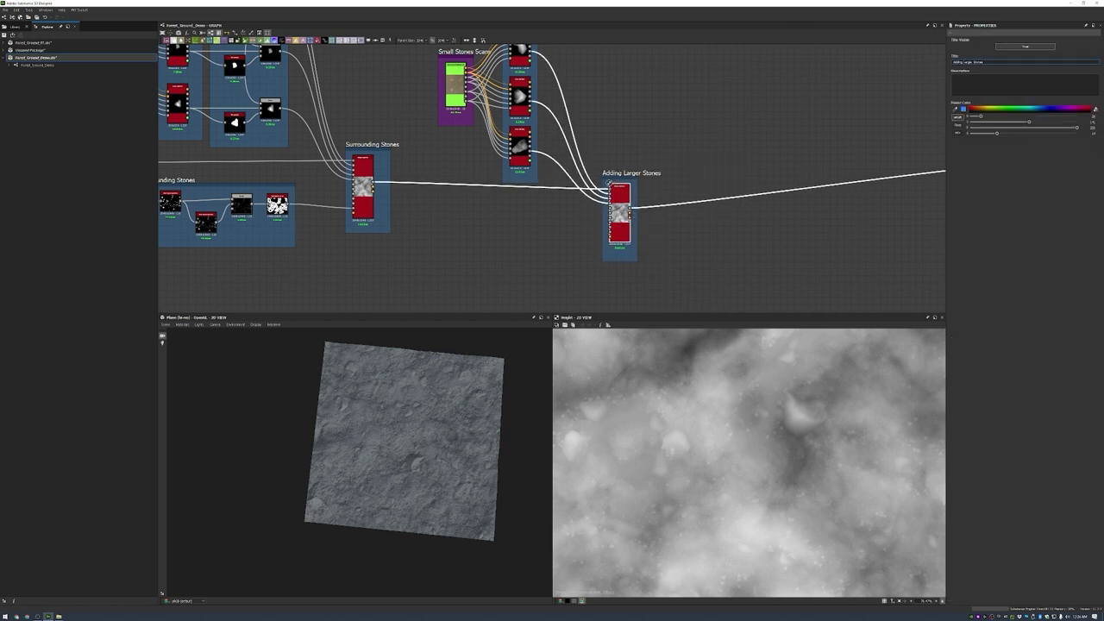
click(619, 159)
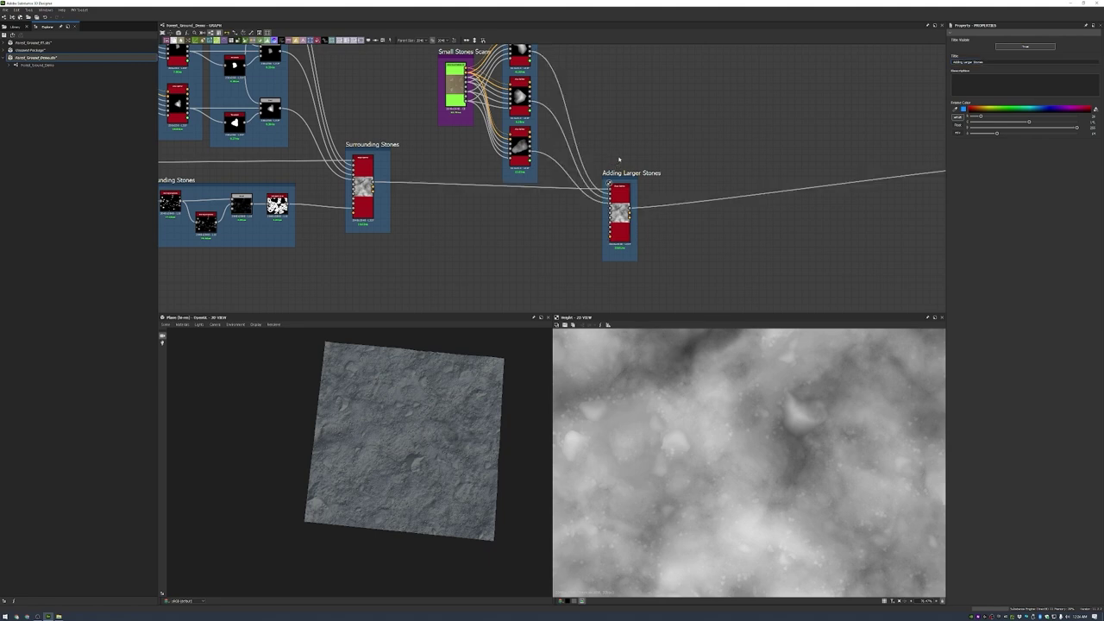
click(622, 209)
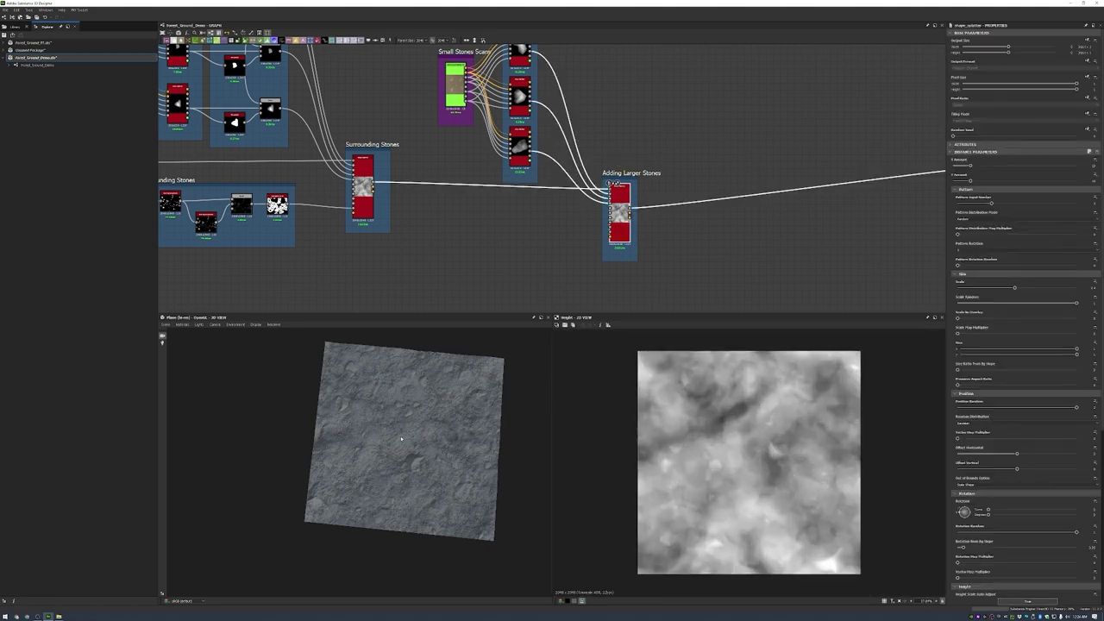
mouse_move(405, 449)
mouse_down()
mouse_move(431, 431)
mouse_move(481, 441)
mouse_move(405, 454)
mouse_up()
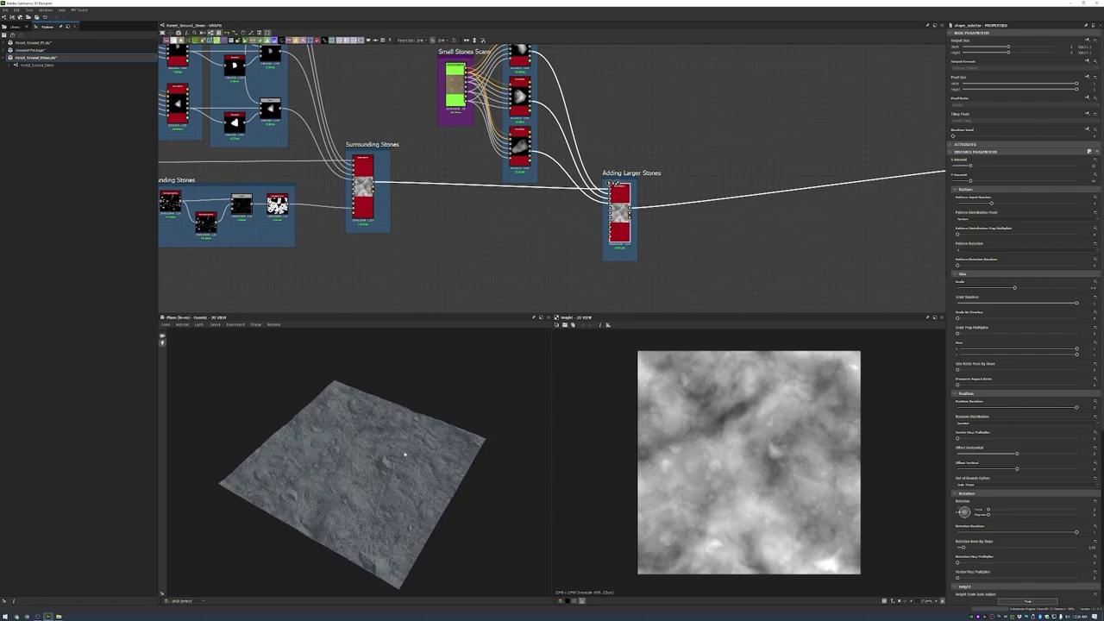
- Widen the Splitting Scans frame and move the Adding Larger Stones frame closer to it
scroll(637, 196, up, 4)
middle_drag(599, 135, 685, 284)
scroll(656, 233, down, 4)
click(646, 229)
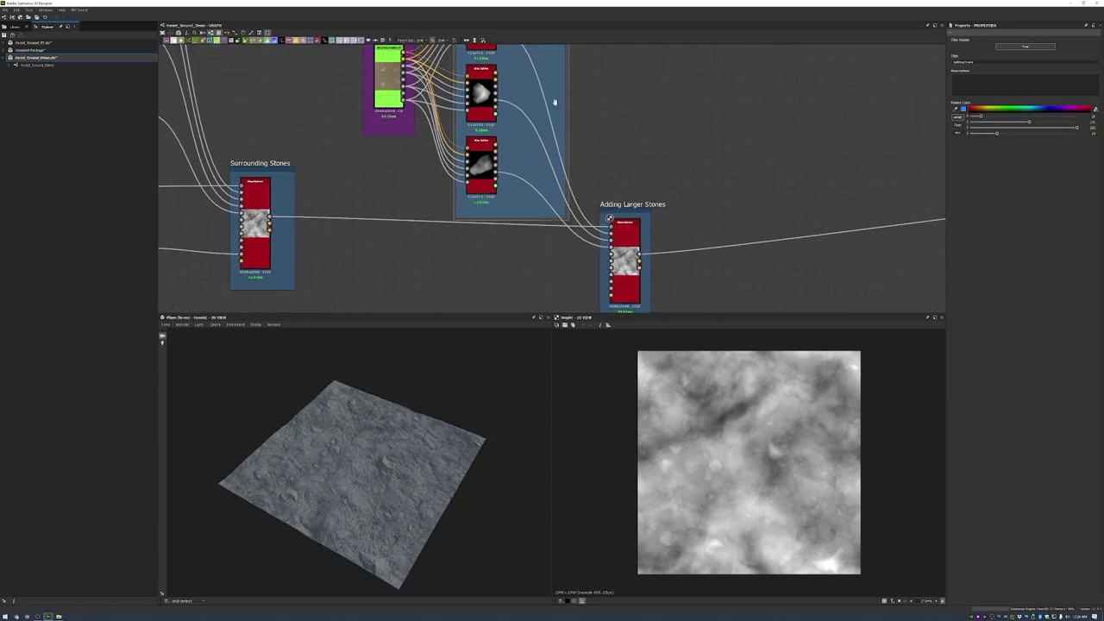
scroll(581, 183, up, 2)
scroll(608, 250, down, 4)
scroll(572, 190, up, 2)
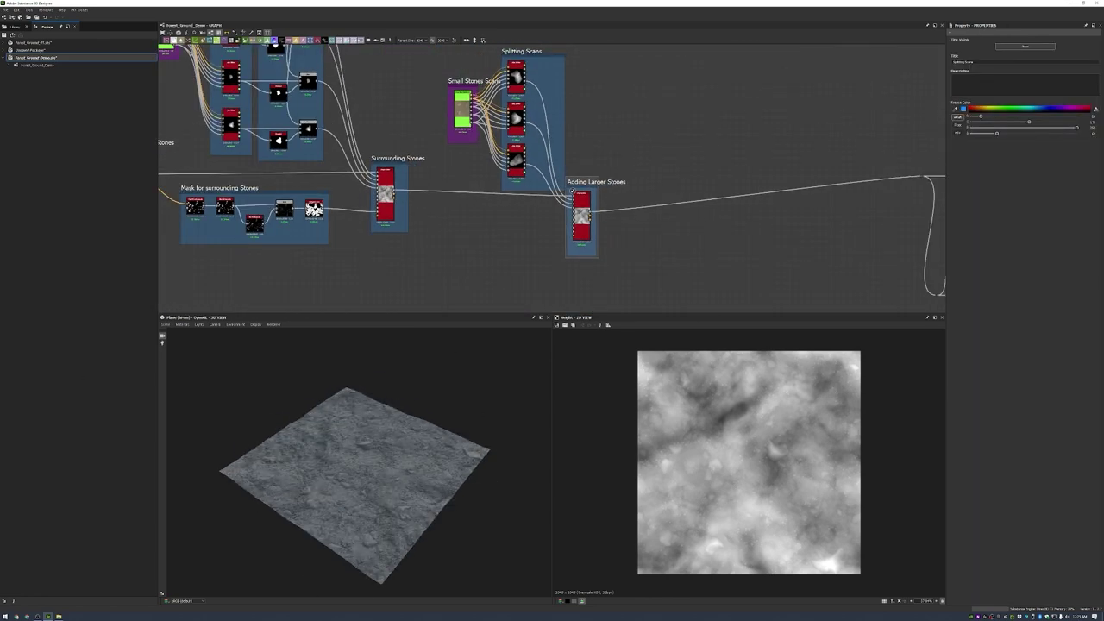
- Bring the long_thin_wood_twigs scan from the Substance_Source_Scans folder into an empty area of the graph
middle_drag(654, 159, 498, 187)
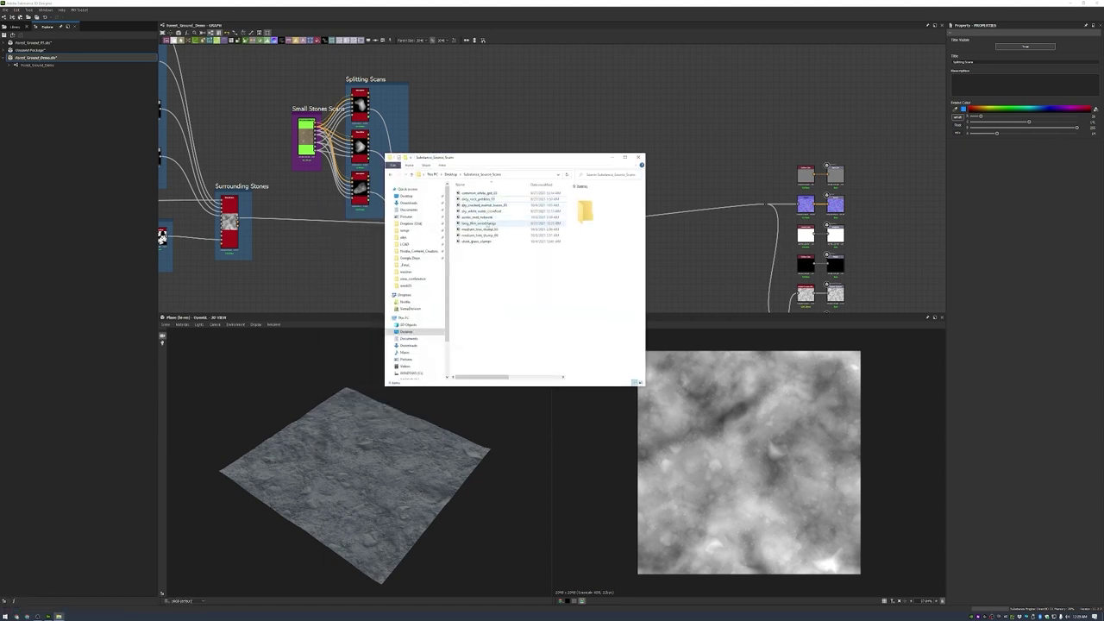
drag(490, 224, 496, 121)
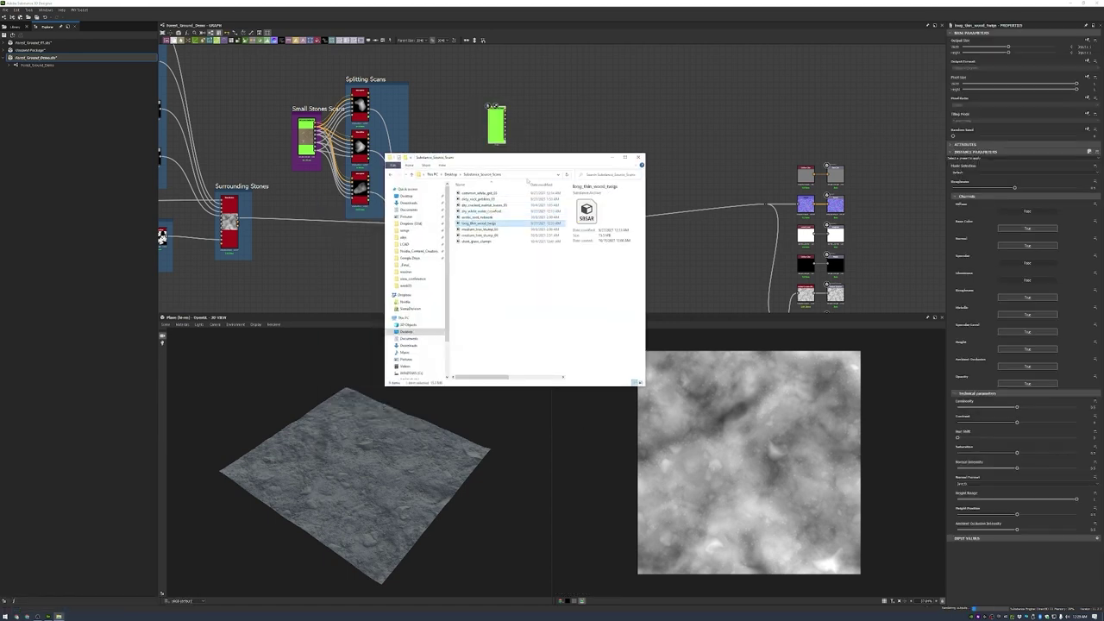
scroll(561, 129, up, 2)
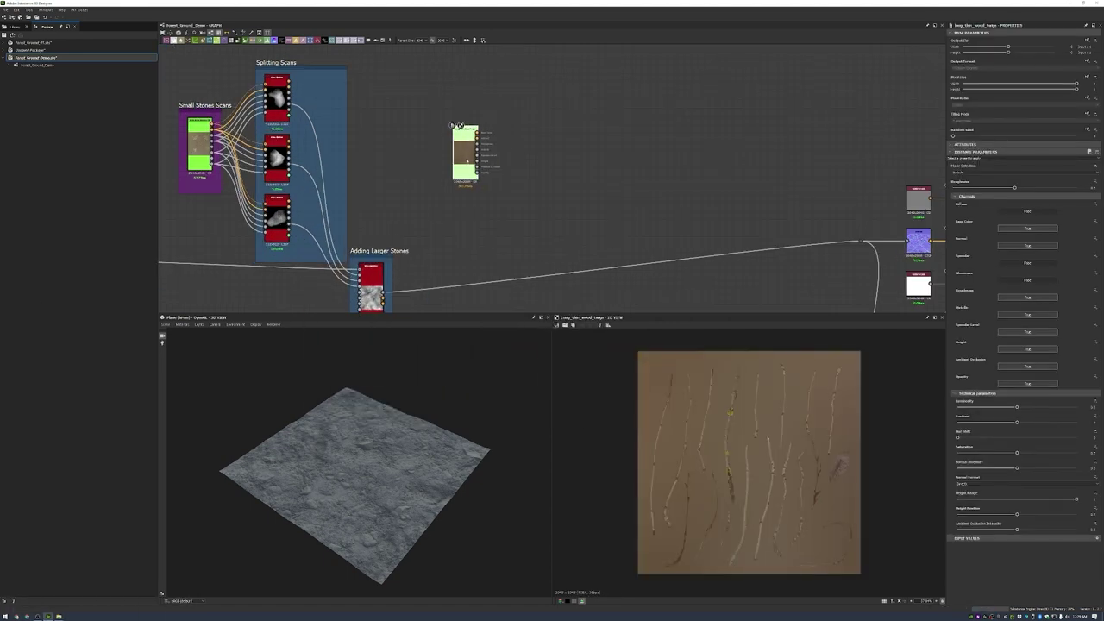
scroll(561, 112, down, 3)
scroll(506, 90, up, 2)
- Add an Atlas Splitter node beside the wood twigs scan
key(space)
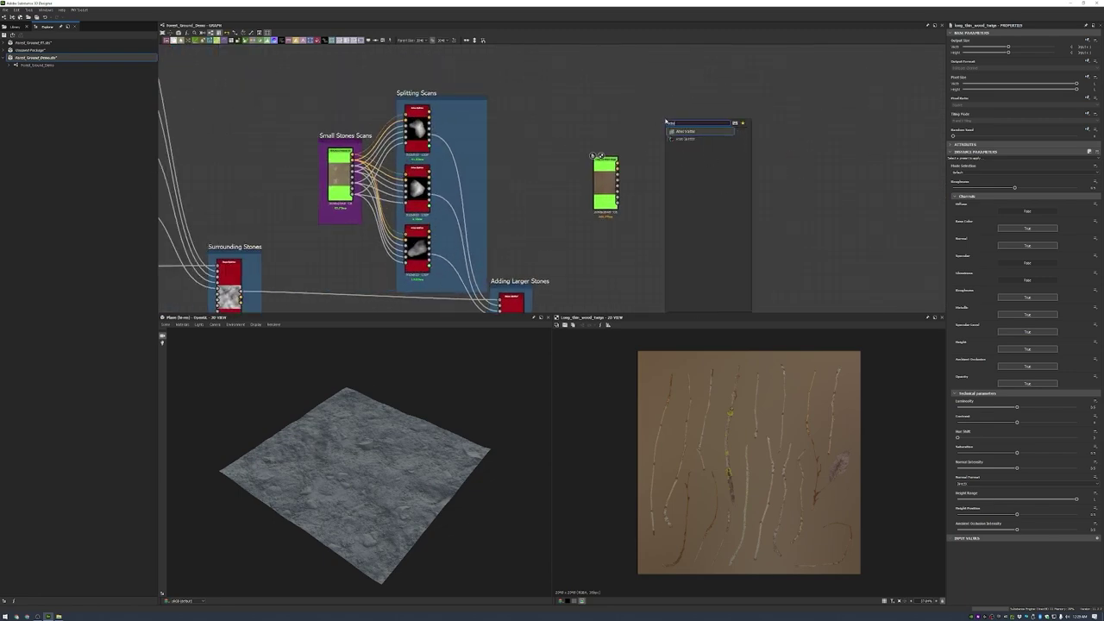
text(atlas)
key(Return)
scroll(558, 176, up, 2)
scroll(558, 176, up, 2)
drag(677, 121, 656, 189)
- Connect the twigs scan's Base Color, Normal, Roughness, Metallic, Height and Opacity outputs to the matching Atlas Splitter inputs
drag(539, 169, 632, 142)
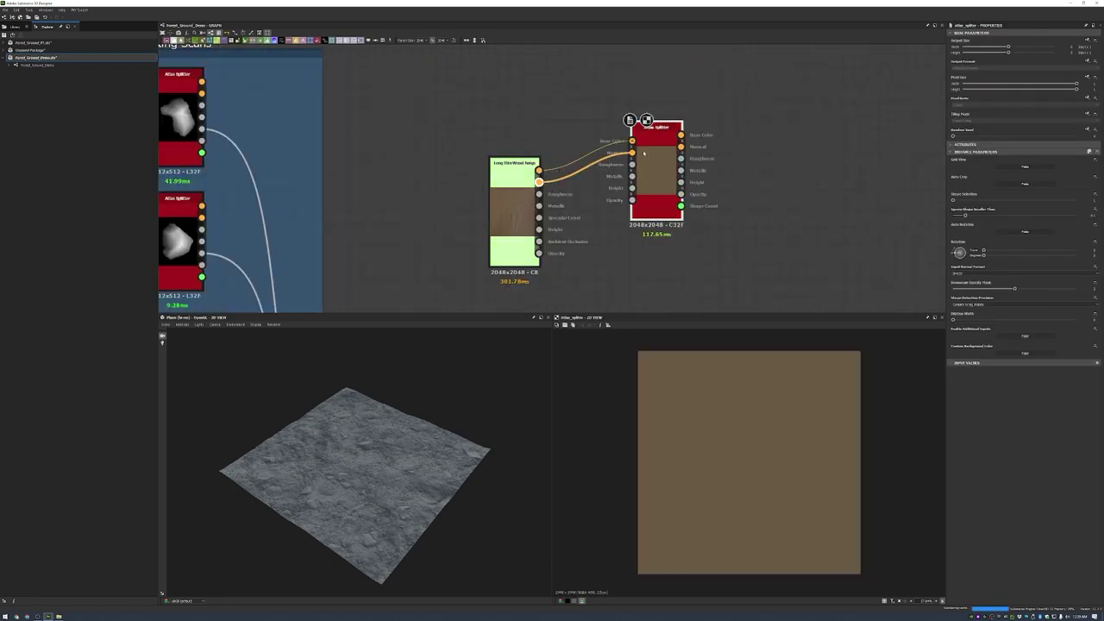
drag(539, 228, 632, 188)
drag(539, 253, 632, 200)
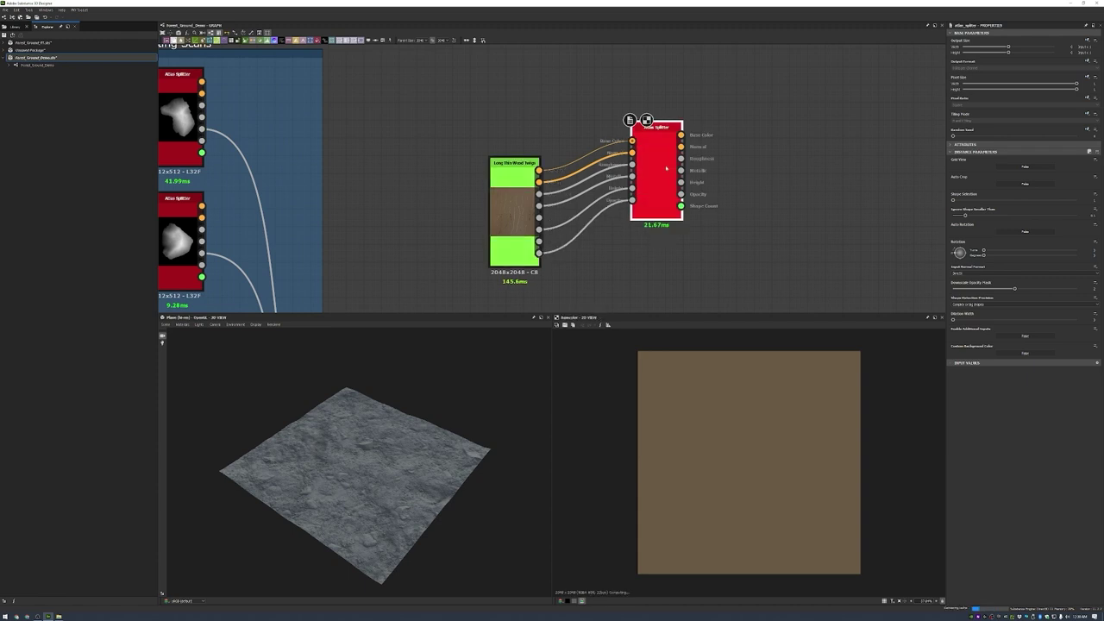
- Enable Auto Crop on the twigs Atlas Splitter in individual square crop mode and lower its Ignore Shapes Smaller Than threshold
middle_drag(632, 201, 513, 172)
click(1015, 185)
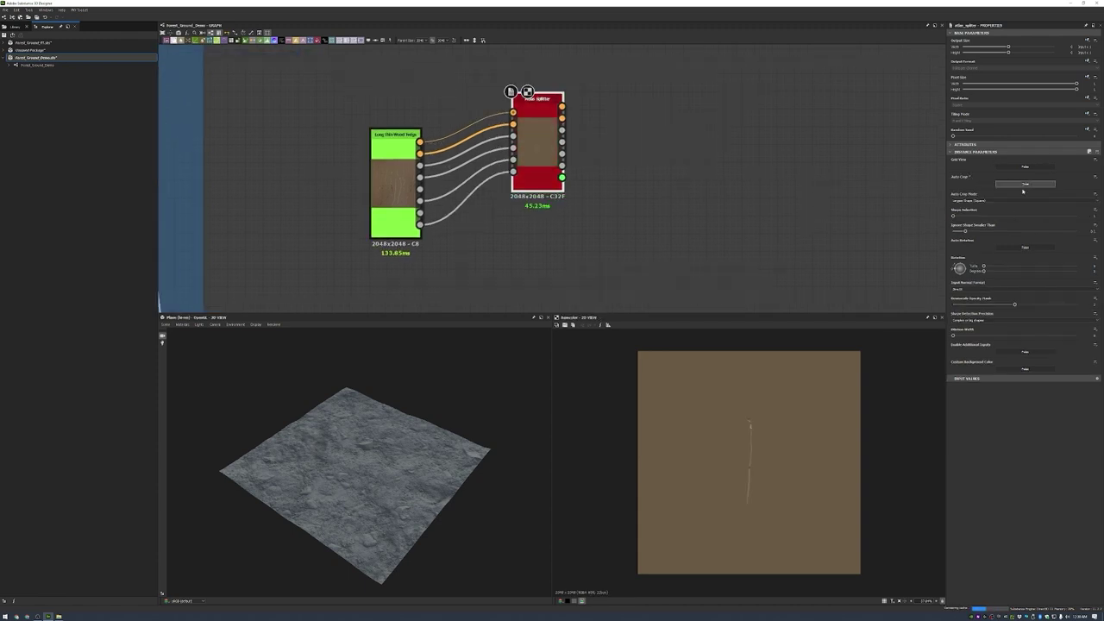
click(992, 200)
click(997, 210)
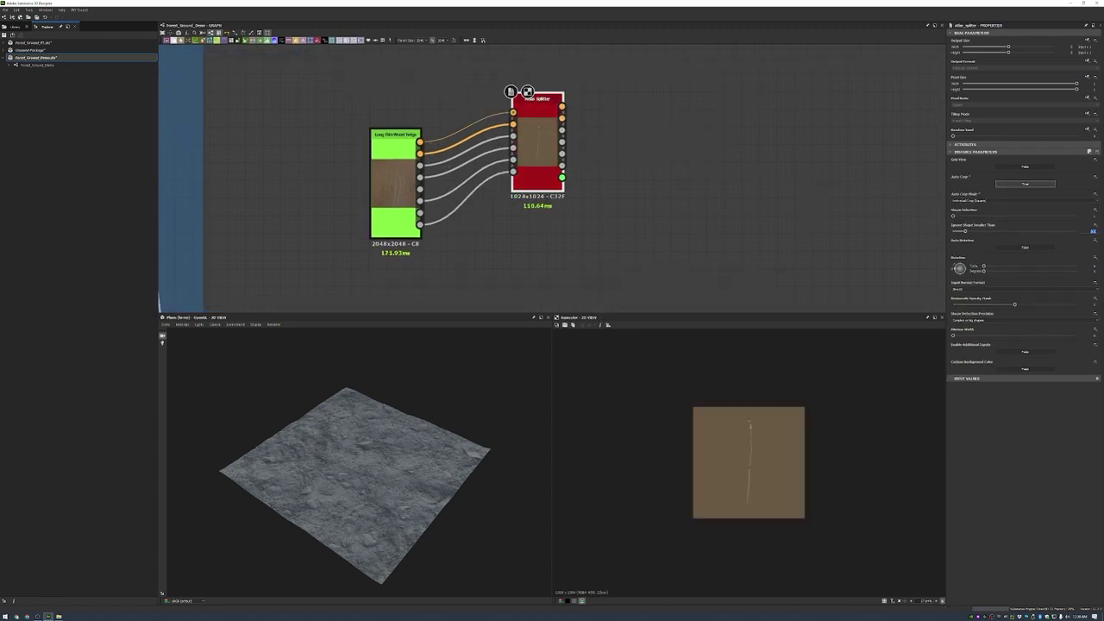
drag(965, 232, 956, 231)
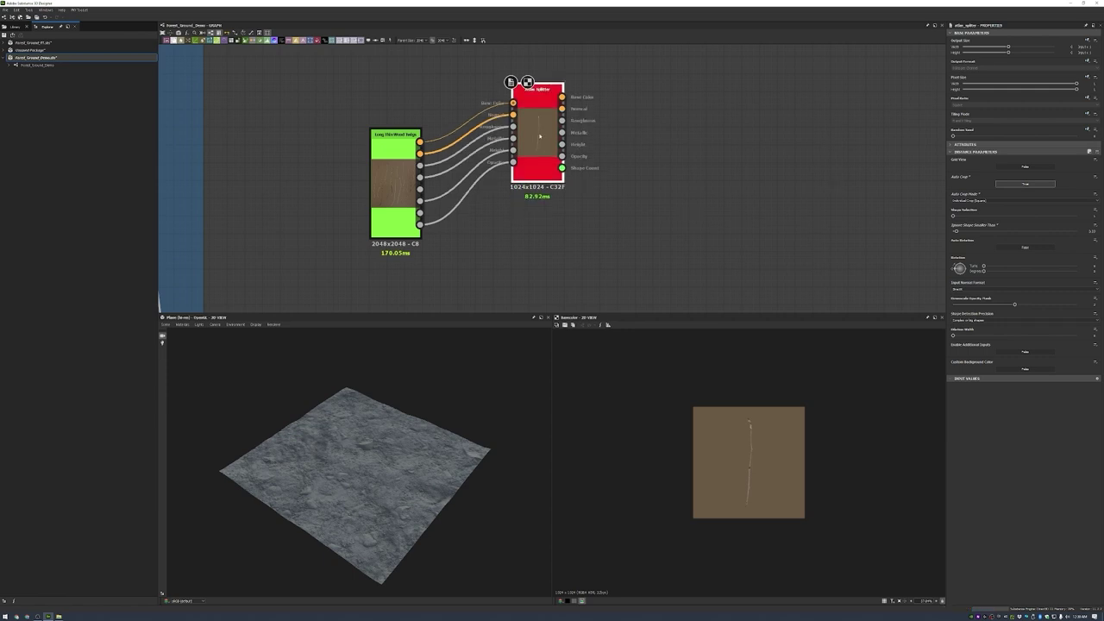
- Duplicate the twigs Atlas Splitter three times in a column below, giving each copy a different Shape Selection
drag(537, 138, 529, 121)
key(ctrl+d)
drag(528, 250, 520, 250)
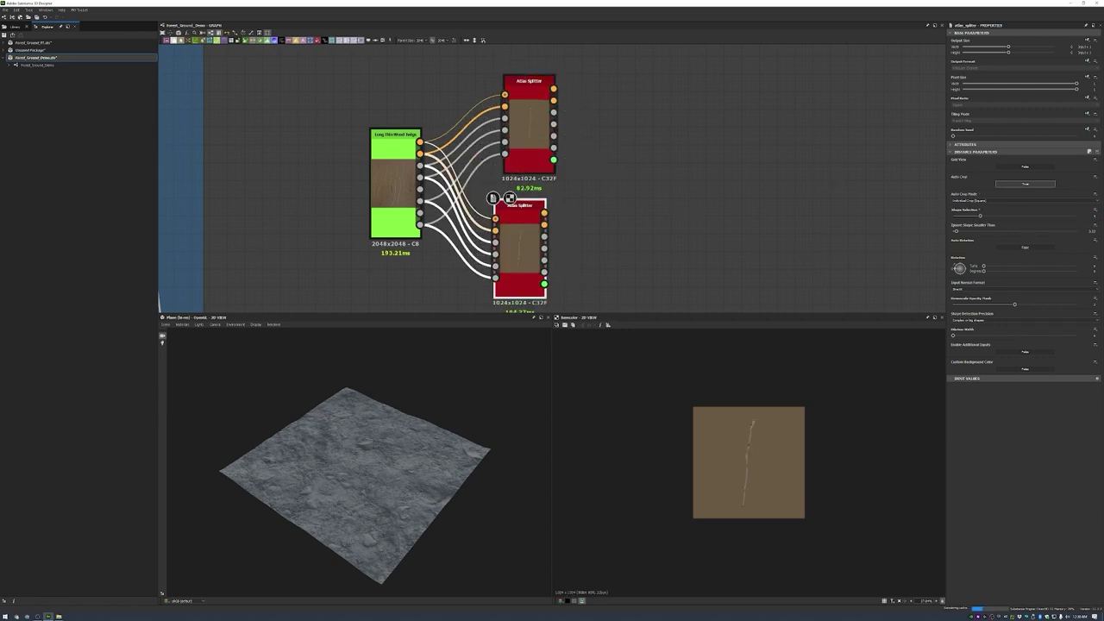
middle_drag(511, 198, 562, 140)
drag(574, 198, 575, 302)
middle_drag(600, 308, 607, 198)
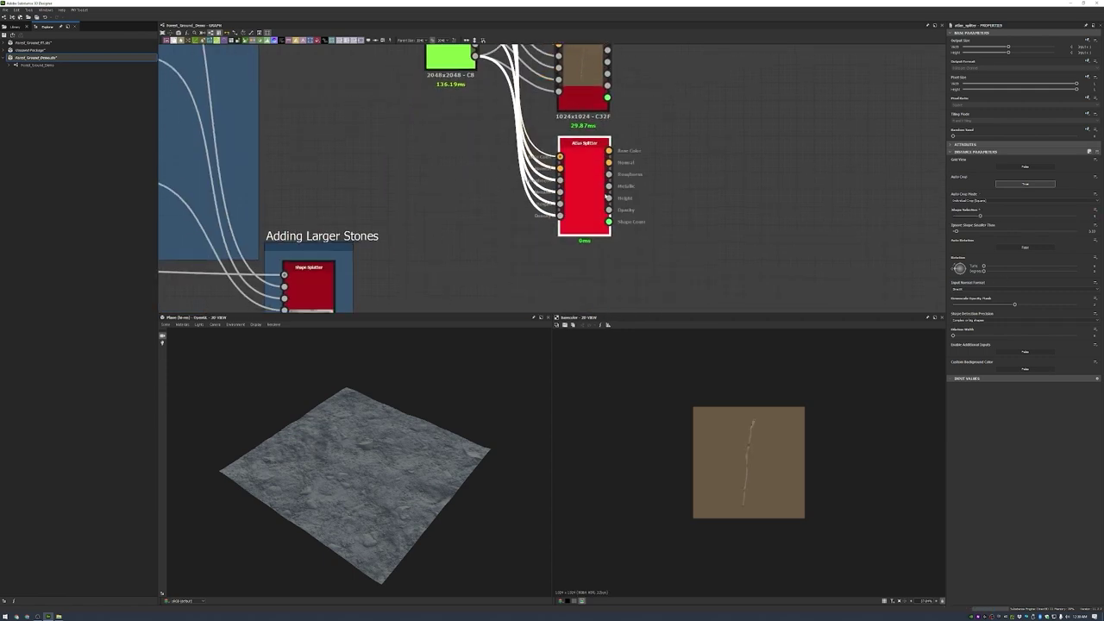
key(ctrl+d)
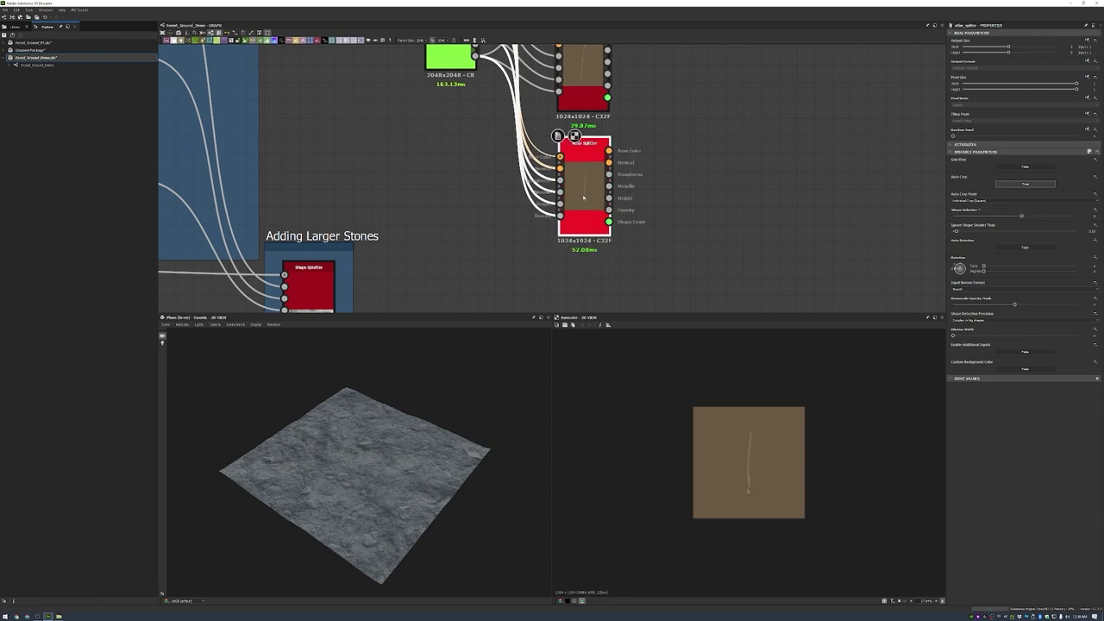
drag(585, 185, 589, 280)
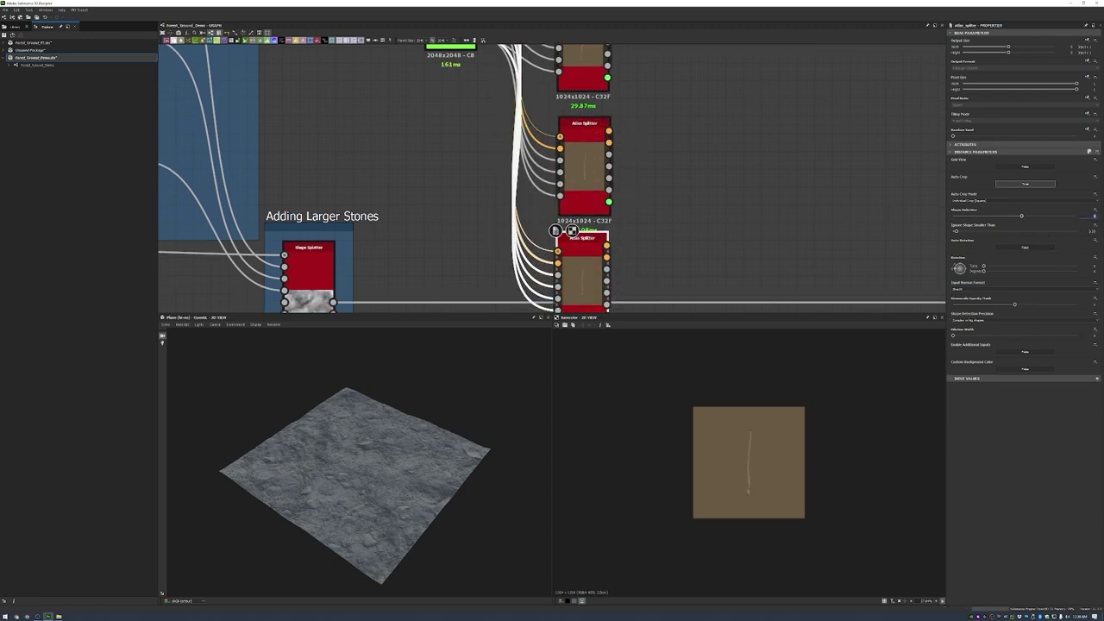
- Frame the twigs scan in purple as Twig Scans and the four Atlas Splitter nodes beside it as Splitting Twigs
scroll(572, 231, down, 6)
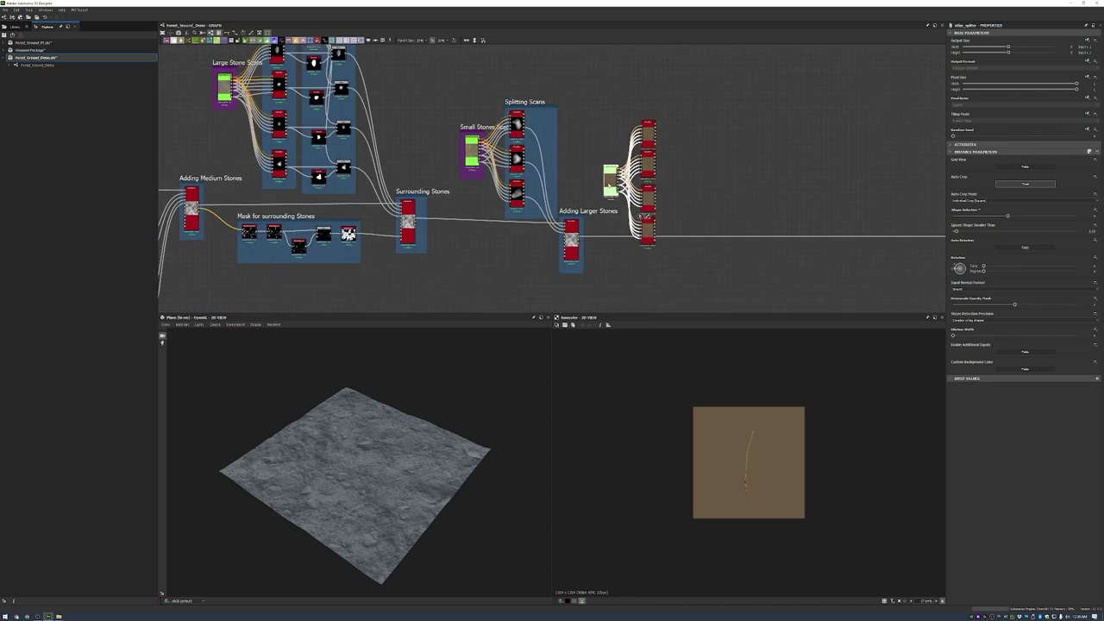
scroll(646, 173, up, 2)
right_click(618, 112)
click(649, 209)
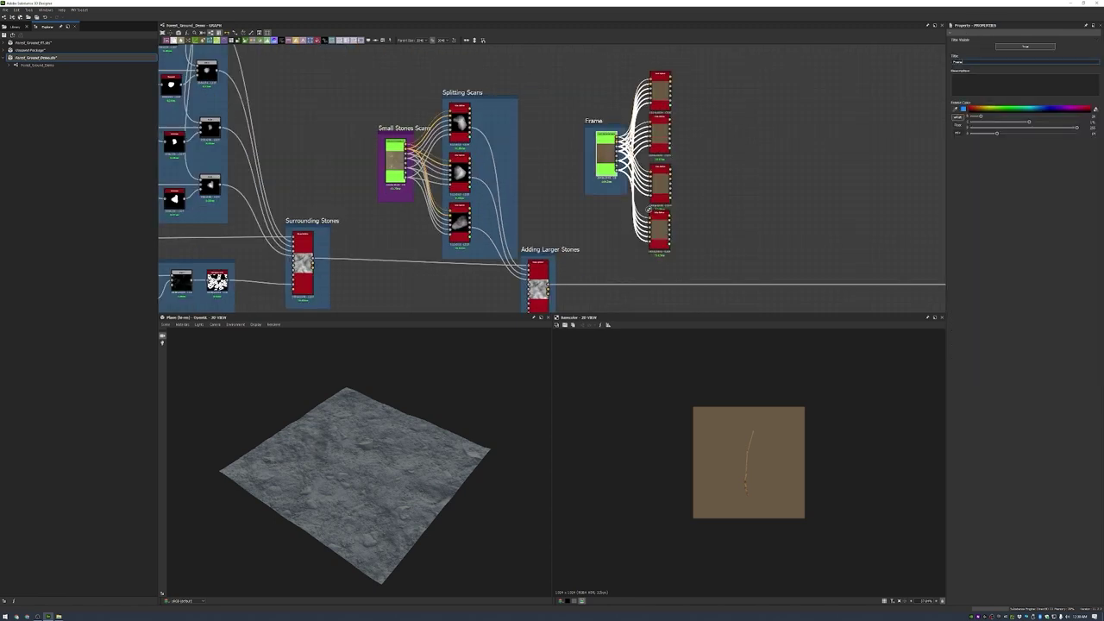
drag(1077, 128, 1046, 128)
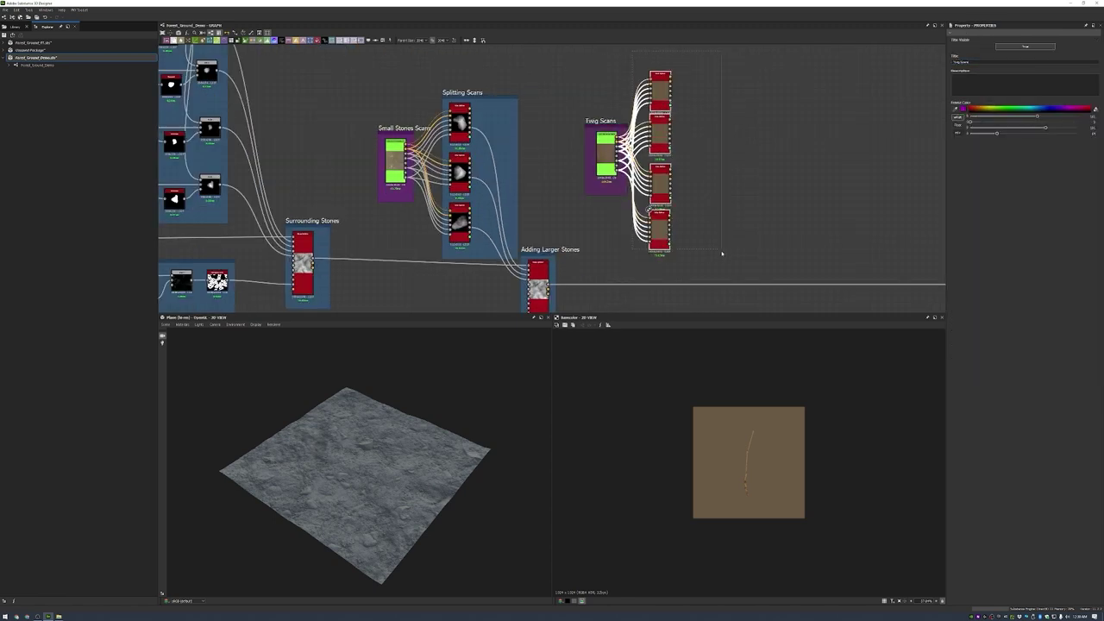
right_click(715, 169)
click(742, 184)
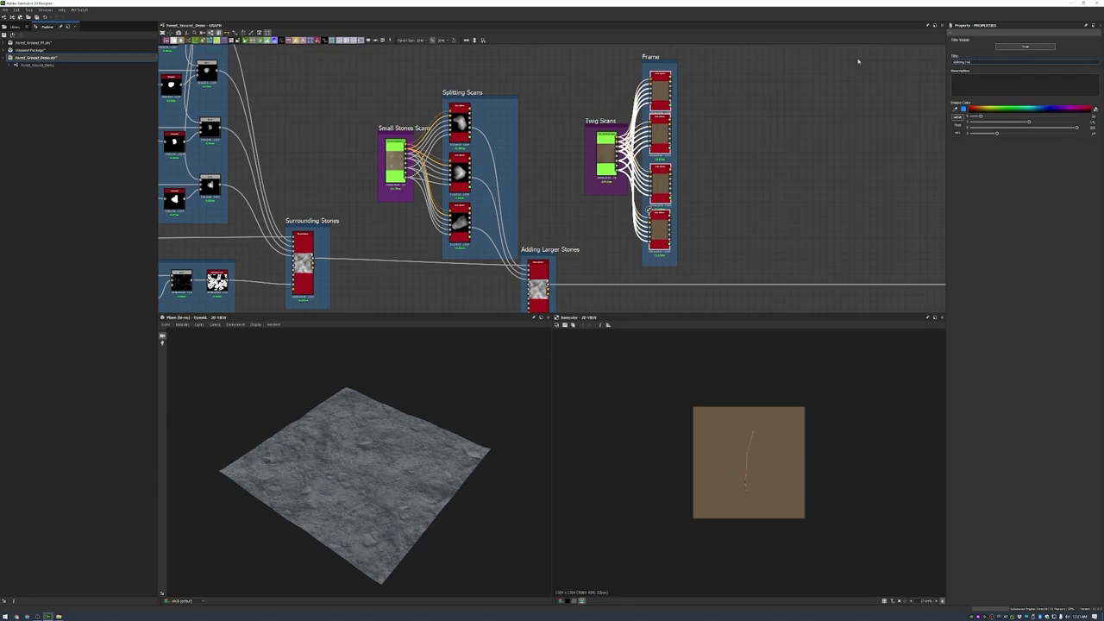
- Add a Shape Splatter with four pattern inputs after Adding Larger Stones, using its height as background and routing the new height onward
scroll(673, 95, up, 2)
scroll(658, 120, down, 3)
scroll(653, 247, up, 4)
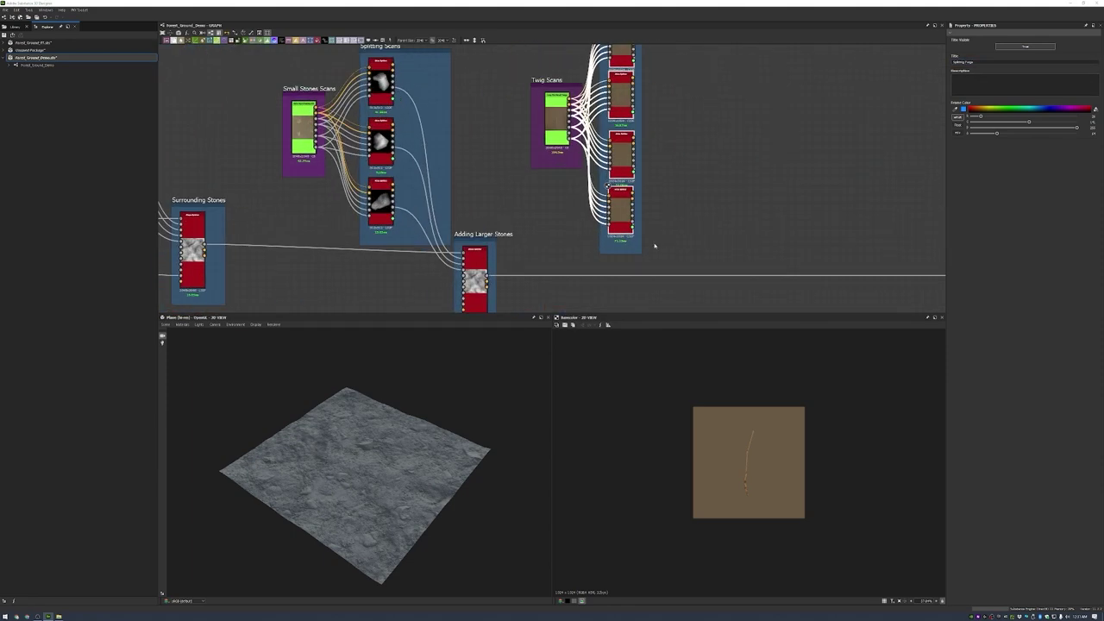
right_click(711, 183)
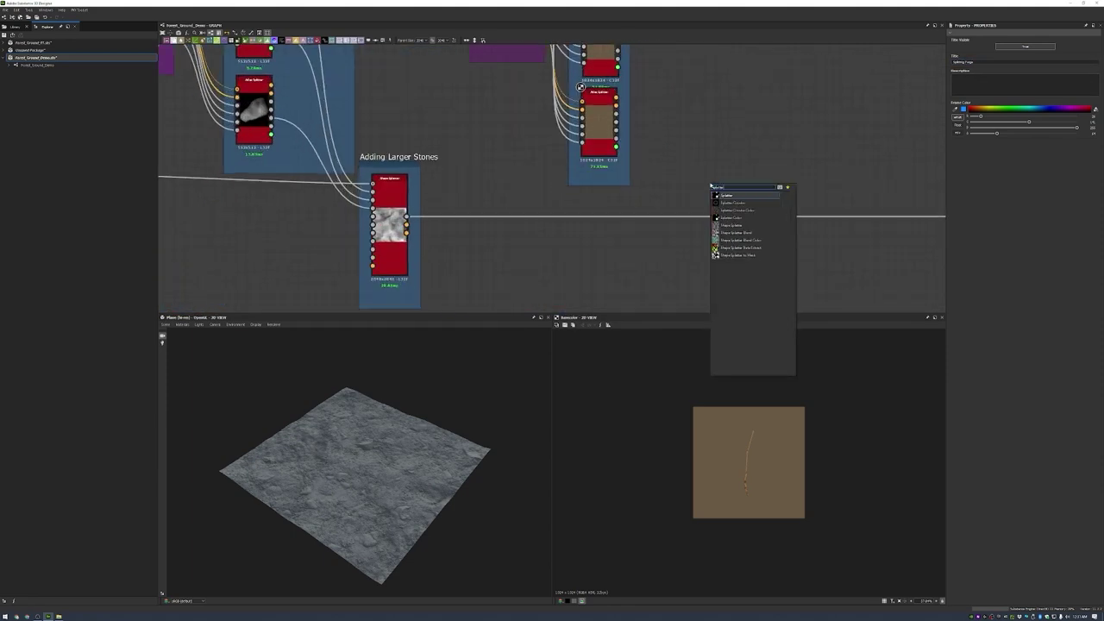
click(452, 205)
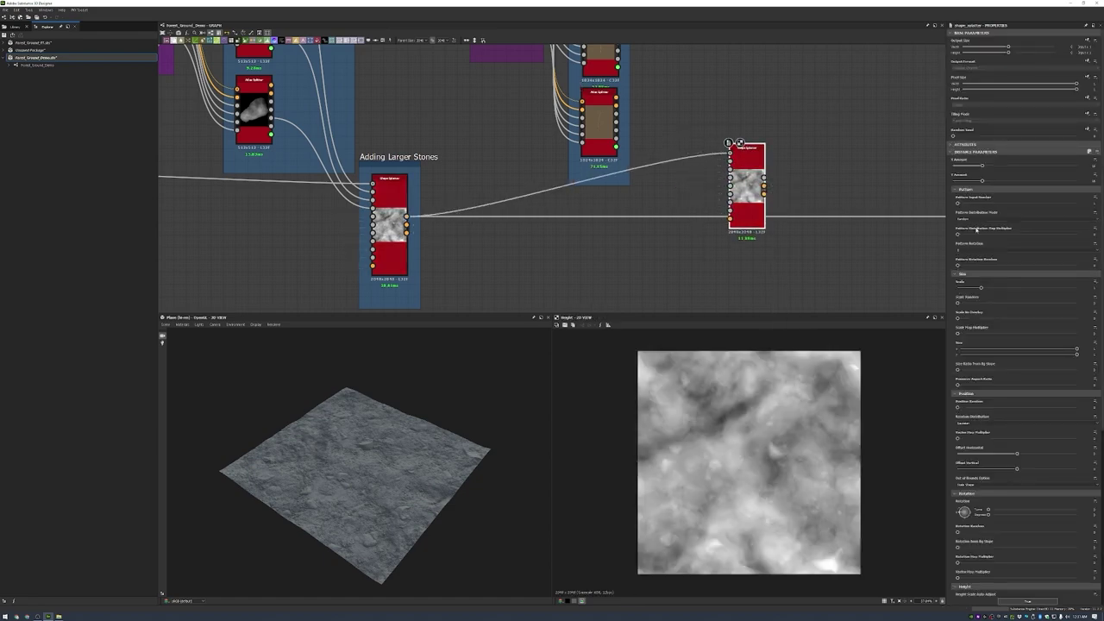
drag(729, 143, 730, 138)
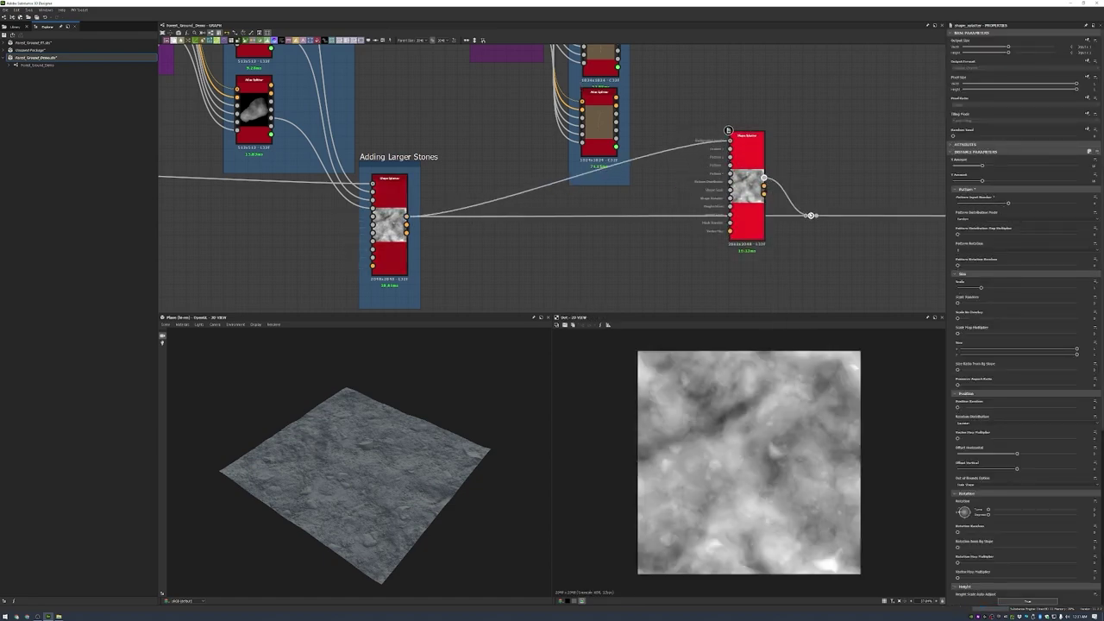
- Connect the Height outputs of the four twig Atlas Splitters to the new Shape Splatter's pattern inputs
scroll(656, 83, down, 3)
scroll(655, 84, up, 4)
scroll(642, 146, down, 5)
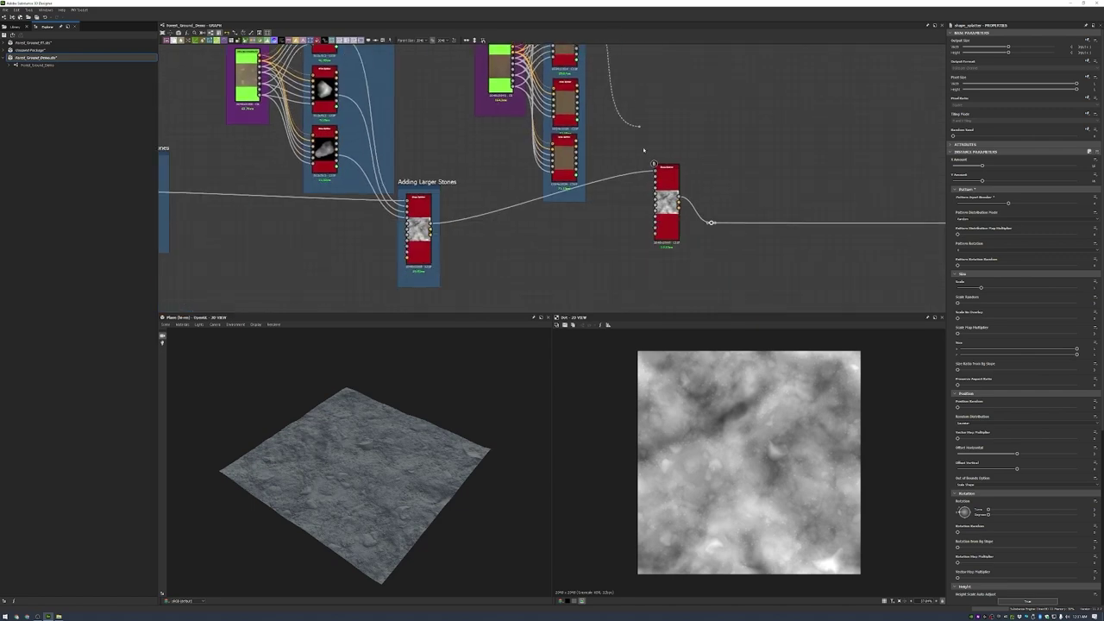
scroll(630, 181, up, 2)
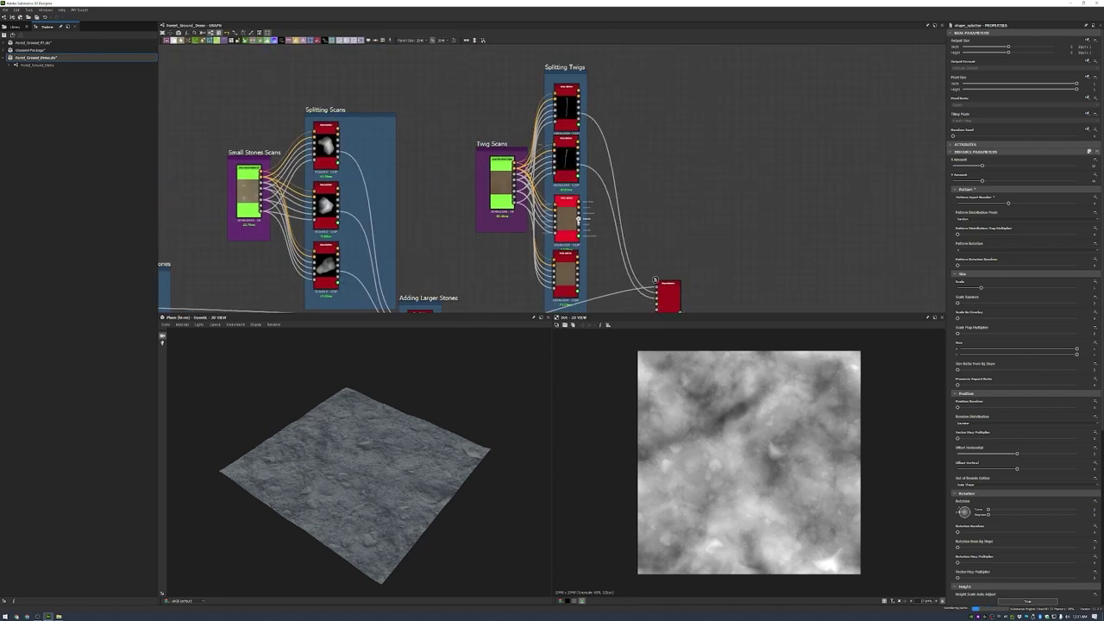
scroll(657, 310, up, 3)
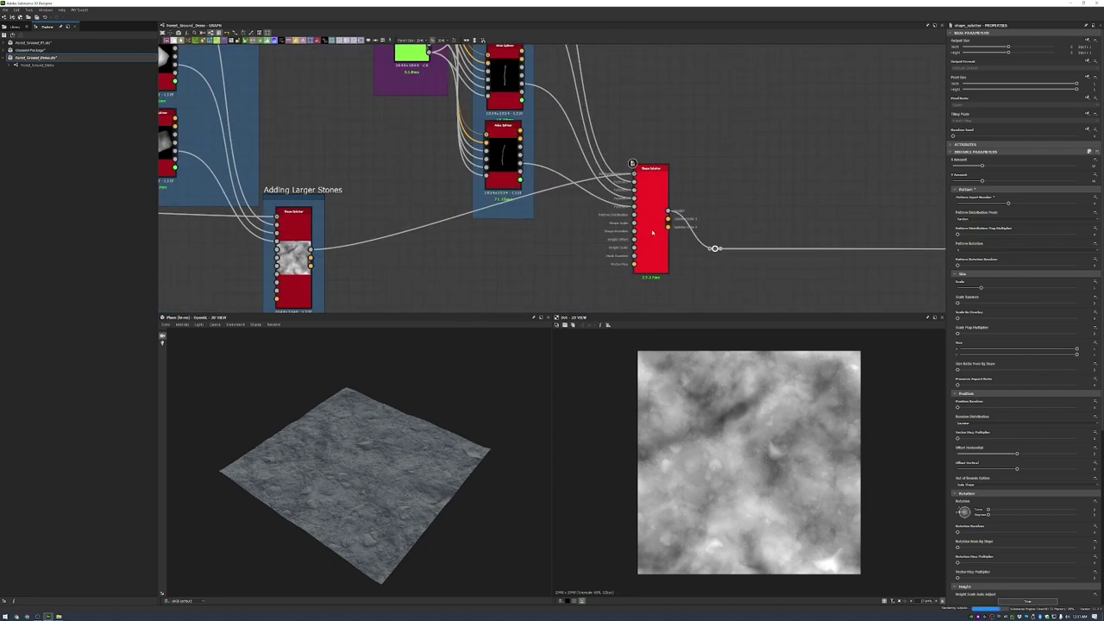
- Raise the twig Shape Splatter's X and Y Amount equally and set Scale and Scale Random to their maximum
scroll(417, 454, up, 5)
drag(417, 455, 379, 415)
drag(982, 165, 1015, 165)
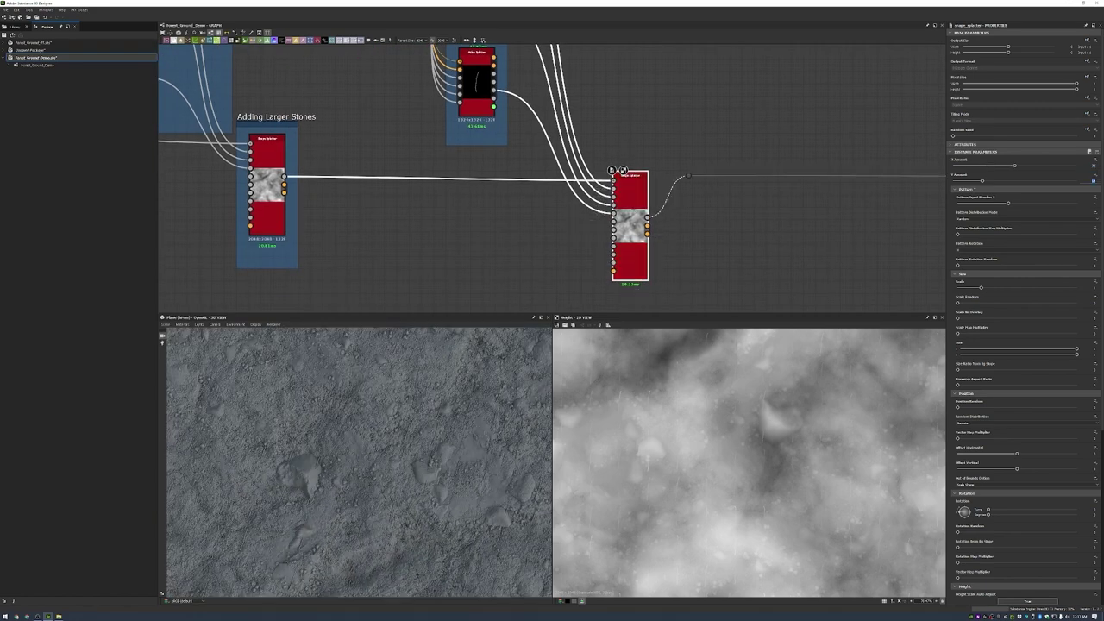
drag(980, 287, 1076, 287)
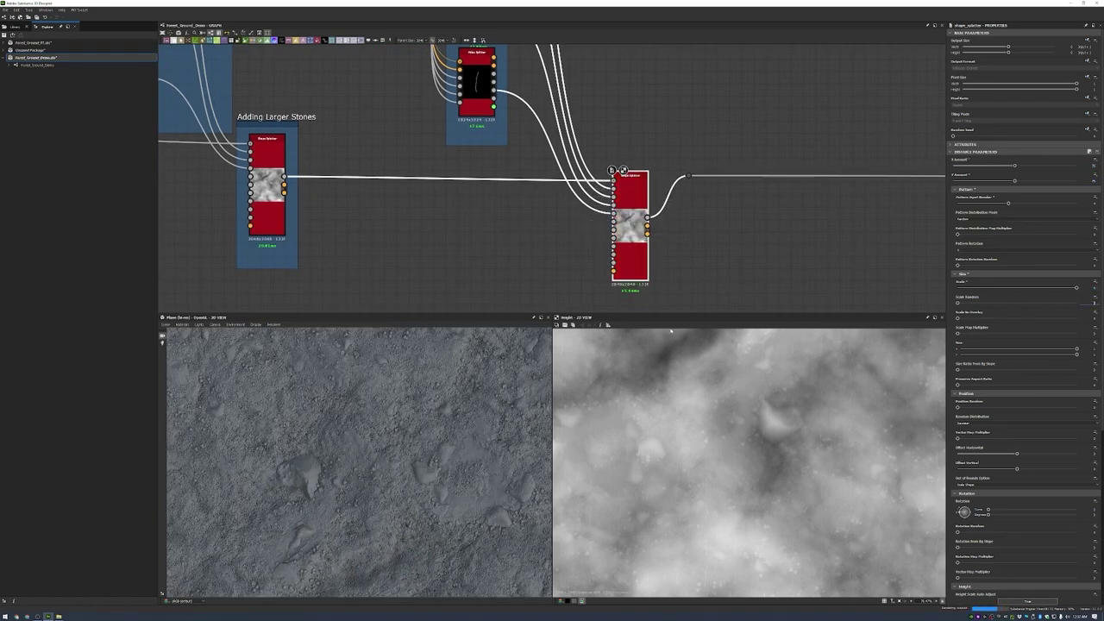
drag(957, 302, 1076, 302)
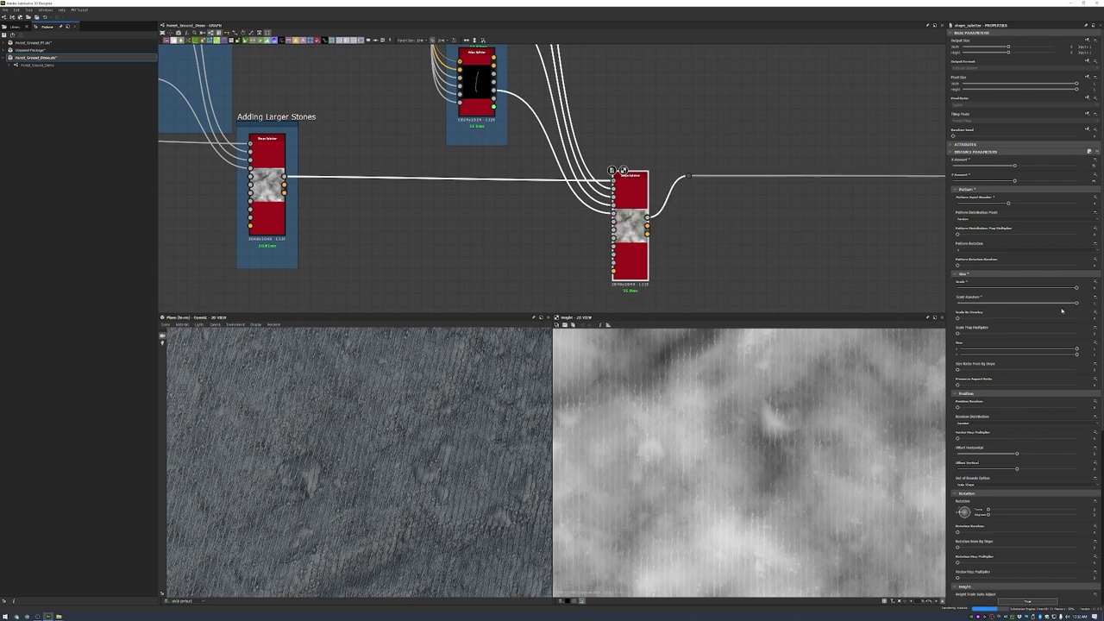
- Maximize Position Random and Rotation Random, set the Out of Bounds Option to Constrain Position, and Rotation From By Slope to 0.7
drag(958, 406, 1077, 407)
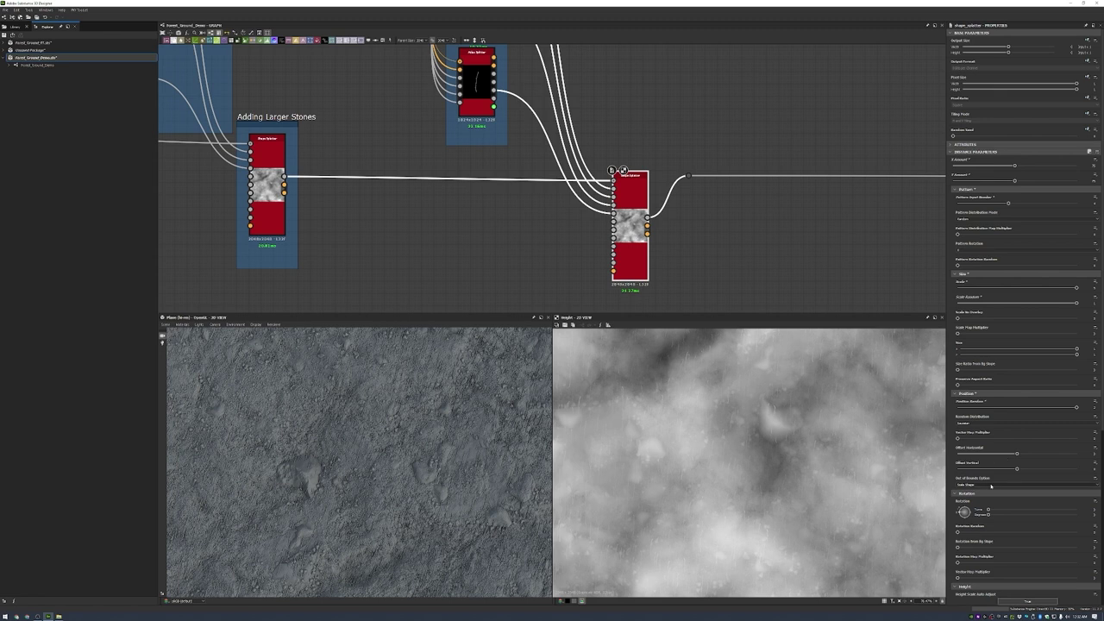
scroll(991, 486, down, 1)
drag(958, 531, 1077, 531)
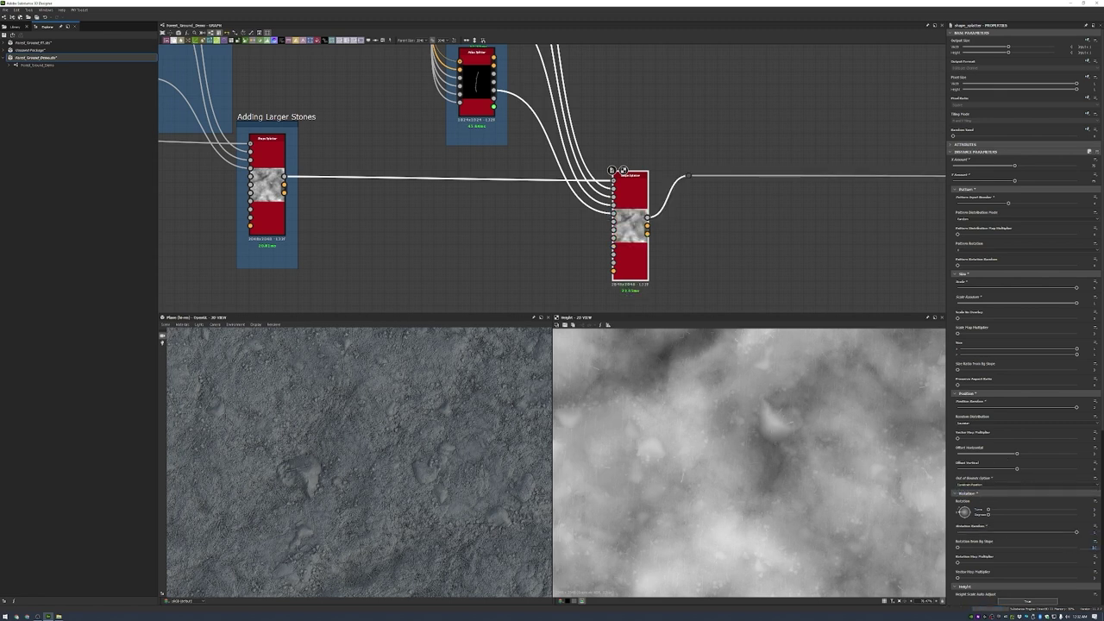
key(Return)
- Lower the twigs' Height Offset to its minimum and maximize Conform to Background and Smooth Conformed Background
scroll(1018, 431, down, 4)
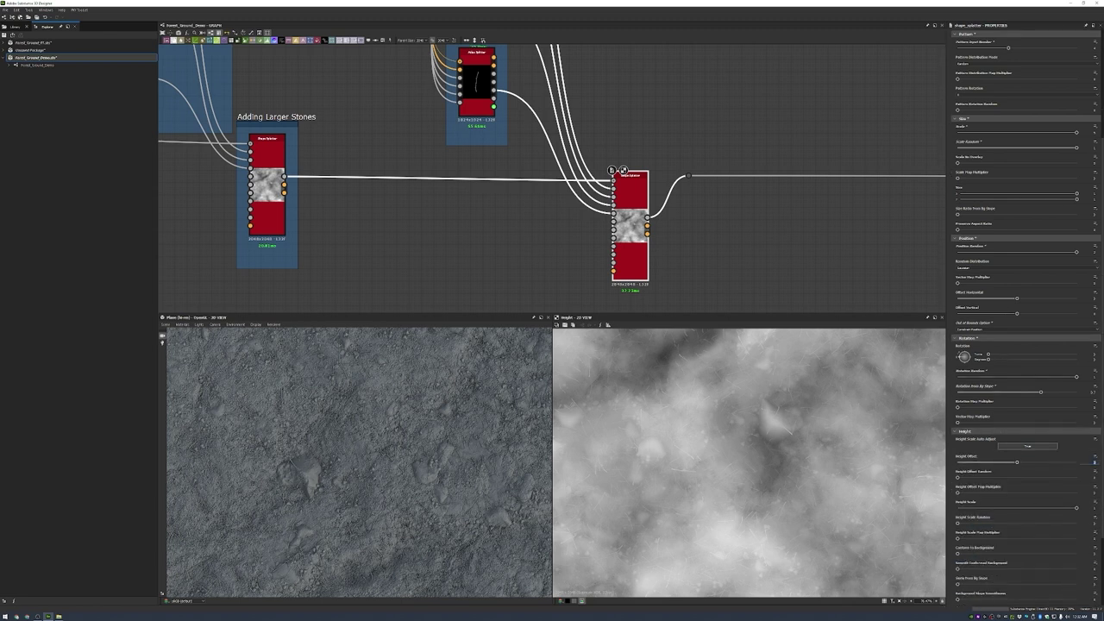
scroll(1092, 461, down, 2)
scroll(1090, 507, down, 1)
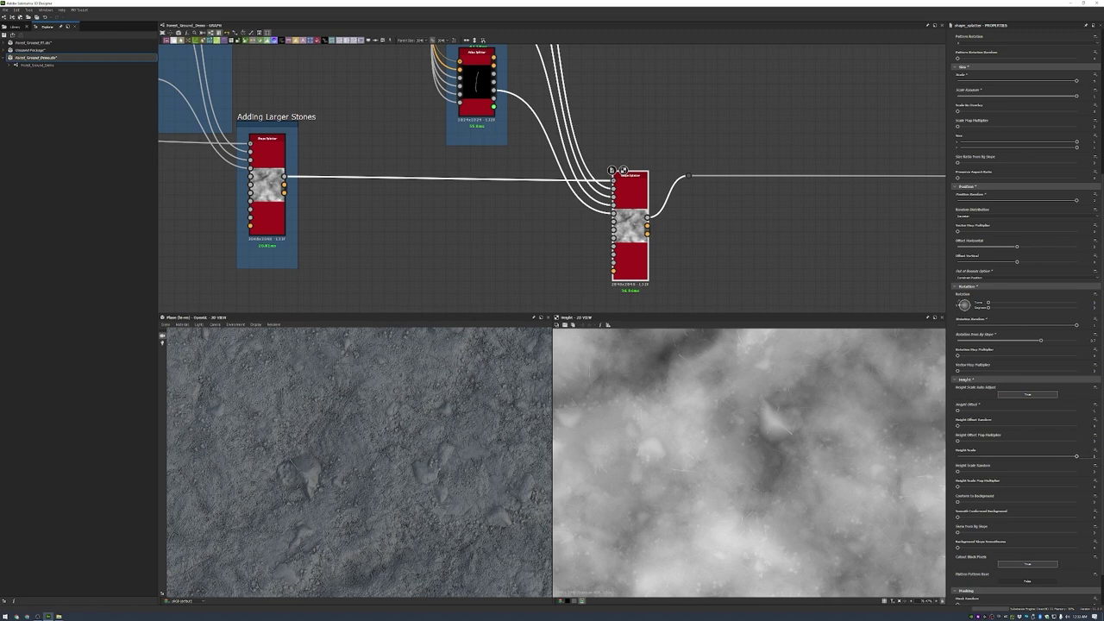
click(1077, 456)
click(1077, 501)
click(1077, 516)
drag(207, 445, 494, 434)
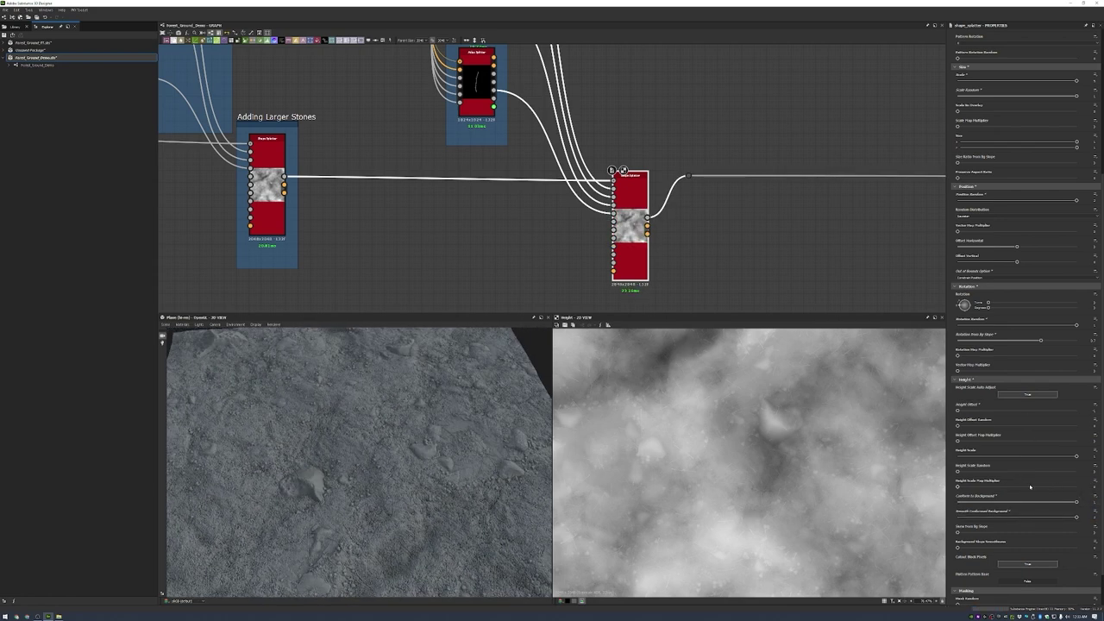
- Maximize Background Slope Smoothness, set Mask Random to 0.1, and reduce Mask From By Slope for the twigs
scroll(998, 501, down, 1)
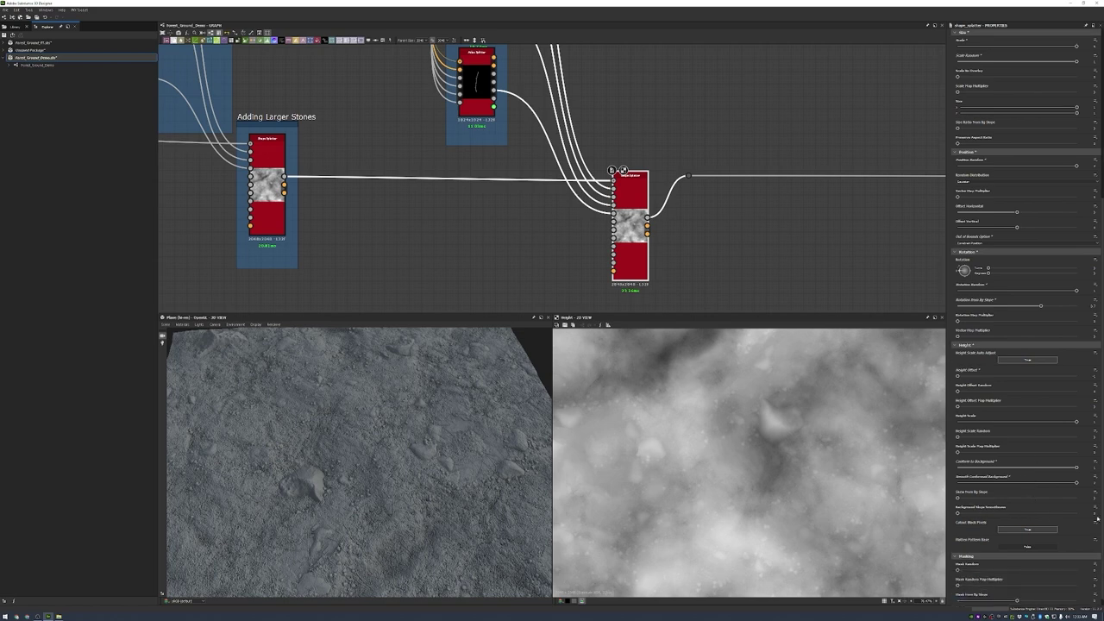
drag(483, 431, 450, 465)
scroll(1050, 516, down, 1)
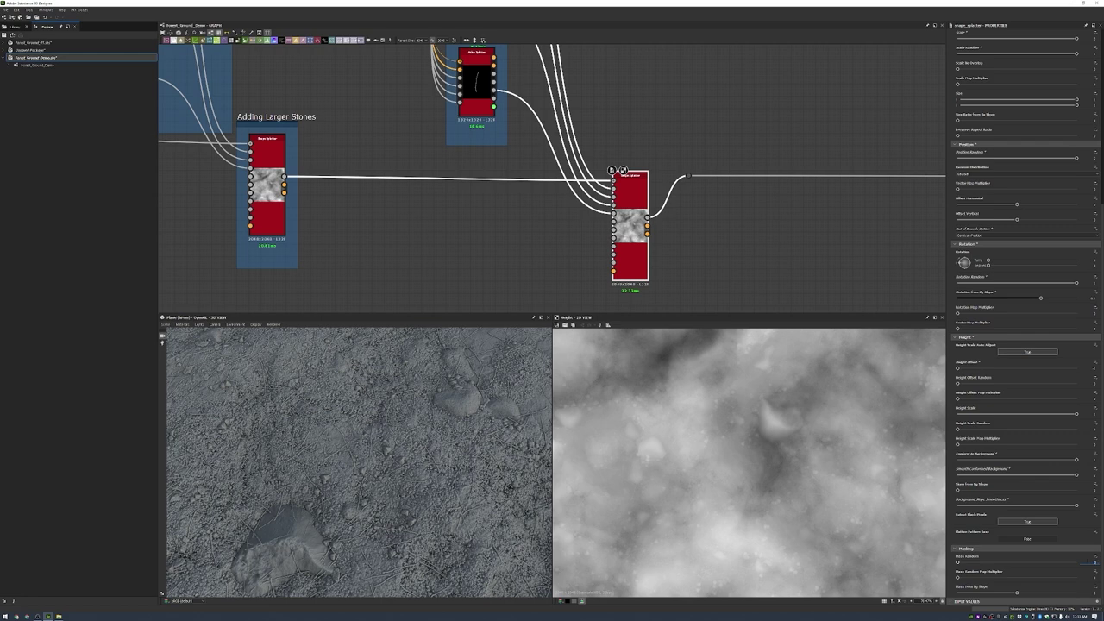
click(1089, 562)
scroll(439, 423, down, 3)
drag(405, 448, 309, 443)
- Add a frame titled "Adding Twigs" around the twig Shape Splatter
right_click(729, 128)
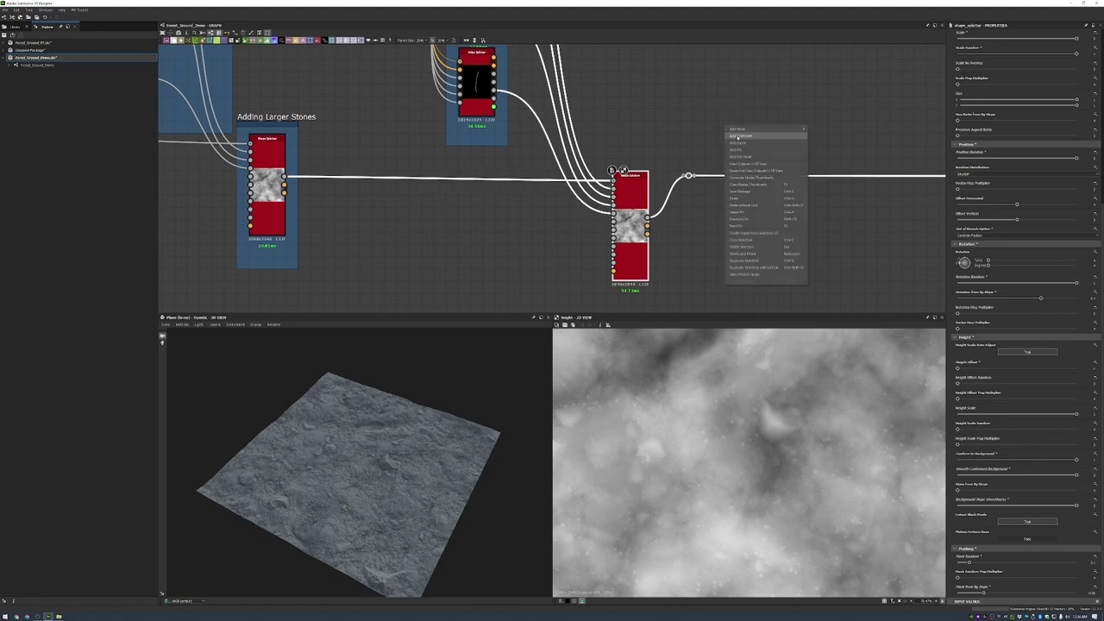
click(738, 136)
text(Adding Twigs)
key(Return)
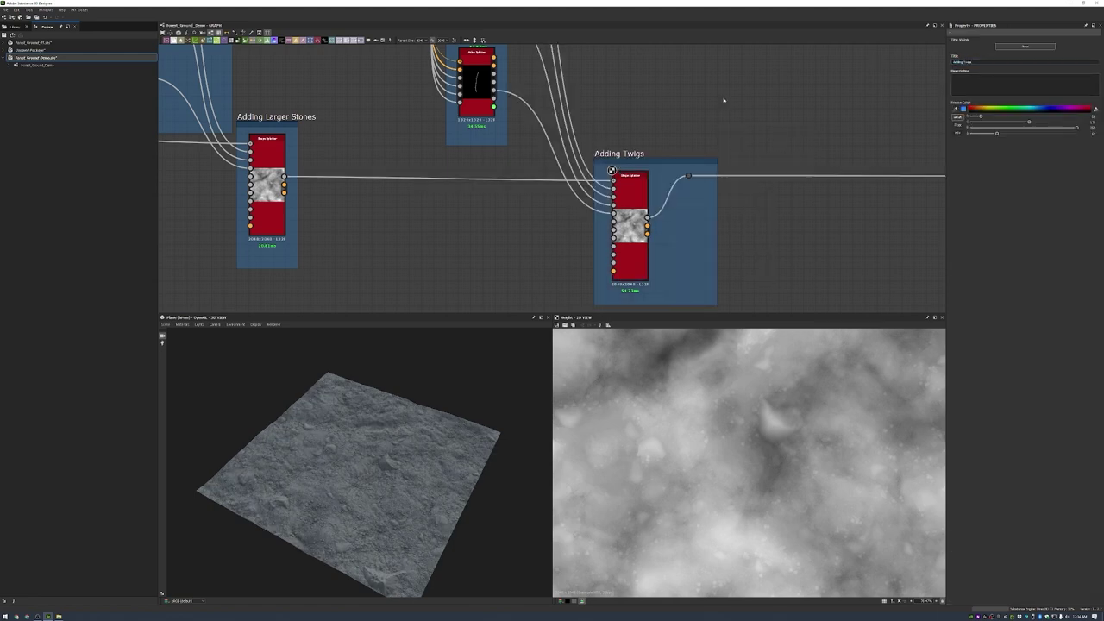
- Show the Normal node in the 2D view and examine the scattered twigs and stones there and in 3D
scroll(586, 177, down, 5)
scroll(826, 290, up, 3)
drag(749, 281, 895, 279)
drag(371, 483, 354, 432)
scroll(402, 479, up, 3)
scroll(389, 194, down, 4)
double_click(667, 182)
middle_drag(804, 349, 790, 414)
scroll(790, 371, down, 1)
scroll(791, 371, down, 3)
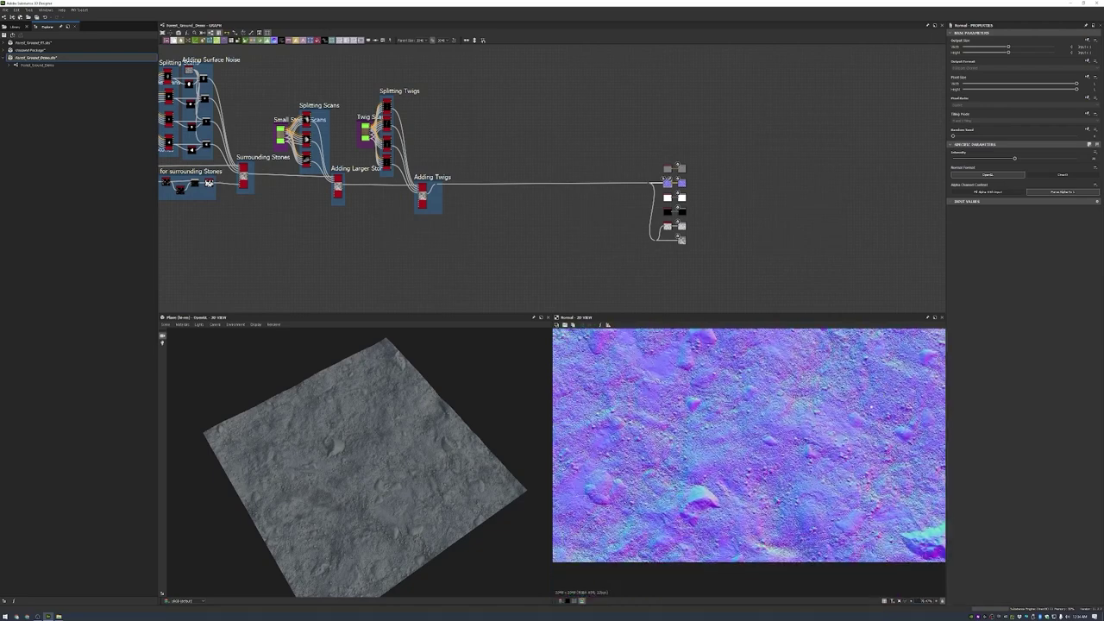
- Switch the 3D preview mesh to the Rounded Cube and view it from an angle
drag(354, 466, 380, 453)
click(167, 324)
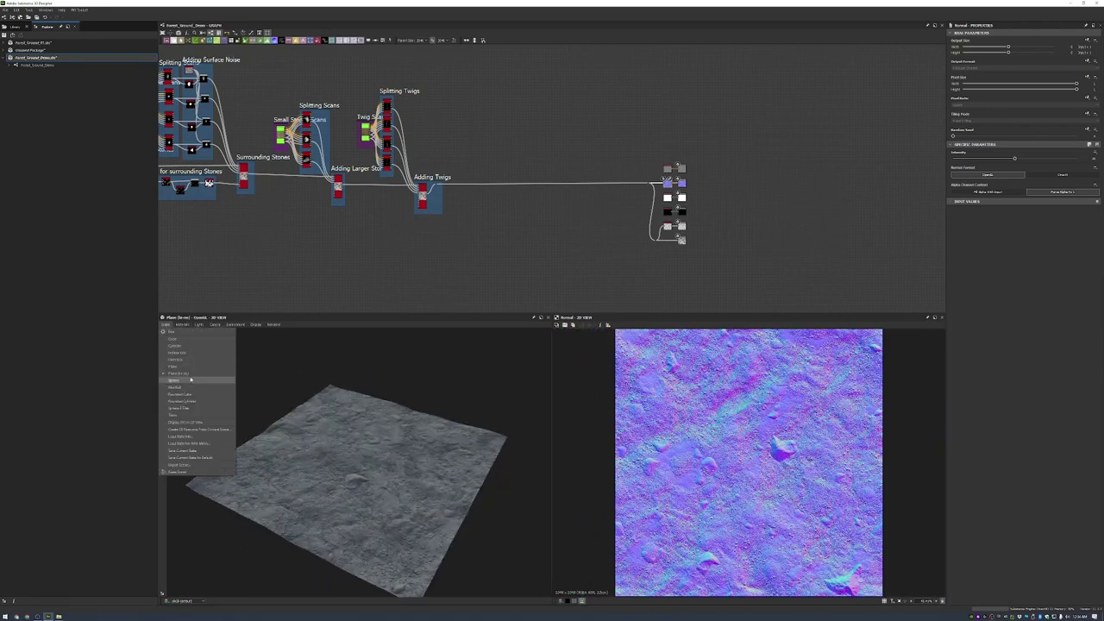
click(190, 402)
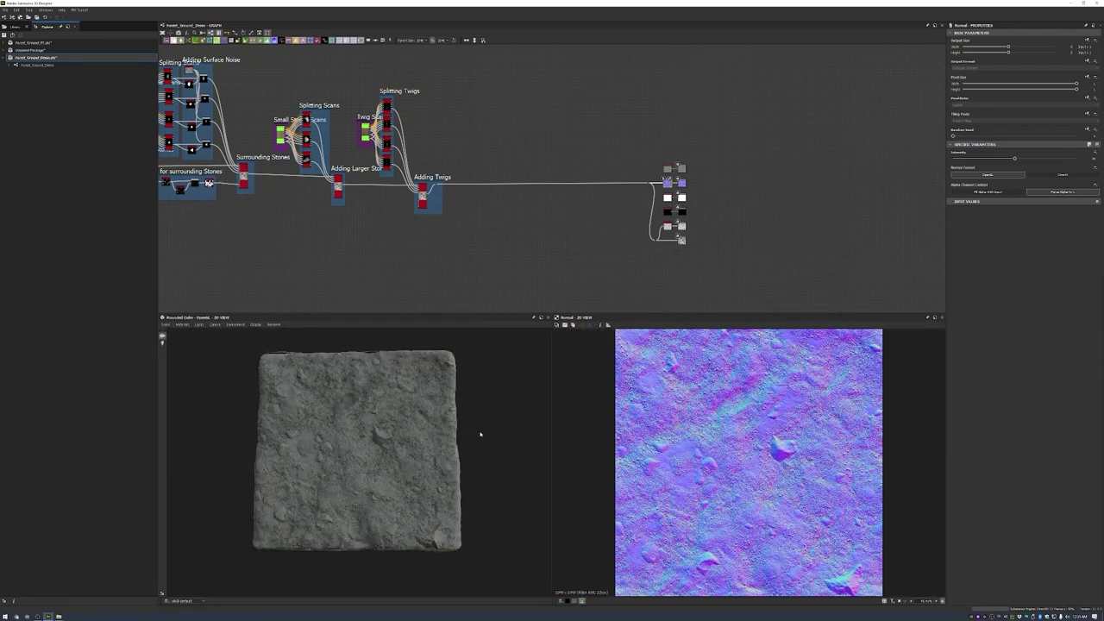
drag(481, 439, 526, 431)
- Enclose all the mud, stone and twig nodes in one large titled frame coloured dark yellow, and save the package
scroll(552, 162, down, 5)
scroll(612, 167, down, 3)
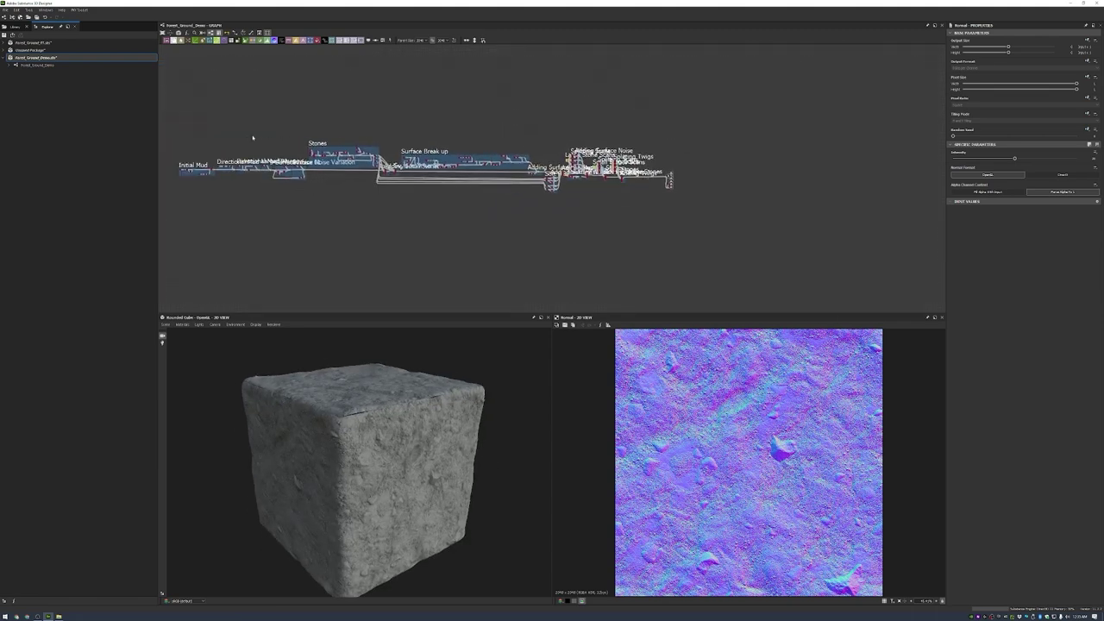
right_click(652, 111)
click(318, 142)
scroll(317, 142, up, 2)
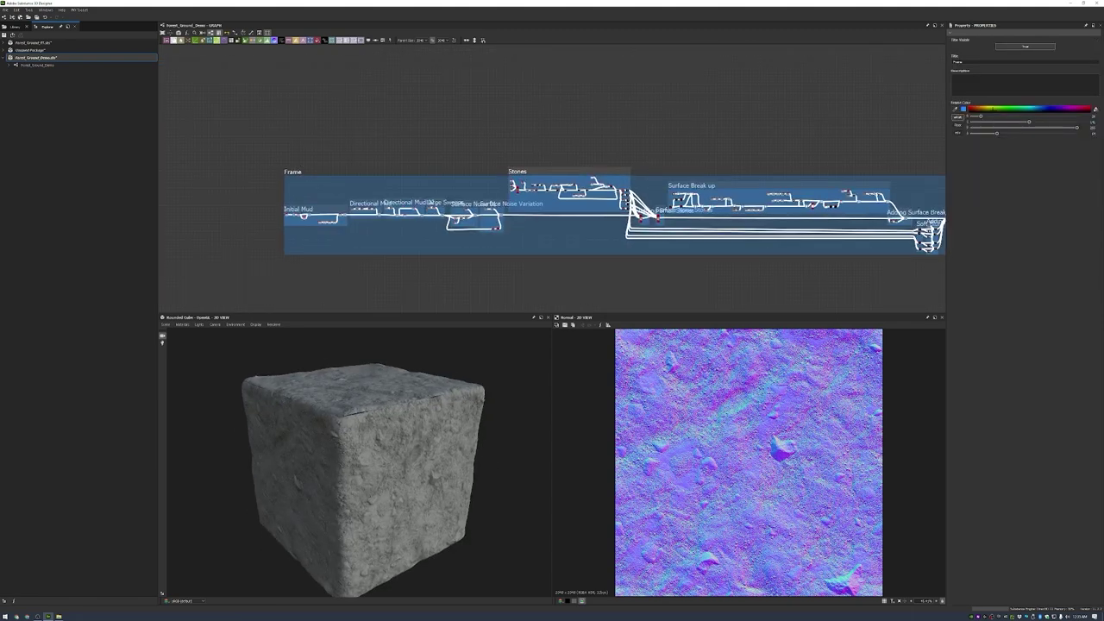
click(990, 109)
drag(996, 133, 976, 133)
scroll(699, 129, up, 3)
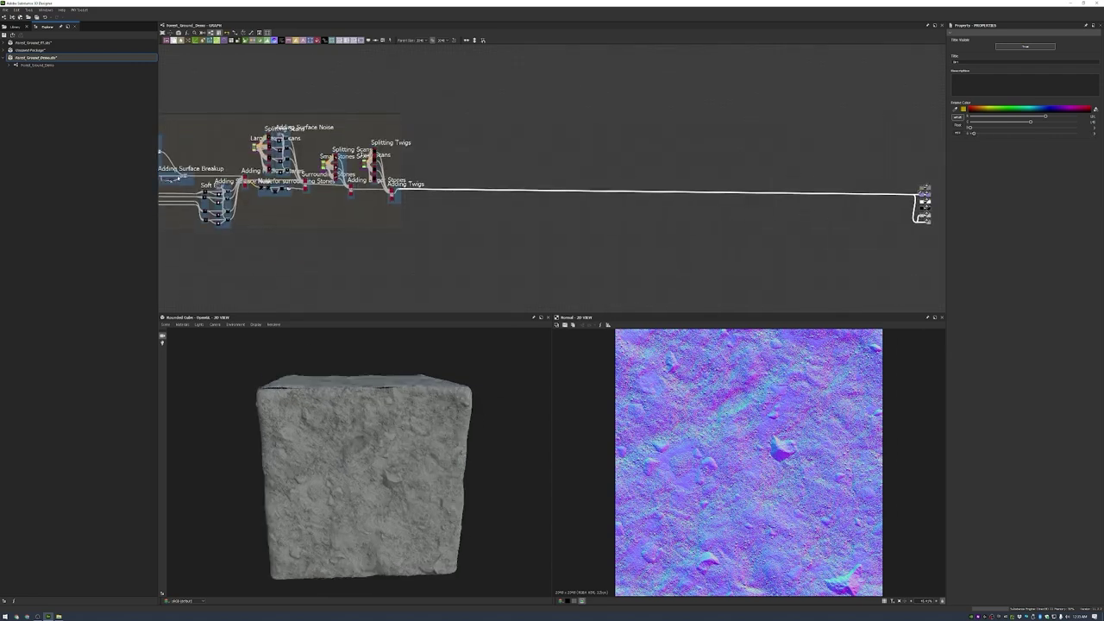
right_click(53, 57)
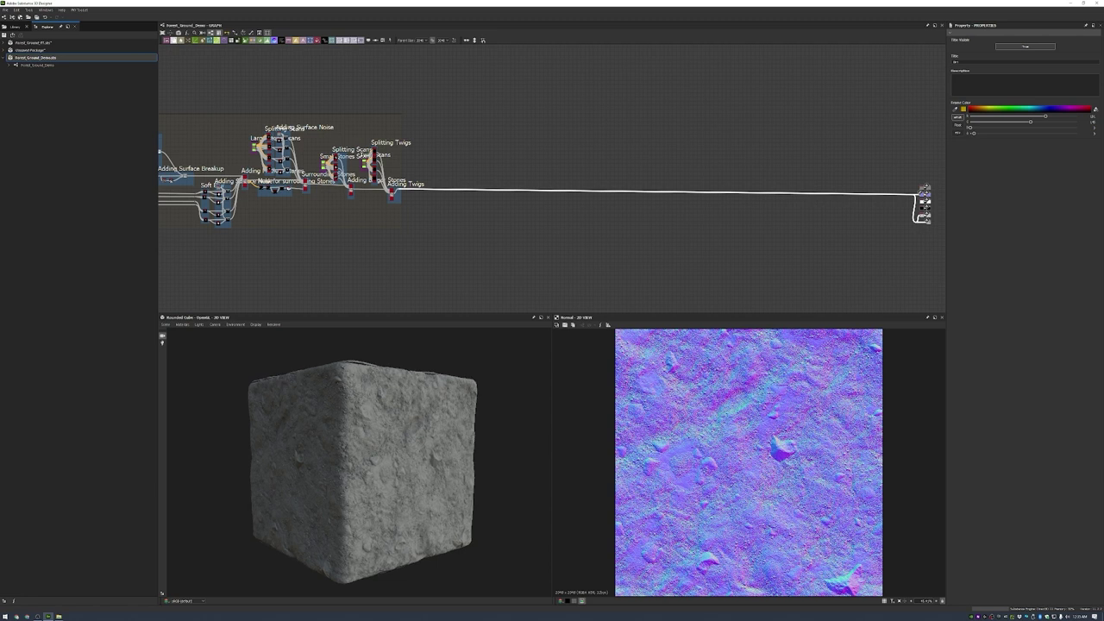
- Add a Tile Random node in the empty graph area beyond the twig frames
scroll(542, 153, up, 3)
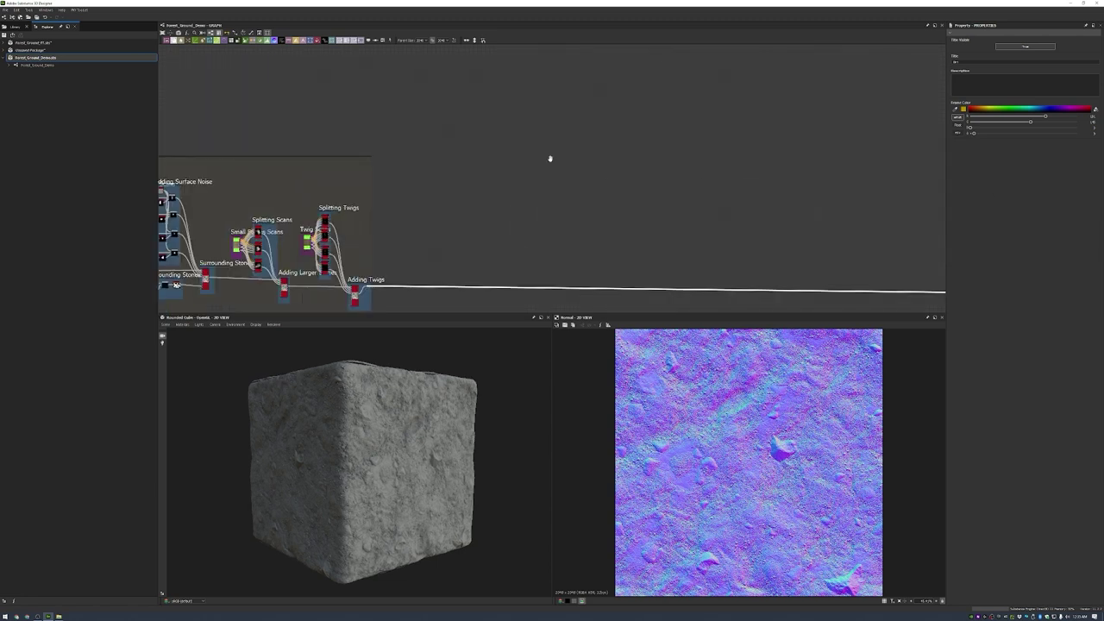
middle_drag(551, 158, 489, 192)
key(space)
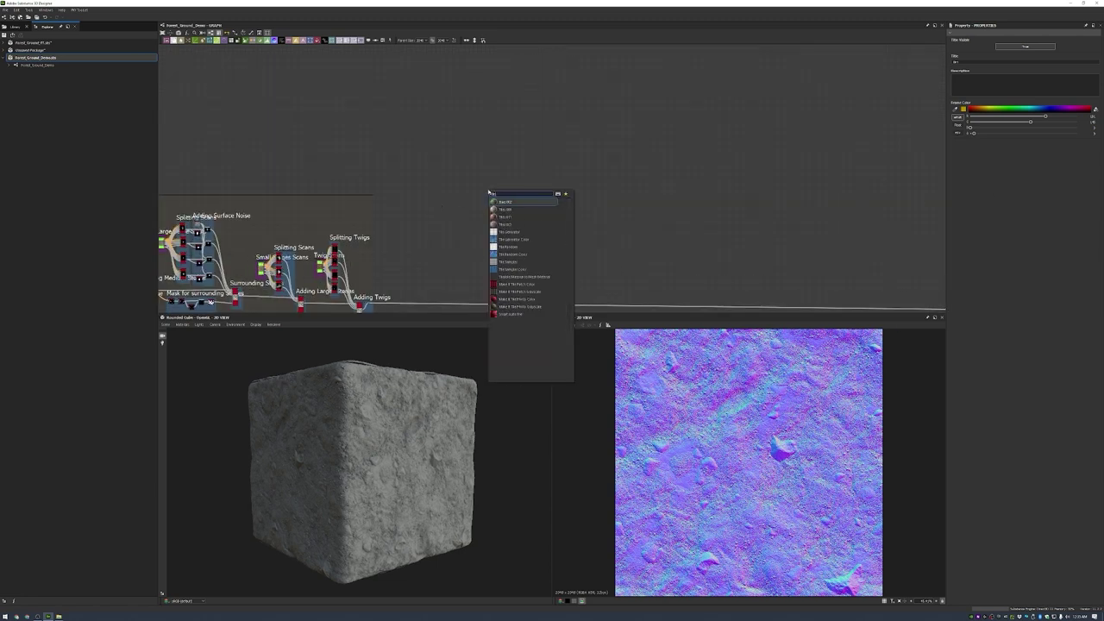
click(516, 248)
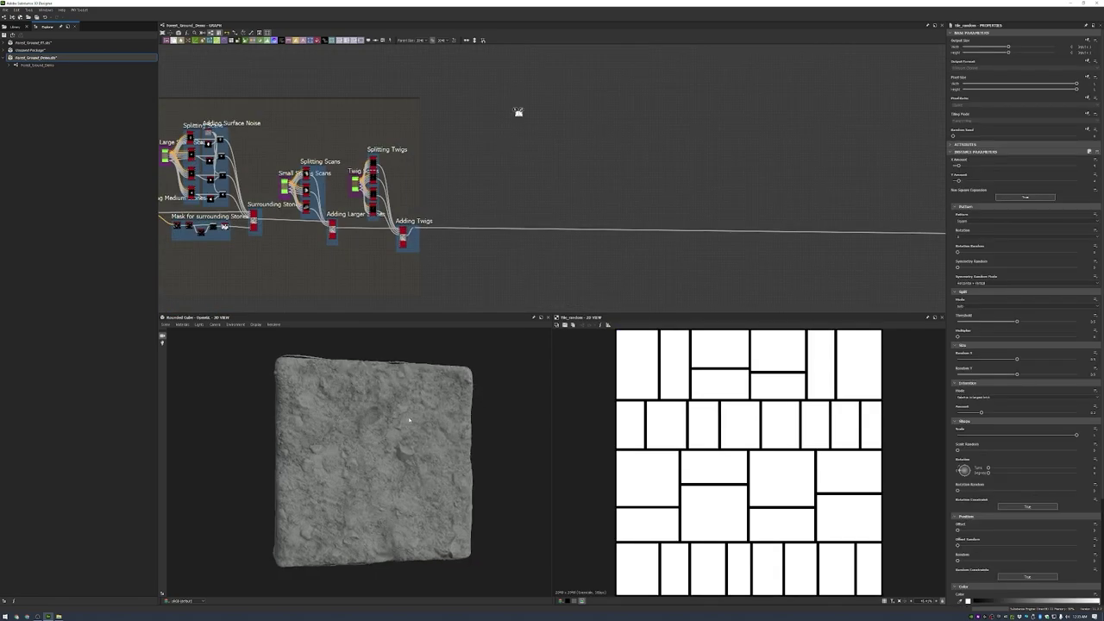
key(f)
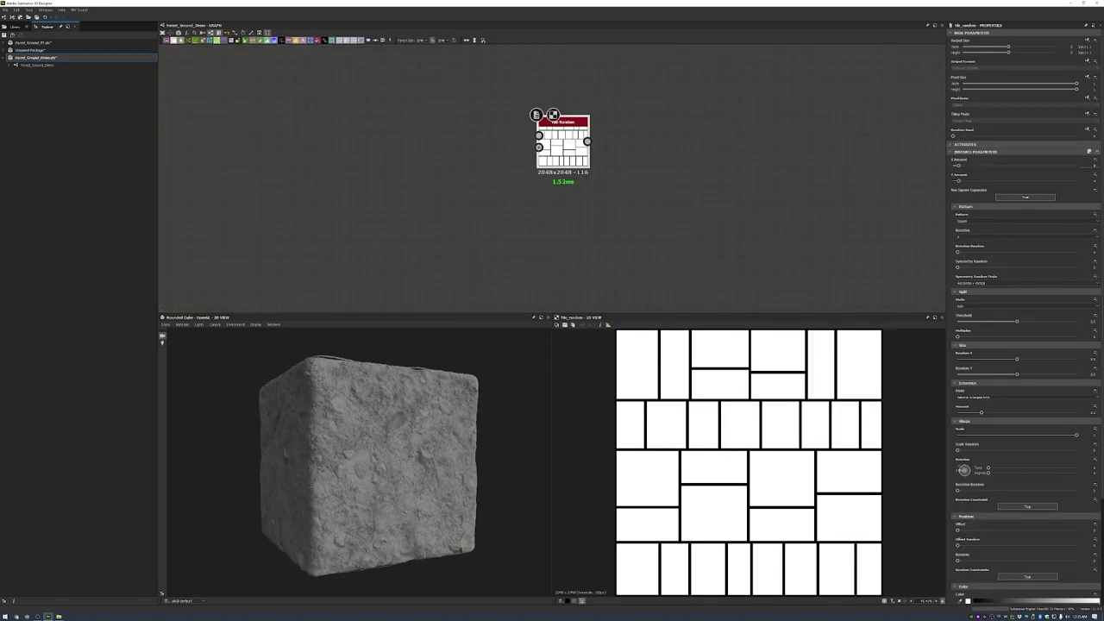
- Set the Tile Random X and Y Amount to 6 and Split Threshold to 0.17, rotate the tiles, and raise Rotation Random
click(978, 321)
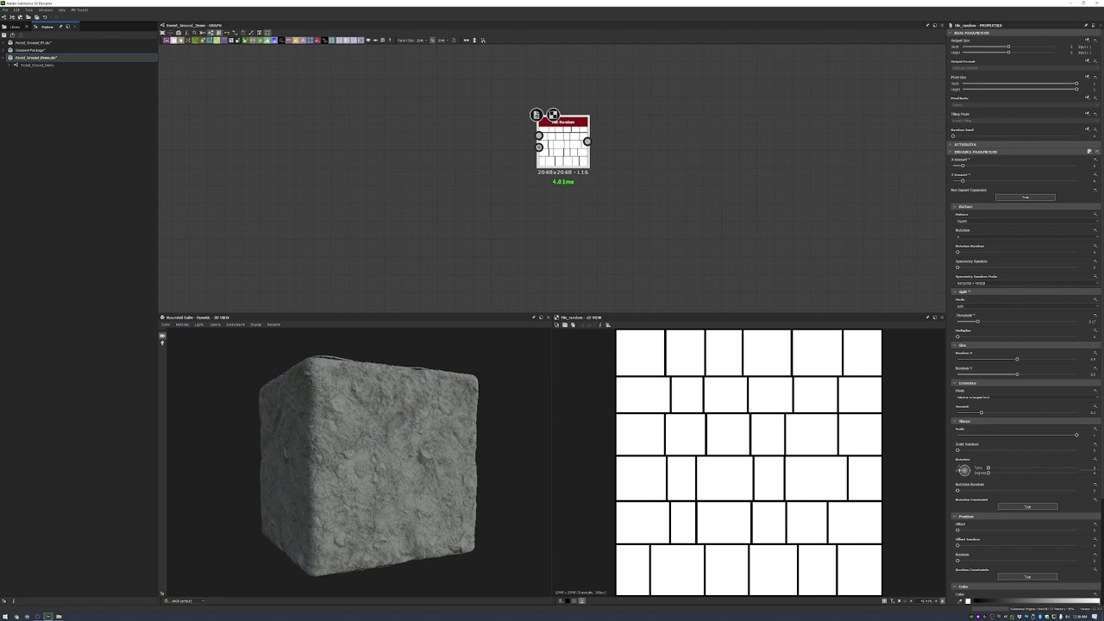
drag(1094, 468, 1078, 473)
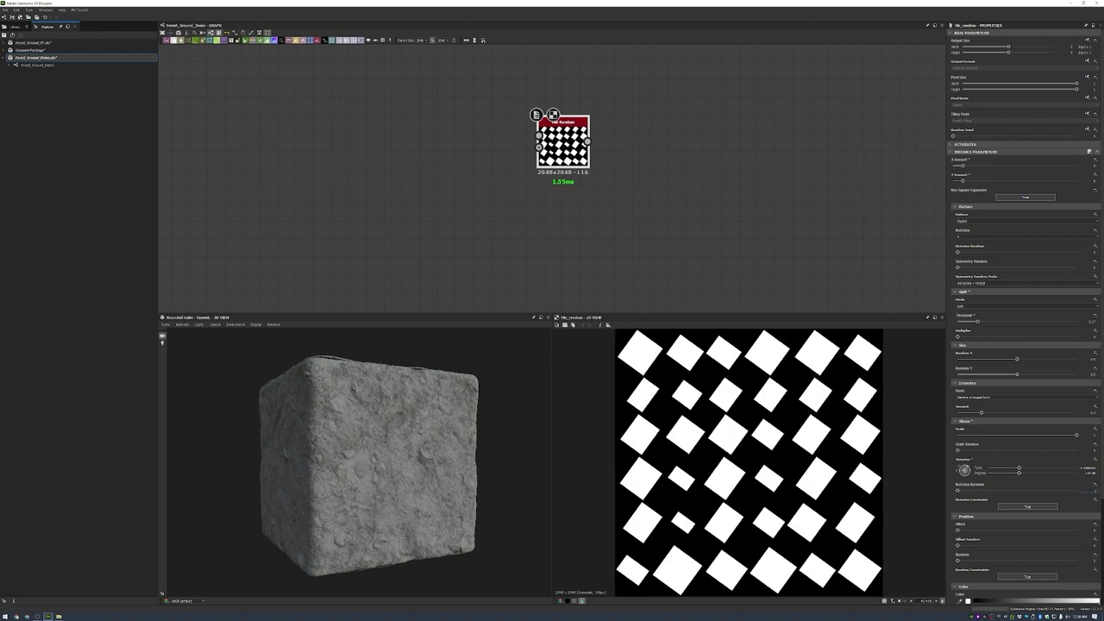
click(1021, 491)
scroll(974, 500, down, 2)
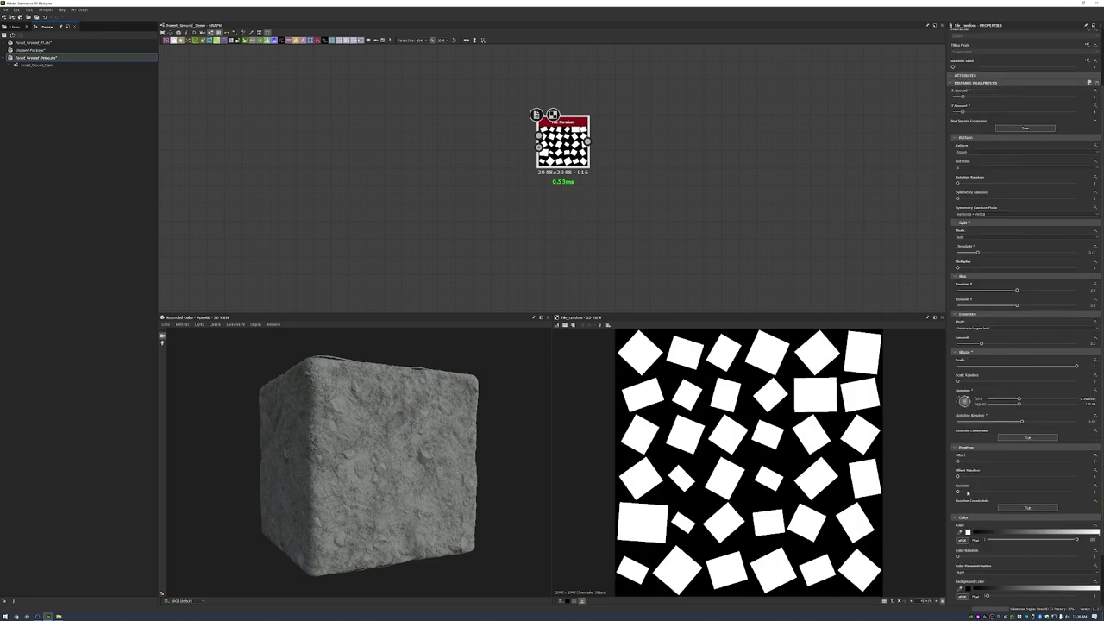
- Maximize the tiles' position Random, disable Random Constraints, and maximize Color Random
drag(967, 492, 1077, 492)
click(1028, 508)
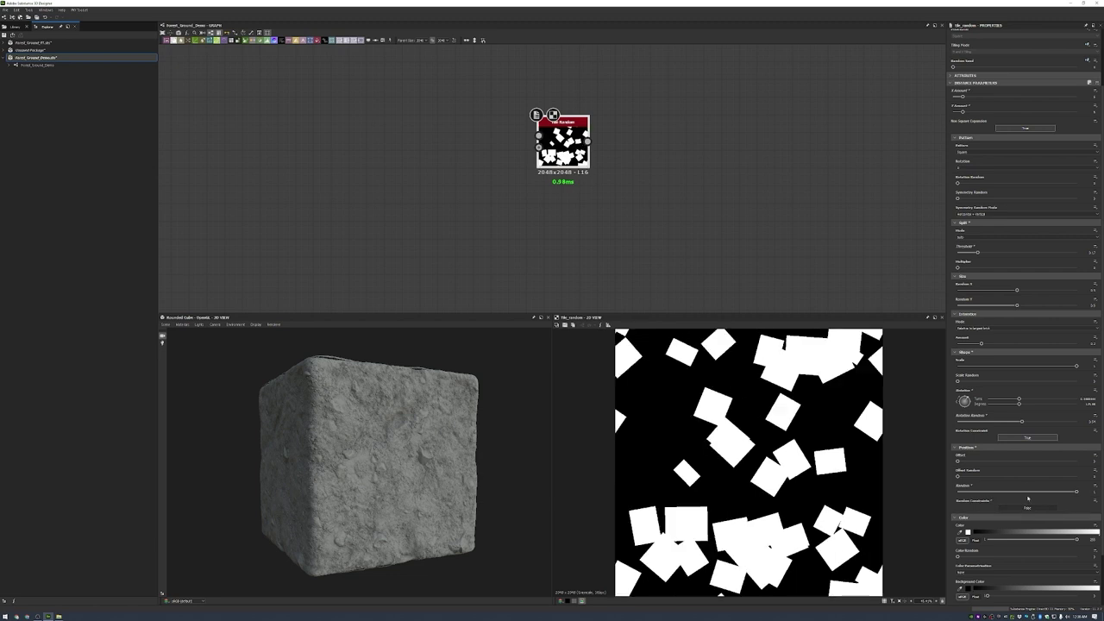
scroll(1027, 497, down, 1)
drag(958, 522, 1077, 522)
- Set the Tile Random Blending Mode to Max and change its Random Seed for a different tile arrangement
click(967, 579)
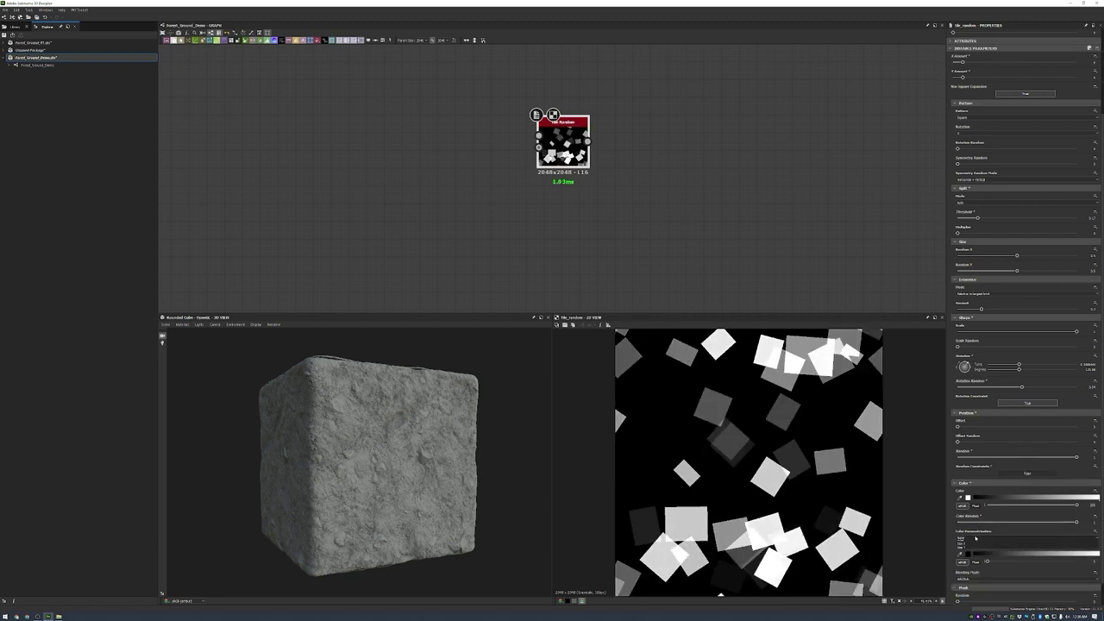
click(967, 569)
scroll(1000, 345, up, 3)
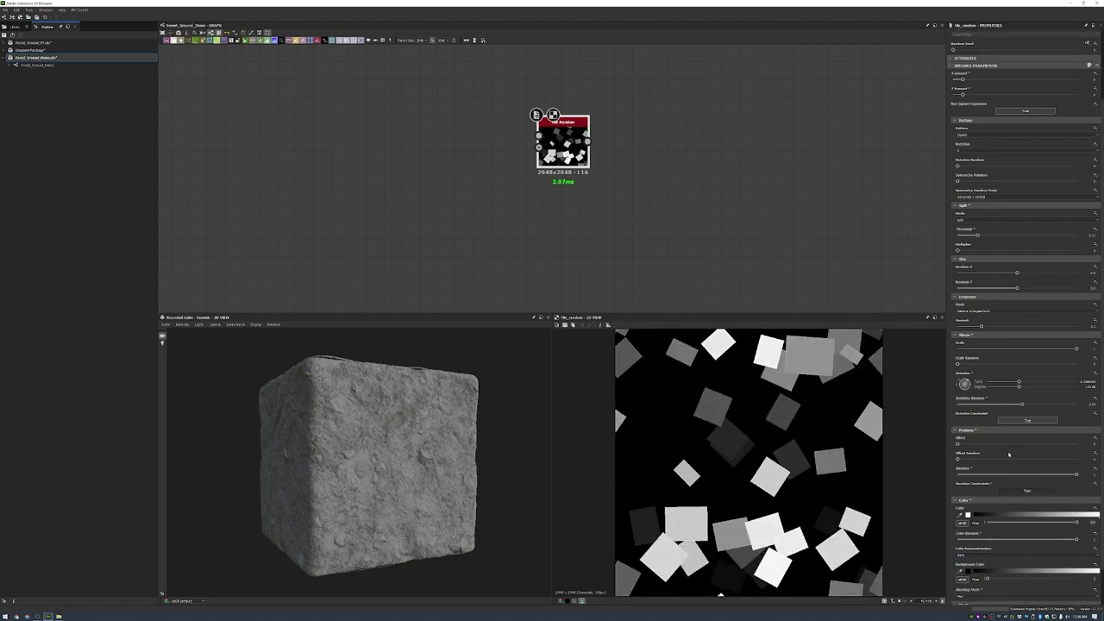
click(967, 135)
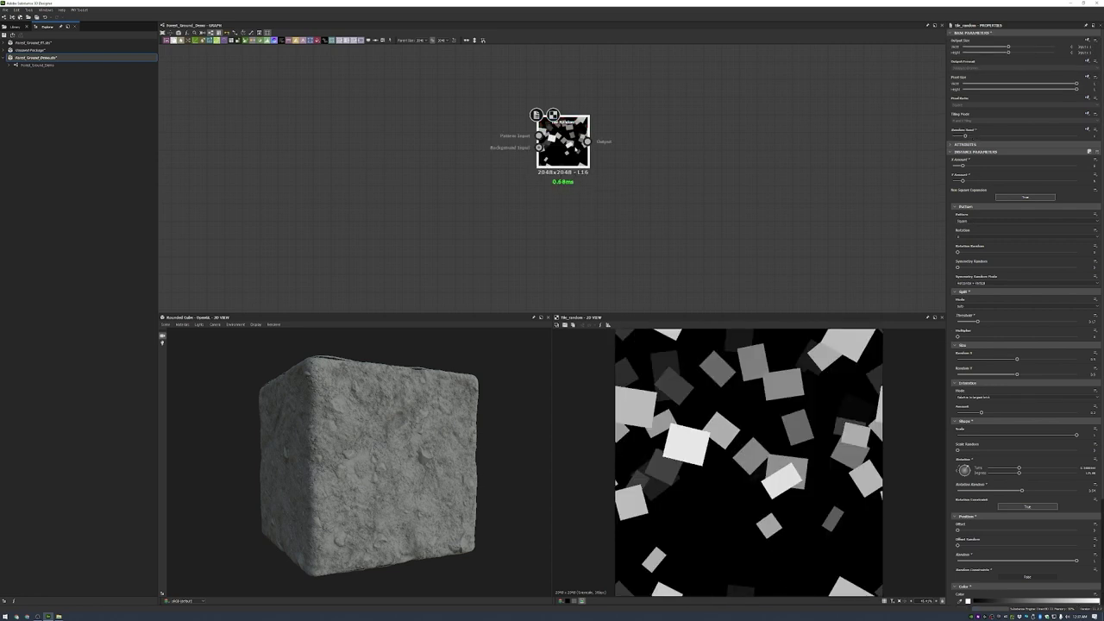
- Feed the Tile Random into both inputs of a new Distance node, maximize Maximum Distance, and use Source Only
drag(587, 141, 604, 151)
click(617, 164)
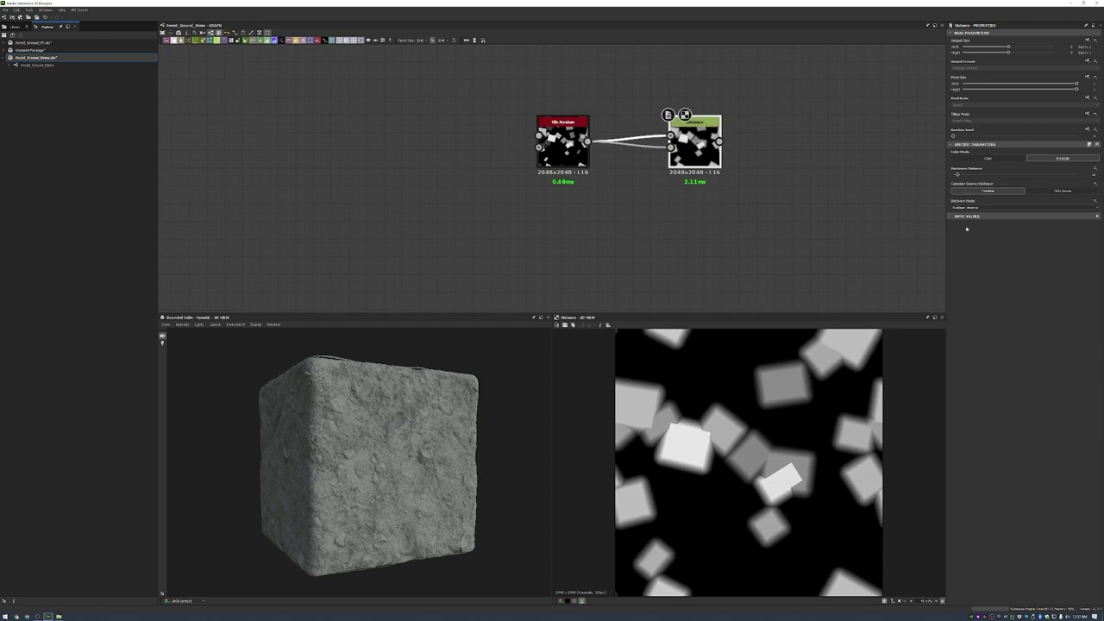
drag(957, 175, 1077, 174)
click(1063, 191)
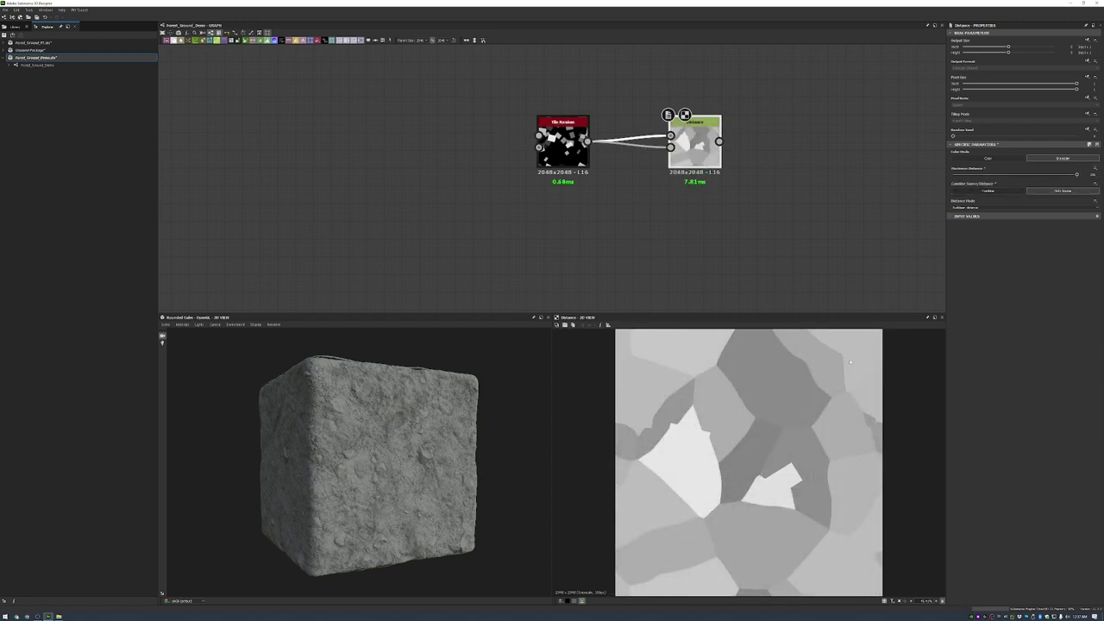
- Add a frame titled "Main Stone Forms" around the Tile Random and Distance nodes
drag(792, 160, 517, 104)
right_click(604, 114)
click(656, 100)
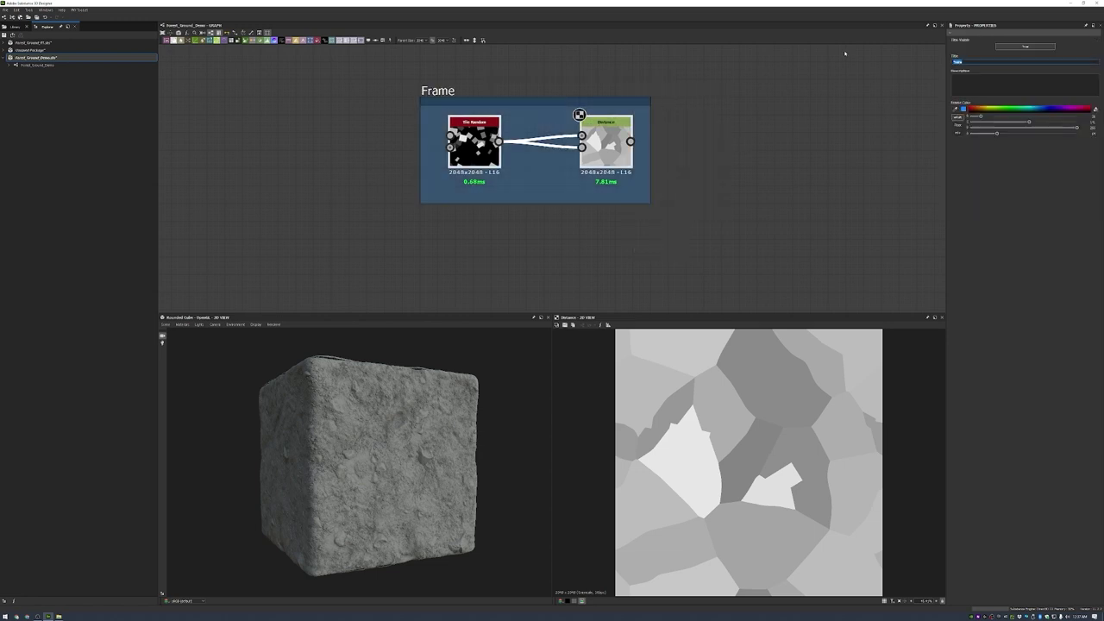
click(606, 142)
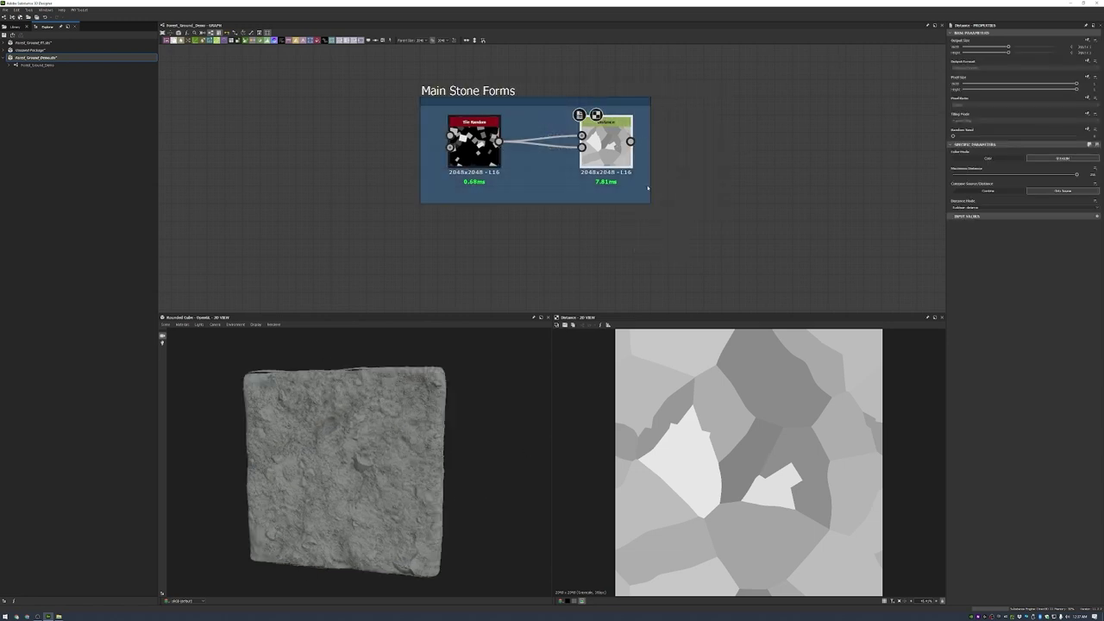
- Move the Main Stone Forms frame closer to the Adding Twigs frame
scroll(664, 159, down, 3)
scroll(664, 159, up, 3)
scroll(689, 178, down, 6)
key(f)
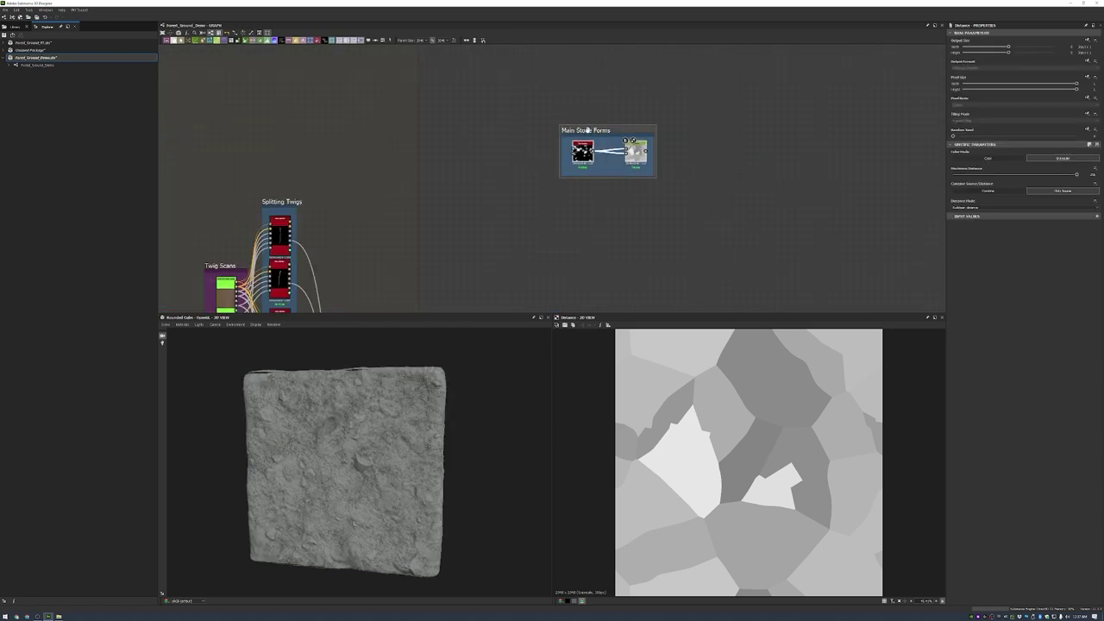
scroll(547, 92, down, 5)
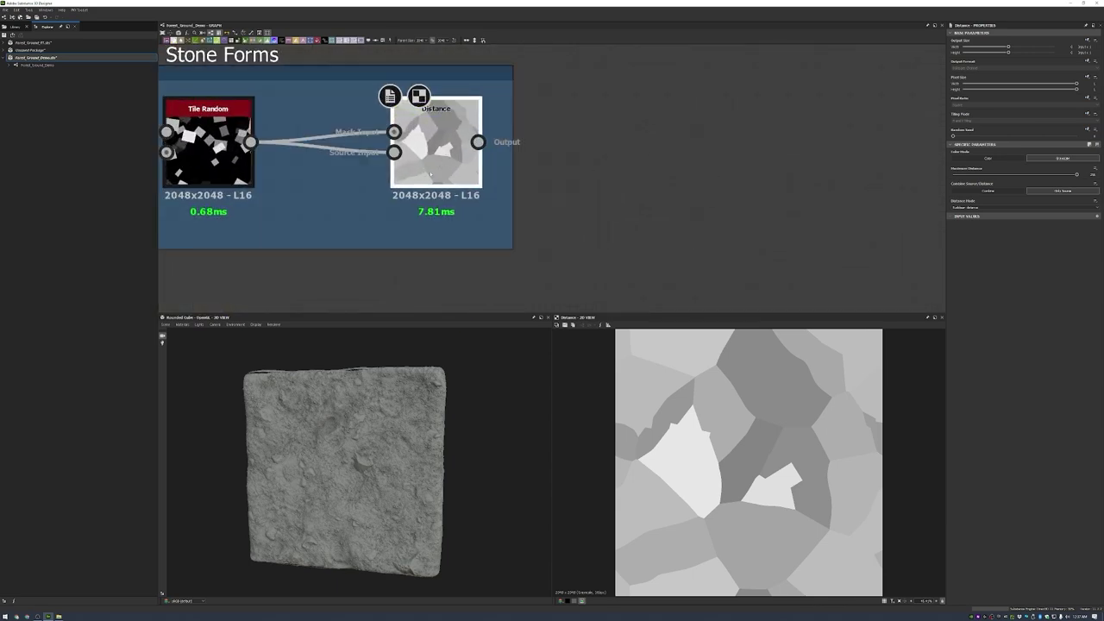
scroll(547, 91, up, 2)
- Insert a dot on the link to the outputs, feed the Distance node into it, and inspect the stone forms in 3D
drag(362, 448, 416, 445)
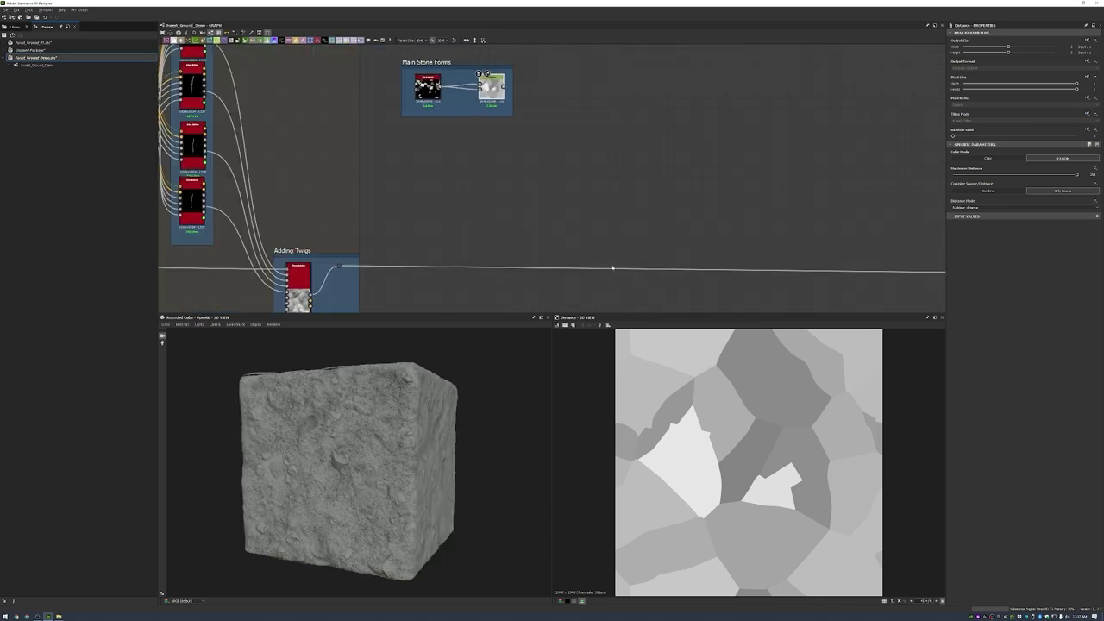
double_click(613, 268)
drag(606, 271, 611, 269)
drag(405, 457, 446, 465)
scroll(574, 197, up, 5)
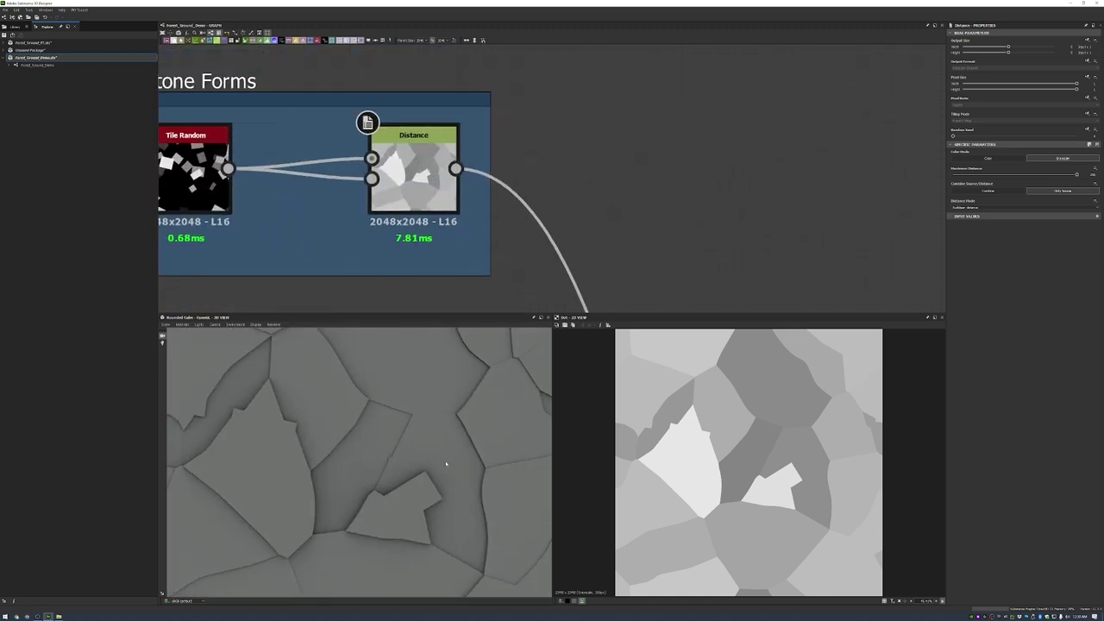
scroll(457, 465, down, 5)
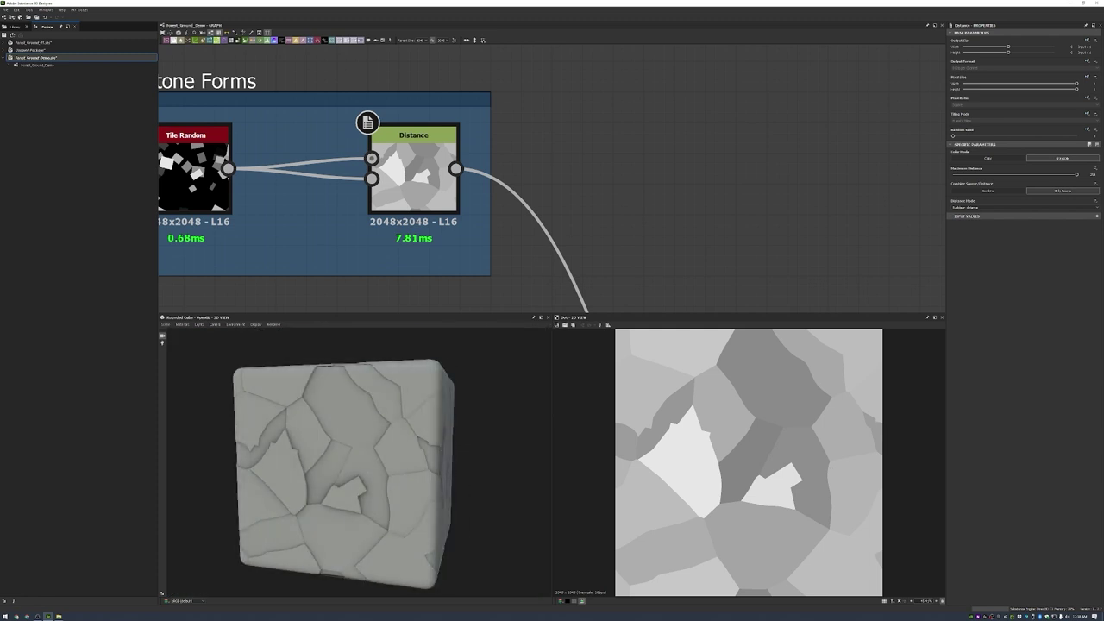
- Add a Blend node with the Distance output as its background
key(space)
click(682, 142)
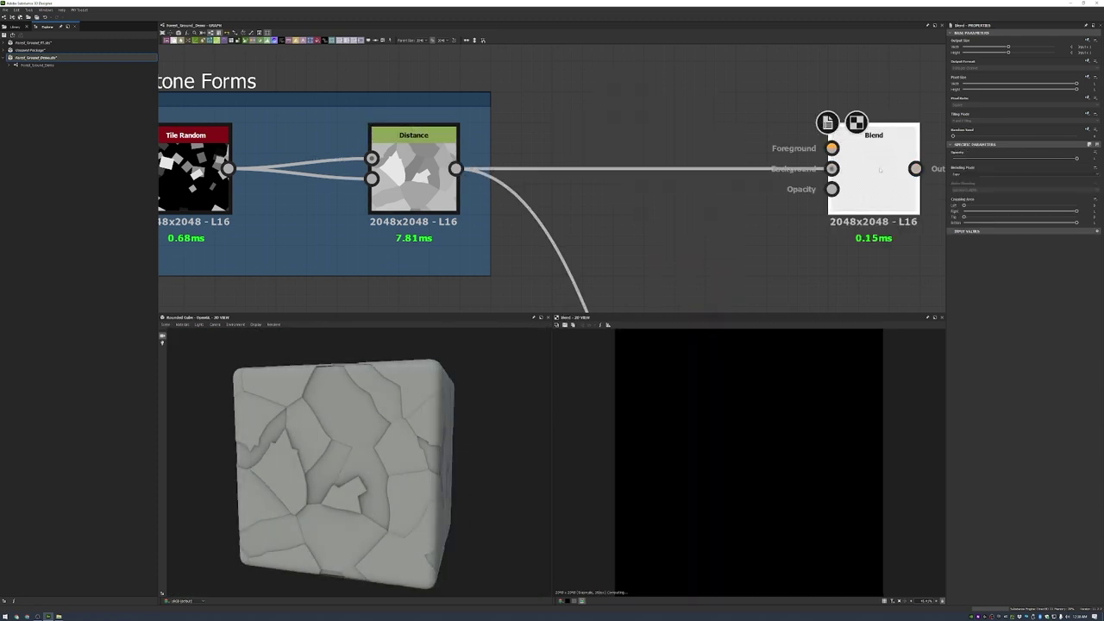
drag(880, 170, 911, 166)
- Branch the Distance output through a Levels node with a raised Level Out Low into the Blend foreground
drag(626, 166, 669, 131)
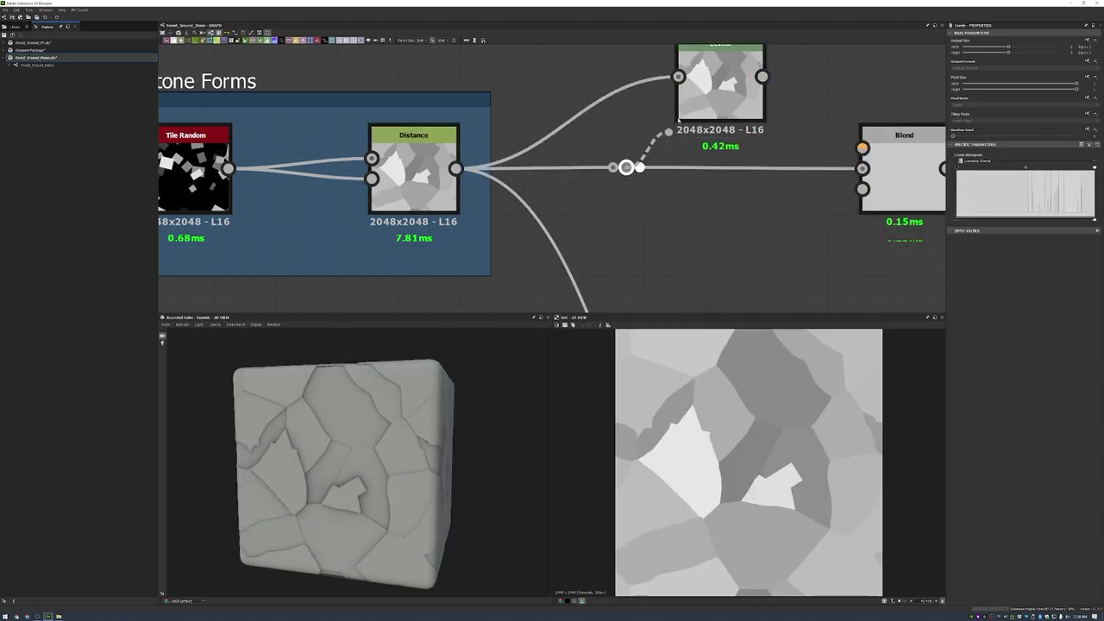
drag(762, 75, 862, 168)
scroll(759, 129, down, 3)
middle_drag(788, 95, 622, 105)
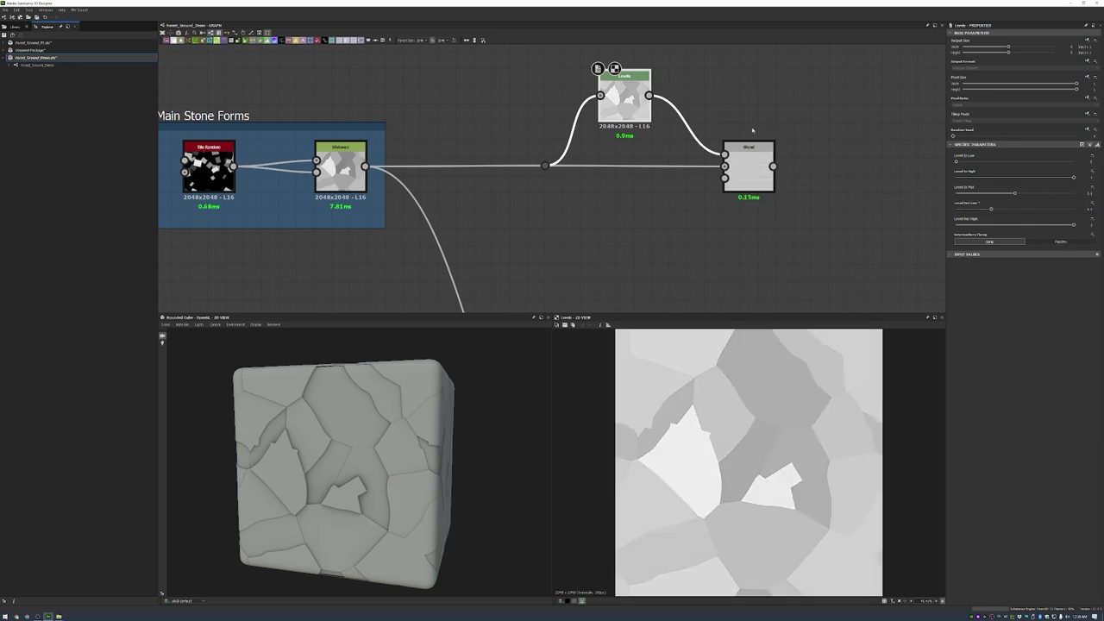
- Branch the Distance output into a new Gradient Map placed below the Levels and Blend nodes
click(749, 168)
middle_drag(733, 143, 862, 115)
key(space)
text(grad)
click(682, 225)
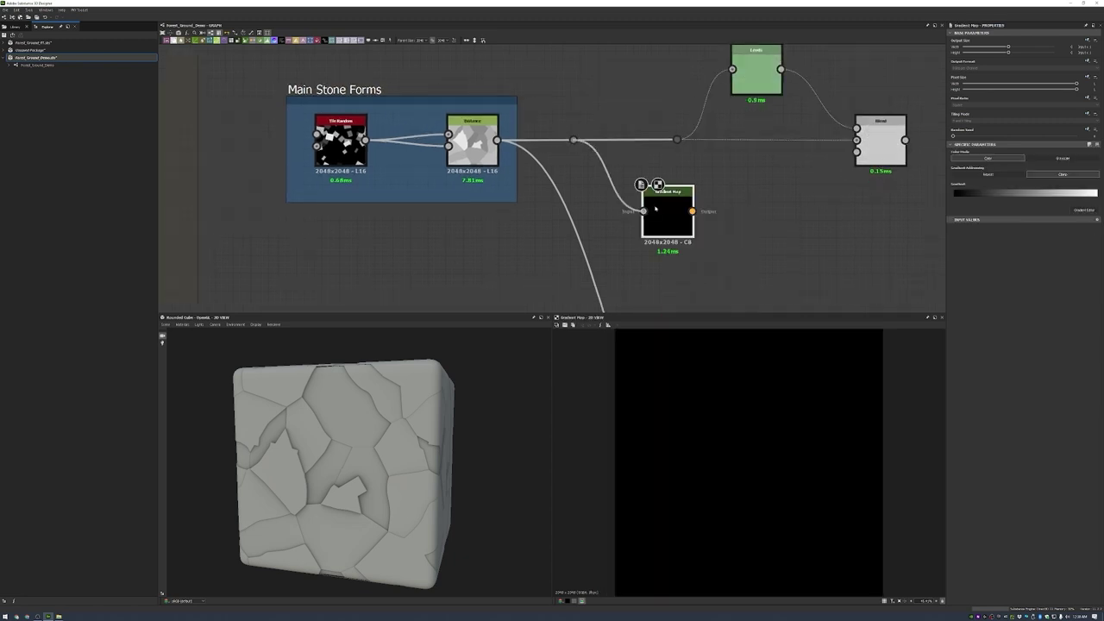
drag(661, 214, 649, 266)
- Add a Color to Mask node after the Gradient Map and isolate one grey stone using its colour and a small Mask Range
key(space)
text(col)
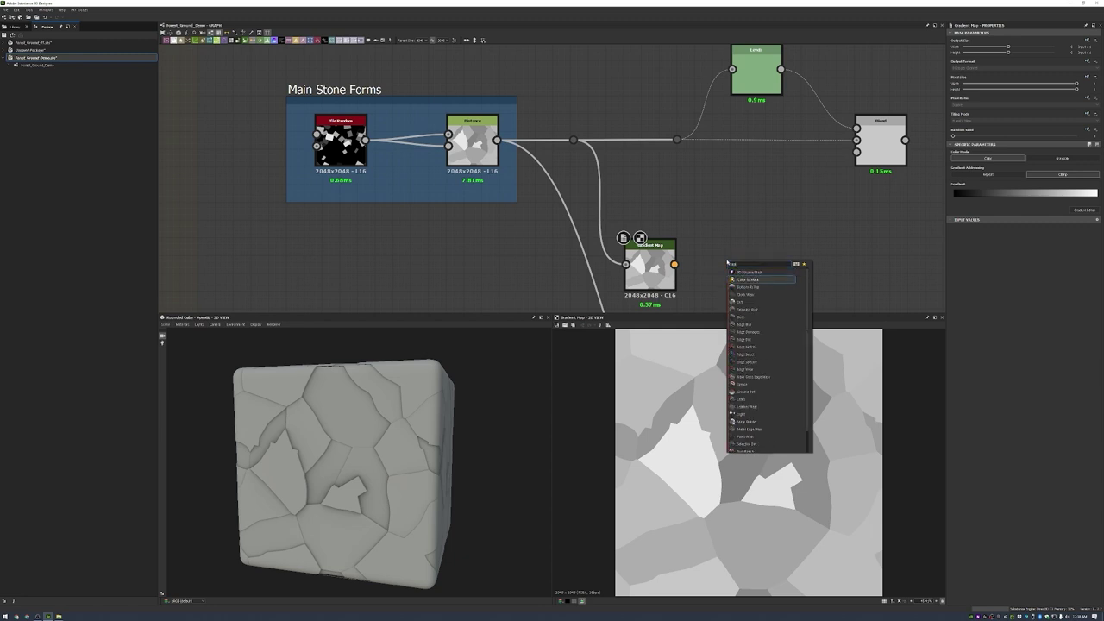
click(746, 316)
middle_drag(767, 293, 669, 203)
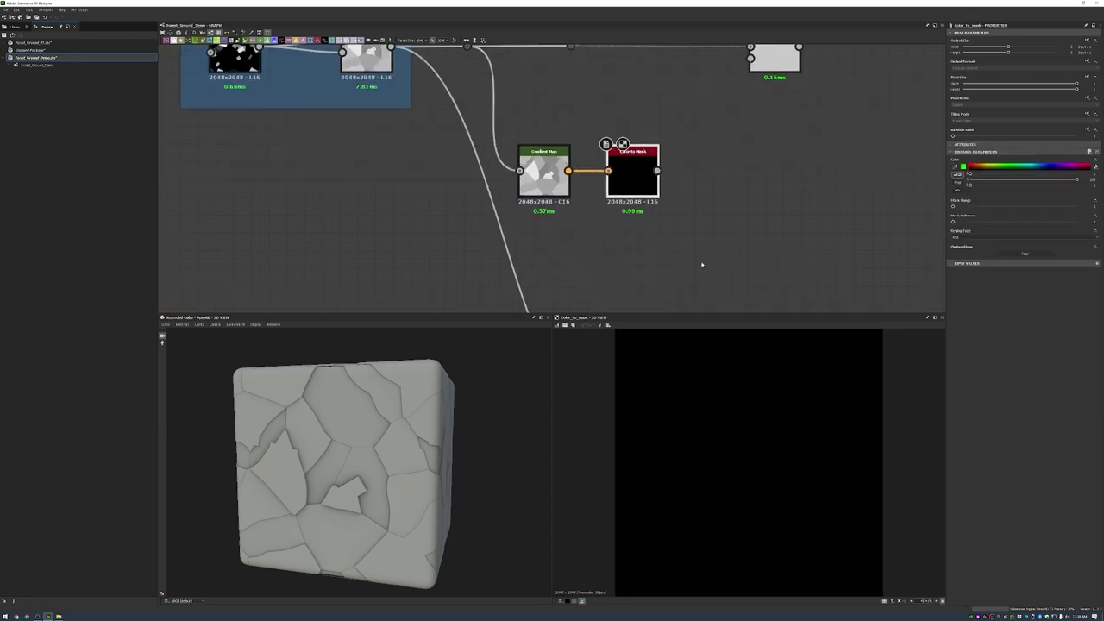
scroll(693, 153, up, 3)
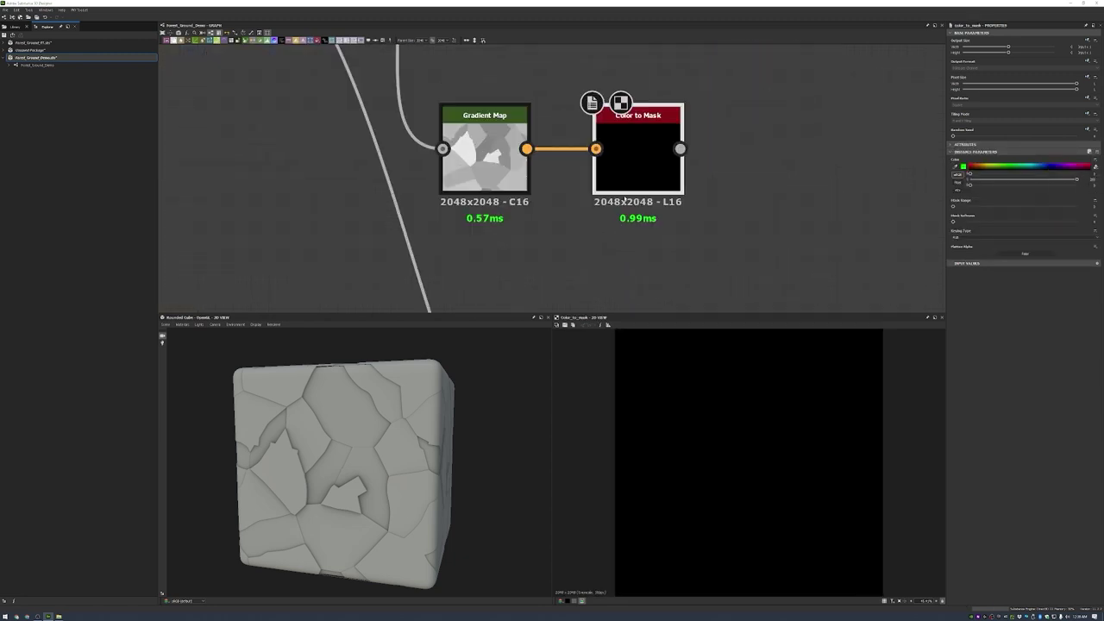
drag(1076, 206, 964, 207)
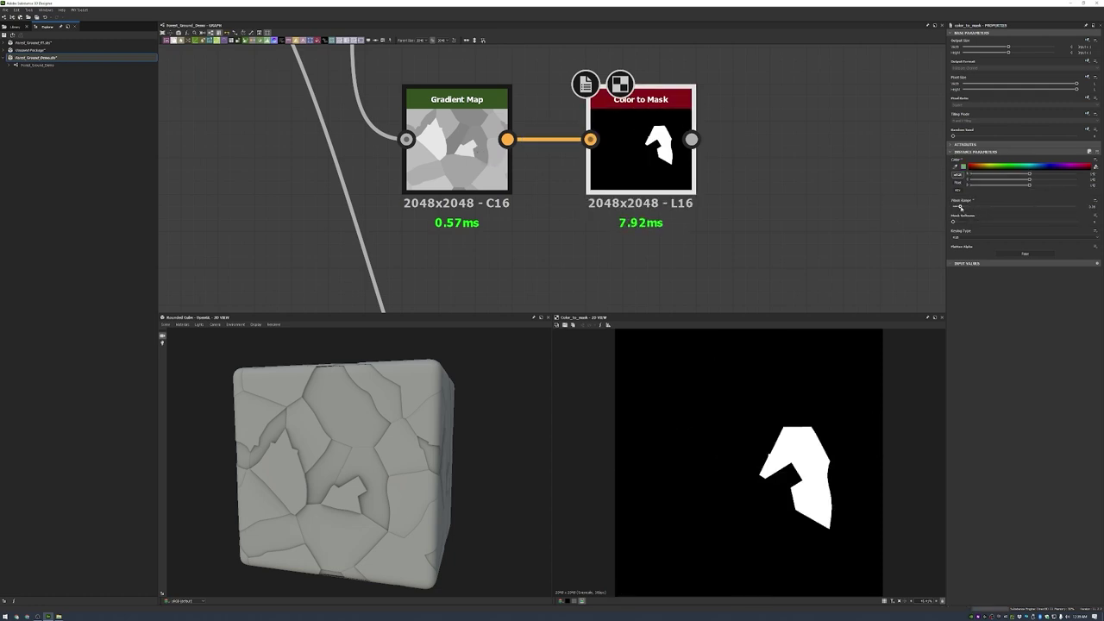
- Duplicate the Color to Mask node and connect the Gradient Map to the copy to isolate the neighbouring stone
middle_drag(604, 216, 554, 298)
key(ctrl+d)
drag(552, 160, 552, 124)
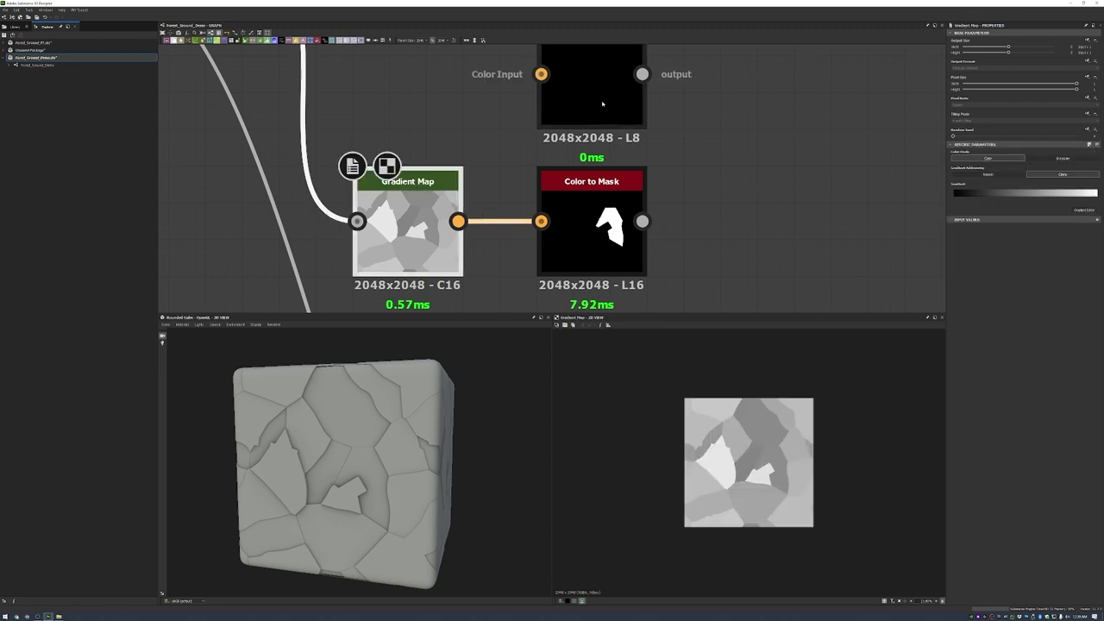
drag(458, 221, 541, 75)
- Combine the two Color to Mask outputs in a new Blend node set to Add (Linear Dodge)
drag(642, 74, 744, 180)
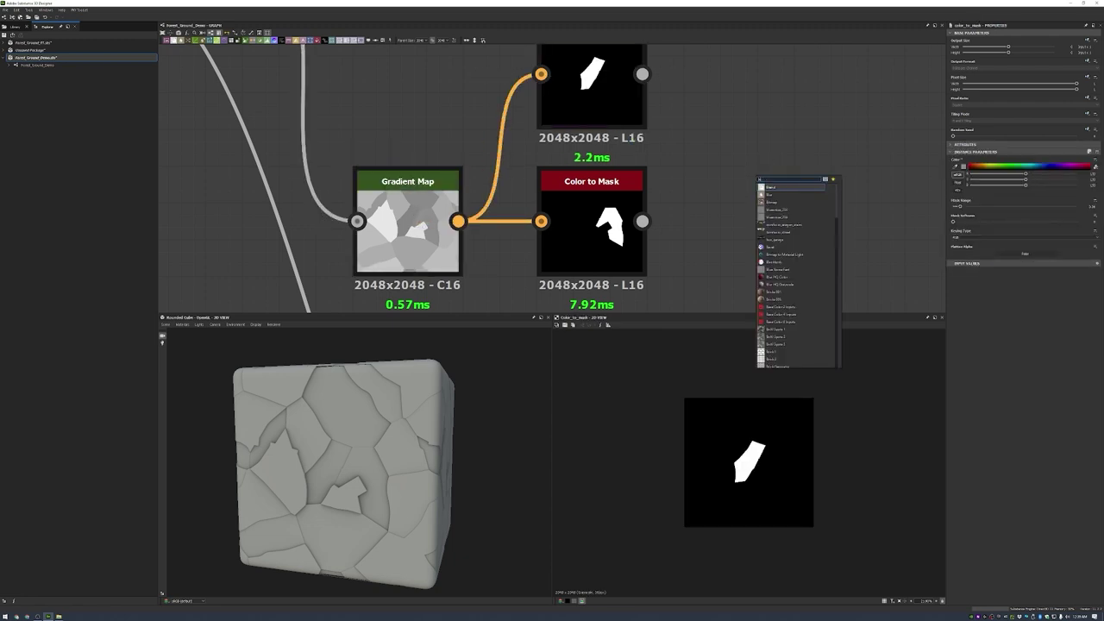
click(776, 195)
scroll(741, 249, down, 2)
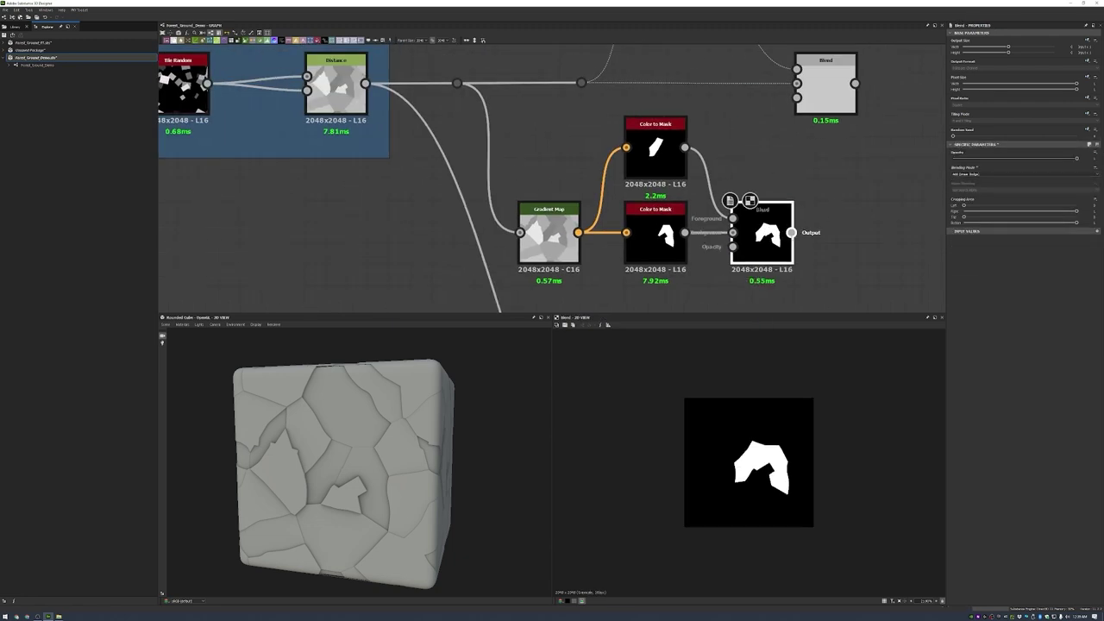
- Connect the combined stone mask to the opacity input of the height-adjusting Blend node and preview that node
drag(791, 232, 798, 97)
double_click(826, 82)
scroll(742, 466, down, 3)
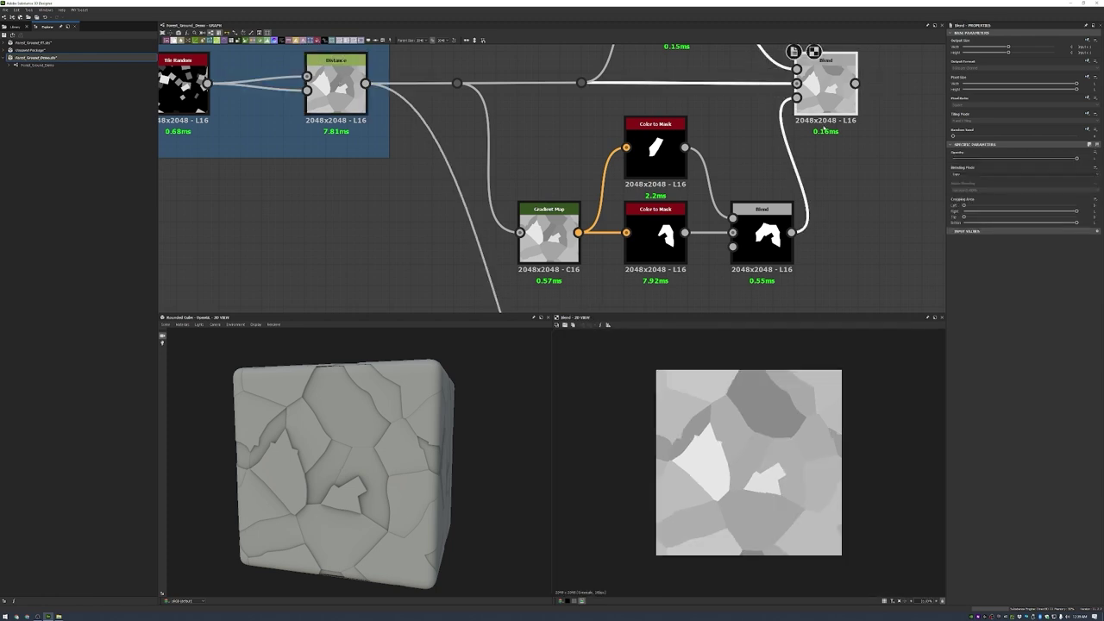
- Frame the Levels, Gradient Map, Color to Mask and Blend nodes and title the frame "Value Adjustments"
scroll(604, 173, down, 2)
drag(781, 263, 463, 72)
scroll(463, 72, down, 2)
middle_drag(518, 130, 578, 241)
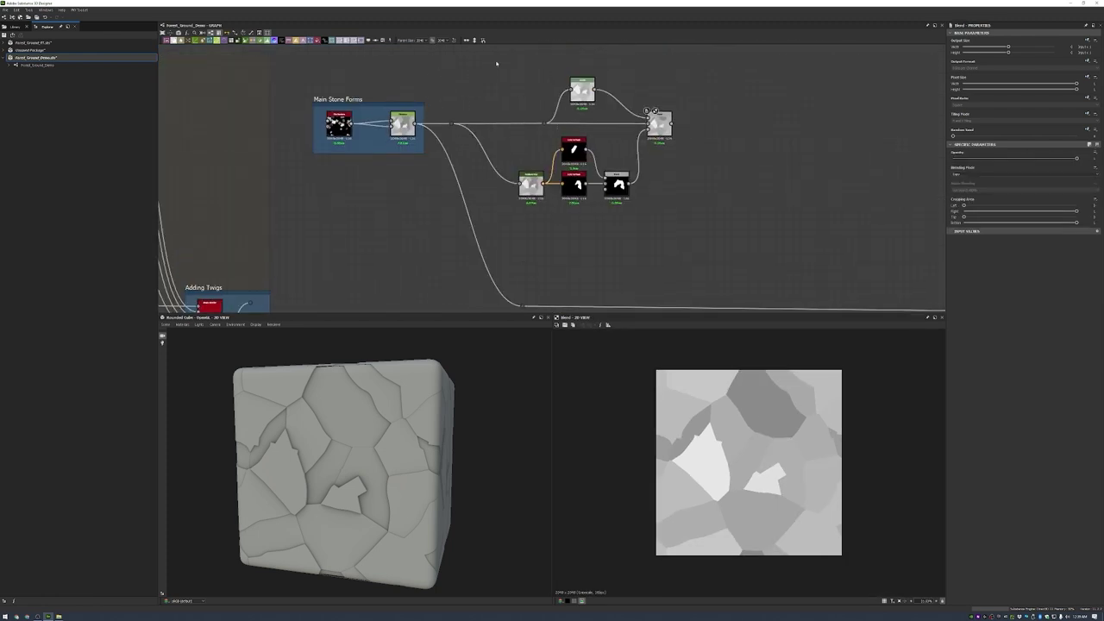
right_click(715, 129)
click(750, 225)
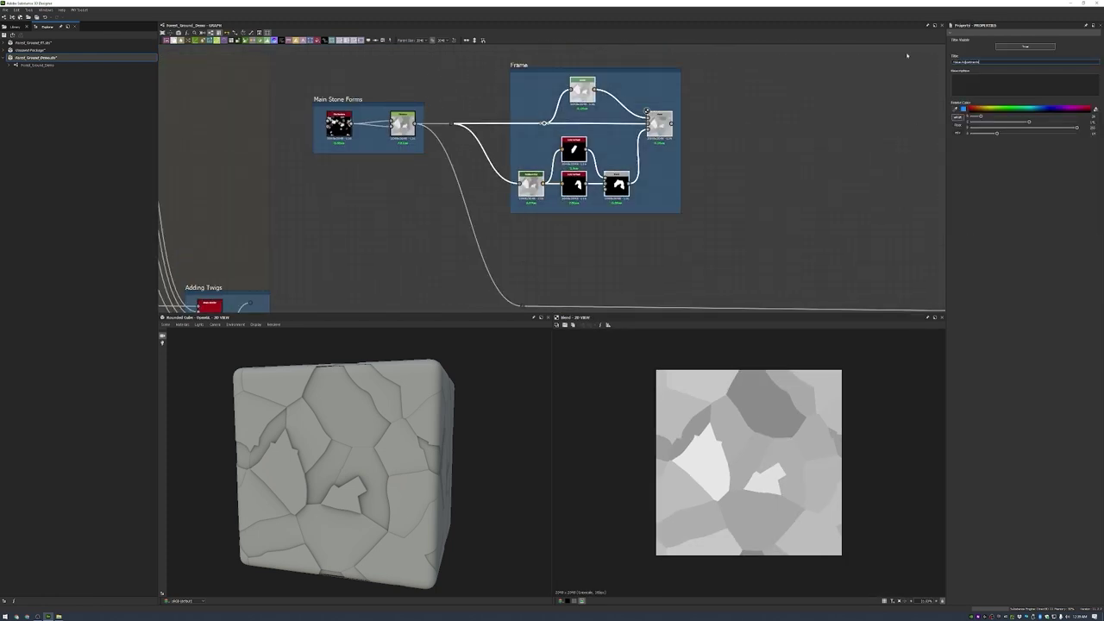
- Place a new Blend node well after the Value Adjustments frame and feed the frame's output into it
scroll(787, 271, down, 3)
drag(619, 157, 716, 276)
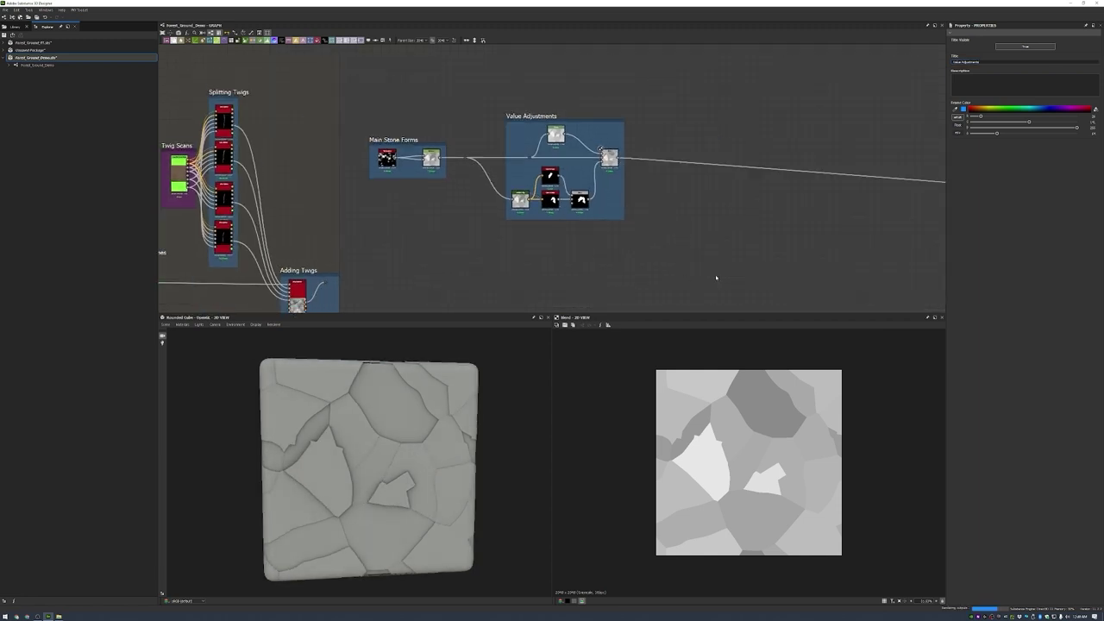
scroll(651, 169, up, 3)
drag(669, 154, 867, 140)
click(887, 145)
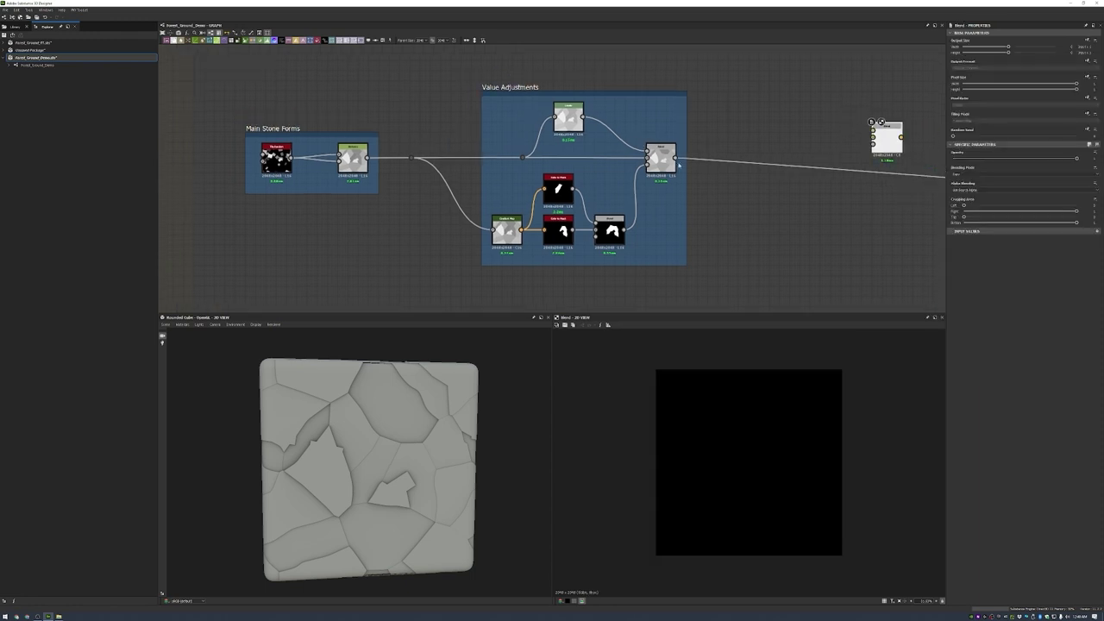
middle_drag(574, 199, 503, 163)
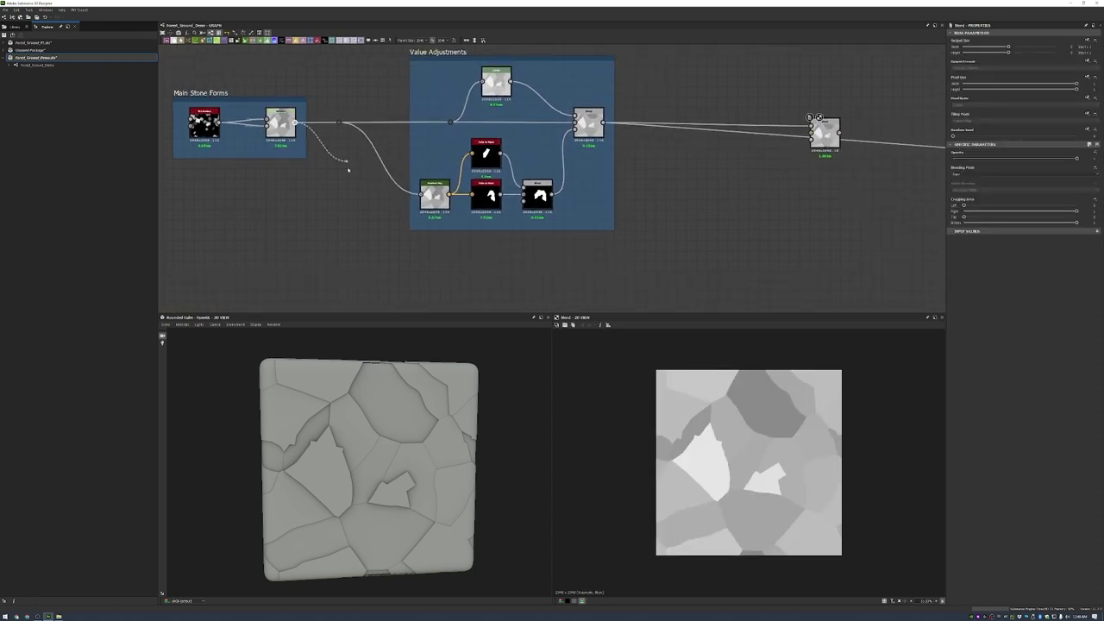
- Branch the Distance output into an Edge Detect node below the main chain and adjust its Edge Width and Edge Roundness
drag(347, 170, 547, 210)
click(582, 226)
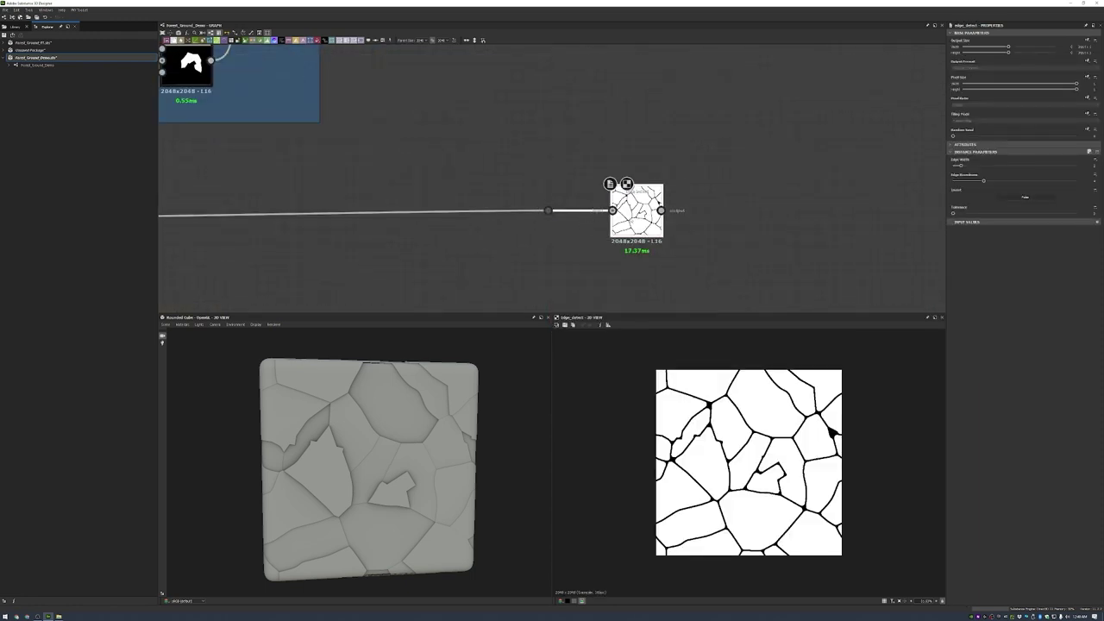
key(Tab)
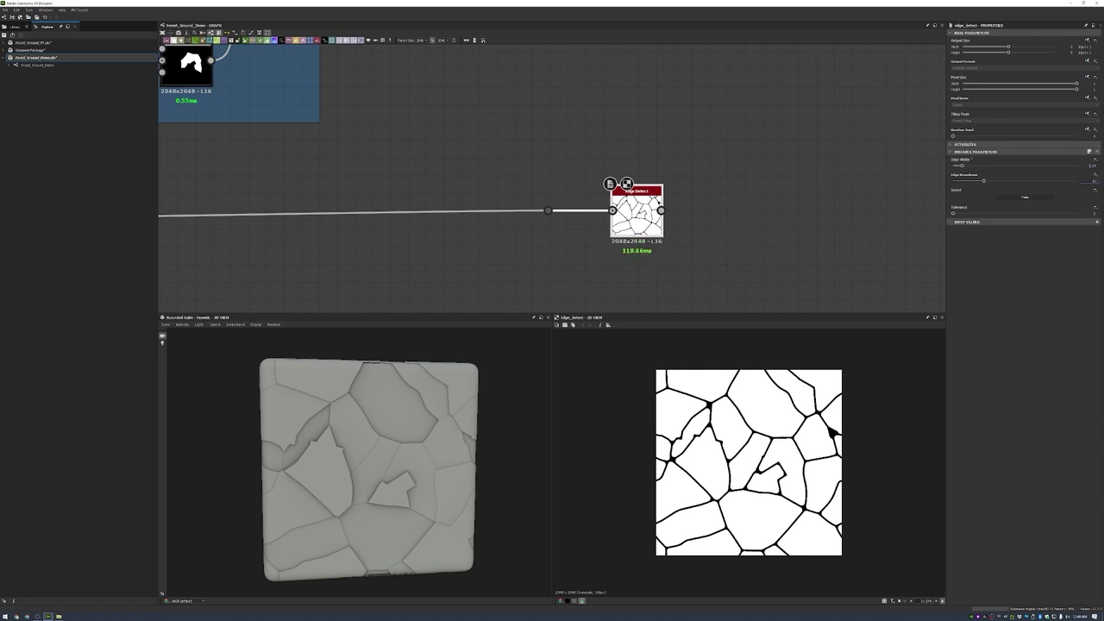
drag(637, 216, 522, 207)
- Add a Bevel node after Edge Detect, reducing its Distance and raising its Smoothing for soft stone borders
key(space)
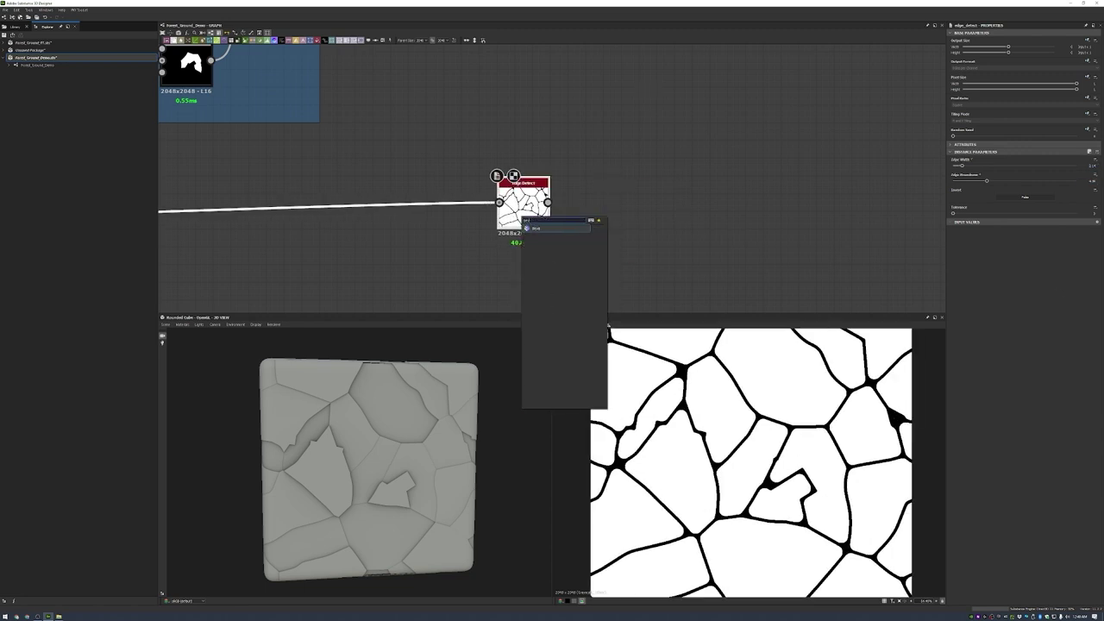
click(570, 267)
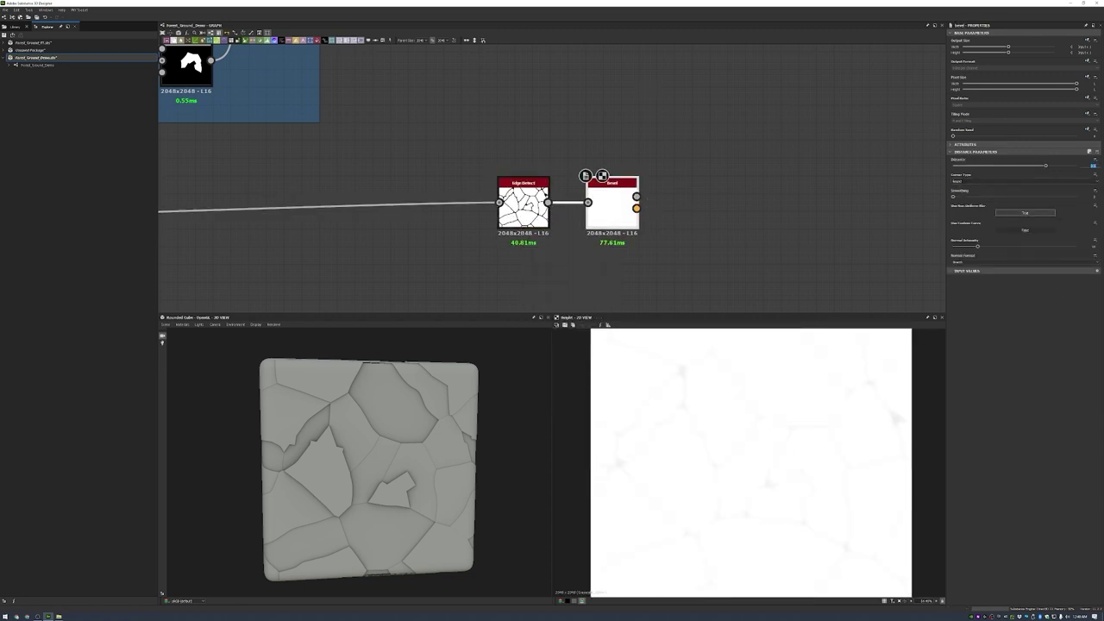
key(Return)
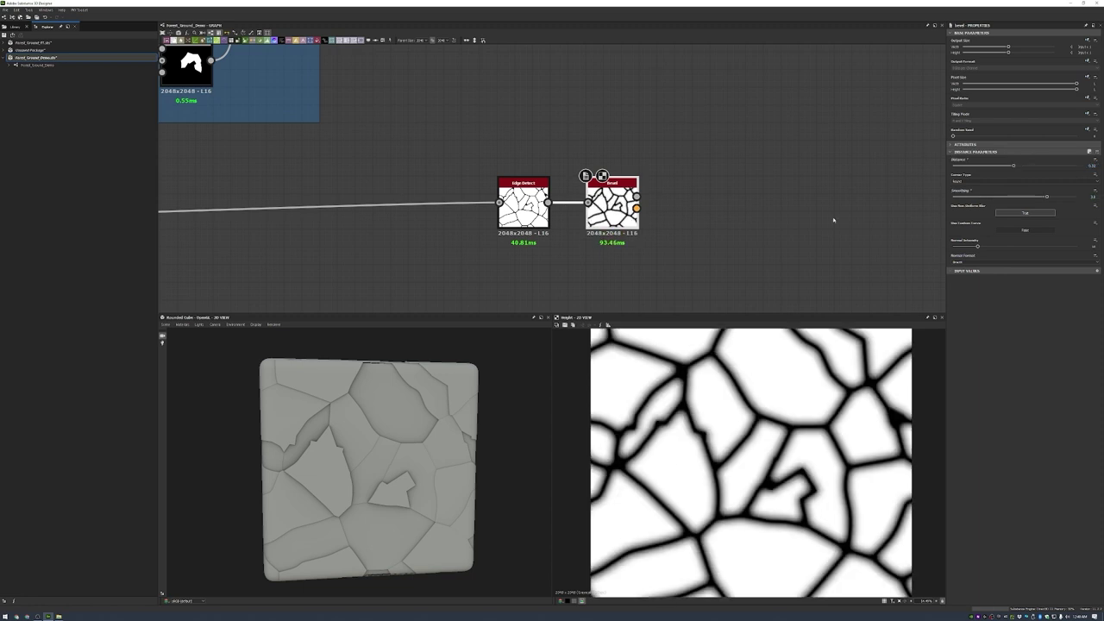
- Add a Levels node after the Bevel and lower its Level In High and Level In Mid to tighten the dark gaps
key(space)
text(levels)
key(Return)
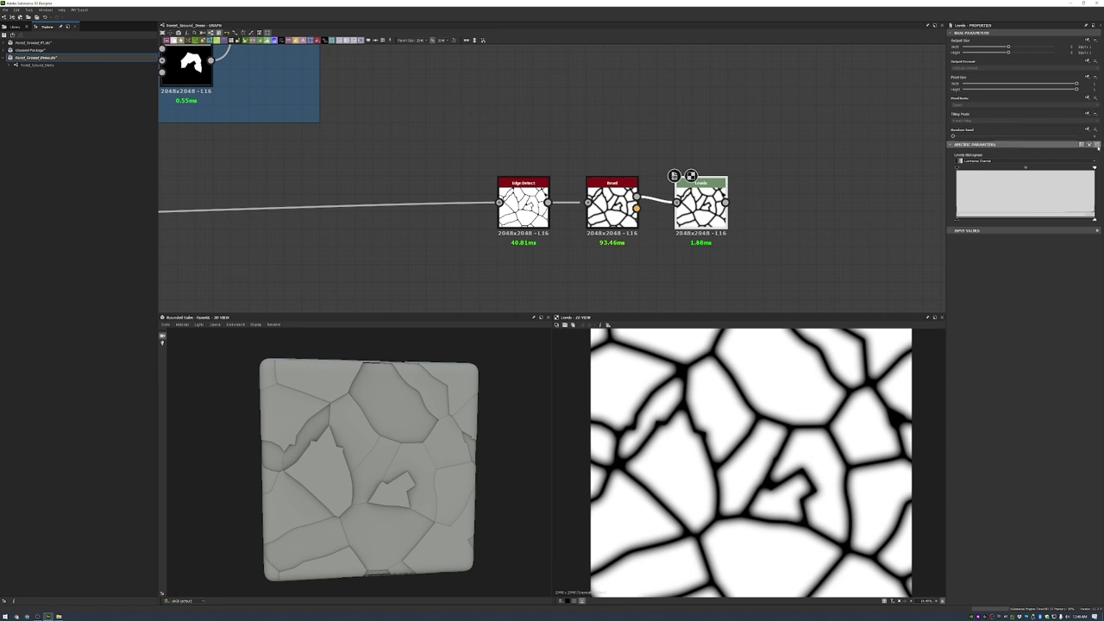
click(1097, 145)
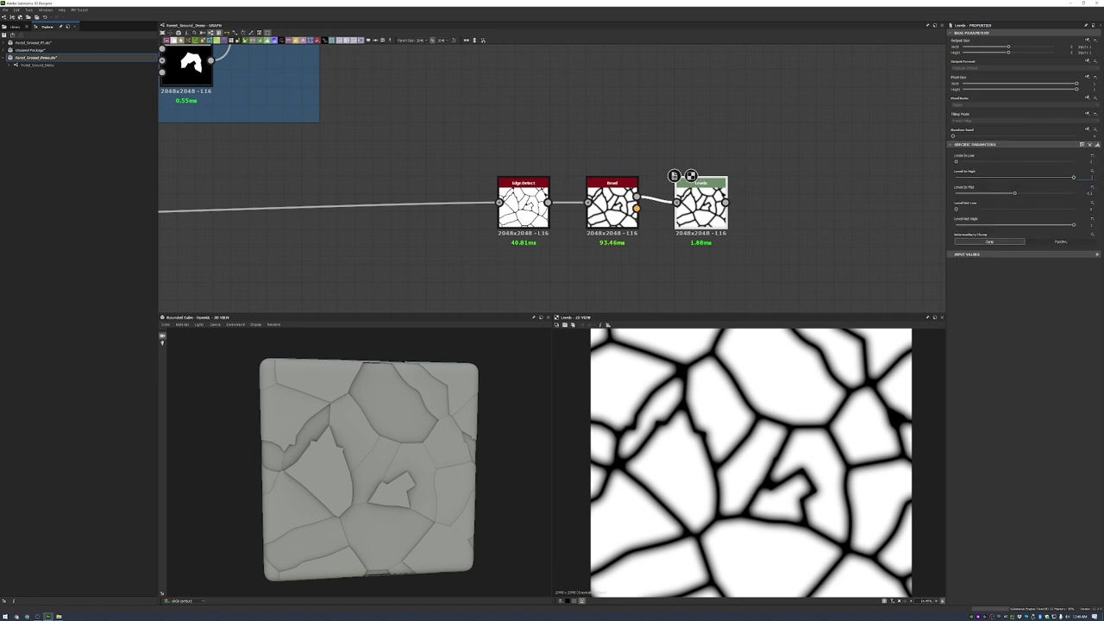
drag(1073, 177, 997, 193)
click(1097, 145)
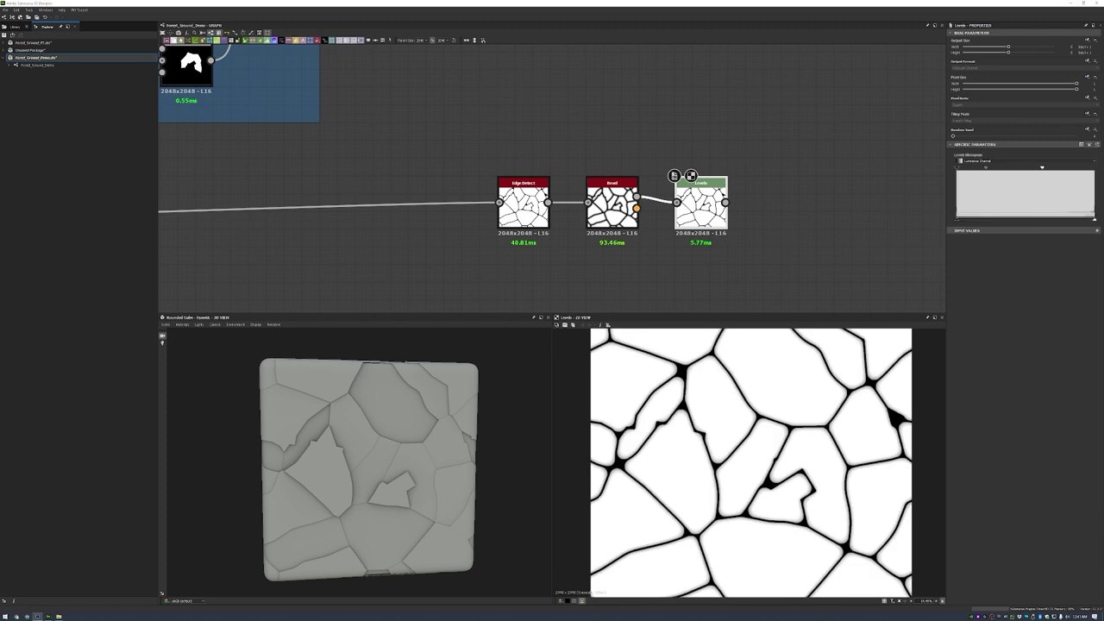
- Combine the bevelled edge Levels with the adjusted stone heights in the new Blend node, set to Multiply at reduced opacity
scroll(627, 242, down, 3)
drag(745, 84, 735, 88)
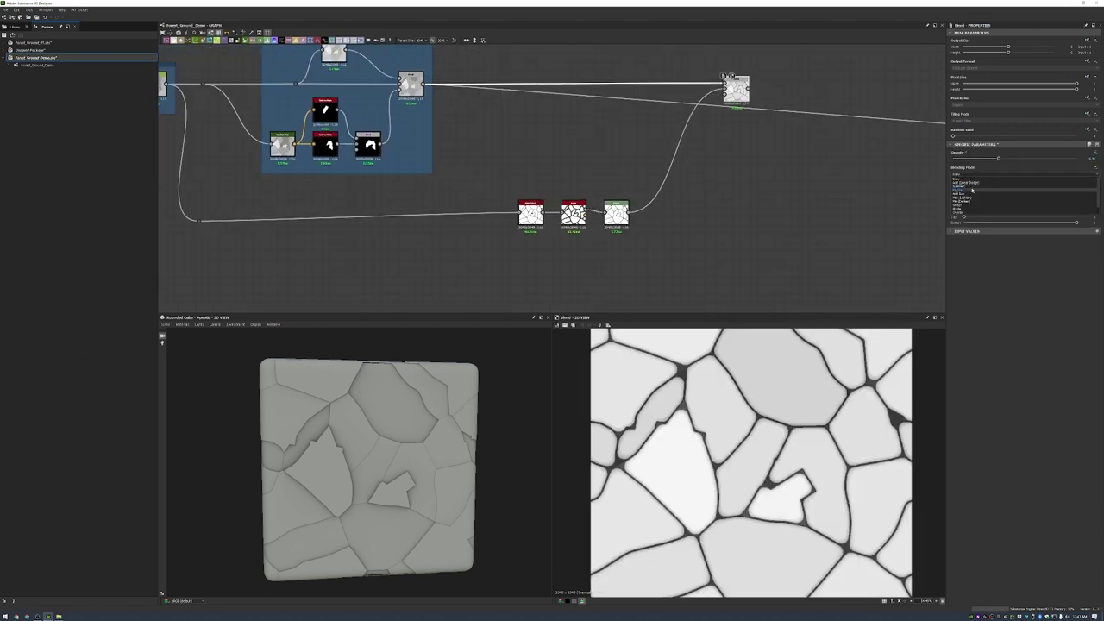
middle_drag(757, 106, 566, 168)
double_click(566, 167)
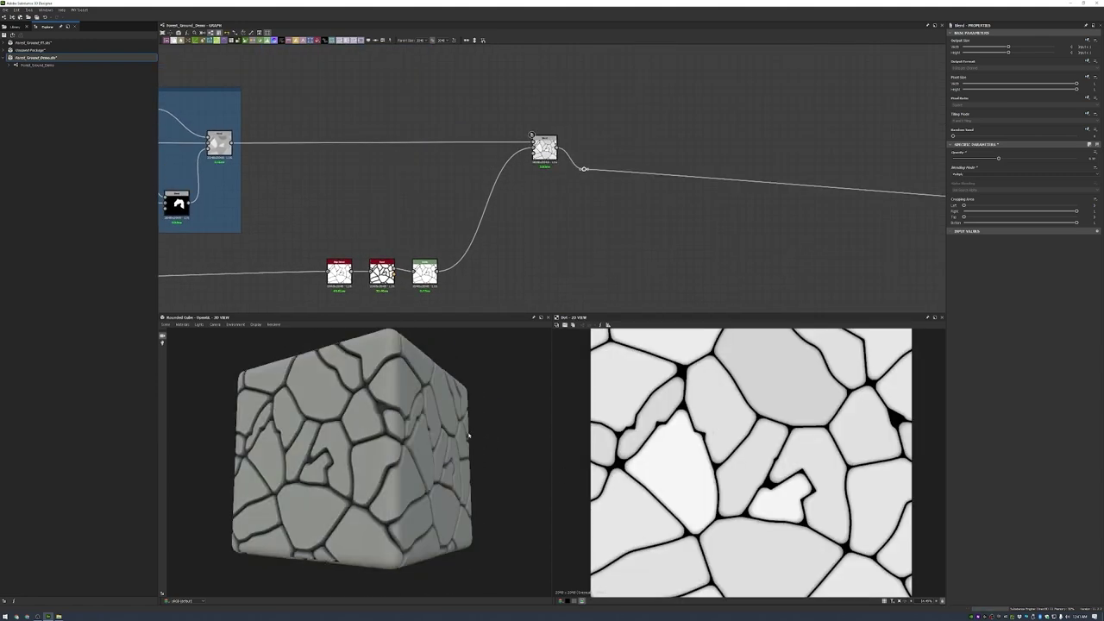
- Frame the Edge Detect, Bevel, Levels and Blend nodes and title the frame "Soft Edges"
drag(584, 169, 598, 138)
scroll(606, 140, down, 2)
drag(681, 264, 457, 112)
right_click(640, 85)
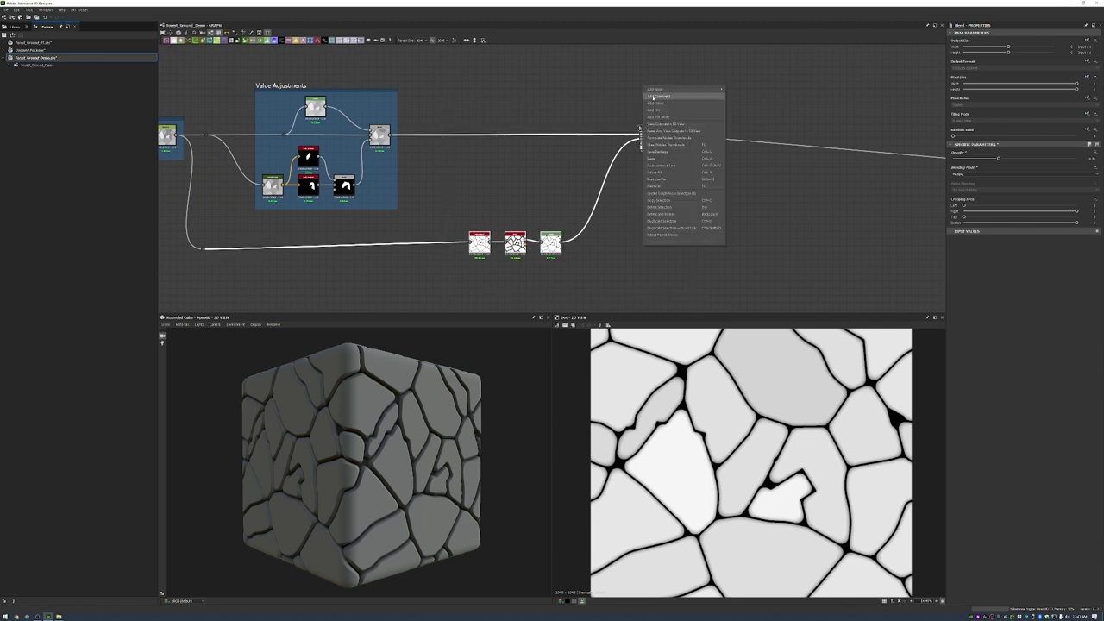
click(673, 97)
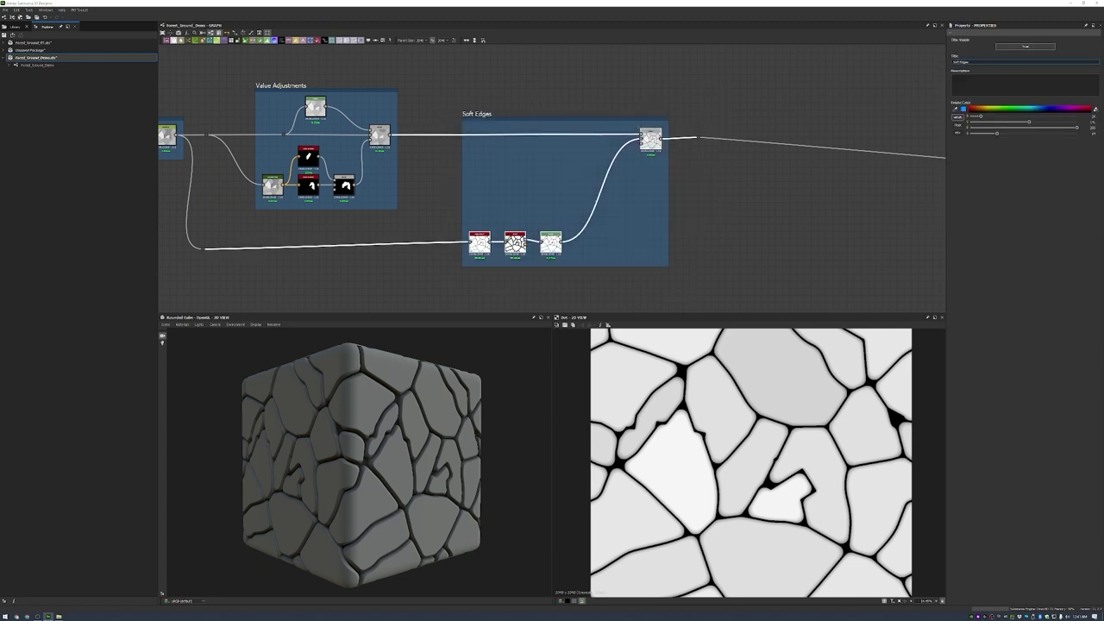
- Branch the Soft Edges output into a Flood Fill node above it and frame that node as "Main Flood Fill"
middle_drag(789, 220, 729, 281)
drag(601, 199, 636, 137)
text(flood fill)
key(Return)
scroll(636, 136, up, 2)
key(ctrl+f)
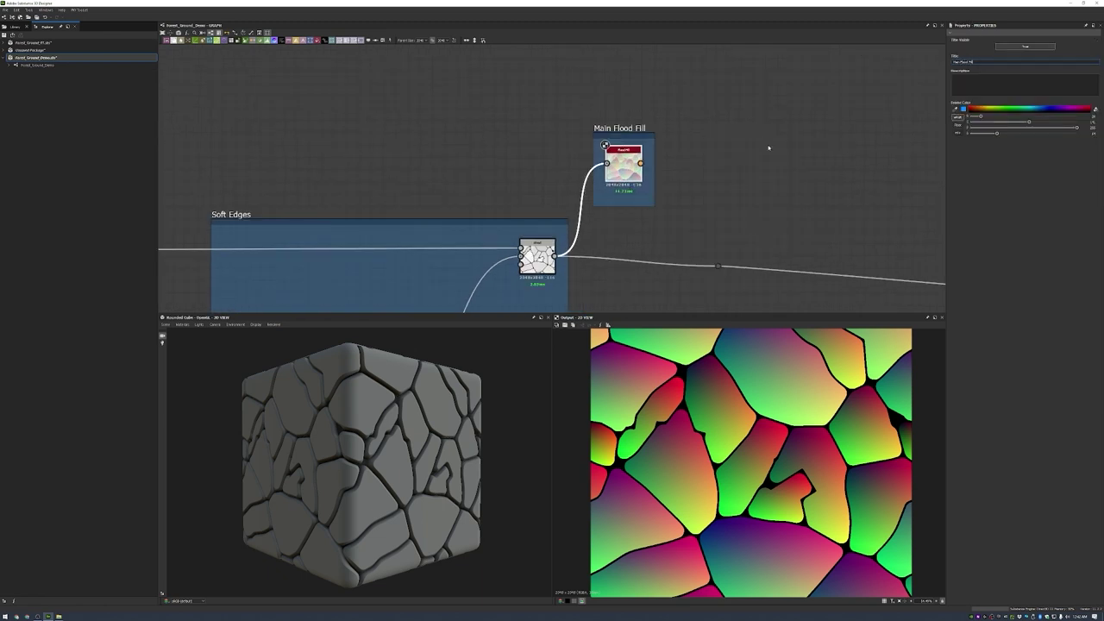
- Add another Blend node downstream of the Soft Edges frame and connect the Soft Edges output to it
middle_drag(768, 148, 650, 99)
middle_drag(719, 179, 720, 206)
key(space)
click(733, 199)
drag(447, 234, 838, 214)
middle_drag(628, 170, 646, 192)
- Add a Flood Fill to Random Grayscale node after the Flood Fill and change its Random Seed
key(space)
text(flood)
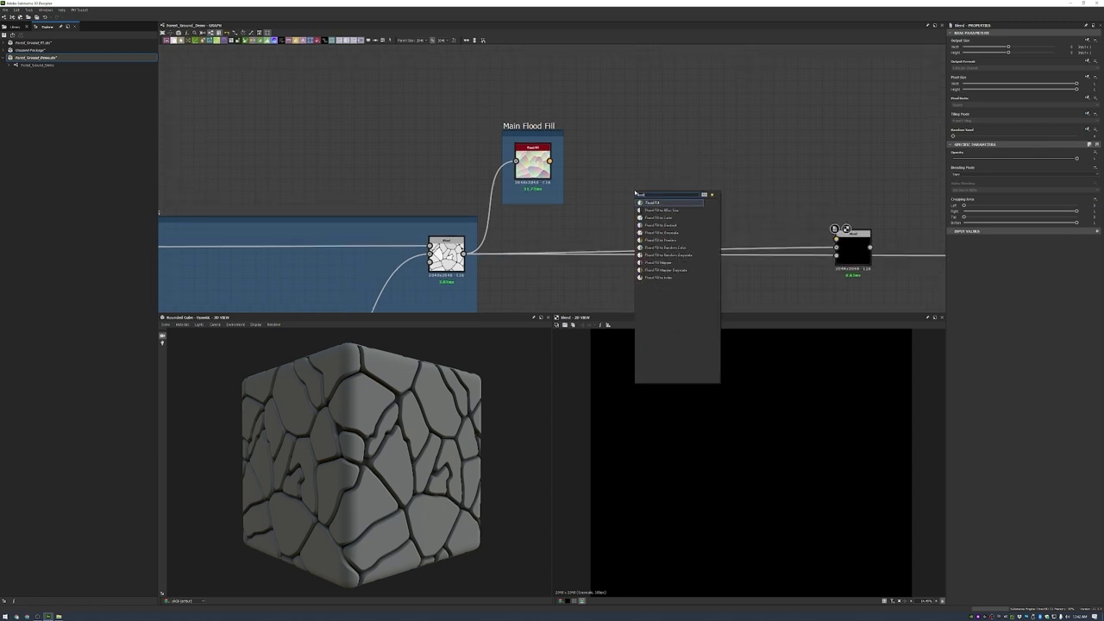
click(669, 255)
drag(550, 161, 615, 181)
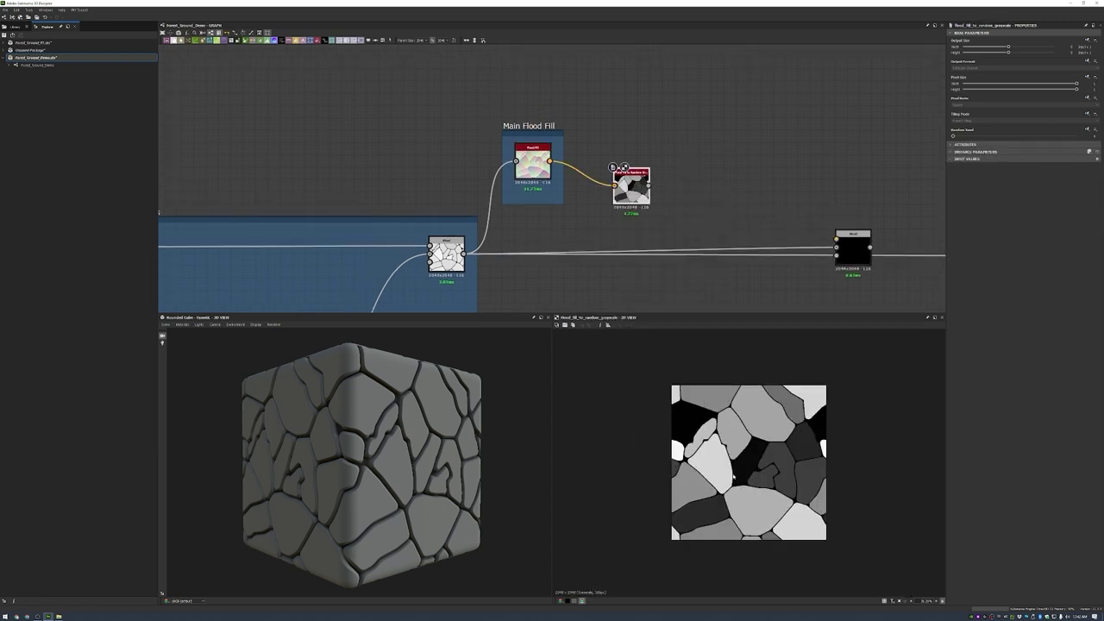
drag(953, 135, 989, 136)
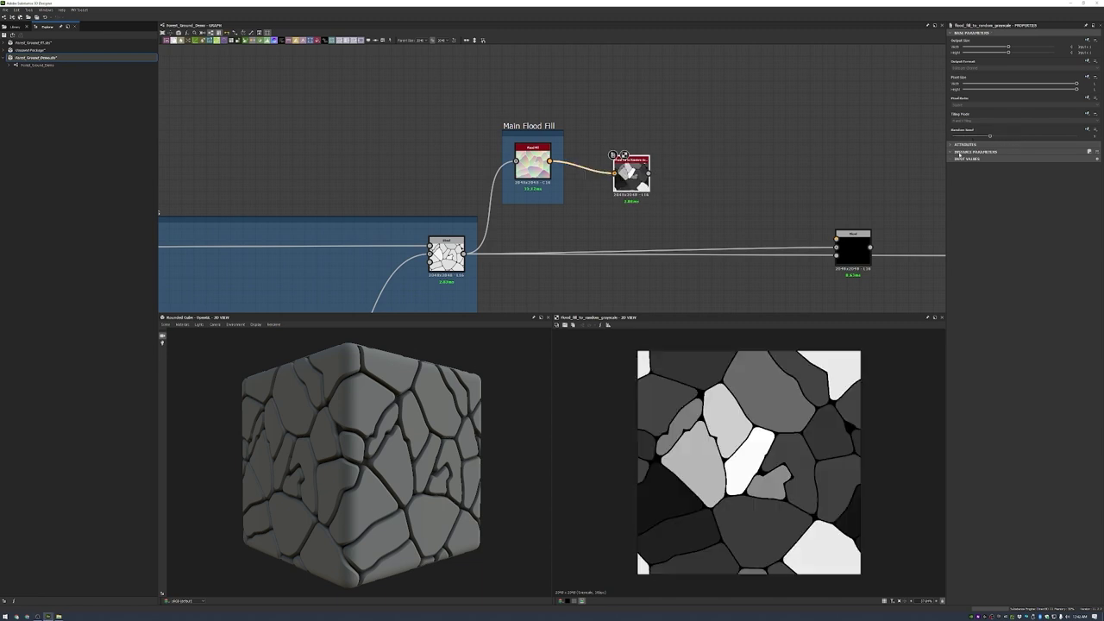
- Add a Histogram Select node after the random grayscale, tuning Position, Range and Contrast into a hard black-and-white stone mask
key(space)
text(histogram)
key(Return)
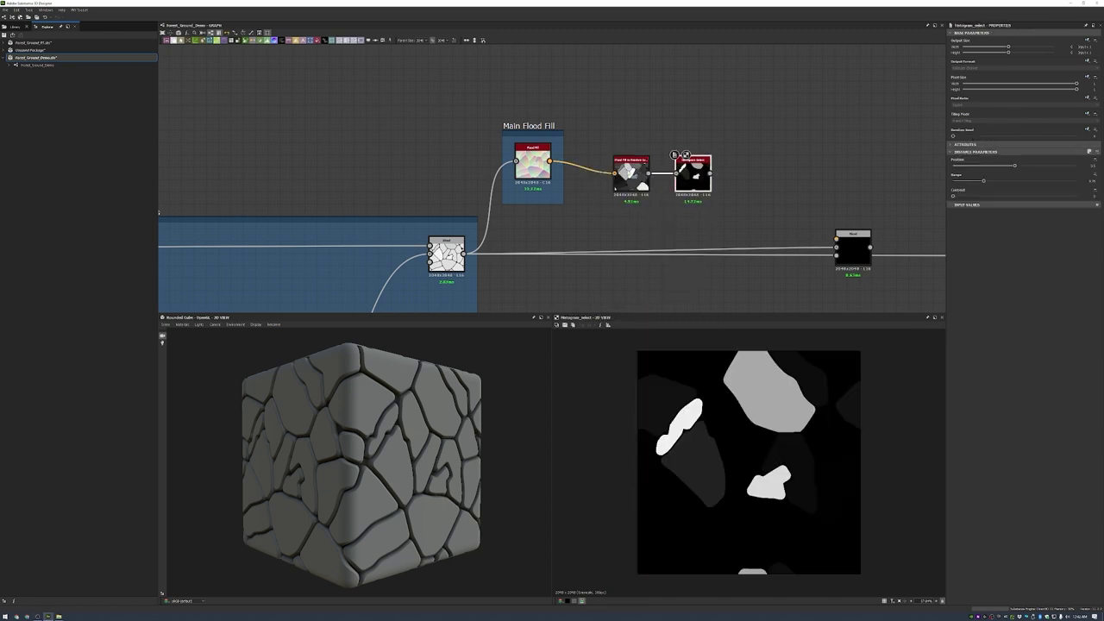
drag(983, 180, 1077, 180)
drag(1015, 165, 989, 165)
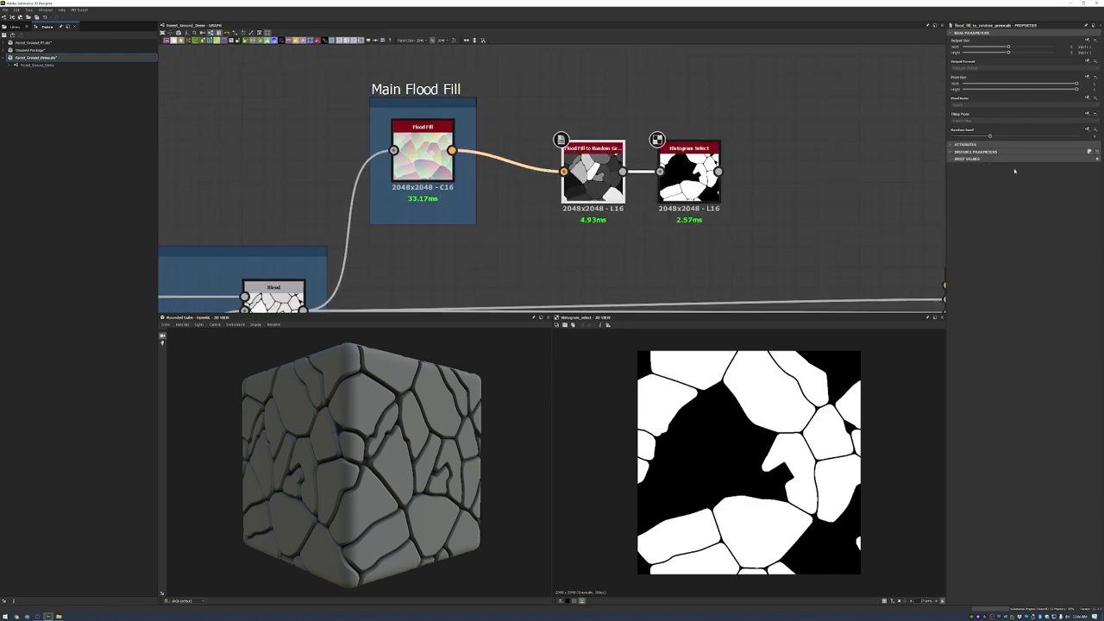
- Vary the Random Seed of the Flood Fill to Random Grayscale node to choose which stones the mask selects
mouse_move(990, 135)
mouse_down()
mouse_move(1045, 137)
mouse_move(964, 136)
mouse_move(977, 137)
mouse_up()
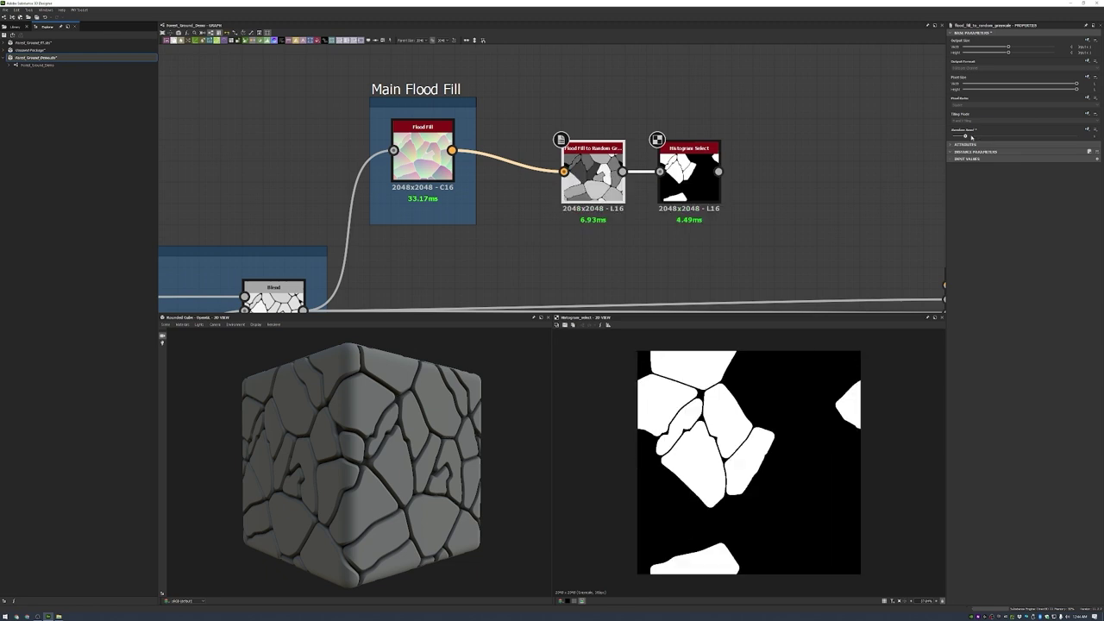
scroll(936, 143, down, 2)
middle_drag(575, 185, 608, 173)
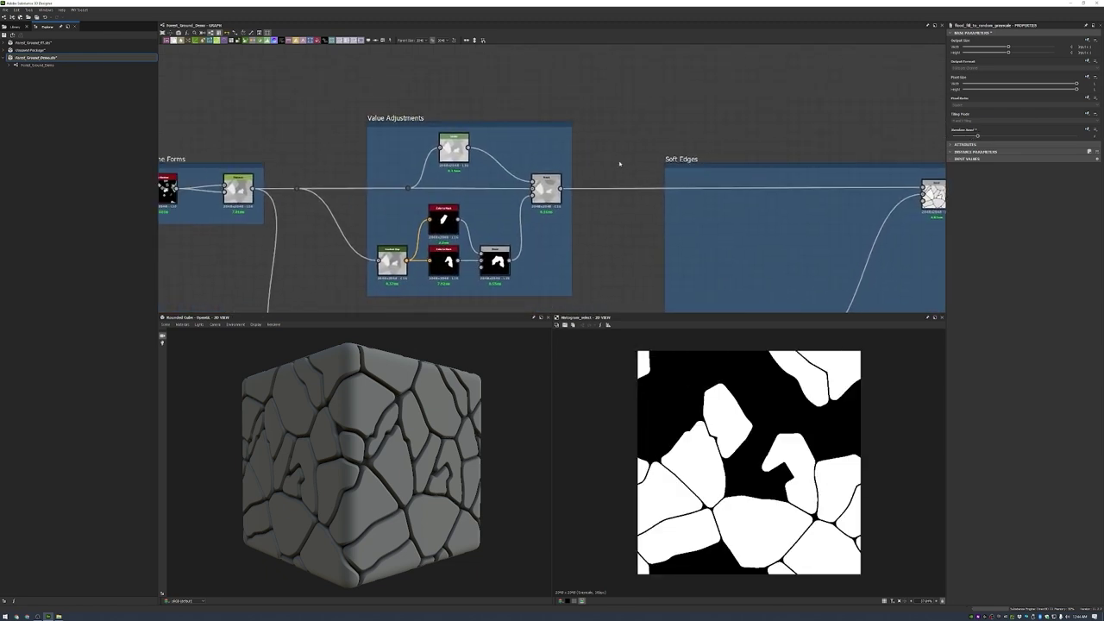
scroll(608, 172, up, 3)
click(649, 132)
drag(962, 138, 998, 135)
scroll(236, 281, down, 2)
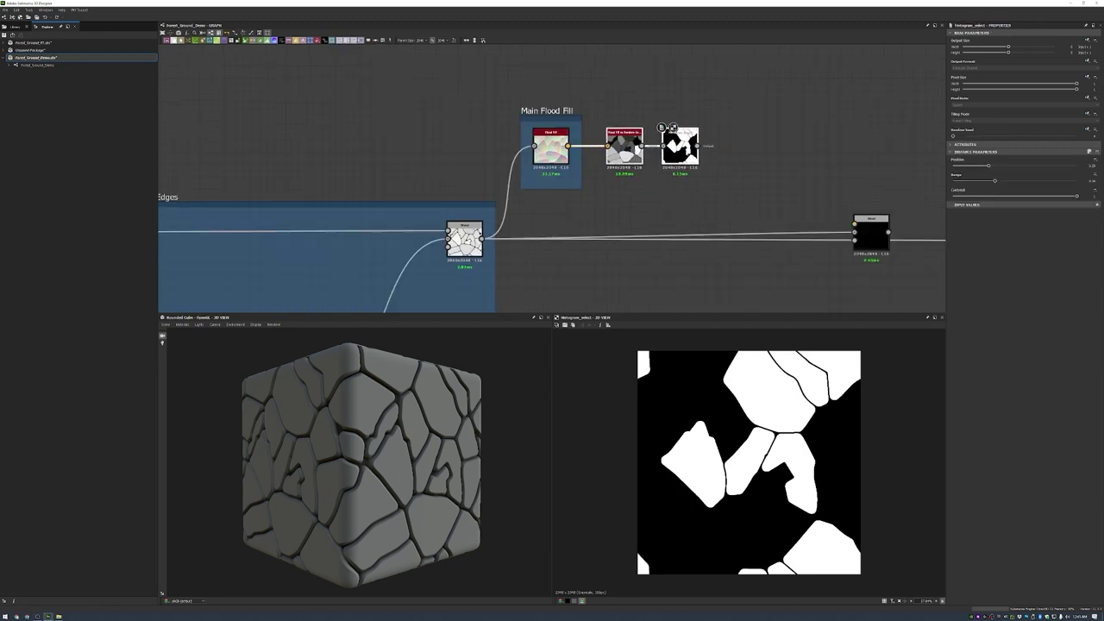
- Add a Blur HQ Grayscale node after the Histogram Select with a very low Intensity and maximum Quality
scroll(705, 169, up, 3)
key(space)
text(blur)
key(Return)
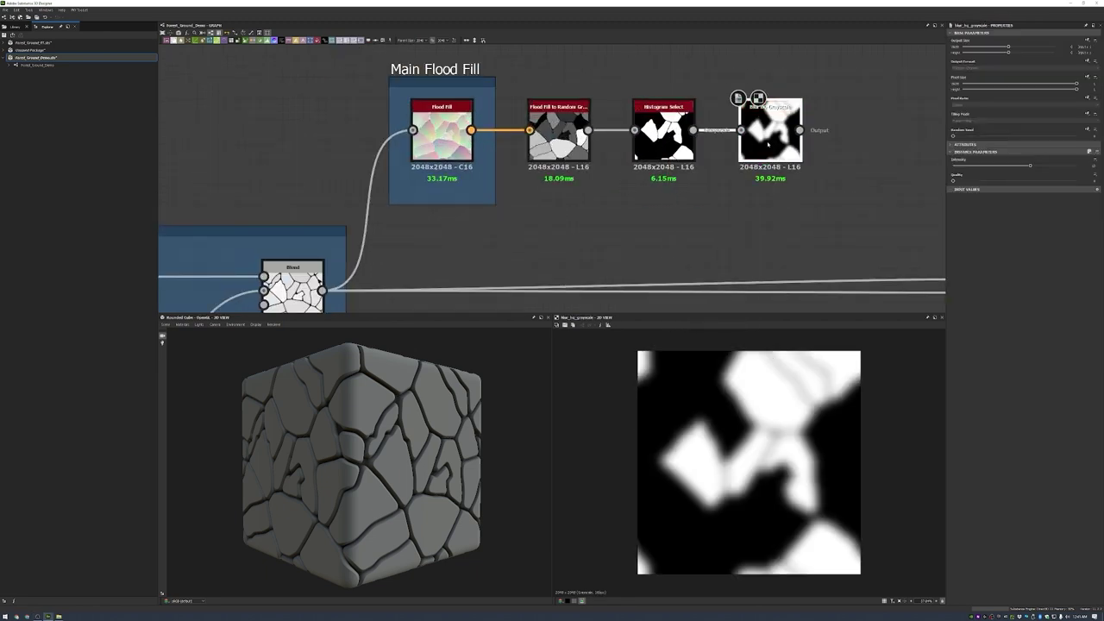
drag(1030, 165, 955, 165)
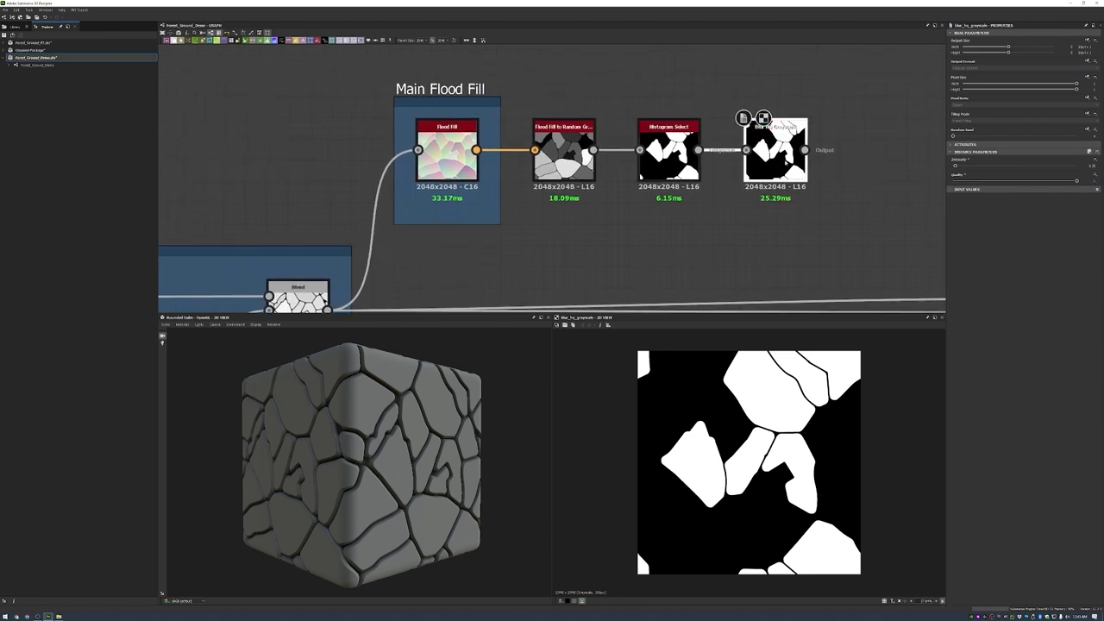
- Add a Levels node after the blur, lower its Level In High to expand the mask, and compare the mask stages
double_click(668, 151)
click(779, 170)
key(space)
text(levels)
key(Return)
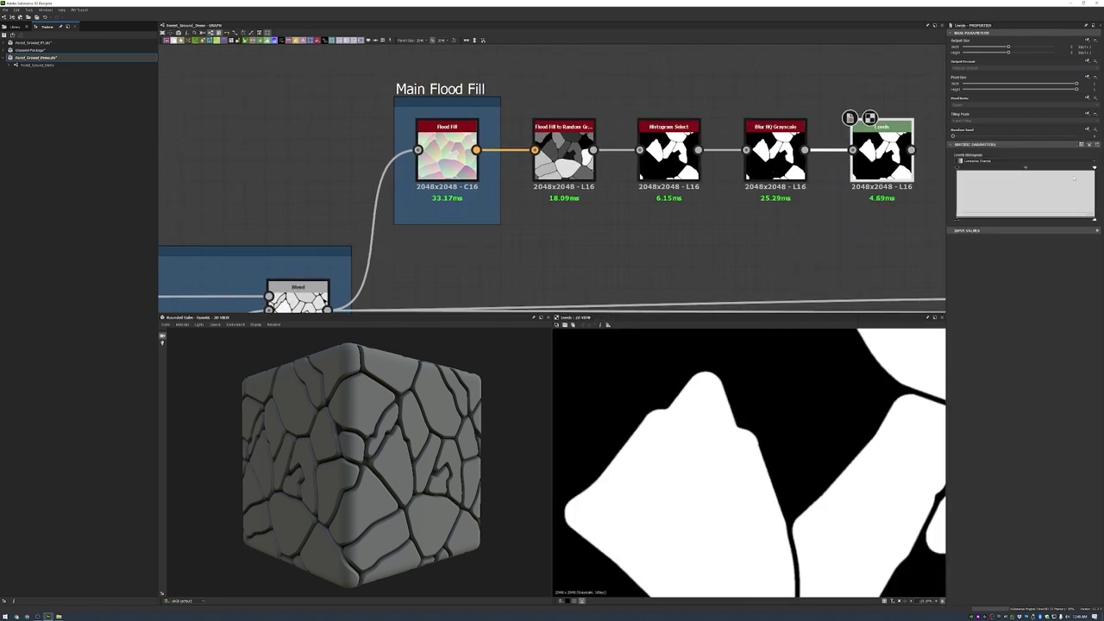
click(1093, 146)
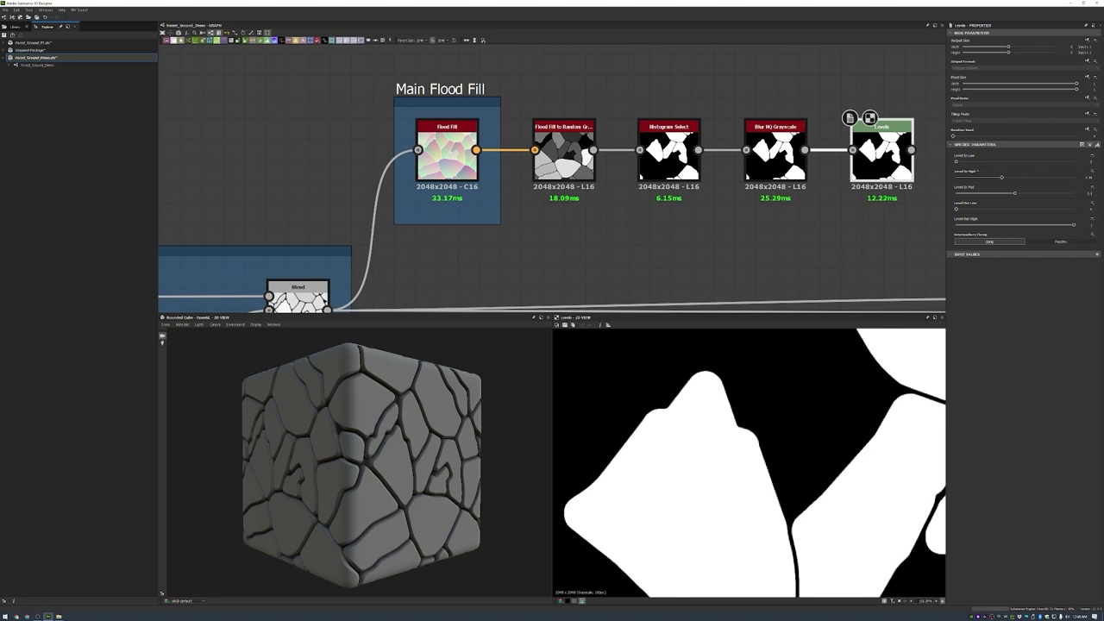
double_click(775, 151)
double_click(668, 151)
double_click(882, 151)
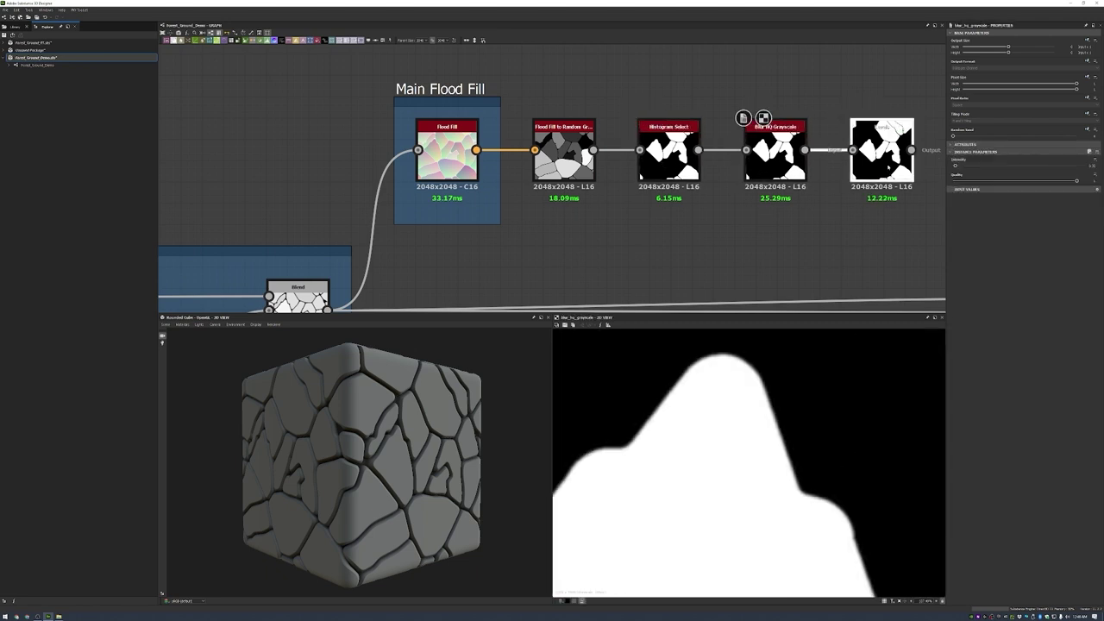
- Connect the mask Levels to the downstream Blend node's foreground, set it to Subtract, and inspect the removed stones in 3D
scroll(754, 190, down, 3)
middle_drag(841, 173, 631, 162)
drag(636, 156, 703, 236)
double_click(722, 245)
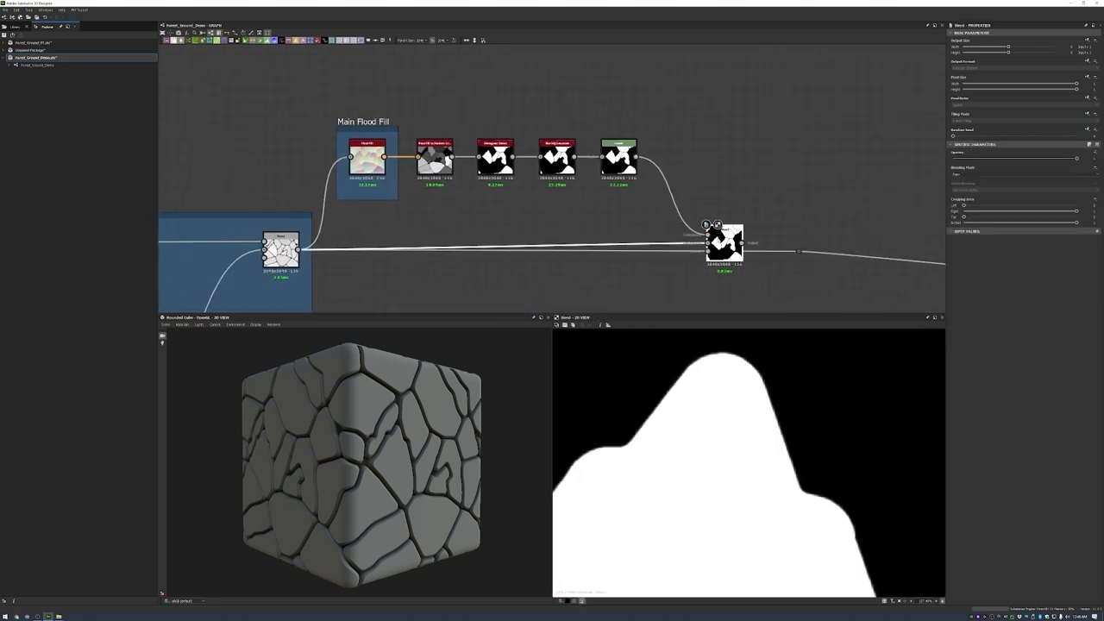
click(992, 173)
click(978, 192)
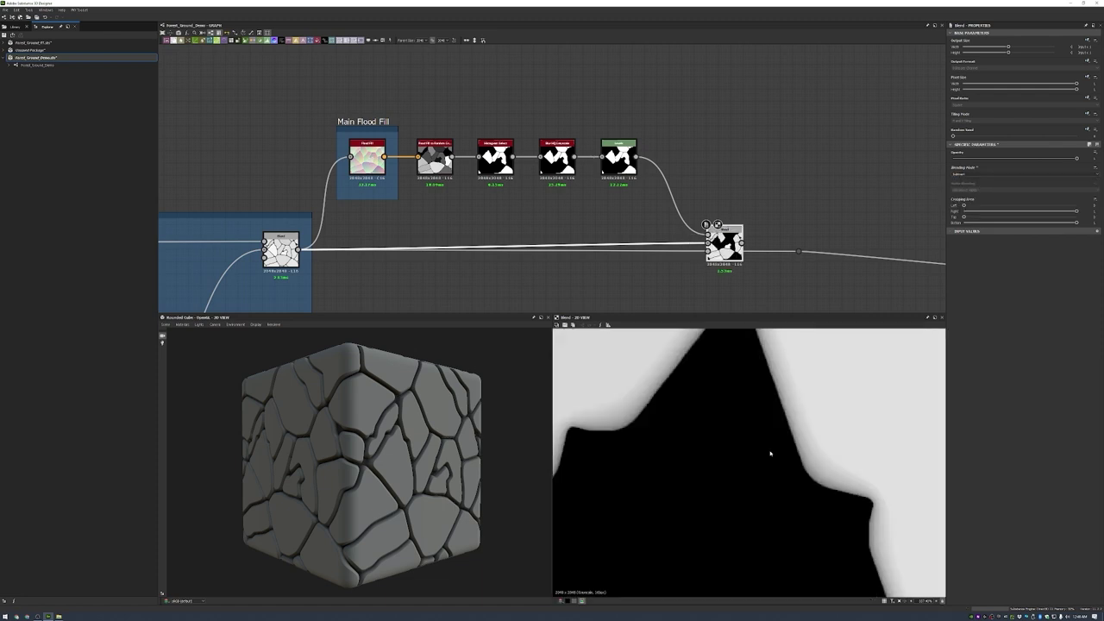
key(f)
middle_drag(778, 200, 715, 169)
alt+drag(362, 466, 397, 466)
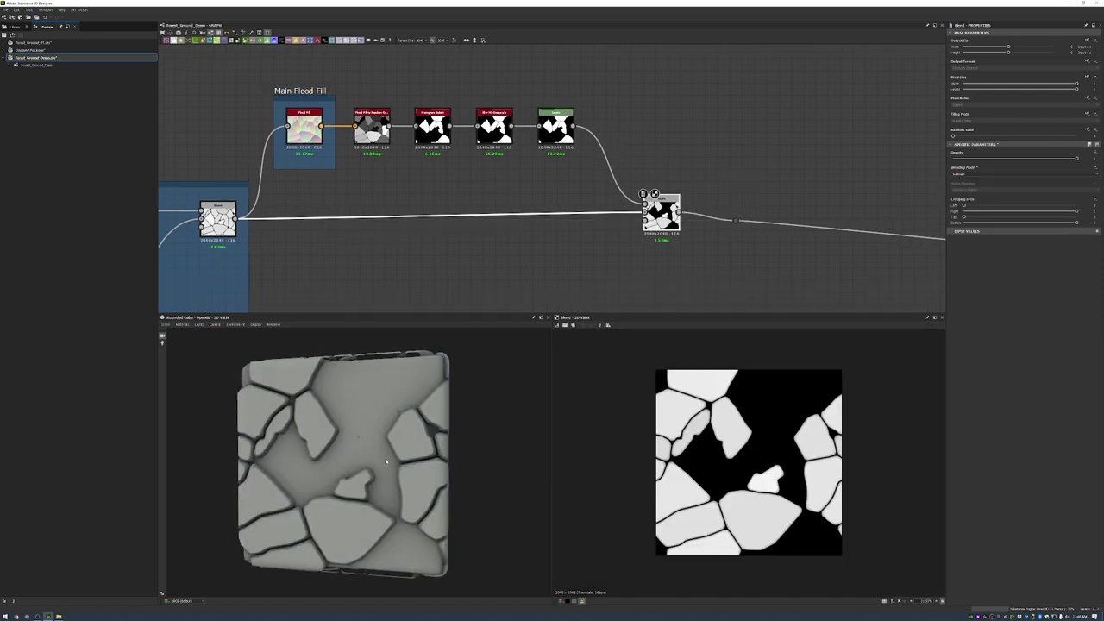
- Separate the Main Flood Fill frame from the mask chain and frame the mask nodes and Blend as "Removing Stones"
scroll(359, 463, up, 5)
scroll(682, 203, down, 3)
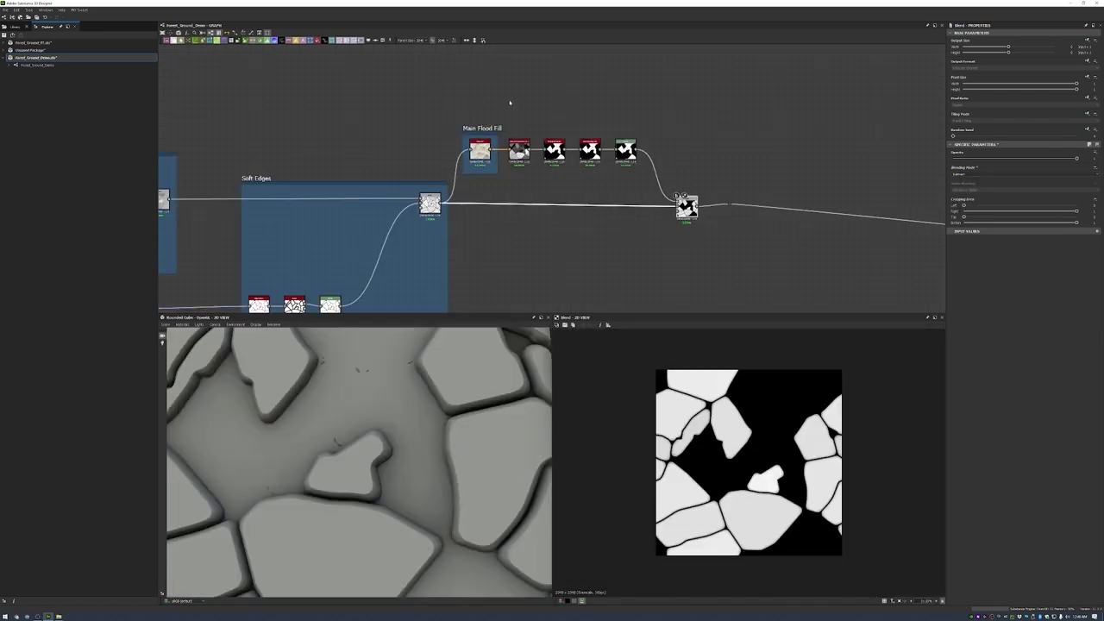
drag(481, 125, 715, 264)
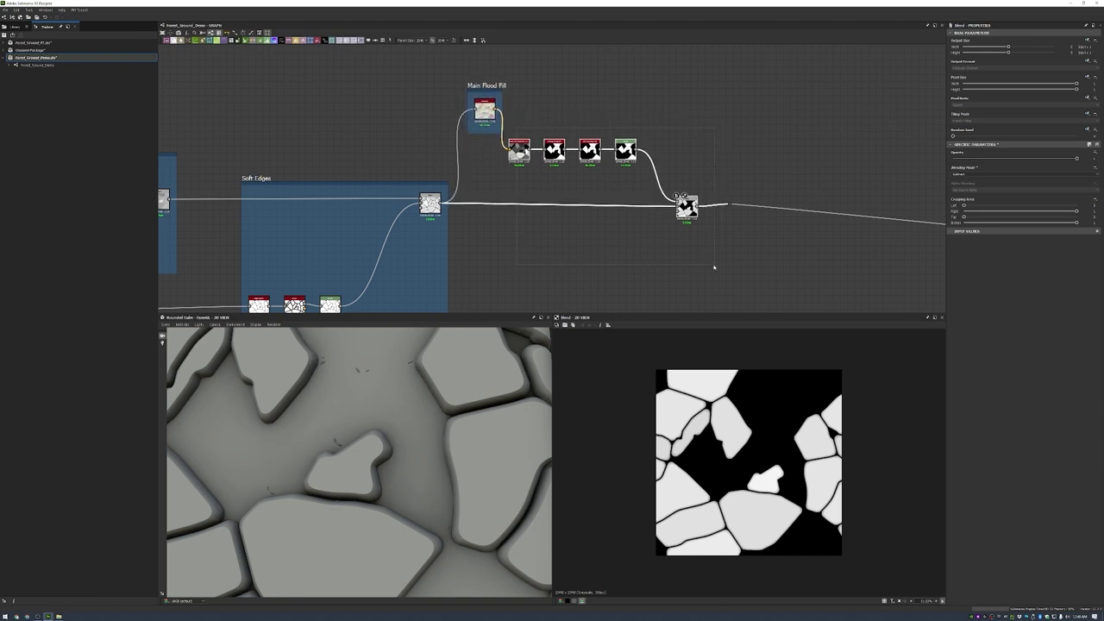
key(ctrl+f)
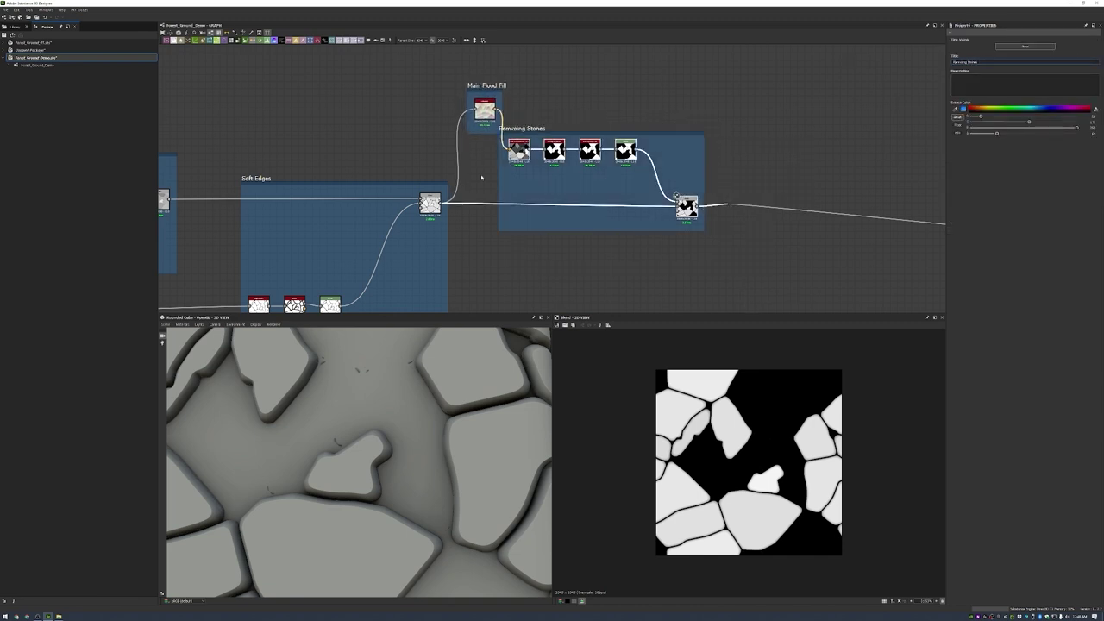
drag(511, 182, 517, 183)
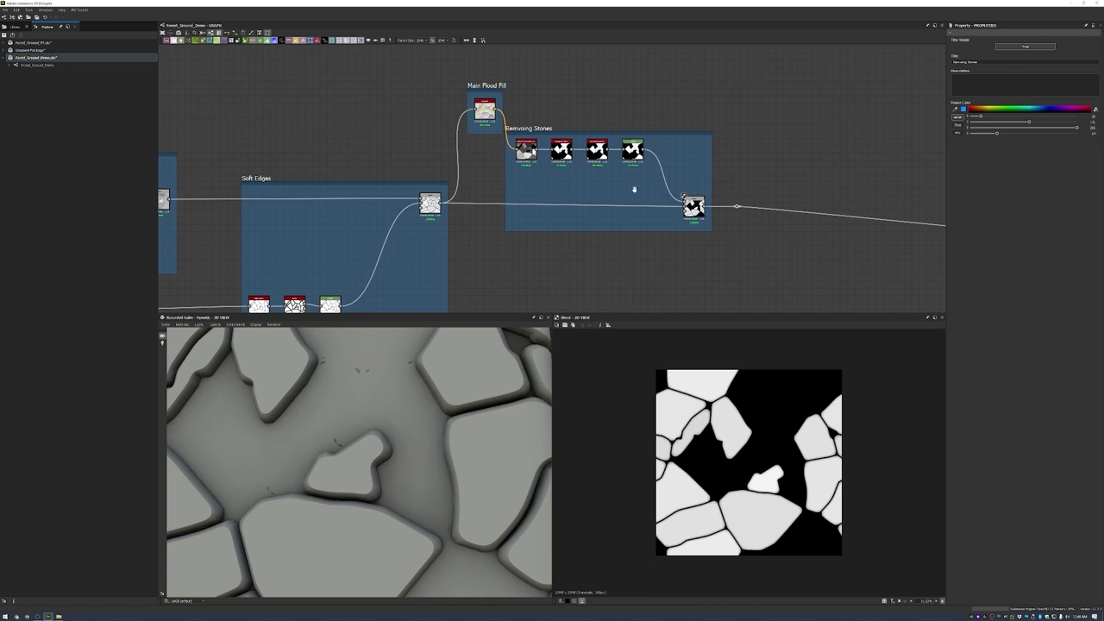
- Add a Slope Blur Grayscale node fed by the stone-removal Blend and align it with that Blend
scroll(785, 185, up, 3)
key(space)
key(Return)
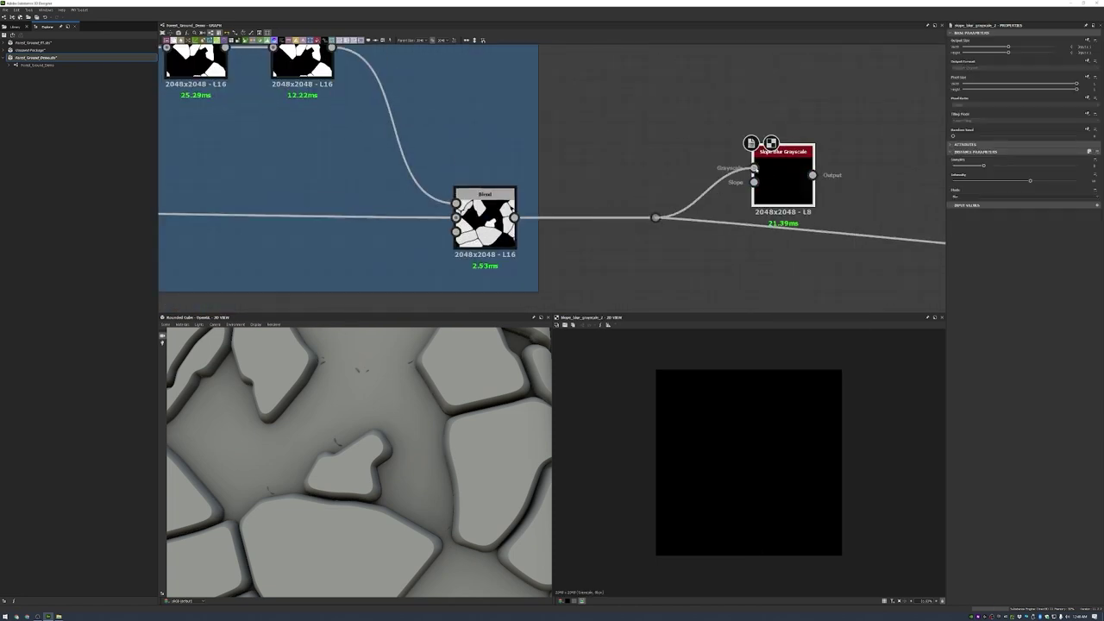
drag(782, 172, 783, 214)
- Add a Perlin Noise node with a reduced Scale and connect it to the Slope Blur's Slope input
key(space)
text(perlin)
key(Return)
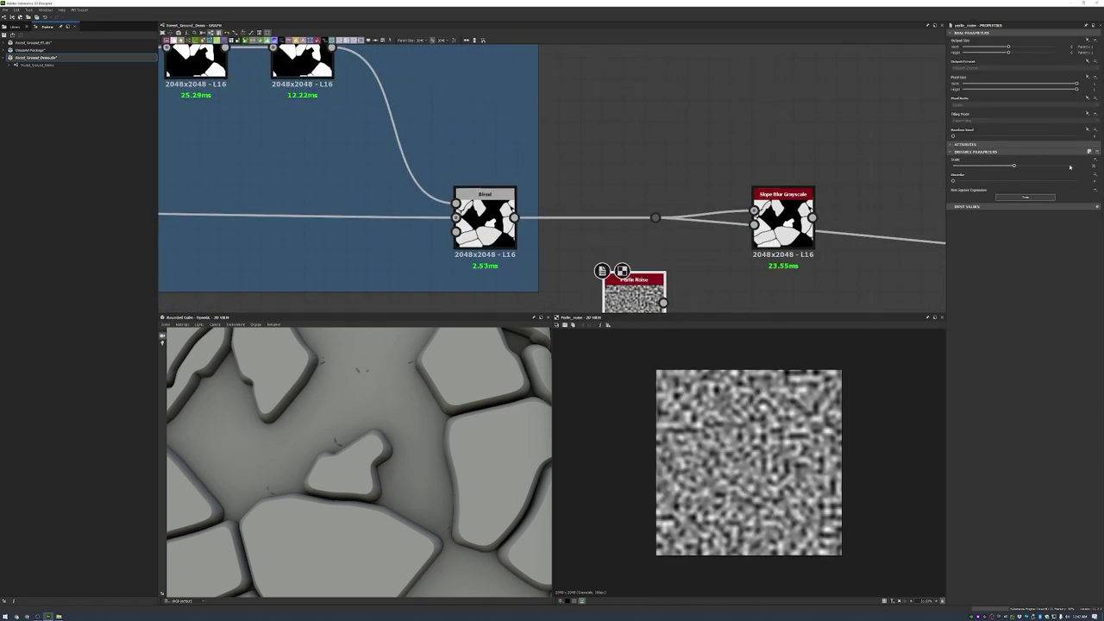
drag(662, 301, 754, 224)
- Raise the Slope Blur's Samples to the maximum, lower its Intensity to a very small value and change its Mode
double_click(781, 212)
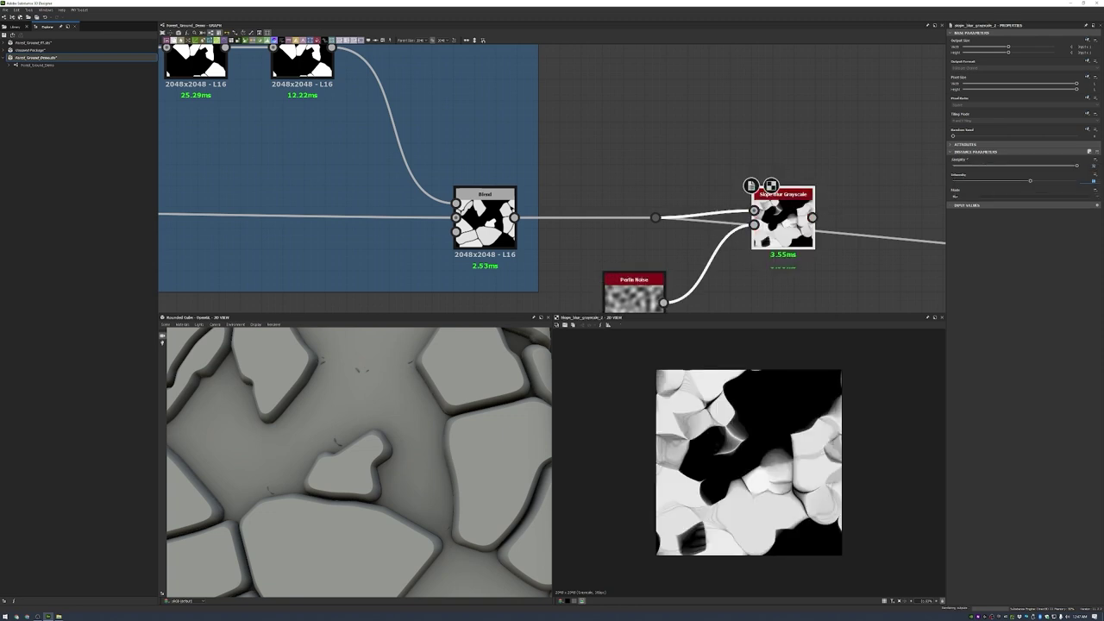
drag(1030, 181, 959, 180)
click(962, 209)
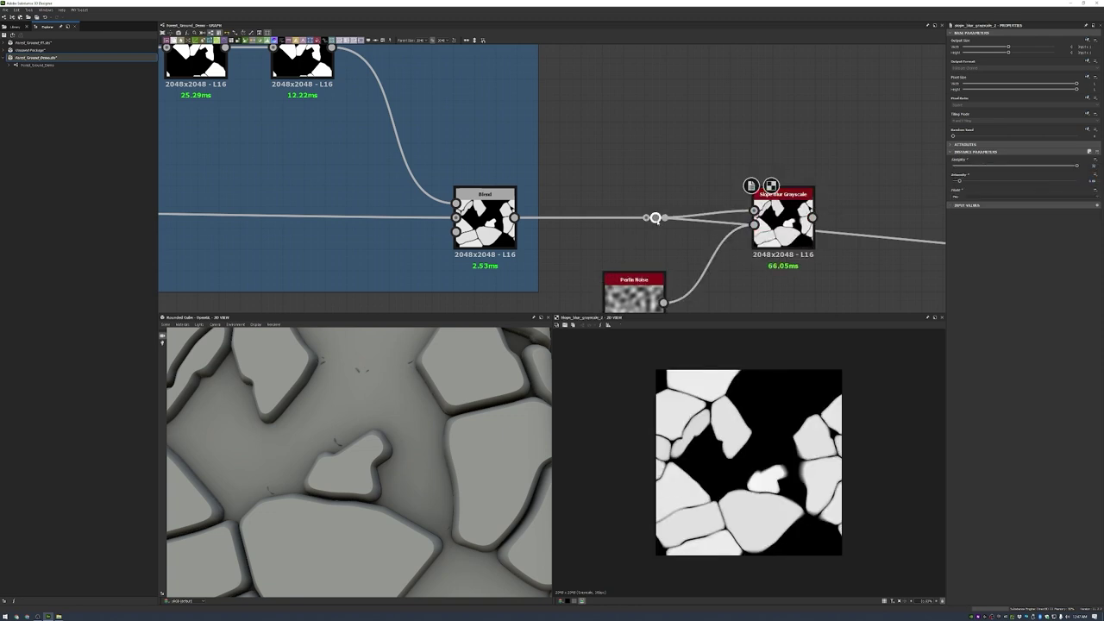
- Route the main chain through the Slope Blur Grayscale node and align the following dot node with its output
middle_drag(836, 249, 646, 216)
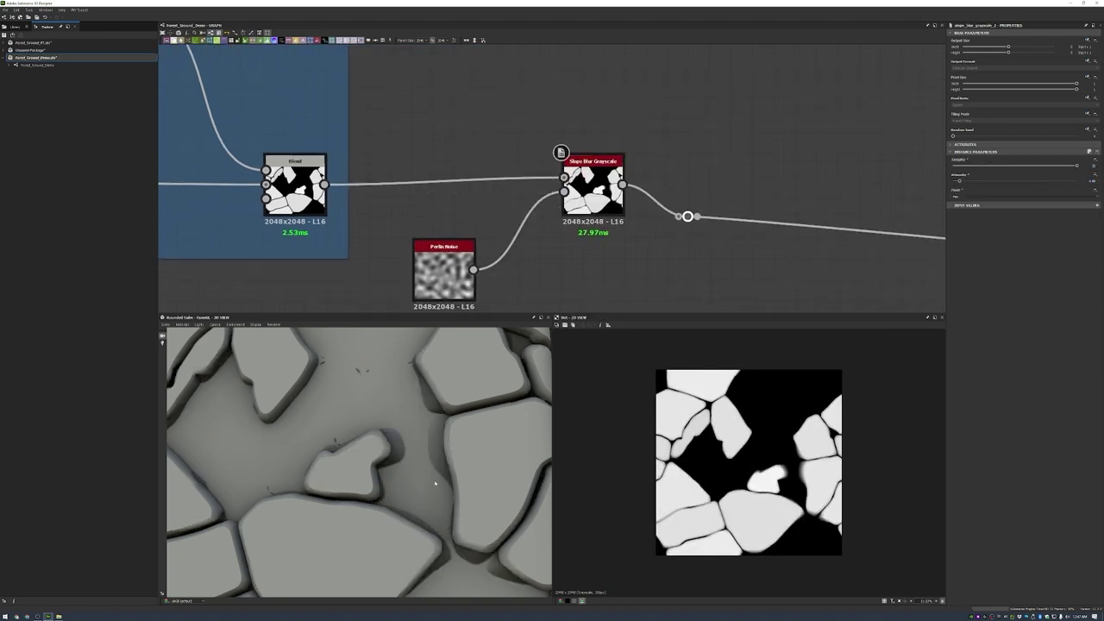
scroll(436, 480, down, 10)
drag(436, 481, 421, 508)
drag(688, 215, 695, 181)
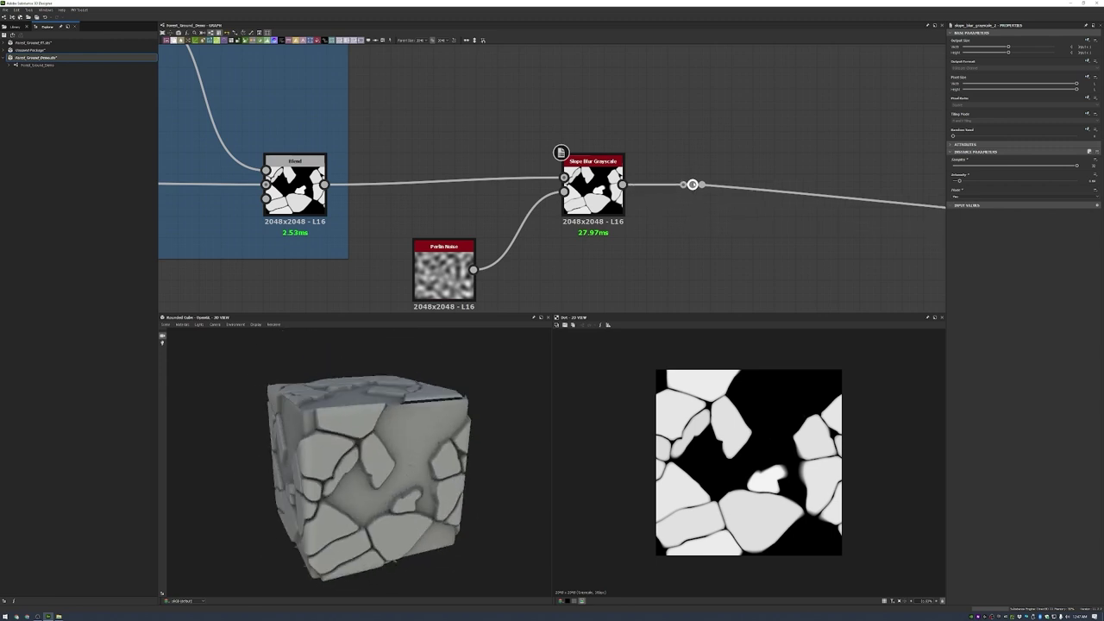
- Frame the Perlin Noise and Slope Blur Grayscale nodes together and title the frame Undulation 01
scroll(728, 167, down, 1)
drag(669, 143, 457, 298)
key(ctrl+f)
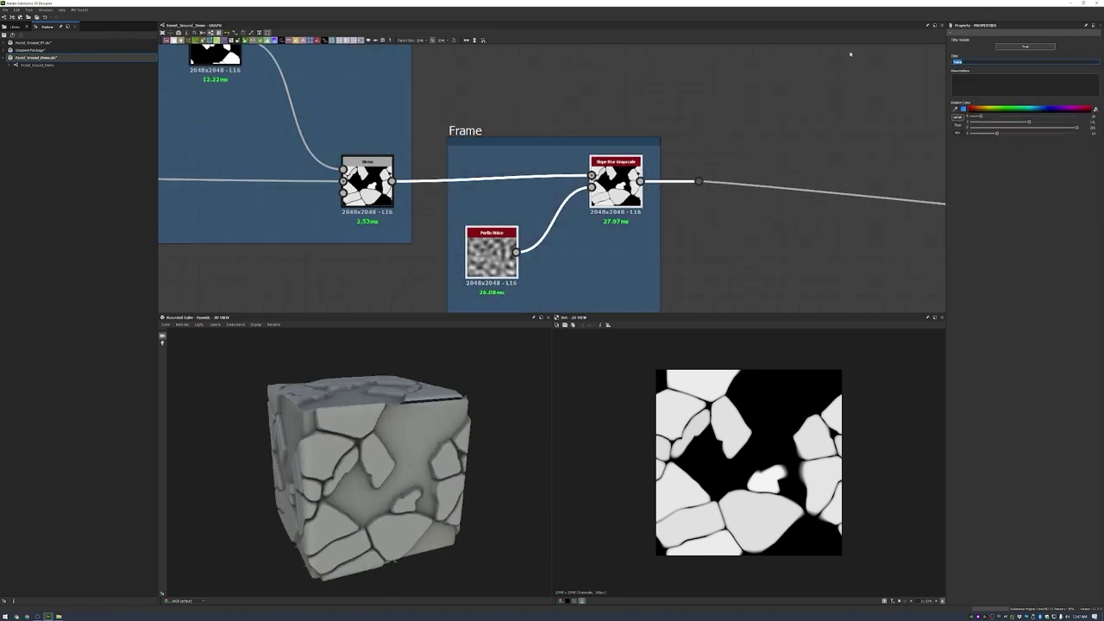
key(Return)
scroll(725, 126, down, 2)
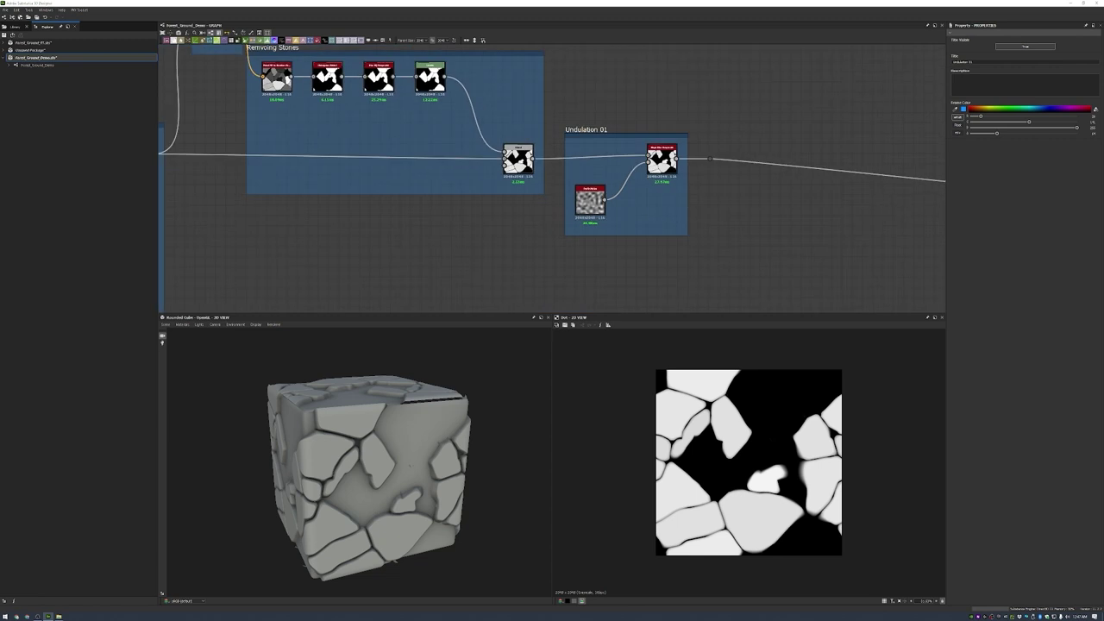
- Add a Blend node farther along the main chain, fed by the Undulation 01 output
middle_drag(815, 153, 511, 210)
key(space)
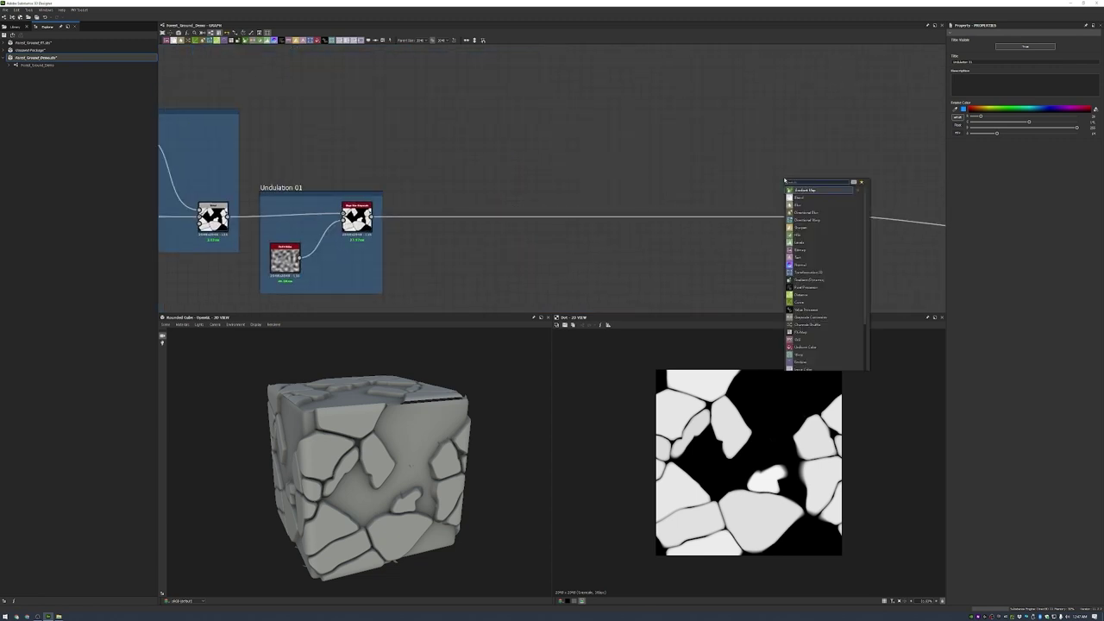
click(811, 202)
- Add a Flood Fill to Gradient node with maximum angle variation and feed it from the main Flood Fill through a dot node
middle_drag(594, 141, 678, 190)
scroll(678, 190, down, 2)
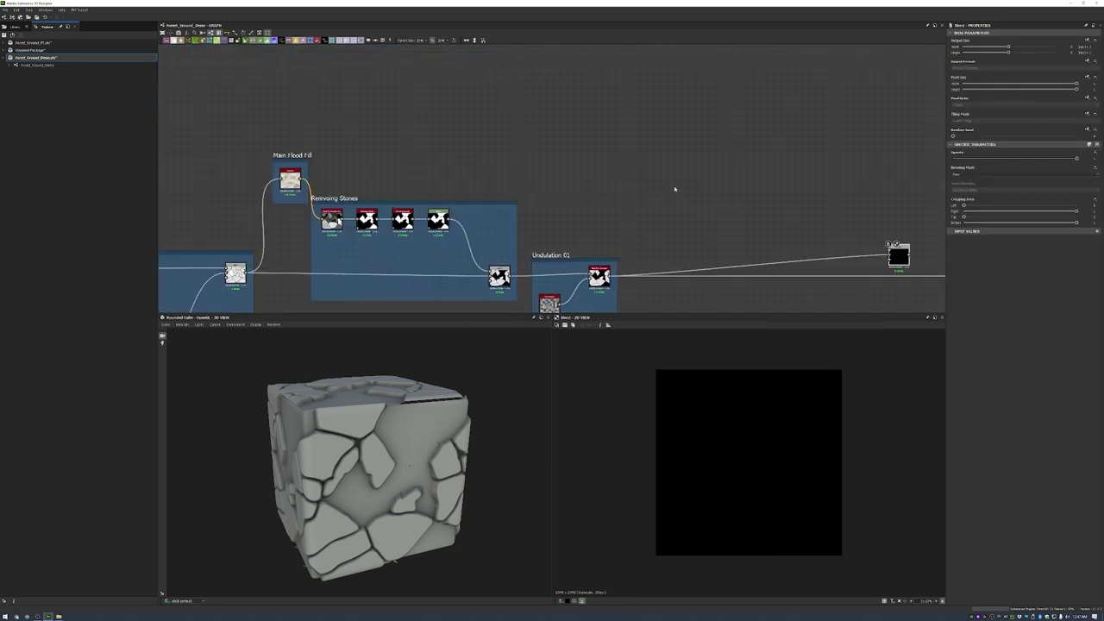
key(space)
text(flood)
click(715, 170)
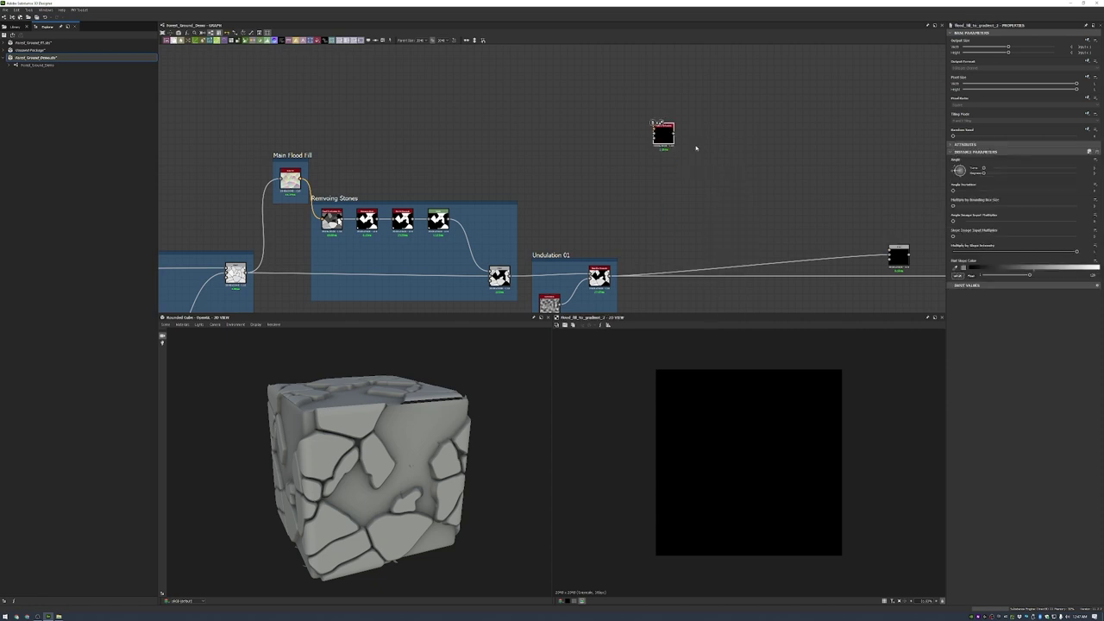
drag(660, 129, 643, 80)
drag(604, 179, 648, 52)
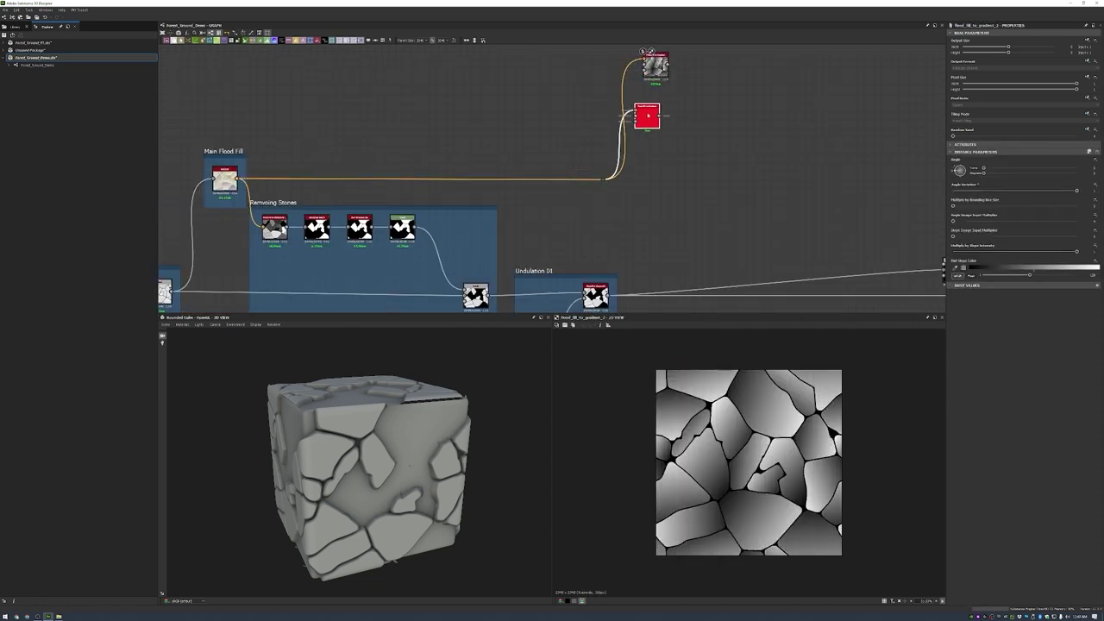
- Duplicate the Flood Fill to Gradient node into a column of five, giving each copy a different random seed
drag(954, 136, 964, 135)
drag(697, 178, 644, 138)
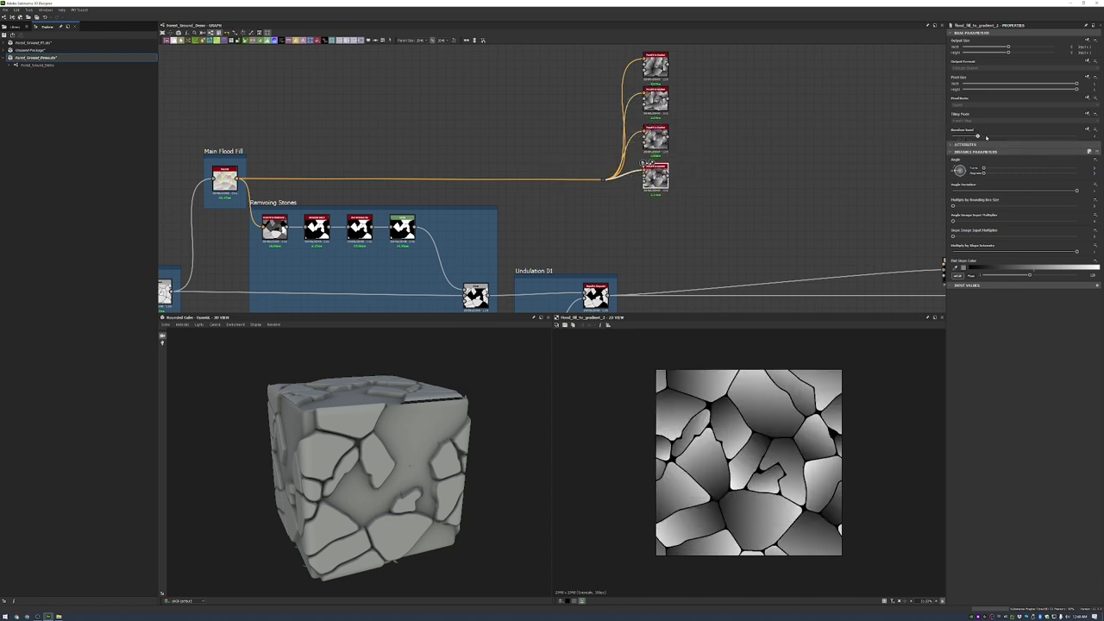
drag(986, 137, 1039, 137)
middle_drag(734, 156, 636, 215)
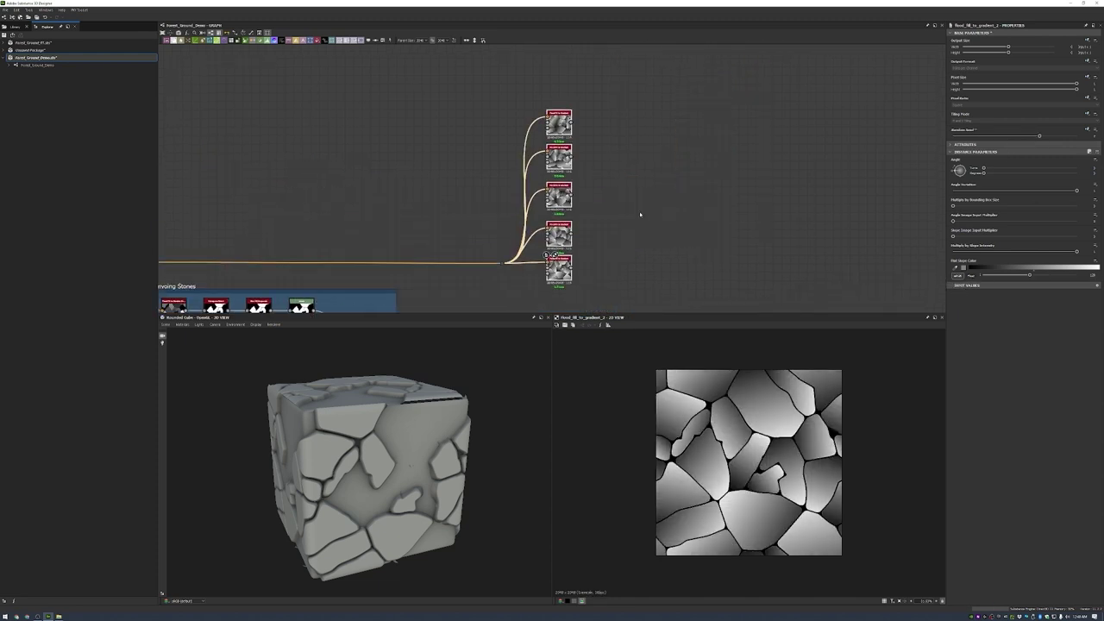
- Combine the first two gradients in a new Blend node set to Min (Darken)
drag(571, 157, 613, 156)
click(750, 177)
drag(570, 122, 603, 146)
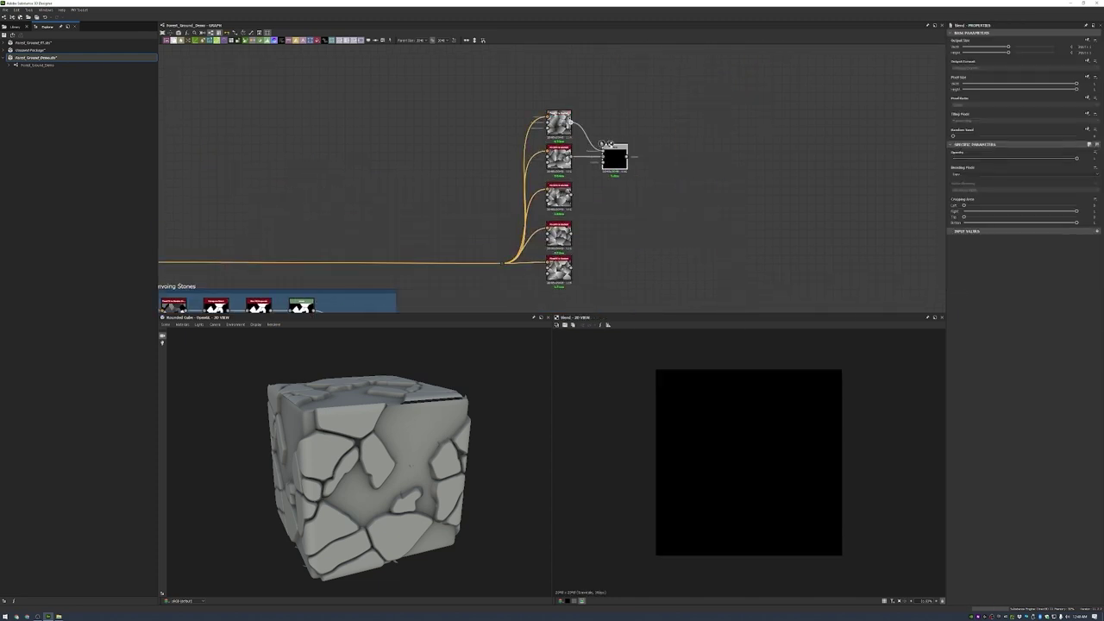
click(959, 173)
click(964, 203)
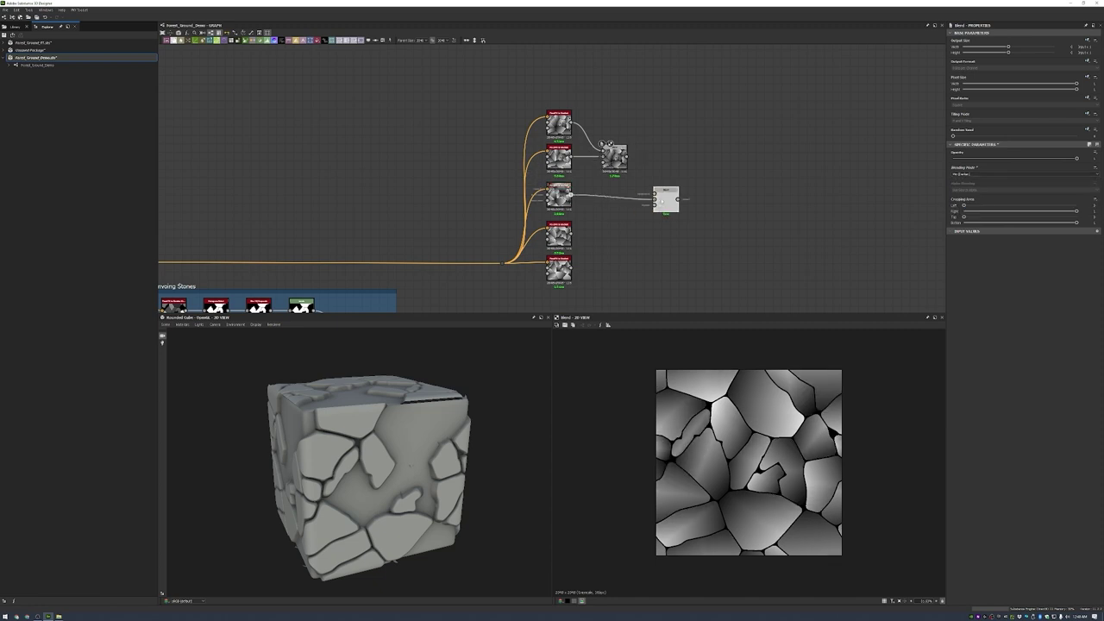
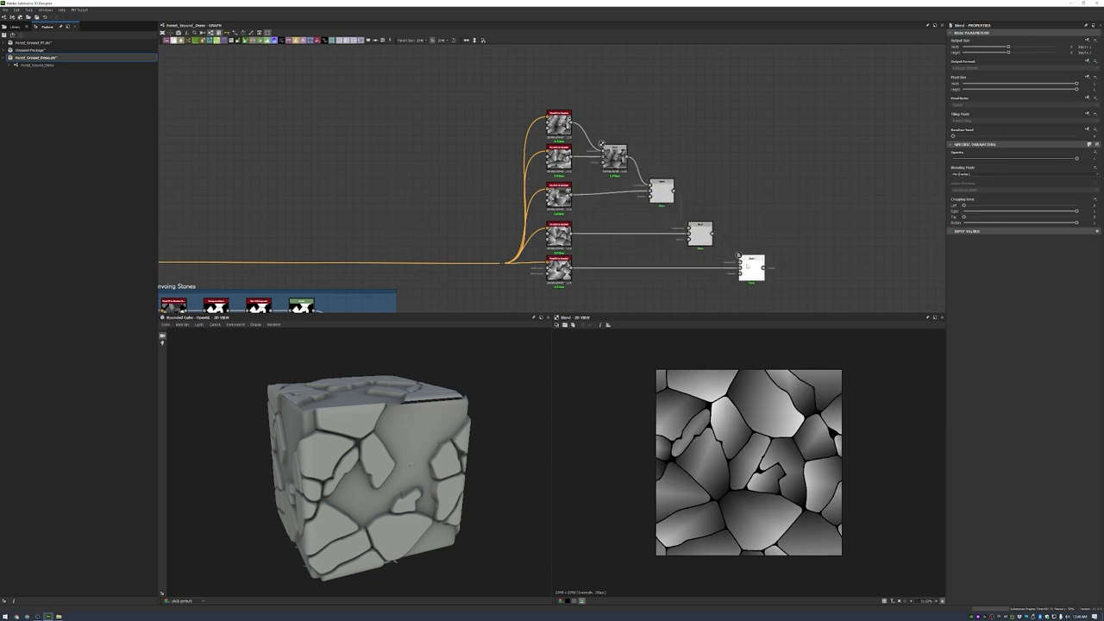
- Chain three more Min (Darken) Blend nodes for the remaining gradients and arrange them in a compact staircase
drag(661, 199, 640, 201)
drag(559, 197, 563, 202)
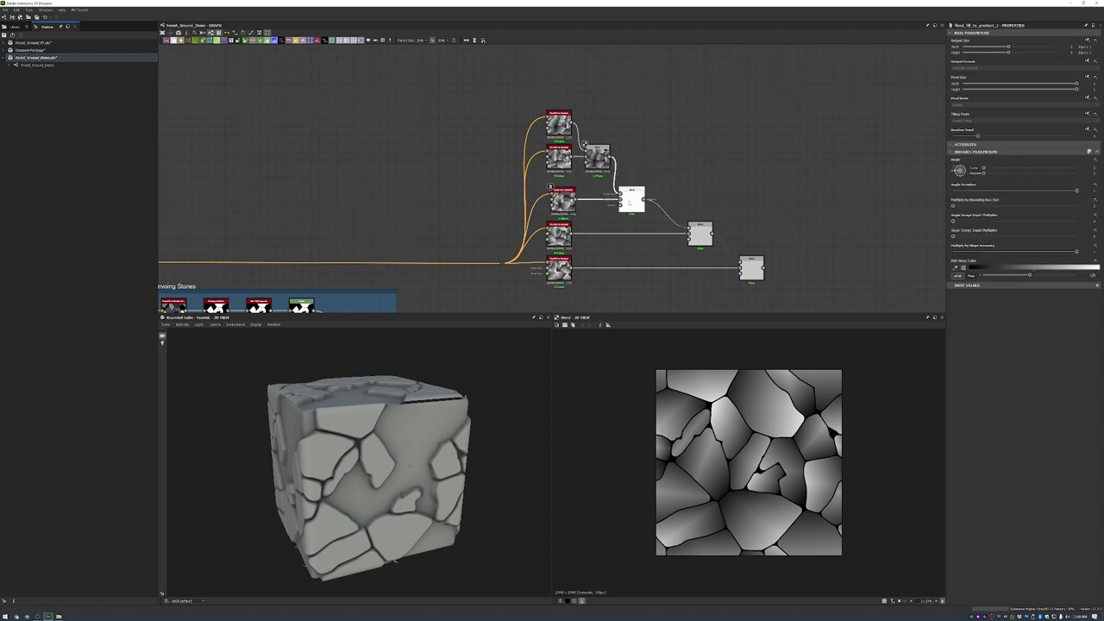
drag(558, 123, 563, 131)
drag(558, 157, 562, 166)
drag(699, 234, 671, 235)
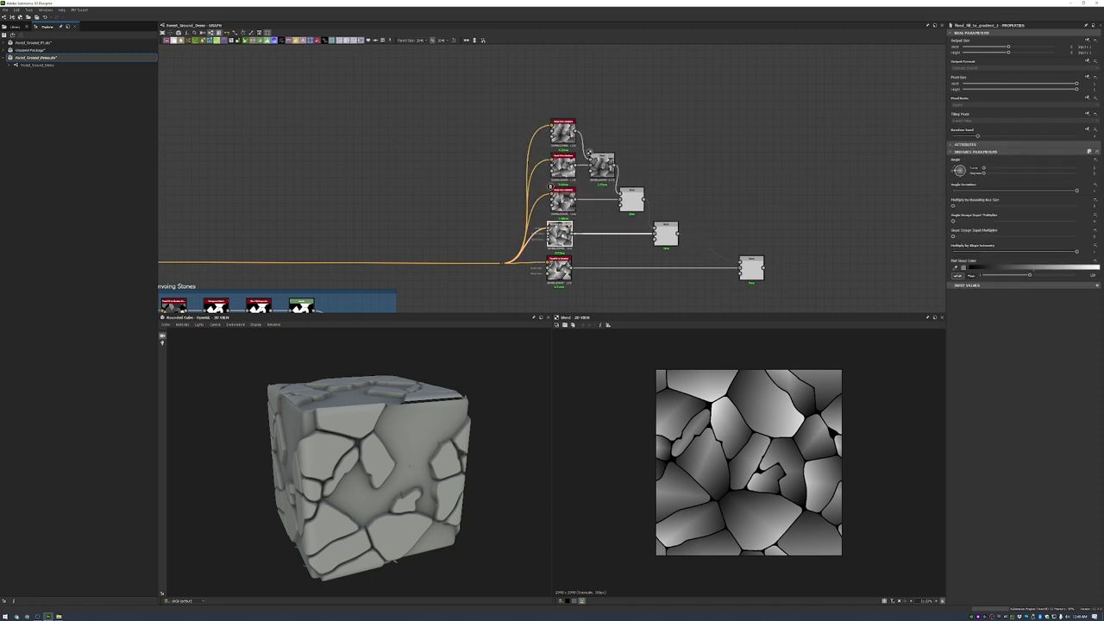
drag(757, 274, 705, 274)
middle_drag(700, 224, 672, 185)
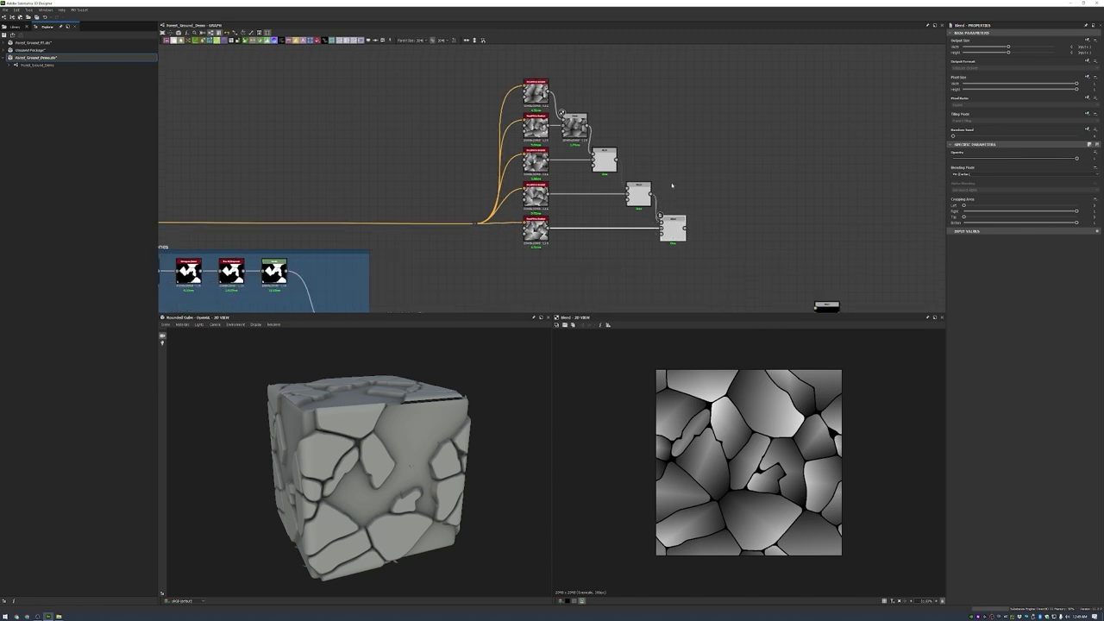
- Add a Levels node after the final gradient Blend, raising Level In Low slightly and strongly lowering Level In High
scroll(671, 227, up, 3)
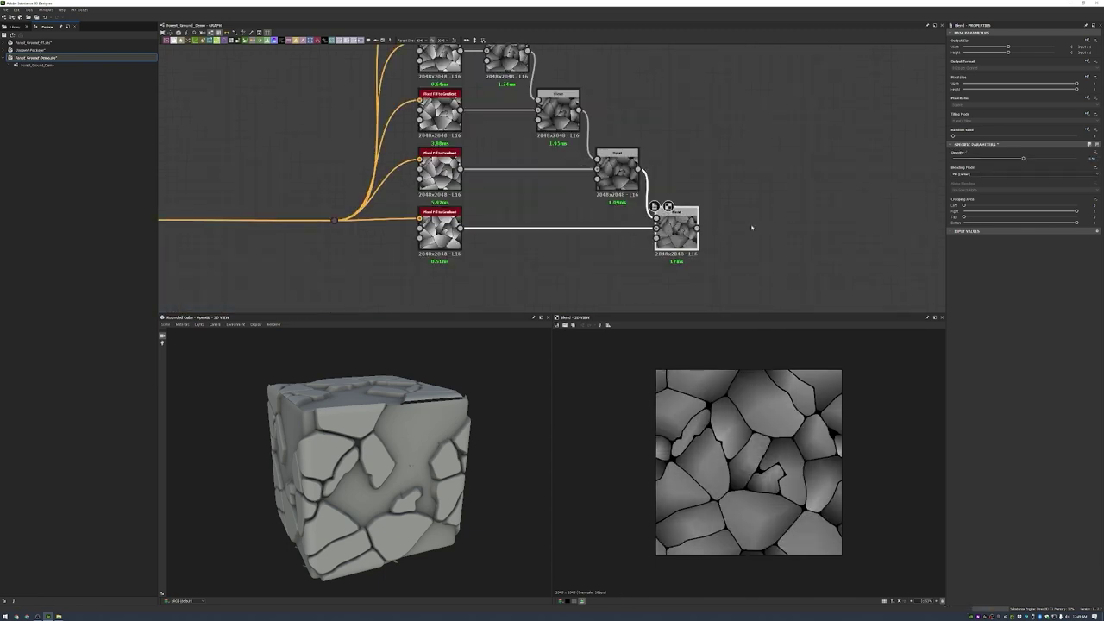
scroll(759, 220, up, 3)
drag(634, 242, 648, 244)
click(672, 259)
click(1089, 146)
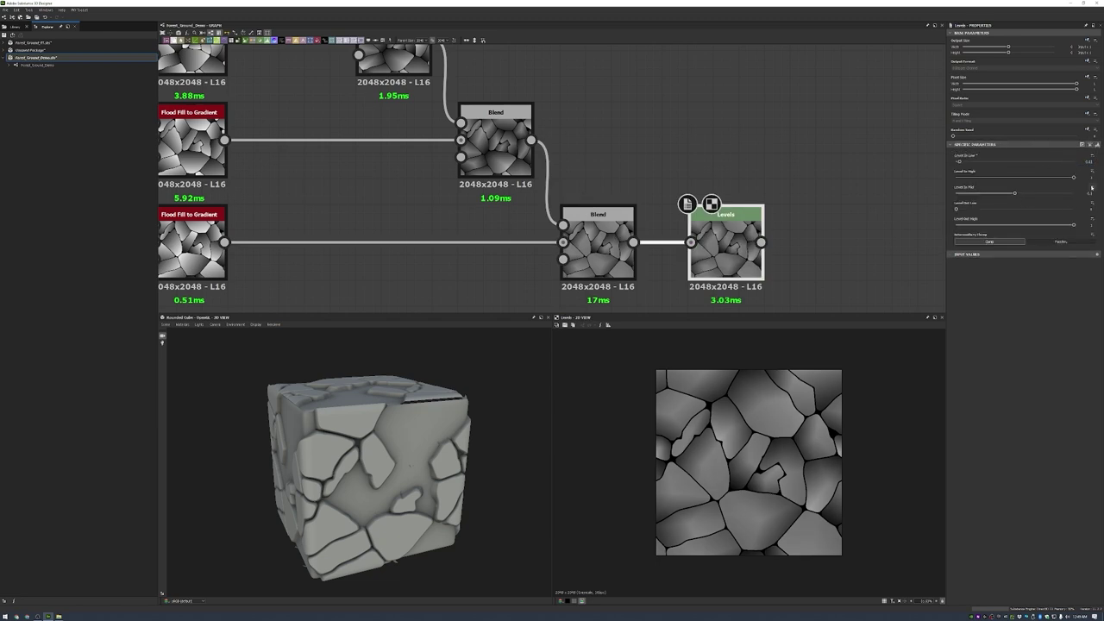
drag(1074, 177, 1007, 177)
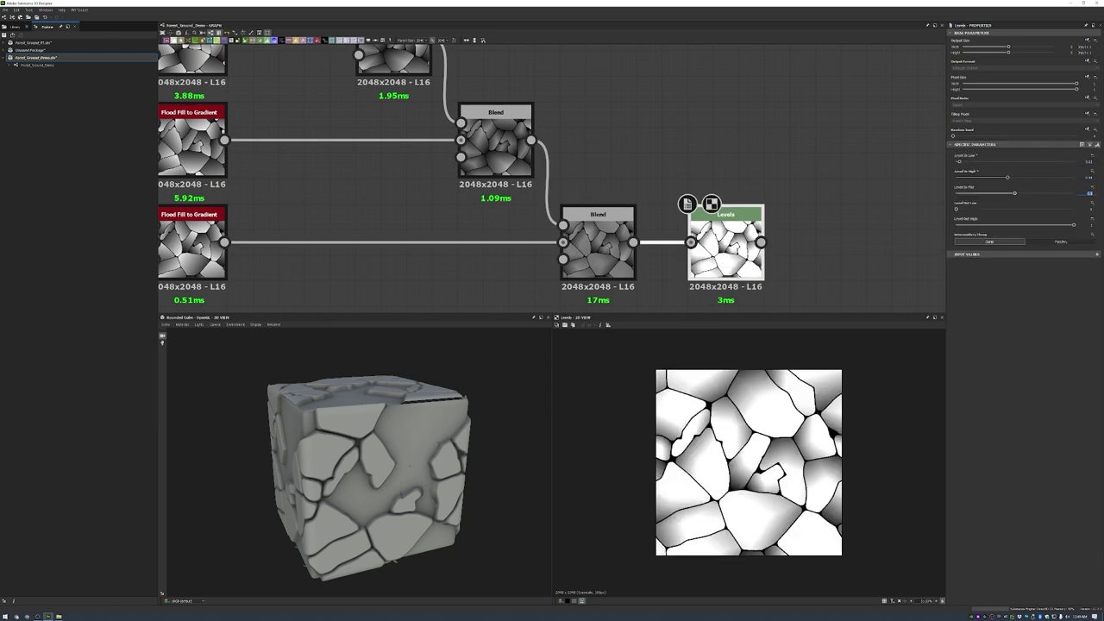
- Add a Slope Blur Grayscale node fed by the Levels node
middle_drag(736, 218, 549, 238)
key(space)
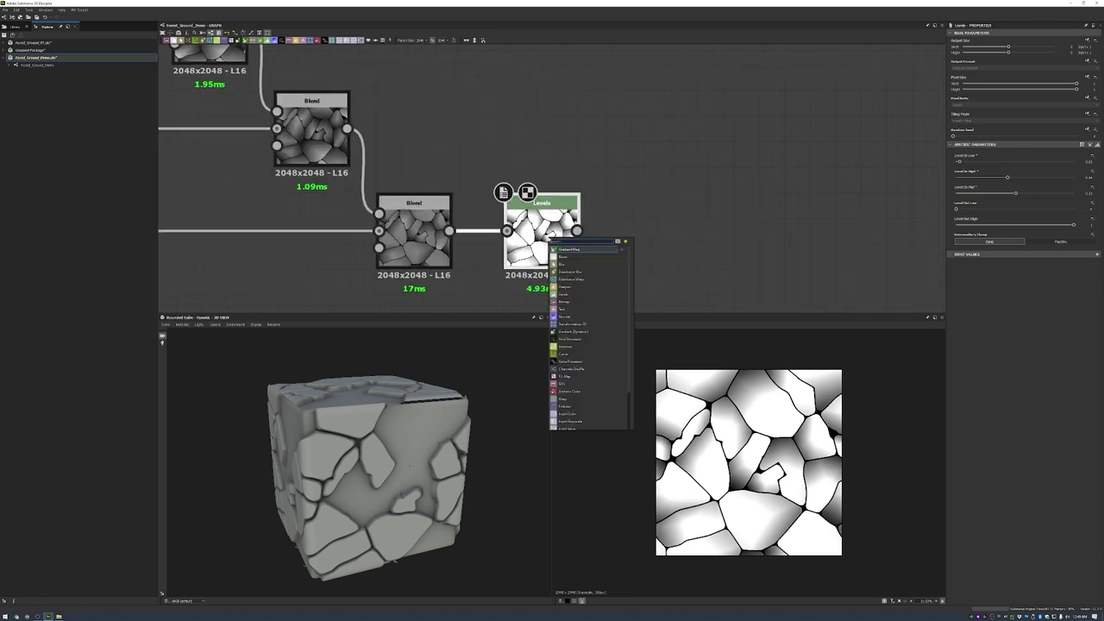
click(595, 389)
- Add a Perlin Noise node and connect it to the slope input of the new Slope Blur Grayscale
middle_drag(596, 388, 621, 266)
scroll(690, 104, up, 3)
key(space)
text(perlin)
key(Return)
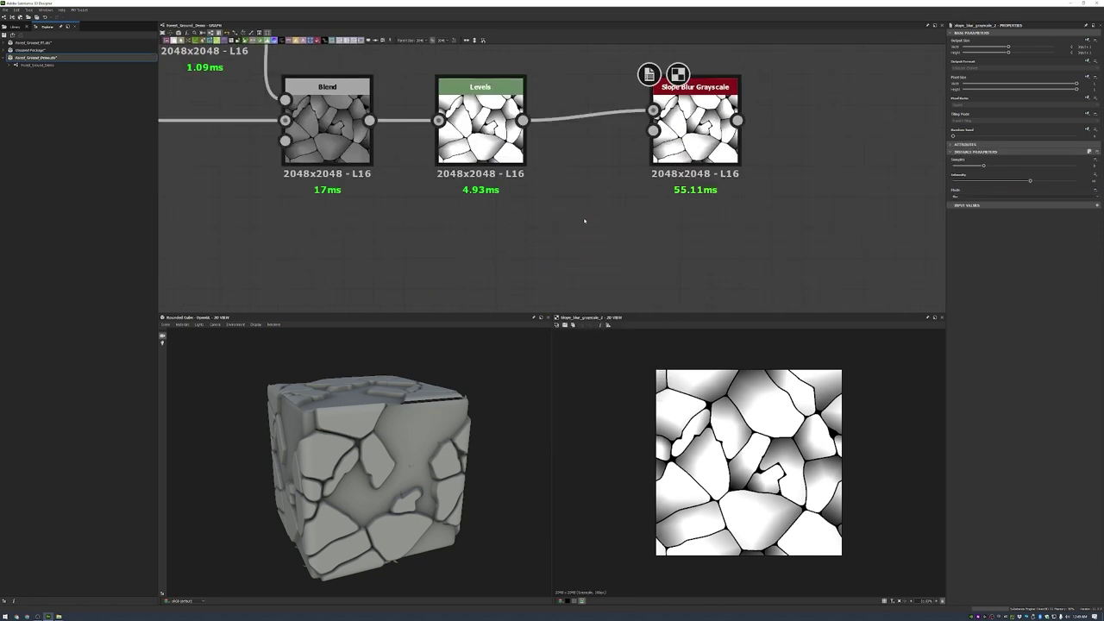
drag(626, 259, 662, 112)
- Raise the new Slope Blur Grayscale's samples to the maximum and reduce its intensity to a low value
scroll(604, 173, up, 1)
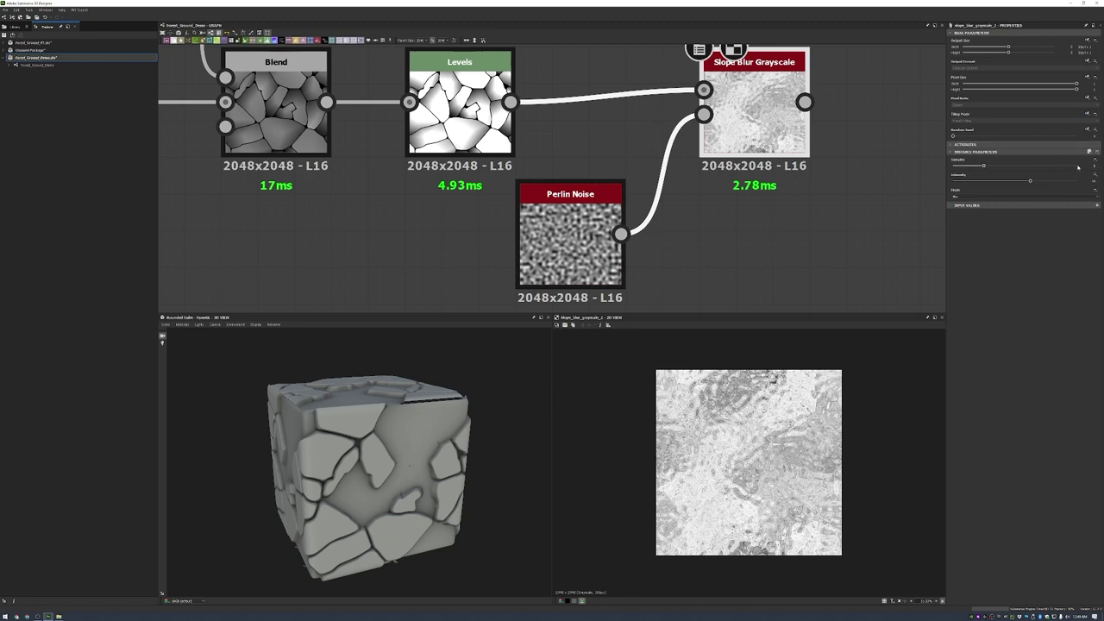
click(1077, 166)
drag(1030, 181, 968, 180)
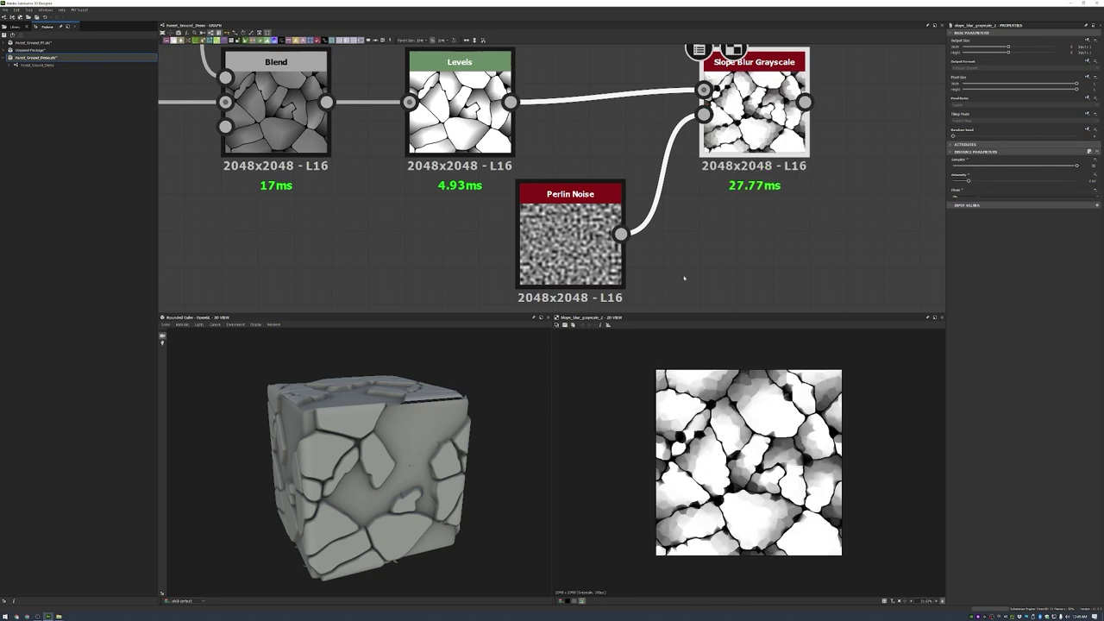
- Lower the new Perlin Noise's scale and raise its disorder to the maximum, previewing the resulting slope blur
drag(586, 241, 623, 256)
drag(992, 165, 959, 165)
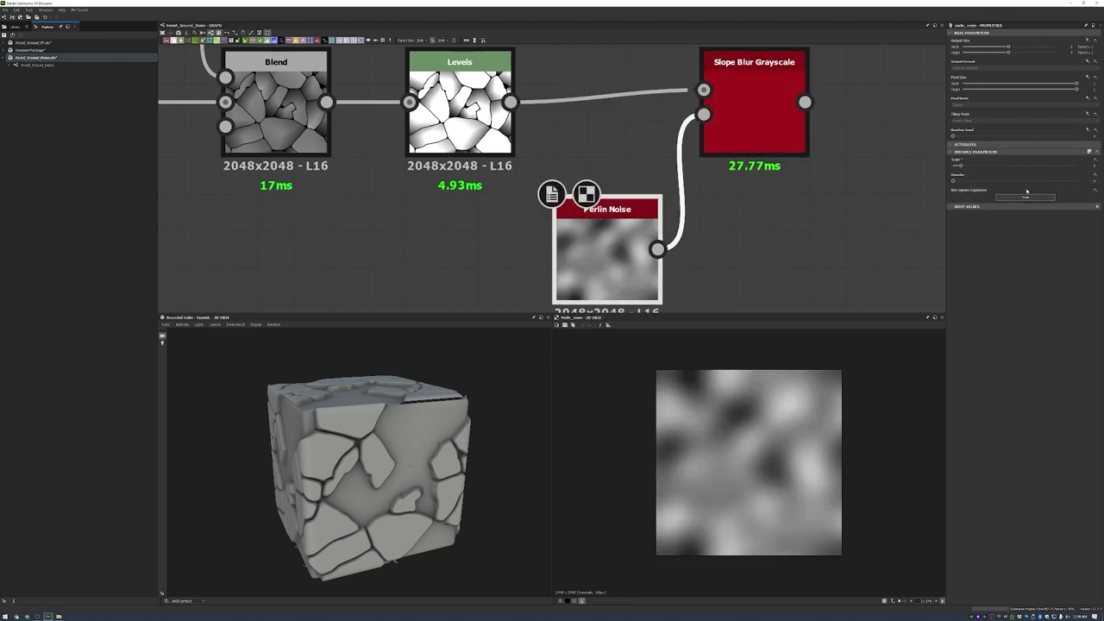
double_click(787, 126)
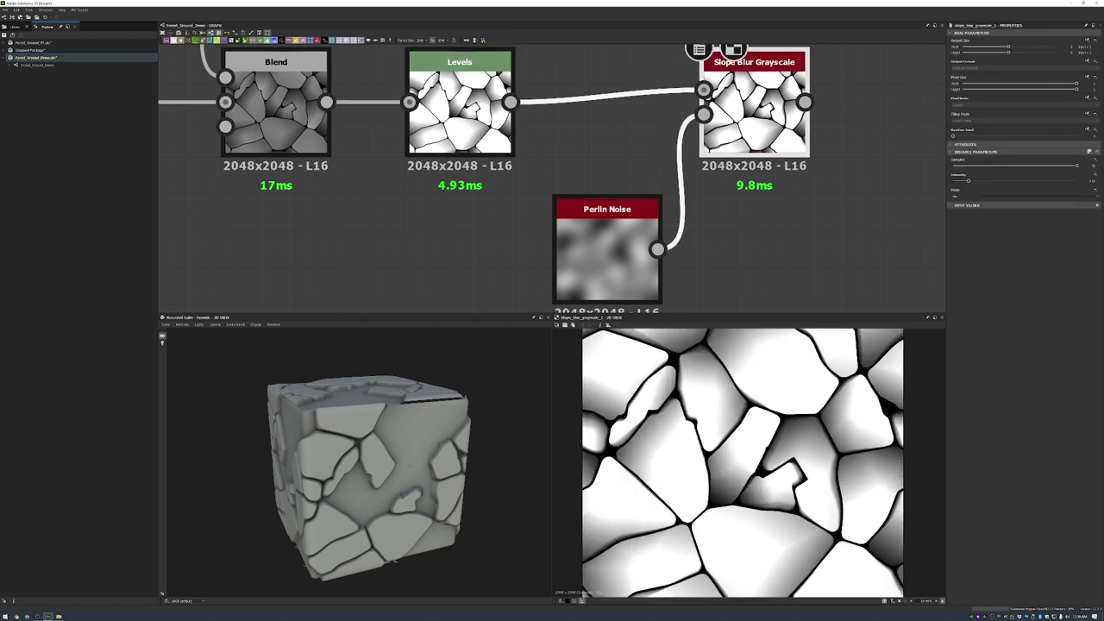
- Reduce the Perlin Noise's output size to 64x128 and preview the Slope Blur Grayscale result
drag(1008, 46, 1003, 47)
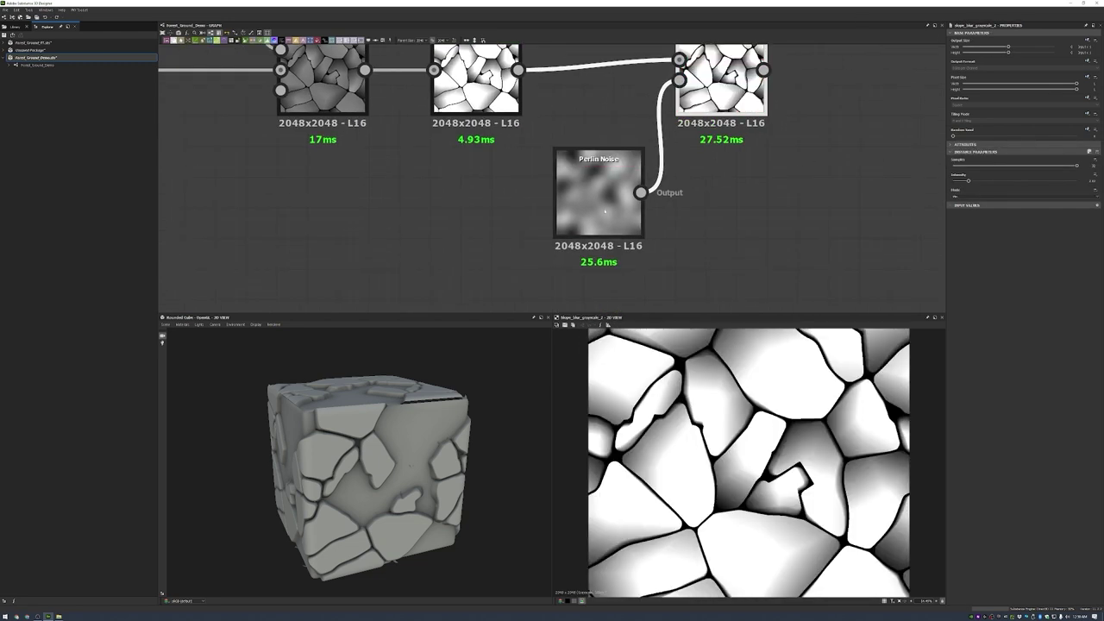
double_click(599, 194)
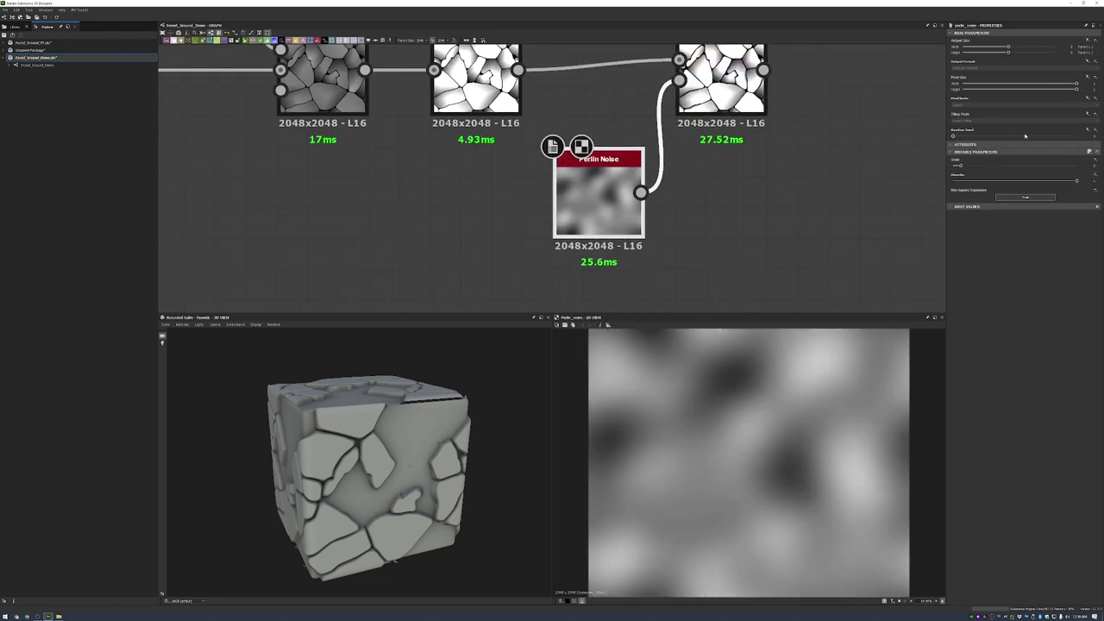
drag(1008, 46, 990, 49)
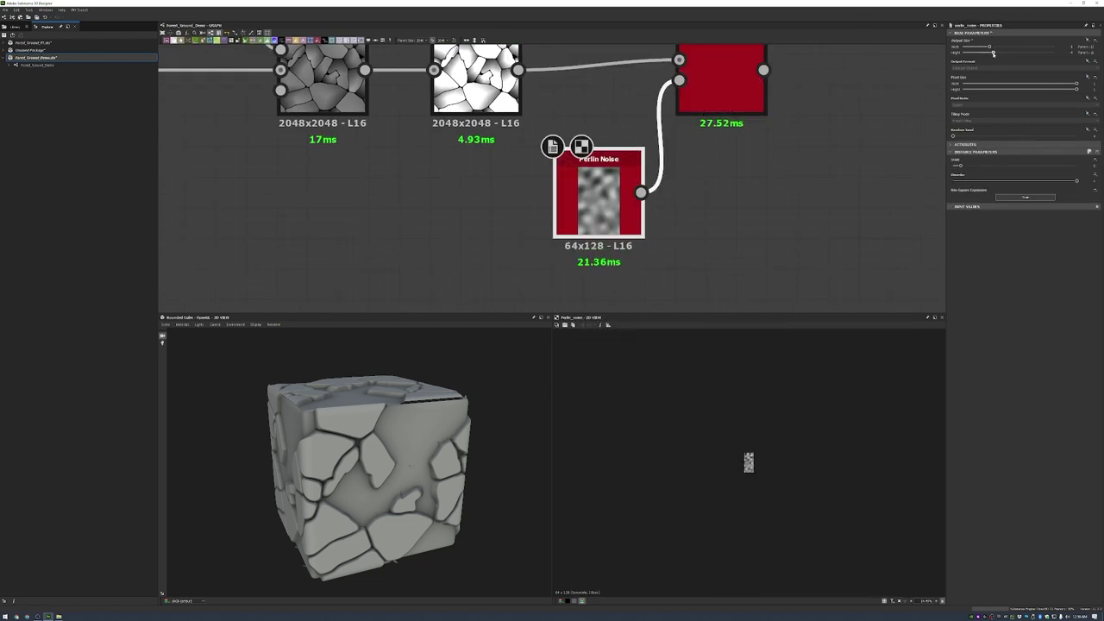
double_click(721, 82)
scroll(721, 82, down, 5)
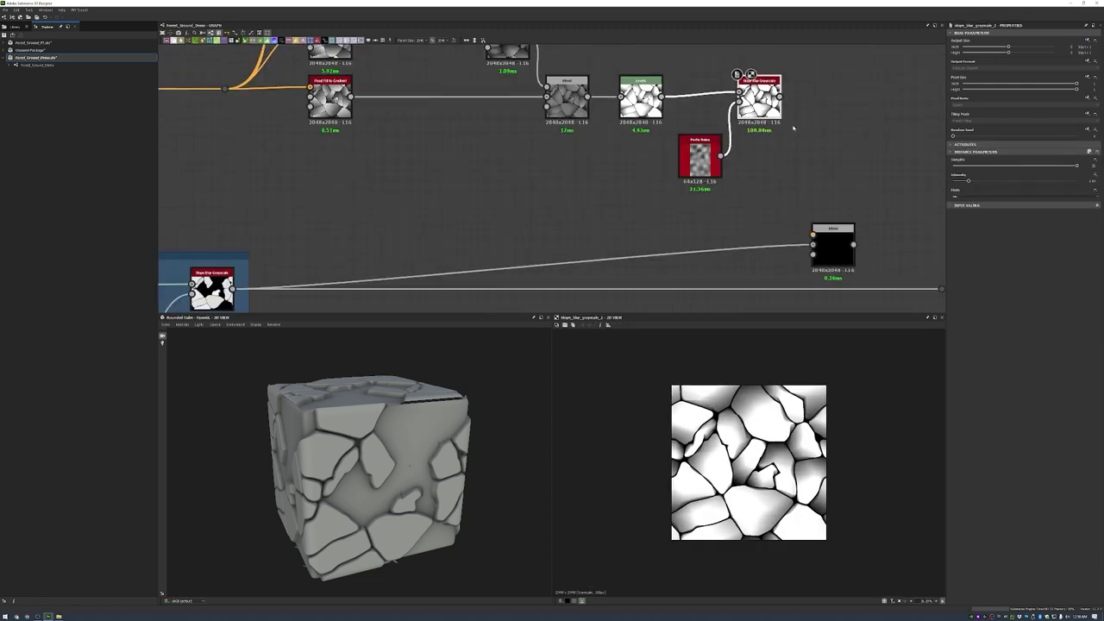
- Feed the blurred gradients into the main chain's Blend node and set it to Max (Lighten) with about 0.7 opacity
double_click(703, 118)
double_click(756, 210)
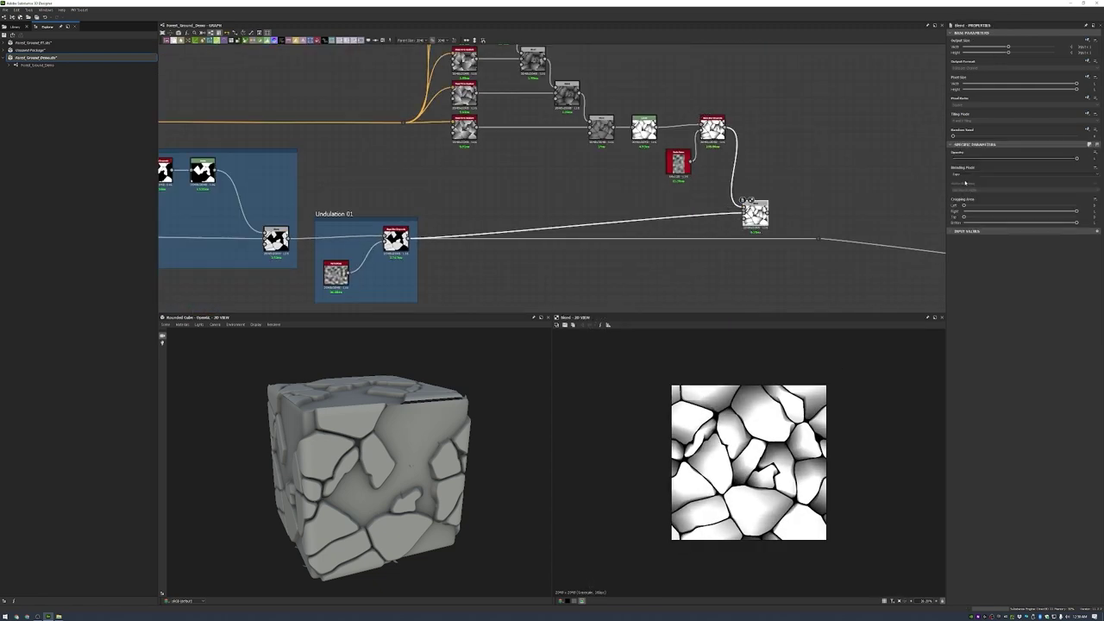
click(970, 175)
click(1018, 209)
drag(1077, 157, 1040, 157)
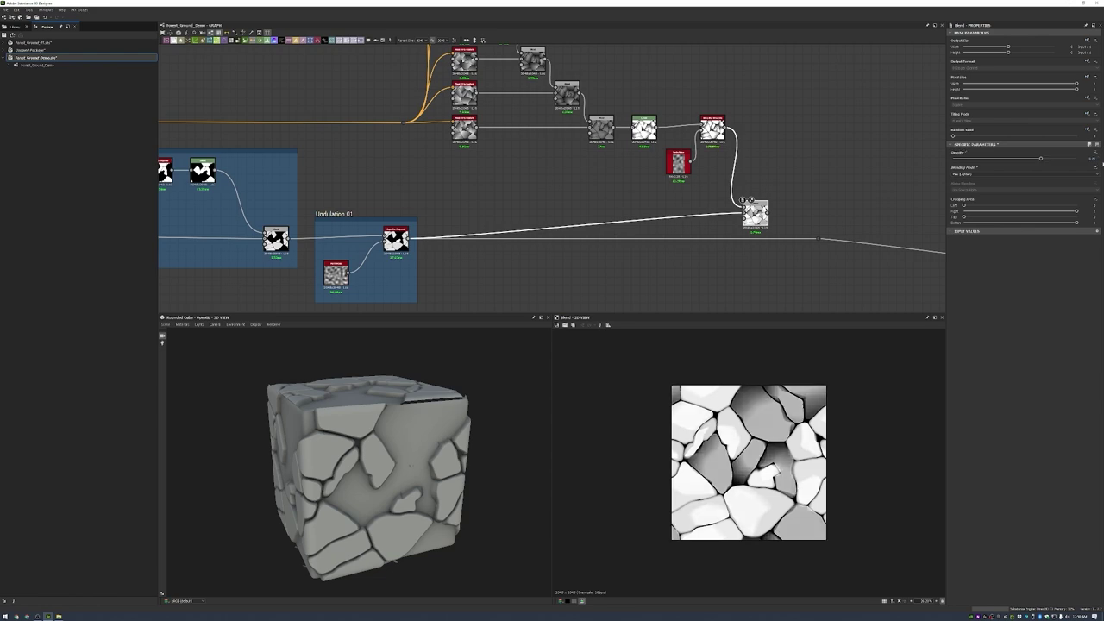
- Insert the Max (Lighten) Blend node into the main chain before the dot node and align it with the line
drag(388, 448, 427, 470)
drag(743, 202, 752, 226)
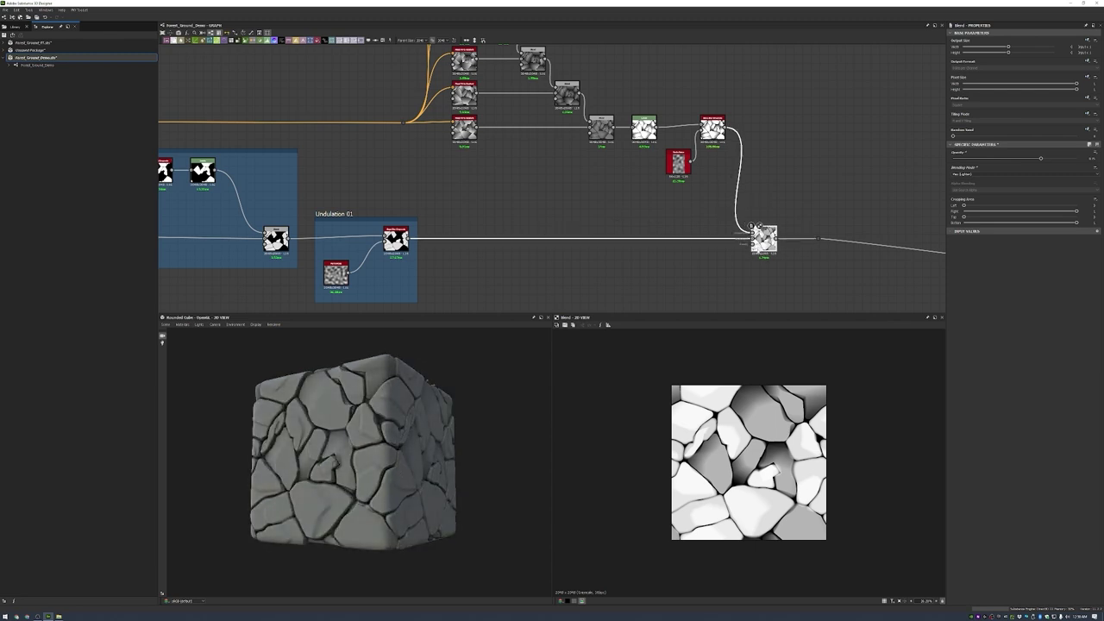
- Frame the gradient, Blend, Levels, Perlin Noise and Slope Blur nodes together and give the frame a descriptive title
scroll(744, 208, down, 3)
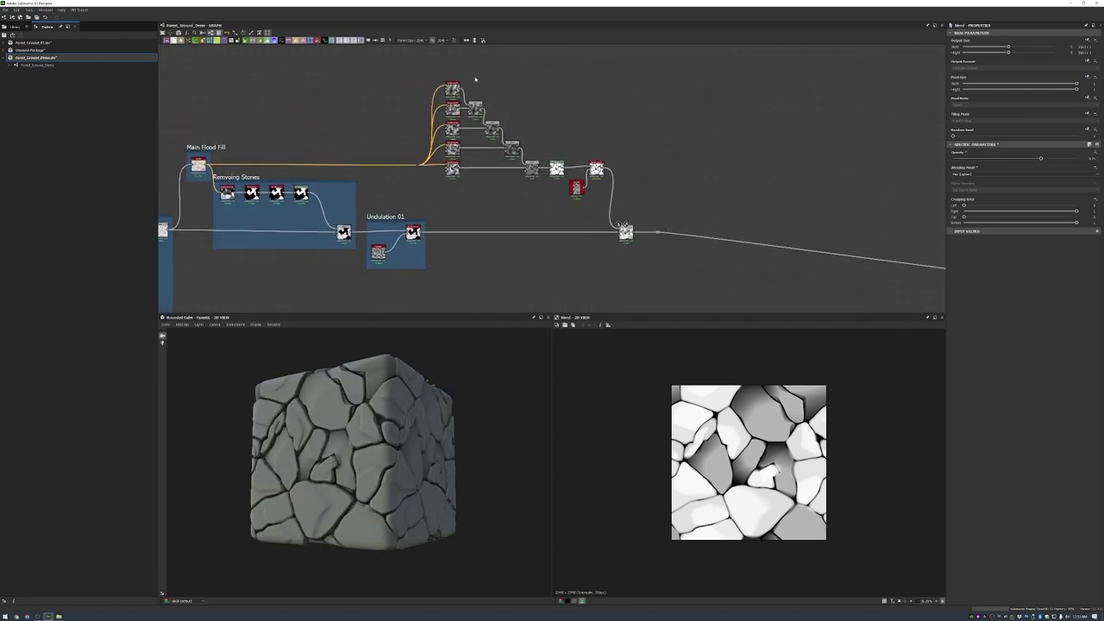
drag(427, 73, 643, 246)
right_click(649, 151)
click(686, 169)
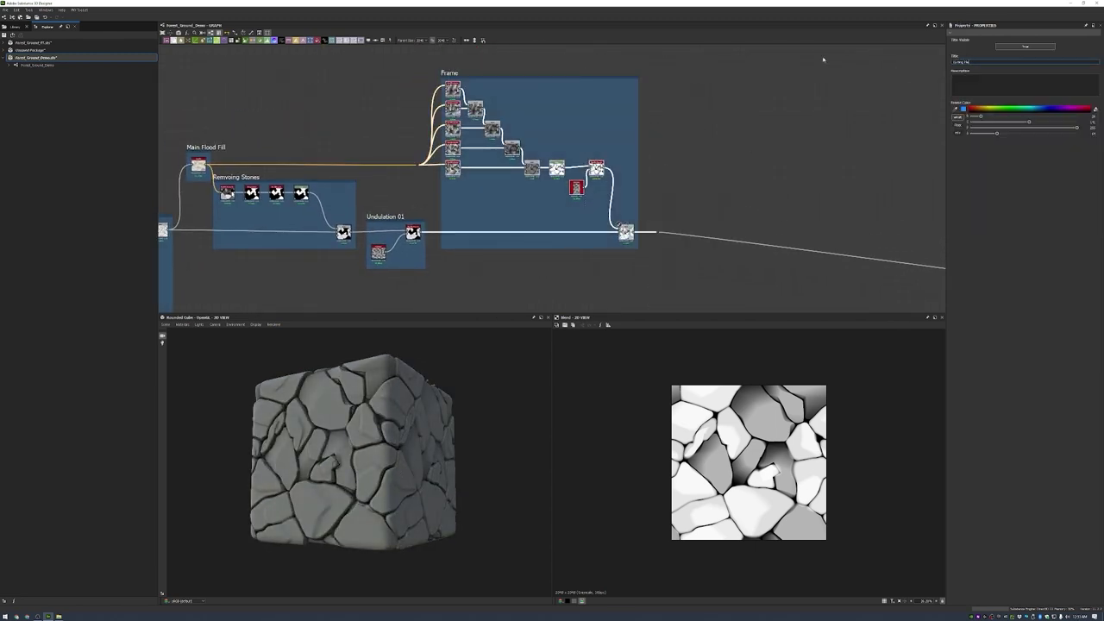
scroll(631, 257, up, 5)
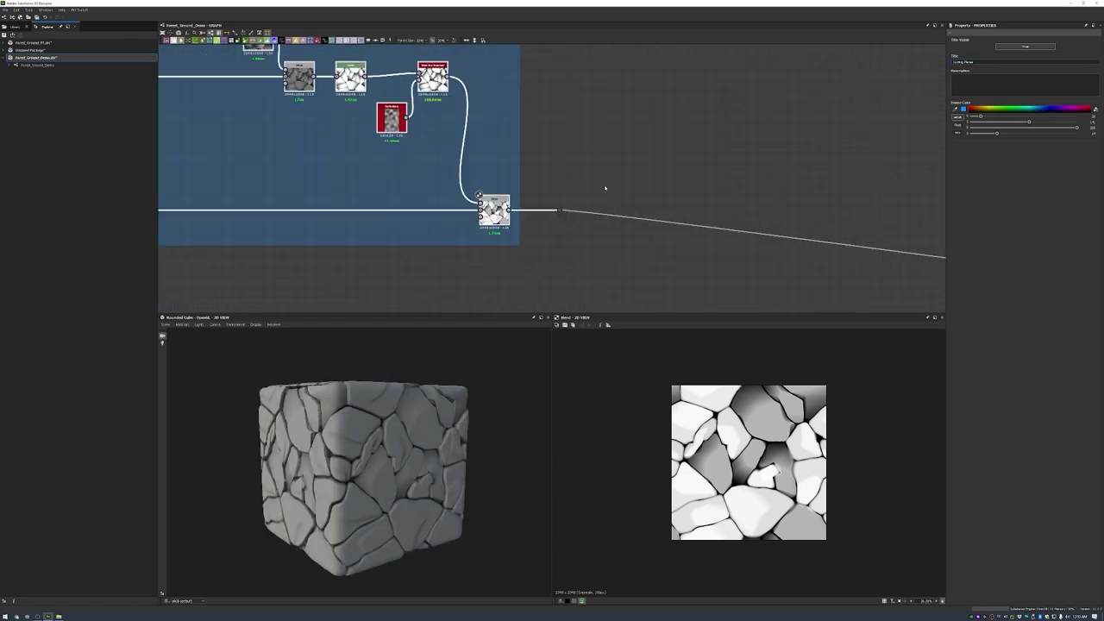
- Add a Slope Blur Grayscale node fed by the main chain's dot node, using maximum samples and a very low intensity
scroll(605, 187, up, 2)
key(space)
text(slope blur)
key(Return)
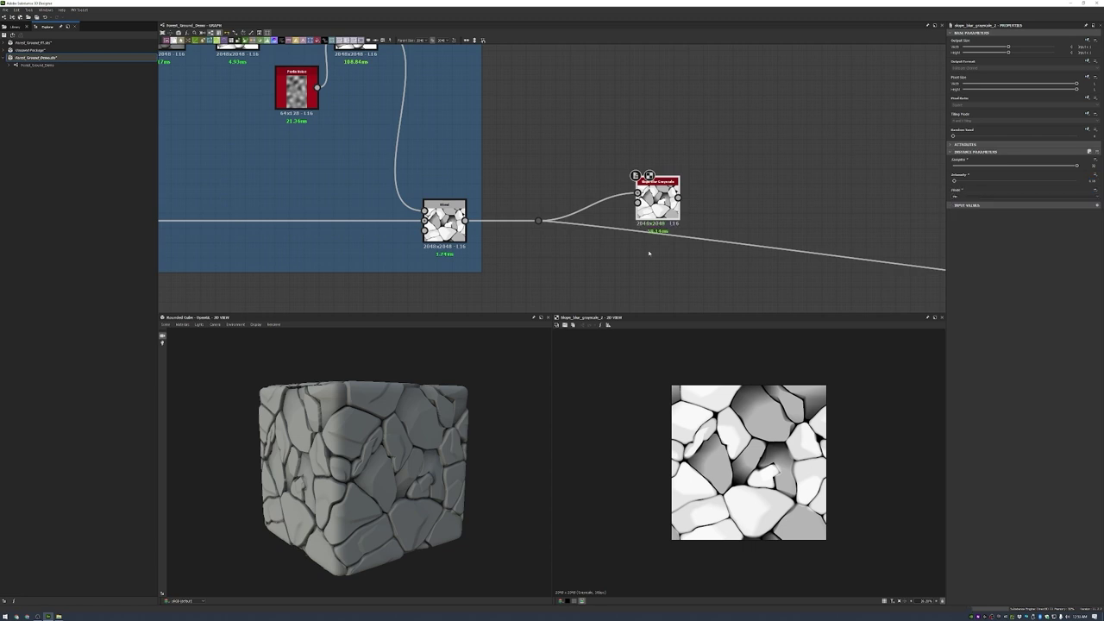
- Add a Perlin Noise node with a 64x128 output size and feed it into the Slope Blur Grayscale's slope input
key(space)
text(perlin)
key(Return)
drag(592, 263, 553, 278)
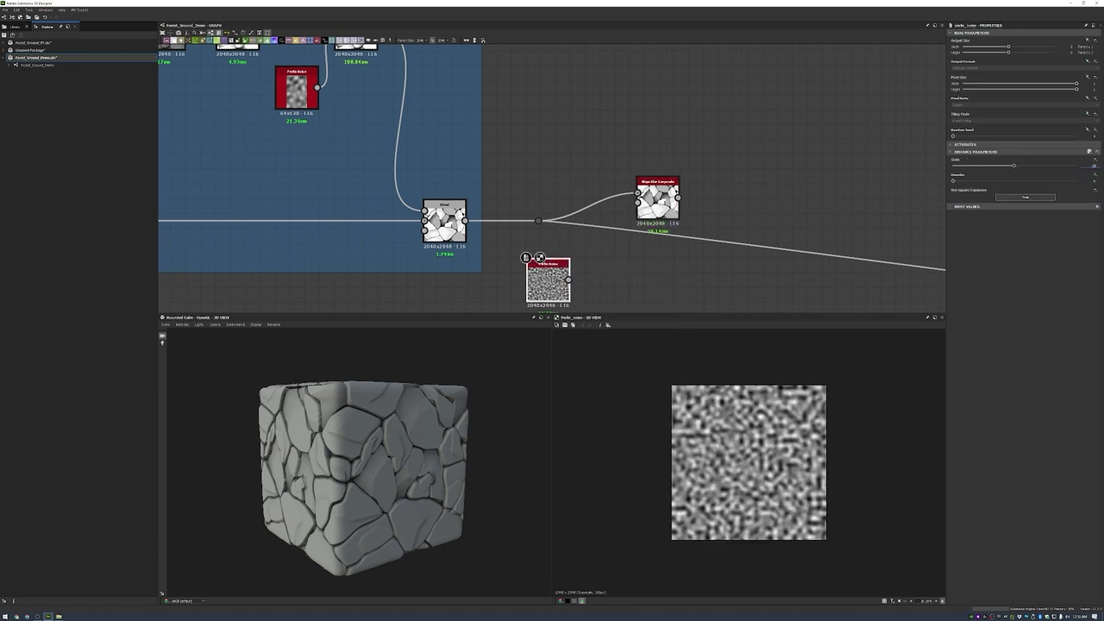
drag(1008, 47, 995, 46)
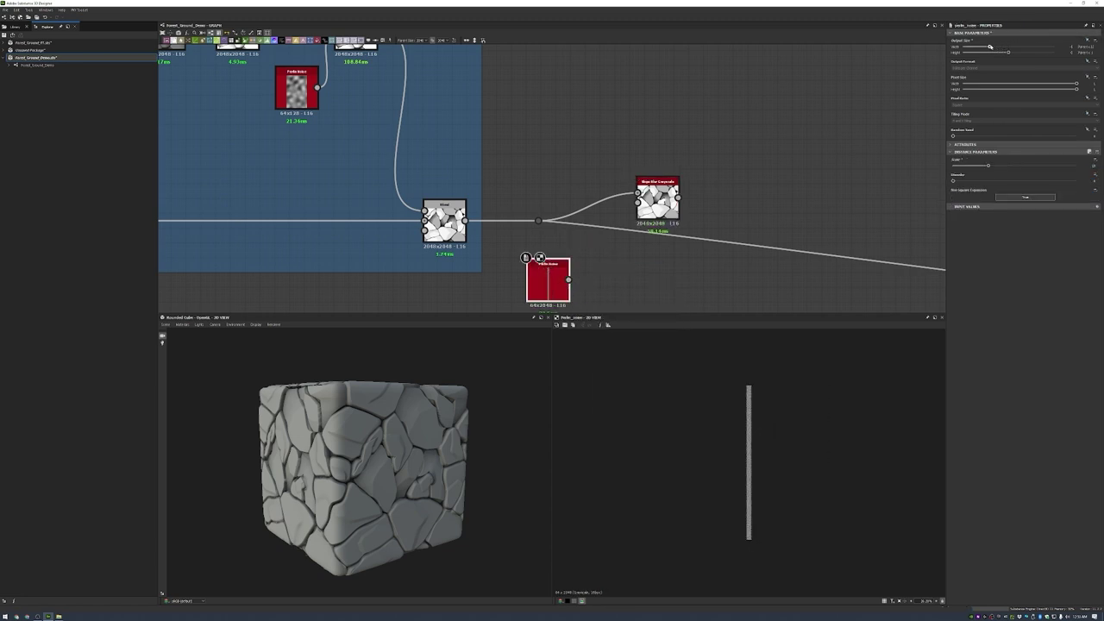
drag(568, 279, 638, 202)
double_click(657, 200)
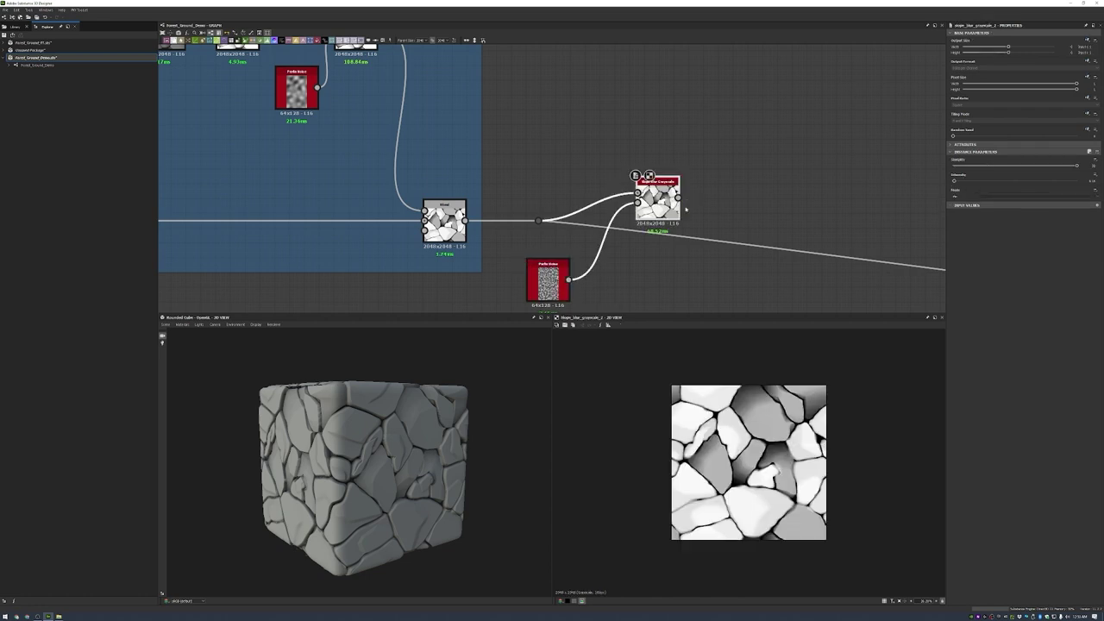
- Insert the Slope Blur Grayscale into the main chain and frame it with its Perlin Noise under the title "Edge Breakup"
mouse_move(431, 447)
mouse_down()
mouse_move(405, 450)
mouse_move(448, 444)
mouse_up()
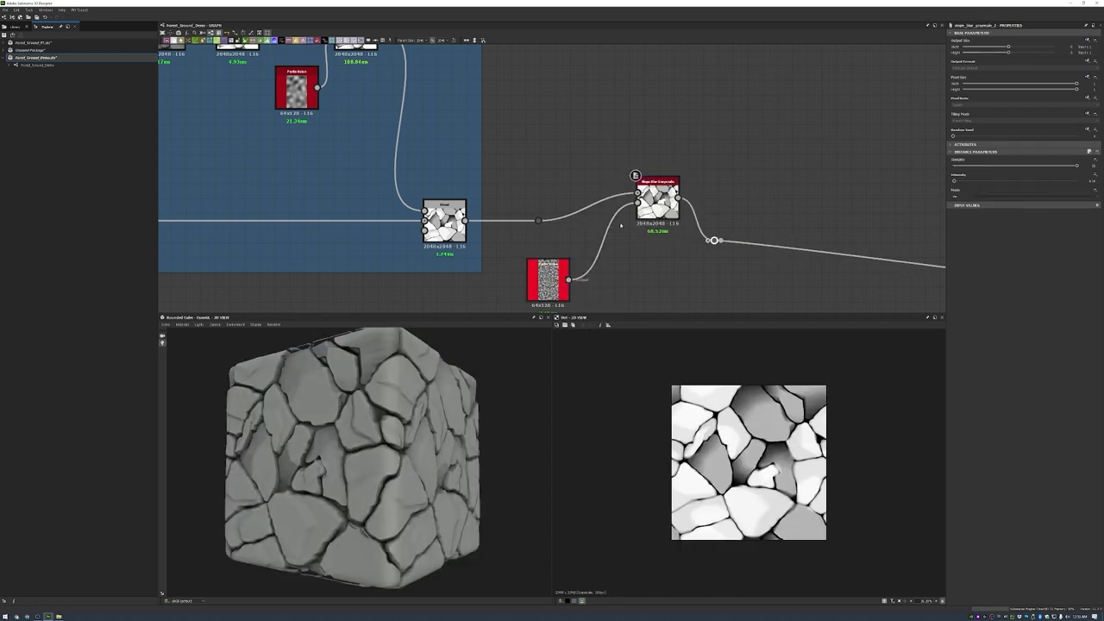
drag(658, 200, 651, 222)
right_click(648, 118)
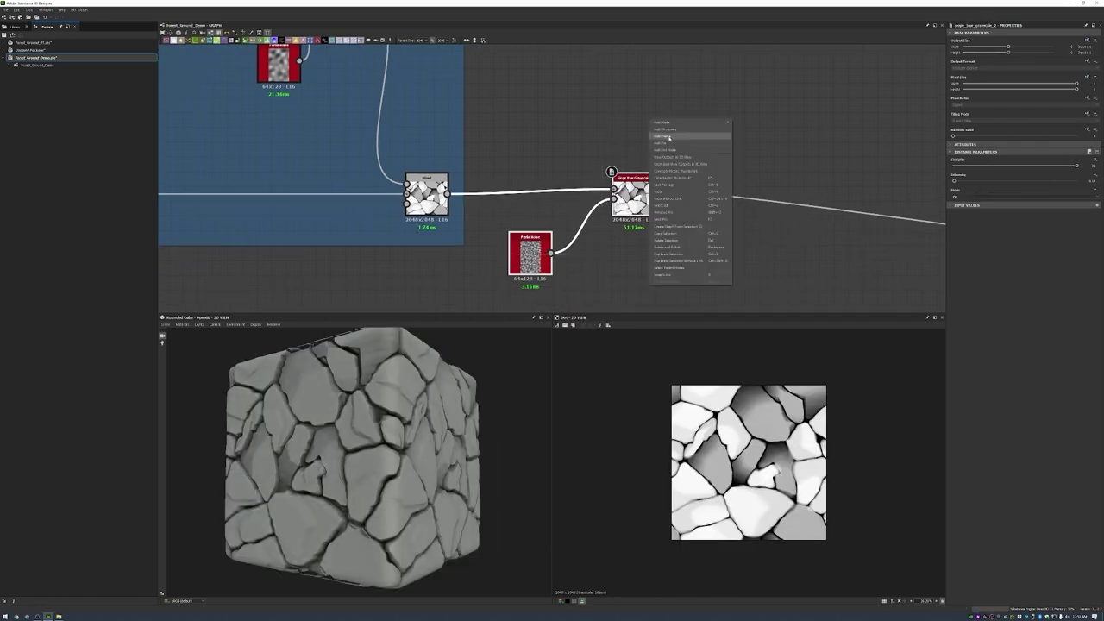
click(673, 138)
key(Return)
- Add another Slope Blur Grayscale node fed by the dot node after the Edge Breakup frame
middle_drag(847, 132, 688, 141)
key(space)
text(slope)
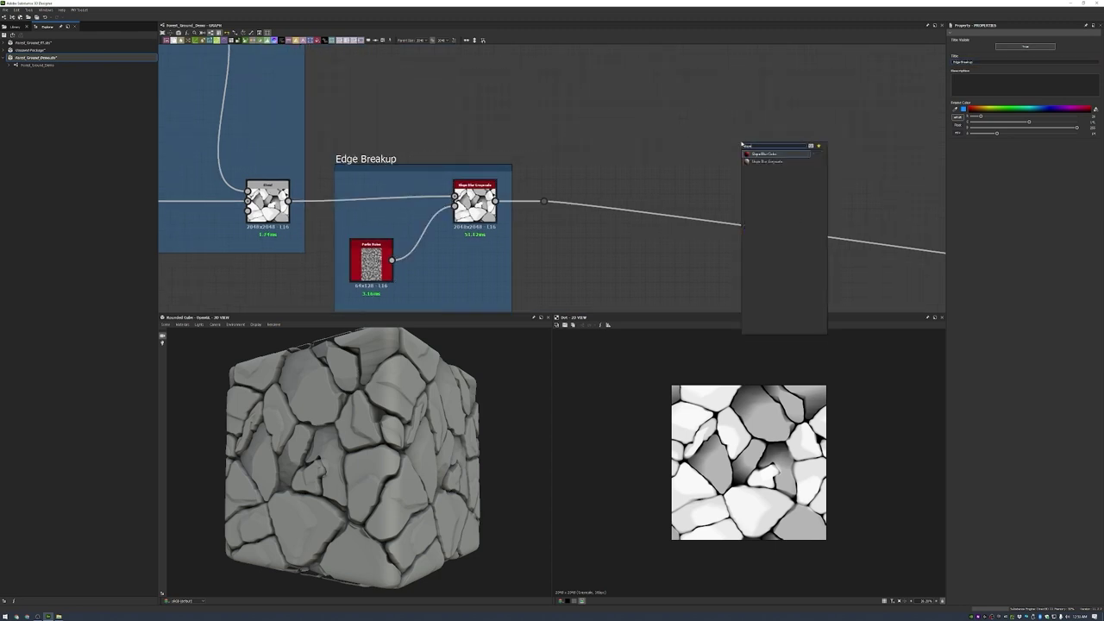
key(Return)
drag(734, 142, 716, 215)
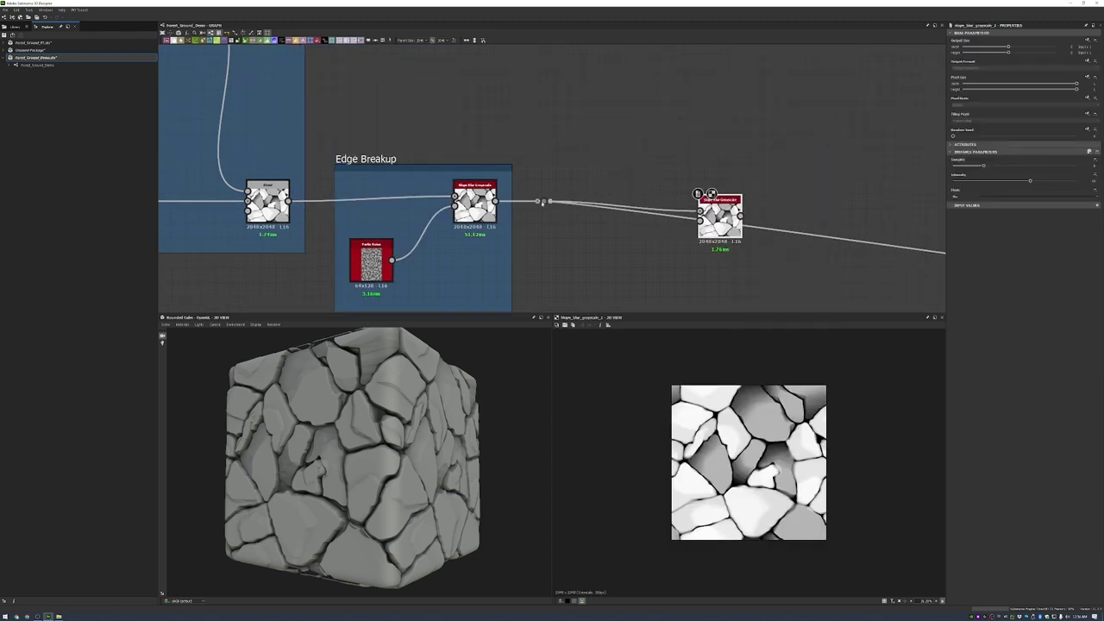
- Add a Clouds 2 node with a 256x512 output size and feed it into the new Slope Blur Grayscale's slope input
key(space)
text(cloud)
key(Return)
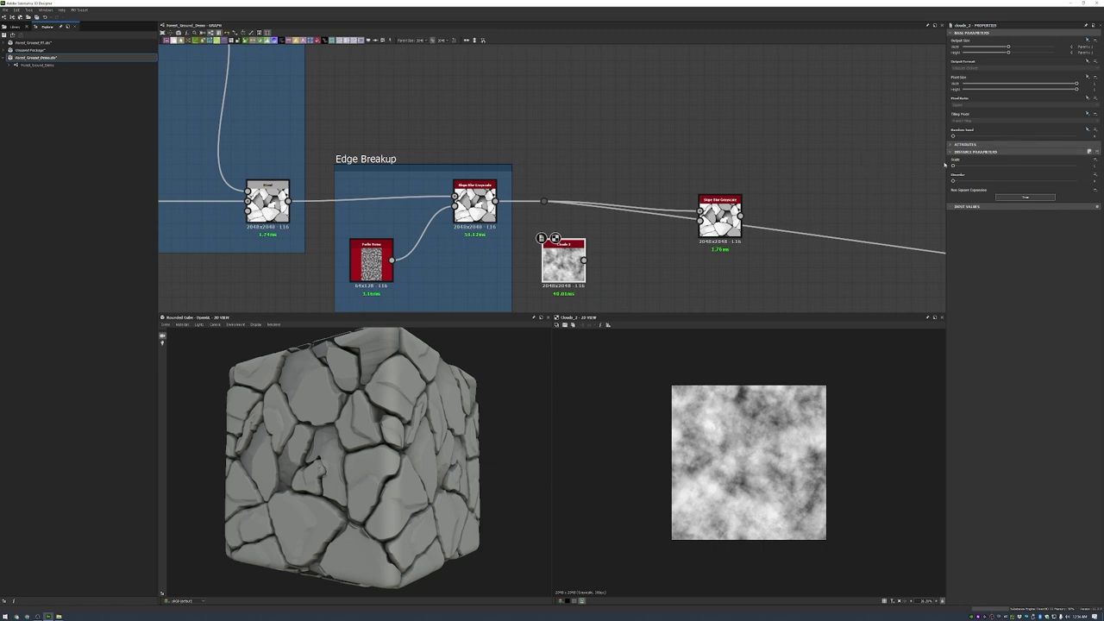
mouse_move(1007, 47)
mouse_down()
mouse_move(992, 47)
mouse_move(1001, 54)
mouse_up()
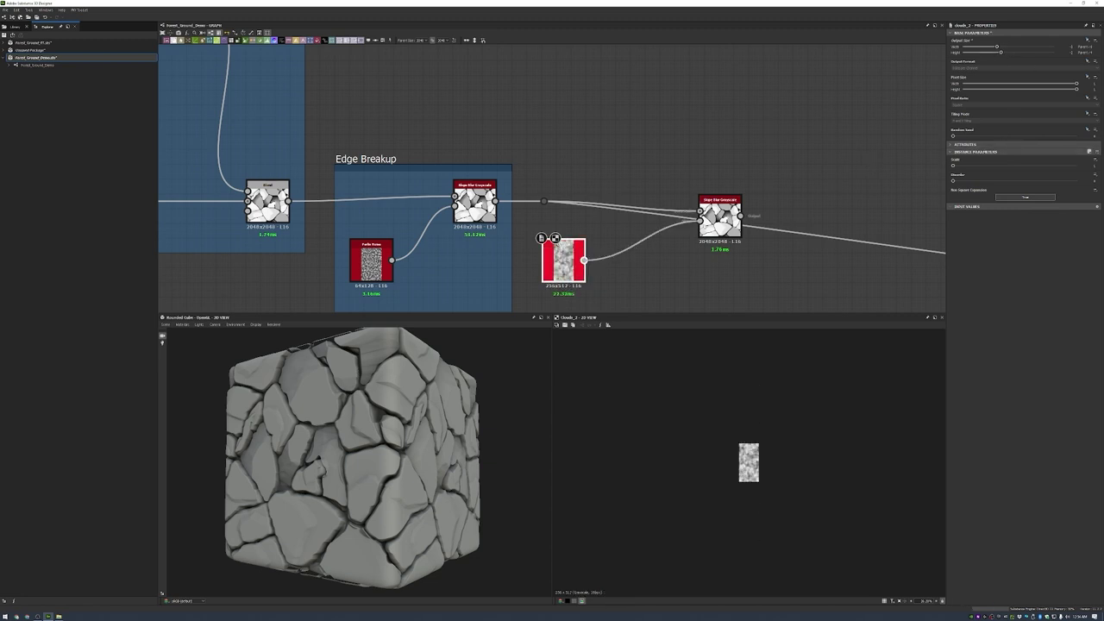
drag(721, 216, 719, 194)
- Give the Clouds-driven Slope Blur Grayscale maximum samples, a low intensity and another mode, route the main chain through it, and inspect the stones
click(1097, 170)
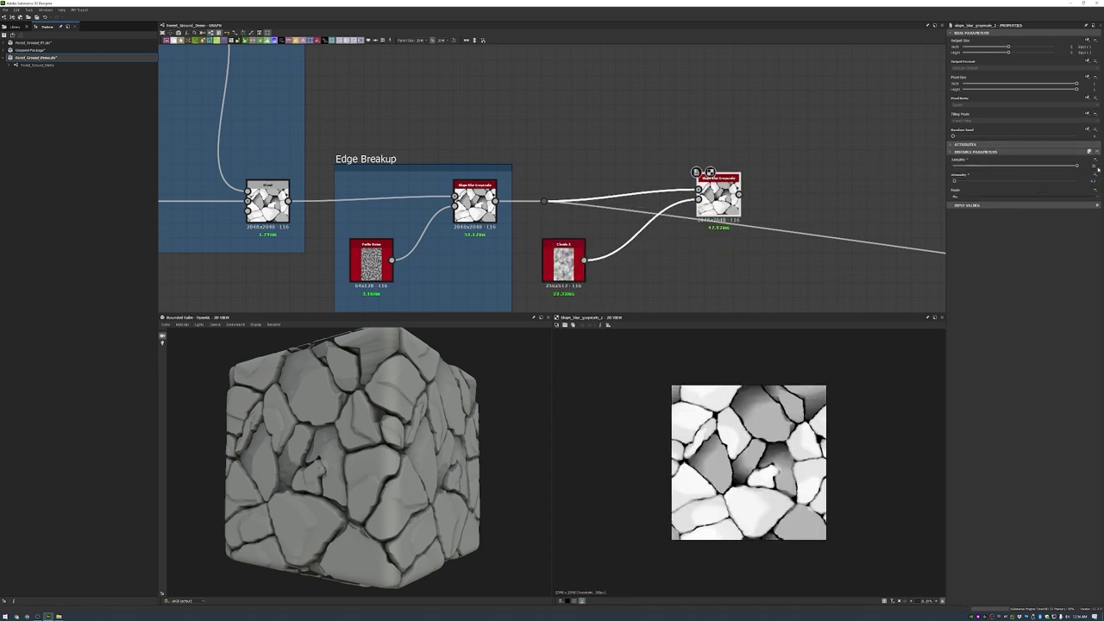
click(961, 207)
scroll(687, 210, up, 3)
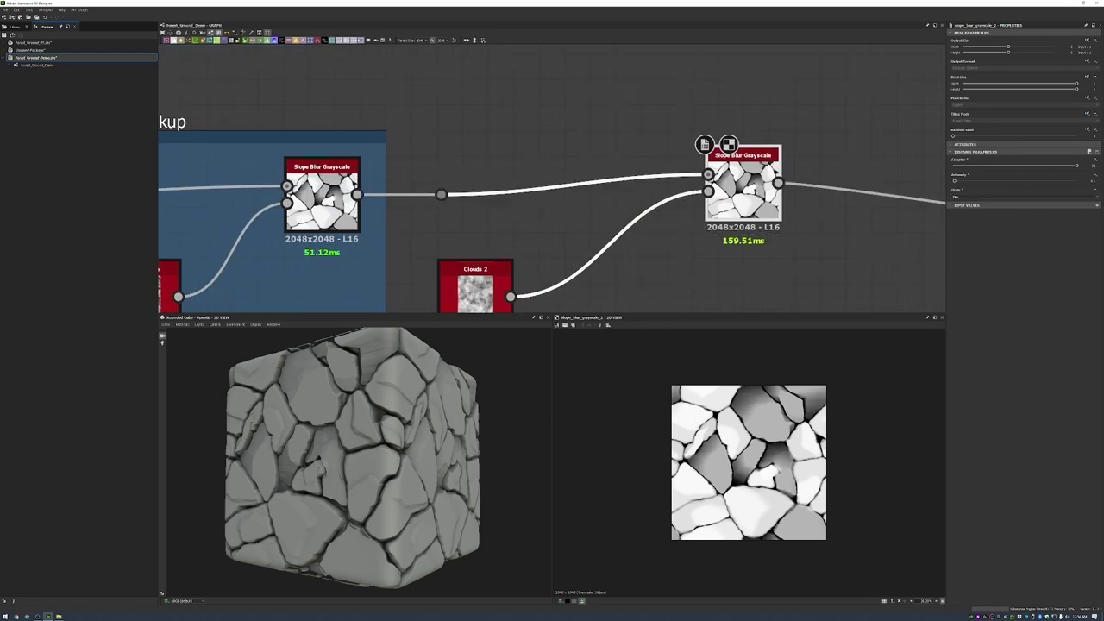
scroll(442, 431, up, 5)
scroll(442, 430, down, 5)
alt+drag(441, 431, 345, 449)
scroll(362, 513, up, 5)
scroll(284, 456, down, 3)
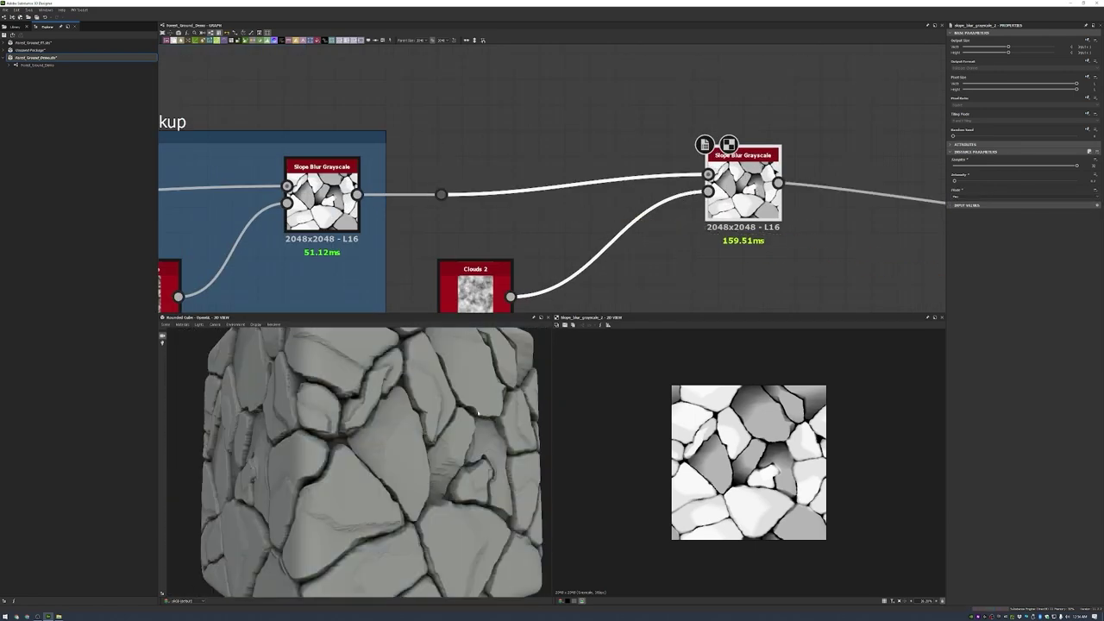
scroll(345, 449, down, 3)
- Align the Clouds-driven Slope Blur Grayscale with the chain and frame it with Clouds 2 under the title "Micro Edge Breakup"
drag(744, 160, 626, 188)
alt+drag(363, 449, 406, 438)
scroll(402, 191, down, 3)
right_click(507, 181)
click(565, 258)
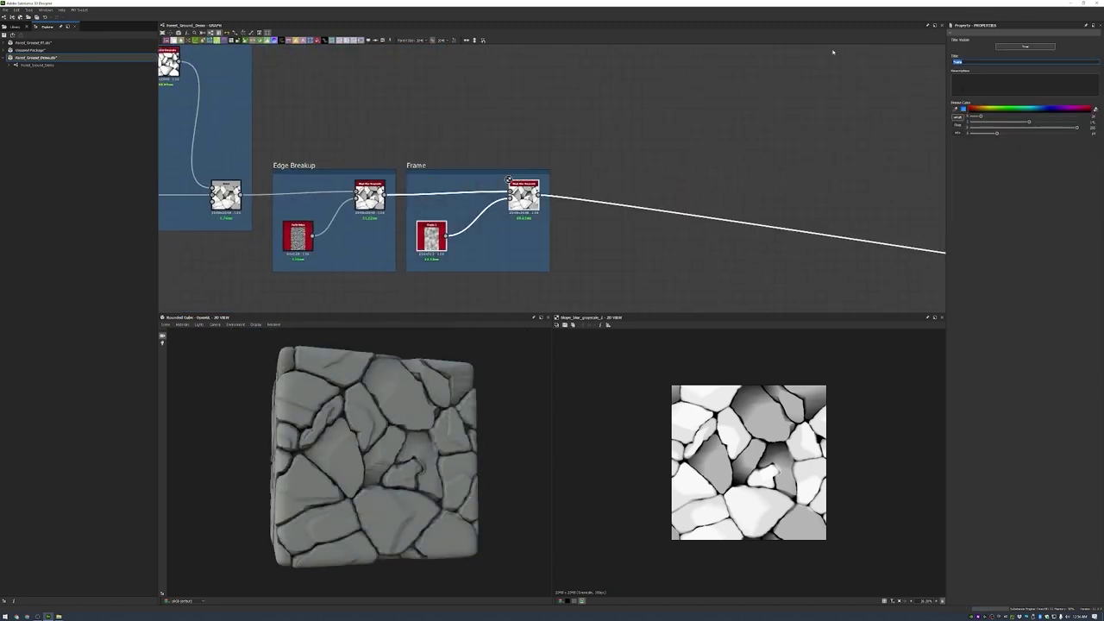
- Add a Slope Blur Grayscale node fed by the Micro Edge Breakup frame's output
key(space)
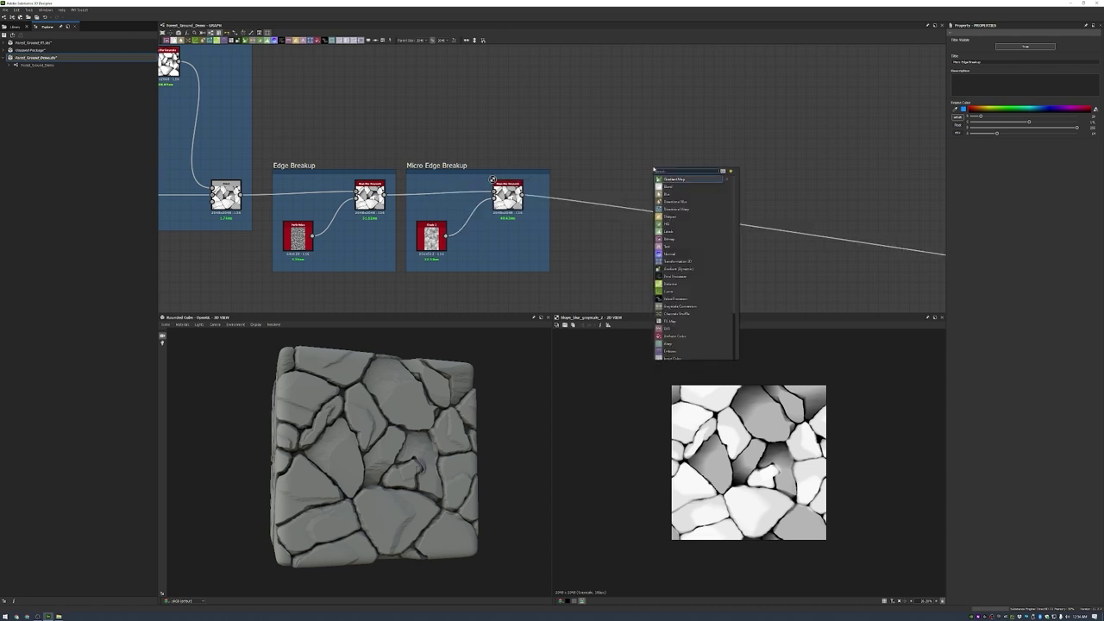
text(slope)
key(Return)
scroll(629, 190, up, 4)
- Add a Moisture Noise node with a 64x16 output size and feed it into the newest Slope Blur Grayscale's slope input
key(space)
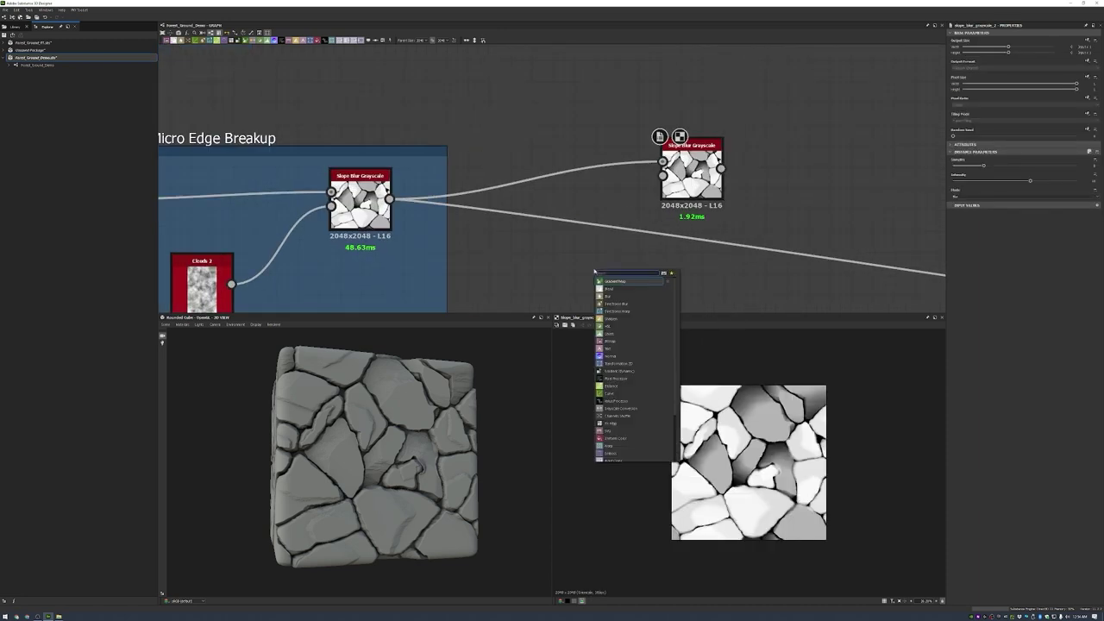
text(moisture)
key(Return)
drag(1007, 47, 970, 52)
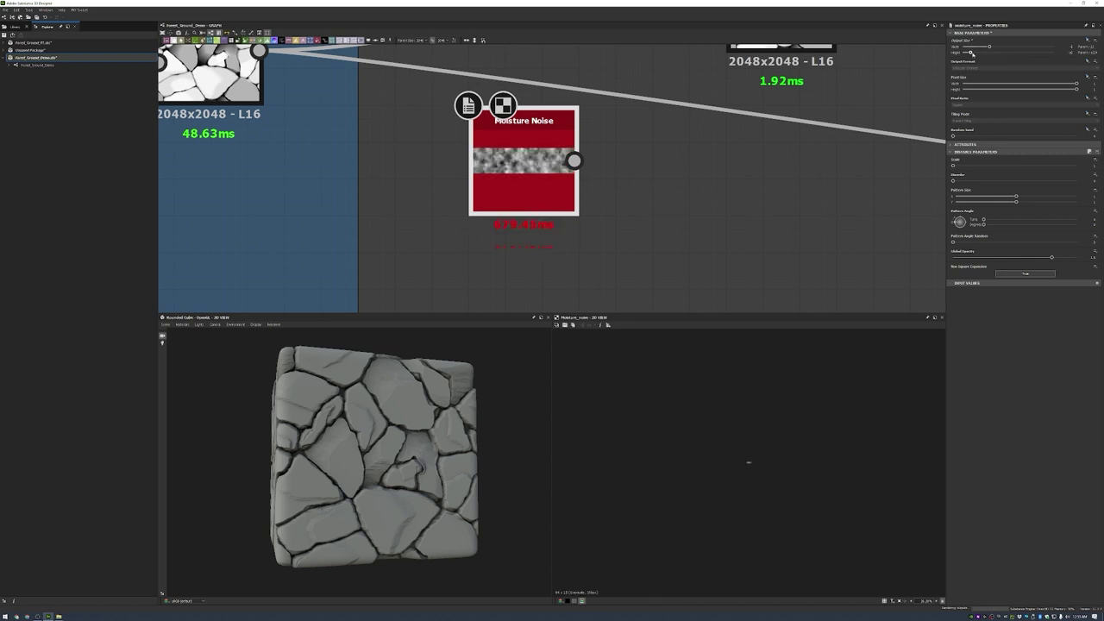
drag(522, 164, 486, 238)
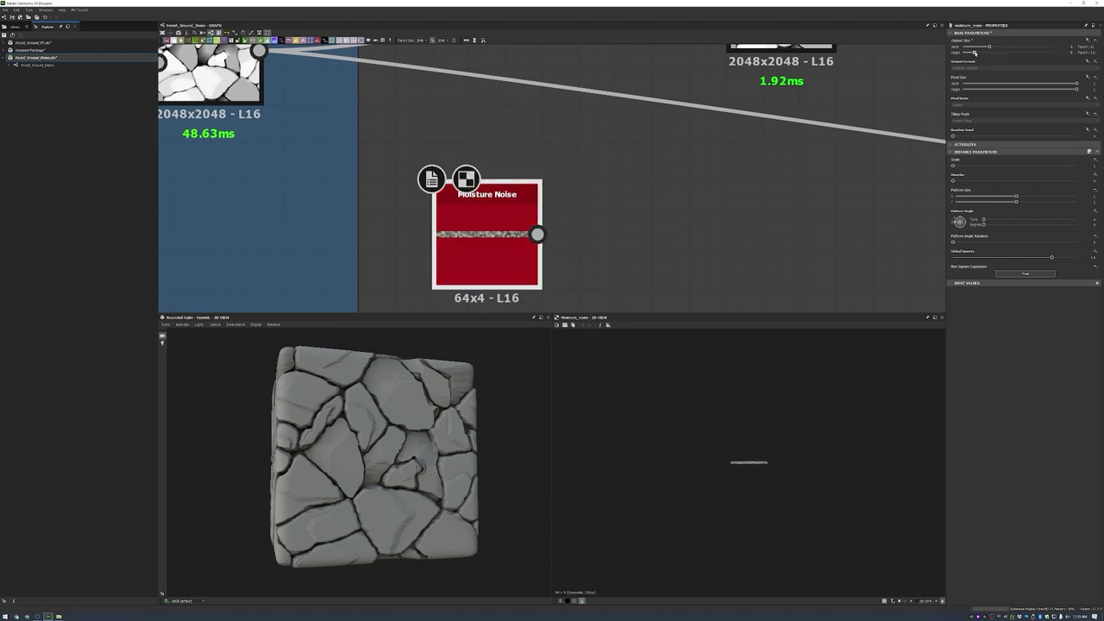
drag(975, 53, 982, 53)
middle_drag(517, 216, 454, 338)
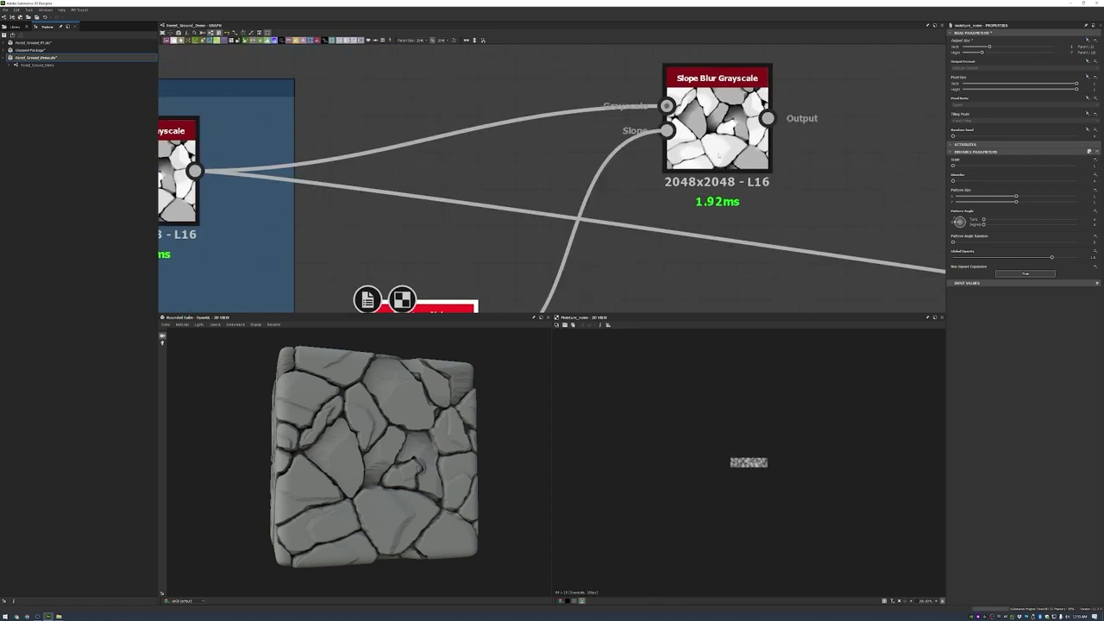
- Give the Moisture-driven Slope Blur Grayscale maximum samples, a very low intensity and another mode, and insert it into the main chain
click(716, 129)
key(Return)
click(965, 196)
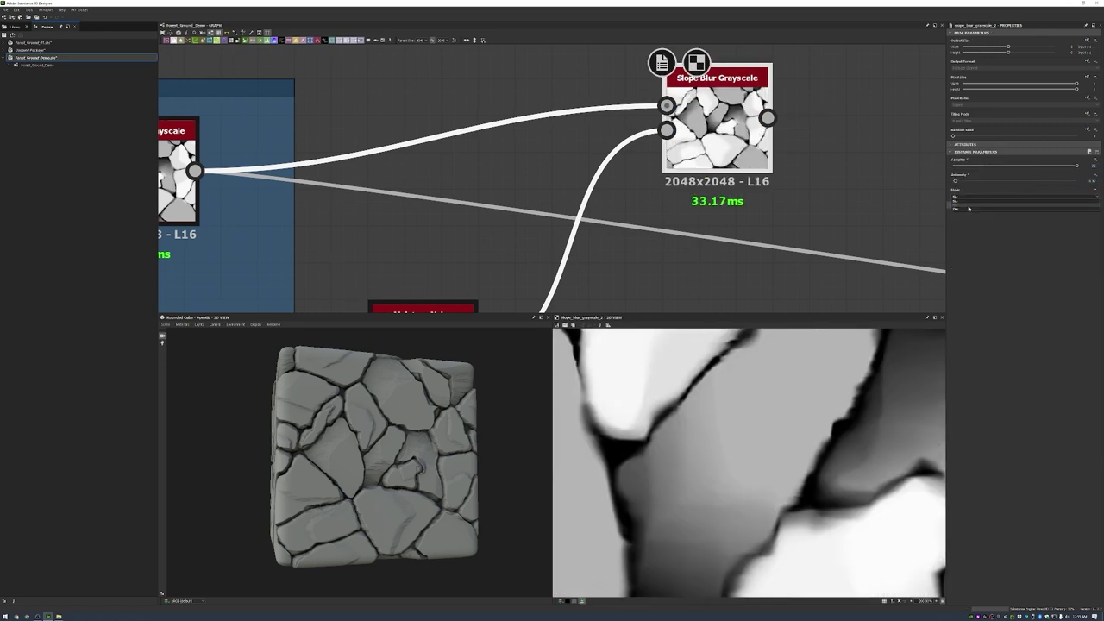
click(968, 208)
scroll(659, 206, down, 2)
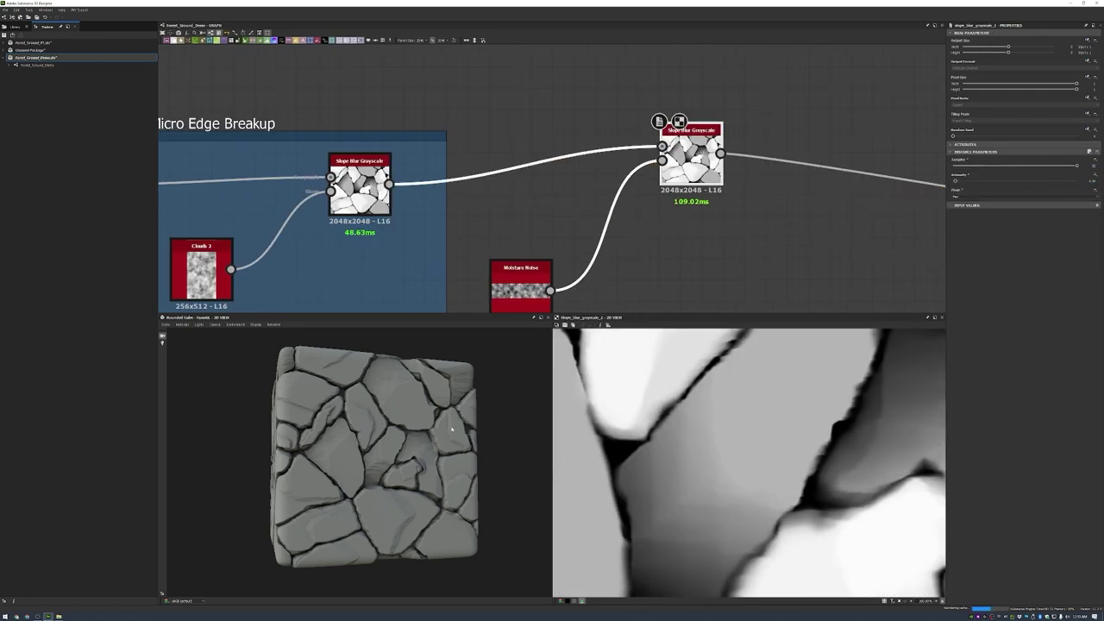
scroll(414, 426, up, 3)
scroll(414, 426, down, 3)
drag(414, 426, 490, 442)
scroll(490, 441, down, 2)
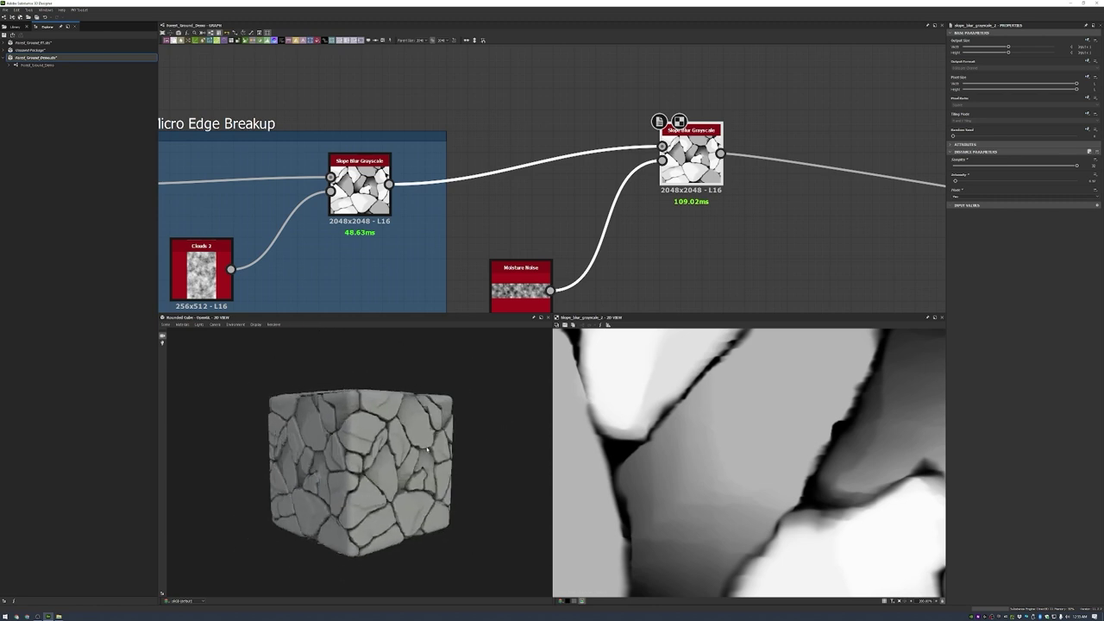
- Align the Moisture-driven Slope Blur Grayscale with the chain and frame it with Moisture Noise under the title "Undulation 02"
drag(691, 129, 691, 160)
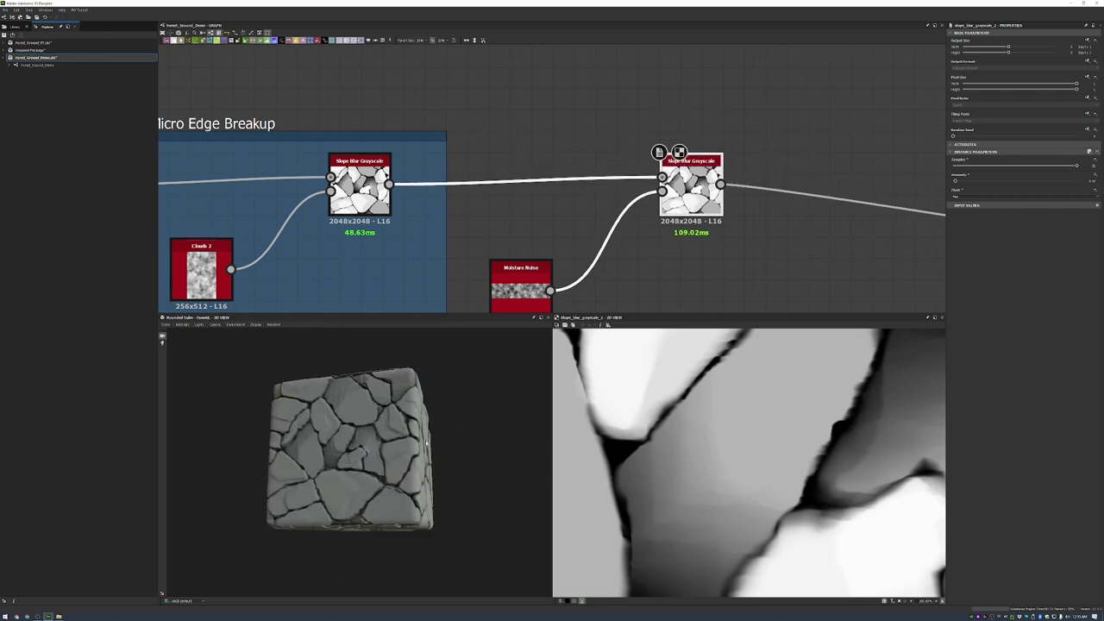
right_click(747, 99)
click(762, 114)
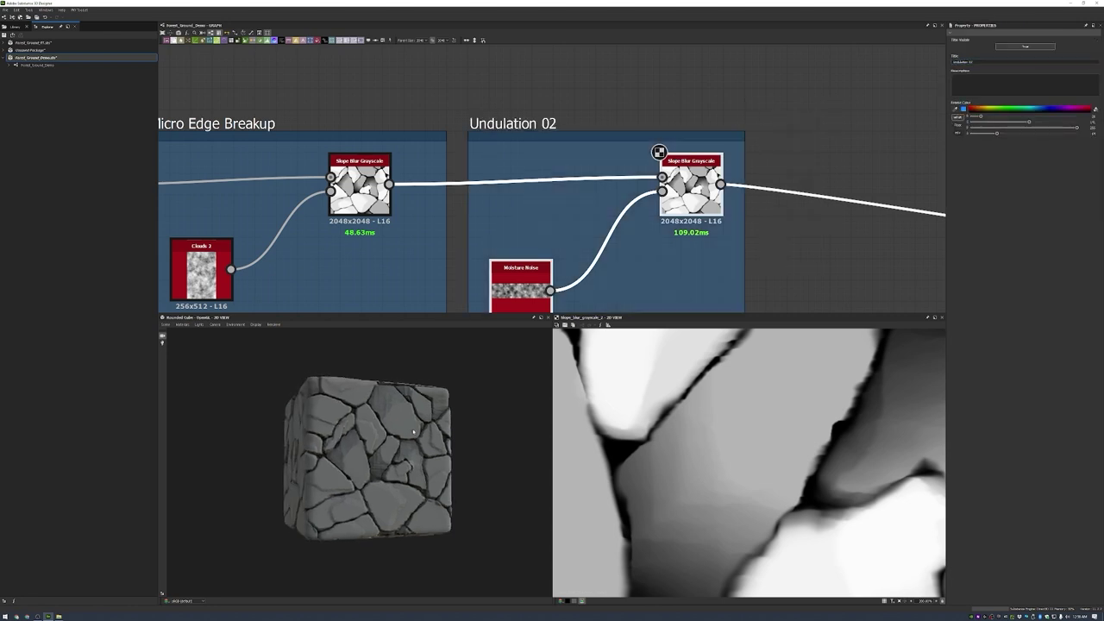
- Add a Blend node well beyond the Undulation 02 frame, fed by that frame's output
scroll(630, 205, down, 3)
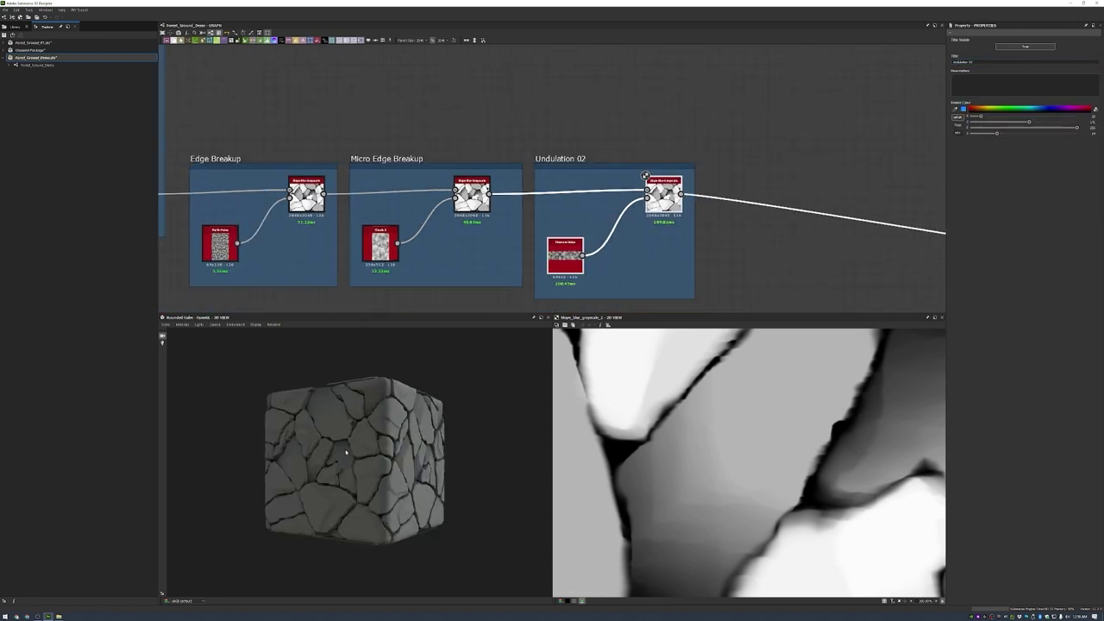
scroll(653, 148, down, 2)
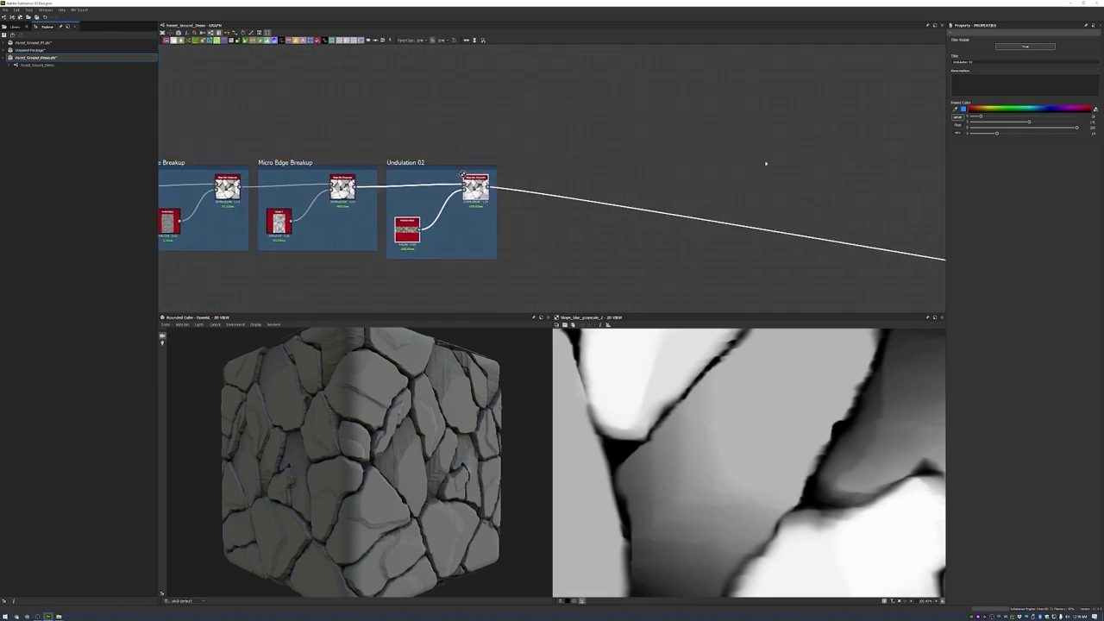
key(b)
key(space)
click(587, 125)
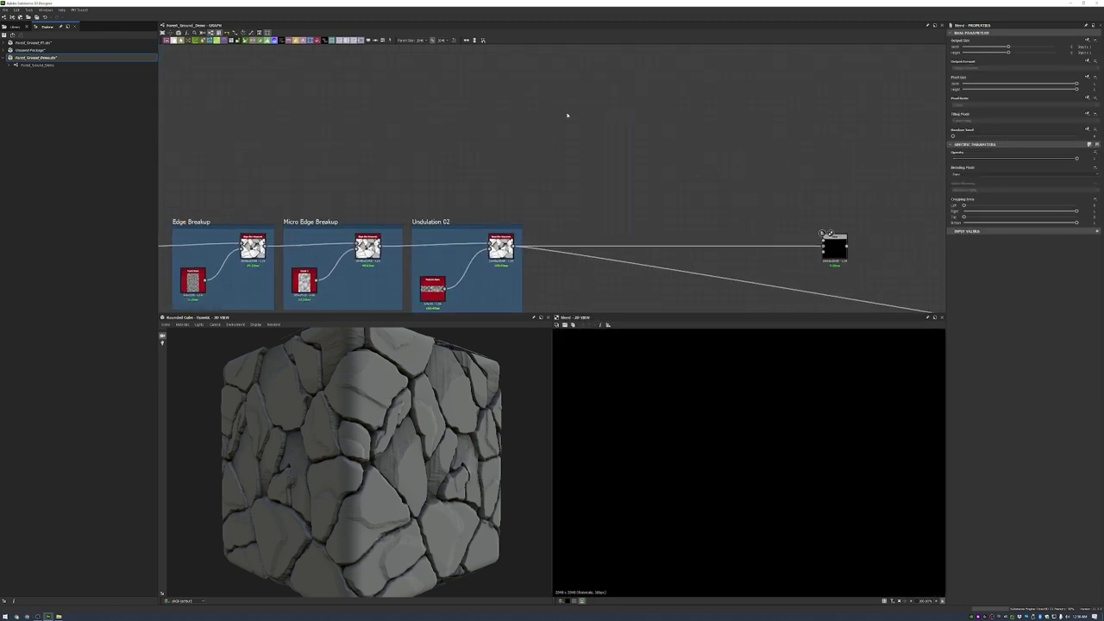
- Add a Cells 1 node with a very low scale above the chain, then duplicate it with a slightly higher scale
scroll(566, 146, down, 2)
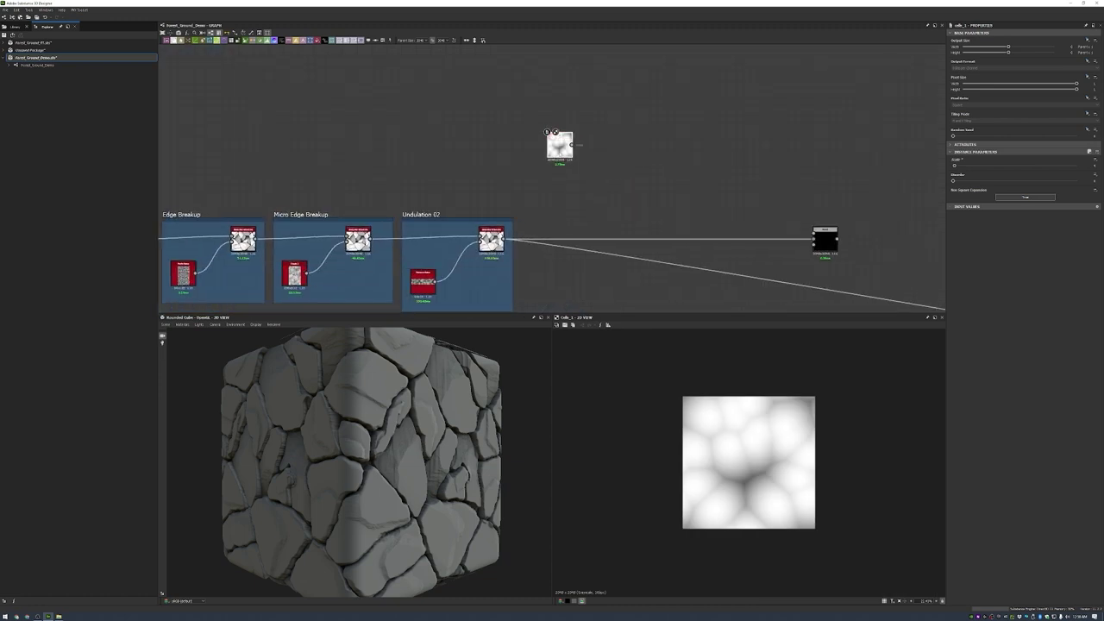
scroll(592, 131, up, 2)
key(ctrl+d)
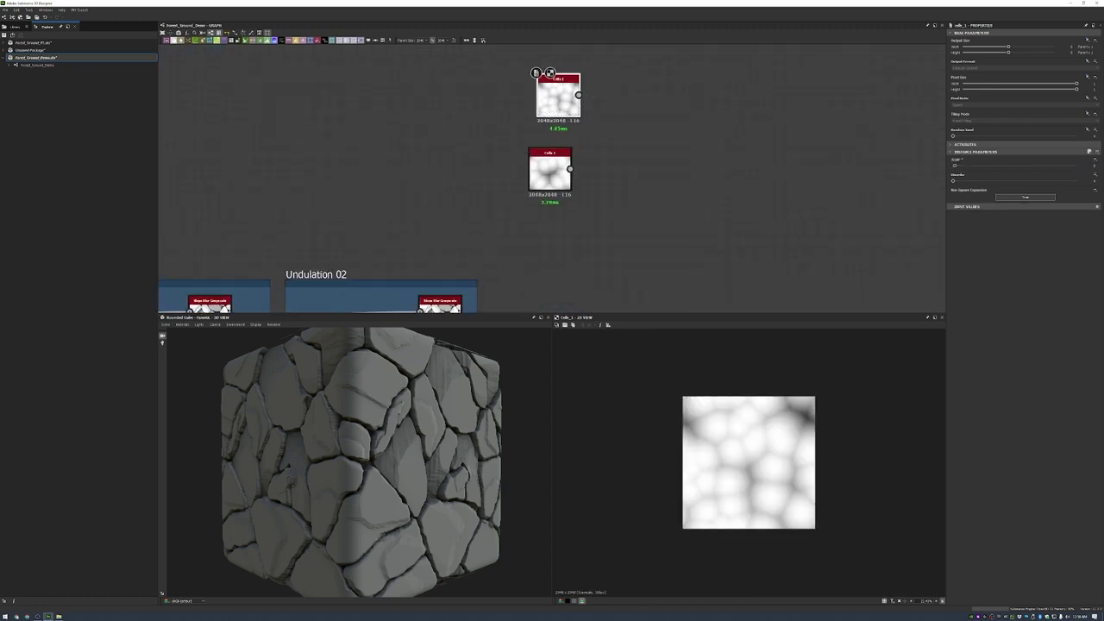
scroll(624, 163, up, 2)
shift+click(524, 112)
- Combine the two Cells 1 nodes in a Blend node set to Multiply with about 0.4 opacity
key(space)
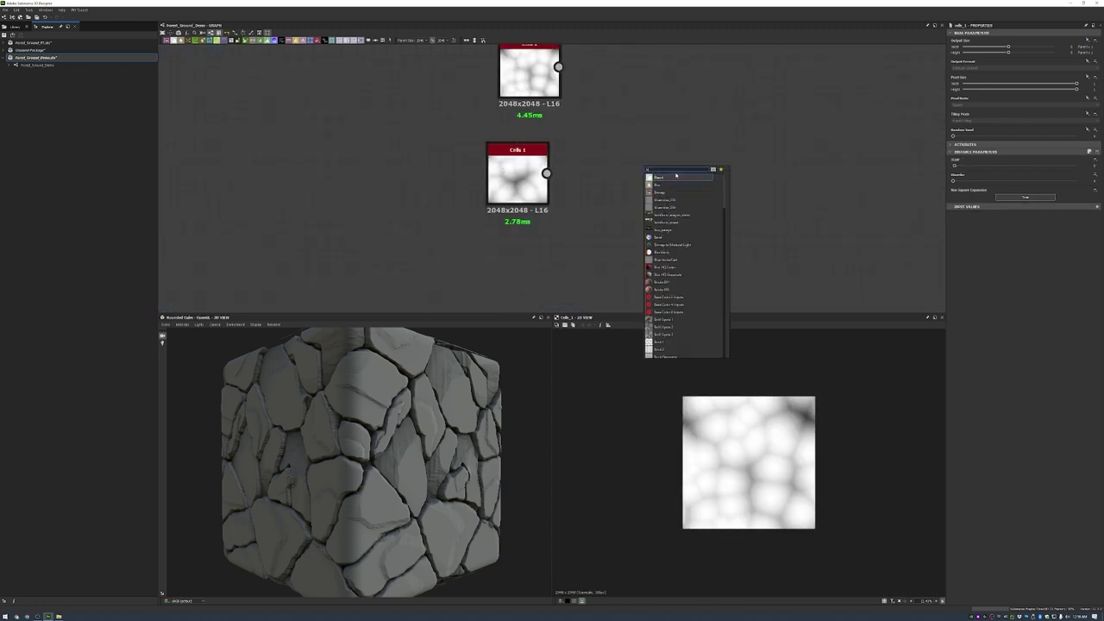
click(664, 186)
mouse_move(632, 172)
mouse_down()
mouse_move(676, 171)
mouse_move(654, 171)
mouse_up()
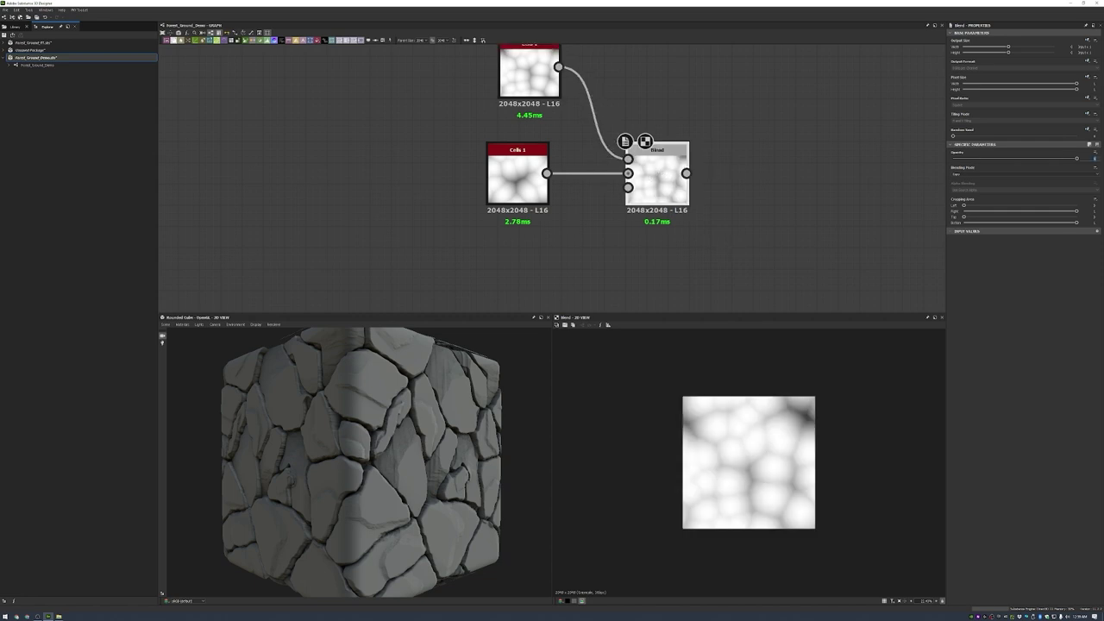
drag(1076, 158, 1005, 158)
click(1022, 173)
click(966, 195)
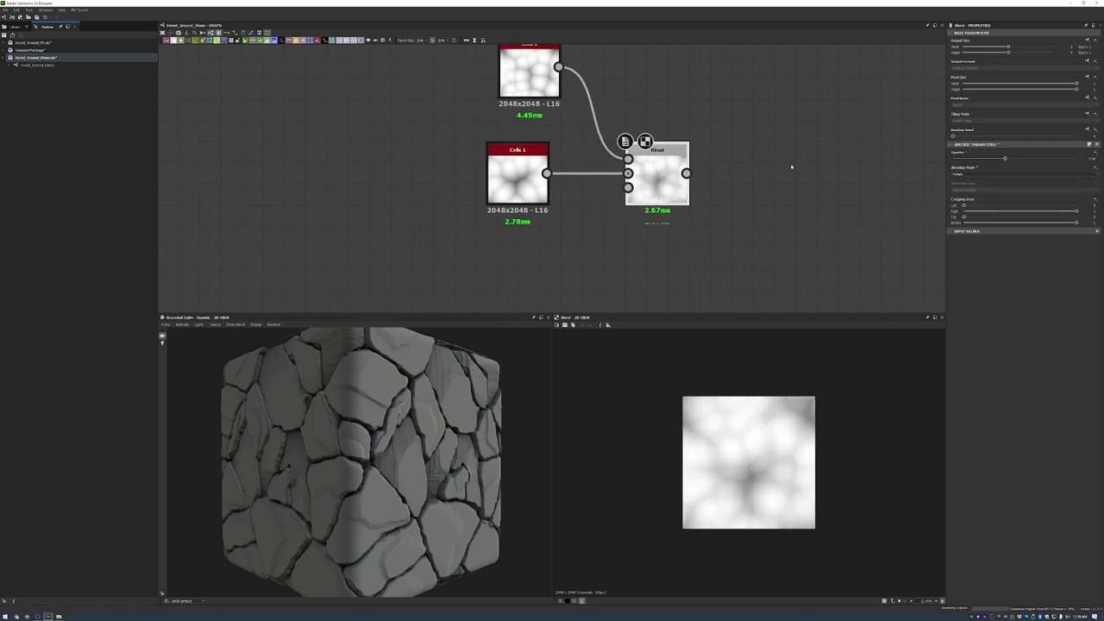
- Add a Slope Blur Grayscale node after the Multiply Blend and place a Clouds 2 node below it
key(space)
key(Escape)
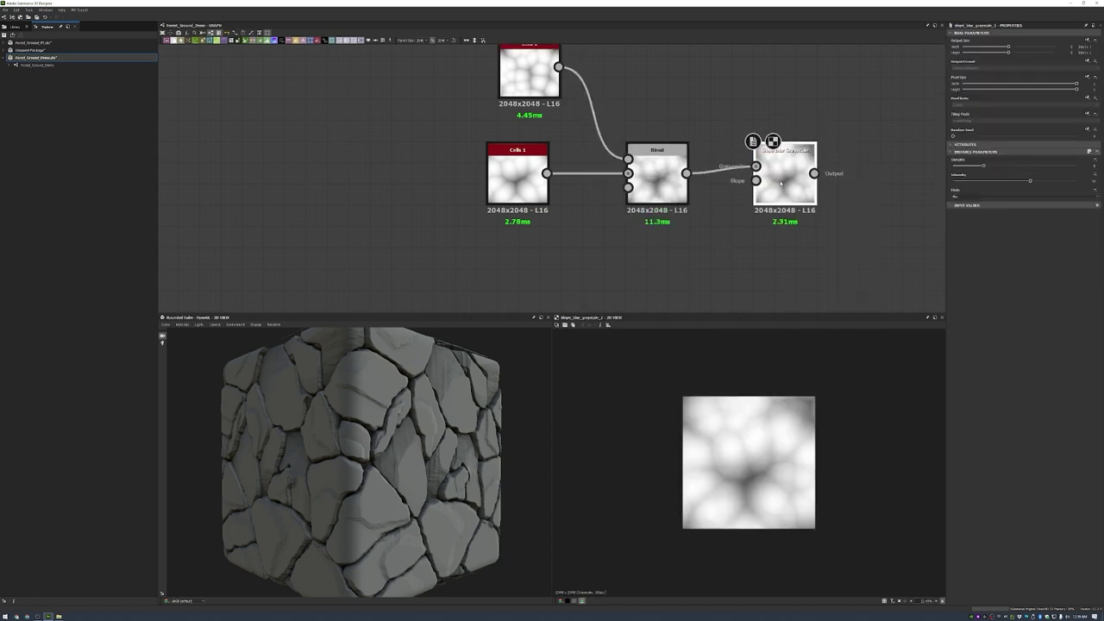
scroll(760, 121, down, 3)
key(space)
text(clo)
key(Return)
scroll(706, 173, up, 3)
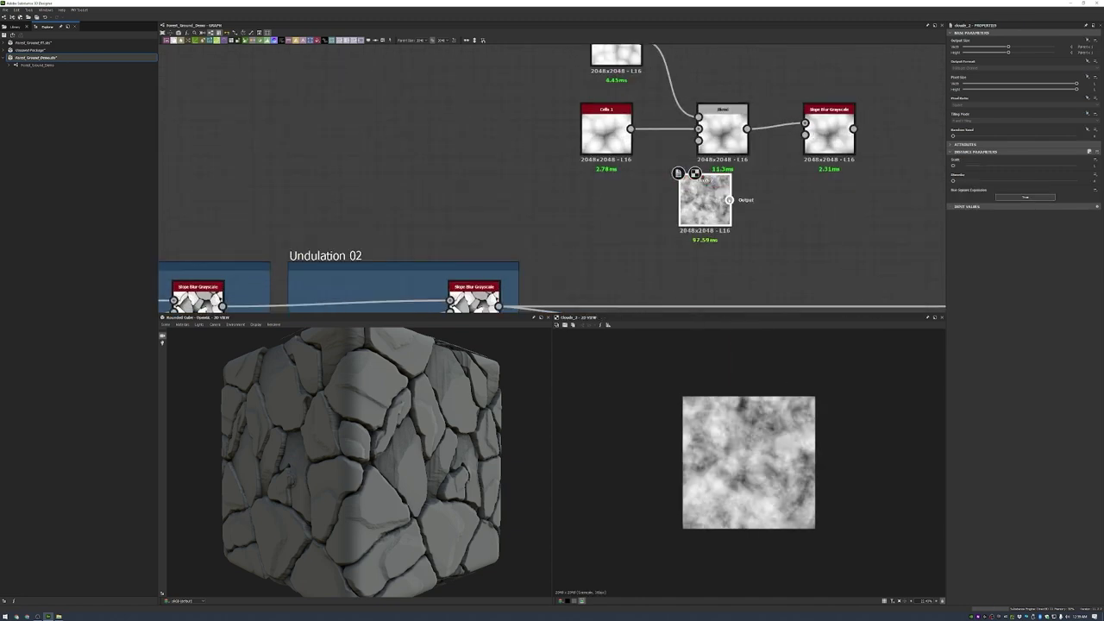
- Feed Clouds 2 into the cell branch's Slope Blur Grayscale slope input and adjust the blur's samples and intensity
drag(744, 206, 802, 134)
middle_drag(802, 134, 849, 149)
mouse_move(983, 165)
mouse_down()
mouse_move(1093, 180)
mouse_move(975, 180)
mouse_up()
- Add a Transformation 2D node after the cell branch's Slope Blur Grayscale
middle_drag(923, 157, 706, 165)
key(ctrl+t)
scroll(775, 181, up, 1)
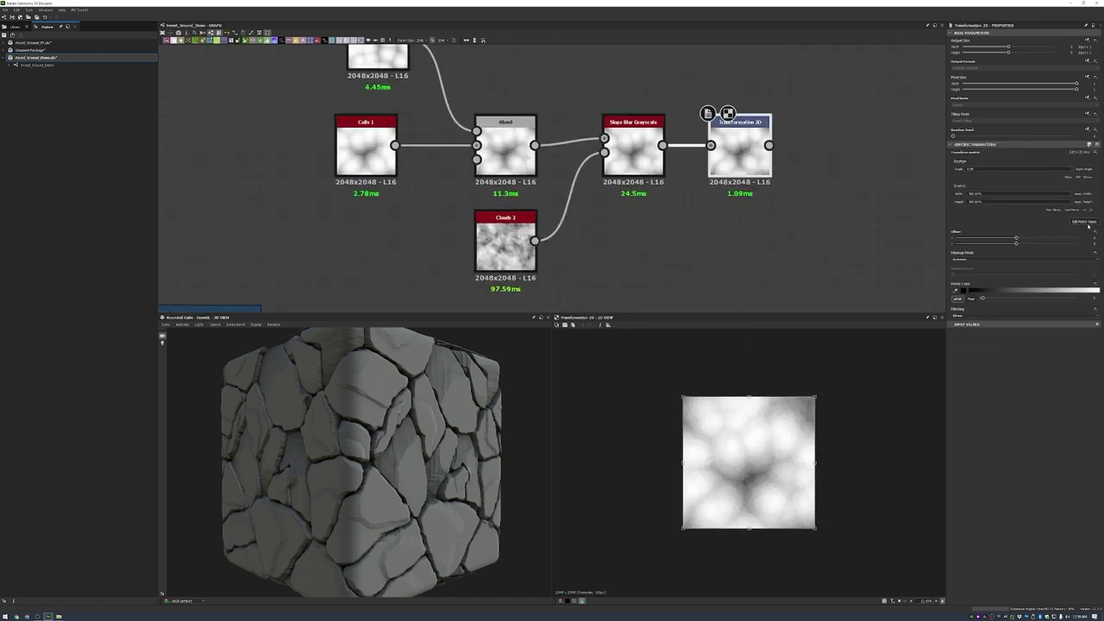
- Squeeze the cell pattern horizontally through the Transformation 2D matrix and add a Slope Blur Grayscale node after it
key(Return)
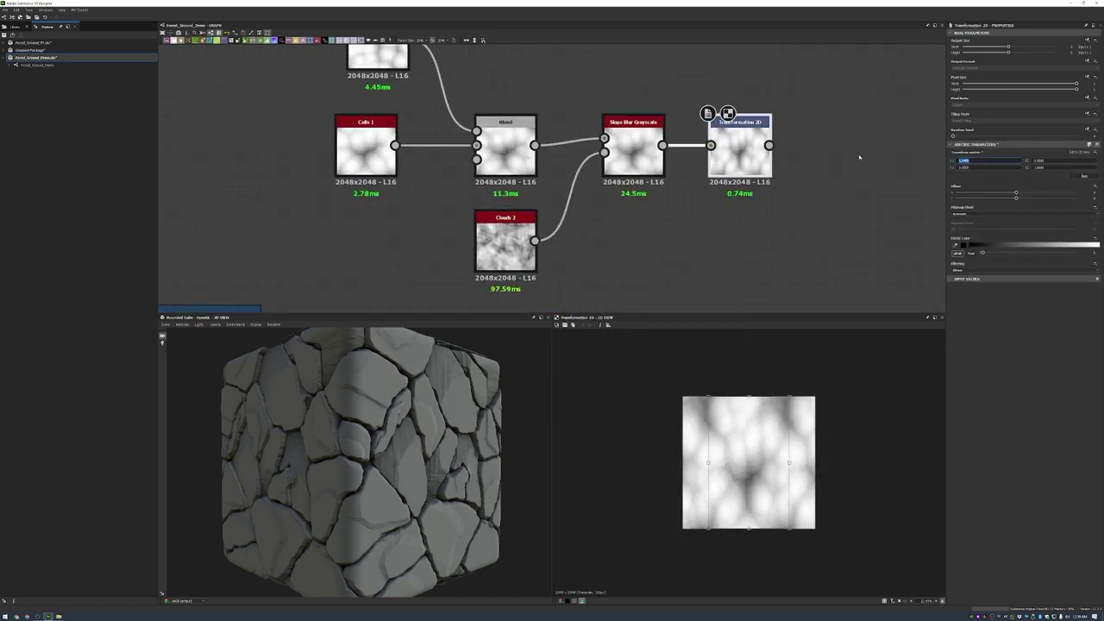
middle_drag(861, 205, 760, 215)
key(space)
key(Return)
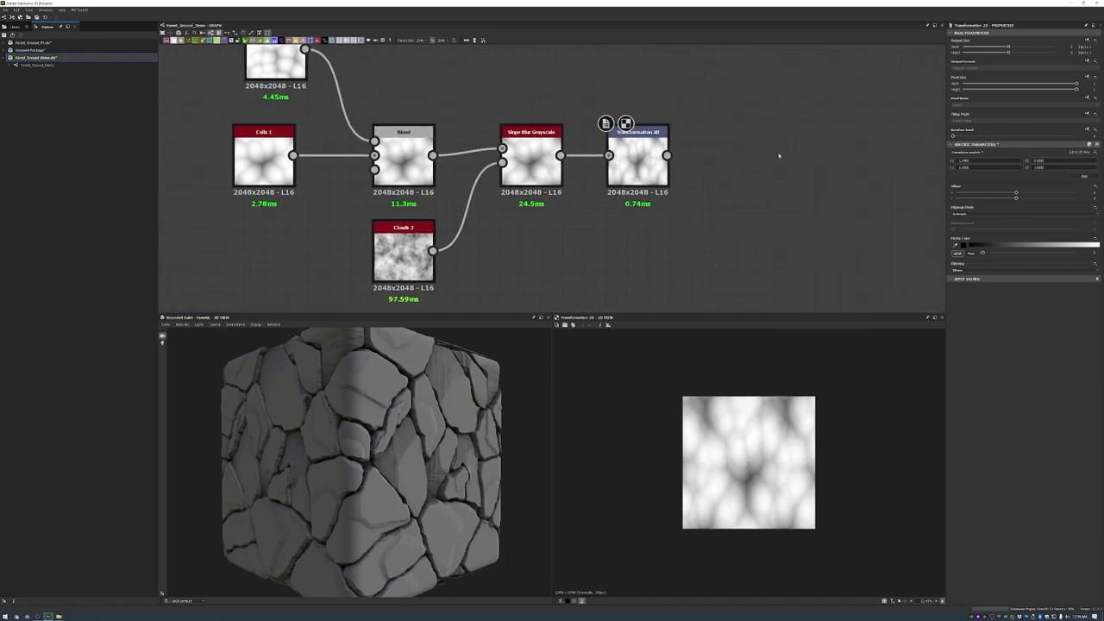
- Add a Clouds 1 node, reduce its output size to 64x64 and feed it into the new Slope Blur Grayscale's slope input
key(space)
text(clouds)
key(Return)
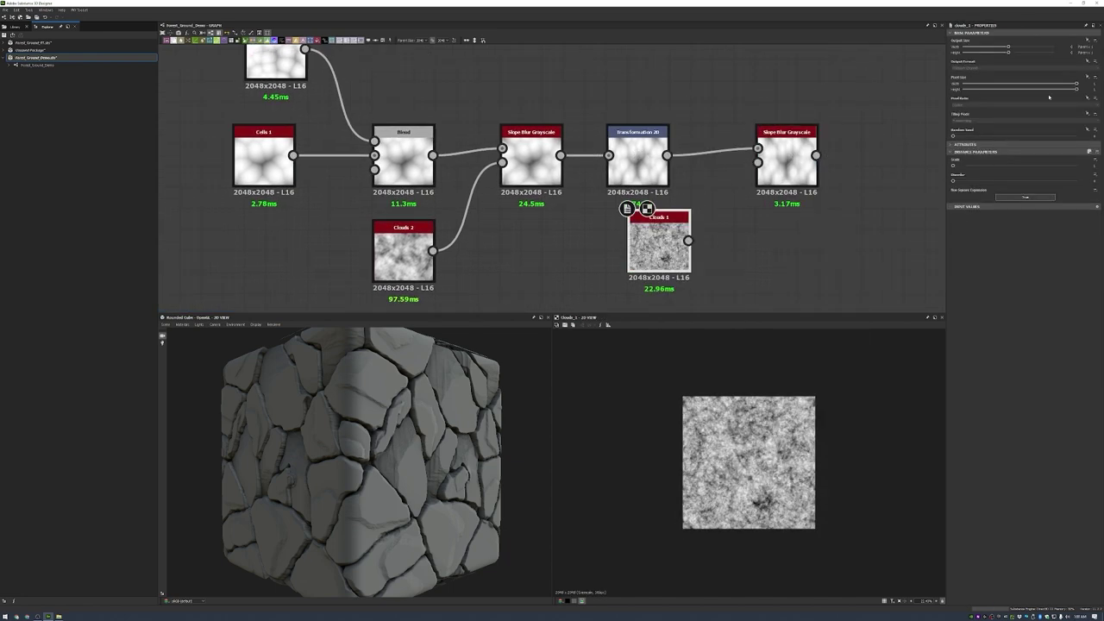
drag(1008, 46, 989, 47)
drag(1008, 52, 986, 52)
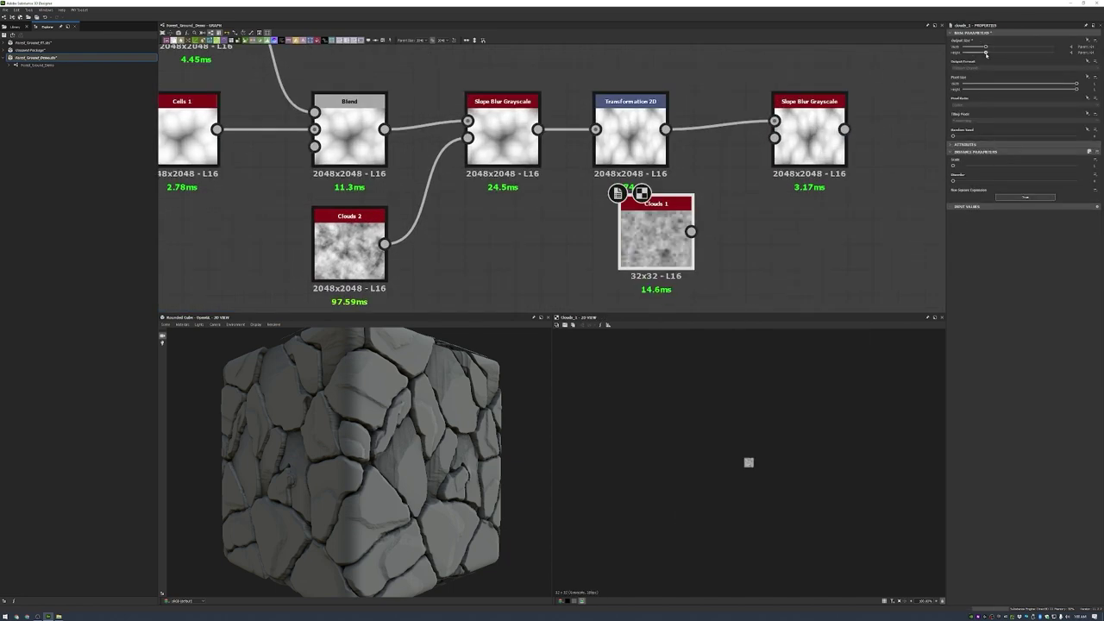
click(989, 53)
drag(691, 231, 800, 135)
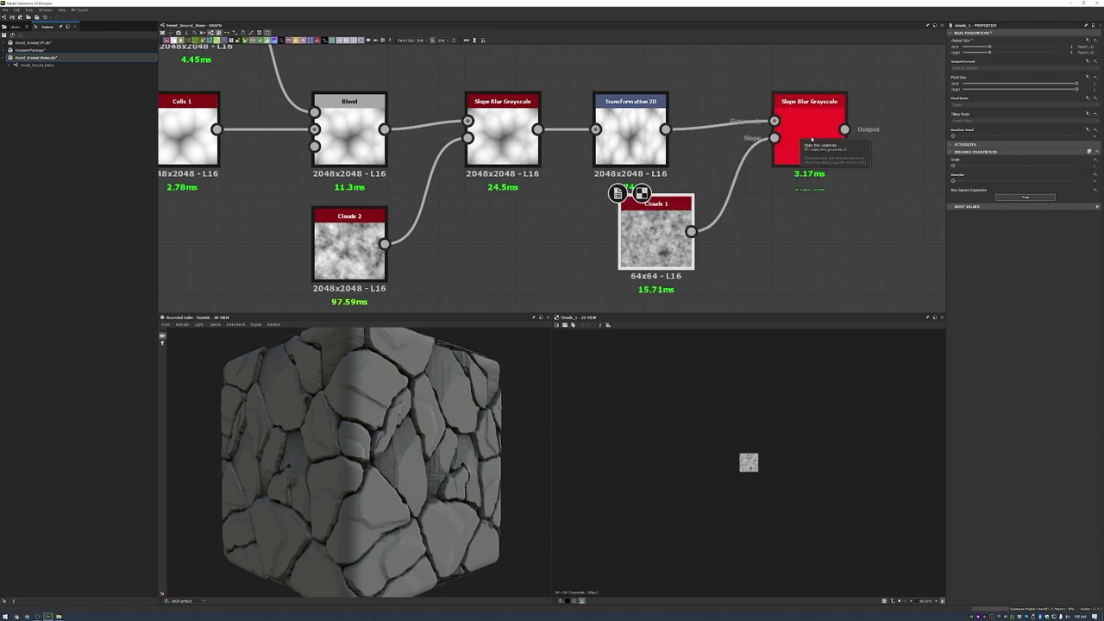
- Set the second Slope Blur Grayscale's samples to maximum, lower its intensity, change its mode, and move Clouds 1 further below the chain
double_click(811, 138)
key(Return)
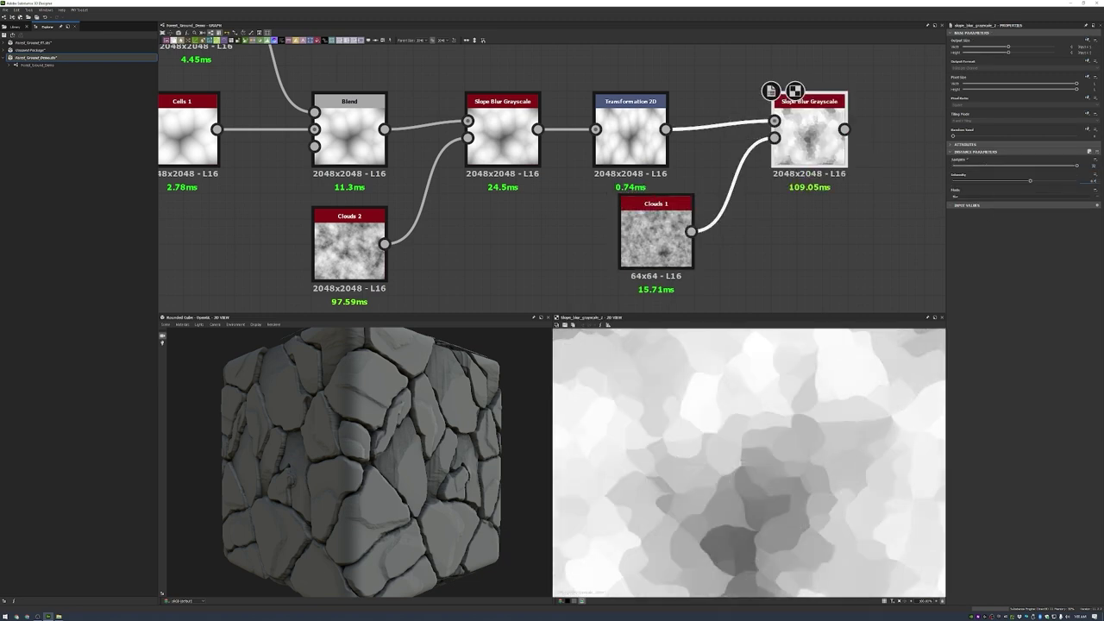
click(962, 198)
click(957, 205)
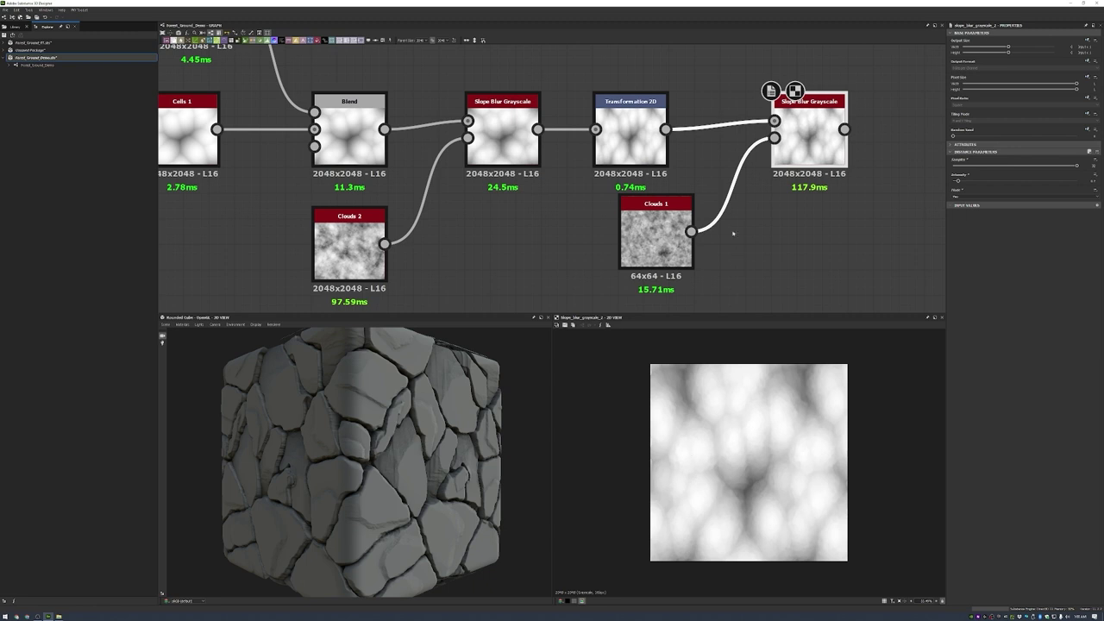
middle_drag(733, 233, 668, 206)
drag(591, 204, 518, 250)
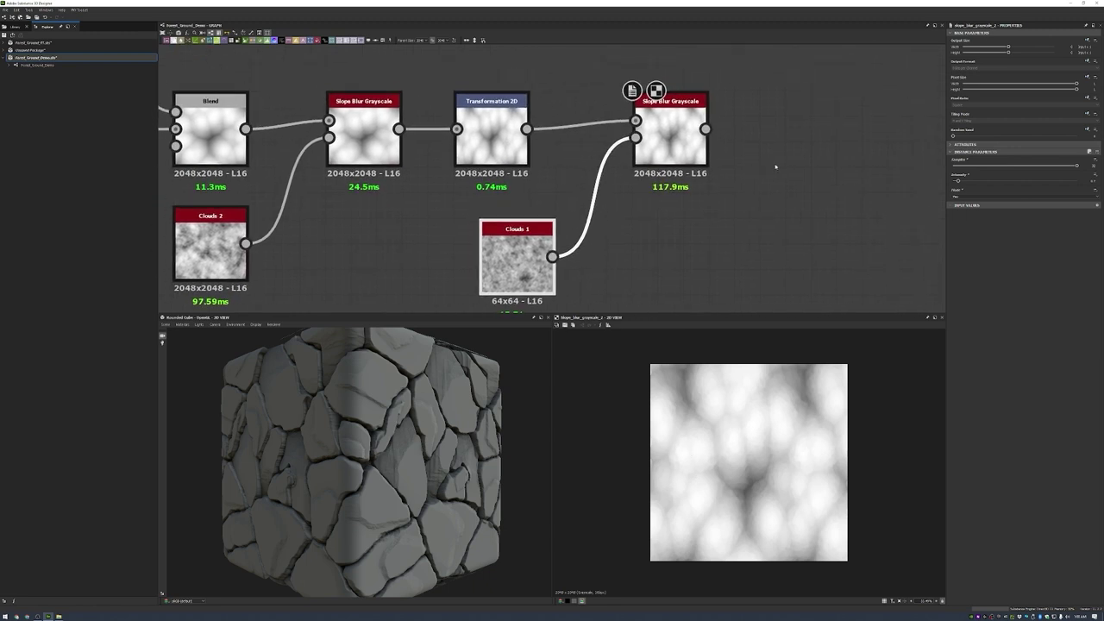
- Add a Vector Warp Grayscale node after the cell branch's second Slope Blur Grayscale
key(space)
text(vect)
click(808, 198)
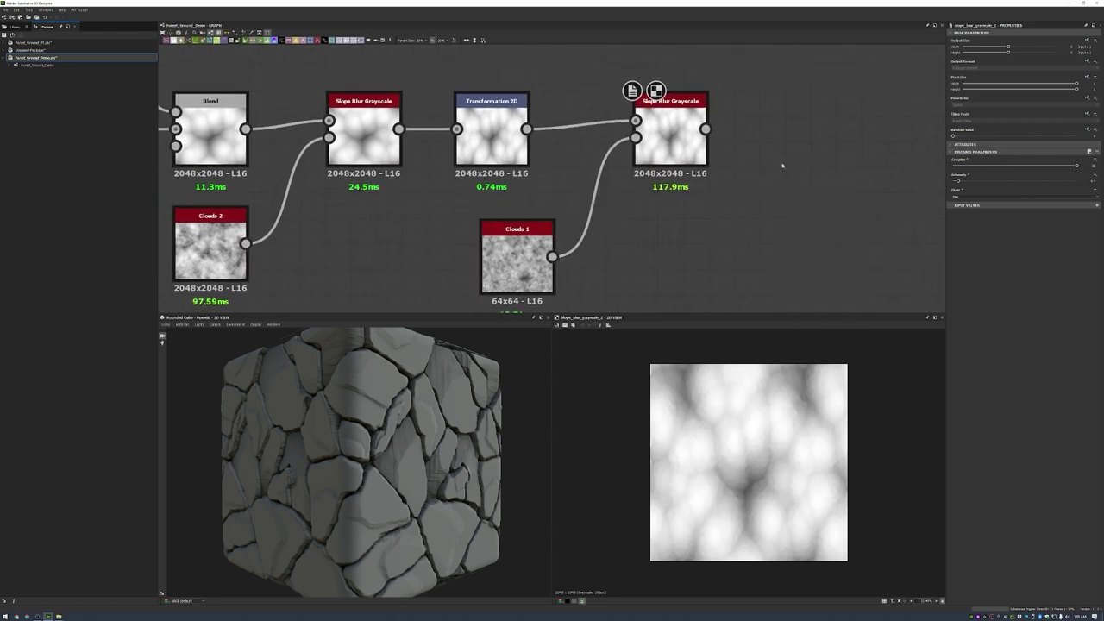
- Add a Flood Fill node below the Undulation 02 frame and connect it to the Vector Warp Grayscale's vector map input
scroll(698, 190, down, 6)
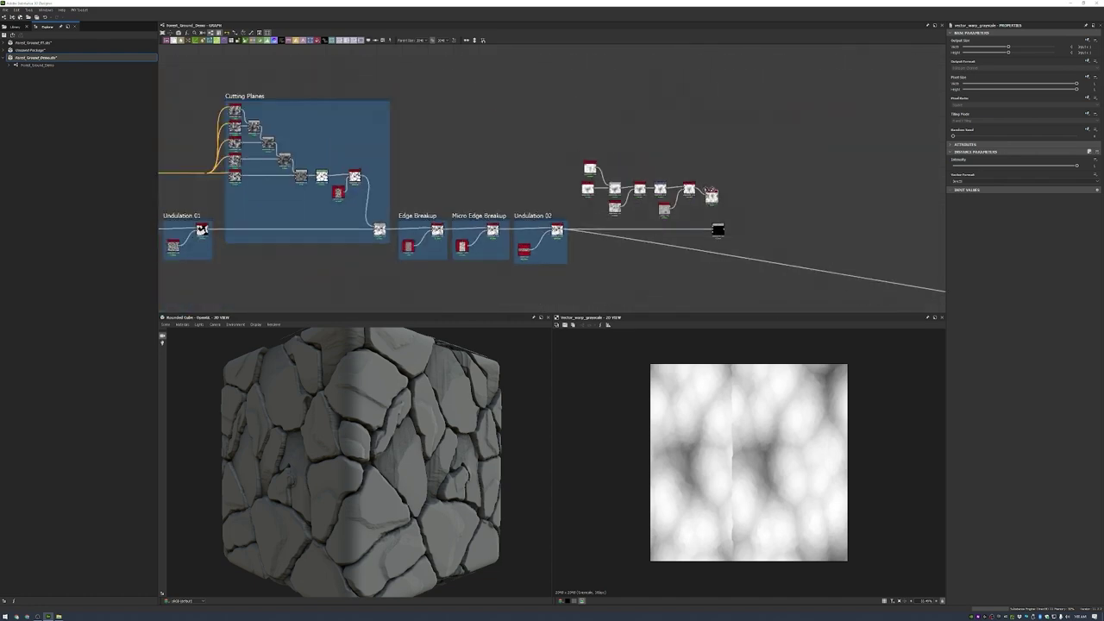
middle_drag(658, 276, 674, 176)
key(space)
text(flood)
click(626, 221)
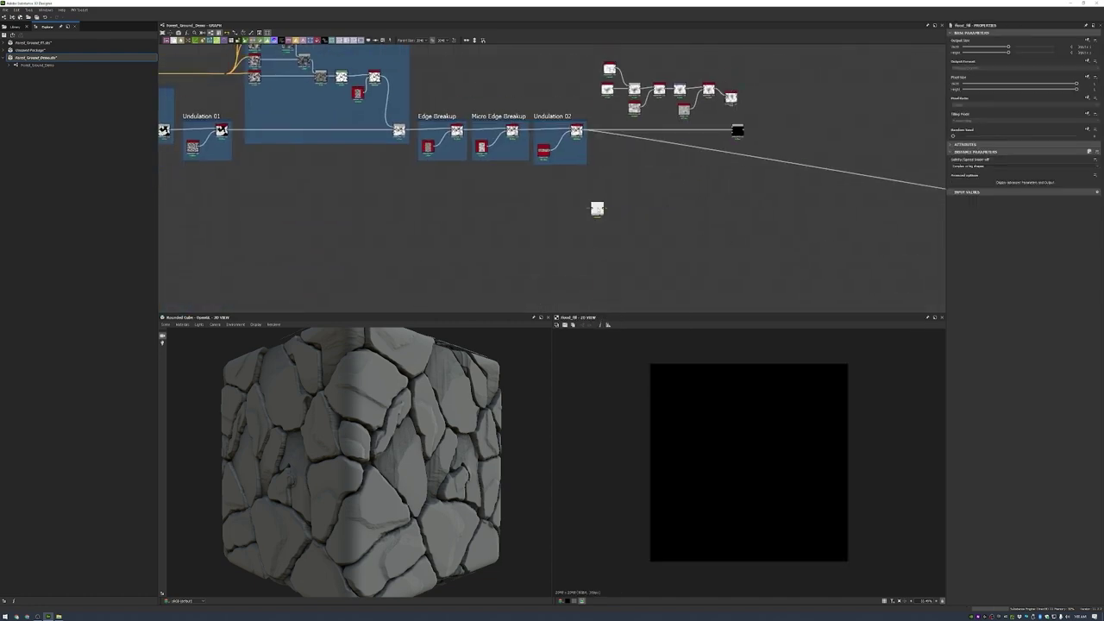
scroll(597, 208, up, 2)
- Add a Levels node below the main chain, fed by the Undulation 01 output
middle_drag(164, 120, 452, 131)
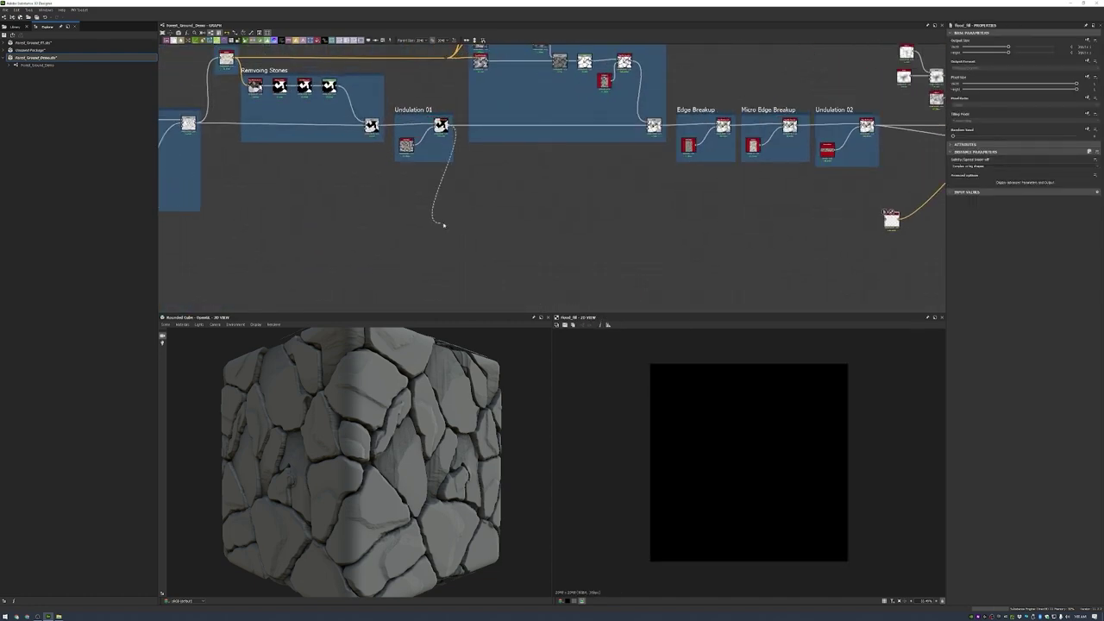
scroll(443, 224, up, 3)
drag(443, 225, 503, 207)
text(levels)
key(Return)
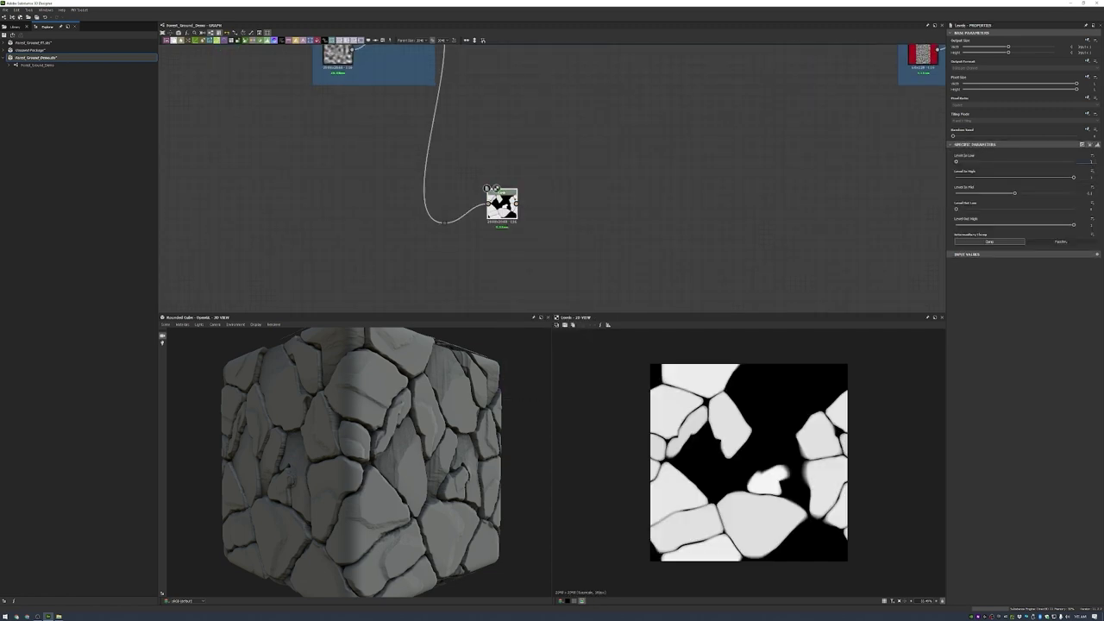
- Raise the Levels input low to about 0.68, lower input high to about 0.77, and connect the Levels output to the Flood Fill
drag(1090, 161, 1092, 177)
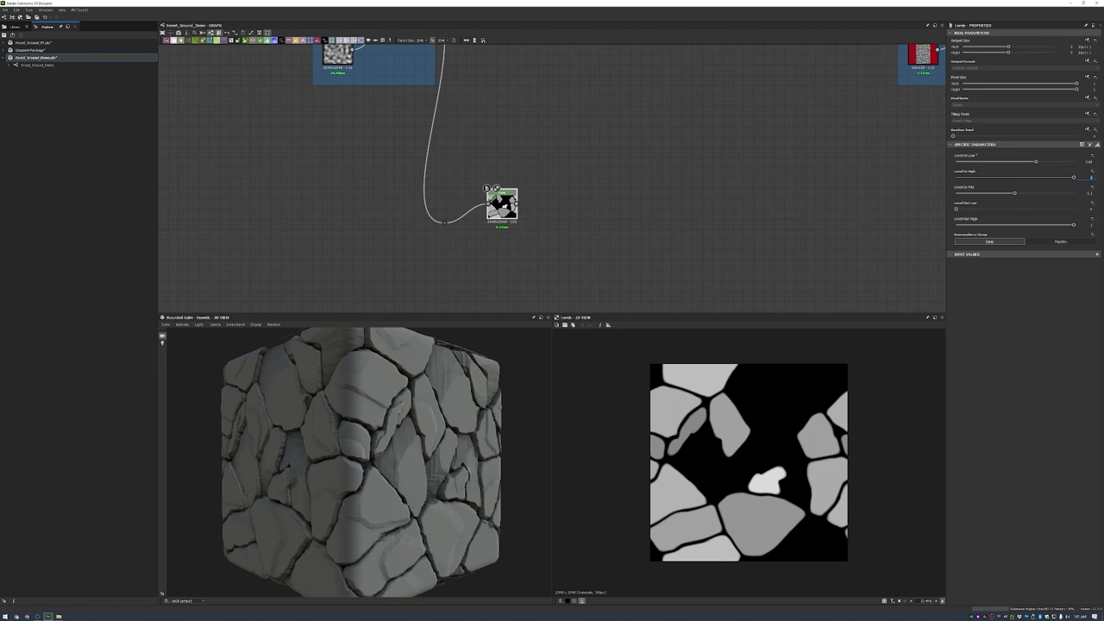
drag(1073, 177, 1045, 177)
middle_drag(894, 231, 438, 227)
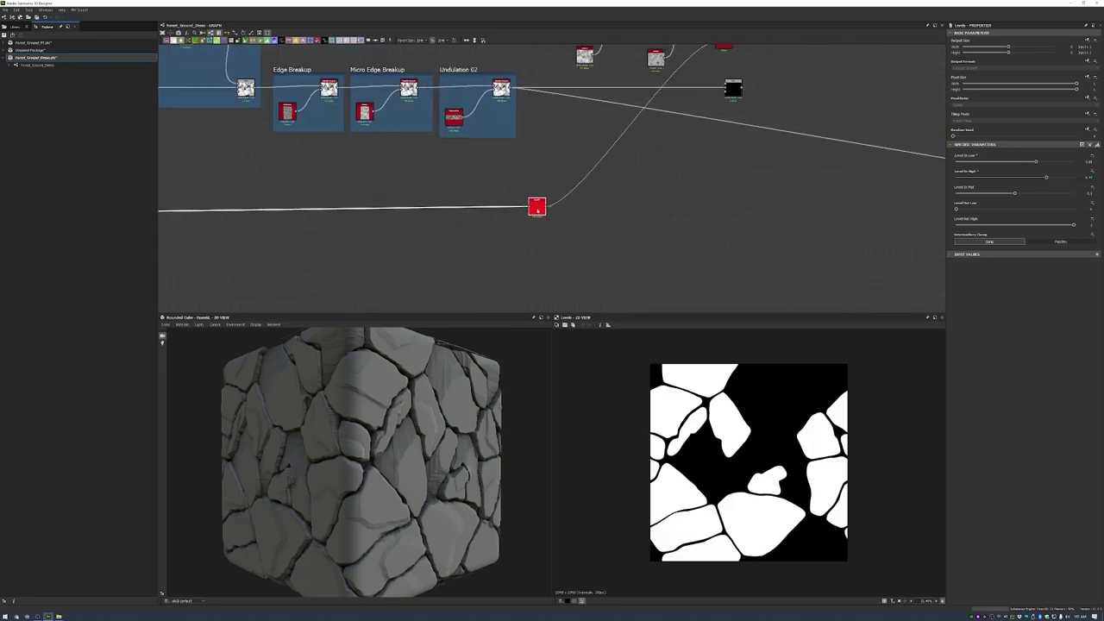
double_click(535, 207)
- Preview the Vector Warp Grayscale, place it lower in the branch and move the unfinished Blend node further along the main chain
middle_drag(581, 141, 580, 305)
scroll(702, 172, up, 2)
double_click(701, 158)
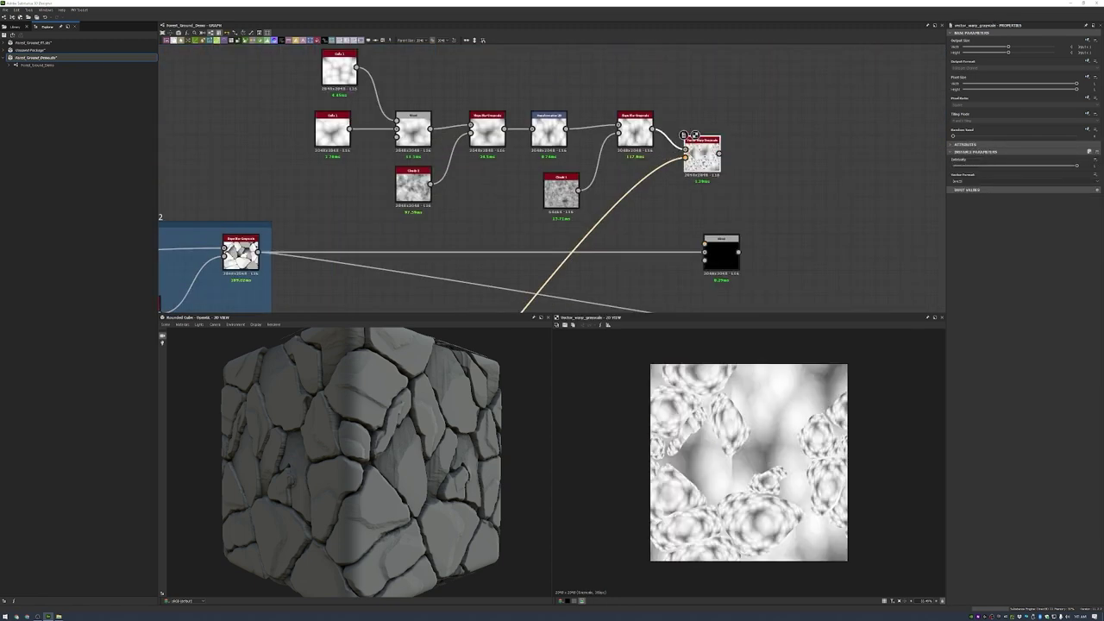
drag(702, 157, 685, 181)
drag(721, 256, 857, 254)
- Add a Slope Blur Grayscale node after the Vector Warp Grayscale
scroll(720, 195, up, 2)
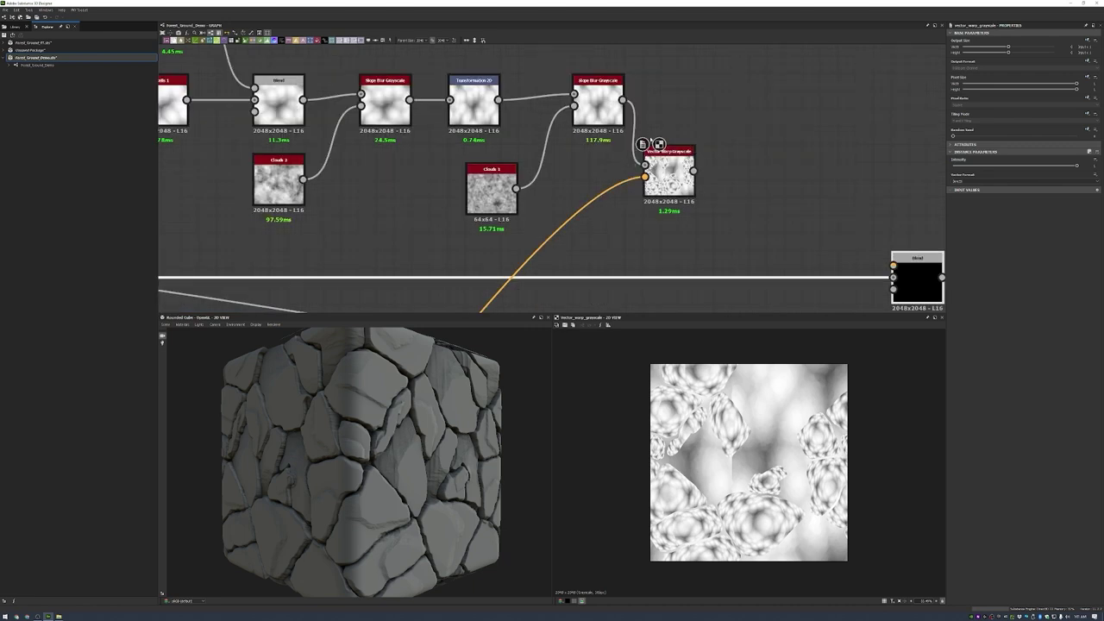
key(space)
text(slope blur)
key(Return)
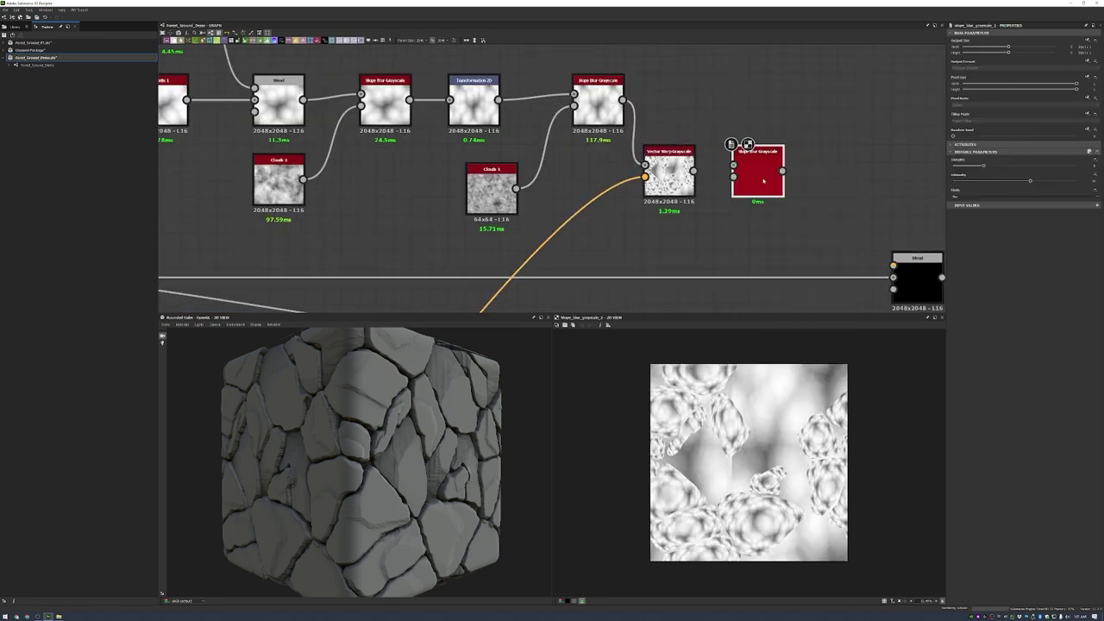
double_click(759, 177)
- Add a Clouds 2 node below the Vector Warp Grayscale and connect it to the last Slope Blur Grayscale's slope input
key(space)
text(clouds 2)
key(Return)
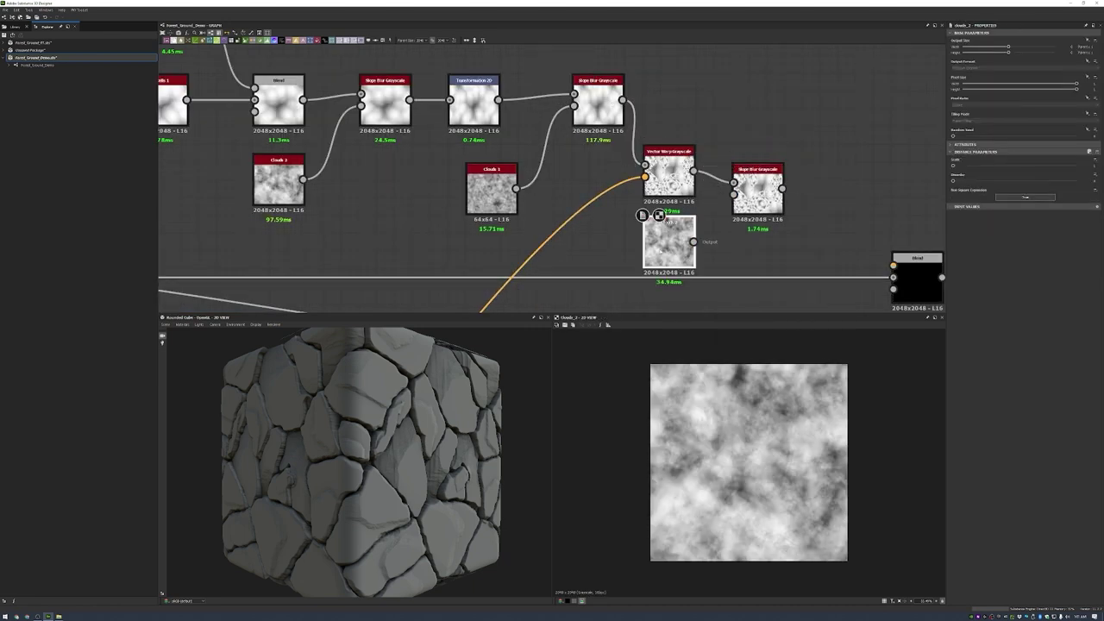
drag(693, 241, 733, 194)
- Set the last Slope Blur Grayscale's samples to maximum, reduce its intensity and check the Vector Warp Grayscale's settings
double_click(759, 186)
drag(983, 164, 1077, 164)
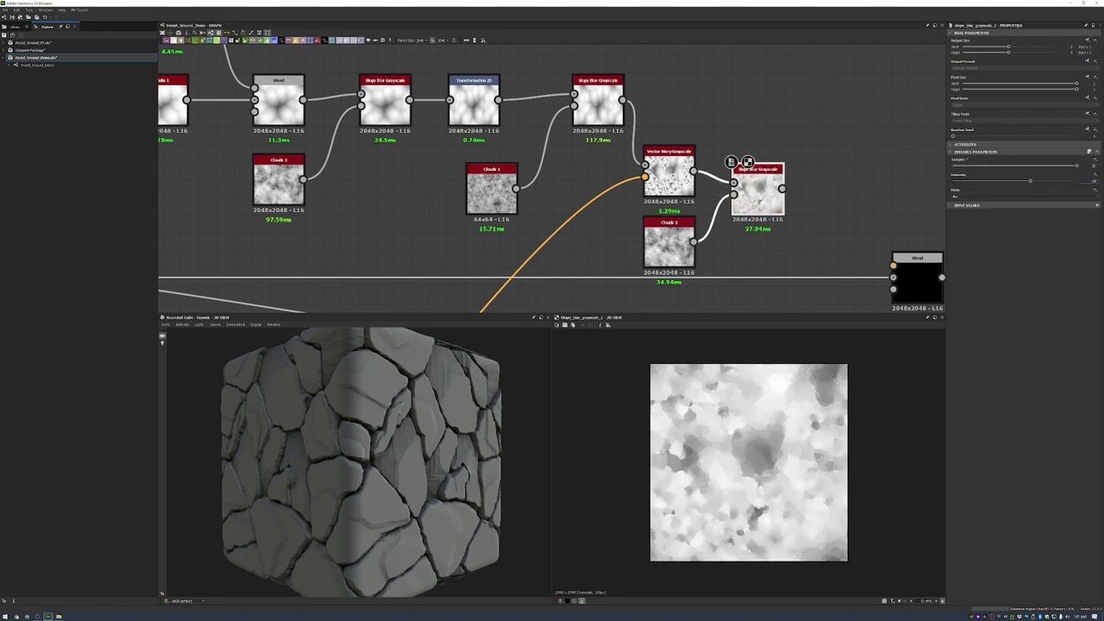
click(669, 171)
scroll(691, 154, down, 1)
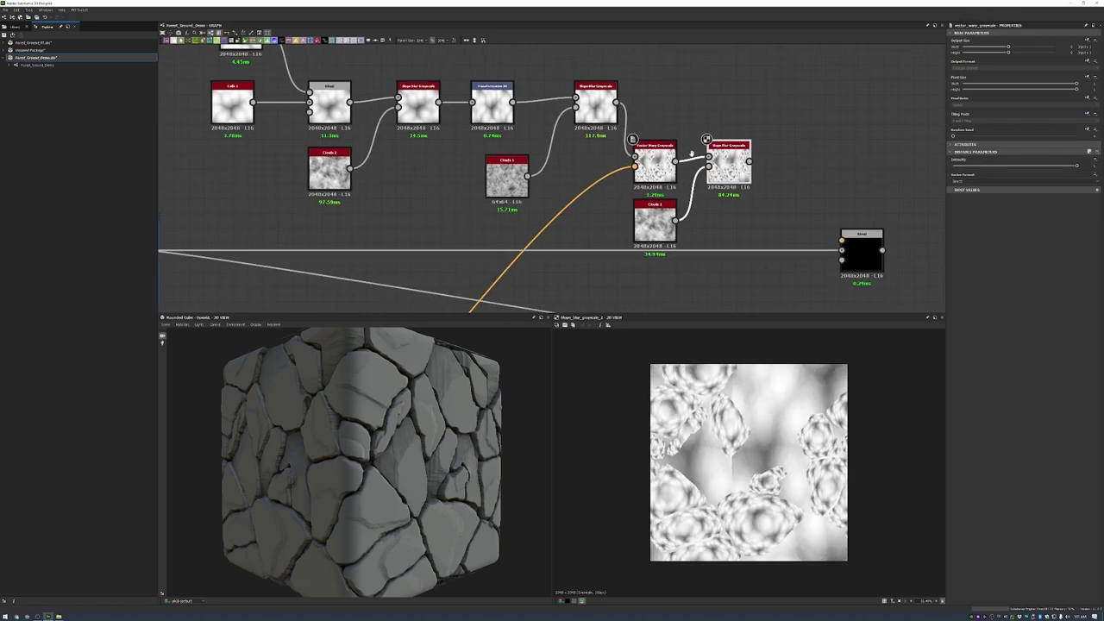
- Connect the last Slope Blur Grayscale to the Blend's foreground, then undo a trial opacity change
middle_drag(691, 153, 584, 119)
drag(643, 128, 734, 203)
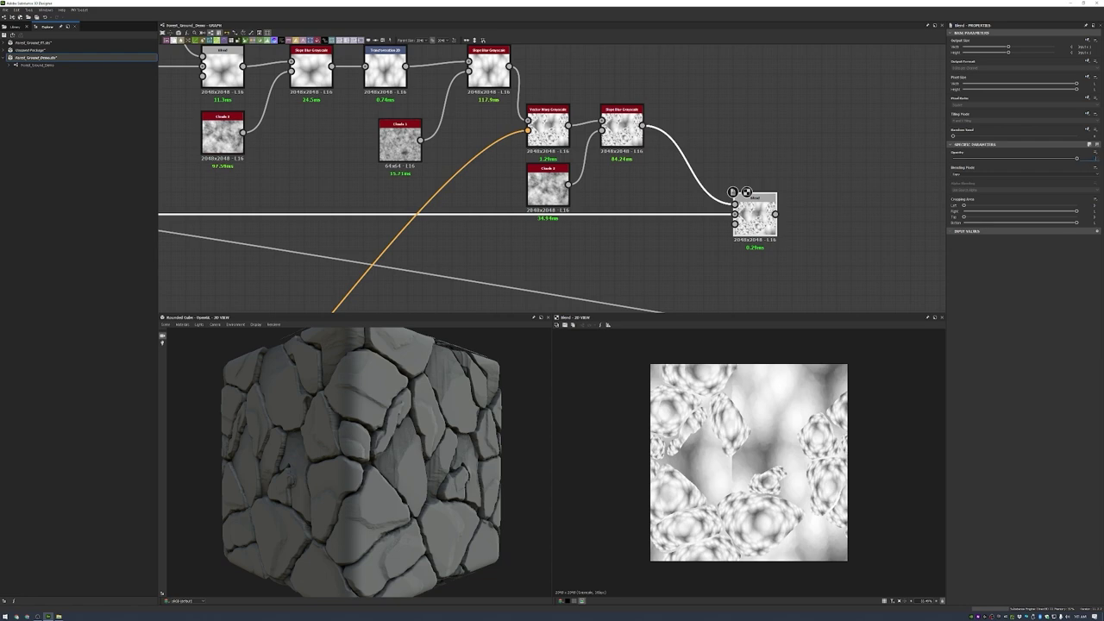
drag(1077, 157, 849, 169)
key(ctrl+z)
- Add a reroute dot on the link to the material outputs and feed it from the Blend node
scroll(776, 215, down, 2)
middle_drag(841, 247, 821, 234)
click(820, 234)
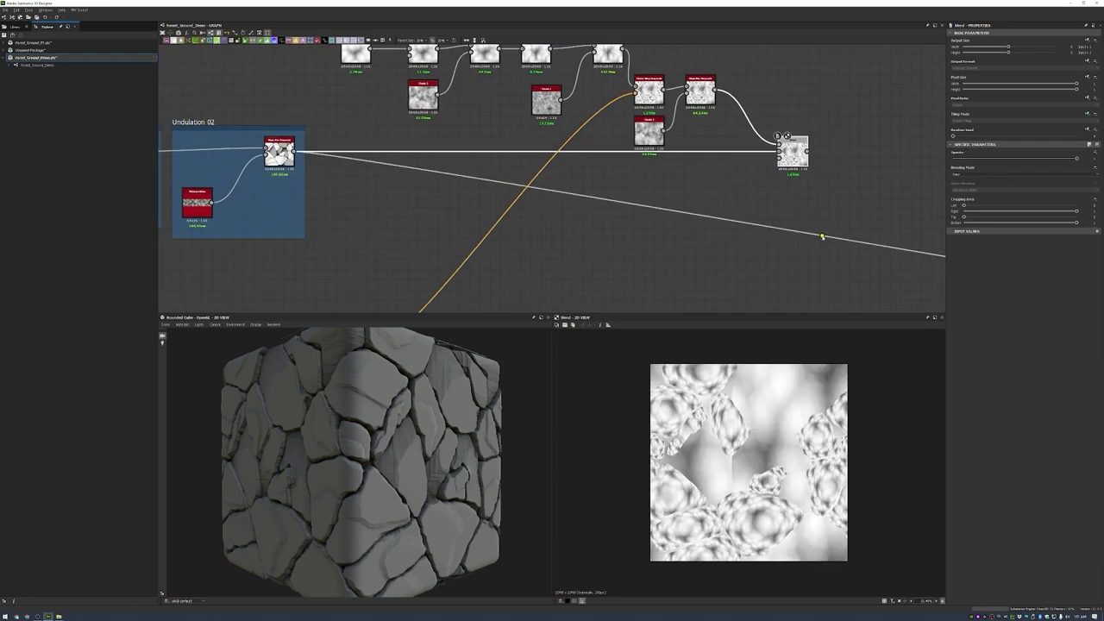
drag(456, 417, 505, 448)
scroll(786, 143, up, 3)
- Lower the Blend's opacity to about 0.06, set its blending mode to Min (Darken) and inspect the stones in 3D
click(758, 134)
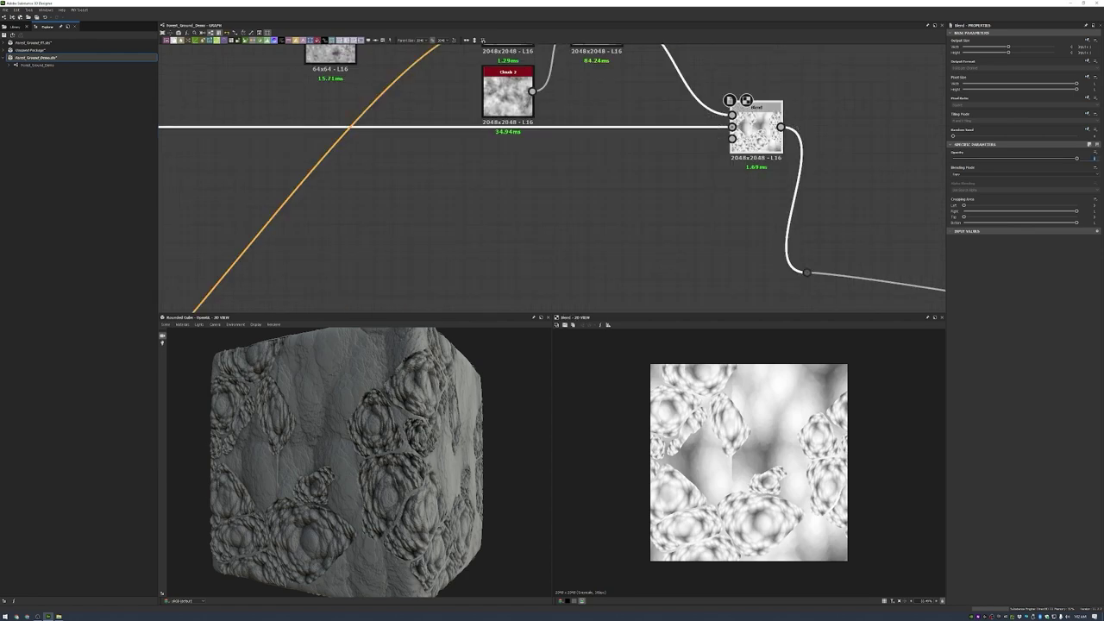
drag(414, 483, 259, 448)
click(986, 174)
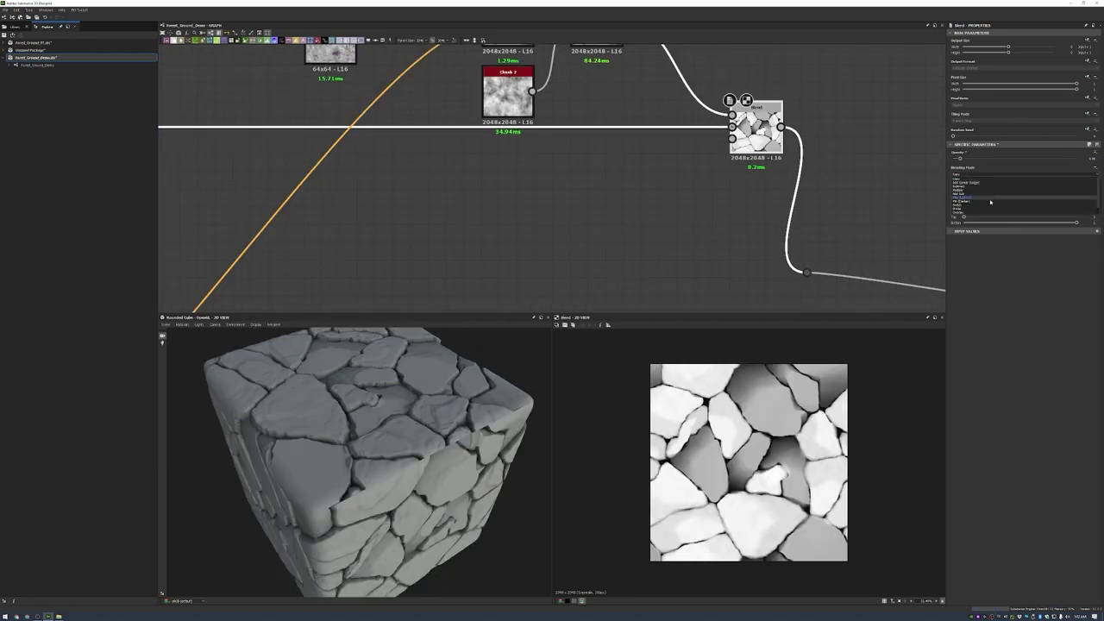
click(990, 200)
scroll(469, 436, up, 5)
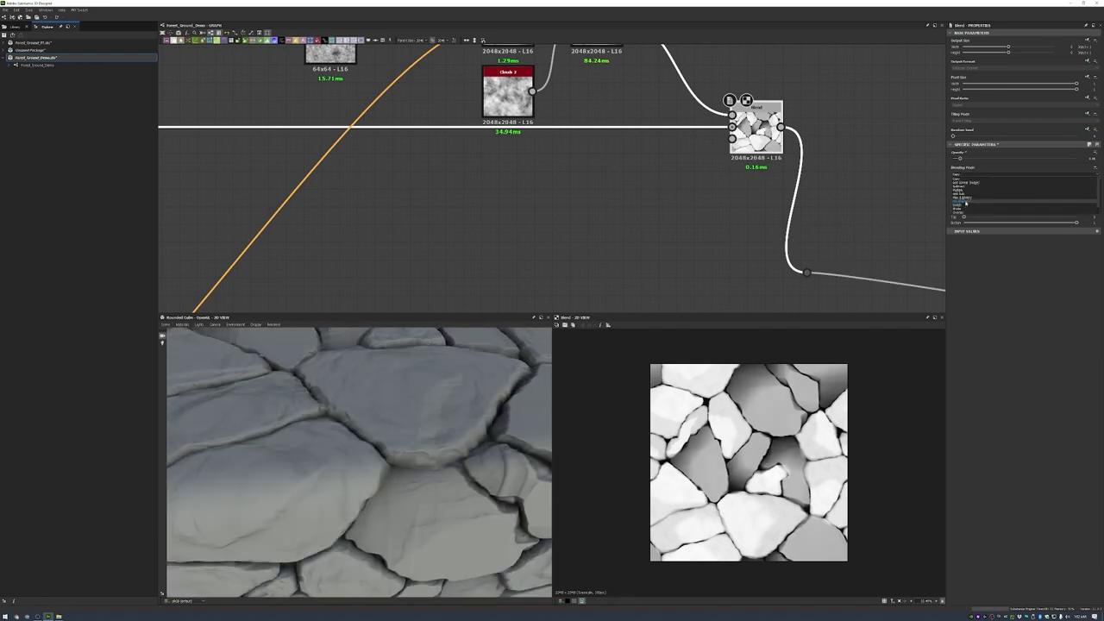
scroll(517, 377, down, 5)
- Align the reroute dot beside the Blend and enclose the cell branch in a frame titled Surface Noise 01
scroll(652, 181, down, 5)
drag(652, 180, 689, 139)
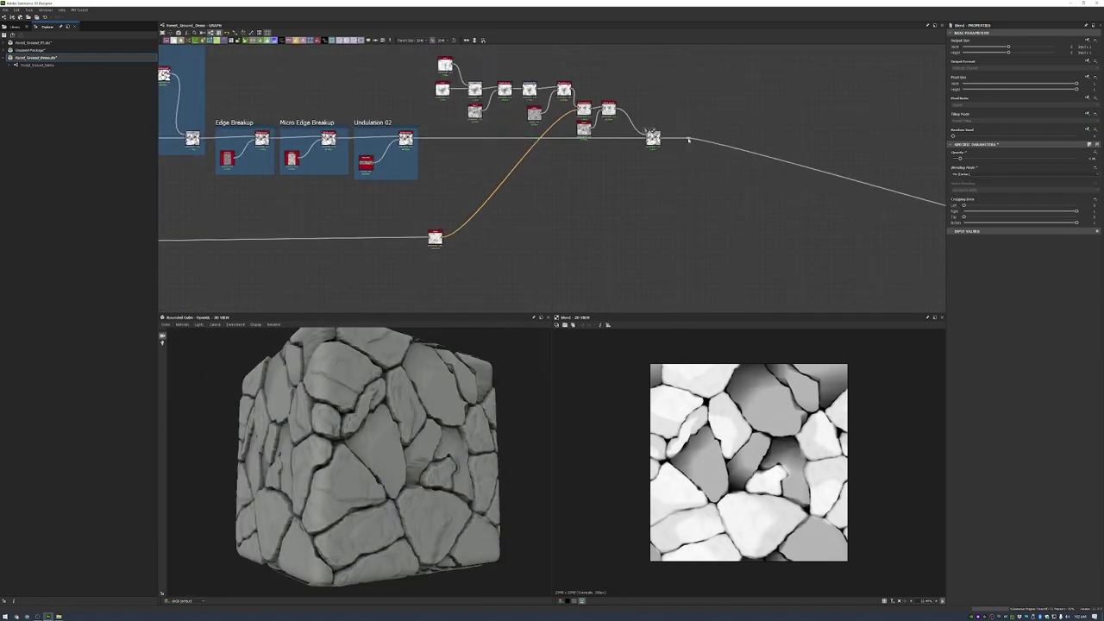
middle_drag(501, 155, 625, 122)
key(ctrl+f)
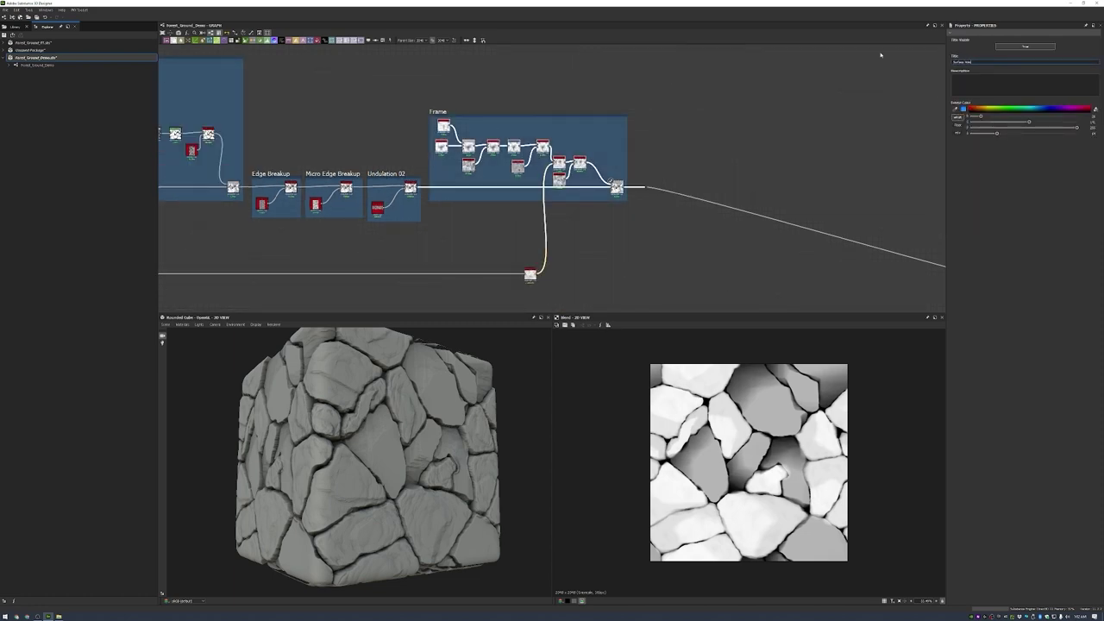
scroll(497, 185, up, 2)
scroll(345, 129, down, 2)
middle_drag(604, 173, 553, 146)
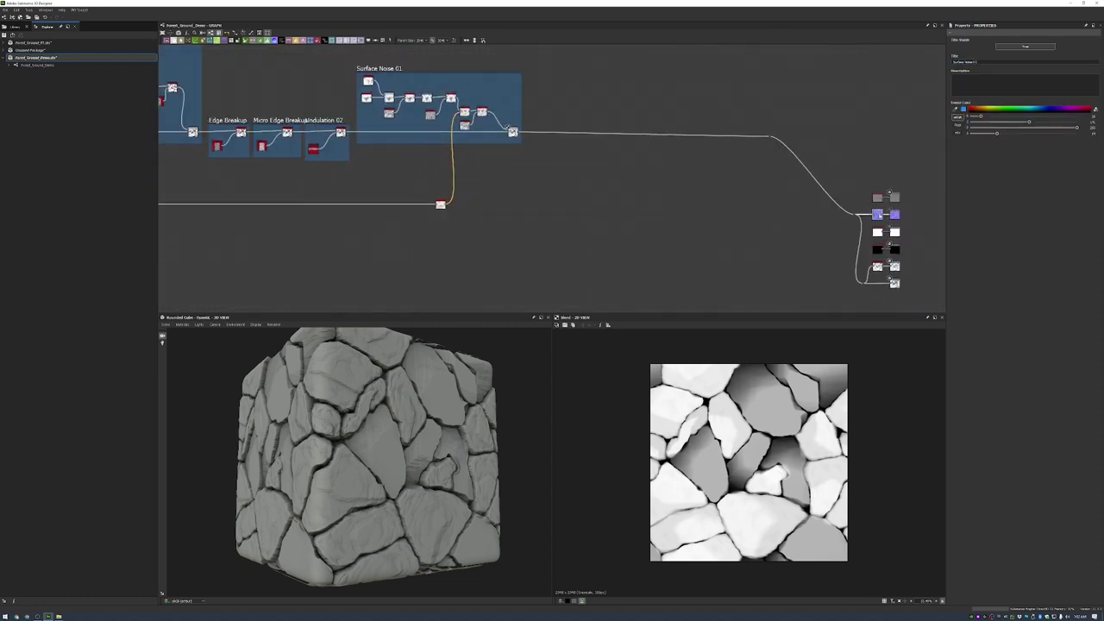
- Display the Normal node in the 2D view and examine the stone surface detail there and on the 3D cube
double_click(877, 214)
scroll(670, 406, up, 2)
scroll(670, 406, down, 4)
drag(449, 406, 572, 443)
scroll(552, 172, up, 3)
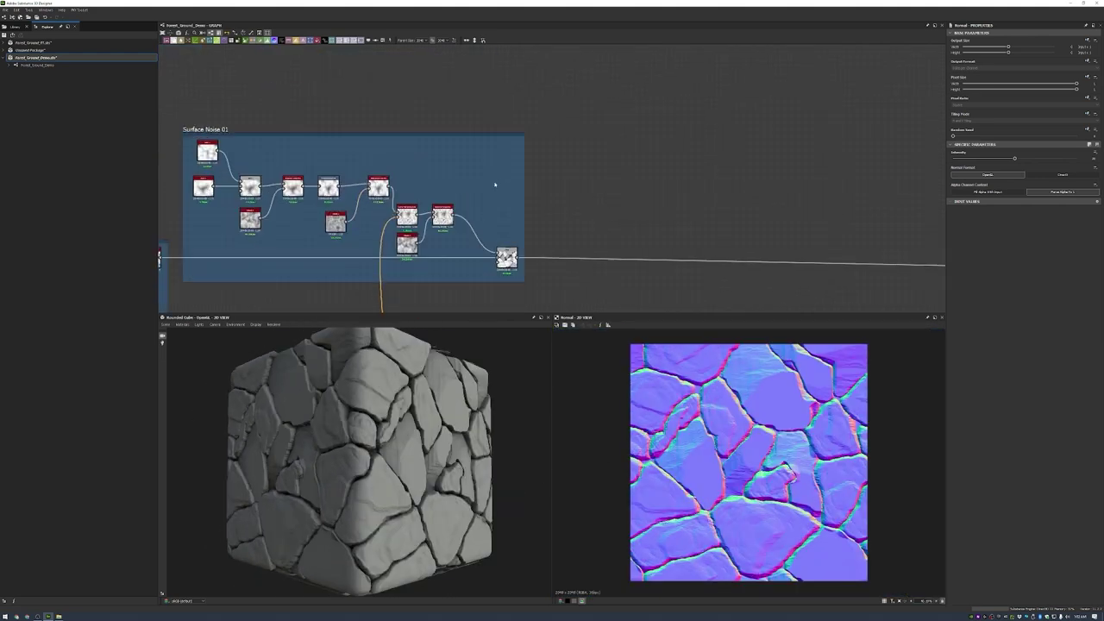
- Add another Vector Warp Grayscale node beyond the Surface Noise 01 frame, fed by the frame's second Slope Blur Grayscale
middle_drag(594, 180, 626, 158)
scroll(626, 158, up, 1)
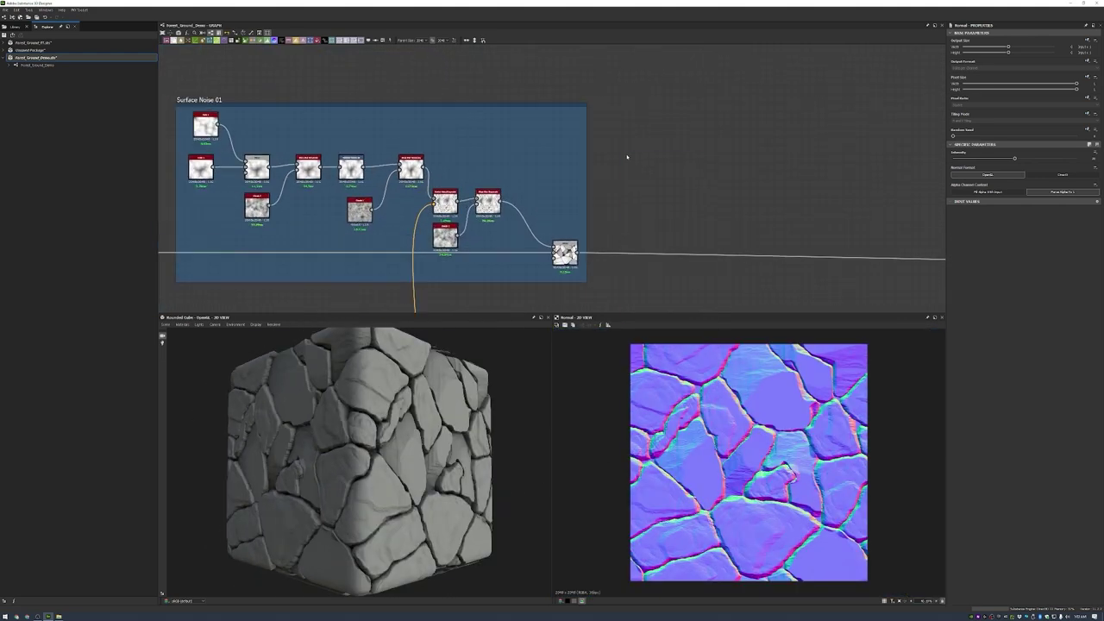
key(space)
click(680, 193)
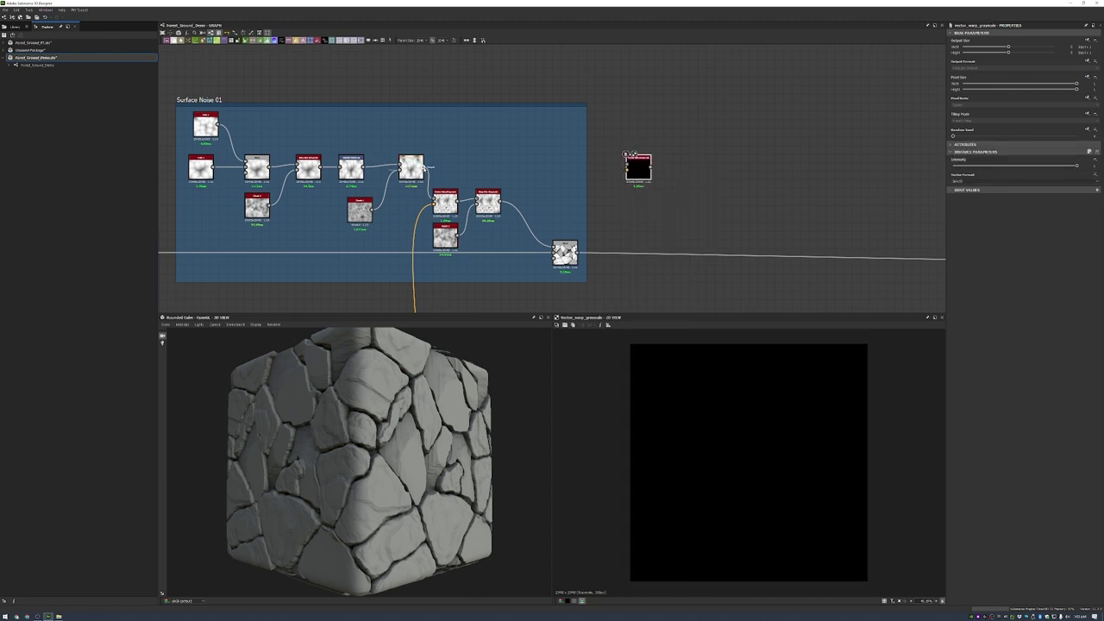
drag(633, 156, 636, 159)
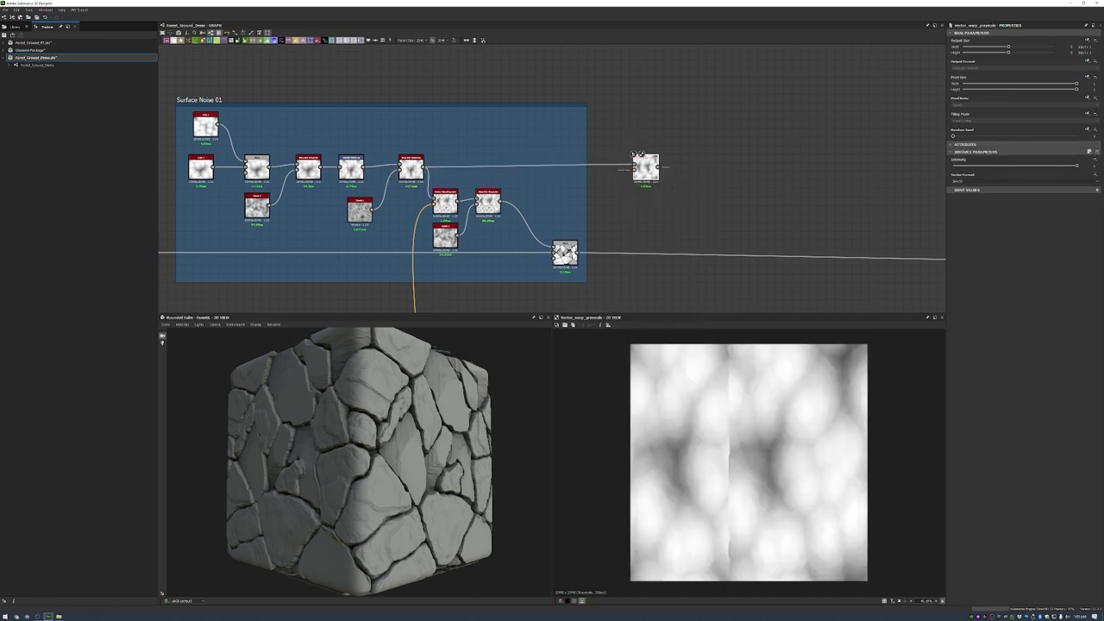
- Add a Flood Fill to Random Color node fed by the Main Flood Fill and route it through a reroute dot to the new Vector Warp Grayscale
scroll(577, 224, up, 2)
middle_drag(577, 225, 573, 147)
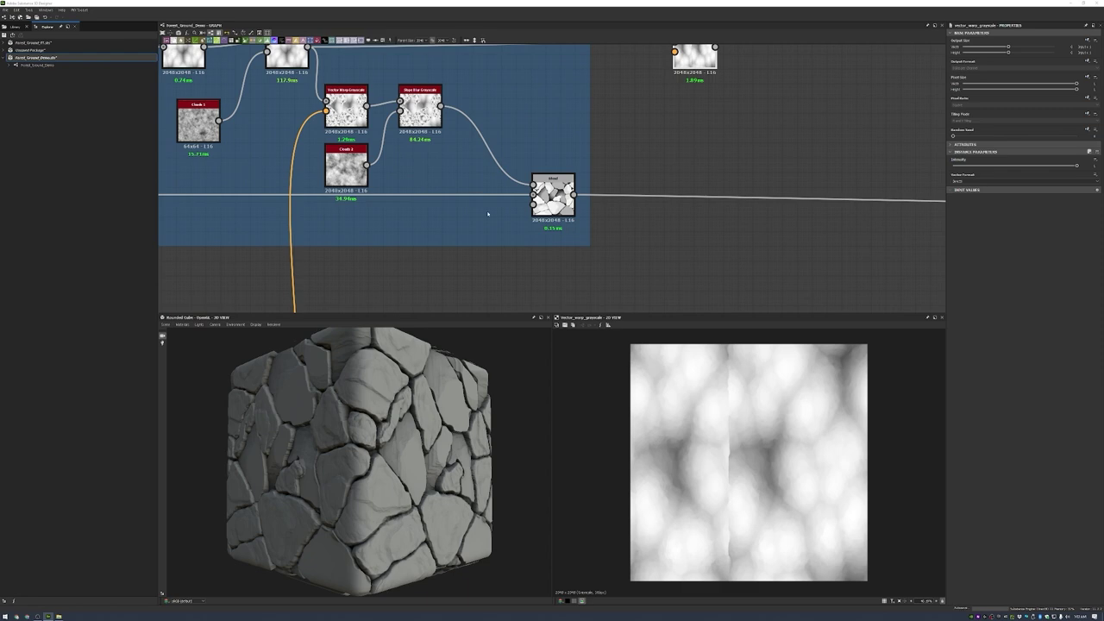
scroll(487, 213, down, 5)
key(space)
text(flood)
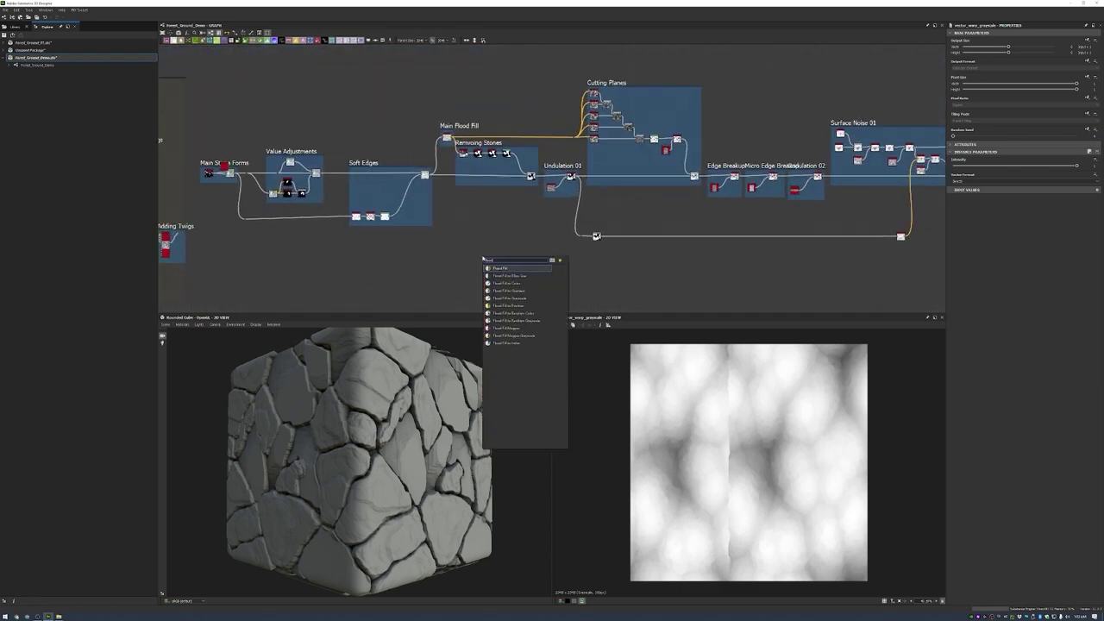
click(529, 338)
drag(450, 136, 588, 225)
scroll(715, 258, down, 1)
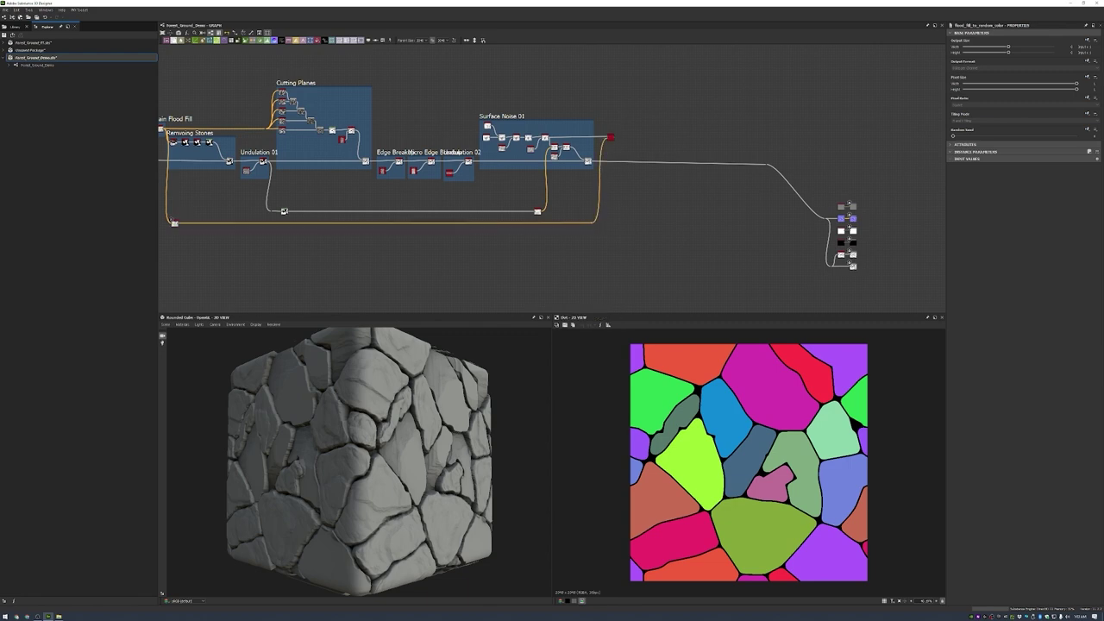
- Add a Distance node near the random colour reroute dot and feed it the flood fill colours
scroll(680, 224, up, 5)
key(space)
text(distance)
key(Return)
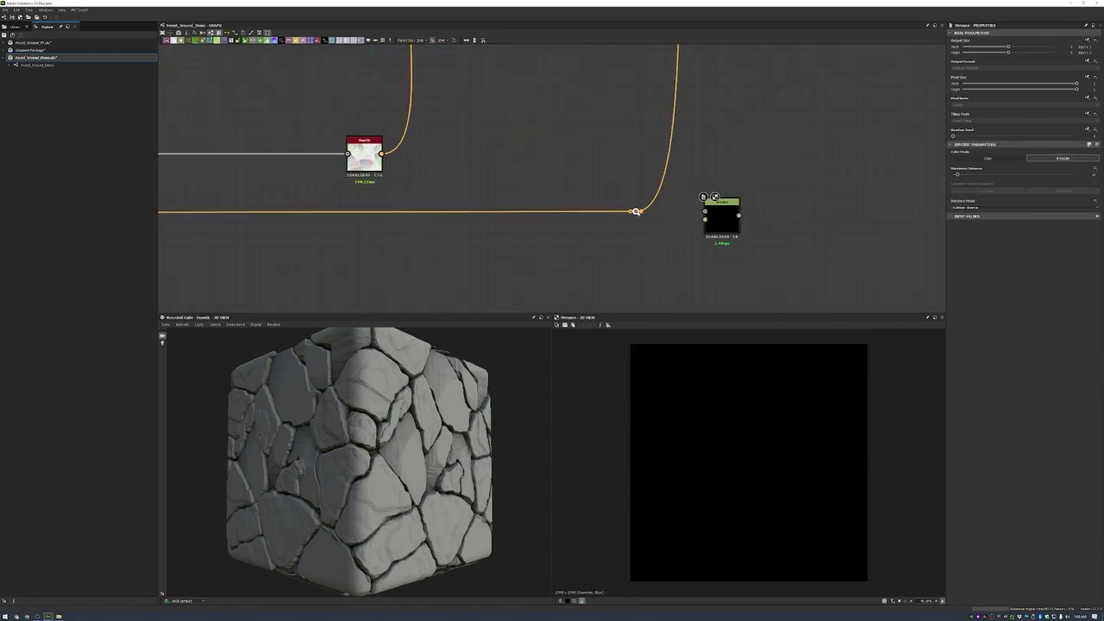
drag(636, 211, 704, 211)
scroll(705, 216, down, 3)
scroll(547, 169, up, 3)
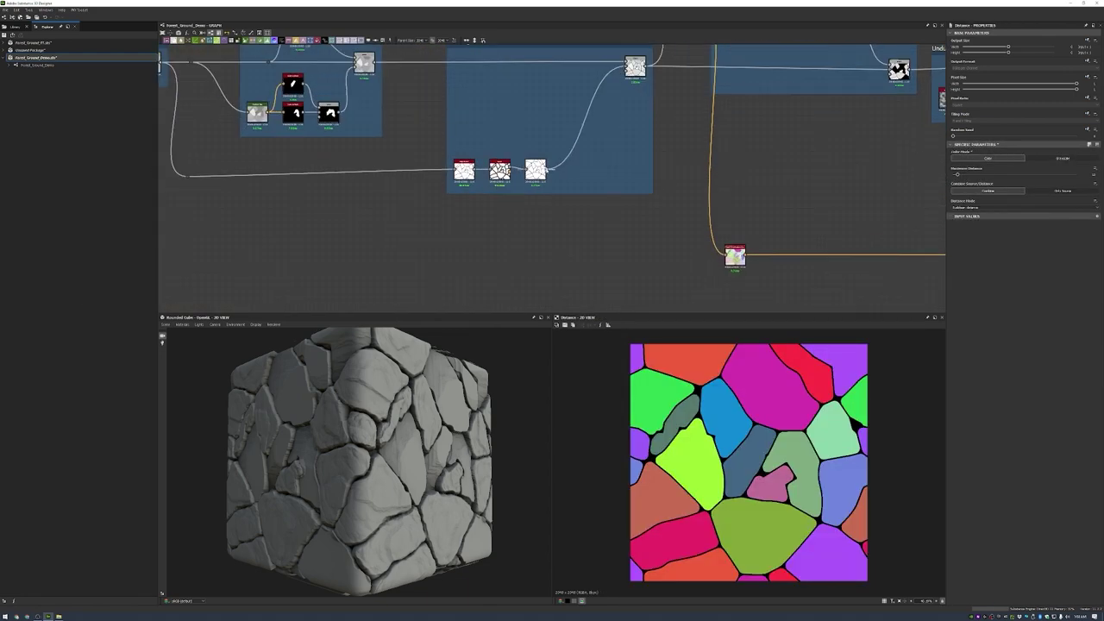
- Feed the Soft Edges output into the Distance node, link Distance to the Vector Warp Grayscale and preview the warped noise
scroll(635, 136, down, 3)
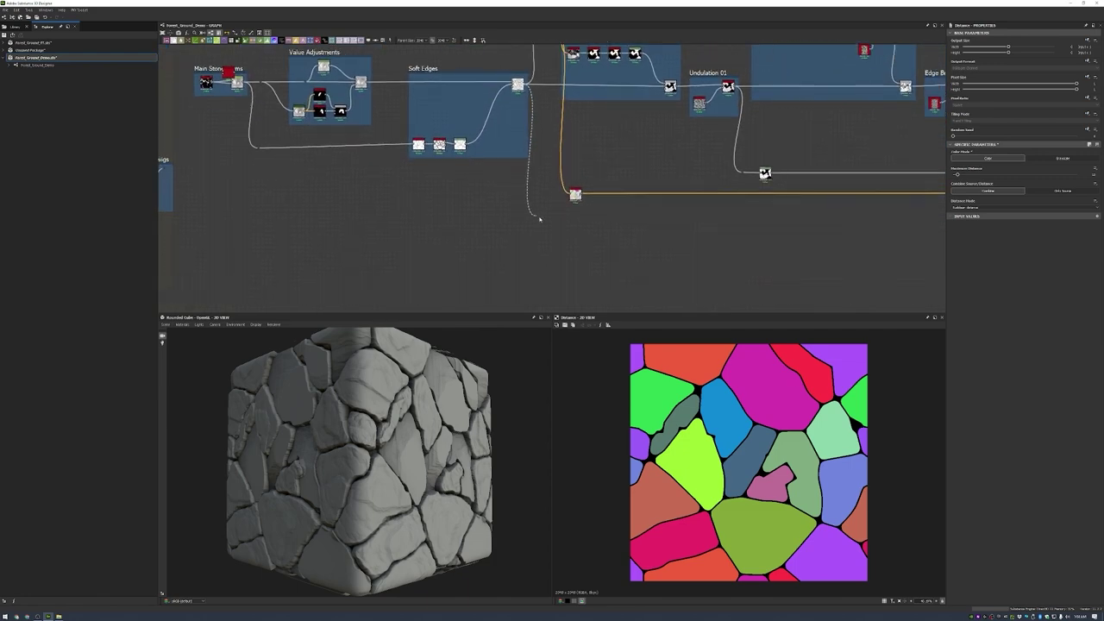
double_click(538, 216)
scroll(537, 216, up, 3)
double_click(656, 221)
drag(656, 221, 647, 230)
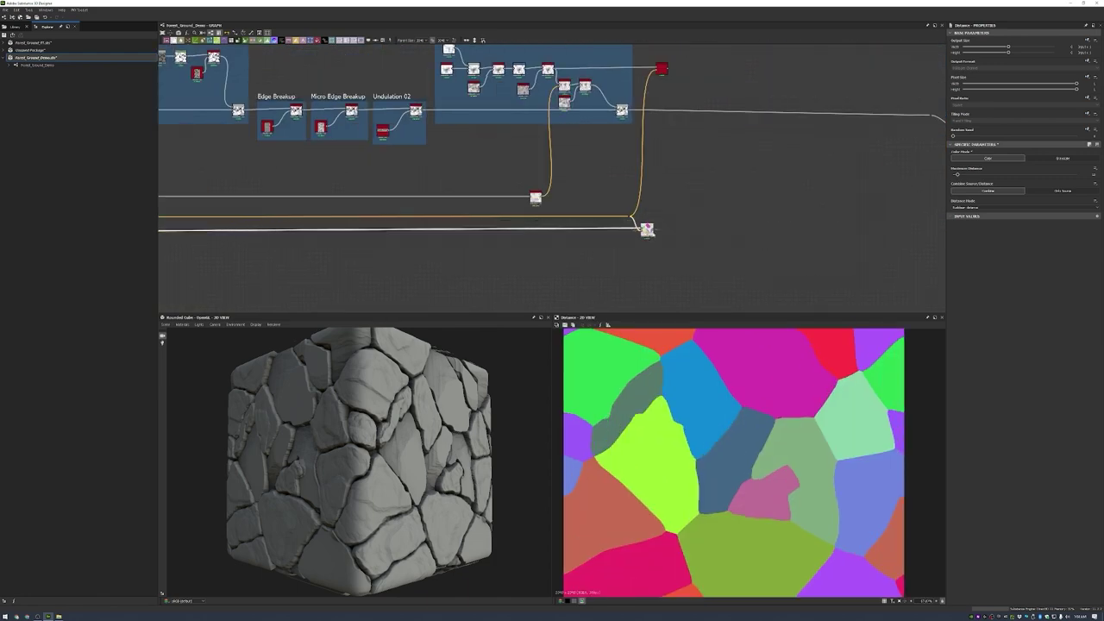
middle_drag(660, 80, 618, 136)
double_click(617, 123)
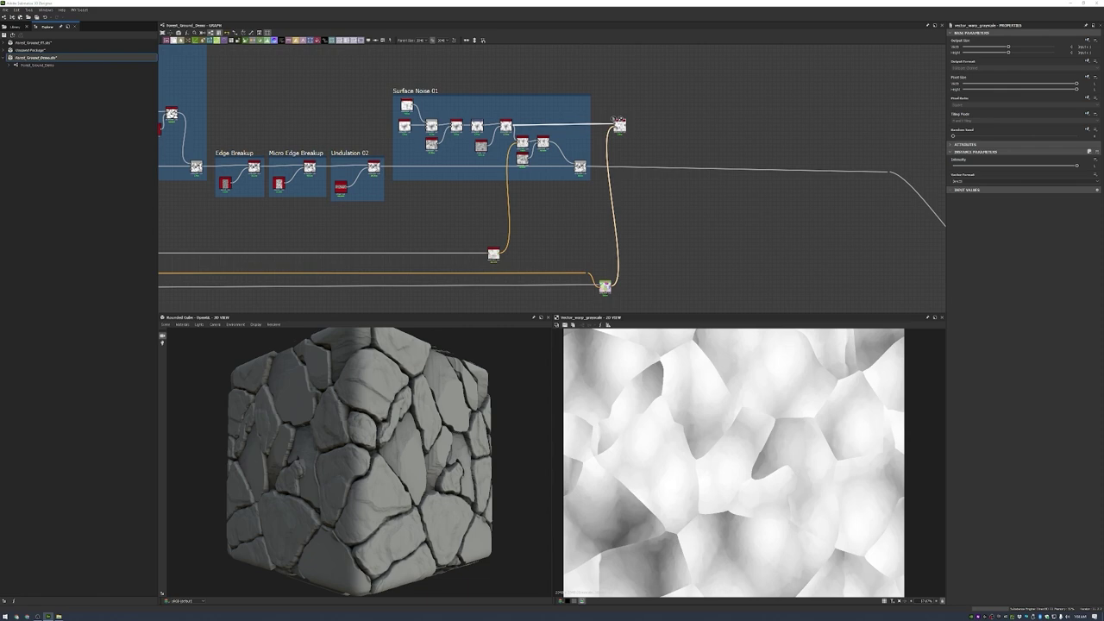
- Extend the Vector Warp Grayscale with an Invert Grayscale and a Non Uniform Blur Grayscale fed on both inputs
drag(624, 126, 669, 127)
click(656, 138)
text(non)
key(Return)
scroll(653, 149, up, 3)
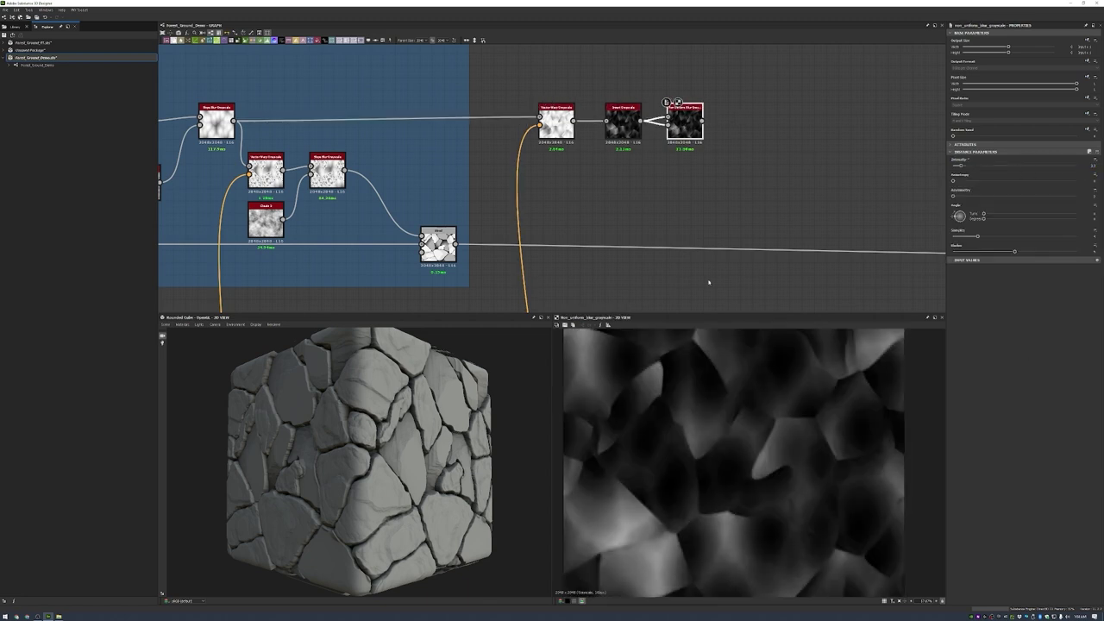
middle_drag(710, 279, 559, 287)
drag(535, 131, 518, 131)
scroll(517, 116, up, 3)
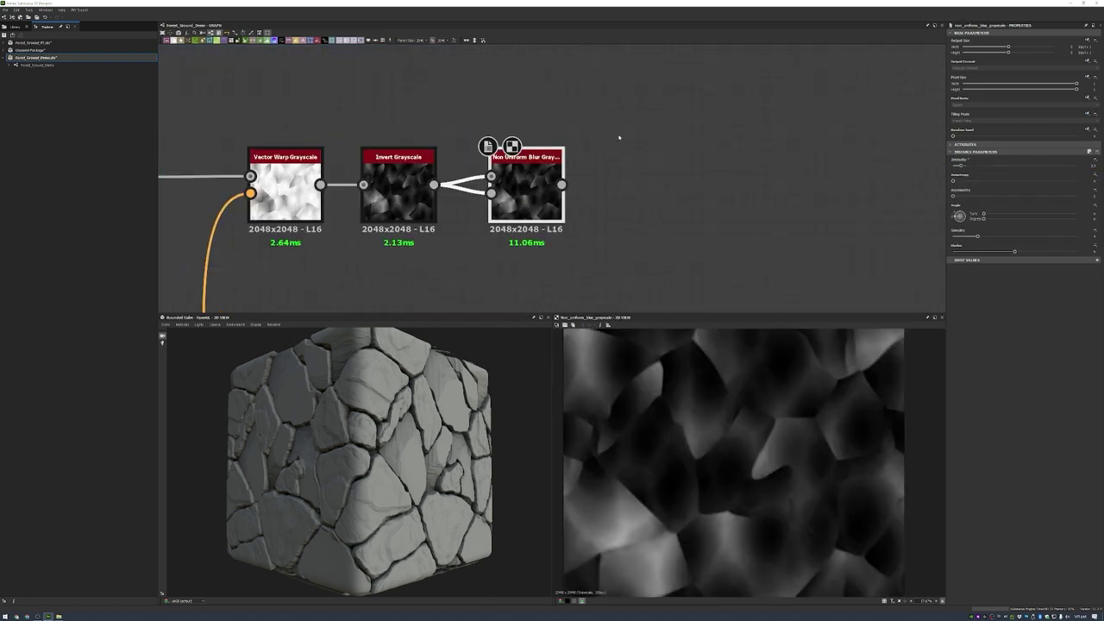
- Add a Blend node beyond the Non Uniform Blur Grayscale and connect the blur to its background
scroll(715, 173, down, 1)
key(space)
text(blend)
key(Return)
drag(719, 172, 847, 217)
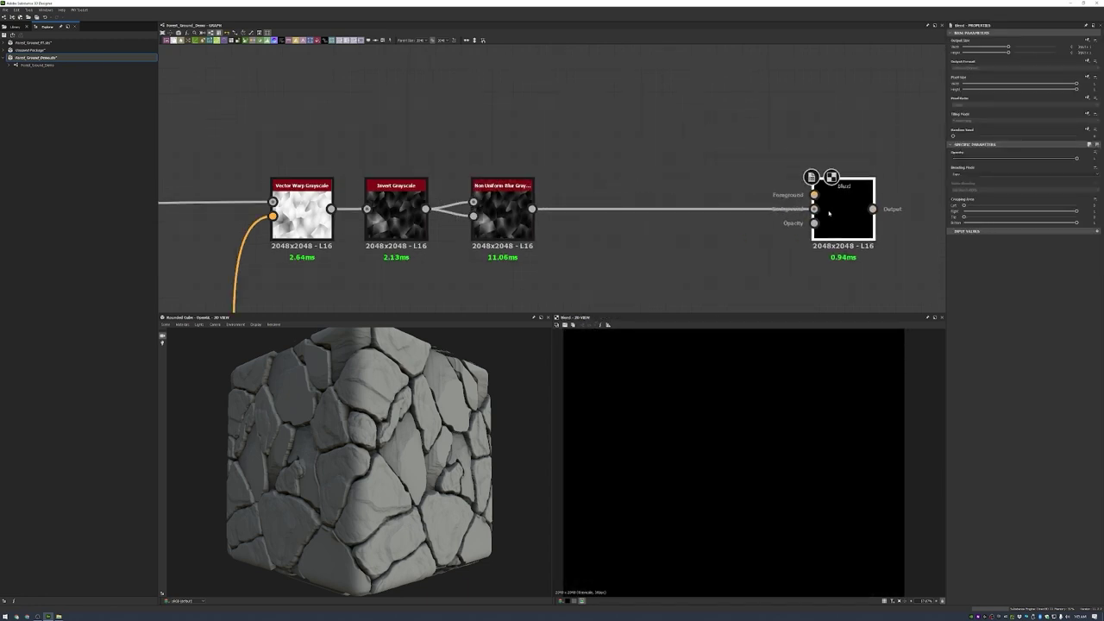
- Add a Directional Warp node above the noise branch and feed it the Non Uniform Blur Grayscale output
middle_drag(717, 114, 698, 131)
key(space)
text(dir)
key(Down)
key(Return)
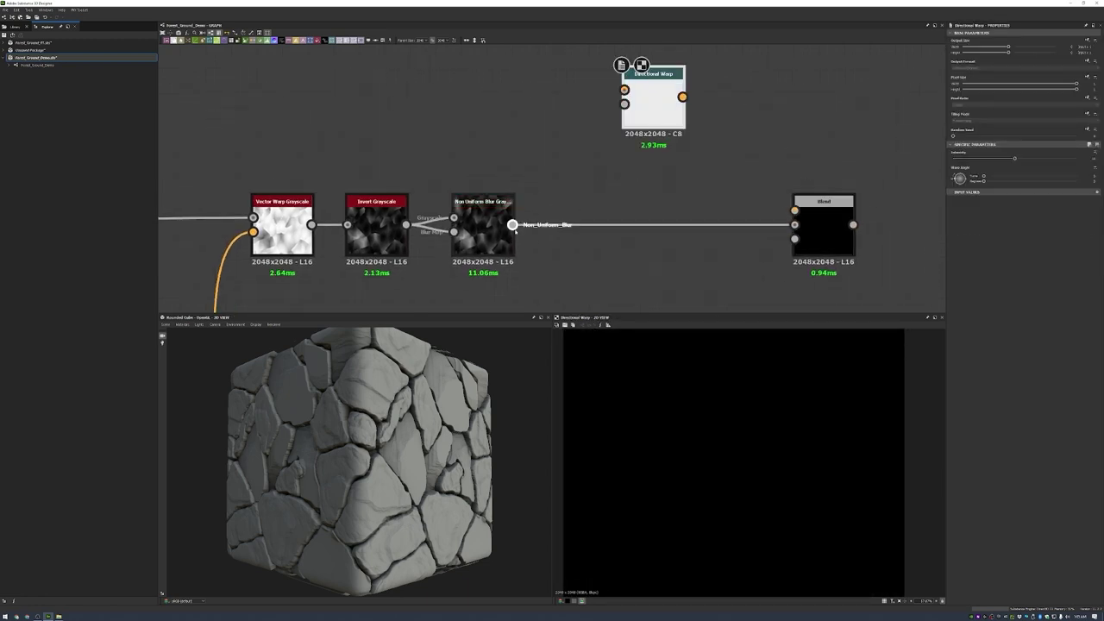
drag(513, 224, 759, 75)
- Add a Perlin Noise as the Directional Warp's intensity input and connect the warp to the Blend's foreground
key(space)
text(perlin)
key(Return)
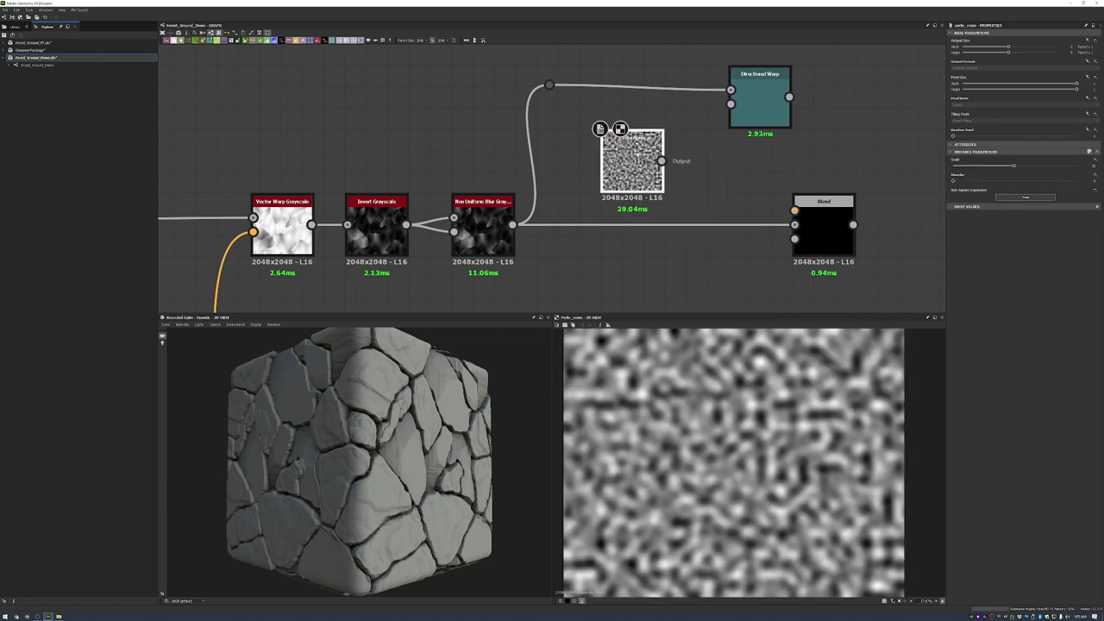
double_click(763, 106)
drag(661, 160, 794, 210)
- Set the Blend to Add (Linear Dodge), lower its opacity and compare its output with the blurred noise
drag(824, 201, 866, 201)
click(963, 173)
click(963, 177)
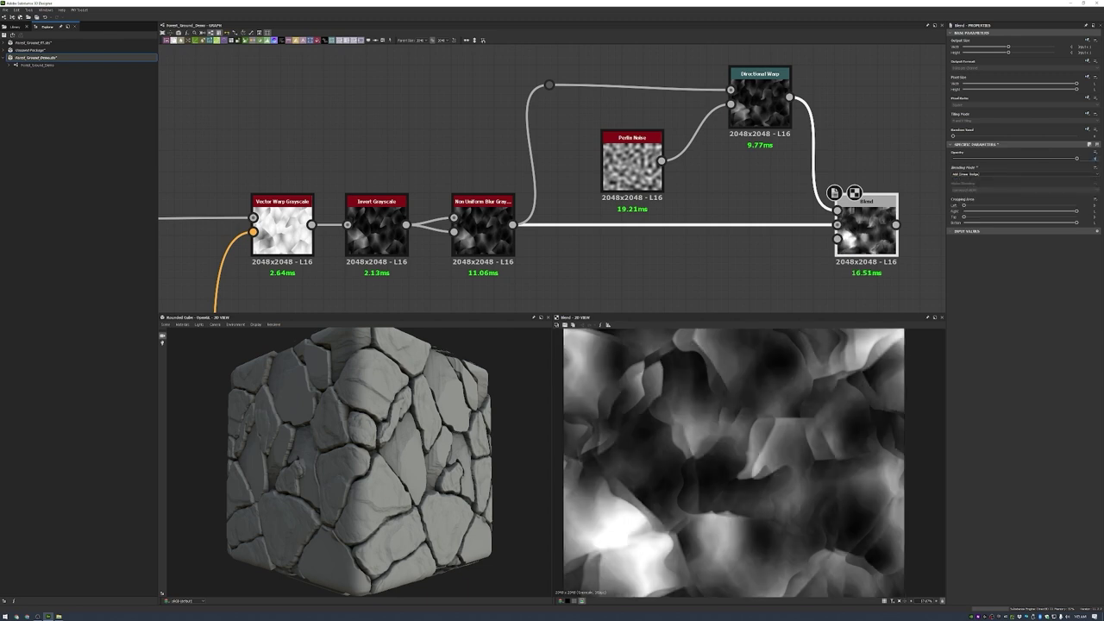
drag(1076, 158, 995, 158)
double_click(483, 224)
double_click(867, 226)
- Blend the directional noise into the main stone line in Subtract mode at low opacity and inspect the stones in 3D
scroll(771, 196, down, 5)
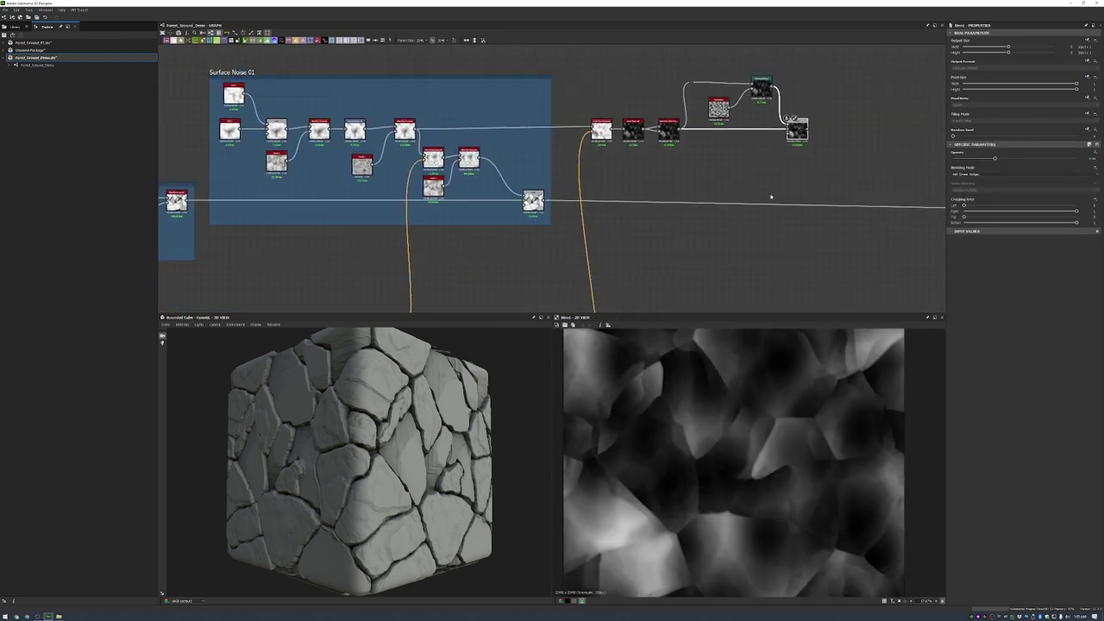
key(space)
drag(841, 172, 875, 206)
click(962, 173)
click(963, 184)
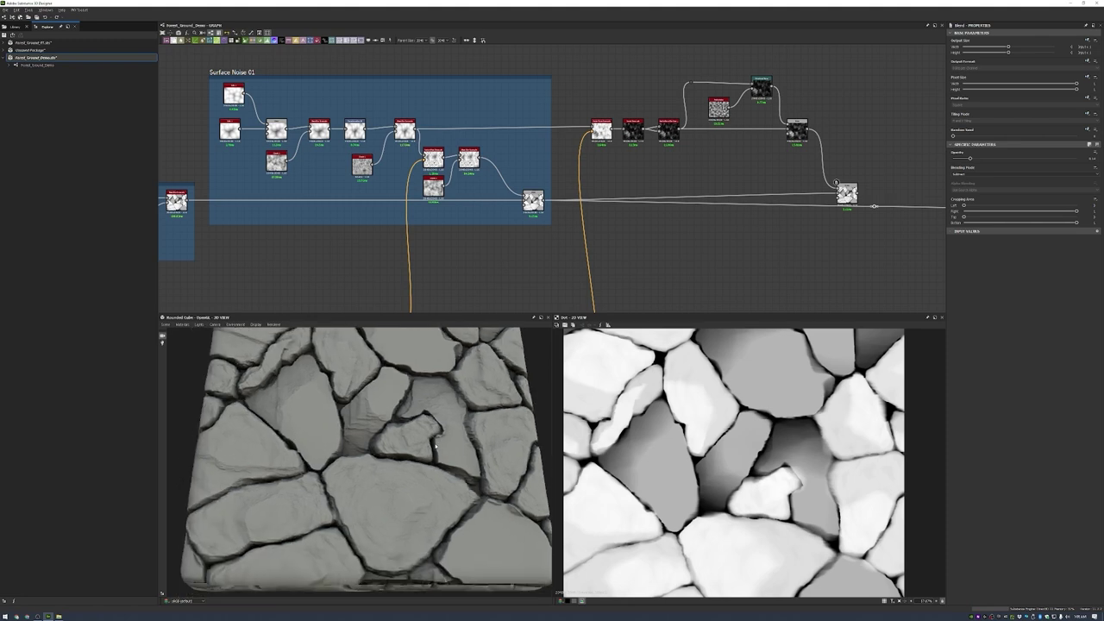
alt+drag(405, 431, 384, 406)
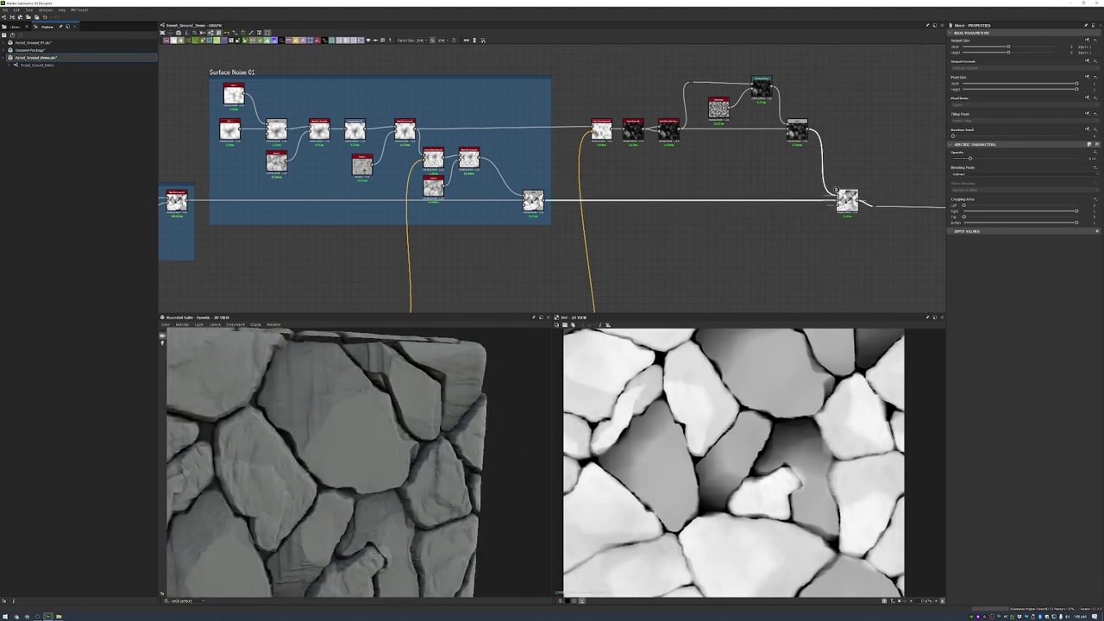
- Enclose the directional noise branch in a frame titled Direction Surface Noise 02
drag(824, 160, 582, 74)
right_click(826, 108)
click(845, 127)
key(ctrl+z)
right_click(867, 109)
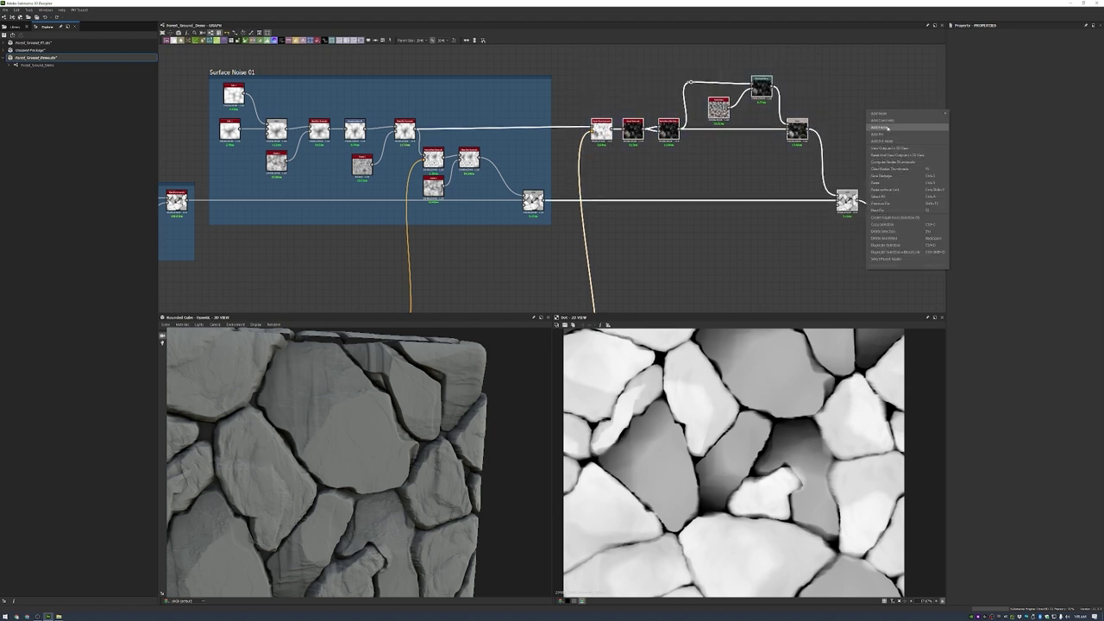
click(880, 128)
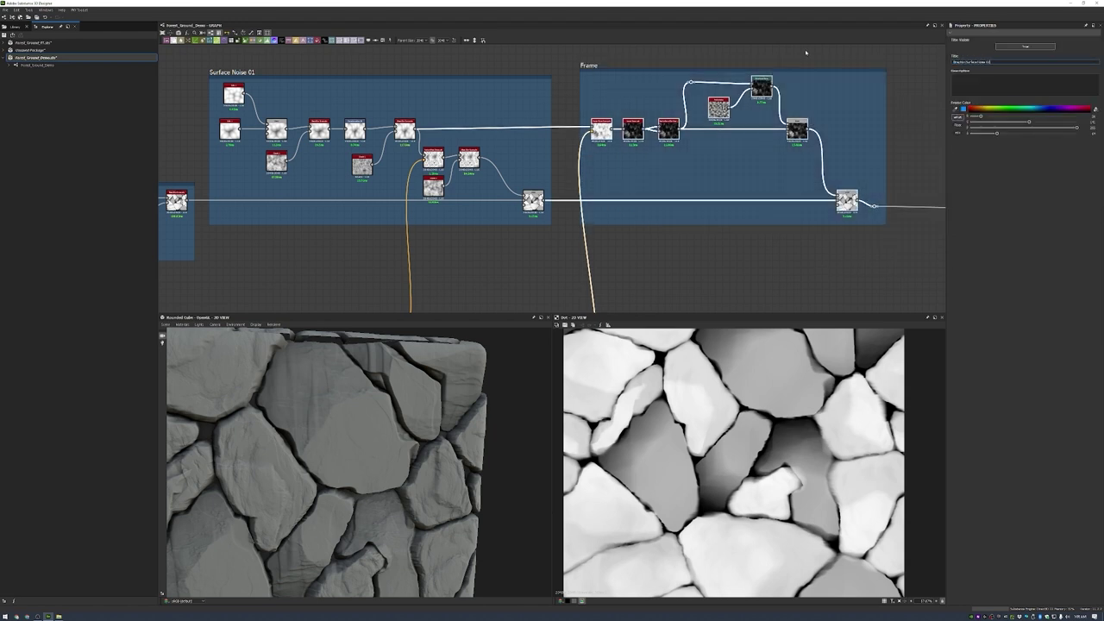
middle_drag(742, 181, 578, 181)
scroll(552, 181, up, 5)
scroll(552, 181, down, 3)
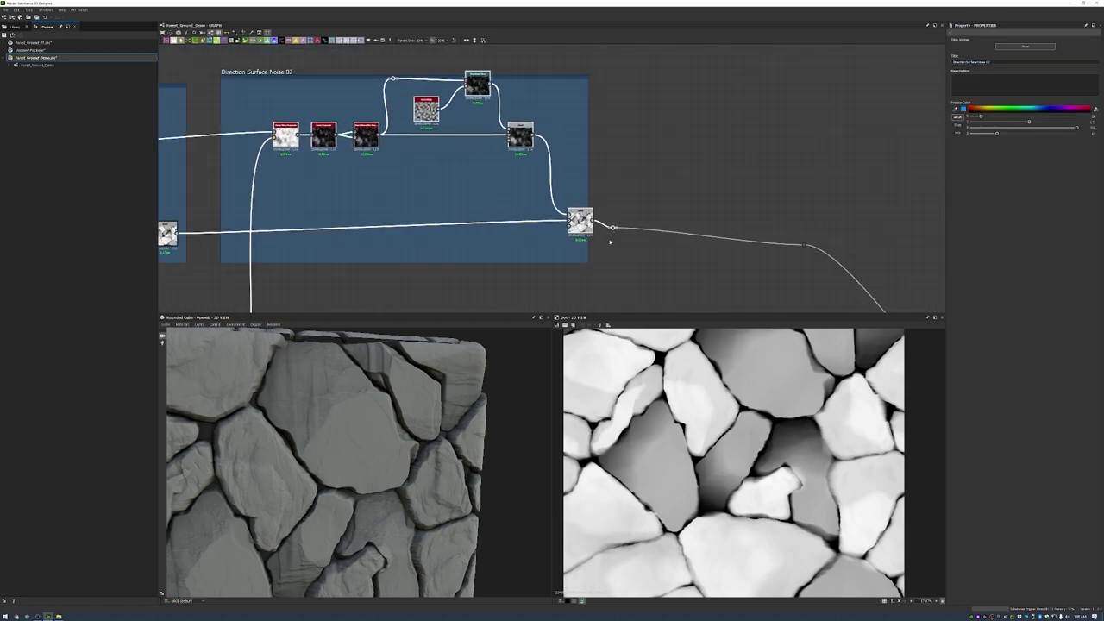
- Add a Shadows node fed by the last Blend, maximise its shadow distance, rotate the light angle and reduce the edge softness
scroll(552, 181, up, 2)
key(space)
click(634, 205)
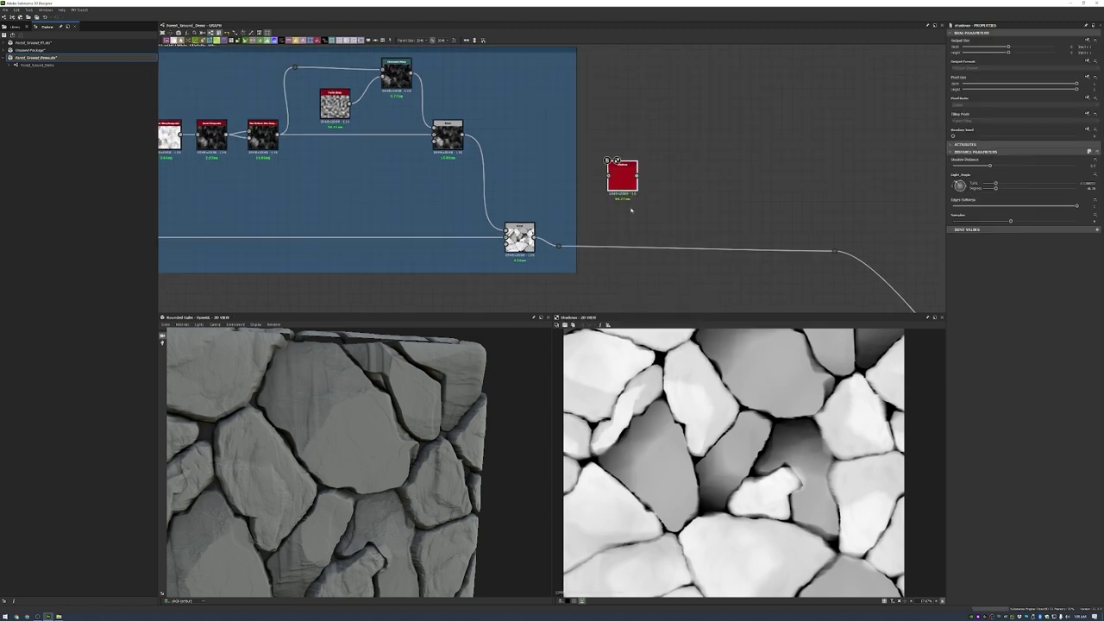
drag(608, 176, 559, 246)
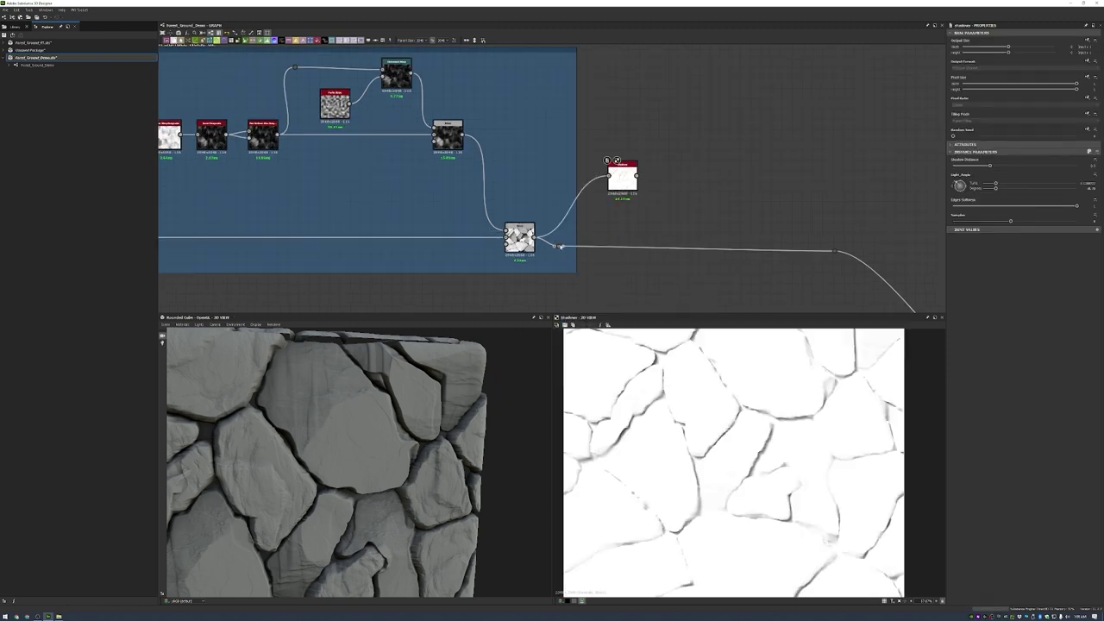
click(1077, 165)
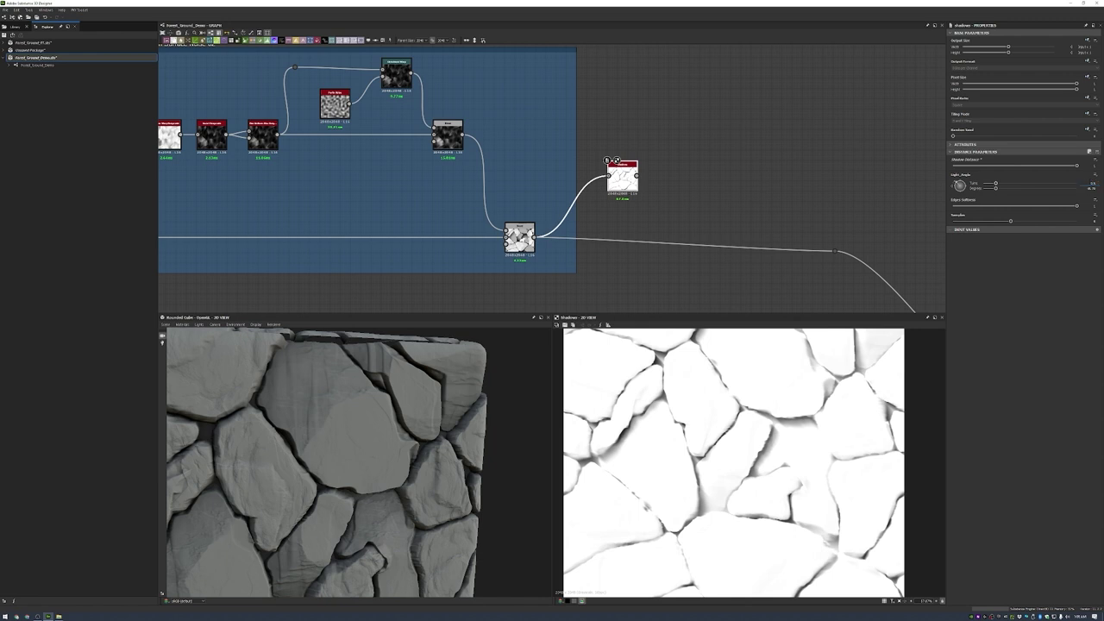
click(1039, 184)
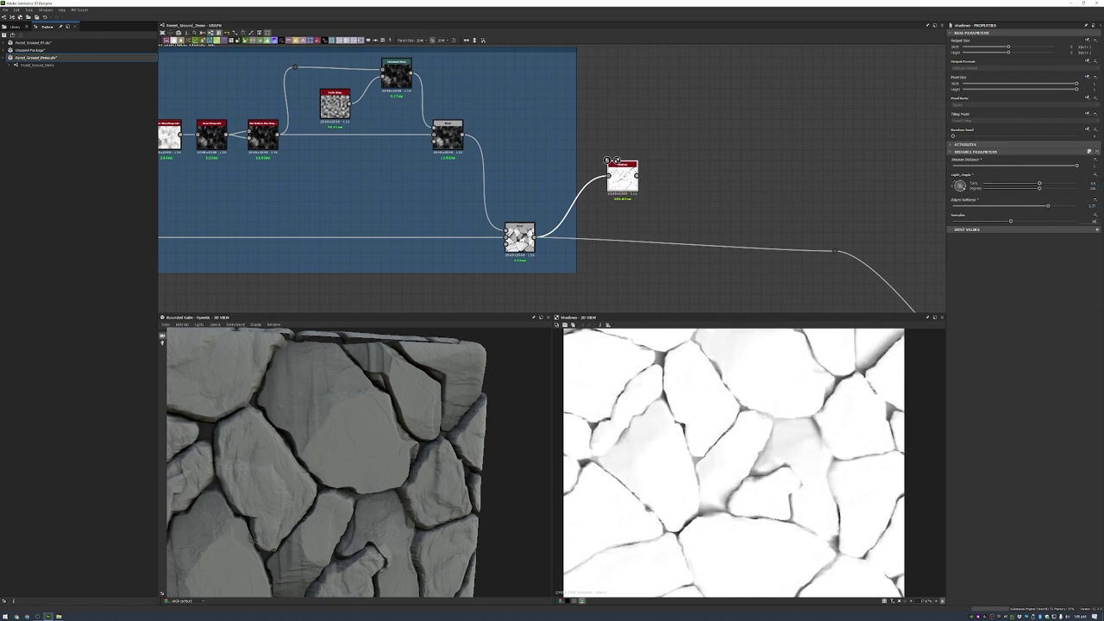
- Invert the Shadows result with an Invert Grayscale and feed it into a new Blend as foreground, with the stone height as background
key(space)
text(invert)
key(Return)
key(space)
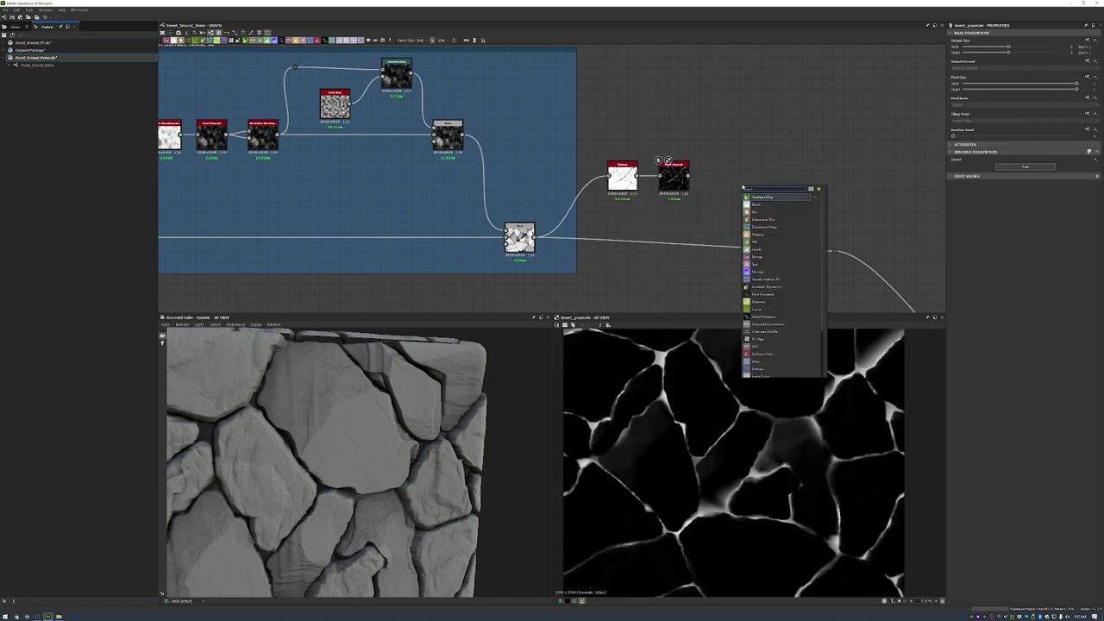
text(blend)
key(Return)
drag(535, 237, 747, 228)
drag(688, 176, 732, 218)
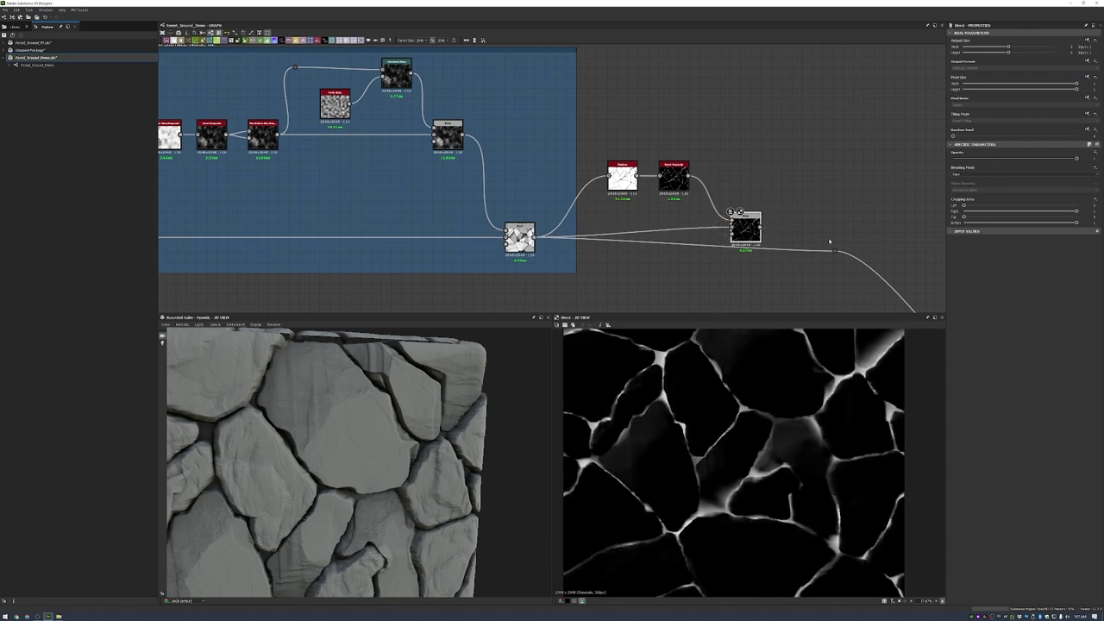
- Lower the new Blend's opacity and set its blending mode to Subtract
drag(1076, 158, 971, 157)
click(1022, 173)
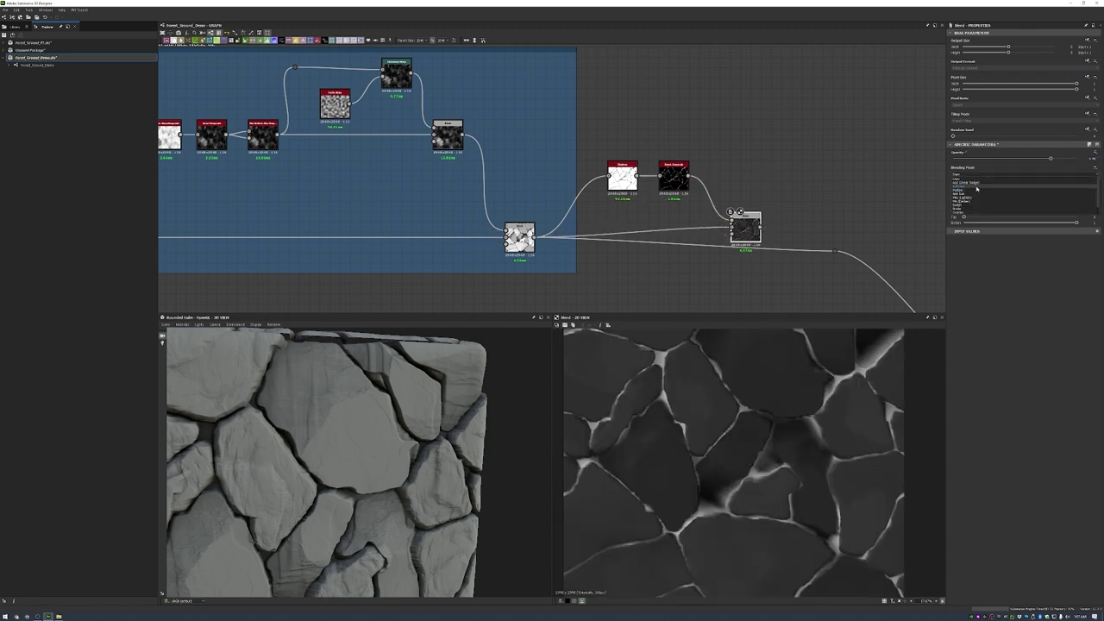
click(966, 186)
- Route the shadow Blend's output into the main line, comparing the stones with and without it on the 3D cube
shift+drag(534, 237, 759, 228)
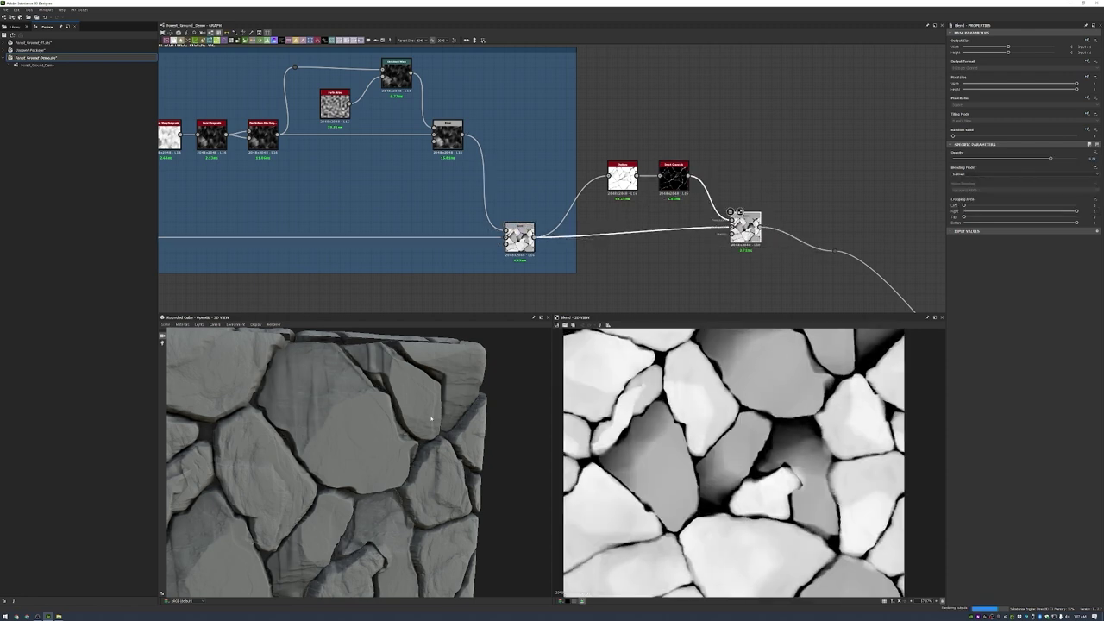
key(ctrl+z)
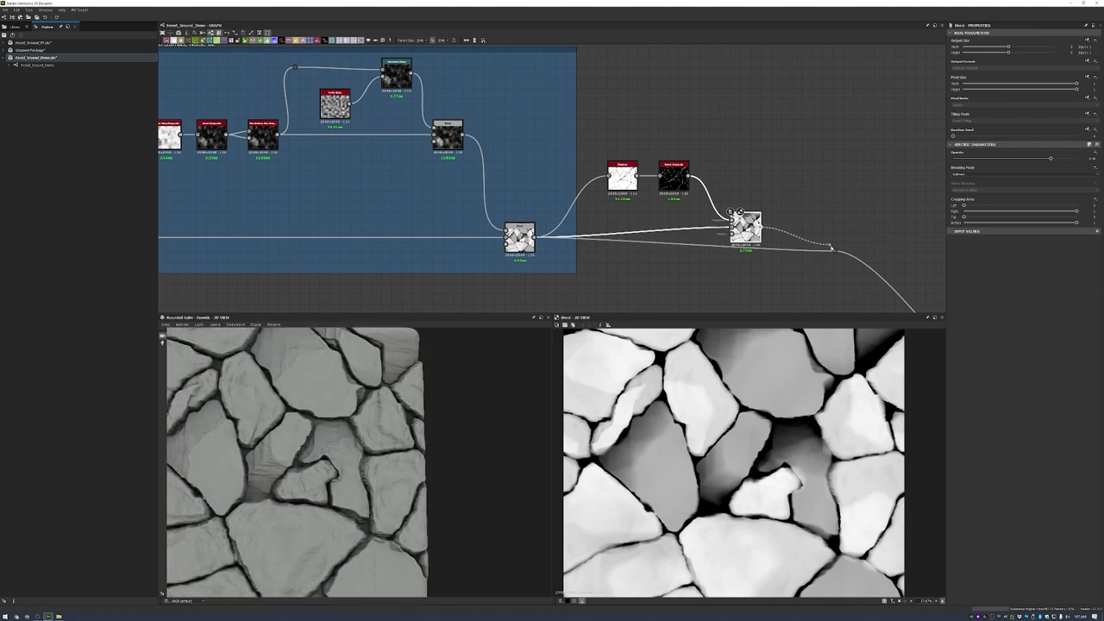
scroll(353, 462, down, 5)
drag(466, 432, 534, 405)
- Enclose the Shadows, Invert Grayscale and Blend nodes in a frame titled Bevel Cuts
scroll(728, 222, up, 3)
key(ctrl+f)
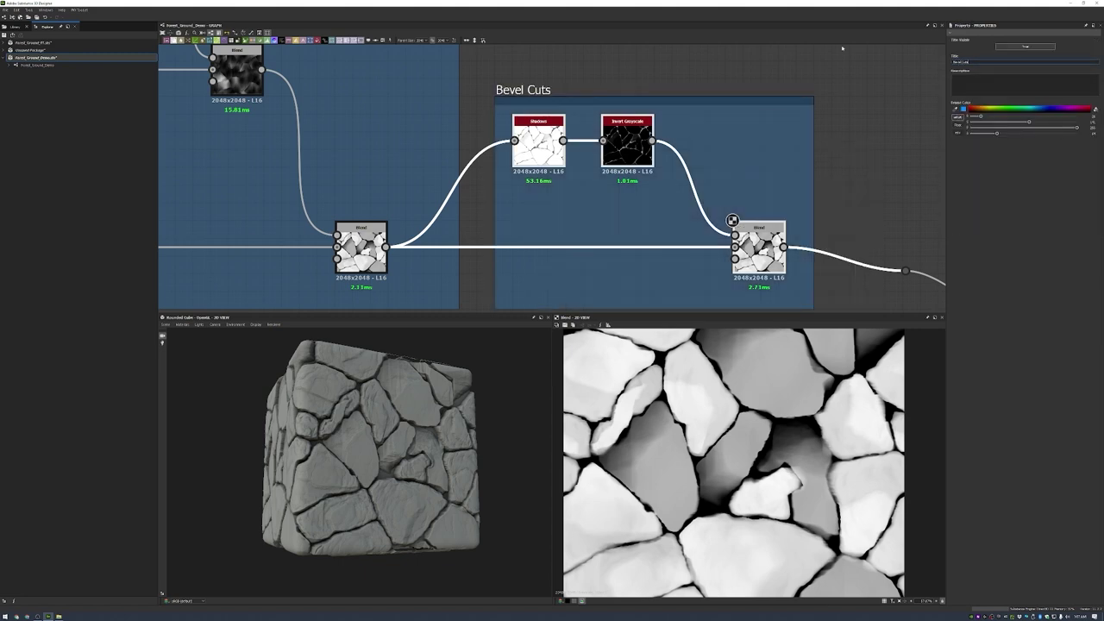
scroll(828, 78, down, 5)
middle_drag(754, 177, 765, 129)
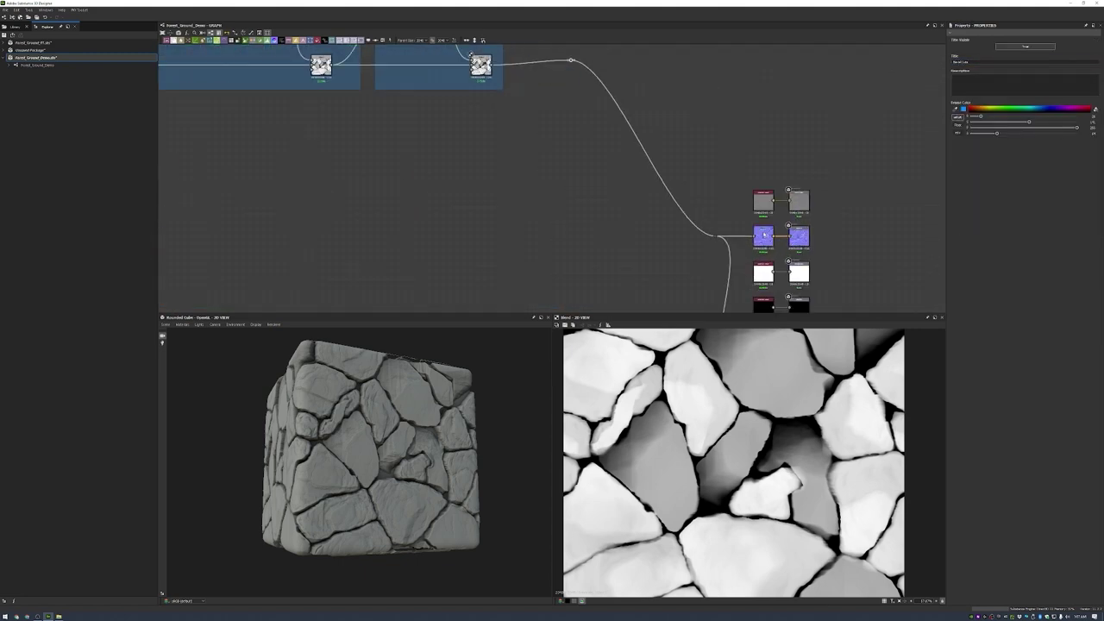
- Display the Normal node in the 2D view and move the output nodes farther along to make room in the graph
double_click(765, 234)
scroll(765, 234, down, 2)
drag(742, 198, 916, 149)
scroll(914, 151, up, 3)
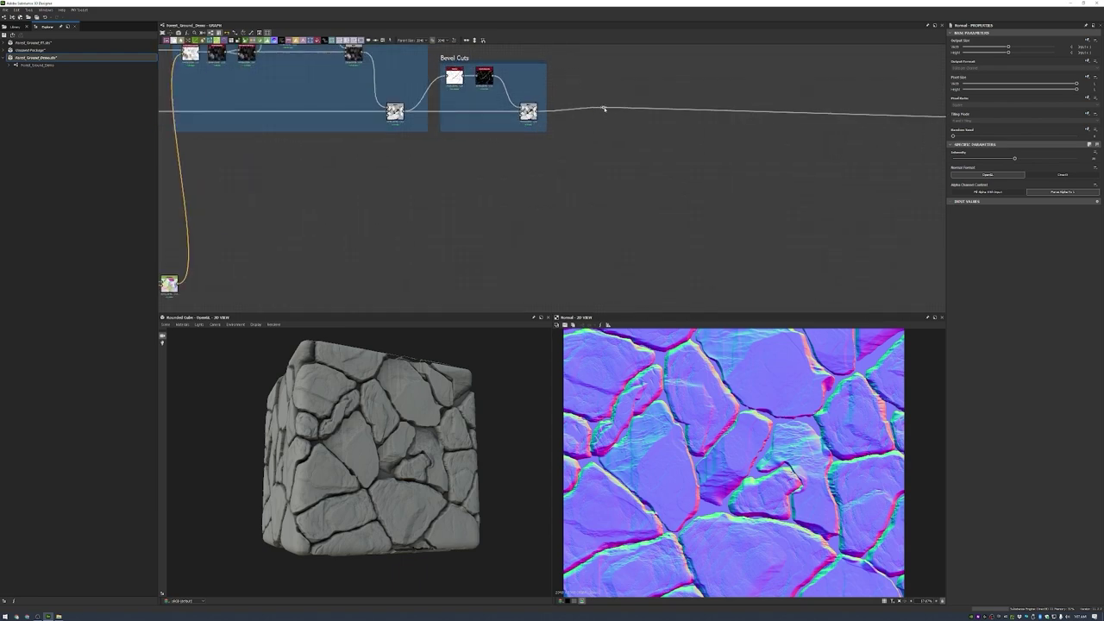
middle_drag(914, 151, 935, 153)
scroll(692, 181, down, 2)
scroll(692, 181, up, 2)
scroll(693, 181, up, 2)
- Add a Vector Warp Grayscale node past the Bevel Cuts frame, fed by the Invert Grayscale output
middle_drag(521, 77, 716, 193)
key(space)
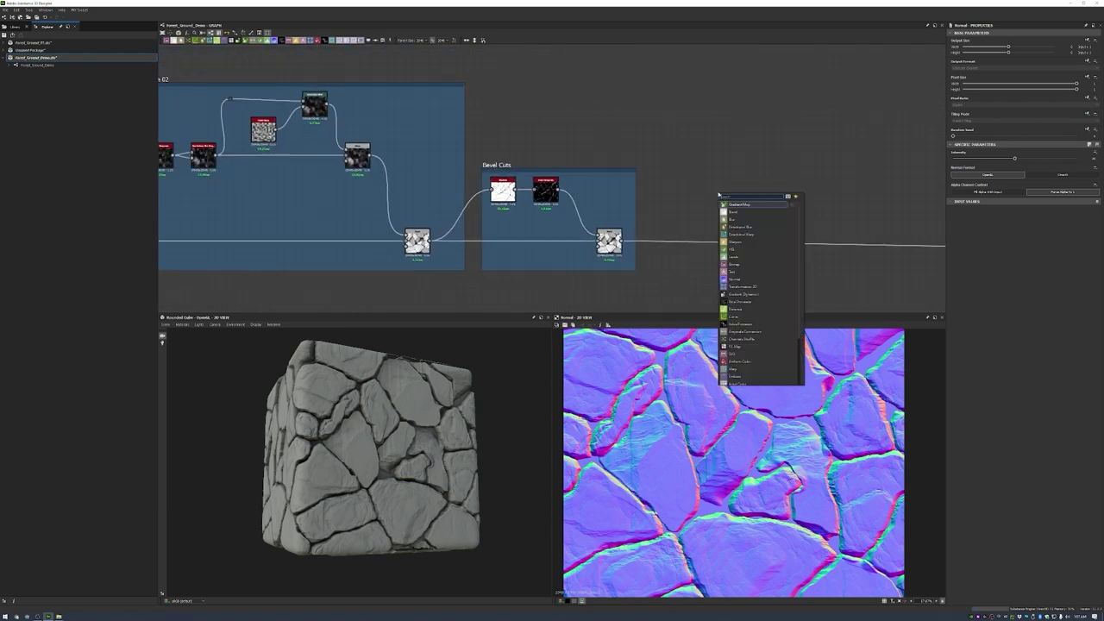
text(vector warp)
key(Return)
drag(714, 189, 726, 193)
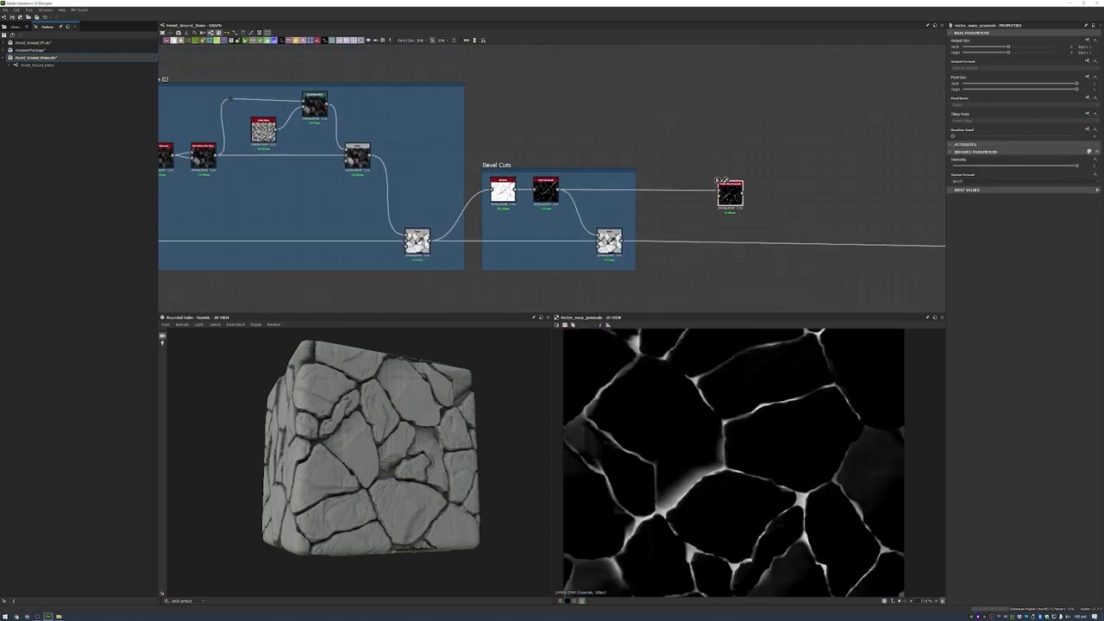
- Connect the coloured flood-fill map from lower in the graph to the Vector Warp Grayscale's vector map input
scroll(723, 182, down, 5)
scroll(656, 215, up, 4)
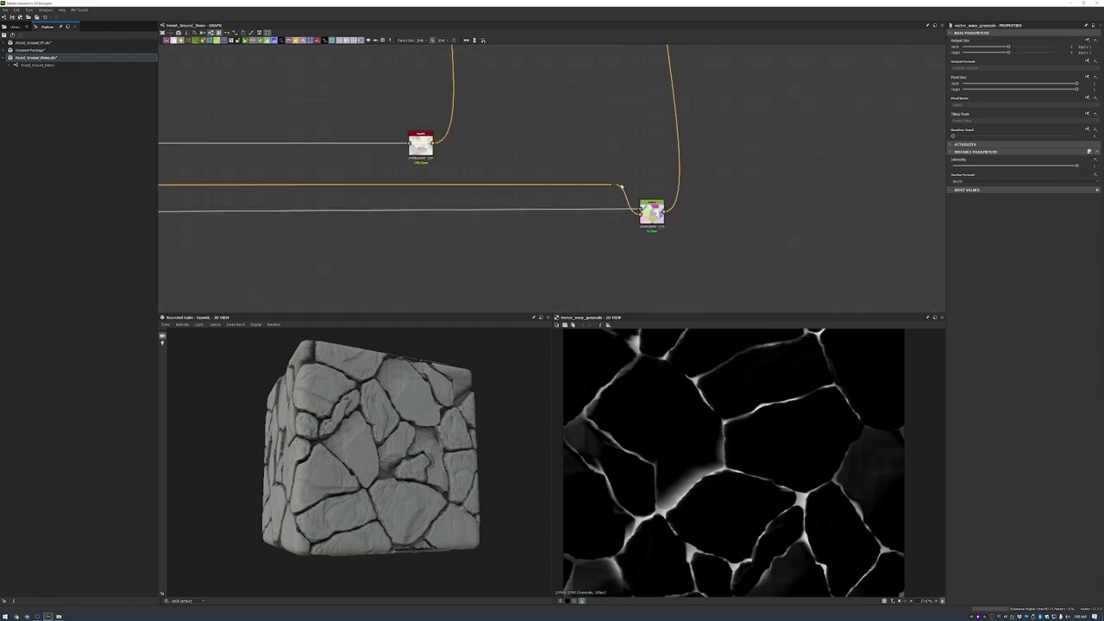
scroll(649, 229, down, 2)
drag(656, 214, 733, 97)
scroll(733, 96, up, 3)
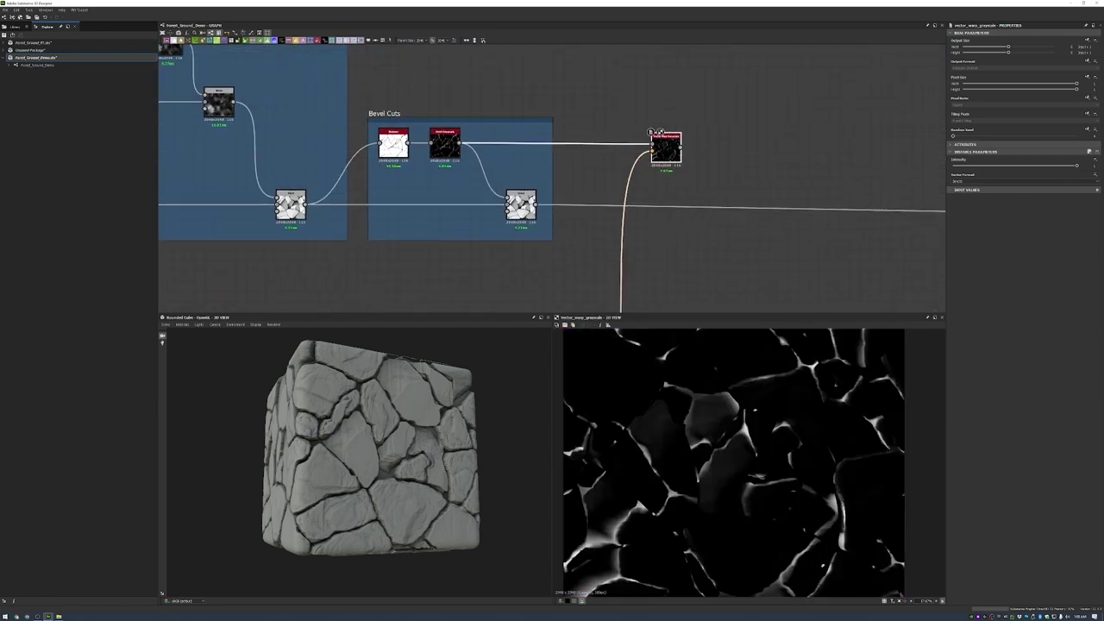
- Add a Safe Transform Grayscale node after the Vector Warp Grayscale and rotate the warped crack pattern
scroll(843, 131, up, 3)
key(space)
click(569, 169)
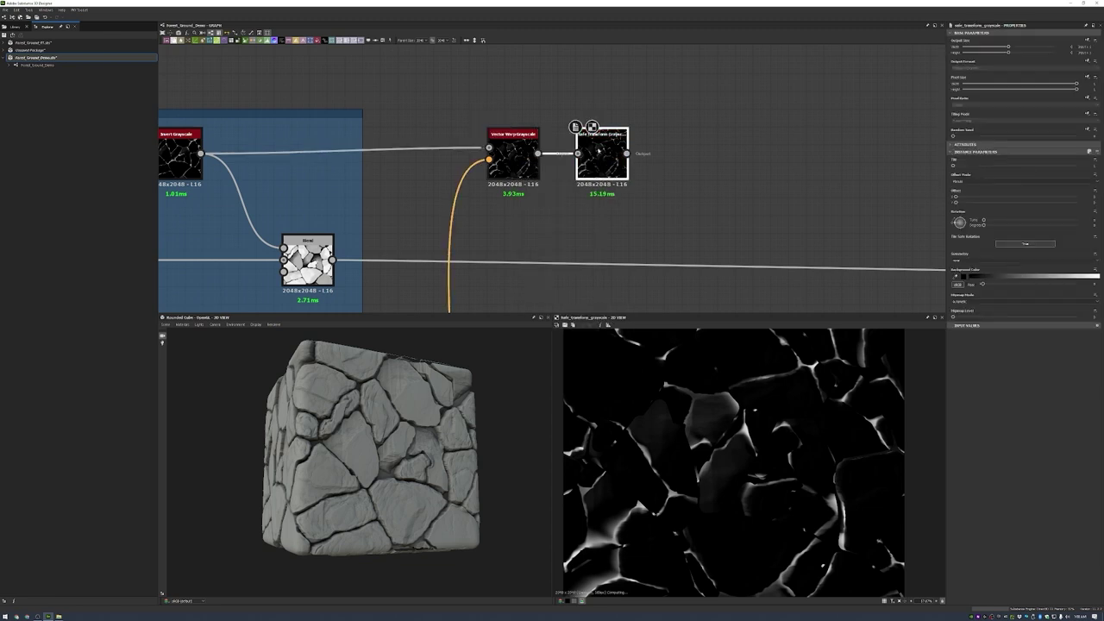
scroll(778, 442, down, 5)
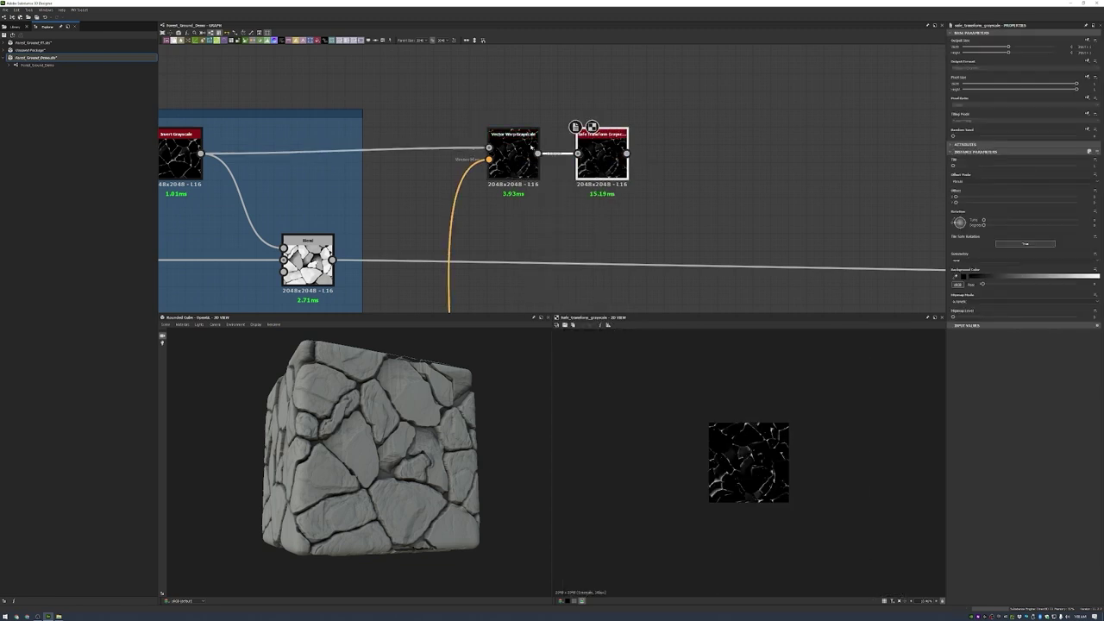
click(1094, 222)
scroll(878, 352, down, 3)
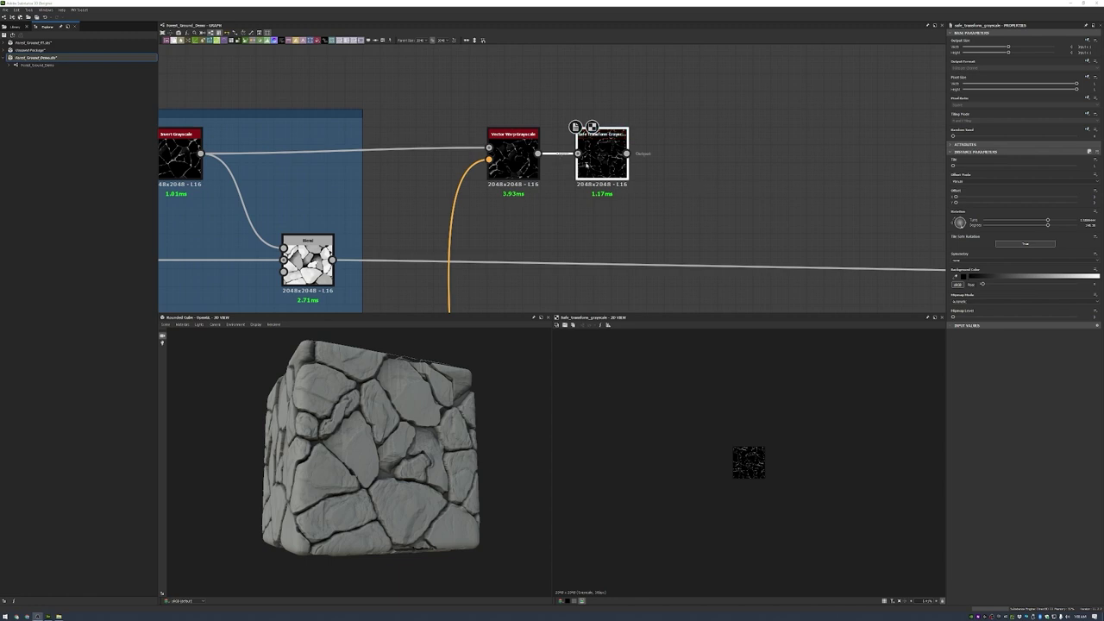
- Add a Histogram Scan after the Safe Transform, raising Position to about 0.7 and Contrast to about 0.35
key(space)
text(histogram)
key(Return)
scroll(578, 163, up, 3)
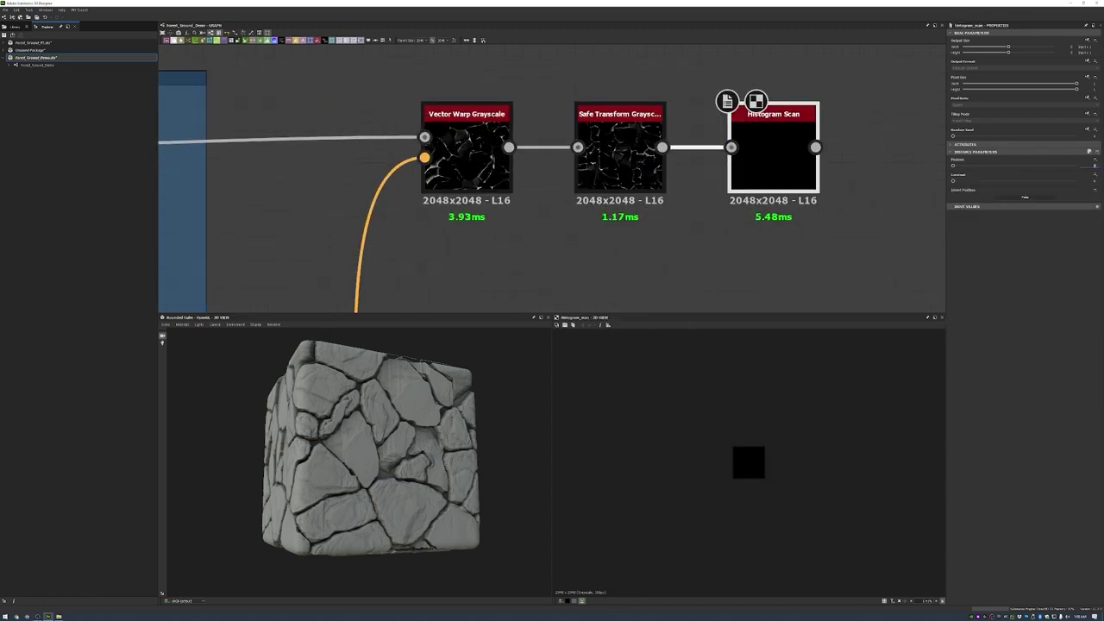
click(1041, 165)
scroll(748, 462, up, 3)
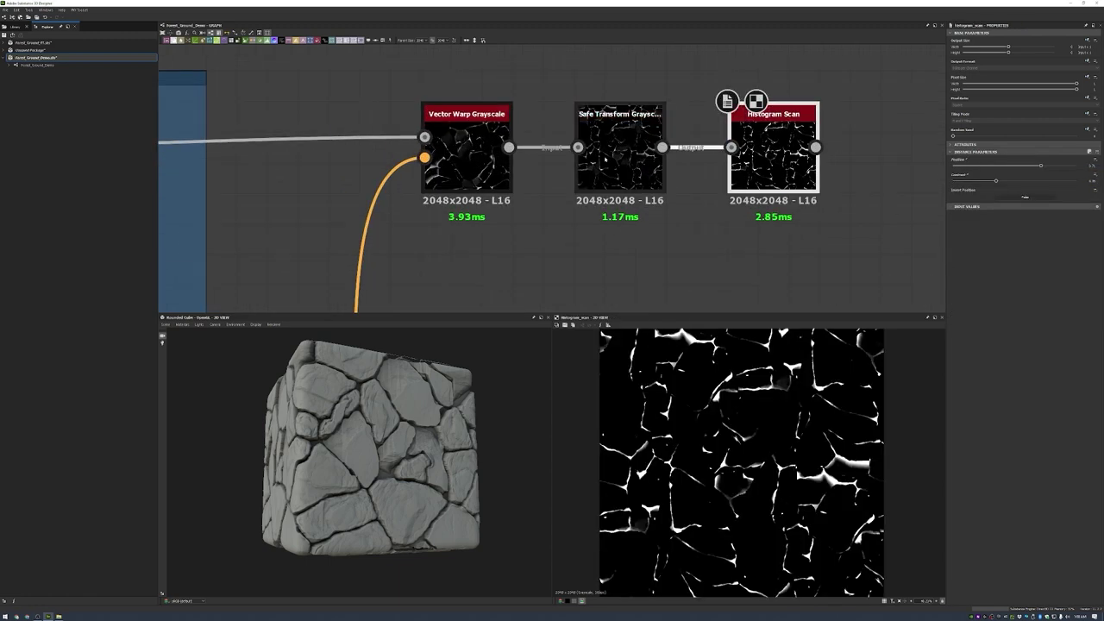
- Add a Slope Blur Grayscale after the Histogram Scan and feed a new Perlin Noise into its slope input
middle_drag(768, 207, 598, 200)
key(space)
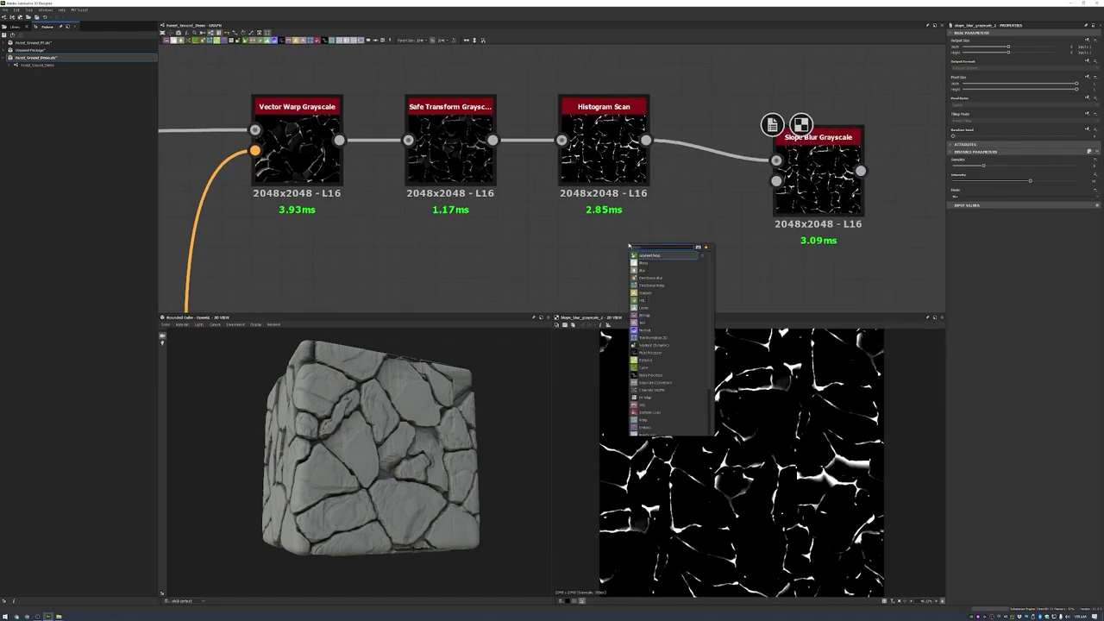
text(perlin)
key(Return)
drag(676, 263, 776, 181)
double_click(818, 173)
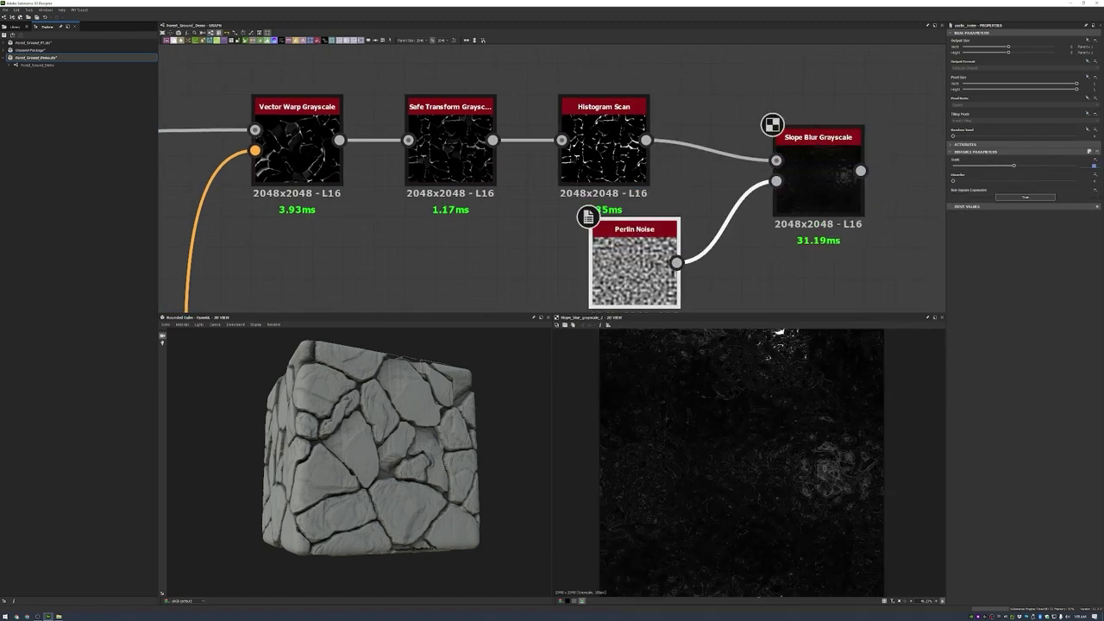
- Lower the Perlin Noise scale, and set the Slope Blur to maximum samples, a lower intensity and Min mode
drag(1014, 165, 966, 165)
drag(780, 131, 781, 100)
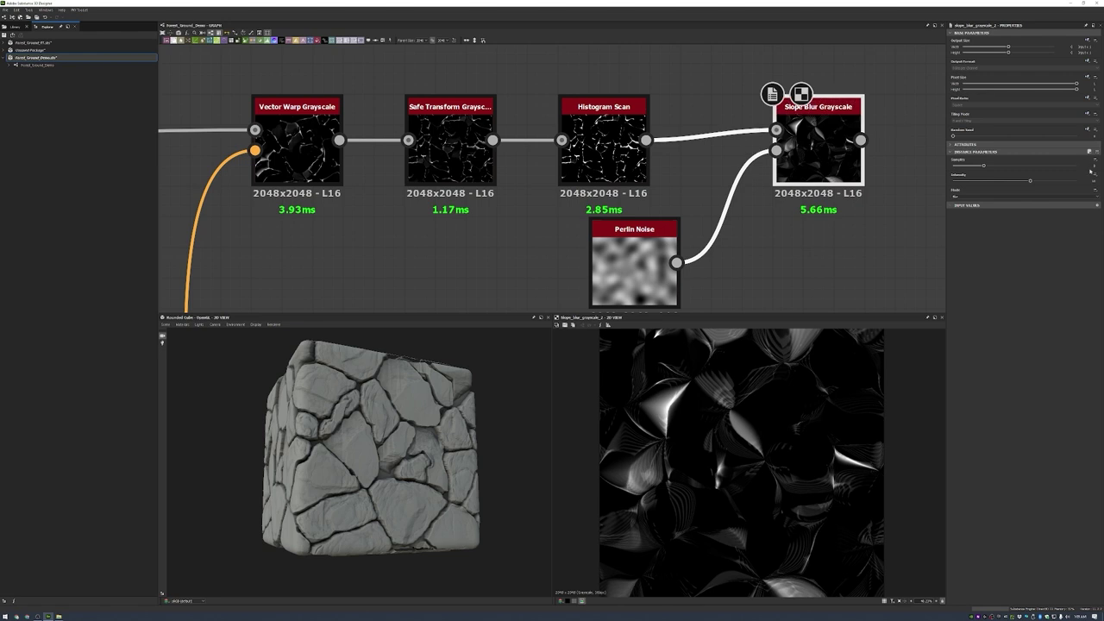
drag(1030, 180, 977, 180)
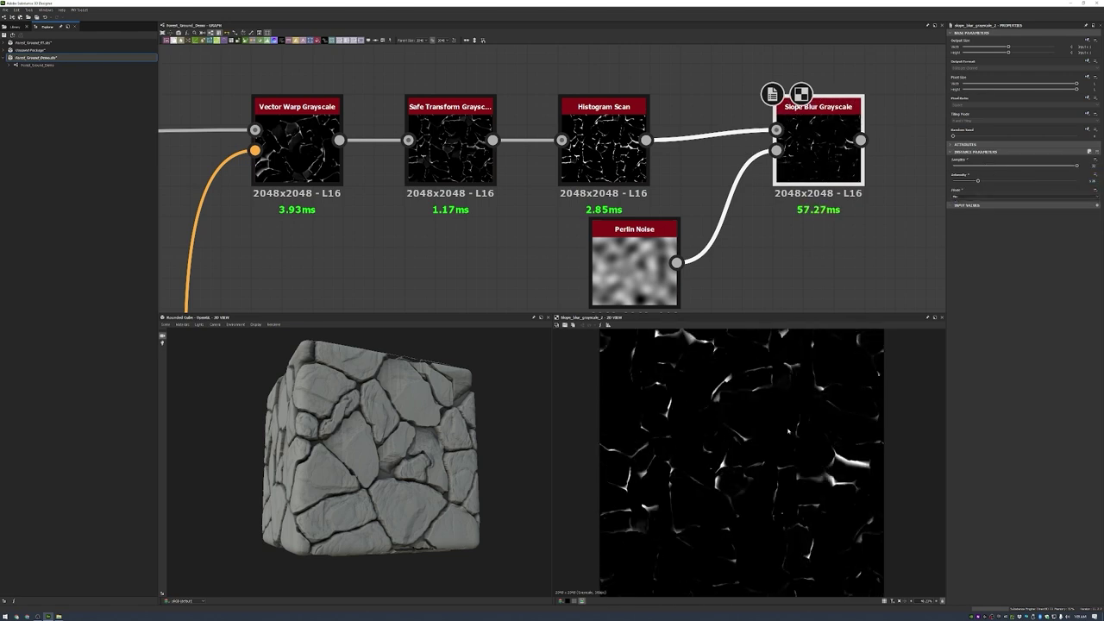
- Add a Blend node with the Slope Blur as foreground and the Bevel Cuts Blend as background
scroll(633, 112, down, 4)
key(space)
text(blend)
key(Return)
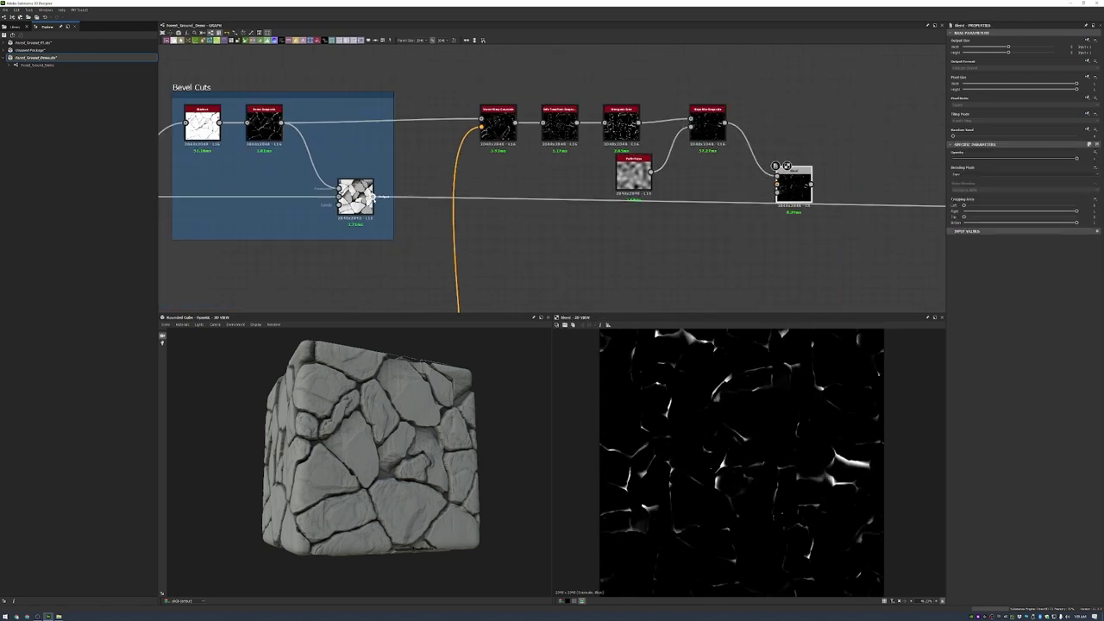
- Set the new Blend to Subtract at about 0.02 opacity and route it into the main line, viewing the cube
drag(1077, 158, 955, 158)
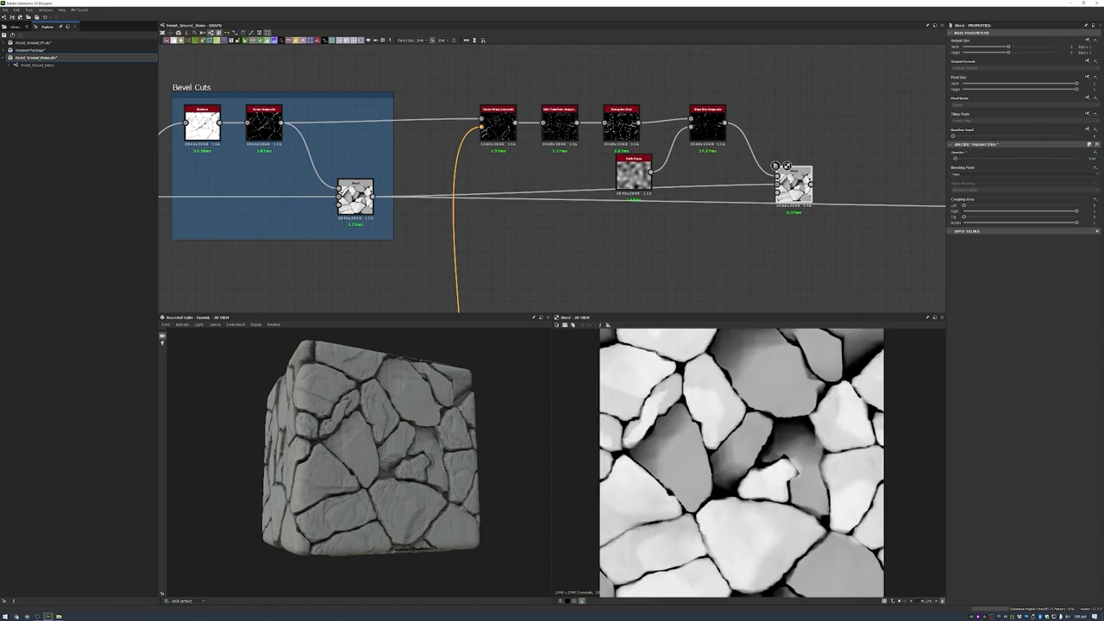
click(988, 173)
click(966, 190)
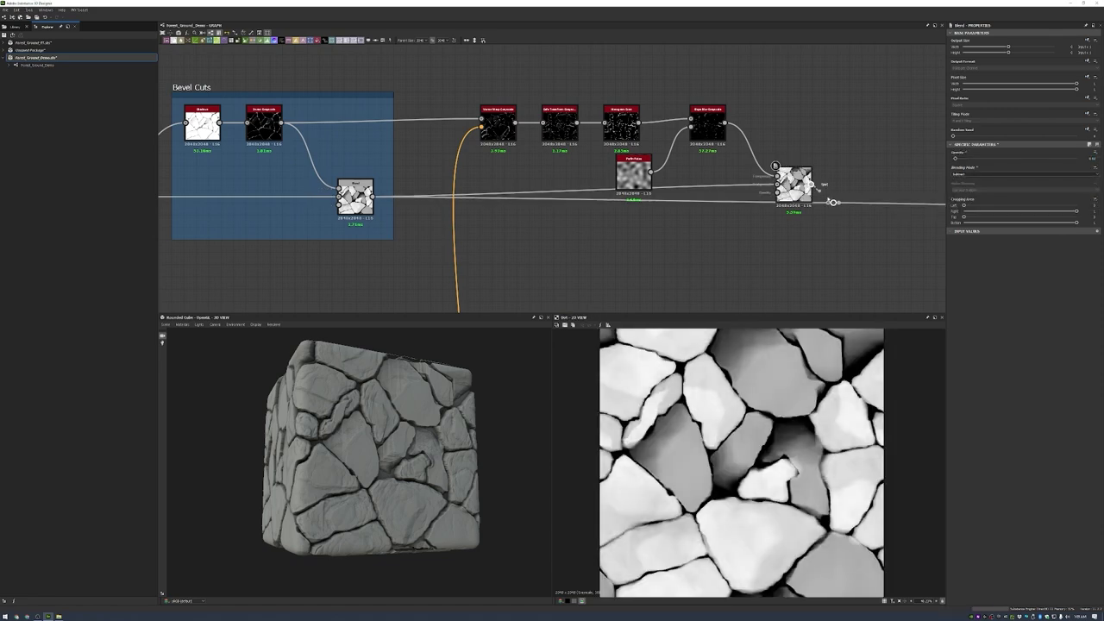
drag(345, 496, 410, 473)
- Enclose the warp, transform, scan, noise, slope blur and Blend nodes in a frame titled Cracks 01
drag(471, 91, 832, 223)
scroll(604, 173, down, 2)
right_click(715, 112)
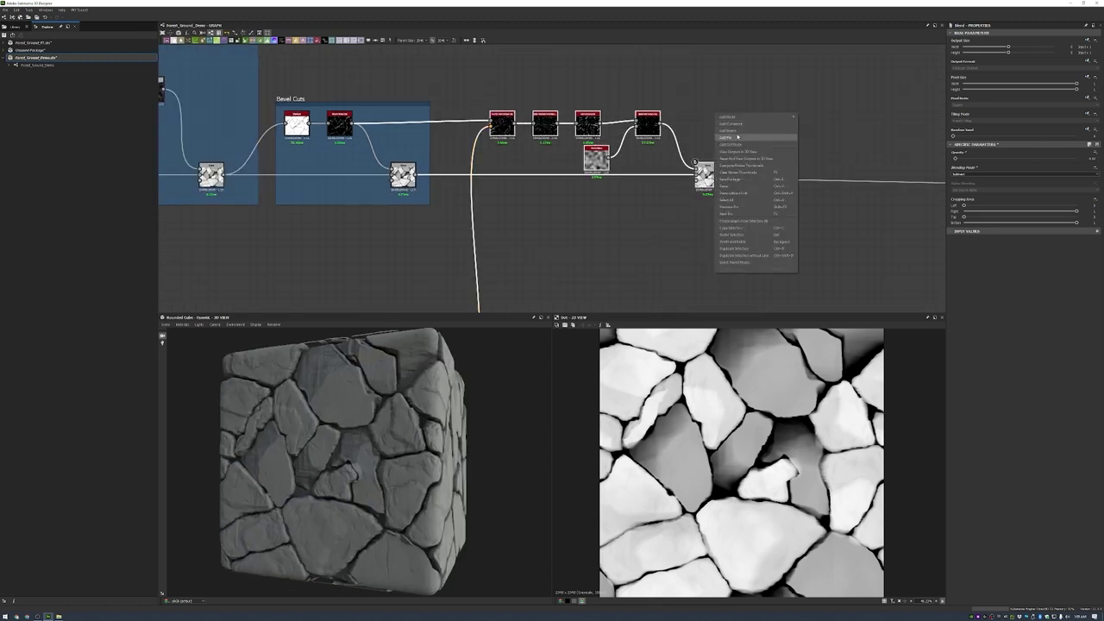
click(751, 173)
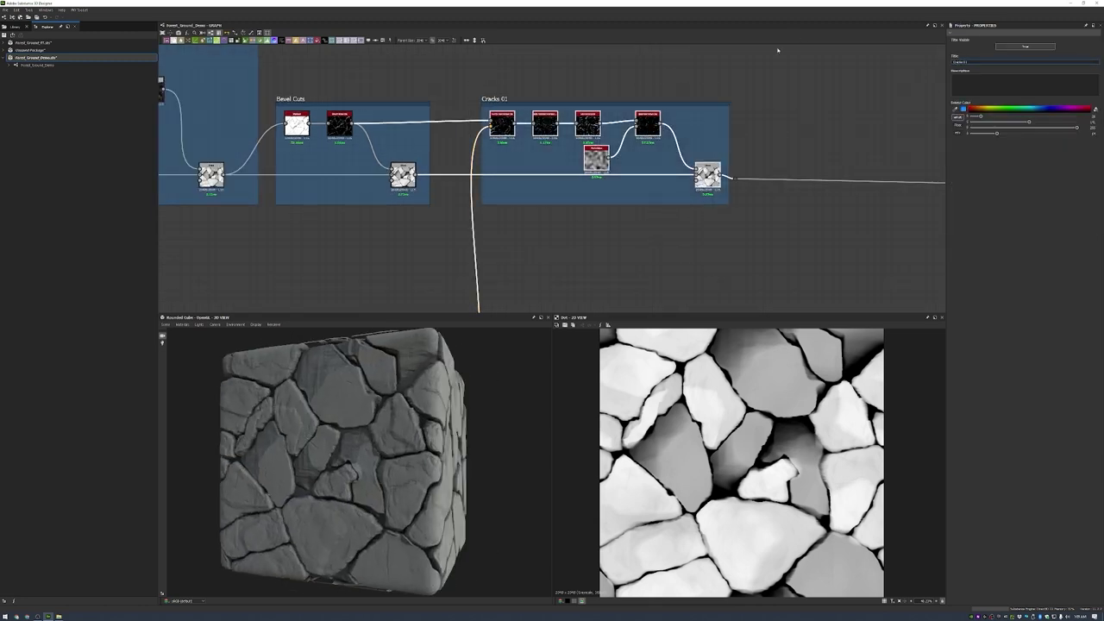
key(Return)
- Add a Levels node fed by the Blend of the Cracks 01 frame
scroll(858, 203, up, 3)
key(space)
text(levels)
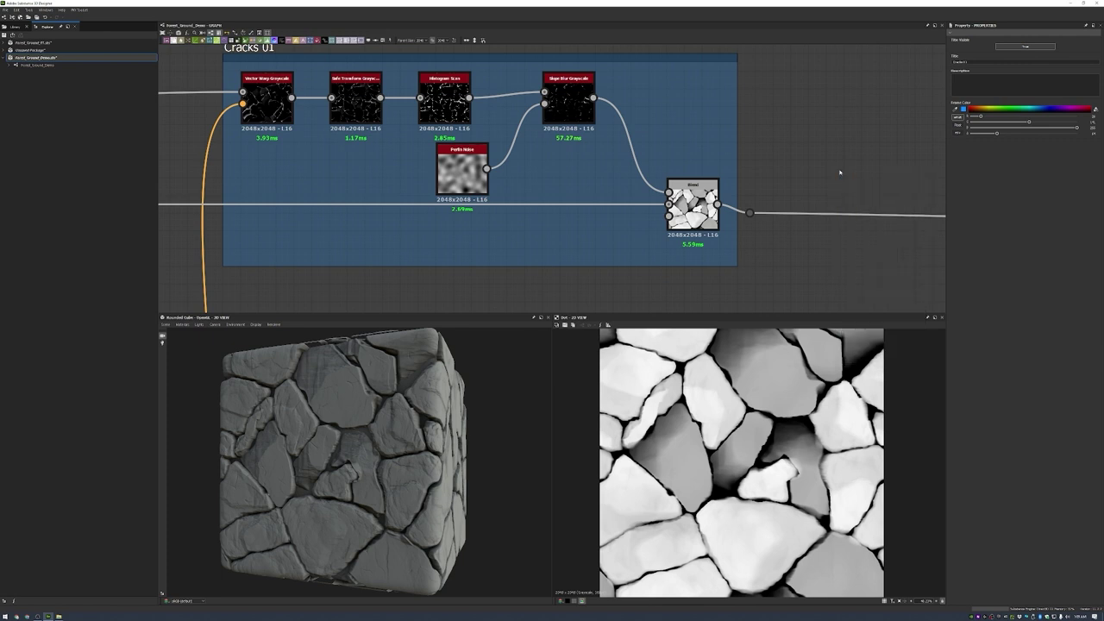
key(Return)
click(1098, 145)
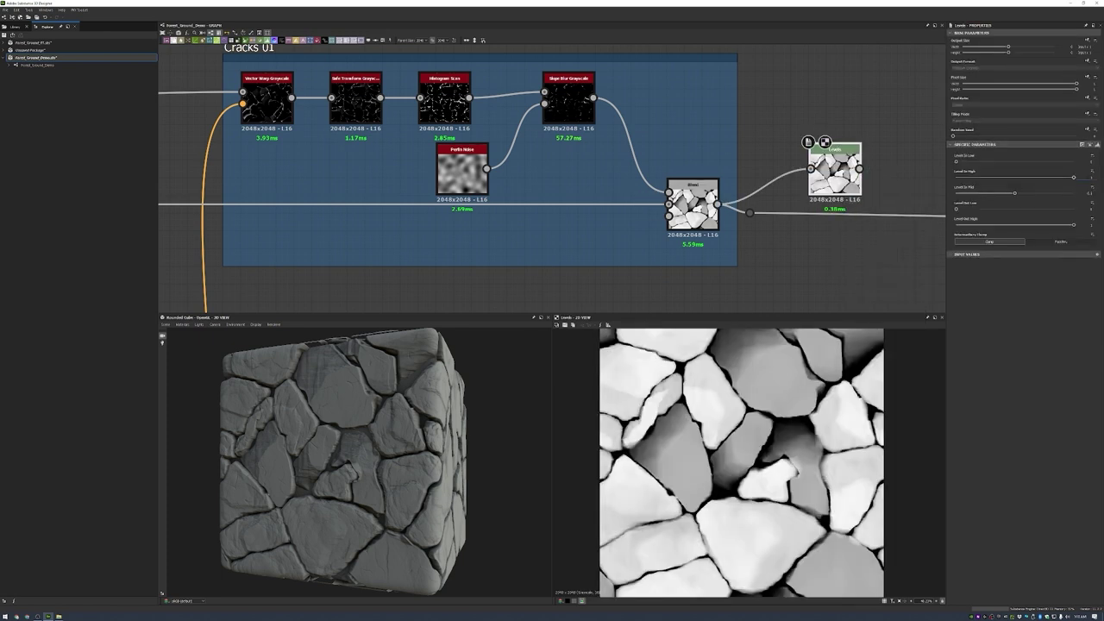
- Try a lower Level In High value on the Levels node and undo it
drag(1073, 177, 1031, 177)
scroll(552, 189, up, 3)
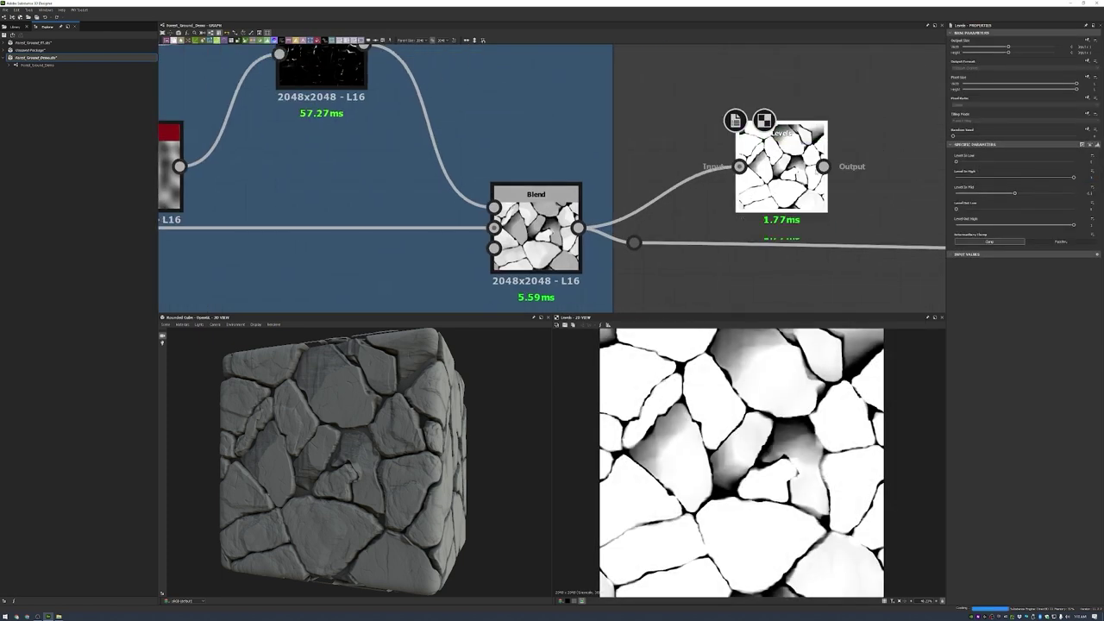
key(ctrl+z)
- Lower the Levels node's Level Out High to about 0.7 and insert the node into the main line
drag(1073, 224, 1038, 224)
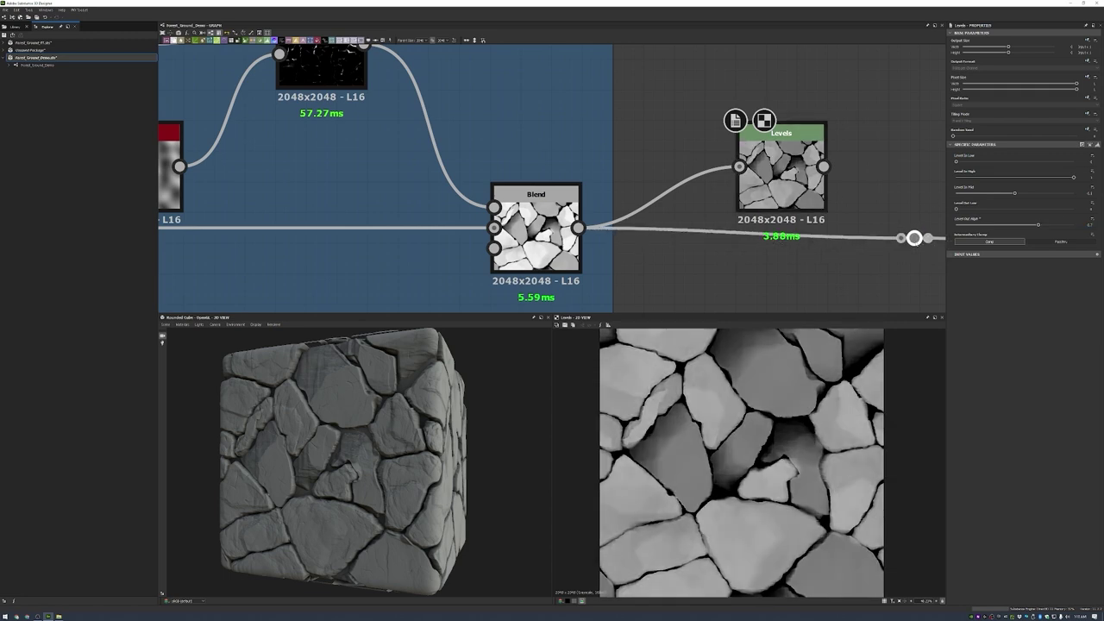
drag(824, 166, 904, 227)
drag(397, 464, 447, 463)
drag(780, 133, 741, 193)
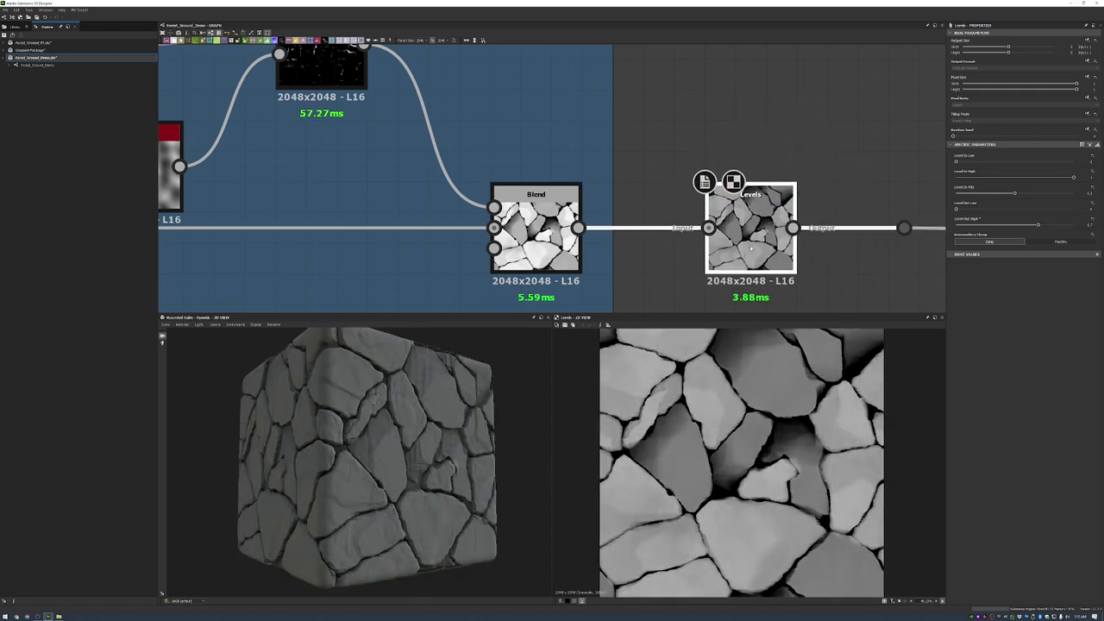
- Enclose the Levels node in a frame titled Level out values
scroll(742, 193, down, 2)
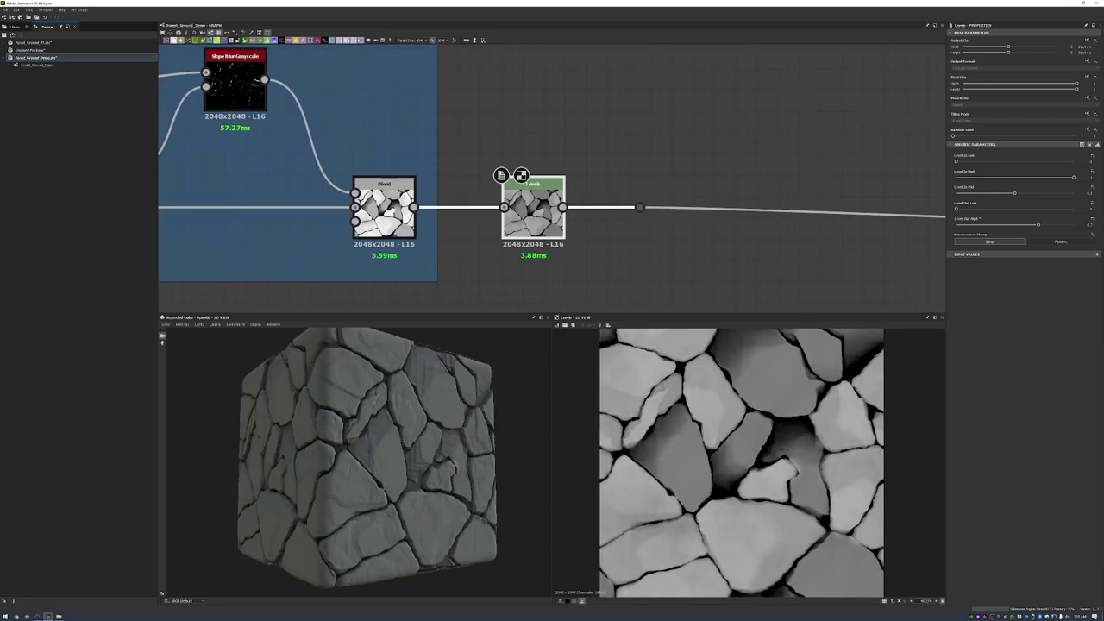
right_click(592, 200)
click(634, 142)
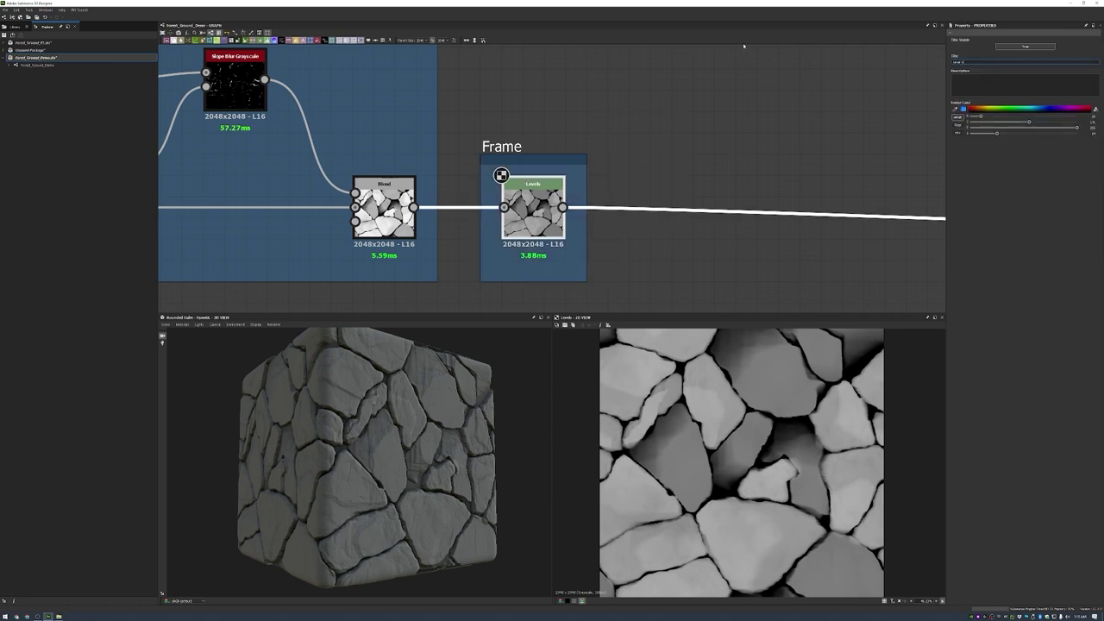
scroll(575, 146, down, 2)
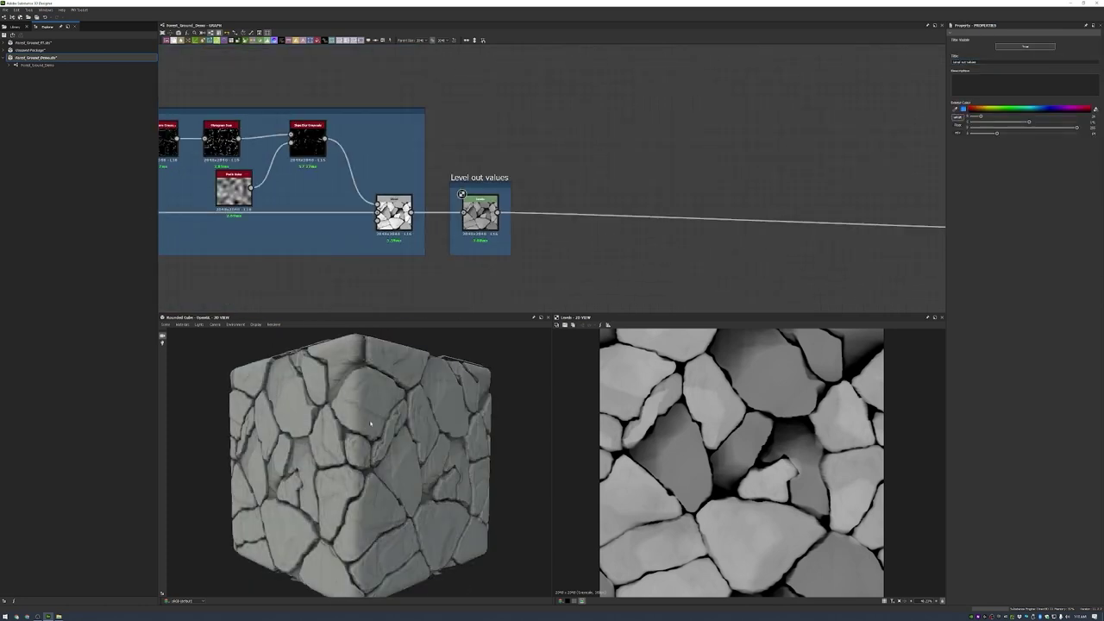
- Add a Scratches Generator node above the main line, past the Level out values frame
scroll(616, 207, up, 2)
key(space)
click(603, 220)
scroll(561, 172, up, 1)
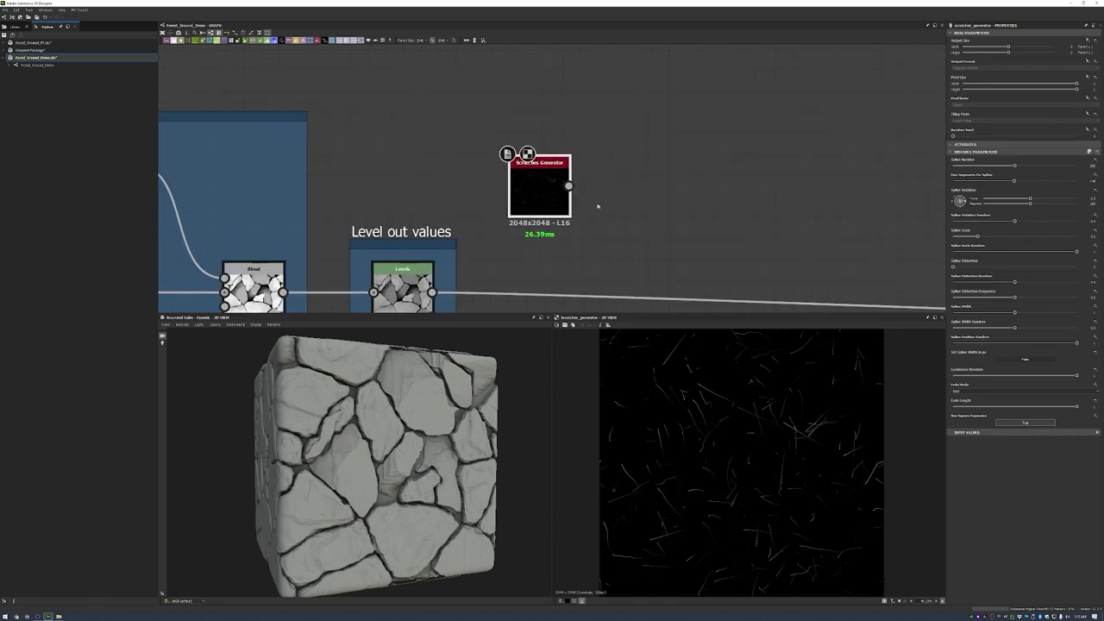
- Tune the Scratches Generator with more splines, minimum segments, maximum rotation randomness and scale, slight distortion and a thinner width
key(Return)
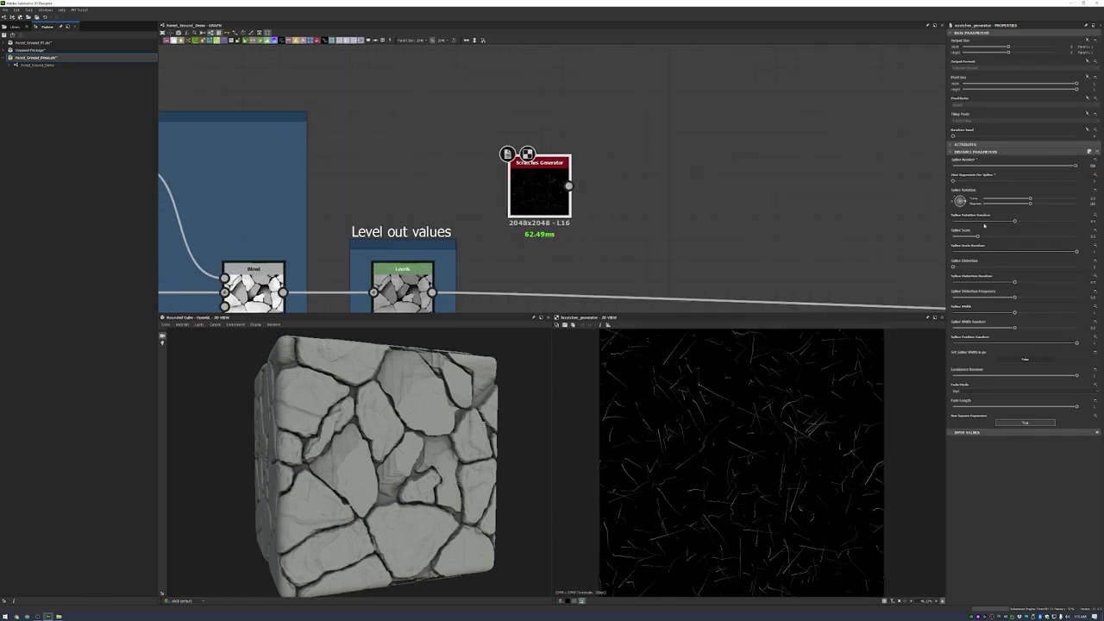
key(Return)
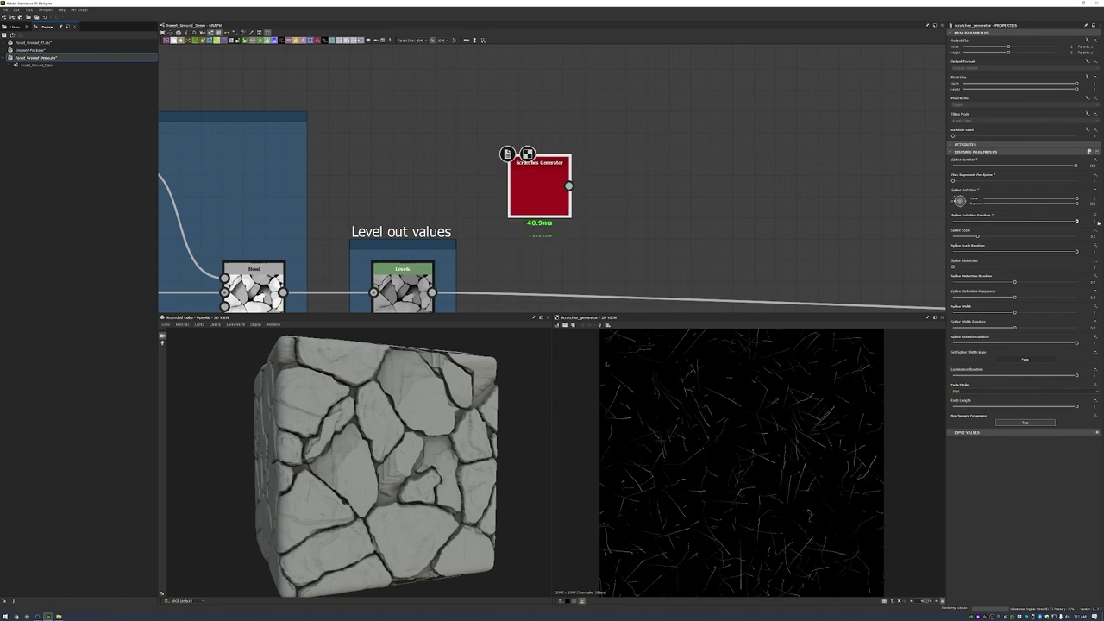
key(Return)
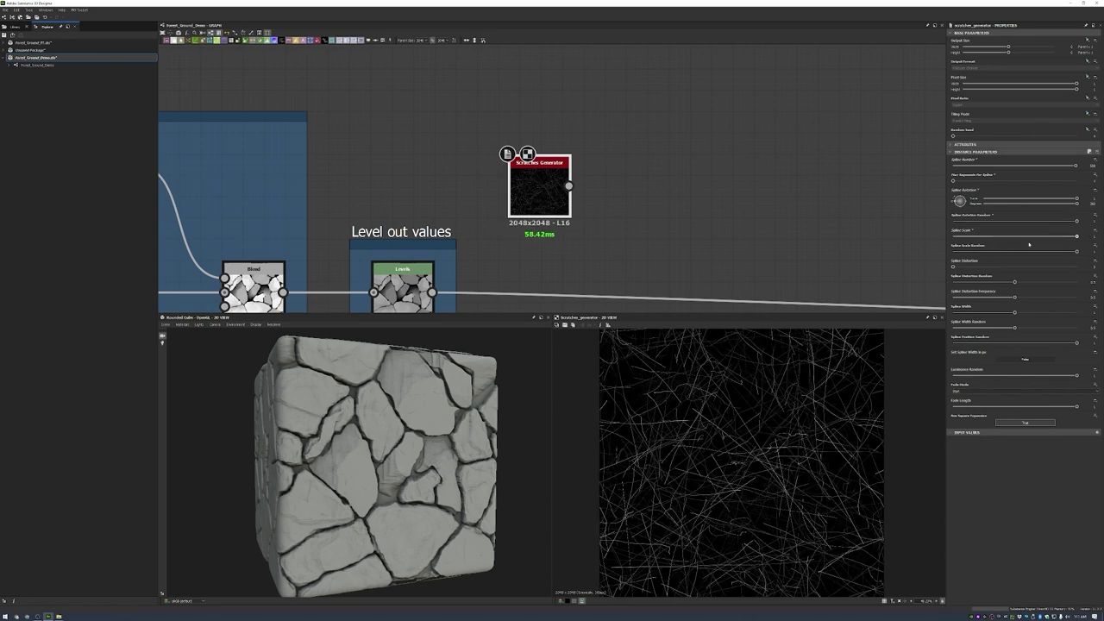
mouse_move(954, 267)
mouse_down()
mouse_move(972, 267)
mouse_move(953, 296)
mouse_up()
drag(1014, 312, 986, 313)
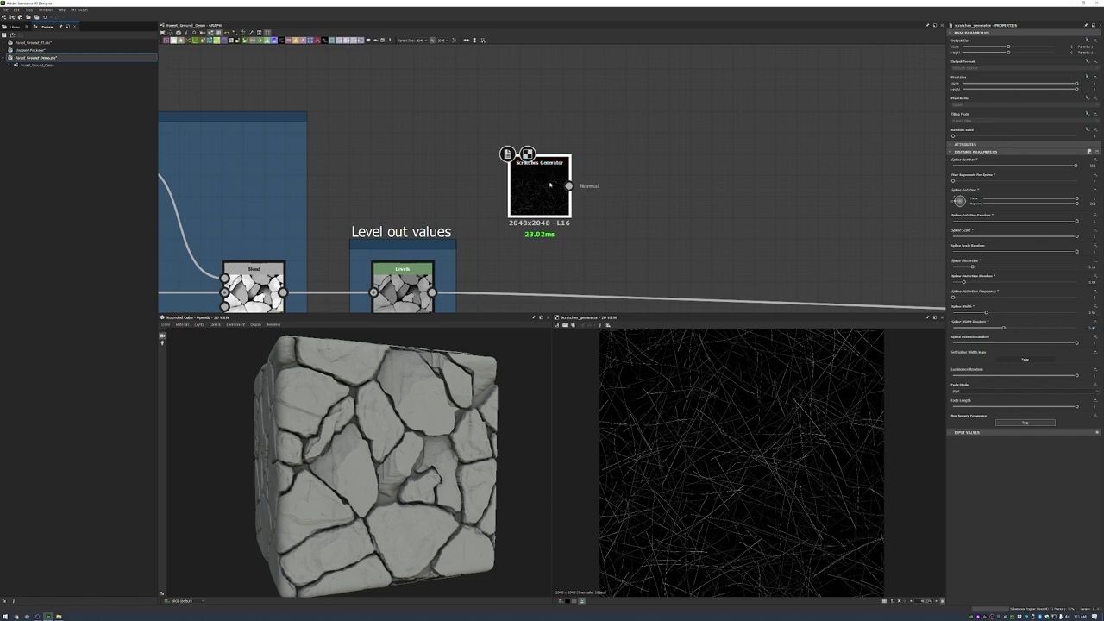
- Add a Bevel node after the Scratches Generator with a near-zero distance and the Angular corner type
drag(553, 186, 543, 218)
key(space)
text(bevel)
key(Return)
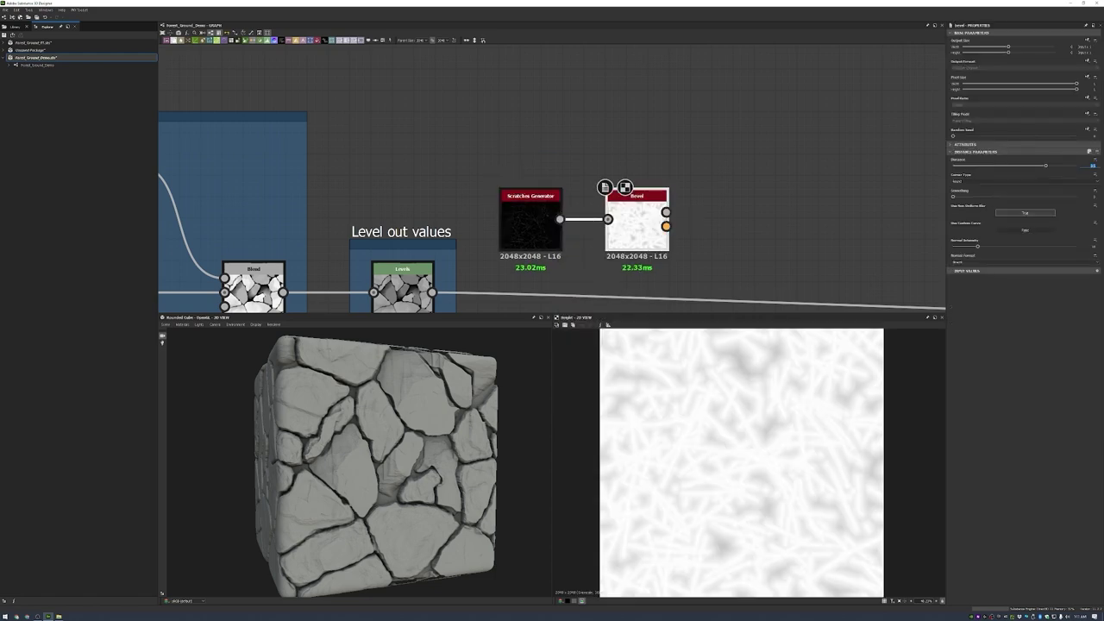
key(Return)
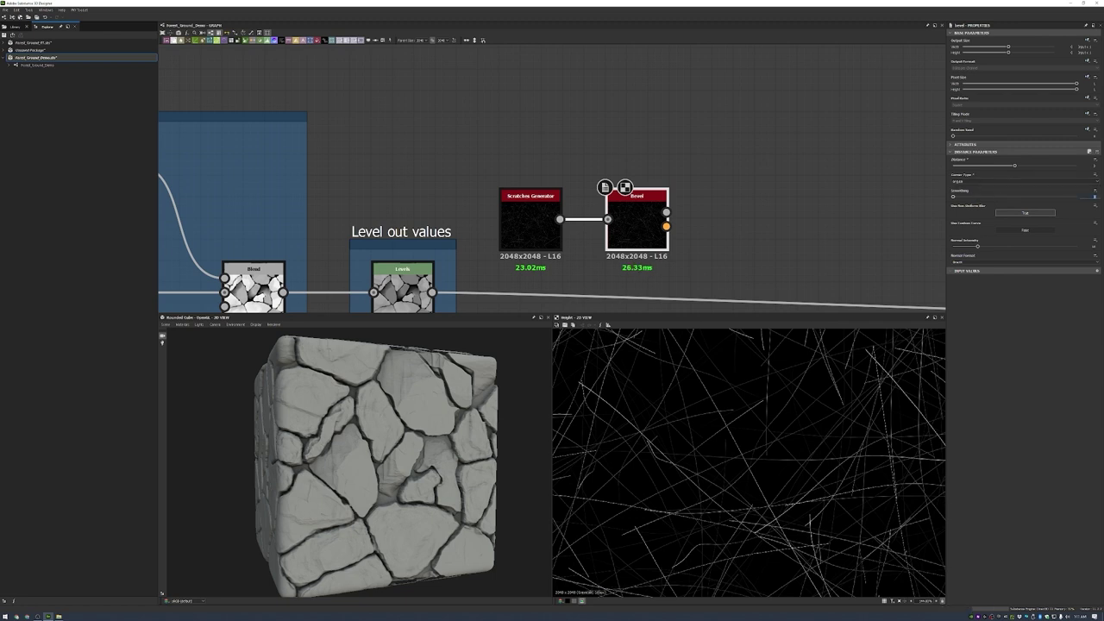
- Add a Perlin Noise node above the Bevel with a much lower scale and maximum disorder
middle_drag(653, 121, 615, 177)
key(space)
text(perlin)
key(Return)
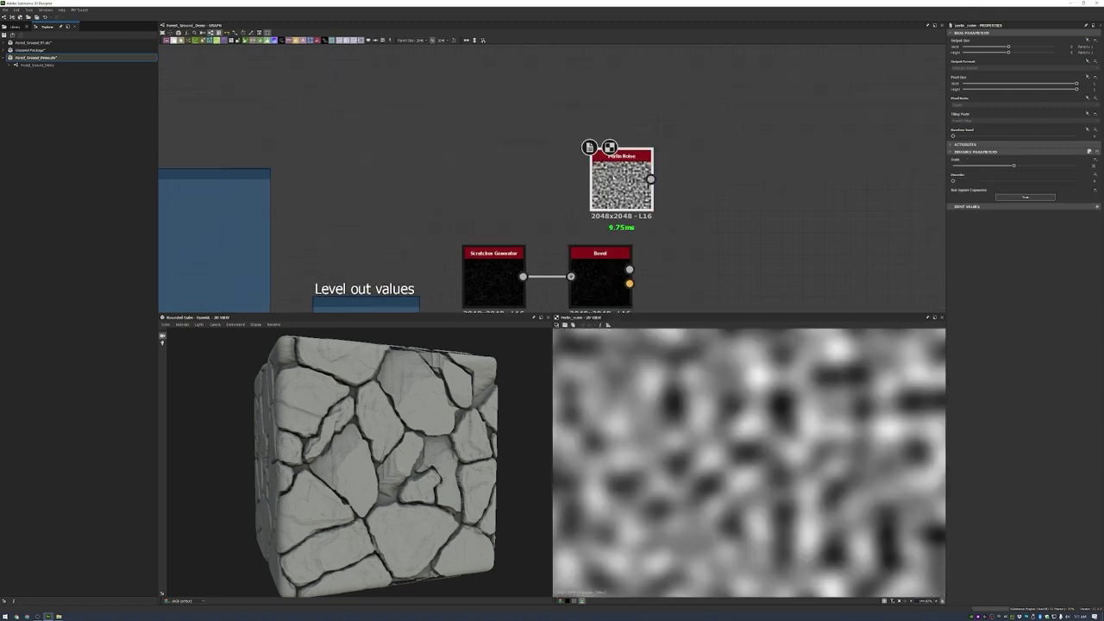
drag(1014, 165, 955, 165)
- Blend the Perlin Noise over the Bevel output with a new Blend node in Subtract mode at reduced opacity
key(space)
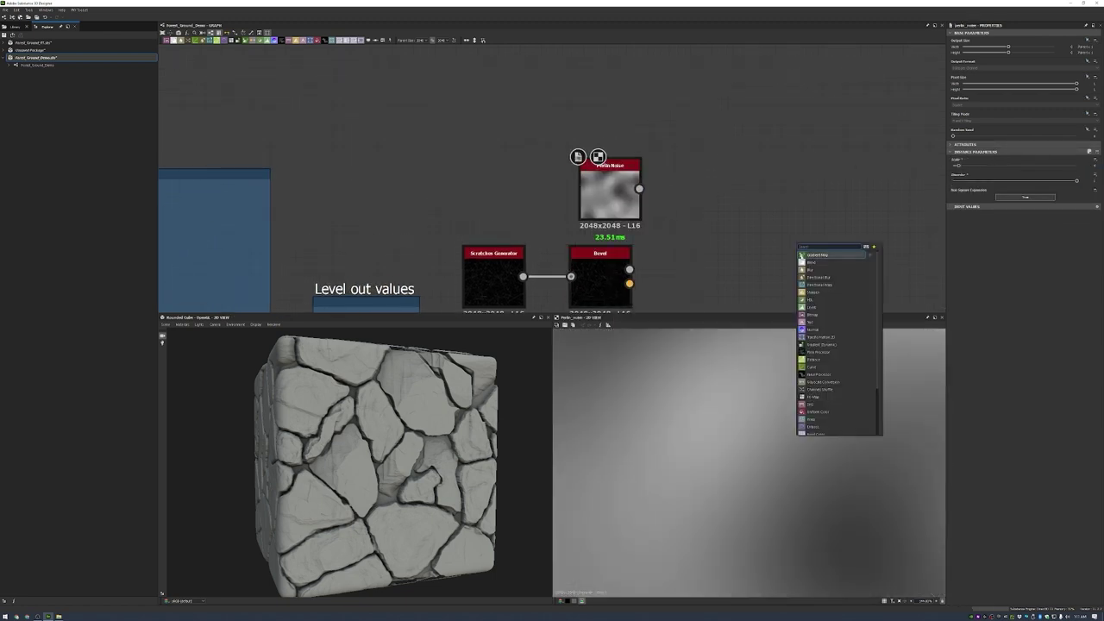
click(810, 258)
drag(640, 187, 762, 228)
click(1075, 174)
click(1026, 188)
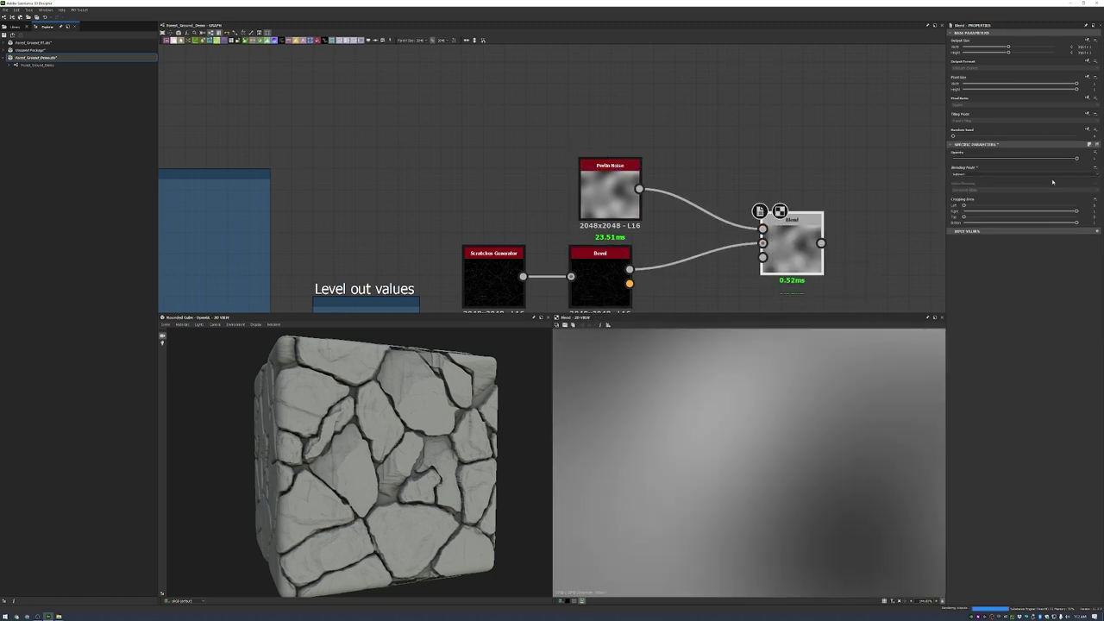
middle_drag(880, 288, 834, 218)
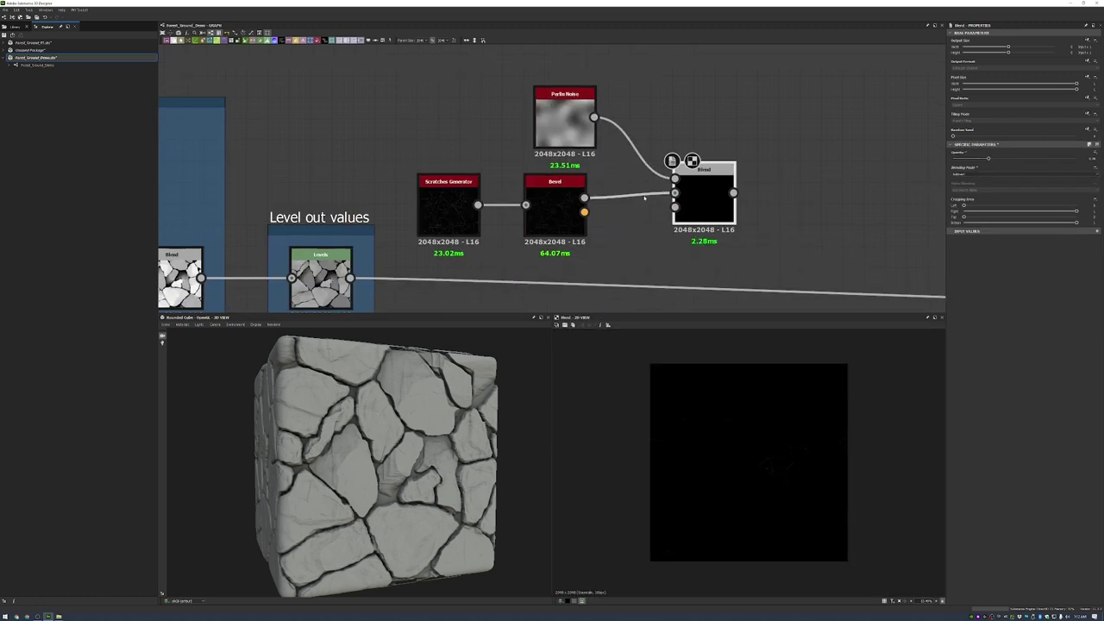
- Add a Vector Warp Grayscale node after the Blend and feed its vector input from the shared per-stone colour line
key(space)
text(vec)
click(881, 248)
scroll(880, 248, down, 3)
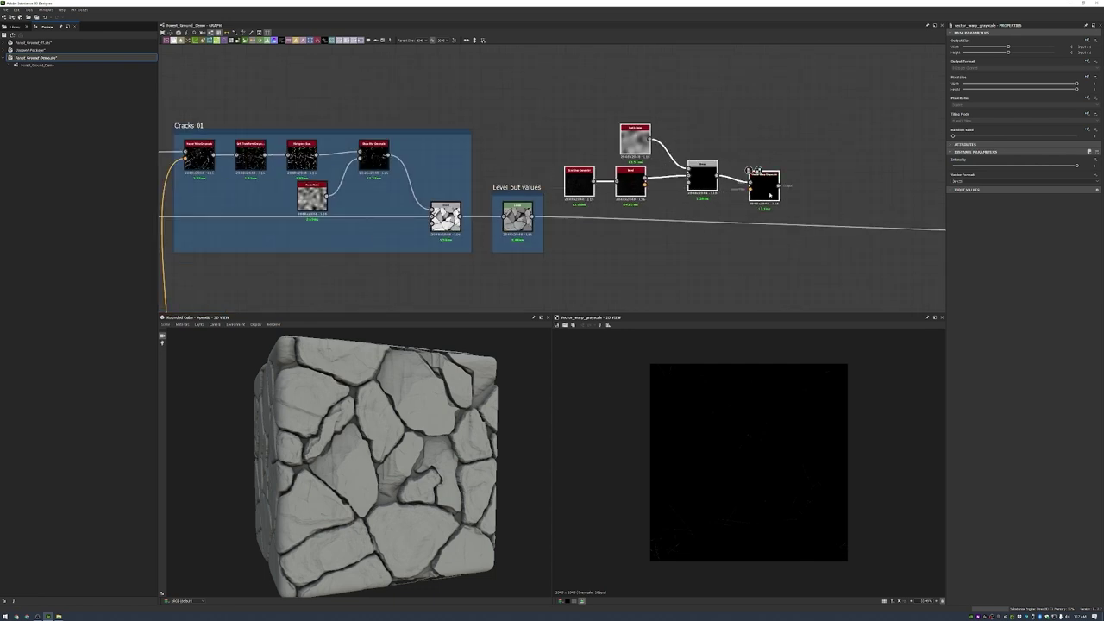
scroll(637, 141, down, 3)
drag(637, 142, 754, 104)
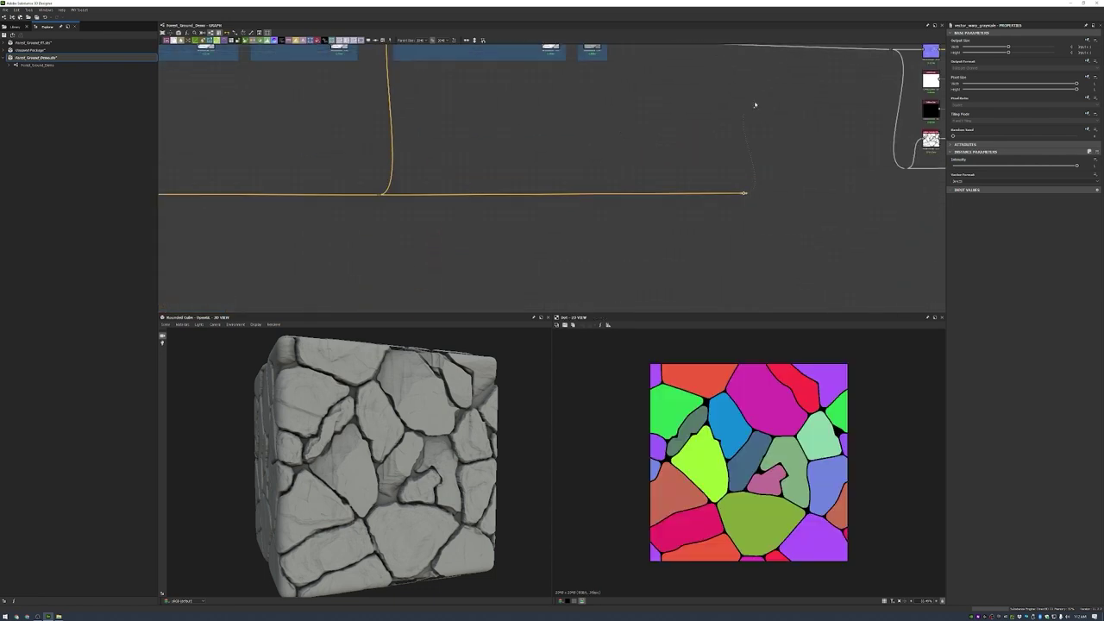
scroll(754, 104, up, 3)
scroll(723, 423, up, 3)
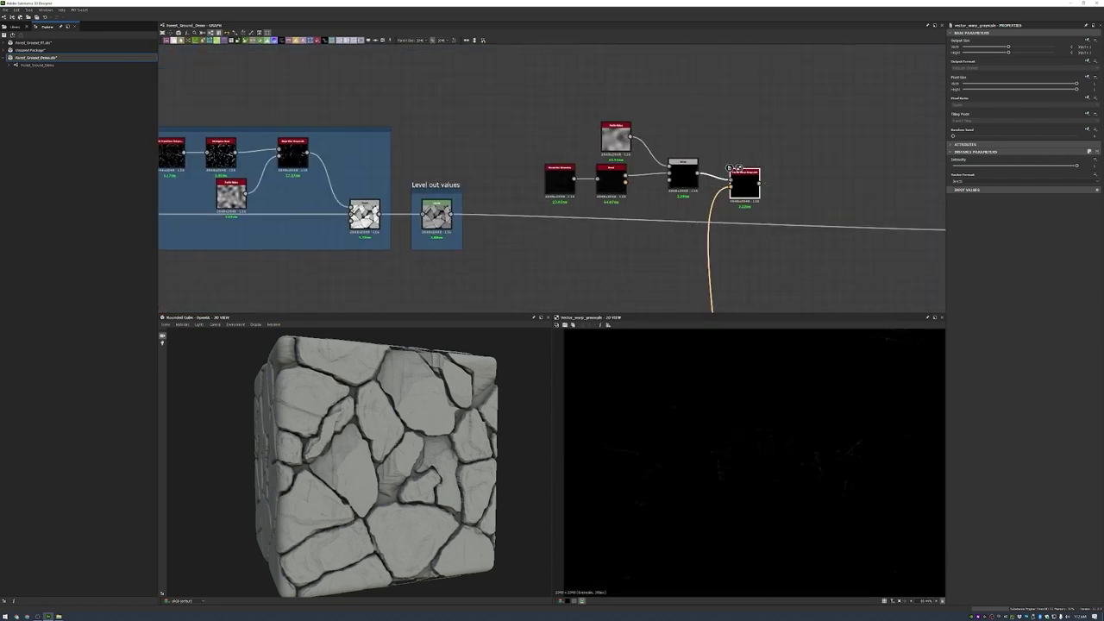
- Blend the warped scratches into the main line after Level out values, using Subtract mode at low opacity
middle_drag(737, 168, 717, 133)
drag(739, 154, 799, 198)
click(824, 212)
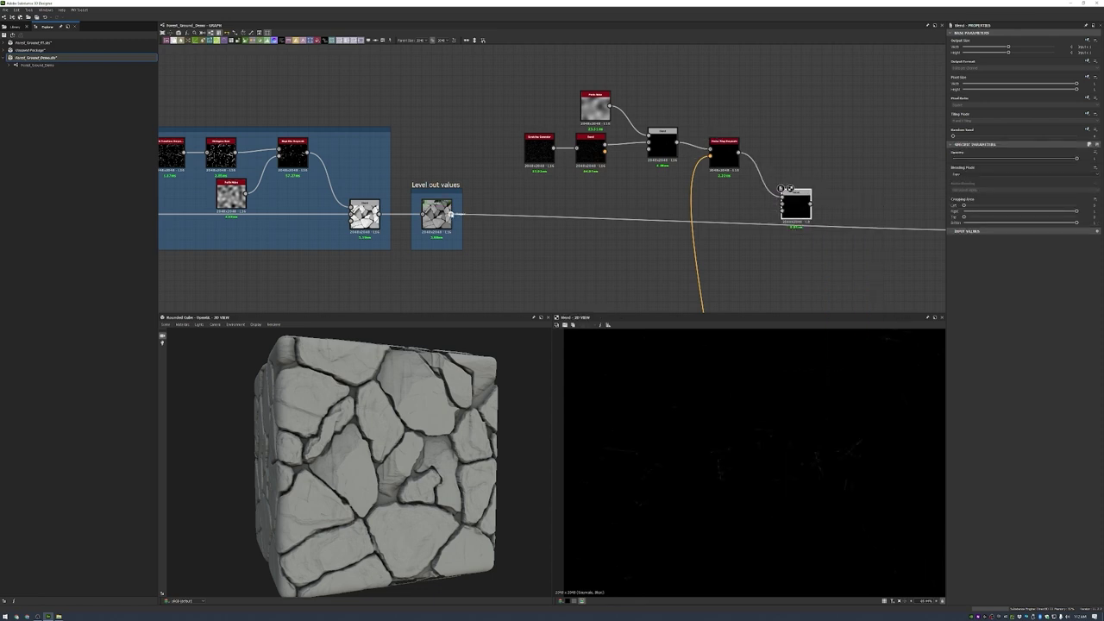
drag(449, 213, 800, 216)
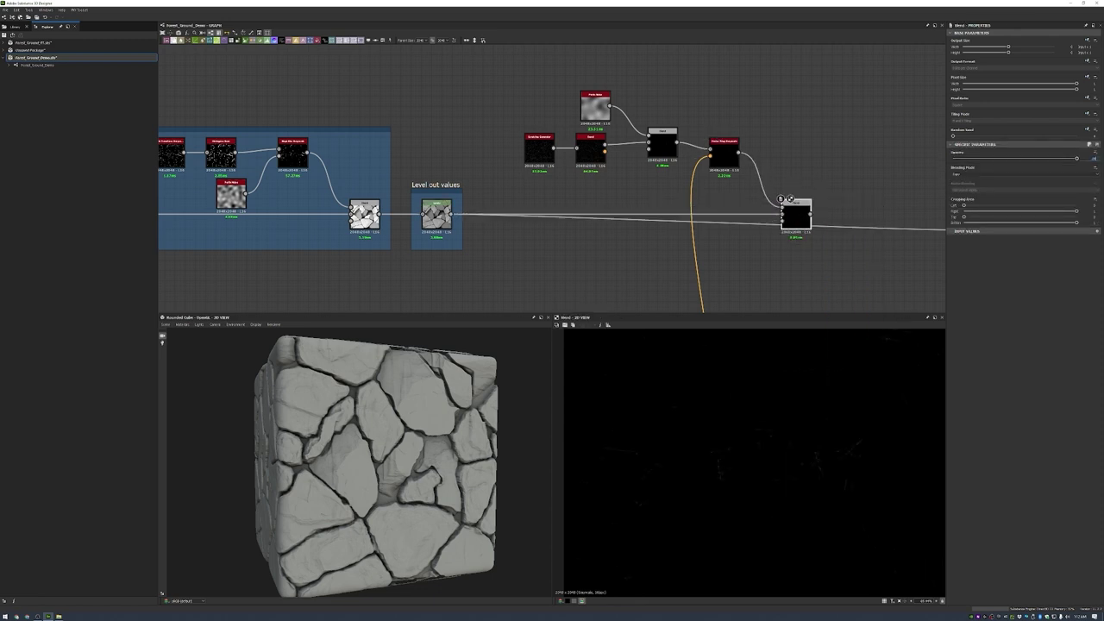
click(960, 175)
click(966, 187)
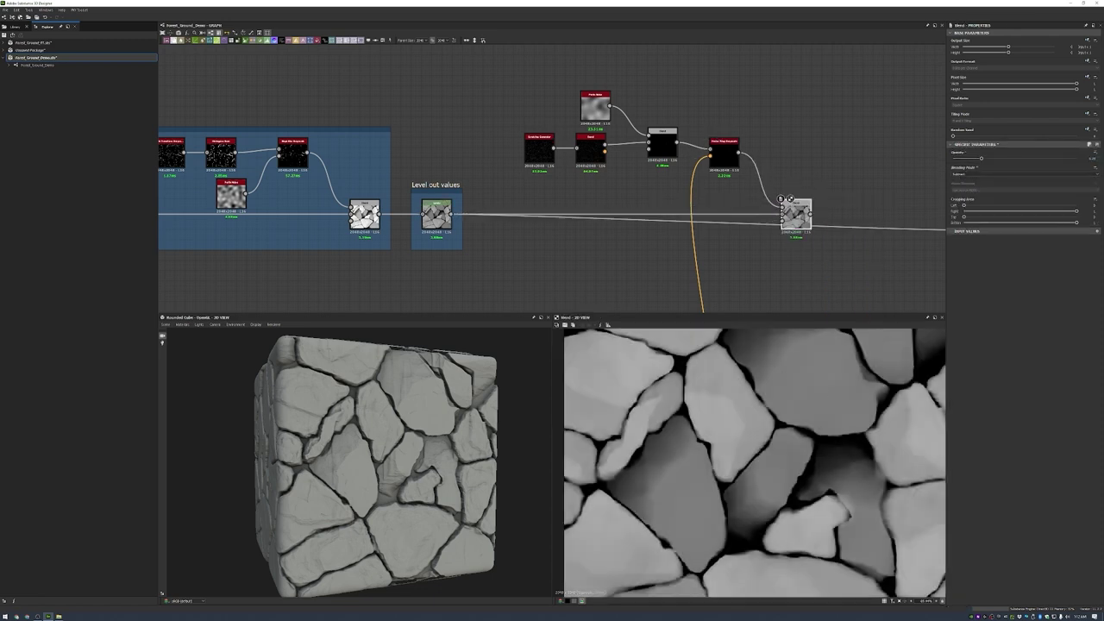
drag(795, 214, 795, 206)
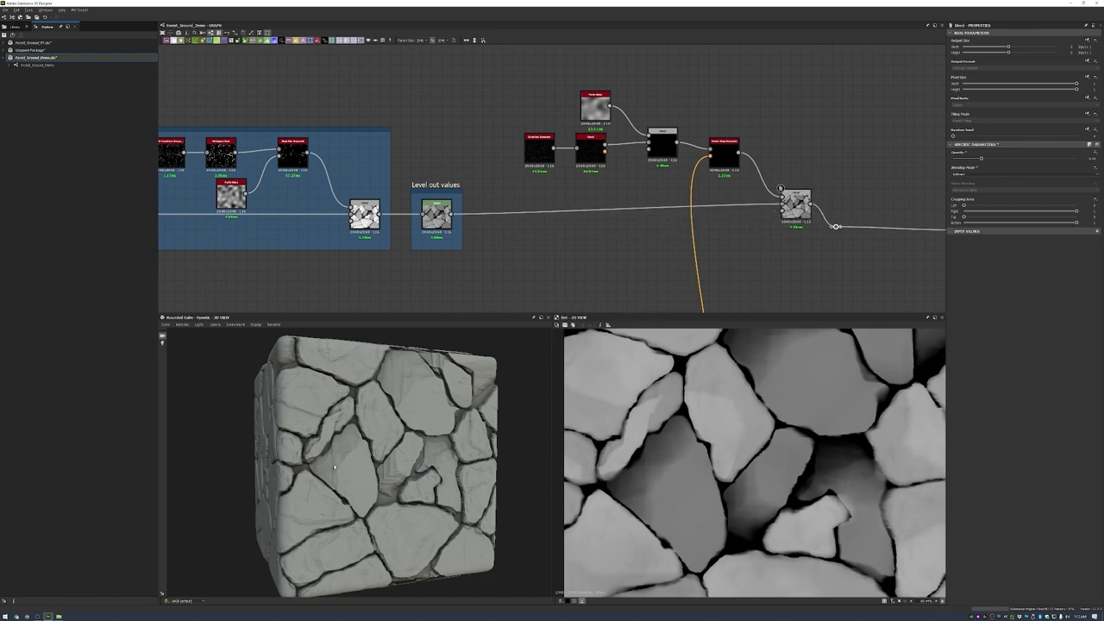
- Frame the scratch nodes, from the Scratches Generator to the final Blend, and title the frame Stone Scratches
scroll(431, 467, up, 5)
scroll(431, 467, down, 5)
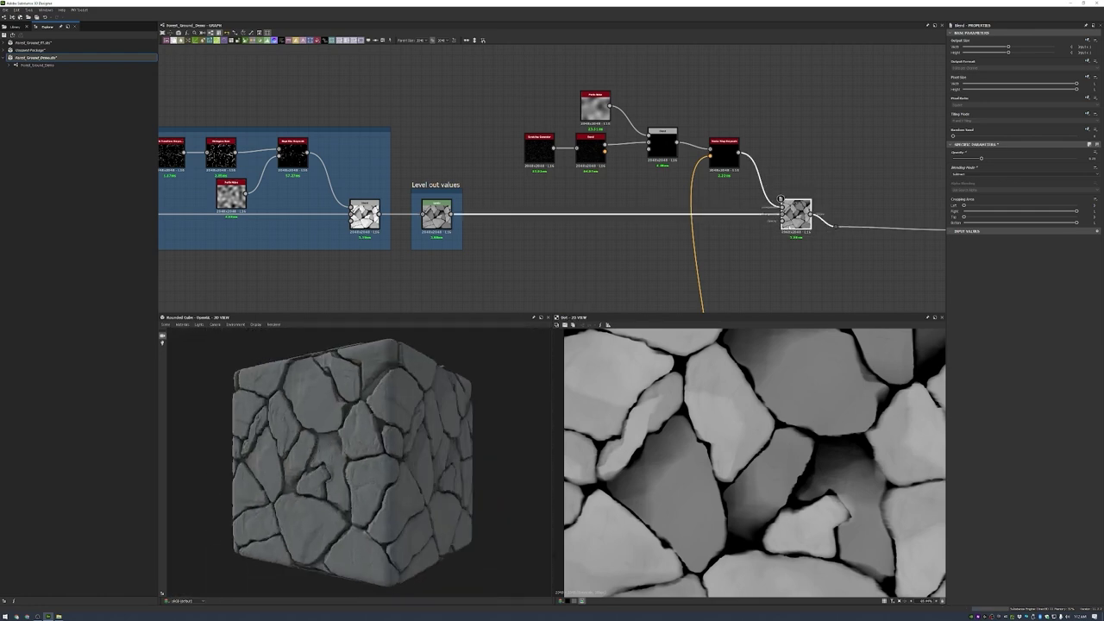
key(ctrl+f)
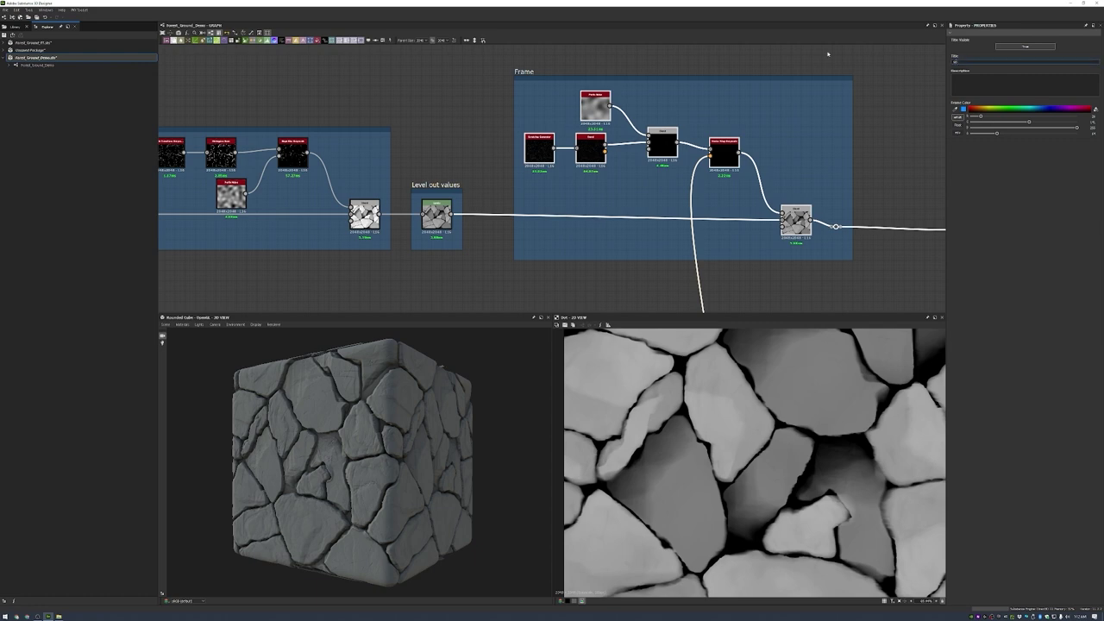
scroll(715, 166, down, 3)
- Check the scratches in the Normal node's preview and the settings of the Perlin Noise Blend
double_click(893, 203)
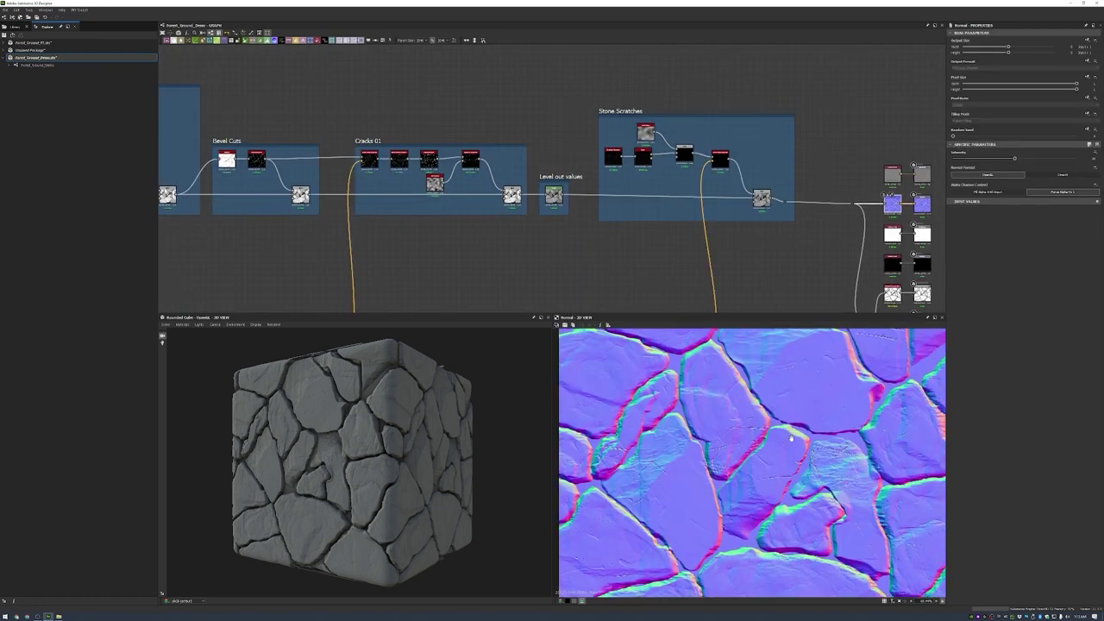
scroll(753, 517, down, 3)
scroll(782, 179, up, 4)
click(537, 127)
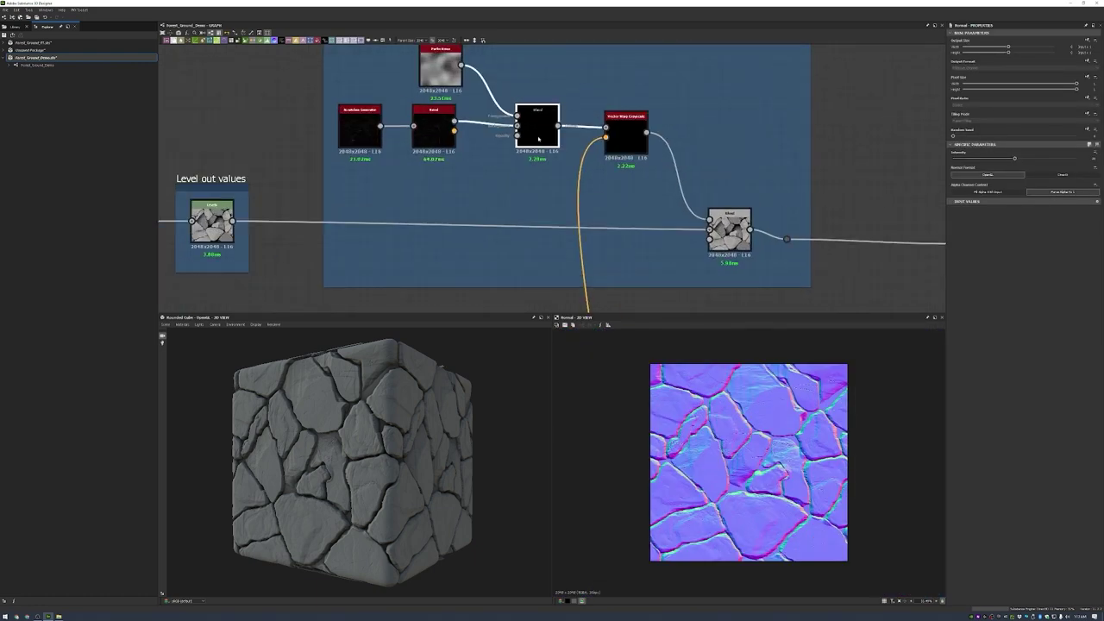
scroll(884, 147, down, 5)
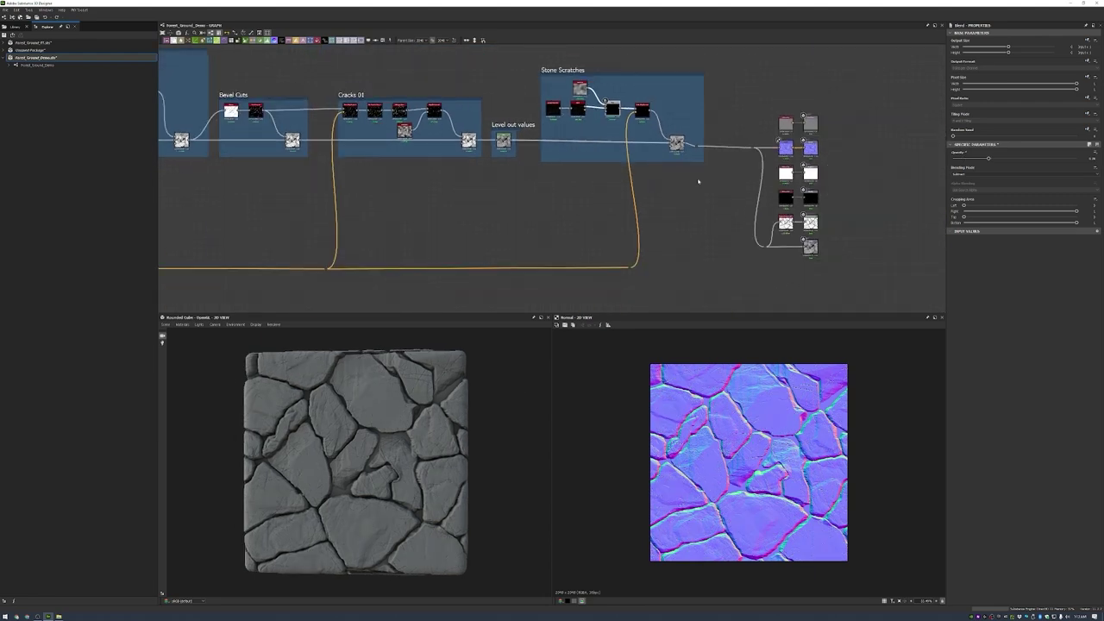
- Move the output nodes farther from the Stone Scratches frame and add a Dirt 3 node in the freed space
drag(884, 147, 924, 150)
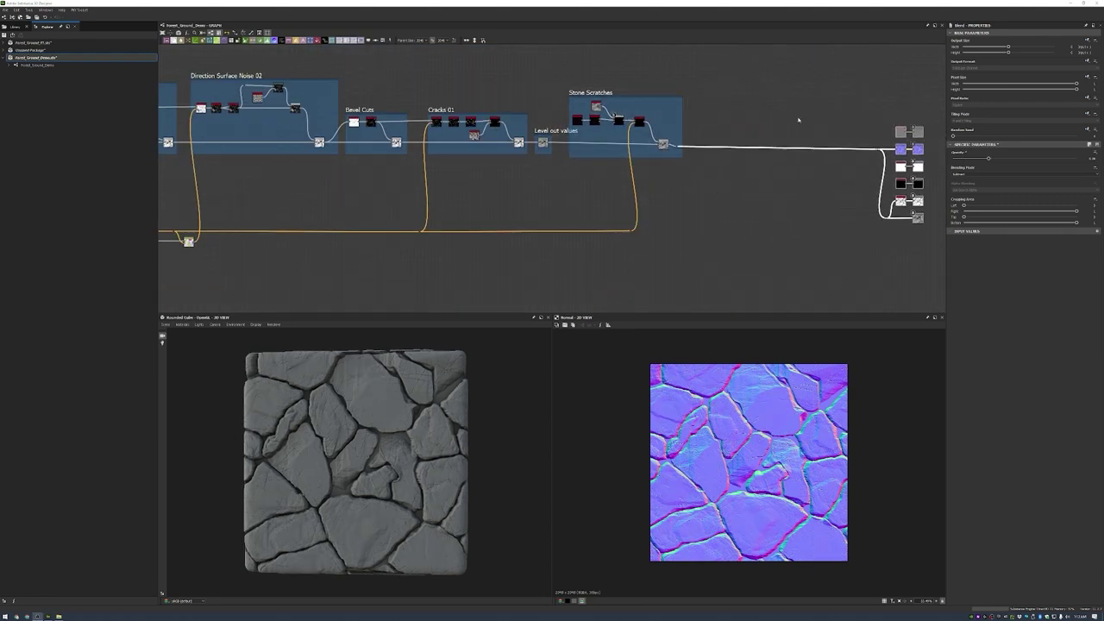
scroll(643, 116, up, 3)
scroll(640, 178, up, 4)
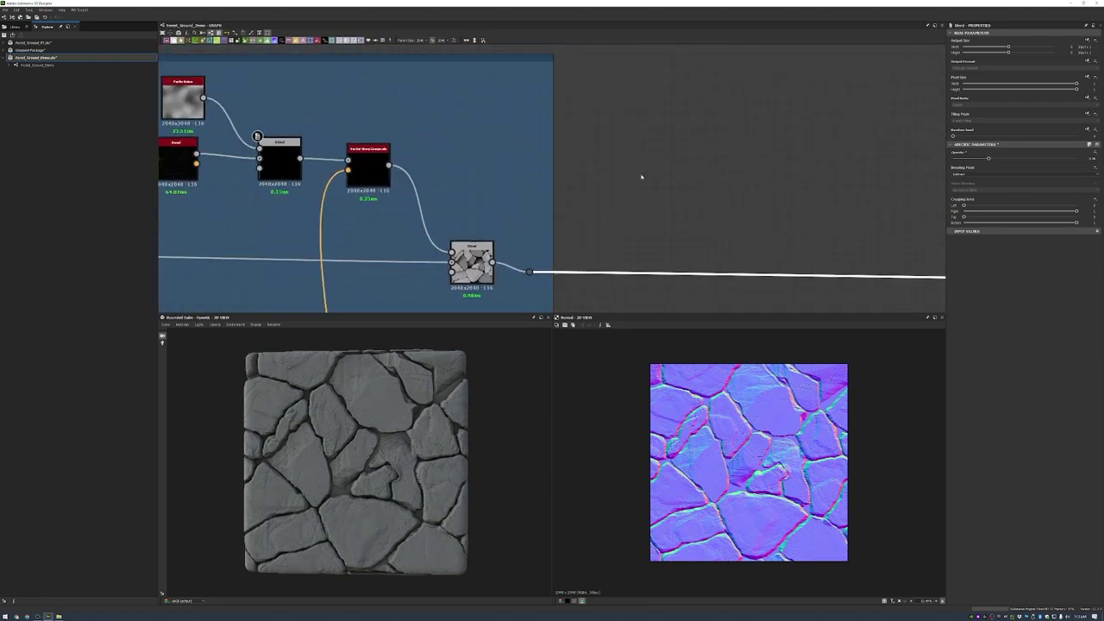
right_click(633, 166)
click(638, 173)
scroll(631, 167, up, 3)
drag(636, 178, 609, 204)
- Add a Transformation 2D node after Dirt 3 and enlarge the pattern twofold on both axes
right_click(607, 204)
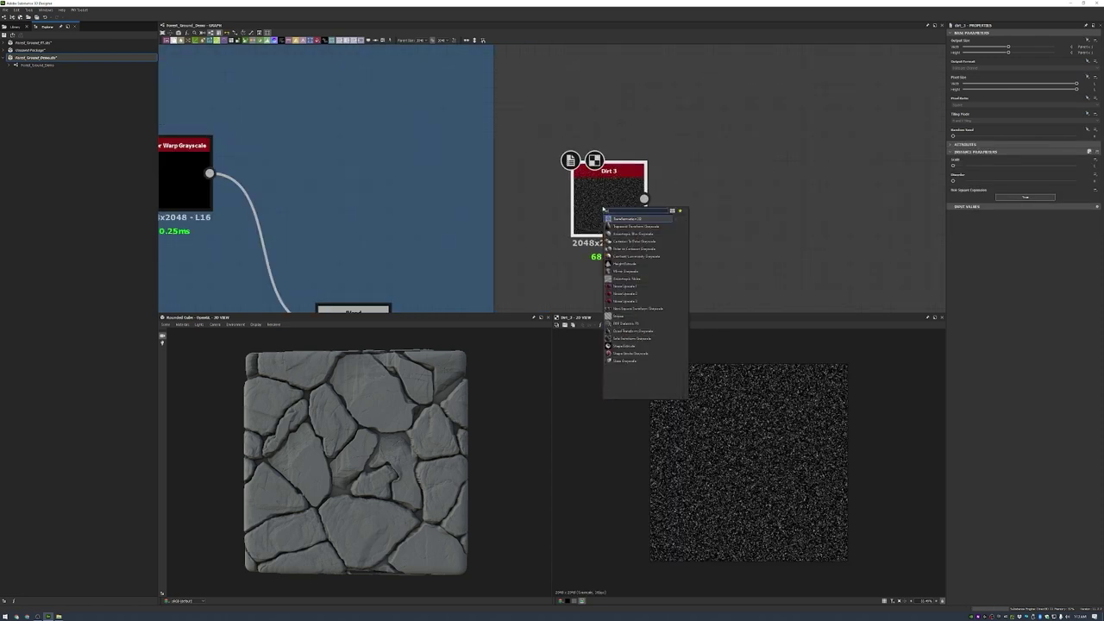
click(643, 363)
text(2)
key(Tab)
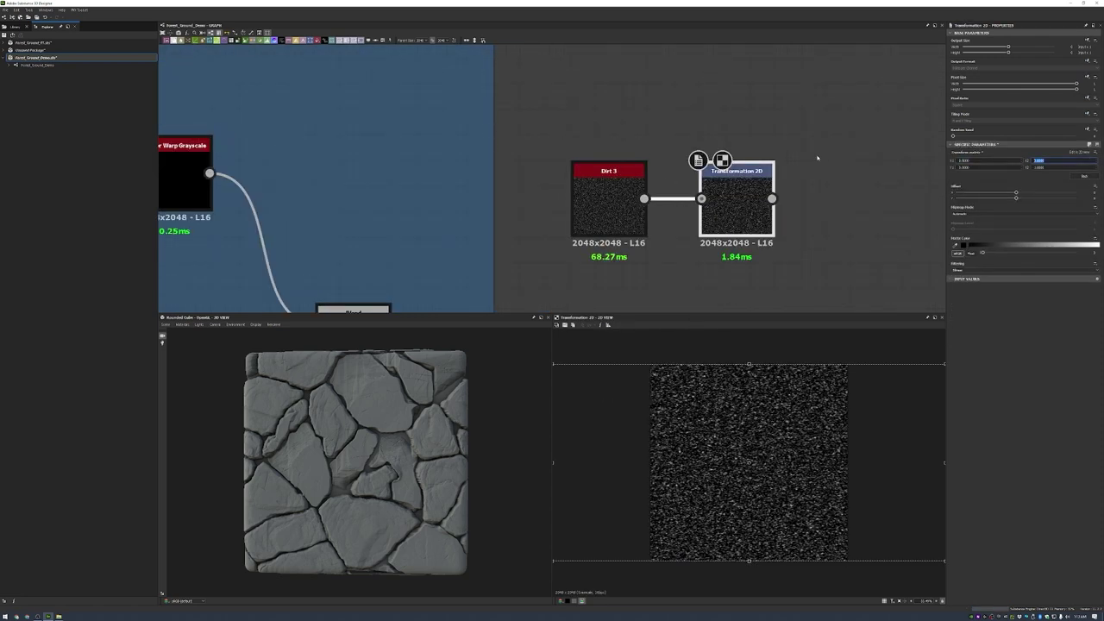
- Add a Levels node after Transformation 2D, raising the low input to about 0.4 and lowering the high input to isolate bright specks
right_click(727, 209)
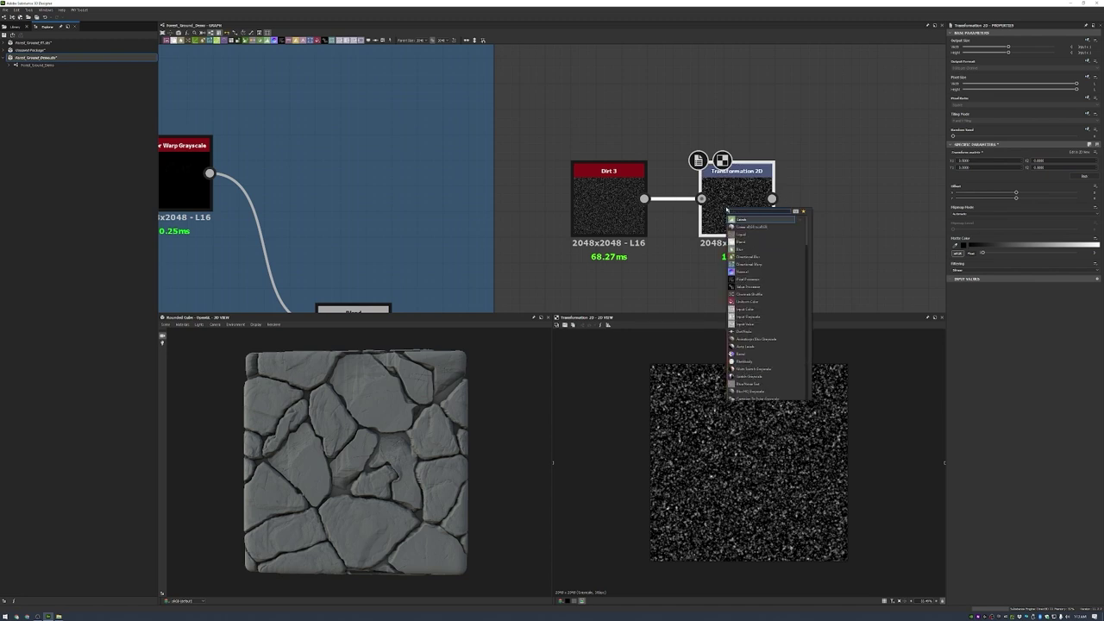
click(730, 218)
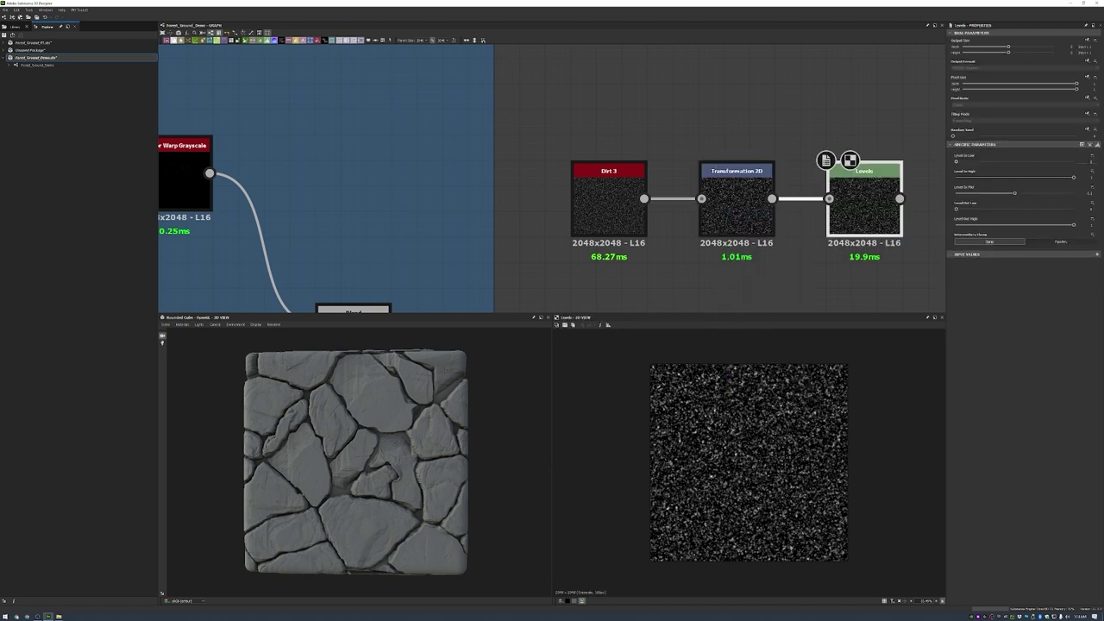
drag(956, 161, 1003, 161)
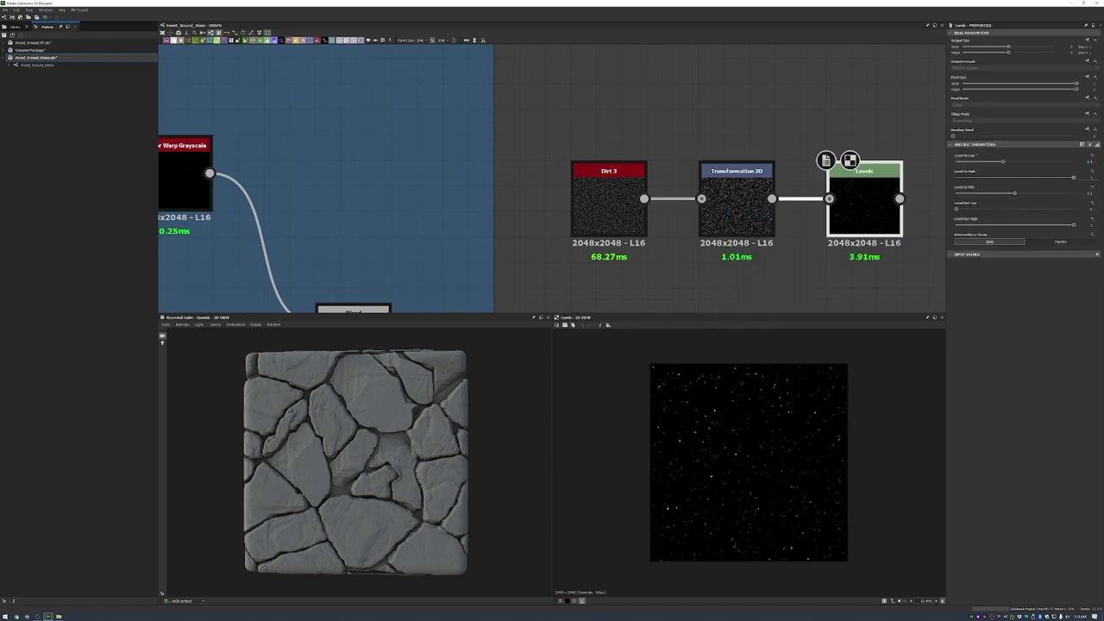
middle_drag(967, 198, 788, 207)
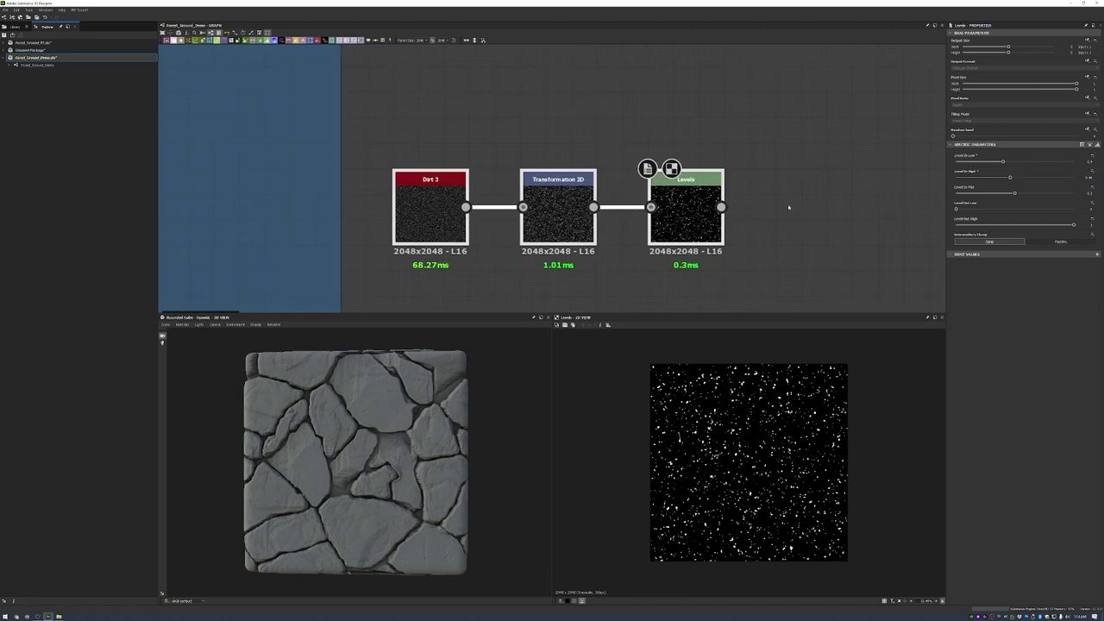
- Feed the Levels into a Tile Generator's pattern input, using the Image Input pattern with maximum scale, rotation randomness and luminance randomness
right_click(676, 208)
key(Return)
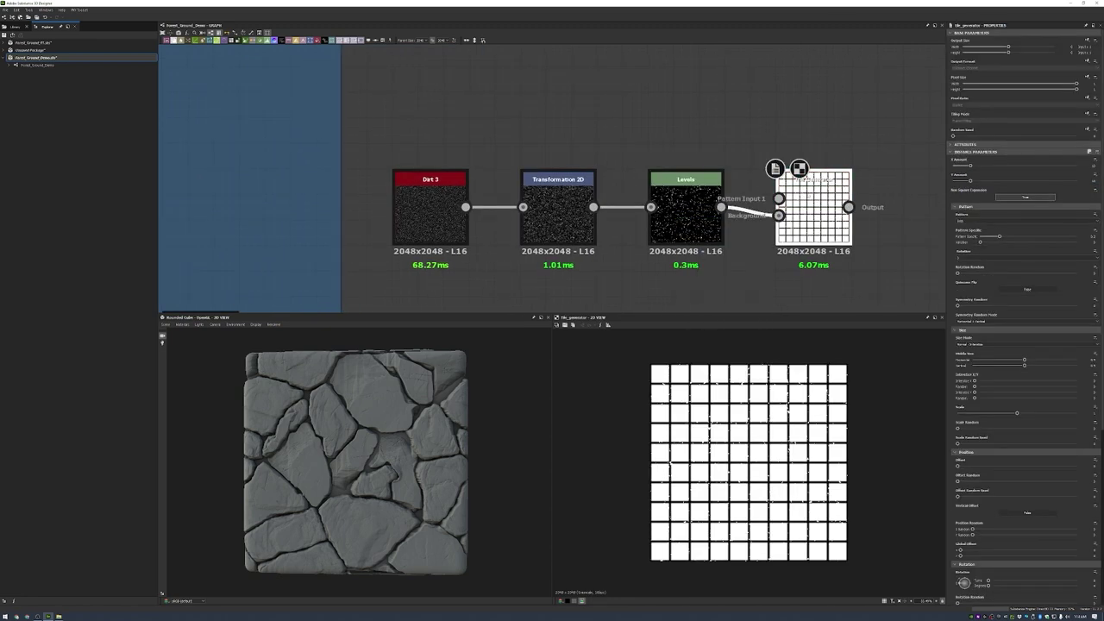
click(972, 220)
click(972, 226)
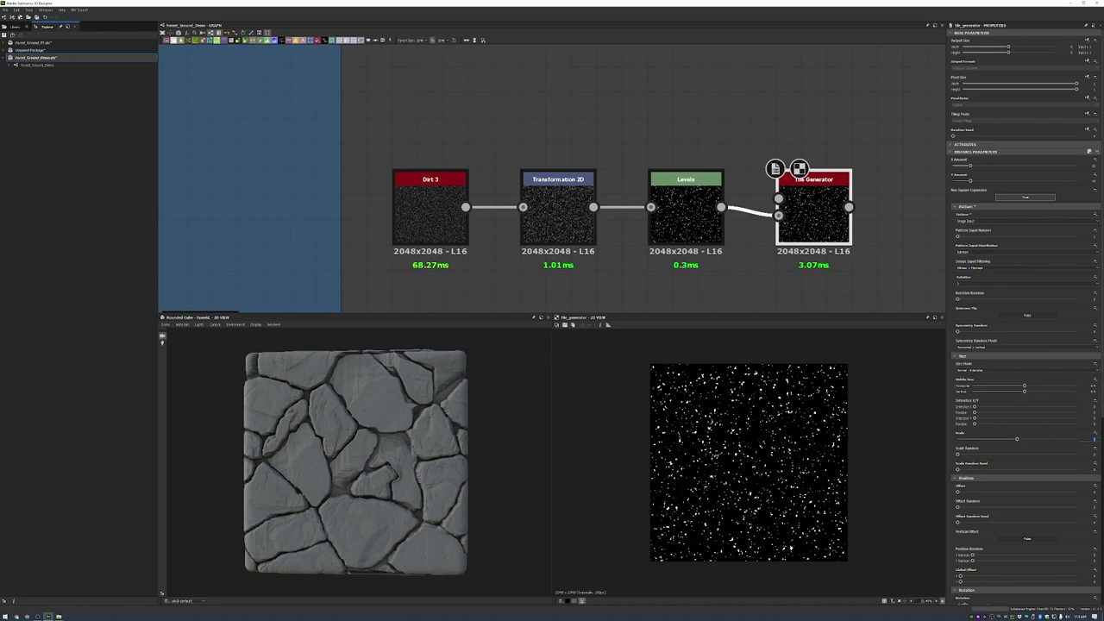
drag(778, 215, 778, 198)
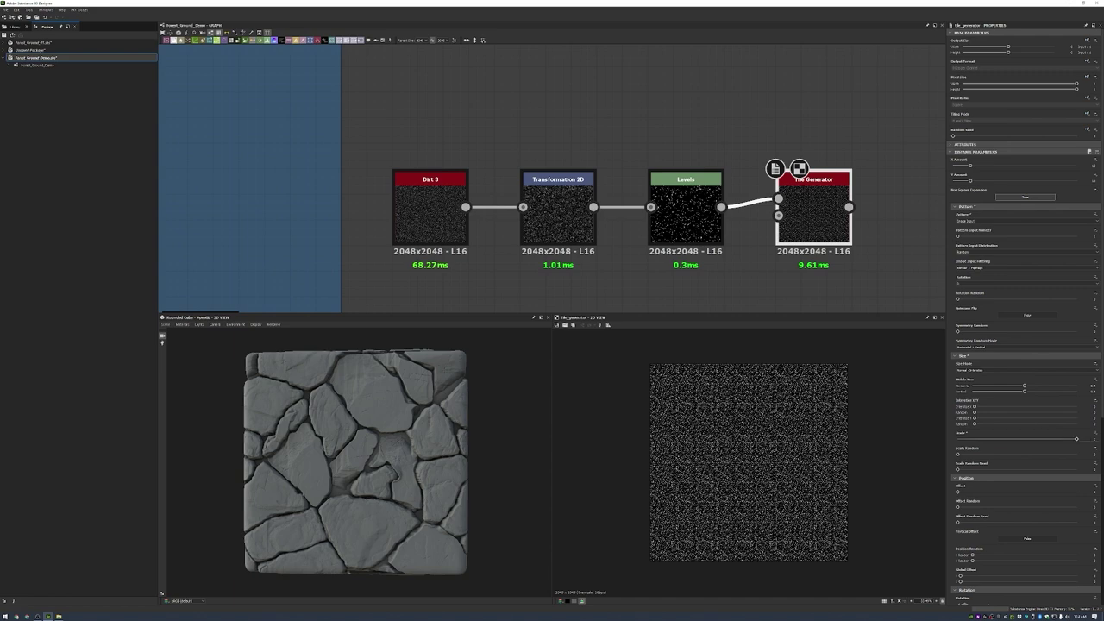
scroll(984, 454, down, 5)
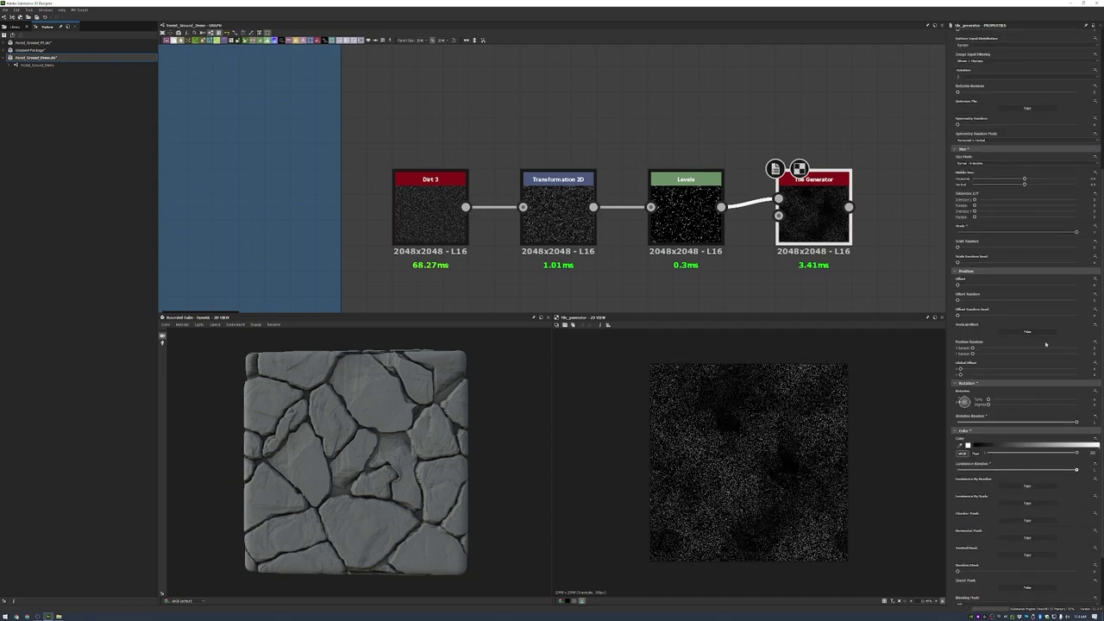
scroll(1036, 331, up, 2)
- Add a Bevel with a minimal distance after the Tile Generator and blend it into the main line in Subtract mode at near-zero opacity
middle_drag(819, 224, 624, 220)
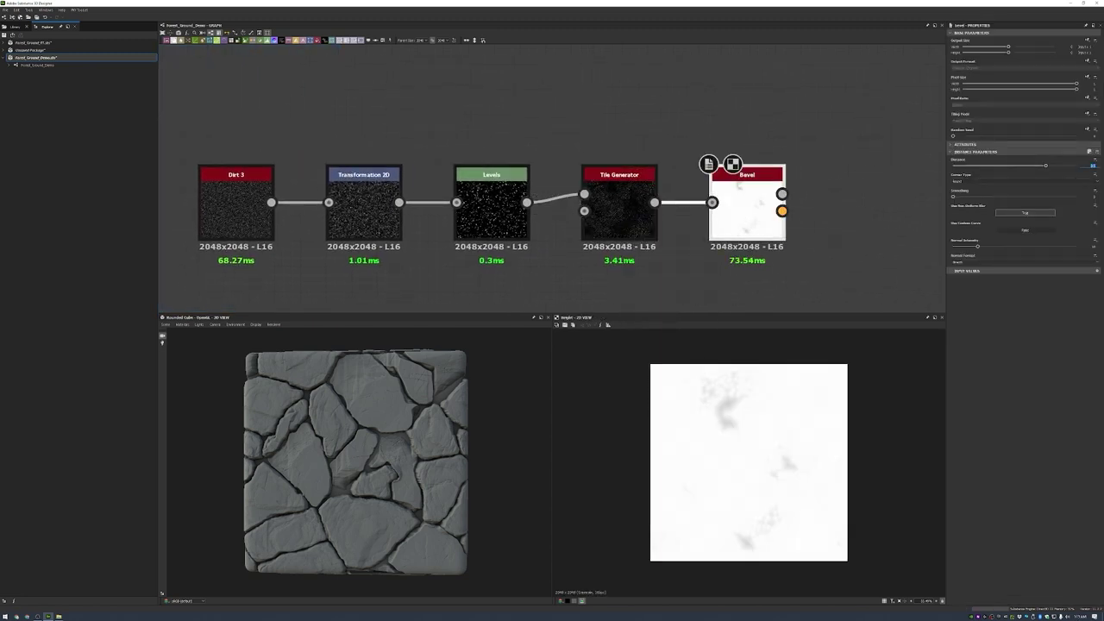
scroll(772, 283, down, 3)
key(space)
click(783, 259)
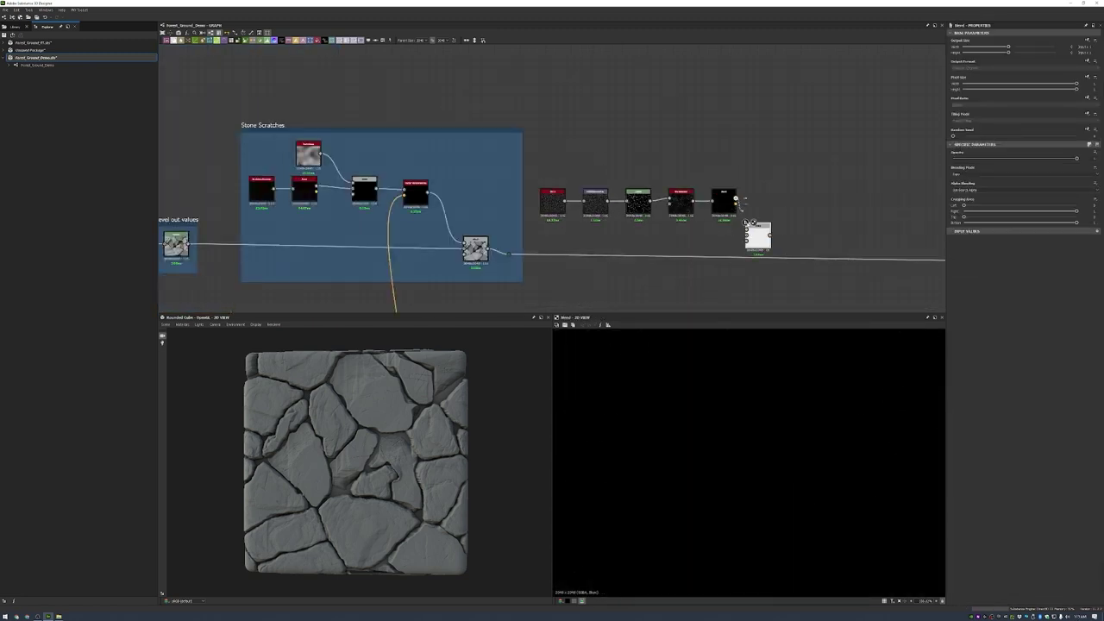
click(1022, 174)
click(983, 207)
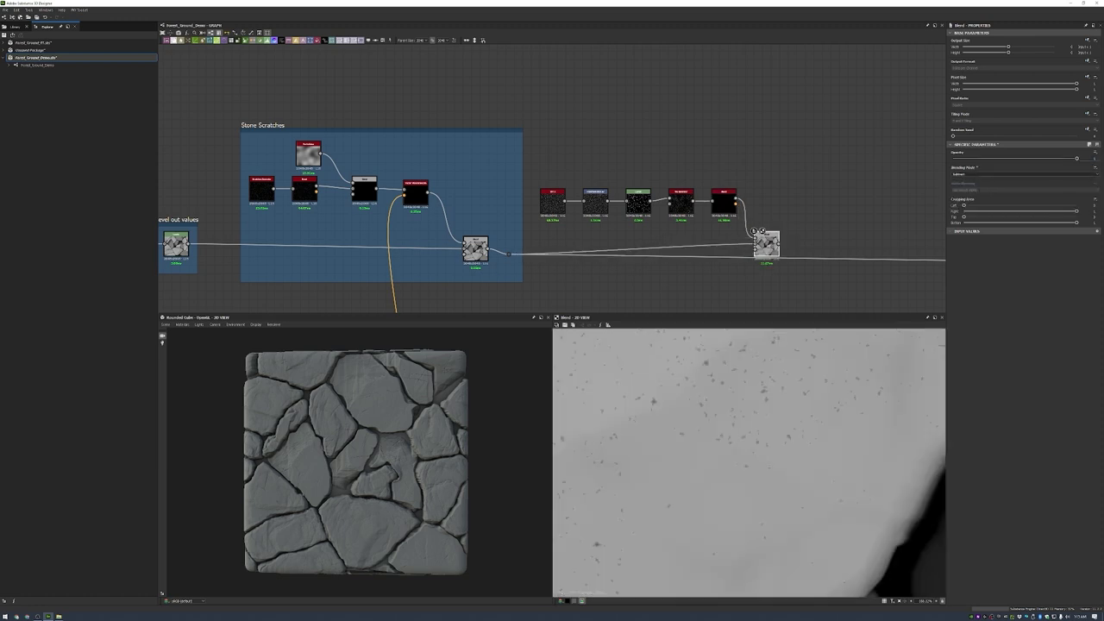
alt+click(799, 257)
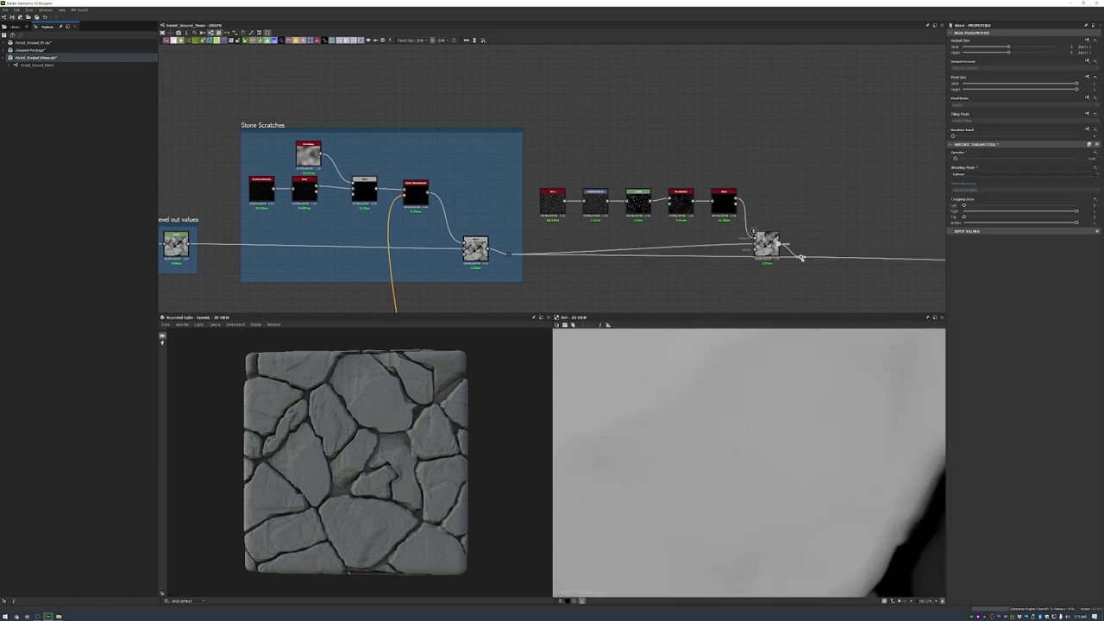
- Frame the Dirt 3 to Blend nodes under the title Pitting and preview the result on the Normal node
scroll(390, 419, up, 5)
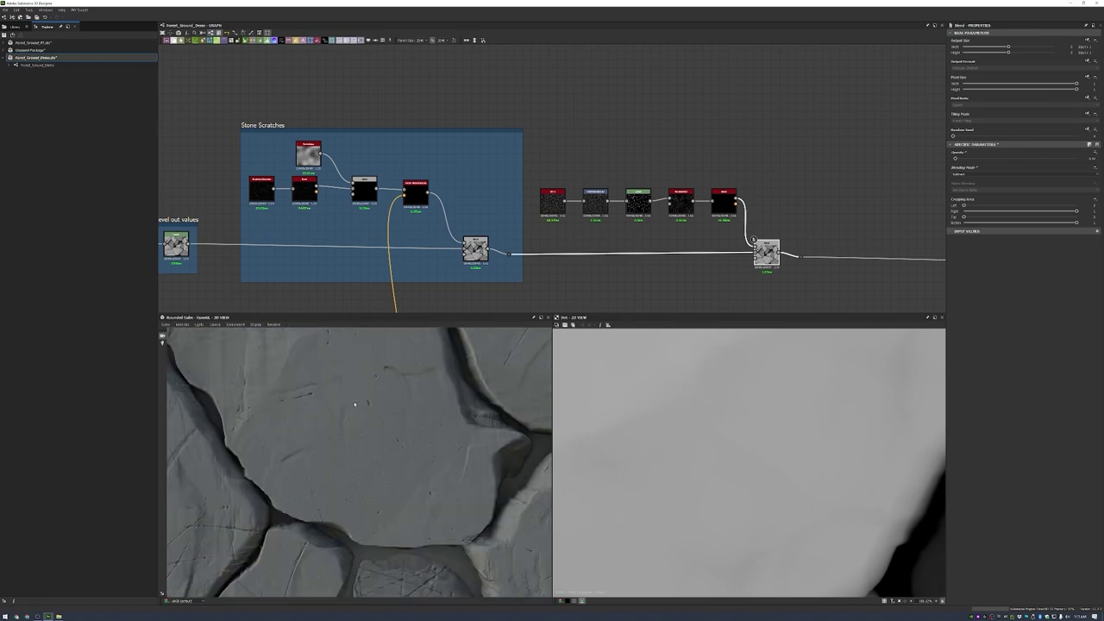
drag(434, 425, 380, 435)
drag(524, 177, 807, 274)
right_click(808, 188)
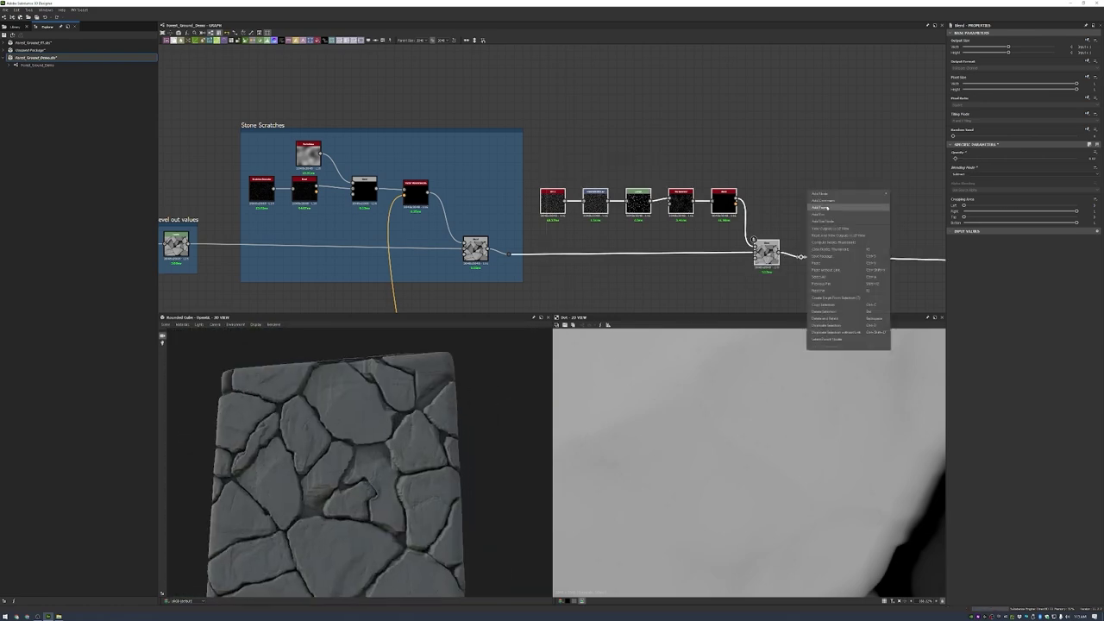
click(845, 210)
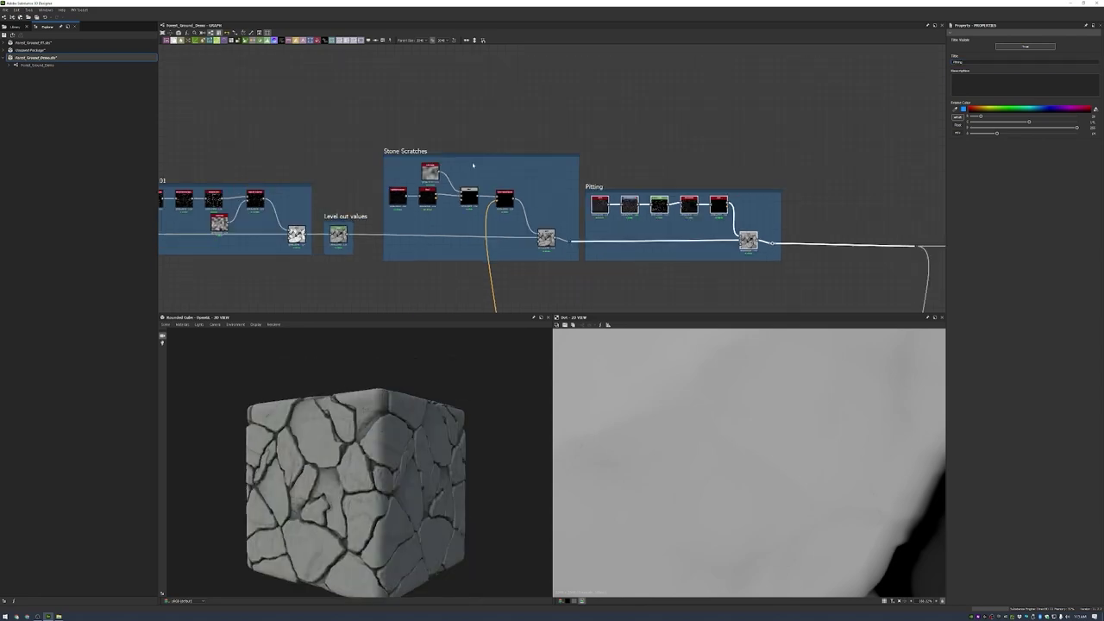
click(621, 182)
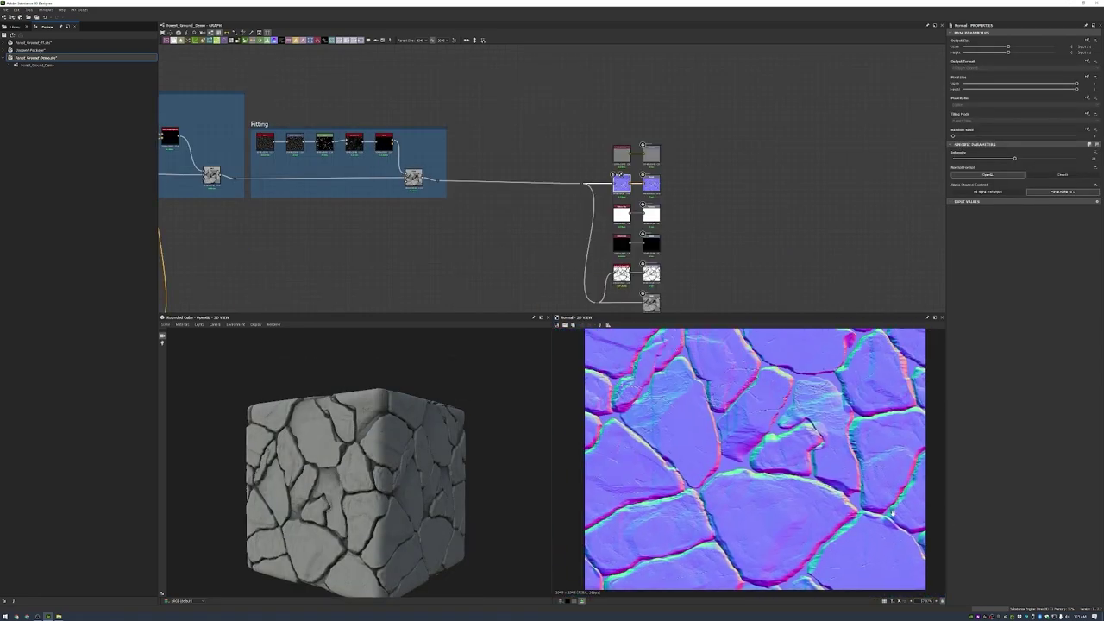
- Add a Moisture Noise node after the Pitting frame, reducing its X and Y pattern size equally and lowering its global opacity
middle_drag(437, 178, 554, 178)
scroll(555, 177, up, 2)
scroll(586, 147, down, 3)
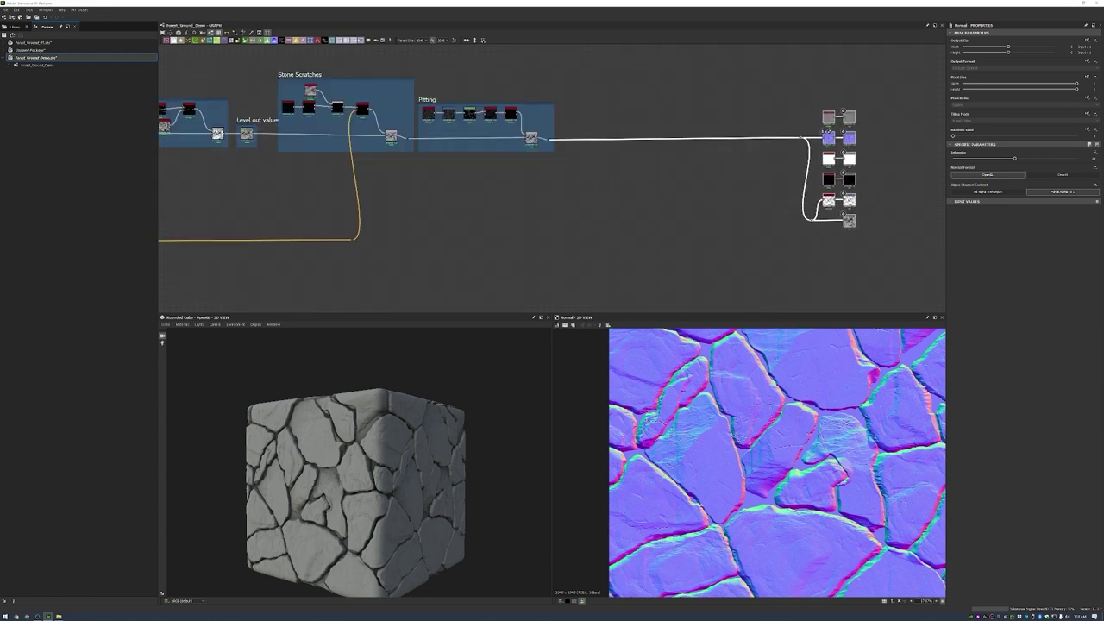
scroll(608, 153, up, 3)
key(space)
text(moist)
key(Return)
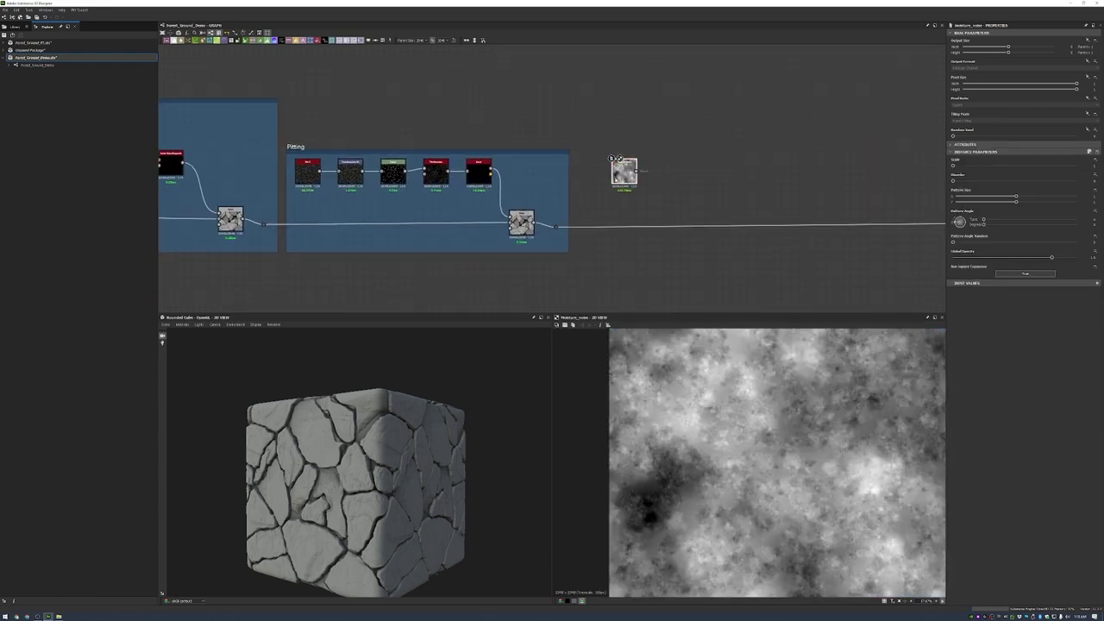
scroll(621, 173, up, 2)
drag(640, 179, 604, 179)
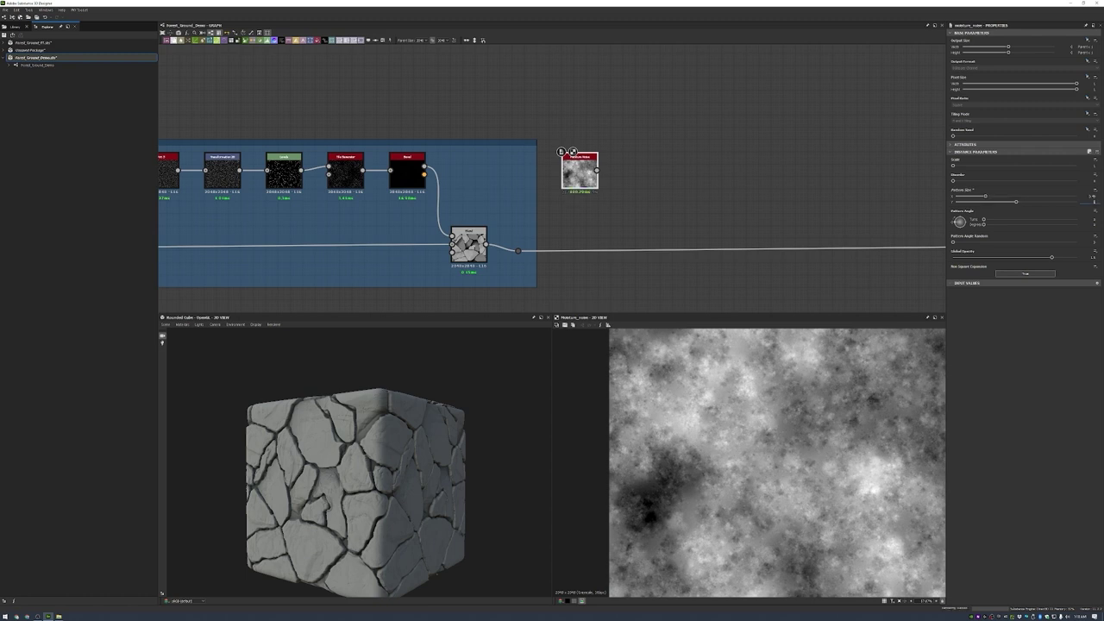
text(1)
key(Return)
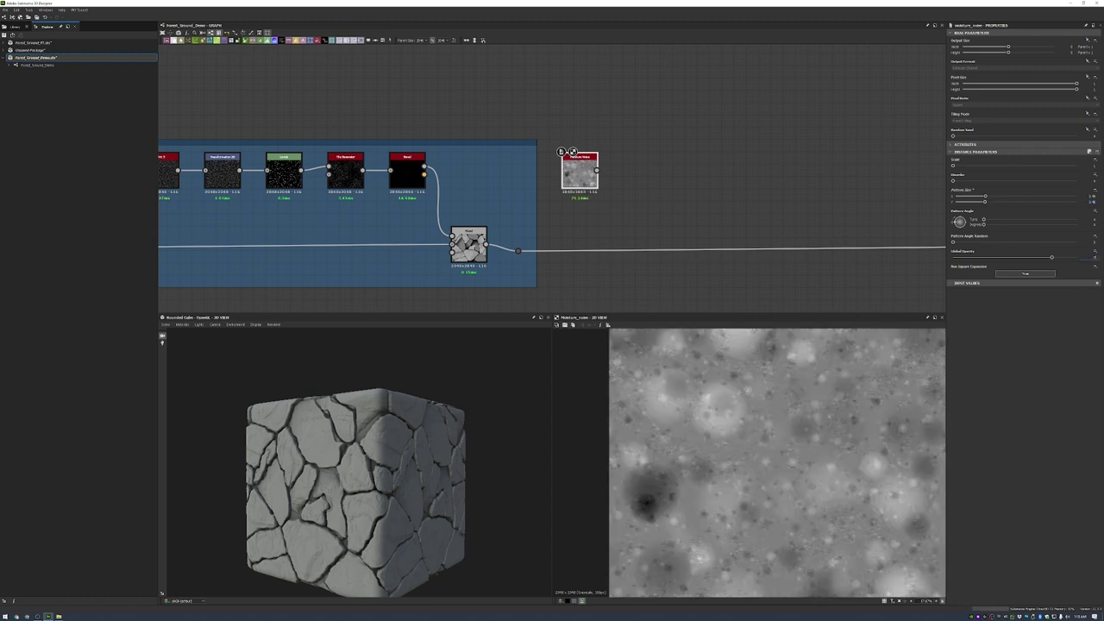
- Feed the Moisture Noise into a Levels node and raise its low input to about 0.24
key(space)
text(levels)
key(Return)
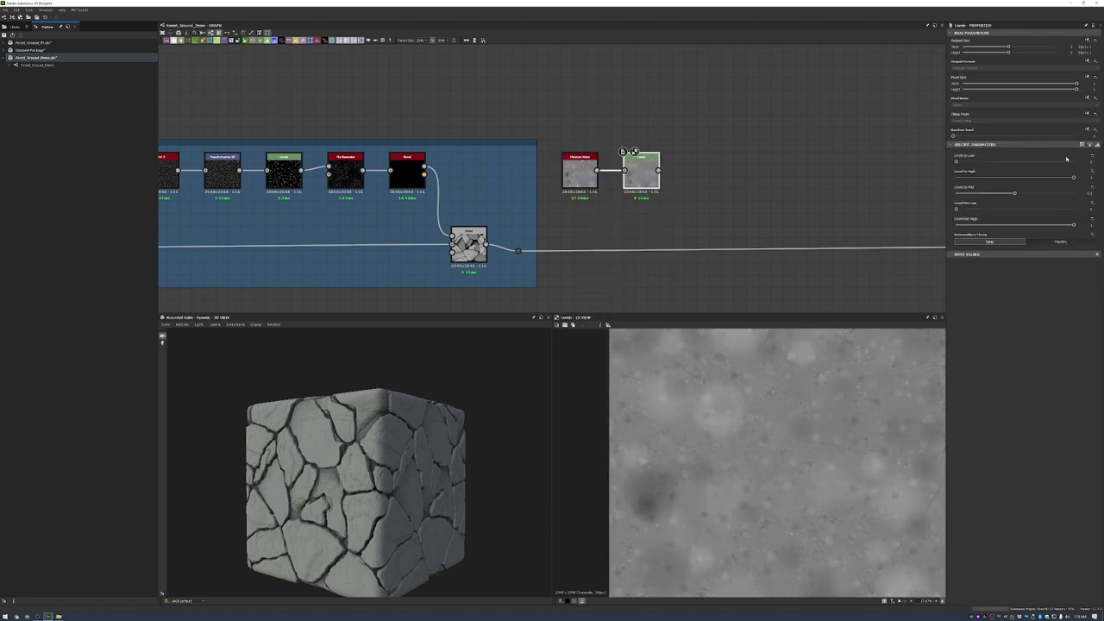
drag(955, 161, 985, 161)
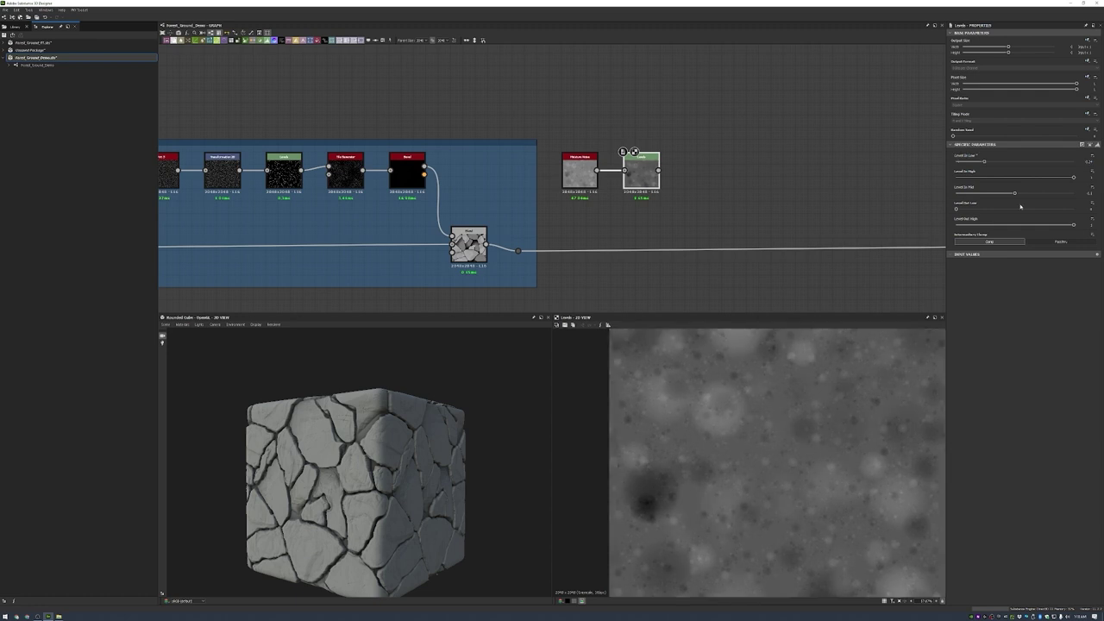
- Blend the Levels output into the main line with Add (Linear Dodge) at low opacity, checking the stone surface in 3D
key(space)
text(blend)
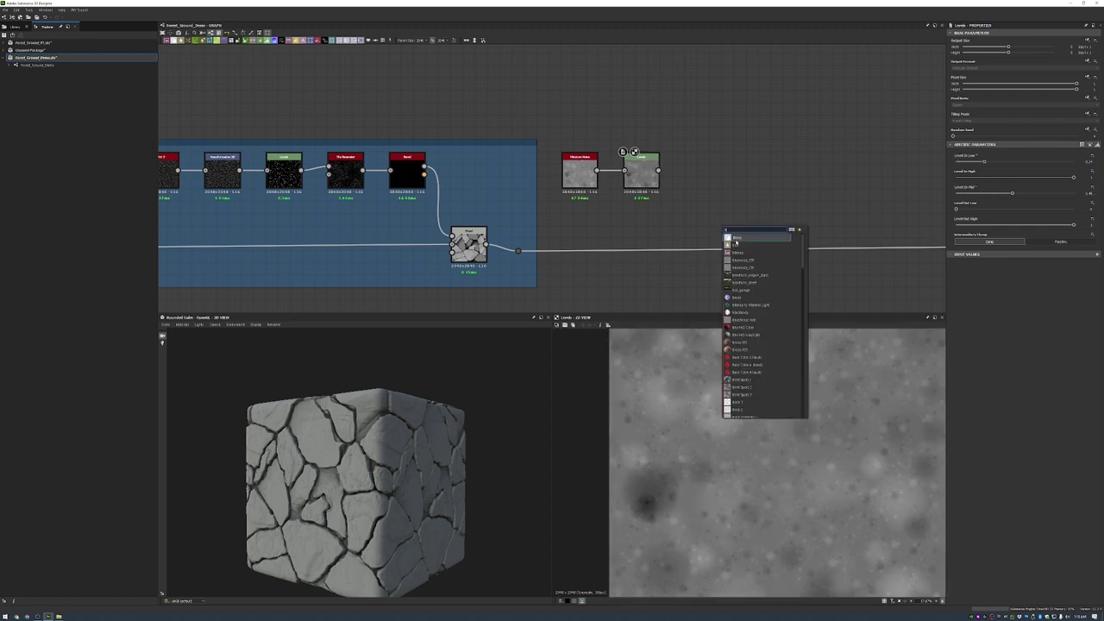
key(Return)
drag(486, 246, 711, 219)
drag(659, 170, 711, 211)
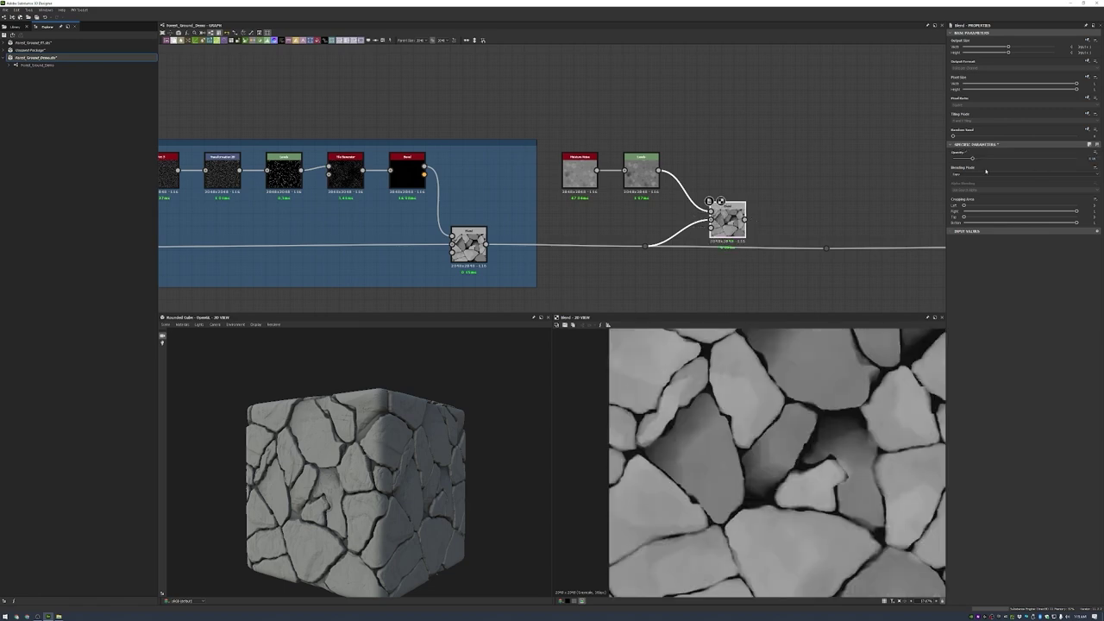
scroll(362, 458, down, 5)
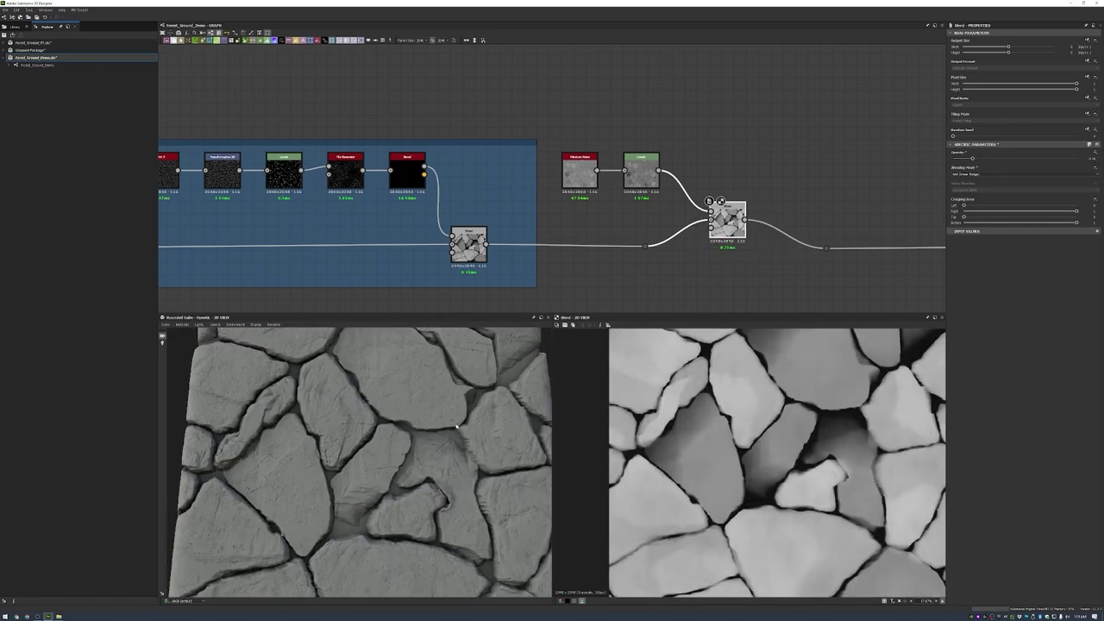
drag(362, 457, 419, 432)
scroll(418, 428, up, 4)
- Align the Blend node with the main line and frame the Moisture Noise chain under the title Micro Surface Noise
drag(727, 221, 727, 245)
right_click(765, 154)
click(778, 169)
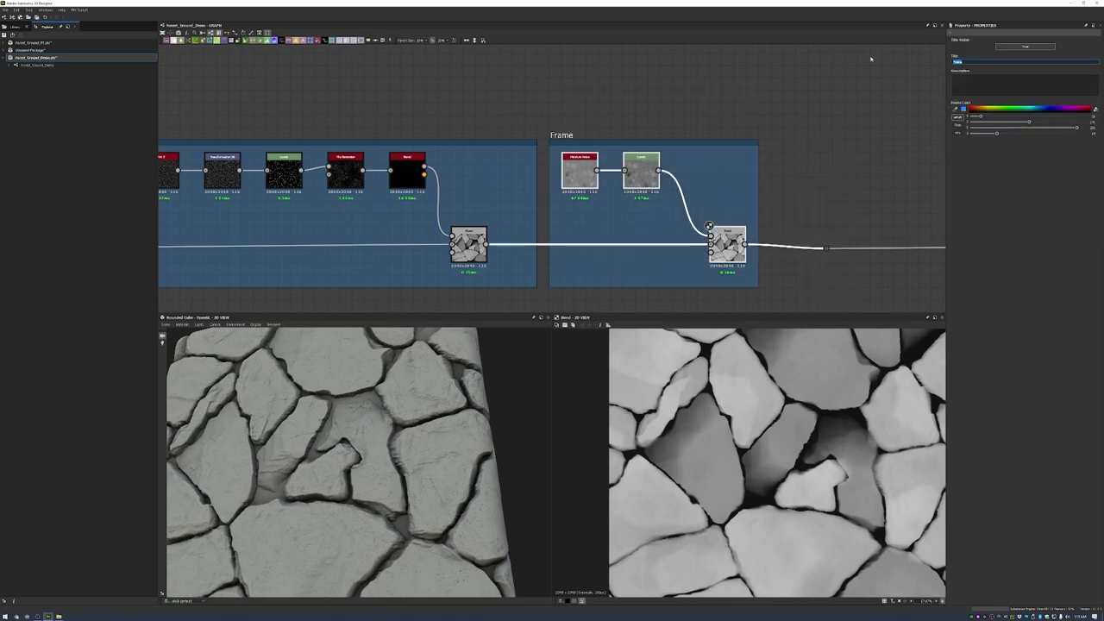
scroll(647, 241, down, 2)
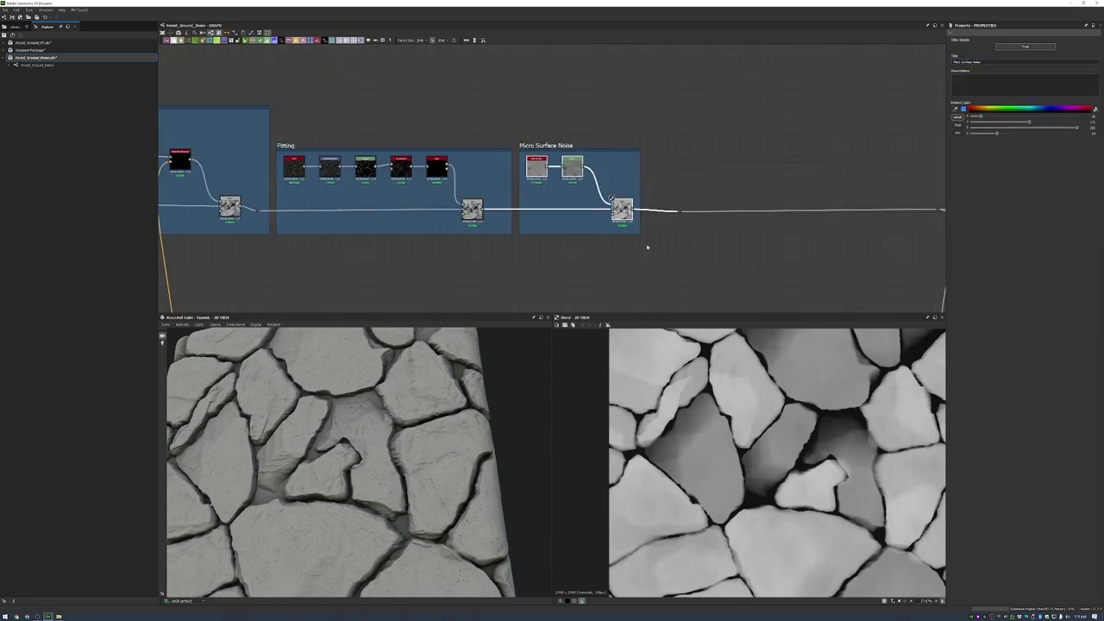
- Add a Directional Noise 4 node after the Micro Surface Noise frame, rotating its angle and giving it high angle randomness
scroll(638, 190, up, 2)
key(space)
text(dir)
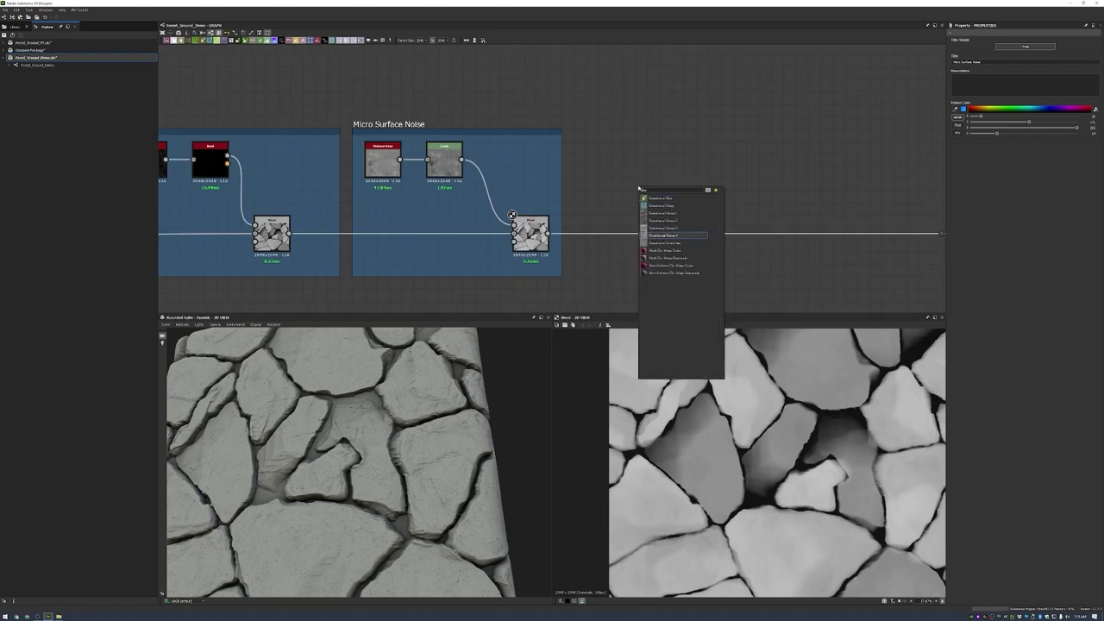
key(Return)
scroll(639, 188, up, 2)
drag(639, 188, 597, 151)
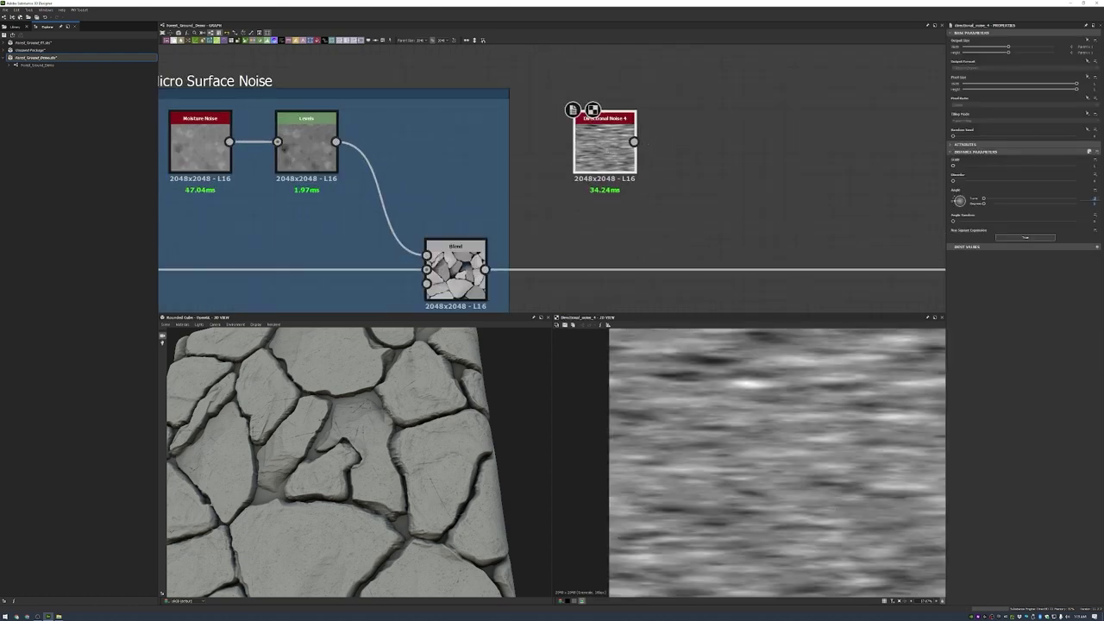
drag(983, 199, 1018, 191)
- Add a Transformation 2D node after Directional Noise 4 and squeeze the pattern horizontally
key(space)
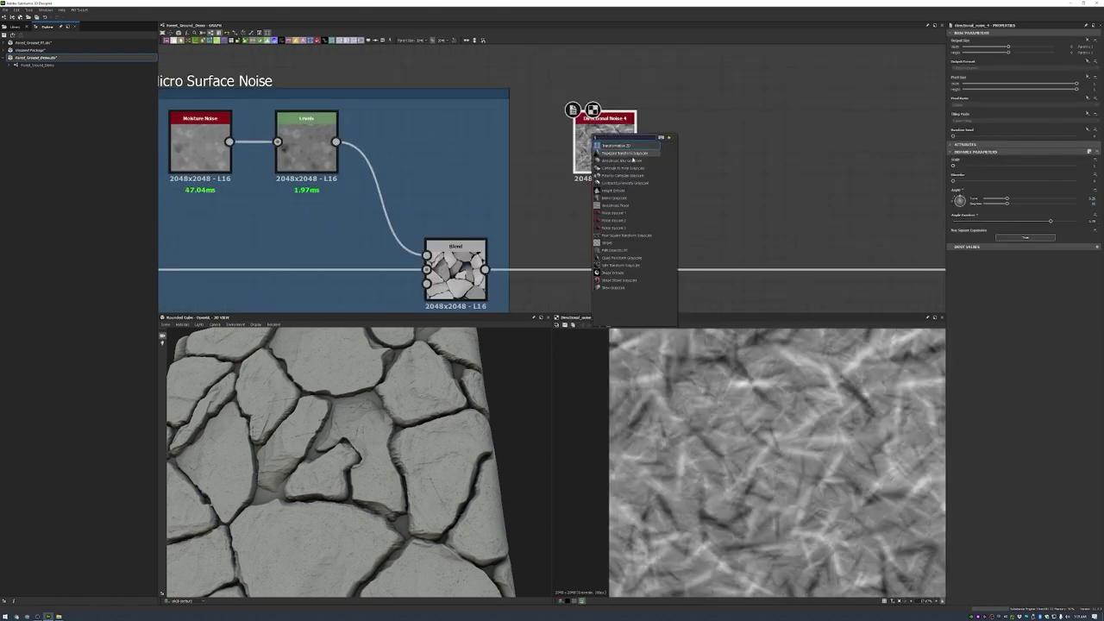
text(transform)
key(Return)
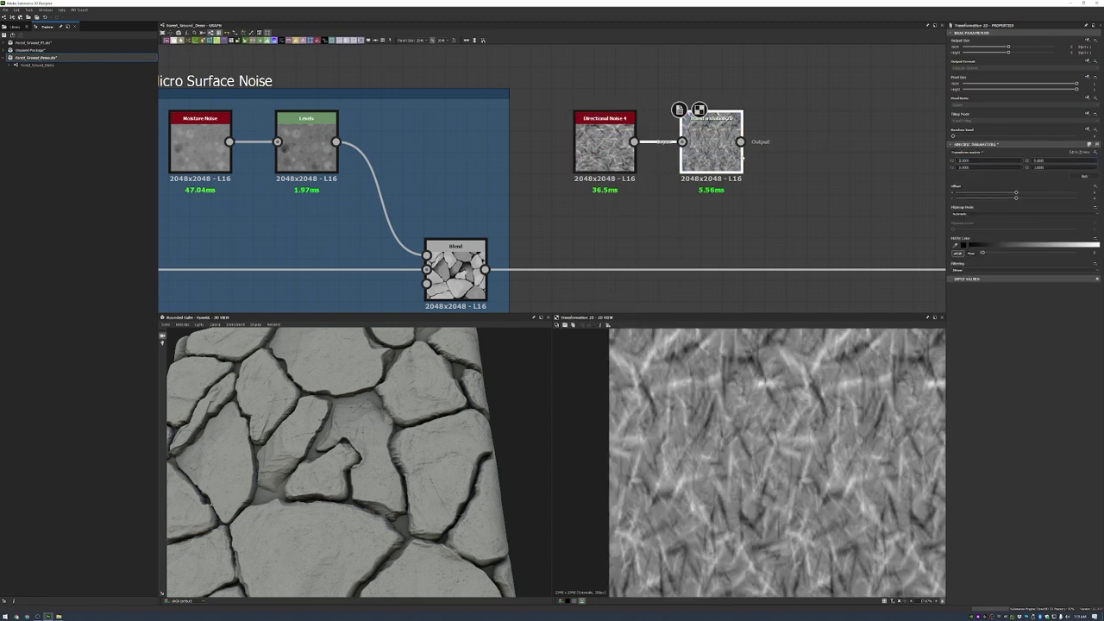
scroll(849, 170, down, 3)
- Add a Directional Warp after Transformation 2D, driven by the main height line through its intensity input, and raise its intensity
key(space)
text(directional)
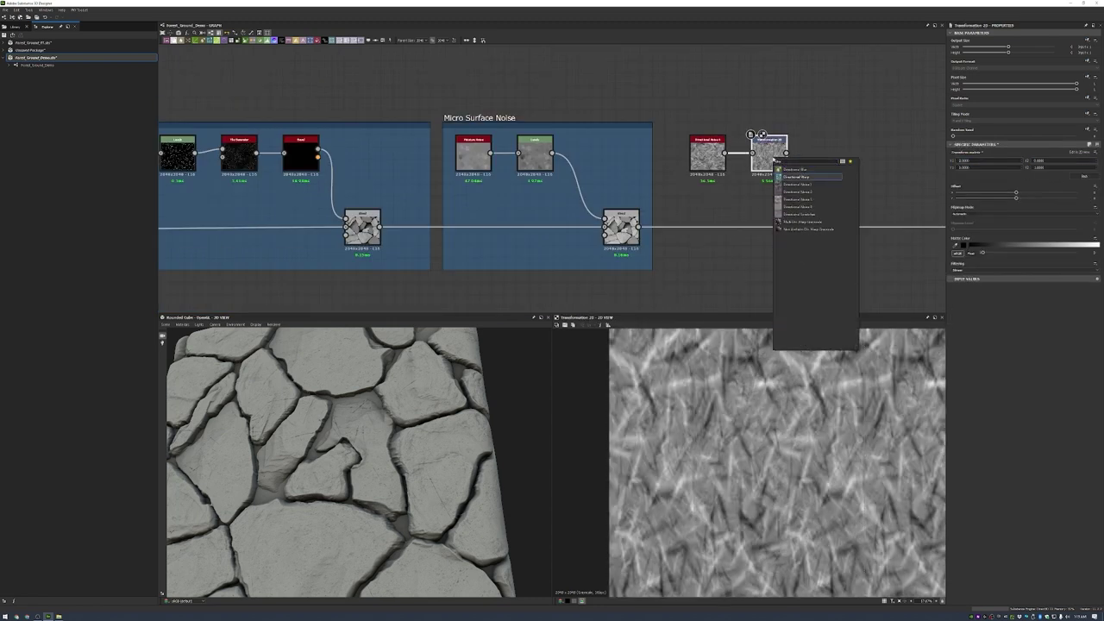
key(Return)
drag(773, 227, 812, 158)
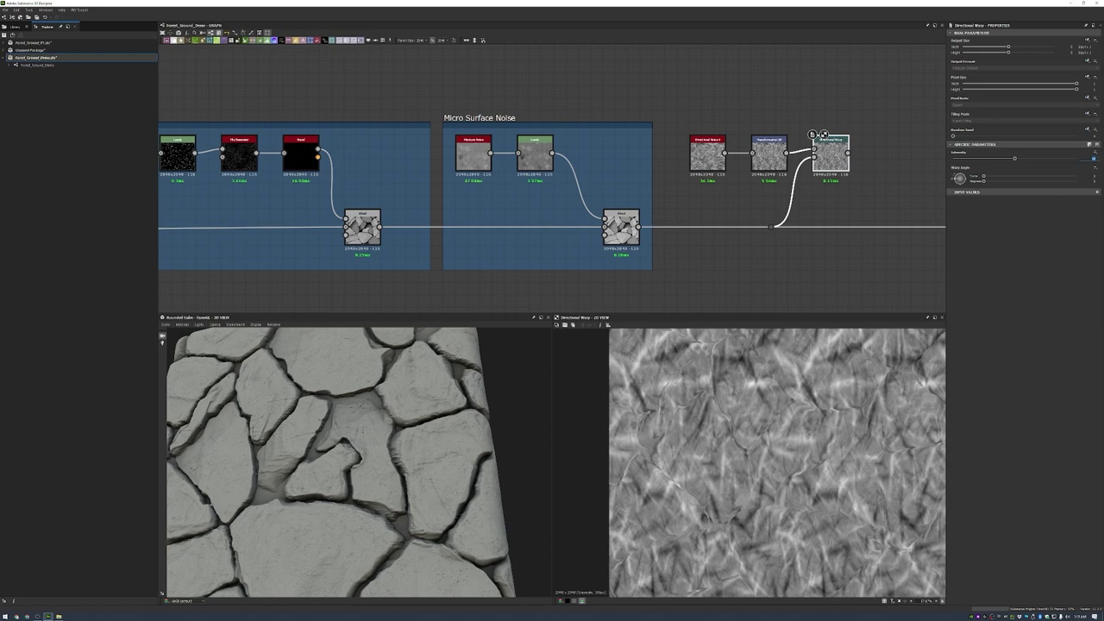
- Add a Slope Blur Grayscale after the warp and drive its slope with a BnW Spots 1 node at 128x128 resolution
key(space)
text(slope blur)
key(Return)
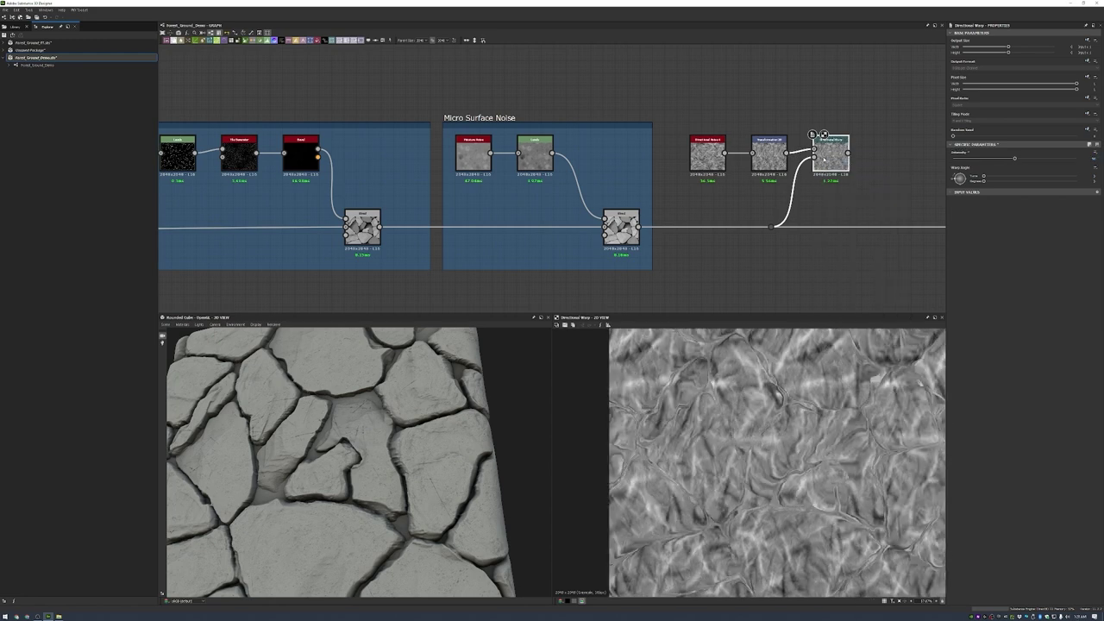
key(space)
text(spot)
key(Return)
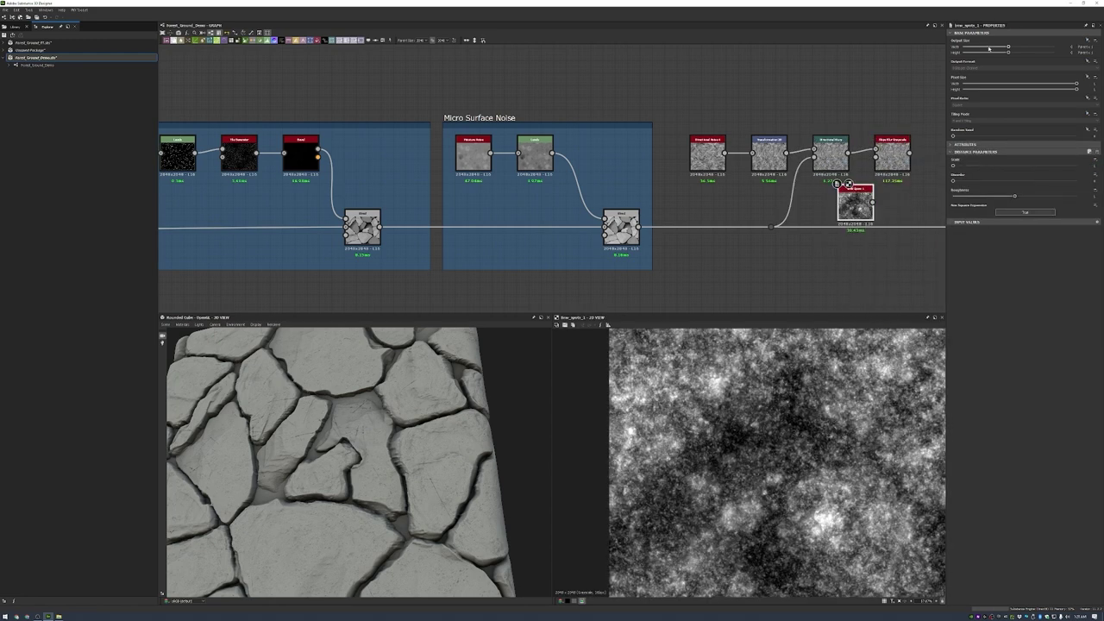
double_click(855, 204)
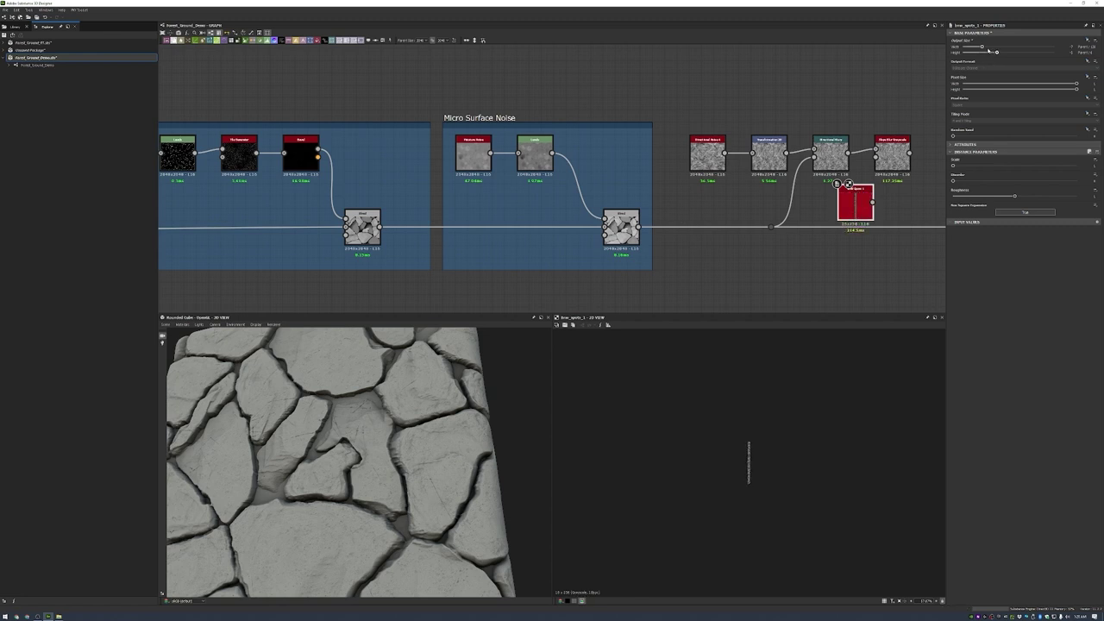
scroll(776, 194, up, 3)
drag(675, 221, 723, 142)
- Set the Slope Blur Grayscale to maximum samples and near-zero intensity, and change its mode
click(767, 141)
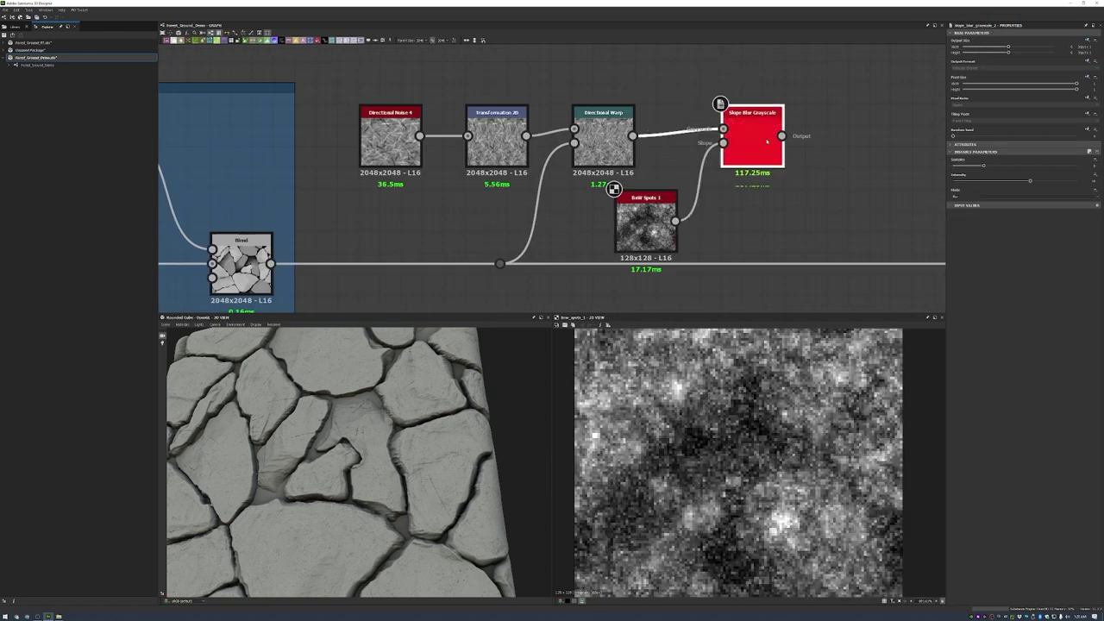
double_click(766, 142)
key(Return)
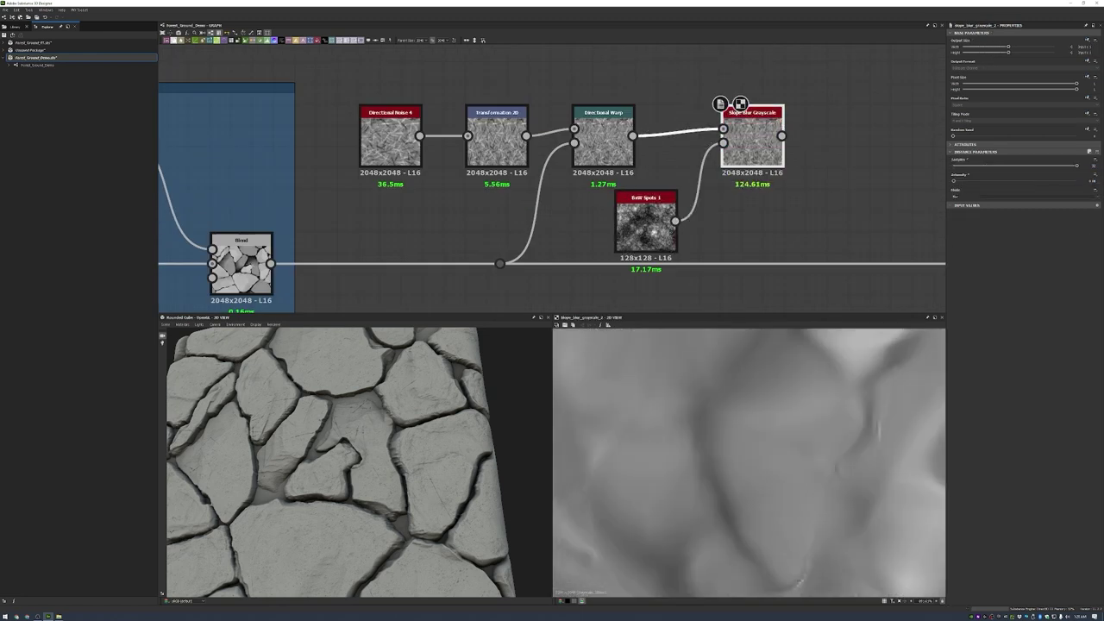
double_click(603, 138)
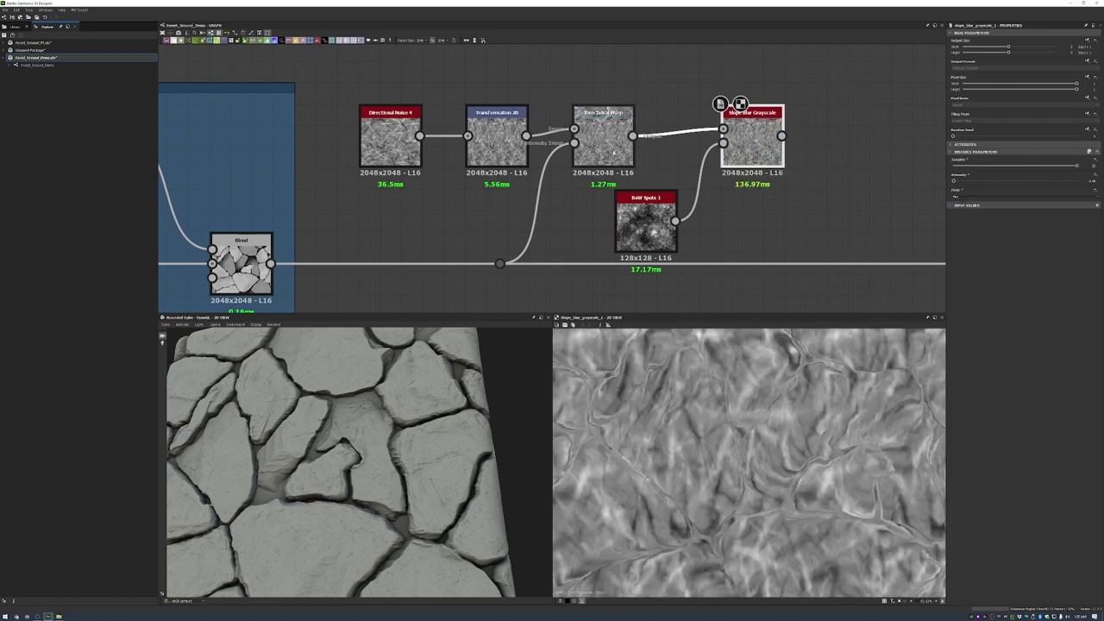
- Add a Histogram Scan after the Slope Blur with position about 0.4 and contrast about 0.85
key(space)
text(histo)
key(Return)
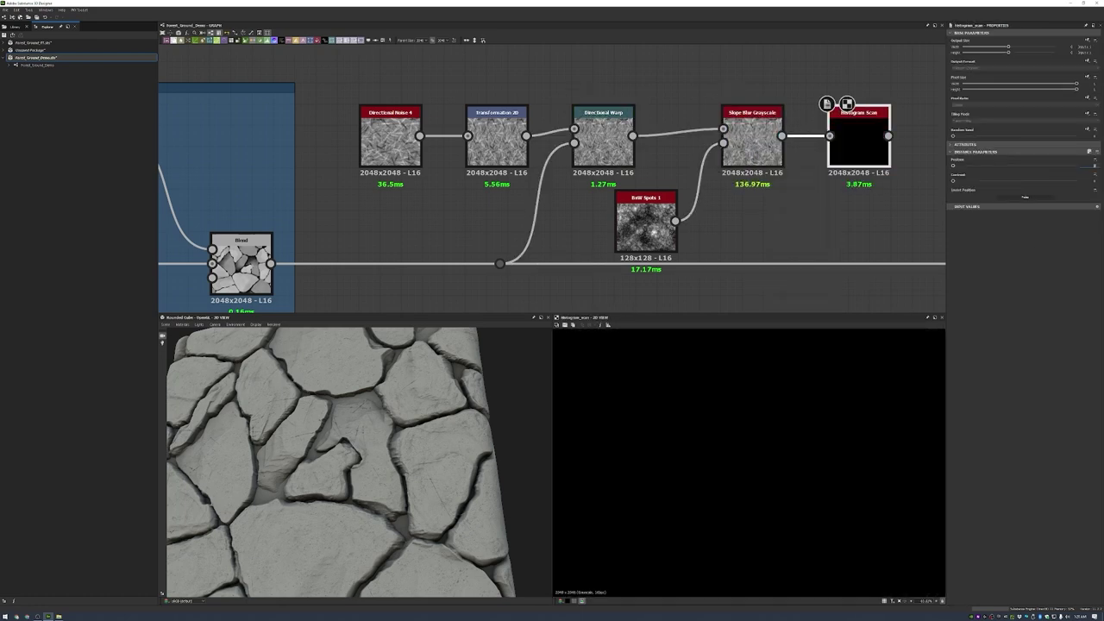
text(0.5)
key(Tab)
text(0.8)
key(Return)
- Add a Blend node combining the Histogram Scan with the main line in Subtract mode and route its output onward
middle_drag(817, 236, 593, 206)
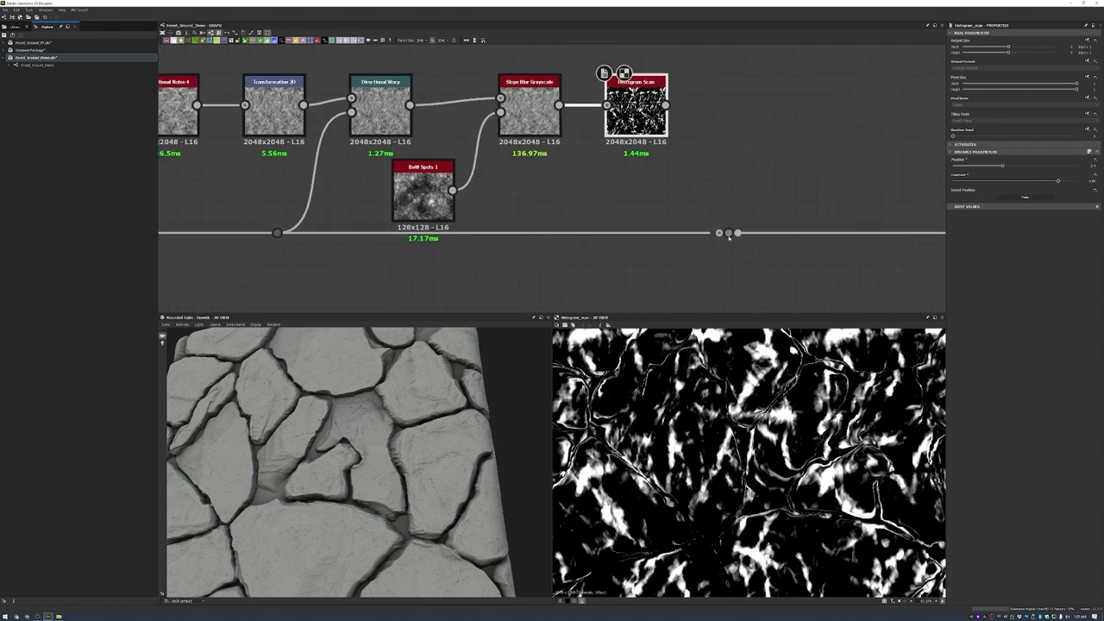
key(space)
text(blend)
key(Return)
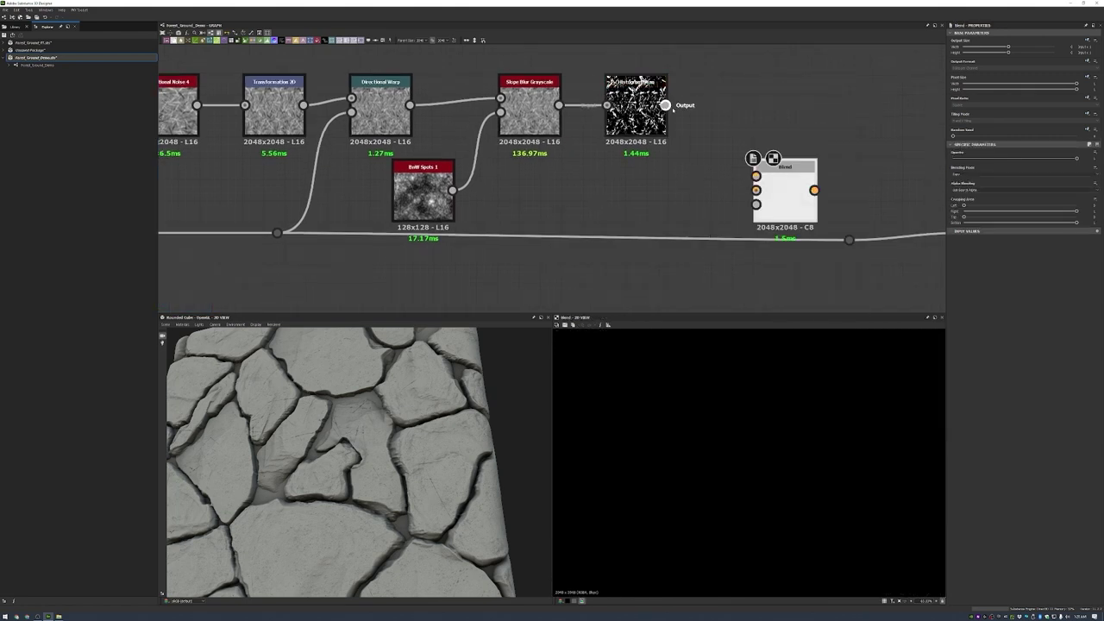
drag(665, 105, 756, 176)
scroll(674, 211, down, 2)
drag(684, 227, 730, 199)
drag(671, 136, 794, 229)
click(1026, 174)
click(992, 190)
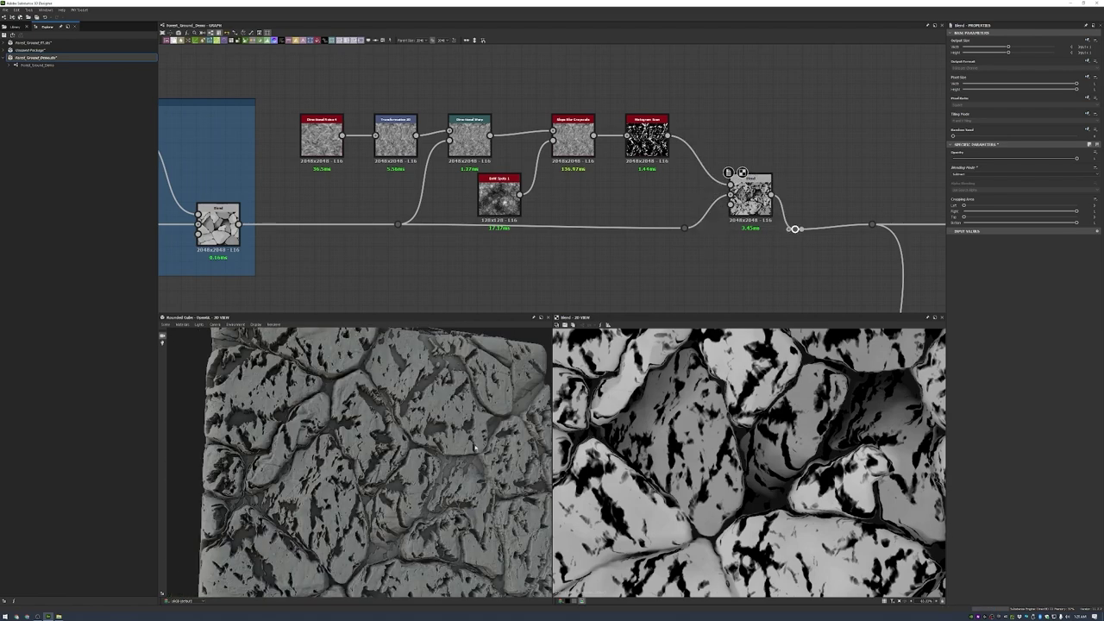
- Lower the Subtract blend's opacity to near zero, judging the directional detail on the stones in the 3D preview
drag(1077, 159, 954, 158)
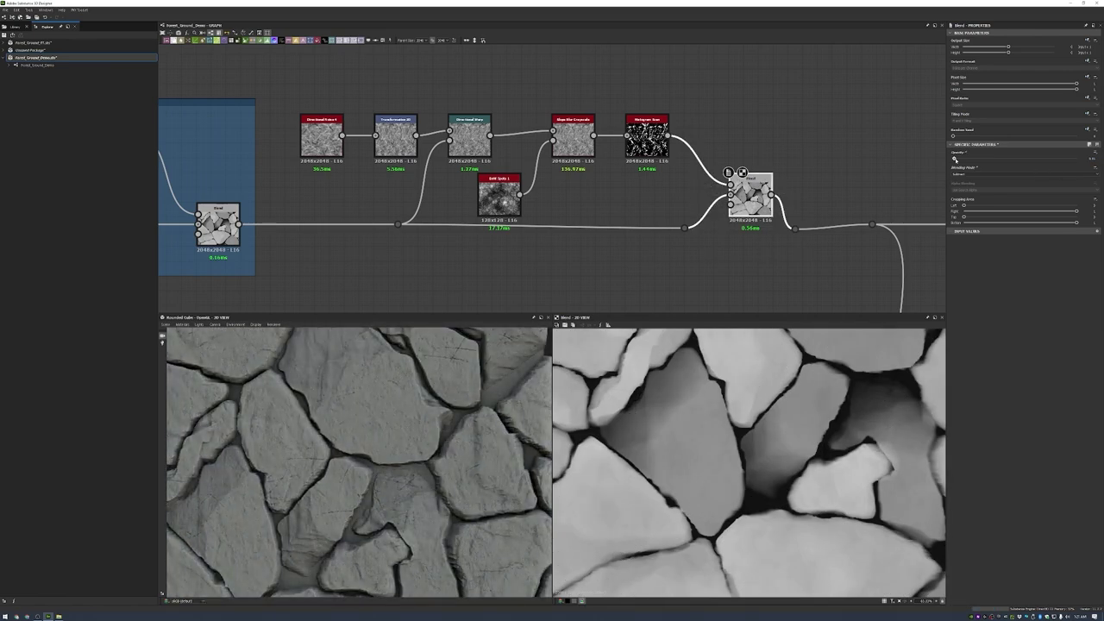
scroll(358, 461, down, 3)
drag(358, 461, 379, 431)
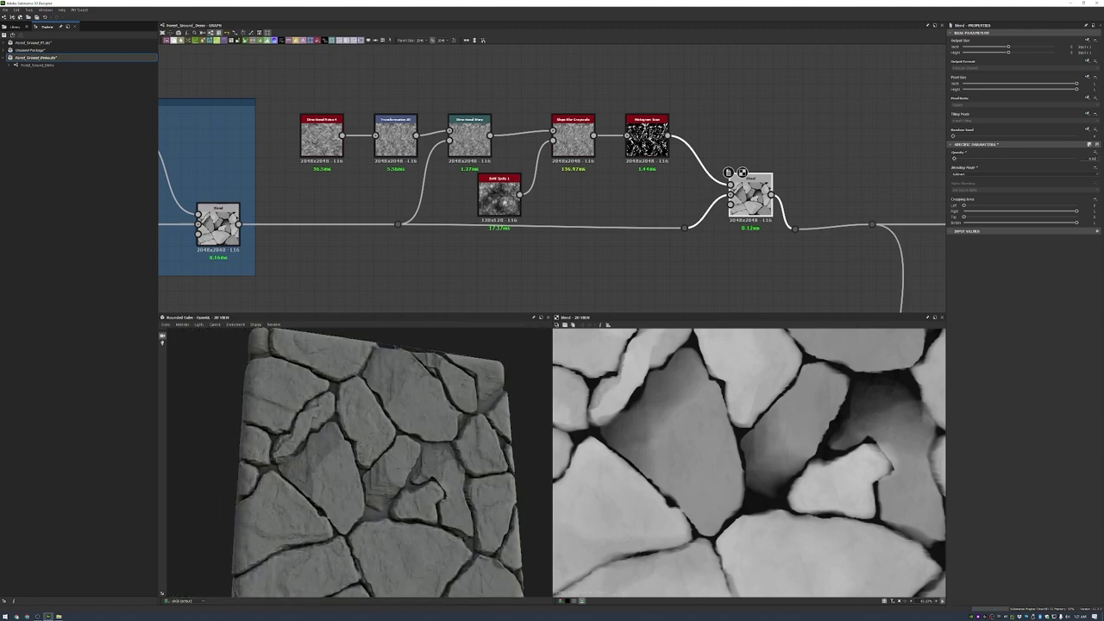
key(f)
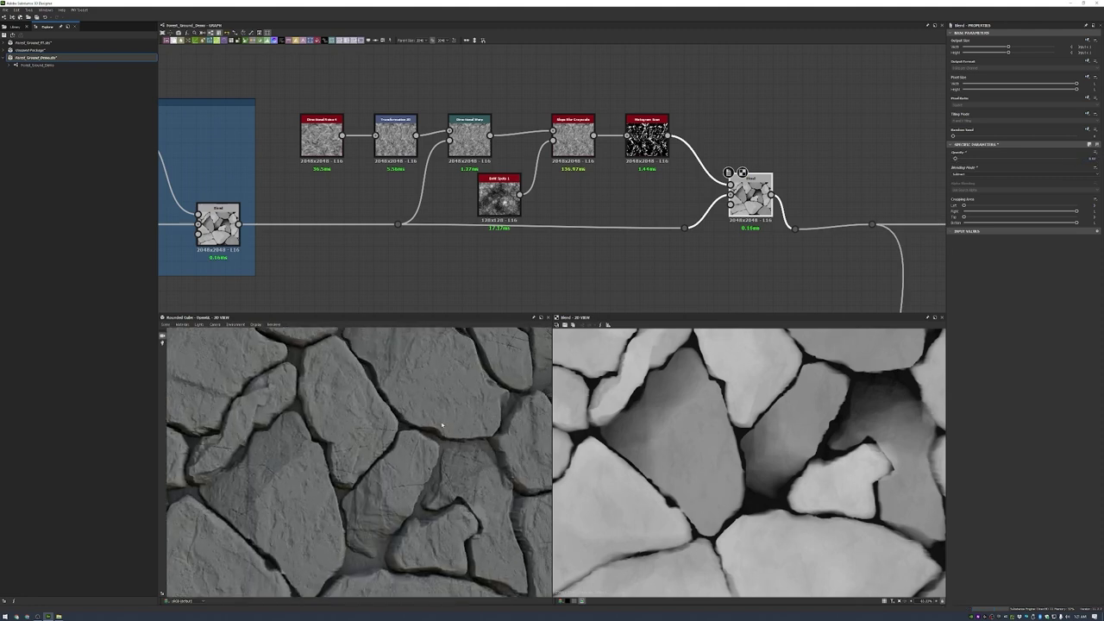
key(f)
- Align the new Blend with the main line and frame the Directional Noise 4 to Blend nodes under the title Directional Noise
drag(751, 195, 751, 224)
scroll(751, 216, down, 2)
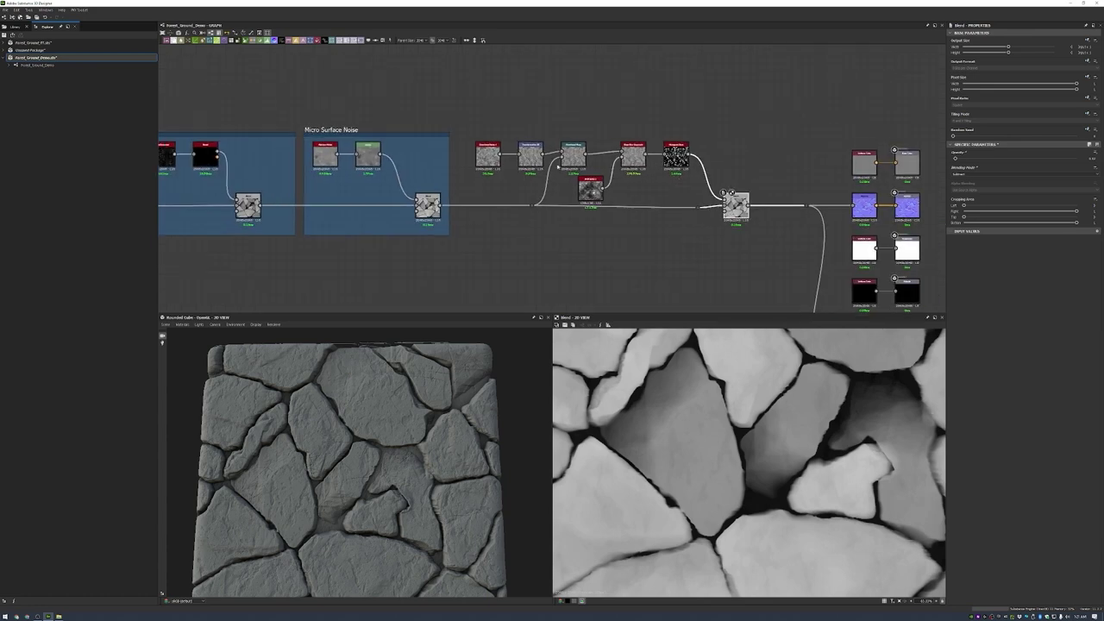
drag(470, 130, 763, 241)
right_click(764, 169)
click(794, 185)
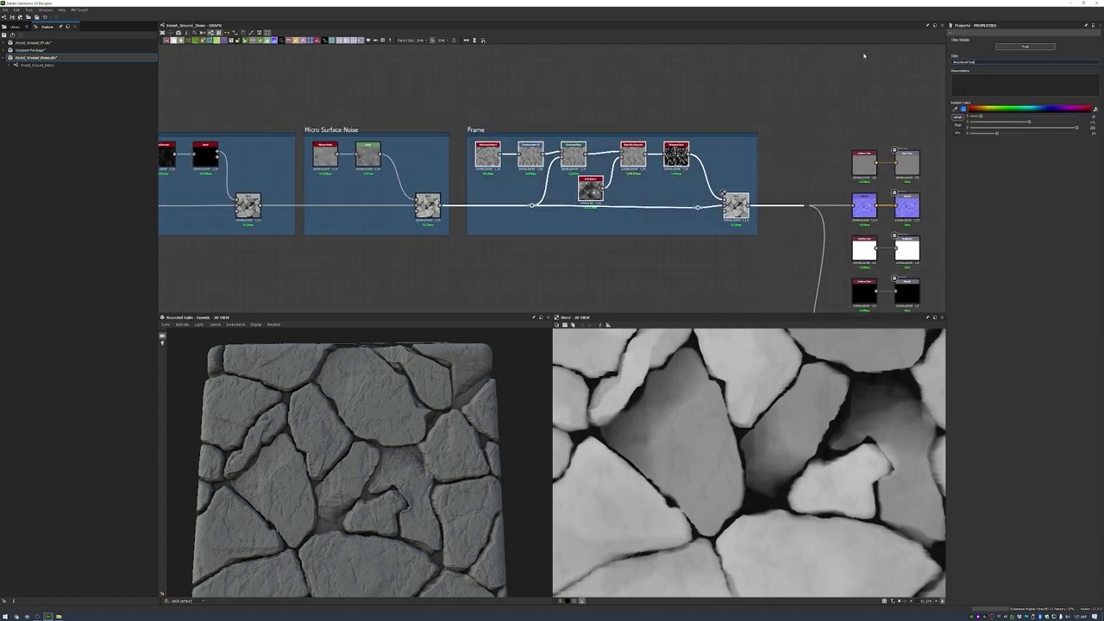
scroll(583, 158, down, 3)
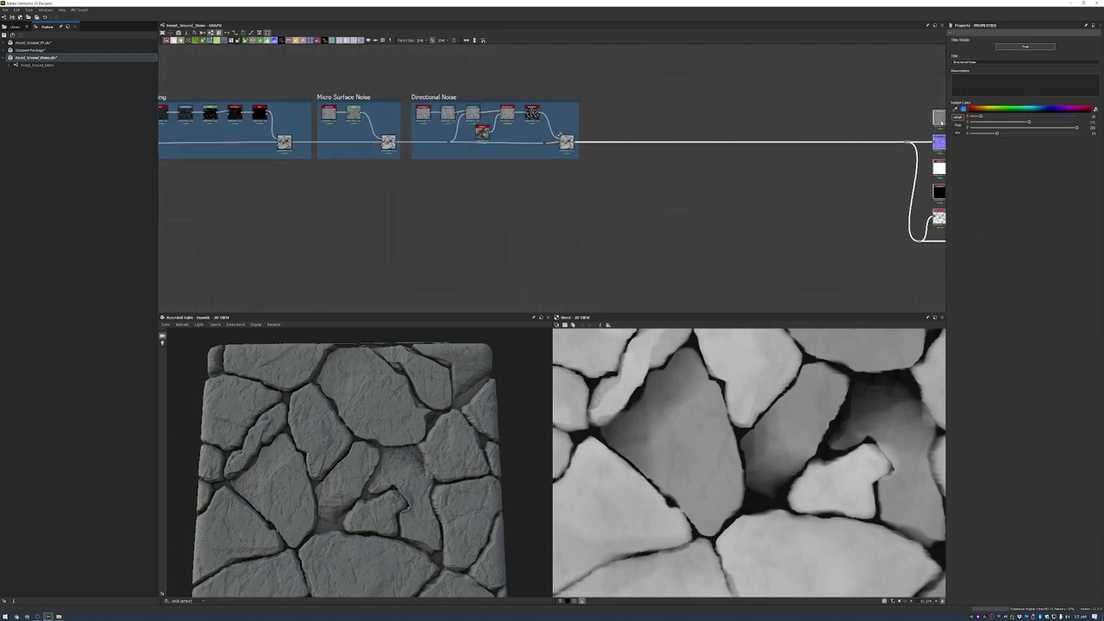
- Move the whole stone network, from Main Shape to Directional Noise, above the level of the earlier scan and twig graph
scroll(582, 157, down, 3)
scroll(582, 158, up, 2)
scroll(518, 138, down, 2)
middle_drag(518, 138, 313, 83)
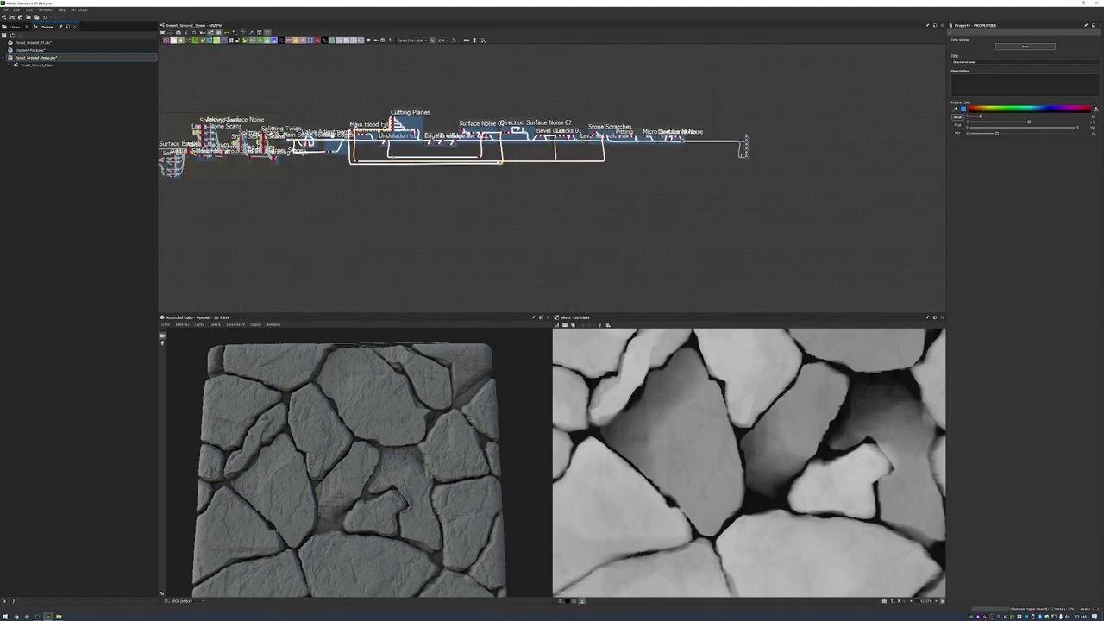
drag(330, 62, 419, 133)
middle_drag(419, 133, 471, 190)
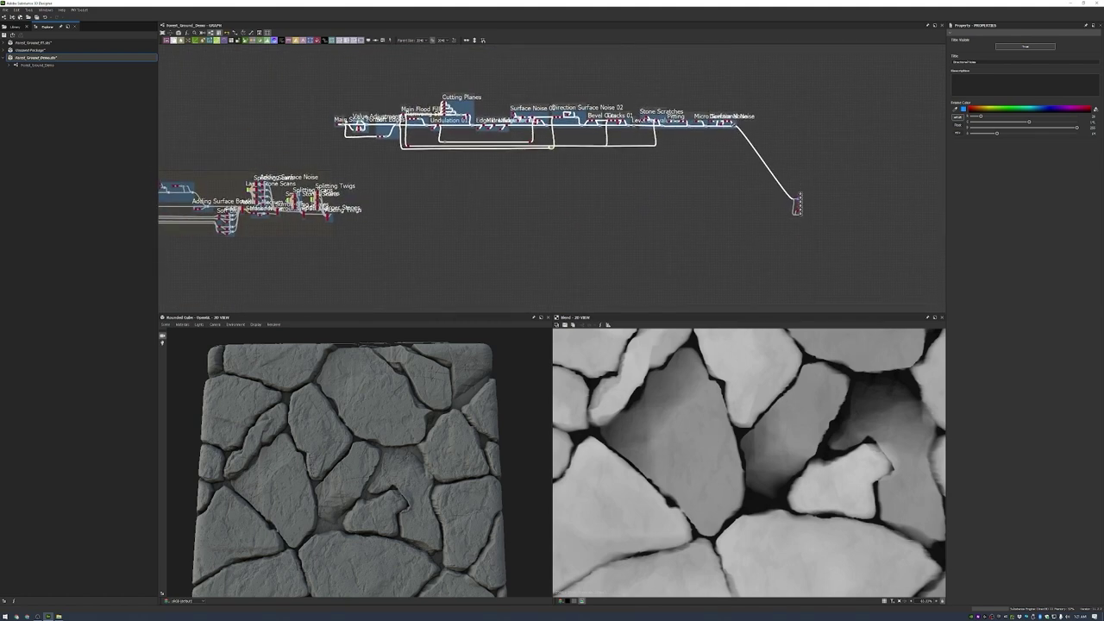
- Undo the last move of the stone network and select the final Blend node of the Directional Noise frame
key(ctrl+z)
scroll(751, 193, up, 10)
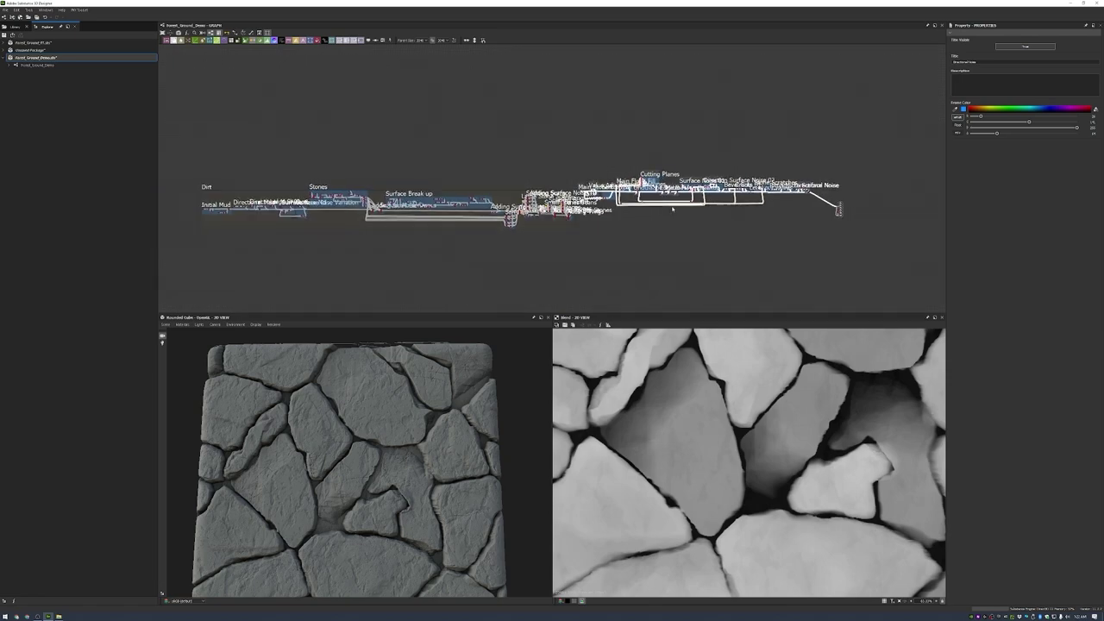
click(666, 77)
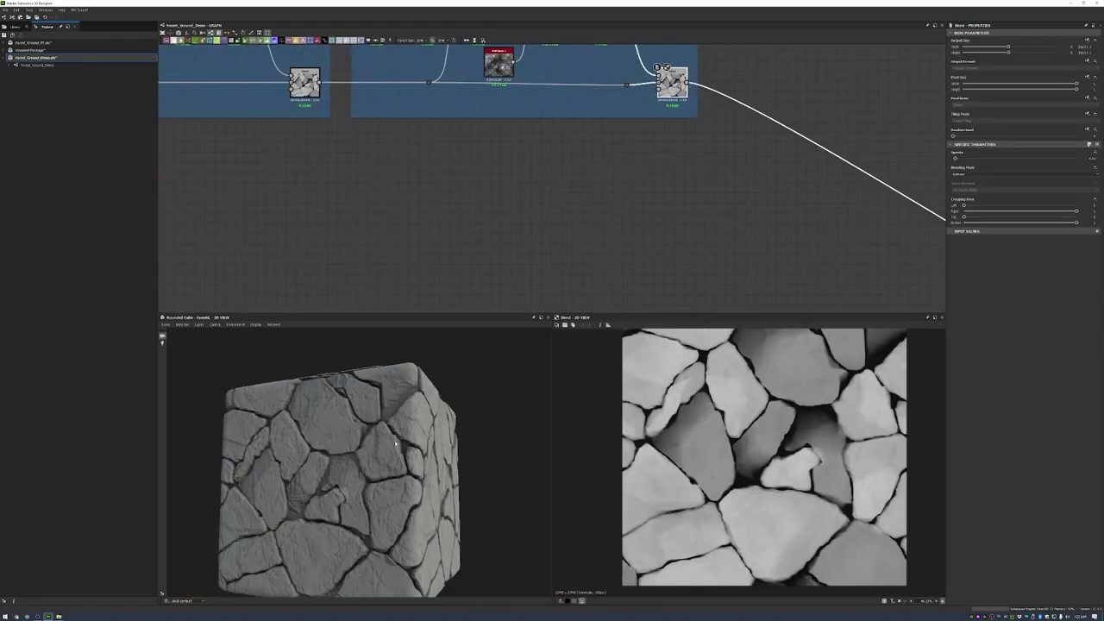
scroll(671, 121, down, 3)
scroll(670, 121, up, 6)
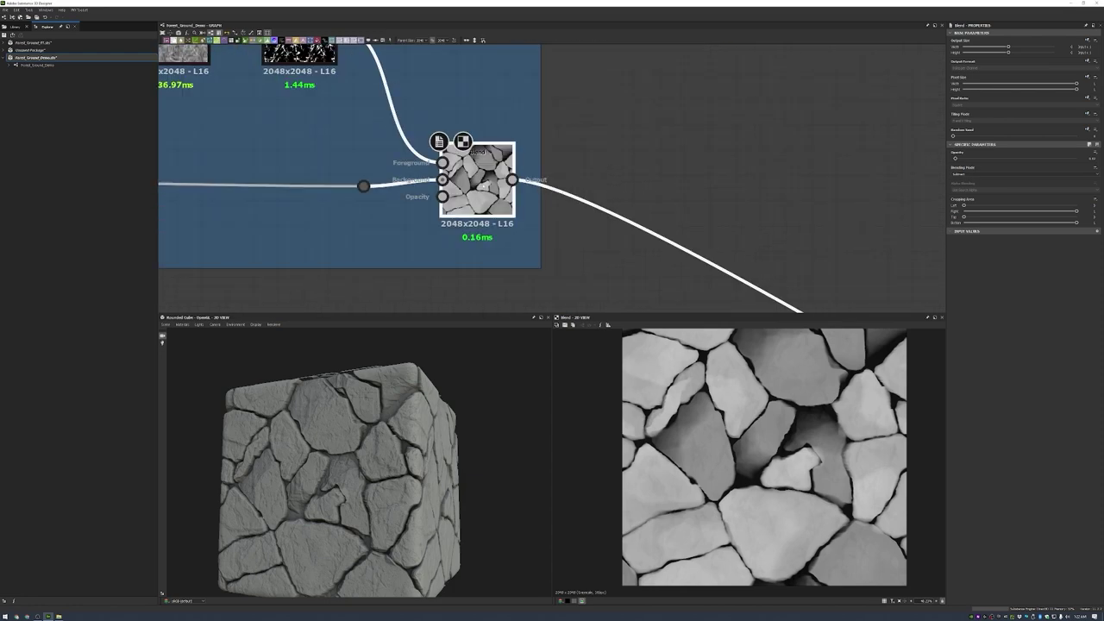
- Add a Fractal Sum 3 node feeding a Levels node and tighten the input levels into a high-contrast pattern of dark spots on white
key(space)
text(fractal)
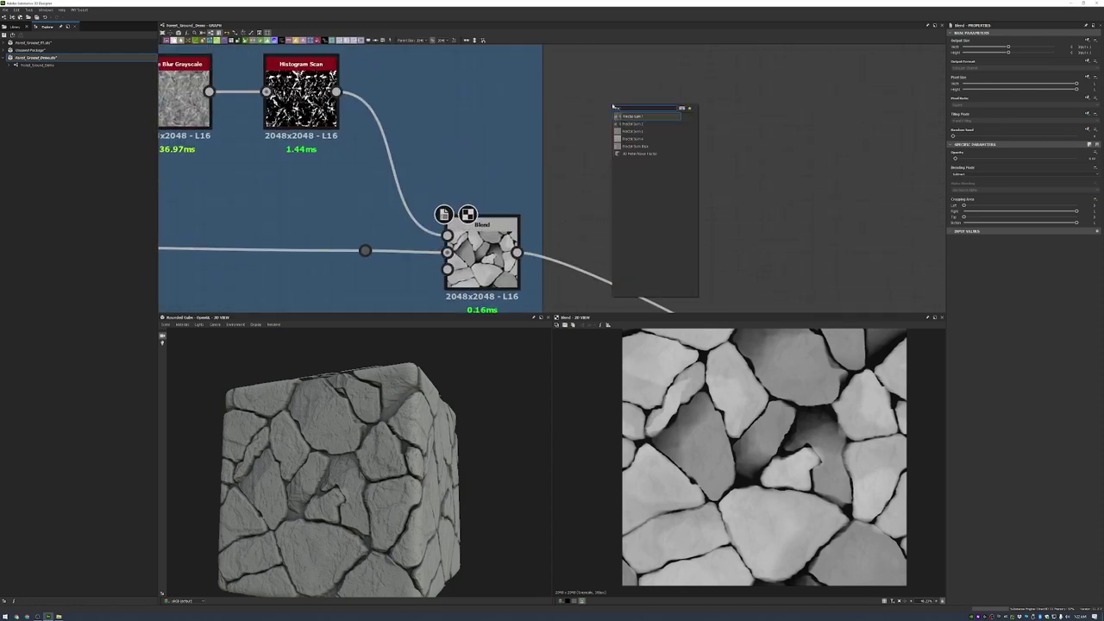
key(Return)
key(space)
text(levels)
key(Return)
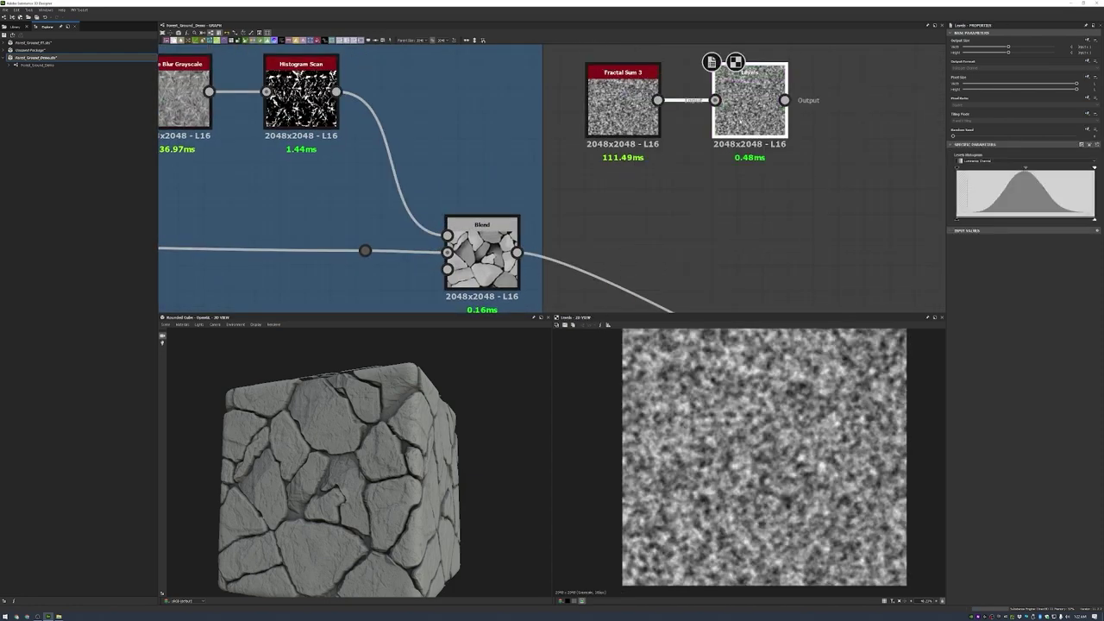
middle_drag(776, 216, 728, 254)
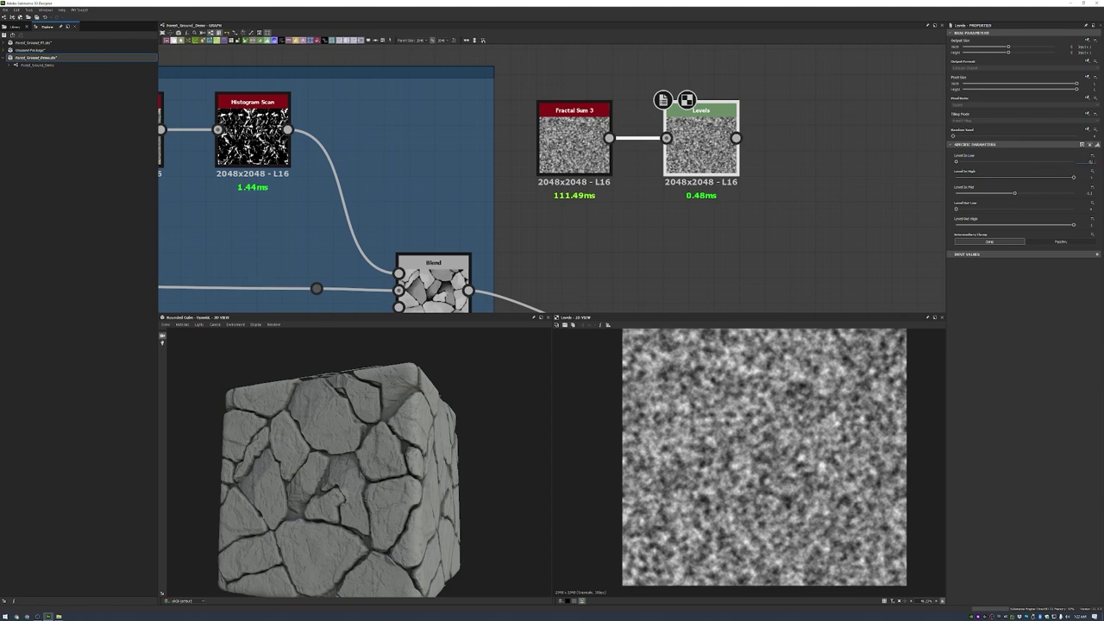
drag(956, 162, 994, 161)
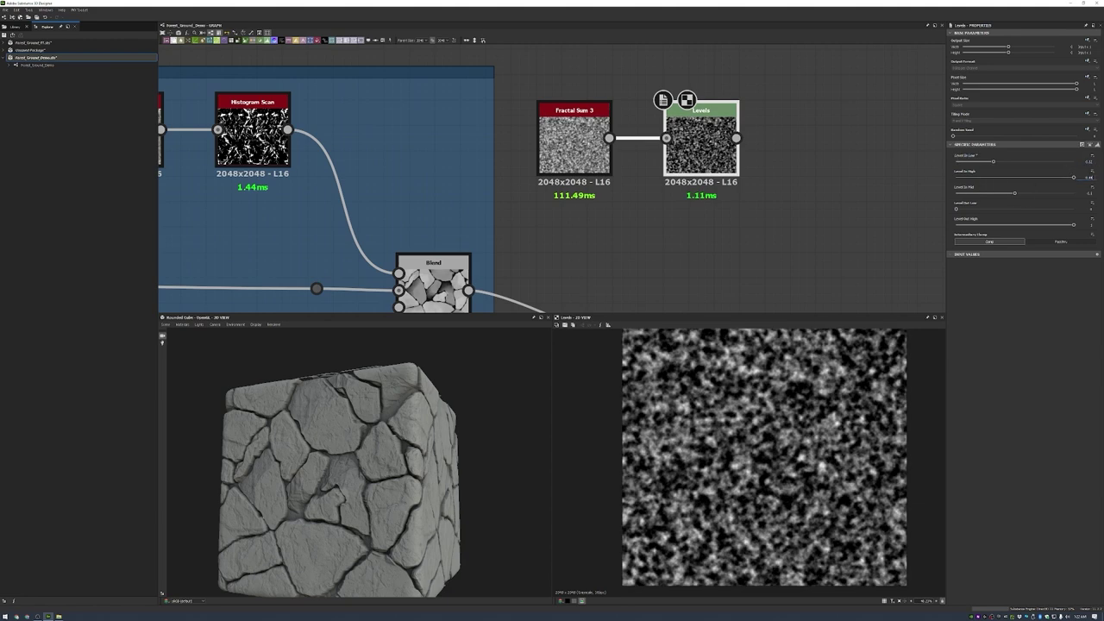
drag(1074, 176, 1026, 194)
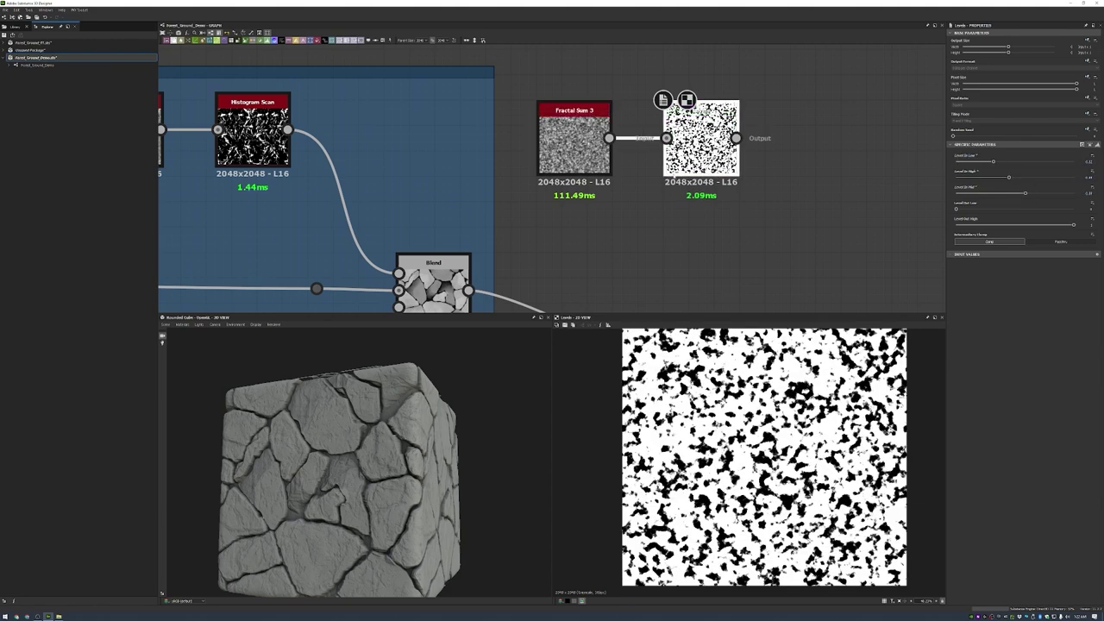
- Add a Slope Blur Grayscale after the Levels, drive it with a fine-scaled Perlin Noise, and lower its intensity to near zero
key(space)
key(Return)
key(space)
text(perlin)
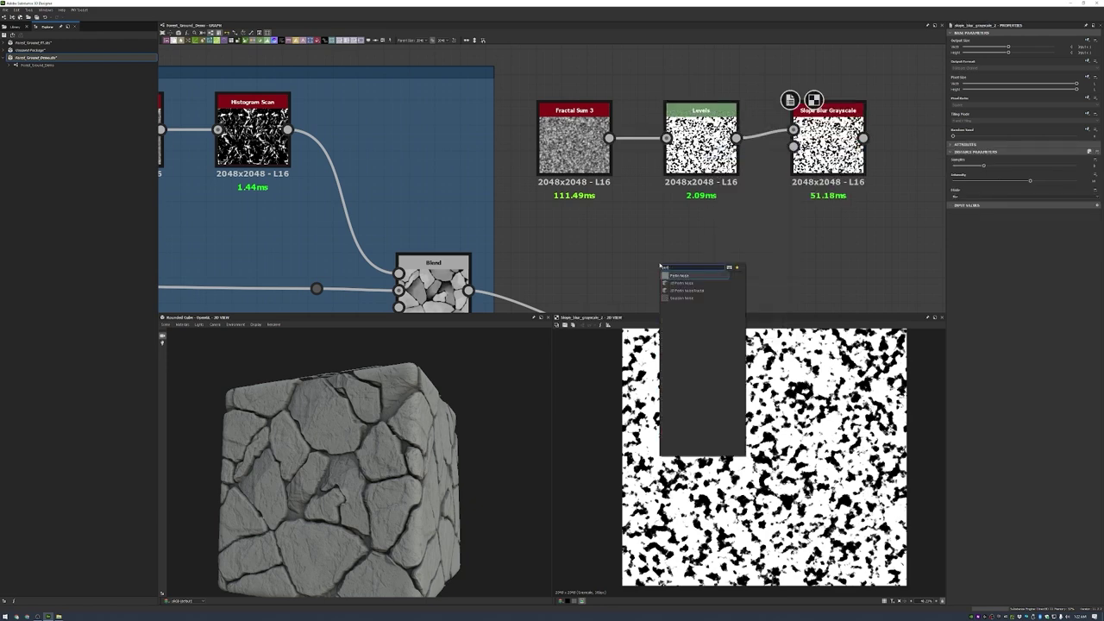
key(Return)
drag(685, 264, 793, 145)
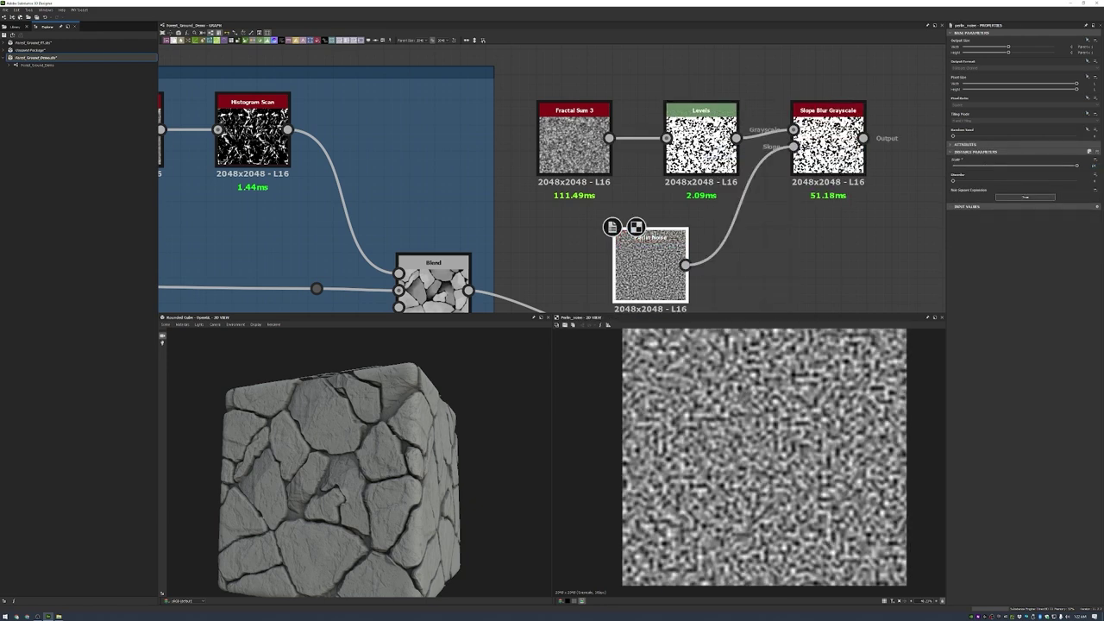
double_click(828, 142)
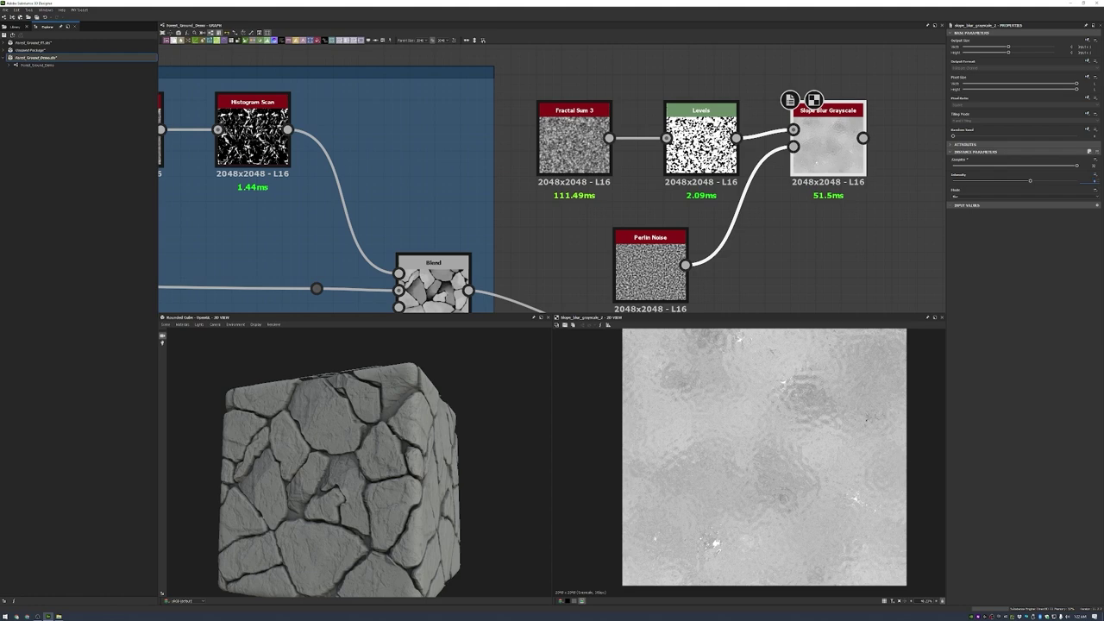
drag(1030, 180, 950, 181)
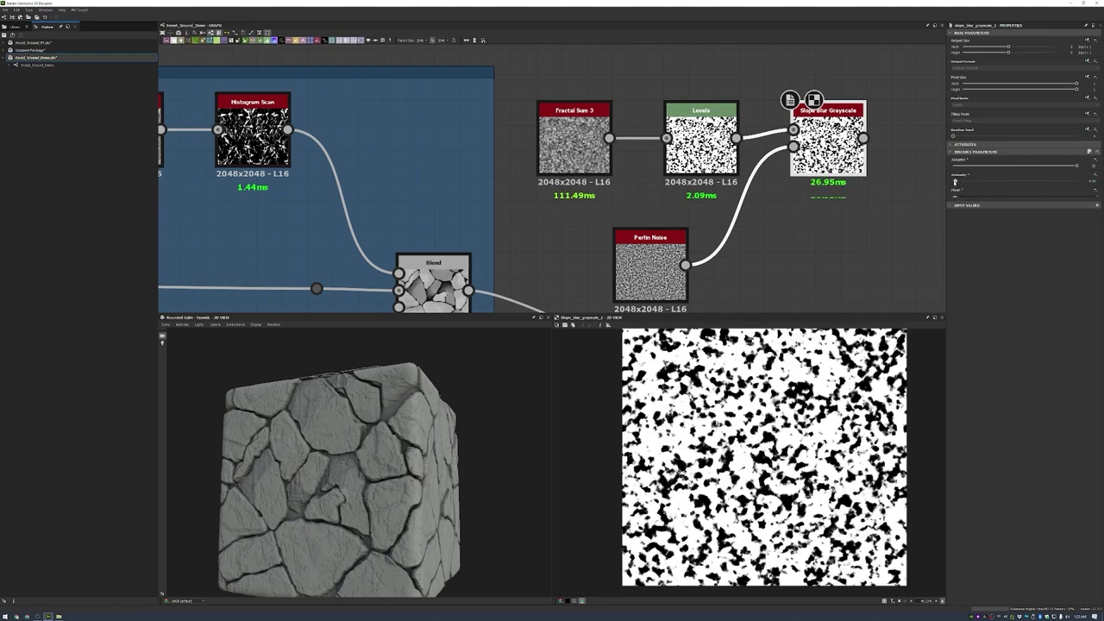
- Chain a Bevel and a Transformation 2D after the Slope Blur, and set the transformation matrix scale to 0.5
scroll(850, 191, down, 3)
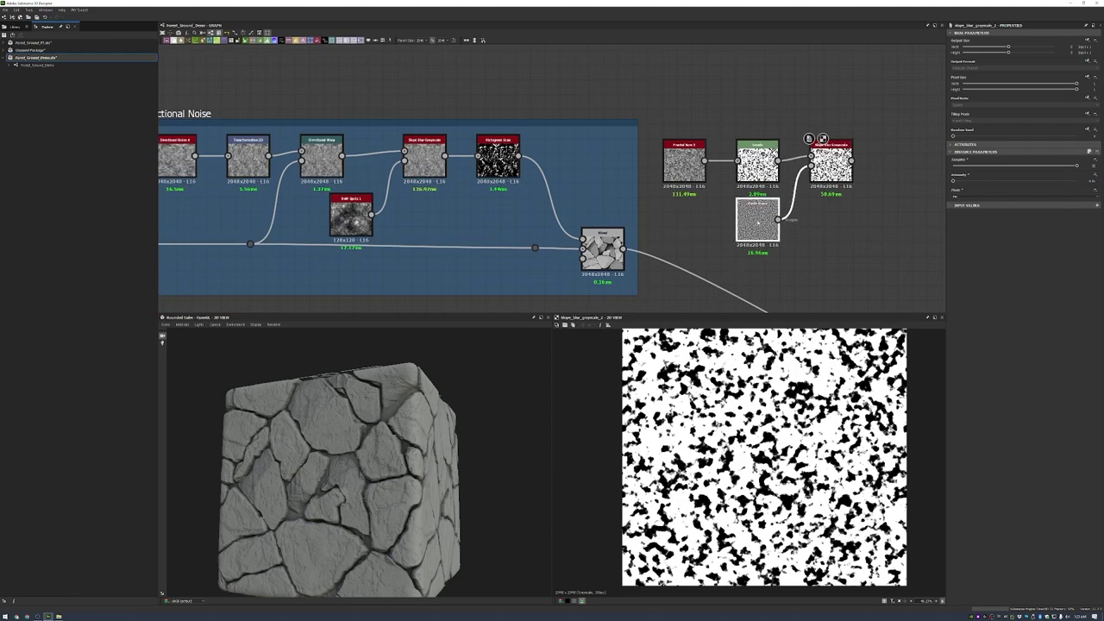
middle_drag(850, 191, 816, 213)
drag(820, 182, 852, 182)
click(828, 225)
middle_drag(862, 161, 686, 166)
drag(714, 182, 699, 193)
click(729, 211)
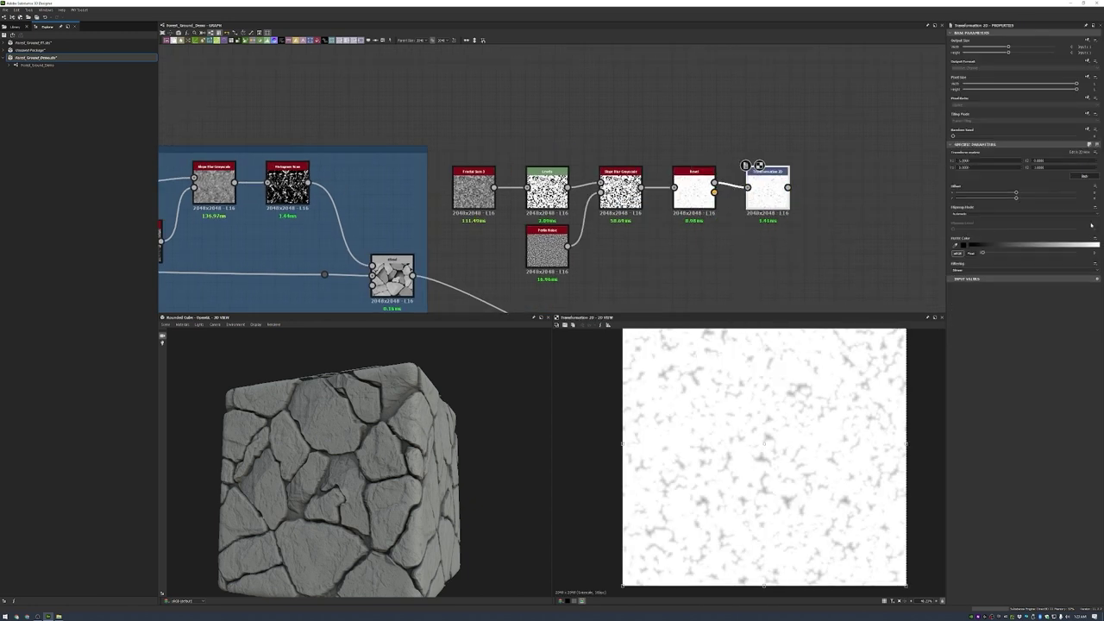
text(0.5)
key(Tab)
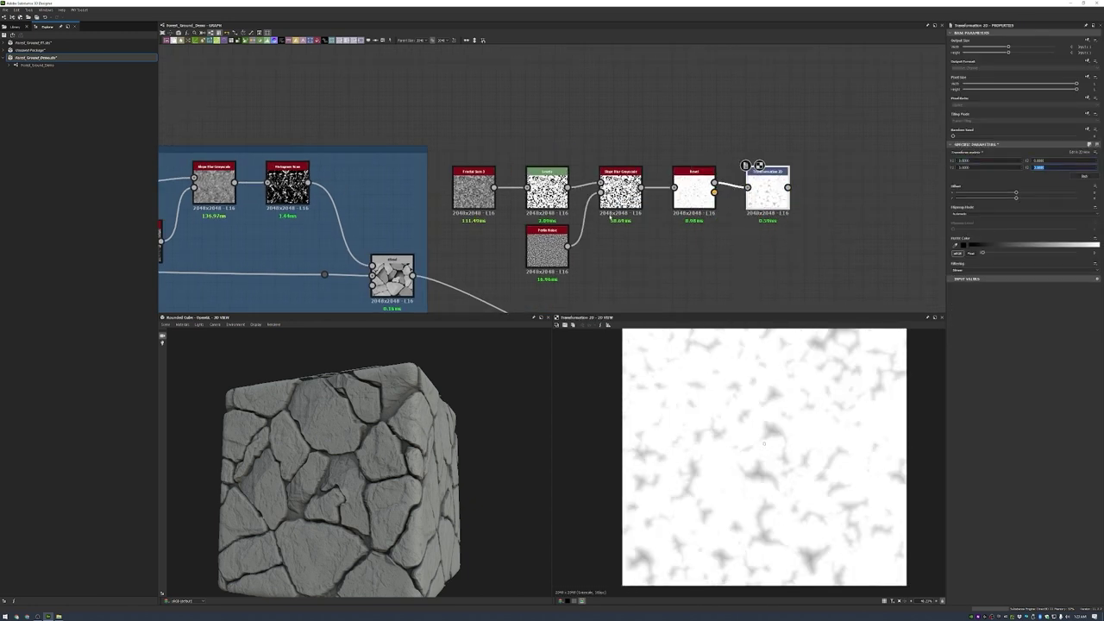
- Add a Blend node with the Transformation 2D as foreground and the Directional Noise output as background
scroll(357, 121, down, 1)
drag(656, 165, 714, 234)
click(733, 251)
drag(395, 226, 697, 226)
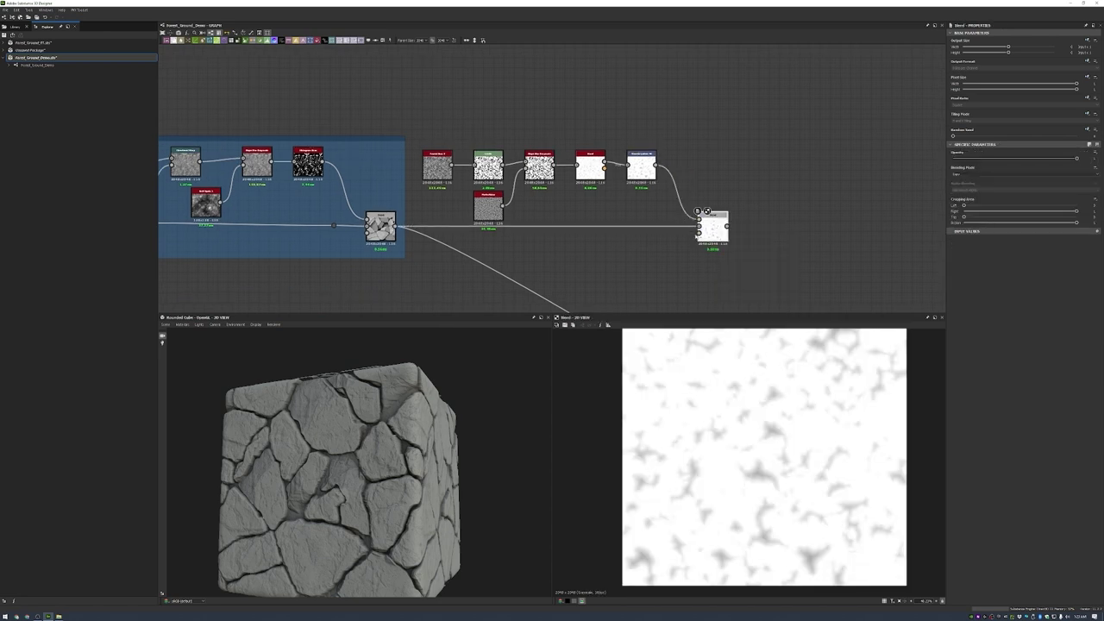
- Add a Flood Fill to Random Grayscale node connected to the Flood Fill in the Main Flood Fill area
scroll(716, 155, down, 2)
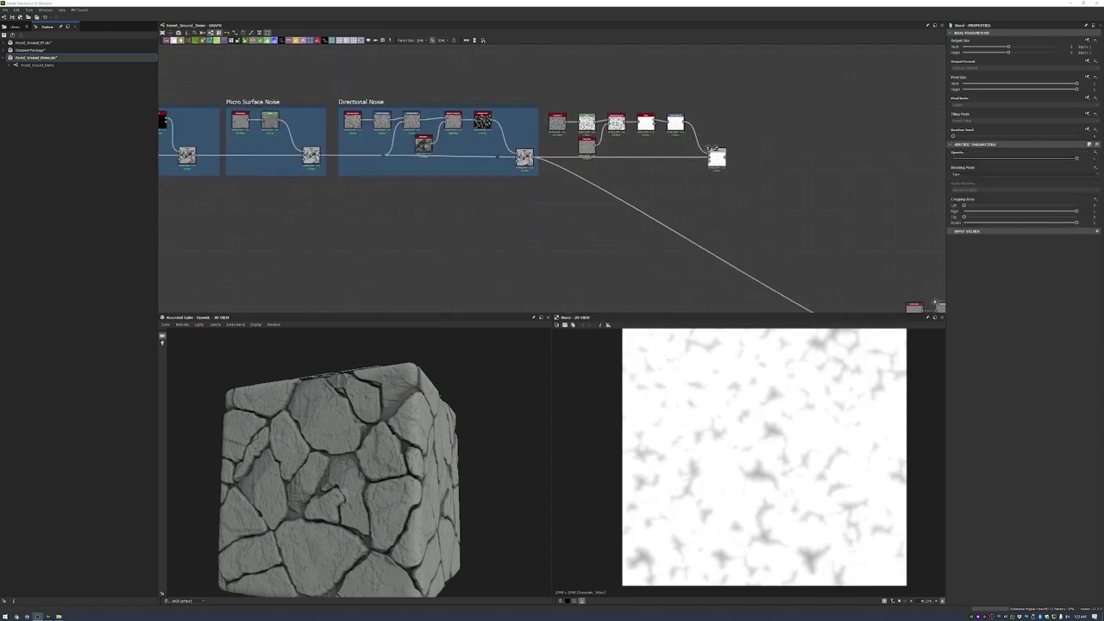
scroll(712, 148, up, 2)
scroll(483, 227, down, 2)
middle_drag(483, 227, 535, 172)
scroll(549, 292, down, 2)
scroll(549, 292, up, 4)
scroll(554, 293, up, 3)
key(space)
text(flood)
key(Return)
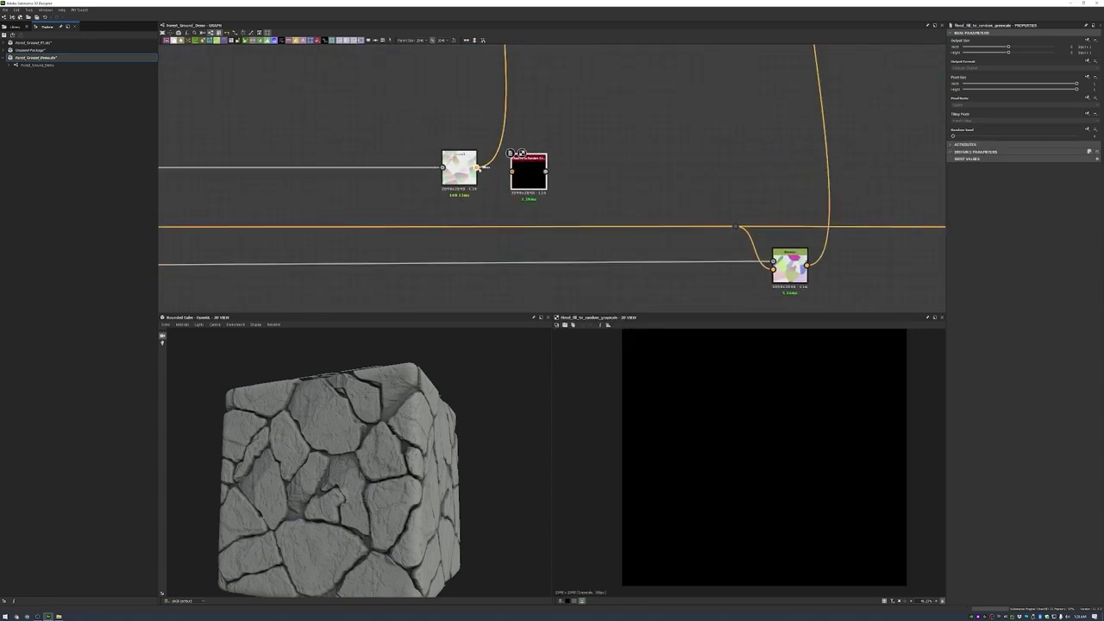
drag(530, 169, 565, 166)
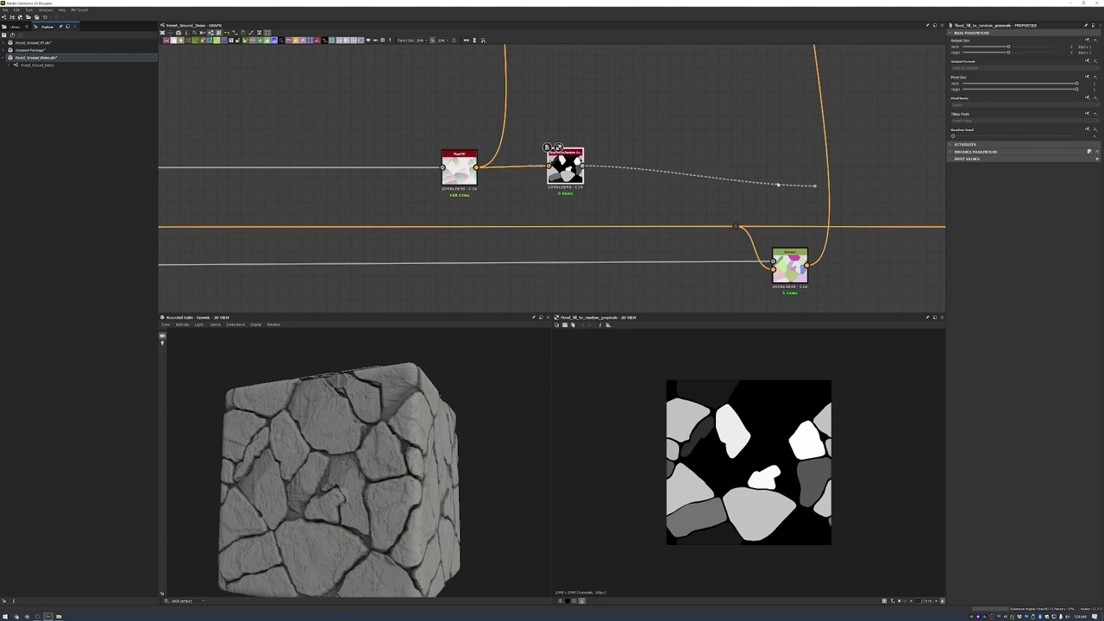
- Route the random grayscale to a new Histogram Select below the new Blend and tune it with full contrast to isolate one stone
scroll(814, 186, down, 4)
drag(815, 185, 677, 232)
scroll(786, 199, up, 3)
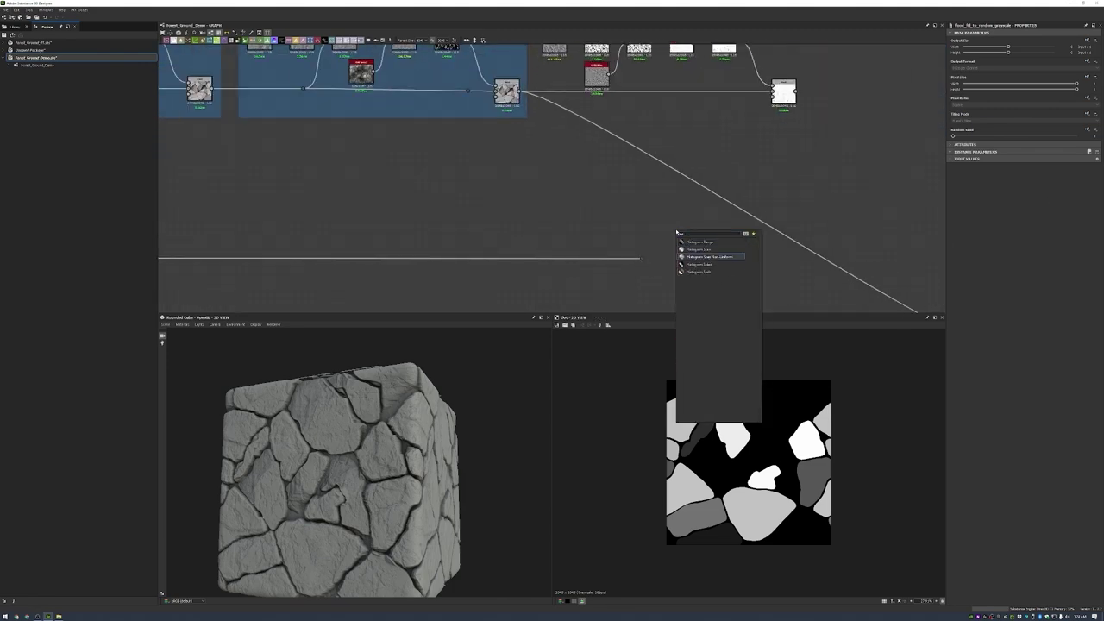
key(Down)
key(Return)
click(1075, 198)
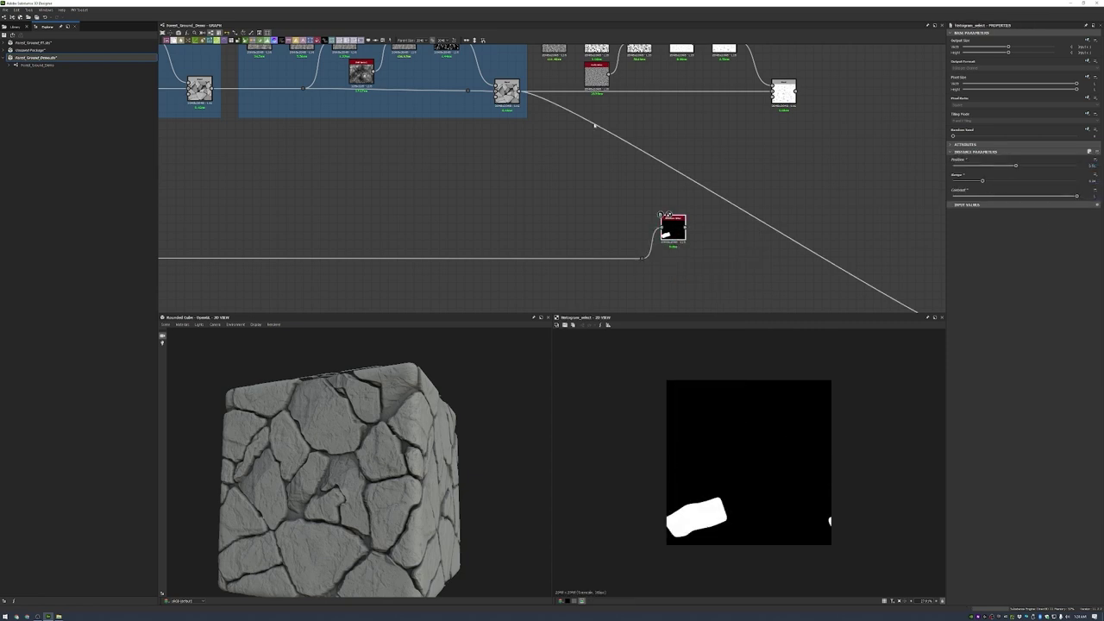
- Soften the stone mask slightly with a full-quality Blur HQ Grayscale and connect it to the new Blend's opacity input
drag(687, 223, 679, 227)
text(blur)
key(Return)
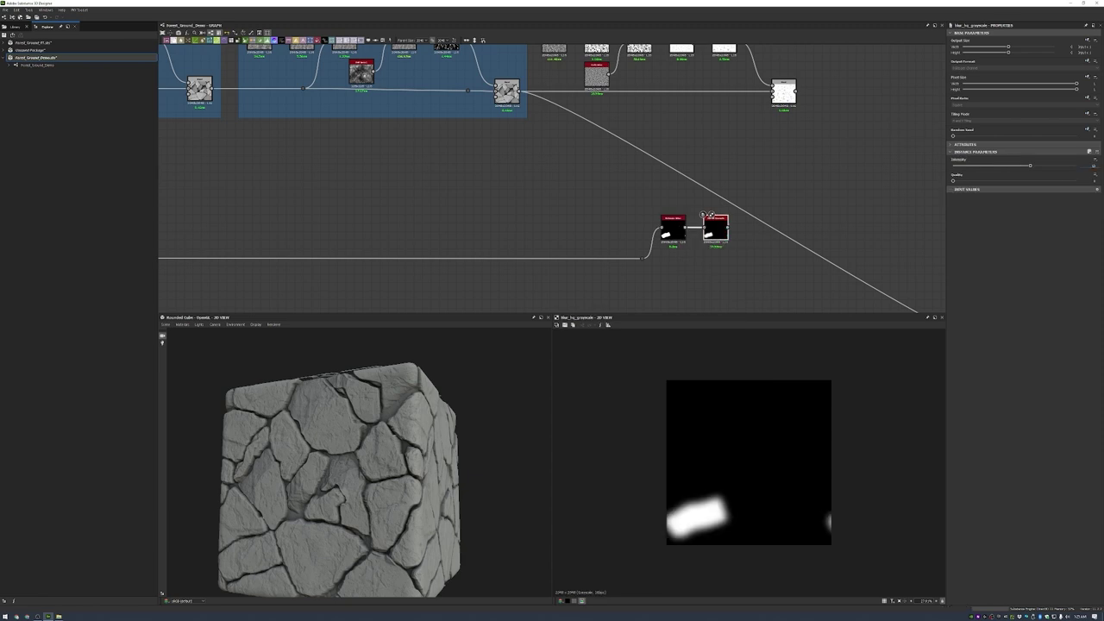
drag(1030, 165, 963, 165)
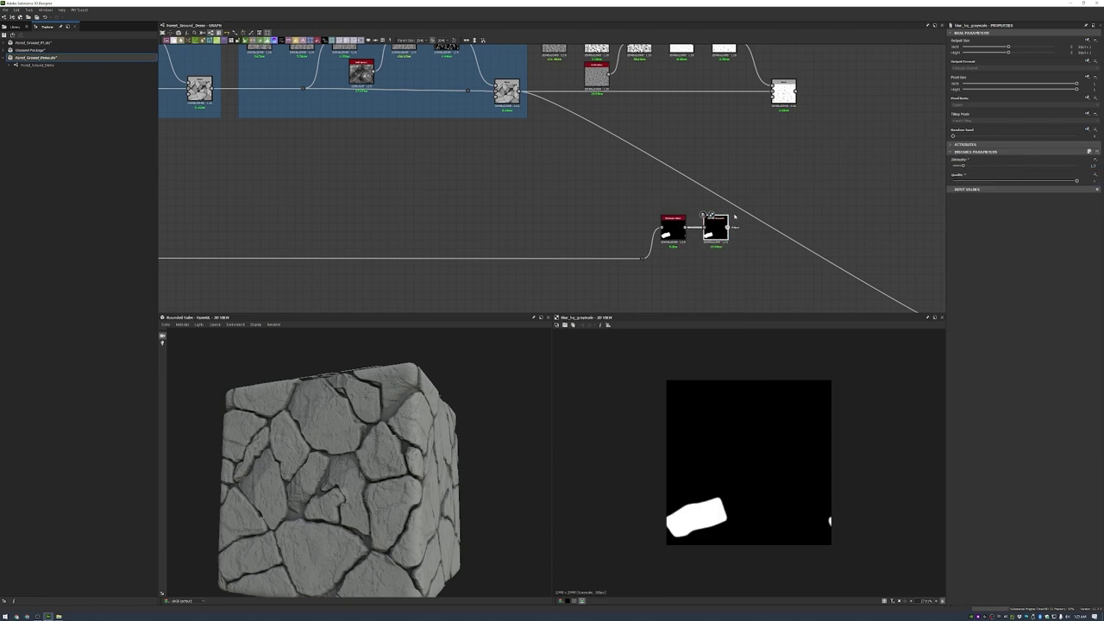
drag(729, 227, 771, 86)
double_click(782, 93)
middle_drag(774, 94, 763, 168)
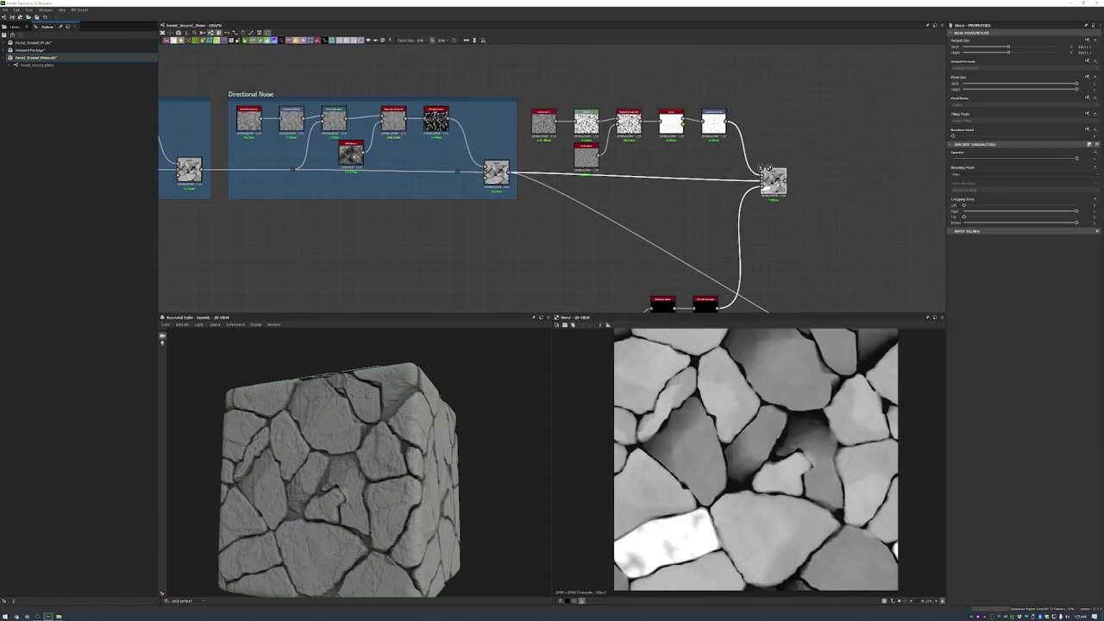
- Set the new Blend to Multiply at about half opacity and route its output onward to the material outputs
drag(1076, 158, 955, 158)
click(1022, 174)
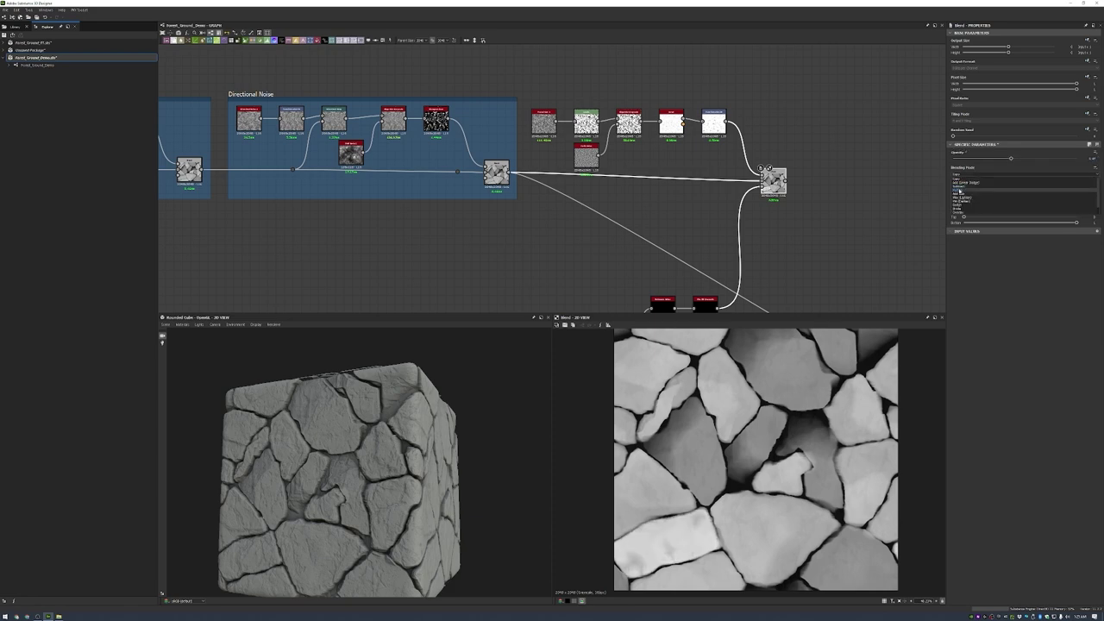
click(1001, 195)
shift+drag(510, 173, 787, 179)
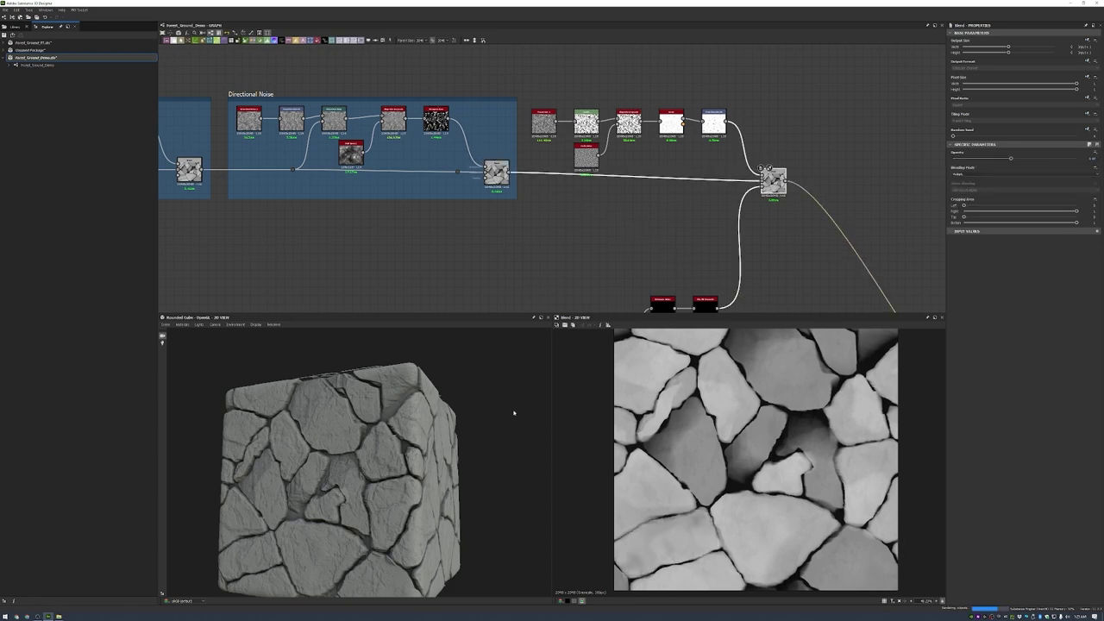
drag(513, 411, 486, 451)
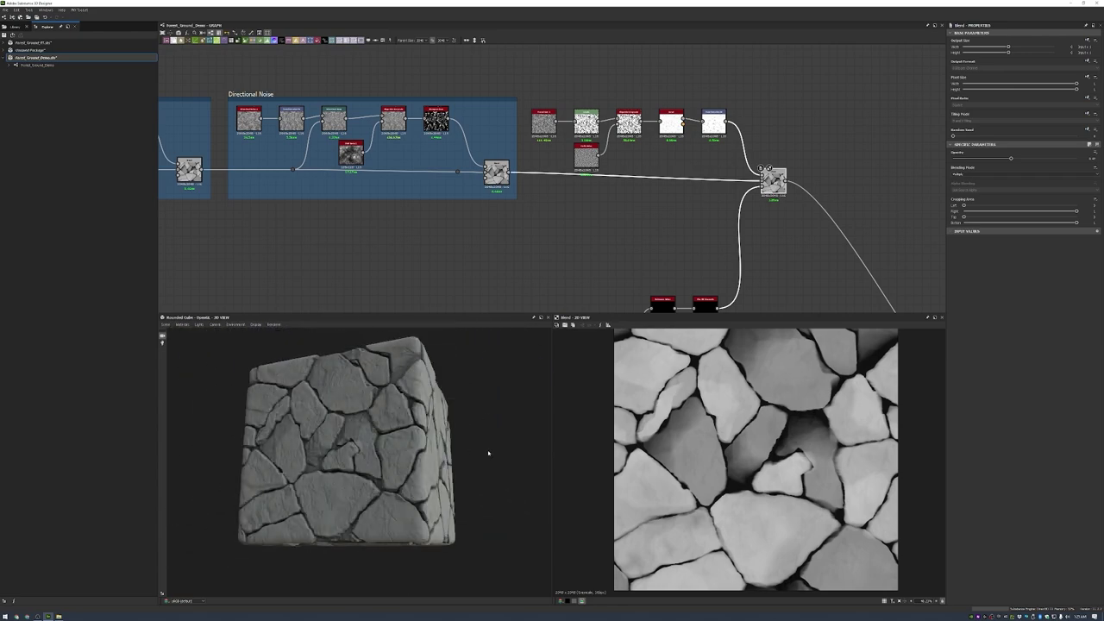
scroll(756, 208, down, 3)
click(666, 195)
scroll(520, 141, up, 3)
click(562, 148)
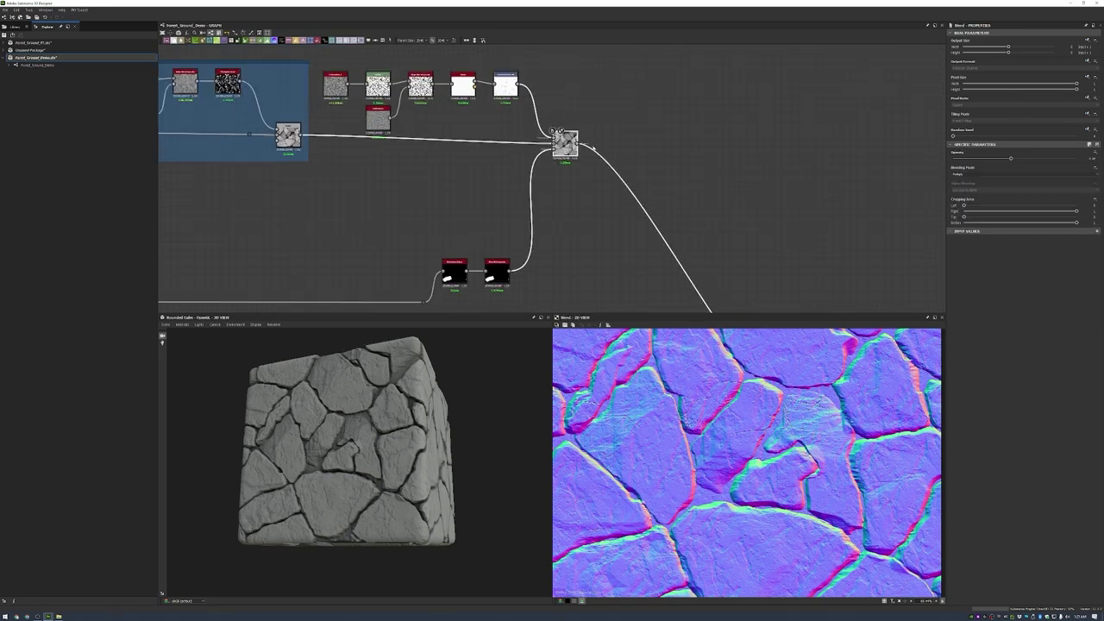
- Frame the new noise nodes, mask nodes and Blend under the title Unique Noise
scroll(303, 130, down, 3)
right_click(495, 120)
click(510, 135)
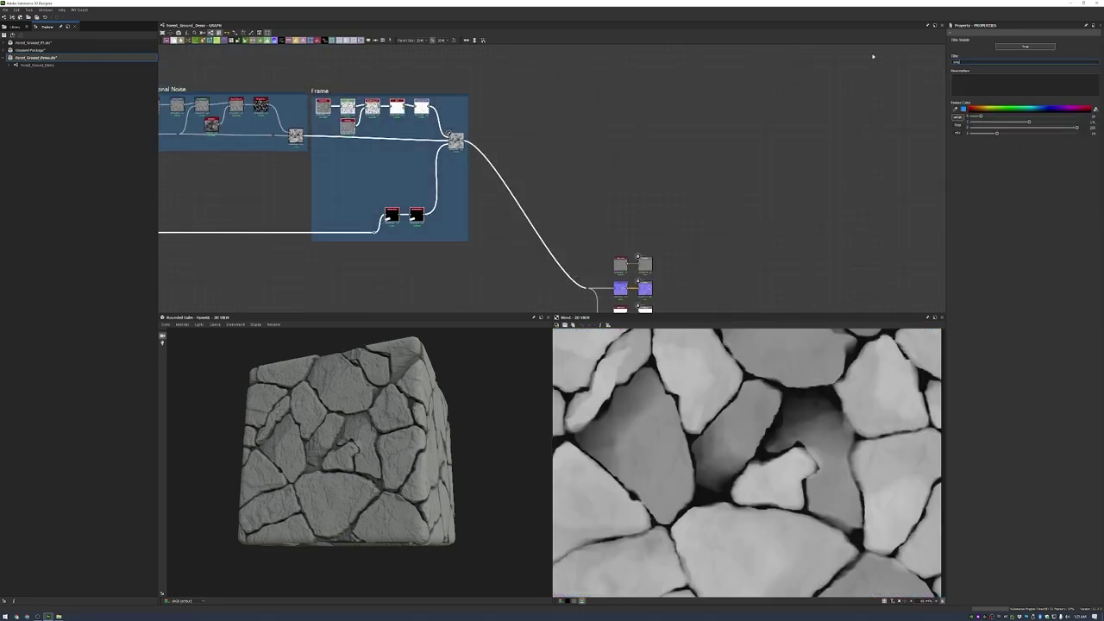
scroll(401, 220, up, 3)
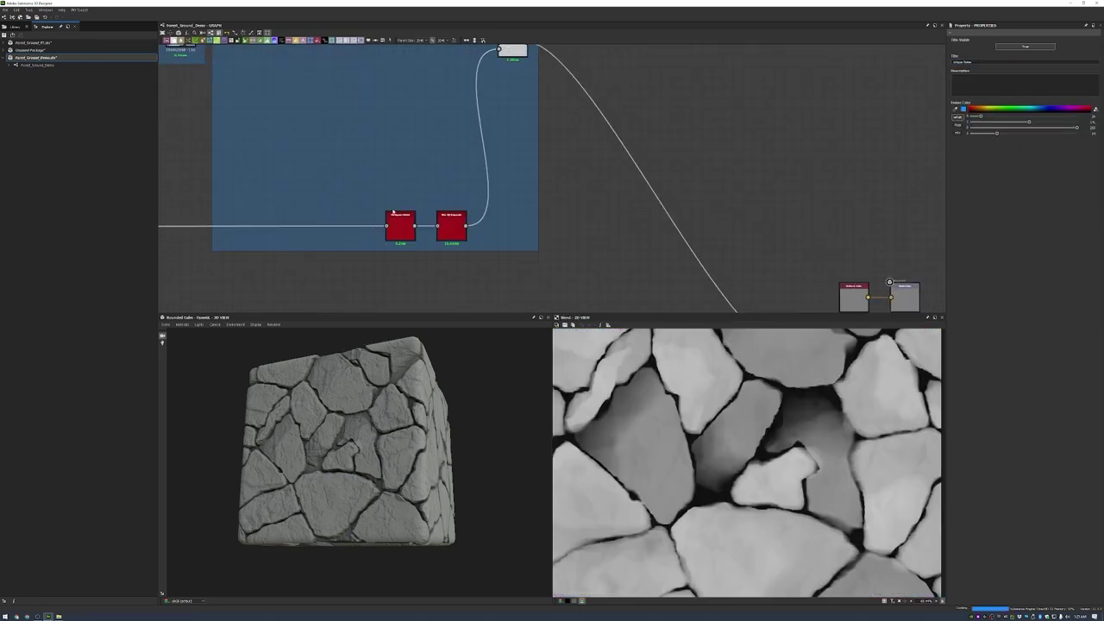
scroll(552, 202, down, 3)
middle_drag(688, 190, 595, 166)
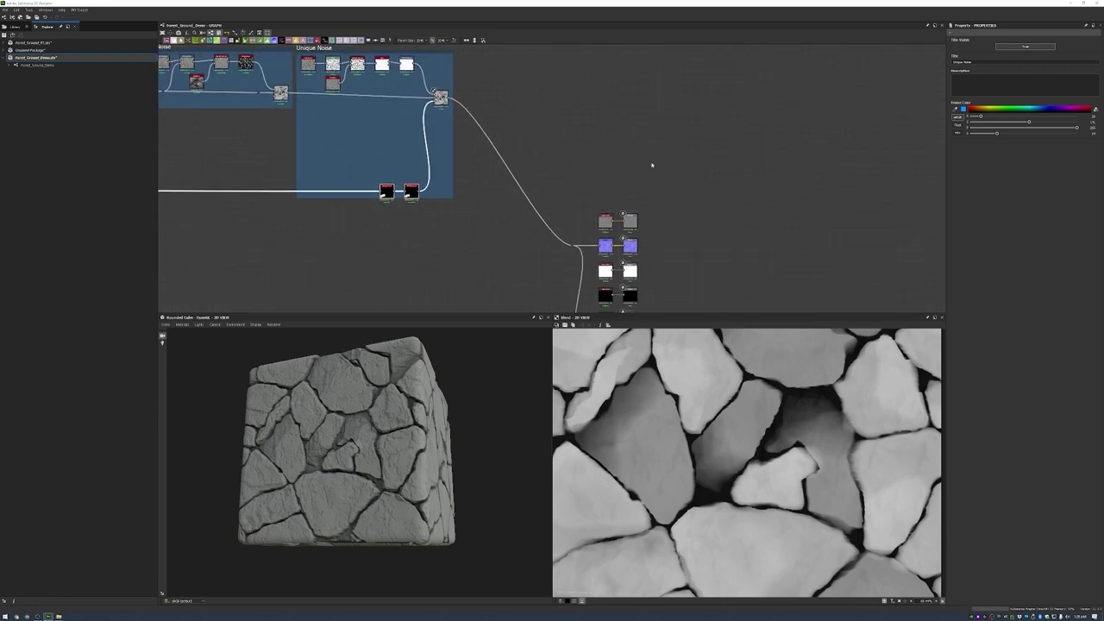
- Move the material output nodes up in line with the stone network and farther from the Unique Noise frame
scroll(651, 164, down, 3)
drag(499, 197, 732, 115)
scroll(691, 120, up, 3)
scroll(513, 160, up, 2)
- Add a Fractal Sum 2 node followed by a Highpass Grayscale with a very small radius
key(space)
text(frac)
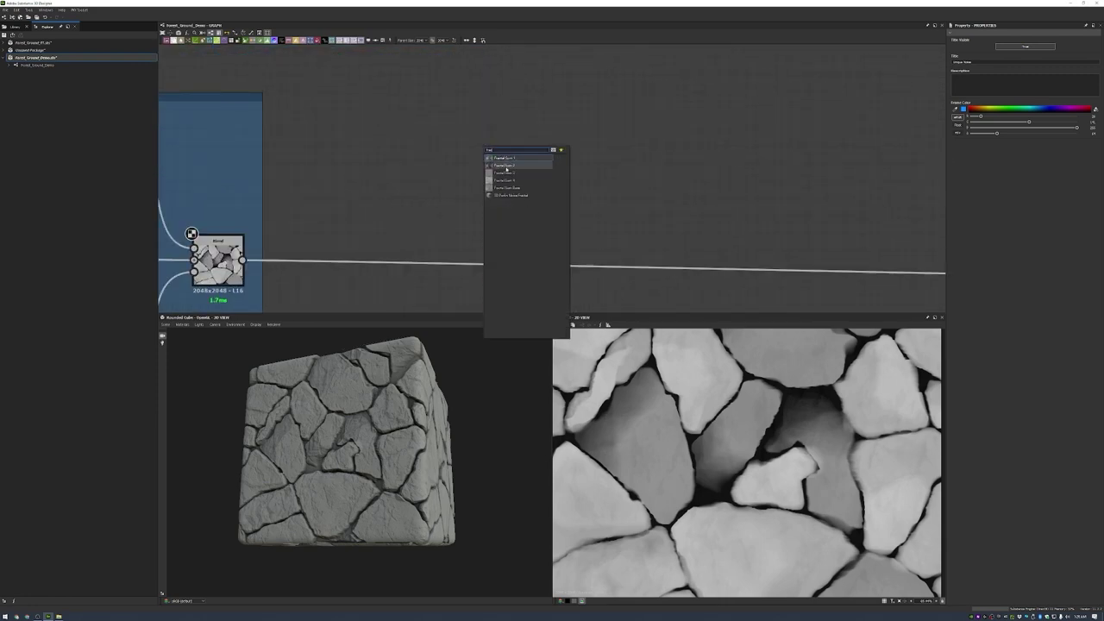
click(506, 165)
key(space)
text(highpa)
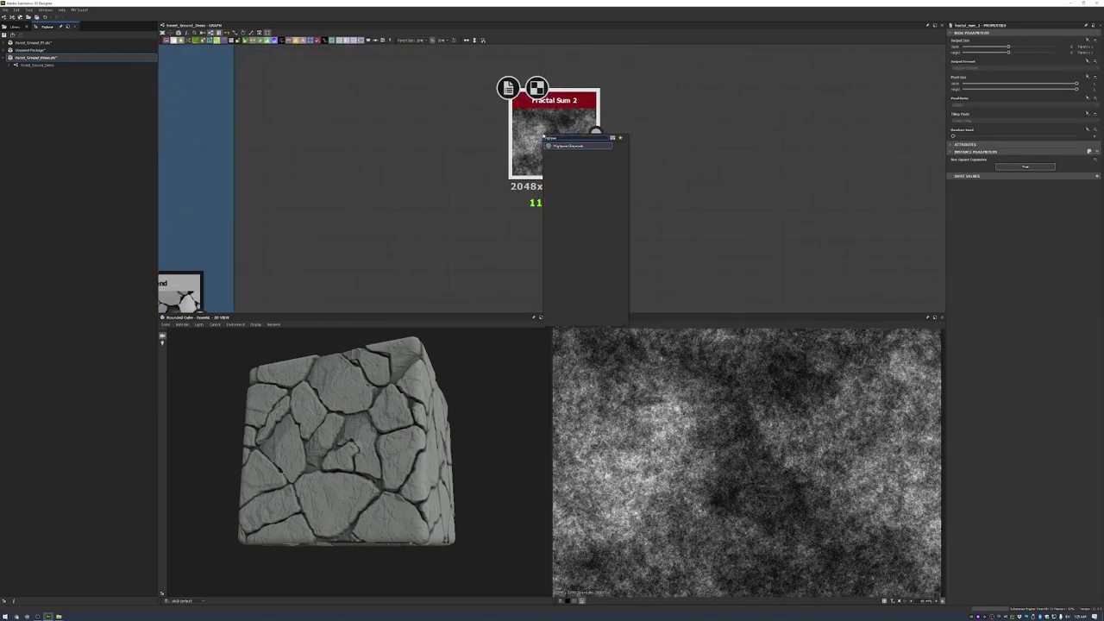
key(Return)
drag(964, 164, 954, 165)
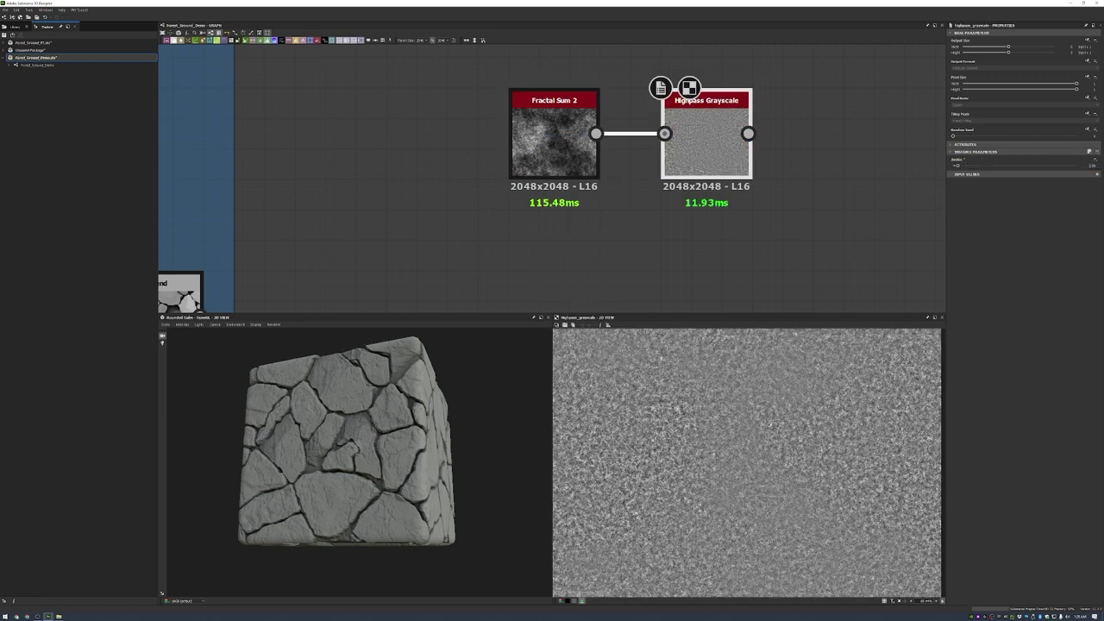
- Add a Histogram Scan after the Highpass Grayscale and set its position and contrast to roughly a third each
key(space)
text(hi)
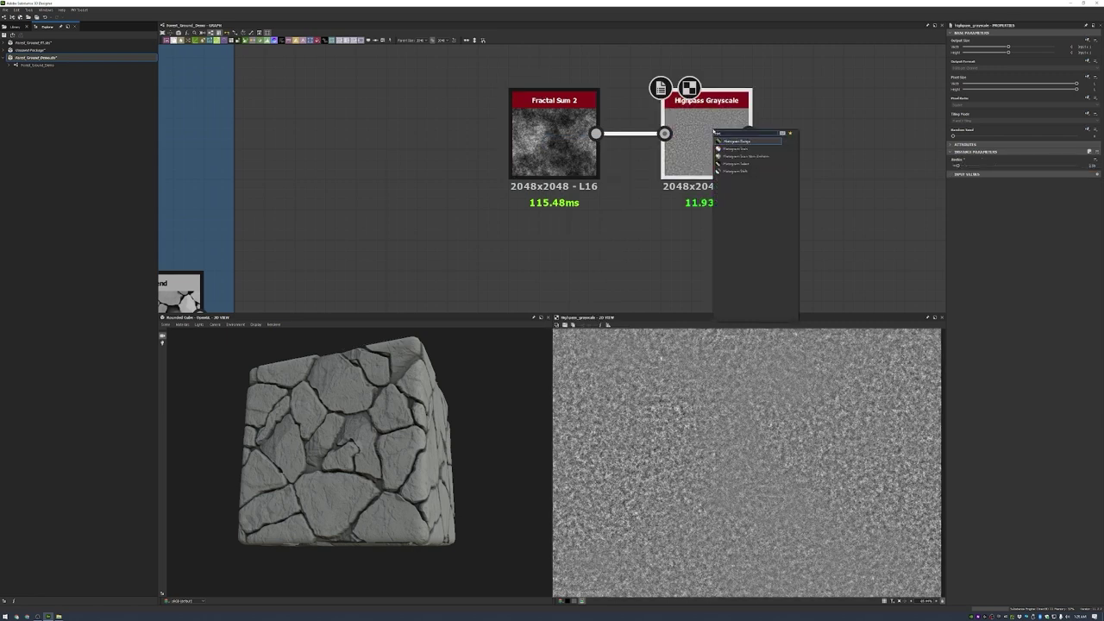
key(Return)
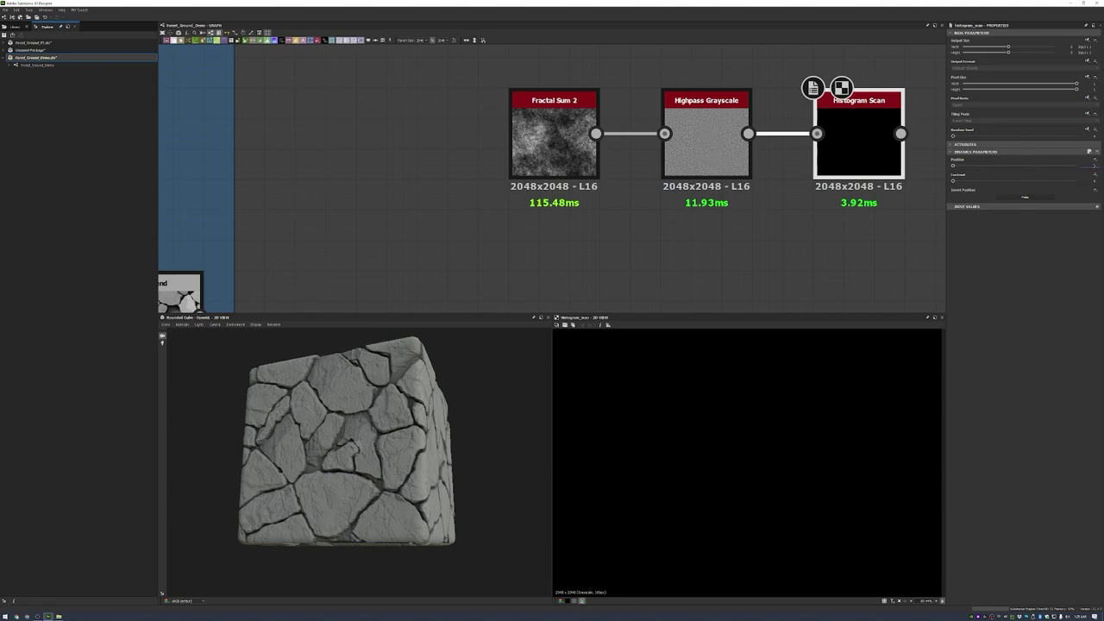
scroll(777, 156, down, 3)
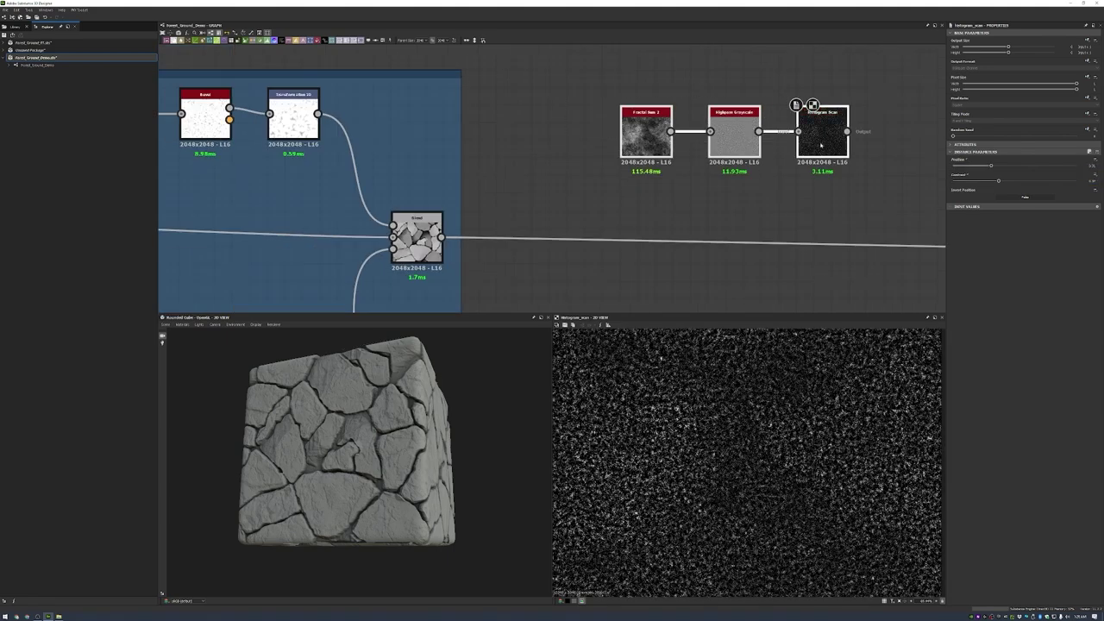
- Add a Transformation 2D after the Histogram Scan and scale the speckle pattern up evenly in both directions
middle_drag(777, 155, 709, 138)
key(space)
text(transf)
key(Return)
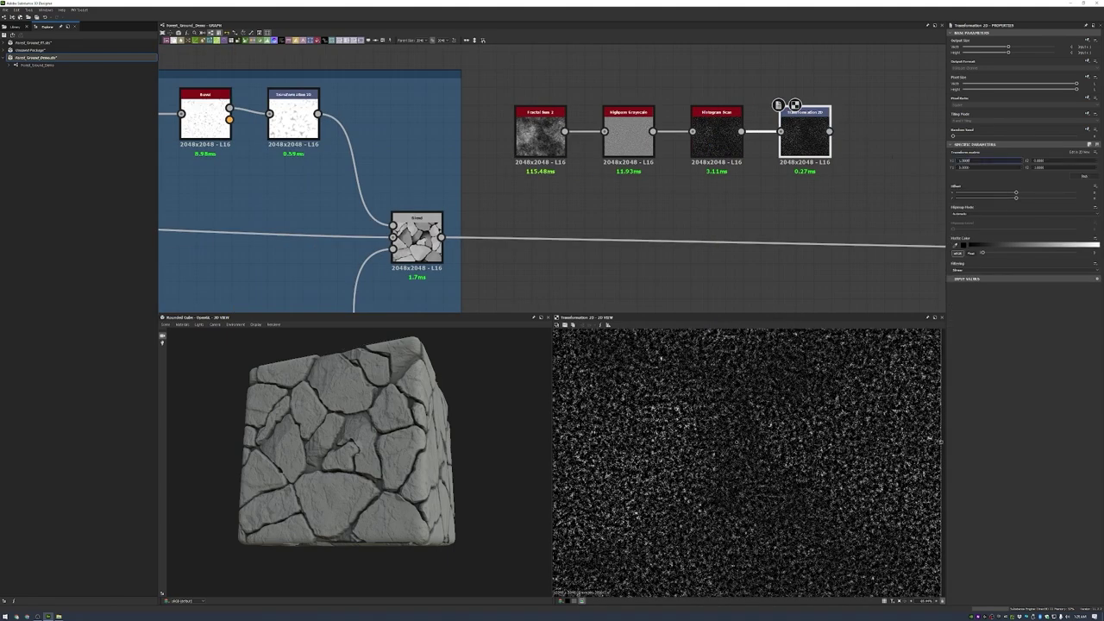
key(Tab)
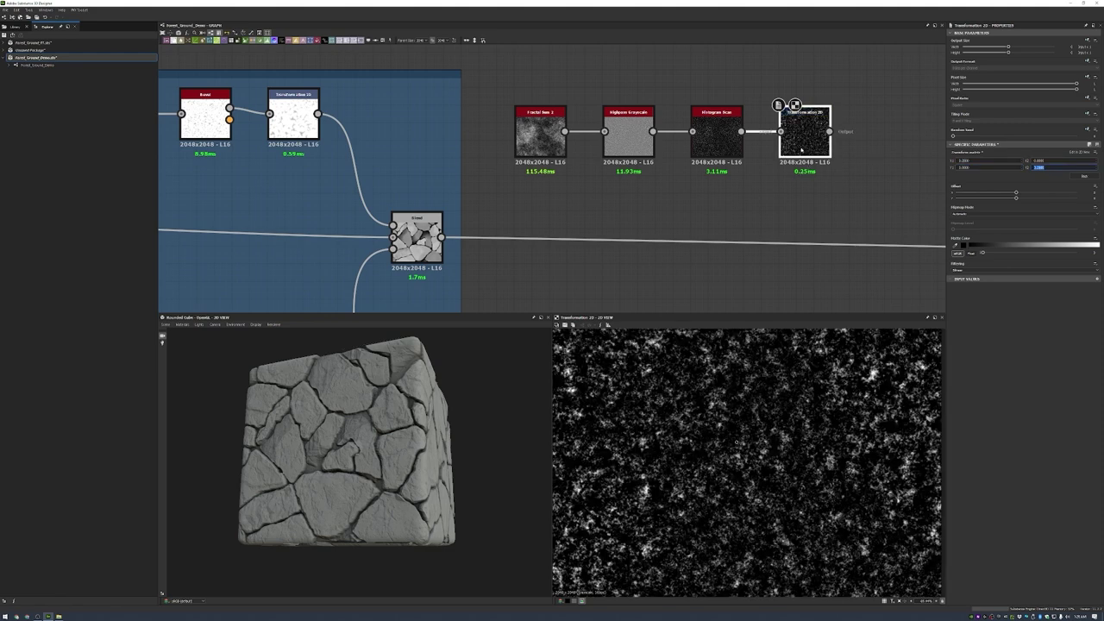
- Add a Sharpen node after the Transformation 2D
key(space)
text(sharpen)
key(Return)
middle_drag(872, 159, 730, 148)
- Add a Blend with the sharpened noise as foreground and the Unique Noise Blend's output as background
key(space)
click(833, 219)
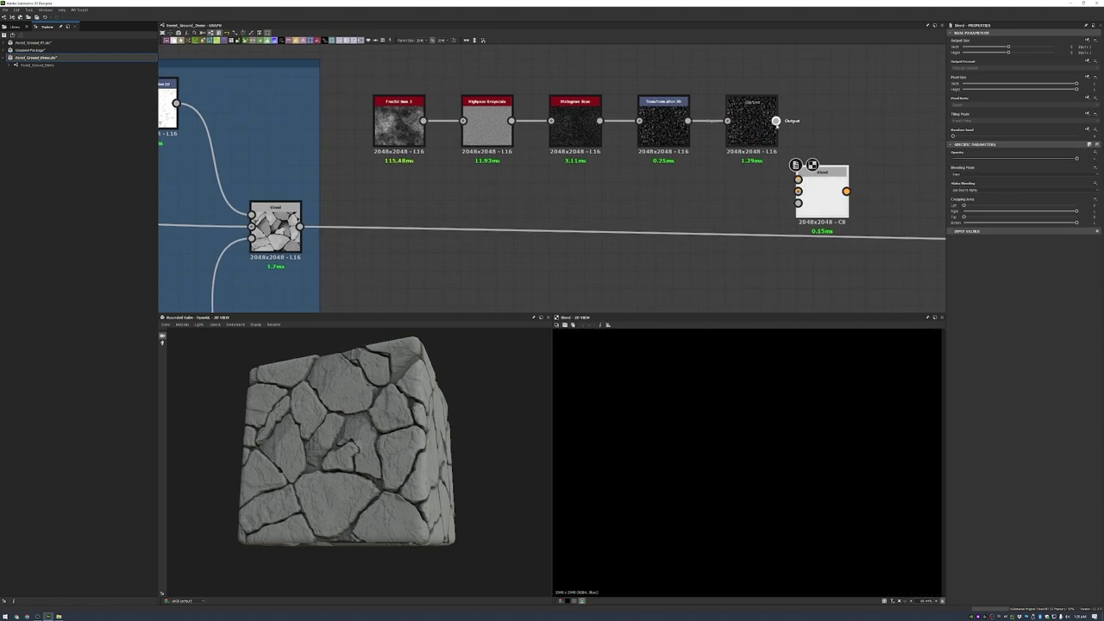
drag(821, 199, 855, 207)
drag(299, 226, 833, 210)
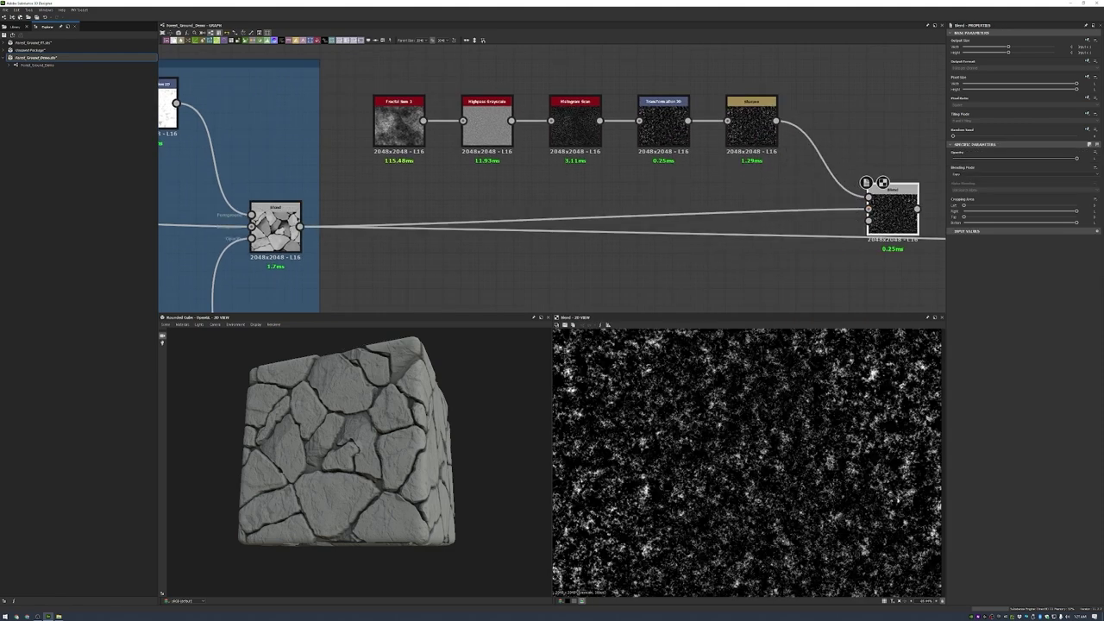
- Move the Unique Noise mask nodes up within their frame and branch their input from a dot on the random grayscale link
scroll(861, 211, down, 5)
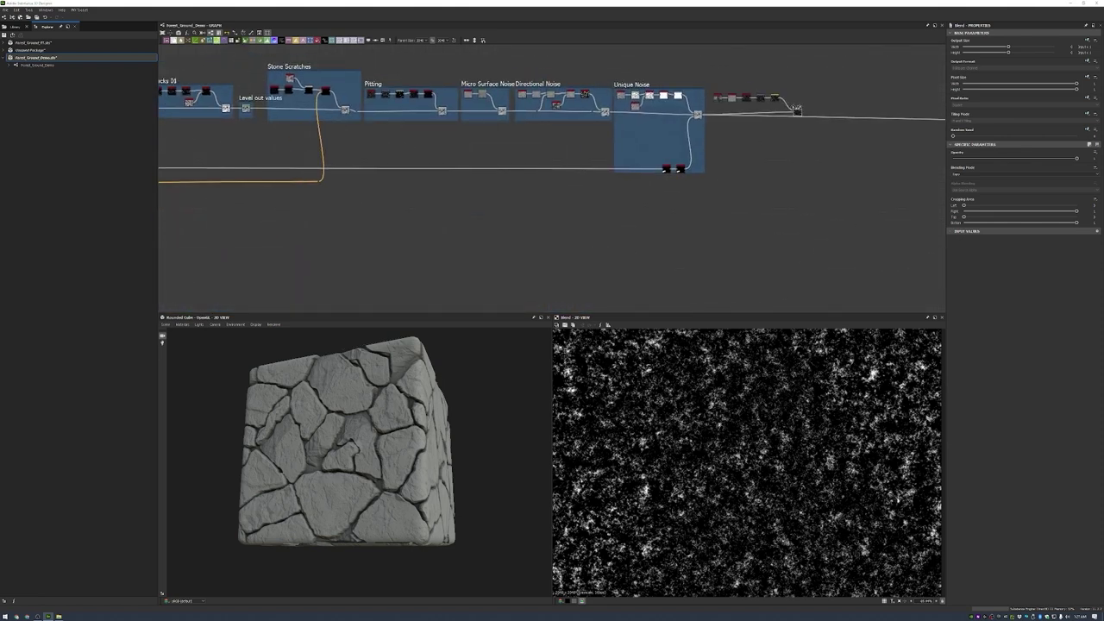
scroll(666, 168, up, 3)
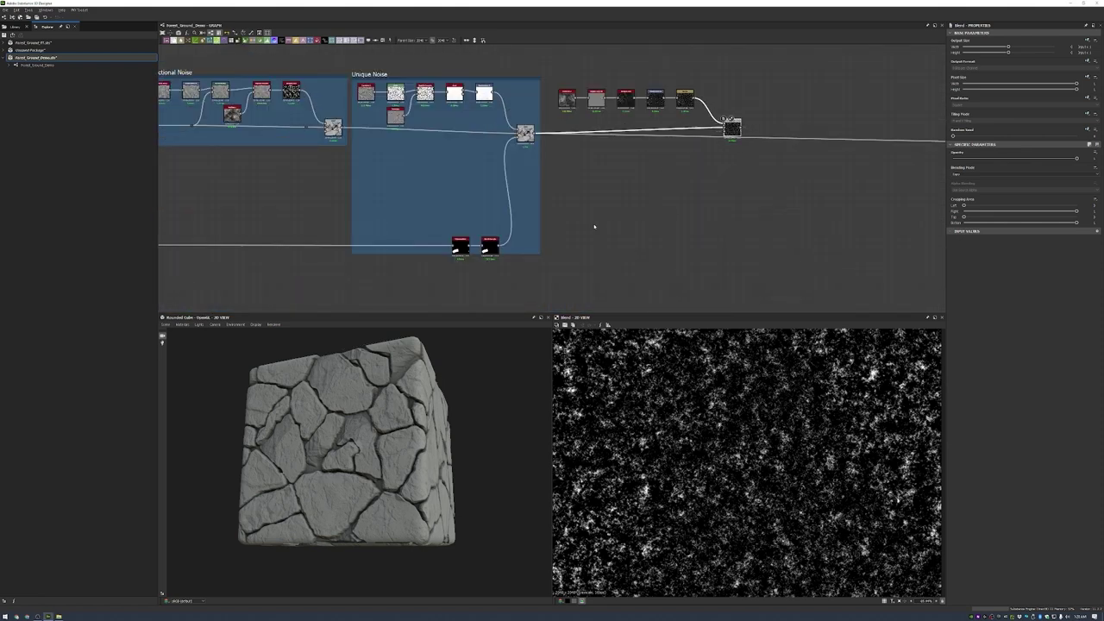
scroll(592, 227, up, 1)
double_click(466, 248)
drag(472, 247, 472, 217)
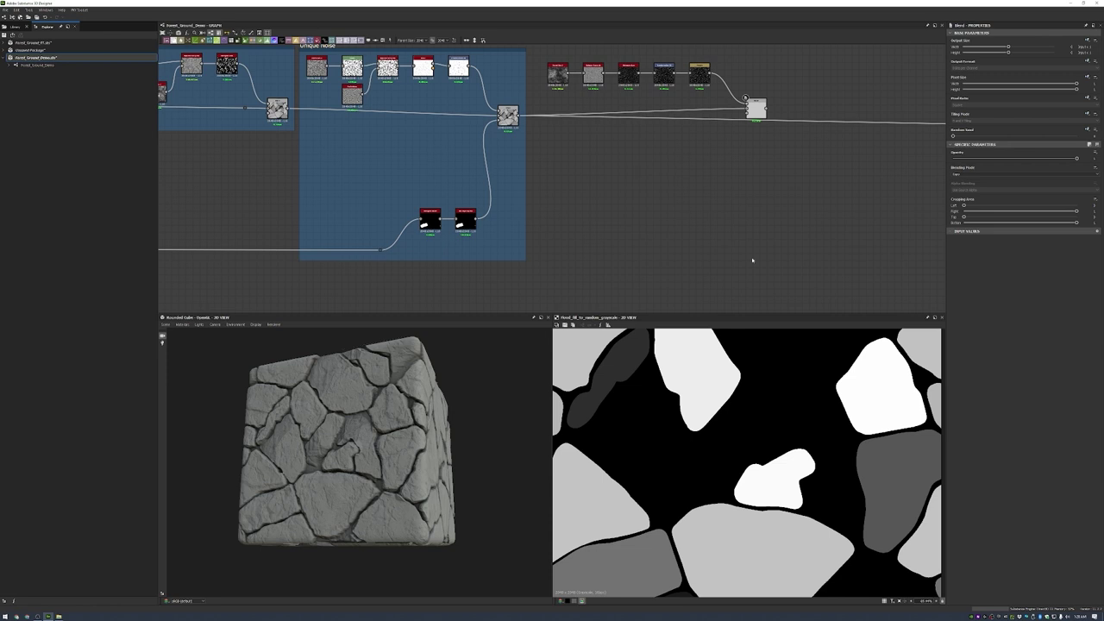
scroll(752, 259, down, 1)
scroll(564, 245, up, 2)
key(space)
text(hist)
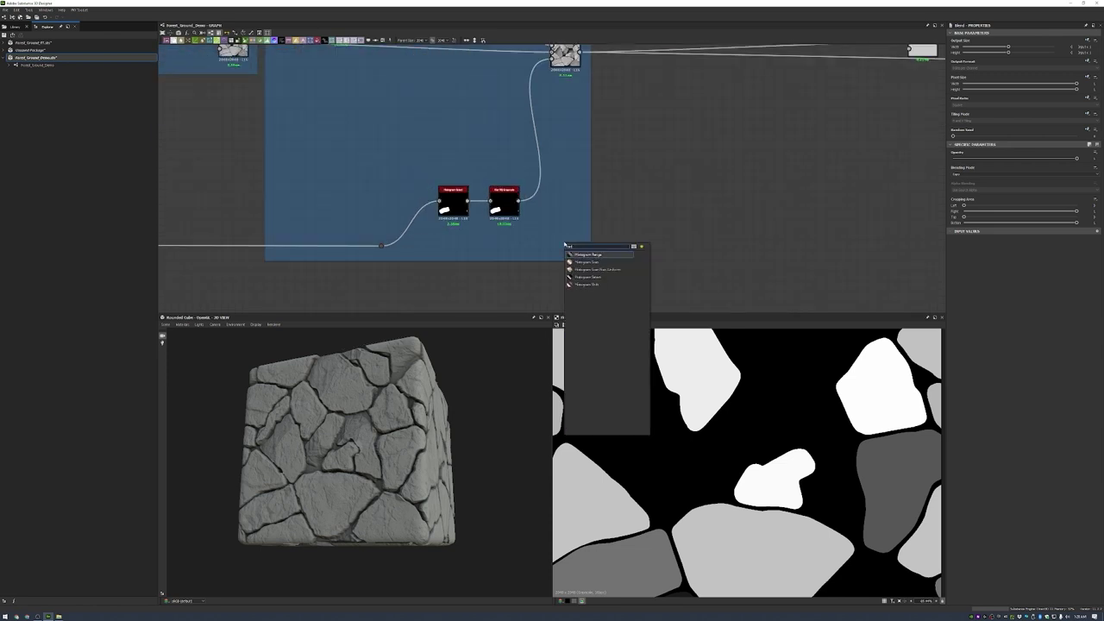
key(Return)
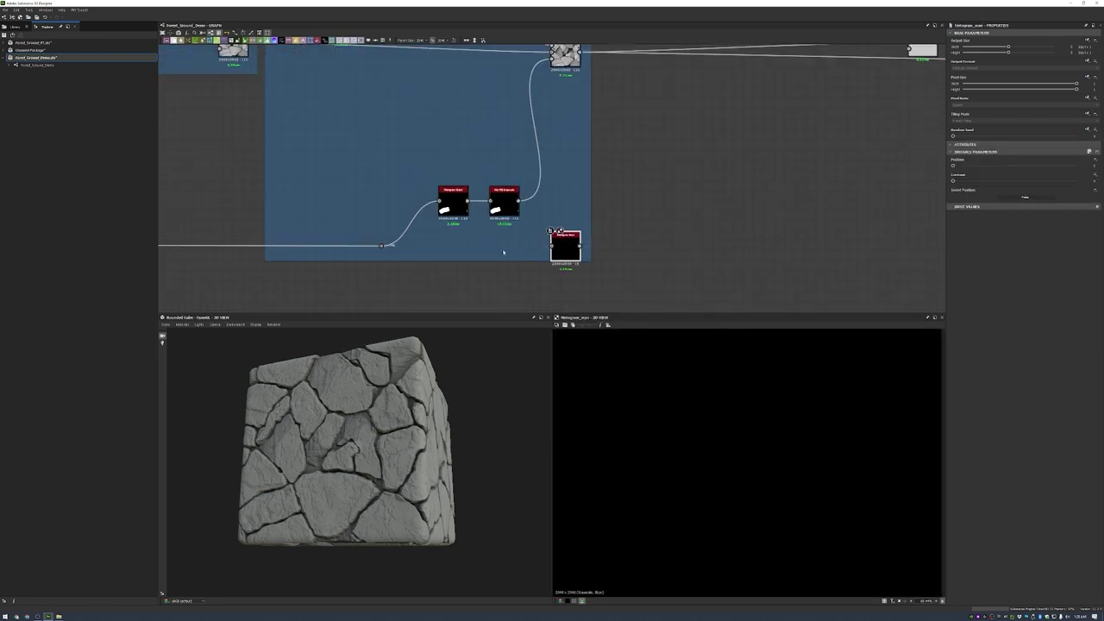
scroll(703, 109, down, 3)
middle_drag(702, 108, 621, 207)
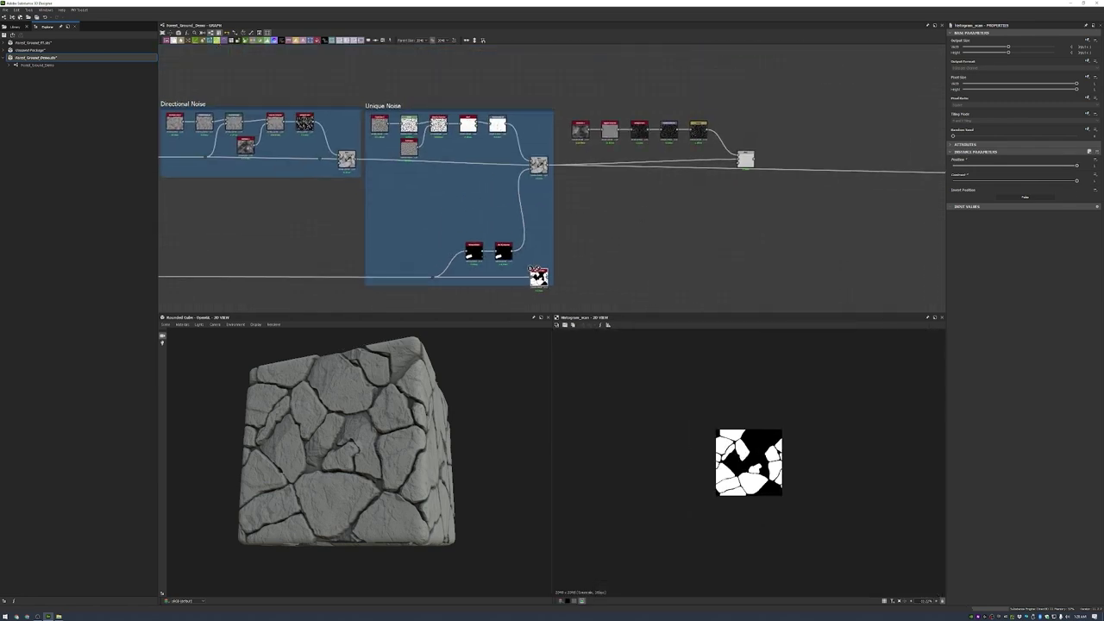
- Put a Histogram Select fed by the random grayscale dot in place of the Histogram Scan, with range about two-thirds and full contrast
middle_drag(531, 269, 776, 257)
scroll(776, 257, up, 2)
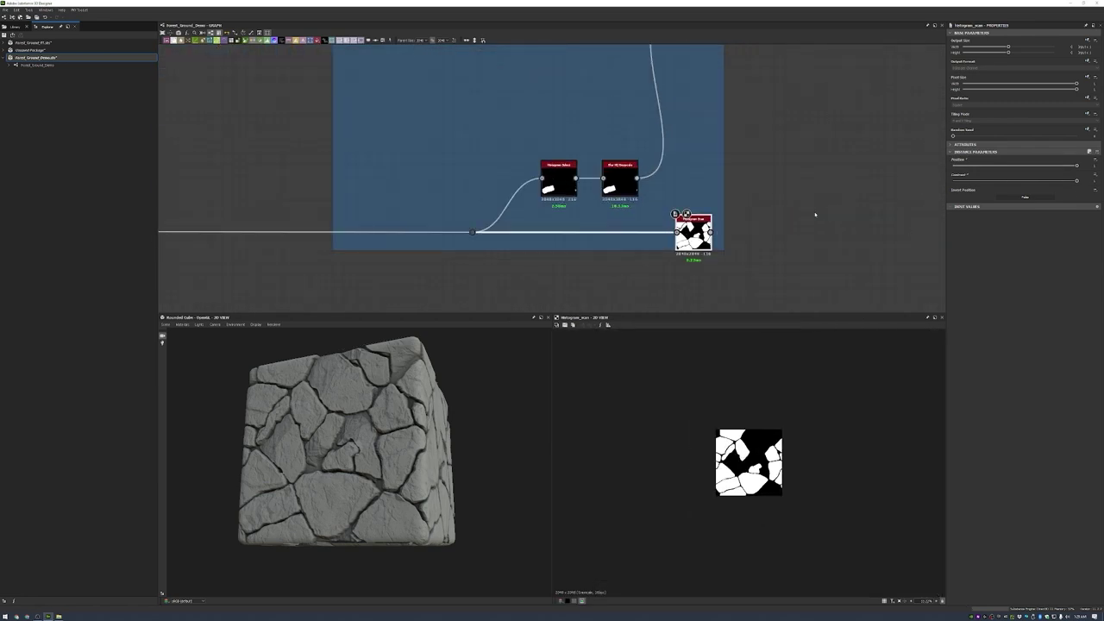
key(space)
text(histogram select)
key(Return)
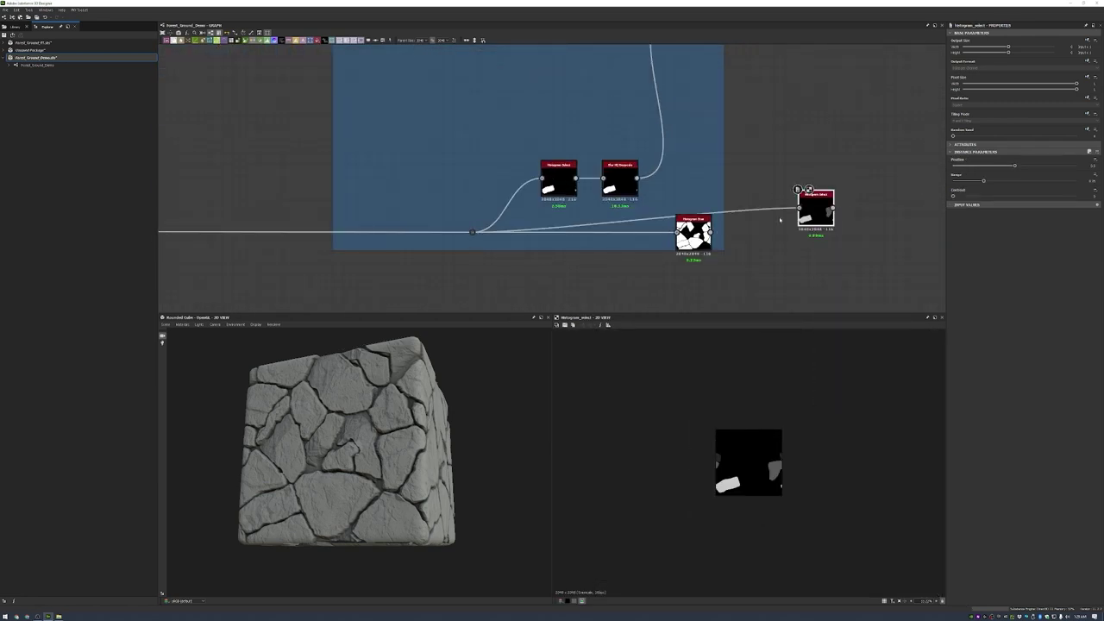
drag(815, 207, 693, 226)
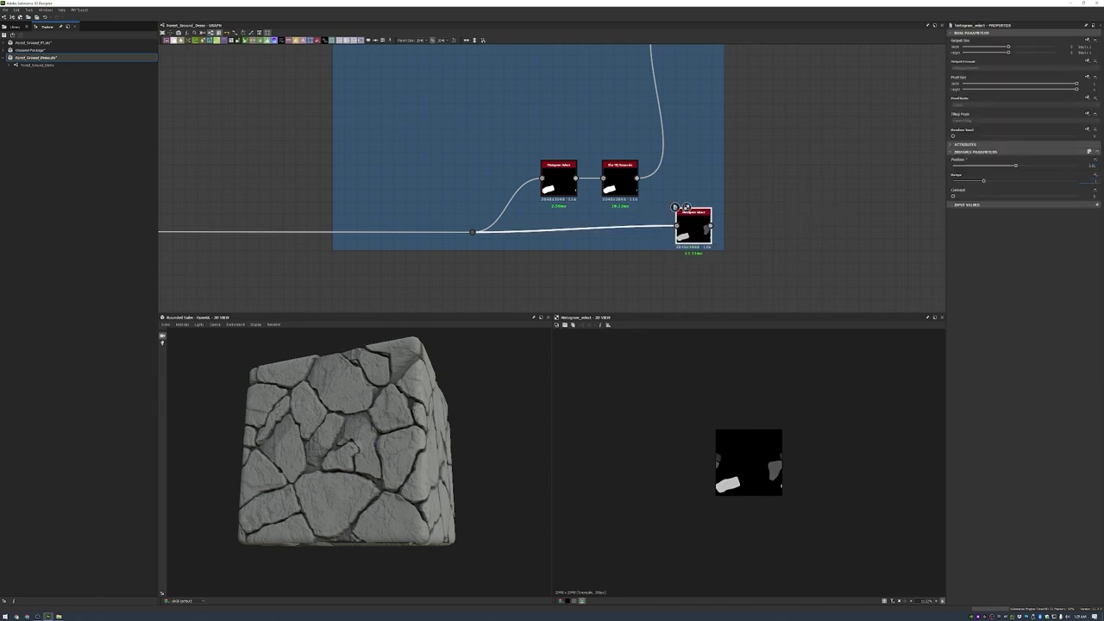
drag(1093, 180, 1037, 180)
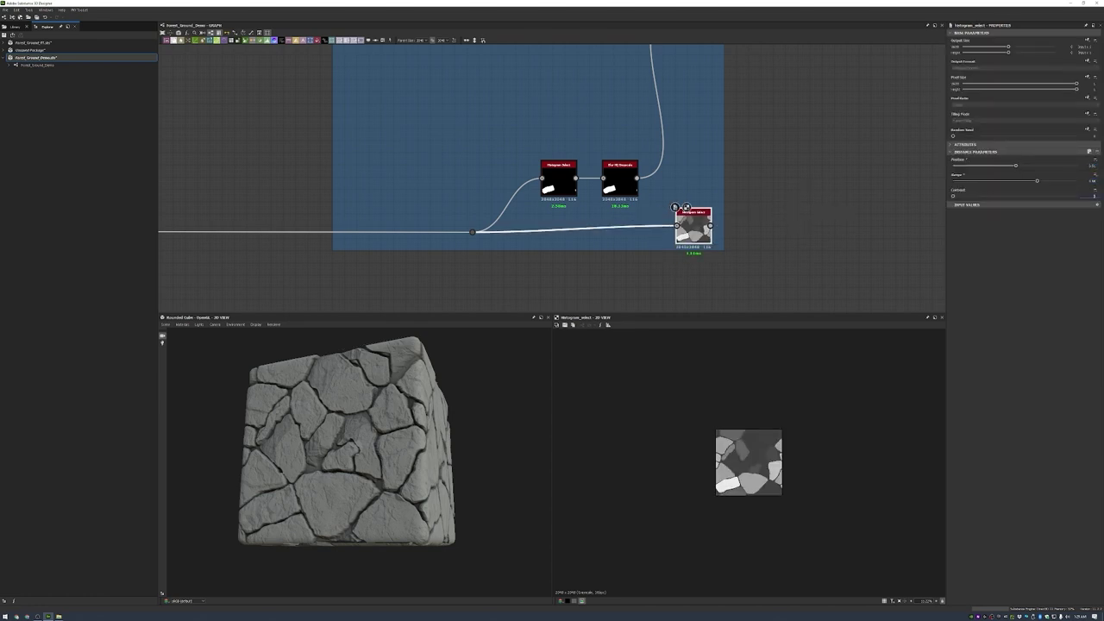
click(1076, 196)
- Add a Flood Fill node after the new Histogram Select
scroll(675, 239, down, 3)
scroll(783, 217, up, 3)
key(space)
text(flood)
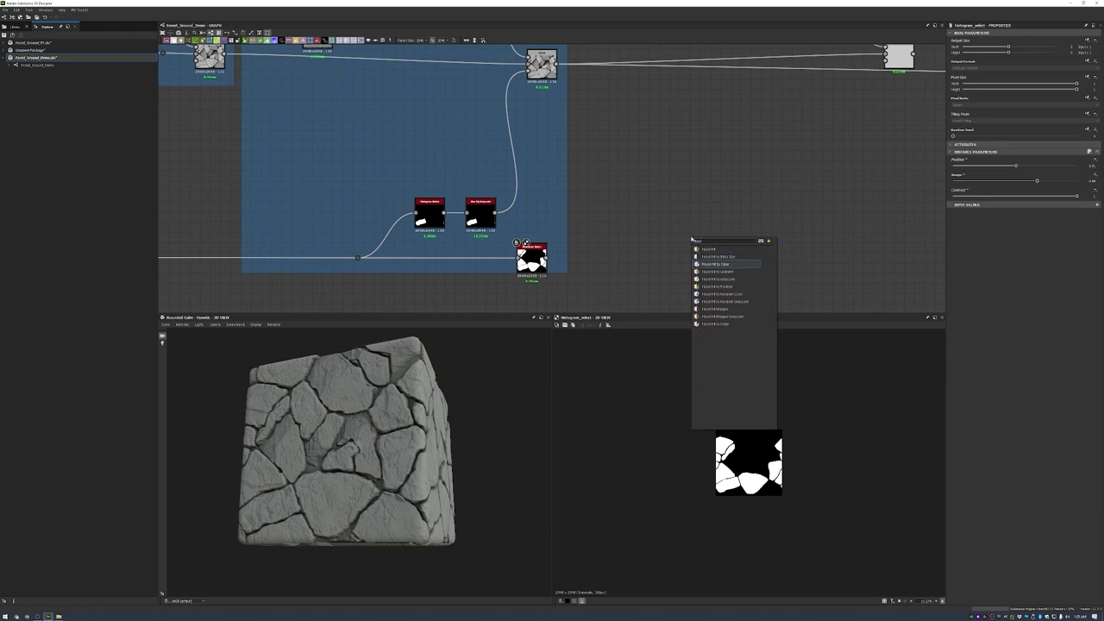
key(Return)
drag(695, 242, 654, 257)
- Add a Flood Fill to Random Grayscale after the Flood Fill and connect it as the new Blend's opacity mask
key(space)
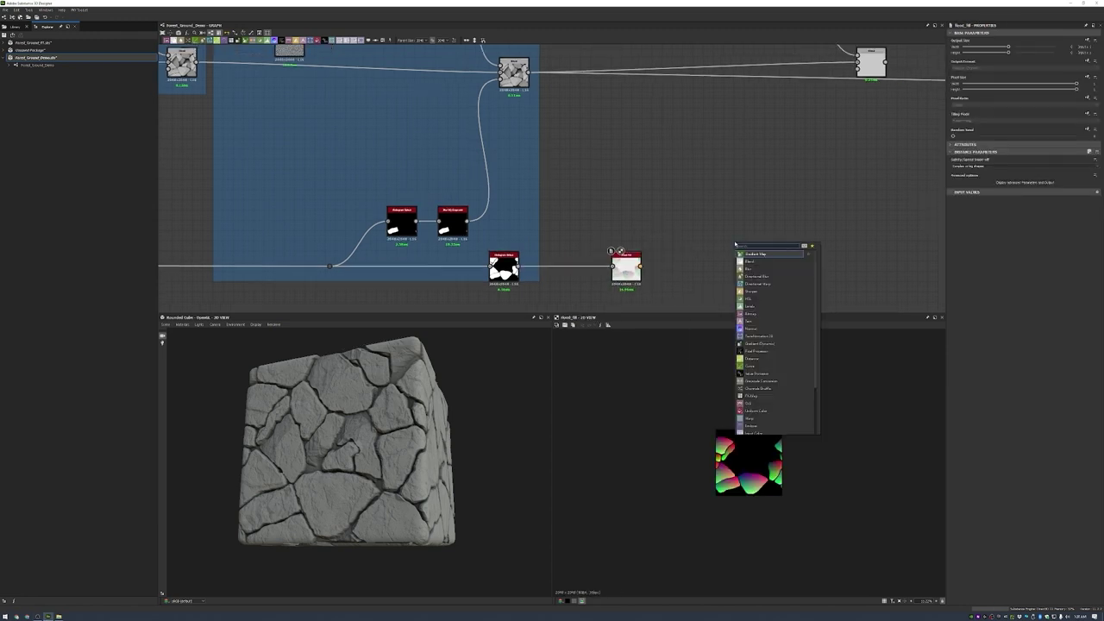
text(flood)
key(Down)
key(Down)
key(Down)
key(Down)
key(Down)
key(Down)
key(Down)
key(Return)
drag(736, 249, 730, 113)
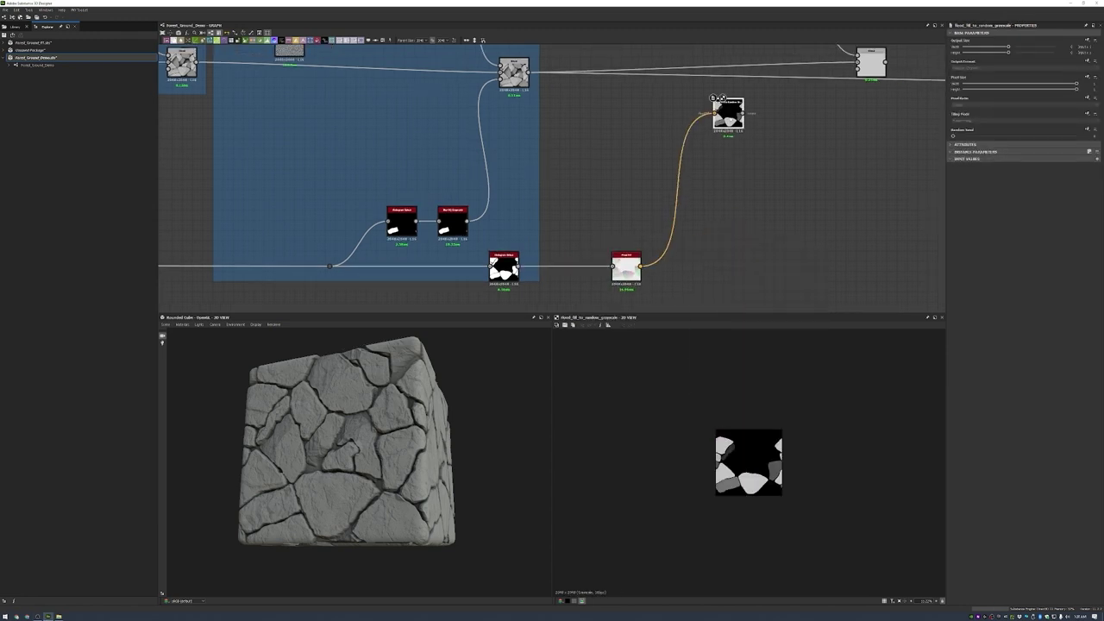
middle_drag(730, 114, 698, 195)
scroll(661, 259, down, 3)
- Line up the Histogram Select and Flood Fill below the Blend and tuck the random grayscale node beside its mask input
drag(619, 226, 717, 224)
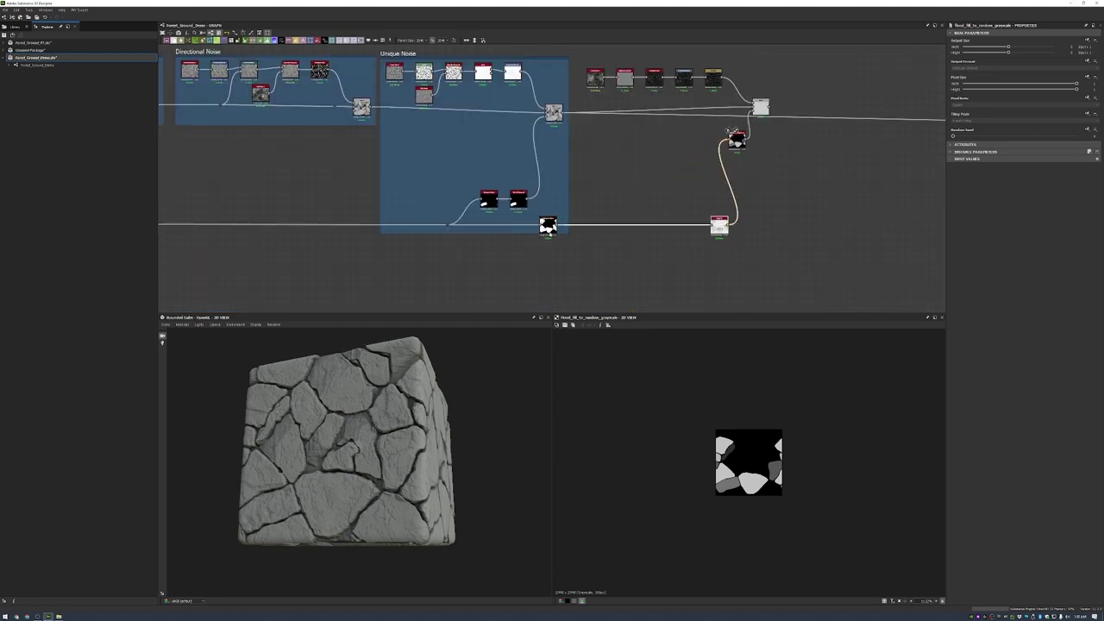
drag(548, 226, 695, 224)
drag(737, 141, 731, 126)
middle_drag(734, 170, 729, 204)
- Set the Blend to Subtract at a very low opacity and route its output through a dot to the material outputs
scroll(354, 448, up, 5)
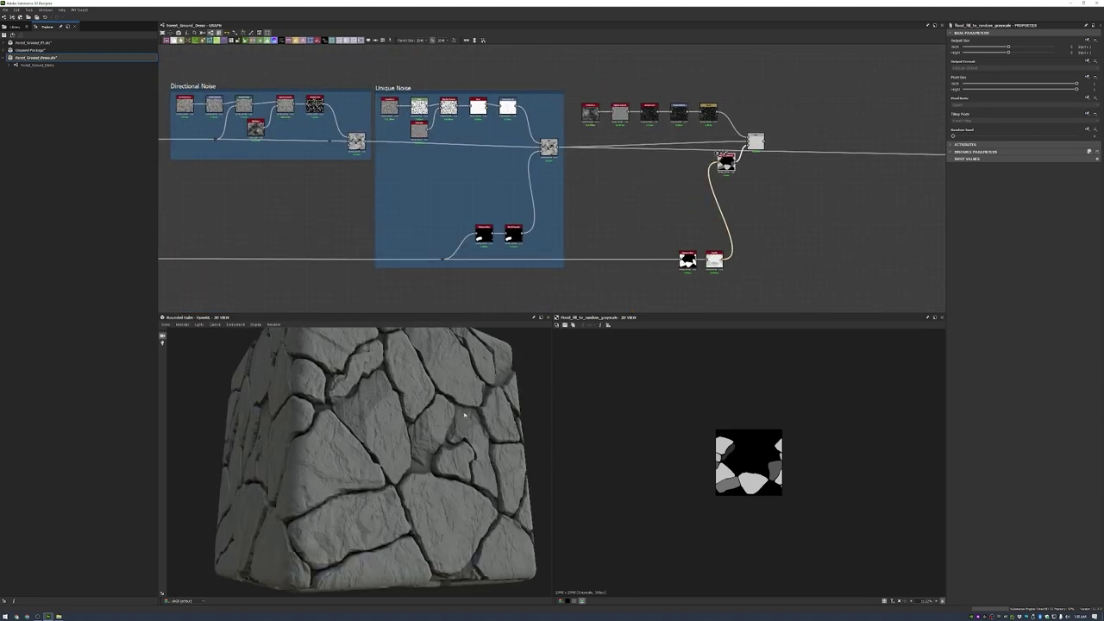
double_click(755, 141)
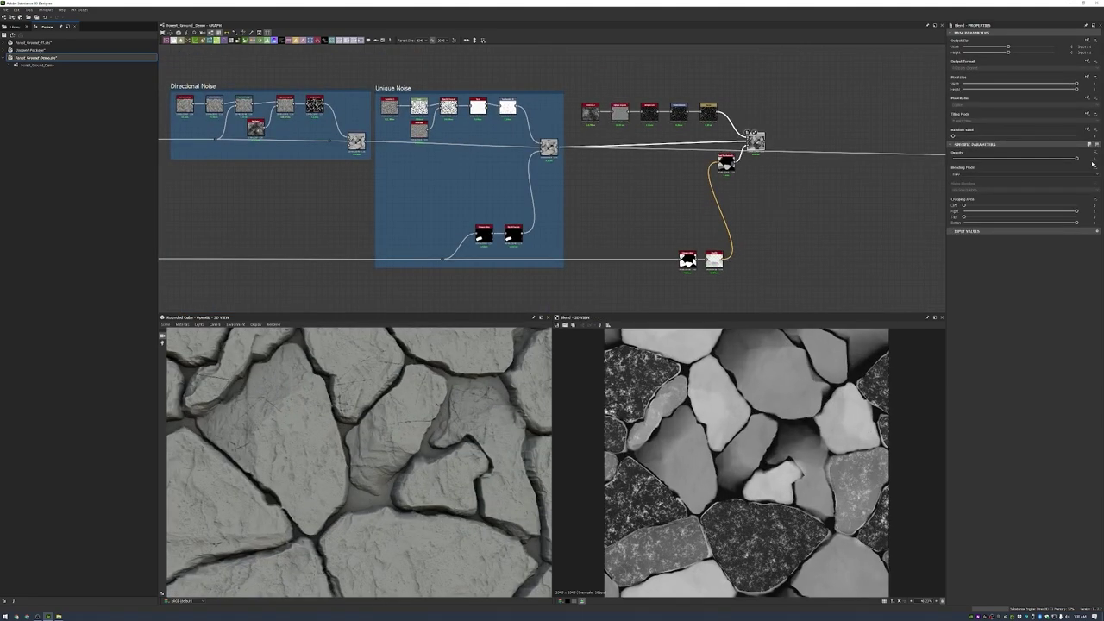
click(1023, 174)
click(984, 191)
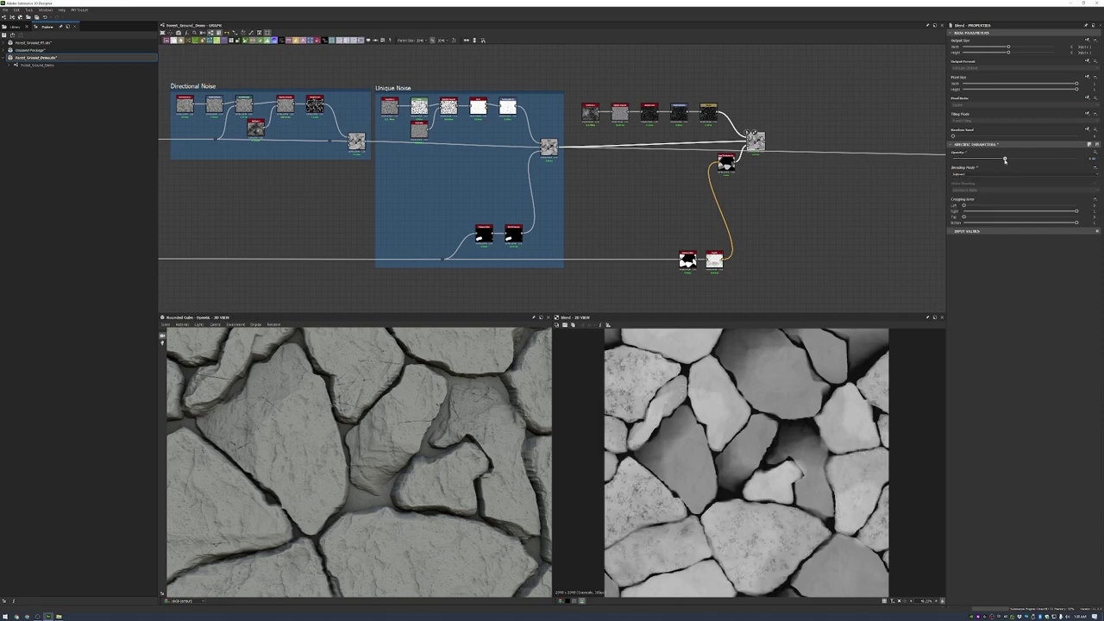
drag(1077, 158, 958, 158)
scroll(507, 365, down, 5)
scroll(362, 512, up, 5)
drag(362, 512, 483, 465)
scroll(515, 440, down, 5)
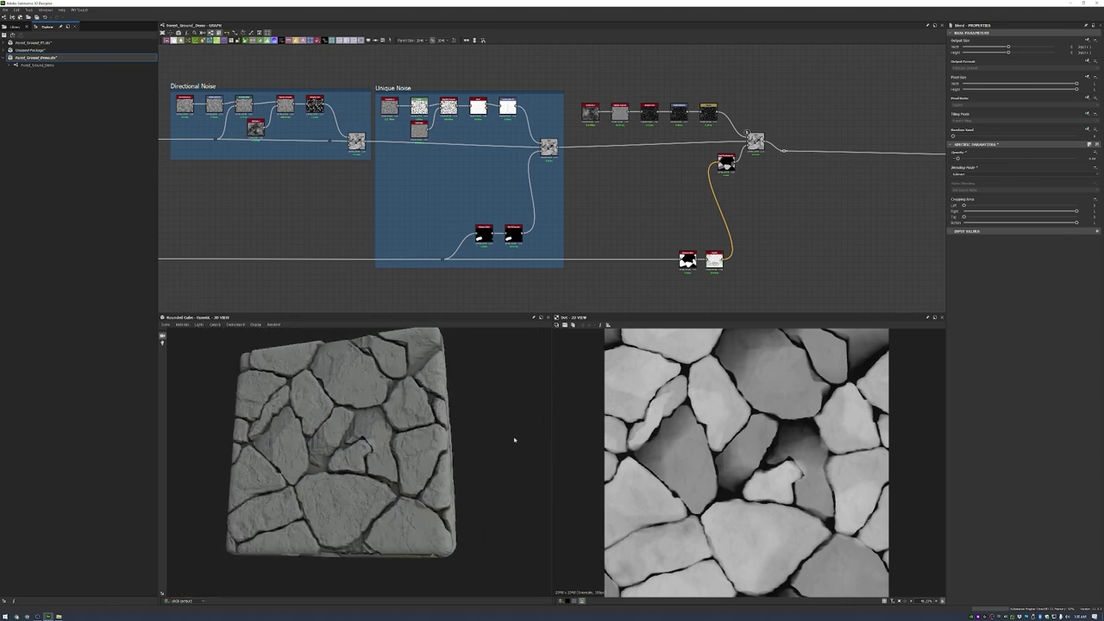
- Frame the speckle noise chain, stone mask nodes and Blend under the title Unique Surface Noise
drag(583, 92, 766, 274)
key(ctrl+f)
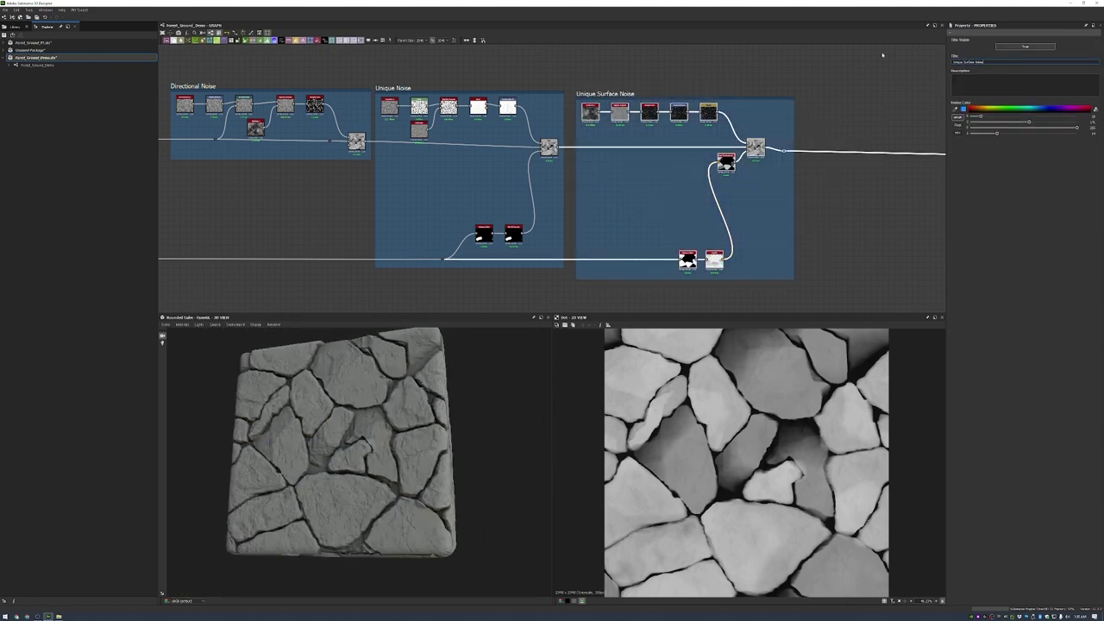
scroll(747, 108, up, 4)
scroll(735, 169, down, 4)
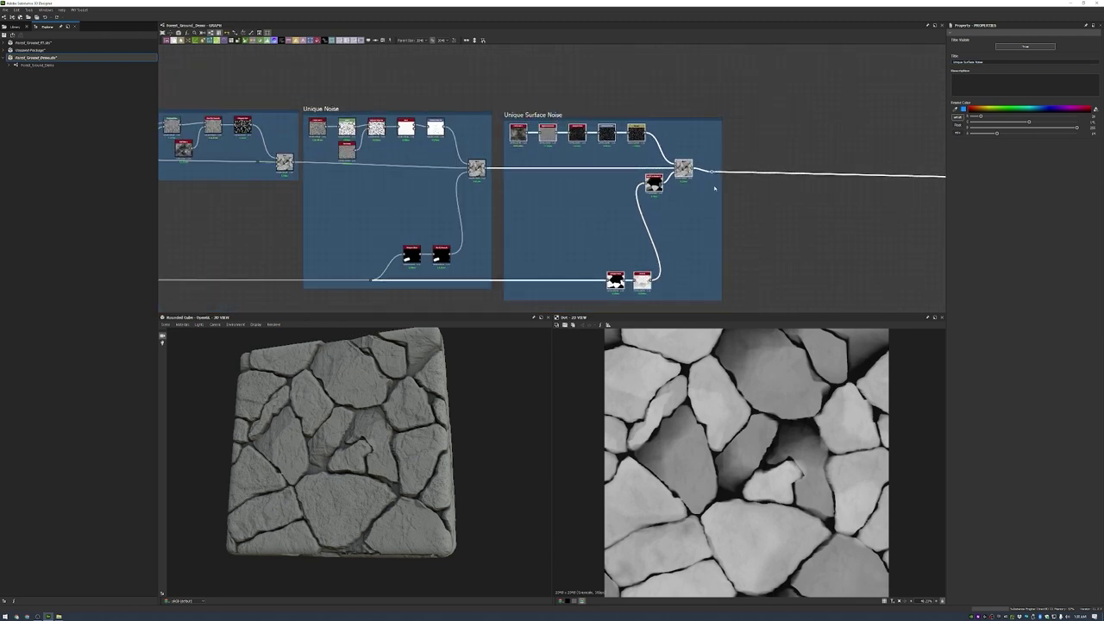
- Move the output dot farther from the Unique Surface Noise frame and add a Clouds 2 node with an increased scale
middle_drag(874, 163, 715, 175)
scroll(764, 180, up, 4)
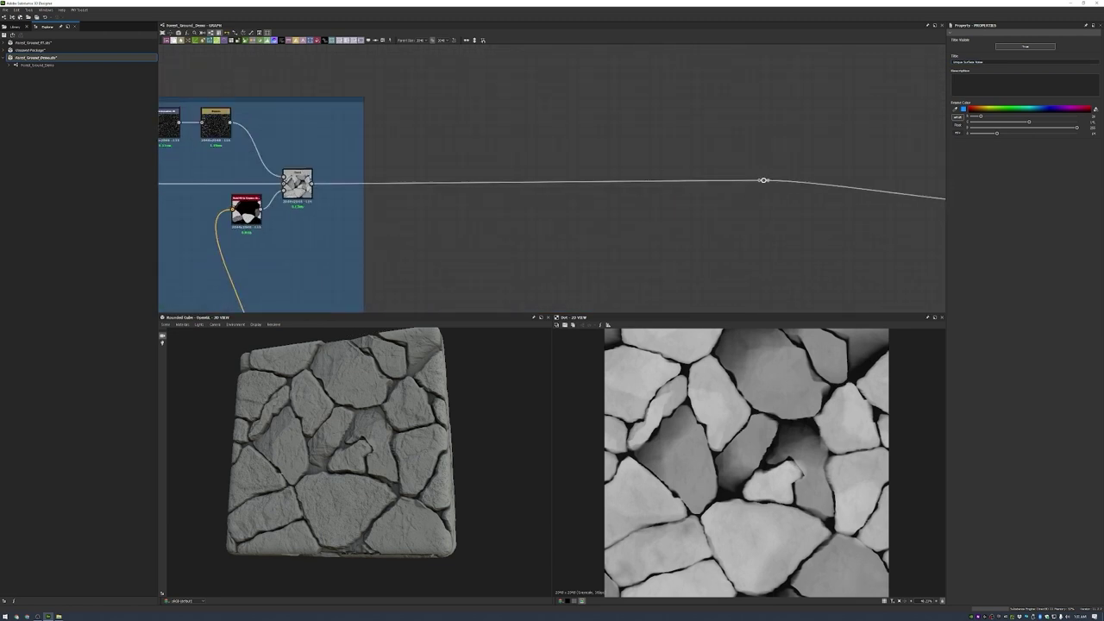
scroll(764, 175, up, 3)
key(space)
text(cloud)
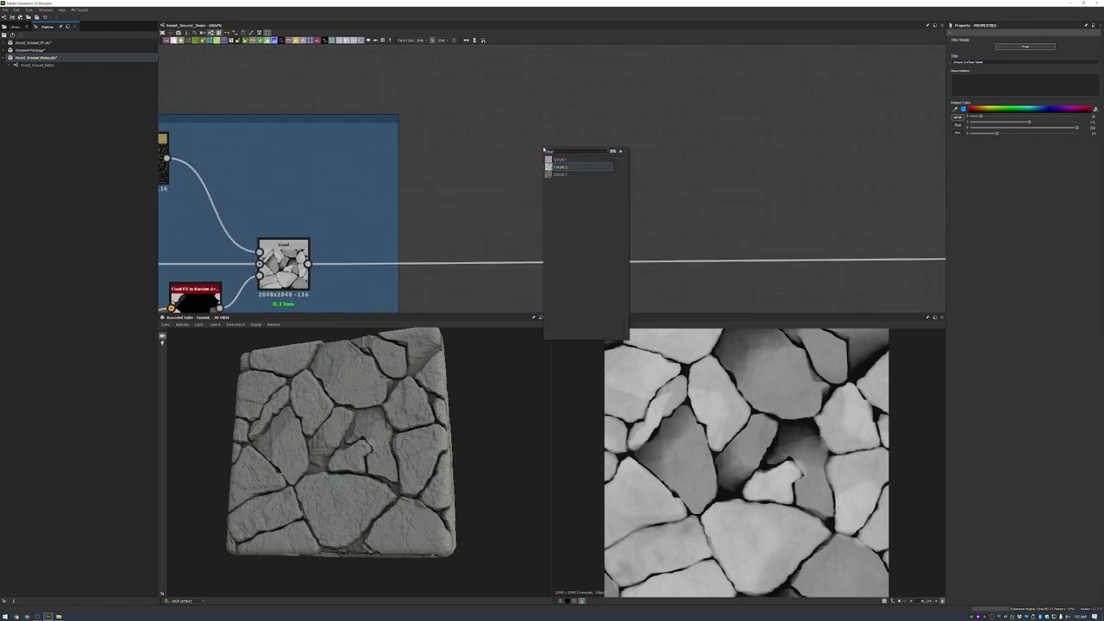
key(Return)
- Add a Histogram Scan after Clouds 2 with position about 0.12 and high contrast to isolate small scattered spots
key(space)
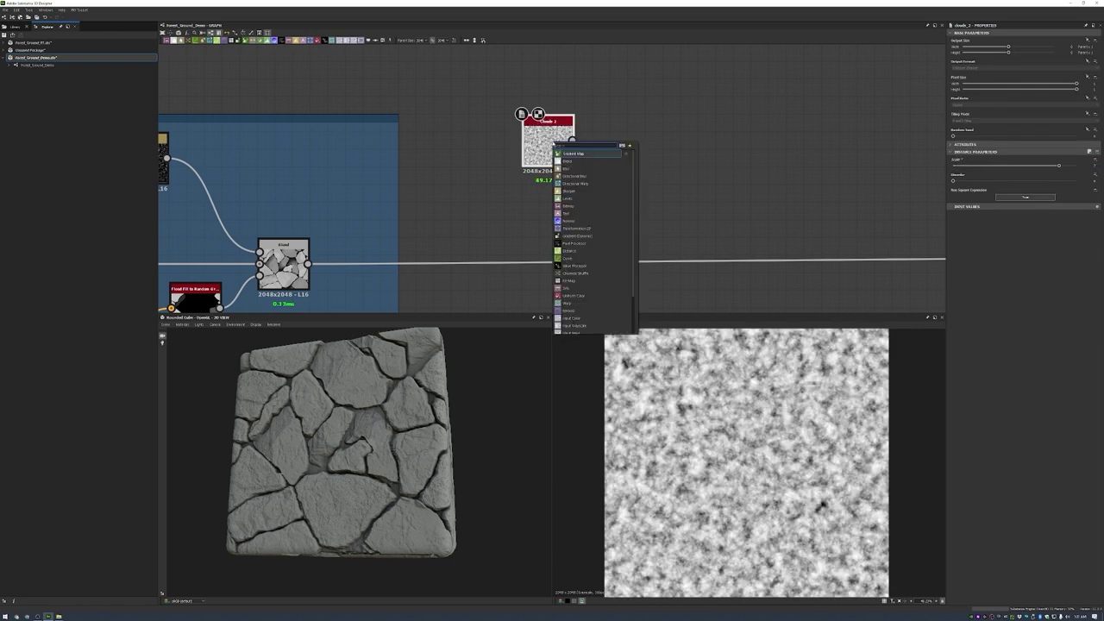
text(hist)
key(Return)
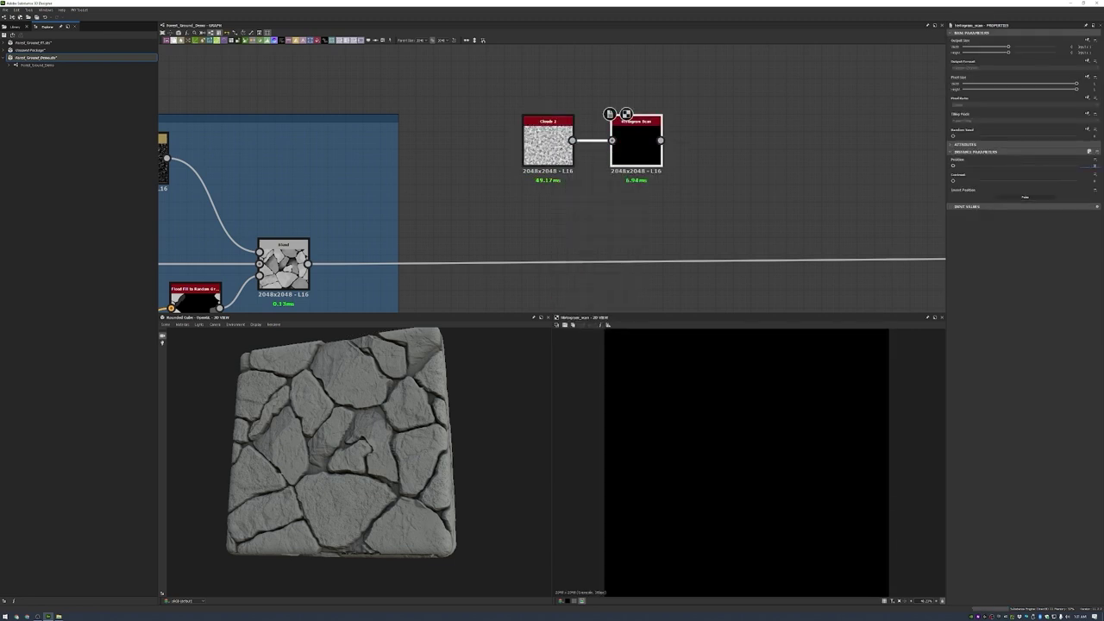
drag(953, 166, 967, 165)
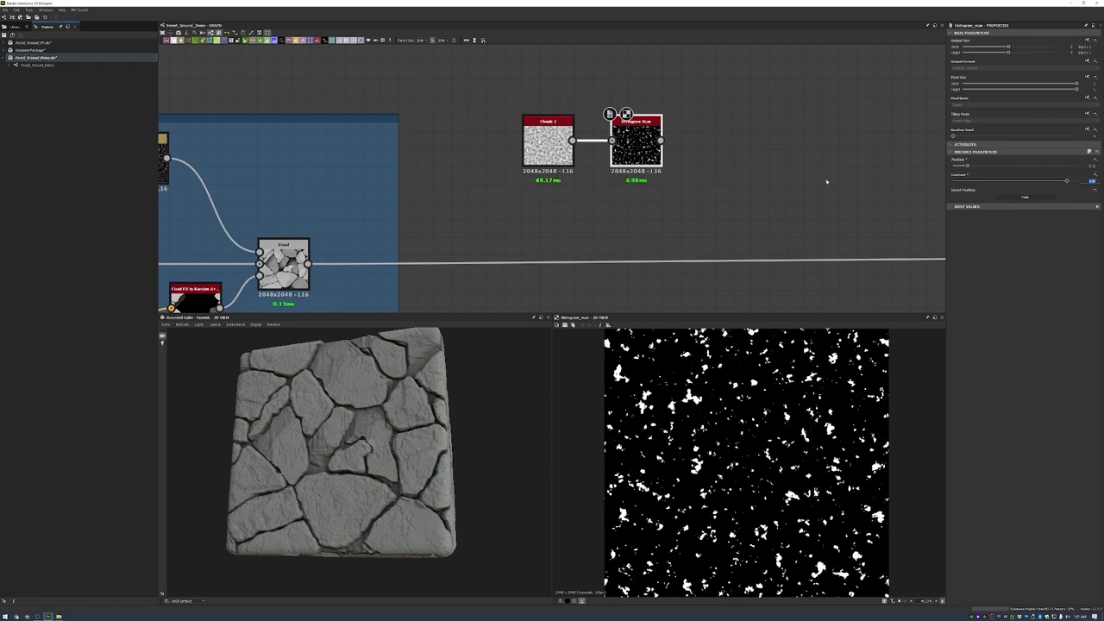
- Add a Blur HQ Grayscale after the Histogram Scan with low intensity and maximum quality
key(space)
text(blur)
key(Return)
drag(1030, 165, 961, 165)
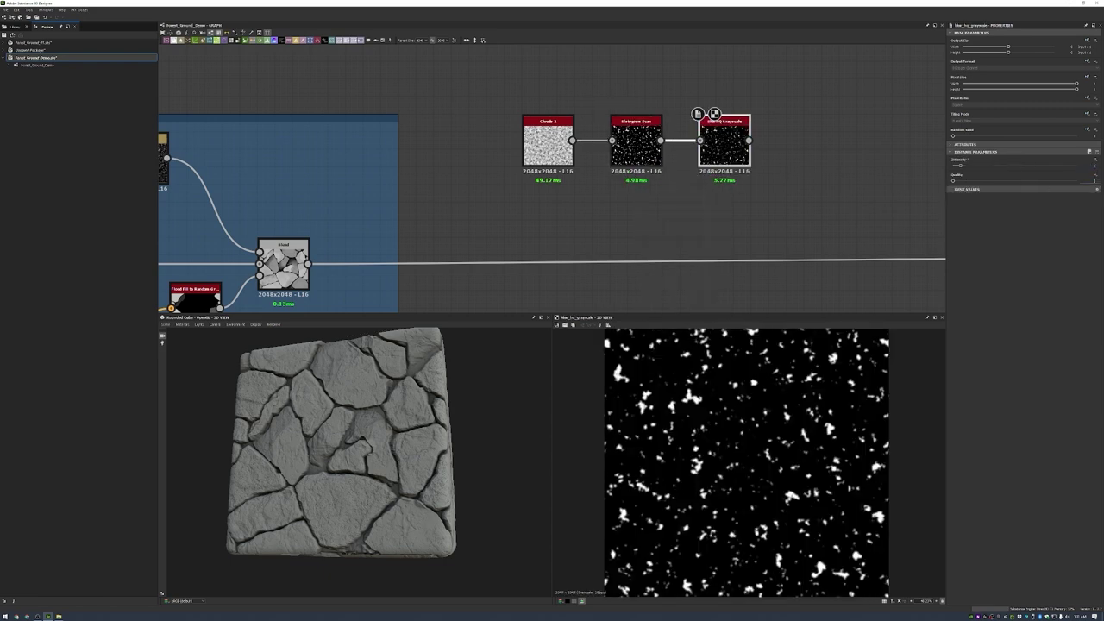
middle_drag(612, 192, 646, 180)
- Add a Clouds 1 node below the spot chain and rescale it evenly with a Transformation 2D
key(space)
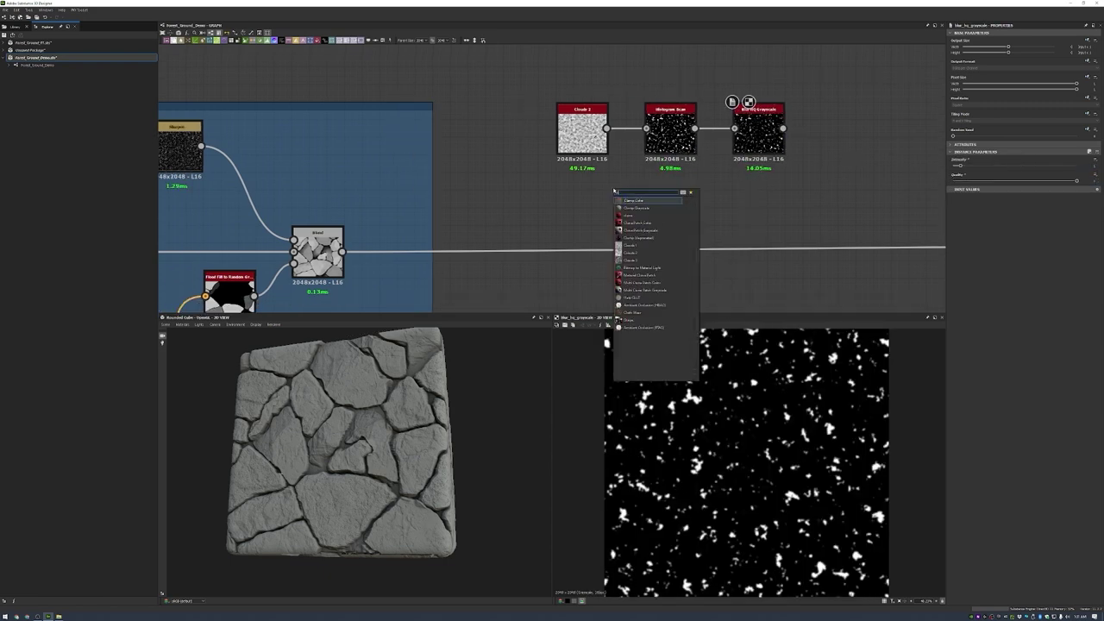
click(638, 226)
drag(618, 186, 565, 200)
key(space)
click(595, 207)
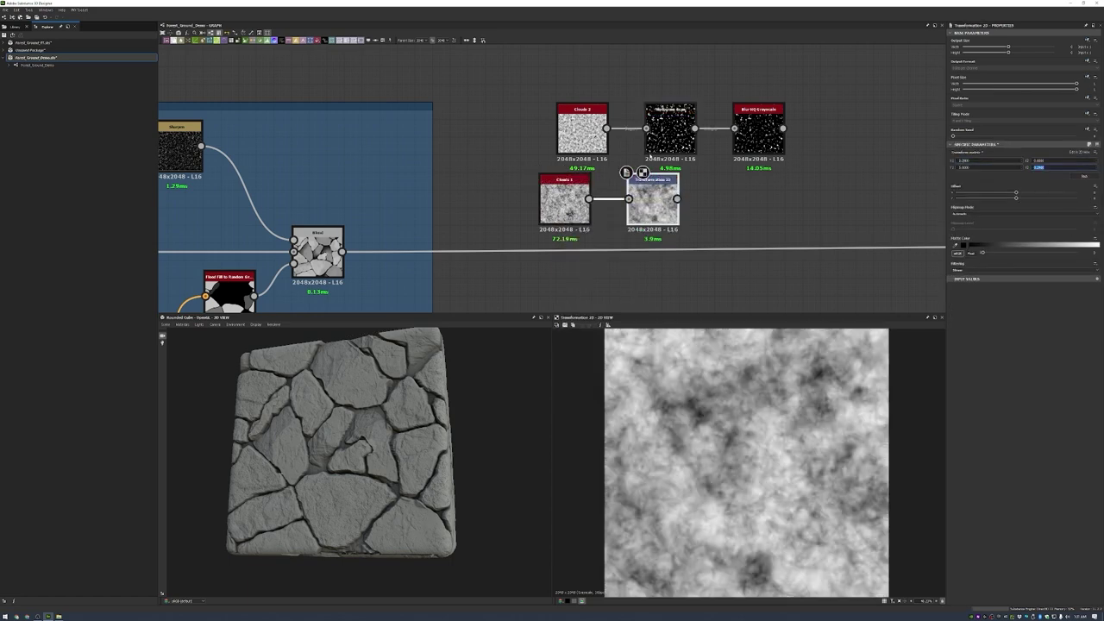
- Add a Make It Tile Photo Grayscale after the Transformation 2D with adjusted mask size and precision, and align the Clouds 1 row
key(space)
click(671, 233)
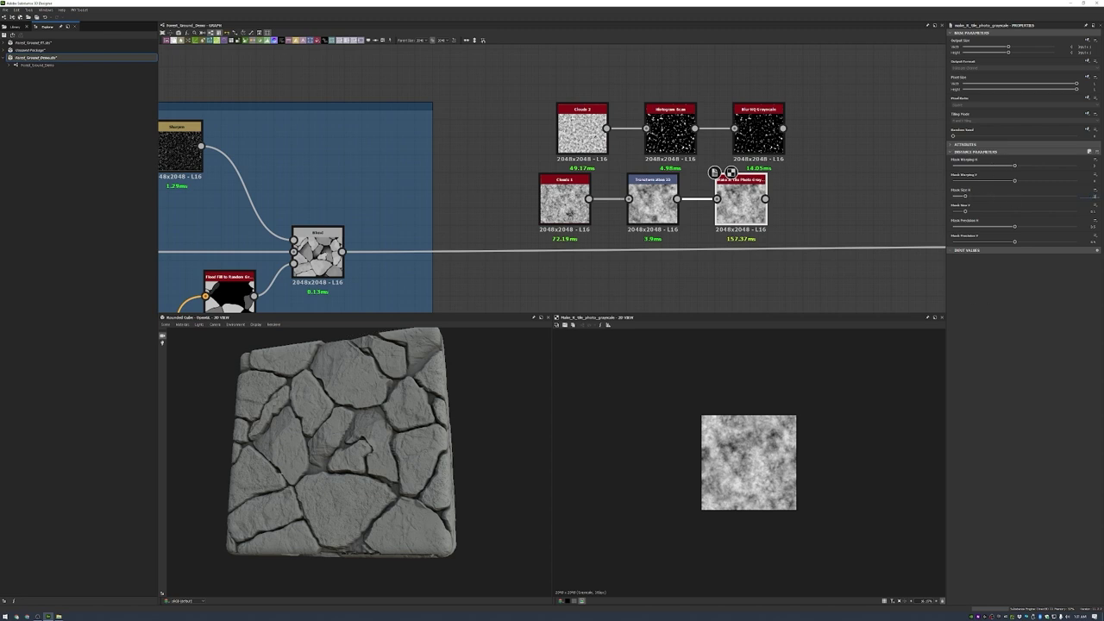
drag(964, 195, 988, 211)
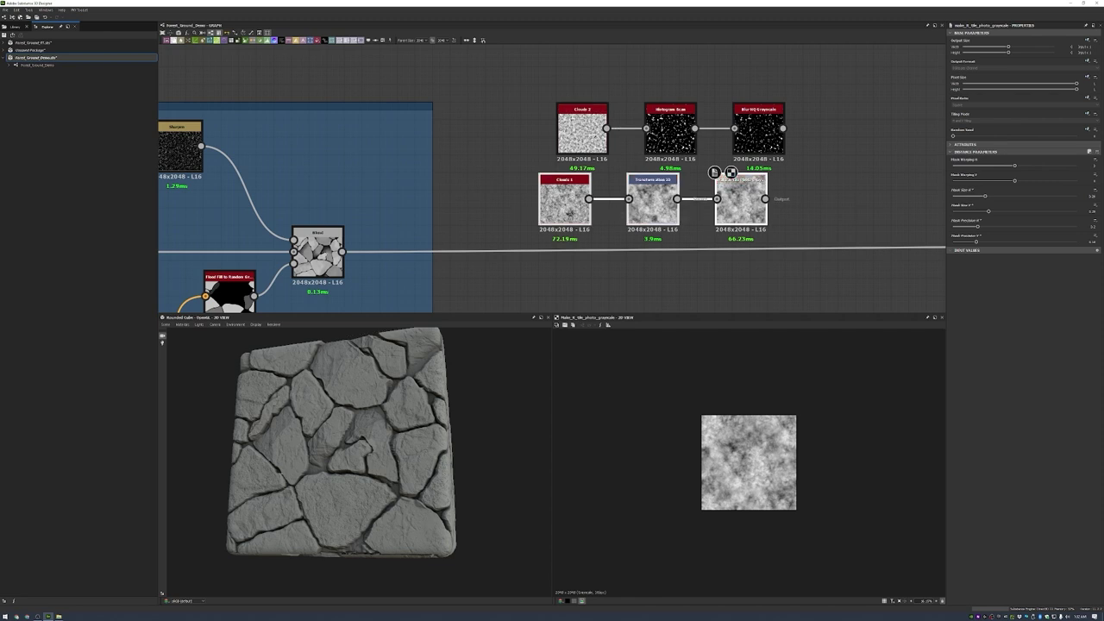
drag(565, 199, 573, 216)
- Add a Slope Blur Grayscale that distorts the blurred spots with the tiled clouds, using maximum samples and low intensity
key(space)
key(Return)
drag(824, 197, 852, 224)
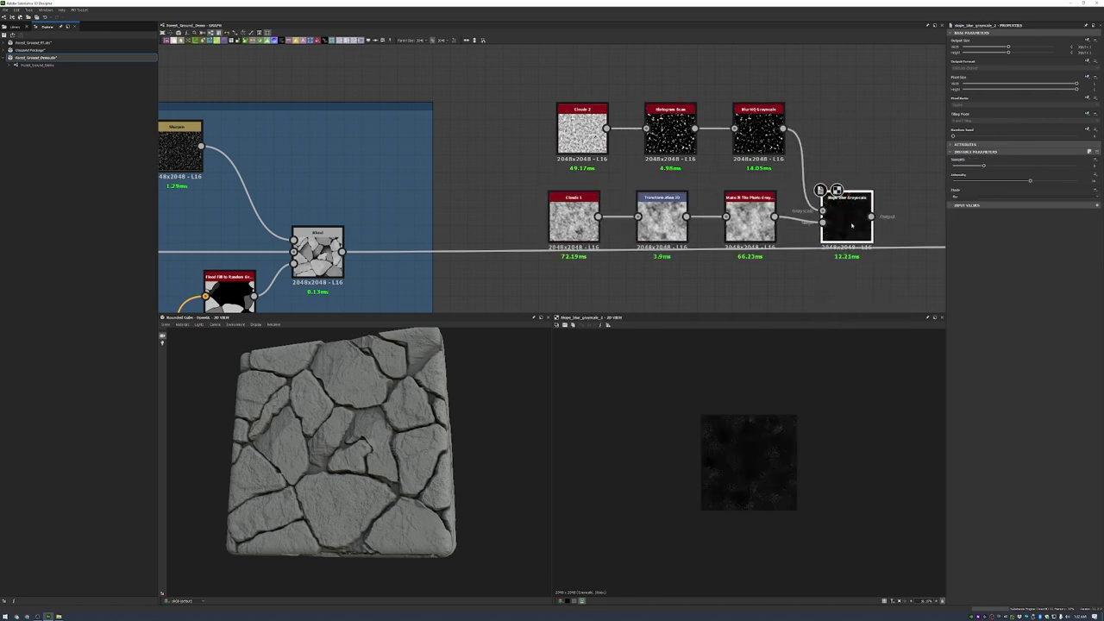
drag(983, 165, 1077, 165)
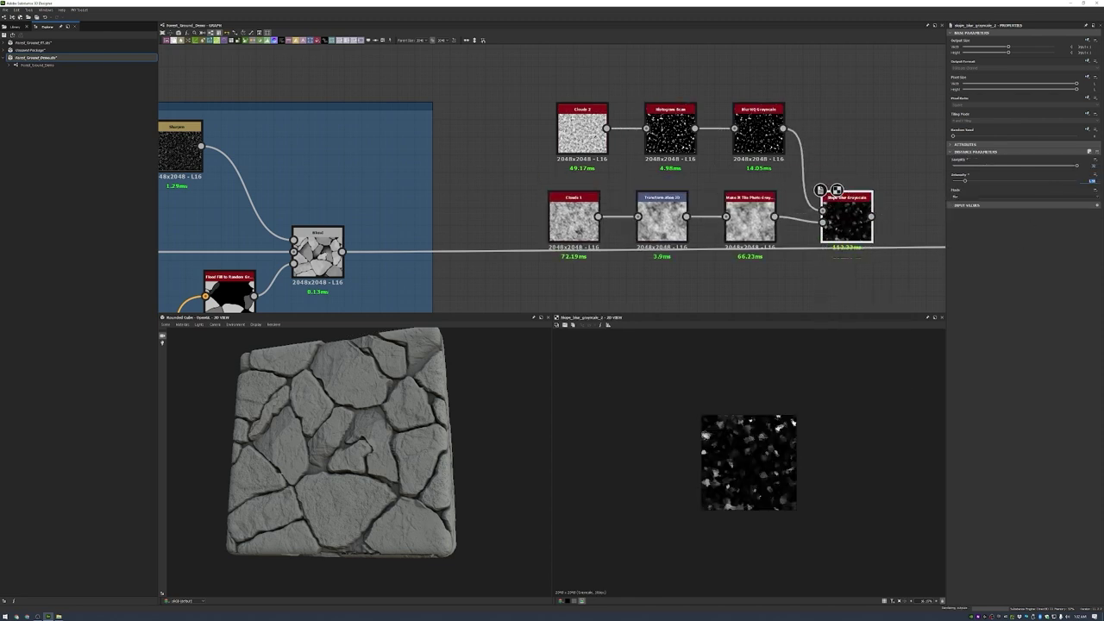
- Add a Vector Warp Grayscale after the Slope Blur and connect its vector map input to the colour map below
middle_drag(836, 207, 657, 220)
key(space)
key(Return)
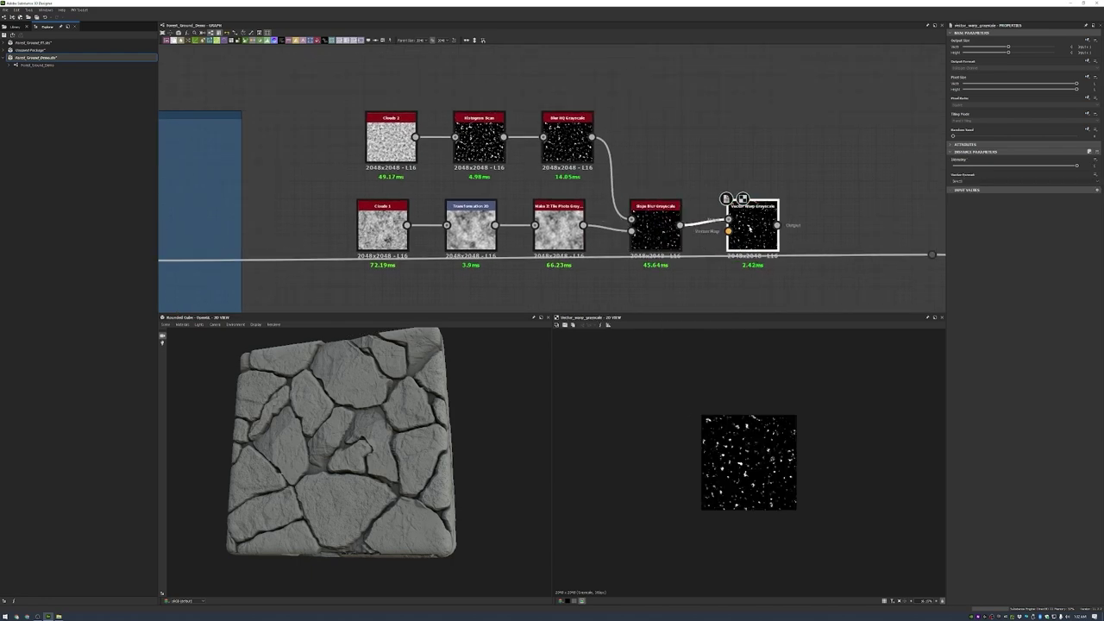
scroll(738, 231, down, 3)
scroll(656, 209, down, 3)
middle_drag(399, 207, 835, 125)
scroll(834, 125, up, 3)
double_click(789, 148)
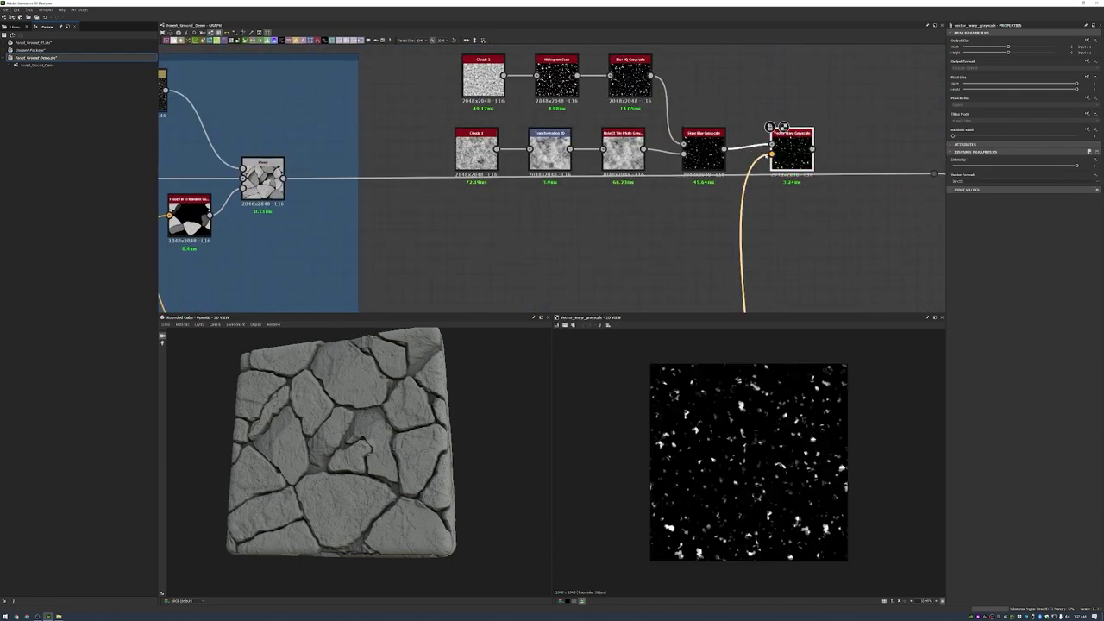
- Add a Blend after the Vector Warp that subtracts the pits from the Unique Surface Noise result at low opacity
scroll(788, 151, up, 2)
scroll(784, 186, down, 2)
middle_drag(784, 187, 695, 176)
drag(789, 200, 850, 202)
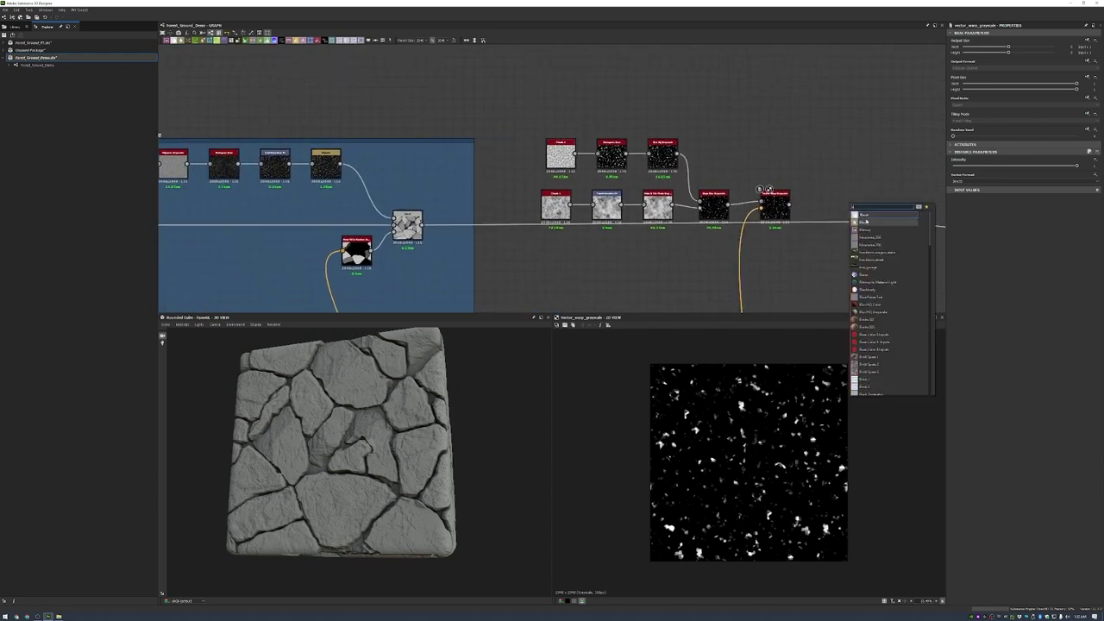
click(871, 219)
drag(422, 223, 833, 205)
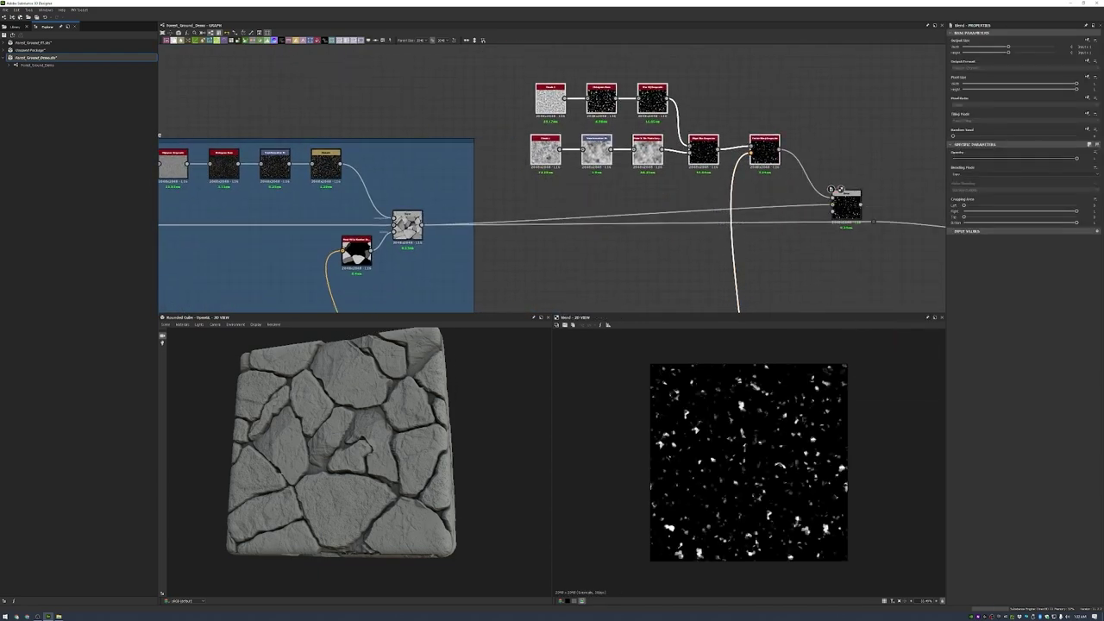
scroll(1022, 174, down, 1)
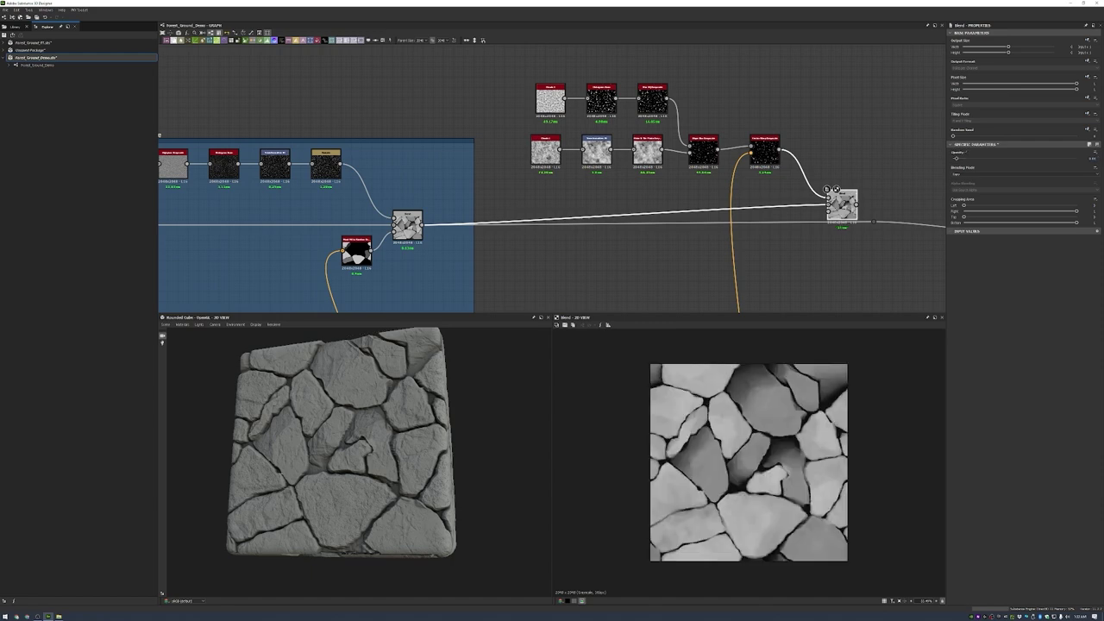
drag(1076, 159, 956, 159)
scroll(447, 414, up, 5)
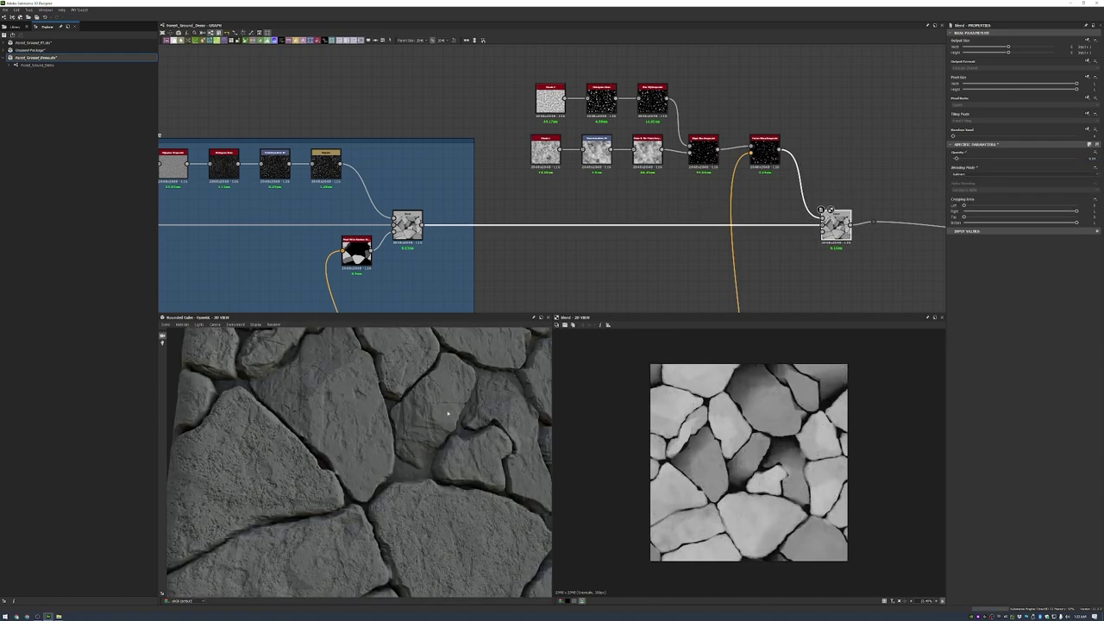
scroll(416, 458, down, 5)
drag(417, 457, 548, 452)
- Frame the pit nodes as Larger Pits and preview the Normal node's output for the stones
drag(509, 63, 889, 259)
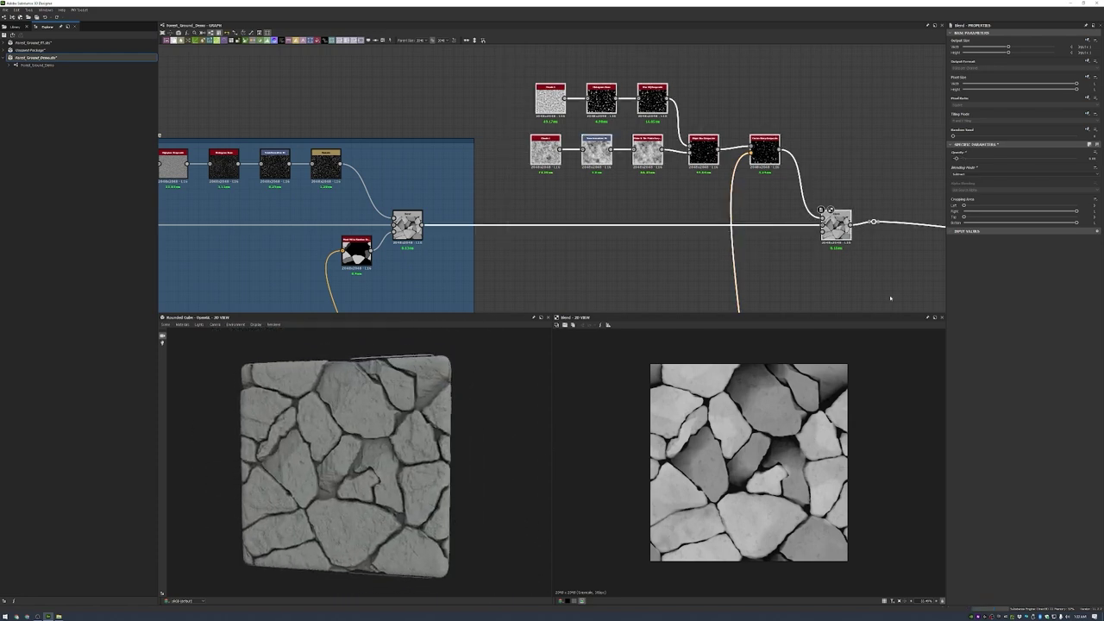
key(ctrl+f)
scroll(552, 181, down, 2)
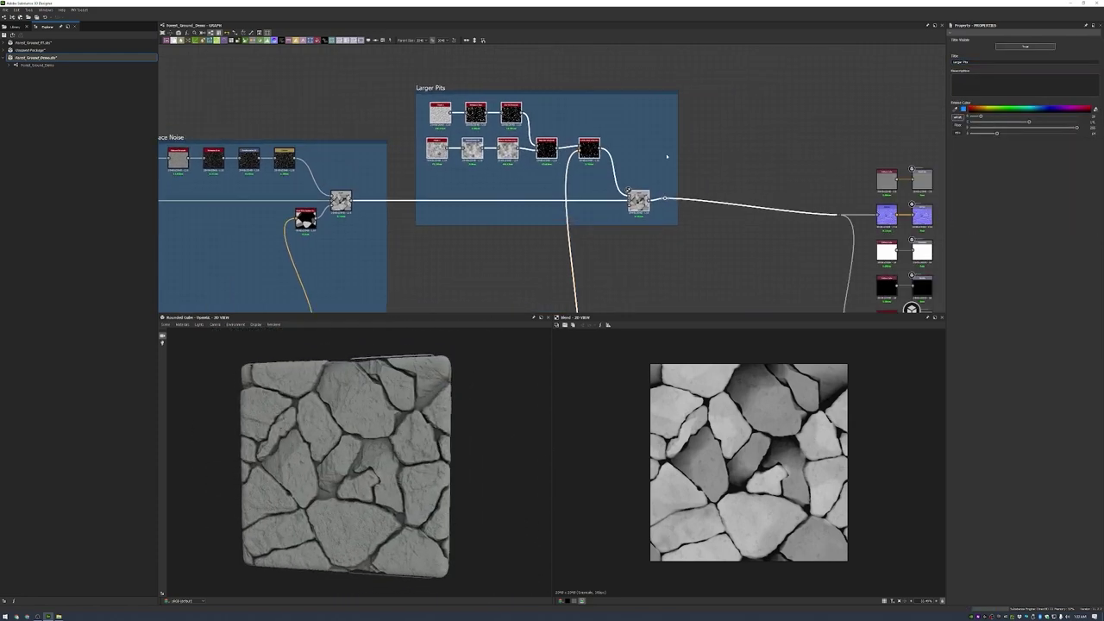
middle_drag(921, 213, 723, 213)
scroll(723, 213, down, 3)
double_click(723, 205)
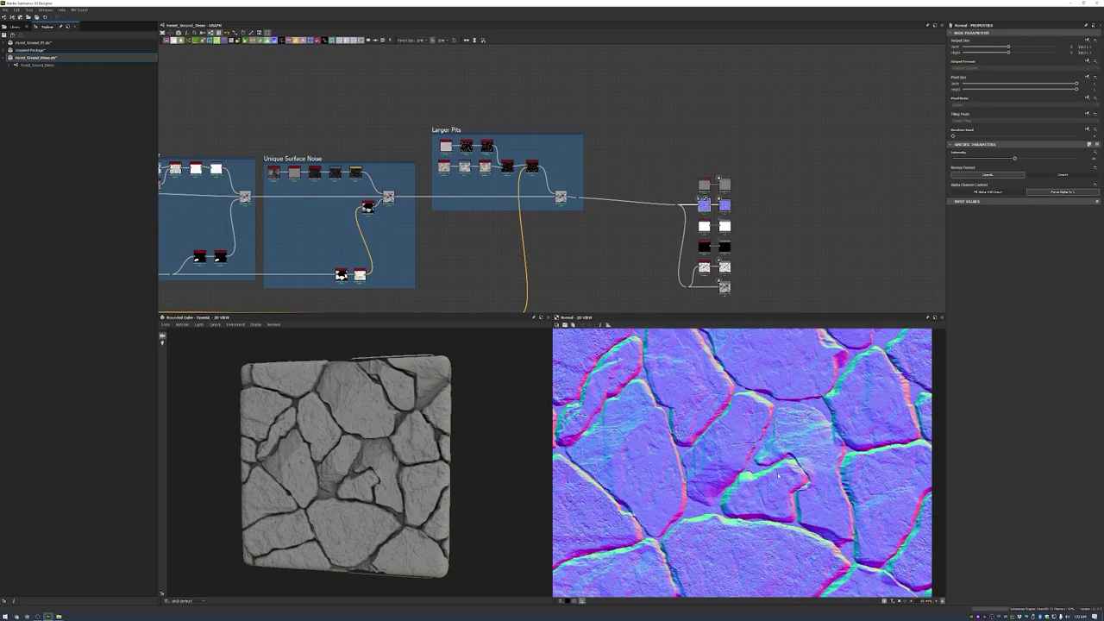
scroll(723, 213, down, 2)
scroll(723, 213, up, 3)
- Add a Clouds 2 node with adjusted scale beside the Larger Pits frame, followed by a Histogram Scan that isolates blotches
middle_drag(723, 213, 592, 187)
key(space)
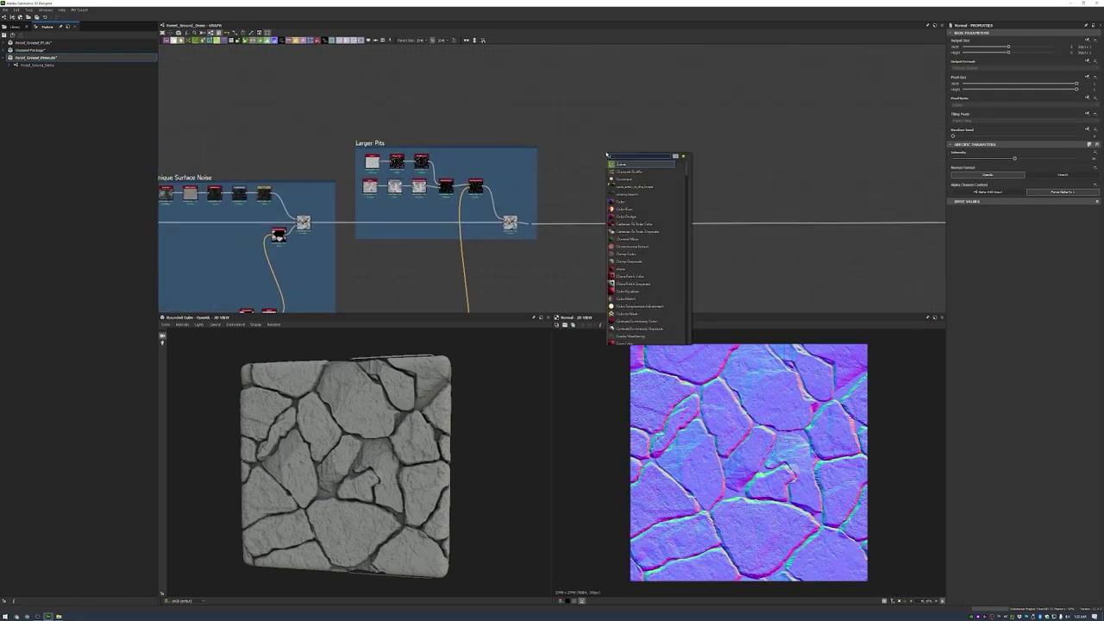
click(634, 216)
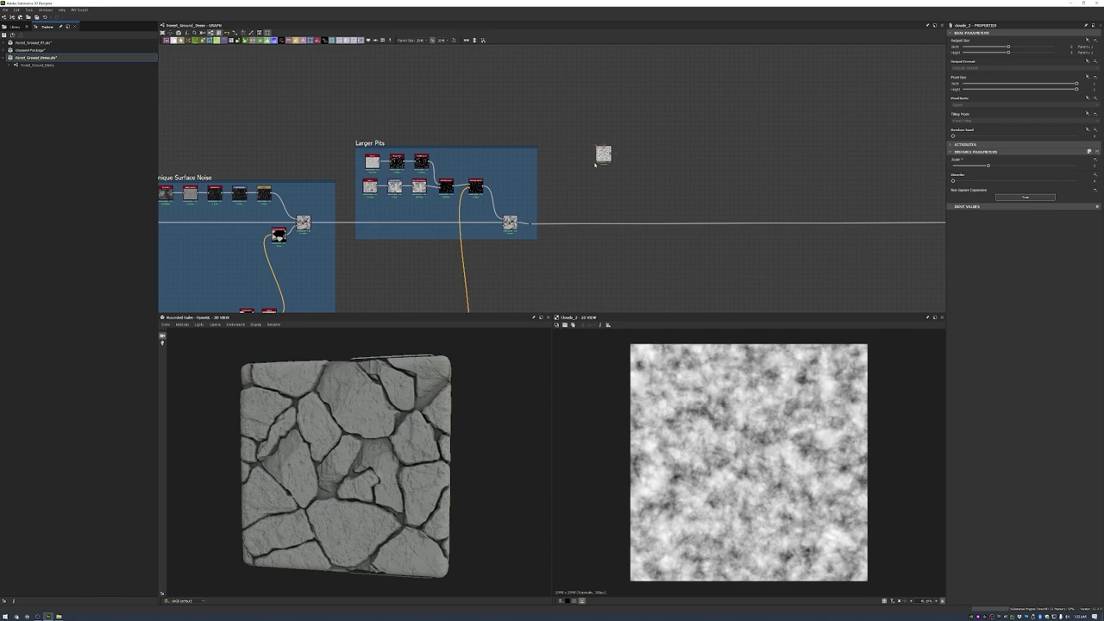
scroll(589, 170, up, 2)
key(space)
click(643, 183)
drag(614, 155, 616, 160)
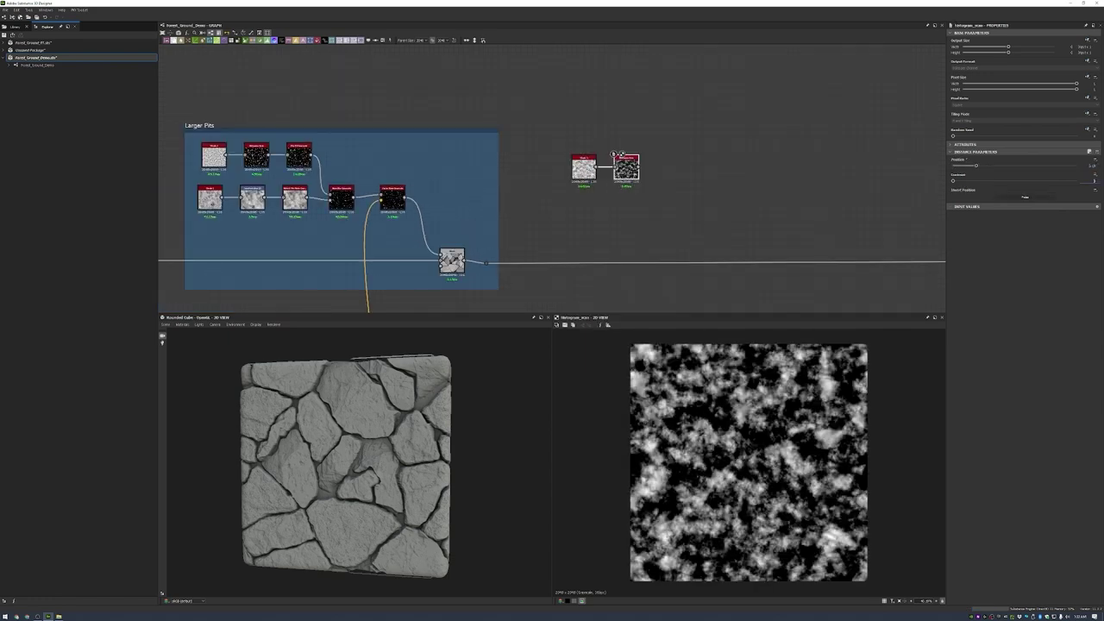
- Add a Bevel with a small distance after the Histogram Scan
key(space)
click(660, 207)
scroll(655, 173, up, 2)
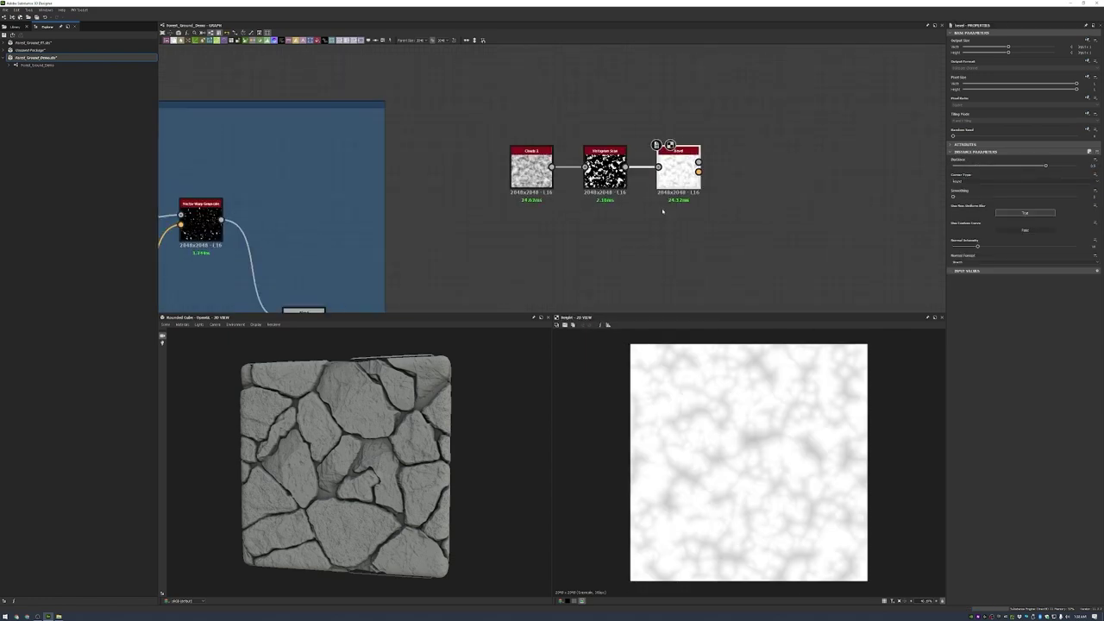
key(Return)
- Add a Flood Fill Mapper Grayscale fed by the Bevel's height output
key(space)
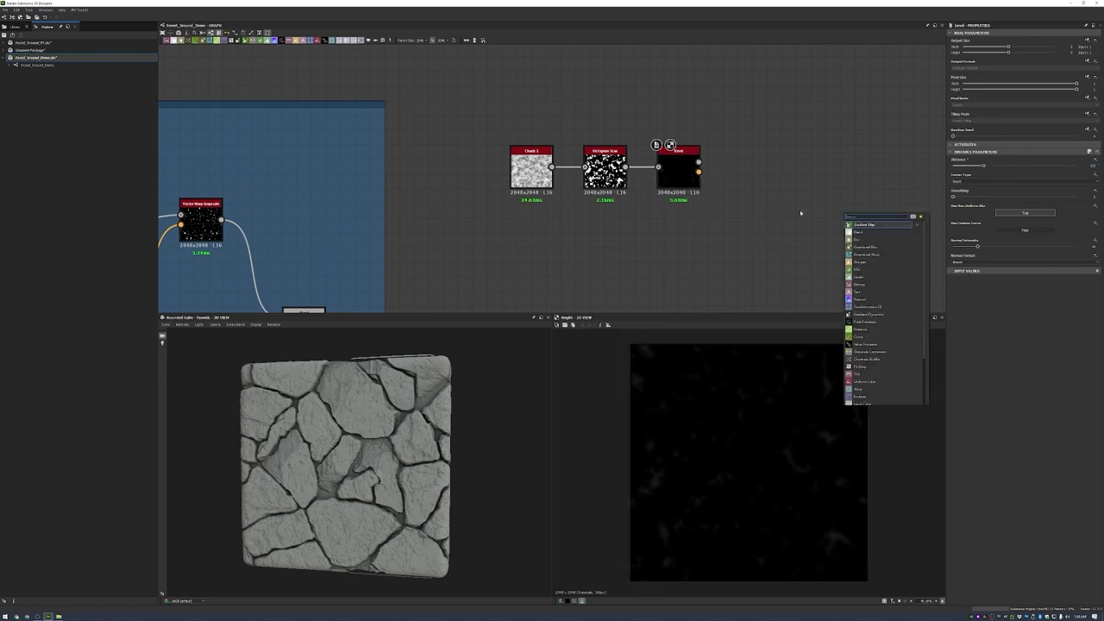
text(flood)
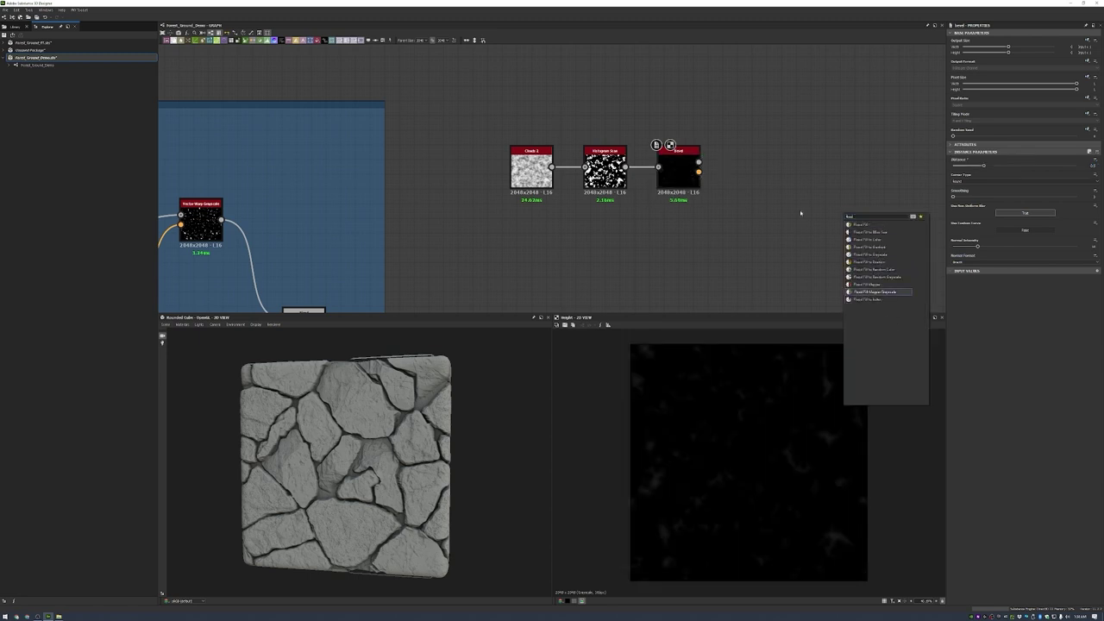
key(Return)
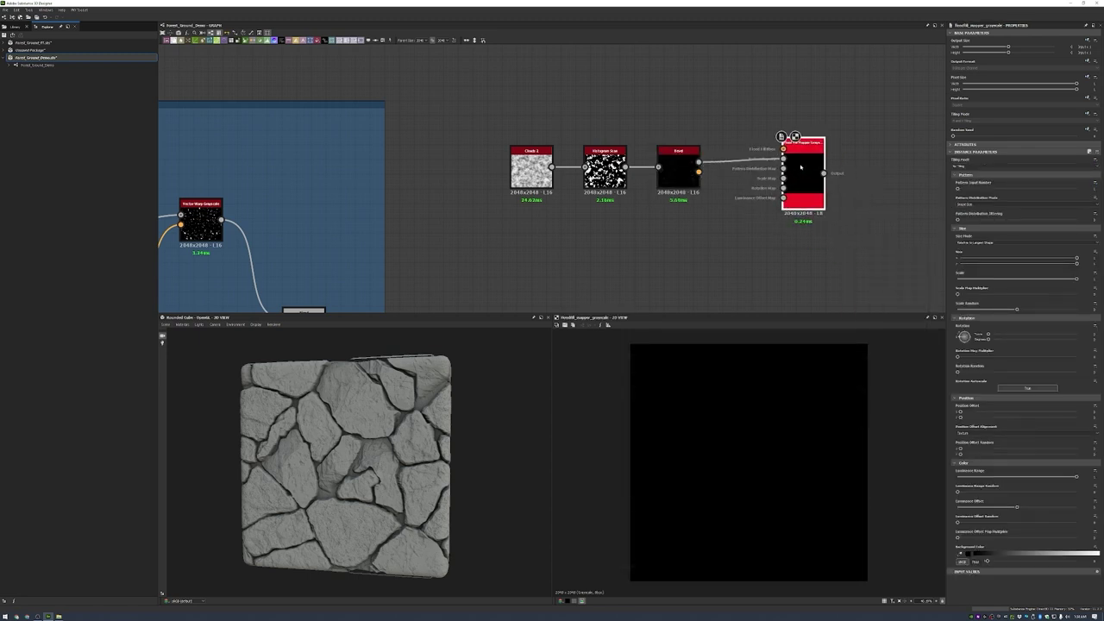
- Connect the stones' flood fill to the mapper and adjust its pattern input number, scale, scale random and rotation random
scroll(649, 208, down, 5)
middle_drag(597, 225, 649, 208)
scroll(649, 208, up, 3)
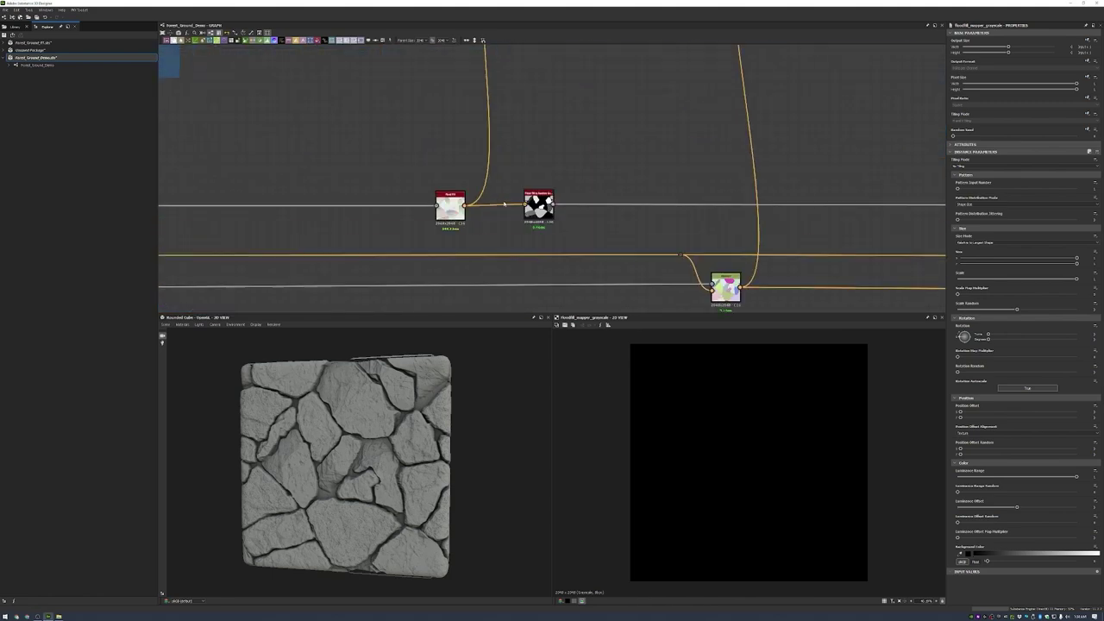
scroll(483, 199, down, 3)
middle_drag(370, 209, 652, 214)
scroll(652, 215, up, 6)
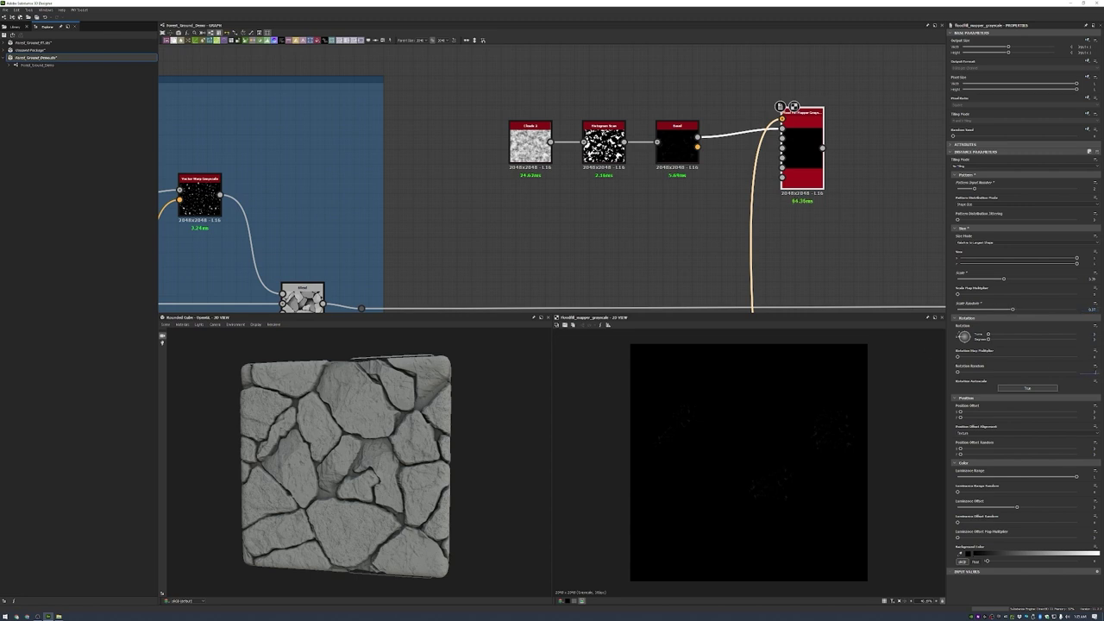
click(1009, 372)
mouse_move(1030, 508)
mouse_down()
mouse_move(1048, 509)
mouse_move(1024, 511)
mouse_up()
- Add a Blend after the mapper with the Larger Pits result as background and set its blending mode to Subtract
drag(822, 149, 875, 239)
click(893, 250)
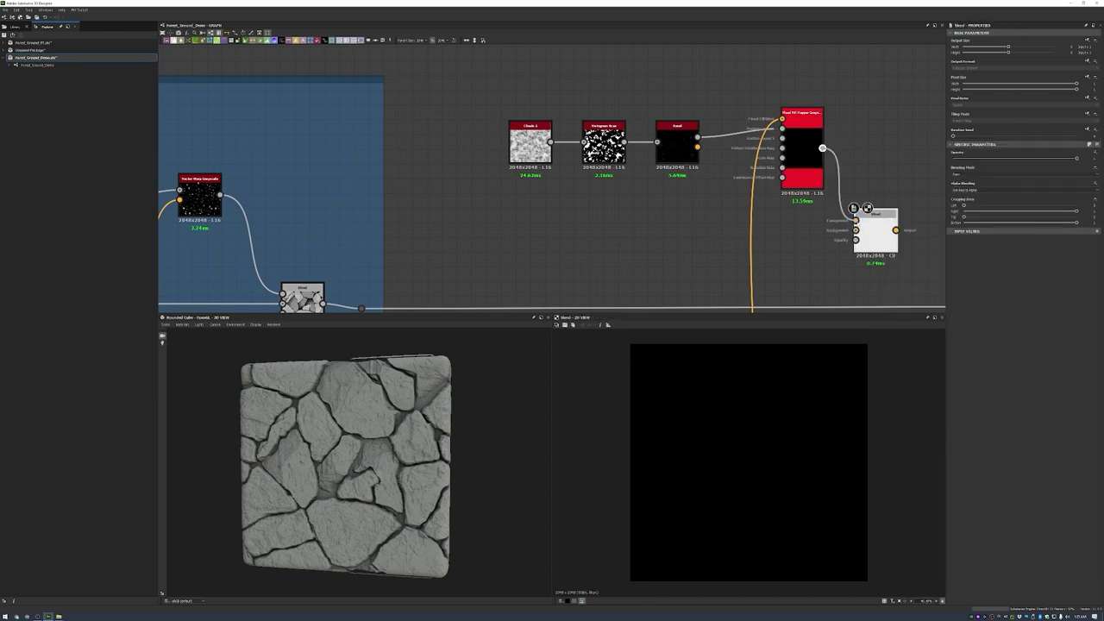
scroll(733, 78, down, 2)
drag(476, 239, 830, 226)
click(1018, 174)
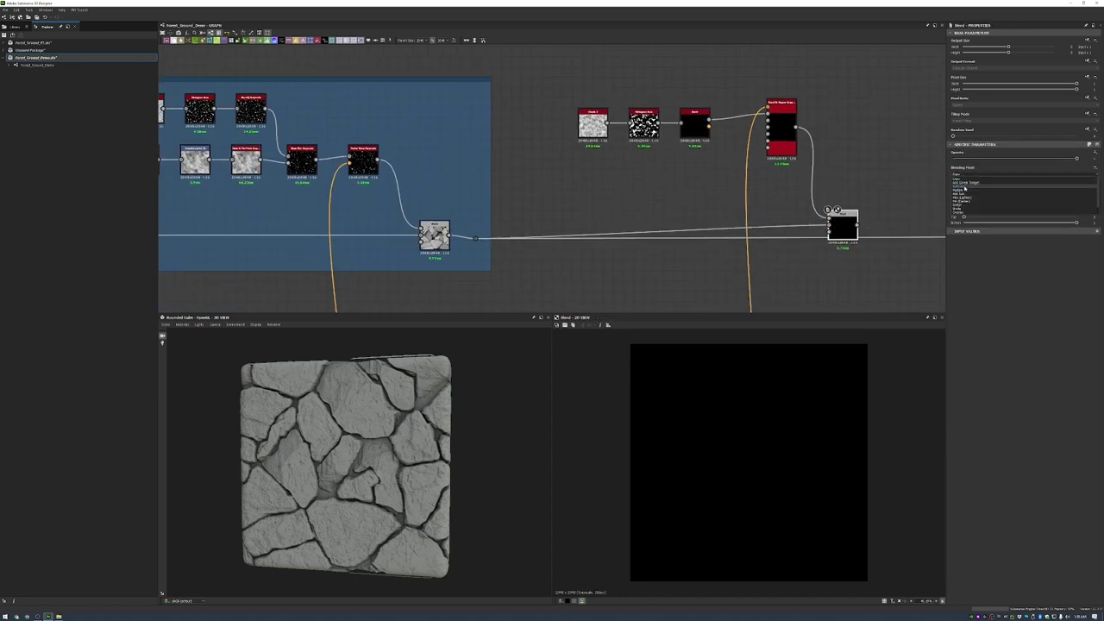
click(1018, 200)
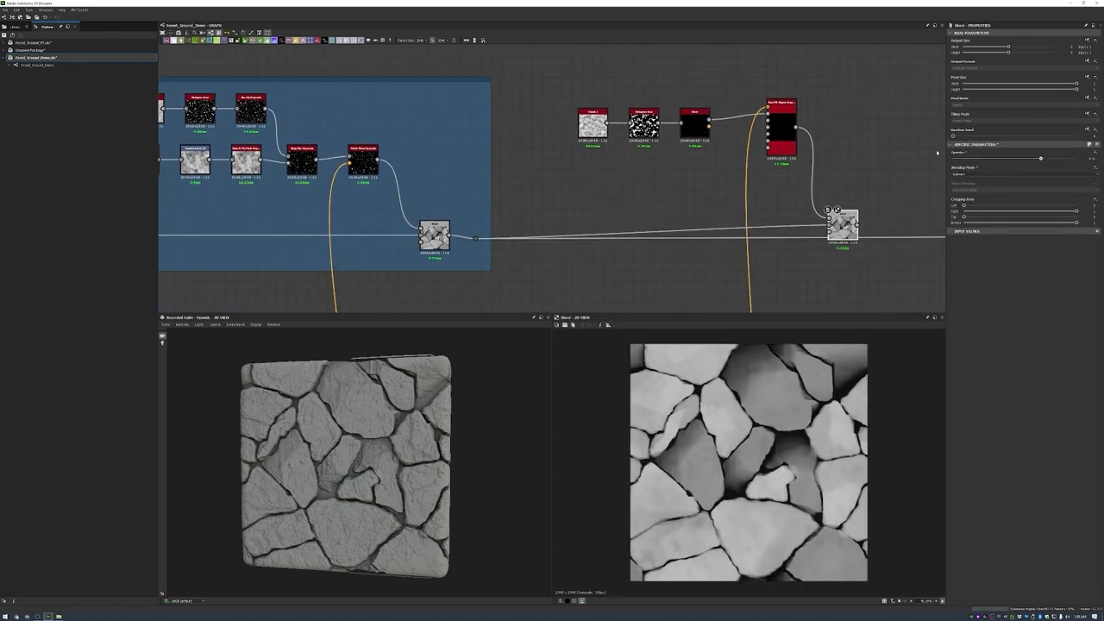
- Raise the mapper's Luminance Offset Map Multiplier slightly and route the pitting Blend into the main chain at reduced opacity
click(781, 129)
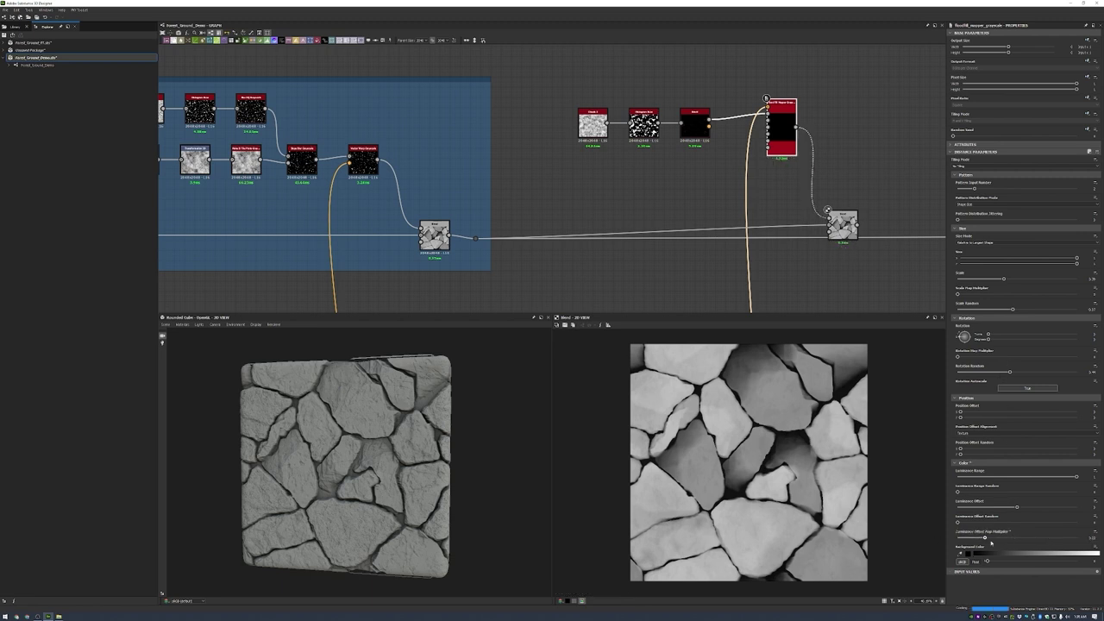
double_click(843, 225)
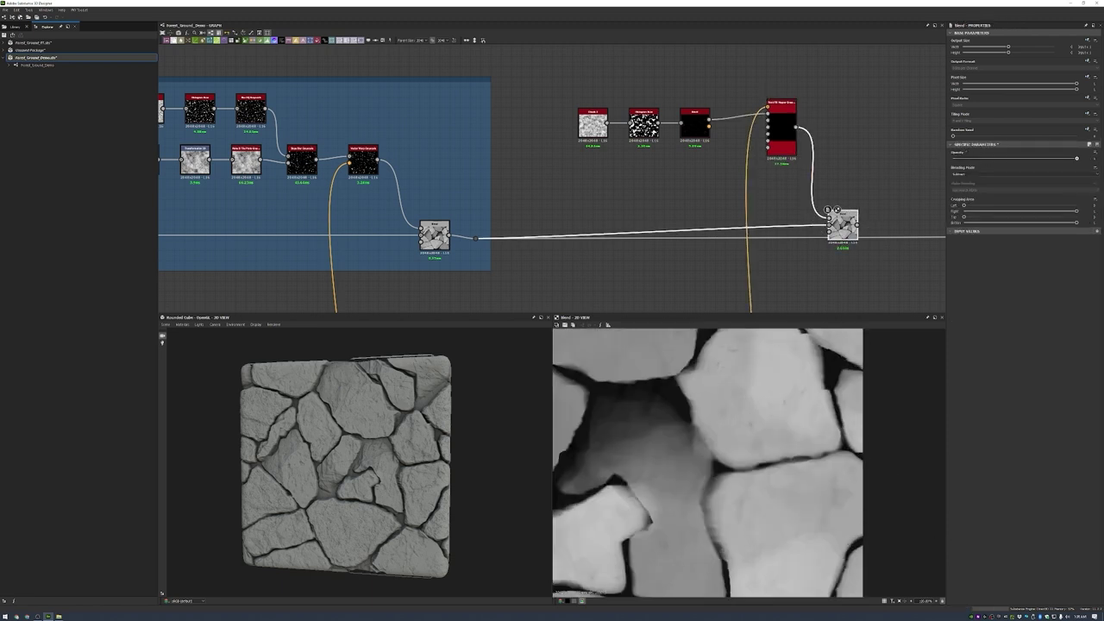
alt+click(878, 235)
scroll(523, 383, up, 3)
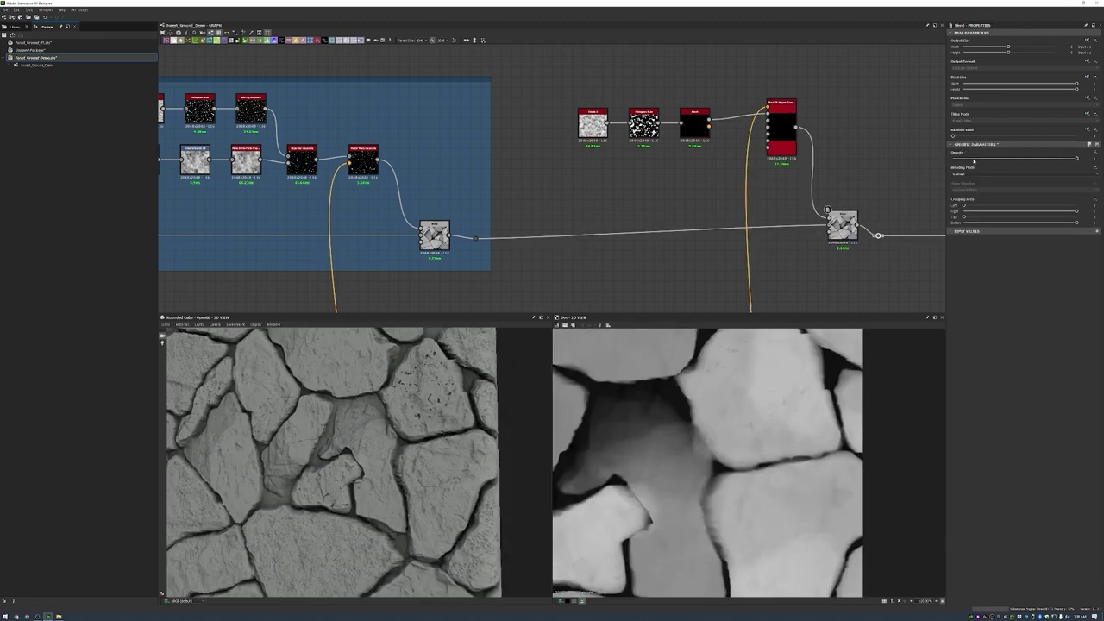
drag(964, 159, 978, 159)
scroll(337, 457, down, 4)
scroll(751, 216, down, 3)
- Frame the mapper-based pitting nodes as Unique Pitting
right_click(820, 169)
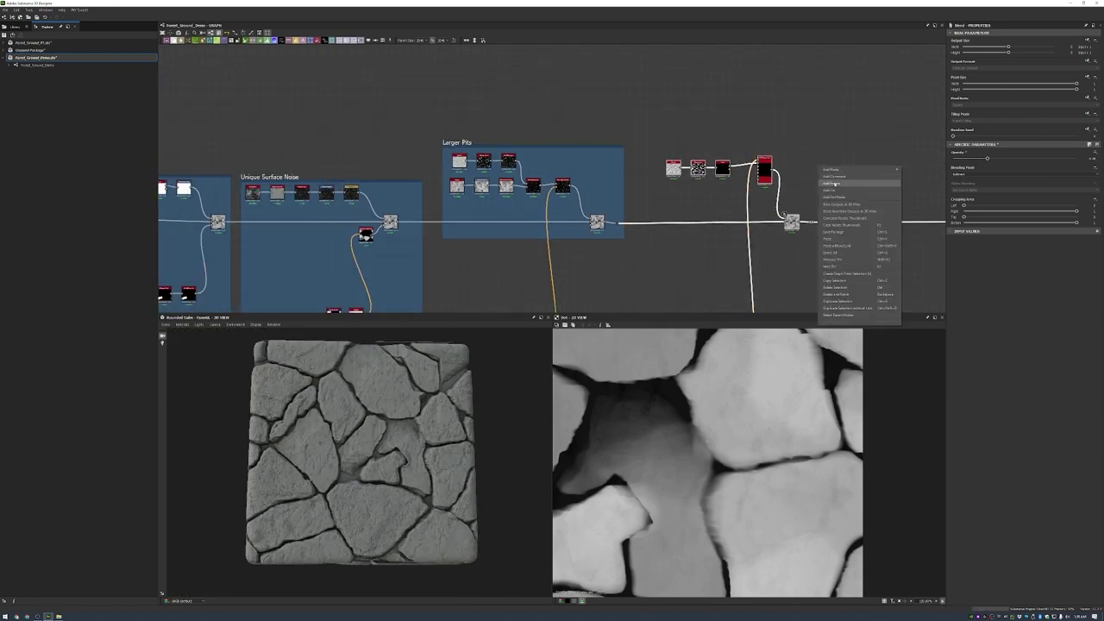
click(833, 183)
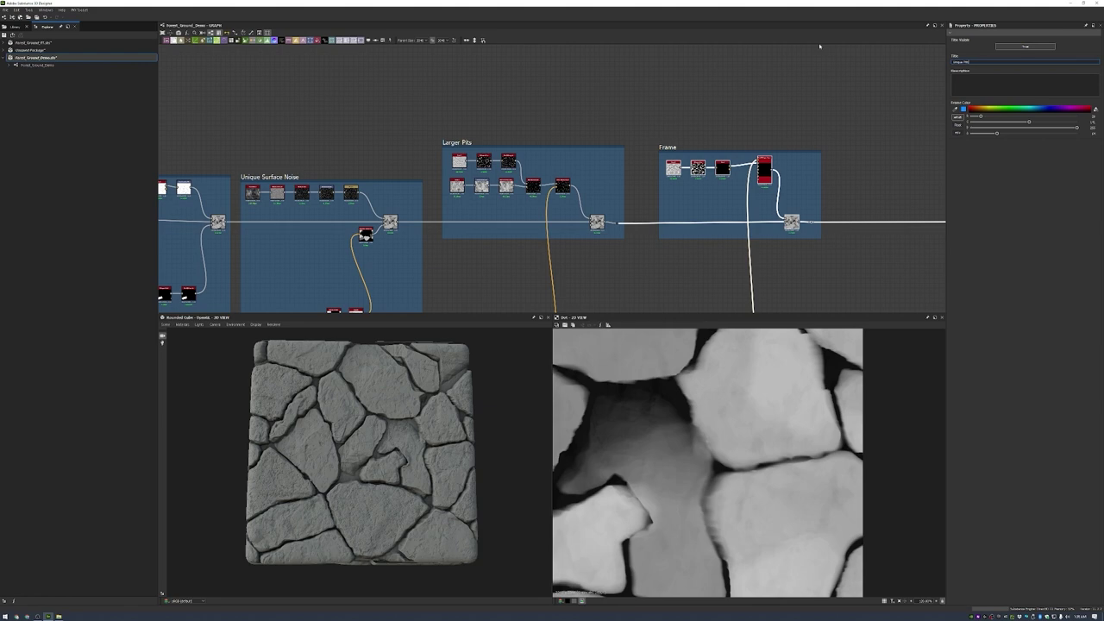
scroll(664, 80, down, 1)
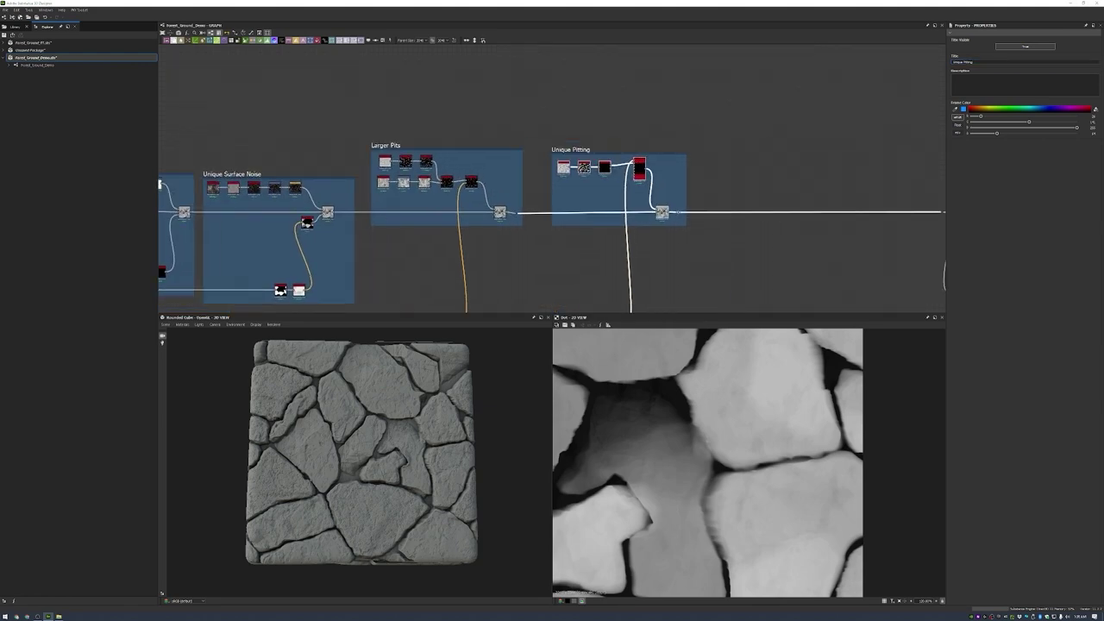
- Add a Gradient Linear 1 node in the empty space beyond the Unique Pitting frame
drag(362, 522, 509, 406)
scroll(669, 160, up, 3)
key(space)
text(grad)
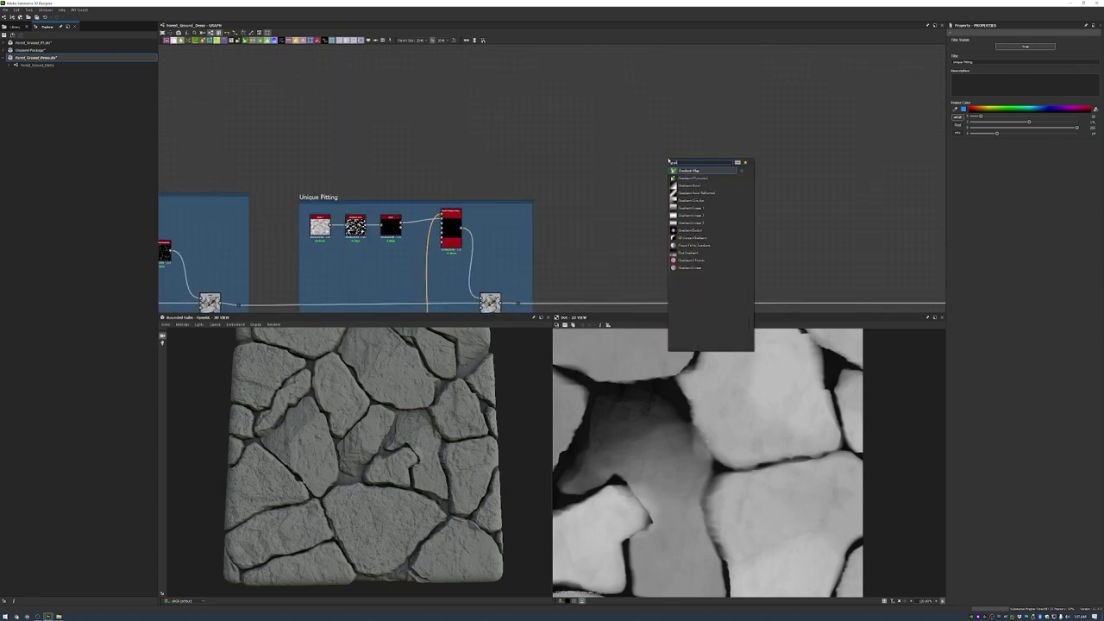
click(691, 208)
drag(670, 160, 614, 192)
scroll(601, 257, up, 2)
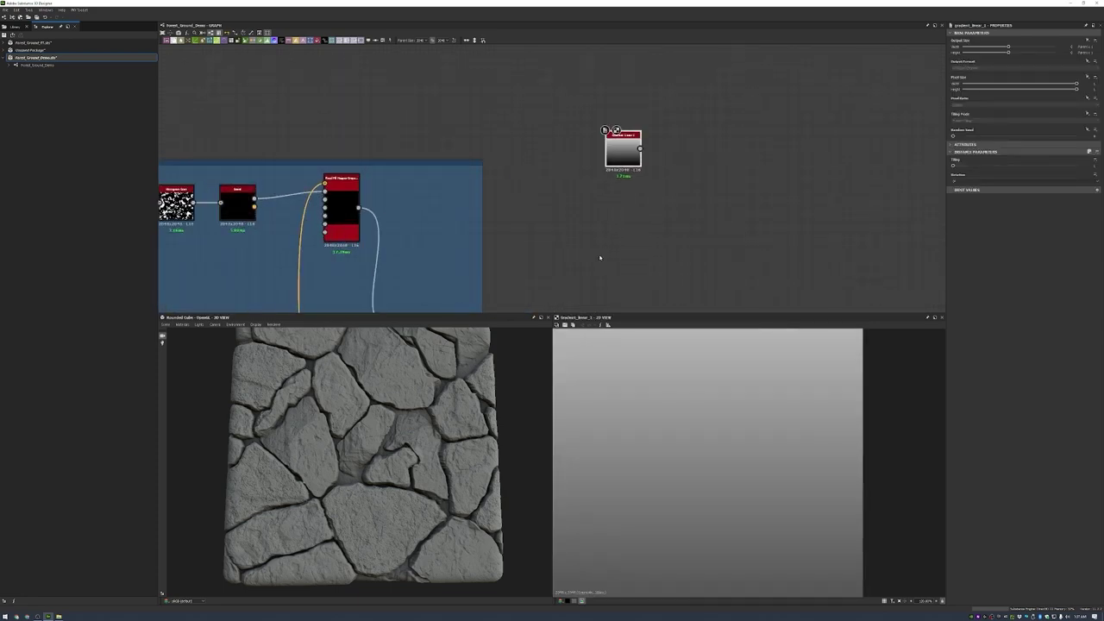
- Add a Polygon 2 node below the gradient, shaped as a square with adjusted curve and gradient
key(space)
text(poly)
click(638, 266)
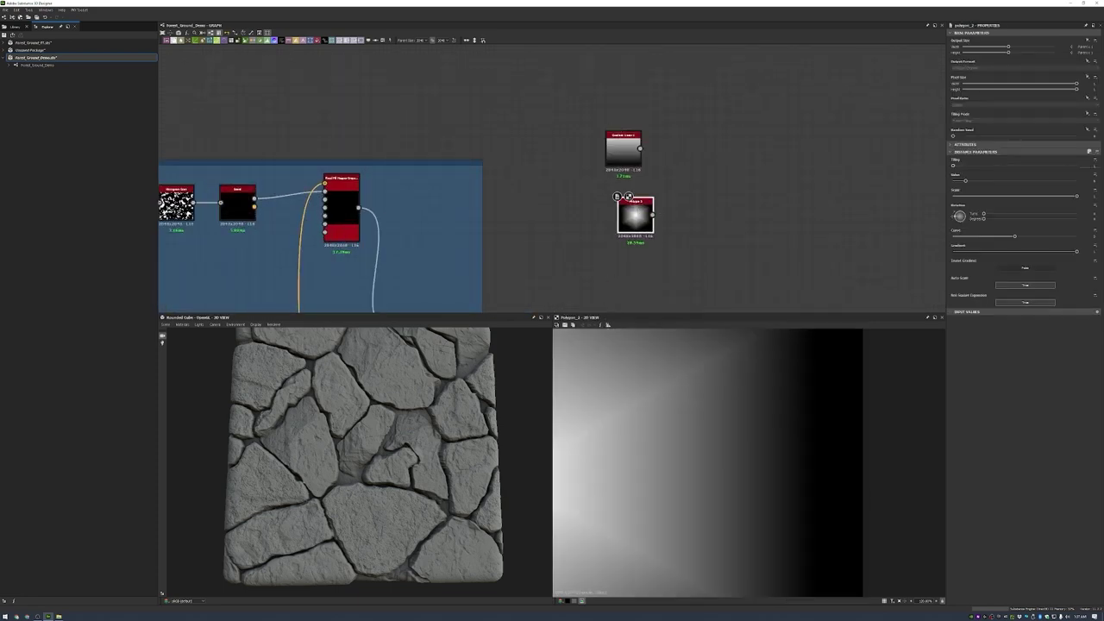
drag(966, 180, 957, 180)
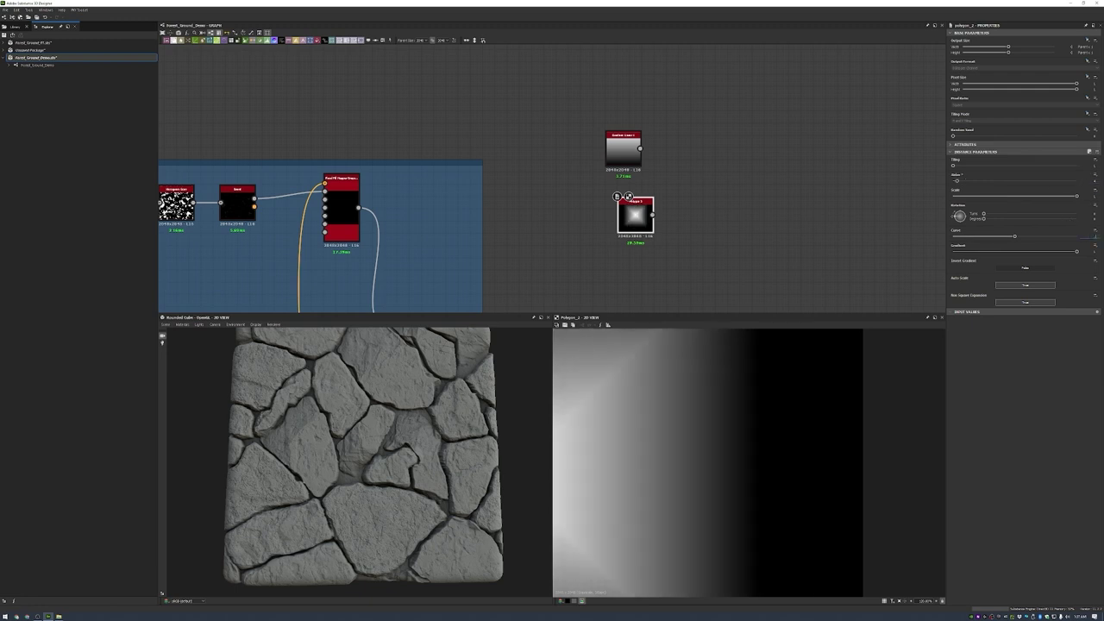
mouse_move(1014, 236)
mouse_down()
mouse_move(1029, 237)
mouse_move(1029, 251)
mouse_up()
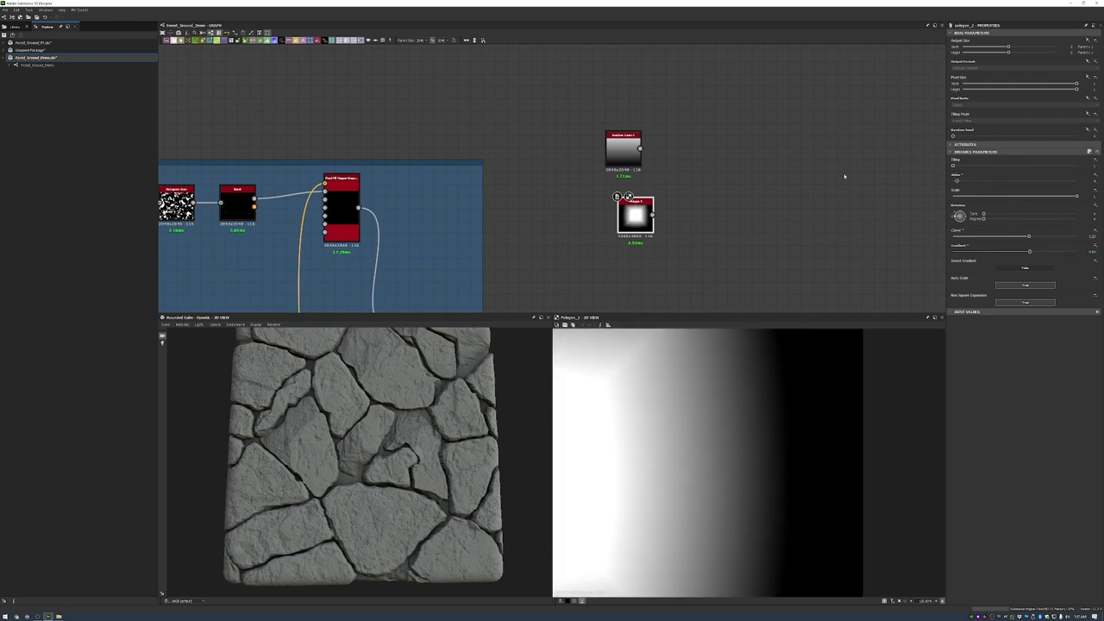
- Blend the linear gradient over the polygon with Min (Darken) and frame the nodes as Block Shape
key(space)
text(blend)
key(Return)
drag(640, 148, 705, 205)
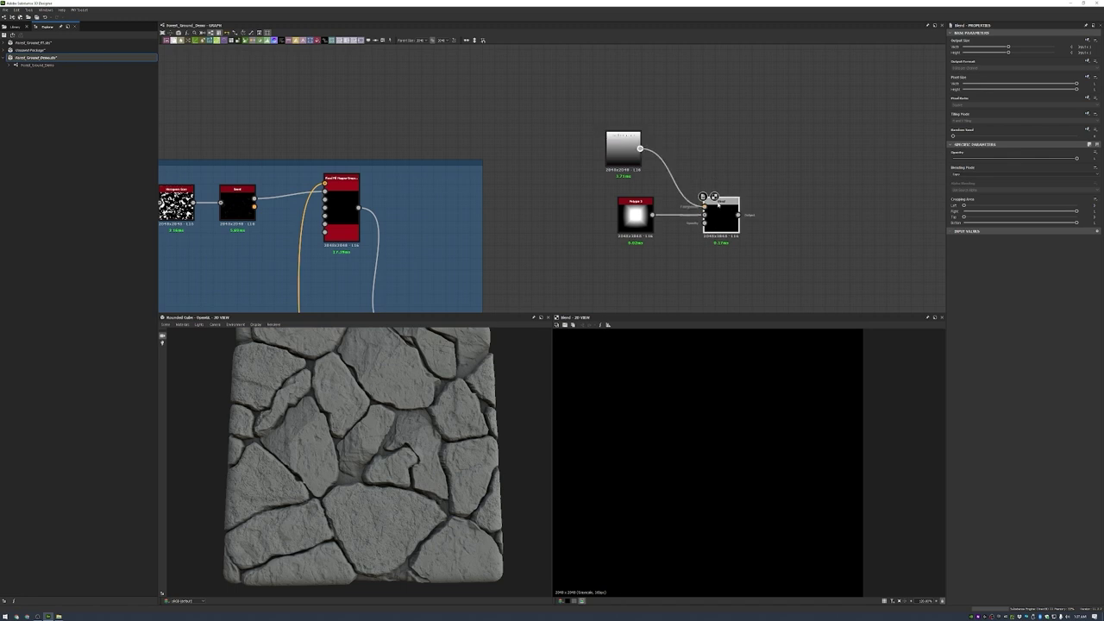
click(1023, 174)
click(993, 201)
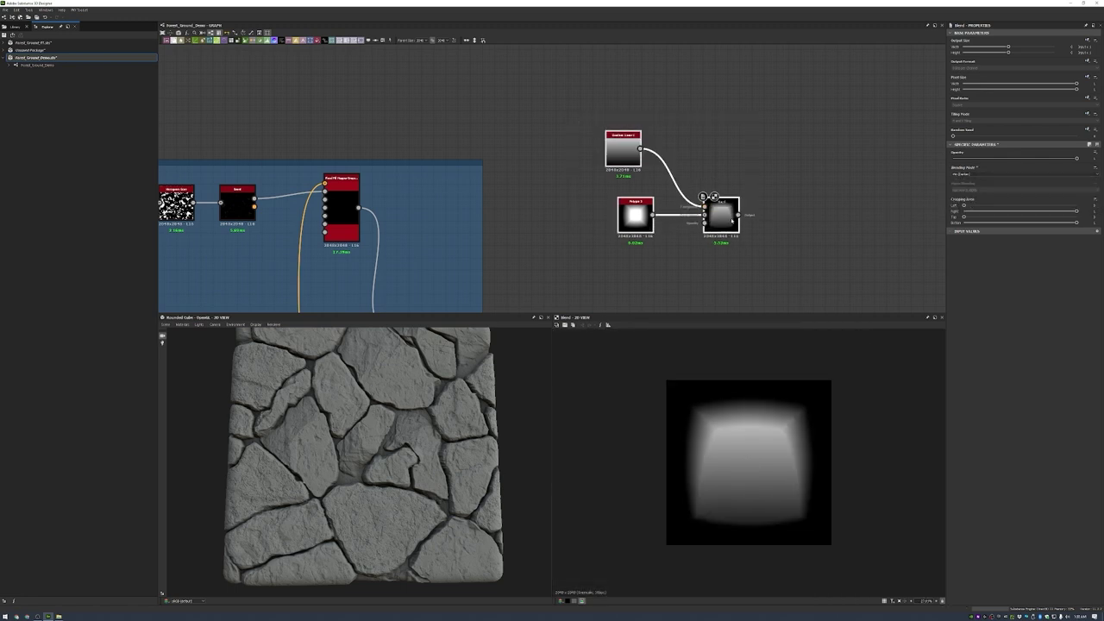
drag(749, 255, 569, 129)
key(ctrl+f)
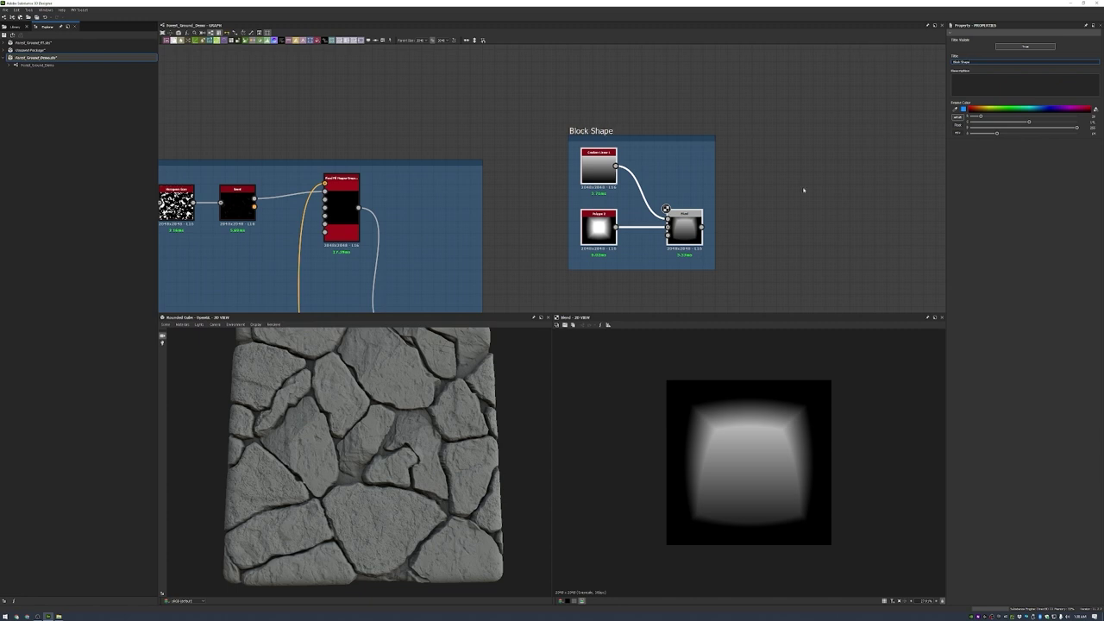
- Add a Blend node after the Block Shape output and connect a new Cells 1 node to its foreground
middle_drag(803, 189, 599, 162)
key(space)
key(Return)
key(space)
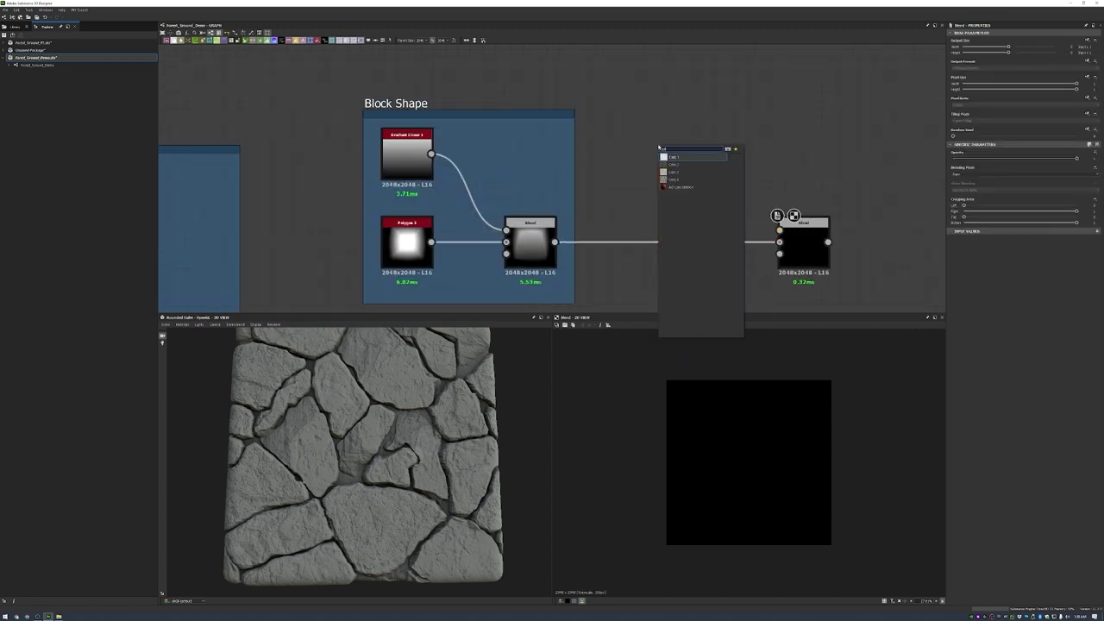
key(Return)
drag(678, 136, 779, 230)
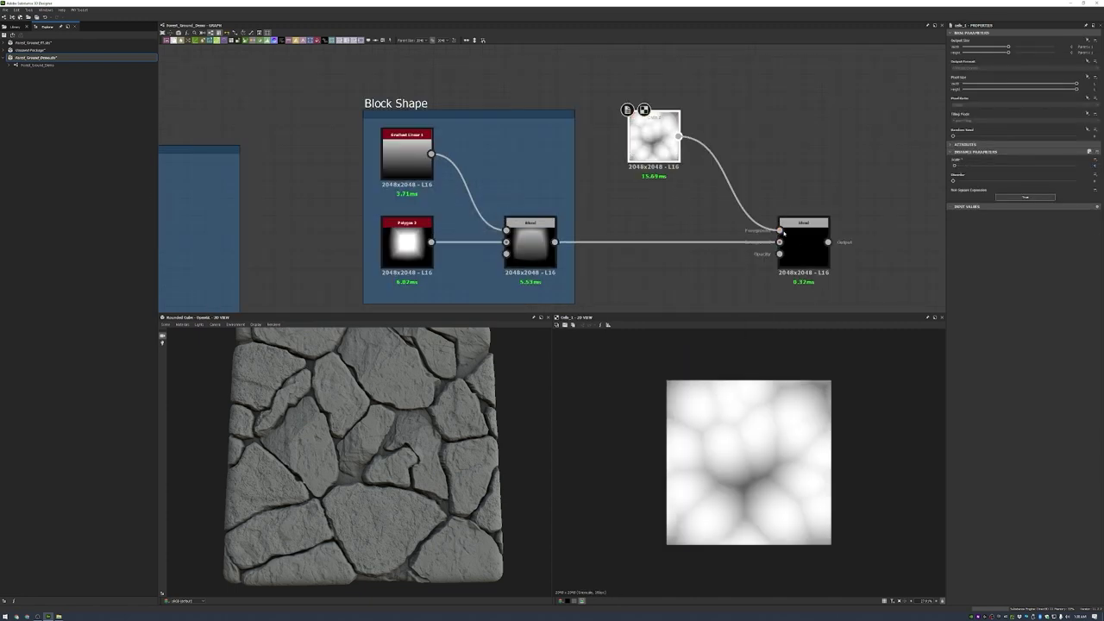
- Frame the Cells 1 and Blend nodes, and set the blend to Multiply with opacity at about 0.7
scroll(760, 207, down, 2)
right_click(746, 126)
click(751, 141)
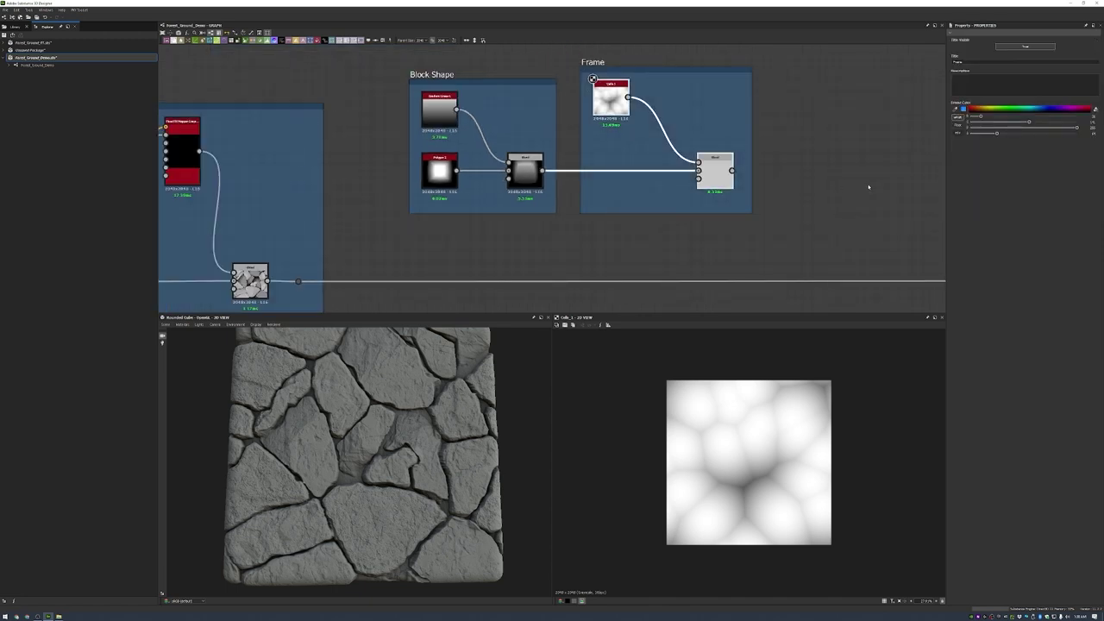
double_click(715, 173)
drag(1076, 158, 1043, 158)
click(1022, 174)
click(975, 194)
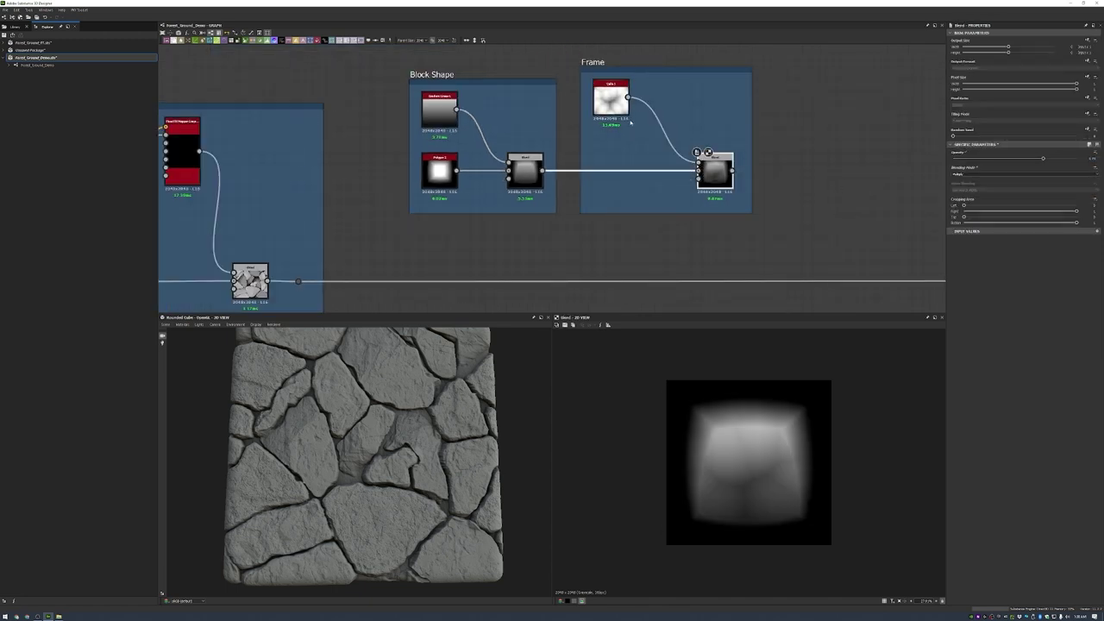
- Add a Gradient Linear 1 node beside the cells frame and feed it into a new Transformation 2D node
middle_drag(902, 156, 791, 179)
key(space)
click(813, 227)
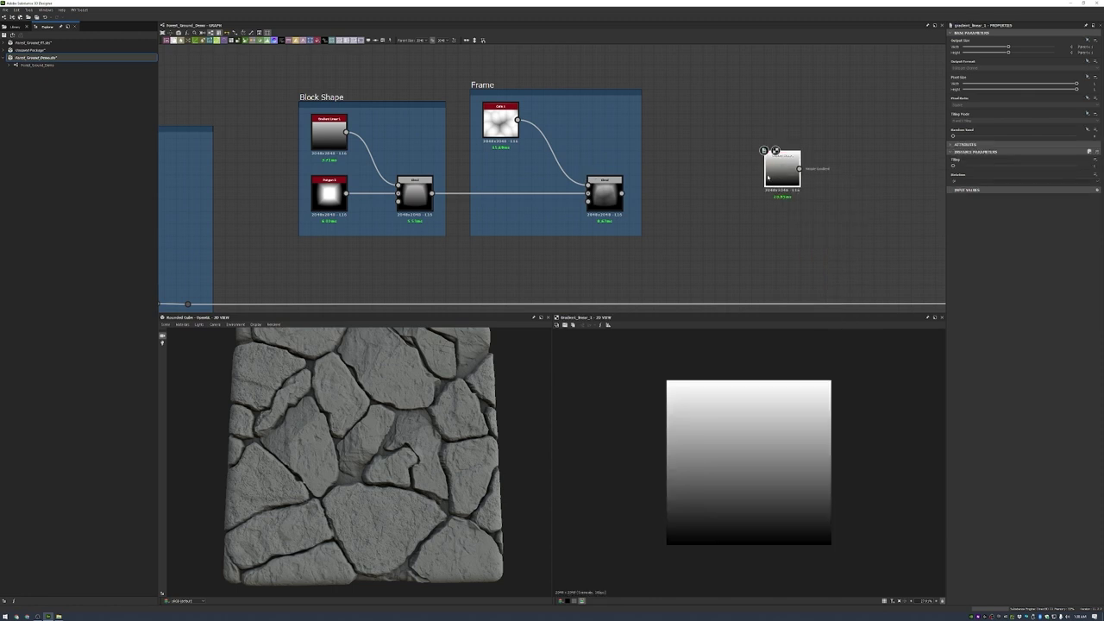
drag(781, 164, 697, 127)
key(space)
click(718, 155)
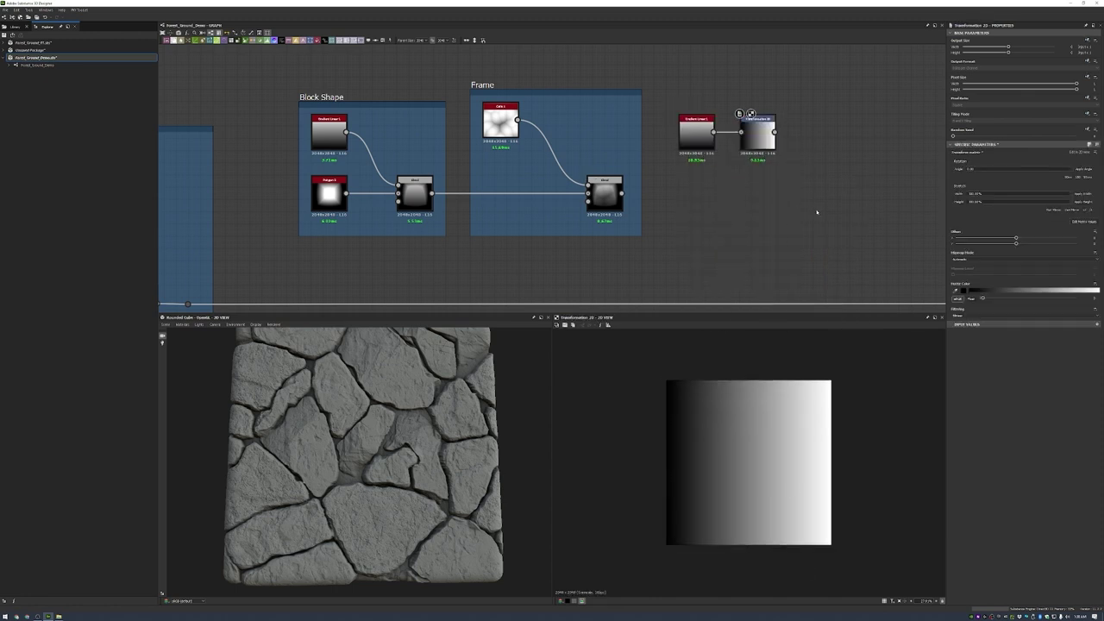
- Tilt the gradient diagonally by editing the Transformation 2D matrix, with X2 at -0.4, and shift its offset
key(f)
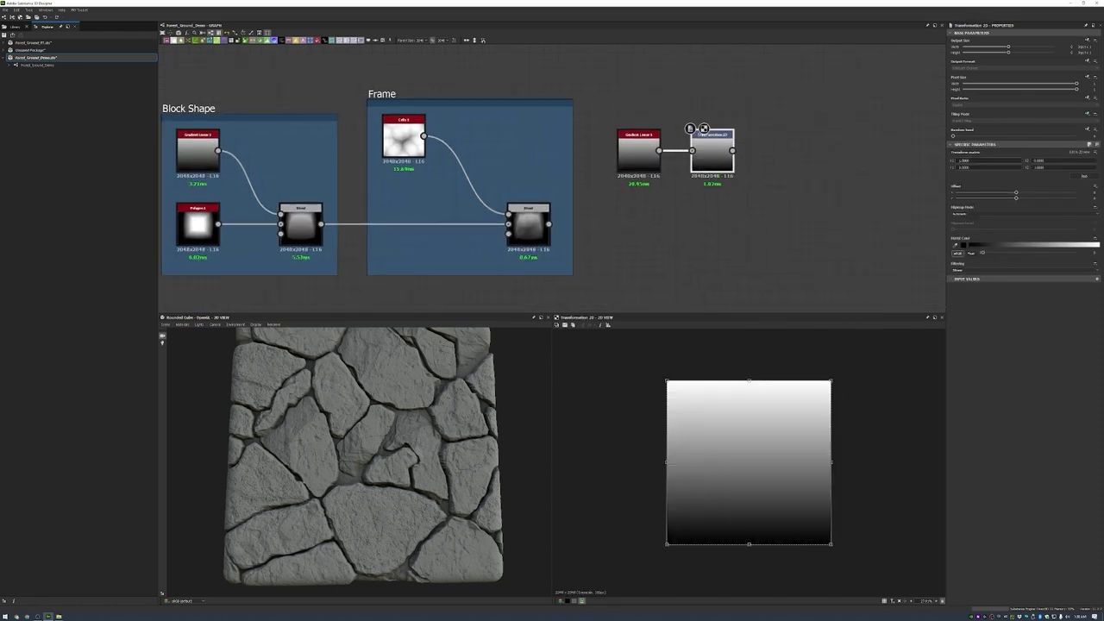
key(Tab)
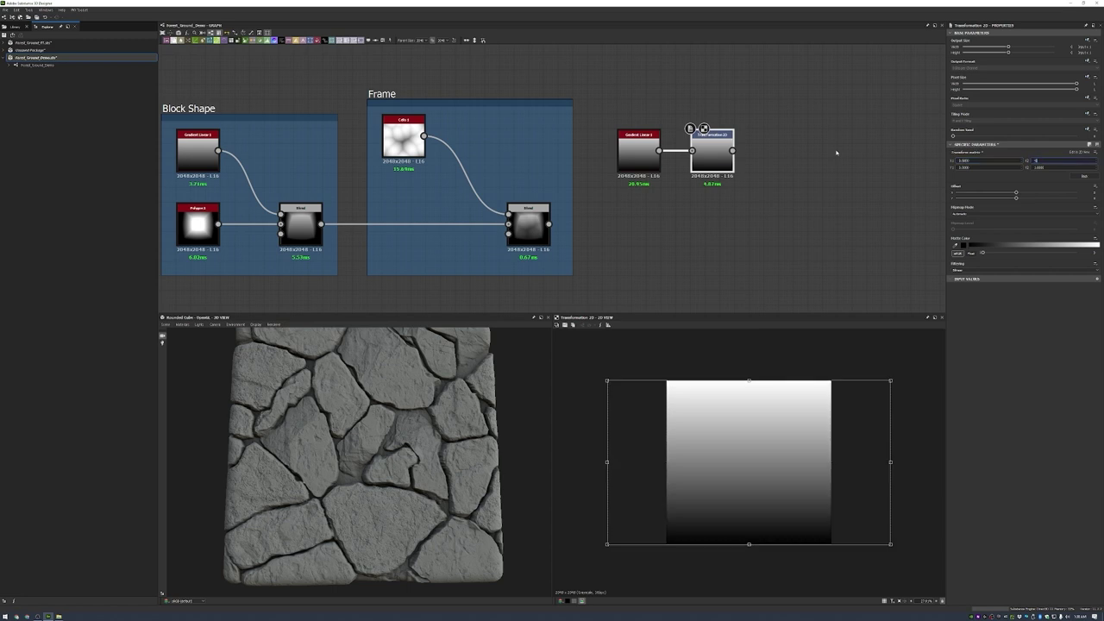
text(0.4)
key(Tab)
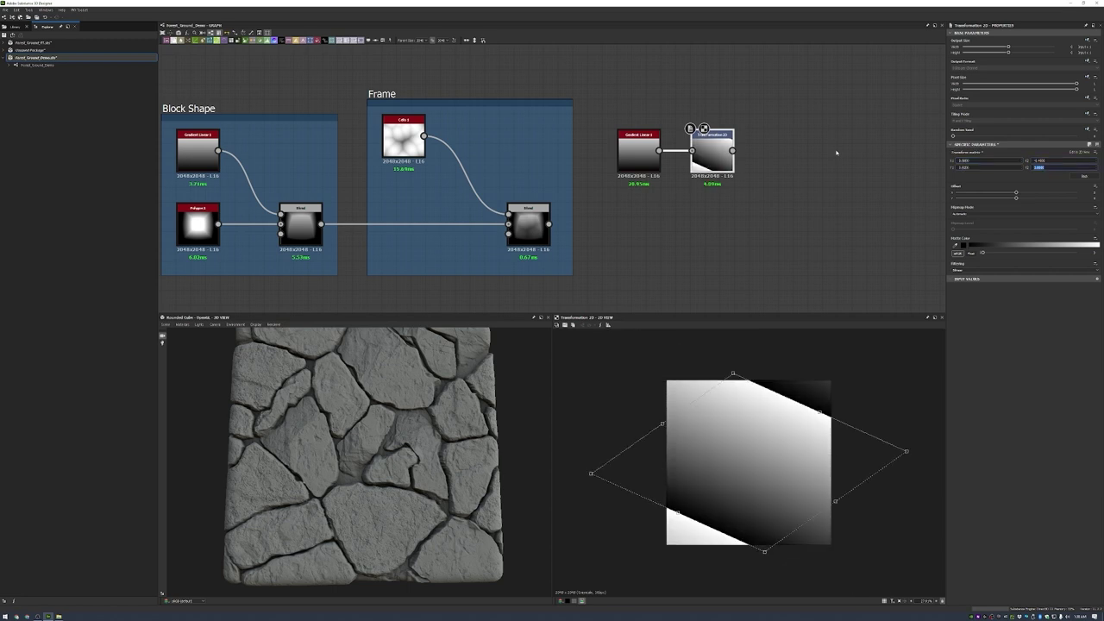
key(Return)
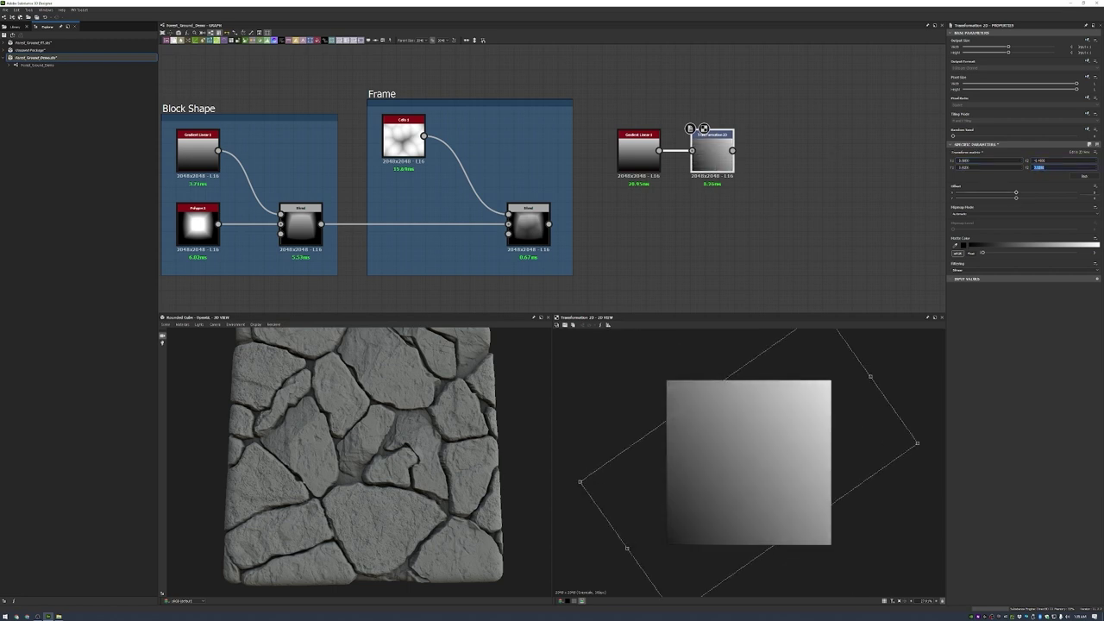
key(Return)
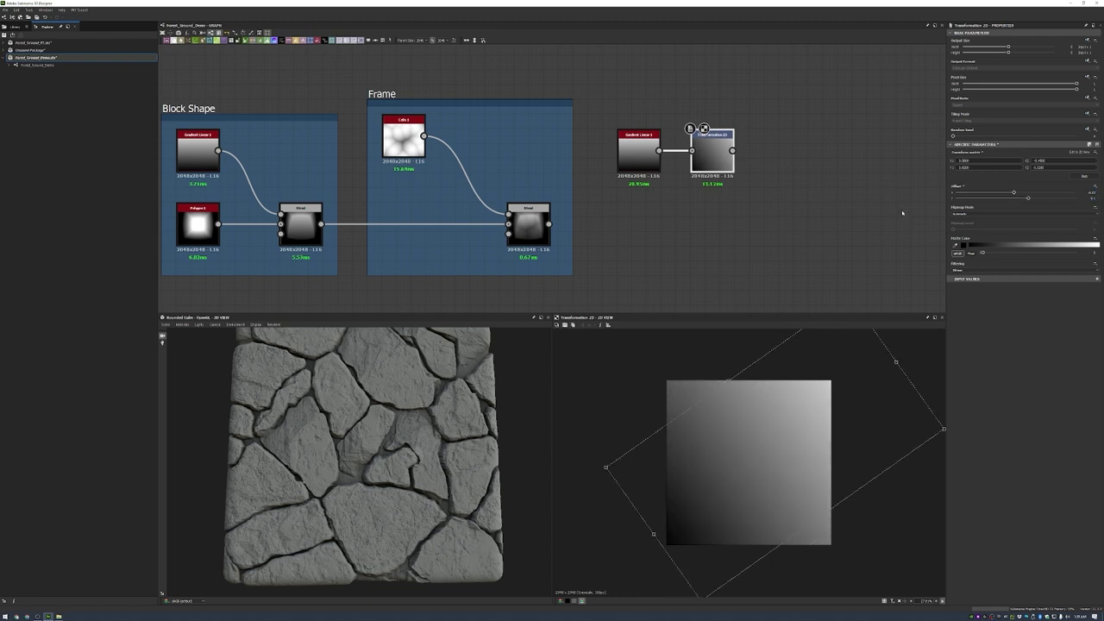
- Blend the tilted gradient over the block shape in Min (Darken) mode at low opacity, and frame the nodes as Angle Gradient
key(space)
click(809, 223)
drag(801, 203, 800, 223)
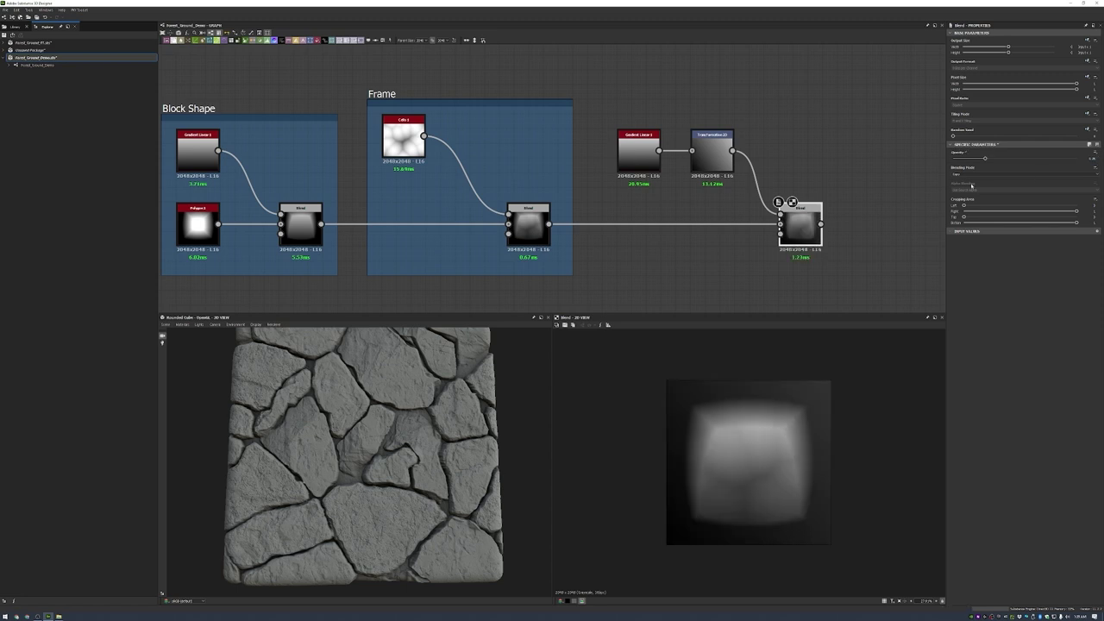
key(ctrl+f)
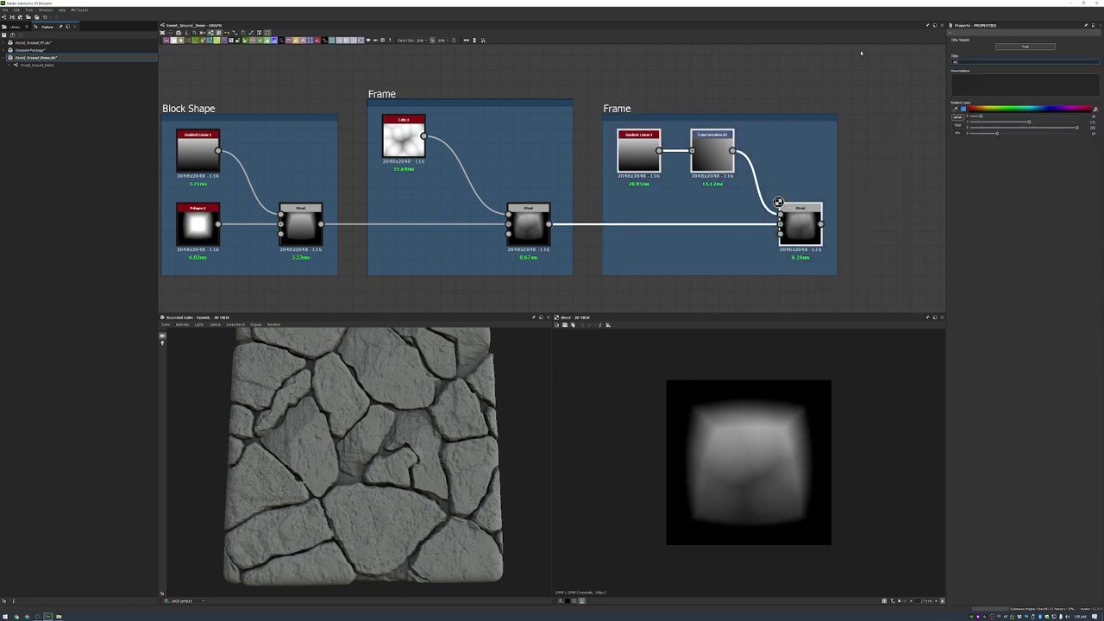
scroll(618, 232, down, 4)
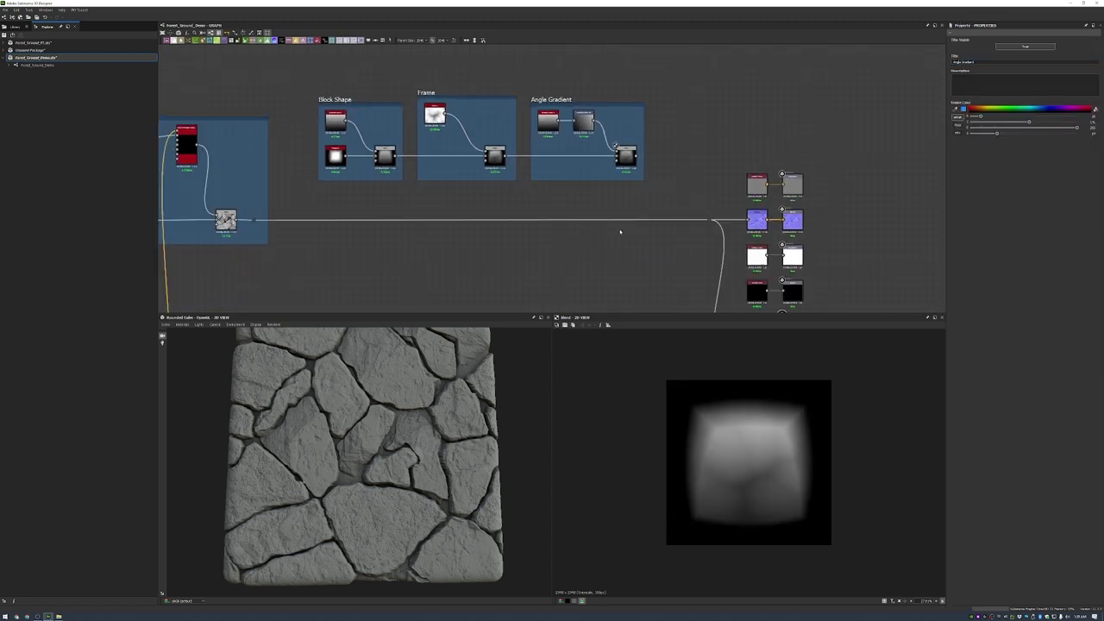
- Route the Angle Gradient blend into the material outputs in place of the Unique Pitting result
scroll(619, 181, down, 1)
drag(576, 114, 712, 159)
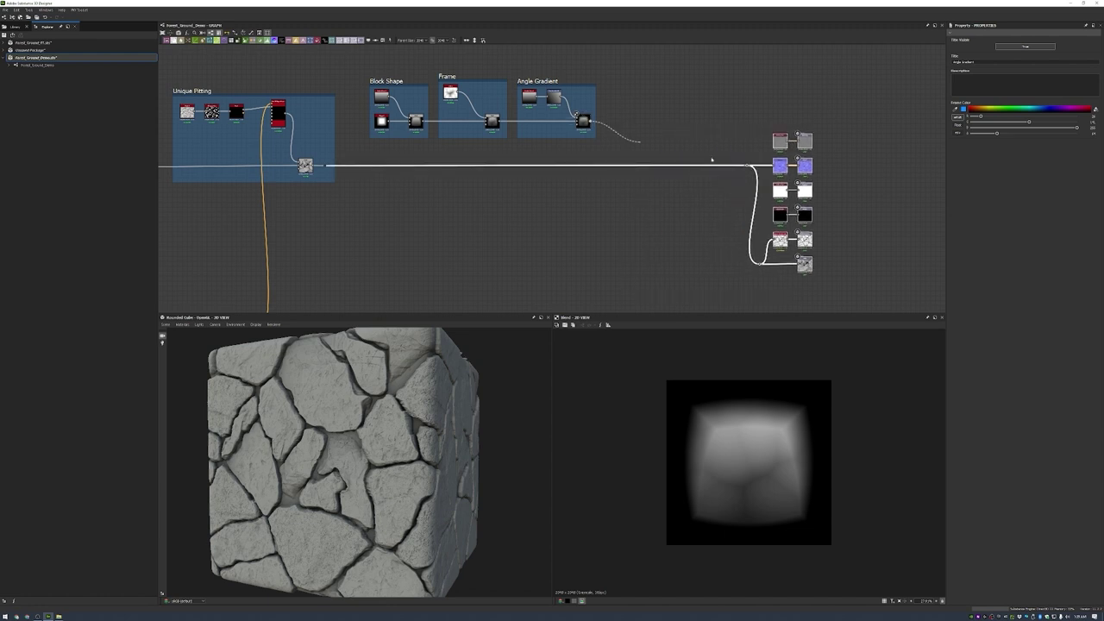
drag(593, 128, 774, 239)
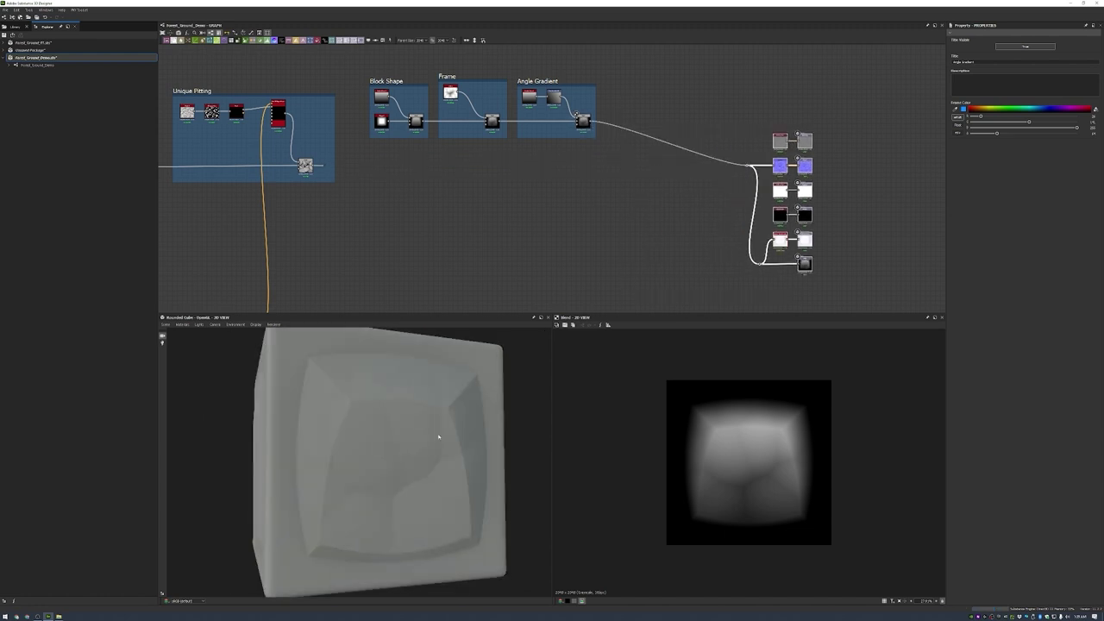
- Add a Multi Directional Warp Grayscale node fed by the Angle Gradient blend
scroll(597, 109, up, 3)
click(596, 110)
key(space)
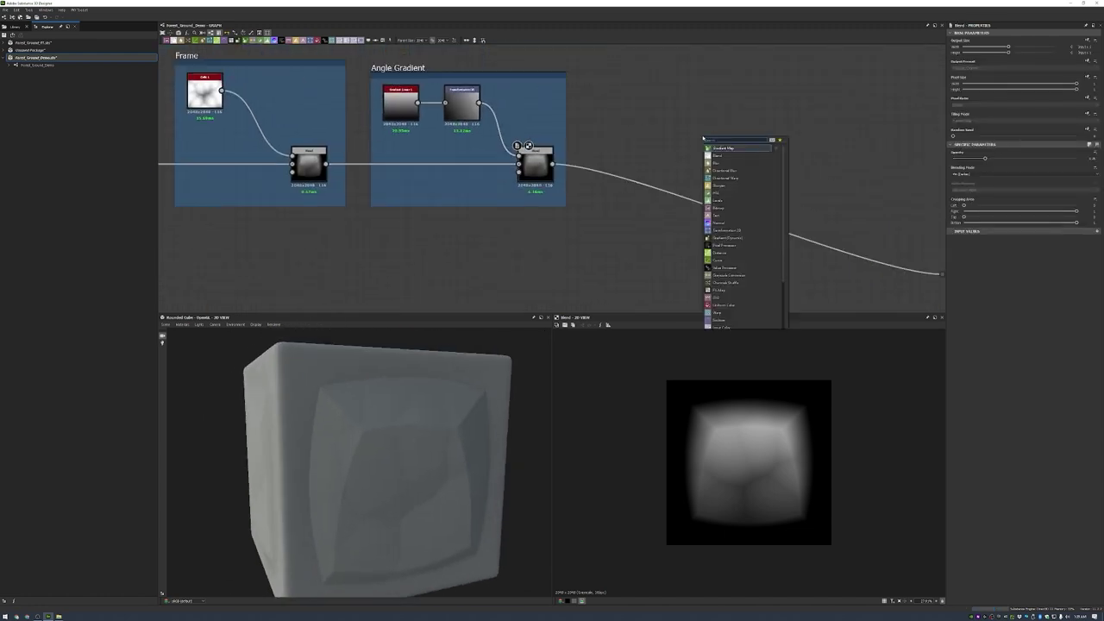
click(731, 208)
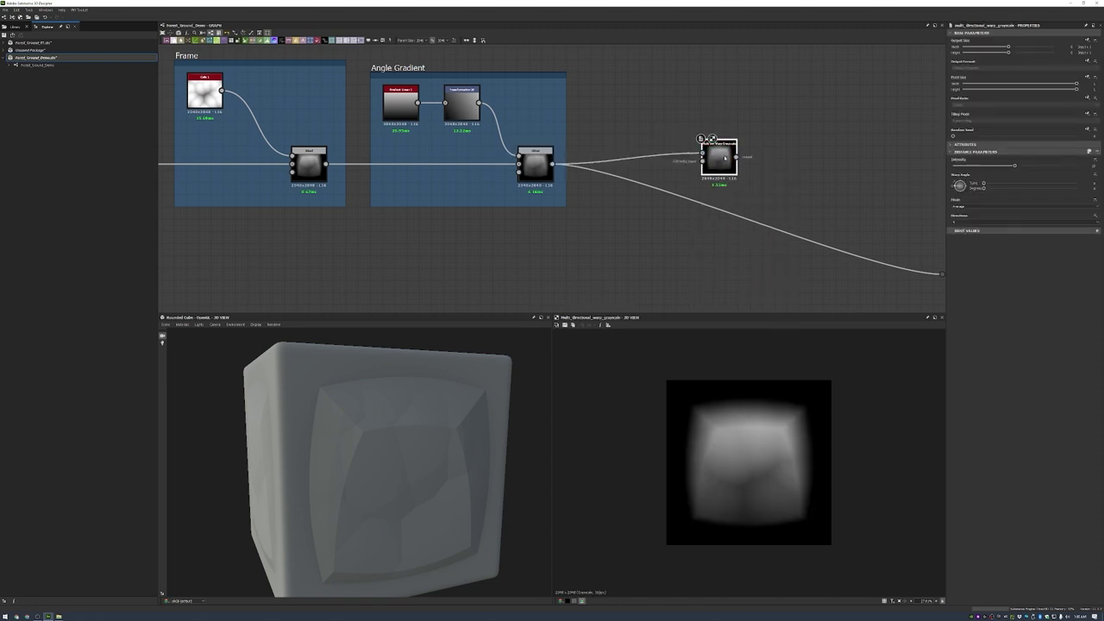
- Add a Crystal 1 node with disorder at maximum and connect it to the warp's intensity input
key(space)
text(crys)
key(Return)
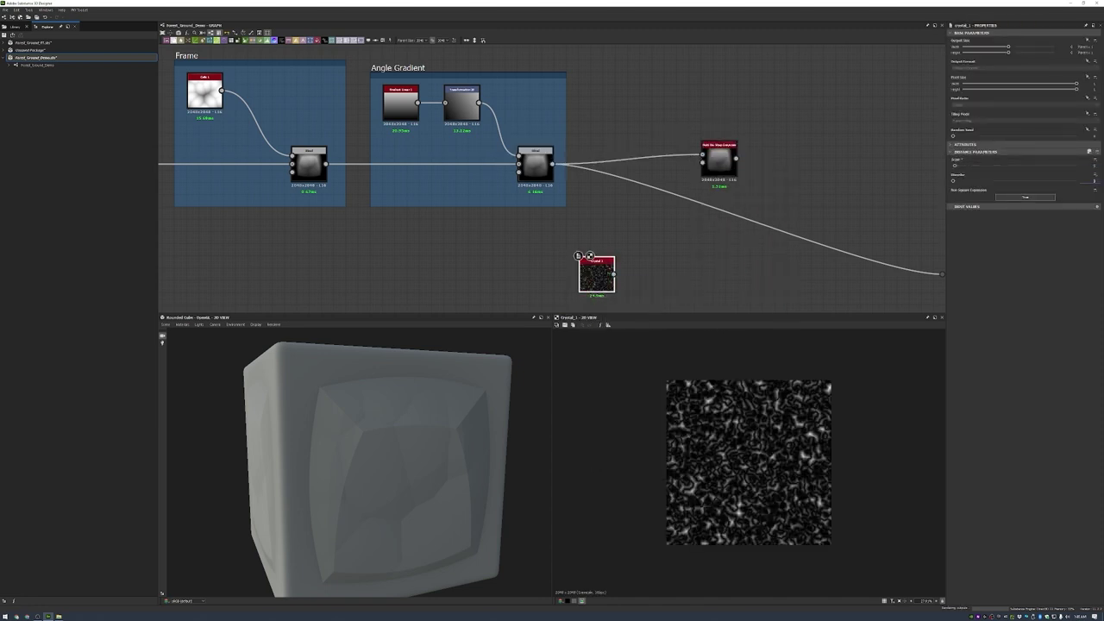
drag(613, 274, 702, 162)
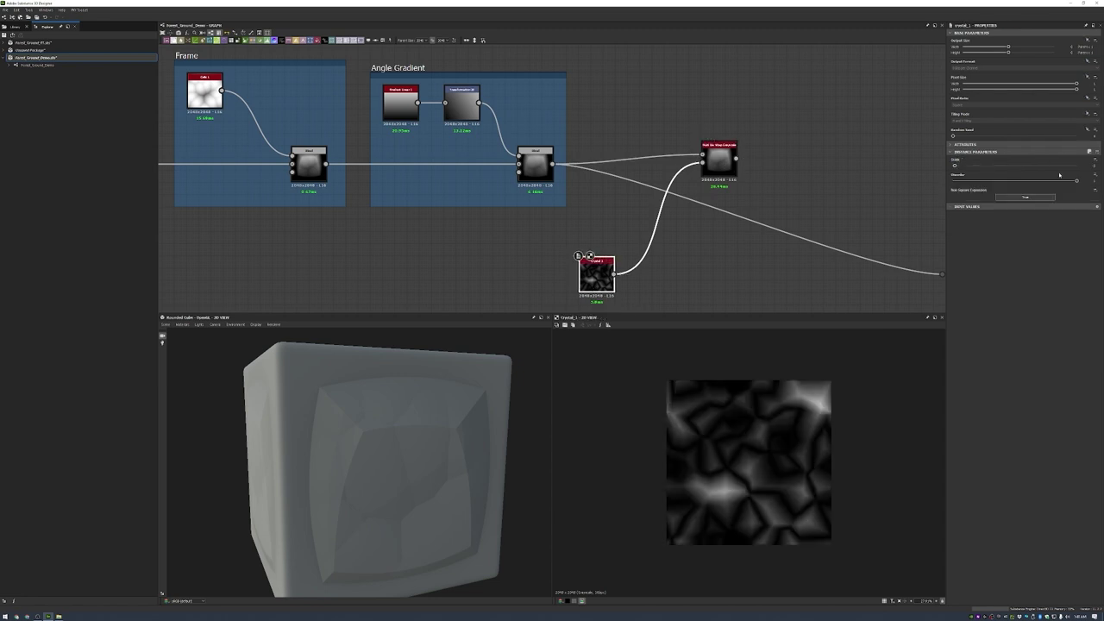
- Adjust the warp's intensity, mode and directions, and route its output on to the material outputs
double_click(719, 164)
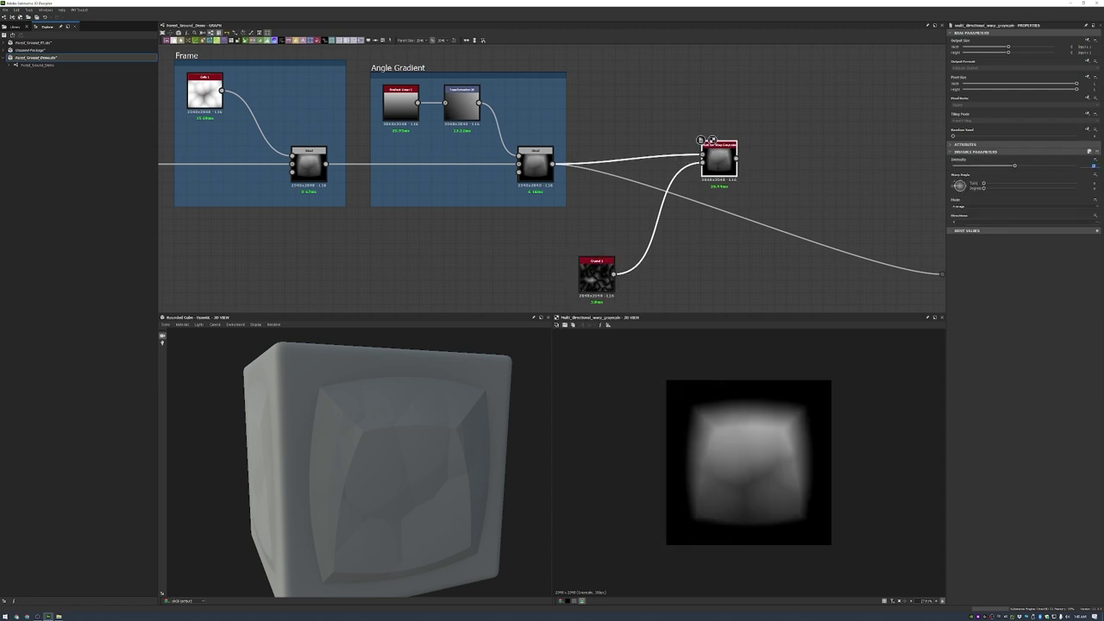
click(597, 274)
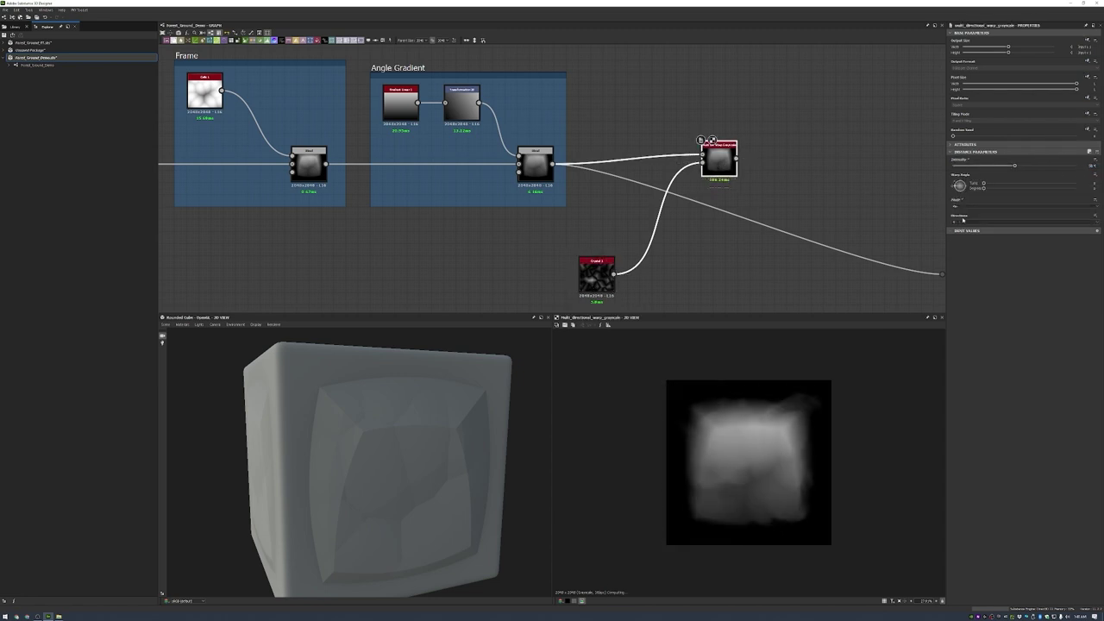
drag(597, 274, 572, 250)
shift+drag(552, 164, 702, 156)
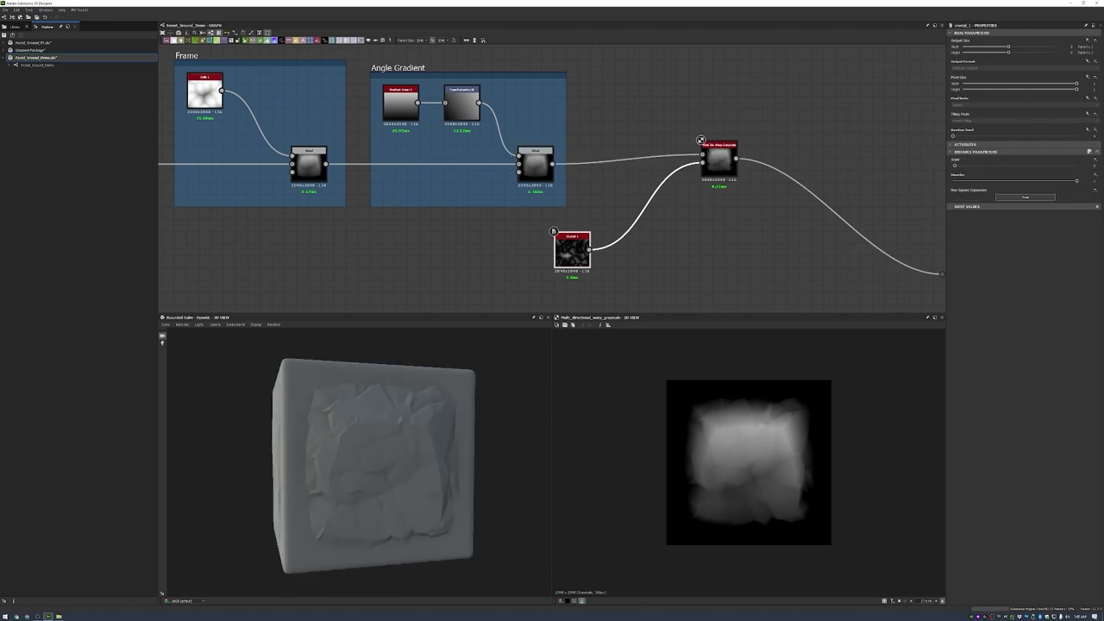
- Move Crystal 1 below the warp node and frame both nodes as "Breaking up Edges"
drag(572, 250, 658, 213)
right_click(751, 86)
click(781, 112)
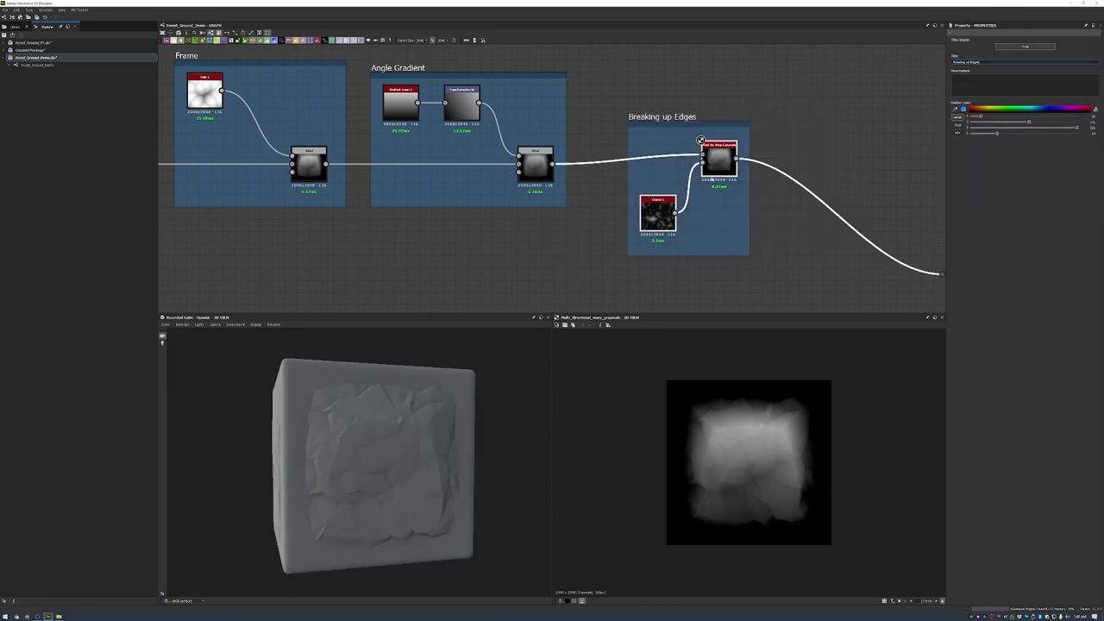
- Add a Levels node after the warp, lower Level In High to about 0.7, and frame the node as Levels
click(713, 164)
key(ctrl+l)
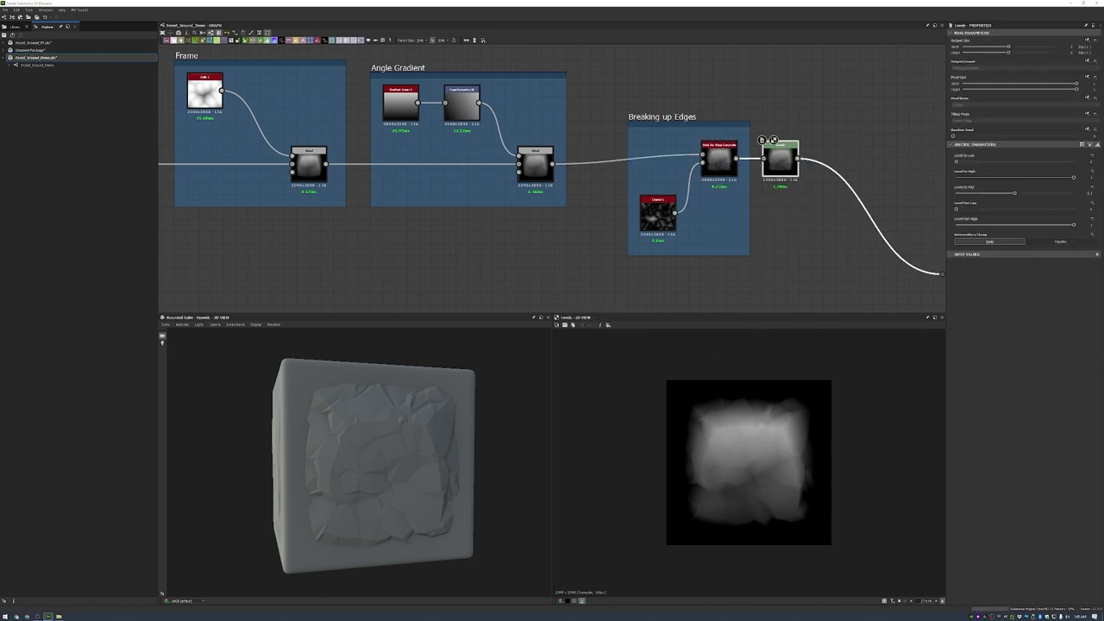
scroll(690, 134, down, 5)
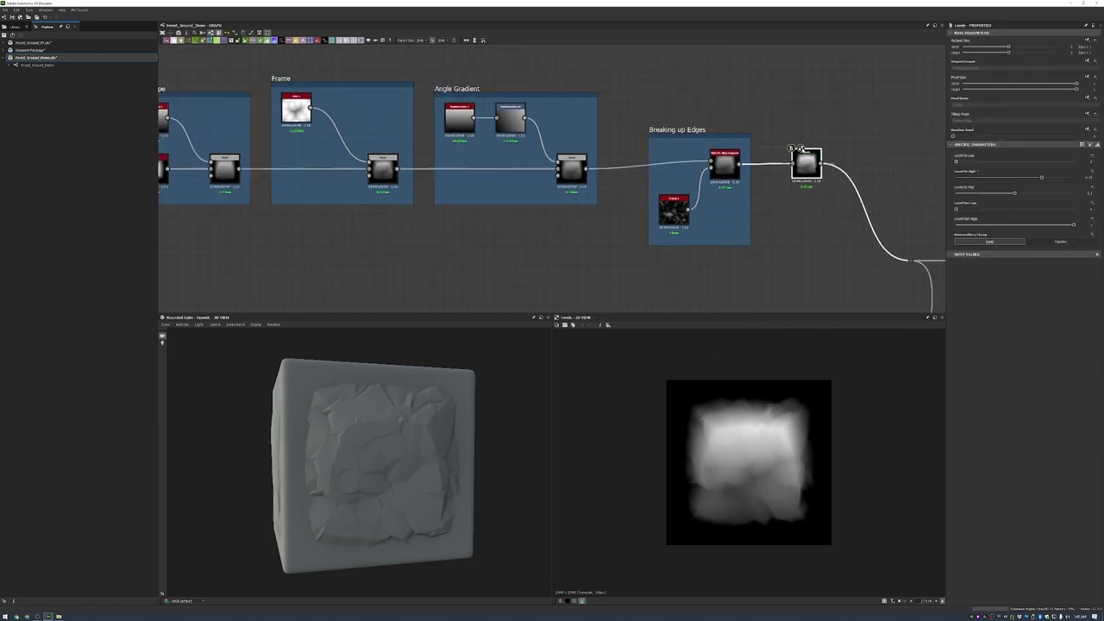
scroll(678, 129, up, 3)
right_click(720, 125)
click(749, 149)
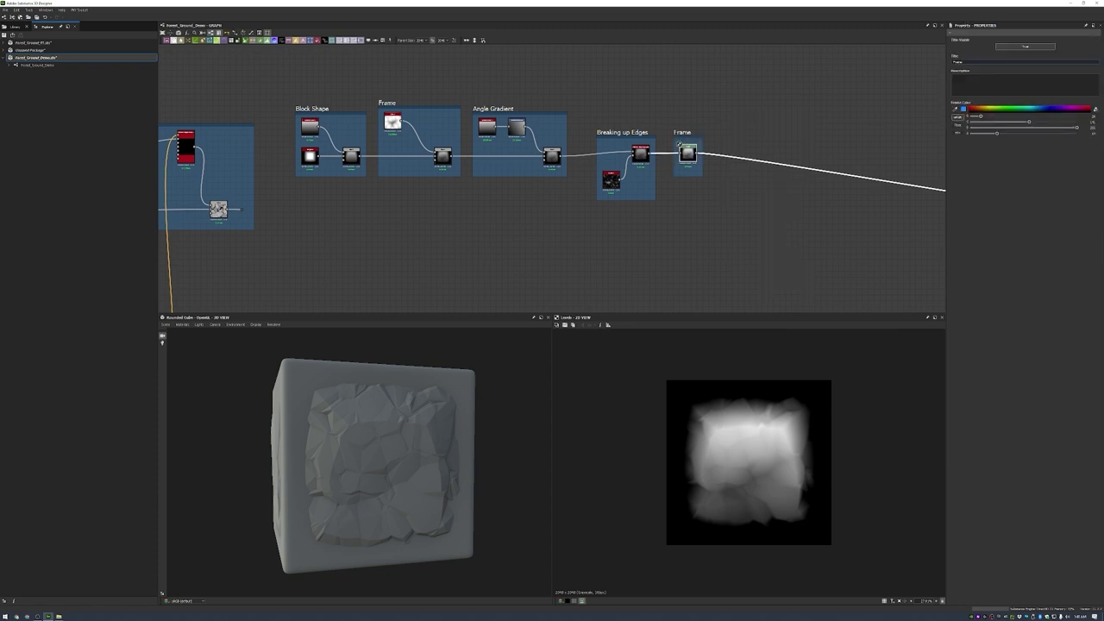
- Add a Cube 3D node above the chain and adjust its orientation offset to turn the cube
key(space)
text(cube)
key(Return)
scroll(755, 107, up, 4)
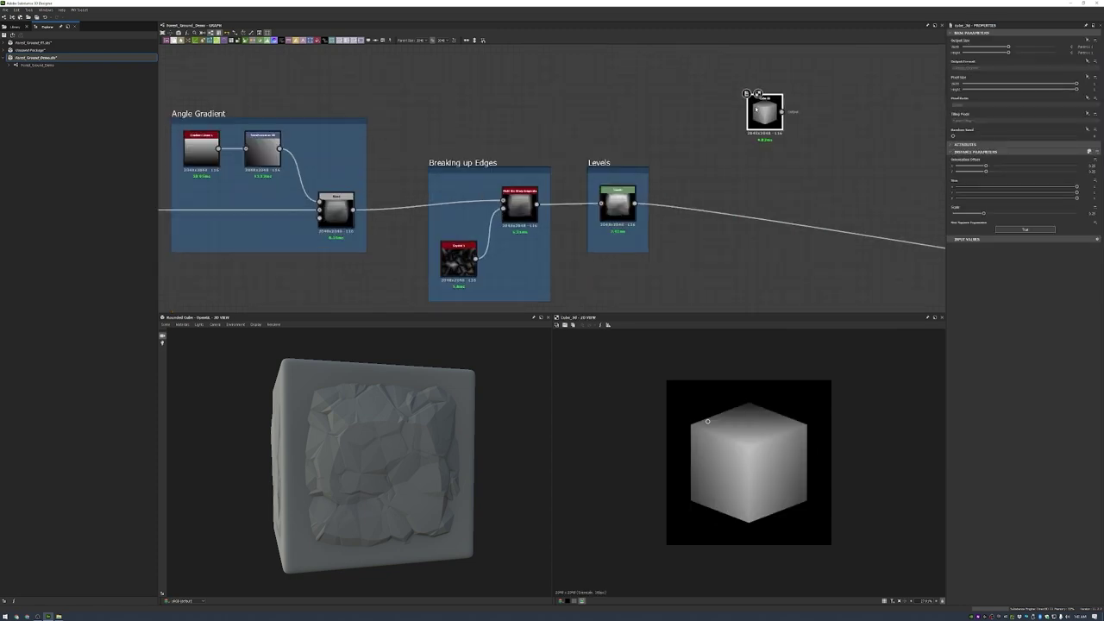
drag(986, 166, 1047, 203)
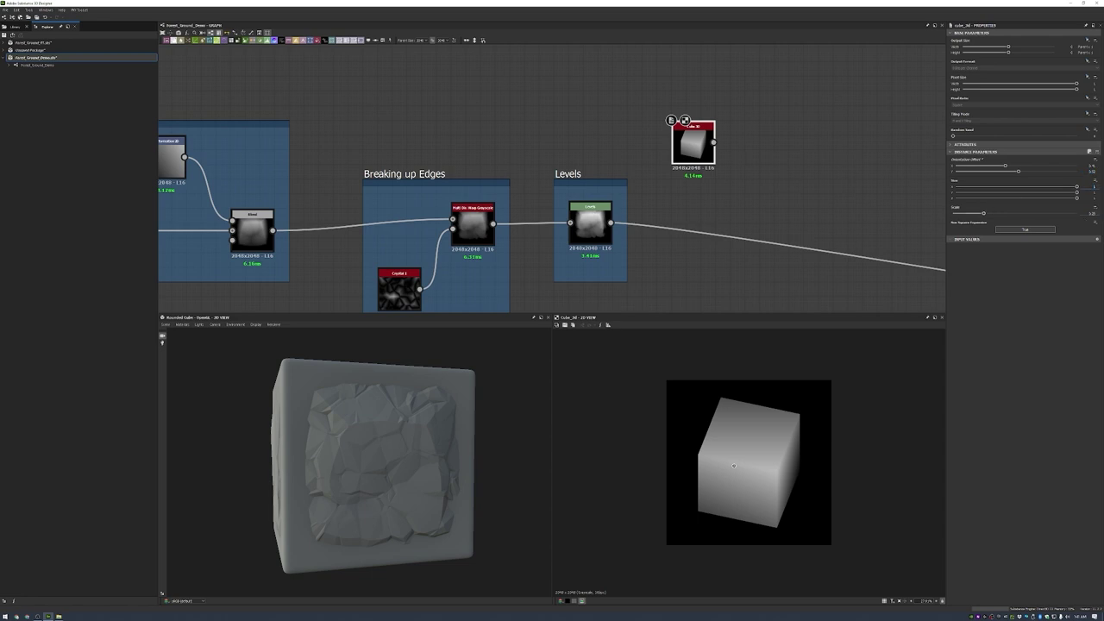
- Blend Cube 3D over the Levels result in Multiply mode and route the blend to the material outputs
drag(610, 223, 782, 201)
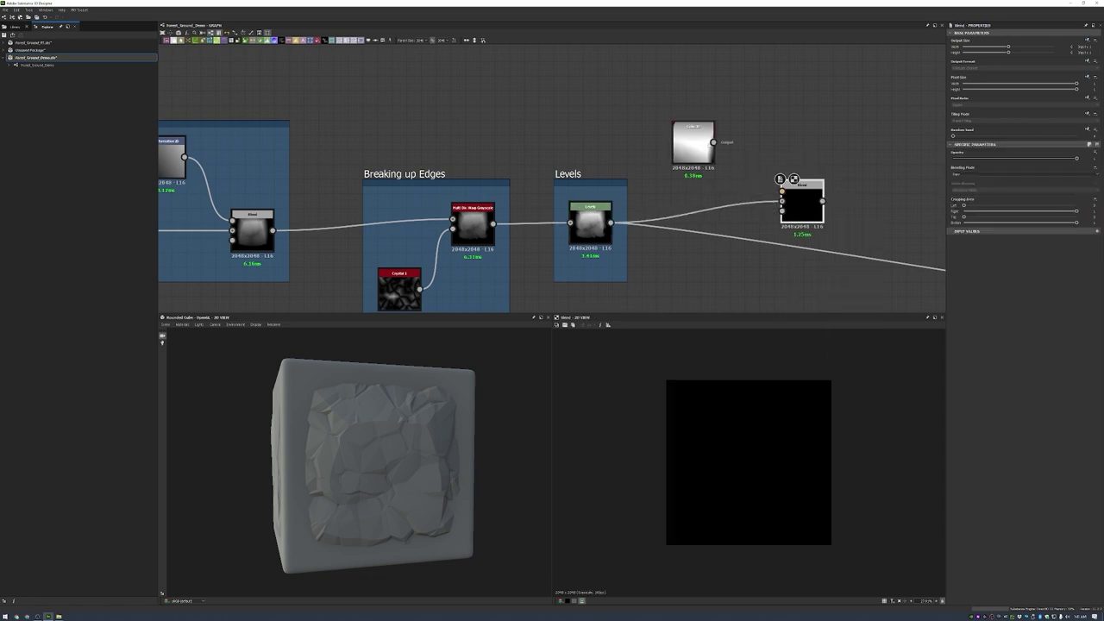
drag(713, 143, 782, 191)
scroll(859, 232, down, 3)
middle_drag(911, 227, 574, 173)
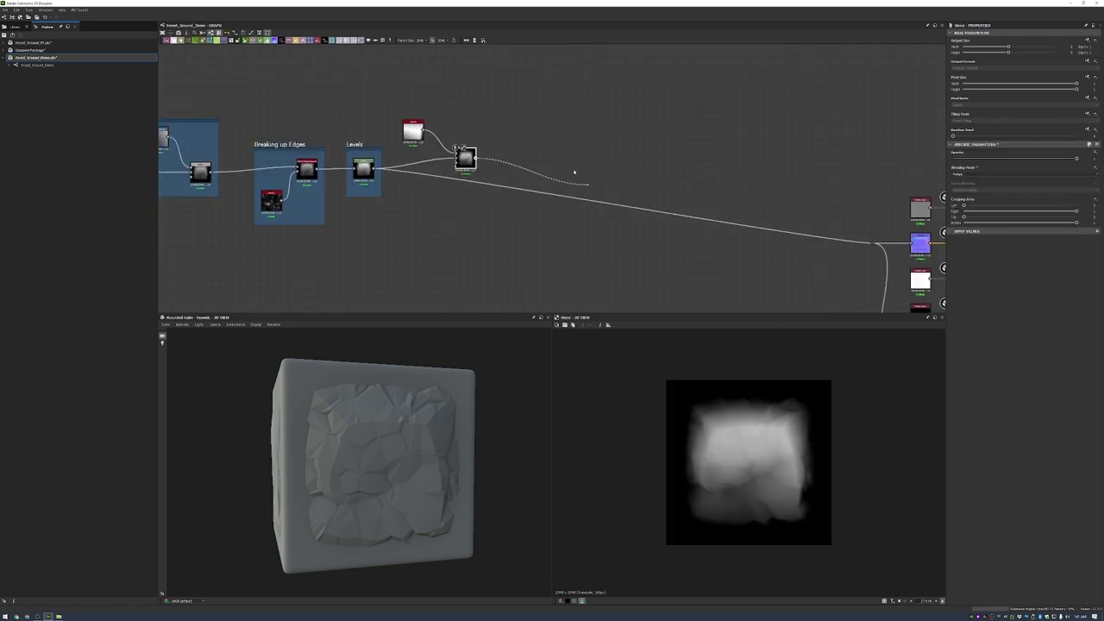
middle_drag(480, 158, 521, 176)
- Frame the Cube 3D and Blend nodes as "Angle Variation"
drag(435, 203, 505, 138)
right_click(540, 136)
click(578, 172)
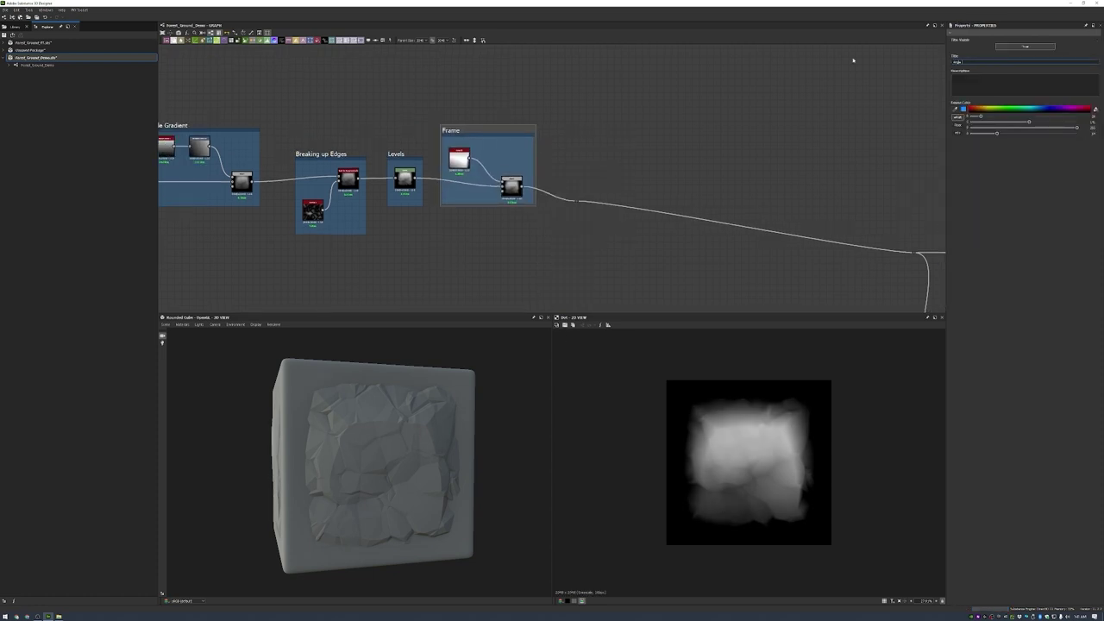
key(Return)
- Add a Slope Blur Grayscale node fed by the Angle Variation blend
scroll(717, 178, up, 5)
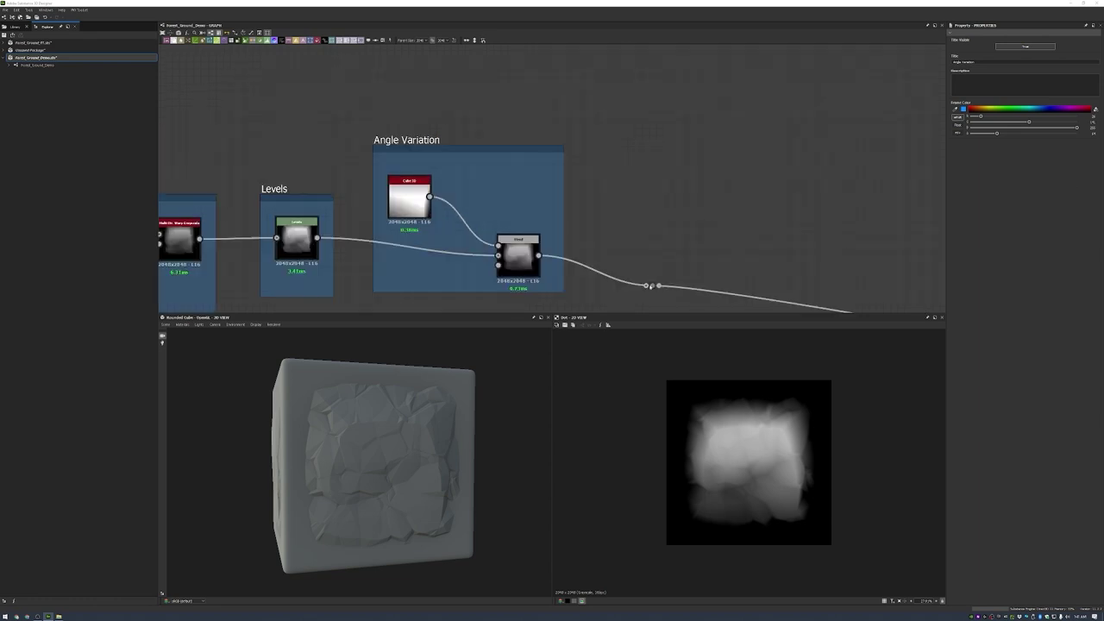
key(space)
click(768, 186)
drag(405, 233, 714, 158)
scroll(723, 136, down, 3)
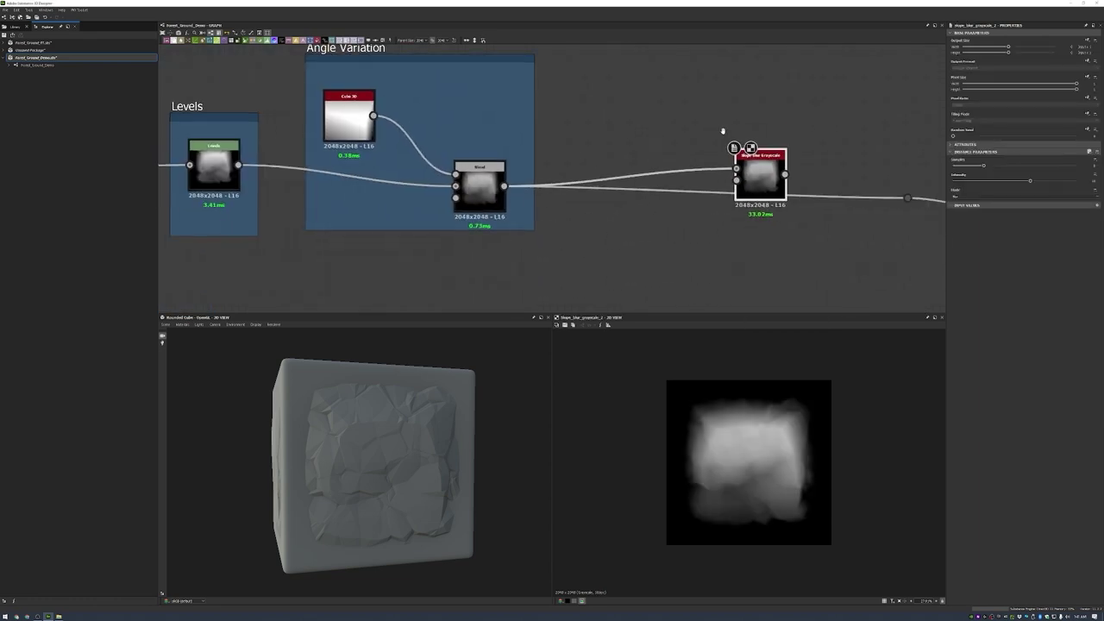
- Add a Crystal 1 node below the chain, lower its scale and raise its disorder
key(space)
text(crystal)
key(Return)
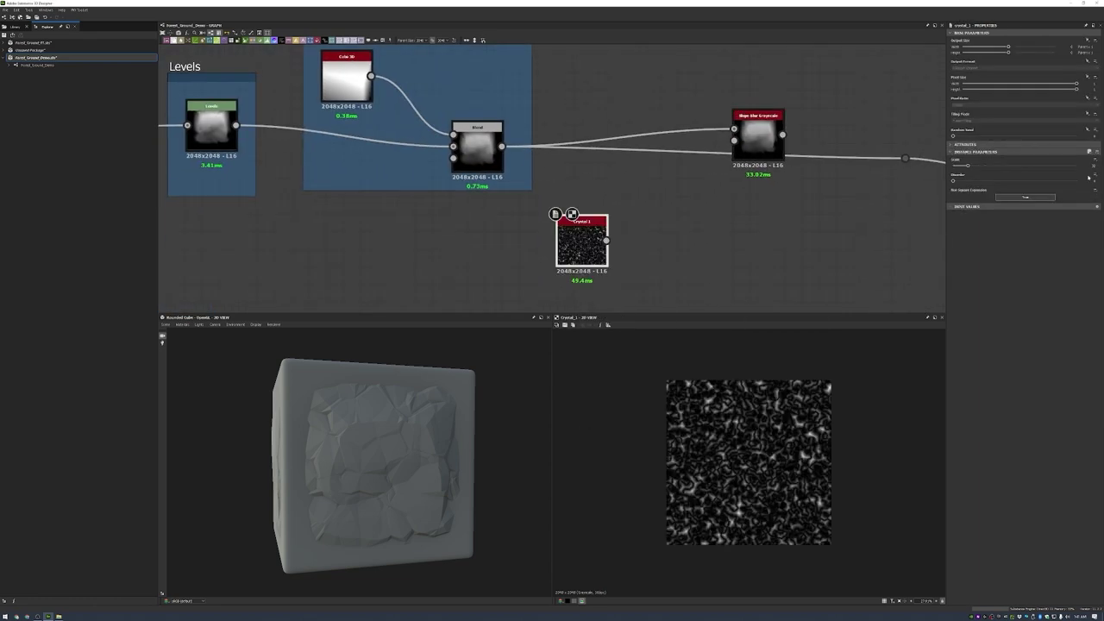
drag(968, 165, 955, 164)
- Feed Crystal 1 into a Transformation 2D node and stretch and skew the pattern through its transform matrix, with X1 at 0.5
drag(606, 239, 614, 249)
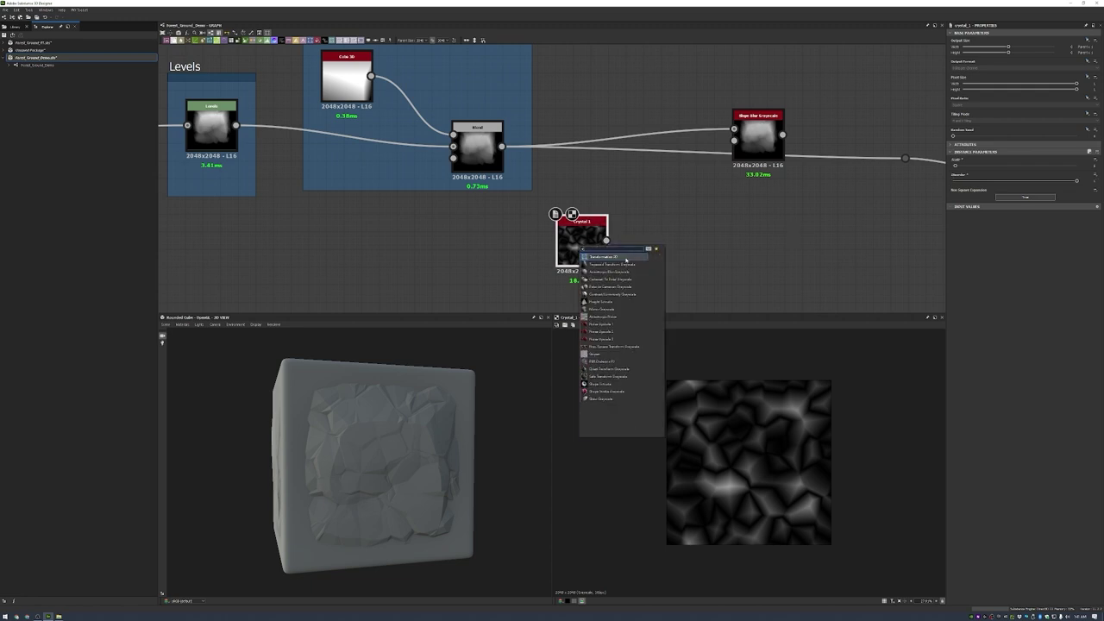
click(625, 253)
text(0.5)
key(Tab)
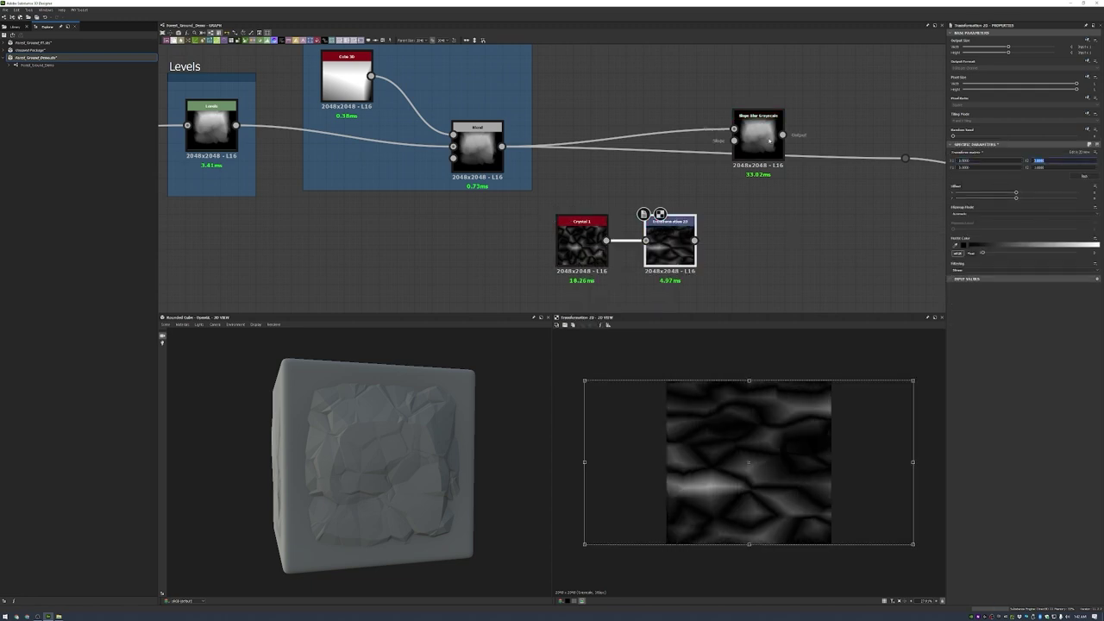
text(0.5)
key(Tab)
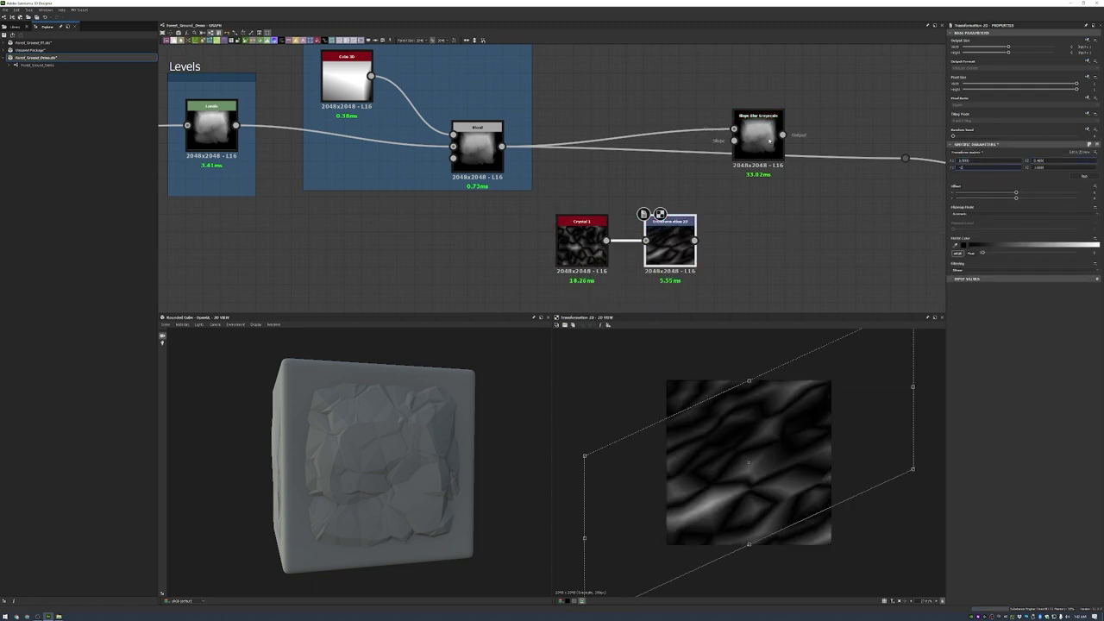
text(-1)
key(Tab)
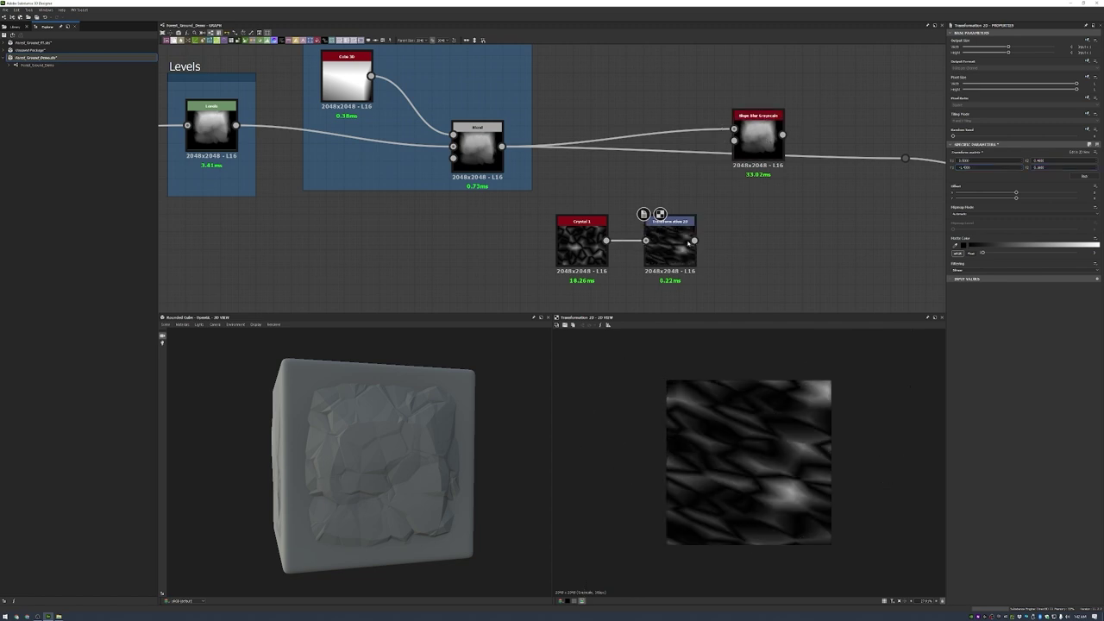
- Connect the transformed crystal to the Slope Blur's slope input, raise the samples to the maximum and reduce the intensity
drag(671, 243, 734, 140)
double_click(758, 138)
text(64)
key(Tab)
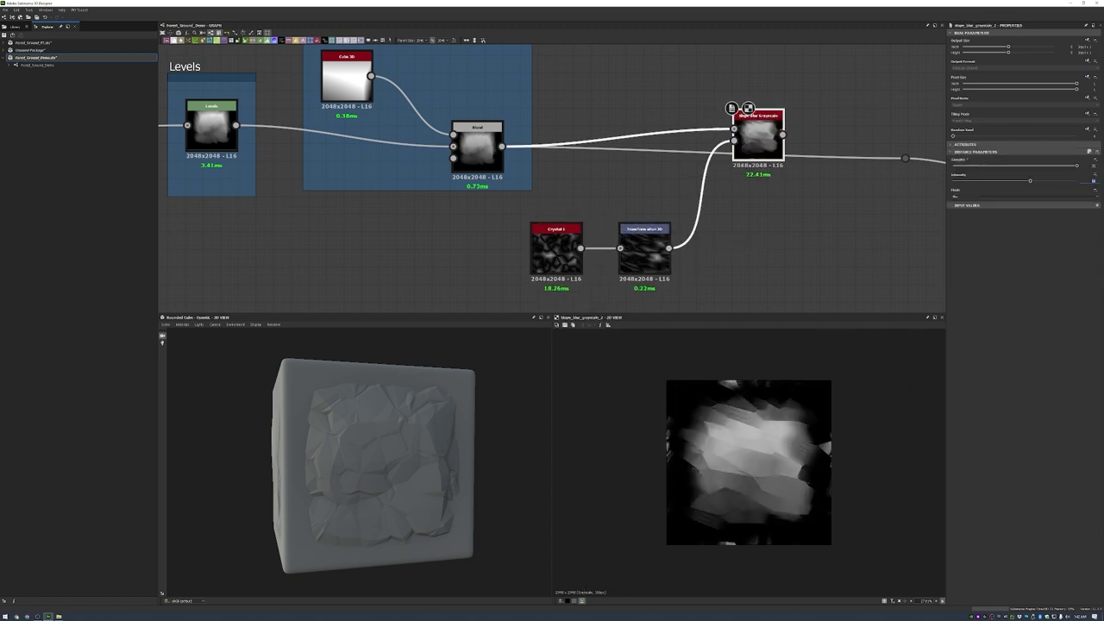
- Frame the Crystal 1, Transformation 2D and Slope Blur nodes as "Direciton Breakup" and route the blur to the material outputs
drag(522, 90, 793, 297)
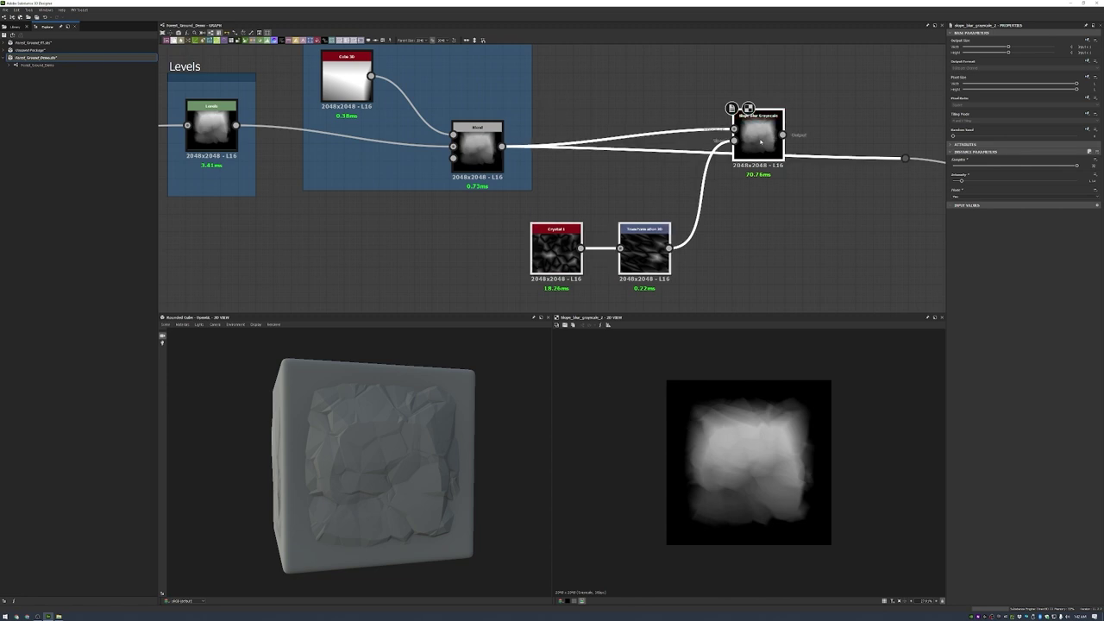
key(ctrl+f)
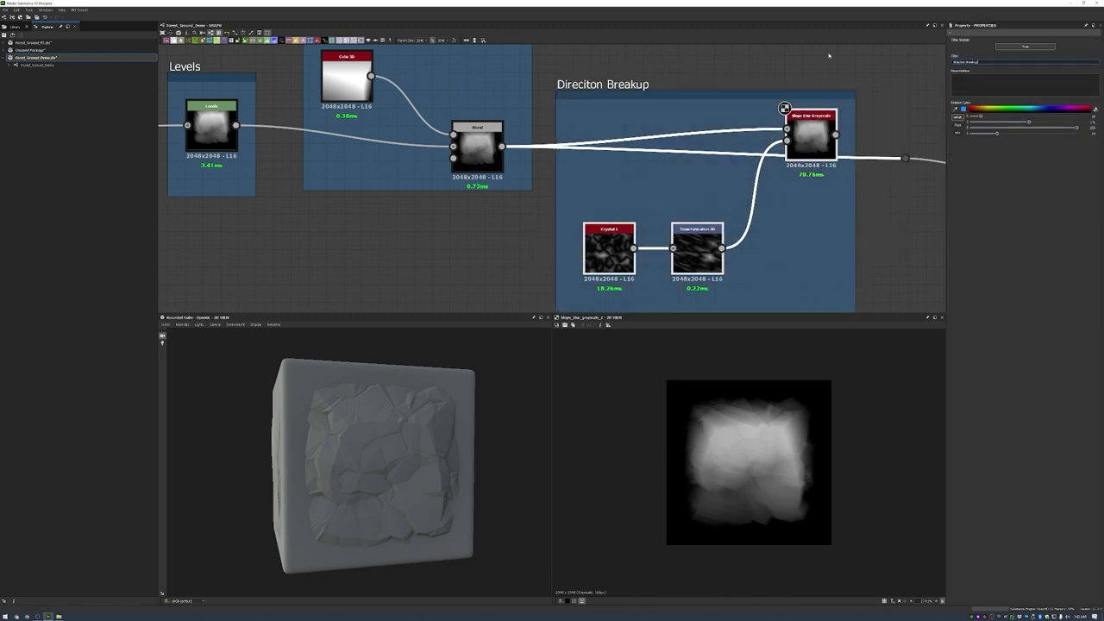
drag(371, 423, 483, 426)
scroll(780, 194, down, 1)
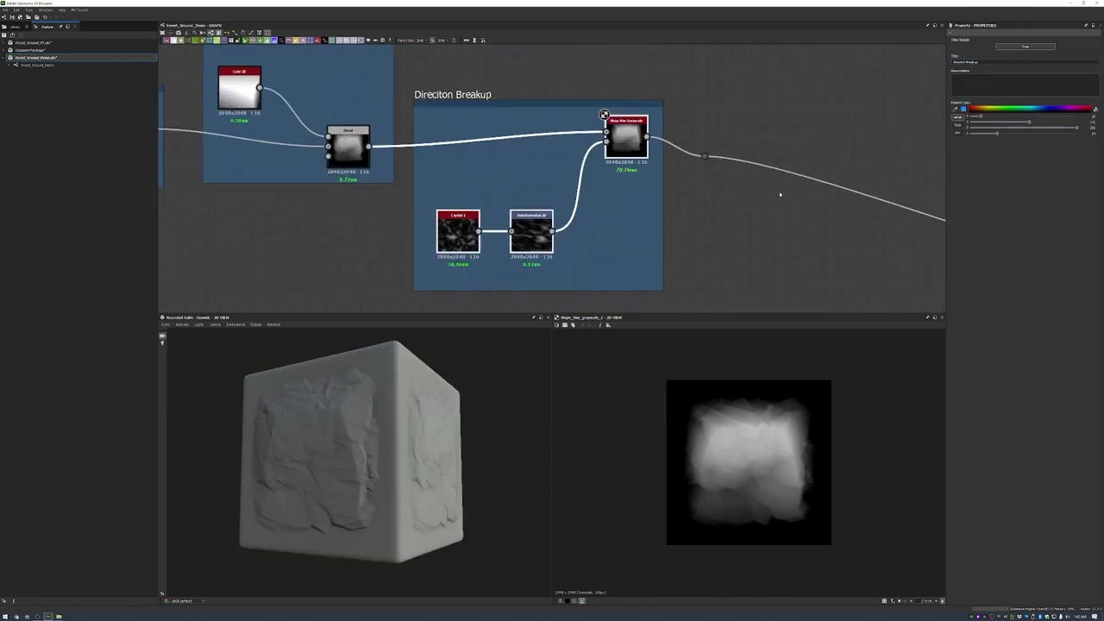
- Insert a Multi Directional Warp Grayscale node after the Slope Blur Grayscale
scroll(780, 194, up, 2)
click(543, 151)
key(space)
text(dir)
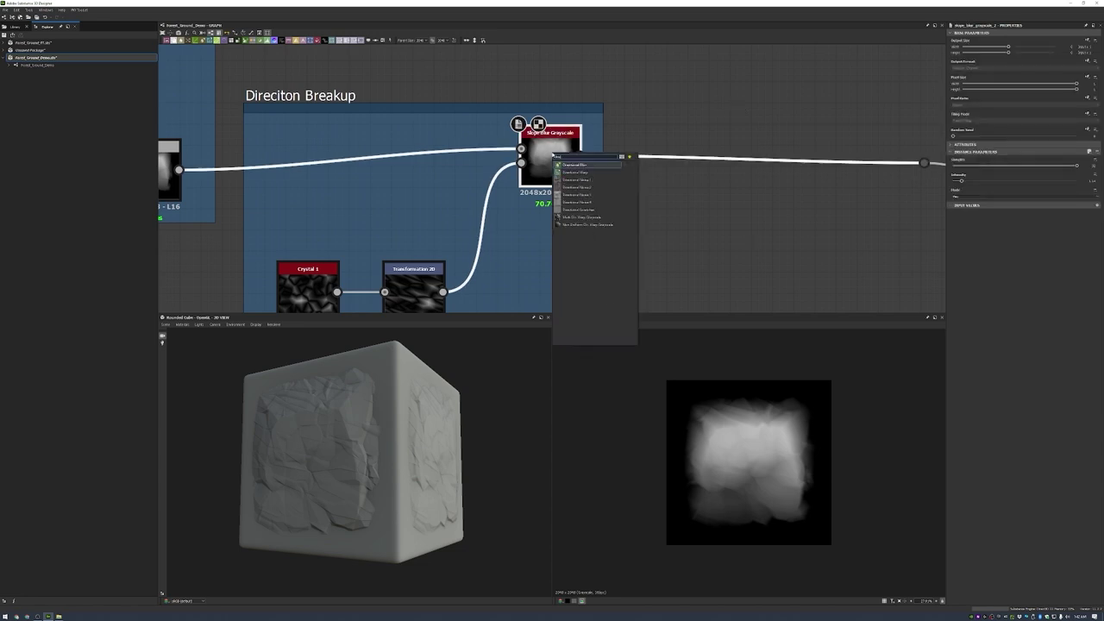
click(582, 217)
- Add a low-scale Perlin Noise as the warp's intensity input and adjust the warp's intensity, angle and mode
key(space)
text(perlin)
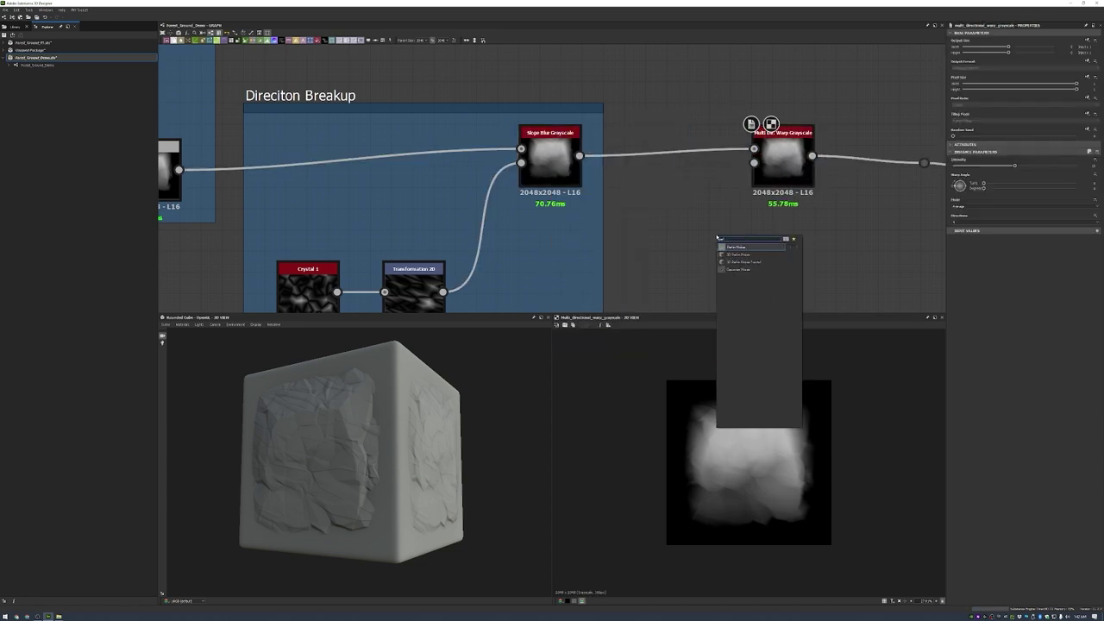
key(Return)
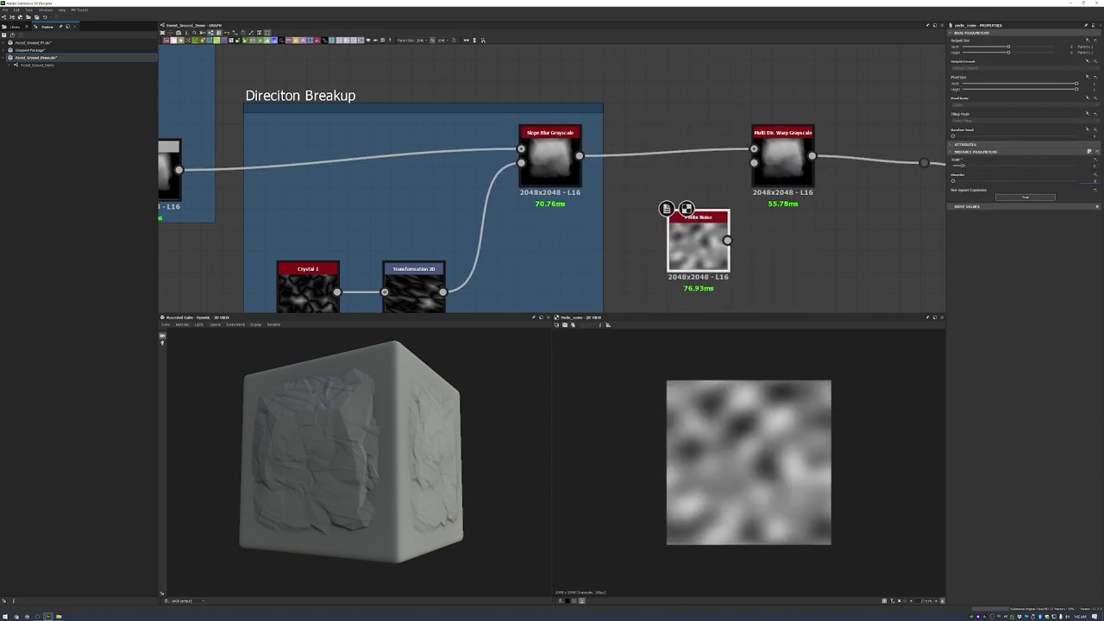
drag(727, 240, 677, 272)
double_click(781, 159)
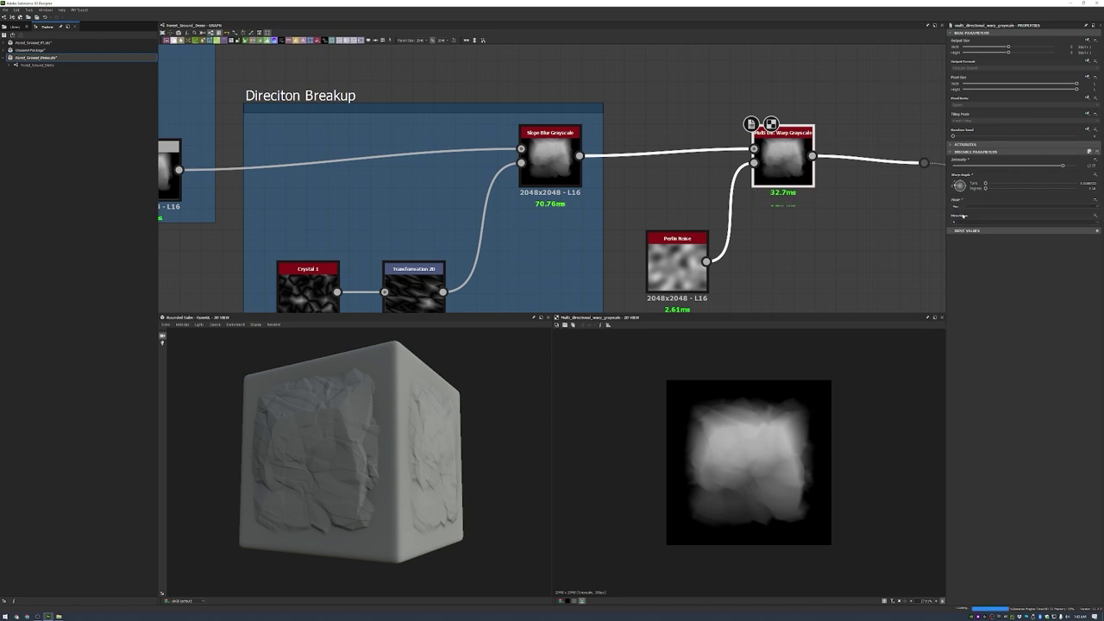
- Frame the Perlin Noise and Multi Directional Warp nodes as "Subtle Warp"
scroll(701, 245, down, 3)
drag(673, 151, 753, 282)
key(ctrl+f)
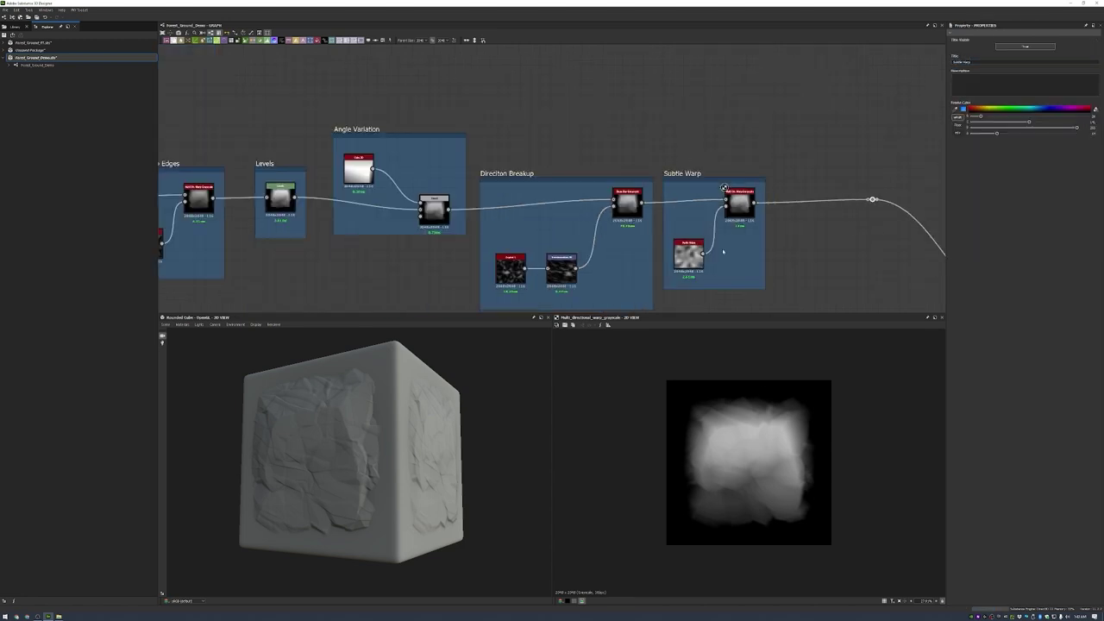
- Add a Blend node fed by the Subtle Warp result and place it further along the chain
scroll(701, 249, down, 3)
scroll(711, 226, up, 3)
scroll(633, 109, down, 4)
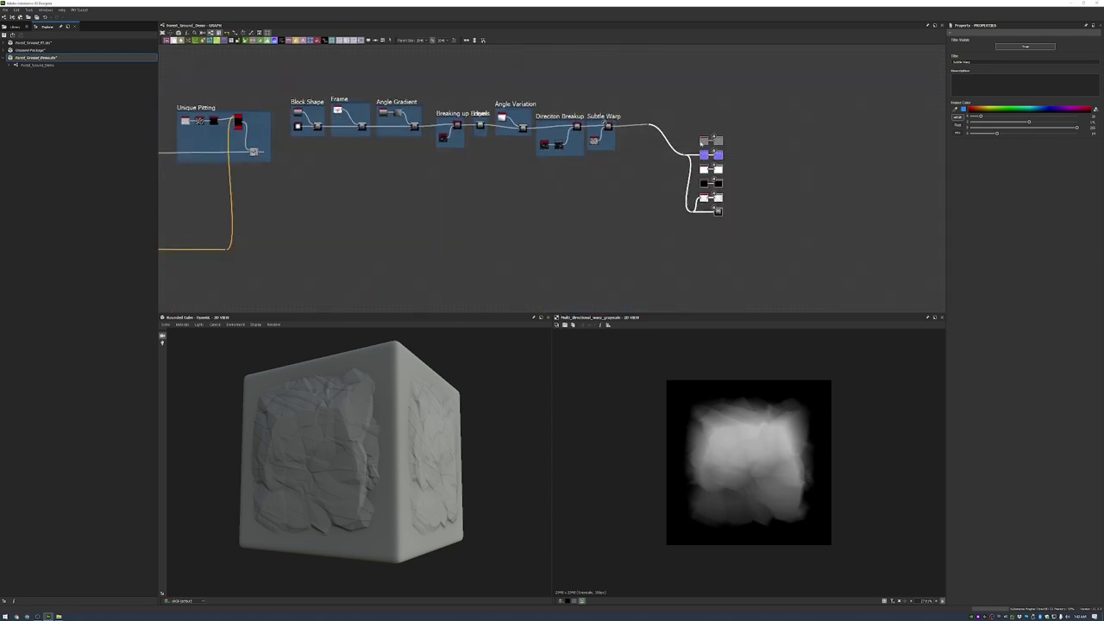
scroll(604, 113, up, 4)
drag(383, 389, 405, 384)
scroll(670, 173, up, 2)
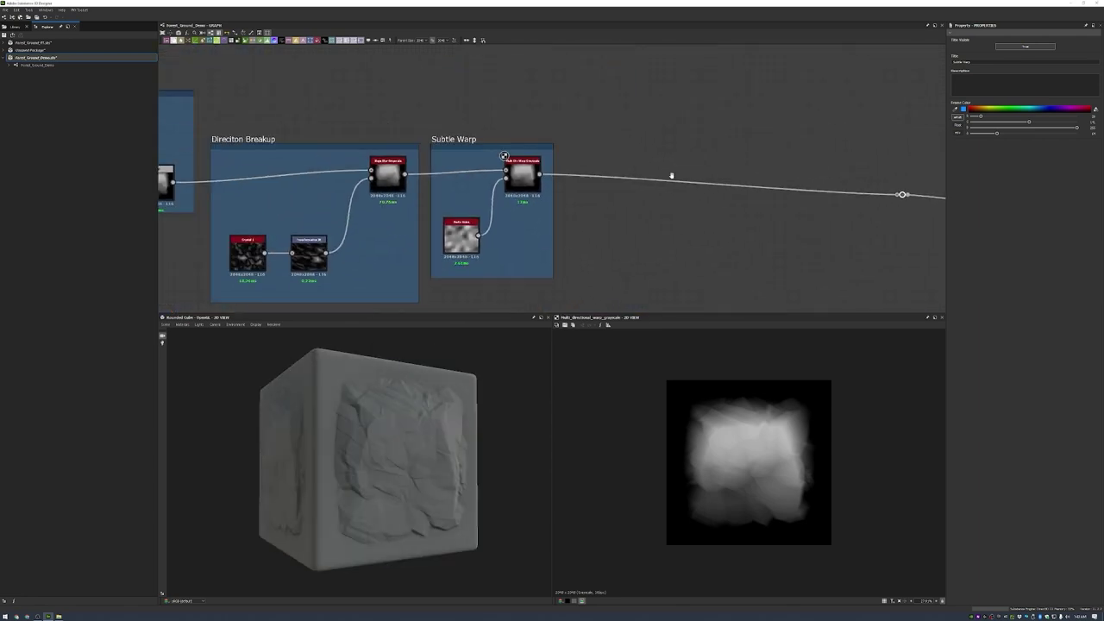
key(space)
key(Return)
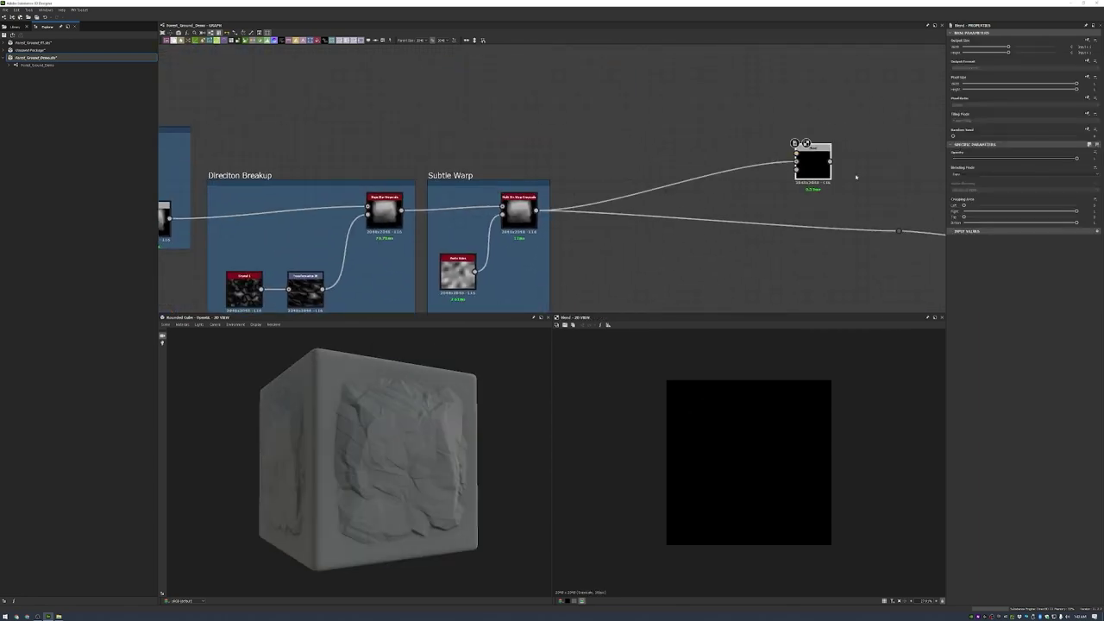
middle_drag(855, 175, 771, 156)
drag(739, 149, 831, 179)
- Add a Crystal 2 node above the chain, ahead of the new Blend
middle_drag(584, 56, 604, 112)
key(space)
text(crystal)
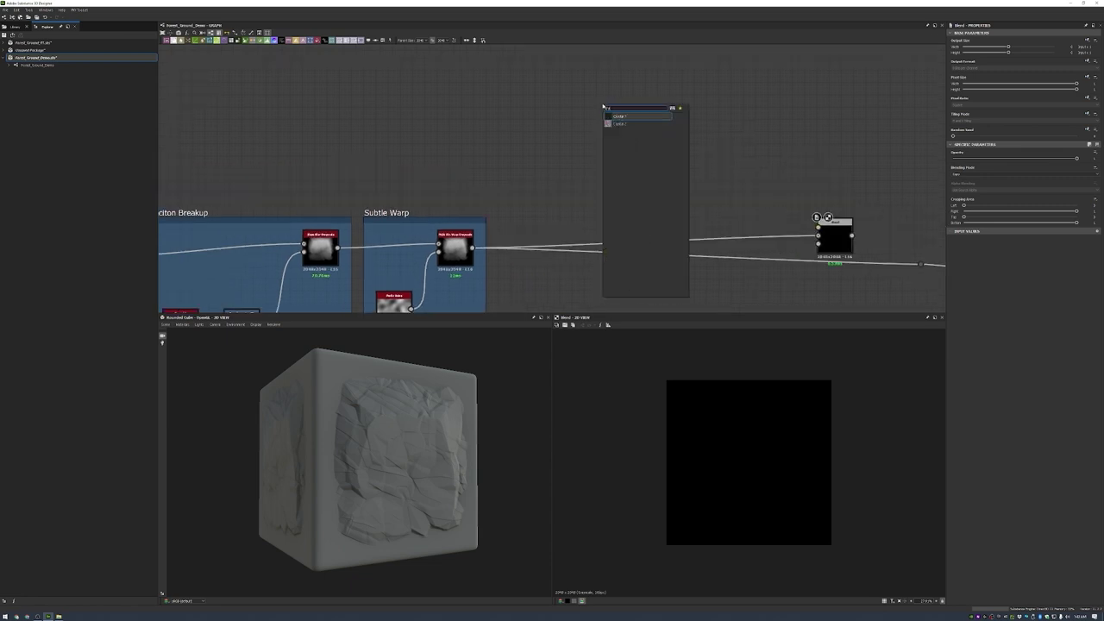
key(Return)
drag(599, 103, 574, 117)
- Feed Crystal 2 into a Directional Blur with intensity 20 and adjust the blur angle
key(space)
text(directional)
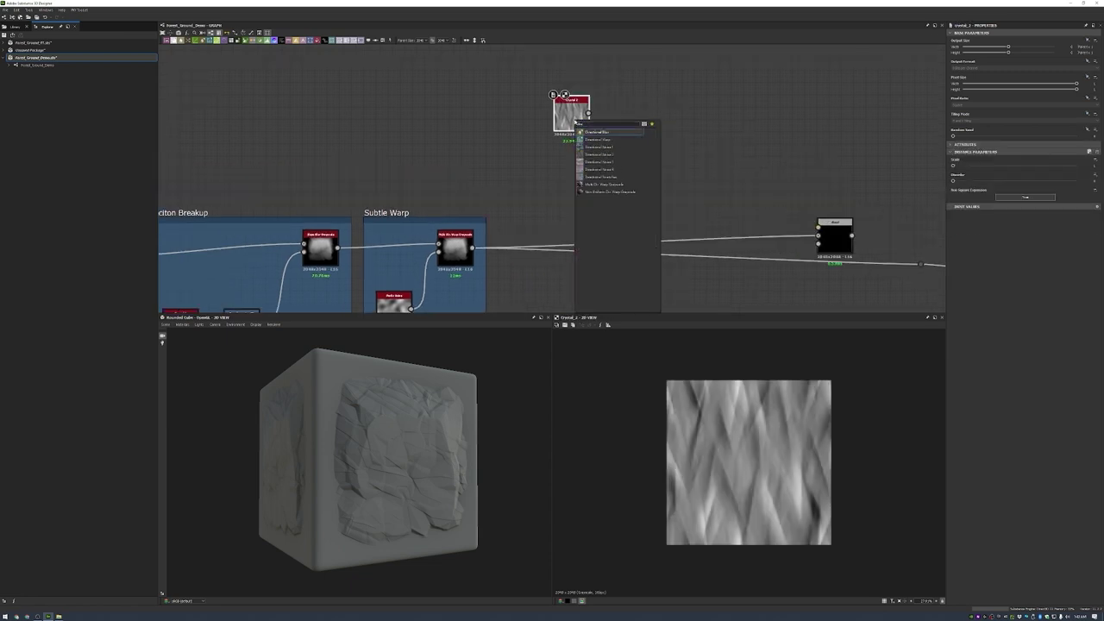
key(Return)
text(20)
key(Tab)
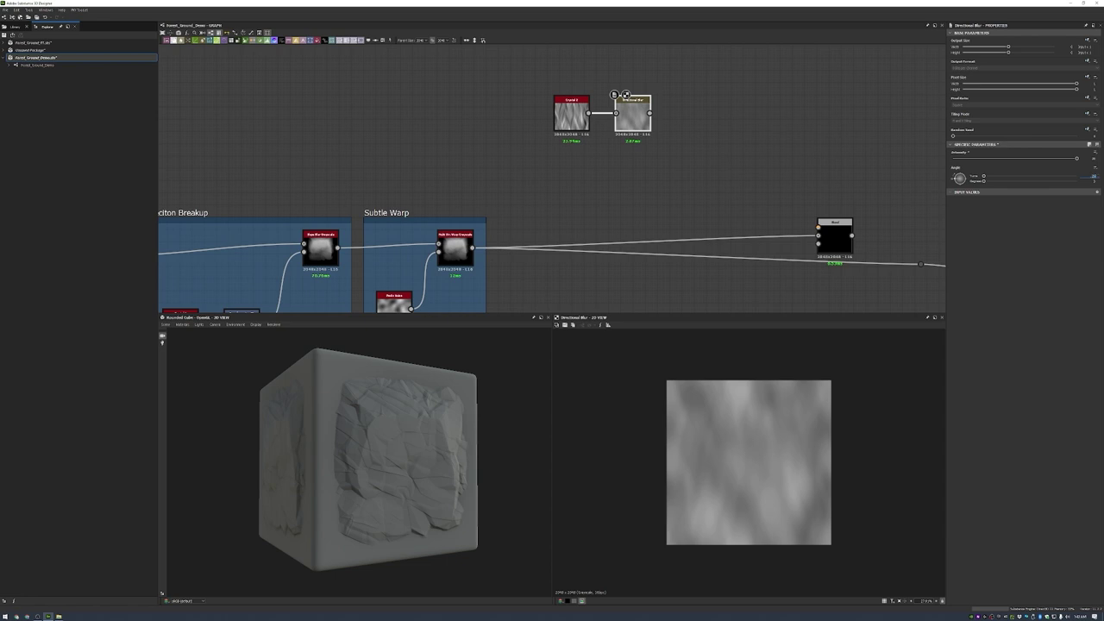
- Add a Transformation 2D after the Directional Blur and edit its matrix to slant the streaks diagonally
key(space)
text(transform)
key(Return)
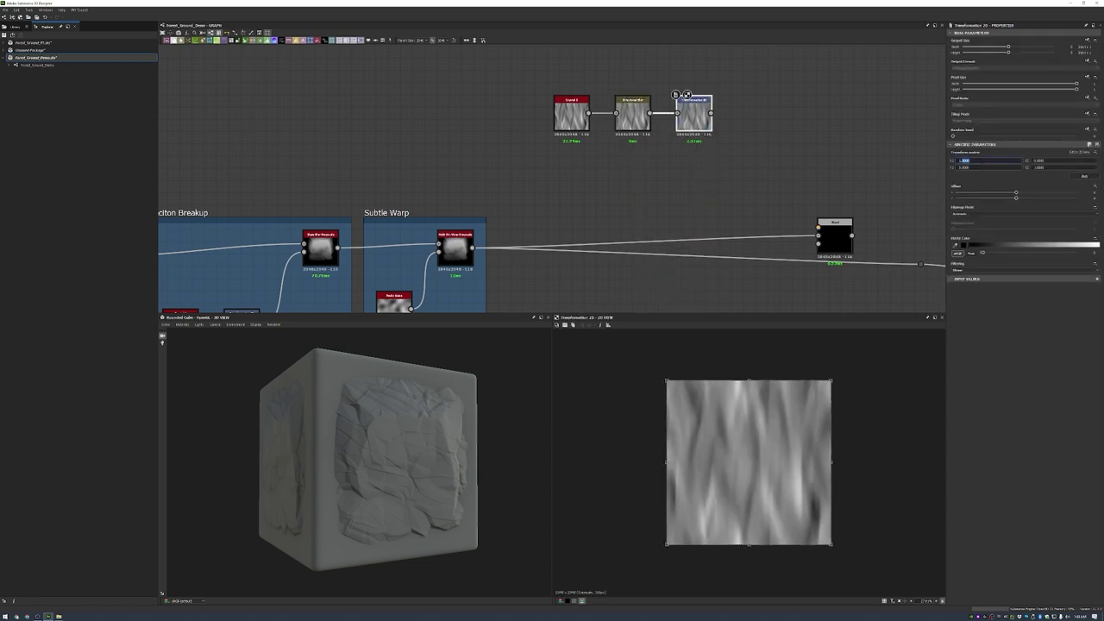
key(Tab)
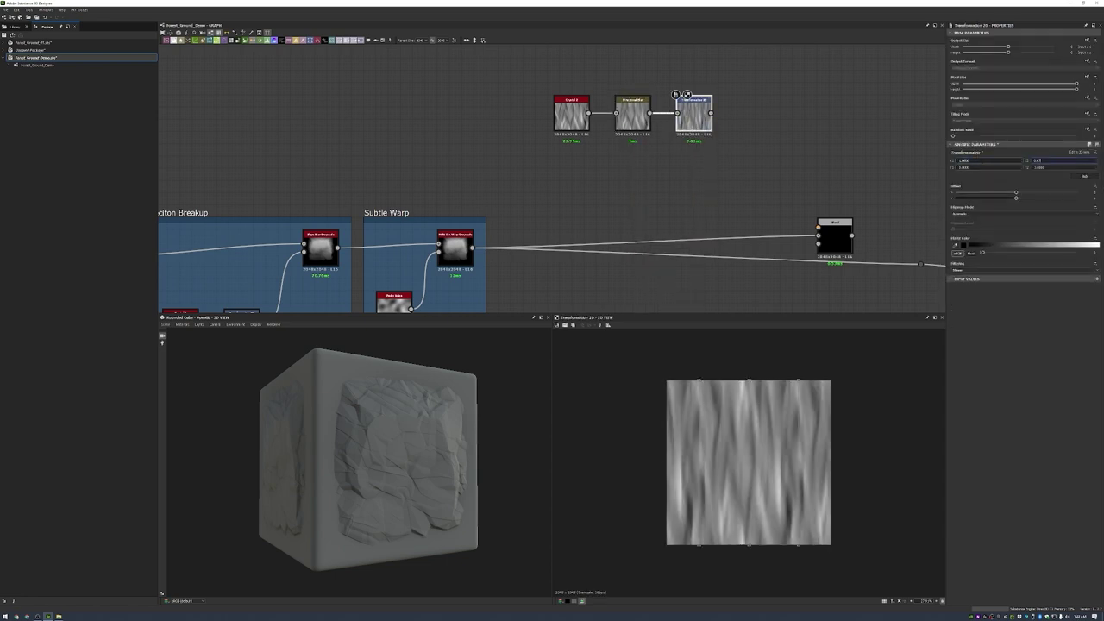
key(Tab)
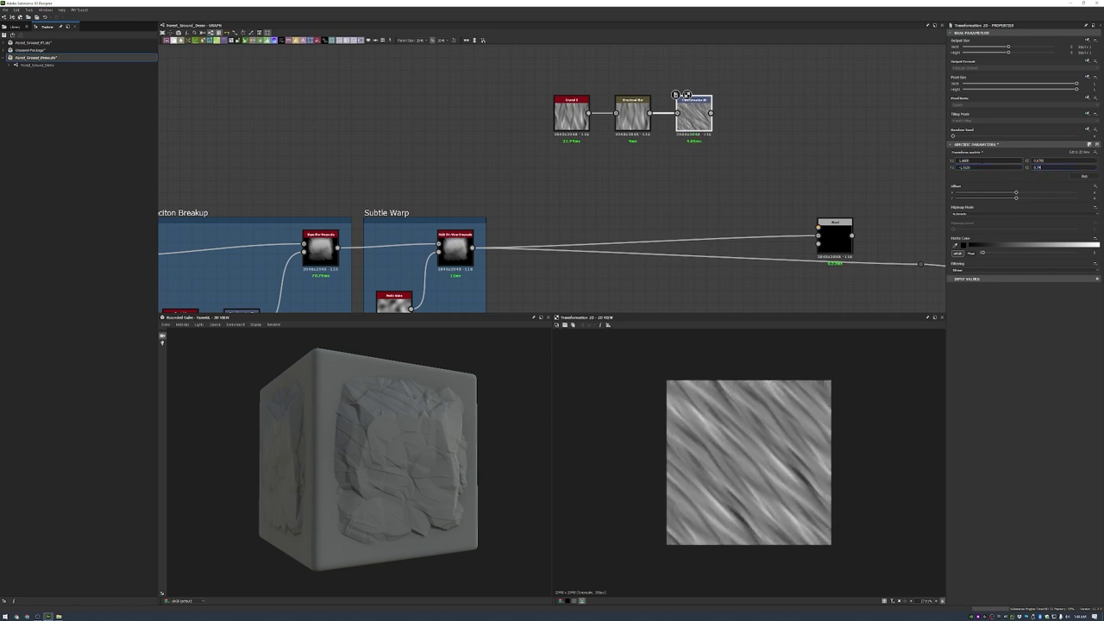
- Add a Blur HQ Grayscale after the Transformation 2D and lower its intensity to soften the streaks slightly
key(space)
text(blur)
key(Return)
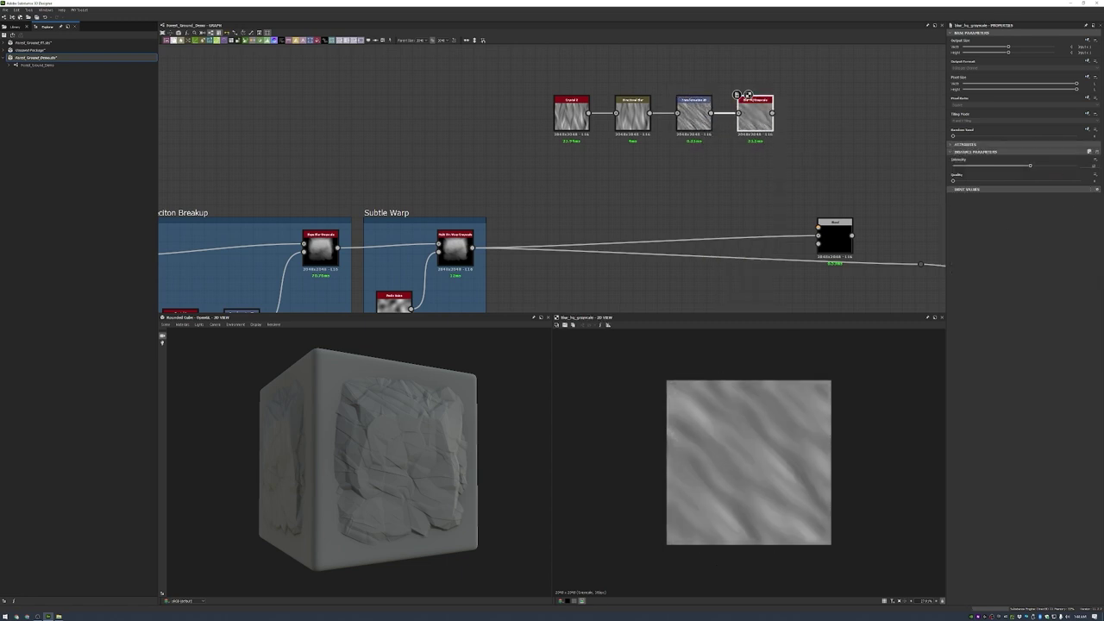
- Add a Levels node after the blur, raising Level In Low and lowering Level In High for strong streak contrast
key(space)
text(levels)
key(Return)
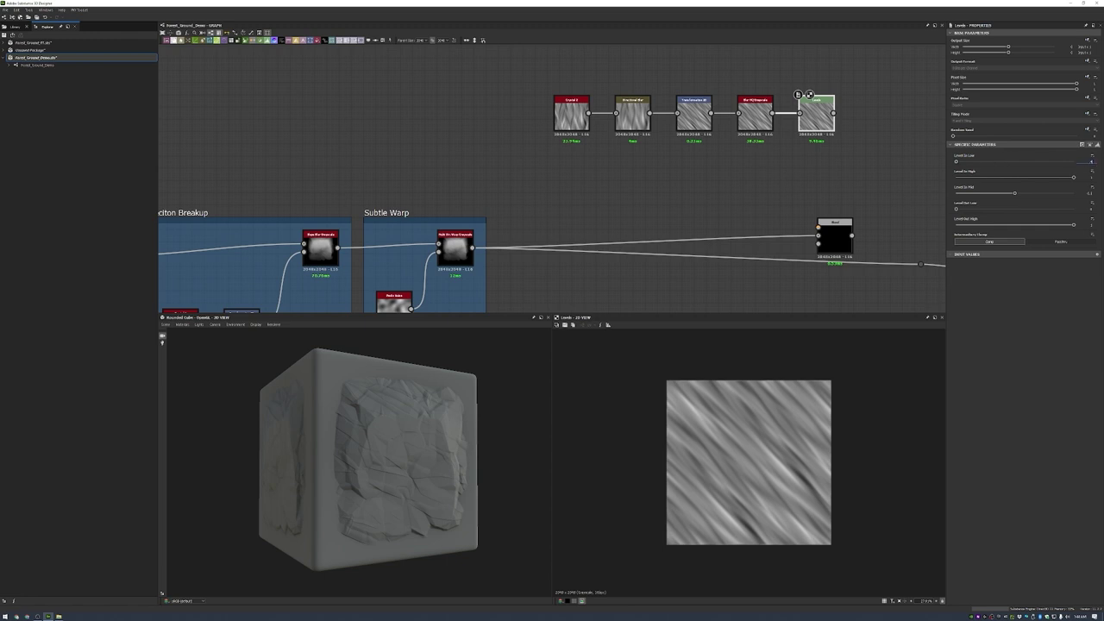
drag(956, 161, 1002, 161)
click(998, 176)
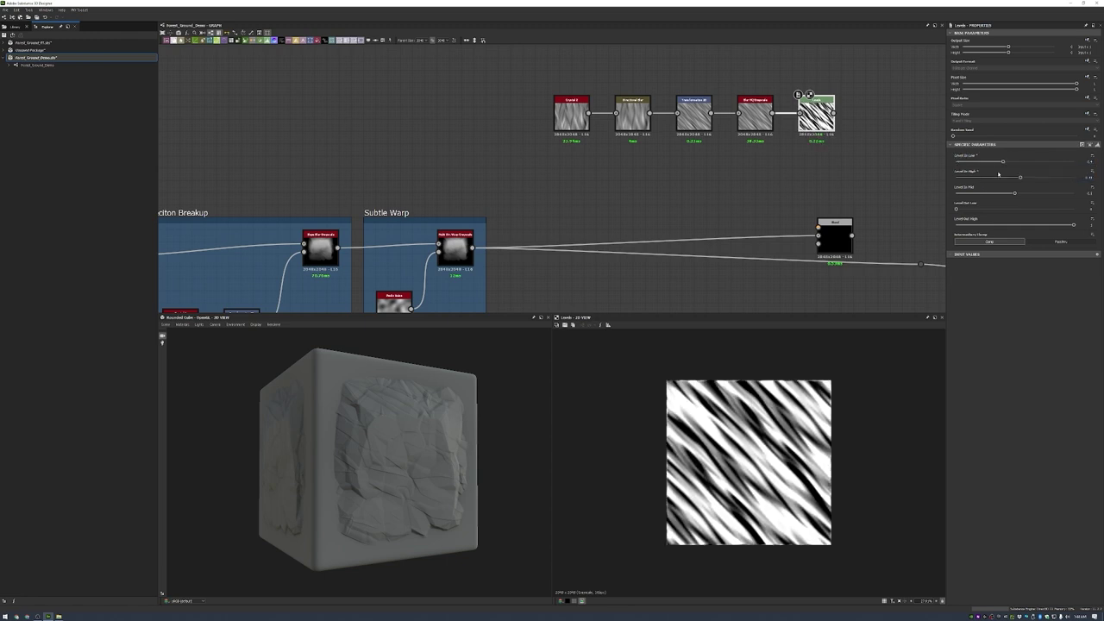
- Blend the Levels streaks over the Subtle Warp result at a very low opacity, with a rerouted link and a changed blending mode
middle_drag(691, 173, 720, 176)
drag(866, 235, 905, 183)
drag(865, 117, 886, 164)
drag(641, 221, 572, 182)
double_click(903, 183)
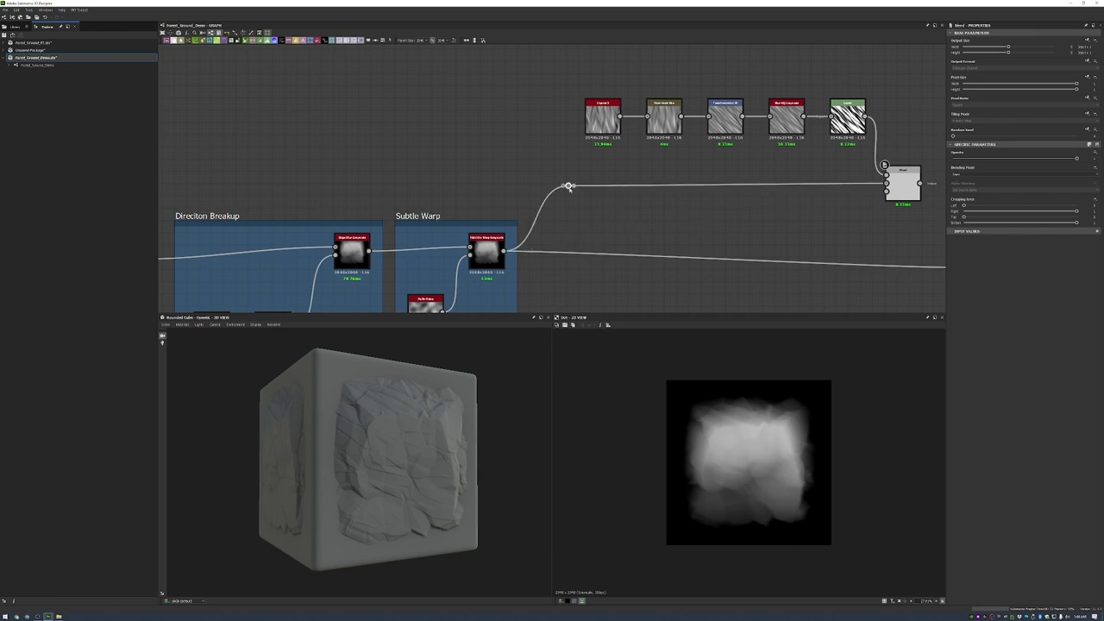
middle_drag(762, 178, 646, 171)
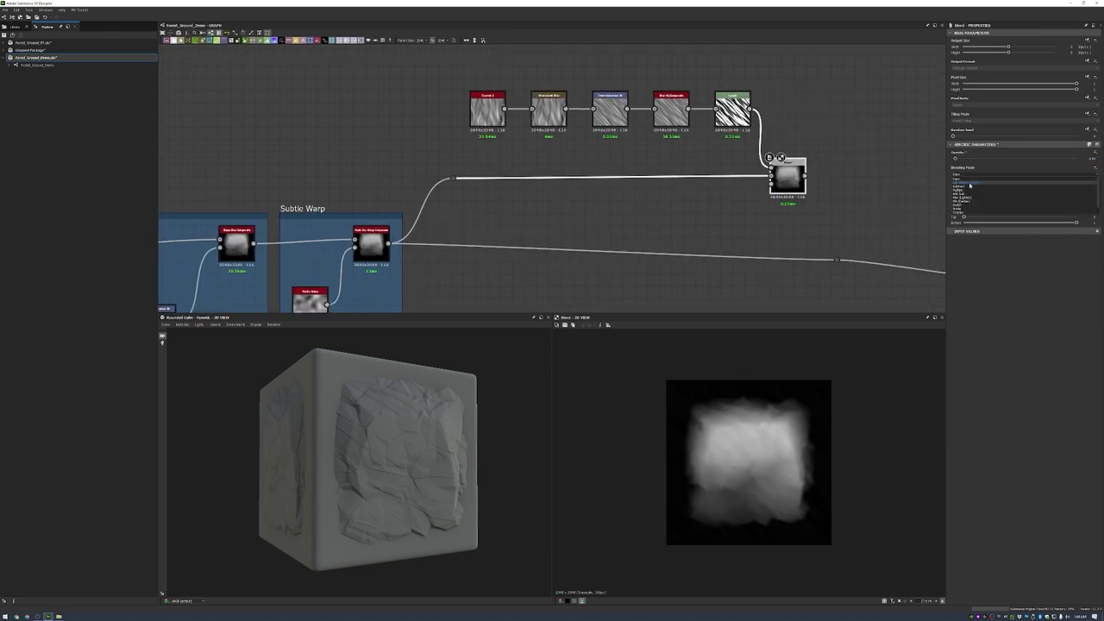
- Add a second Blend combining the streaked result with the Subtle Warp output at a low opacity
middle_drag(780, 157, 629, 123)
key(ctrl+v)
drag(655, 140, 743, 176)
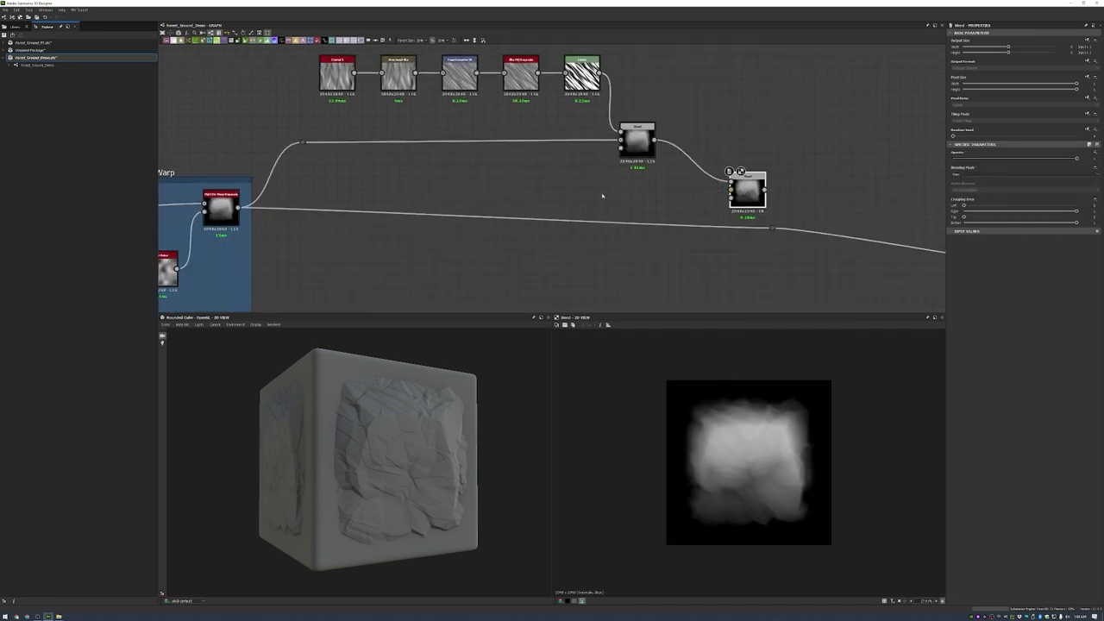
drag(239, 207, 743, 184)
drag(759, 186, 710, 199)
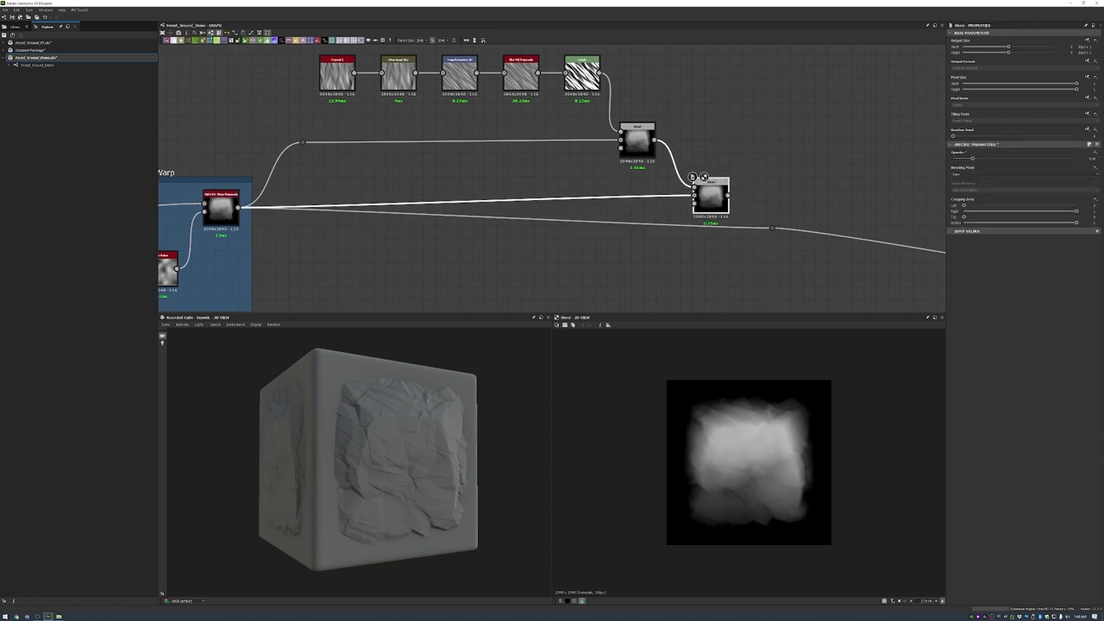
- Set the second Blend to Min (Darken) and route it to the material outputs
click(1017, 174)
click(1018, 198)
drag(729, 196, 804, 231)
- Frame the Crystal 2 streak chain and both Blend nodes as "Subtle Directional Noise"
scroll(731, 241, down, 2)
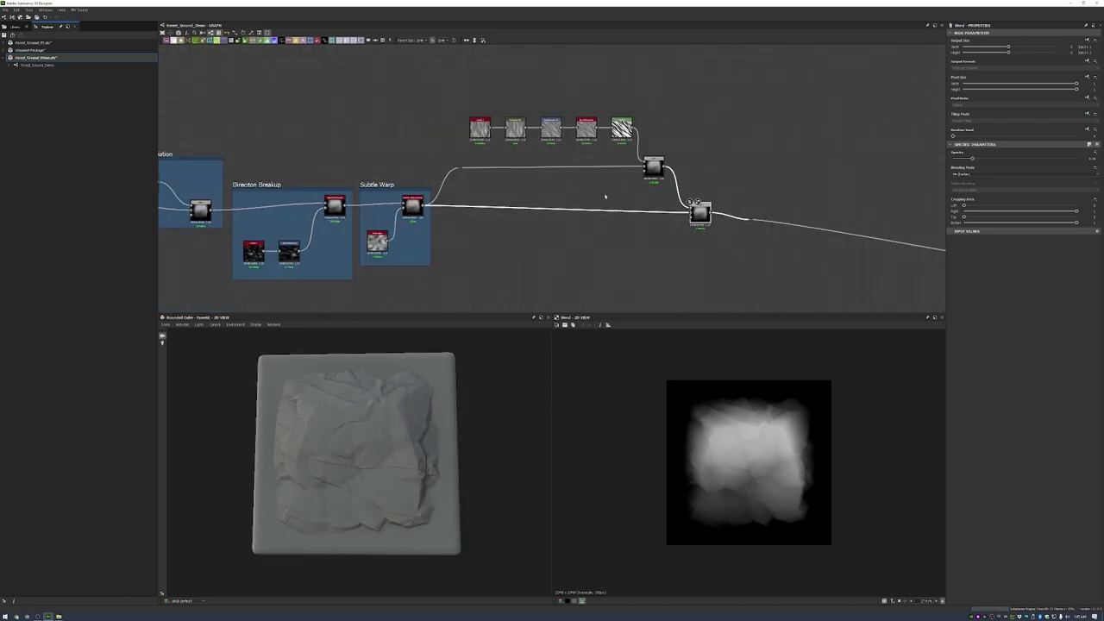
right_click(728, 135)
click(763, 216)
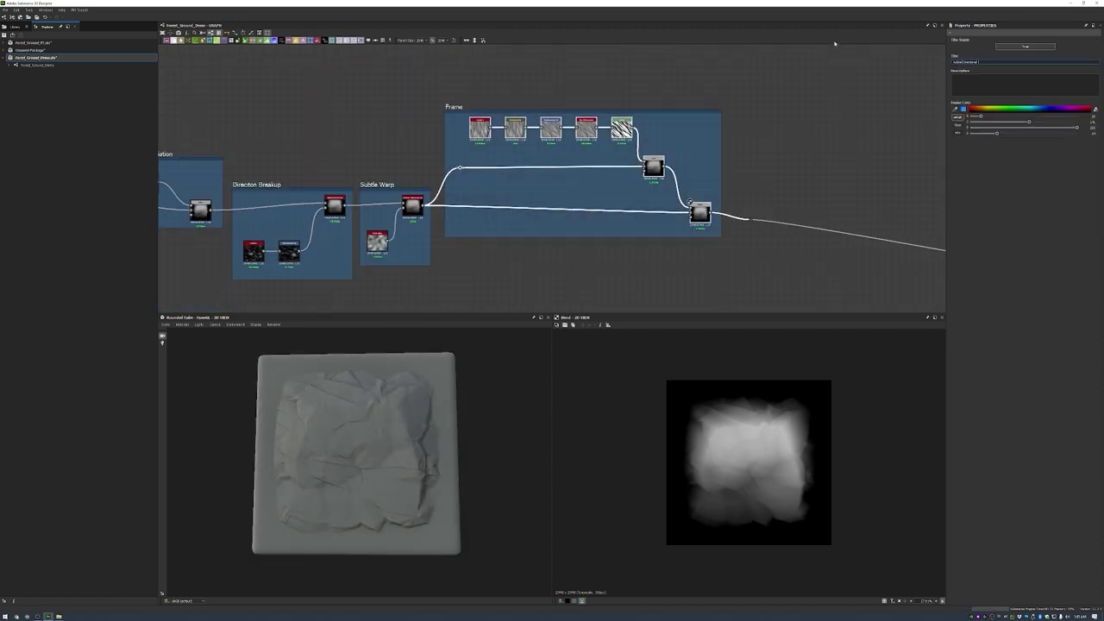
click(798, 221)
- Add a Transformation 2D node after the last Blend and rotate its copy of the rock shape upside down
middle_drag(495, 112, 341, 72)
scroll(595, 208, up, 3)
right_click(594, 208)
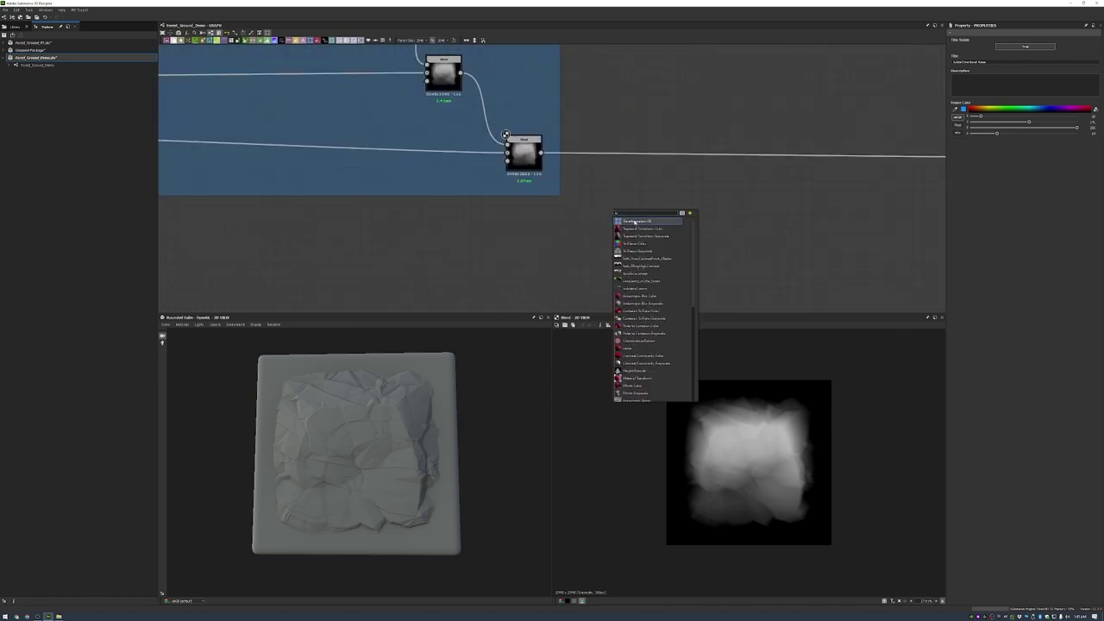
click(660, 341)
scroll(604, 233, up, 1)
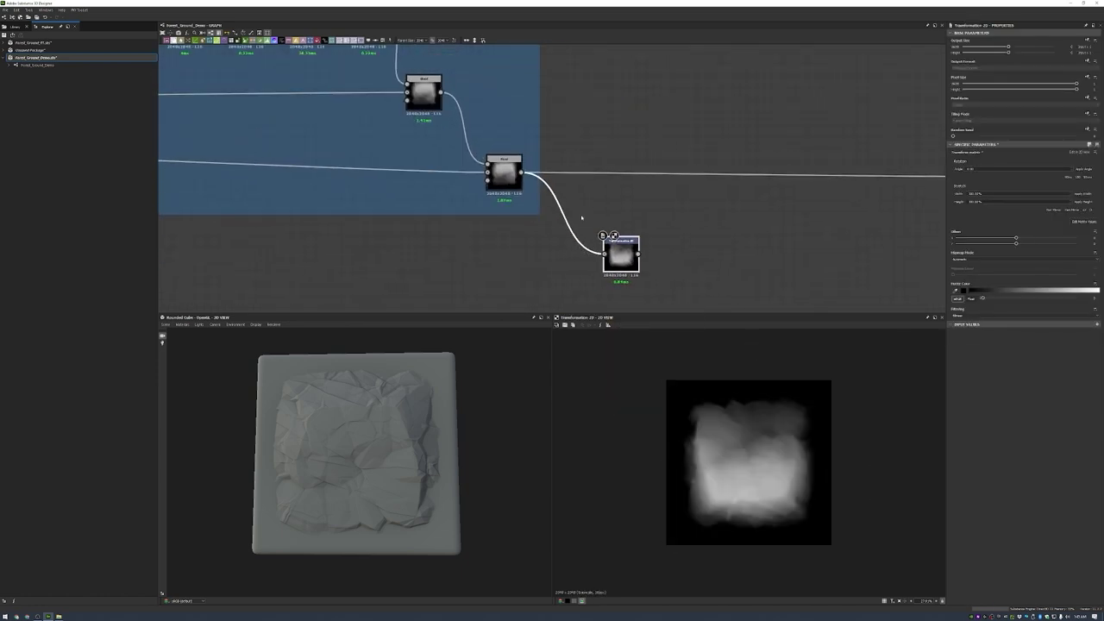
- Frame the Transformation 2D node as "Roatation Variation" and place the frame below the last Blend
key(ctrl+f)
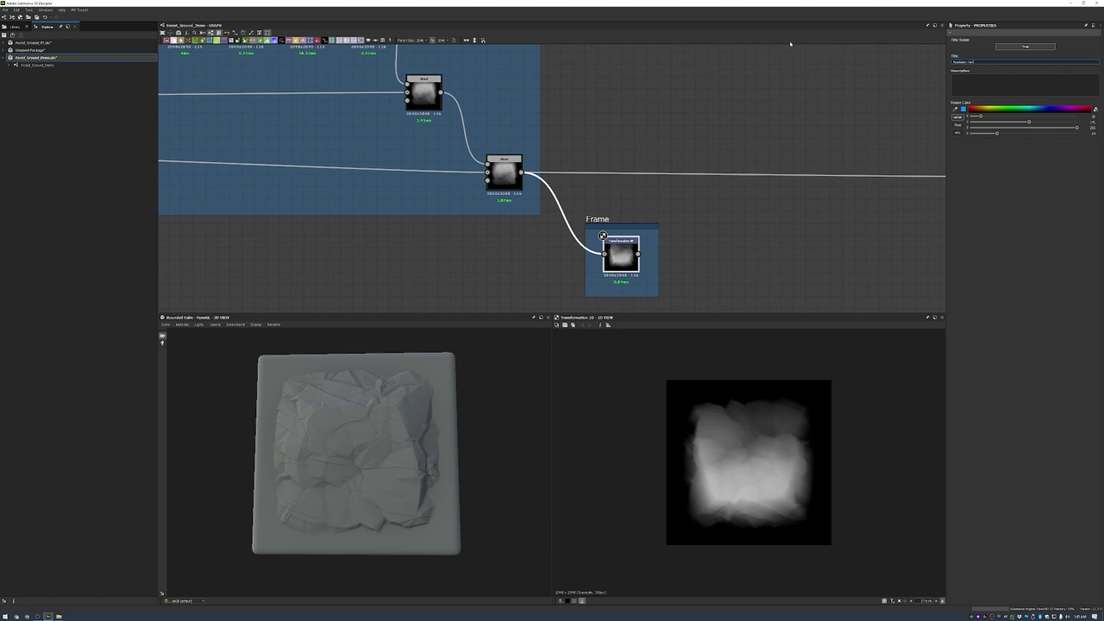
key(Return)
drag(616, 213, 498, 225)
- Add a Splatter Circular node using two image inputs, fed by the last Blend and the Transformation 2D
key(space)
text(splat)
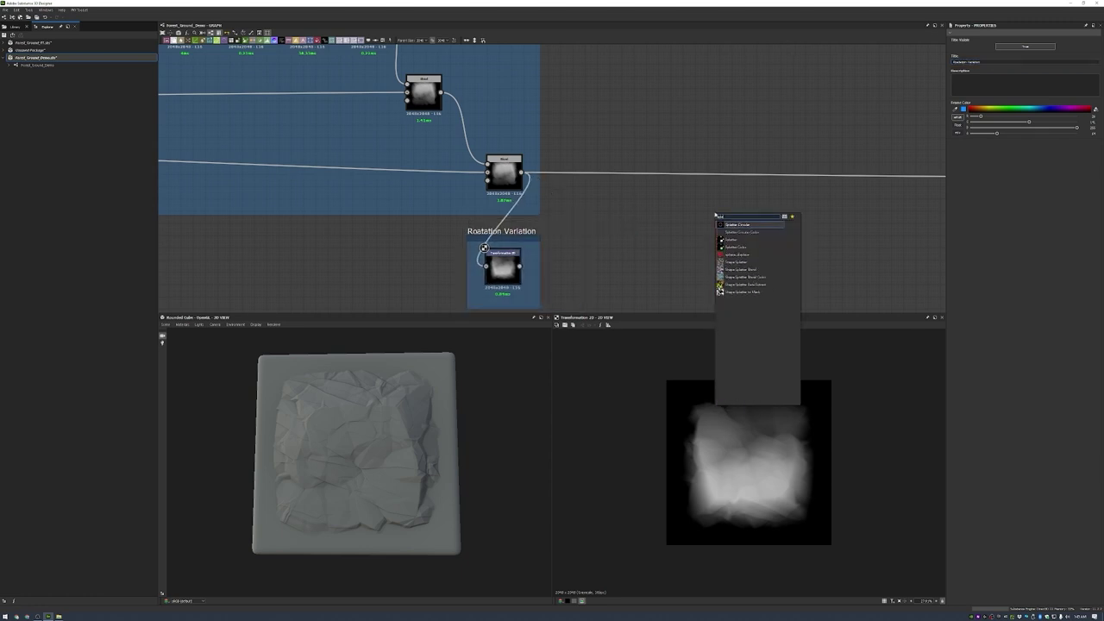
click(738, 225)
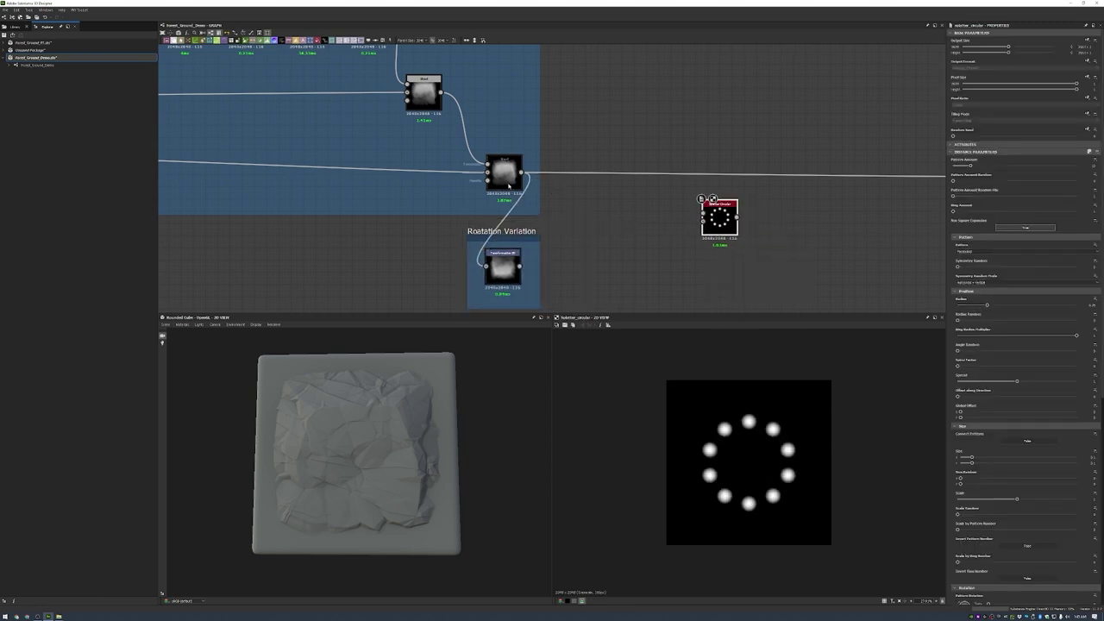
drag(522, 172, 702, 212)
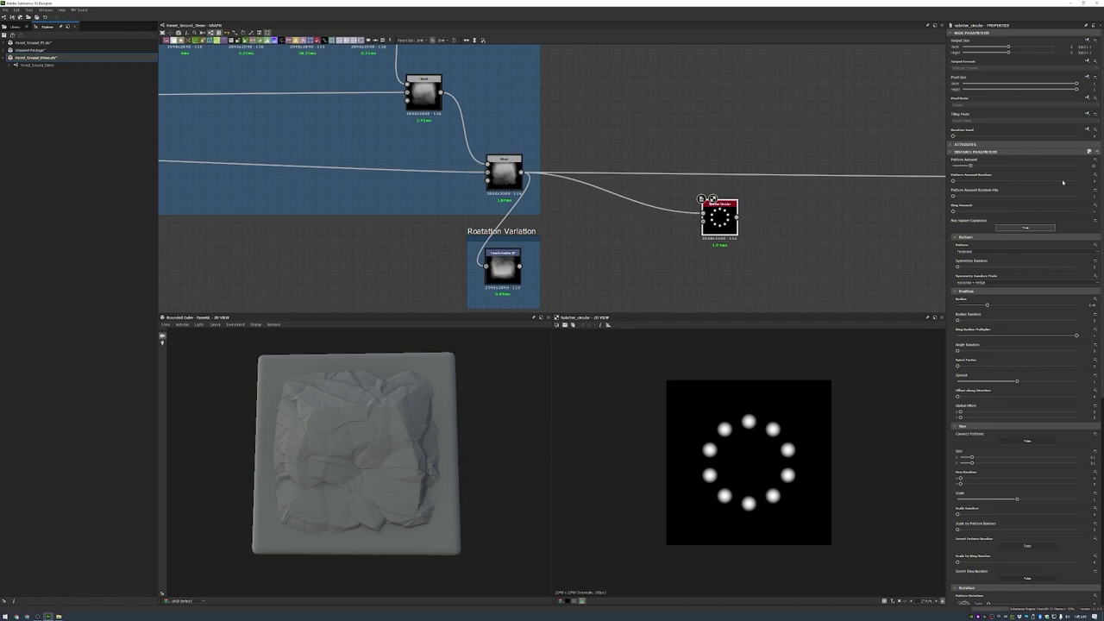
click(958, 251)
click(992, 217)
drag(521, 265, 704, 212)
- Increase the splatter's Pattern Amount, add slight Pattern Amount Random, and set Pattern Input Distribution to Random
text(20)
key(Return)
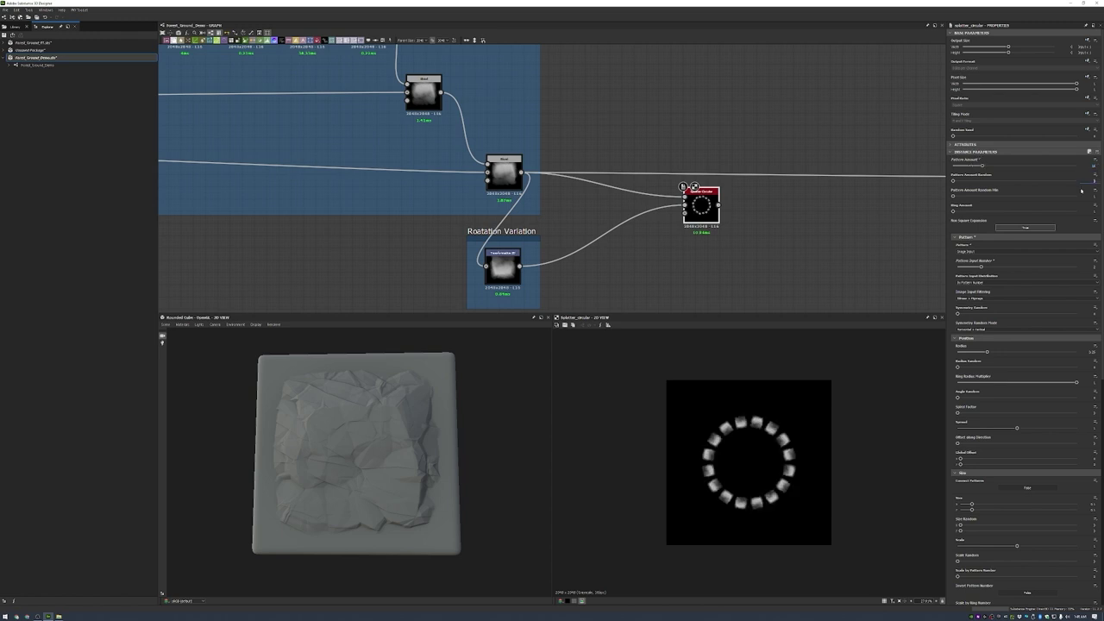
key(Return)
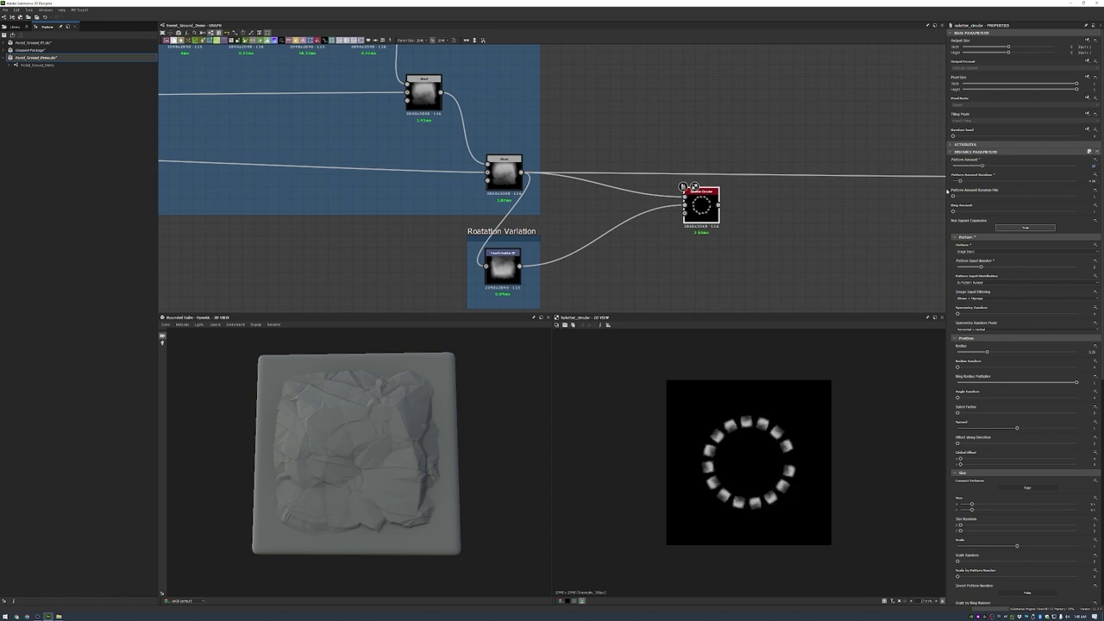
click(985, 282)
click(985, 292)
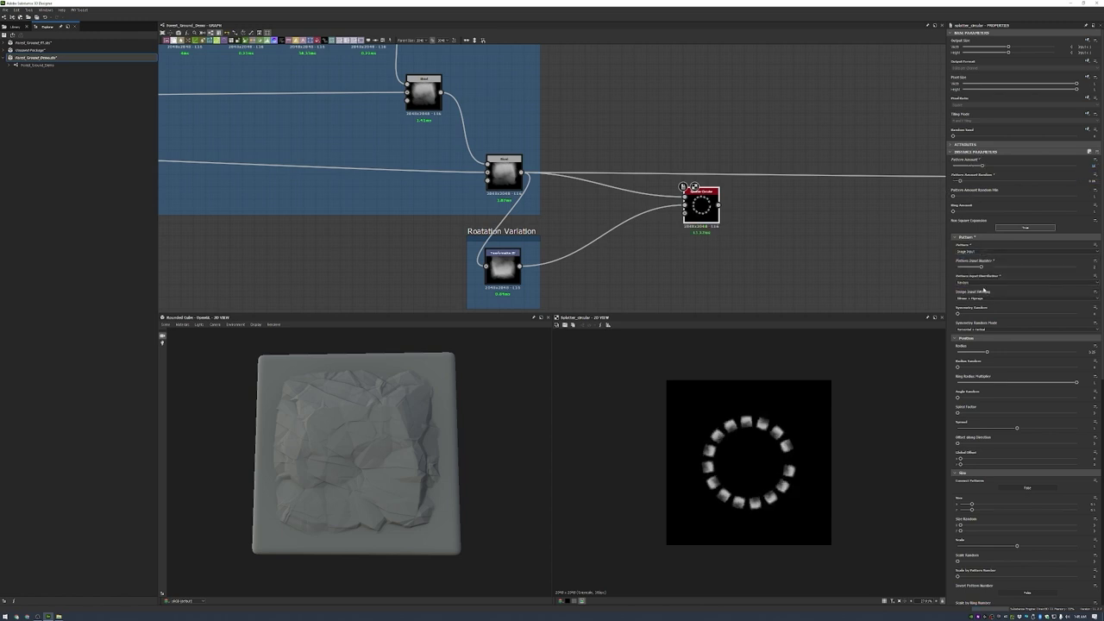
- Scatter the patterns with Radius, Angle Random and Spread at 1, slight Spiral Factor, Offset Along Direction 0.82 and Global Offset X about 0.3
drag(987, 352, 1076, 352)
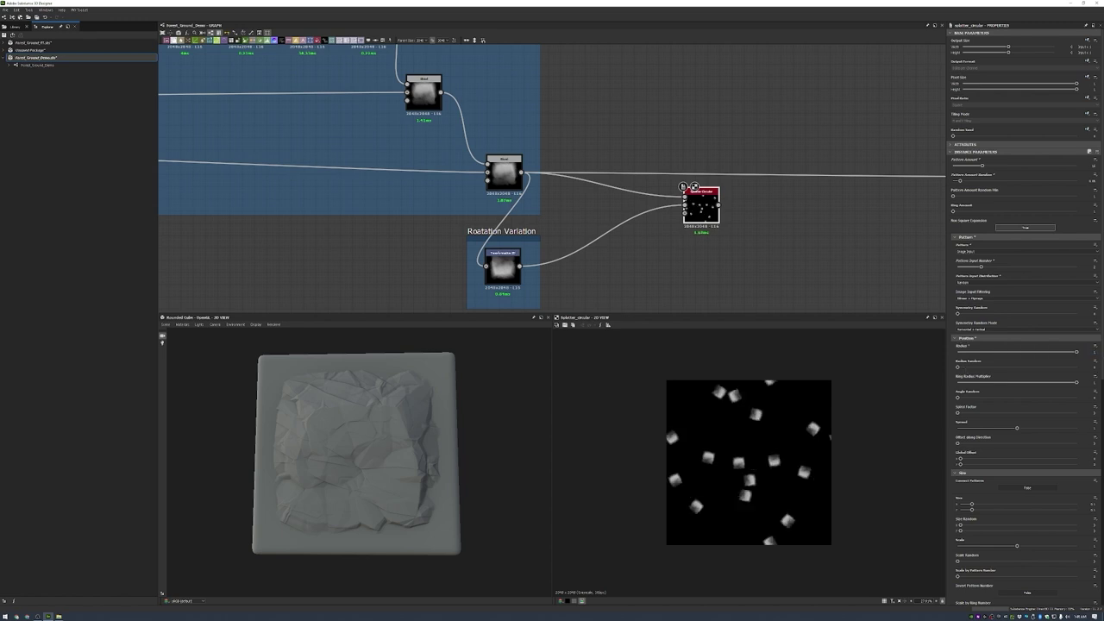
drag(957, 398, 1076, 398)
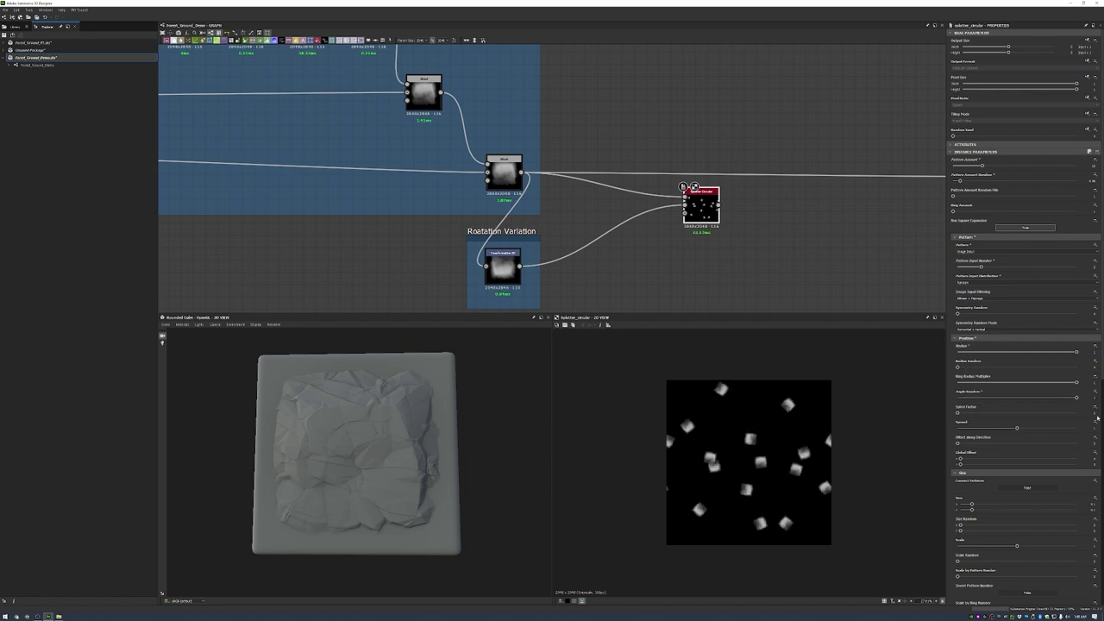
click(961, 412)
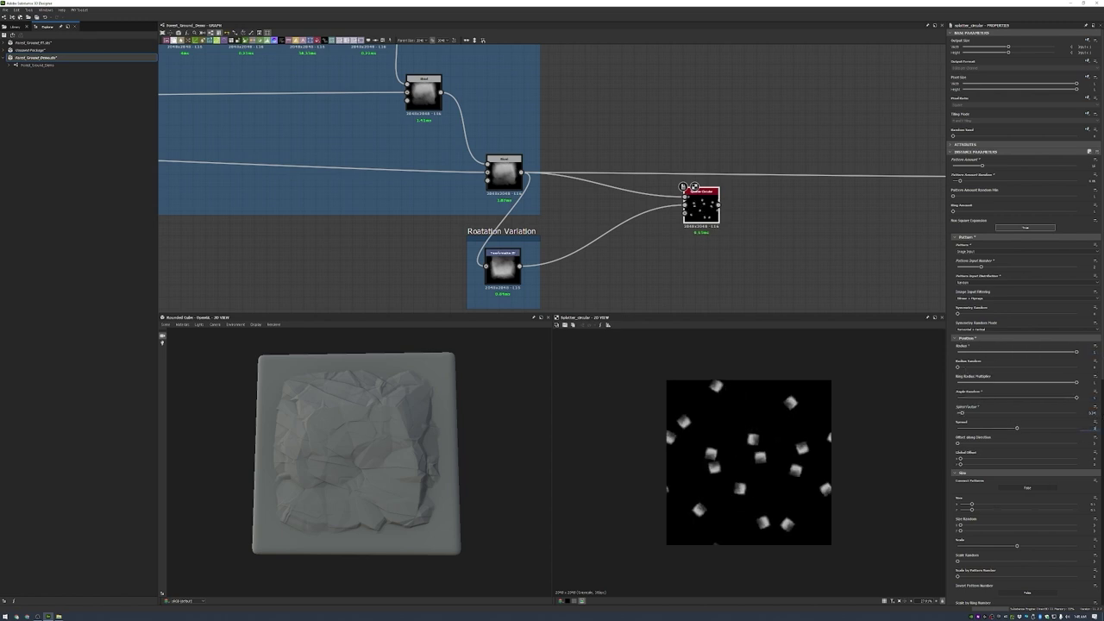
drag(1017, 427, 1077, 428)
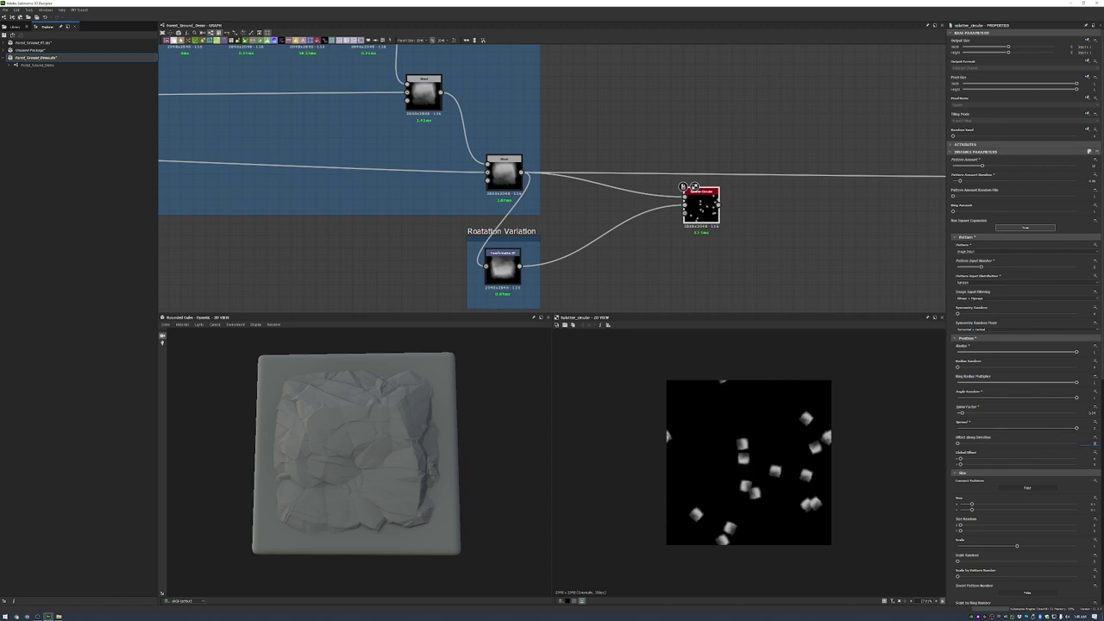
drag(958, 442, 1055, 442)
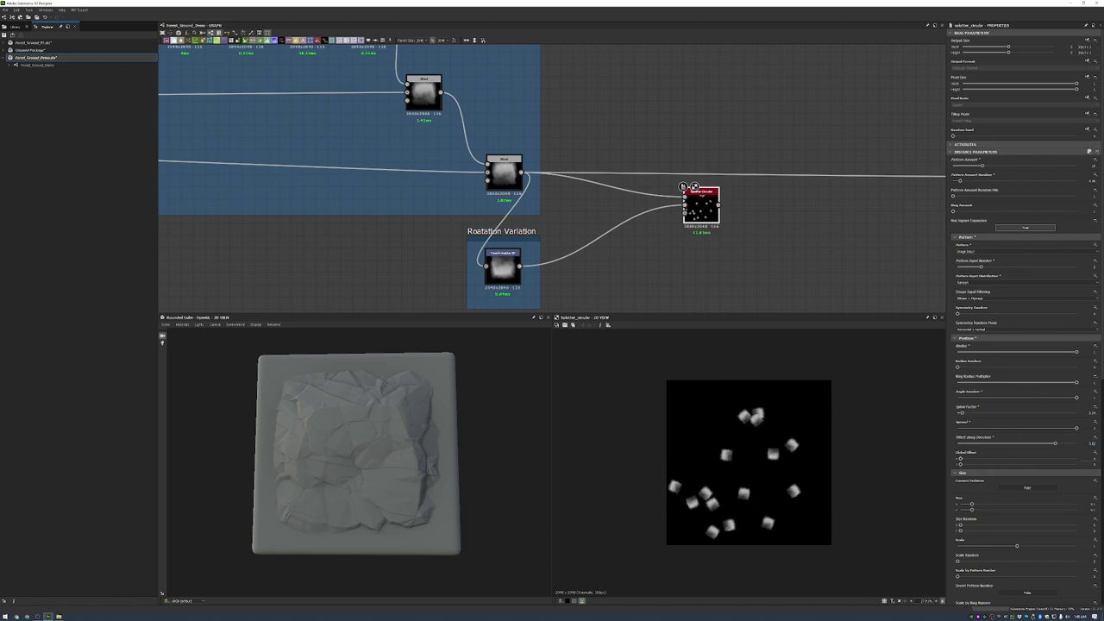
drag(960, 458, 995, 458)
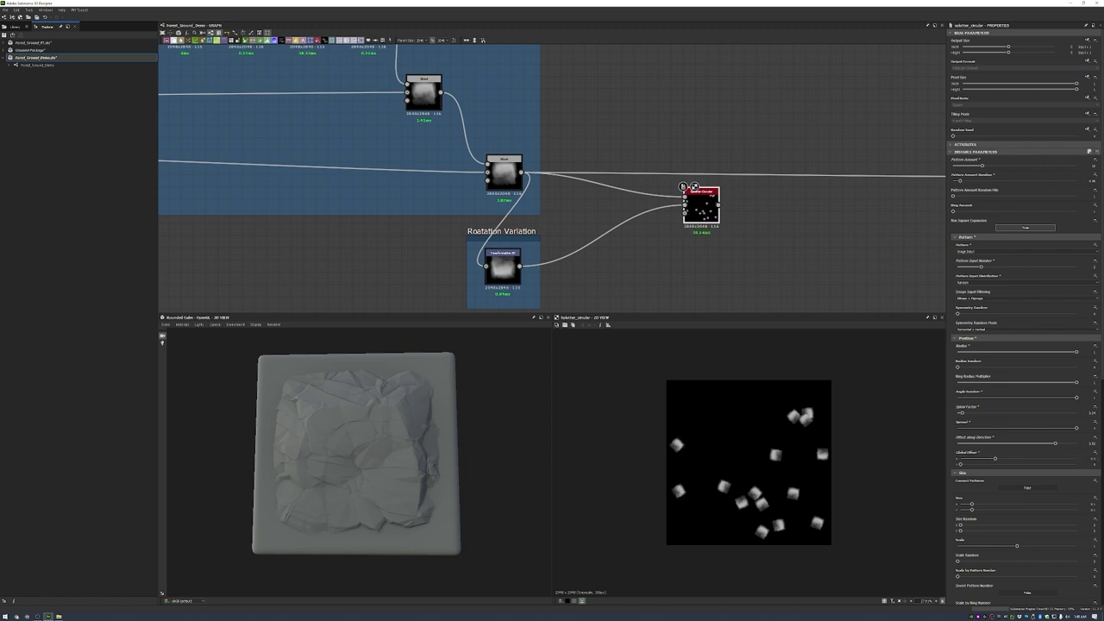
- Stretch the patterns to Size X 0.17, enlarge Scale until they fill the tile, and set Scale Random to about 0.62
scroll(994, 458, down, 2)
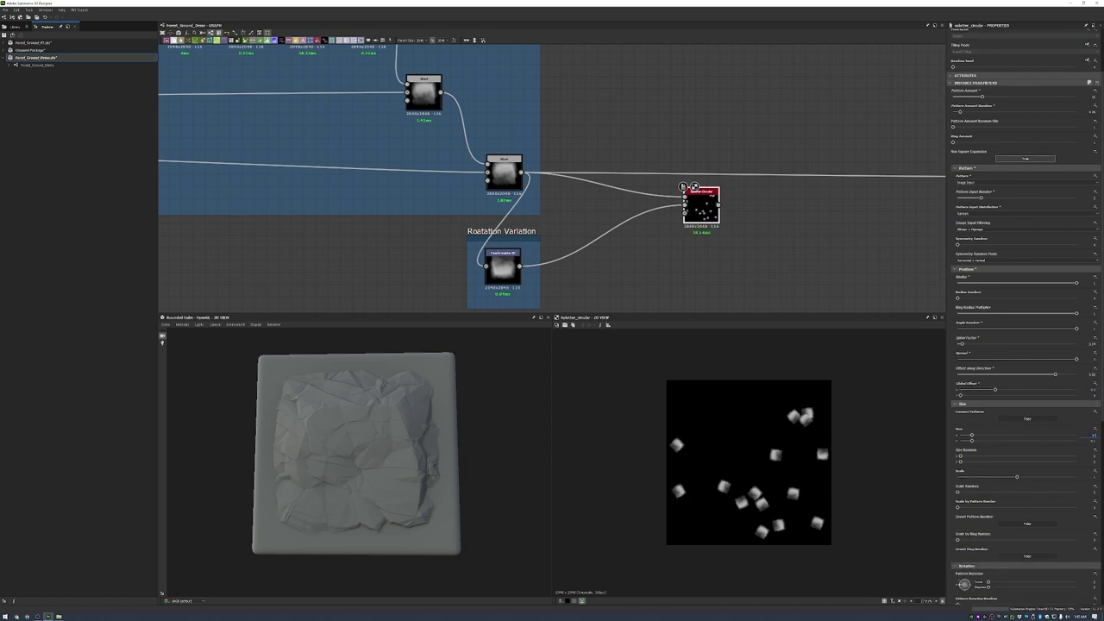
drag(972, 435, 980, 435)
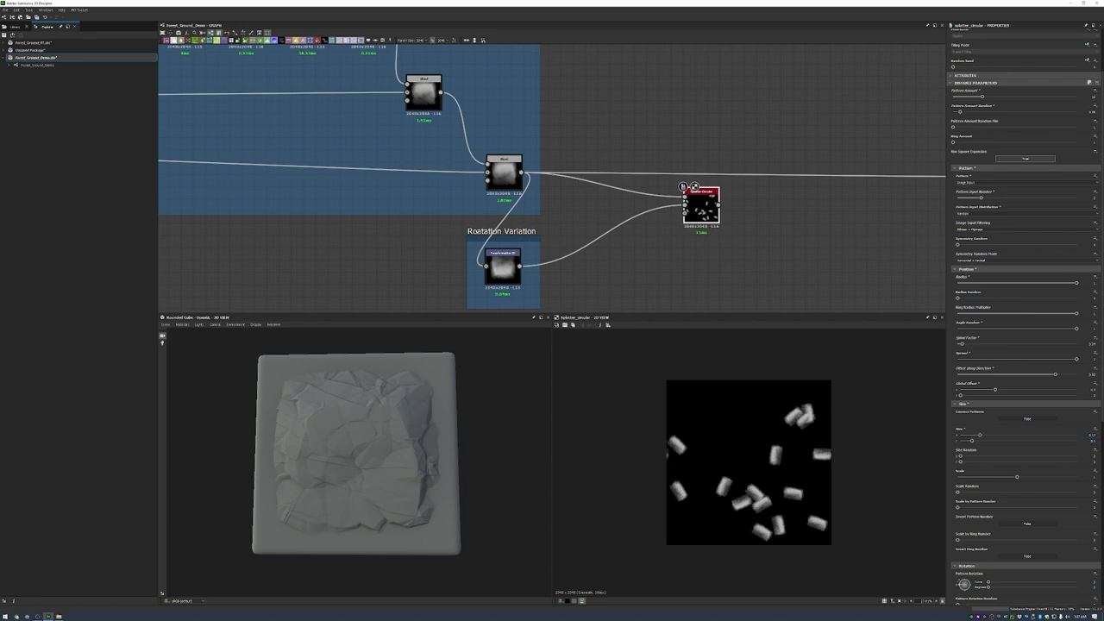
click(1091, 475)
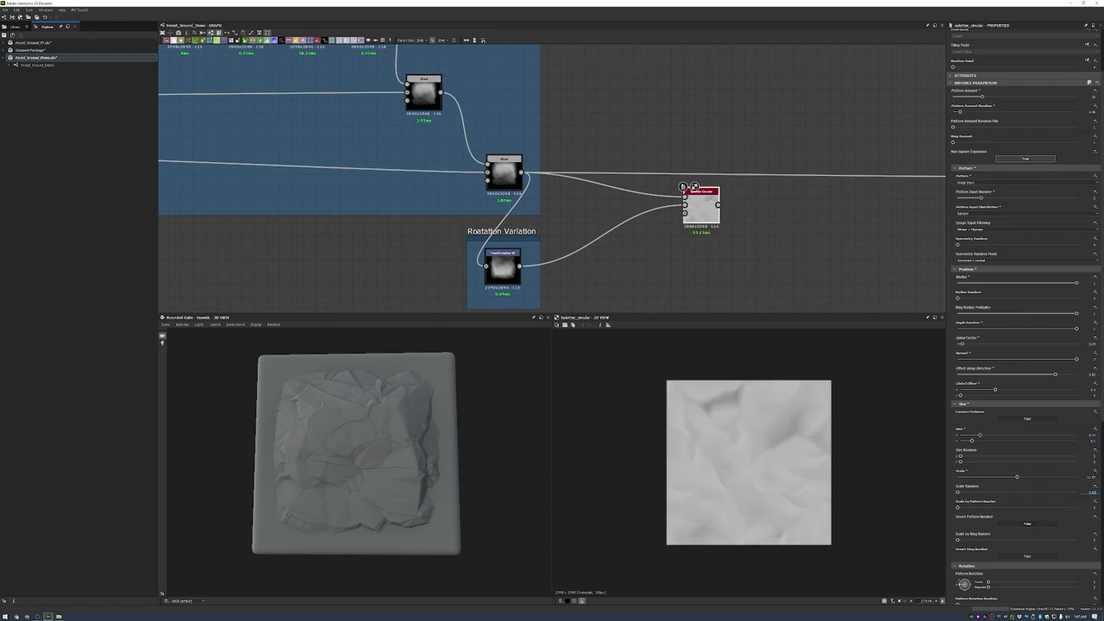
key(Return)
scroll(1030, 498, down, 3)
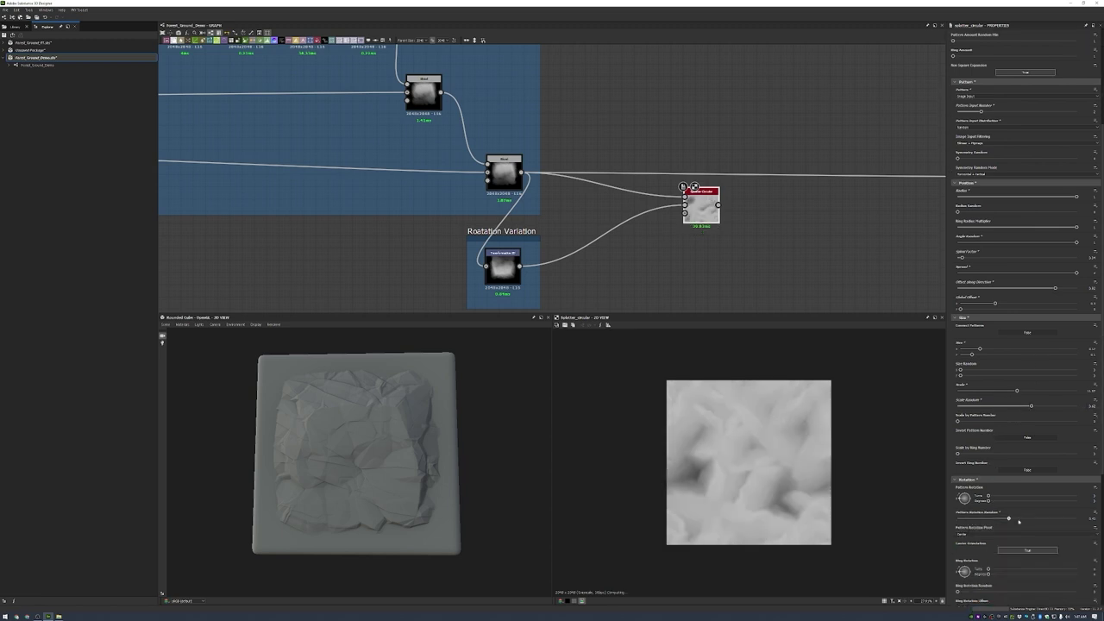
- Set Pattern Rotation Random to 1 and Luminance Random to about 0.36, then move the splatter node closer to its inputs
scroll(977, 525, down, 1)
click(1090, 517)
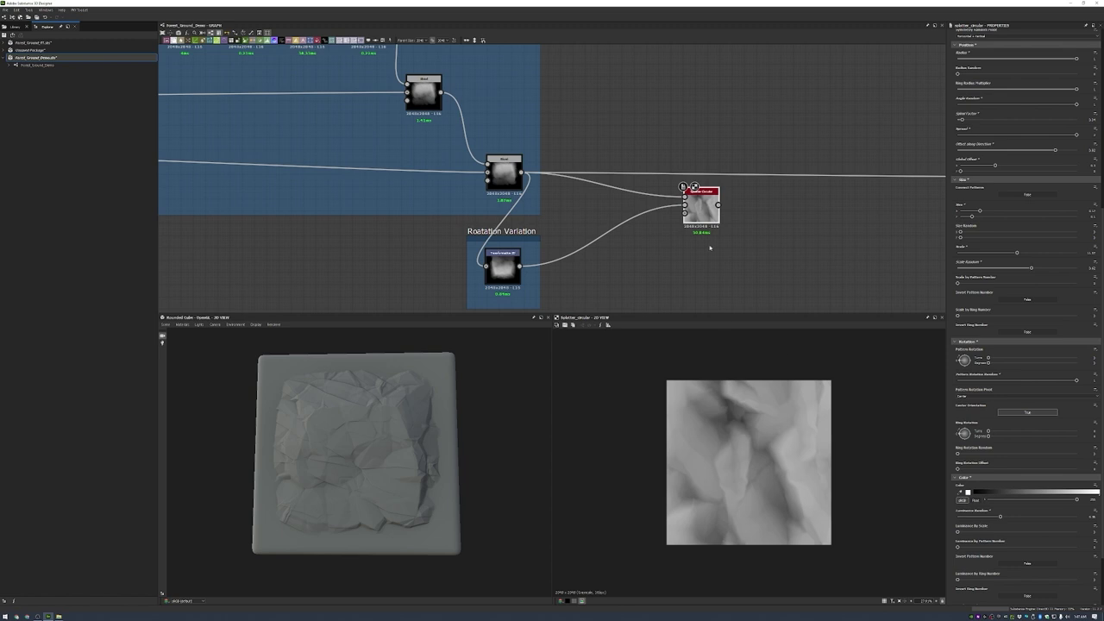
drag(707, 220, 658, 224)
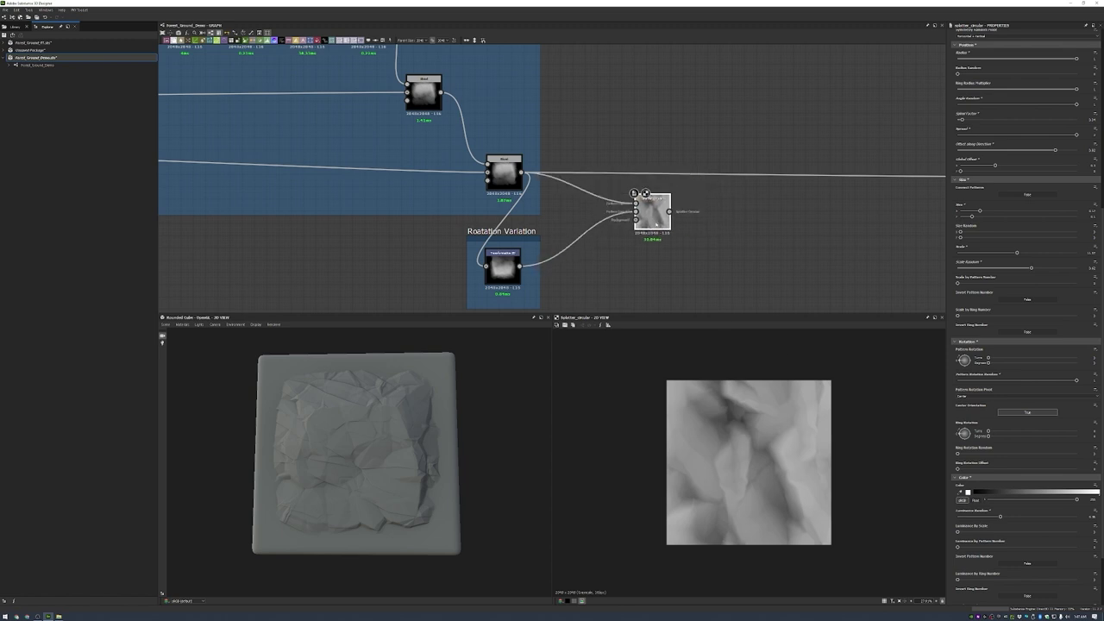
- Frame the Splatter Circular node as "Main Cut Forms" and route its result to the material outputs
key(ctrl+f)
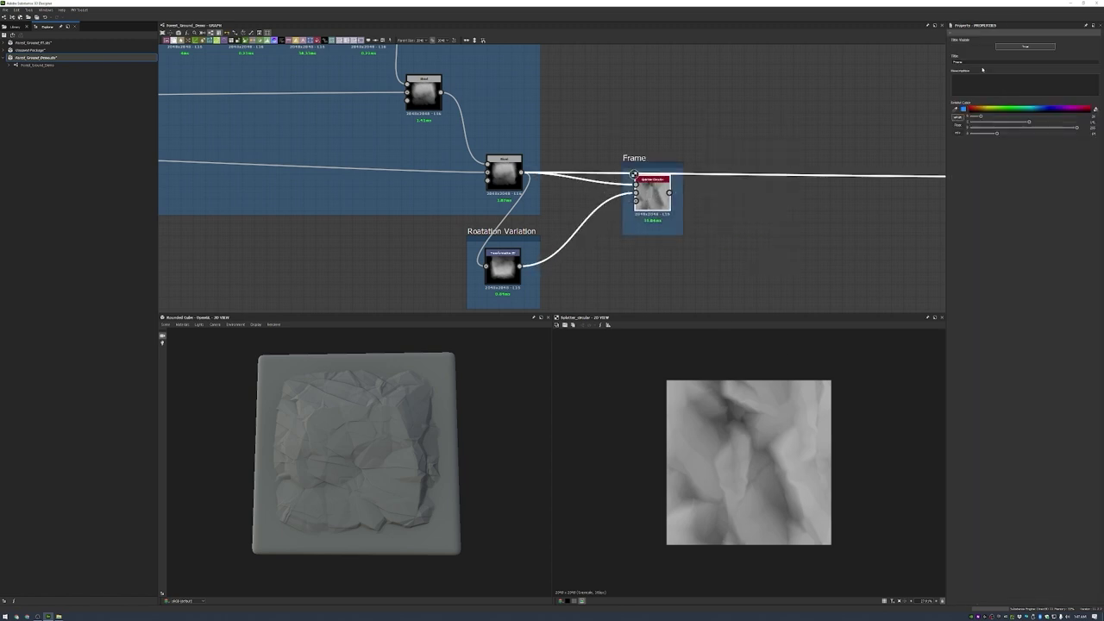
text(Main Cut Forms)
key(Return)
scroll(639, 216, up, 2)
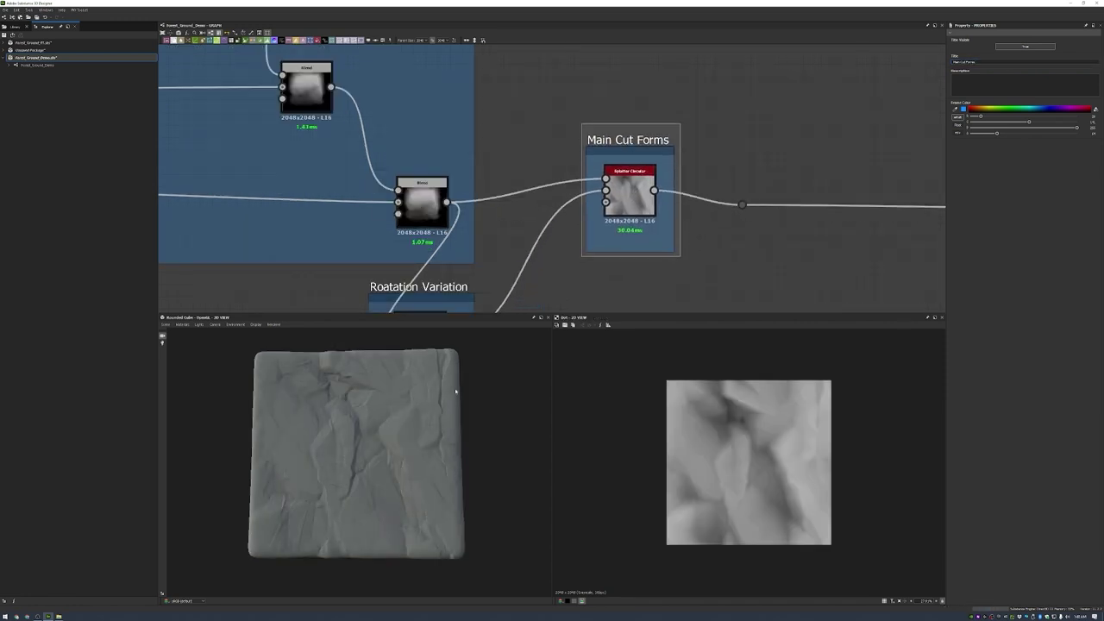
- Make room on the output link and add a Shadows node fed by the Splatter Circular result
middle_drag(760, 191, 664, 163)
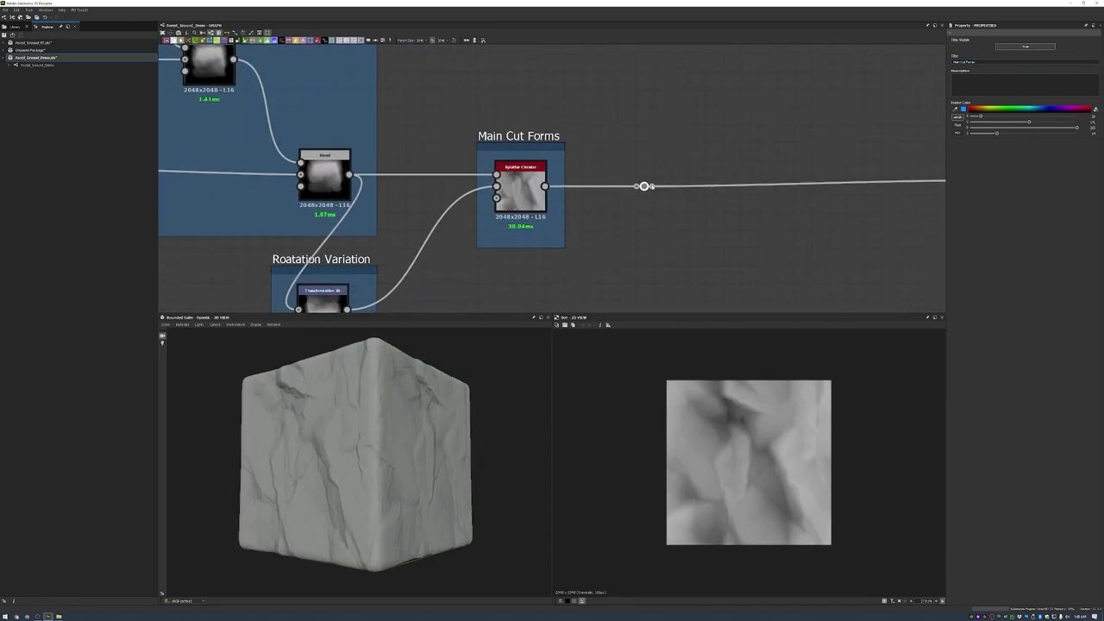
drag(646, 177, 867, 186)
key(space)
text(shadows)
key(Return)
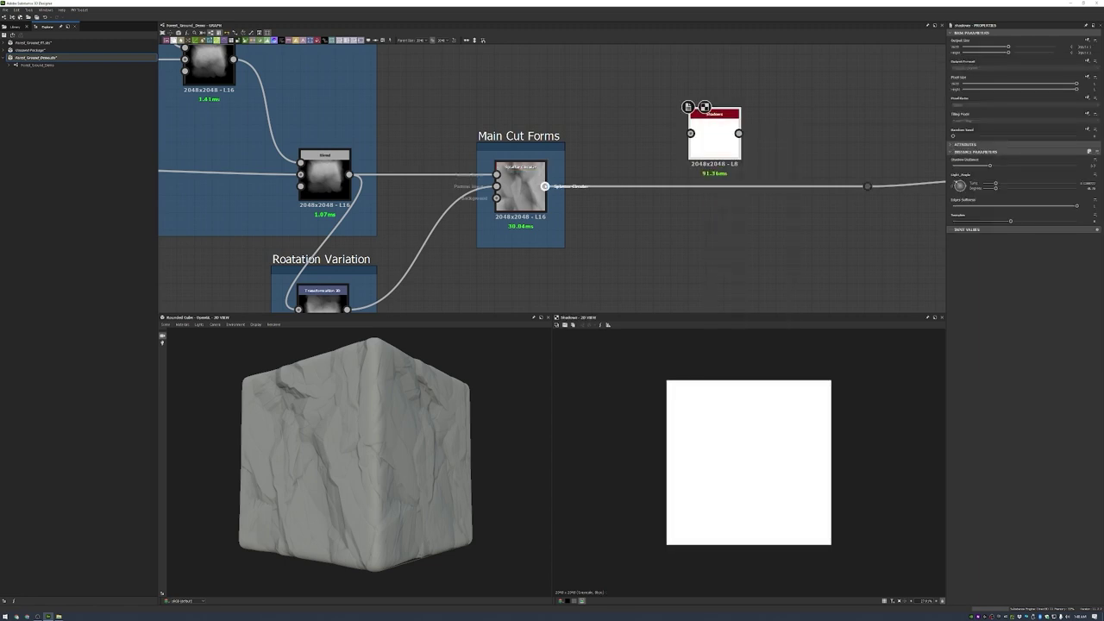
drag(715, 129, 698, 113)
- Increase the Shadow Distance, turn the Light Angle to its maximum and set Samples to the maximum on the Shadows node
drag(990, 165, 1015, 164)
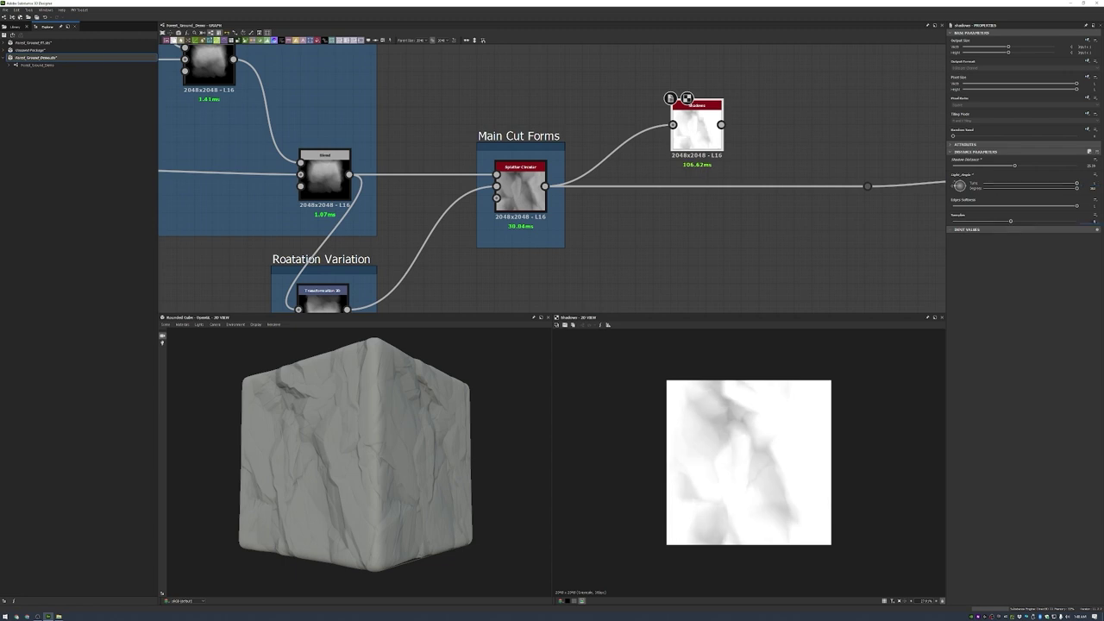
drag(1011, 221, 1077, 221)
scroll(698, 118, down, 2)
drag(698, 121, 668, 113)
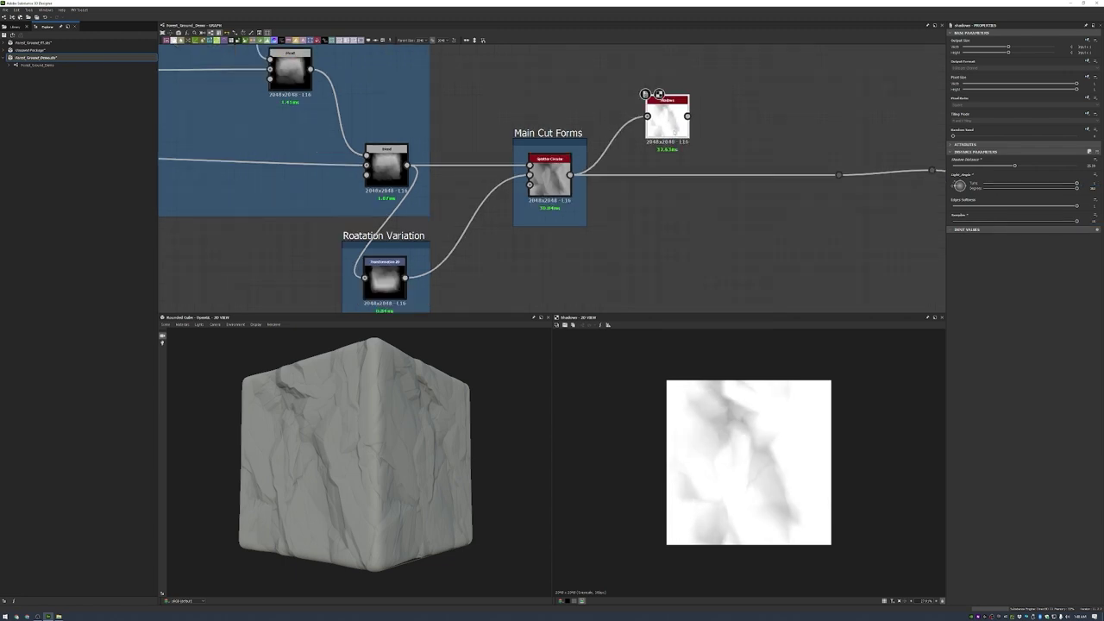
- Invert the Shadows result with an Invert Grayscale node and feed it into a new Blend node
key(space)
text(invert grayscale)
key(Return)
key(space)
text(blend)
key(Return)
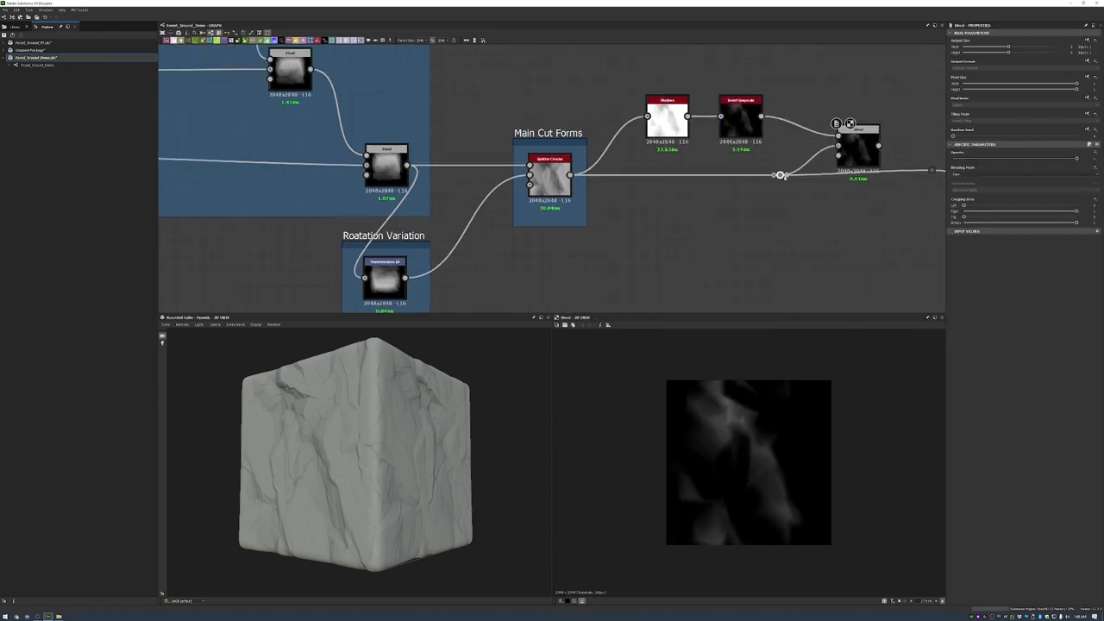
- Subtract the inverted shadows from the Splatter Circular result in the Blend and route it to the material outputs
drag(781, 175, 850, 160)
click(981, 174)
click(981, 191)
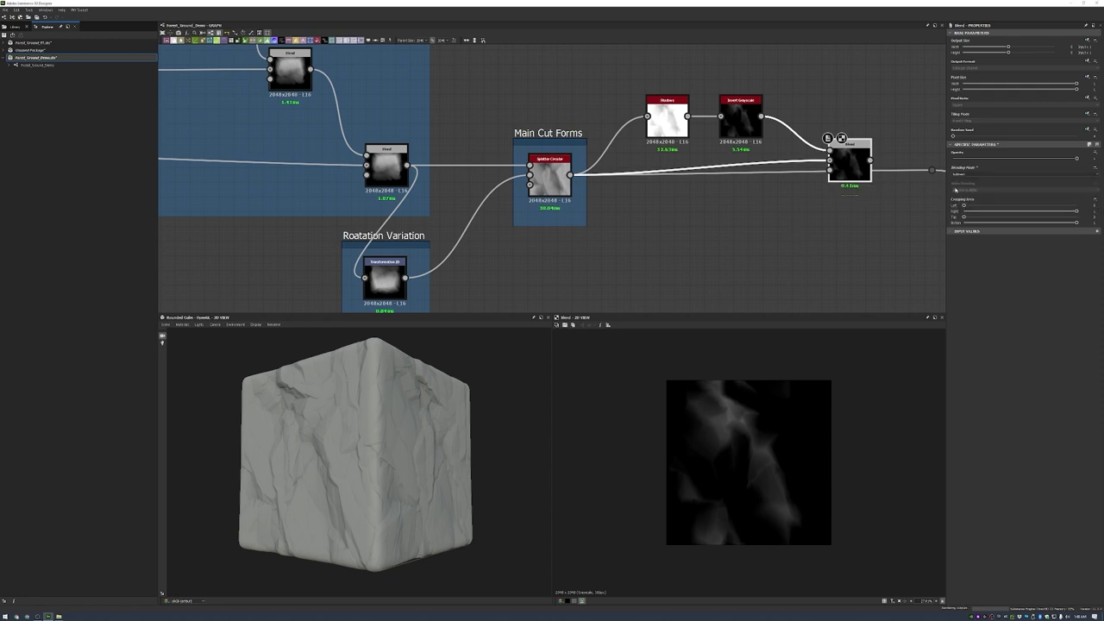
scroll(838, 173, up, 1)
drag(371, 470, 423, 470)
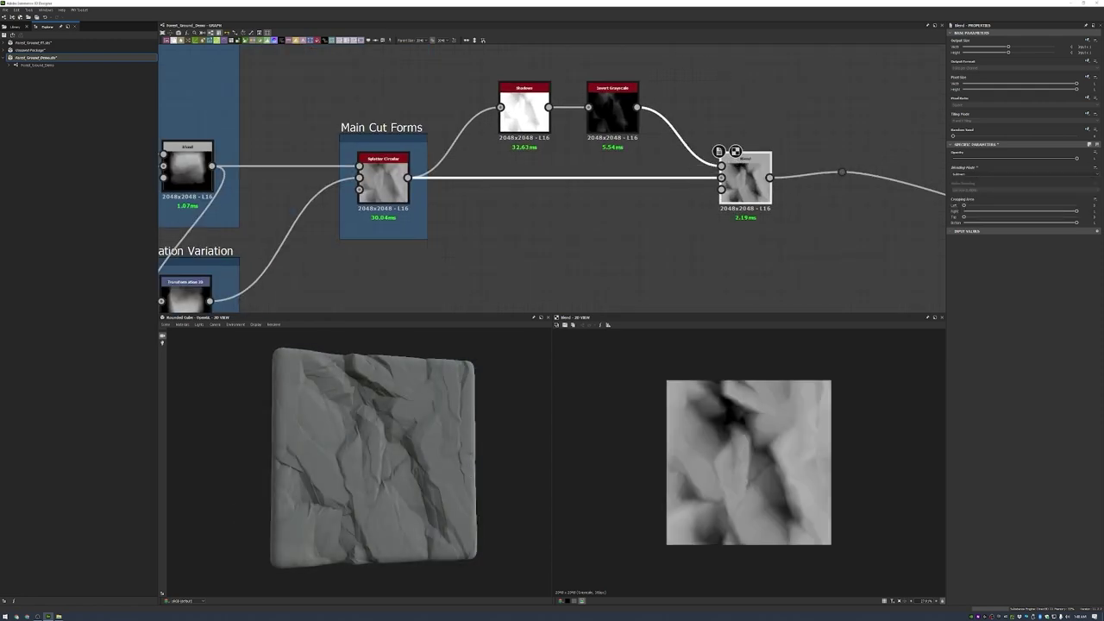
- Extend the Unique Pitting output link beneath the rock chain with a Dot and move the whole chain above it
scroll(872, 198, down, 3)
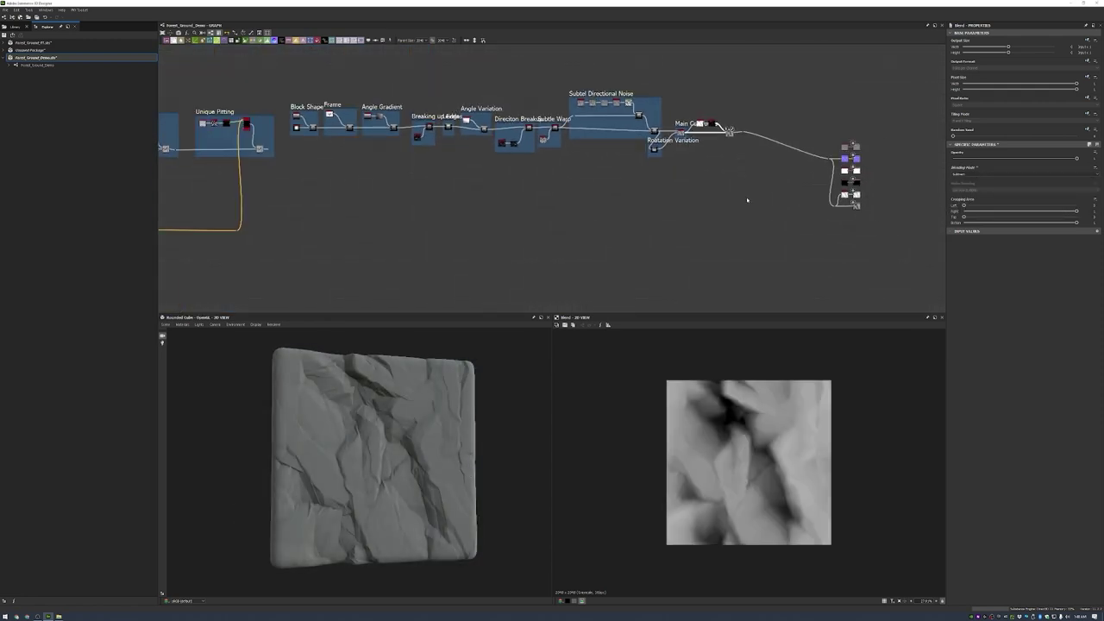
middle_drag(353, 195, 275, 196)
scroll(275, 196, down, 2)
scroll(765, 183, up, 1)
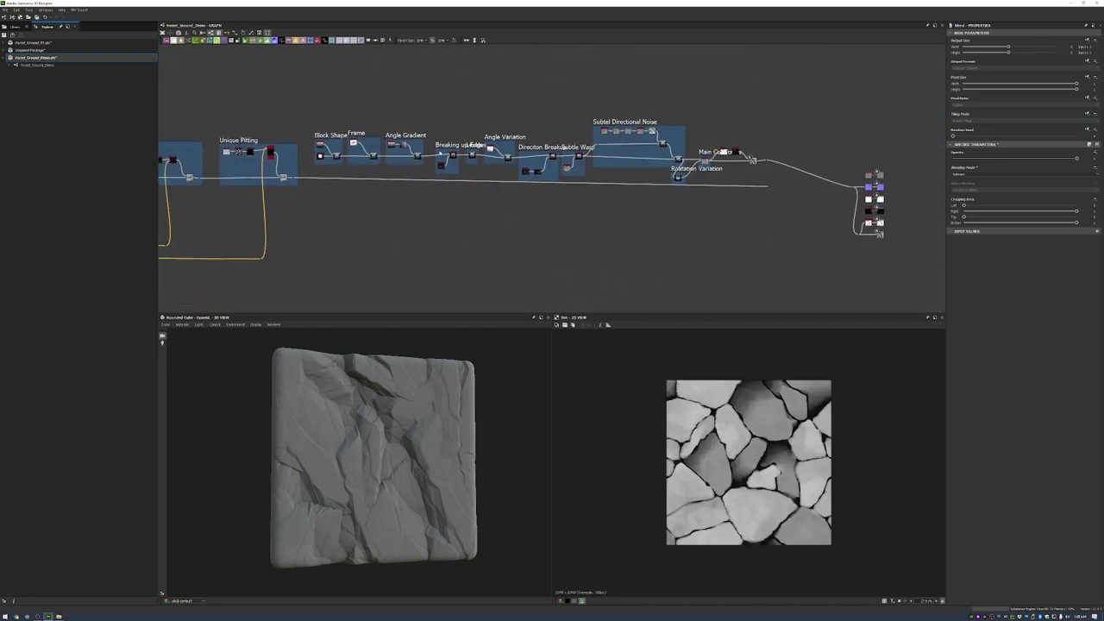
drag(750, 142, 746, 108)
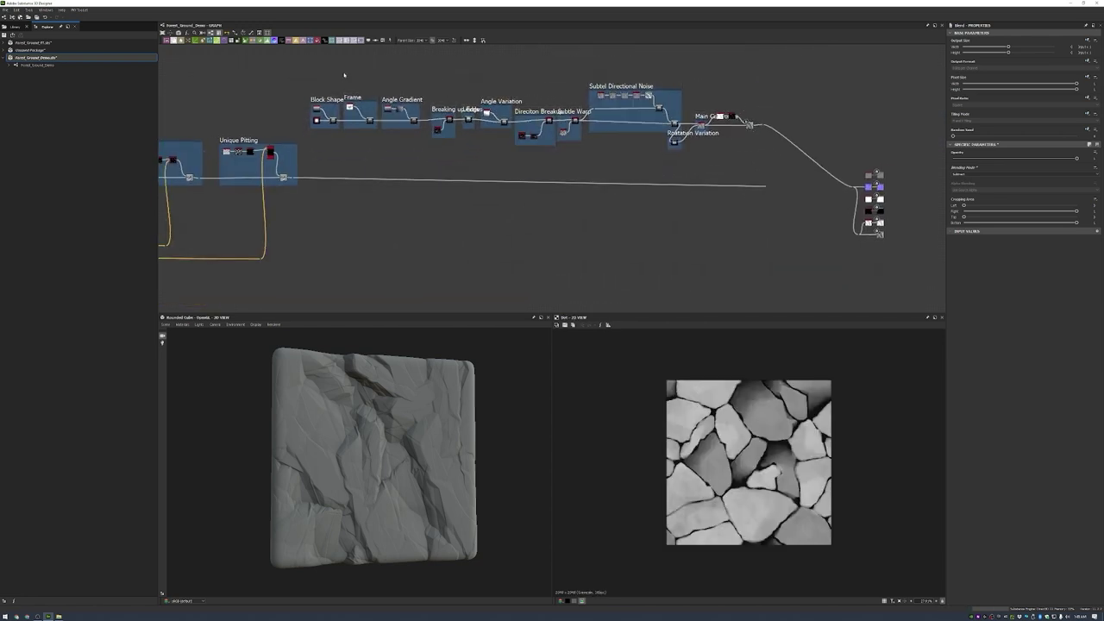
- Try grouping the whole rock chain in one frame and recolour that frame dark green
right_click(747, 96)
click(820, 172)
click(405, 80)
click(762, 138)
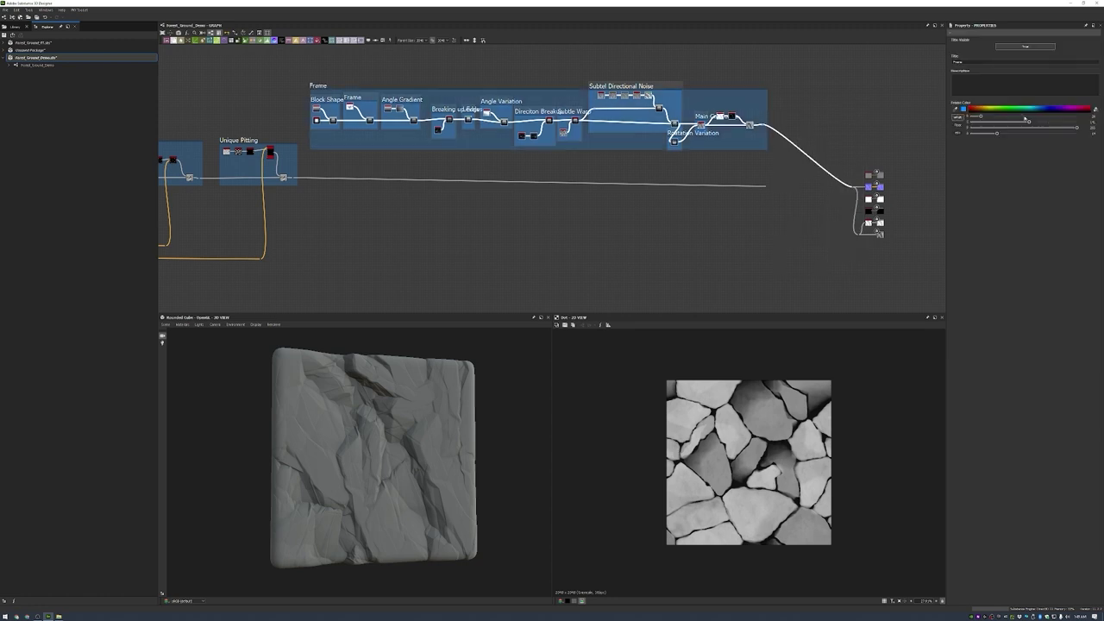
drag(1076, 126, 985, 132)
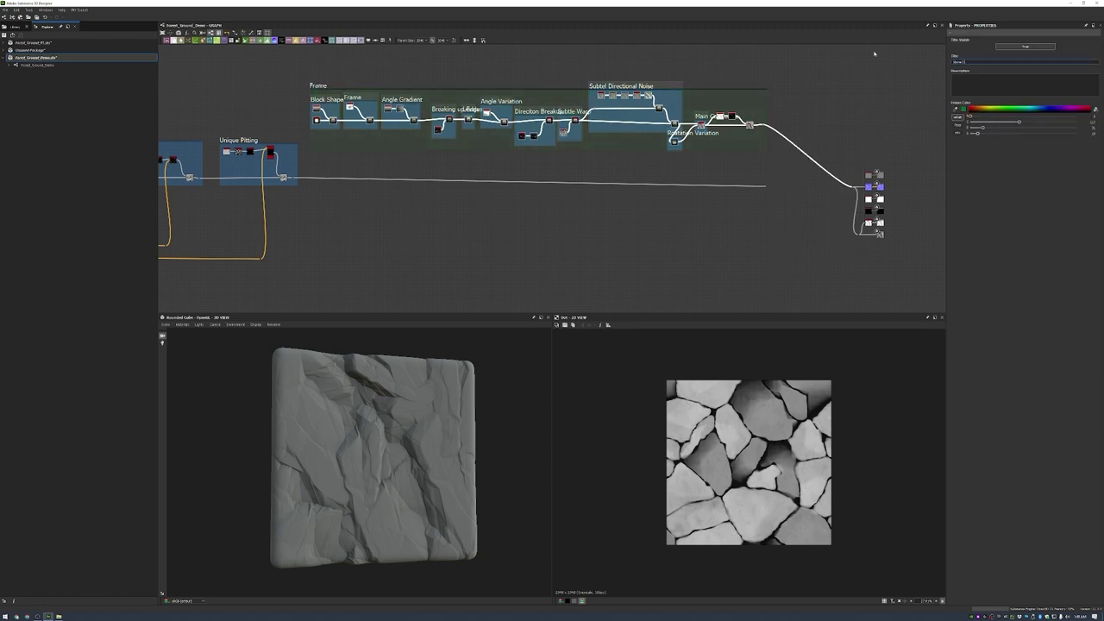
scroll(705, 145, up, 5)
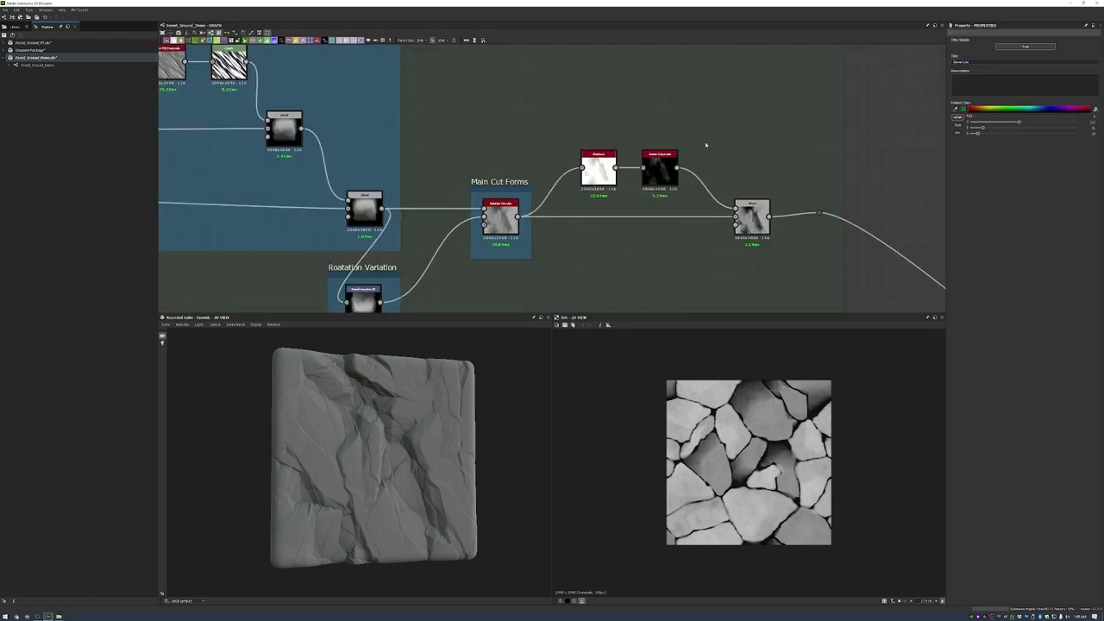
right_click(766, 121)
click(798, 172)
scroll(812, 246, down, 5)
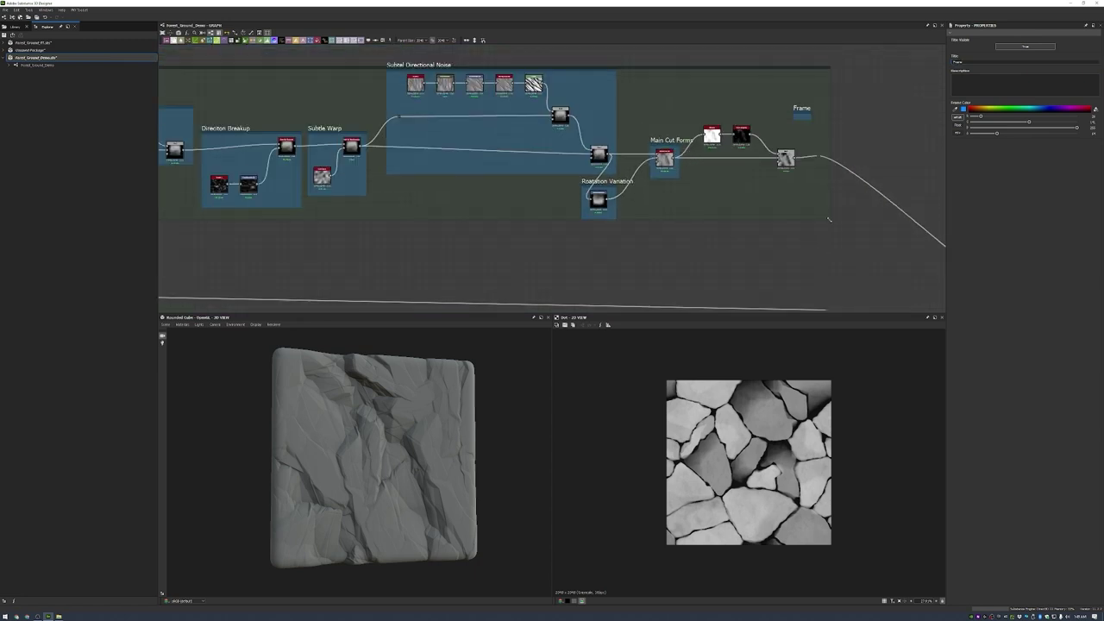
scroll(595, 130, down, 1)
scroll(617, 86, up, 3)
- Frame the Shadows, Invert Grayscale and Blend nodes and title the frame Pushing Forms
right_click(850, 122)
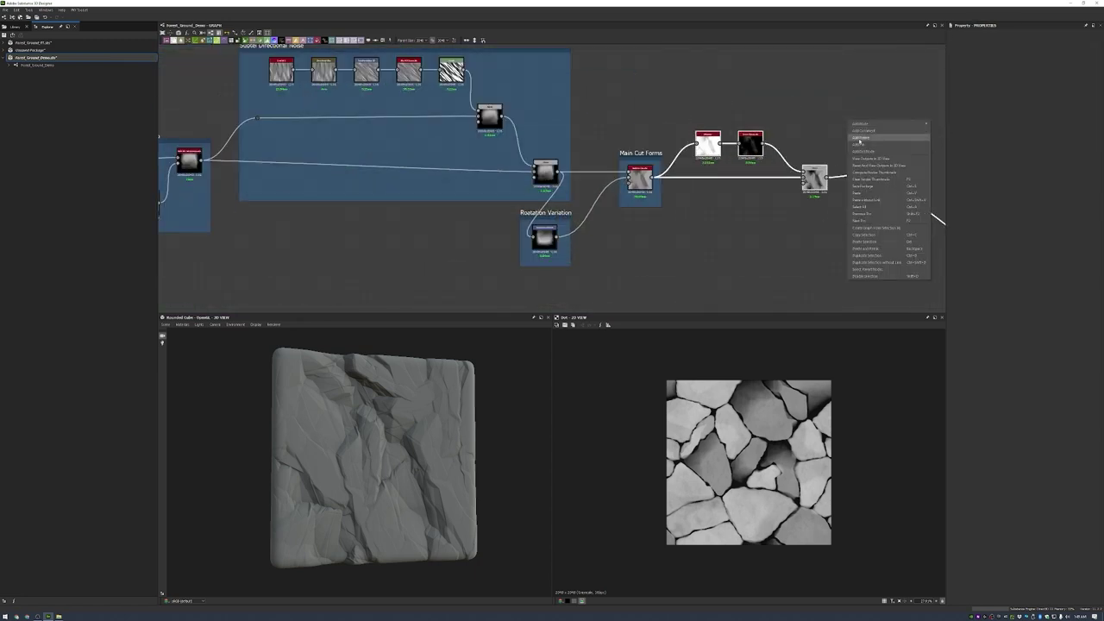
click(860, 138)
middle_drag(811, 110, 673, 35)
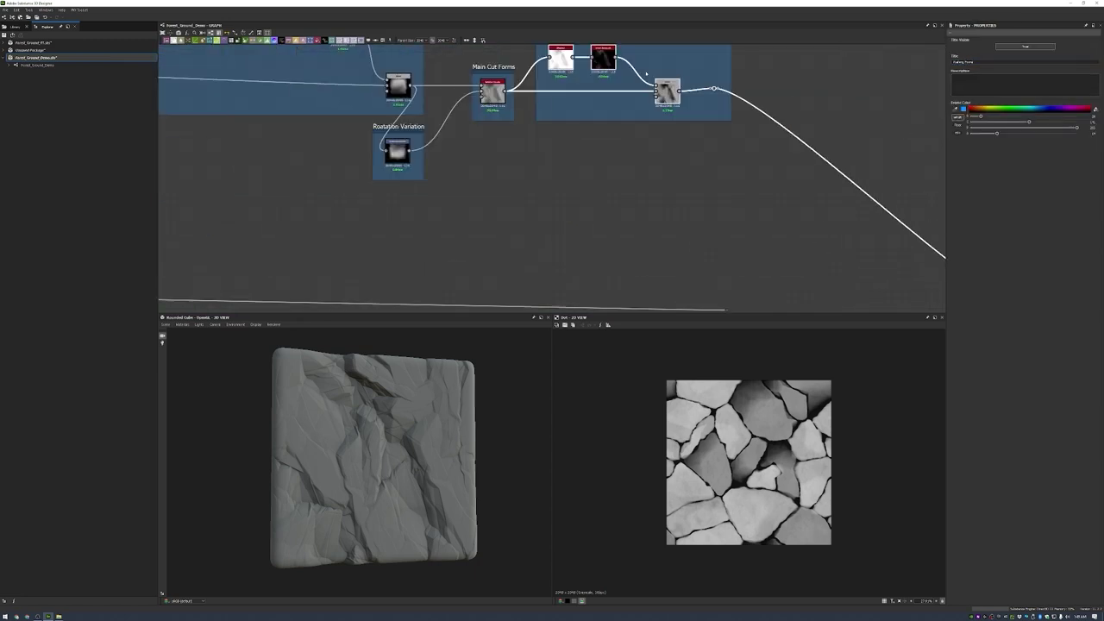
- Add a Blend node that combines the Pushing Forms result with the extended Unique Pitting height
scroll(791, 169, down, 1)
scroll(764, 189, down, 2)
key(space)
text(blend)
key(Return)
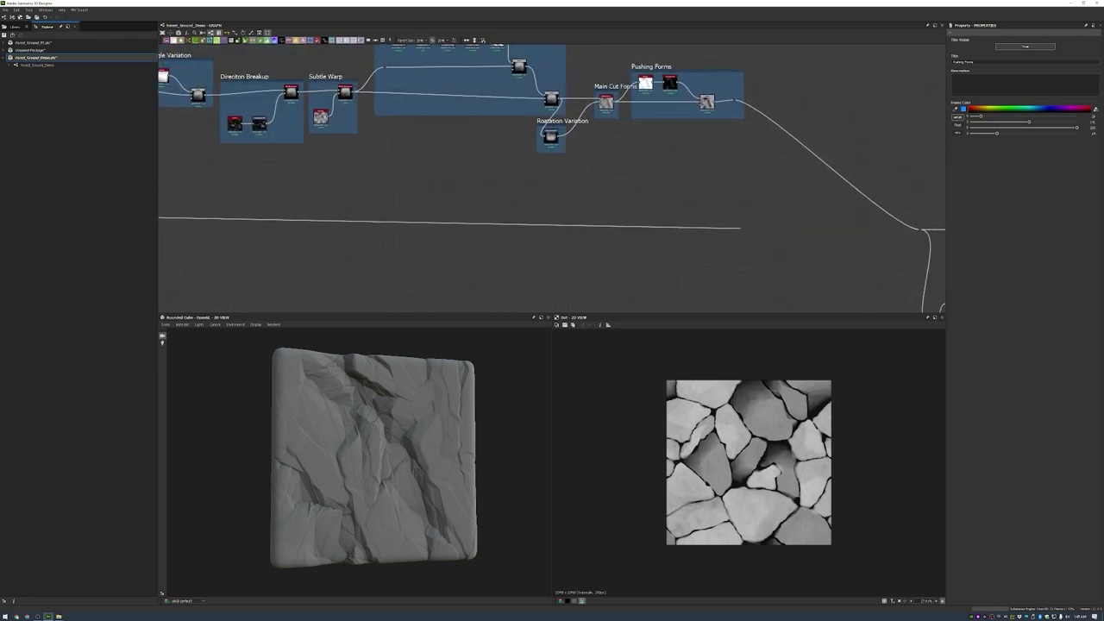
drag(715, 102, 770, 207)
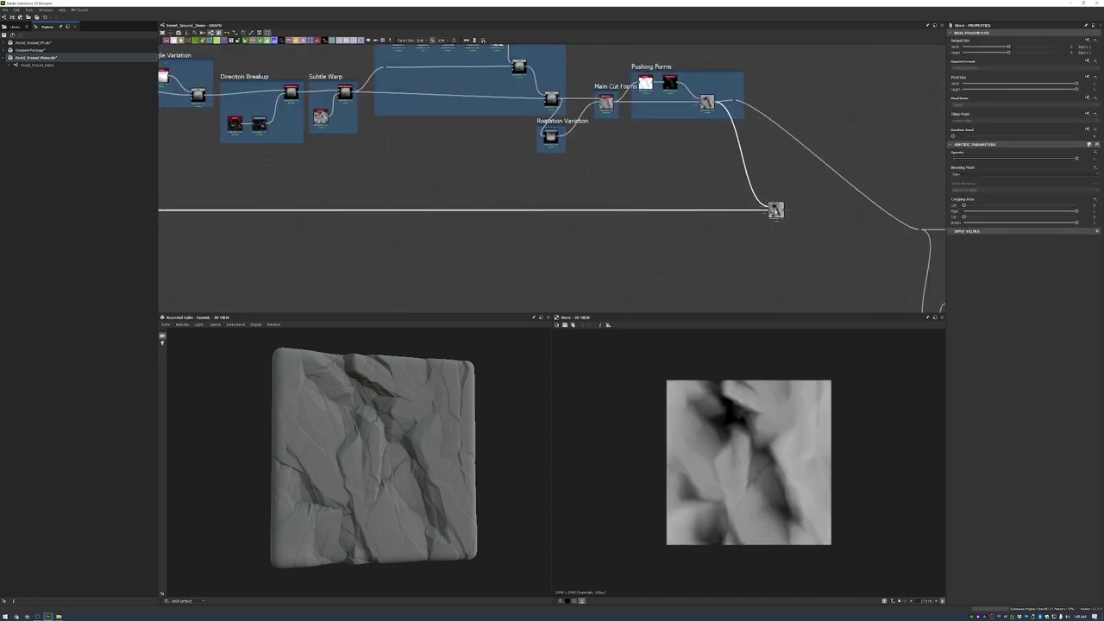
scroll(770, 207, up, 2)
- Extend the flood fill link beneath the new Blend and attach a Flood Fill to Random Grayscale node to it
scroll(719, 187, down, 5)
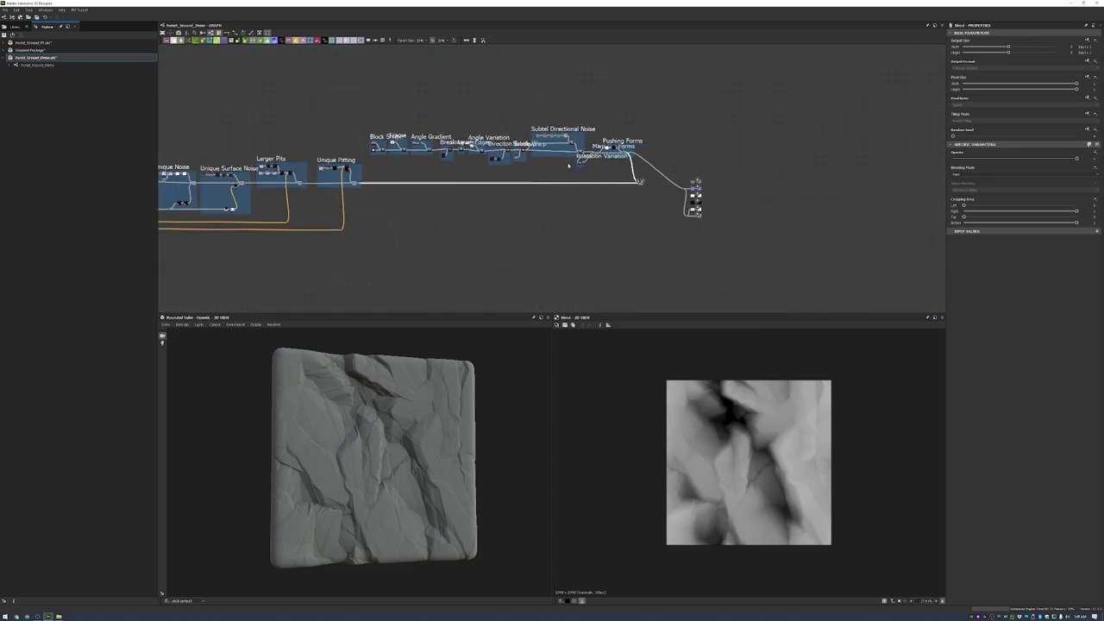
scroll(761, 210, up, 6)
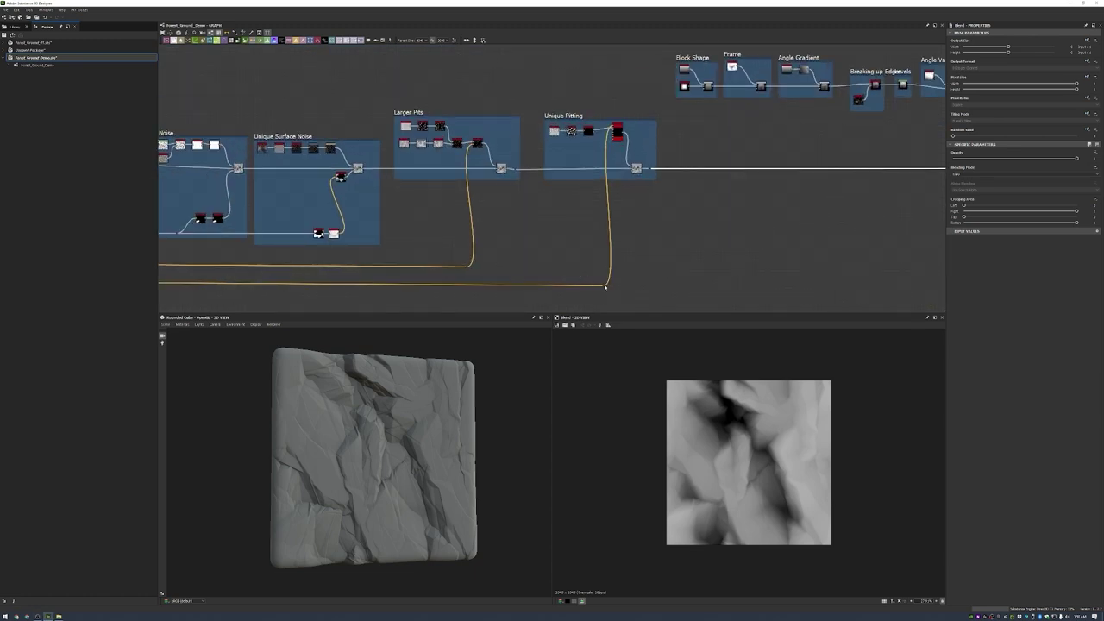
scroll(762, 210, down, 3)
click(596, 224)
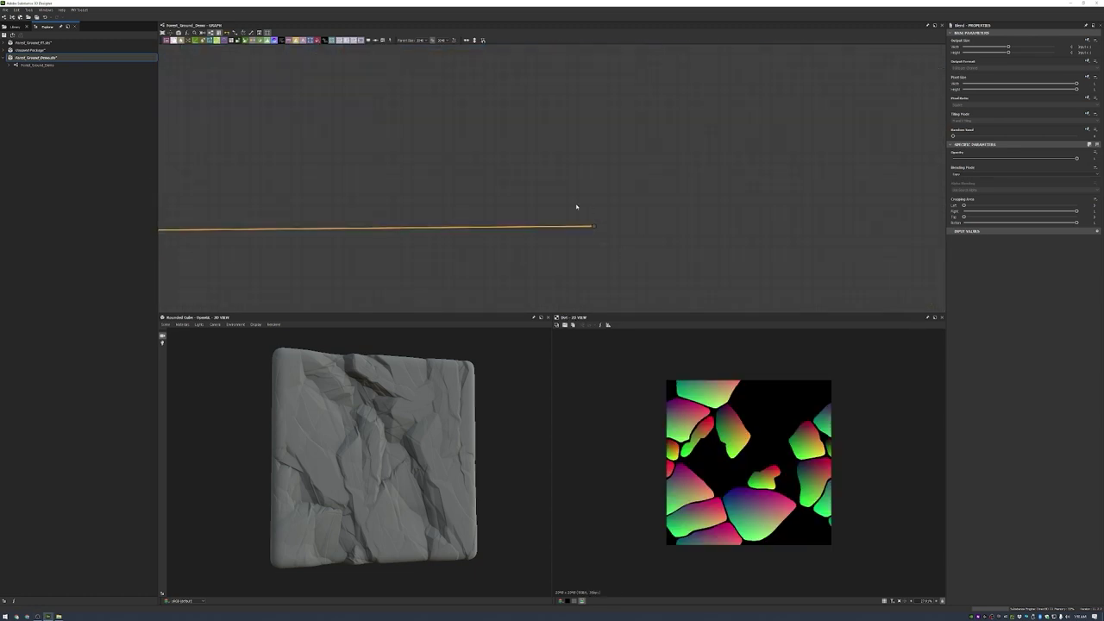
drag(591, 226, 607, 232)
key(Down)
key(Down)
key(Down)
key(Down)
key(Return)
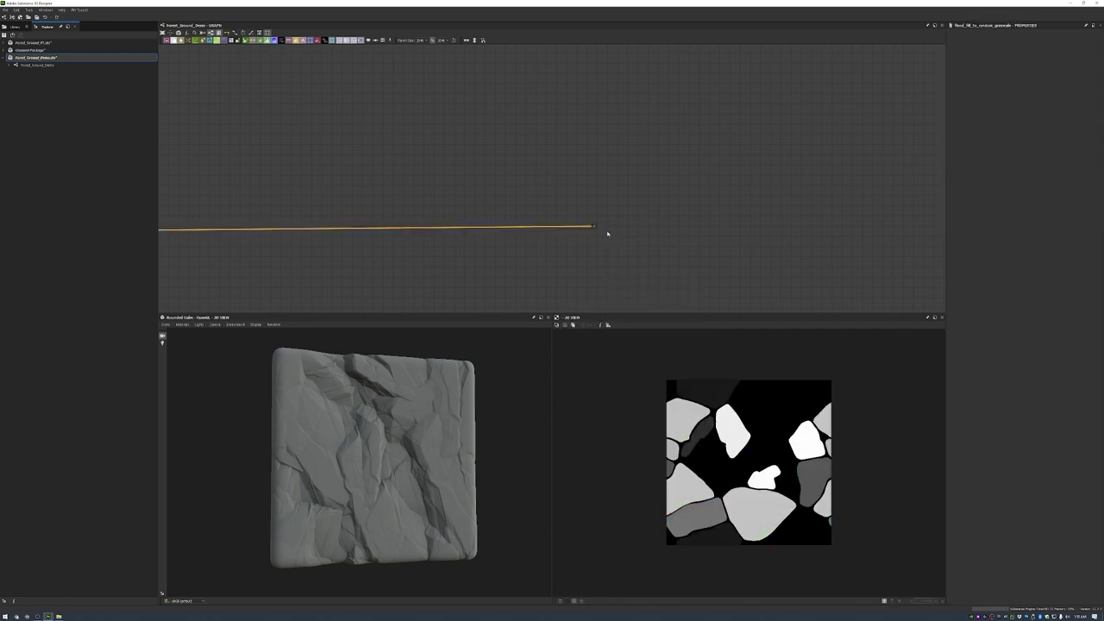
key(Return)
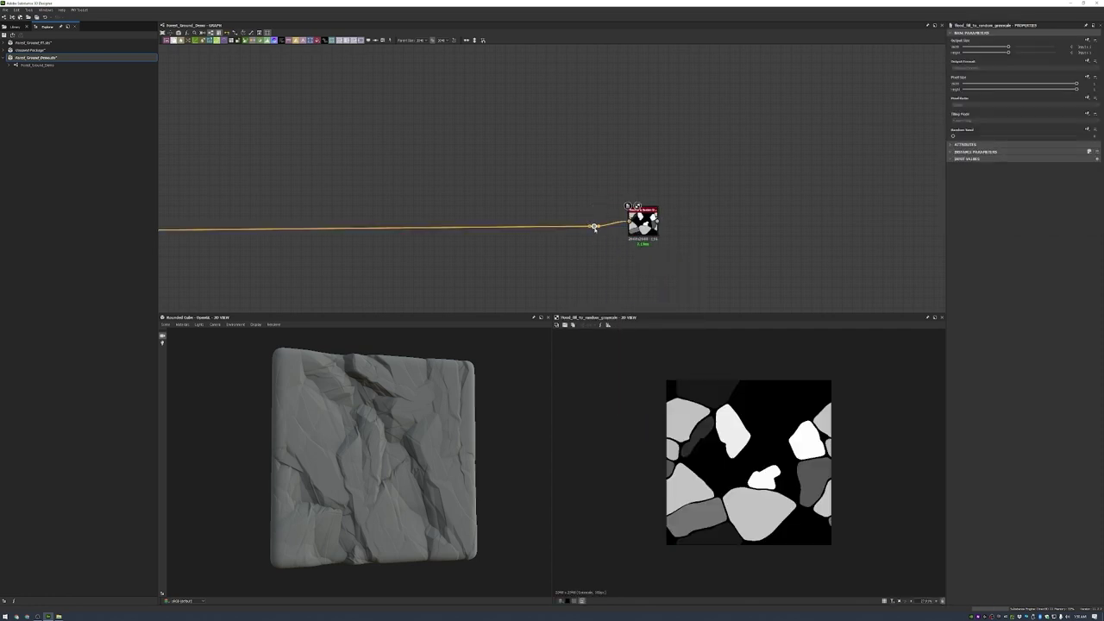
- Filter the random grayscale stone values with a Histogram Select node
drag(594, 227, 610, 235)
text(hist)
key(Return)
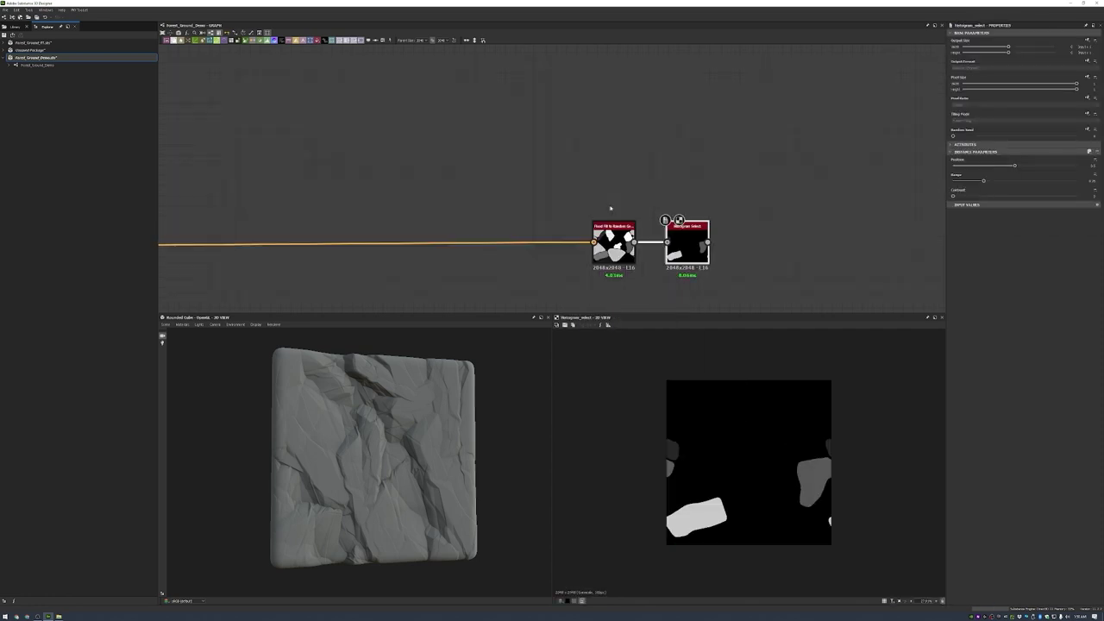
- Feed Histogram Select into both inputs of a Distance node, reduce its Maximum Distance and stop combining the source with the distance
drag(727, 249, 742, 243)
text(dist)
key(Return)
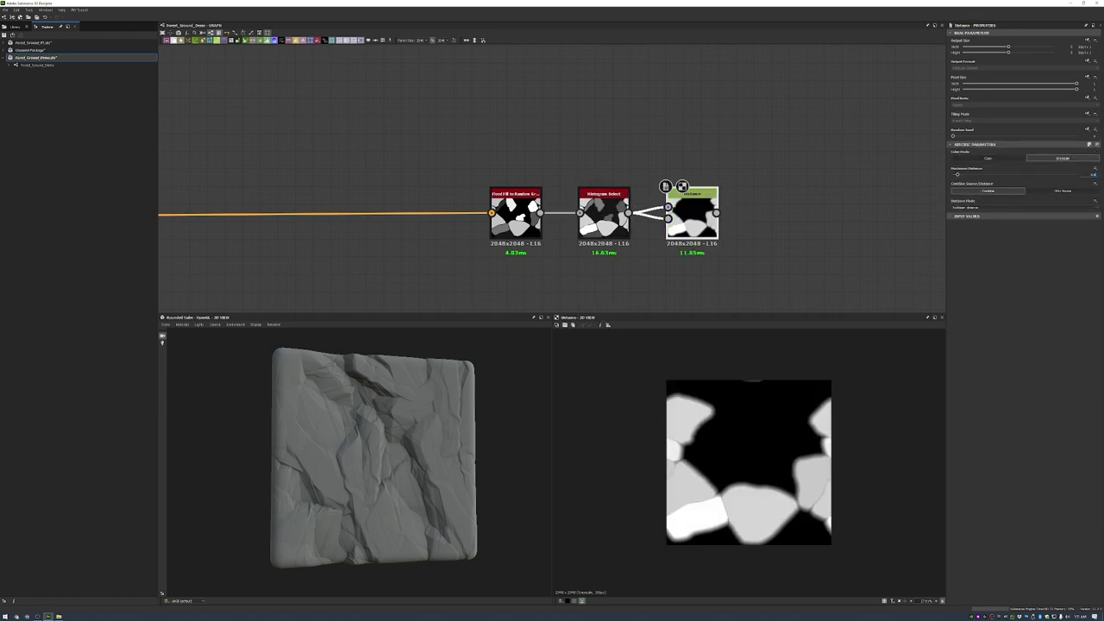
key(Return)
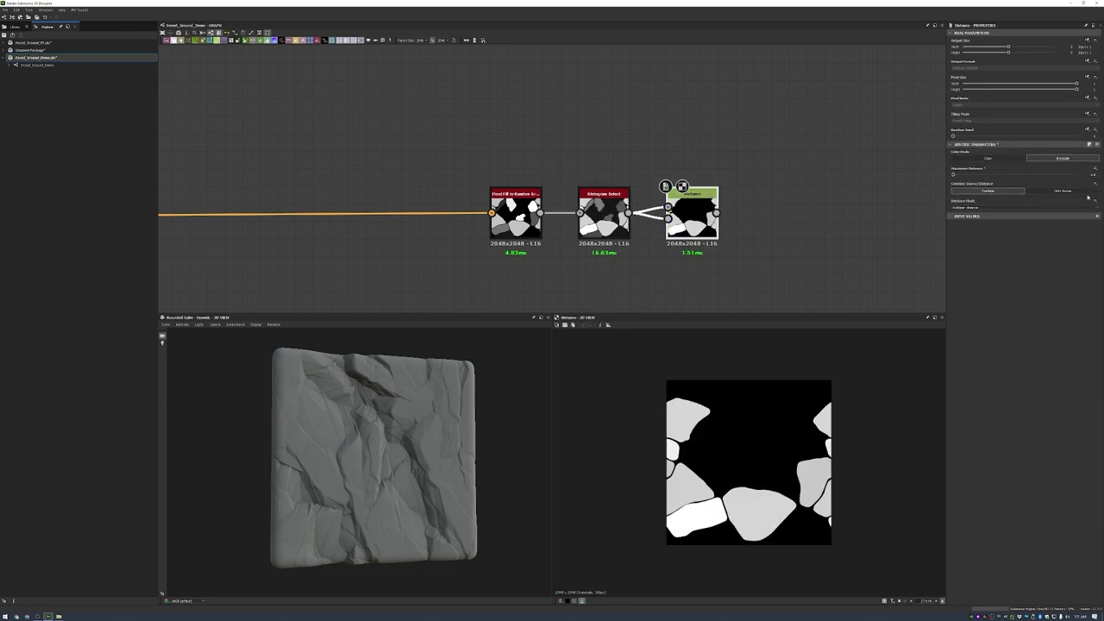
click(1085, 191)
- Soften the Distance result with a low-intensity Blur HQ Grayscale at maximum quality and connect it to the Blend's opacity input
key(space)
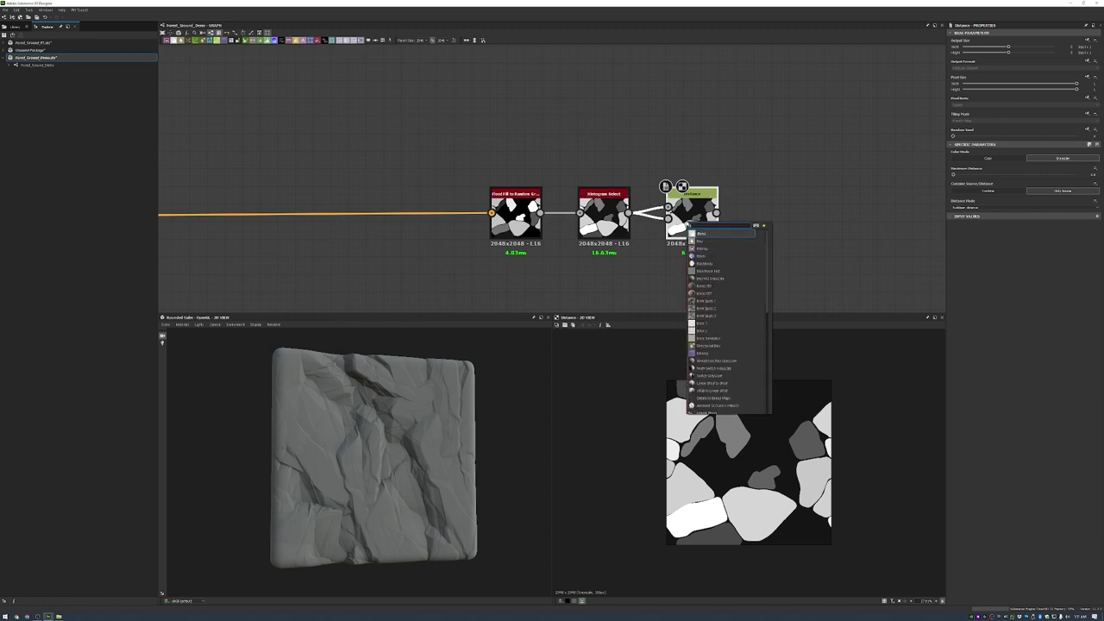
text(blur hq)
key(Return)
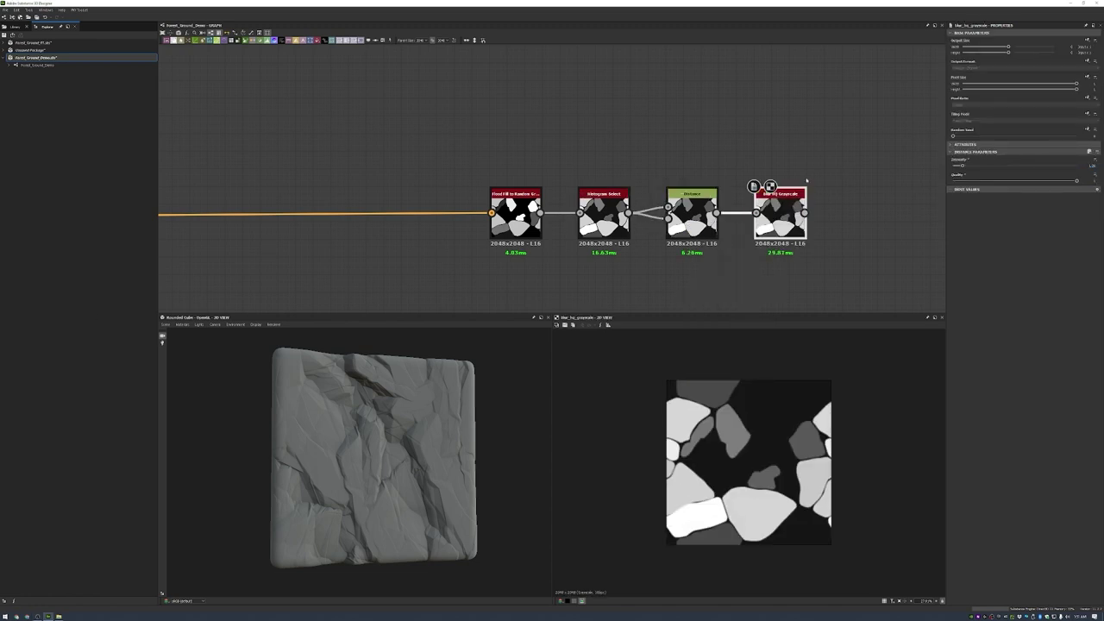
scroll(807, 180, down, 5)
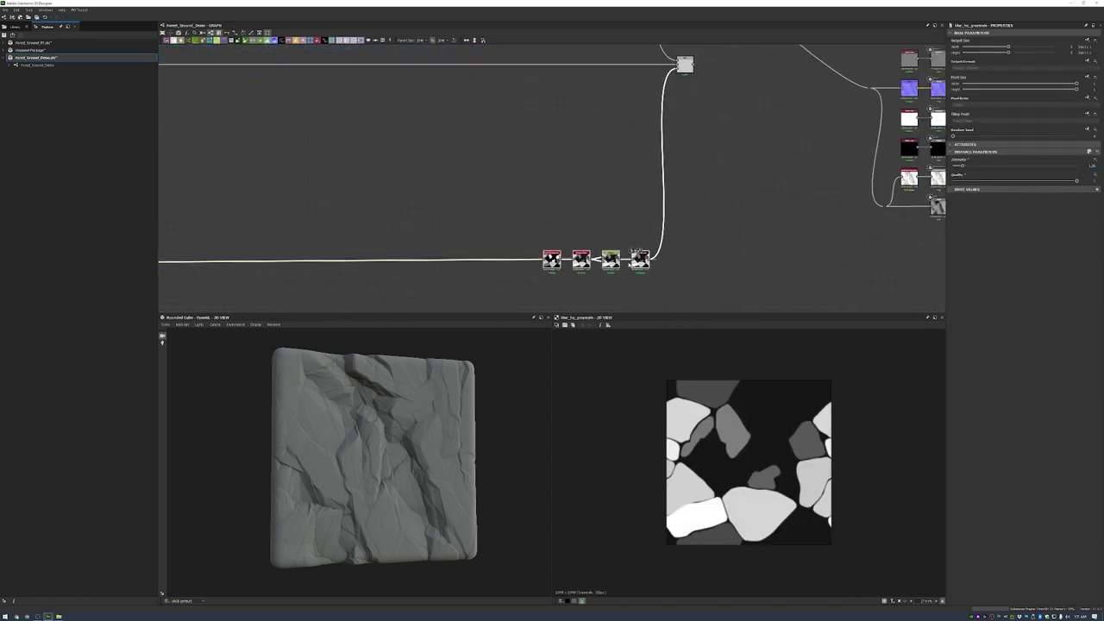
double_click(684, 65)
- Insert a Levels node between the blur and the Blend's opacity input and show its parameters as sliders
scroll(684, 64, up, 3)
scroll(562, 141, up, 2)
middle_drag(561, 140, 693, 291)
scroll(693, 291, down, 2)
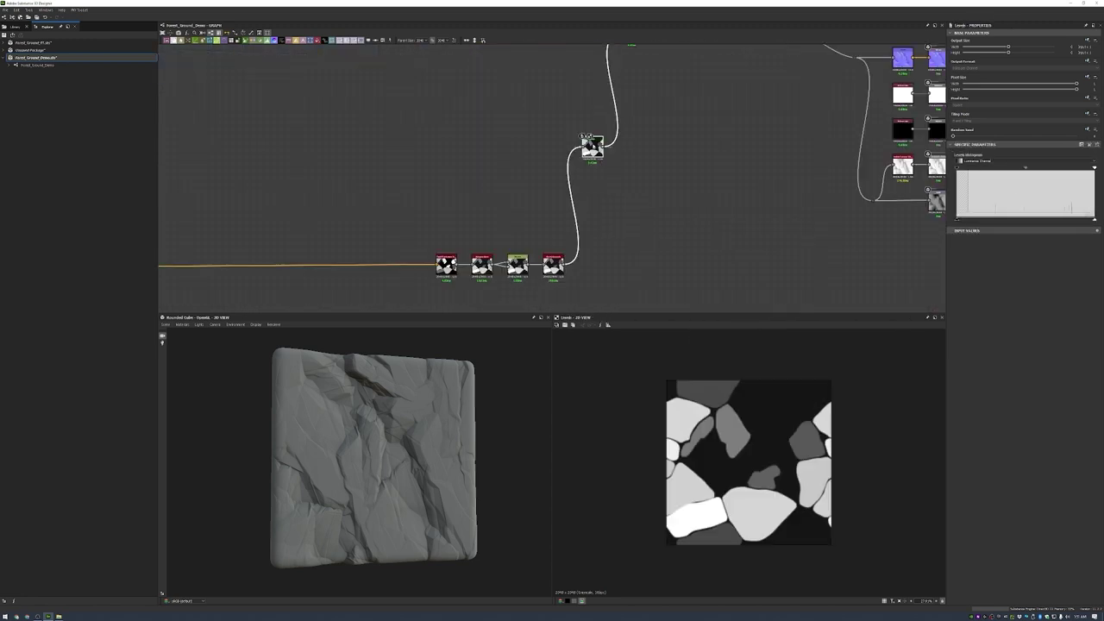
click(1097, 145)
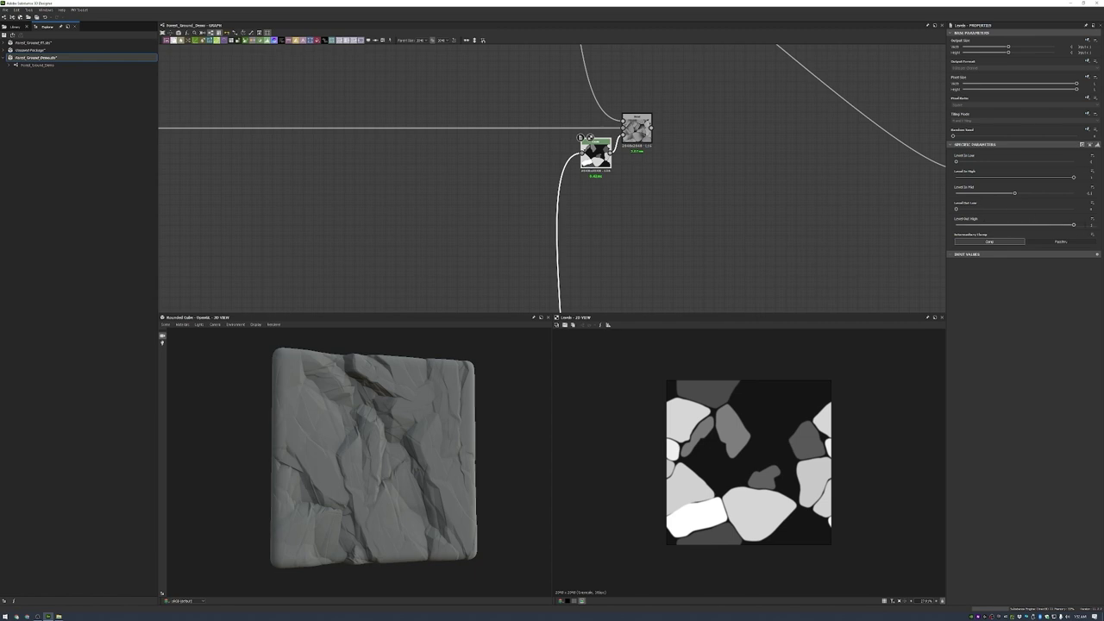
- Set the Blend to Add Sub mode, lower its opacity to about half and route it to the material outputs
click(636, 130)
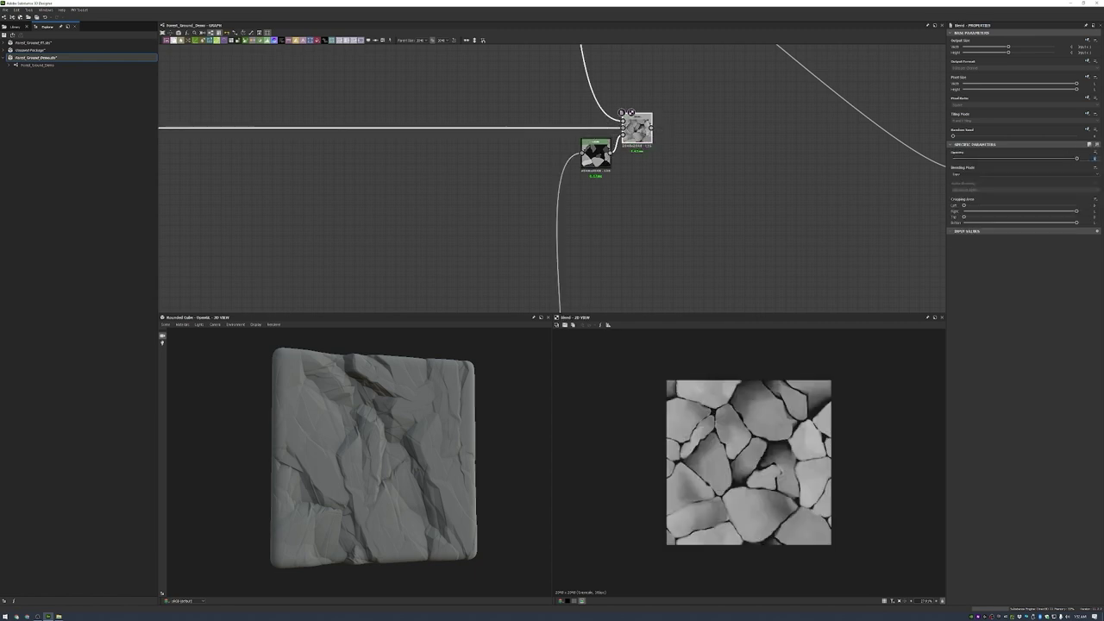
click(1023, 174)
click(992, 195)
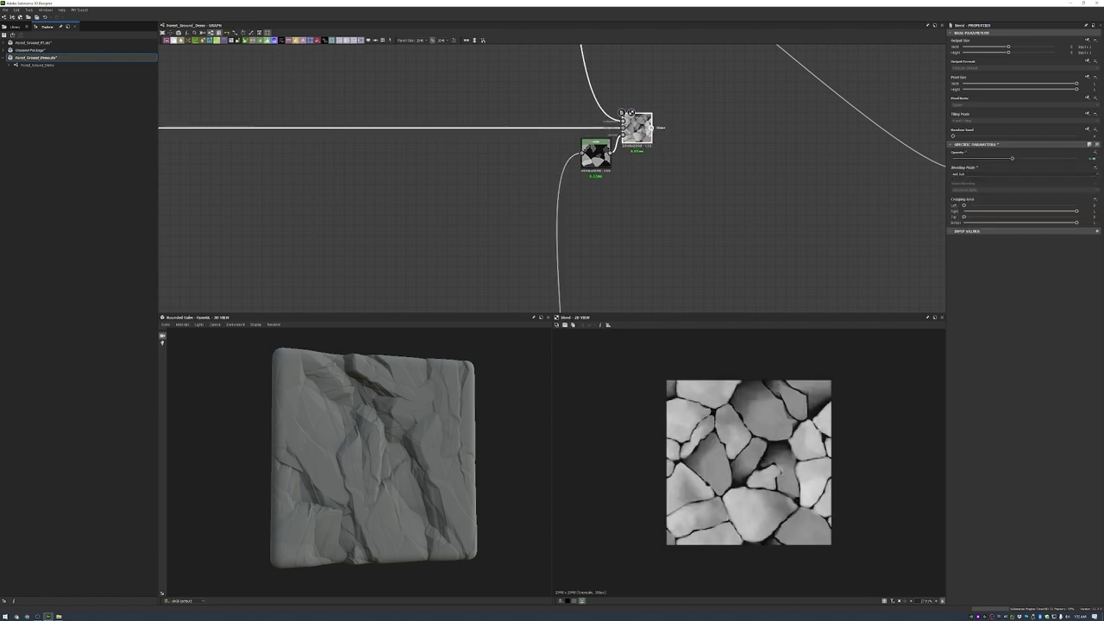
scroll(631, 199, down, 3)
drag(788, 187, 790, 183)
scroll(619, 177, up, 3)
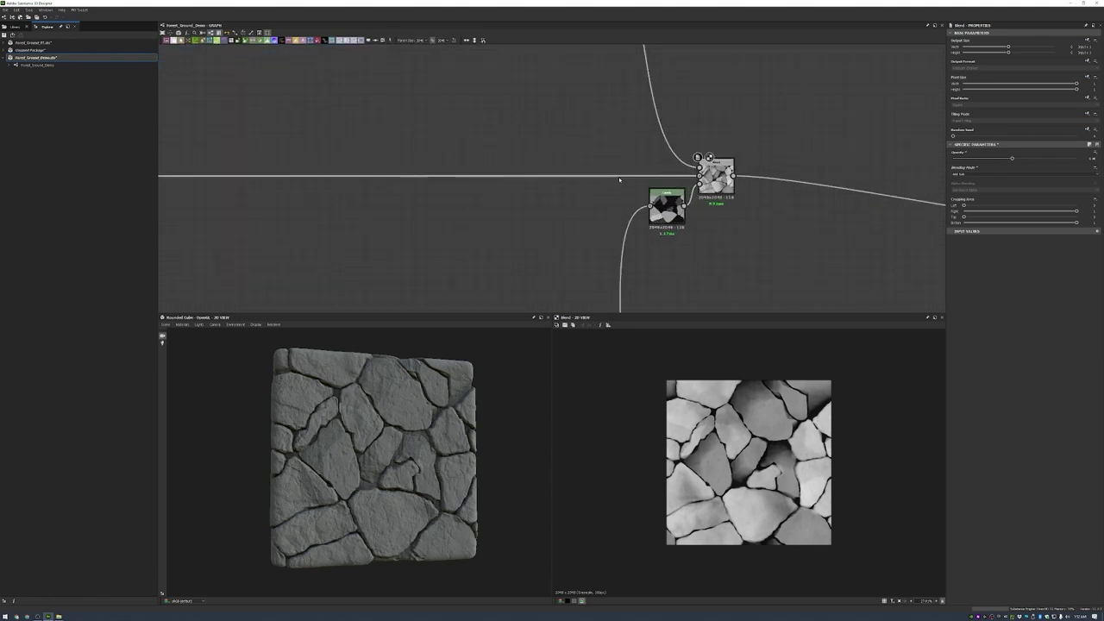
- Examine the chipped stone surfaces up close in the 3D preview and compare them with the node graph
scroll(557, 165, down, 1)
scroll(398, 371, up, 3)
scroll(399, 371, down, 5)
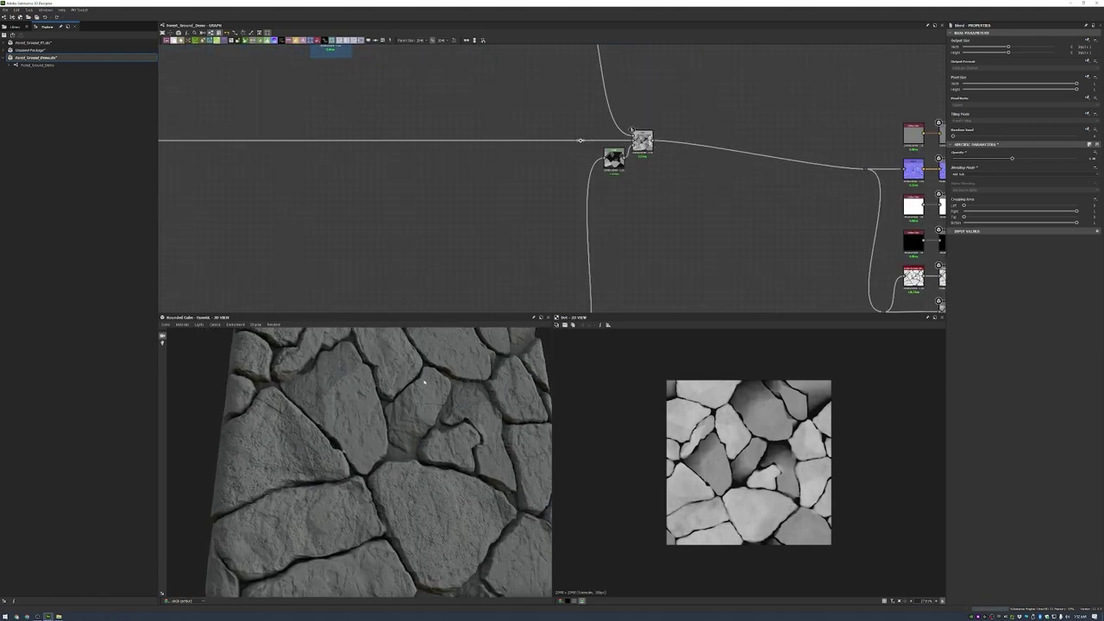
drag(432, 371, 650, 184)
middle_drag(651, 185, 650, 311)
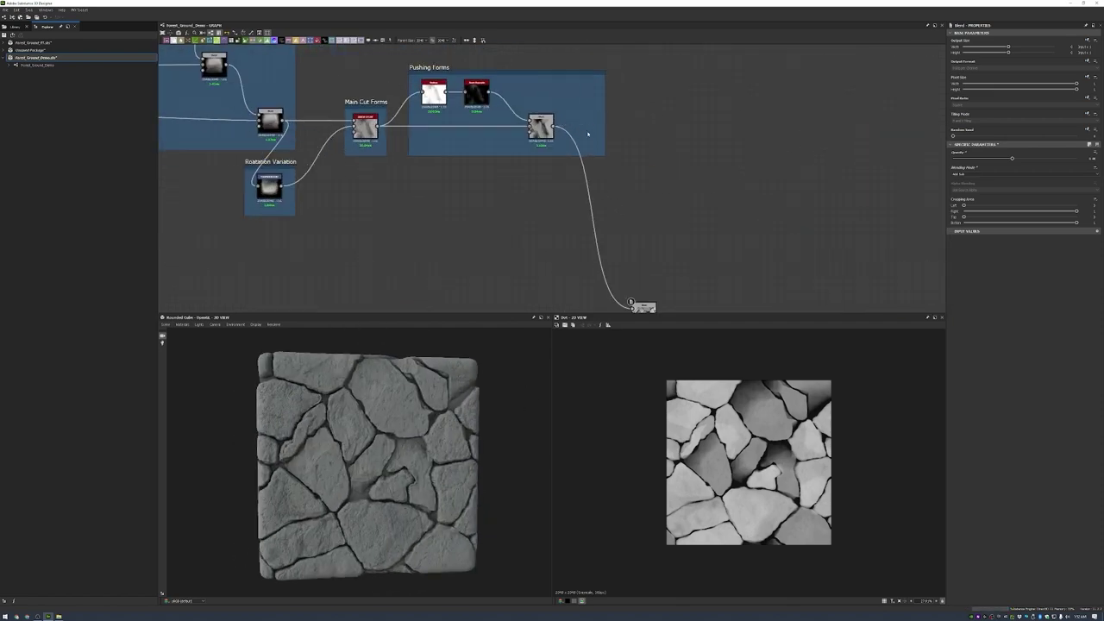
middle_drag(557, 308, 558, 188)
- Frame the Levels and Blend nodes as Larger Chipping and move the output nodes farther away from the frame
drag(557, 188, 673, 246)
key(ctrl+f)
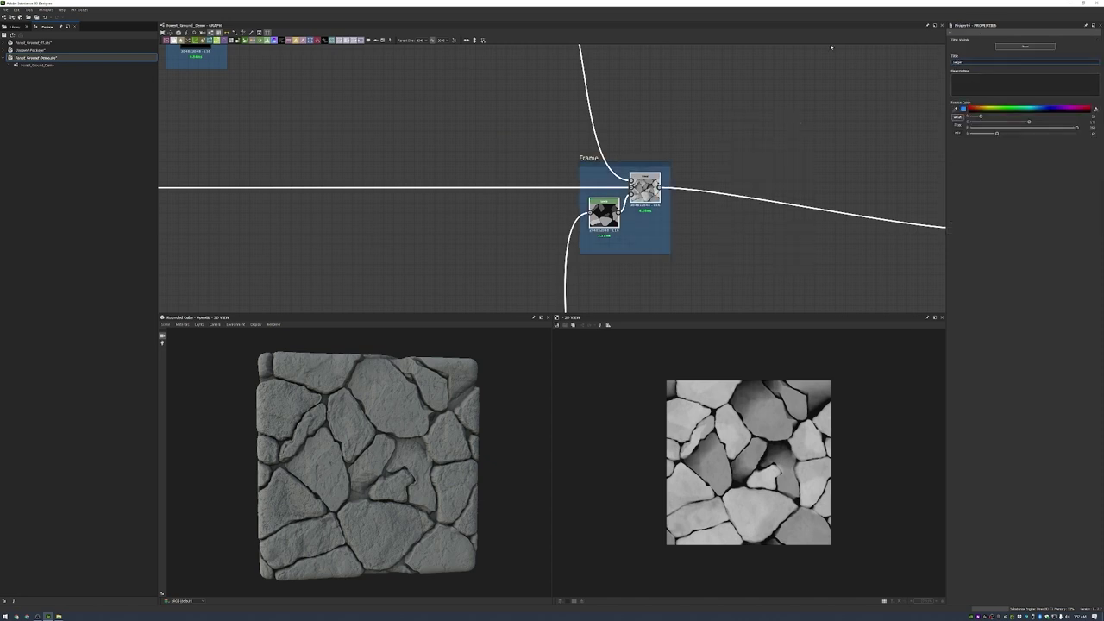
text(Larger Chipping)
key(Return)
scroll(695, 168, down, 5)
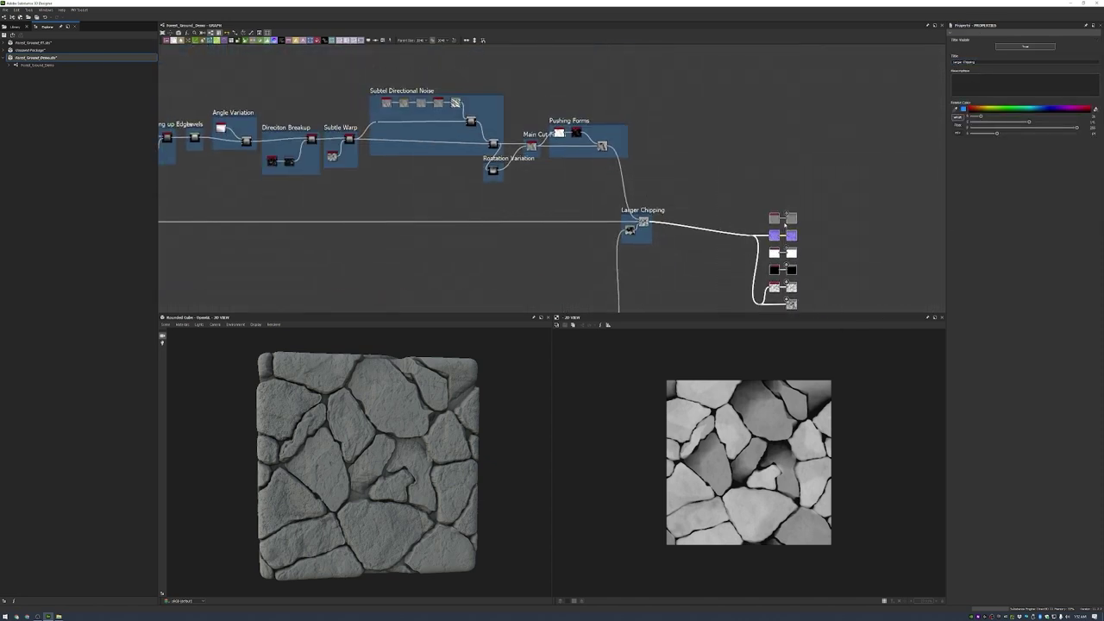
drag(837, 187, 901, 185)
scroll(578, 123, up, 5)
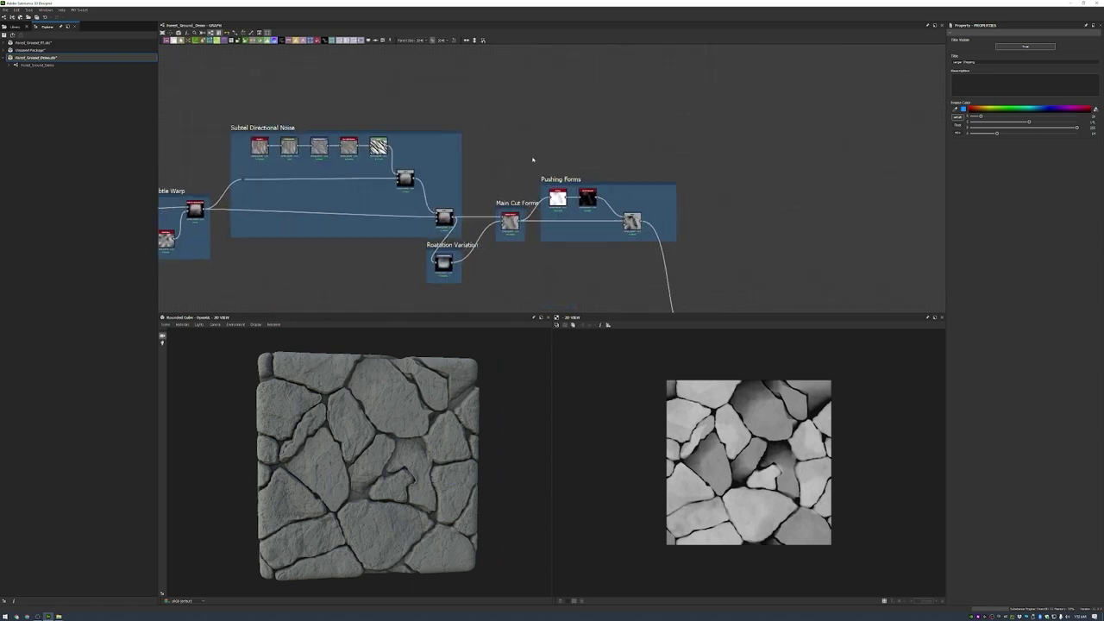
key(space)
text(splatter)
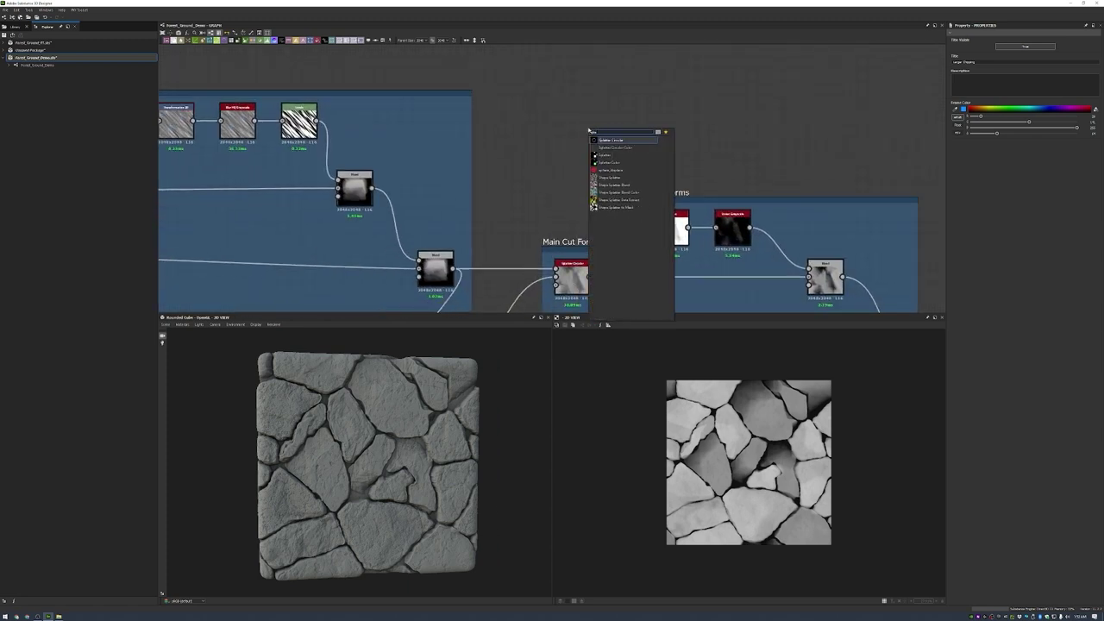
key(Return)
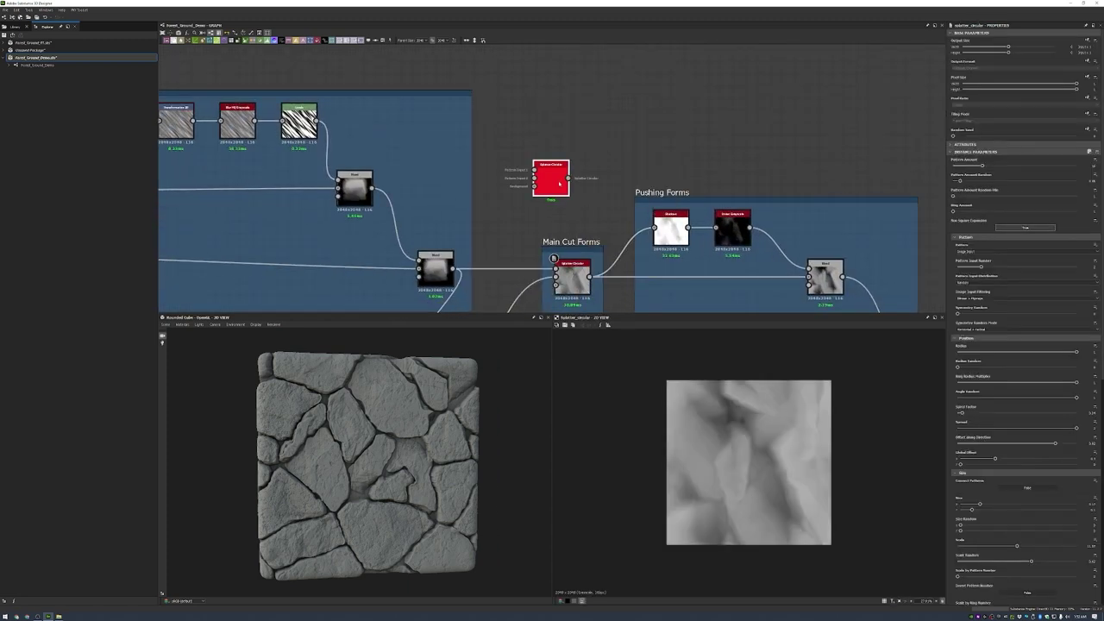
- Add a new Splatter Circular node, set its pattern to Image Input with two inputs and connect both rock shape variations
key(space)
text(splatter)
key(Return)
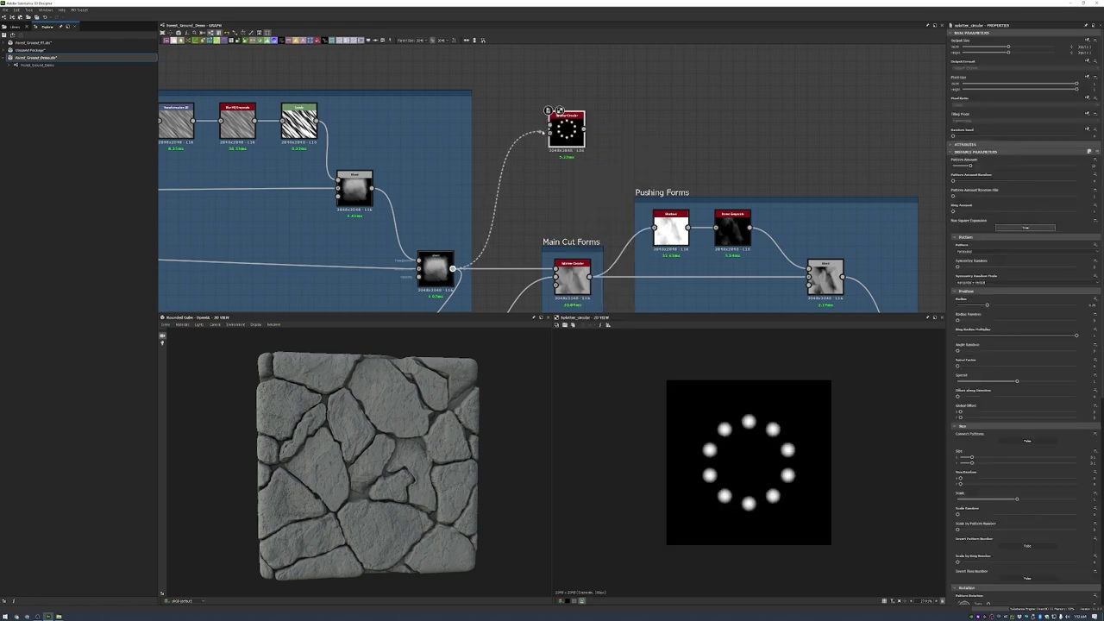
click(980, 250)
click(974, 255)
drag(556, 274, 576, 88)
scroll(595, 112, up, 2)
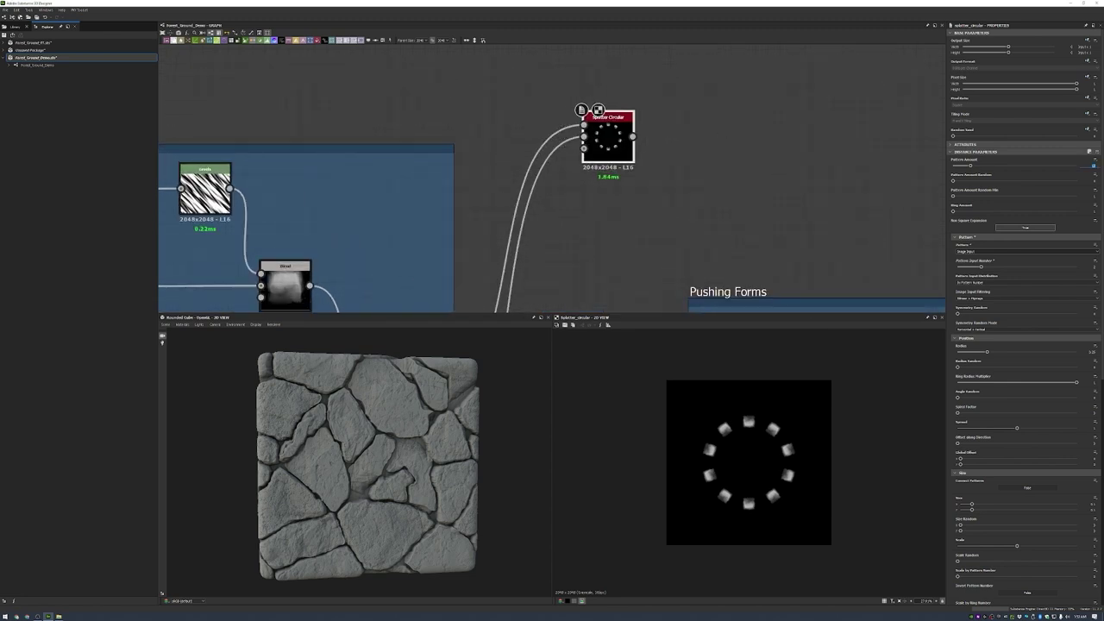
- Raise the Splatter Circular's pattern amount, add slight amount randomness, distribute inputs randomly, and set the radius to maximum and the ring radius multiplier to minimum
drag(971, 164, 1067, 164)
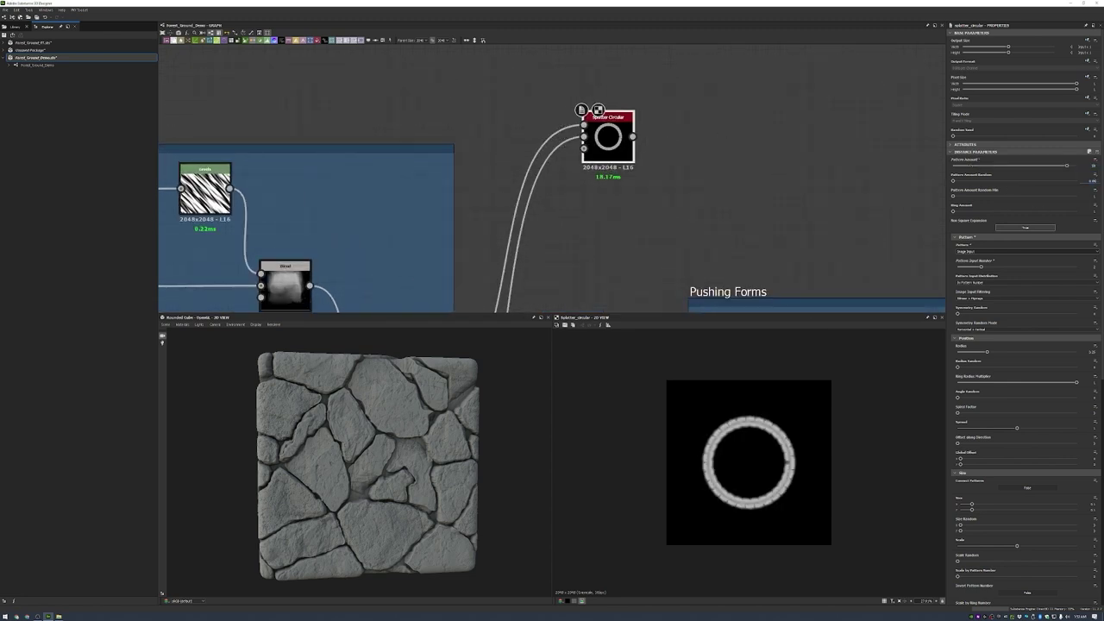
drag(953, 180, 999, 170)
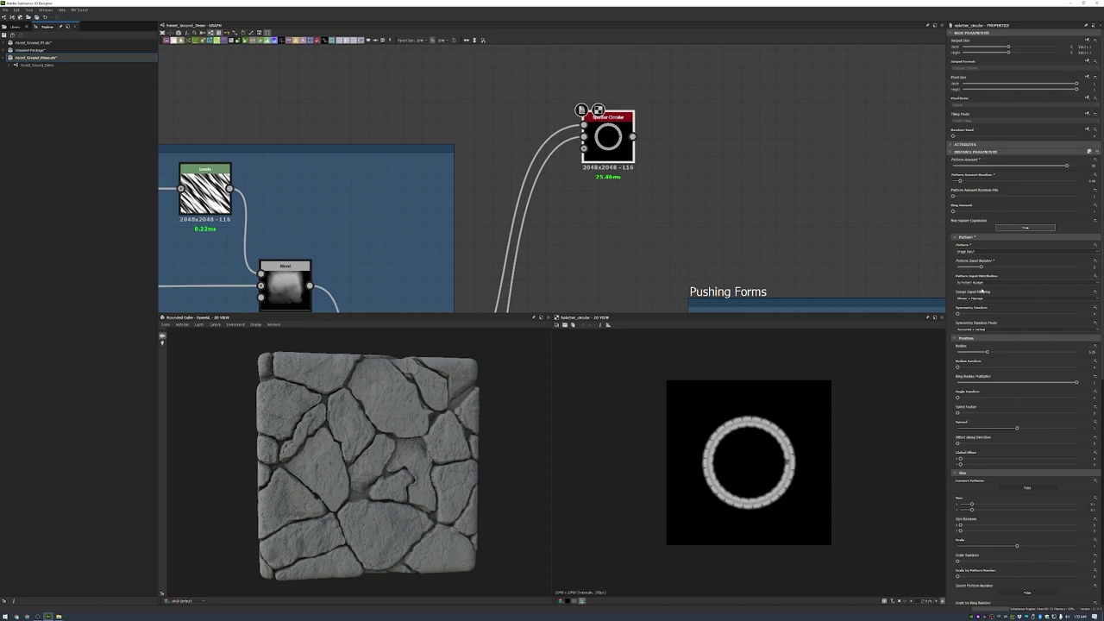
scroll(979, 283, down, 1)
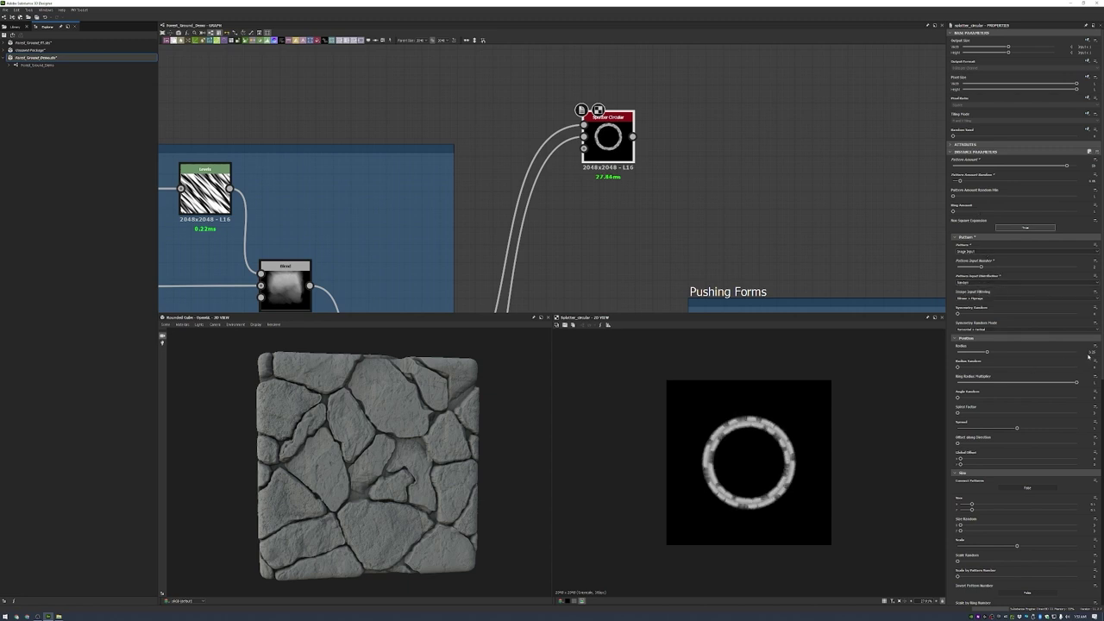
drag(987, 352, 922, 384)
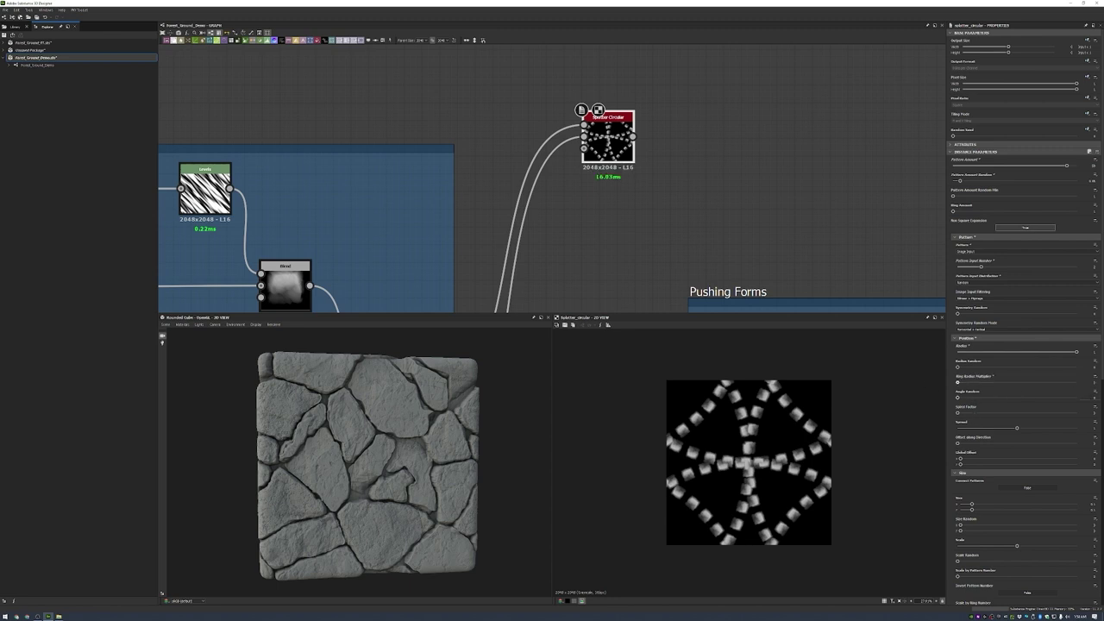
- Scatter the patterns with maximum angle random and spread, a slight spiral factor, offset along direction about 0.82 and X global offset about 0.3
click(1078, 398)
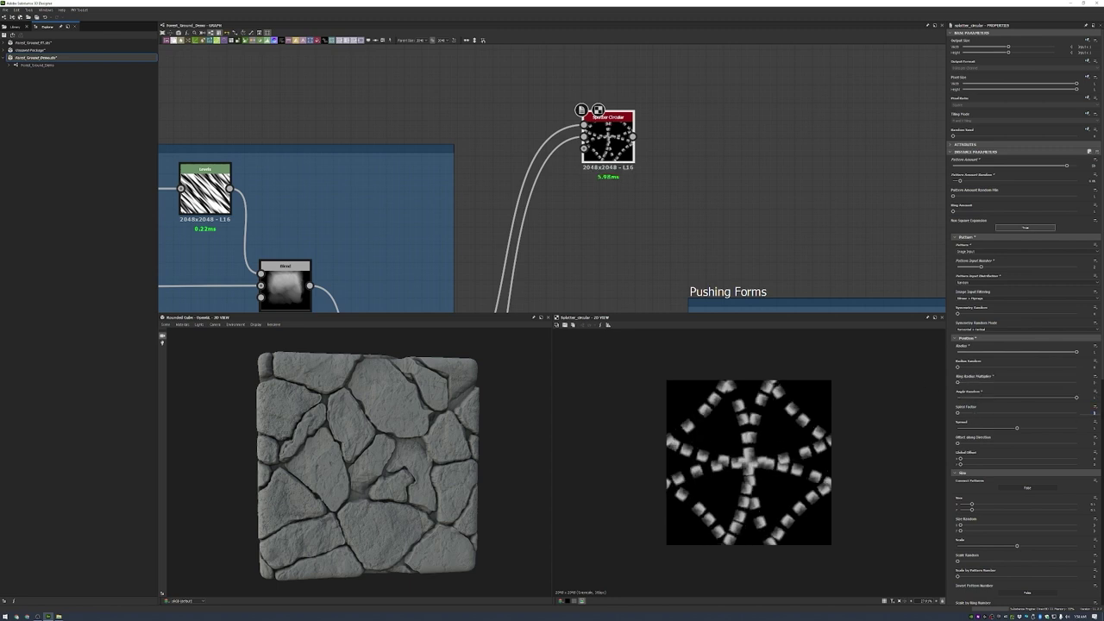
drag(958, 413, 961, 413)
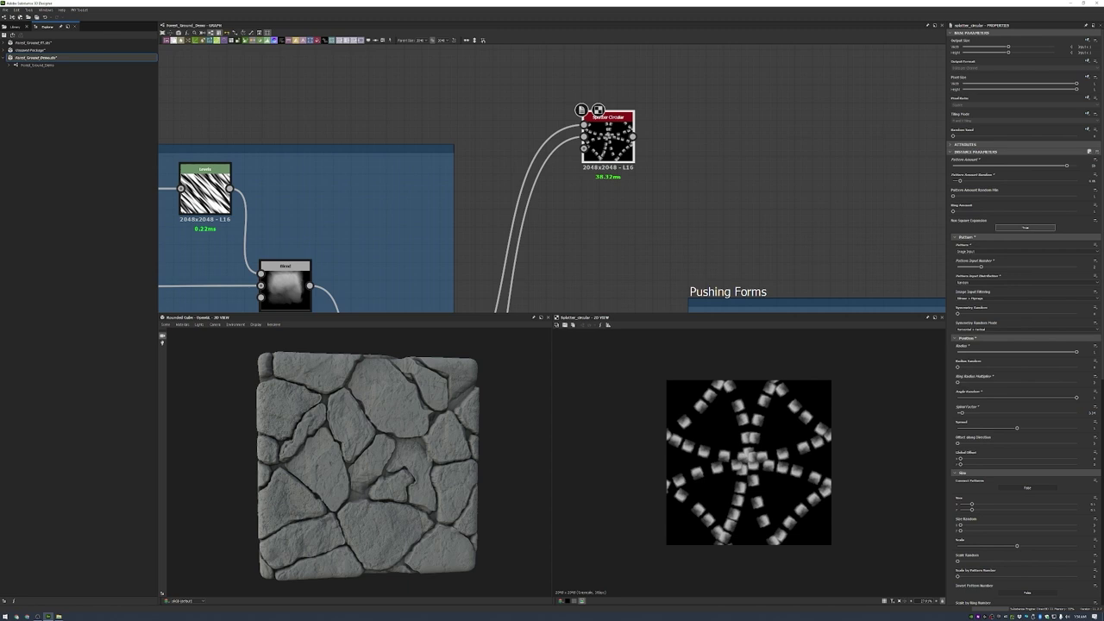
click(1077, 428)
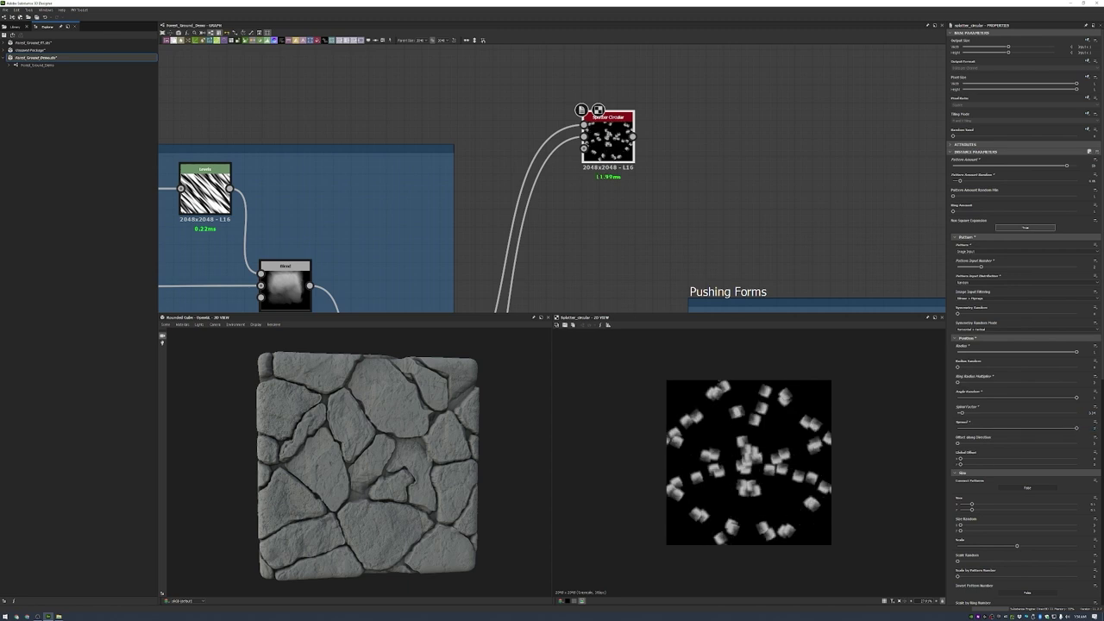
click(1055, 443)
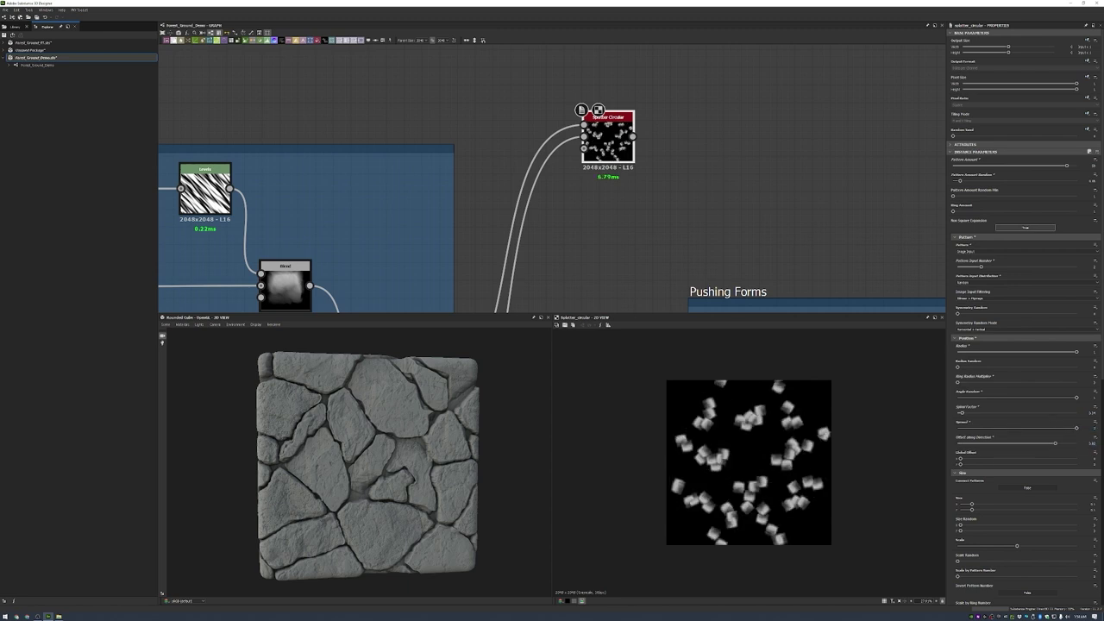
click(994, 458)
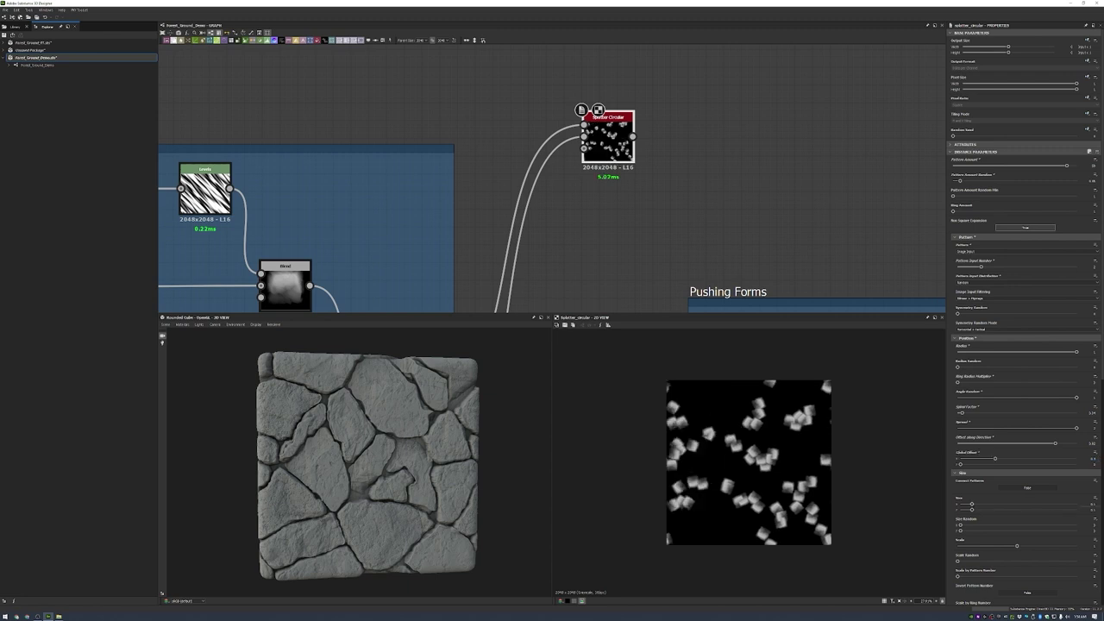
- Stretch and enlarge the splattered patterns with some scale randomness, and rotate them with slight random rotation and center orientation disabled
click(997, 504)
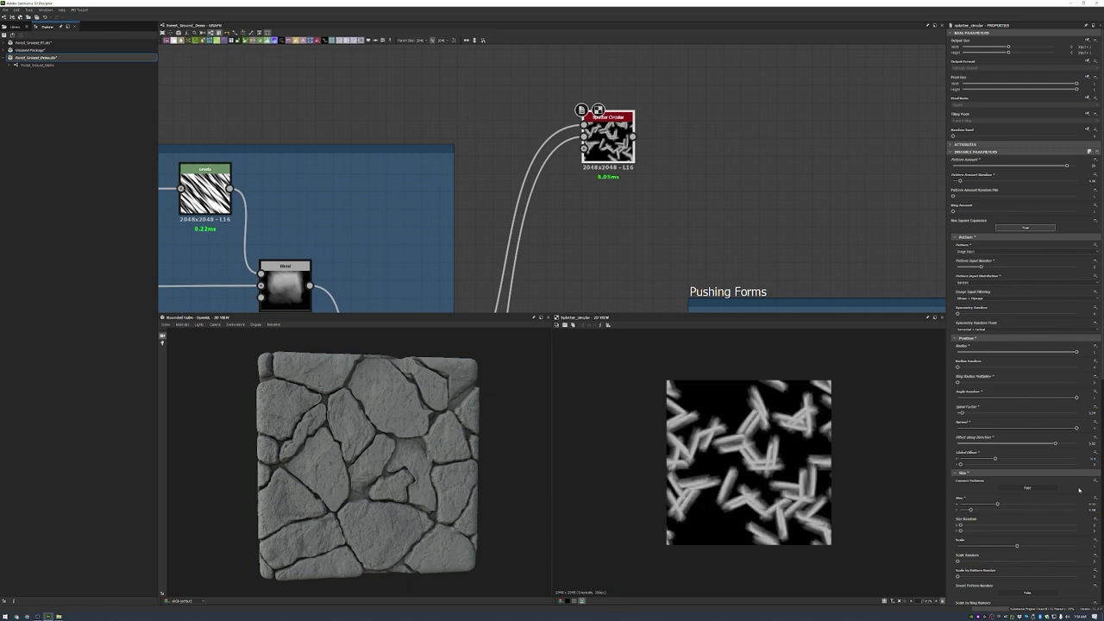
key(Return)
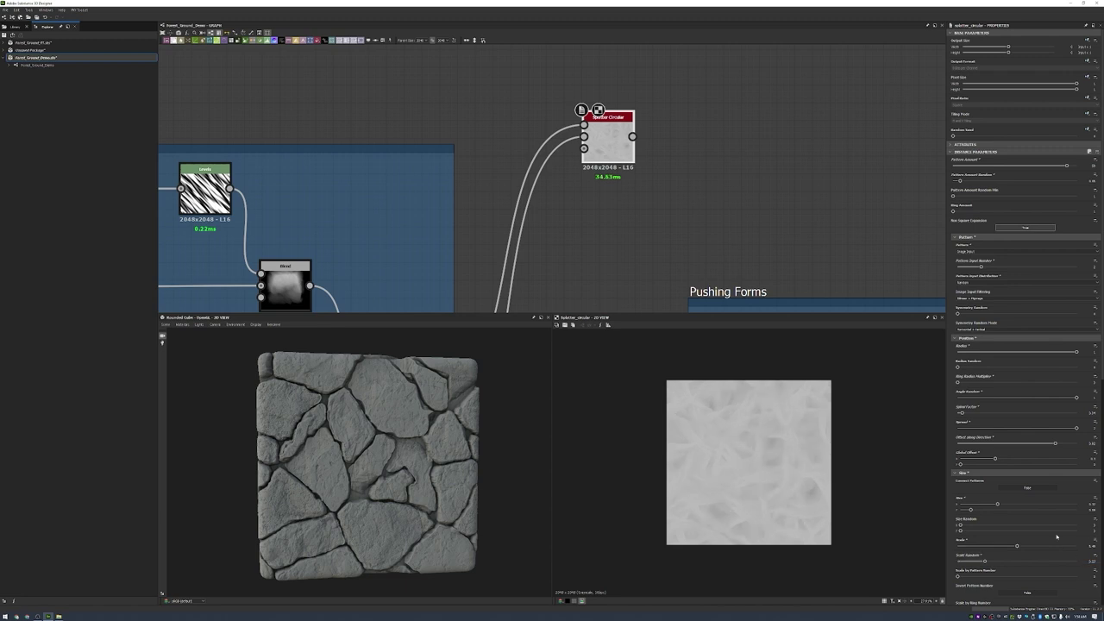
scroll(1031, 539, down, 4)
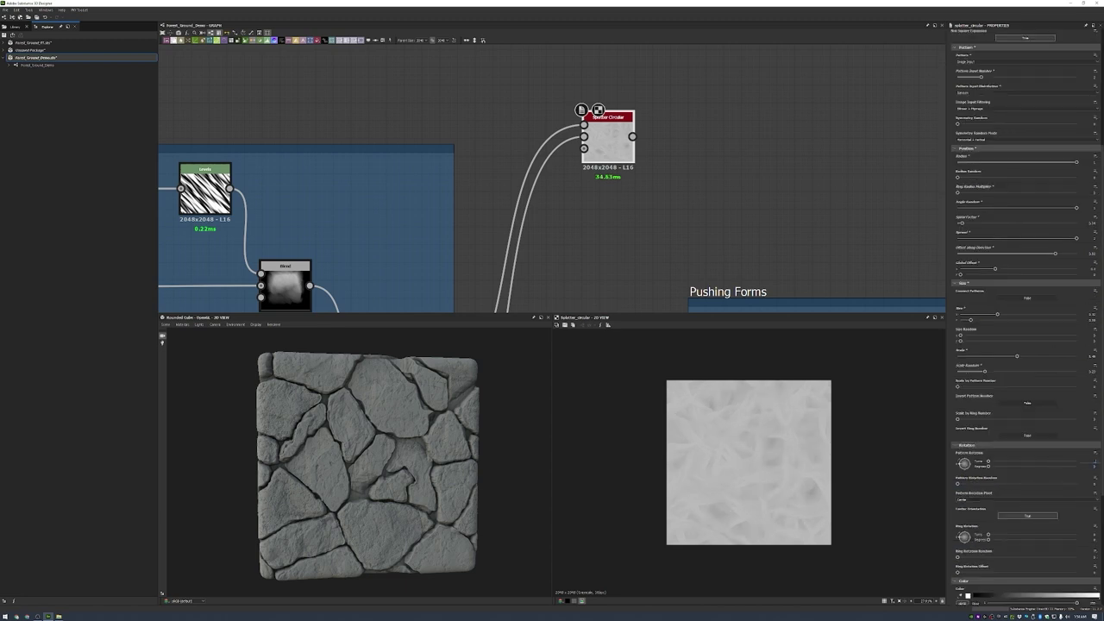
drag(989, 461, 1003, 462)
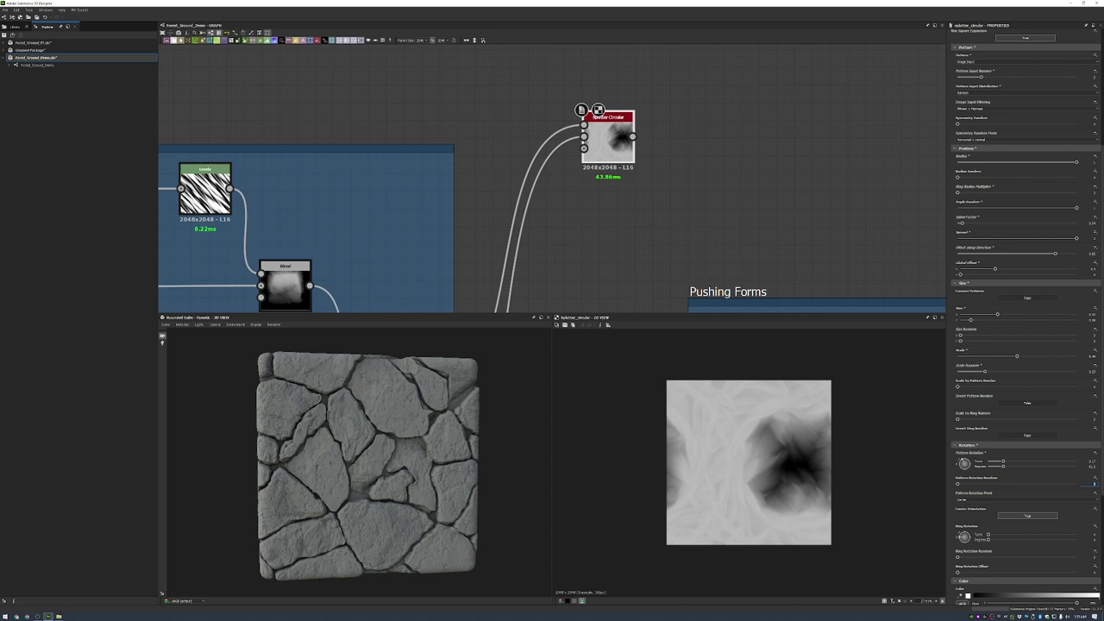
key(Return)
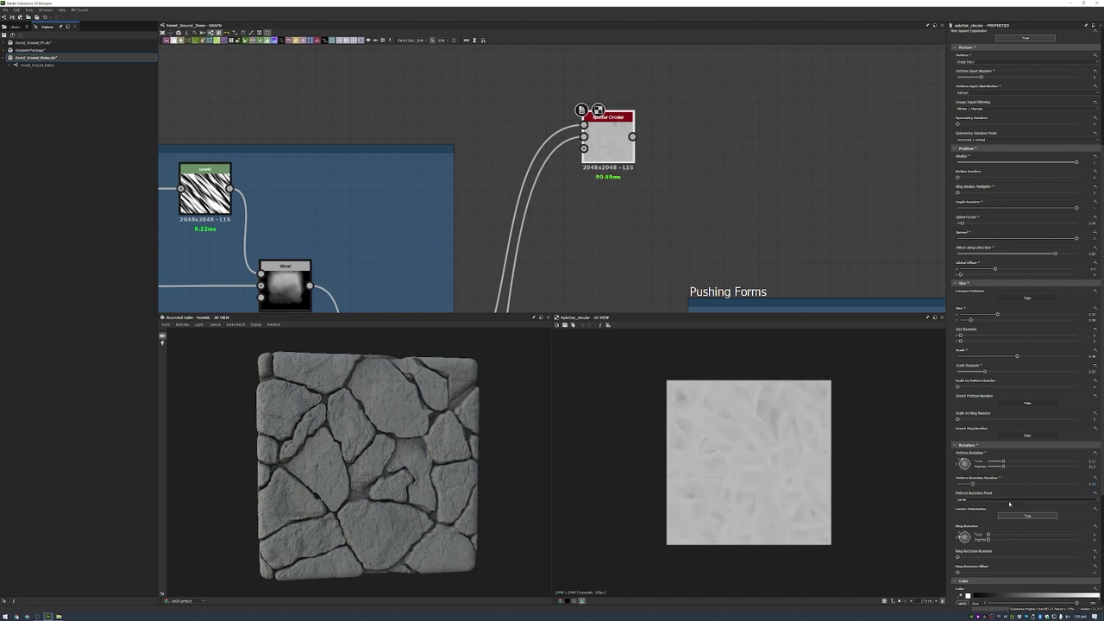
scroll(1010, 527, down, 2)
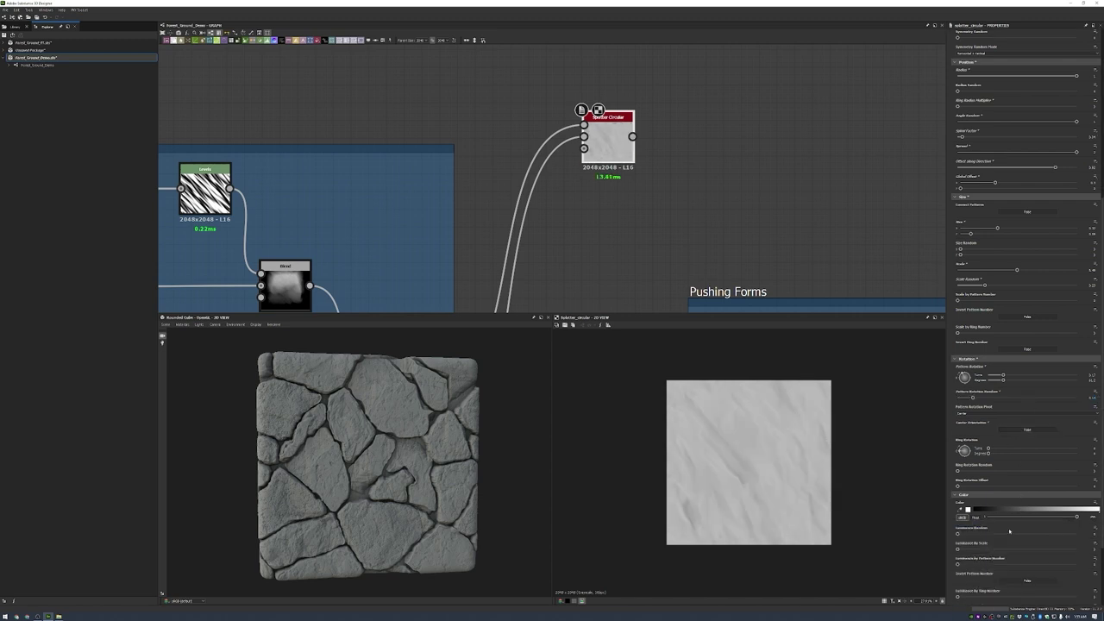
- Set the splatter's luminance random to maximum and its luminance by pattern number to about half
scroll(981, 485, down, 1)
click(989, 512)
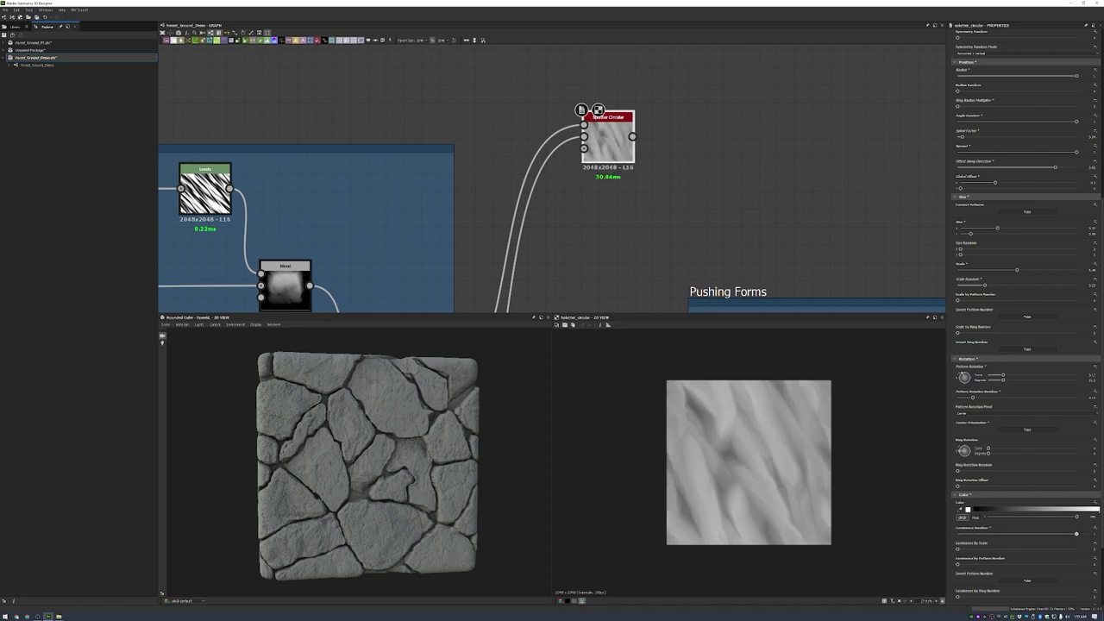
drag(1068, 518, 1094, 513)
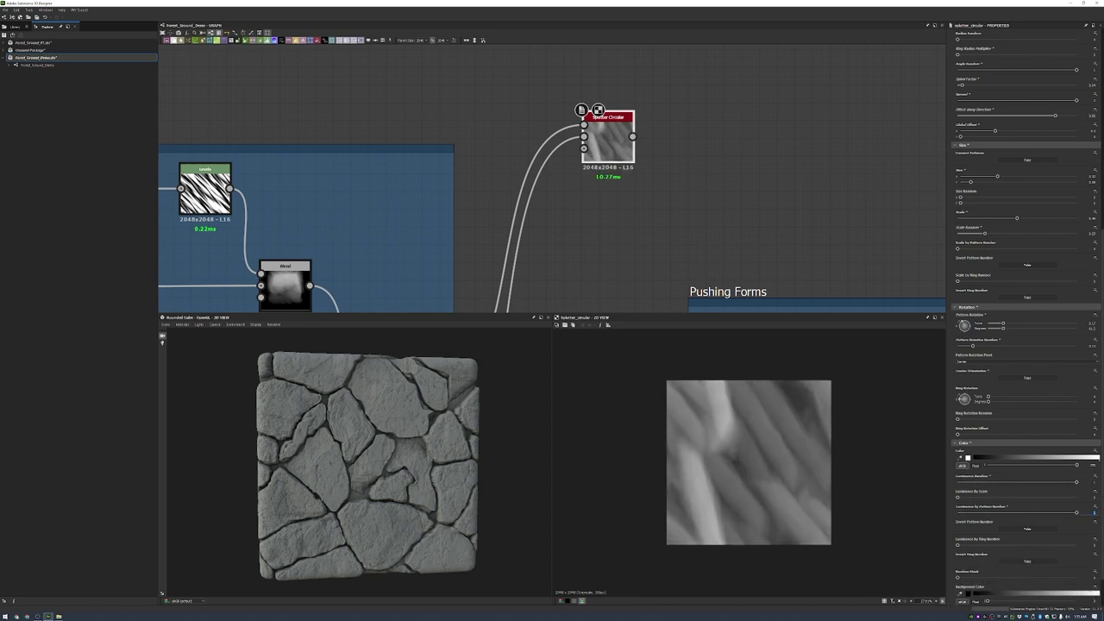
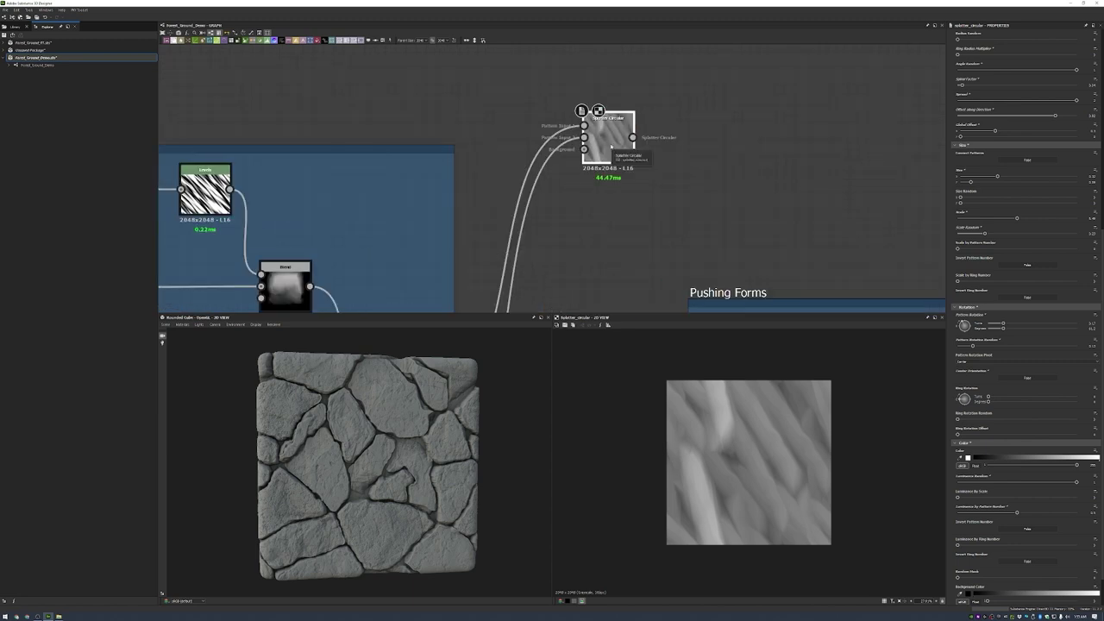
- Add a Shadows node after the new Splatter Circular, increase its shadow distance, and set the light angle and samples to maximum
click(612, 147)
scroll(1017, 186, up, 6)
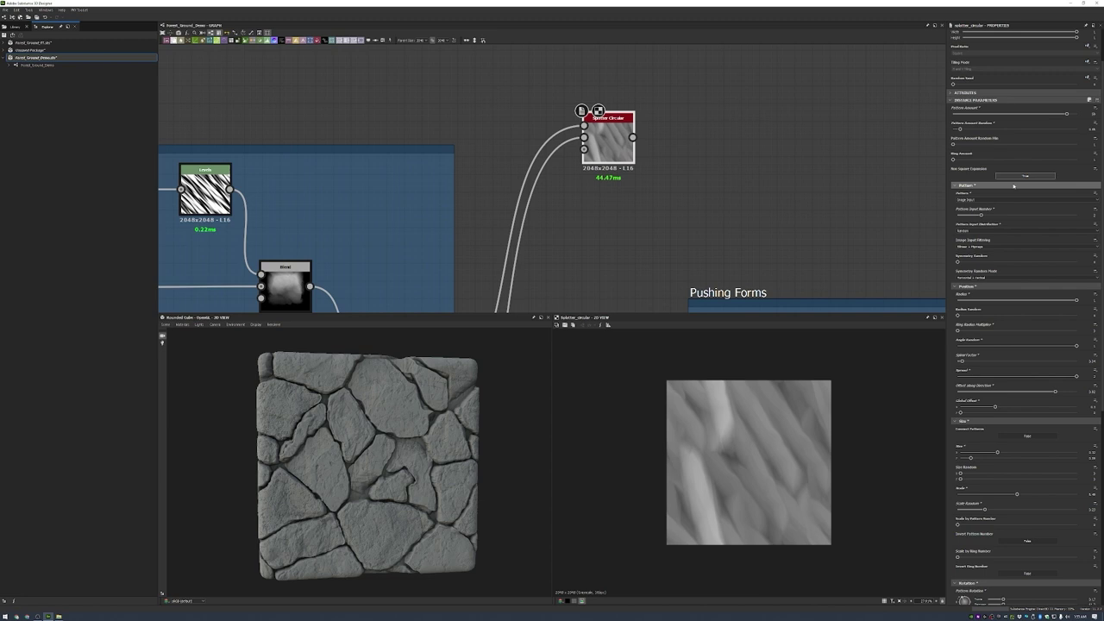
scroll(768, 286, down, 5)
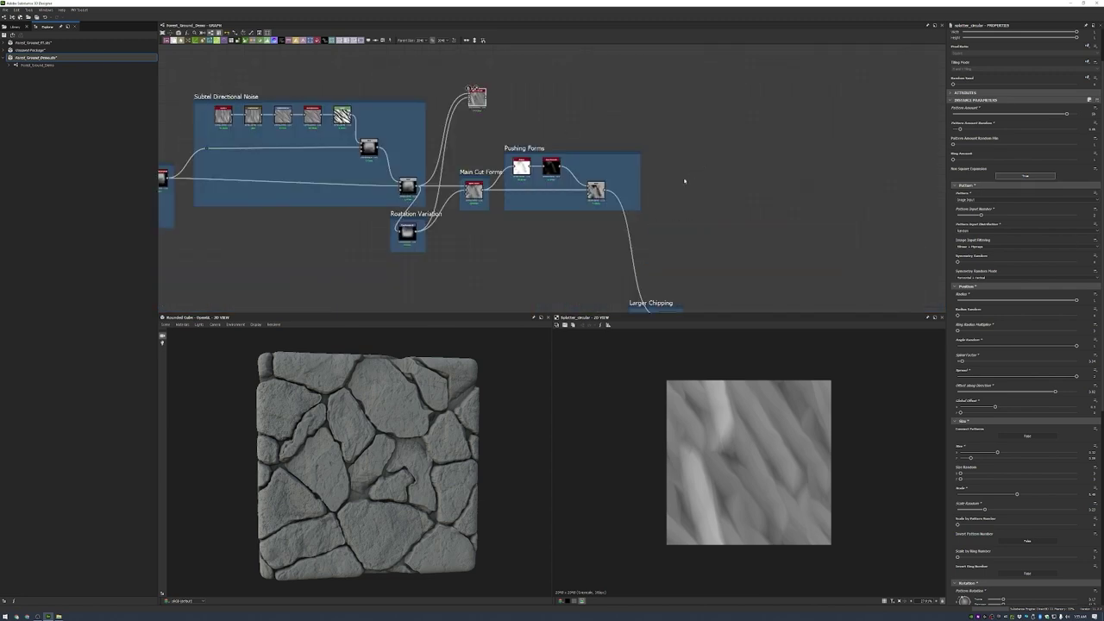
drag(562, 107, 434, 107)
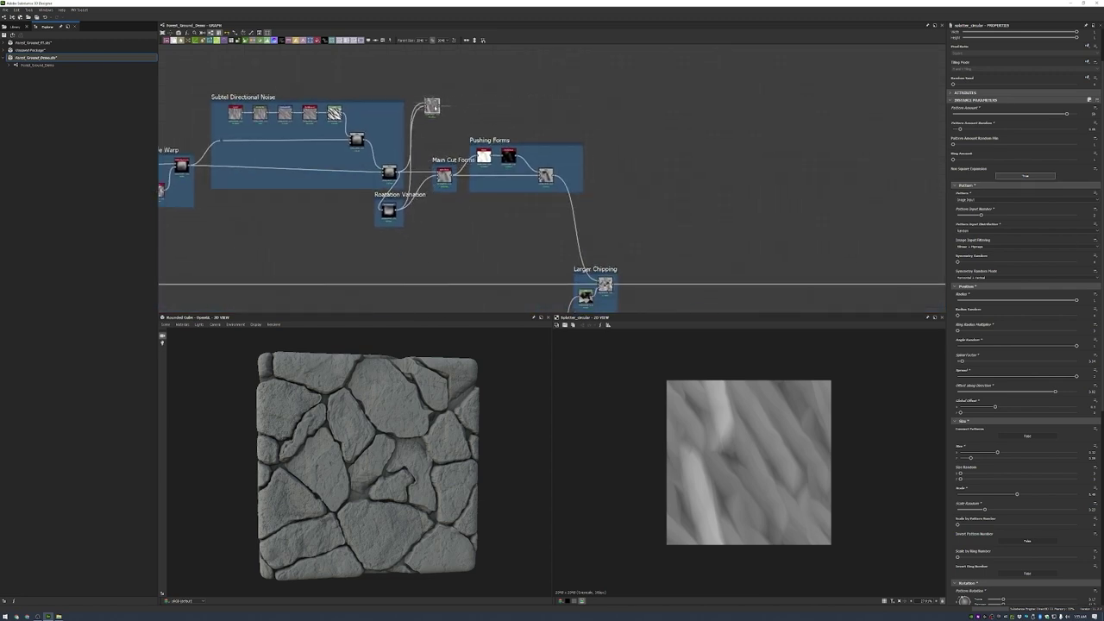
drag(605, 105, 604, 138)
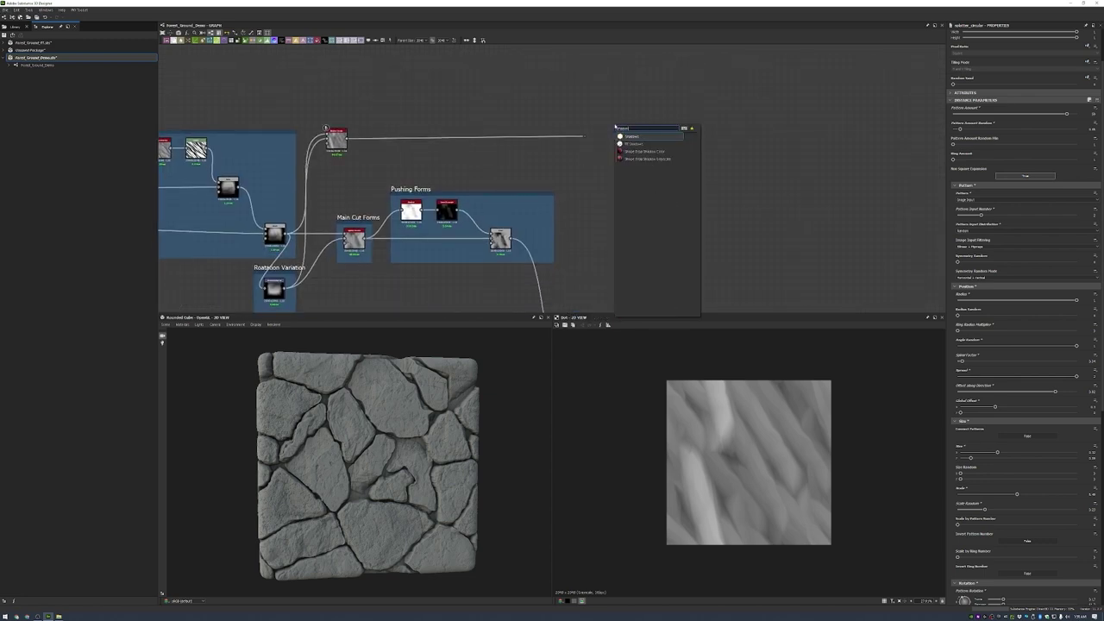
click(616, 138)
scroll(574, 164, up, 3)
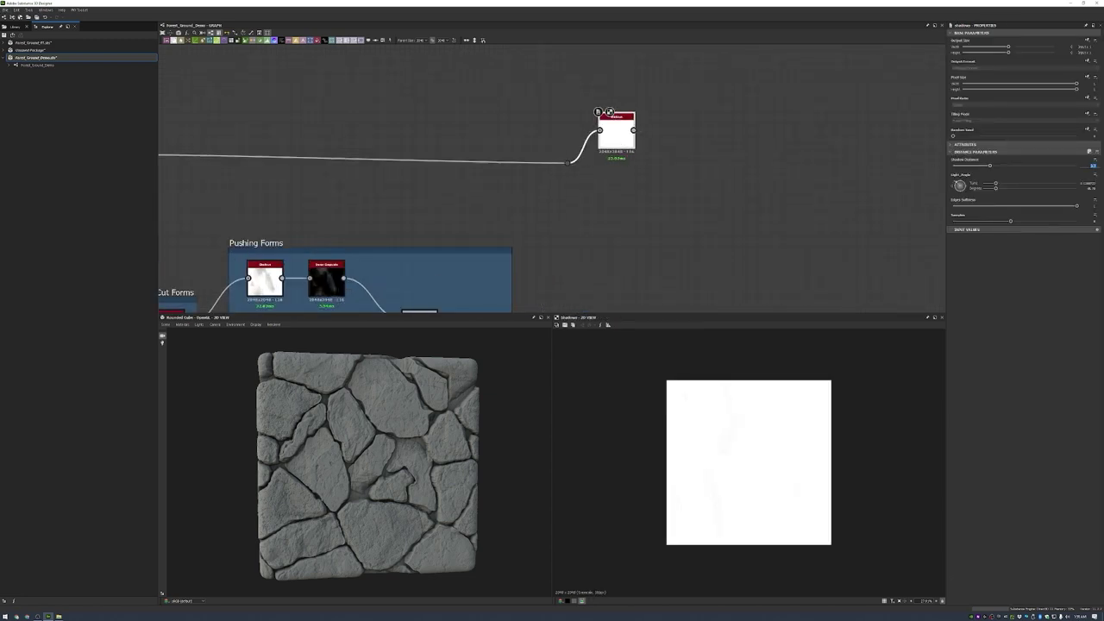
drag(989, 165, 1077, 184)
- Invert the shadows with an Invert Grayscale node and blend them over the splatter output in Subtract mode
drag(634, 130, 661, 134)
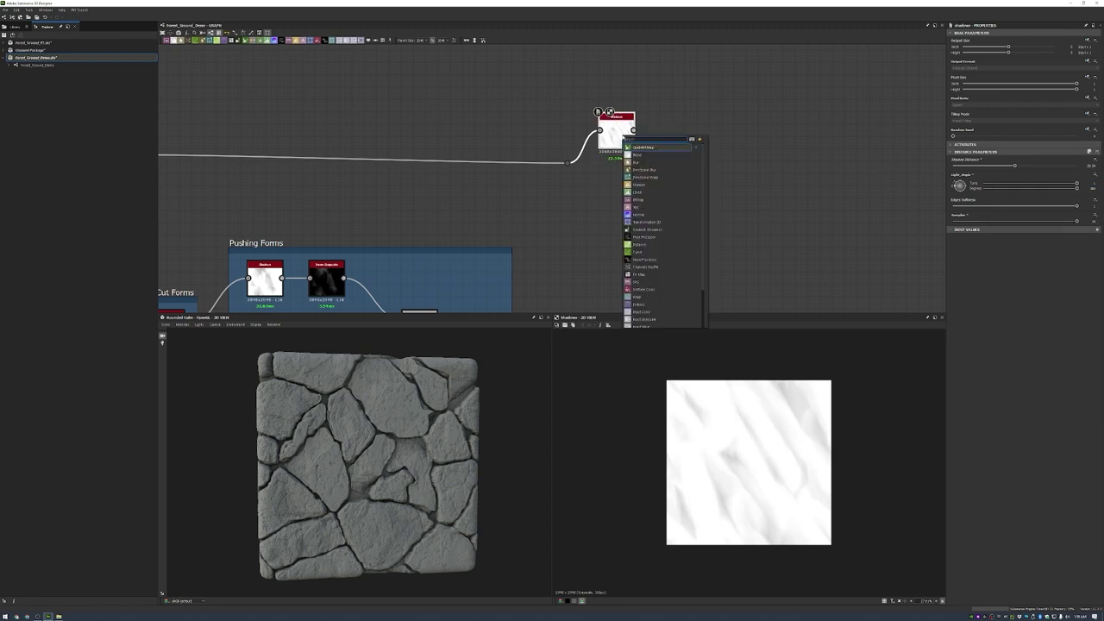
click(664, 173)
key(space)
click(776, 164)
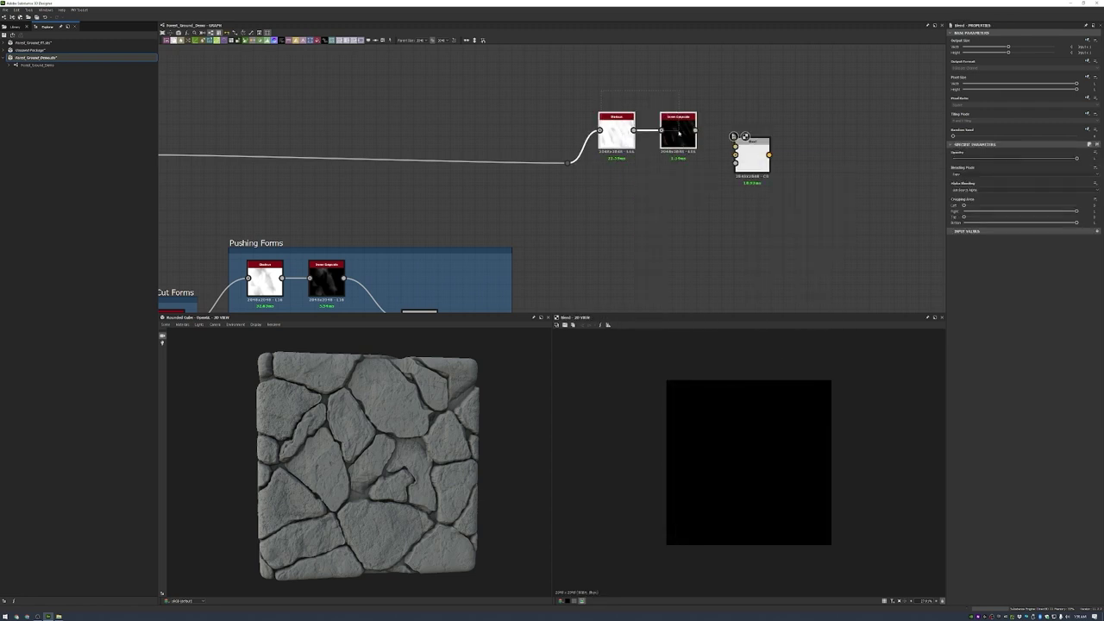
click(970, 173)
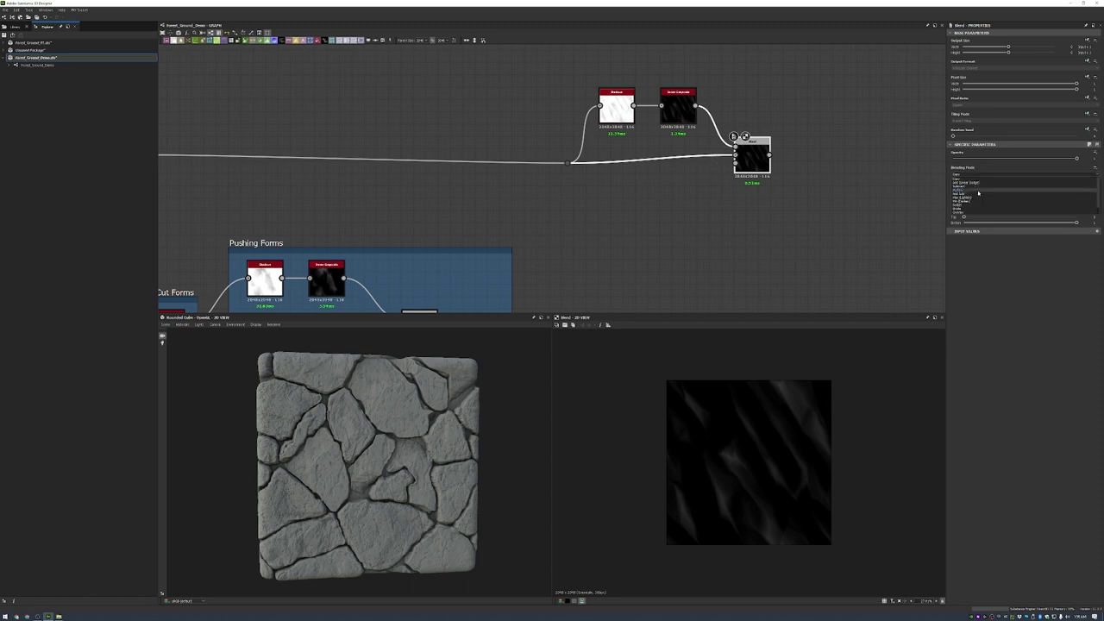
click(979, 186)
- Add a Histogram Range node after the Subtract Blend
key(space)
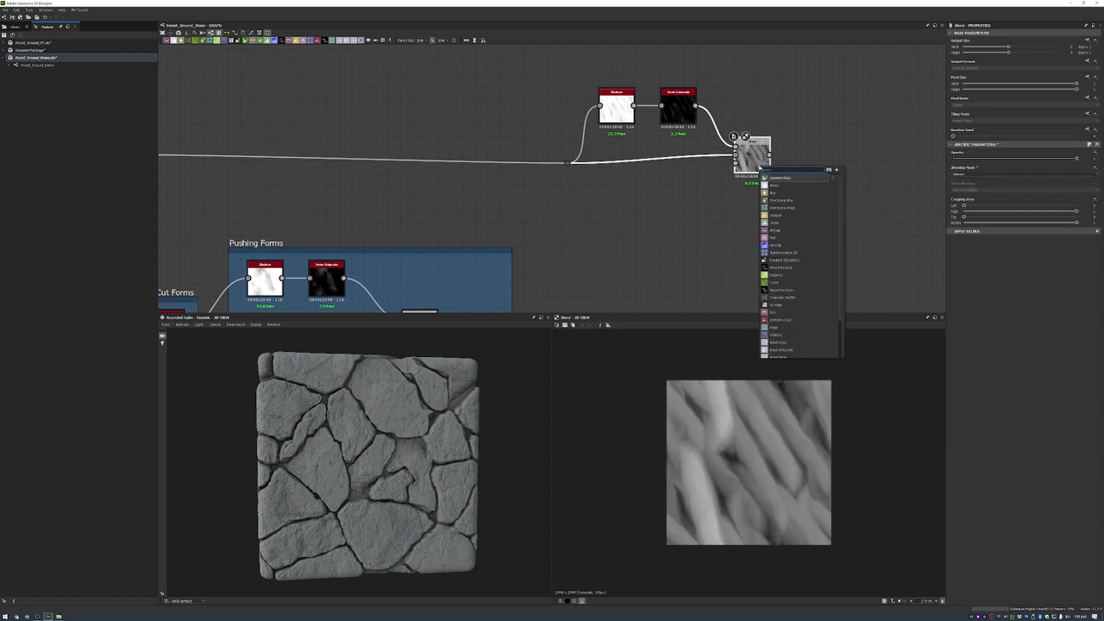
text(range)
click(781, 187)
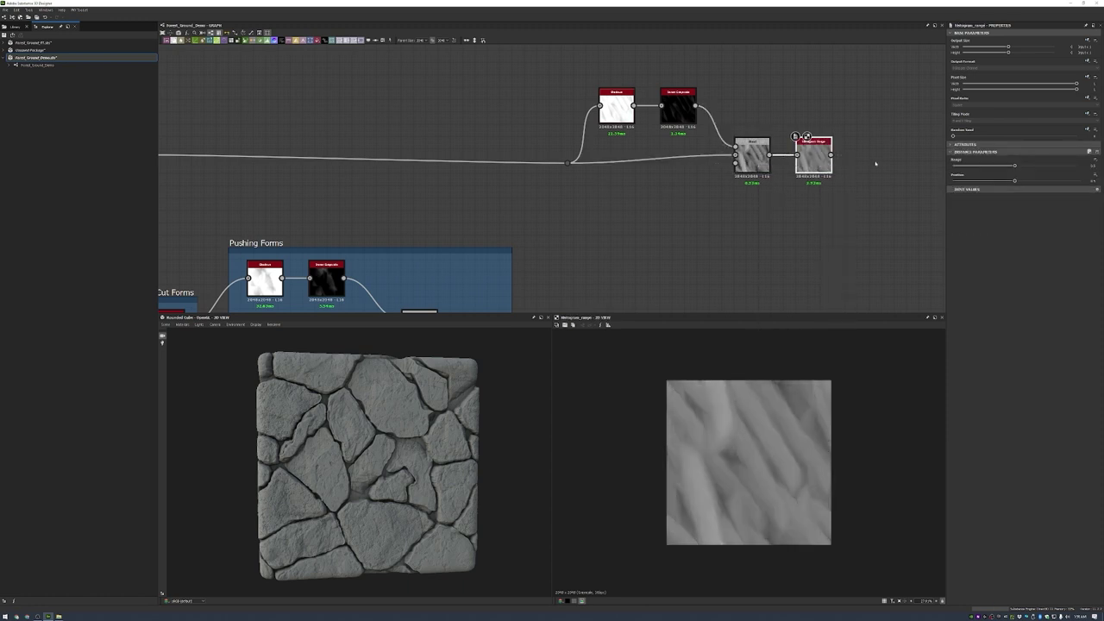
- Add a Vector Warp Grayscale node after the Histogram Range and connect the color map that also feeds Larger Pits as its vector input
key(space)
text(vector warp)
click(897, 186)
scroll(862, 164, down, 3)
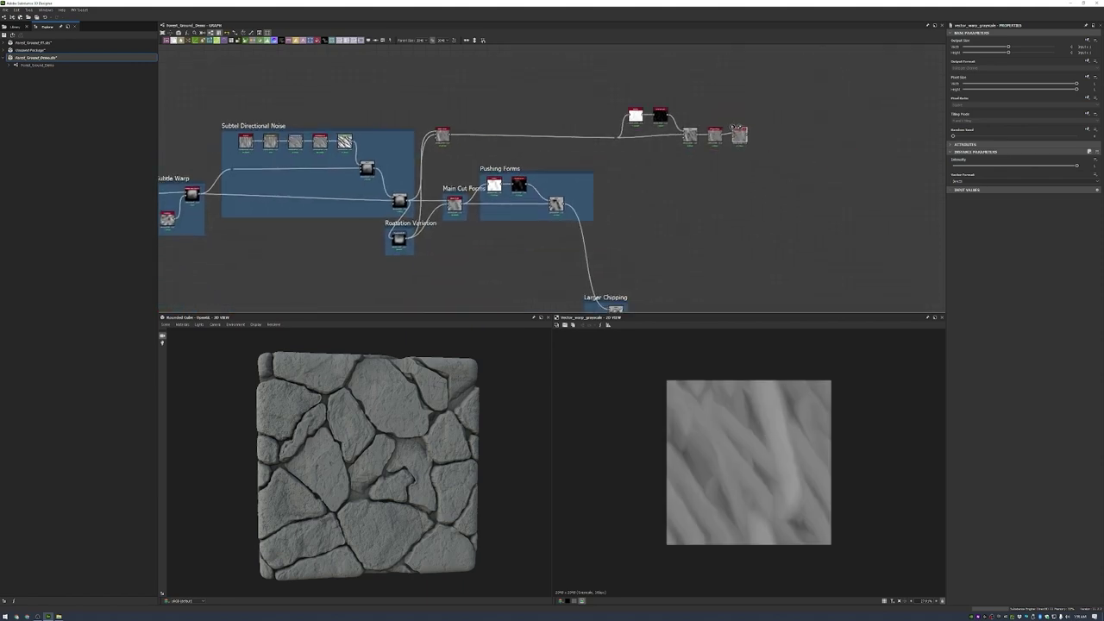
scroll(737, 130, down, 3)
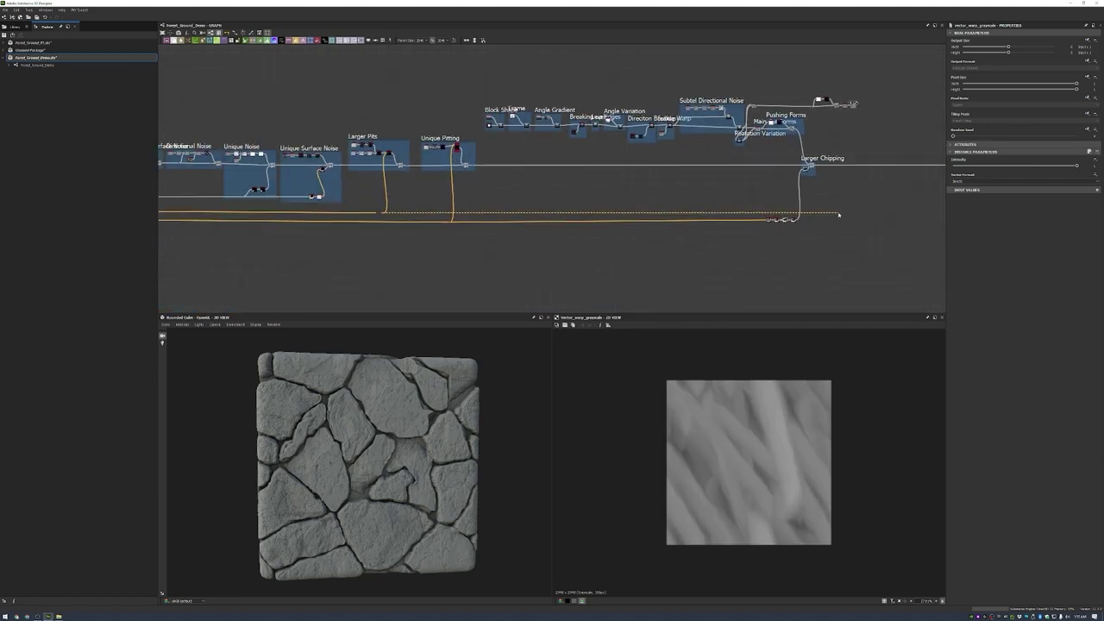
scroll(839, 214, up, 3)
scroll(724, 158, down, 1)
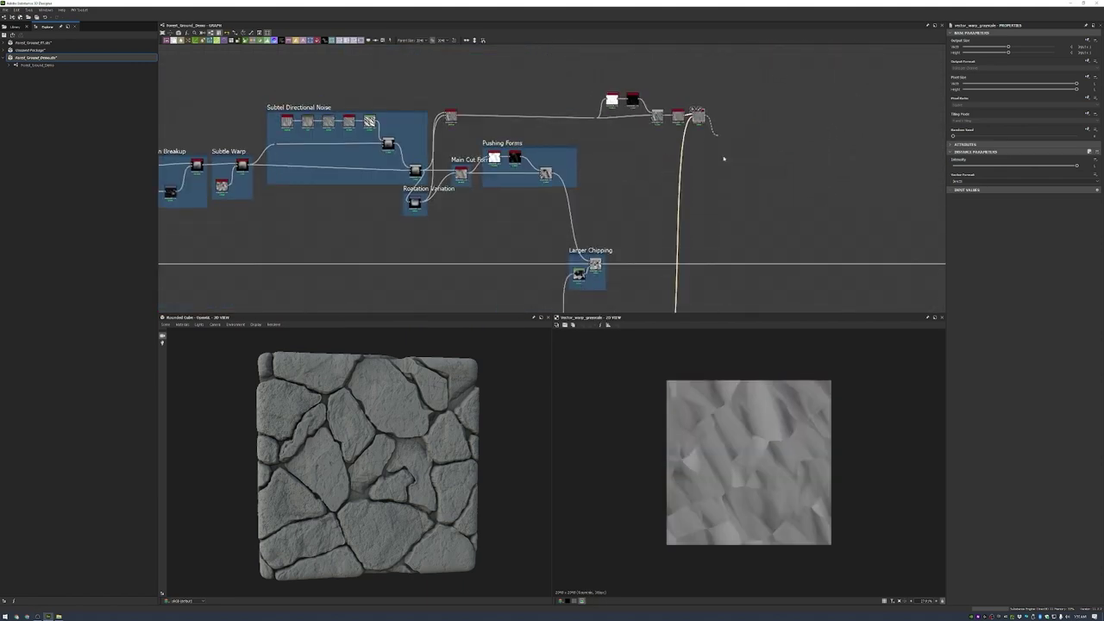
- Add a Levels node after the Vector Warp, near the main line, with Level In Low about 0.36 and Level In High about 0.59
scroll(728, 254, up, 2)
key(space)
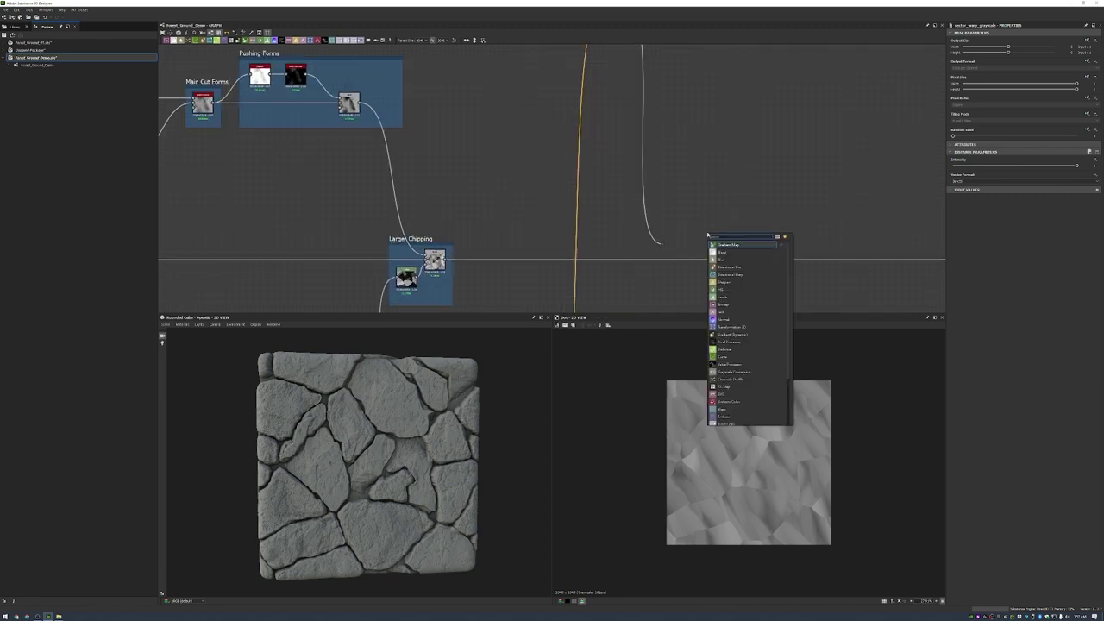
click(733, 341)
scroll(716, 242, up, 2)
click(1098, 145)
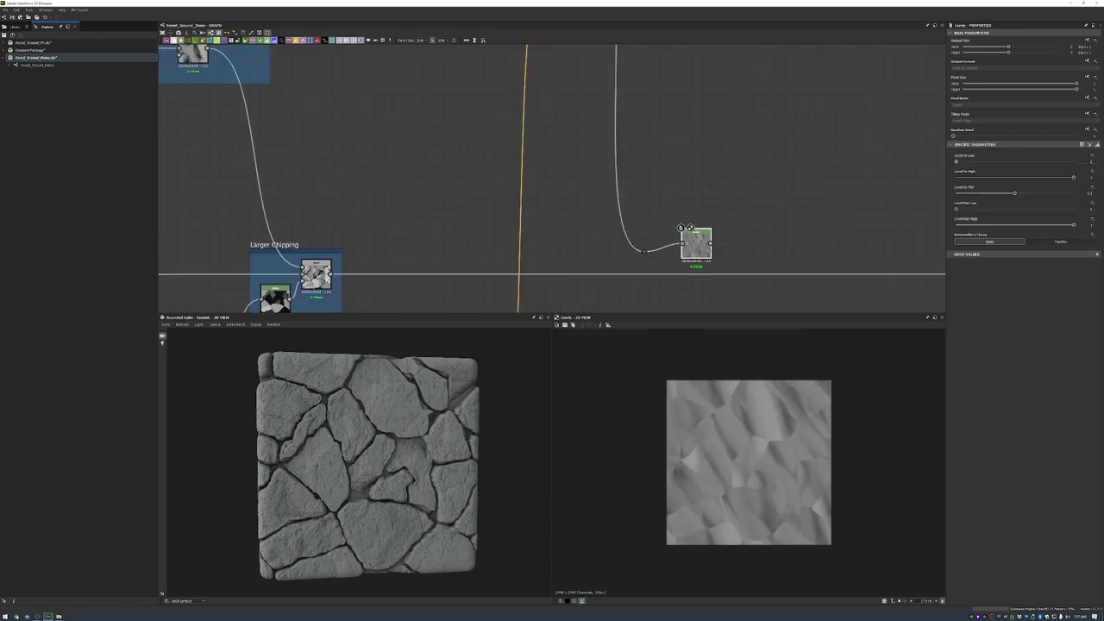
click(998, 161)
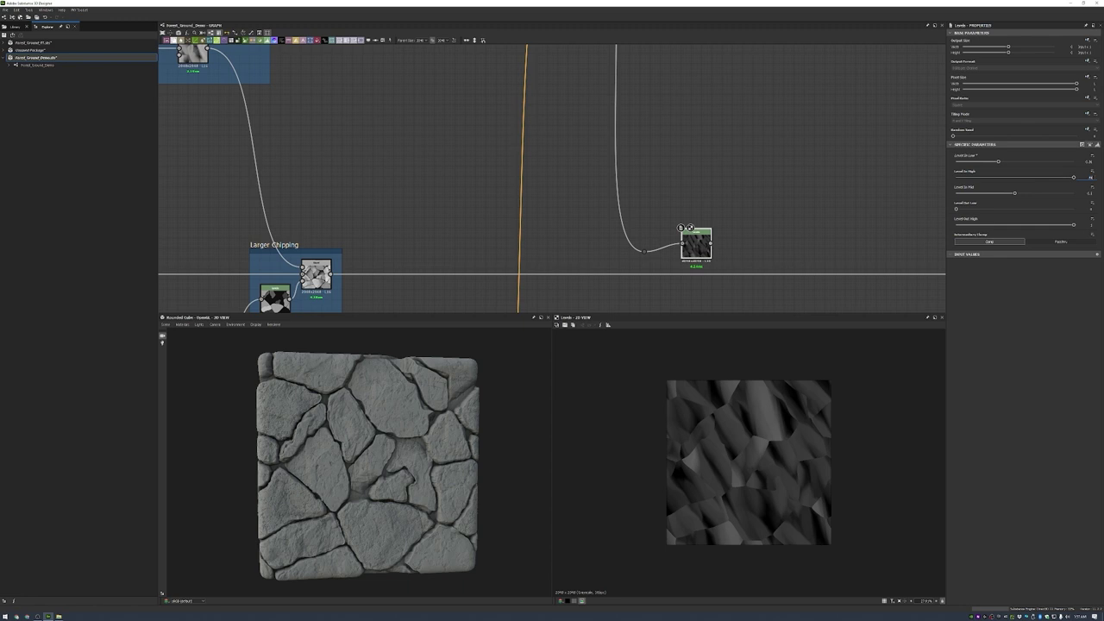
click(1025, 177)
click(1017, 192)
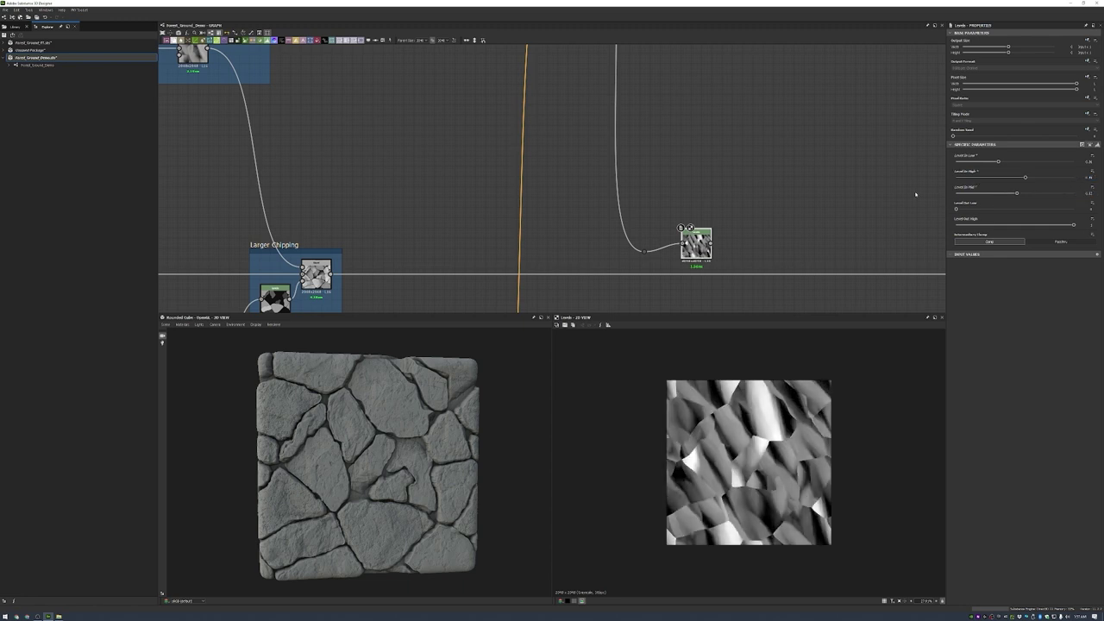
- Blend the cut Levels output over the main line with a new Blend node in Add Sub mode at about 0.3 opacity
key(ctrl+b)
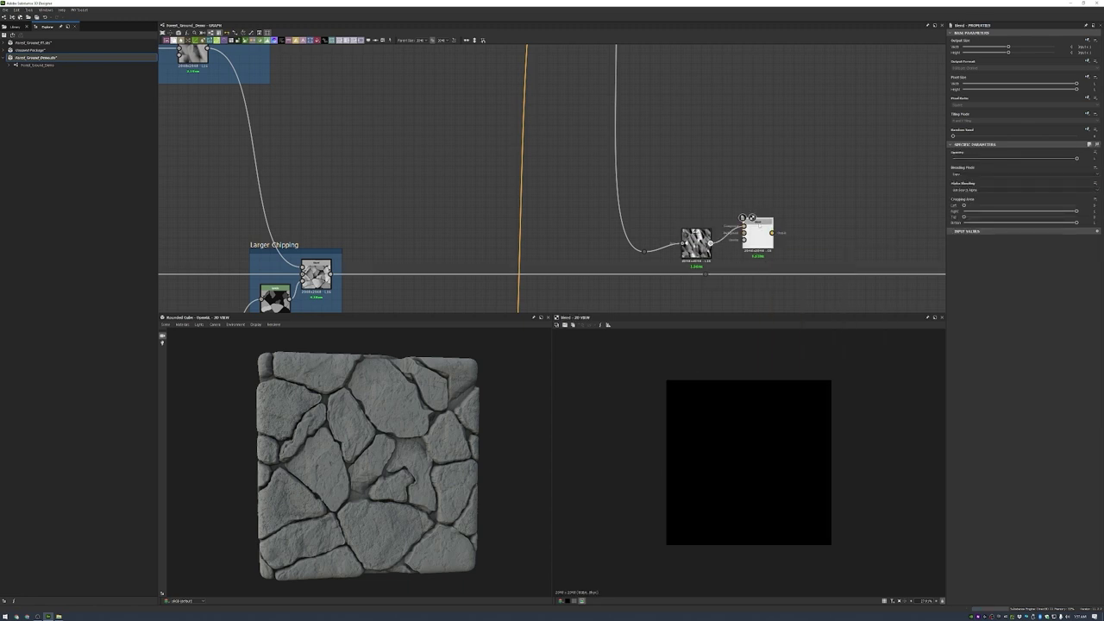
drag(695, 245, 686, 214)
drag(763, 246, 768, 224)
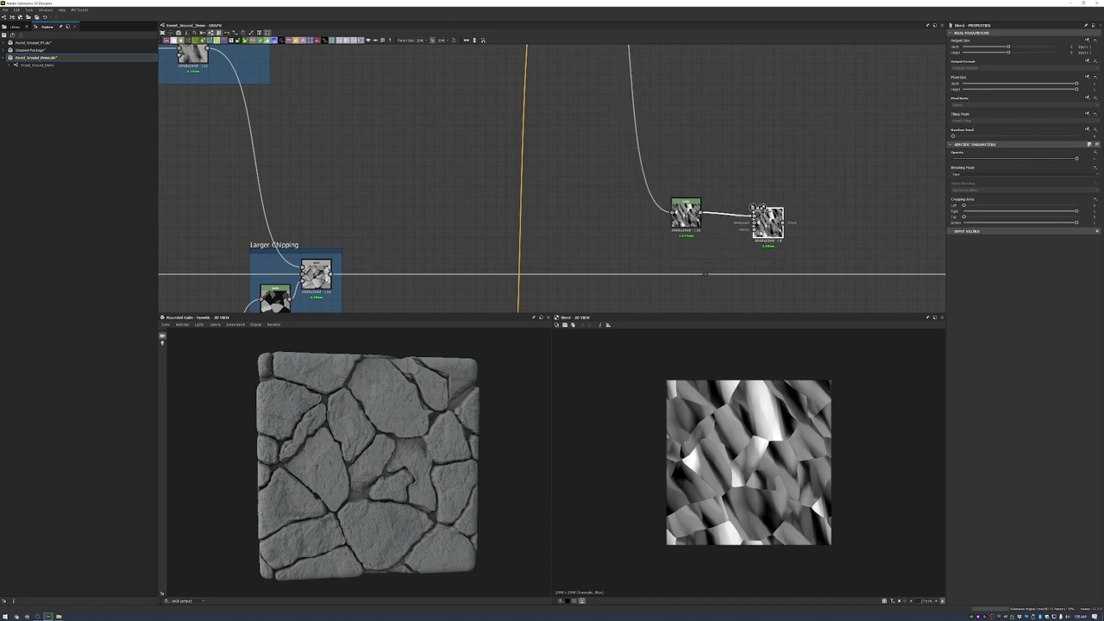
click(1031, 176)
click(962, 193)
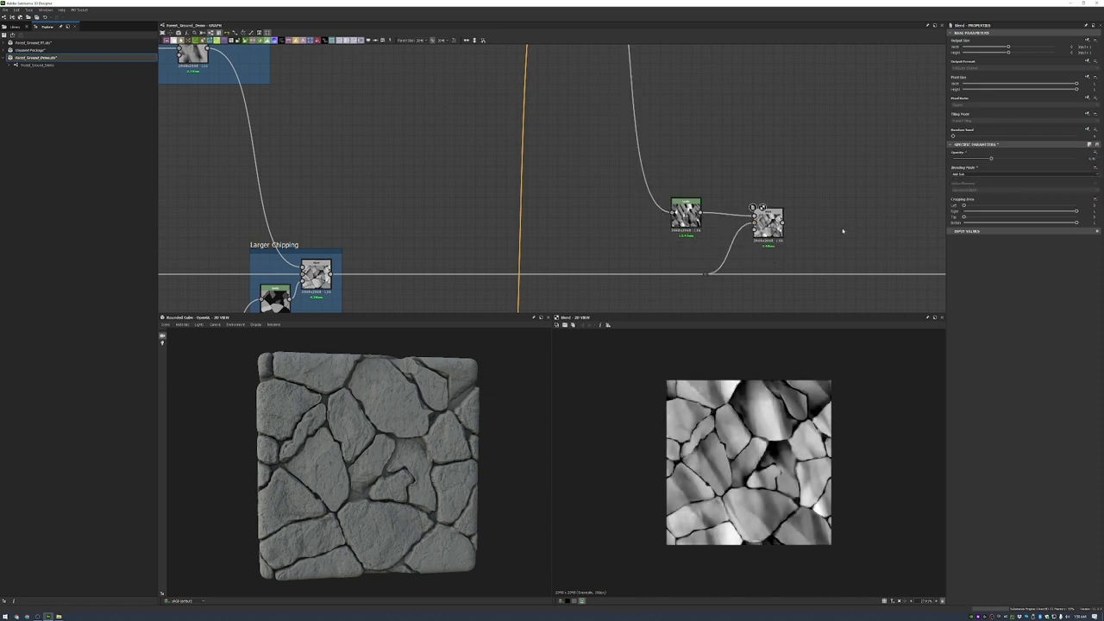
- Add a second Blend node with the Add Sub Blend as foreground and the main line as background, lowering its opacity to about 0.43
right_click(833, 248)
click(859, 252)
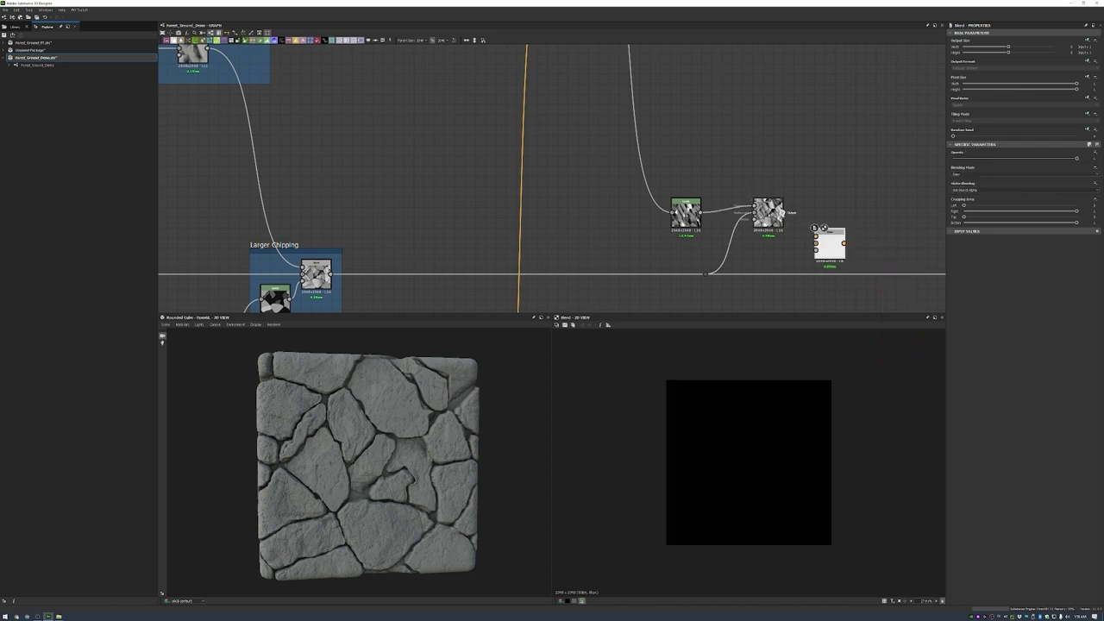
drag(838, 269, 859, 290)
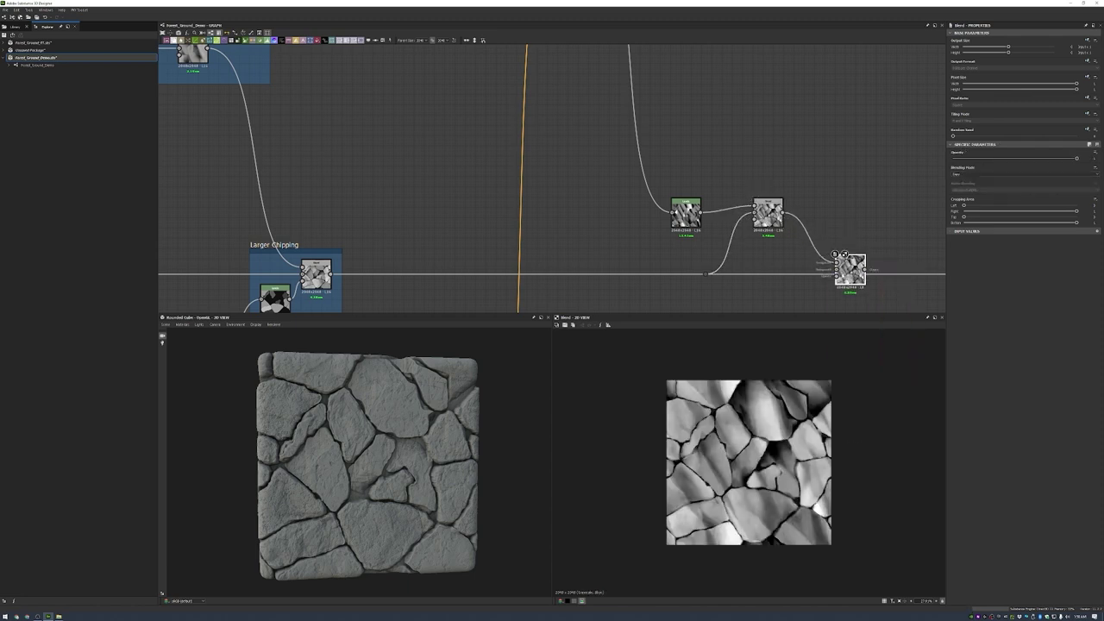
drag(714, 276, 851, 255)
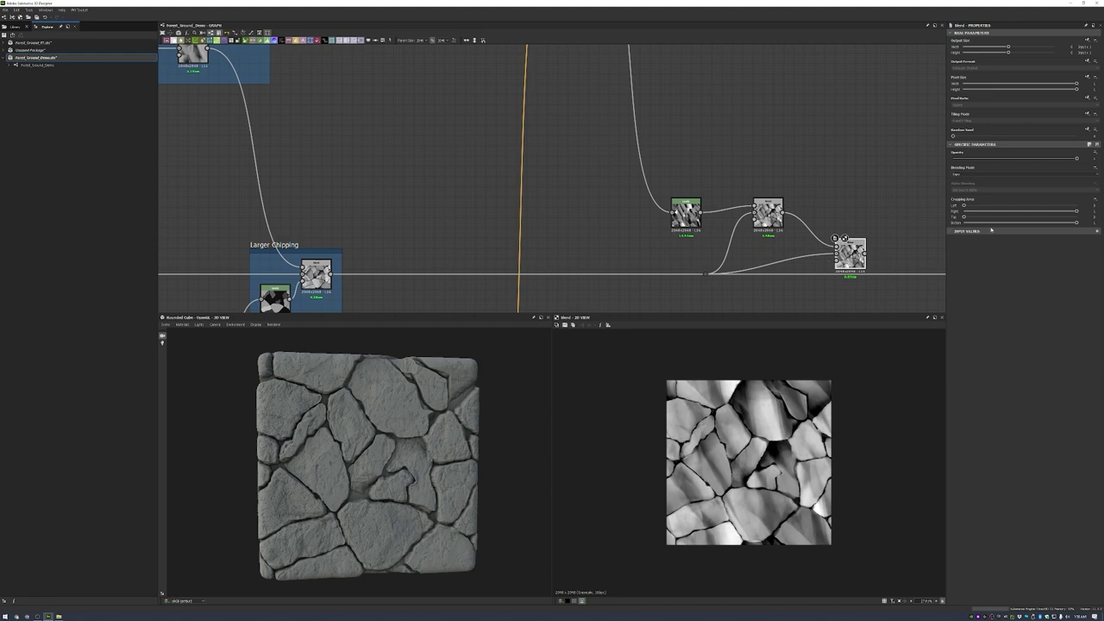
scroll(496, 204, down, 10)
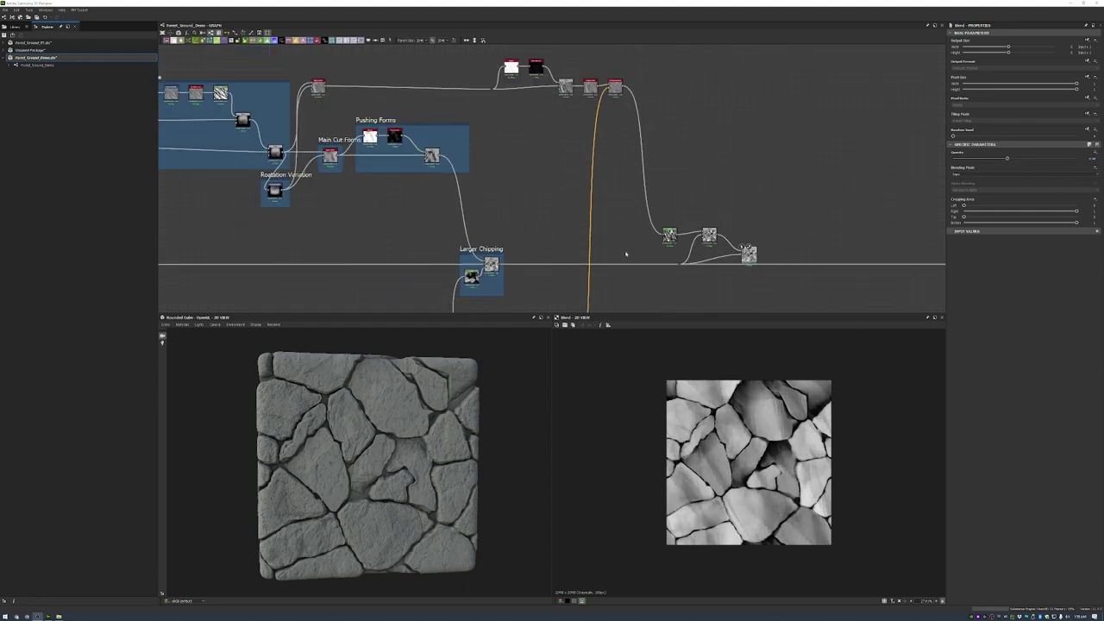
- Add a Levels node on a new branch from the Soft Edges output, with Level In Low about 0.68 and Level In High about 0.77
scroll(488, 205, up, 10)
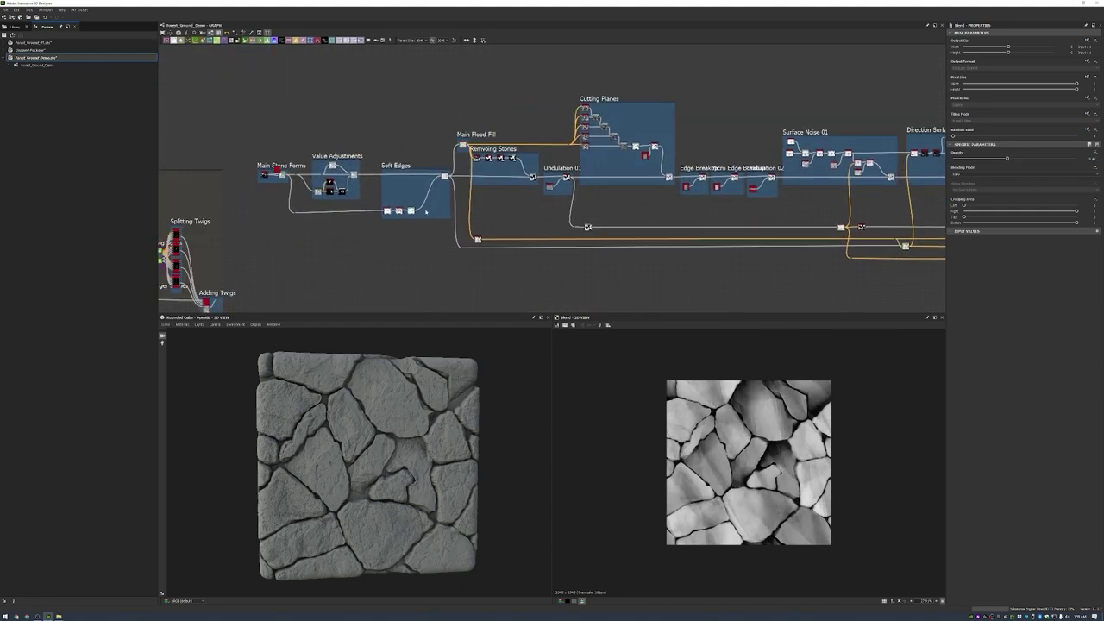
scroll(488, 205, up, 5)
drag(488, 206, 492, 208)
click(517, 250)
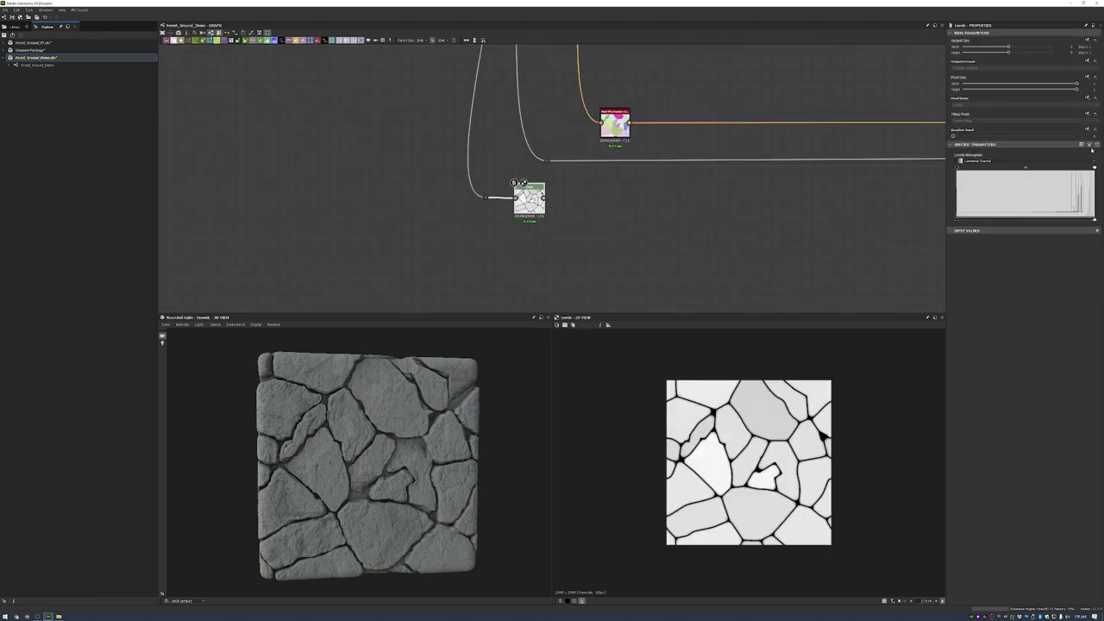
click(1095, 145)
drag(1092, 161, 1102, 163)
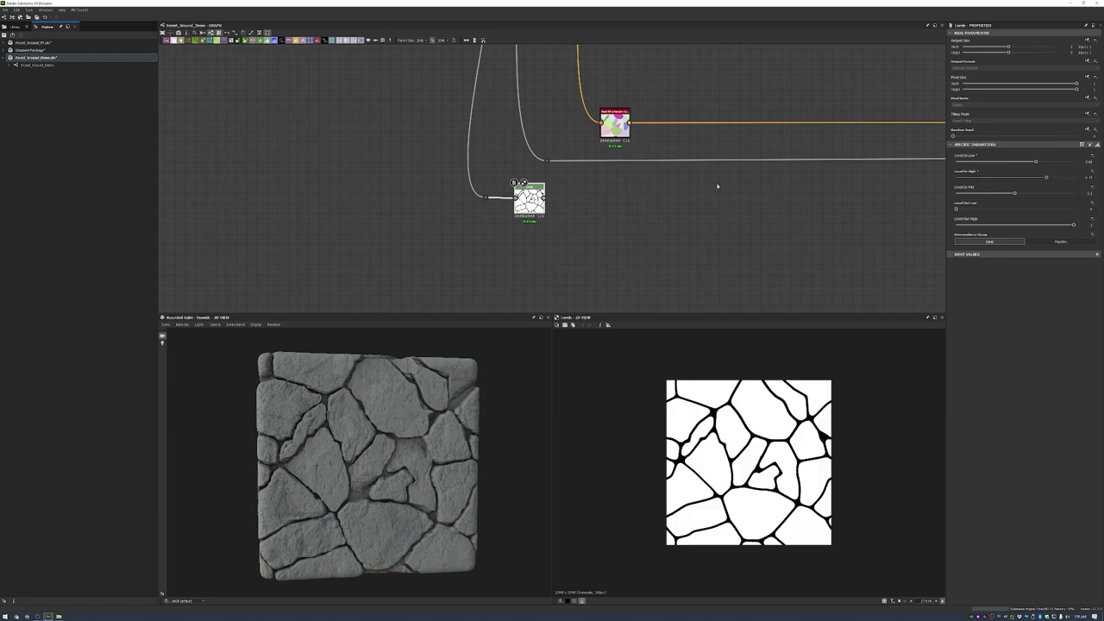
- Add a Flood Fill node after the new Levels, followed by a Flood Fill to Random Grayscale node
scroll(501, 198, up, 2)
drag(561, 197, 617, 202)
click(569, 226)
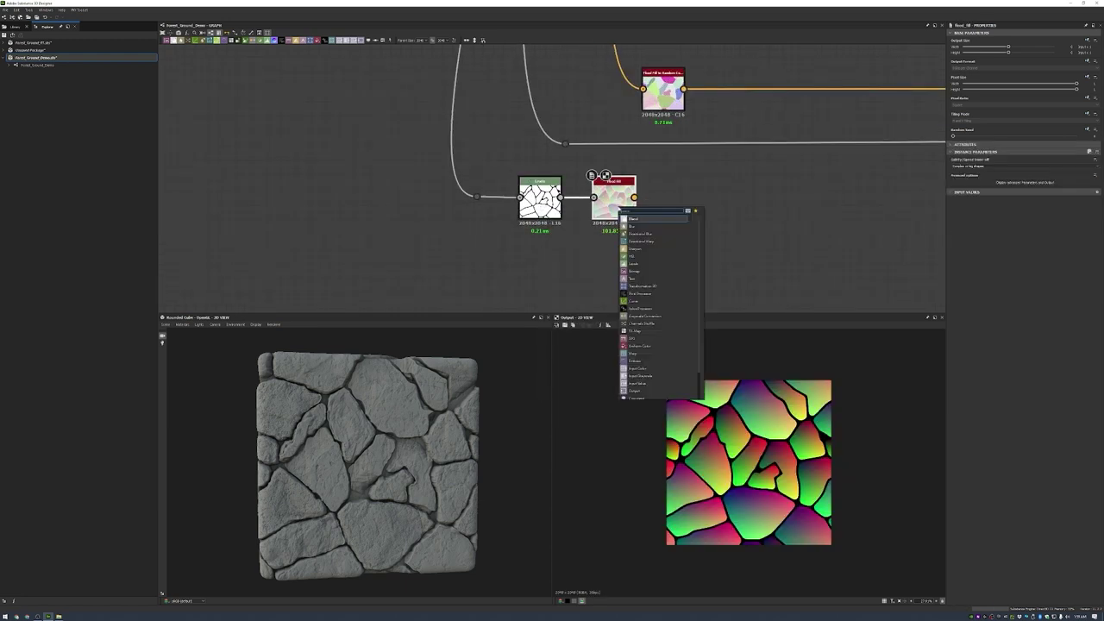
text(random)
click(653, 266)
- Route the random grayscale output along the underside of the graph to a Dot node below the new cut Blends
drag(703, 193, 489, 211)
scroll(490, 211, down, 2)
scroll(489, 210, down, 3)
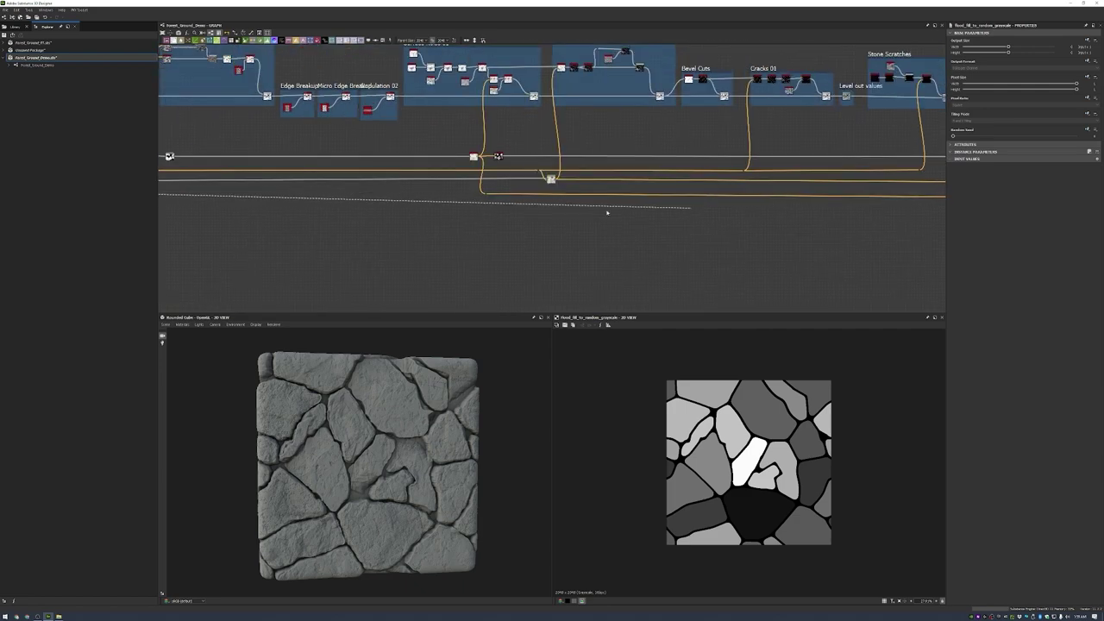
scroll(244, 204, up, 2)
scroll(283, 171, down, 3)
scroll(301, 218, up, 1)
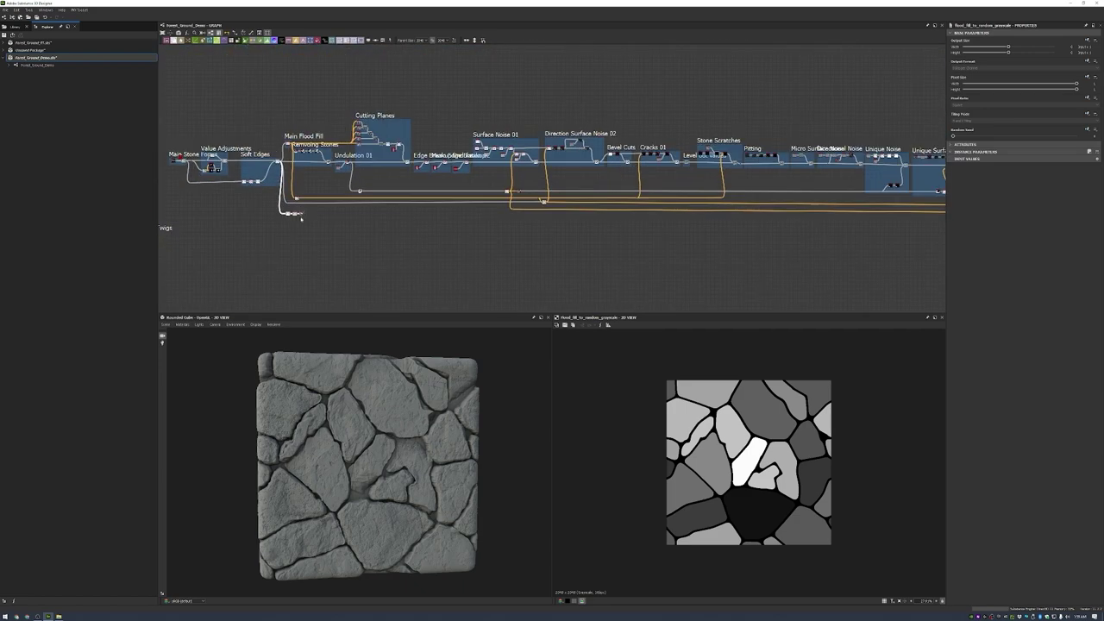
scroll(304, 217, up, 3)
middle_drag(291, 221, 617, 269)
drag(617, 269, 686, 263)
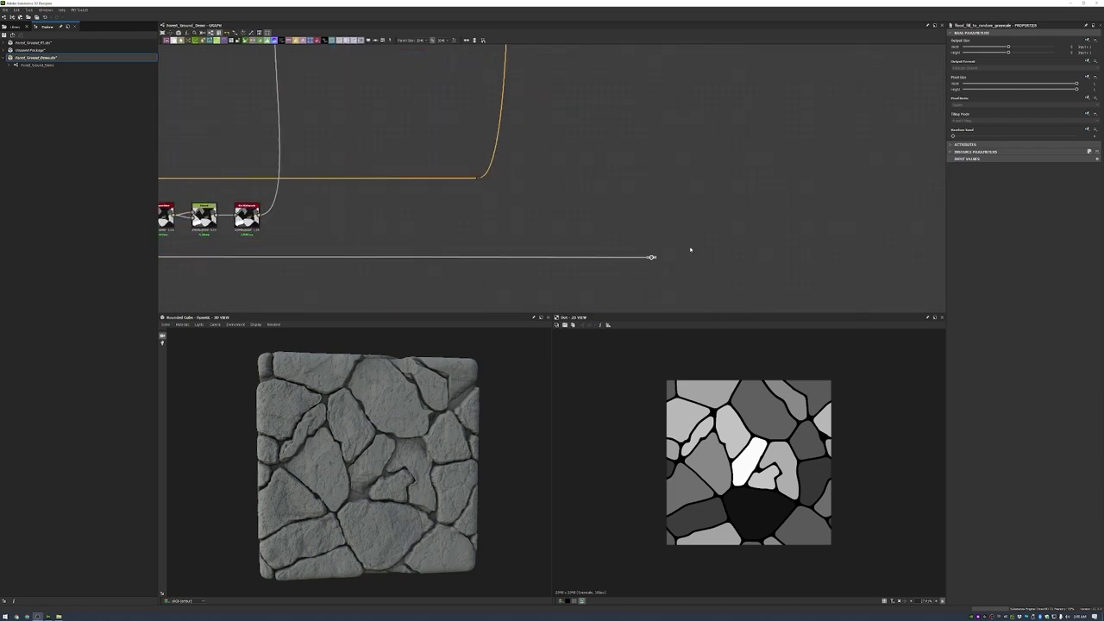
- Add a Distance node with both inputs fed by the Dot, and set Combine Source/Distance to Source Only
text(distance)
key(Return)
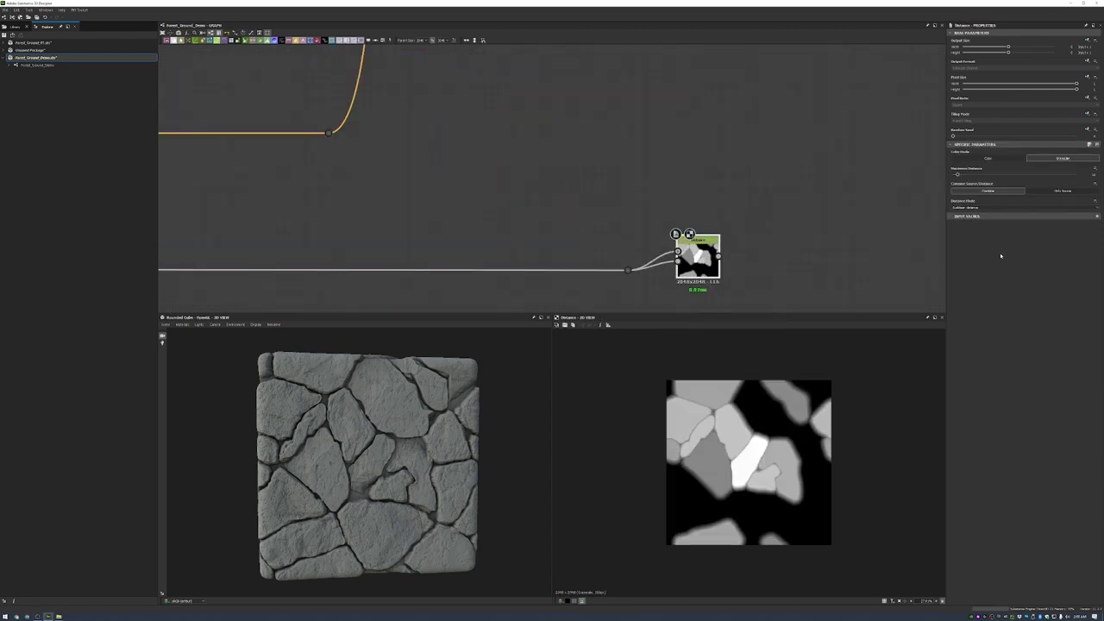
click(1062, 191)
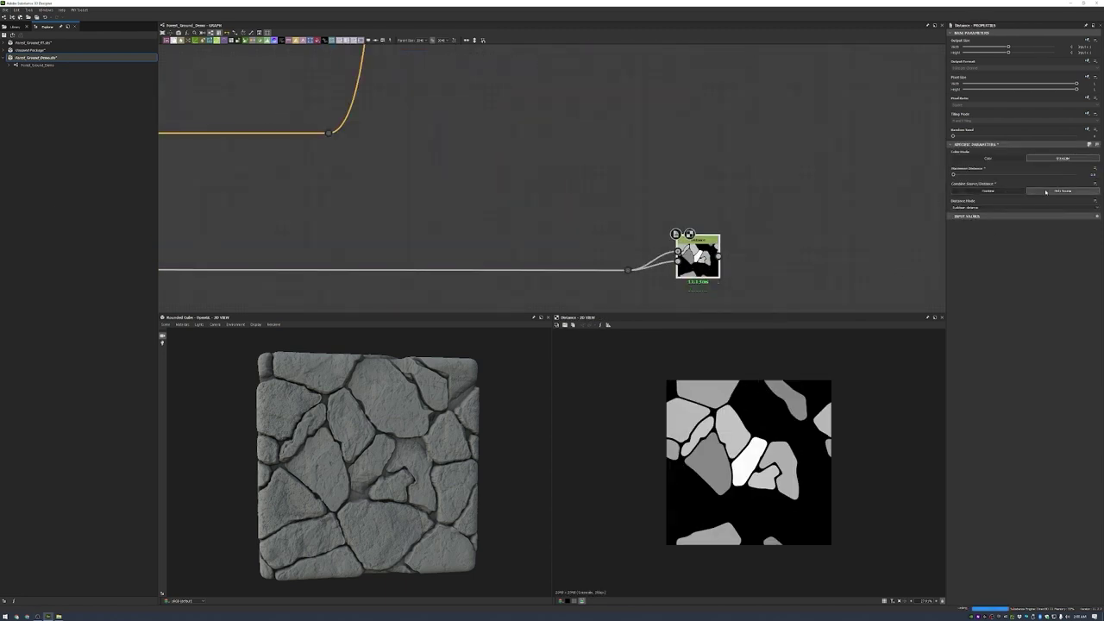
click(987, 191)
click(1062, 190)
click(1011, 192)
click(1058, 191)
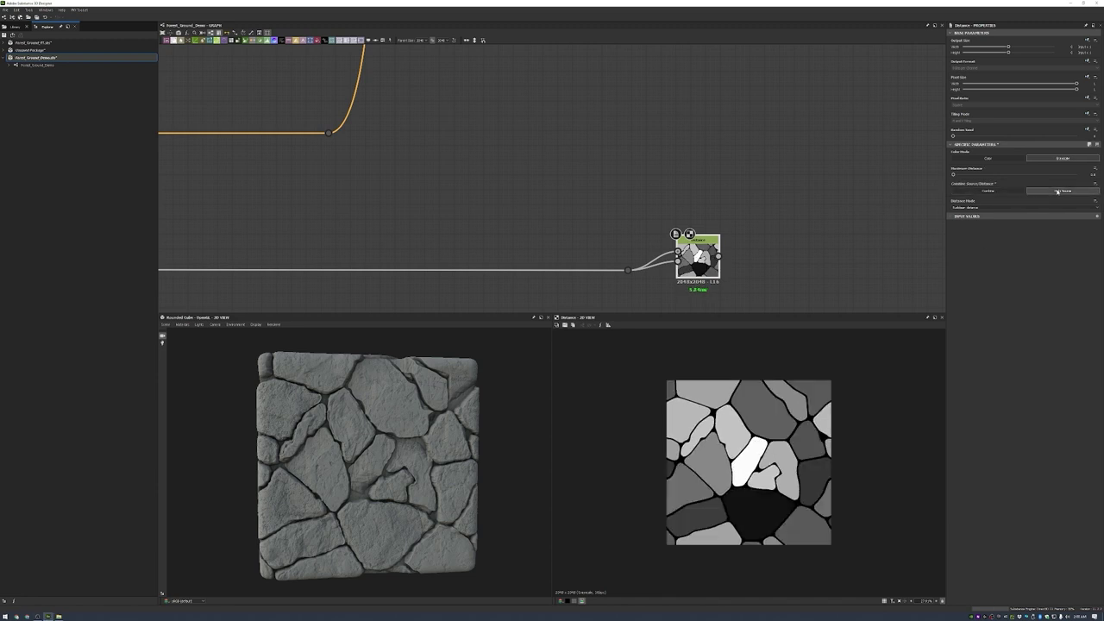
- Add a Blur HQ Grayscale after the Distance with low intensity and maximum quality, and connect it to the second Blend's opacity input
scroll(722, 260, up, 2)
drag(715, 252, 760, 256)
click(733, 284)
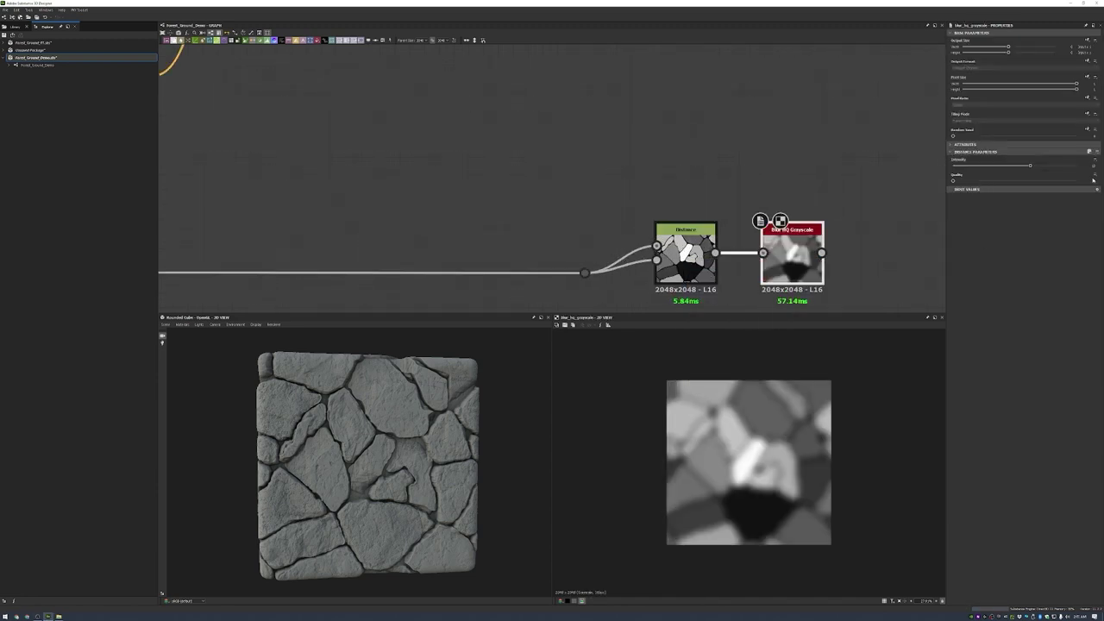
scroll(690, 241, down, 5)
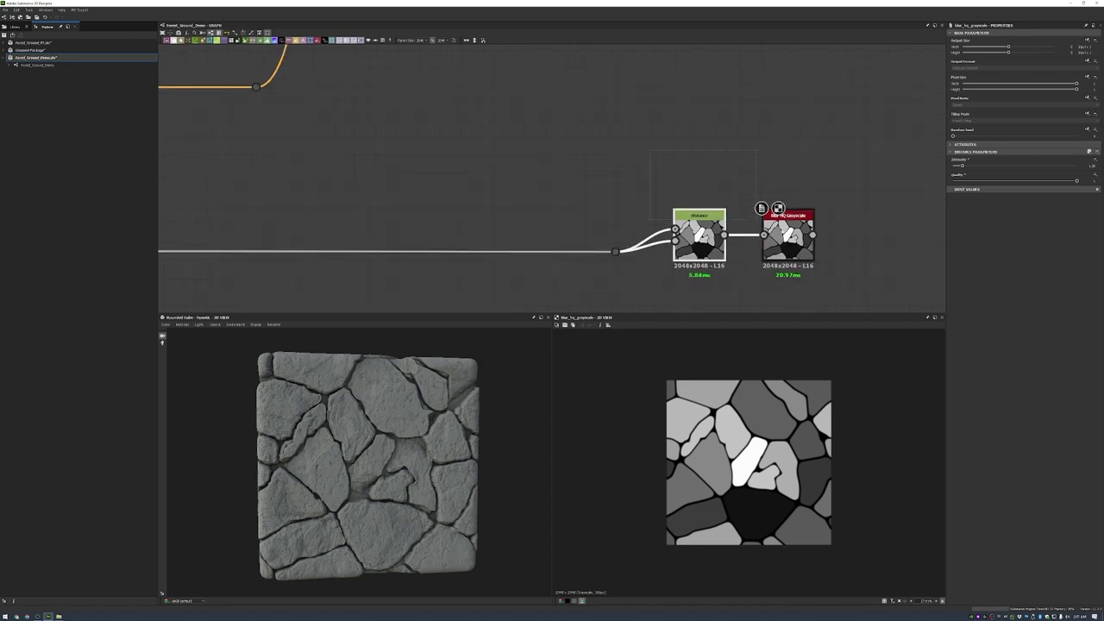
scroll(654, 212, up, 3)
scroll(653, 212, down, 2)
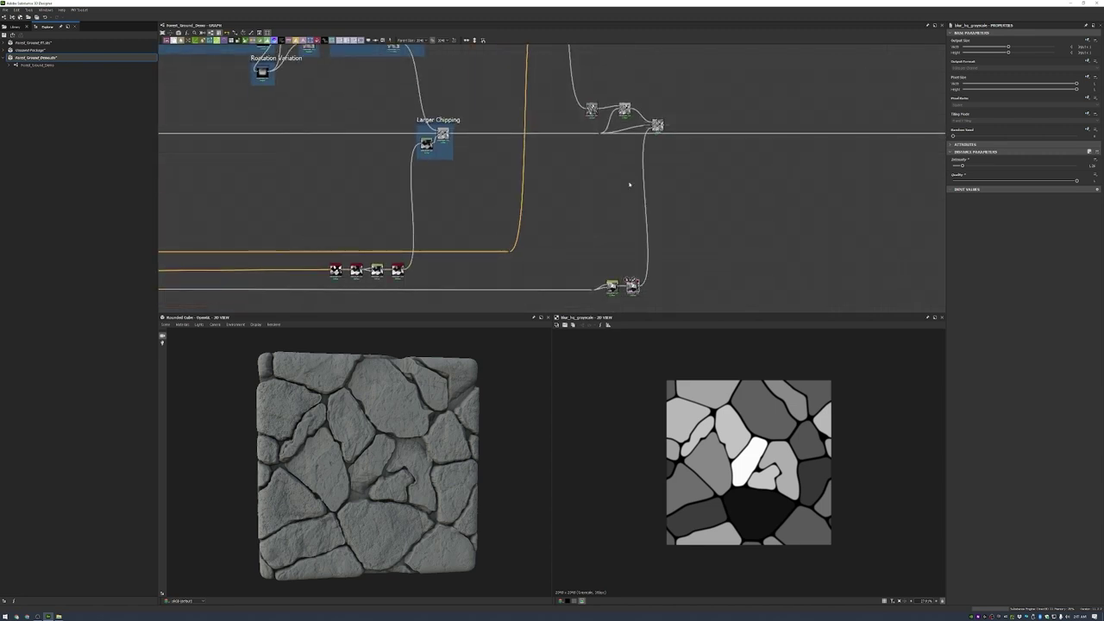
- Feed the second Blend's output back into the main line through a Dot node
click(610, 286)
scroll(636, 303, up, 3)
double_click(703, 218)
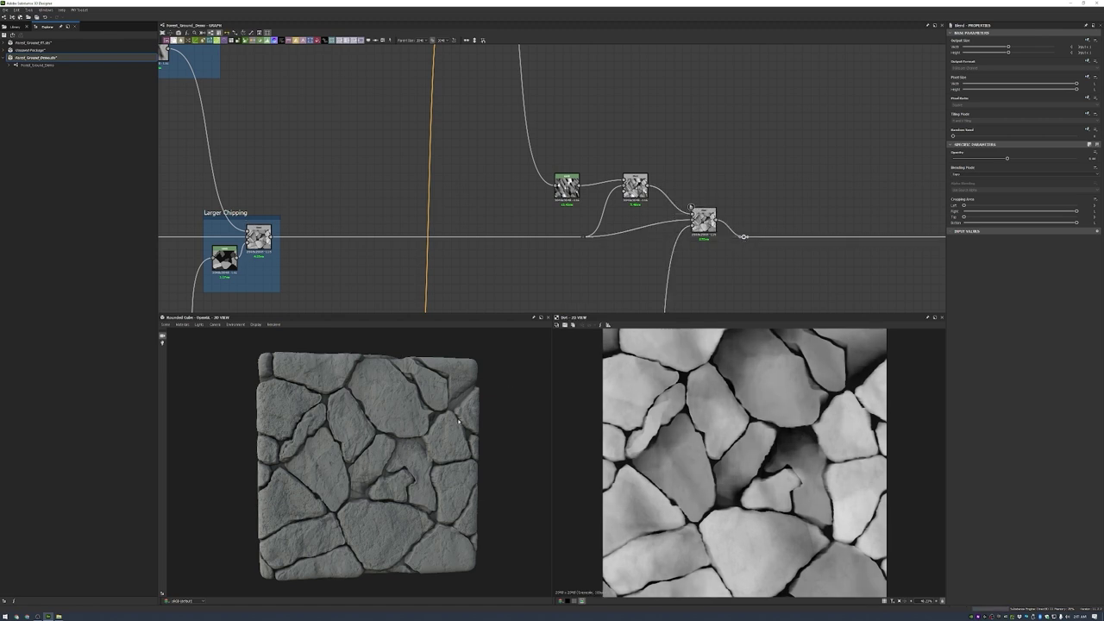
- Frame the cut Levels and Blend nodes and title the frame "Adding Cuts"
drag(431, 406, 481, 421)
key(ctrl+f)
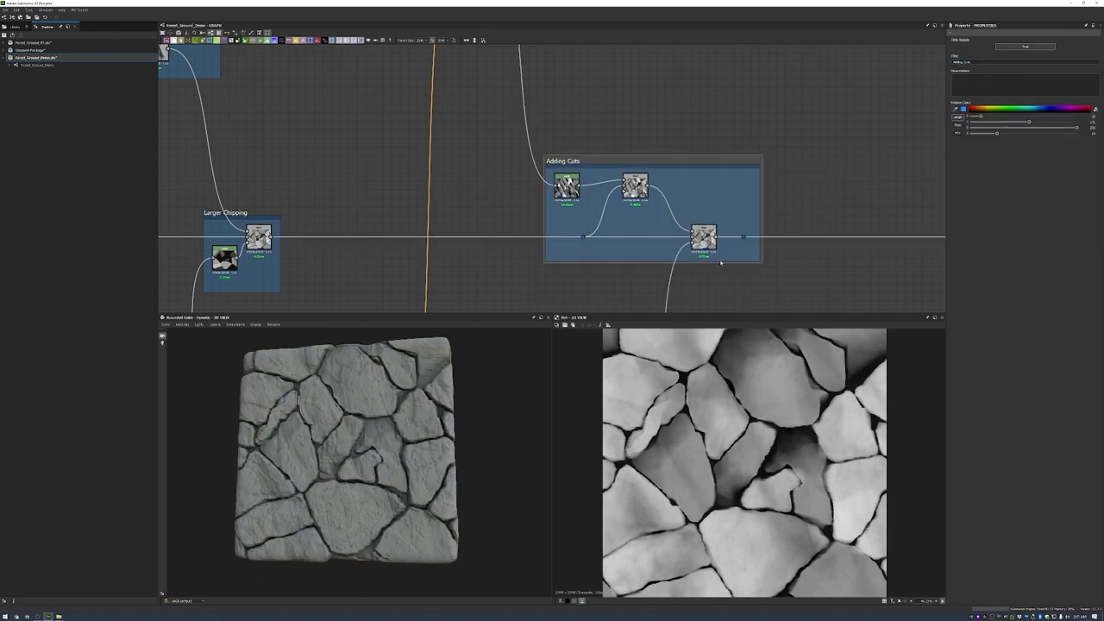
scroll(345, 448, down, 5)
drag(306, 440, 360, 474)
- Add a Non Uniform Blur Grayscale fed in both inputs by the Adding Cuts output, attach a Blend after it, and raise the blur's intensity
middle_drag(716, 212, 483, 192)
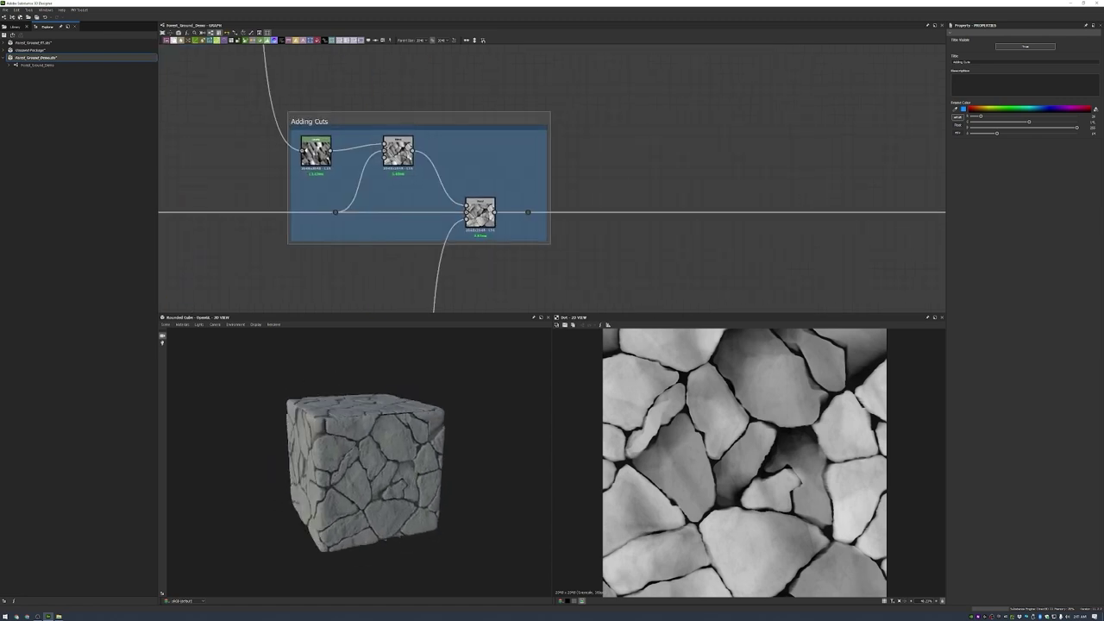
middle_drag(595, 193, 646, 193)
scroll(691, 185, up, 3)
key(space)
text(non uniform)
key(Return)
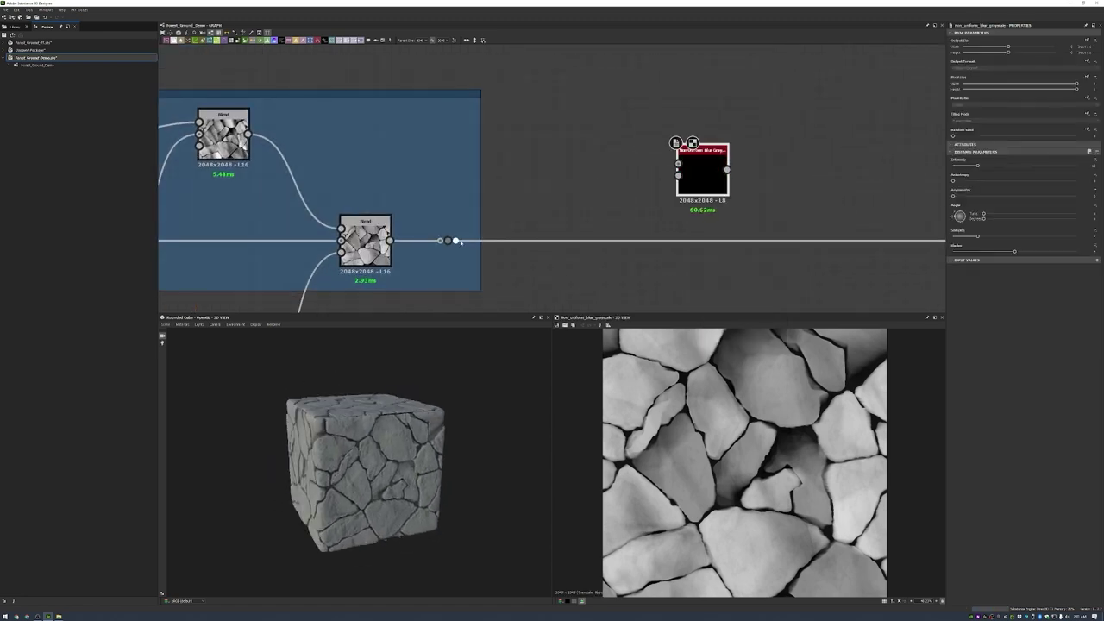
drag(448, 240, 812, 212)
click(833, 220)
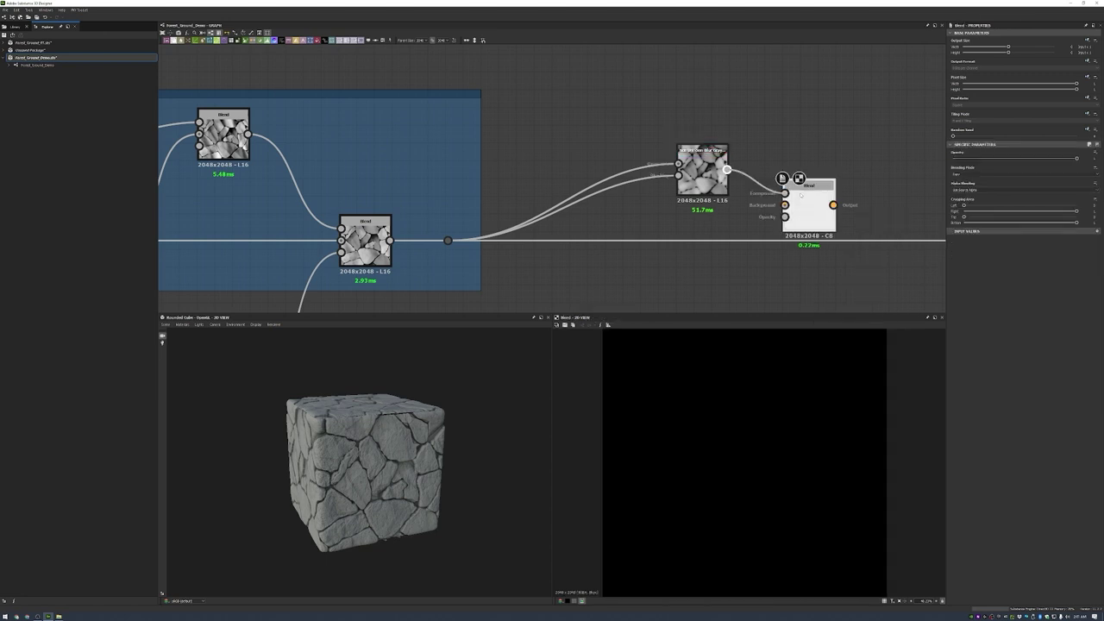
drag(978, 165, 1004, 164)
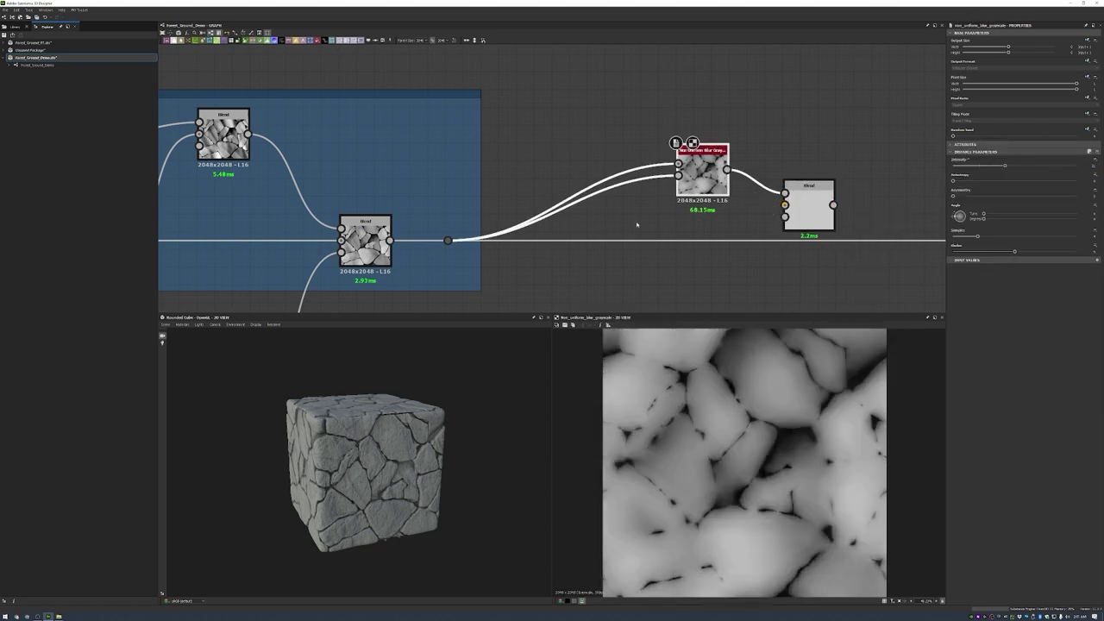
- Multiply the blur over the main line in the Blend at about 0.13 opacity and route the result back into the main line
drag(829, 234, 802, 207)
drag(1076, 158, 969, 158)
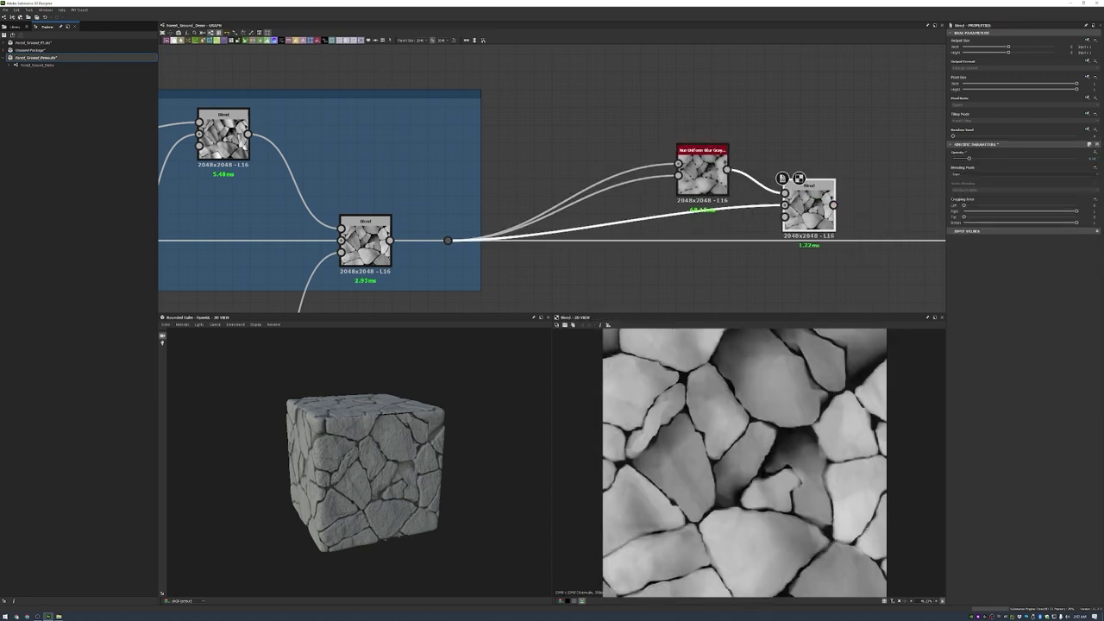
click(1018, 173)
click(992, 189)
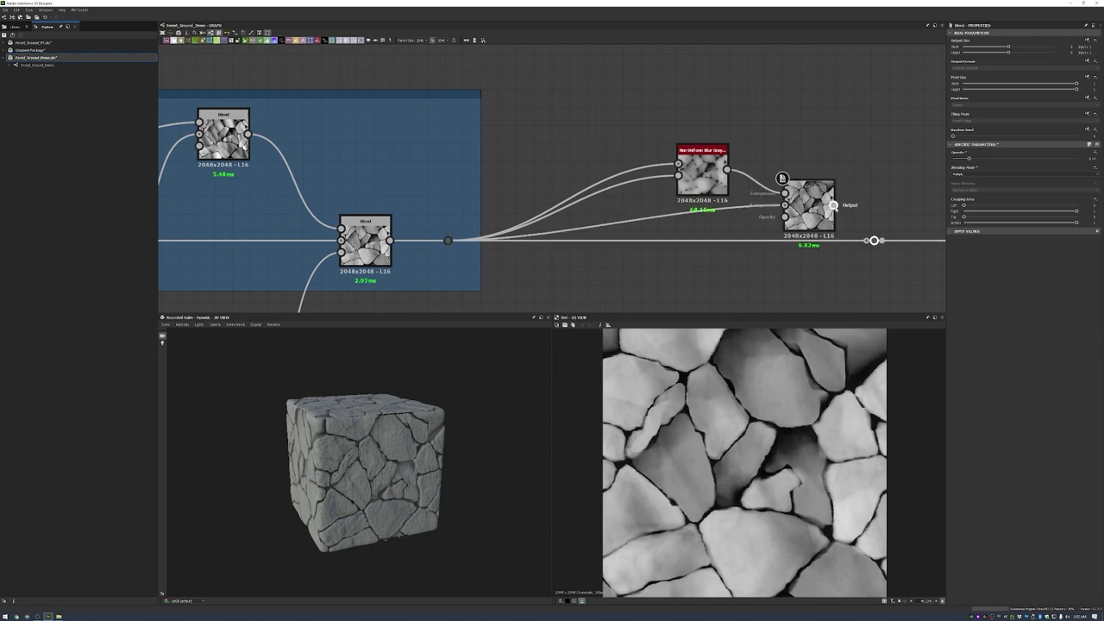
scroll(450, 375, up, 5)
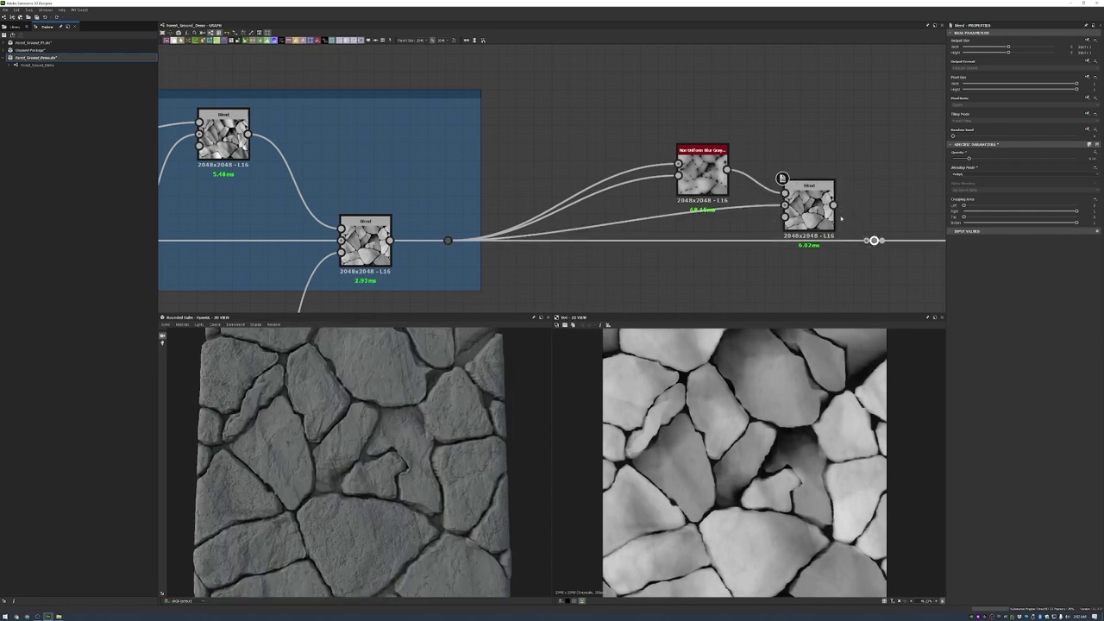
drag(450, 375, 518, 383)
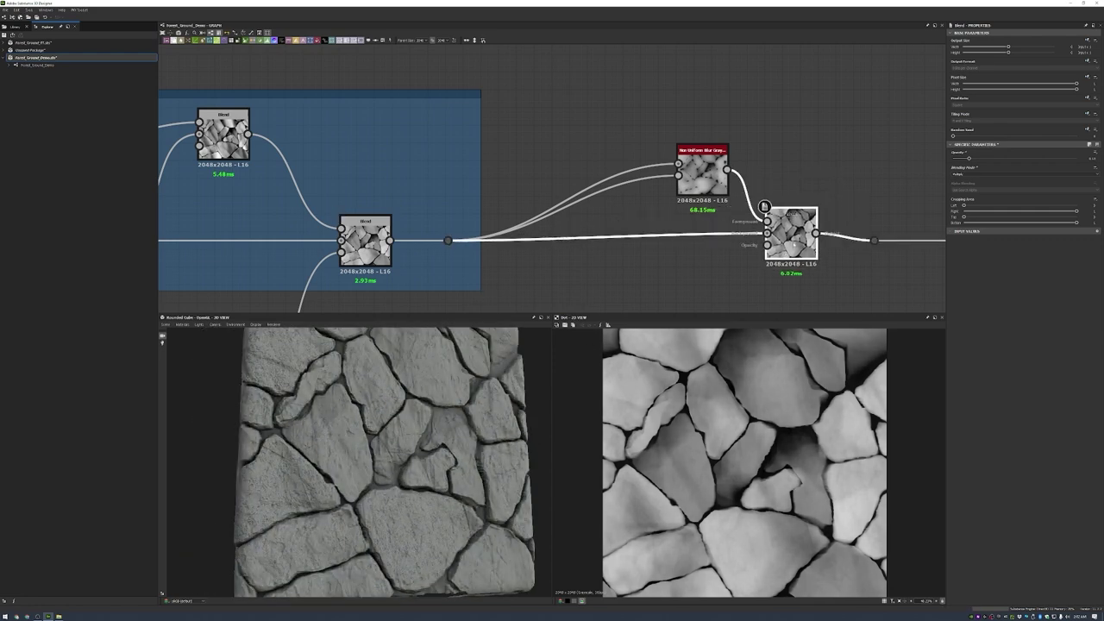
- Frame the Non Uniform Blur and its Blend and title the frame "Soft Stones"
scroll(735, 143, down, 3)
key(ctrl+f)
text(Soft S)
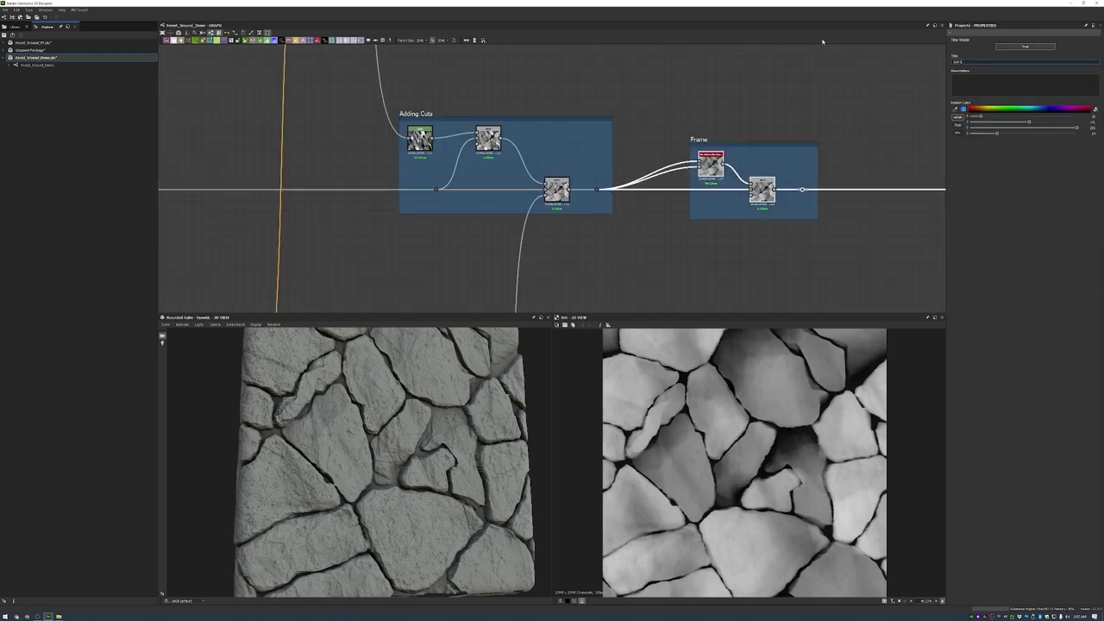
text(tones)
key(Return)
- Try a much higher opacity on the Soft Stones Blend, restore it to about 0.13, and inspect the stones in 3D
scroll(734, 143, up, 2)
click(773, 209)
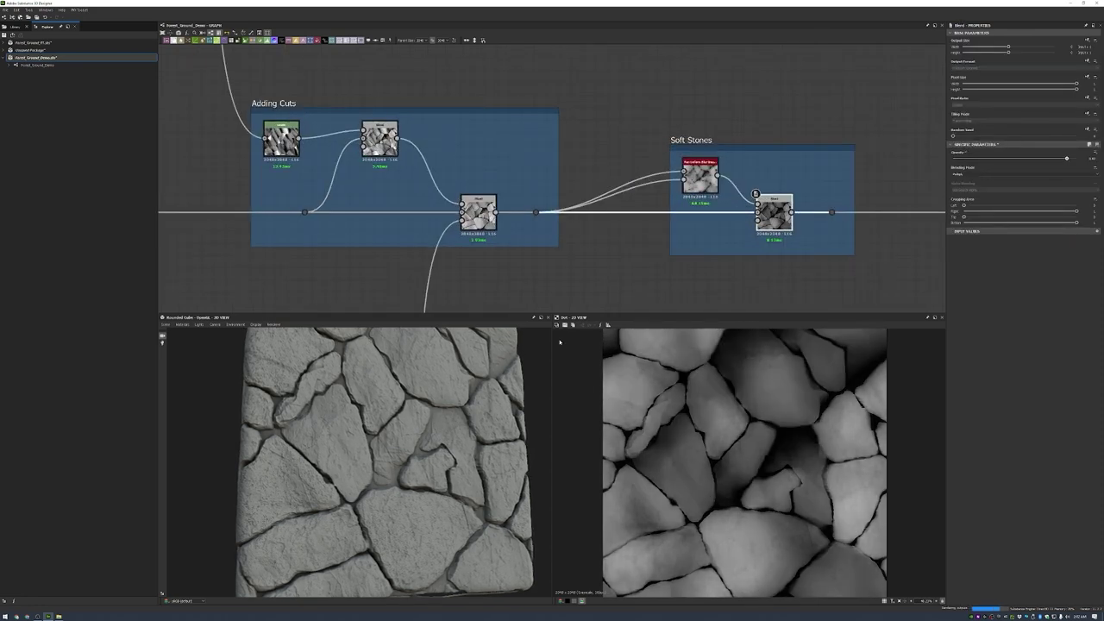
drag(518, 362, 430, 461)
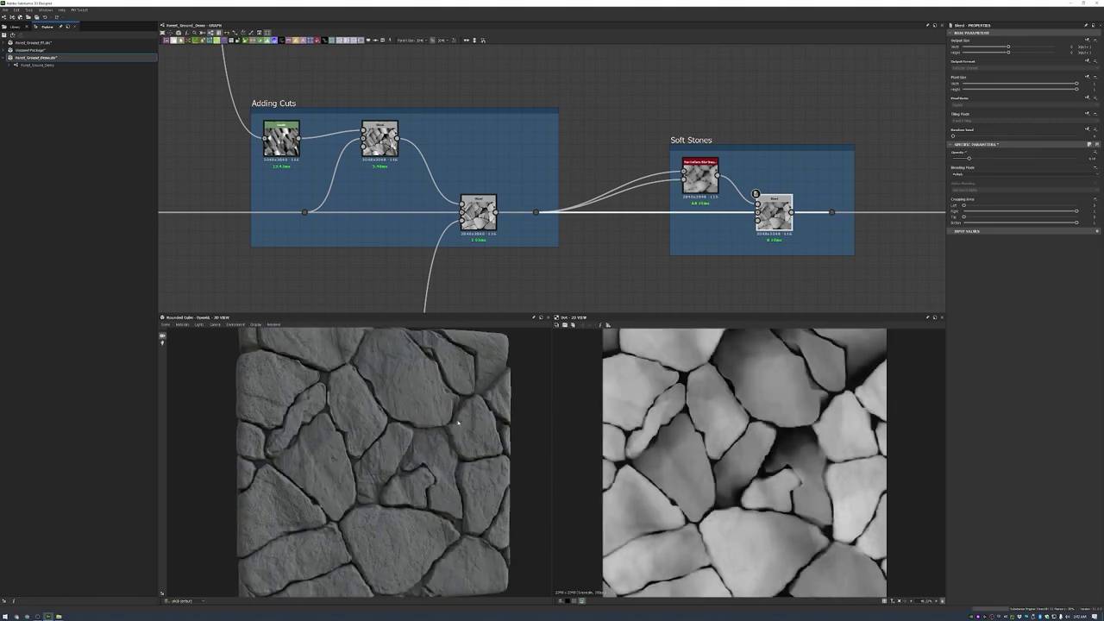
scroll(771, 173, down, 3)
scroll(771, 172, down, 2)
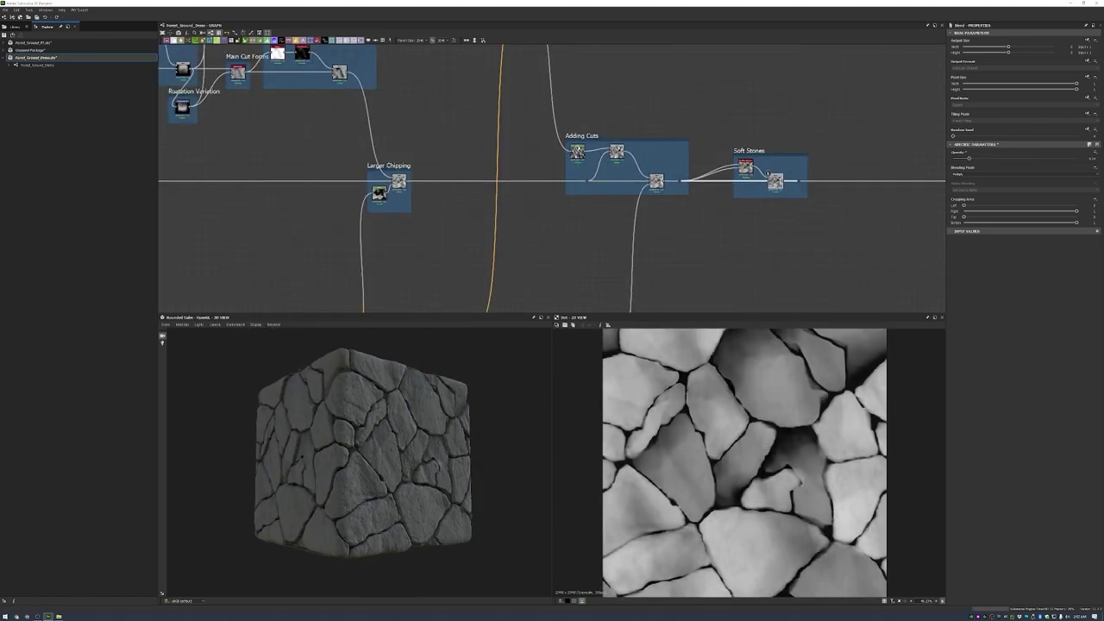
scroll(811, 151, up, 3)
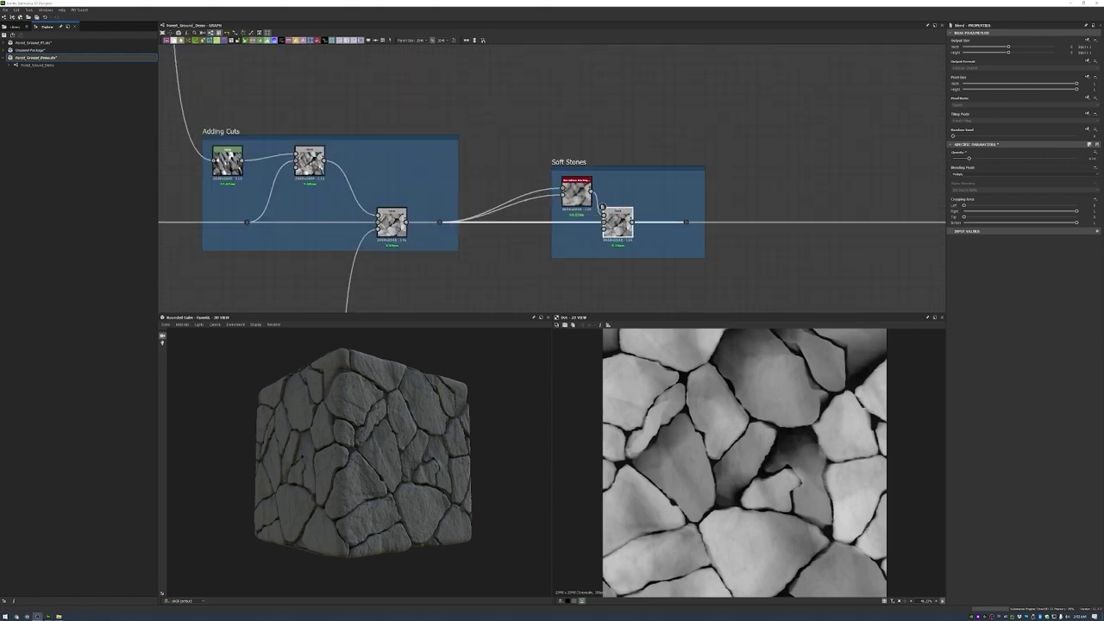
- Add a Flood Fill to Gradient beyond the Soft Stones frame, feed it from the existing flood fill line, and raise its angle variation
scroll(579, 199, up, 2)
scroll(580, 198, down, 2)
key(space)
click(656, 155)
scroll(773, 205, down, 3)
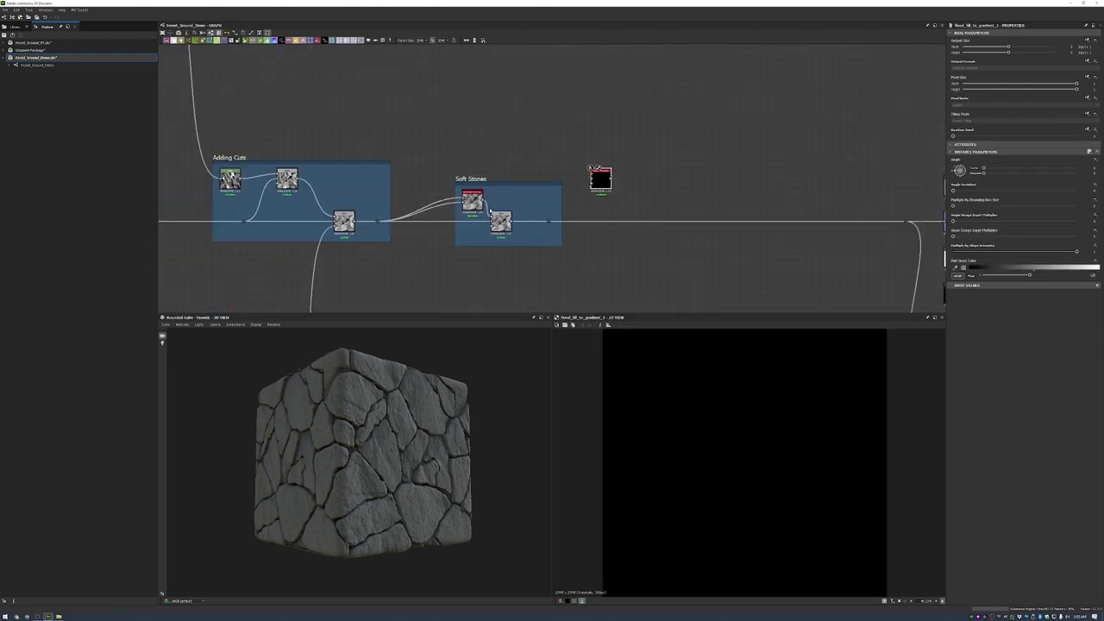
scroll(773, 205, down, 2)
scroll(690, 207, up, 4)
scroll(678, 217, down, 3)
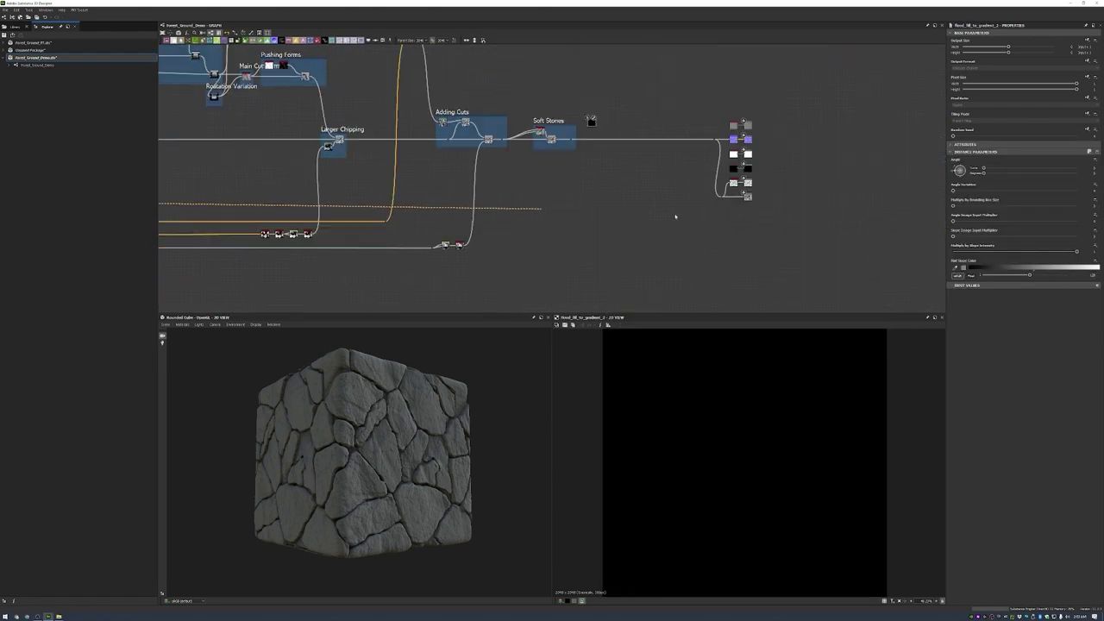
scroll(595, 122, up, 1)
scroll(595, 123, up, 1)
double_click(592, 93)
scroll(580, 111, up, 1)
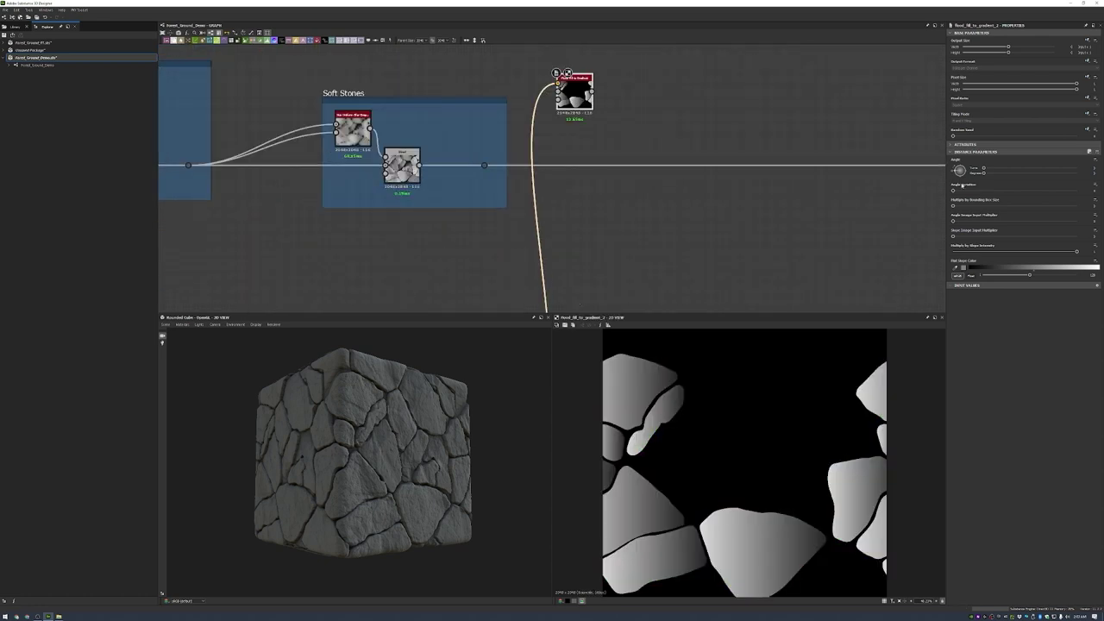
scroll(587, 111, up, 2)
- Attach a Levels node after the gradient and narrow its input range into high-contrast masks covering part of each stone
key(space)
text(levels)
key(Return)
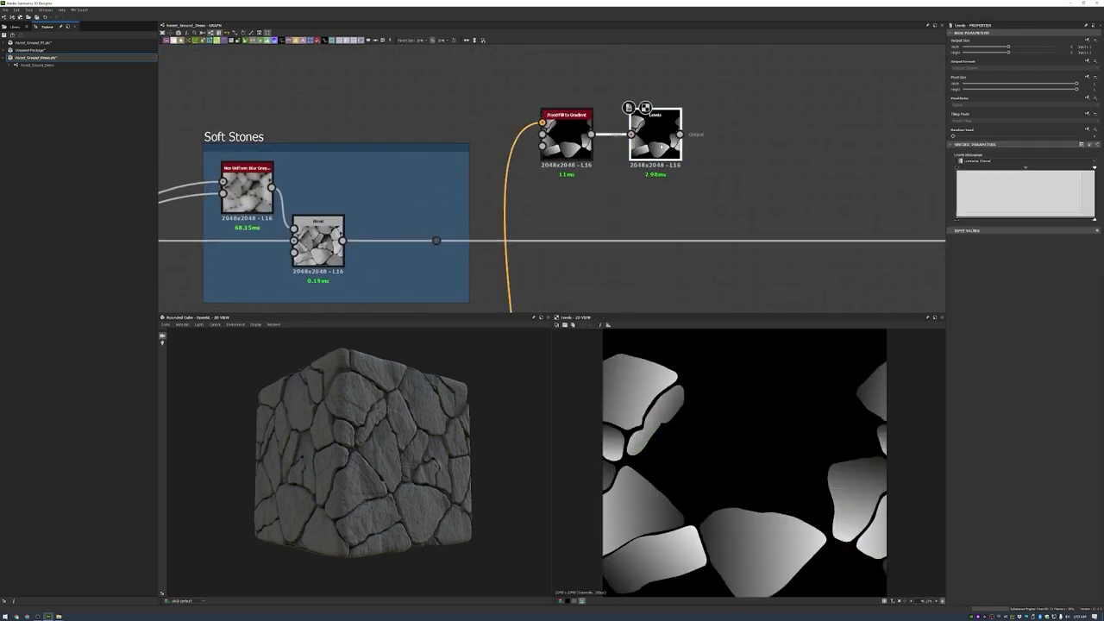
click(1098, 144)
drag(1080, 161, 1083, 176)
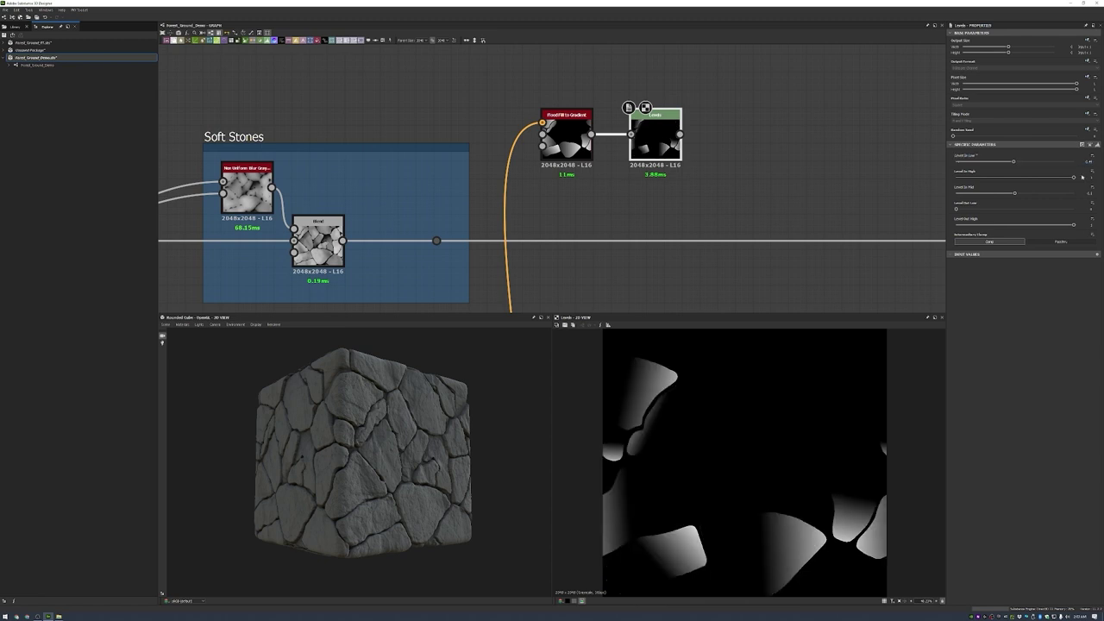
- Attach a Slope Blur Grayscale after the Levels and add a Clouds 2 noise below it
key(space)
text(slope blur)
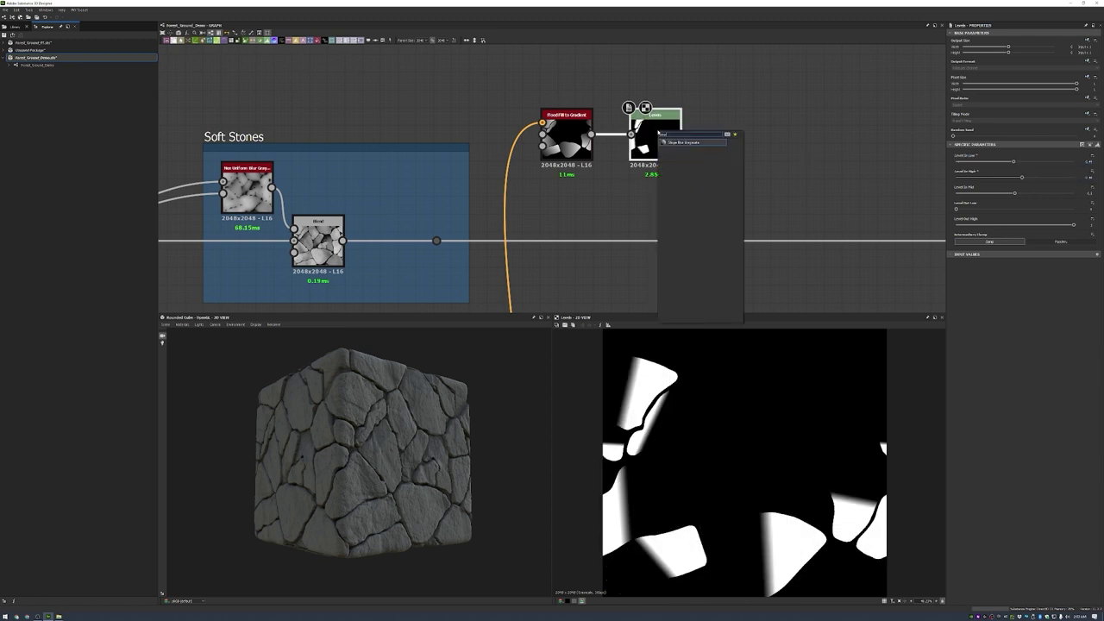
key(Return)
key(space)
key(Down)
key(Return)
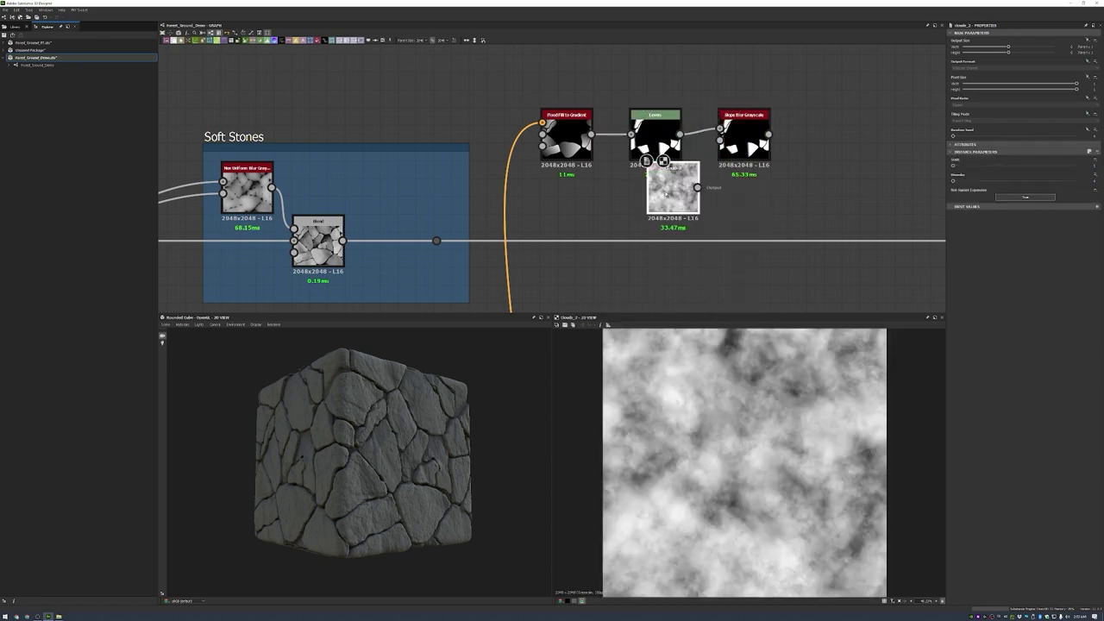
- Lower the Clouds 2 resolution to 128x512, connect it to the Slope Blur's slope input, and tune the blur to roughen the mask edges
click(999, 46)
drag(1007, 52, 1001, 52)
drag(673, 220, 655, 226)
drag(680, 231, 721, 139)
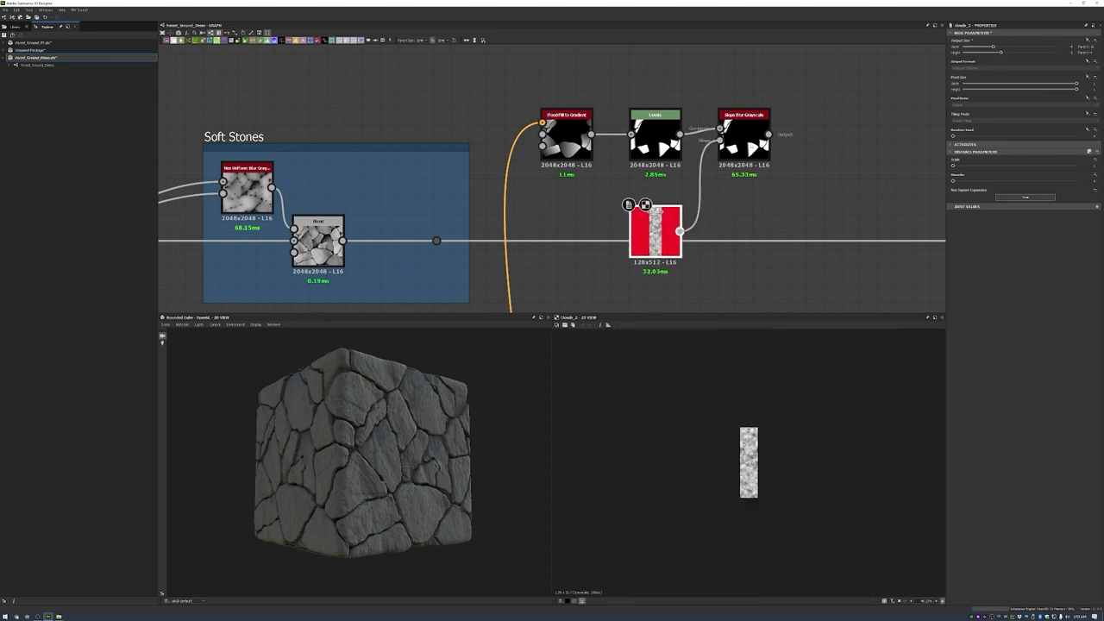
click(742, 129)
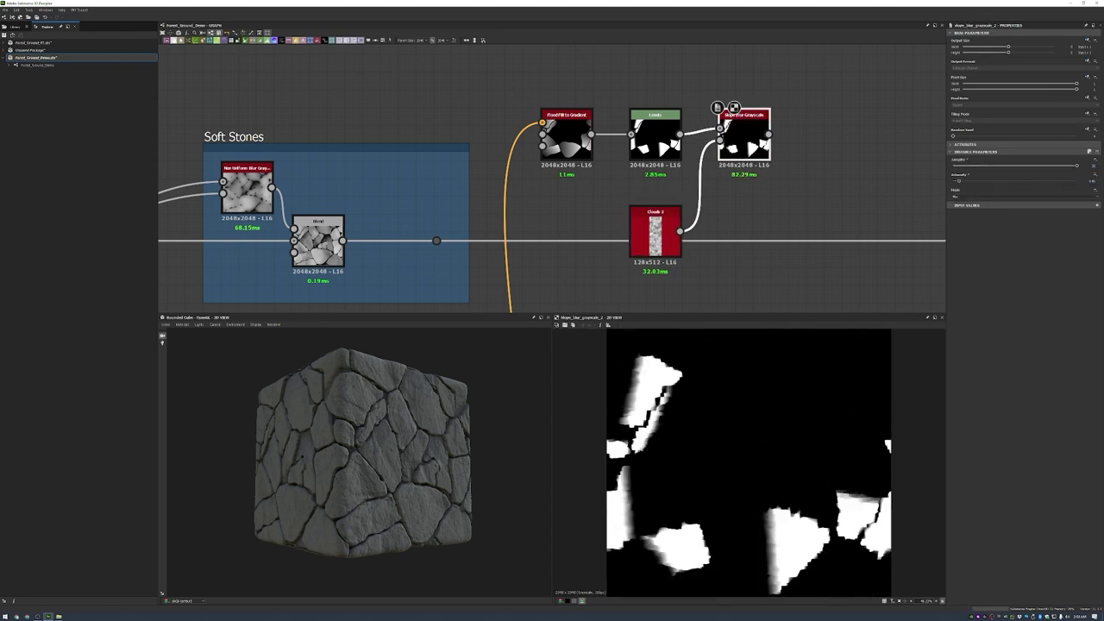
- Chain a second Slope Blur Grayscale after the first and drive its slope input with a new Perlin Noise
key(space)
text(slope)
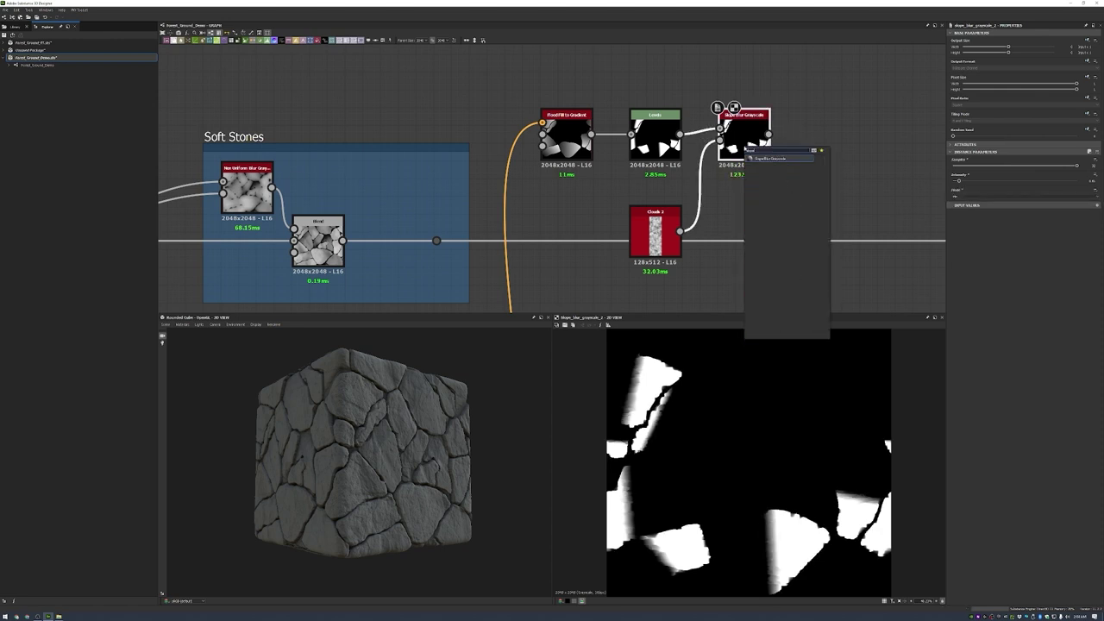
key(Return)
key(space)
text(perlin)
key(Return)
drag(787, 197, 751, 216)
drag(788, 241, 808, 129)
double_click(806, 109)
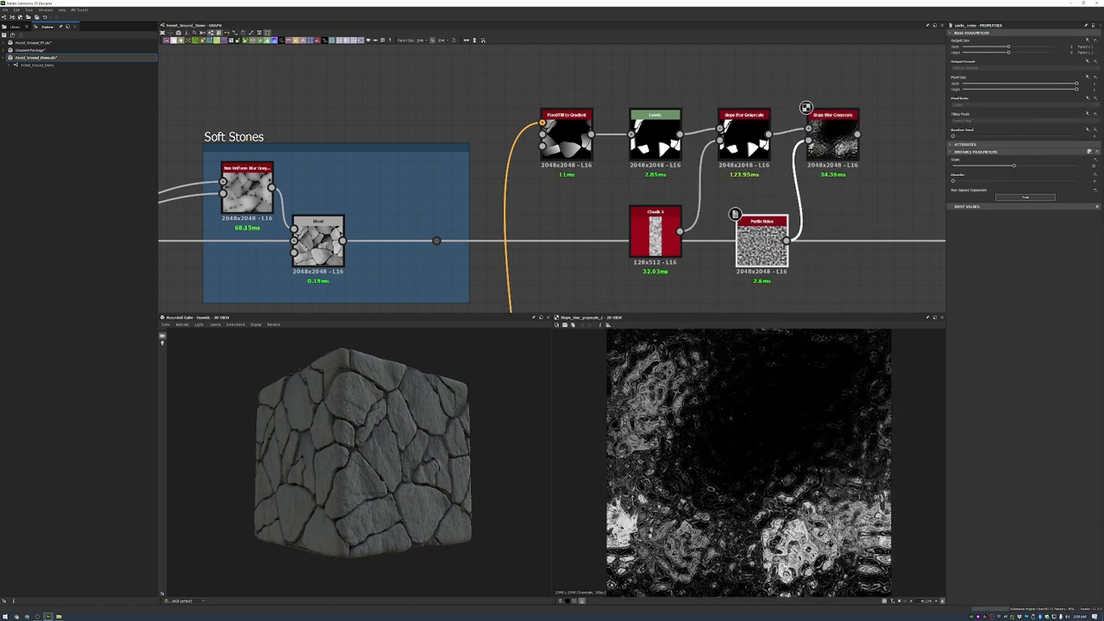
- Lower the second Slope Blur's intensity and reduce the Perlin Noise resolution to 32x32
text(0.1)
key(Return)
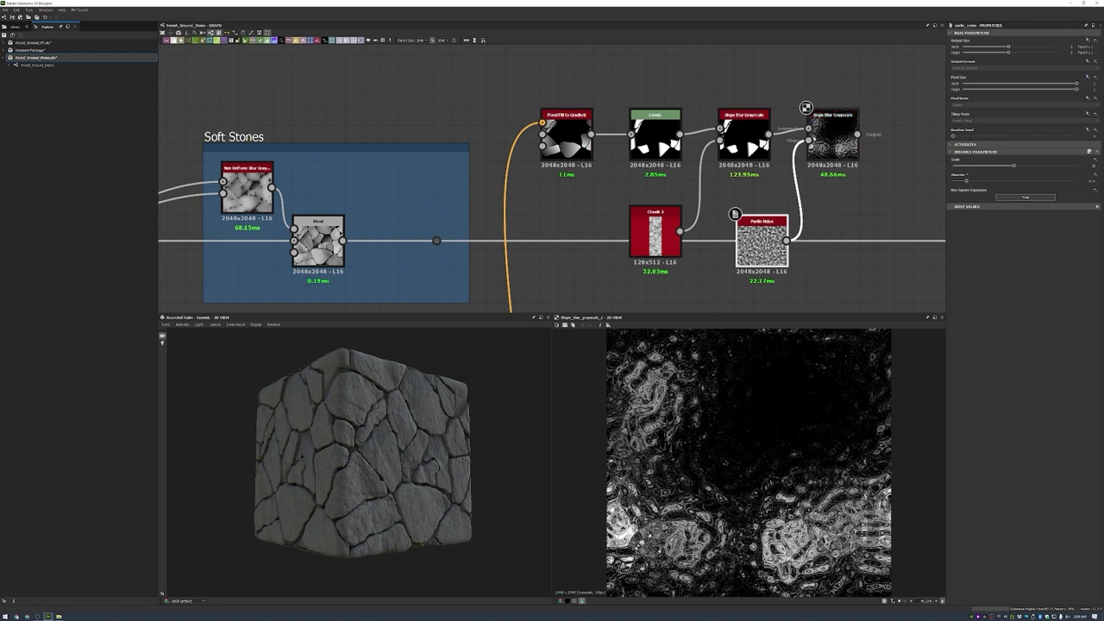
click(821, 113)
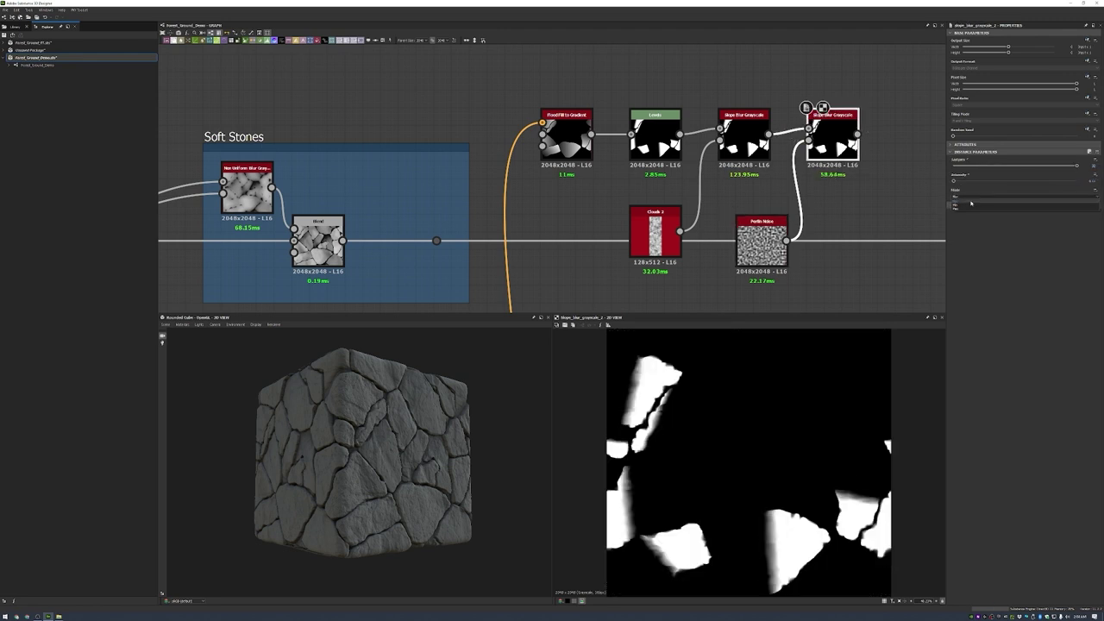
click(762, 231)
key(ctrl+z)
key(ctrl+z)
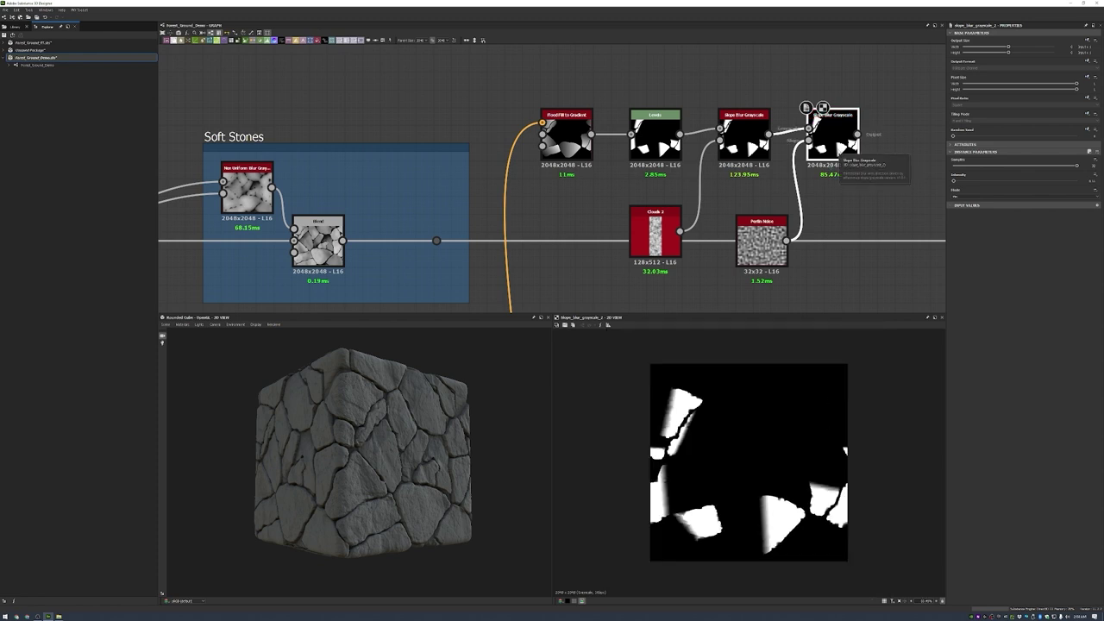
click(776, 233)
click(833, 143)
- Add a Blend after the second Slope Blur and a Flood Fill above it fed by the same blur output
middle_drag(833, 142, 594, 182)
key(space)
key(Return)
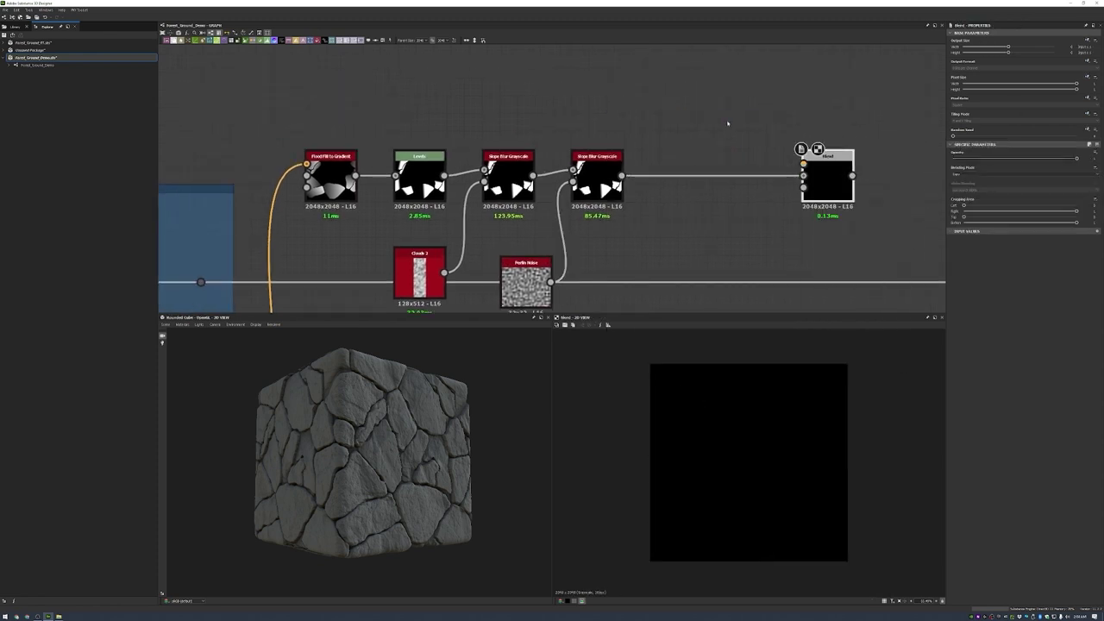
key(space)
text(flood fill)
key(Return)
drag(686, 130, 650, 112)
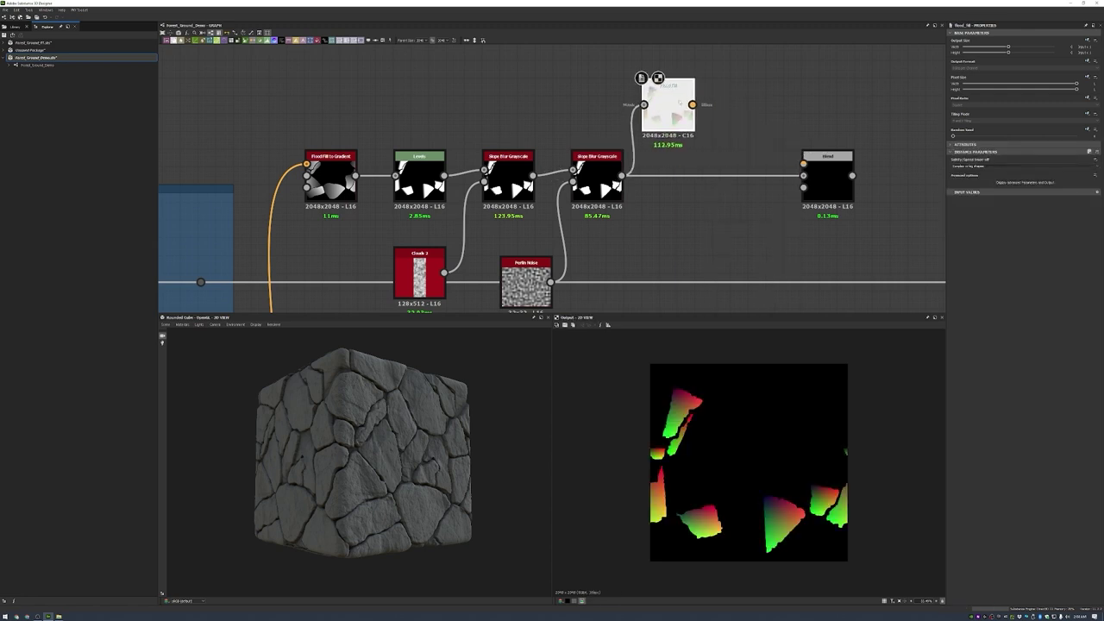
- Attach a Flood Fill to Gradient with a changed angle and angle variation, and multiply it over the mask at partial opacity in the Blend
key(space)
text(flood fill to gradient)
key(Return)
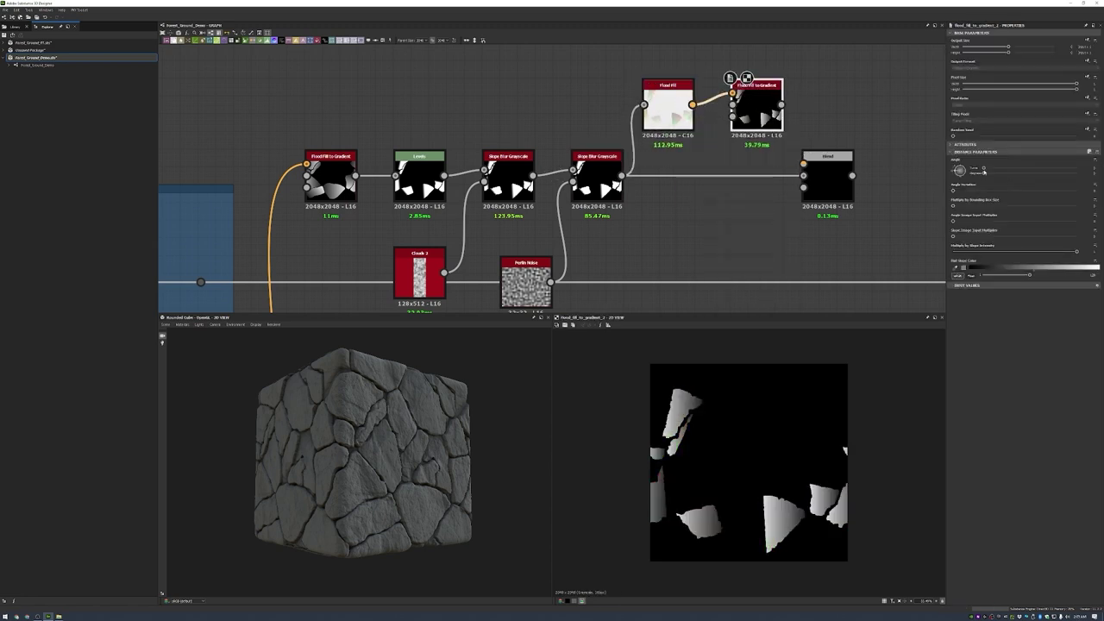
drag(959, 170, 1045, 189)
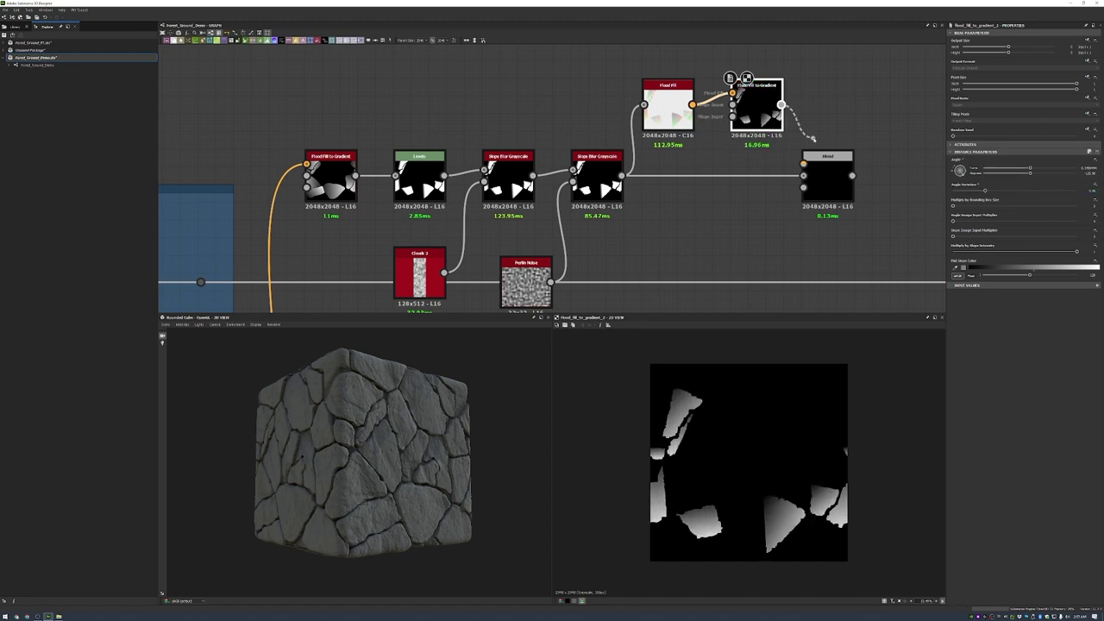
drag(812, 138, 803, 163)
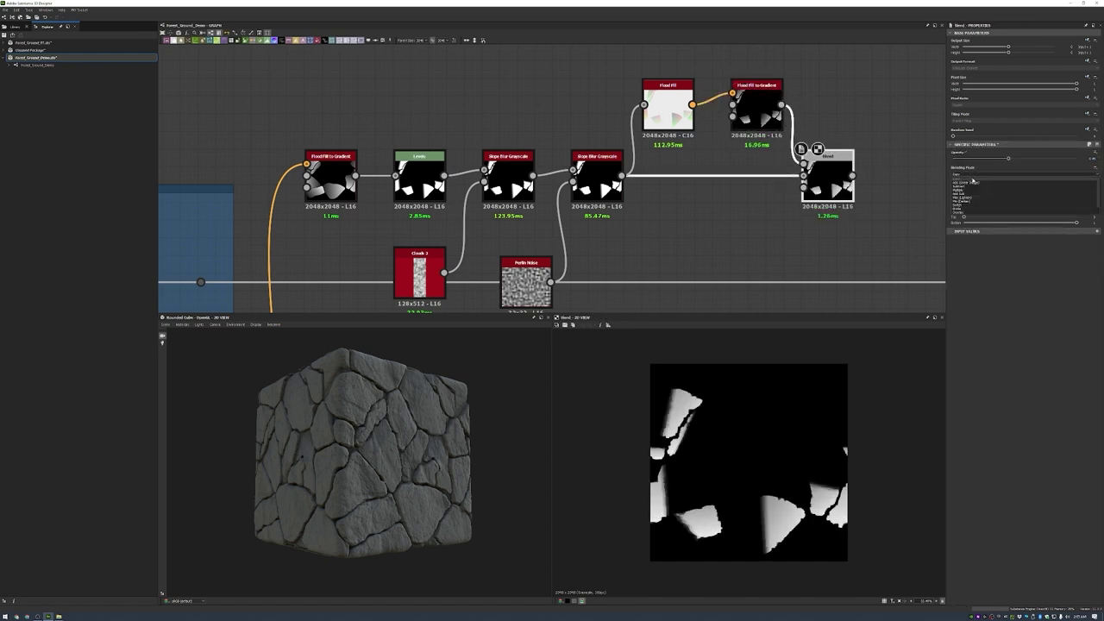
- Attach a Blur HQ Grayscale after the Blend, with low intensity and maximum quality
middle_drag(841, 184, 713, 195)
key(space)
text(blur)
key(Down)
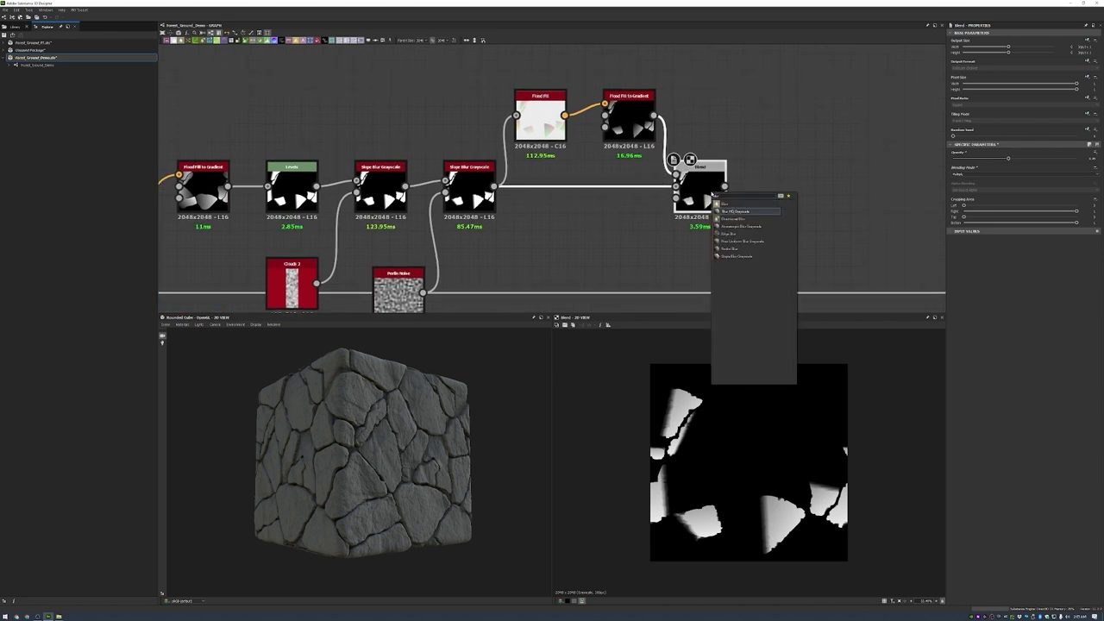
key(Return)
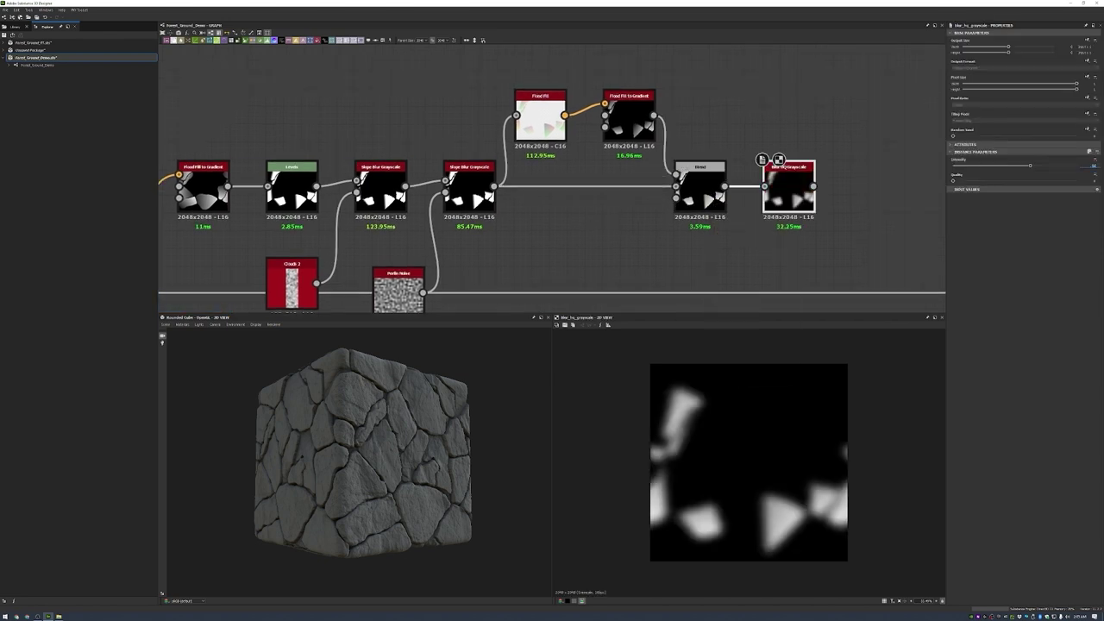
- Move the output nodes farther along to make room and attach a Slope Blur Grayscale after the Blur HQ with raised samples and low intensity
scroll(782, 164, down, 5)
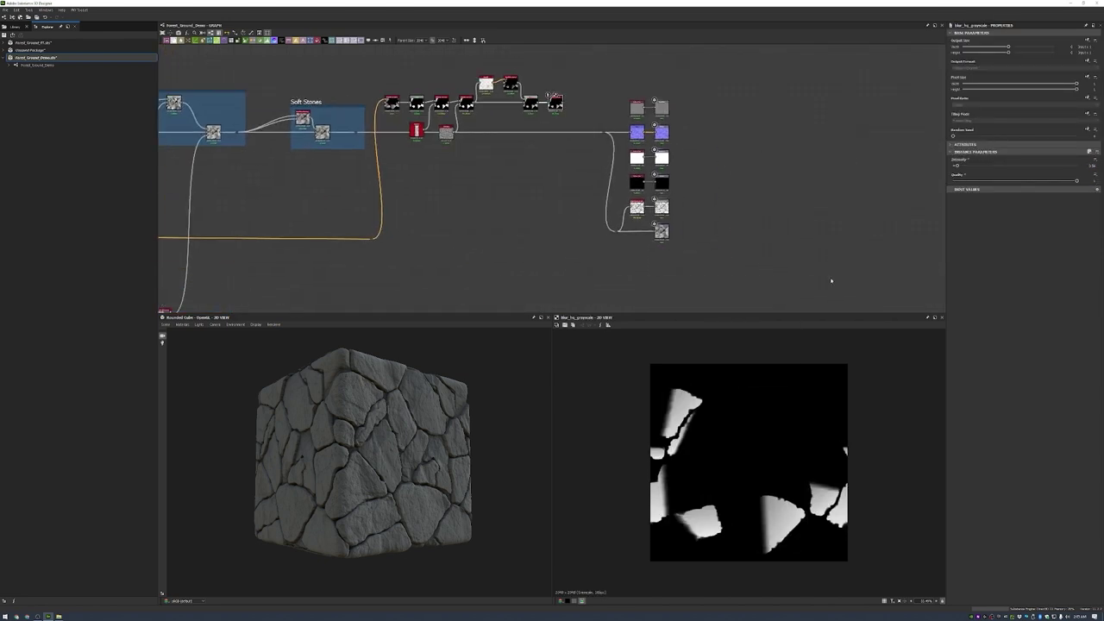
drag(638, 136, 811, 135)
scroll(524, 127, up, 5)
scroll(524, 127, up, 3)
key(space)
text(slope)
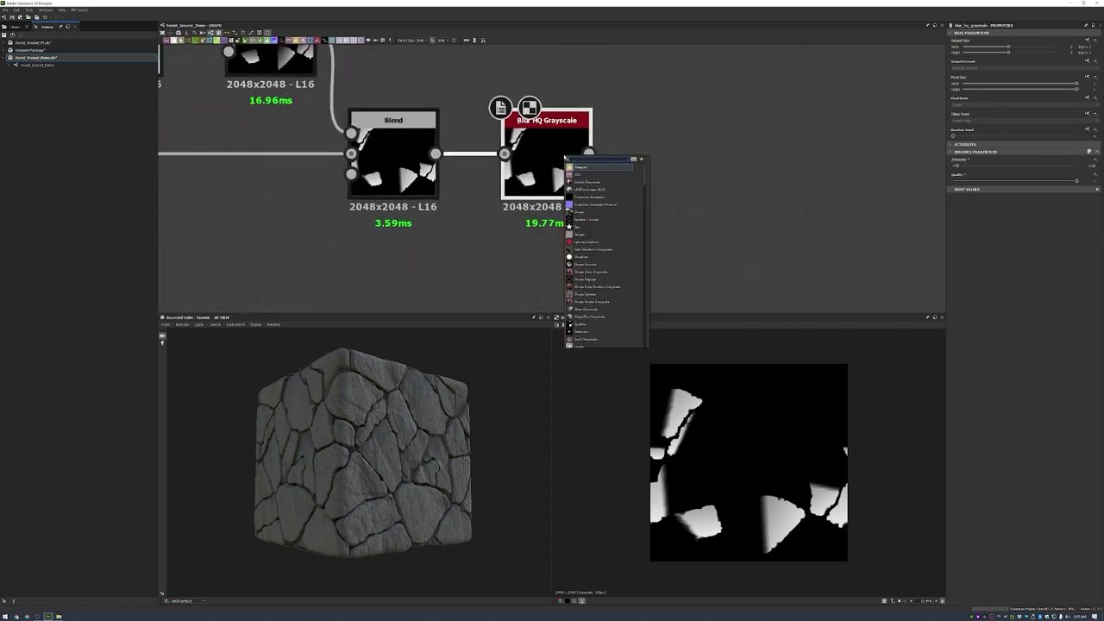
key(Return)
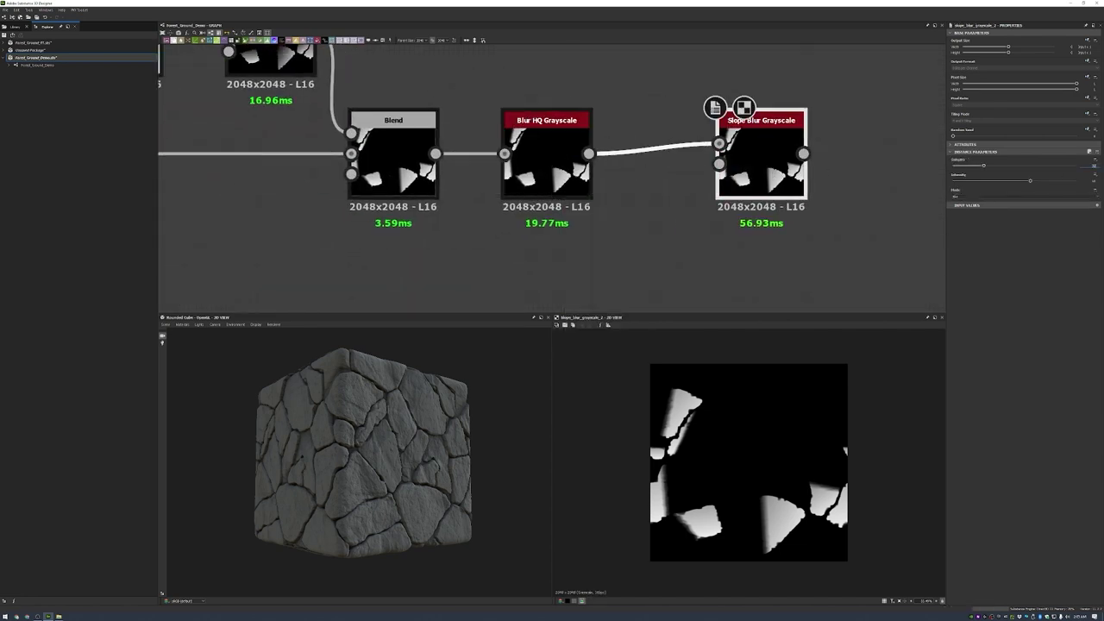
- Add a Perlin Noise with a reduced scale and connect it to the slope input of the newest Slope Blur
key(space)
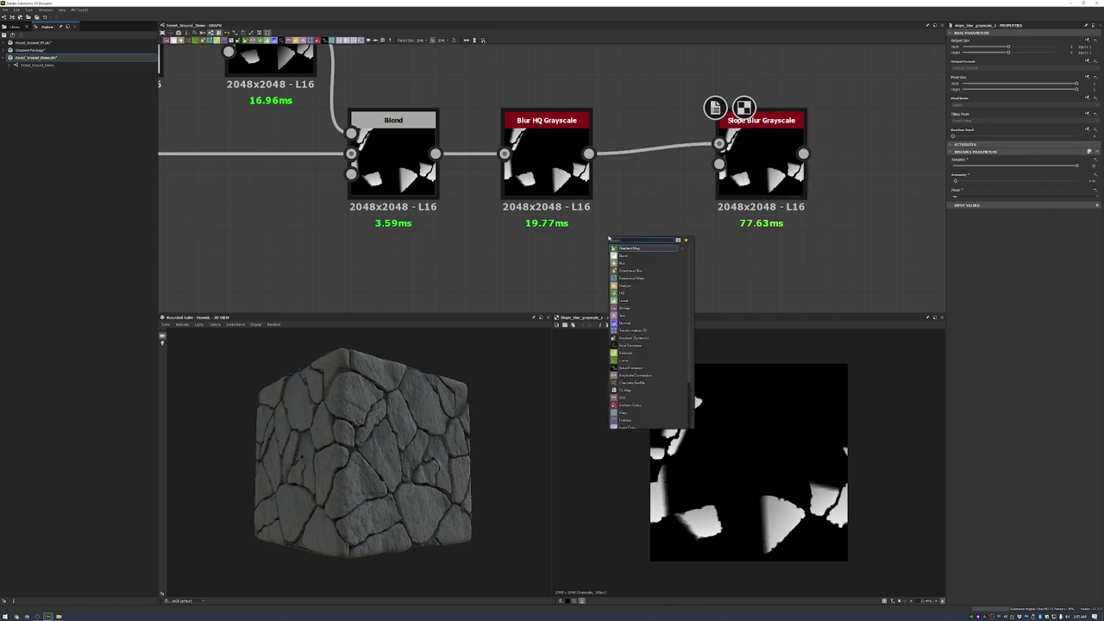
text(perlin)
key(Return)
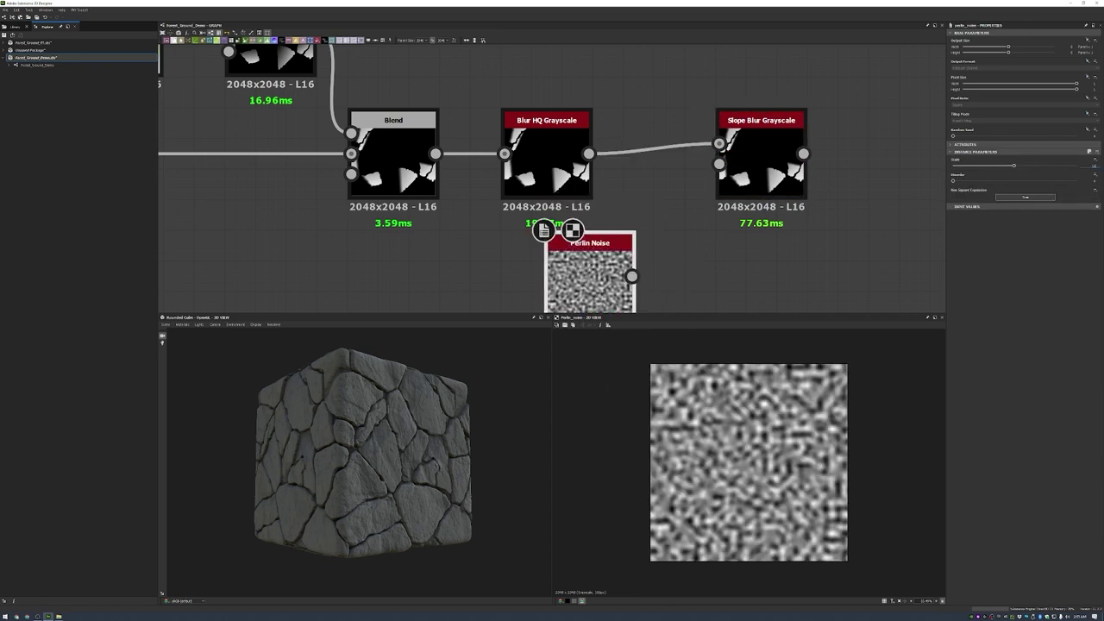
drag(1013, 164, 972, 165)
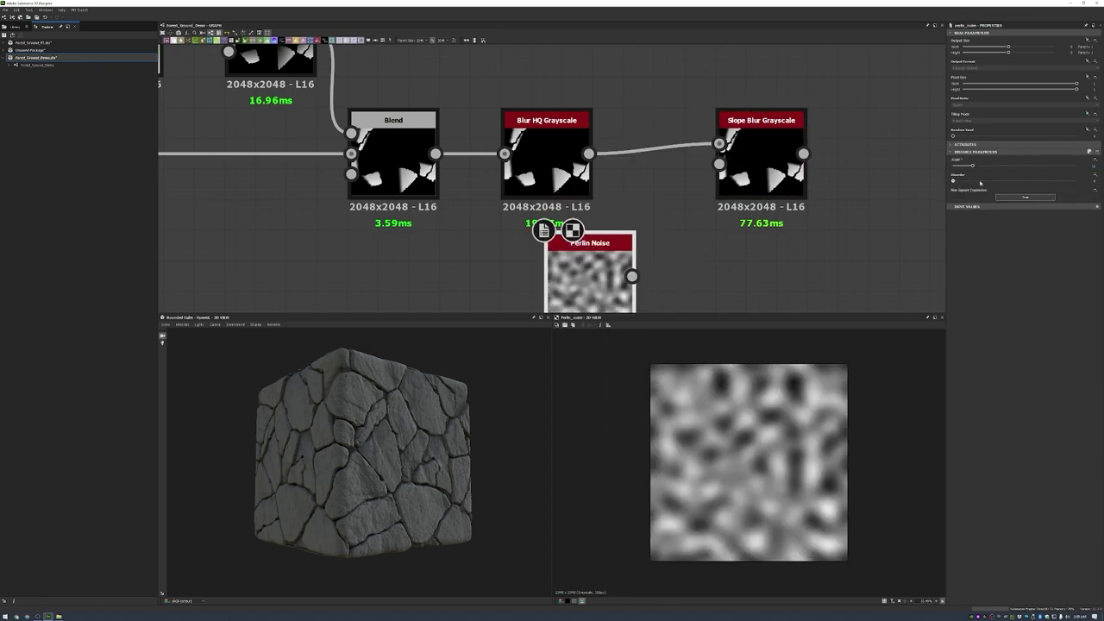
drag(632, 276, 718, 164)
click(769, 166)
scroll(769, 166, up, 1)
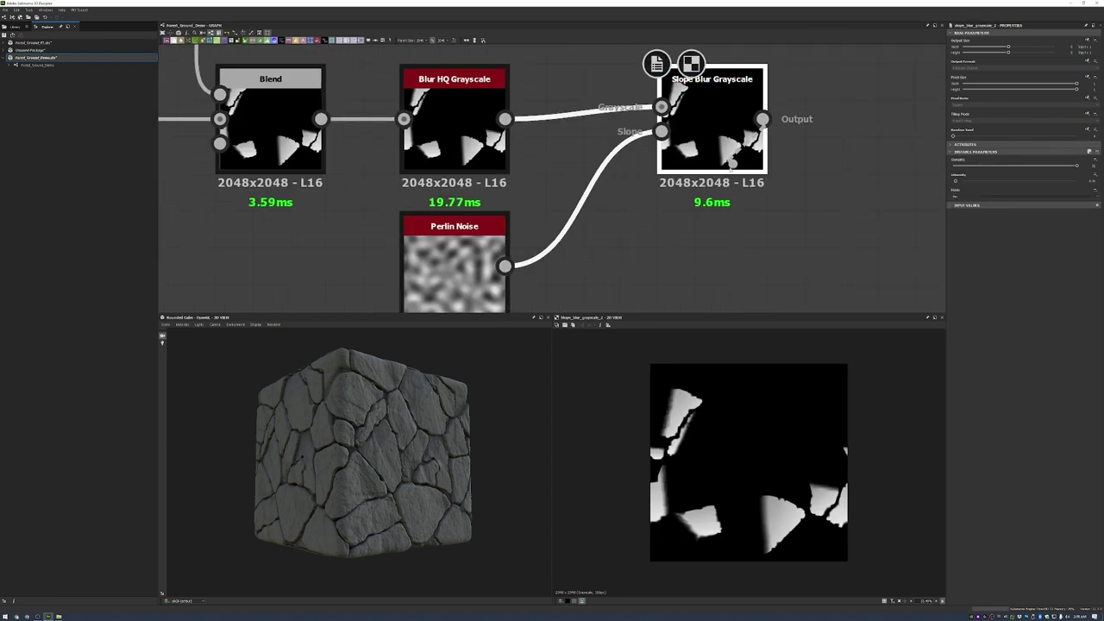
- Add a Blend with the Slope Blur as foreground and the main line as background, and reduce its opacity to roughly half
scroll(712, 134, down, 3)
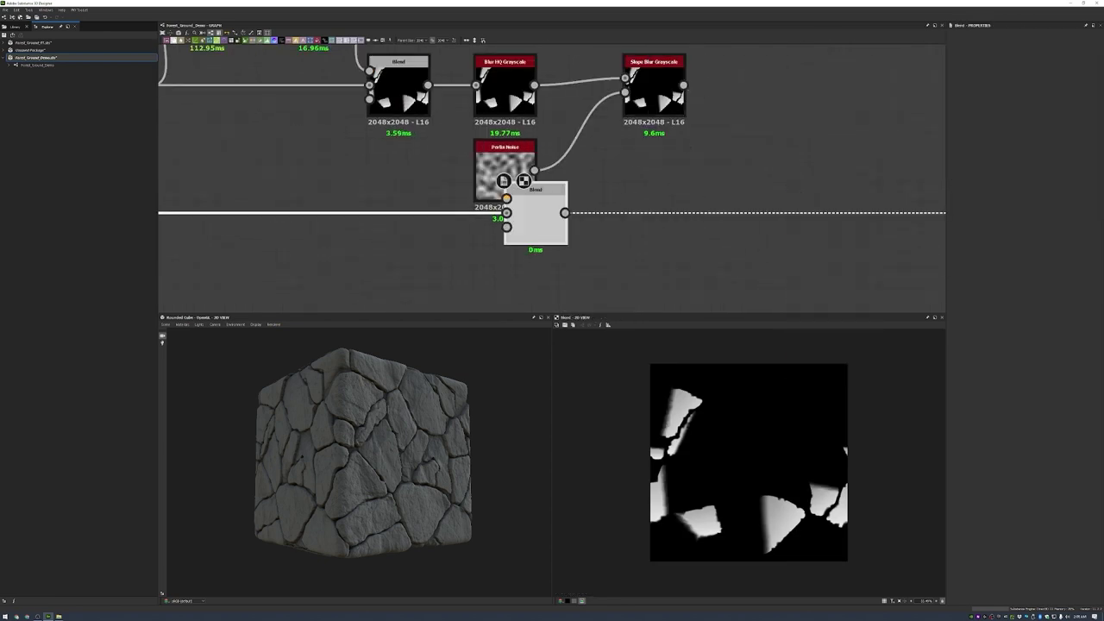
drag(544, 212, 790, 209)
click(789, 215)
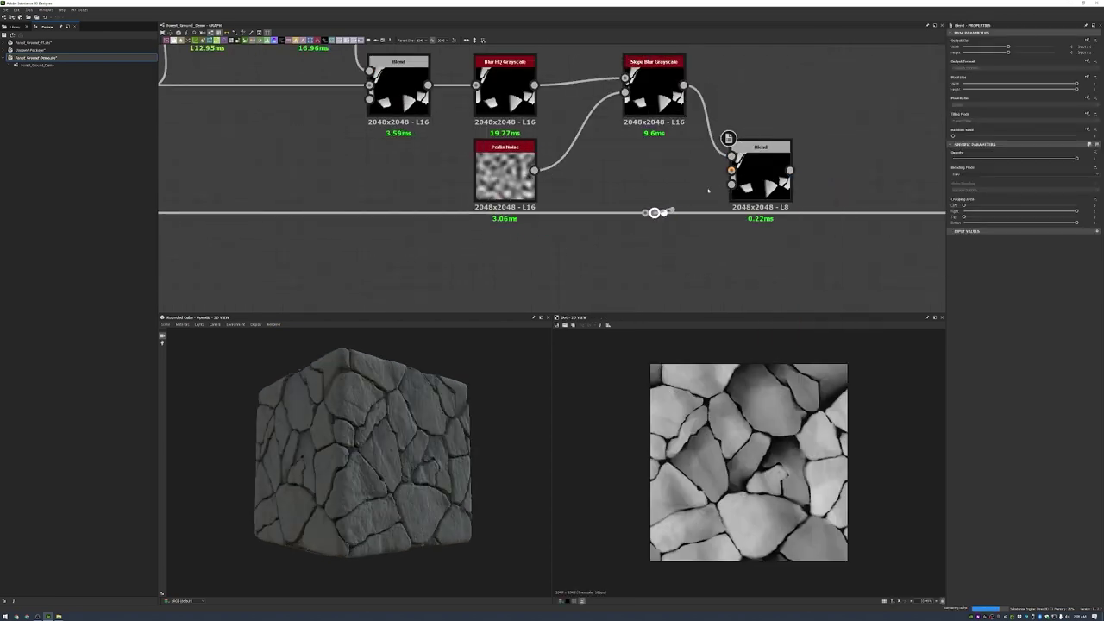
drag(1077, 158, 1006, 158)
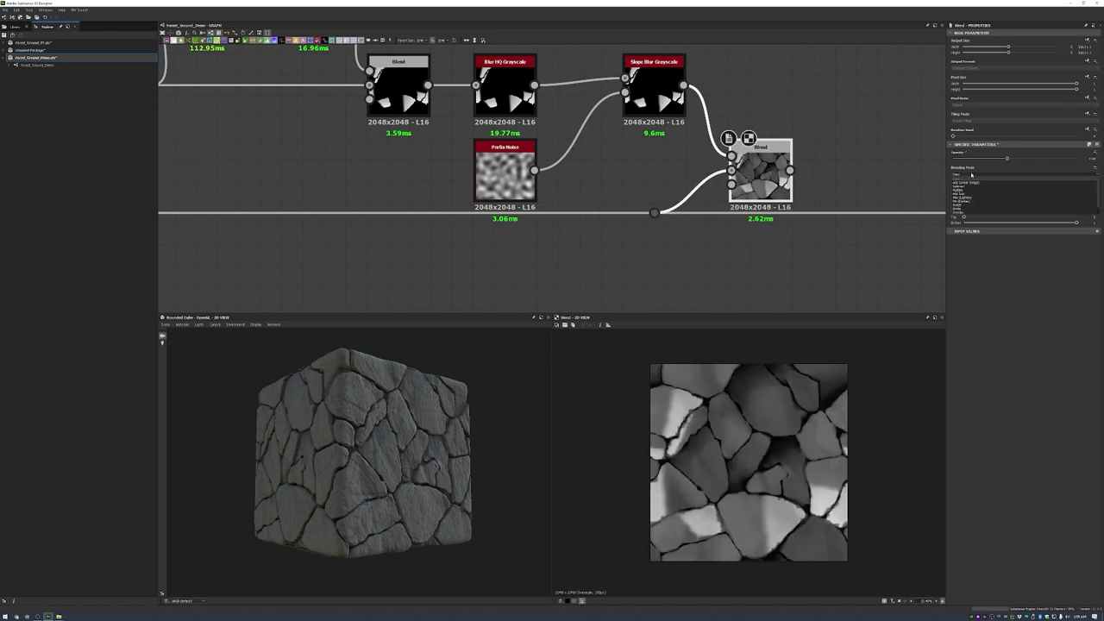
- Try the Blend's blending modes, choose Max (Lighten), and route its output back into the main line
click(979, 174)
click(979, 178)
click(980, 175)
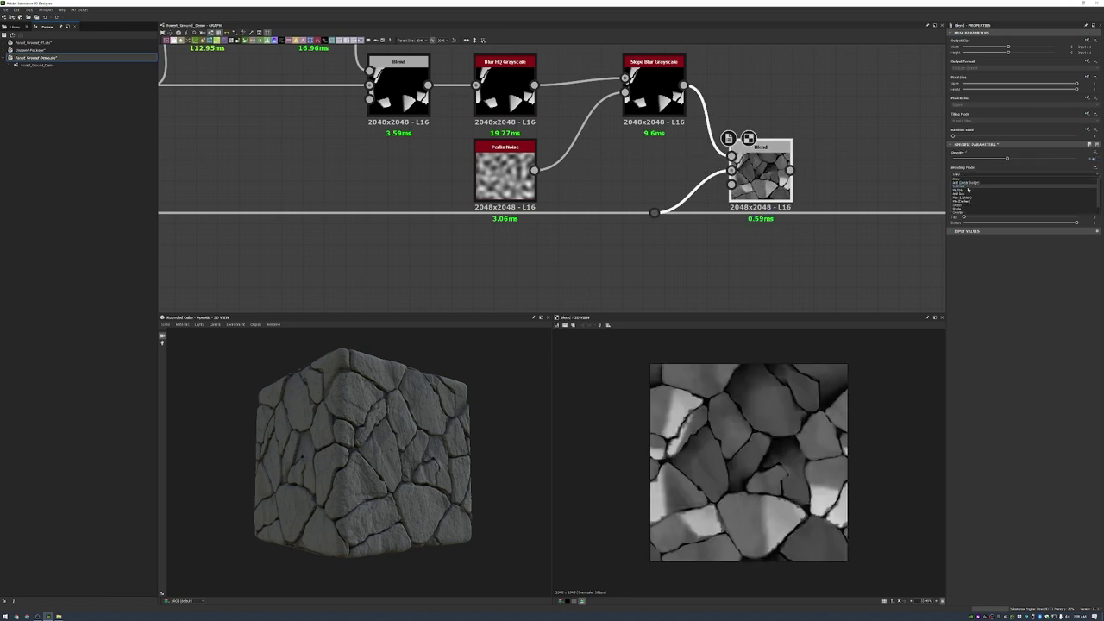
click(979, 188)
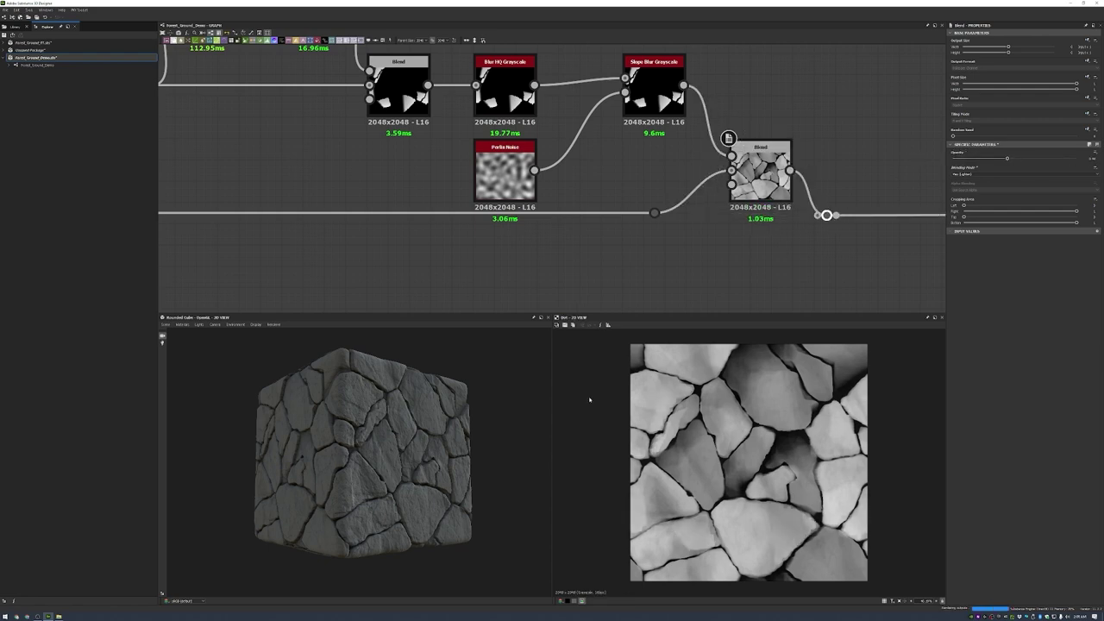
- Adjust the Blend's opacity and switch it to Min (Darken), checking the stone chipping up close in 3D
drag(483, 389, 390, 420)
drag(1049, 160, 1041, 160)
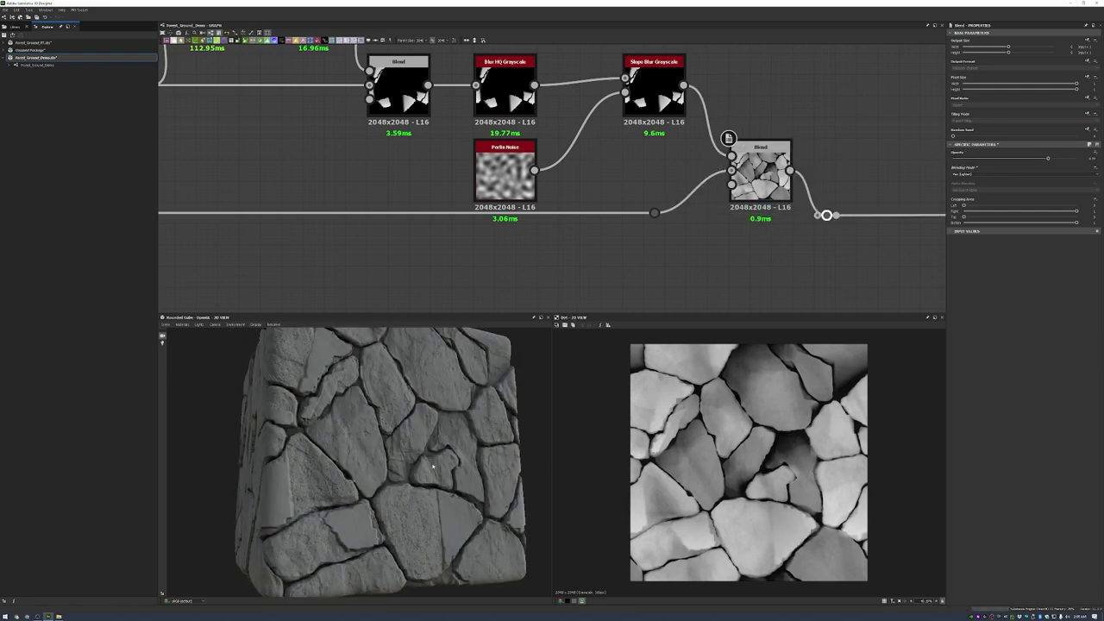
scroll(1016, 169, down, 1)
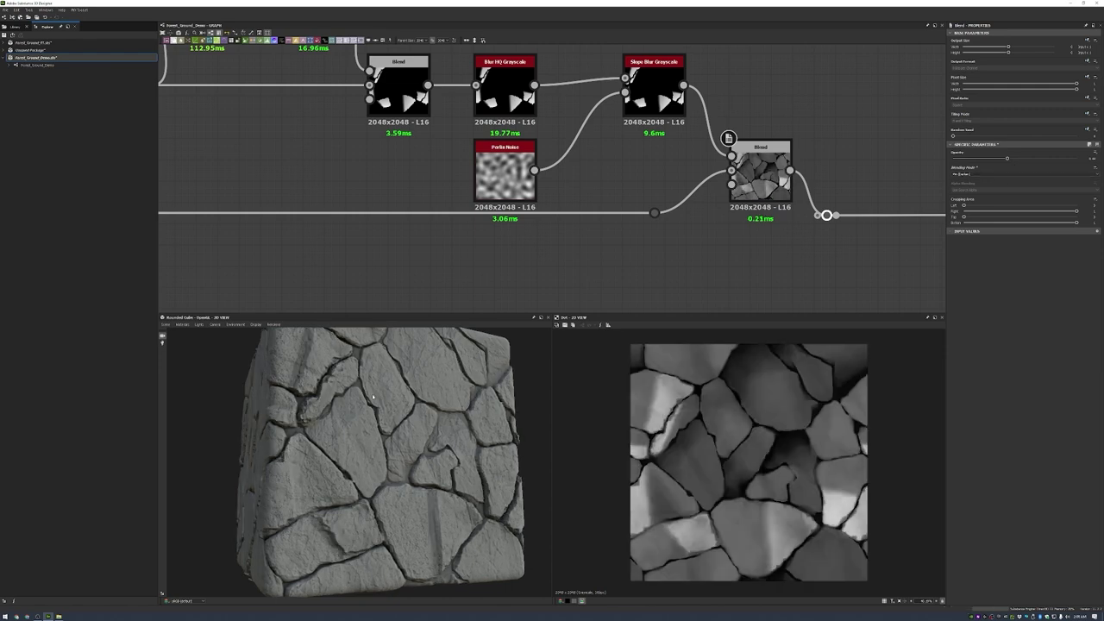
- Try another blending mode on the Blend, settle on Max (Lighten), and align the node directly on the main line
drag(371, 393, 508, 426)
key(ctrl+z)
click(976, 175)
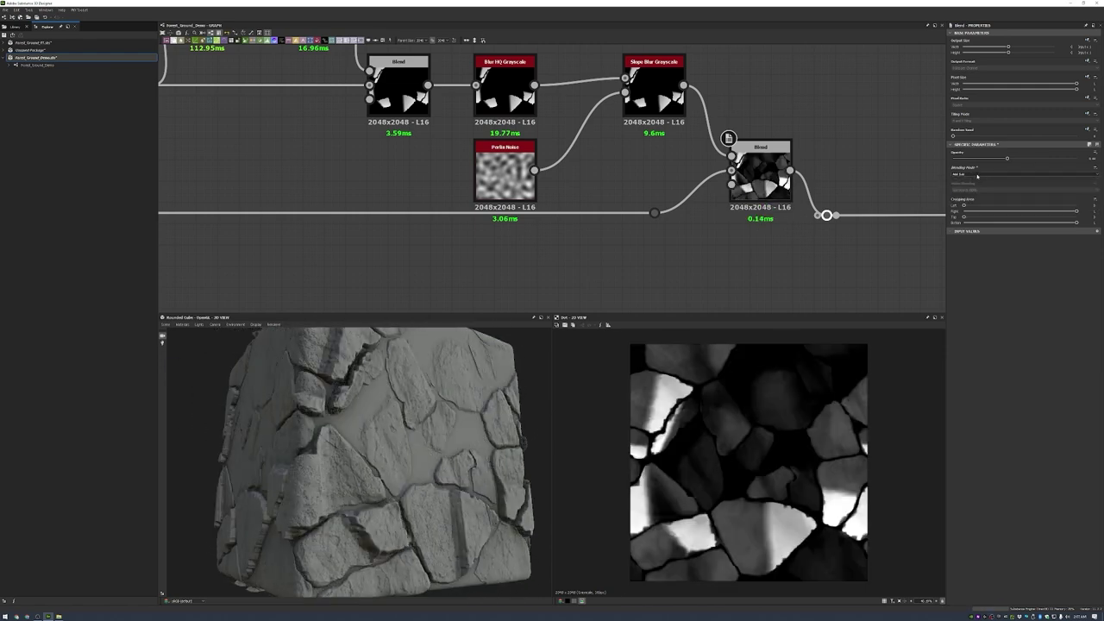
drag(761, 164, 761, 213)
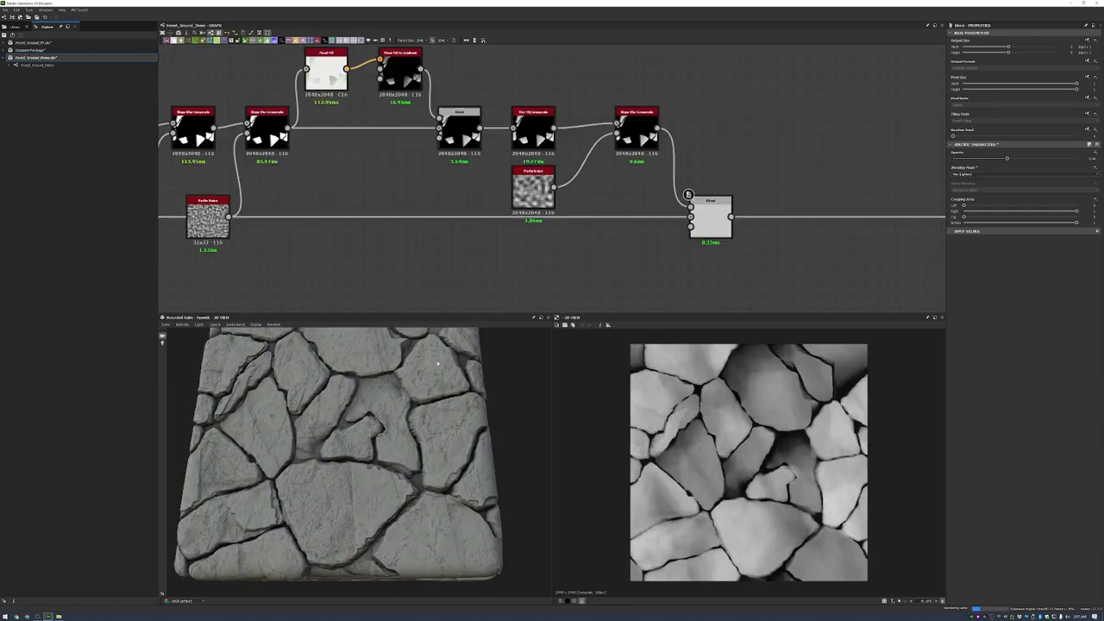
scroll(411, 423, down, 5)
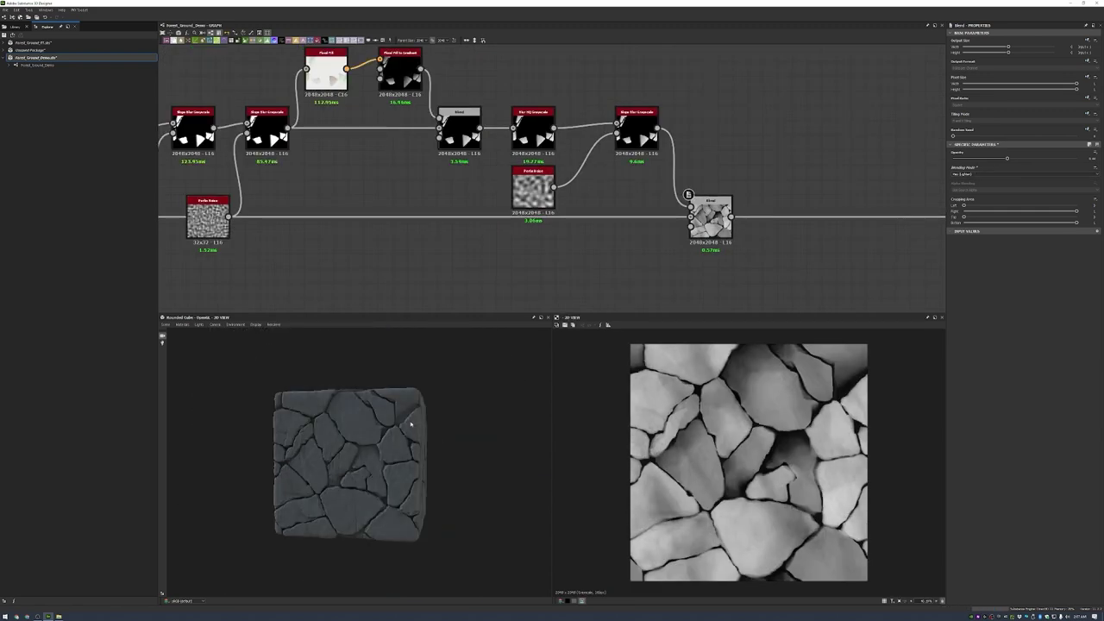
- Frame the stone chipping nodes and their final Blend, and title the frame Stacked Cuts
scroll(688, 195, down, 5)
drag(405, 125, 786, 288)
key(ctrl+f)
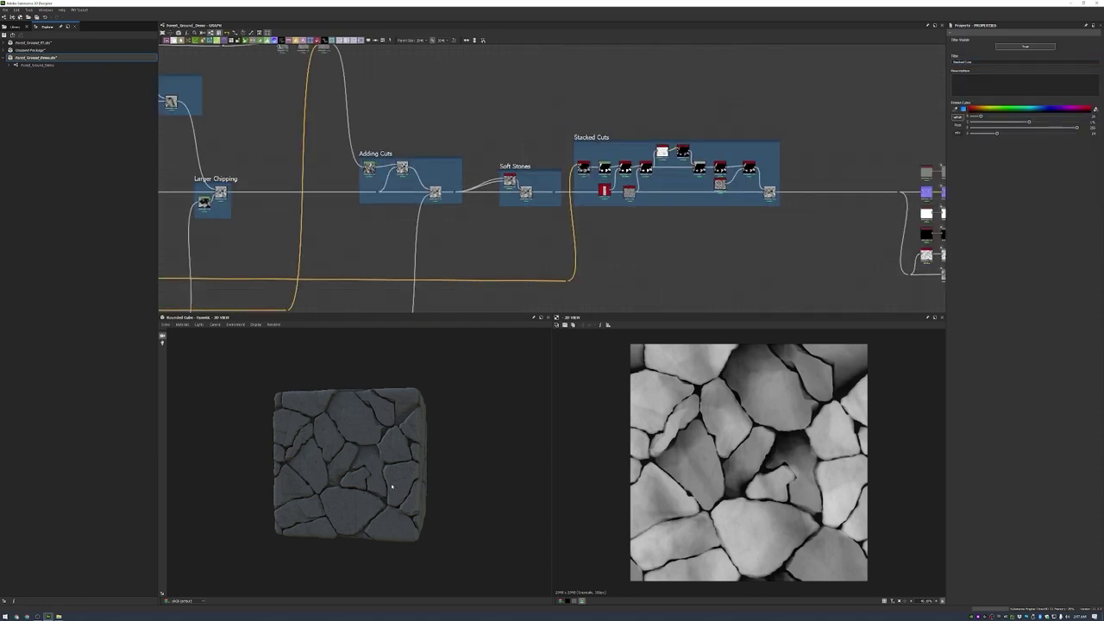
- Examine the stone surfaces on the 3D cube and the Normal node's output up close
scroll(387, 480, up, 5)
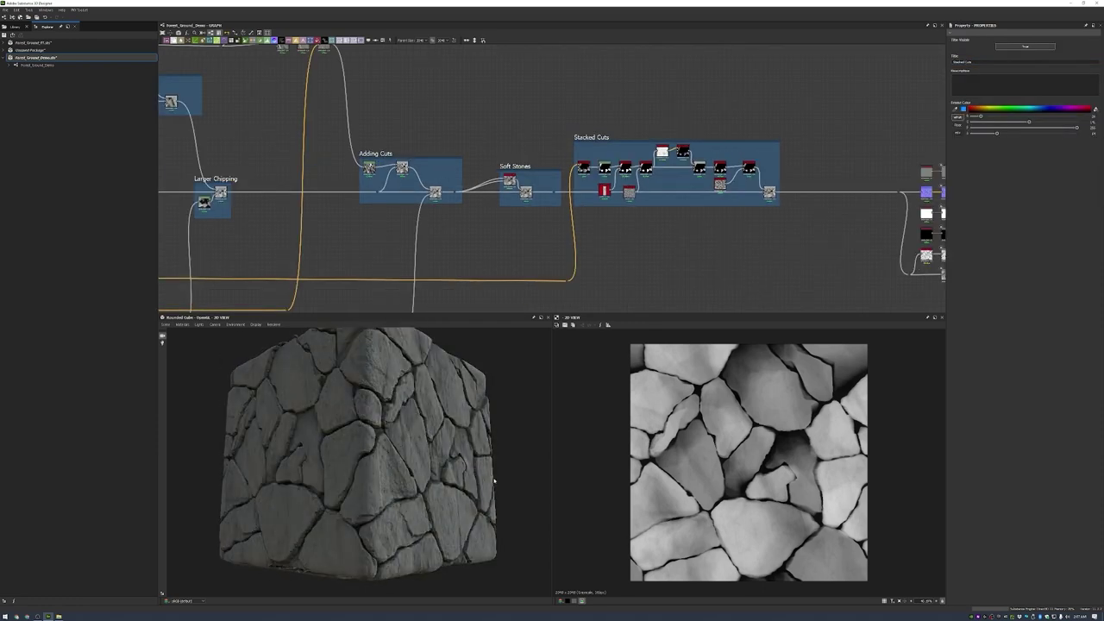
drag(387, 480, 414, 466)
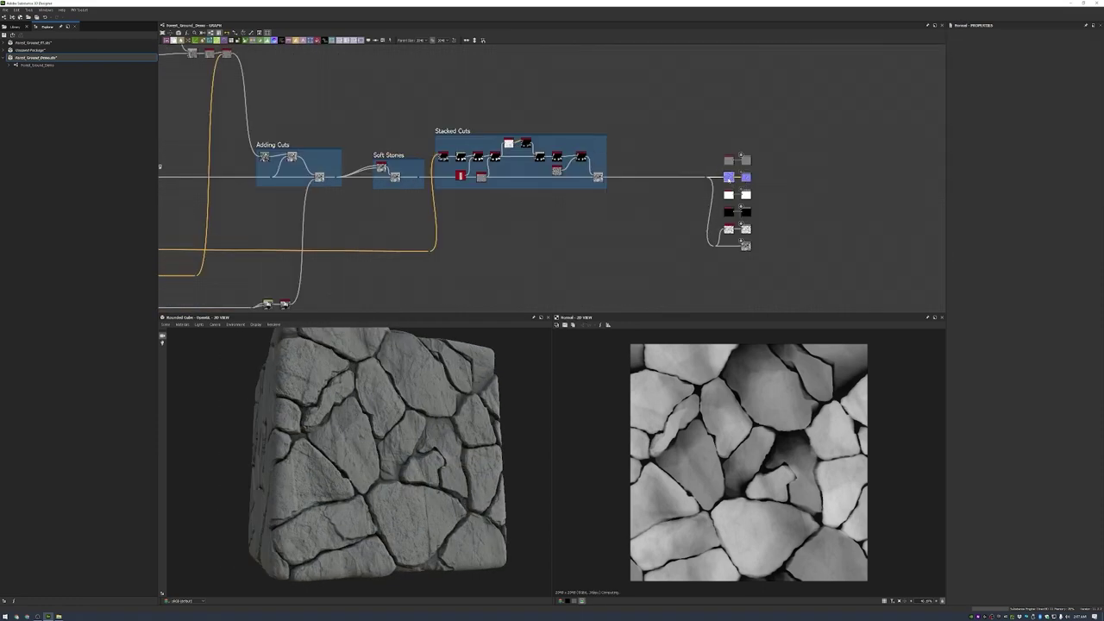
scroll(748, 463, up, 2)
scroll(749, 463, down, 2)
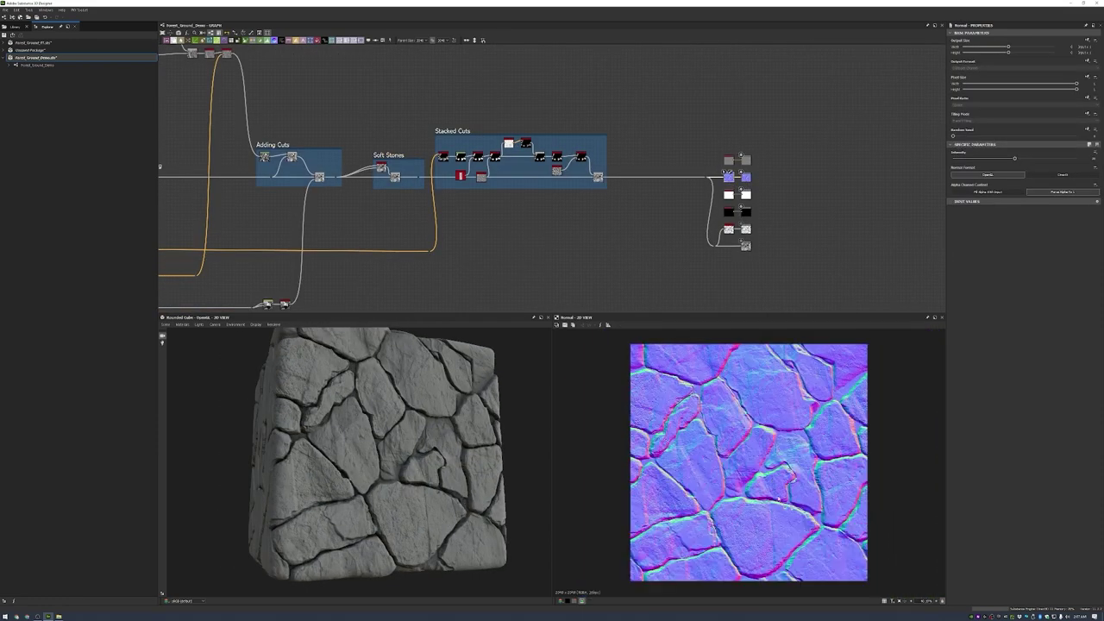
scroll(749, 464, up, 4)
drag(746, 177, 936, 177)
scroll(529, 144, up, 3)
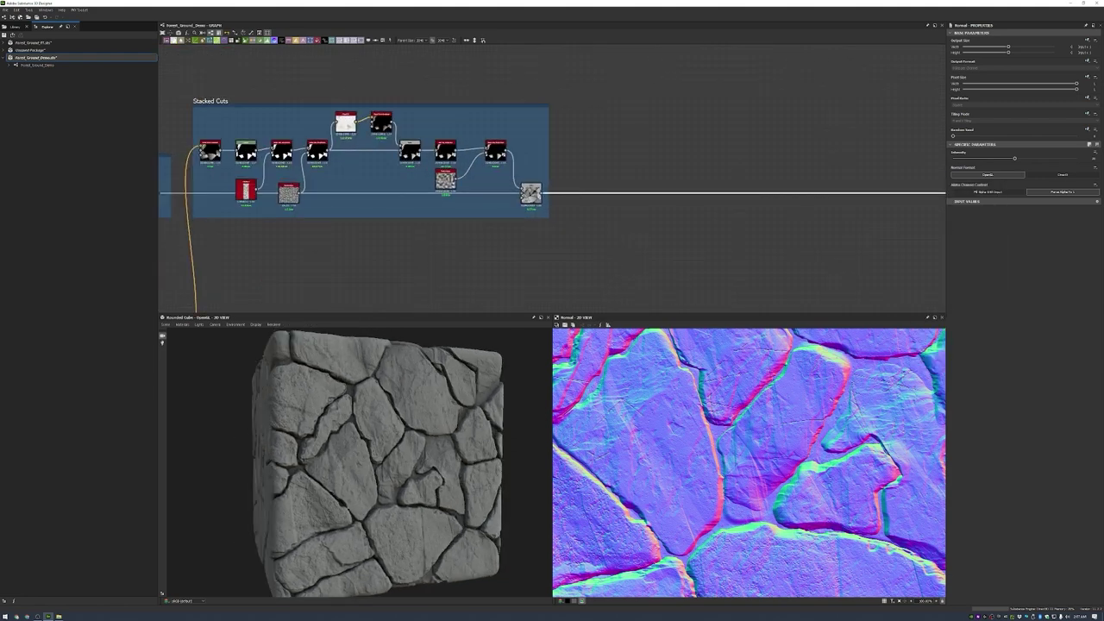
- Add a Grunge Map 004 below the main line beyond the Stacked Cuts frame and reduce its contrast
key(space)
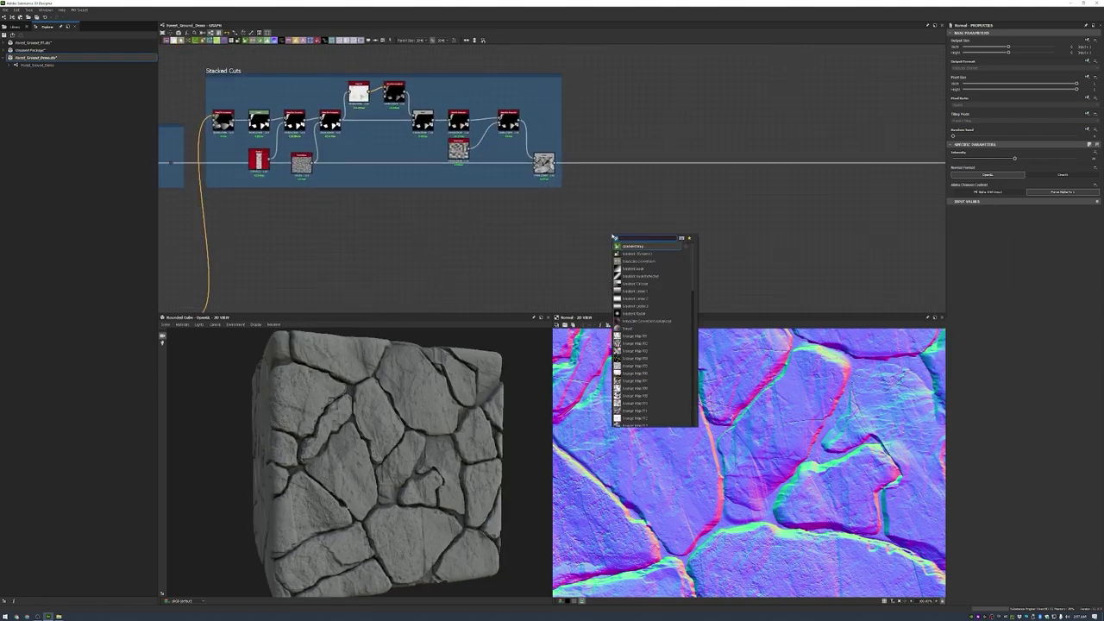
text(grunge map 004)
key(Return)
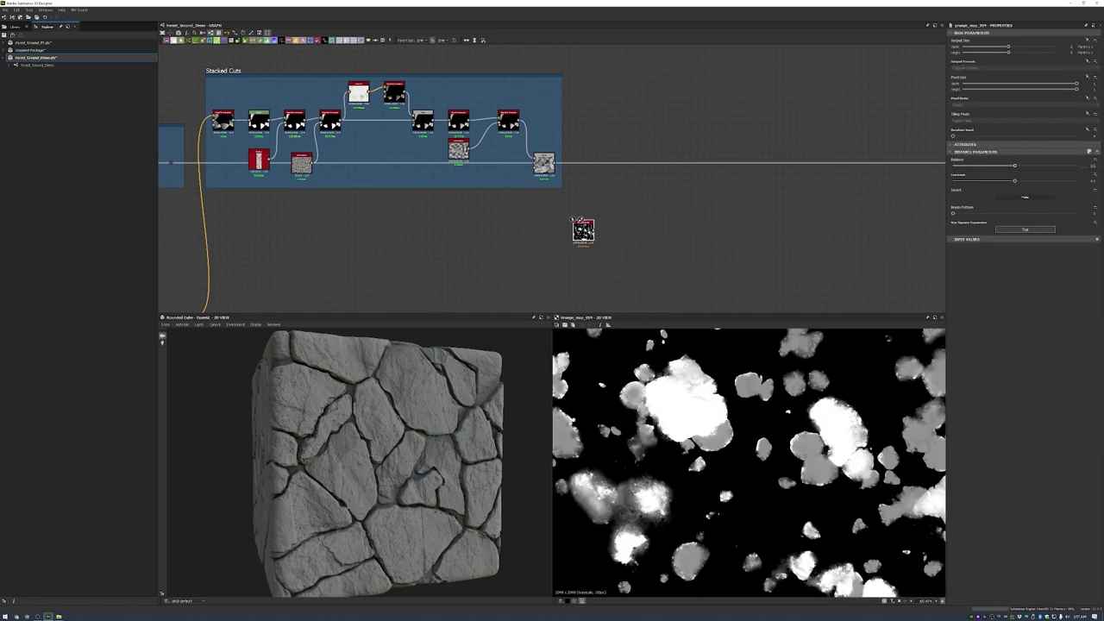
drag(1014, 180, 996, 180)
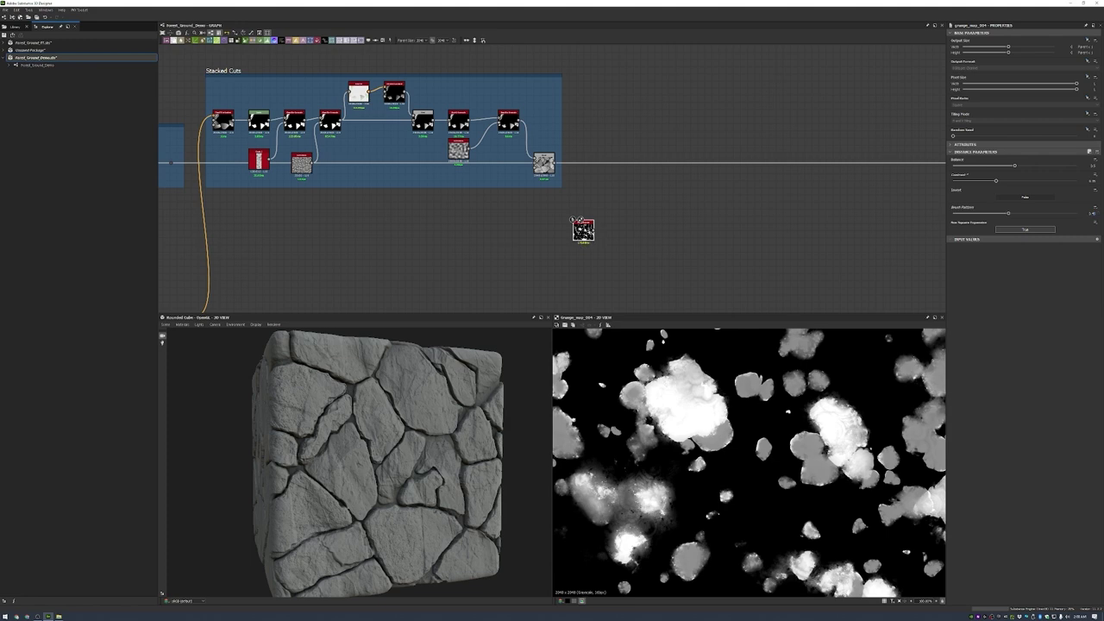
- Add a Tile Generator fed by the grunge map, set its pattern to Image Input, and lower the X and Y amounts
key(space)
text(tile generator)
key(Return)
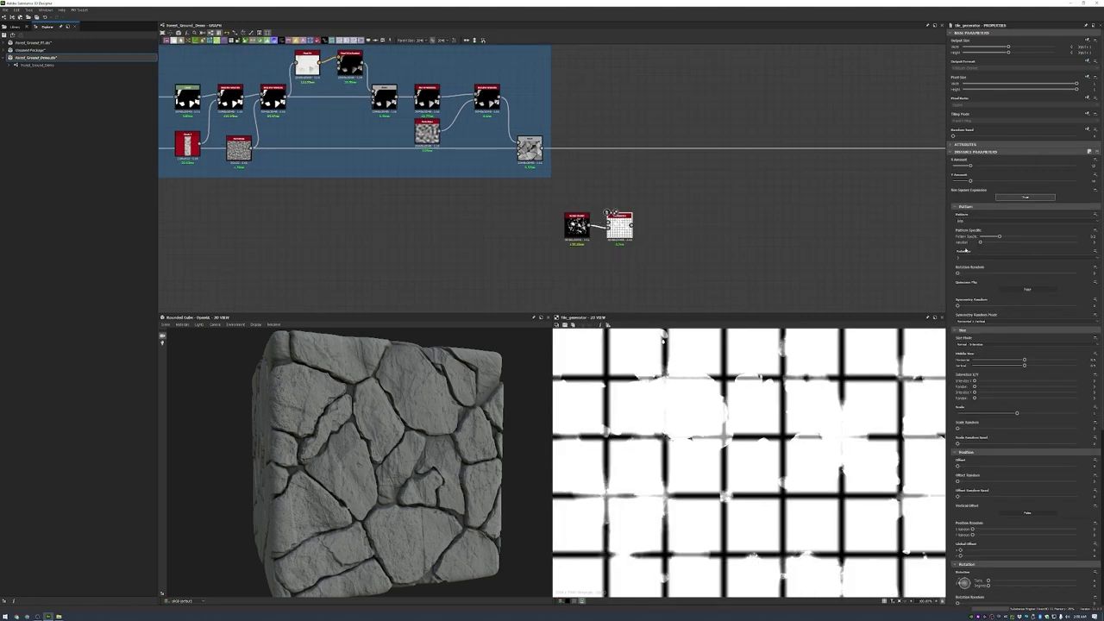
scroll(662, 251, up, 2)
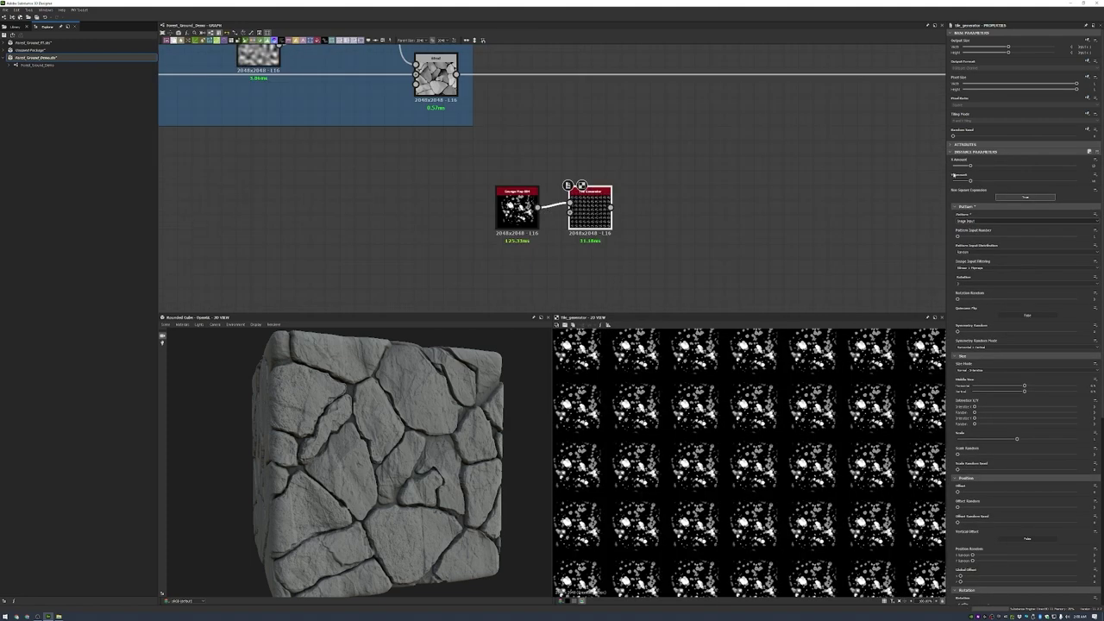
drag(971, 165, 962, 165)
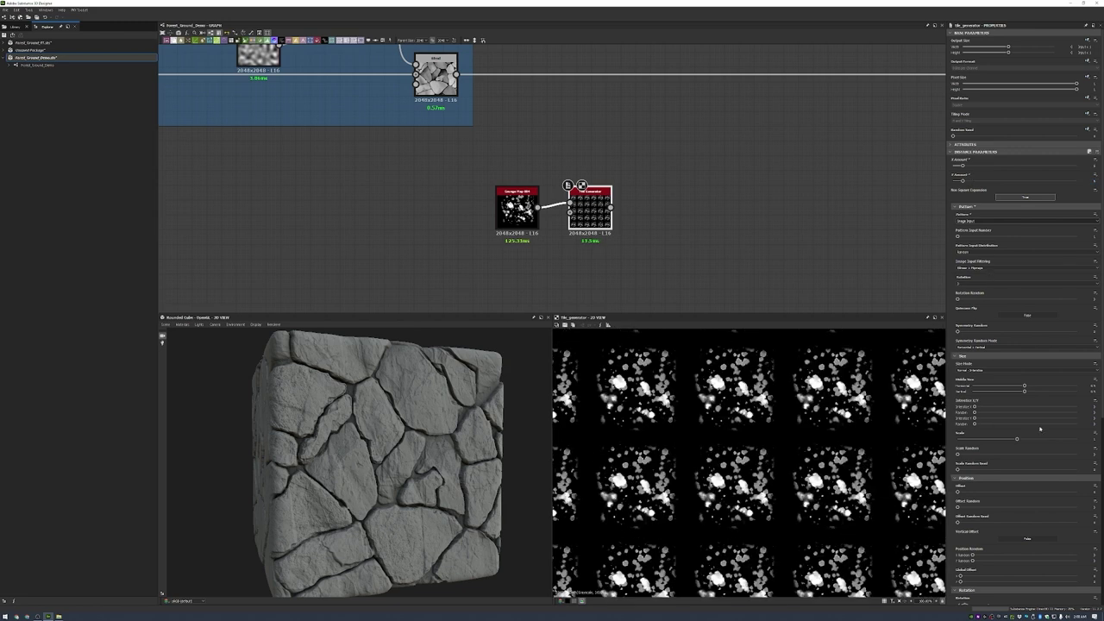
- Raise the Tile Generator's rotation randomness, in both the pattern and rotation settings, and its Symmetry Random to maximum
scroll(1019, 412, down, 3)
drag(957, 561, 1077, 561)
scroll(983, 466, down, 2)
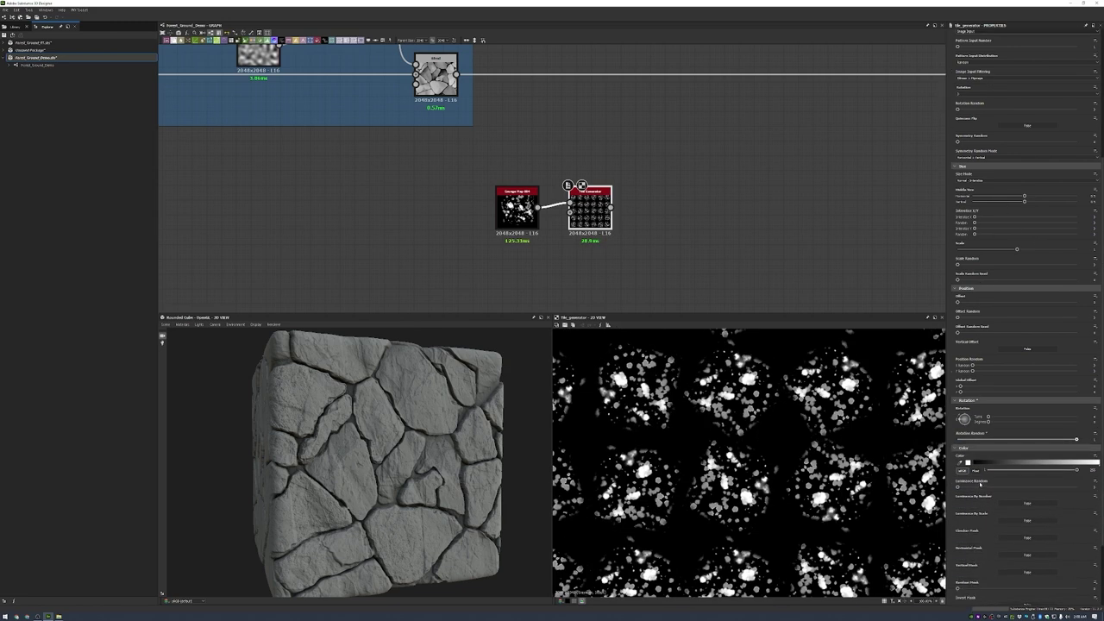
scroll(997, 204, up, 3)
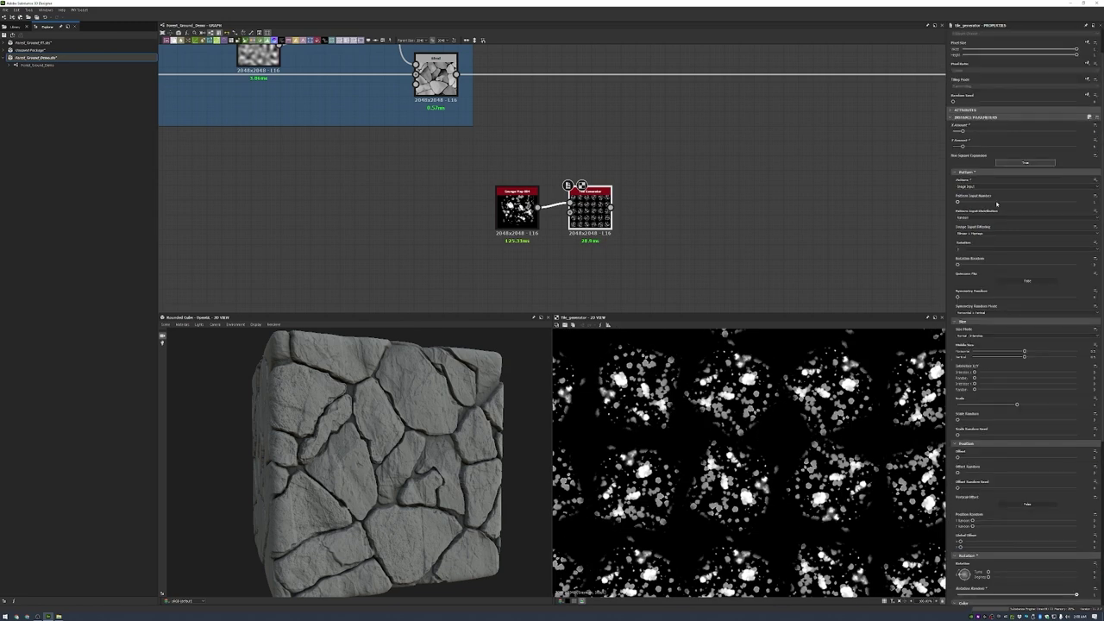
drag(957, 264, 1077, 264)
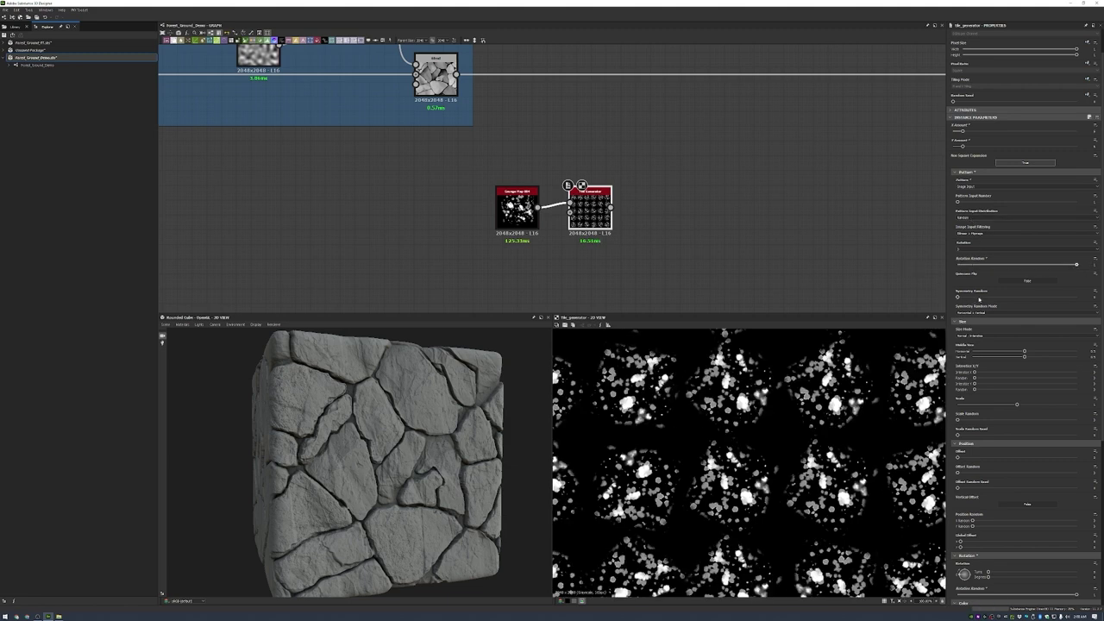
drag(957, 296, 1076, 296)
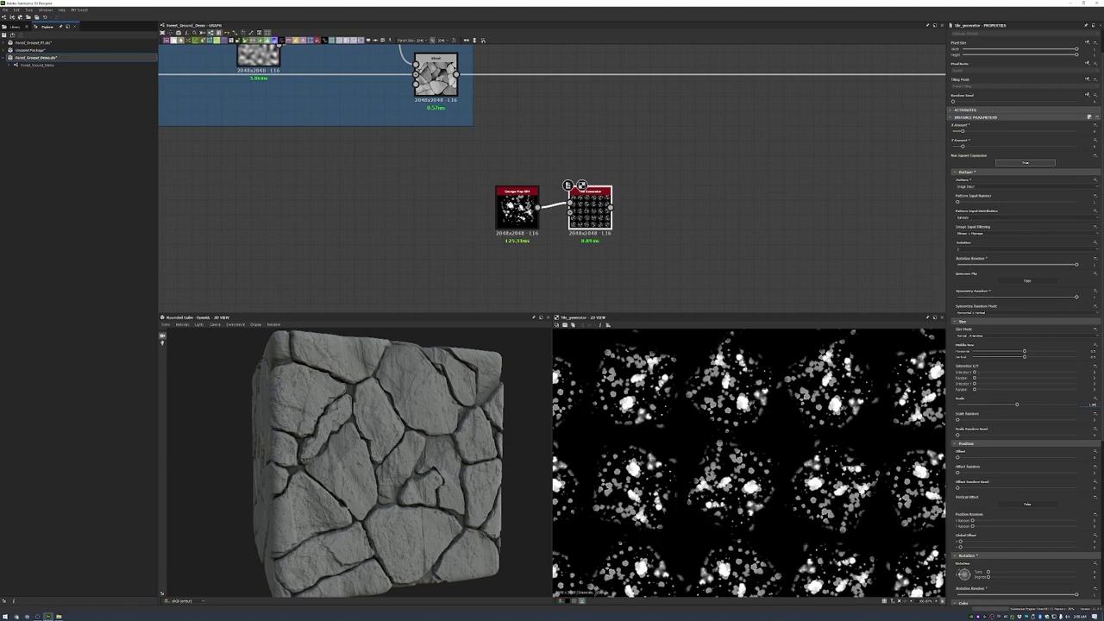
- Raise the Tile Generator's Scale to the end of its range and set Scale Random to 0.25
drag(1017, 404, 1076, 404)
text(0.25)
key(Return)
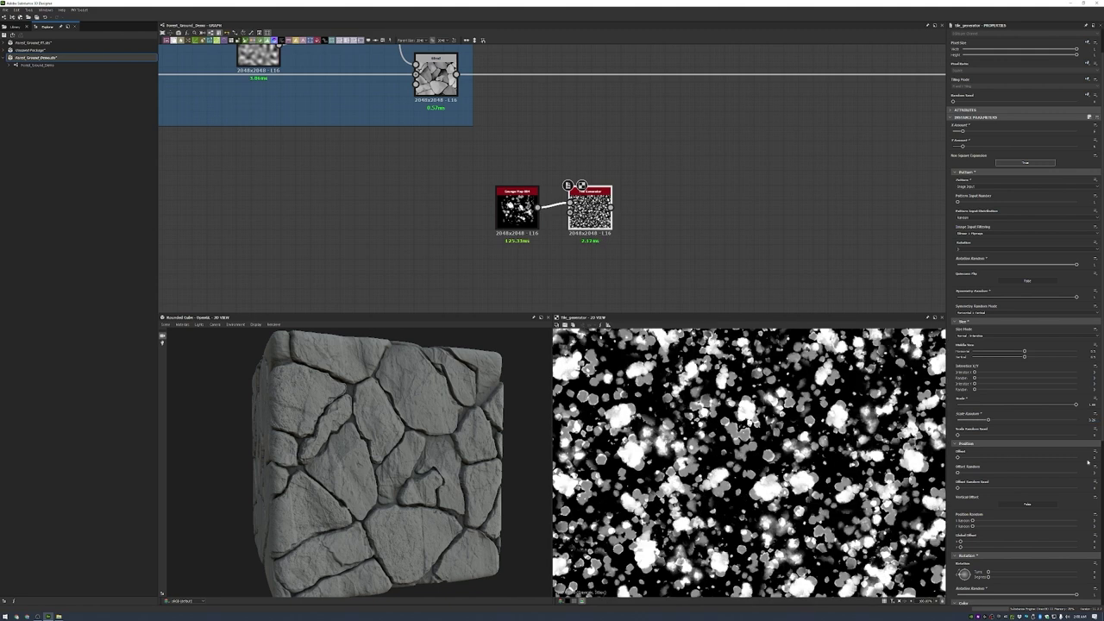
- Maximize the Tile Generator's Offset, Offset Random and its seed, and raise Position Random and Global Offset in X and Y
click(1077, 458)
click(1094, 473)
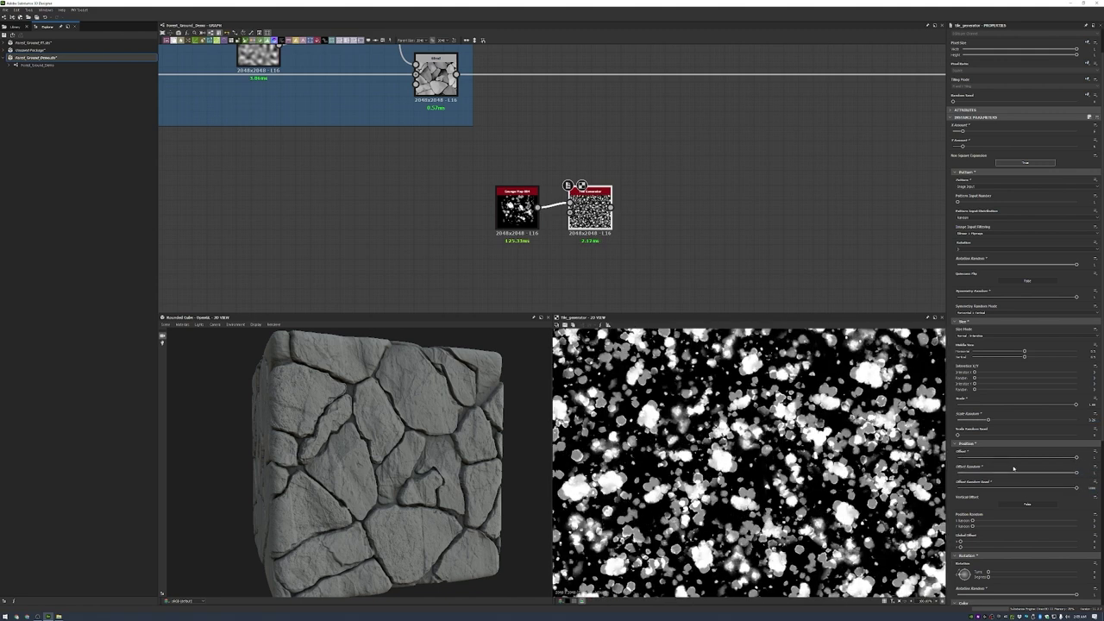
click(1041, 520)
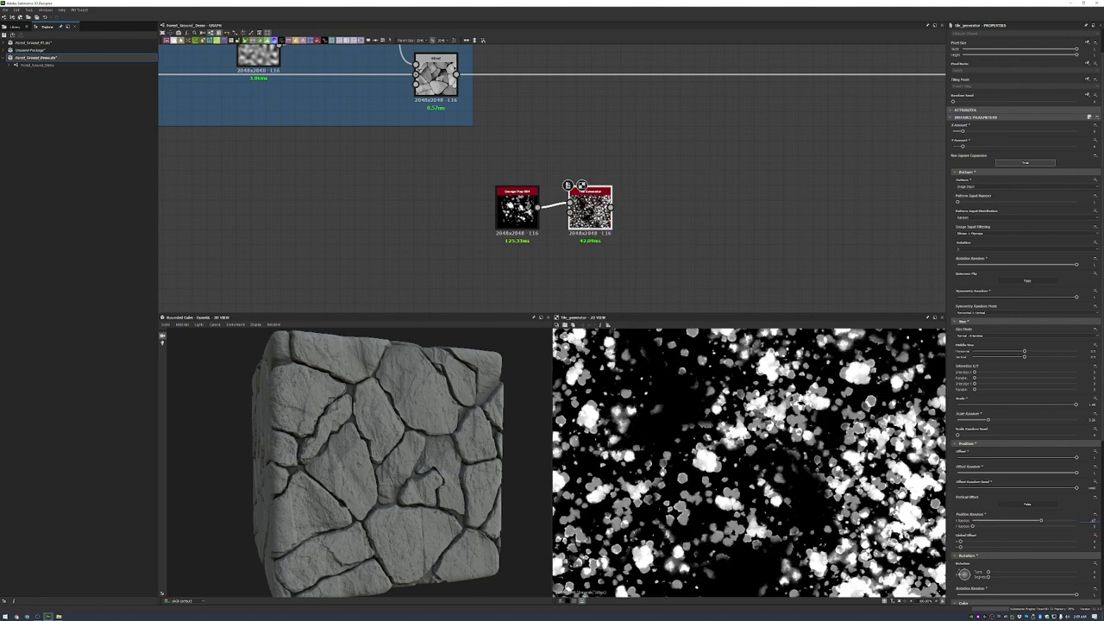
click(1074, 525)
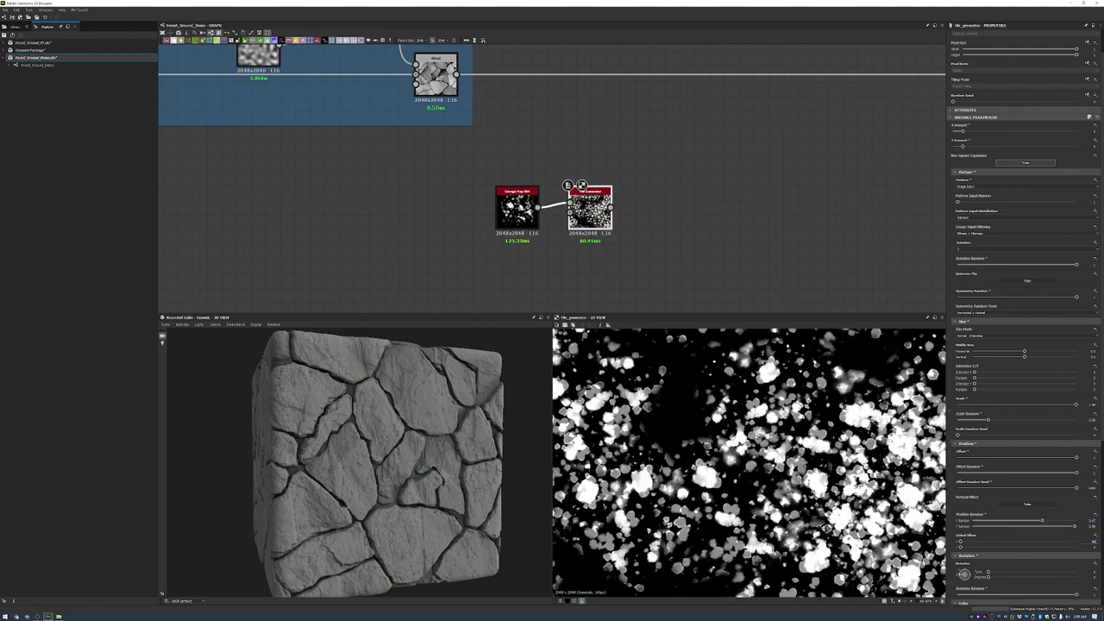
click(1037, 541)
click(1042, 546)
scroll(1042, 546, down, 2)
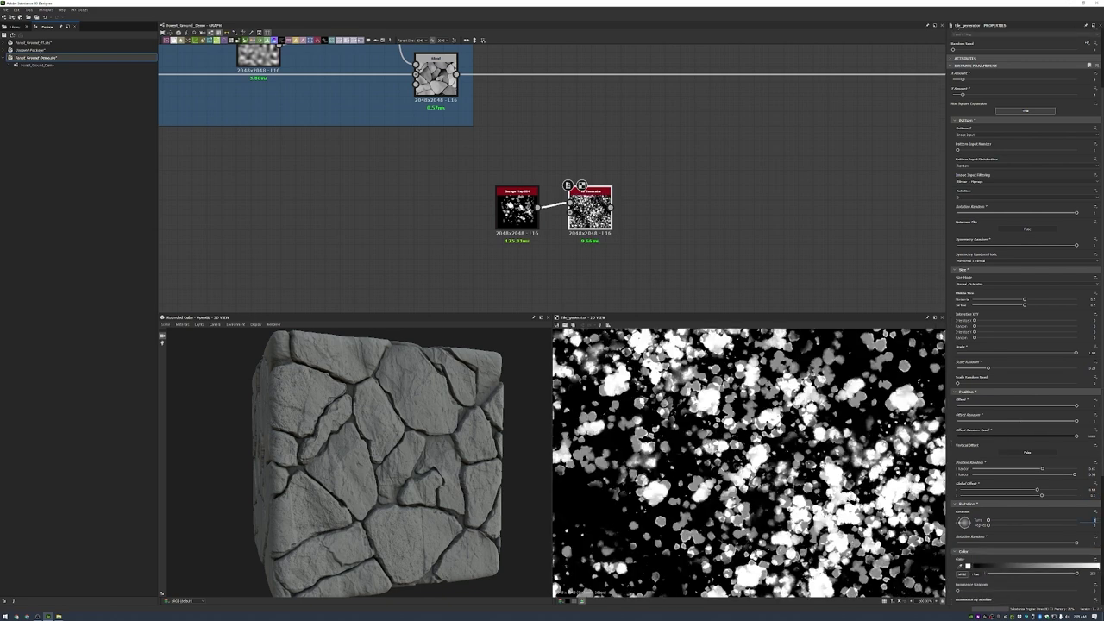
- Increase the Tile Generator's Rotation and Luminance Random, and add a slight Random Mask
click(1034, 520)
scroll(1042, 518, down, 3)
click(1043, 503)
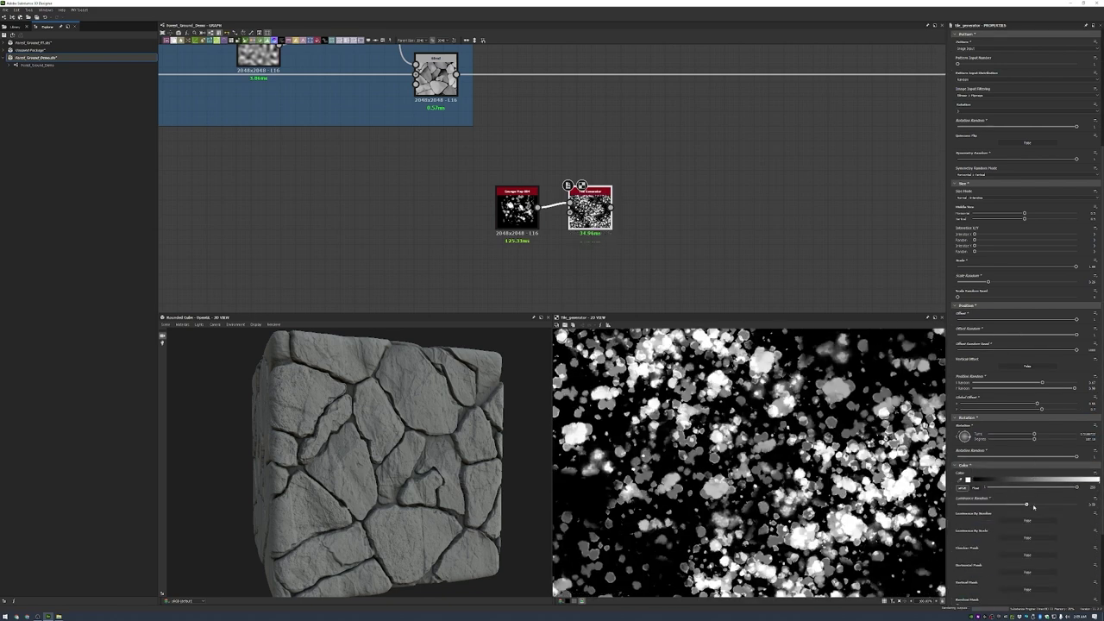
scroll(1018, 504, down, 3)
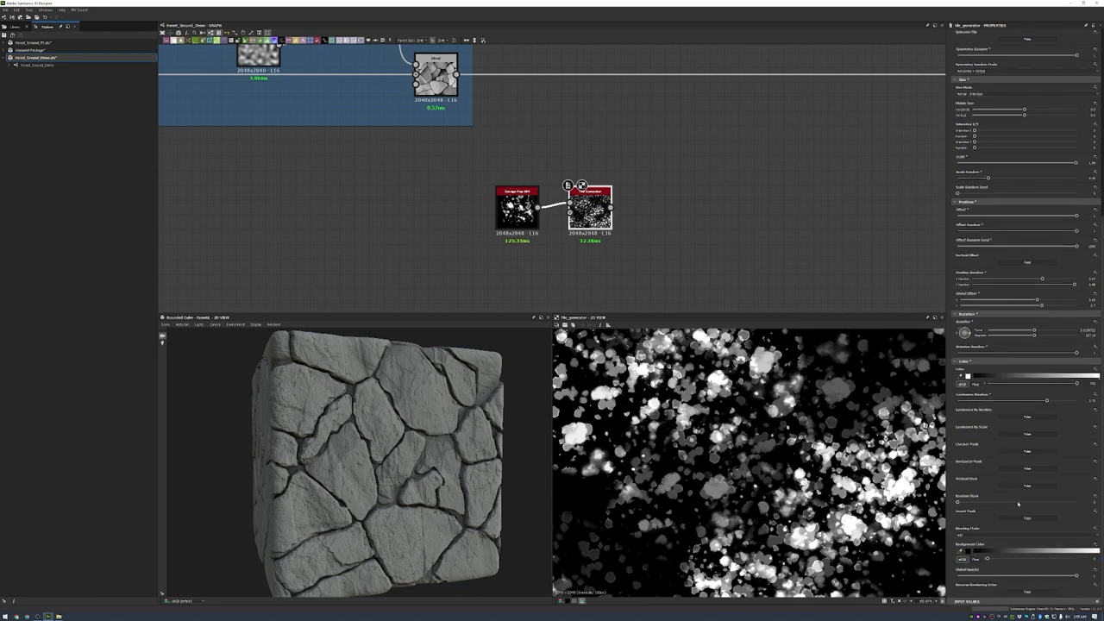
scroll(749, 463, down, 5)
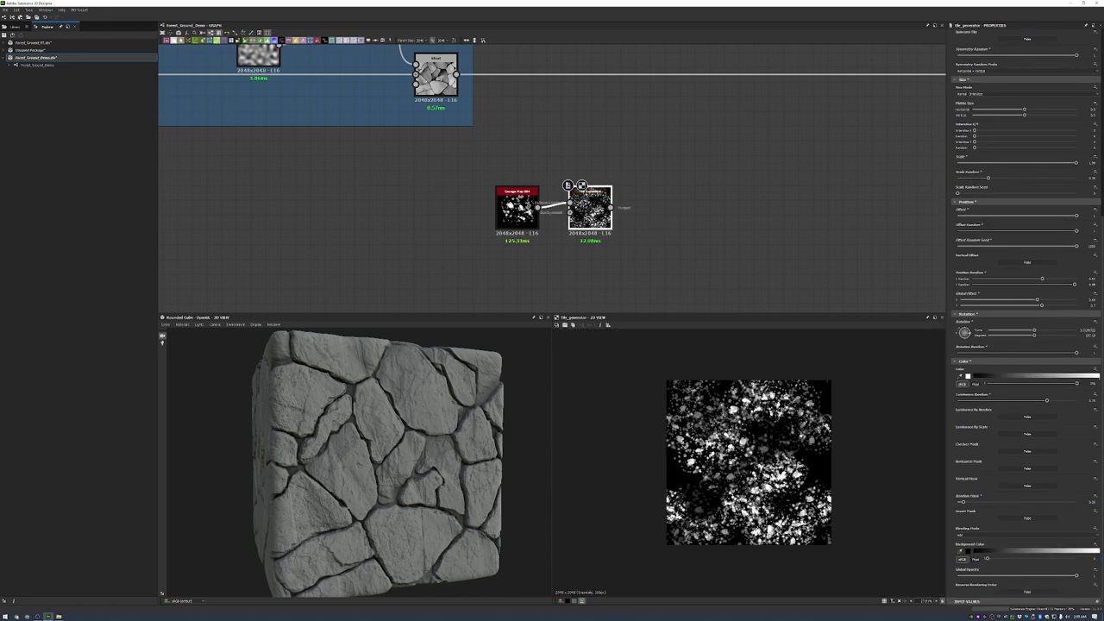
- Add a Blur HQ Grayscale after the Tile Generator with a very low intensity and maximum quality
drag(612, 207, 642, 210)
click(621, 250)
drag(1030, 165, 766, 161)
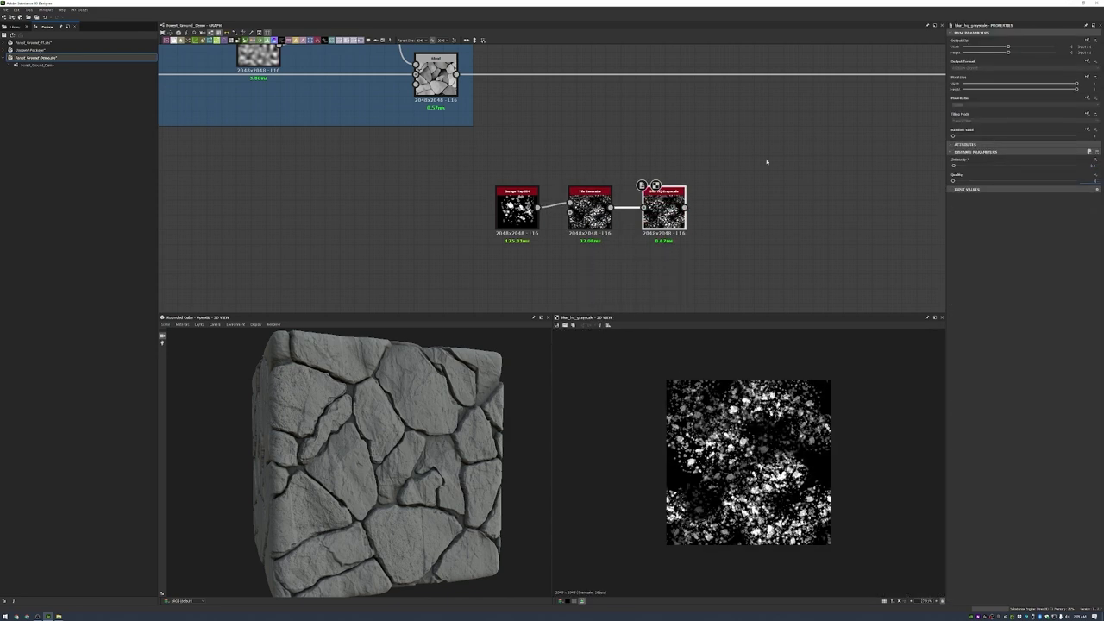
- Add a Grunge Map 007 and subtract it from the blurred tiles in a Blend at reduced opacity, comparing before and after
key(space)
text(grun)
key(Return)
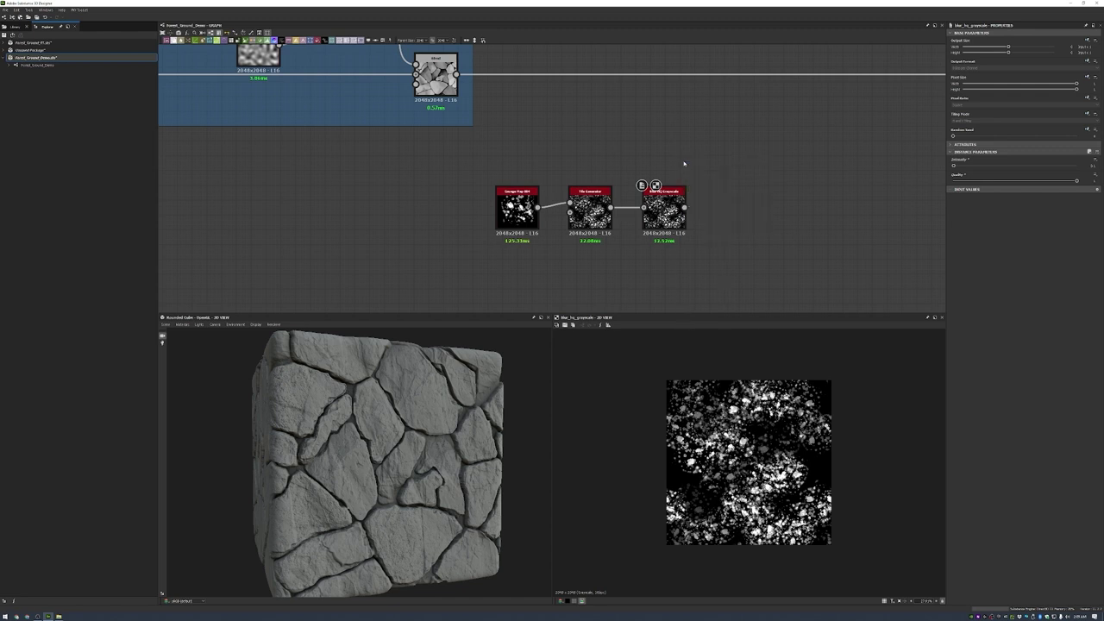
drag(686, 207, 753, 191)
text(blend)
key(Return)
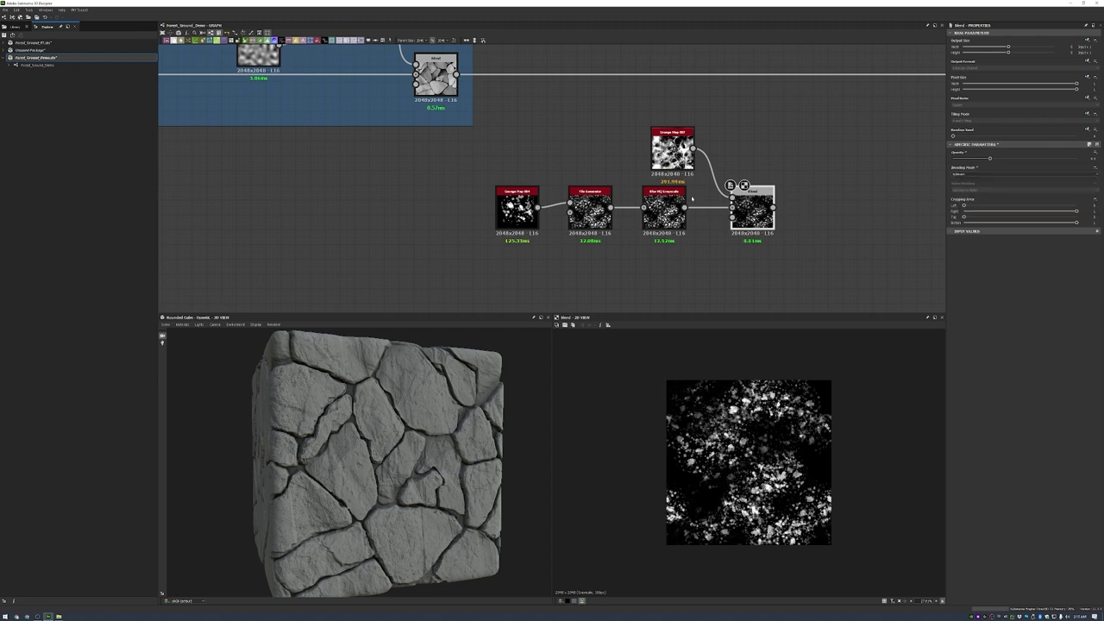
double_click(666, 203)
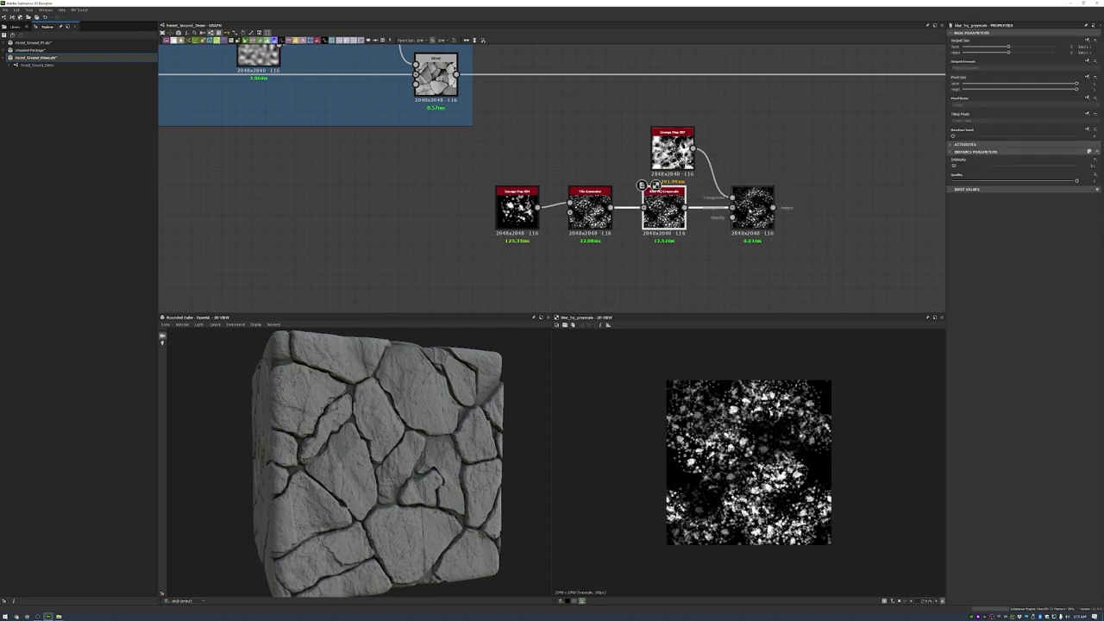
double_click(754, 207)
middle_drag(753, 207, 790, 257)
middle_drag(793, 84, 715, 103)
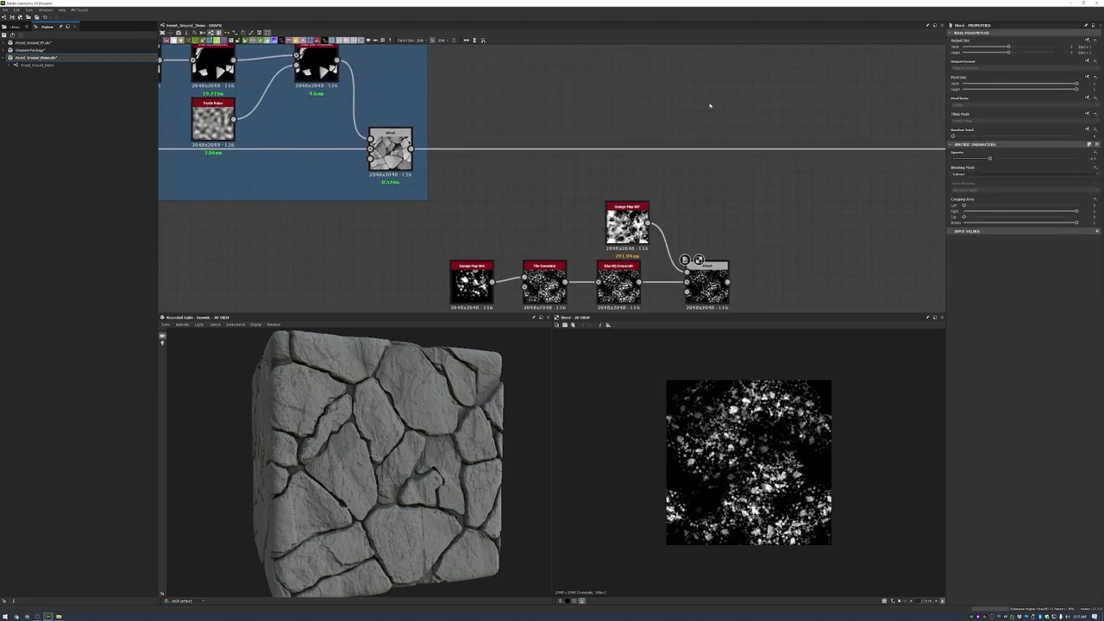
key(space)
text(blur hq)
key(Return)
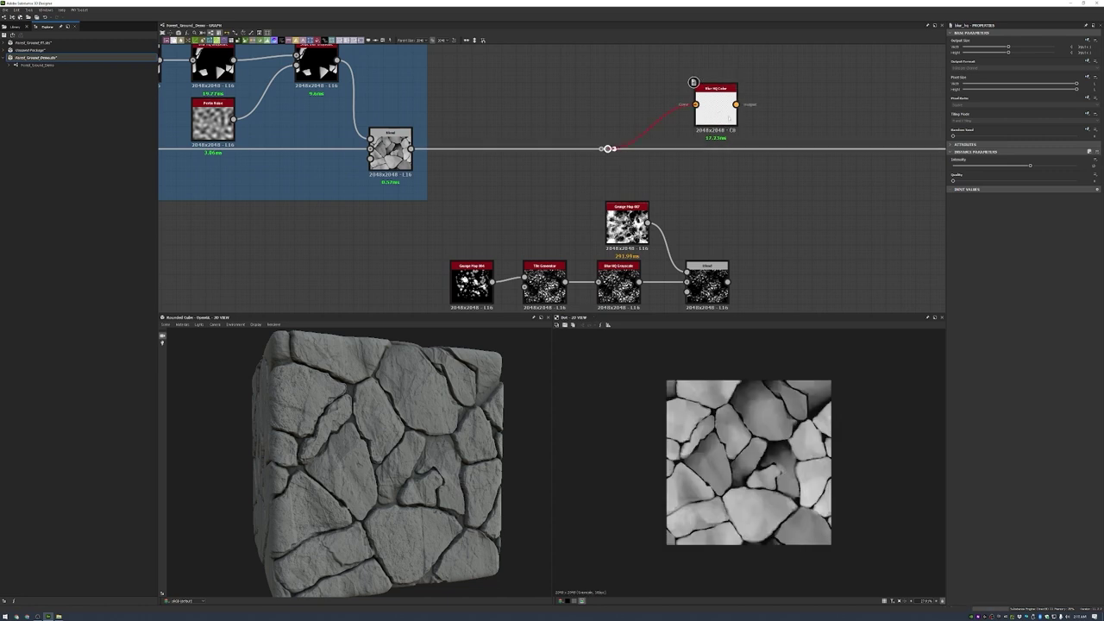
- Add a Blur HQ Grayscale that branches off the main height line after the Stacked Cuts frame
key(space)
text(blur hq)
key(Return)
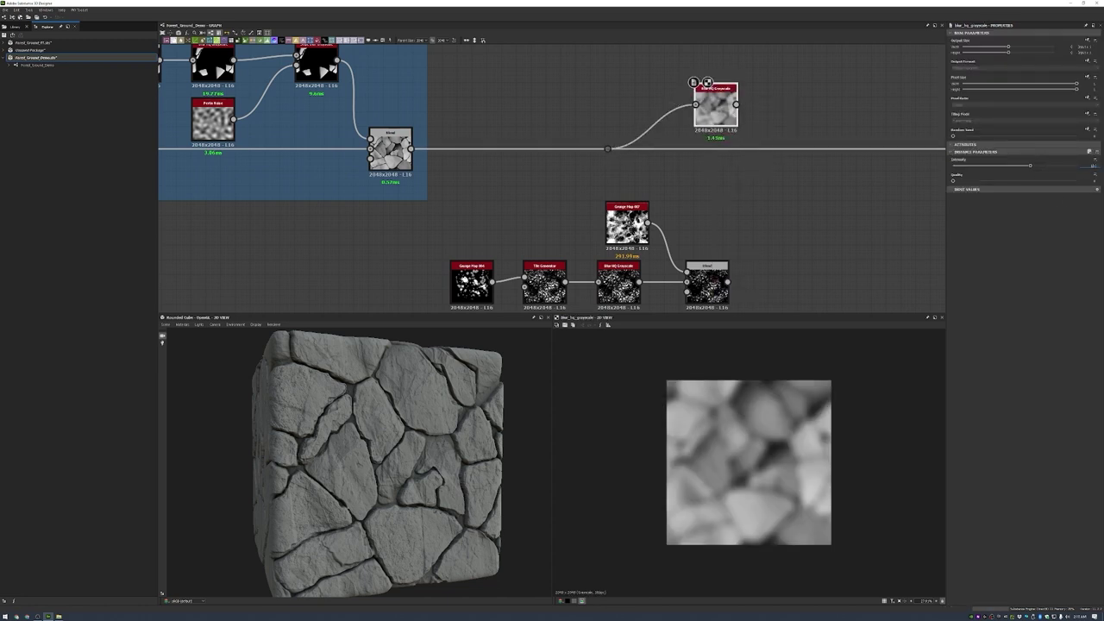
- Add a Blend with the blurred height as foreground, the main line as background, and the subtracted grunge as opacity mask
key(space)
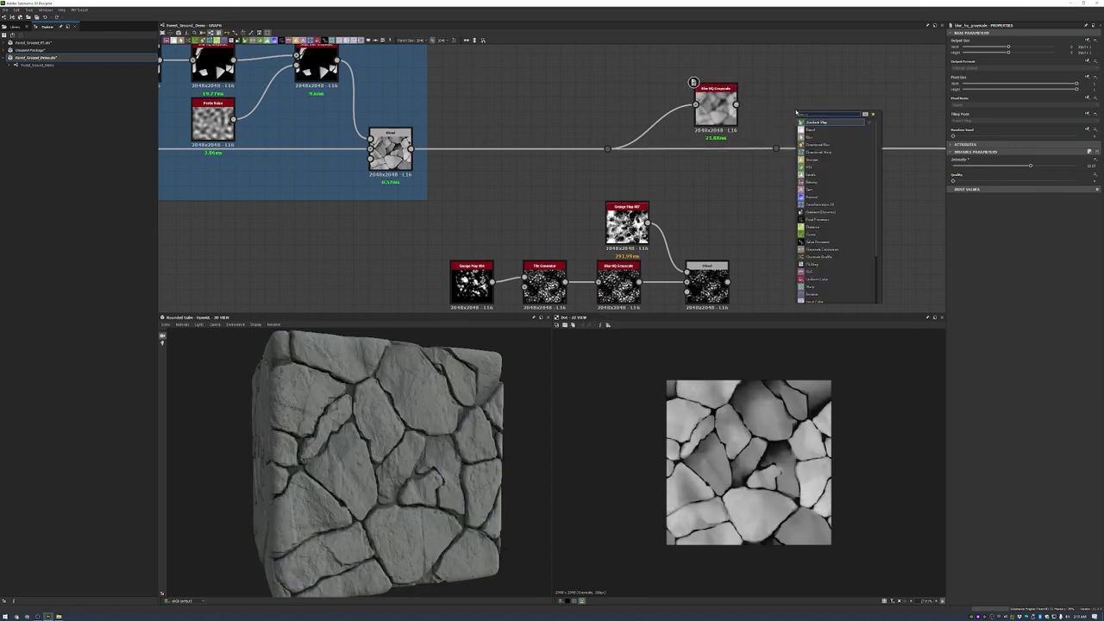
text(blend)
key(Return)
drag(783, 115, 812, 162)
drag(729, 272, 784, 160)
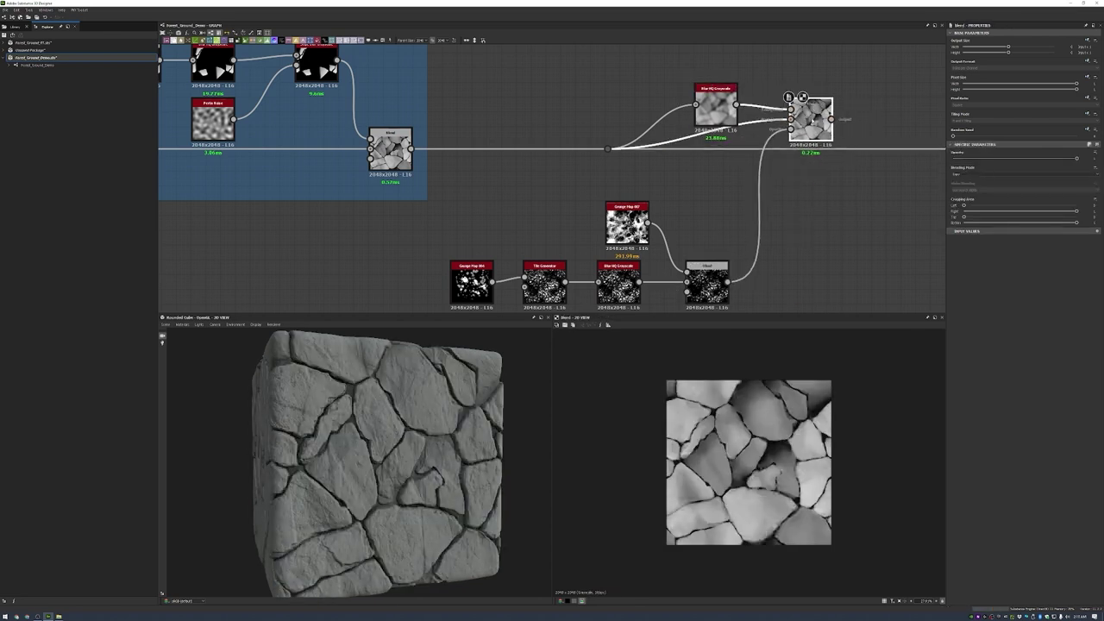
- Route the masked Blend into the main height line, set it to Max (Lighten), and adjust the branched blur's intensity
middle_drag(841, 148, 773, 136)
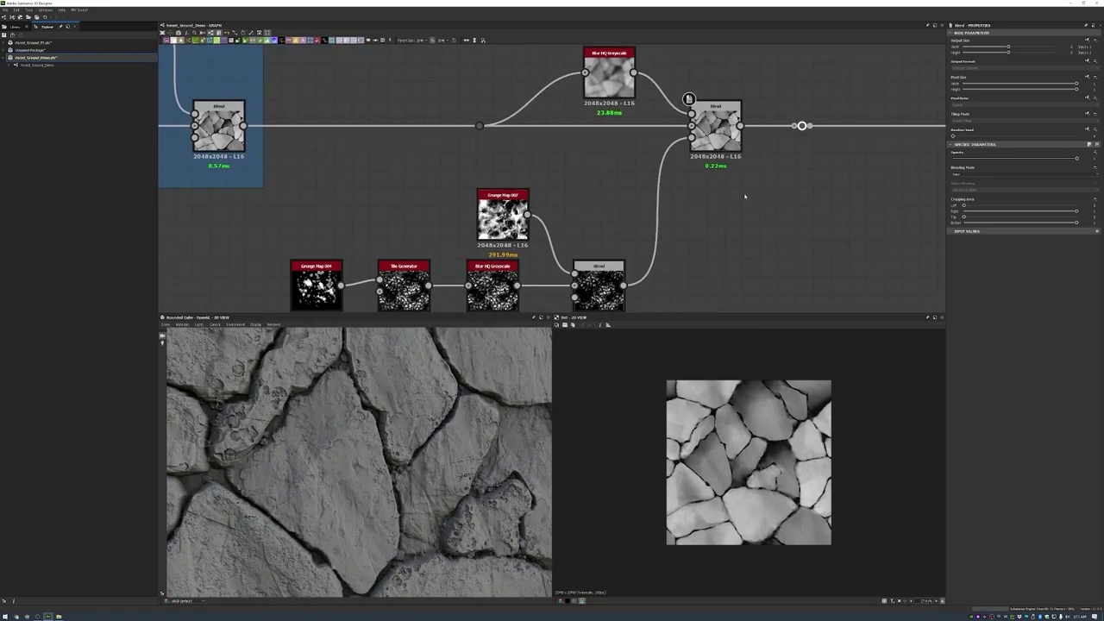
click(715, 130)
click(1018, 173)
click(992, 207)
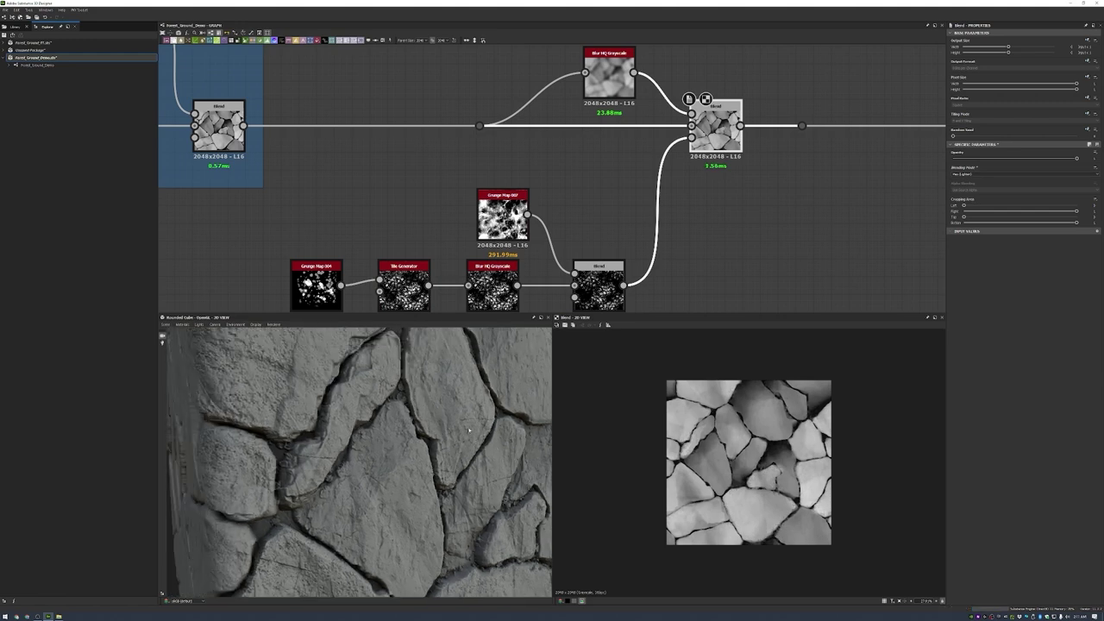
shift+right_drag(469, 430, 486, 388)
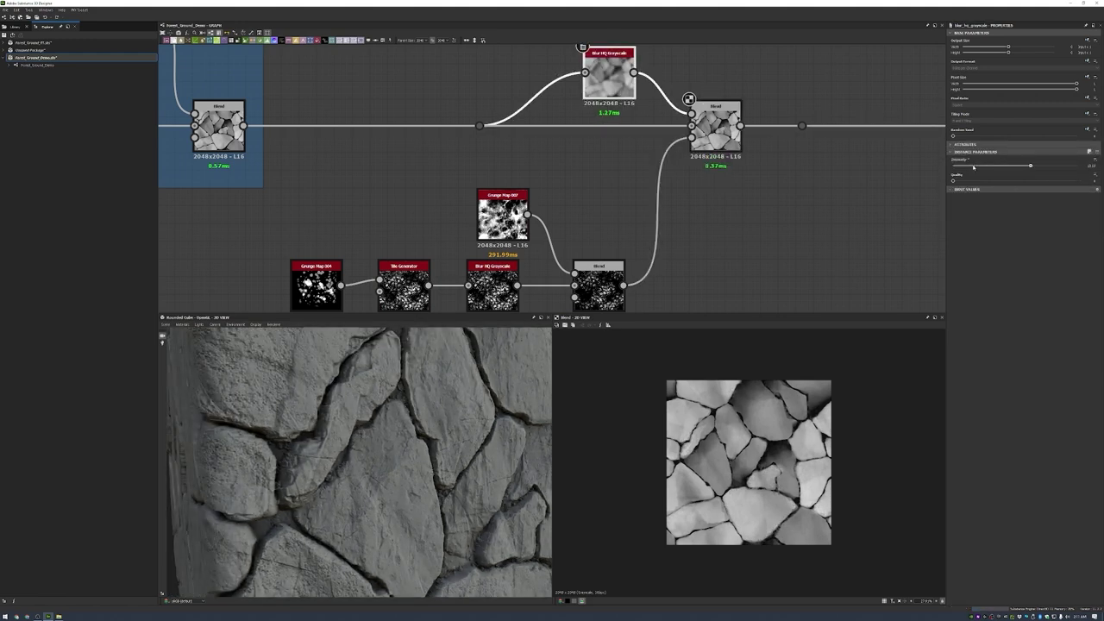
scroll(599, 168, down, 3)
- Add a second Blend in Add (Linear Dodge) mode with the subtracted grunge as foreground and the masked Blend as background
key(space)
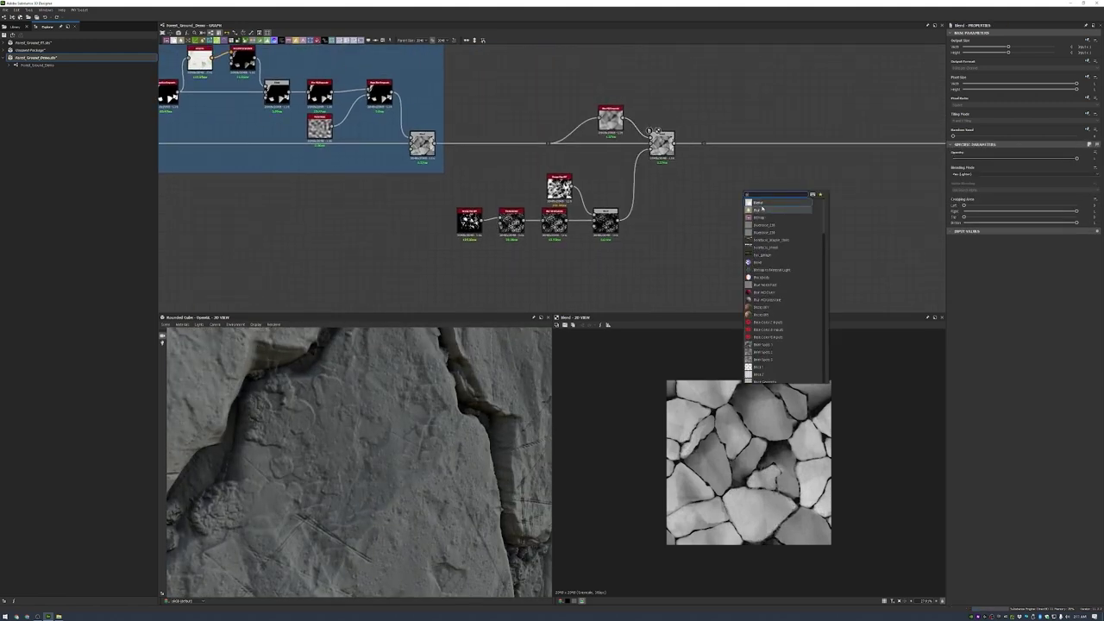
click(768, 207)
scroll(733, 181, up, 3)
drag(626, 126, 736, 203)
drag(509, 285, 760, 269)
click(966, 174)
click(966, 184)
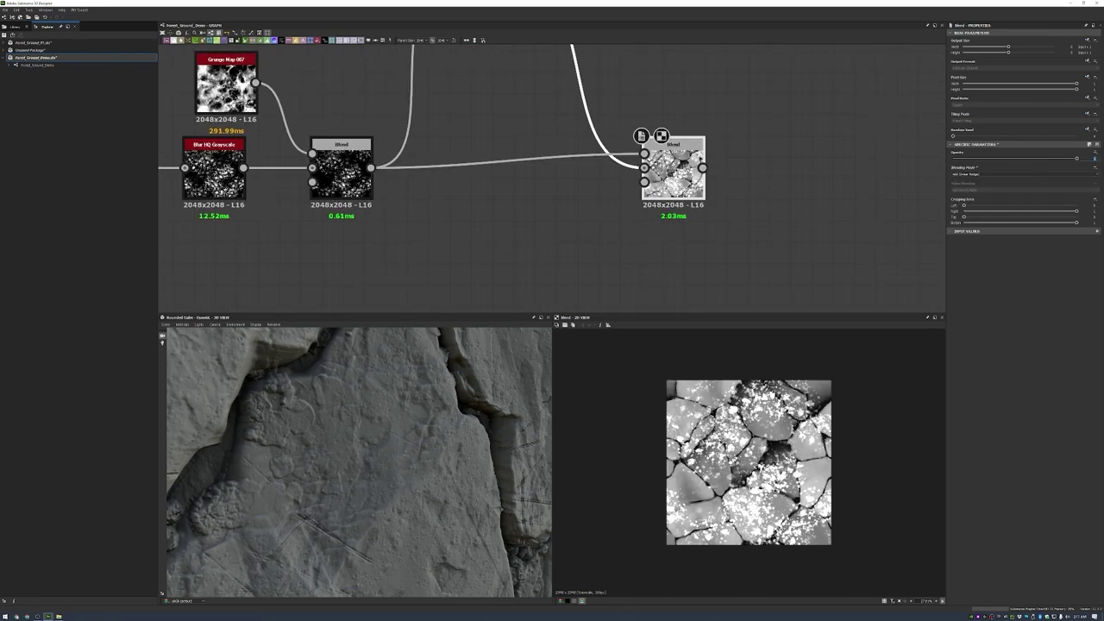
- Lower the second Blend's opacity to nearly zero and connect its output to the main height line
text(0)
key(Return)
scroll(637, 141, down, 3)
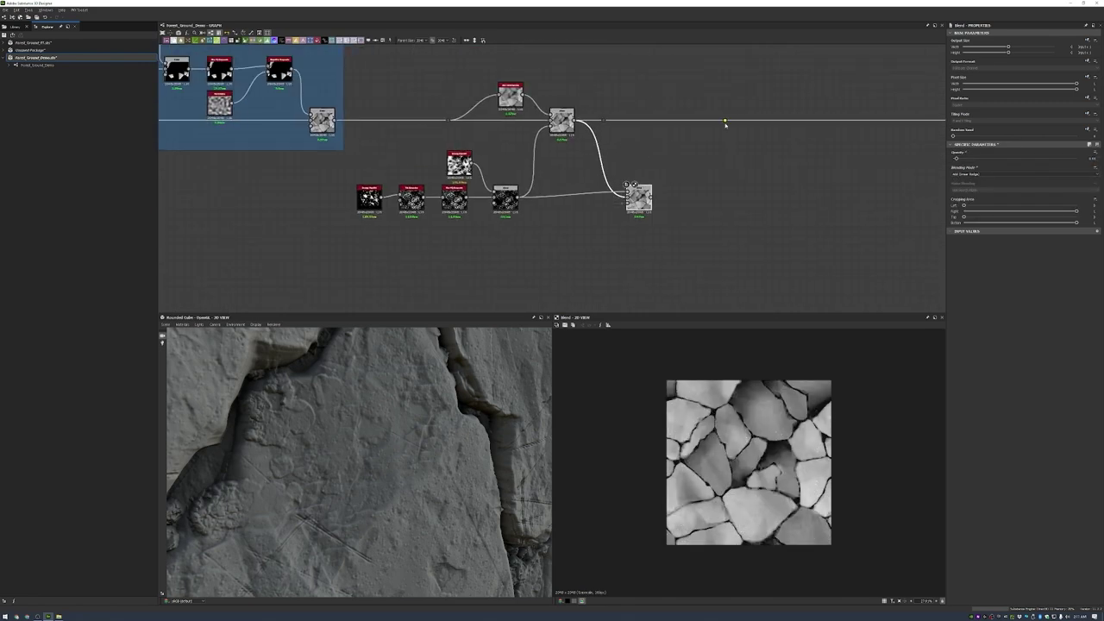
drag(725, 122, 725, 120)
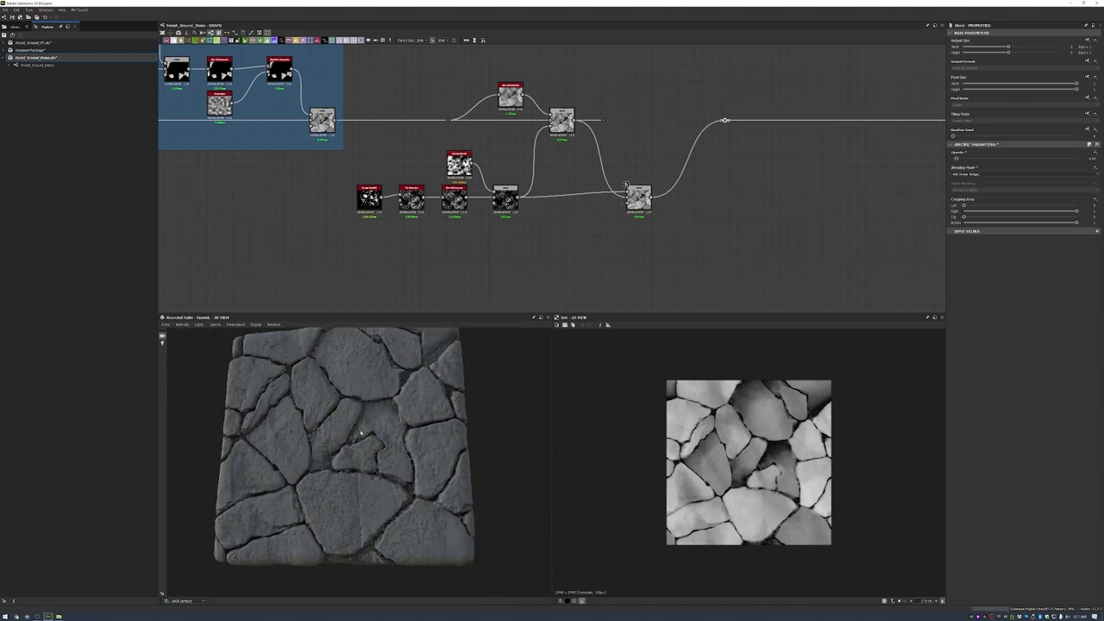
scroll(693, 207, down, 5)
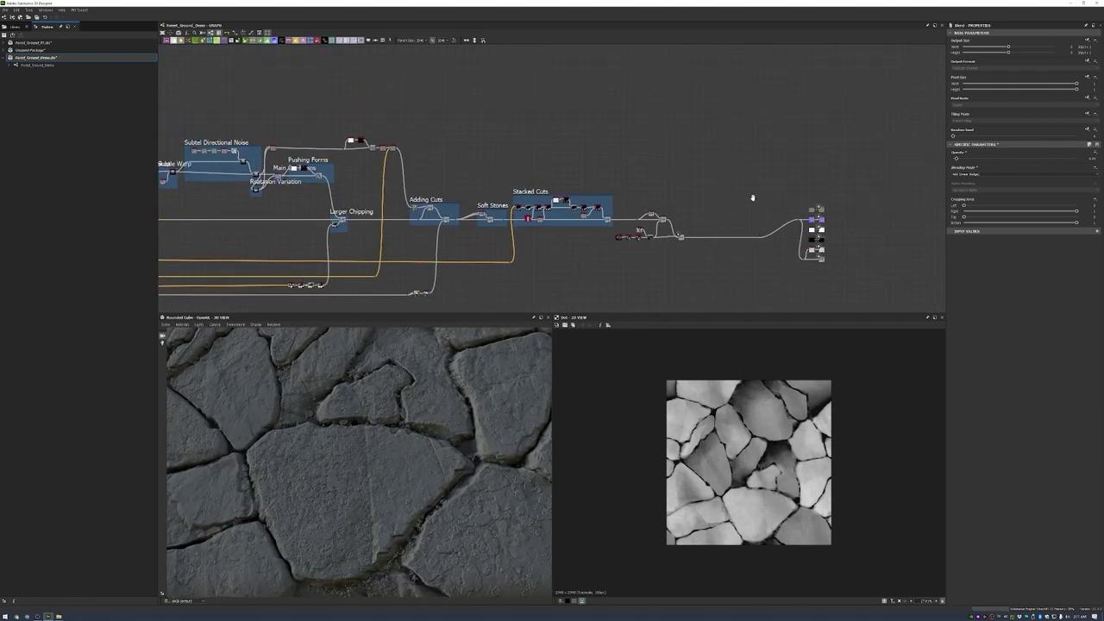
- Frame the new nodes after Stacked Cuts and title the frame Lichen
right_click(703, 187)
click(719, 203)
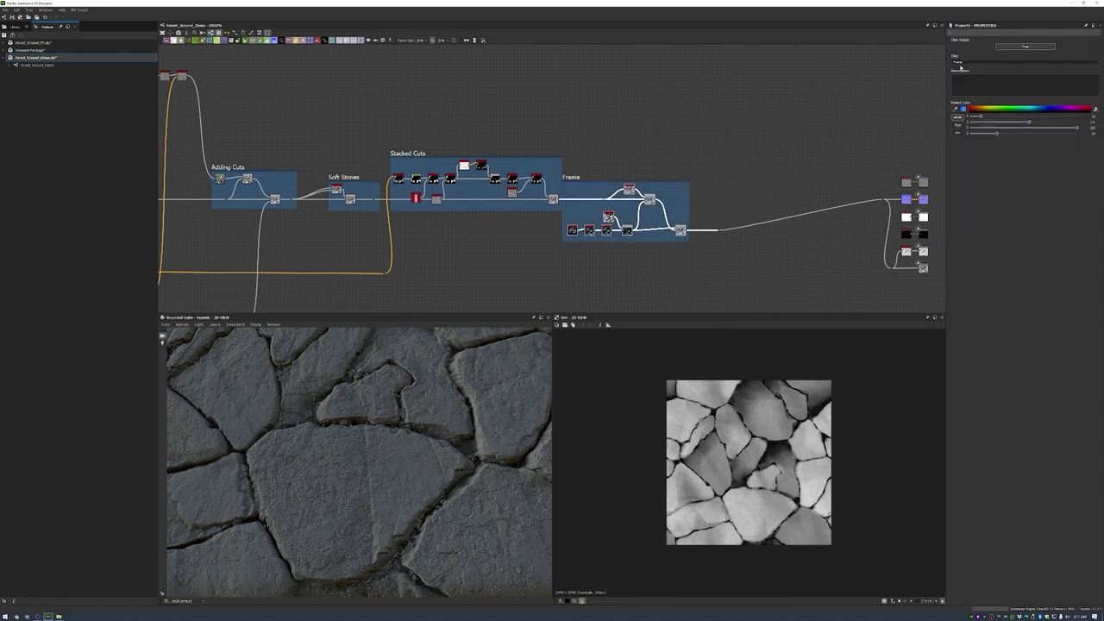
scroll(719, 215, up, 4)
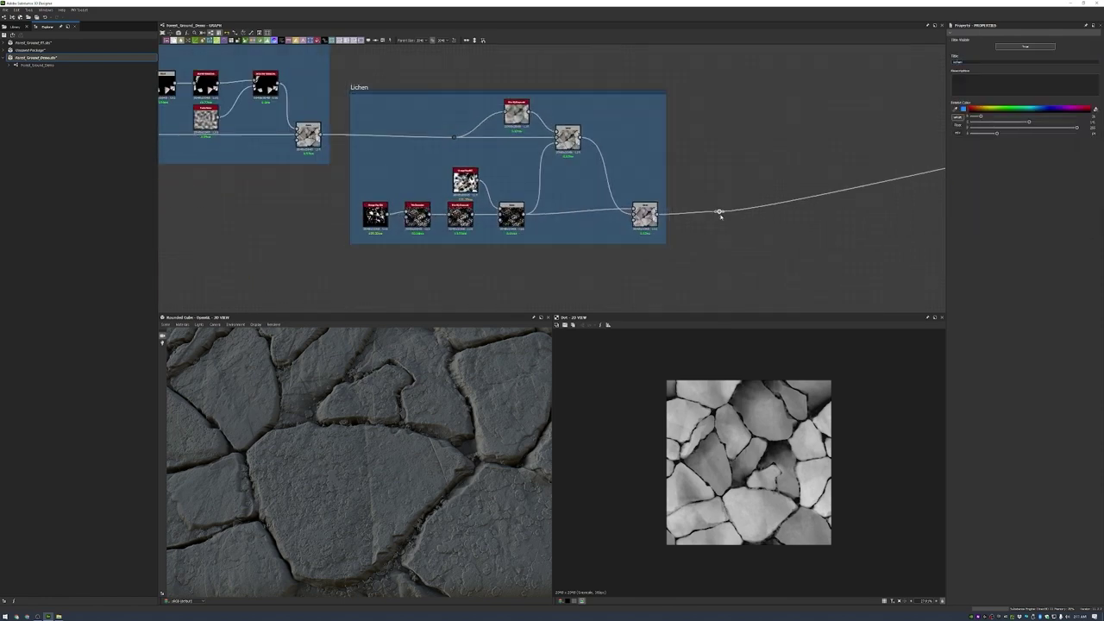
- Line up the output nodes with the end of the Lichen frame and preview the normal map
scroll(794, 190, down, 2)
drag(828, 139, 835, 184)
scroll(508, 443, down, 5)
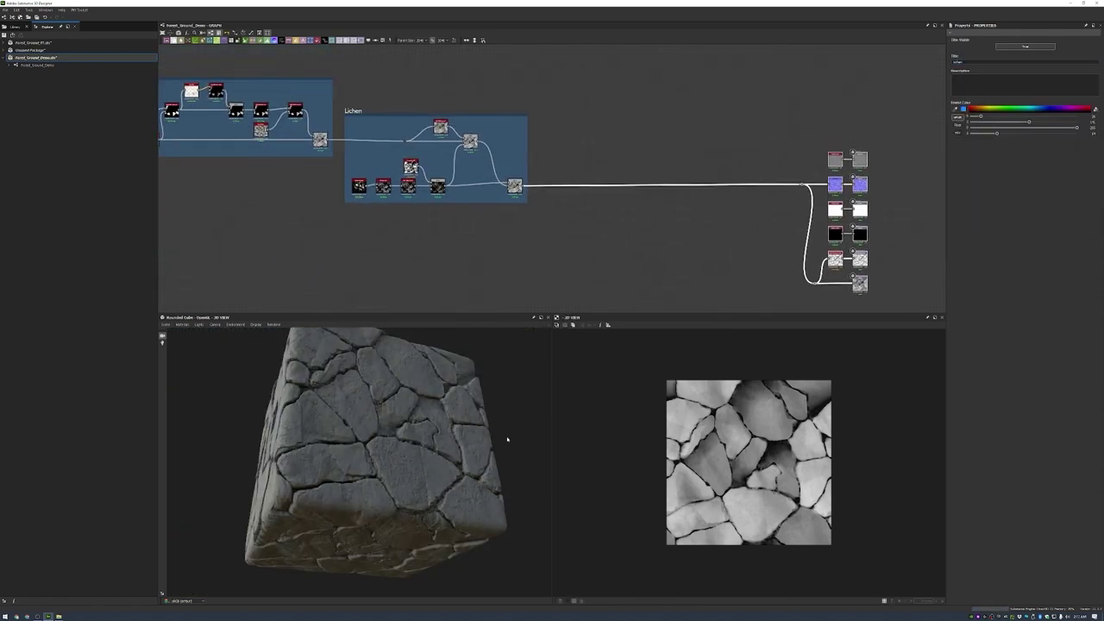
drag(508, 443, 570, 432)
double_click(835, 184)
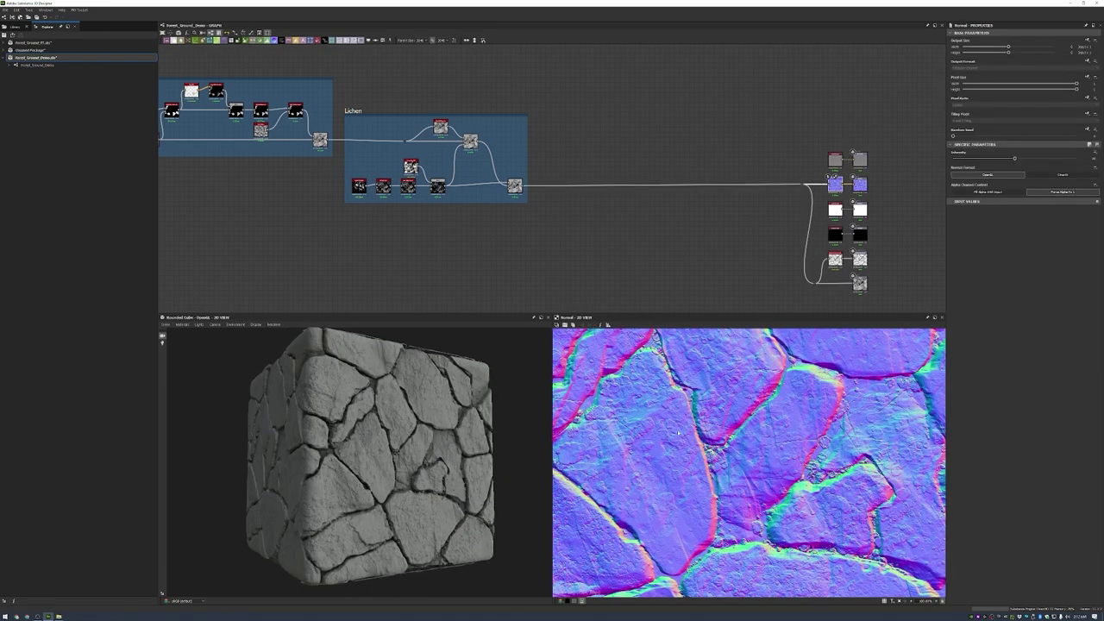
- Preview the last Lichen blend and add a Height Blend node after it
double_click(514, 185)
scroll(581, 178, up, 2)
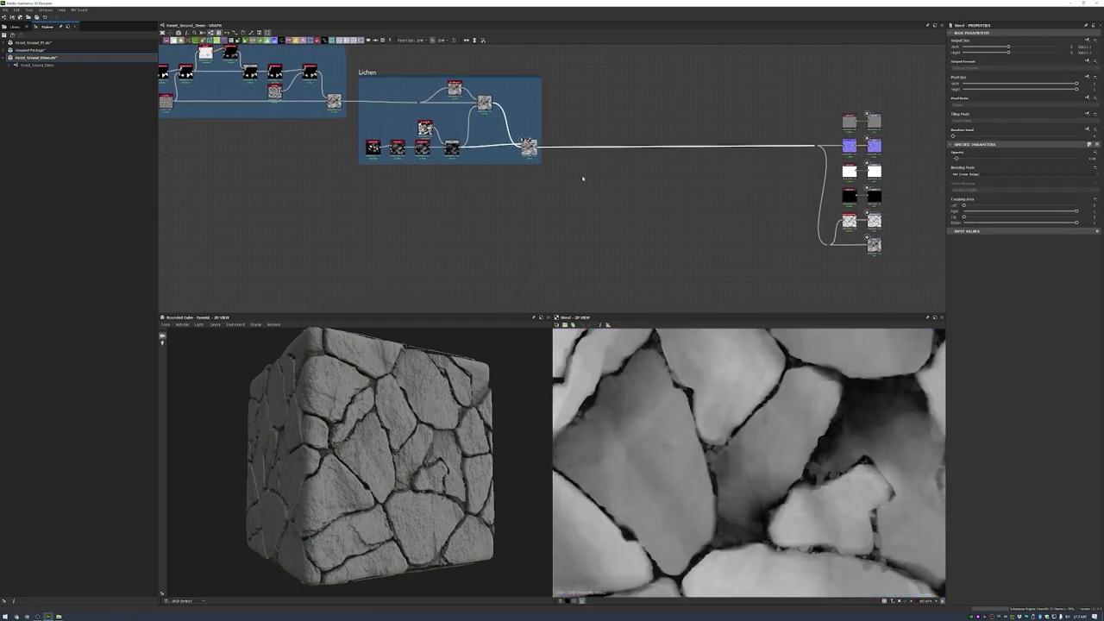
key(space)
click(582, 177)
- Enclose the whole chain of stone frames in one large green frame titled Stones
scroll(580, 172, down, 8)
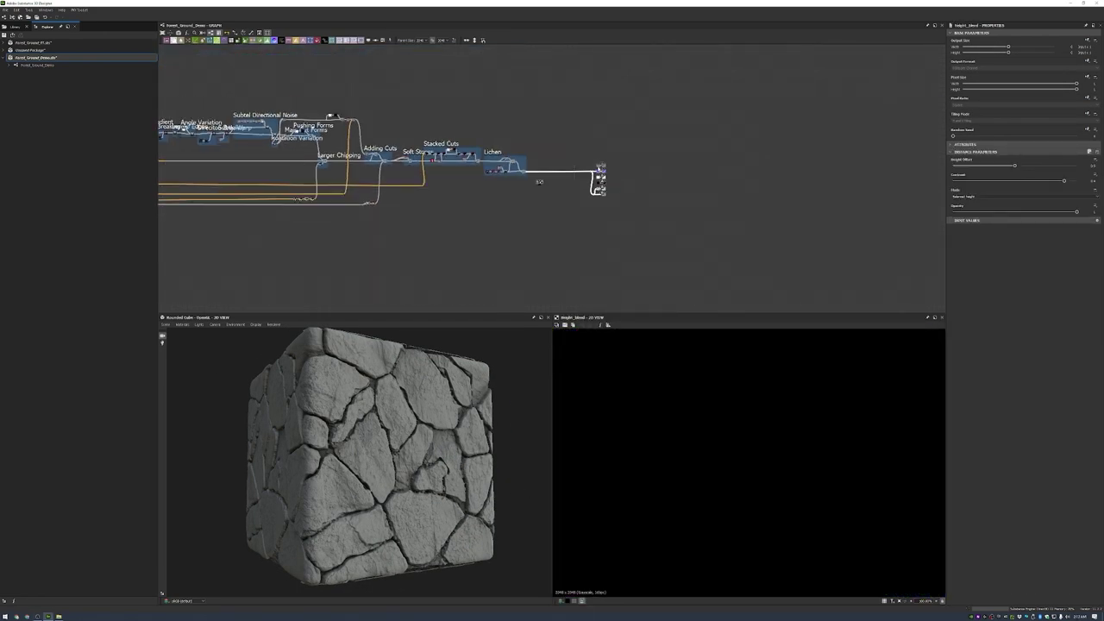
scroll(267, 157, up, 4)
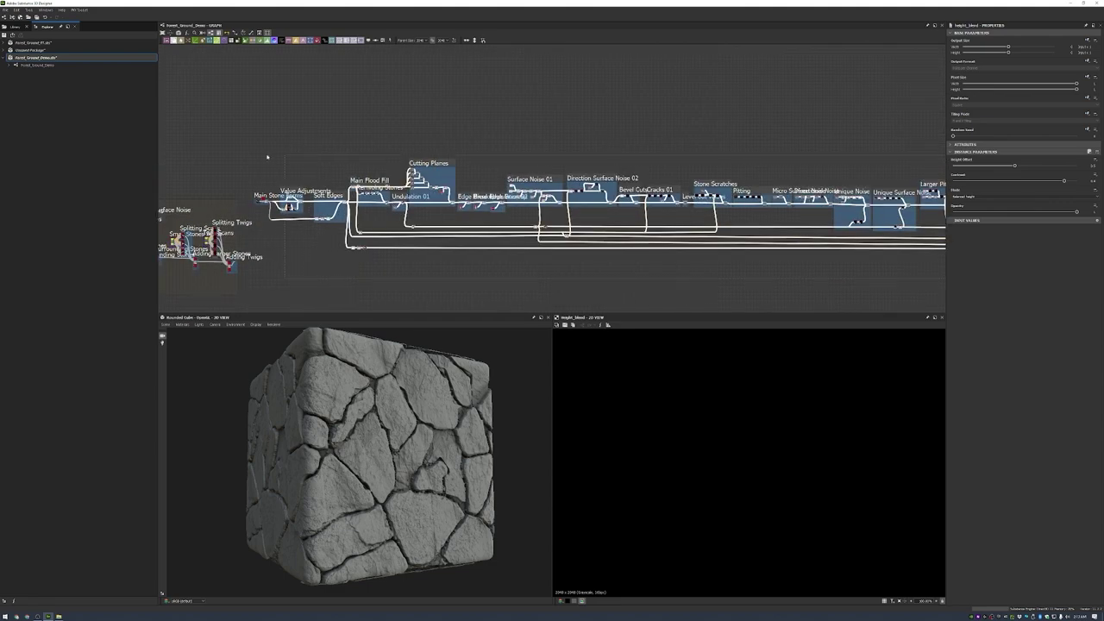
key(ctrl+f)
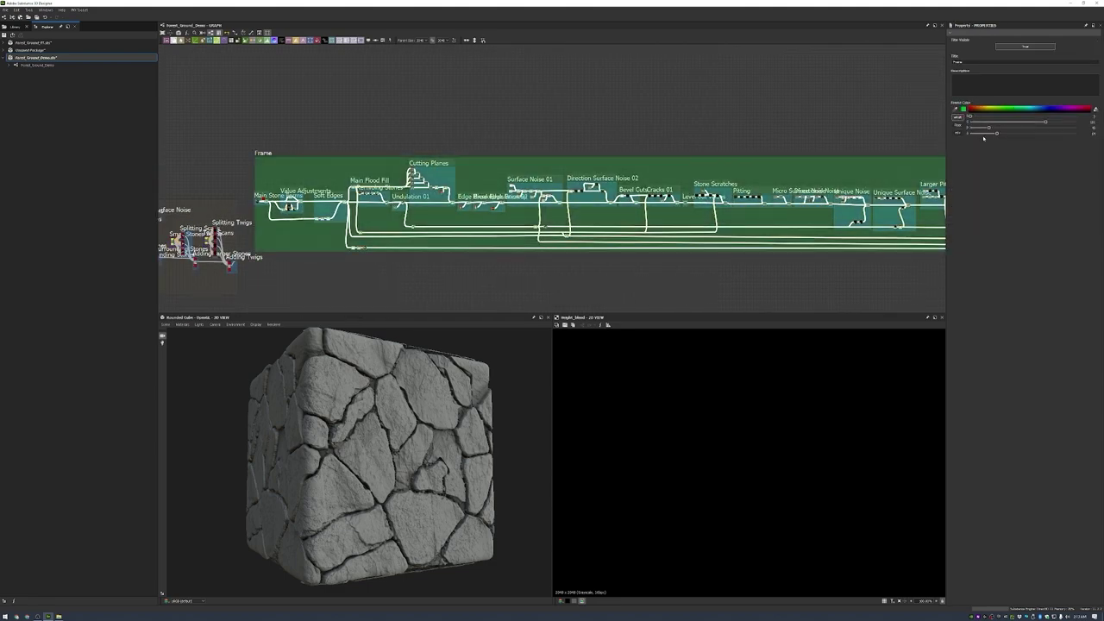
drag(263, 153, 257, 94)
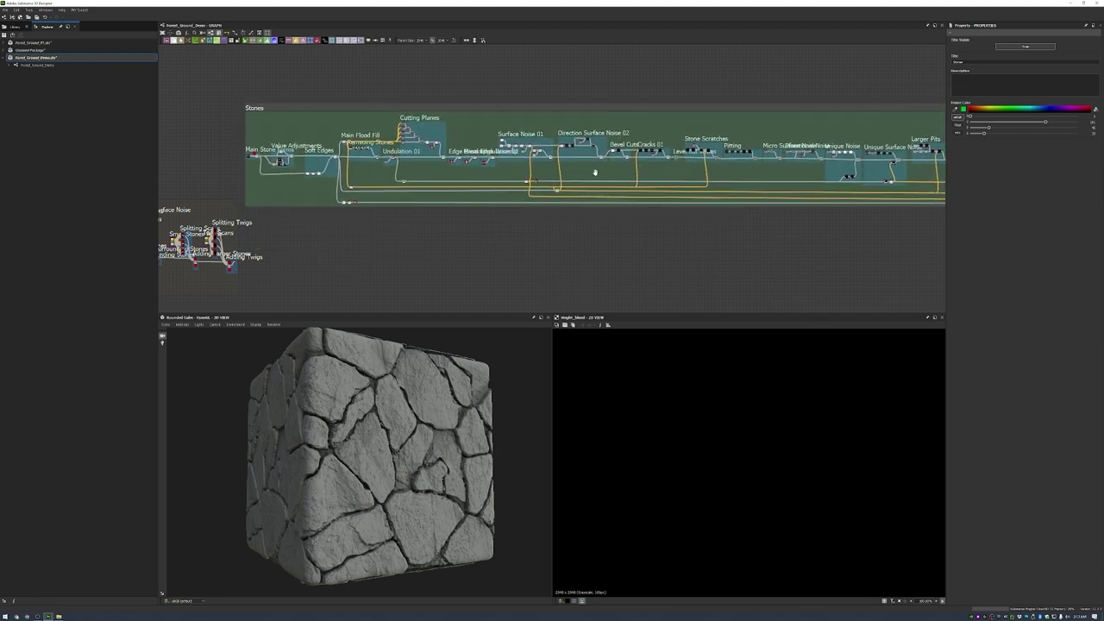
- Connect the end of the Stones height line to the Height Blend
scroll(747, 185, down, 3)
scroll(697, 103, up, 5)
scroll(734, 305, down, 3)
scroll(650, 197, up, 3)
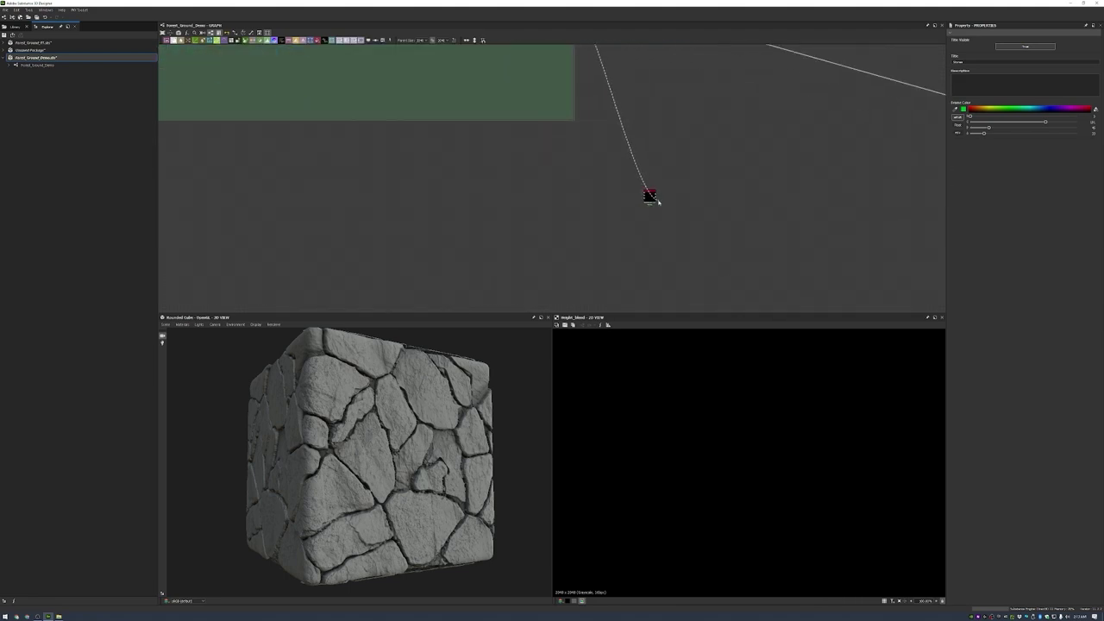
scroll(759, 181, down, 3)
scroll(461, 193, up, 1)
- Connect the Adding Twigs output to the Height Blend's other height input and place the node below the Stones frame
scroll(224, 251, up, 5)
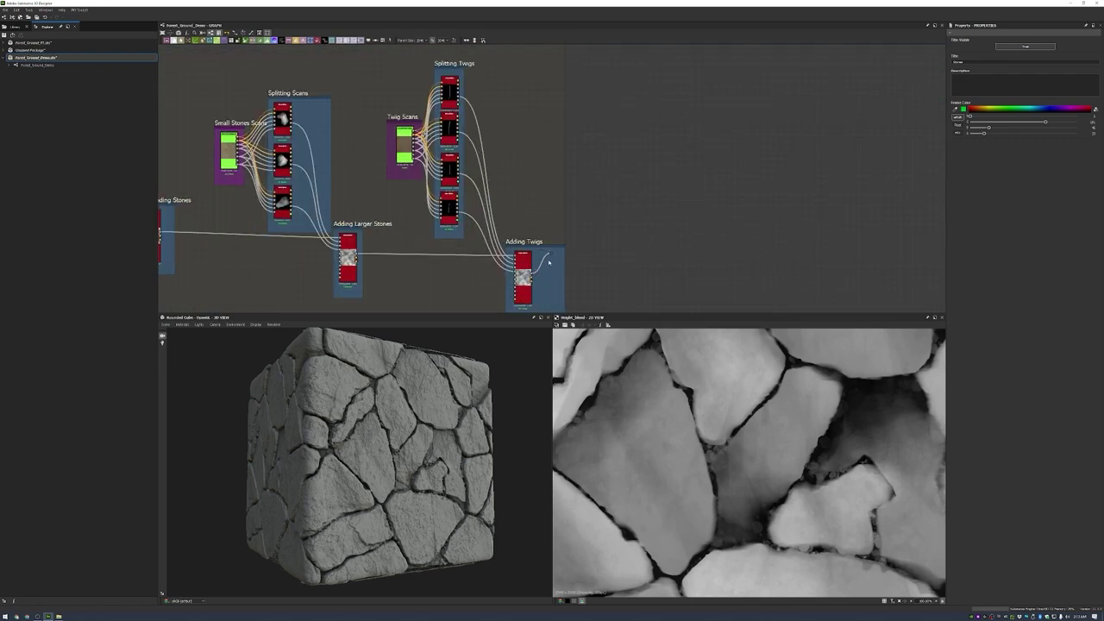
drag(517, 252, 655, 253)
scroll(529, 252, down, 3)
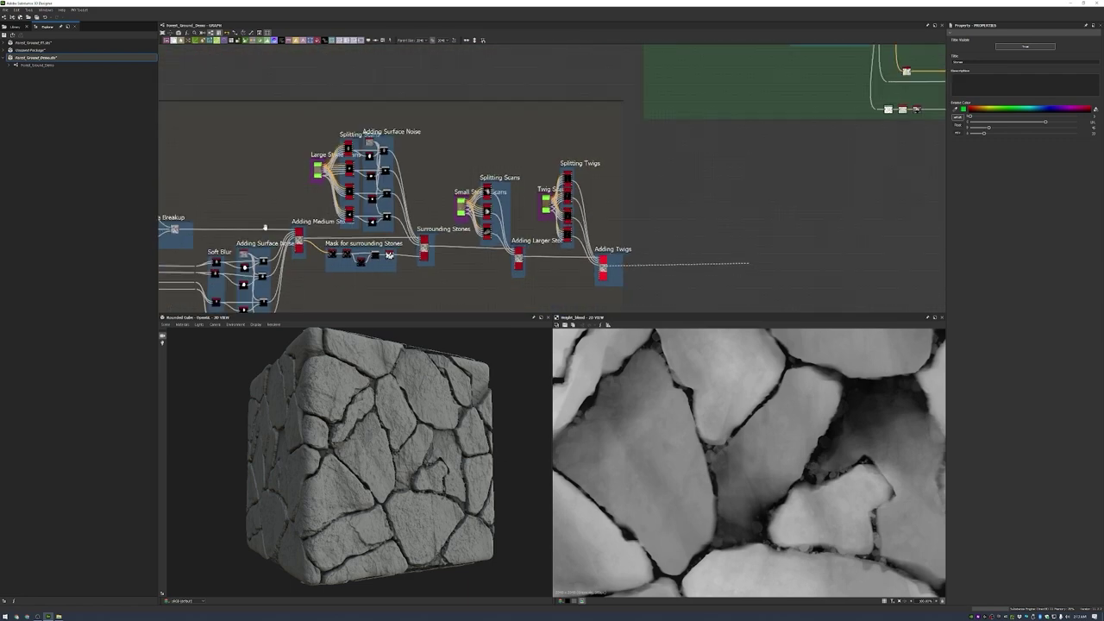
scroll(529, 252, up, 5)
scroll(695, 186, down, 4)
scroll(694, 186, up, 4)
drag(694, 186, 697, 257)
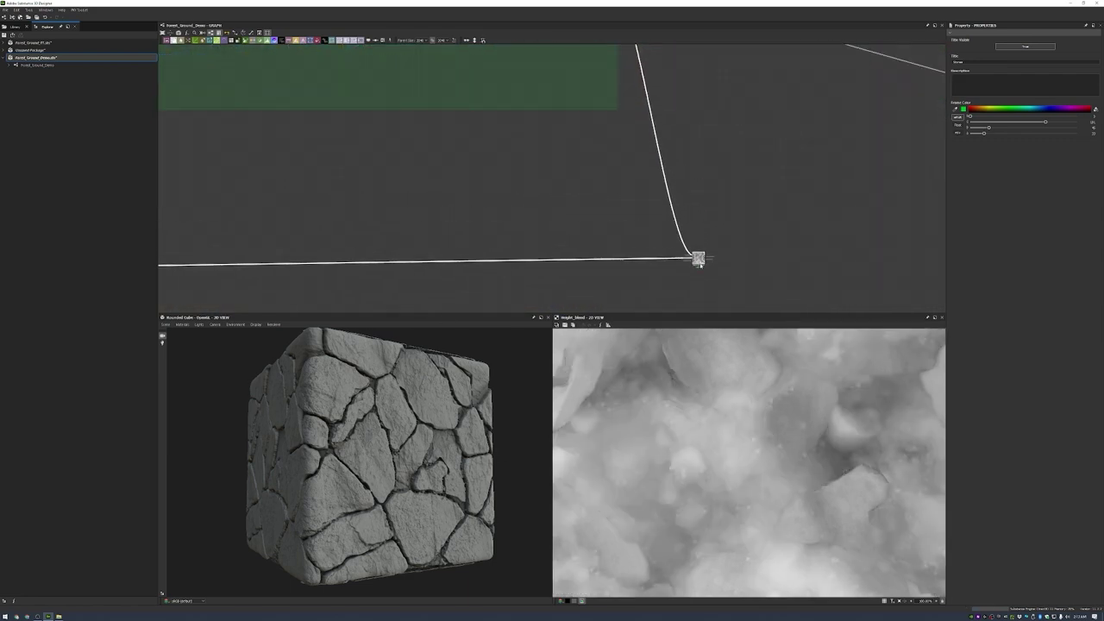
- Raise the Height Blend's height offset and contrast and slightly lower its opacity
scroll(784, 219, down, 3)
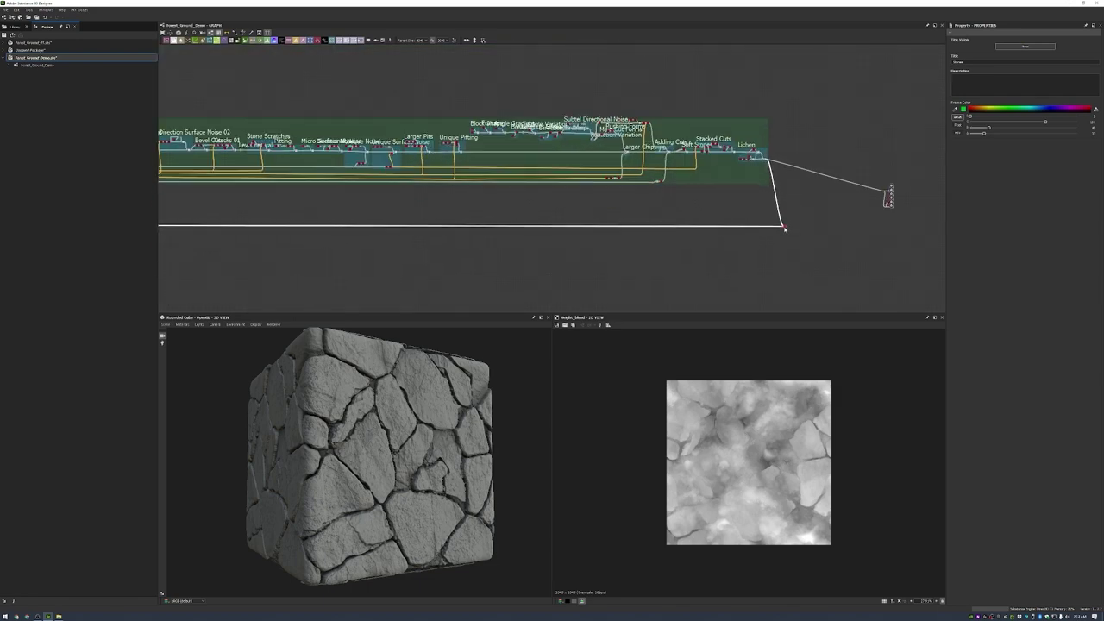
scroll(784, 219, down, 3)
middle_drag(784, 219, 891, 224)
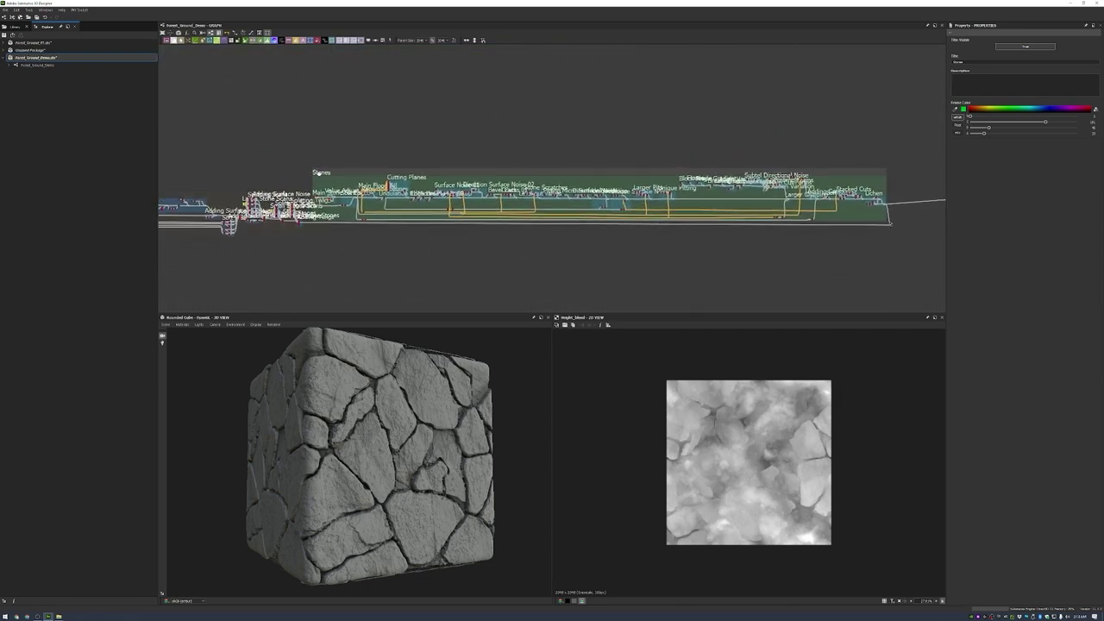
scroll(890, 224, up, 8)
click(514, 231)
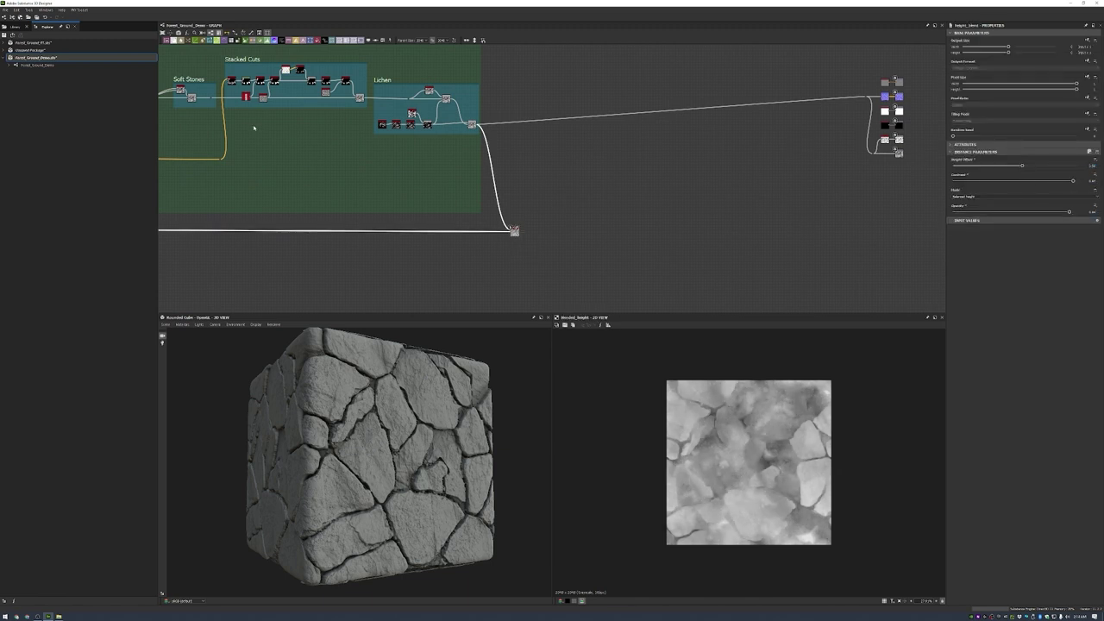
- Feed the Height Blend into the output nodes, align them with it, and open the 3D view's default material properties
drag(521, 232, 881, 96)
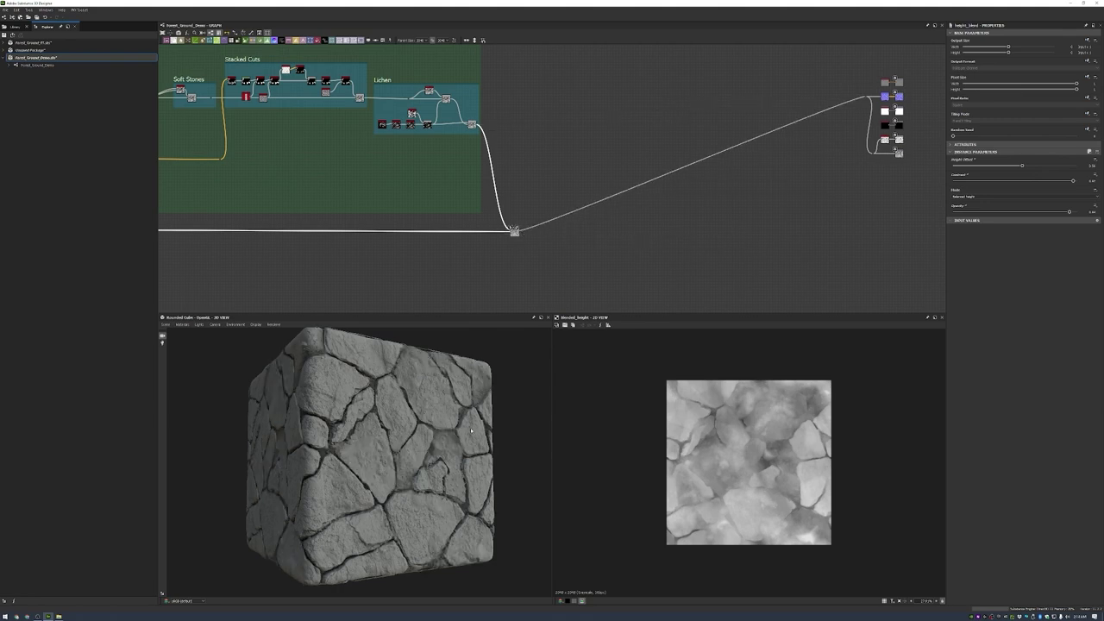
drag(399, 429, 242, 346)
click(182, 324)
click(330, 356)
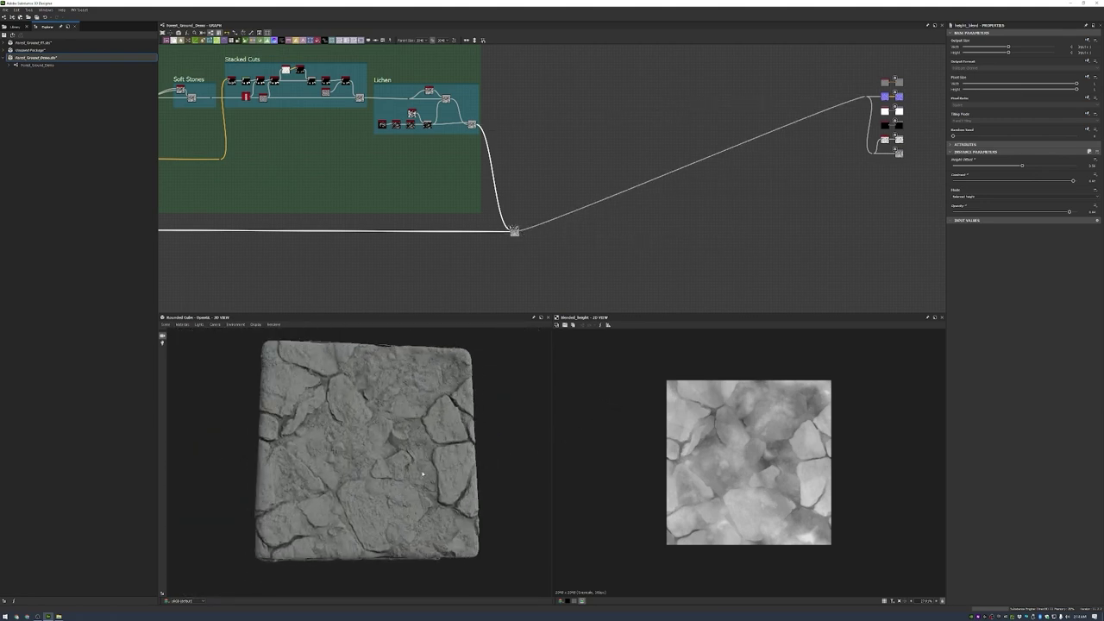
drag(377, 441, 414, 449)
scroll(771, 101, down, 3)
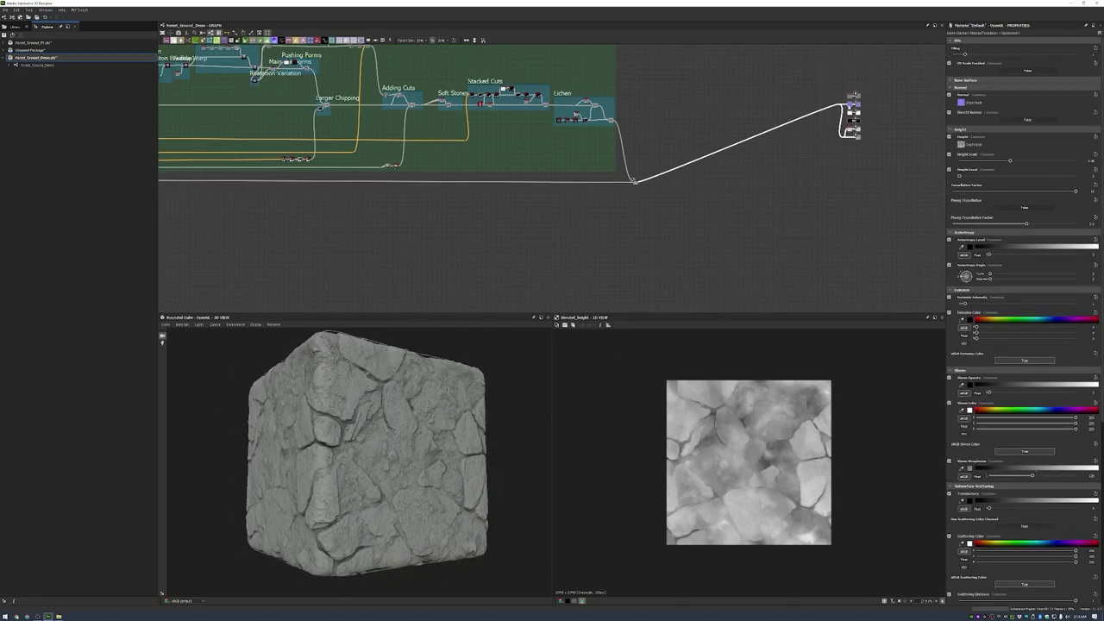
drag(850, 105, 852, 177)
- Try different random seeds on the Flood Fill to Random Grayscale node in the Removing Stones frame to vary the missing stones
scroll(682, 211, up, 10)
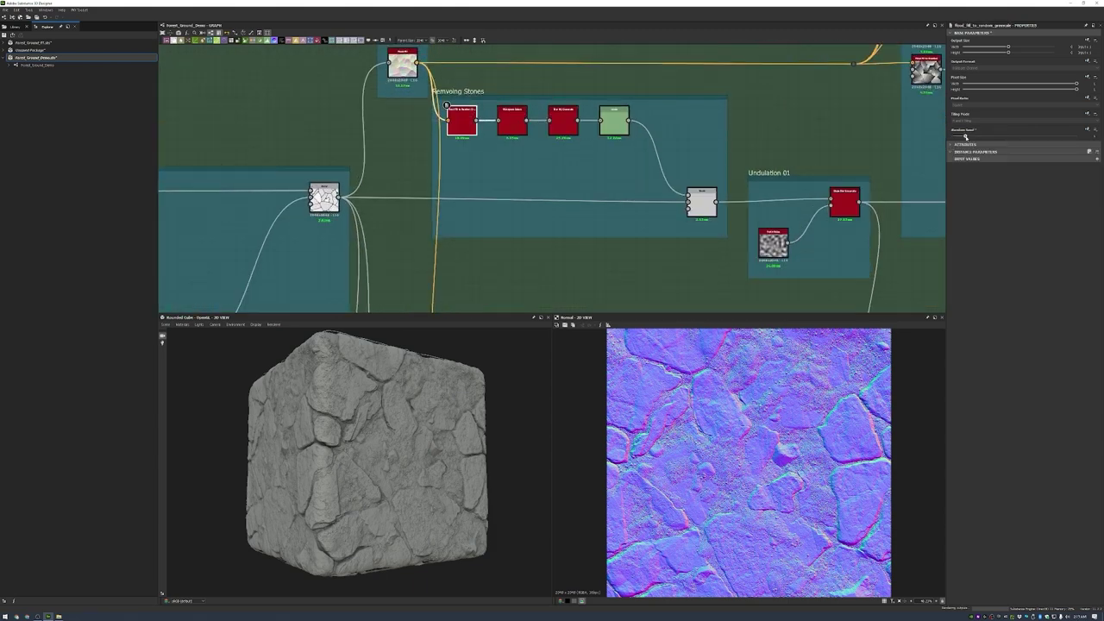
drag(445, 371, 445, 476)
drag(1005, 137, 1075, 135)
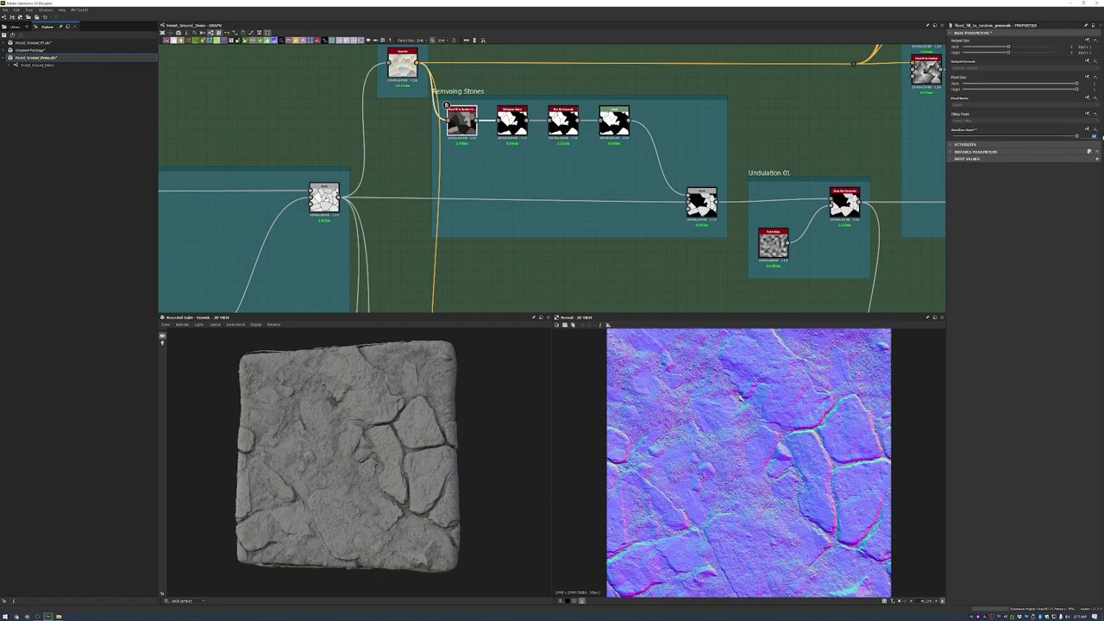
click(1014, 135)
drag(362, 380, 406, 449)
click(1040, 136)
- Examine the ambient occlusion map and the blended stones on the cube from several angles
scroll(432, 179, down, 3)
scroll(432, 179, up, 2)
middle_drag(431, 179, 448, 207)
click(239, 171)
middle_drag(239, 170, 670, 173)
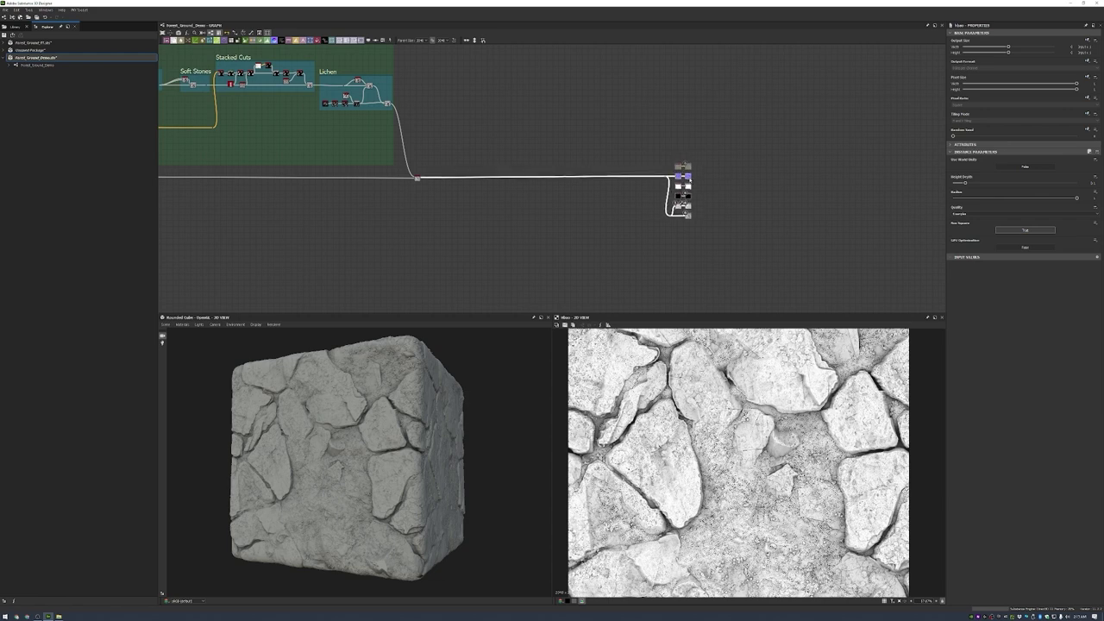
scroll(362, 182, up, 2)
drag(352, 419, 391, 426)
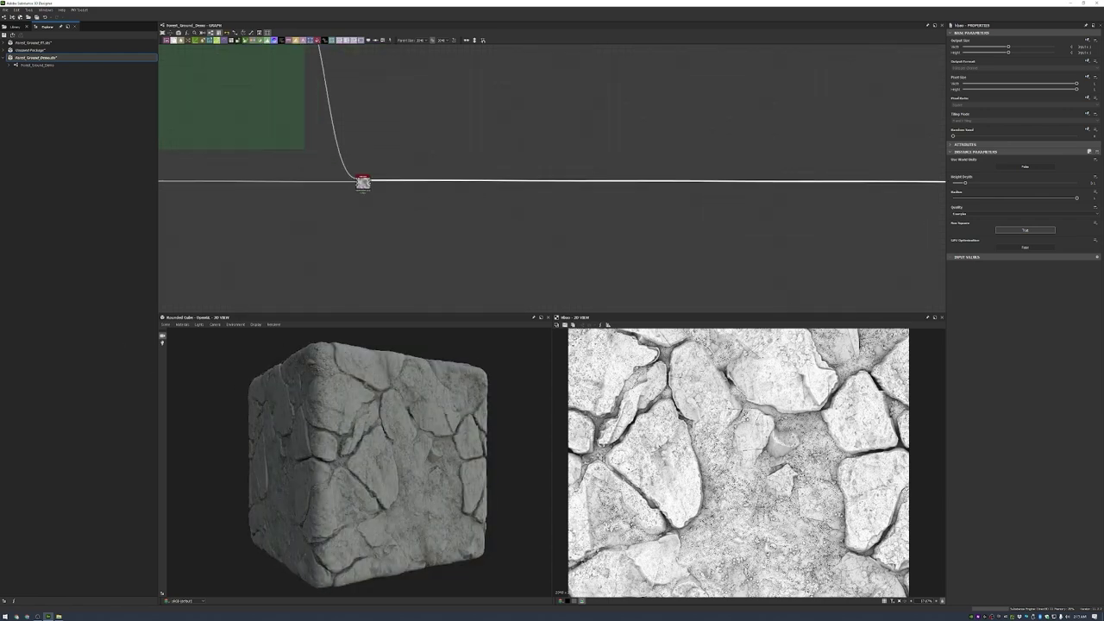
- Import the short_grass_clumps scan from the Substance_Source_Scans folder into the graph beside the Height Blend and preview it
middle_drag(364, 184, 368, 223)
click(37, 616)
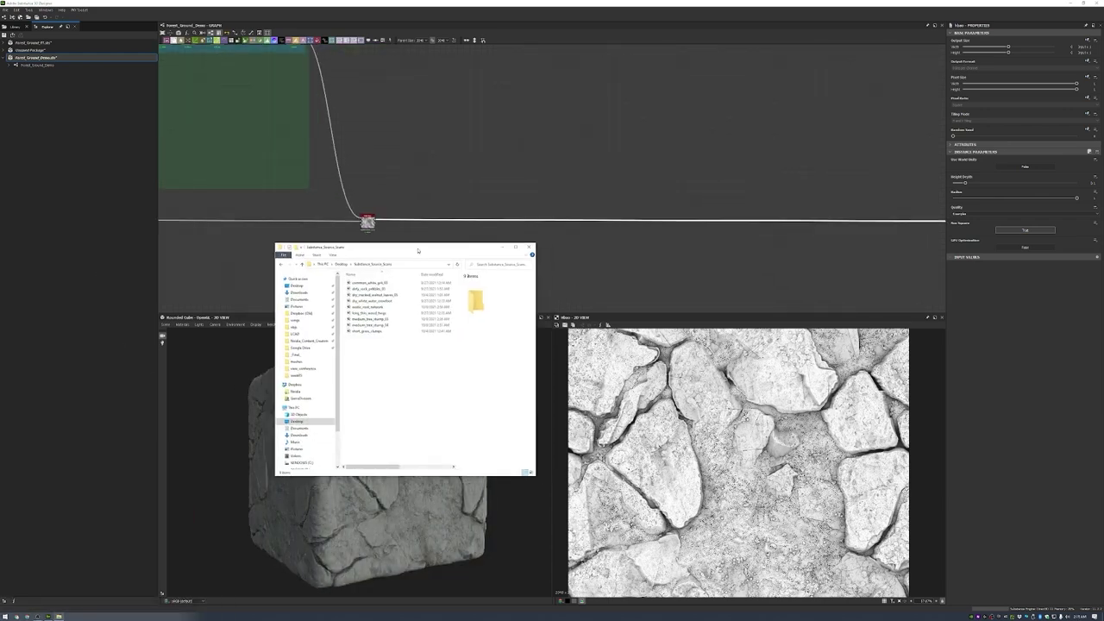
drag(363, 331, 446, 171)
drag(426, 240, 441, 170)
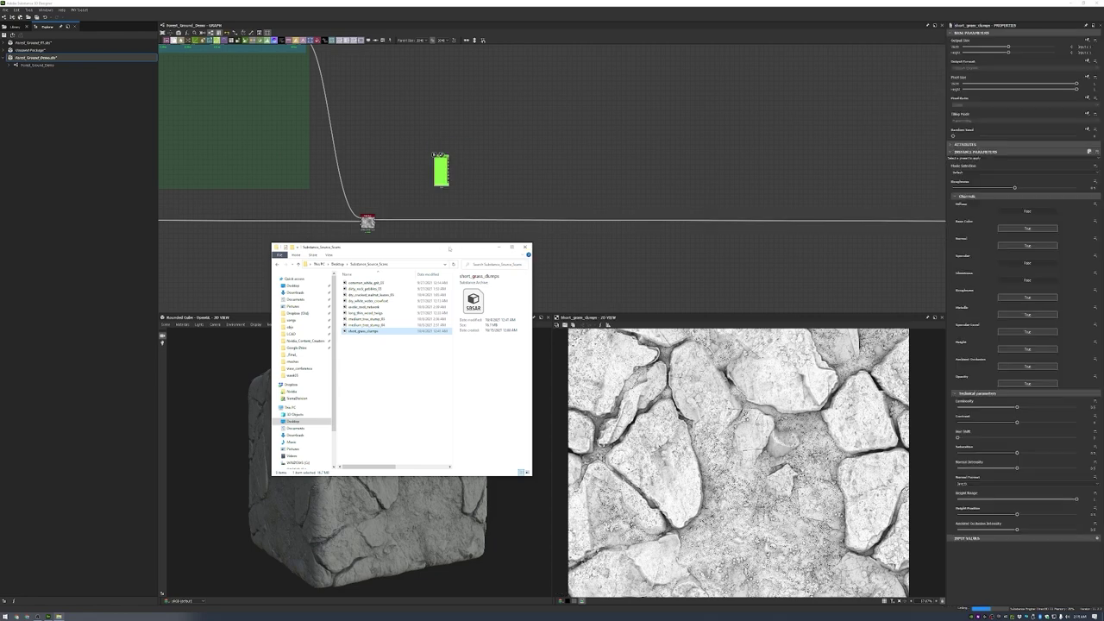
double_click(441, 170)
- Put the Height Blend node in a frame titled "Blend Stone To Dirt"
click(368, 223)
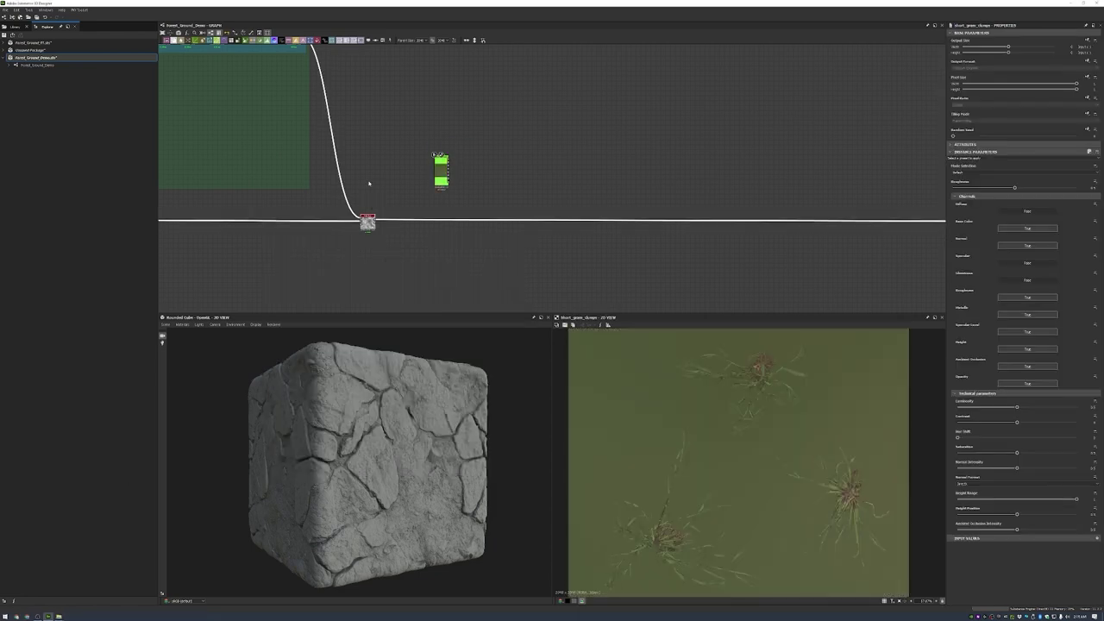
right_click(376, 181)
click(407, 200)
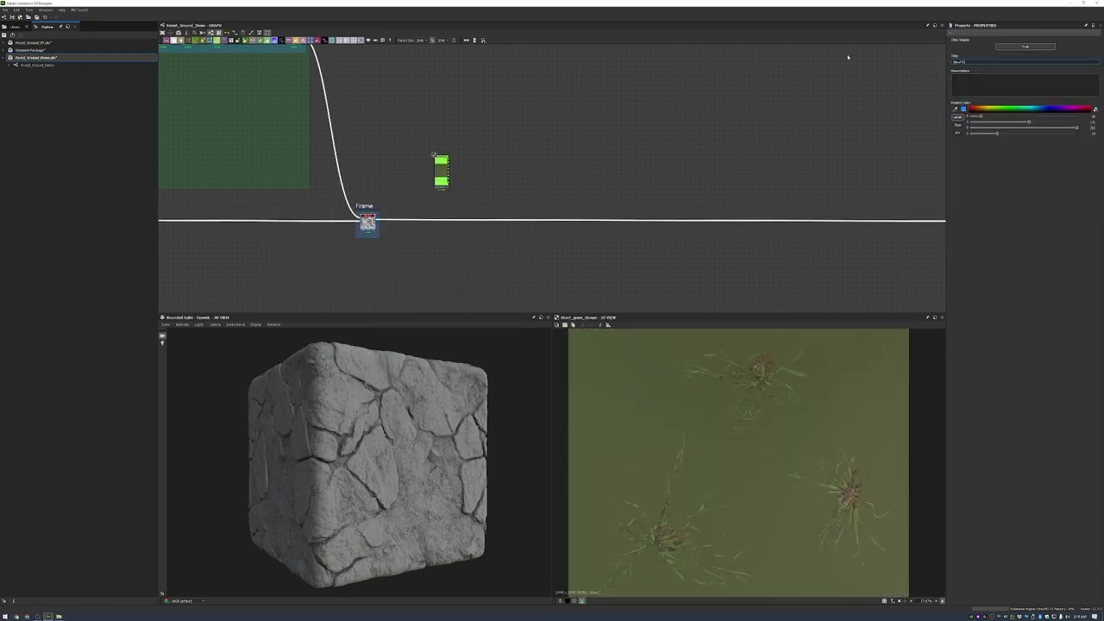
scroll(470, 177, up, 3)
- Put the short_grass_clumps node in a purple frame titled "Grass Scans"
right_click(432, 143)
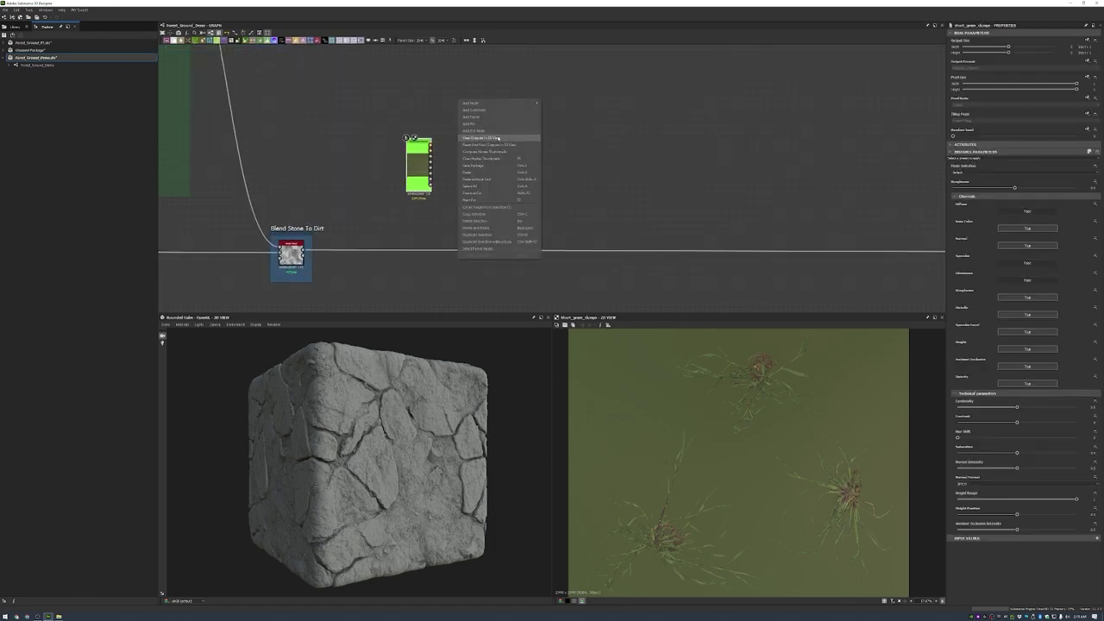
click(483, 141)
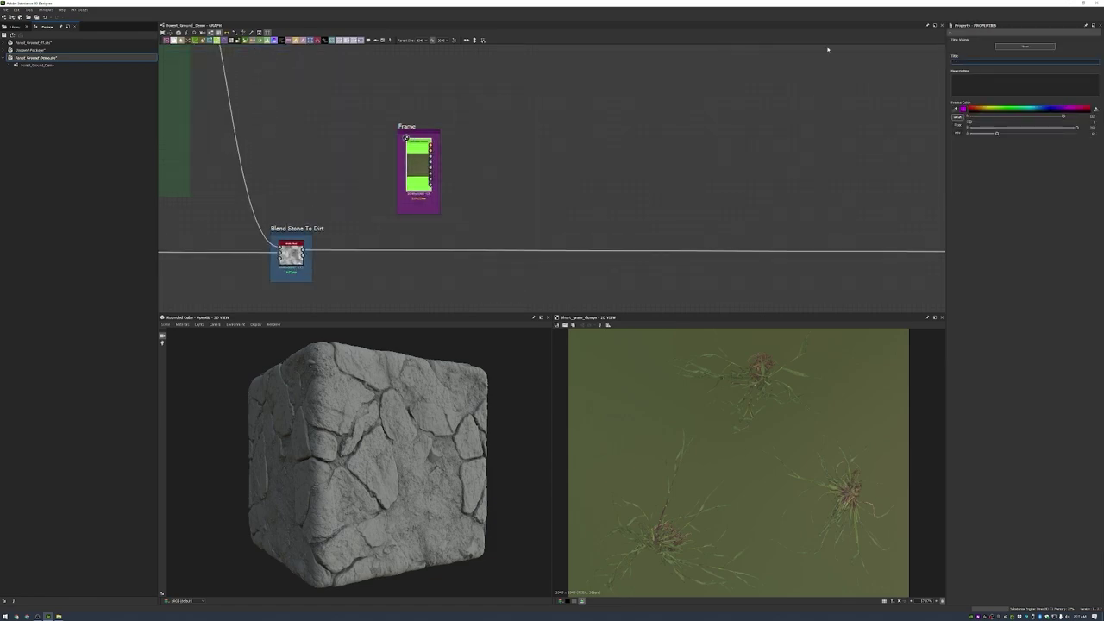
scroll(535, 121, up, 2)
- Add an Atlas Splitter and wire the grass scan's base color, normal, roughness, metallic, height and opacity outputs into it
key(space)
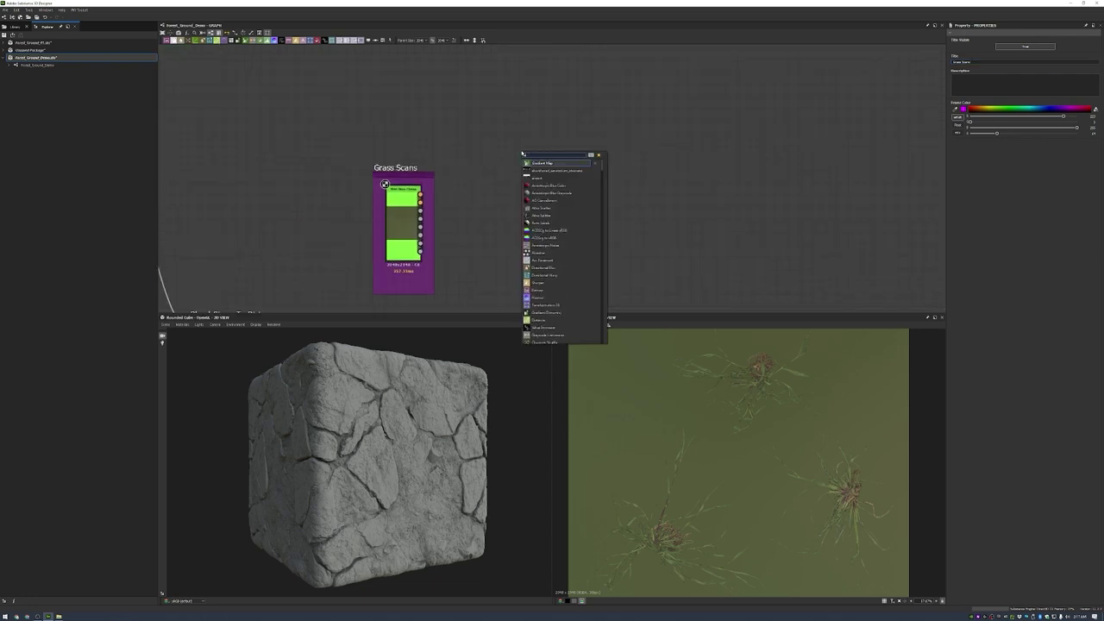
text(atlas)
key(Return)
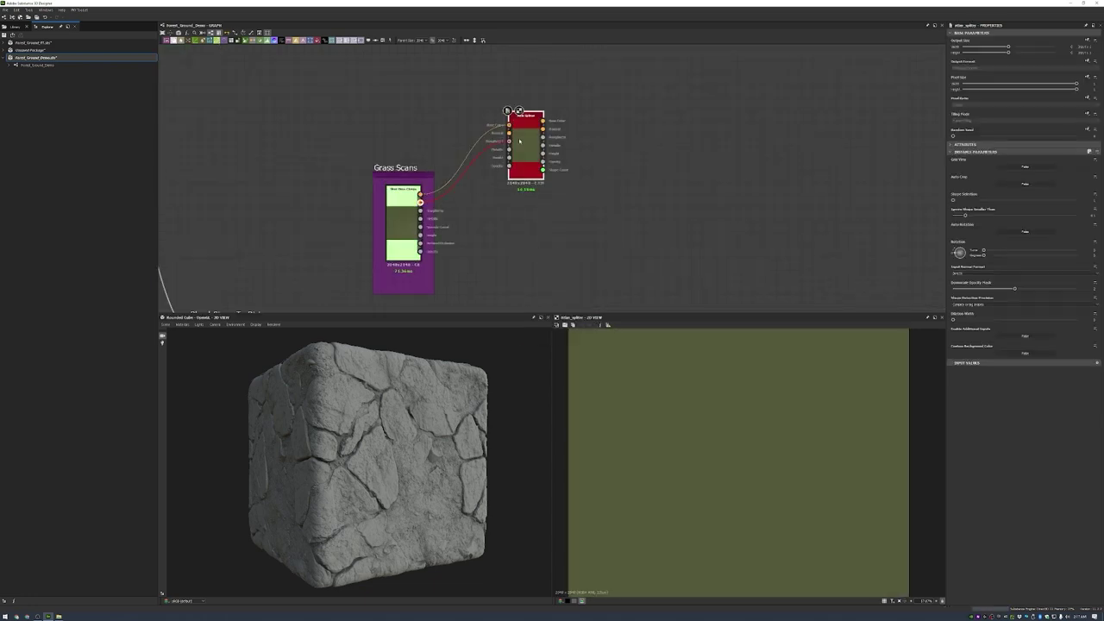
drag(420, 211, 509, 133)
drag(420, 219, 526, 158)
drag(420, 250, 509, 164)
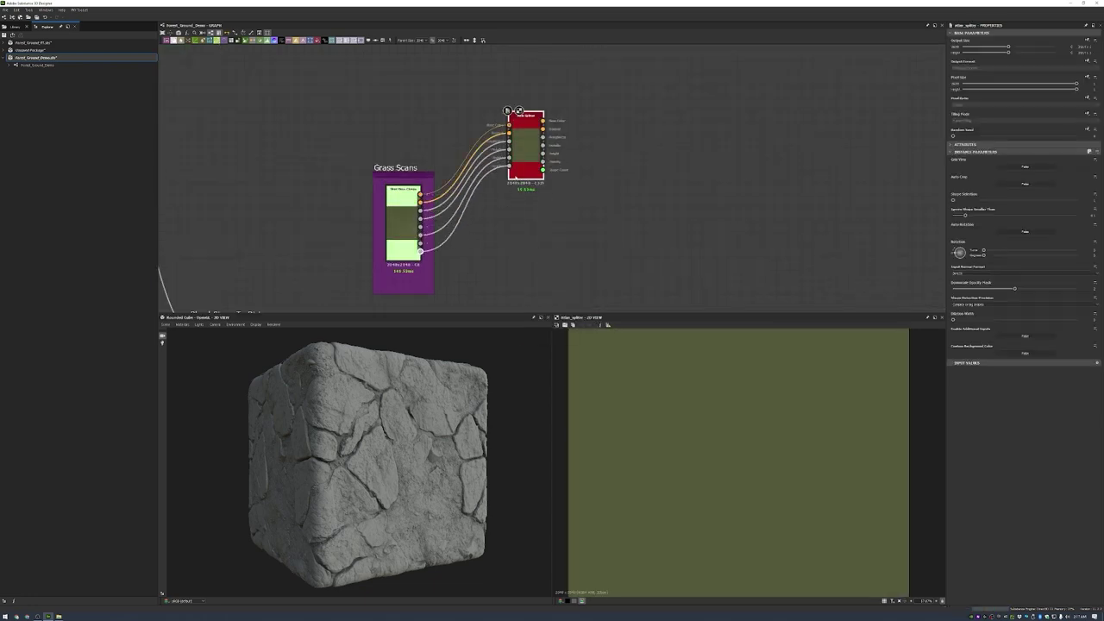
- Disable the grass scan's Specular Level channel and enable Auto Crop on the Atlas Splitter with the Individual Crop (Square) mode
click(402, 224)
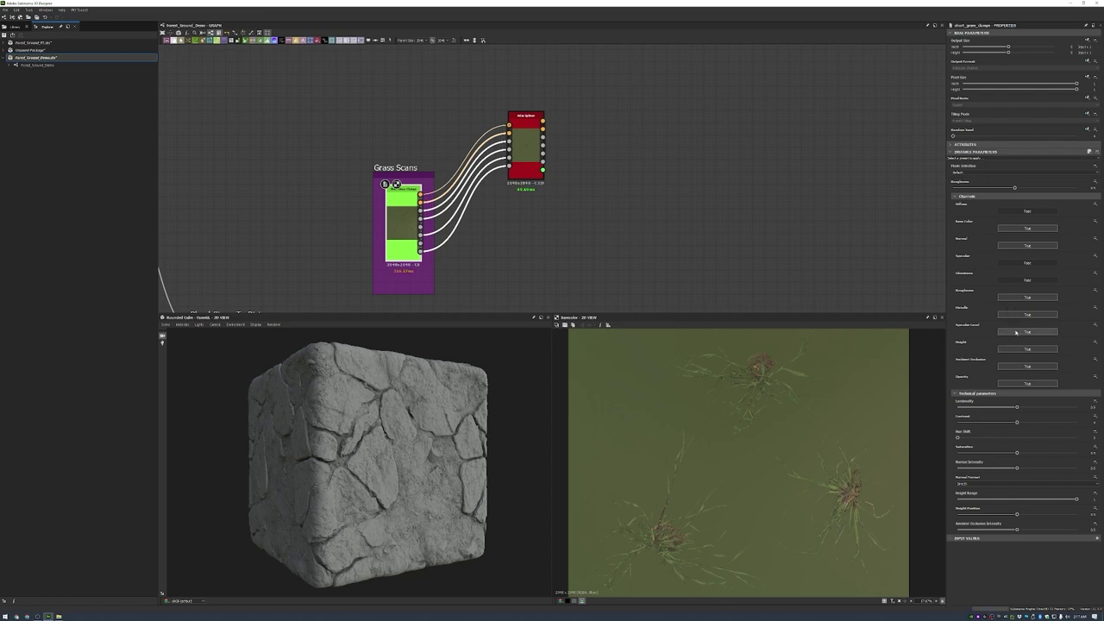
click(1016, 331)
drag(524, 164, 536, 164)
click(1025, 184)
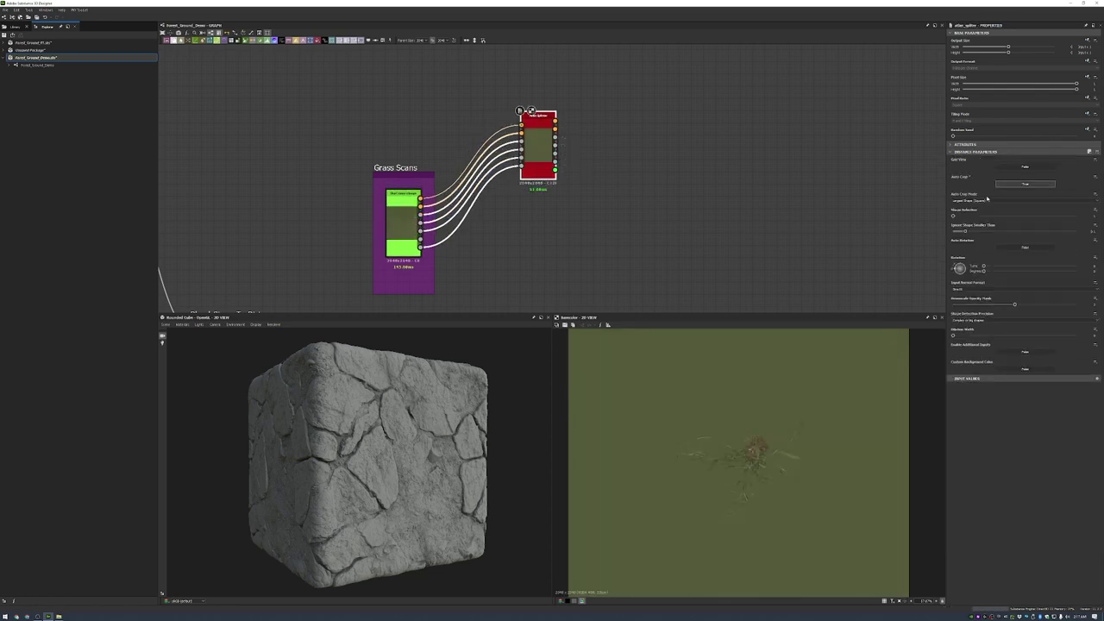
click(1025, 200)
click(1051, 216)
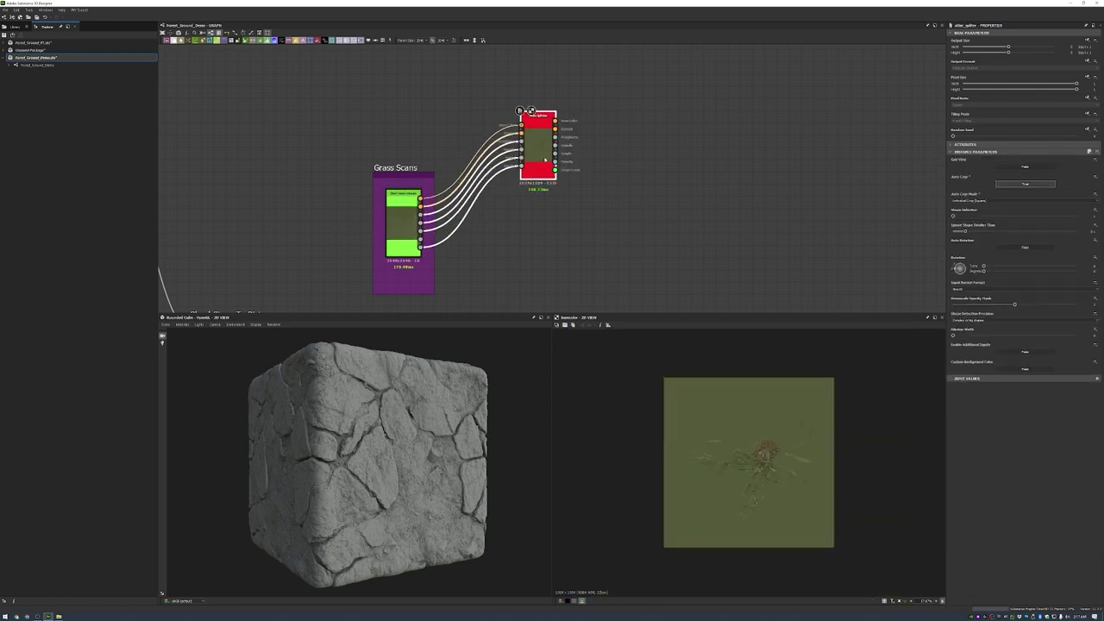
- Duplicate the Atlas Splitter below the first, select a different grass clump in the copy, and change its Shape Detection Precision
mouse_move(544, 216)
mouse_down()
mouse_move(521, 275)
mouse_move(560, 207)
mouse_up()
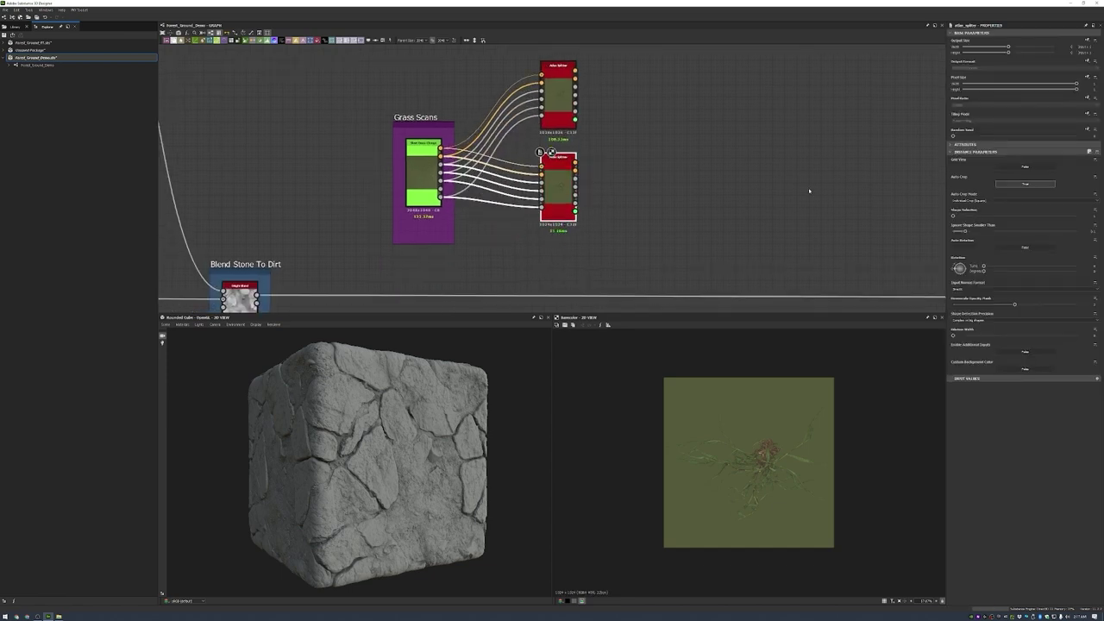
click(979, 217)
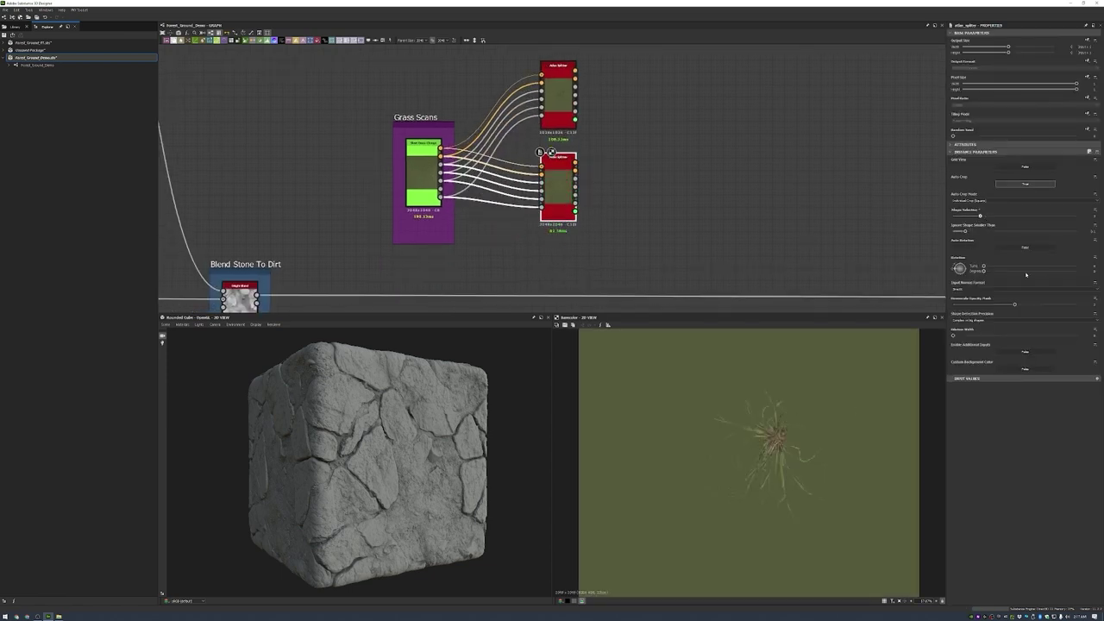
click(978, 319)
click(978, 328)
scroll(562, 174, down, 2)
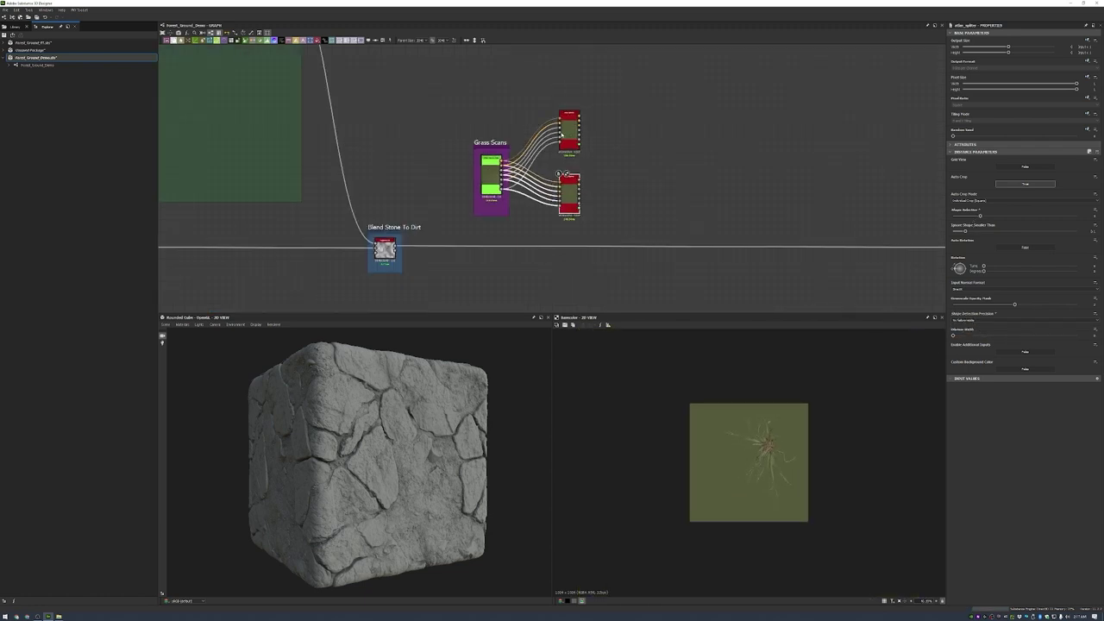
- Put both Atlas Splitters in a frame titled "Splitting Grass Clumps"
right_click(625, 134)
click(656, 259)
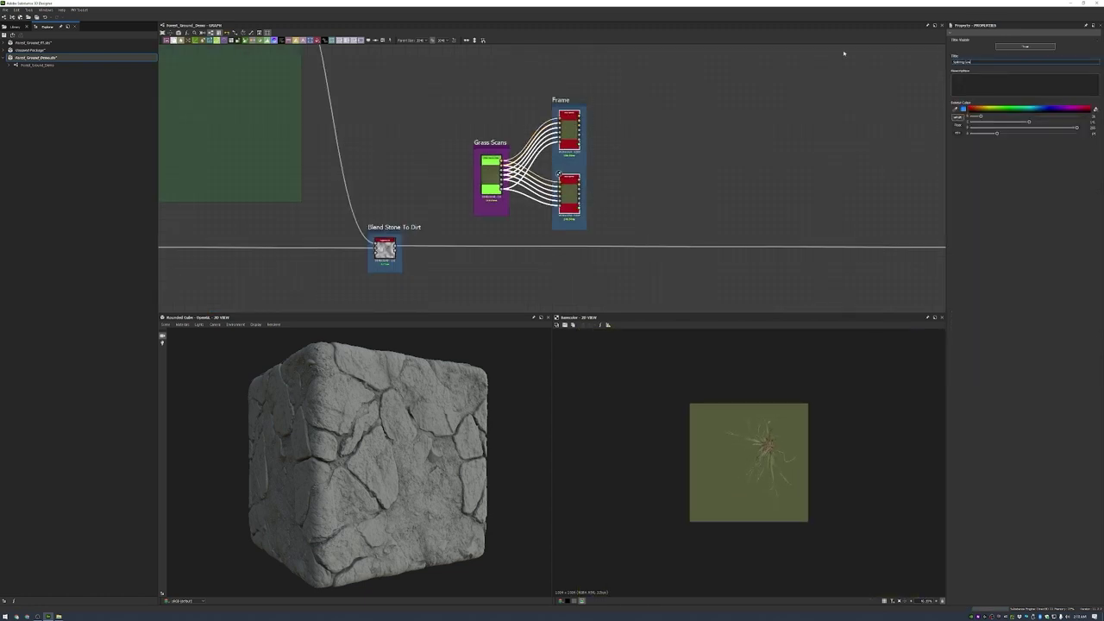
drag(570, 130, 570, 136)
middle_drag(720, 206, 720, 167)
- Add a Shape Splatter with two pattern inputs, feeding it the Height Blend as background and both splitters' heights as patterns
key(space)
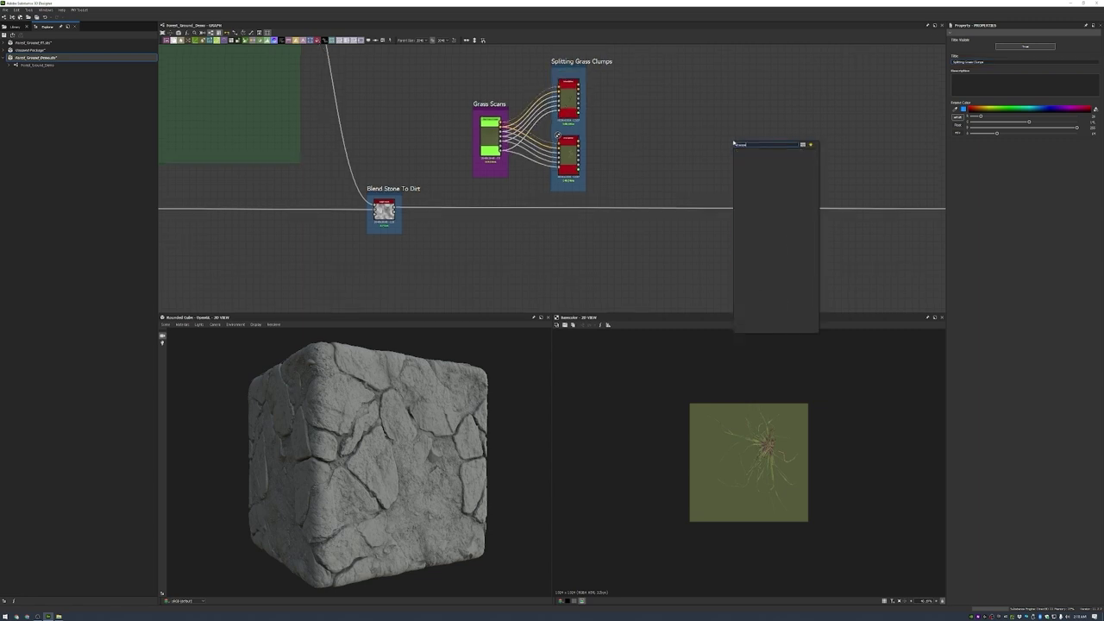
text(shape)
click(755, 205)
scroll(733, 143, up, 2)
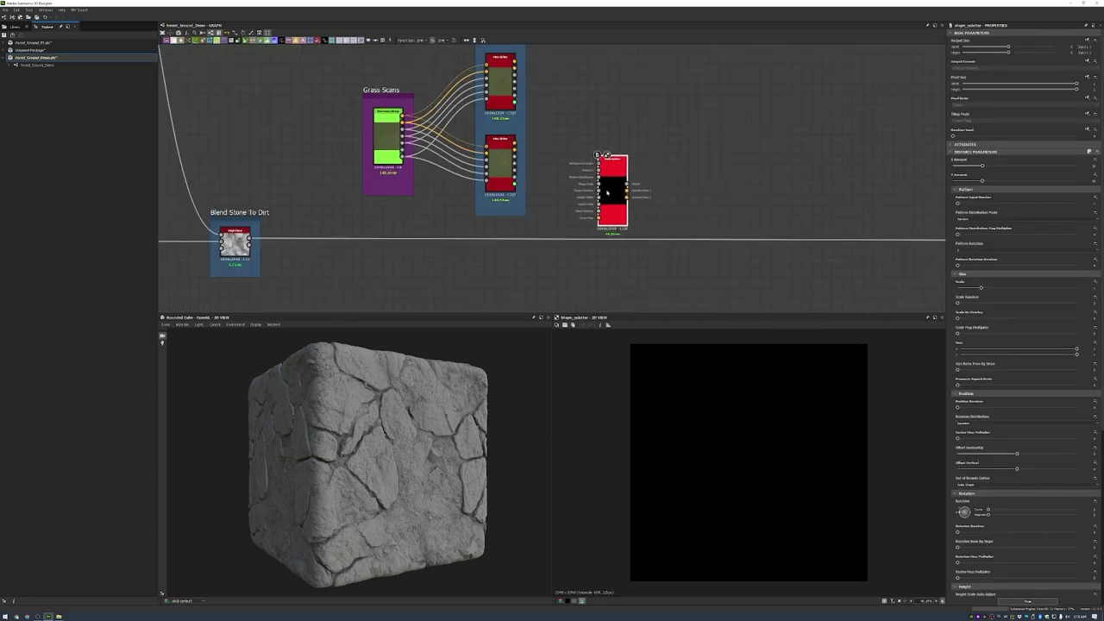
drag(621, 160, 628, 223)
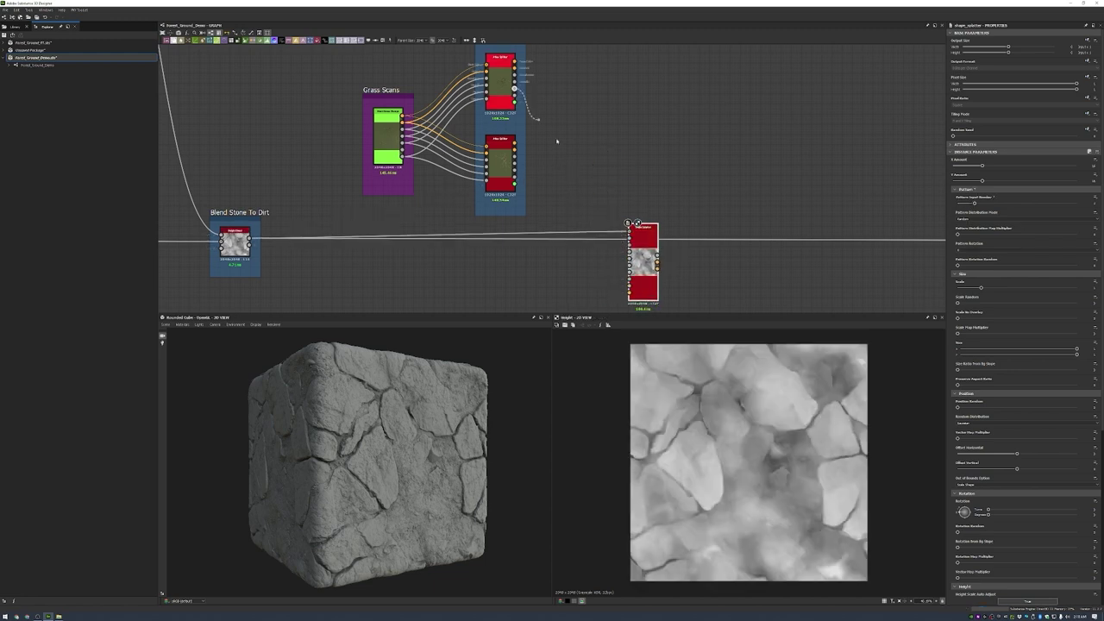
drag(557, 141, 629, 233)
drag(515, 170, 630, 241)
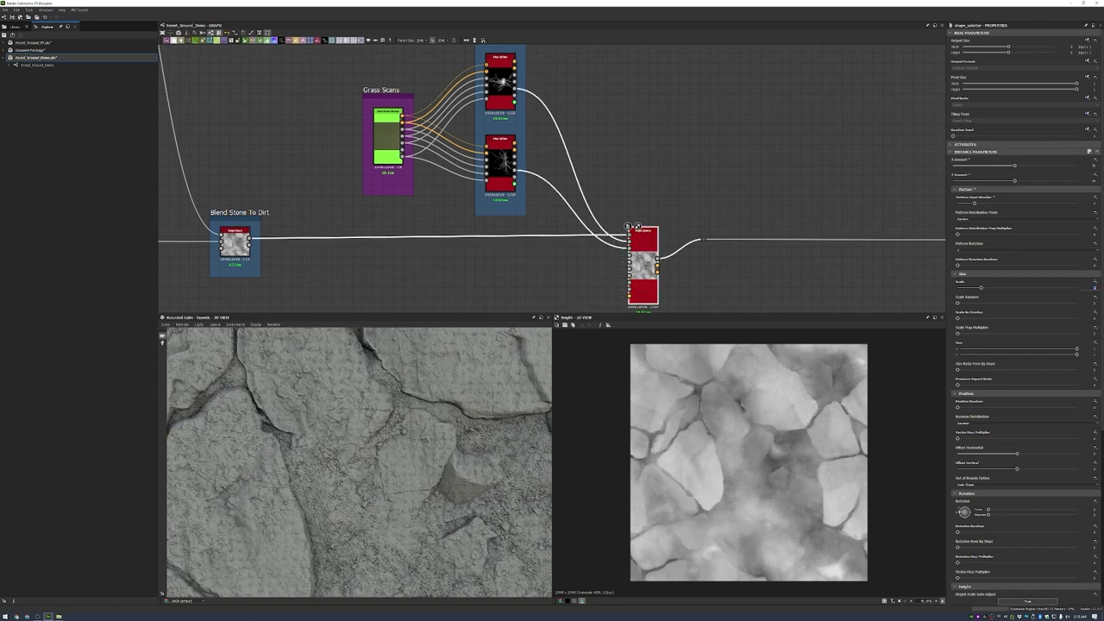
- Raise the Shape Splatter's scale, scale random, position random and rotation random to their maximum
click(1077, 288)
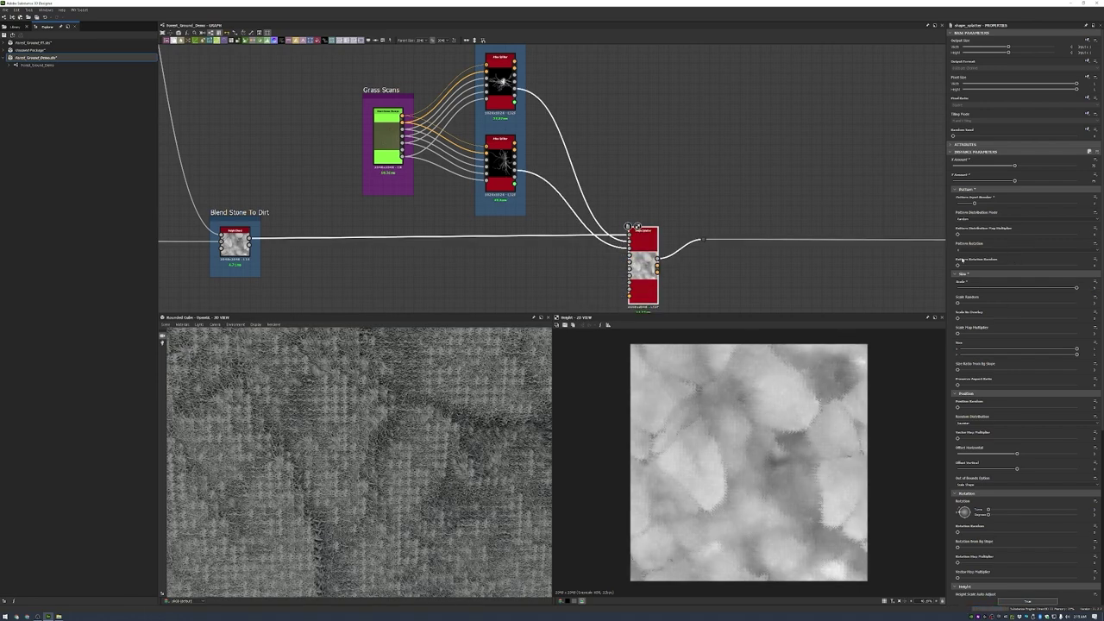
click(1076, 303)
click(1077, 407)
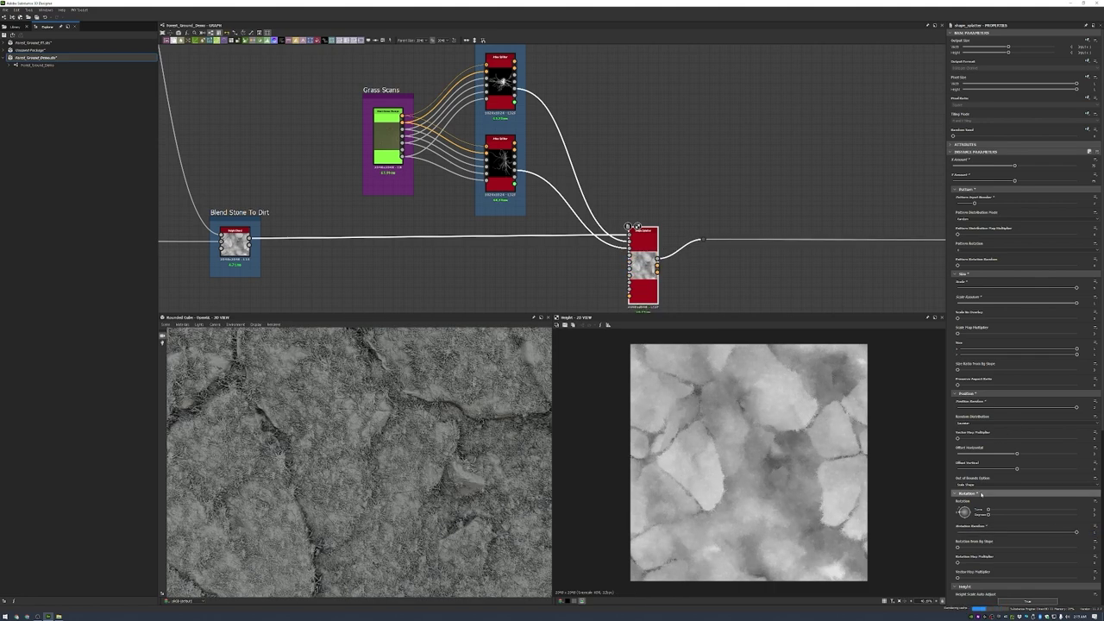
- Set Rotation From Bg Slope to 0.7, lower the splatter's height offset and height scale, and maximize its height scale random
scroll(971, 435, down, 3)
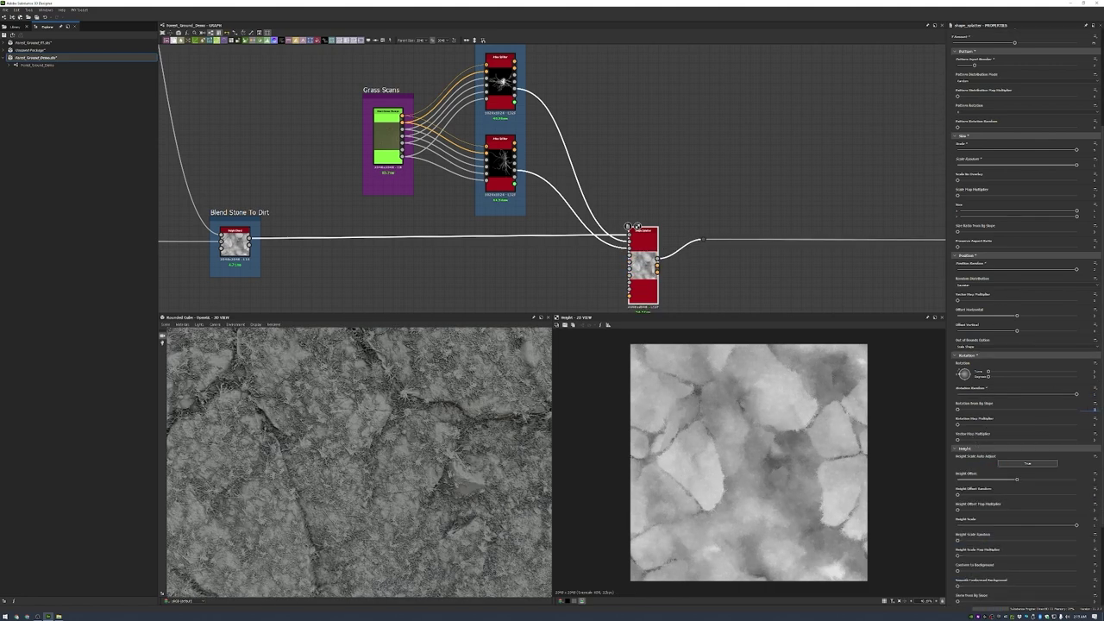
click(1040, 409)
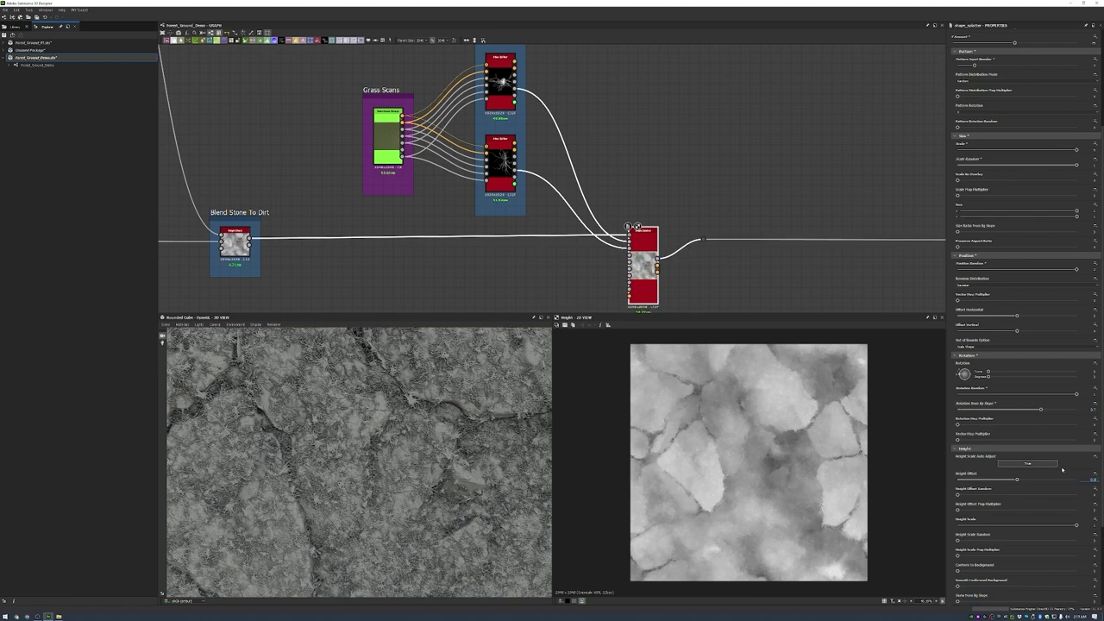
key(Return)
key(Return)
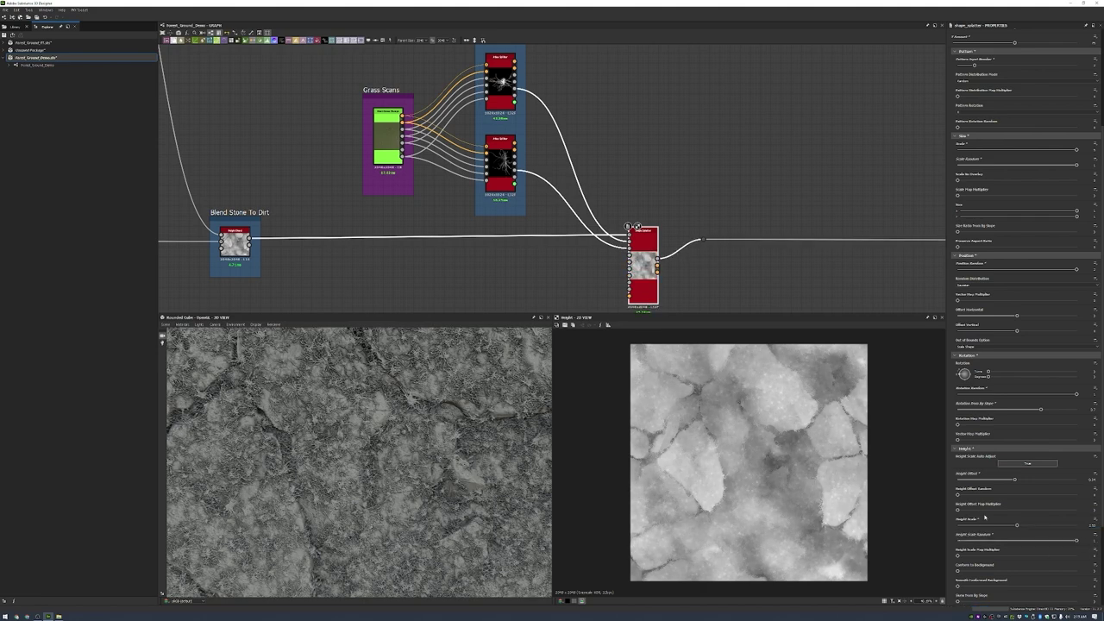
scroll(985, 517, down, 3)
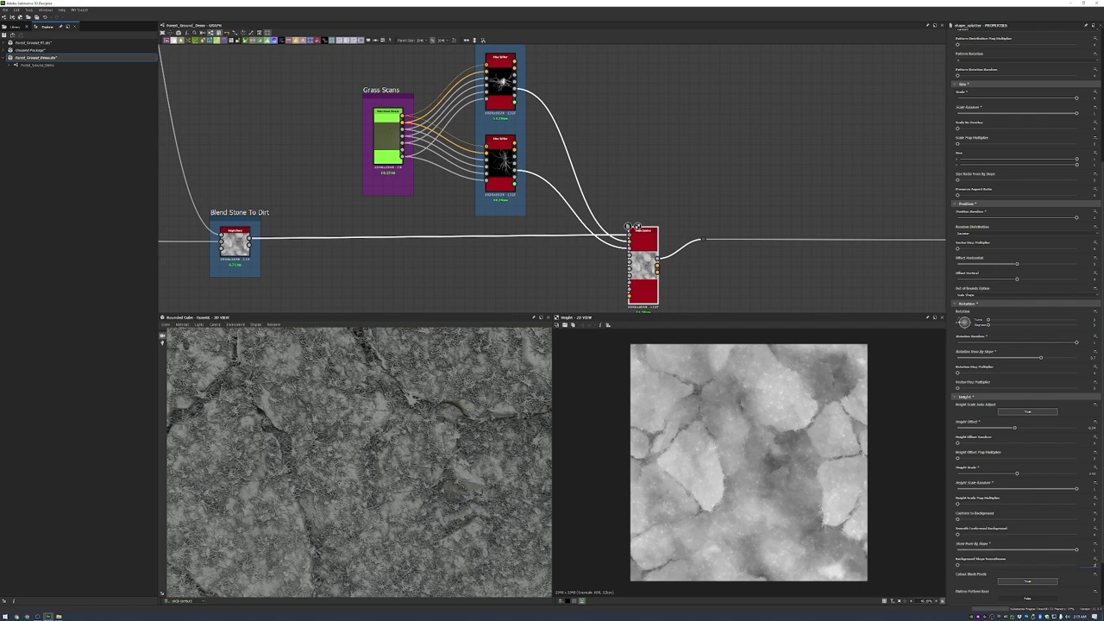
- Add an Invert Grayscale node to the Height Blend's mask output and connect it to the Shape Splatter's mask input
middle_drag(303, 281, 411, 272)
key(space)
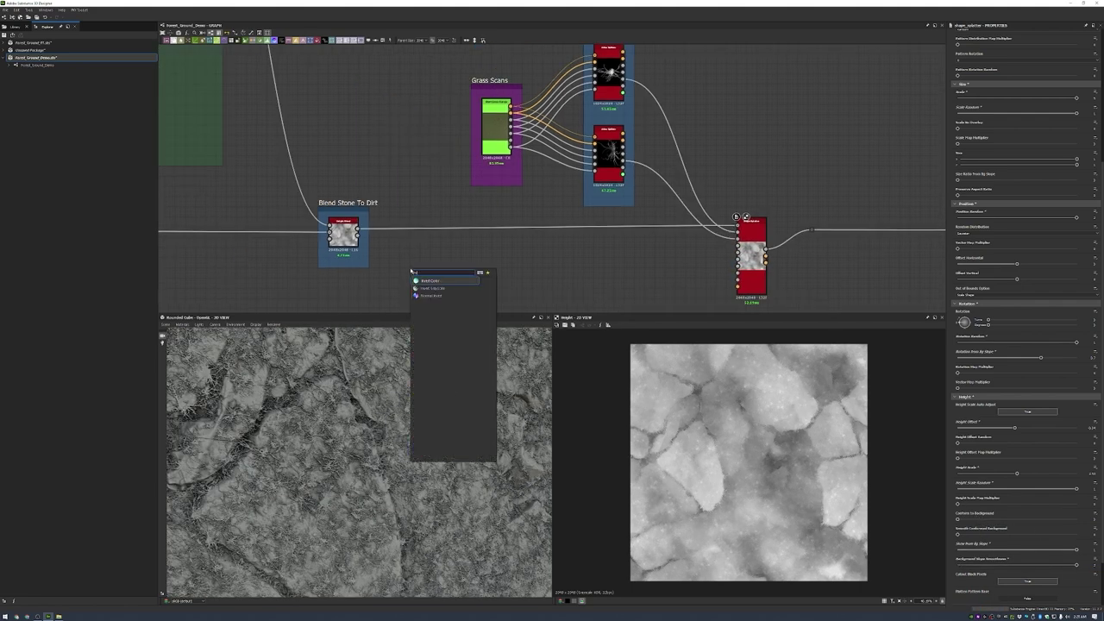
key(Down)
key(Return)
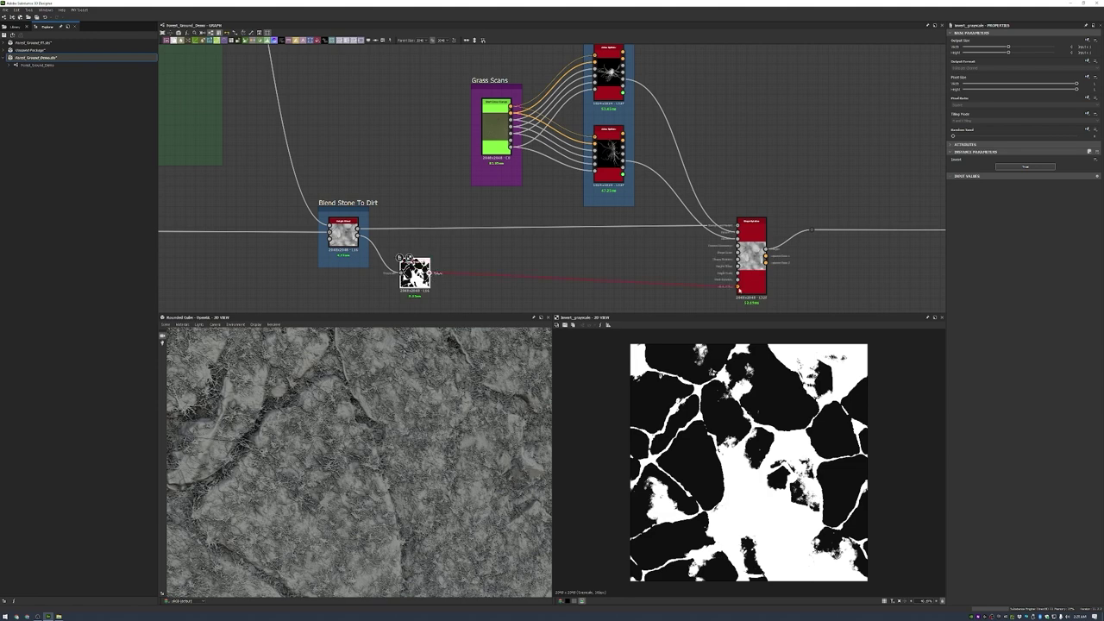
scroll(739, 285, up, 3)
- Raise the Shape Splatter's mask map multiplier and mask-from-background-slope values, and check the grass distribution on the cube
double_click(762, 226)
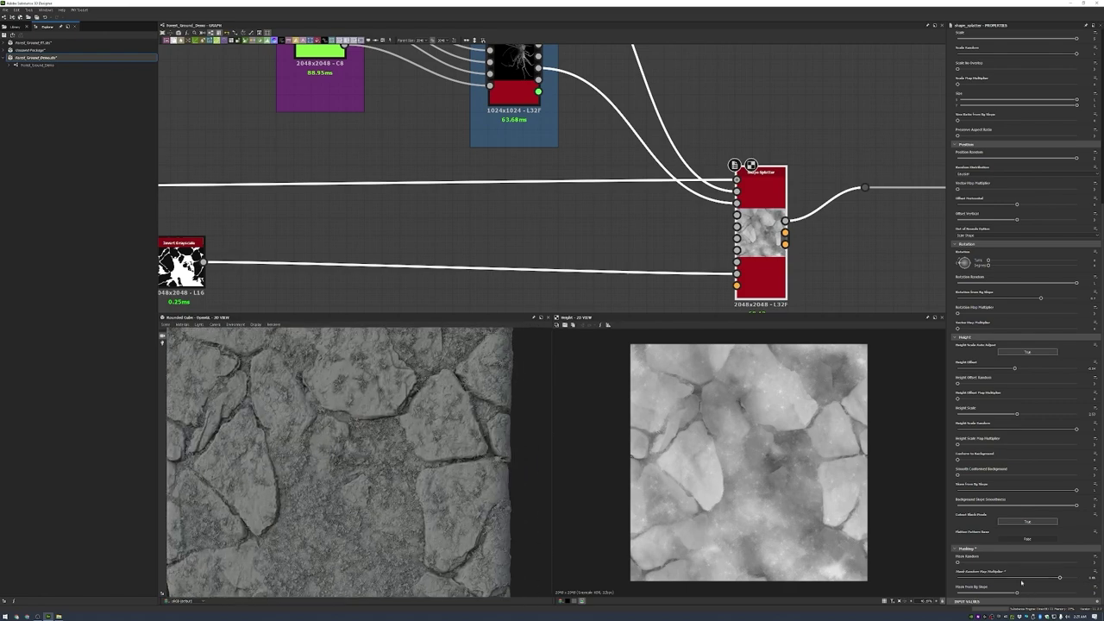
scroll(456, 429, down, 5)
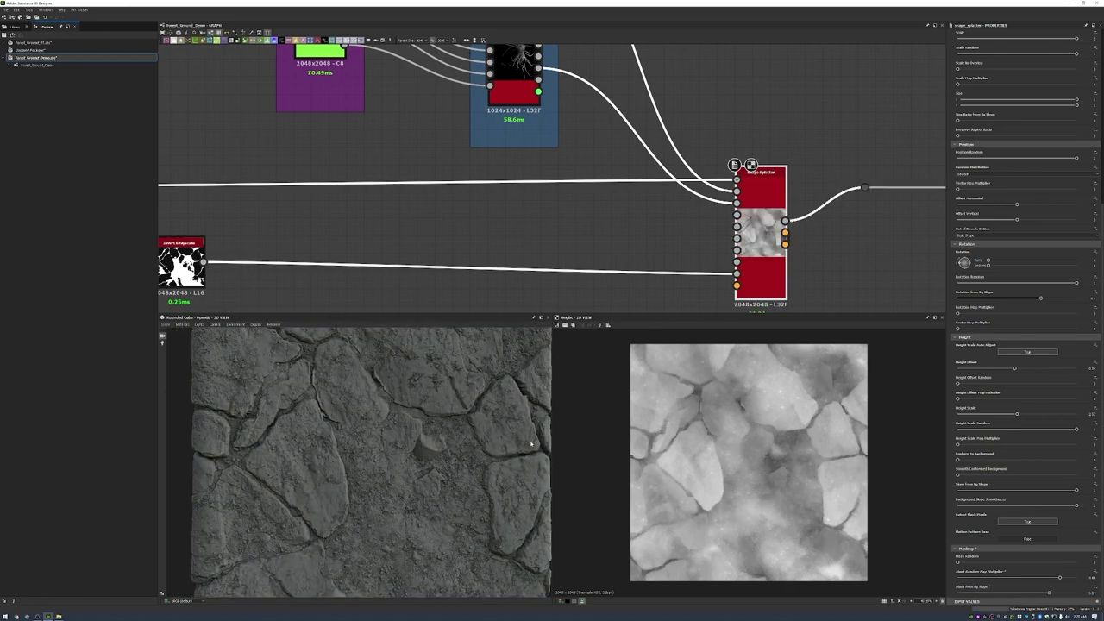
drag(456, 429, 453, 439)
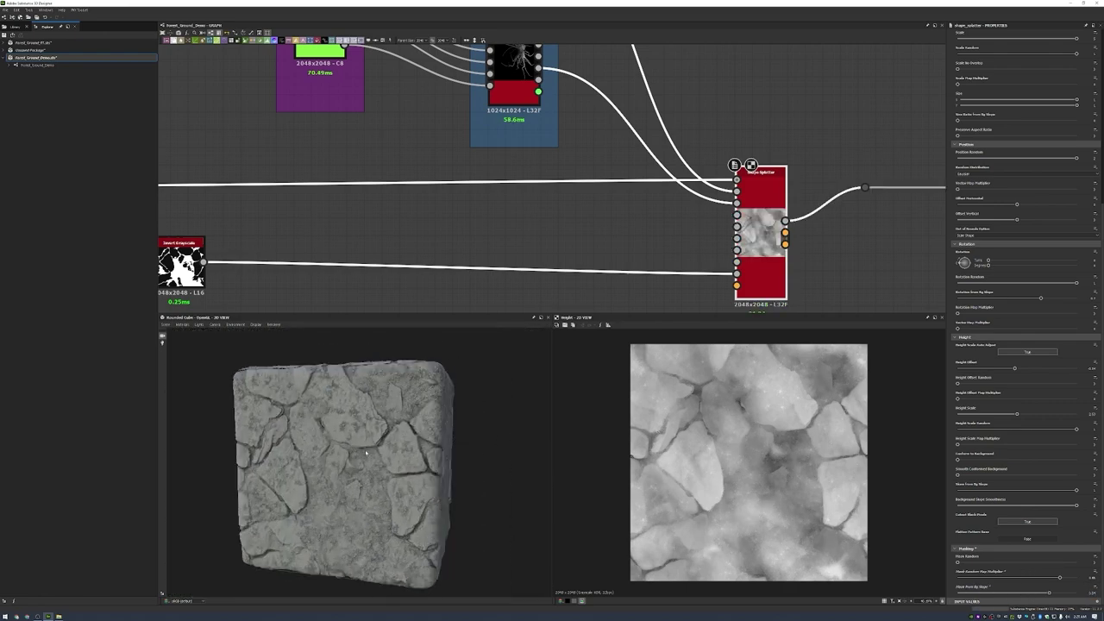
scroll(365, 454, up, 5)
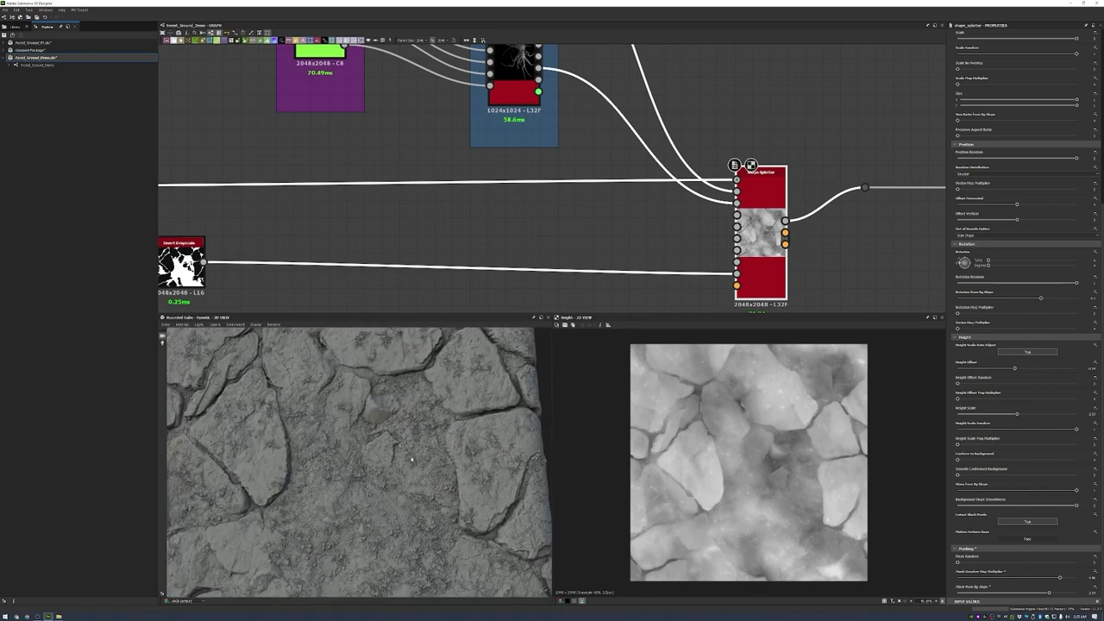
scroll(411, 460, down, 5)
scroll(644, 181, down, 4)
- Frame the Shape Splatter as "Adding Grass Clumps", move the Invert Grayscale node into it and tidy the links with reroute dots
right_click(734, 105)
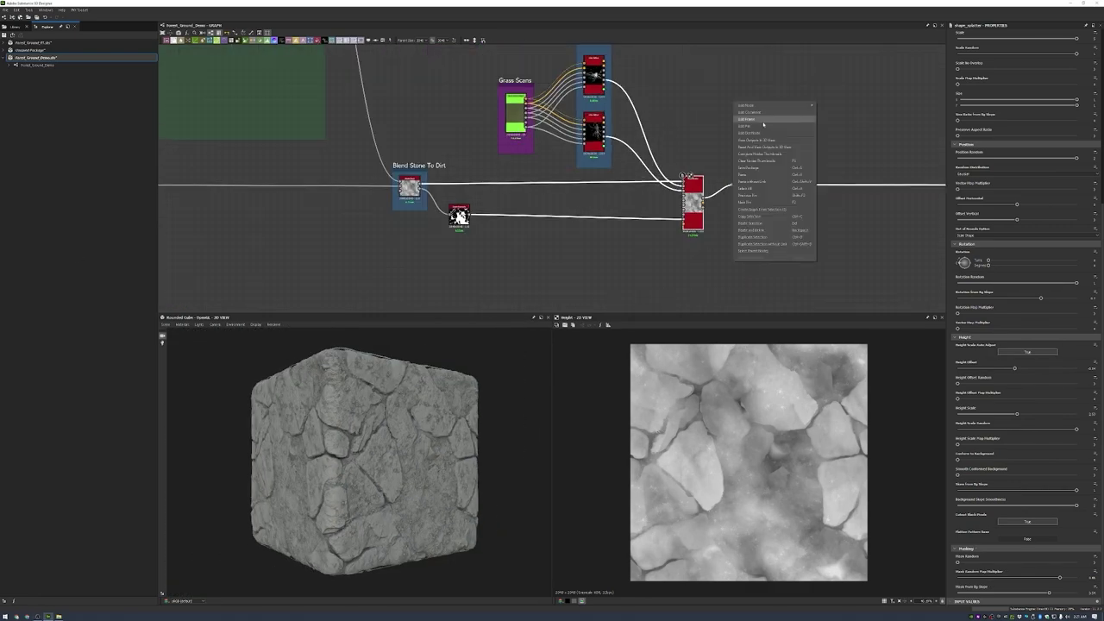
click(759, 155)
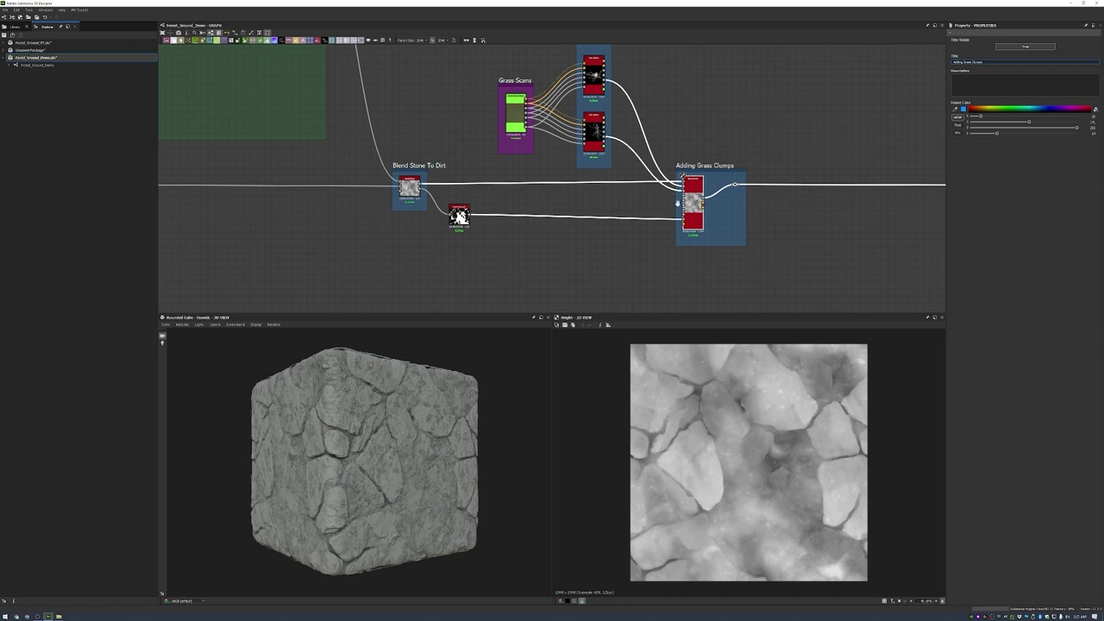
drag(459, 216, 663, 216)
scroll(571, 172, down, 1)
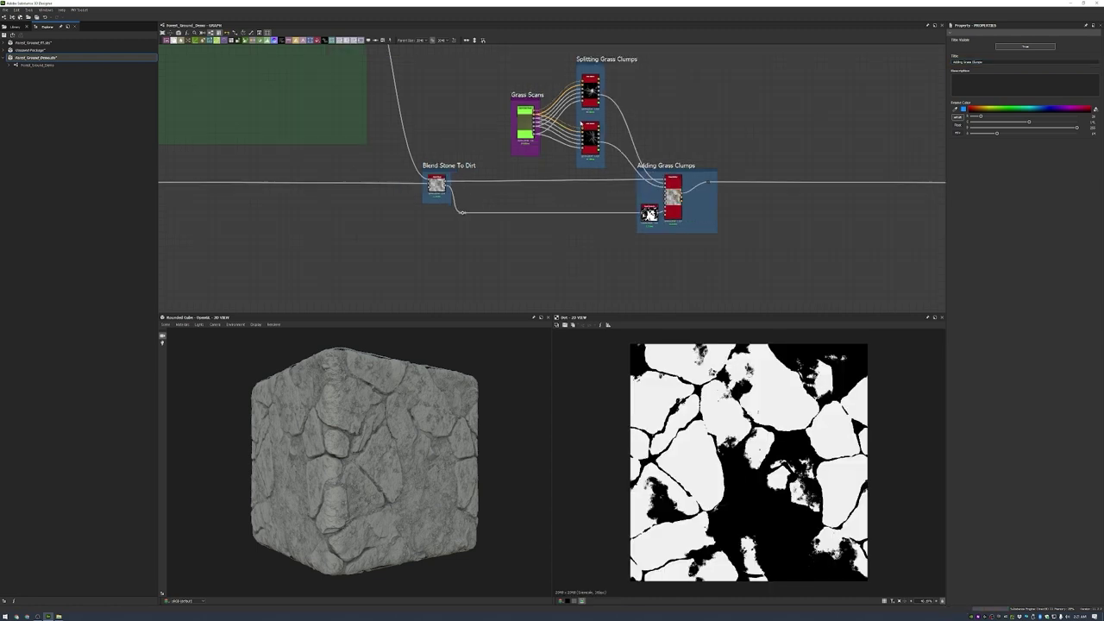
middle_drag(711, 183, 567, 215)
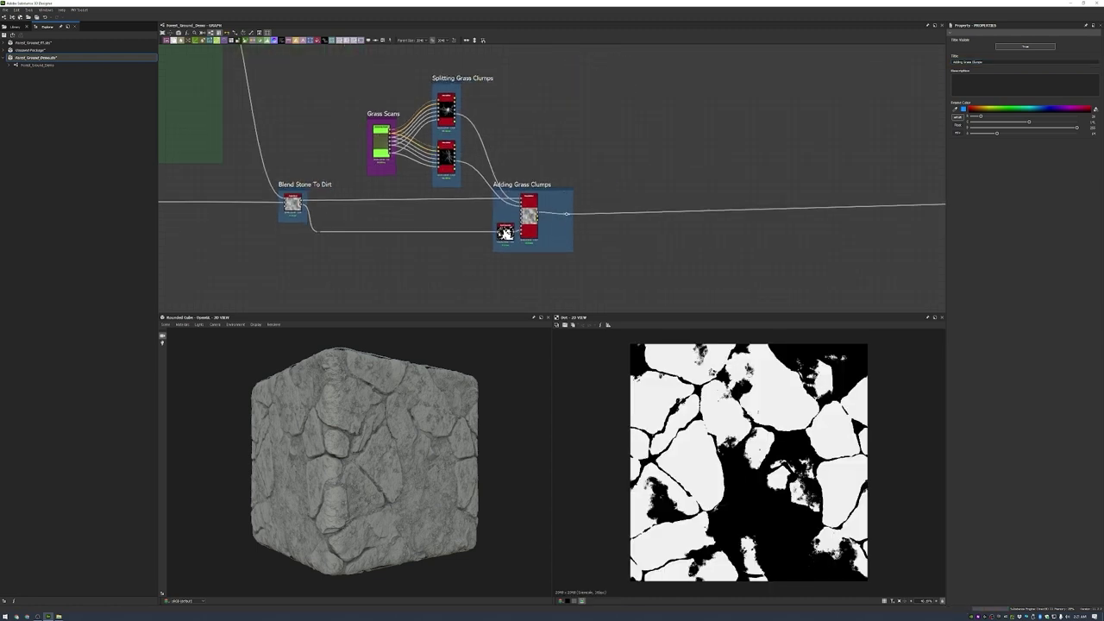
- Add a Tile Sampler node in the empty space beyond the grass scans and reduce its X Amount and Y Amount to 4
middle_drag(672, 136, 632, 220)
key(space)
key(Down)
key(Down)
key(Down)
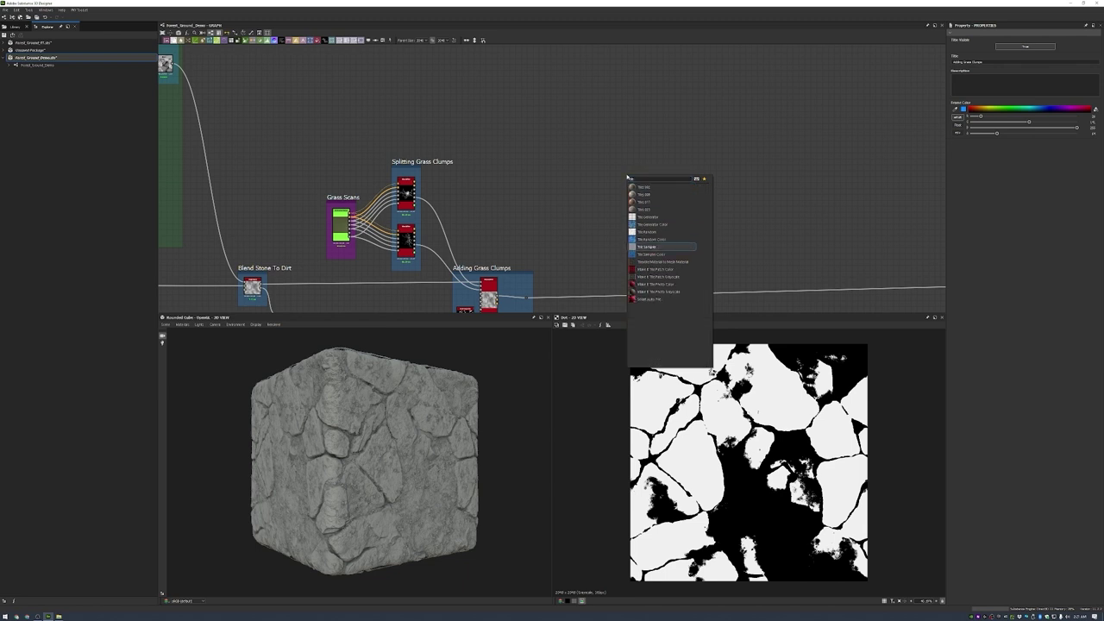
key(Return)
drag(982, 165, 958, 179)
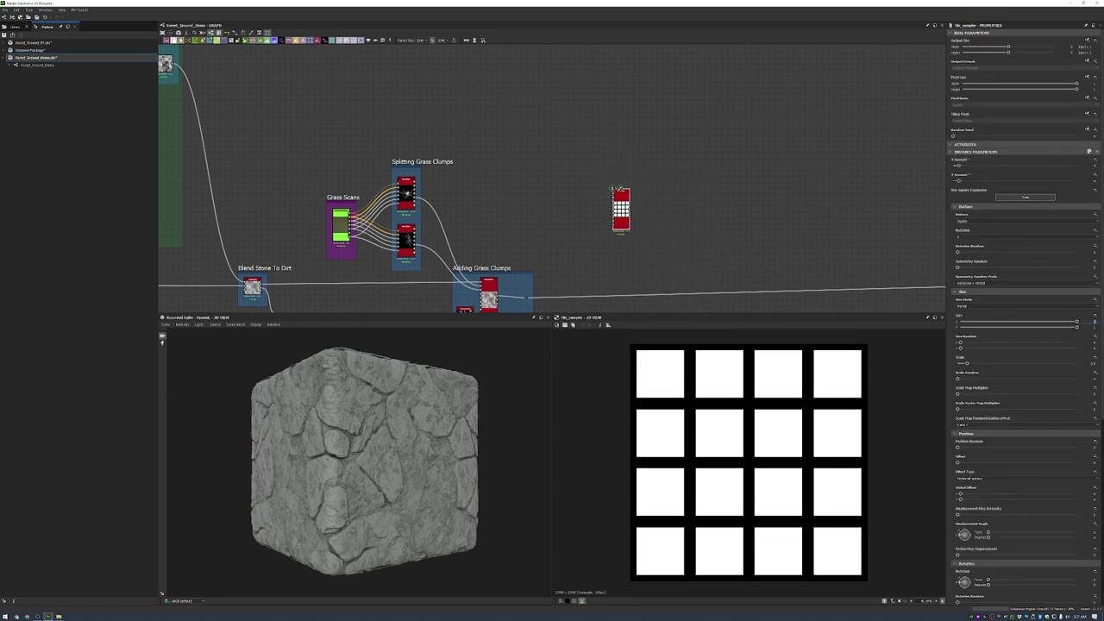
- Narrow the Tile Sampler's pattern into thin bars with size X 0.31 and Y 0.04, and raise its scale to about 1.5
drag(1077, 321, 996, 321)
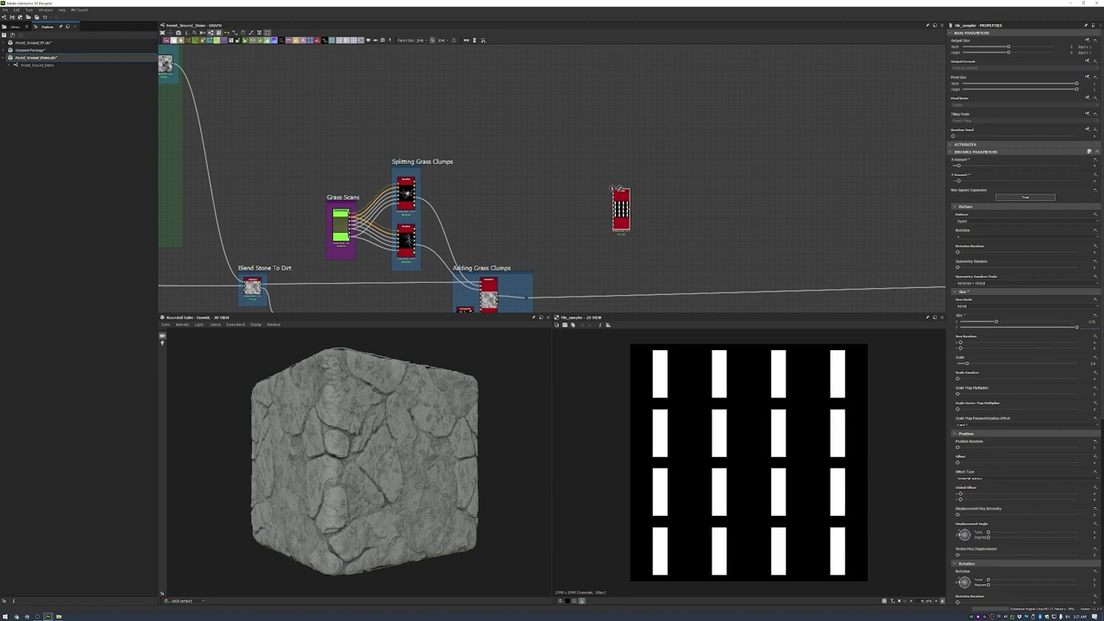
drag(1077, 327, 974, 363)
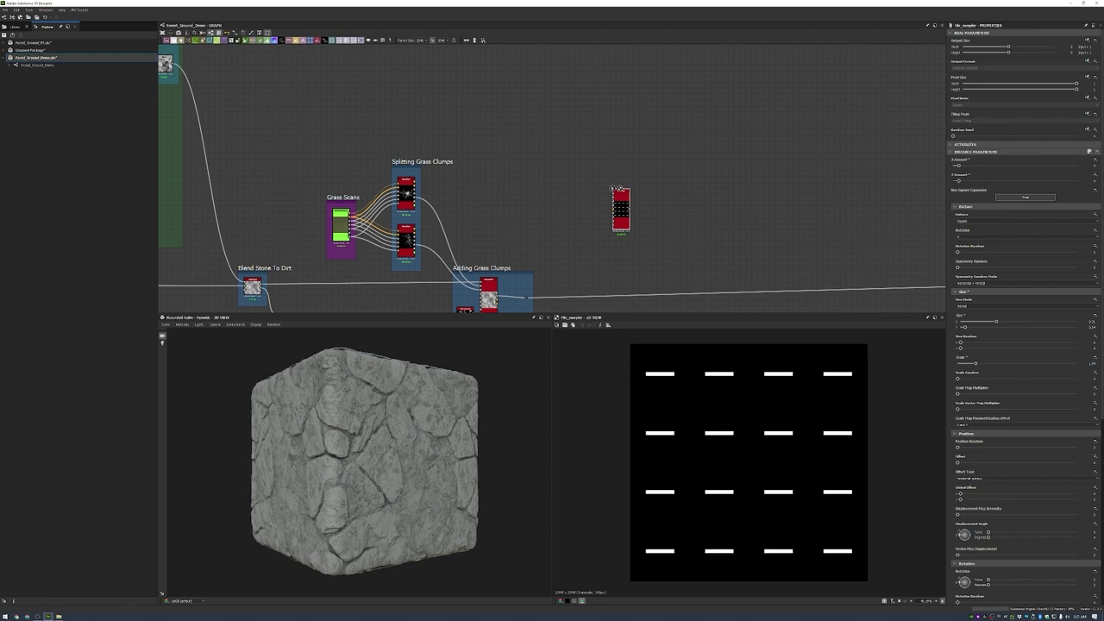
- Maximize the Tile Sampler's Position Random and rotate its bars by 36 degrees
drag(980, 449, 1057, 450)
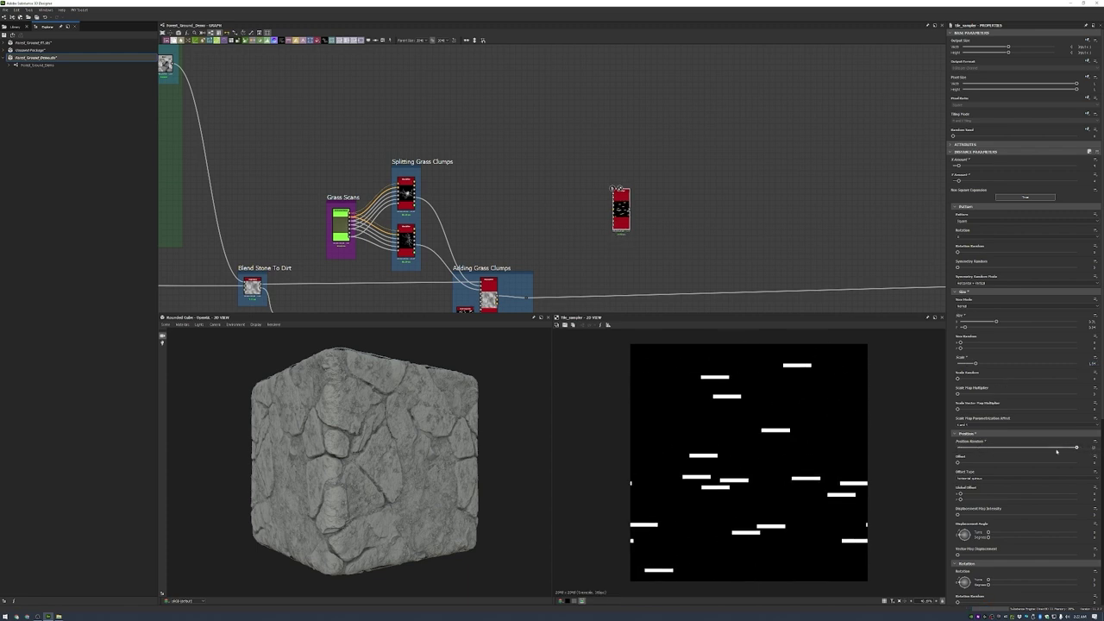
scroll(955, 519, down, 4)
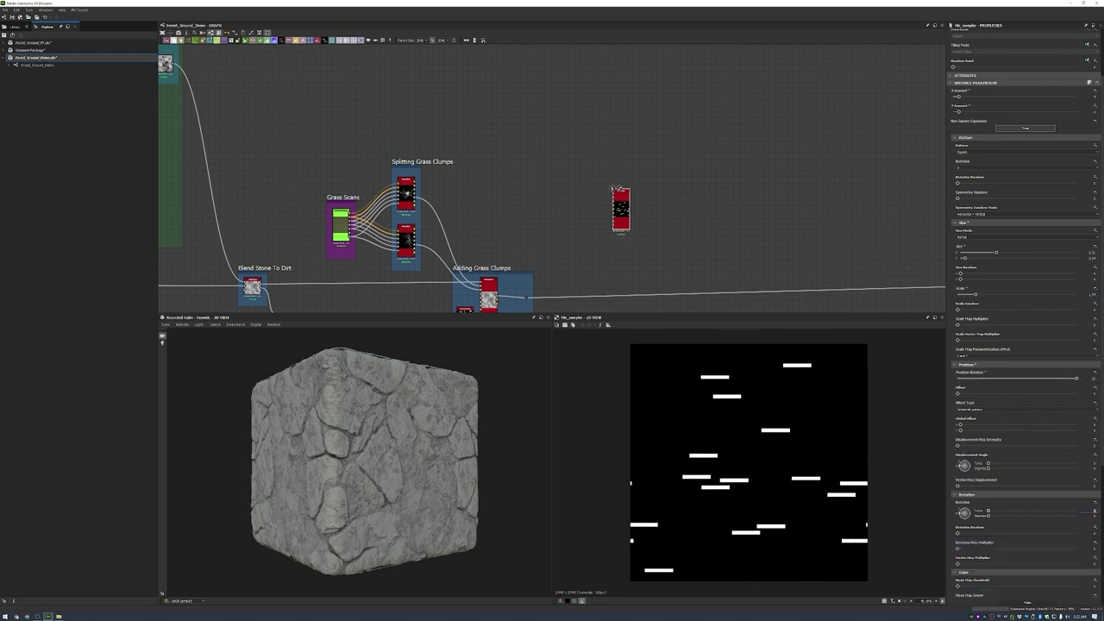
drag(965, 513, 968, 516)
scroll(966, 452, down, 8)
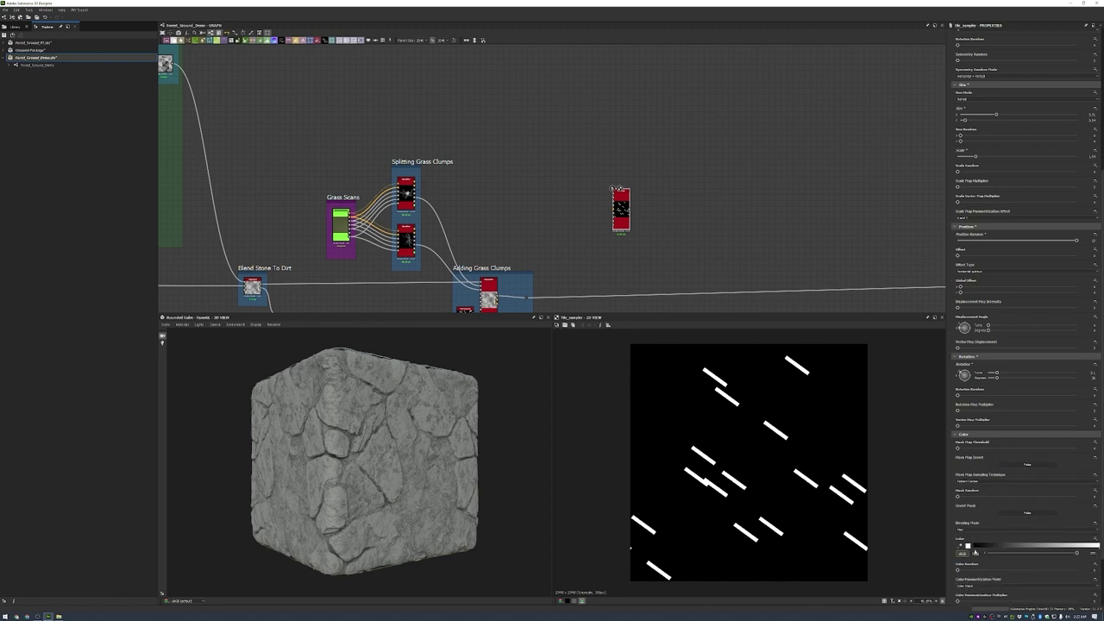
- Raise the Tile Sampler's Color Random to its maximum and add a Threshold node after the sampler
scroll(975, 553, down, 1)
drag(976, 553, 1076, 553)
scroll(654, 234, up, 2)
key(space)
click(682, 345)
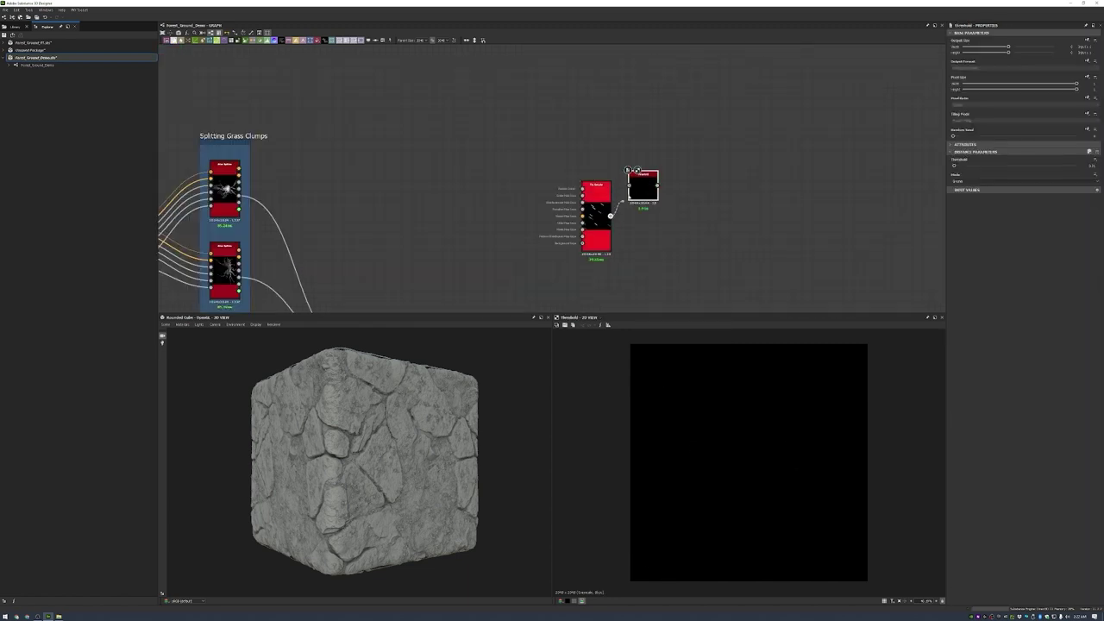
- Add a Distance node and feed it the Threshold output as mask and the Tile Sampler output as source
key(space)
click(751, 285)
scroll(737, 259, up, 1)
scroll(701, 201, up, 1)
drag(612, 166, 693, 222)
drag(507, 230, 693, 236)
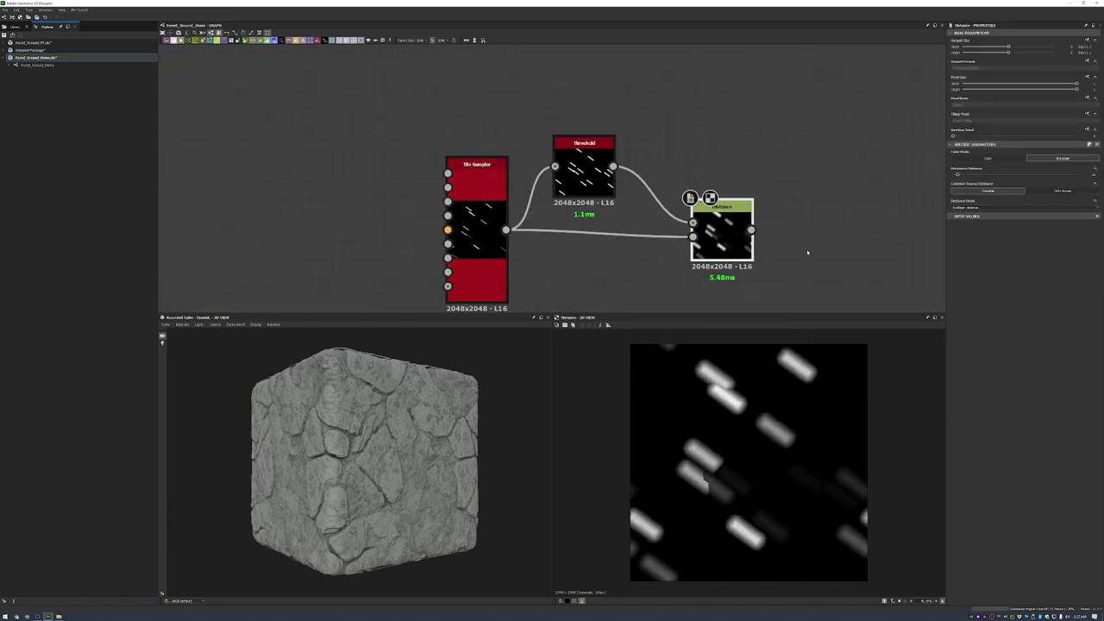
- Set the Distance node's Maximum Distance to the slider maximum with Source Only, and add a Multi Directional Warp Grayscale node after it
drag(957, 174, 1076, 175)
click(1057, 191)
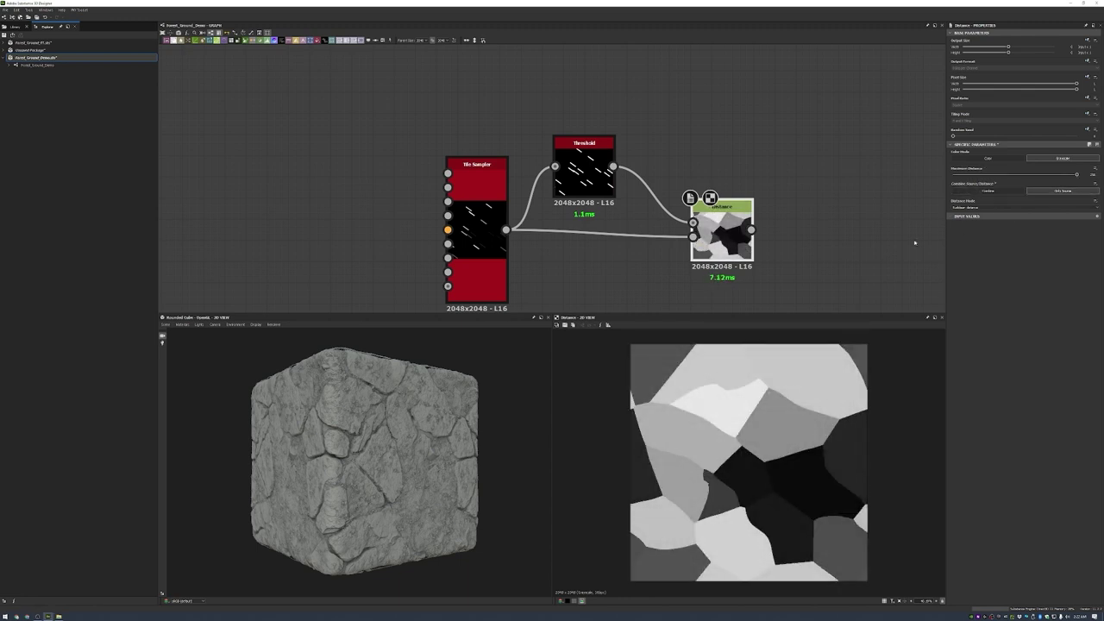
drag(721, 238, 700, 238)
key(space)
click(729, 269)
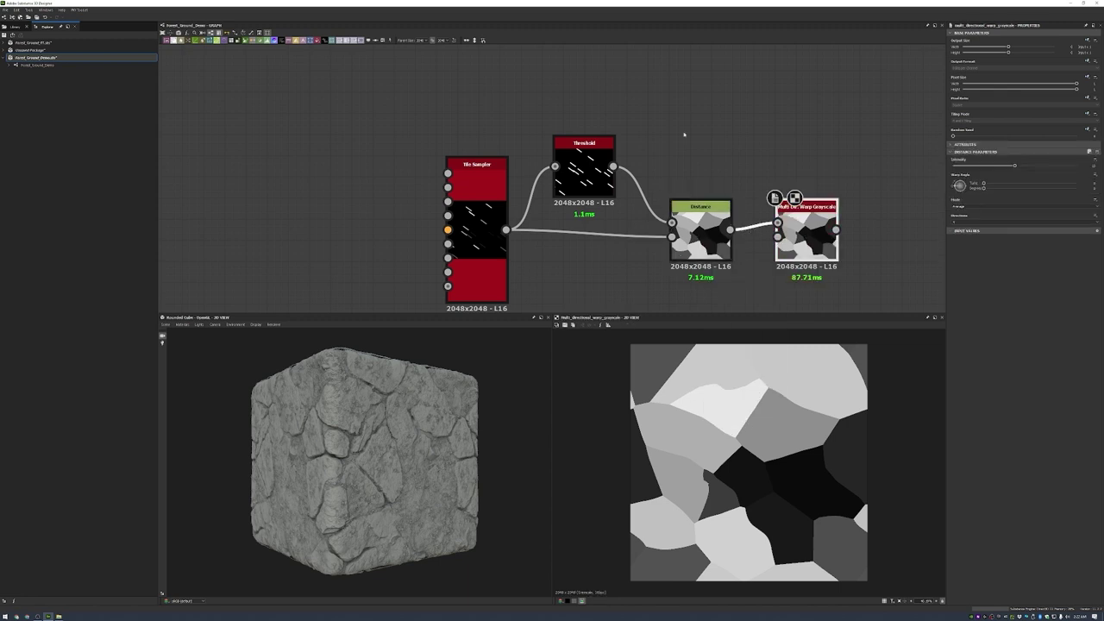
- Add a Perlin Noise node below the Distance node and lower its scale for larger blobs
middle_drag(677, 317, 638, 269)
key(space)
click(656, 284)
scroll(638, 258, up, 2)
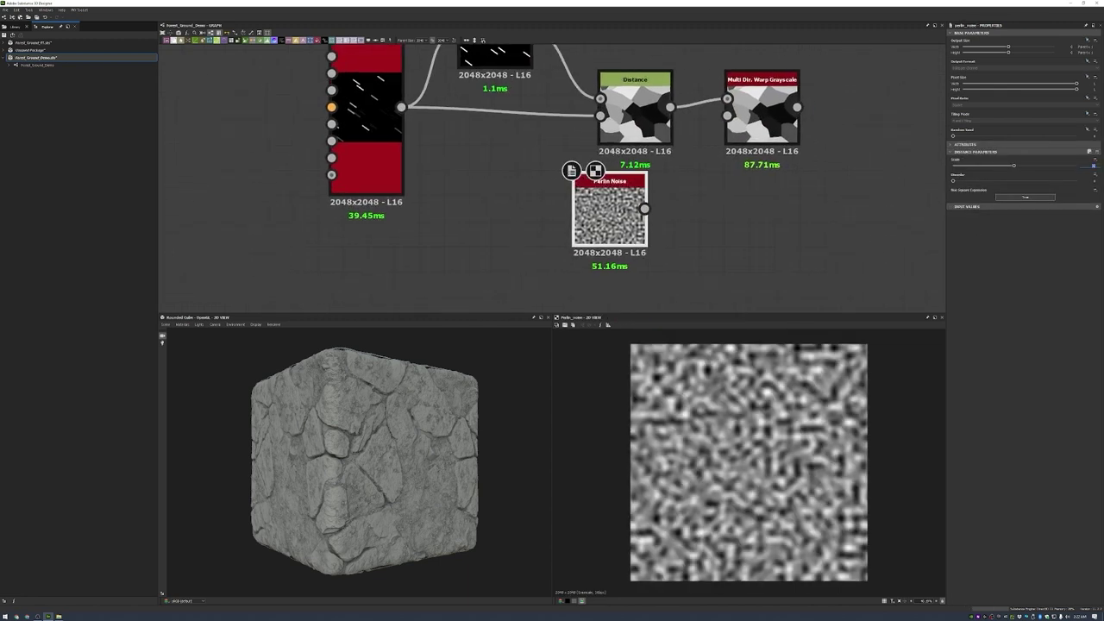
drag(1013, 165, 966, 165)
- Connect the Perlin Noise to the Multi Directional Warp's intensity input and change the warp's Mode
drag(610, 207, 609, 259)
drag(644, 260, 727, 115)
click(761, 121)
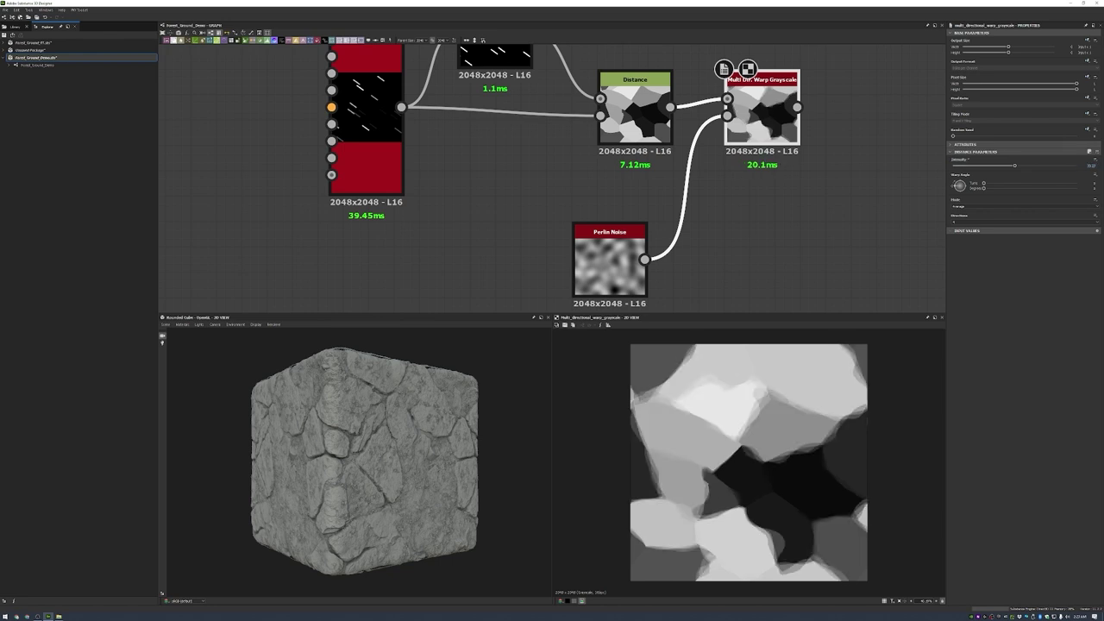
click(978, 206)
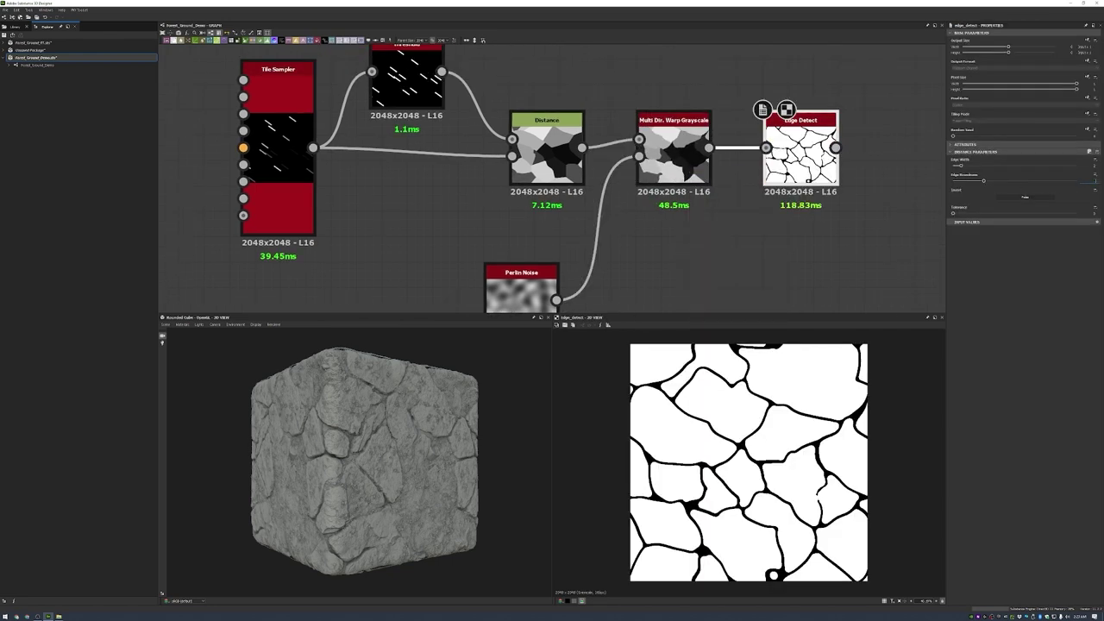
- Lower the Edge Roundness of the Edge Detect node and increase its Edge Width
click(1093, 179)
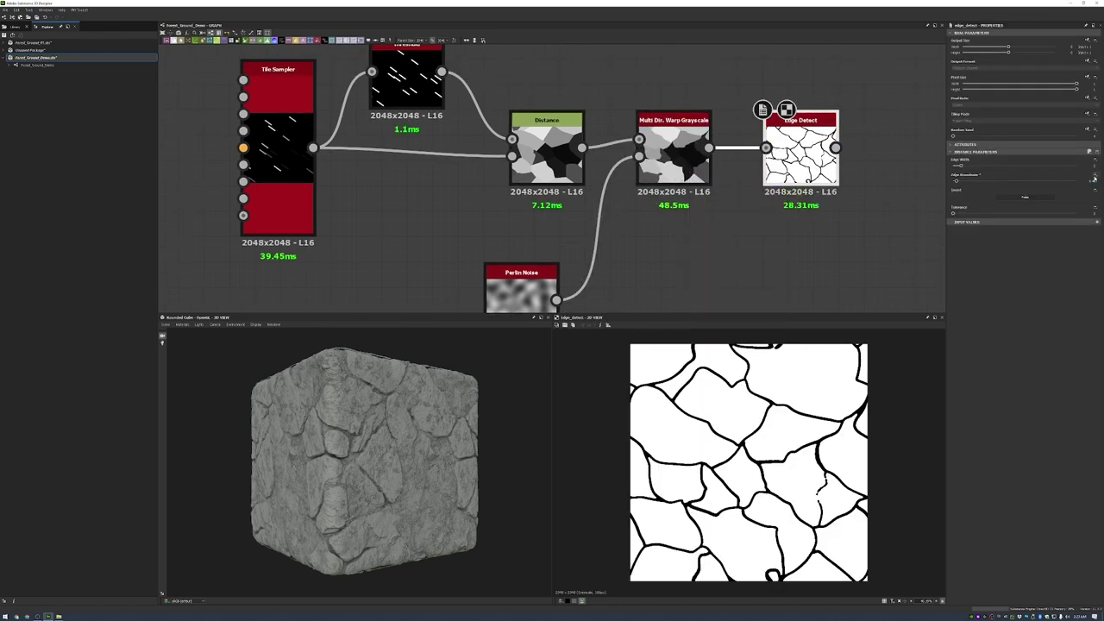
drag(960, 165, 982, 164)
middle_drag(547, 125, 492, 140)
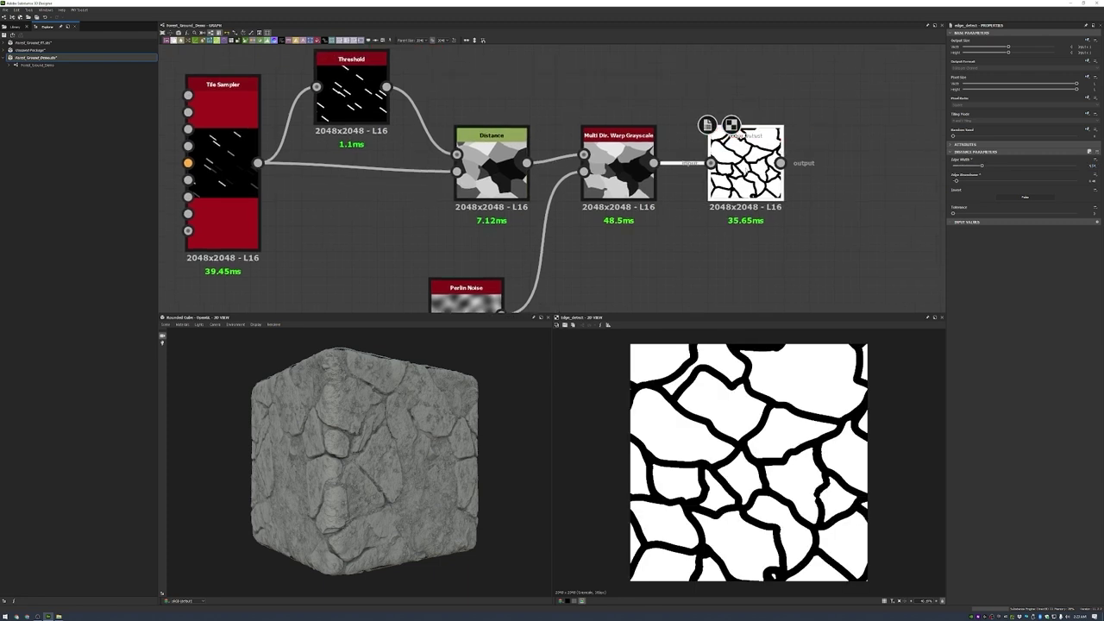
- Add an Invert Grayscale node after Edge Detect, followed by a Non Uniform Blur Grayscale node
key(space)
key(Return)
key(space)
text(non)
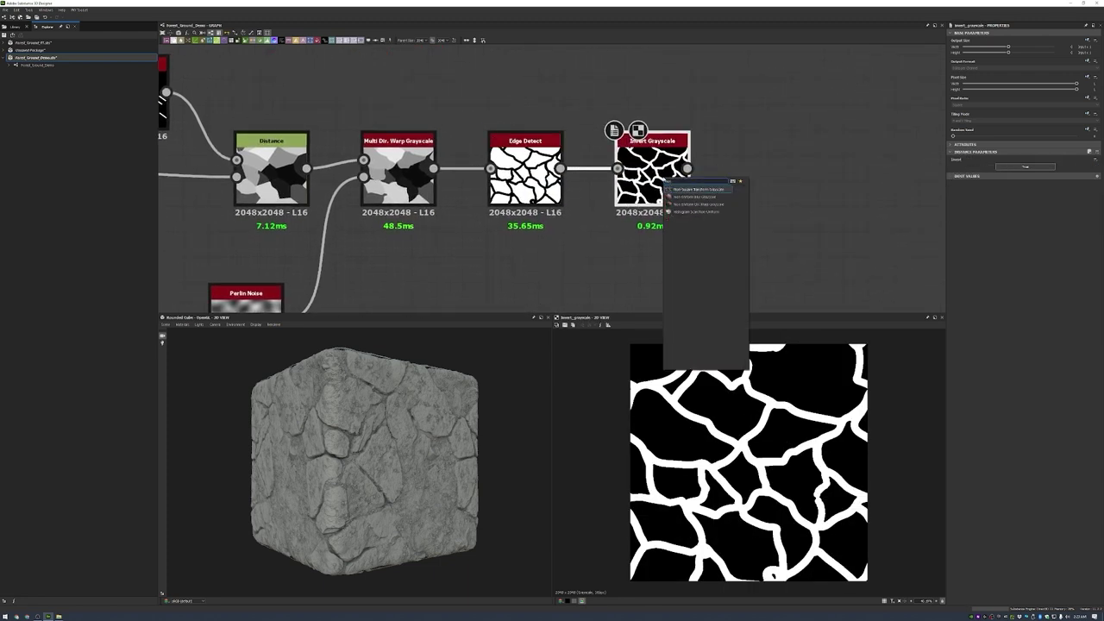
key(Return)
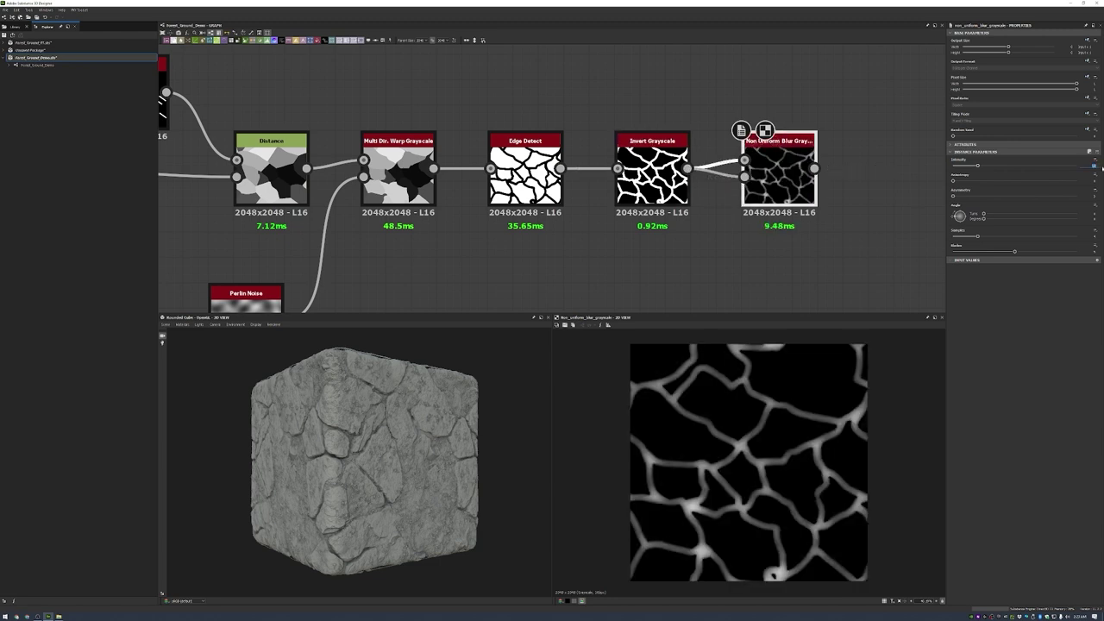
- Add a Histogram Scan node after the Non Uniform Blur Grayscale node
middle_drag(824, 195, 690, 212)
key(space)
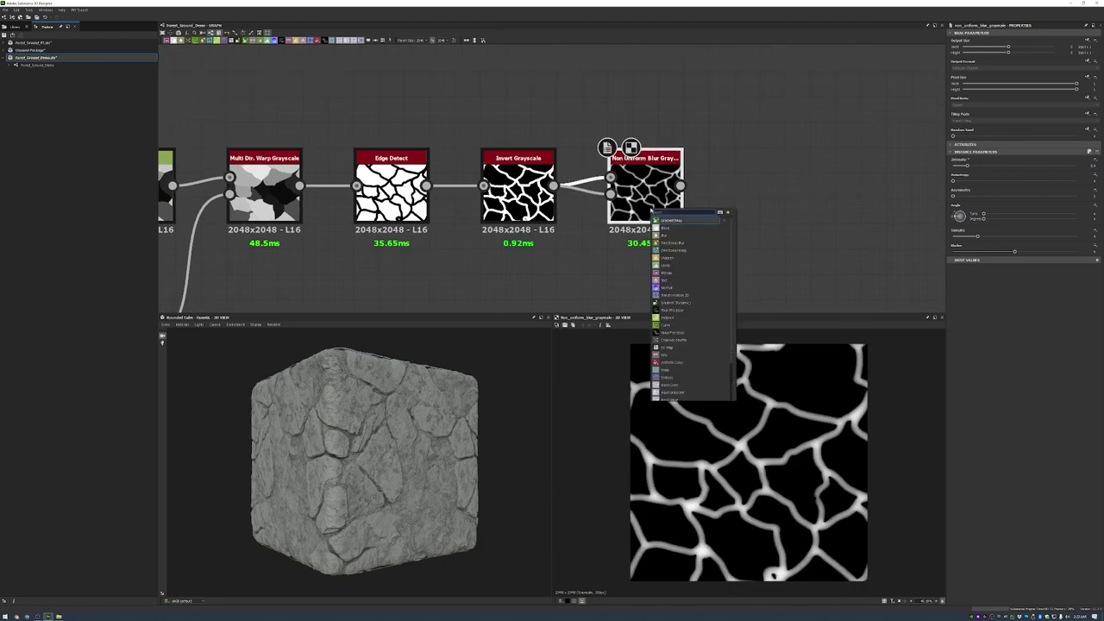
text(hist)
key(Return)
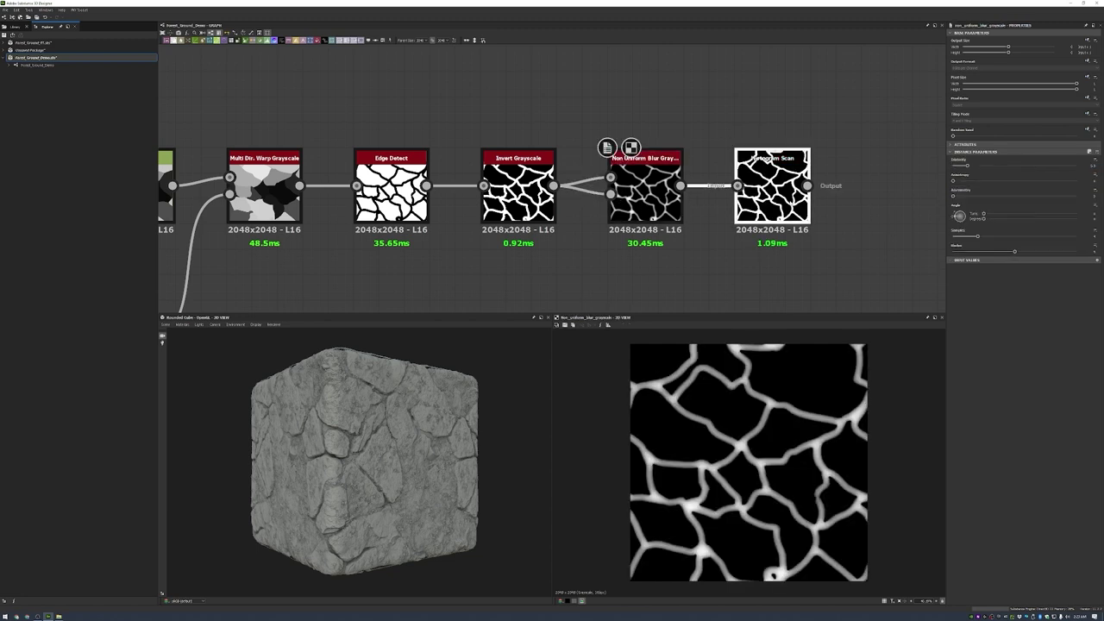
- Add a second Non Uniform Blur Grayscale node after the Histogram Scan, using the scan as both its grayscale and blur map inputs
key(space)
text(non)
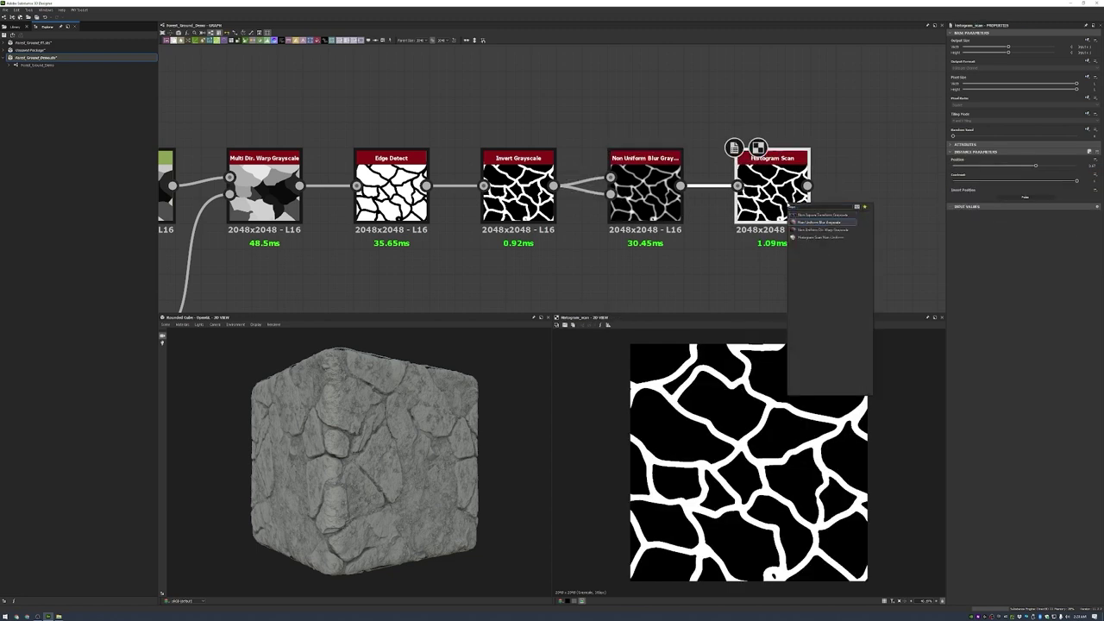
key(Return)
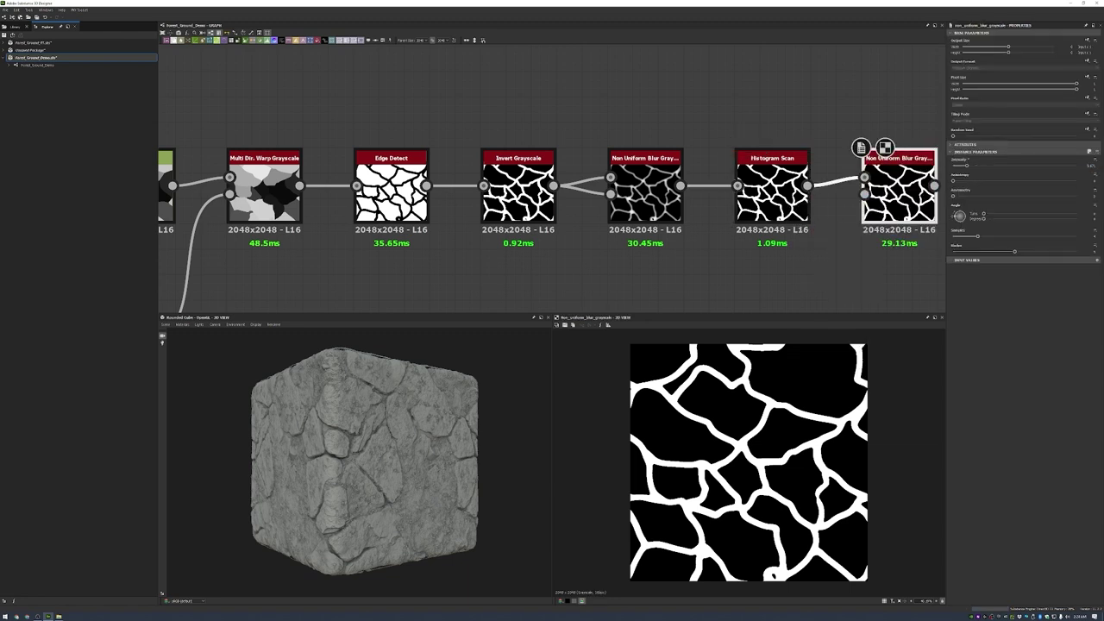
middle_drag(871, 203, 698, 212)
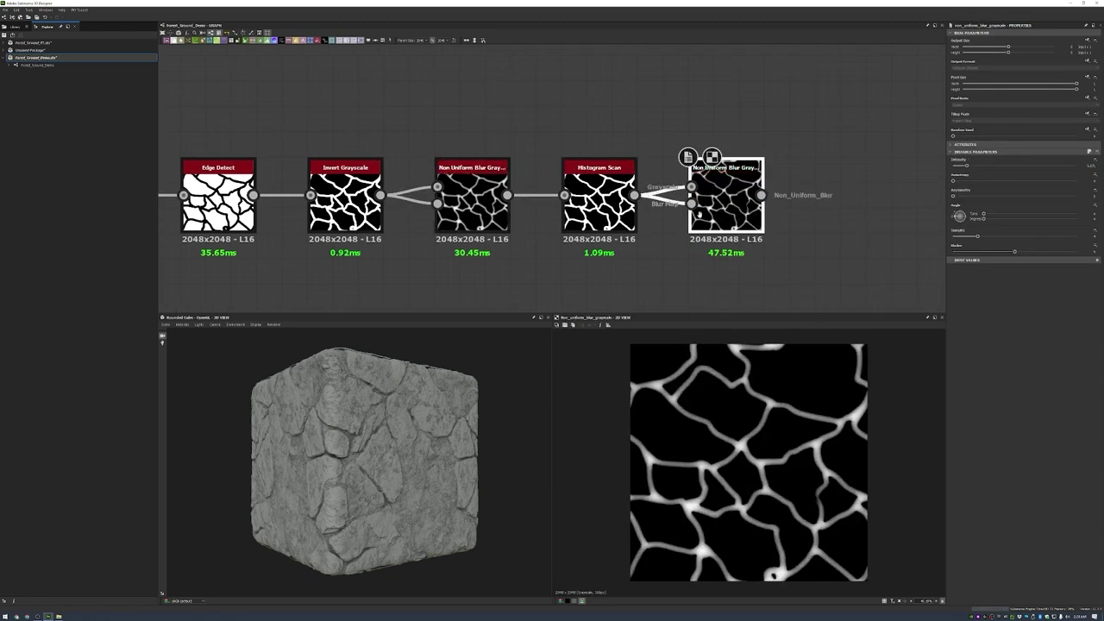
- Add a Slope Blur Grayscale node after the second Non Uniform Blur
scroll(699, 212, down, 2)
key(space)
text(slope blur)
key(Return)
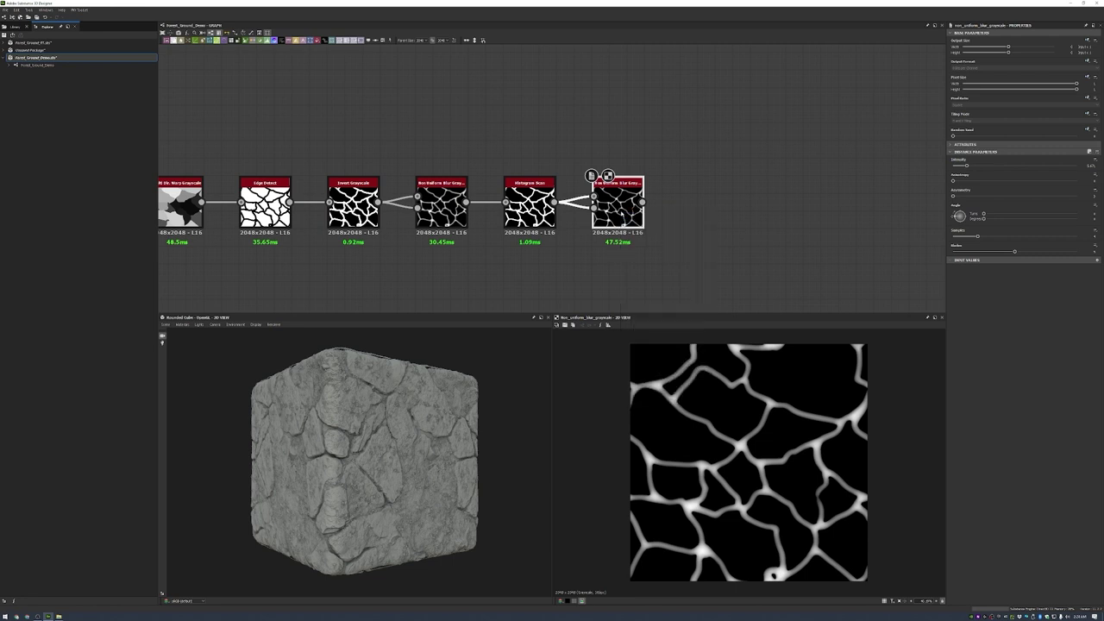
- Add a second Perlin Noise node, reduce its scale slightly, and connect it to the Slope Blur's slope input
key(space)
text(perlin)
key(Return)
drag(676, 231, 623, 248)
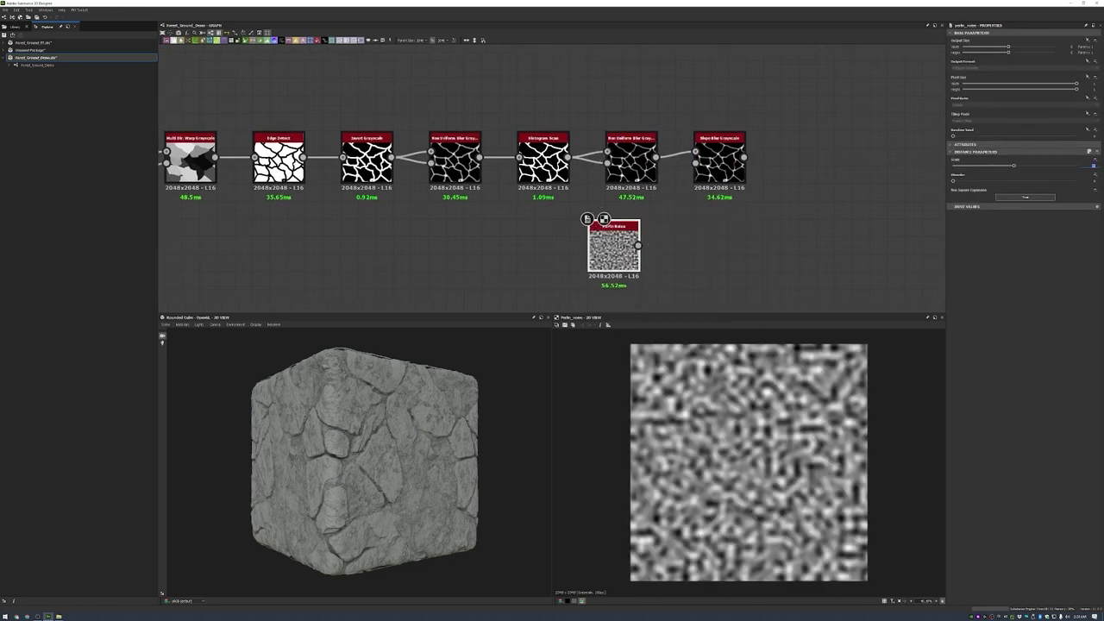
drag(1013, 165, 1001, 165)
drag(639, 245, 716, 151)
- Raise the Slope Blur's Samples to the maximum and reduce its Intensity to a very low value
double_click(716, 151)
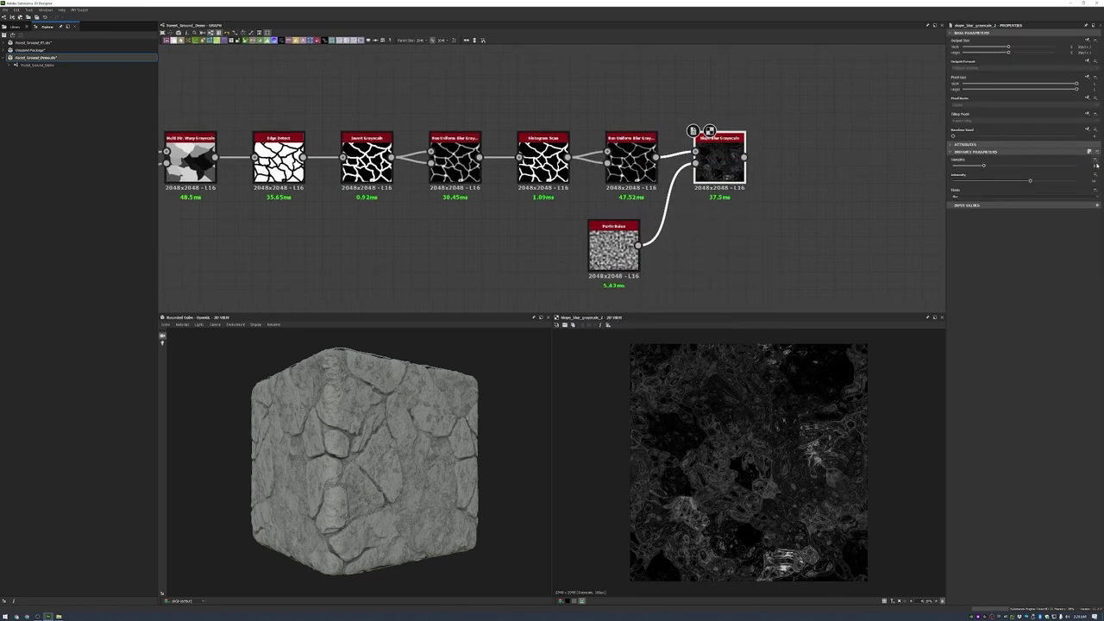
drag(983, 165, 1054, 165)
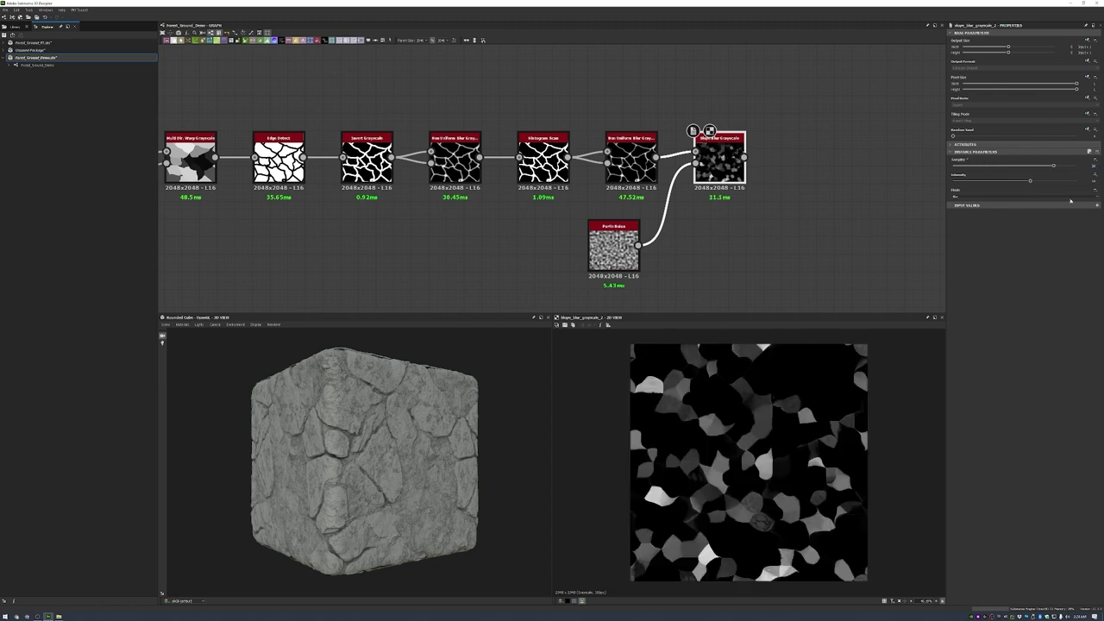
double_click(613, 246)
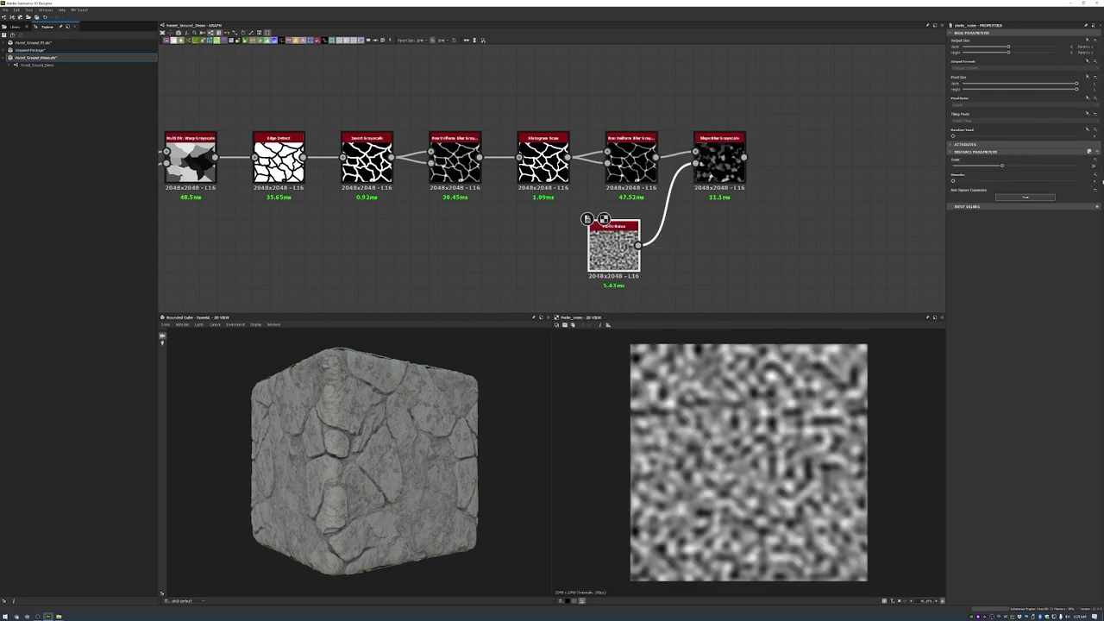
double_click(720, 158)
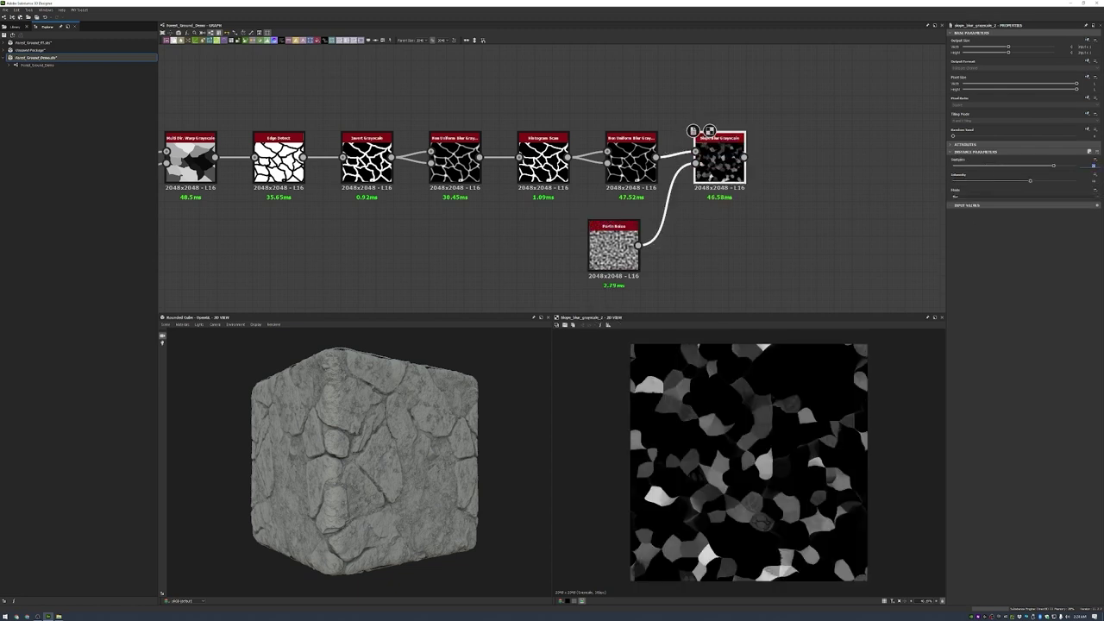
drag(1053, 165, 1077, 165)
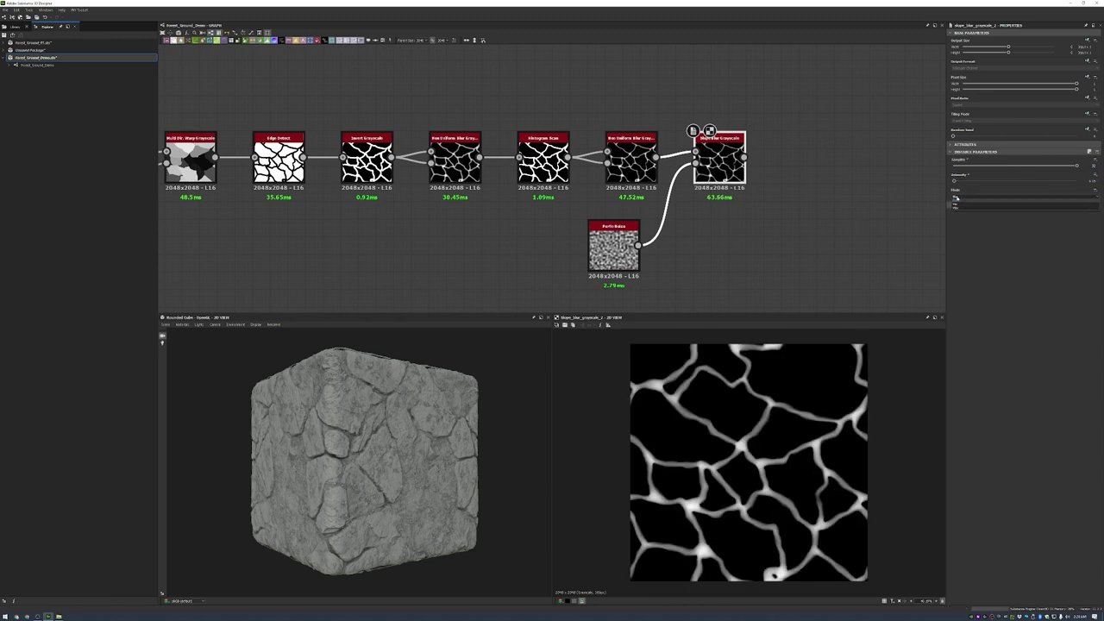
- Add a Blend node fed by the Slope Blur Grayscale output
scroll(784, 394, up, 3)
scroll(691, 198, down, 2)
drag(652, 171, 705, 171)
click(677, 192)
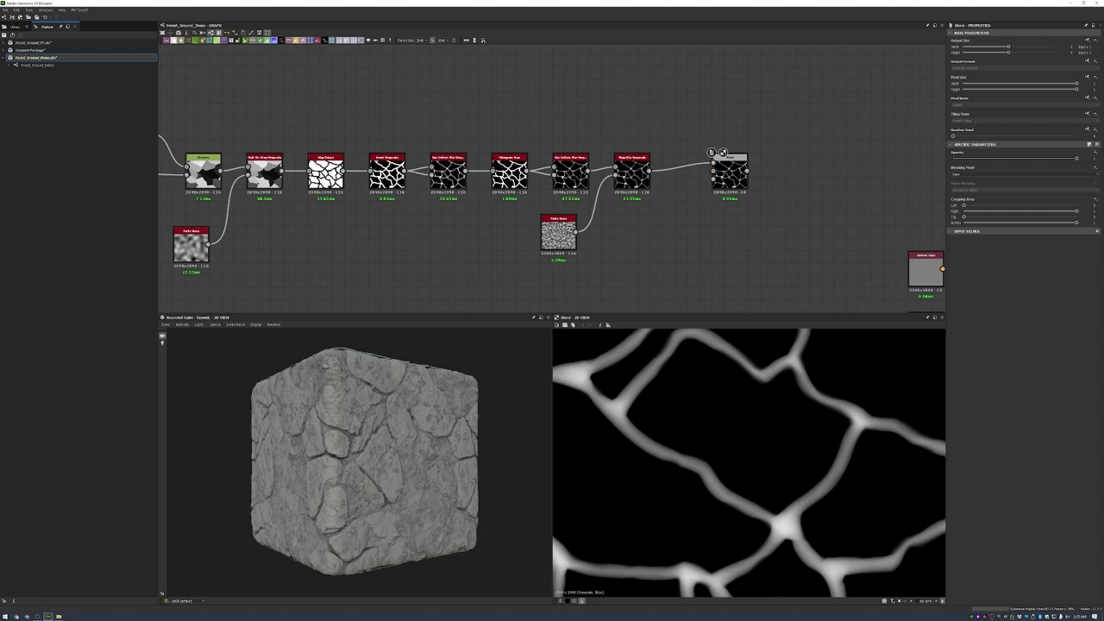
- Branch the mask from the Invert Grayscale node after Blend Stone To Dirt, through a dot, into a new Blend node
scroll(688, 217, down, 6)
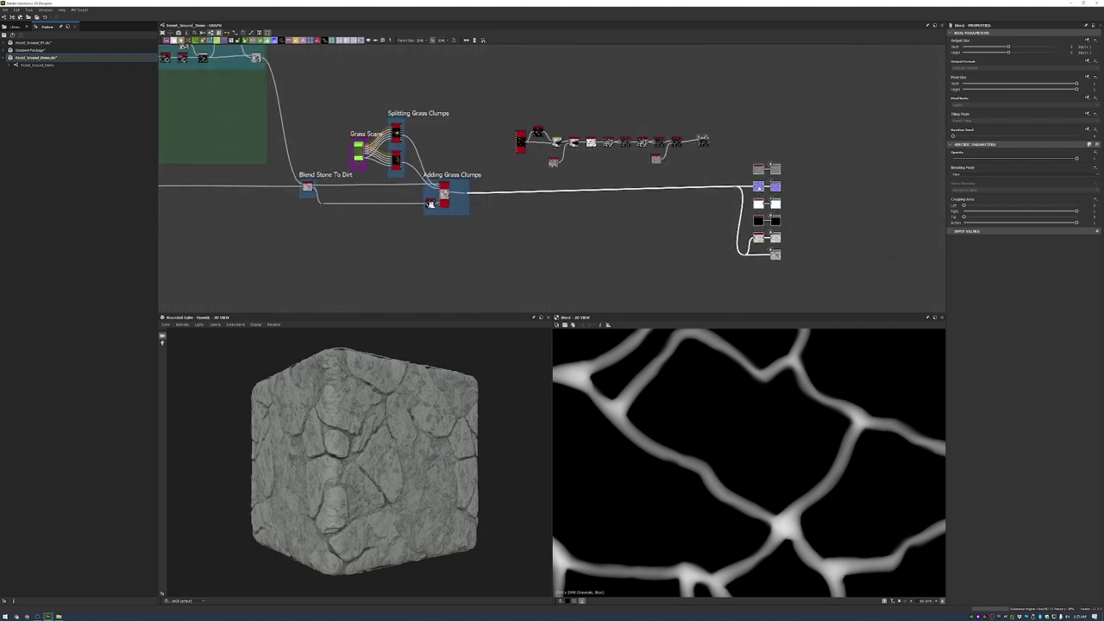
scroll(666, 175, up, 5)
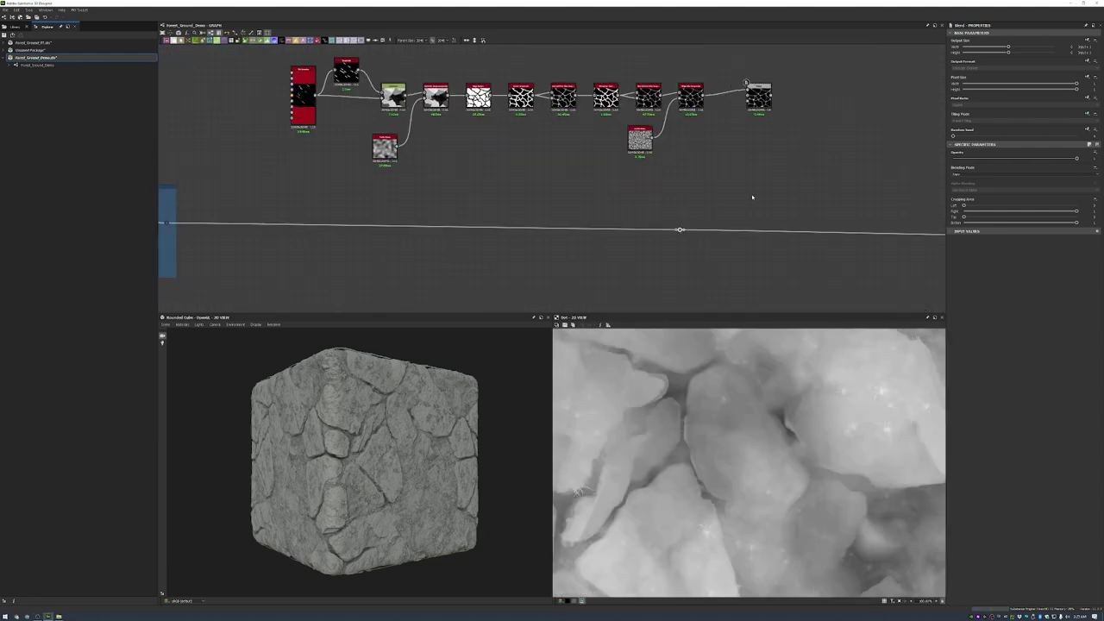
scroll(710, 200, down, 4)
scroll(773, 205, up, 3)
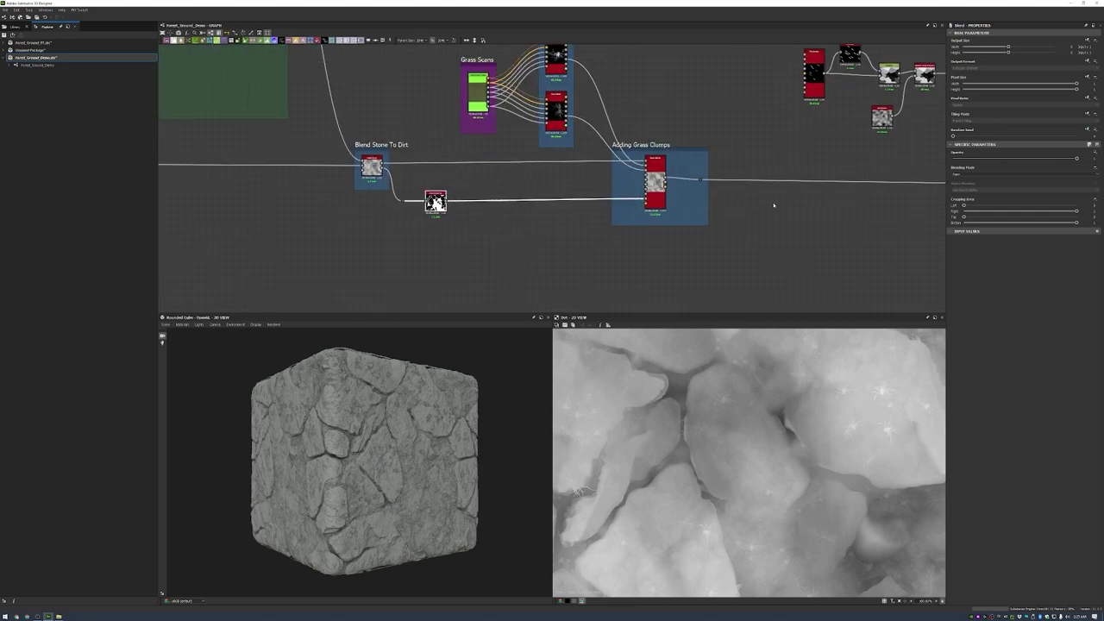
double_click(436, 201)
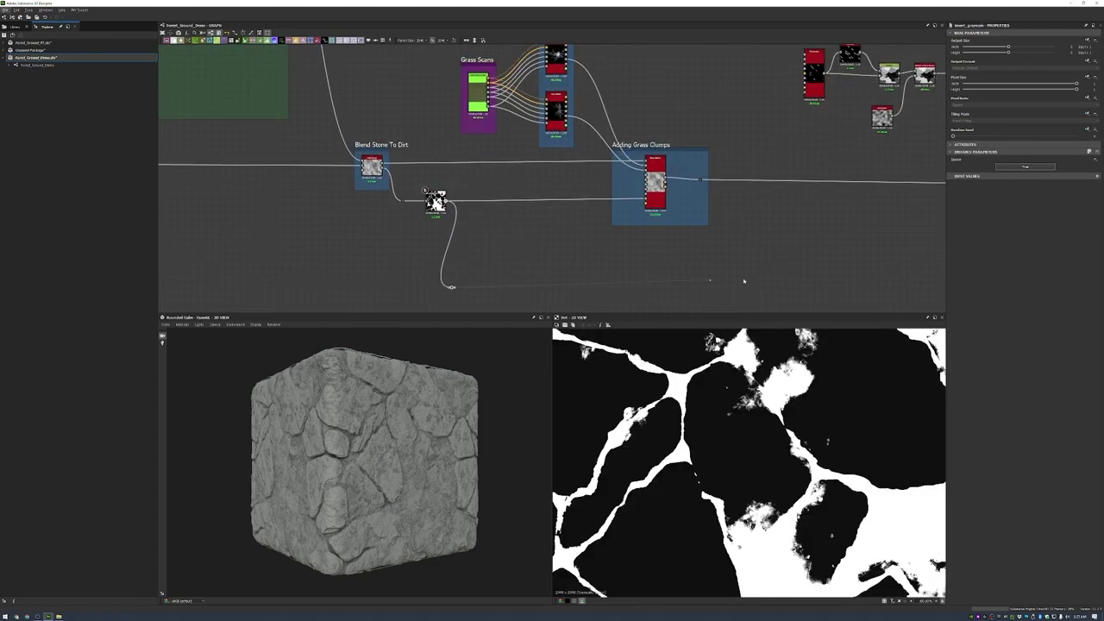
drag(440, 203, 662, 231)
click(737, 256)
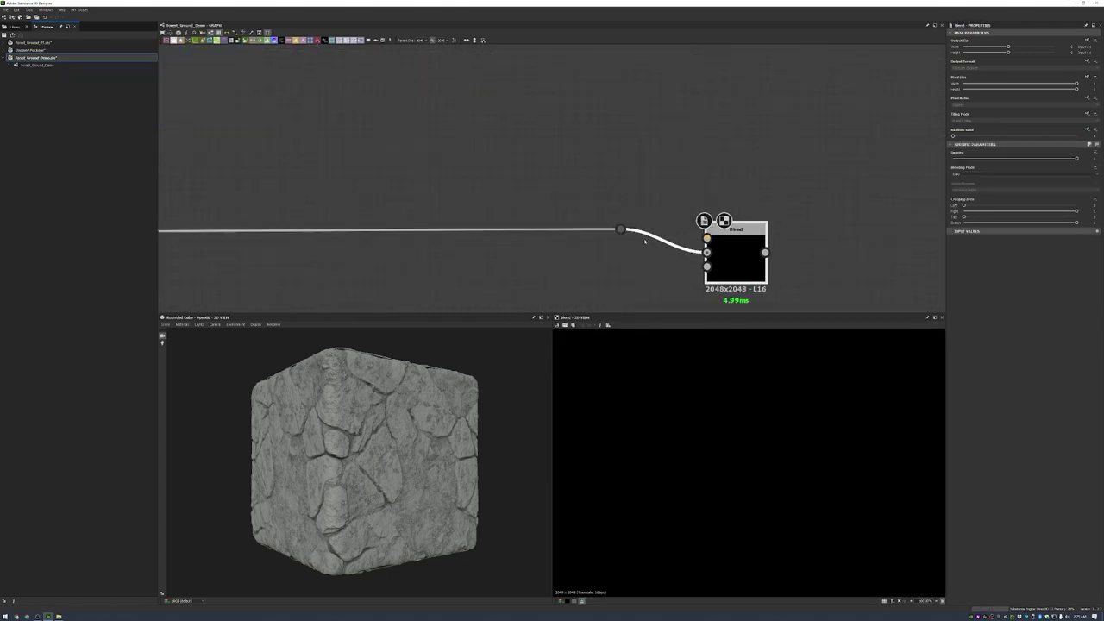
- Add a black Uniform Color node as the new Blend's background, with the dirt mask as its foreground
key(space)
click(609, 428)
double_click(736, 255)
mouse_move(616, 274)
mouse_down()
mouse_move(707, 252)
mouse_move(630, 276)
mouse_up()
- Align the mask Blend node and crop its area to about 0.38 from the left and 0.18 from the top
drag(735, 259, 736, 238)
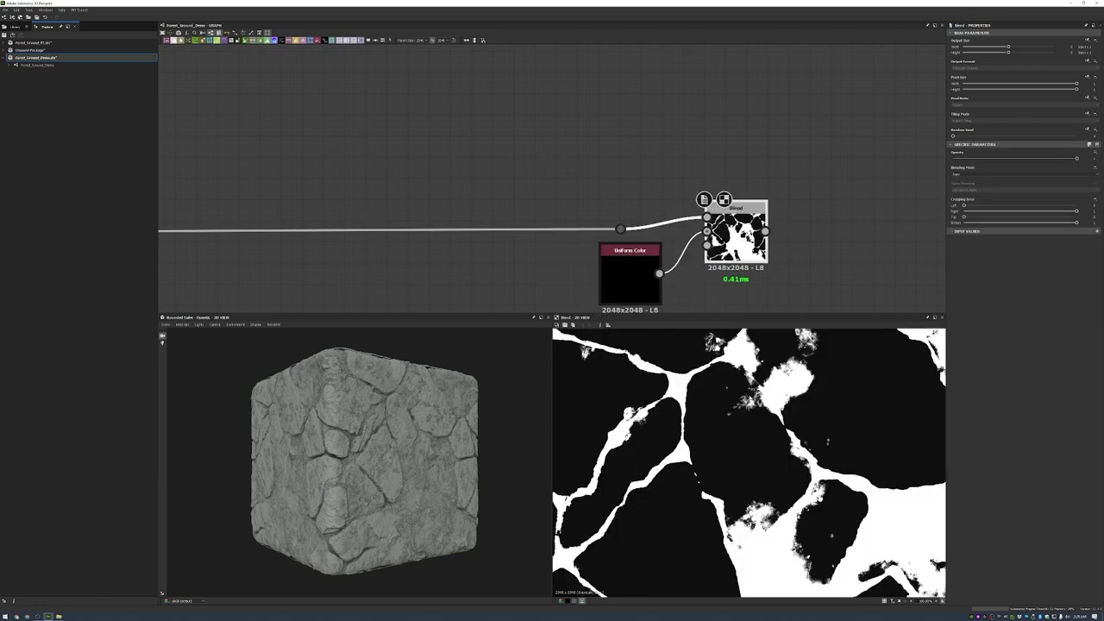
mouse_move(963, 216)
mouse_down()
mouse_move(989, 217)
mouse_move(963, 217)
mouse_up()
drag(963, 206, 1006, 205)
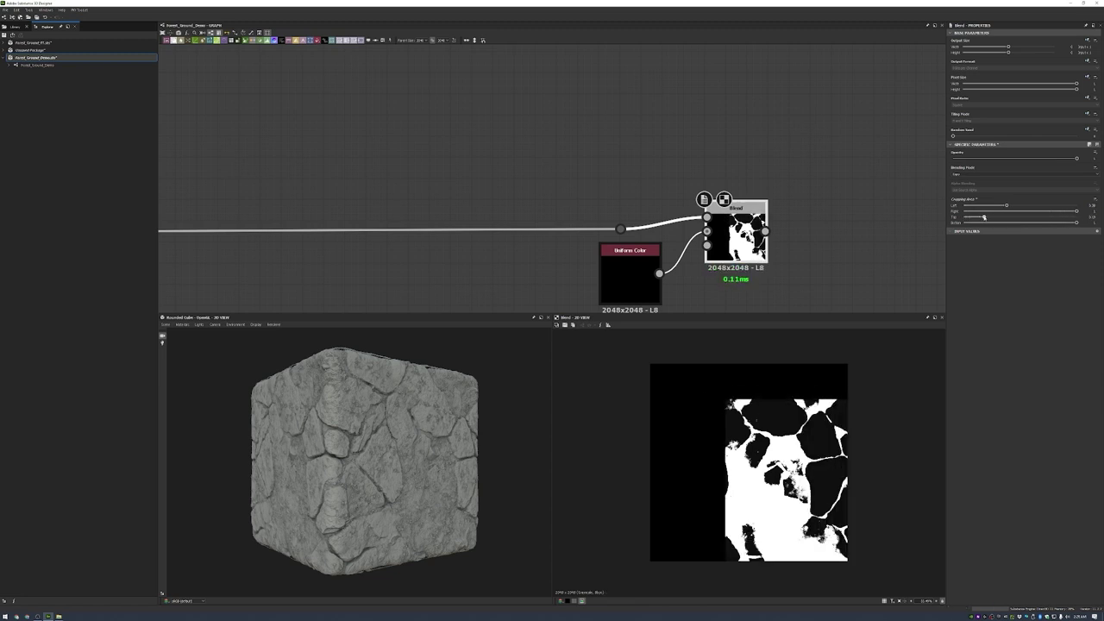
- Add a Non Uniform Blur Grayscale node after the cropped mask Blend, with a lower Intensity and maximum Samples and Blades
right_click(741, 241)
click(747, 246)
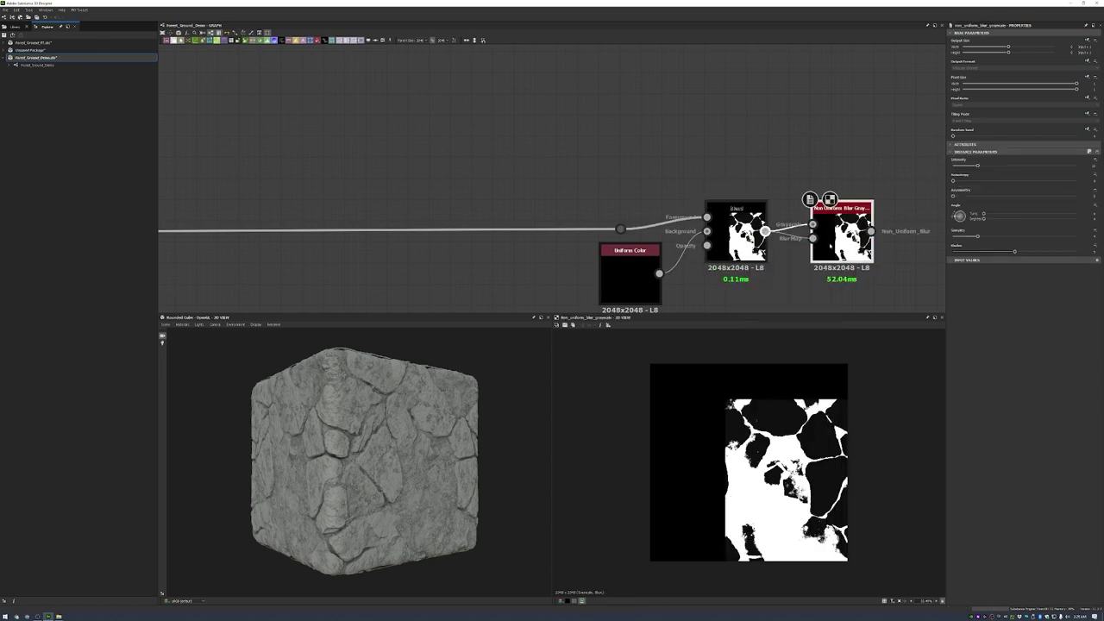
drag(978, 165, 960, 164)
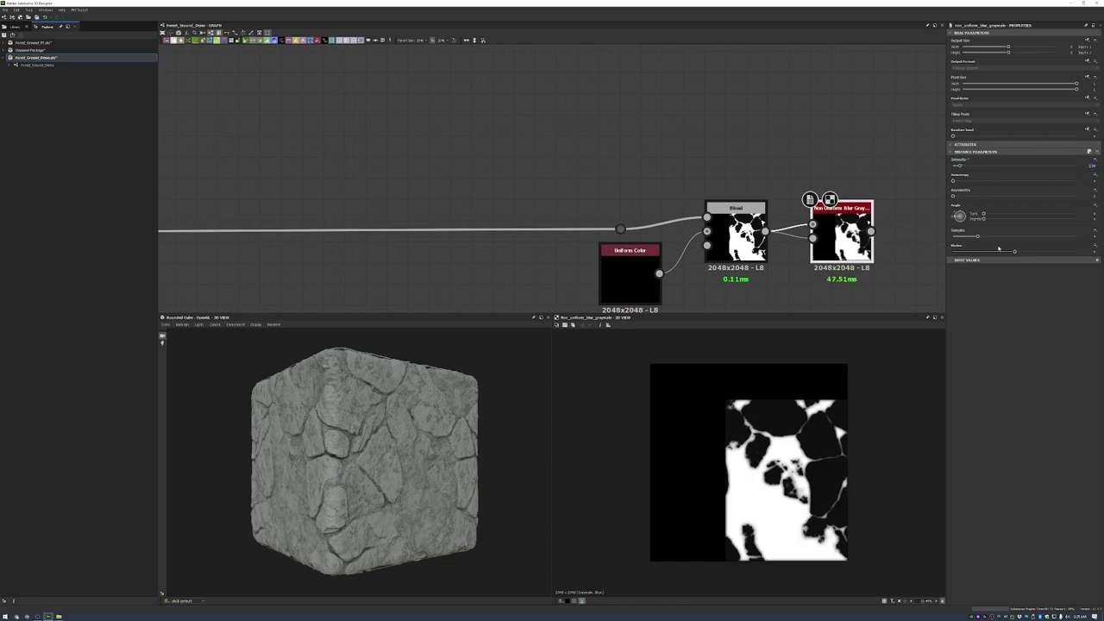
click(1076, 236)
middle_drag(675, 140, 556, 155)
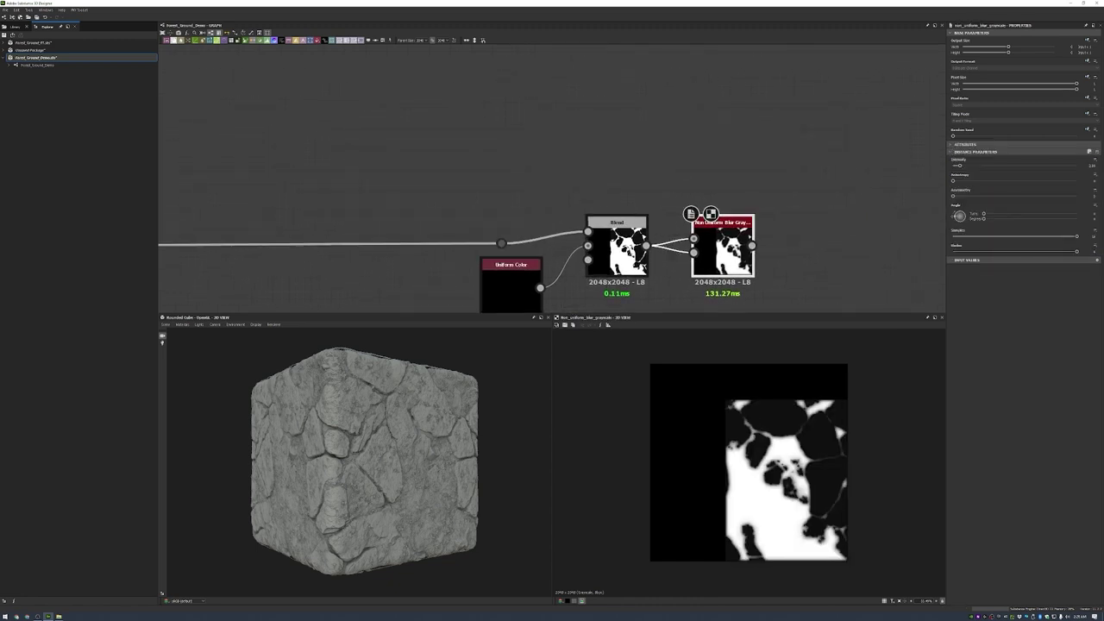
- Connect the blurred dirt mask to the crack pattern's Blend node and reposition the mask nodes below it
drag(752, 246, 888, 118)
scroll(781, 136, down, 3)
scroll(564, 265, down, 3)
drag(596, 277, 496, 245)
drag(573, 257, 674, 263)
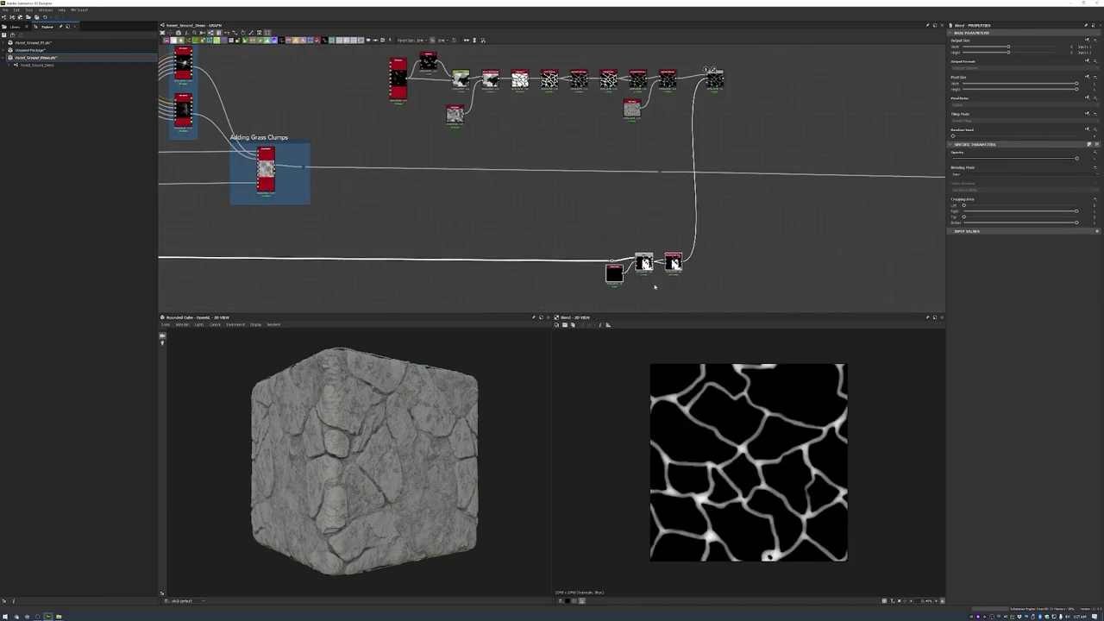
- Frame the mask nodes as "Masking Area for roots" and the crack pattern nodes as "Underground Roots"
right_click(716, 259)
click(750, 354)
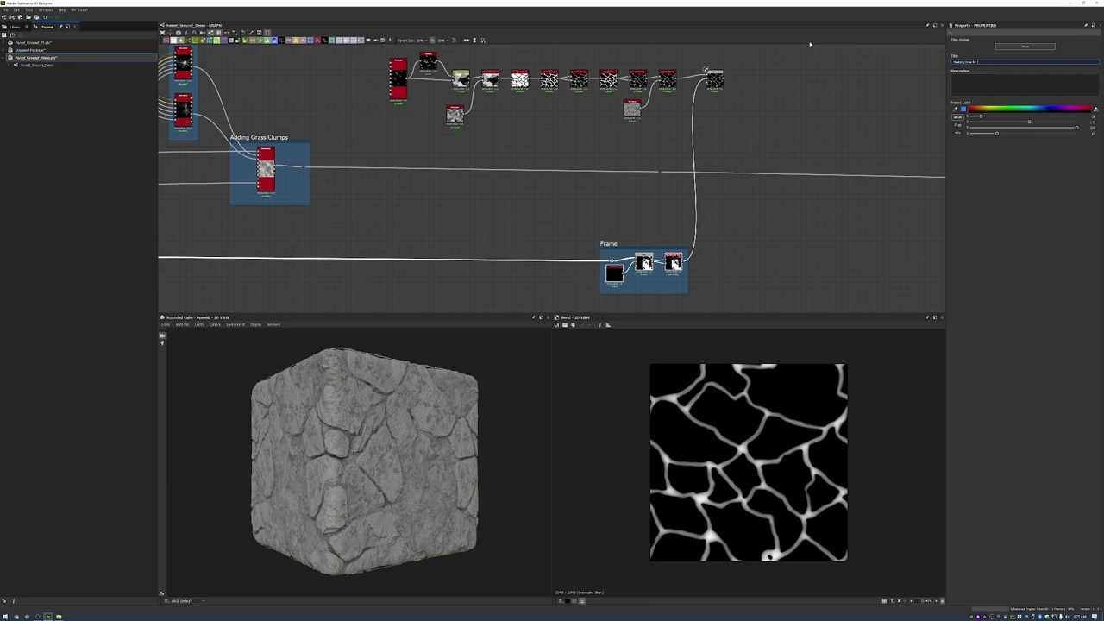
scroll(660, 142, down, 2)
drag(432, 95, 719, 194)
key(ctrl+f)
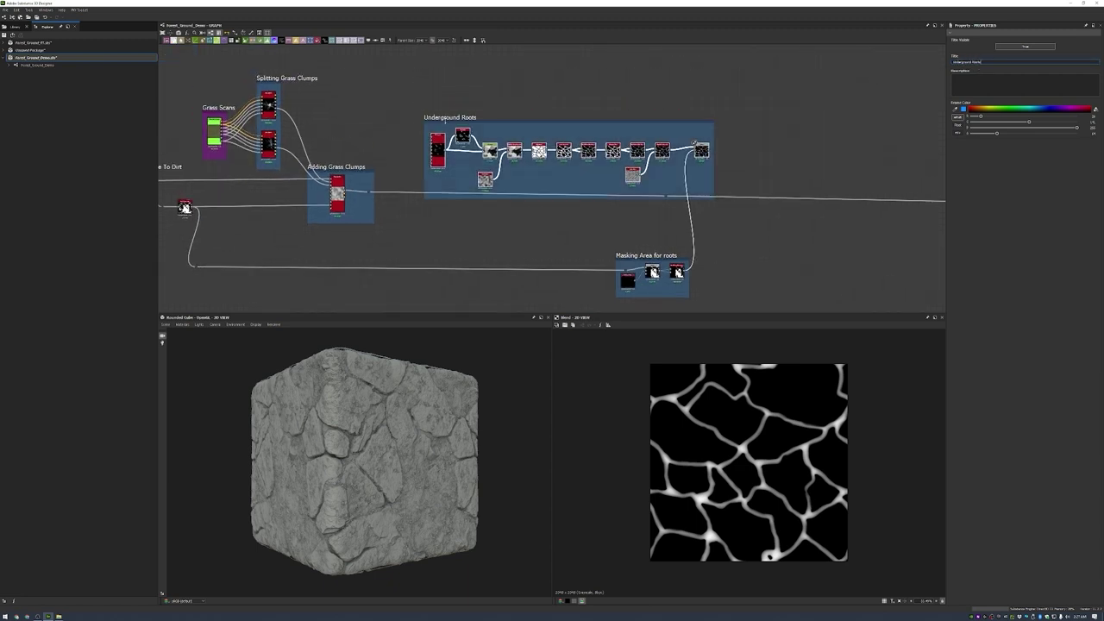
scroll(694, 142, down, 5)
scroll(638, 127, up, 7)
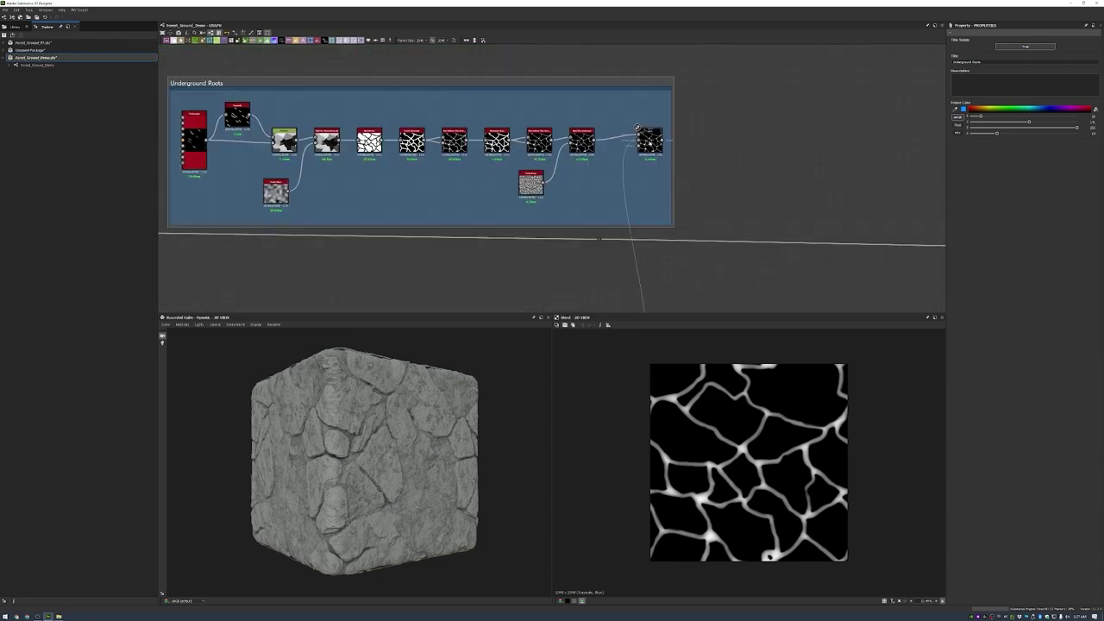
- Preview the masked roots Blend and add a Blur HQ Grayscale node fed by the main height line below it
double_click(643, 134)
middle_drag(739, 236, 706, 212)
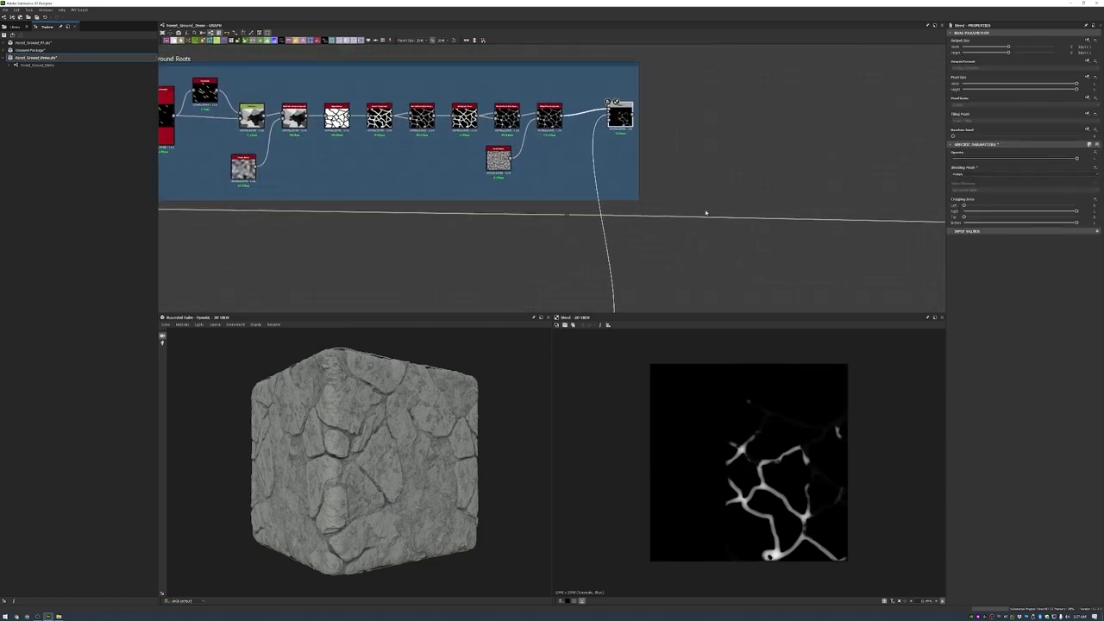
scroll(706, 212, up, 5)
key(space)
text(blur)
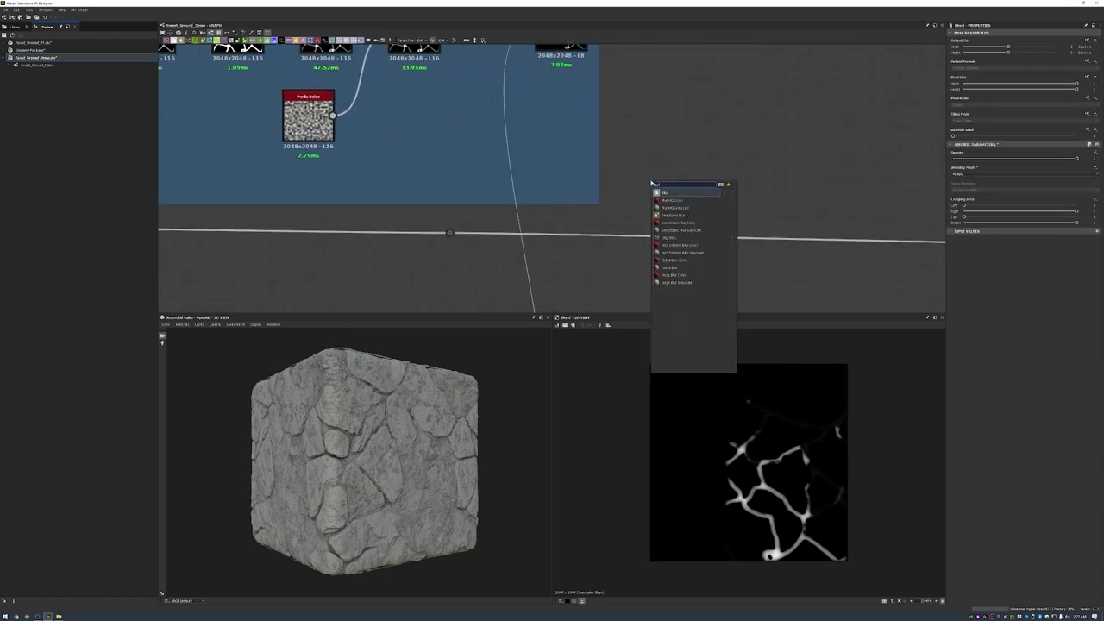
click(675, 208)
drag(450, 232, 627, 186)
- Move the Underground Roots frame further above the height line and lower the new blur's Intensity
scroll(694, 302, down, 5)
drag(308, 159, 302, 126)
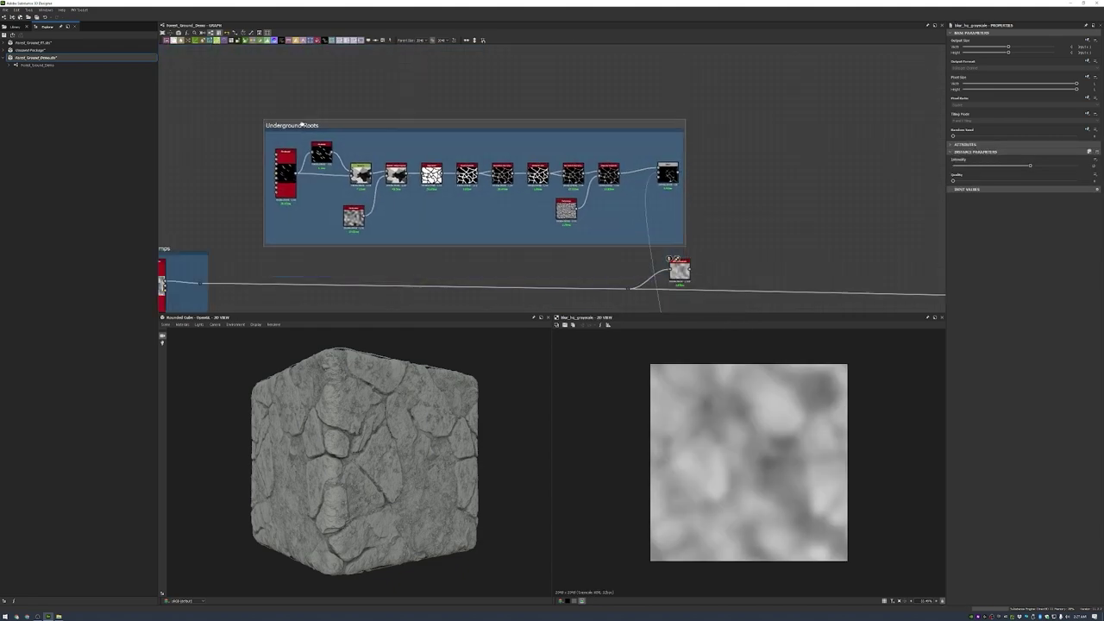
scroll(655, 285, up, 5)
middle_drag(641, 108, 589, 30)
drag(1030, 165, 968, 165)
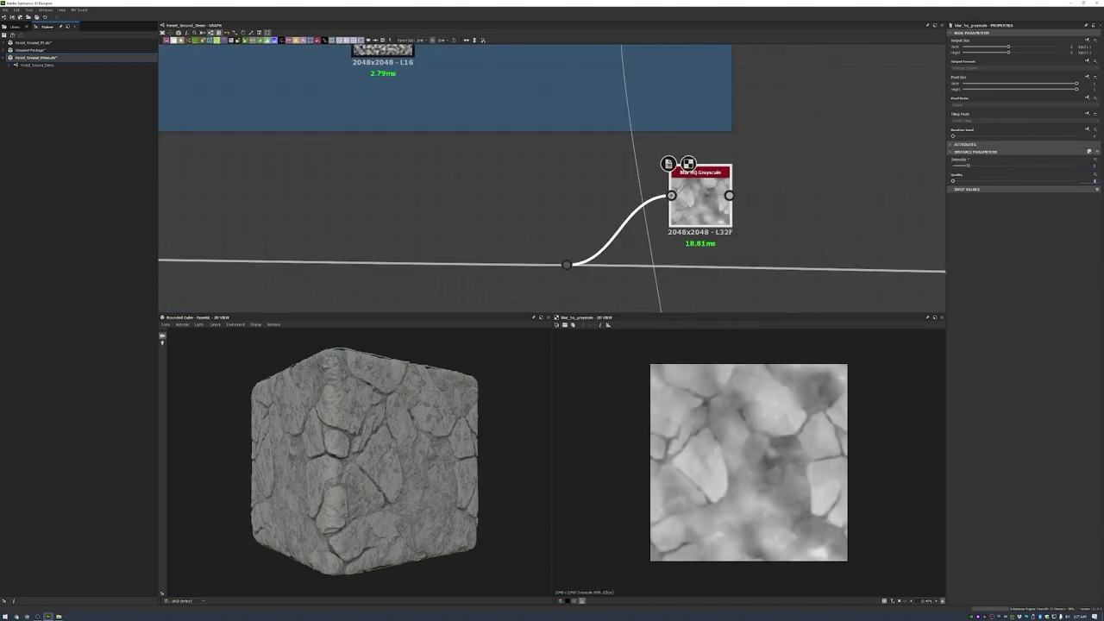
- Add a Blend node with the blurred height as foreground, the original height as background and the masked roots as opacity mask
drag(701, 198, 680, 187)
key(space)
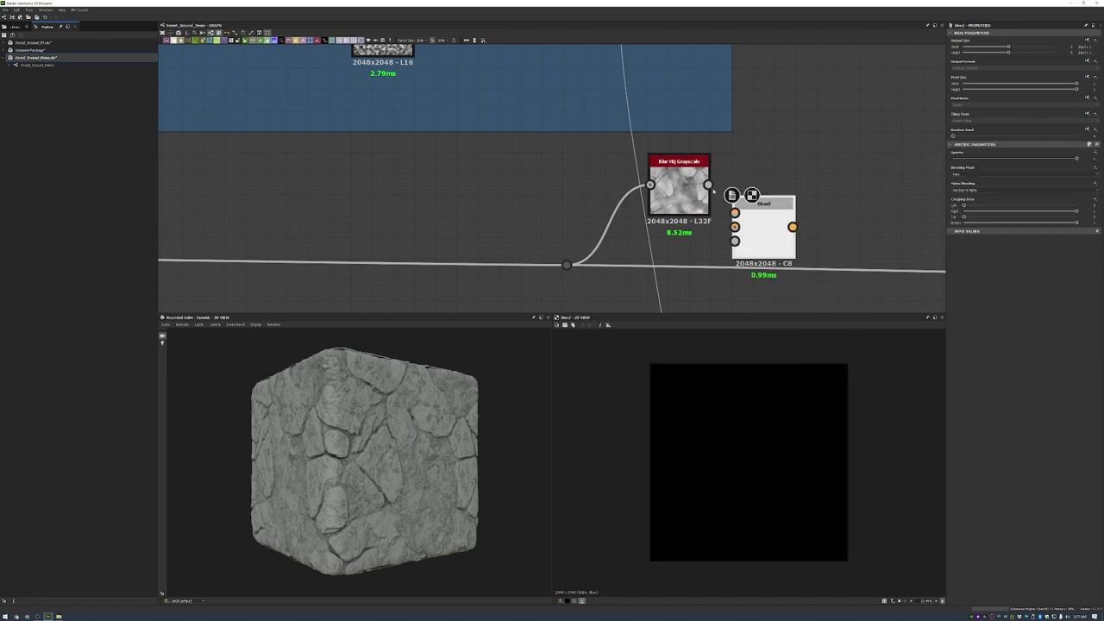
scroll(756, 254, down, 2)
drag(761, 263, 756, 285)
middle_drag(821, 299, 831, 242)
double_click(832, 242)
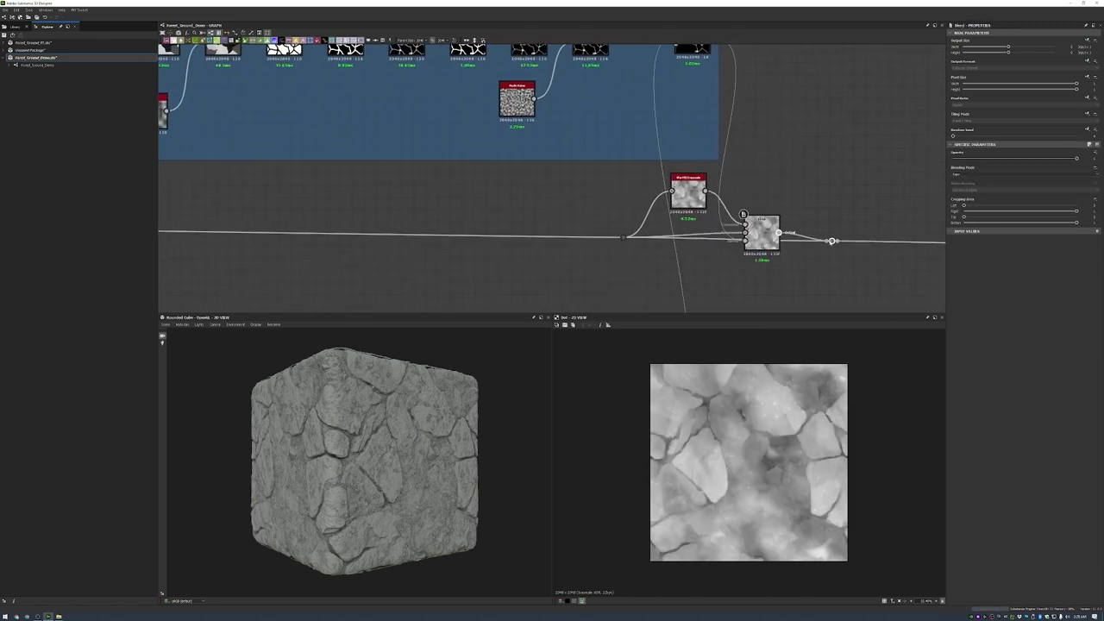
- Align the new Blend node on the height line and raise the Intensity of the blur feeding it
scroll(441, 462, up, 3)
drag(773, 241, 779, 242)
scroll(779, 241, down, 2)
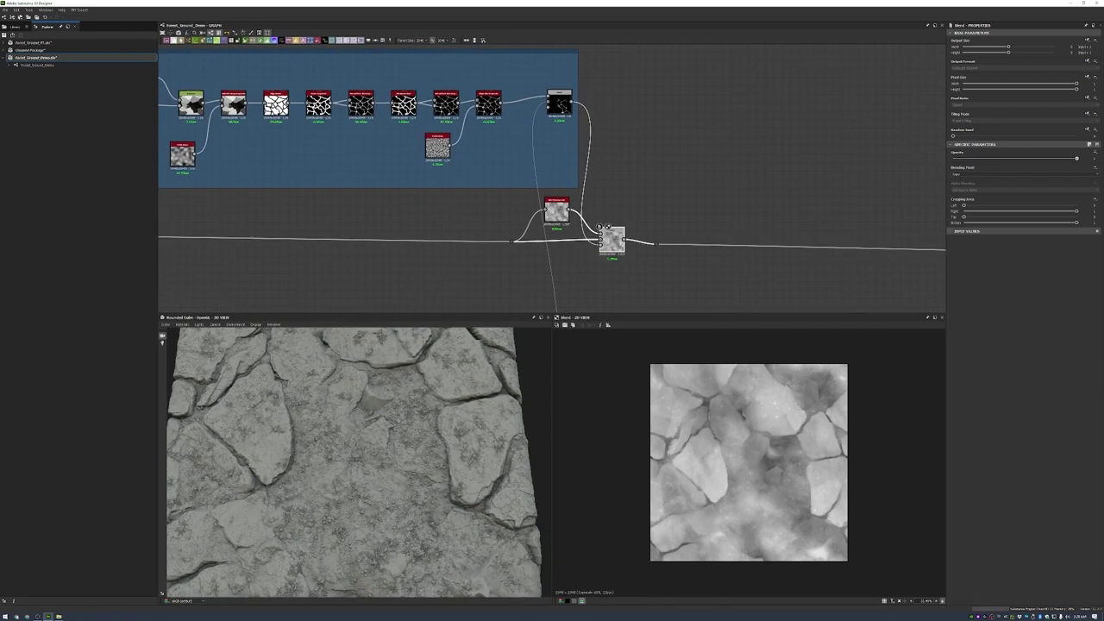
drag(612, 239, 616, 243)
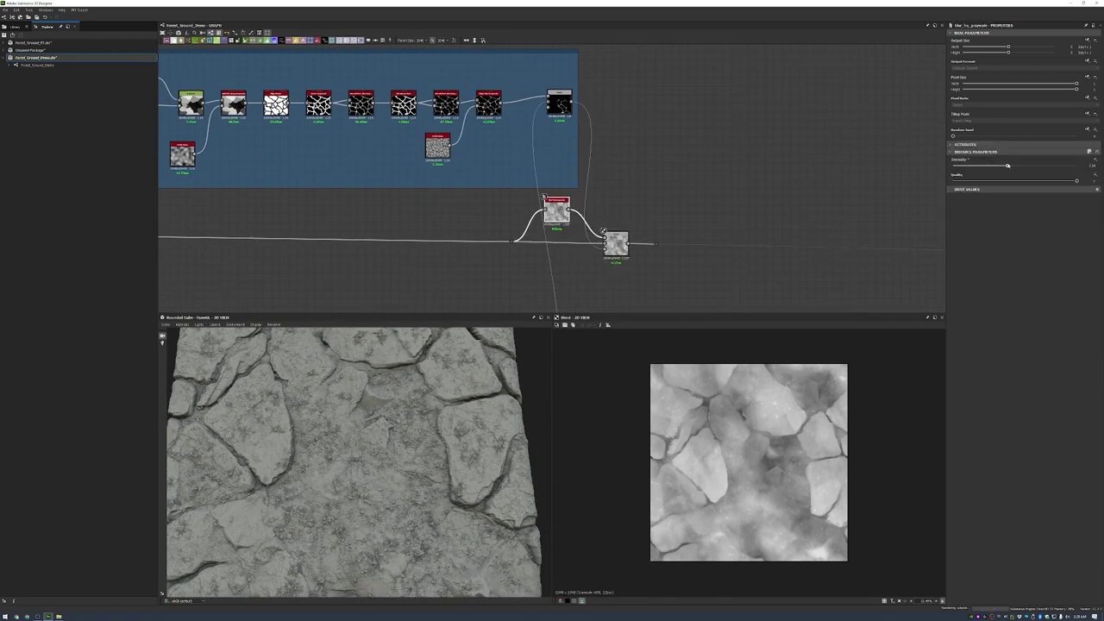
click(606, 232)
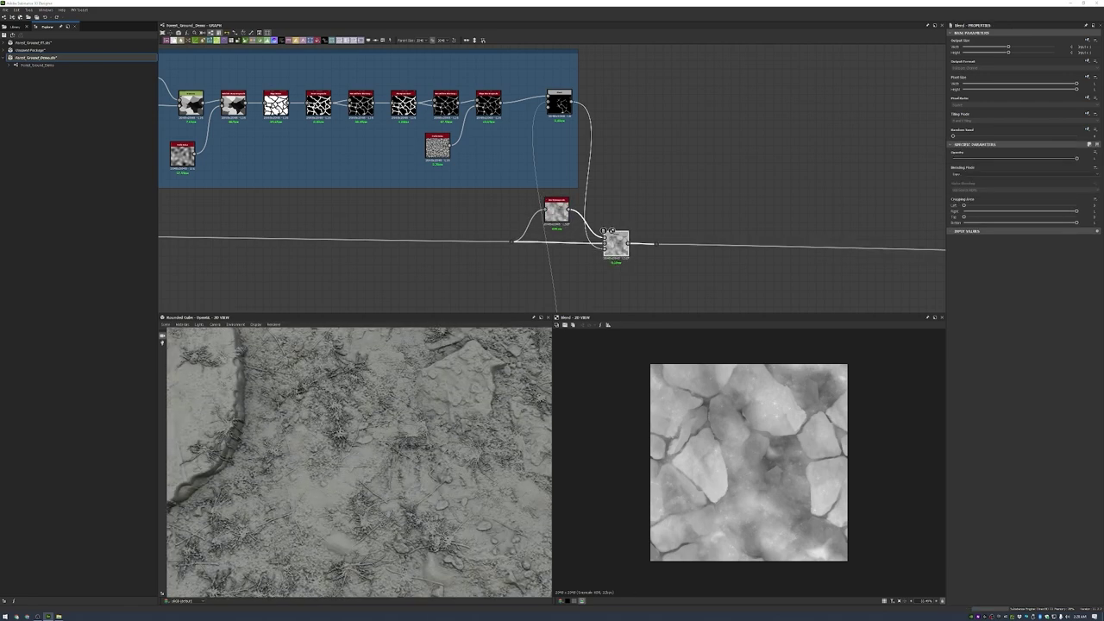
- Add a second Blur HQ Grayscale node and frame the first blur with its Blend as "Pre Root Blur"
scroll(703, 217, up, 2)
key(space)
text(blur)
key(Return)
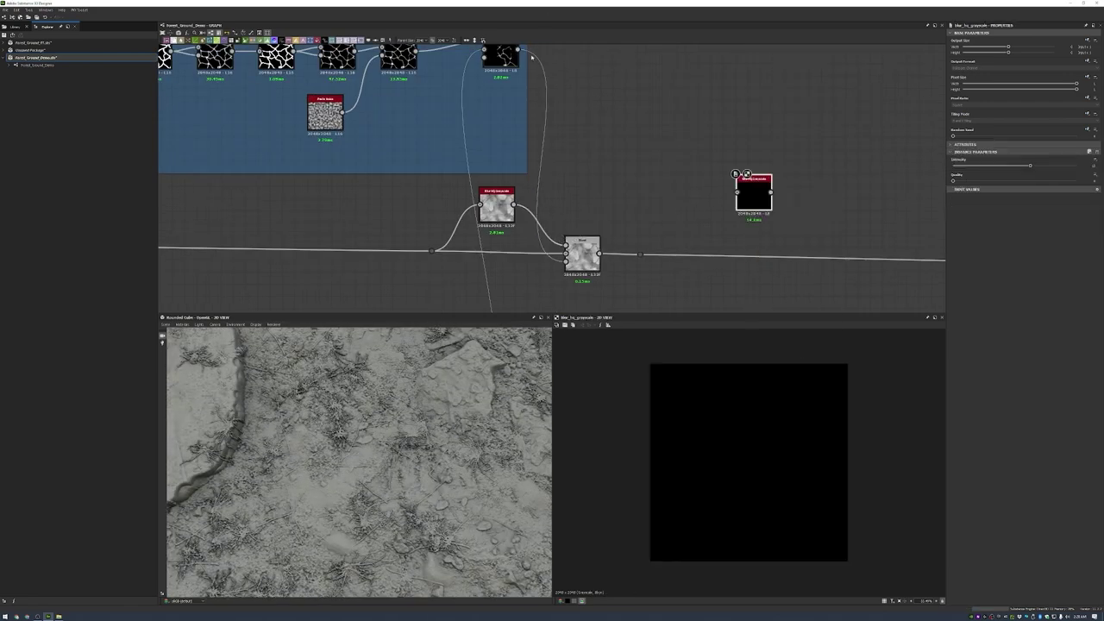
scroll(594, 171, down, 3)
key(ctrl+f)
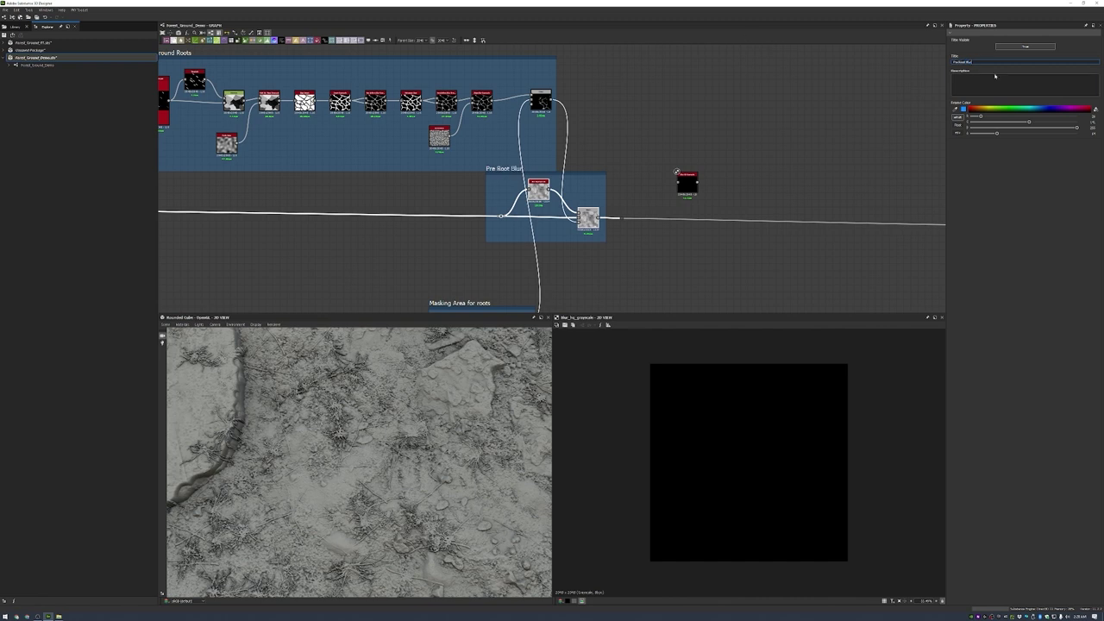
- Place the second blur node beside the Underground Roots frame and feed it with the masked roots Blend
scroll(622, 158, up, 2)
drag(763, 183, 646, 129)
middle_drag(645, 129, 644, 177)
drag(485, 71, 644, 179)
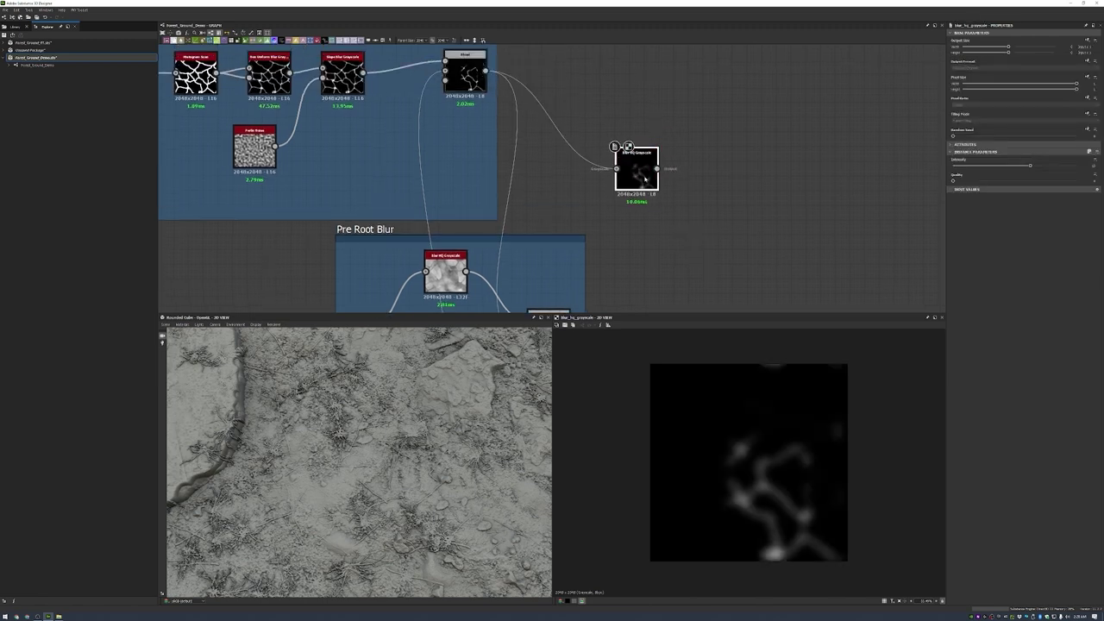
- Add a Blend with the blurred roots over the pre-blurred height and lower the root blur's Intensity
middle_drag(644, 178, 685, 101)
key(ctrl+v)
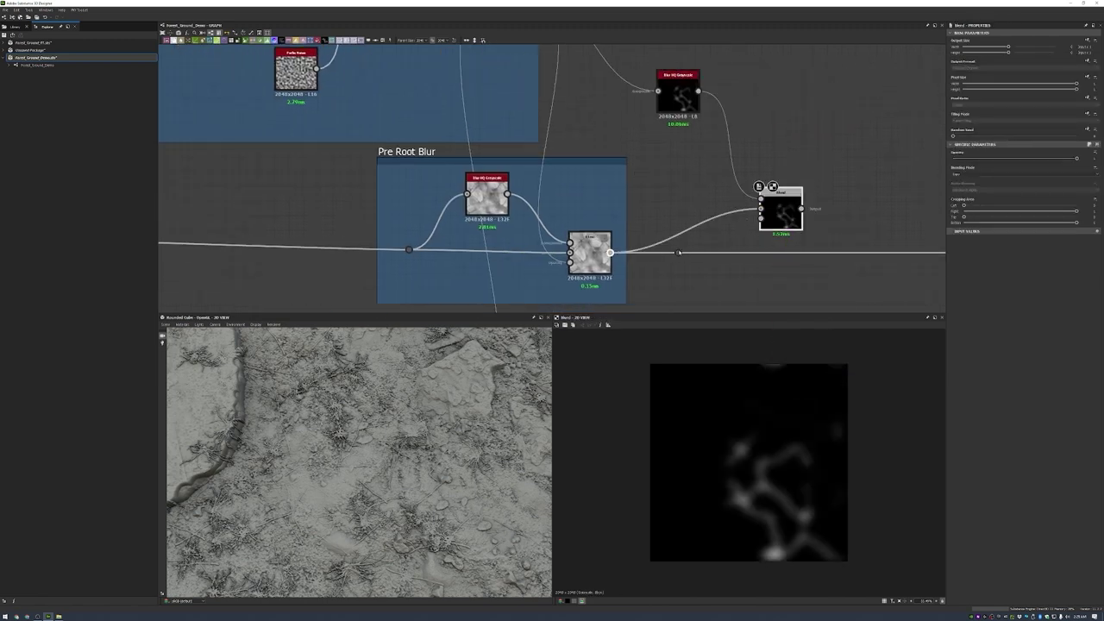
click(678, 93)
drag(1030, 165, 961, 165)
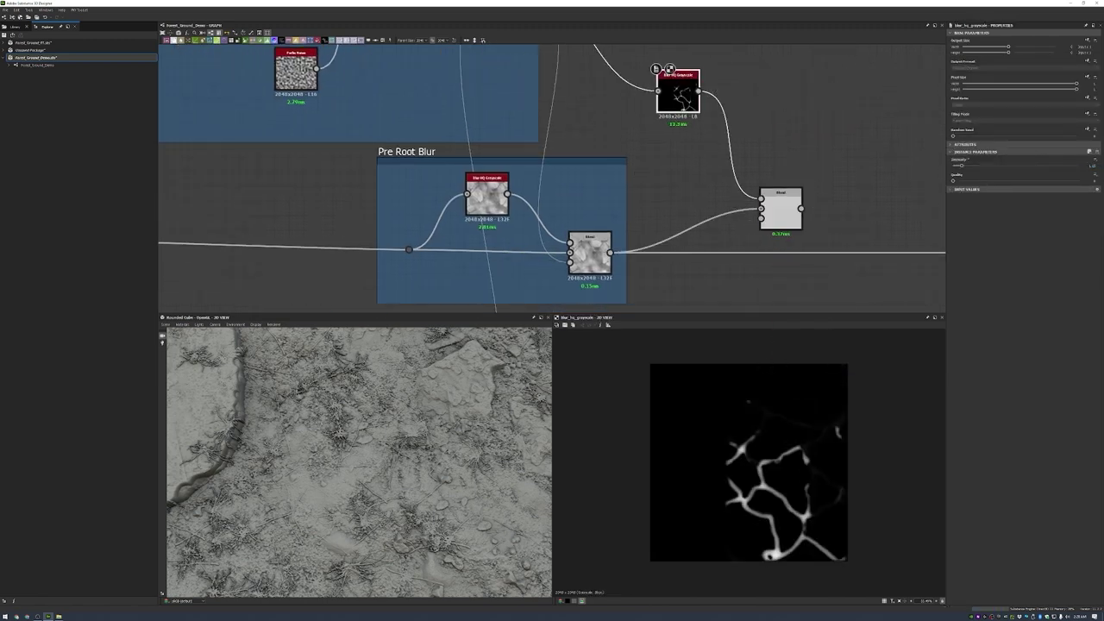
- Set the roots Blend to Add (Linear Dodge) at about 0.17 opacity and insert it in line with the height output
double_click(784, 209)
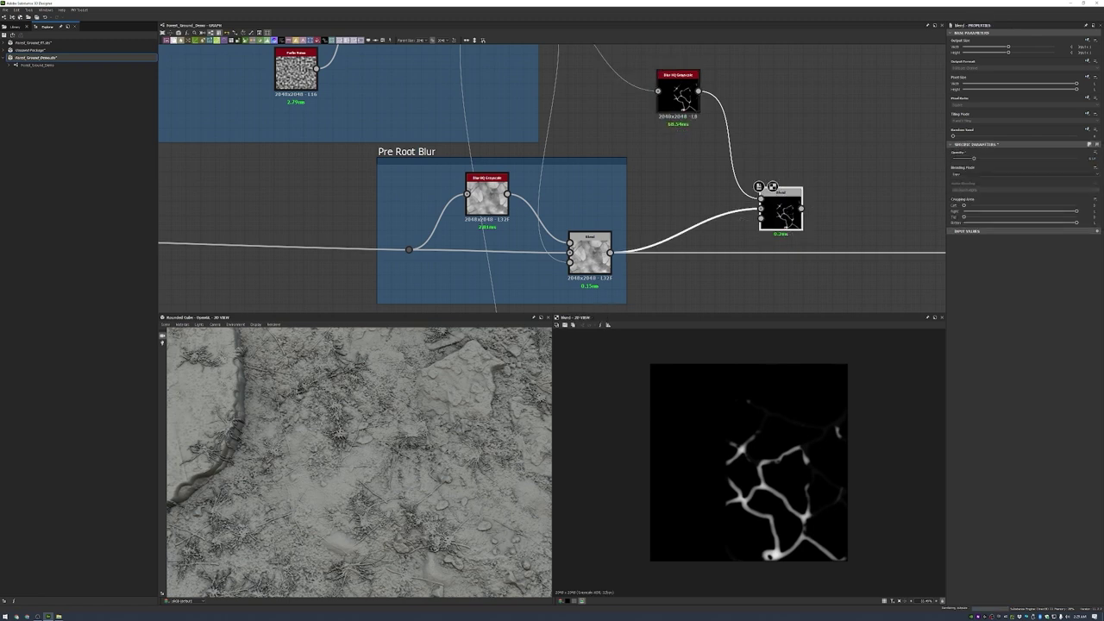
drag(801, 208, 837, 252)
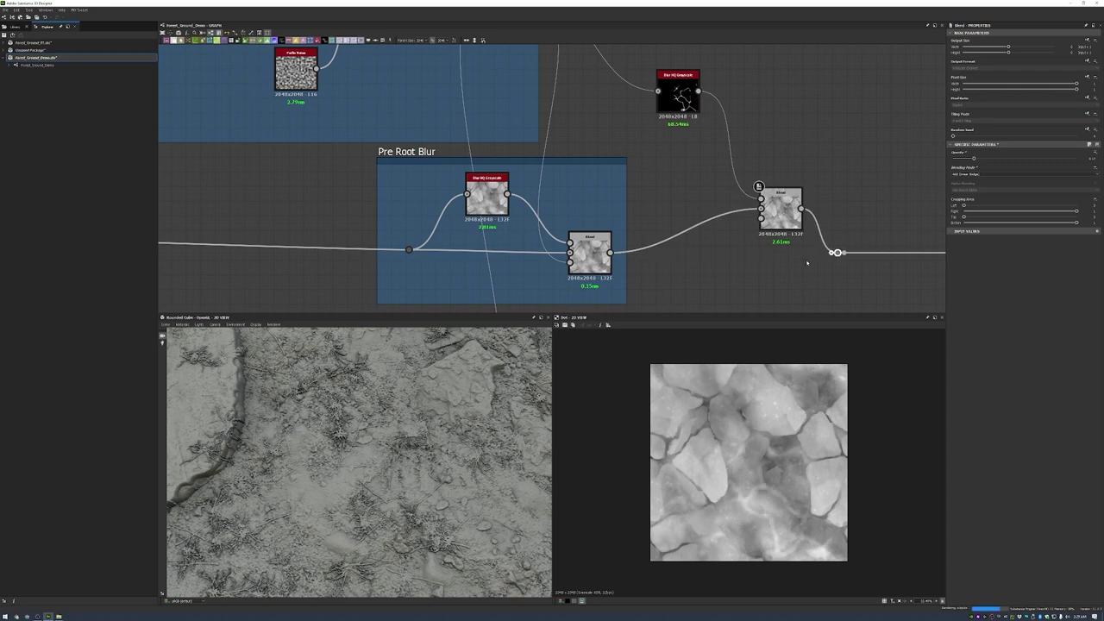
scroll(397, 449, down, 5)
mouse_move(396, 448)
mouse_down()
mouse_move(375, 499)
mouse_move(384, 453)
mouse_up()
drag(781, 209, 766, 253)
- Lower the Pre Root Blur node's Intensity and raise the root blur's Intensity to soften the roots on the 3D model
double_click(488, 186)
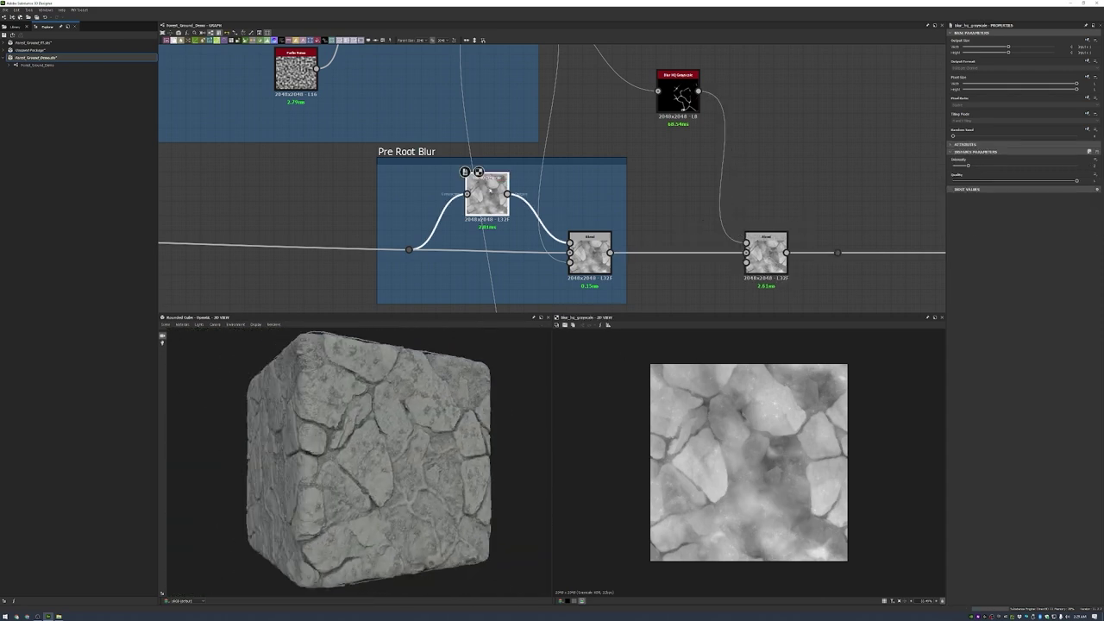
double_click(766, 252)
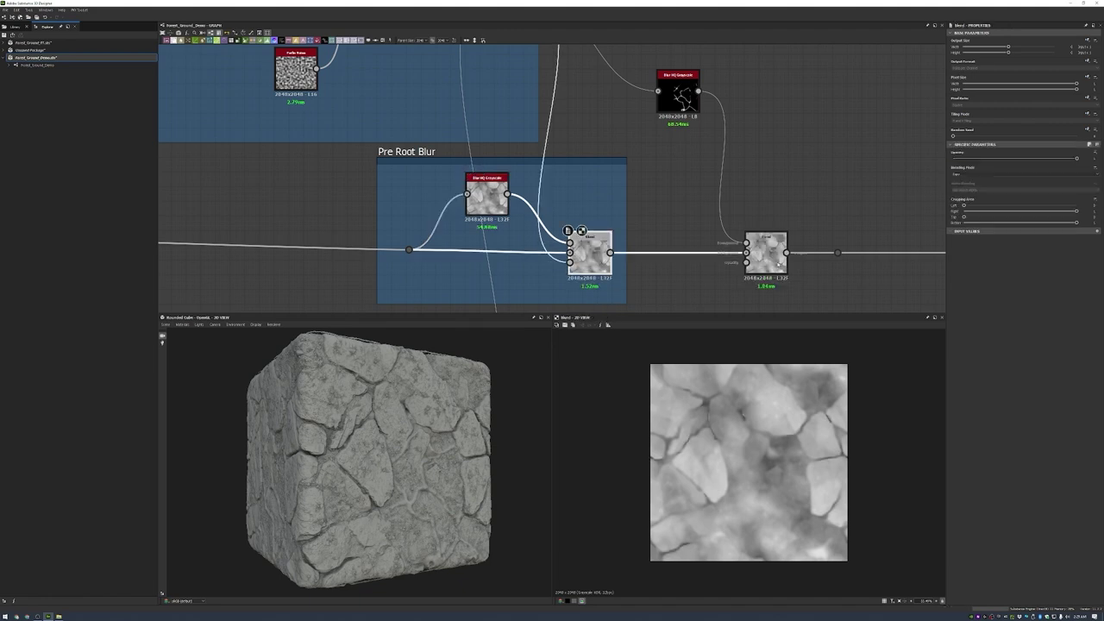
double_click(678, 93)
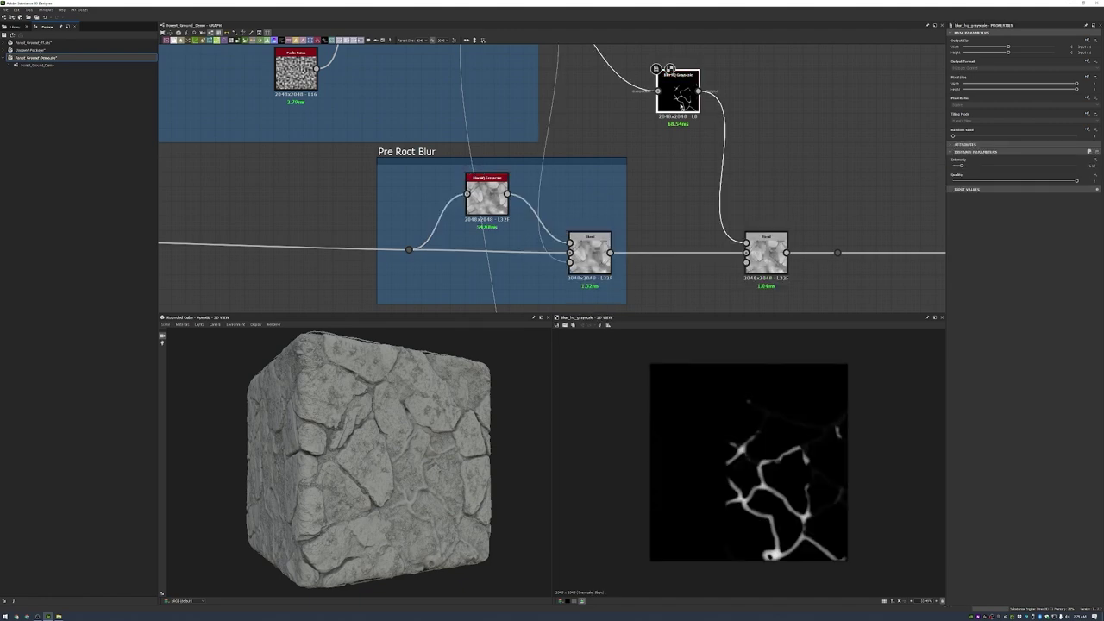
drag(363, 466, 405, 431)
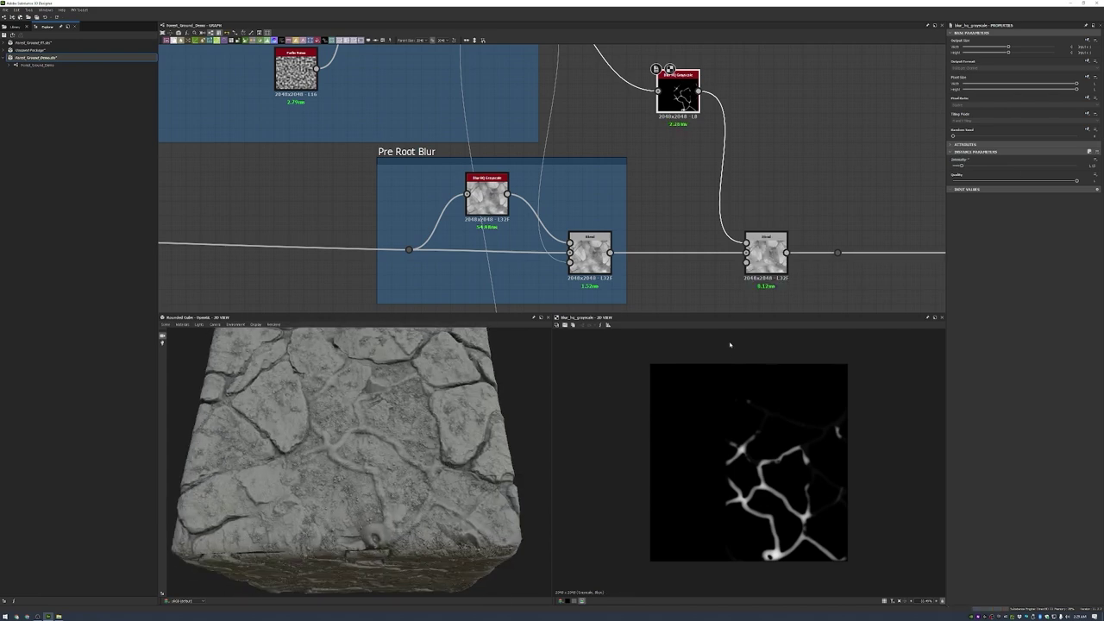
drag(955, 165, 968, 167)
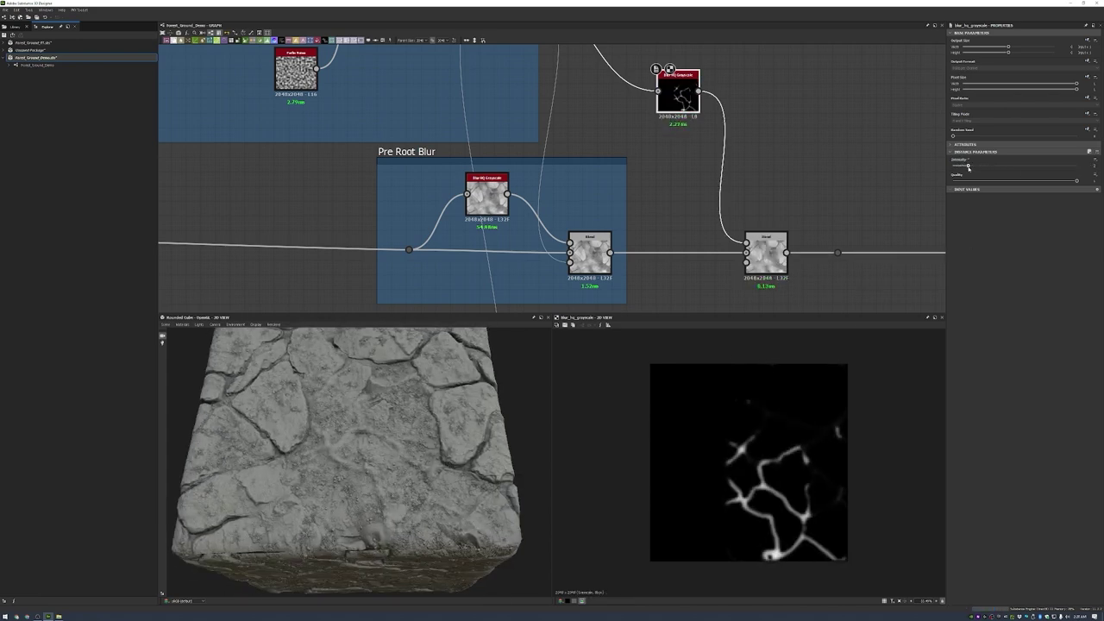
- Change the root Tile Sampler's Random Seed to get a different root layout and check it on the 3D model
drag(324, 496, 475, 460)
key(f)
scroll(523, 239, up, 3)
click(344, 112)
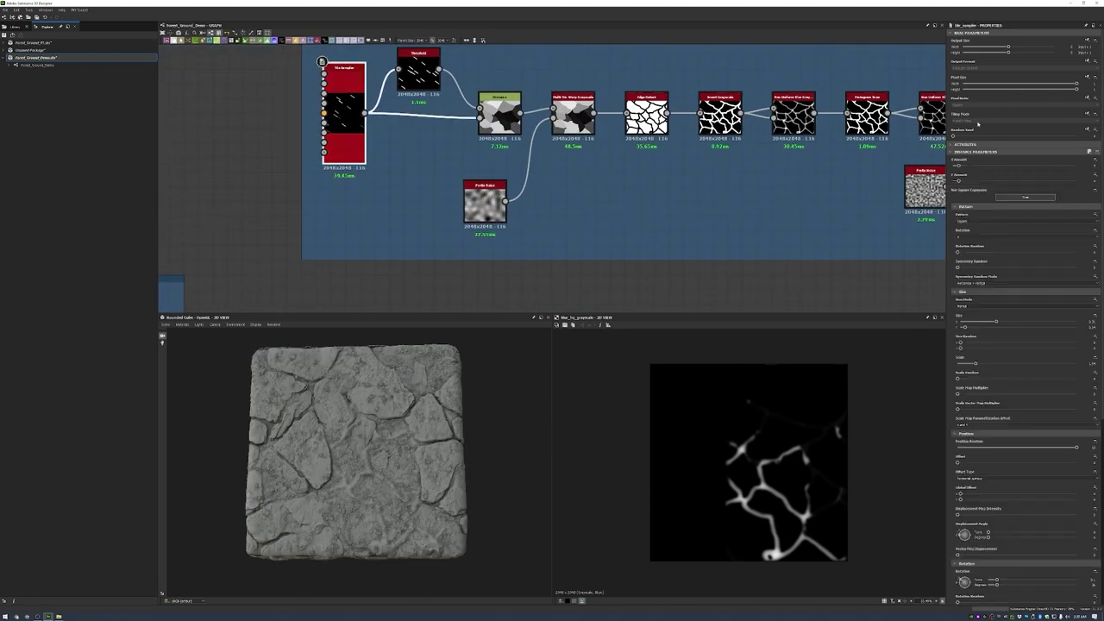
drag(1018, 136, 1038, 137)
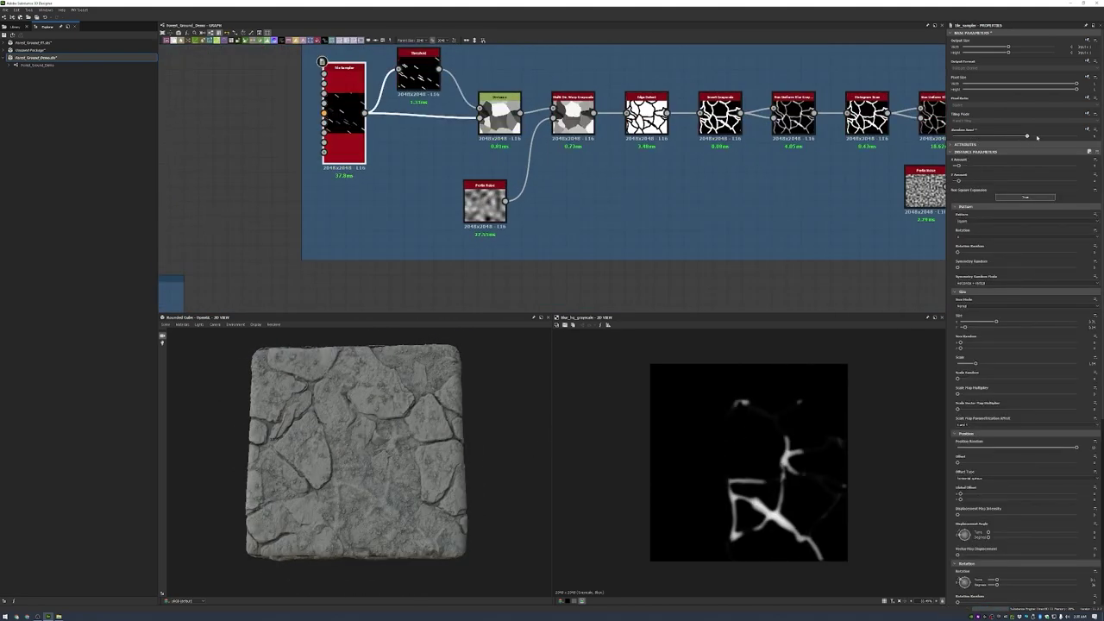
drag(345, 483, 414, 468)
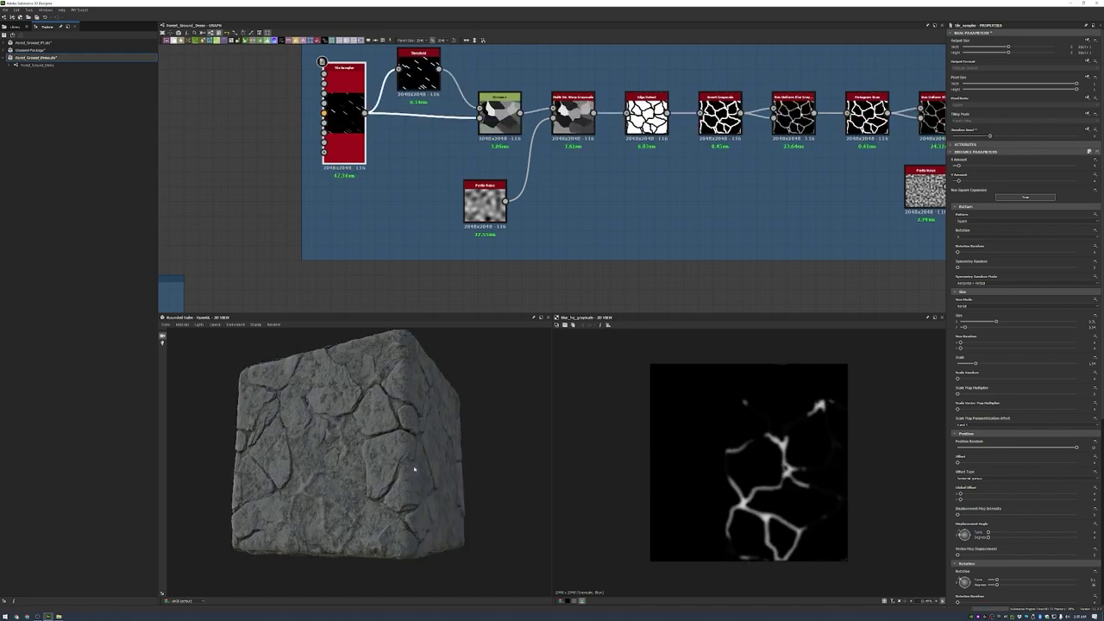
- Frame the root blur and its Blend node as "Adding Roots" and preview the Blend
scroll(562, 216, down, 3)
drag(563, 171, 483, 270)
right_click(566, 191)
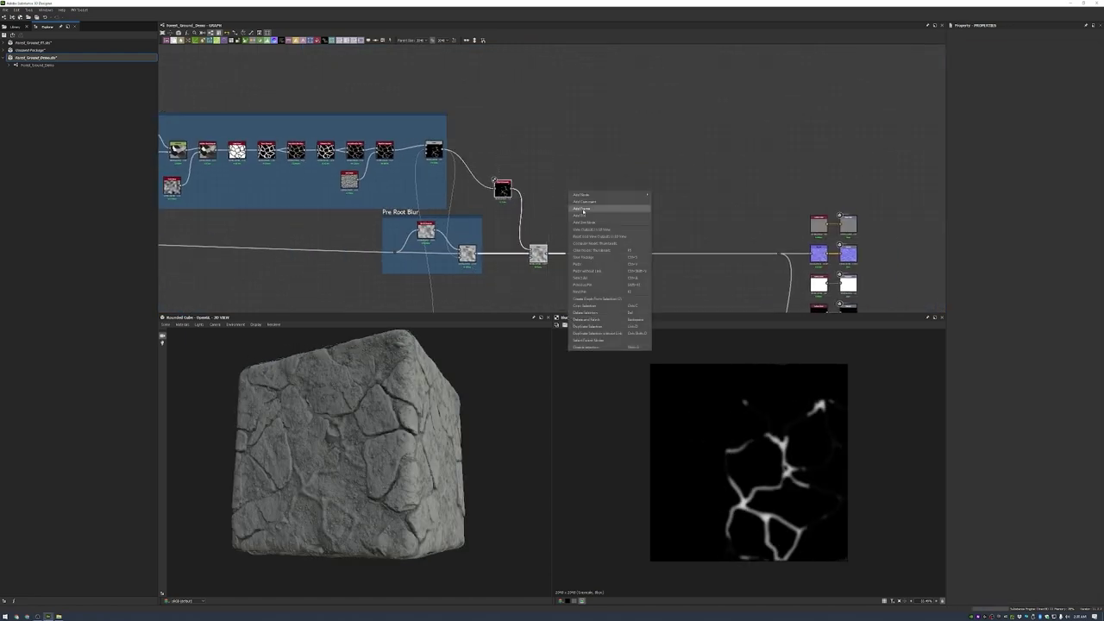
click(595, 285)
scroll(565, 245, up, 3)
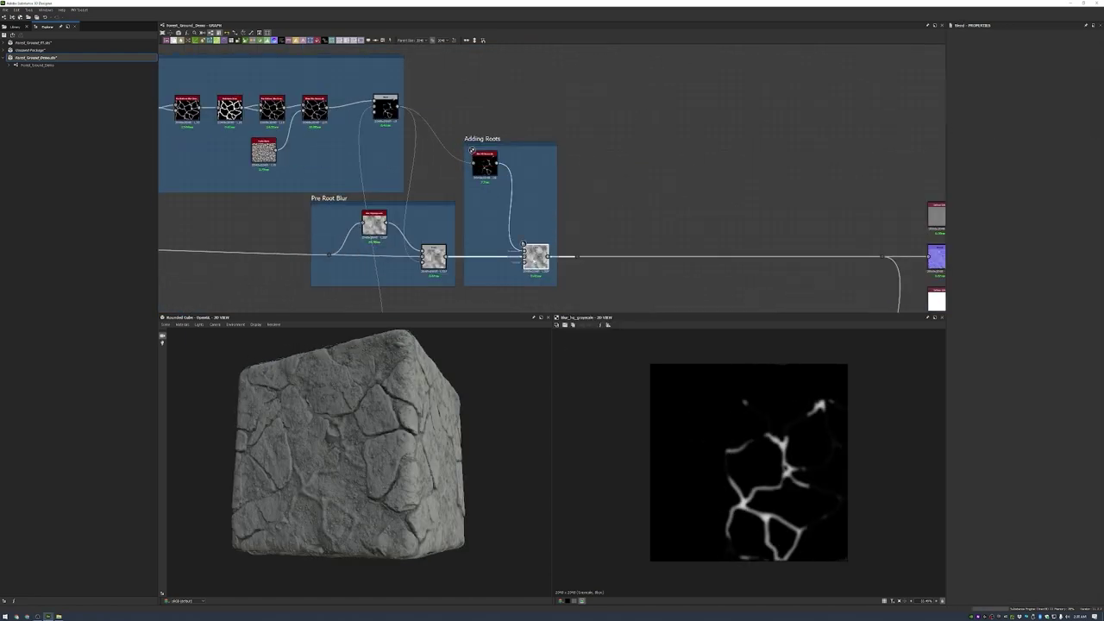
click(535, 256)
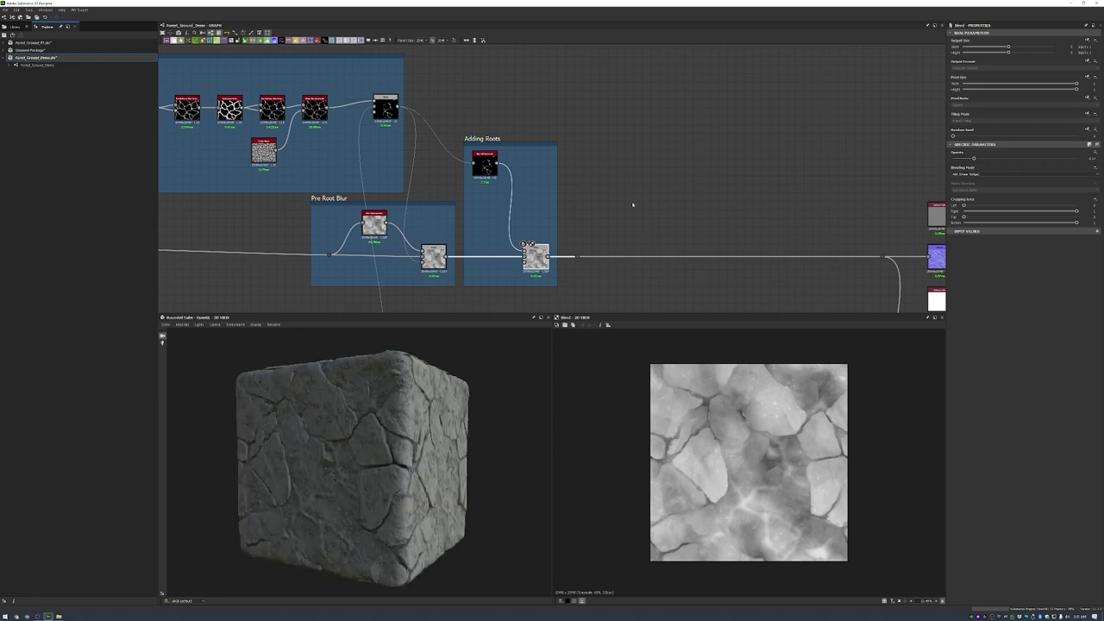
- Switch to File Explorer and bring the medium_tree_stump_03 archive into the graph beside the Adding Roots frame
scroll(535, 242, down, 3)
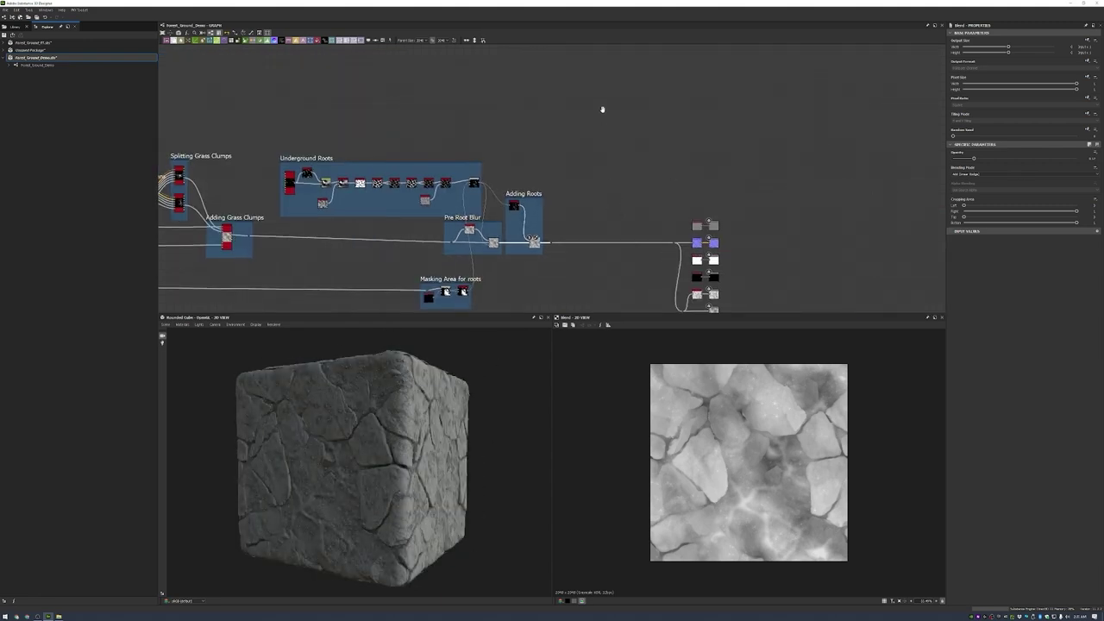
scroll(604, 106, down, 2)
drag(690, 129, 820, 129)
scroll(536, 110, up, 2)
scroll(535, 109, up, 3)
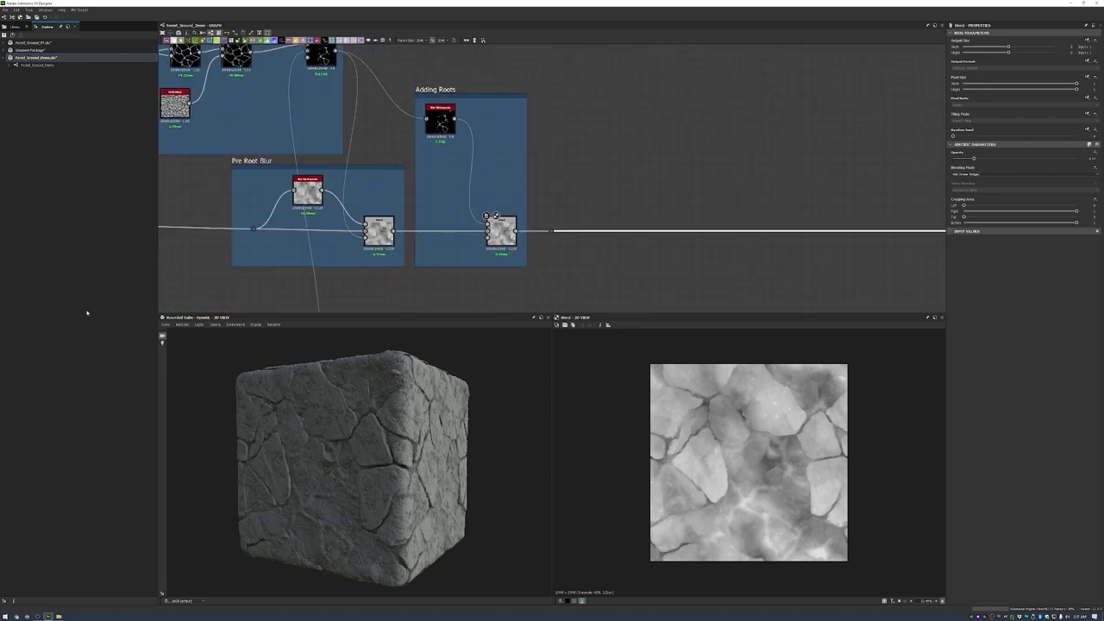
key(alt+Tab)
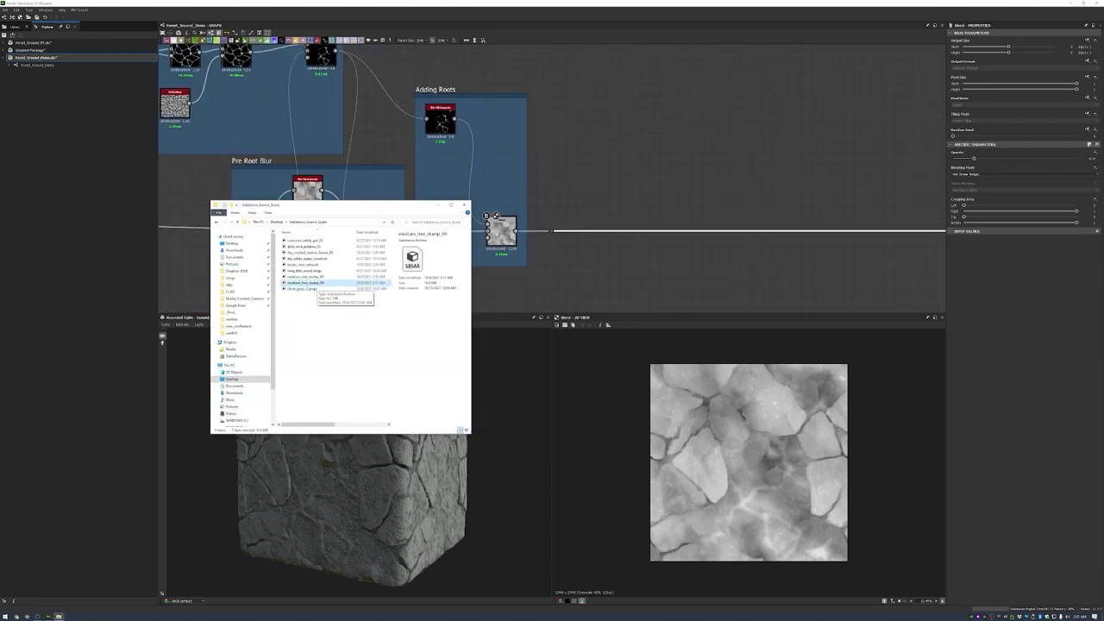
drag(310, 277, 656, 142)
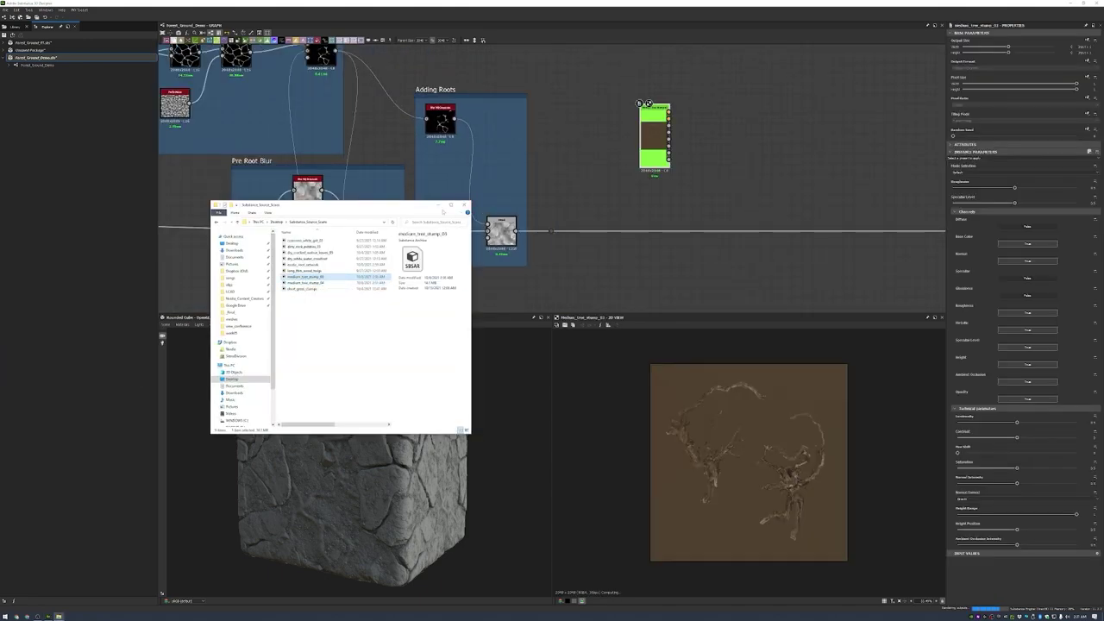
- Add an Atlas Splitter beside the Medium Tree Stump 03 node and connect the stump's matching channels, including normal, metallic, height and opacity
scroll(542, 172, up, 2)
scroll(542, 173, up, 2)
drag(540, 128, 606, 164)
text(atlas)
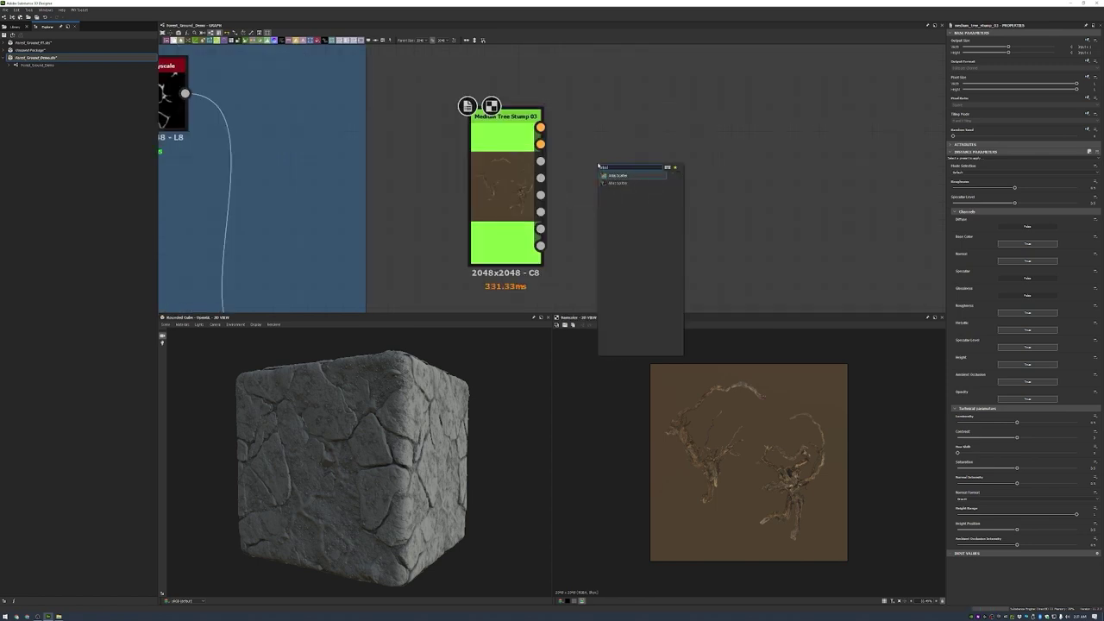
key(Return)
drag(540, 144, 623, 170)
drag(540, 178, 623, 186)
drag(540, 211, 622, 204)
drag(540, 246, 623, 219)
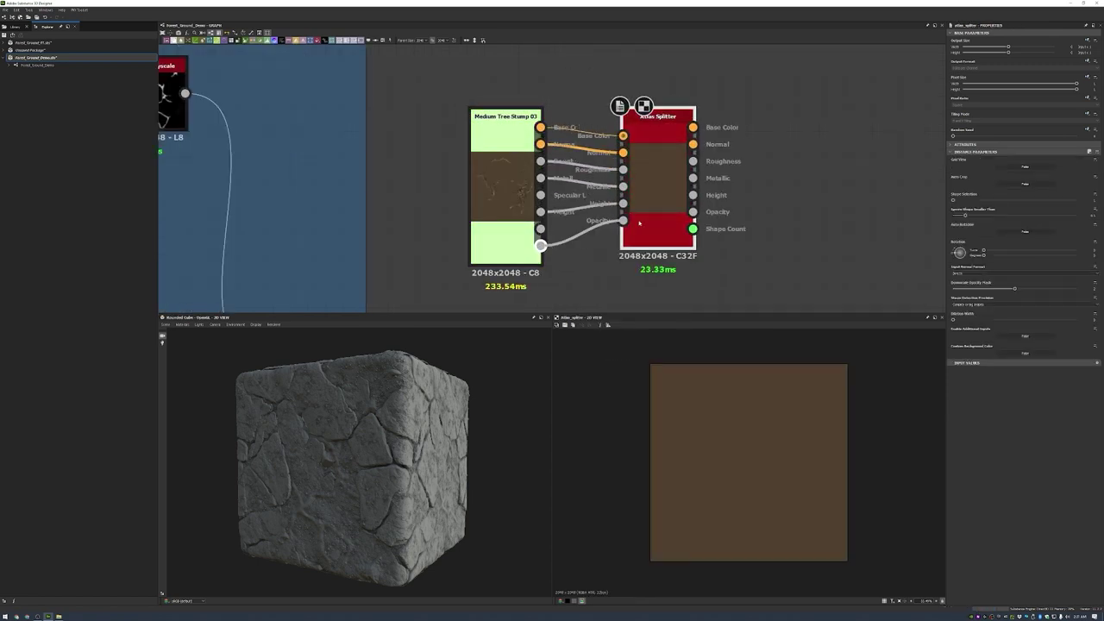
- Disable the tree stump node's Specular Level output and enable Auto Crop on the Atlas Splitter
click(504, 185)
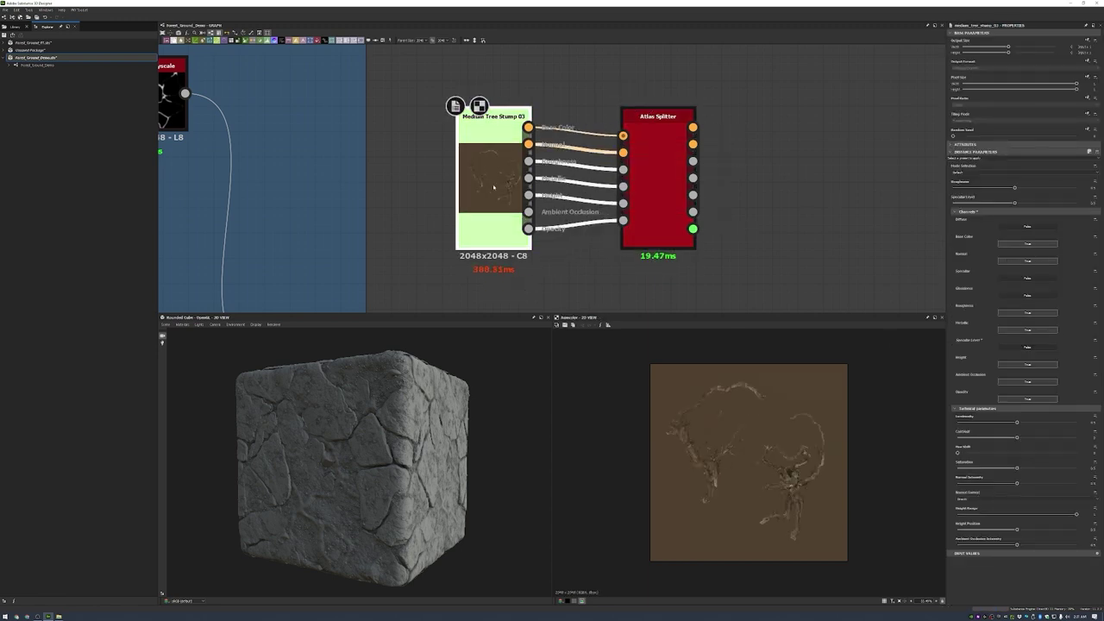
click(1034, 184)
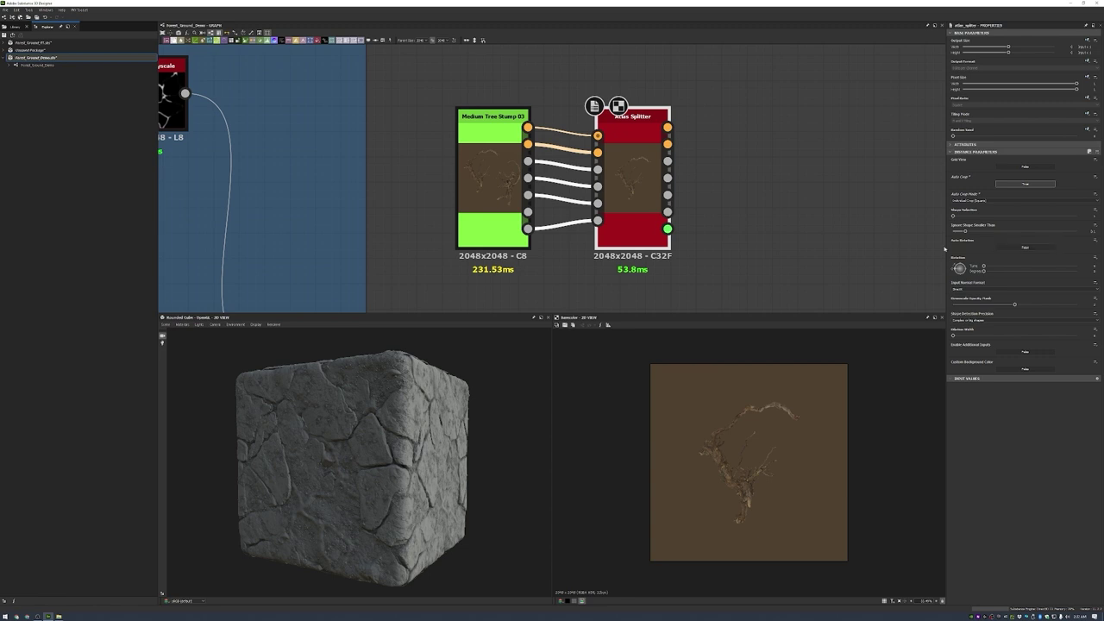
- Insert a Shape Splatter after the Adding Roots Blend, with the Blend as background and the Atlas Splitter's height and opacity as patterns
scroll(625, 138, down, 5)
key(space)
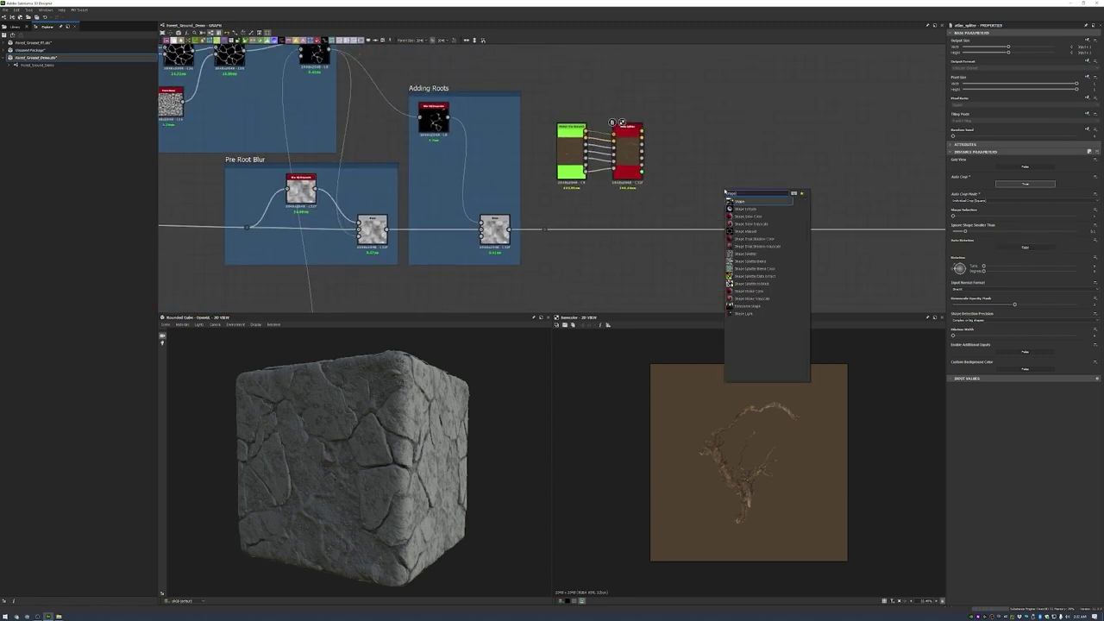
text(splitter)
key(Return)
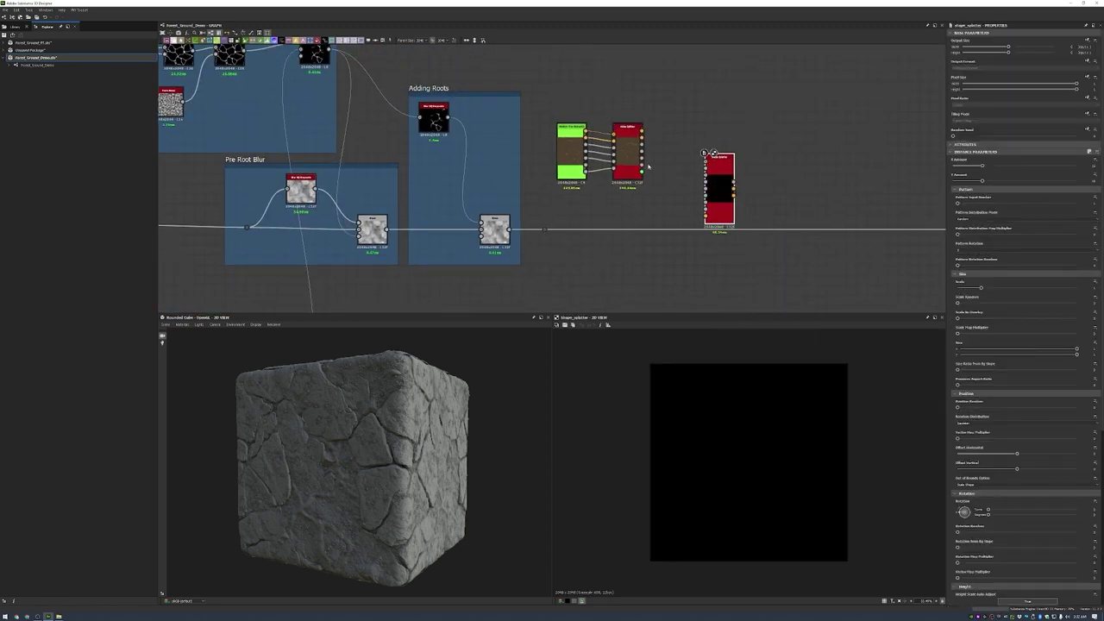
scroll(646, 162, up, 3)
drag(768, 176, 781, 255)
scroll(804, 183, down, 3)
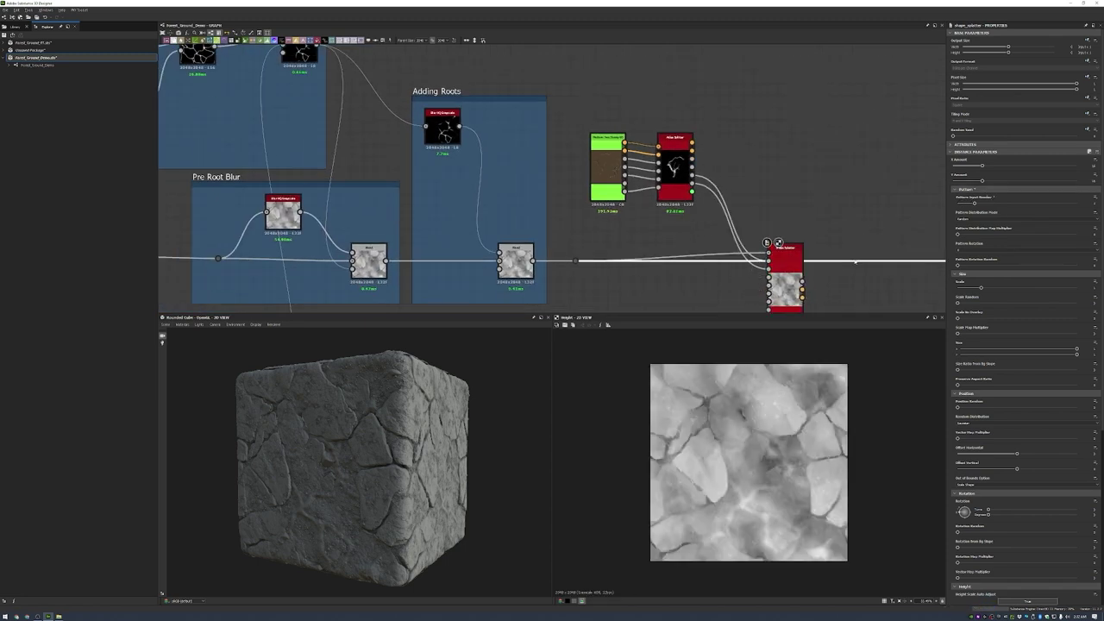
scroll(779, 243, up, 2)
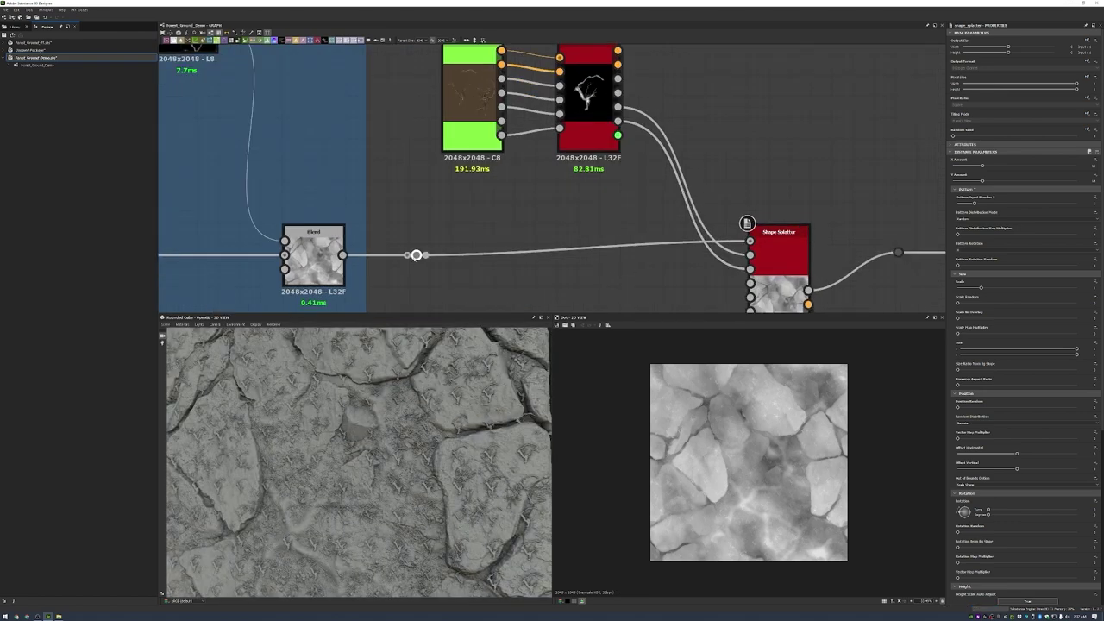
- Lower the Shape Splatter's X and Y Amount, enlarge the Scale, maximize Scale Random and Position Random, and randomize the rotation
drag(780, 233, 780, 253)
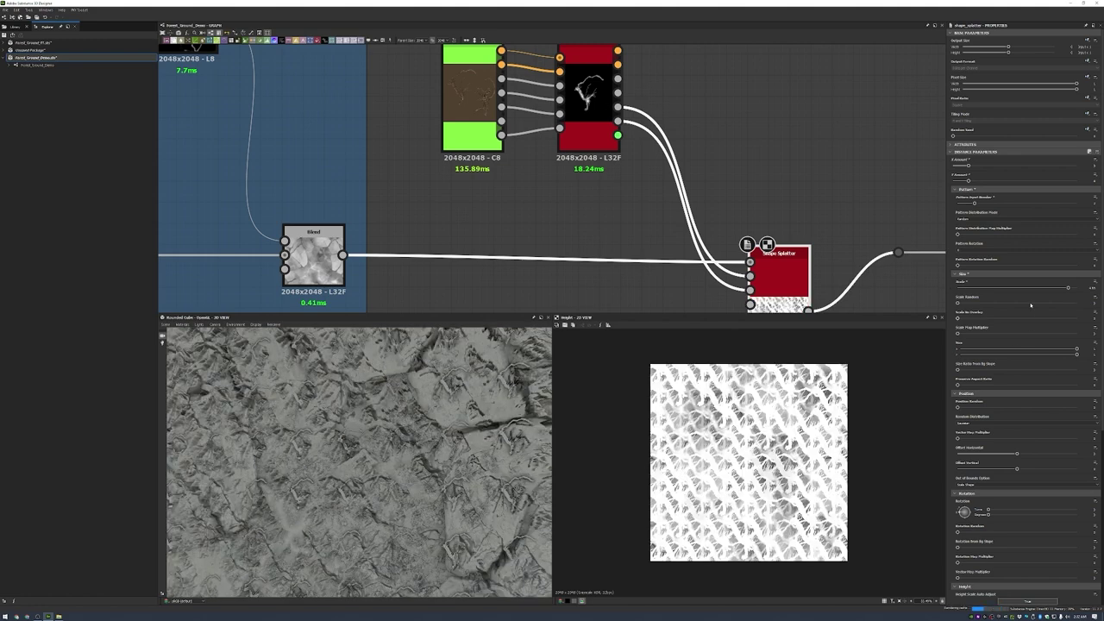
drag(982, 302, 1077, 303)
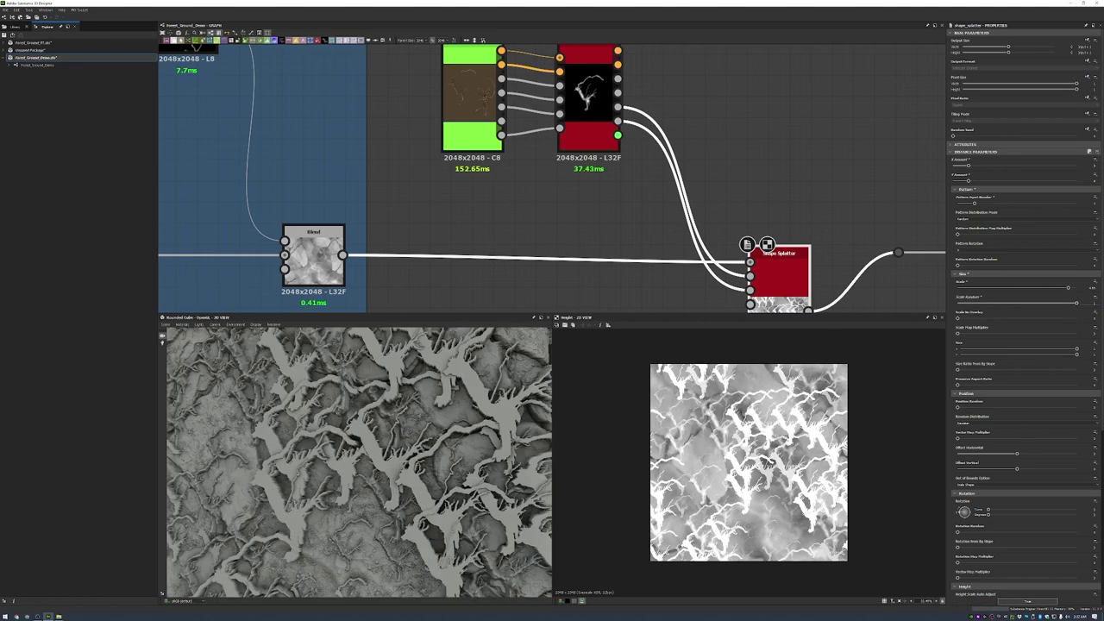
drag(958, 406, 1077, 407)
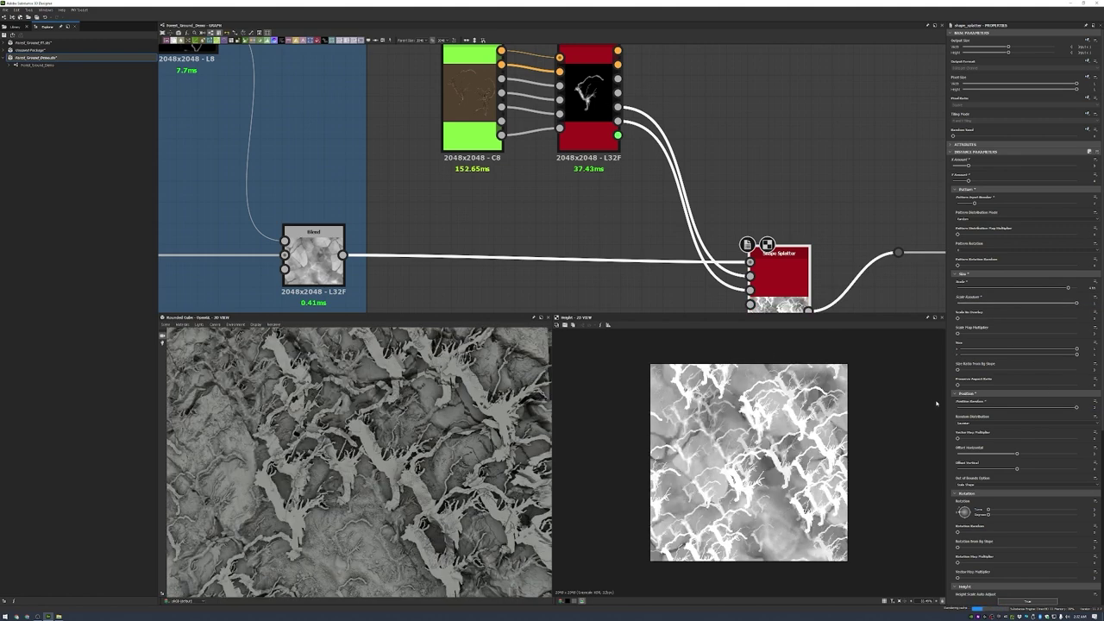
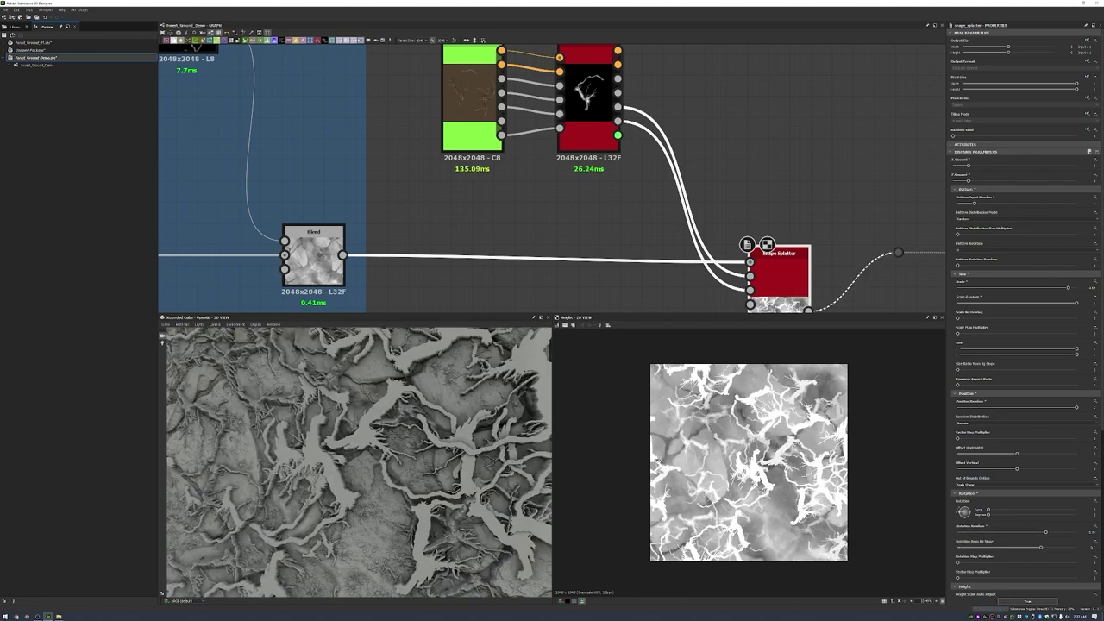
- Reduce the Shape Splatter's Height Scale and Height Offset, and slightly raise Conform to Background and Smooth Conformed Background
scroll(1051, 486, down, 3)
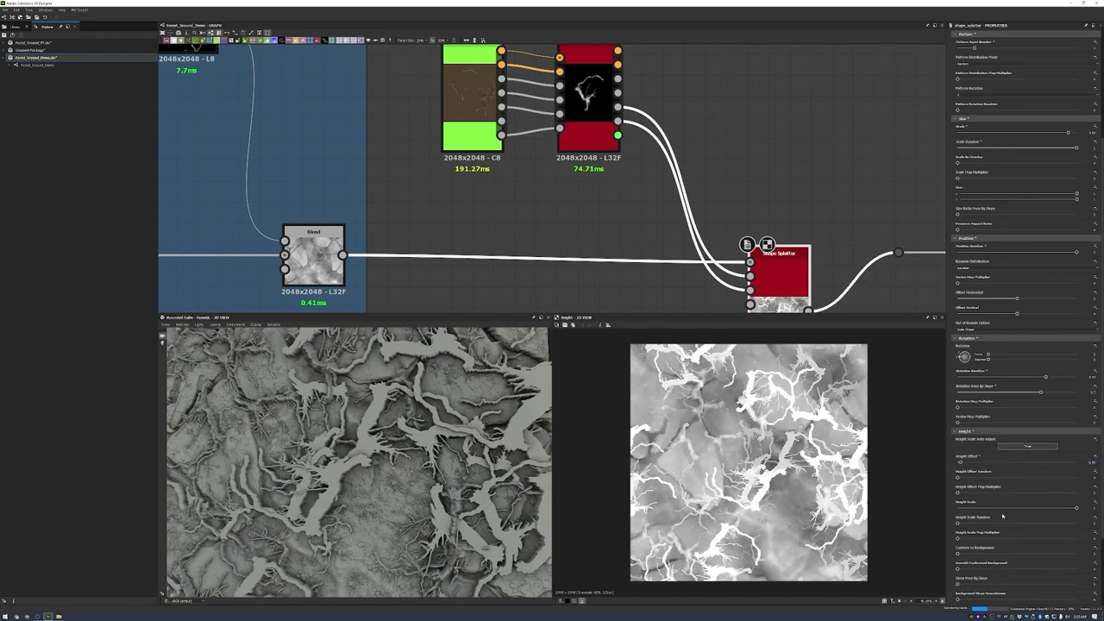
scroll(1015, 519, down, 1)
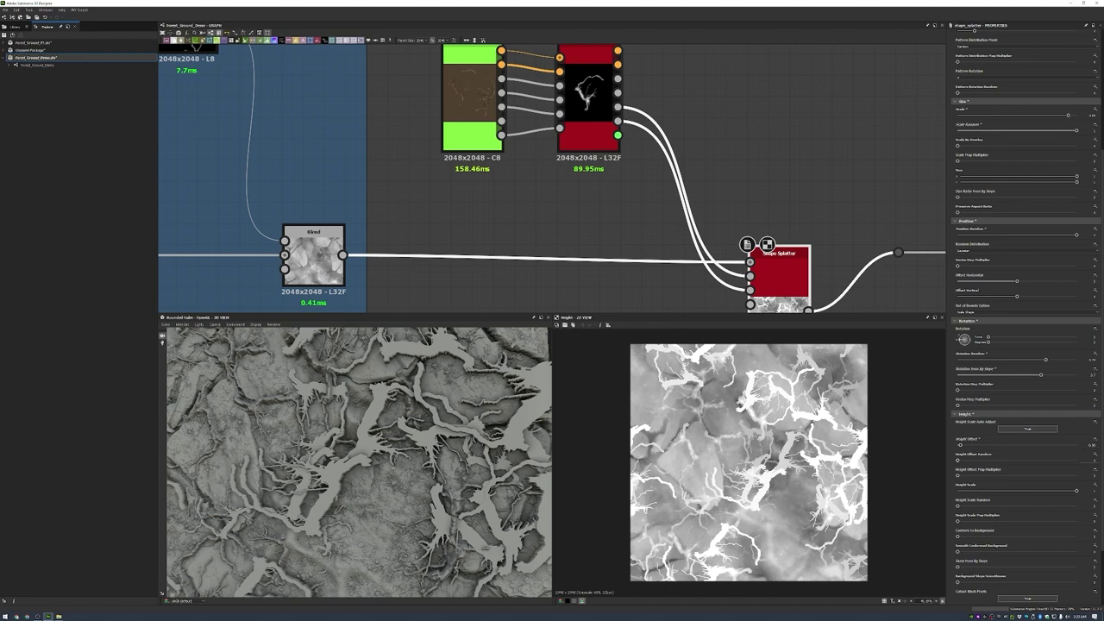
drag(1077, 490, 990, 490)
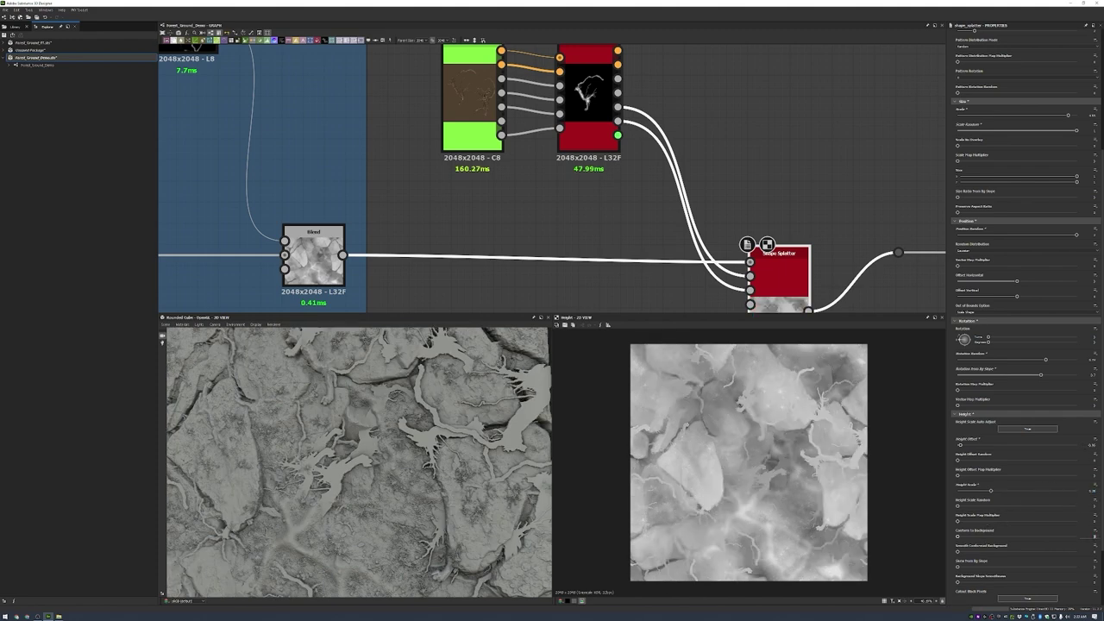
click(968, 536)
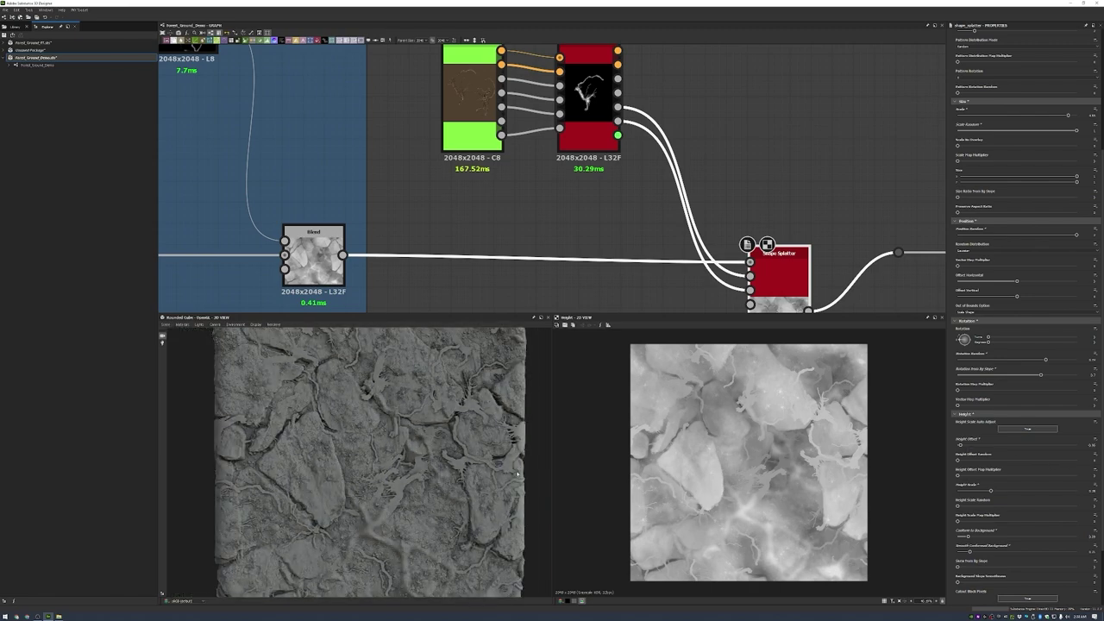
- Connect the Masking Area for roots output to the Shape Splatter's Mask Random input and raise Mask Random Map Multiplier
scroll(861, 230, down, 4)
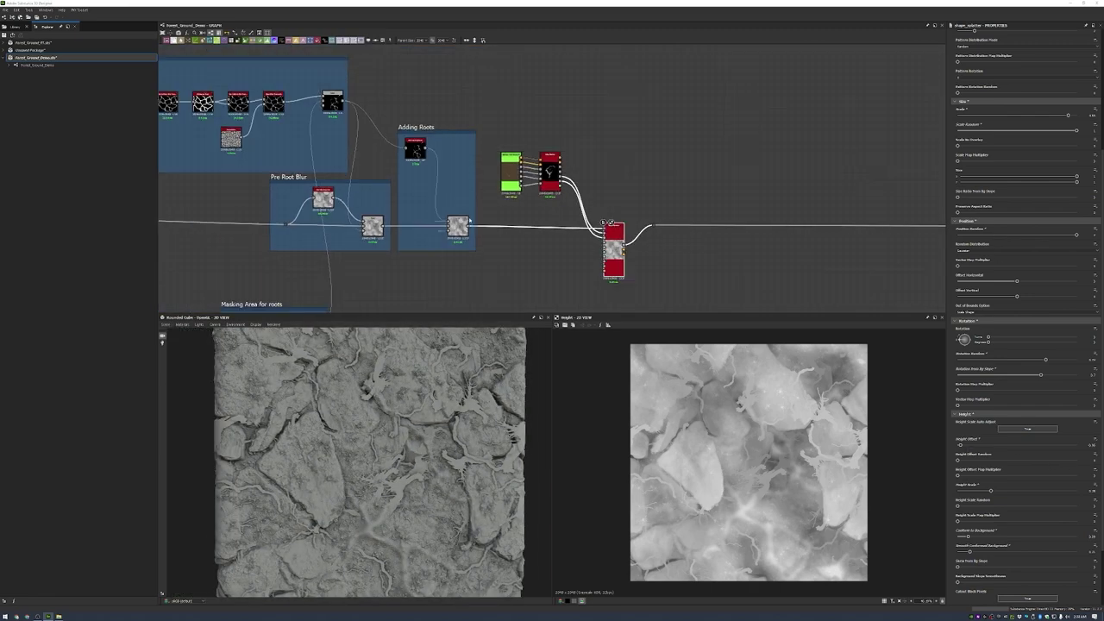
middle_drag(760, 258, 862, 182)
scroll(711, 177, up, 4)
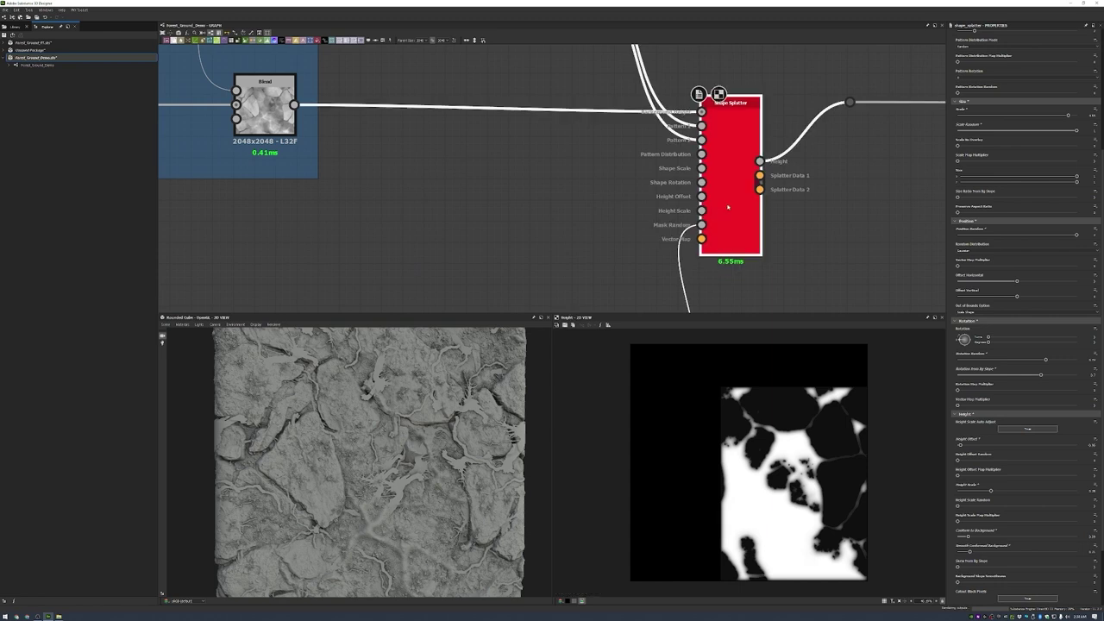
scroll(1020, 410, down, 3)
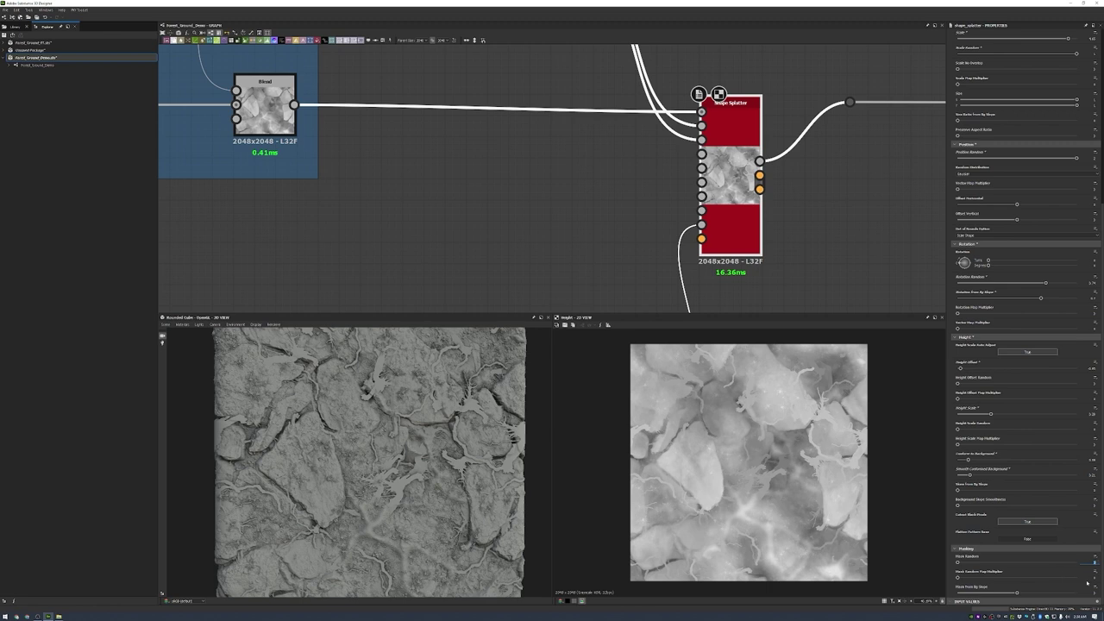
click(1039, 577)
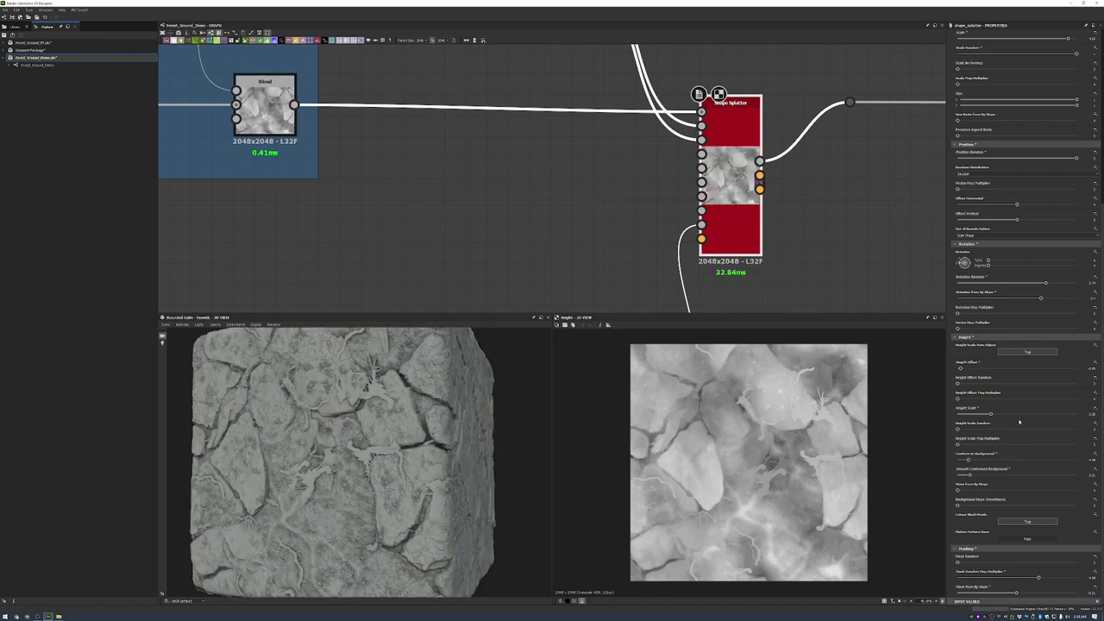
- Raise the Height Offset to inspect the roots and feed the Shape Splatter's Pattern 2 from the Atlas Splitter's Height instead of Opacity
click(979, 369)
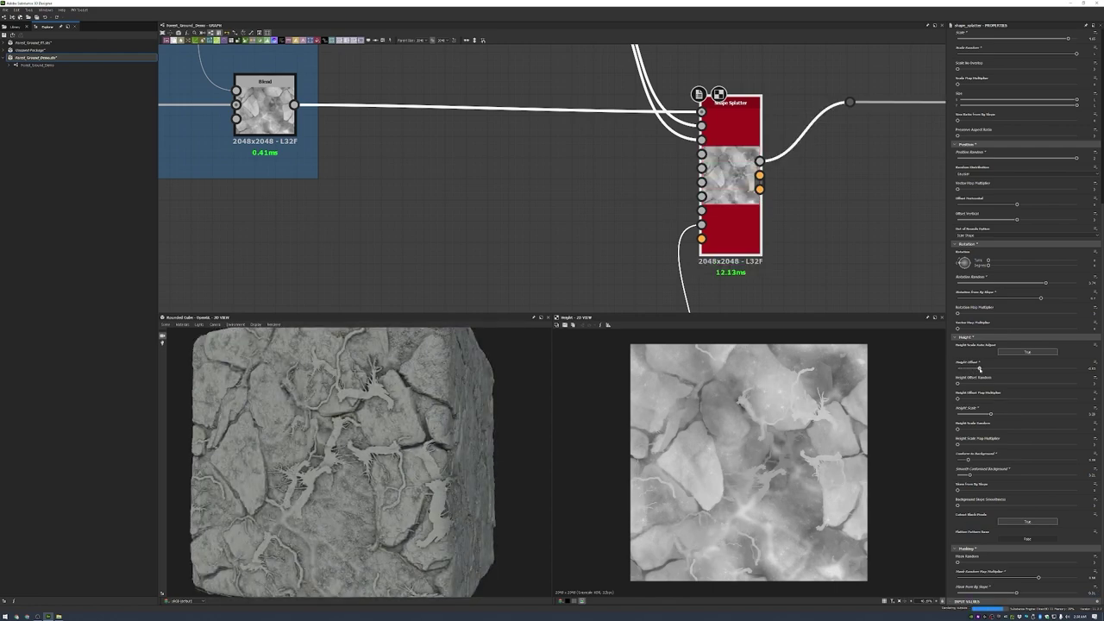
drag(979, 369, 1032, 368)
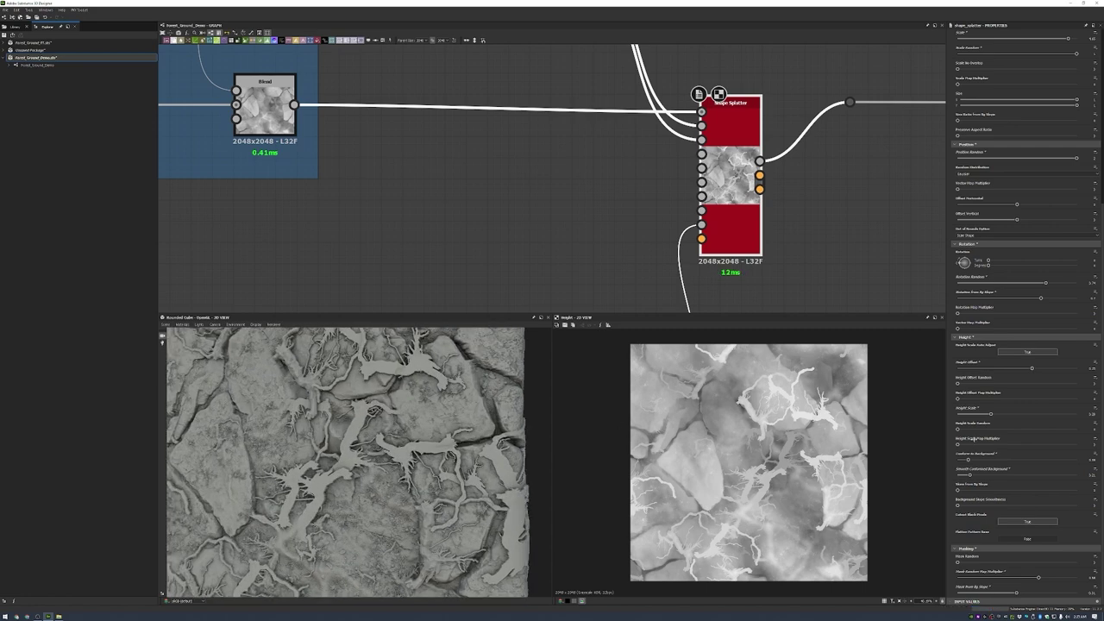
middle_drag(561, 60, 529, 95)
drag(682, 306, 524, 85)
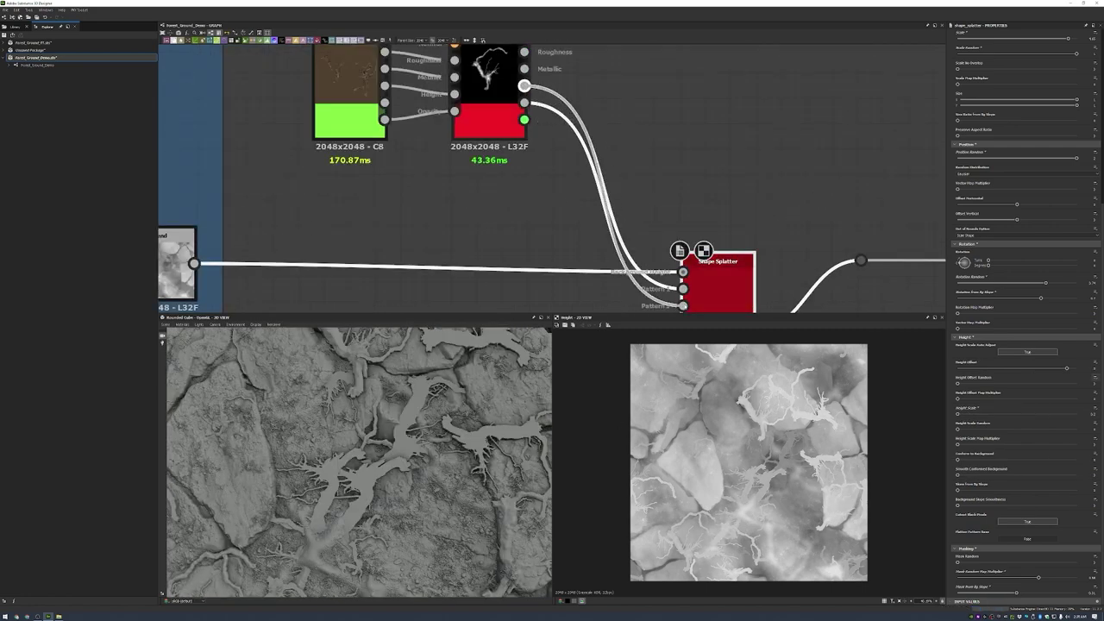
- Retune the Shape Splatter's Height Offset, Height Scale and background conforming so the roots sink into the ground on the 3D model
alt+drag(447, 417, 483, 414)
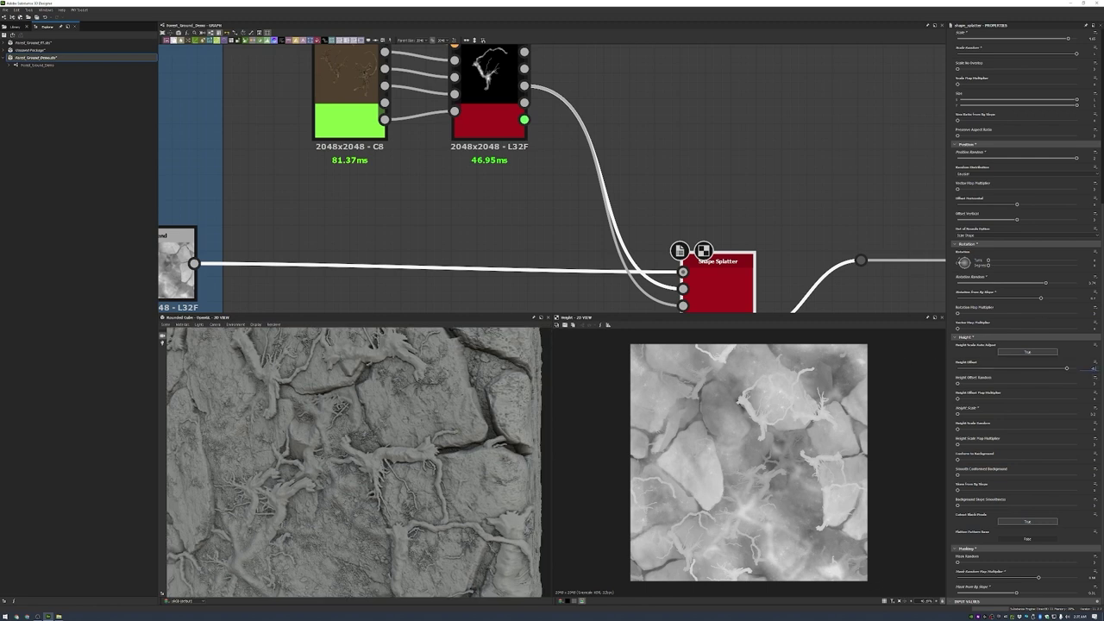
drag(1089, 414, 1078, 416)
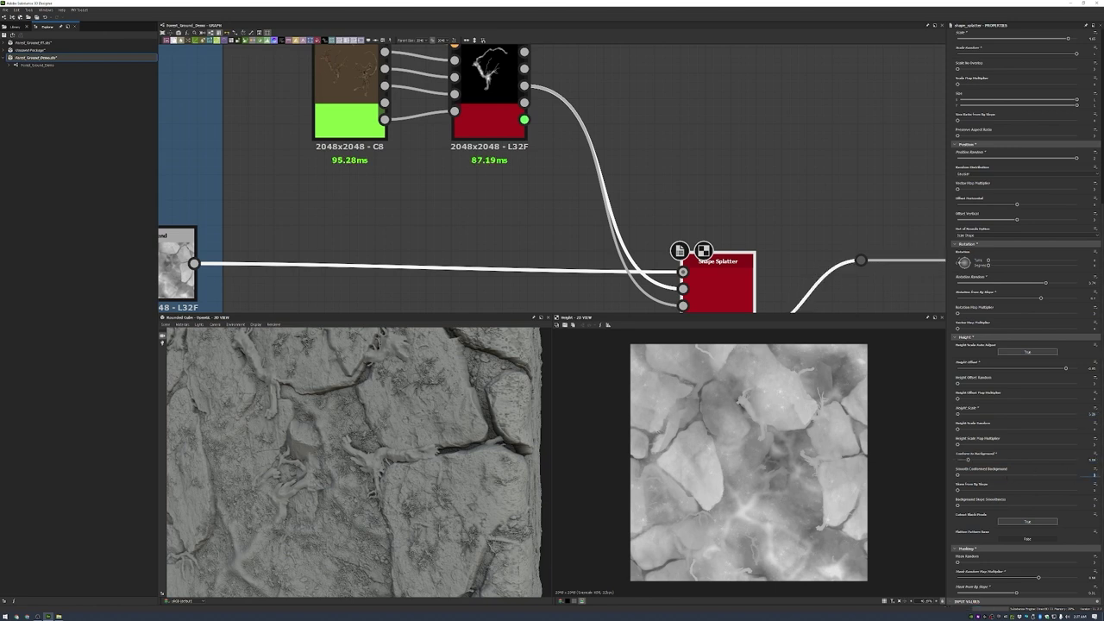
scroll(458, 406, down, 5)
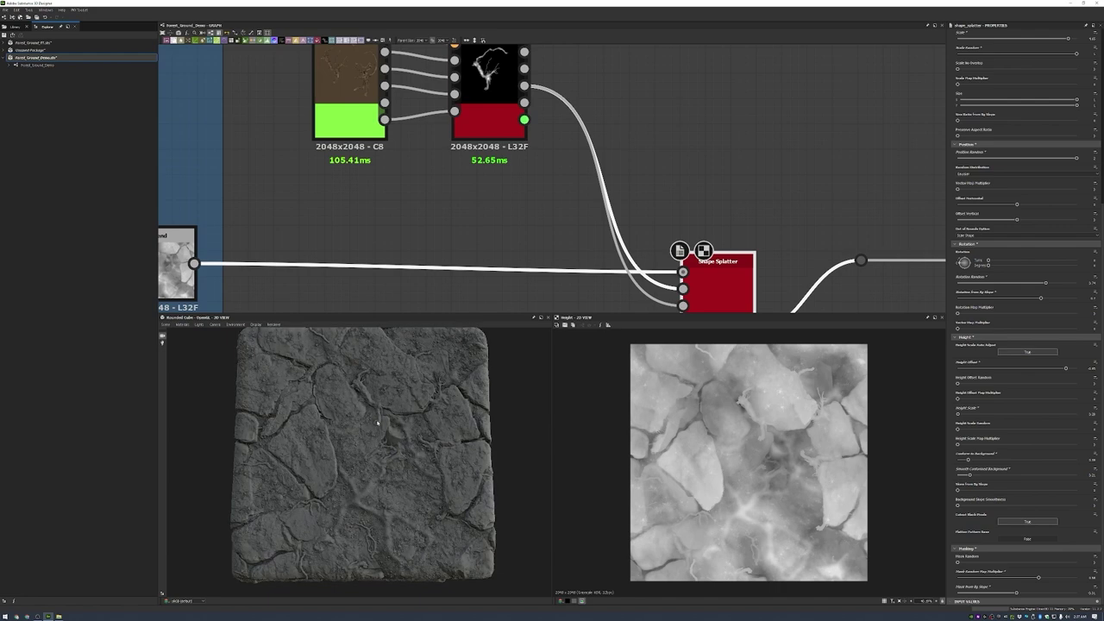
- Insert copies of the masking frame's Uniform Color and Blend into the Shape Splatter's mask link and raise the Blend's Top cropping value
scroll(587, 130, down, 3)
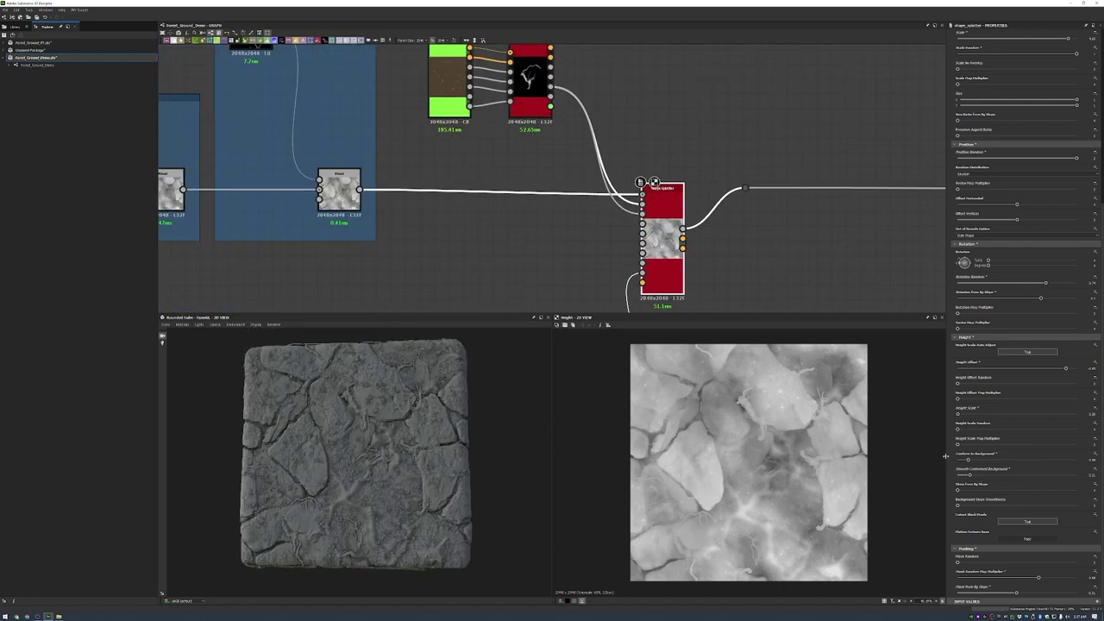
scroll(552, 173, down, 3)
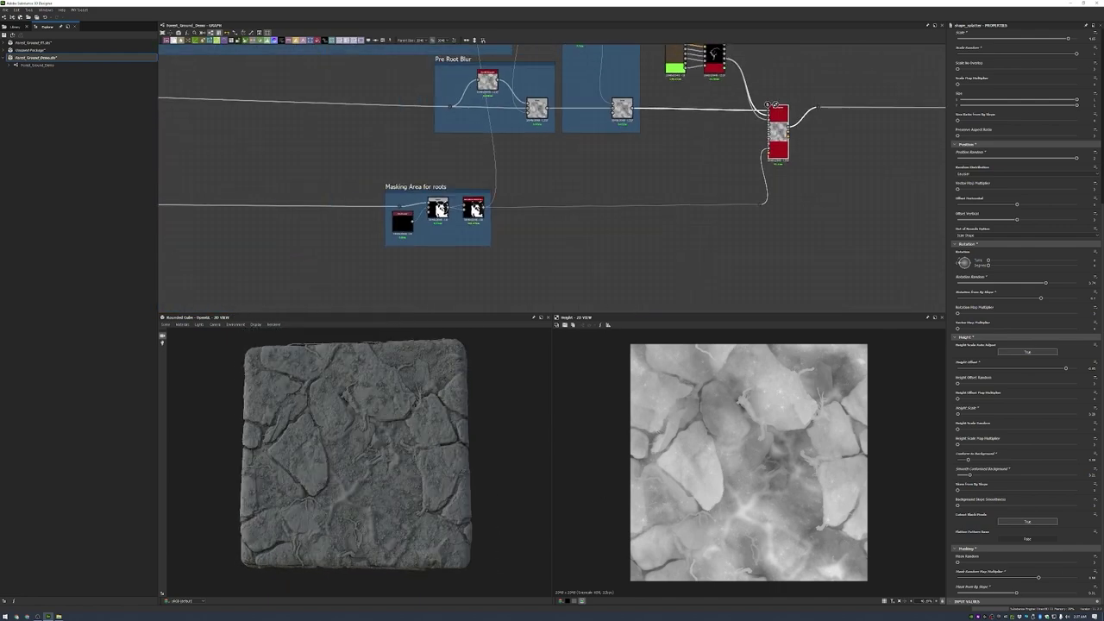
key(ctrl+v)
scroll(731, 231, up, 2)
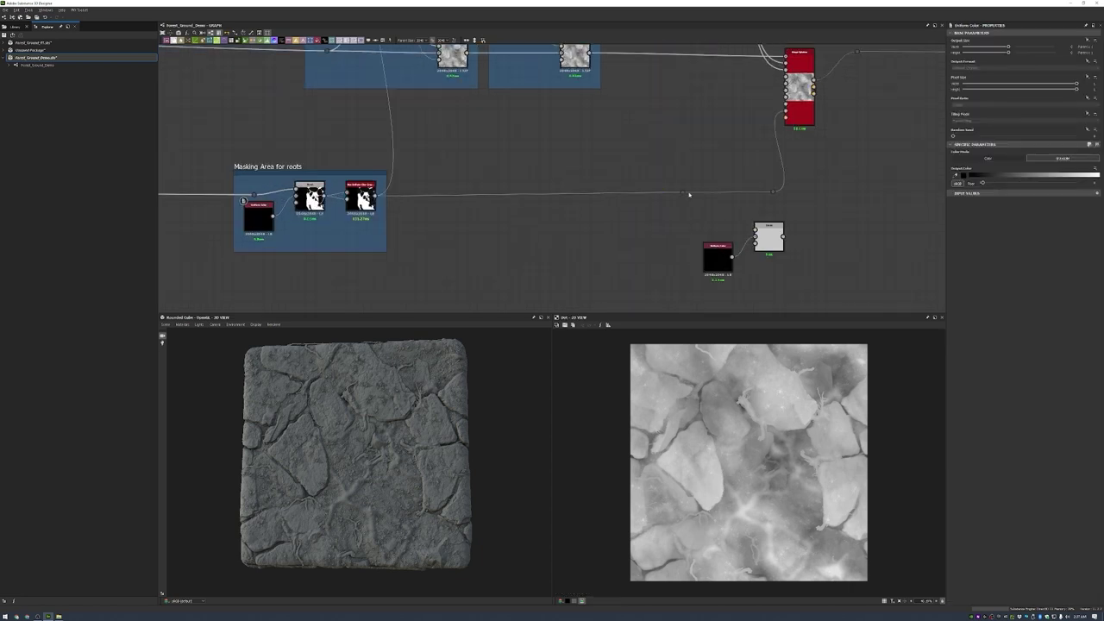
drag(773, 235, 738, 205)
drag(718, 257, 688, 250)
click(738, 205)
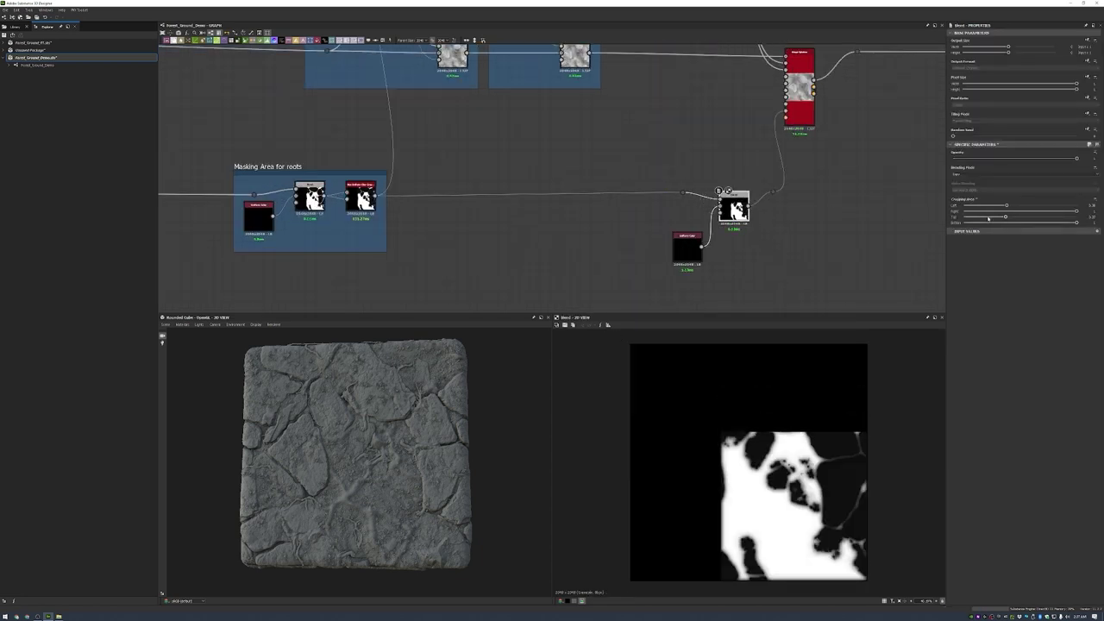
drag(1016, 219, 1021, 218)
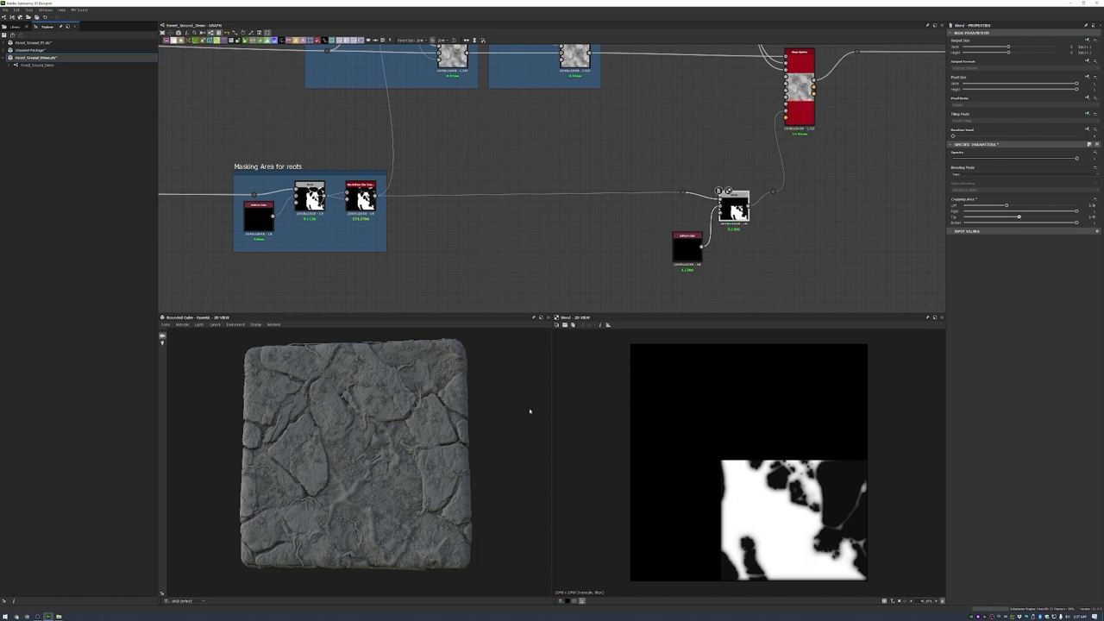
- Raise the Shape Splatter's Mask Random Map Multiplier and change its Random Seed to get a different root layout on the 3D model
double_click(799, 86)
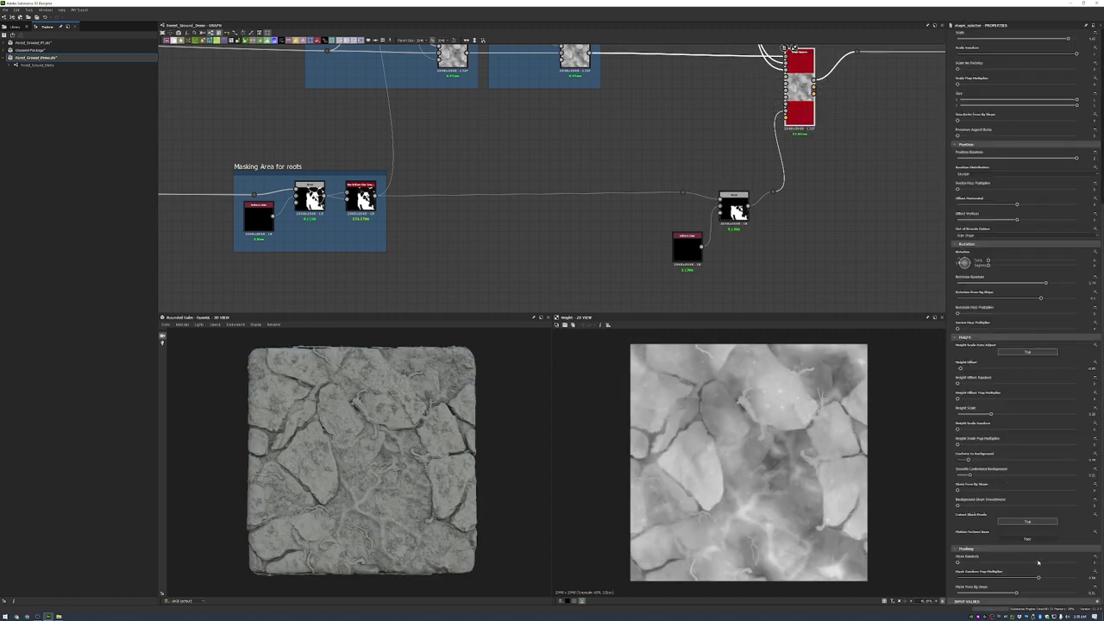
drag(1039, 577, 1064, 577)
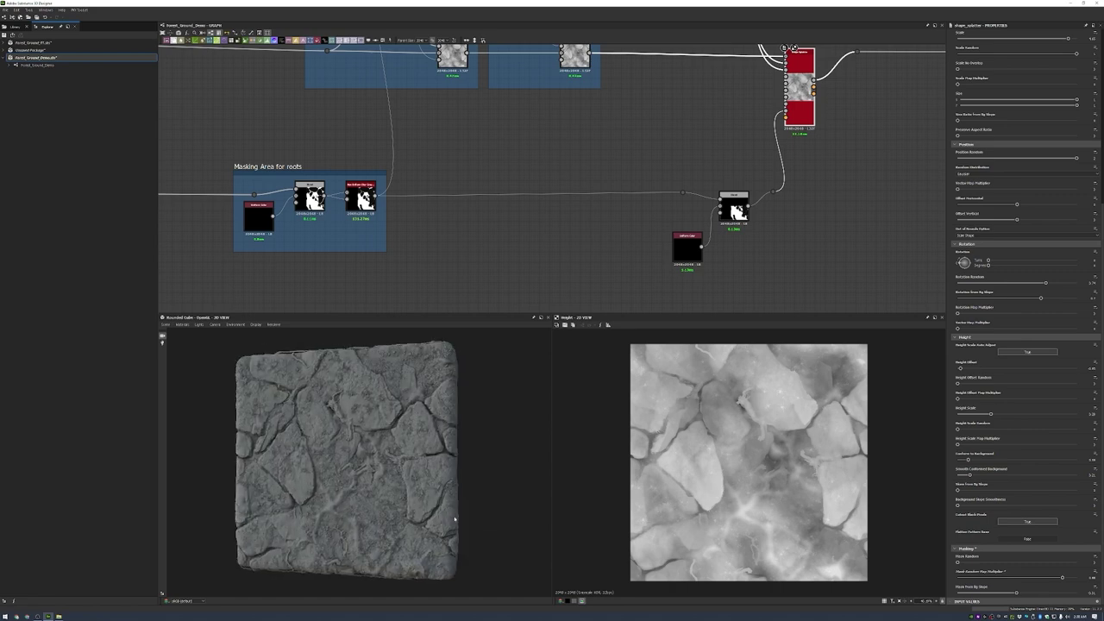
drag(480, 515, 380, 457)
scroll(415, 483, up, 5)
scroll(989, 189, up, 5)
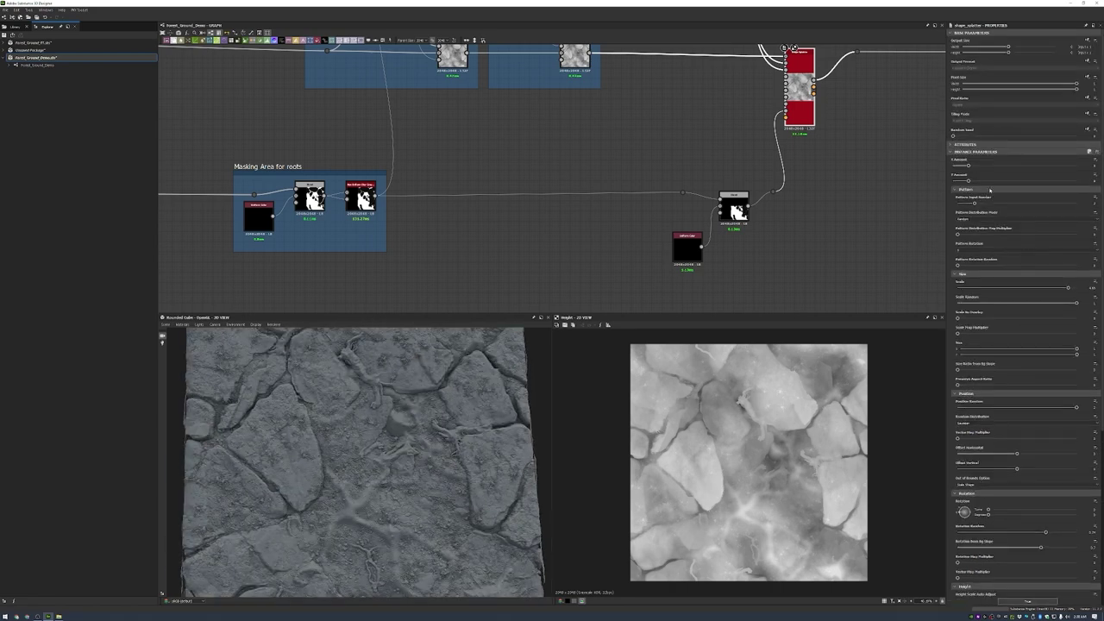
scroll(371, 414, down, 5)
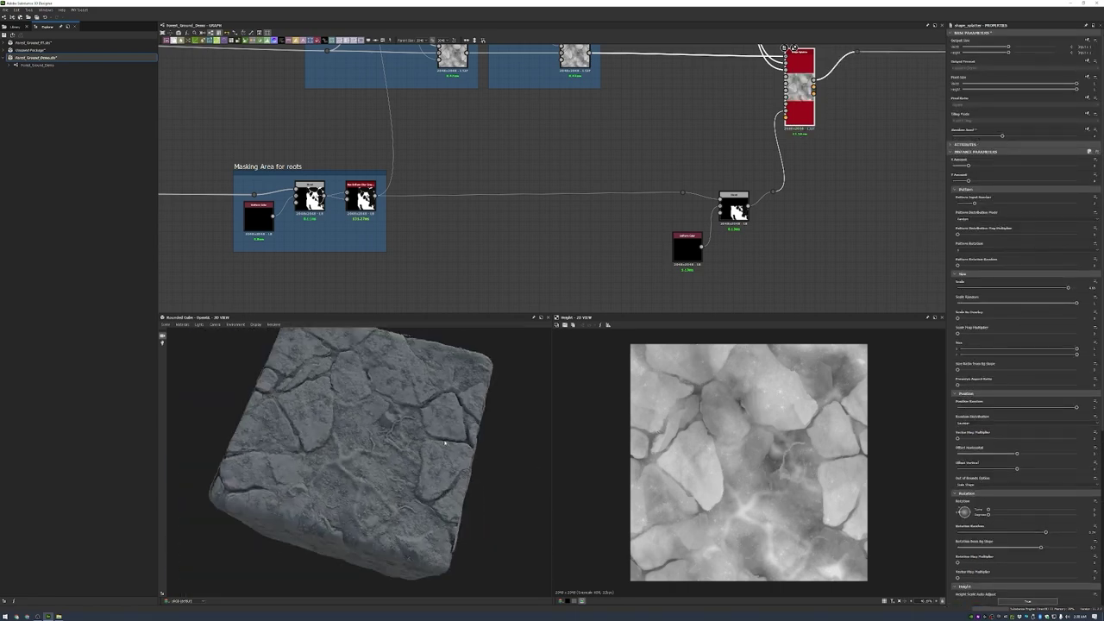
- Frame the stump mask's Uniform Color and Blend as Stump Masking, and the scanned stump node in a purple Stump Scan frame
mouse_move(369, 413)
mouse_down()
mouse_move(365, 377)
mouse_move(379, 405)
mouse_up()
scroll(776, 215, down, 3)
key(ctrl+f)
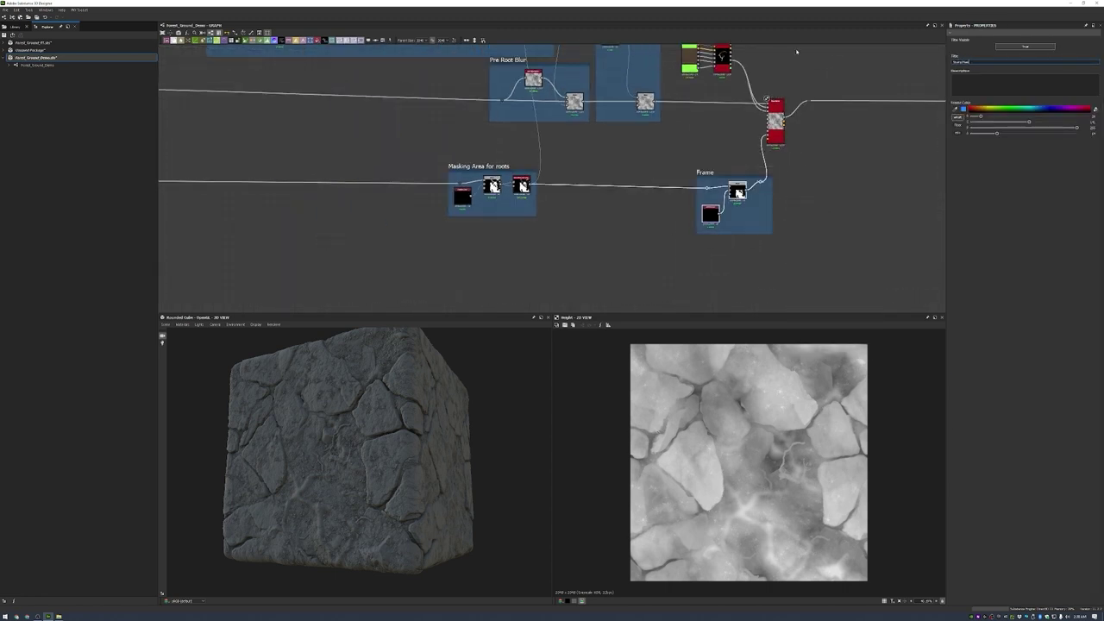
middle_drag(746, 206, 697, 284)
right_click(661, 97)
key(Escape)
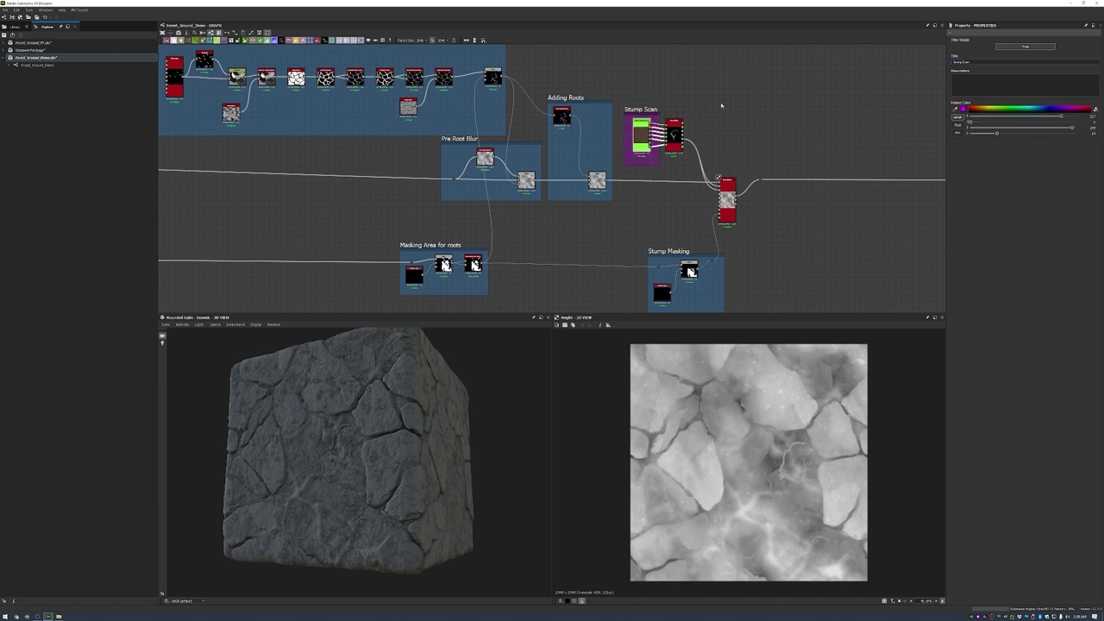
- Frame the Atlas Splitter as Splitting Scans and the Shape Splatter as Adding Stumps
scroll(722, 155, up, 5)
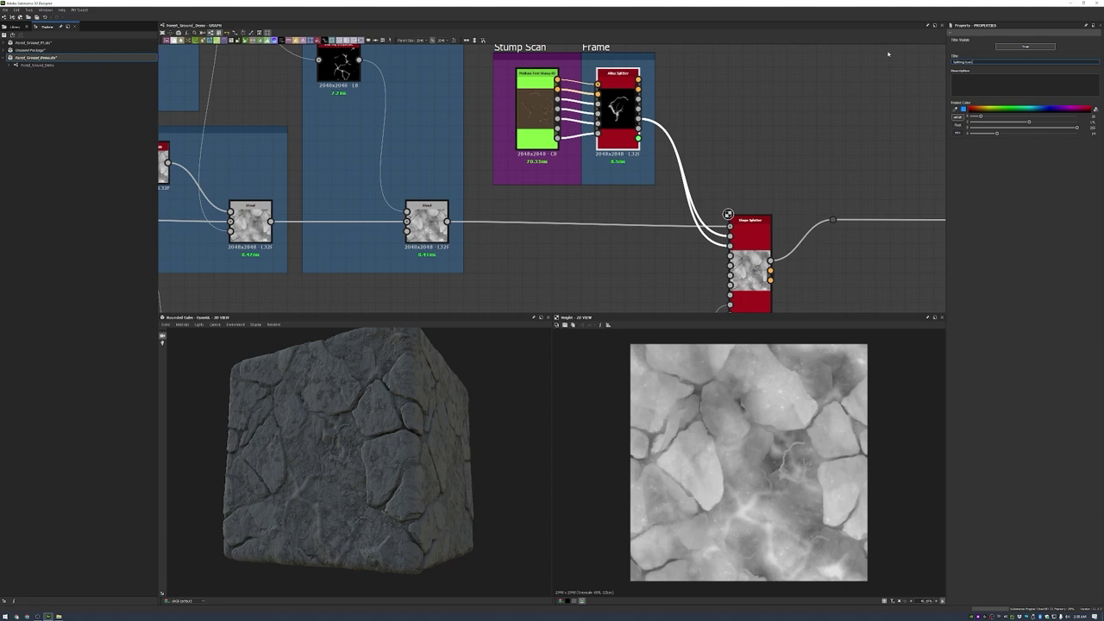
scroll(728, 214, down, 6)
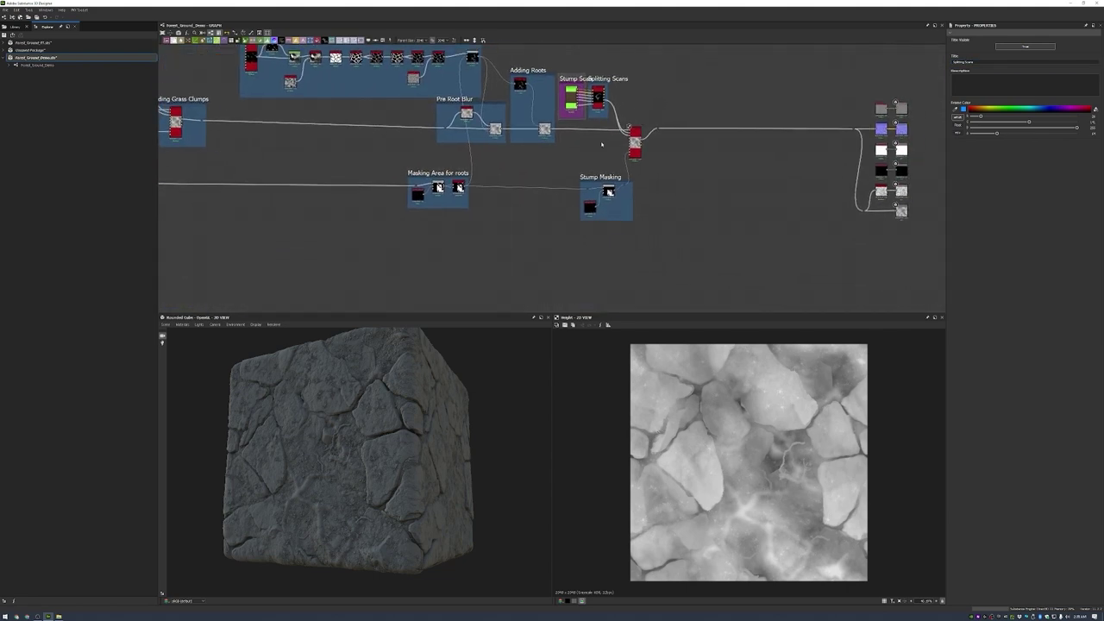
right_click(702, 171)
click(715, 192)
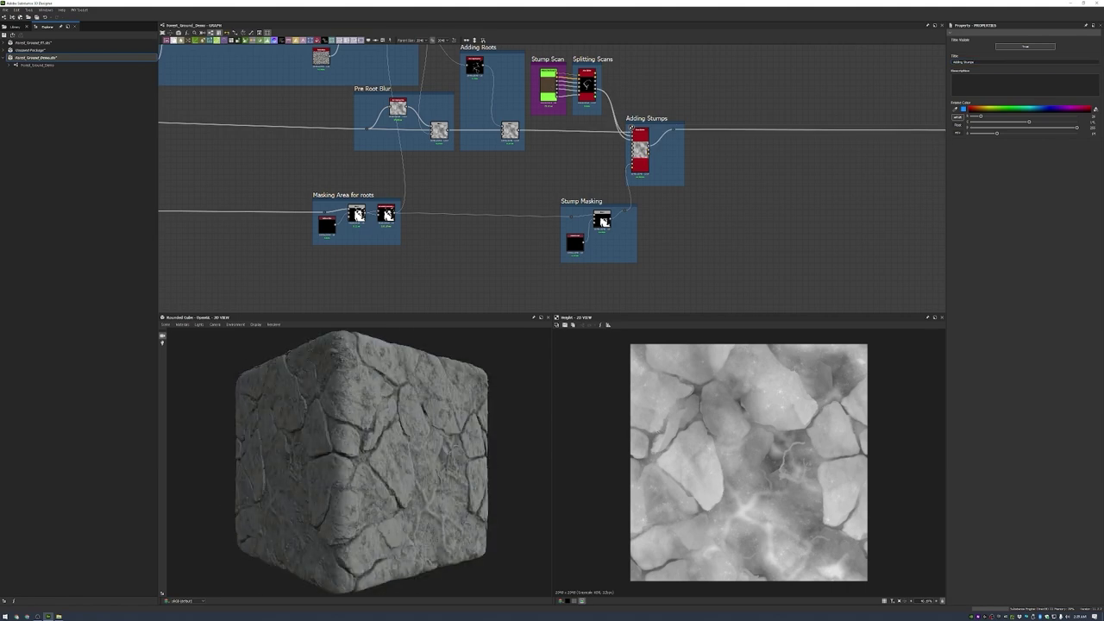
- Add an Ambient Occlusion (HBAO) node above the stump frames and feed it from the Adding Stumps height through a dot node
scroll(701, 222, down, 4)
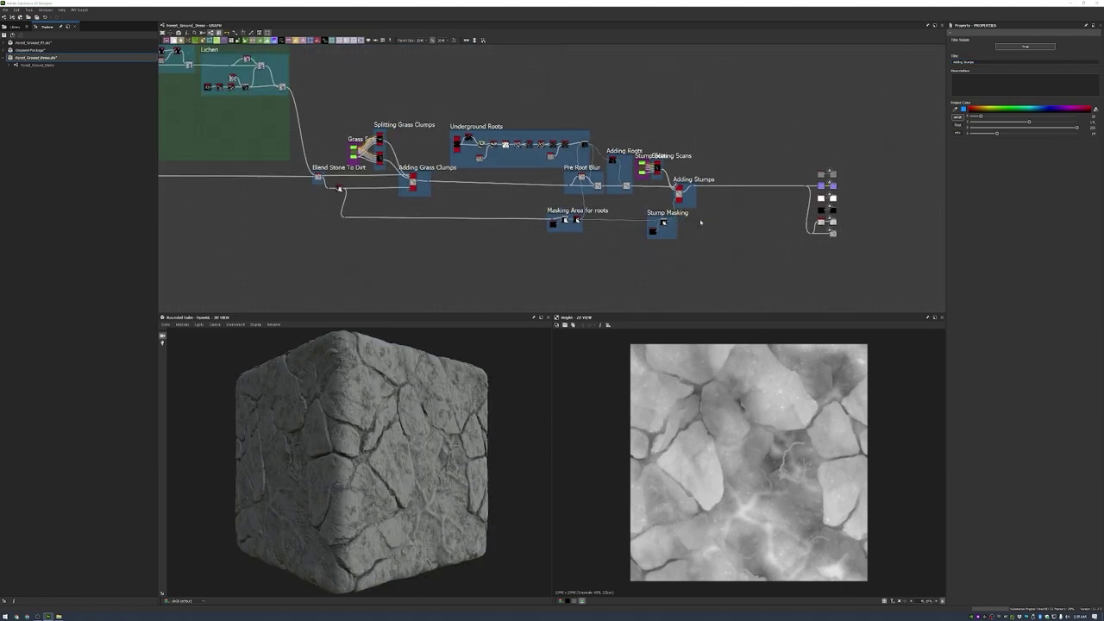
scroll(824, 186, up, 3)
double_click(806, 214)
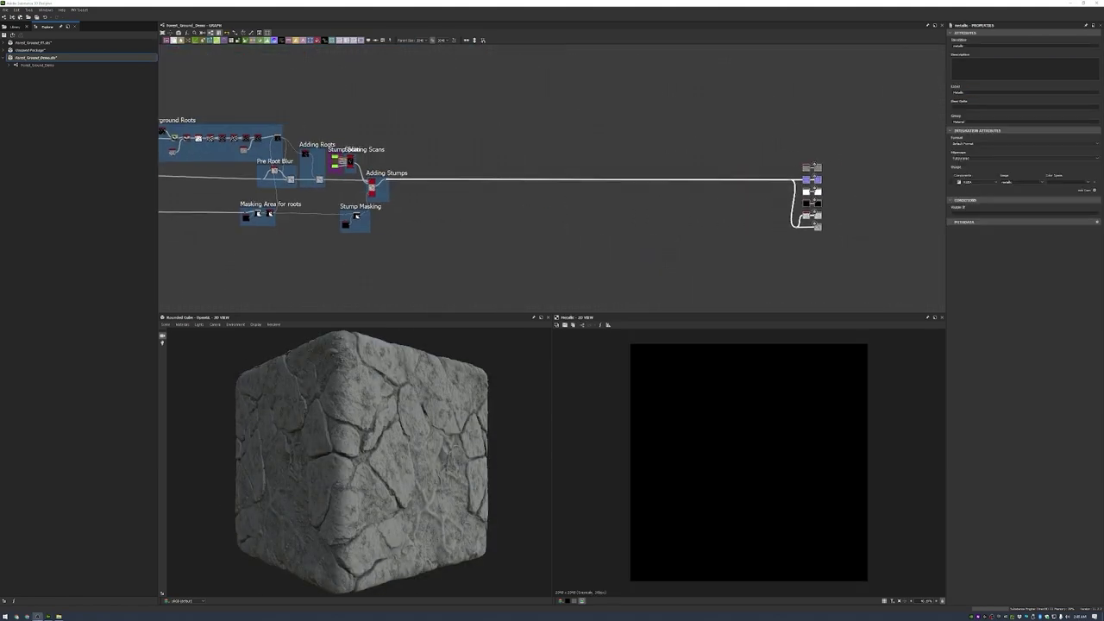
scroll(448, 159, up, 3)
key(space)
key(Return)
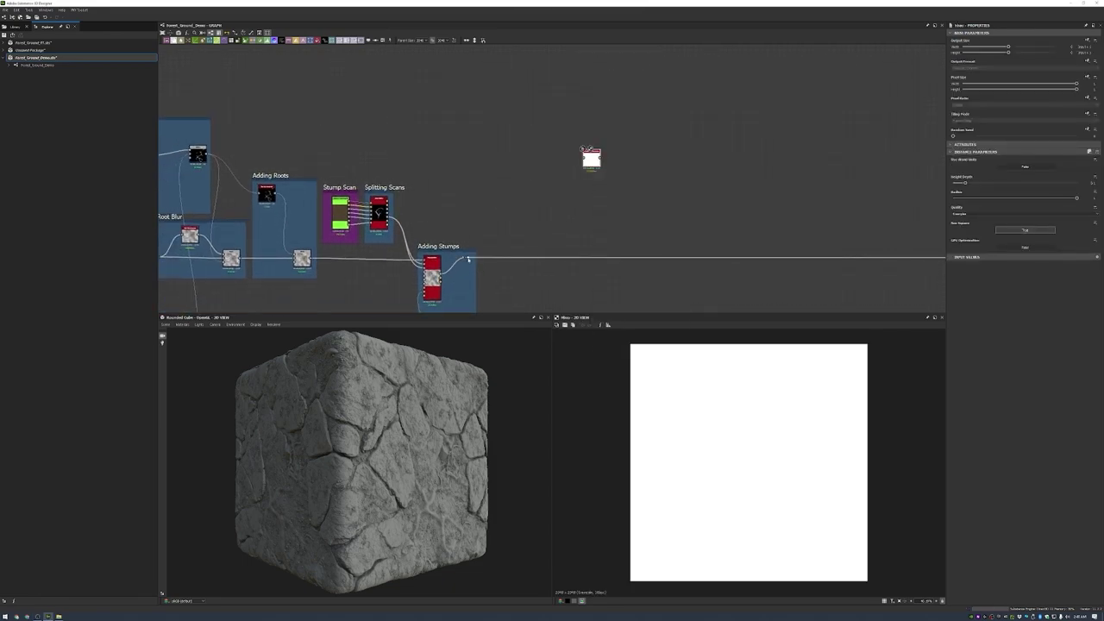
drag(583, 149, 528, 90)
scroll(518, 95, up, 2)
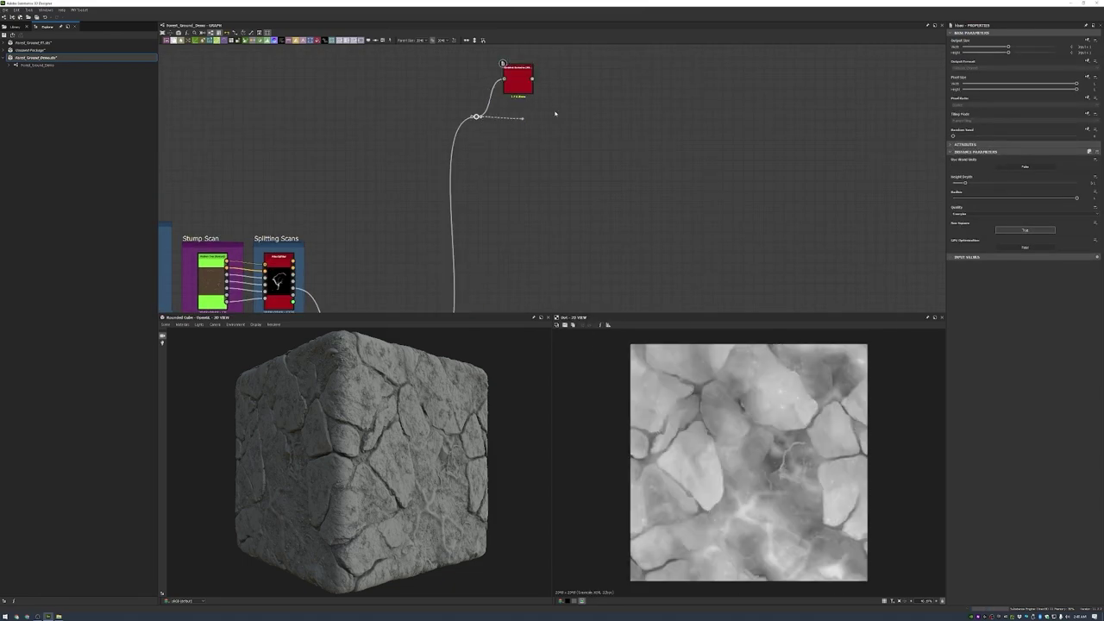
- Add a Highpass Grayscale node from the same dot and place it below the Ambient Occlusion node
key(space)
text(high)
key(Return)
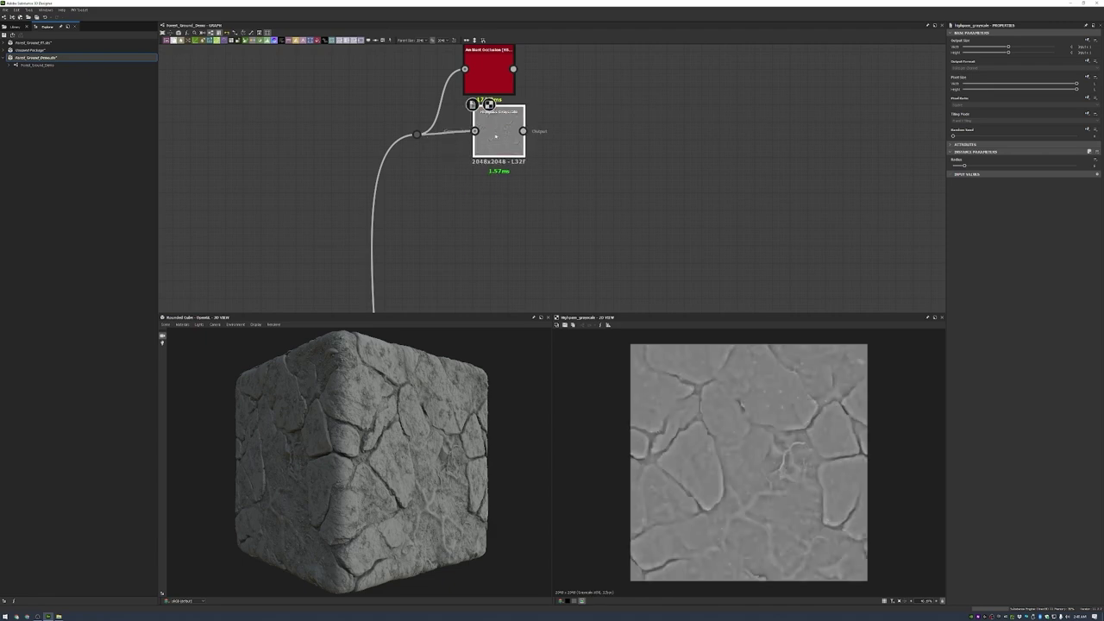
scroll(513, 86, up, 3)
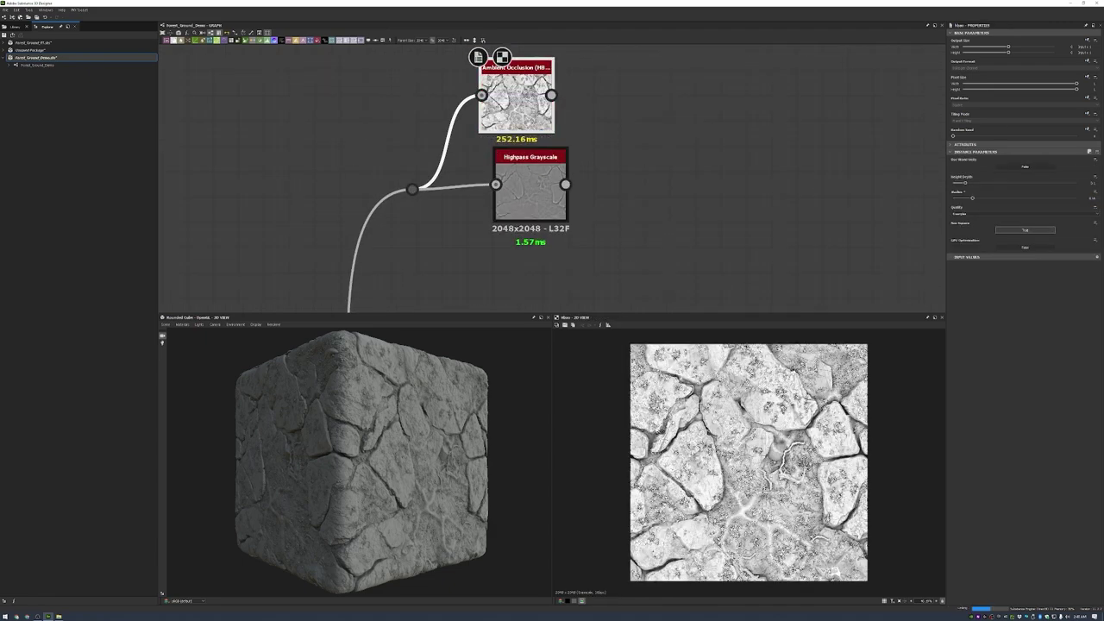
drag(530, 186, 504, 185)
- Try a stronger Height Depth on the Ambient Occlusion, then restore its full Radius and settle on a slightly raised Height Depth
drag(965, 183, 1003, 183)
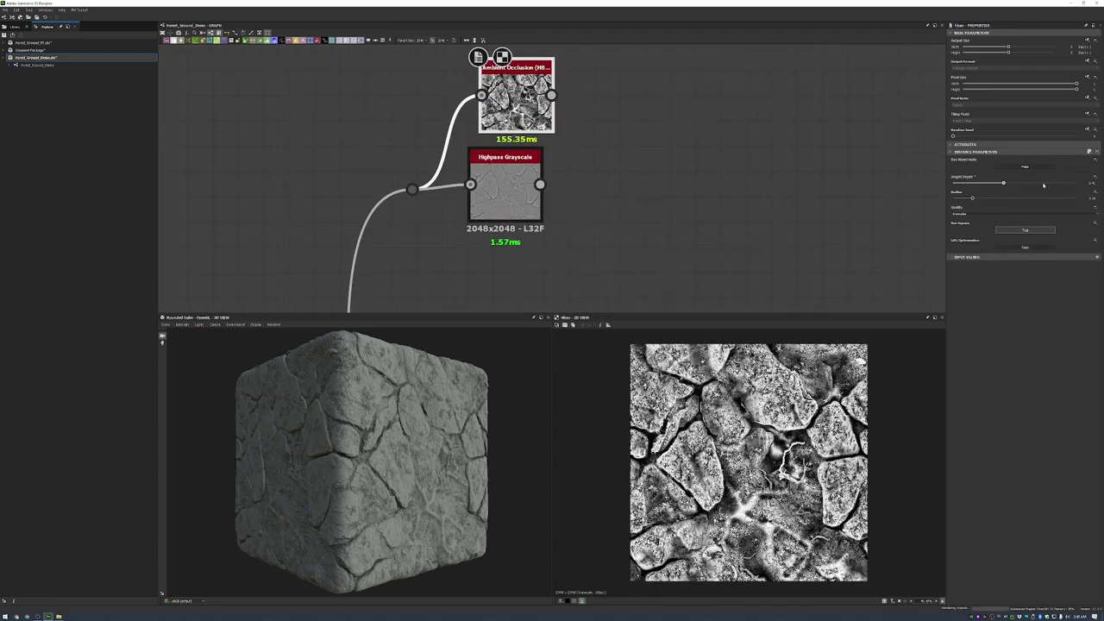
key(ctrl+z)
key(ctrl+z)
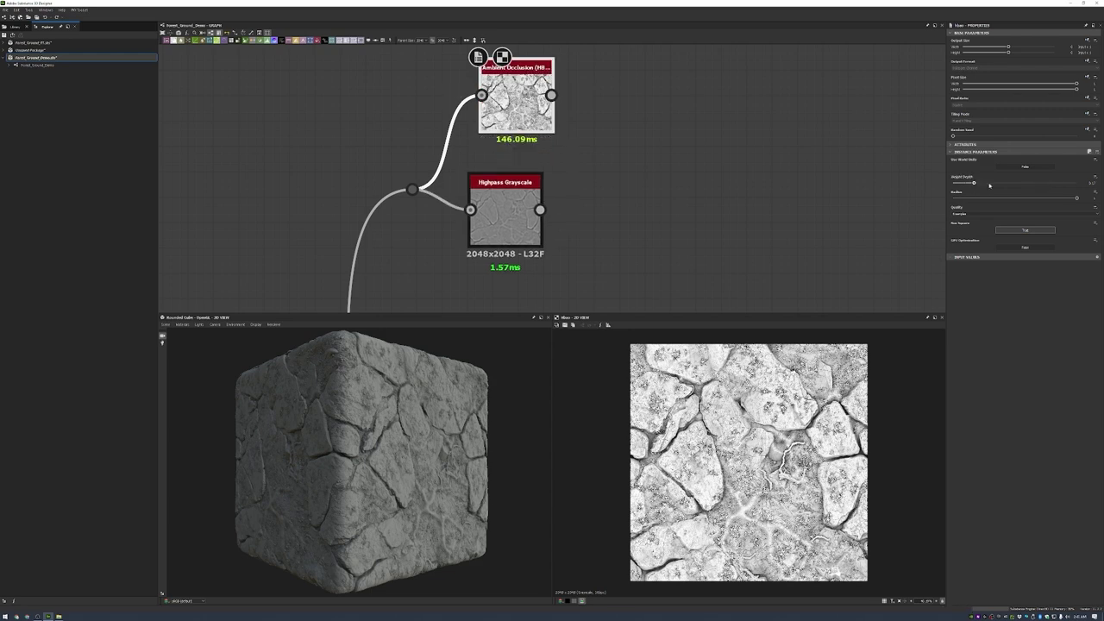
key(ctrl+z)
key(ctrl+z)
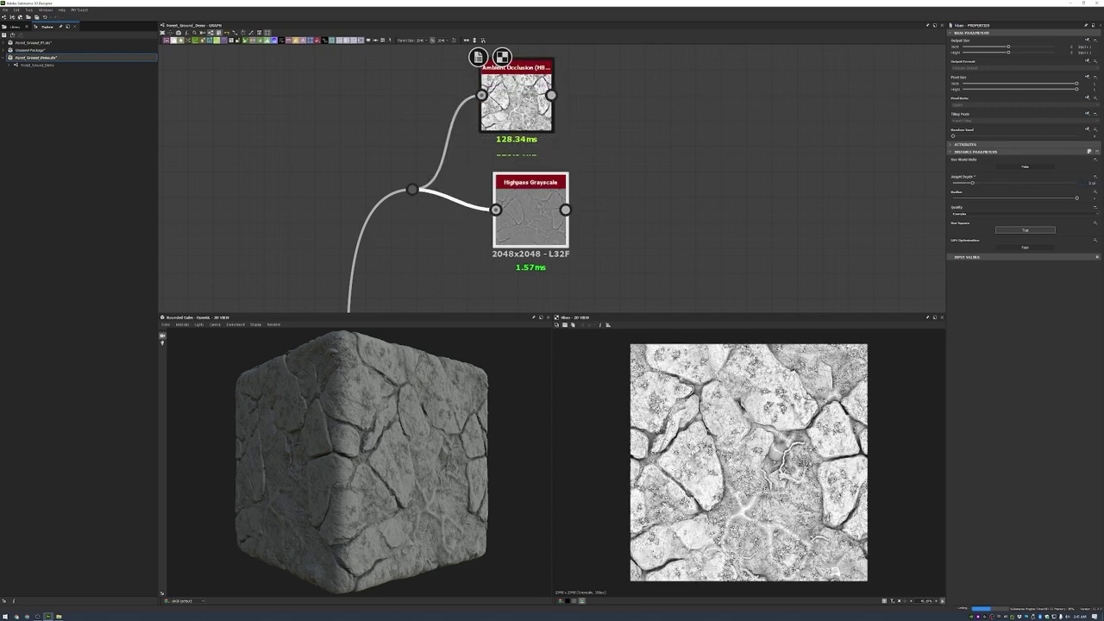
key(ctrl+z)
- Blend the Ambient Occlusion over the Highpass Grayscale and lower the Blend's Opacity to a little under half
key(space)
click(734, 198)
drag(684, 186, 657, 212)
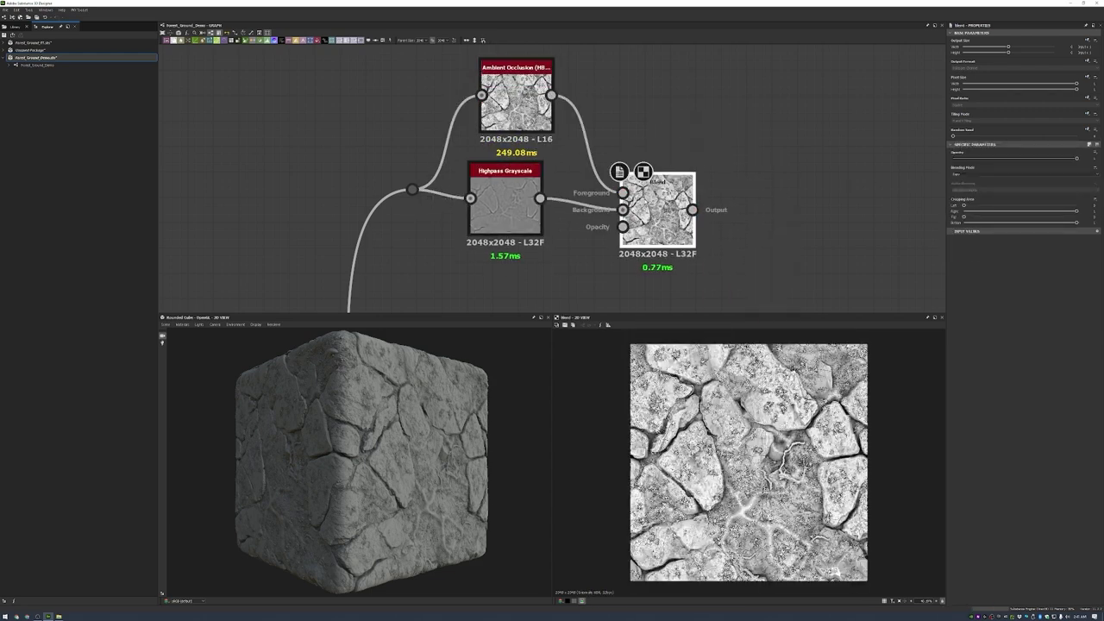
drag(1076, 158, 1007, 158)
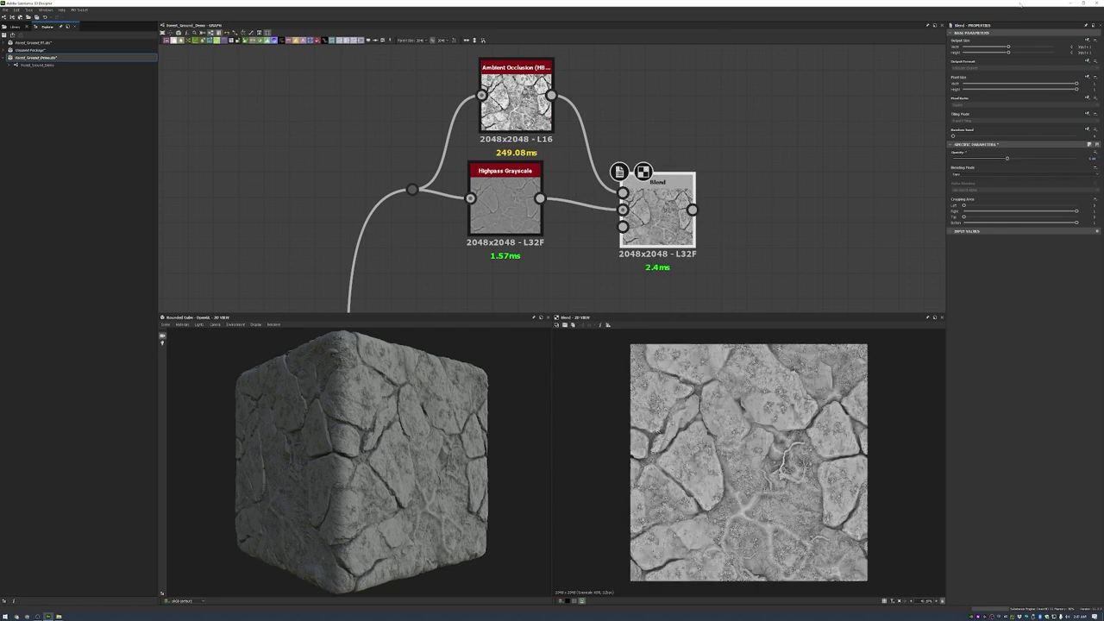
drag(657, 198, 657, 188)
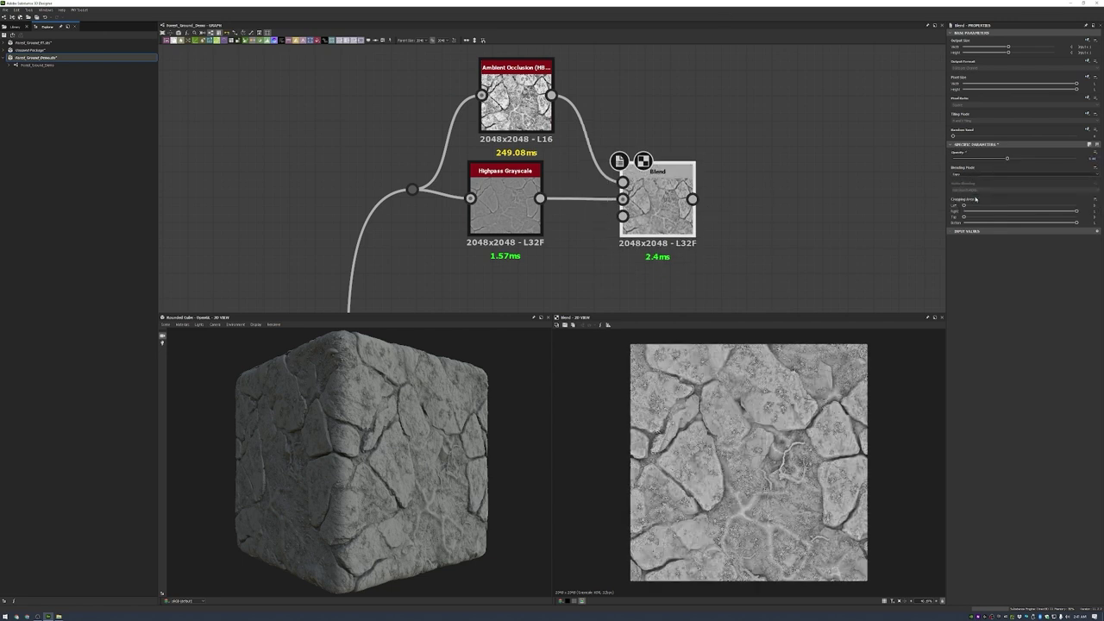
- Add a Gradient Map after the grayscale Blend and pick a brown gradient for it in the Gradient Editor
middle_drag(875, 180, 543, 198)
right_click(735, 194)
click(759, 276)
scroll(535, 177, down, 5)
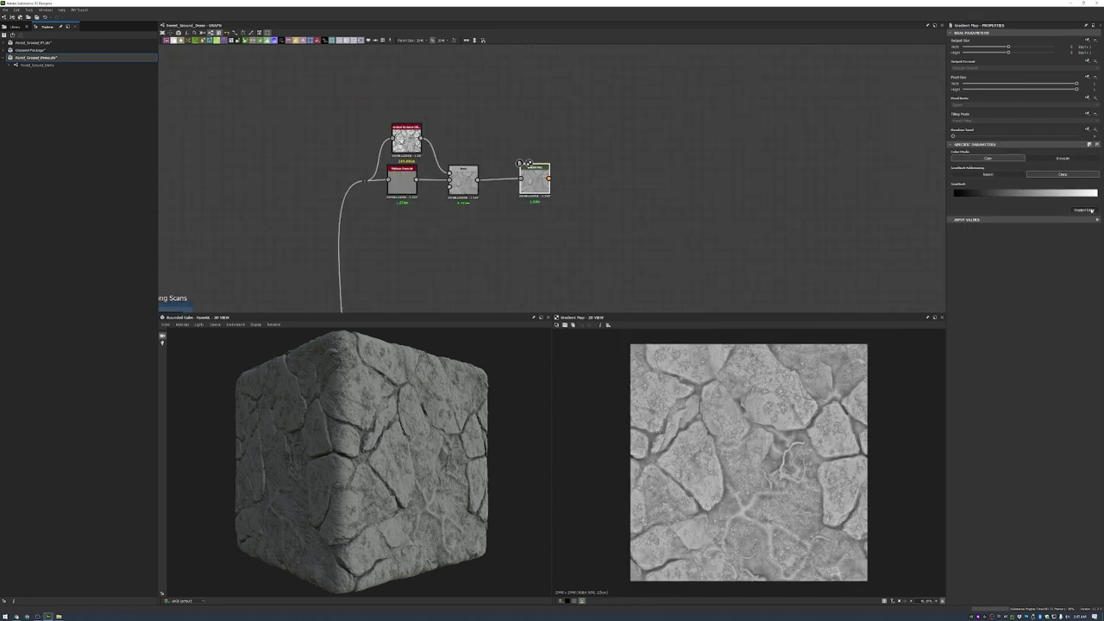
click(1091, 209)
drag(1096, 247, 955, 247)
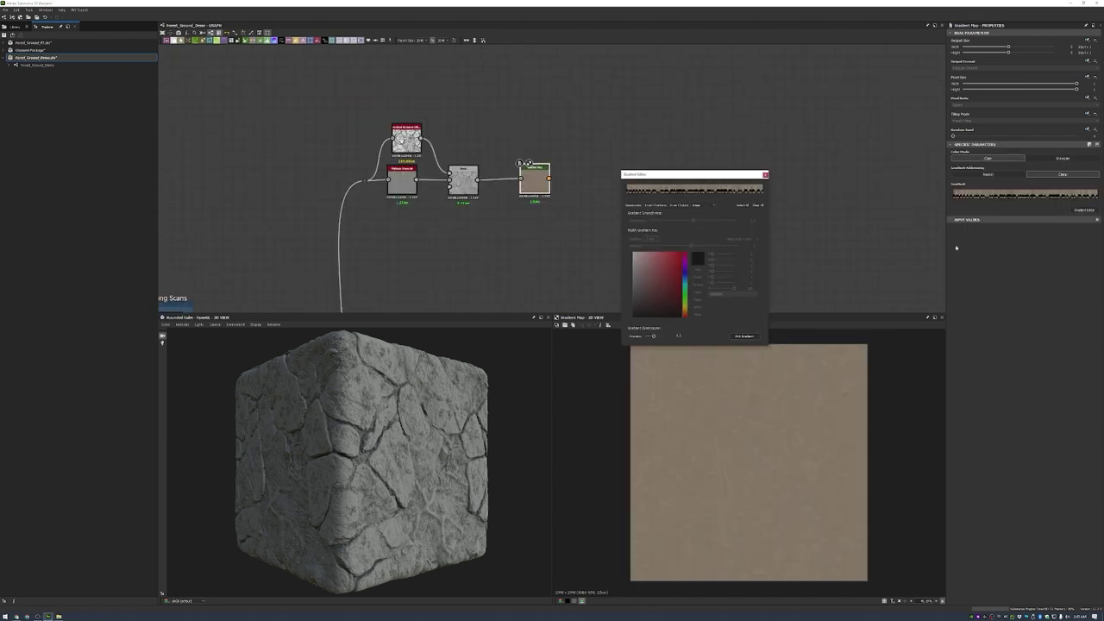
- Review the Blend and Ambient Occlusion nodes, then pick a new brown gradient for the Gradient Map
scroll(459, 163, up, 4)
click(479, 243)
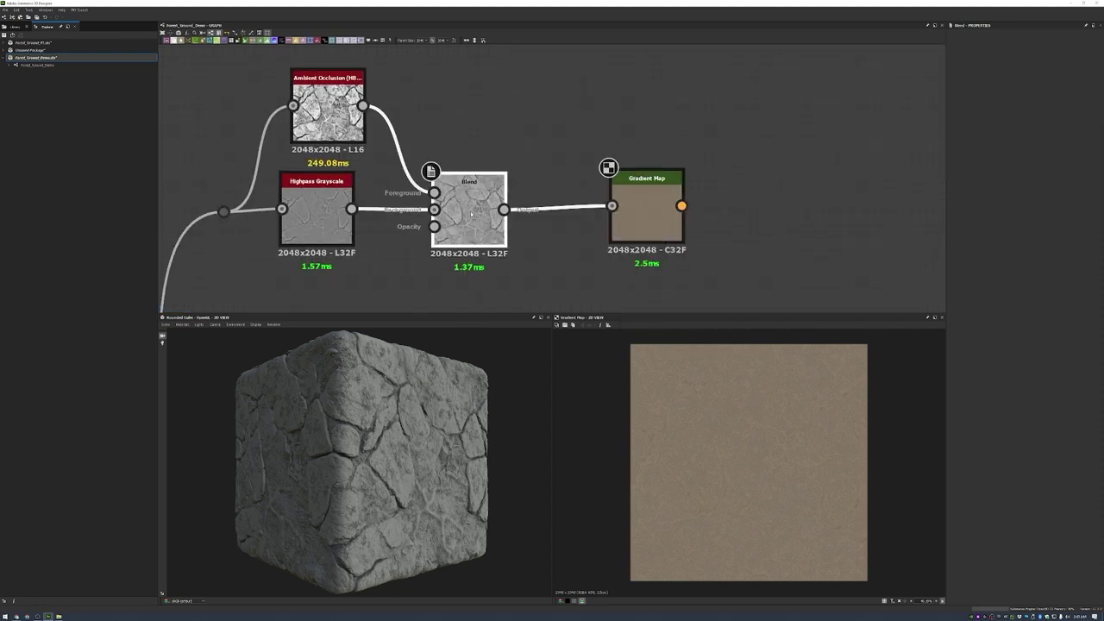
click(328, 121)
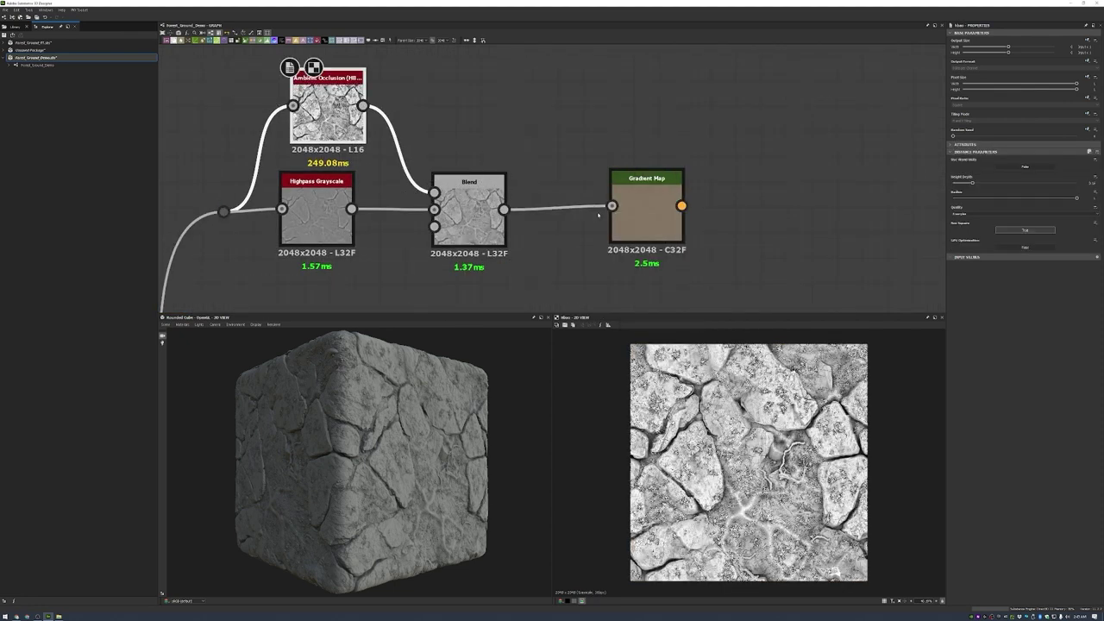
click(647, 216)
click(1084, 209)
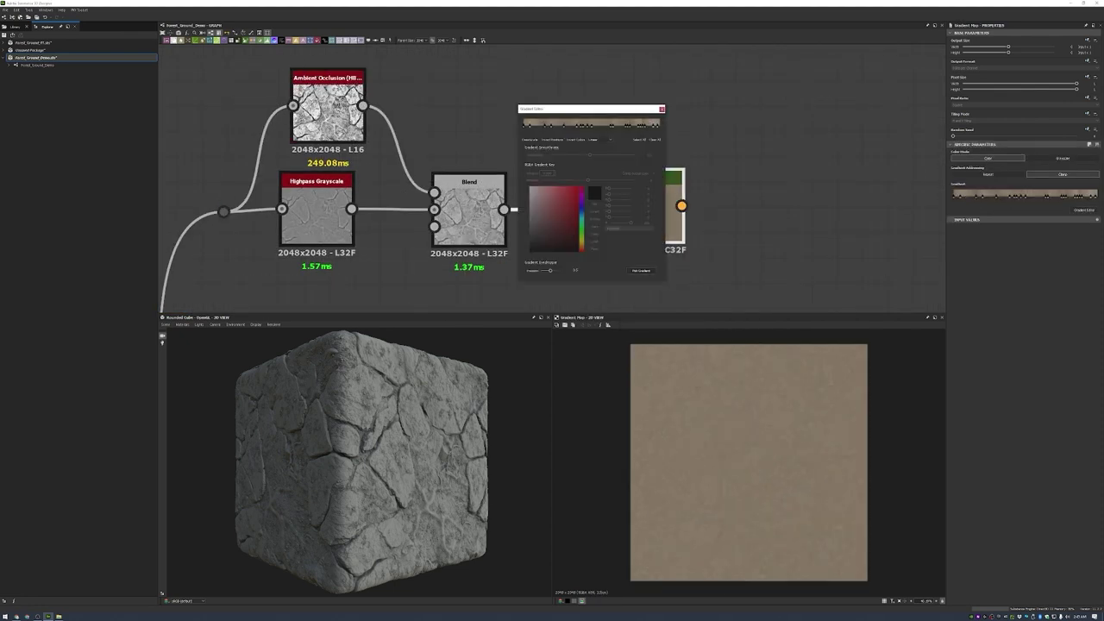
- Duplicate the Gradient Map on the grayscale Blend and pick a greyer brown gradient for the copy
click(693, 97)
key(ctrl+d)
click(642, 106)
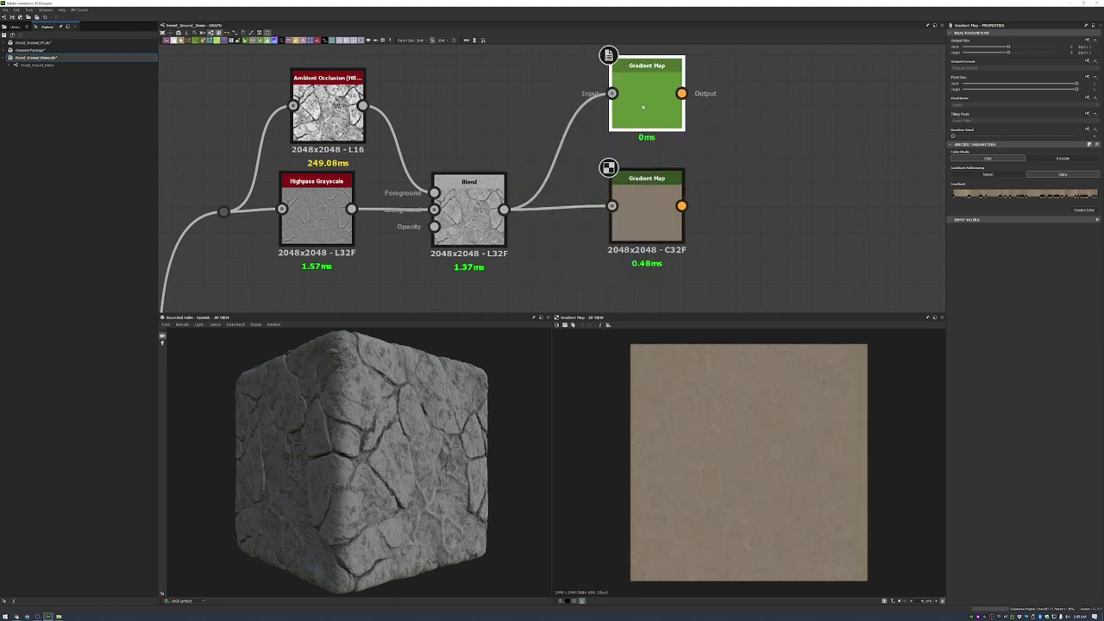
double_click(642, 106)
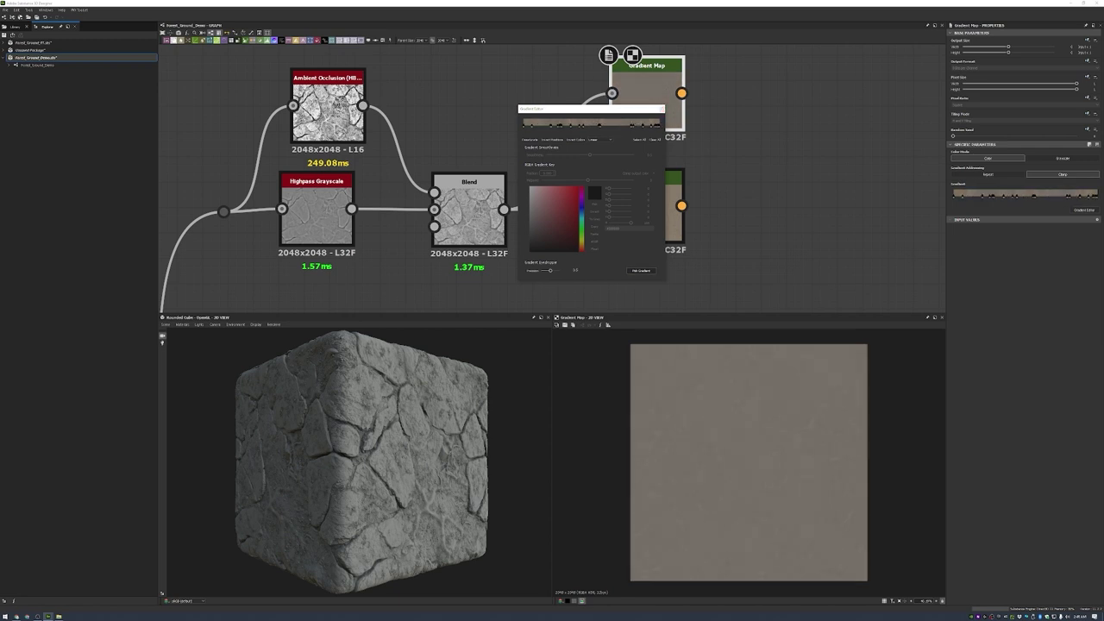
scroll(553, 178, down, 2)
key(ctrl+d)
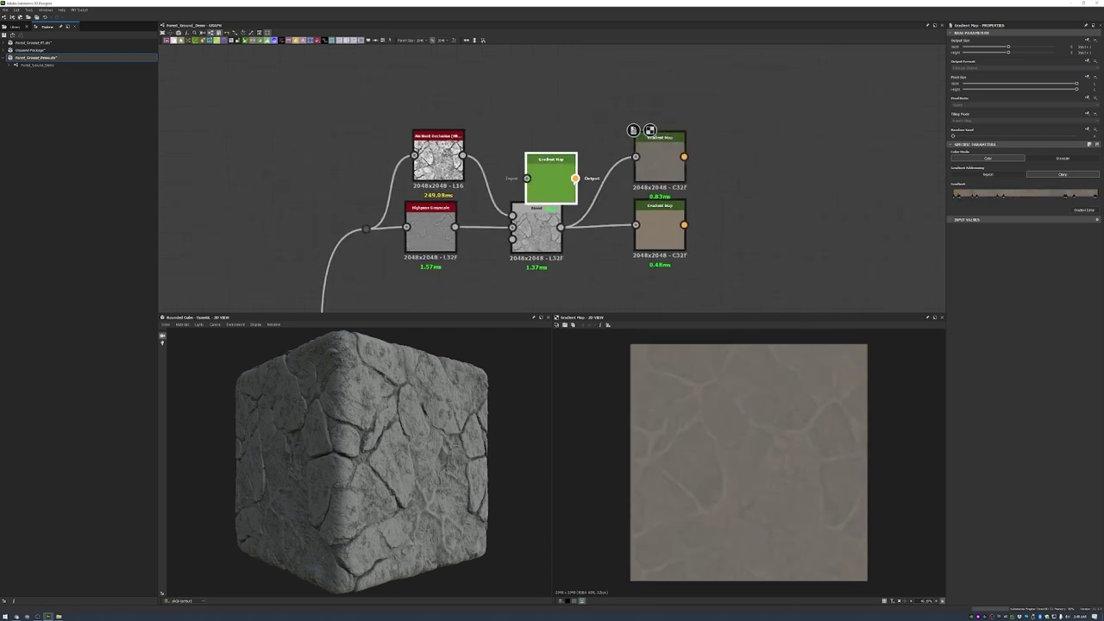
click(747, 147)
key(Delete)
- Blend the grey-brown Gradient Map over the brown one, with slightly reduced Opacity and Min (Darken) as the blending mode
key(space)
text(blend)
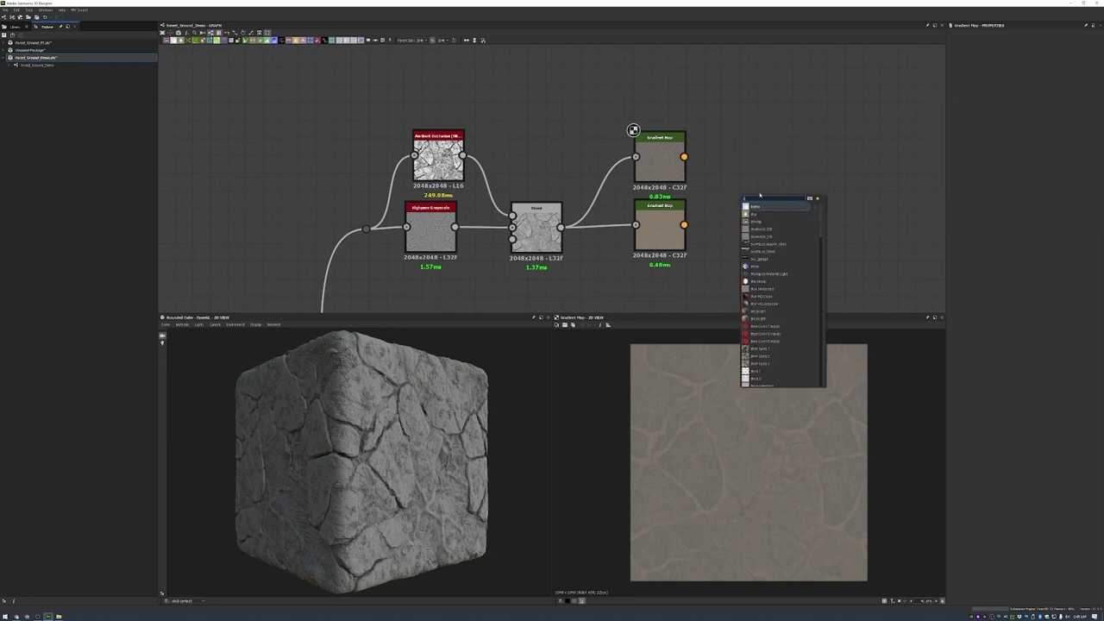
key(Return)
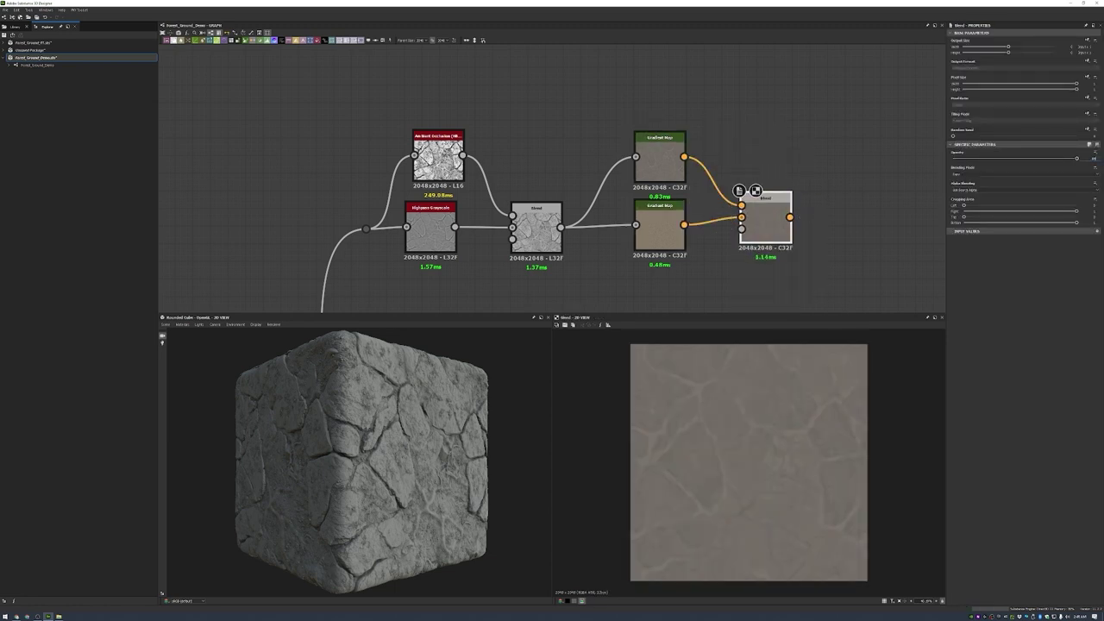
click(992, 175)
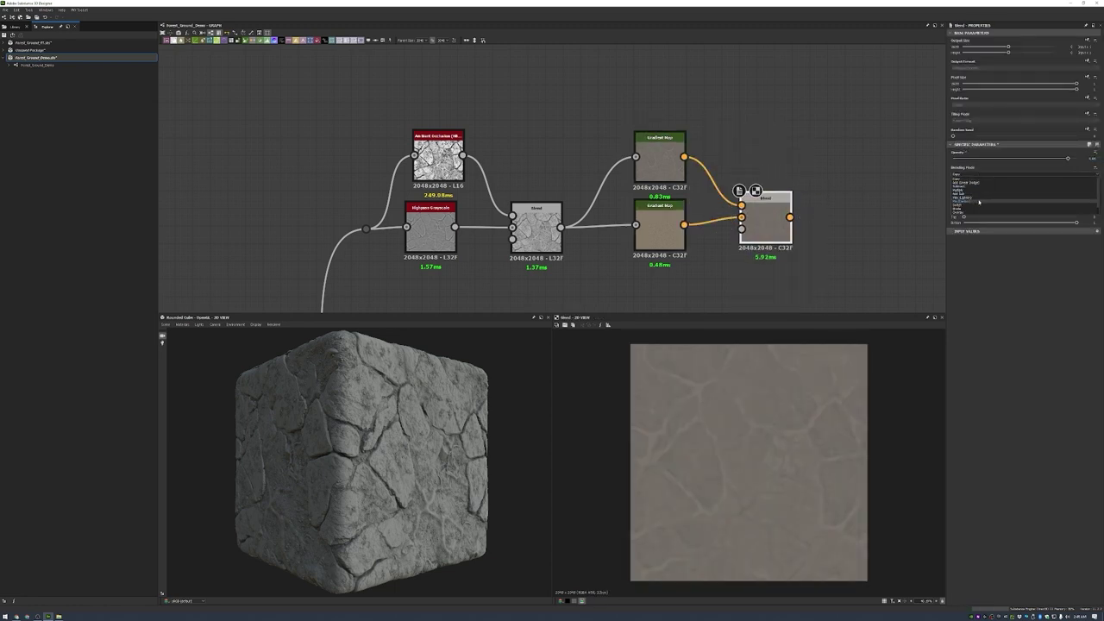
click(980, 201)
- Connect the color Blend to the base color output and inspect the colored stones on the 3D cube
drag(790, 217, 640, 151)
scroll(621, 173, down, 5)
scroll(604, 150, up, 3)
scroll(630, 148, up, 2)
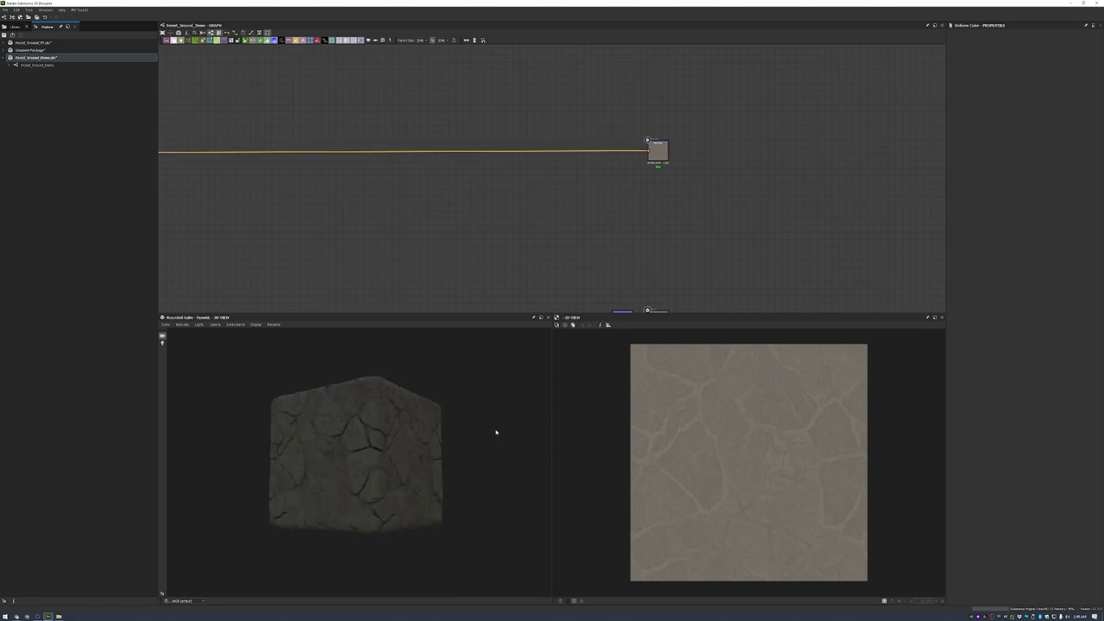
drag(496, 432, 419, 430)
scroll(419, 429, up, 3)
middle_drag(353, 193, 394, 247)
scroll(518, 241, up, 3)
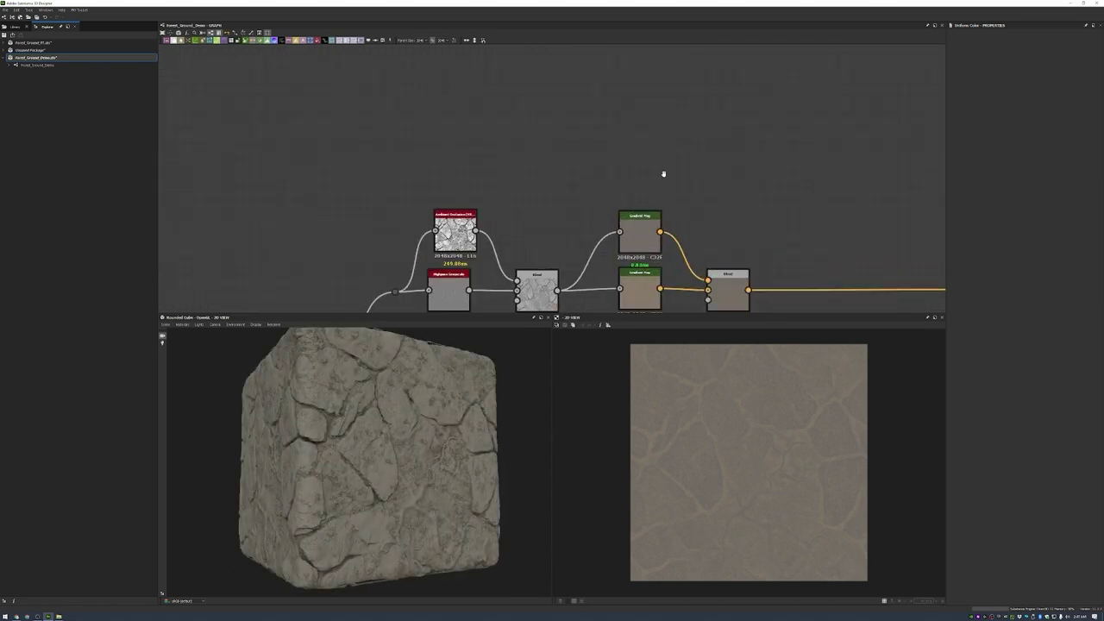
- Duplicate a Gradient Map above the other two and pick an olive-green gradient for it
middle_drag(592, 239, 535, 173)
key(ctrl+d)
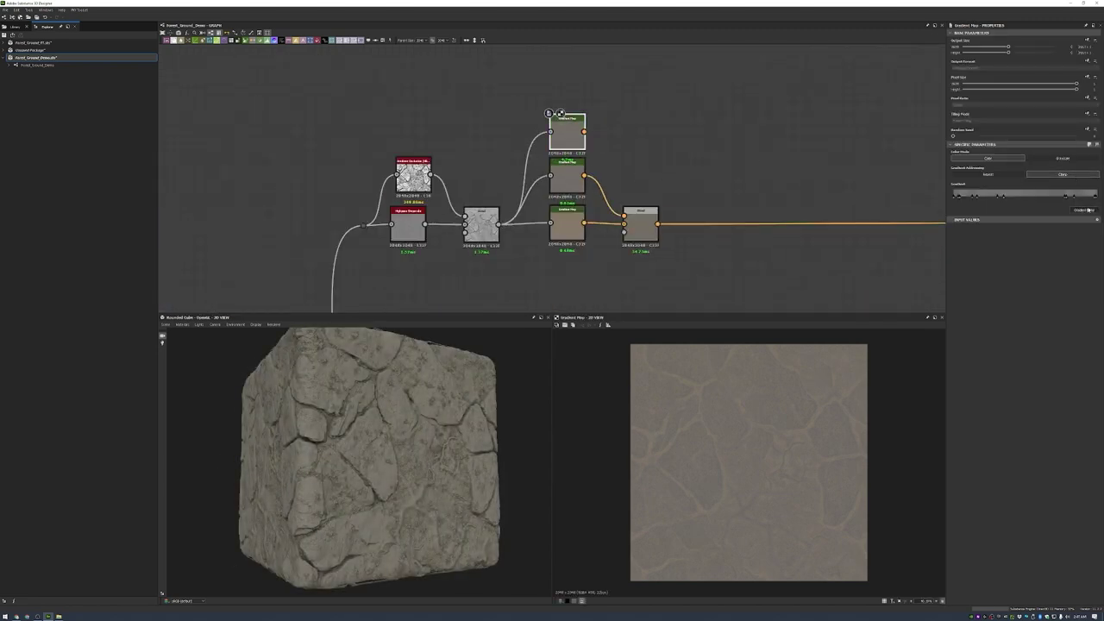
double_click(566, 129)
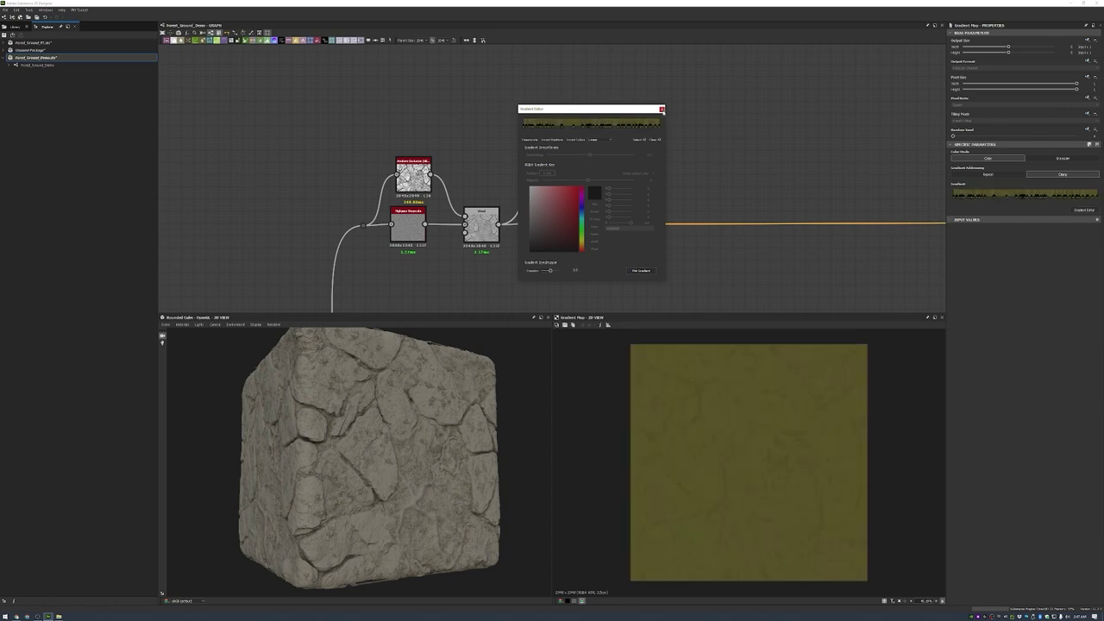
click(662, 109)
- Blend the olive Gradient Map over the color Blend with reduced Opacity in Multiply mode, and route it to the base color output
key(space)
click(733, 198)
drag(584, 132, 697, 184)
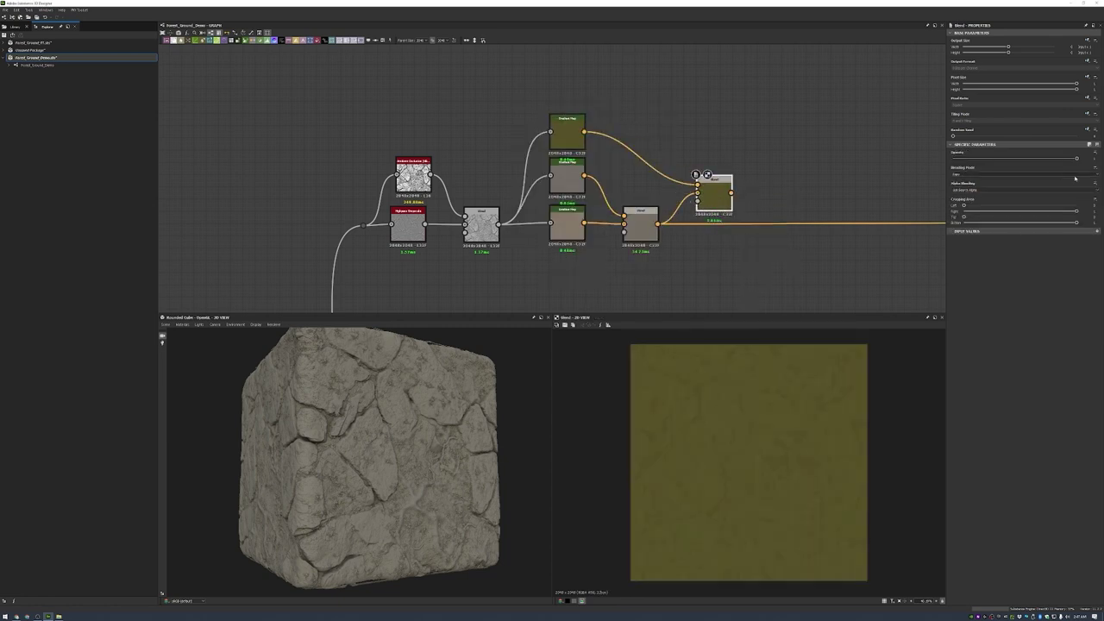
drag(1077, 158, 1000, 158)
click(1018, 174)
click(1018, 190)
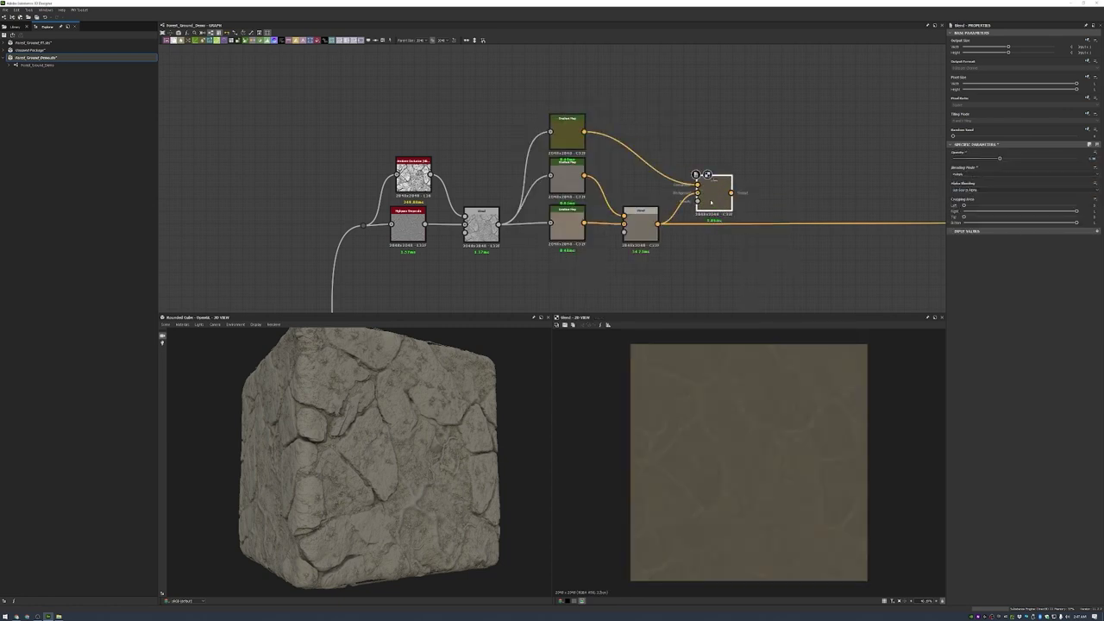
click(770, 226)
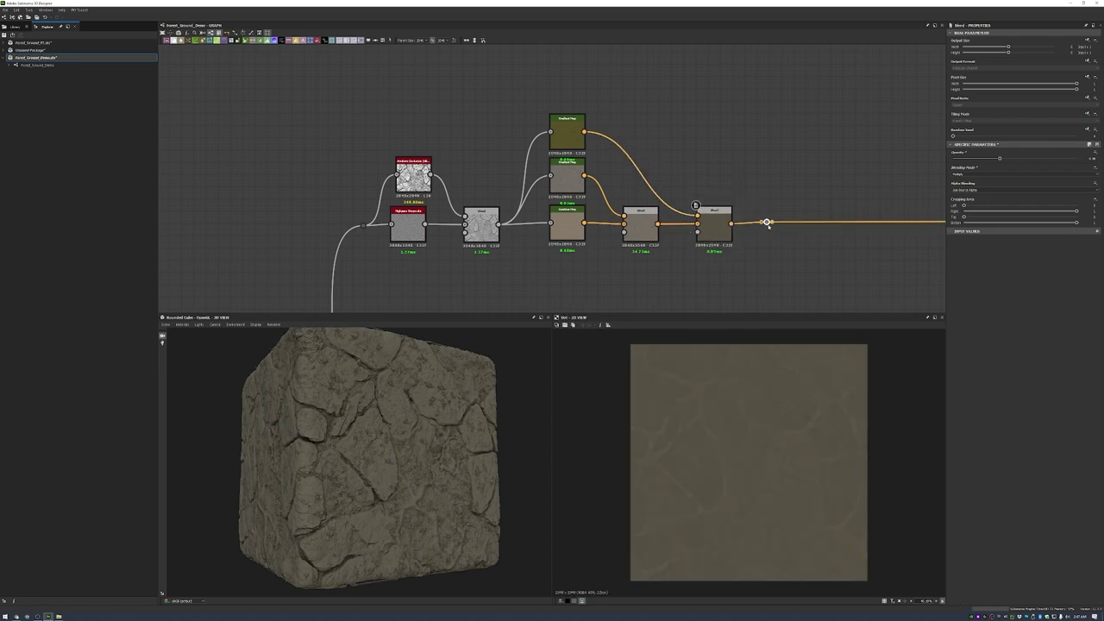
- Add another Blend after the olive one and duplicate a Gradient Map above the others with a light grey gradient
key(ctrl+v)
middle_drag(552, 172, 472, 192)
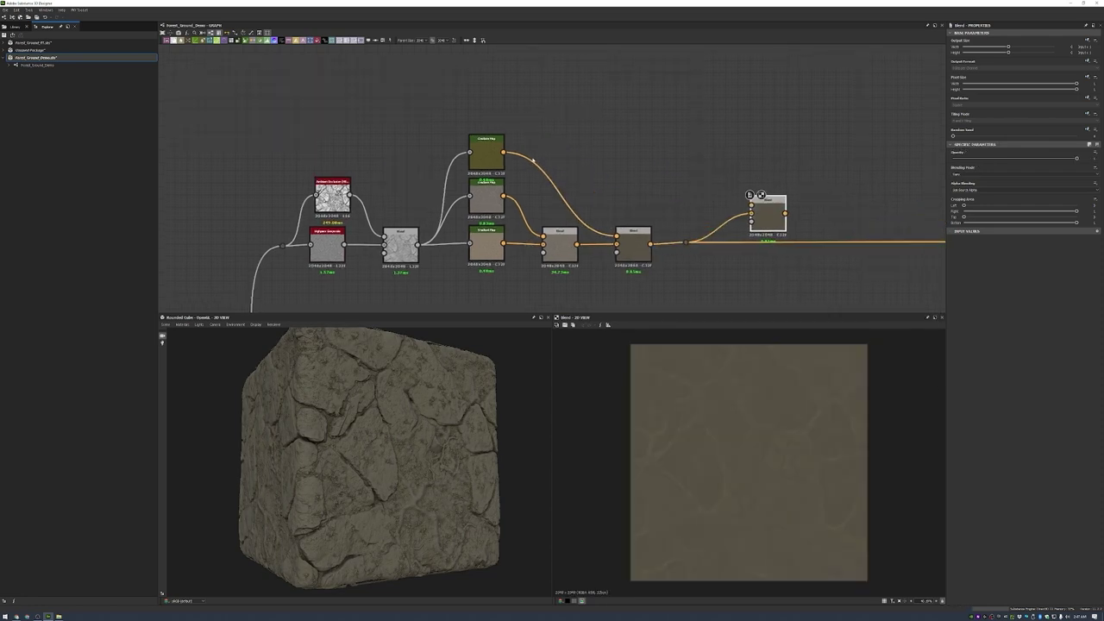
click(566, 131)
key(ctrl+d)
drag(418, 245, 469, 103)
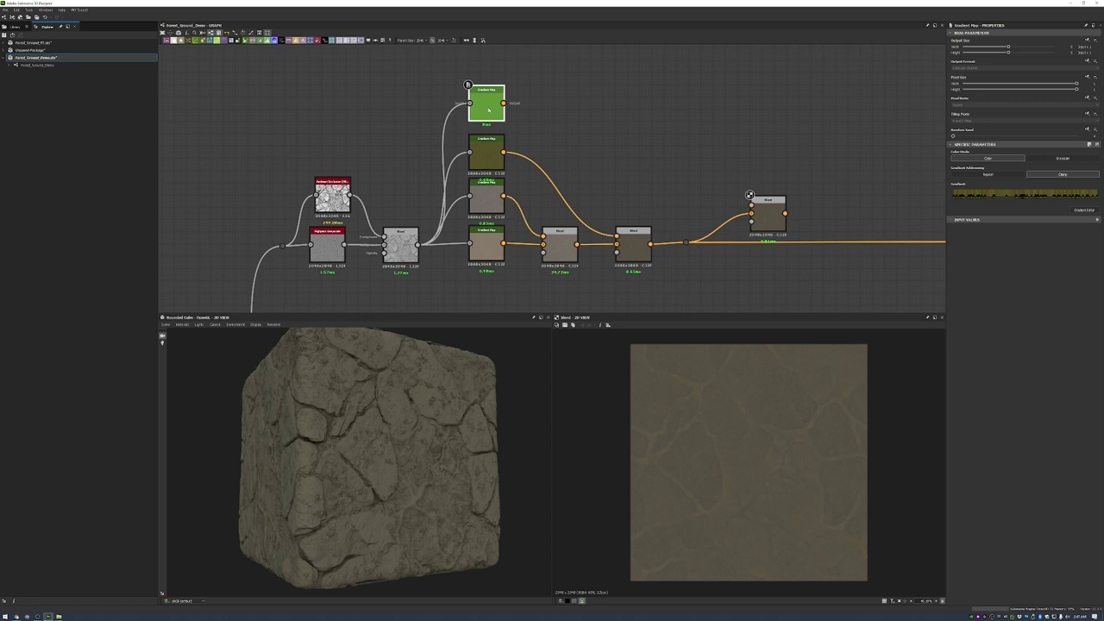
click(1083, 210)
click(661, 108)
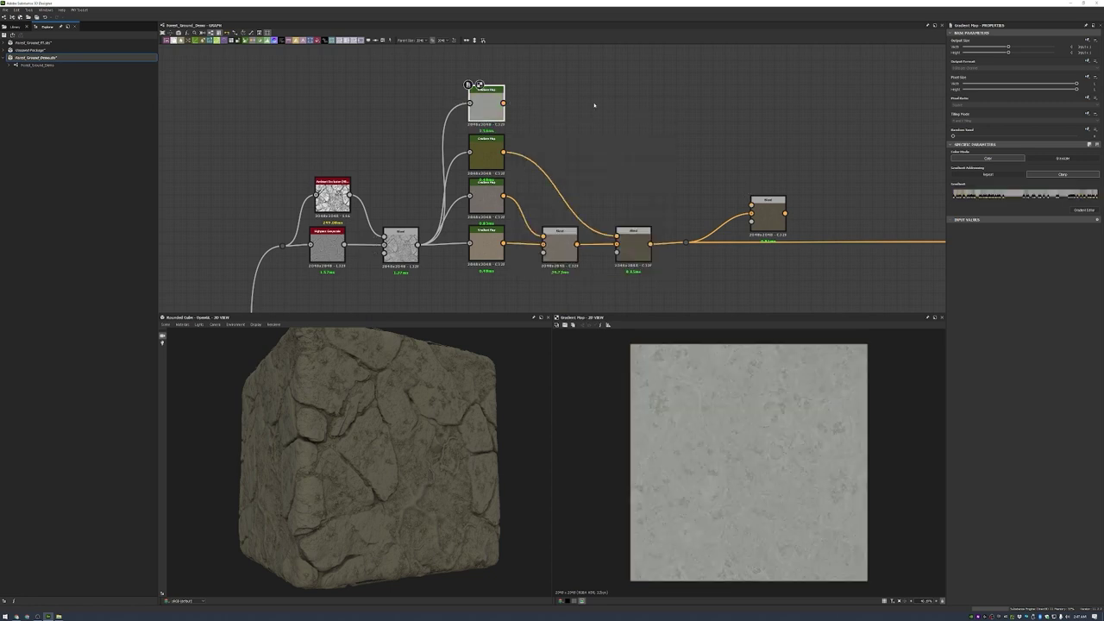
- Run the light grey Gradient Map through a slightly desaturated HSL node and connect it to the new Blend's foreground
drag(503, 103, 604, 104)
click(624, 120)
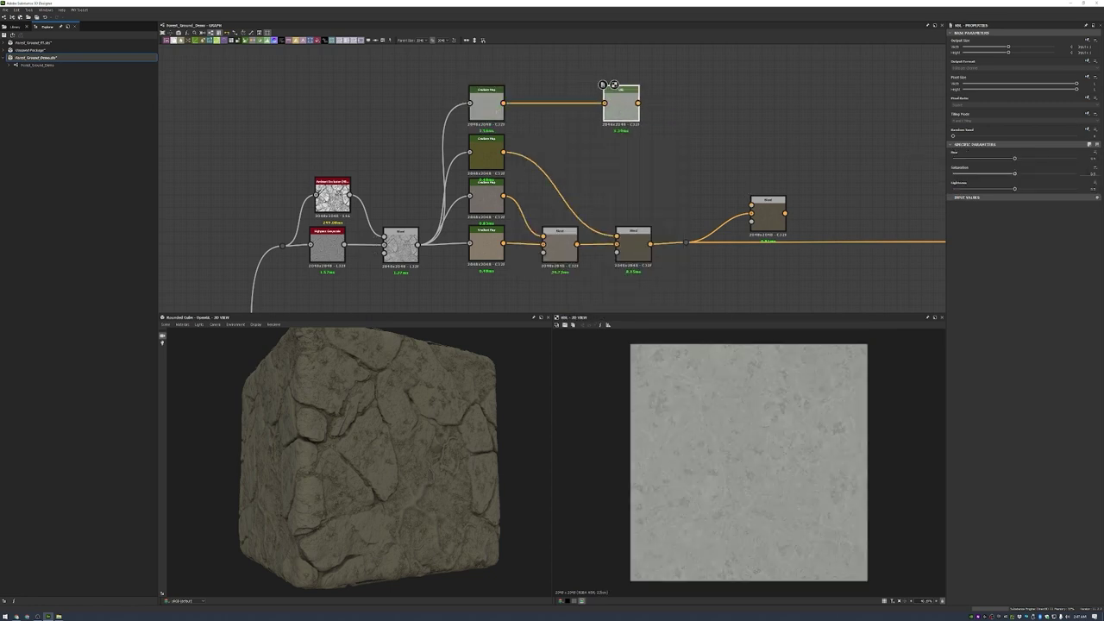
drag(639, 102, 752, 204)
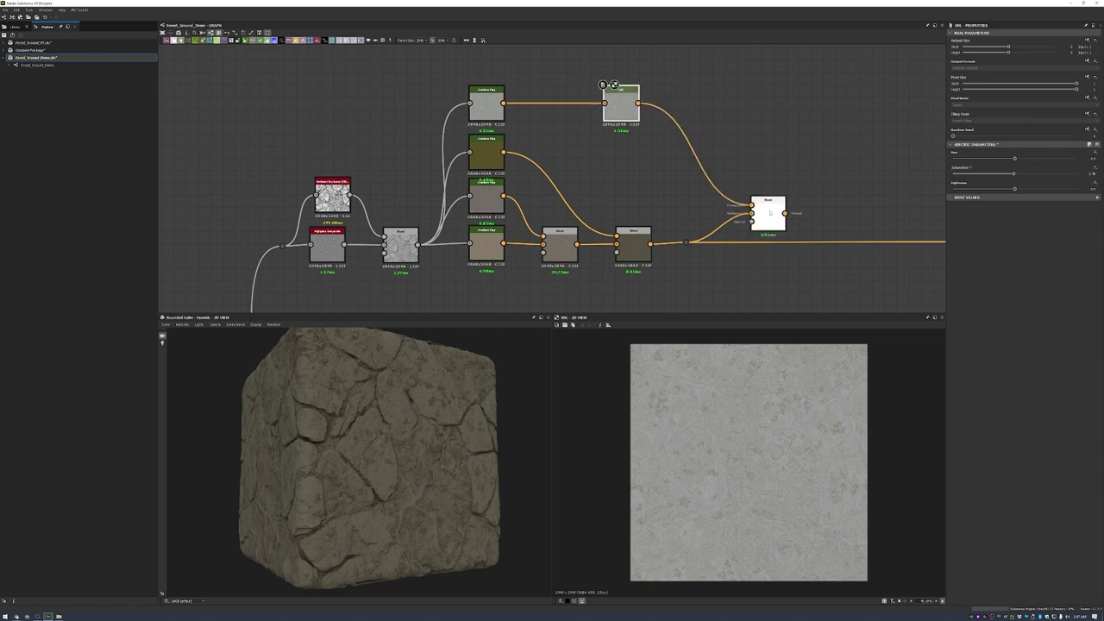
- Mask the light grey Blend with a Moisture Noise, reduce its Opacity in Add Sub mode, and route it to the base color output
middle_drag(670, 307, 671, 250)
key(space)
text(moisture)
key(Return)
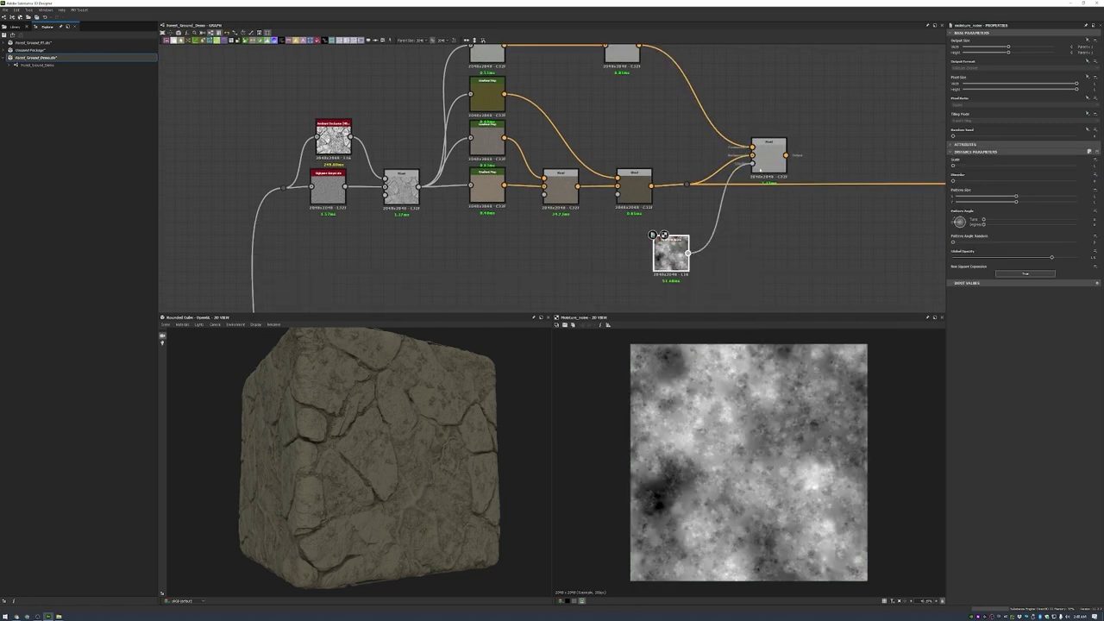
double_click(767, 157)
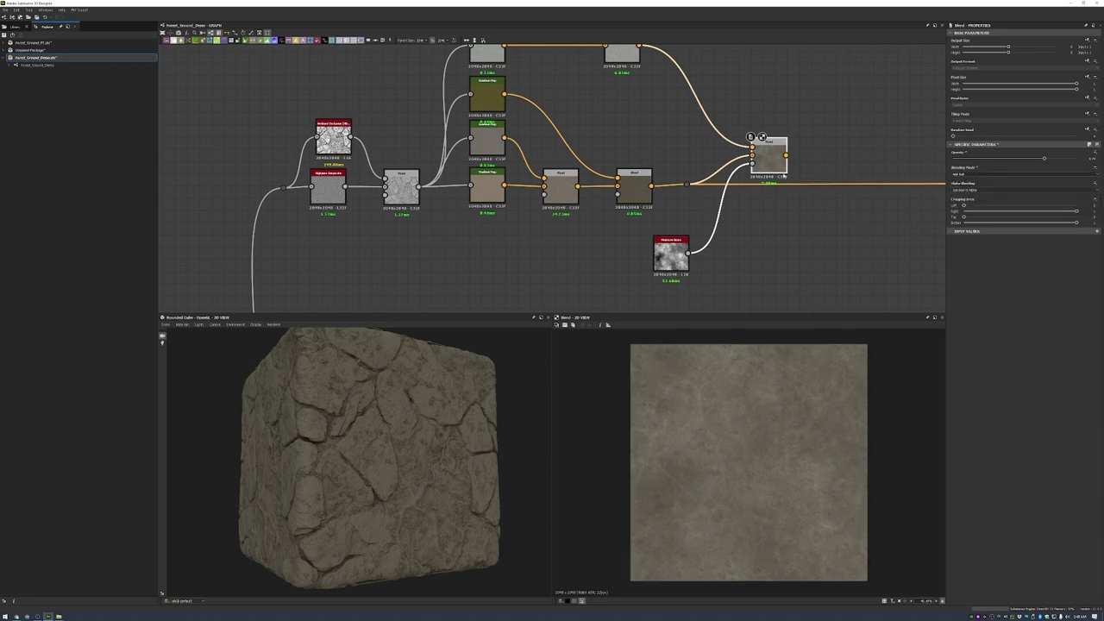
drag(783, 175, 784, 205)
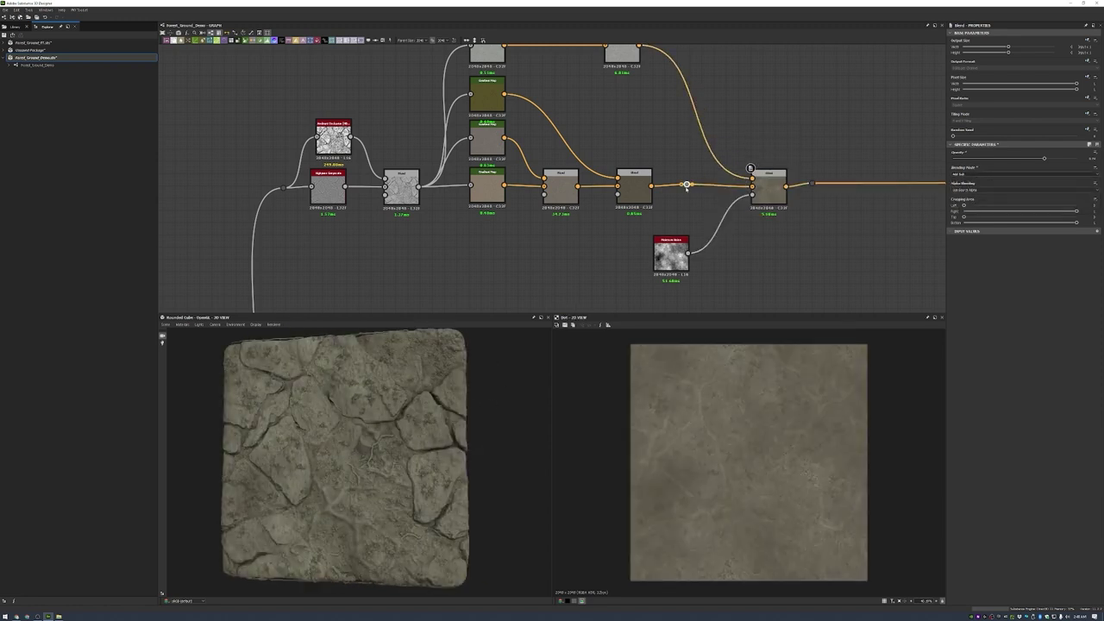
- Branch an HSL node off the moisture-masked Blend and combine it with the original color in a new Blend
scroll(941, 159, up, 3)
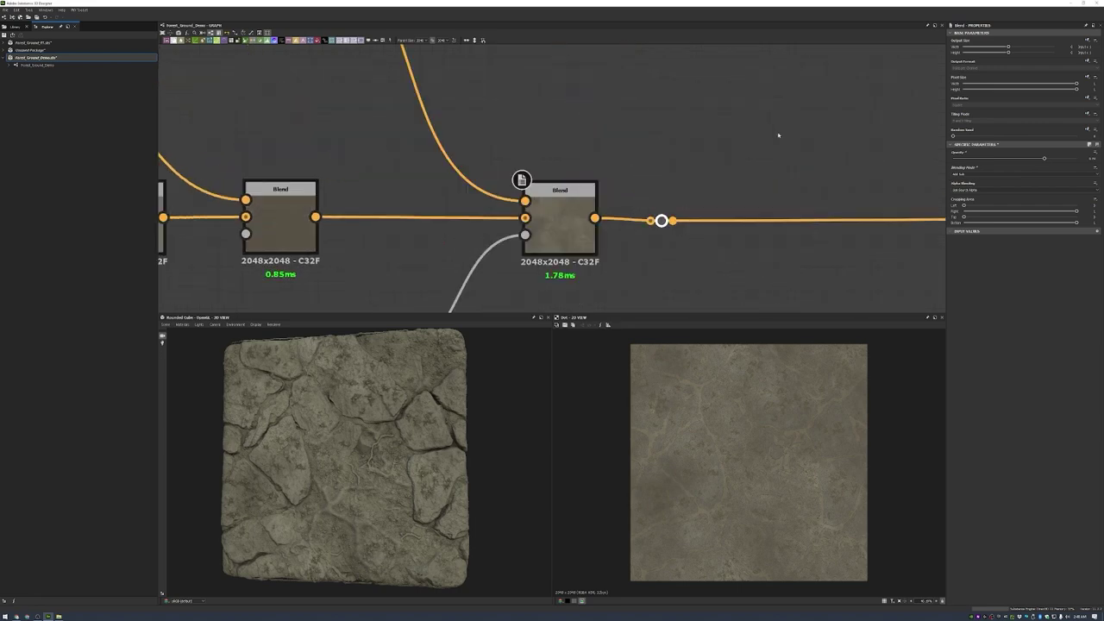
key(space)
text(hsl)
key(Return)
drag(773, 102, 855, 160)
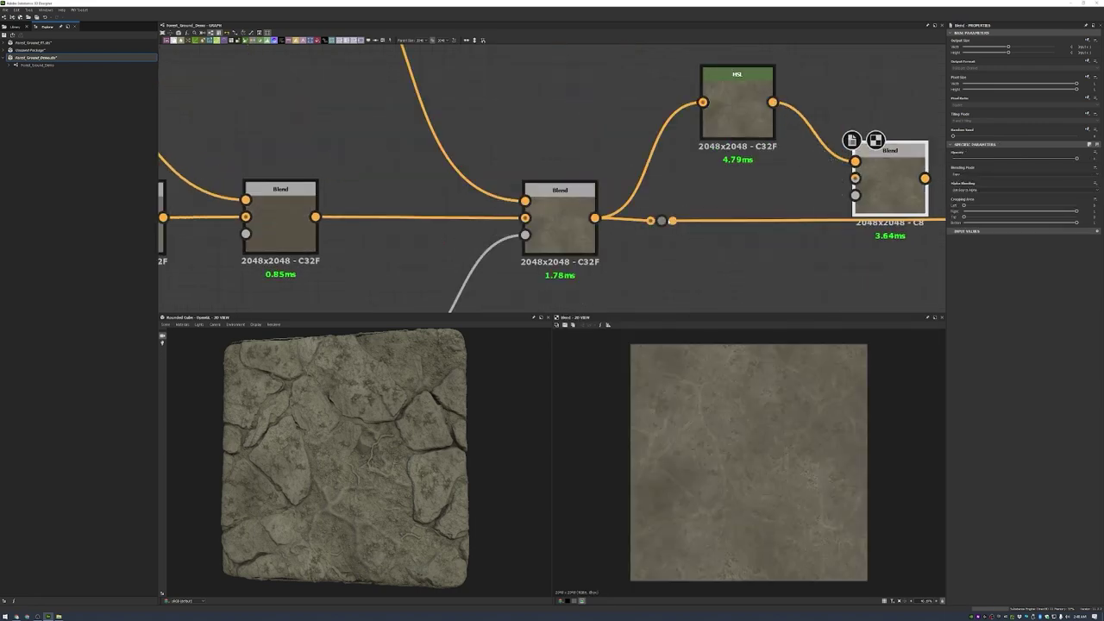
drag(662, 221, 595, 217)
- Route the per-stone grayscale mask from the stone section of the graph into the new Blend's opacity input
scroll(482, 223, down, 10)
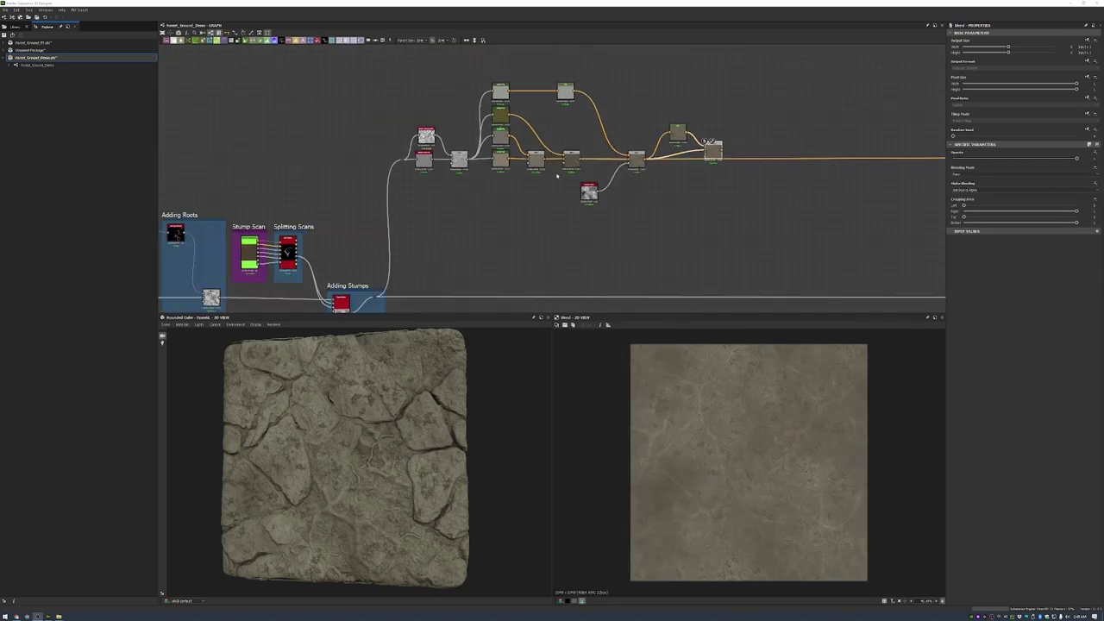
scroll(482, 222, up, 6)
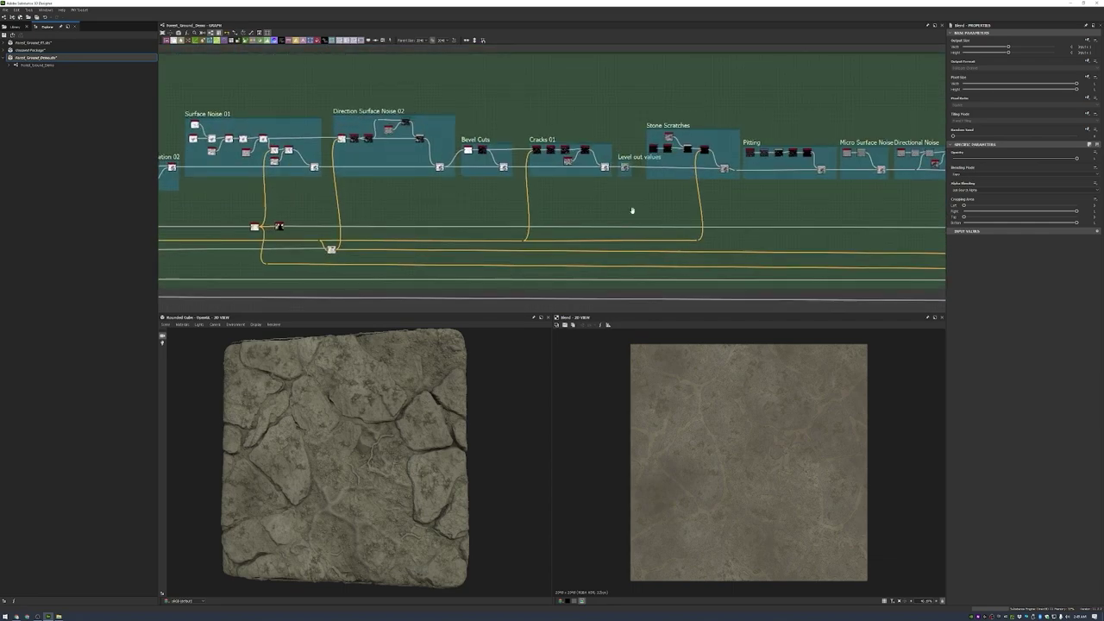
scroll(593, 219, down, 4)
middle_drag(518, 220, 437, 226)
scroll(437, 226, down, 3)
middle_drag(525, 234, 872, 212)
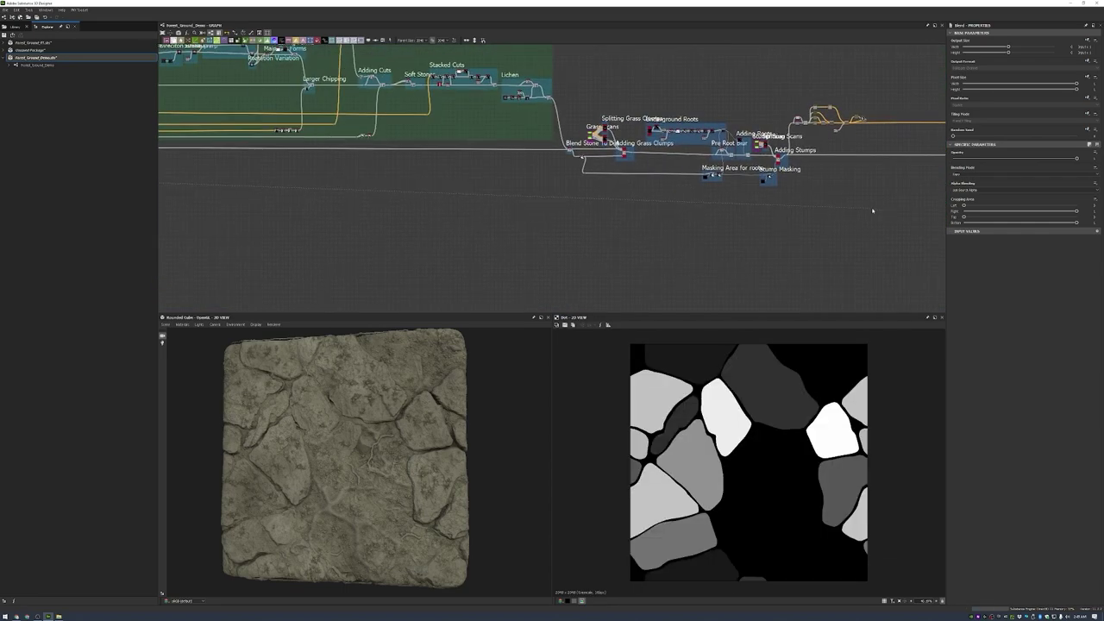
scroll(872, 213, up, 5)
scroll(473, 167, down, 2)
scroll(473, 167, down, 3)
scroll(446, 173, up, 4)
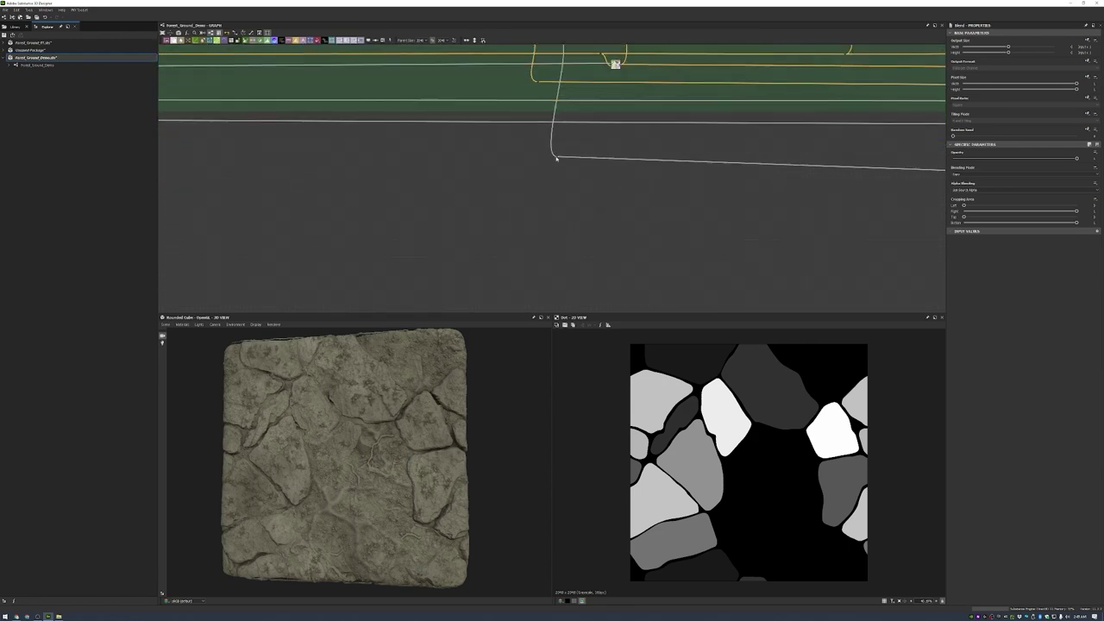
scroll(567, 229, down, 4)
scroll(652, 228, up, 2)
middle_drag(651, 228, 259, 226)
scroll(751, 202, up, 3)
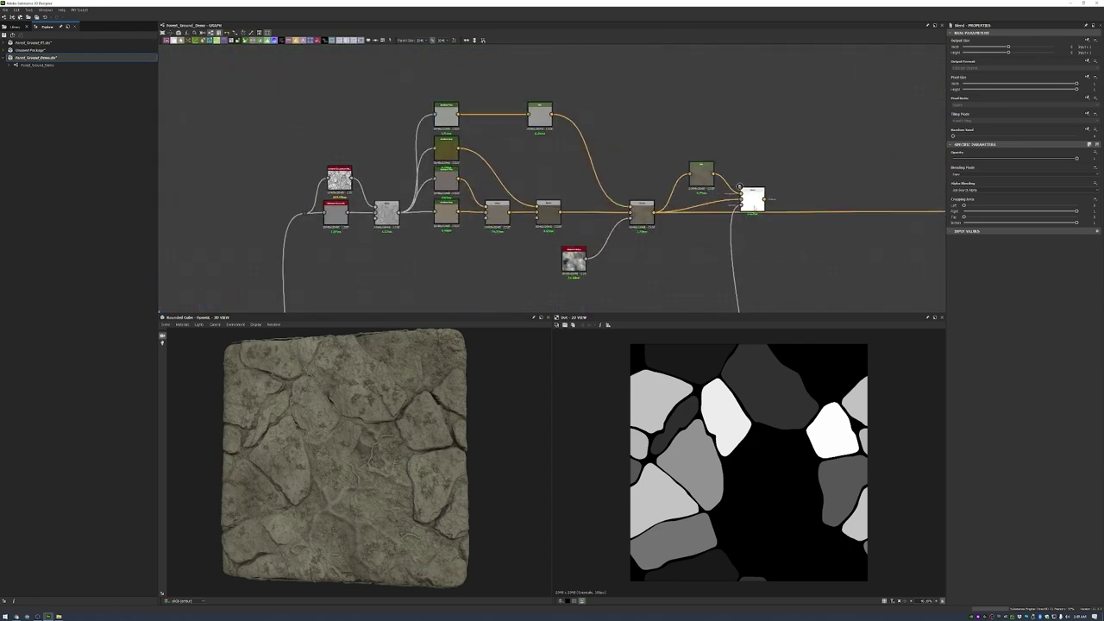
scroll(774, 251, up, 2)
double_click(774, 250)
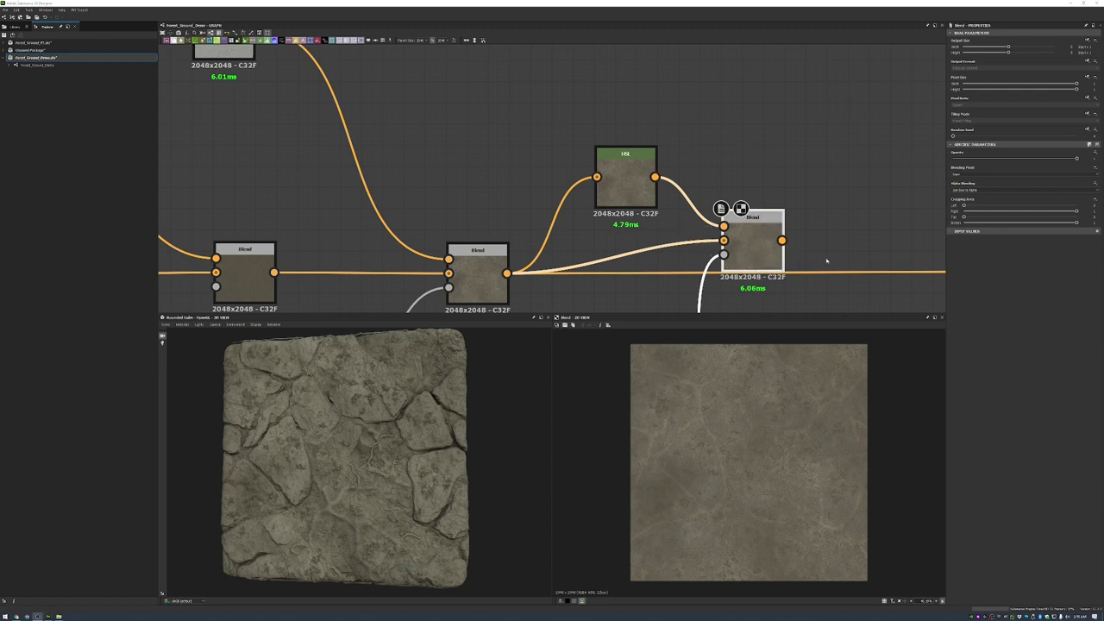
- Route the stone-masked Blend to the base color output and adjust its HSL node to lighten individual stones
scroll(569, 197, down, 3)
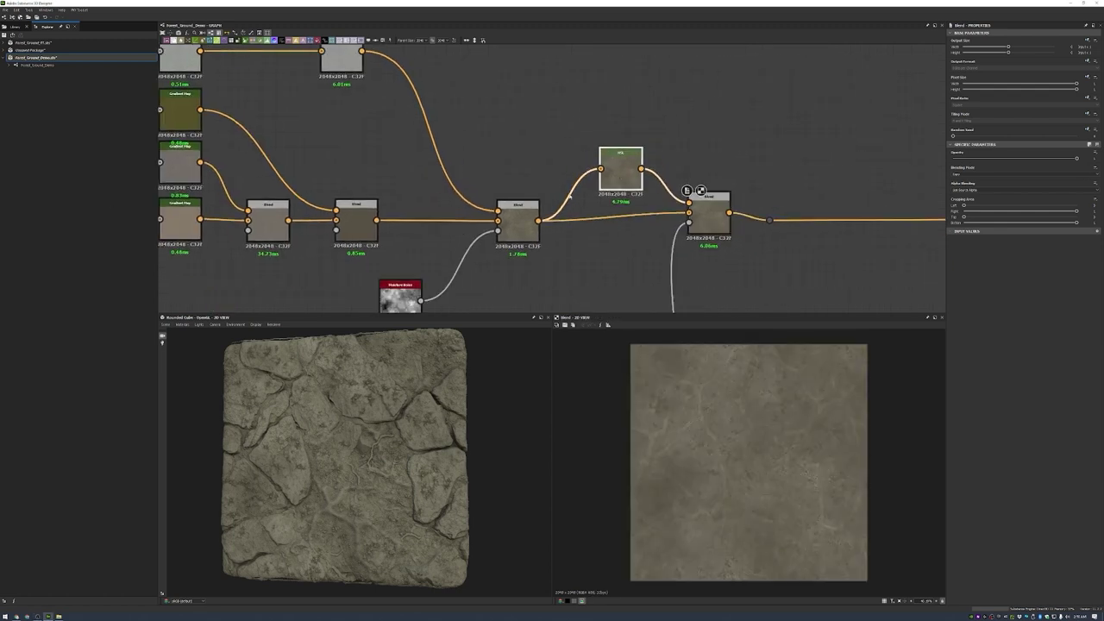
click(709, 223)
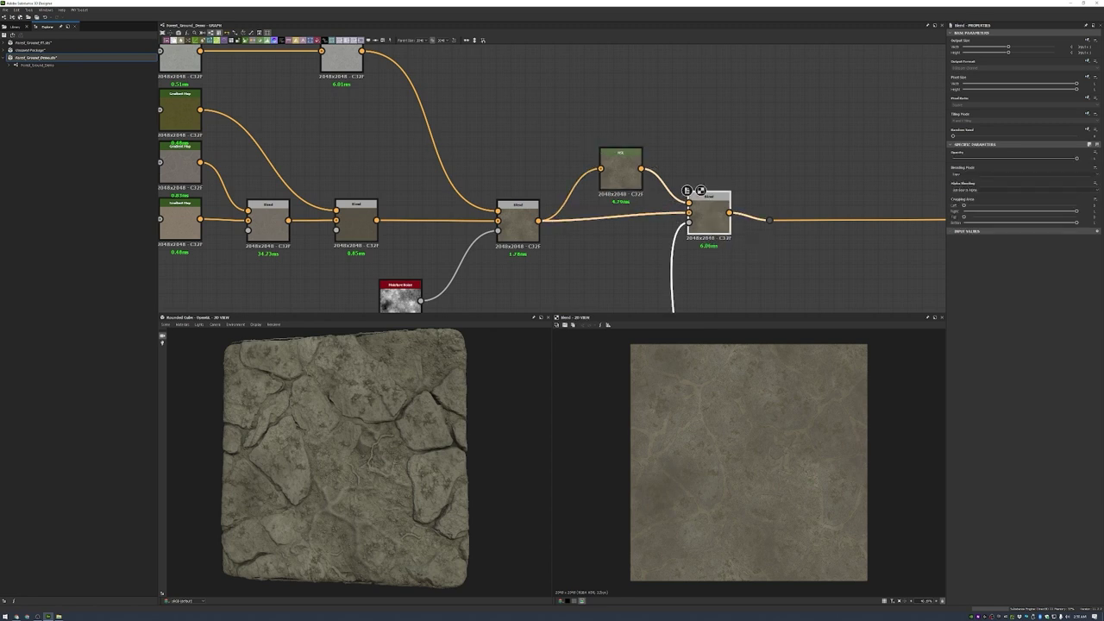
click(619, 171)
click(707, 212)
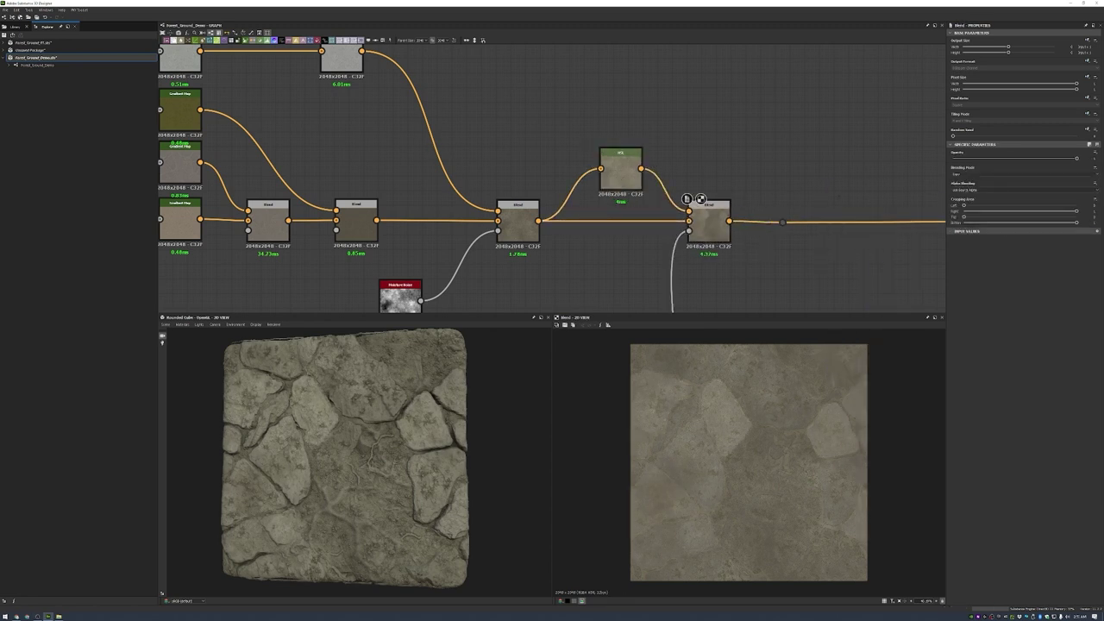
- Insert an HSL node after the stone variation Blend, connect it to the base color output, and slightly lower its Lightness
key(ctrl+v)
drag(805, 183, 729, 221)
scroll(757, 209, up, 3)
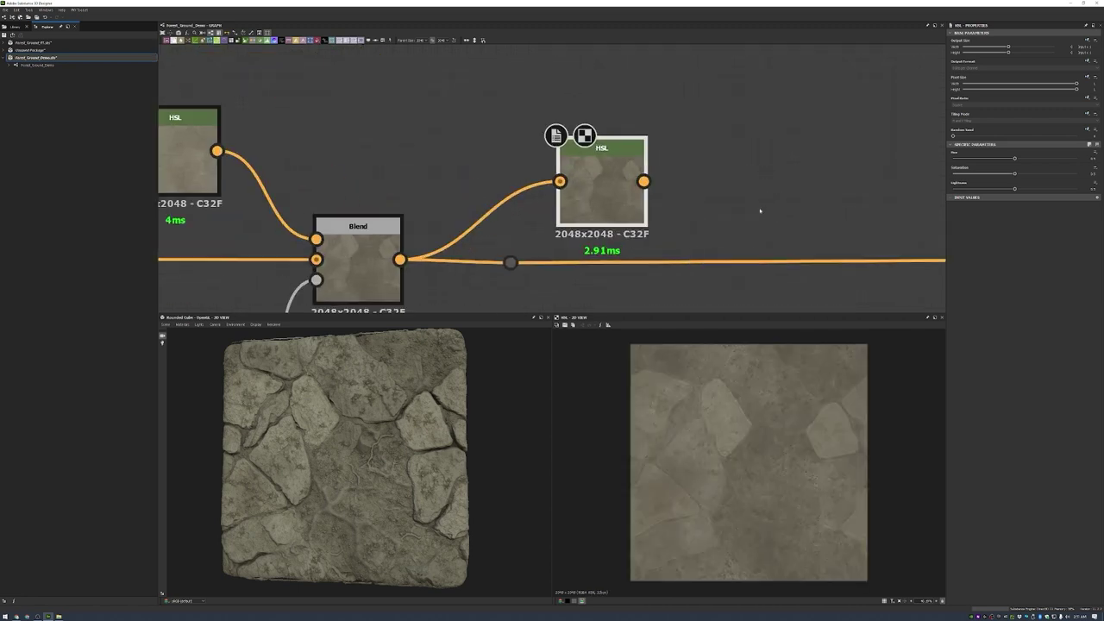
drag(644, 182, 706, 261)
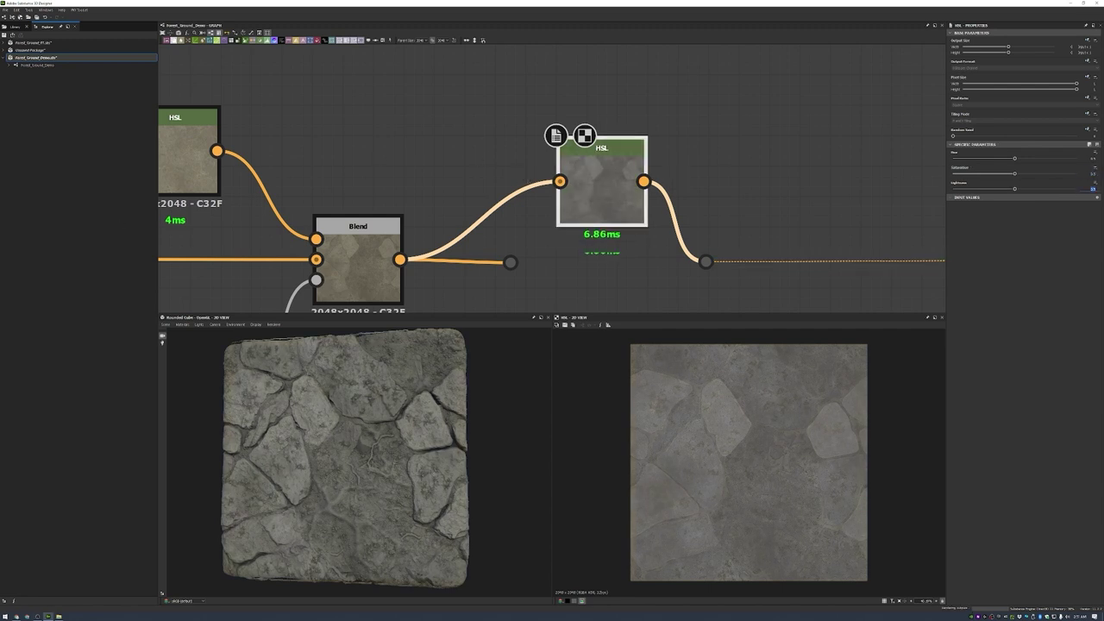
drag(1015, 188, 1009, 188)
drag(601, 168, 657, 181)
- Branch another HSL node with raised Lightness off the darkened color and feed it into a new Blend
scroll(570, 250, down, 3)
key(ctrl+v)
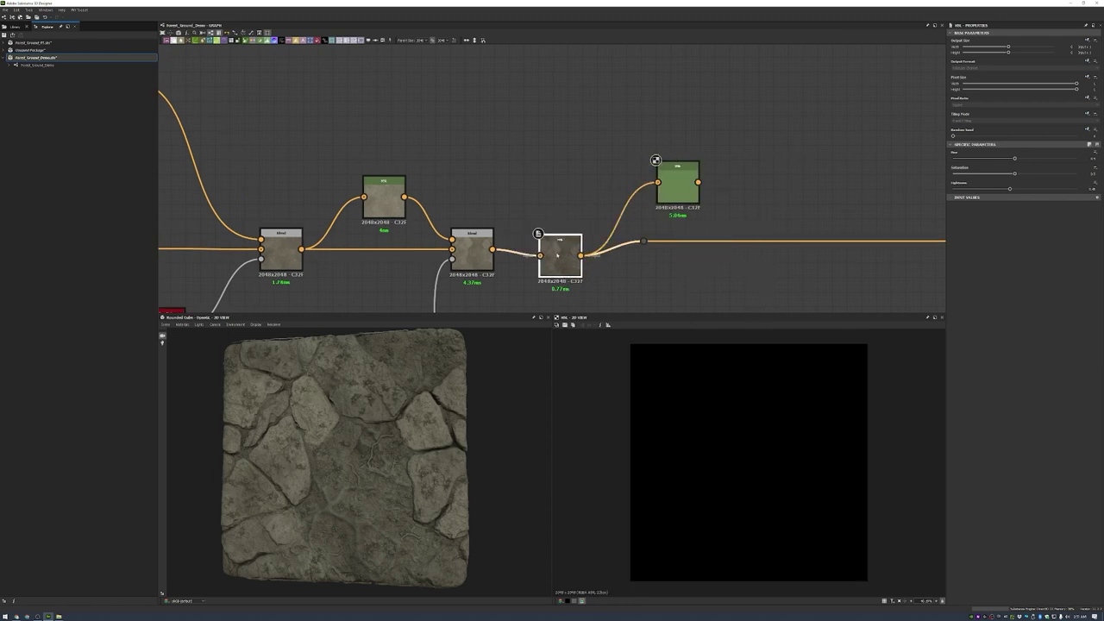
drag(643, 241, 835, 249)
drag(698, 181, 759, 223)
click(794, 243)
double_click(678, 183)
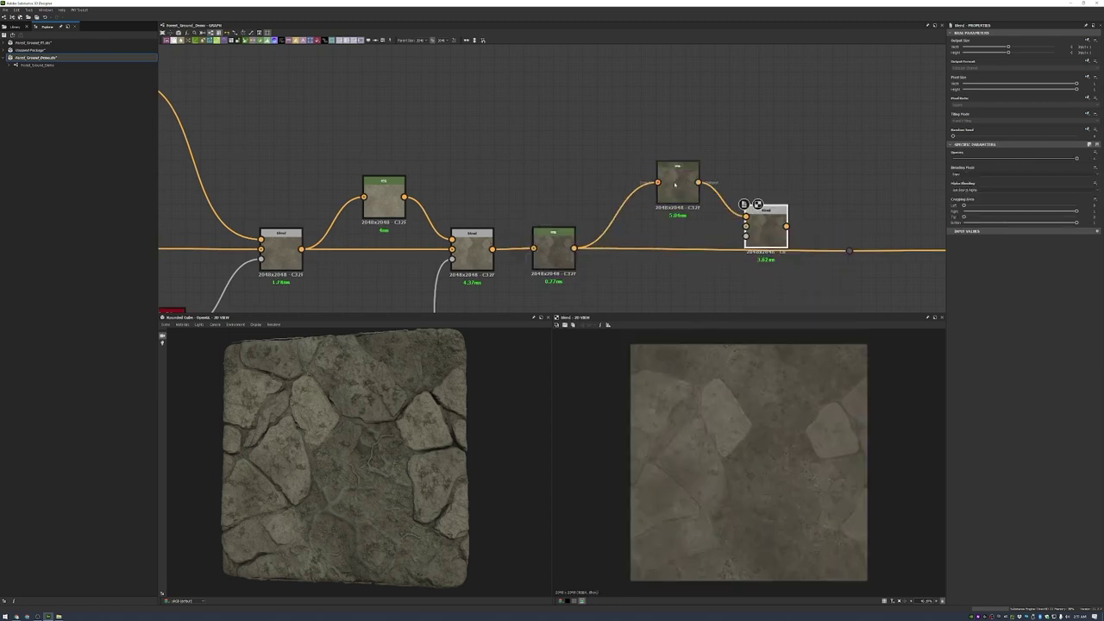
drag(1015, 188, 1029, 188)
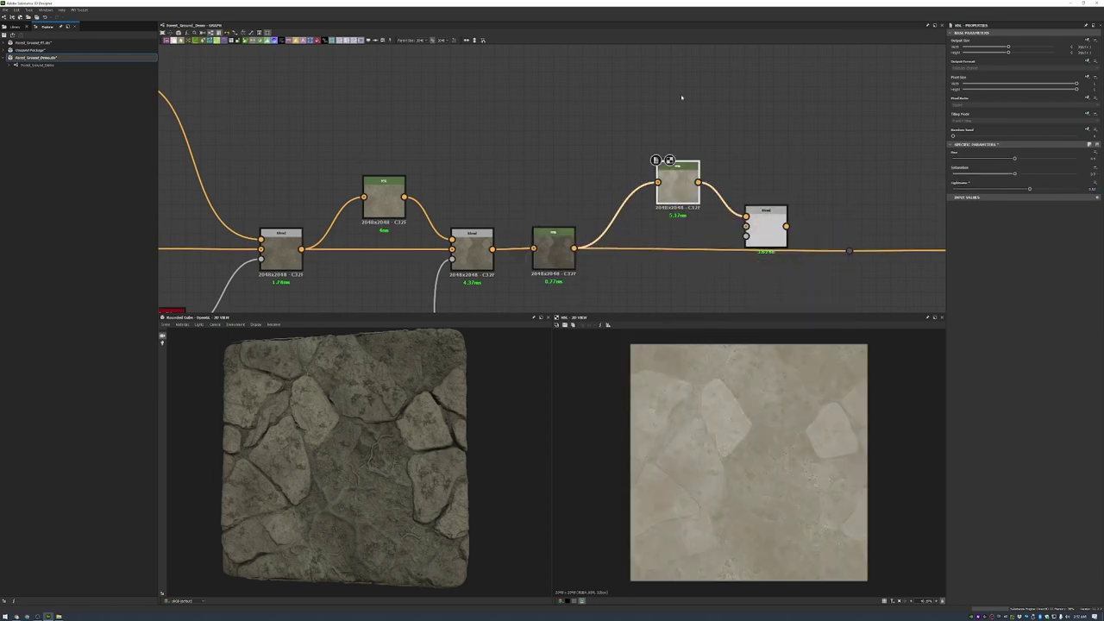
- Mask the lightened color Blend with a Dirt 1 noise at increased Scale and route it to the base color output
middle_drag(597, 292, 715, 227)
key(space)
text(dirt)
key(Return)
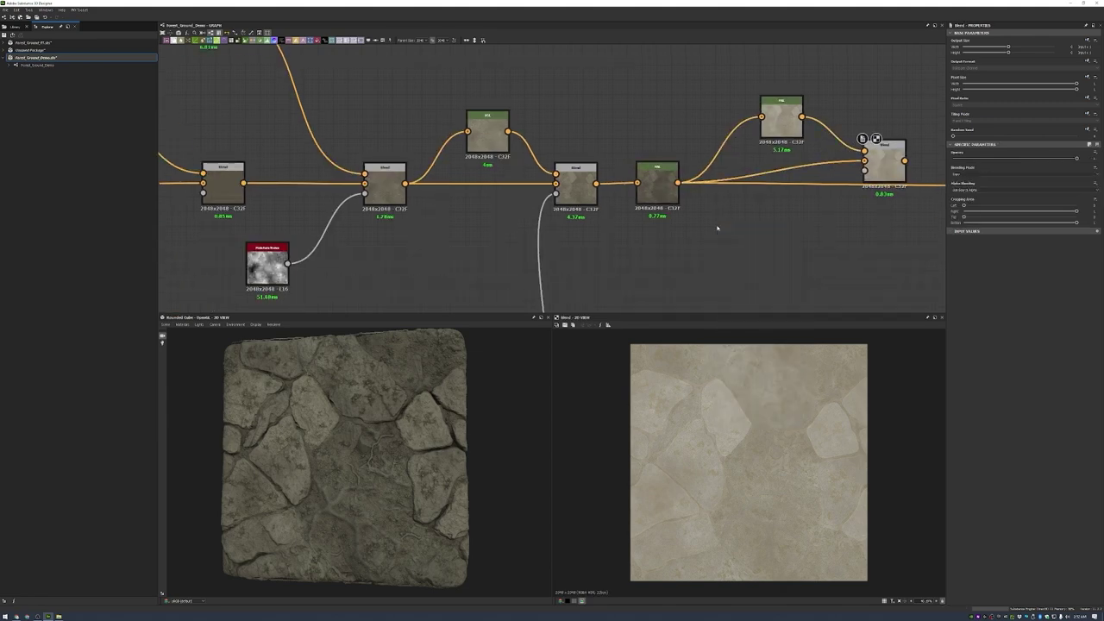
drag(723, 218, 764, 258)
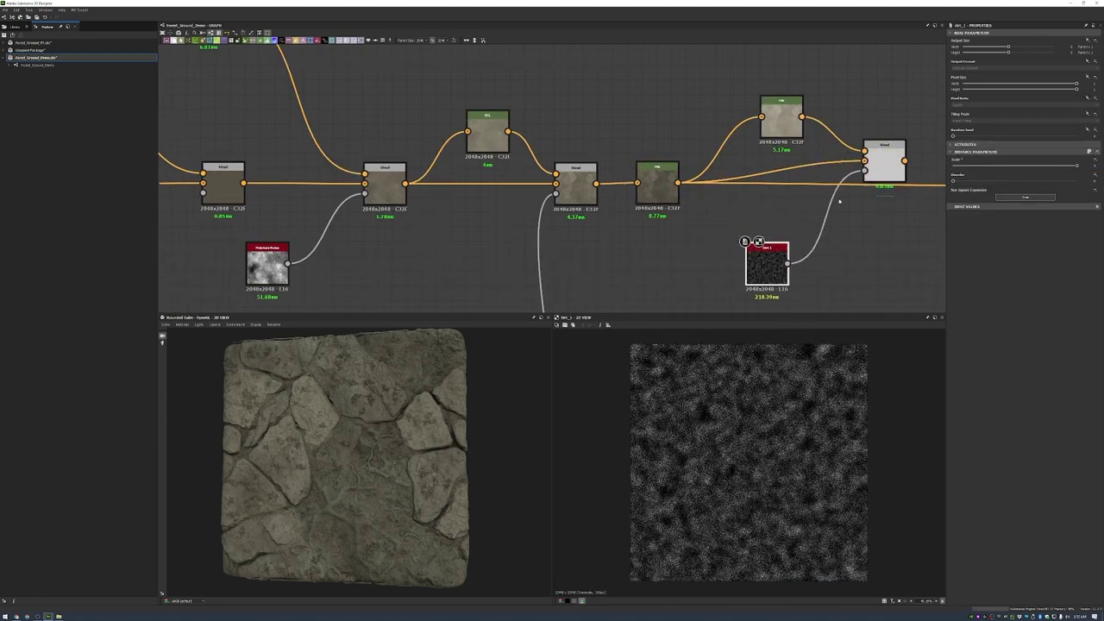
double_click(883, 168)
middle_drag(884, 169, 784, 214)
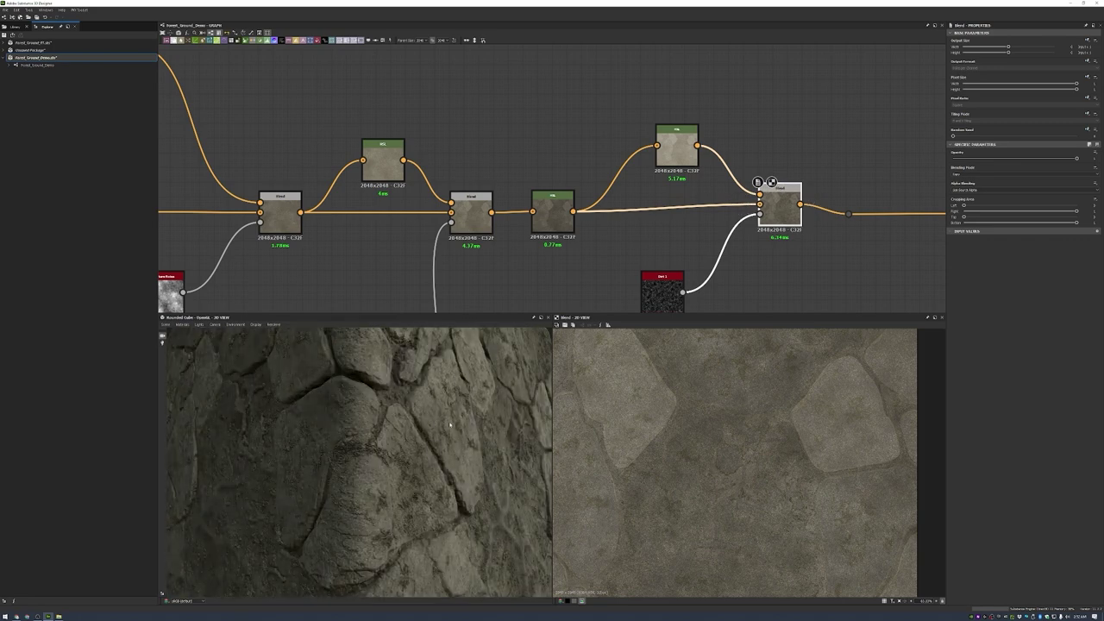
- Add an HSL node with raised Lightness and a Blend after the dirt-masked color, aligning the Blend with the main chain
middle_drag(938, 201, 738, 181)
key(space)
text(hsl)
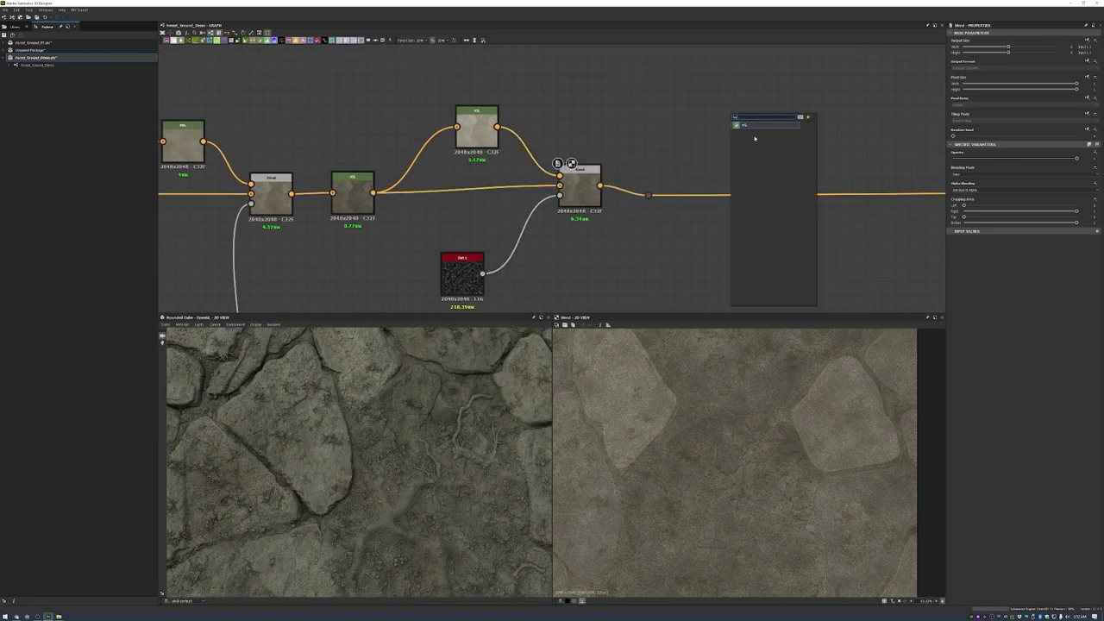
click(734, 145)
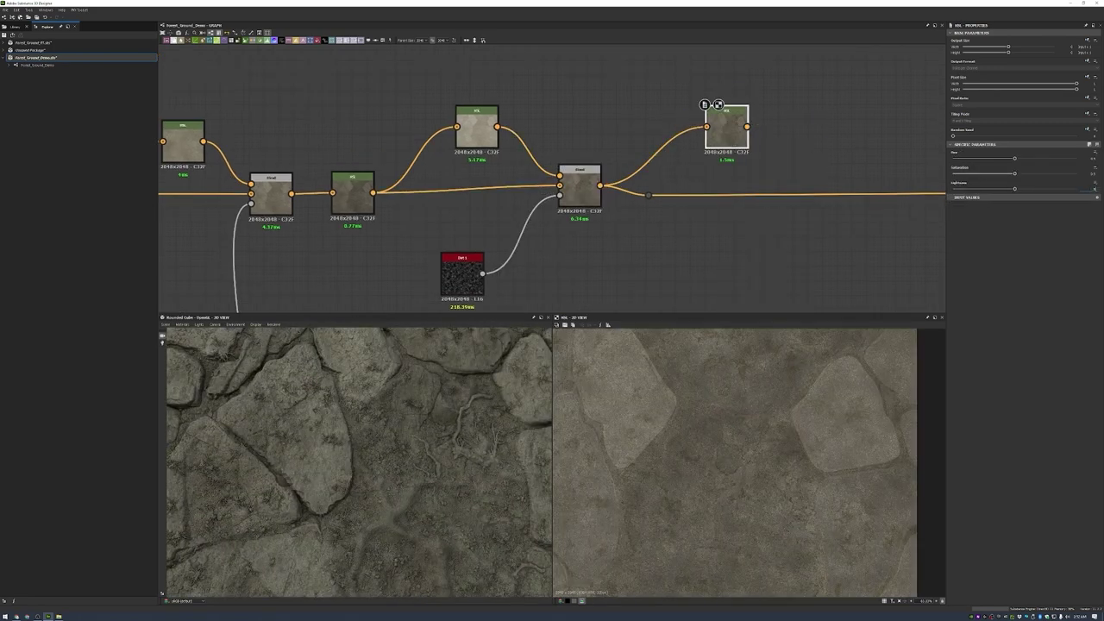
drag(747, 127, 795, 167)
click(820, 199)
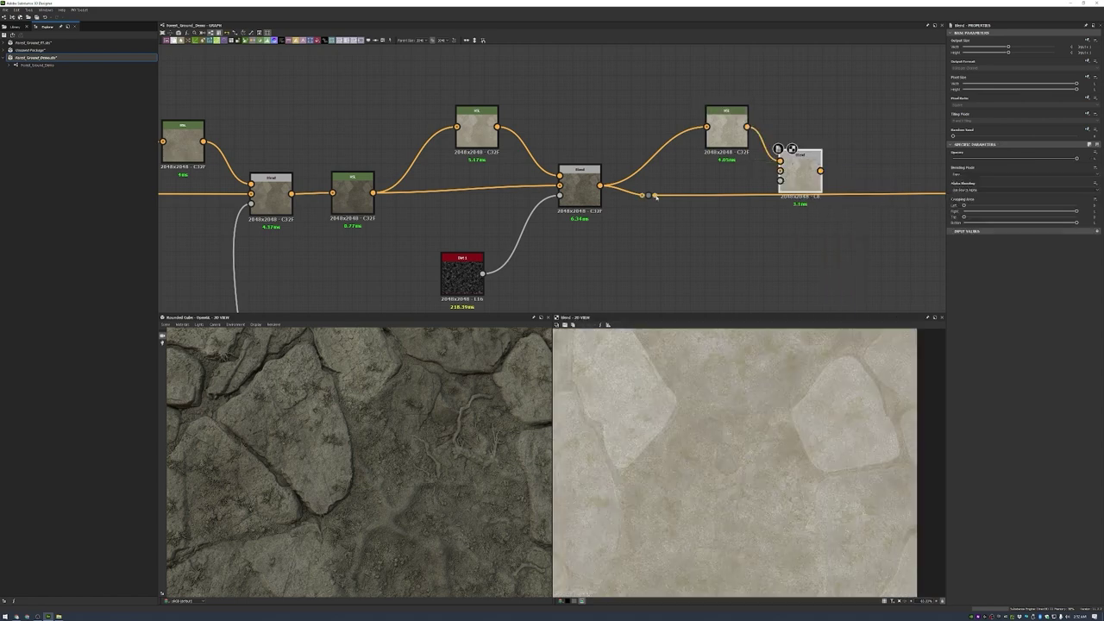
drag(655, 196, 836, 177)
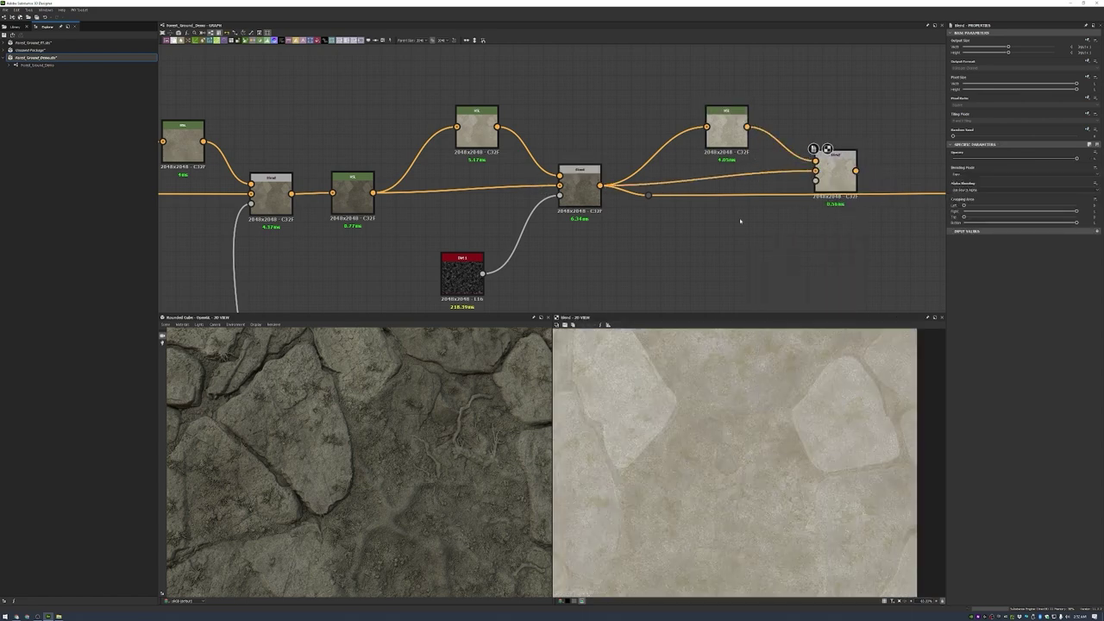
key(ctrl+shift+a)
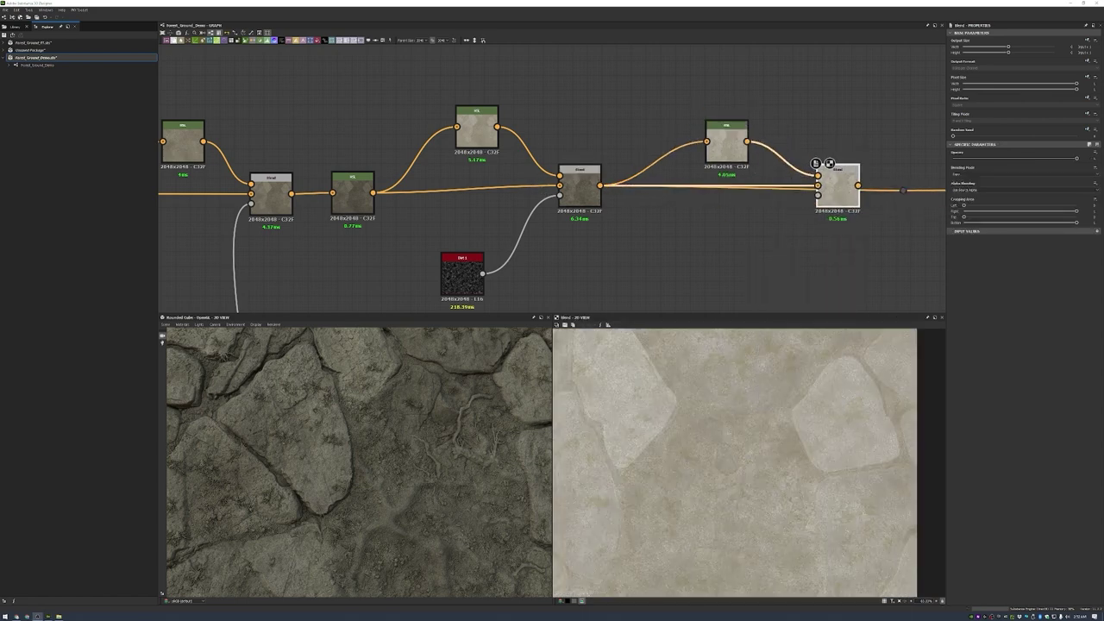
- Mask the last color Blend with a Get Slope node fed from the stone height through a dot on its wire
click(712, 270)
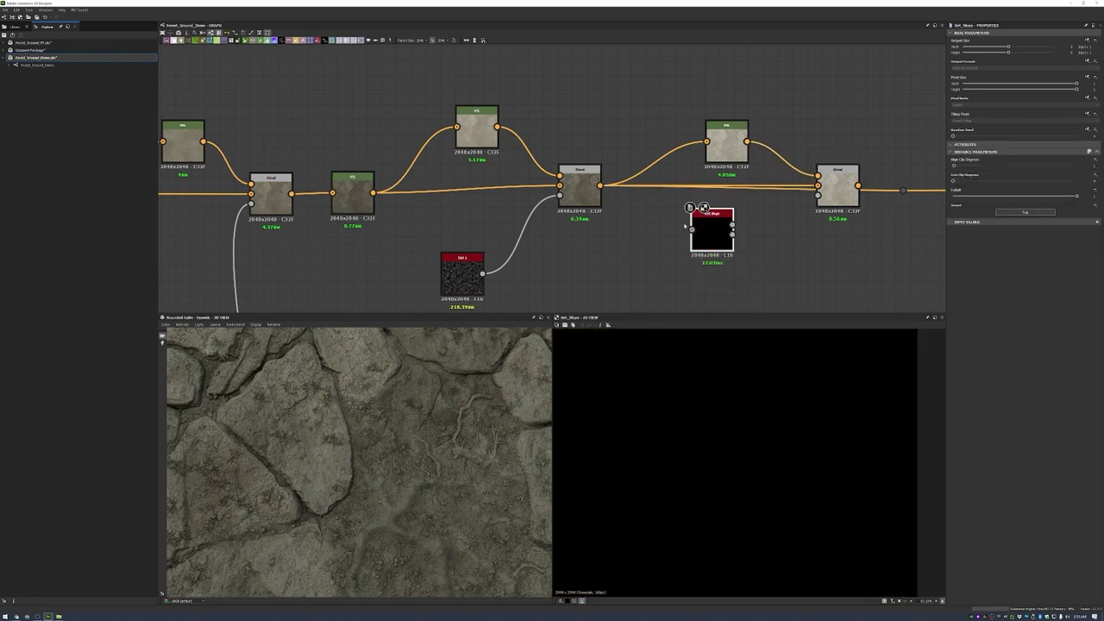
drag(714, 226, 818, 195)
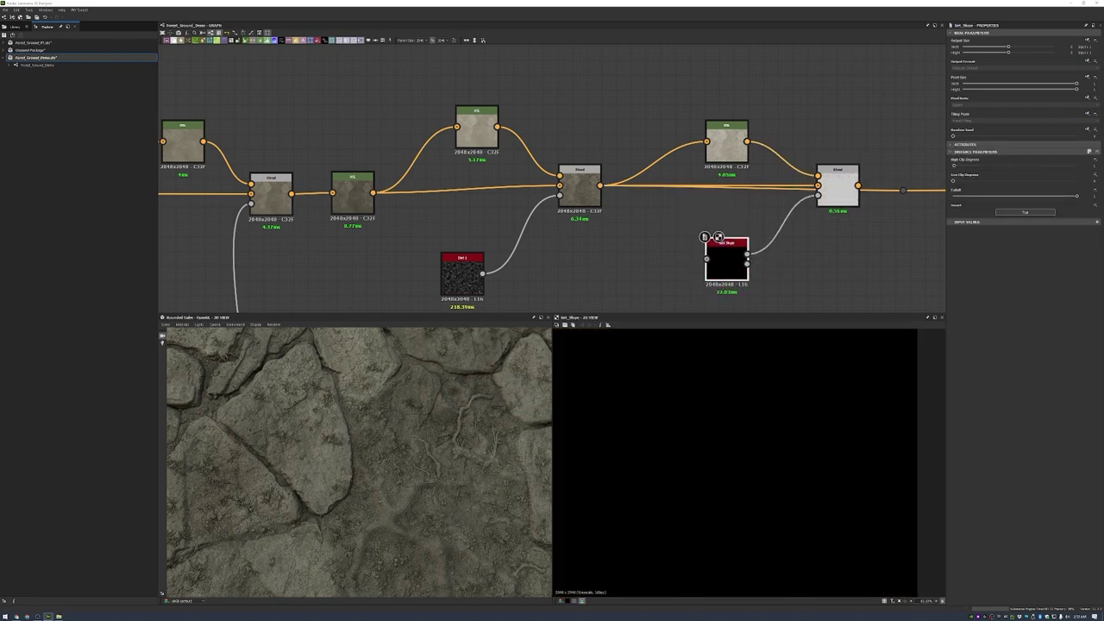
scroll(718, 237, down, 3)
middle_drag(718, 236, 585, 161)
scroll(585, 162, down, 2)
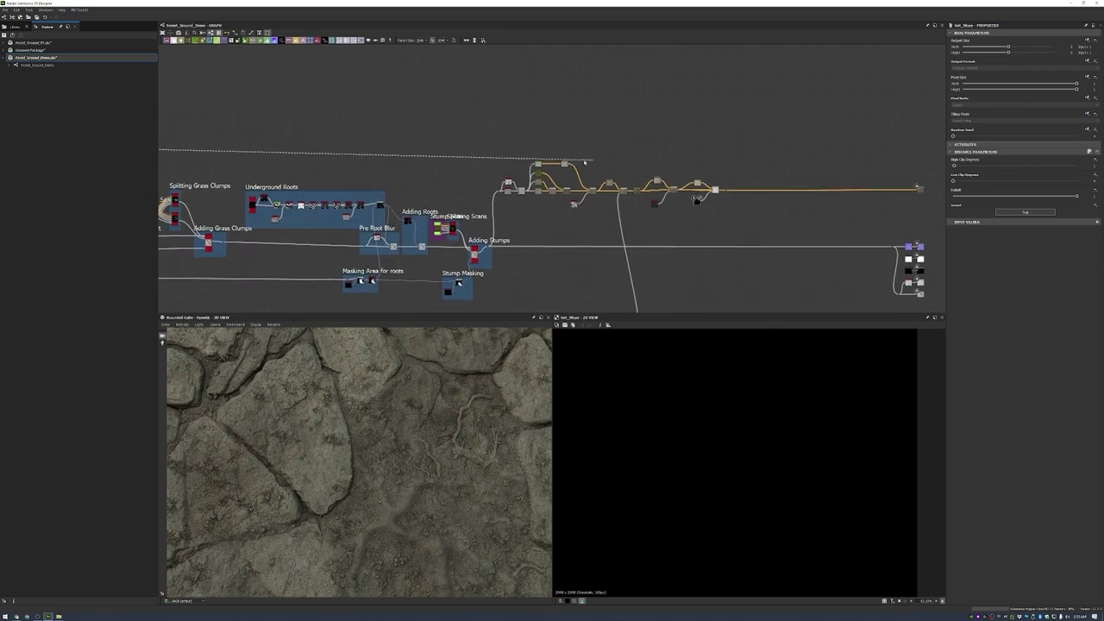
double_click(587, 160)
scroll(691, 207, up, 2)
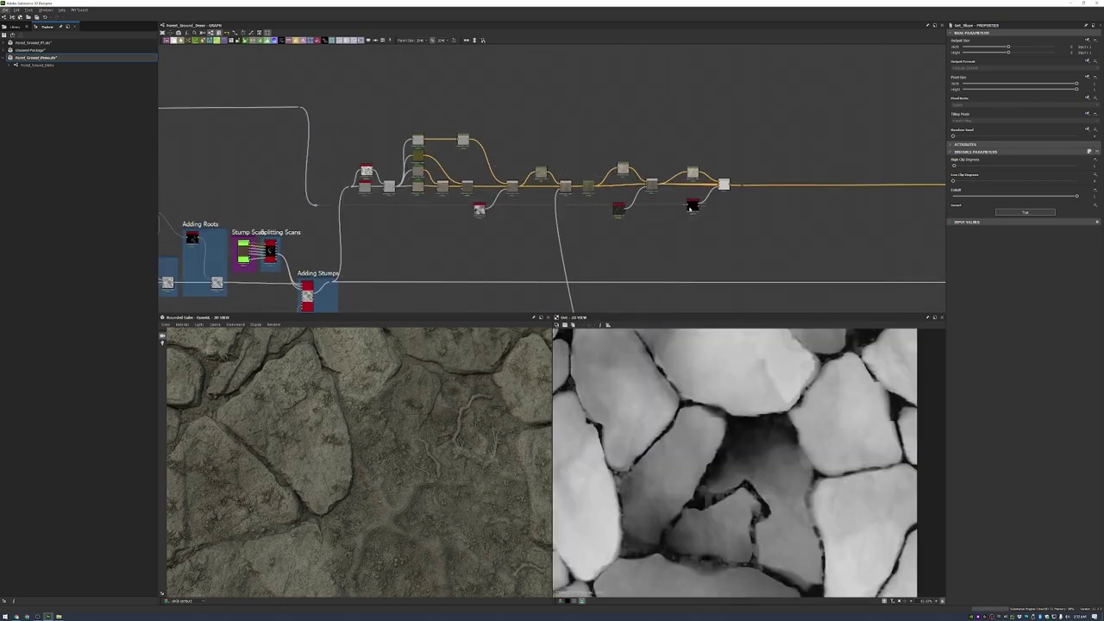
double_click(723, 183)
scroll(723, 179, up, 3)
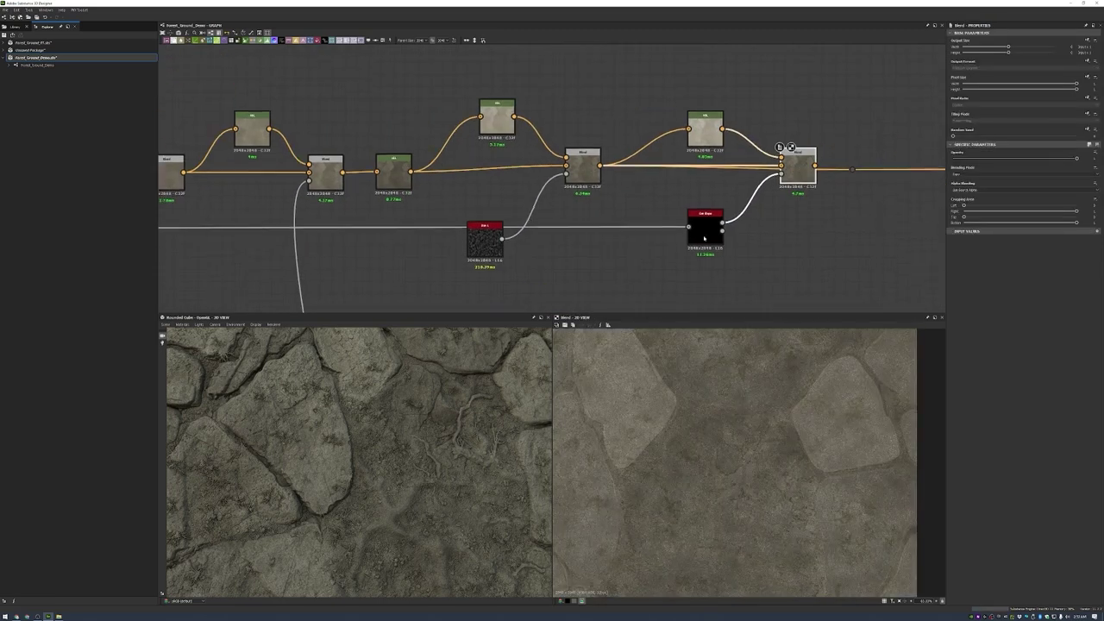
- Raise the Get Slope's High and Low Clip Degrees to near maximum and route its Blend into the base color output
double_click(662, 223)
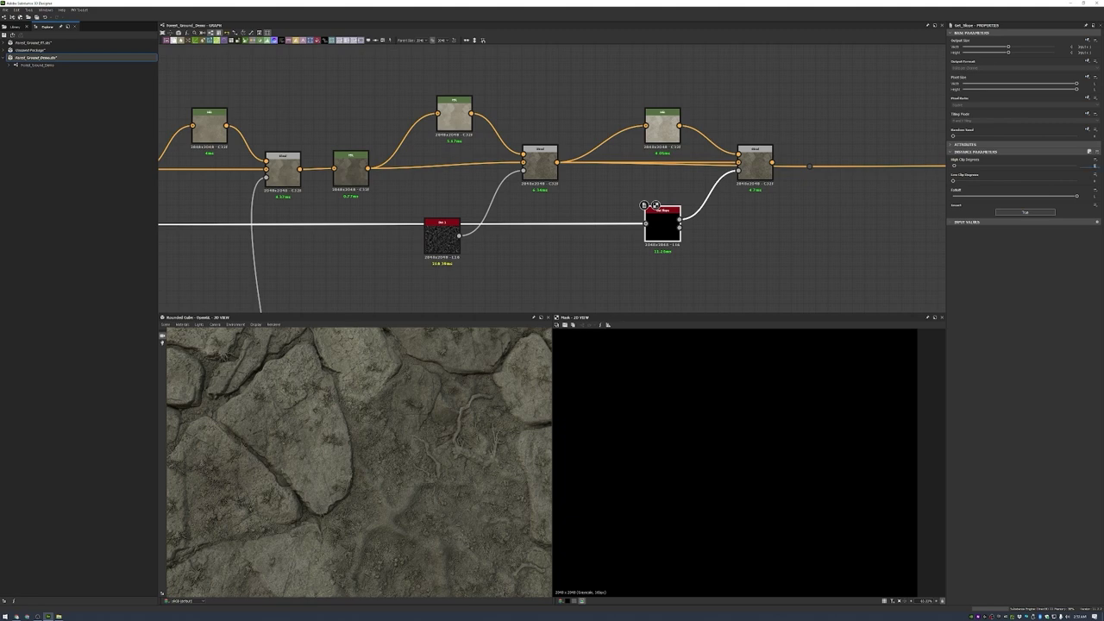
drag(953, 180, 1074, 181)
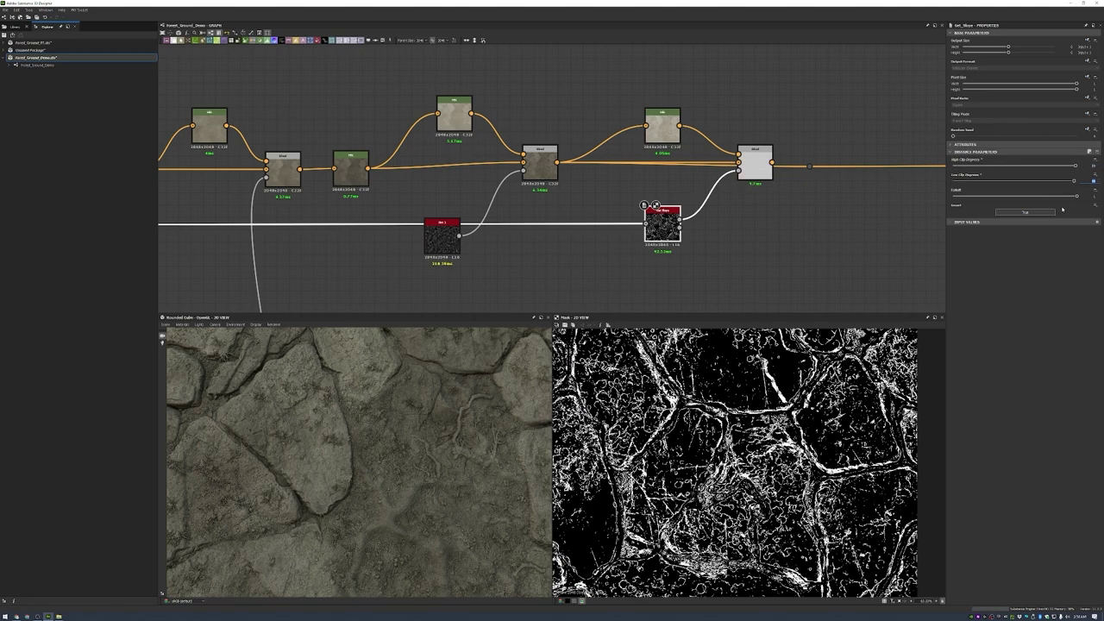
scroll(737, 205, up, 3)
double_click(773, 112)
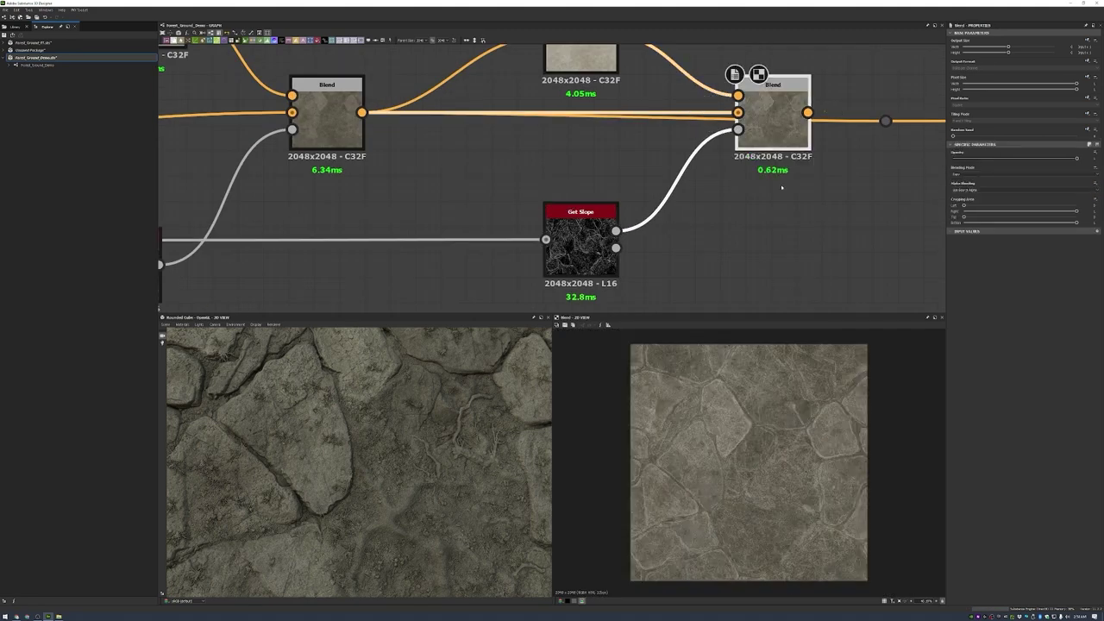
scroll(458, 422, down, 3)
drag(458, 423, 379, 421)
drag(773, 121, 785, 133)
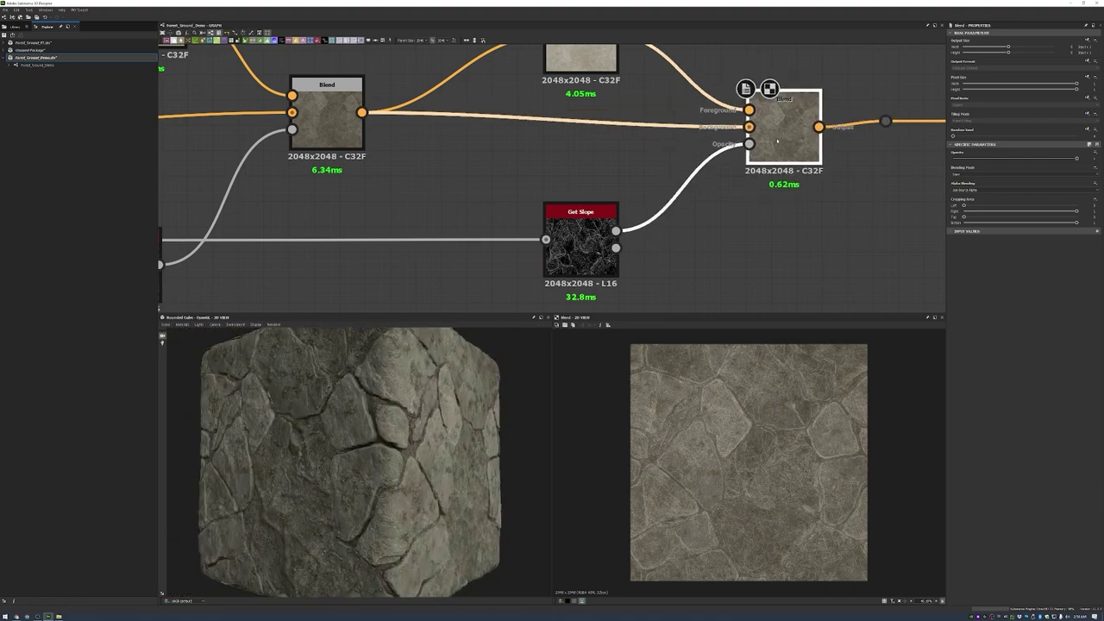
- Frame the slope-masked nodes as "HiLights" and the dirt-masked nodes as "Specs"
scroll(708, 166, down, 5)
scroll(708, 167, down, 2)
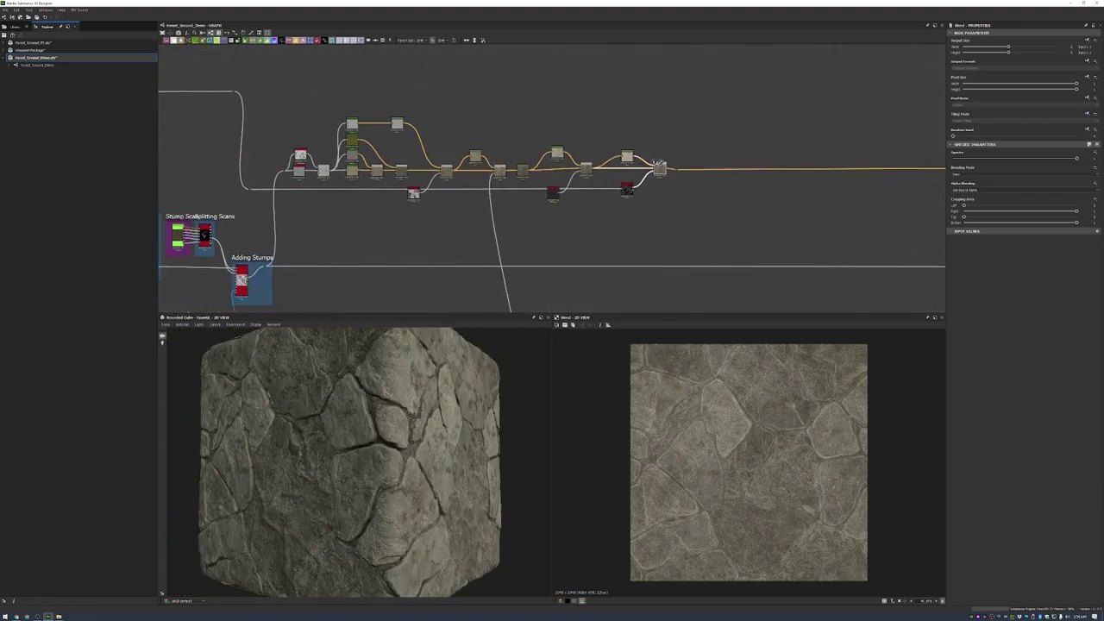
scroll(658, 164, up, 3)
middle_drag(555, 151, 742, 151)
right_click(741, 152)
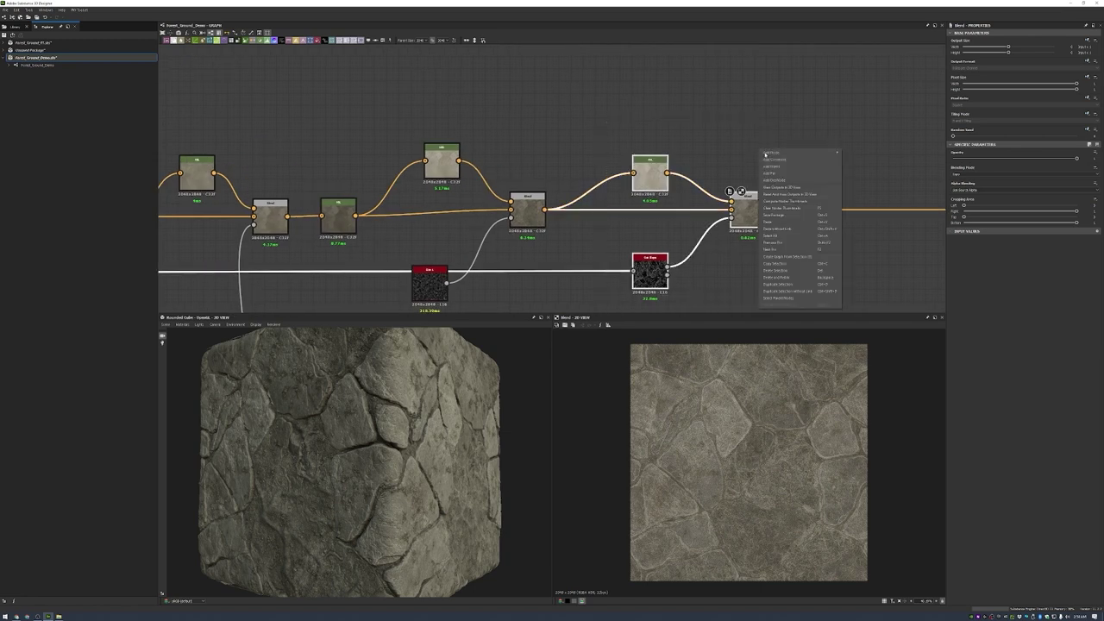
click(776, 172)
scroll(579, 93, down, 2)
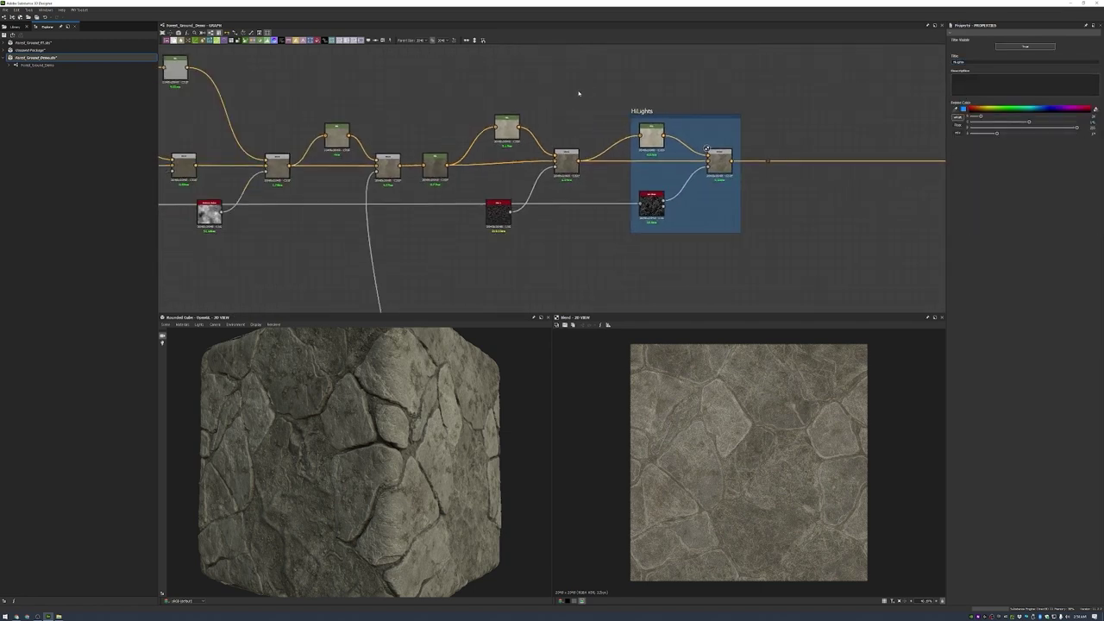
key(ctrl+f)
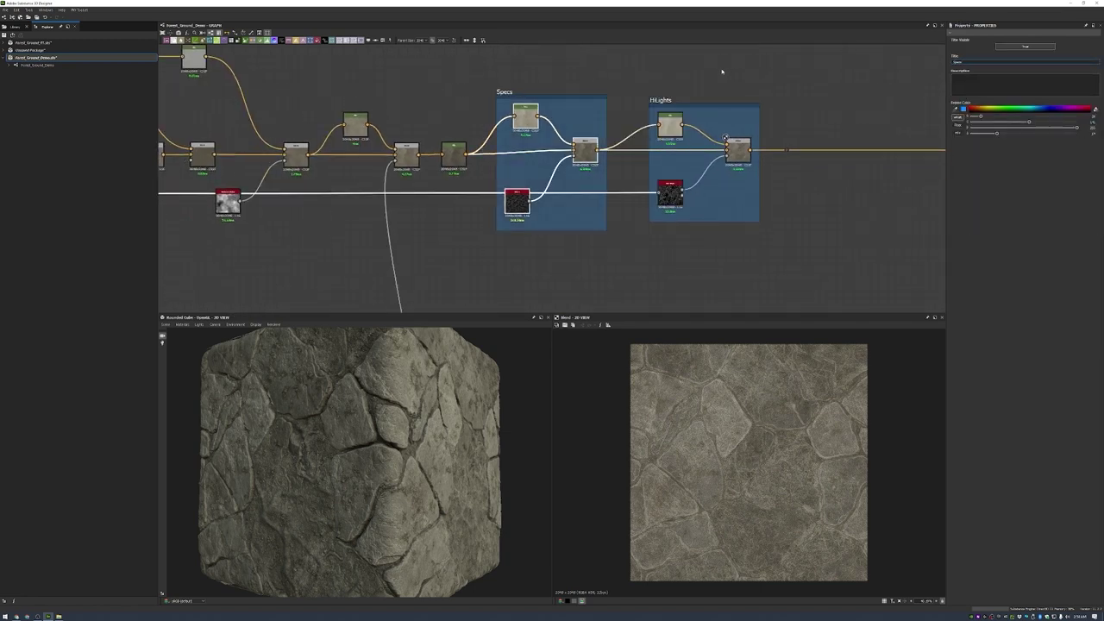
- Add a Blend after the HiLights frame with a black Uniform Color as its foreground
scroll(722, 72, up, 3)
key(space)
click(777, 151)
key(space)
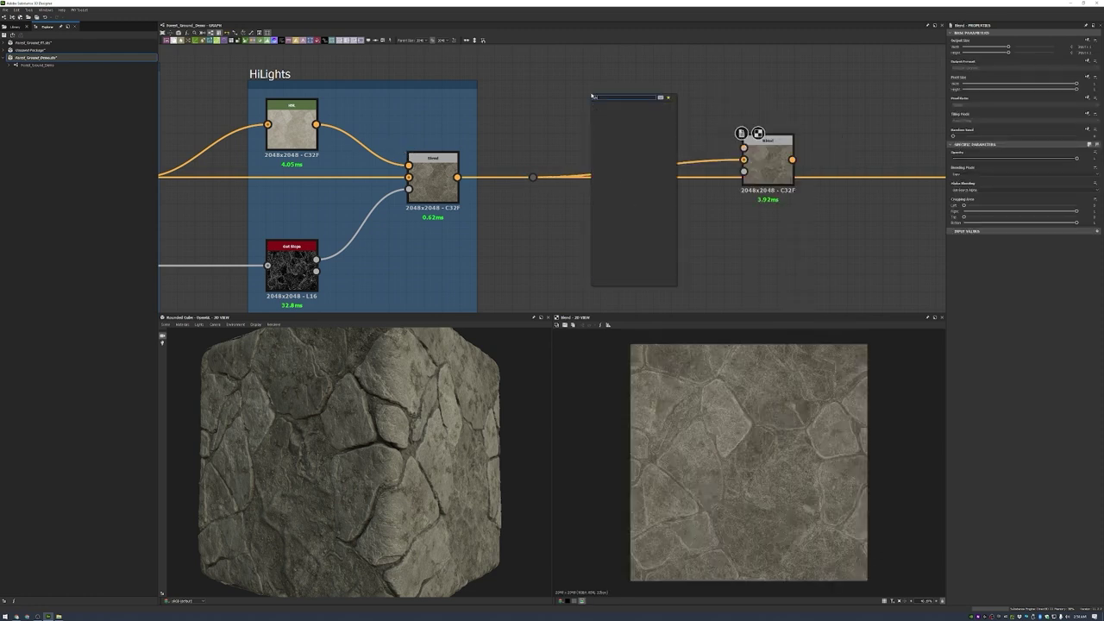
text(uniform)
key(Return)
- Add a Grunge Map 007 and a Splatter Circular node below the new Blend's input
key(space)
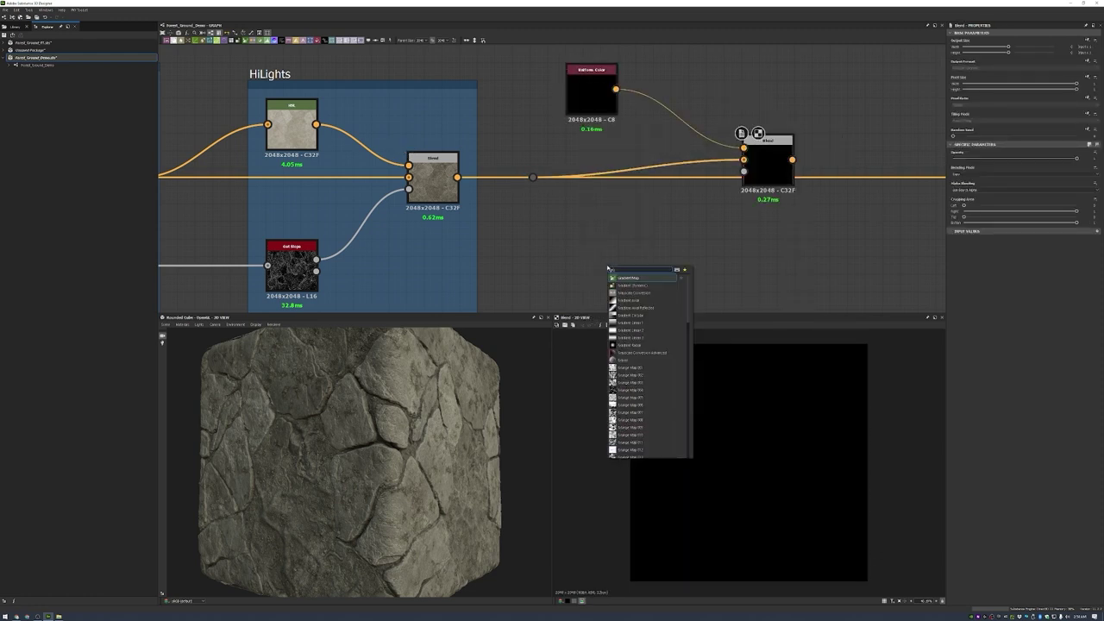
click(629, 412)
key(space)
text(splat)
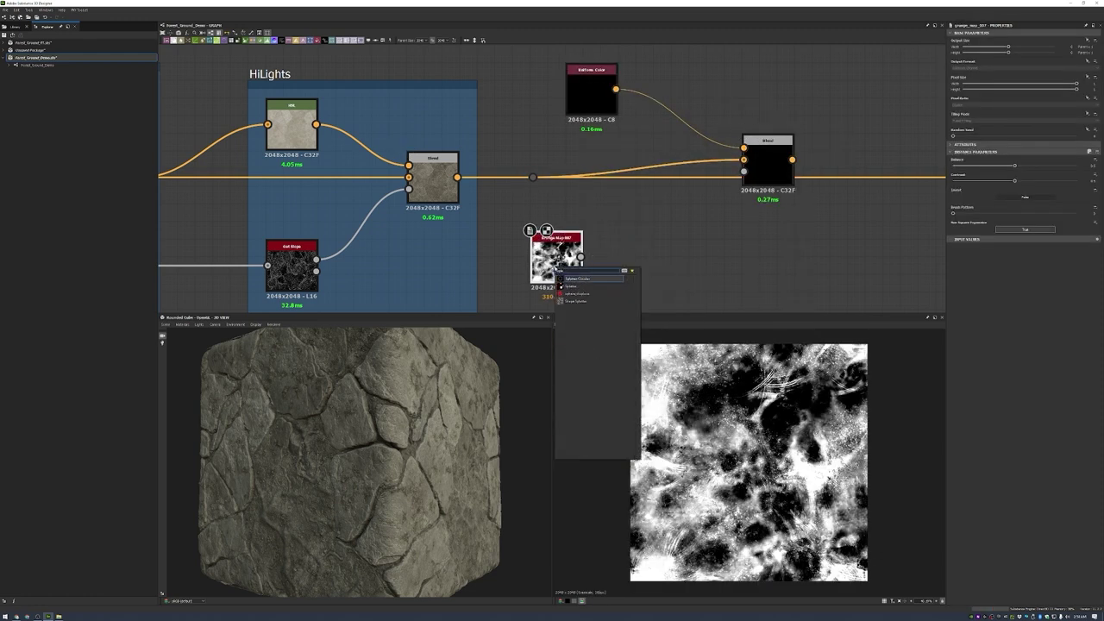
key(Return)
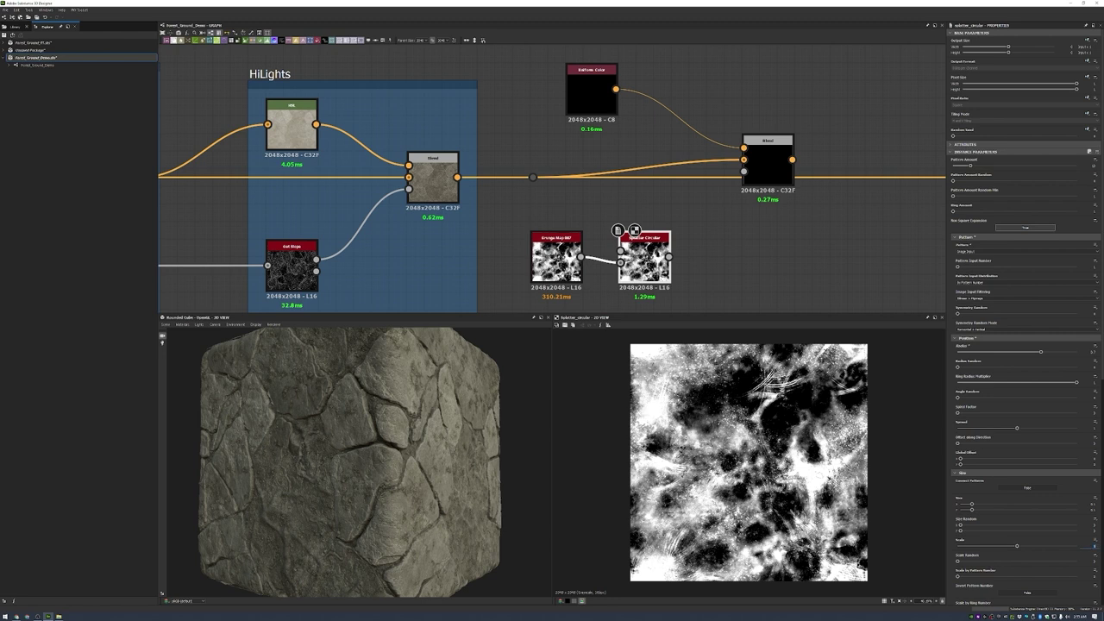
- Feed the grunge into the Splatter Circular's pattern input, maximize Pattern Rotation Random, toggle Center Orientation off, and maximize Luminance Random
scroll(986, 509, down, 2)
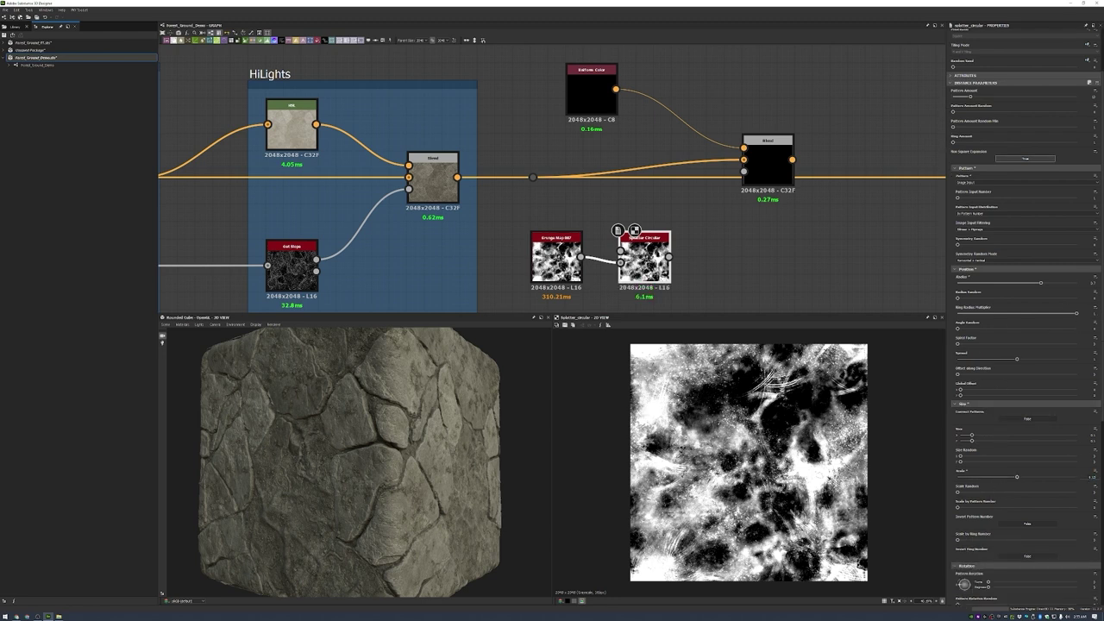
scroll(986, 520, down, 3)
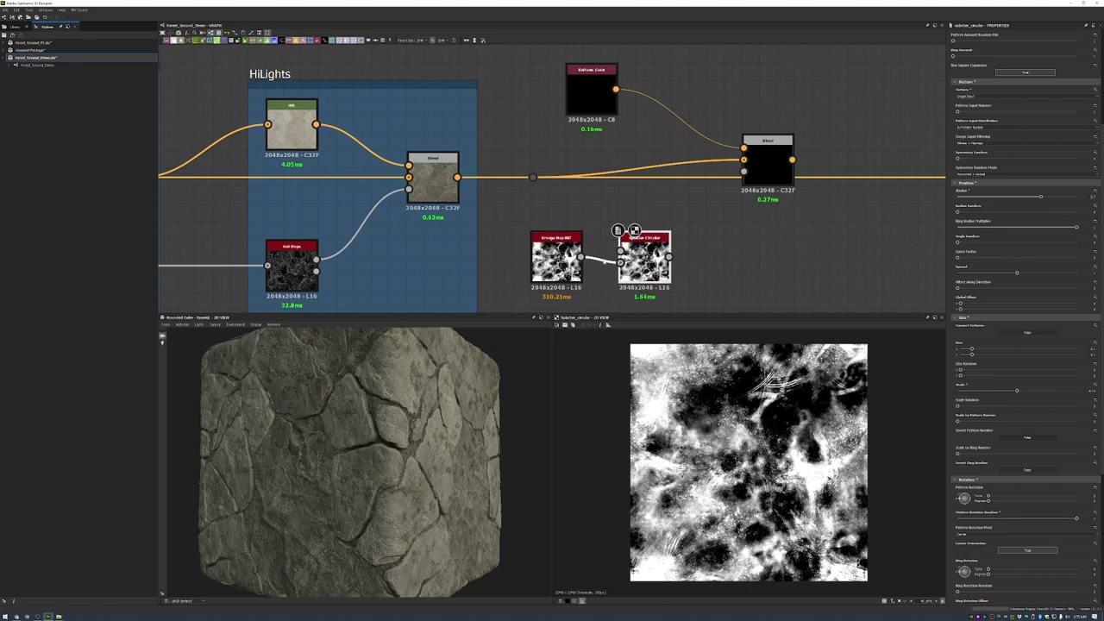
drag(618, 263, 618, 251)
scroll(1031, 519, down, 3)
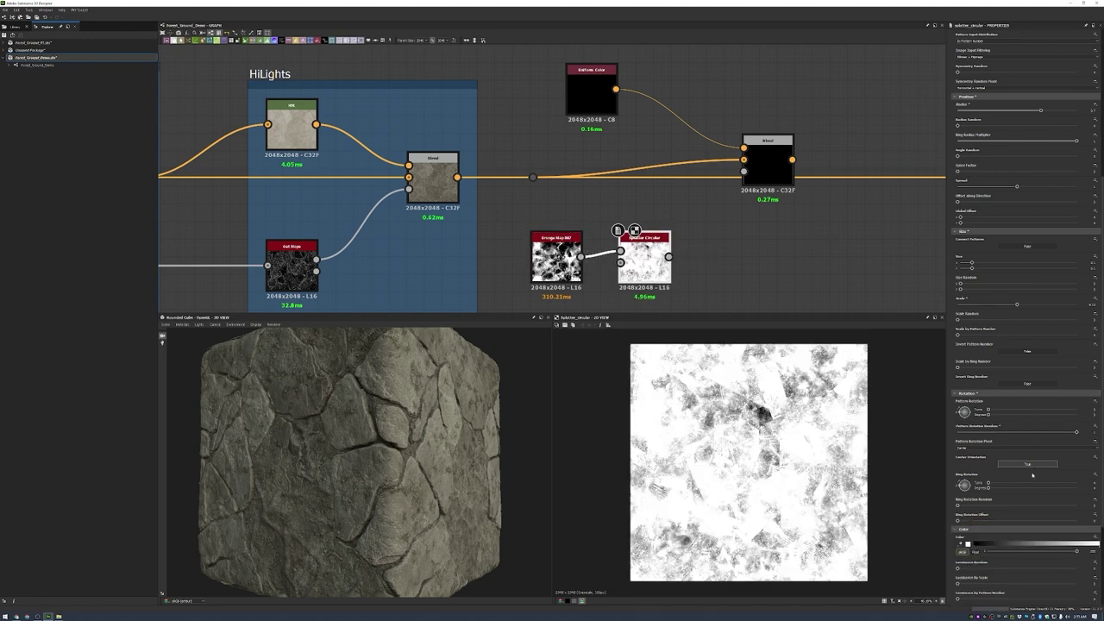
scroll(1001, 431, down, 1)
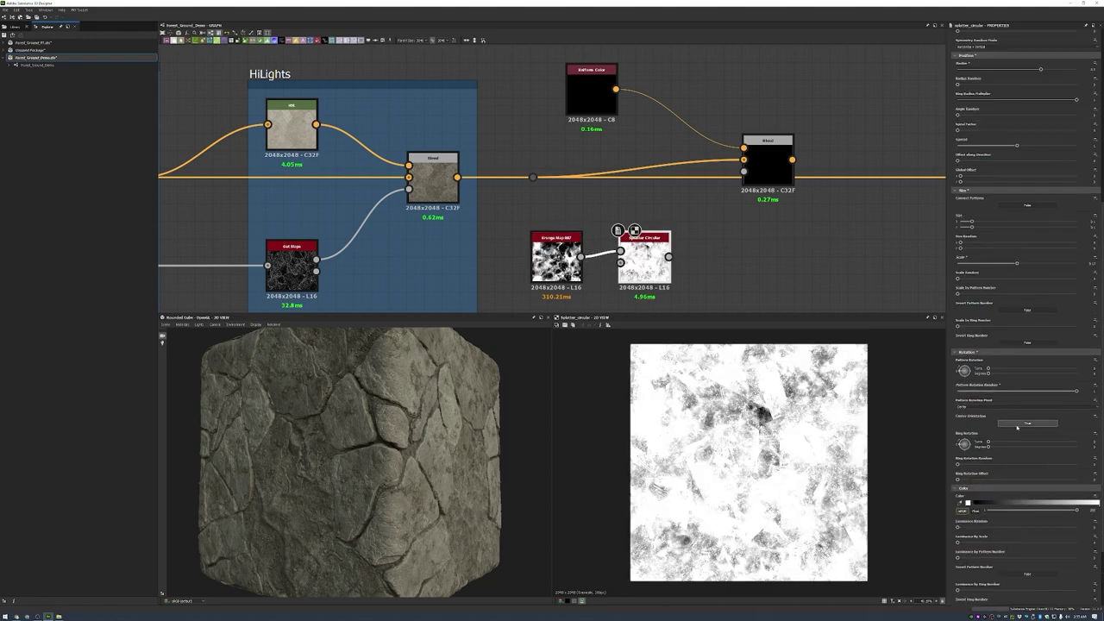
click(1039, 424)
click(1039, 424)
scroll(1038, 424, down, 2)
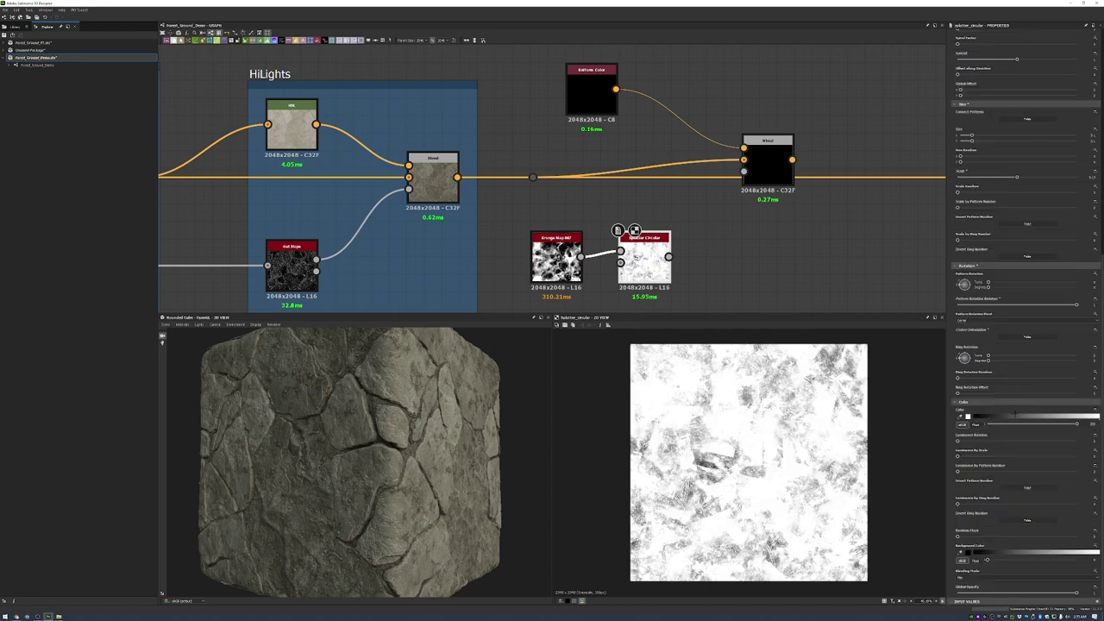
drag(958, 441, 1076, 441)
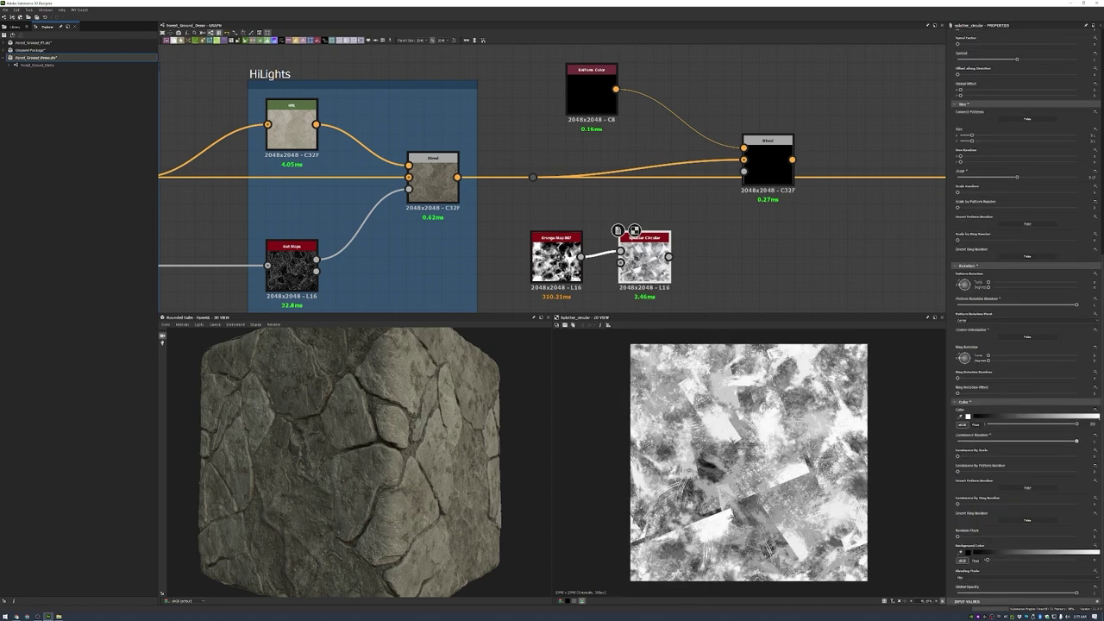
- Adjust the Grunge Map's pattern setting and add a Threshold node with a raised Threshold after the Splatter Circular
click(557, 256)
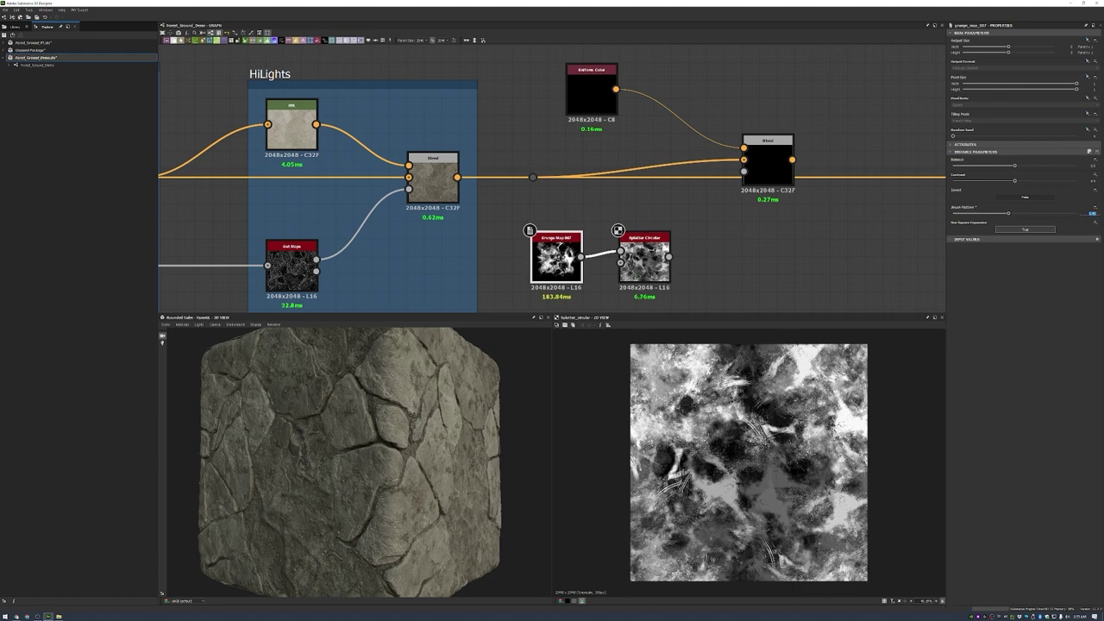
drag(668, 256, 656, 251)
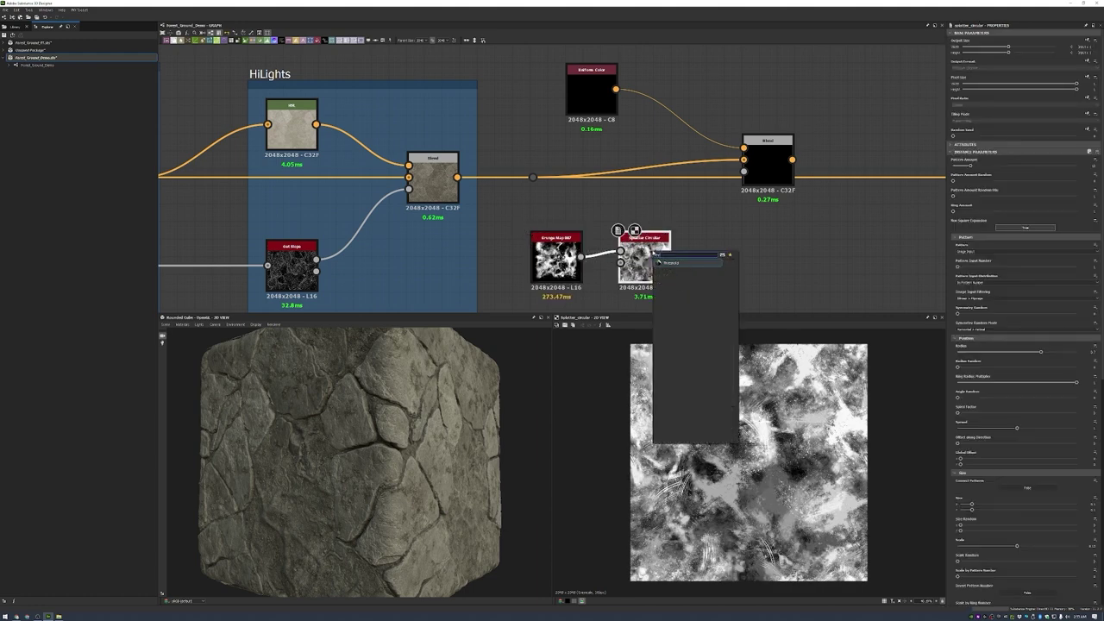
click(694, 259)
key(Return)
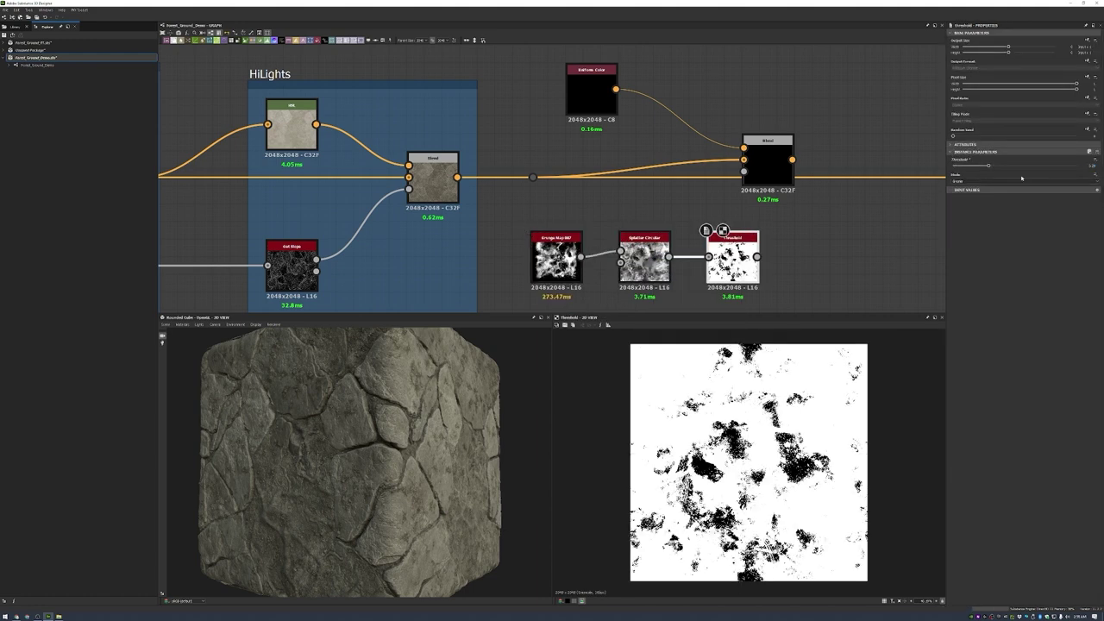
drag(989, 164, 1024, 164)
- Make room in the grunge chain and insert a Vector Warp Grayscale between the Threshold and the Blend's opacity input
drag(732, 258, 697, 259)
drag(767, 164, 891, 164)
drag(721, 257, 868, 171)
text(vector warp)
key(Return)
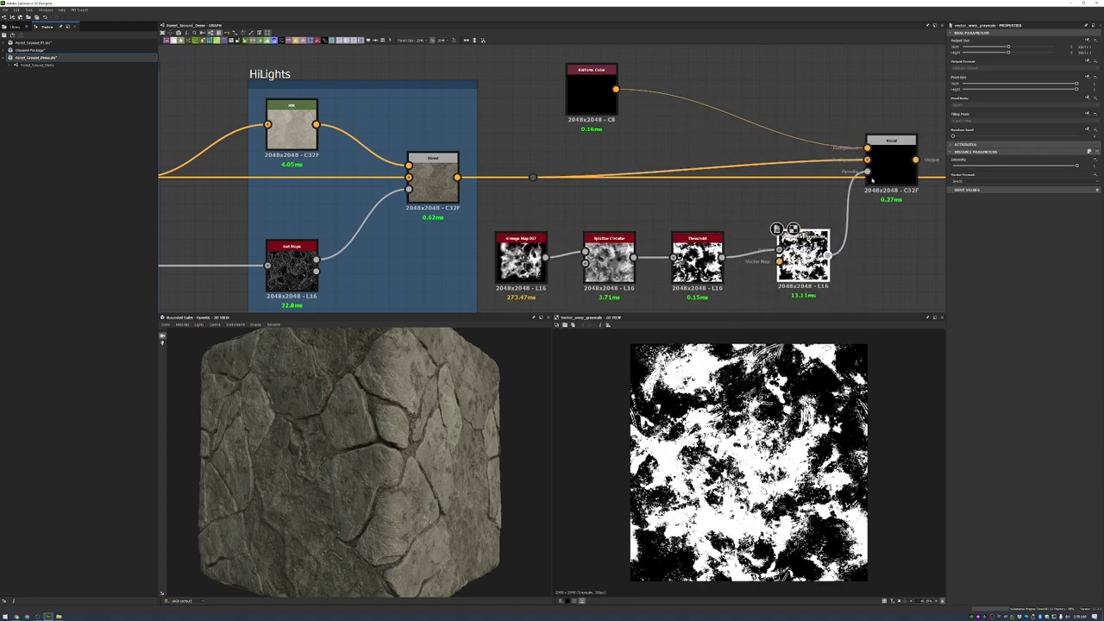
- Connect the per-stone random color from the stone section to the Vector Warp Grayscale's vector map input
double_click(873, 177)
scroll(716, 282, down, 1)
scroll(863, 177, down, 2)
middle_drag(862, 177, 875, 249)
scroll(875, 249, down, 6)
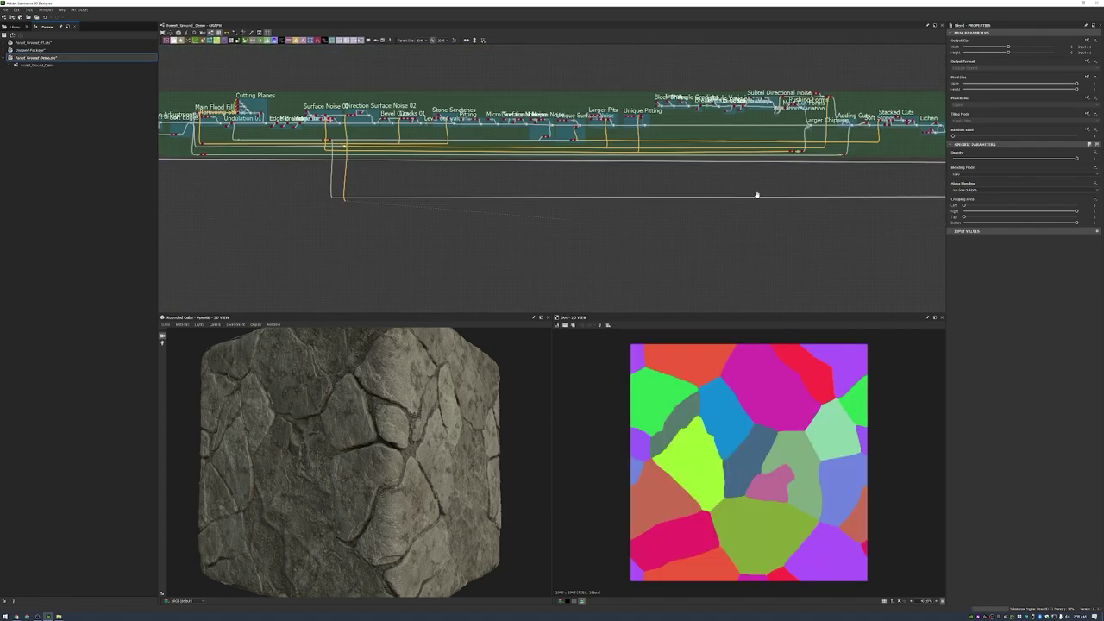
scroll(478, 180, up, 5)
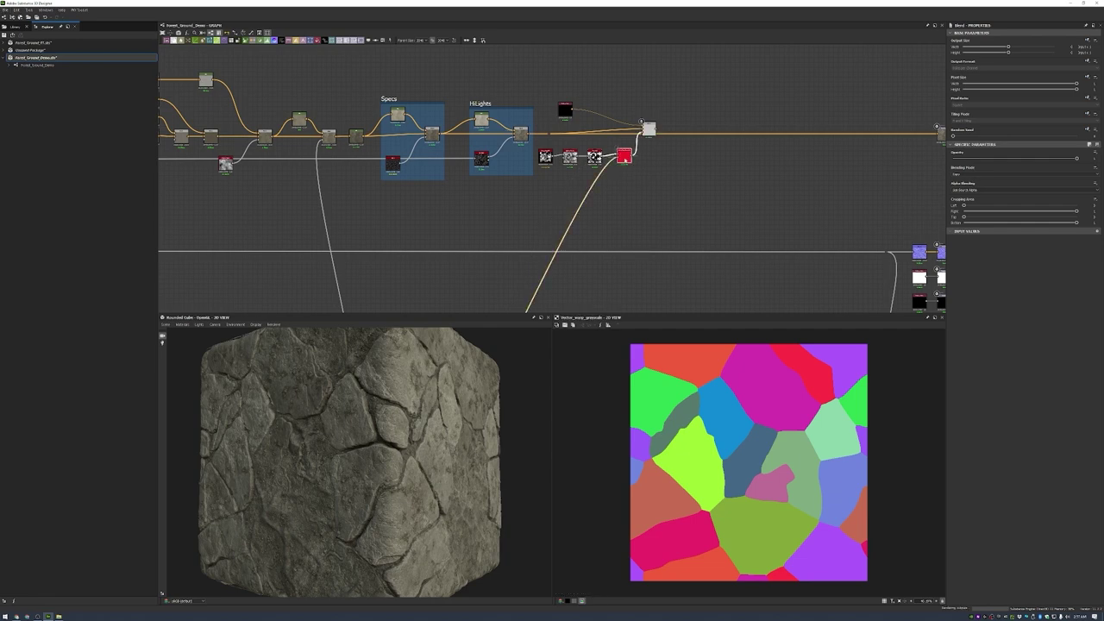
scroll(477, 250, down, 2)
scroll(581, 82, up, 4)
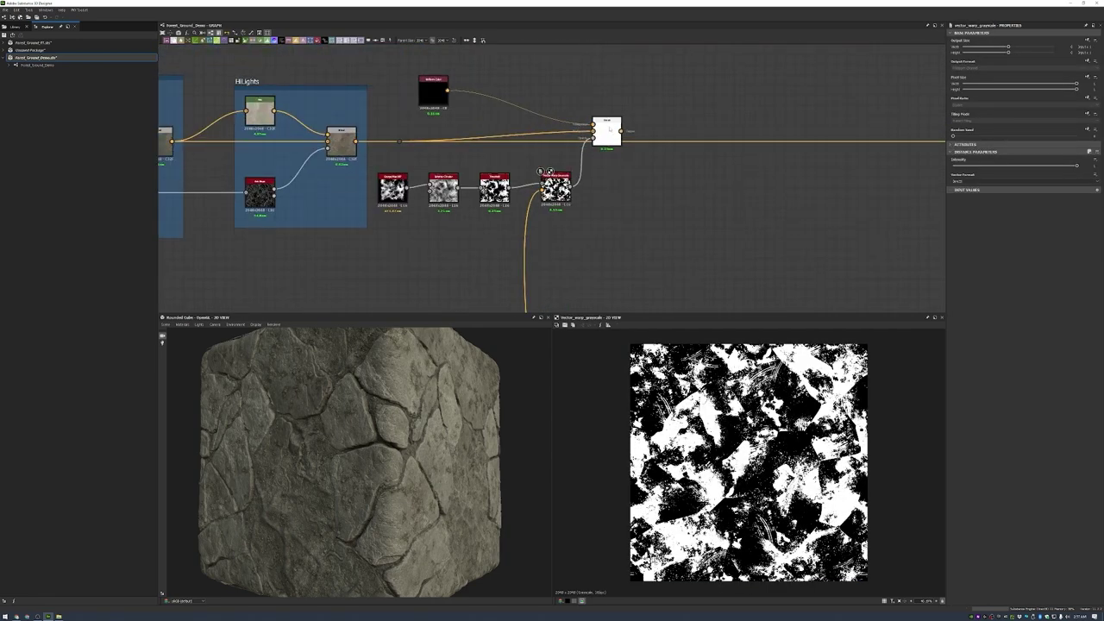
- Set the grunge Blend's mode to Multiply and lower its Opacity to a faint effect
double_click(604, 129)
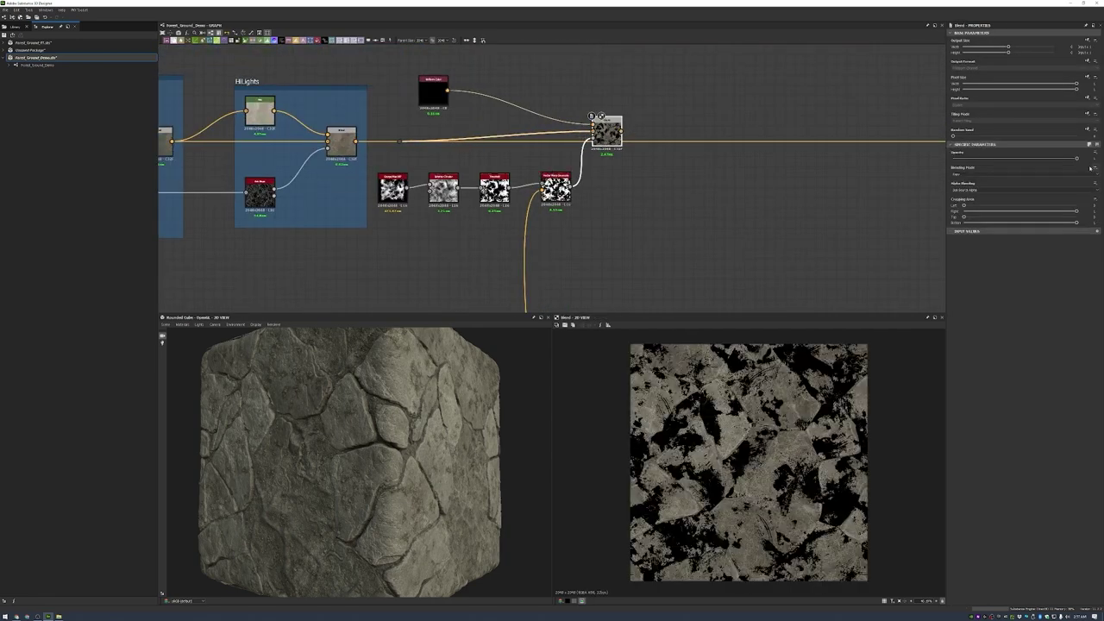
click(1022, 173)
click(1023, 199)
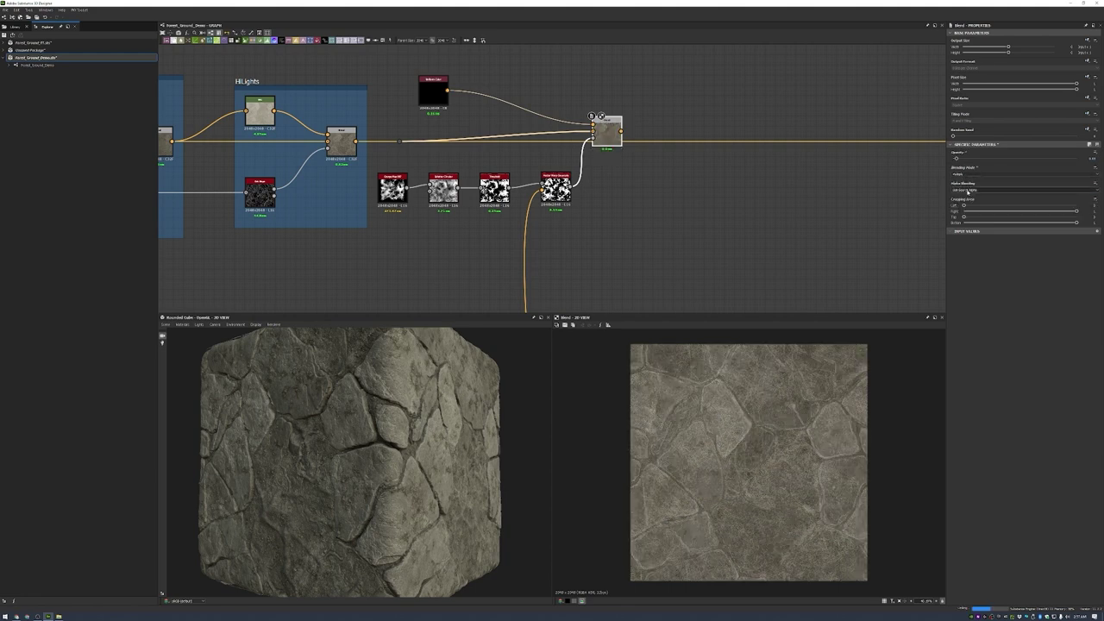
drag(1076, 158, 969, 159)
scroll(628, 127, up, 2)
- Route the grunge Blend into the base color output through a dot and frame its nodes as "Grunge 01"
double_click(636, 149)
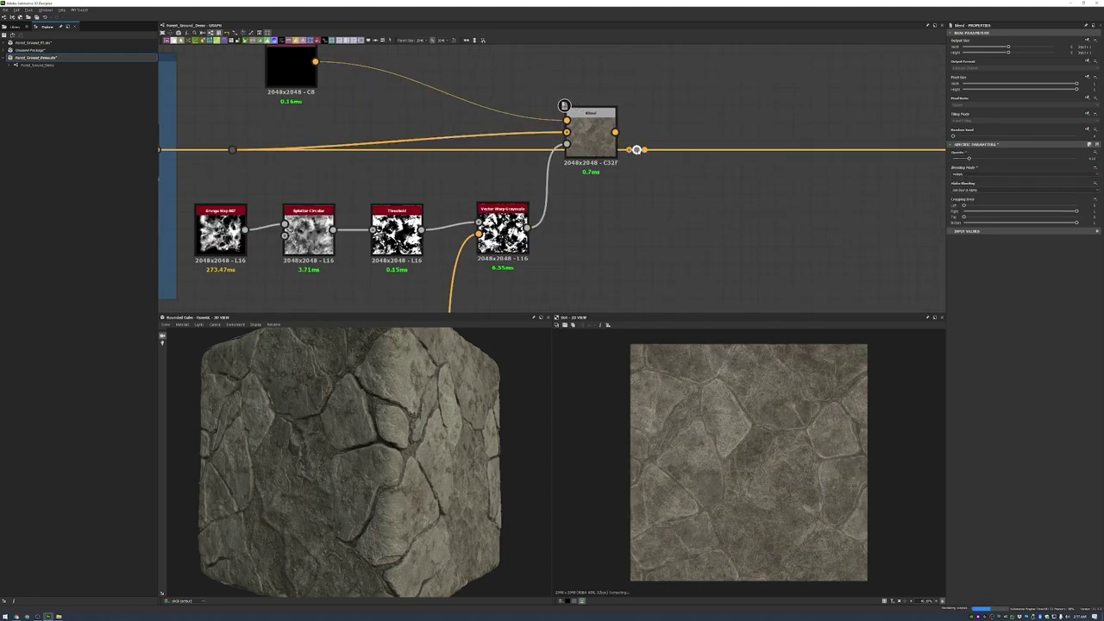
scroll(733, 129, down, 3)
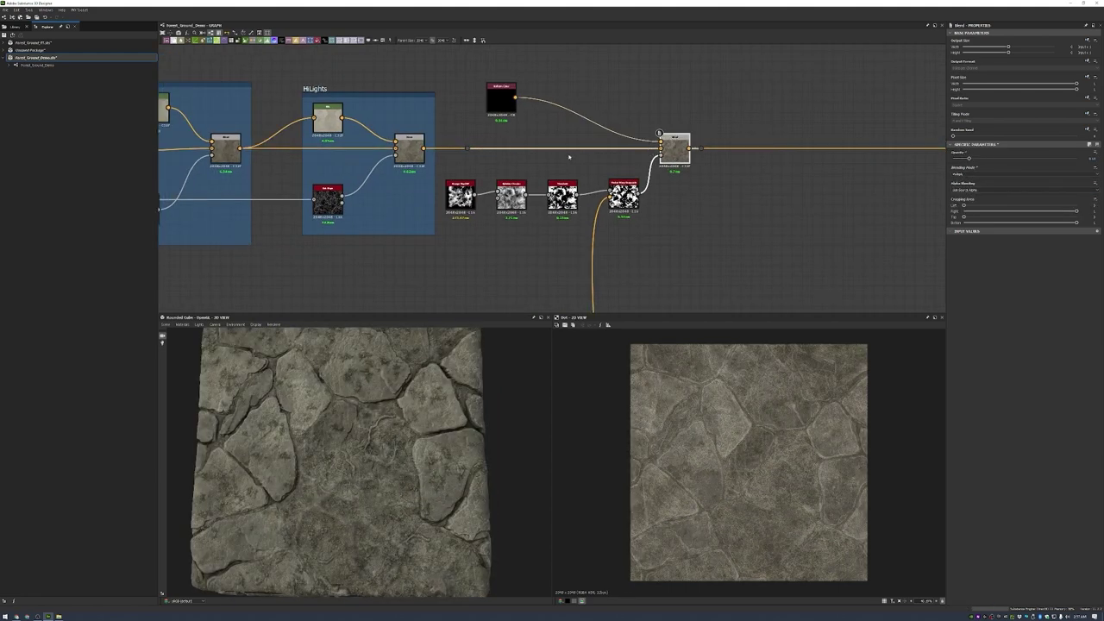
key(ctrl+f)
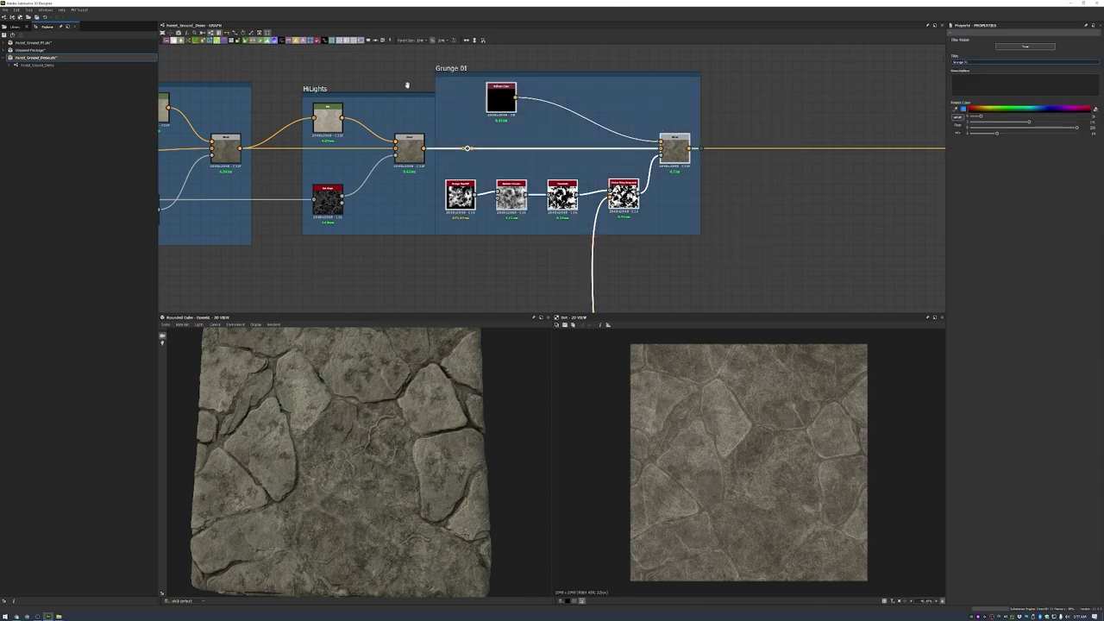
- Add a Blend node after the Grunge 01 frame and feed the frame's result into its background
scroll(734, 138, up, 2)
key(Delete)
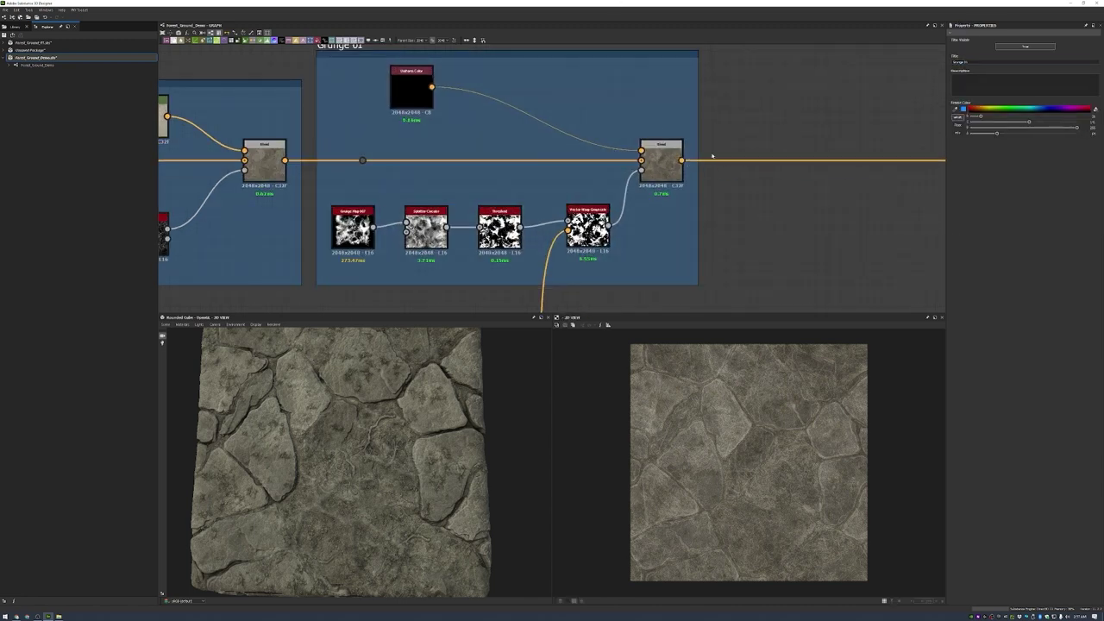
key(space)
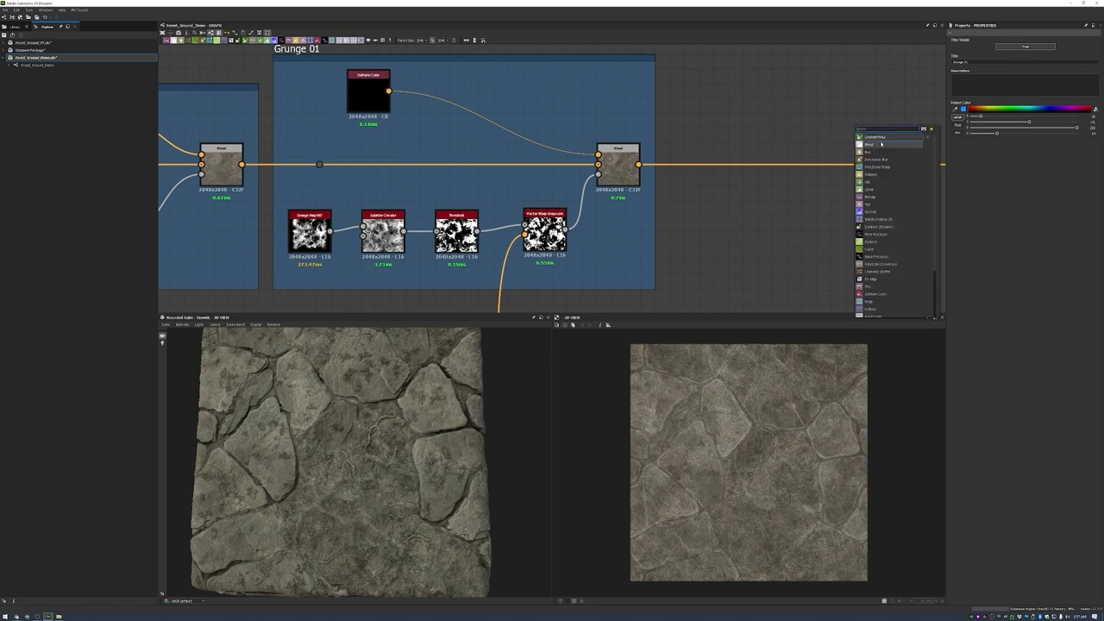
click(875, 145)
middle_drag(841, 270, 739, 199)
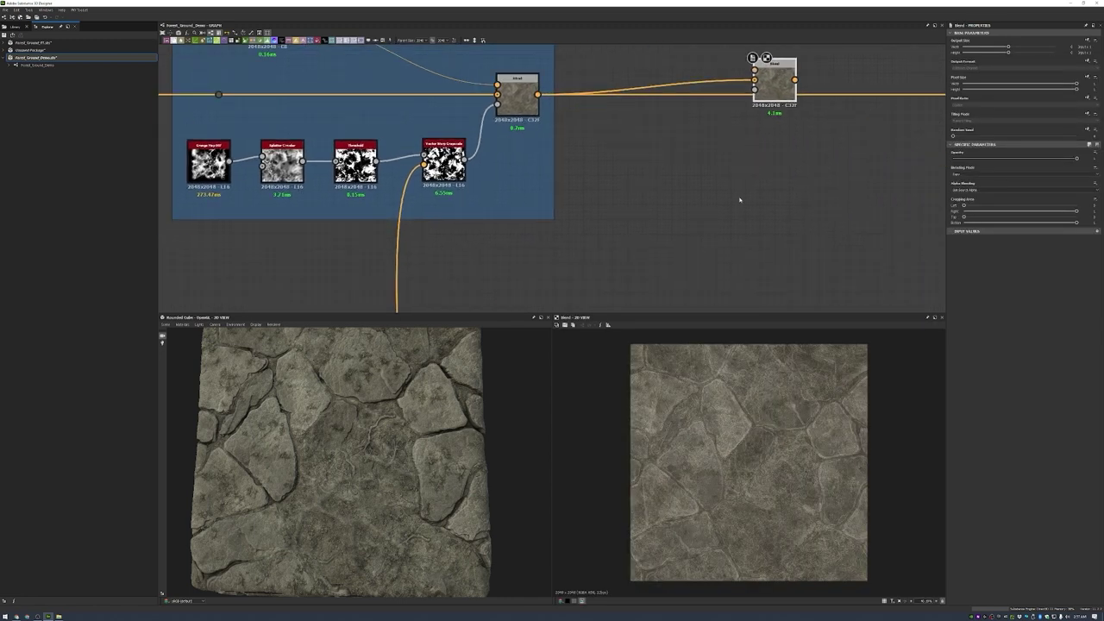
- Add a Dirt node and connect an Ambient Occlusion (HBAO) node to its ambient occlusion input
key(space)
click(687, 261)
drag(722, 203, 767, 203)
key(space)
text(hbao)
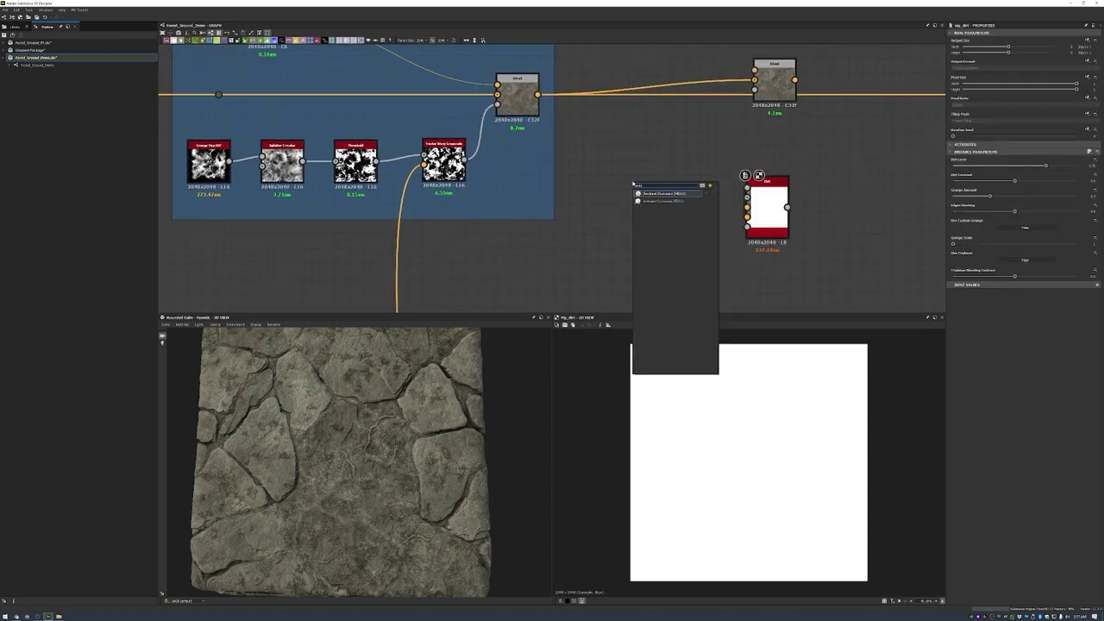
click(668, 192)
drag(671, 182, 747, 186)
- Add a Normal node, feed the ground height into it and the Ambient Occlusion, and connect it to the Dirt's world space normal
key(space)
text(normal)
click(686, 261)
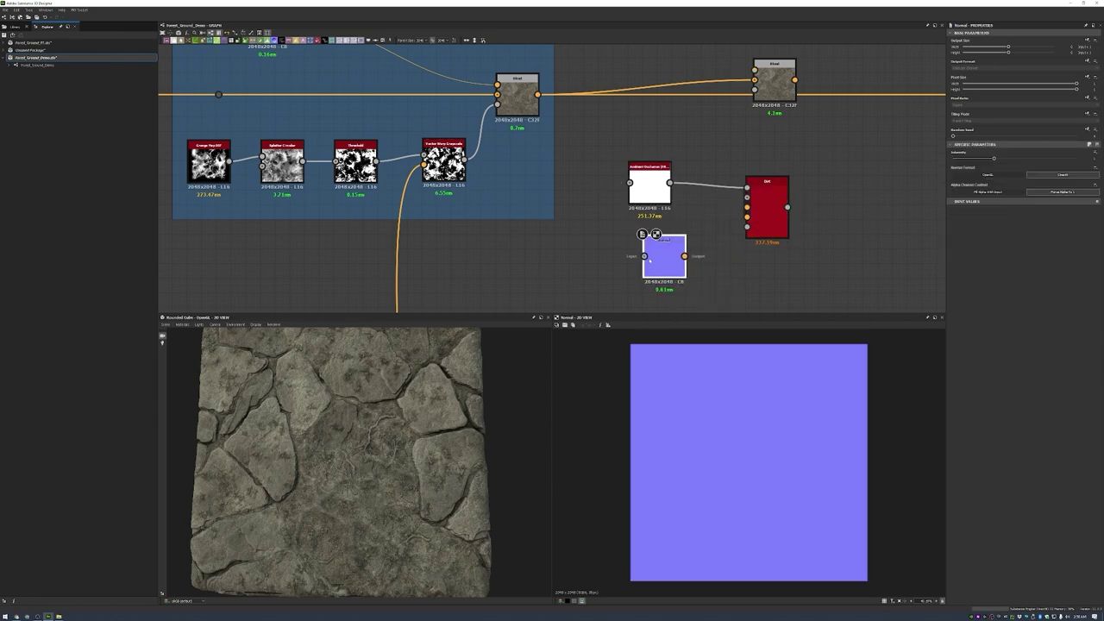
scroll(664, 259, down, 5)
scroll(585, 222, up, 2)
middle_drag(585, 223, 431, 233)
scroll(656, 227, up, 2)
scroll(578, 173, up, 3)
scroll(713, 155, up, 4)
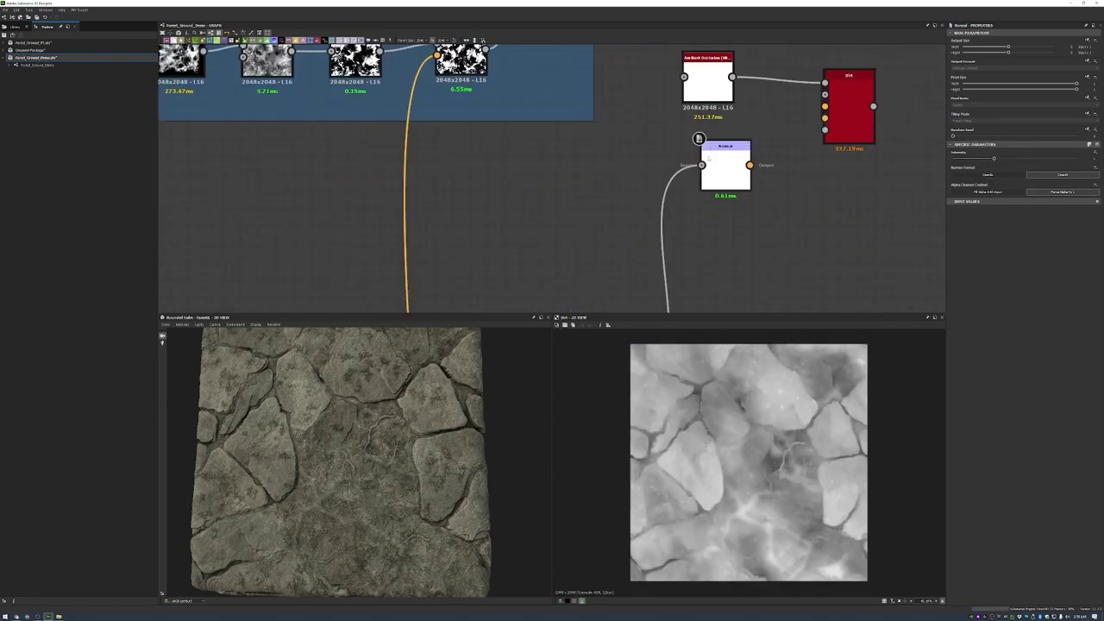
drag(701, 165, 693, 67)
drag(749, 165, 825, 119)
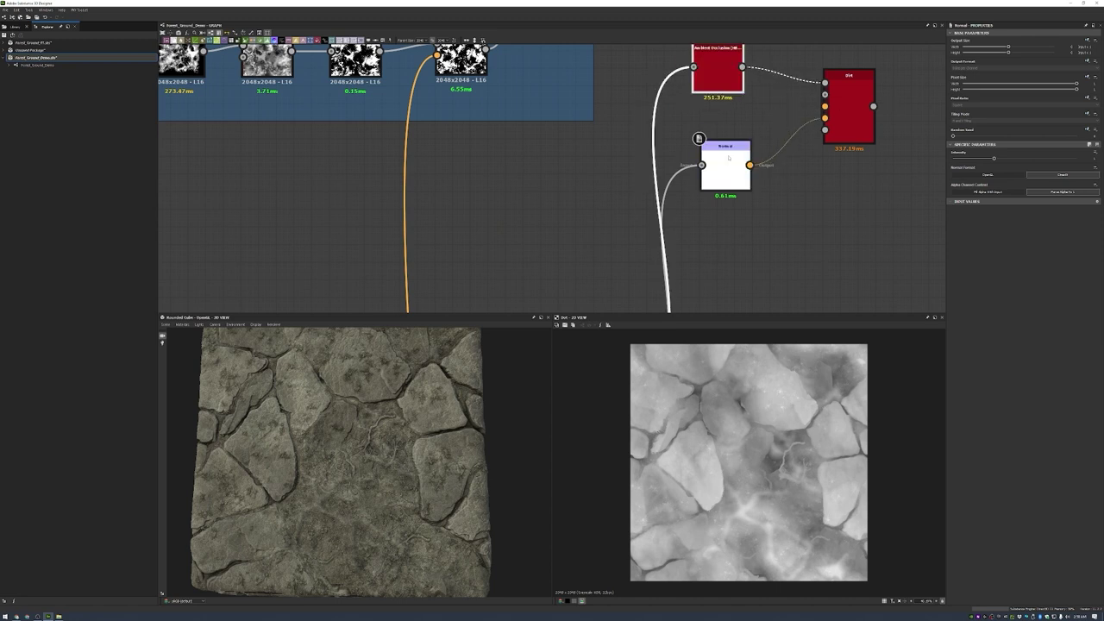
- Add a Curvature Smooth node between the Normal and the Dirt's curvature input and space out the nodes
key(space)
text(curv)
click(758, 153)
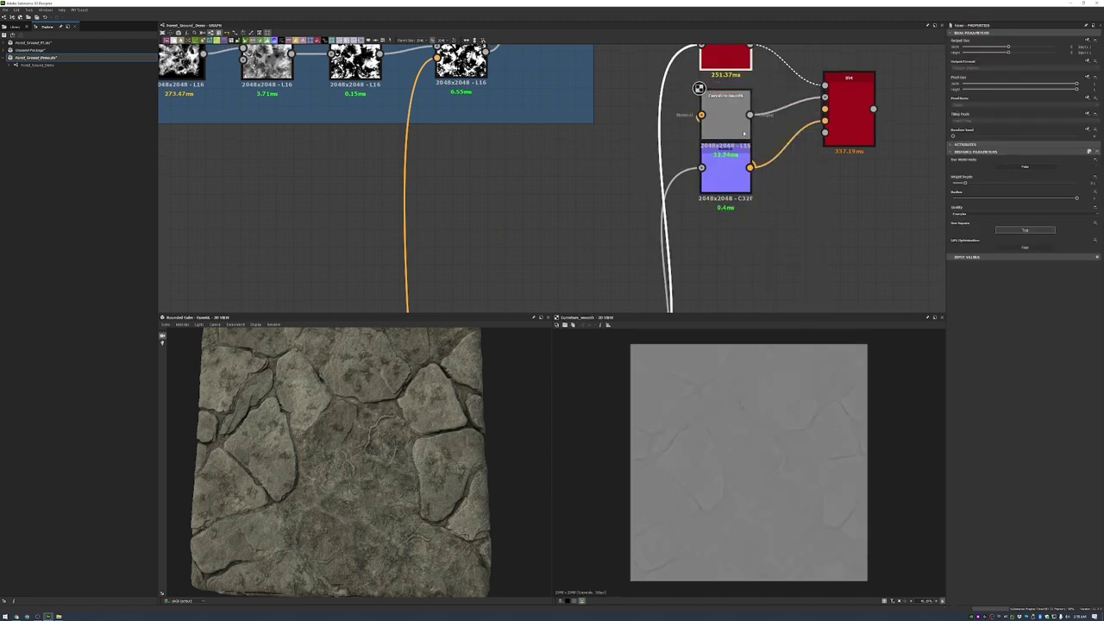
scroll(787, 247, up, 1)
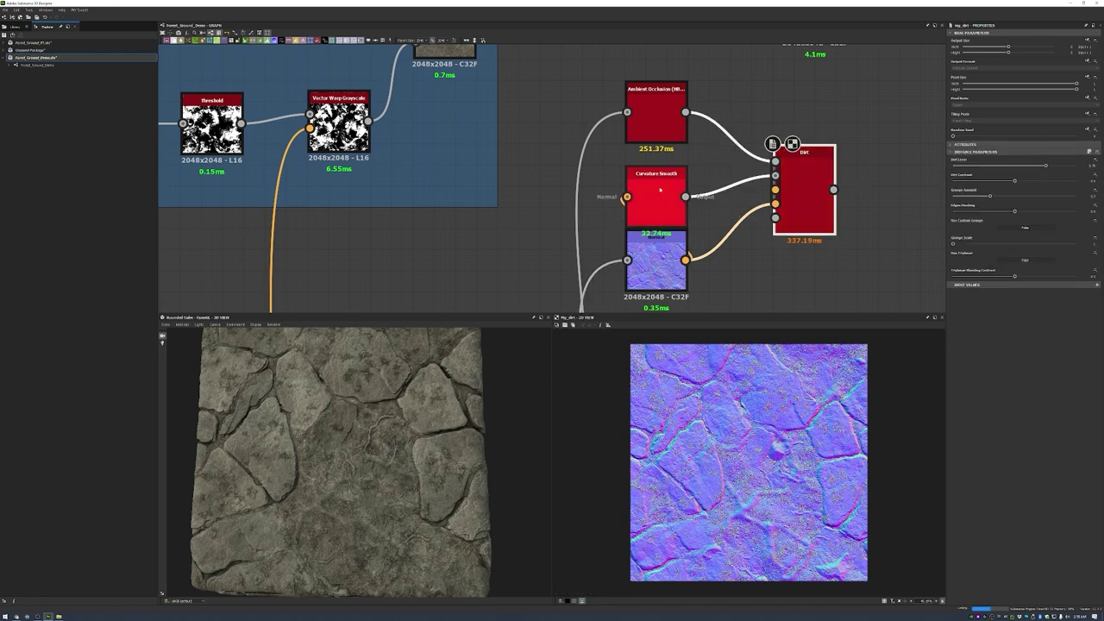
double_click(656, 192)
double_click(804, 185)
drag(804, 185, 804, 227)
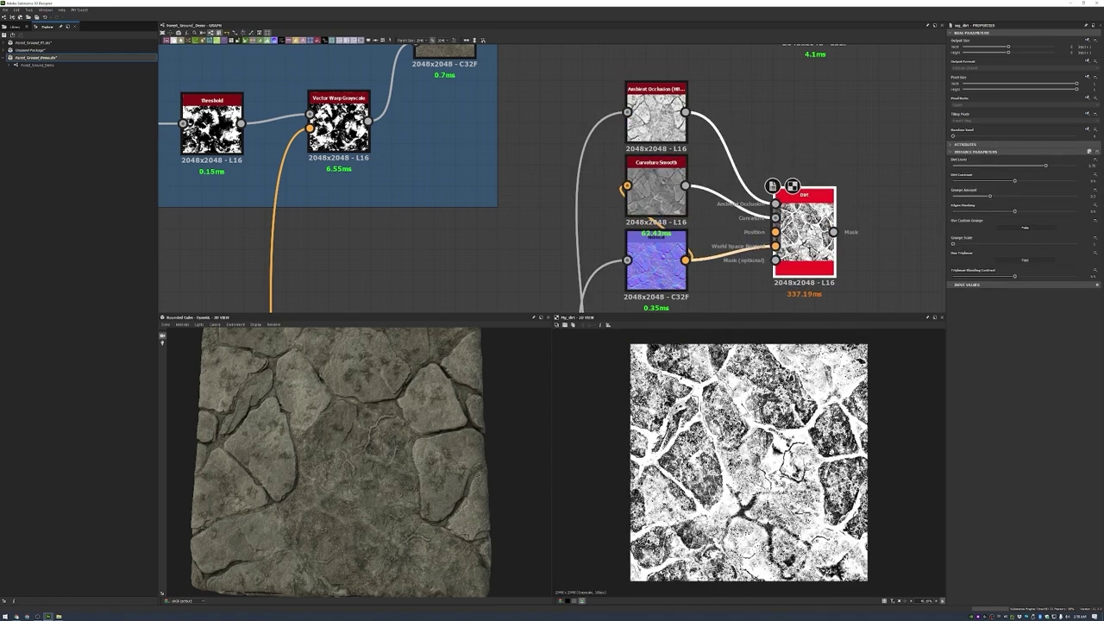
- Lower the Dirt node's level to 0.7 and raise its contrast and grunge amount
scroll(804, 227, up, 2)
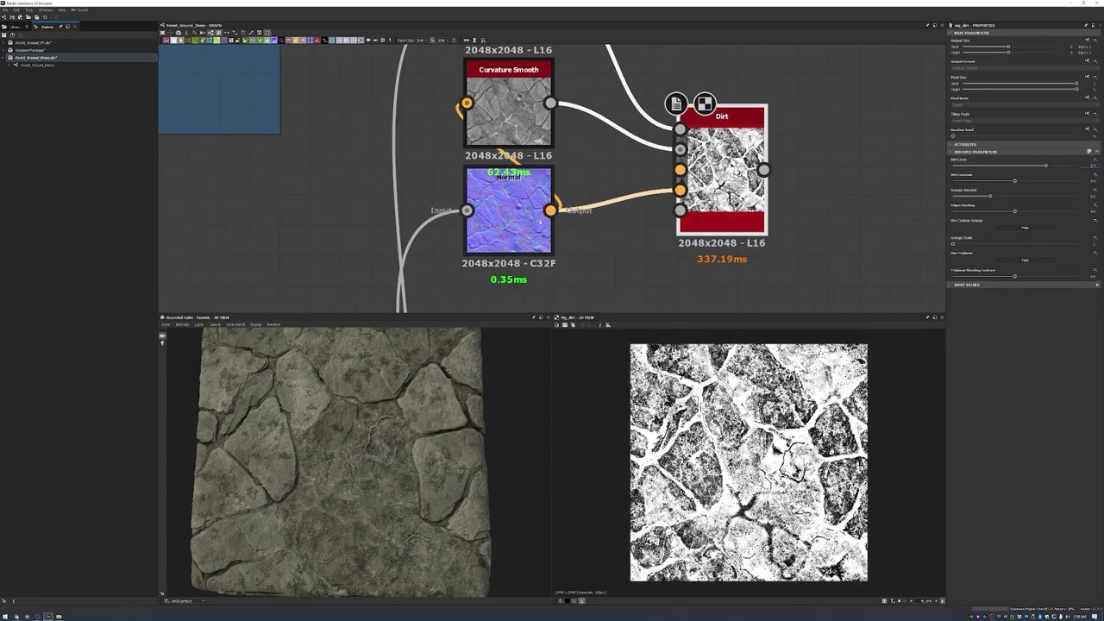
double_click(540, 222)
double_click(722, 164)
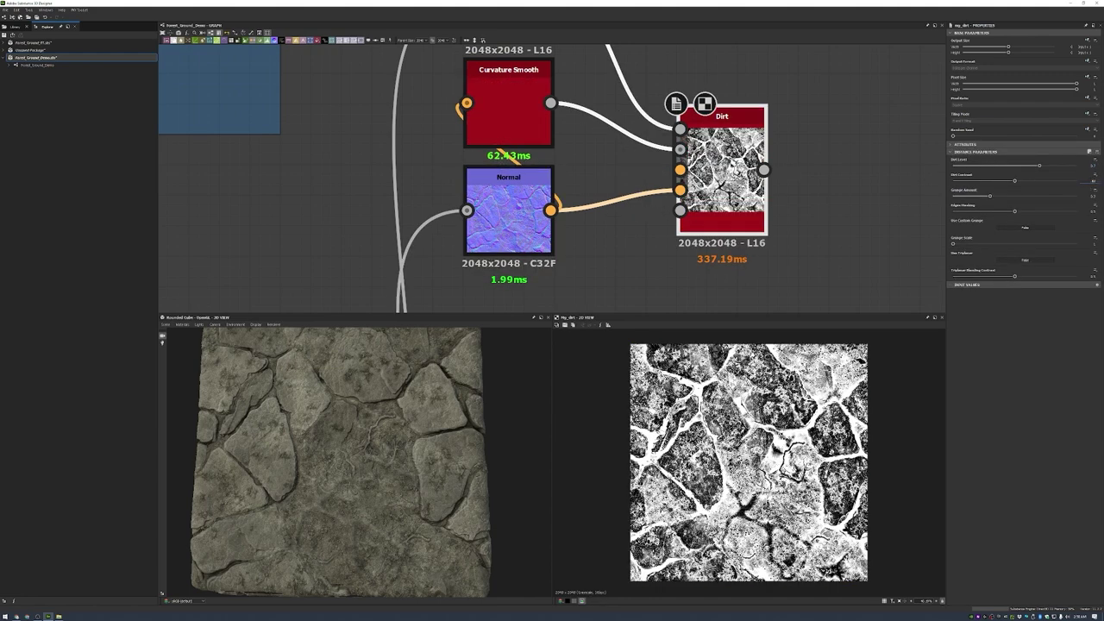
key(Tab)
- Add an Invert Grayscale after the Dirt node and move the main Blend farther along the chain
scroll(702, 233, down, 5)
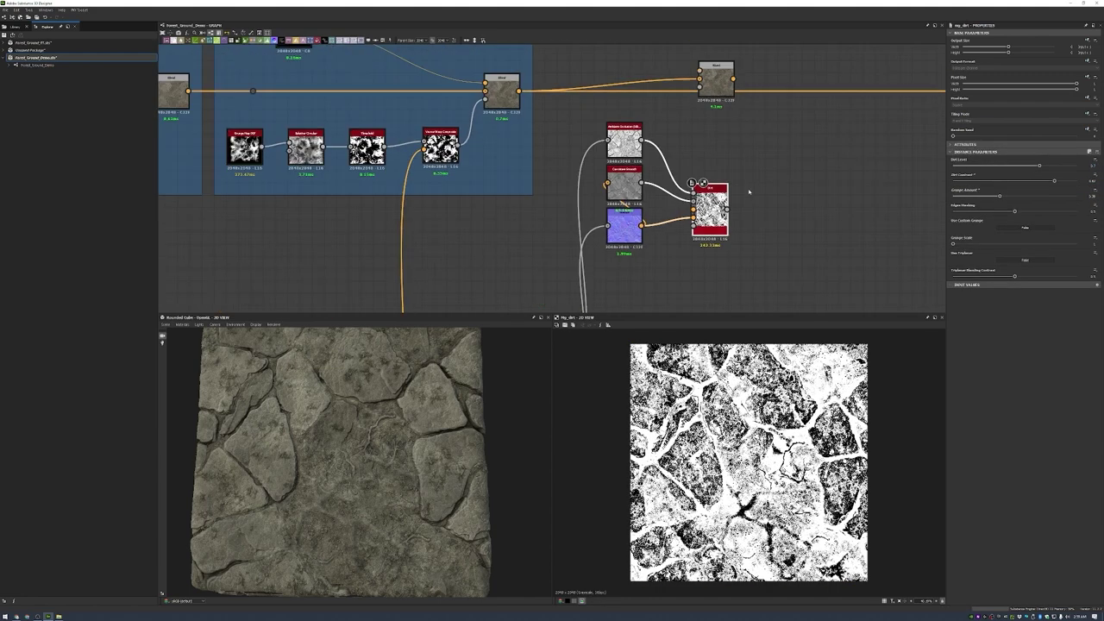
key(space)
text(invert)
key(Return)
drag(716, 78, 831, 77)
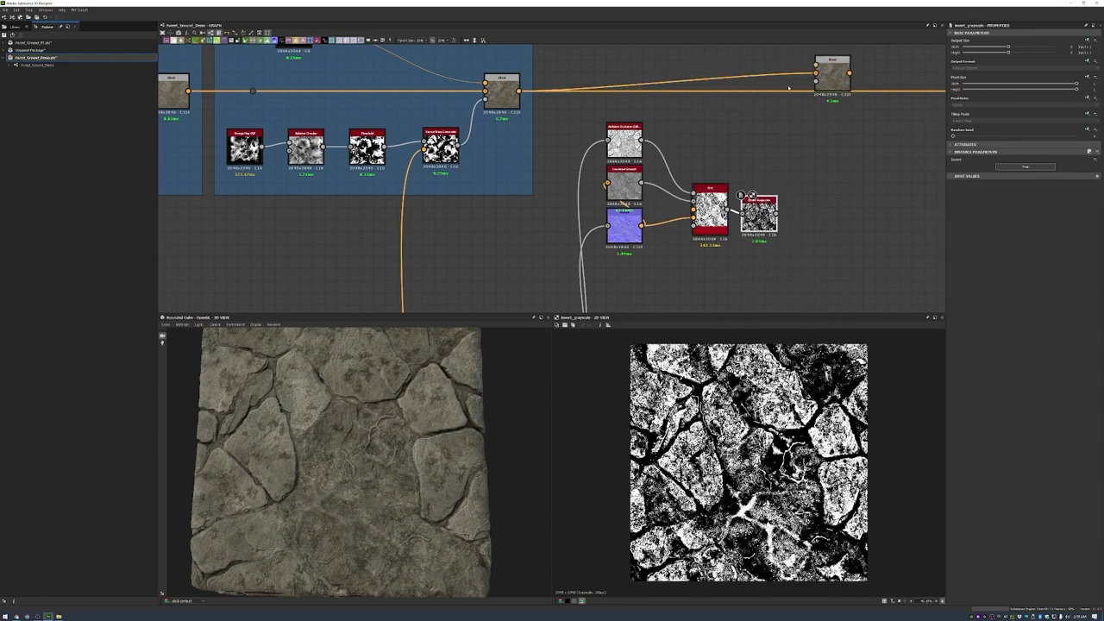
middle_drag(759, 130, 729, 203)
- Add a second Blend above the chain using the inverted dirt mask as opacity and the HiLights result, routed through a dot, as background
key(space)
text(blend)
key(Return)
drag(704, 101, 713, 86)
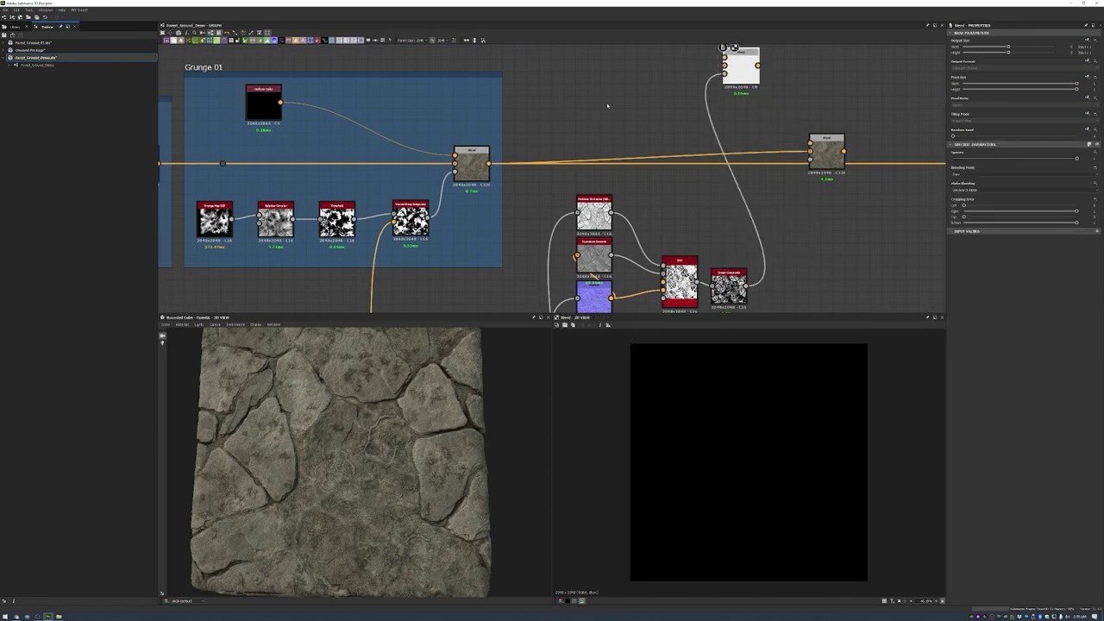
scroll(394, 181, down, 2)
drag(426, 167, 792, 87)
scroll(687, 107, down, 2)
middle_drag(389, 112, 342, 176)
mouse_move(695, 147)
mouse_down()
mouse_move(667, 136)
mouse_move(693, 130)
mouse_up()
- Route the early olive color through an HSL with slightly adjusted hue, saturation and lightness into the dirt-masked Blend's foreground
double_click(392, 185)
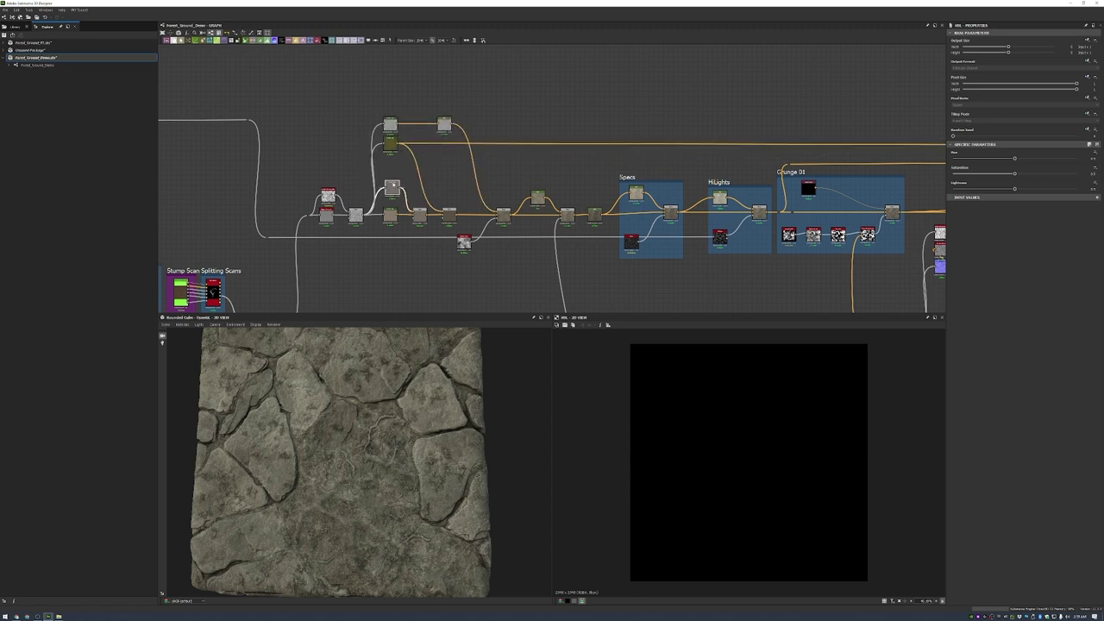
scroll(1082, 158, up, 5)
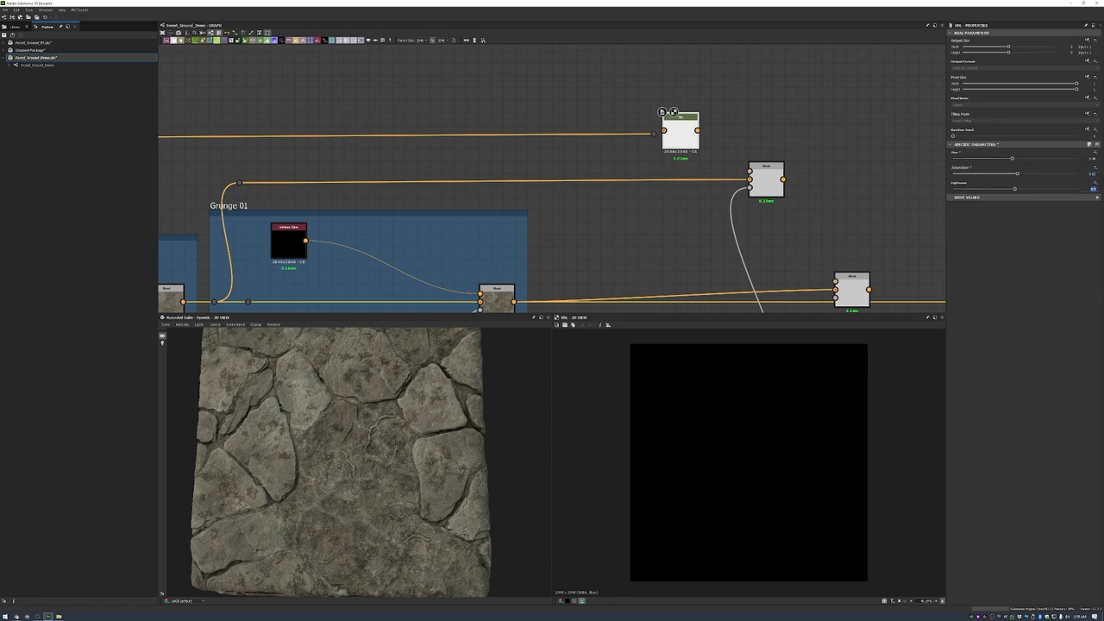
drag(697, 131, 749, 179)
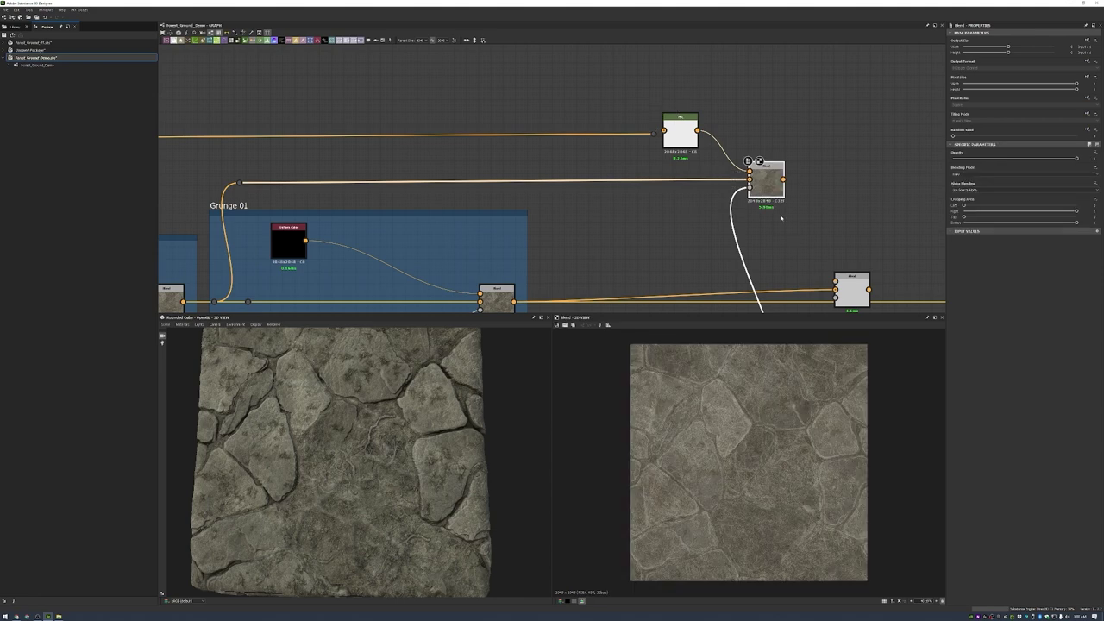
scroll(748, 144, down, 4)
scroll(748, 145, up, 3)
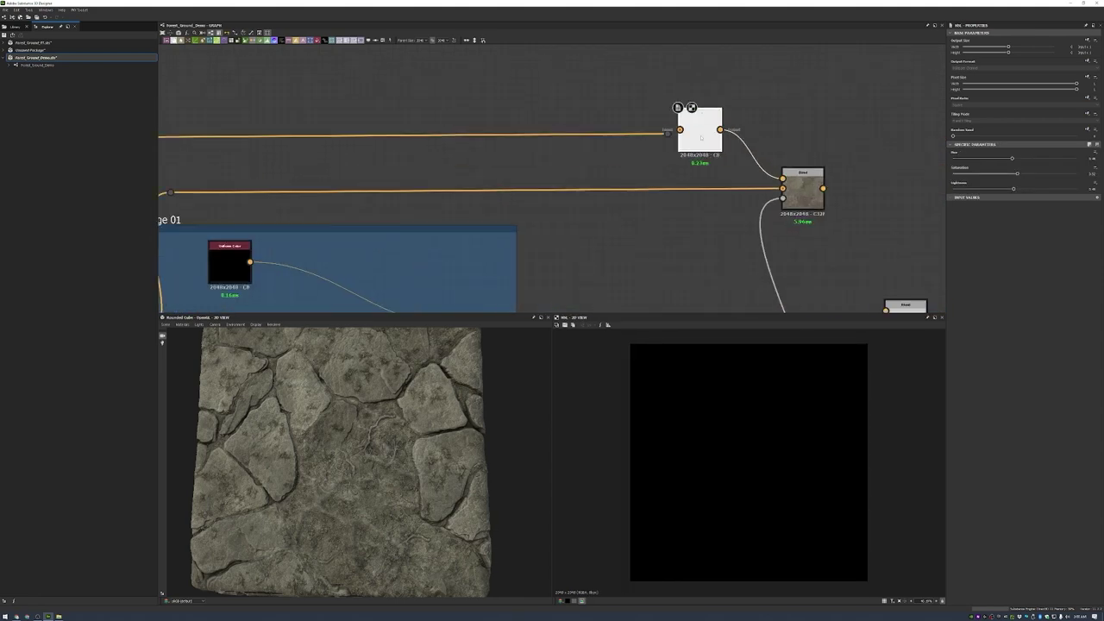
drag(674, 134, 679, 131)
double_click(802, 189)
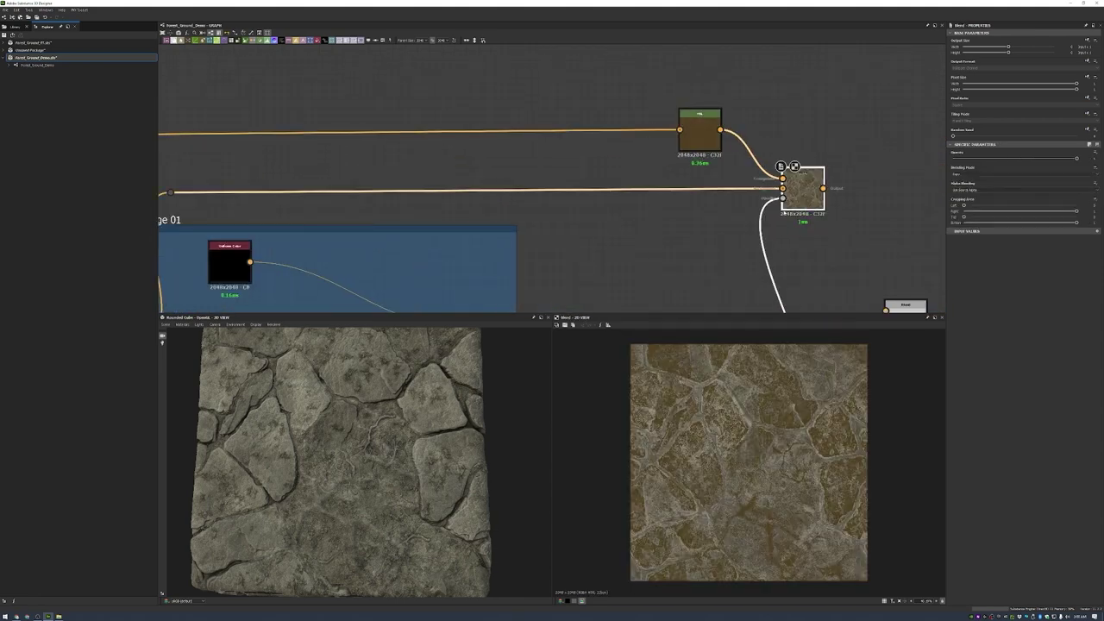
- Blend the moss layer over the Grunge 01 result at slightly reduced opacity and route it through a dot to the base color output
scroll(769, 186, down, 2)
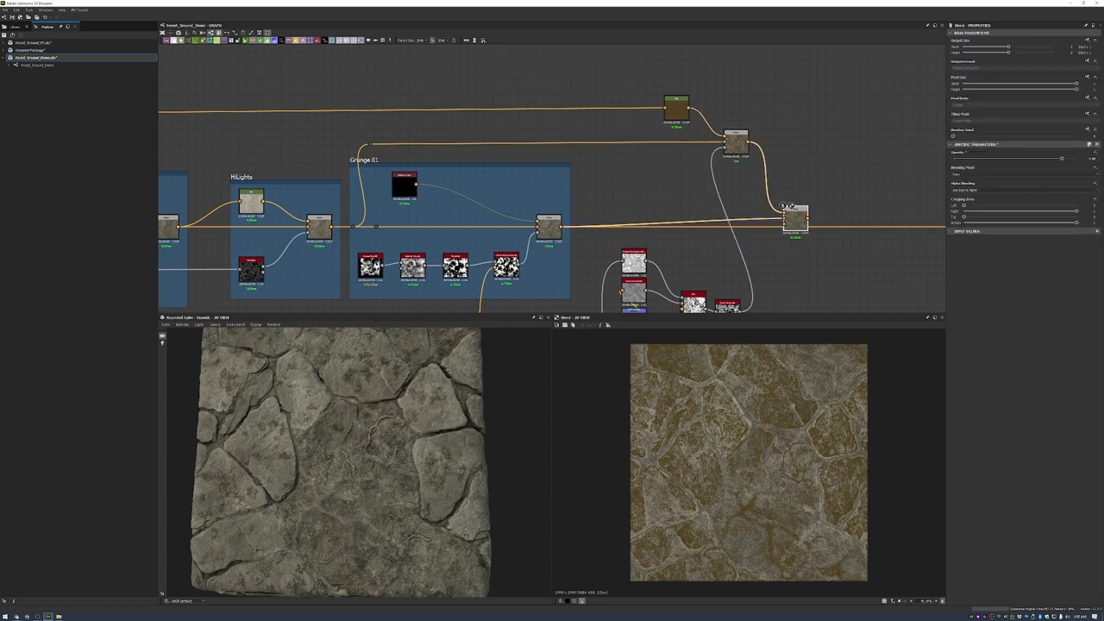
middle_drag(825, 227, 759, 195)
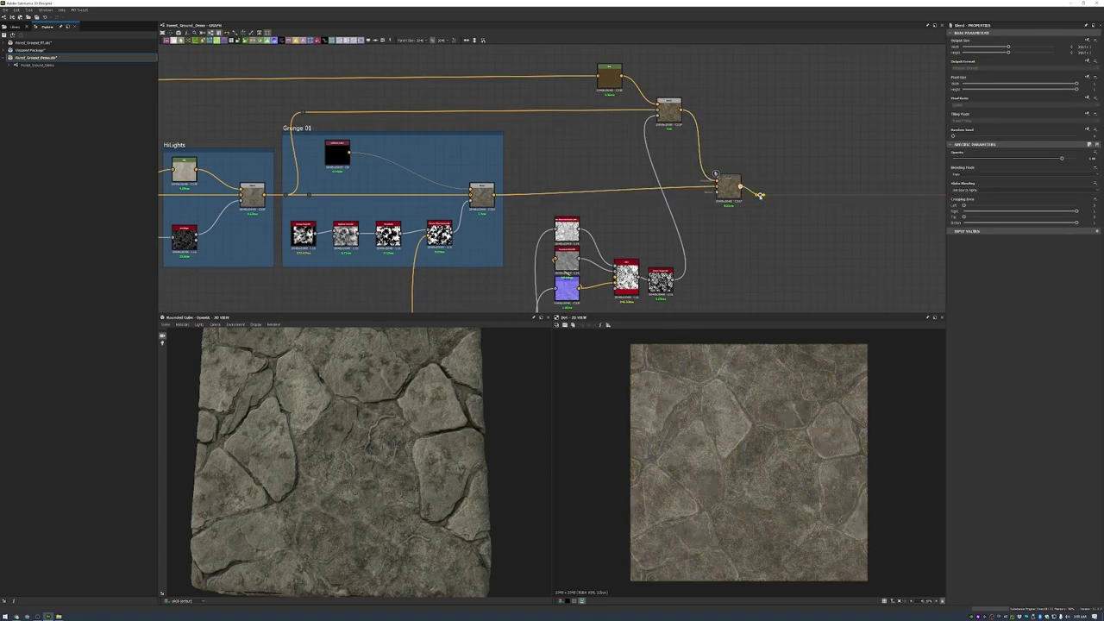
drag(444, 436, 483, 433)
scroll(741, 208, up, 2)
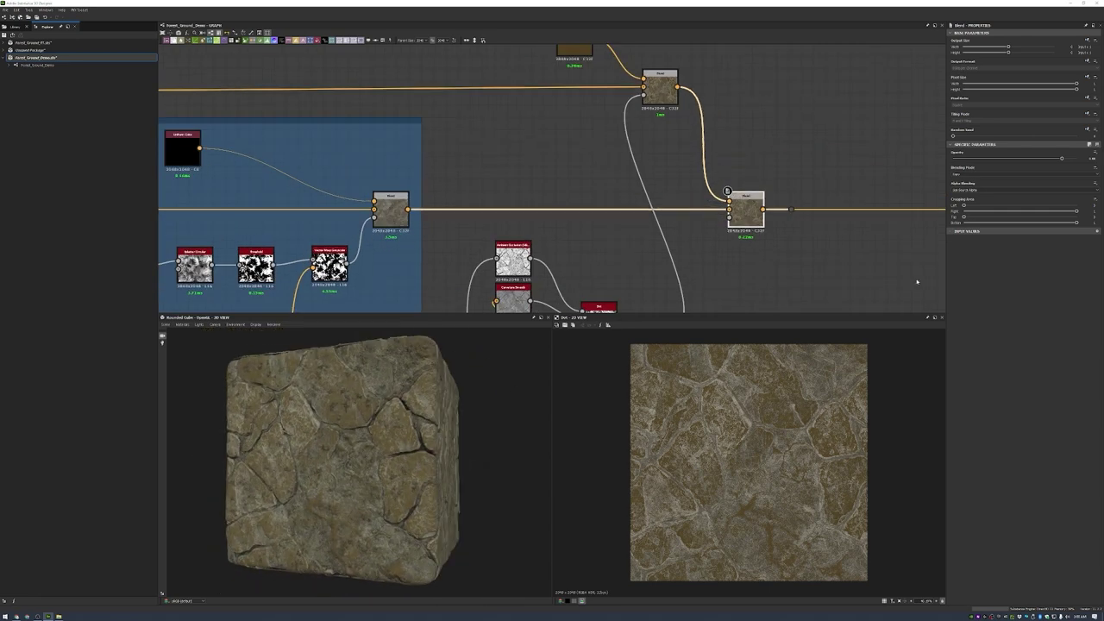
middle_drag(917, 281, 849, 164)
scroll(849, 164, up, 2)
middle_drag(690, 180, 604, 311)
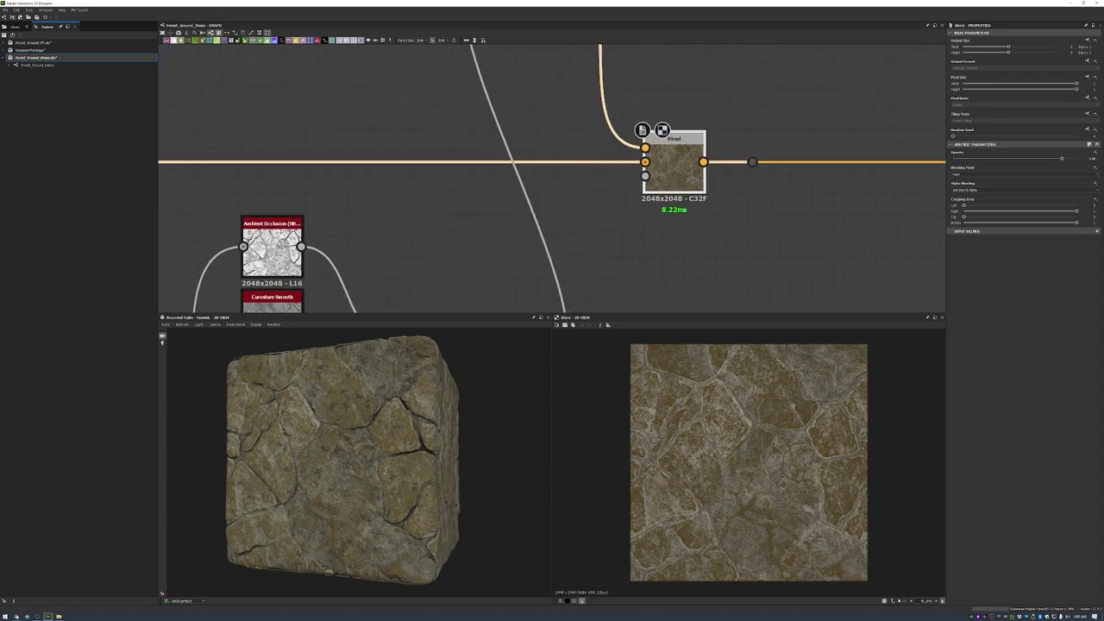
- Frame the moss color, dirt mask and Blend nodes and title the frame "Surface Moss"
scroll(743, 162, down, 4)
scroll(788, 138, down, 3)
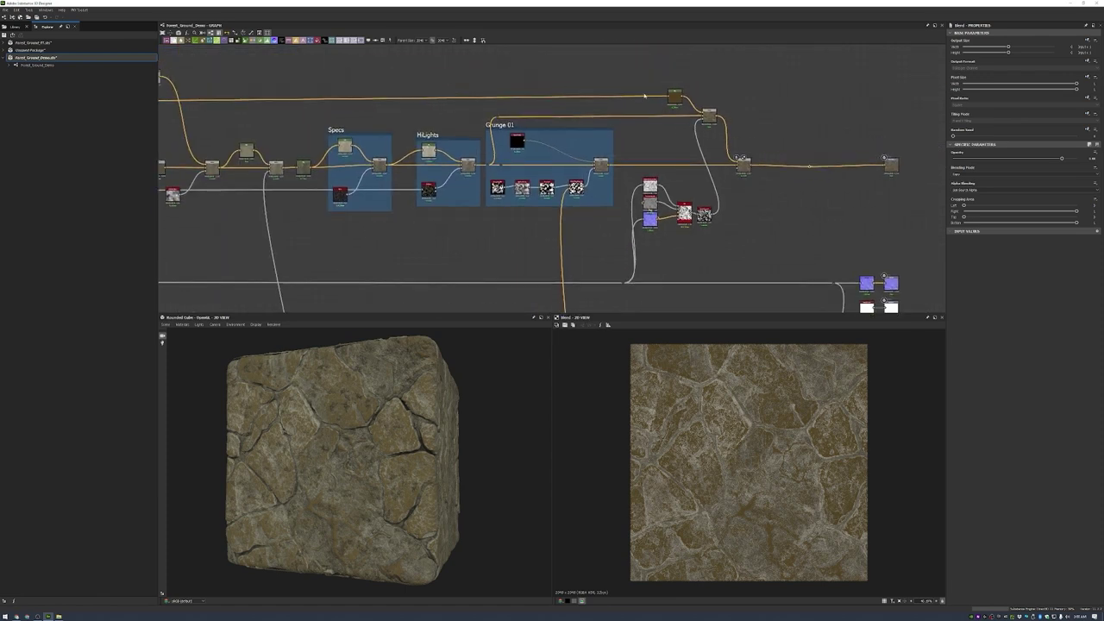
drag(768, 82, 634, 242)
right_click(781, 112)
click(811, 198)
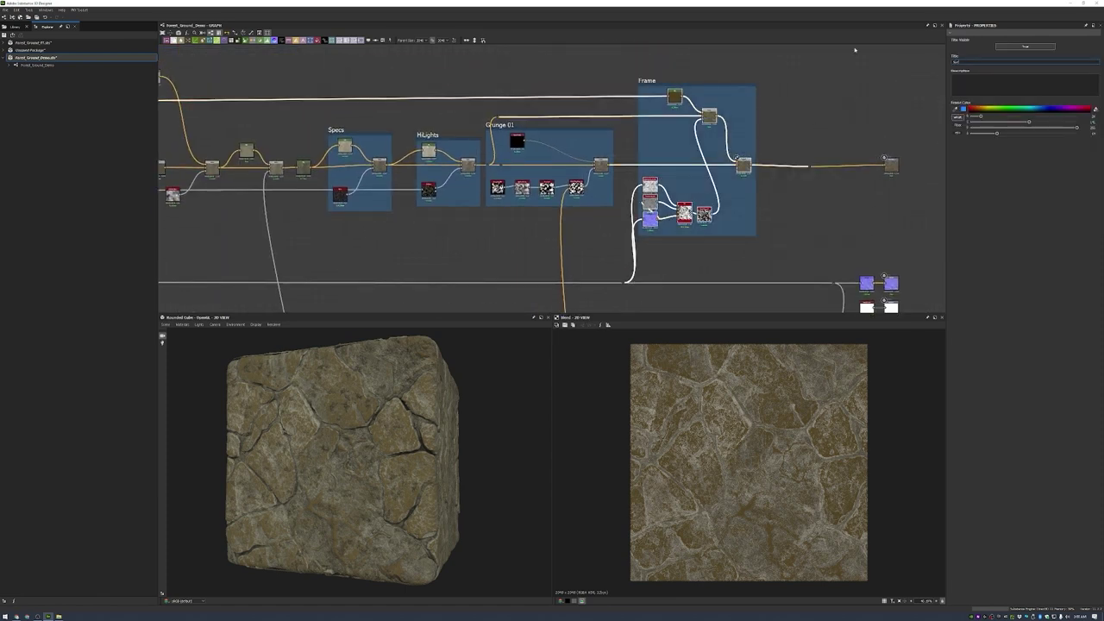
- Move the output nodes farther along the graph to make room for another color layer
scroll(803, 113, up, 2)
middle_drag(863, 215, 621, 157)
click(716, 142)
drag(363, 448, 426, 451)
drag(718, 143, 795, 143)
scroll(604, 164, down, 3)
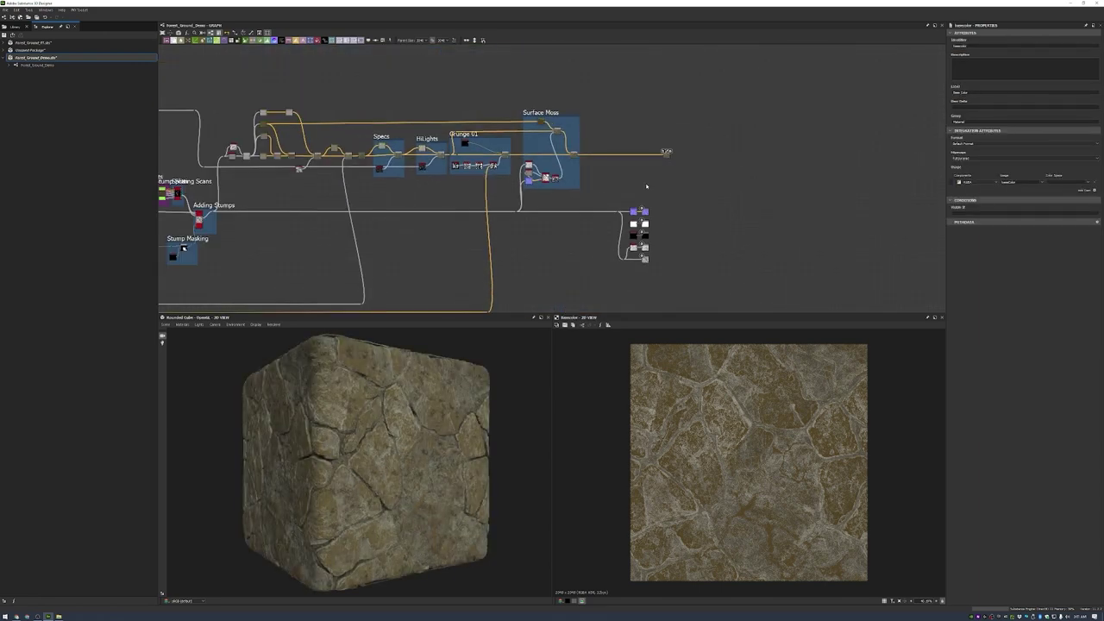
- Add a Blend after the Surface Moss frame with a light grey Uniform Color as its foreground
scroll(668, 126, up, 5)
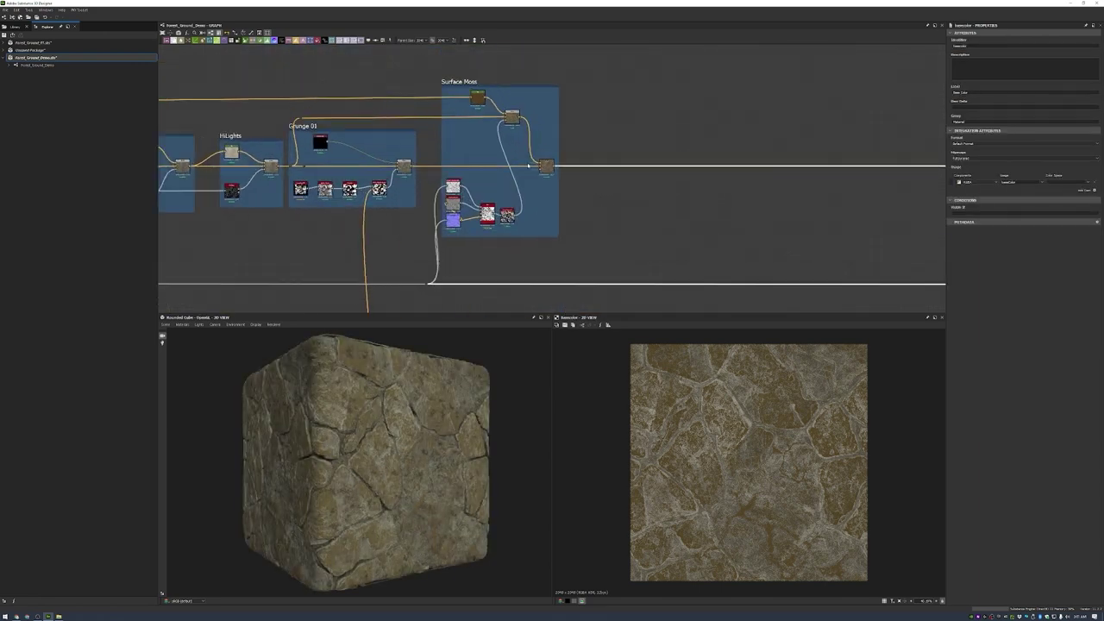
double_click(665, 123)
drag(665, 123, 776, 210)
click(794, 224)
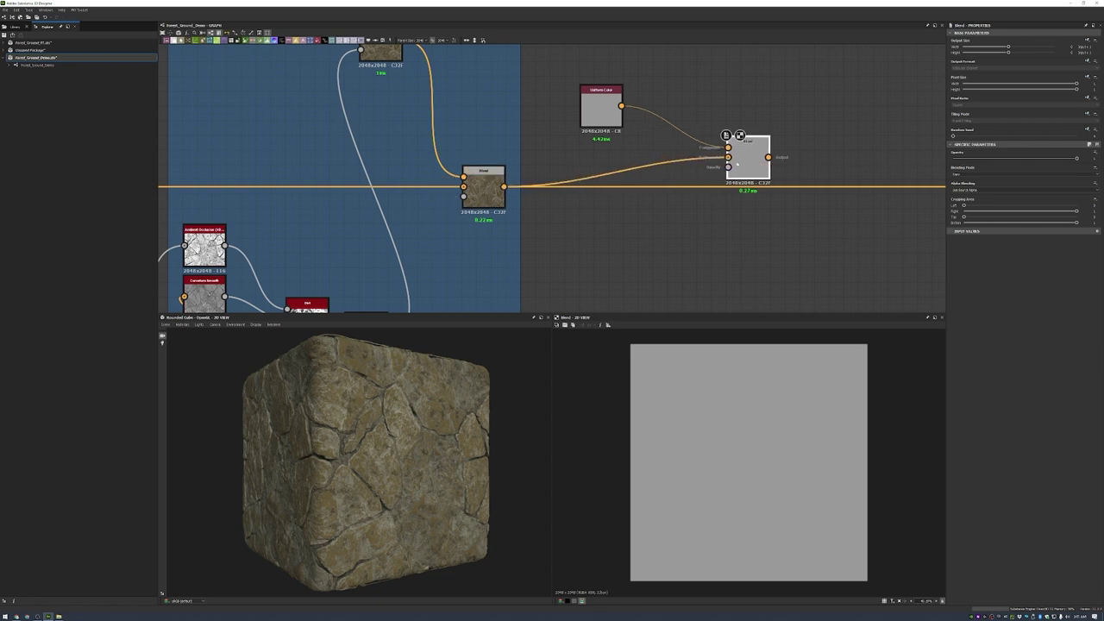
- Add a Grunge Map with lowered balance and route it through a Vector Warp Grayscale into the grey Blend's opacity input
key(space)
text(grunge)
key(Return)
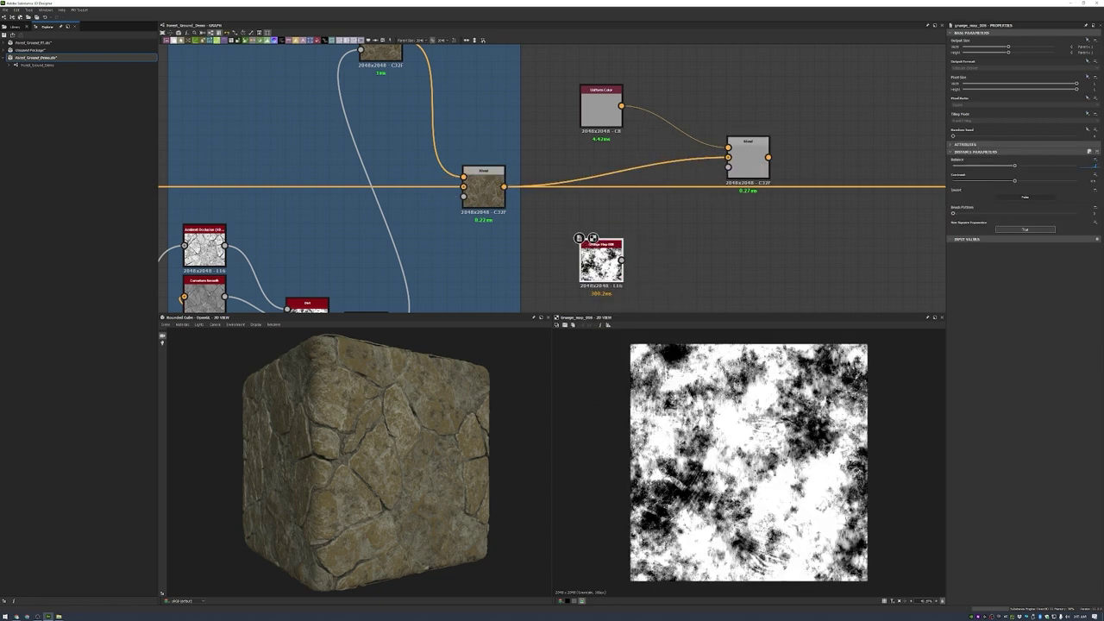
key(space)
text(vec)
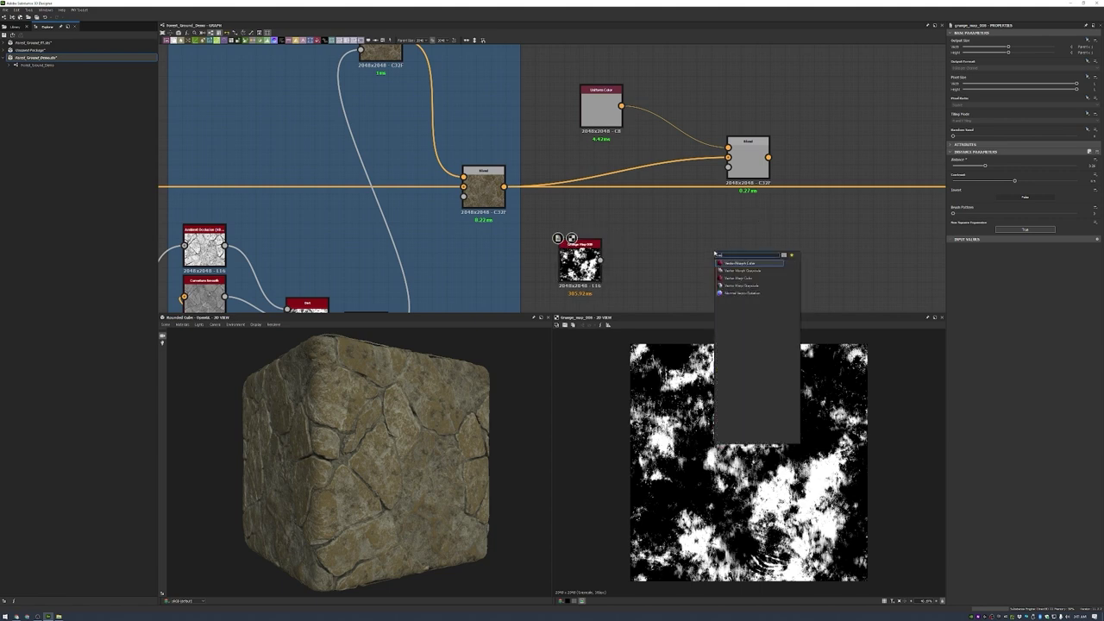
click(751, 286)
drag(693, 267, 728, 167)
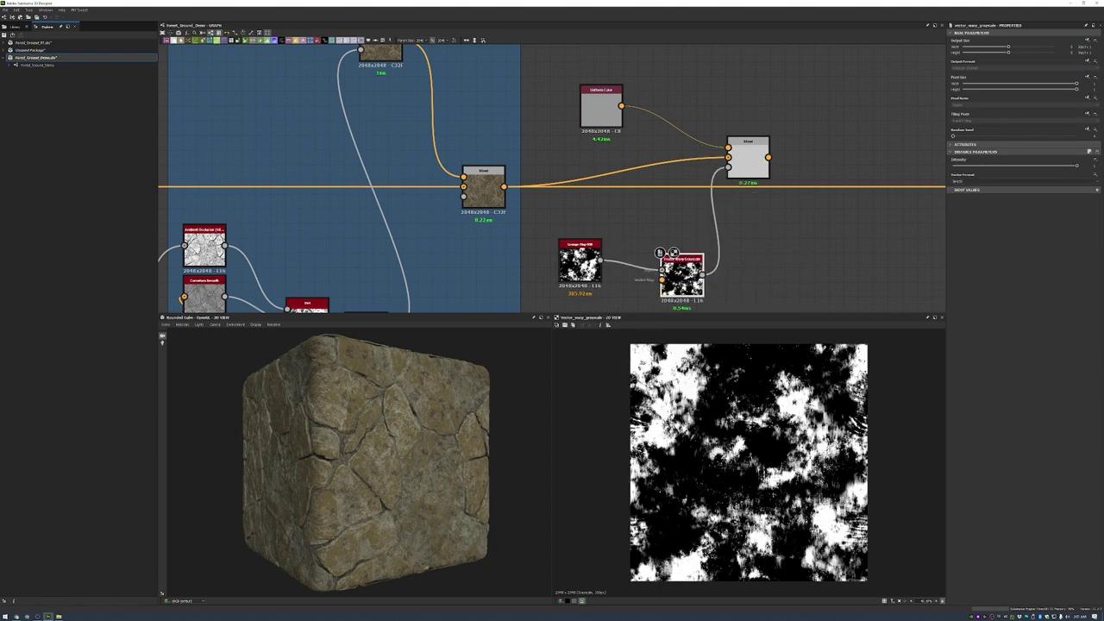
- Connect the per-stone random color to the new Vector Warp Grayscale's vector map input through dots
scroll(645, 177, down, 2)
middle_drag(455, 181, 436, 183)
double_click(436, 183)
scroll(483, 155, down, 3)
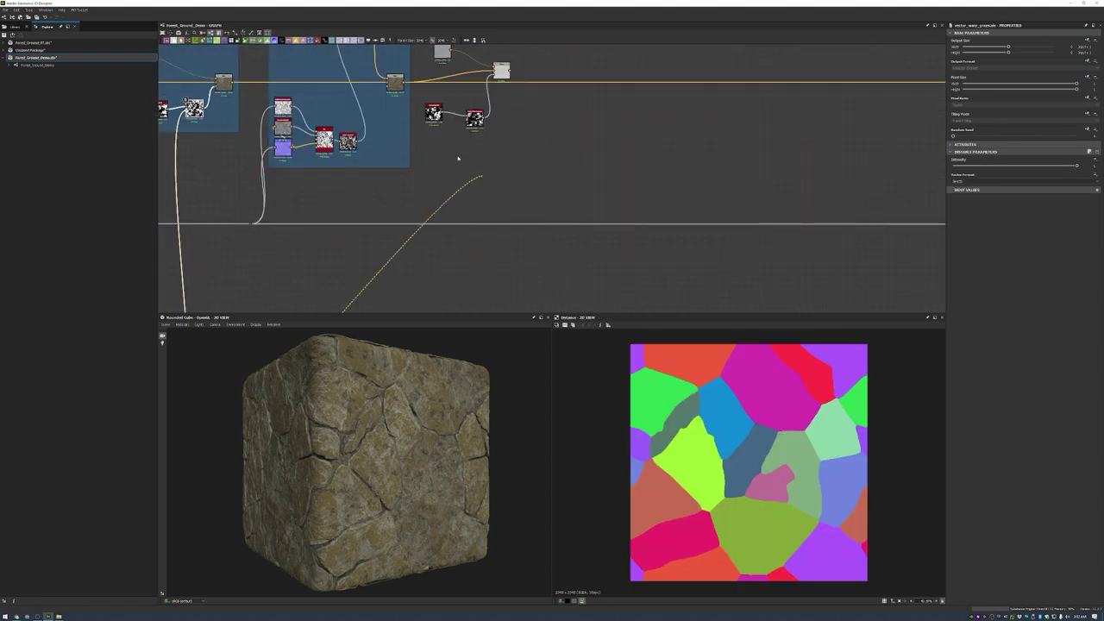
scroll(537, 134, down, 2)
double_click(449, 195)
middle_drag(555, 201, 565, 284)
scroll(596, 156, up, 3)
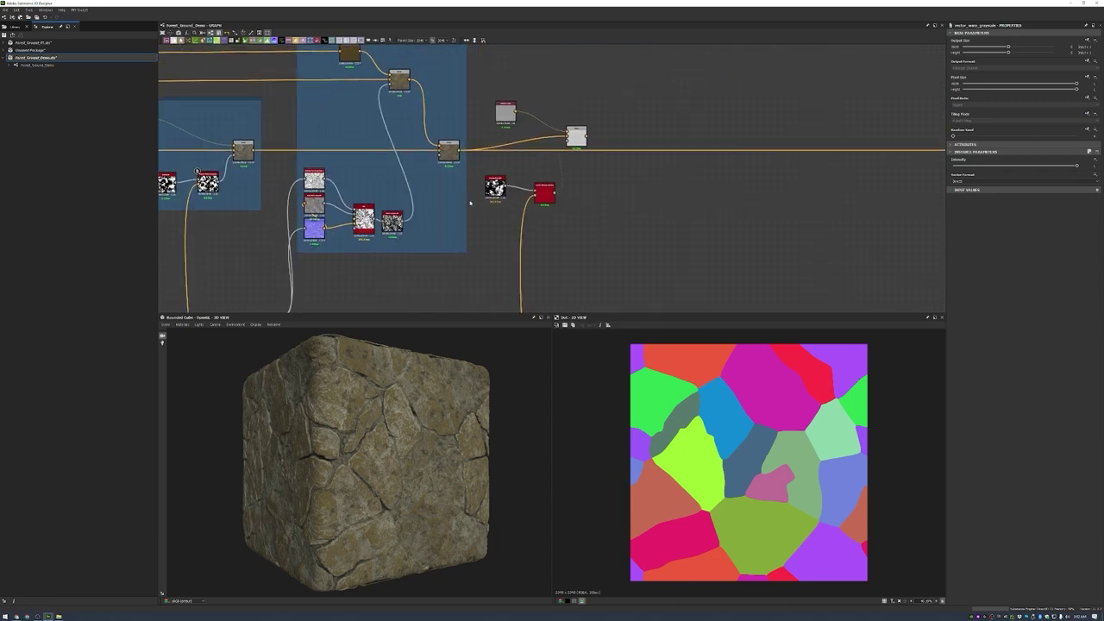
- Set the grey grunge Blend to Subtract at 0.05 opacity and insert it into the base color chain
double_click(513, 226)
double_click(566, 131)
drag(566, 135, 591, 136)
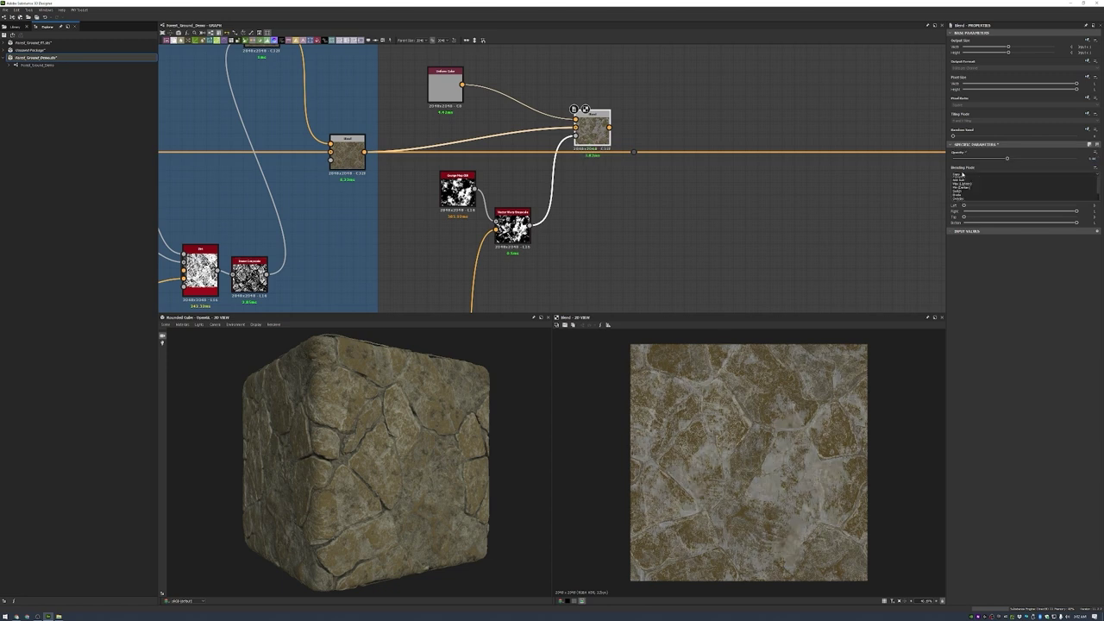
drag(600, 129, 606, 130)
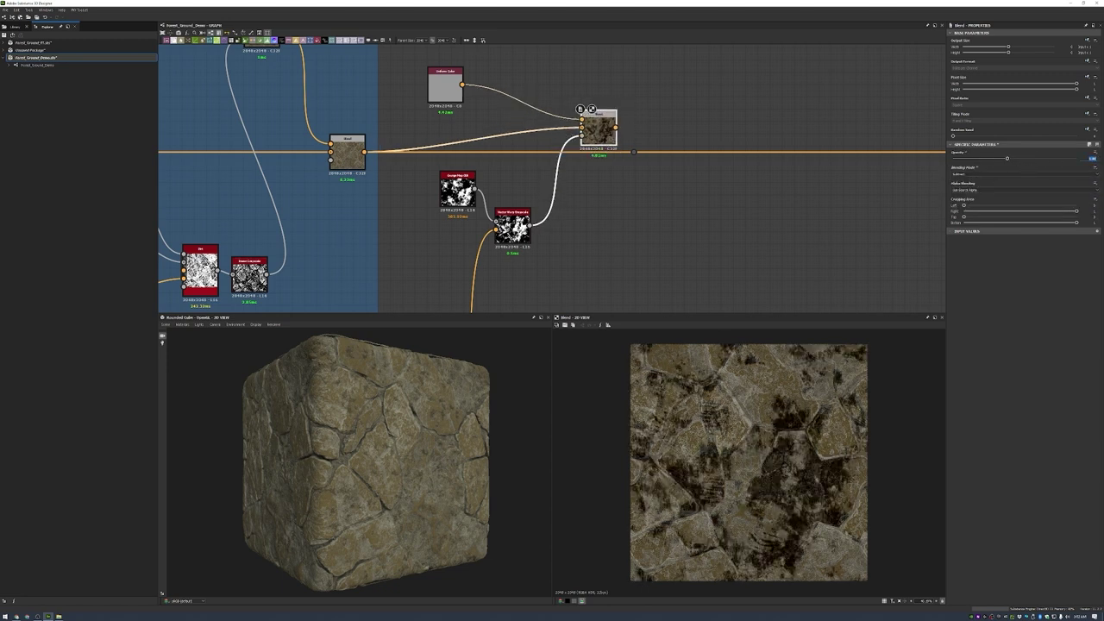
text(0.05)
key(Return)
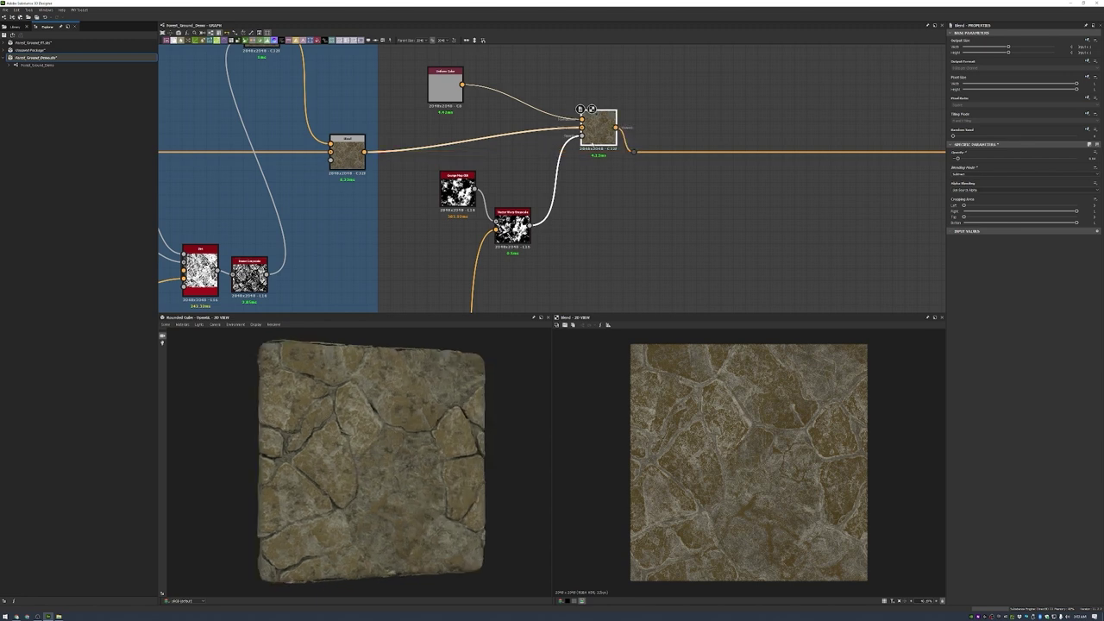
drag(600, 129, 599, 154)
- Add another Blend and an HSL node with adjusted saturation and lightness, feeding the HSL into the Blend's background
key(space)
text(blend)
key(Return)
scroll(705, 169, up, 3)
drag(771, 76, 834, 150)
key(space)
text(hsl)
key(Return)
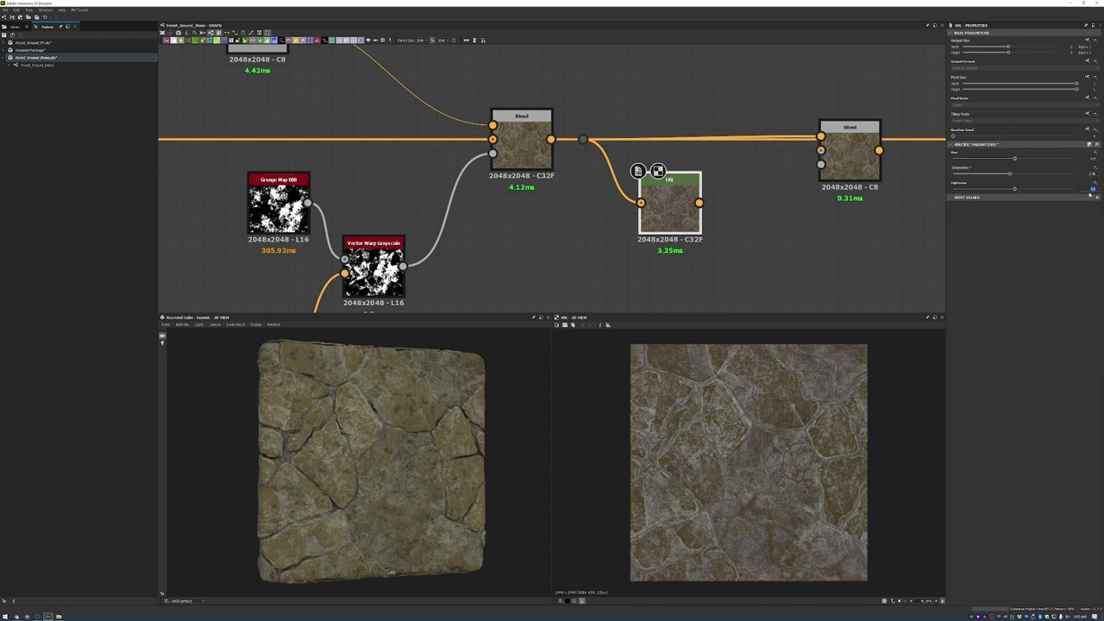
drag(699, 203, 820, 150)
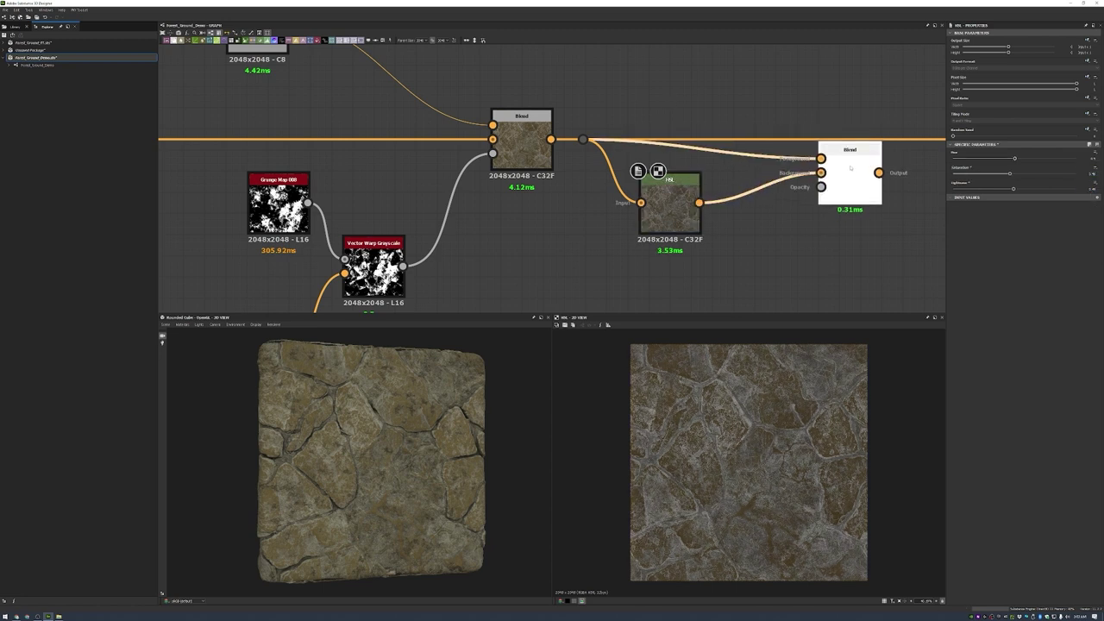
double_click(849, 151)
- Route the mask line running below the graph into the HSL Blend's opacity input
scroll(633, 162, down, 2)
scroll(730, 150, down, 5)
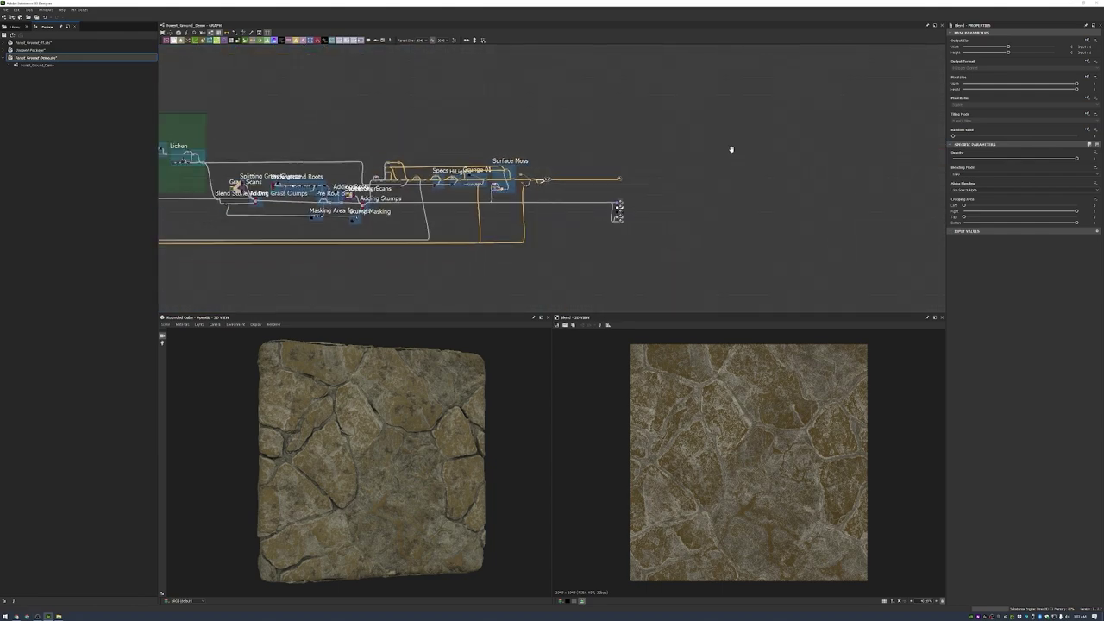
scroll(757, 224, up, 2)
scroll(463, 180, up, 2)
scroll(595, 188, up, 4)
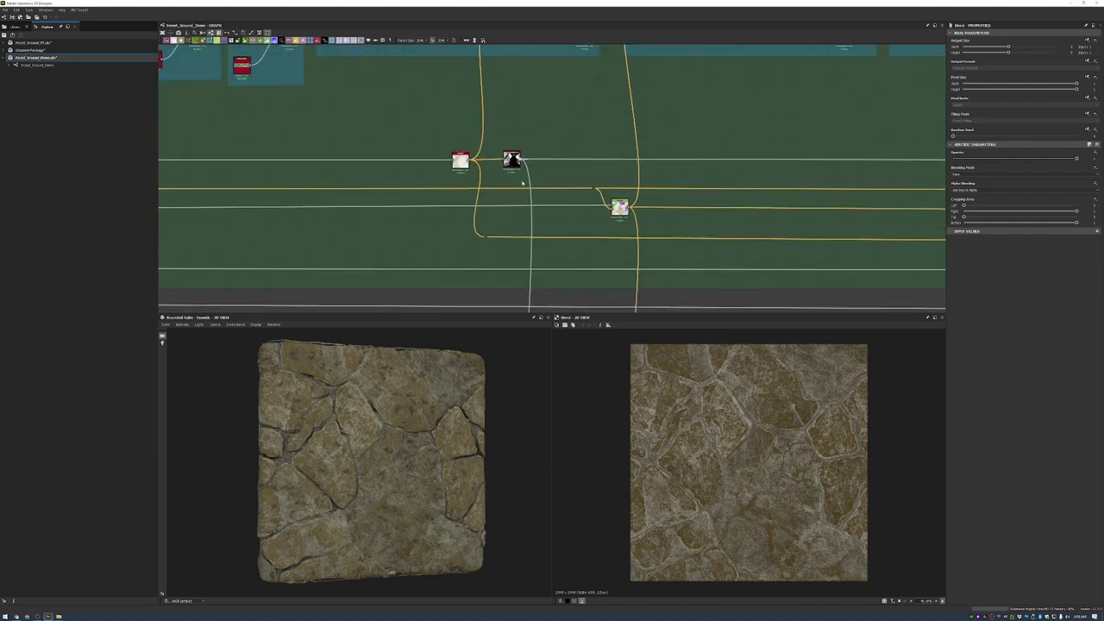
scroll(522, 182, down, 4)
scroll(440, 180, up, 3)
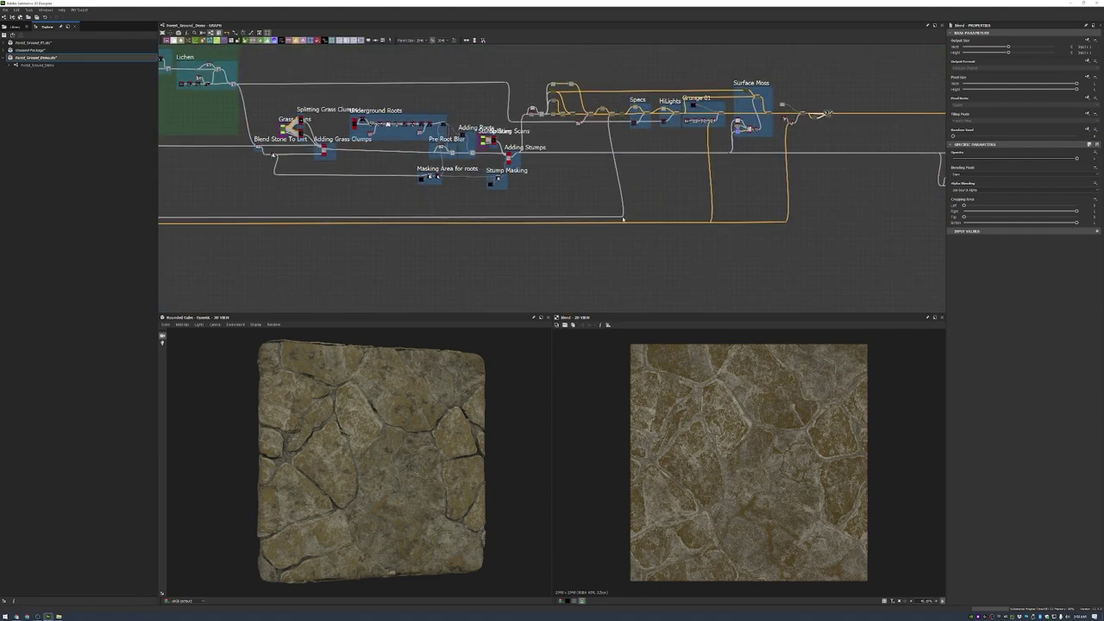
scroll(824, 121, up, 5)
middle_drag(836, 124, 722, 165)
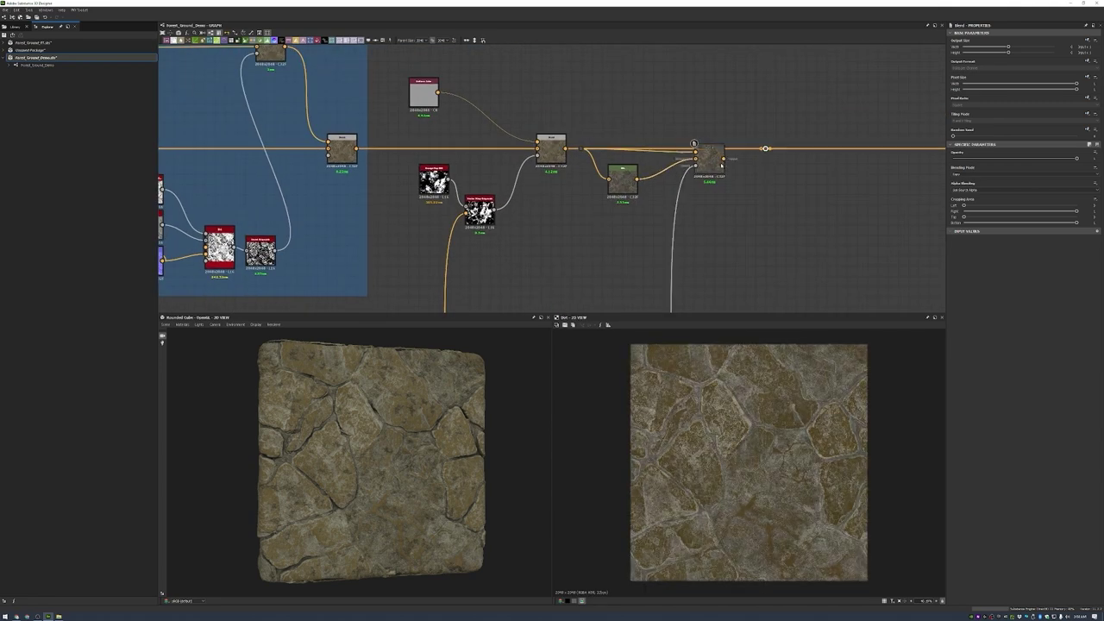
- Align the masked Blend and its HSL node with the base color chain
scroll(480, 423, down, 4)
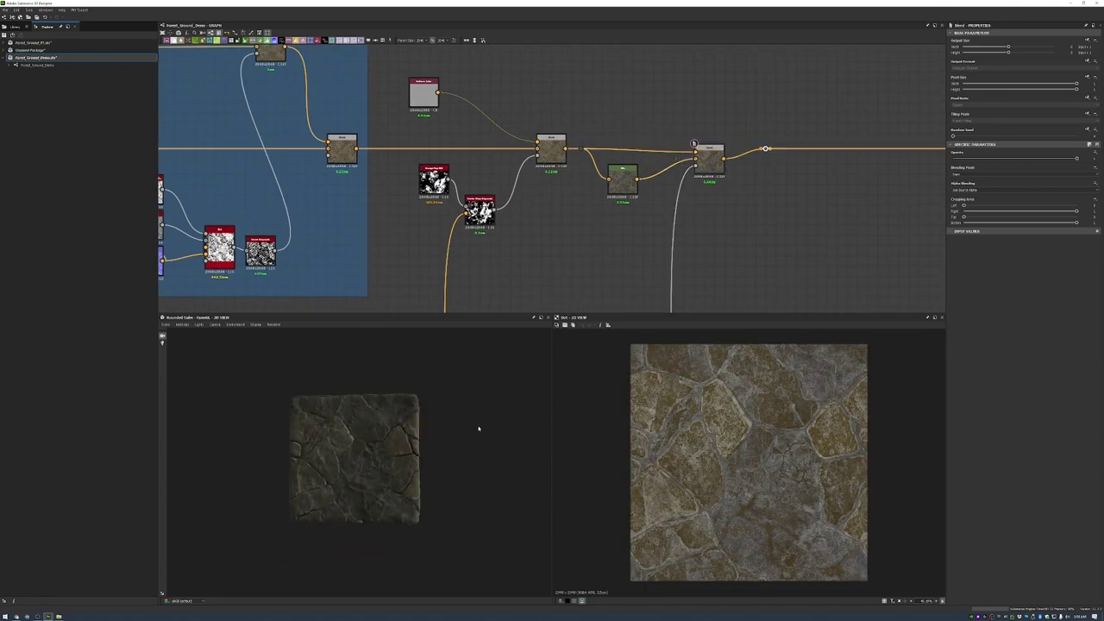
drag(708, 162, 708, 151)
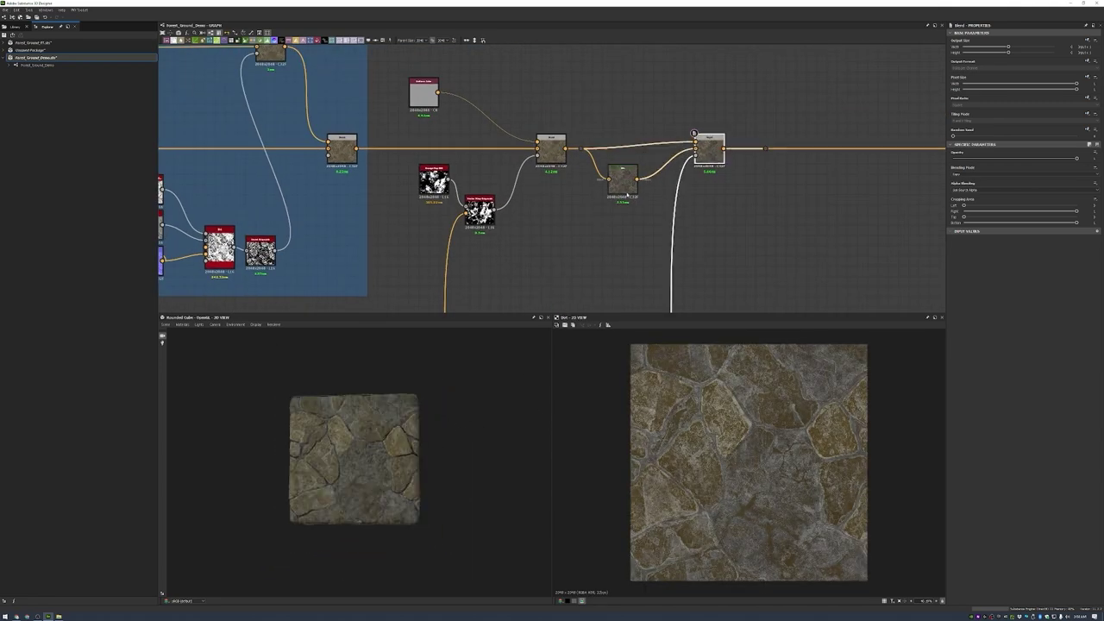
drag(623, 181, 637, 172)
scroll(776, 133, up, 4)
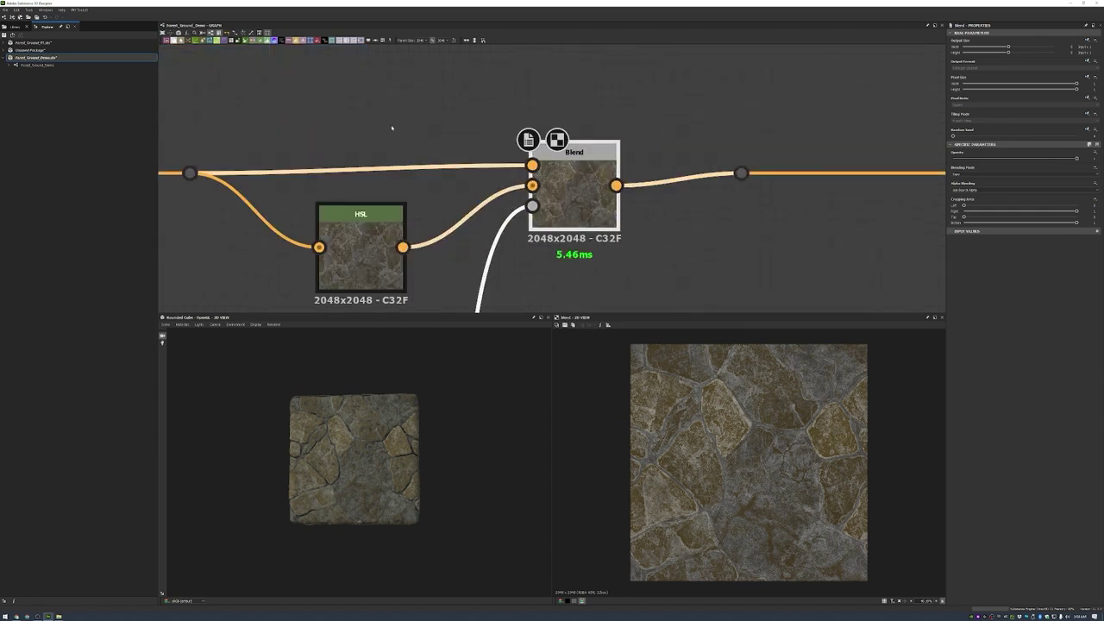
scroll(693, 104, down, 2)
- Add a Flood Fill to Random Grayscale node feeding a Gradient Map above the color chain
key(space)
text(flood)
click(729, 154)
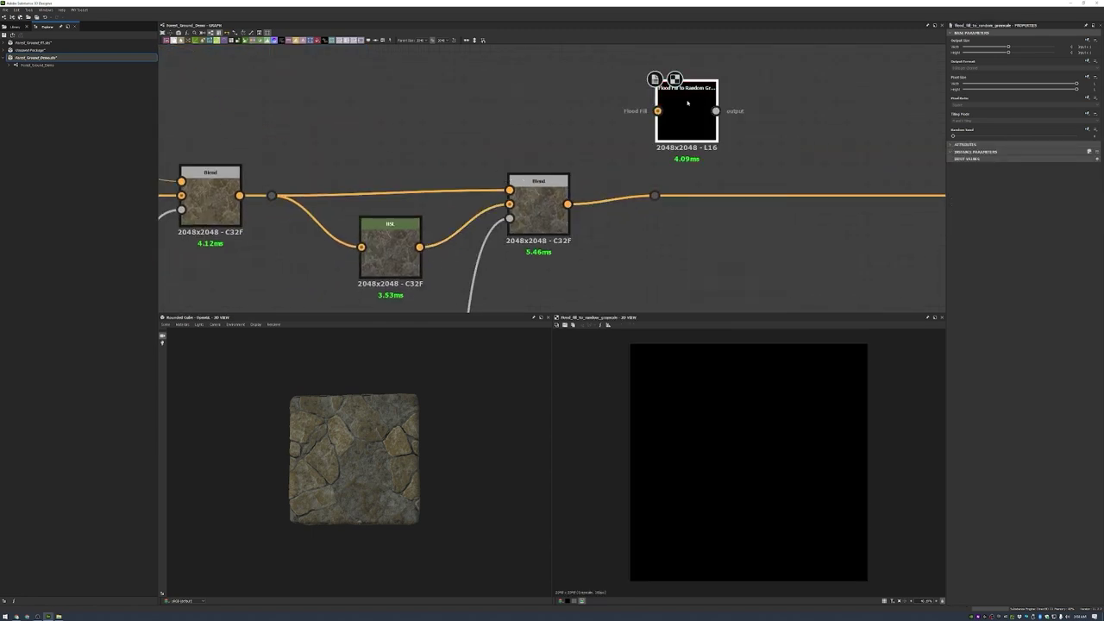
key(space)
text(gradient)
key(Return)
scroll(707, 113, down, 2)
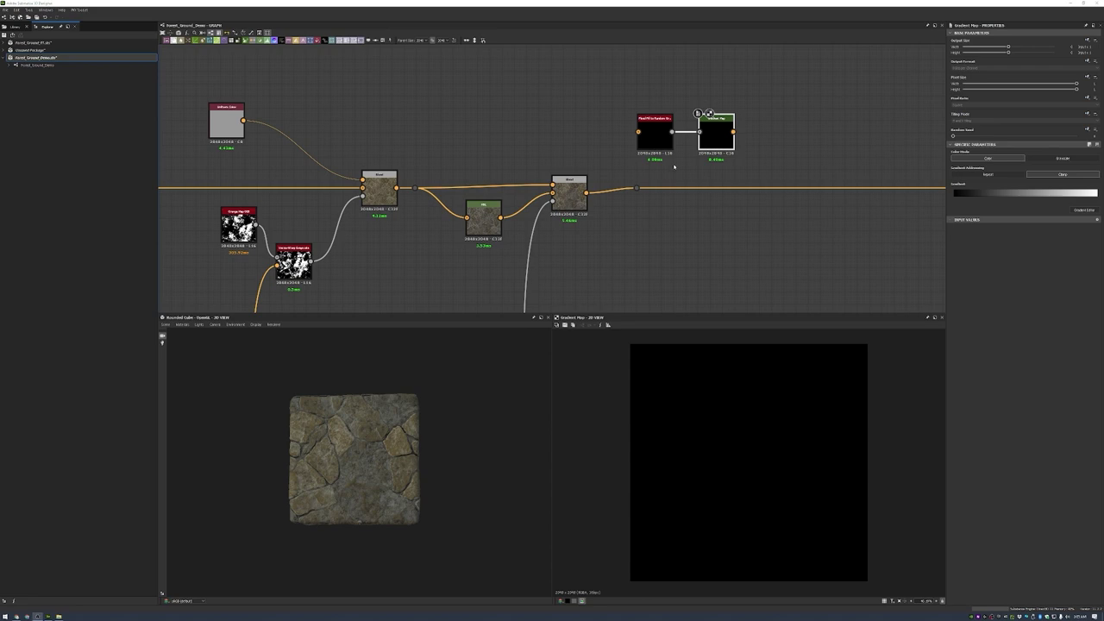
- Route the Main Flood Fill output from the Stones frame through dots into the new Flood Fill to Random Grayscale
scroll(675, 167, down, 5)
scroll(675, 166, up, 2)
middle_drag(603, 173, 906, 172)
scroll(906, 173, up, 2)
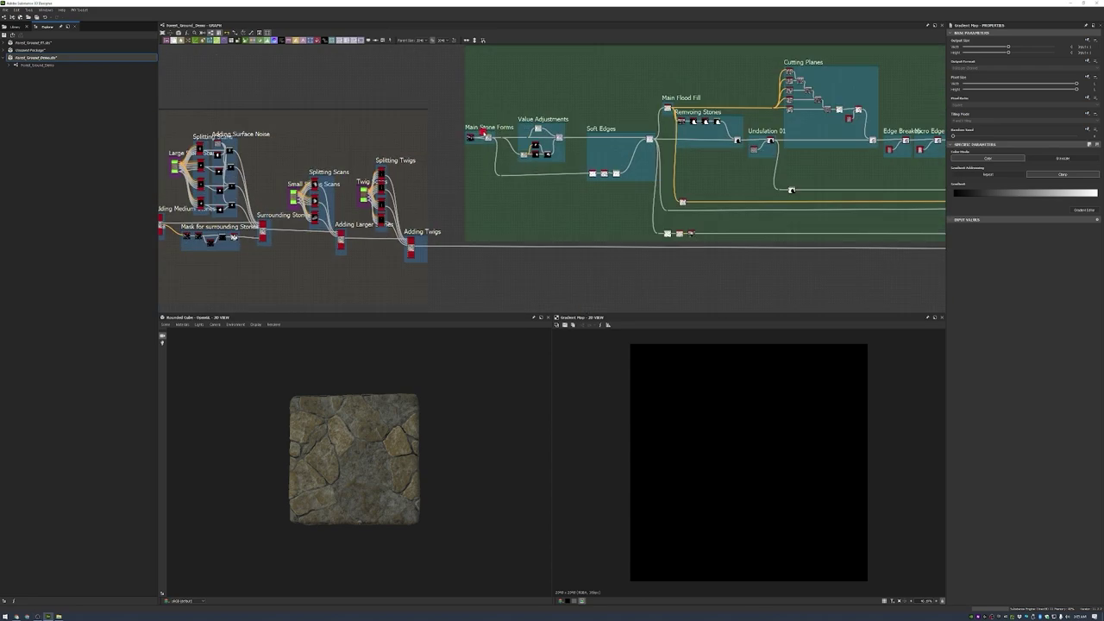
scroll(483, 131, up, 2)
click(492, 123)
scroll(493, 123, down, 4)
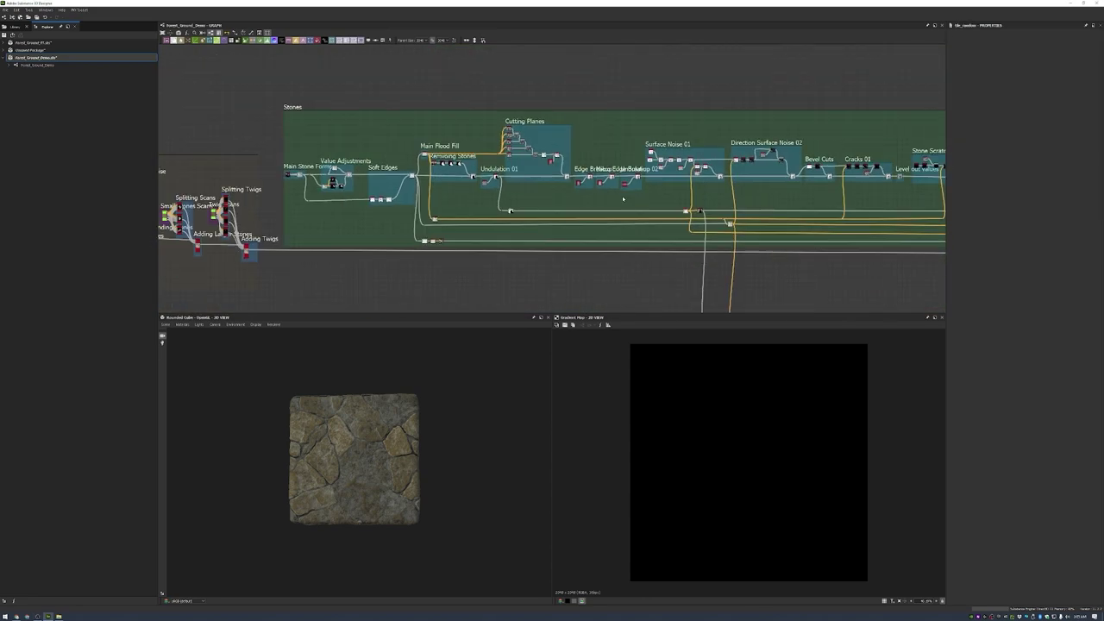
scroll(623, 199, up, 2)
scroll(623, 199, down, 4)
middle_drag(407, 265, 406, 135)
double_click(395, 134)
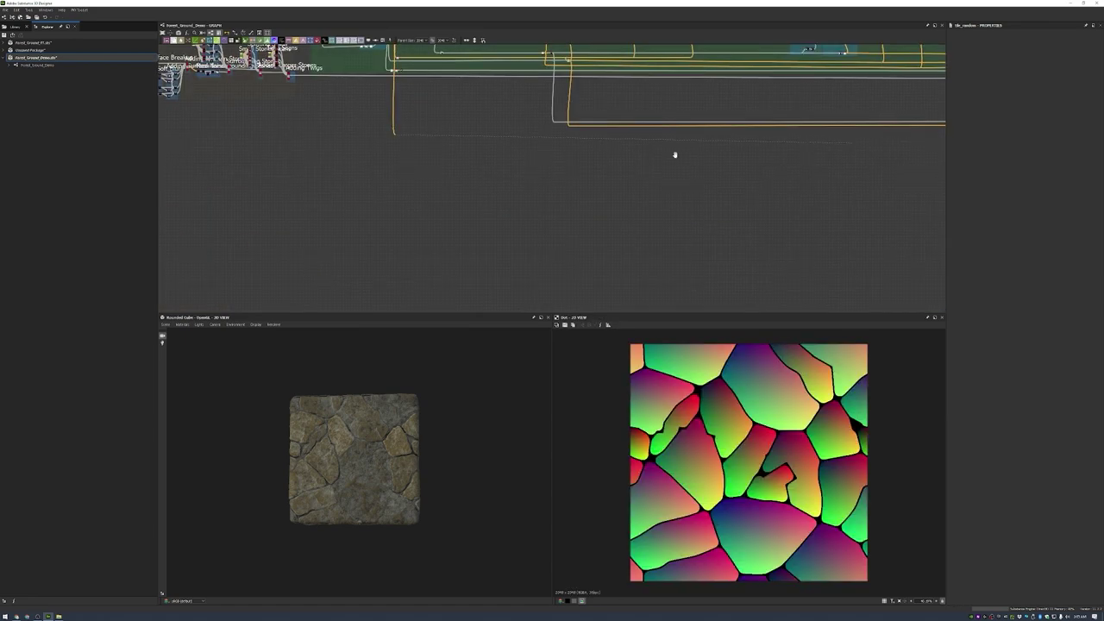
scroll(674, 155, up, 5)
- Pick a brown and muted green gradient for the per-stone Gradient Map
double_click(721, 96)
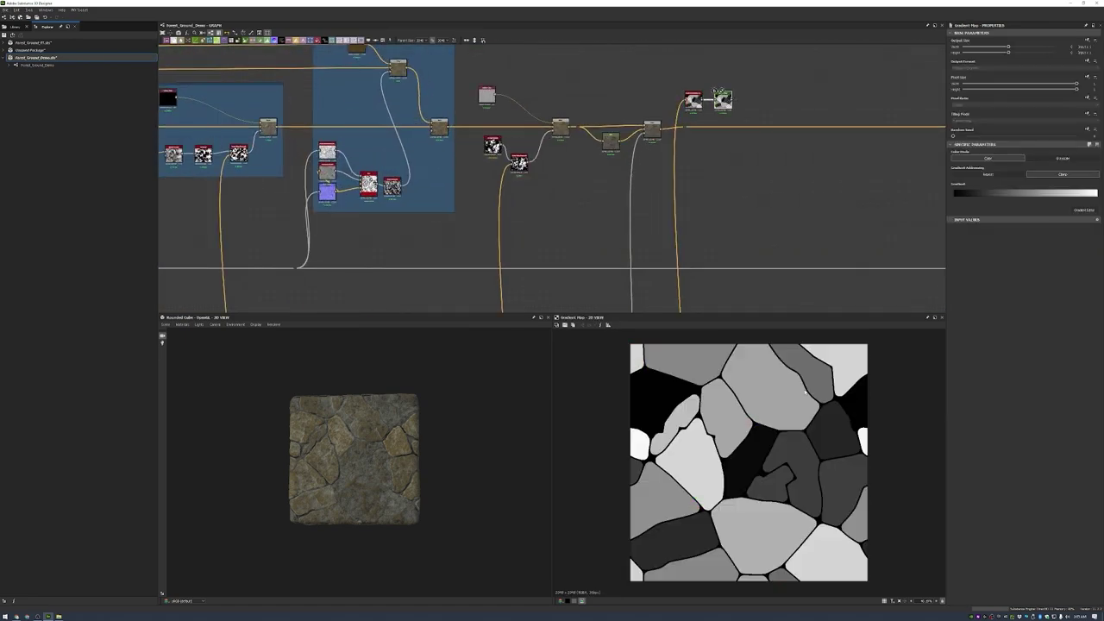
click(1084, 209)
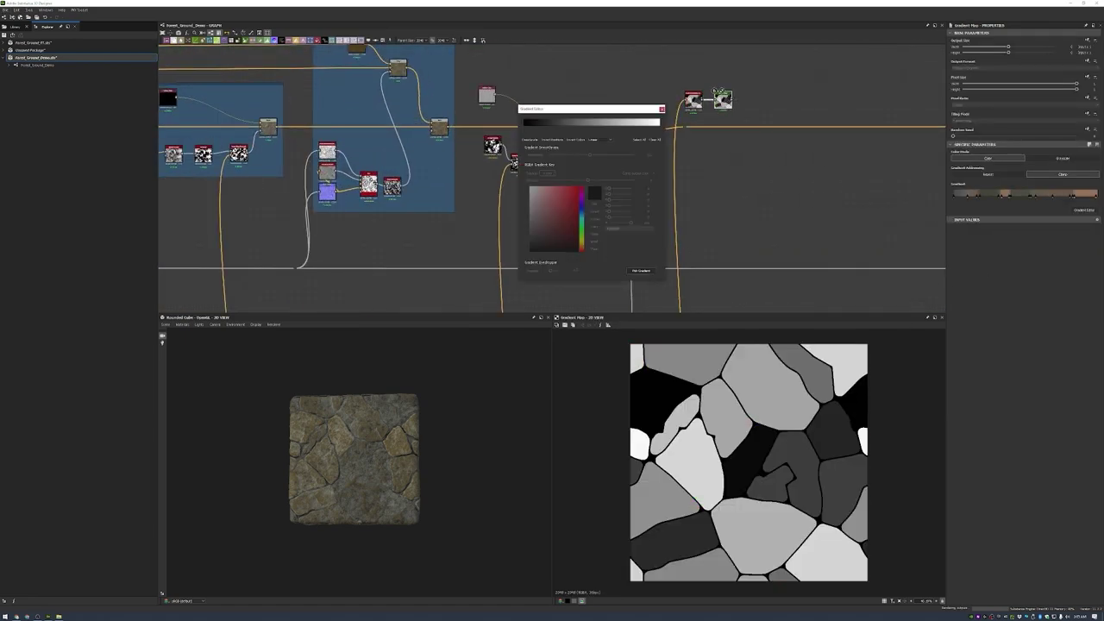
key(Escape)
- Blend the per-stone Gradient Map over the color chain in Soft Light mode with lowered opacity, and connect it inline
scroll(742, 112, up, 3)
key(ctrl+b)
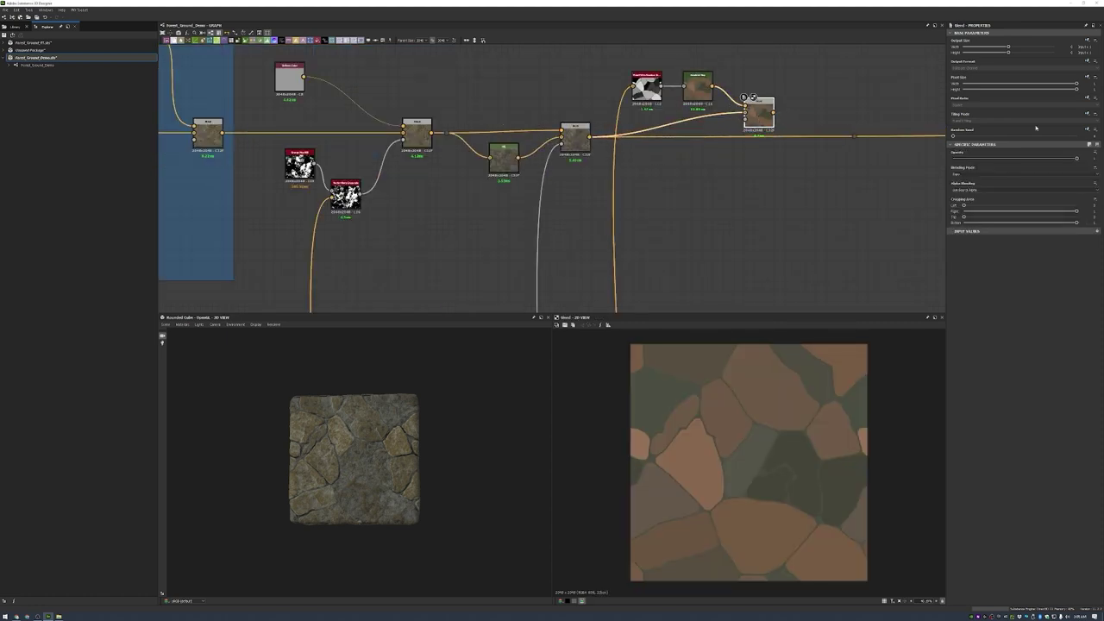
drag(1077, 158, 987, 158)
click(979, 174)
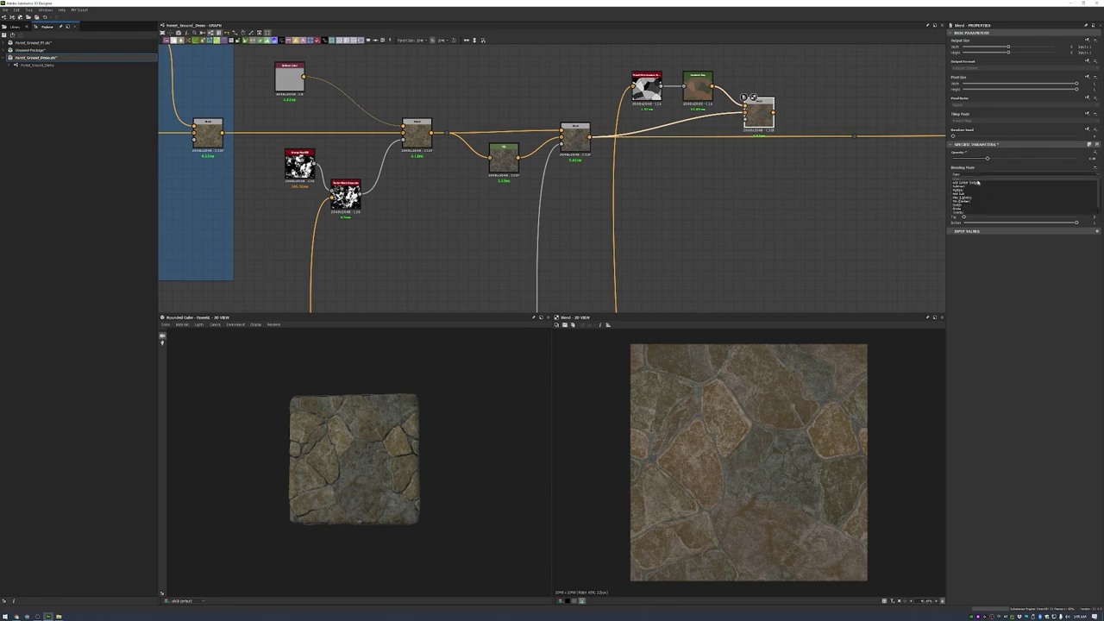
click(985, 210)
drag(848, 136, 850, 135)
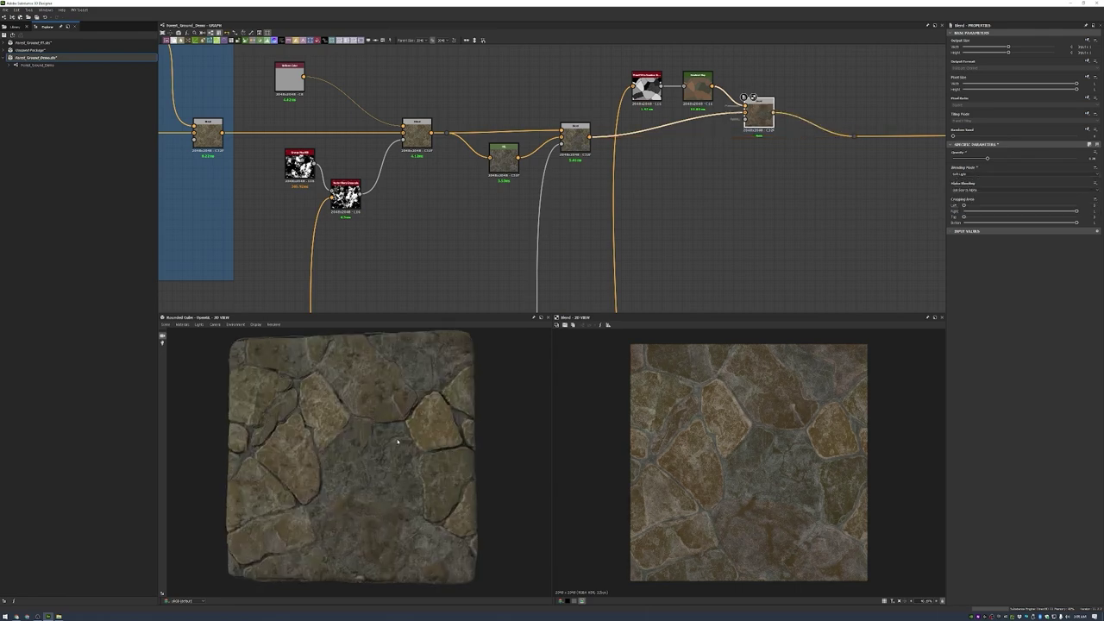
drag(388, 438, 518, 436)
middle_drag(762, 138, 496, 147)
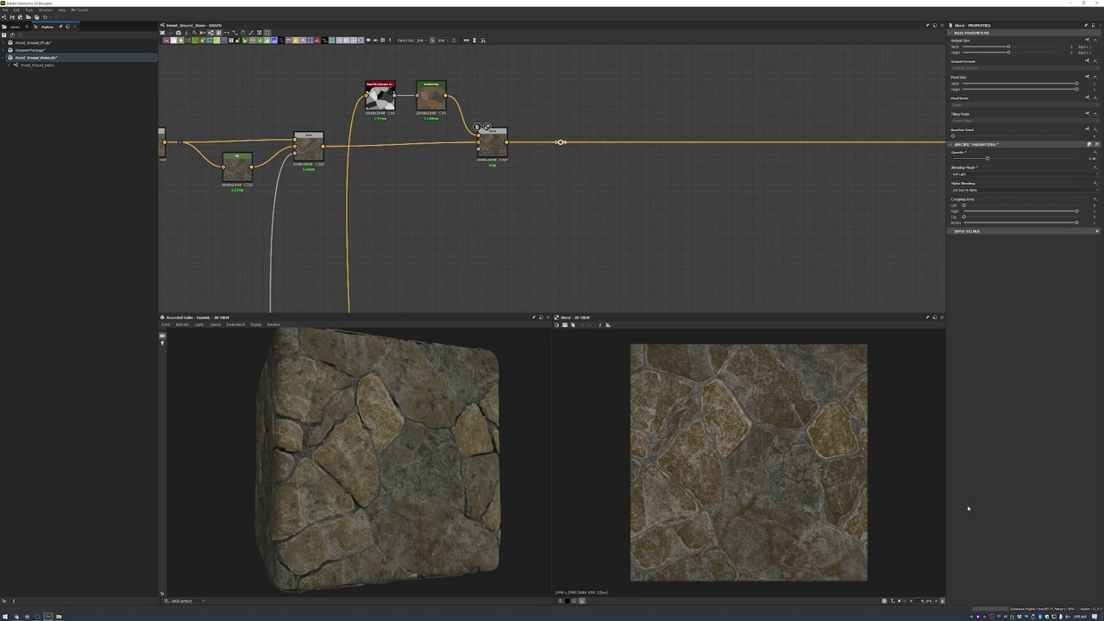
mouse_move(405, 448)
mouse_down()
mouse_move(357, 451)
mouse_move(411, 448)
mouse_up()
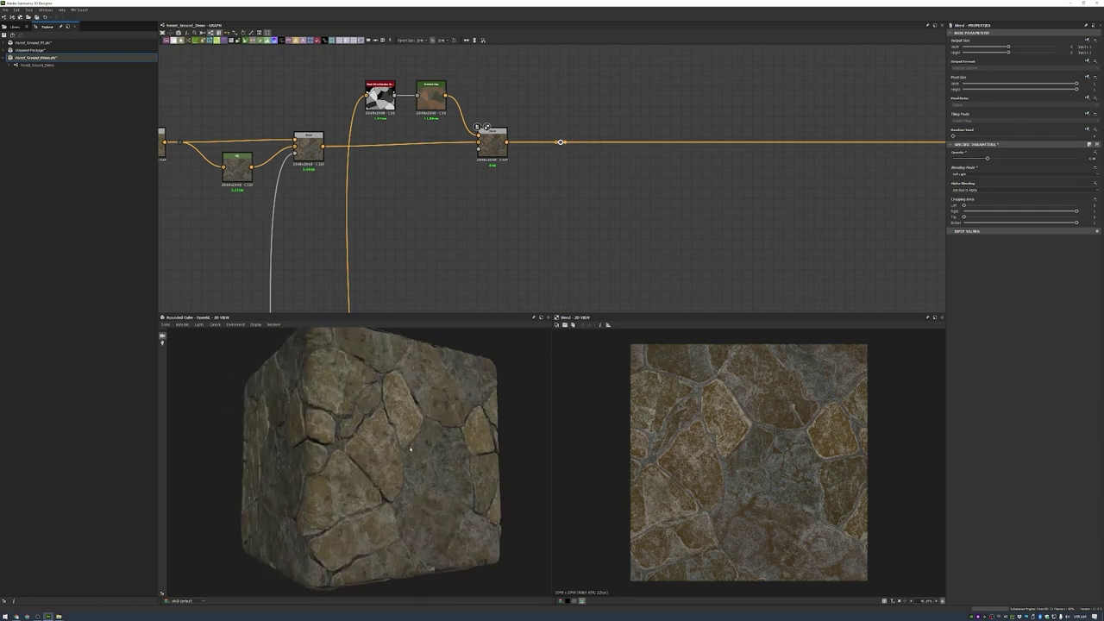
- Add a further Blend after the per-stone color layer, with the color chain as its background
key(space)
click(742, 143)
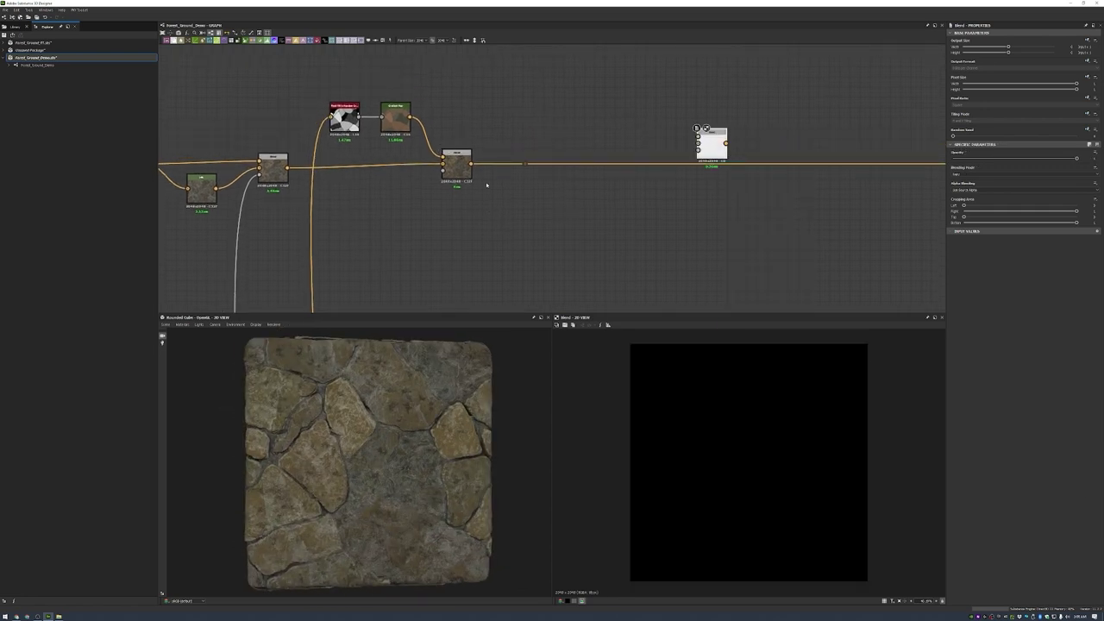
scroll(545, 116, up, 3)
- Build a Threshold, Flood Fill, Flood Fill to Random Grayscale and Gradient Map chain above the new Blend
key(space)
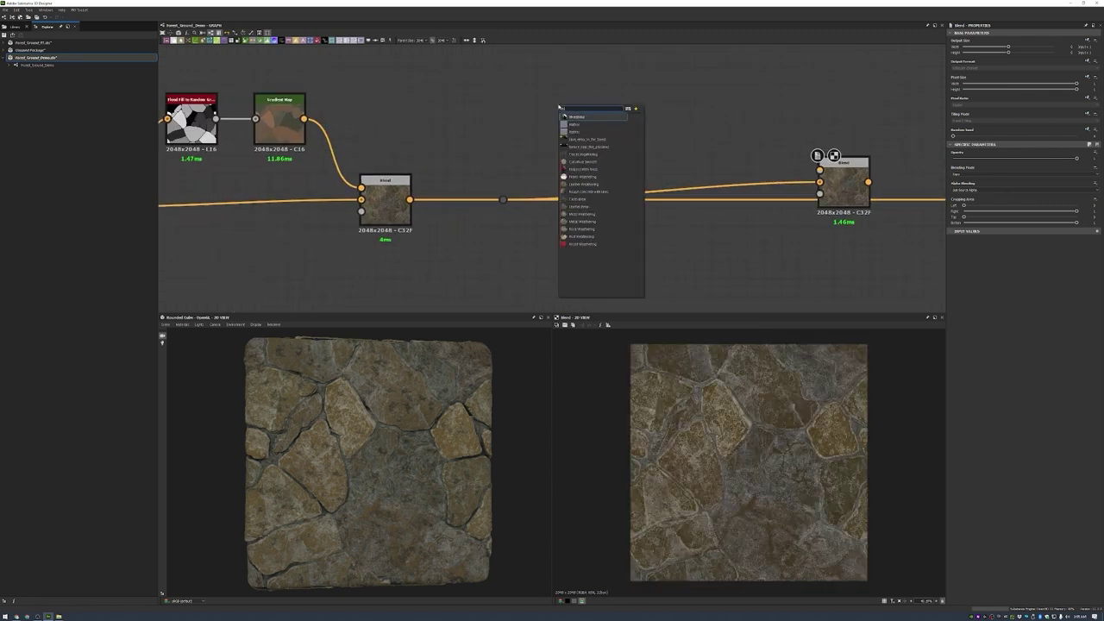
text(threshold)
key(Return)
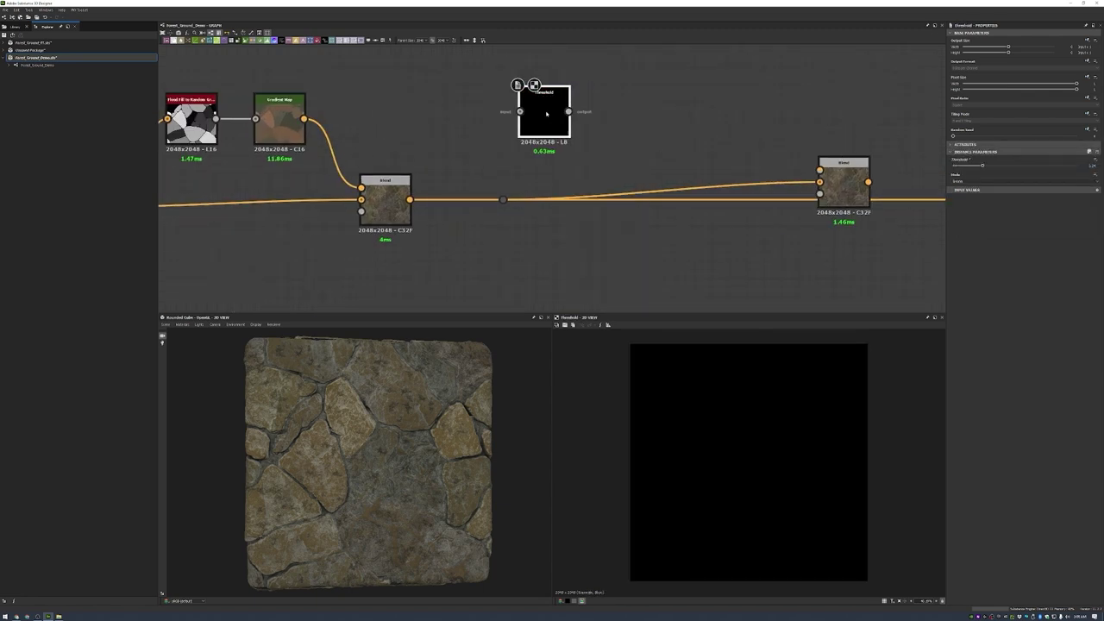
drag(586, 111, 608, 112)
click(633, 112)
key(space)
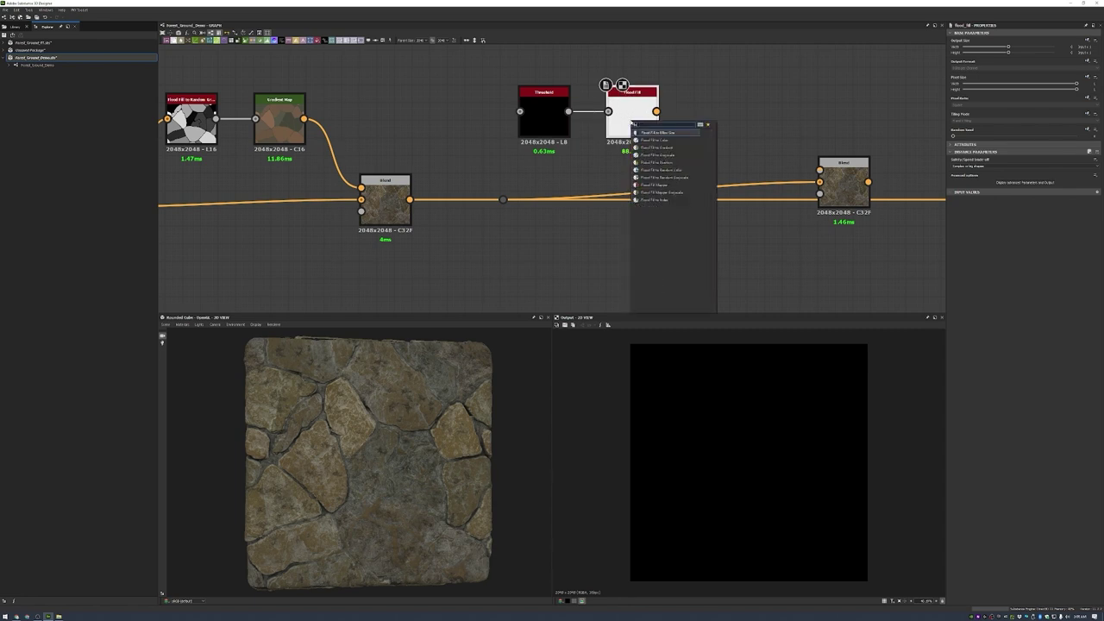
click(664, 177)
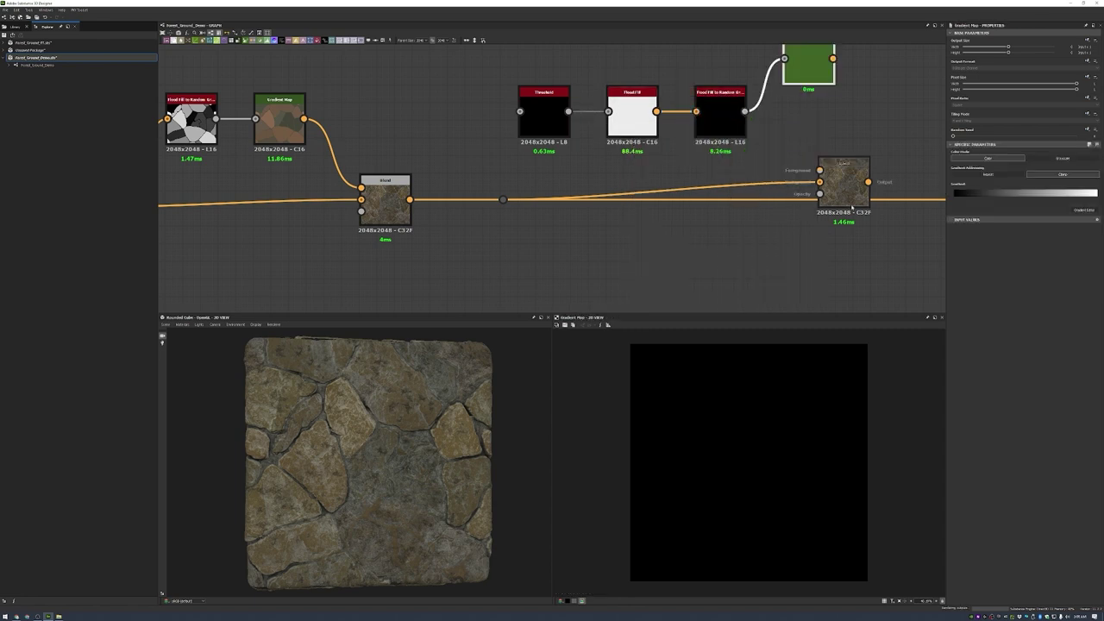
drag(805, 74, 796, 125)
- Add a Levels node fed by the Lichen mask and connect it to the Threshold and the new Blend's opacity
key(space)
text(levels)
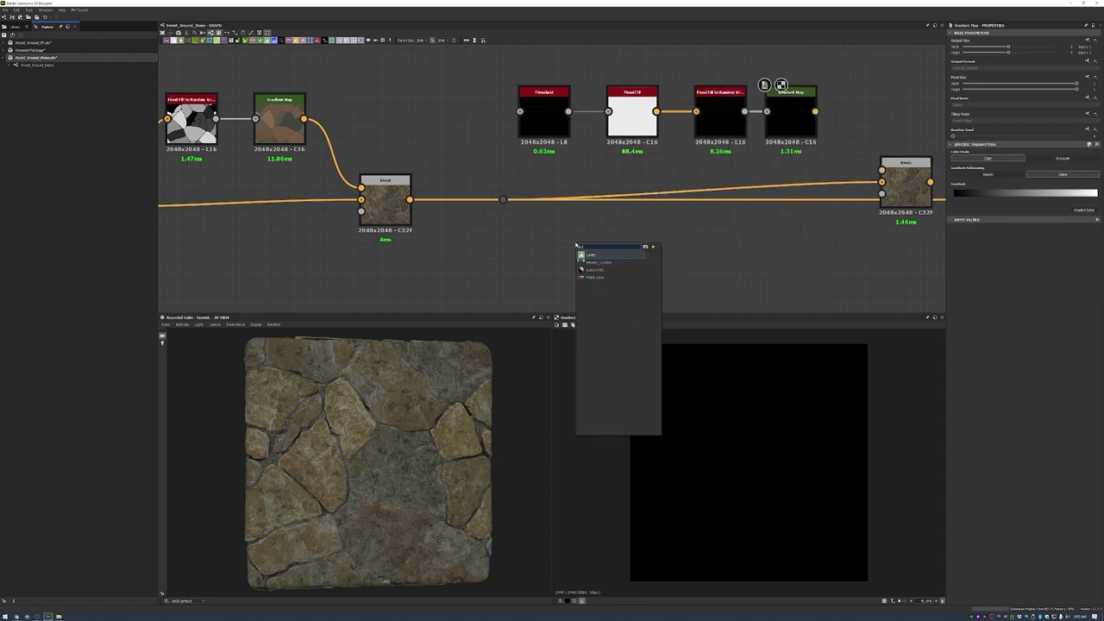
key(Return)
scroll(473, 215, down, 5)
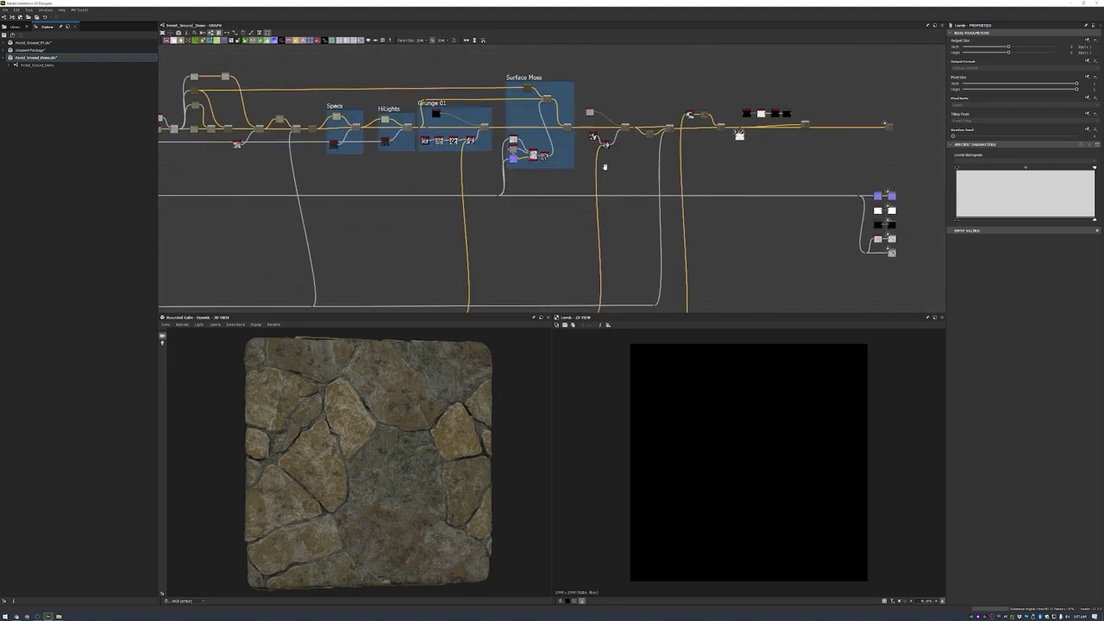
scroll(684, 178, up, 4)
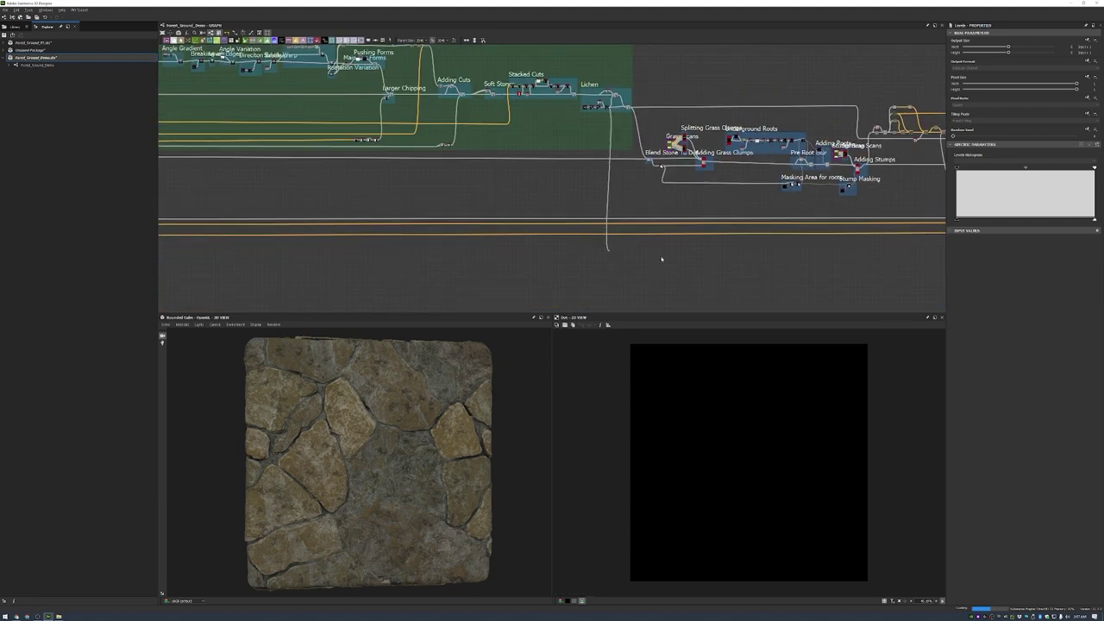
scroll(587, 239, up, 5)
double_click(491, 246)
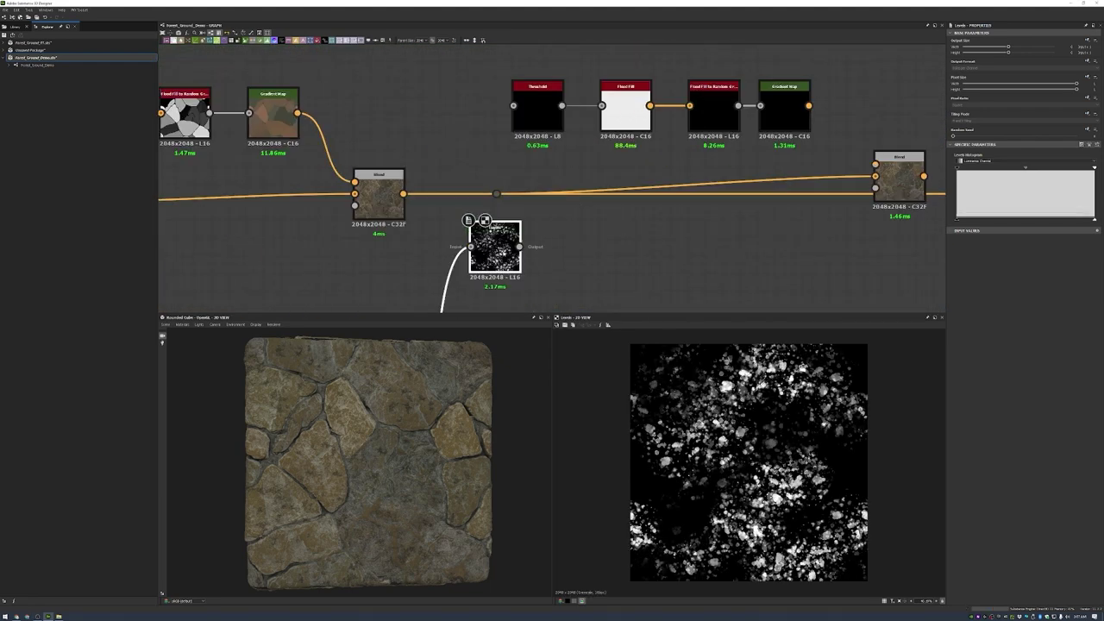
drag(520, 248, 876, 187)
- Pick an olive-brown gradient for the lichen Gradient Map, blend it over the color chain at reduced opacity and connect the Blend inline
double_click(781, 104)
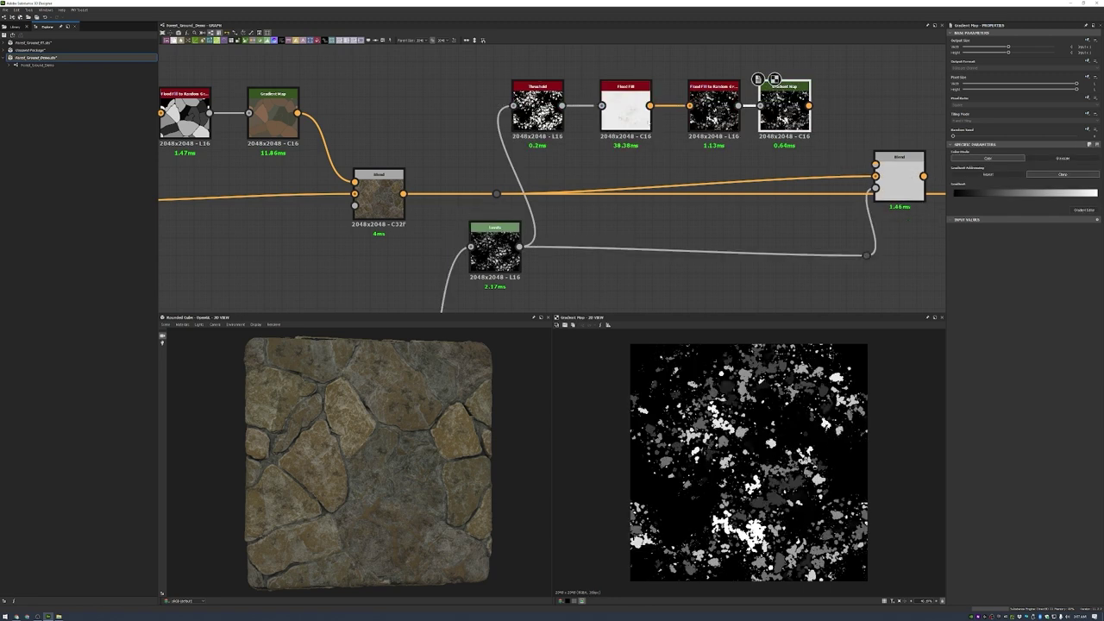
click(1082, 210)
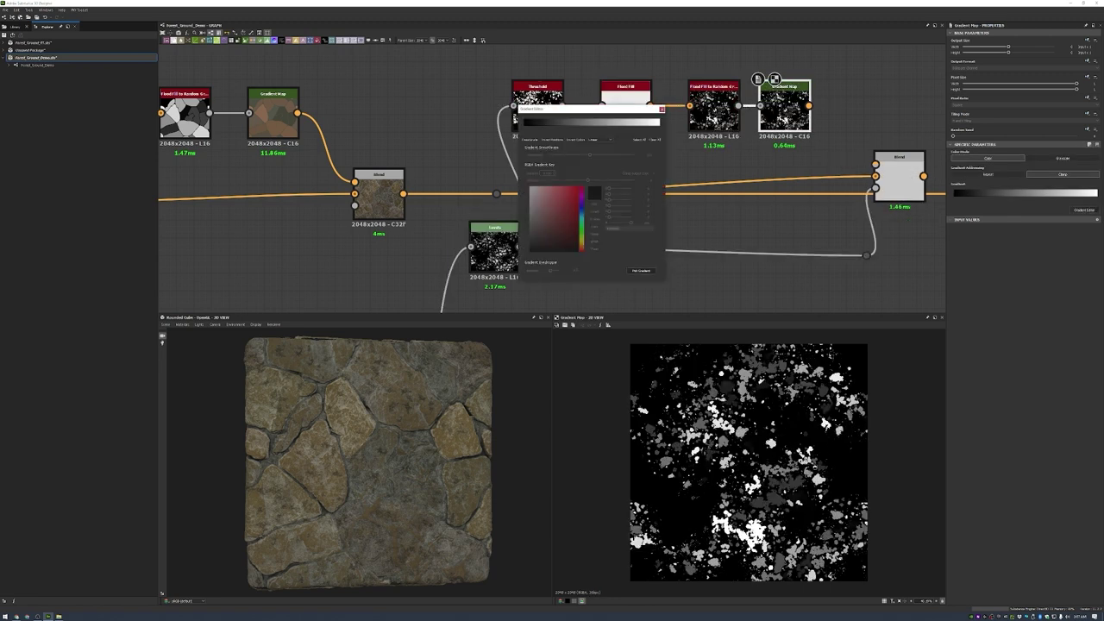
double_click(884, 169)
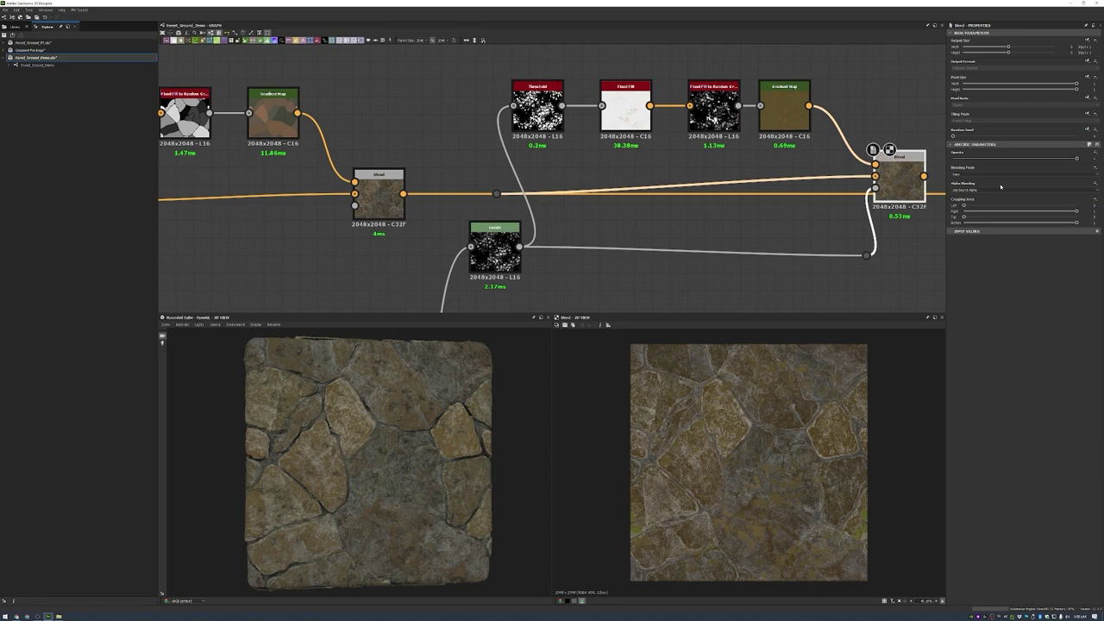
middle_drag(901, 191, 524, 178)
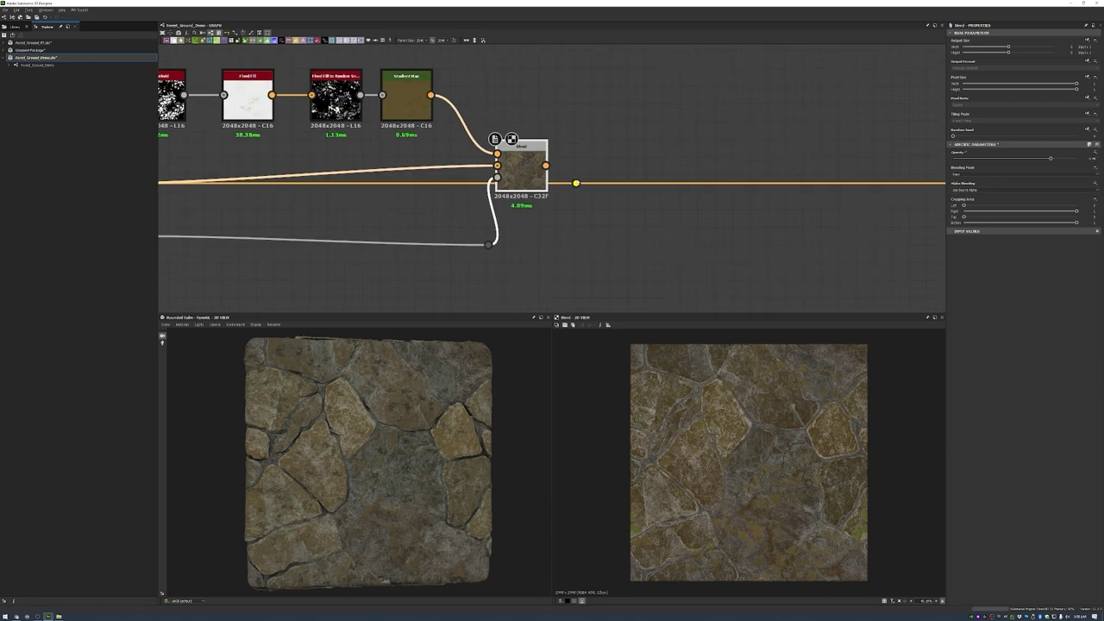
scroll(524, 178, down, 5)
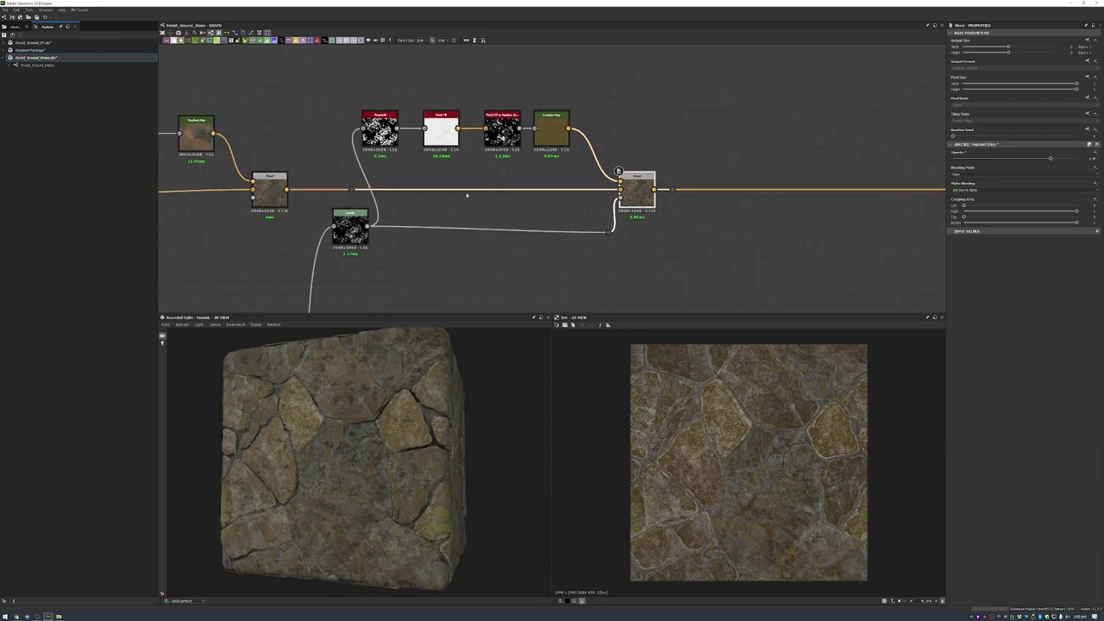
- Frame the per-stone color nodes as "Color Variation" and the lichen nodes as "Lichen"
middle_drag(636, 172, 658, 178)
key(ctrl+f)
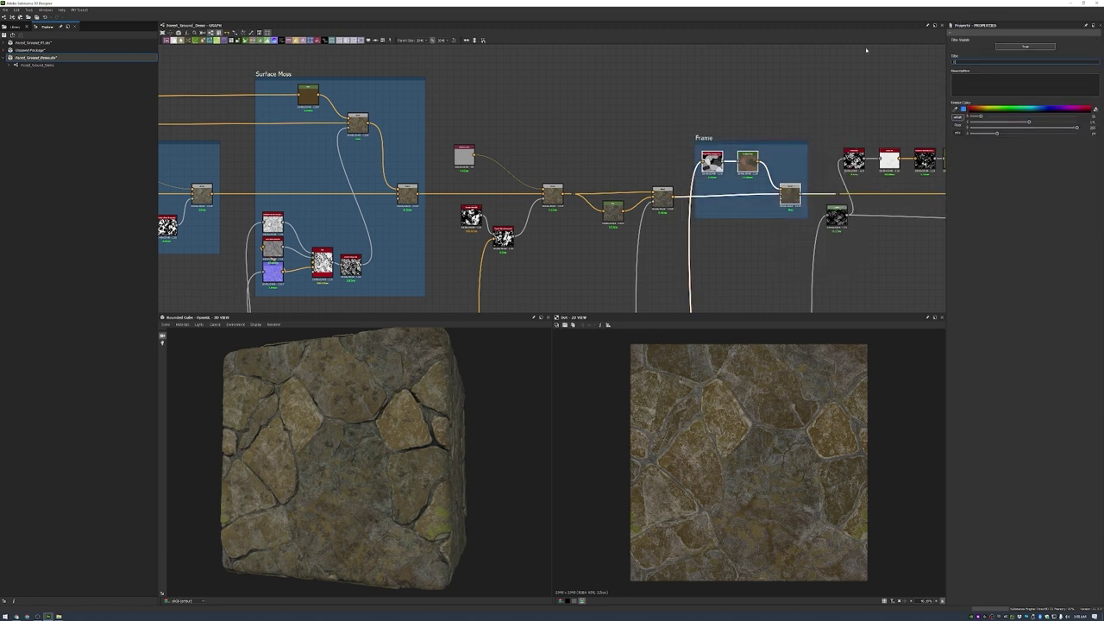
middle_drag(850, 125, 745, 107)
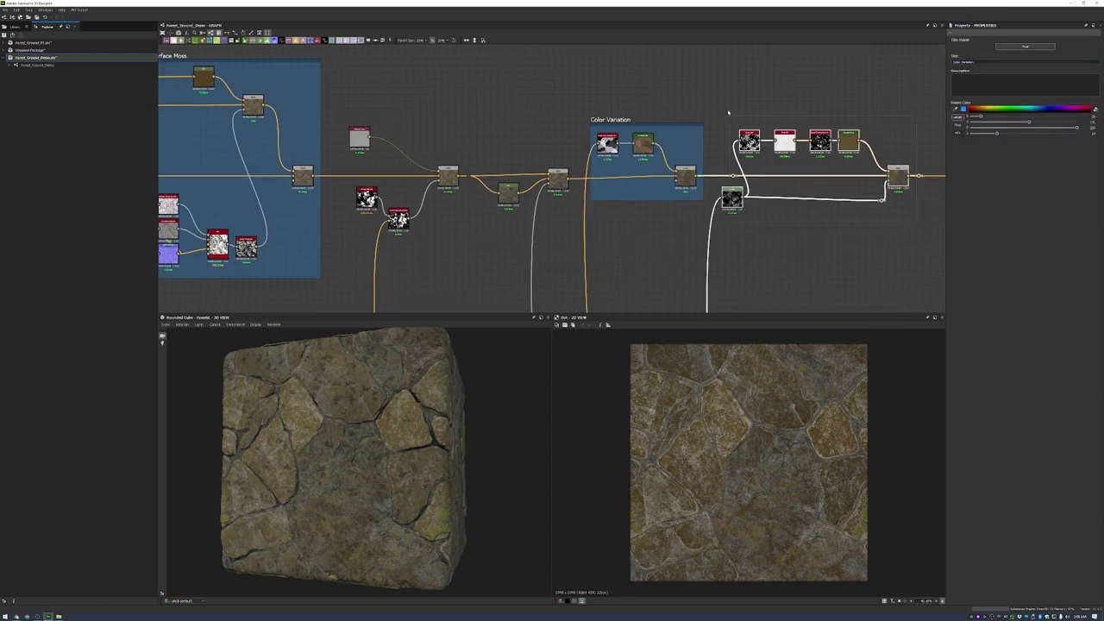
key(ctrl+f)
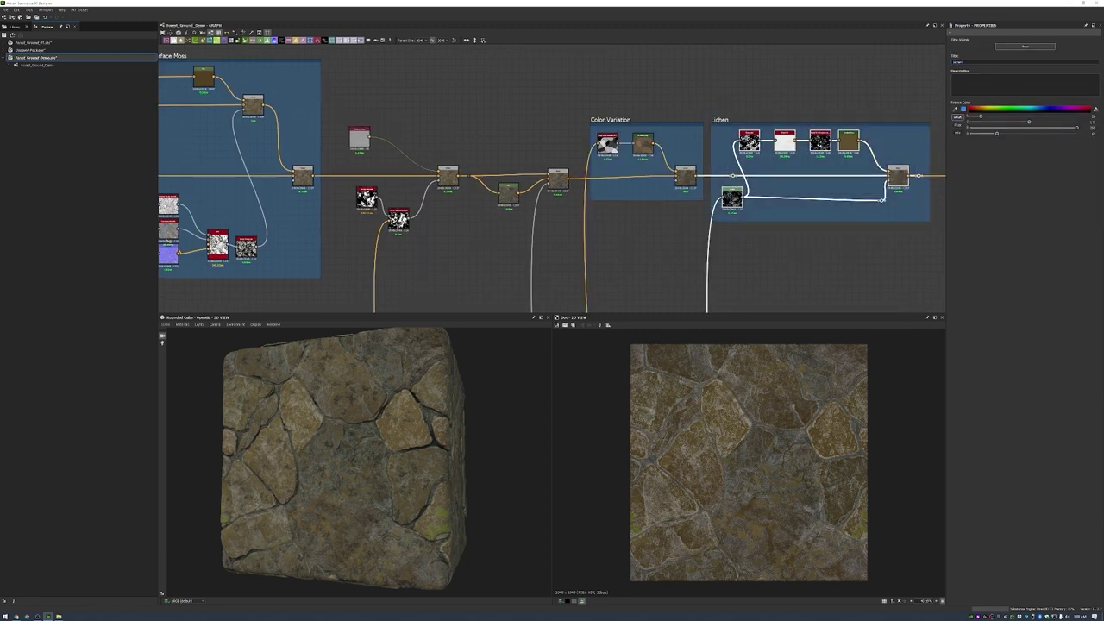
- Frame the second grunge layer as "Grunge 02" and the neighbouring HSL and Blend nodes as "Darker Stones"
drag(344, 121, 468, 250)
right_click(476, 250)
click(517, 242)
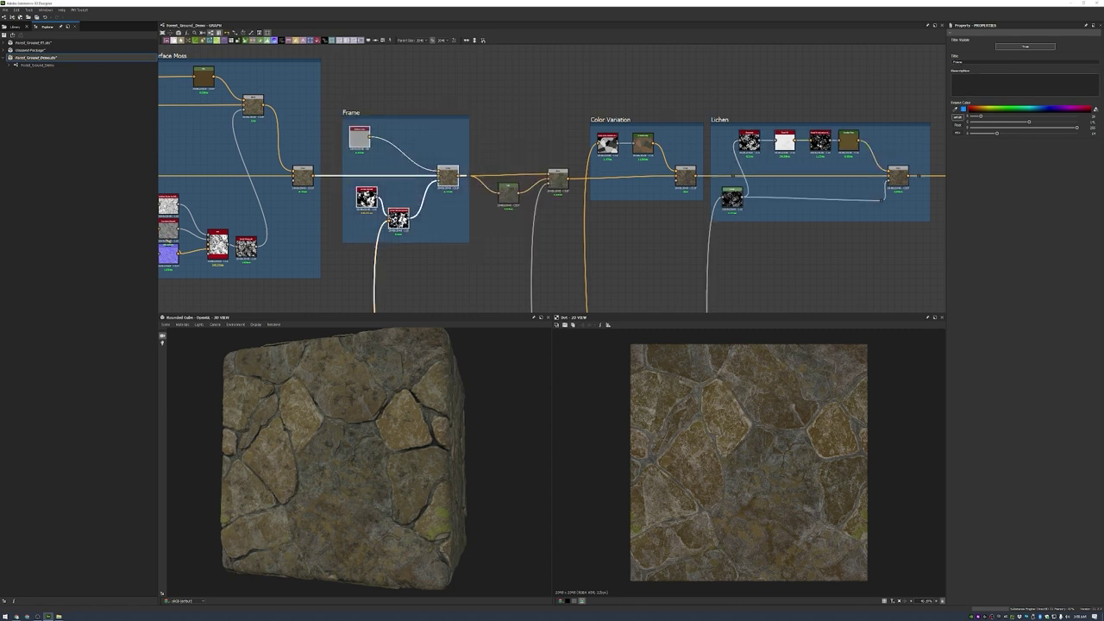
drag(506, 140, 574, 215)
right_click(541, 233)
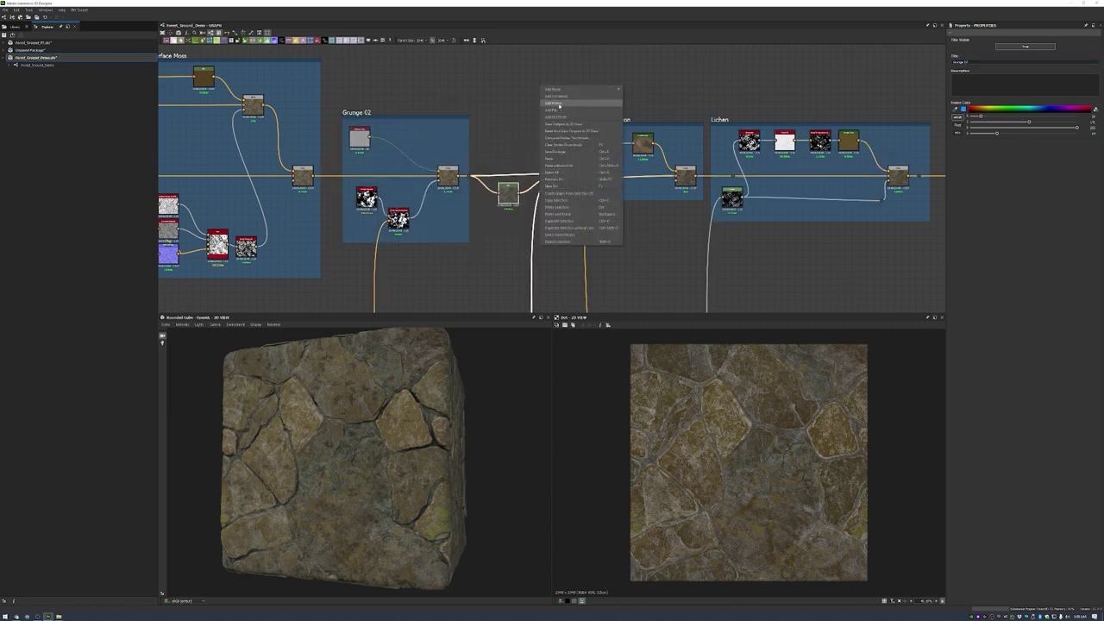
click(579, 224)
scroll(755, 143, down, 3)
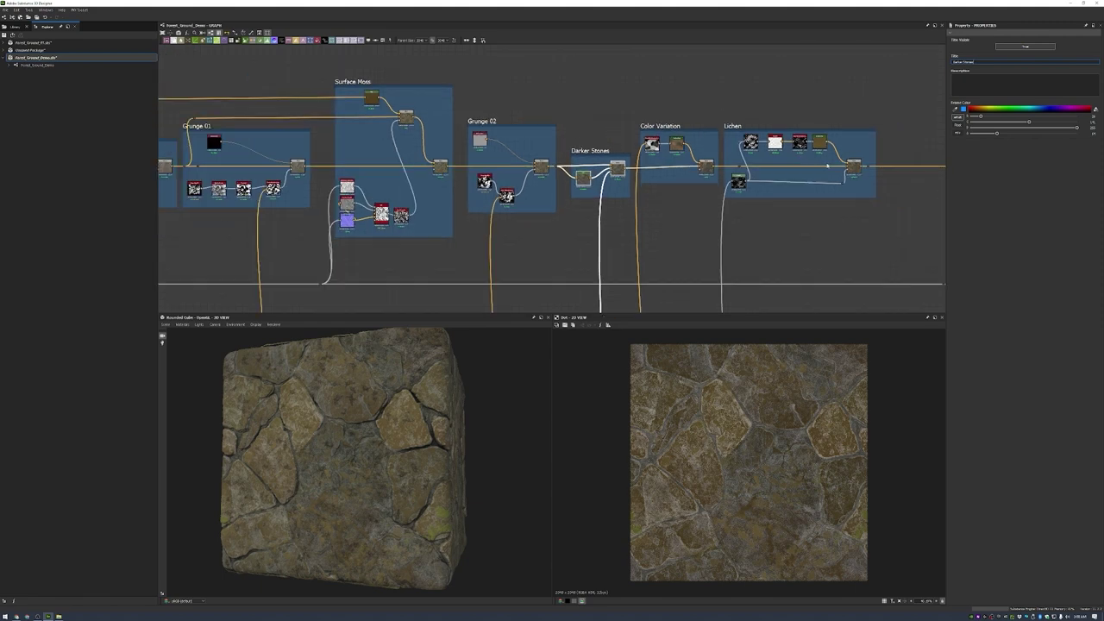
- Add a Blend node after the Lichen frame, fed by the end of the color chain
middle_drag(535, 113, 731, 188)
key(space)
click(703, 179)
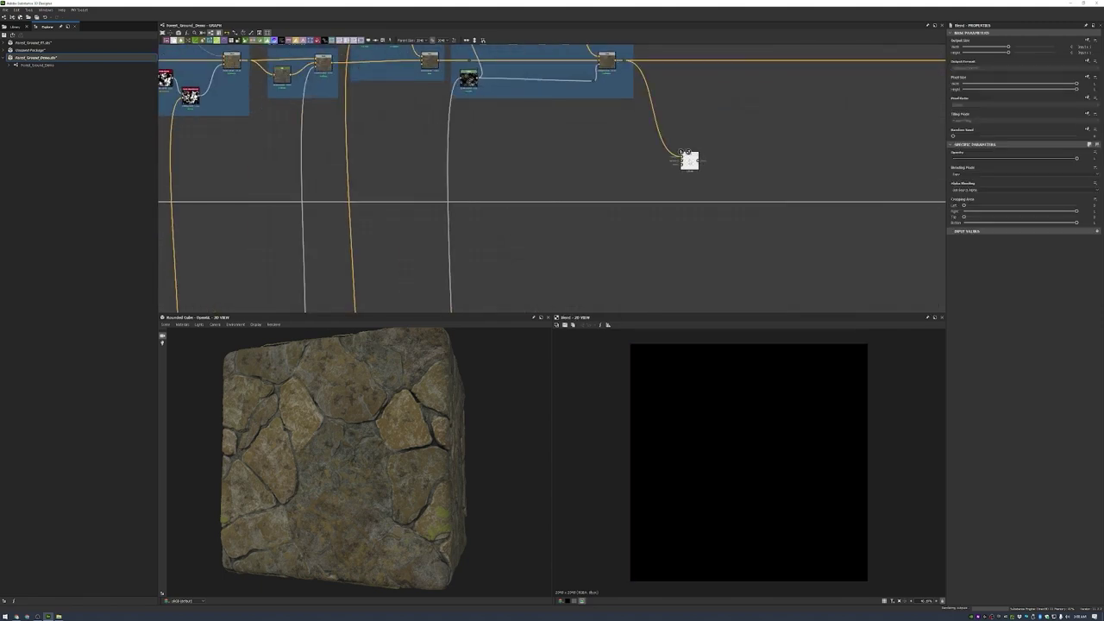
drag(684, 153, 689, 176)
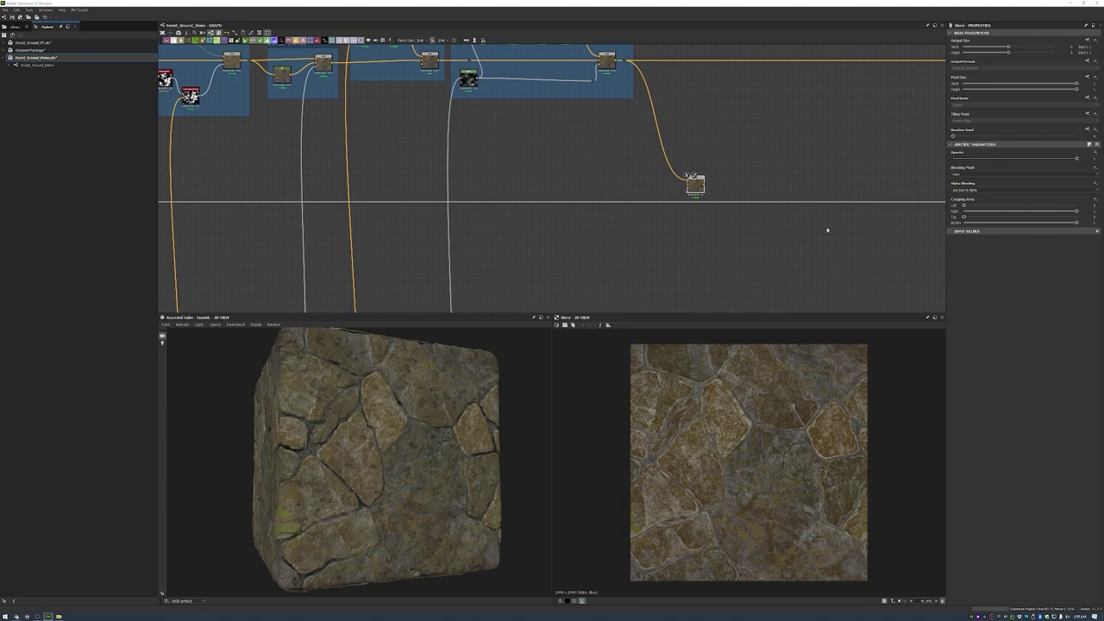
- Frame the Ambient Occlusion, Highpass and Blend nodes at the start of the color chain as "Stone Utilities"
scroll(828, 229, down, 5)
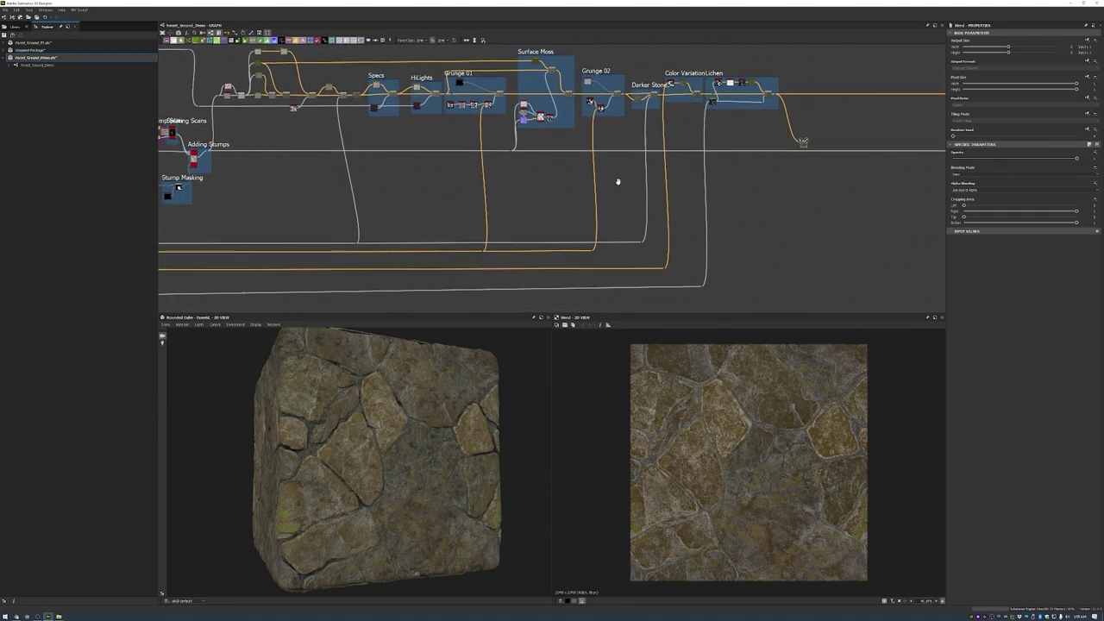
middle_drag(617, 181, 811, 207)
scroll(811, 207, up, 4)
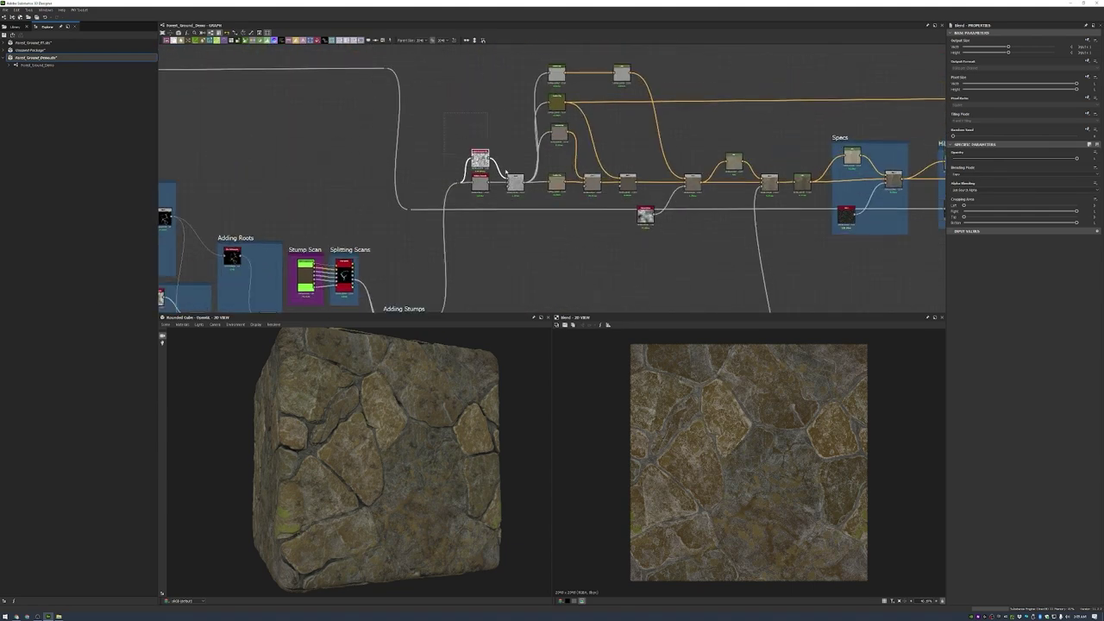
key(ctrl+f)
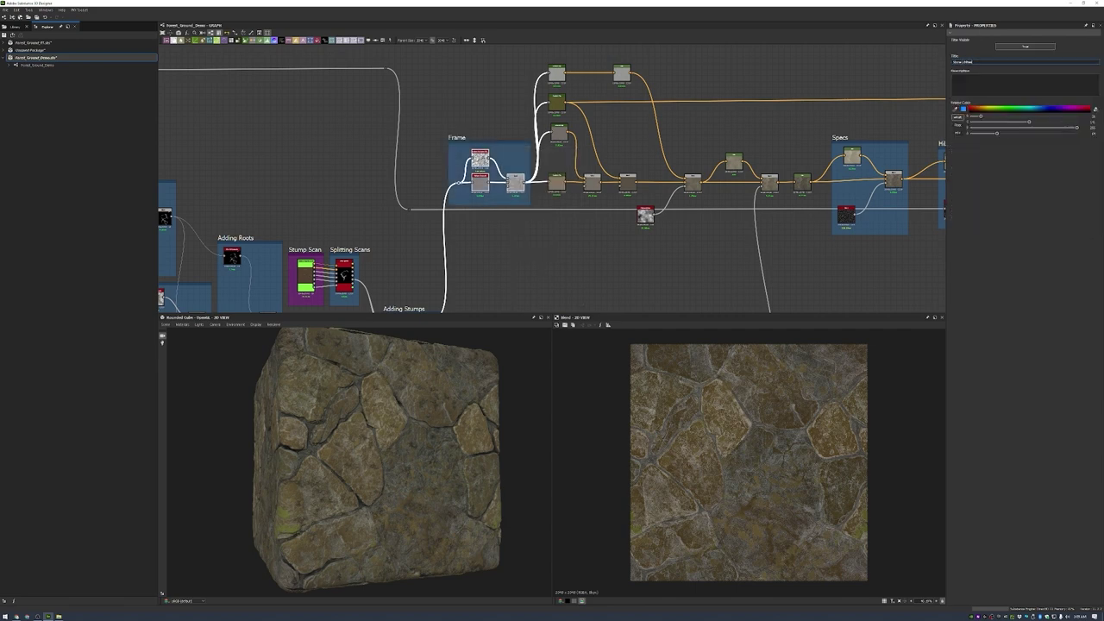
- Duplicate the Ambient Occlusion, Highpass and Blend nodes below the Stump Masking frame and place a dot node for their input
scroll(535, 243, down, 2)
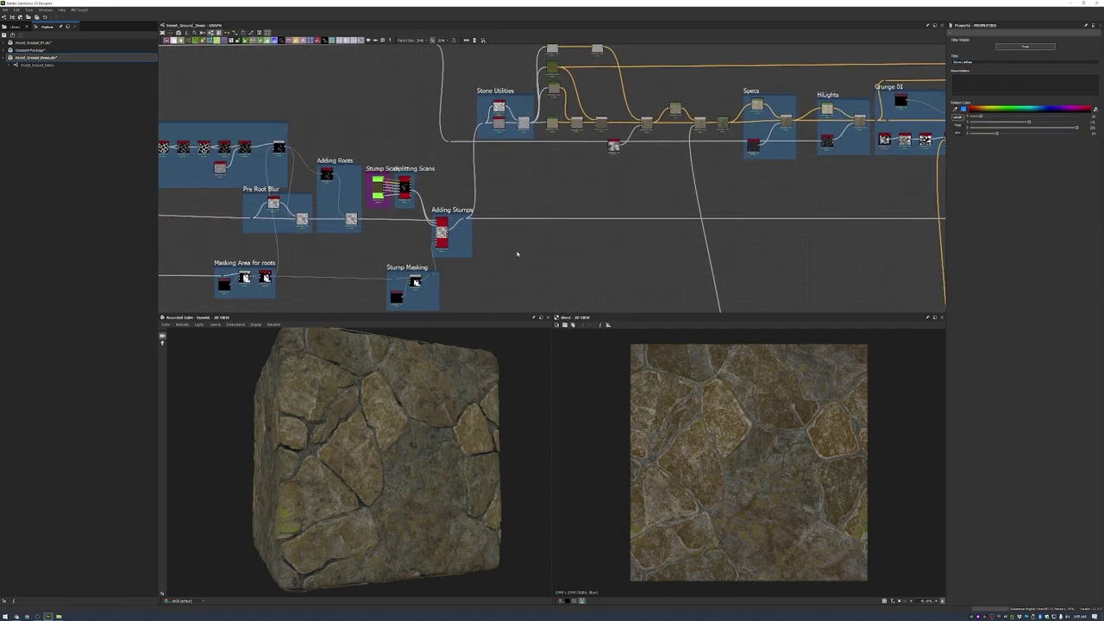
scroll(575, 205, down, 5)
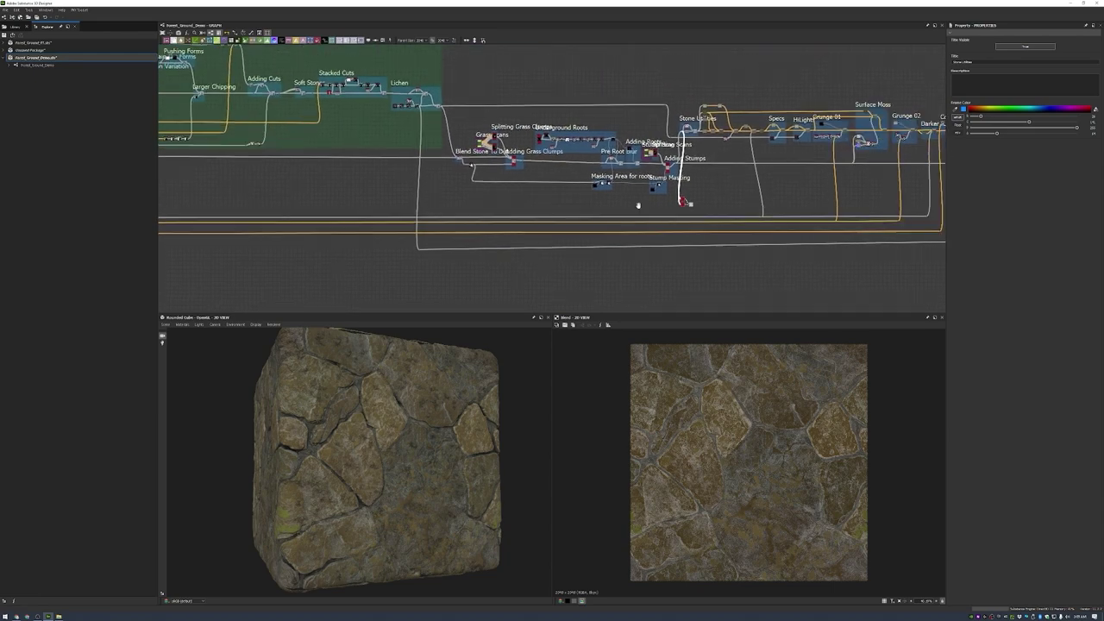
scroll(594, 217, up, 5)
double_click(597, 201)
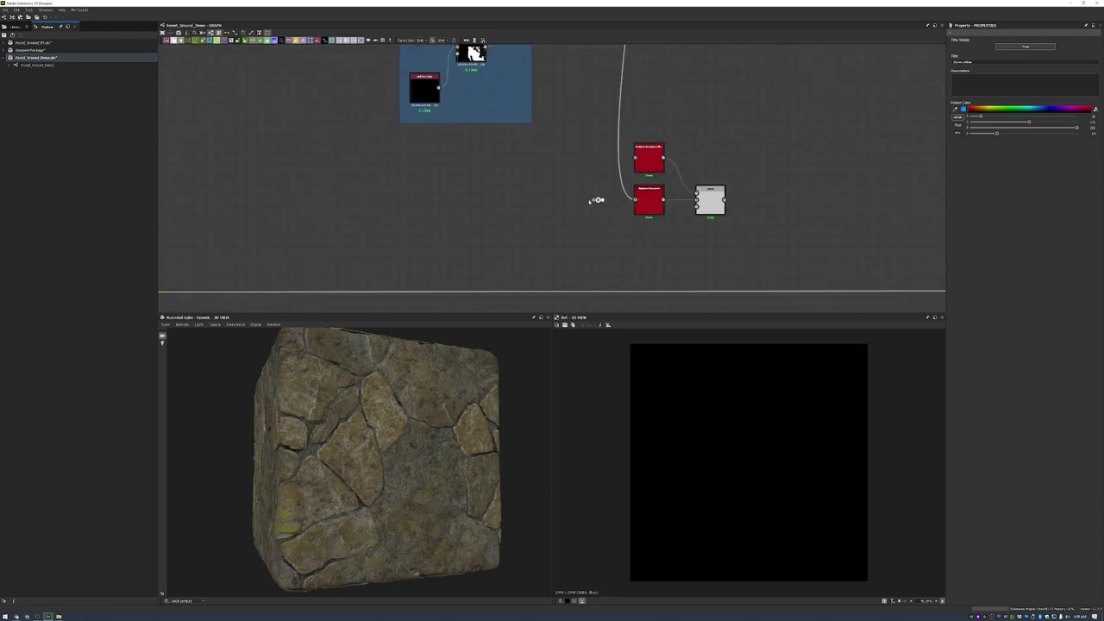
- Feed the dirt height entering Blend Stone To Dirt into the duplicated Ambient Occlusion and Highpass nodes and preview their Blend
scroll(619, 217, down, 5)
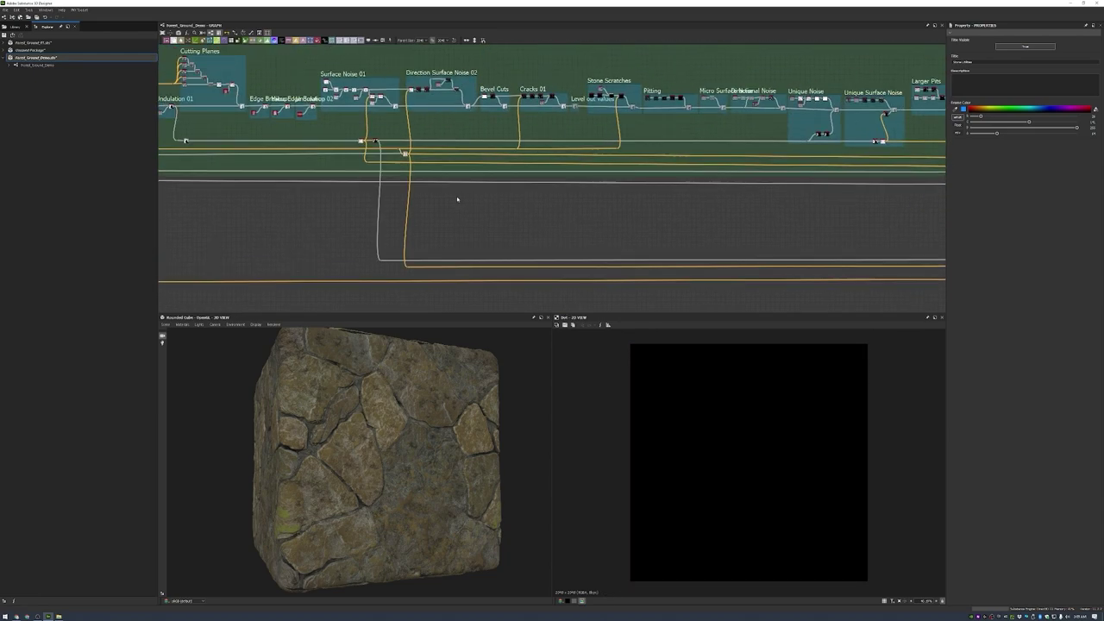
scroll(534, 201, up, 3)
middle_drag(534, 201, 219, 233)
scroll(660, 221, up, 6)
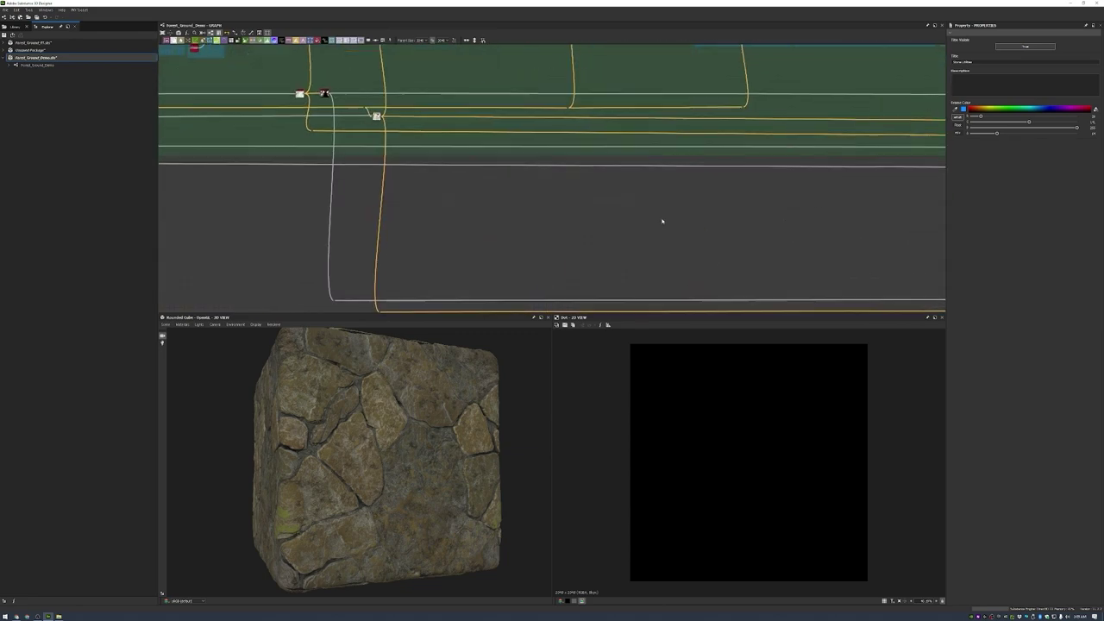
scroll(588, 257, down, 5)
middle_drag(547, 189, 431, 190)
scroll(756, 222, up, 5)
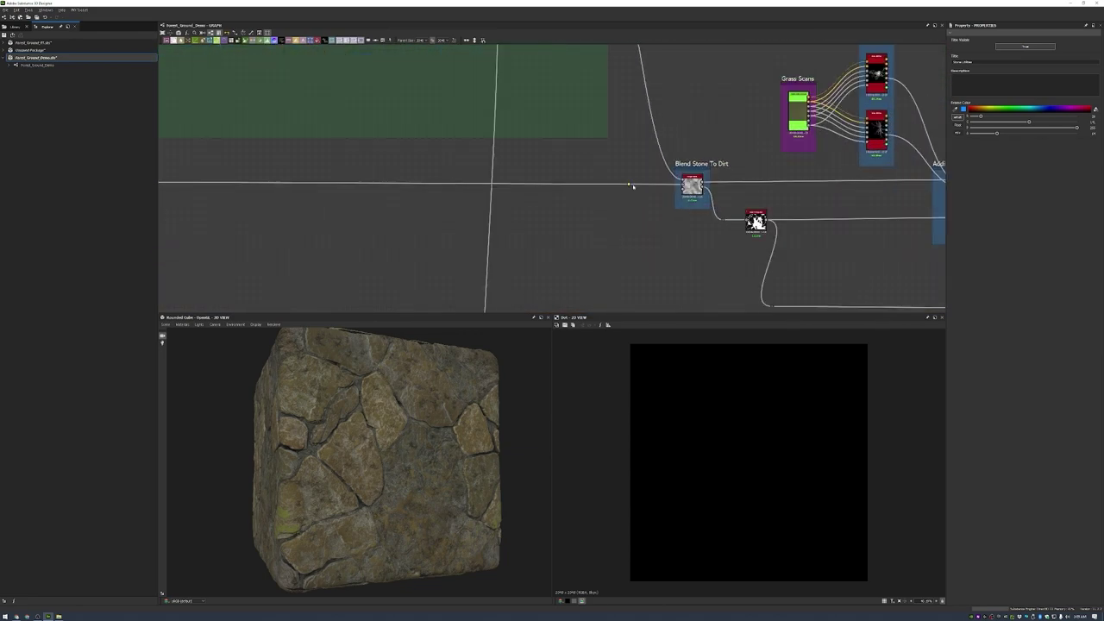
scroll(658, 205, down, 4)
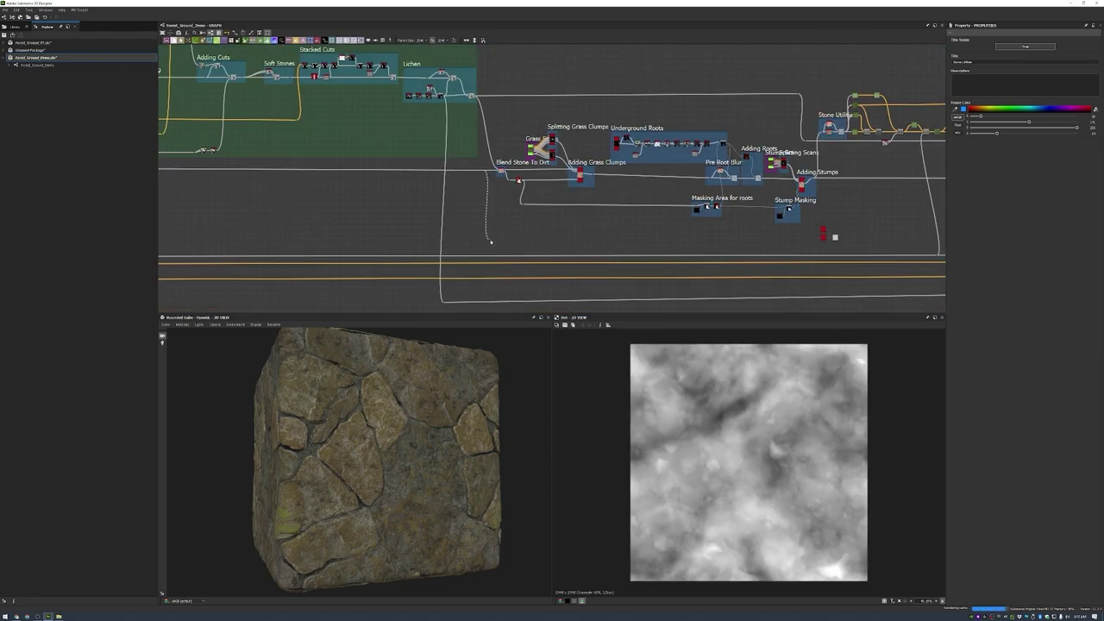
scroll(824, 229, up, 3)
double_click(851, 245)
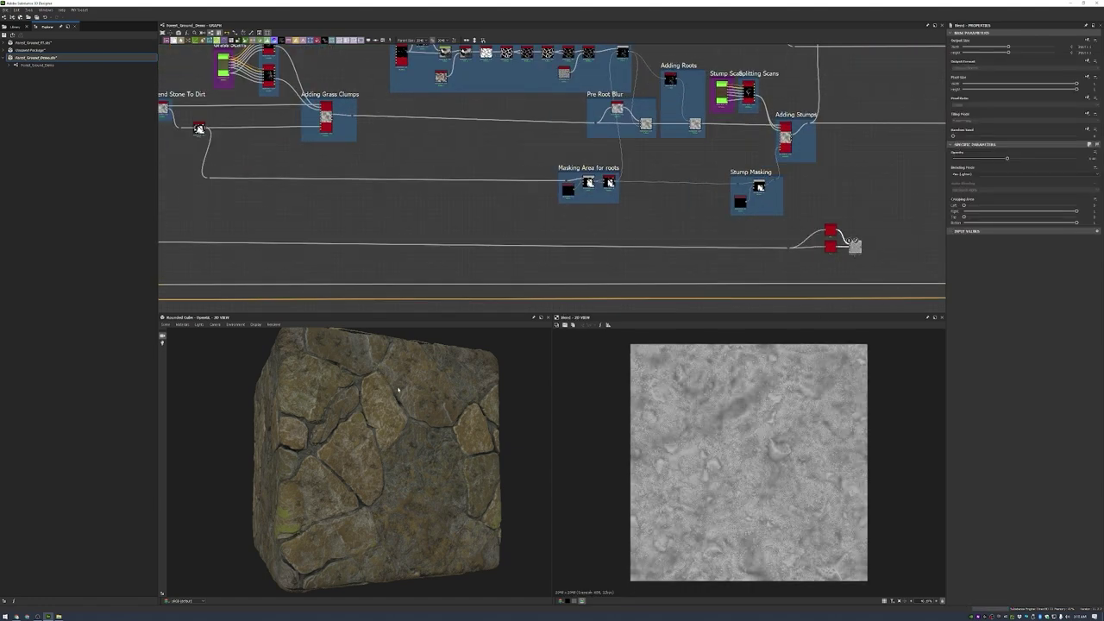
- Add a Gradient Map after the duplicated Blend and pick a brown dirt gradient for it
scroll(871, 226, up, 2)
key(f)
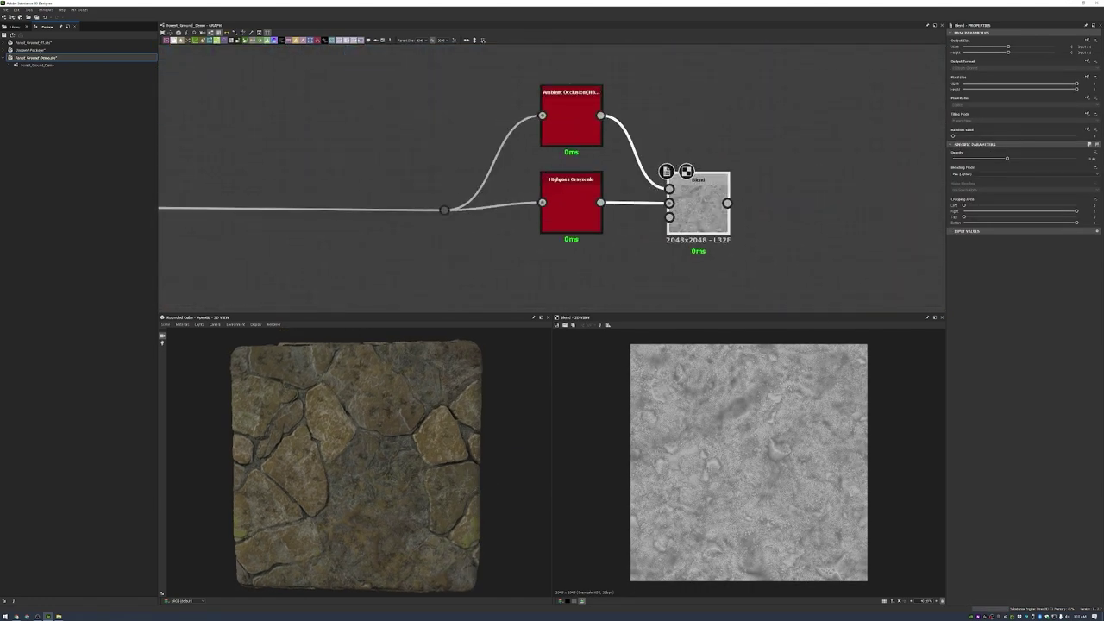
right_click(691, 199)
click(716, 285)
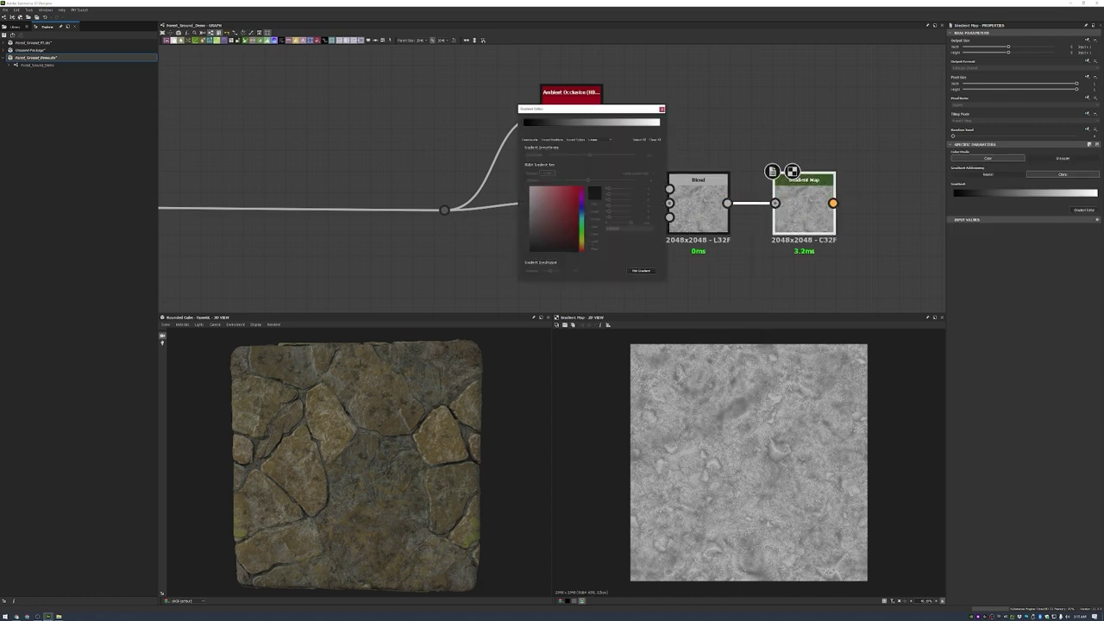
key(ctrl+v)
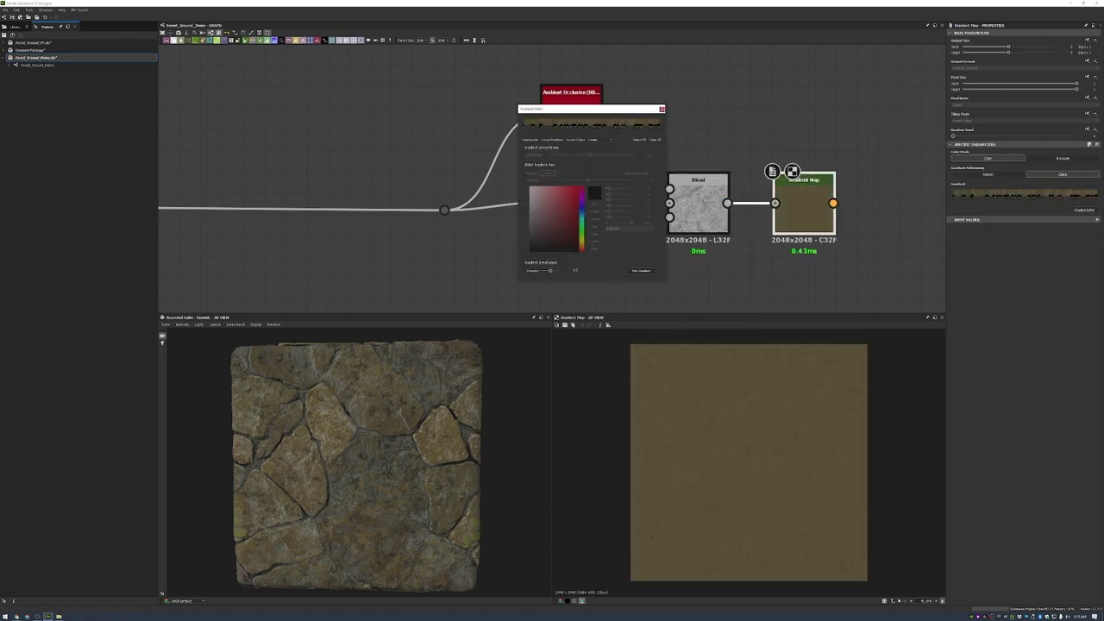
key(ctrl+v)
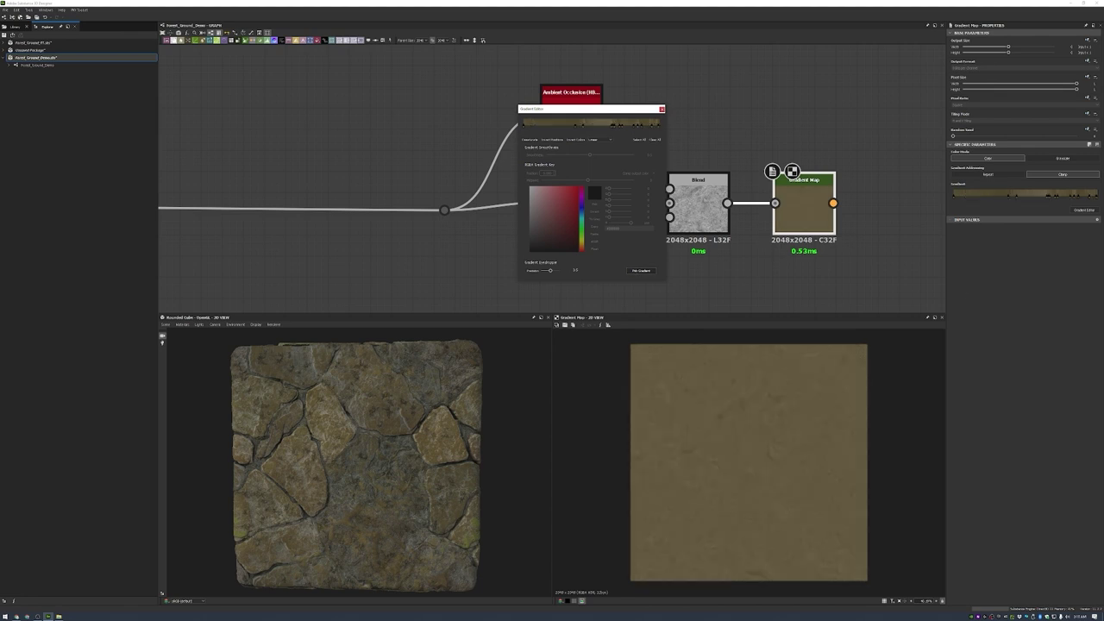
key(ctrl+v)
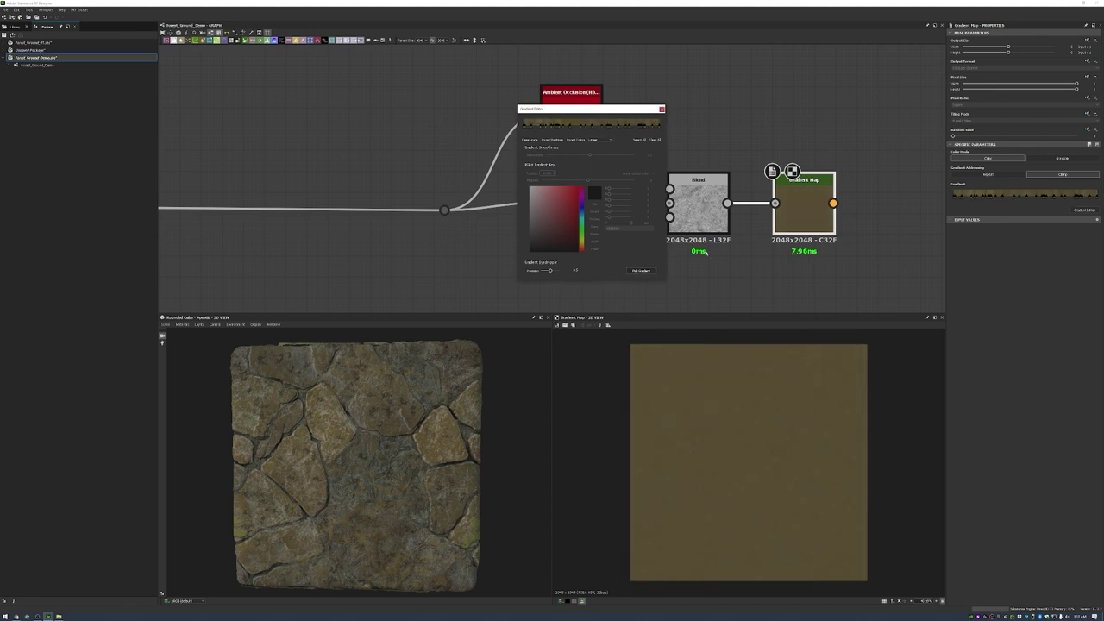
click(661, 109)
- Connect the dirt Gradient Map to the Blend after the Lichen frame and preview that Blend
scroll(776, 207, down, 6)
drag(832, 203, 616, 165)
scroll(731, 206, down, 3)
scroll(621, 160, up, 5)
double_click(619, 164)
- Connect the mask output of the Blend Stone To Dirt node to the opacity of the Blend combining stone and dirt colors
scroll(619, 164, down, 2)
scroll(453, 207, up, 3)
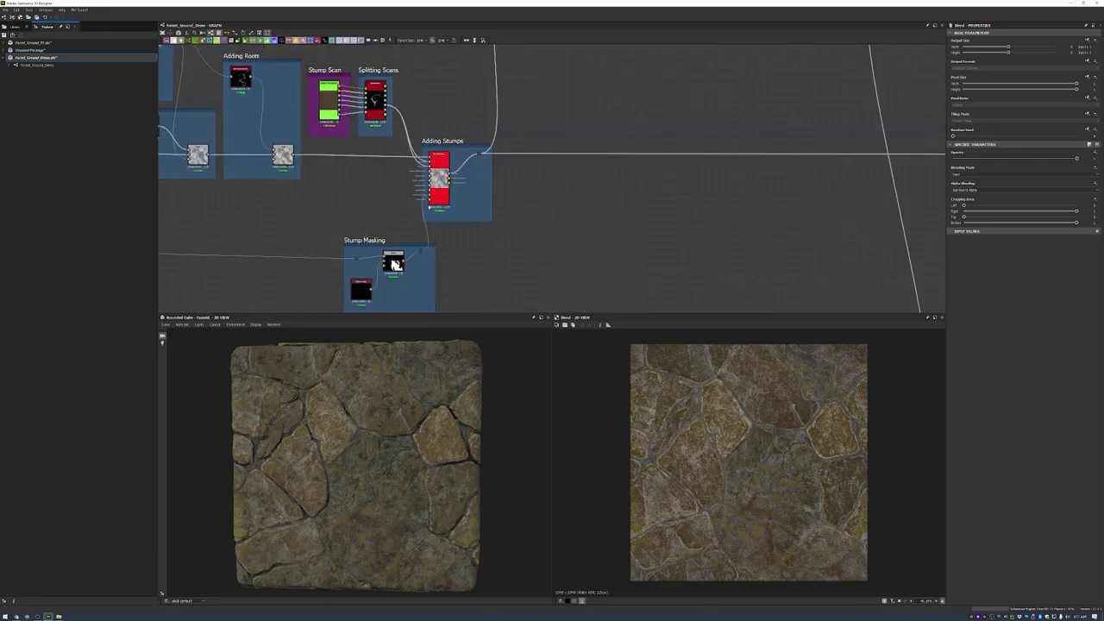
scroll(358, 268, down, 3)
middle_drag(358, 268, 457, 128)
scroll(457, 128, up, 4)
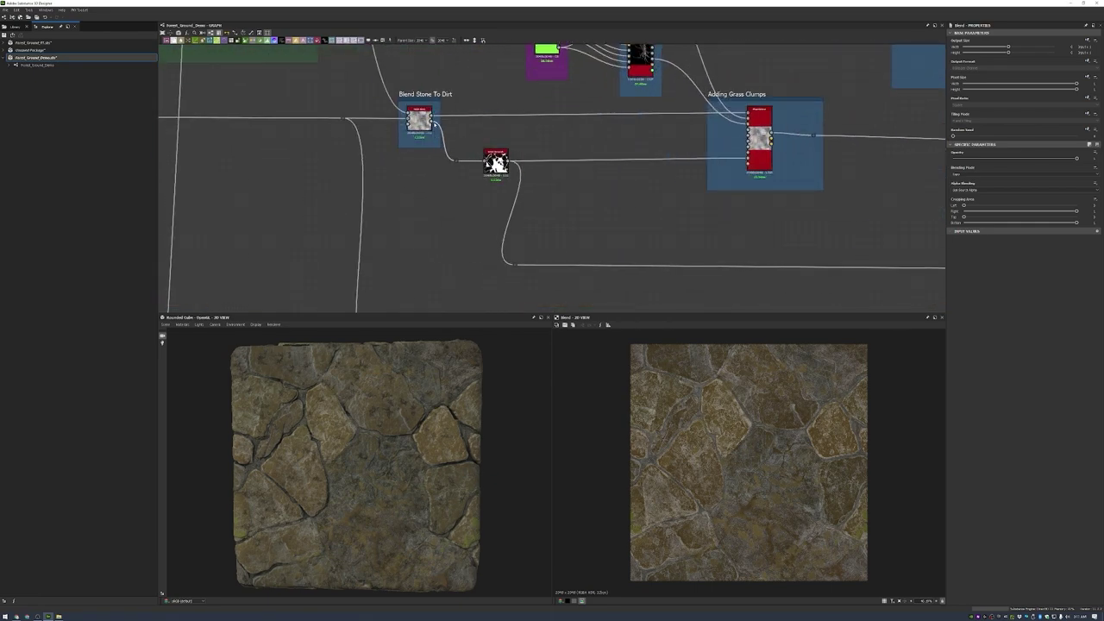
scroll(423, 164, down, 3)
drag(436, 125, 421, 191)
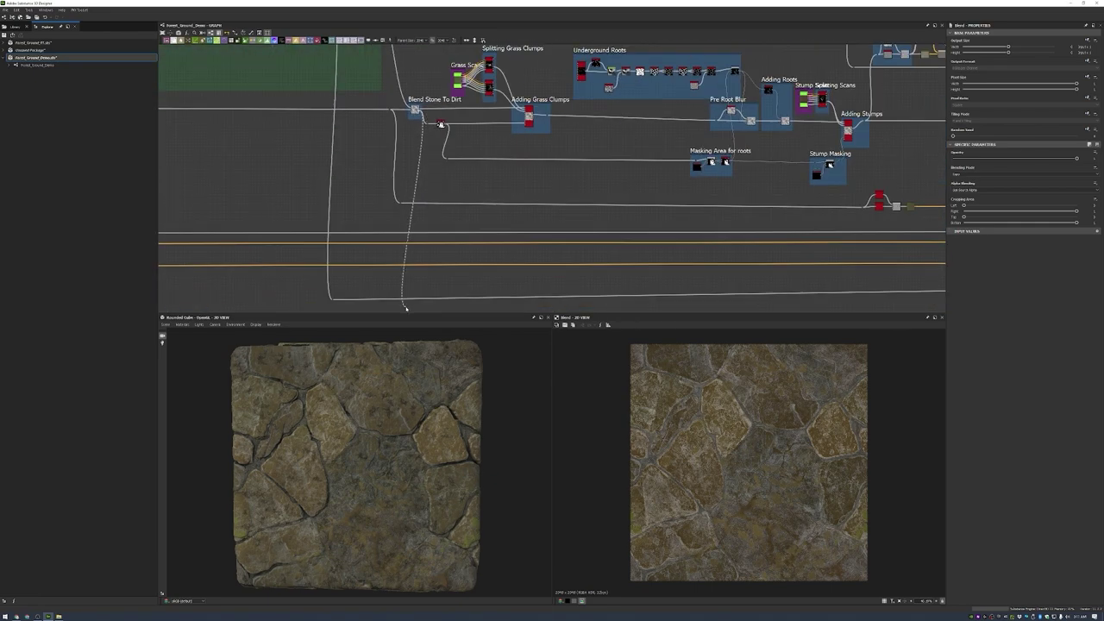
drag(406, 307, 439, 239)
scroll(439, 239, down, 3)
scroll(779, 222, up, 4)
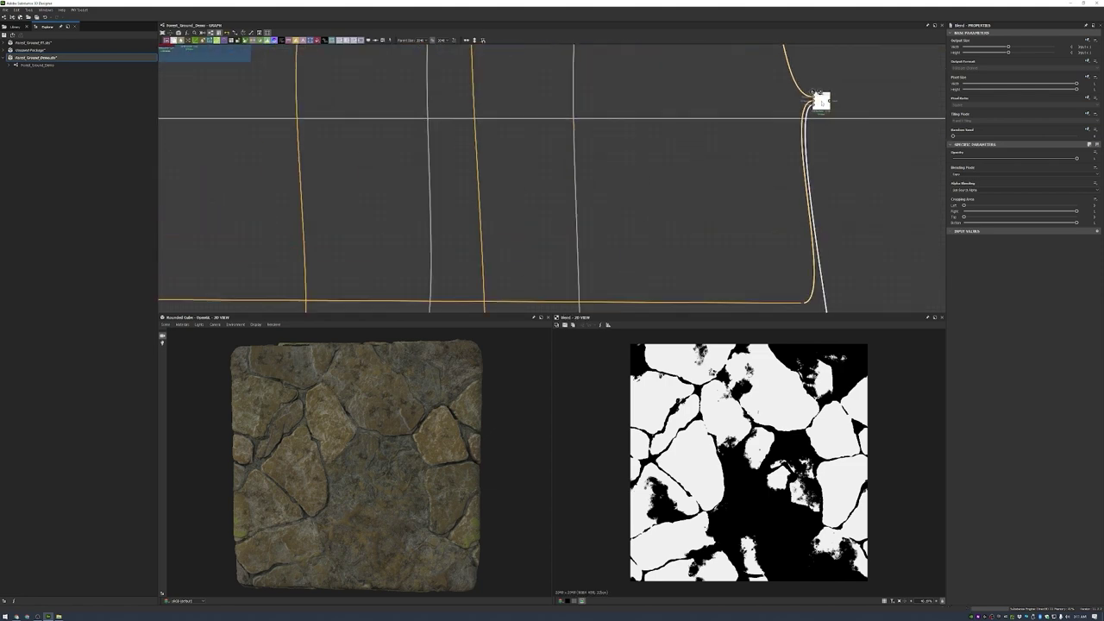
- Connect the stone and dirt Blend to the base color output and check the material on the 3D cube
scroll(819, 99, down, 3)
middle_drag(788, 193, 466, 227)
drag(479, 225, 926, 100)
mouse_move(414, 449)
mouse_down()
mouse_move(471, 449)
mouse_move(397, 449)
mouse_up()
scroll(451, 227, down, 3)
scroll(759, 151, down, 2)
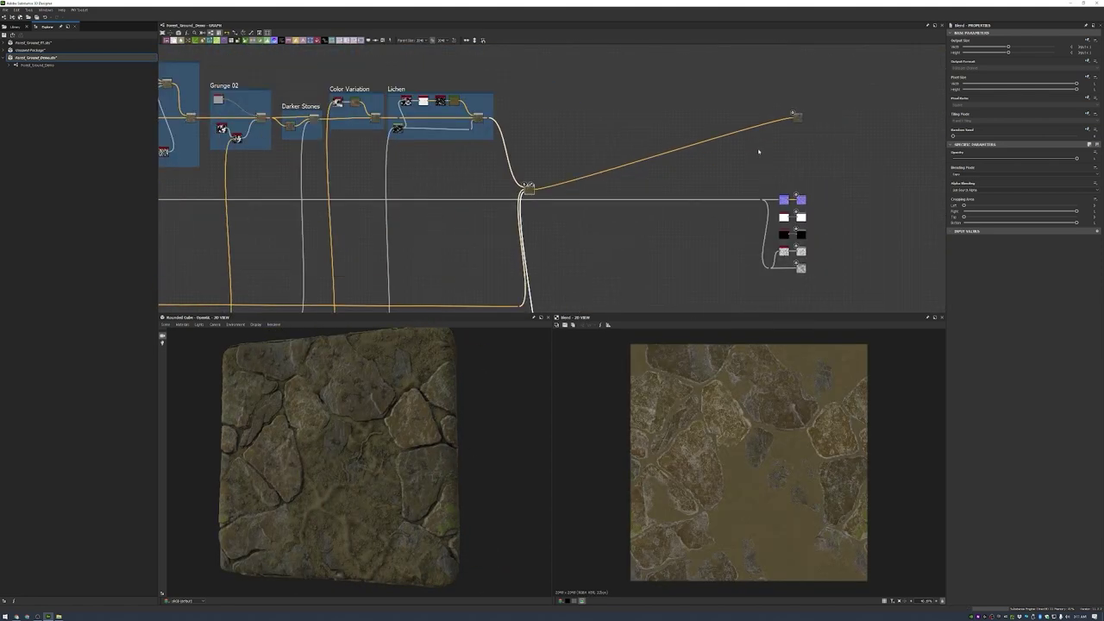
- Pick a new brown gradient for the dirt Gradient Map and insert an HSL node after it with a slightly lowered hue
scroll(468, 241, up, 5)
double_click(478, 197)
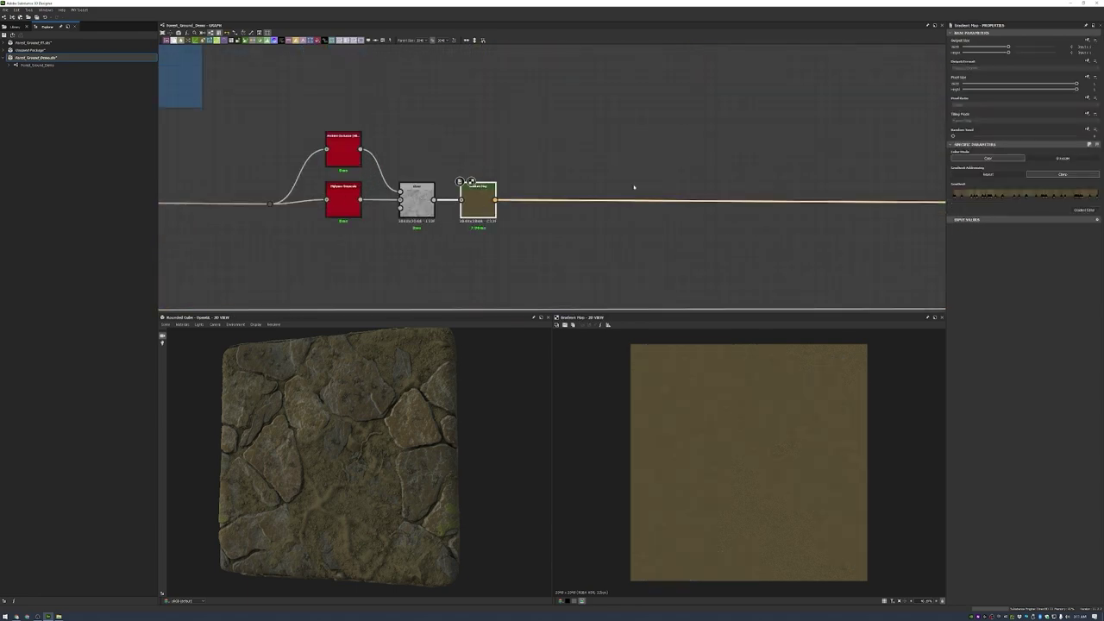
scroll(483, 200, up, 2)
double_click(558, 186)
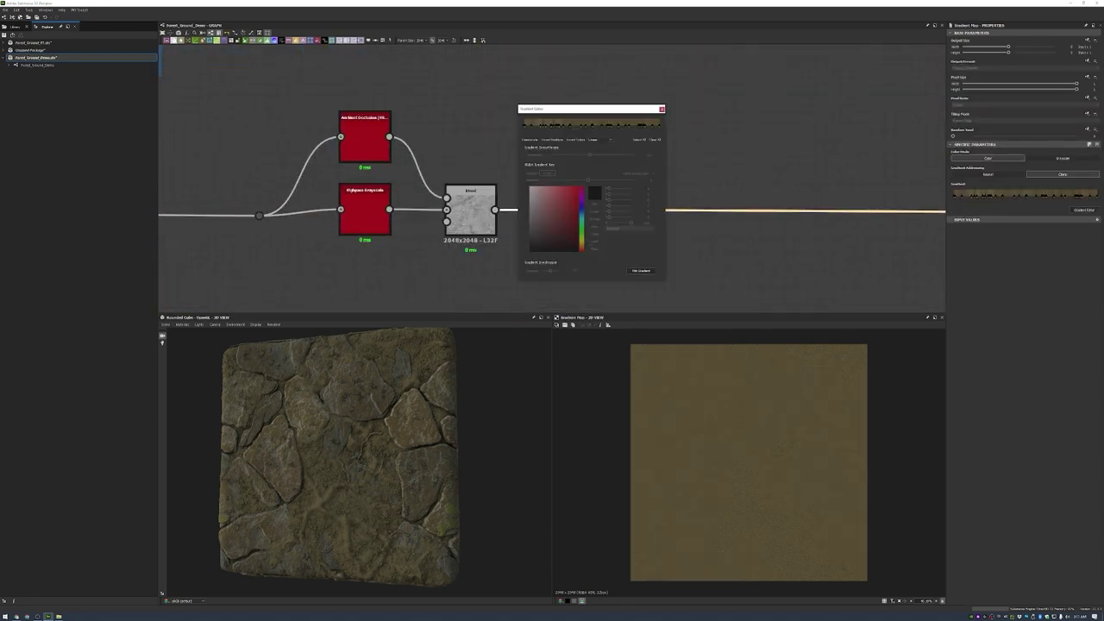
drag(583, 210, 565, 206)
click(595, 229)
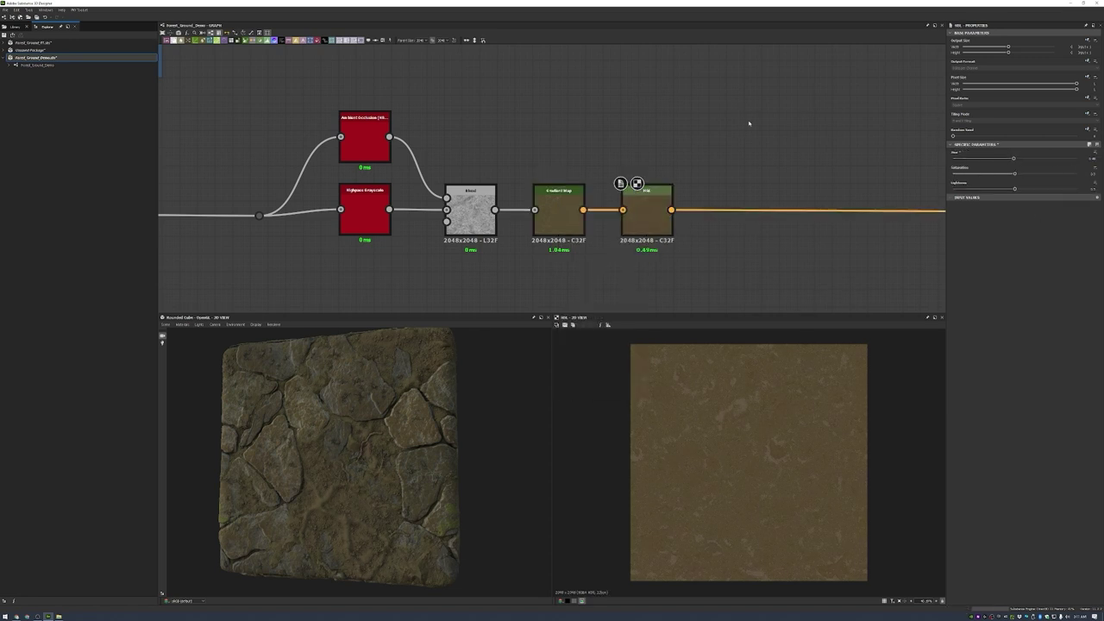
- Duplicate the dirt HSL node and add a Blend with the duplicate as foreground and the original HSL as background
key(ctrl+c)
key(ctrl+v)
key(space)
click(860, 163)
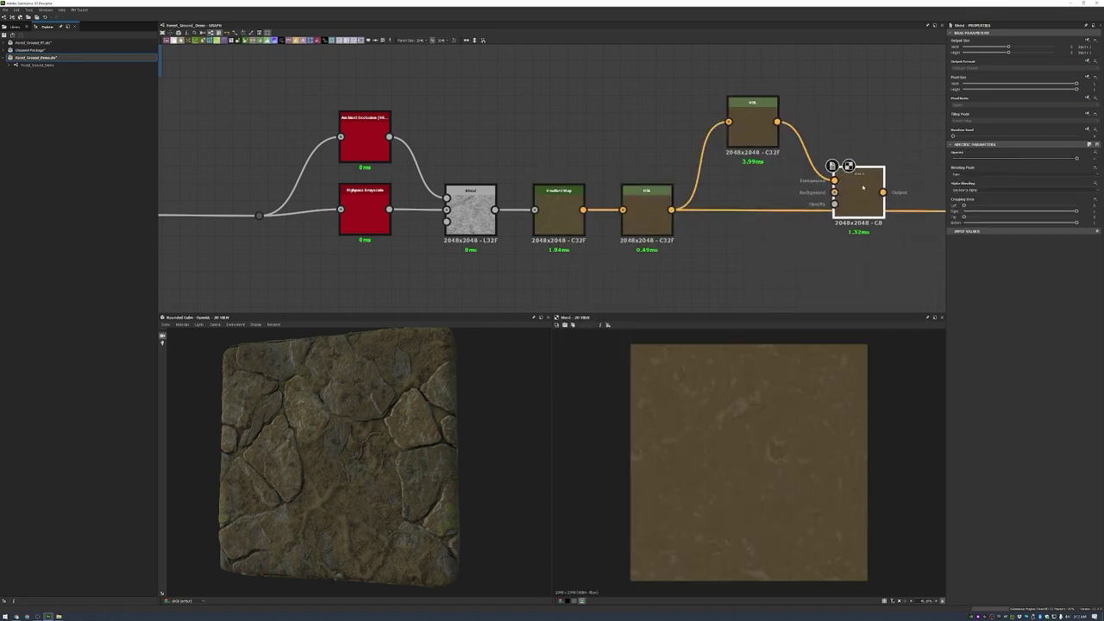
drag(671, 209, 835, 192)
- Adjust the duplicated HSL to a darker, more saturated orange-brown and preview the new Blend
click(752, 126)
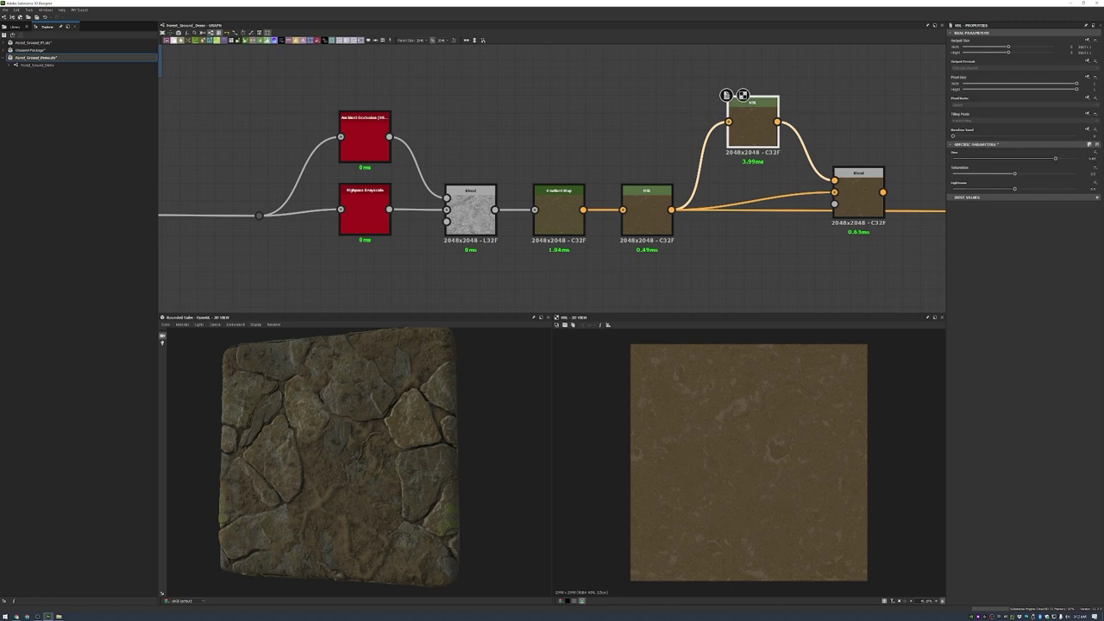
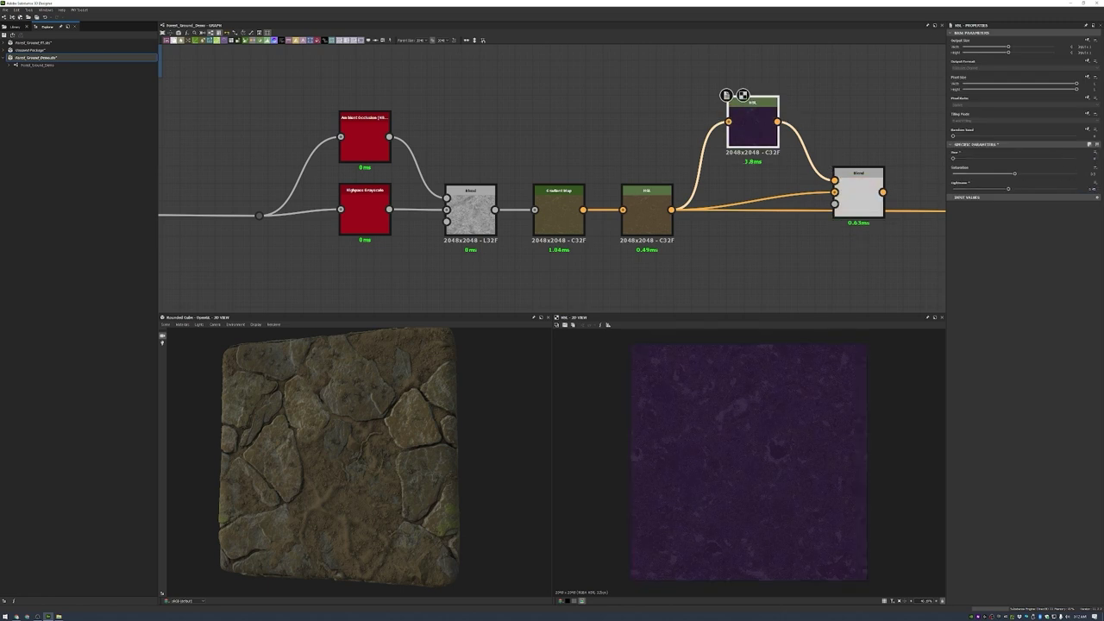
key(Tab)
click(1075, 181)
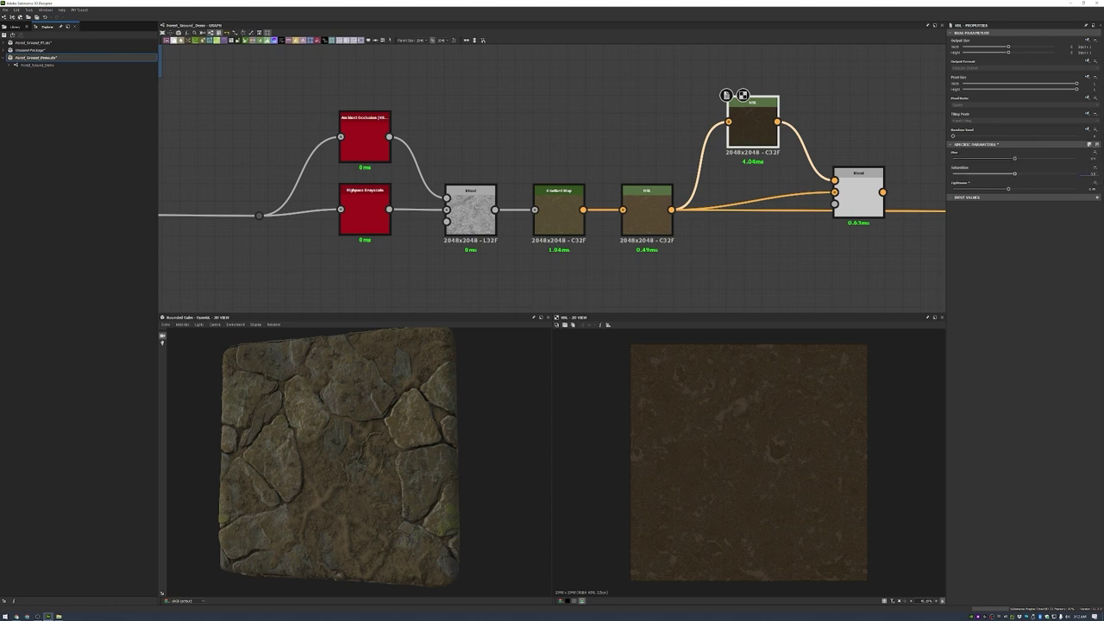
double_click(858, 192)
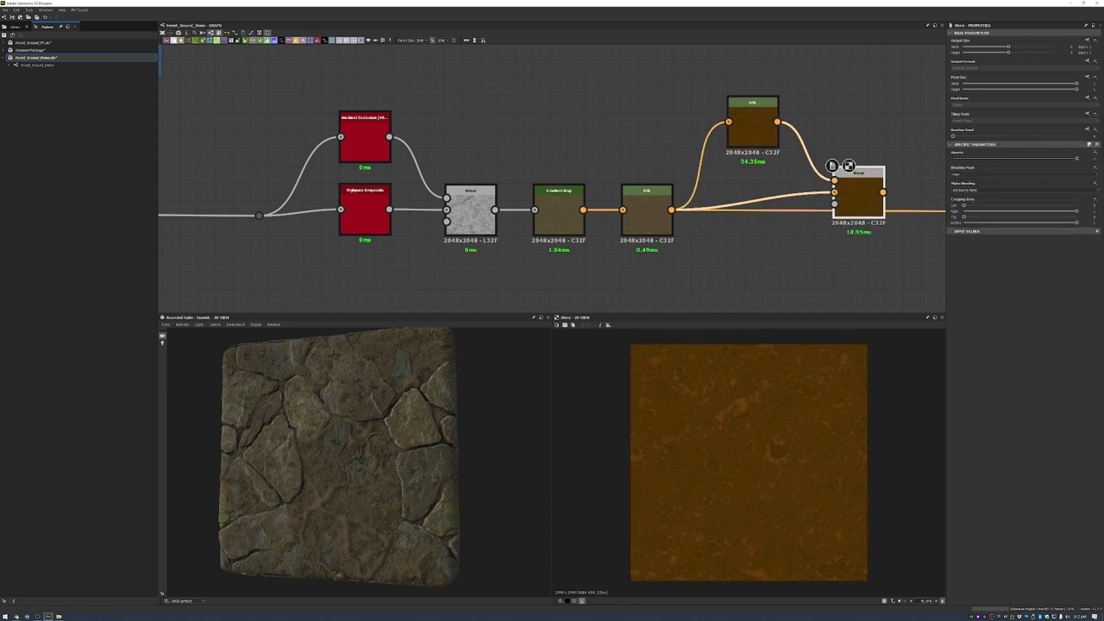
- Add a Levels node fed by the Directional Mud noise and connect it to the opacity of the dirt color Blend
key(space)
text(levels)
key(Return)
scroll(768, 256, up, 2)
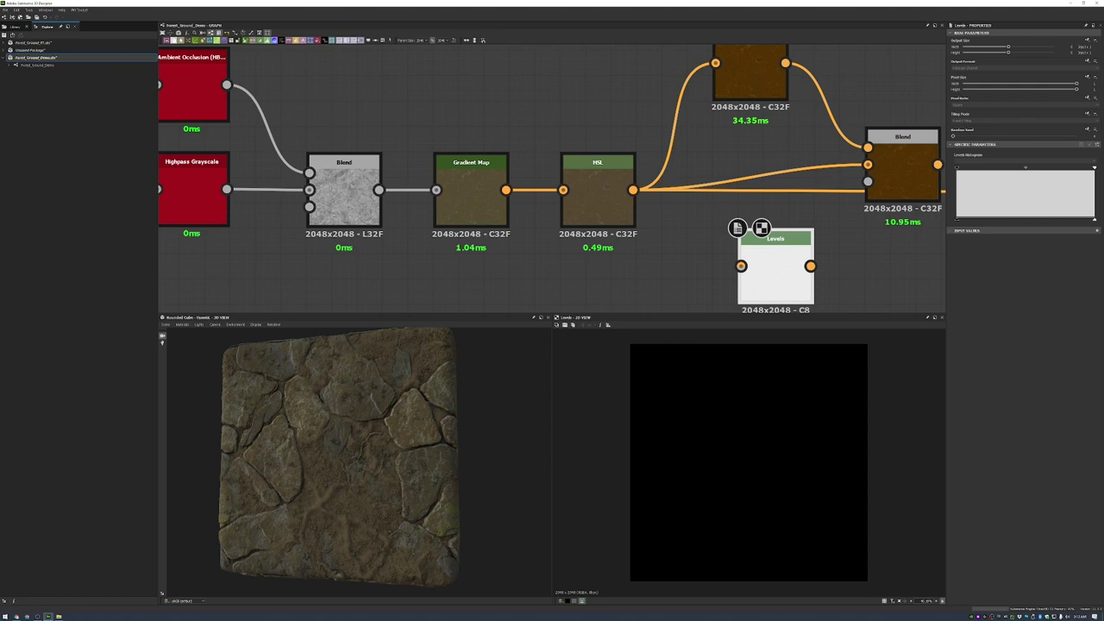
scroll(818, 219, down, 10)
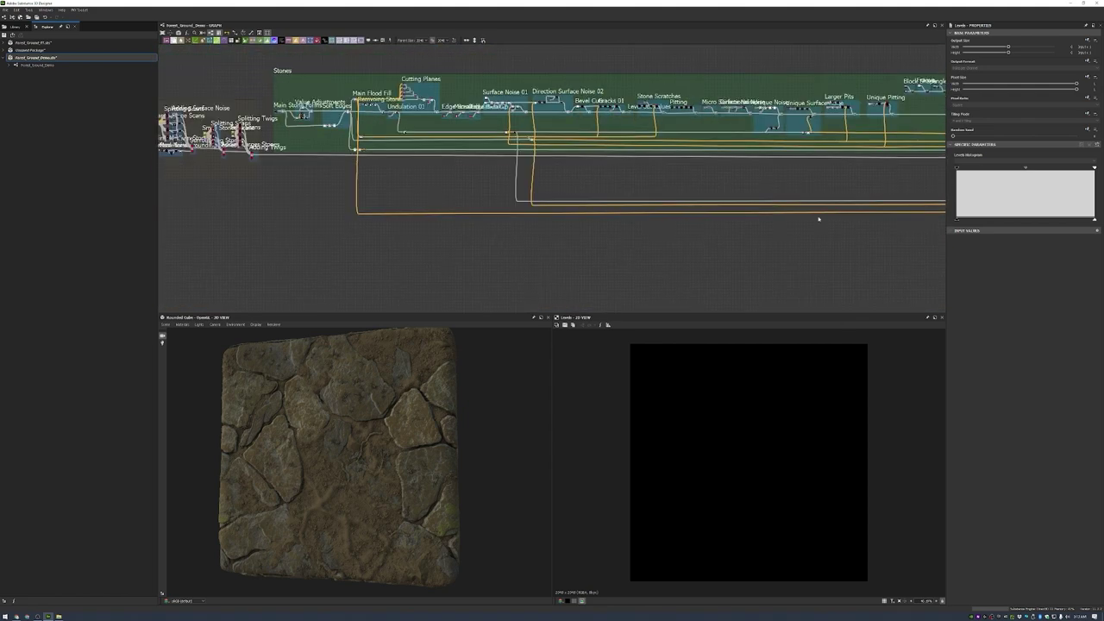
scroll(372, 126, up, 6)
scroll(372, 126, down, 1)
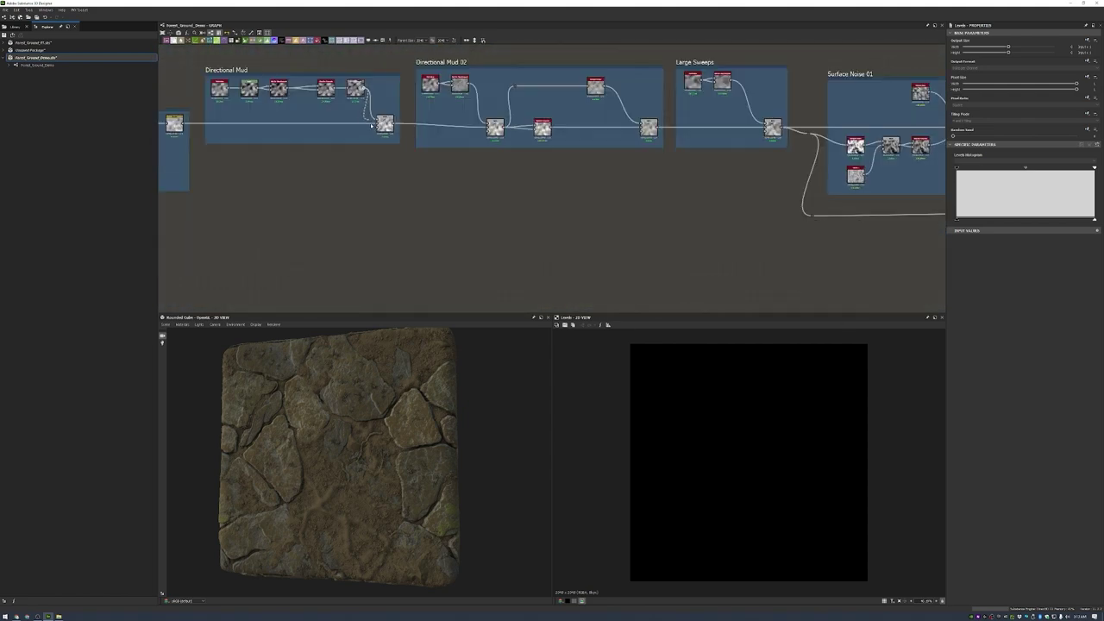
scroll(384, 271, down, 4)
scroll(790, 251, up, 3)
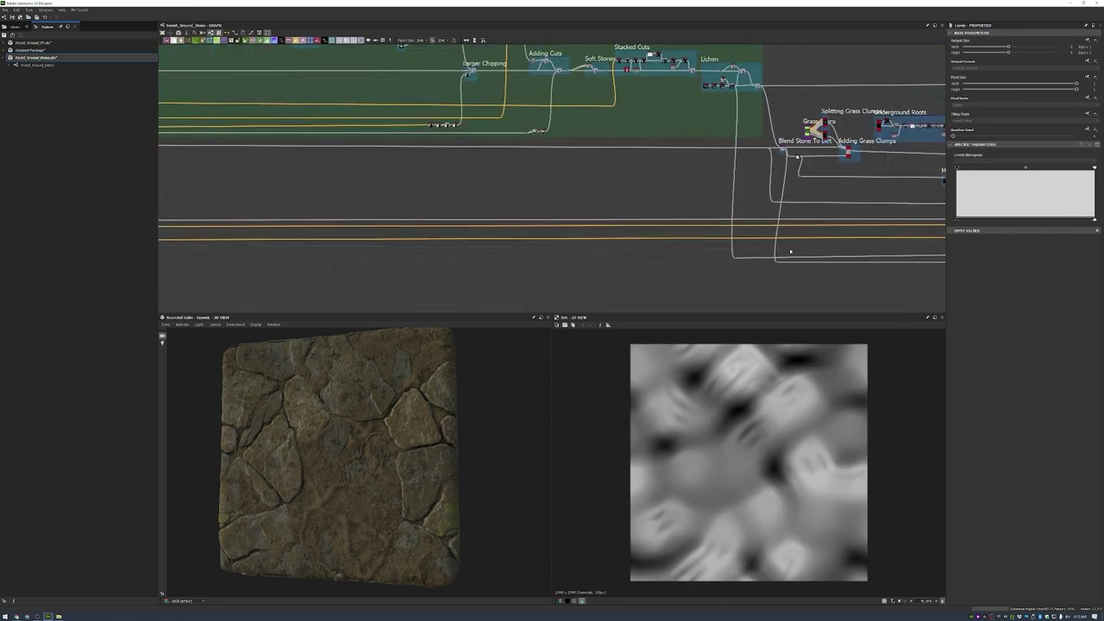
middle_drag(790, 251, 742, 242)
scroll(699, 202, up, 4)
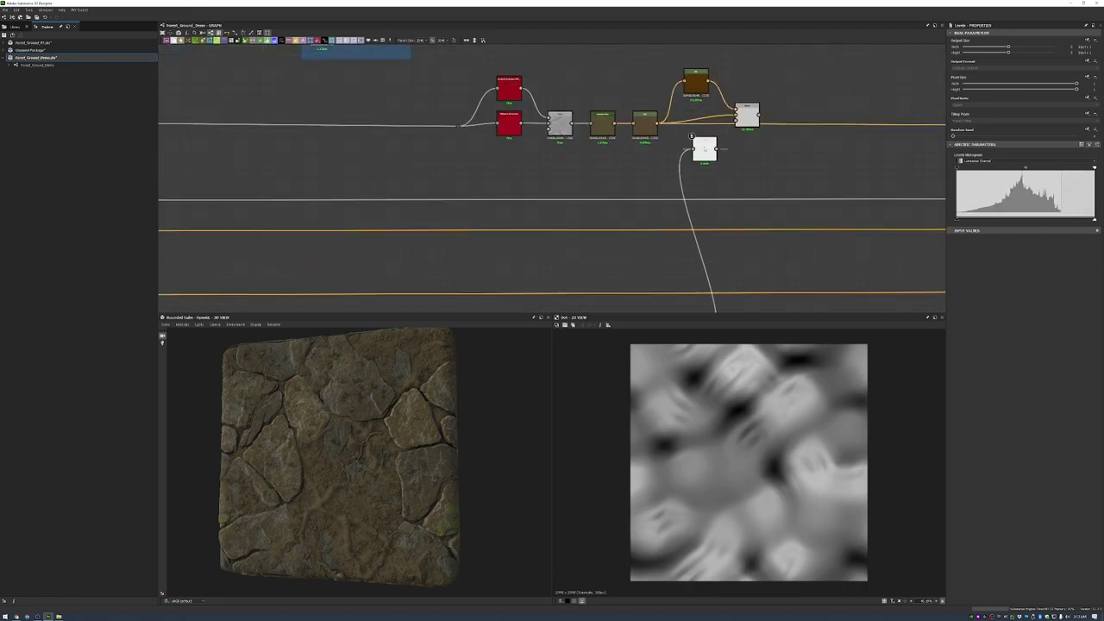
click(745, 116)
scroll(740, 128, up, 3)
- Increase the Levels node's contrast by raising Level In Low and lowering Level In High
click(679, 168)
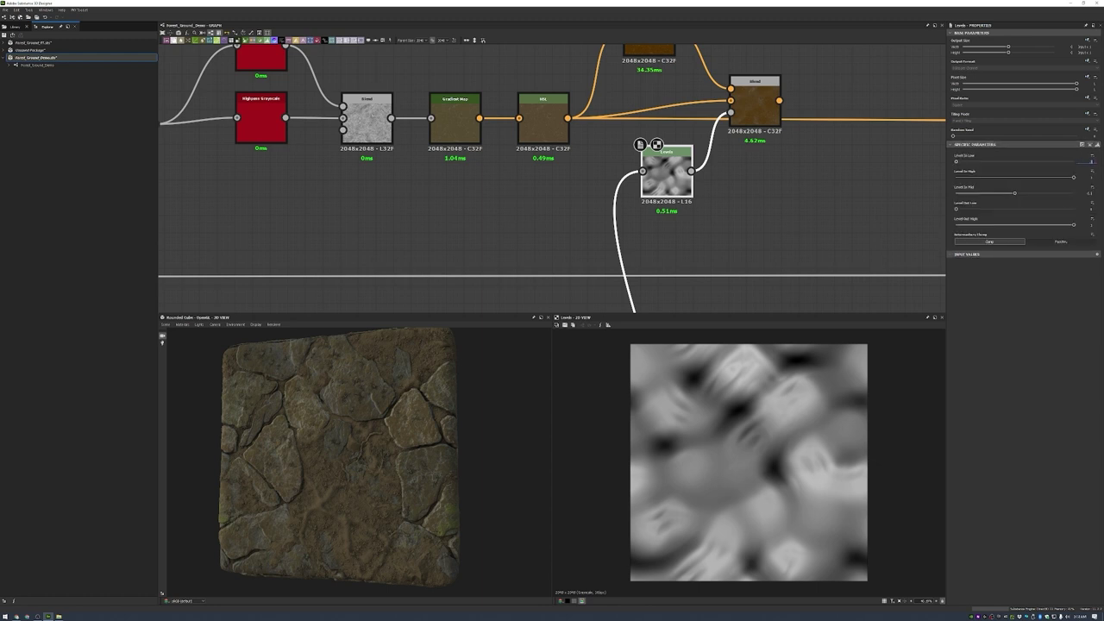
drag(956, 161, 982, 161)
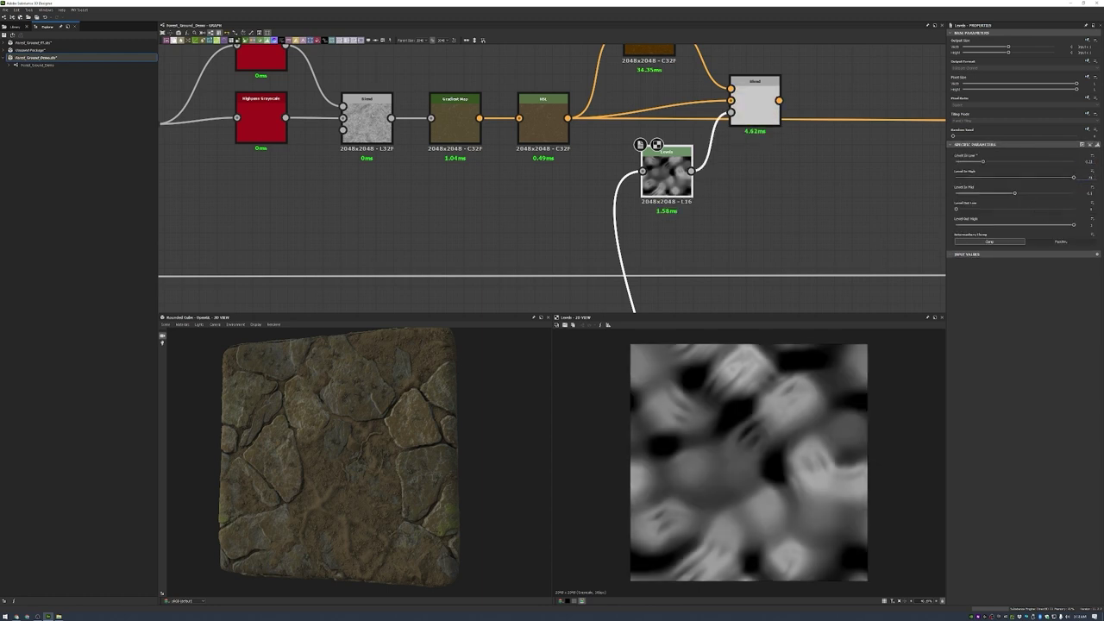
drag(1073, 176, 1046, 177)
- Route the dirt color Blend into the dirt color line and check the material on the 3D cube
click(755, 108)
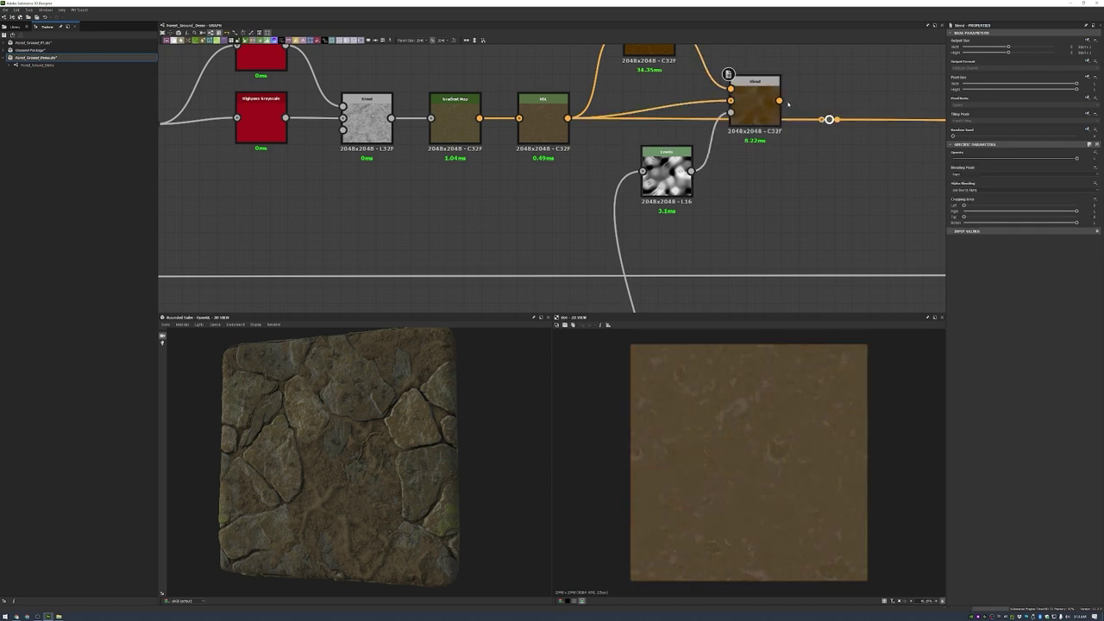
drag(390, 444, 435, 447)
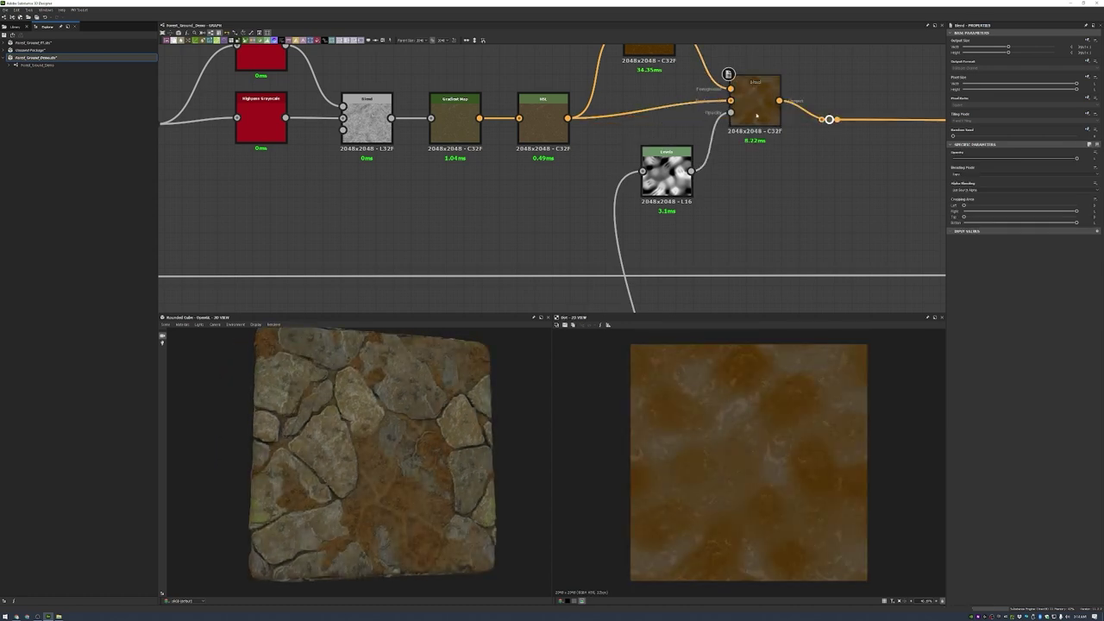
scroll(756, 115, up, 1)
middle_drag(1002, 180, 987, 217)
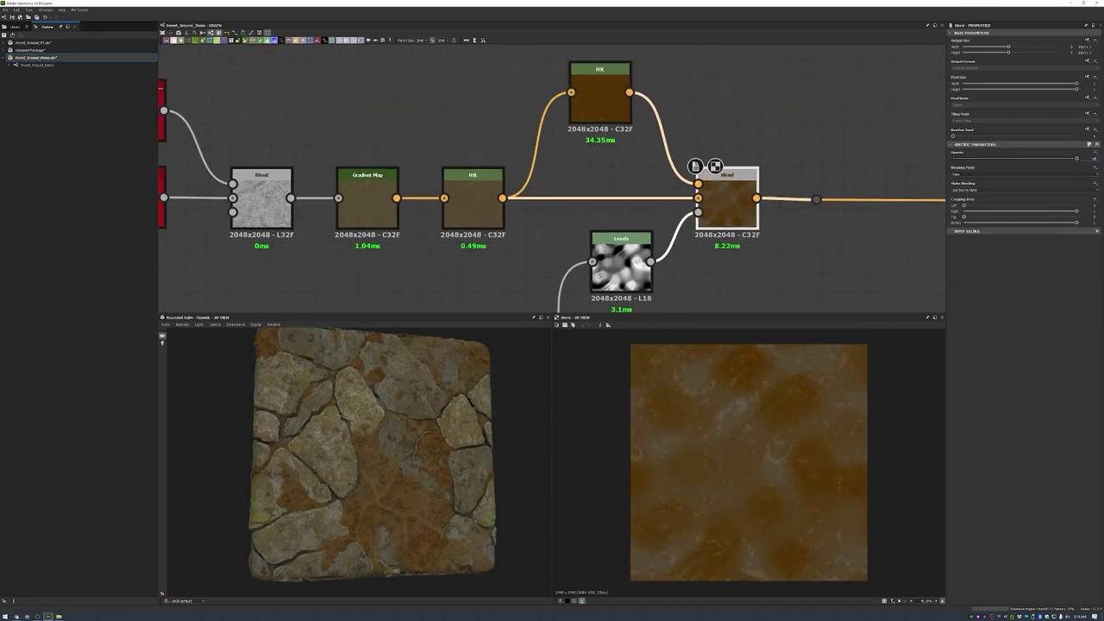
- Reduce the dirt Blend's opacity to about 0.1, set its blending mode to Add Sub and check the cube
drag(1077, 158, 975, 158)
click(977, 175)
click(978, 197)
drag(476, 437, 496, 451)
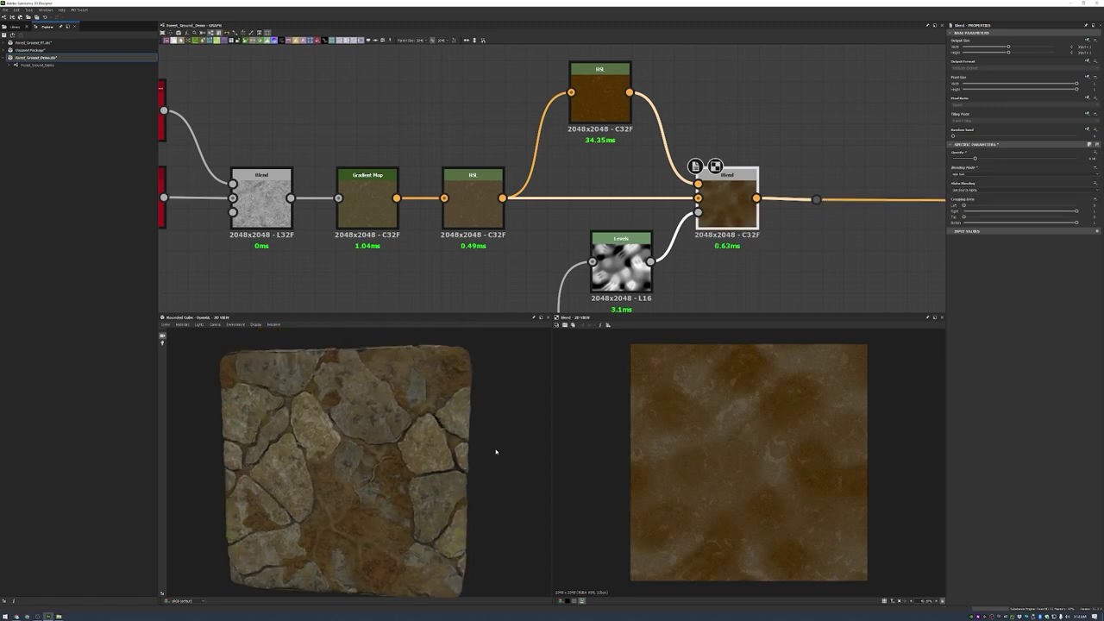
- Frame the two HSL nodes, Levels and Blend under the title "Dirt Color Block In"
scroll(736, 200, down, 3)
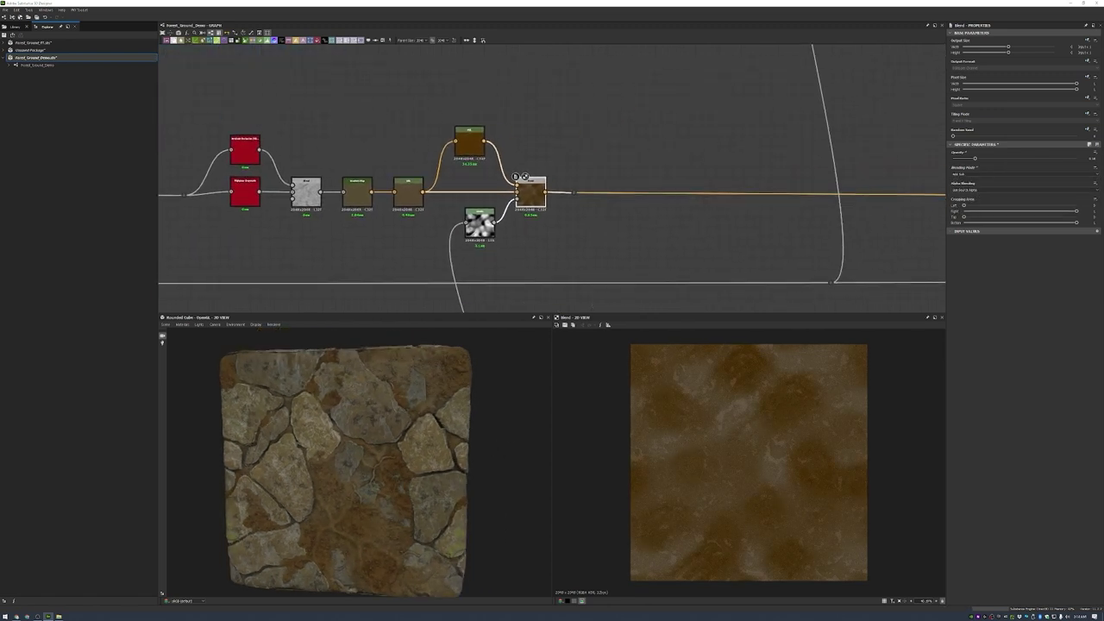
scroll(621, 172, up, 2)
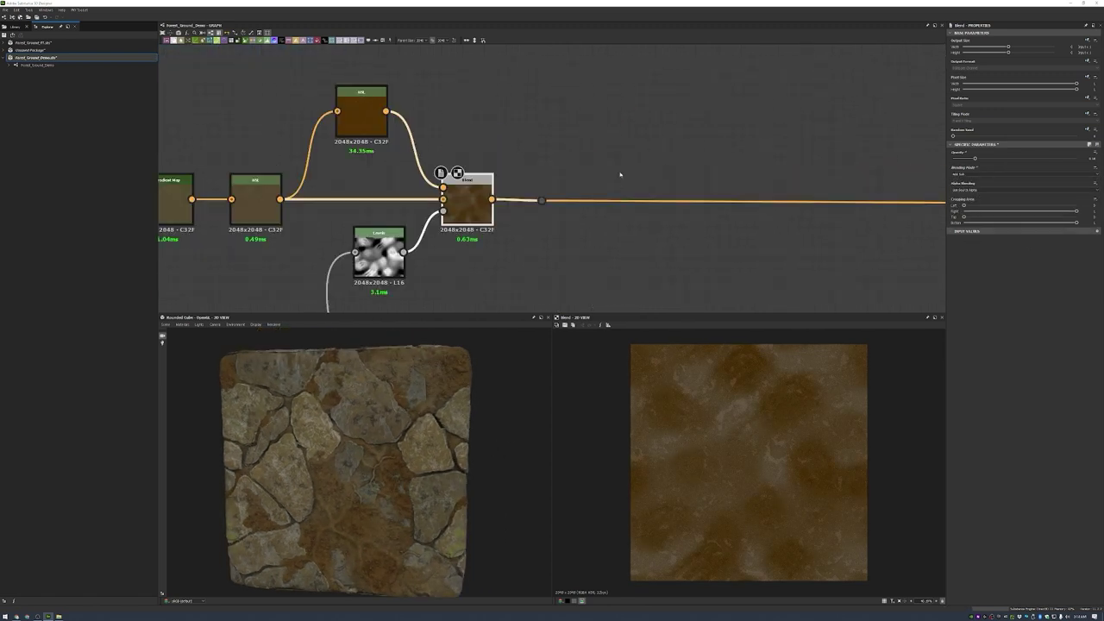
scroll(715, 204, down, 4)
scroll(741, 181, up, 2)
key(ctrl+f)
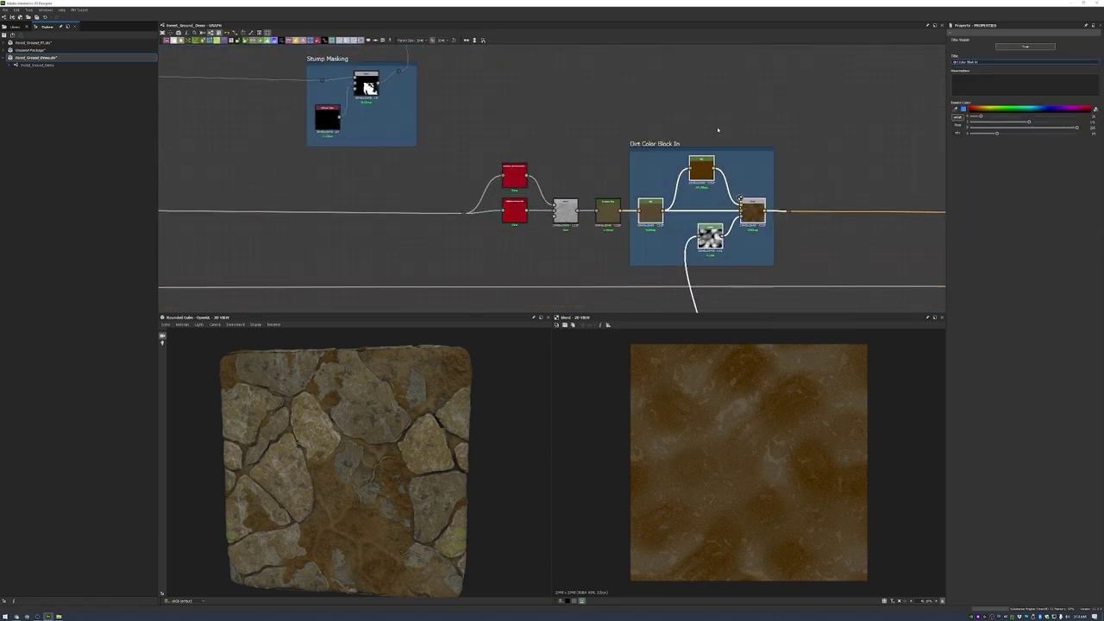
- Frame the Ambient Occlusion, Highpass and grayscale Blend nodes under the title "Dirt Utilites"
scroll(717, 129, down, 4)
scroll(665, 192, up, 2)
drag(638, 263, 574, 222)
right_click(621, 212)
click(656, 259)
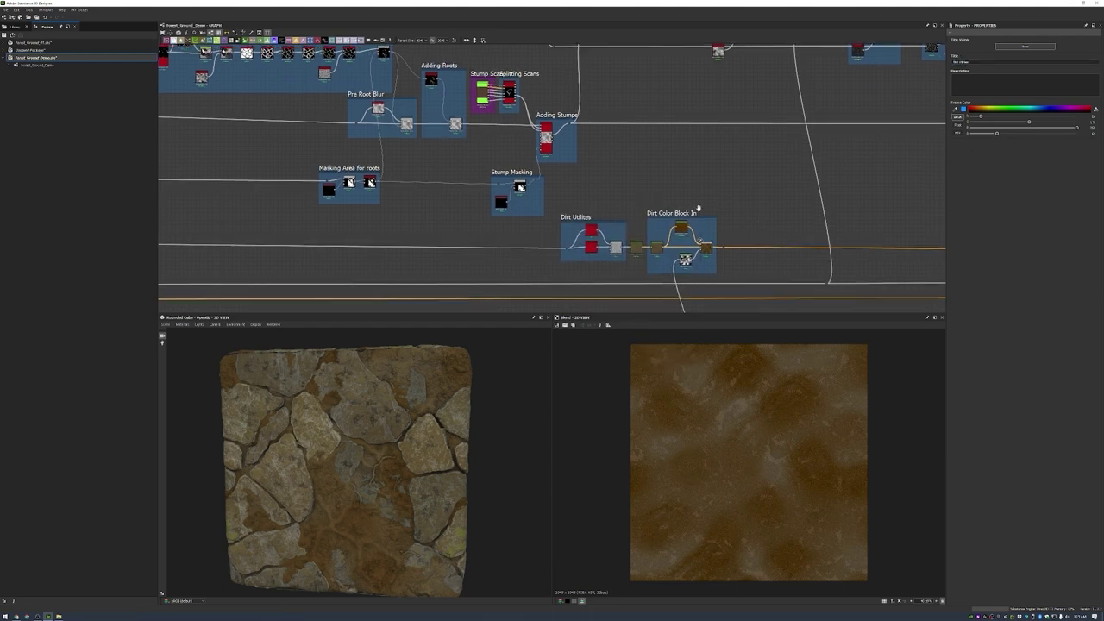
- Add a Blend after the Dirt Color Block In frame and connect a new Gradient Map to its foreground
scroll(719, 177, up, 2)
key(alt+b)
drag(716, 172, 735, 205)
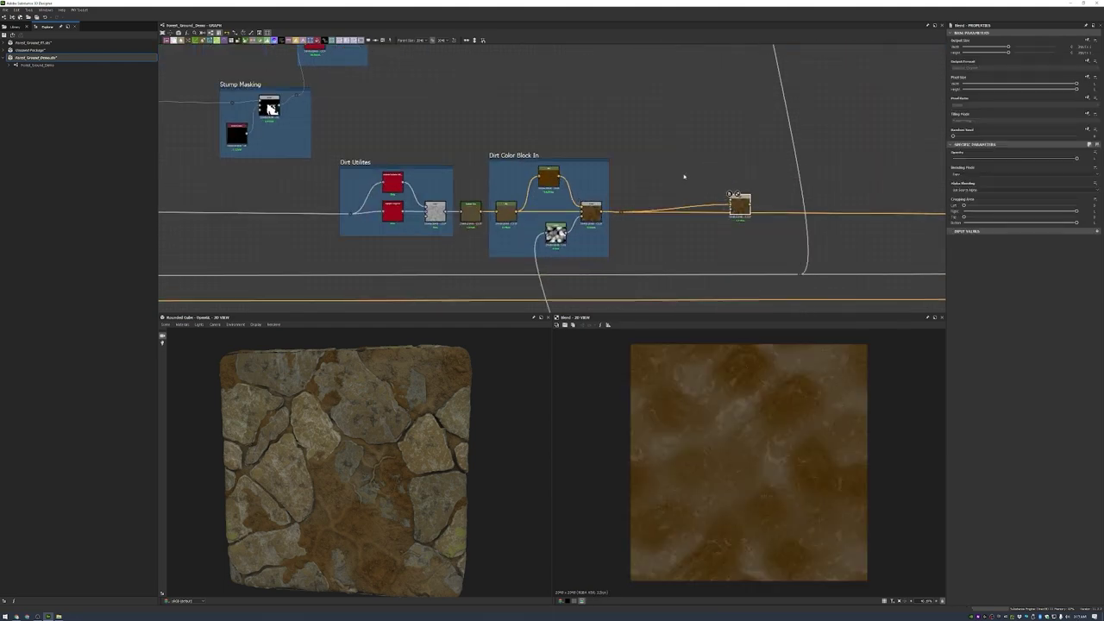
key(alt+g)
scroll(682, 166, up, 5)
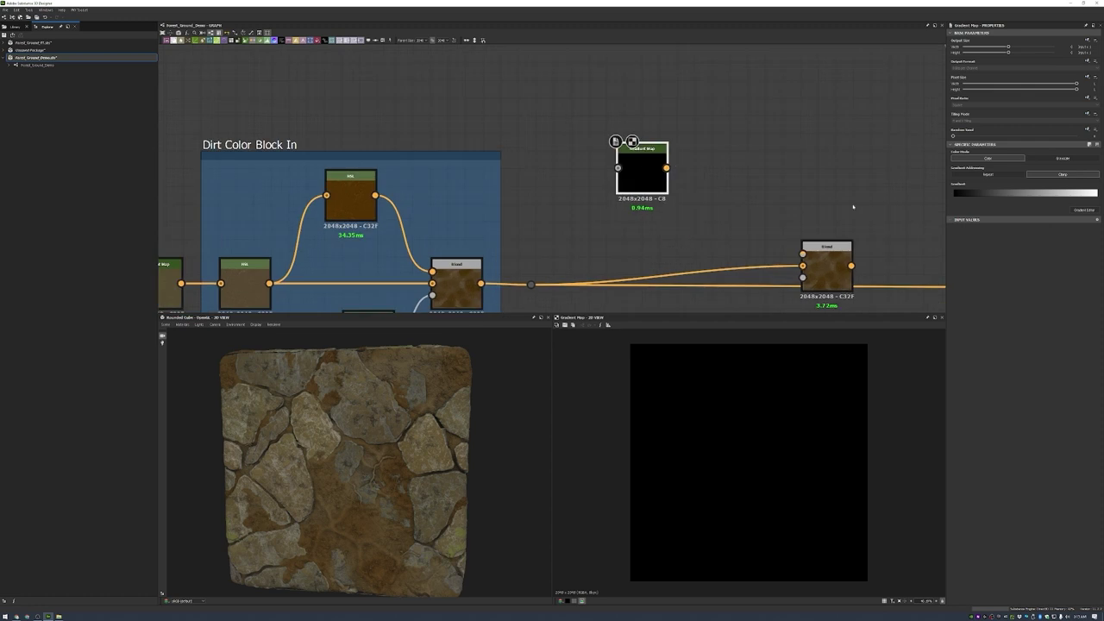
click(826, 259)
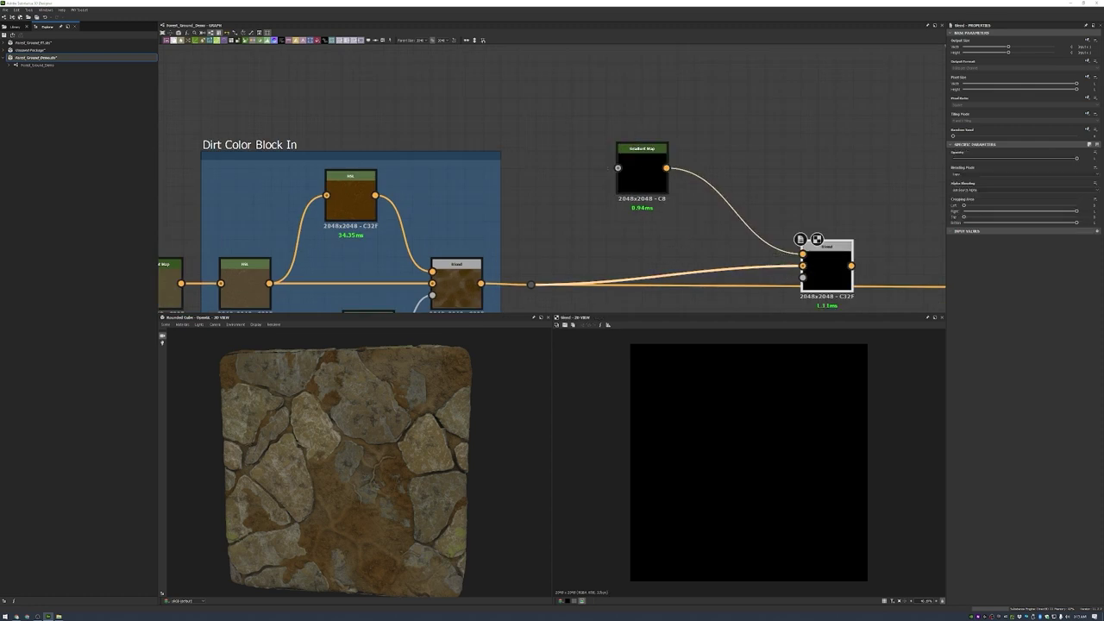
- Branch the color output of the small stones splatter before Surface Noise Stones into a new Flood Fill to Random Grayscale node
scroll(707, 177, down, 3)
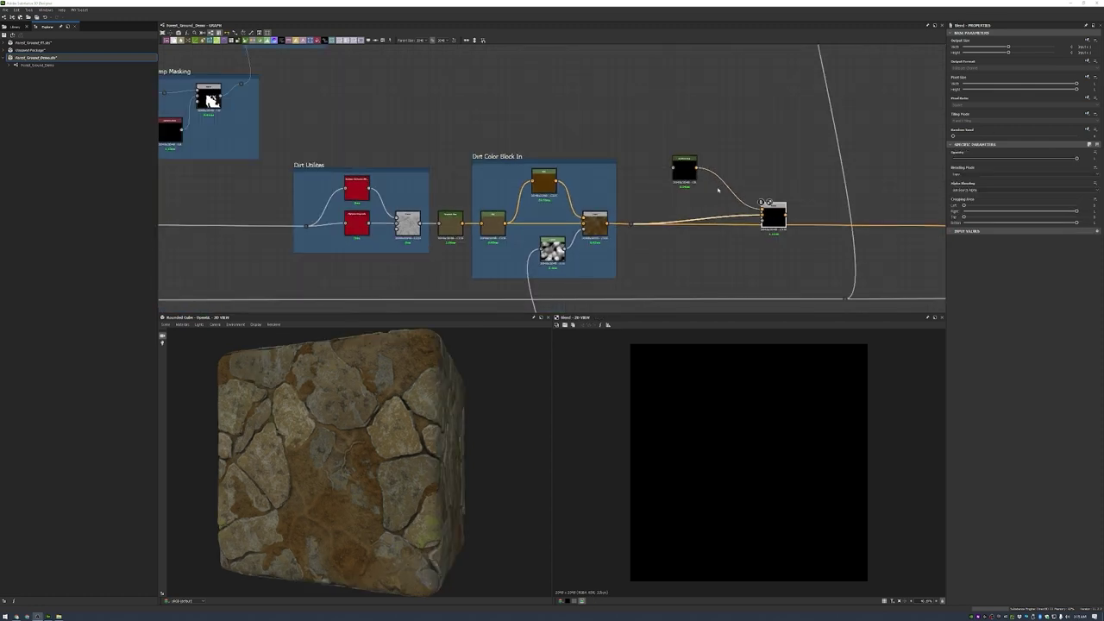
scroll(718, 190, down, 5)
scroll(522, 184, up, 3)
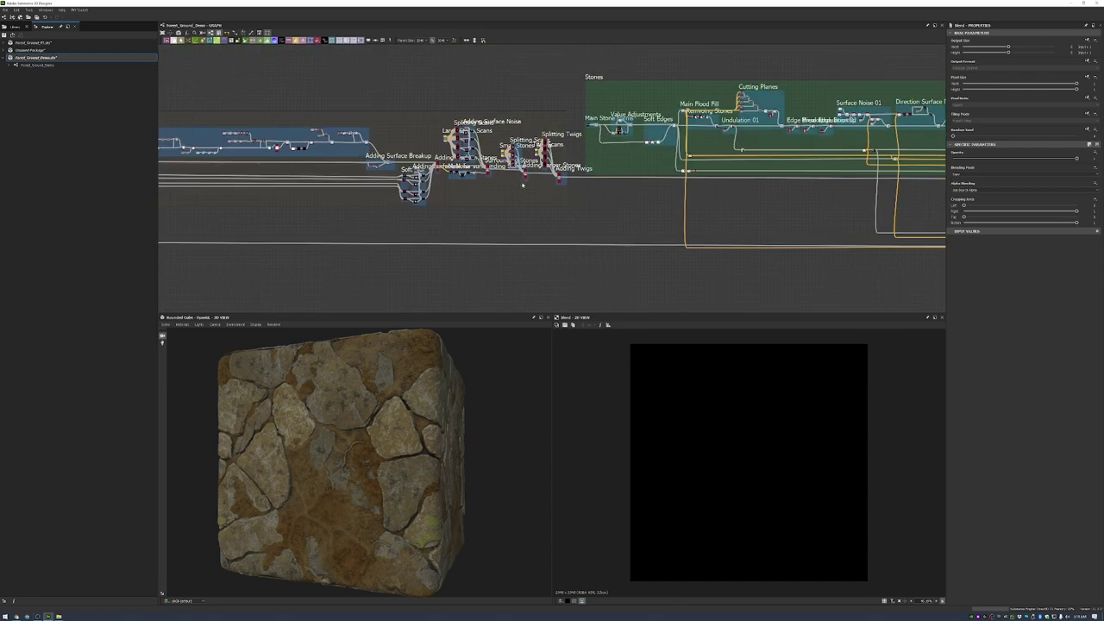
scroll(522, 183, up, 6)
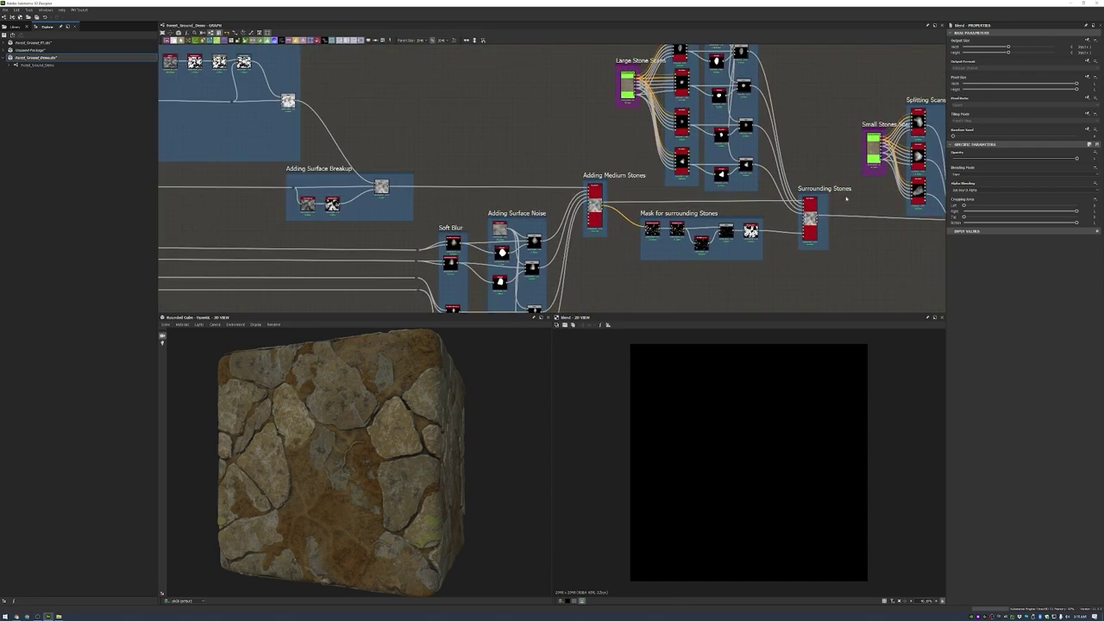
middle_drag(846, 199, 590, 239)
scroll(697, 170, down, 2)
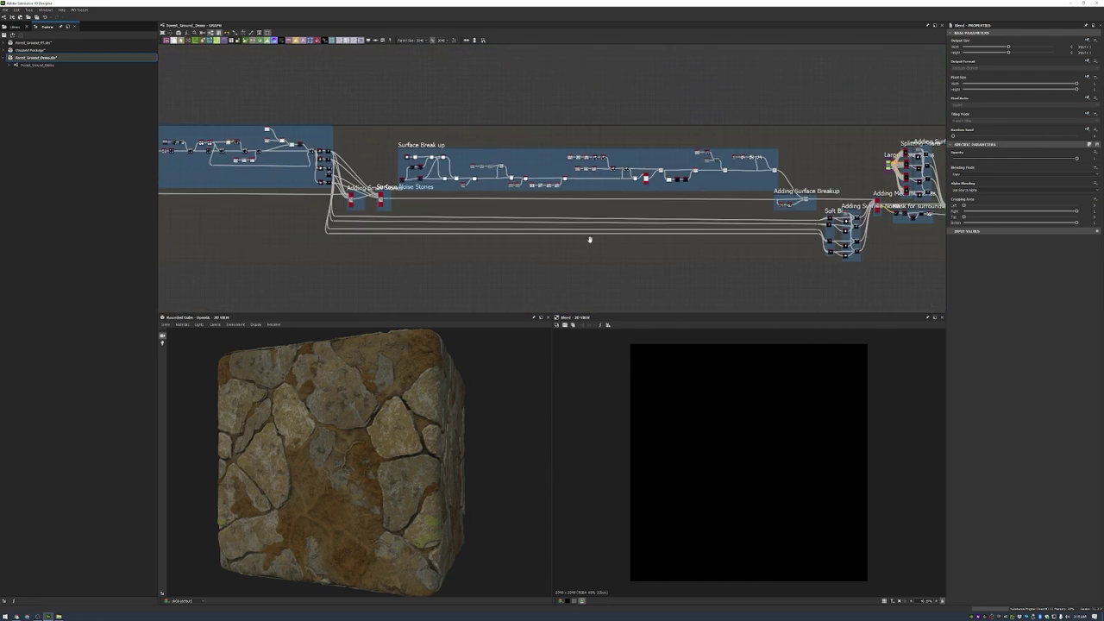
scroll(483, 186, up, 5)
scroll(561, 215, down, 5)
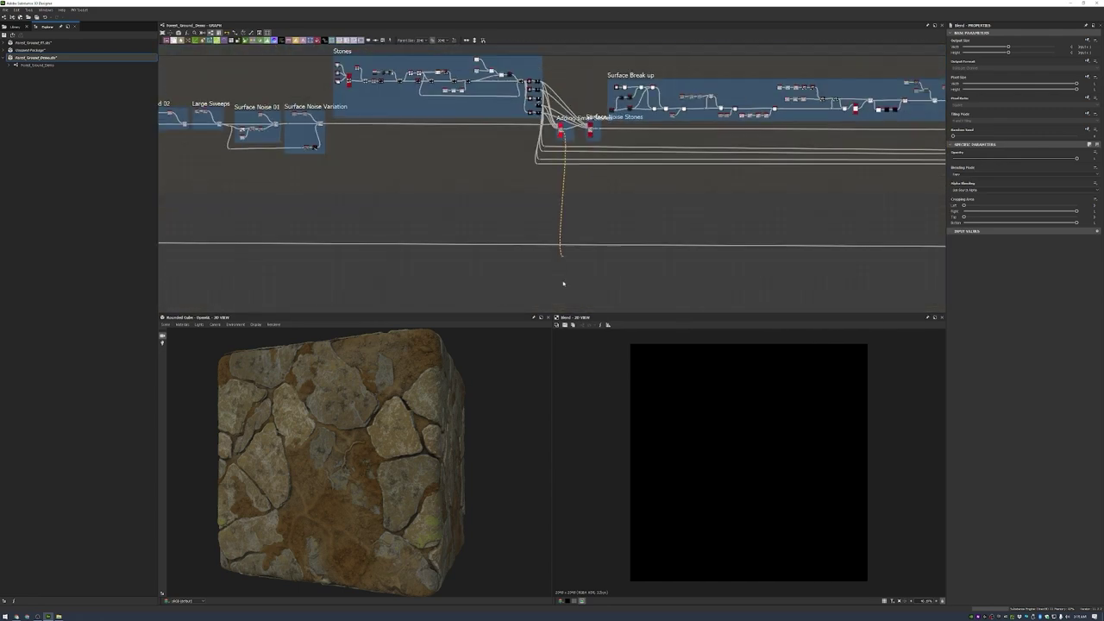
drag(563, 283, 660, 274)
text(flood)
key(Return)
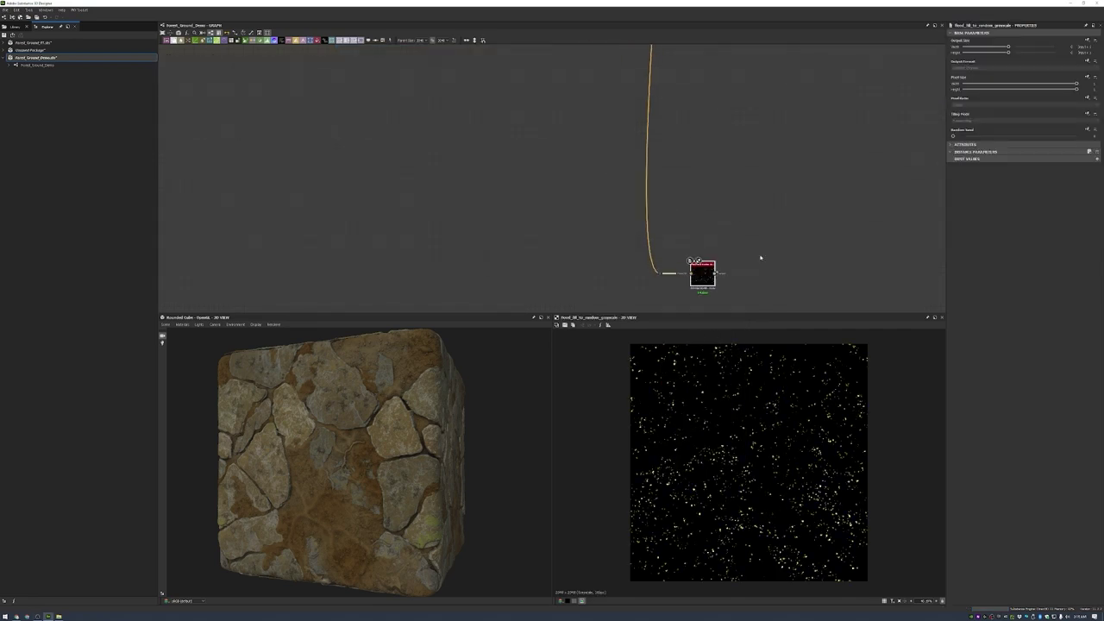
- Connect the Flood Fill to Random Grayscale output to the new Gradient Map beside the Dirt Color Block In frame
scroll(760, 257, down, 10)
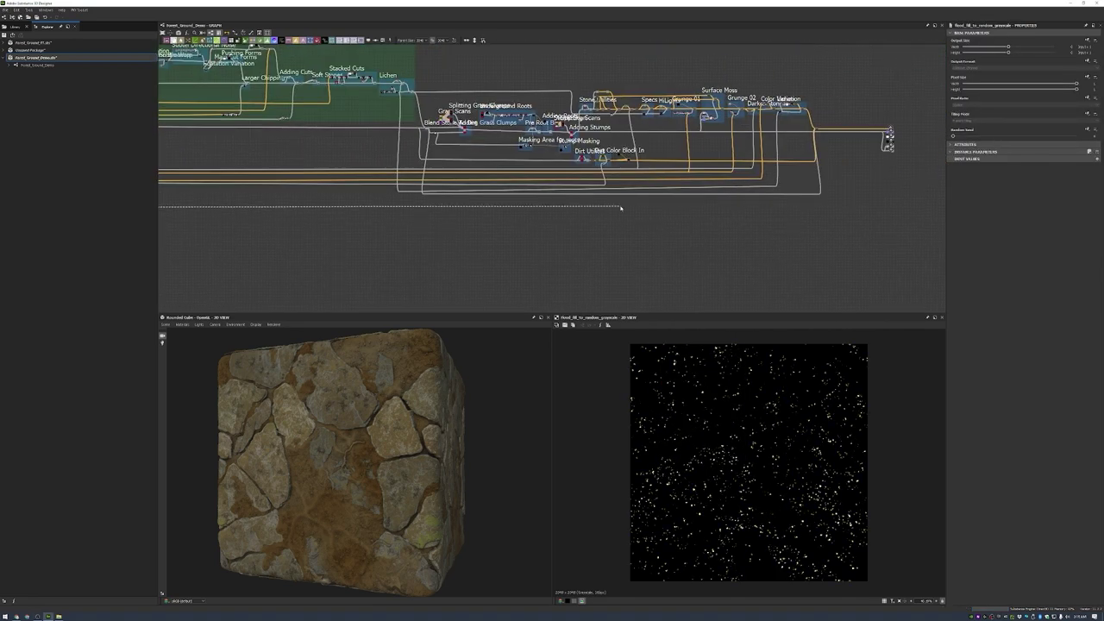
scroll(620, 203, up, 5)
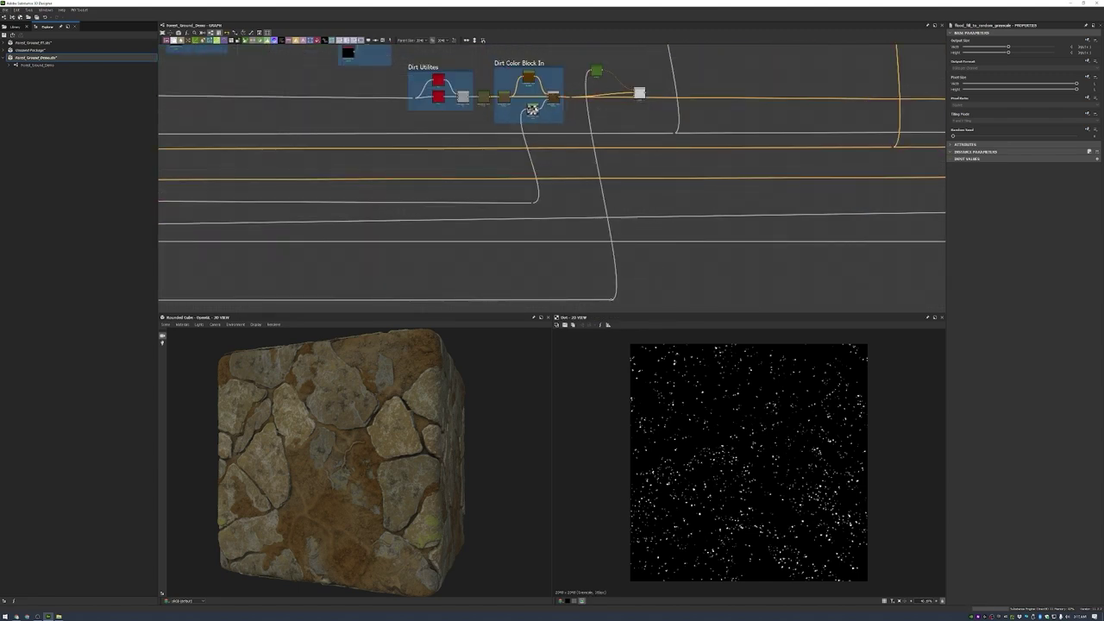
click(595, 68)
scroll(632, 102, up, 2)
- Add a Threshold node on the random grayscale stones mask and connect it to the new Blend's opacity
key(space)
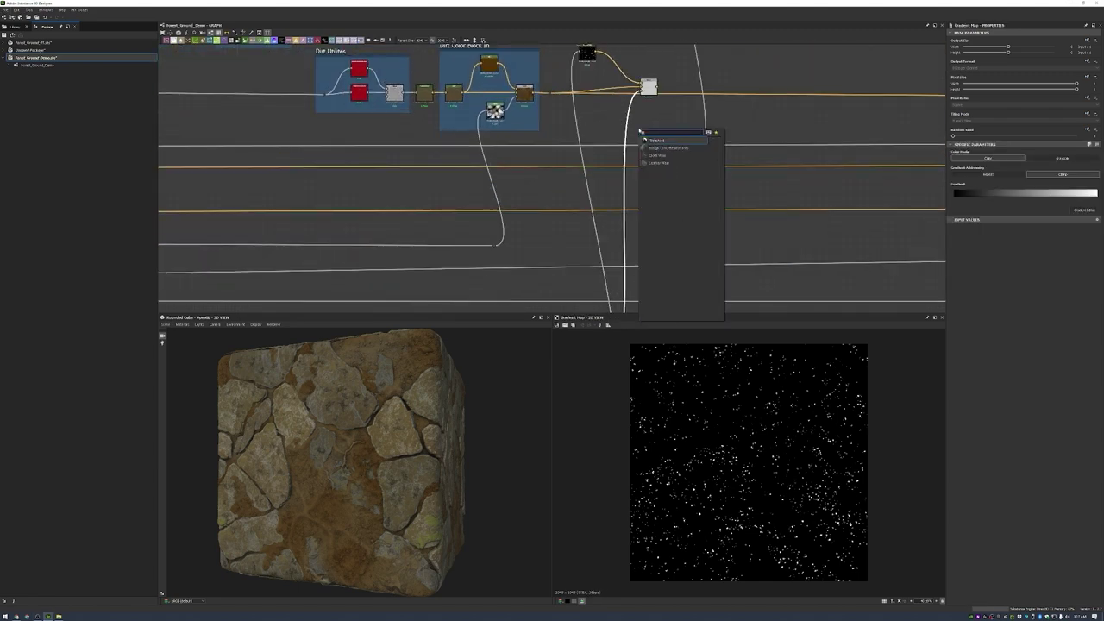
click(655, 234)
drag(629, 234, 601, 115)
scroll(601, 112, up, 2)
- Pick a light brown gradient for the small stones Gradient Map
click(543, 82)
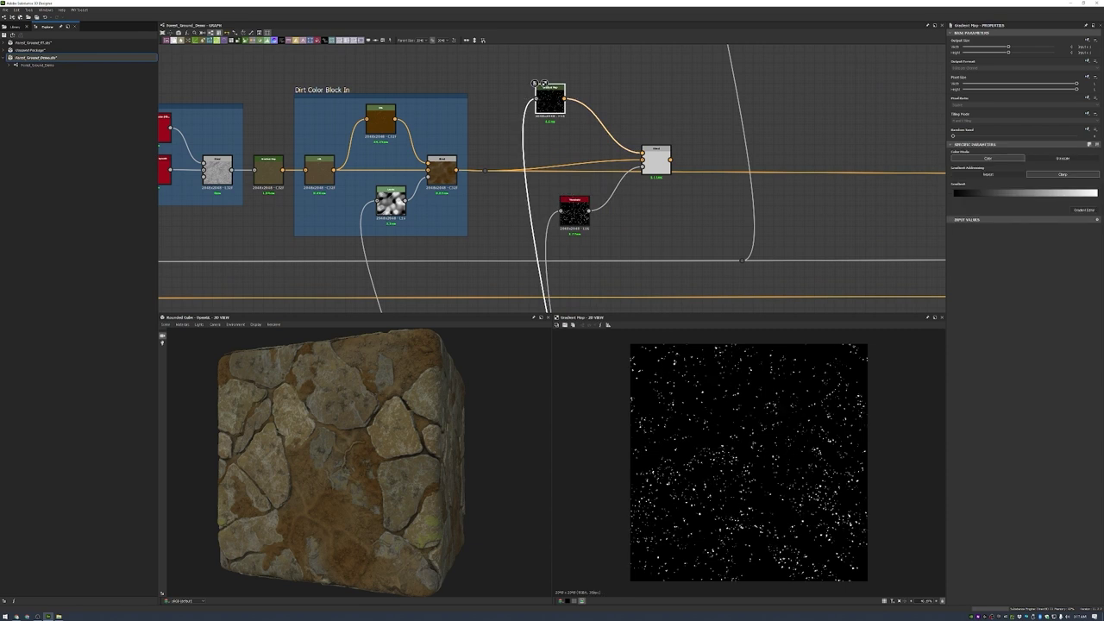
click(1084, 209)
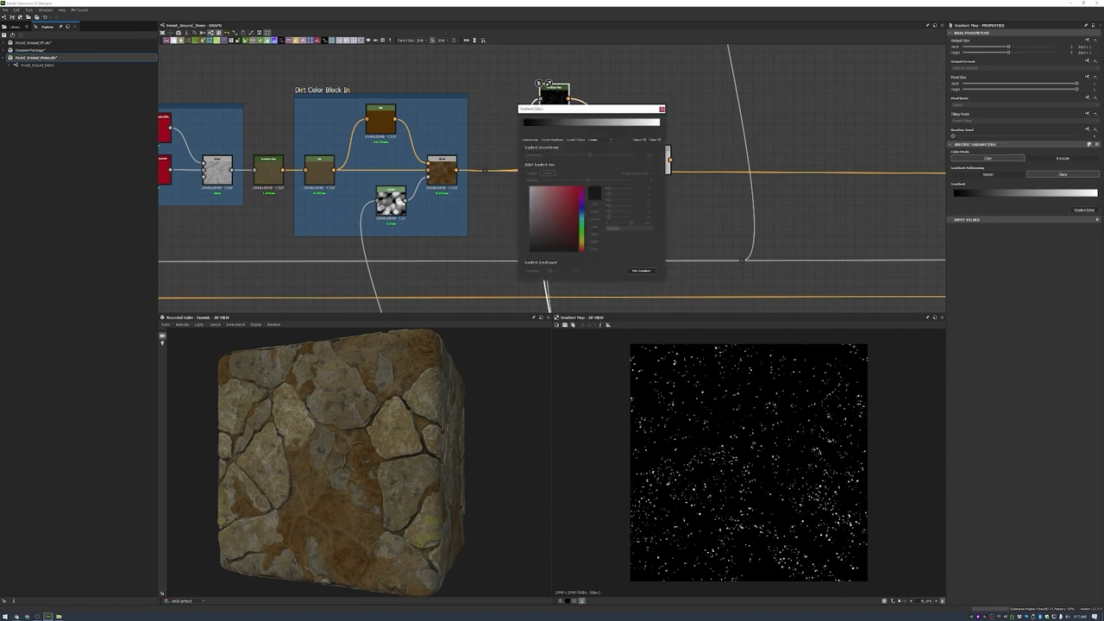
click(662, 109)
- Preview the small stones Blend, route it into the dirt color line and check the stones on the 3D cube
click(644, 149)
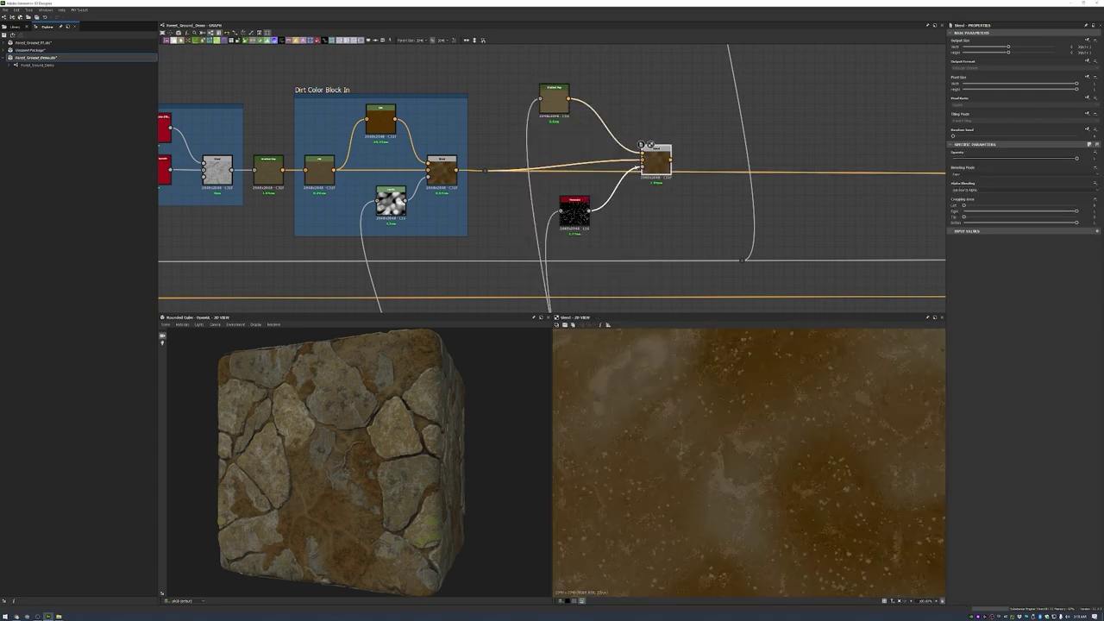
scroll(650, 144, up, 2)
double_click(698, 171)
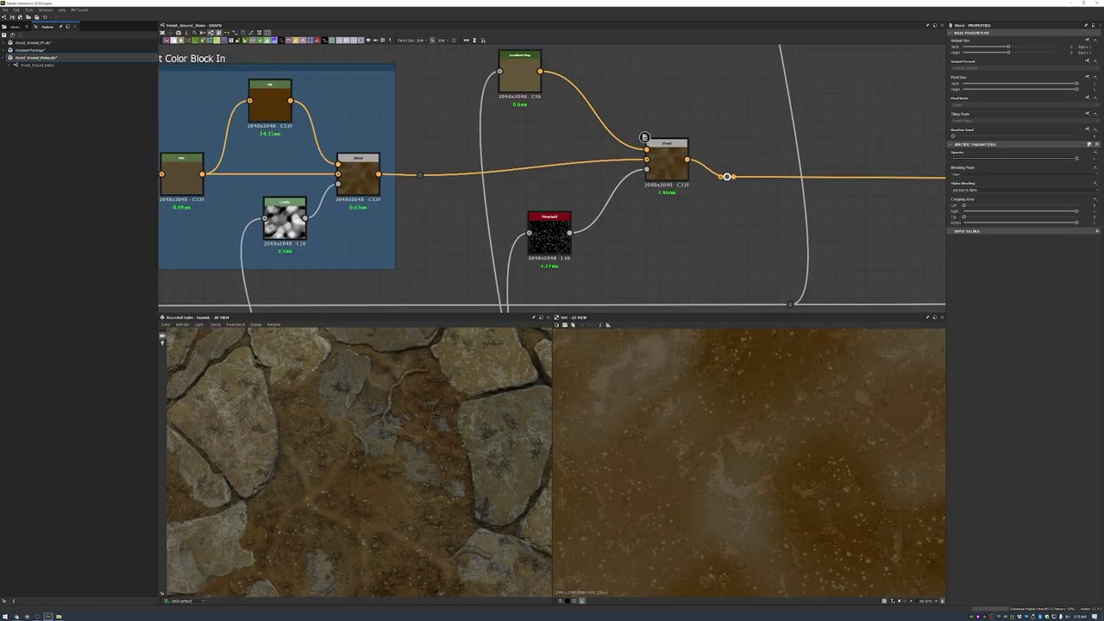
- Frame the gradient map, threshold and blend nodes after Dirt Color Block In as "Small Stones"
drag(483, 48, 716, 276)
scroll(670, 230, down, 2)
key(ctrl+f)
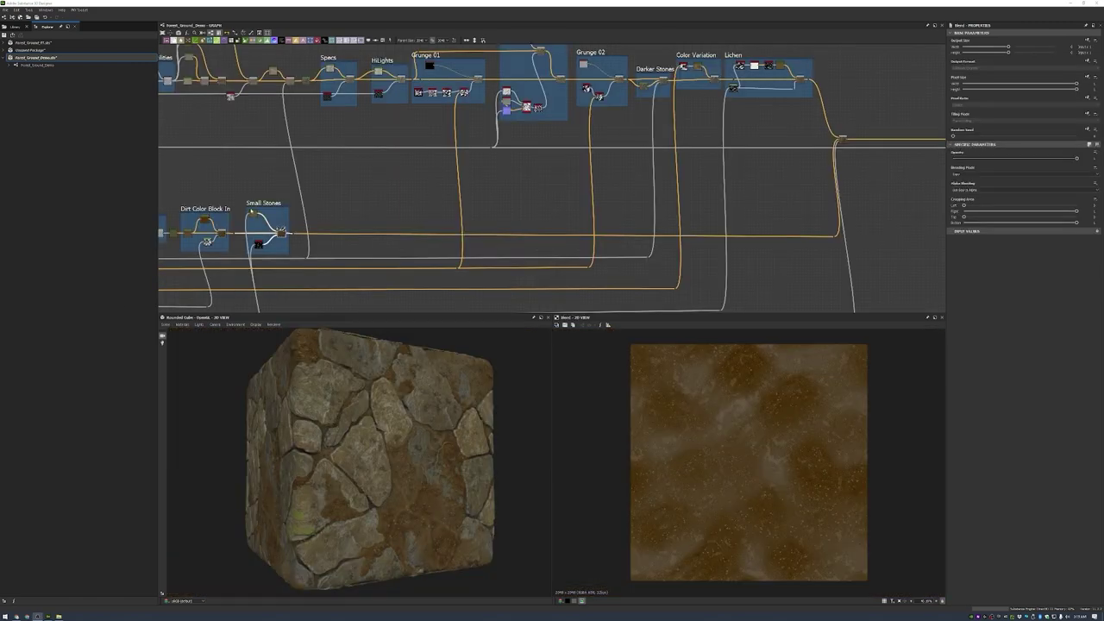
- Paste a copy of the Small Stones gradient map, threshold and blend nodes after the Small Stones frame
scroll(615, 250, up, 5)
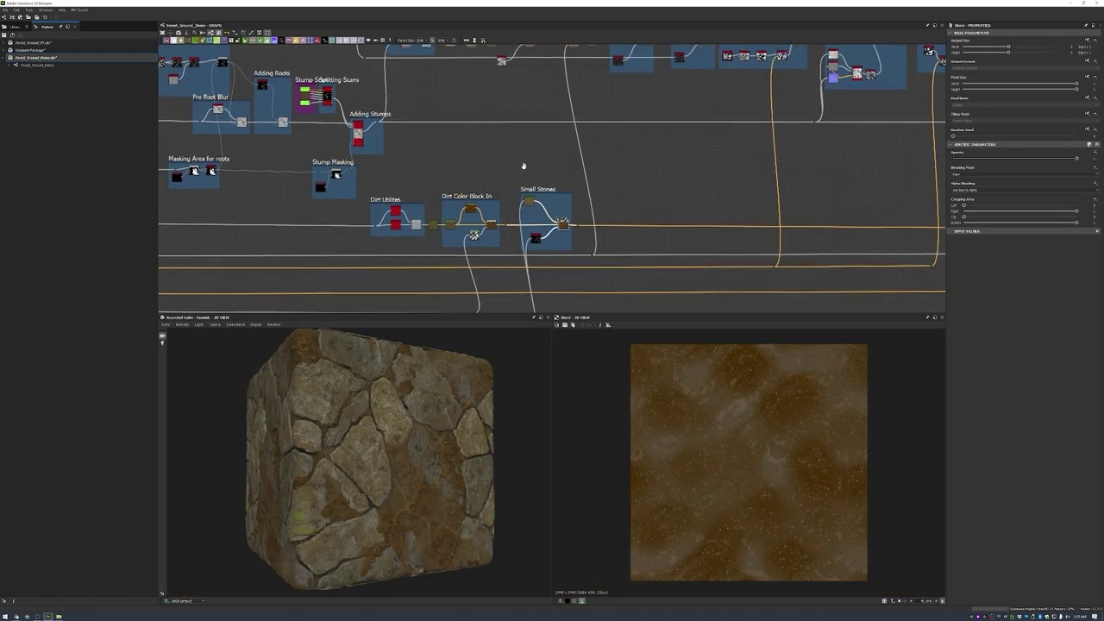
scroll(614, 250, down, 6)
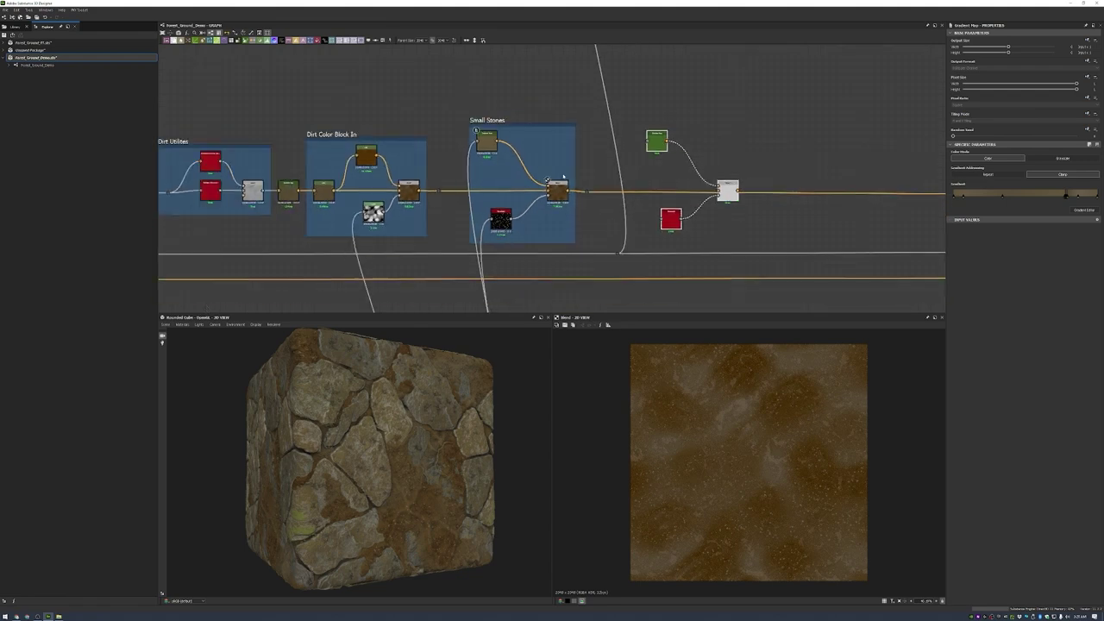
scroll(541, 214, up, 6)
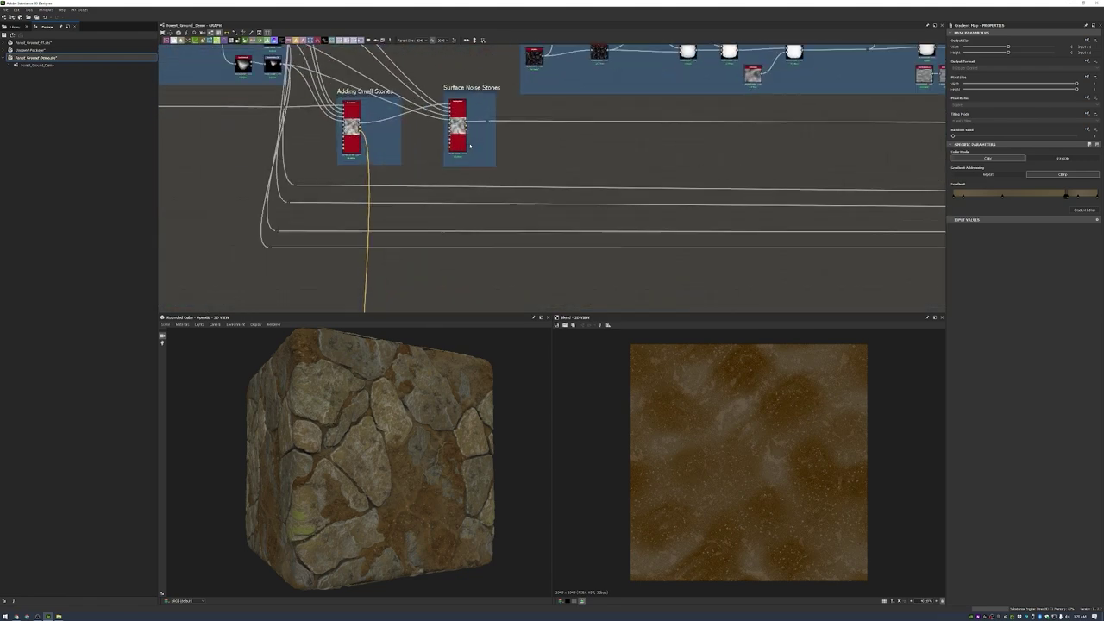
- Route the Surface Noise Stones output through a Flood Fill to Random Grayscale node into the copied threshold and gradient map
drag(477, 73, 457, 234)
middle_drag(481, 231, 515, 229)
scroll(624, 204, up, 5)
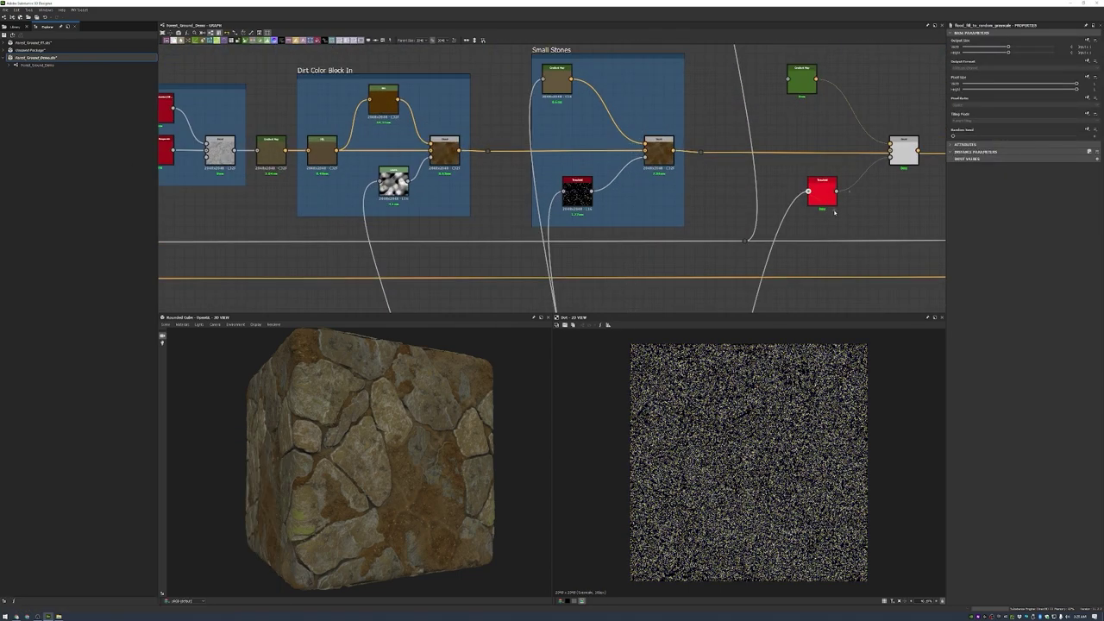
scroll(698, 210, down, 5)
middle_drag(698, 210, 698, 185)
scroll(621, 156, up, 5)
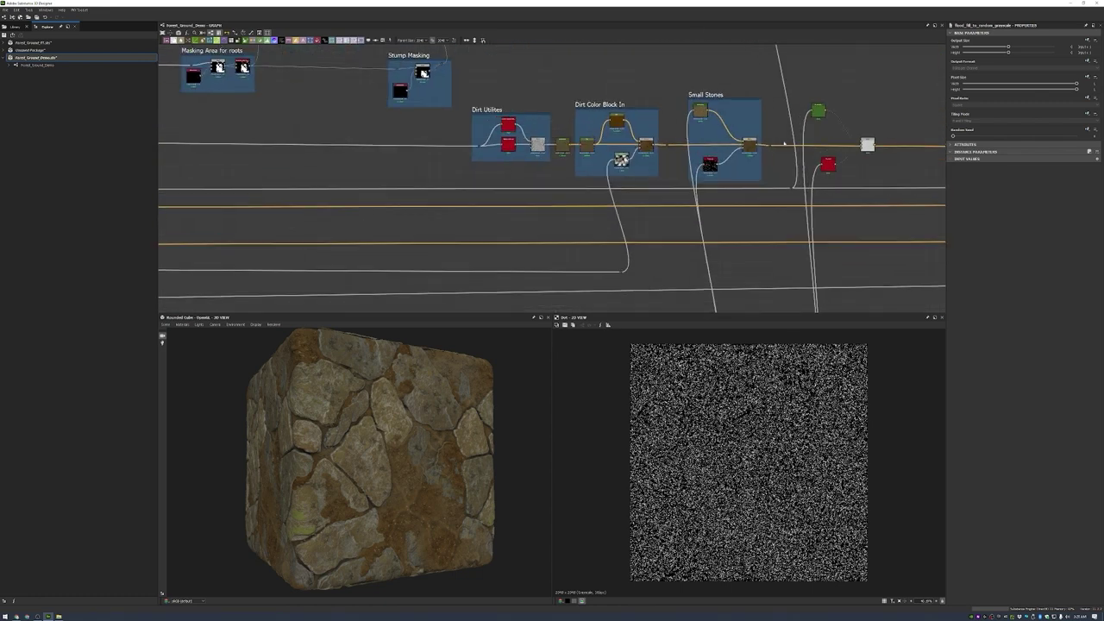
- Insert the copied blend into the dirt color chain with reduced opacity and the Multiply blending mode
double_click(824, 152)
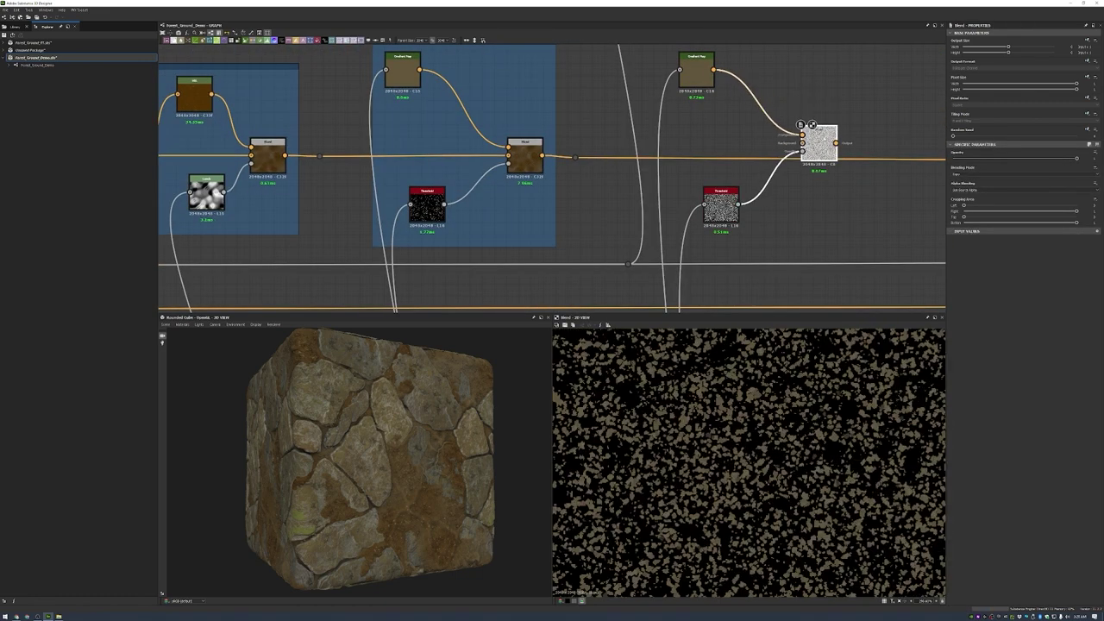
drag(824, 152, 816, 120)
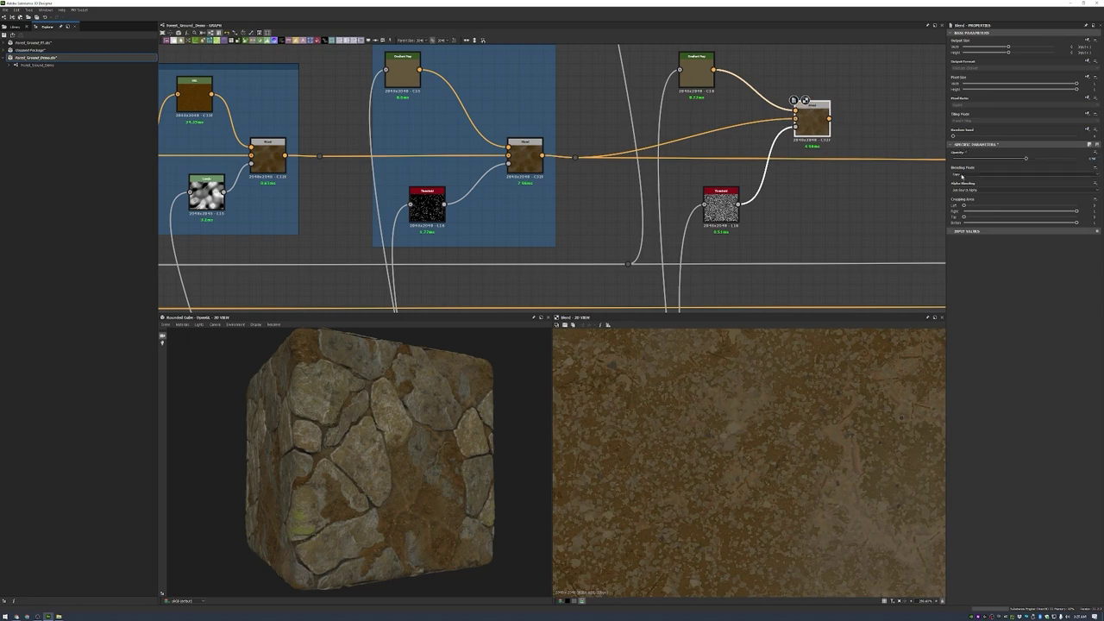
click(962, 176)
click(975, 191)
drag(812, 119, 812, 144)
scroll(400, 440, up, 5)
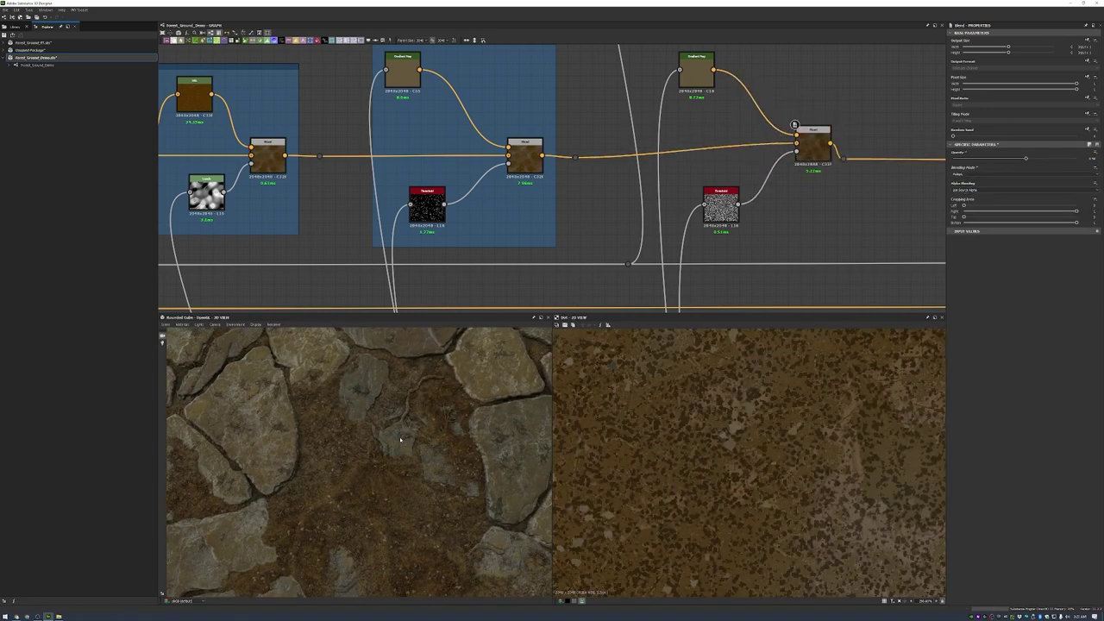
drag(401, 439, 397, 496)
scroll(407, 493, down, 3)
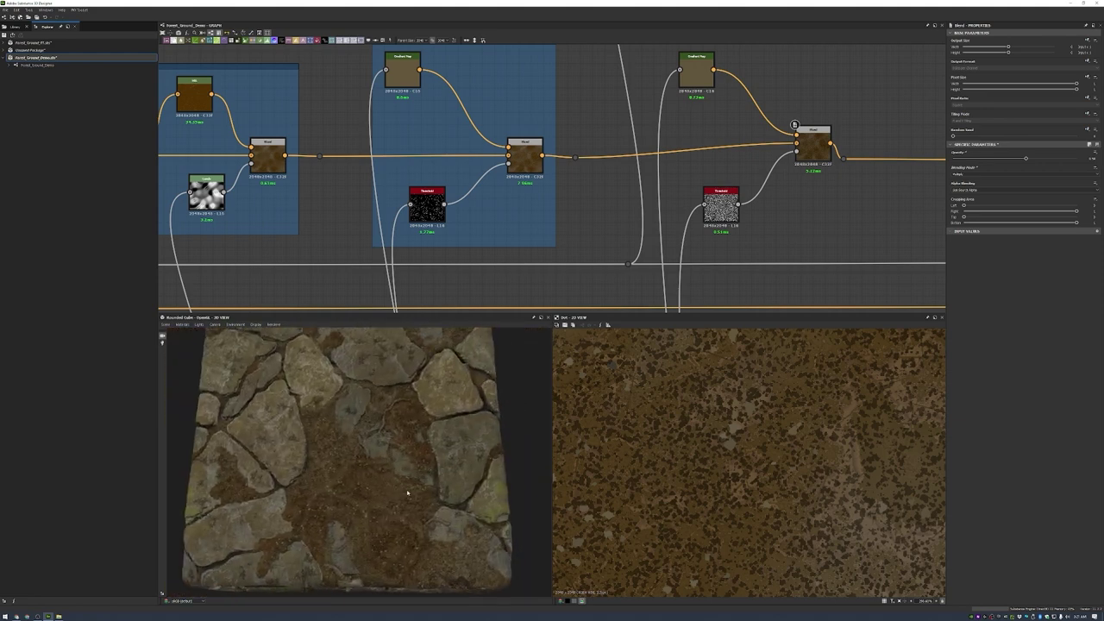
scroll(407, 493, down, 3)
click(700, 78)
double_click(819, 160)
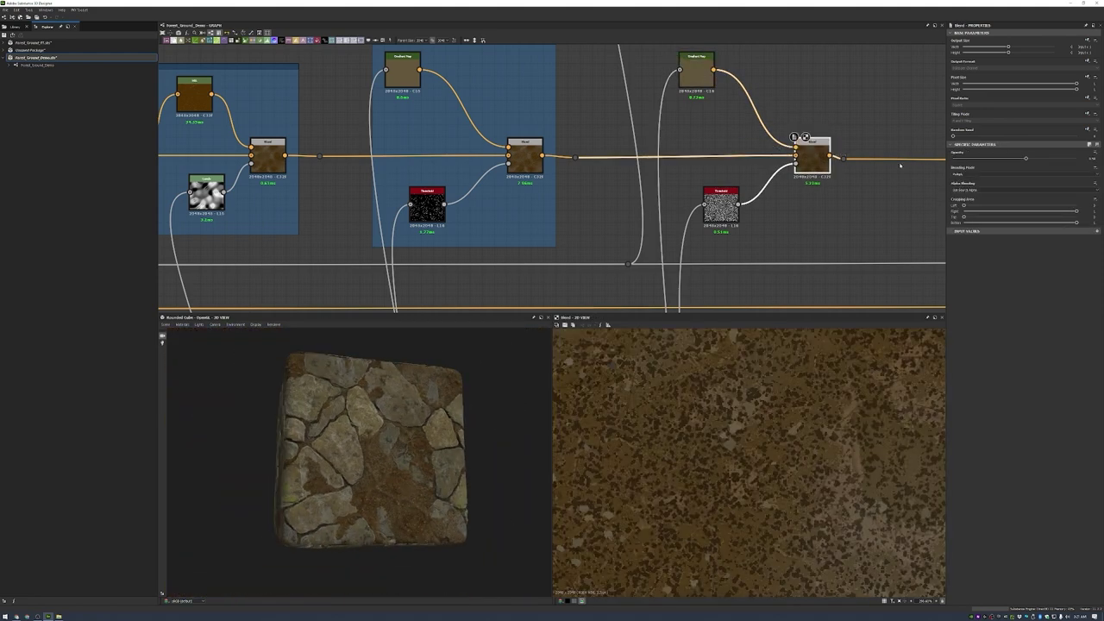
- Frame the new gradient map, threshold and blend nodes as "Micro Noise"
scroll(819, 161, down, 3)
drag(673, 208, 798, 82)
right_click(792, 96)
click(824, 104)
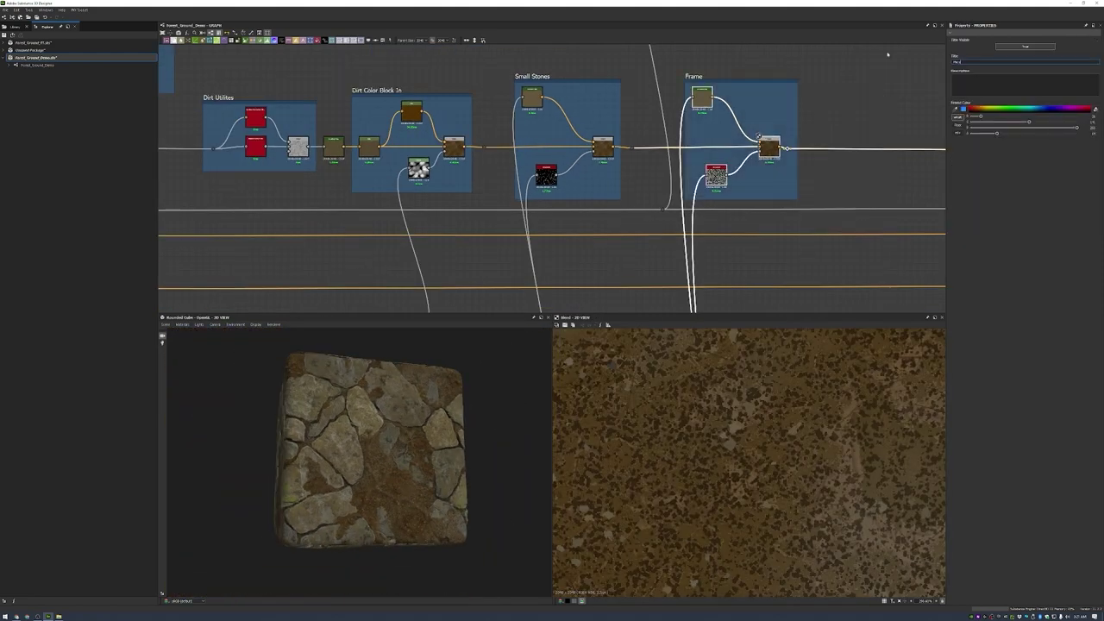
- Add an HSL node and a Blend node after the Micro Noise frame
middle_drag(862, 125, 660, 153)
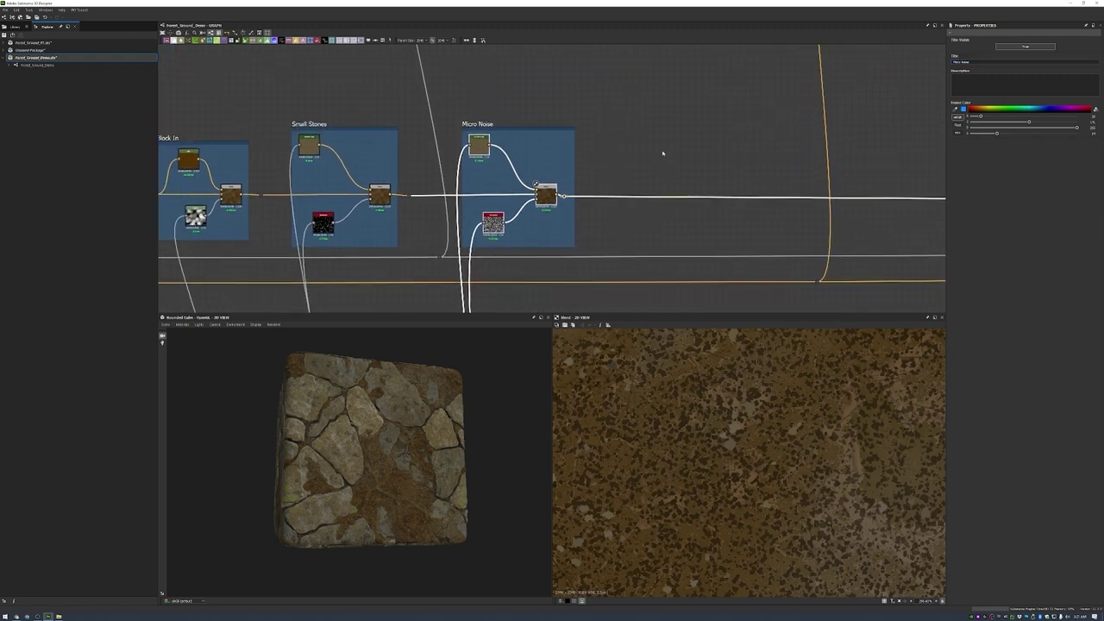
key(space)
click(681, 246)
key(b)
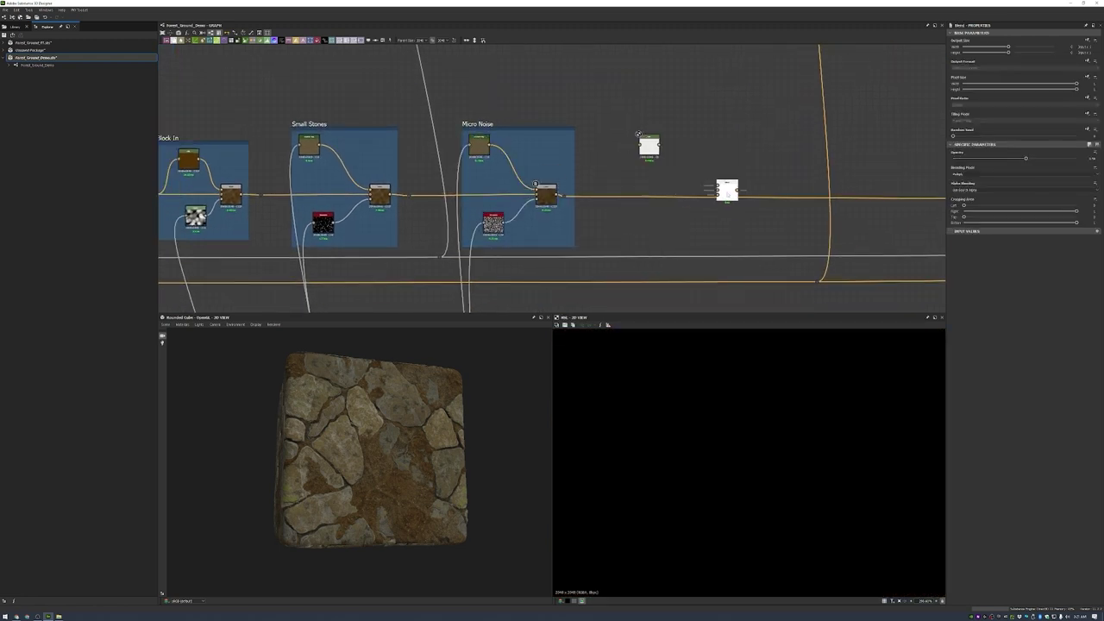
- Run the Adding Medium Stones splatter output down below the graph into a new Flood Fill to Random Grayscale node
scroll(638, 134, down, 6)
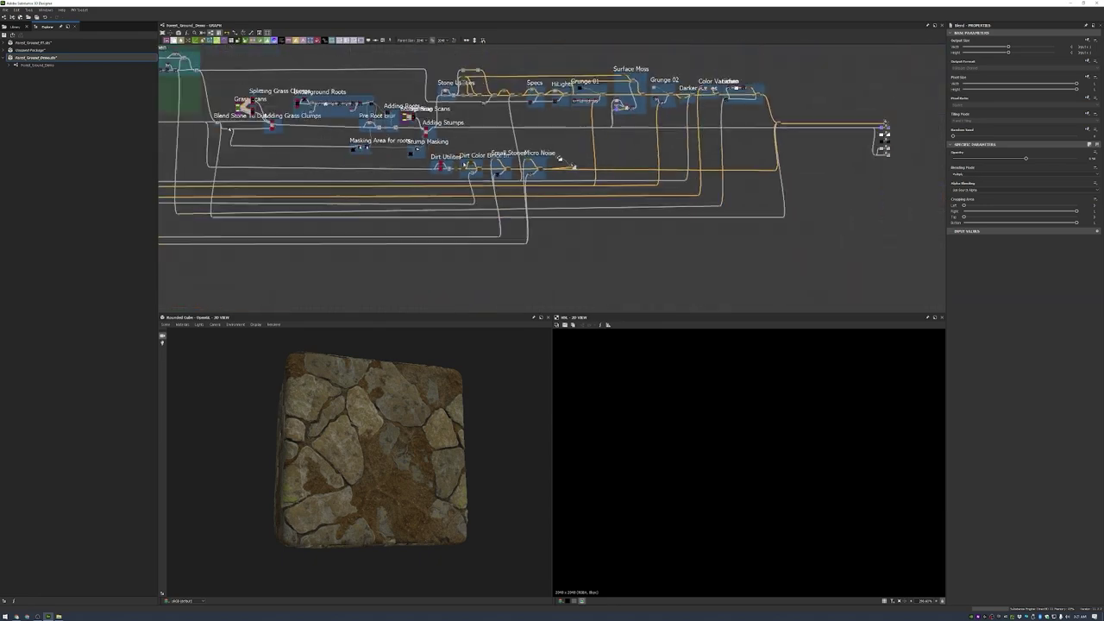
scroll(595, 164, up, 6)
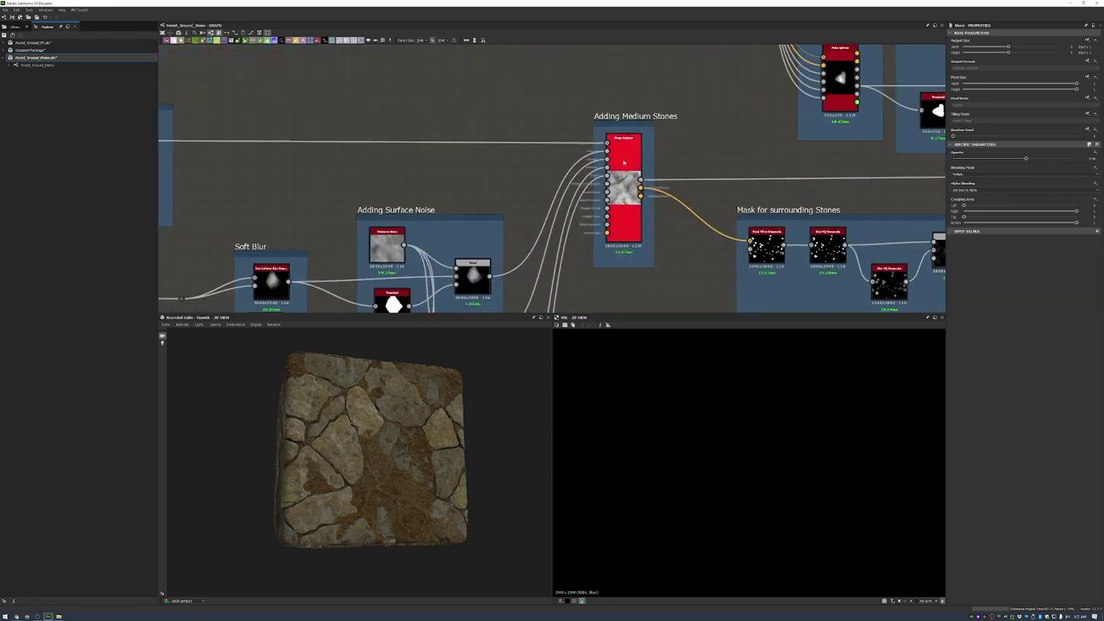
scroll(685, 202, down, 5)
scroll(685, 201, up, 3)
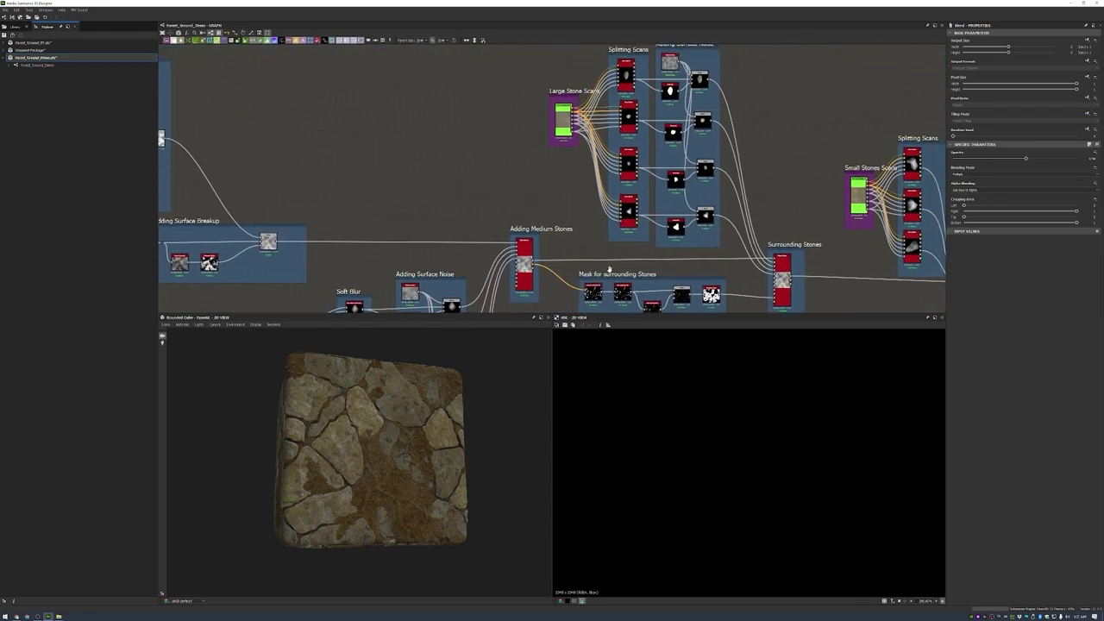
middle_drag(685, 202, 651, 181)
scroll(515, 213, up, 2)
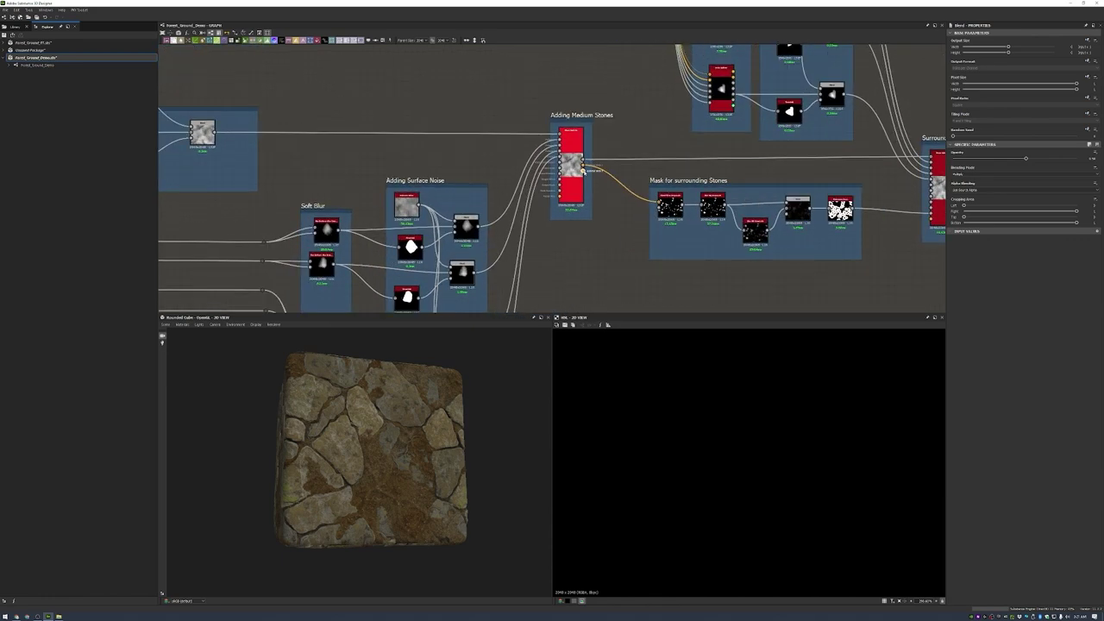
scroll(584, 170, down, 1)
scroll(594, 185, down, 5)
drag(593, 178, 596, 228)
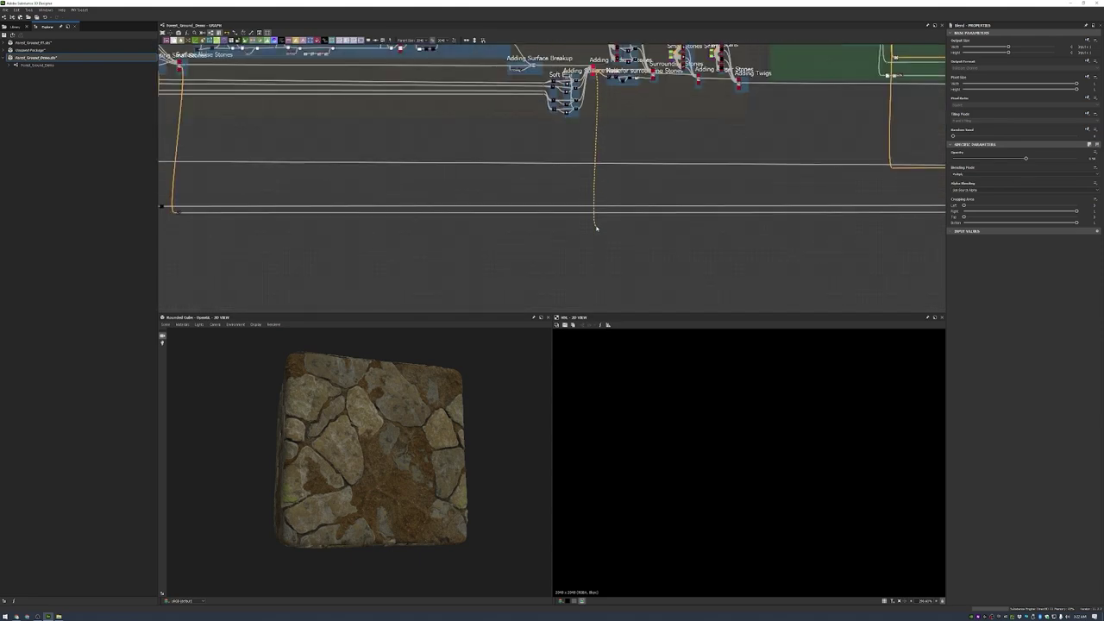
click(179, 216)
scroll(599, 233, up, 4)
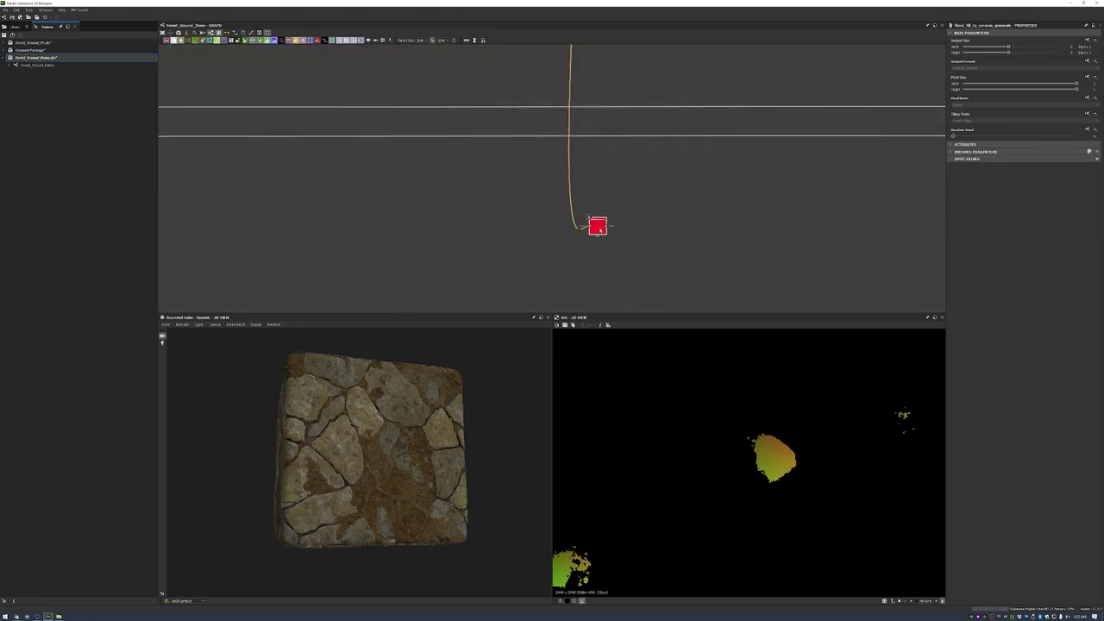
- Extend the medium stones random grayscale link across the graph to the area below the Micro Noise frame
scroll(776, 209, down, 10)
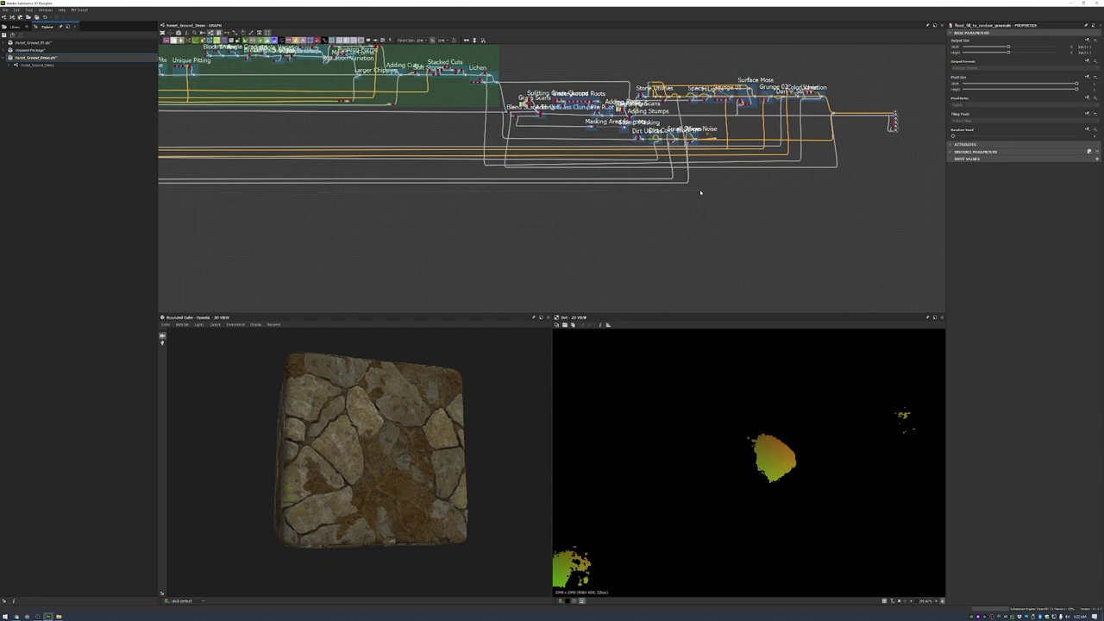
scroll(700, 193, up, 6)
scroll(703, 242, down, 3)
scroll(707, 281, up, 6)
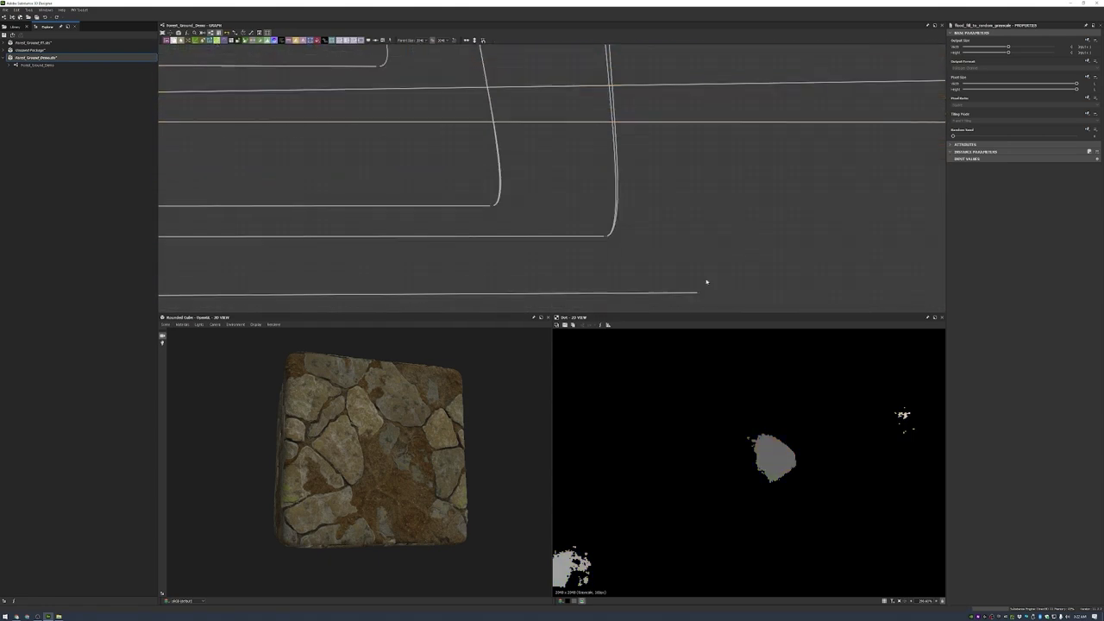
scroll(692, 220, down, 3)
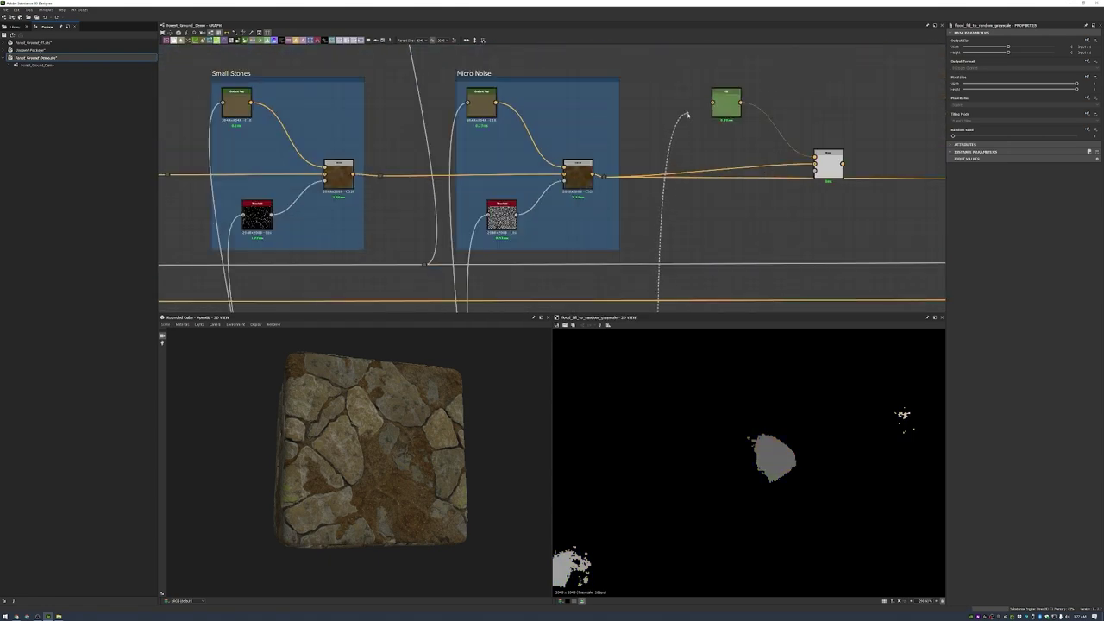
drag(727, 105, 737, 95)
click(568, 178)
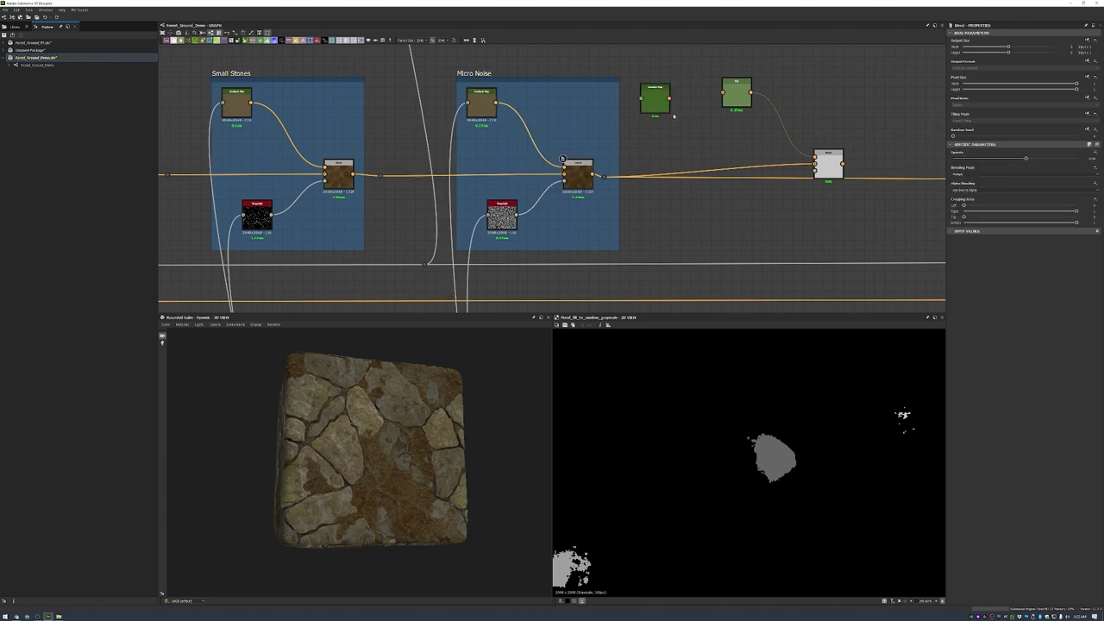
key(ctrl+z)
key(ctrl+z)
key(ctrl+z)
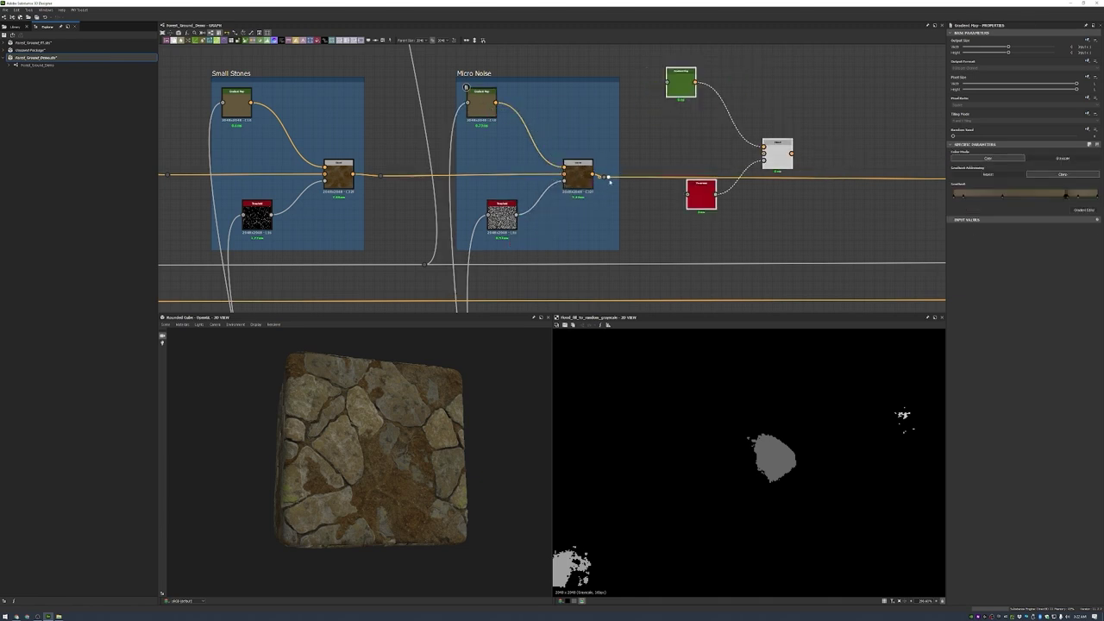
- Feed the medium stones random grayscale into the pasted gradient map and threshold, and insert their blend into the chain after Micro Noise
scroll(645, 268, down, 5)
scroll(653, 268, down, 3)
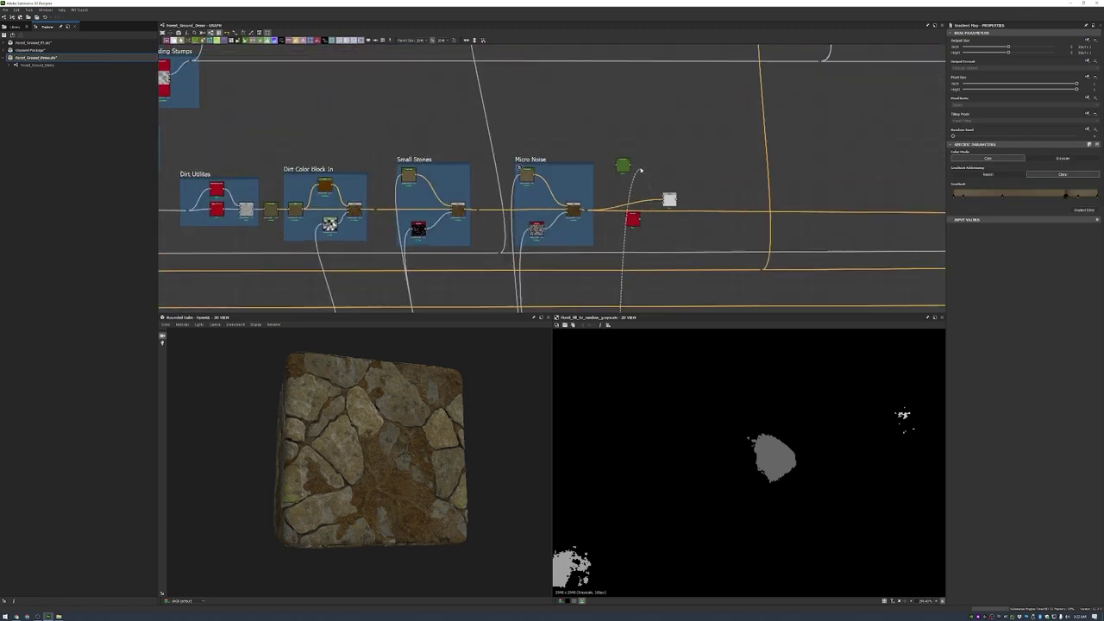
scroll(630, 246, up, 2)
double_click(681, 215)
scroll(694, 219, up, 3)
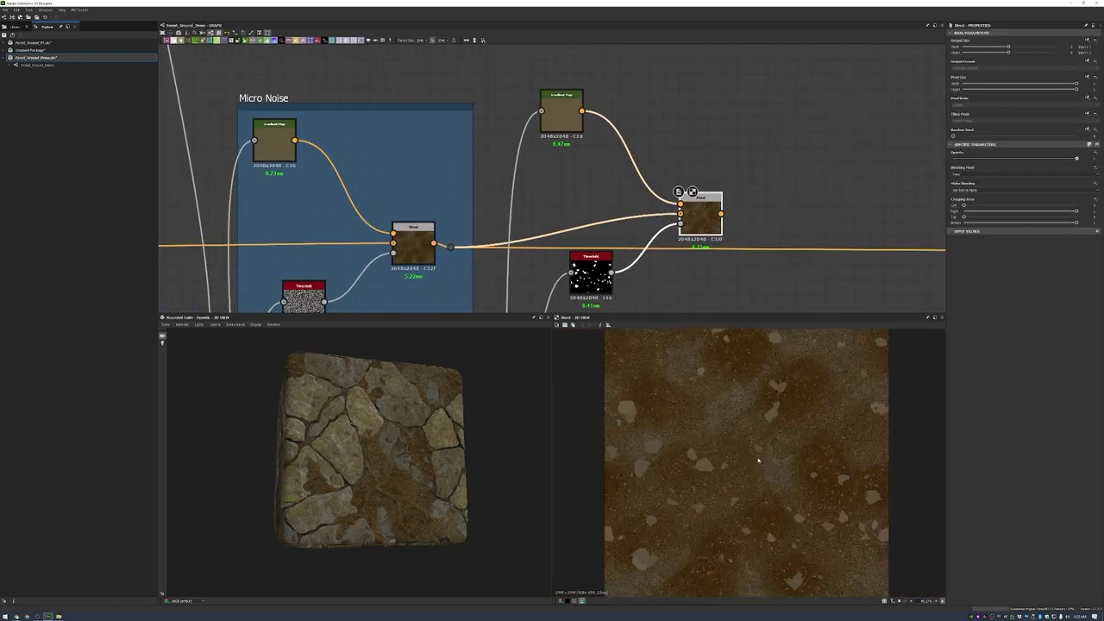
drag(701, 206, 700, 228)
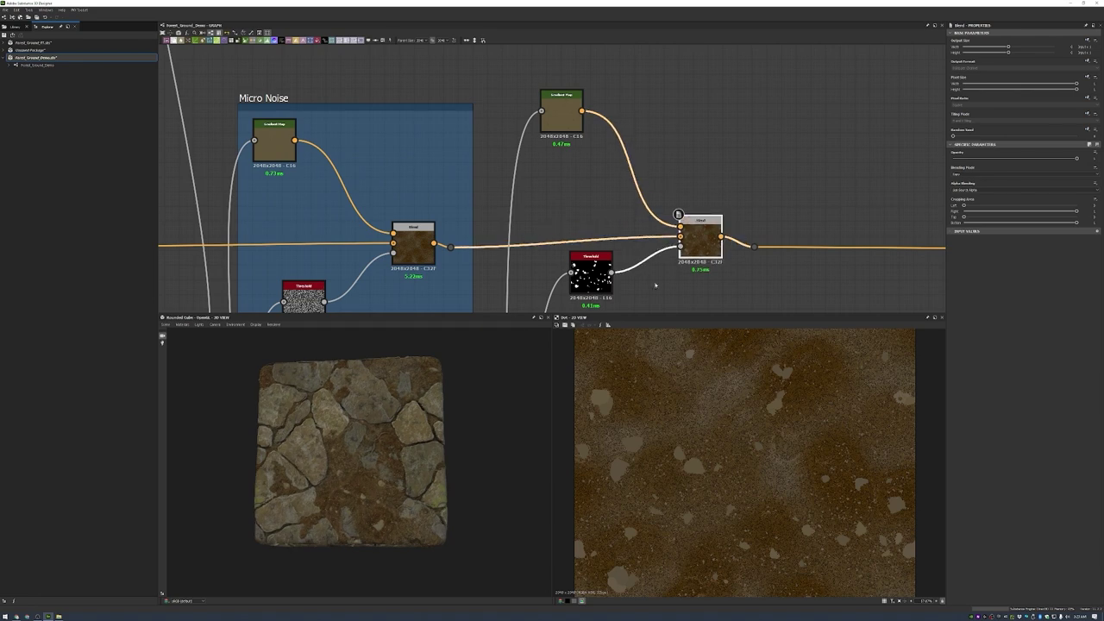
- Insert an HSL node between the medium stones gradient map and its blend, and test its lightness
double_click(561, 111)
double_click(701, 237)
double_click(591, 272)
double_click(700, 237)
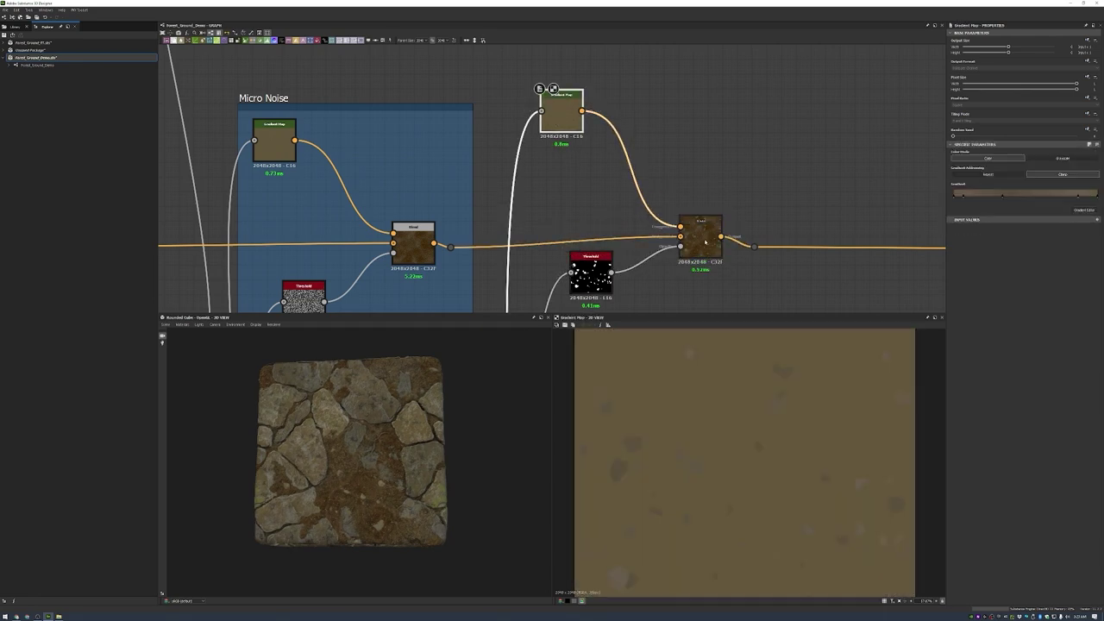
drag(583, 111, 679, 226)
click(619, 206)
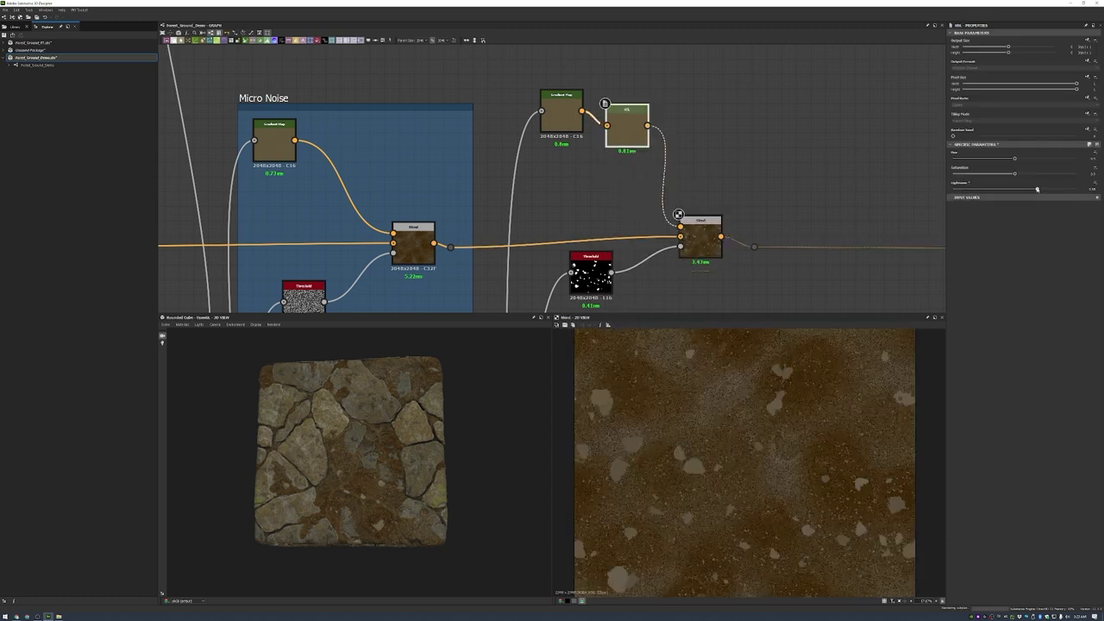
drag(1014, 188, 1019, 189)
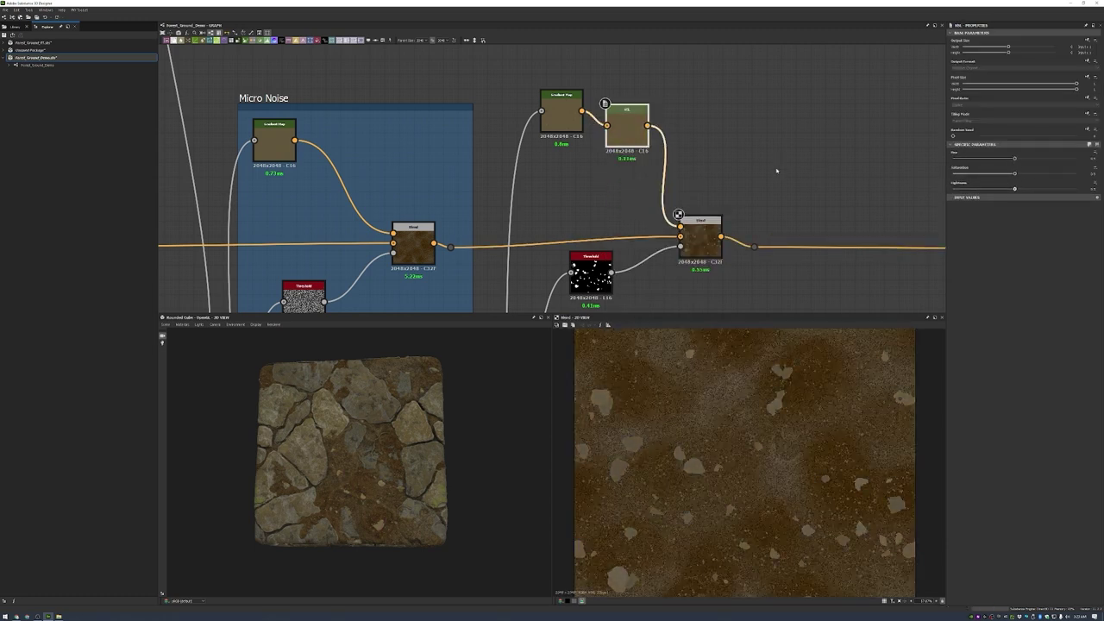
- Frame the gradient map, HSL, threshold and blend nodes as "Medium Stones"
scroll(794, 235, up, 2)
scroll(638, 181, down, 4)
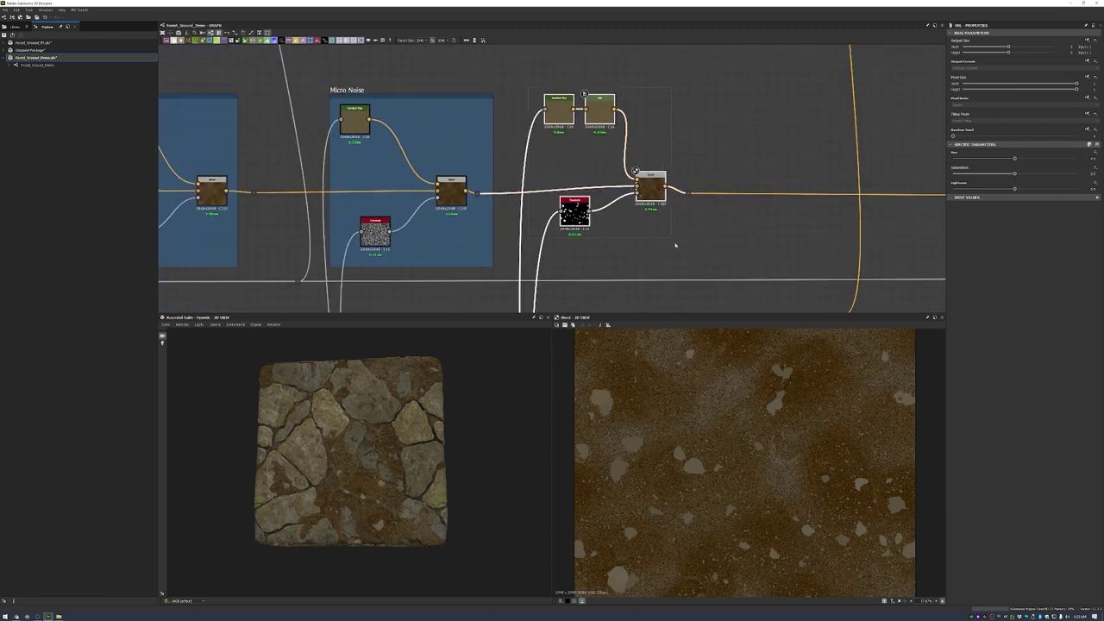
right_click(677, 164)
click(708, 172)
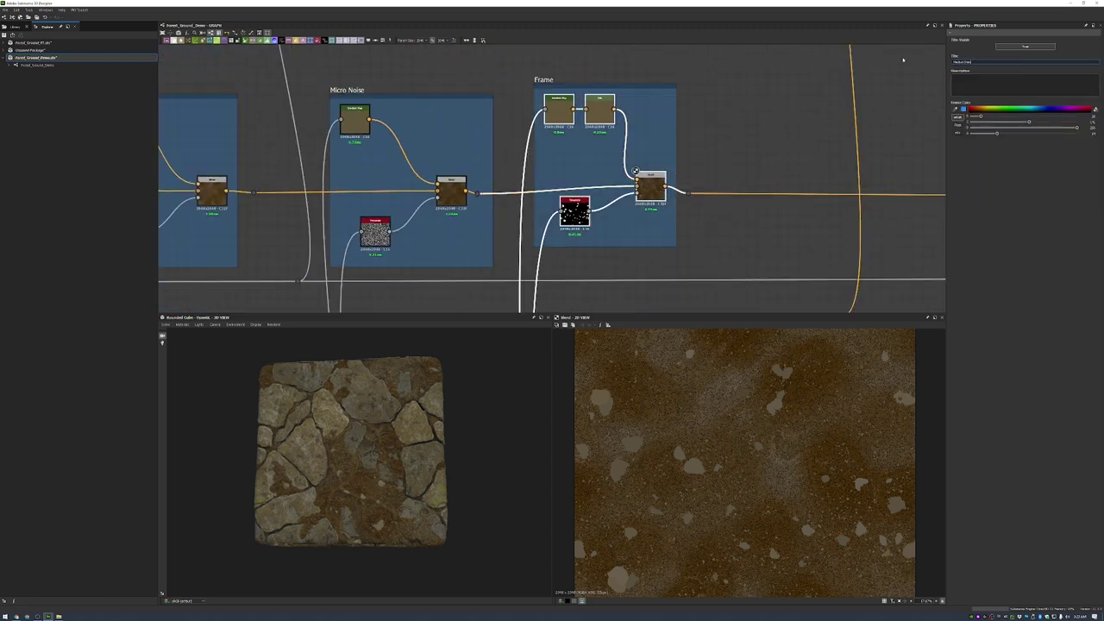
- Add an HSL node beside the Medium Stones frame
scroll(743, 170, down, 2)
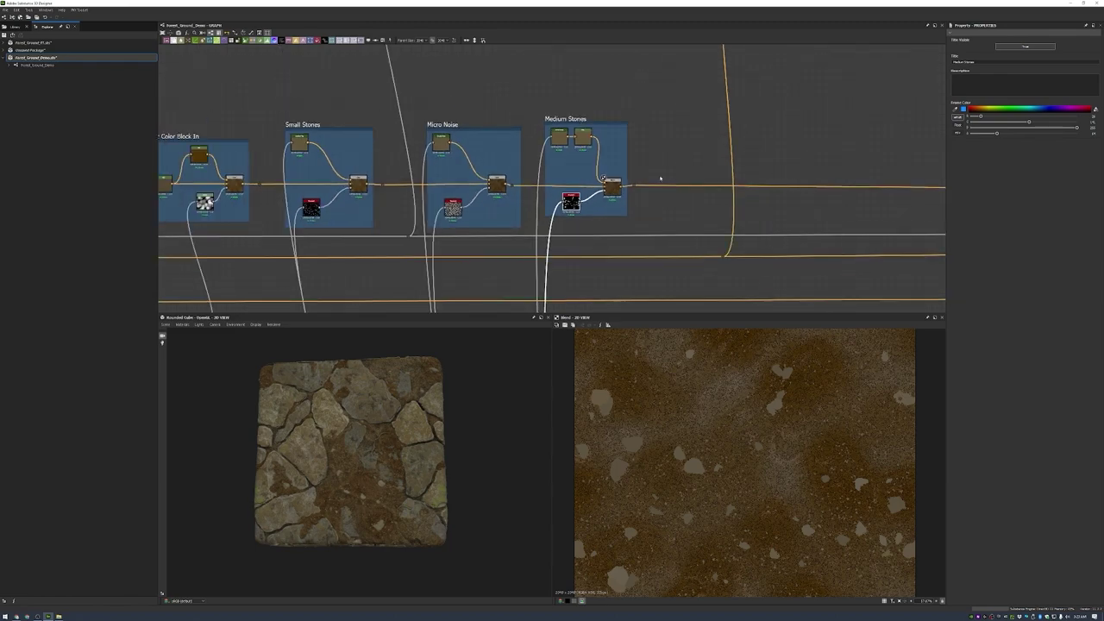
right_click(681, 134)
click(703, 242)
- Add a Shape Splatter Blend Color node below the Surrounding Stones splatter and connect both splatter data outputs to it
scroll(648, 170, down, 4)
scroll(606, 193, up, 8)
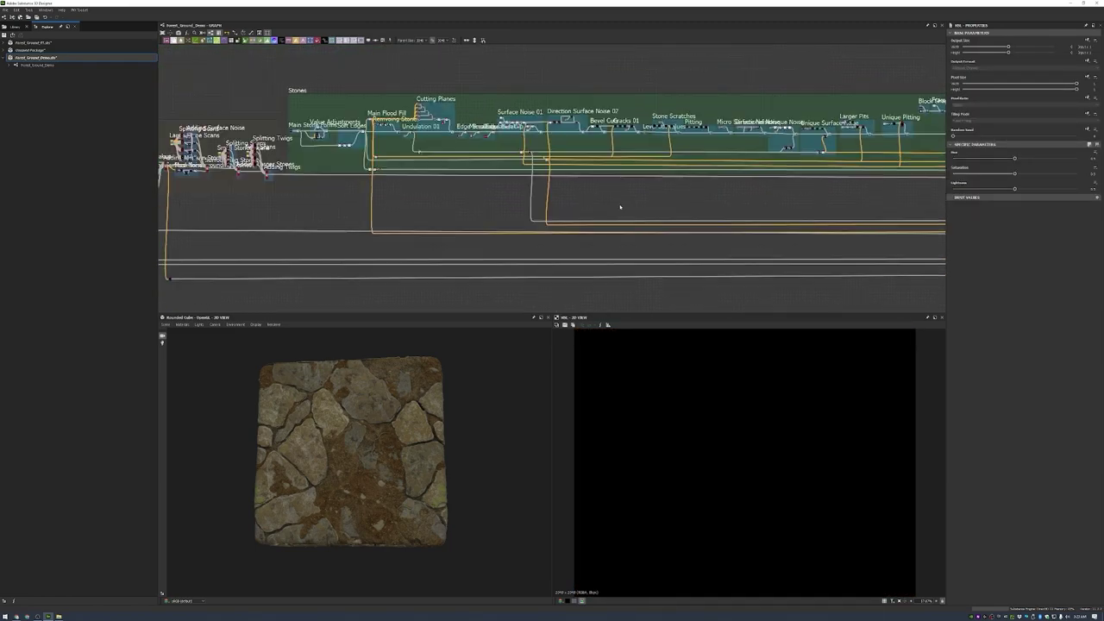
scroll(535, 224, up, 4)
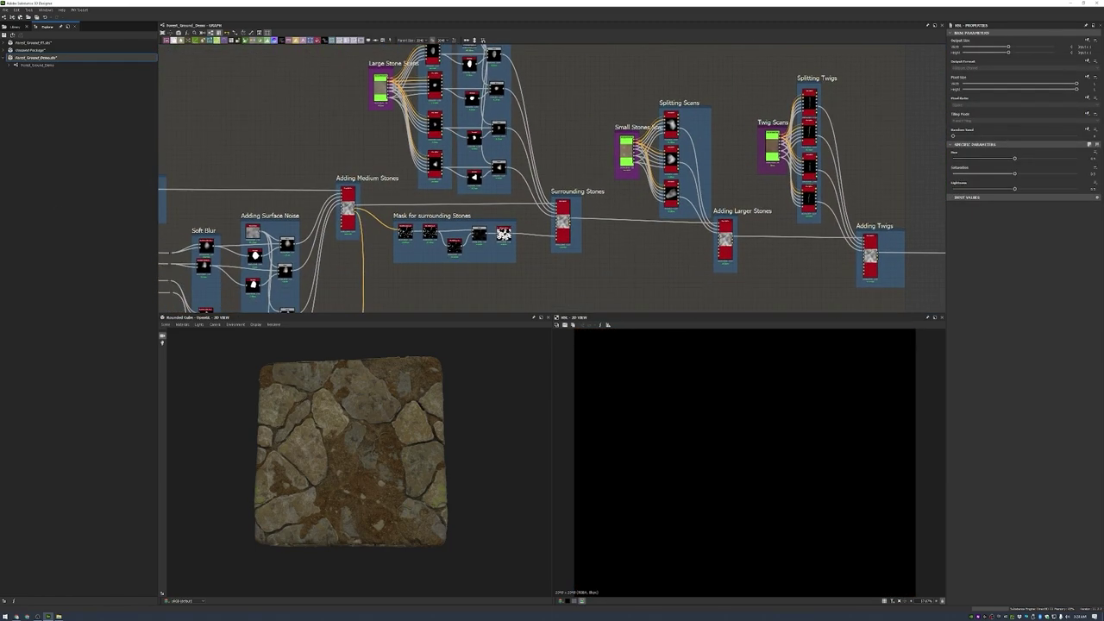
right_click(554, 204)
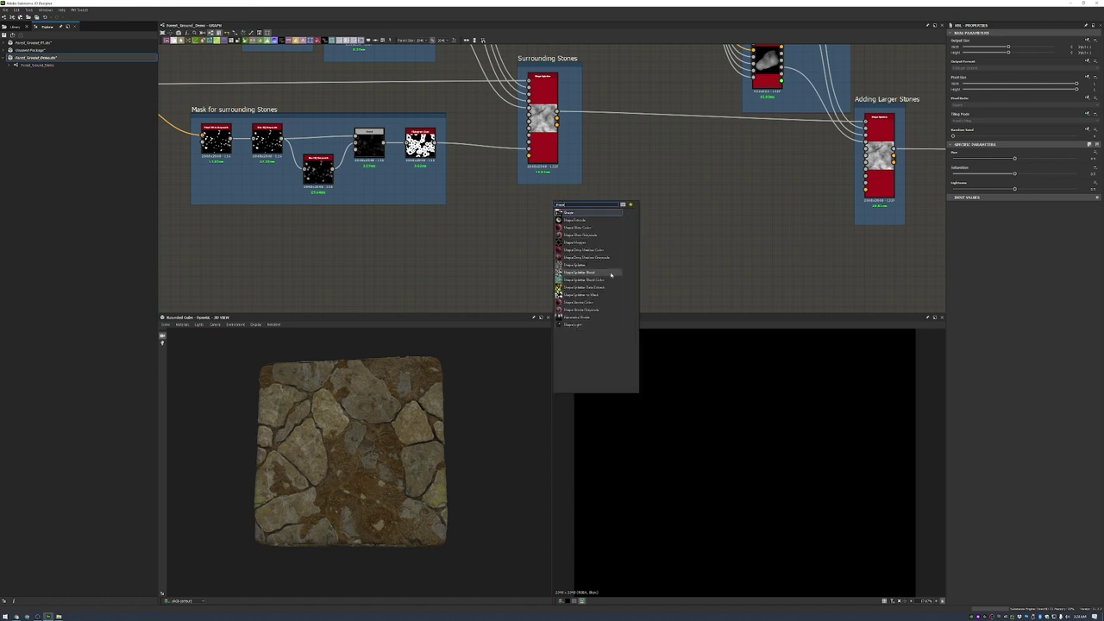
click(606, 280)
scroll(555, 212, up, 3)
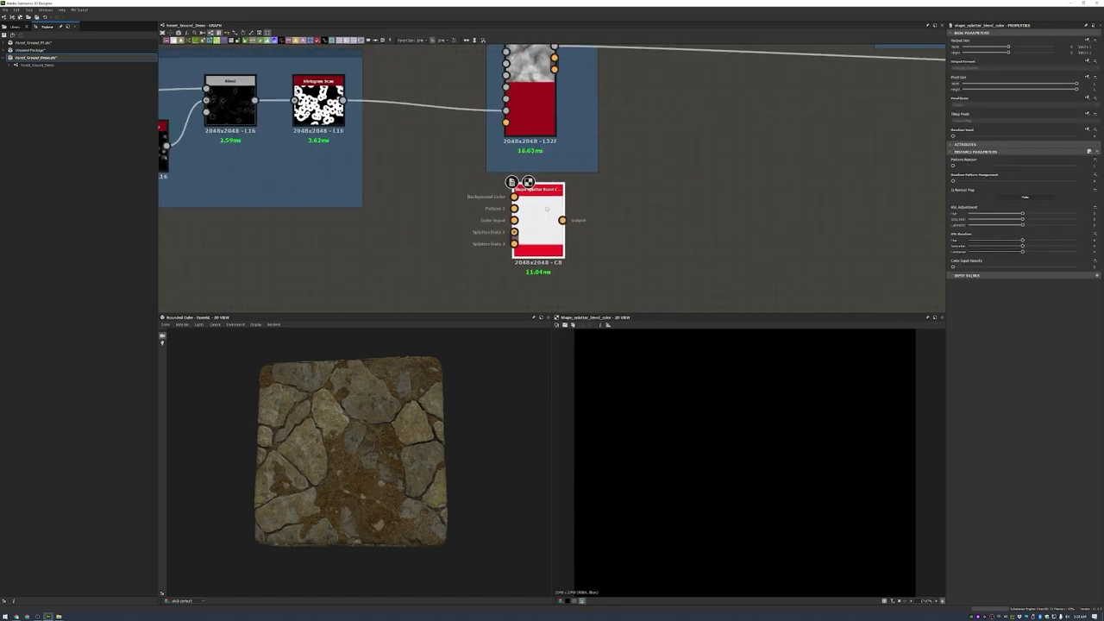
drag(554, 58, 515, 232)
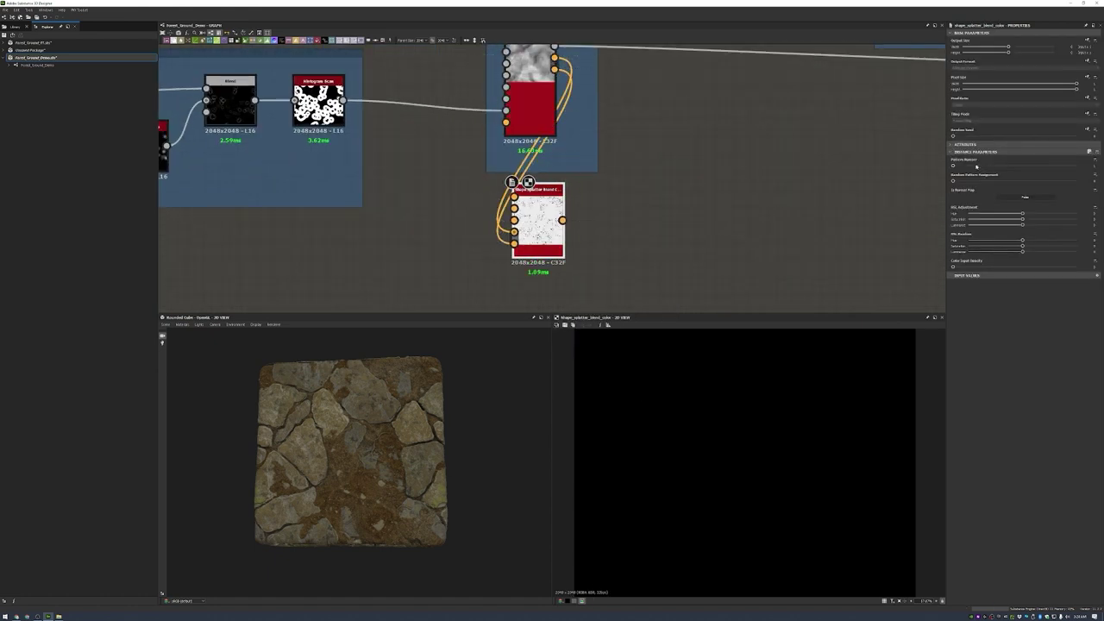
- Increase the blend color node's pattern number and connect the color outputs of the split large stone scans to its pattern inputs
scroll(543, 190, down, 5)
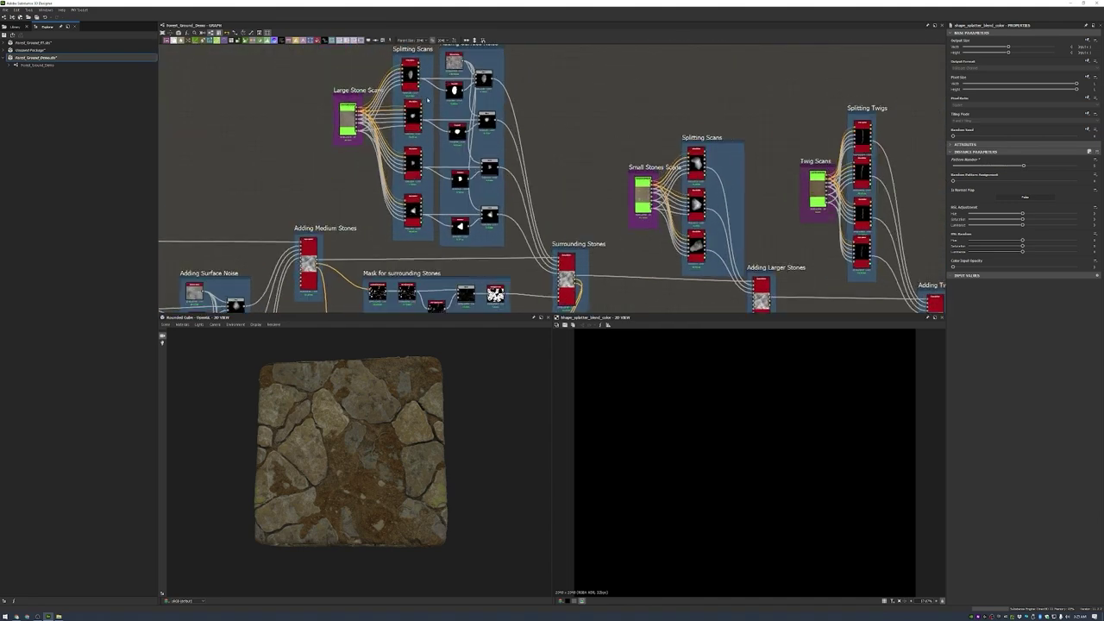
scroll(429, 82, up, 3)
scroll(430, 82, down, 4)
middle_drag(405, 173, 326, 110)
scroll(403, 169, up, 3)
scroll(403, 169, up, 3)
scroll(326, 110, down, 2)
middle_drag(534, 294, 521, 198)
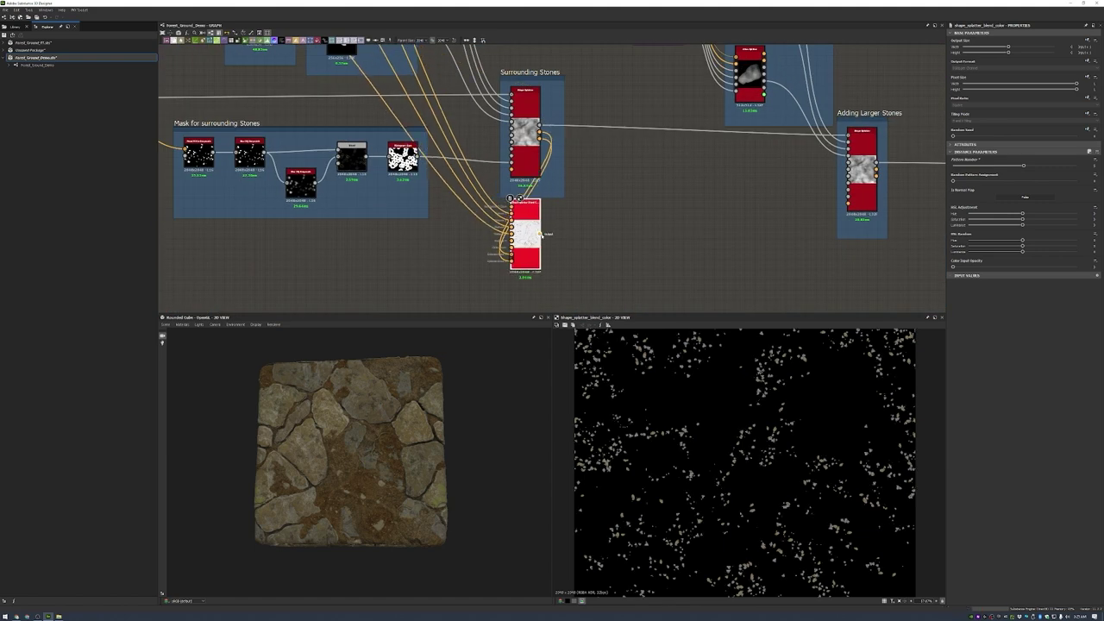
- Route the surrounding stones color output across the graph into the HSL node beside Medium Stones
scroll(541, 234, down, 3)
scroll(537, 173, up, 6)
middle_drag(439, 178, 562, 193)
scroll(501, 154, down, 2)
scroll(561, 193, up, 2)
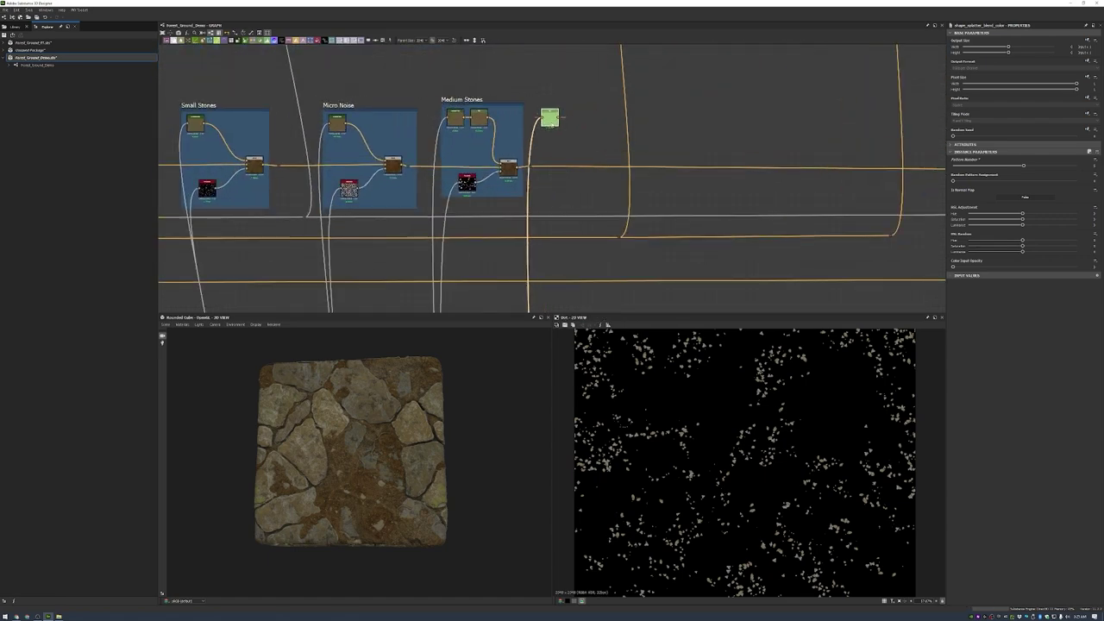
- Add a blend after Medium Stones that layers the HSL output over the dirt color chain
click(549, 117)
key(ctrl+d)
drag(559, 116, 592, 137)
scroll(560, 151, up, 2)
- Add a Flood Fill to Random Grayscale and a Threshold below the surrounding stones color node to build a stone mask
scroll(593, 137, down, 4)
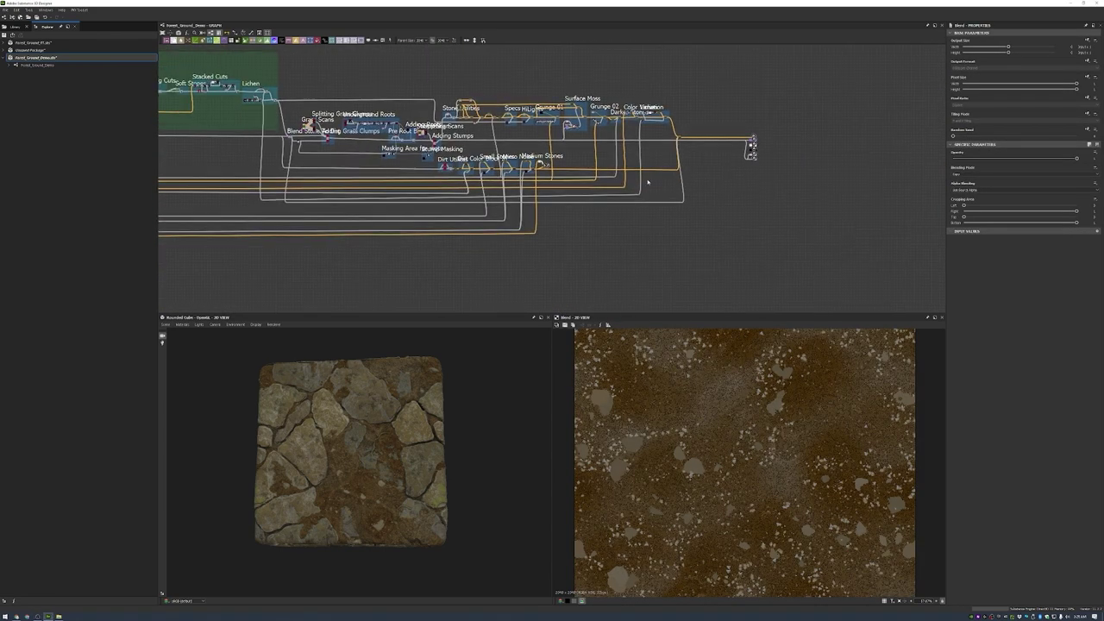
scroll(493, 156, up, 2)
scroll(492, 156, up, 4)
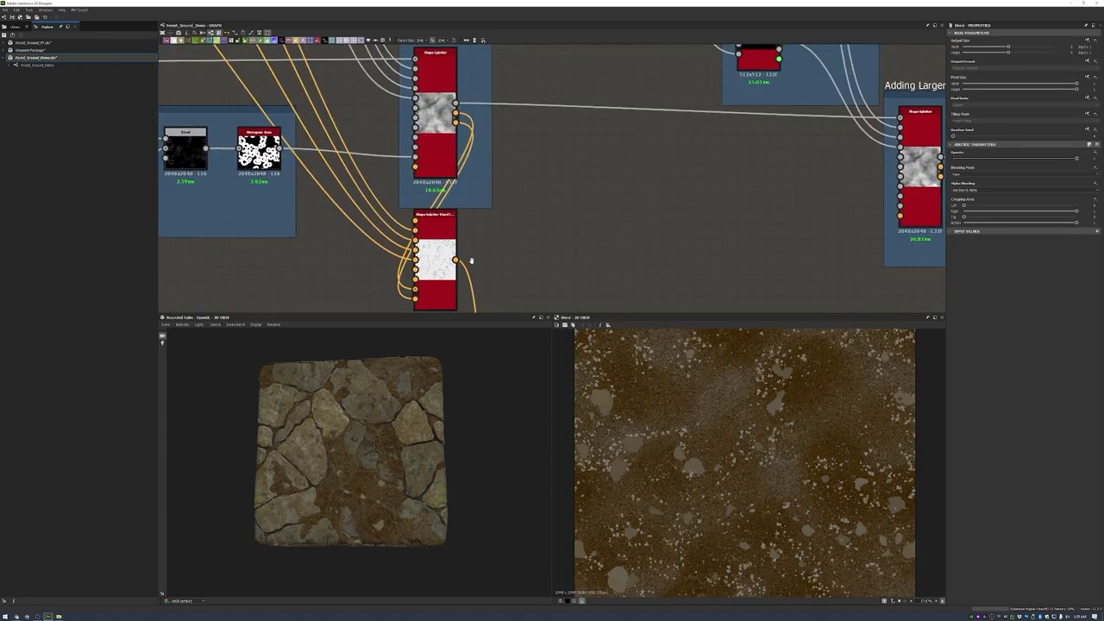
key(space)
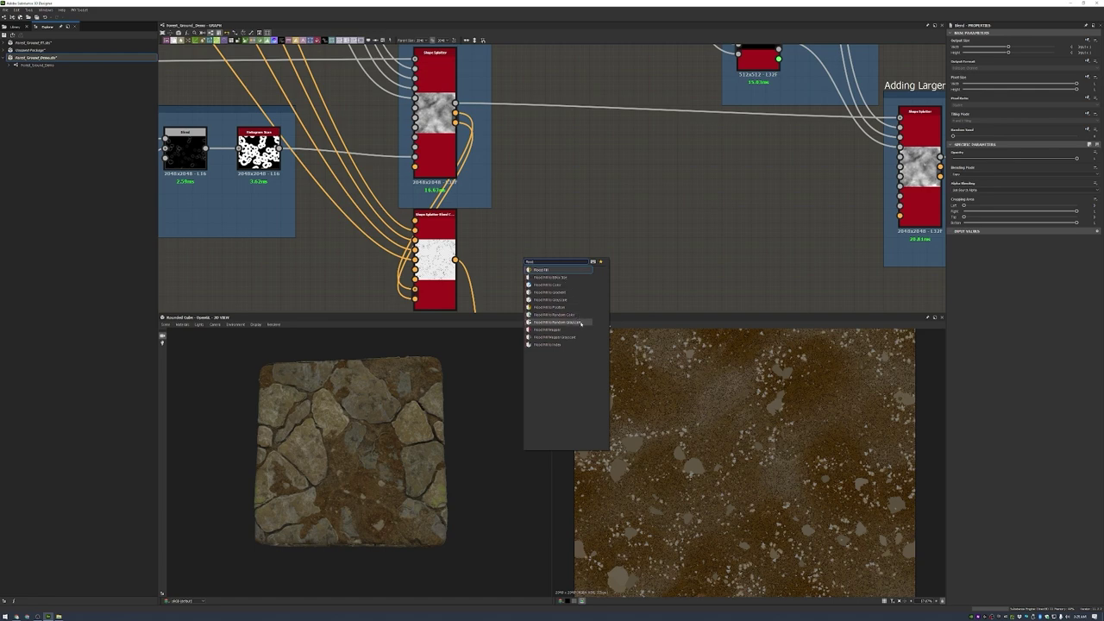
click(582, 323)
scroll(492, 220, down, 3)
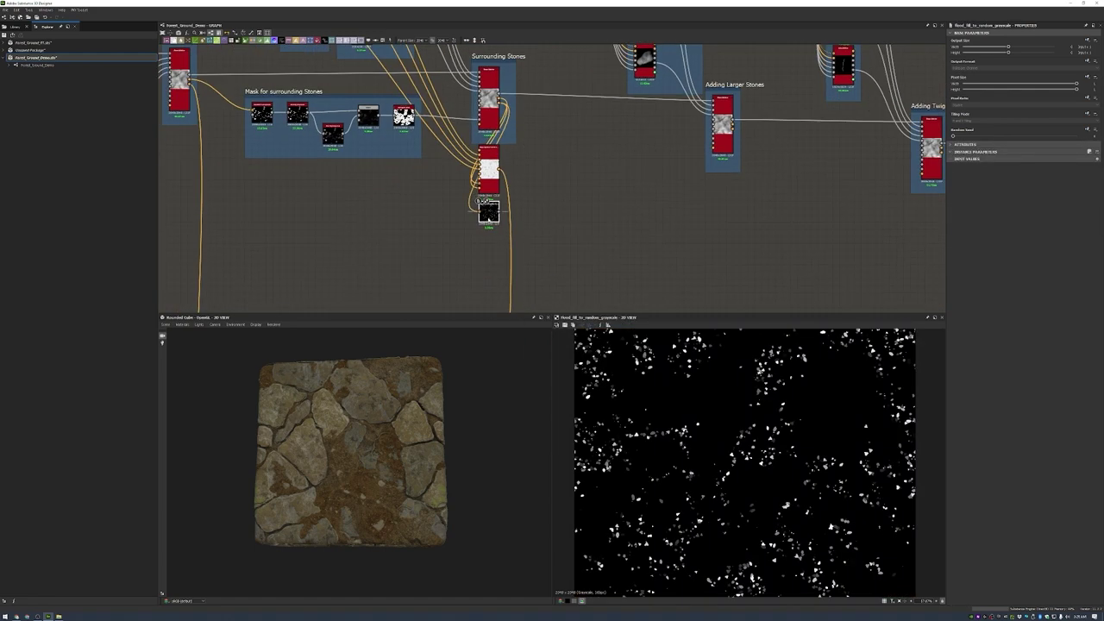
key(space)
text(thr)
click(509, 231)
- Route the surrounding stones threshold into the new blend's mask input and insert the blend into the dirt color chain
scroll(525, 192, down, 5)
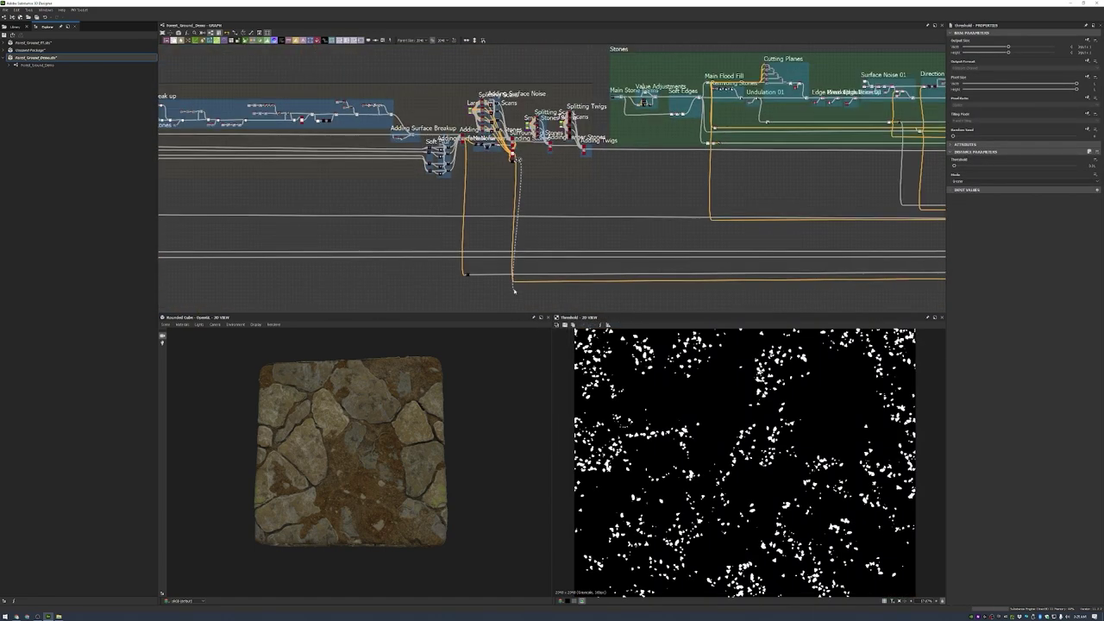
middle_drag(675, 246, 729, 222)
scroll(699, 116, up, 5)
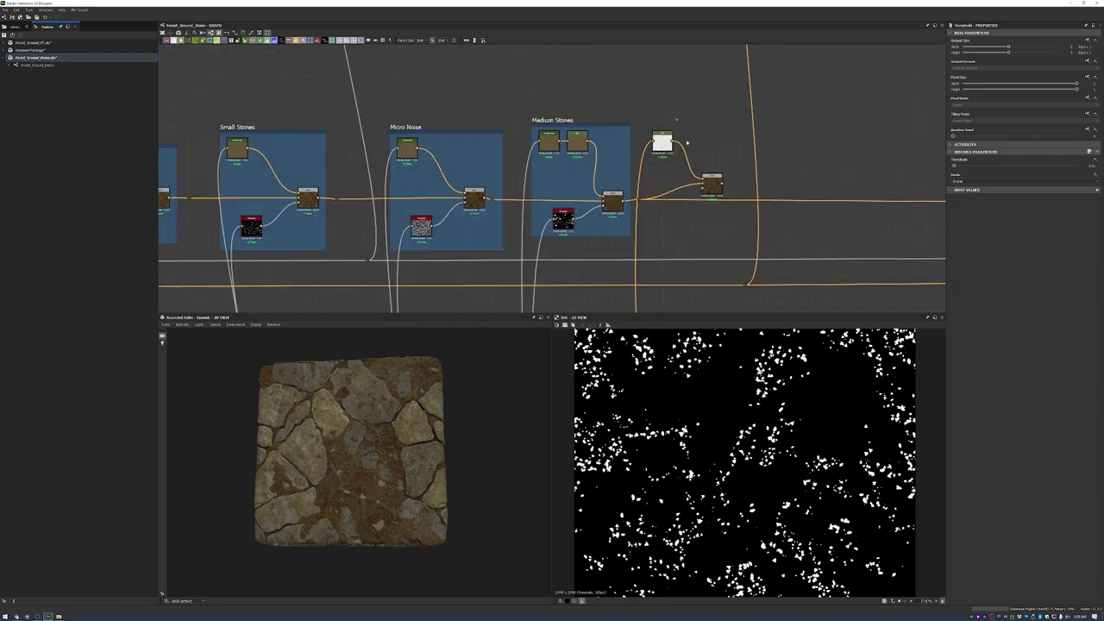
double_click(712, 183)
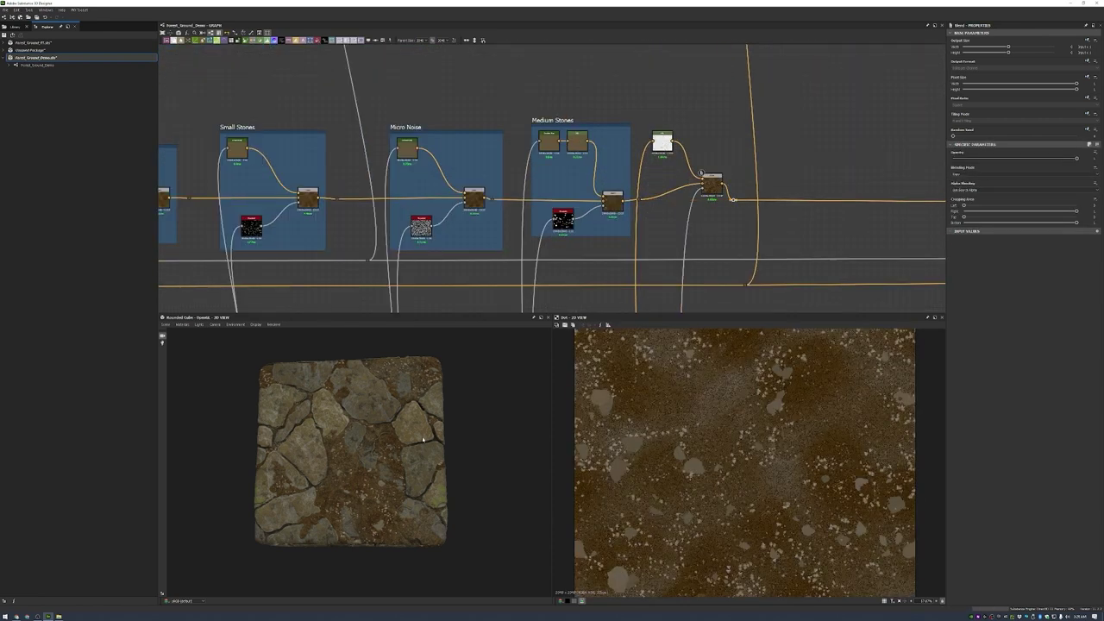
- Darken the surrounding stones with the HSL lightness and reduce the opacity of their blend
drag(423, 440, 433, 457)
scroll(684, 150, up, 2)
double_click(645, 110)
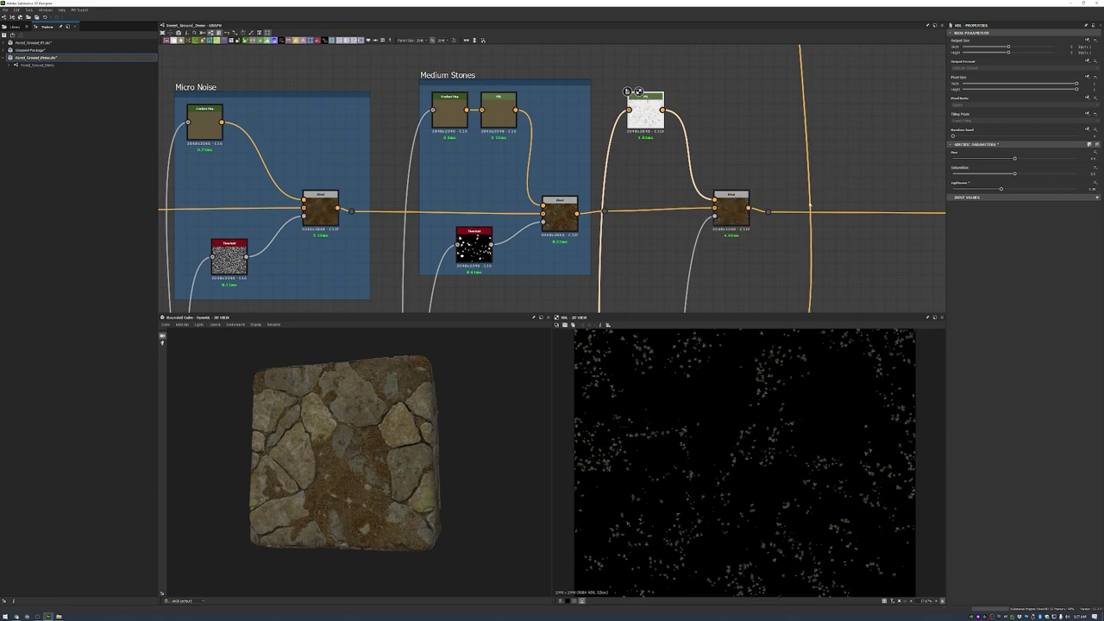
double_click(723, 191)
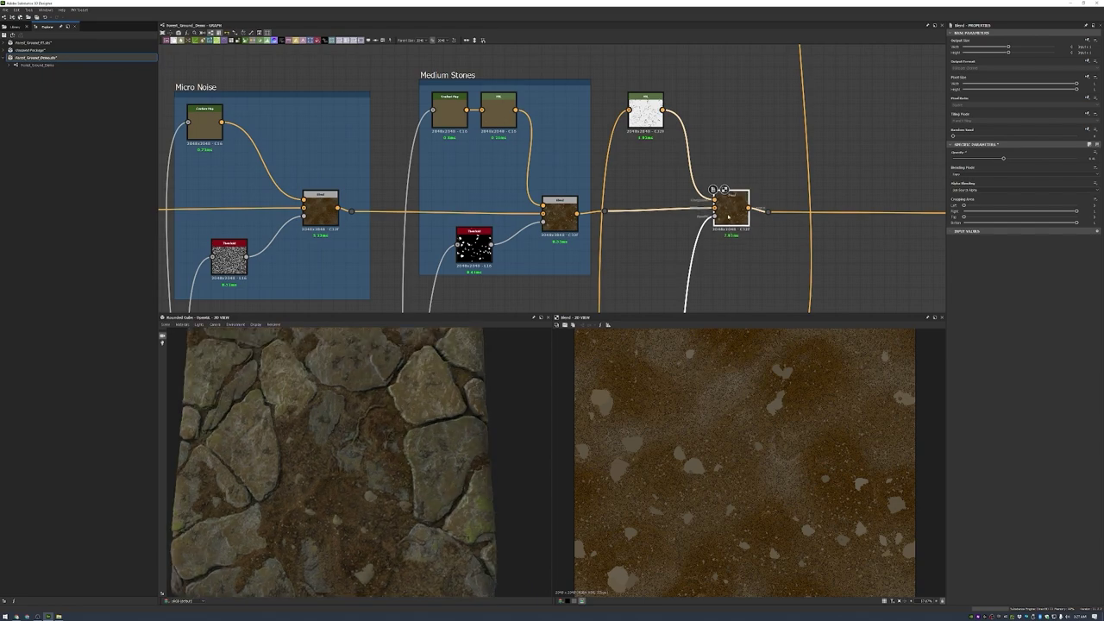
- Frame the HSL and blend nodes as "Surrounding Stones"
ctrl+click(669, 110)
right_click(772, 145)
click(802, 173)
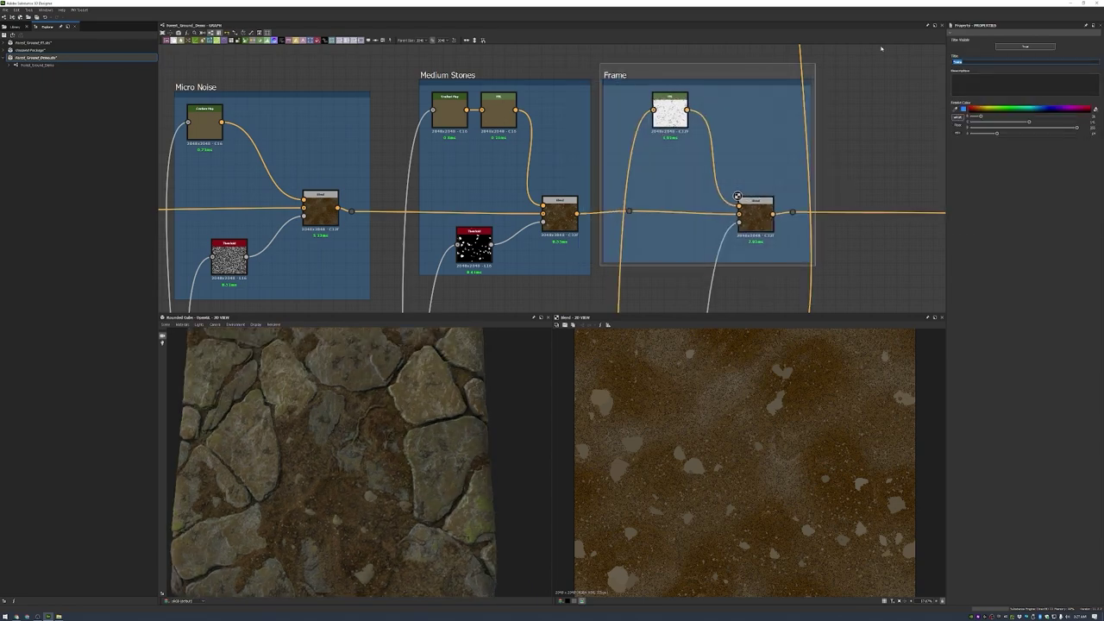
- Duplicate the splatter blend color, flood fill and threshold nodes and place the copies below the Adding Larger Stones splatter
scroll(694, 95, down, 5)
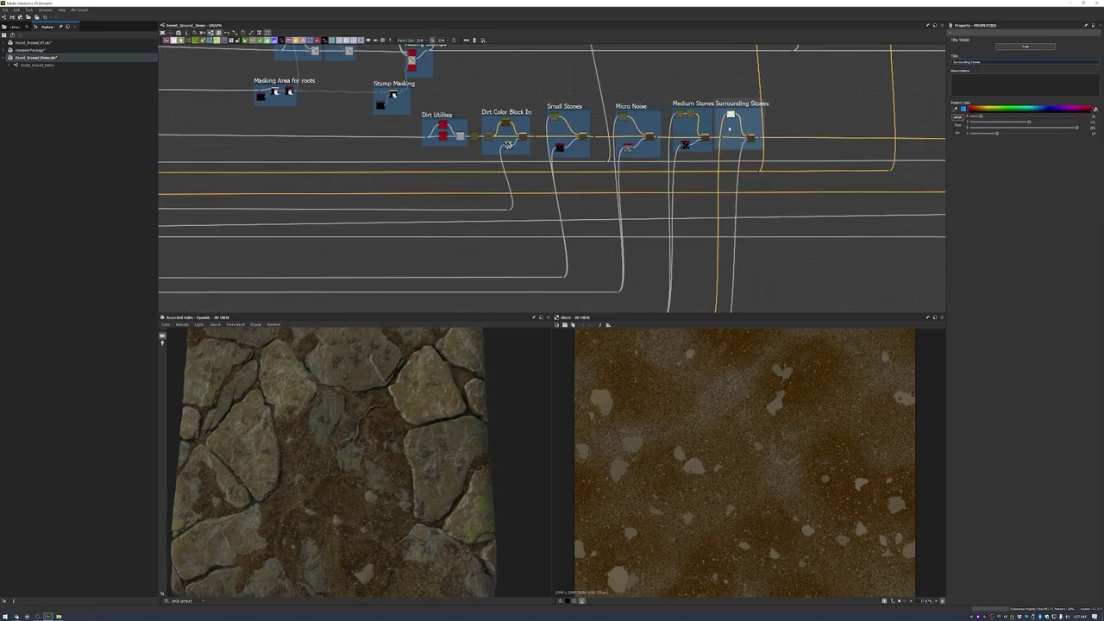
scroll(397, 199, up, 2)
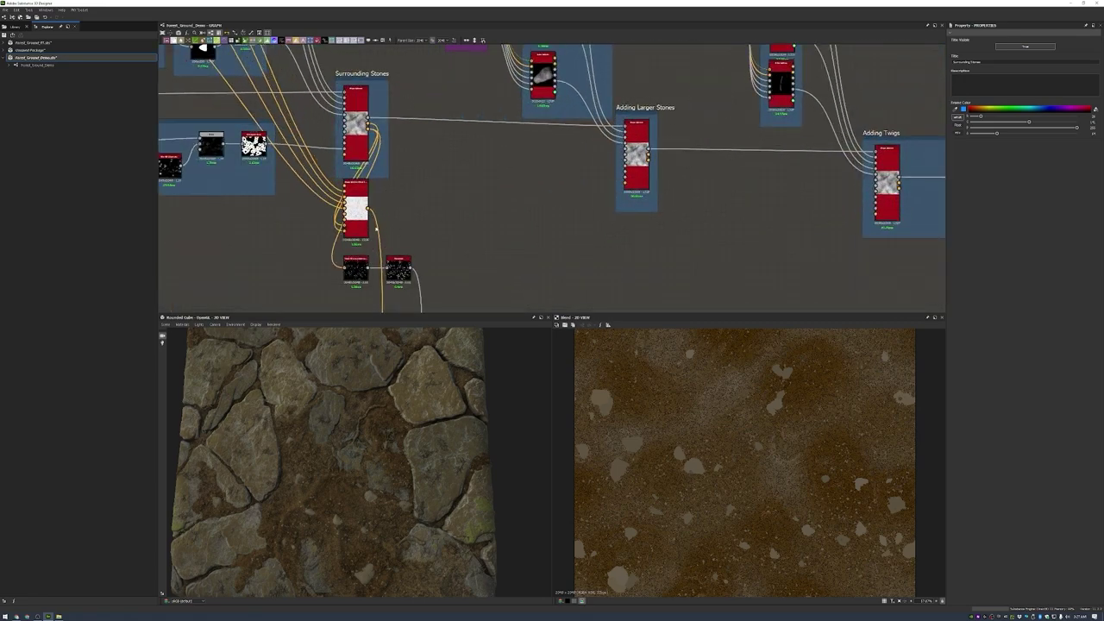
drag(414, 292, 338, 176)
key(ctrl+c)
key(ctrl+v)
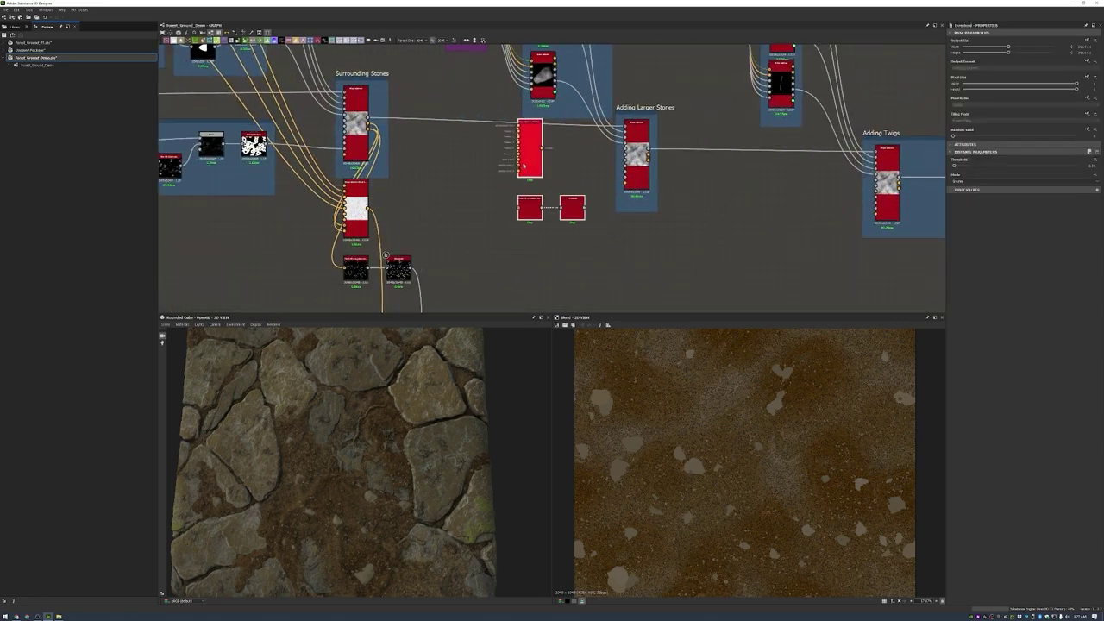
drag(530, 172, 638, 237)
scroll(644, 242, up, 2)
- Reduce the copied color node's pattern number and connect the small stone scan colors and the Adding Larger Stones splatter data
double_click(644, 242)
scroll(643, 241, down, 3)
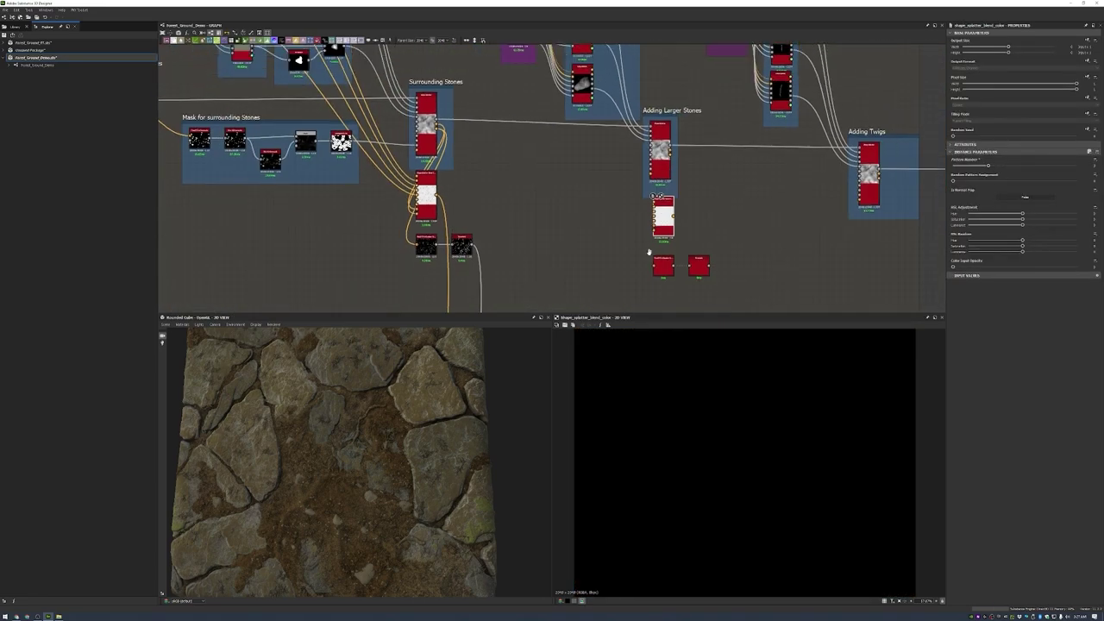
scroll(592, 185, up, 3)
scroll(632, 133, down, 2)
scroll(622, 236, down, 3)
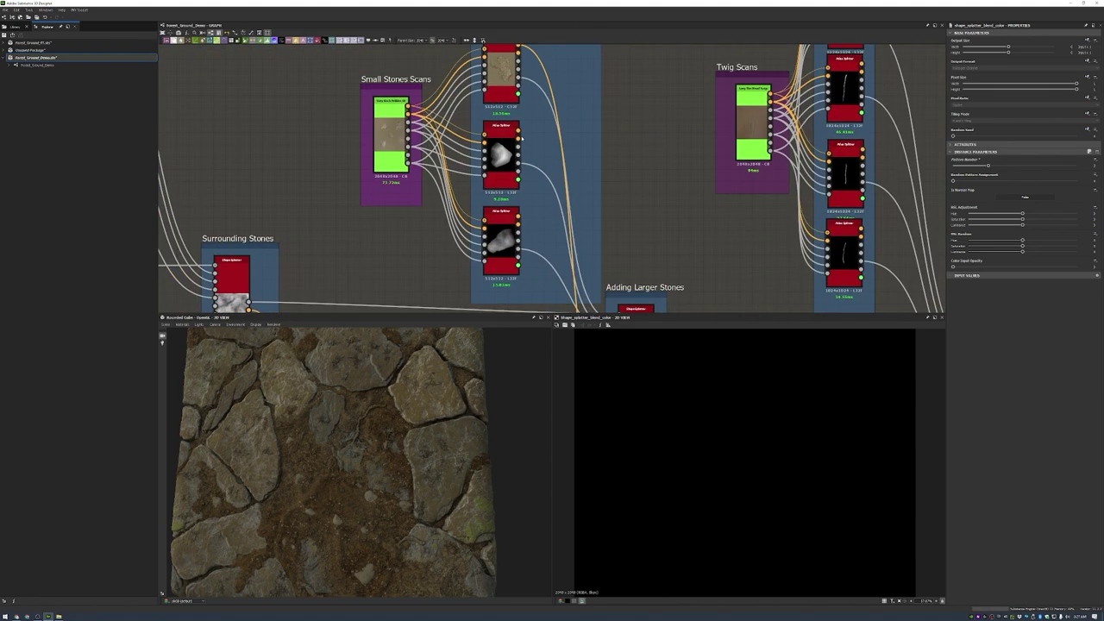
scroll(614, 277, up, 3)
middle_drag(628, 289, 589, 183)
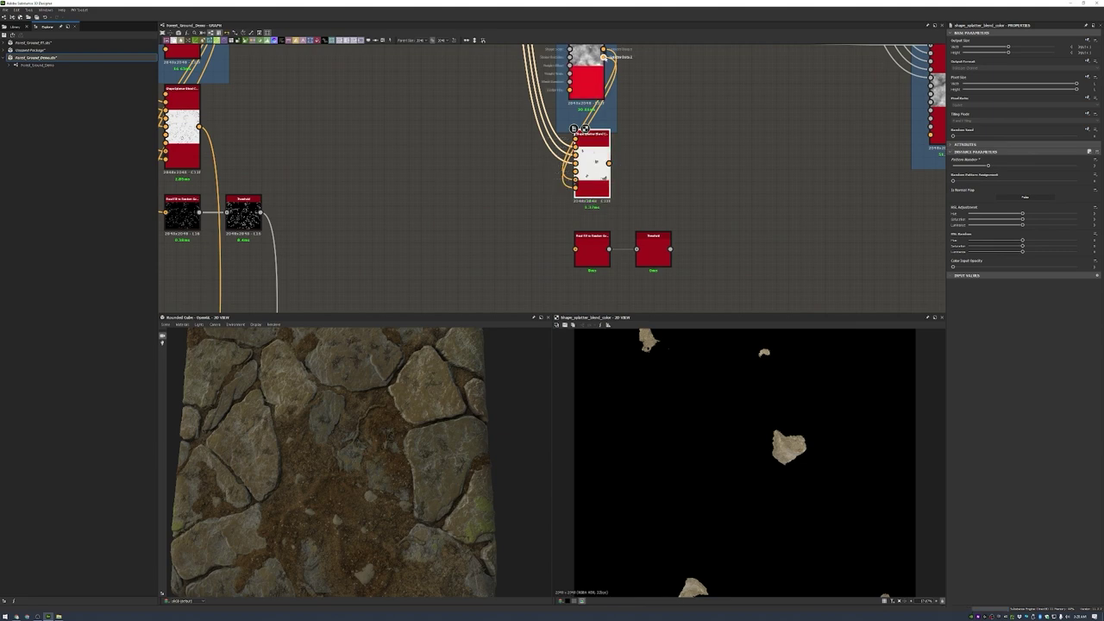
- Connect the copied flood fill and threshold to the larger stones splatter, and route its blended color across the graph past Surrounding Stones
double_click(653, 249)
scroll(675, 250, down, 3)
scroll(675, 249, up, 3)
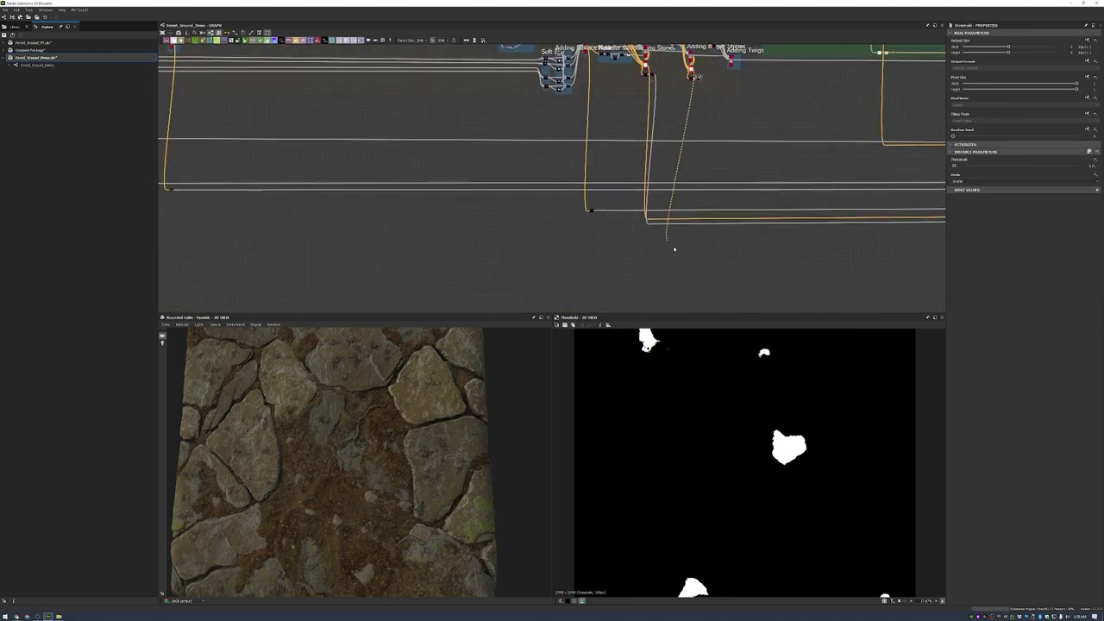
scroll(604, 216, down, 3)
scroll(567, 234, up, 3)
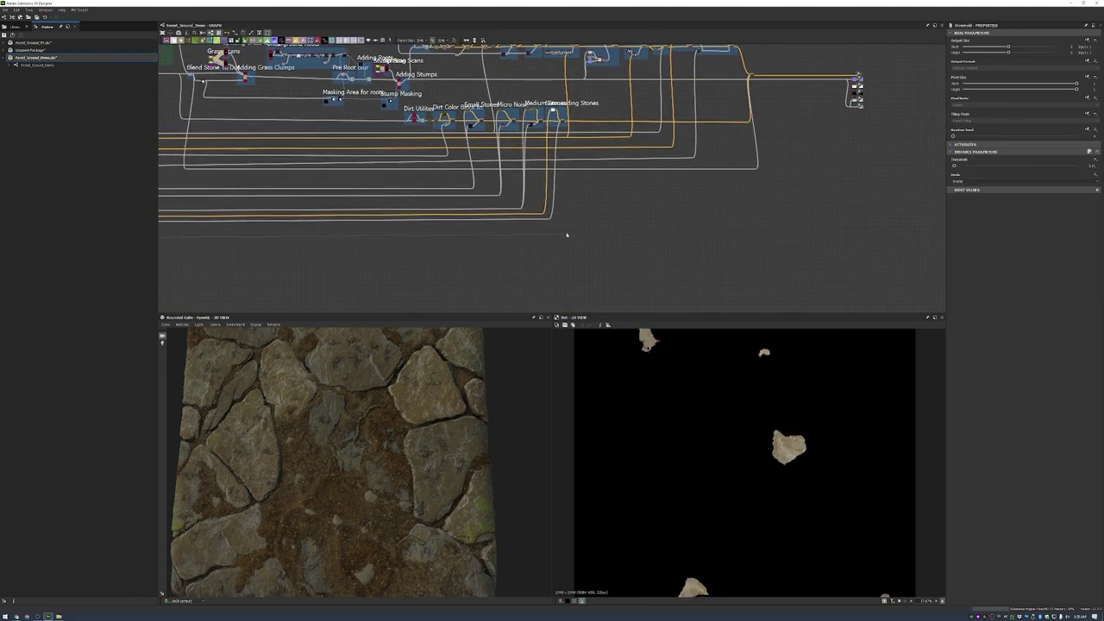
- Copy the HSL and blend after Surrounding Stones and route the larger stones threshold to the blend's mask input
click(515, 149)
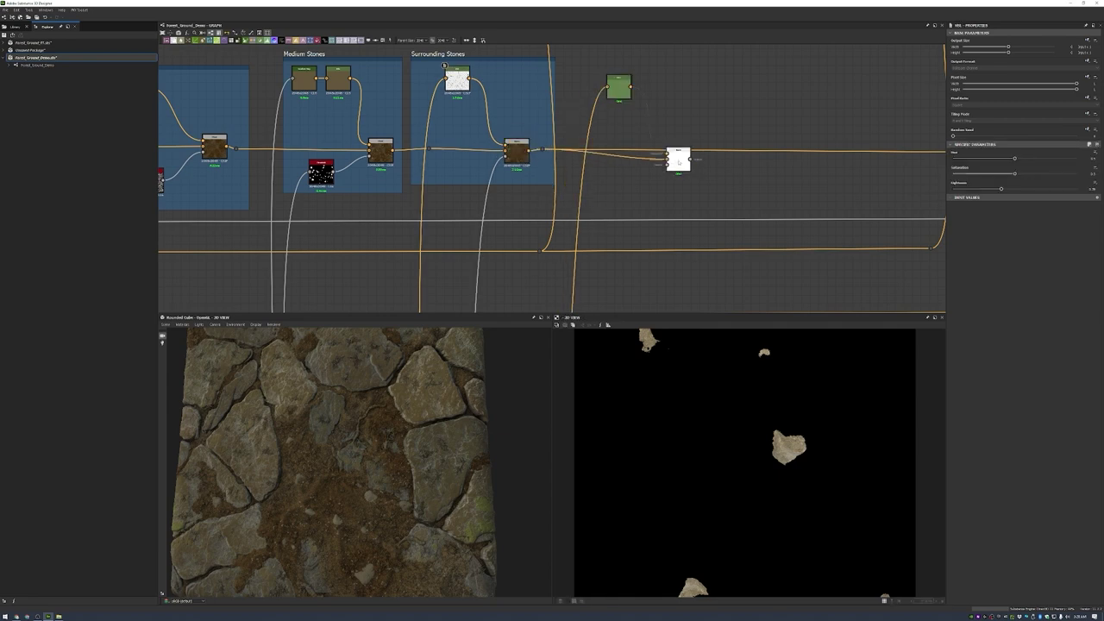
double_click(679, 160)
scroll(409, 189, down, 6)
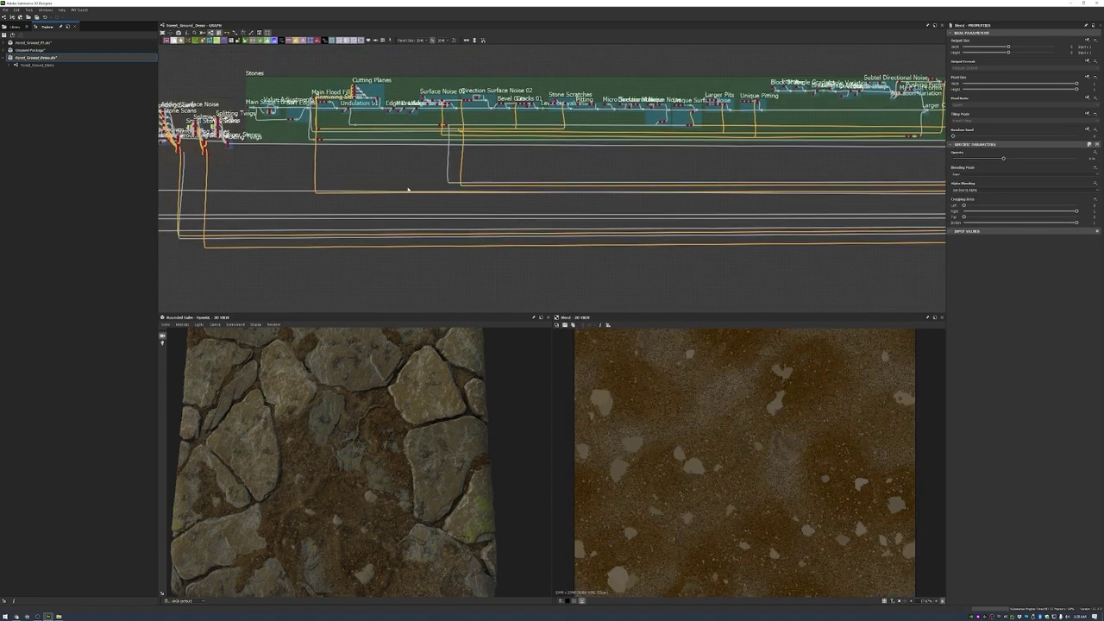
scroll(409, 189, up, 8)
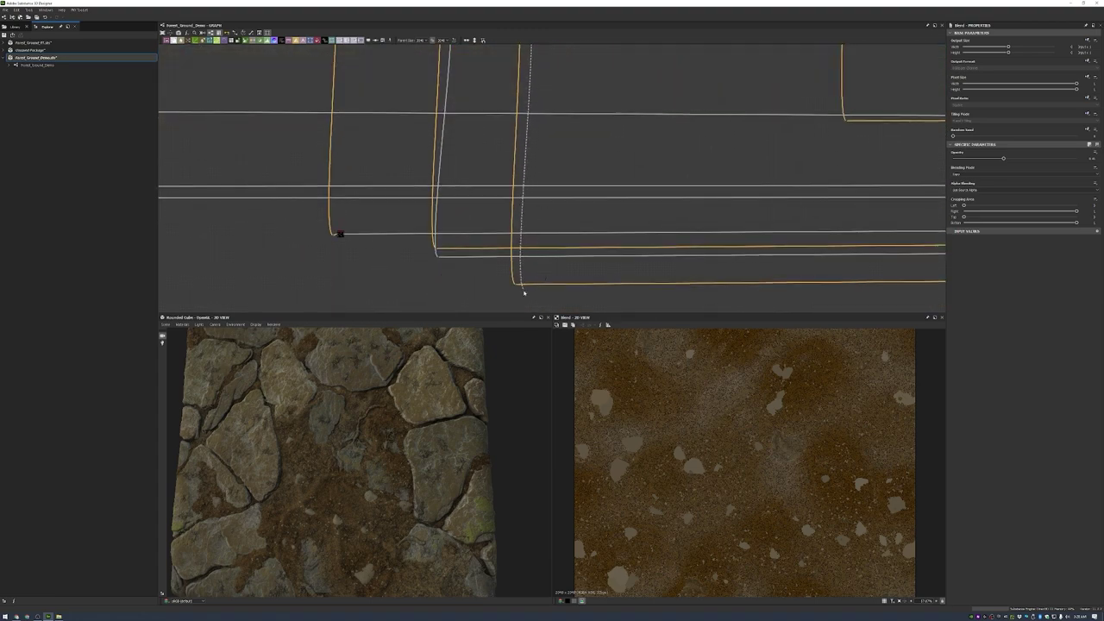
double_click(524, 292)
scroll(328, 239, down, 4)
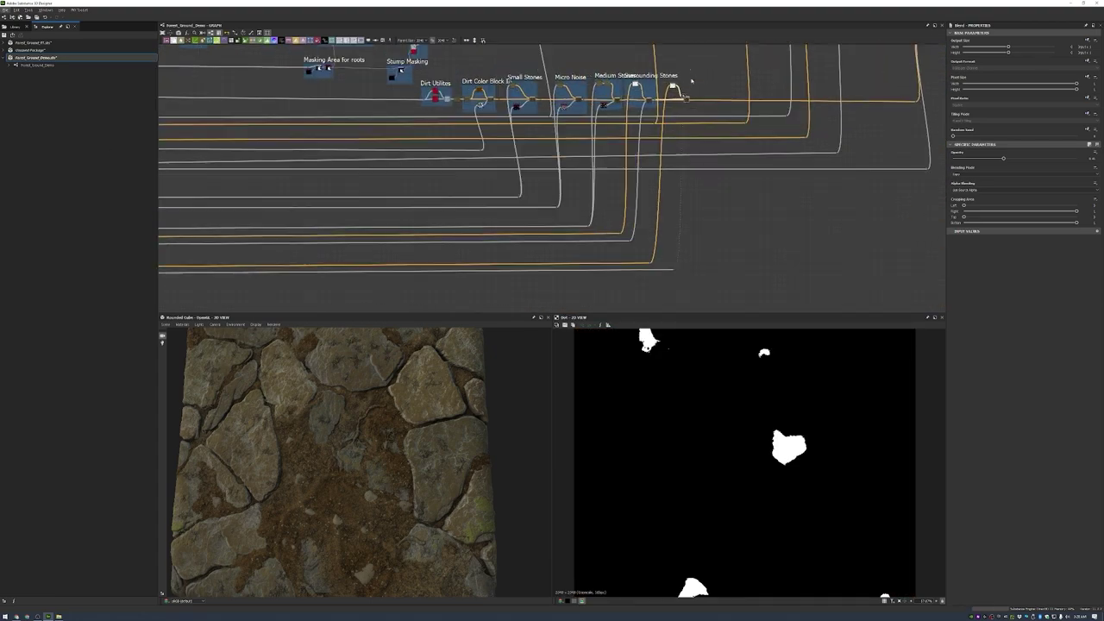
scroll(691, 81, up, 4)
- Adjust the larger stones HSL lightness, set the blend's opacity to 1, and insert the blend into the dirt color chain
double_click(690, 159)
double_click(604, 74)
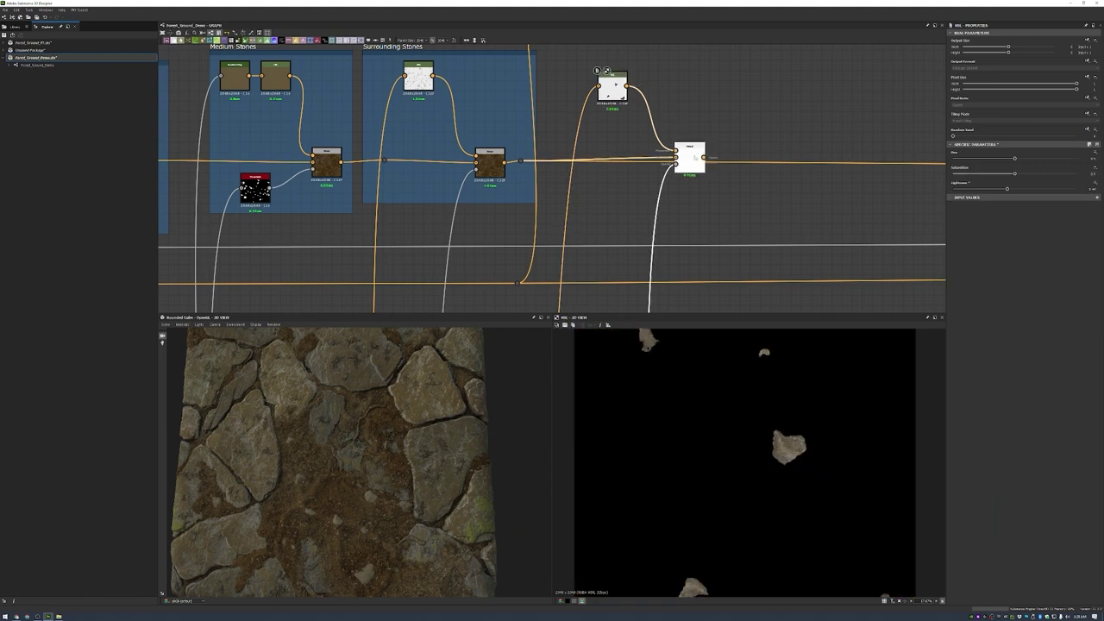
double_click(690, 157)
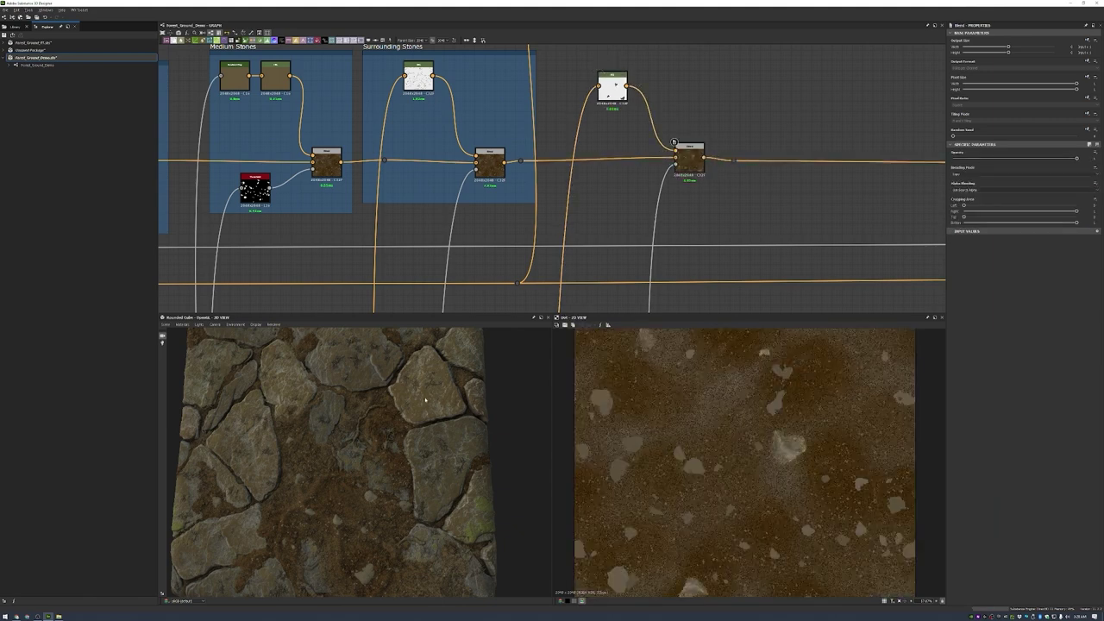
- Frame the larger stones HSL and blend nodes as "Stone Scans"
scroll(425, 399, down, 5)
scroll(679, 143, down, 2)
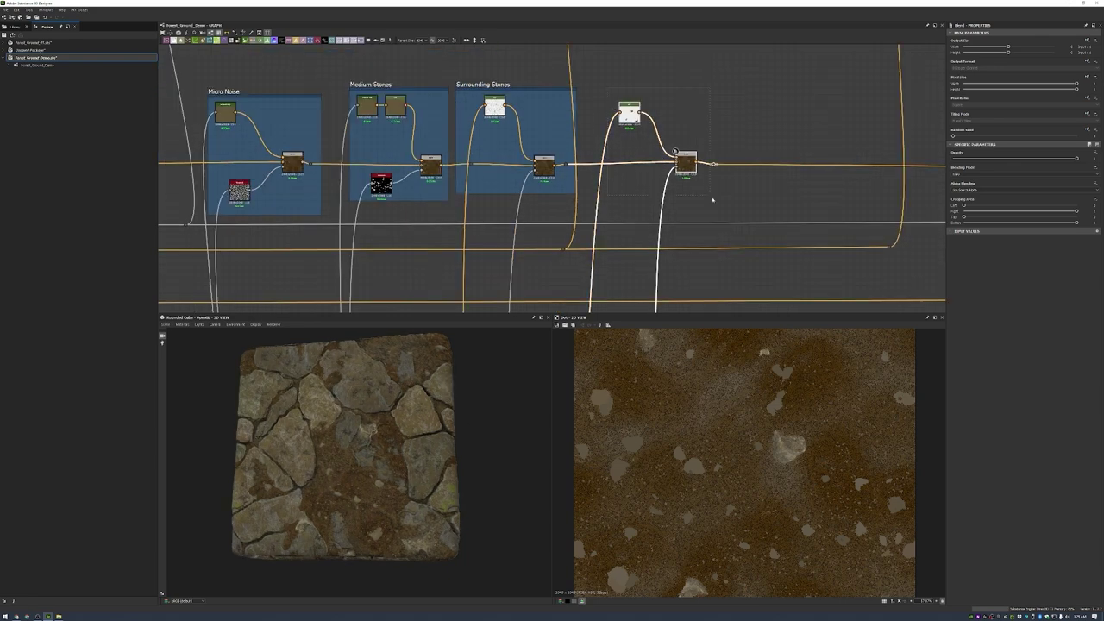
key(ctrl+f)
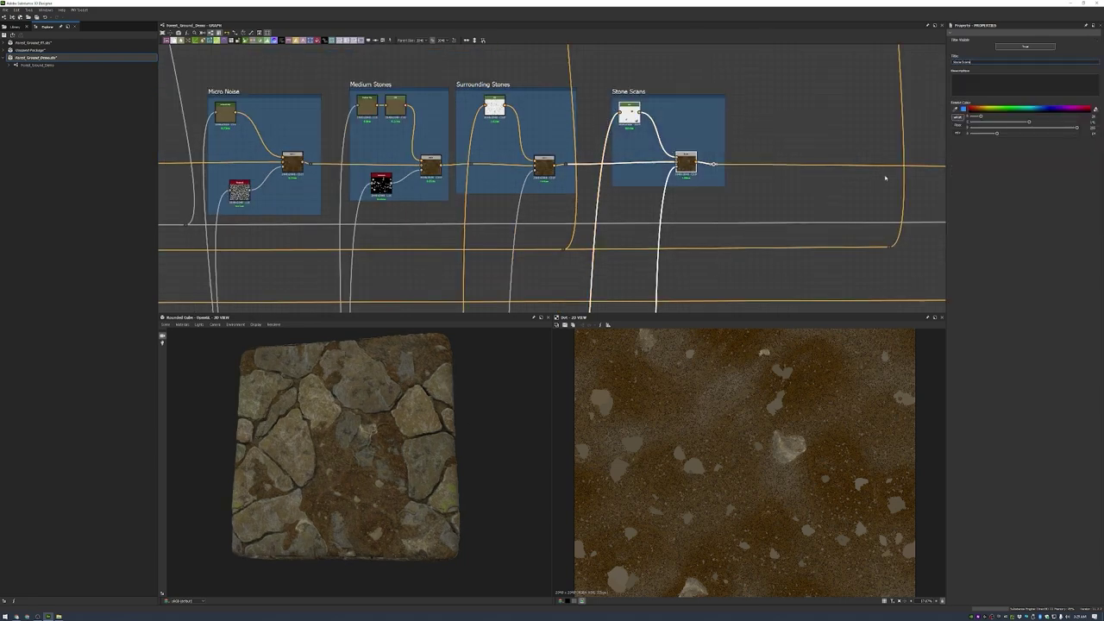
- Copy the larger stones' splatter color blend, flood fill and threshold beneath Adding Twigs and connect the twigs splatter data to the color blend
scroll(885, 177, up, 2)
scroll(671, 138, up, 2)
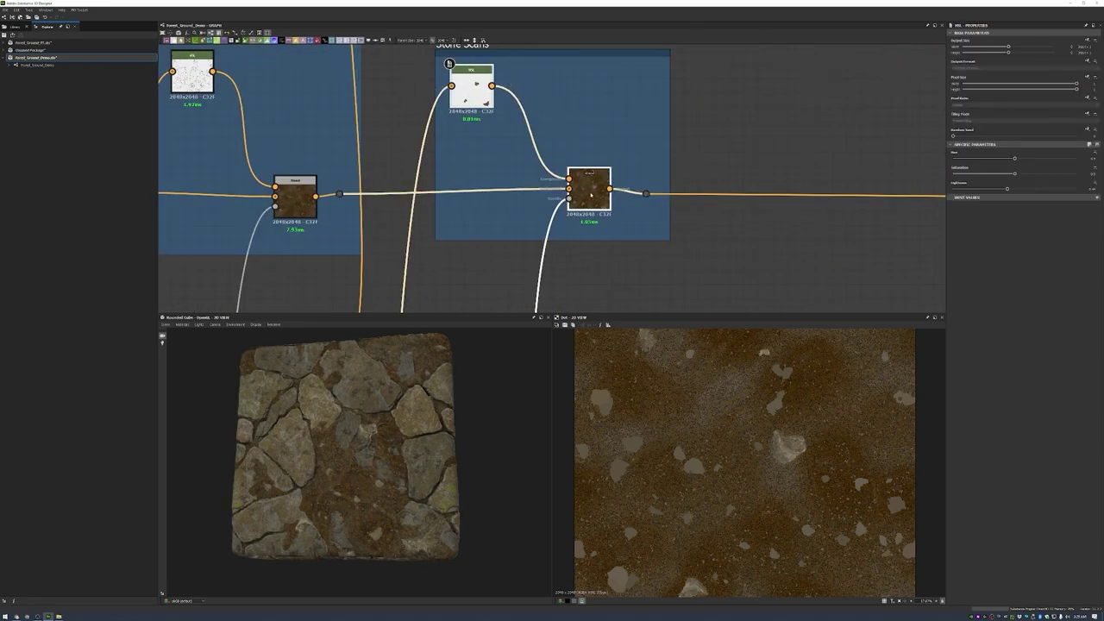
scroll(509, 172, down, 6)
scroll(509, 172, up, 8)
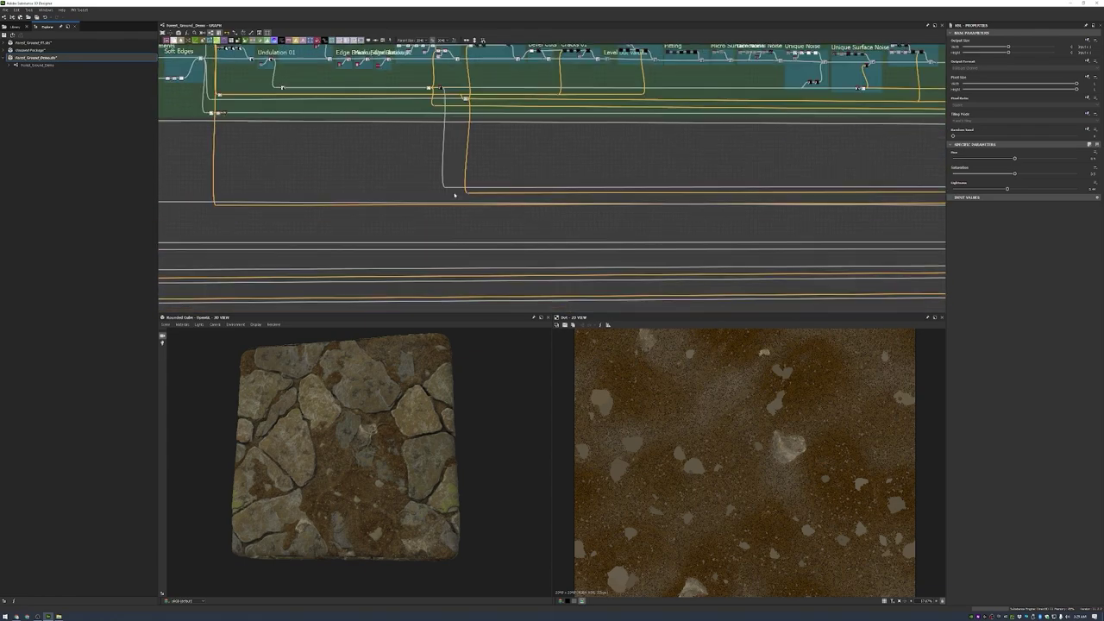
key(ctrl+v)
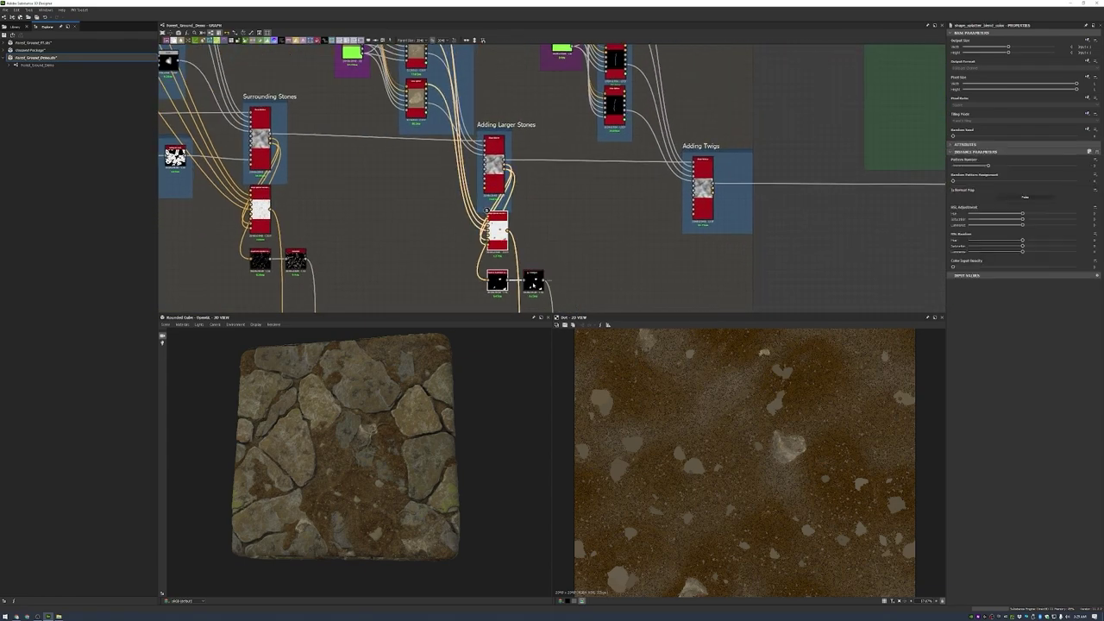
scroll(707, 258, down, 2)
scroll(811, 155, up, 4)
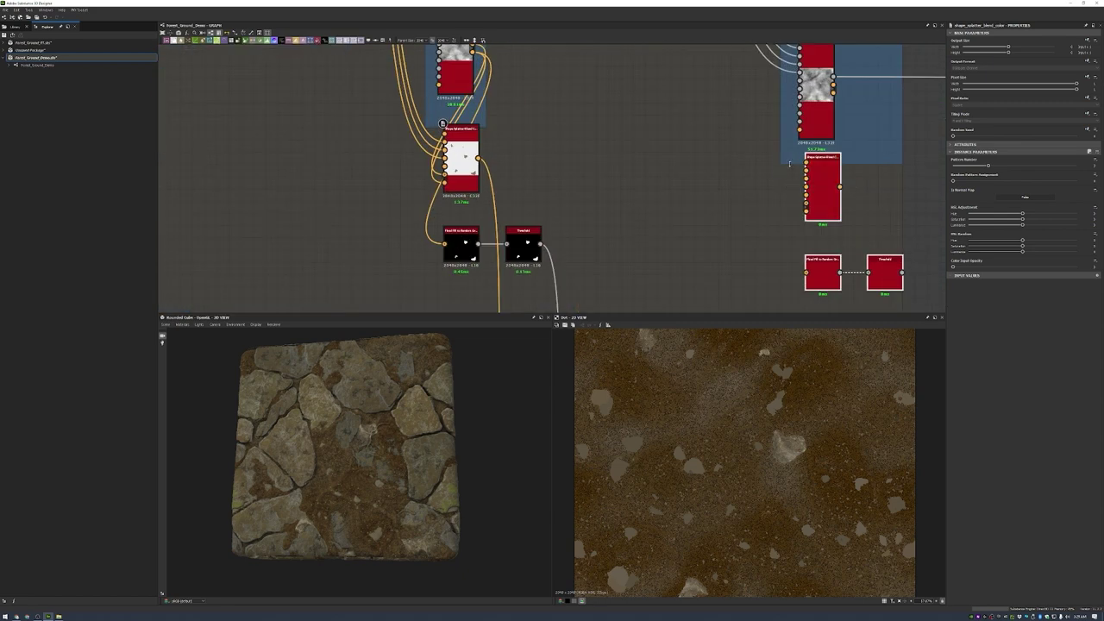
double_click(816, 168)
middle_drag(822, 185, 724, 224)
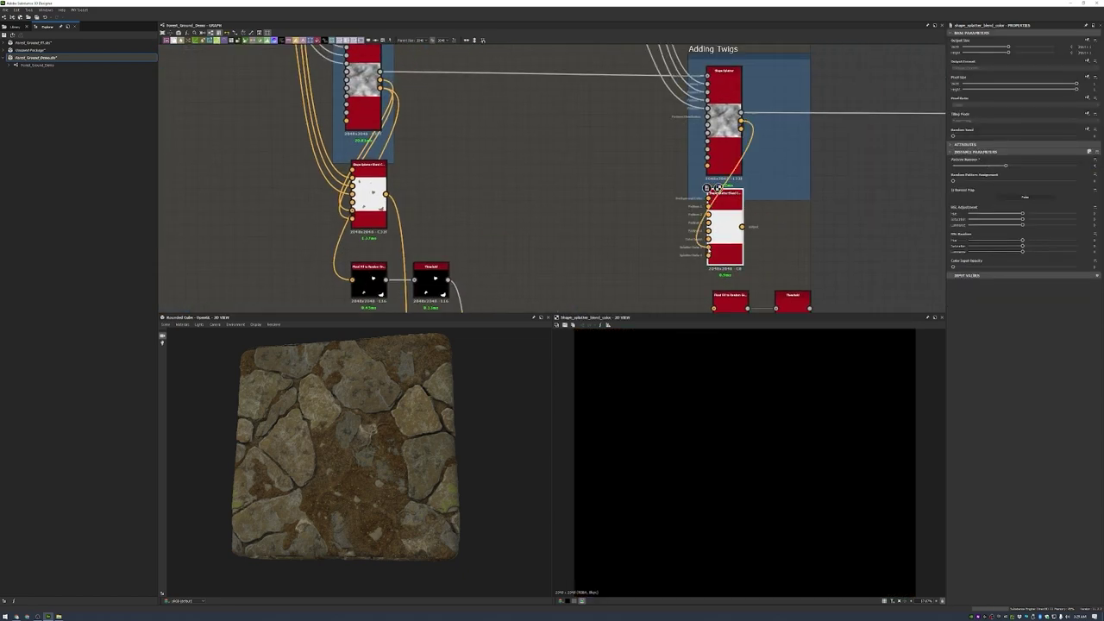
- Connect the color outputs of the split twig scans to the pattern inputs of the twigs splatter color blend
scroll(718, 188, down, 3)
scroll(682, 302, up, 2)
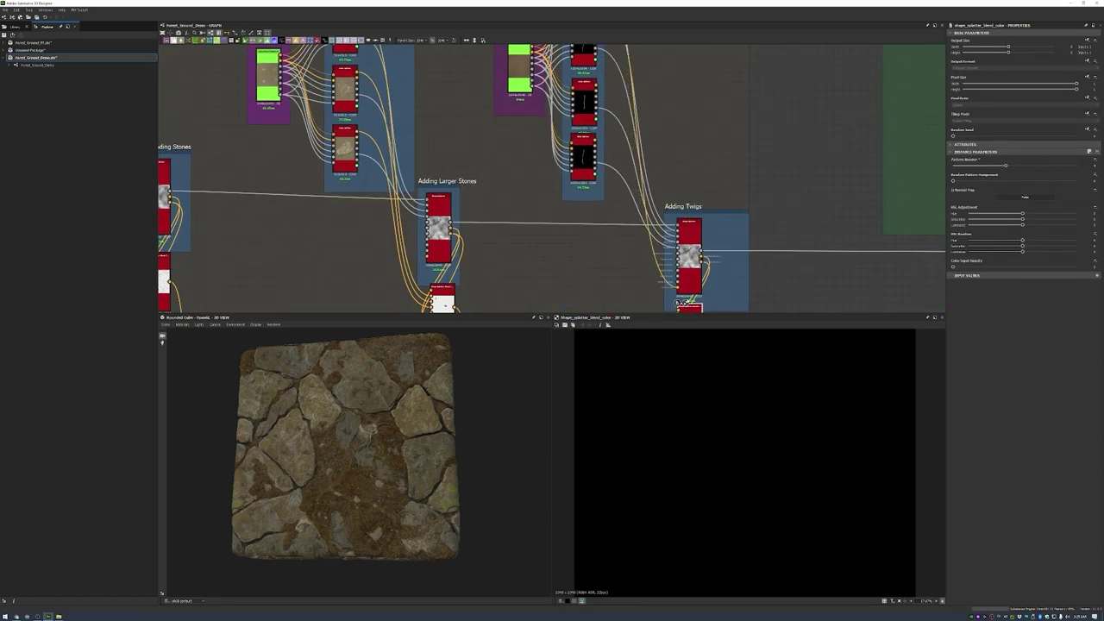
scroll(679, 302, up, 2)
scroll(617, 186, down, 2)
scroll(594, 148, up, 2)
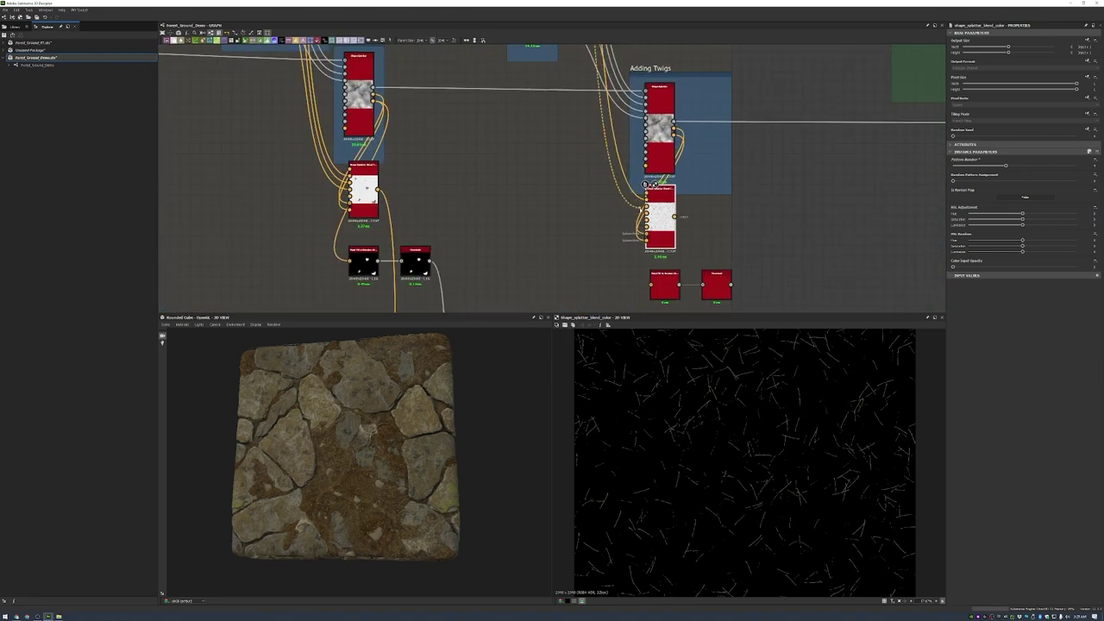
scroll(594, 149, down, 2)
scroll(190, 306, up, 4)
scroll(660, 207, down, 3)
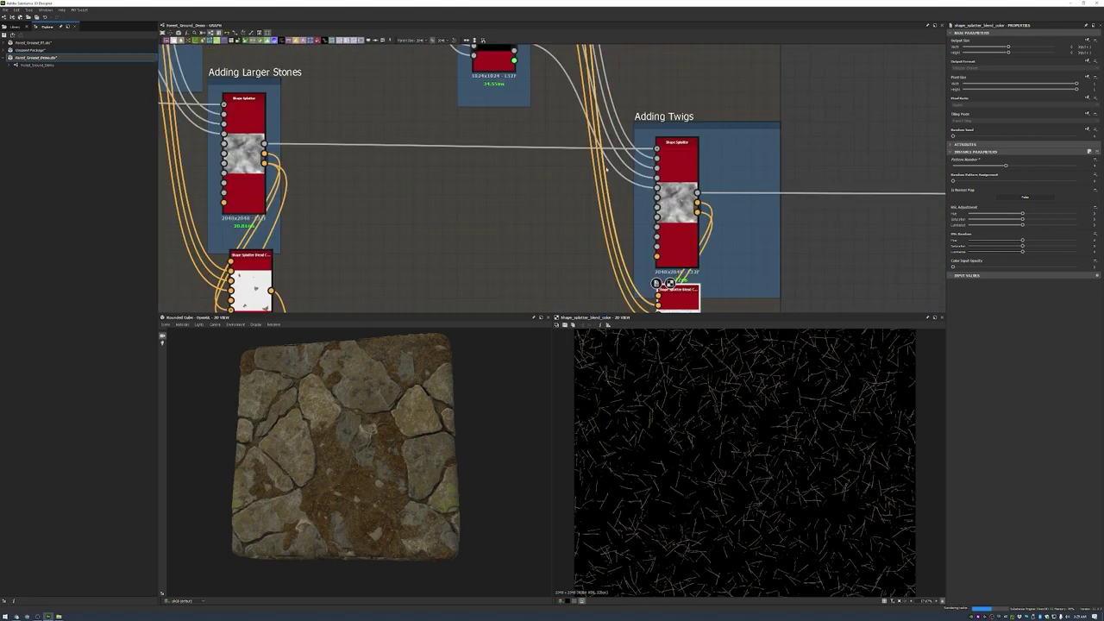
scroll(656, 146, up, 3)
scroll(657, 146, down, 1)
scroll(656, 147, down, 3)
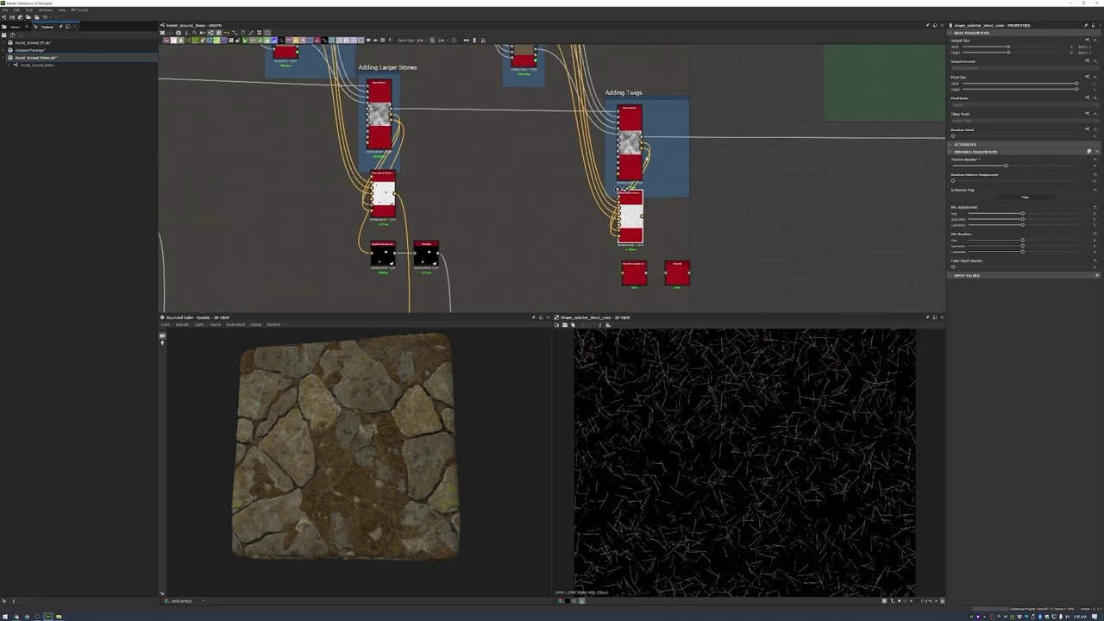
- Connect the twigs splatter data to the copied flood fill node and preview the resulting threshold mask
scroll(638, 138, up, 2)
double_click(626, 129)
scroll(626, 130, down, 2)
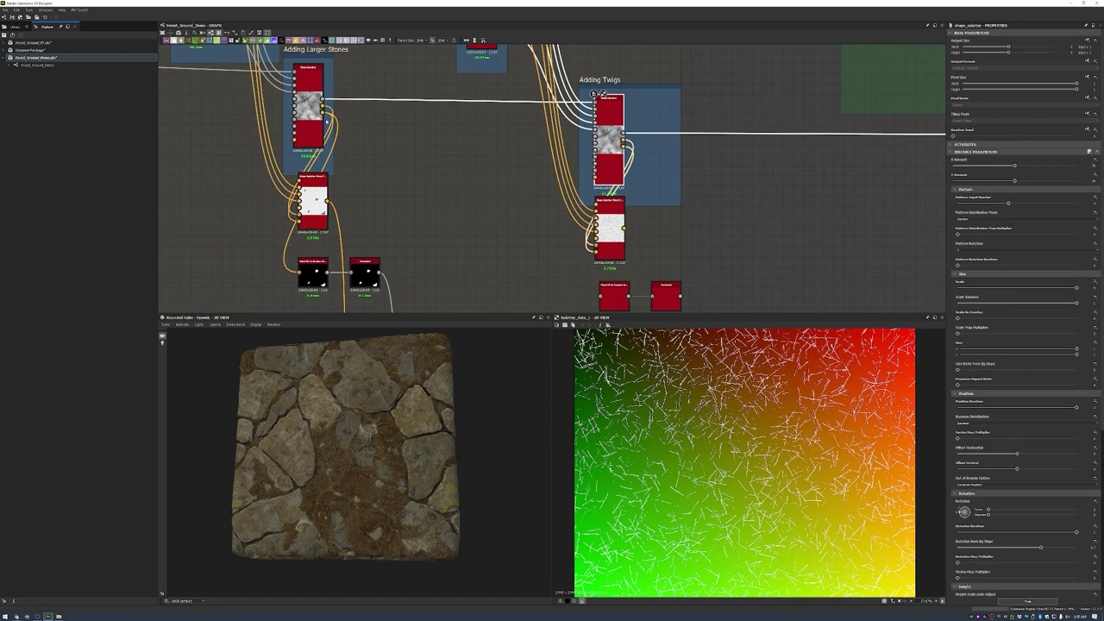
double_click(666, 295)
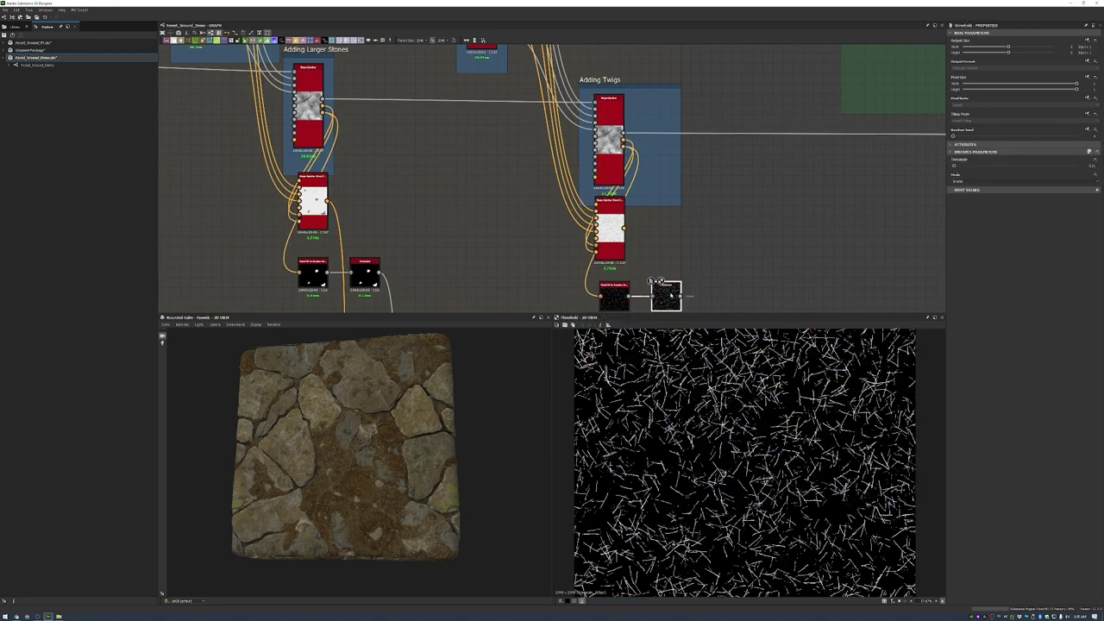
- Route the twigs' blended color and threshold mask across the graph to the end of the dirt color chain past Stone Scans
scroll(689, 246, down, 1)
scroll(689, 246, down, 4)
middle_drag(623, 229, 472, 307)
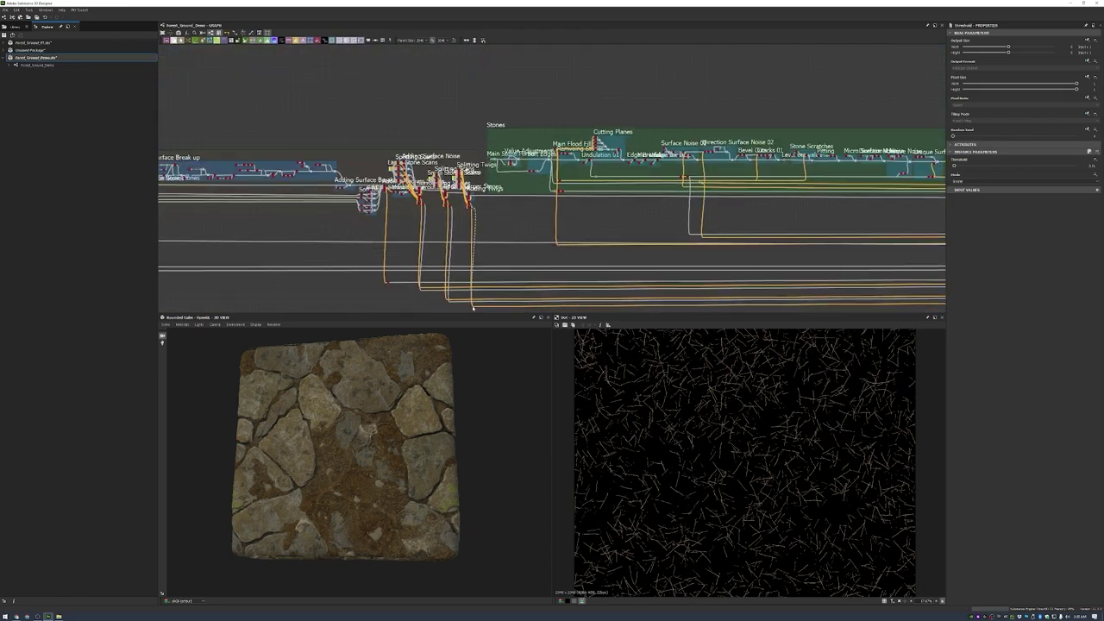
middle_drag(762, 274, 685, 247)
scroll(685, 247, up, 6)
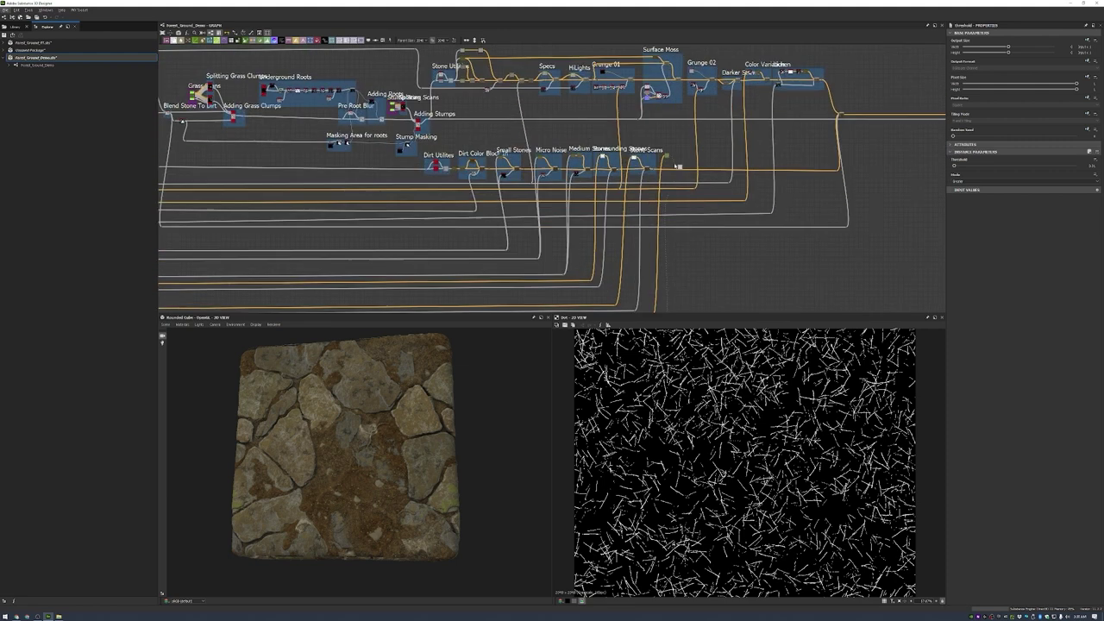
- Adjust the twigs HSL saturation and lightness, and insert the twigs blend into the dirt color chain after Stone Scans
scroll(654, 178, up, 4)
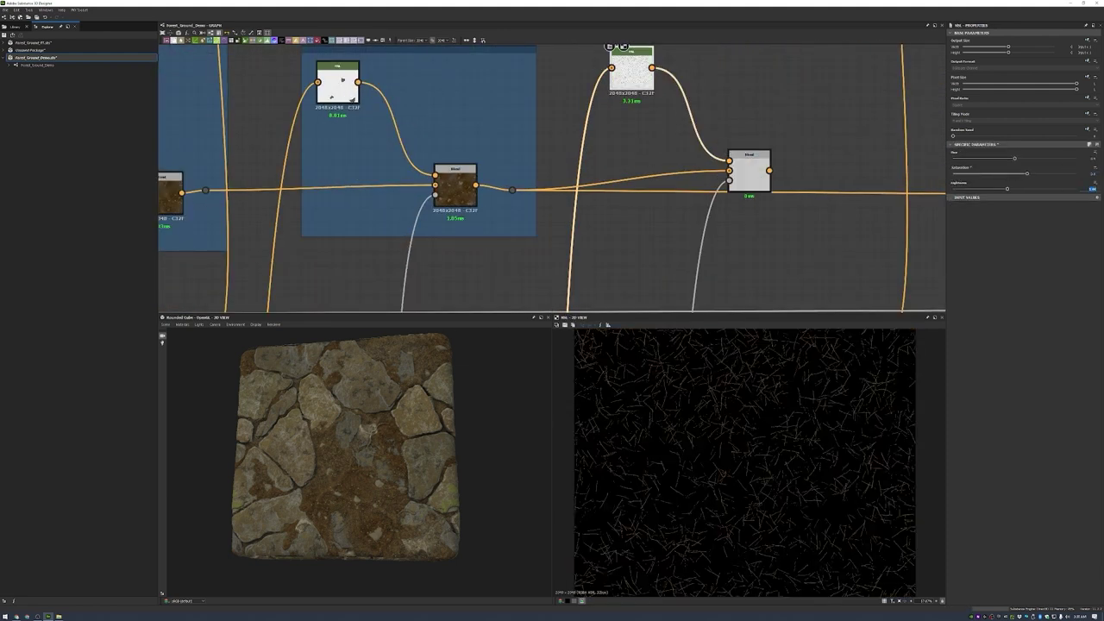
double_click(749, 171)
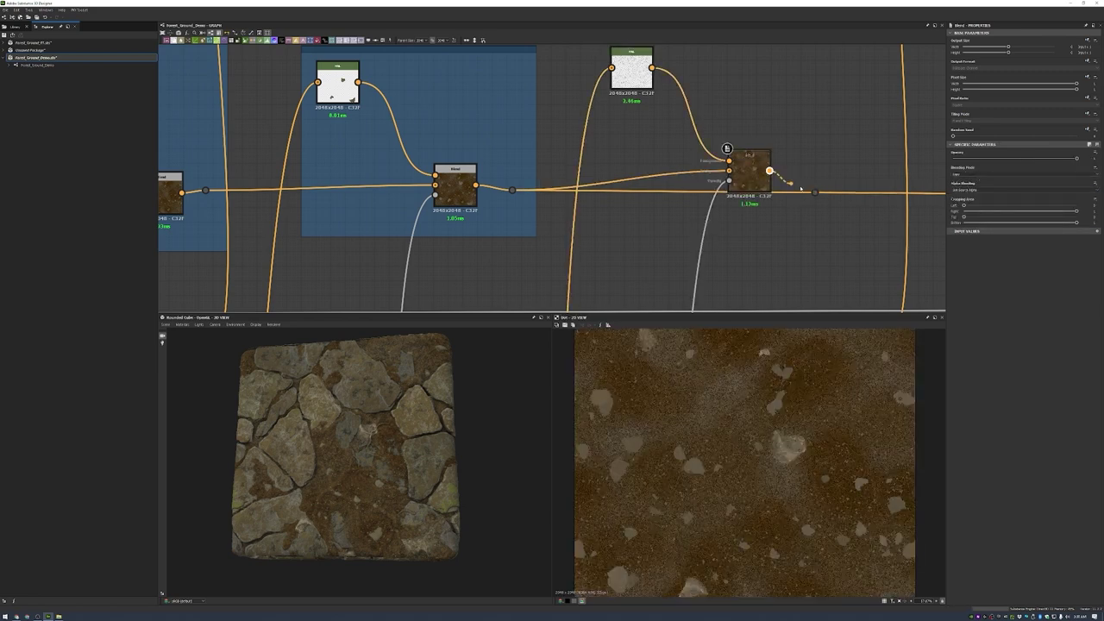
drag(433, 437, 483, 440)
scroll(677, 216, down, 2)
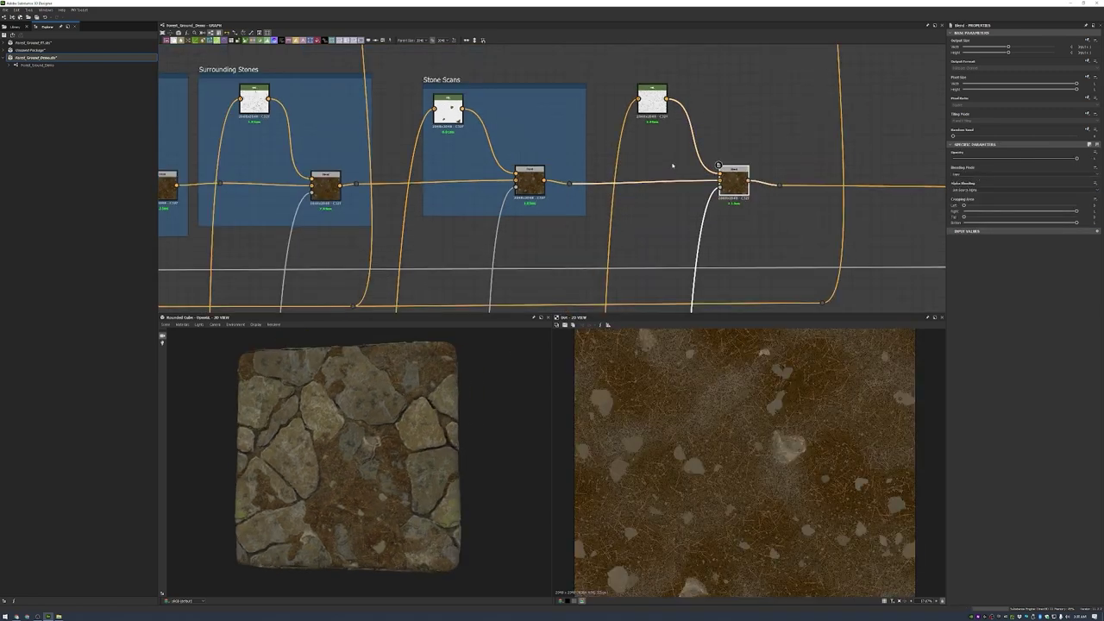
- Frame the twigs HSL and blend nodes as "Twigs"
right_click(748, 116)
click(767, 132)
scroll(670, 153, down, 2)
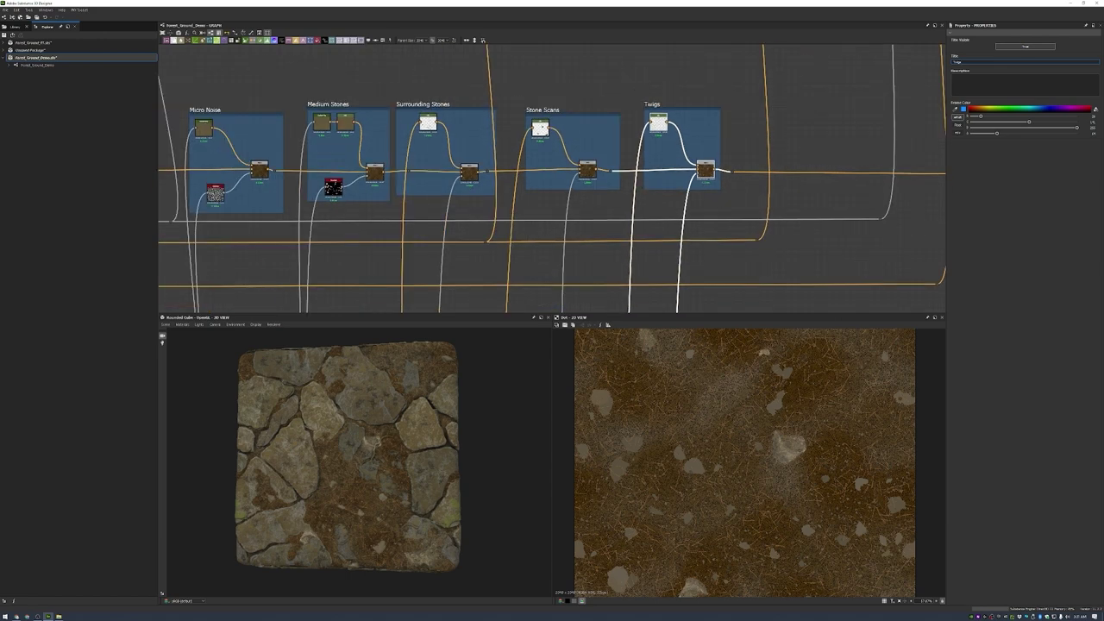
- Reposition the final stone and dirt color blend together with the output nodes, clear of the color chains
scroll(902, 262, up, 3)
scroll(335, 207, down, 3)
middle_drag(535, 258, 327, 226)
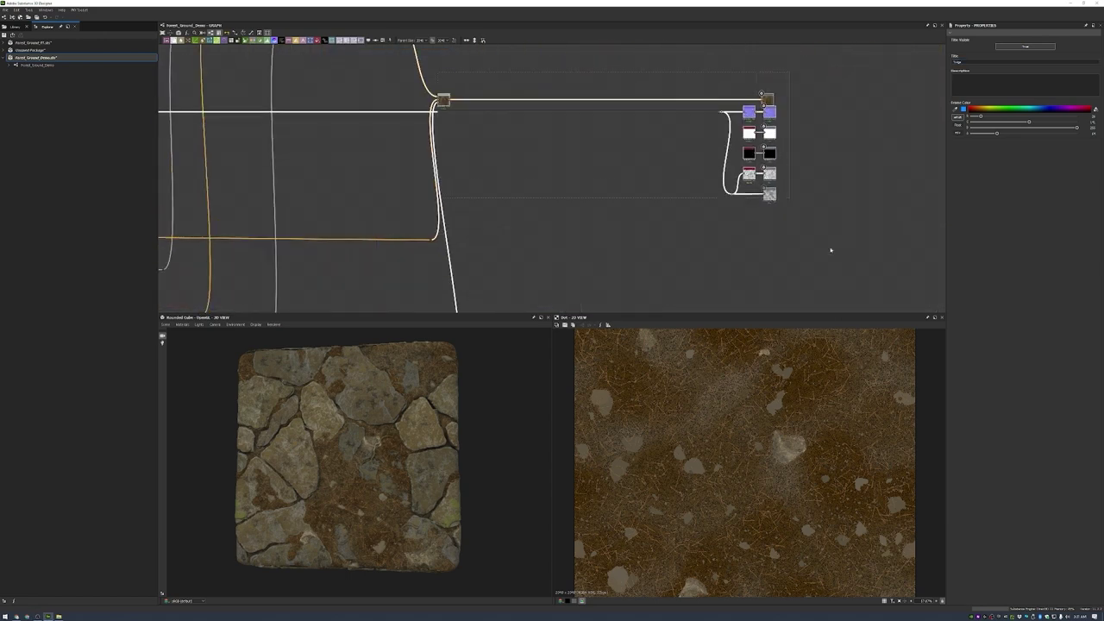
middle_drag(443, 112, 468, 136)
scroll(468, 136, down, 3)
scroll(572, 212, up, 3)
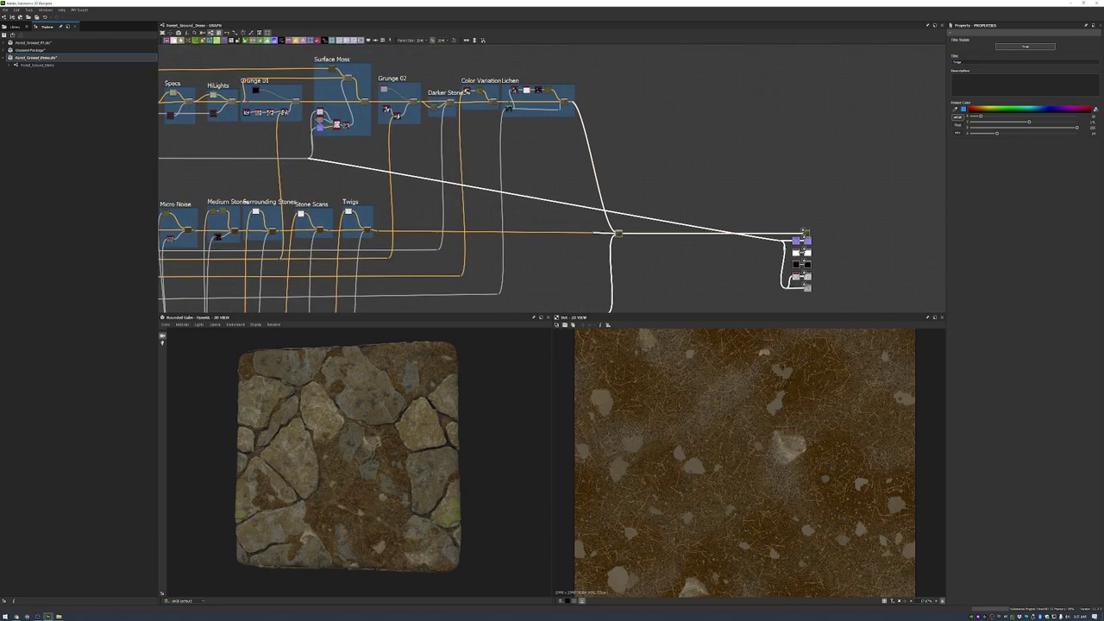
scroll(532, 130, down, 2)
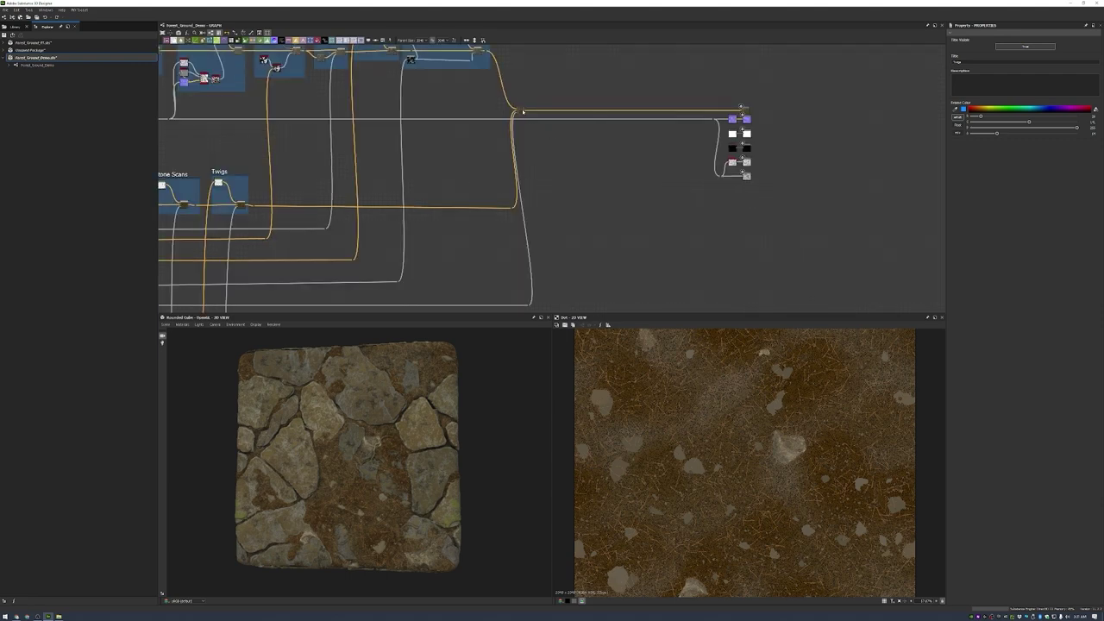
- Preview the final stone and dirt color blend and frame it as "Combining Albedos"
double_click(517, 110)
scroll(523, 112, up, 3)
scroll(536, 130, up, 2)
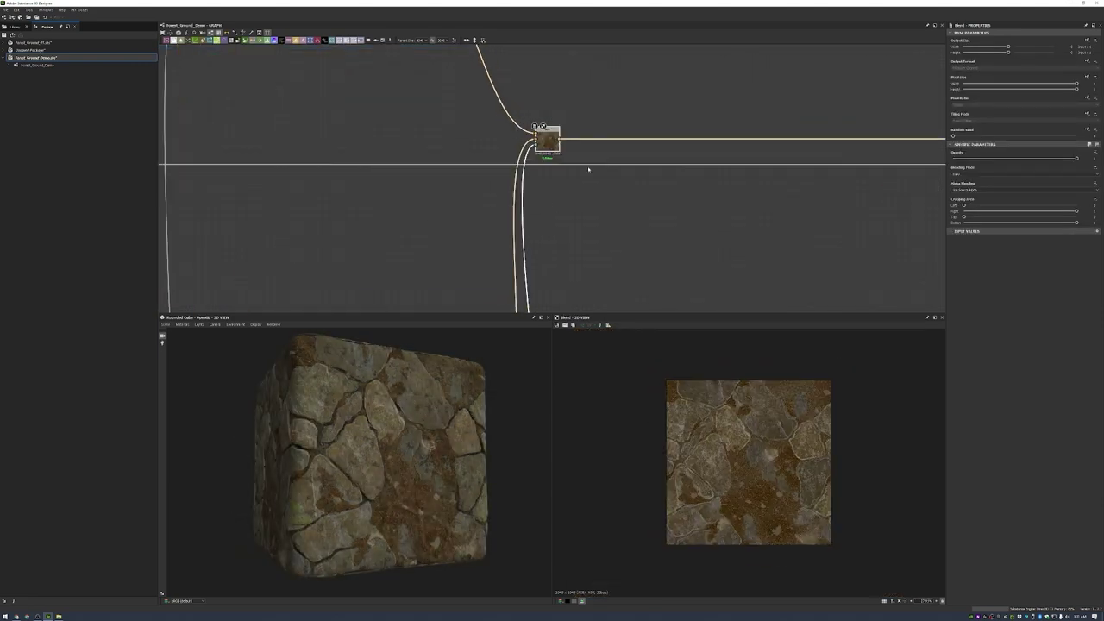
click(618, 97)
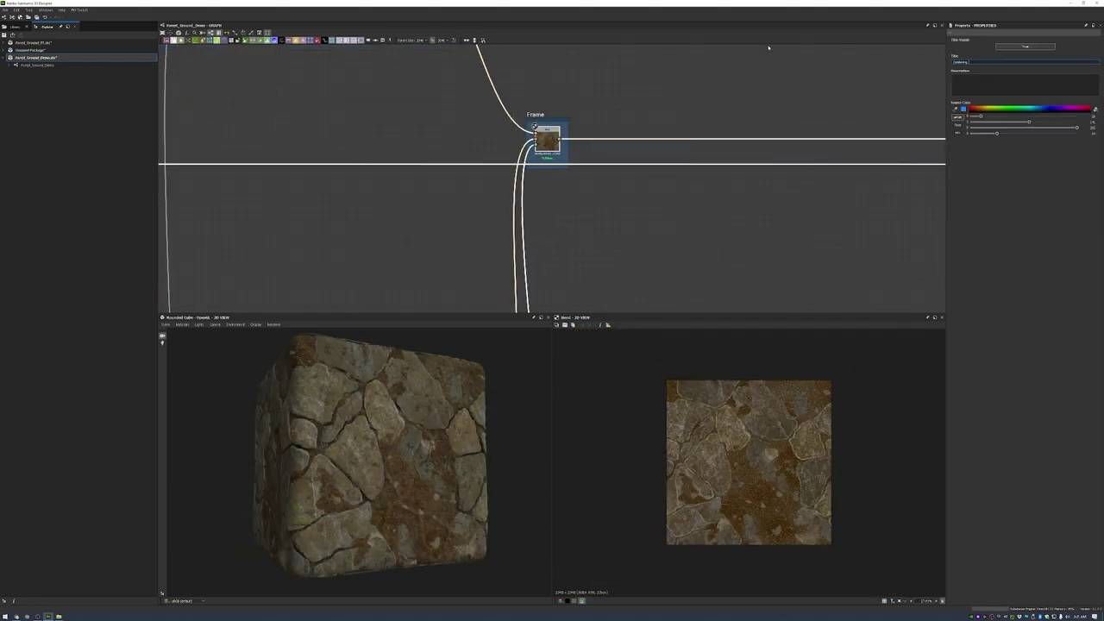
- Add a Blend node and insert it on the color link between Combining Albedos and the base color output
right_click(662, 95)
click(691, 112)
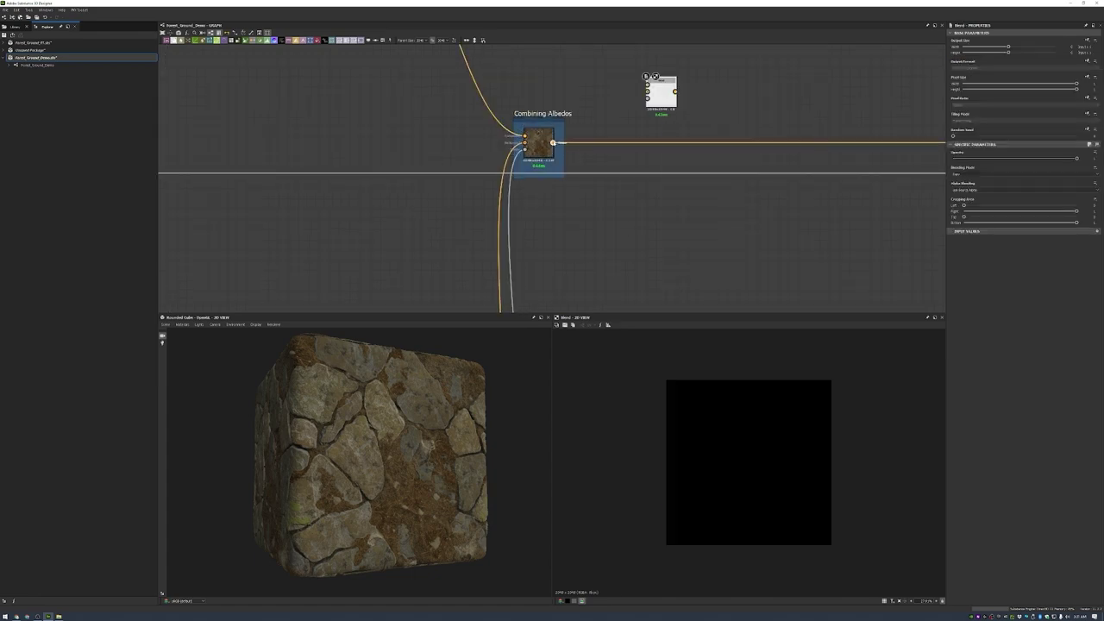
drag(658, 92, 729, 135)
- Copy the Surrounding Stones splatter color blend, flood fill and threshold nodes to beneath Adding Grass Clumps
scroll(552, 216, down, 6)
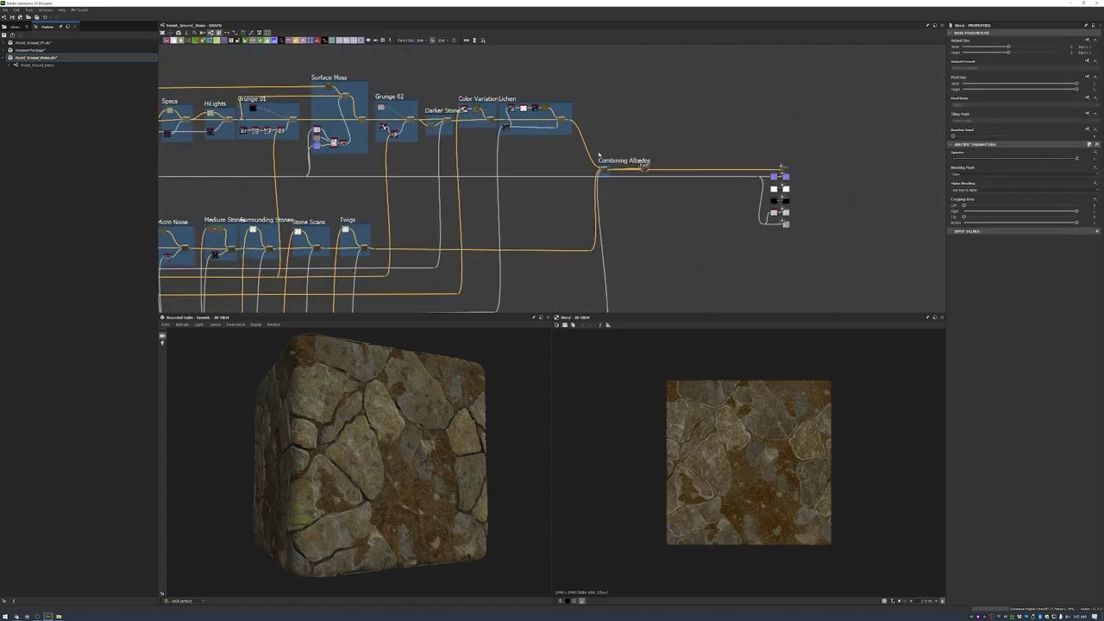
scroll(591, 210, up, 3)
scroll(577, 198, down, 5)
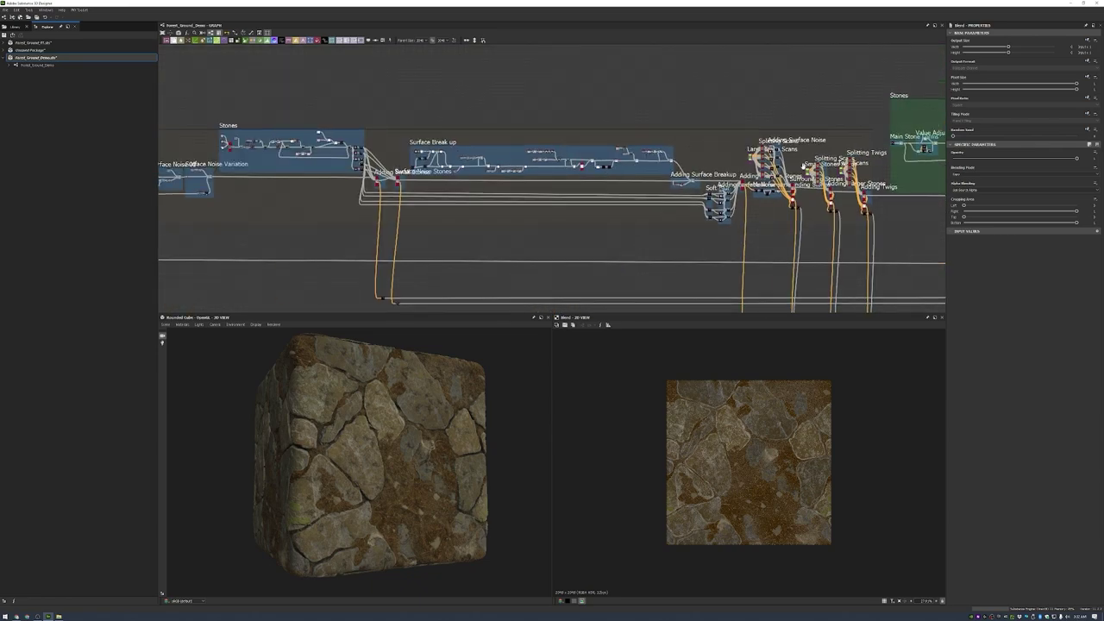
scroll(599, 179, up, 6)
scroll(599, 179, down, 5)
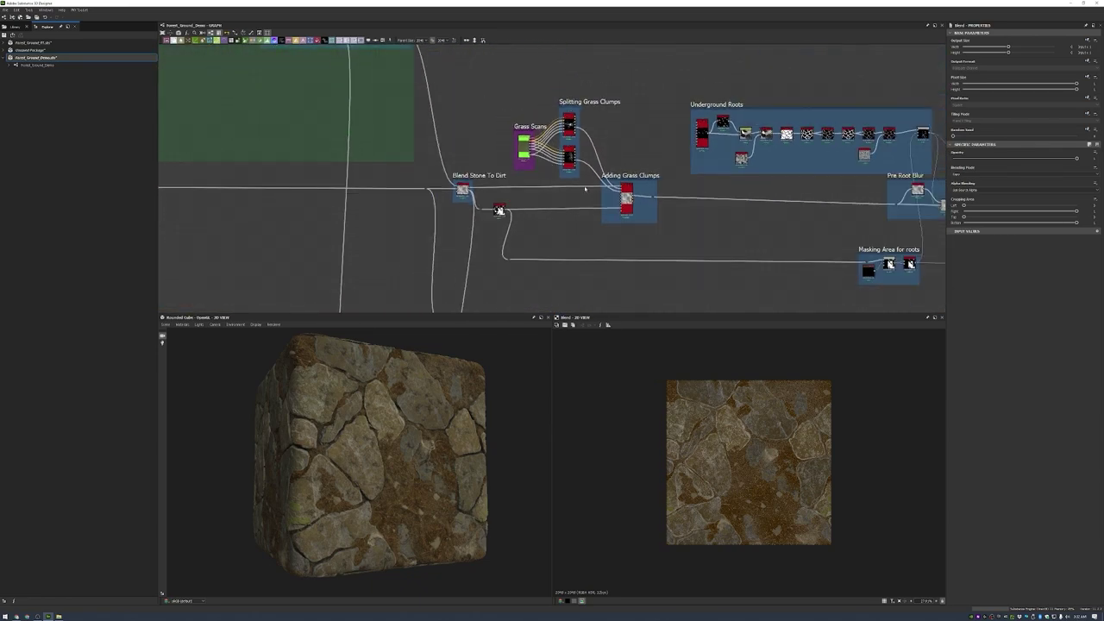
scroll(658, 252, up, 5)
click(658, 265)
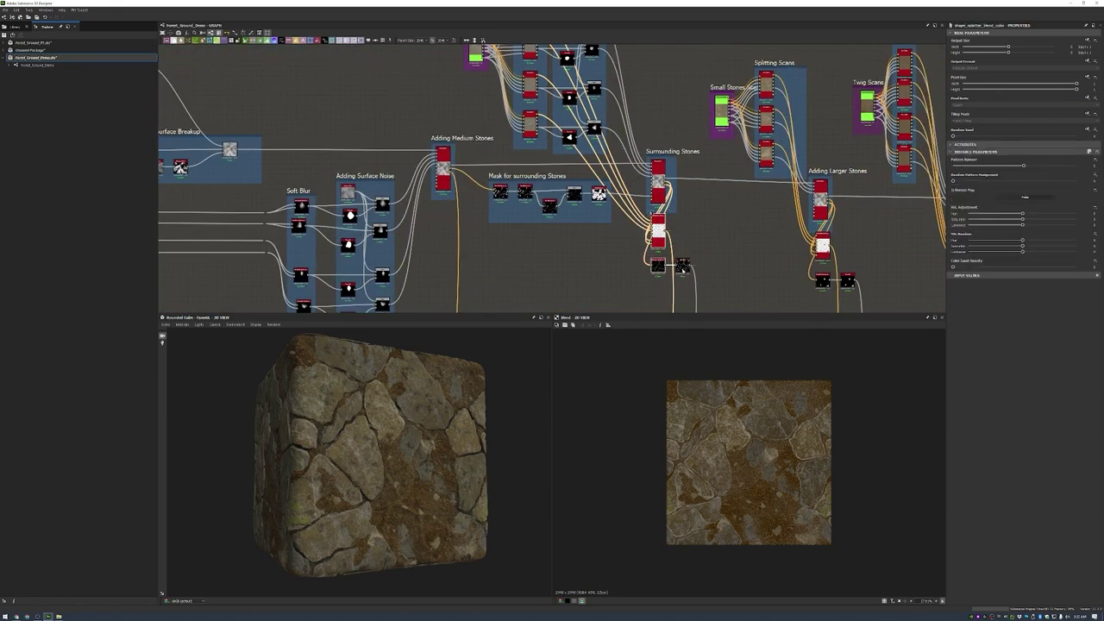
scroll(674, 231, down, 6)
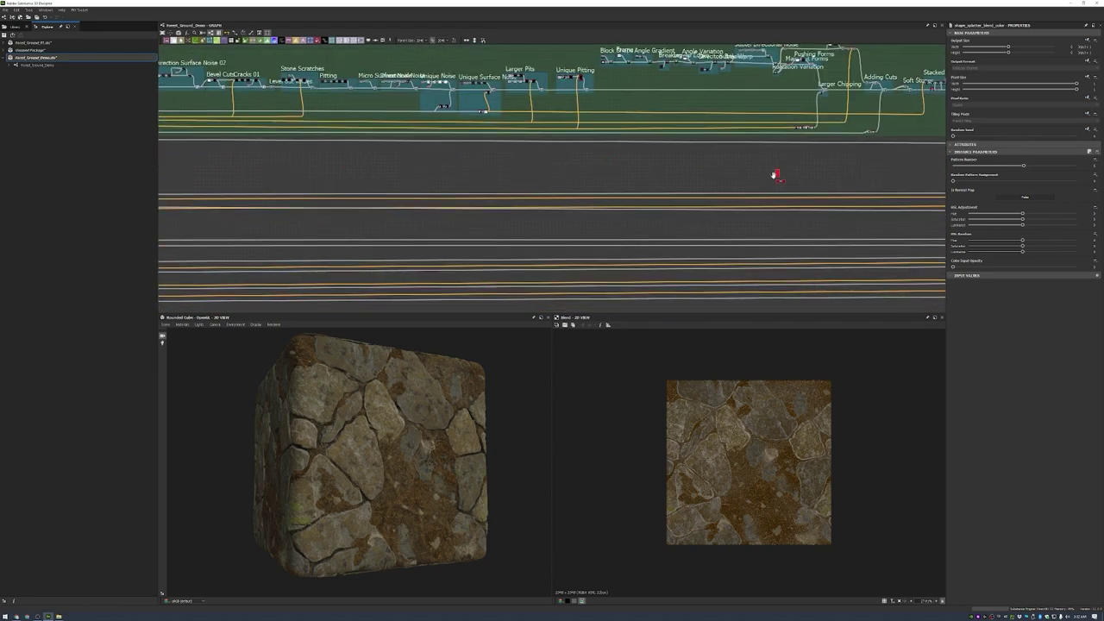
scroll(629, 174, up, 5)
scroll(629, 174, up, 4)
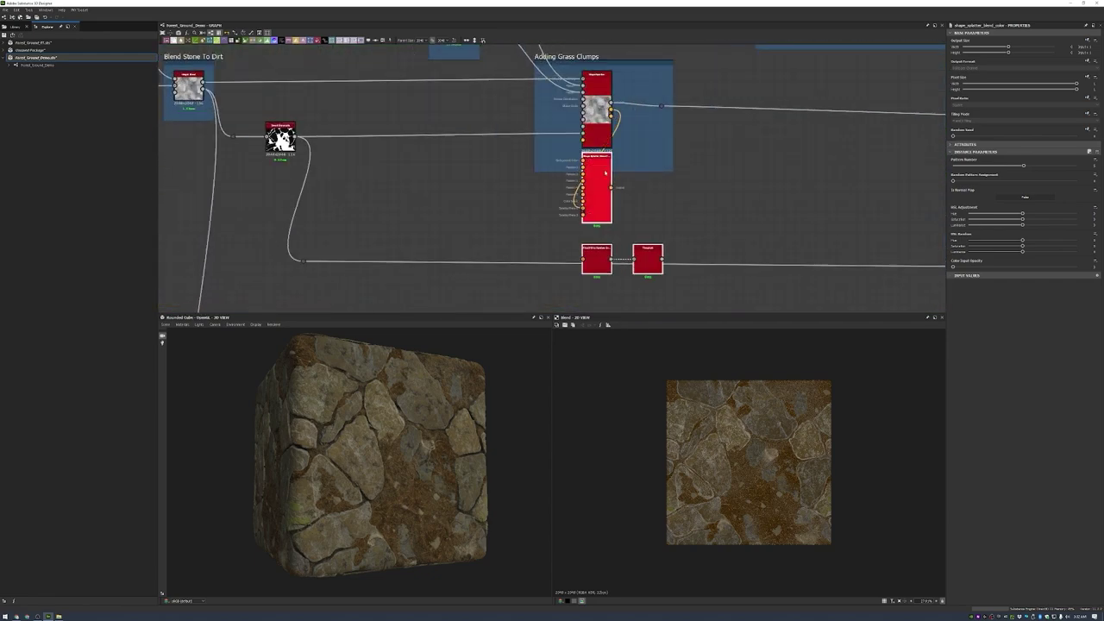
- Wire the grass clumps splatter data and grass scan colors into the copied color blend, and feed the data to the flood fill and threshold
double_click(597, 188)
middle_drag(597, 188, 589, 274)
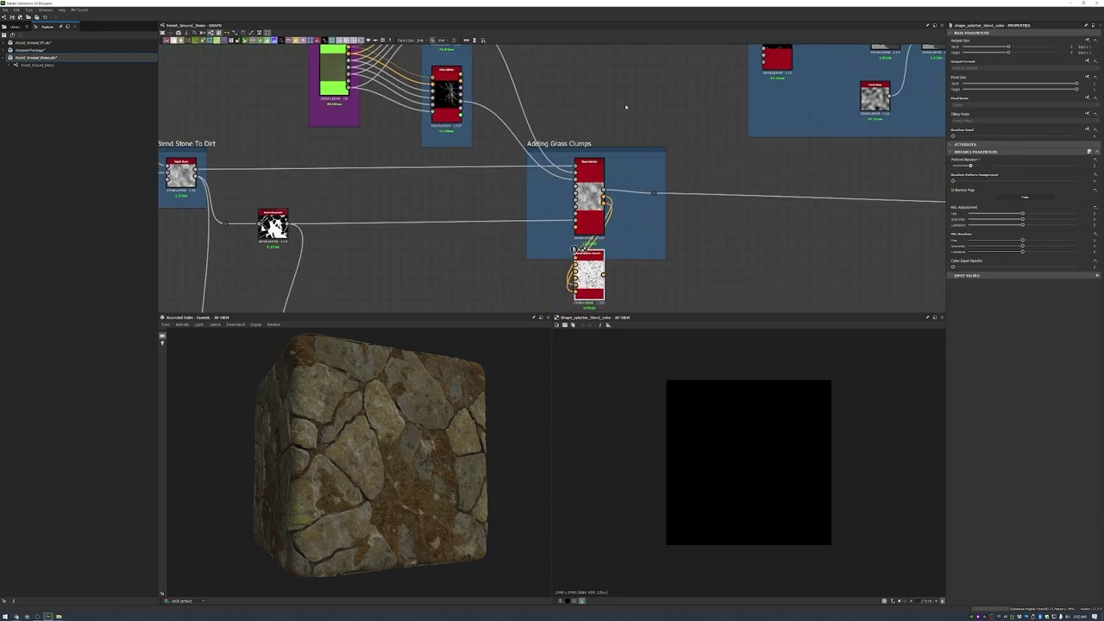
middle_drag(625, 106, 560, 69)
double_click(575, 297)
scroll(576, 298, down, 5)
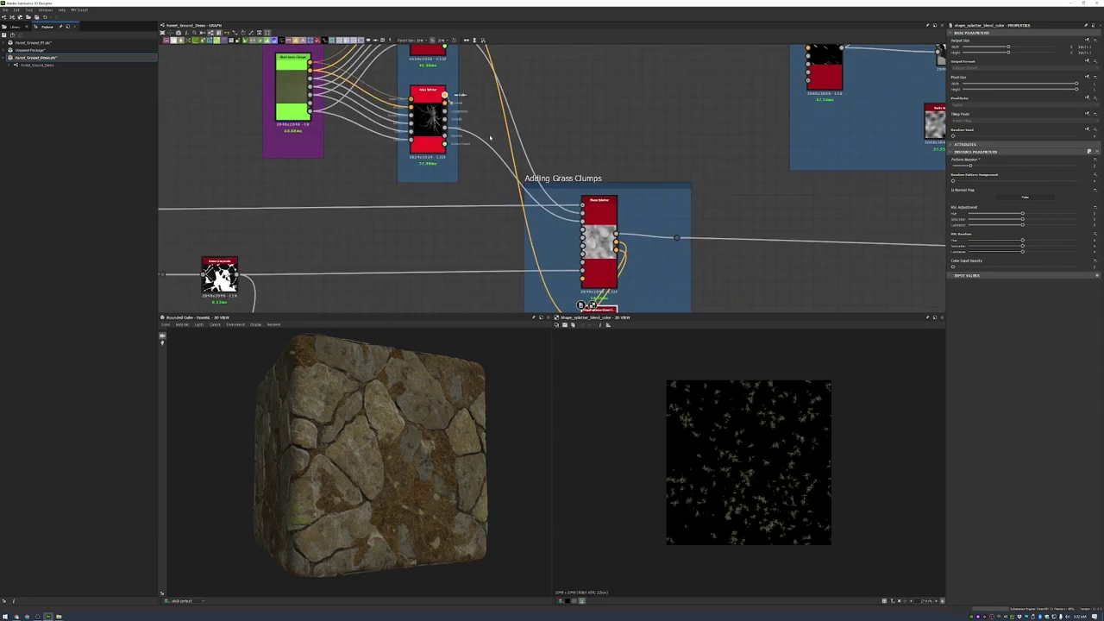
scroll(575, 215, up, 6)
scroll(592, 216, down, 4)
double_click(642, 270)
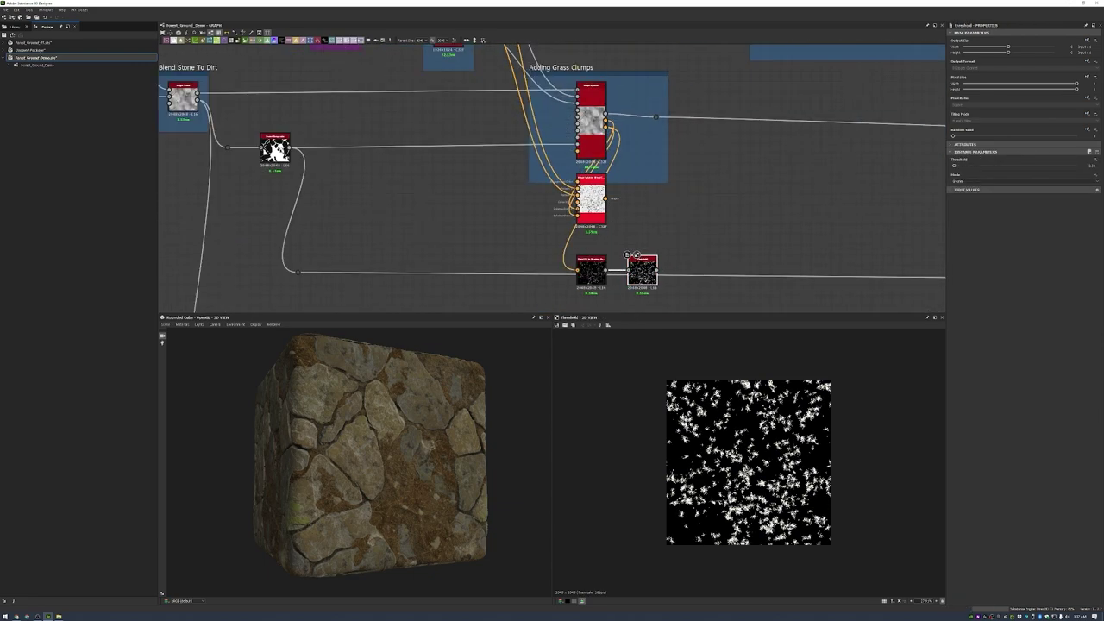
- Route the grass clumps' blended color across the graph to the area just past Combining Albedos
scroll(591, 234, down, 4)
scroll(579, 167, up, 5)
scroll(681, 285, down, 3)
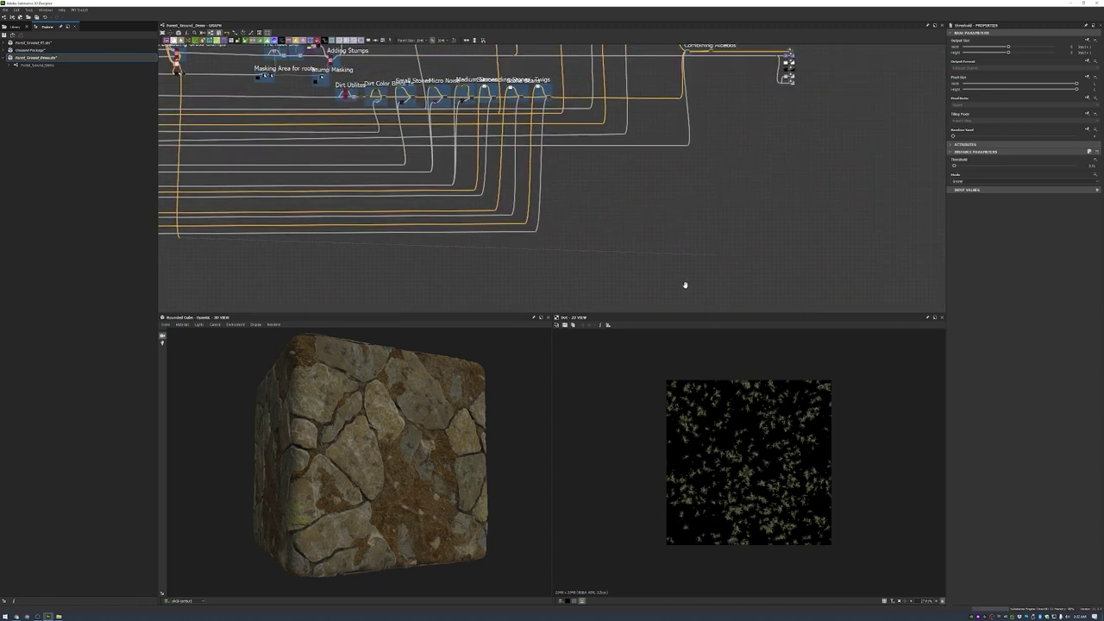
scroll(665, 266, up, 8)
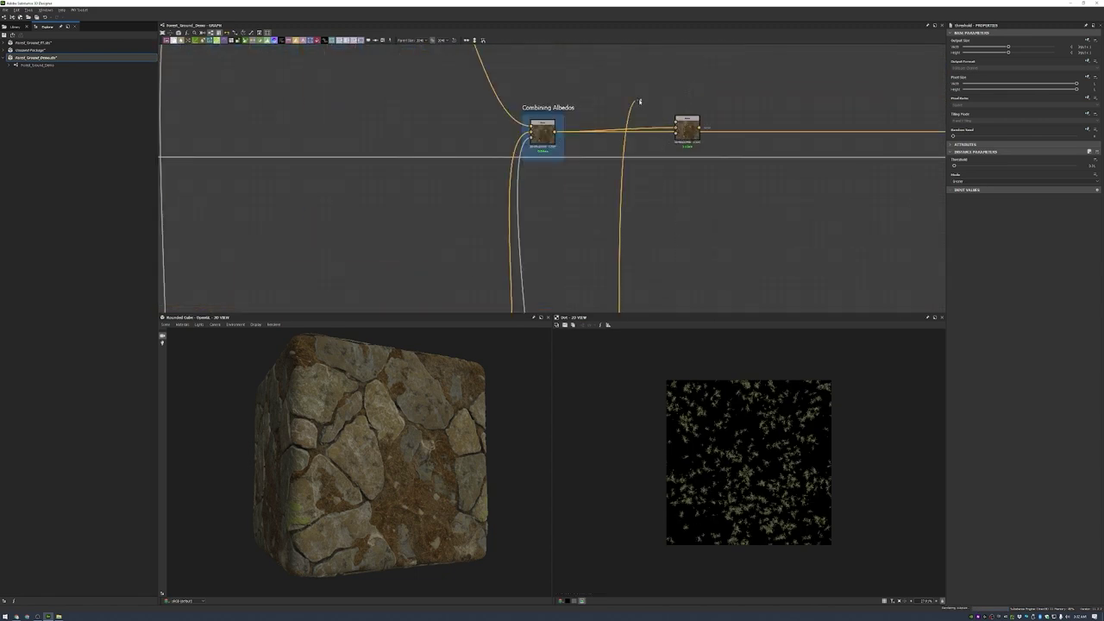
- Add an HSL node to the routed grass color and connect it to the foreground of the blend after Combining Albedos
drag(639, 102, 640, 102)
text(hsl)
key(Return)
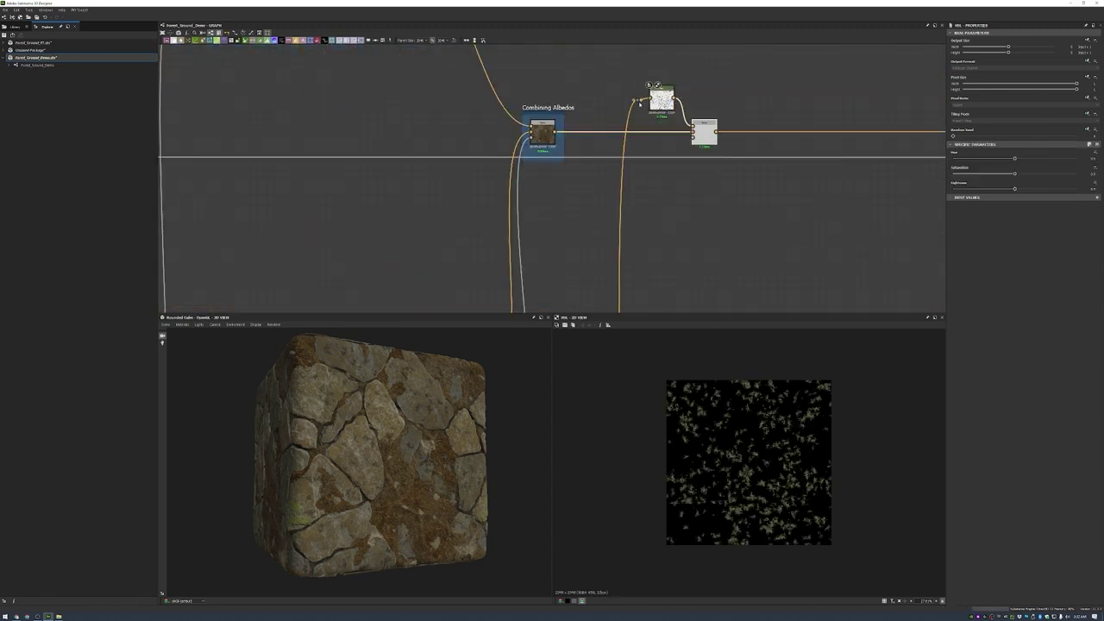
- Route the grass clumps threshold mask across the graph into the opacity input of the blend after Combining Albedos and preview the blend
scroll(639, 102, down, 5)
scroll(815, 166, up, 3)
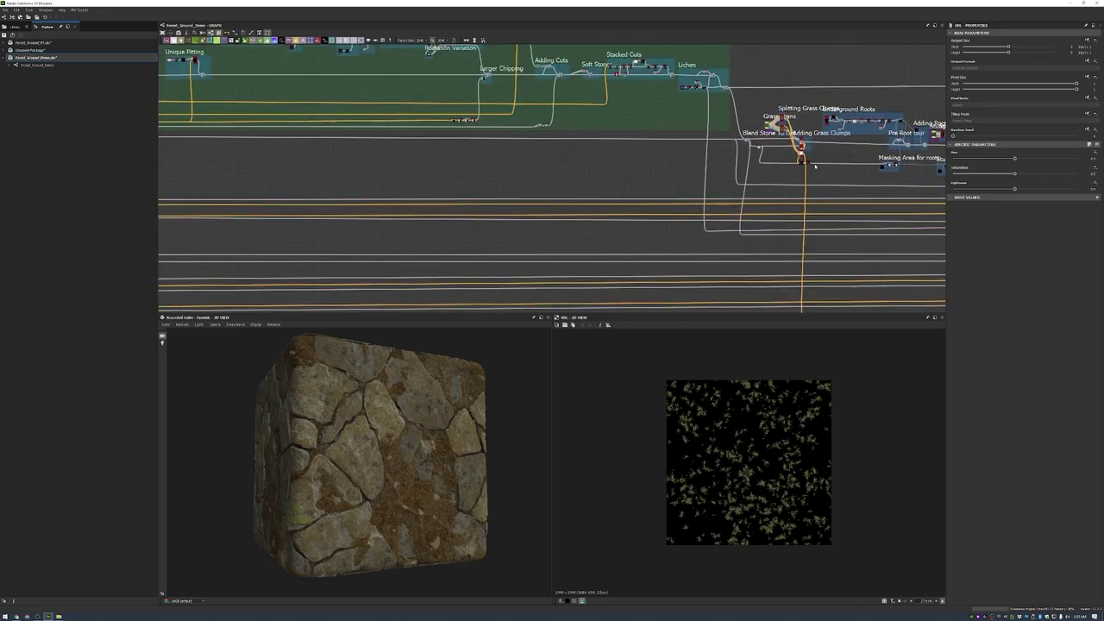
scroll(816, 166, up, 3)
scroll(802, 173, down, 4)
drag(807, 157, 595, 274)
scroll(604, 266, up, 5)
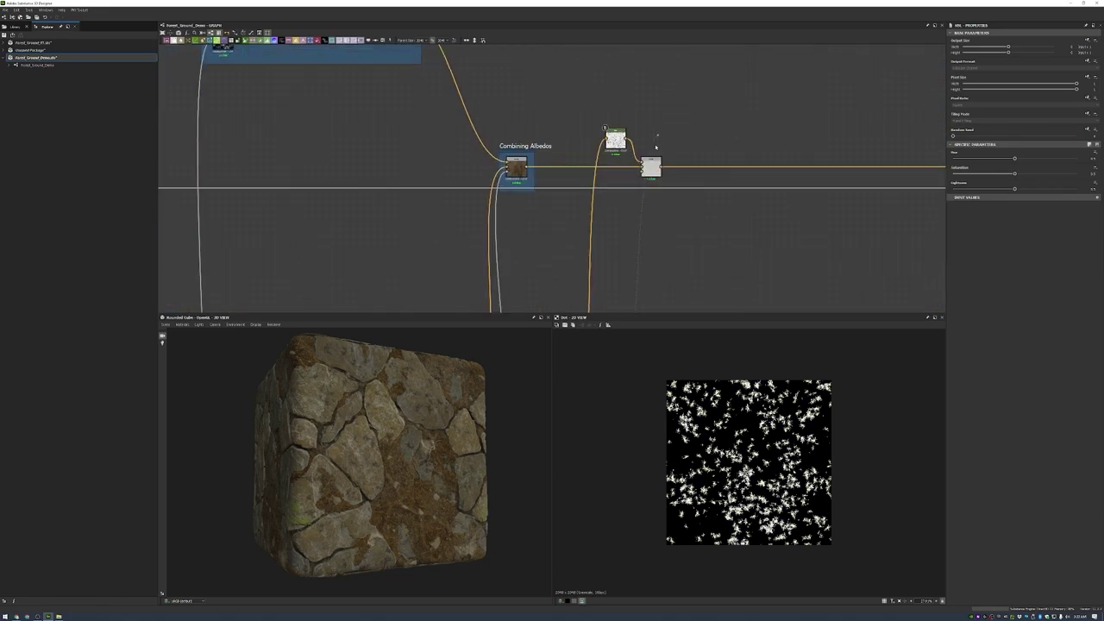
scroll(596, 138, up, 3)
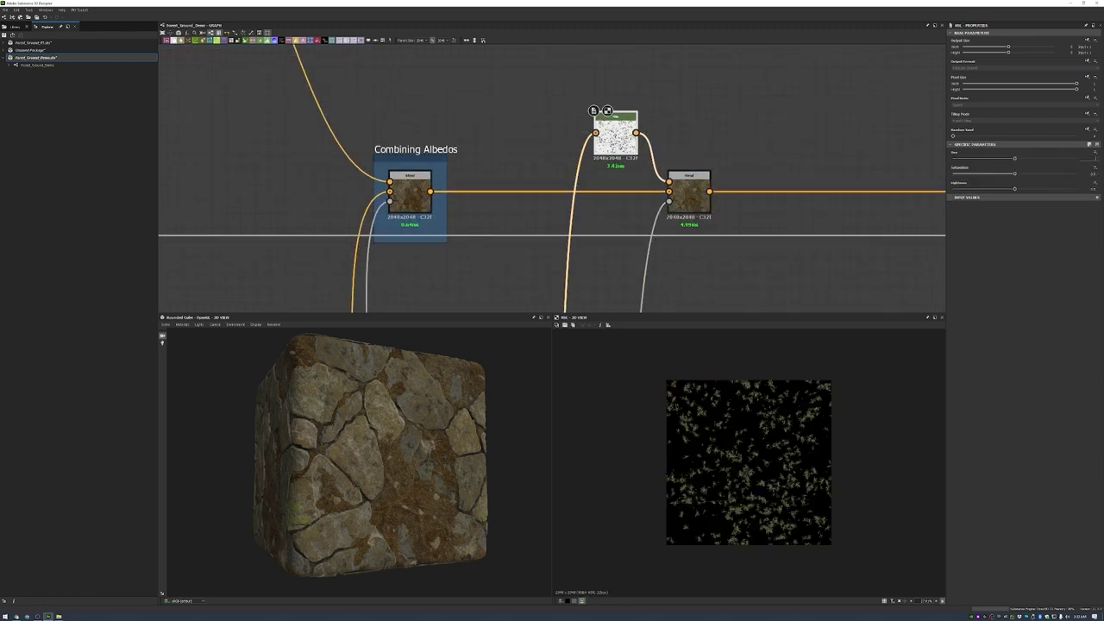
double_click(699, 195)
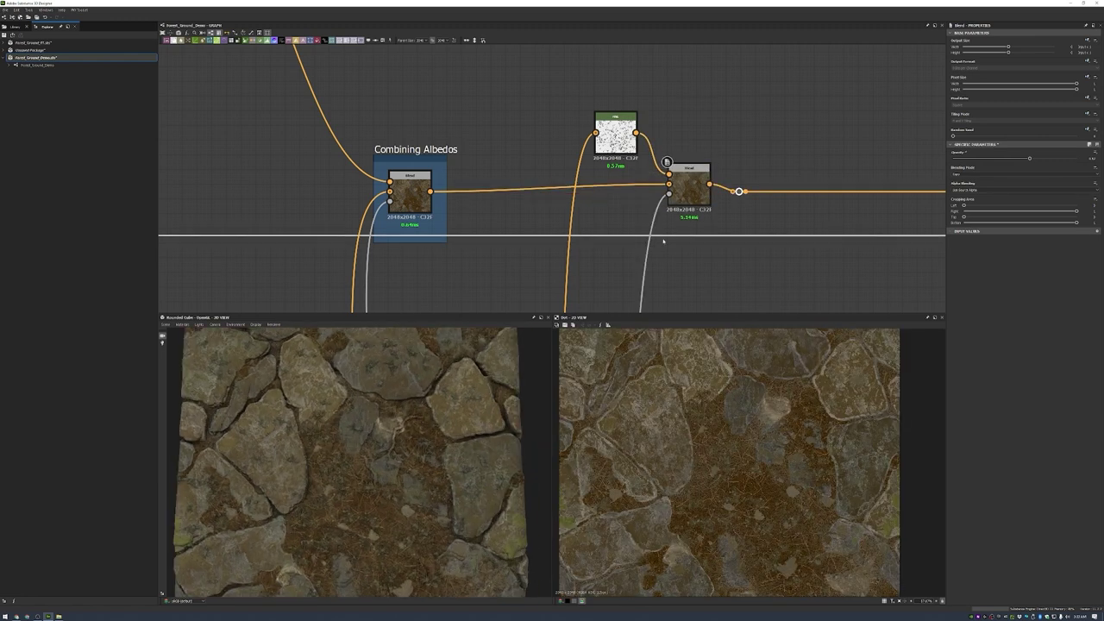
- Align the blend with the albedo line and frame it with its HSL node under the title Grass Clumps
click(717, 227)
right_click(744, 117)
click(776, 155)
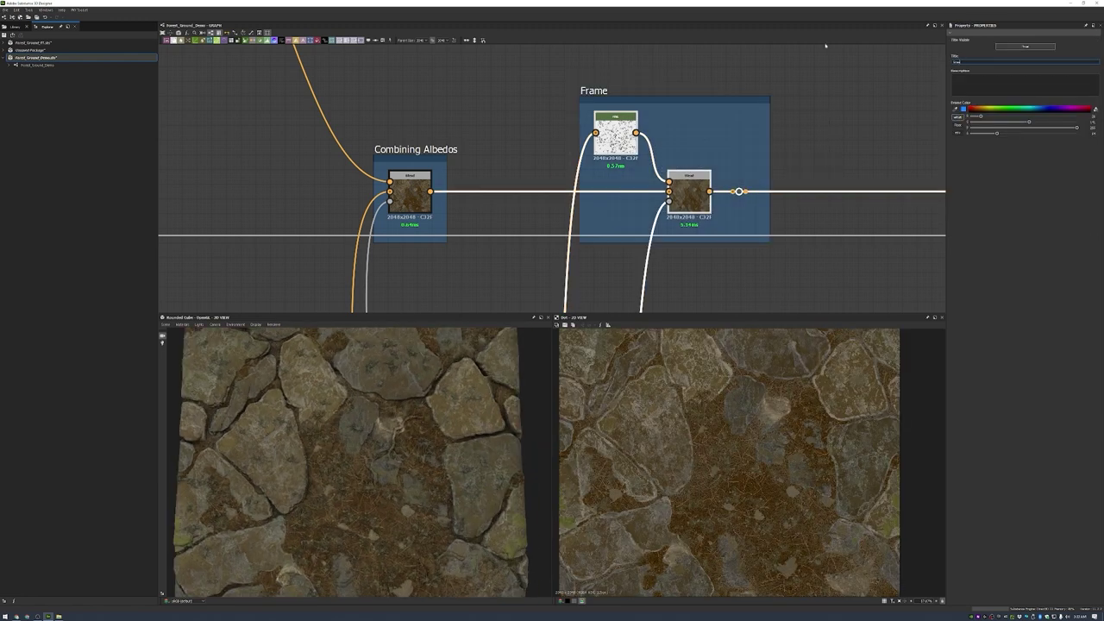
scroll(631, 109, down, 10)
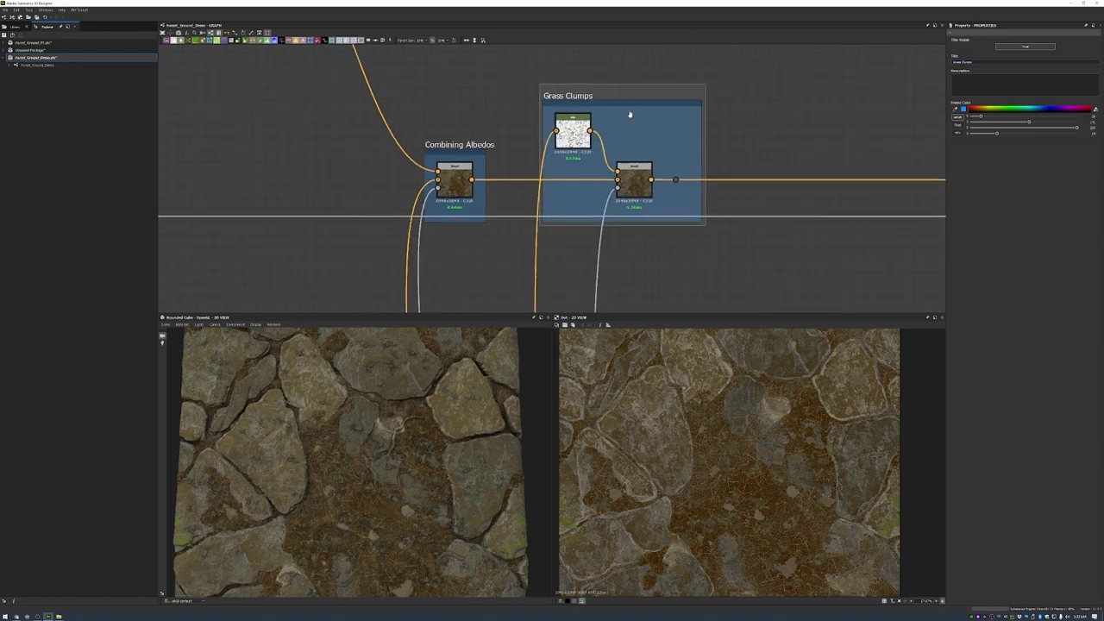
- Copy the grass splatter color blend, flood fill and threshold nodes to beneath Adding Stumps
scroll(466, 171, up, 8)
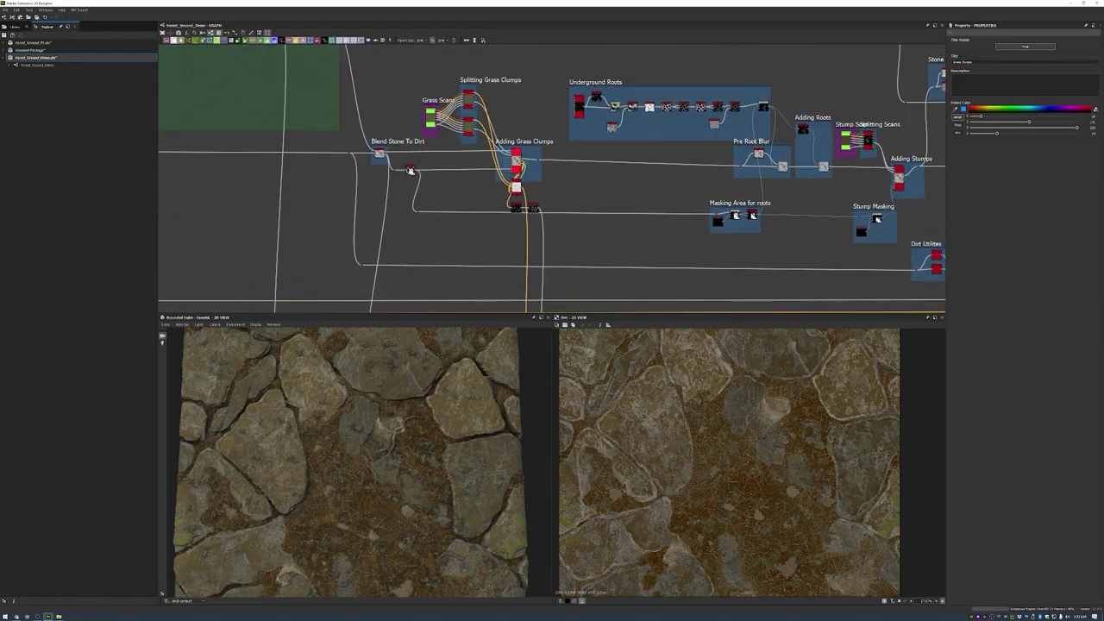
click(528, 207)
middle_drag(941, 246, 596, 227)
scroll(596, 228, up, 5)
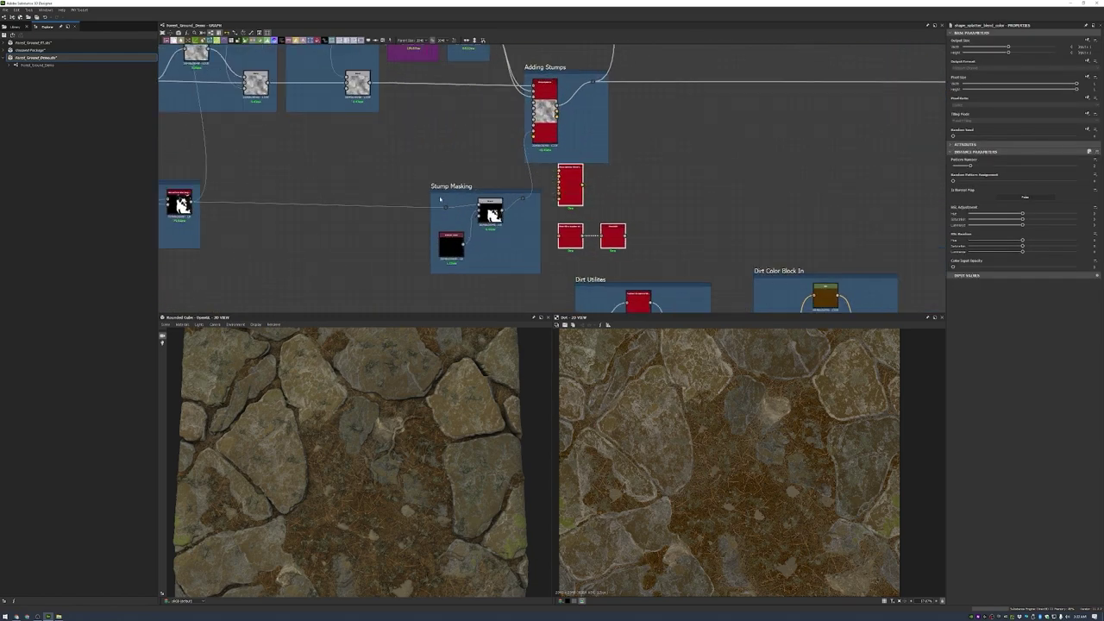
- Wire the stump splatter data and split stump scan colors into the copied color blend and preview the stump color
scroll(527, 221, up, 2)
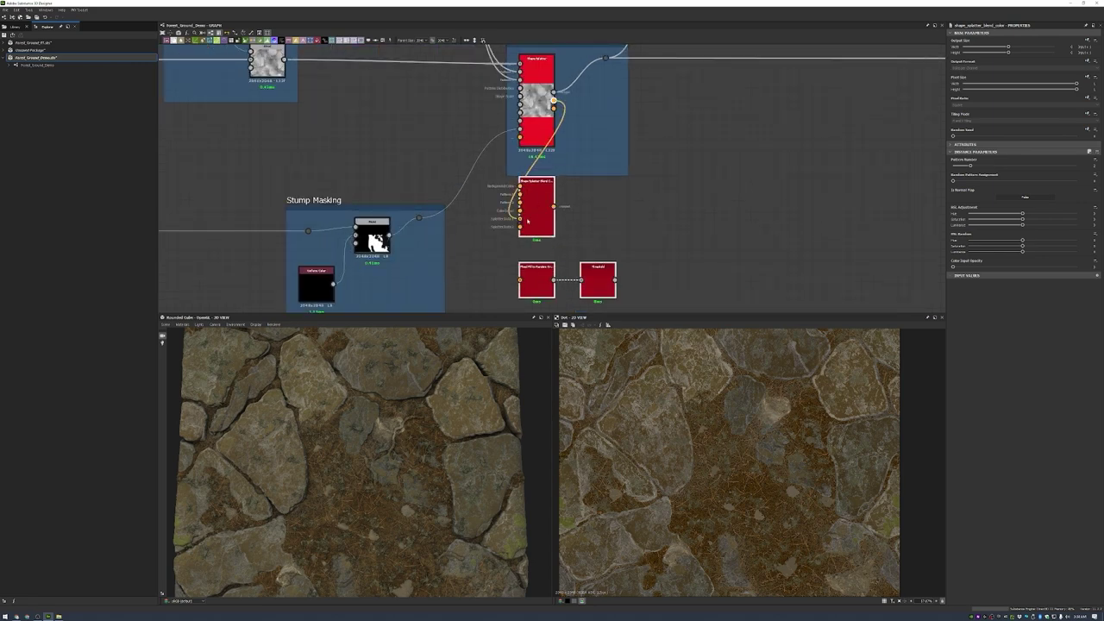
scroll(529, 226, up, 2)
scroll(535, 233, down, 5)
scroll(606, 259, up, 7)
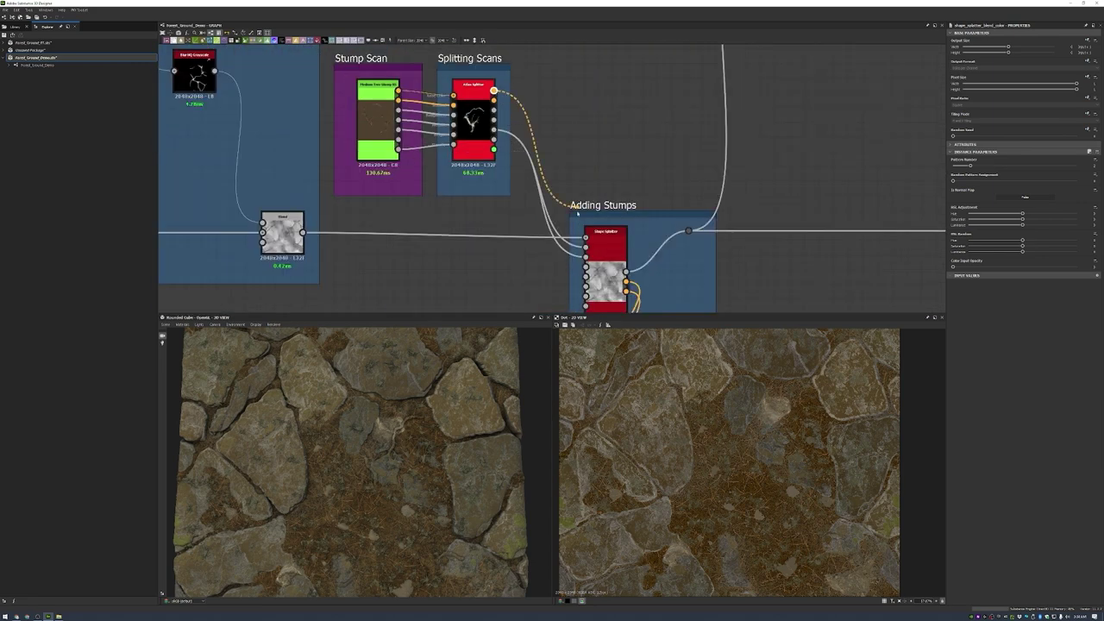
scroll(606, 259, down, 2)
double_click(595, 259)
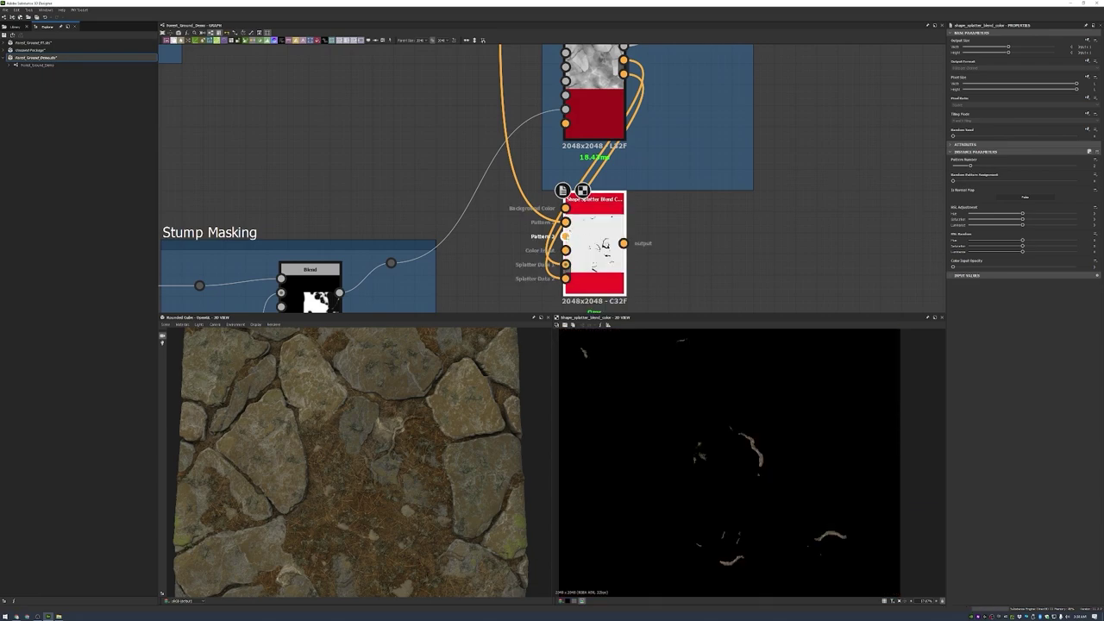
scroll(587, 267, down, 1)
middle_drag(595, 254, 606, 144)
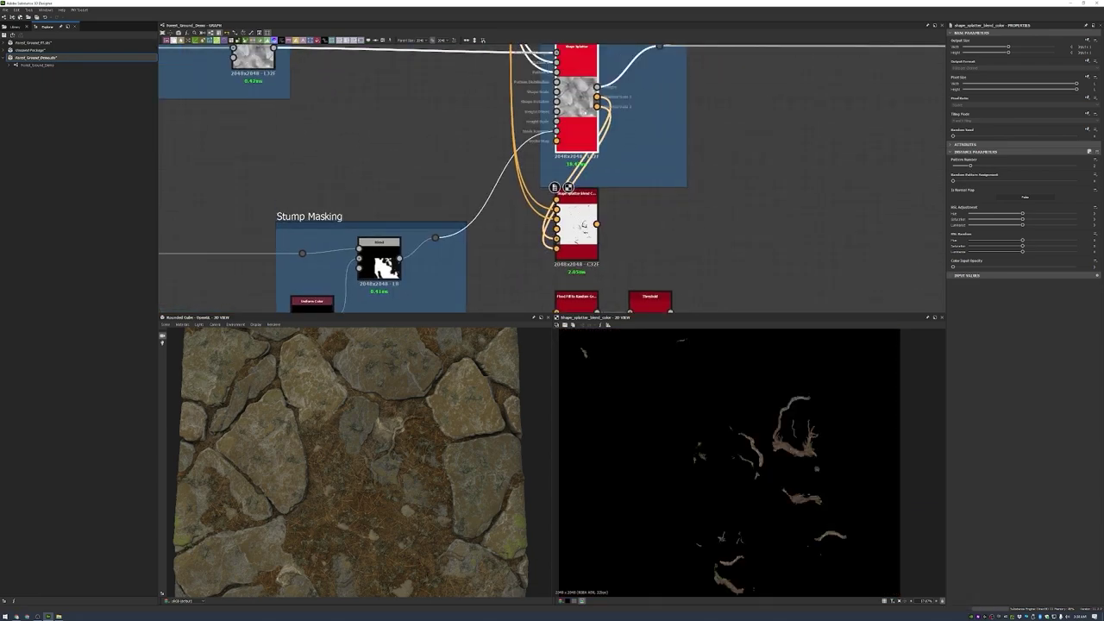
- Route the stumps' blended color across the graph to the area just past Grass Clumps
scroll(570, 142, down, 8)
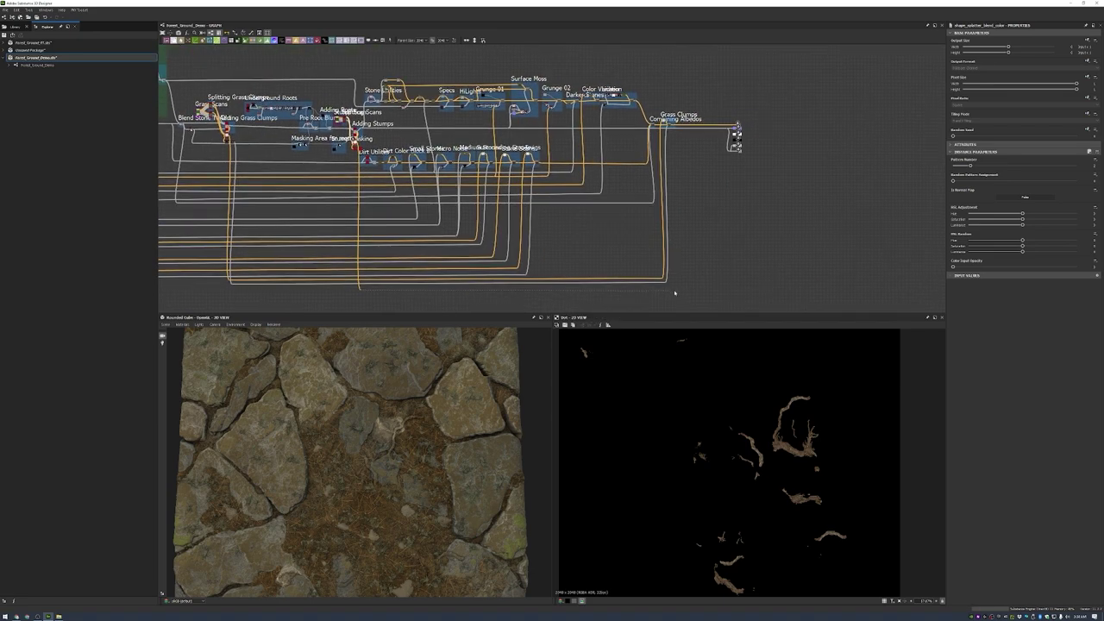
scroll(709, 170, up, 6)
scroll(708, 170, down, 6)
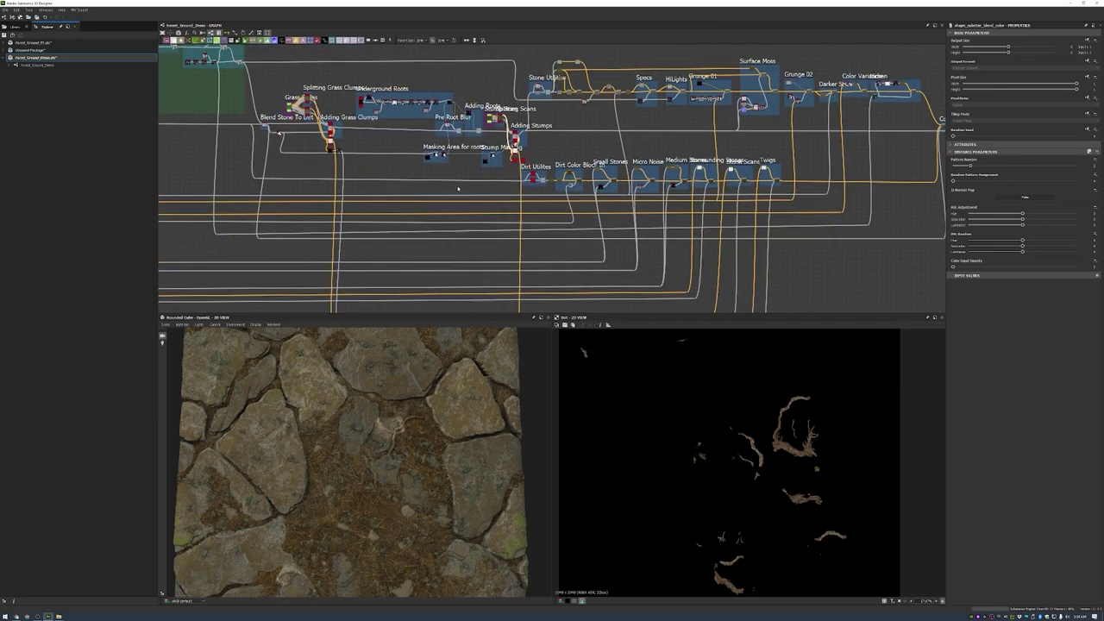
- Feed the stump splatter data to the flood fill and threshold, and route the resulting mask to just past Grass Clumps
scroll(388, 184, up, 7)
scroll(517, 224, down, 2)
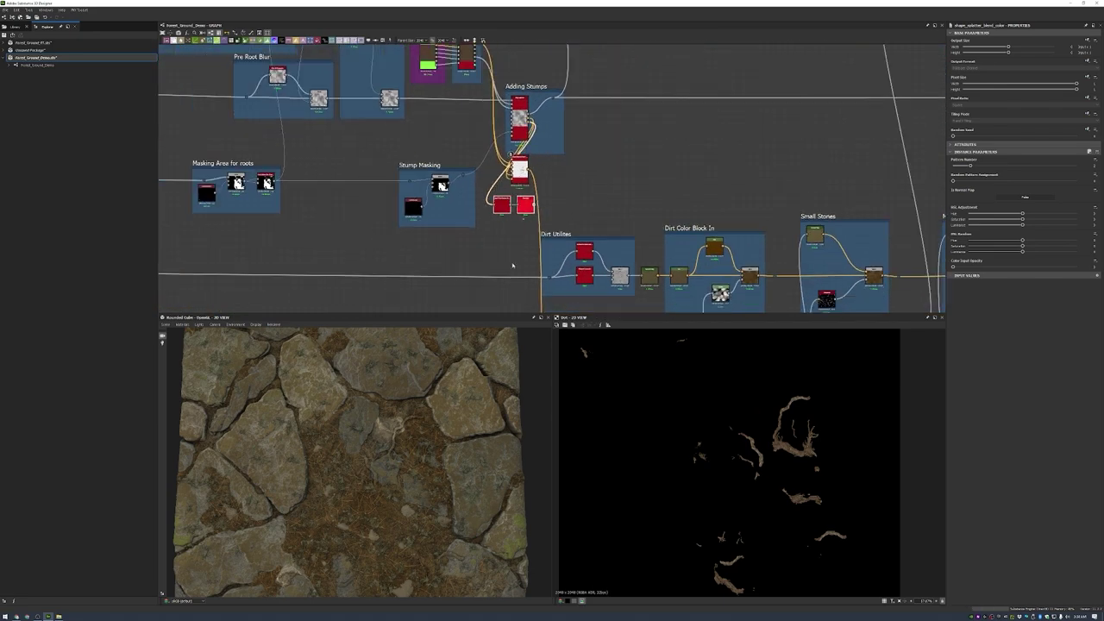
scroll(524, 92, up, 8)
scroll(761, 146, down, 2)
middle_drag(762, 146, 469, 216)
scroll(717, 130, down, 4)
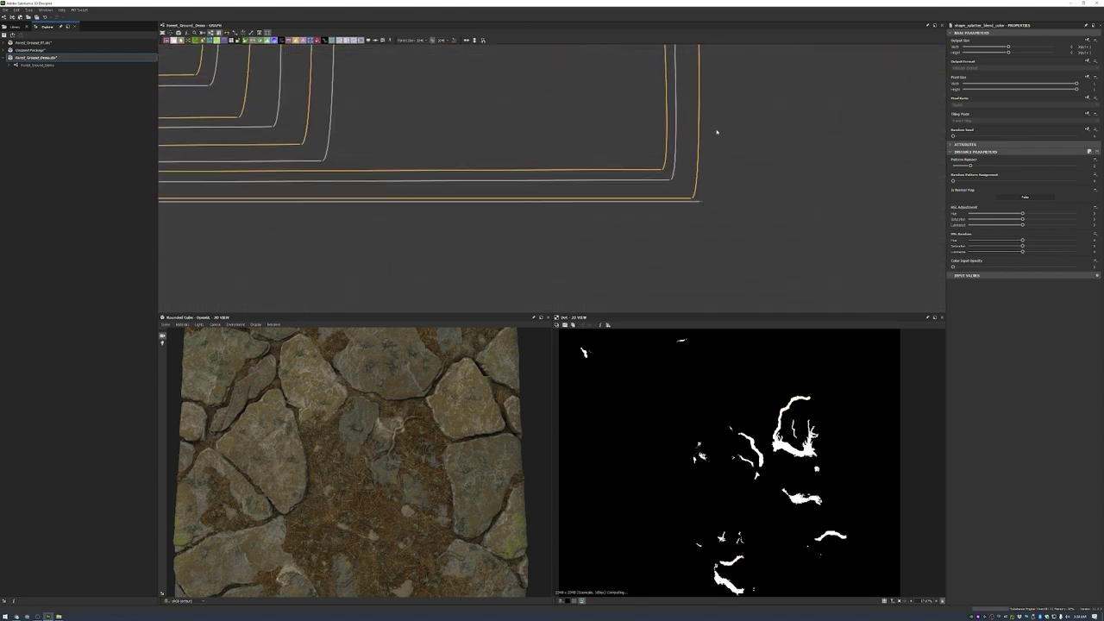
scroll(716, 130, up, 5)
- Add HSL and blend nodes for the stump color, adjust the HSL, and blend it over the Grass Clumps result using the stump mask
key(ctrl+v)
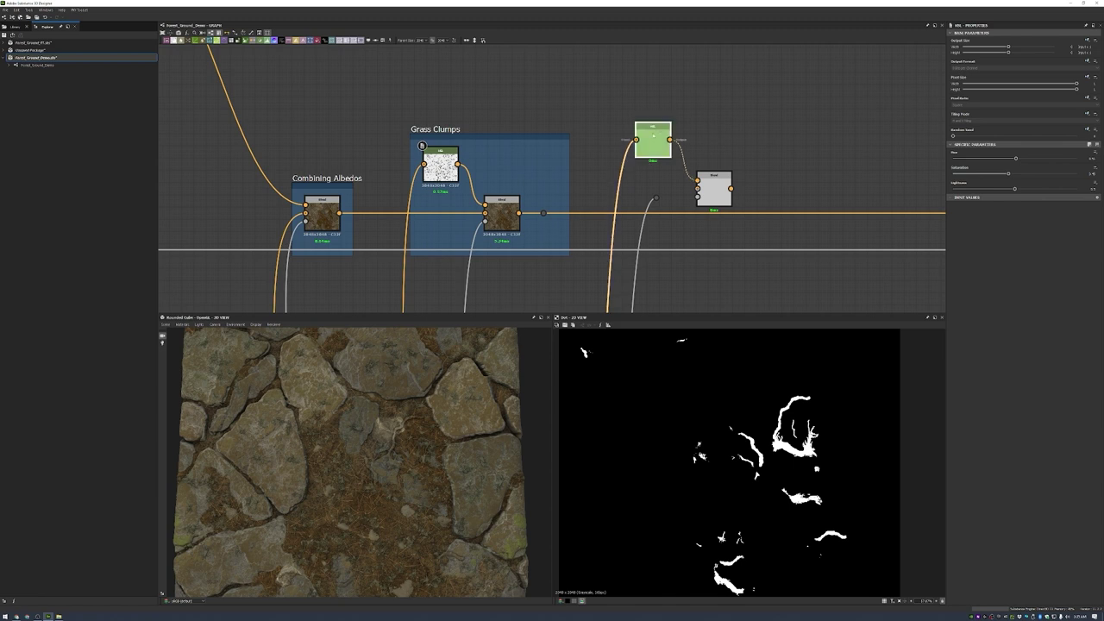
double_click(653, 136)
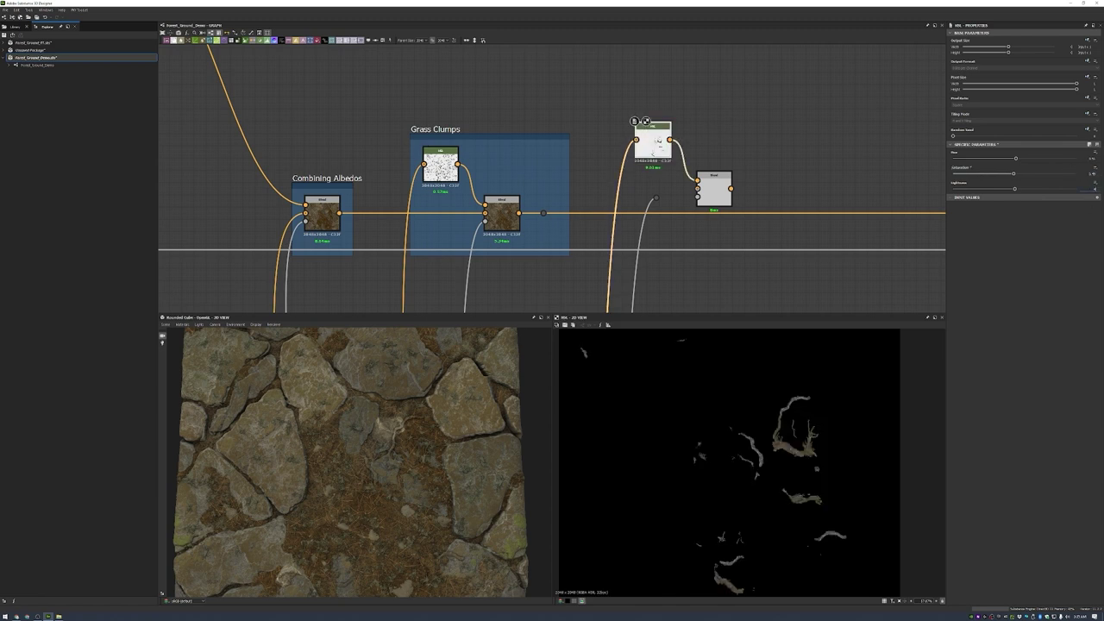
drag(703, 193, 732, 194)
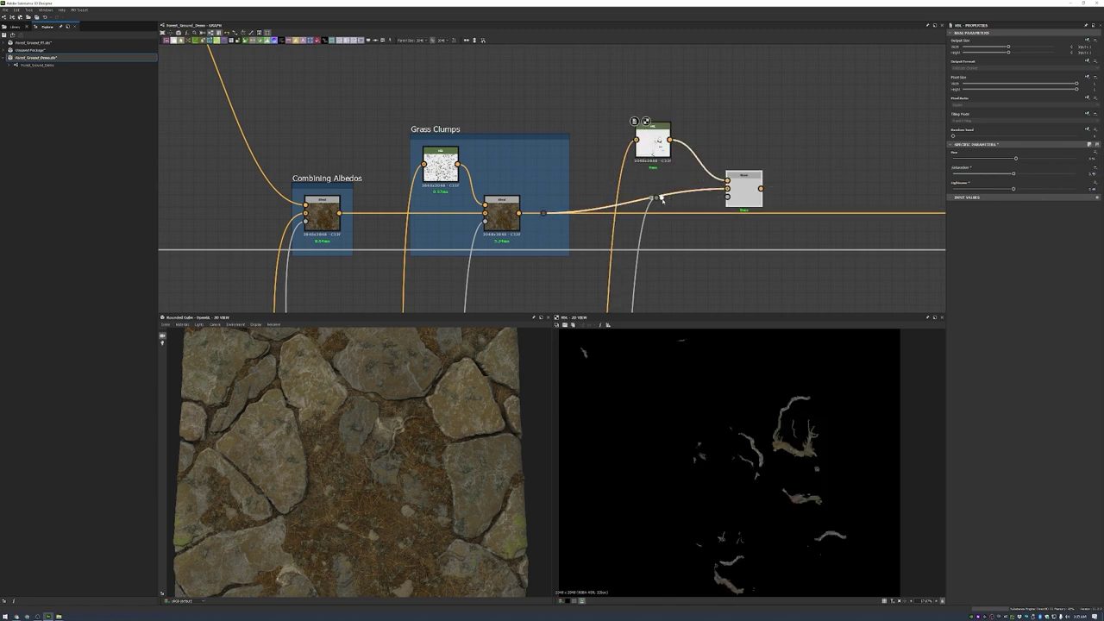
double_click(754, 191)
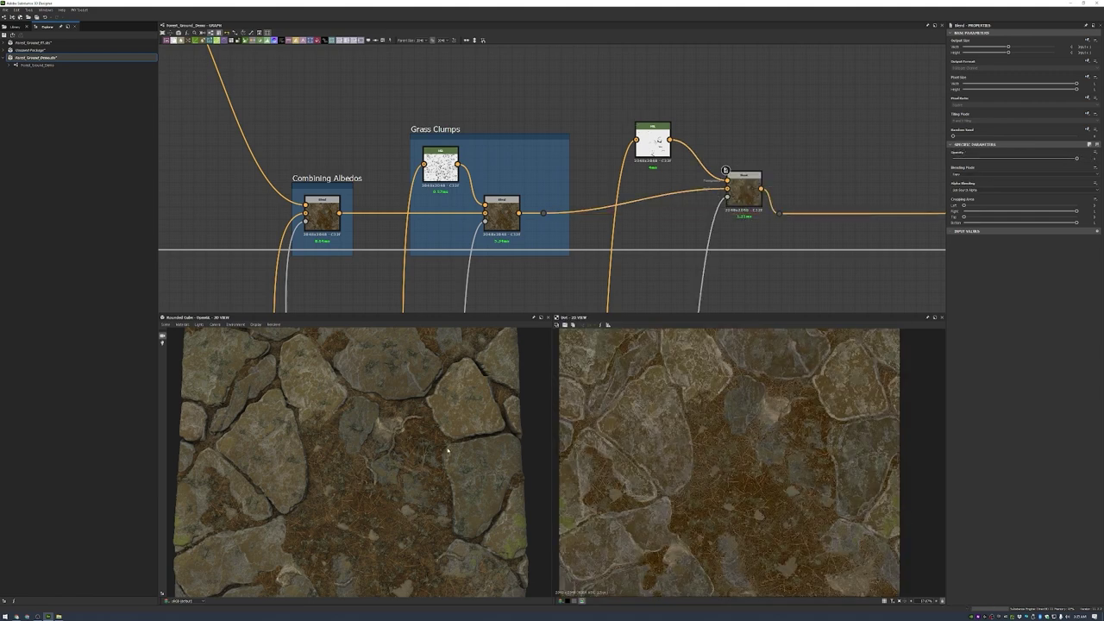
- Line up the stump blend with the albedo line and frame it with its HSL node under the title Stump Colors
scroll(447, 450, down, 5)
drag(744, 184, 739, 207)
right_click(805, 152)
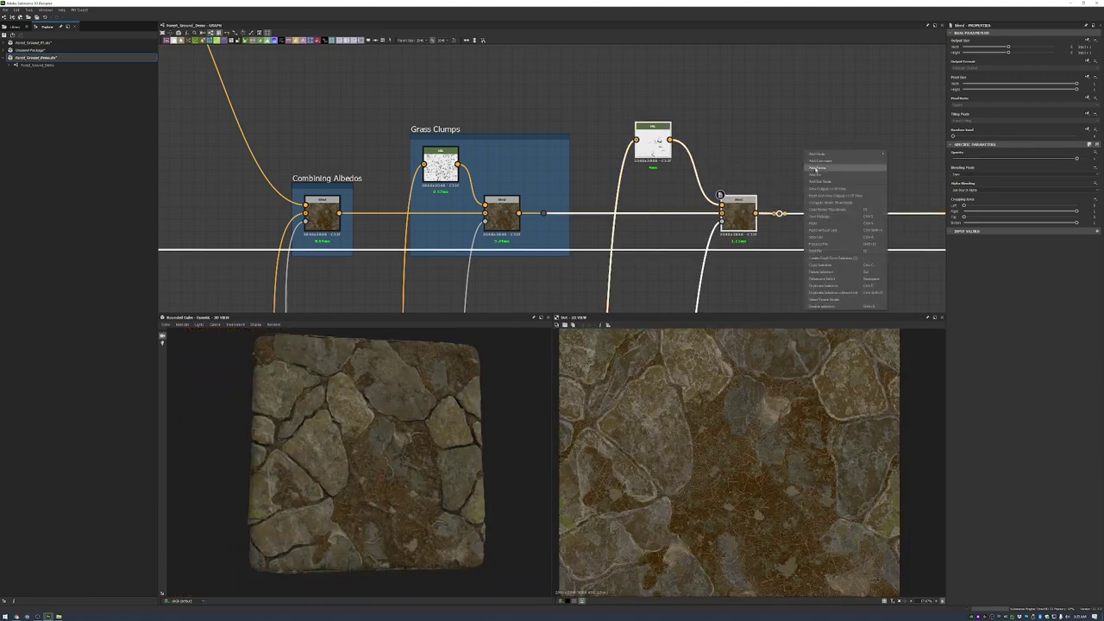
click(816, 167)
key(f)
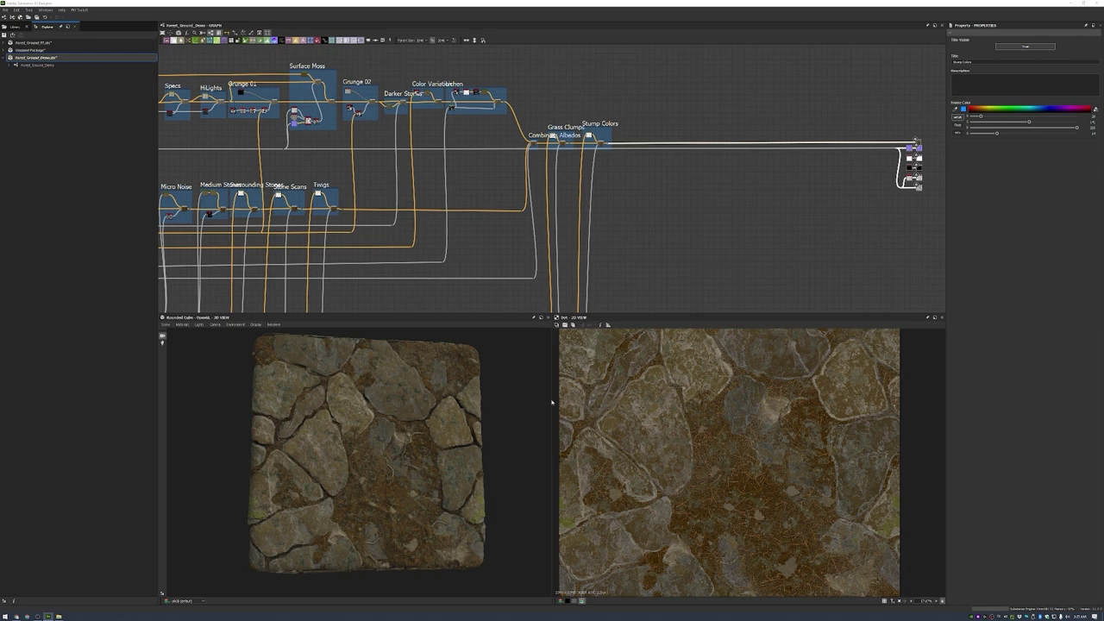
- Bring the hypnales moss 03 scan from the Substance_Source_Scans folder into the graph just past Stump Colors
drag(517, 406, 406, 380)
scroll(577, 150, up, 5)
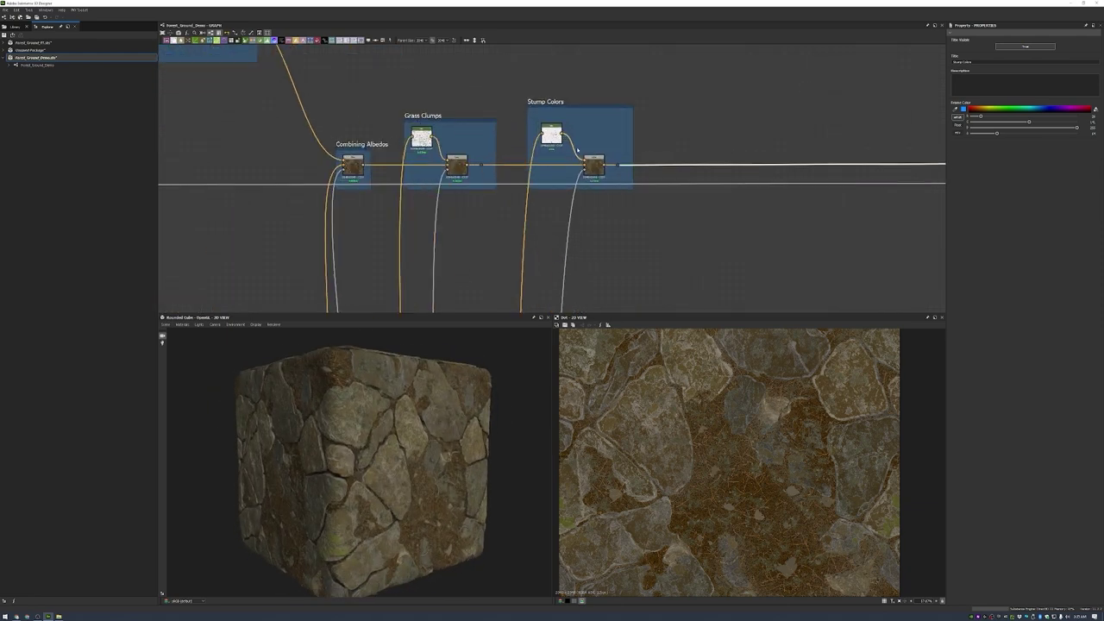
scroll(575, 138, up, 5)
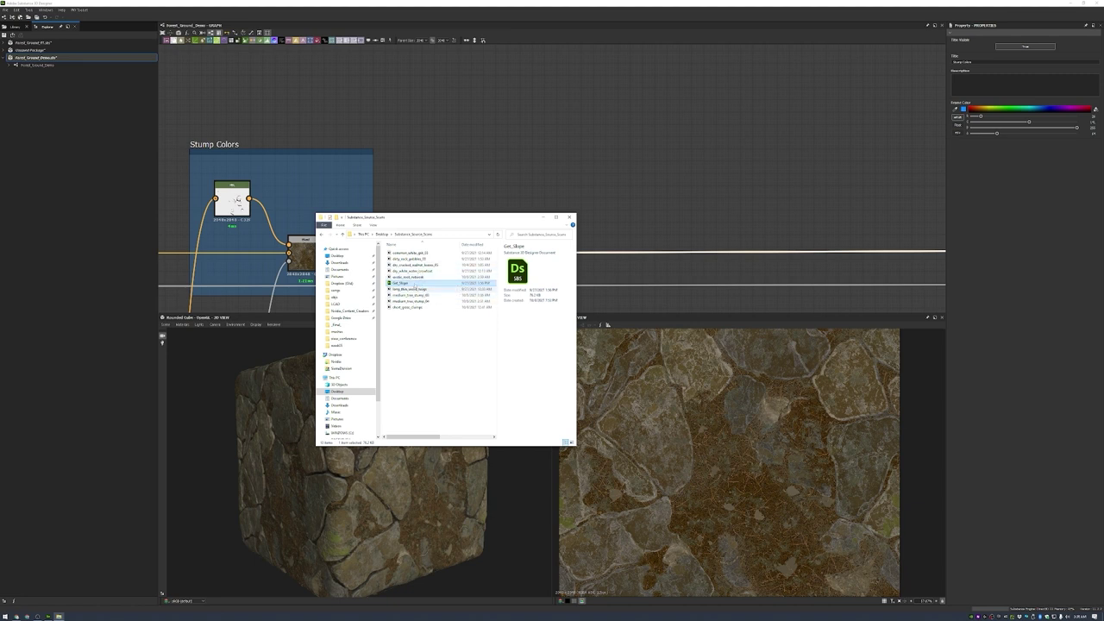
click(411, 258)
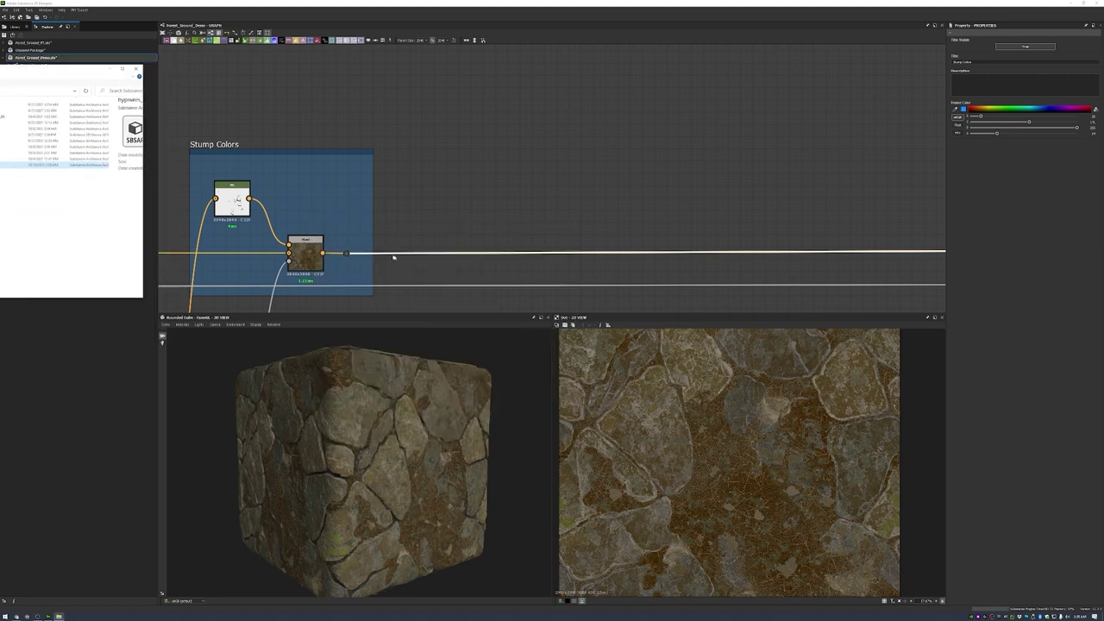
drag(363, 385, 447, 169)
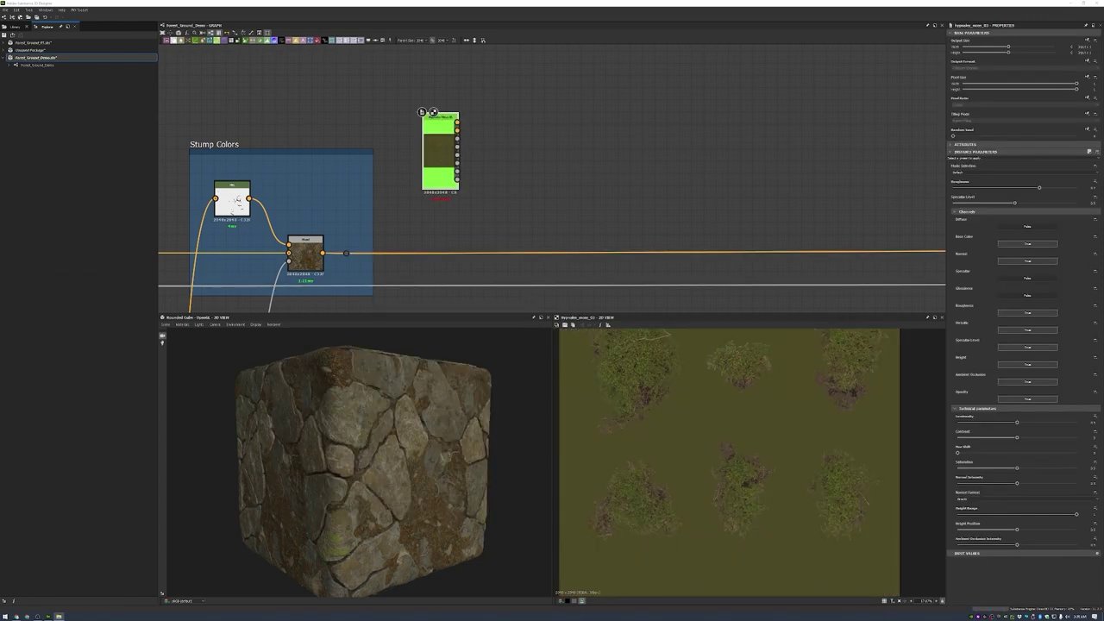
- Add an Atlas Scatter node beside the moss scan
scroll(510, 164, up, 2)
key(space)
text(atlas)
key(Return)
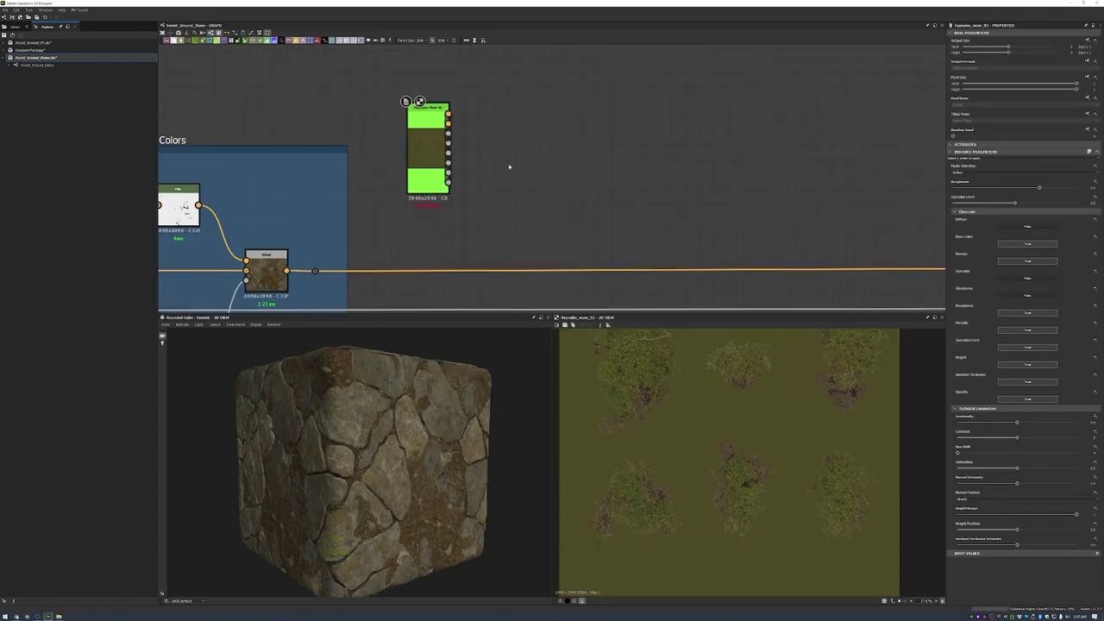
scroll(542, 186, up, 3)
- Disable the moss scan's specular level channel and connect its remaining outputs to the matching Atlas Scatter atlas inputs
click(345, 117)
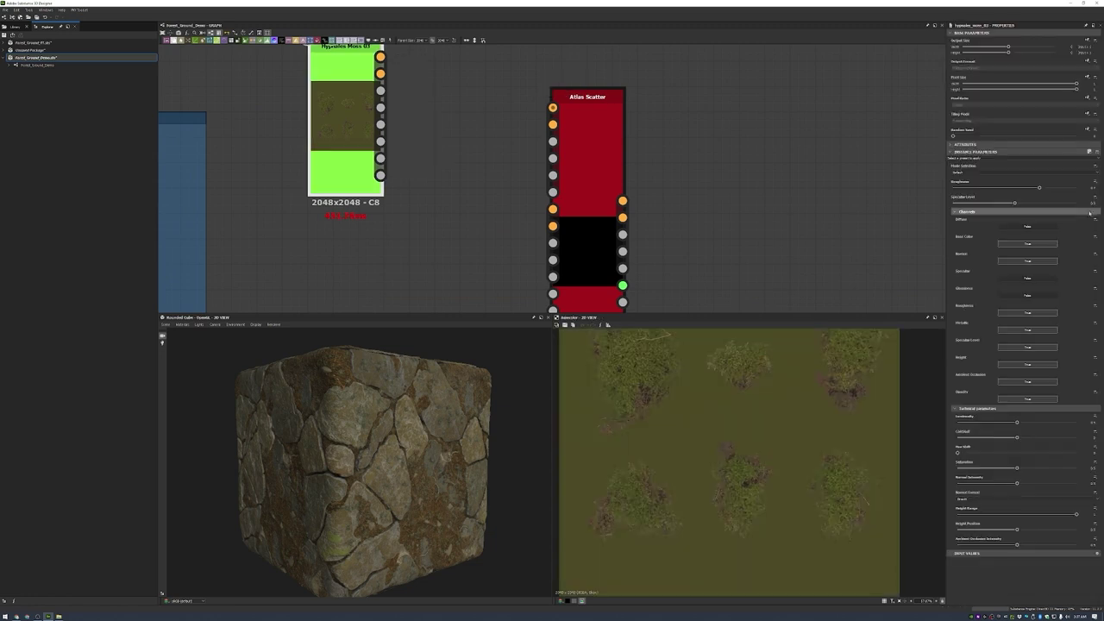
drag(379, 57, 553, 141)
drag(381, 116, 553, 175)
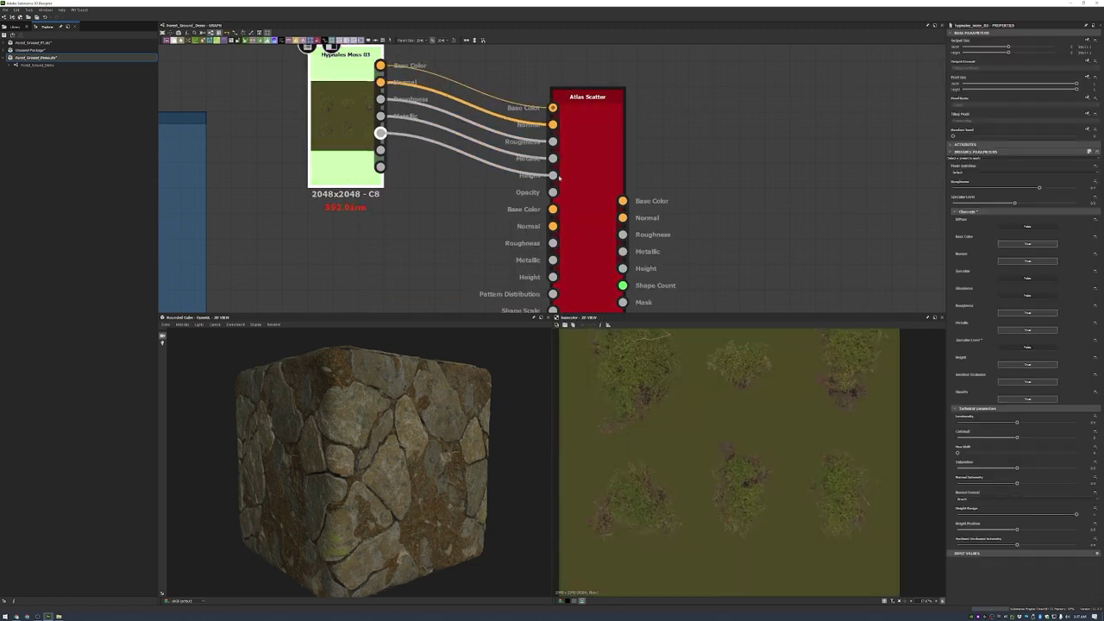
drag(381, 167, 569, 200)
click(570, 200)
scroll(569, 207, down, 4)
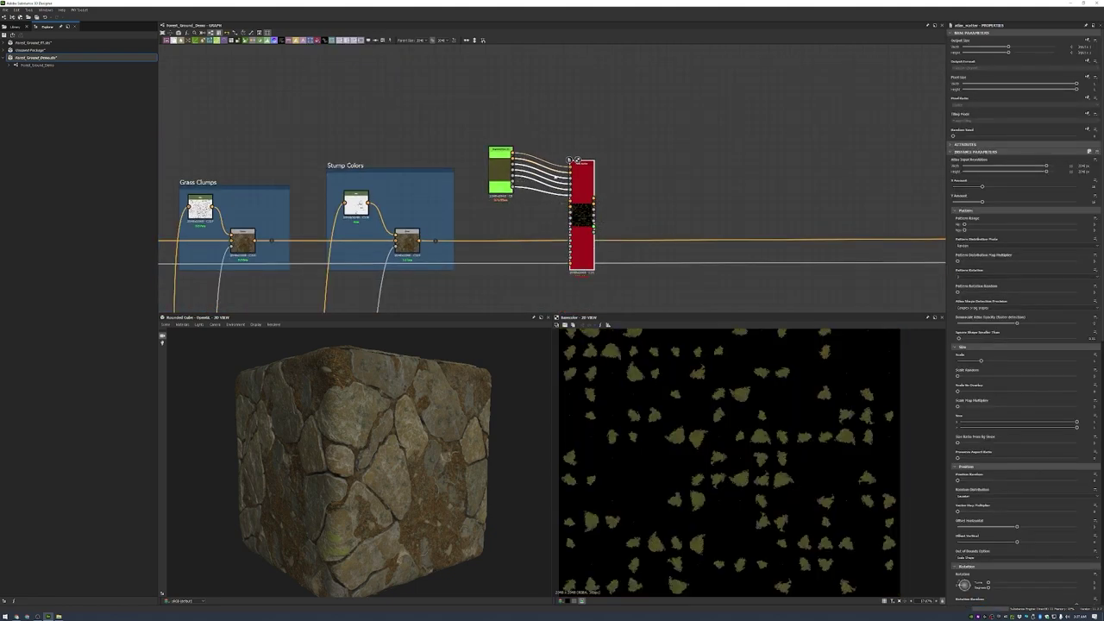
- Connect the Stump Colors result to the Atlas Scatter's background base color, and move the normal node beside it to feed the background normal
scroll(436, 236, up, 3)
scroll(703, 159, down, 5)
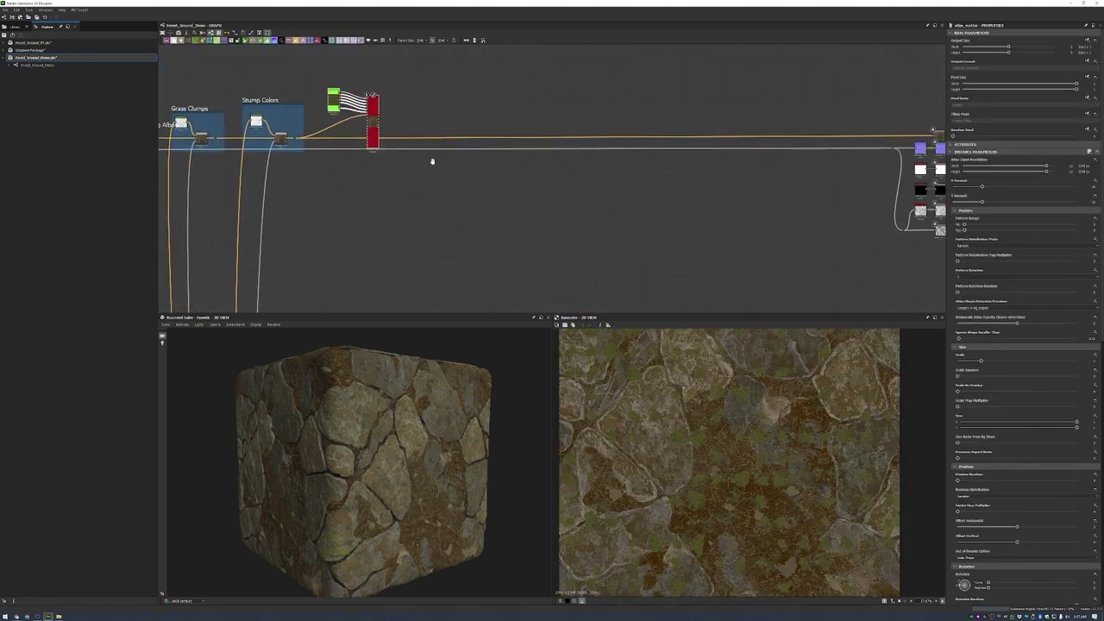
middle_drag(715, 183, 457, 158)
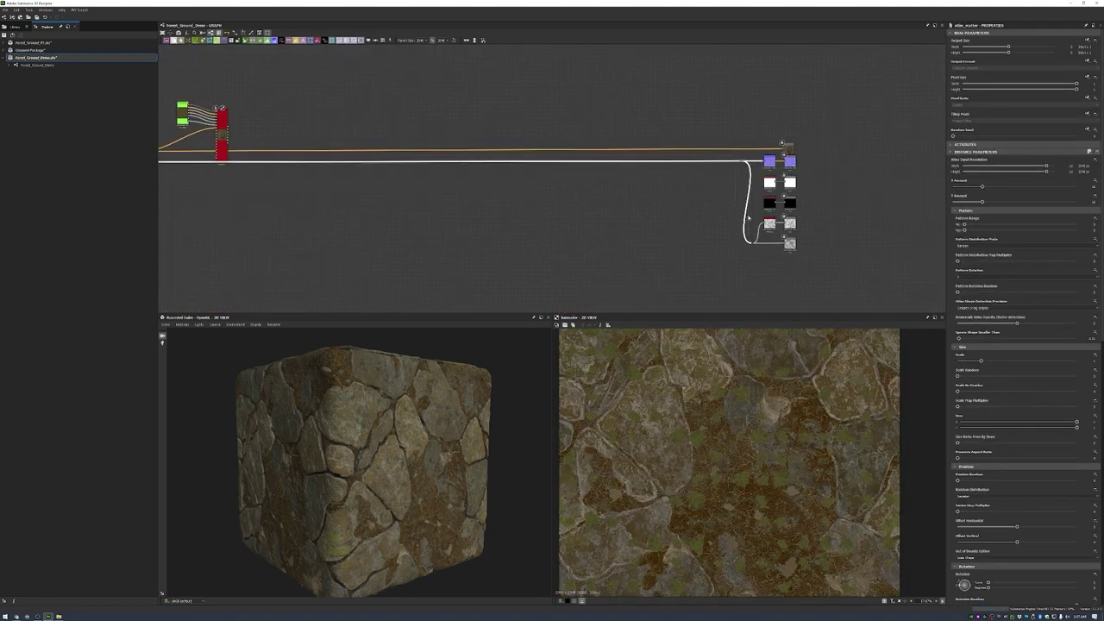
drag(768, 158, 536, 204)
scroll(537, 204, up, 3)
scroll(536, 205, up, 1)
- Reroute the height line beneath the normal node so it runs straight to the ambient occlusion and height outputs
scroll(673, 199, down, 4)
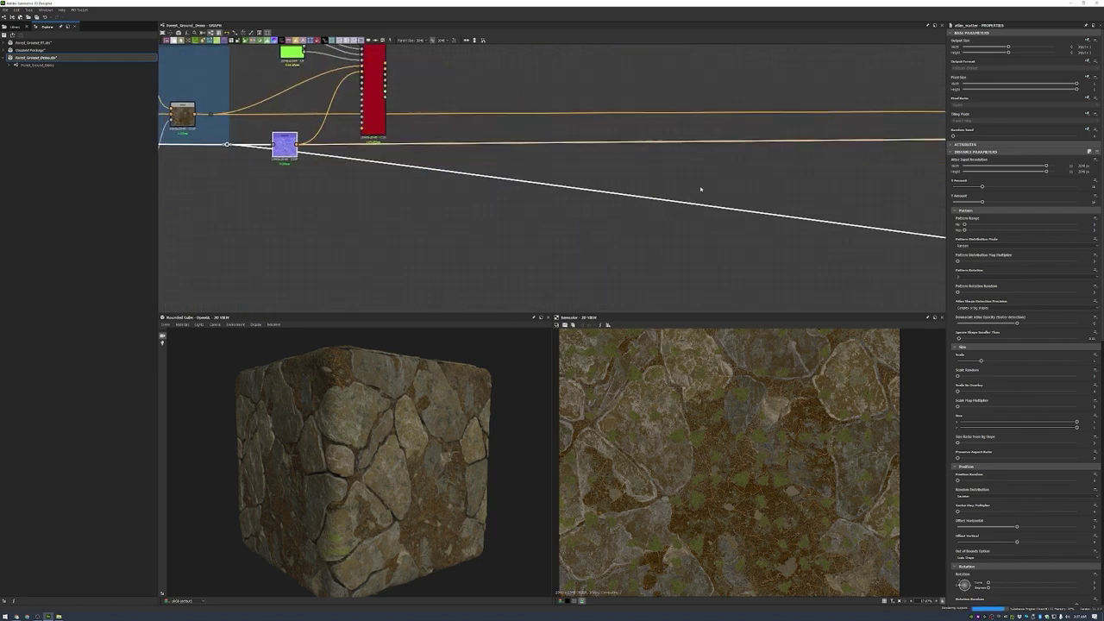
scroll(566, 198, up, 1)
scroll(224, 119, up, 4)
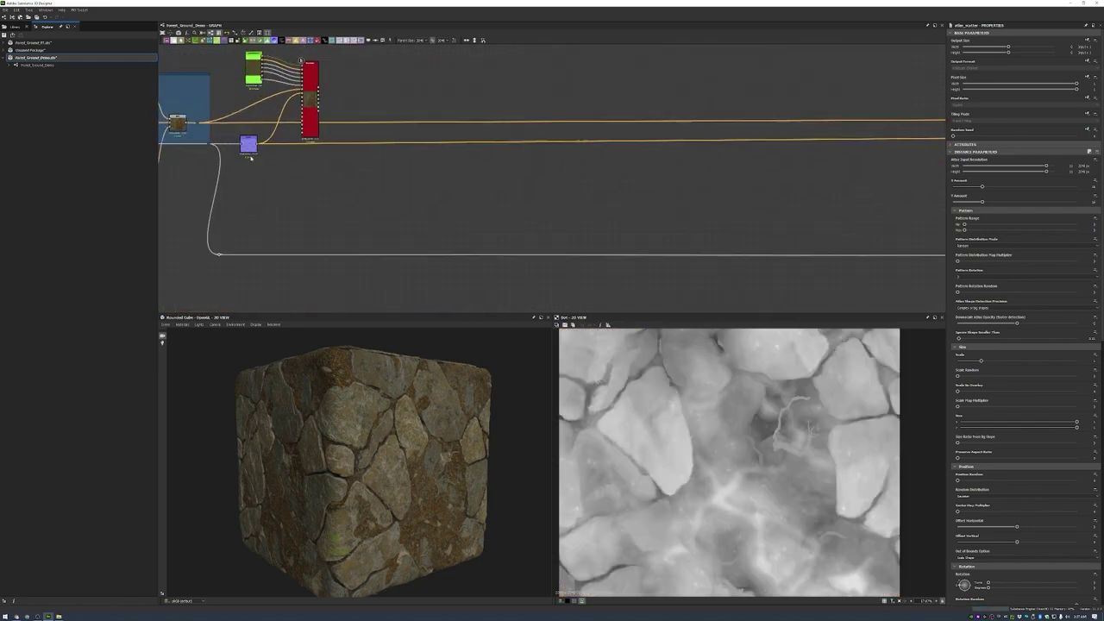
scroll(316, 211, down, 3)
scroll(703, 183, up, 2)
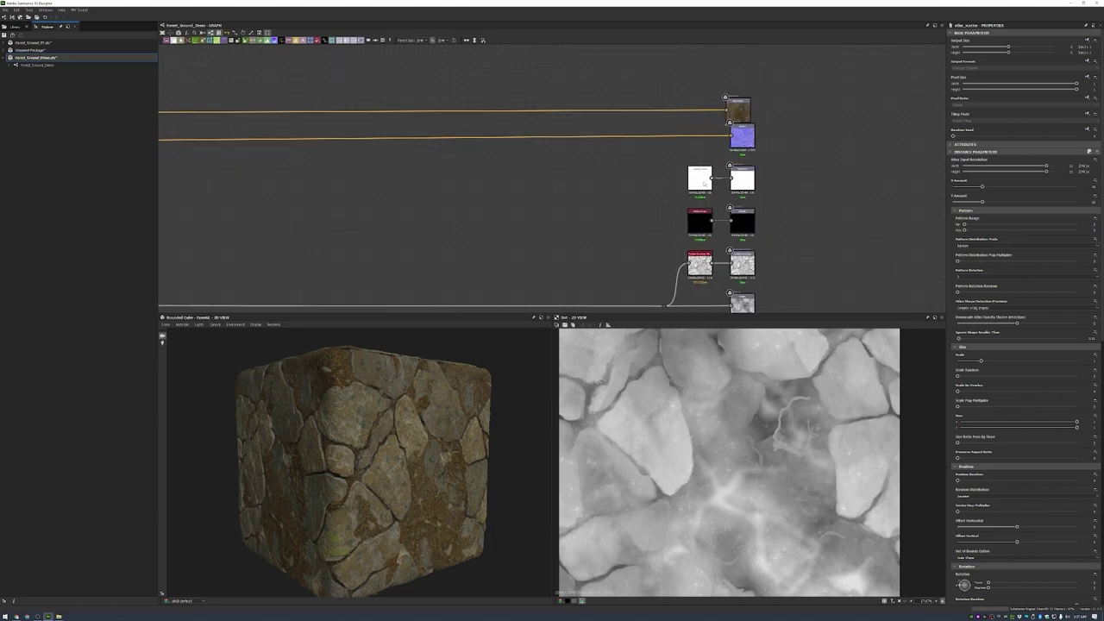
- Feed the Atlas Scatter's background roughness from a white uniform color, and dock a second uniform color on its background metallic input
drag(701, 183, 574, 163)
scroll(518, 177, down, 2)
scroll(421, 168, up, 3)
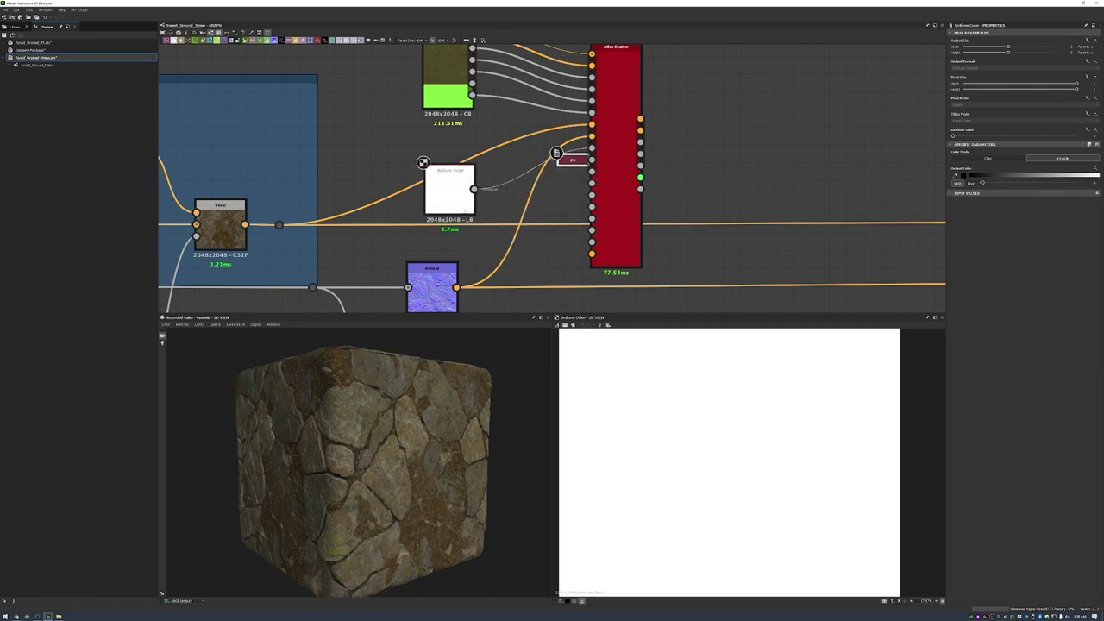
drag(449, 185, 486, 183)
- Connect the rerouted height line to the Atlas Scatter's background height input
scroll(537, 106, down, 5)
middle_drag(538, 106, 545, 4)
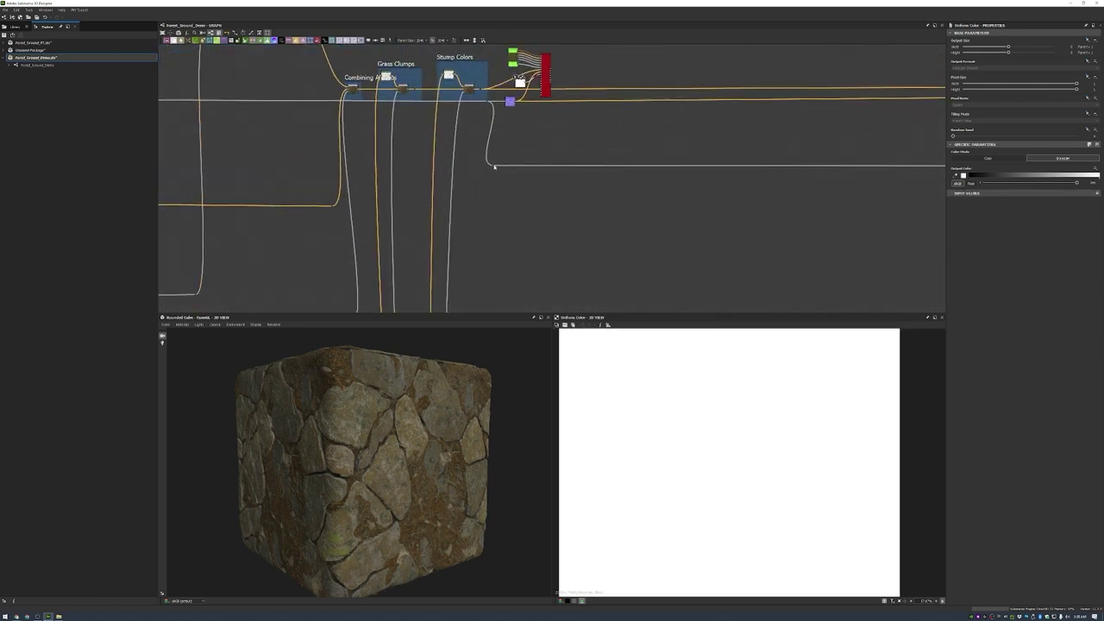
scroll(586, 104, up, 3)
scroll(585, 104, up, 2)
scroll(576, 95, down, 4)
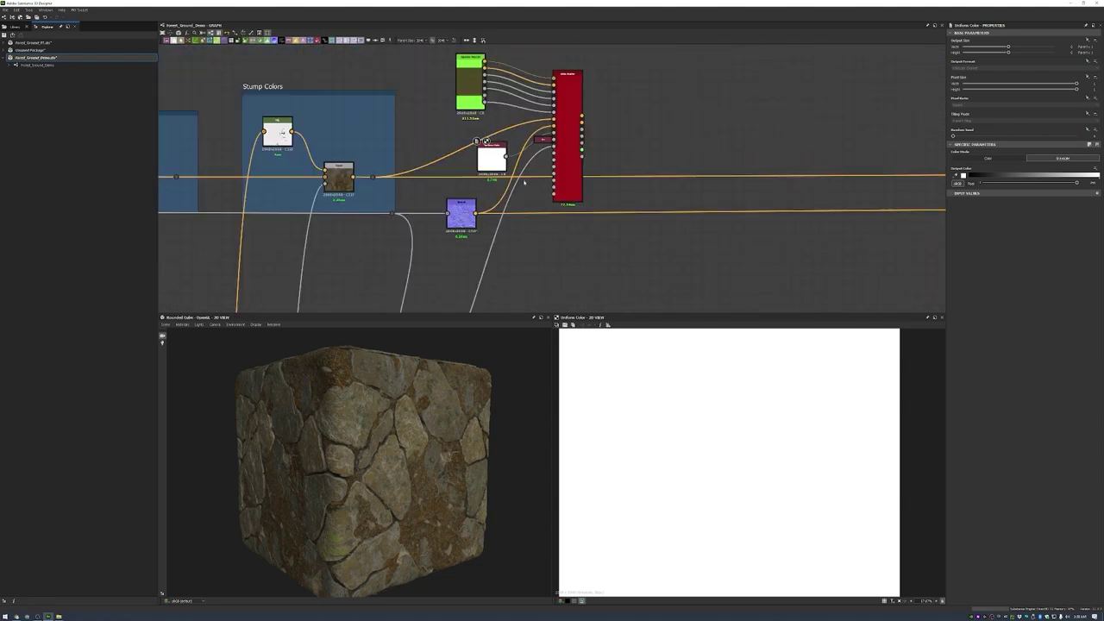
- Preview the Atlas Scatter's base color result in the 2D view
double_click(573, 79)
scroll(579, 69, up, 4)
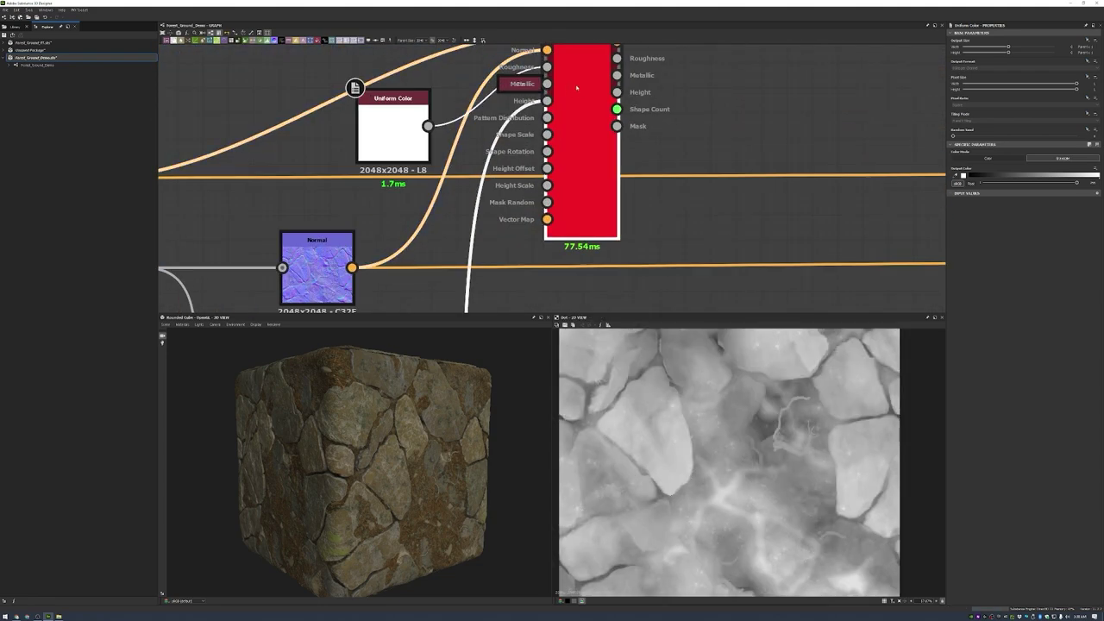
click(616, 108)
scroll(578, 138, down, 6)
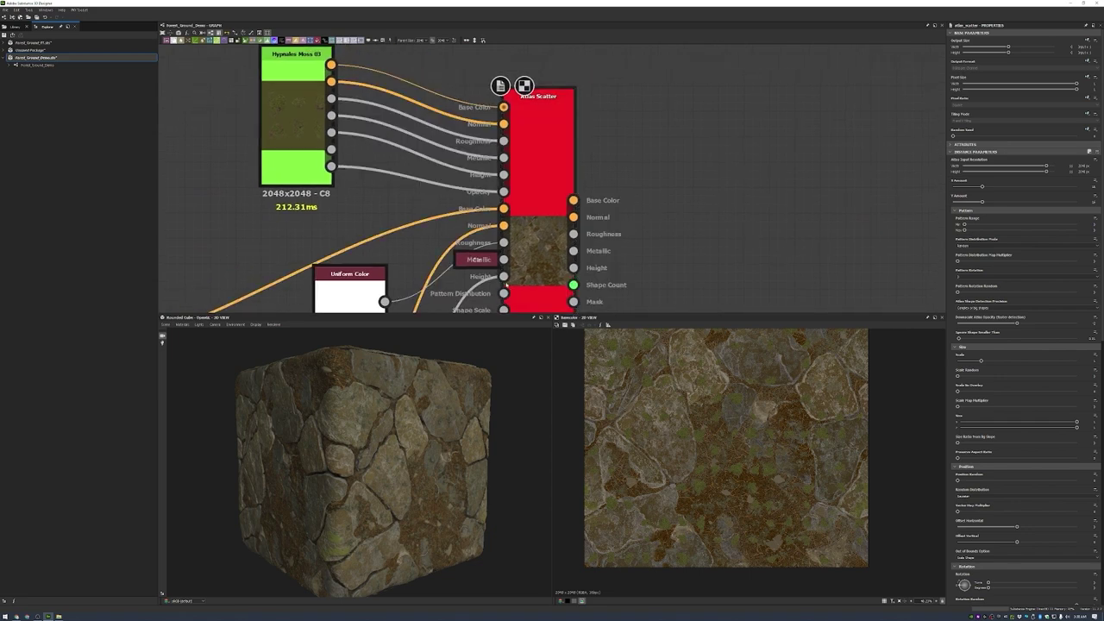
scroll(405, 138, up, 2)
scroll(402, 95, down, 2)
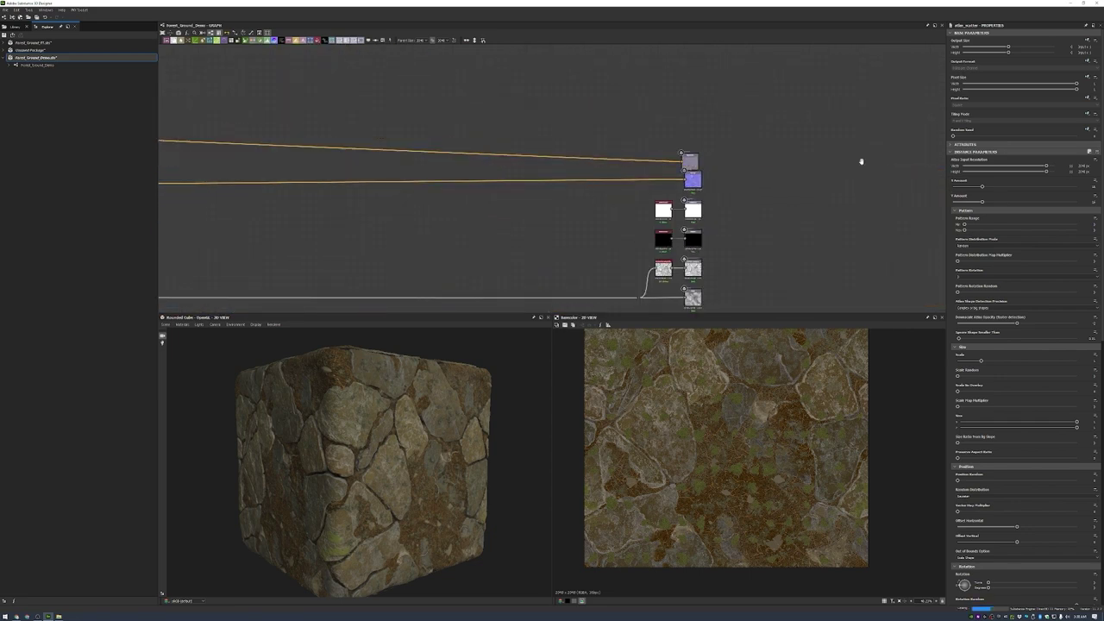
- Connect the Atlas Scatter's base color, normal, roughness, metallic and height outputs to the corresponding final material outputs
mouse_move(677, 190)
middle_down()
mouse_move(259, 186)
mouse_move(776, 186)
mouse_move(345, 183)
mouse_move(554, 182)
mouse_move(419, 196)
mouse_move(547, 184)
mouse_move(679, 207)
middle_up()
scroll(490, 202, up, 2)
middle_drag(490, 203, 673, 207)
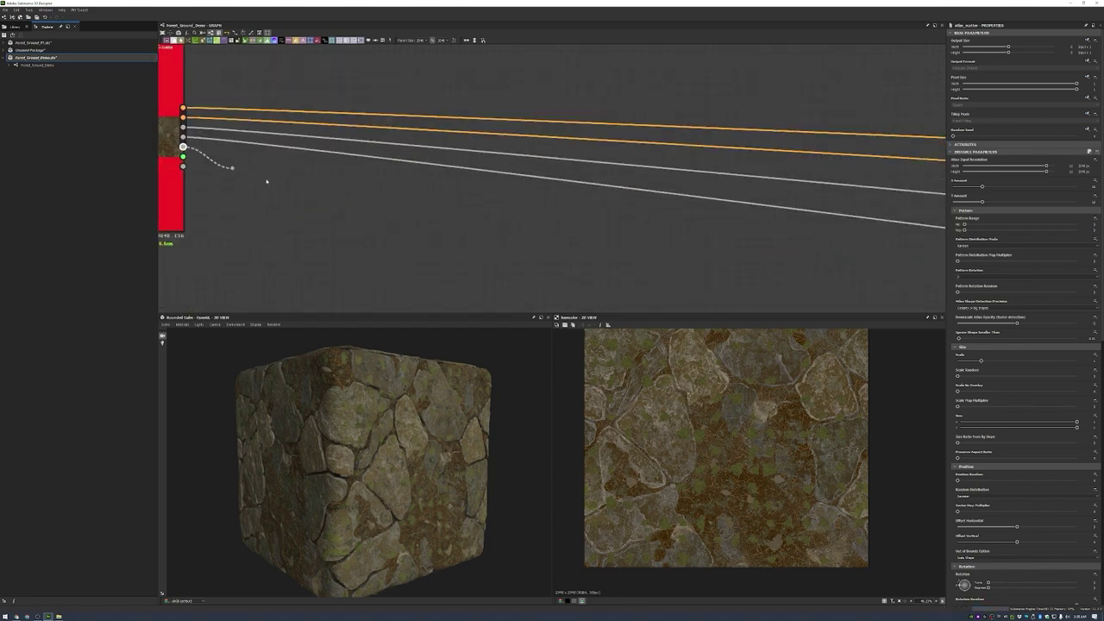
scroll(266, 178, down, 2)
middle_drag(266, 178, 474, 227)
mouse_move(624, 225)
middle_down()
mouse_move(215, 220)
mouse_move(639, 226)
middle_up()
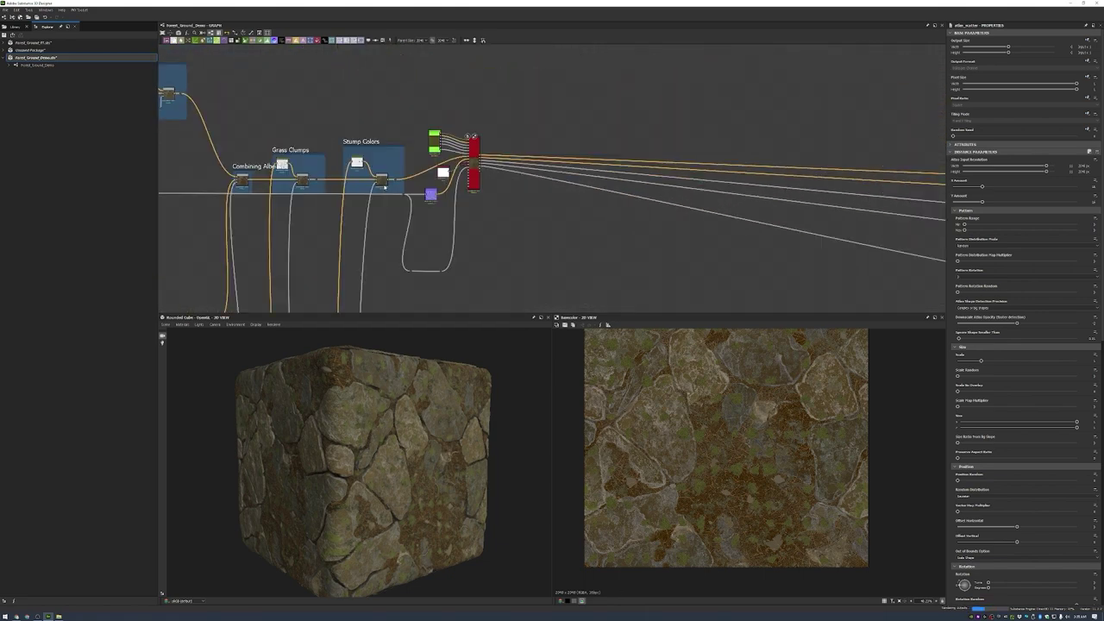
- Turn the preview cube to a front face and slightly increase the moss scatter's X Amount
scroll(436, 172, up, 1)
drag(359, 414, 436, 436)
scroll(449, 181, up, 4)
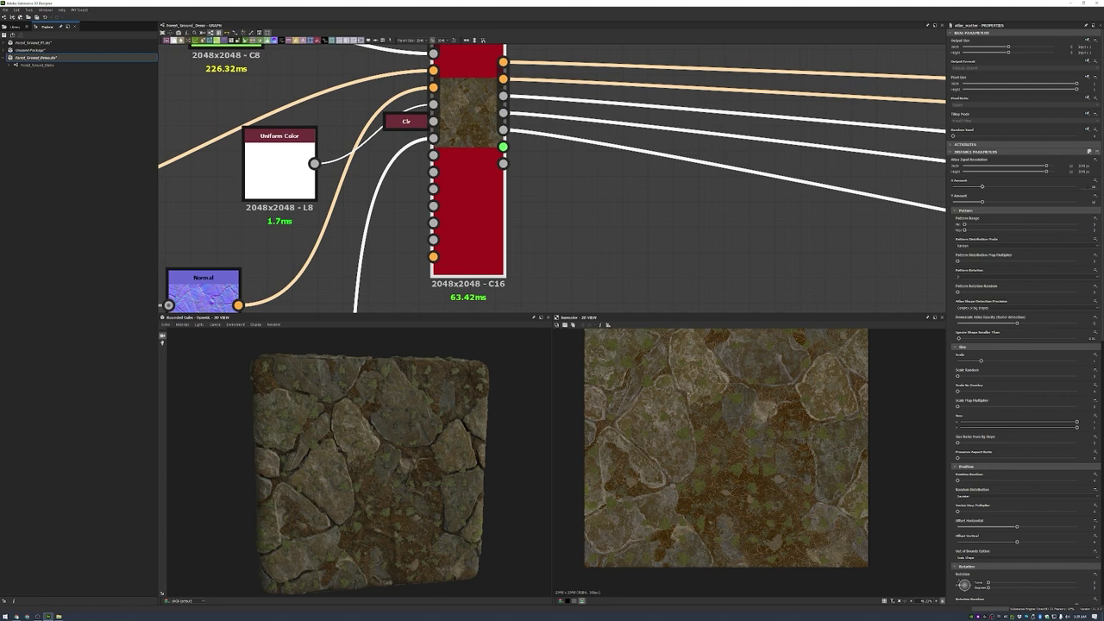
scroll(491, 172, down, 3)
scroll(492, 173, up, 1)
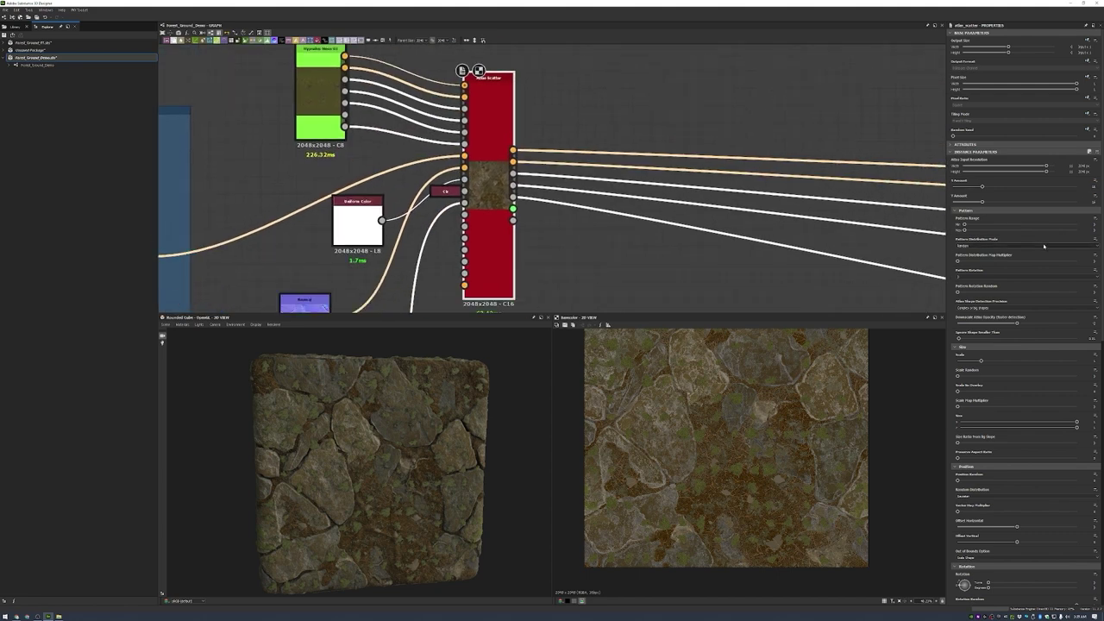
drag(982, 187, 986, 186)
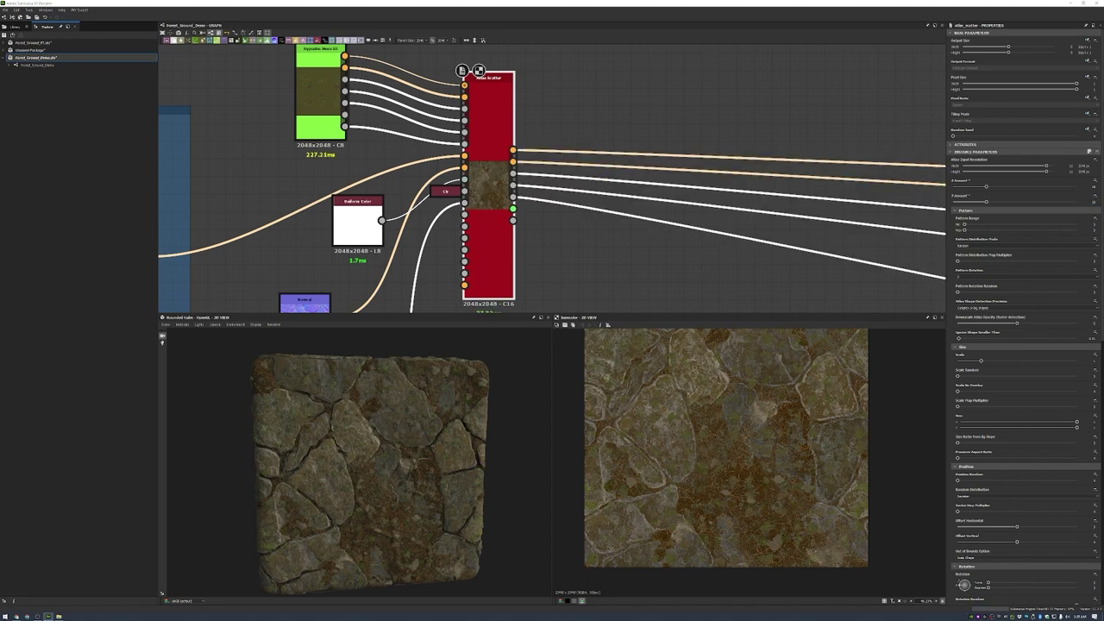
click(1085, 198)
- Enlarge the scattered moss with Scale, add moderate Scale Random, and raise Position Random to its maximum
click(1084, 361)
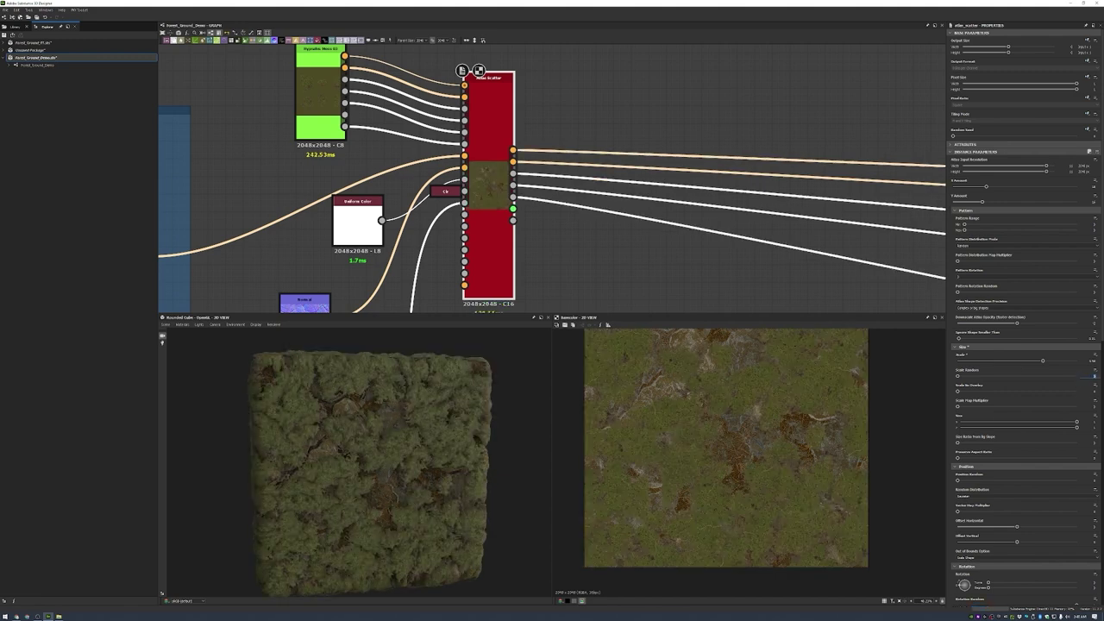
click(1093, 376)
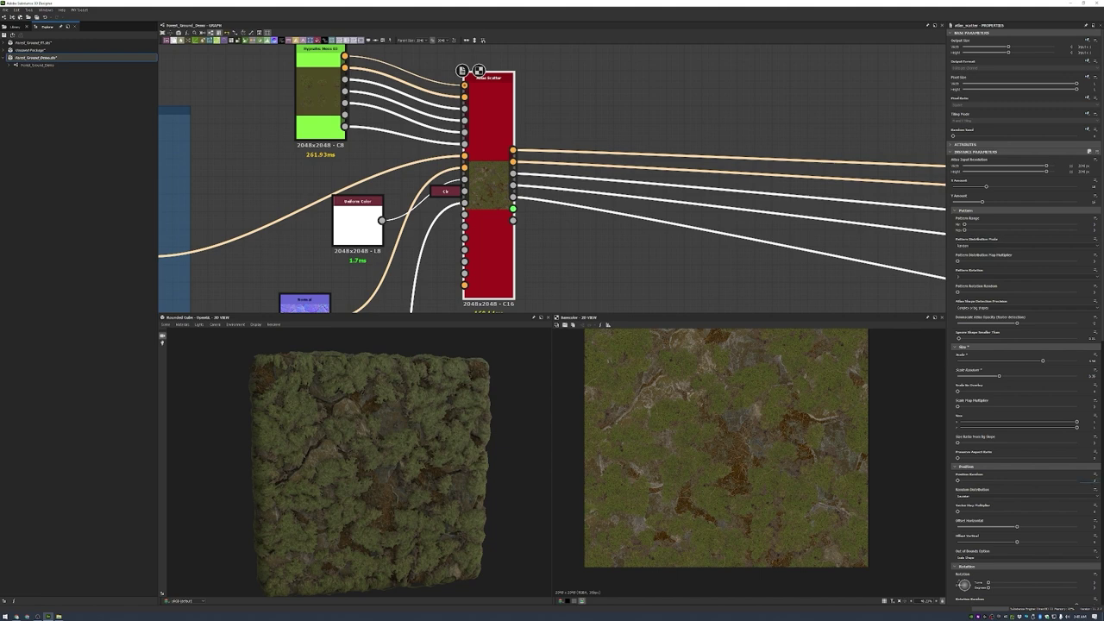
click(1077, 480)
- Raise the moss Height Offset slightly, halve its Height Scale, and increase Conform to Background and Smooth Conformed Background
scroll(998, 437, down, 3)
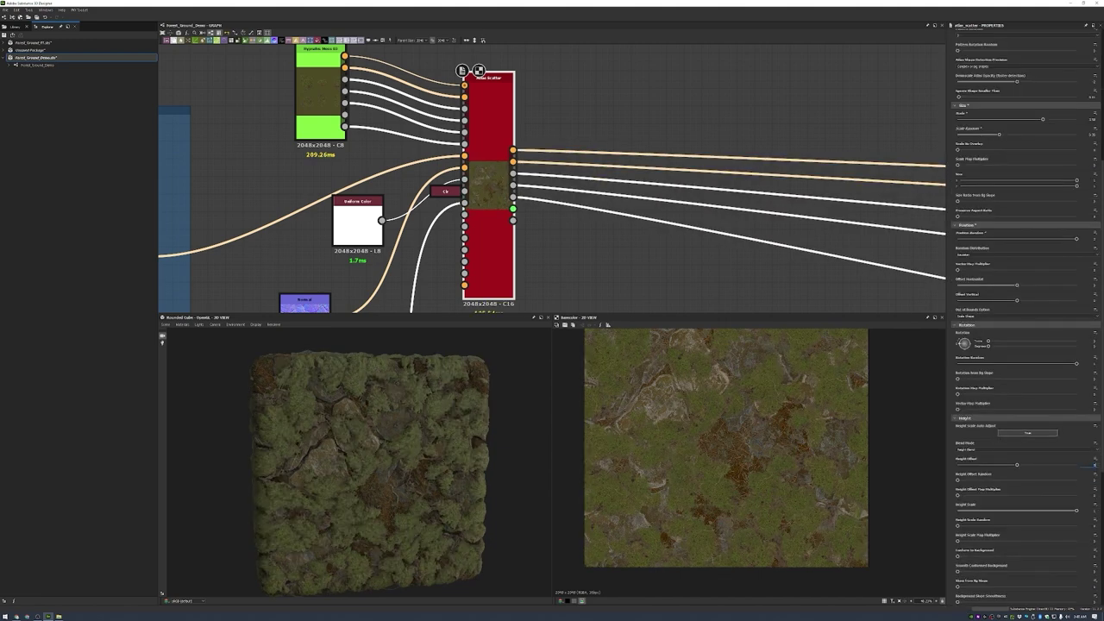
click(1094, 465)
scroll(1023, 388, down, 1)
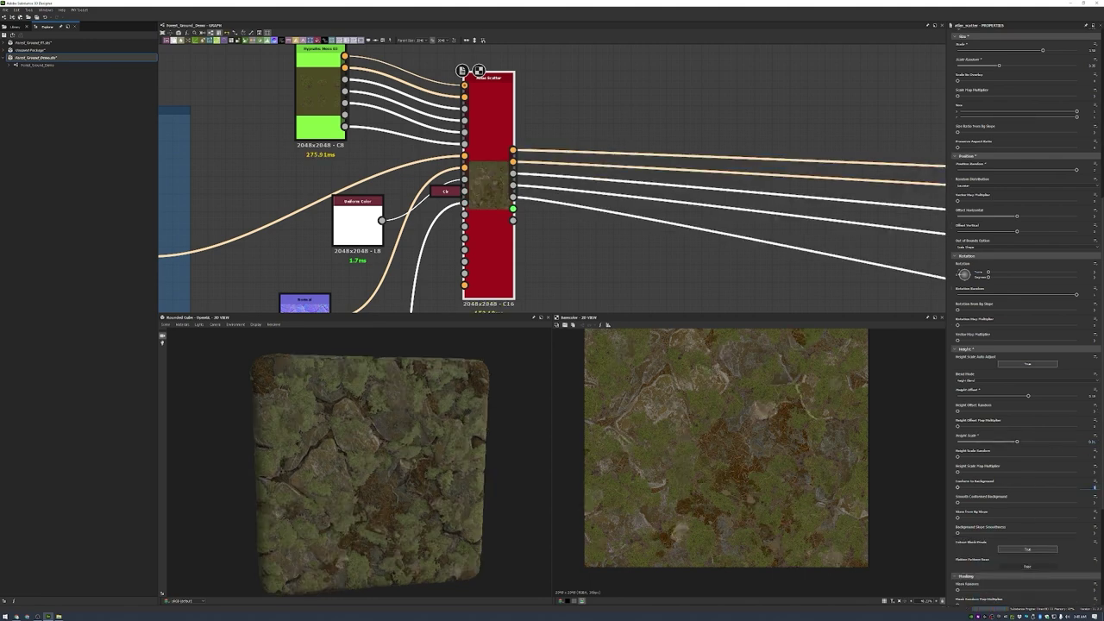
click(1093, 488)
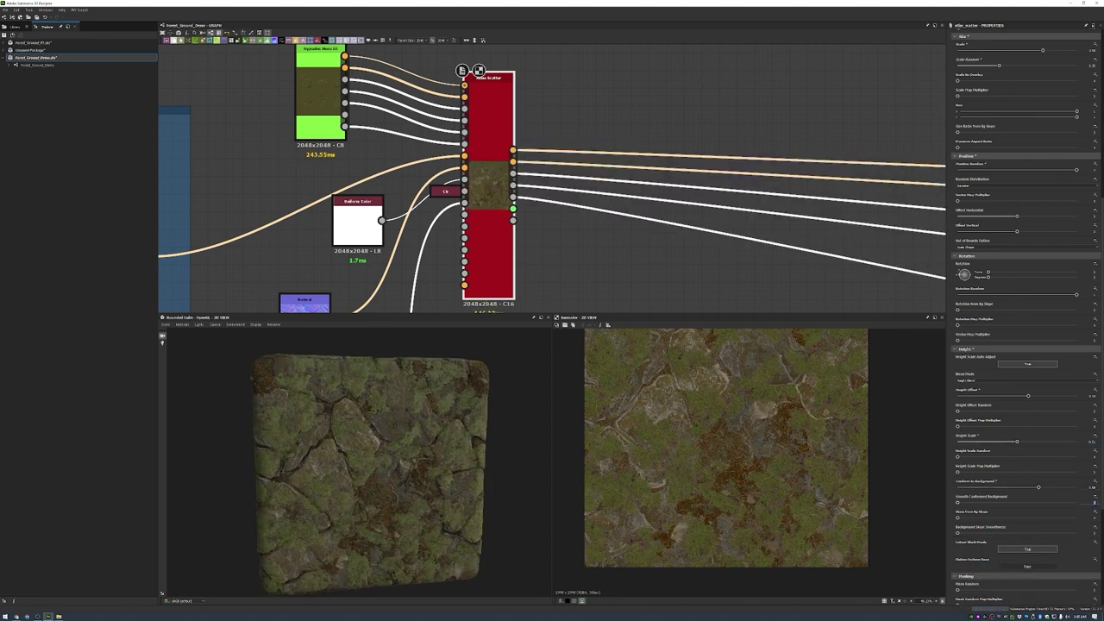
click(1093, 502)
- Thin out the moss by raising Mask Random and the Mask Random Map Multiplier
scroll(1025, 503, down, 2)
click(1093, 488)
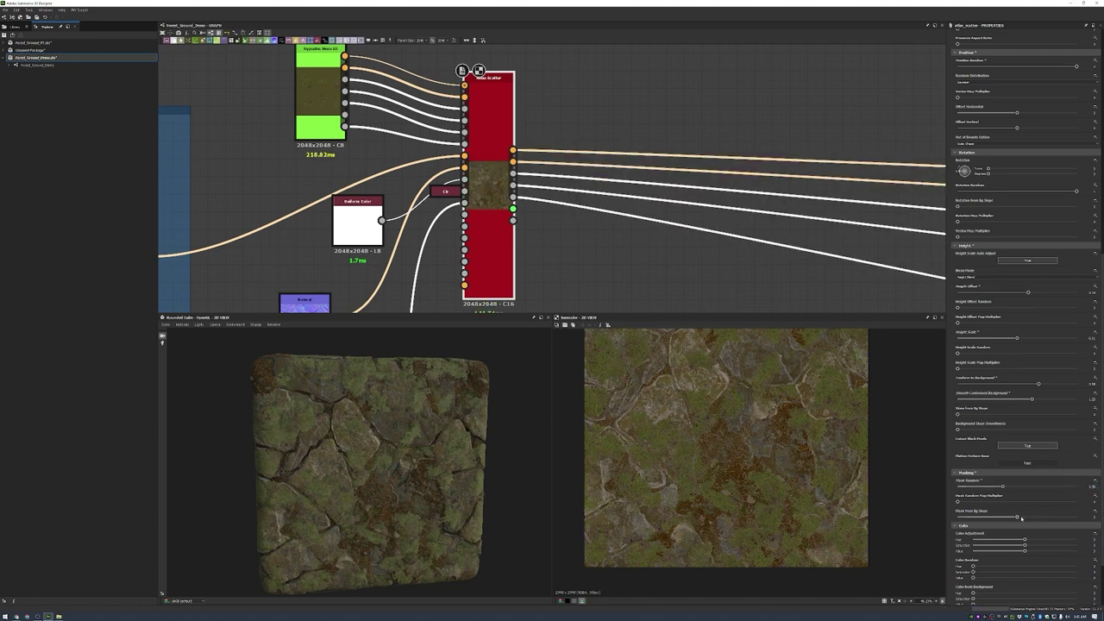
click(1092, 501)
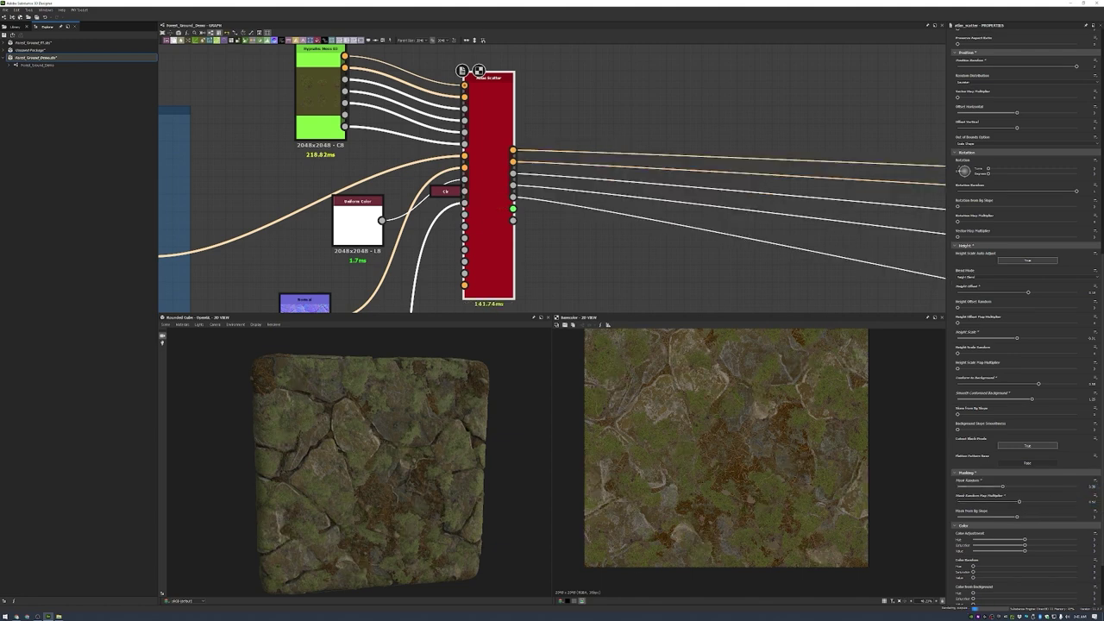
- Take about half the moss hue from the background, add some random saturation, and turn the preview cube to check it
scroll(1018, 508, down, 1)
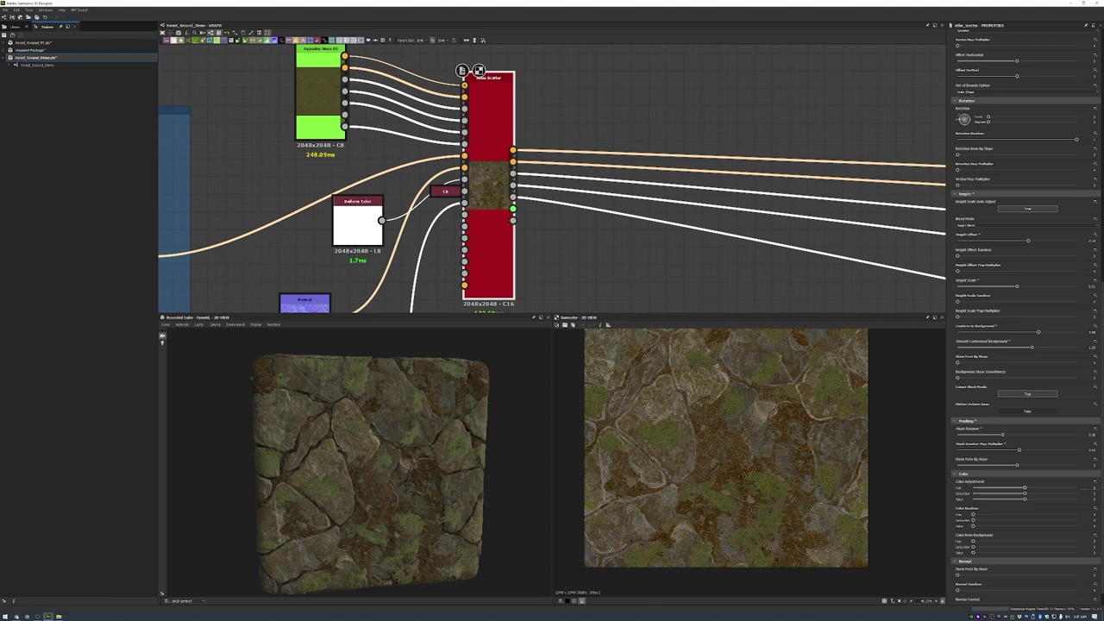
click(1026, 541)
click(1001, 520)
drag(371, 448, 461, 444)
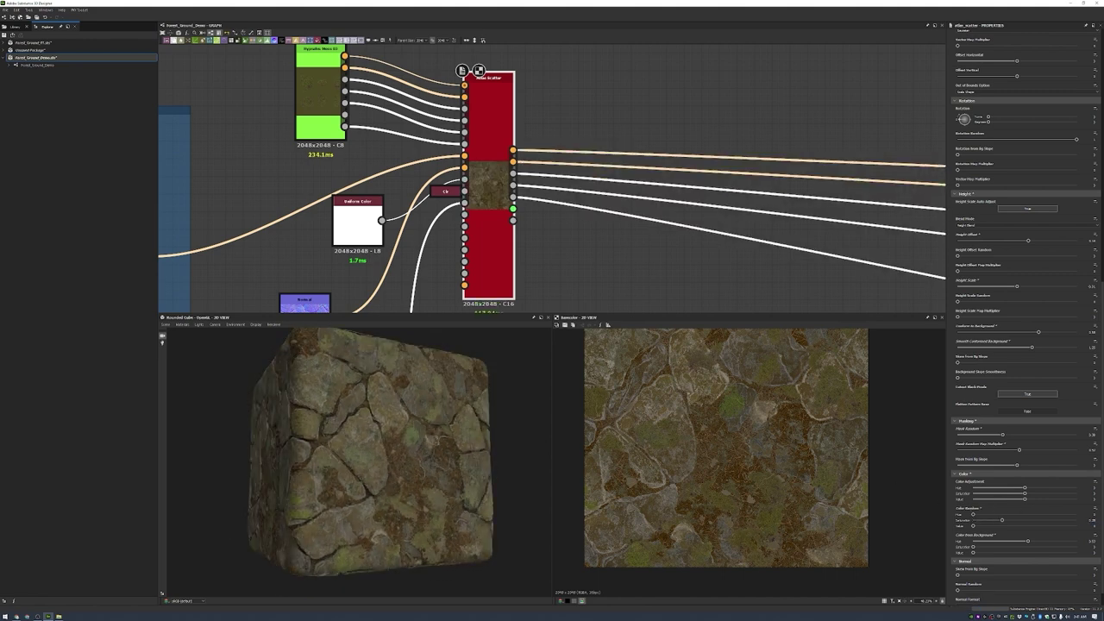
- Dock the white uniform color on the Atlas Scatter, and put the moss scan in a purple frame titled Moss Scans
scroll(565, 155, down, 5)
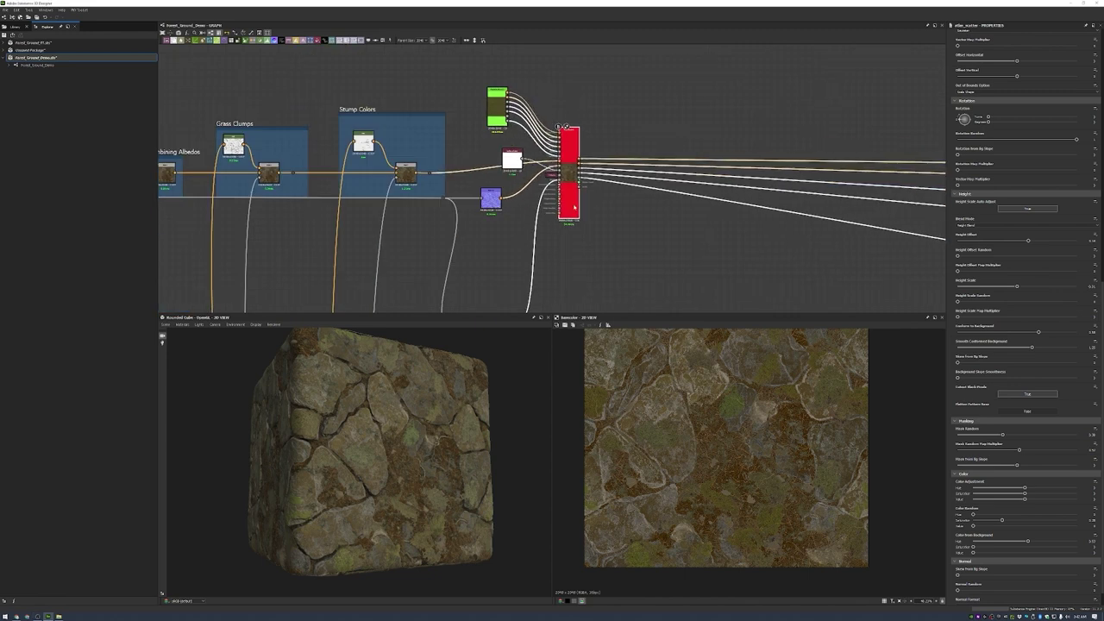
scroll(487, 188, down, 3)
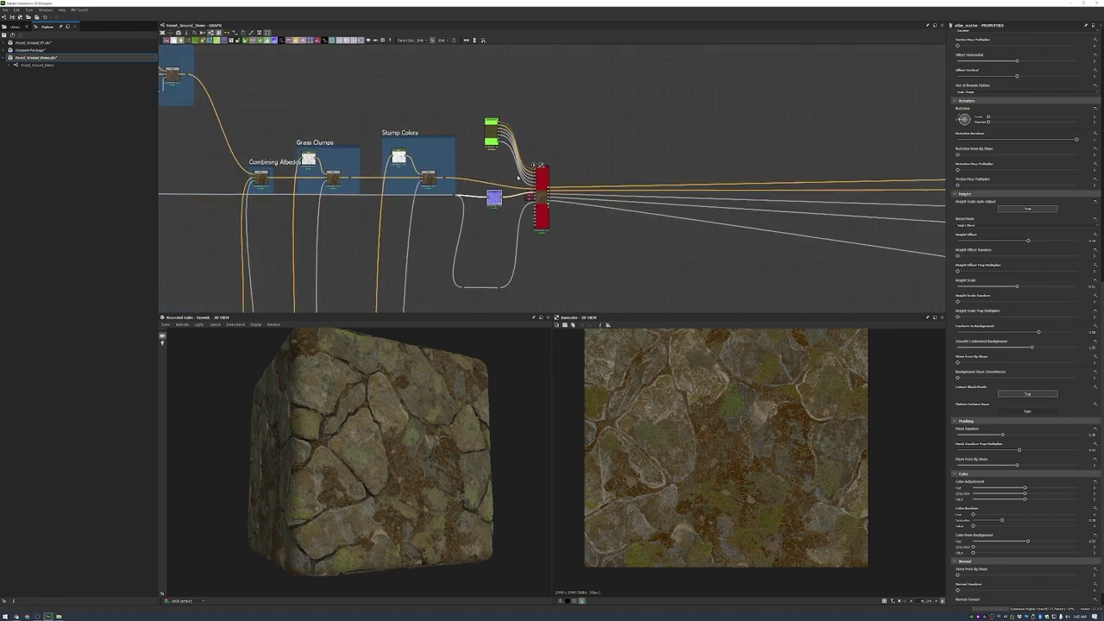
drag(494, 136, 494, 161)
key(ctrl+f)
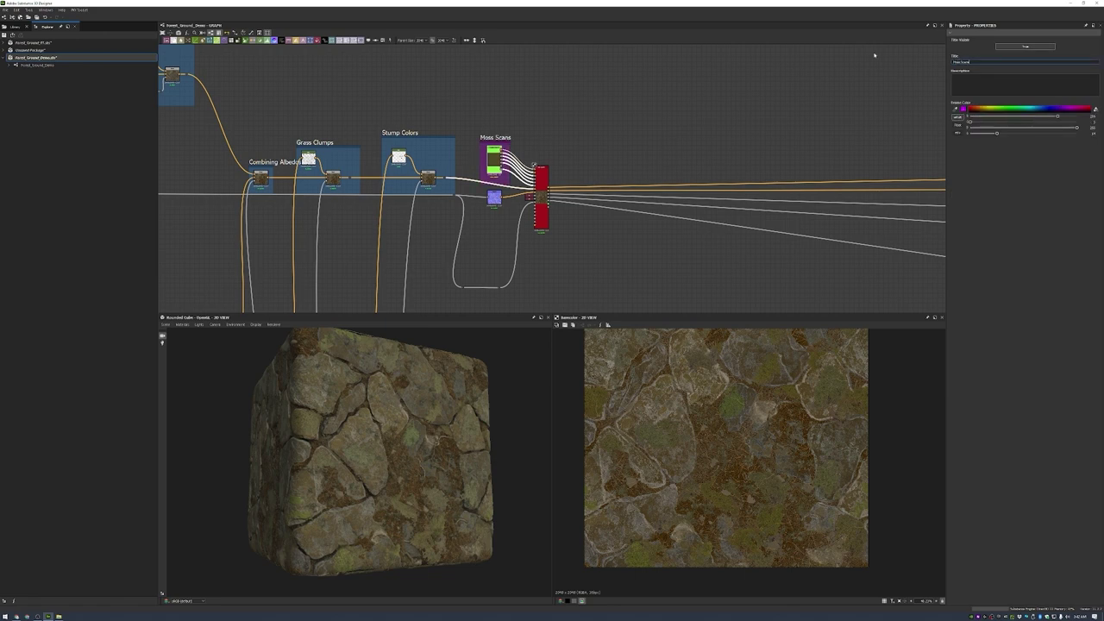
- Put the Atlas Scatter node in a blue frame titled Scattering Moss
scroll(626, 141, up, 3)
click(552, 191)
right_click(593, 127)
click(621, 138)
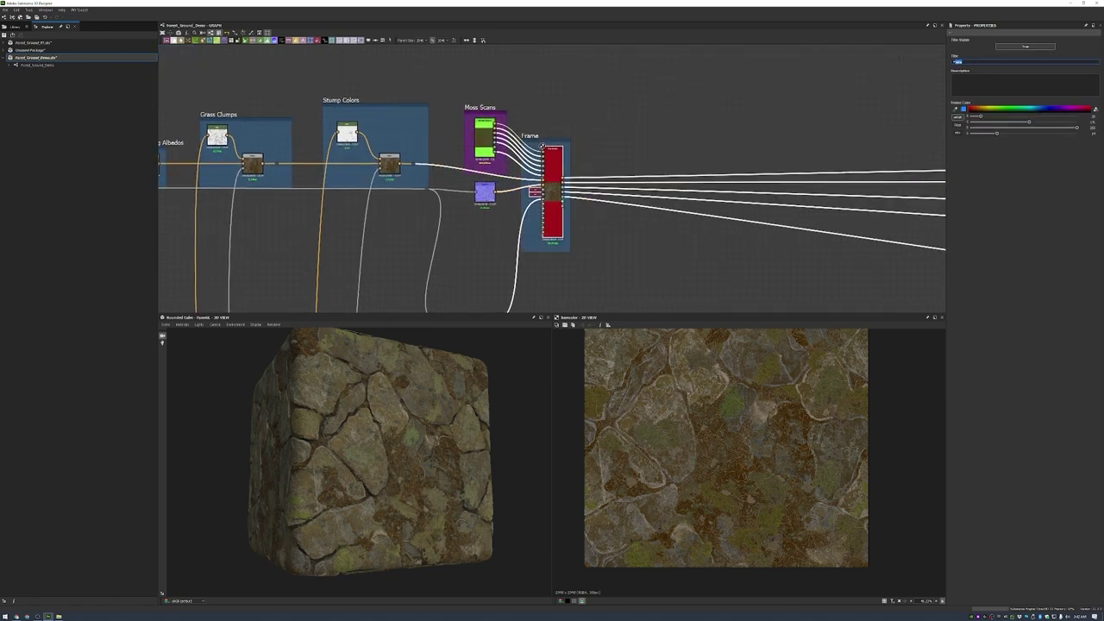
key(Return)
scroll(658, 112, down, 2)
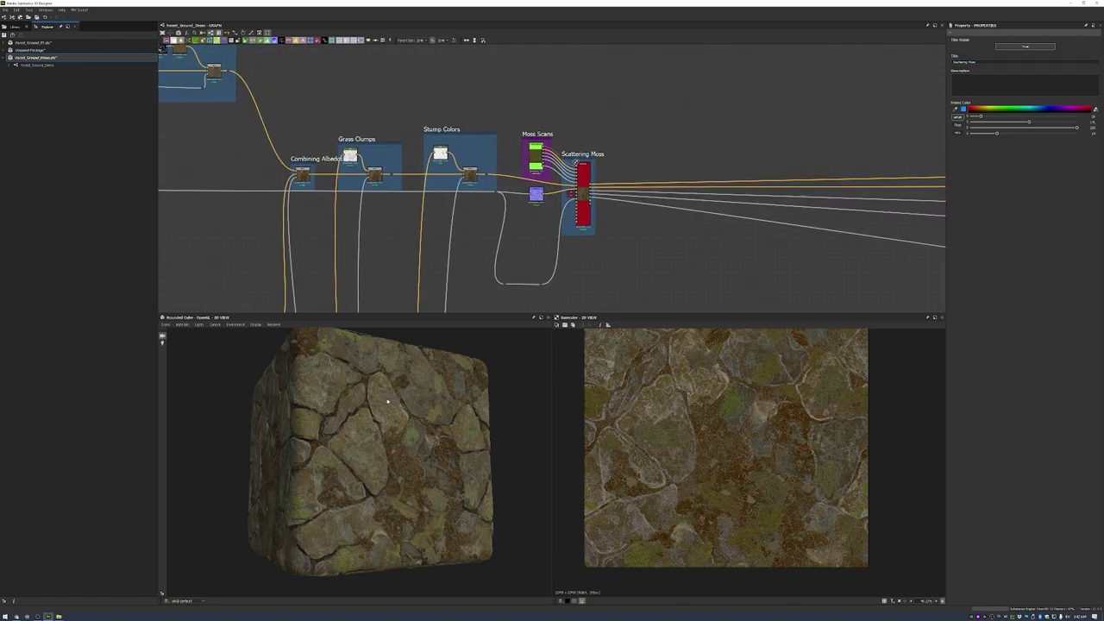
- Import the dry walnut leaves scan from the Substance_Scans folder into the graph, beyond the Scattering Moss frame
click(58, 616)
drag(266, 295, 406, 255)
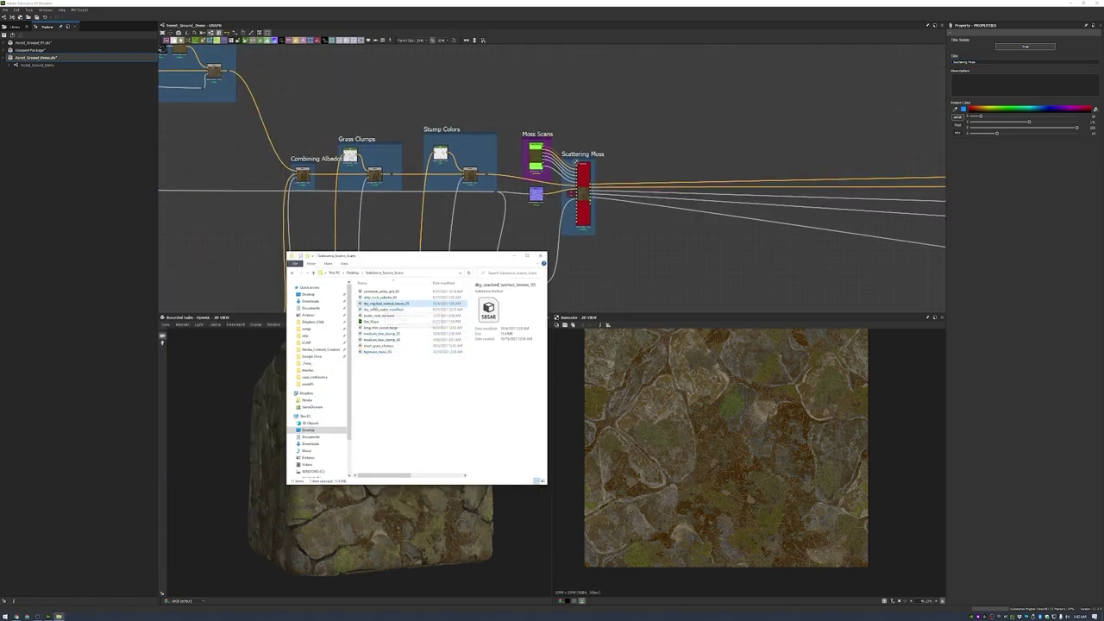
drag(640, 144, 639, 144)
click(639, 144)
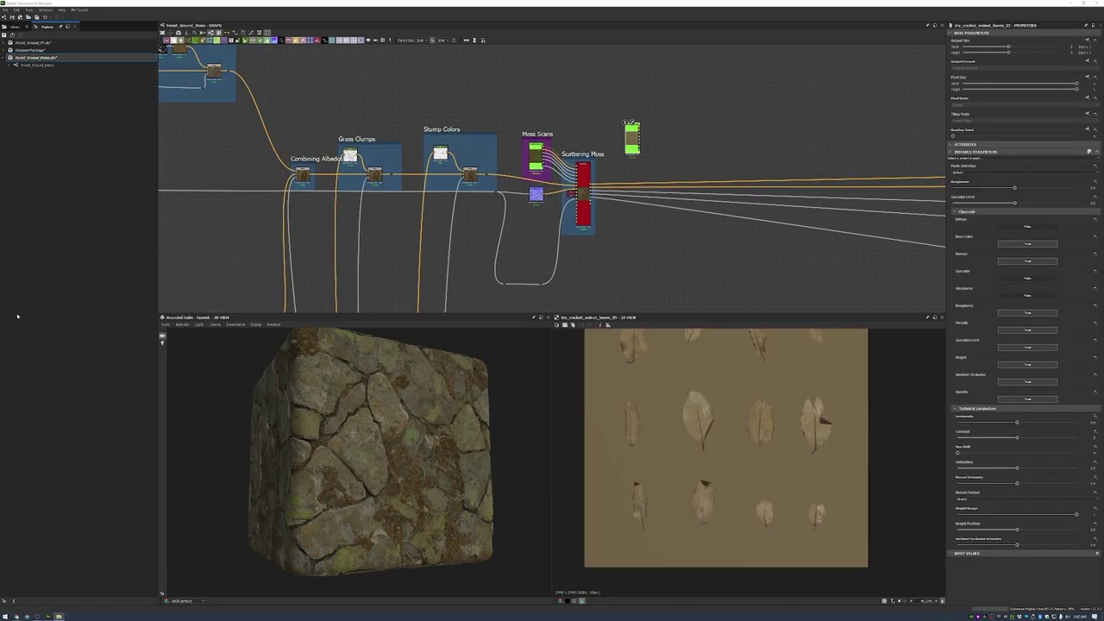
- Put the walnut leaves scan in a purple frame titled Leaf Scans
scroll(656, 101, up, 3)
right_click(684, 176)
click(716, 215)
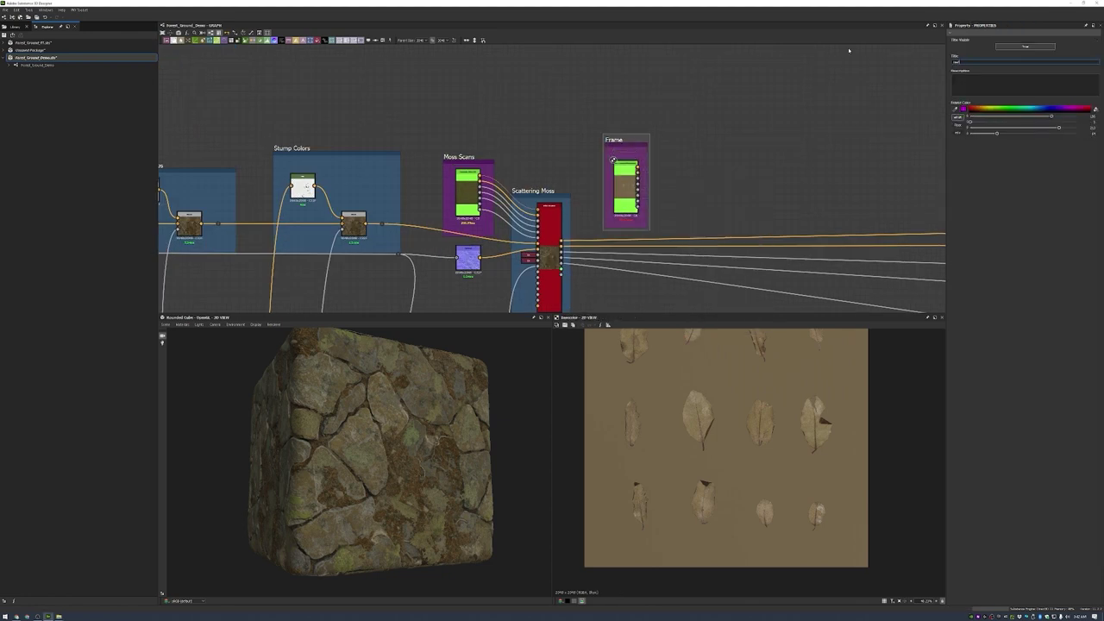
scroll(519, 229, up, 2)
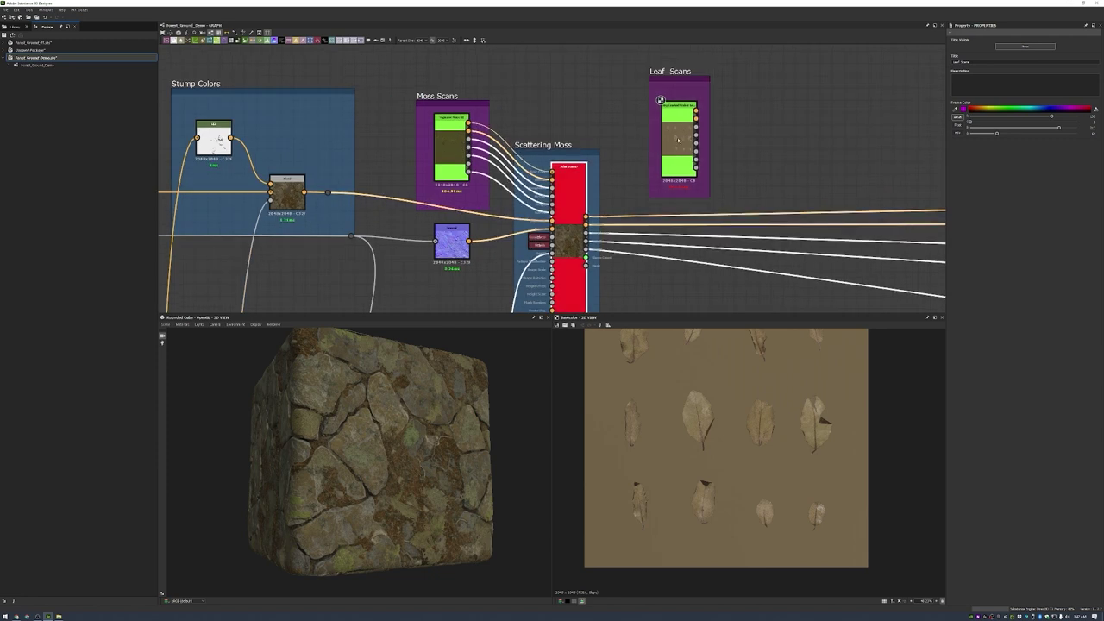
- Add a second Atlas Scatter and connect the leaf scan's outputs to its atlas inputs, with the scan's specular level channel disabled
middle_drag(857, 171, 693, 145)
key(space)
text(atlas)
key(Return)
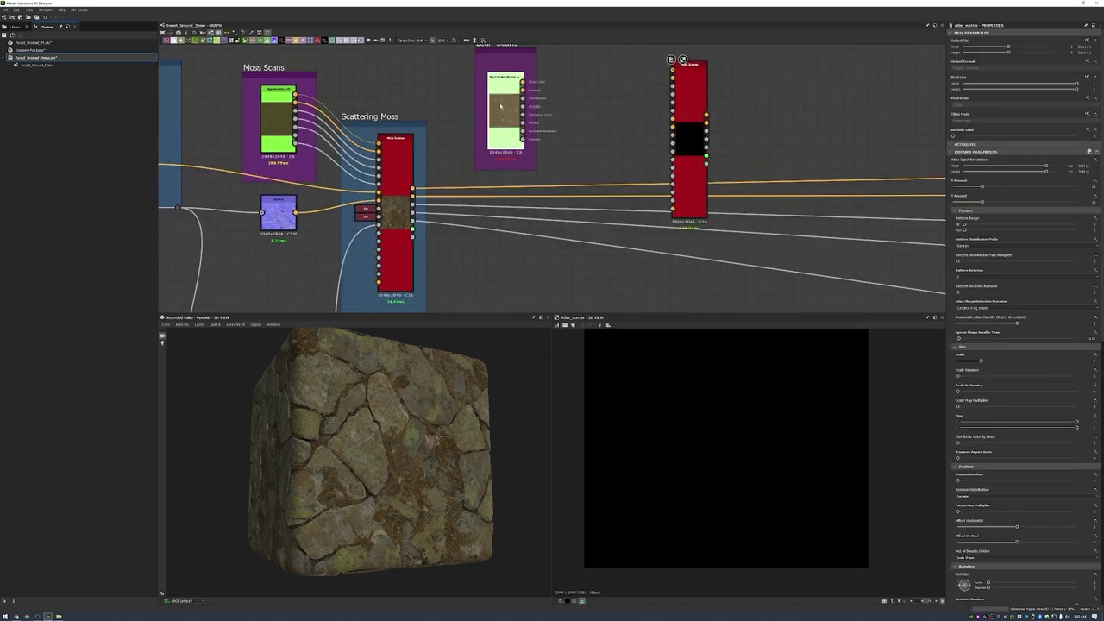
drag(638, 80, 674, 78)
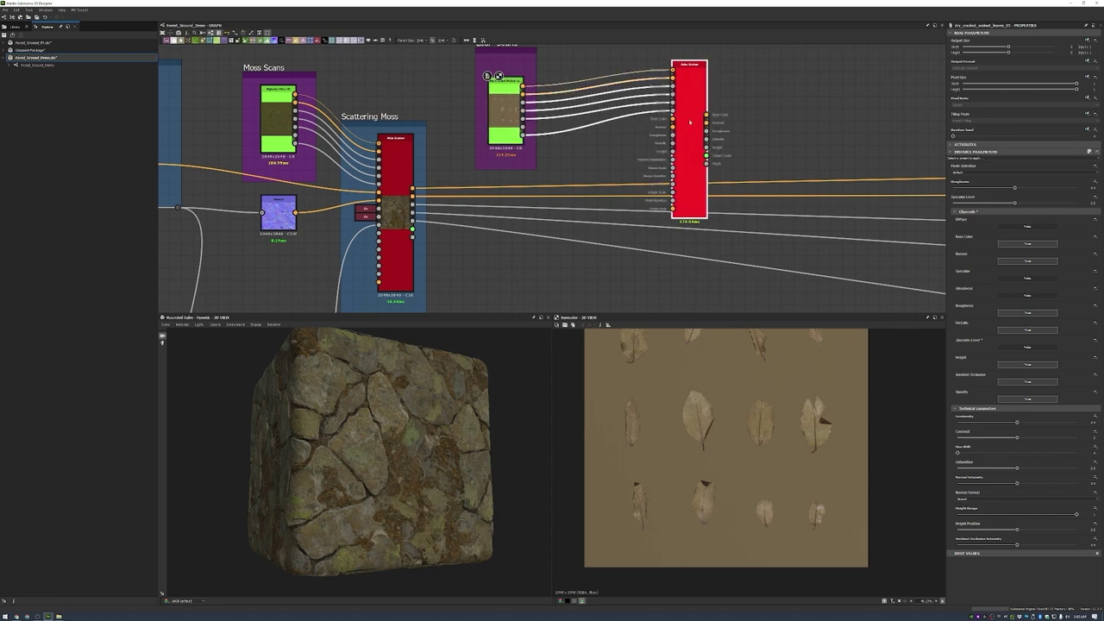
- Move the leaf scatter closer and connect the Scattering Moss outputs to its matching background inputs
drag(677, 110, 615, 109)
drag(412, 188, 611, 162)
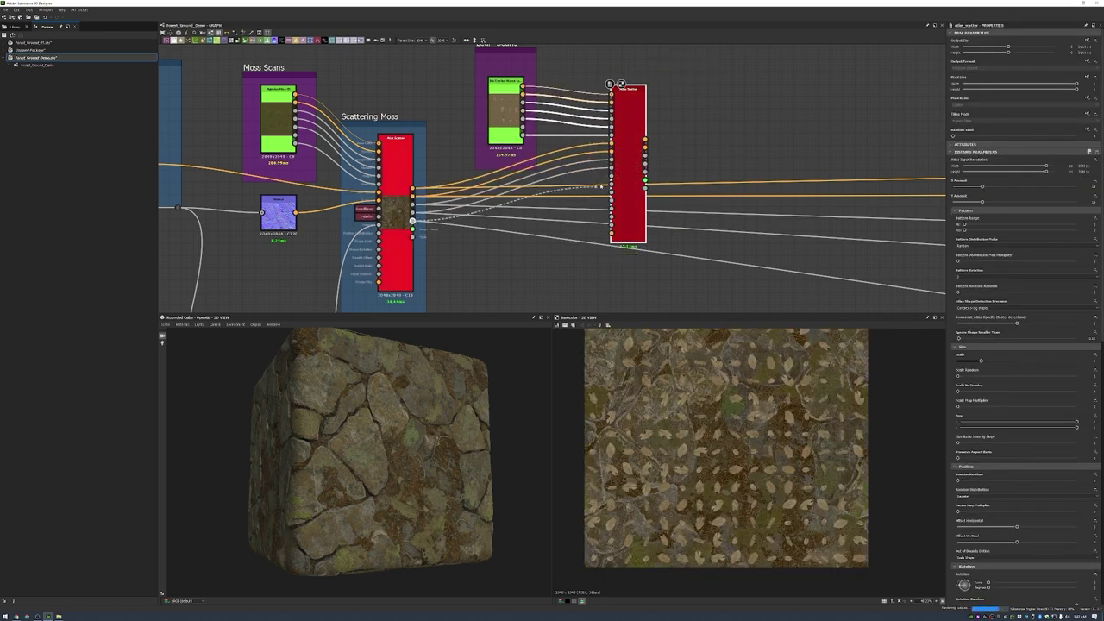
middle_drag(627, 169, 466, 176)
- Connect the leaf scatter's base color, normal, roughness, metallic and height to the final output lines, and delete the unused roughness and metallic uniform colors
scroll(518, 153, down, 2)
scroll(680, 189, up, 1)
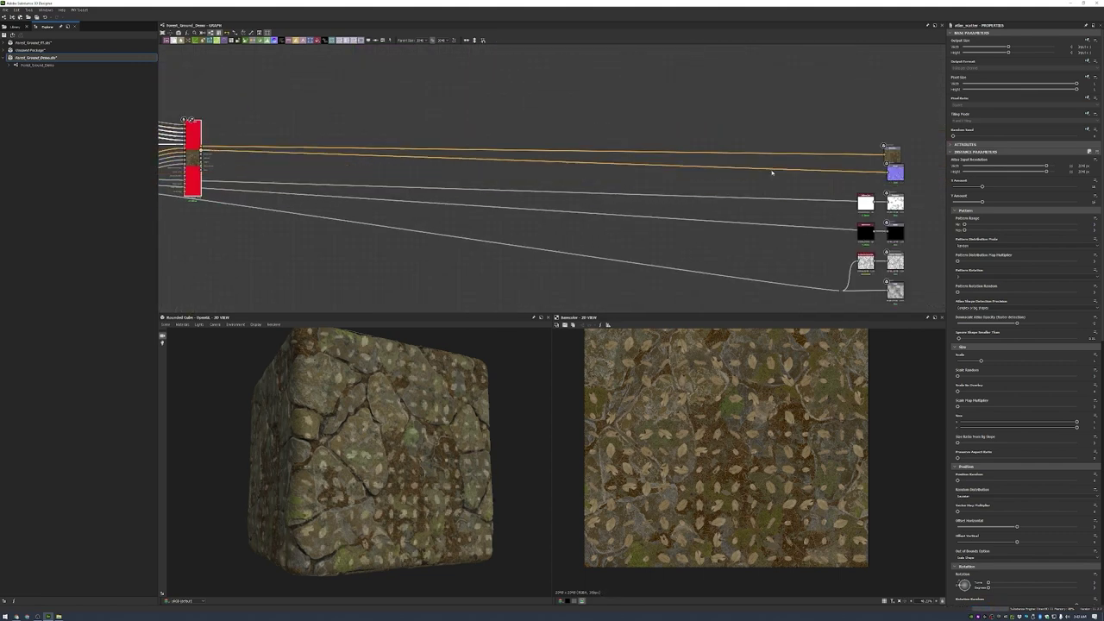
drag(201, 154, 858, 201)
drag(841, 240, 877, 192)
key(Delete)
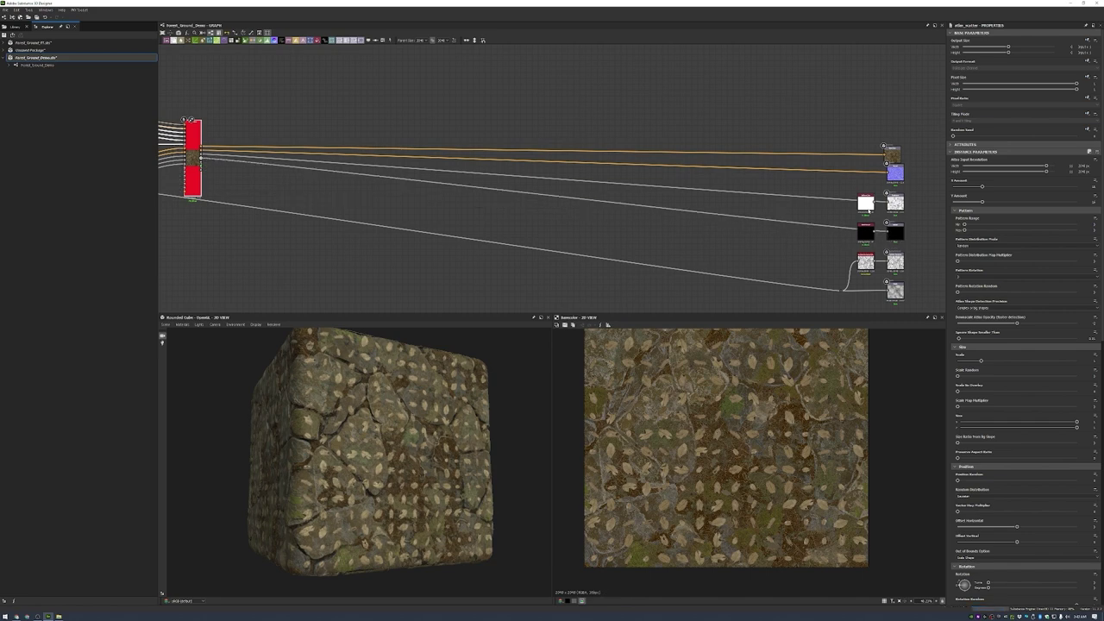
drag(846, 300, 845, 296)
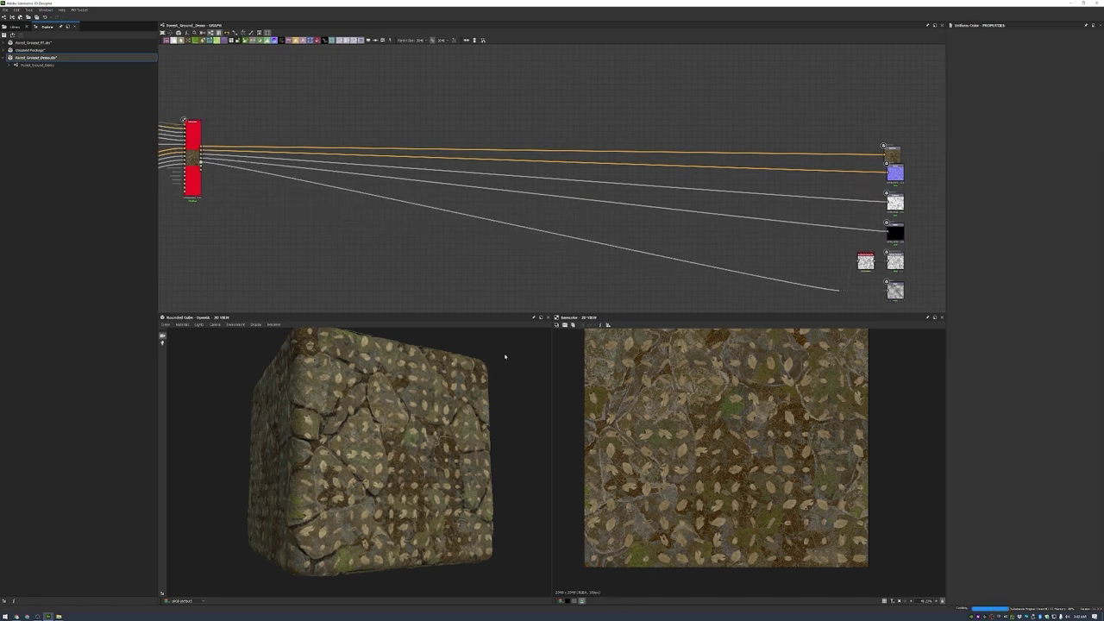
- Raise the leaf scatter's X and Y amounts and its scale to cover the ground with more, larger leaves
drag(407, 429, 379, 432)
middle_drag(199, 199, 481, 227)
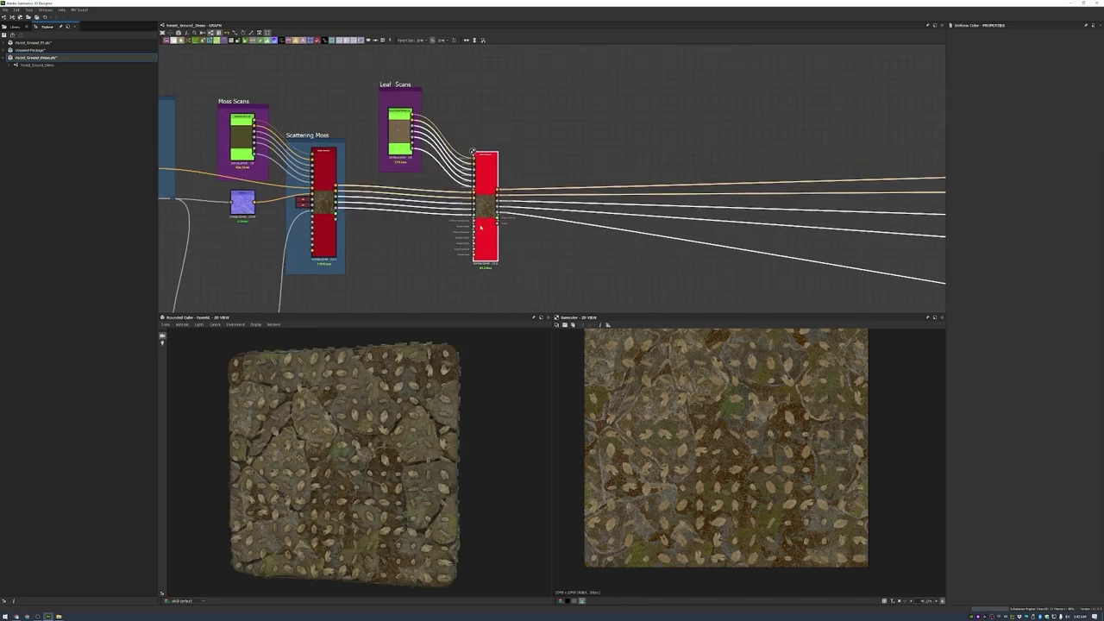
drag(982, 185, 1000, 185)
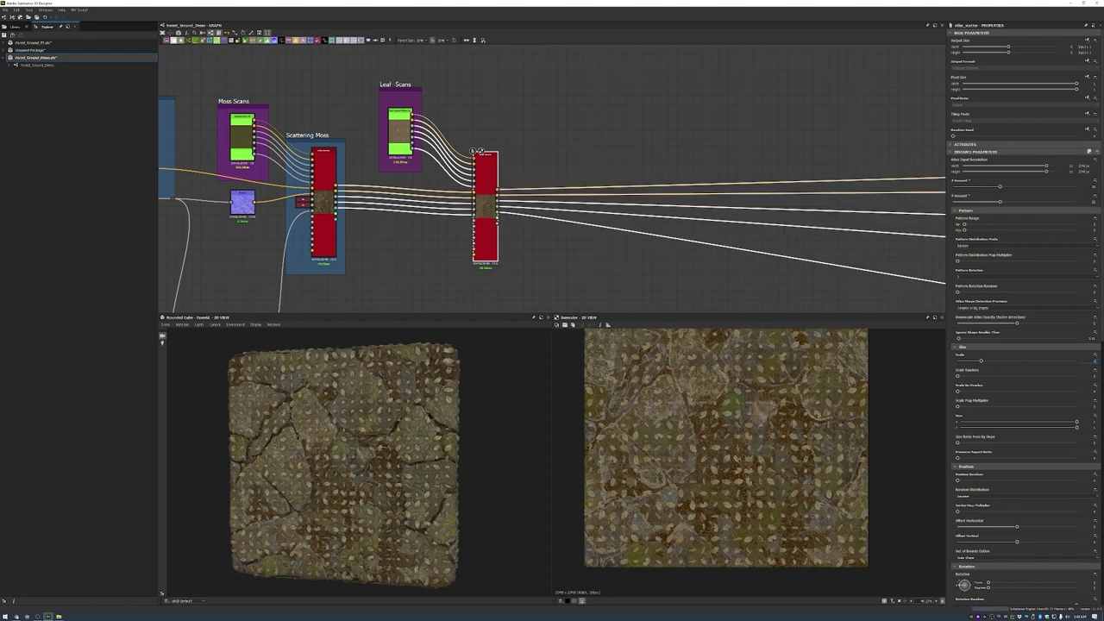
key(Return)
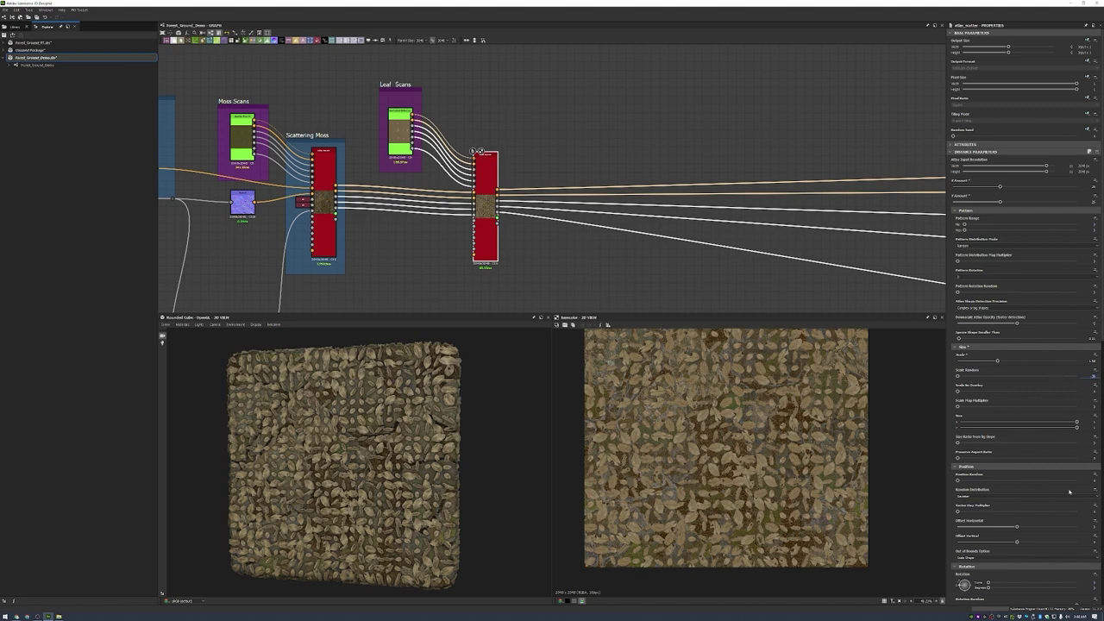
- Randomize the leaves' scale, set position and rotation random to 1, and adjust their height offset, height scale and conformity to the background
scroll(1025, 453, down, 4)
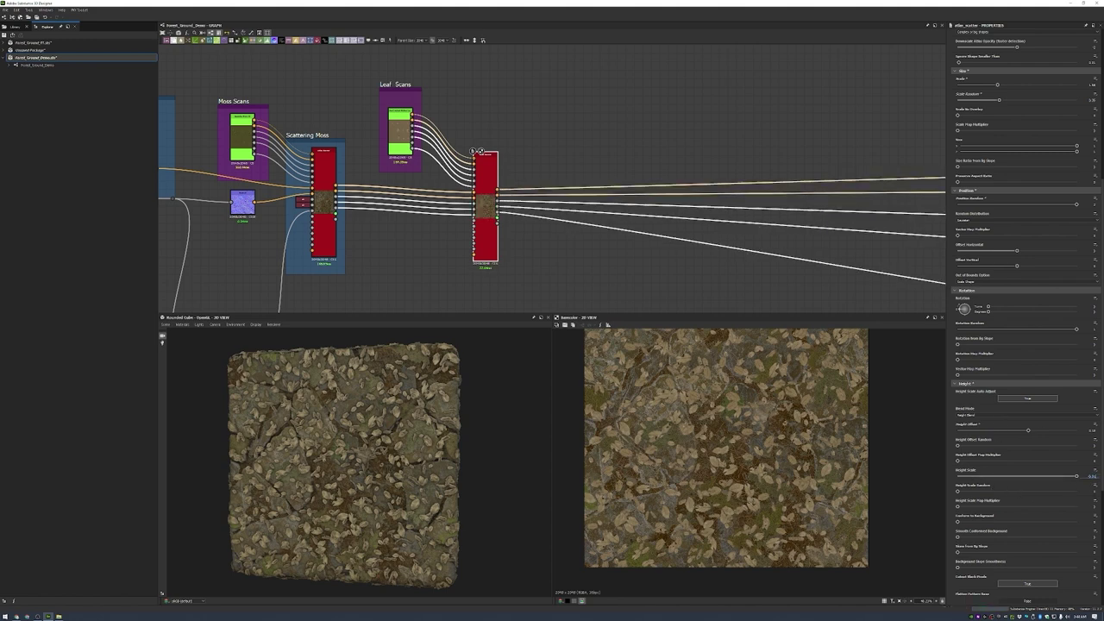
key(Return)
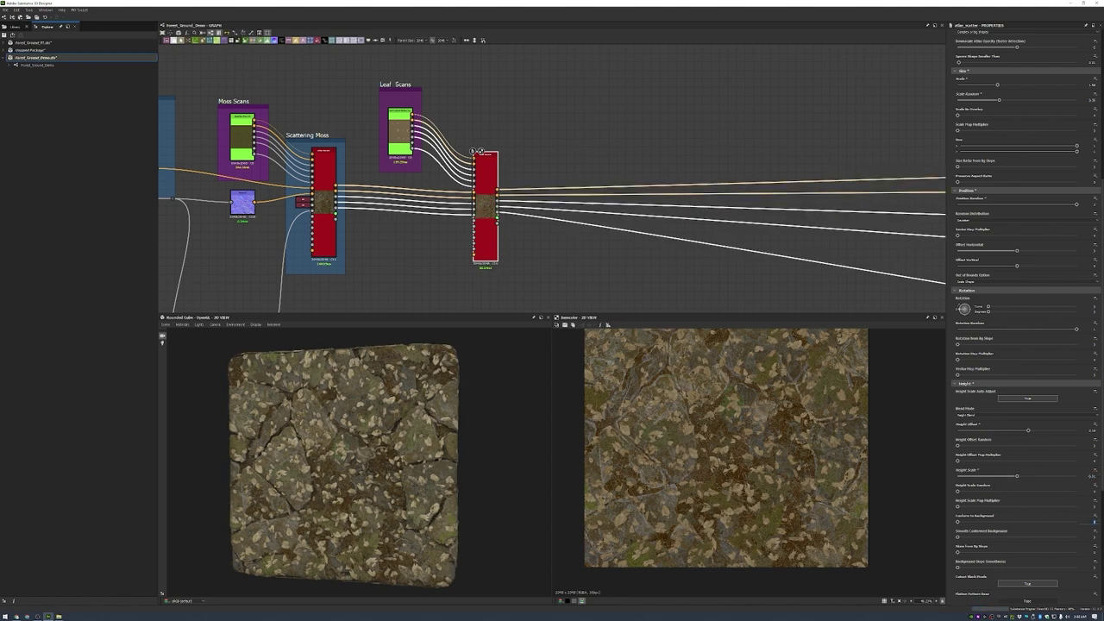
key(Return)
- Thin out the leaves by raising the random masking to about 0.83 and increasing the masking from background slope
scroll(1022, 345, down, 5)
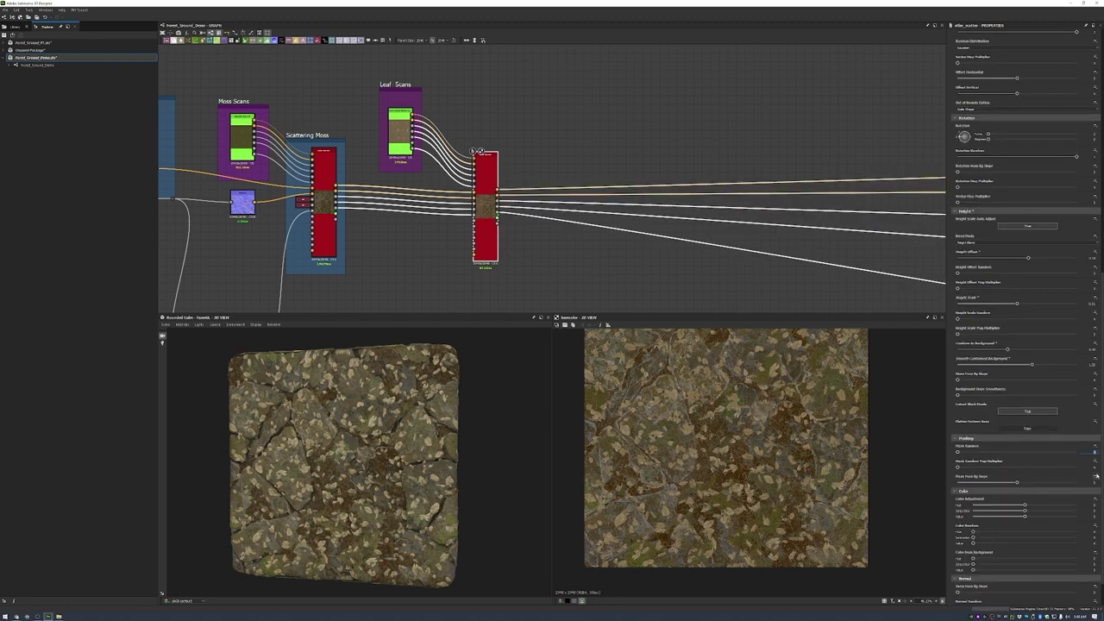
key(Return)
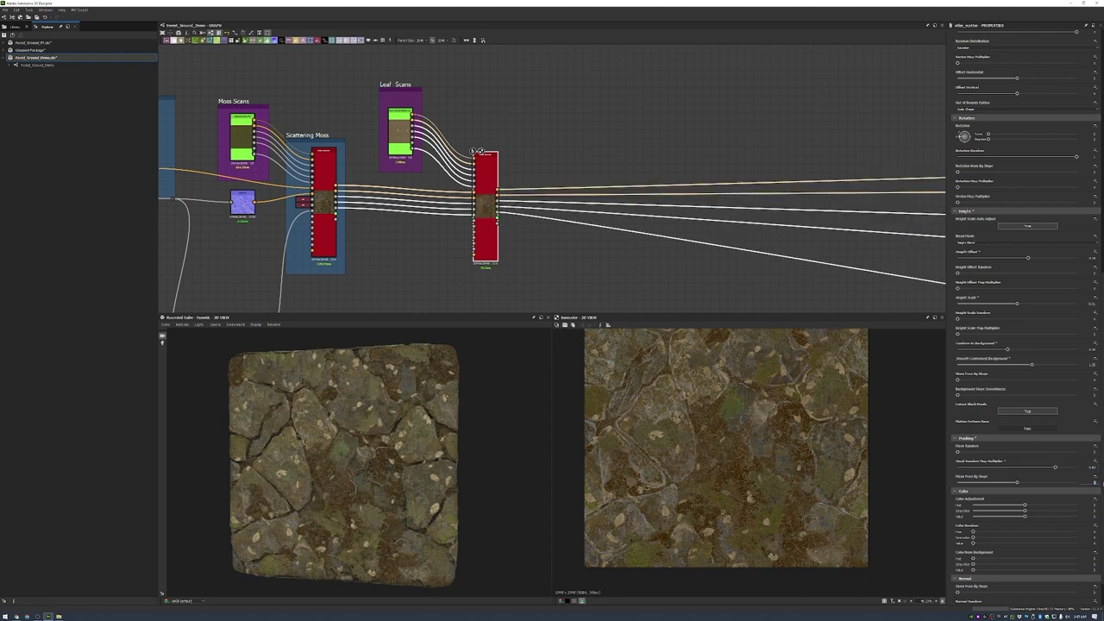
key(Return)
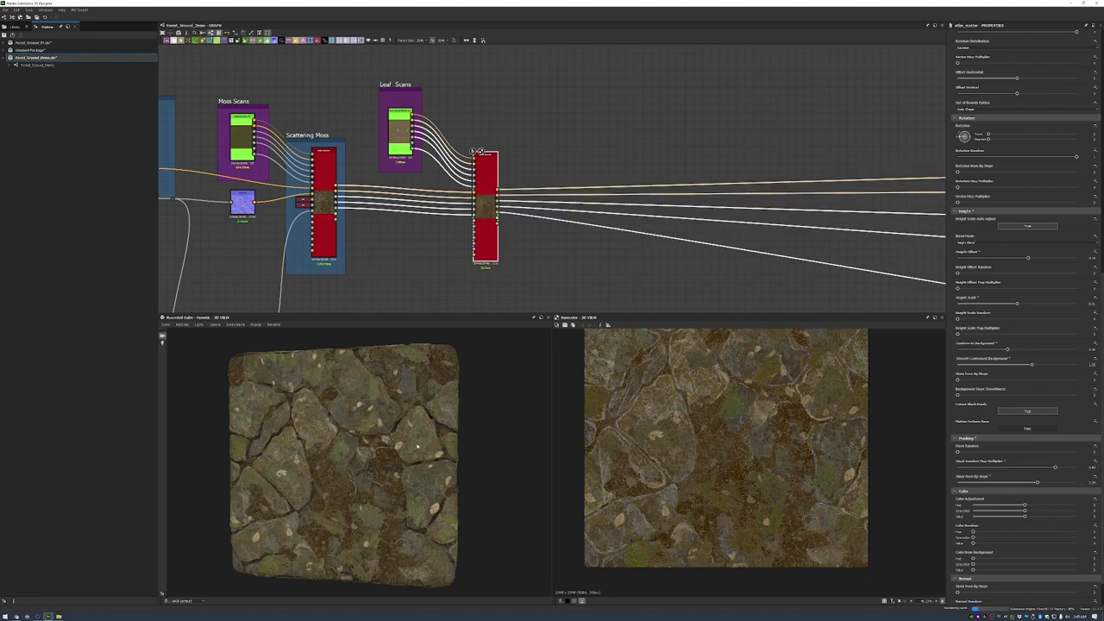
mouse_move(414, 440)
mouse_down()
mouse_move(473, 442)
mouse_move(436, 443)
mouse_up()
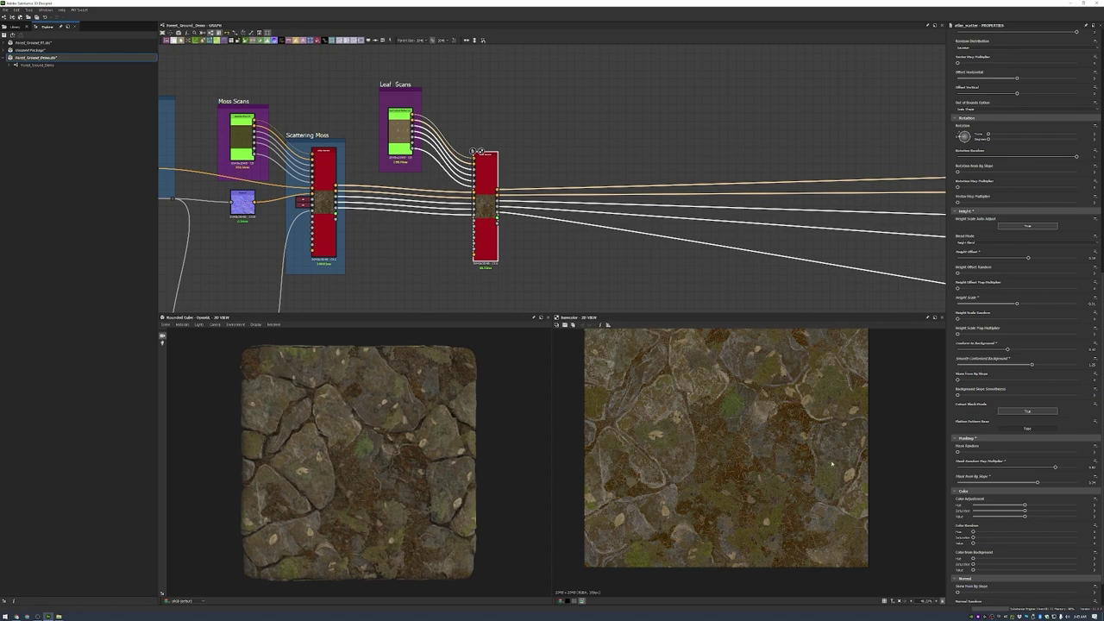
- Increase the leaves' saturation, add saturation randomness, and tint their hue slightly from the background
scroll(1010, 464, down, 2)
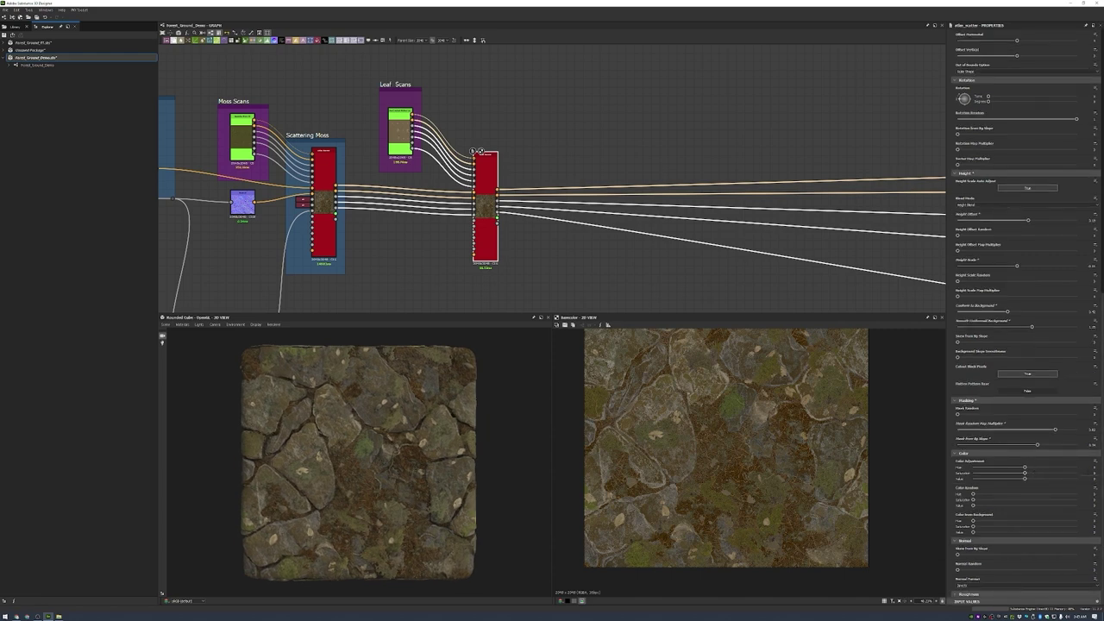
key(Return)
key(Return)
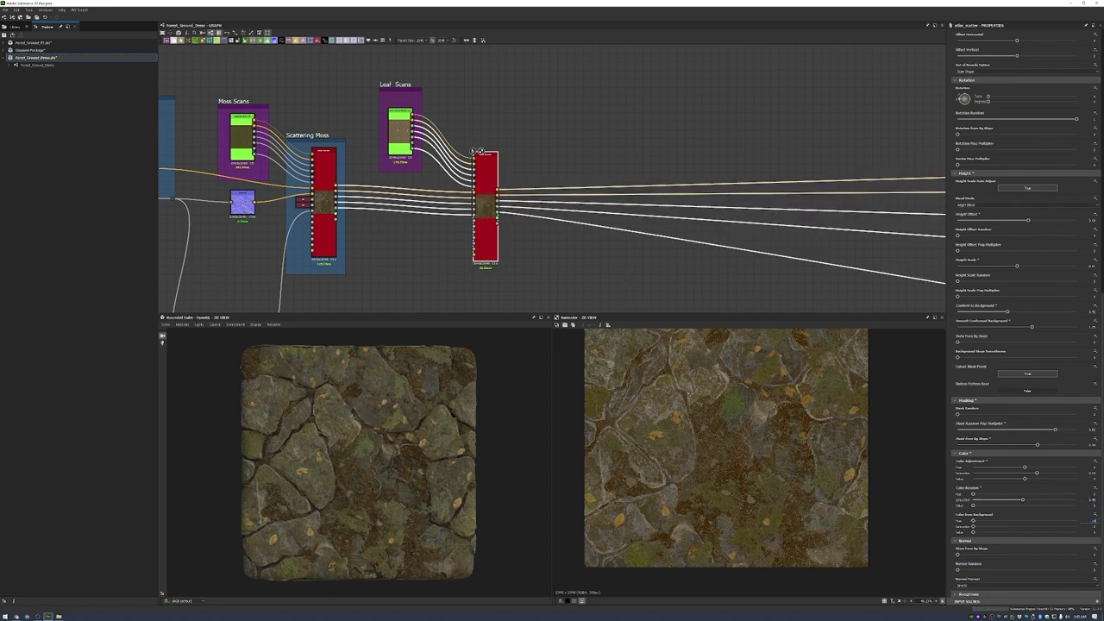
key(Return)
drag(545, 470, 622, 457)
- Put the leaf scatter in a blue frame titled Scattering Leaves
right_click(606, 158)
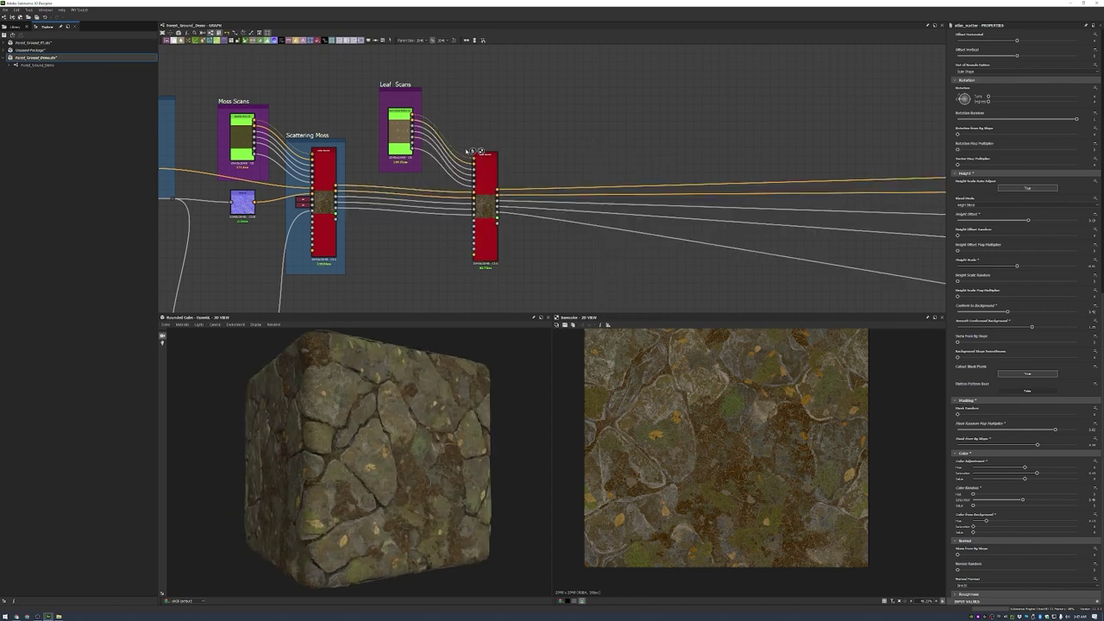
right_click(562, 163)
click(576, 175)
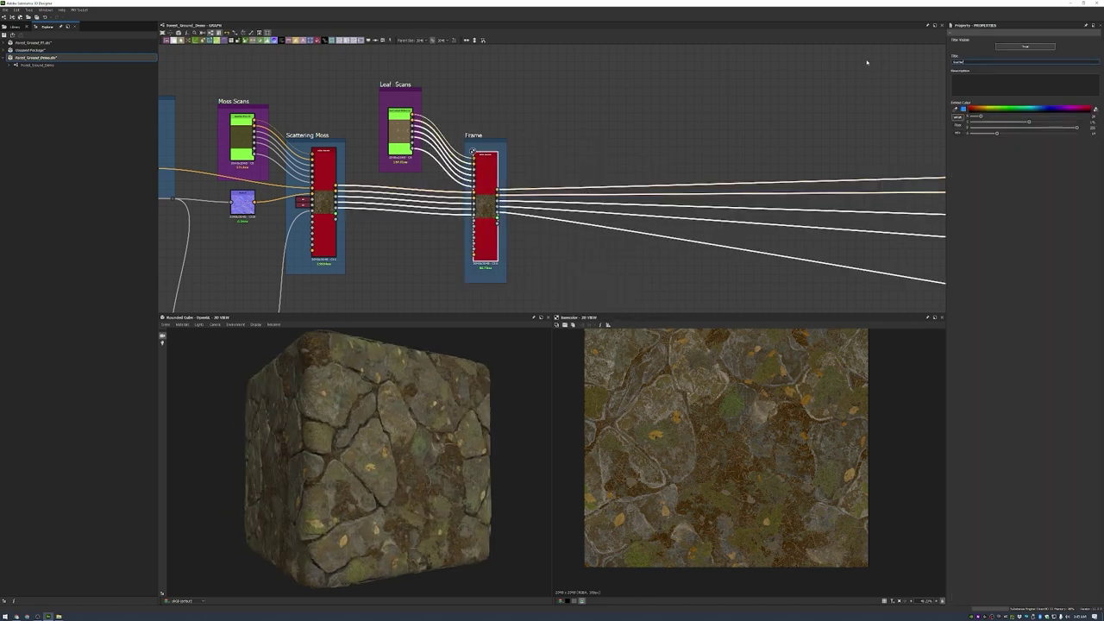
- Add a Water Level node after the leaf scatter and connect the scatter's base color, normal, roughness, metallic and height to it
key(space)
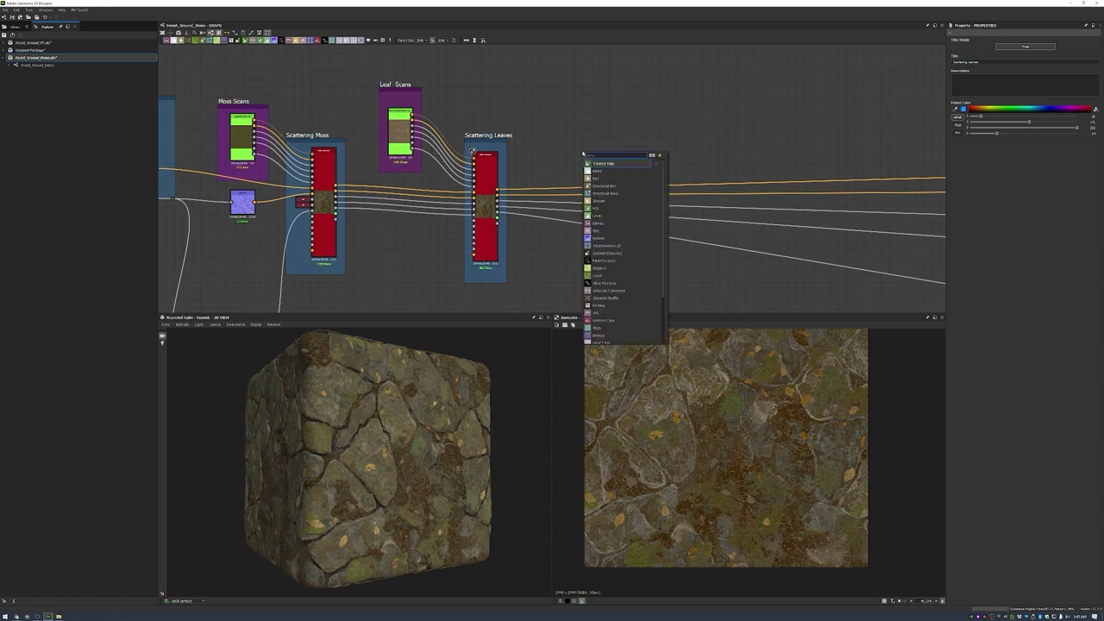
text(water)
key(Return)
scroll(597, 152, up, 1)
double_click(641, 164)
drag(643, 166, 437, 216)
scroll(713, 179, up, 1)
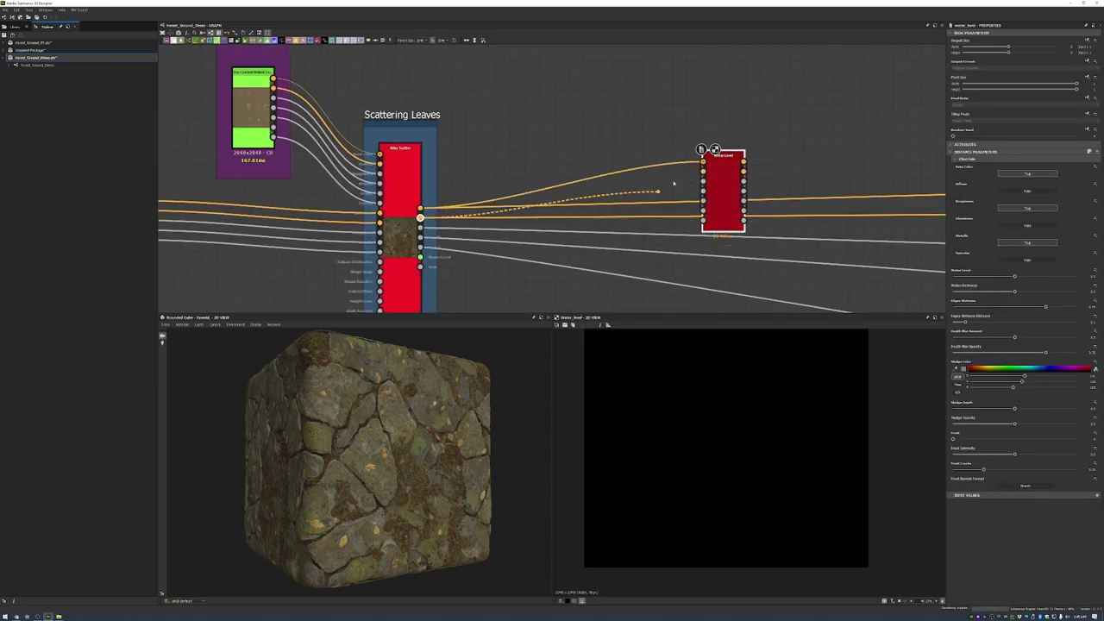
drag(673, 183, 787, 108)
- Add an HBAO ambient occlusion node fed by the leaf scatter's height and dock it to the Water Level's ambient occlusion input
key(space)
text(hbao)
key(Return)
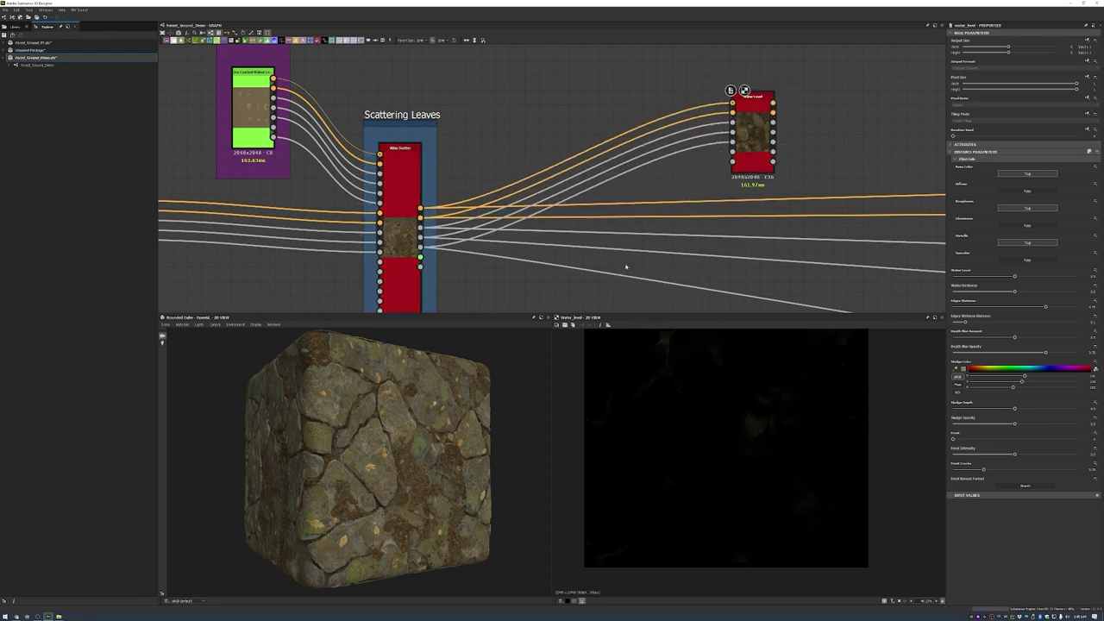
double_click(629, 274)
drag(628, 276, 707, 178)
- Connect the Water Level's base color, normal, roughness, metallic and height outputs to the final output lines
scroll(423, 198, down, 3)
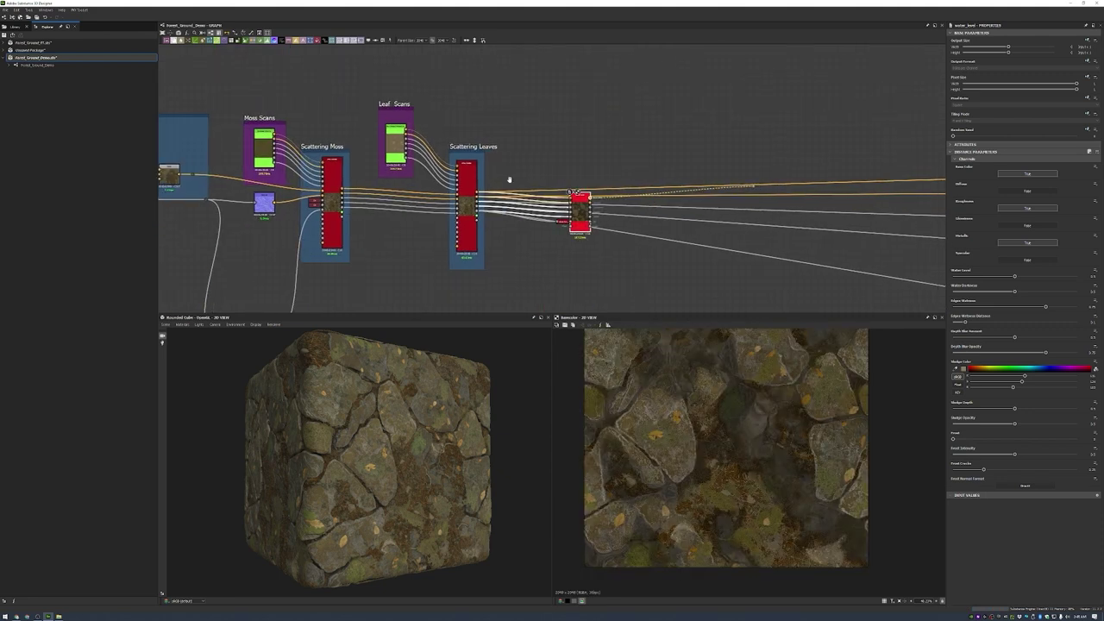
scroll(506, 177, down, 2)
drag(791, 170, 631, 164)
scroll(345, 207, up, 5)
scroll(630, 163, down, 3)
scroll(518, 173, up, 2)
scroll(415, 183, down, 1)
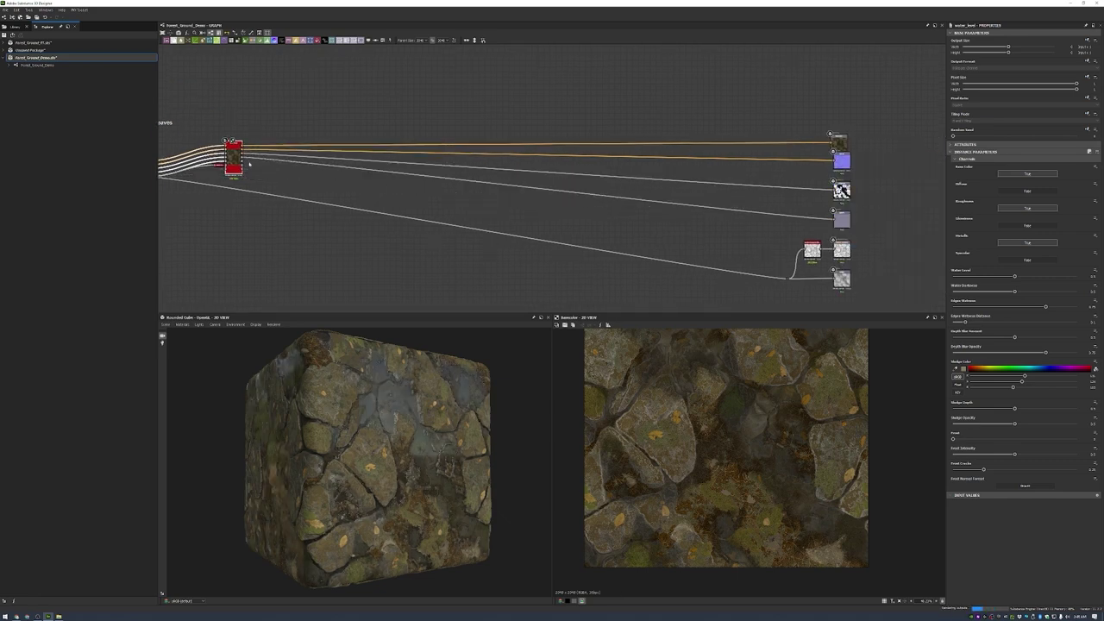
scroll(250, 163, up, 2)
scroll(207, 143, down, 2)
scroll(616, 233, up, 2)
scroll(490, 221, up, 3)
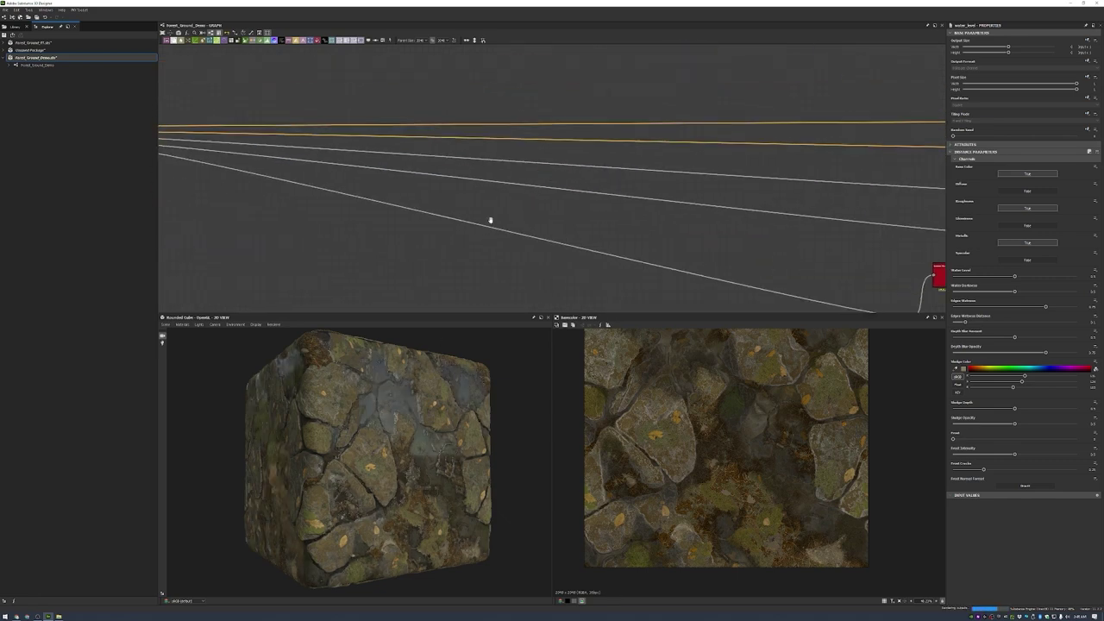
scroll(490, 221, down, 3)
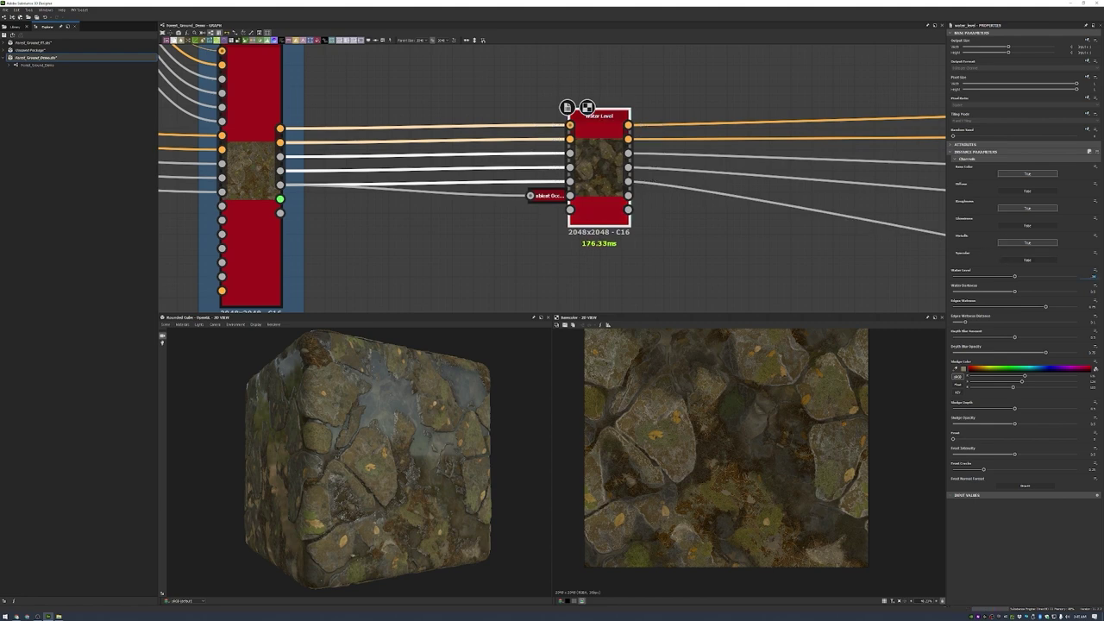
- Set the water level to about 0.23, the water darkness to about 0.55 and the depth blur opacity to about 0.05
click(995, 276)
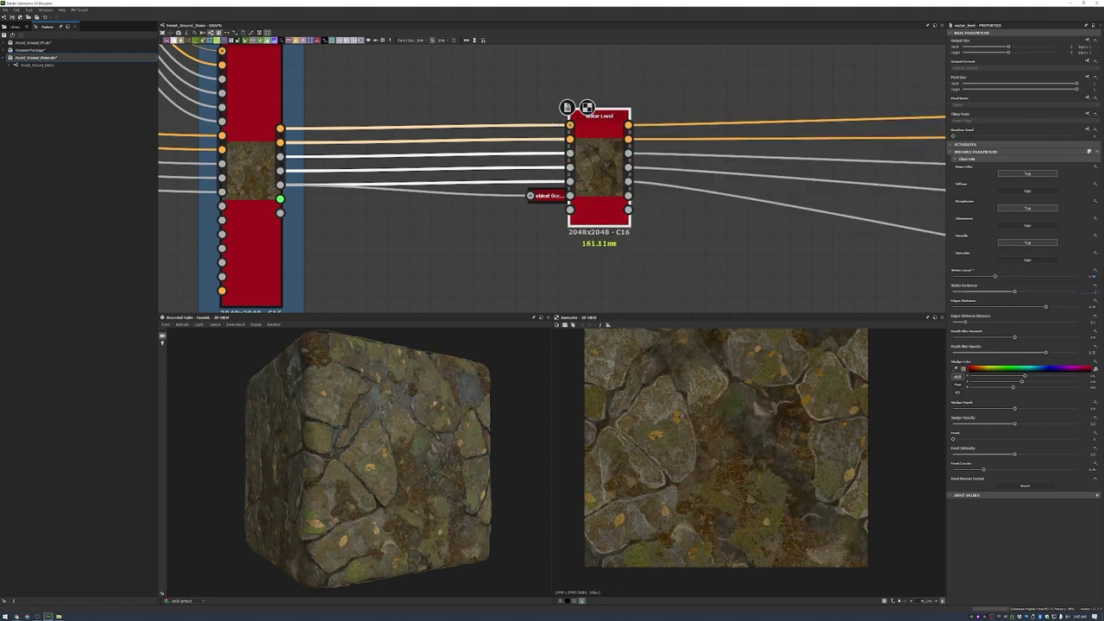
click(1020, 292)
click(960, 352)
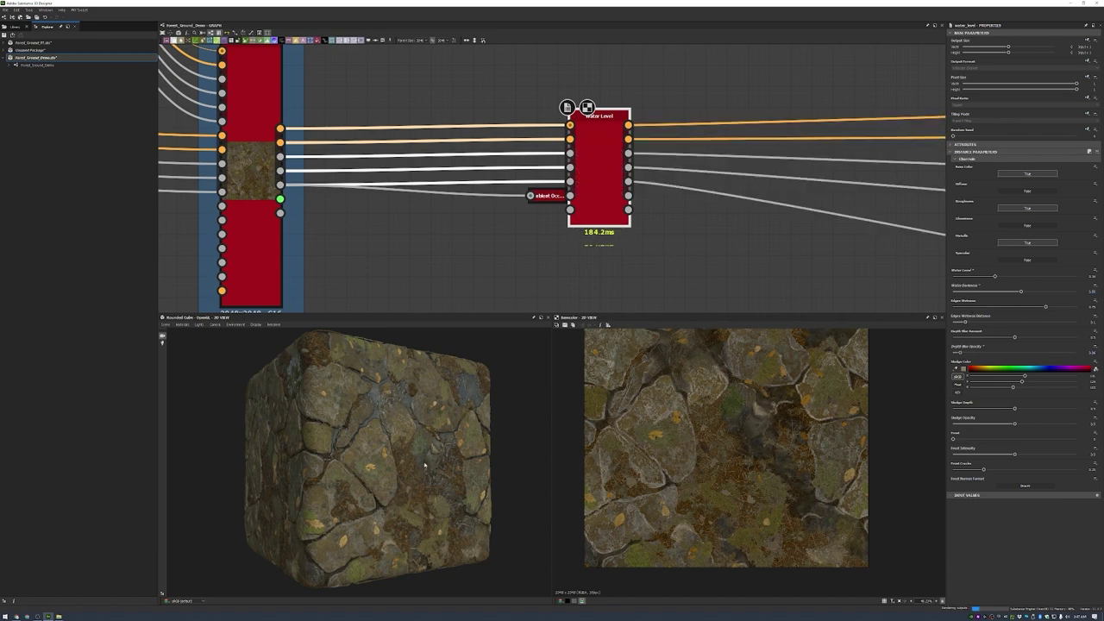
drag(371, 494, 344, 563)
click(982, 277)
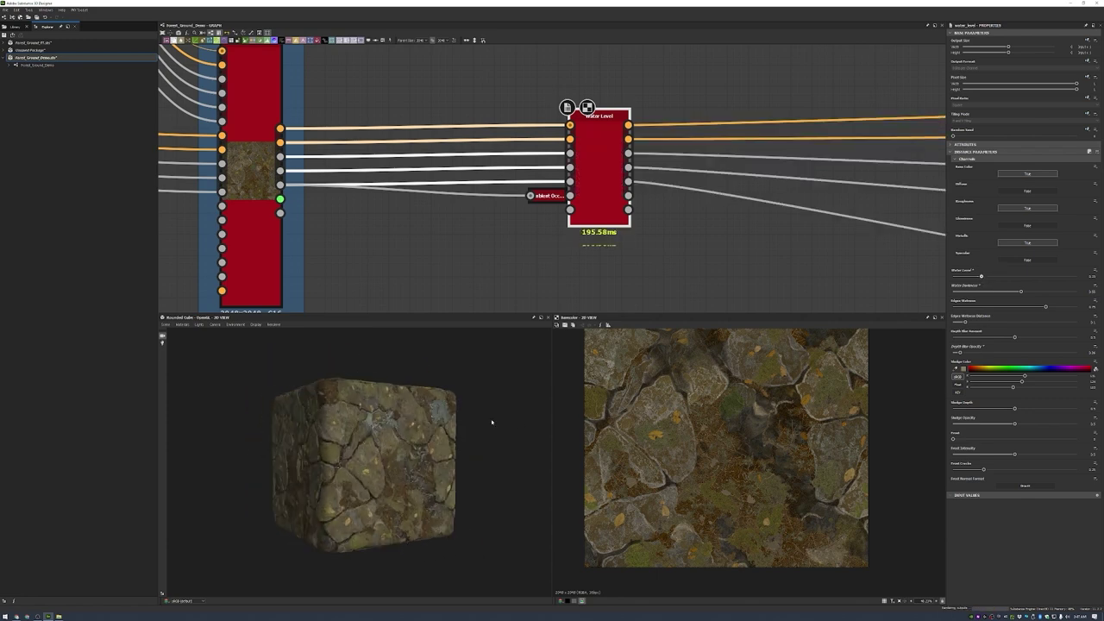
mouse_move(483, 432)
mouse_down()
mouse_move(388, 447)
mouse_move(466, 427)
mouse_up()
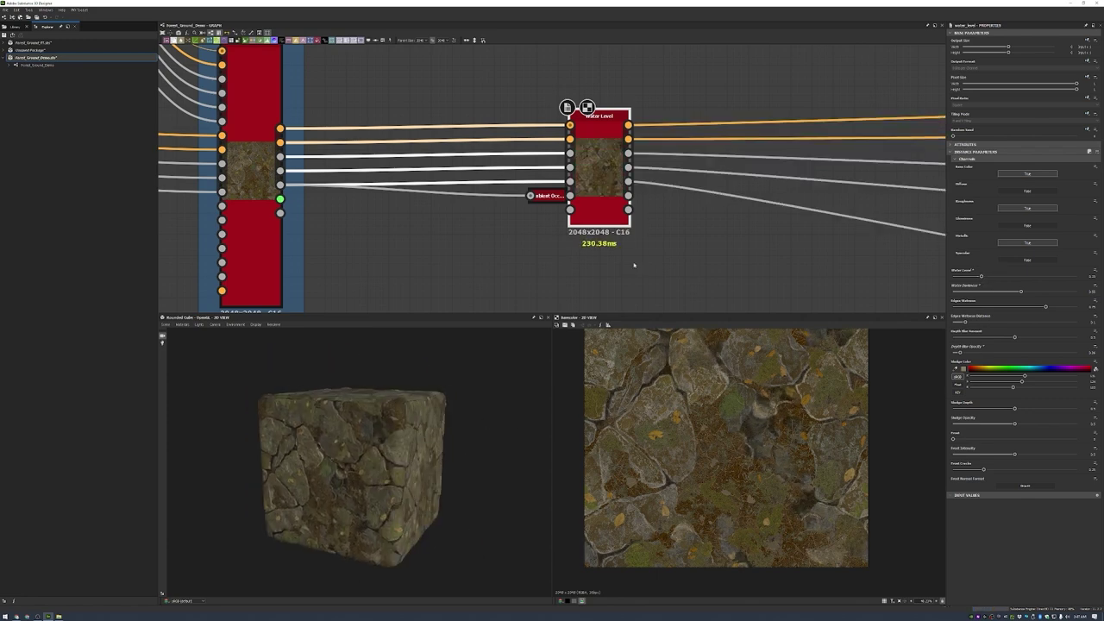
- Frame the Water Level and ambient occlusion nodes together under the title Puddles
right_click(709, 84)
click(742, 102)
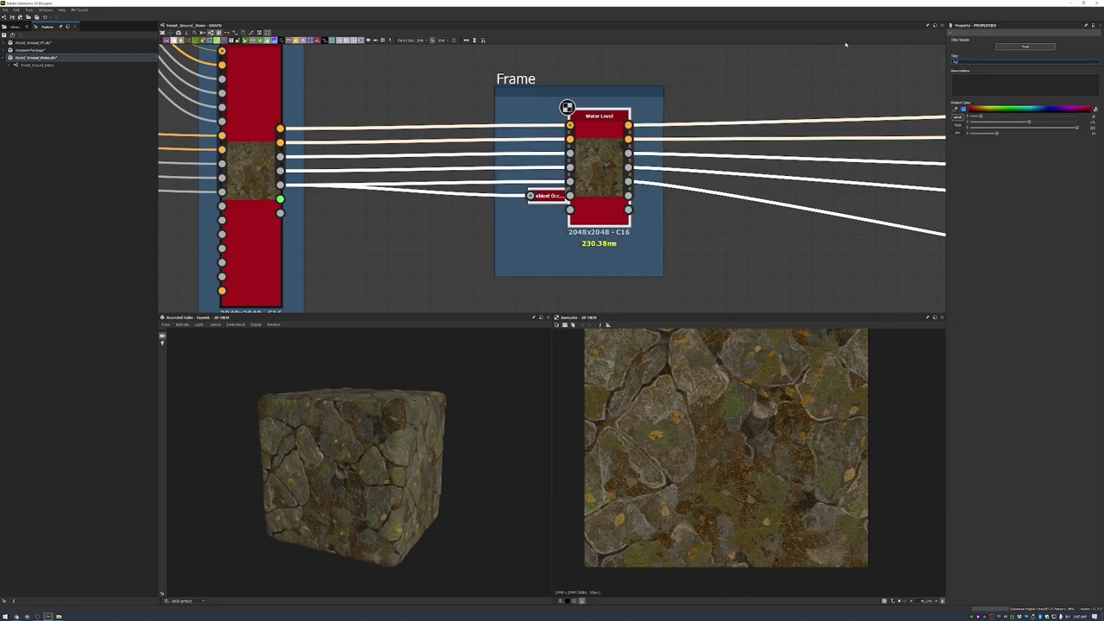
scroll(566, 107, down, 5)
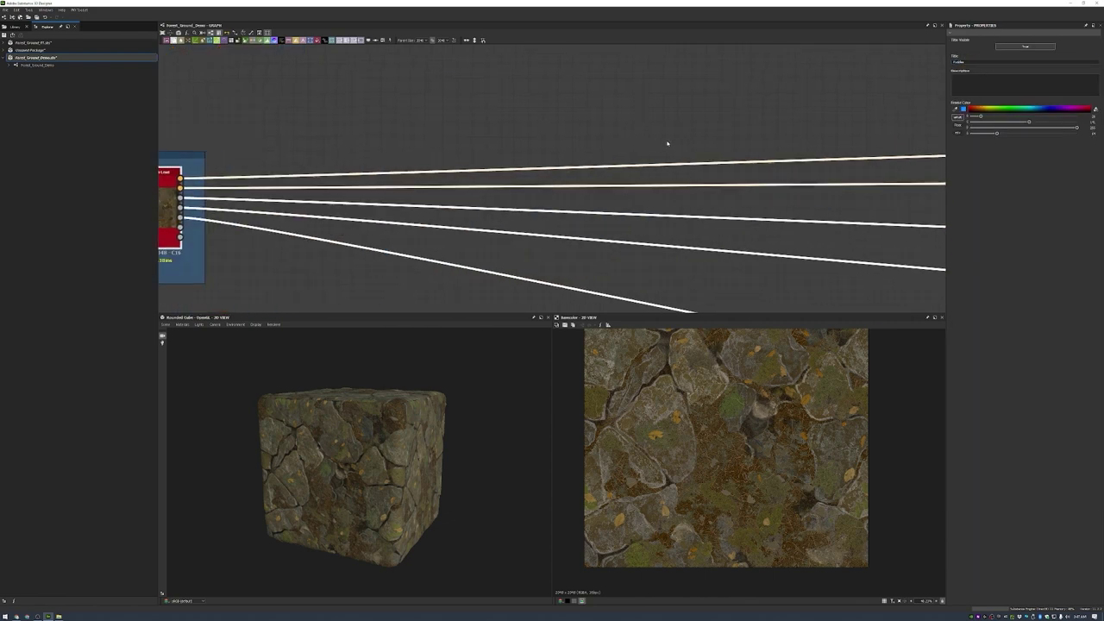
- Add a Blend node with the Water Level's base color output as its background
double_click(716, 132)
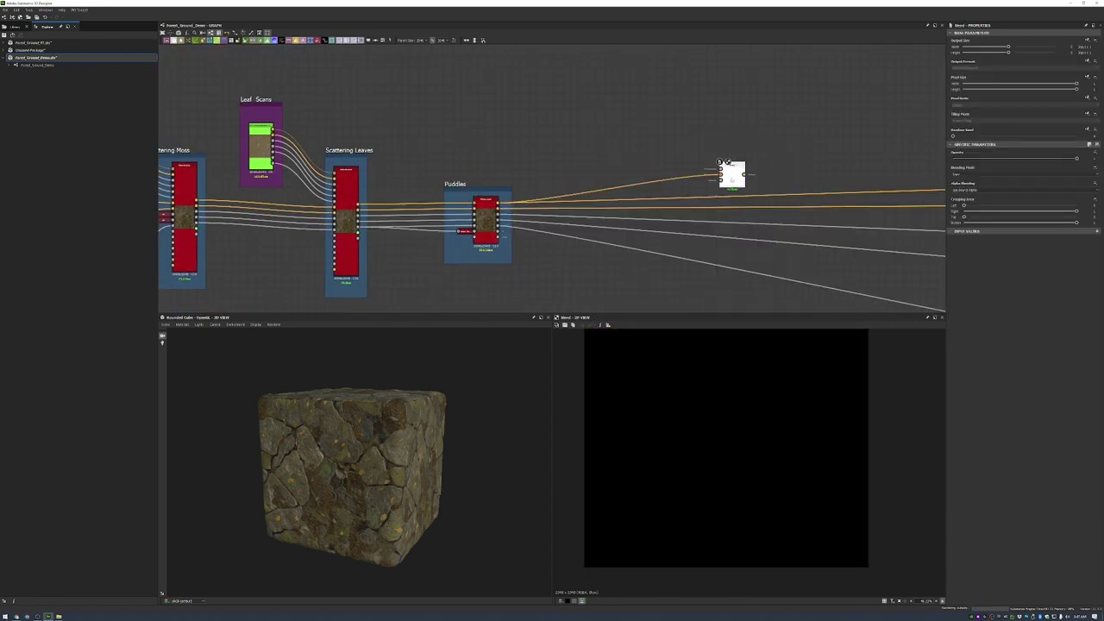
scroll(511, 223, up, 3)
middle_drag(734, 155, 630, 192)
- Add a Curvature Smooth node fed by the Water Level's normal through a Dot node, and switch its normal format
key(space)
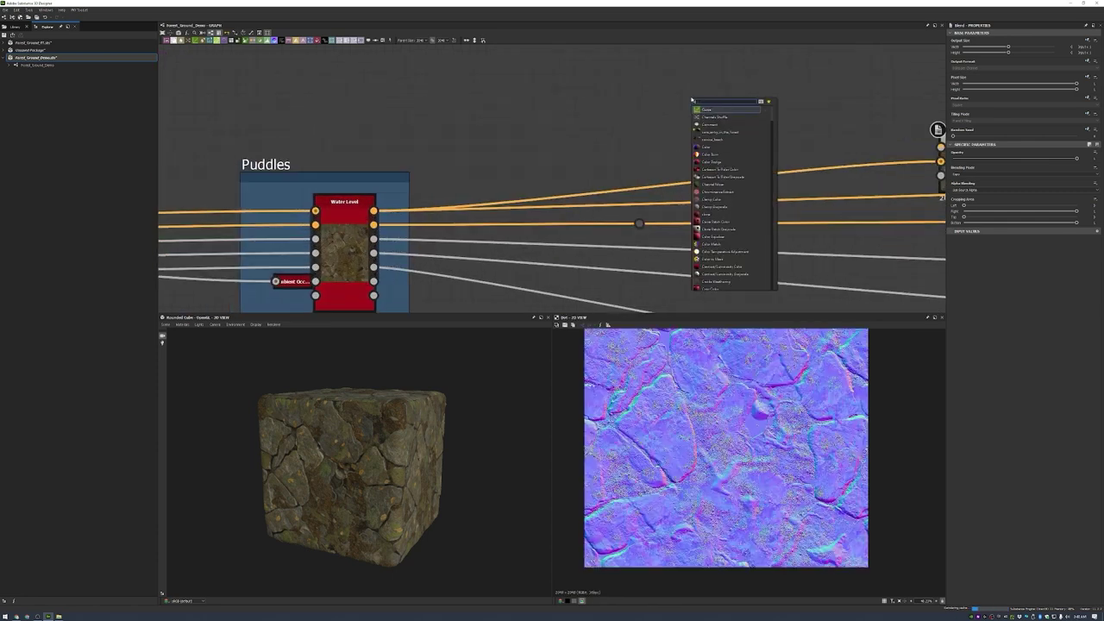
text(curvature smooth)
key(Return)
drag(648, 179, 666, 97)
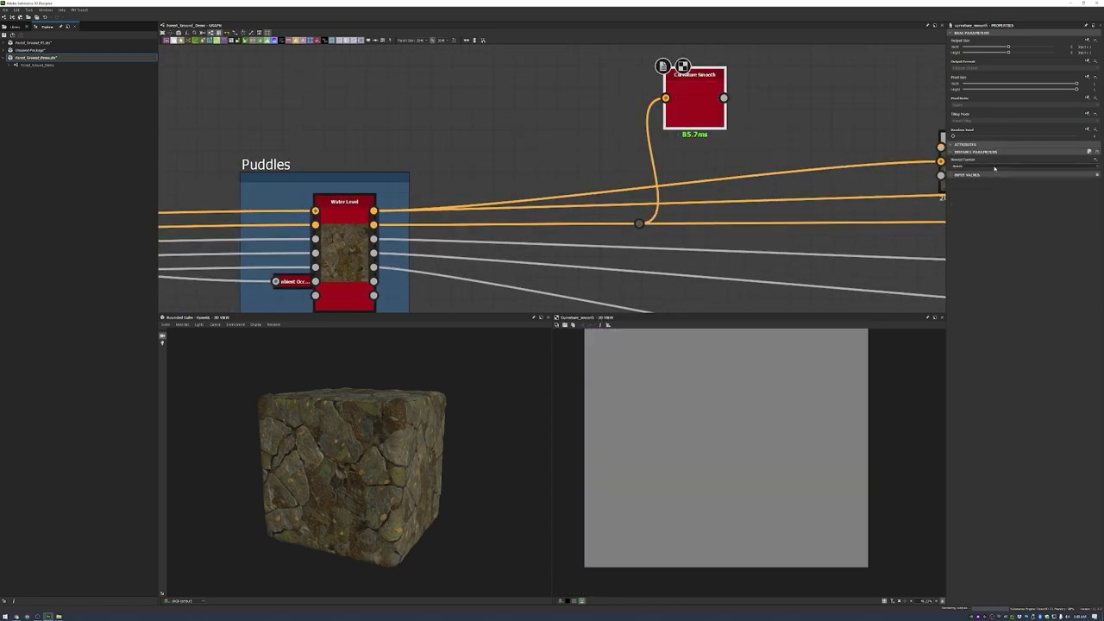
middle_drag(666, 121, 617, 154)
- Blend a new Curvature Sobel, fed from the same normal Dot node, over the Curvature Smooth result
key(space)
text(blend)
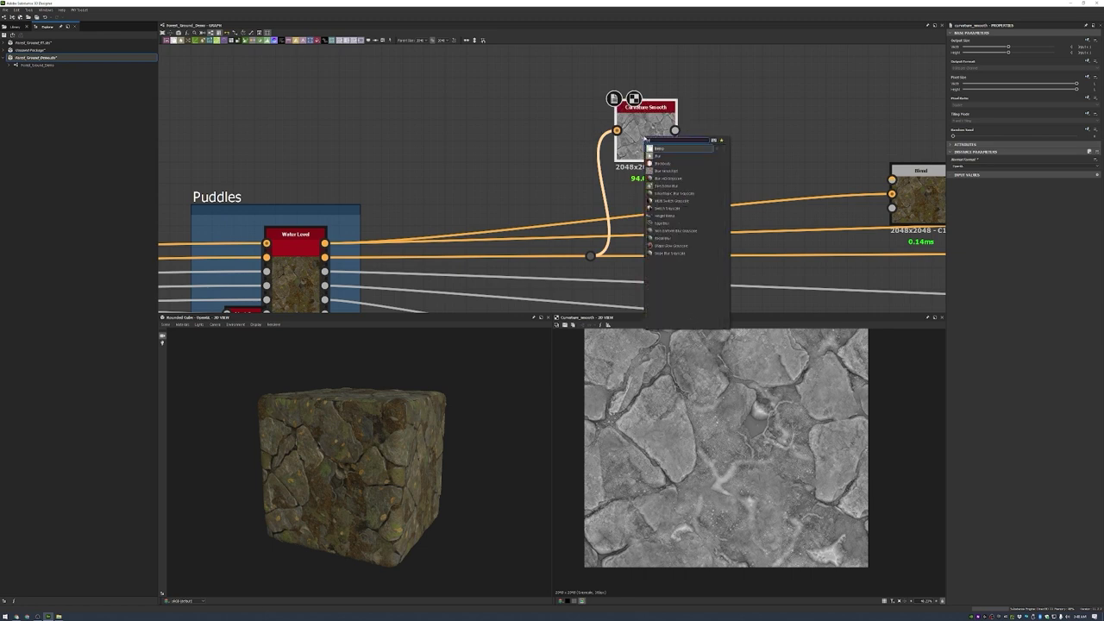
key(Return)
key(space)
text(curvature sobel)
key(Return)
drag(590, 255, 723, 115)
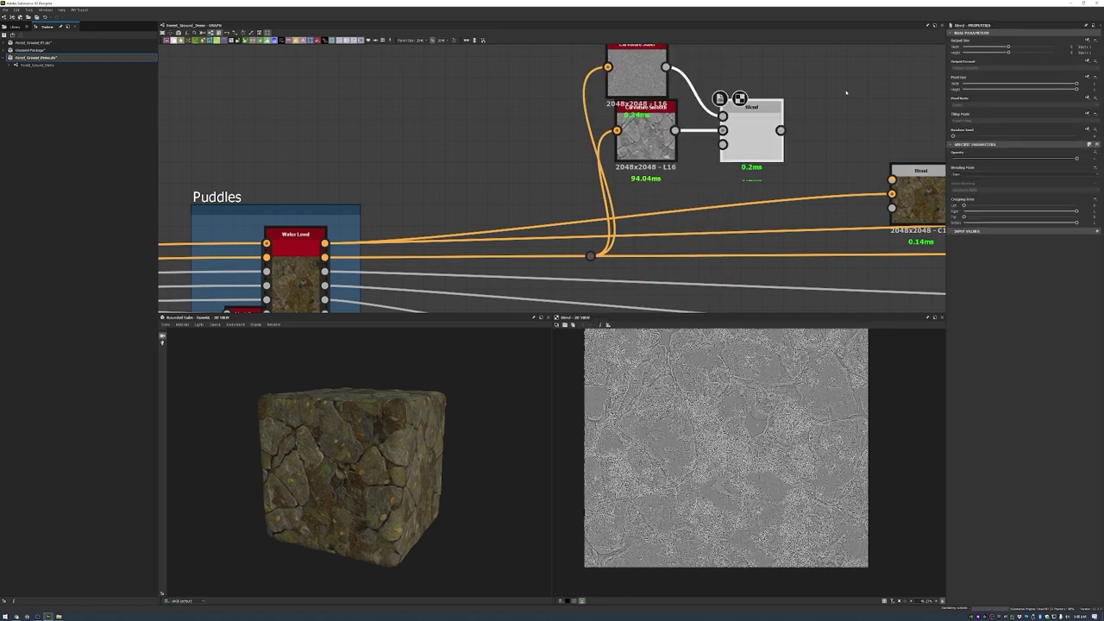
- Lower the curvature blend's opacity to about 0.3 and change its blending mode
drag(1076, 159, 992, 159)
click(1018, 173)
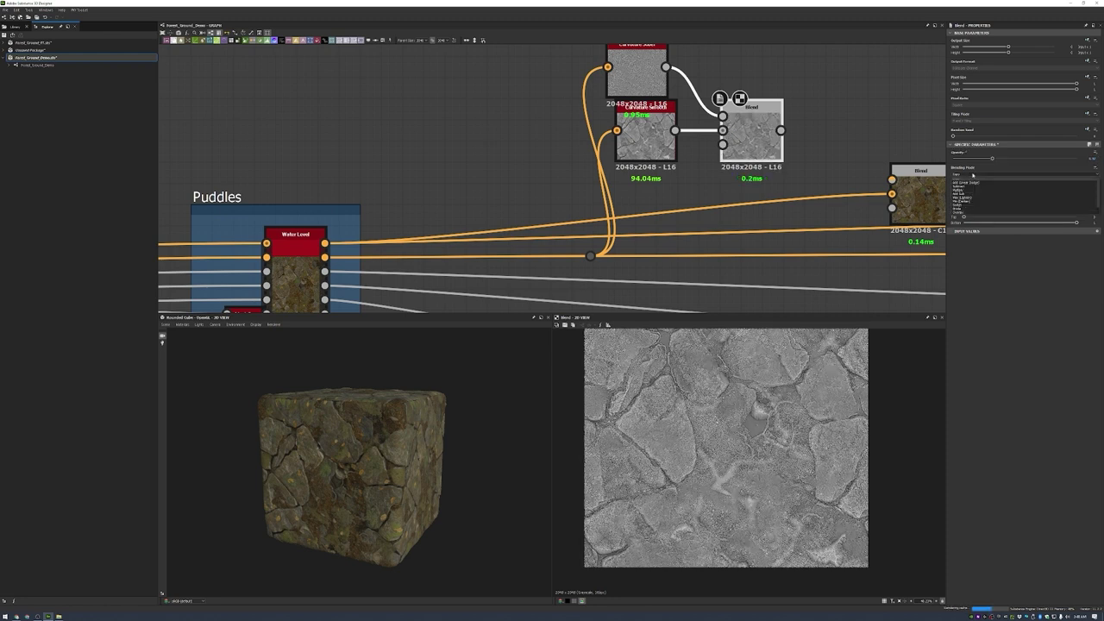
click(992, 195)
- Convert the blended curvature to color with a Gradient Map and connect it to the base color blend's foreground
key(space)
text(gradient map)
key(Return)
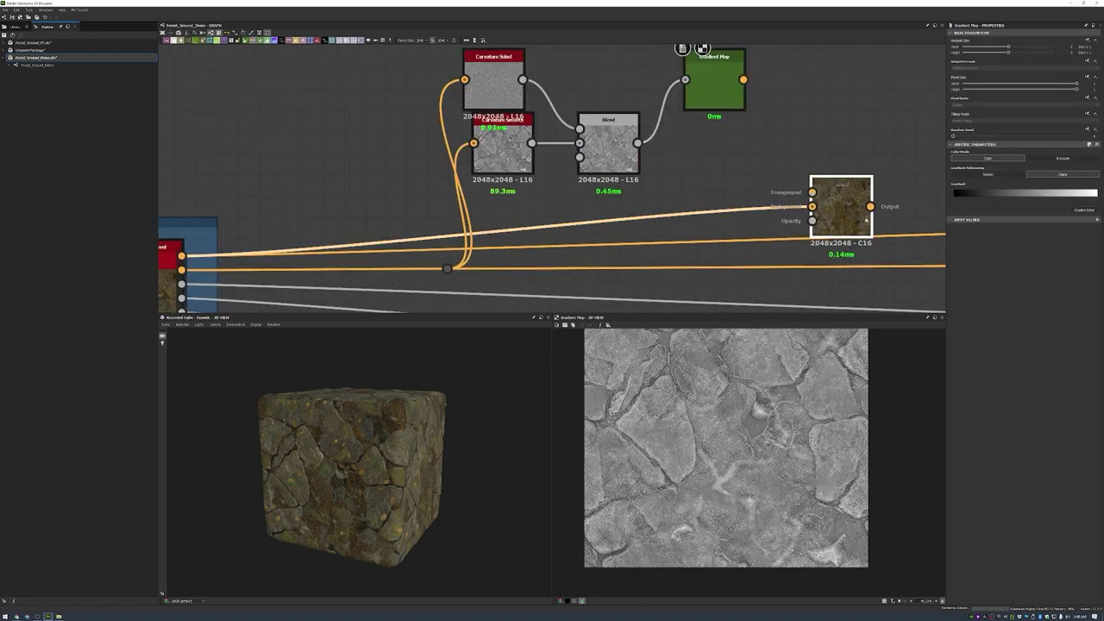
drag(715, 69, 860, 202)
- Set the base color blend to Overlay mode with an opacity of about 0.75
double_click(860, 202)
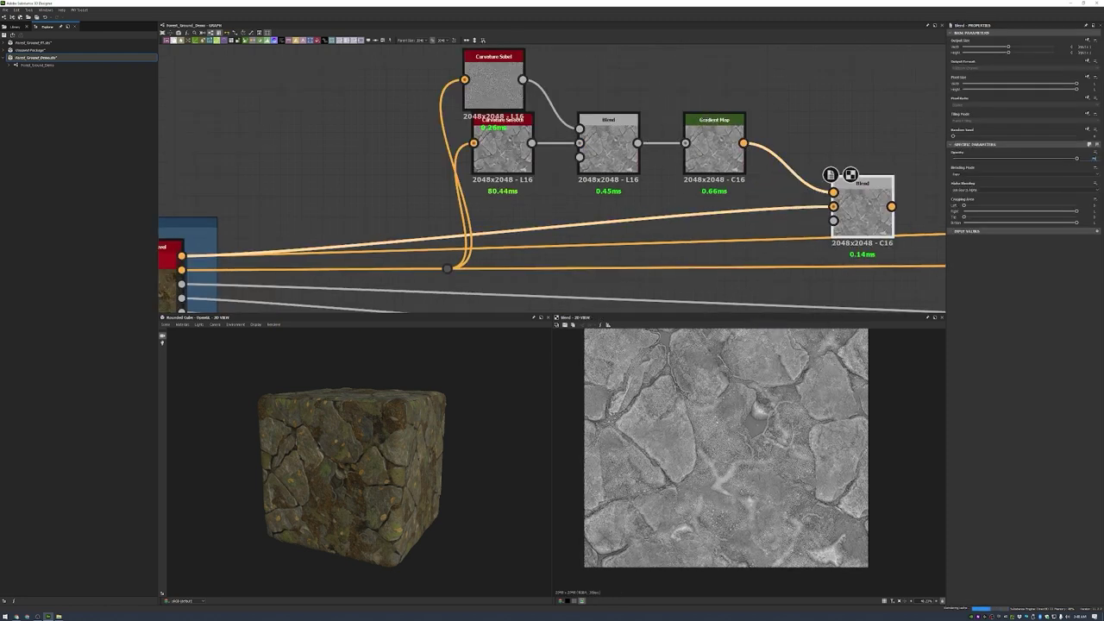
click(992, 176)
click(973, 196)
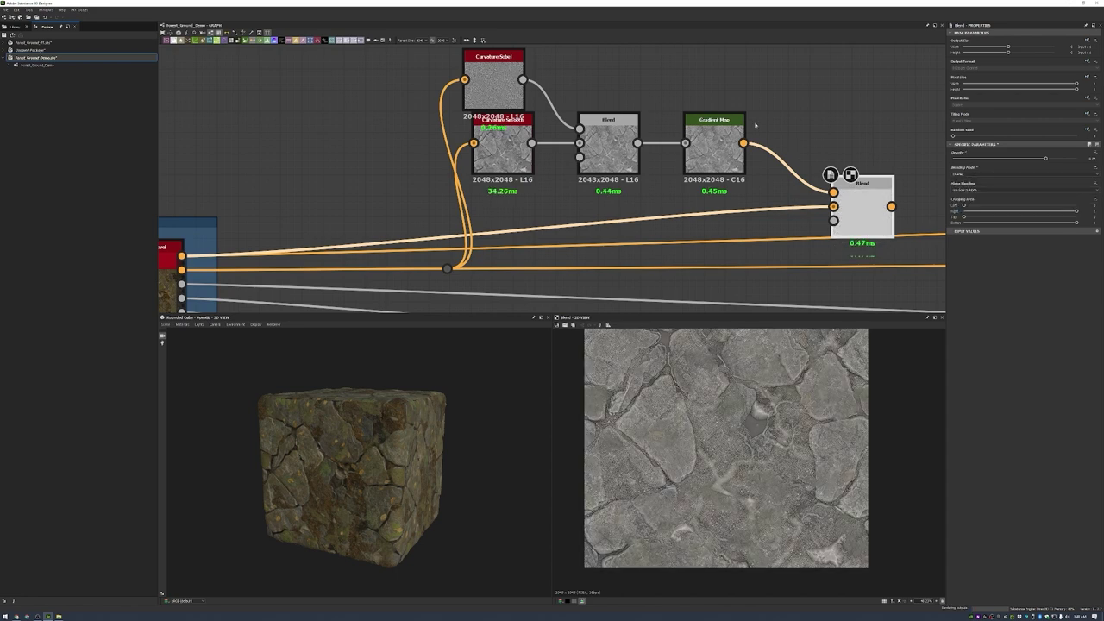
- Insert a Sharpen node and an HSL node after the base color blend, slightly lowering the HSL saturation
scroll(552, 172, down, 2)
drag(453, 163, 873, 171)
scroll(687, 197, down, 2)
scroll(351, 466, up, 5)
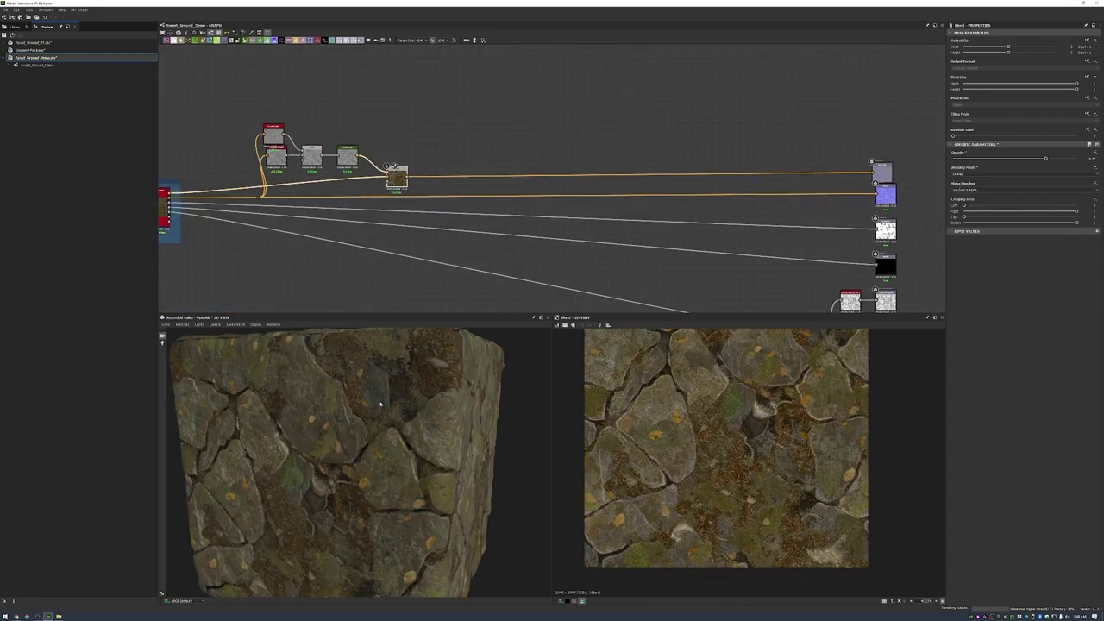
right_click(392, 168)
click(431, 311)
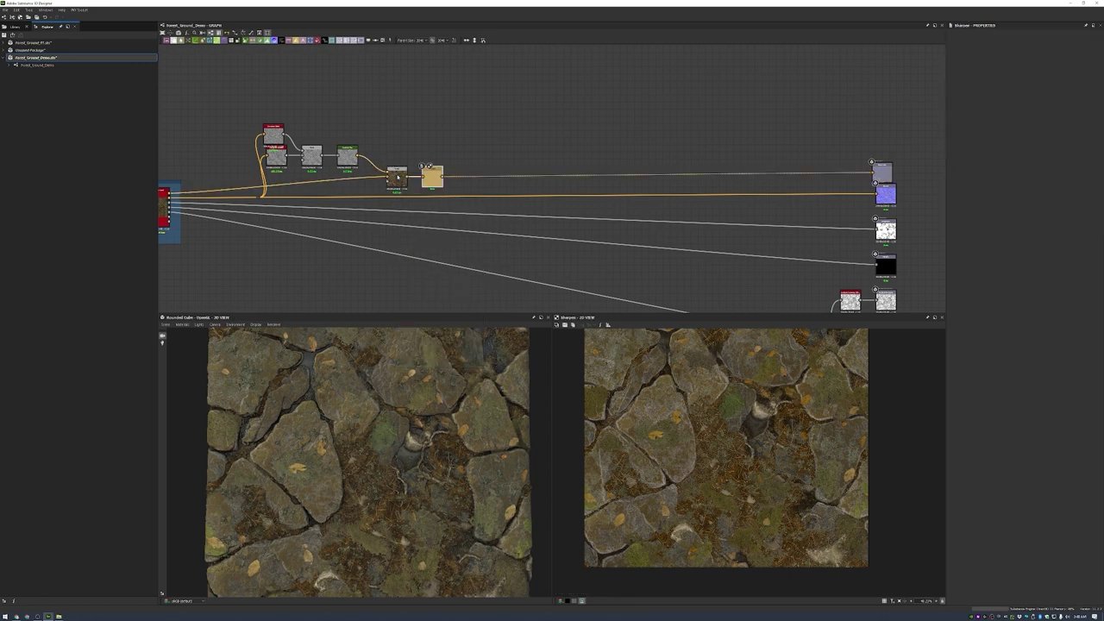
scroll(431, 178, up, 5)
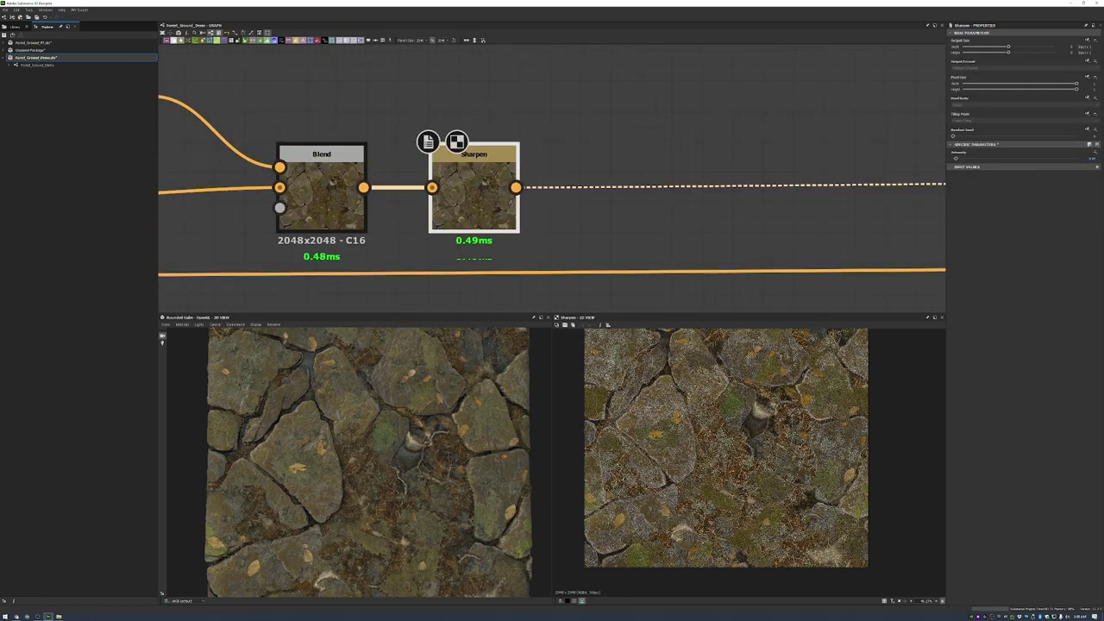
right_click(493, 215)
click(509, 262)
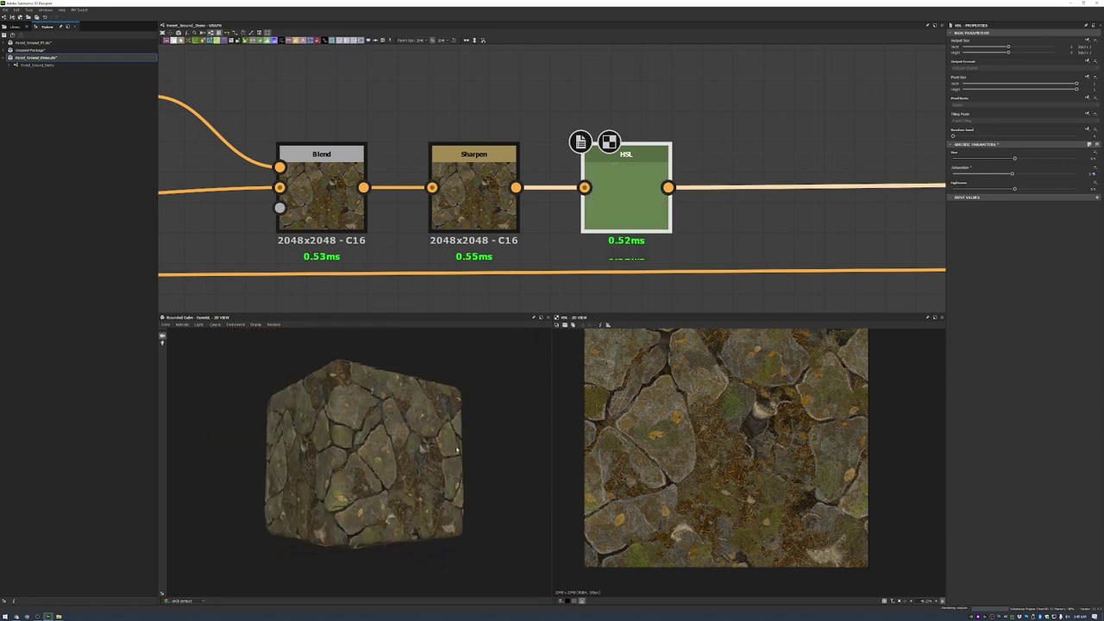
- Frame the curvature and Gradient Map nodes together with the title Curvature
scroll(567, 205, down, 5)
right_click(582, 112)
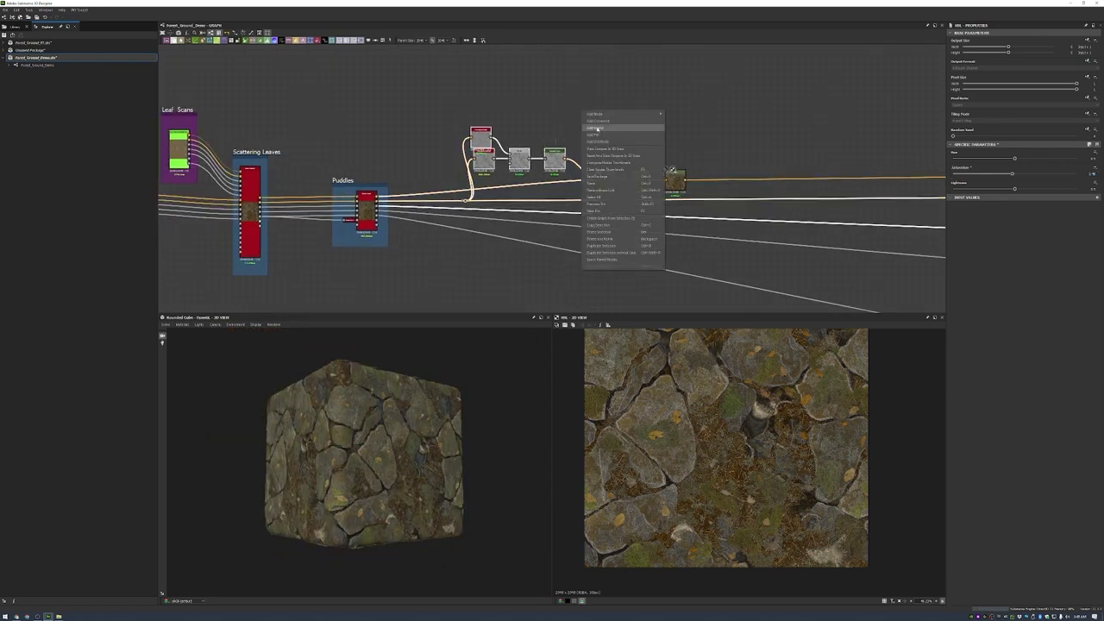
click(613, 224)
scroll(622, 151, up, 3)
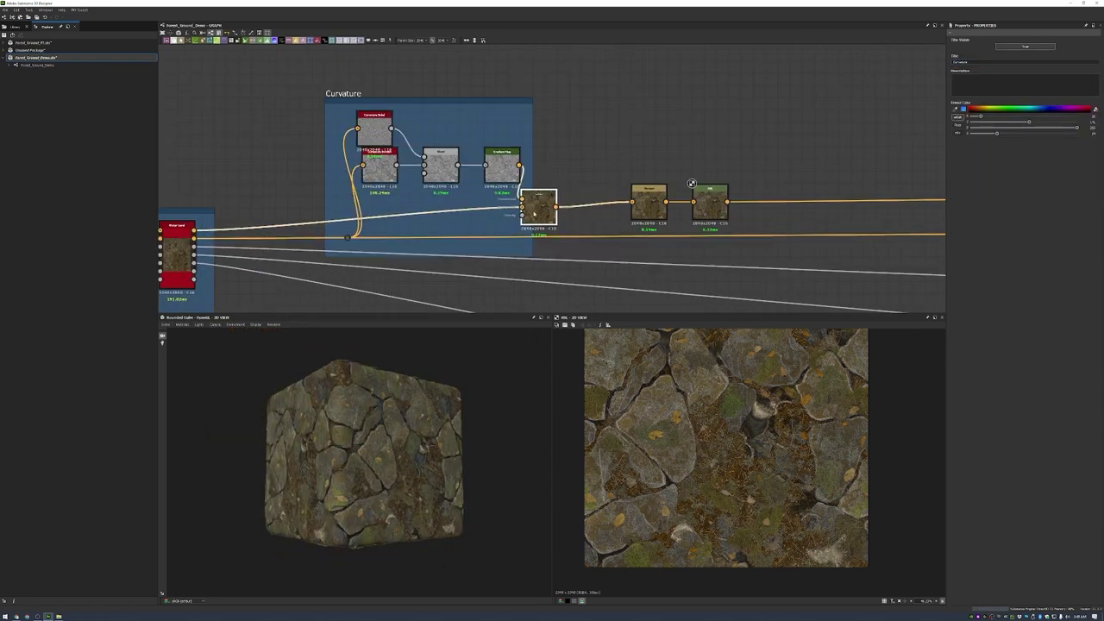
- Extend the Curvature frame over its blend, and frame the Sharpen node as Final SHarpen and the HSL node as Final Desat
click(648, 202)
right_click(661, 133)
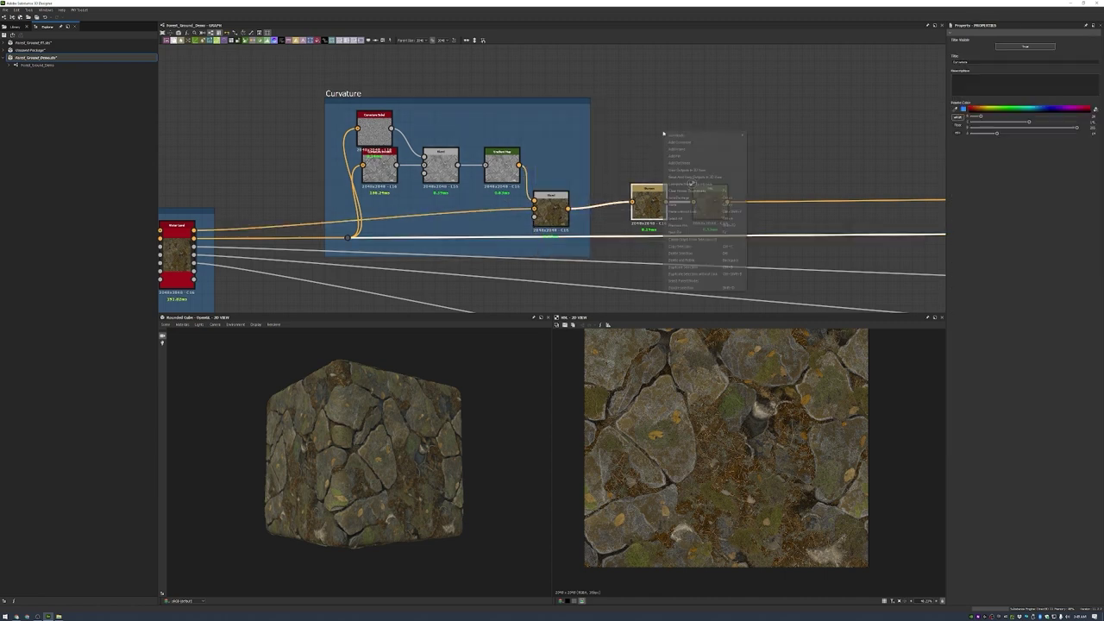
click(690, 240)
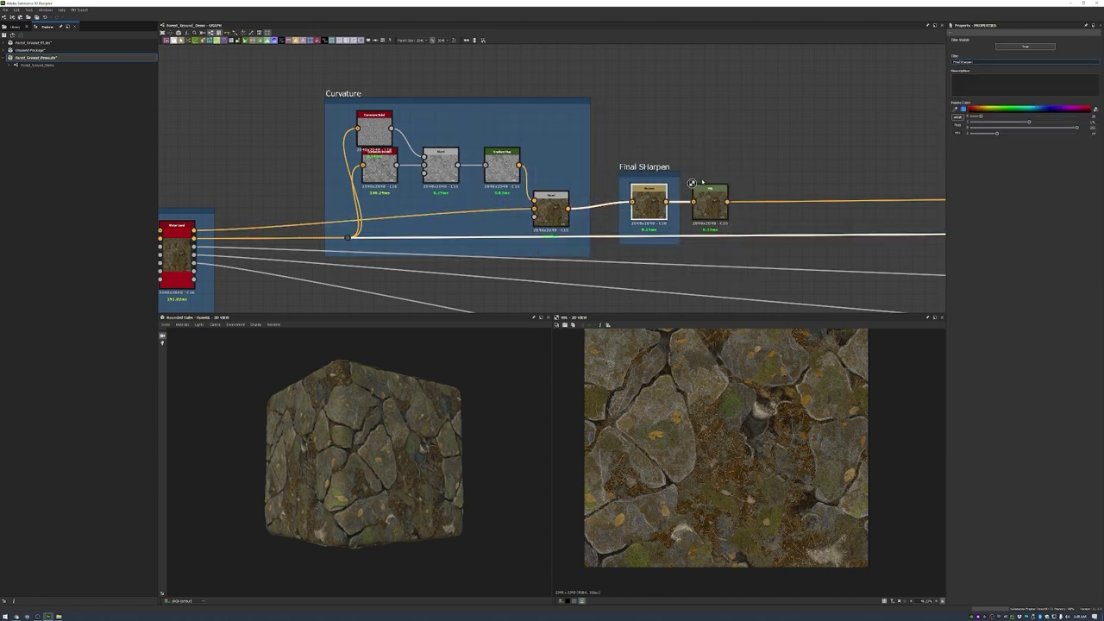
click(707, 196)
right_click(762, 151)
click(792, 256)
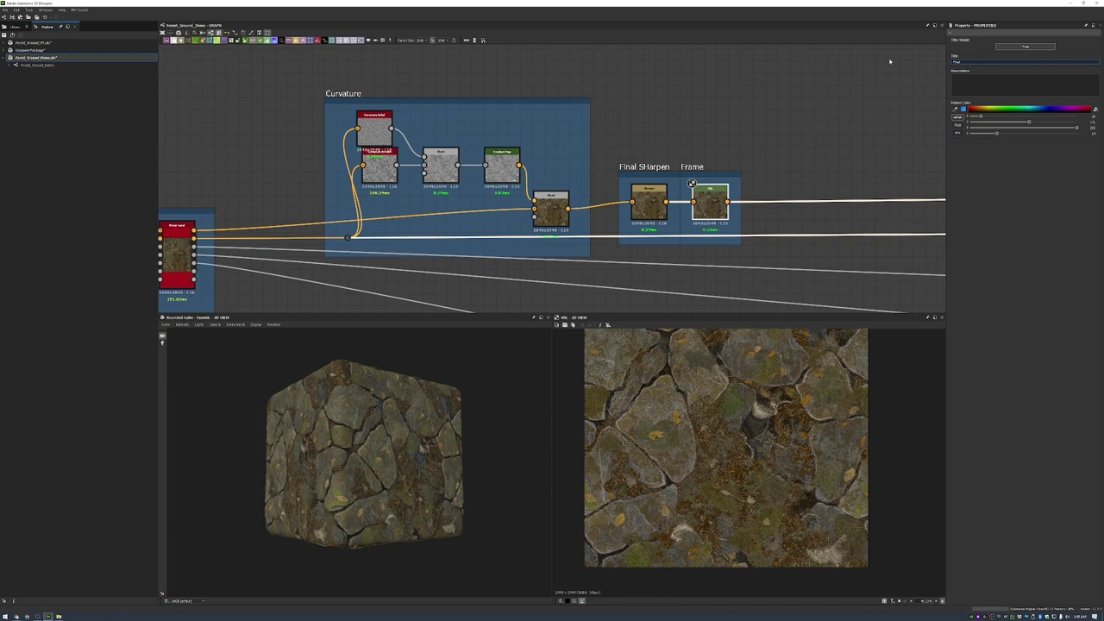
- Put one large frame around all stone color groups, from Stone Utilities to Lichen, and color it green
scroll(691, 183, down, 6)
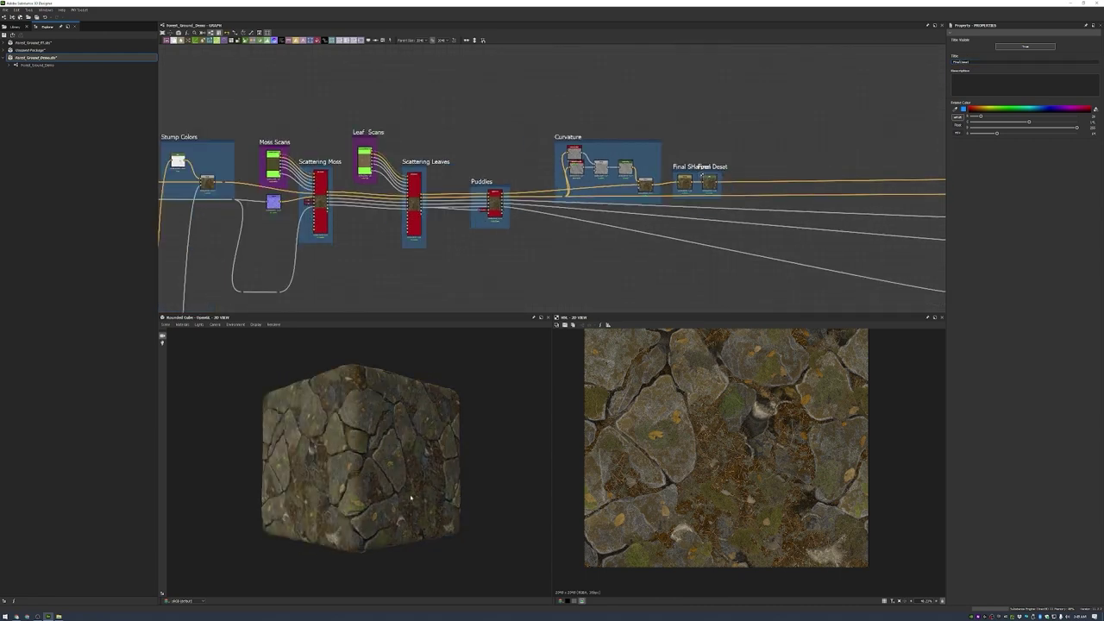
scroll(567, 180, up, 6)
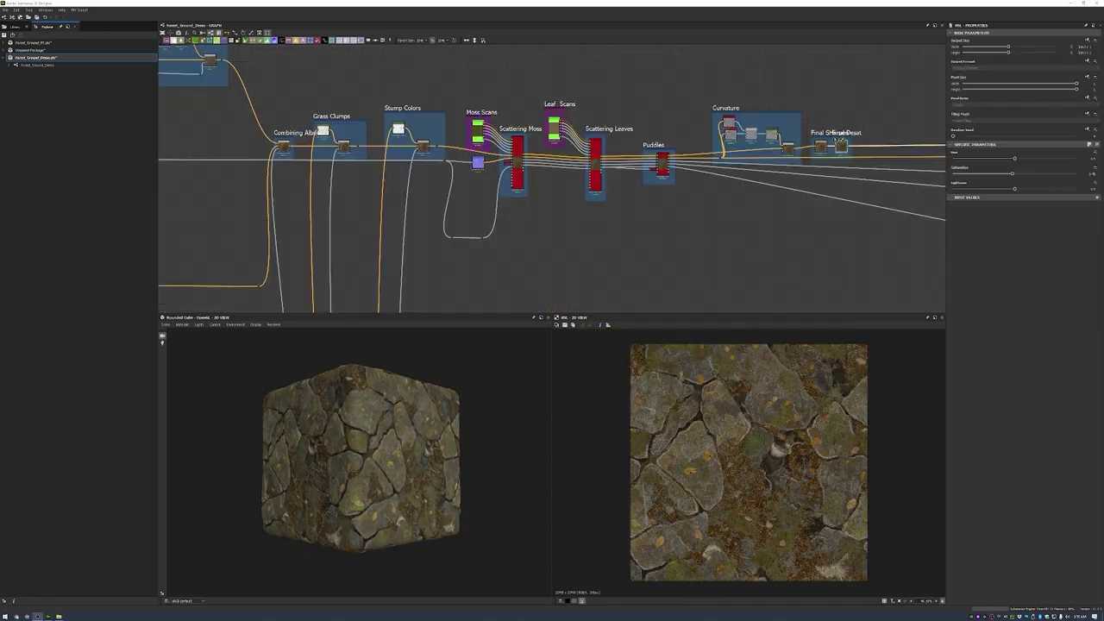
scroll(590, 193, down, 5)
scroll(474, 138, up, 4)
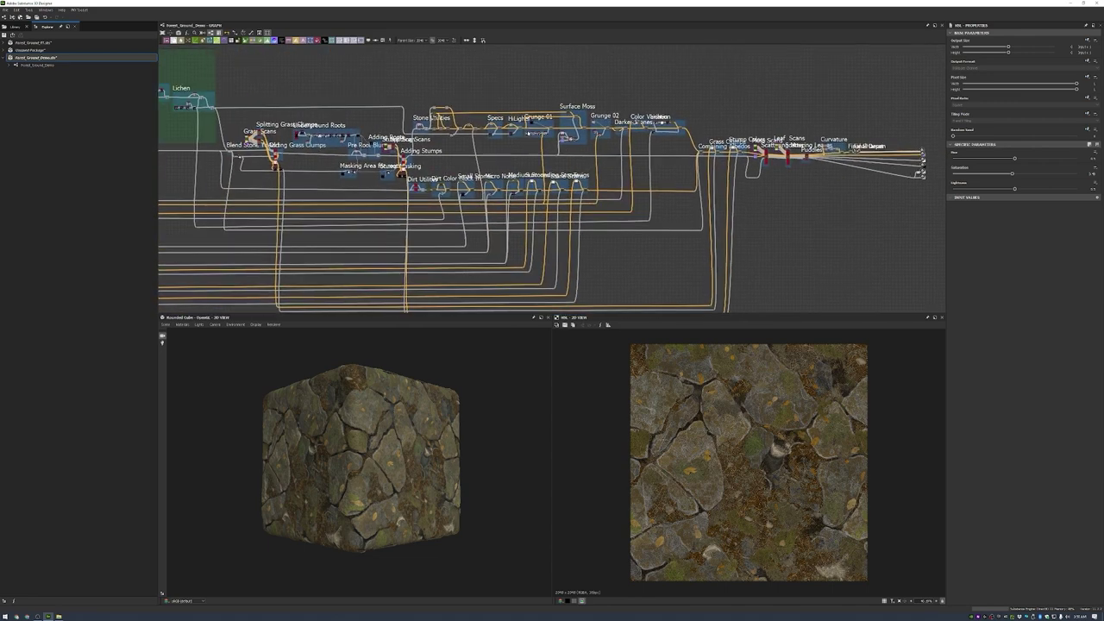
scroll(474, 138, down, 1)
key(ctrl+f)
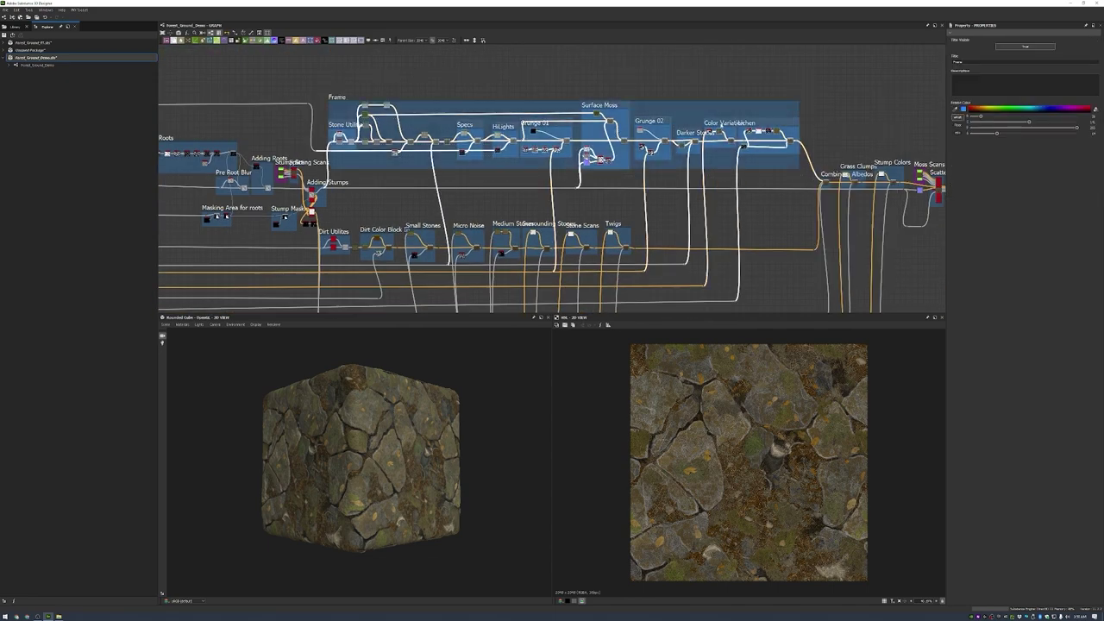
- Frame all dirt color groups in green and title the two large frames Stone Albedo and Dirt Albedo
drag(327, 223, 647, 263)
right_click(688, 233)
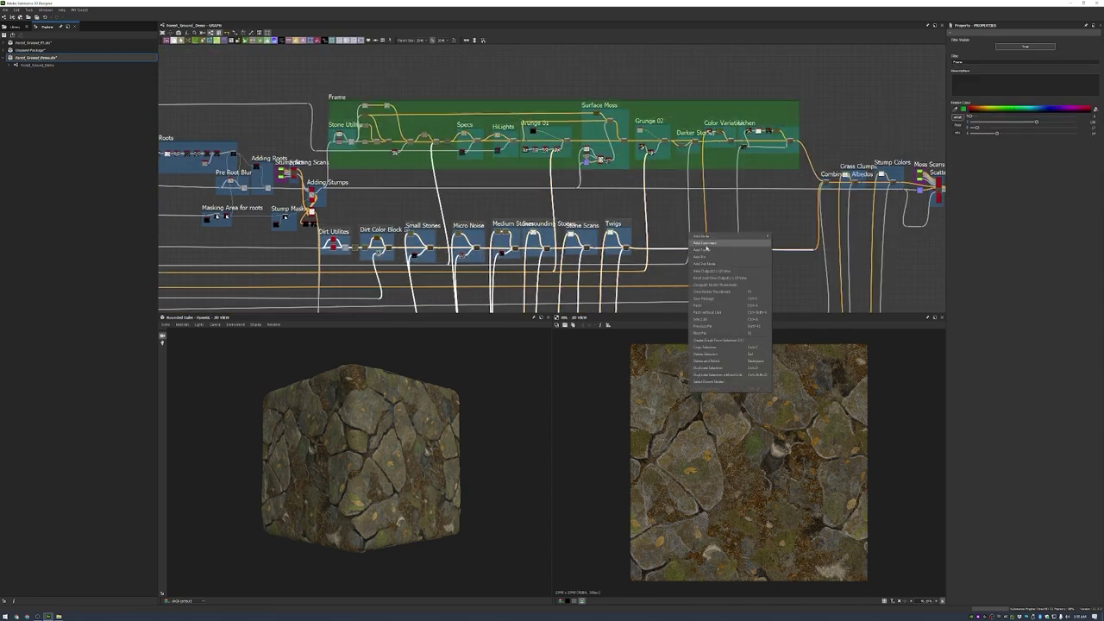
click(716, 284)
click(558, 90)
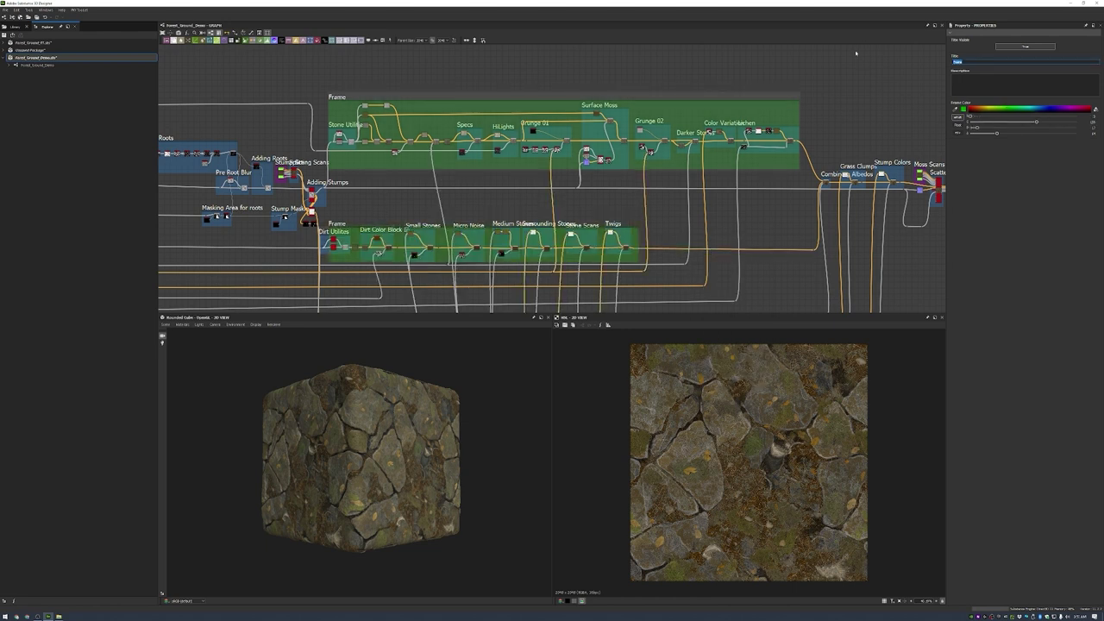
click(991, 66)
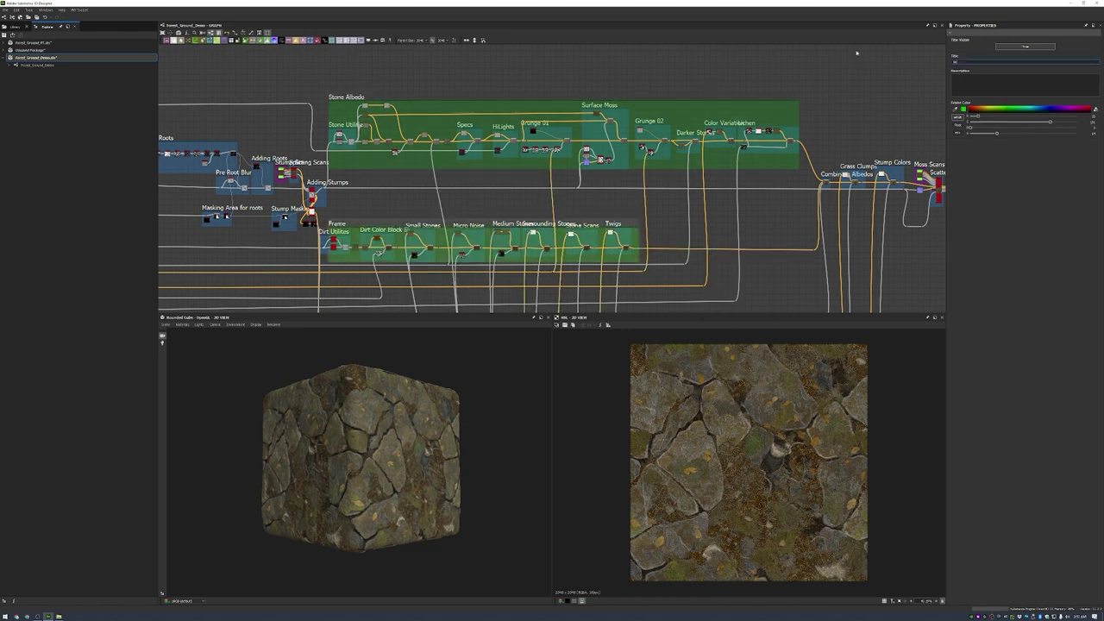
- Add a Grayscale Conversion node below the Stone Albedo frame, fed by a color node near the chain's start
scroll(374, 204, up, 5)
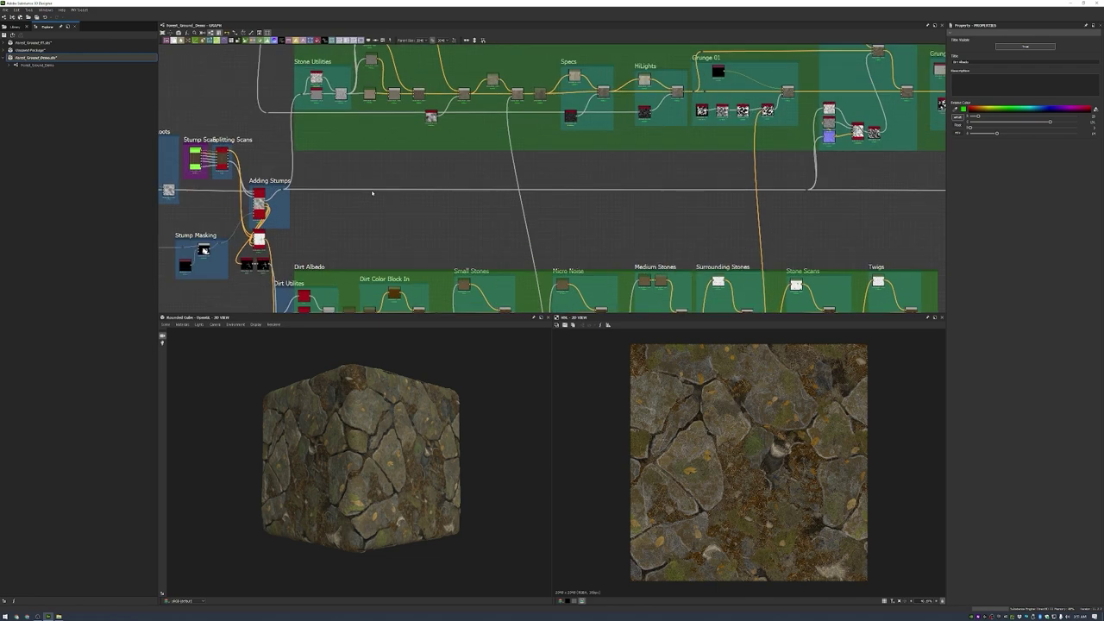
middle_drag(359, 160, 364, 215)
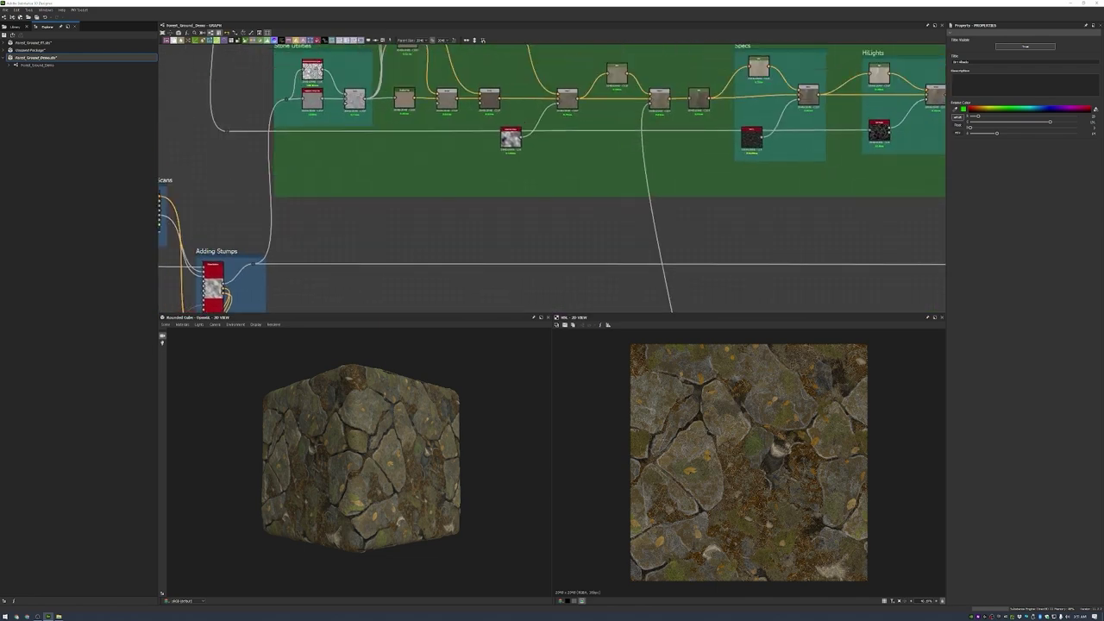
scroll(695, 182, down, 2)
scroll(515, 138, up, 2)
middle_drag(515, 138, 500, 53)
drag(433, 54, 569, 216)
text(grayscale)
key(Return)
- Add a Levels node after the Grayscale Conversion and adjust its input low, high and mid levels to brighten the result to near white
scroll(524, 191, up, 3)
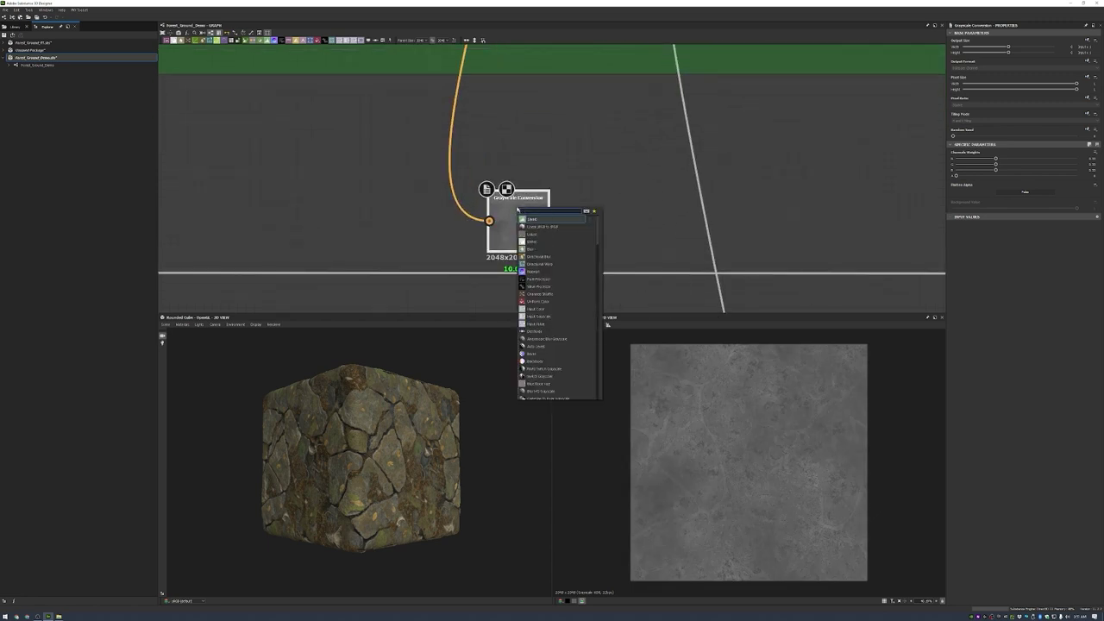
text(levels)
key(Return)
click(1097, 145)
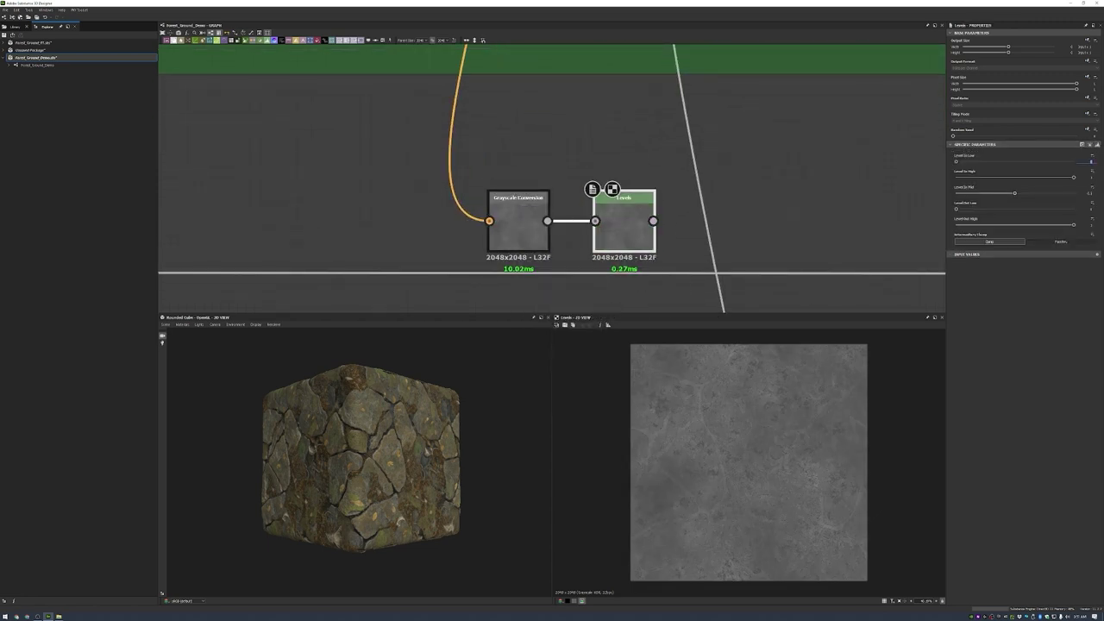
drag(1089, 161, 537, 145)
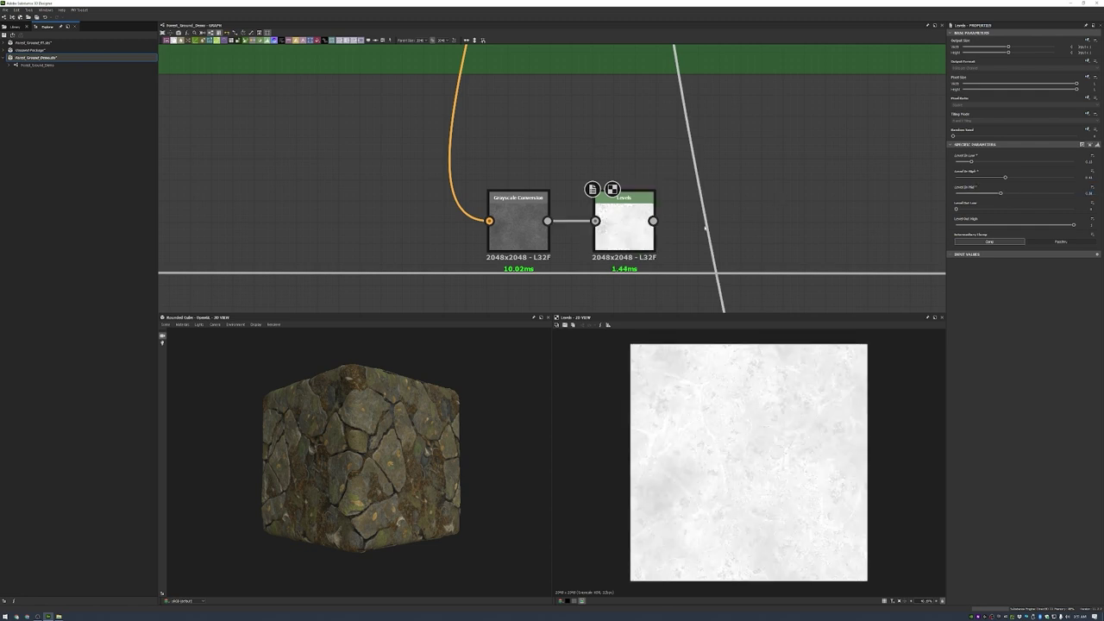
- Blend a black grayscale Uniform Color over the Levels result using a new Blend node
scroll(705, 228, down, 2)
middle_drag(680, 217, 638, 229)
key(space)
click(733, 259)
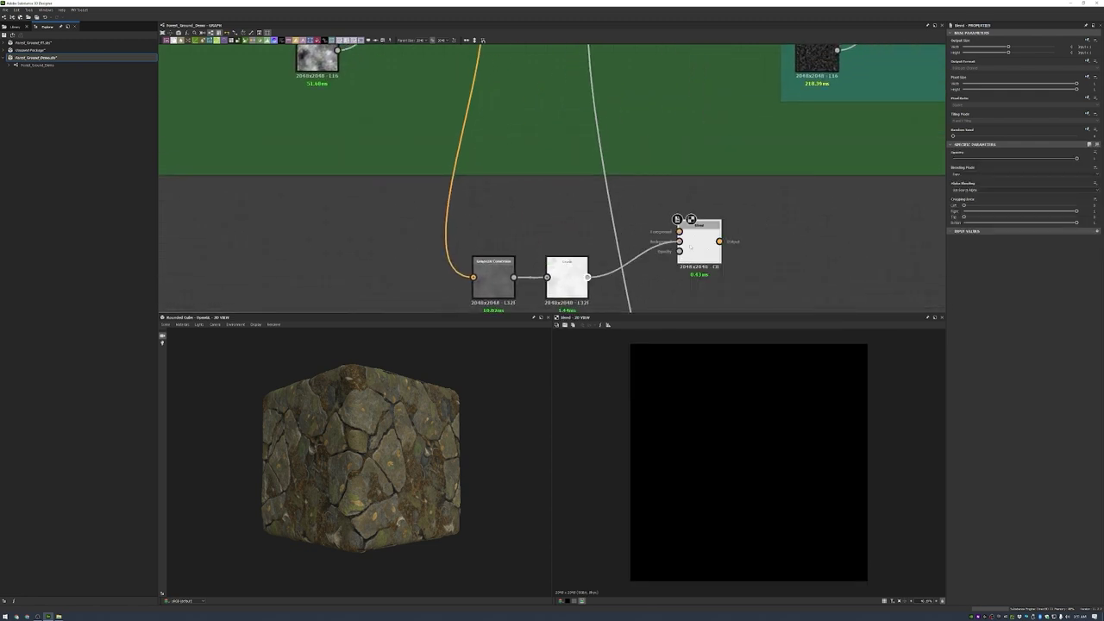
drag(690, 247, 735, 294)
key(space)
click(643, 371)
drag(603, 243, 724, 285)
click(1064, 159)
scroll(688, 171, down, 2)
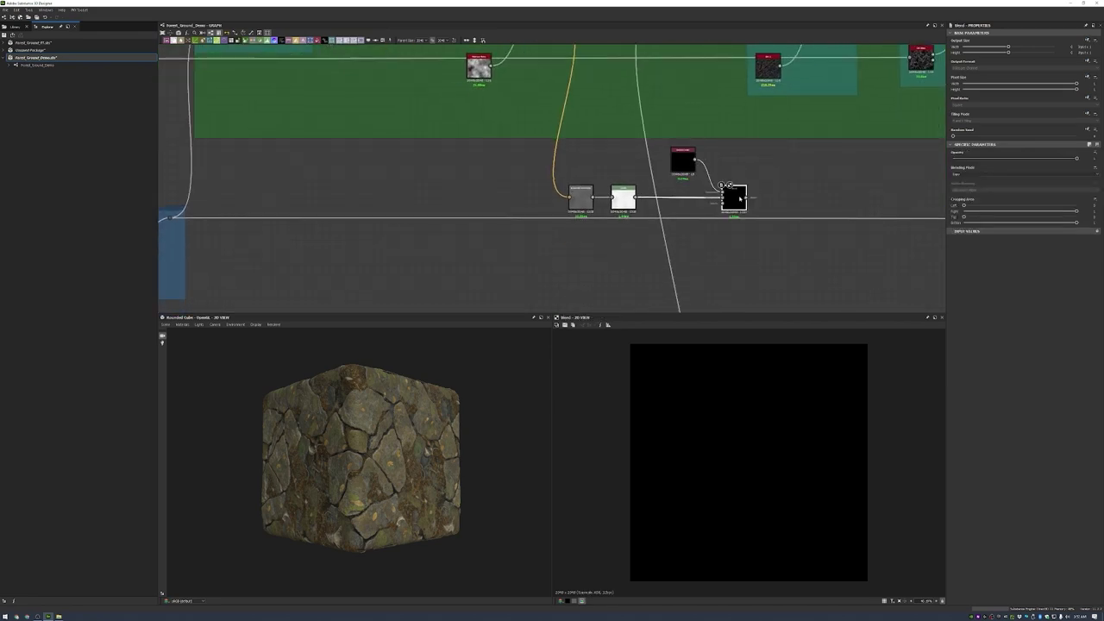
- Route the Main Flood Fill output through a Dot node to the area below the new roughness nodes
scroll(727, 184, down, 8)
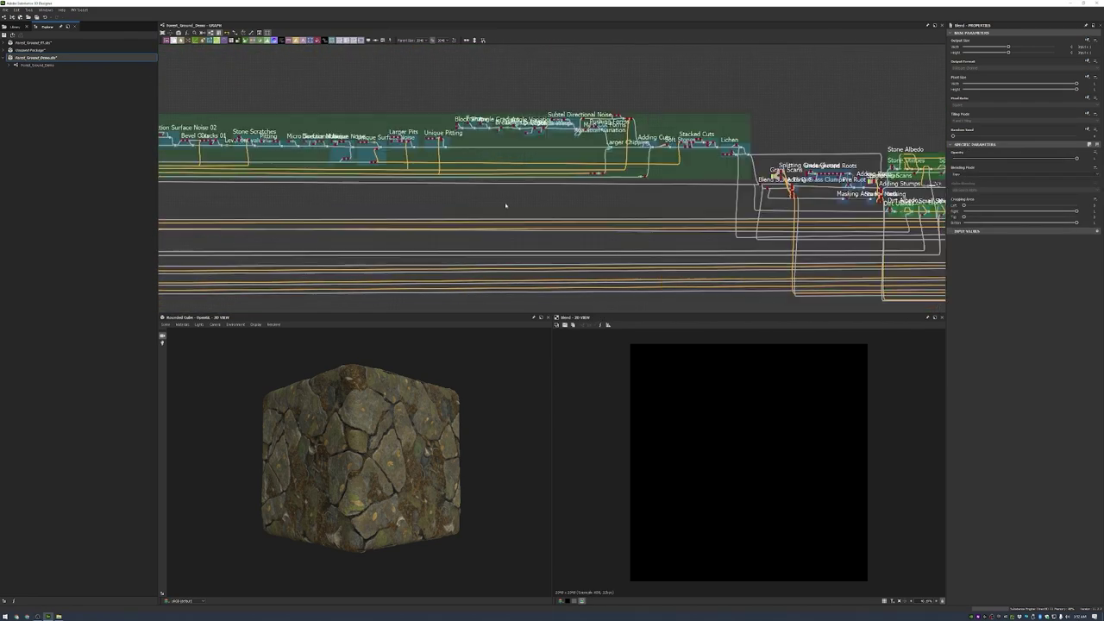
scroll(607, 201, up, 4)
scroll(357, 179, up, 4)
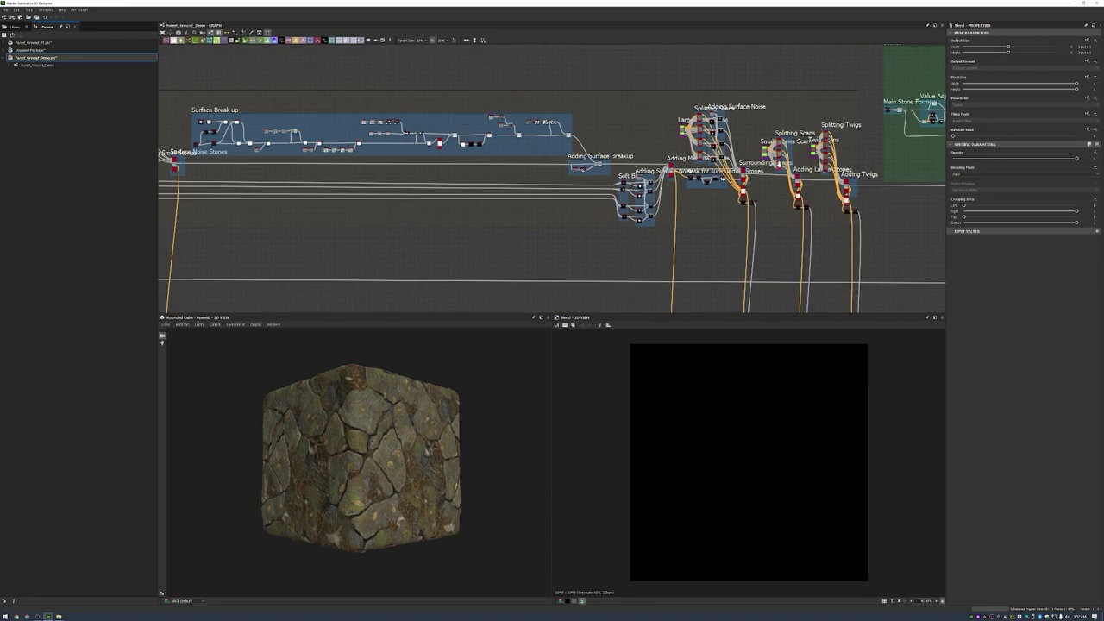
middle_drag(358, 180, 678, 203)
scroll(561, 225, up, 5)
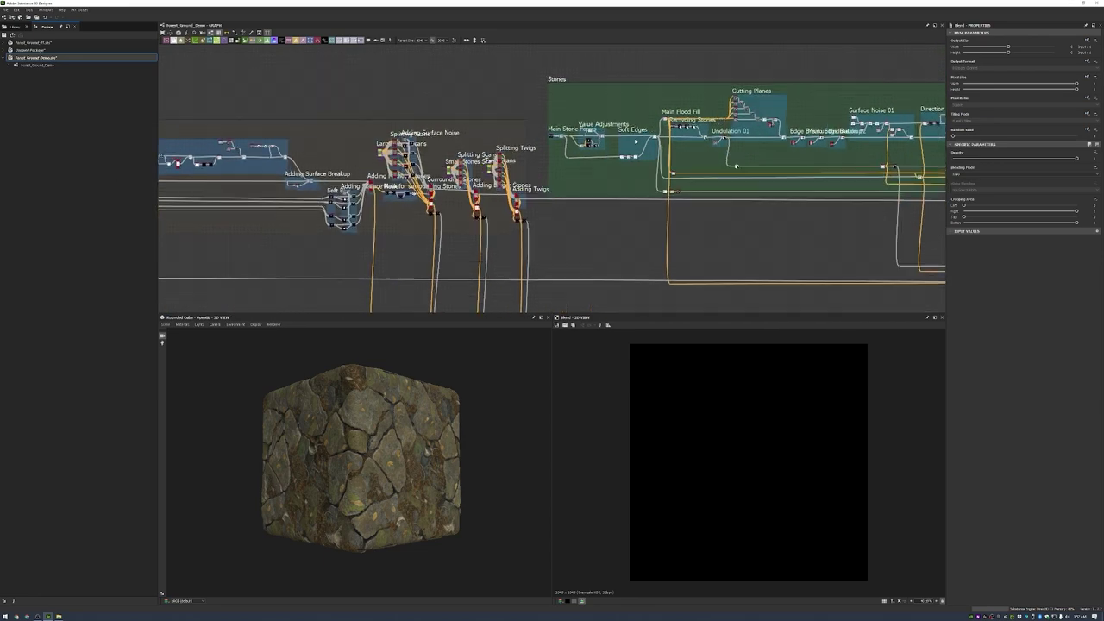
scroll(561, 224, down, 2)
scroll(561, 224, down, 3)
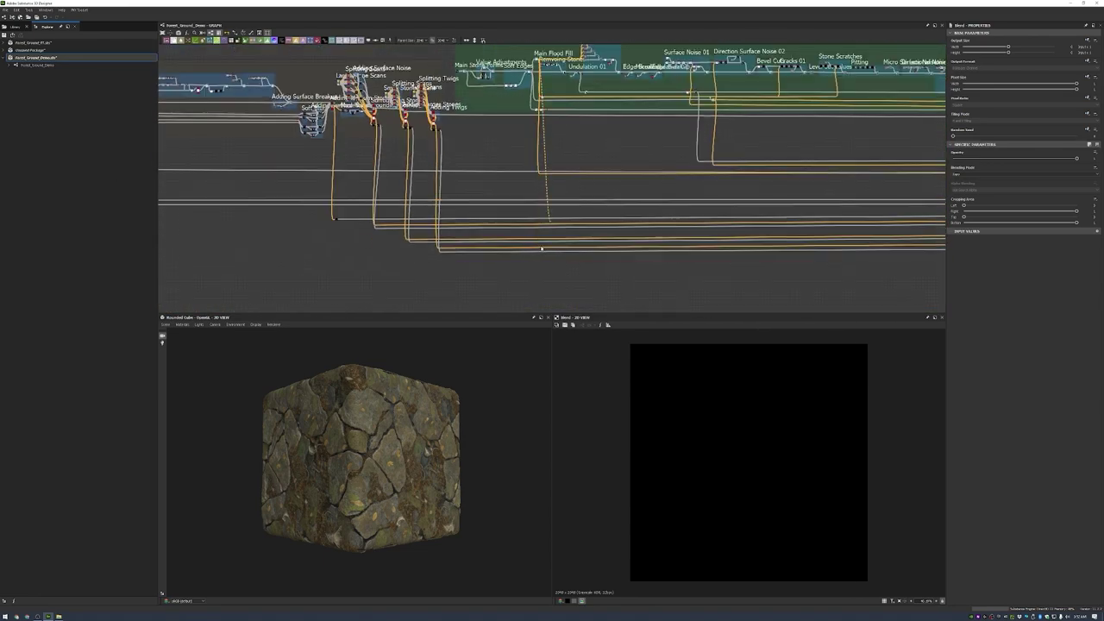
middle_drag(779, 276, 546, 281)
scroll(546, 281, up, 6)
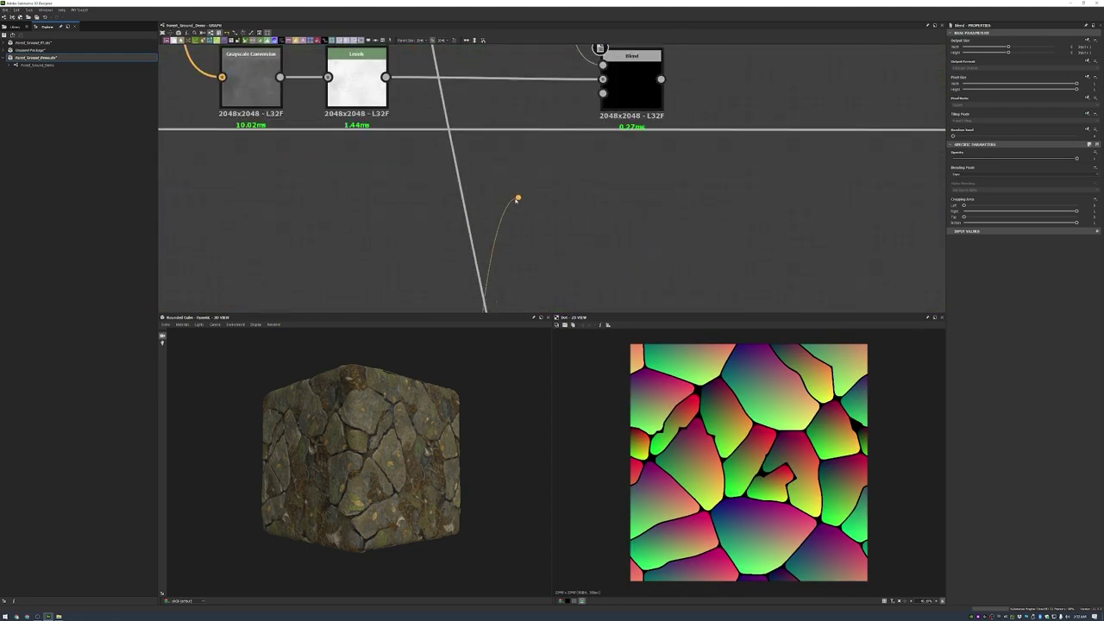
- Add a Flood Fill to Random Grayscale node fed from the flood fill Dot
drag(551, 189, 558, 189)
text(flood)
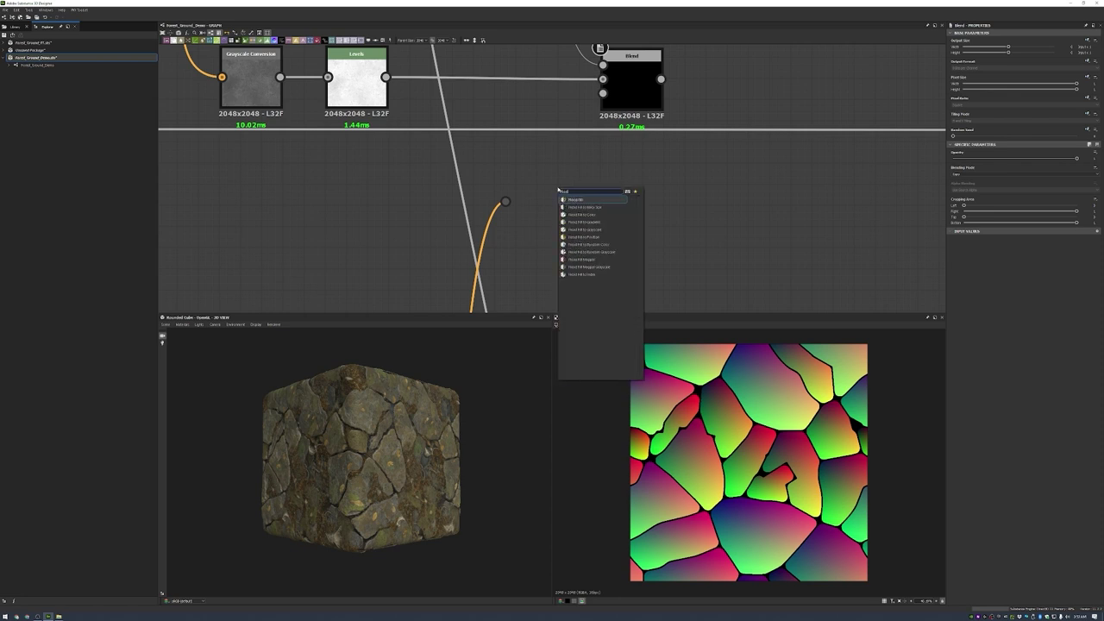
click(591, 252)
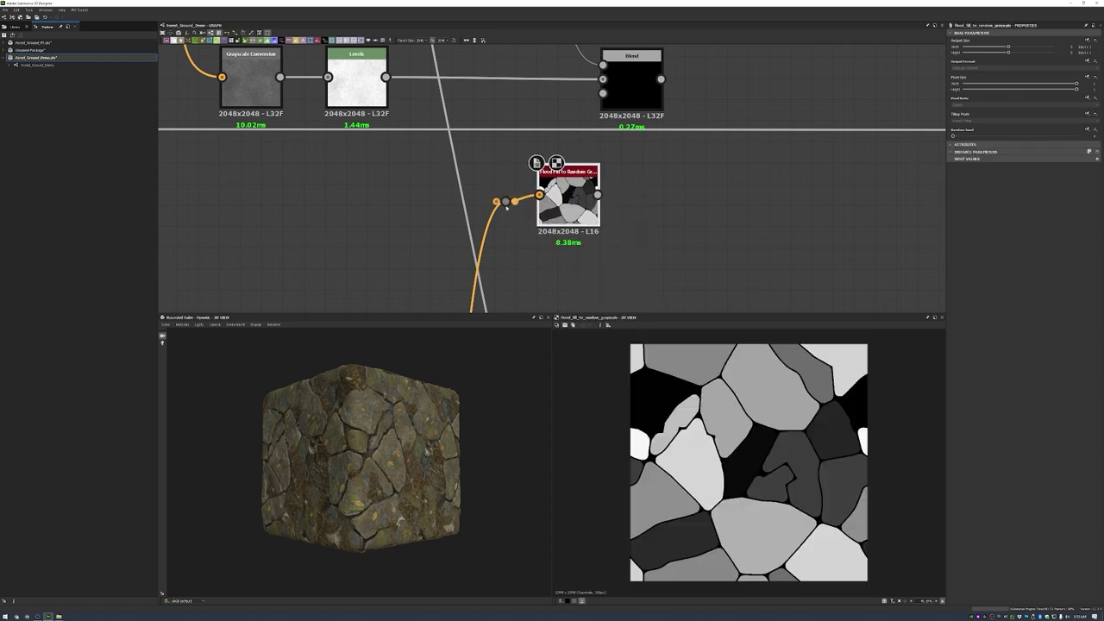
- Add a Levels node after the random grayscale, lower its input high level, and connect it to the roughness blend's opacity
drag(598, 194, 642, 195)
click(608, 276)
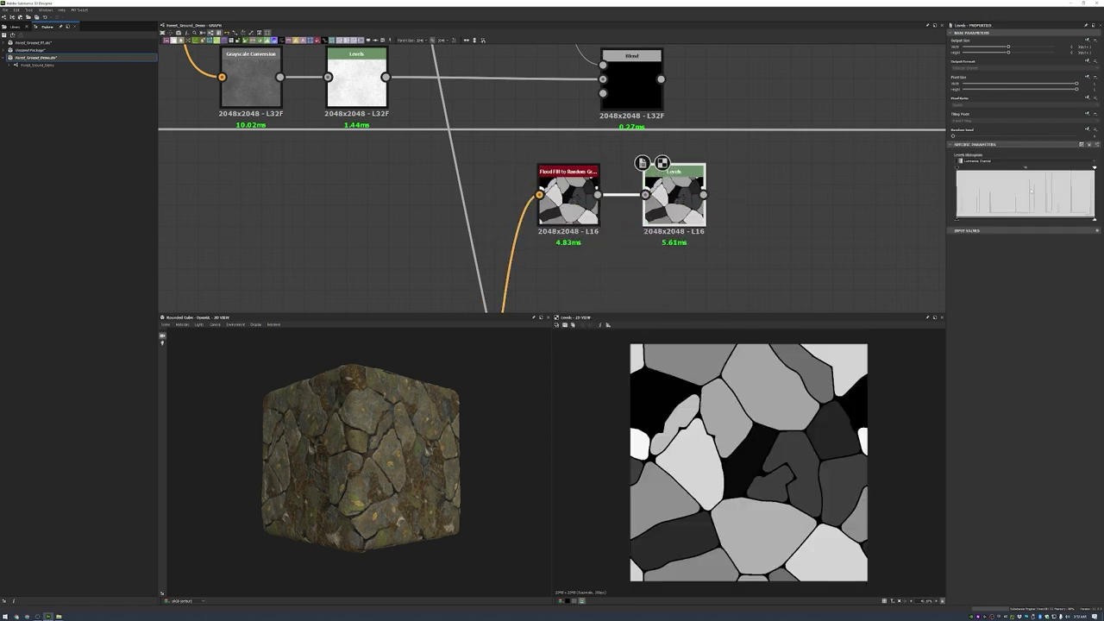
click(1098, 145)
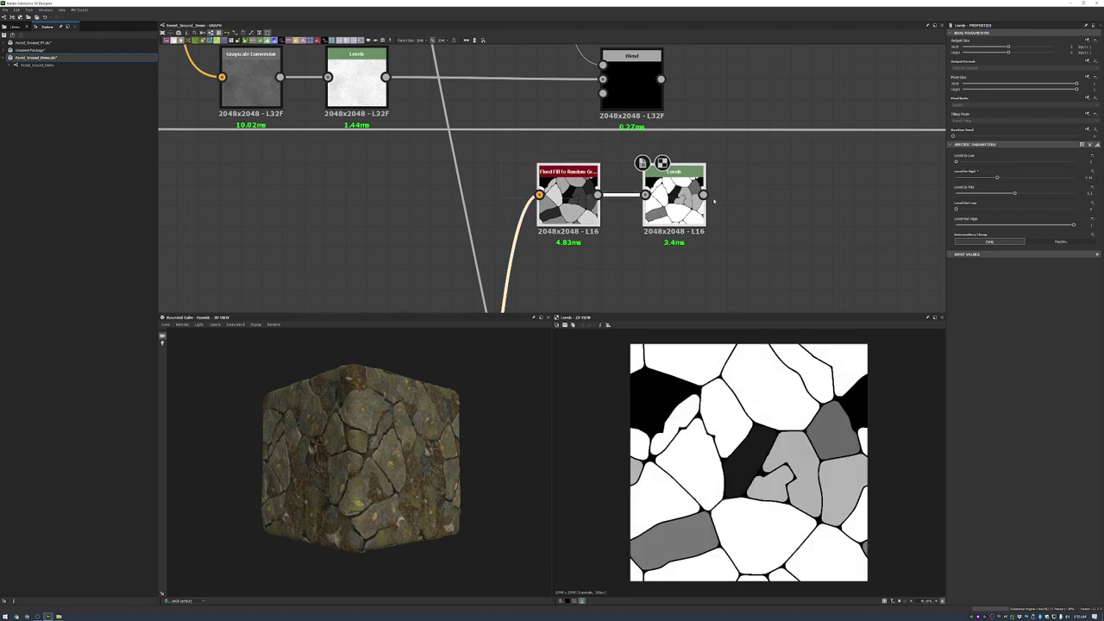
drag(569, 171, 431, 172)
drag(574, 210, 603, 93)
- Frame the Grayscale Conversion and Levels nodes as "Roughness Base" and the blend group as "Roughness Variation", and separate the two frames
middle_drag(535, 172, 599, 289)
scroll(667, 154, down, 2)
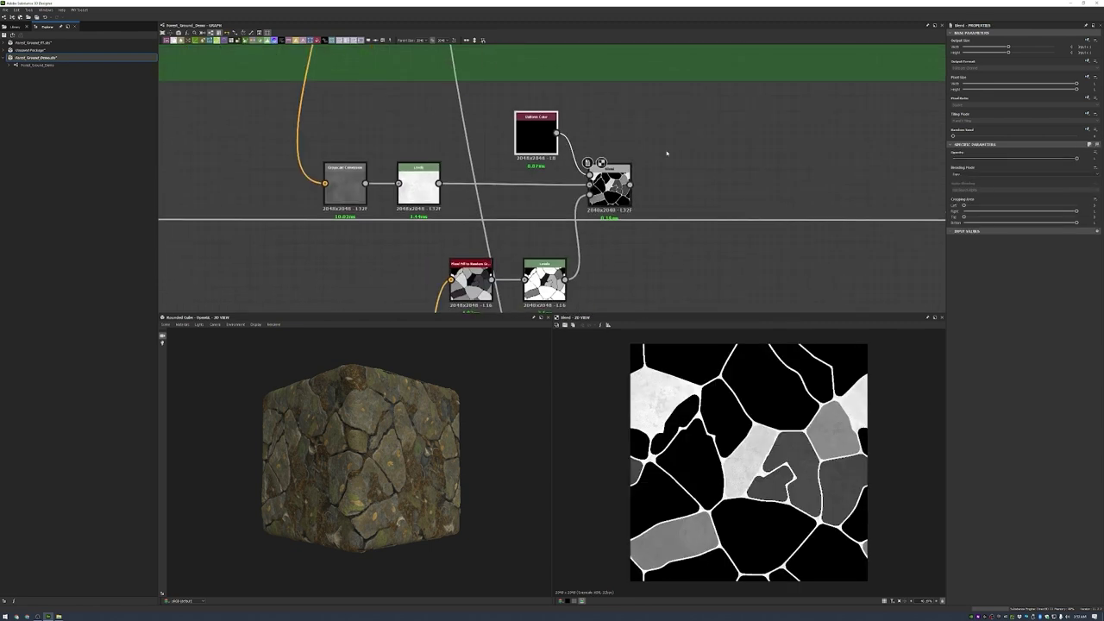
scroll(518, 159, down, 1)
key(ctrl+f)
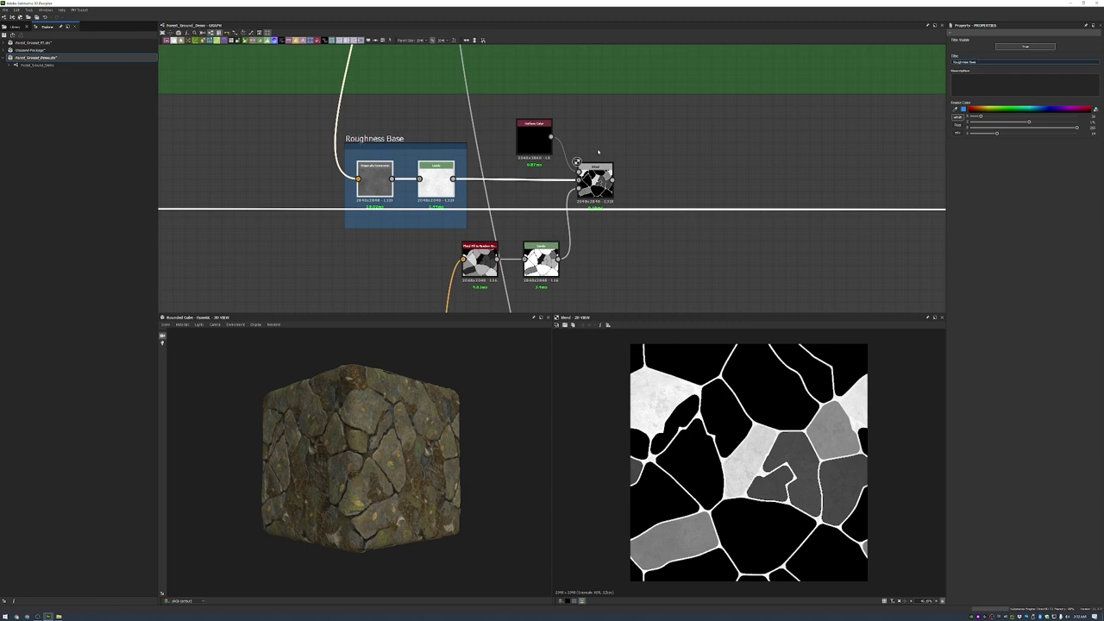
drag(597, 151, 449, 302)
key(ctrl+f)
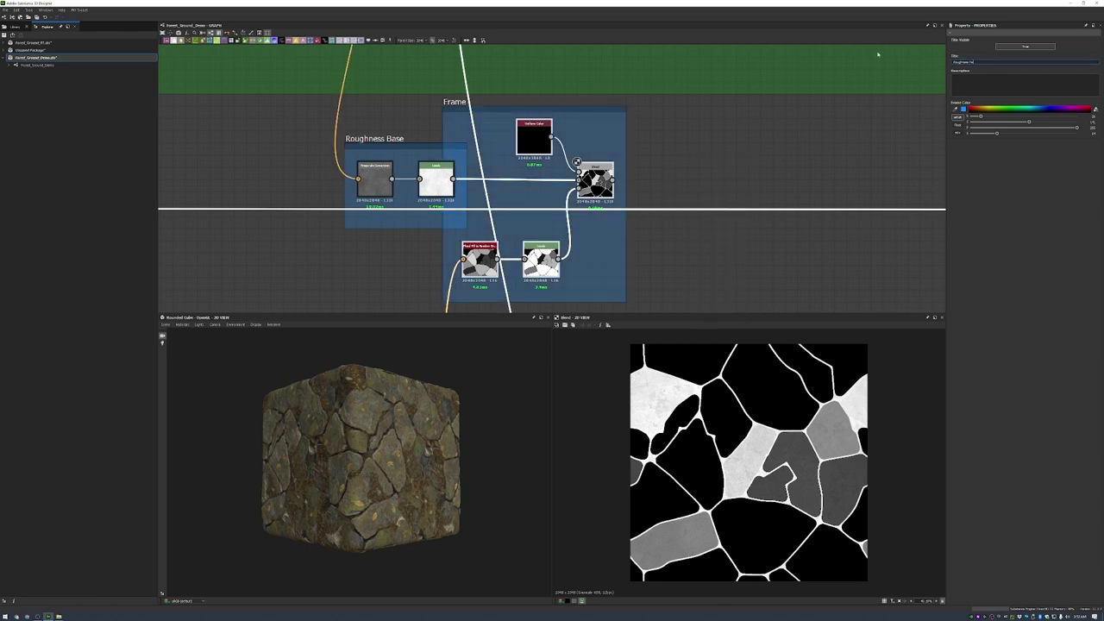
drag(398, 140, 337, 139)
- Lower the Roughness Variation blend's opacity to a subtle level
click(596, 181)
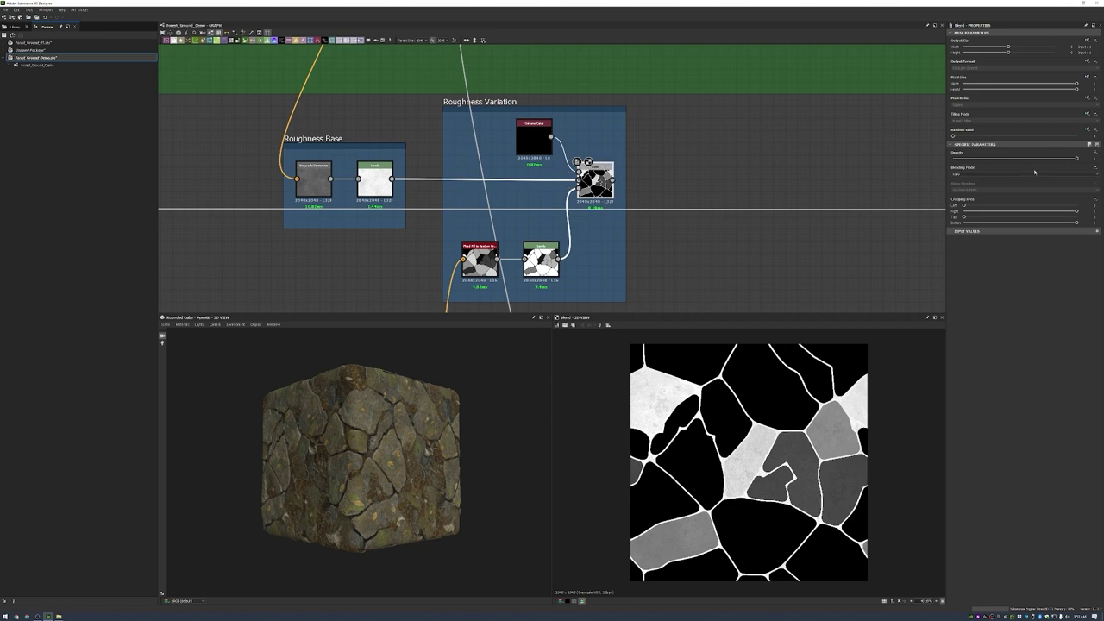
drag(1077, 158, 978, 158)
scroll(587, 215, down, 2)
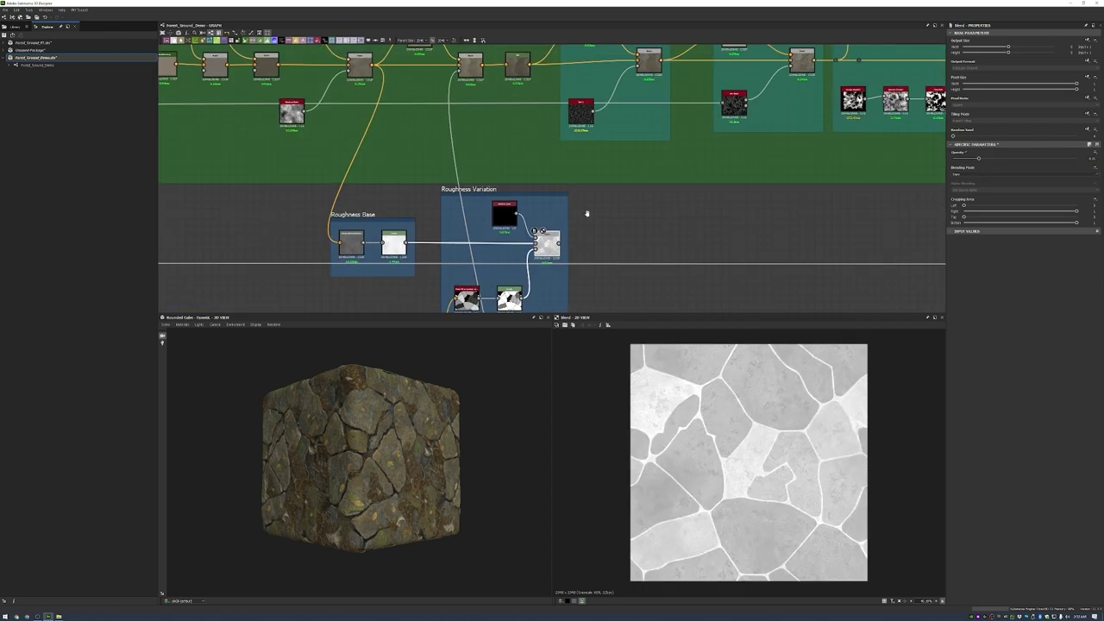
- Duplicate the black Uniform Color and Blend pair beyond Roughness Variation, feed it the variation result, and mask it with the Specs mask
middle_drag(577, 203, 605, 117)
shift+click(466, 191)
key(ctrl+d)
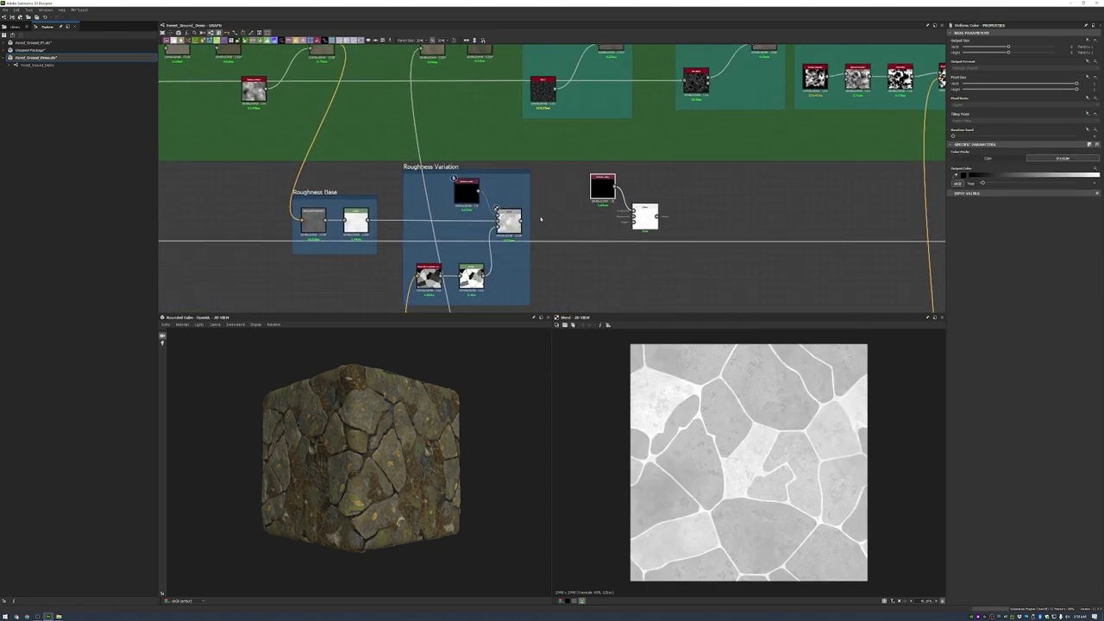
click(646, 221)
drag(645, 222, 650, 230)
click(650, 226)
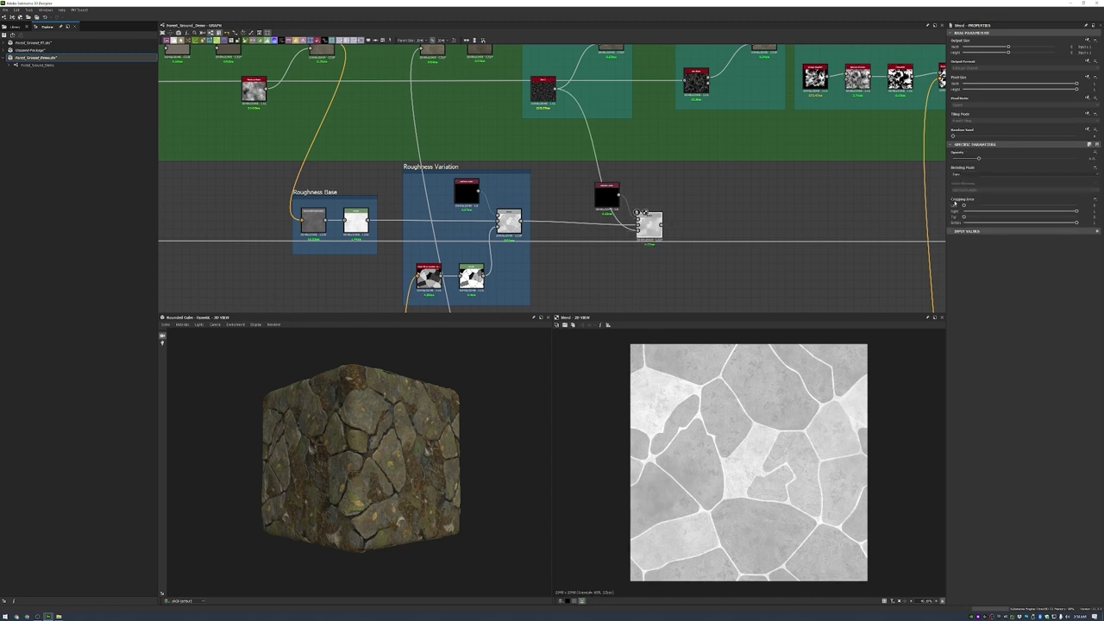
- Frame the new Uniform Color and Blend pair as "Spec Roughness"
drag(586, 177, 671, 246)
right_click(690, 199)
click(716, 217)
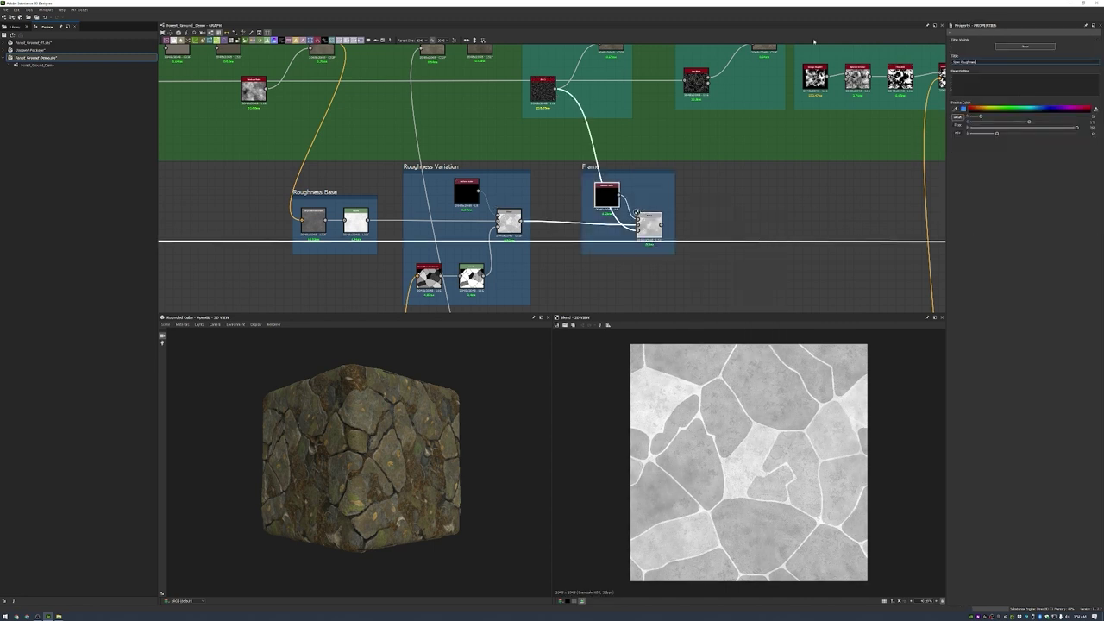
middle_drag(587, 169, 629, 156)
- Add another black Uniform Color and Blend copy after Spec Roughness, mask it with the HiLights mask, and raise the blend's opacity
key(ctrl+v)
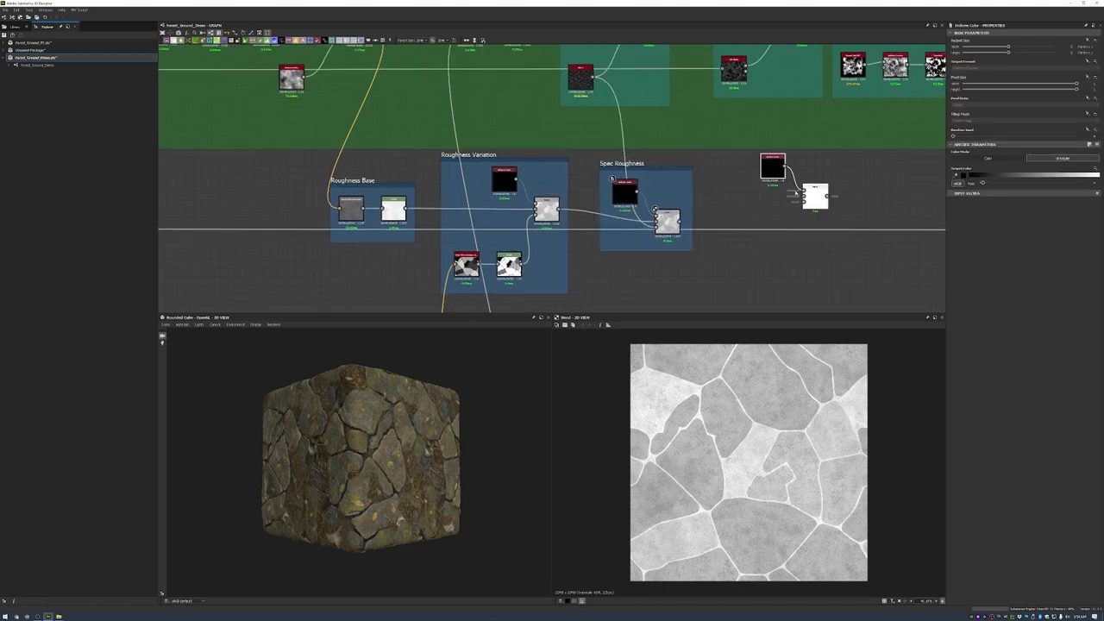
scroll(572, 232, down, 2)
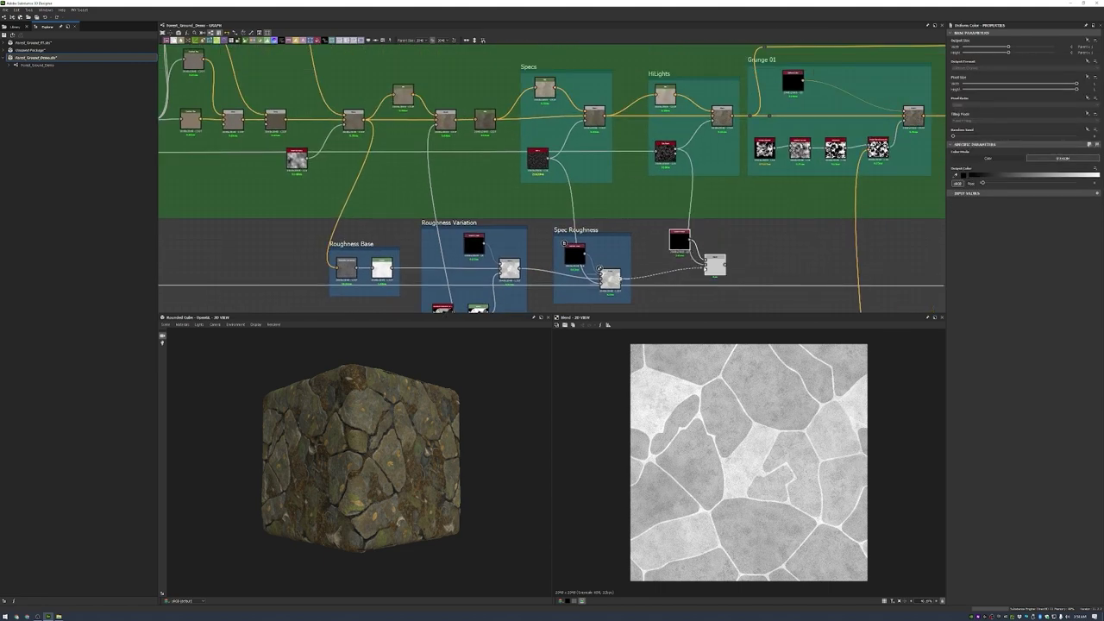
scroll(572, 233, up, 3)
click(838, 227)
middle_drag(837, 227, 700, 228)
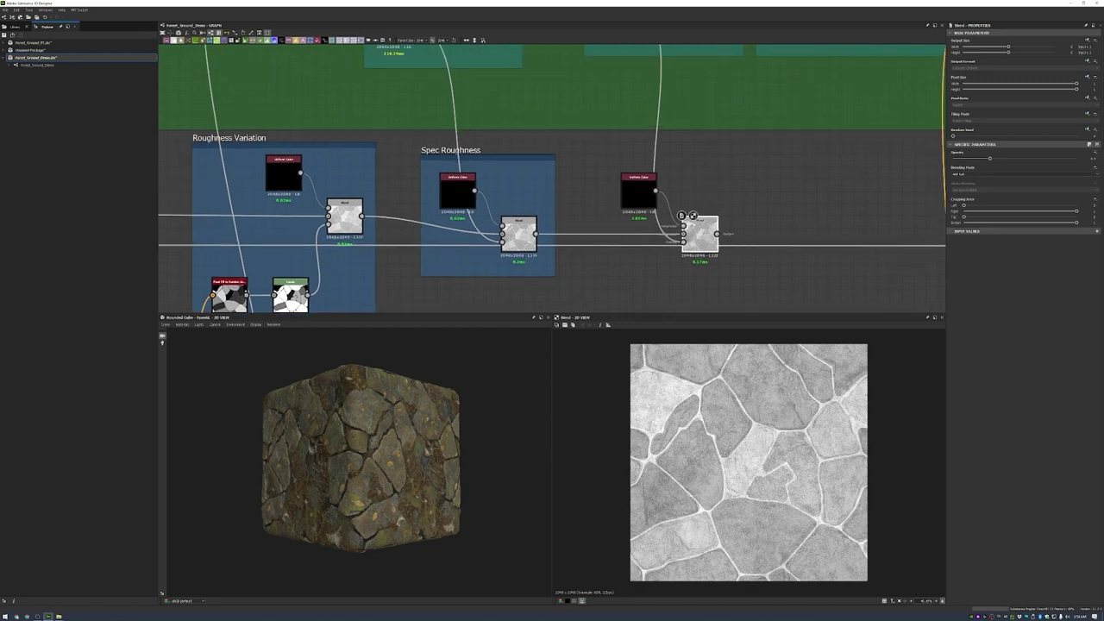
double_click(700, 231)
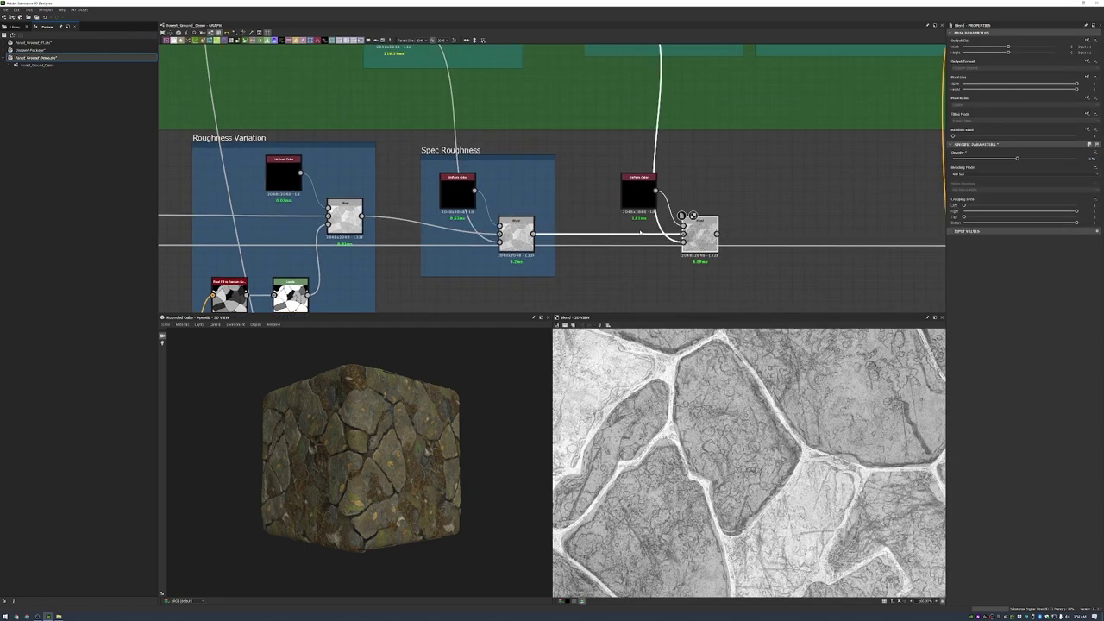
- Duplicate the pair below Grunge 01, make its Uniform Color white, and mask the blend with the last Grunge 01 mask node
middle_drag(757, 216, 569, 224)
scroll(630, 228, down, 3)
click(470, 217)
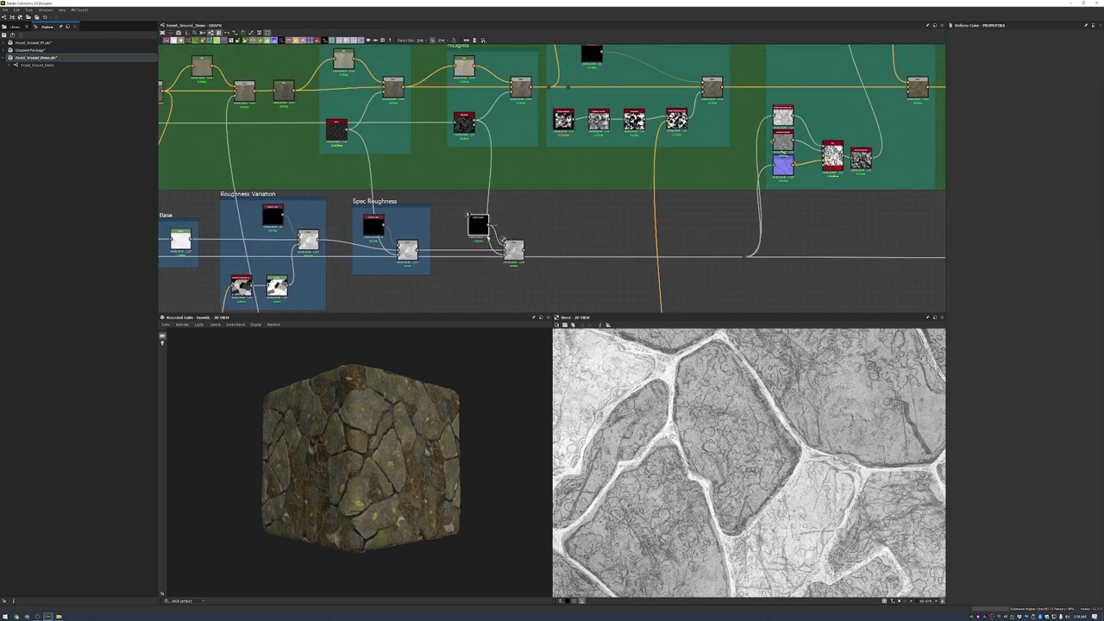
key(ctrl+d)
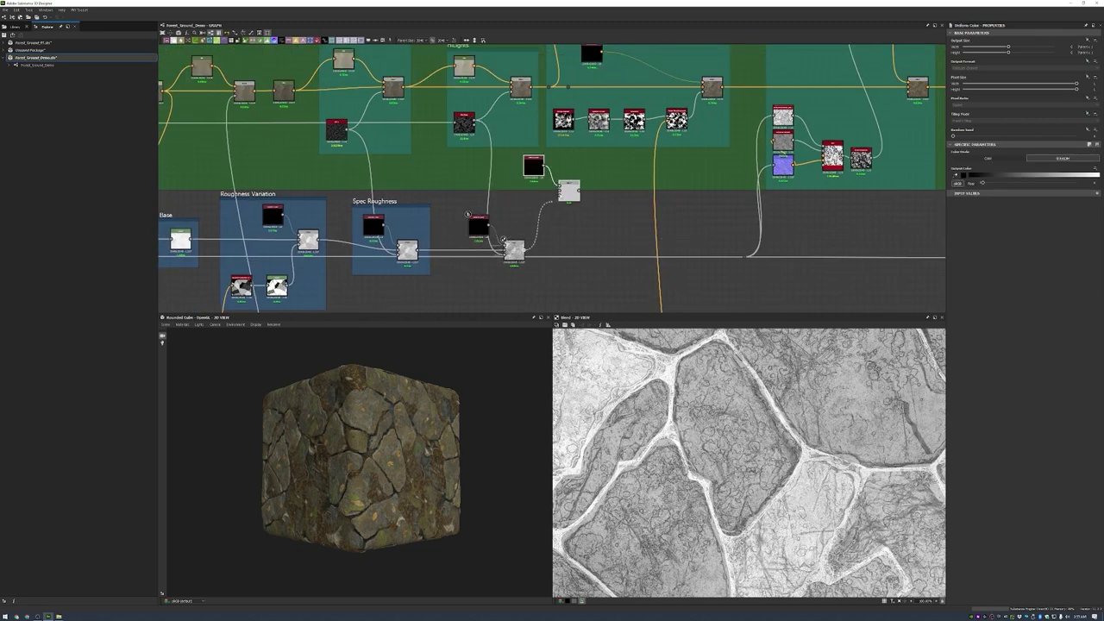
click(694, 200)
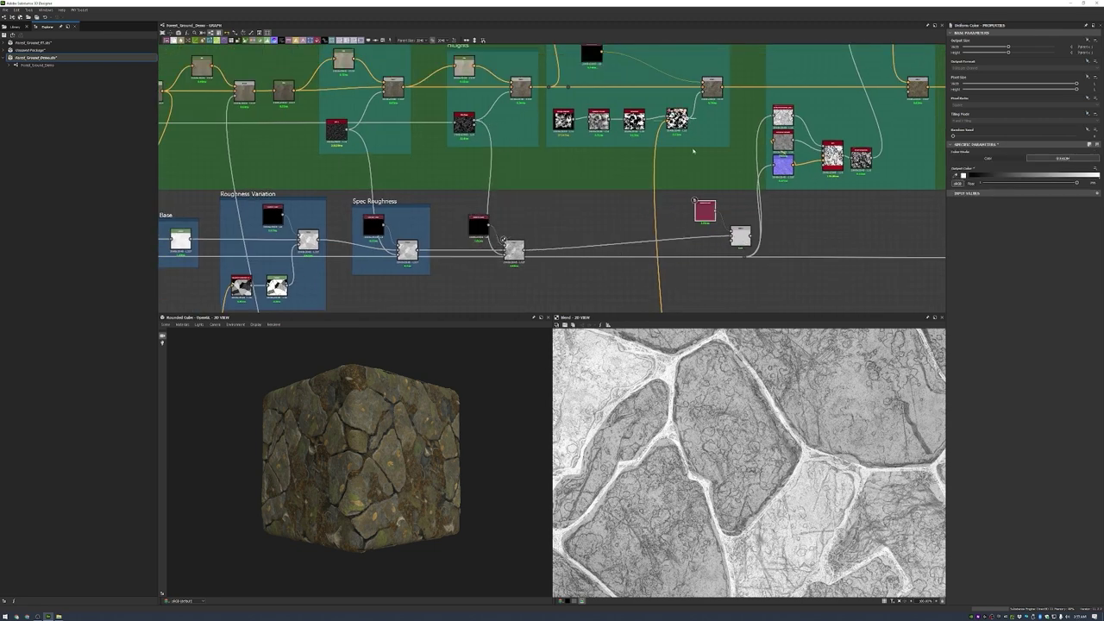
drag(687, 120, 727, 243)
scroll(553, 179, down, 2)
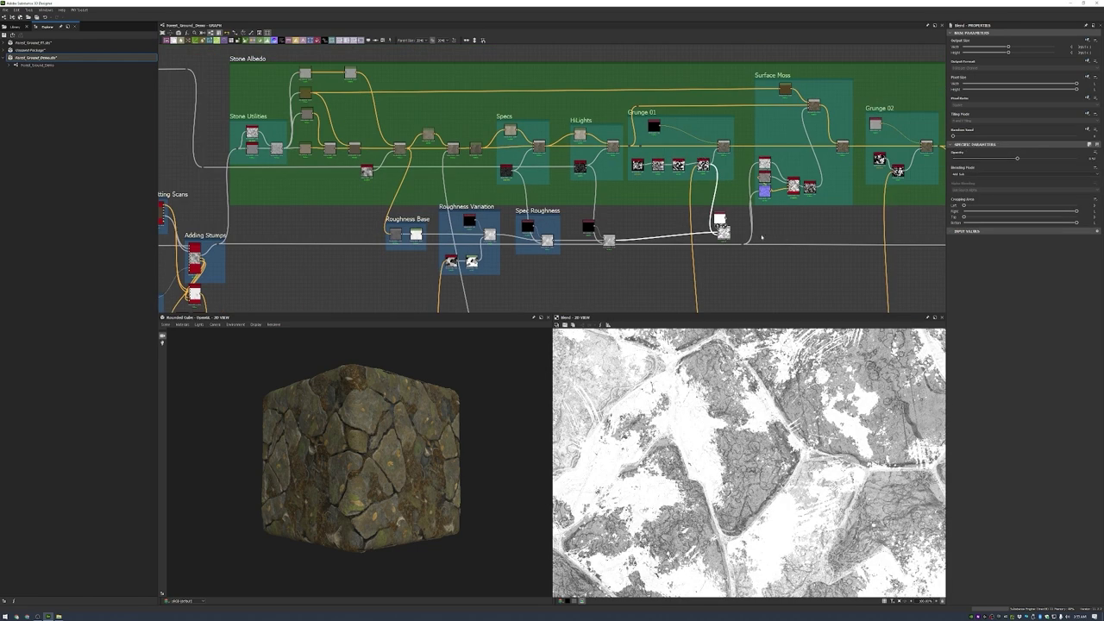
- Lower the grunge roughness blend's opacity and set its blending mode to Copy
scroll(552, 178, up, 2)
drag(615, 222, 616, 229)
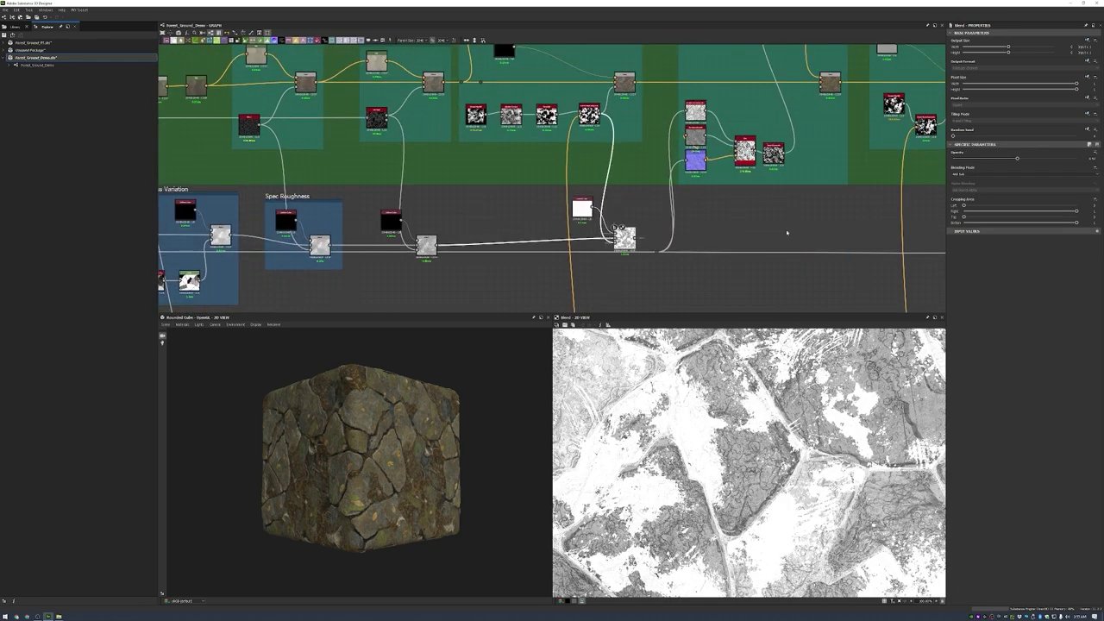
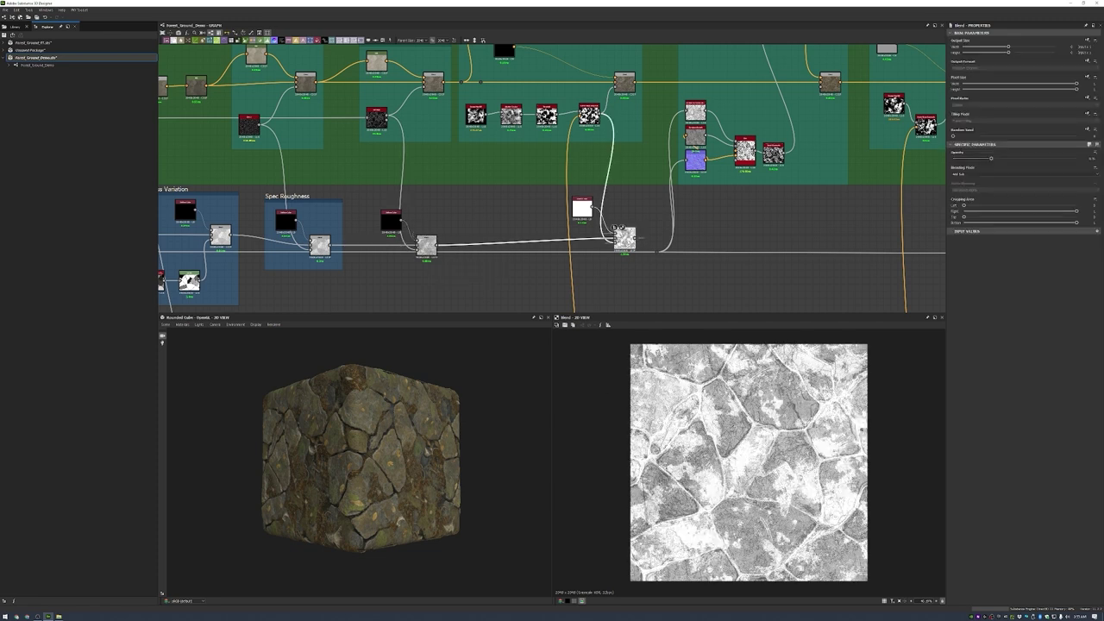
click(963, 174)
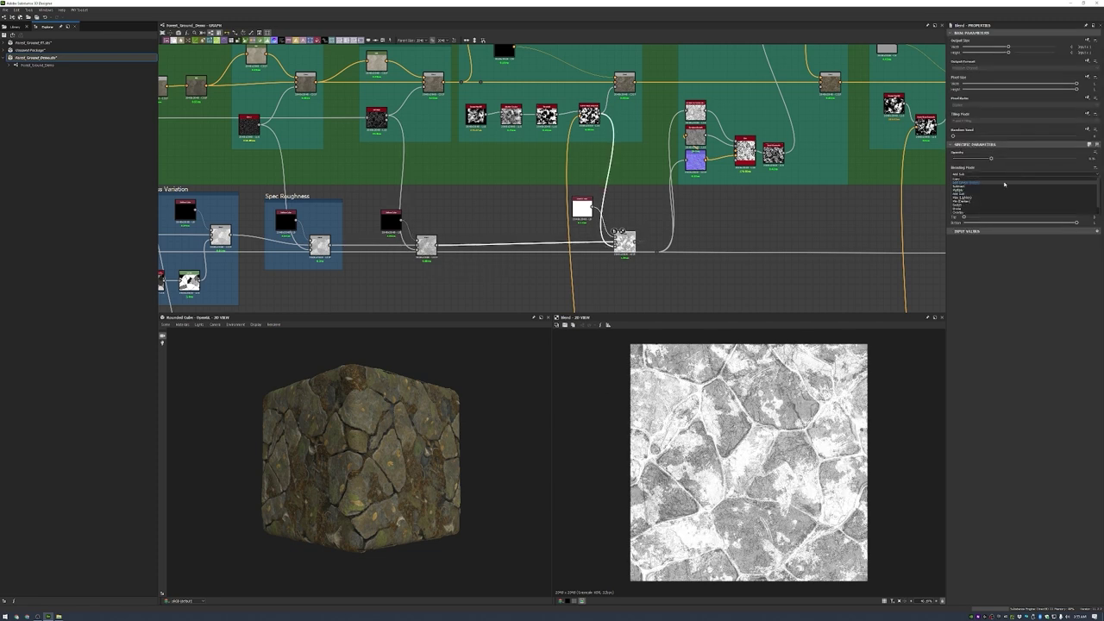
click(964, 179)
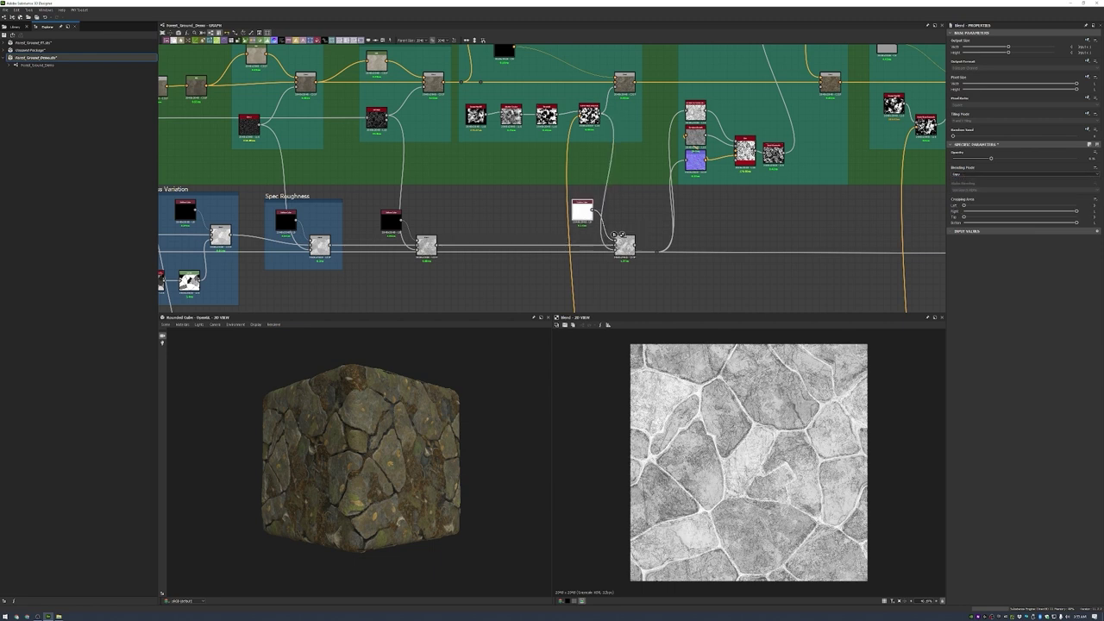
- Frame the grunge pair as "Grunge Rughness" and the highlights pair as "Hilights Roughness"
shift+click(583, 209)
right_click(645, 198)
click(668, 222)
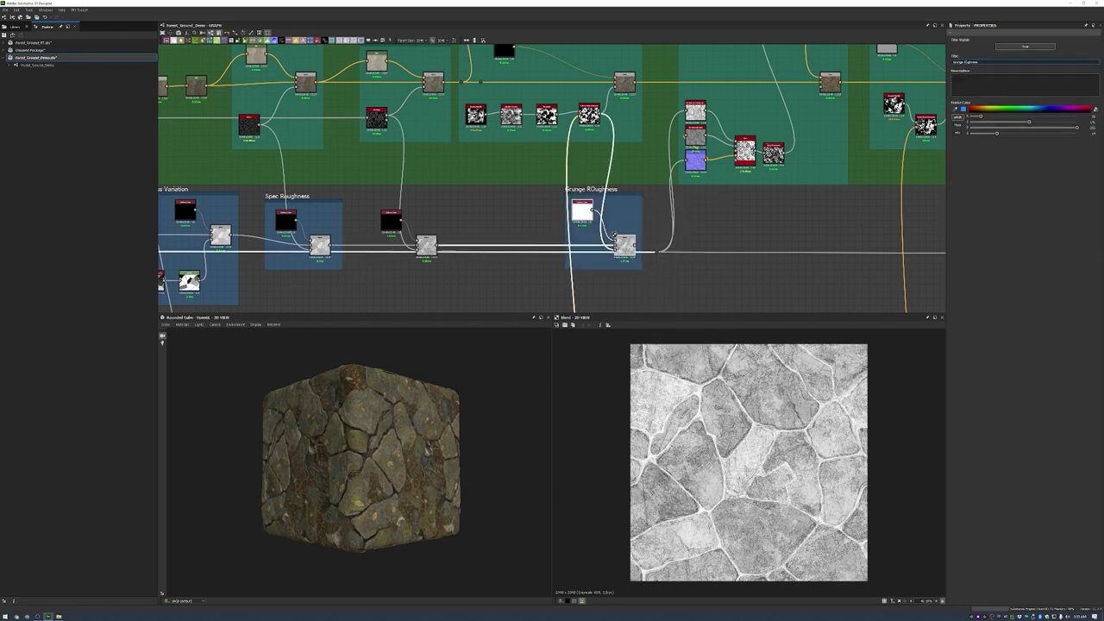
drag(374, 212, 441, 260)
key(ctrl+f)
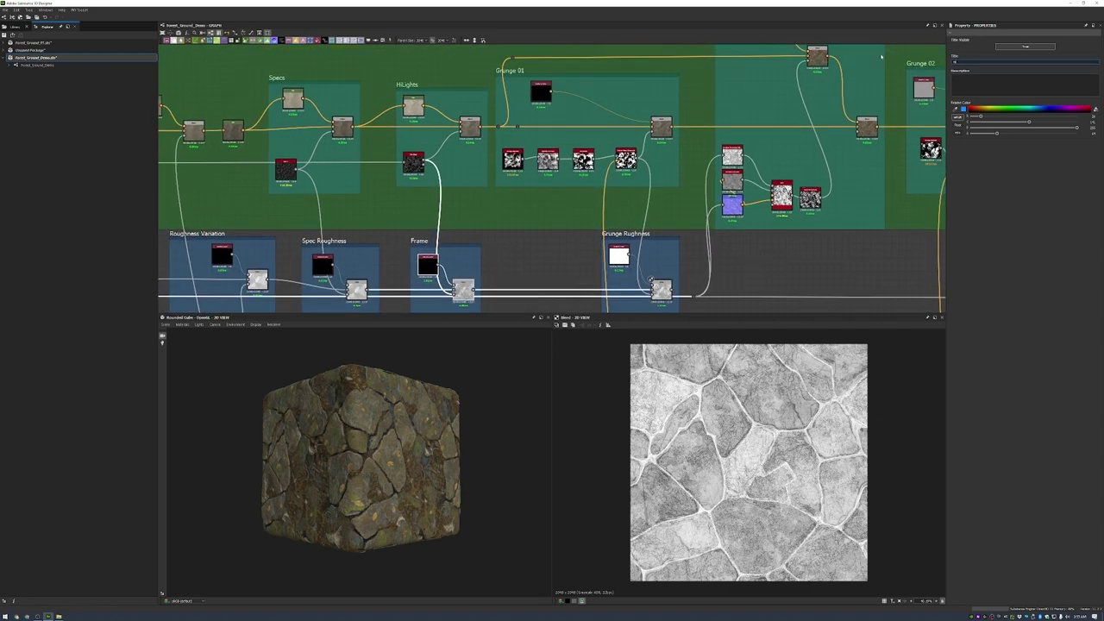
middle_drag(219, 234, 78, 215)
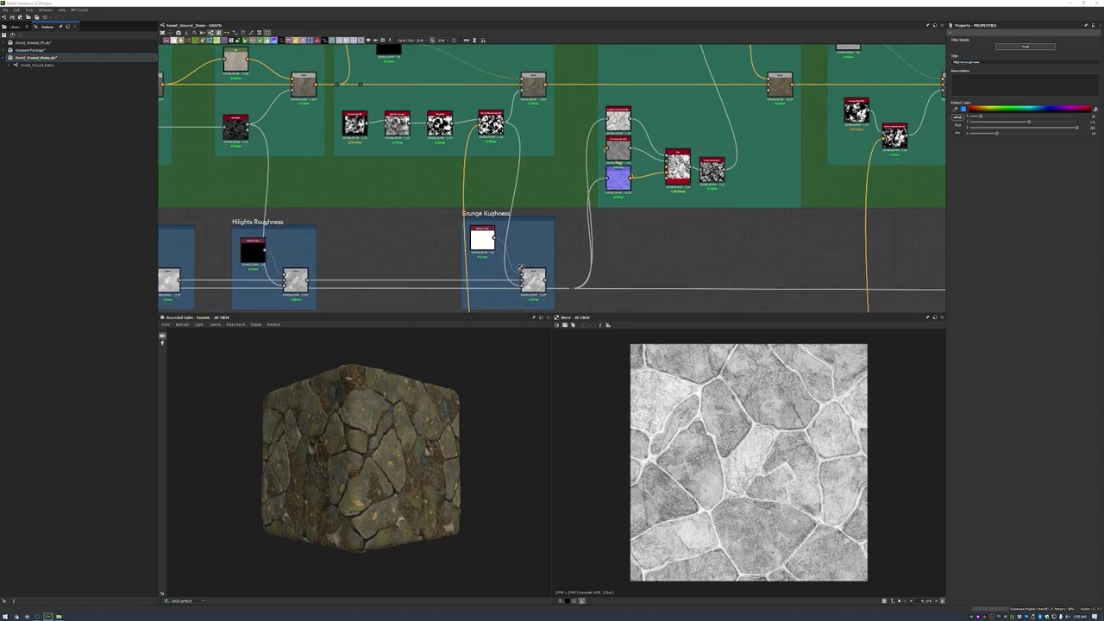
- Duplicate the white Uniform Color and Blend pair below Surface Moss, mask it with the moss mask, and raise the blend's opacity to full
middle_drag(629, 217, 581, 187)
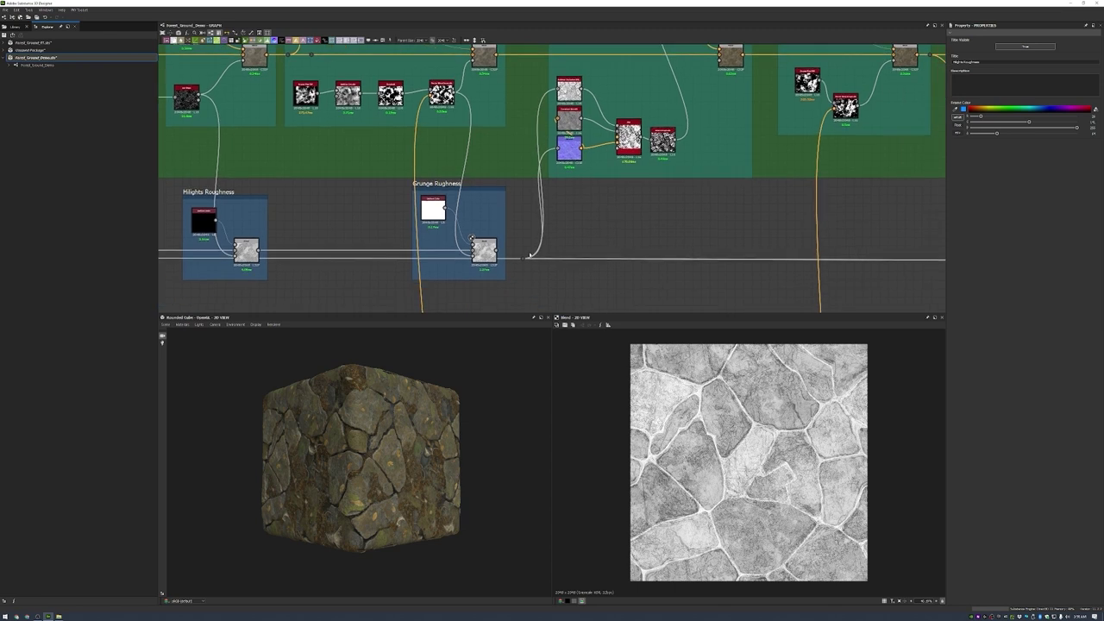
click(421, 197)
key(ctrl+d)
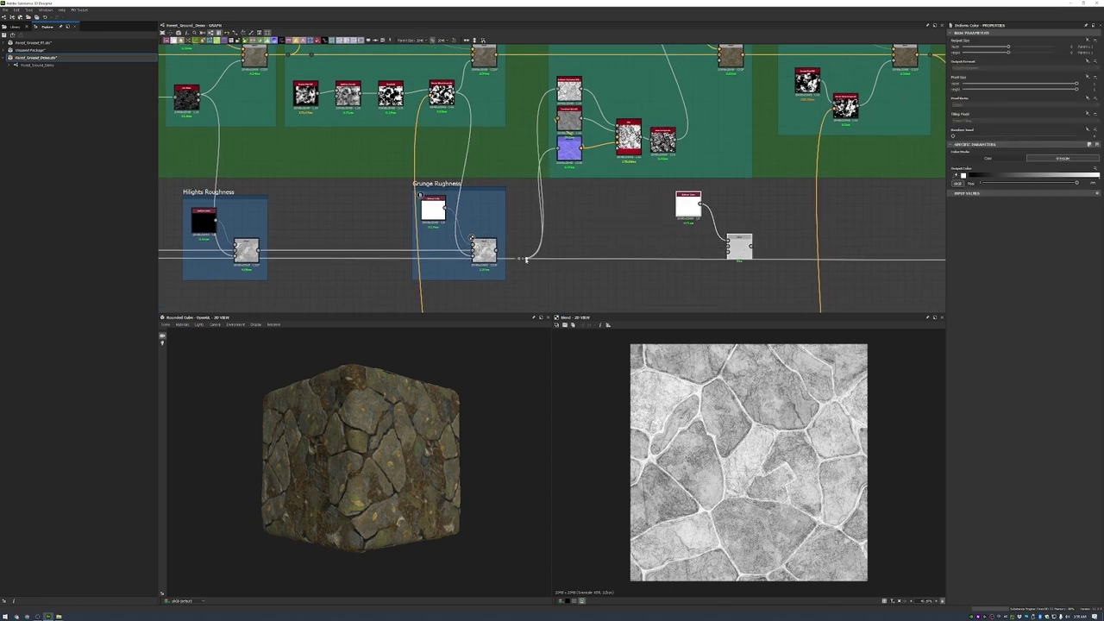
double_click(739, 246)
scroll(739, 248, up, 2)
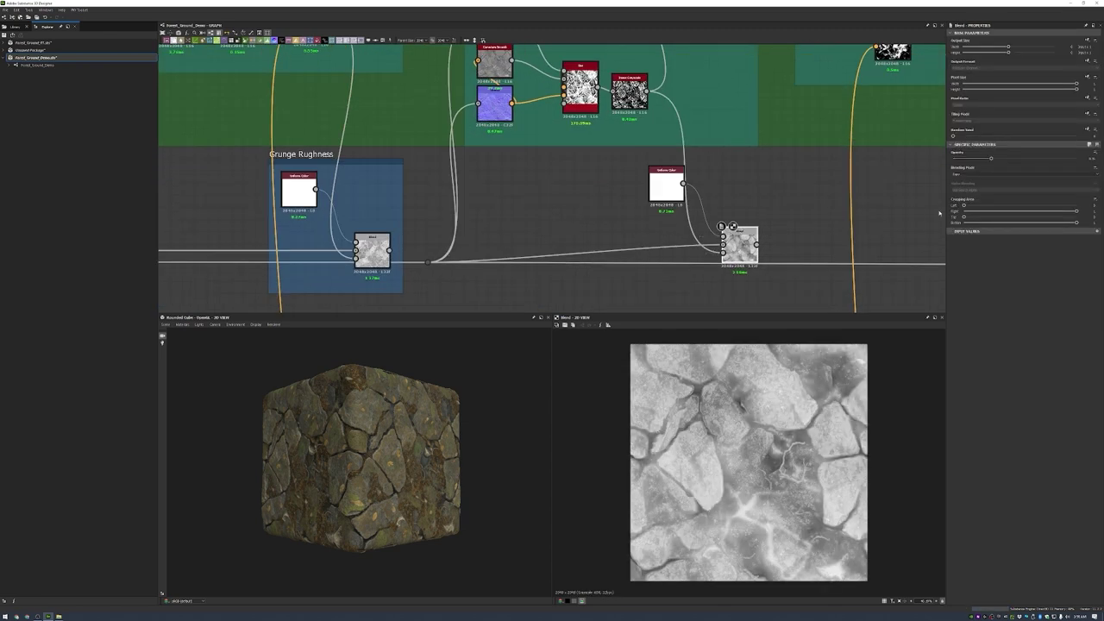
drag(1046, 159, 1078, 158)
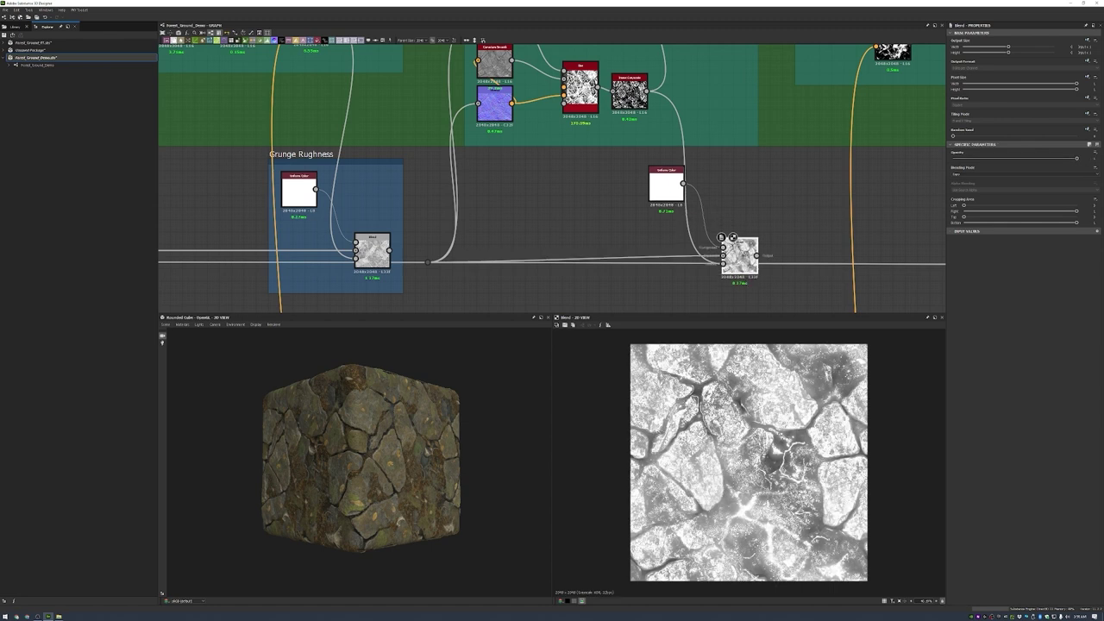
- Darken the moss Uniform Color to a light gray and feed the grunge roughness result into the moss blend's background
click(666, 183)
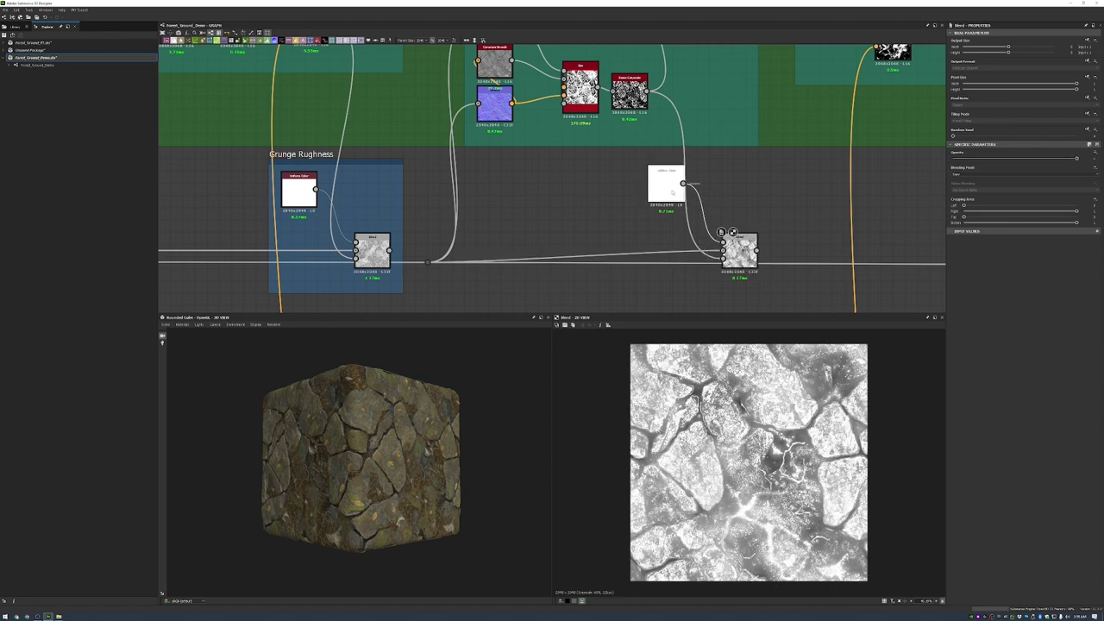
drag(1000, 173, 979, 173)
drag(429, 263, 723, 251)
- Frame the light gray Uniform Color and its Blend as "Surface Moss Roughness"
scroll(739, 250, down, 1)
key(ctrl+f)
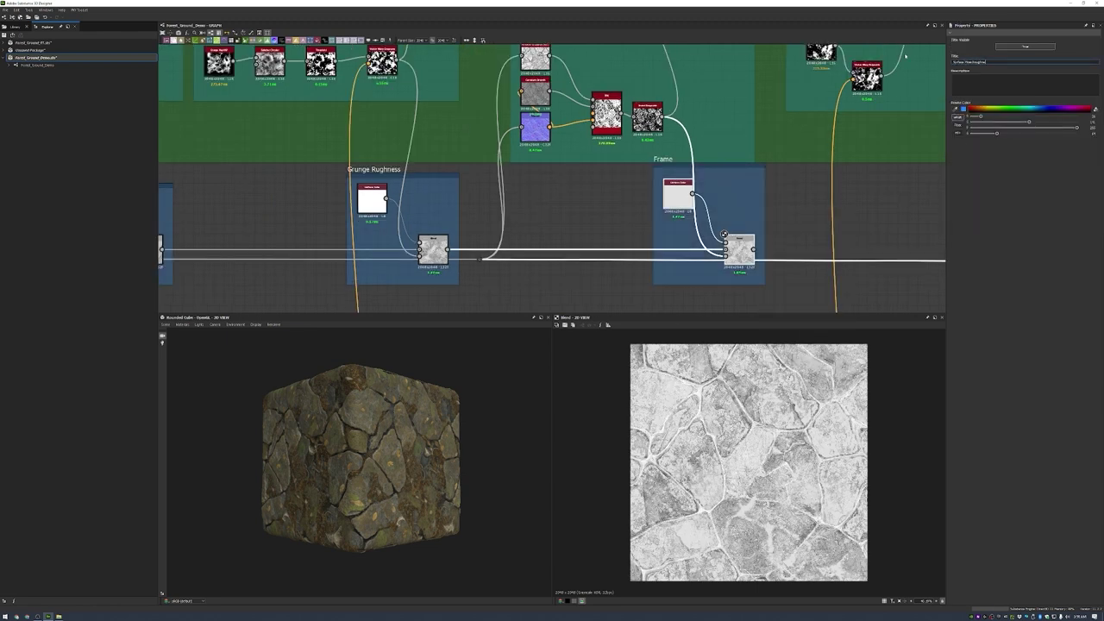
scroll(794, 221, down, 1)
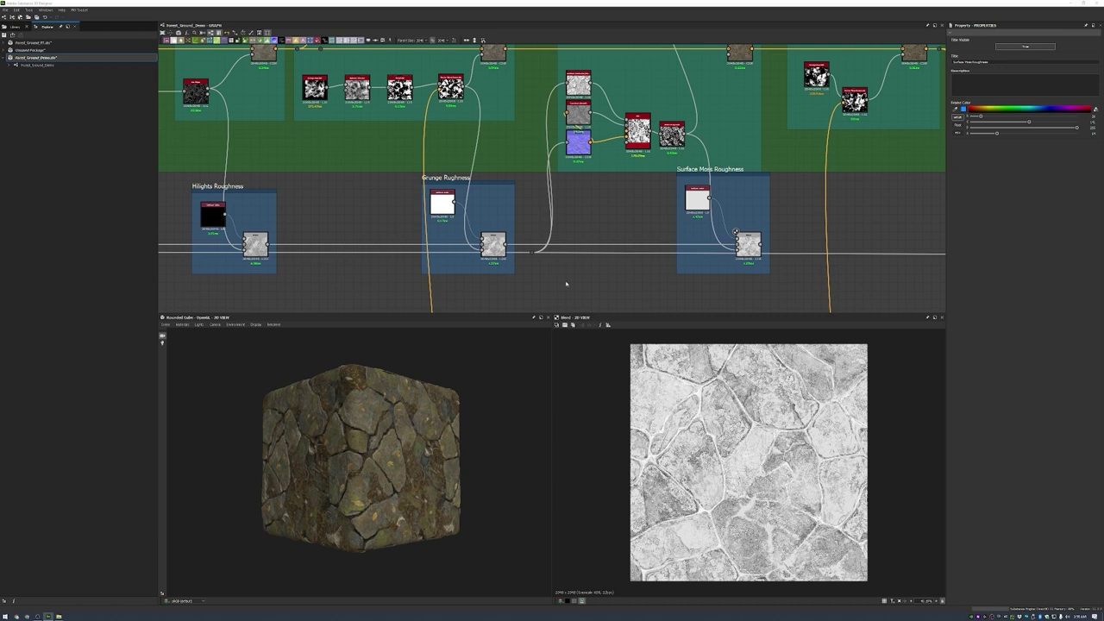
- Duplicate the light gray pair below Grunge 02, connect the moss roughness result and Grunge 02 mask, and set the blend's opacity to 0.3
scroll(645, 234, down, 1)
key(ctrl+d)
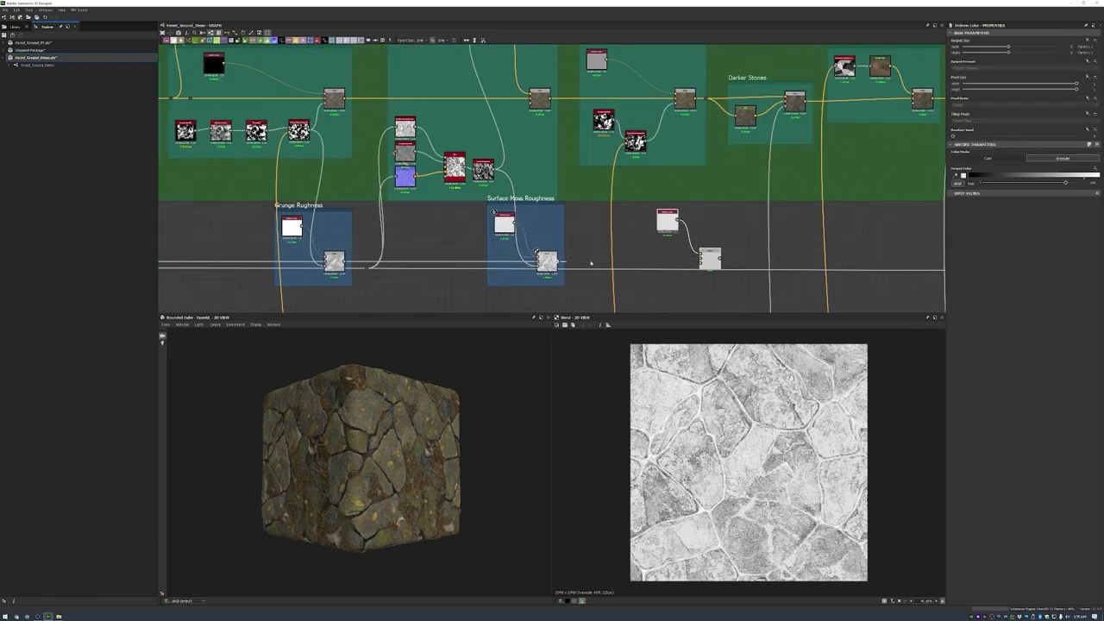
drag(556, 258, 701, 257)
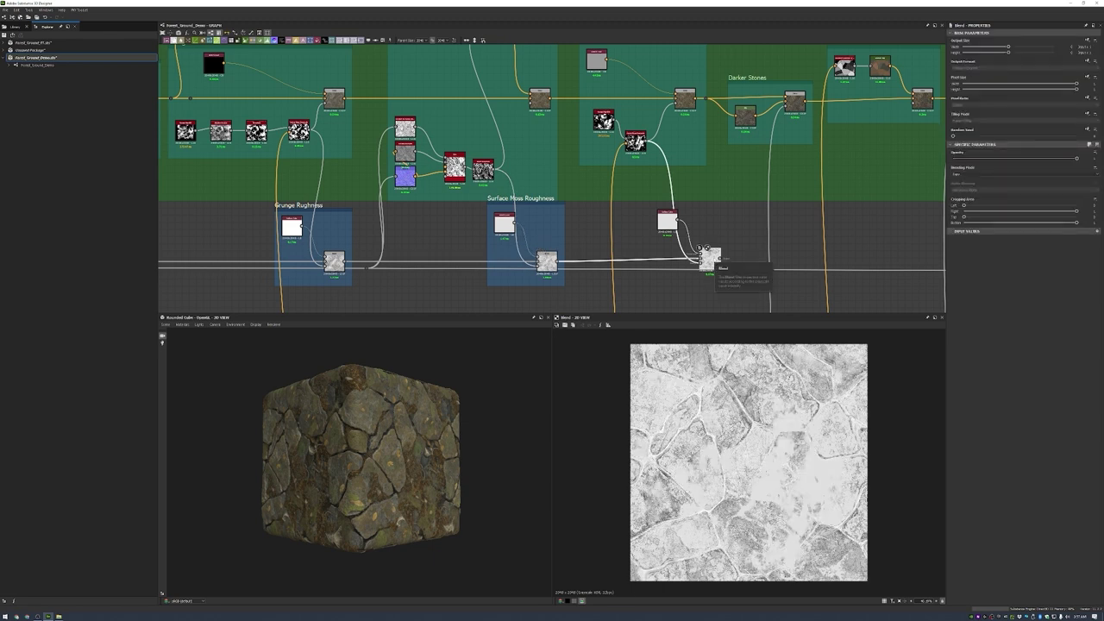
text(0.3)
key(Return)
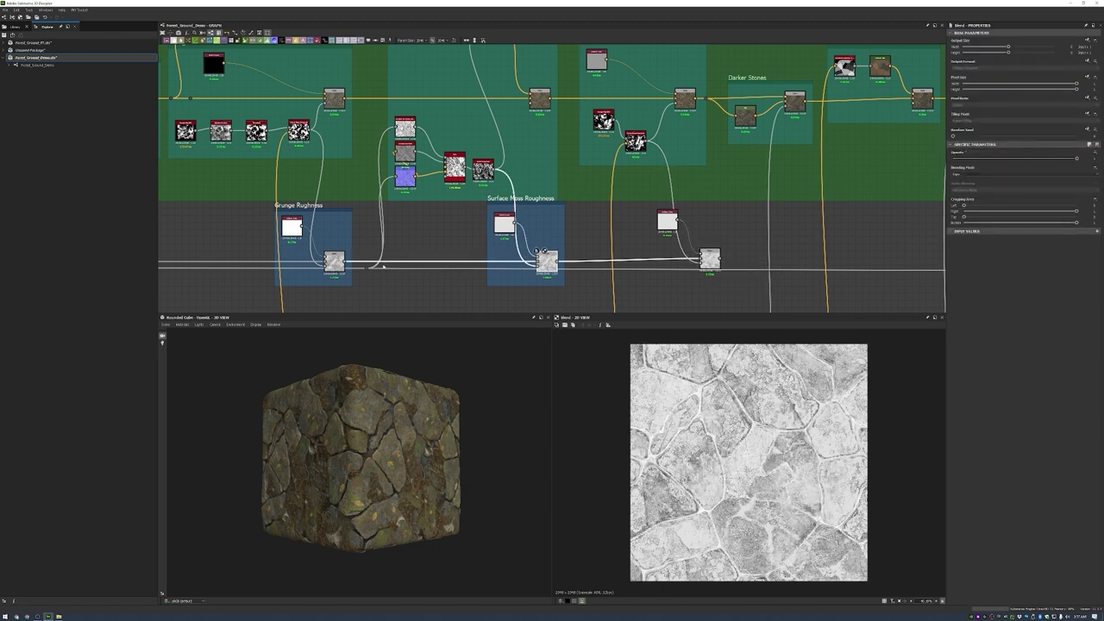
- Duplicate the light gray pair below the last Stone Albedo frame, feed it the previous roughness blend, and route that frame's mask through a Dot
middle_drag(662, 203, 314, 219)
click(481, 209)
drag(493, 272, 789, 257)
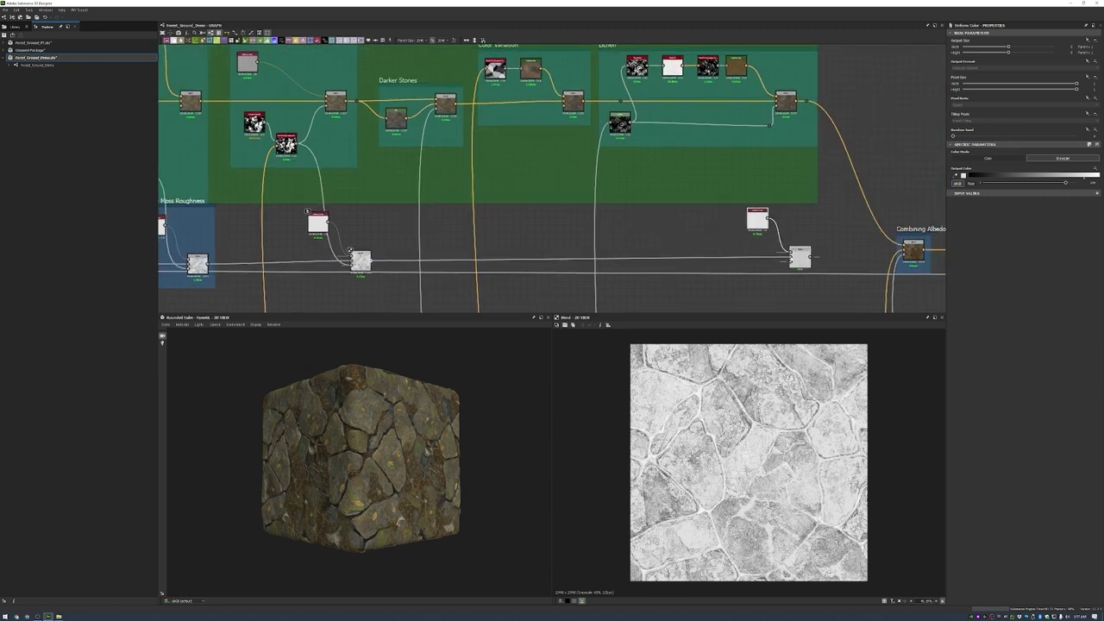
click(664, 269)
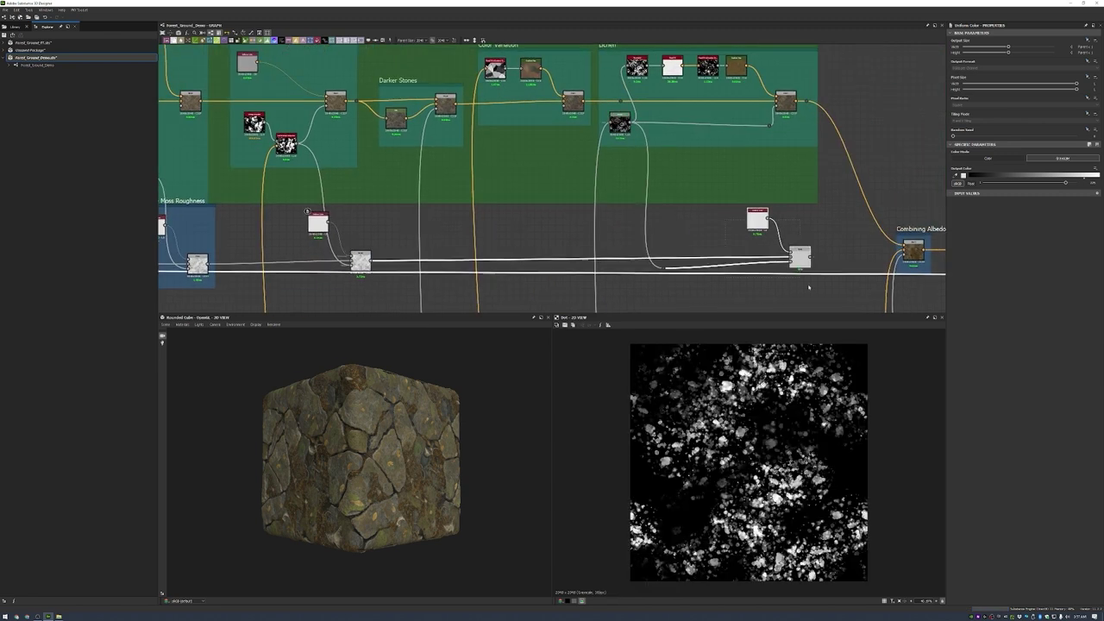
- Frame the lichen Uniform Color and Blend as "Lichen Roughness" and the Grunge 02 pair as "Grunge 02 Roughness"
key(ctrl+f)
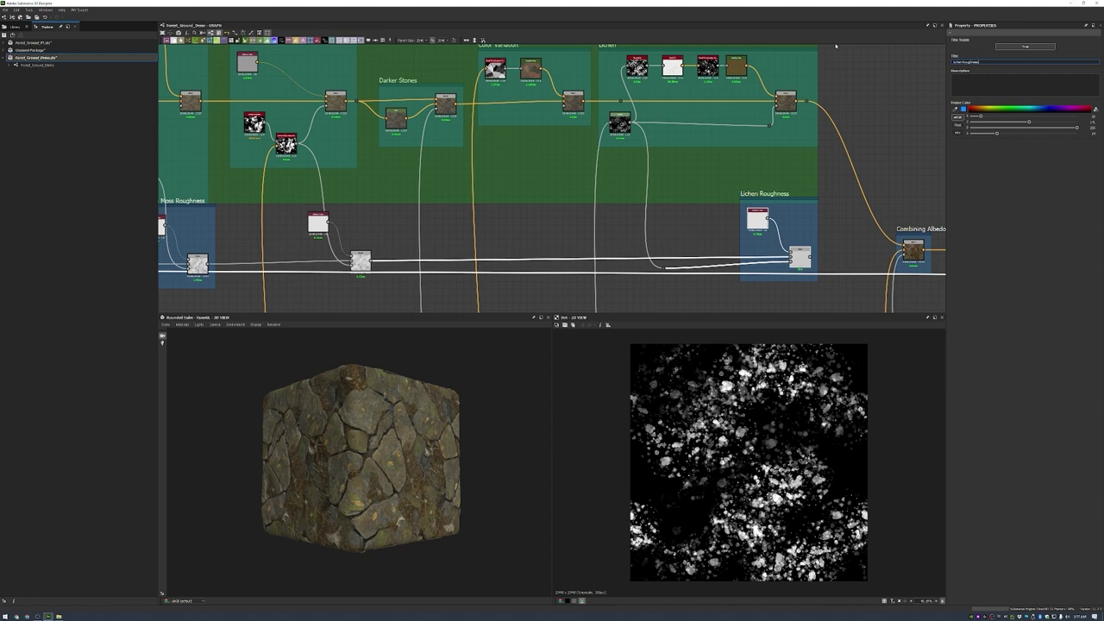
right_click(395, 226)
click(423, 258)
scroll(318, 228, down, 3)
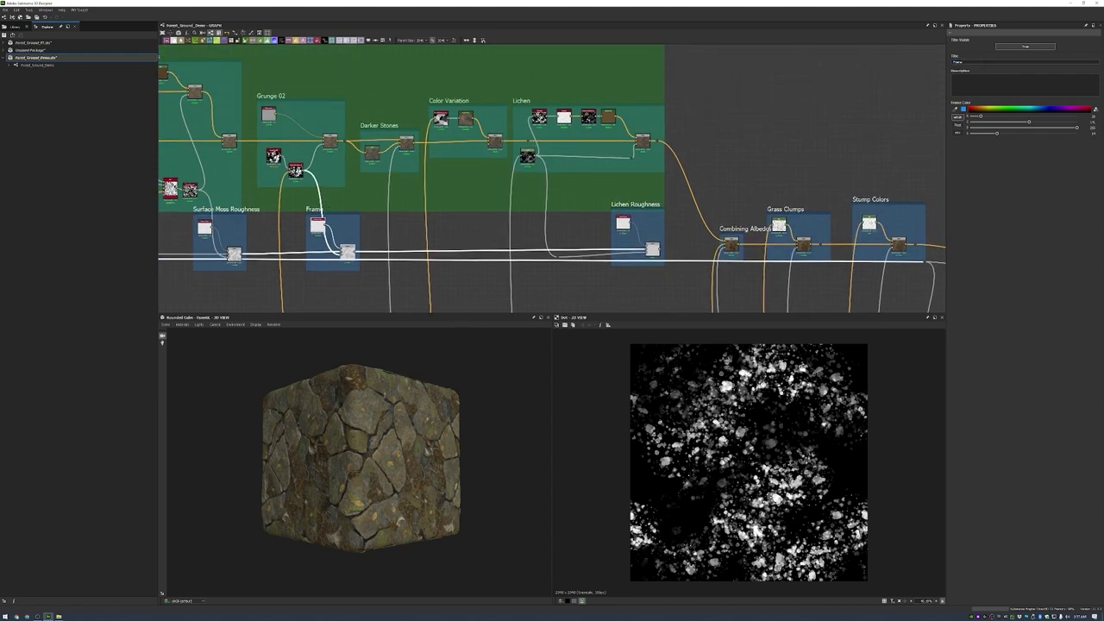
- Preview the Lichen Roughness blend and route its output through a Dot into the Scattering Moss node
scroll(648, 276, up, 3)
click(652, 247)
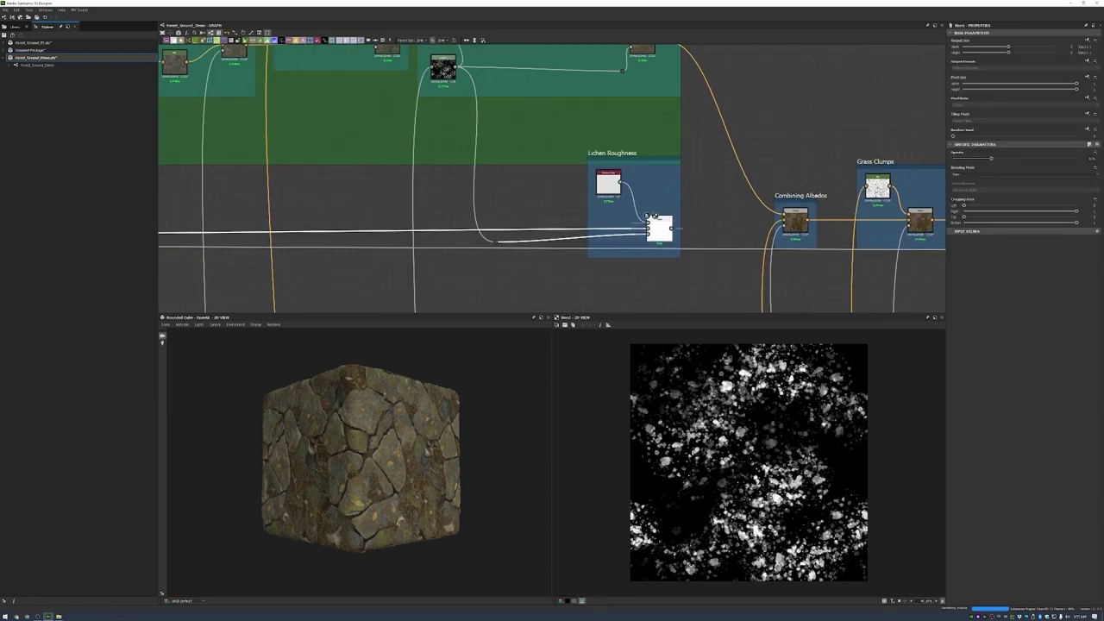
scroll(797, 204, down, 4)
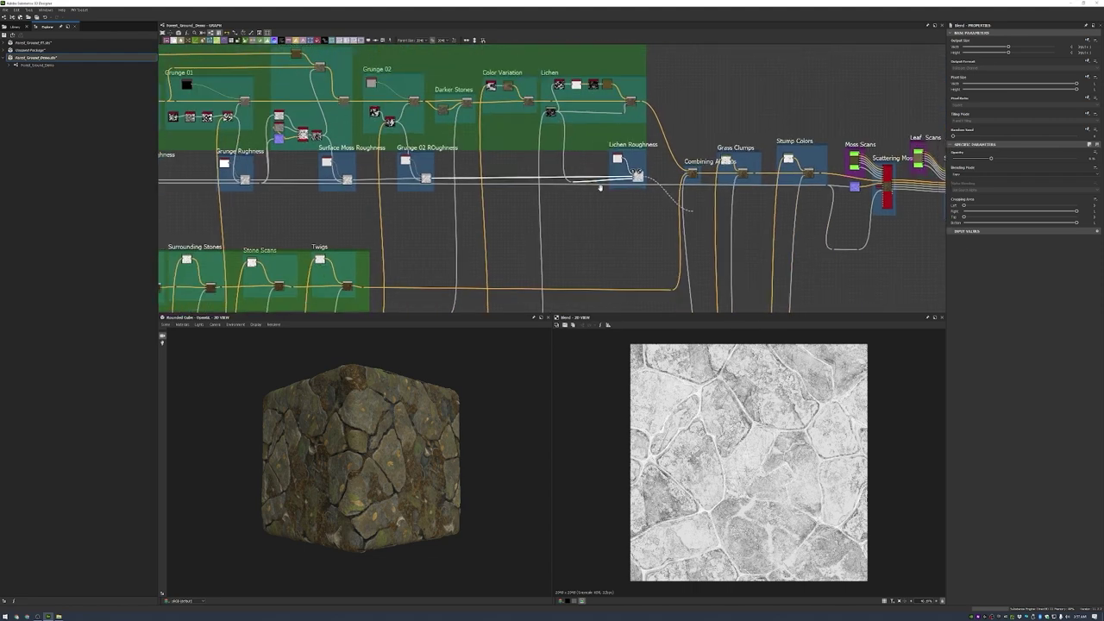
scroll(802, 181, up, 2)
scroll(819, 165, up, 5)
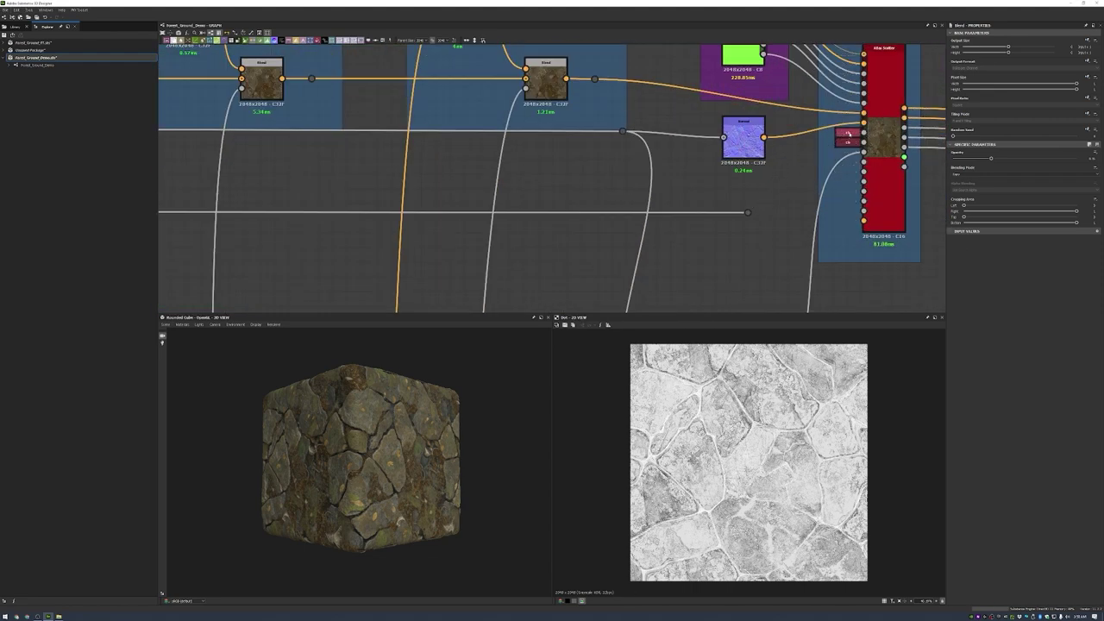
click(850, 142)
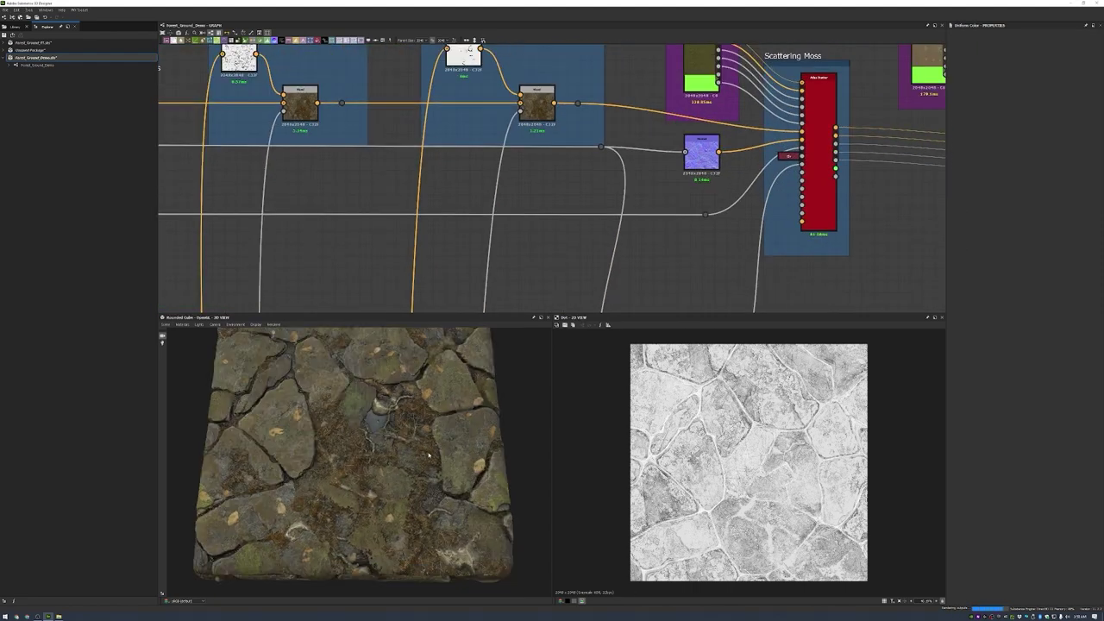
- Duplicate the Combining Albedos Blend below its frame, keeping its mask, and connect the Lichen Roughness result to it
middle_drag(437, 204, 906, 207)
click(595, 136)
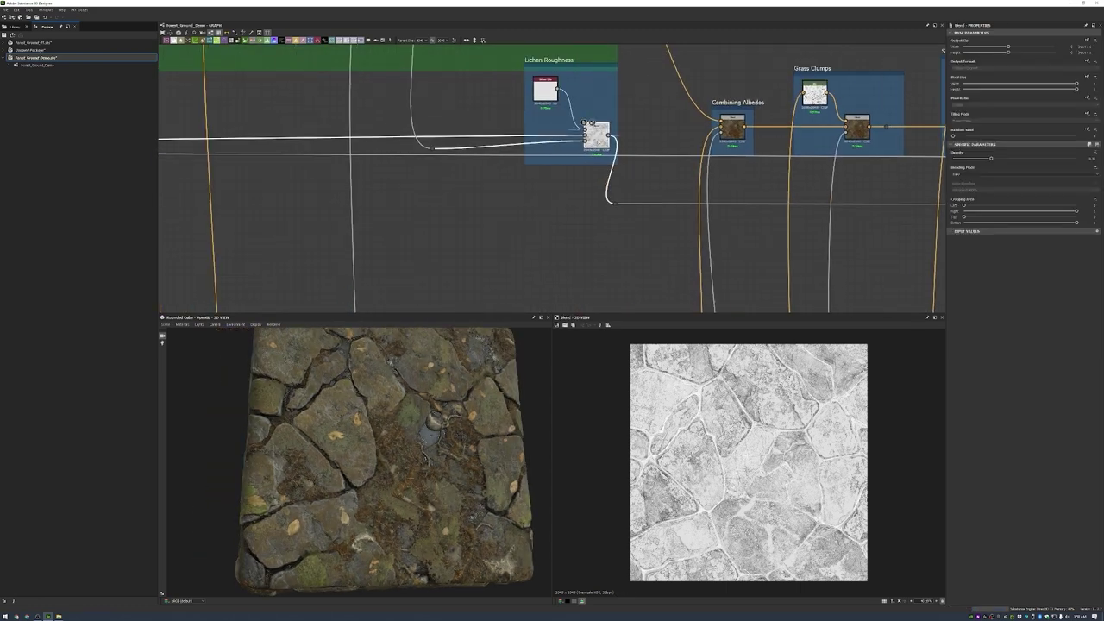
scroll(621, 138, down, 3)
scroll(688, 127, up, 3)
drag(688, 127, 681, 210)
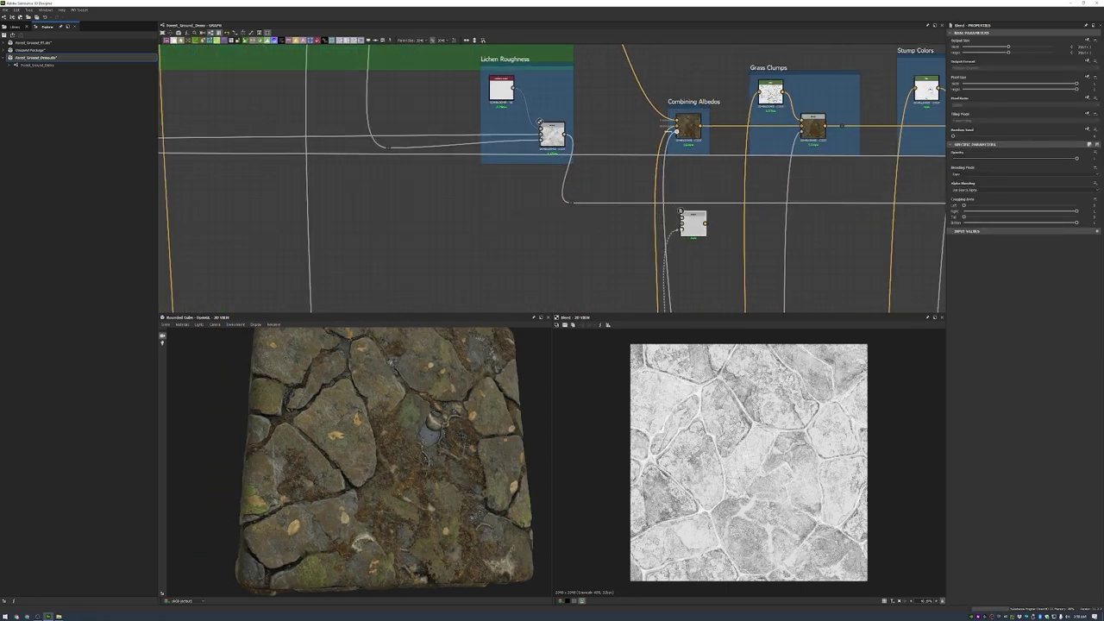
scroll(628, 208, down, 4)
scroll(504, 192, up, 3)
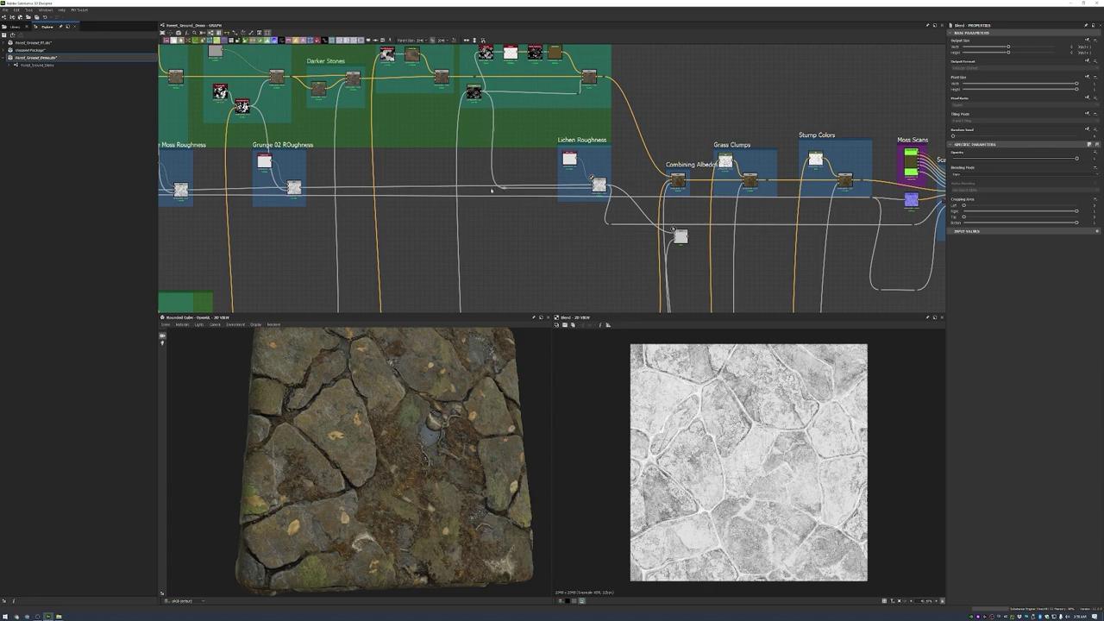
- Add a Grayscale Conversion below the Dirt Albedo frame, fed by the Dirt Color Block In result through a Dot
scroll(492, 189, down, 4)
middle_drag(330, 217, 516, 203)
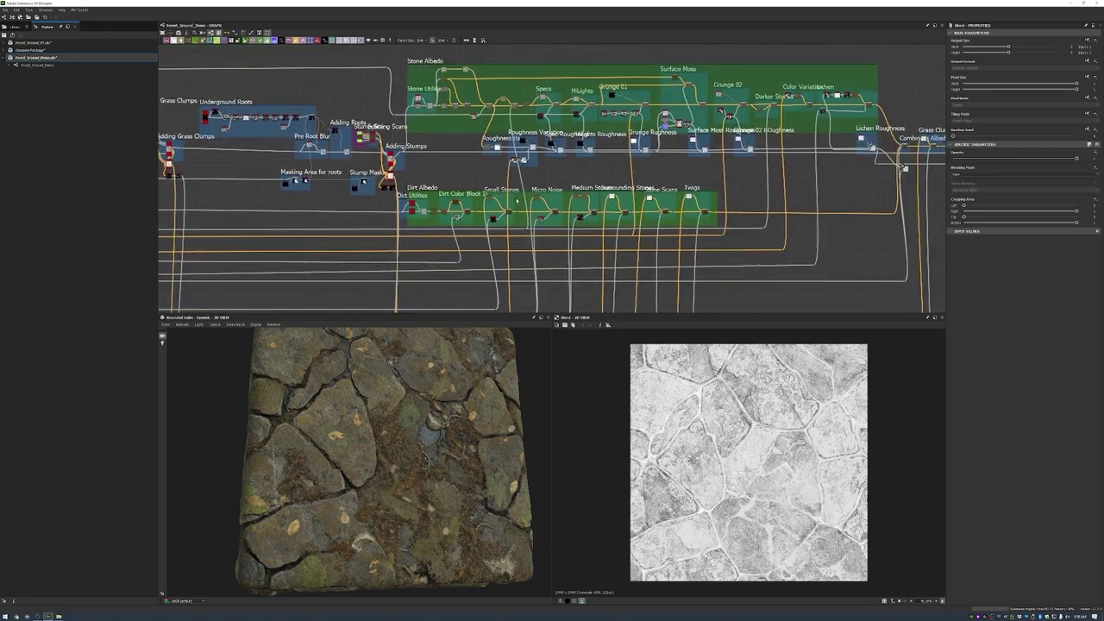
scroll(472, 242, up, 5)
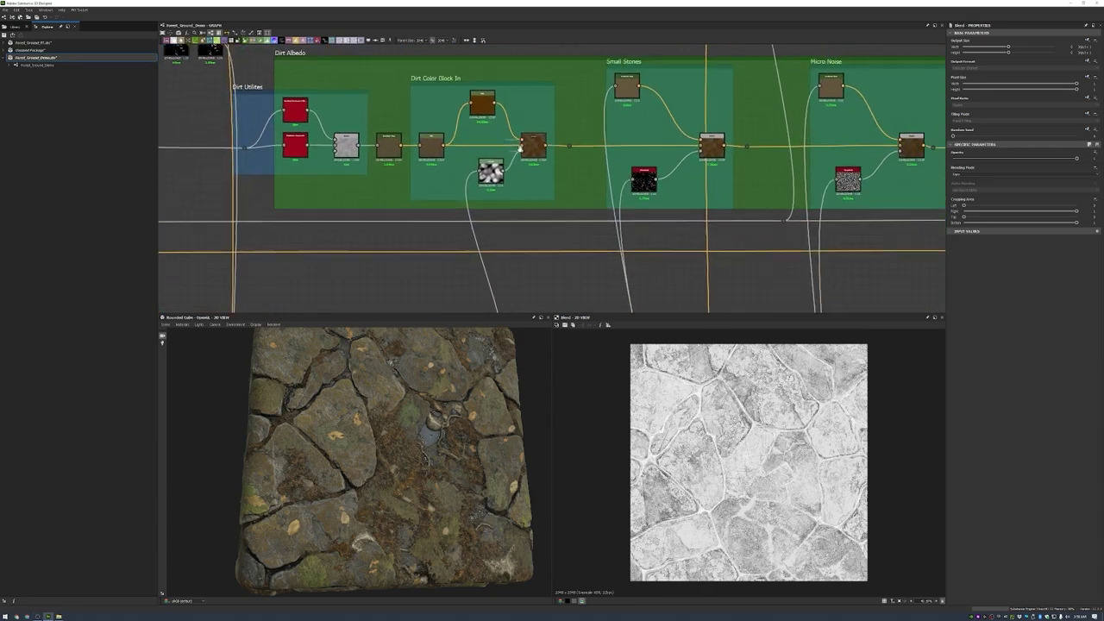
drag(526, 87, 522, 192)
scroll(515, 224, down, 4)
scroll(519, 194, up, 4)
- Brighten the Grayscale Conversion by raising its red, green and alpha channel weights and setting blue to 1
click(552, 185)
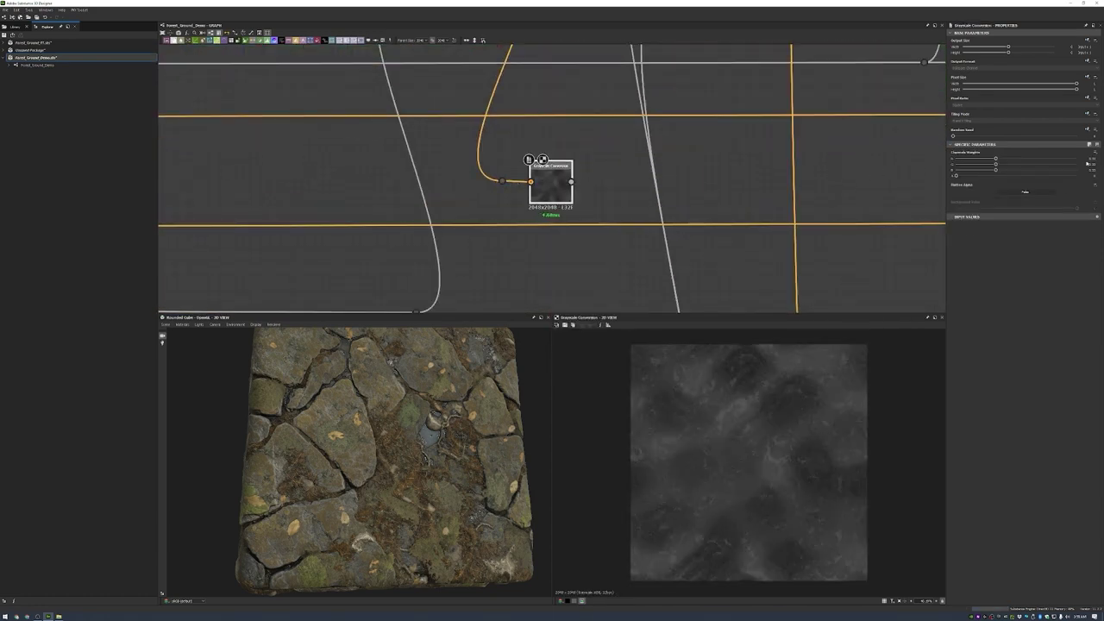
key(Return)
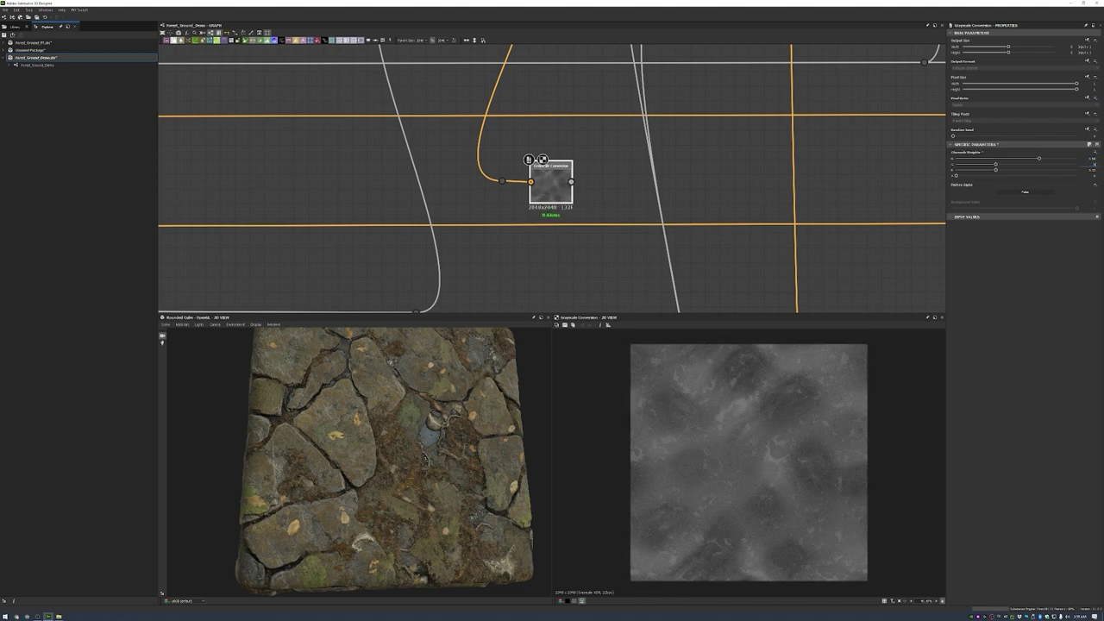
key(Return)
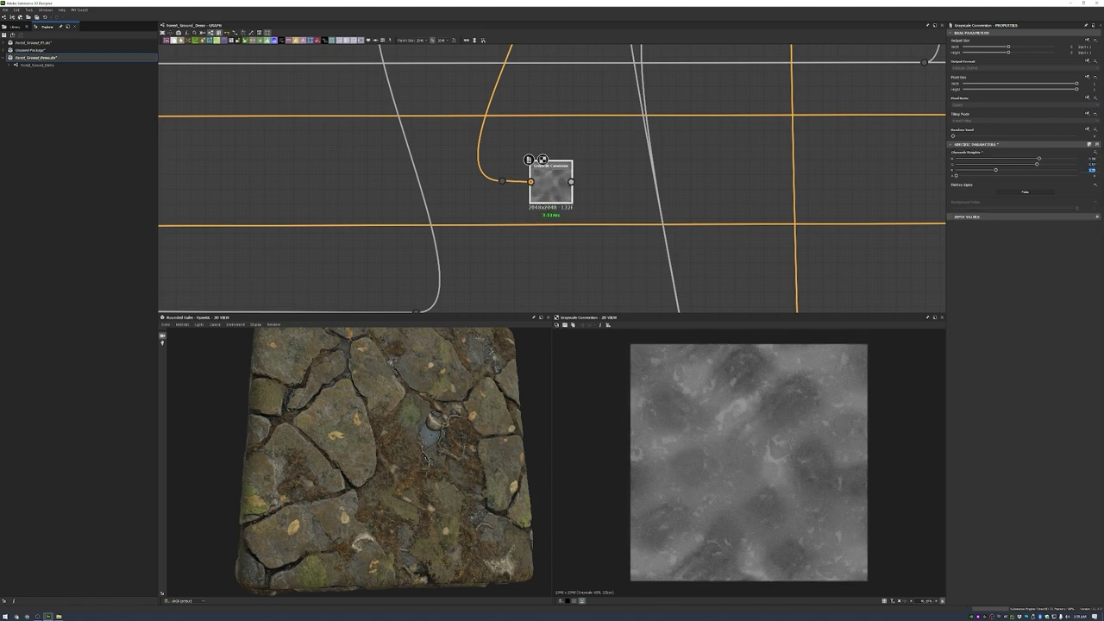
key(Return)
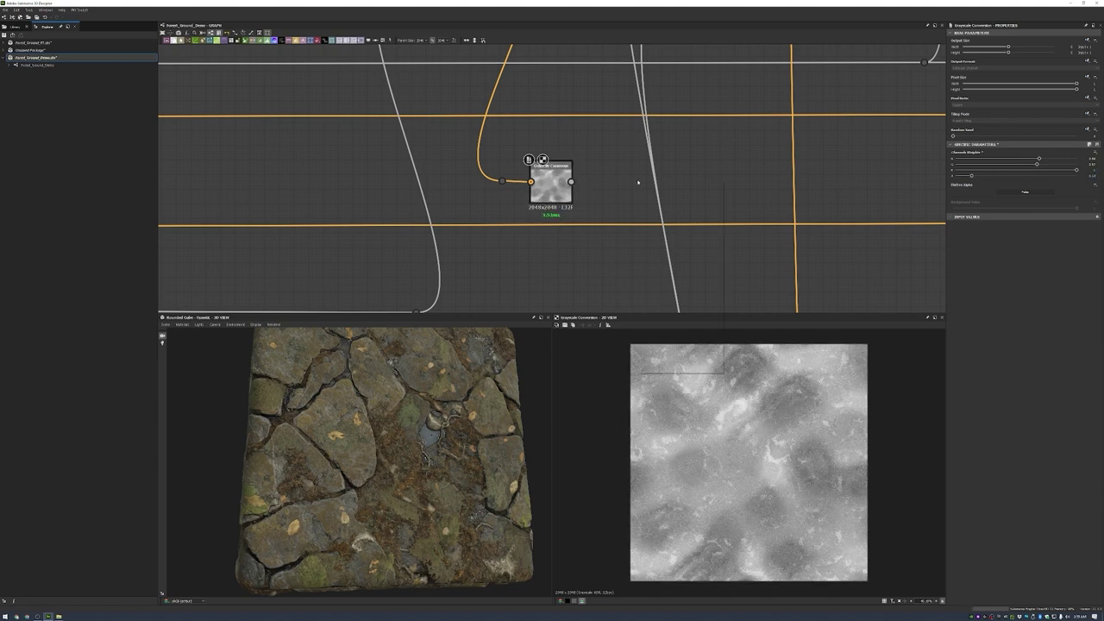
- Add a Blend with the Grayscale Conversion as foreground and a new light gray Uniform Color as background
key(ctrl+shift+b)
drag(638, 181, 634, 252)
key(space)
click(530, 423)
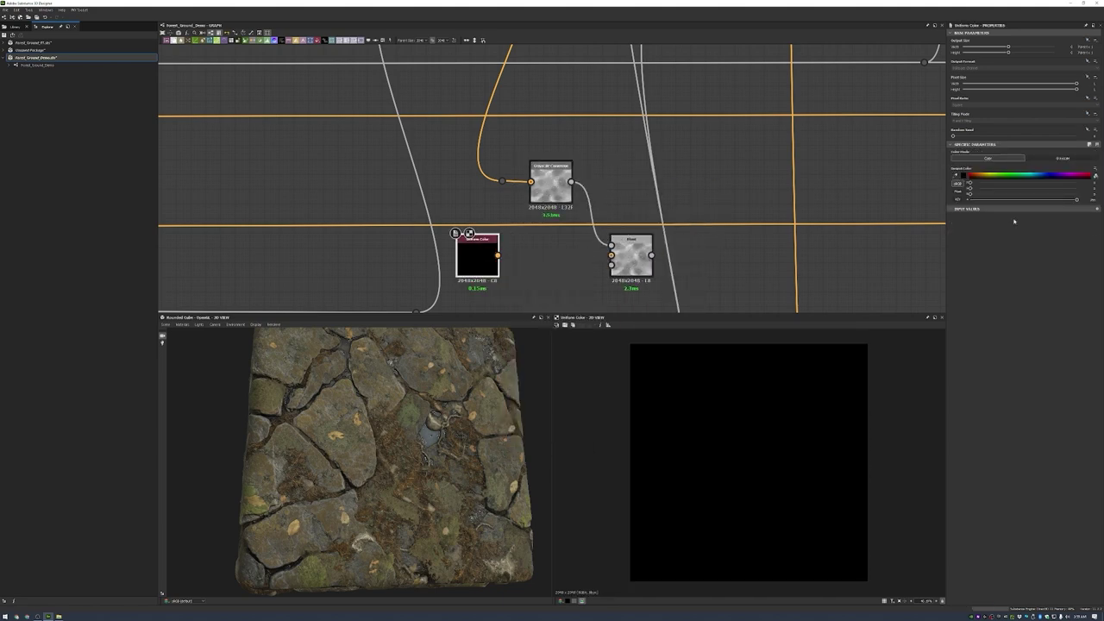
drag(497, 255, 611, 255)
double_click(631, 259)
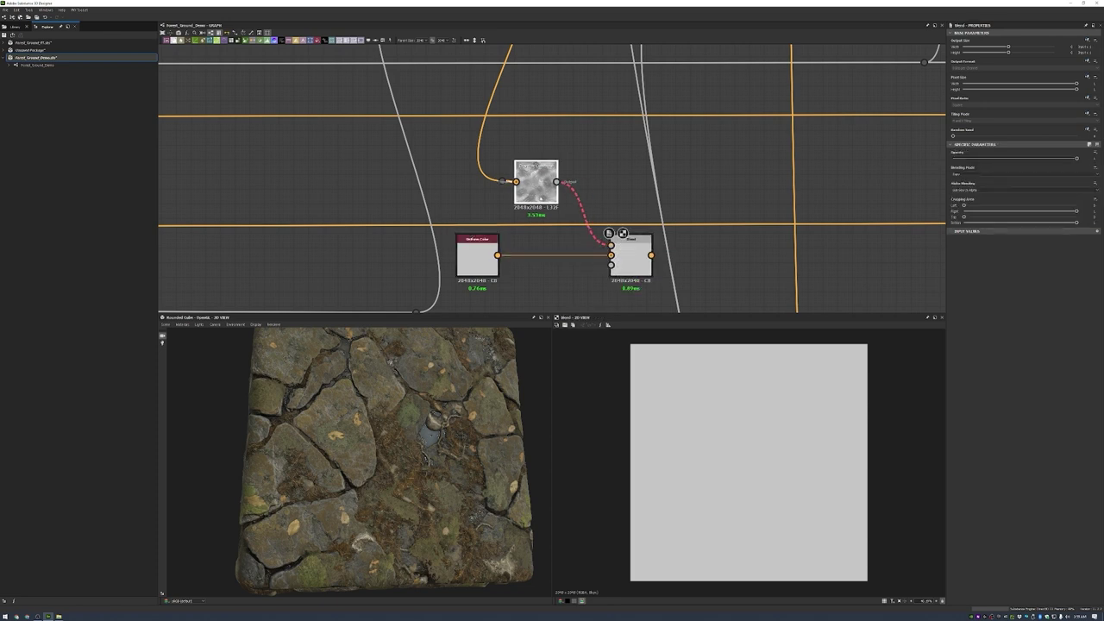
- Switch the Uniform Color to grayscale, align it under the Grayscale Conversion, and frame the three nodes as "Dirt Roughness Base"
drag(477, 259, 536, 258)
drag(462, 302, 715, 172)
key(ctrl+f)
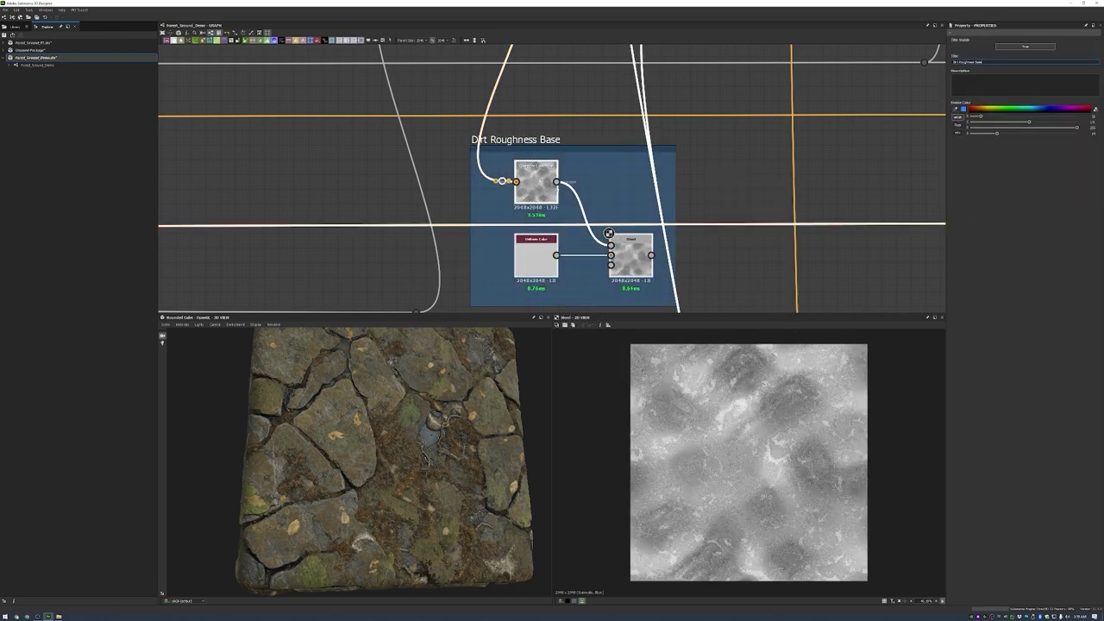
- Connect the Dirt Roughness Base result to the combining roughness Blend and feed Scattering Moss from that Blend's output
scroll(616, 167, down, 3)
middle_drag(616, 168, 669, 216)
scroll(669, 216, up, 3)
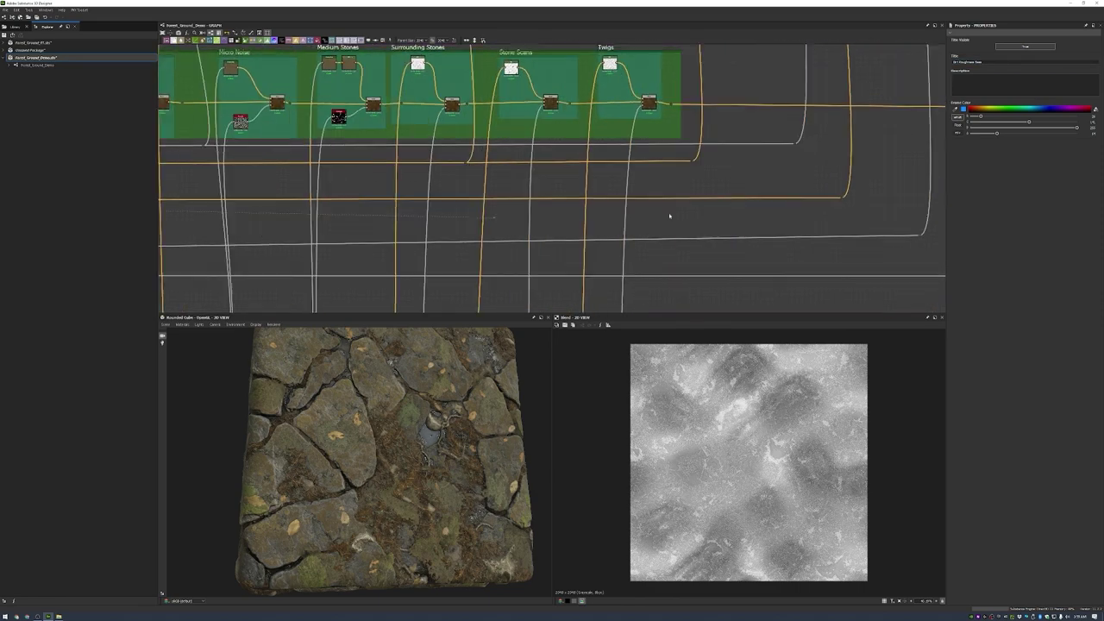
scroll(724, 211, down, 3)
scroll(862, 160, up, 5)
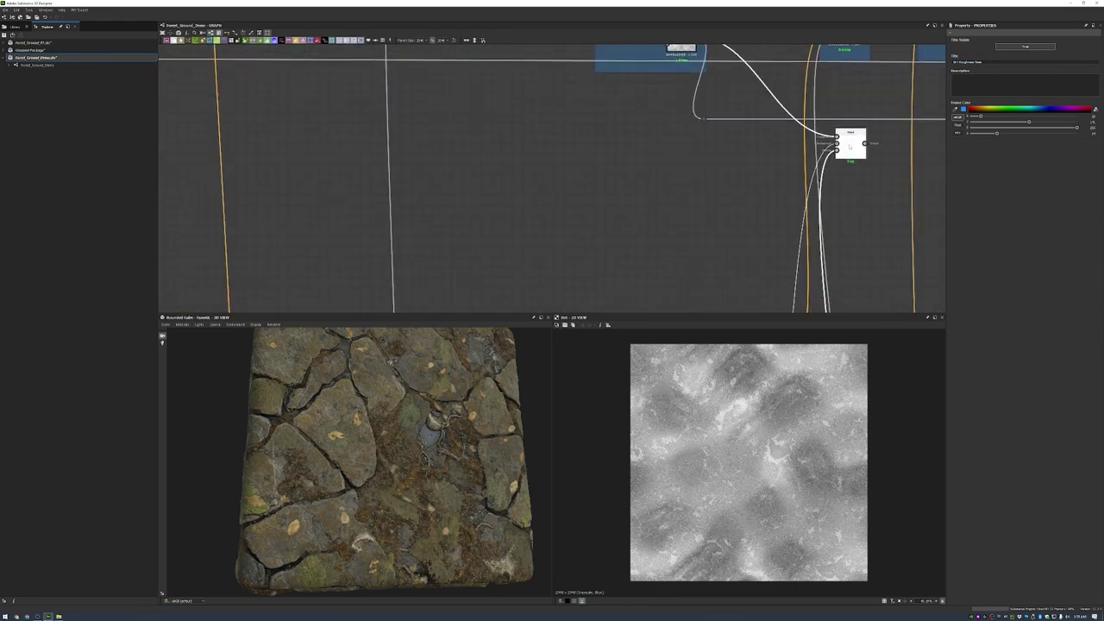
click(851, 141)
scroll(717, 195, down, 4)
drag(777, 181, 492, 197)
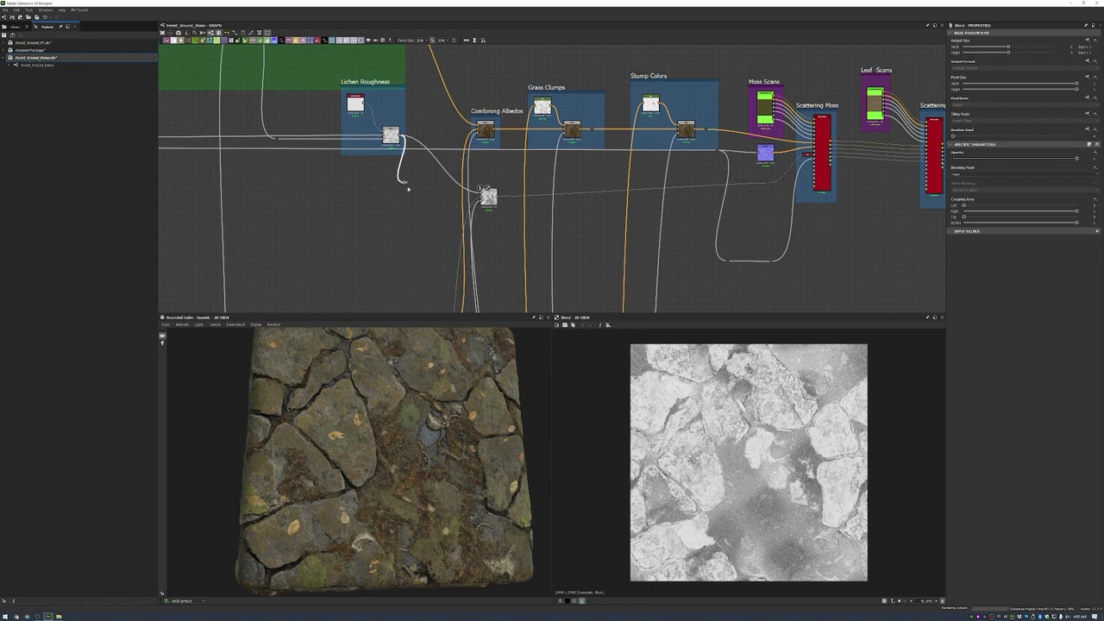
- Shift the Dirt Roughness Base frame slightly and add a mid-gray grayscale Uniform Color beside it, below Small Stones
scroll(768, 193, down, 3)
middle_drag(768, 194, 374, 107)
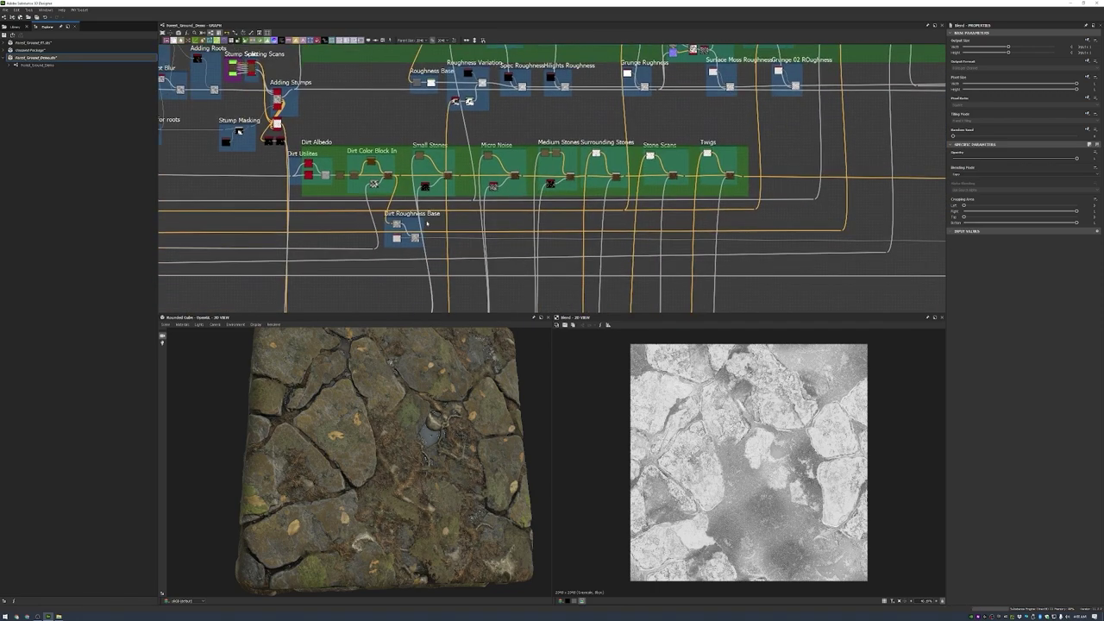
scroll(374, 107, up, 4)
scroll(518, 191, down, 3)
drag(484, 234, 461, 234)
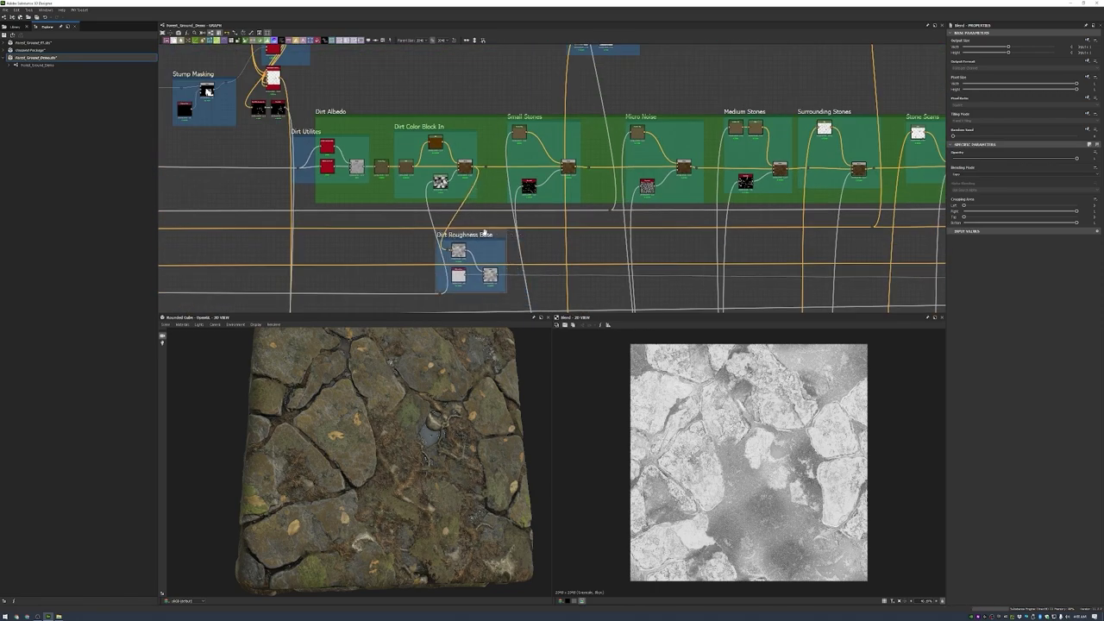
scroll(528, 284, up, 3)
key(space)
click(574, 235)
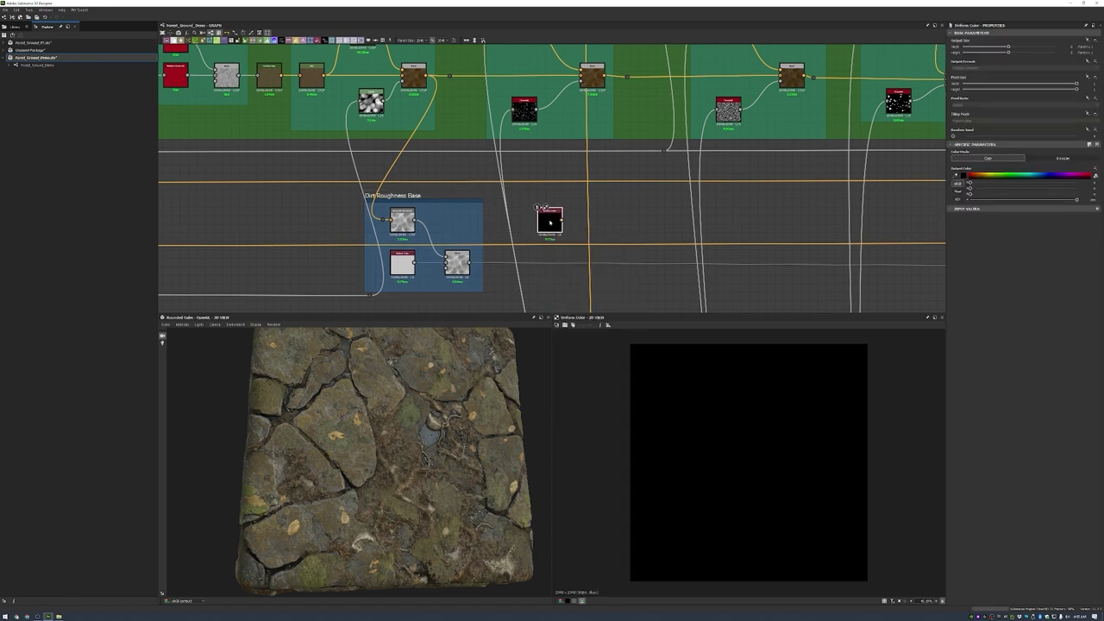
scroll(524, 199, up, 2)
- Add a Blend taking the mid-gray Uniform Color, the Dirt Roughness Base result as background, and the Small Stones mask
key(space)
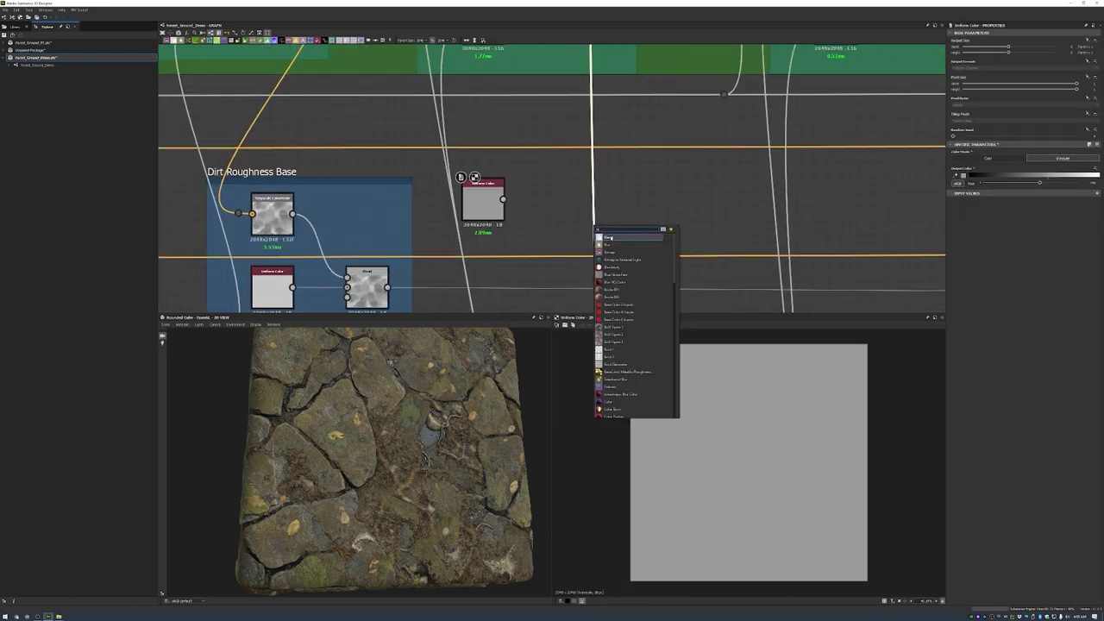
drag(503, 199, 662, 231)
click(663, 231)
scroll(460, 234, down, 1)
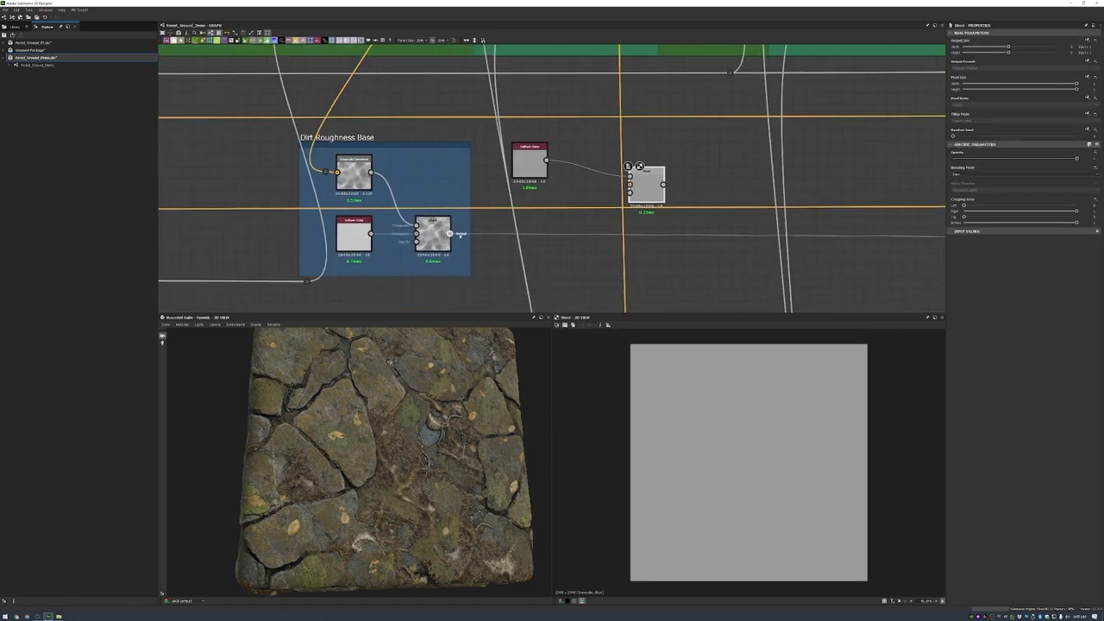
scroll(590, 152, down, 2)
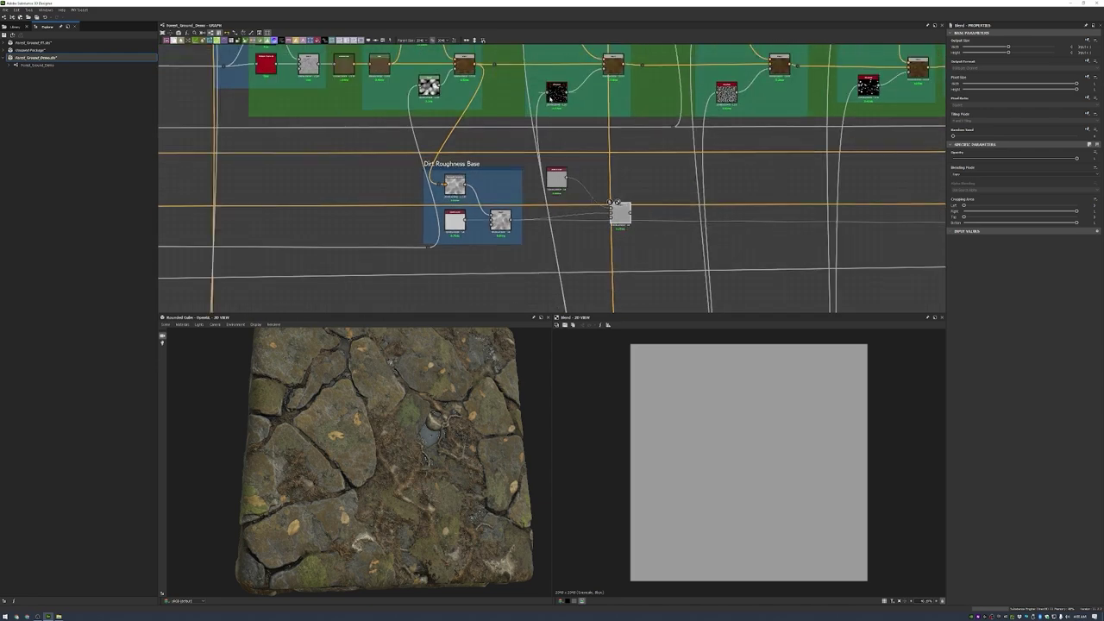
scroll(613, 203, up, 2)
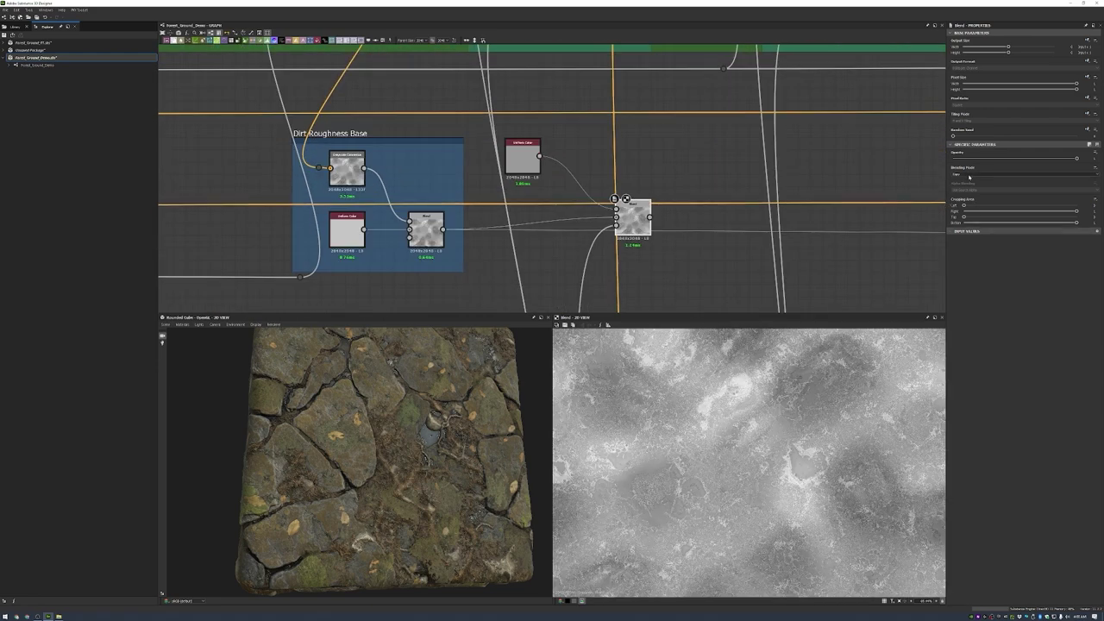
- Set the small stones Blend to Add (Linear Dodge) and insert it before a Dot on the dirt roughness line
click(969, 175)
click(969, 181)
mouse_move(651, 222)
mouse_down()
mouse_move(628, 231)
mouse_move(611, 219)
mouse_move(603, 232)
mouse_up()
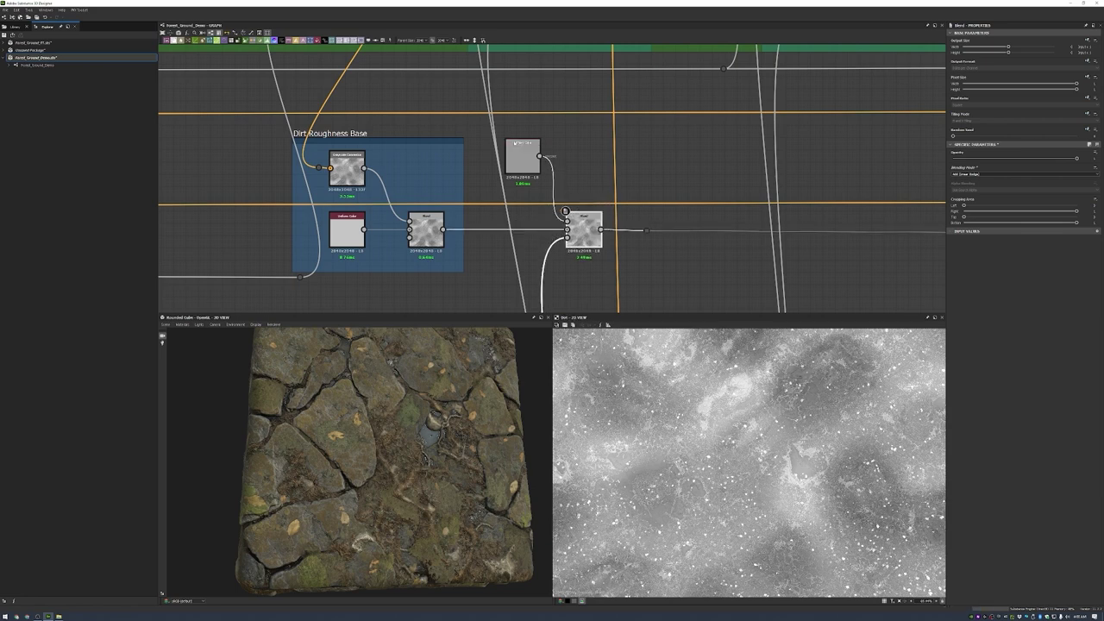
- Frame the mid-gray Uniform Color and its Blend as "Small Stones Roughness"
right_click(604, 164)
click(638, 177)
scroll(639, 216, down, 2)
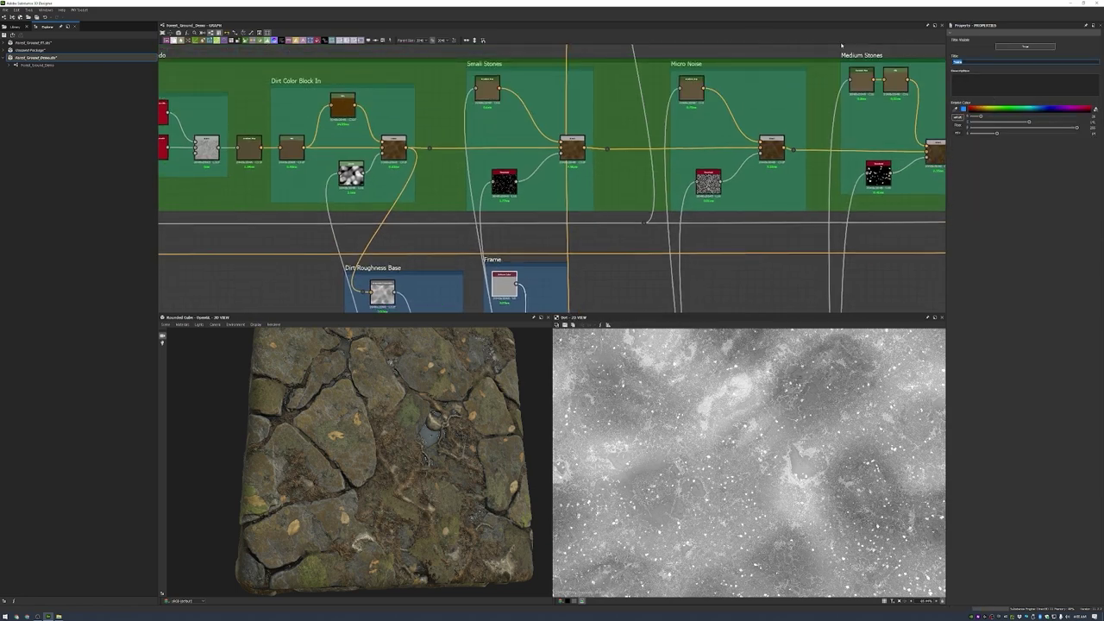
middle_drag(656, 259, 662, 165)
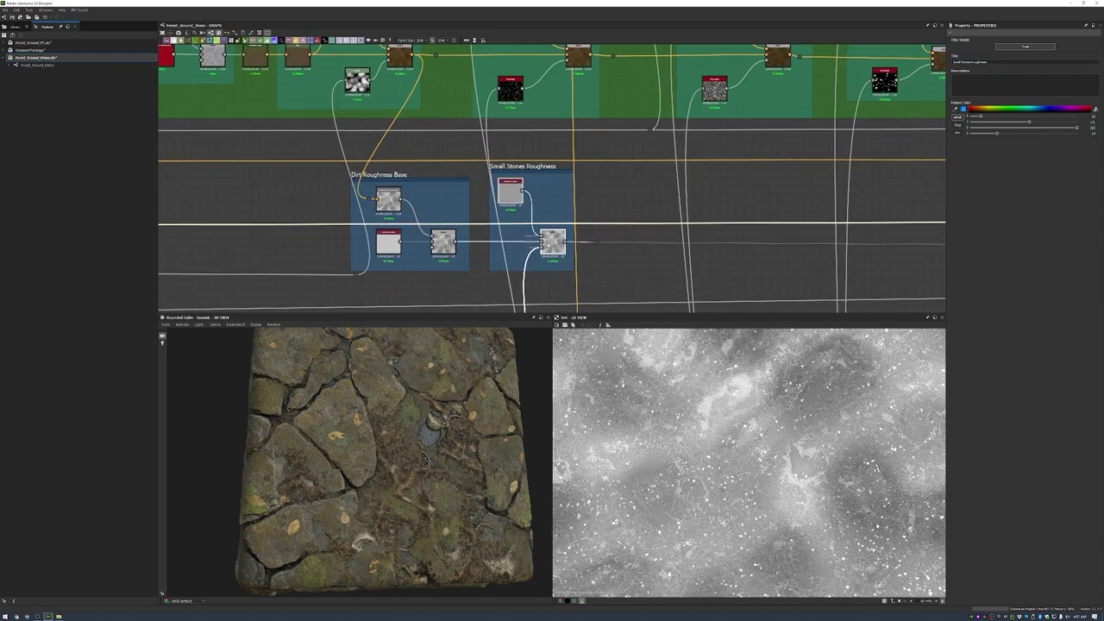
- Duplicate the small stones pair below Micro Noise, connect the previous roughness and Micro Noise mask, and lighten its Uniform Color to near white
key(ctrl+d)
drag(569, 202, 757, 231)
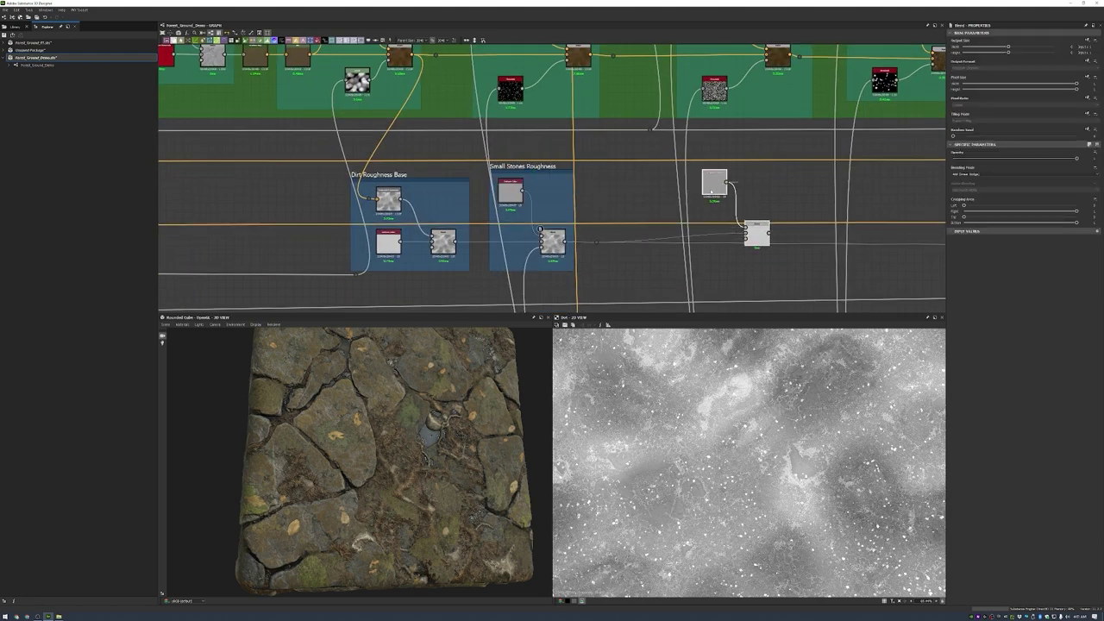
double_click(708, 177)
drag(727, 182, 743, 222)
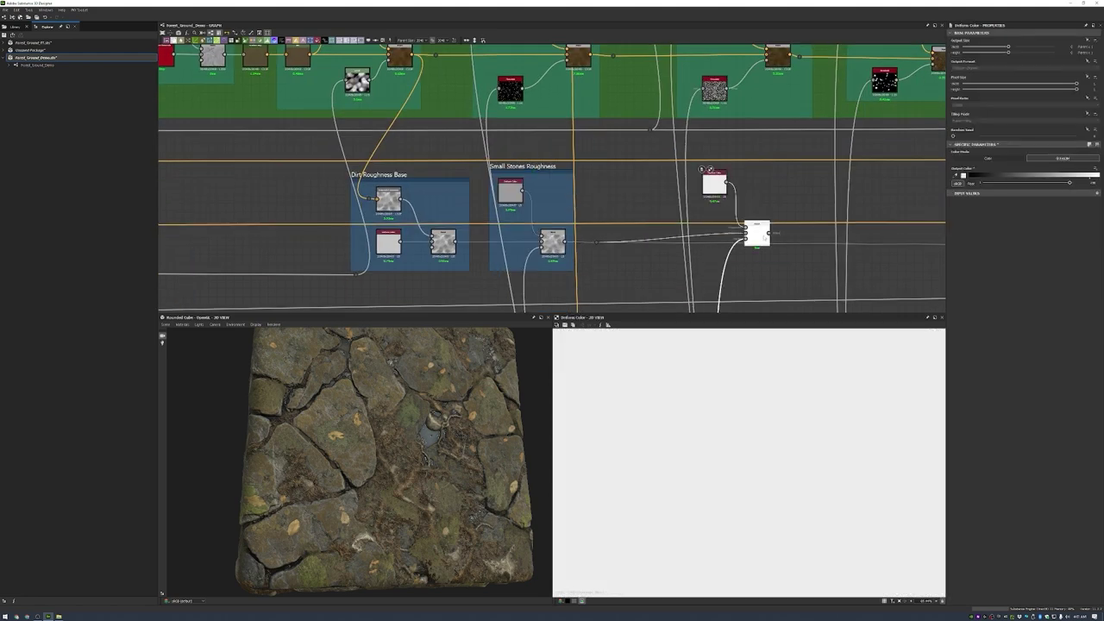
- Lower the Micro Noise roughness Blend's opacity to about 0.16 and set the Small Stones roughness Blend to Add Sub
double_click(745, 224)
drag(1076, 157, 972, 158)
click(1023, 174)
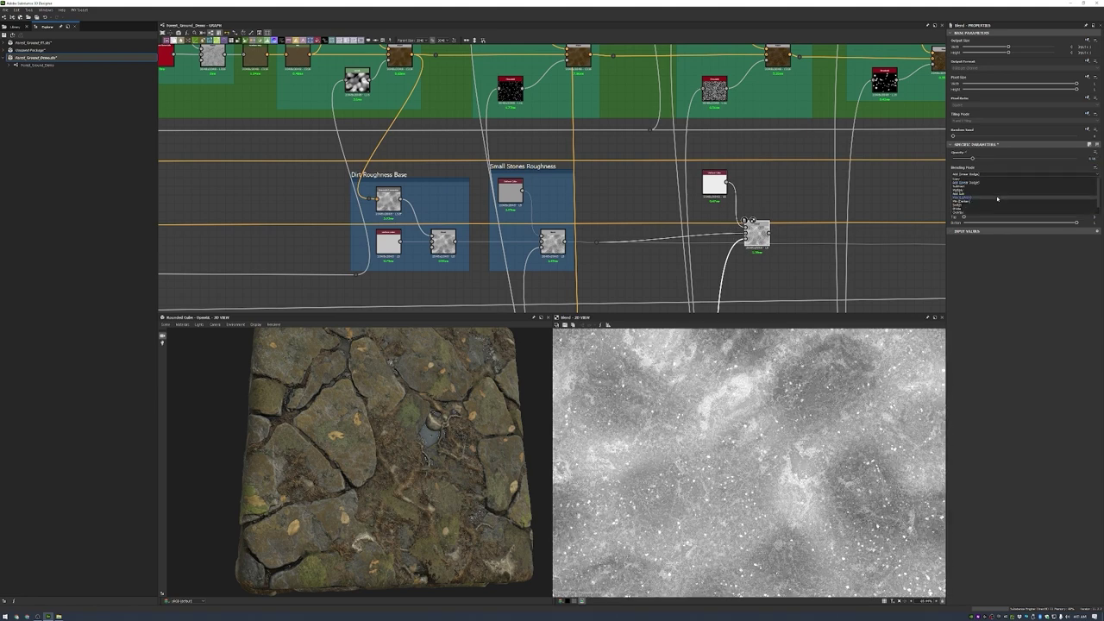
click(999, 195)
key(ctrl+z)
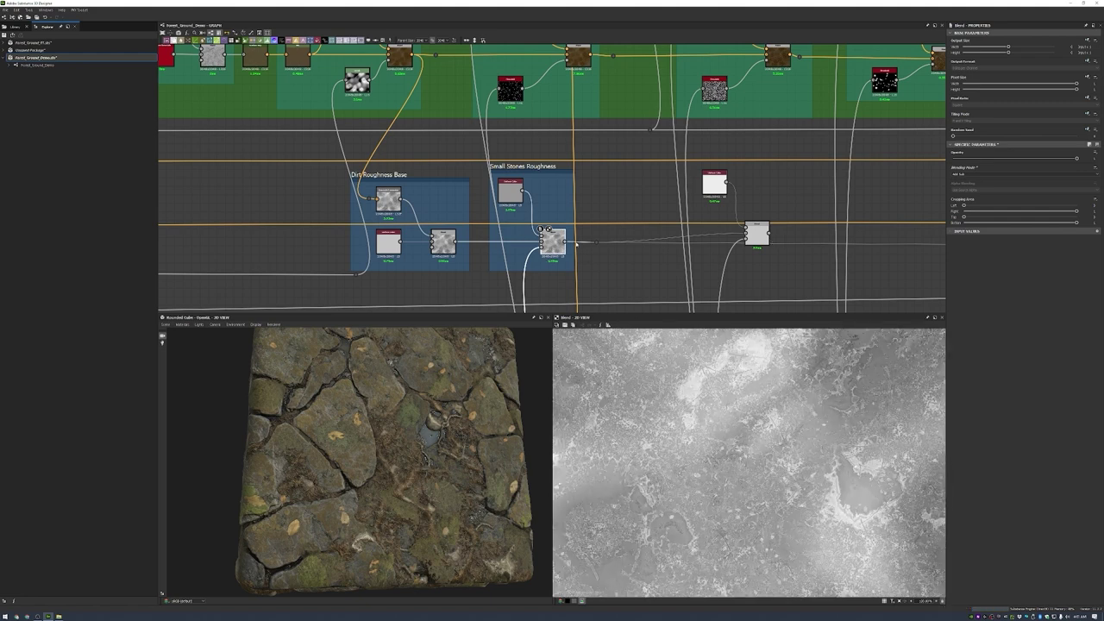
- Undo the last Blend edit, and connect the Micro Noise pair to a Dot on the roughness line, framed as "Micro Noise ROughness"
key(ctrl+z)
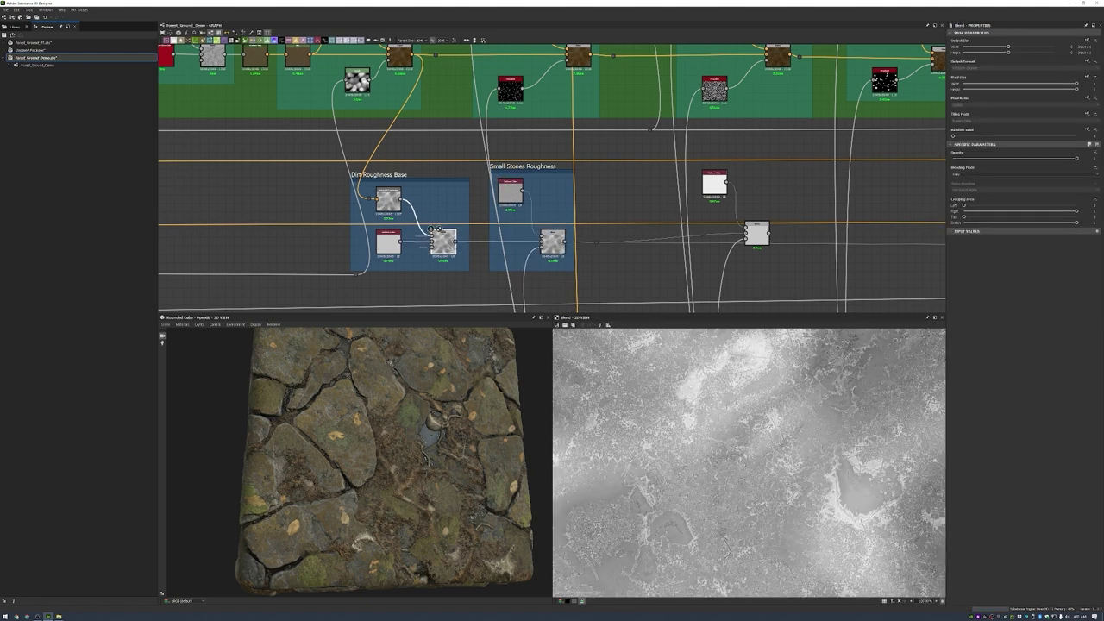
click(757, 233)
scroll(734, 239, up, 2)
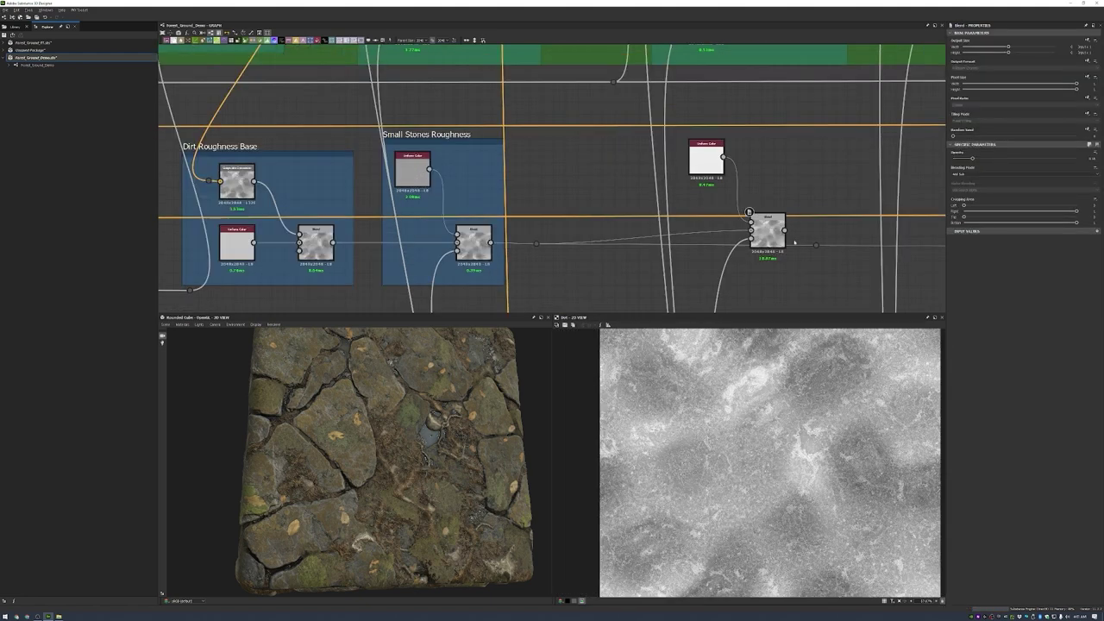
drag(707, 159, 714, 184)
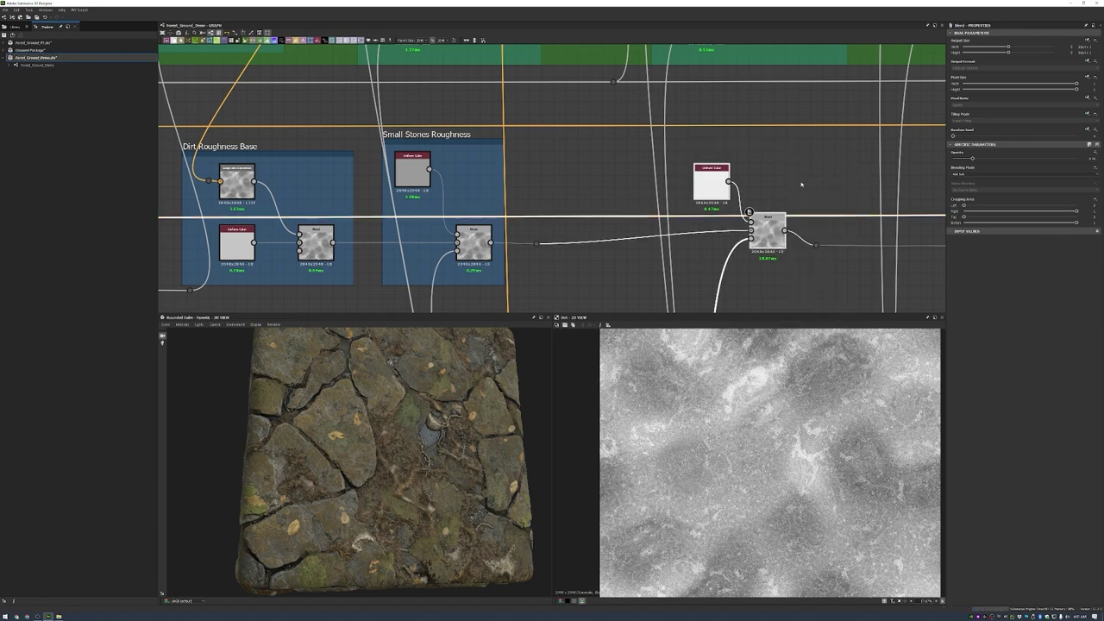
key(ctrl+f)
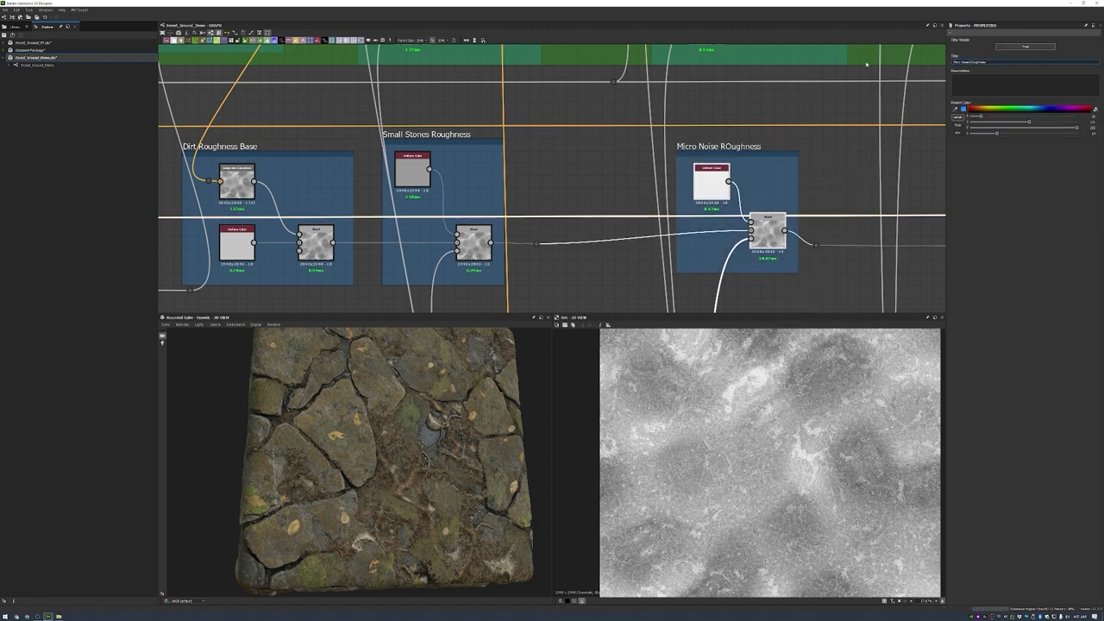
- Duplicate the Micro Noise pair below Medium Stones and replace its Uniform Color with a Levels copy carrying the medium stones grayscale
scroll(543, 282, down, 4)
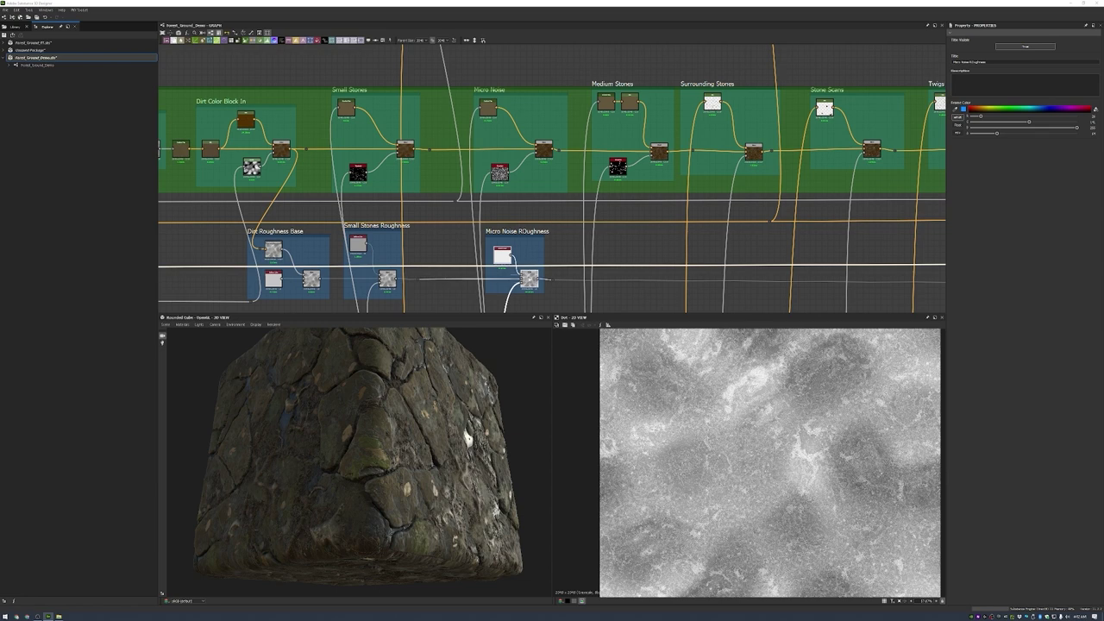
key(ctrl+v)
drag(561, 184, 643, 259)
scroll(642, 259, up, 4)
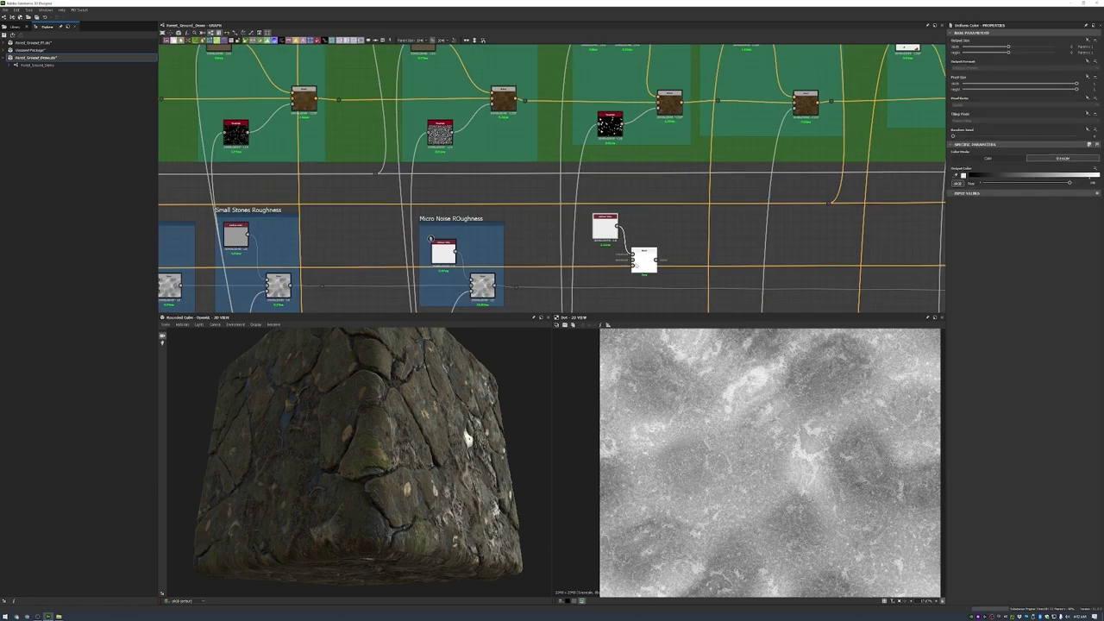
scroll(643, 219, down, 2)
key(ctrl+v)
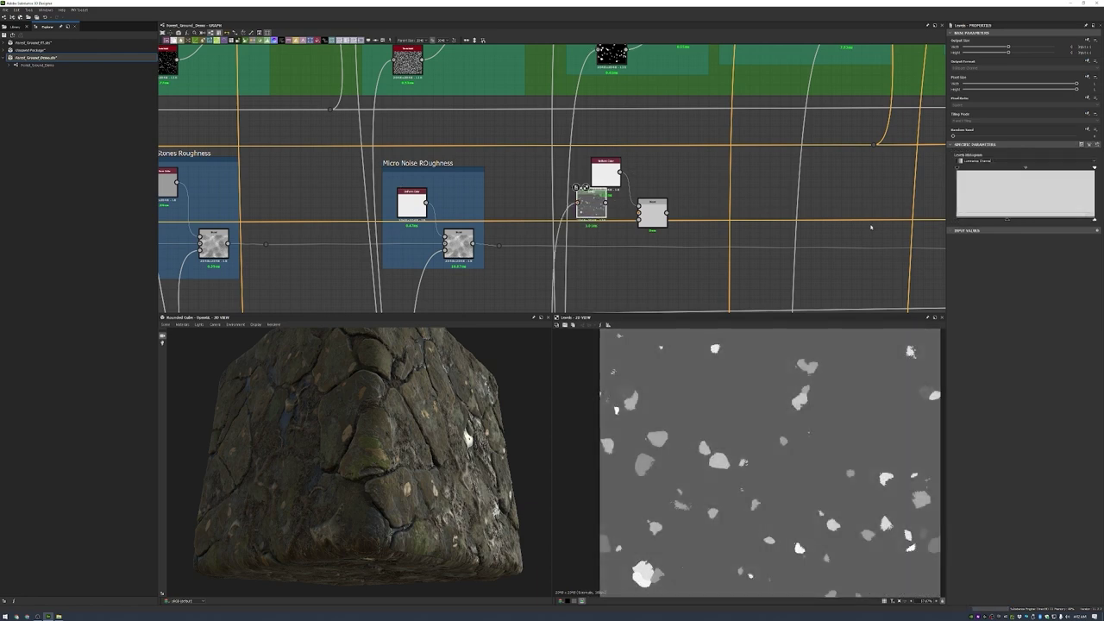
drag(591, 205, 592, 193)
click(627, 164)
key(Delete)
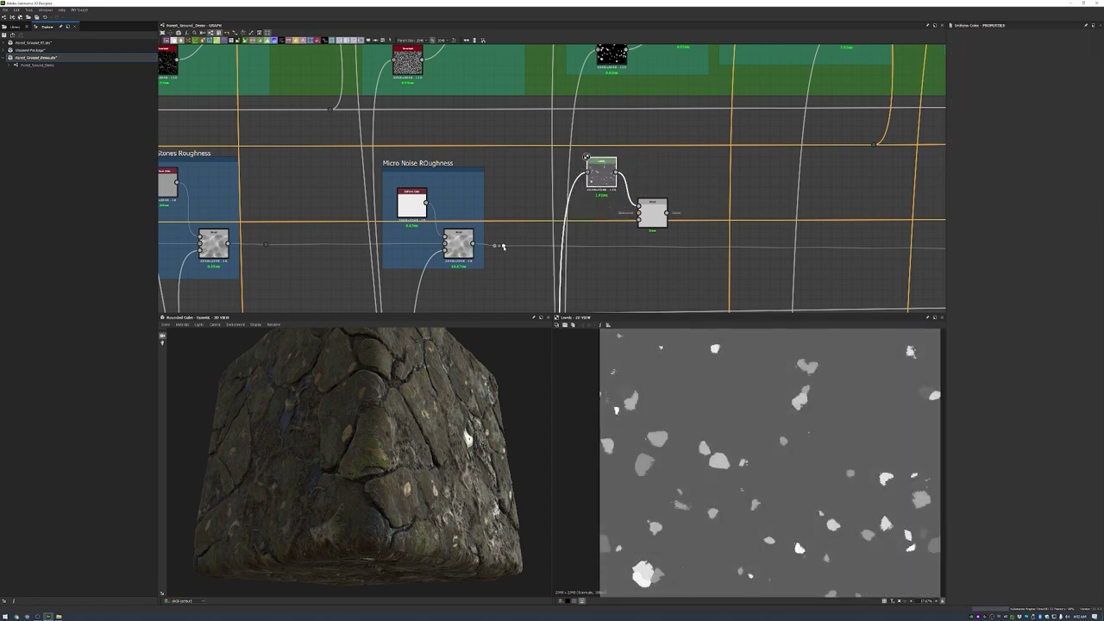
- Connect the previous roughness and the Medium Stones mask to the new Blend, and set it to Copy at full opacity
drag(503, 247, 673, 245)
click(1023, 173)
click(1022, 199)
click(1077, 158)
- Frame the Levels node and its Blend as "Medium Stones ROughness"
ctrl+click(601, 172)
right_click(700, 193)
click(733, 285)
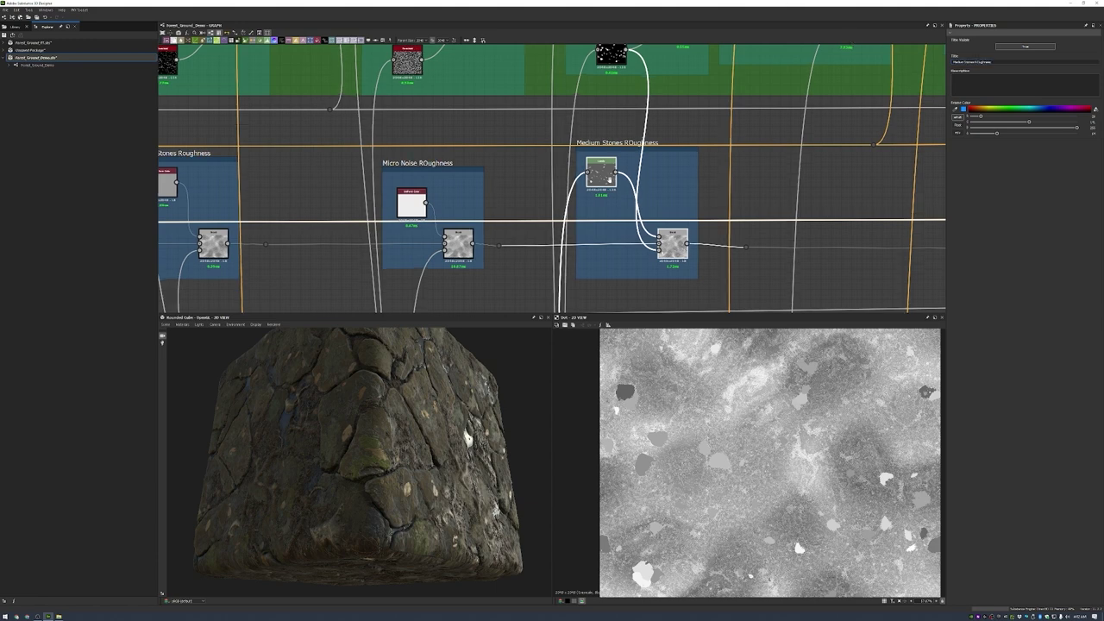
- Duplicate the near-white color and Blend pair below Surrounding Stones, wiring in the previous roughness, the Surrounding Stones mask and an output Dot
middle_drag(794, 215, 639, 231)
key(ctrl+v)
scroll(658, 245, down, 4)
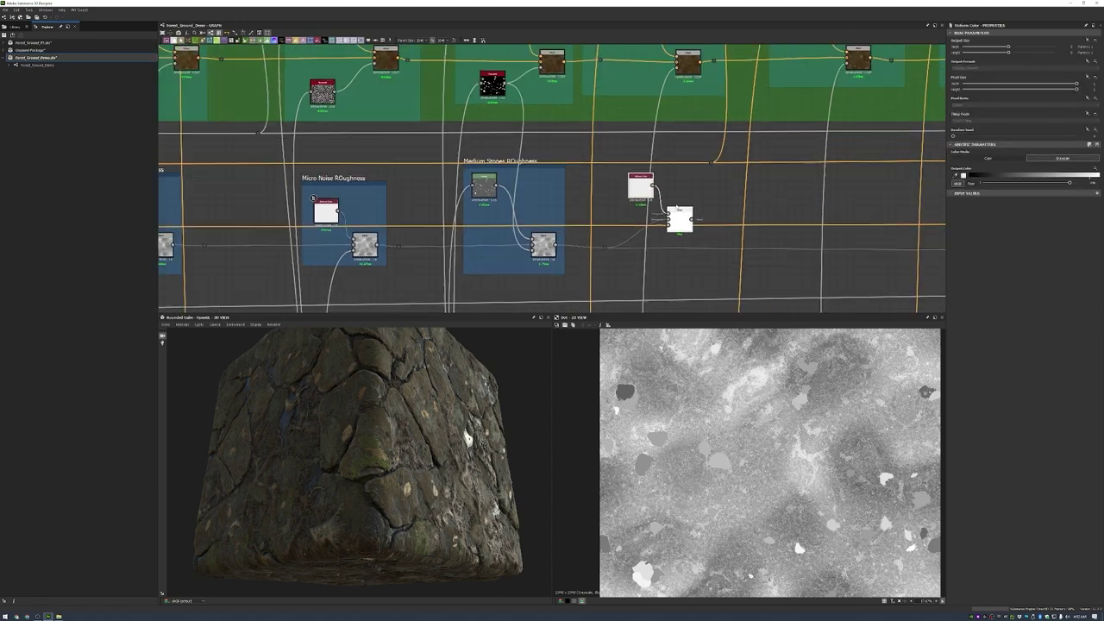
scroll(649, 99, up, 3)
click(641, 243)
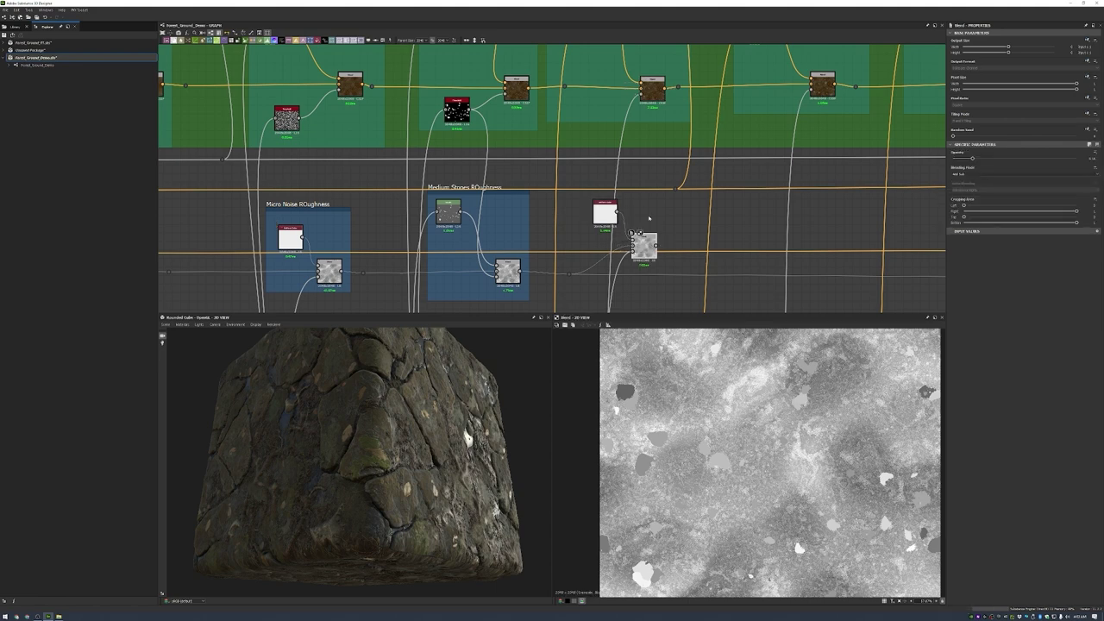
scroll(642, 238, up, 1)
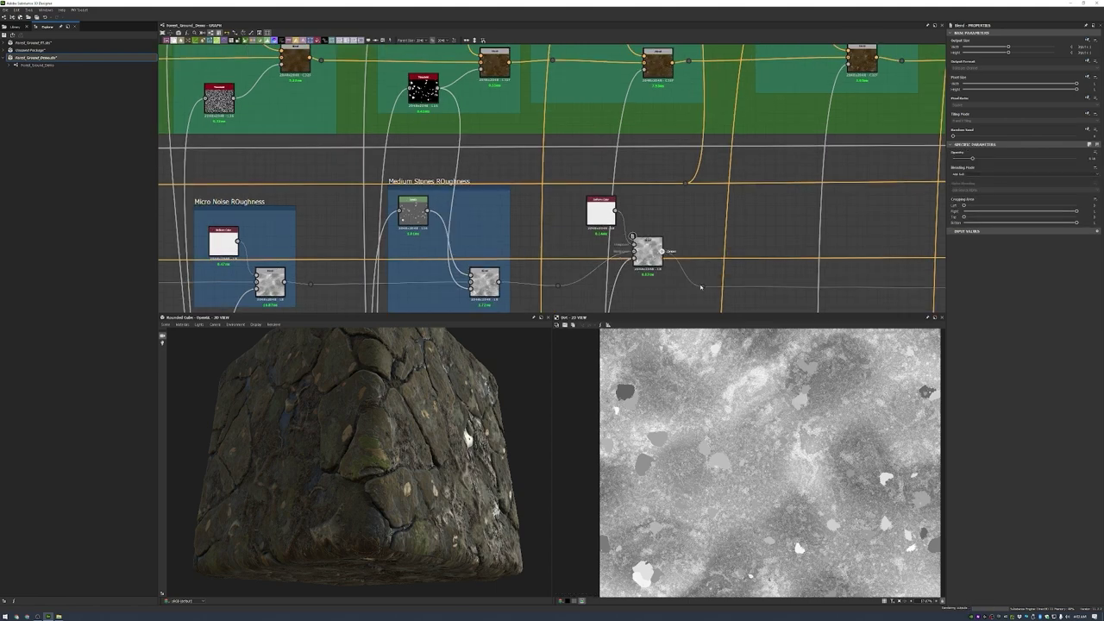
drag(646, 245, 645, 277)
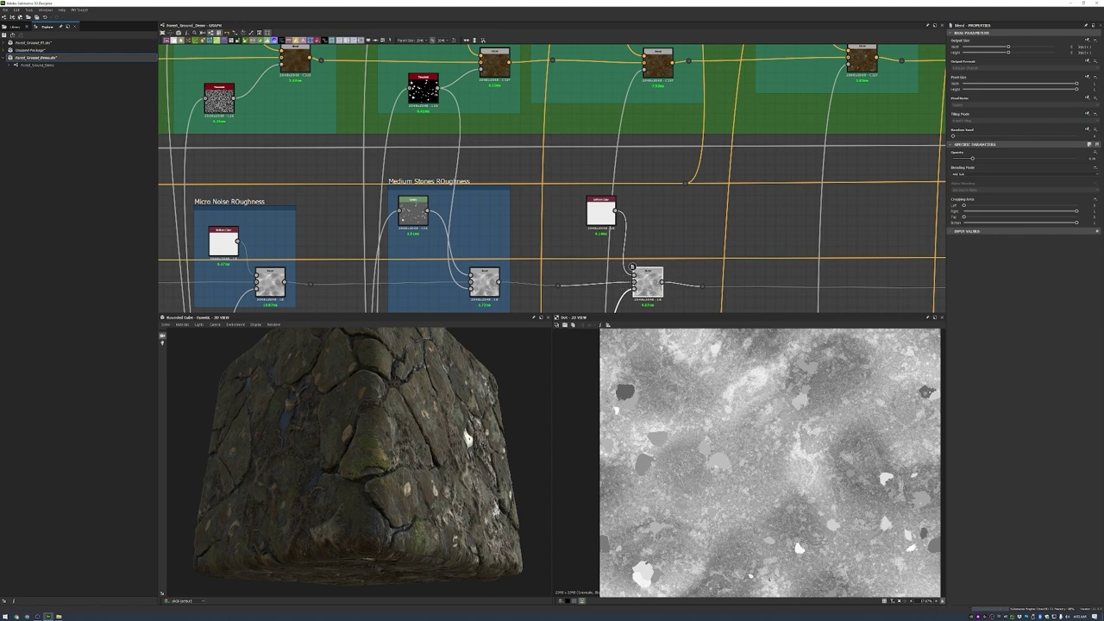
- Frame the near-white Uniform Color and Blend below Surrounding Stones as "Surrounding Stones Roughness"
scroll(777, 258, down, 4)
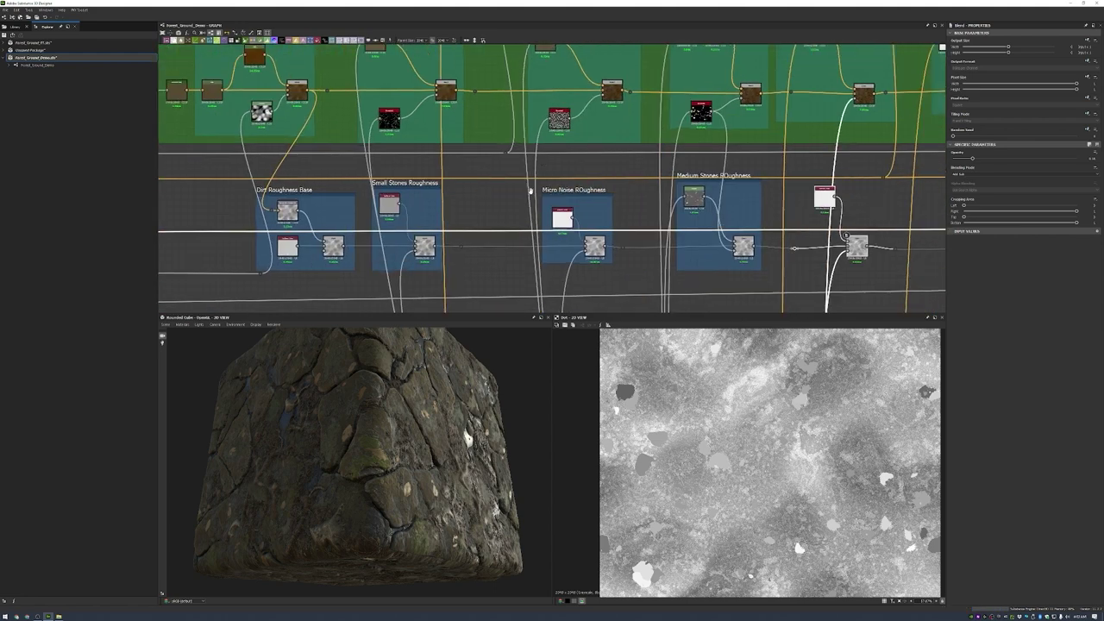
right_click(780, 261)
click(794, 272)
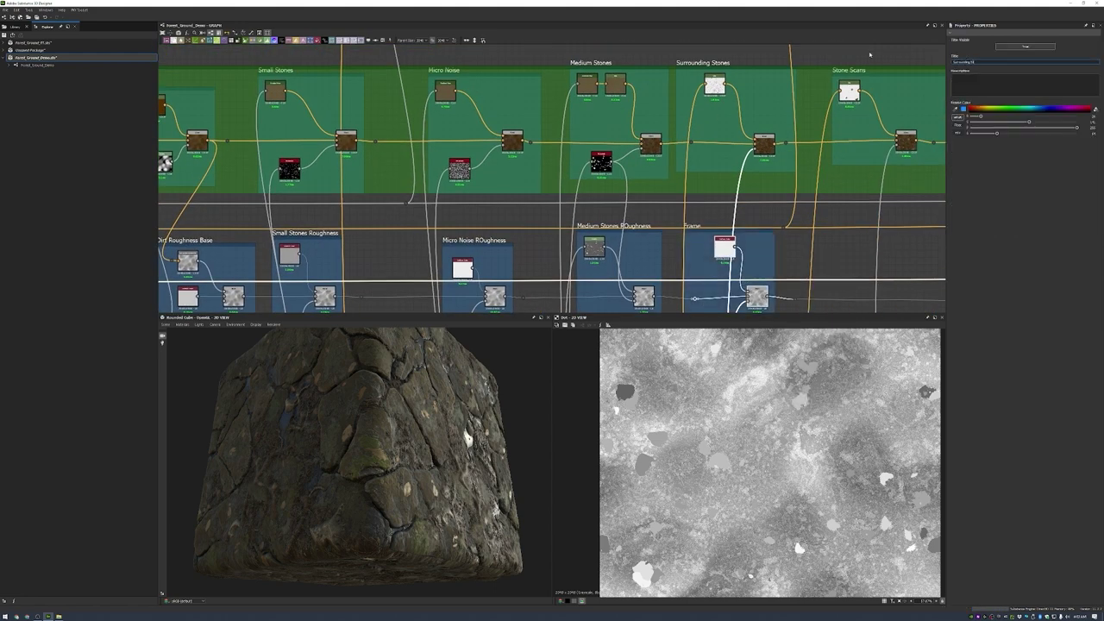
middle_drag(869, 54, 659, 184)
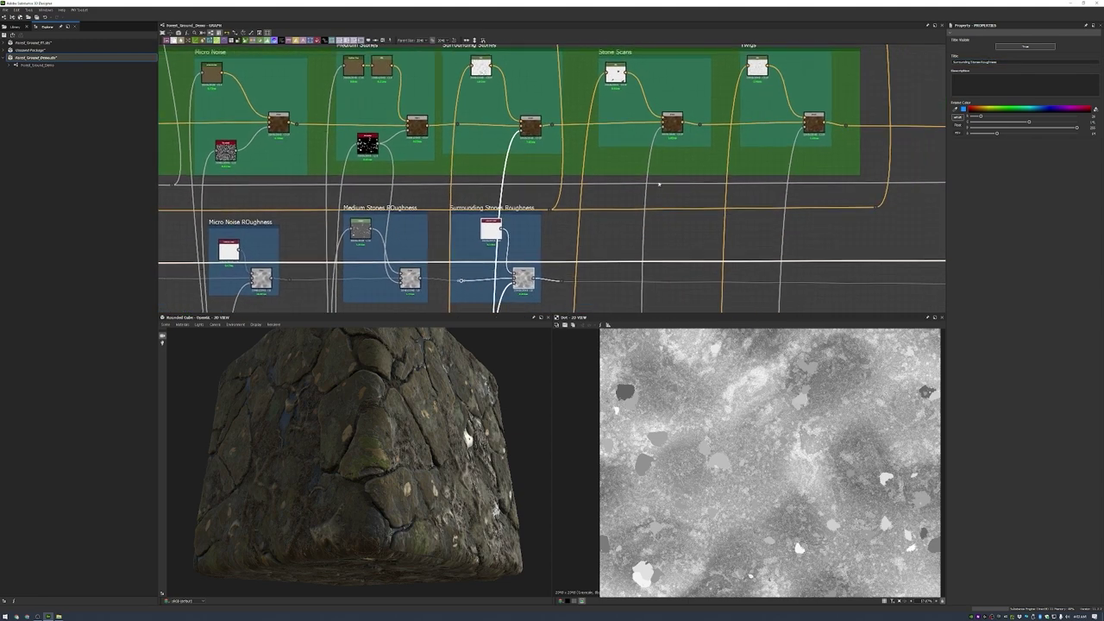
- Convert the Stone Scans color to grayscale and blend it over the previous roughness using the Stone Scans mask
key(space)
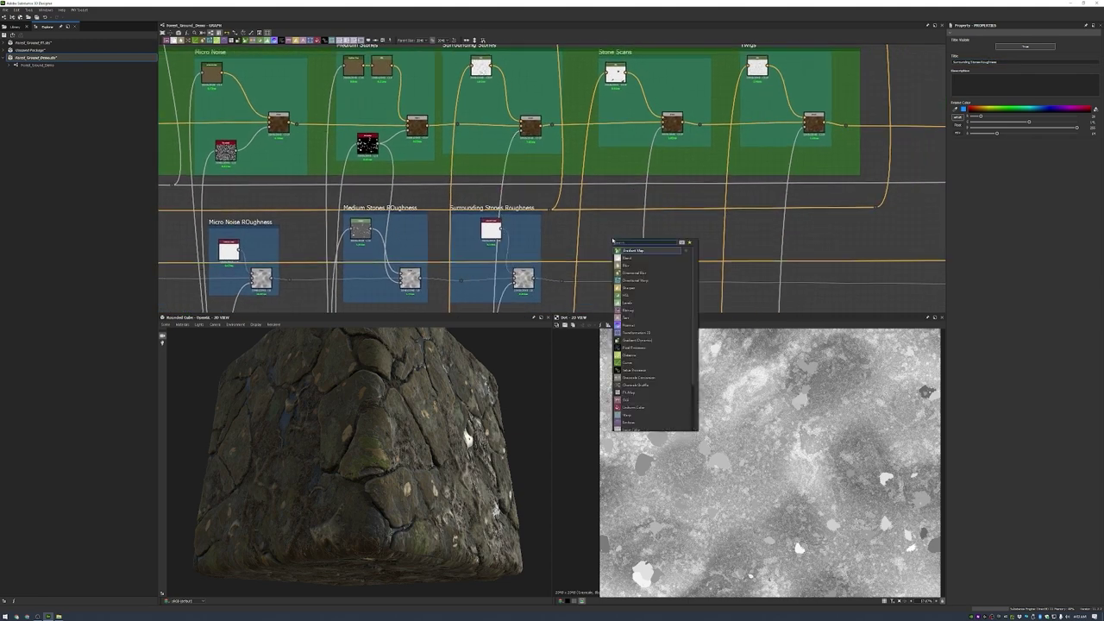
click(638, 371)
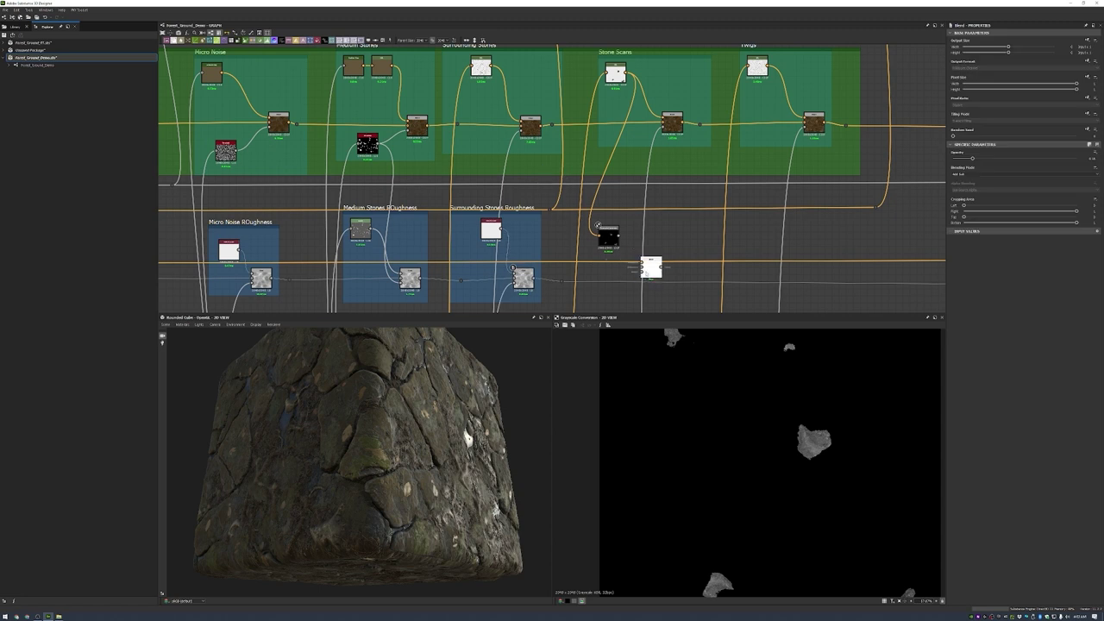
double_click(640, 257)
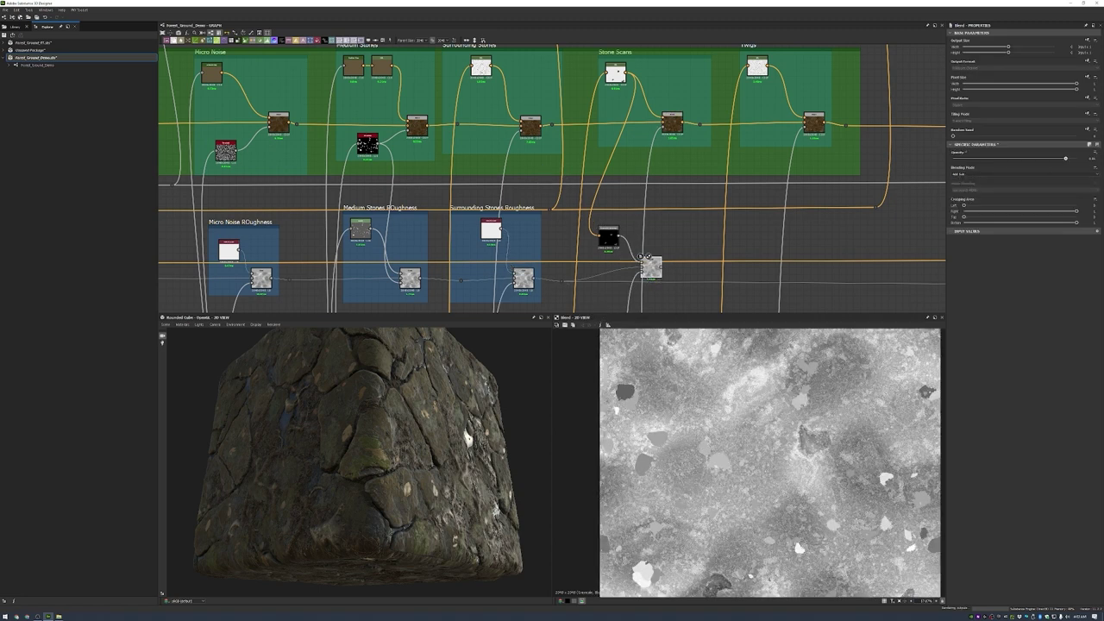
- Insert a Levels node with shifted midtones after the Grayscale Conversion, and set the Blend to Copy at full opacity
key(ctrl+l)
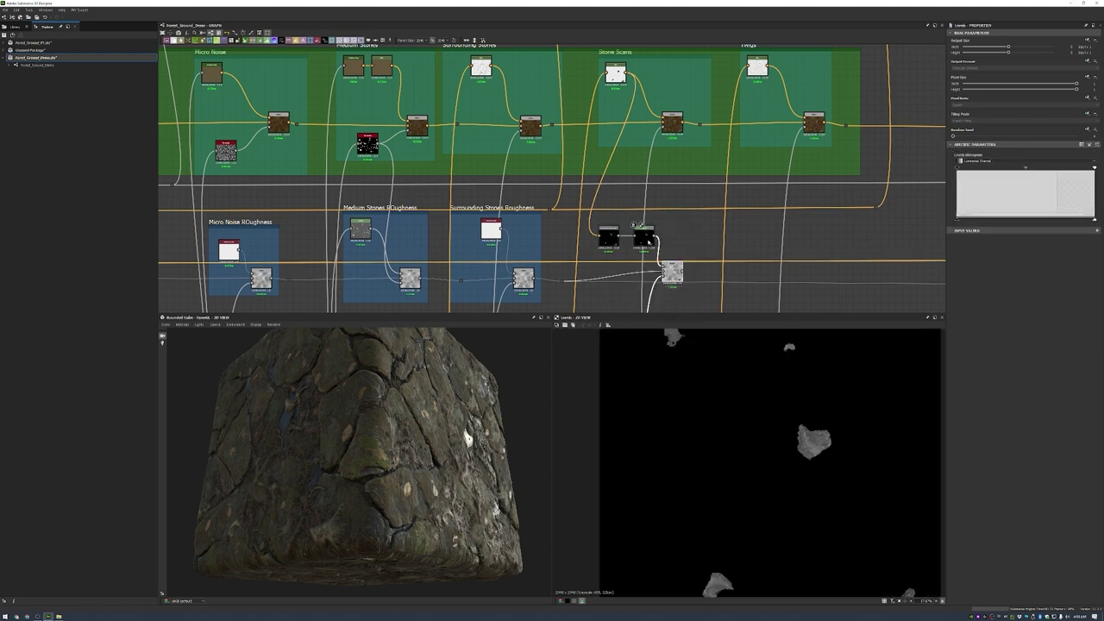
mouse_move(1026, 167)
mouse_down()
mouse_move(1001, 168)
mouse_move(1045, 169)
mouse_up()
double_click(662, 262)
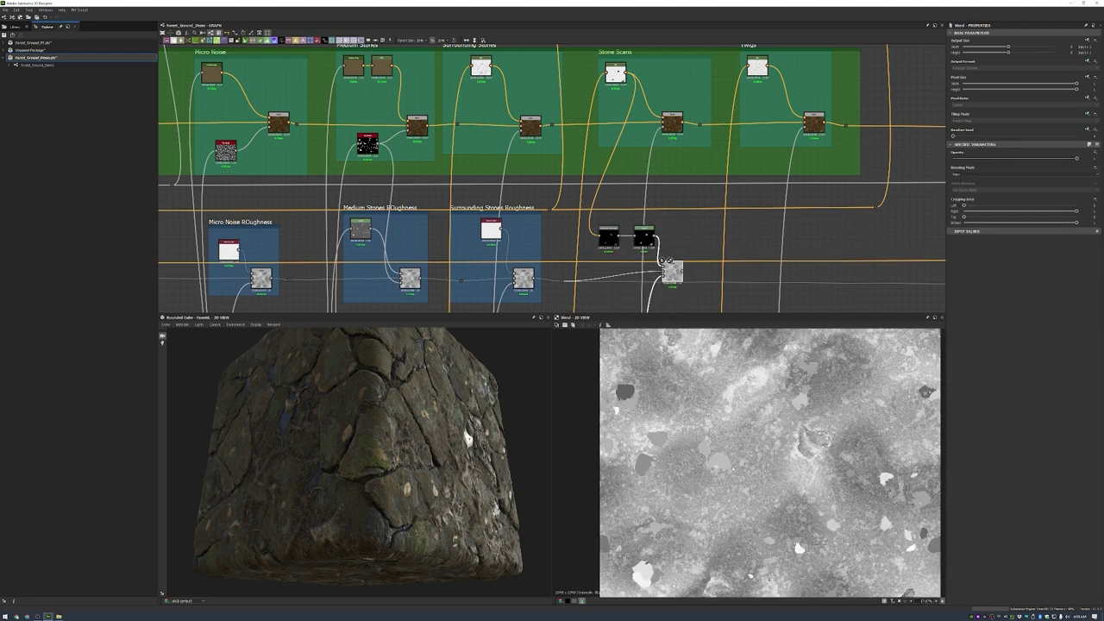
- Connect the stone scans Blend to a Dot on the roughness line and frame its nodes as "Stones Scans Roughness"
scroll(662, 260, up, 3)
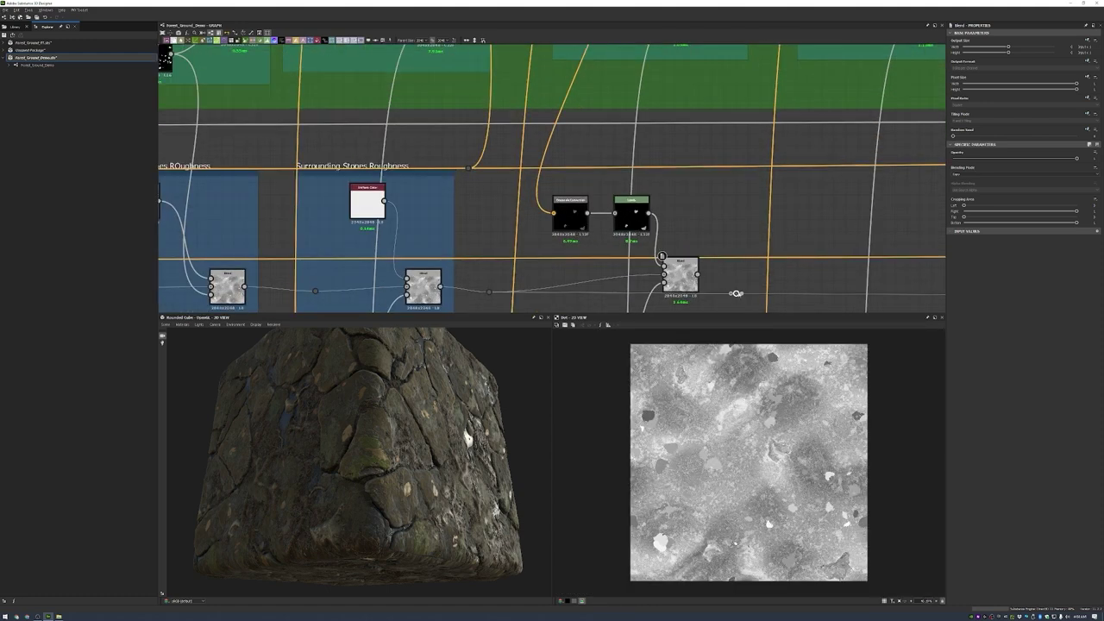
scroll(642, 222, down, 5)
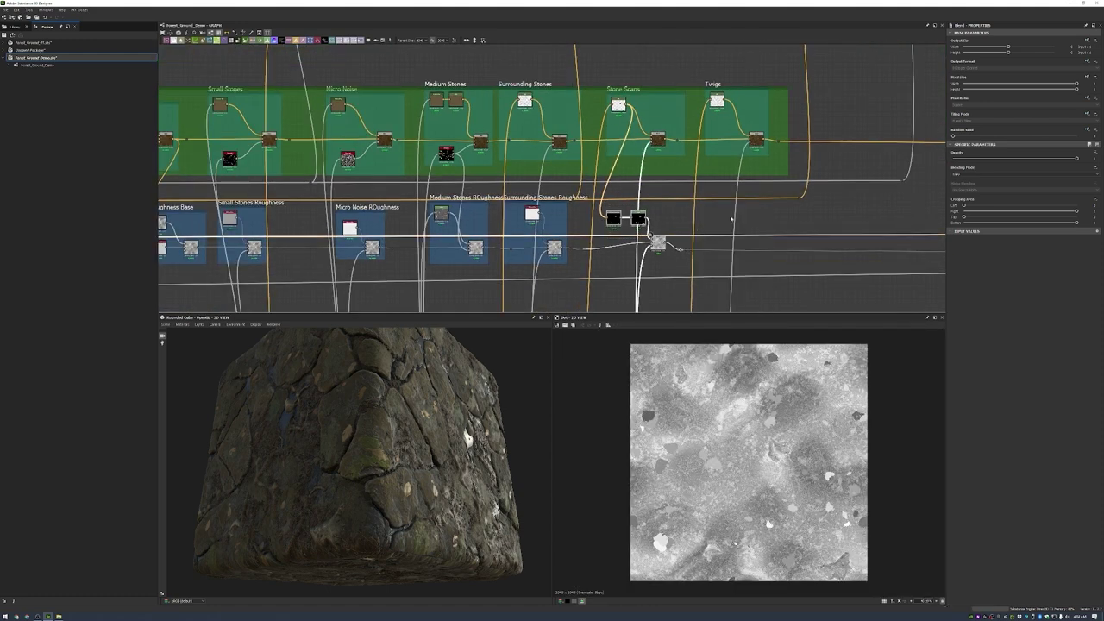
key(ctrl+f)
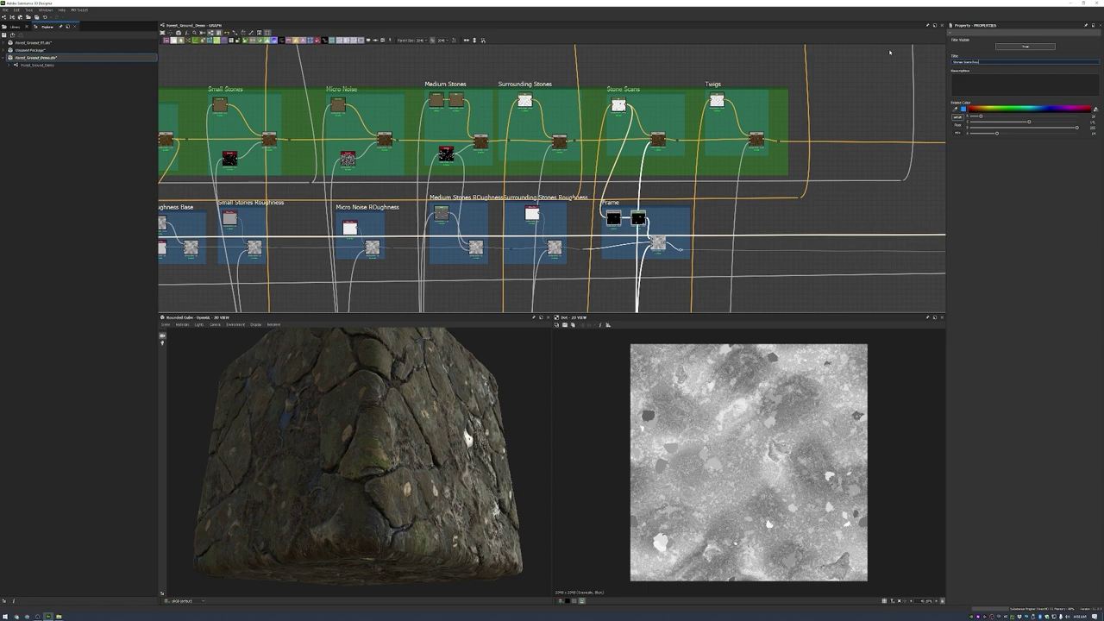
key(Return)
- Duplicate the near-white Uniform Color and Blend pair below Twigs and connect the previous roughness and the Twigs mask
scroll(704, 255, up, 5)
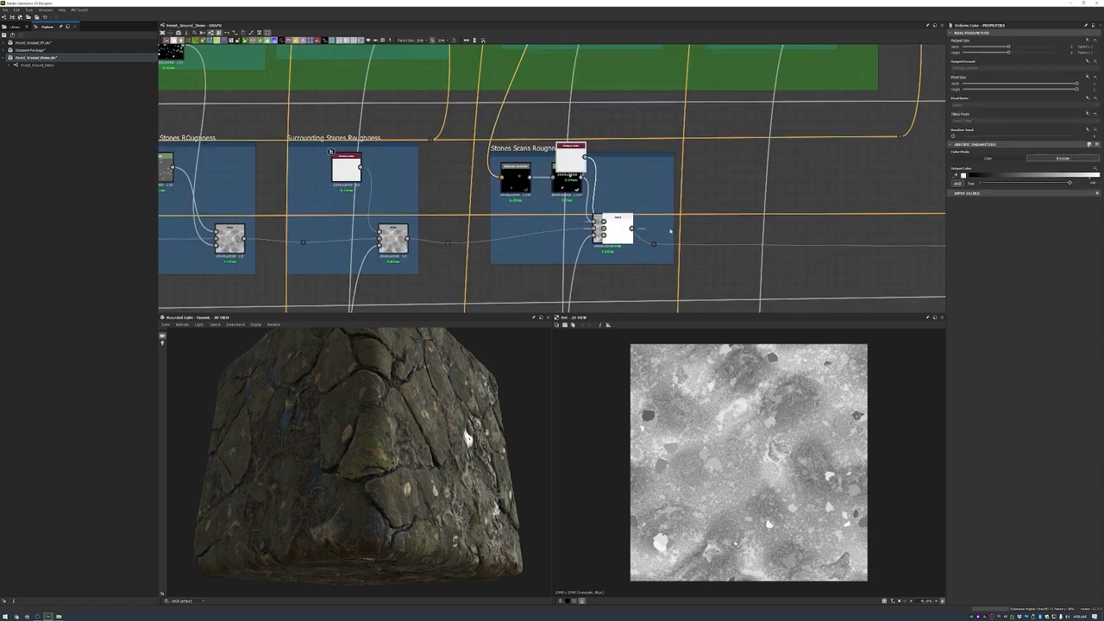
drag(617, 228, 792, 228)
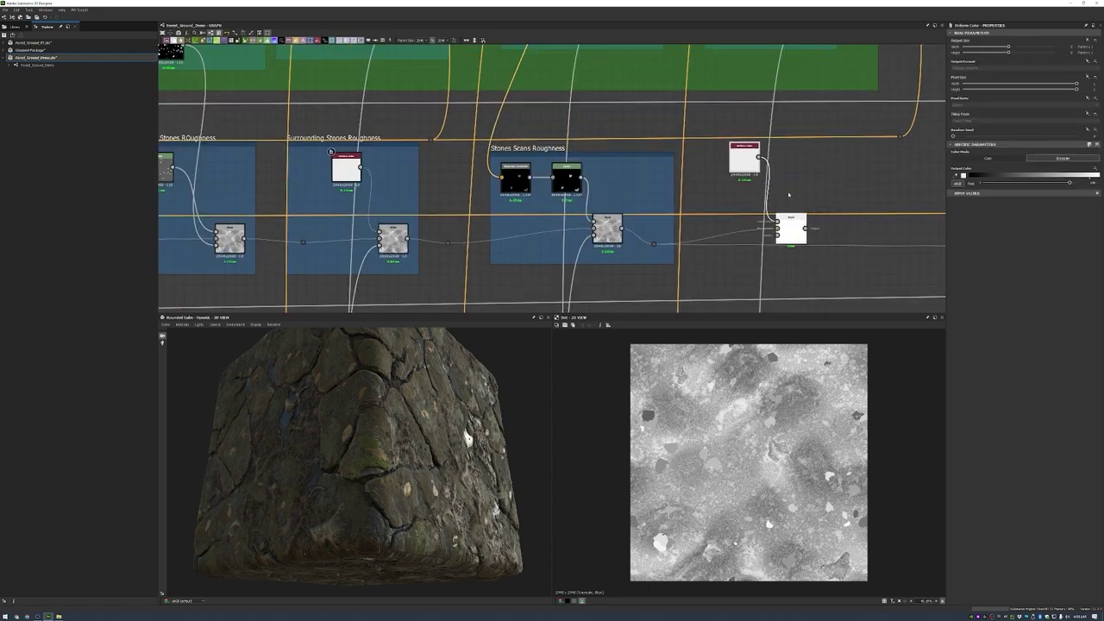
scroll(789, 195, down, 2)
scroll(712, 128, up, 2)
click(705, 220)
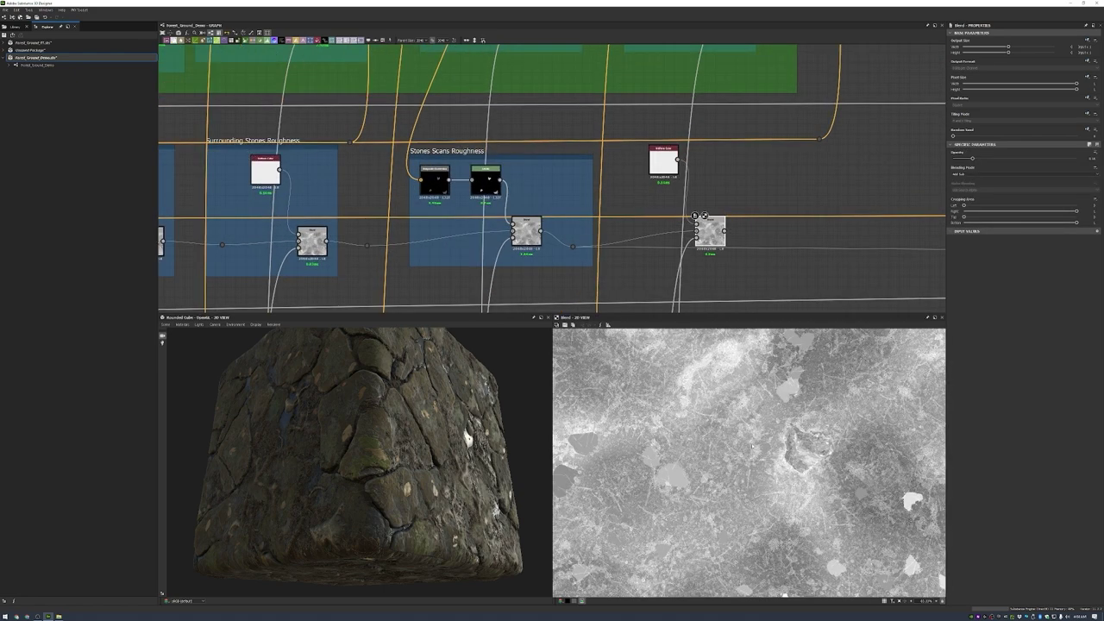
- Set the twigs roughness Blend to Copy at about 0.6 opacity and connect it to a Dot on the roughness line
click(1027, 173)
click(1027, 181)
drag(972, 158, 1077, 158)
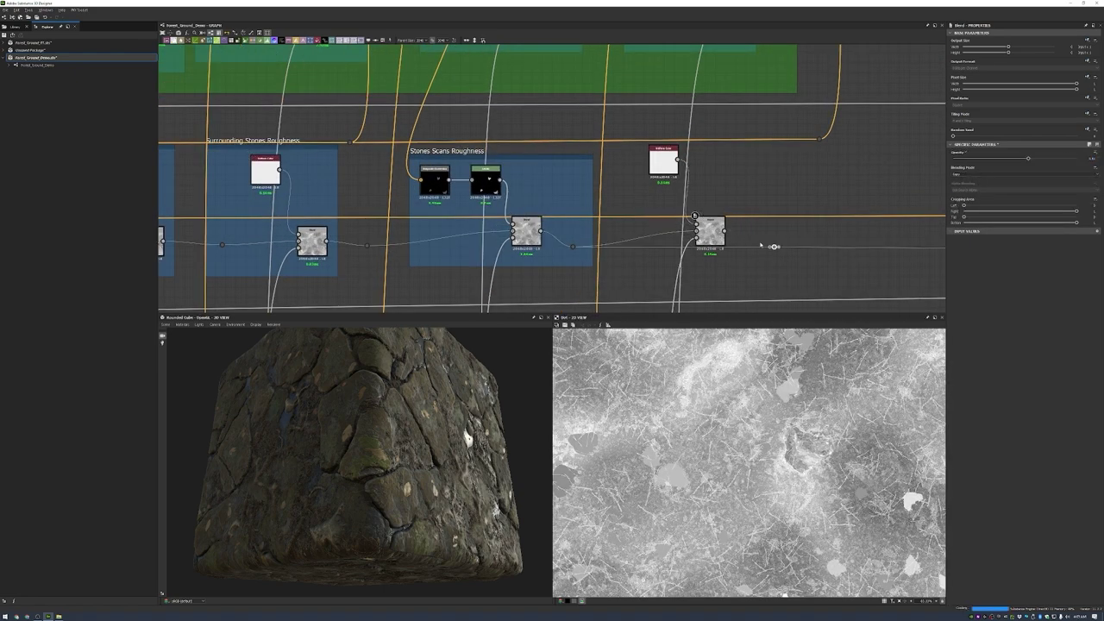
middle_drag(774, 247, 372, 259)
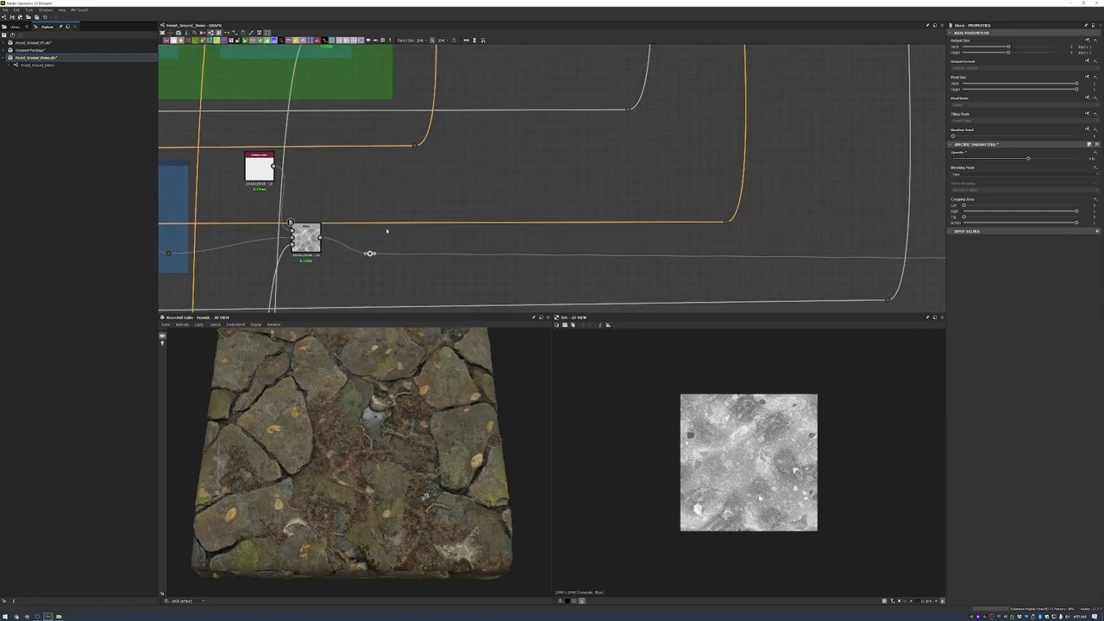
- Examine the Lichen Roughness blend, the combined roughness blend and the material on the 3D rounded cube
scroll(668, 167, up, 5)
scroll(668, 166, down, 5)
double_click(638, 185)
drag(371, 449, 447, 419)
scroll(604, 258, down, 3)
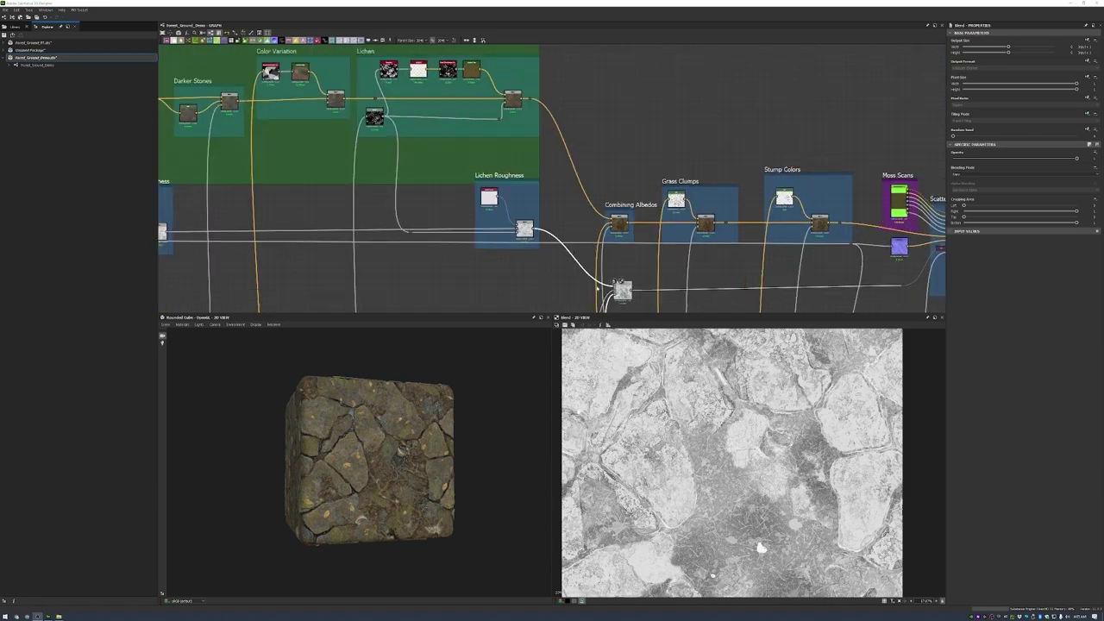
scroll(604, 259, up, 3)
double_click(490, 195)
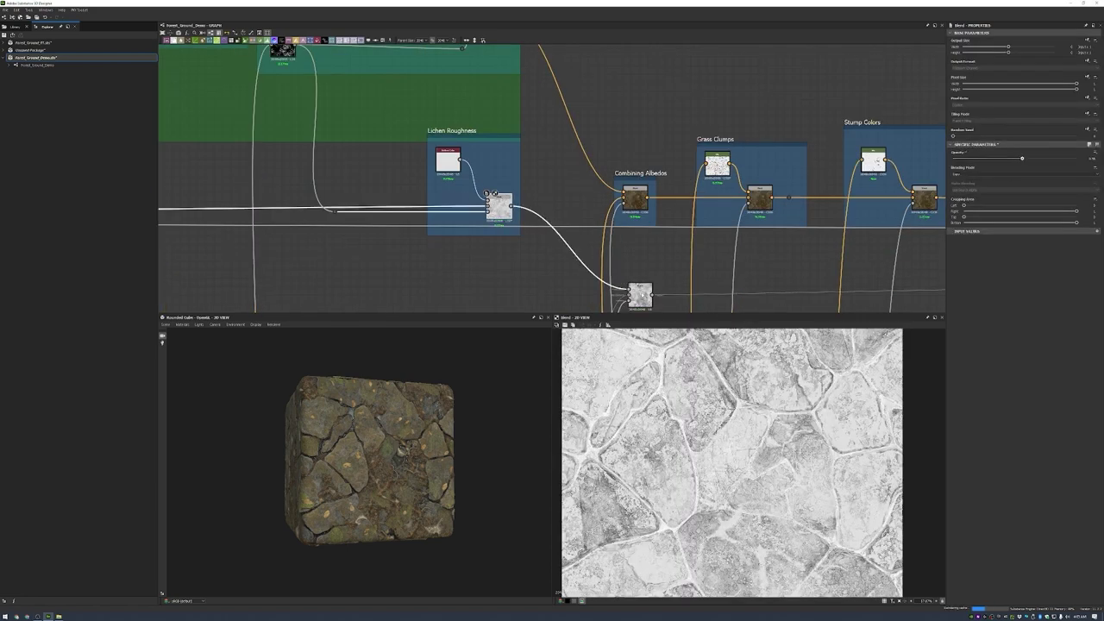
double_click(638, 294)
scroll(750, 501, down, 3)
scroll(420, 473, up, 5)
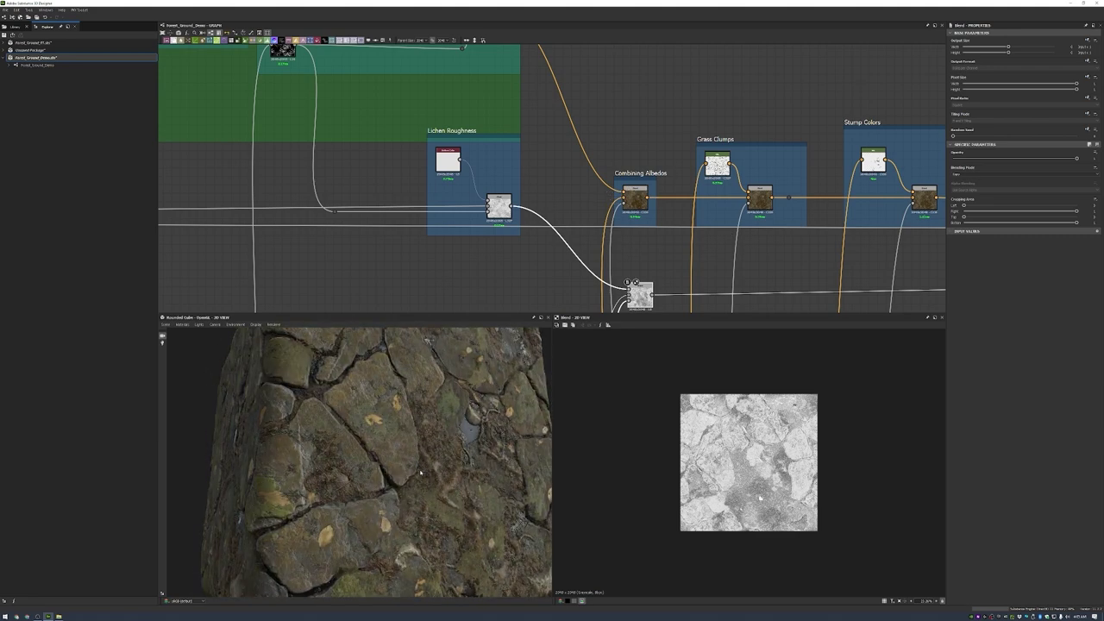
scroll(421, 473, down, 5)
- Preview the material on the Cylinder and Rounded Cylinder meshes, and switch the 3D view to Plane (hi-res)
click(166, 324)
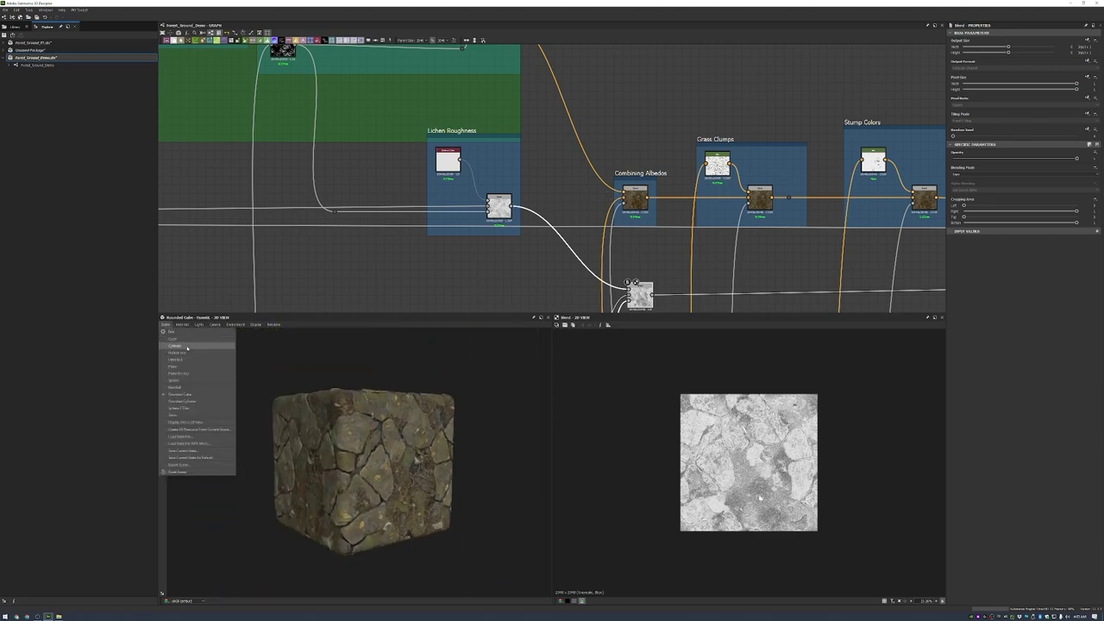
click(187, 347)
click(165, 324)
click(183, 401)
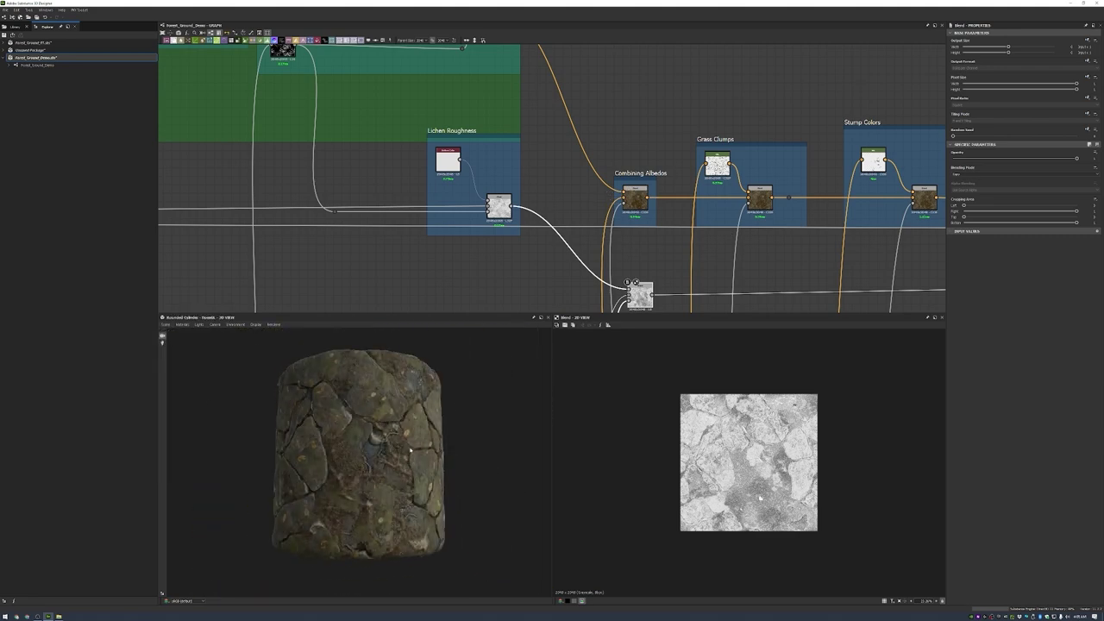
scroll(411, 448, up, 2)
click(165, 324)
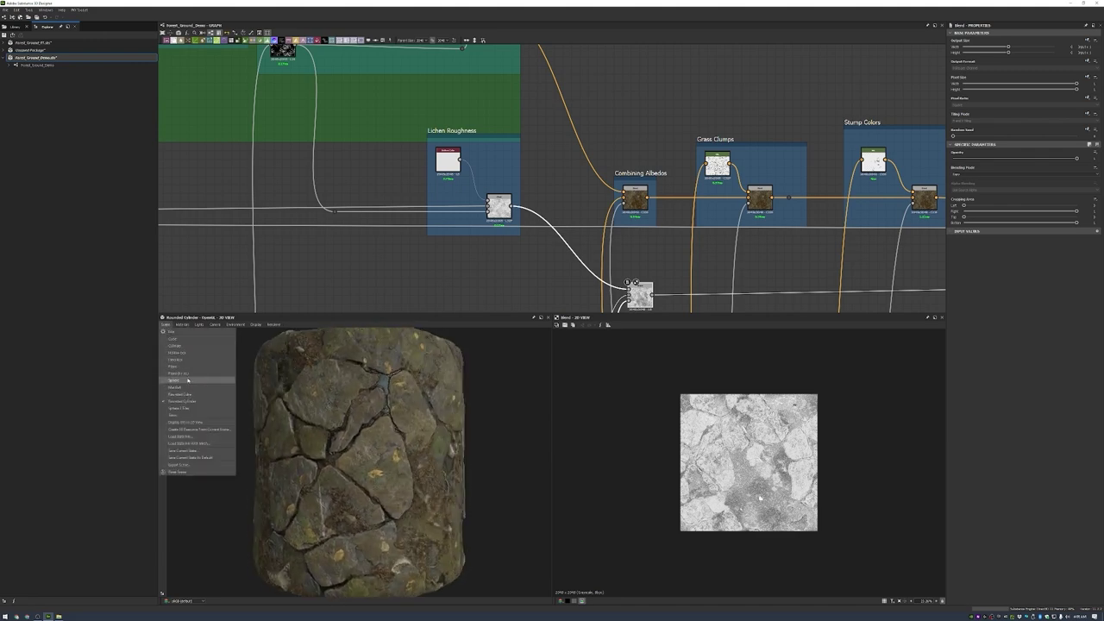
click(177, 373)
- Display the graph's Base Color output in the 2D view
scroll(667, 183, down, 2)
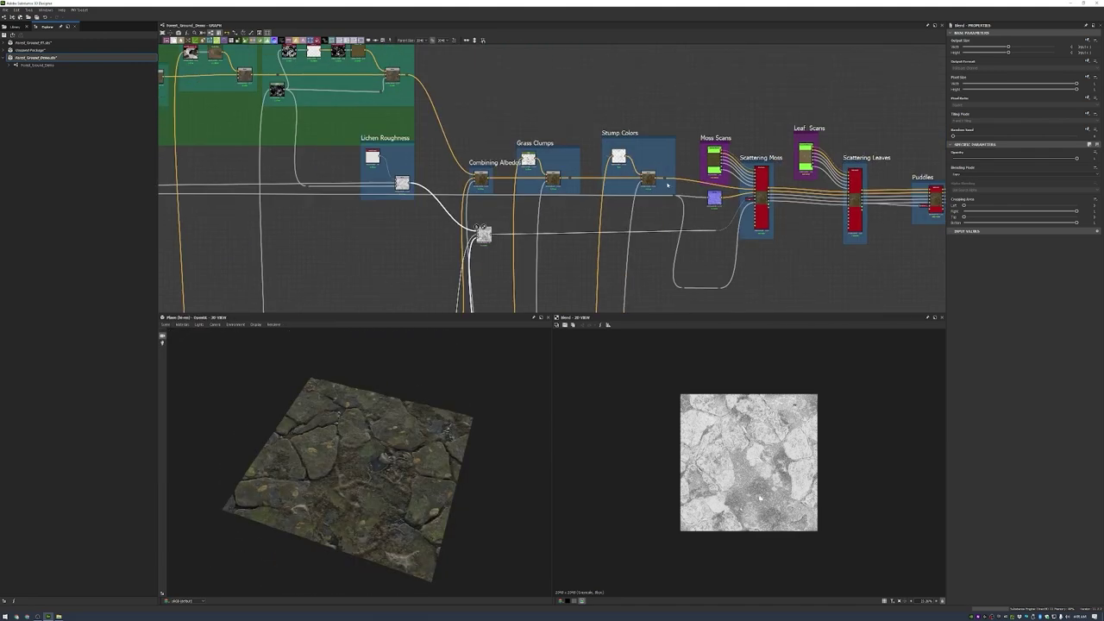
scroll(667, 183, down, 5)
scroll(863, 172, up, 5)
double_click(875, 167)
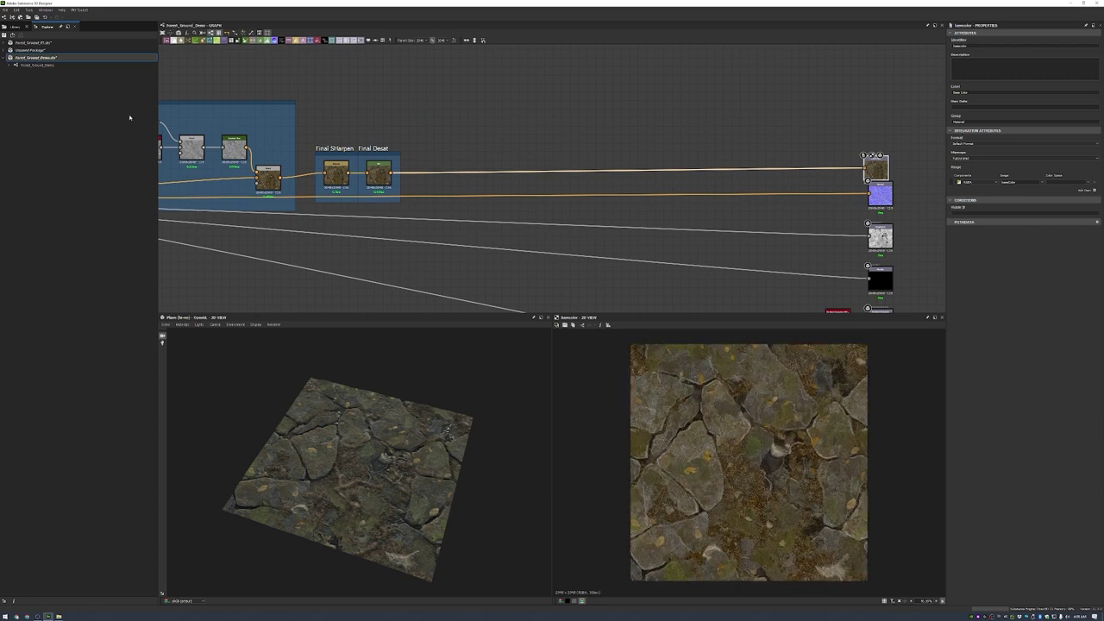